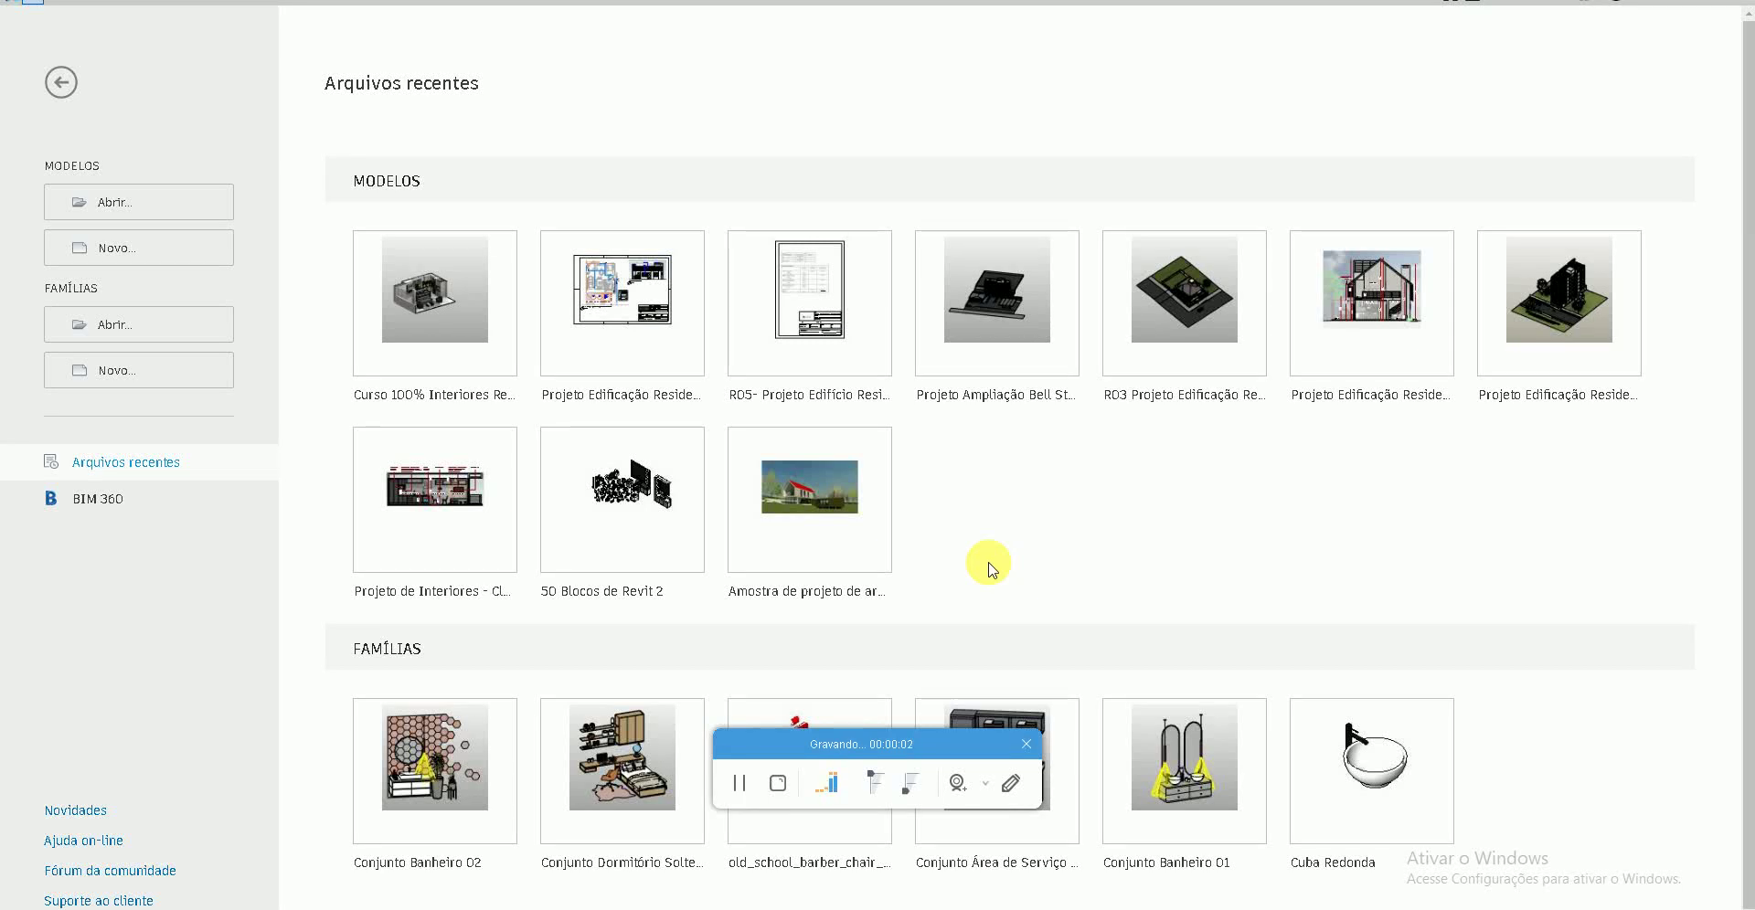
- Browse the family template list and select Mobiliário métrico.rft for the new family
left_click_drag(917, 749, 1595, 835)
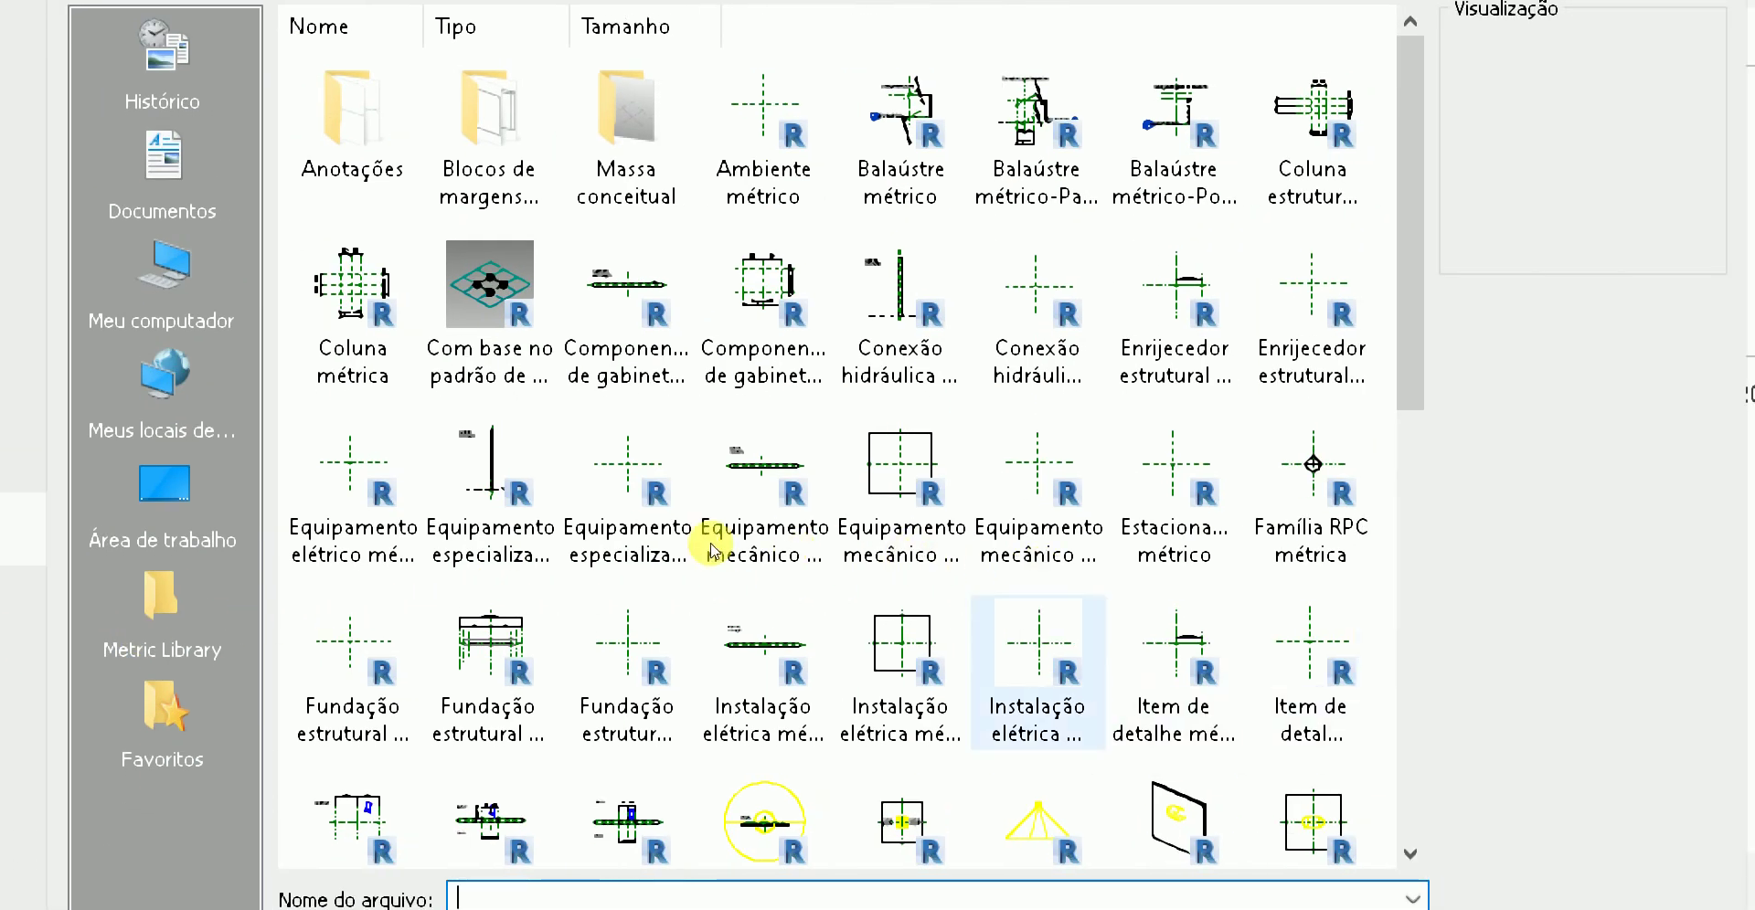
left_click(903, 668)
key("Down")
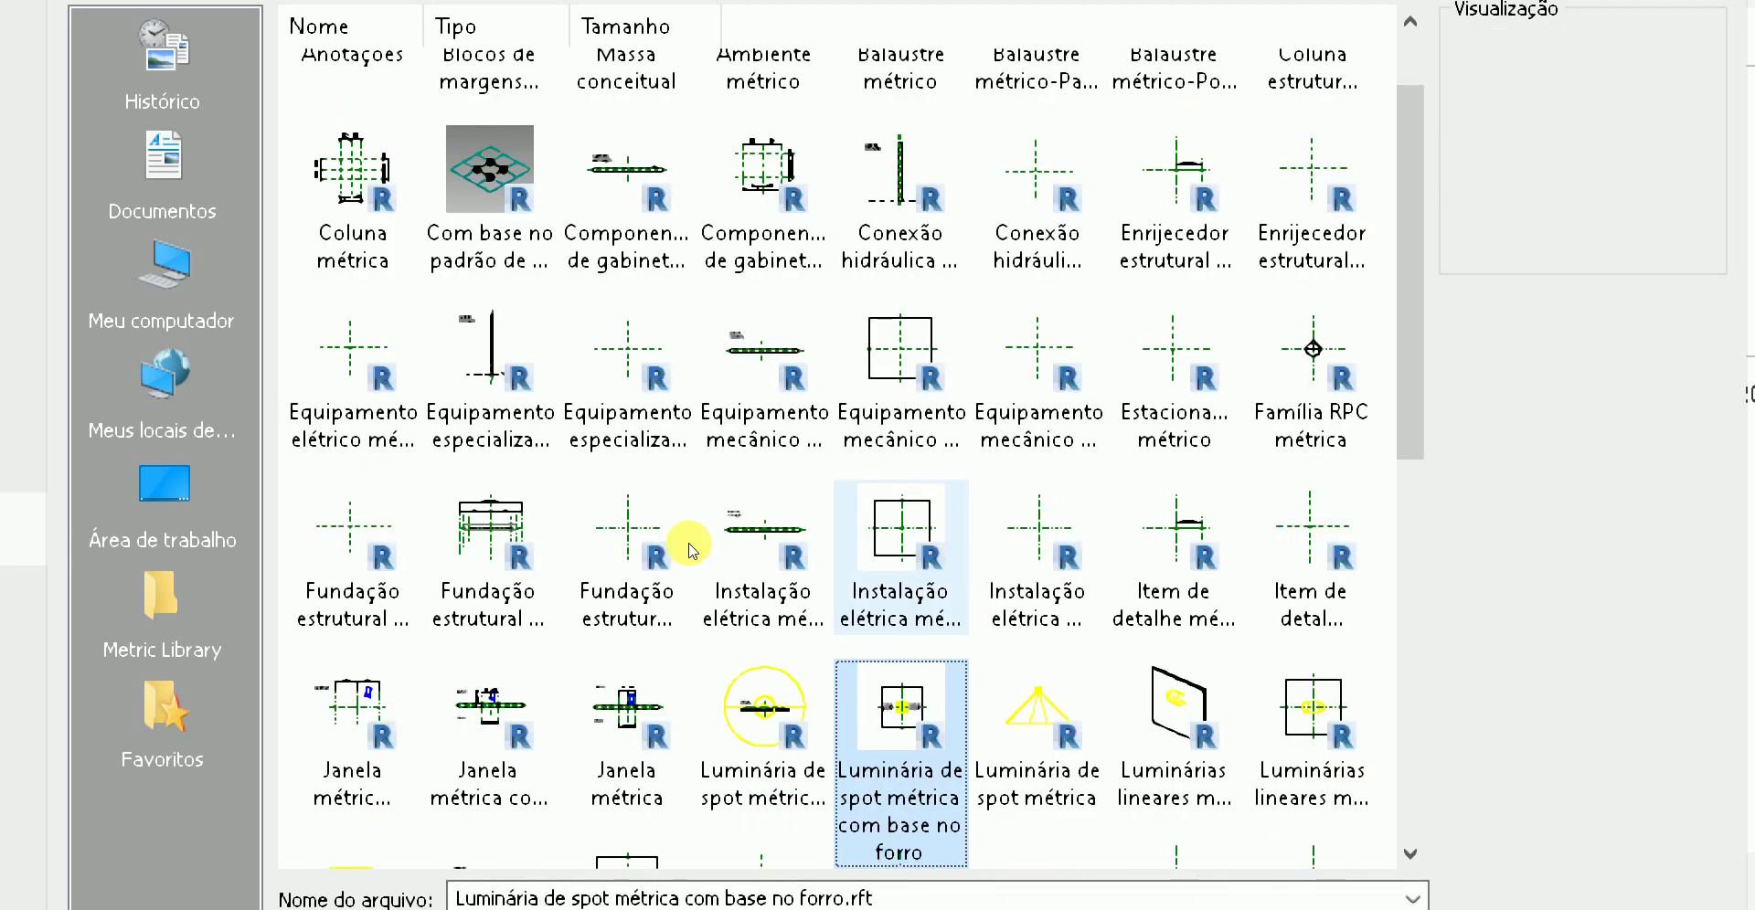
key("Down")
key("Down")
key("Down")
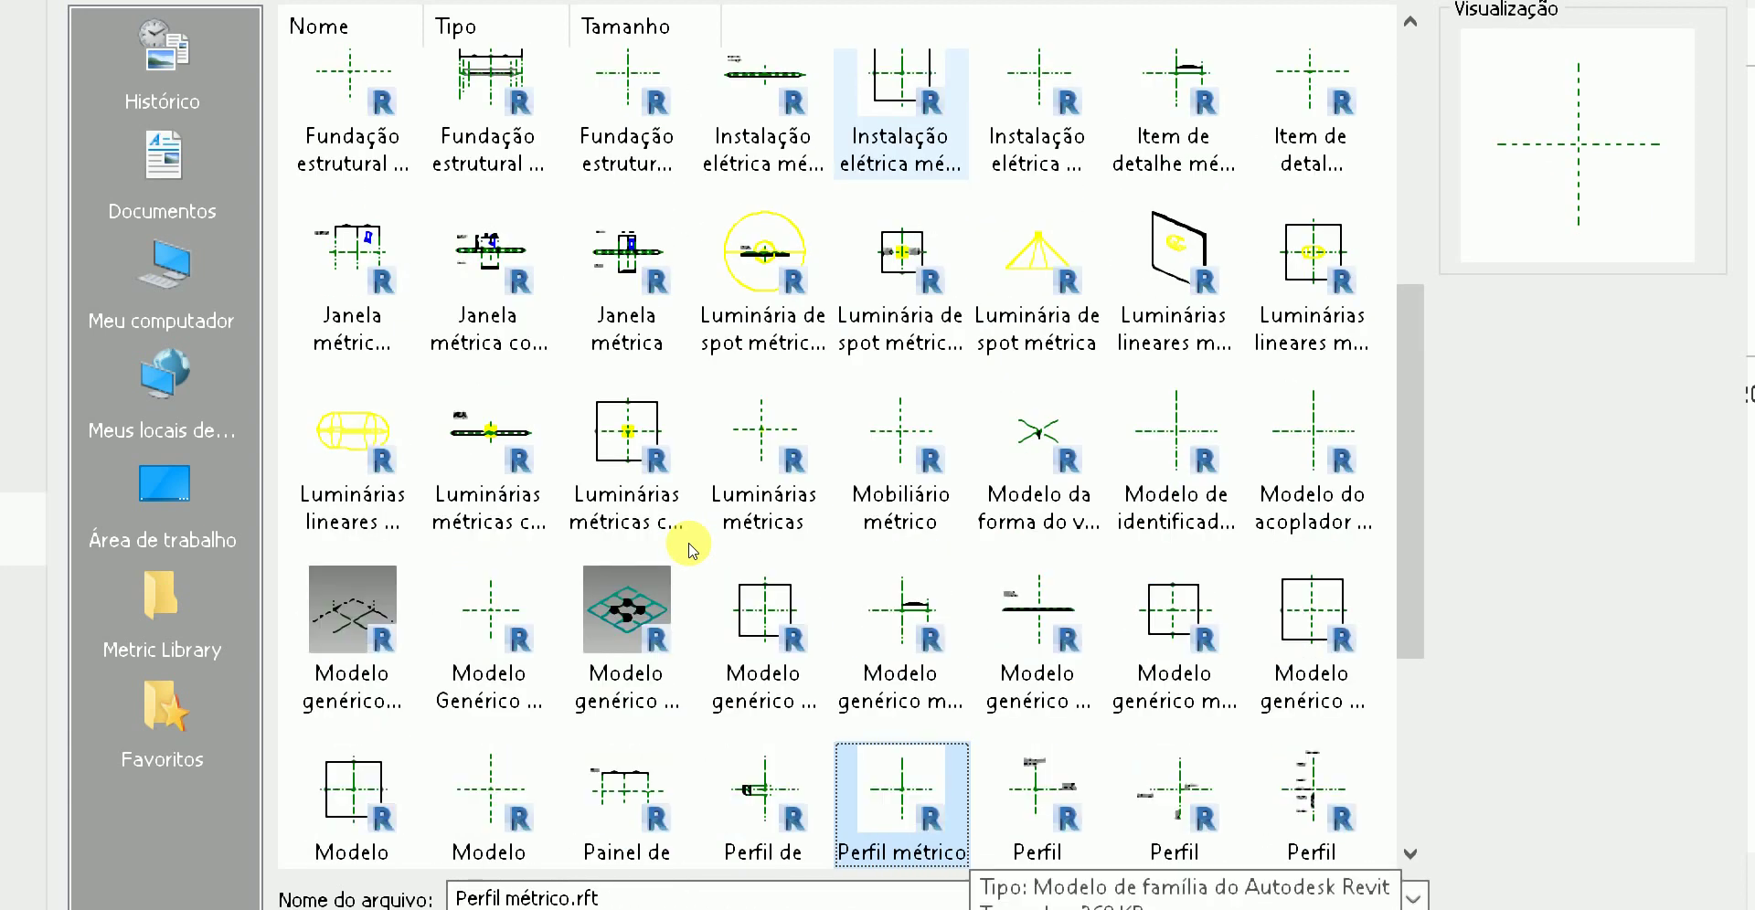
key("Left")
key("Up")
key("Up")
key("Up")
key("Down")
key("Right")
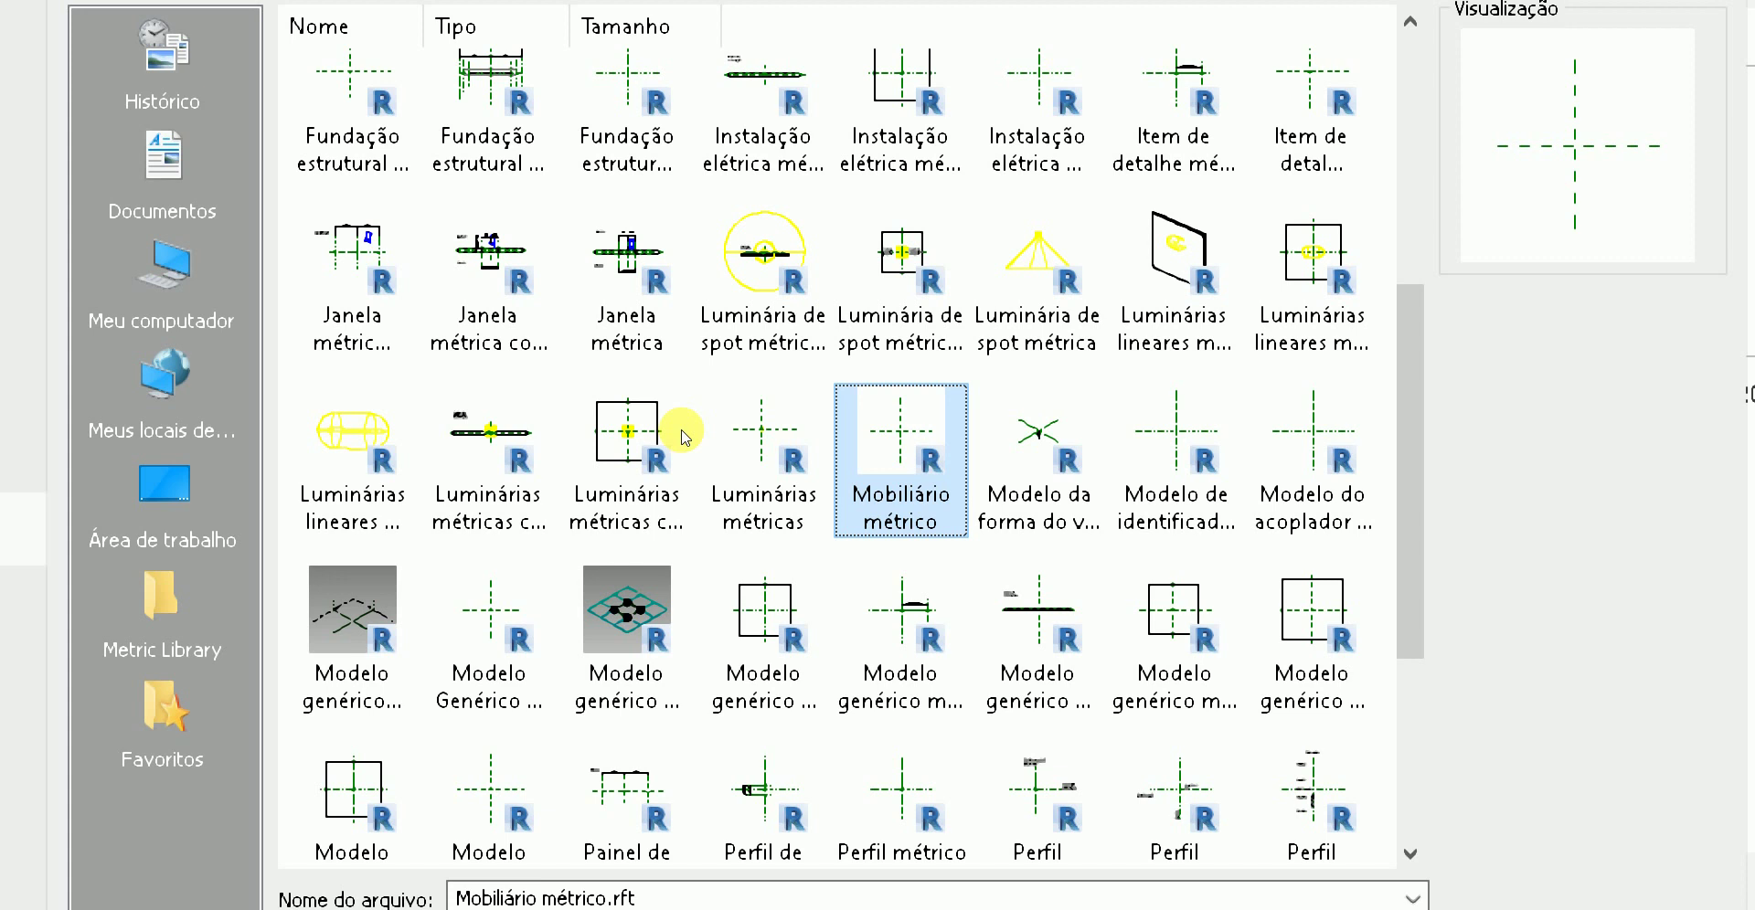
key("Right")
key("Left")
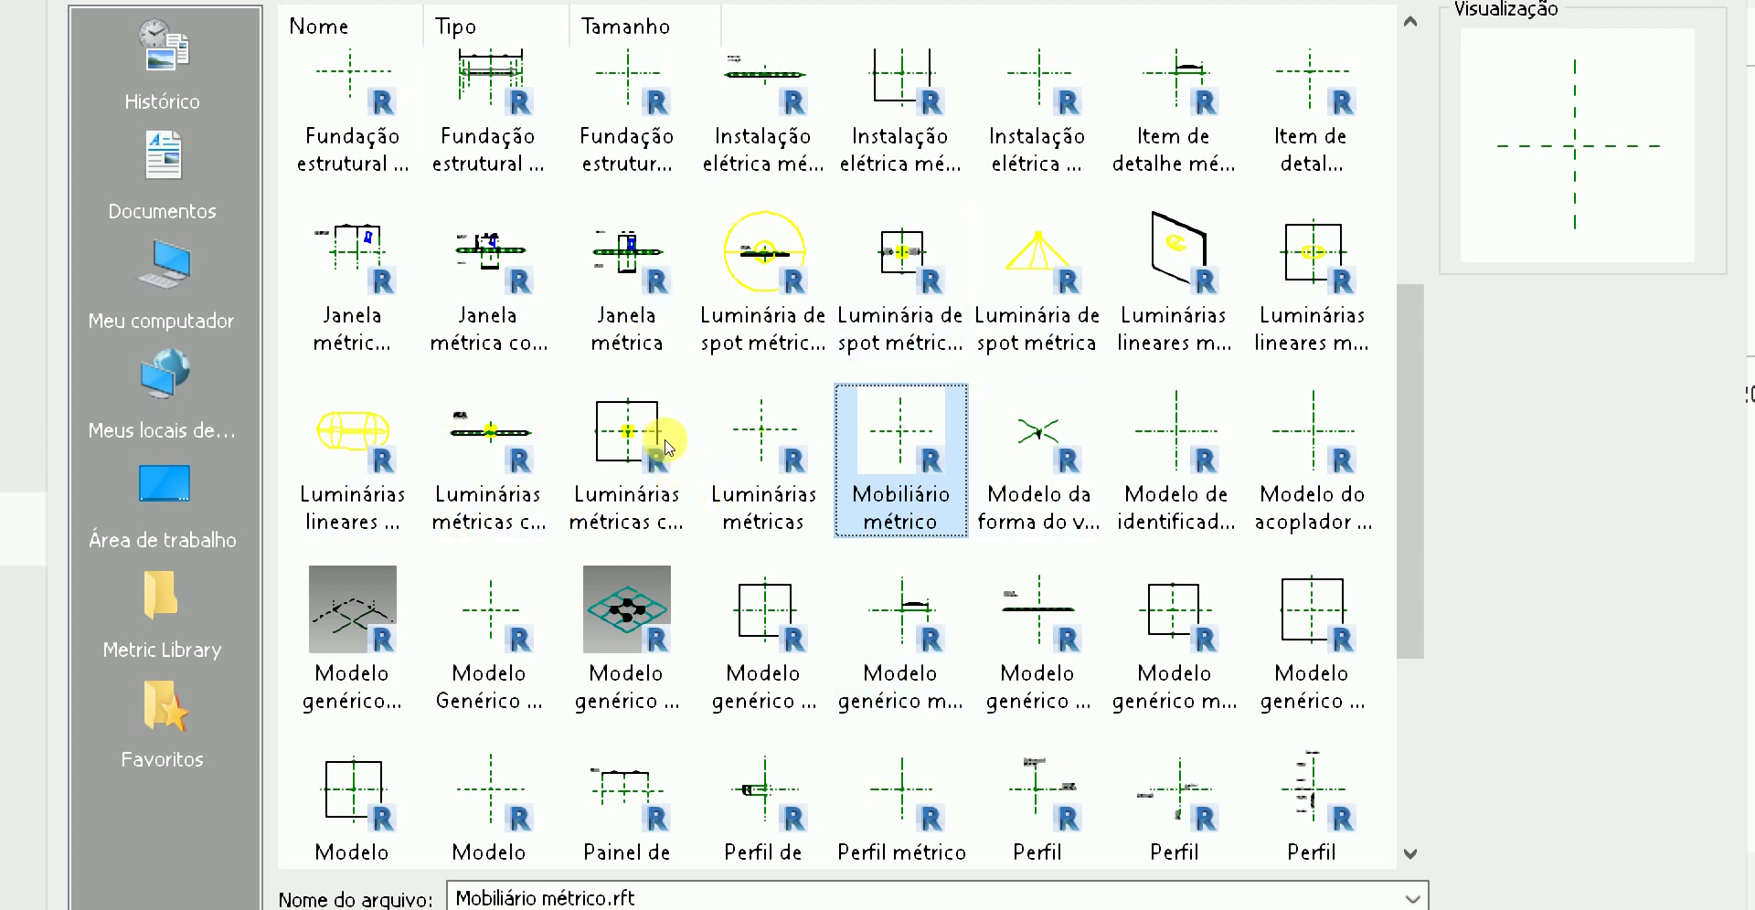
mouse_move(901, 459)
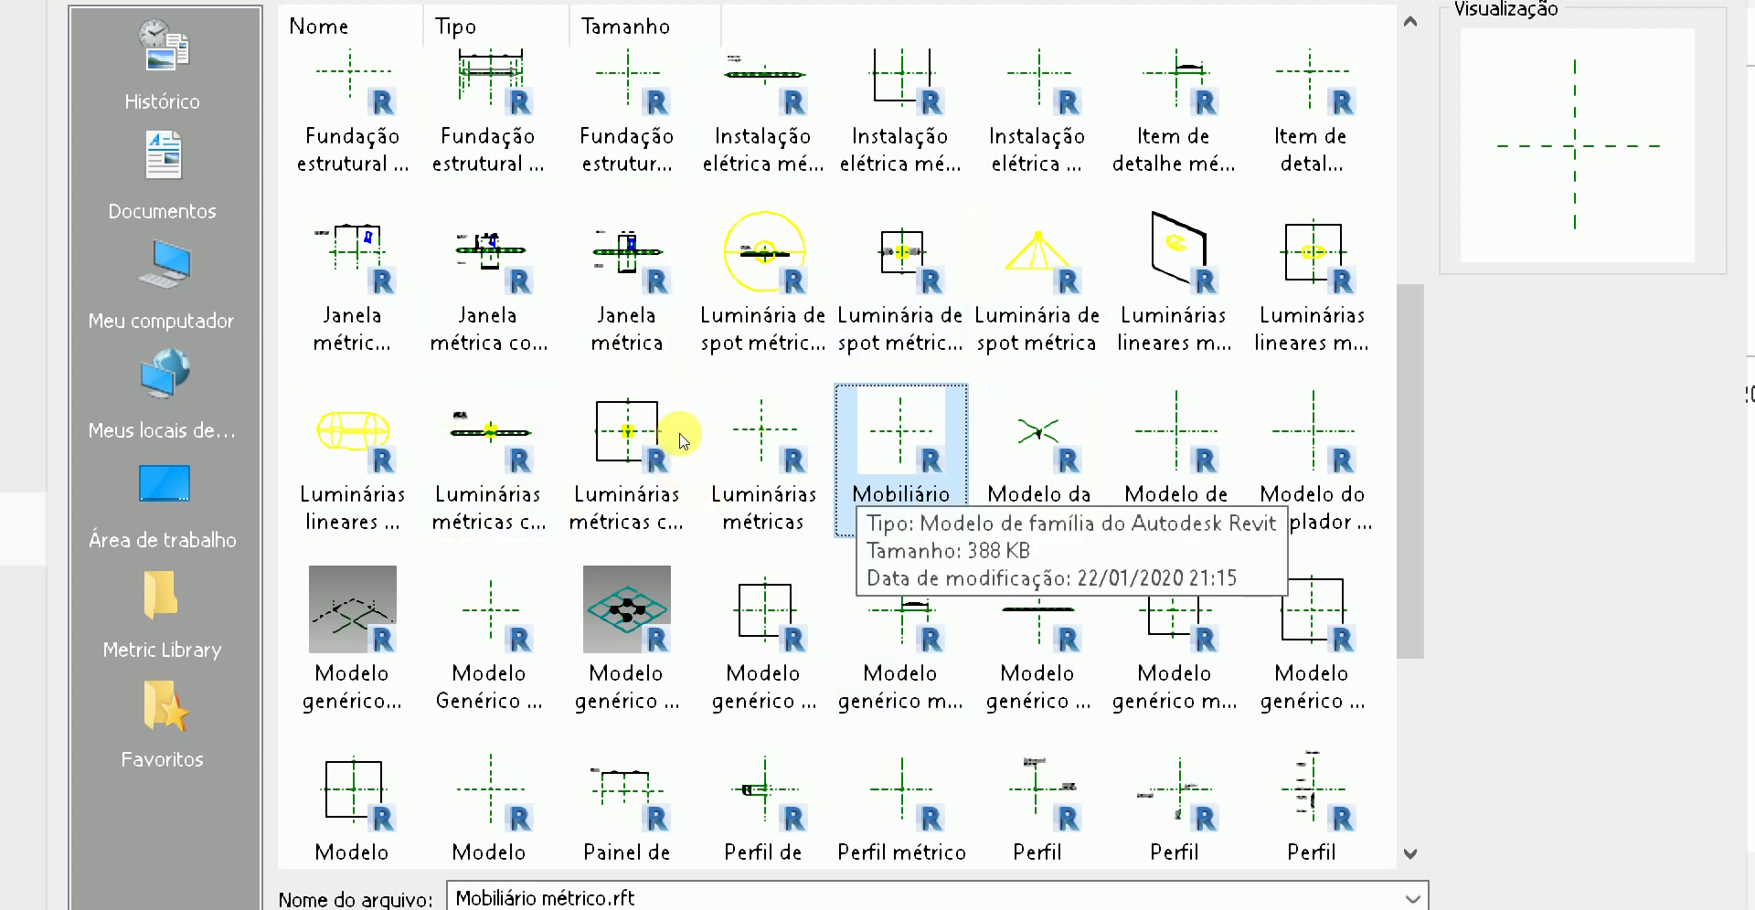
- Open the furniture template and set Project Units length to Metros with 2 decimal places
key("Return")
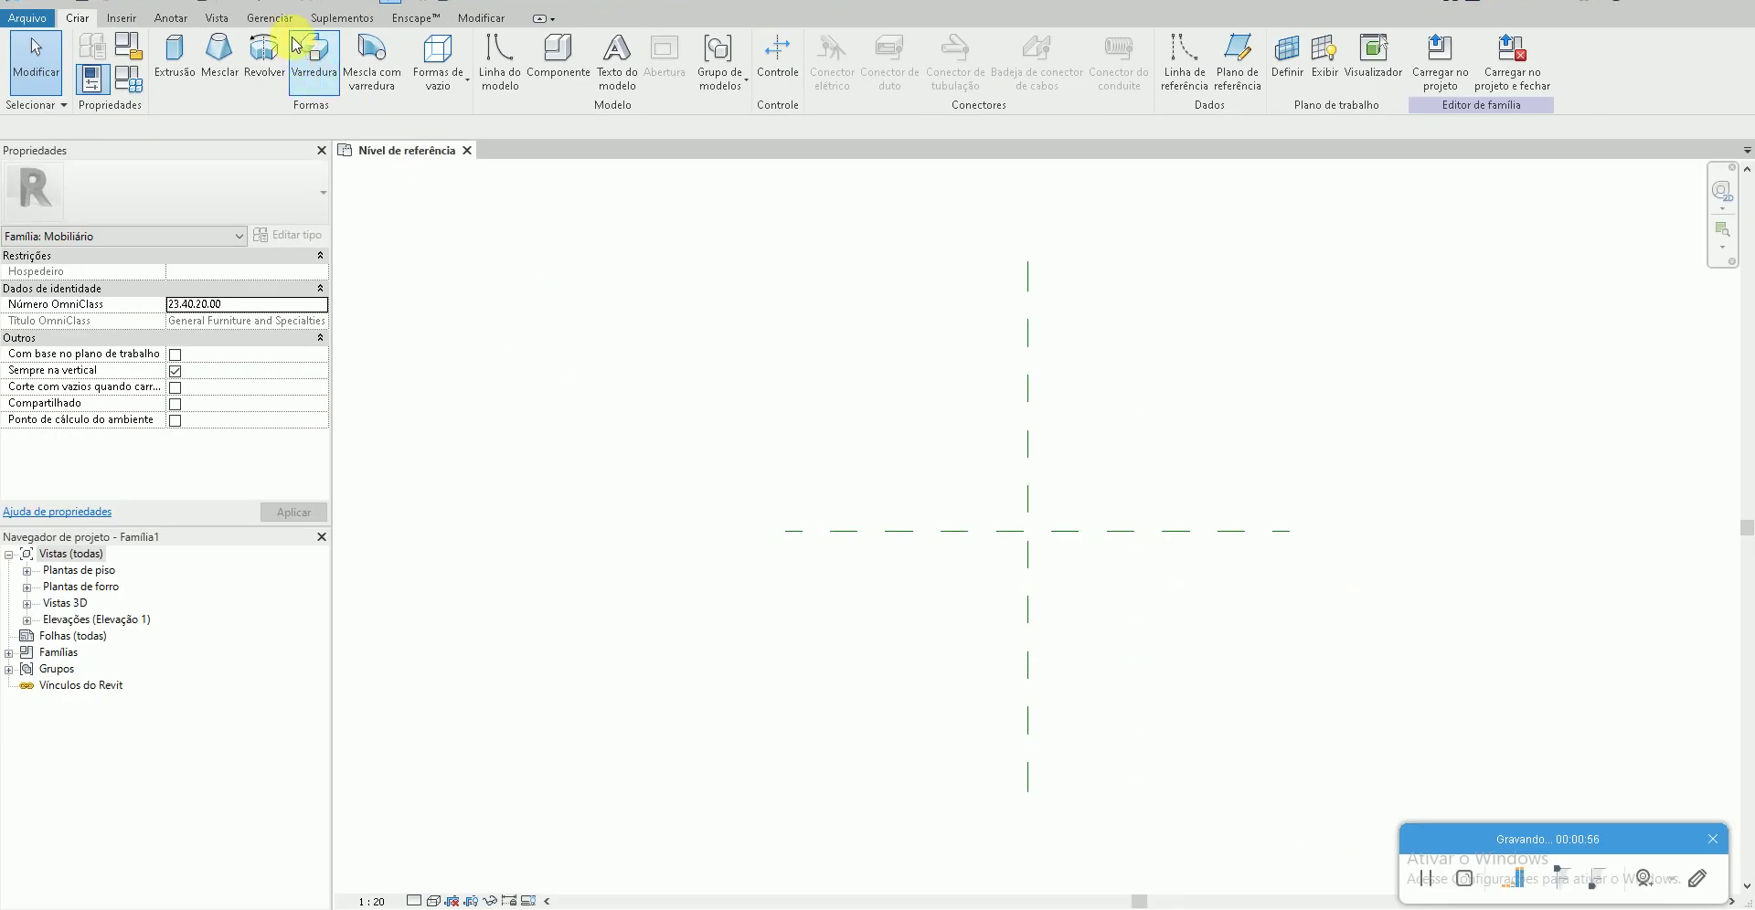
left_click(283, 24)
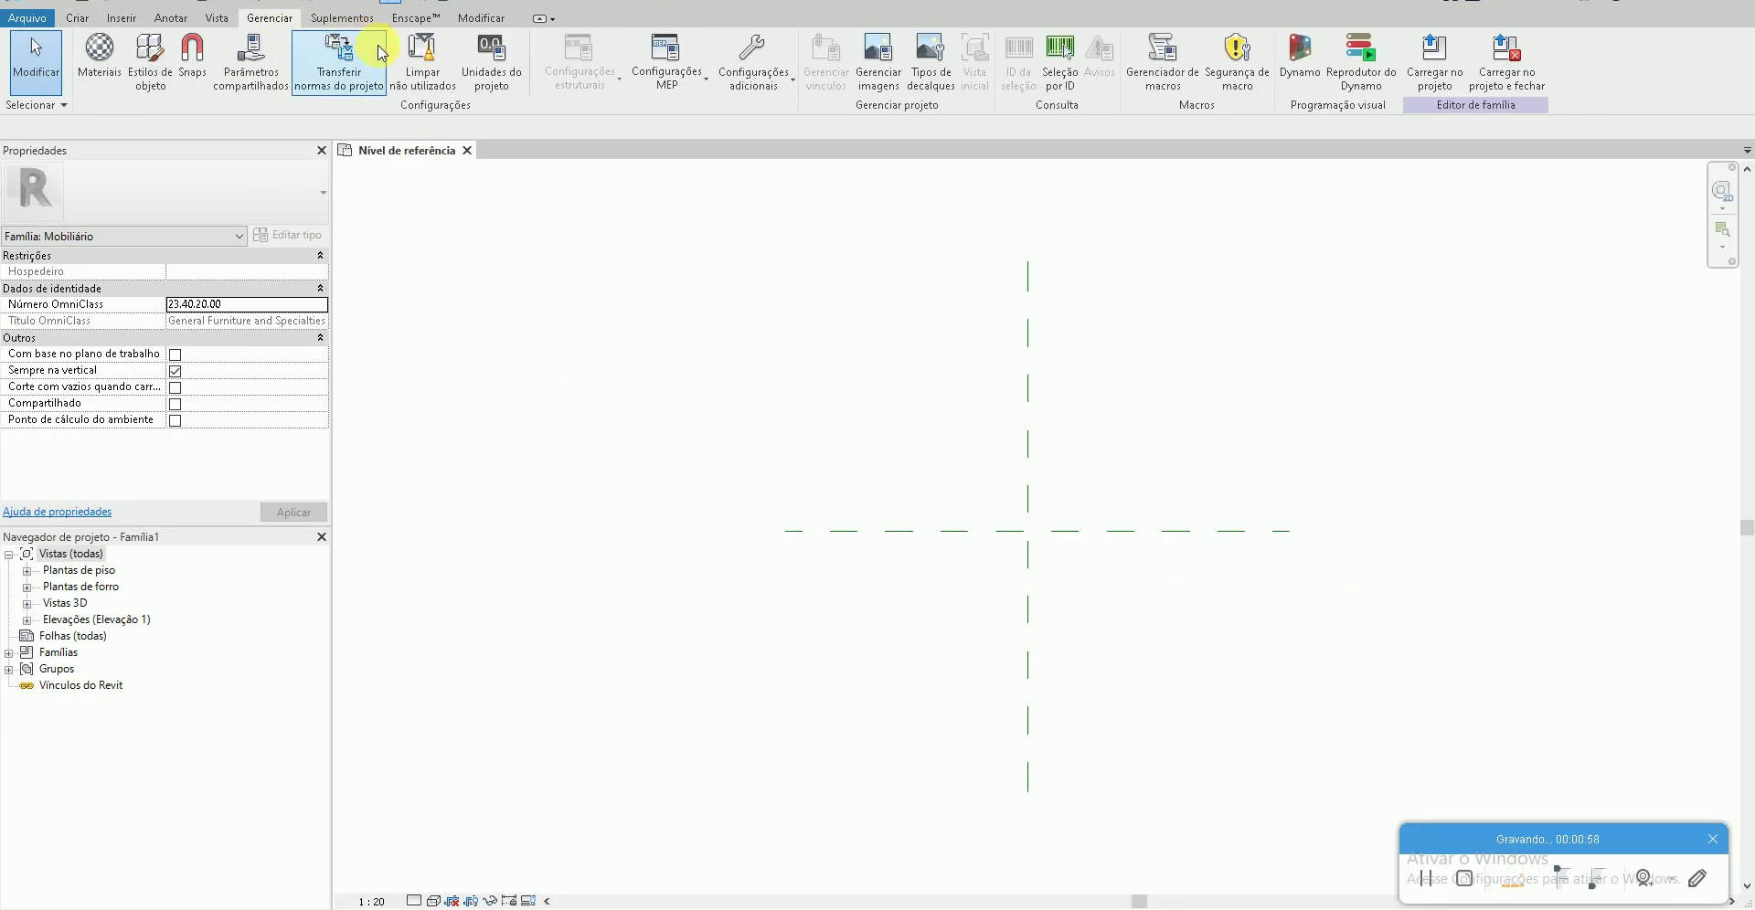
left_click(483, 60)
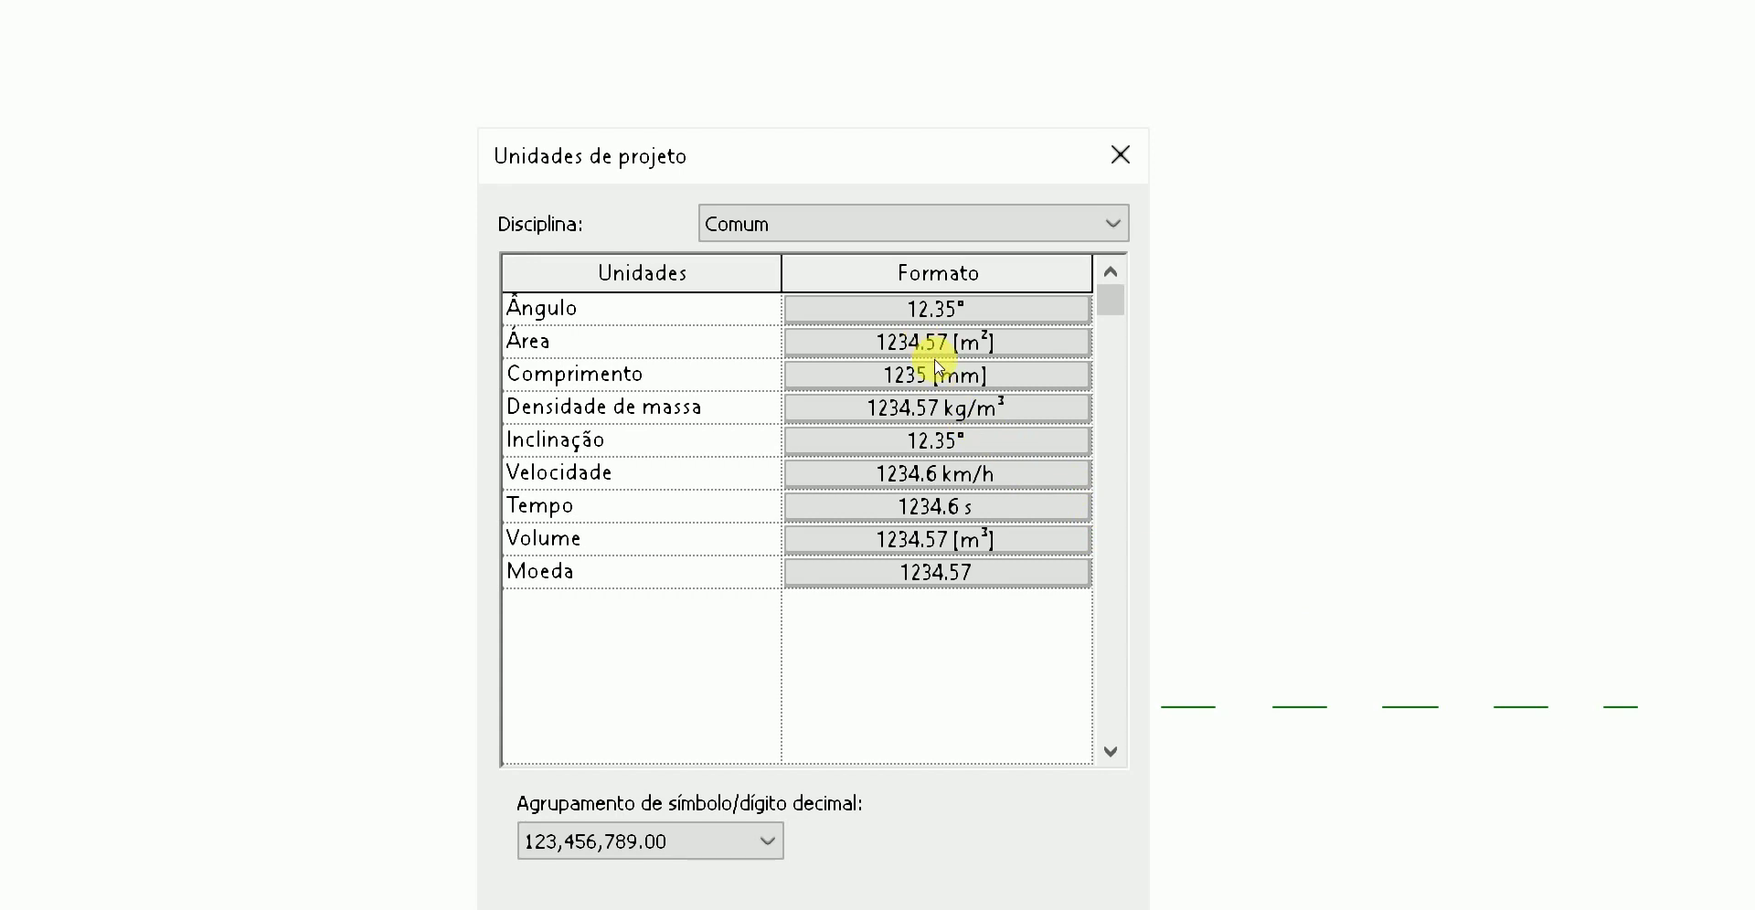
left_click(939, 373)
left_click(939, 370)
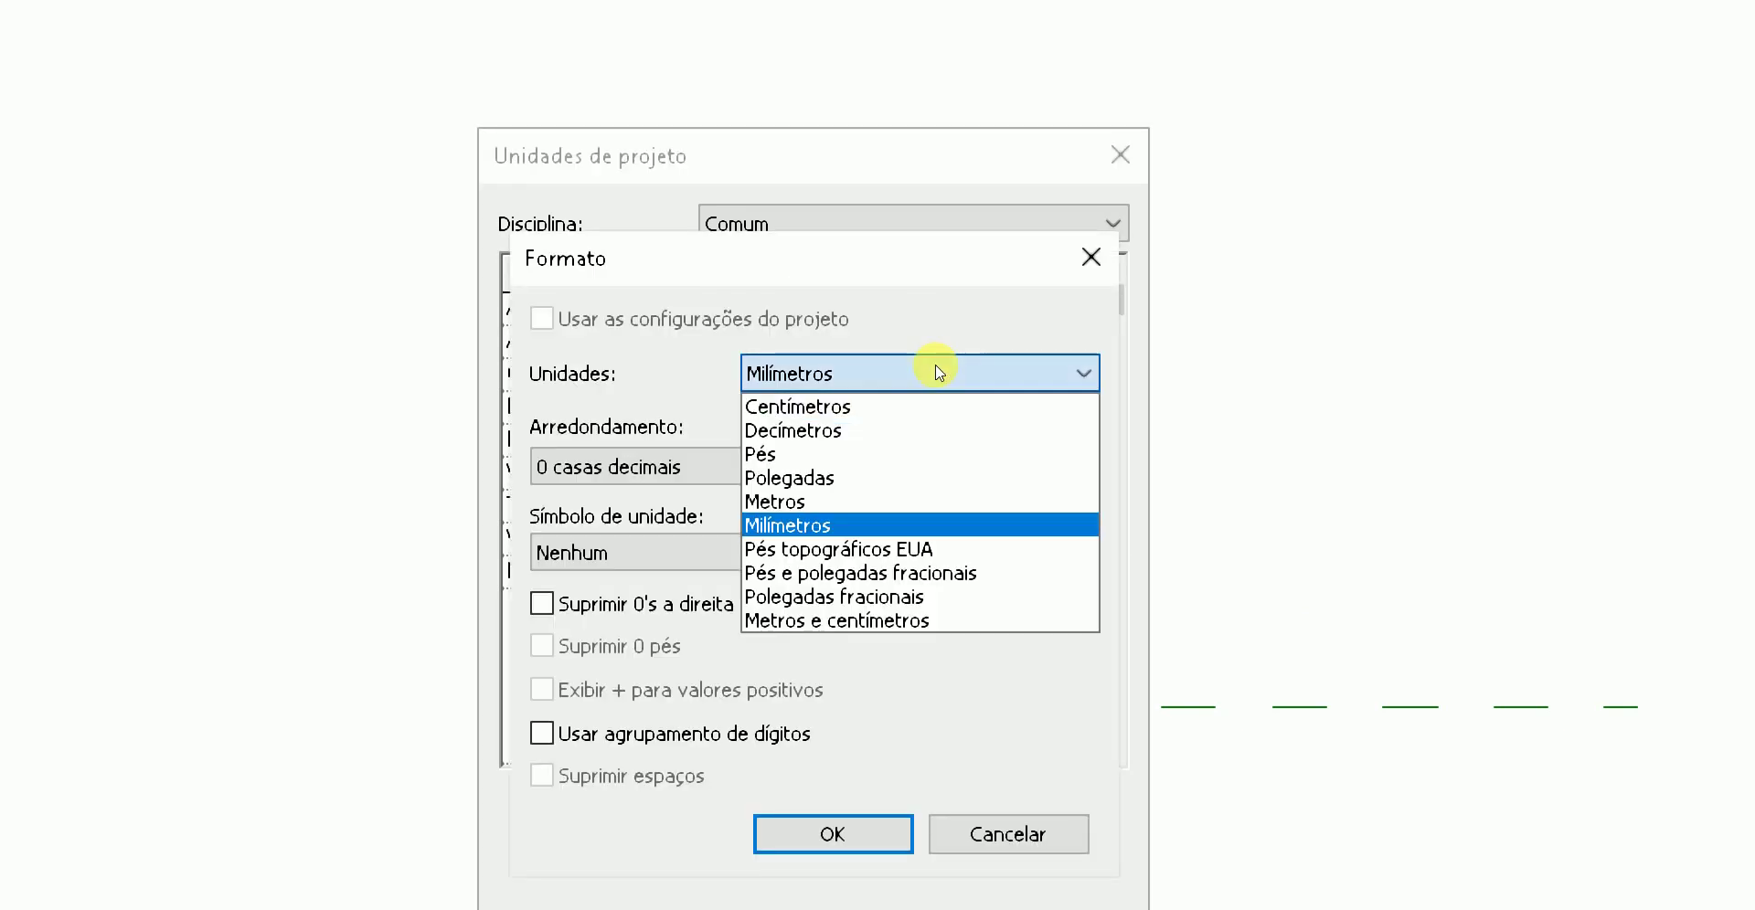
key("Down")
key("Down")
key("Return")
key("Tab")
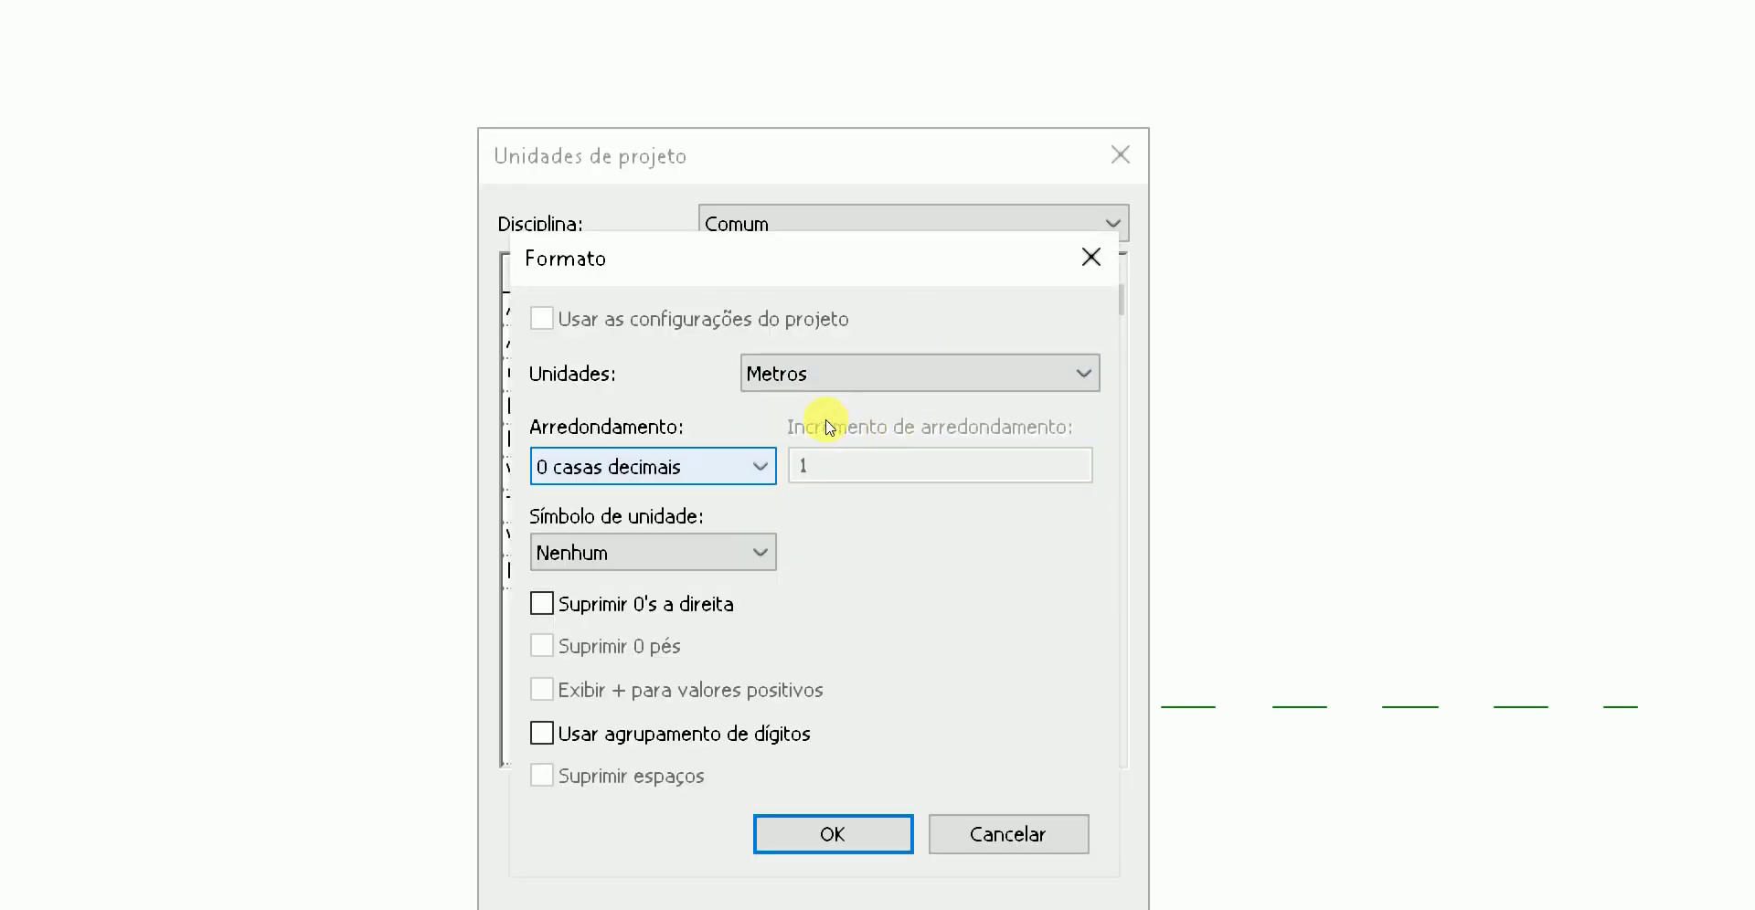
key("alt+Down")
key("Down")
key("Down")
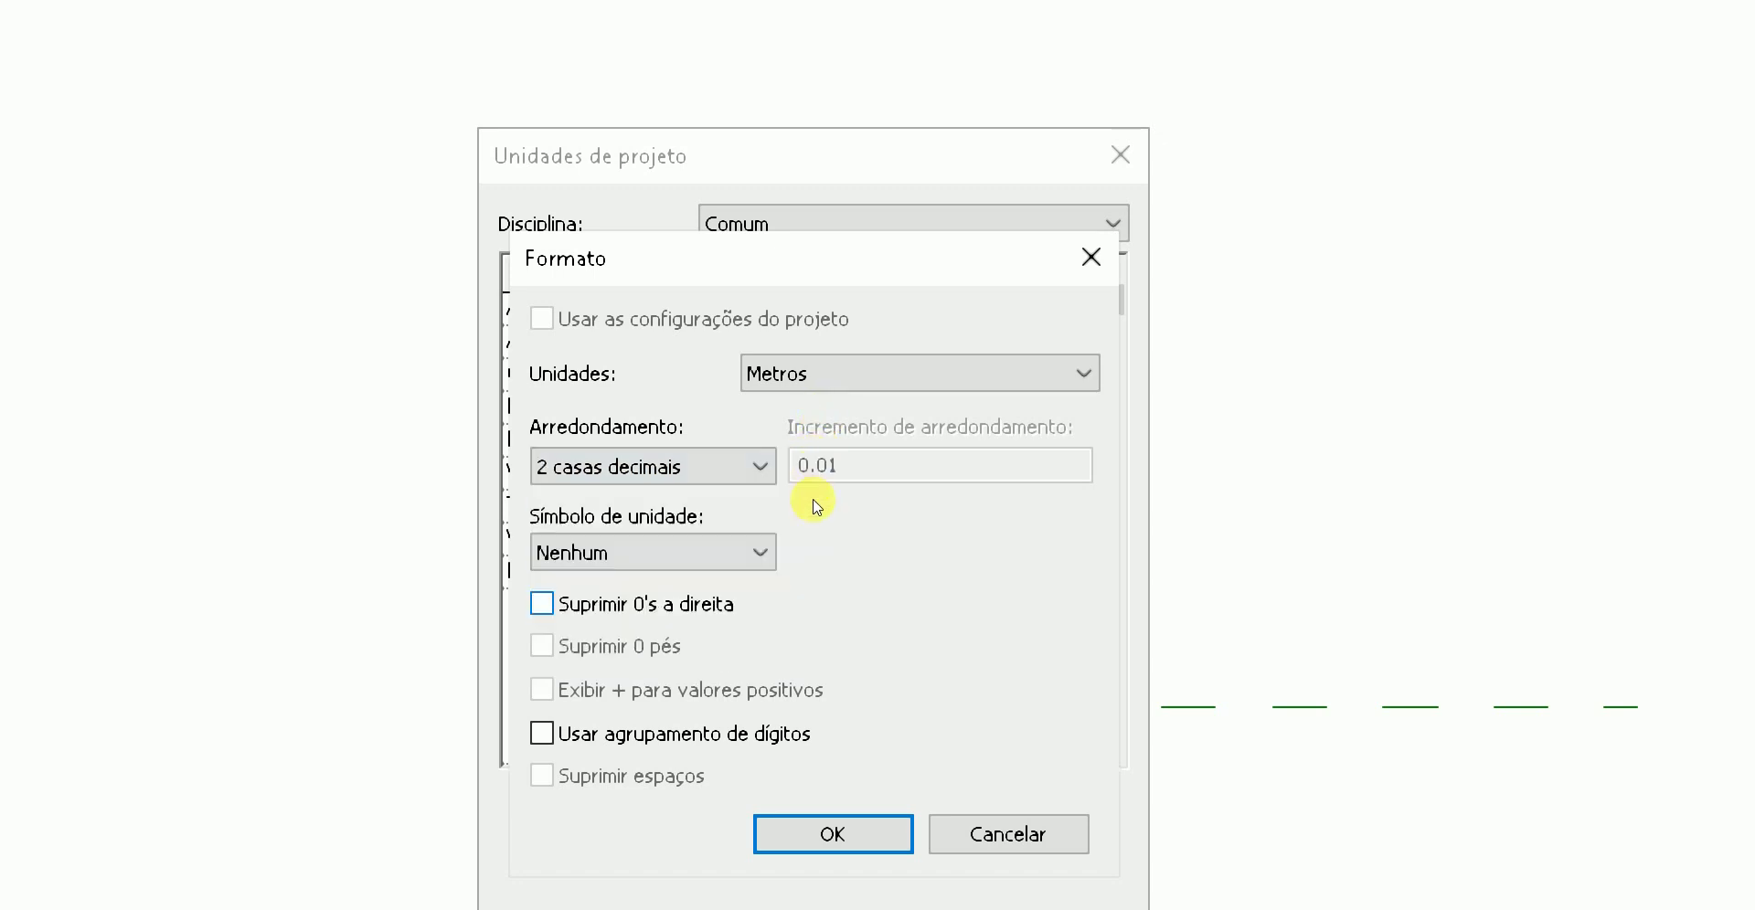
key("Return")
key("Return")
key("Return")
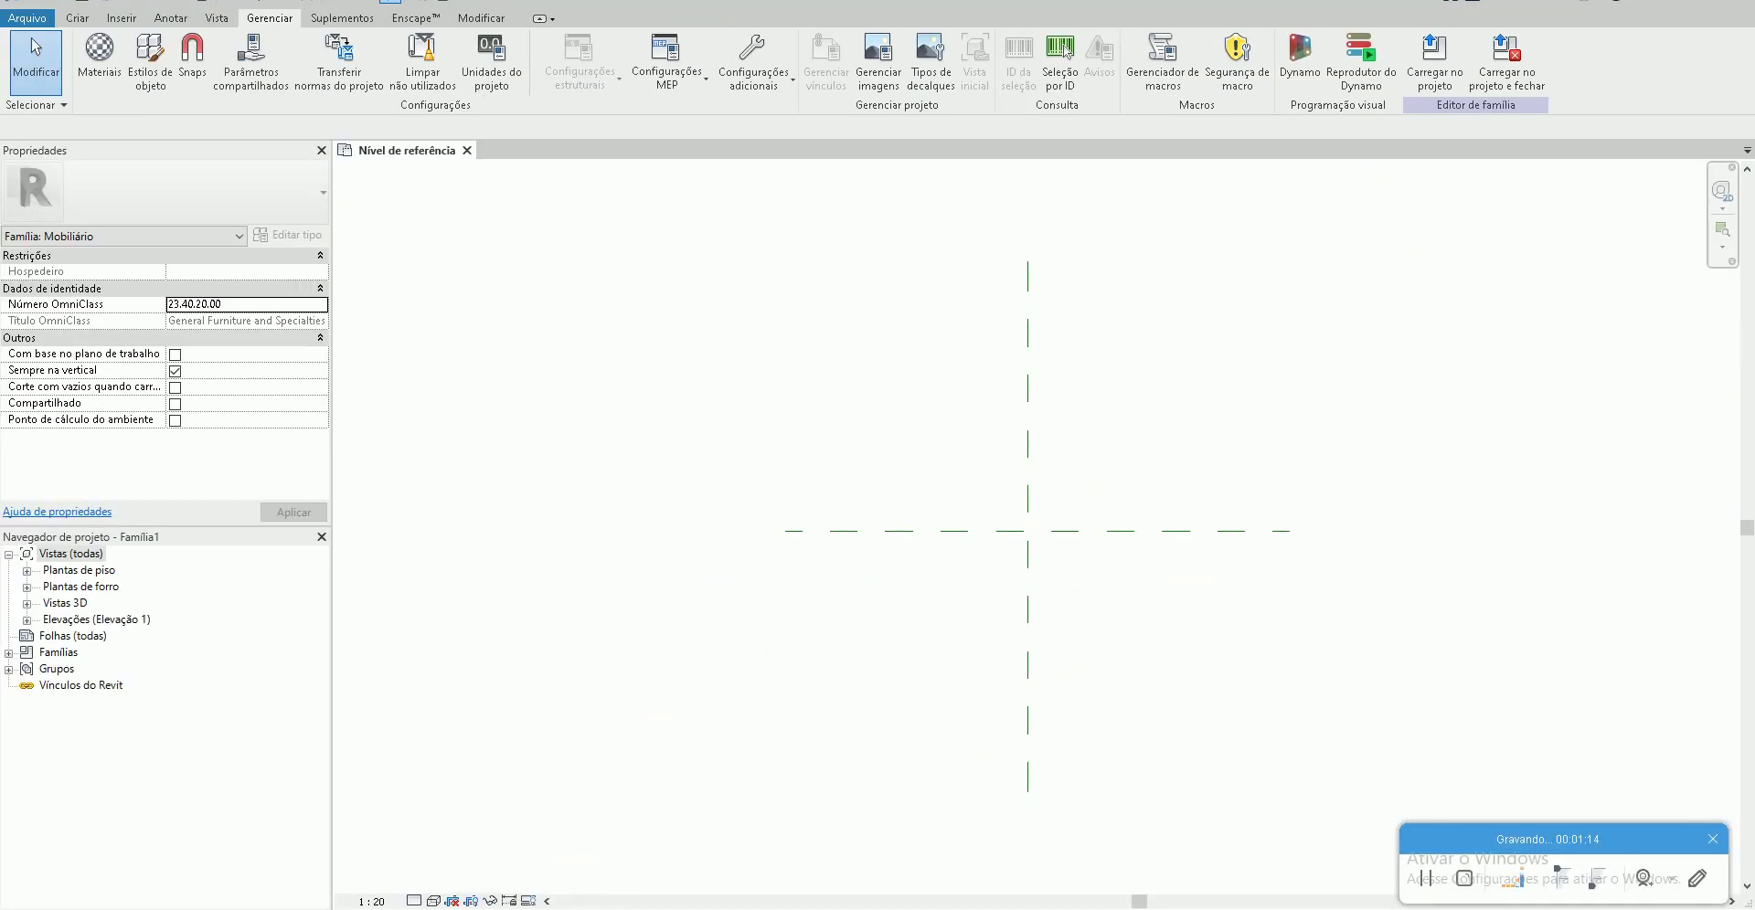
scroll(753, 620, "up", 1)
scroll(794, 585, "up", 1)
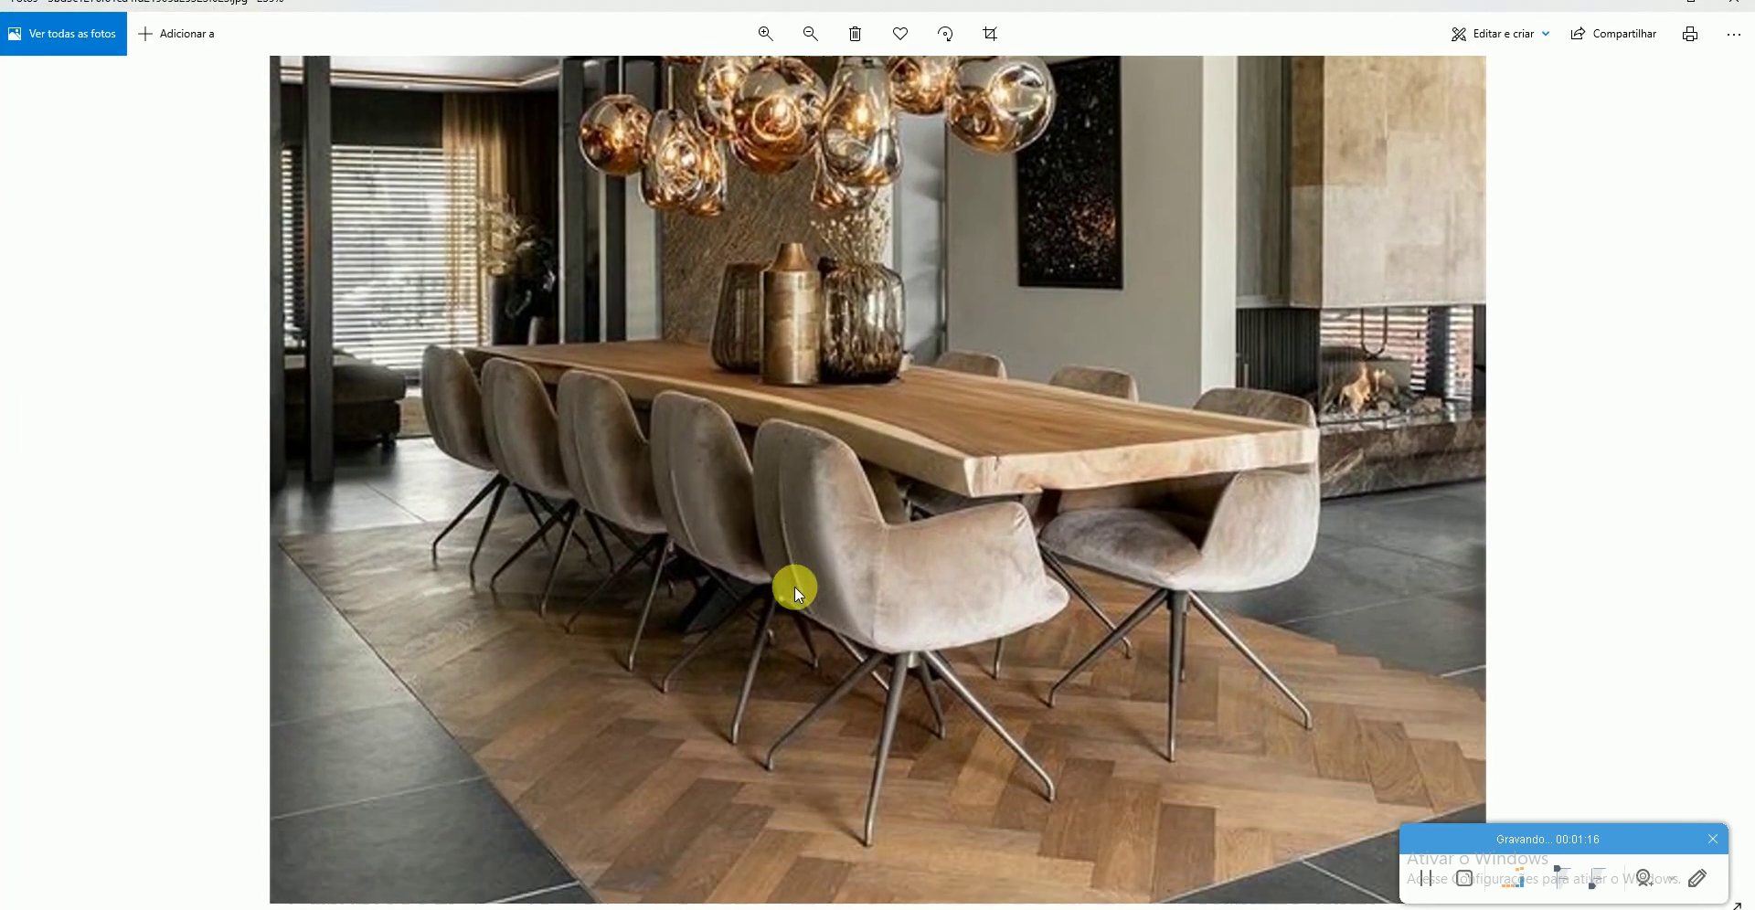
scroll(803, 565, "up", 1)
scroll(802, 565, "up", 1)
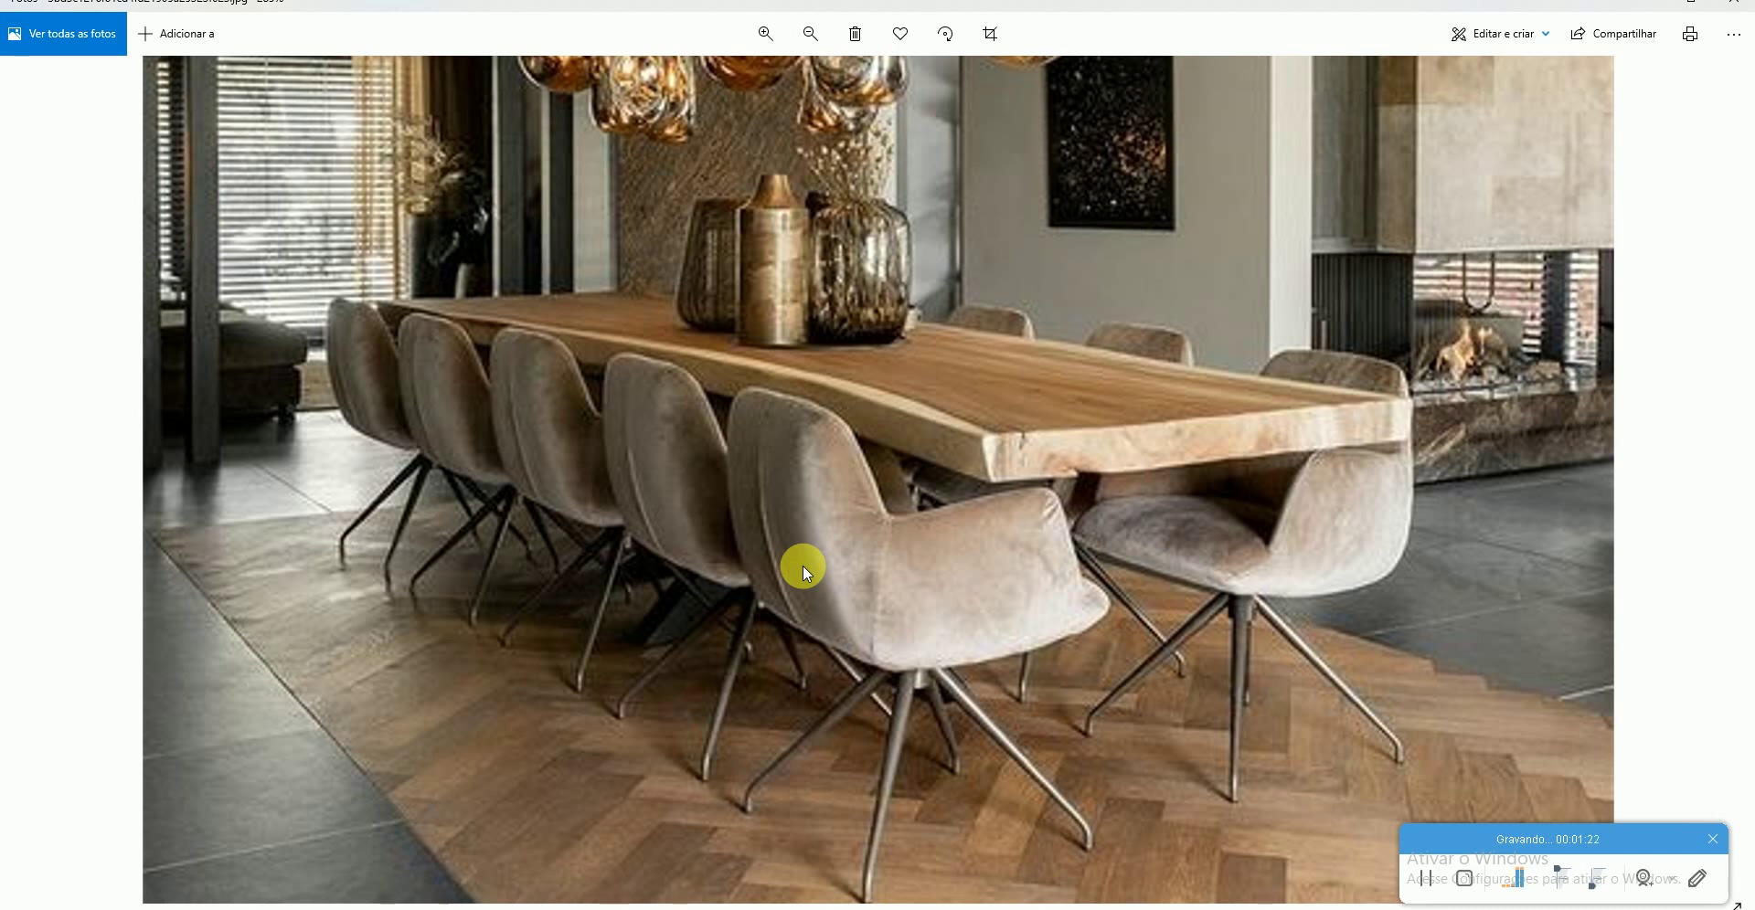
scroll(786, 576, "down", 1)
scroll(758, 503, "down", 1)
scroll(621, 393, "down", 1)
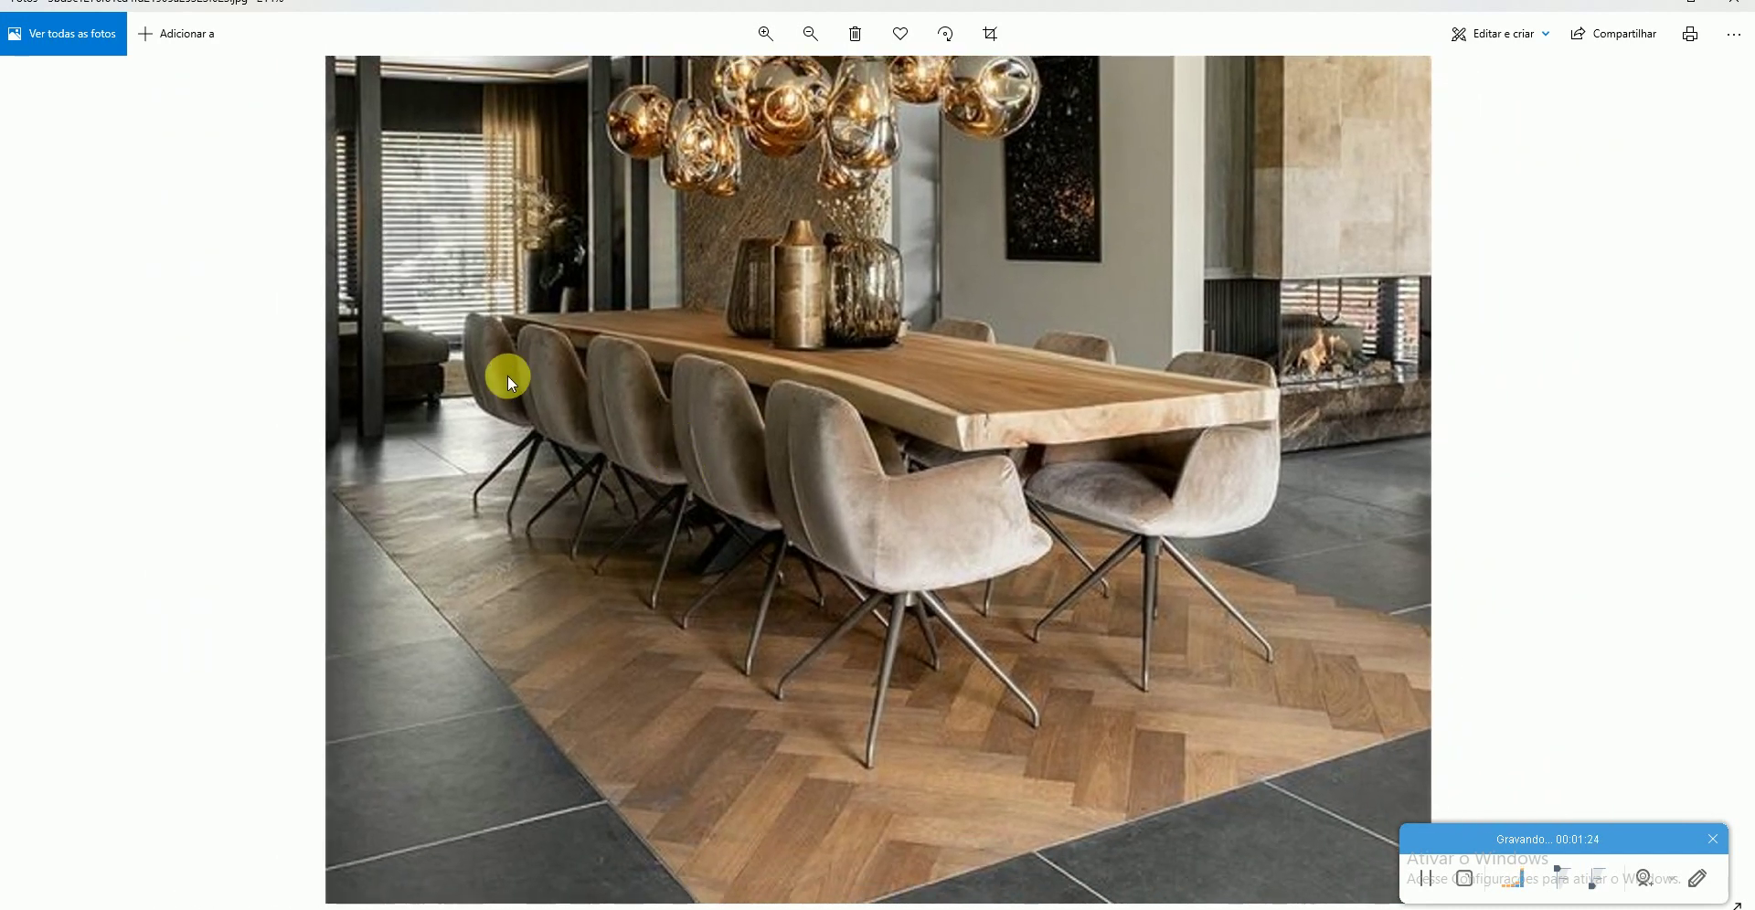
scroll(475, 375, "up", 1)
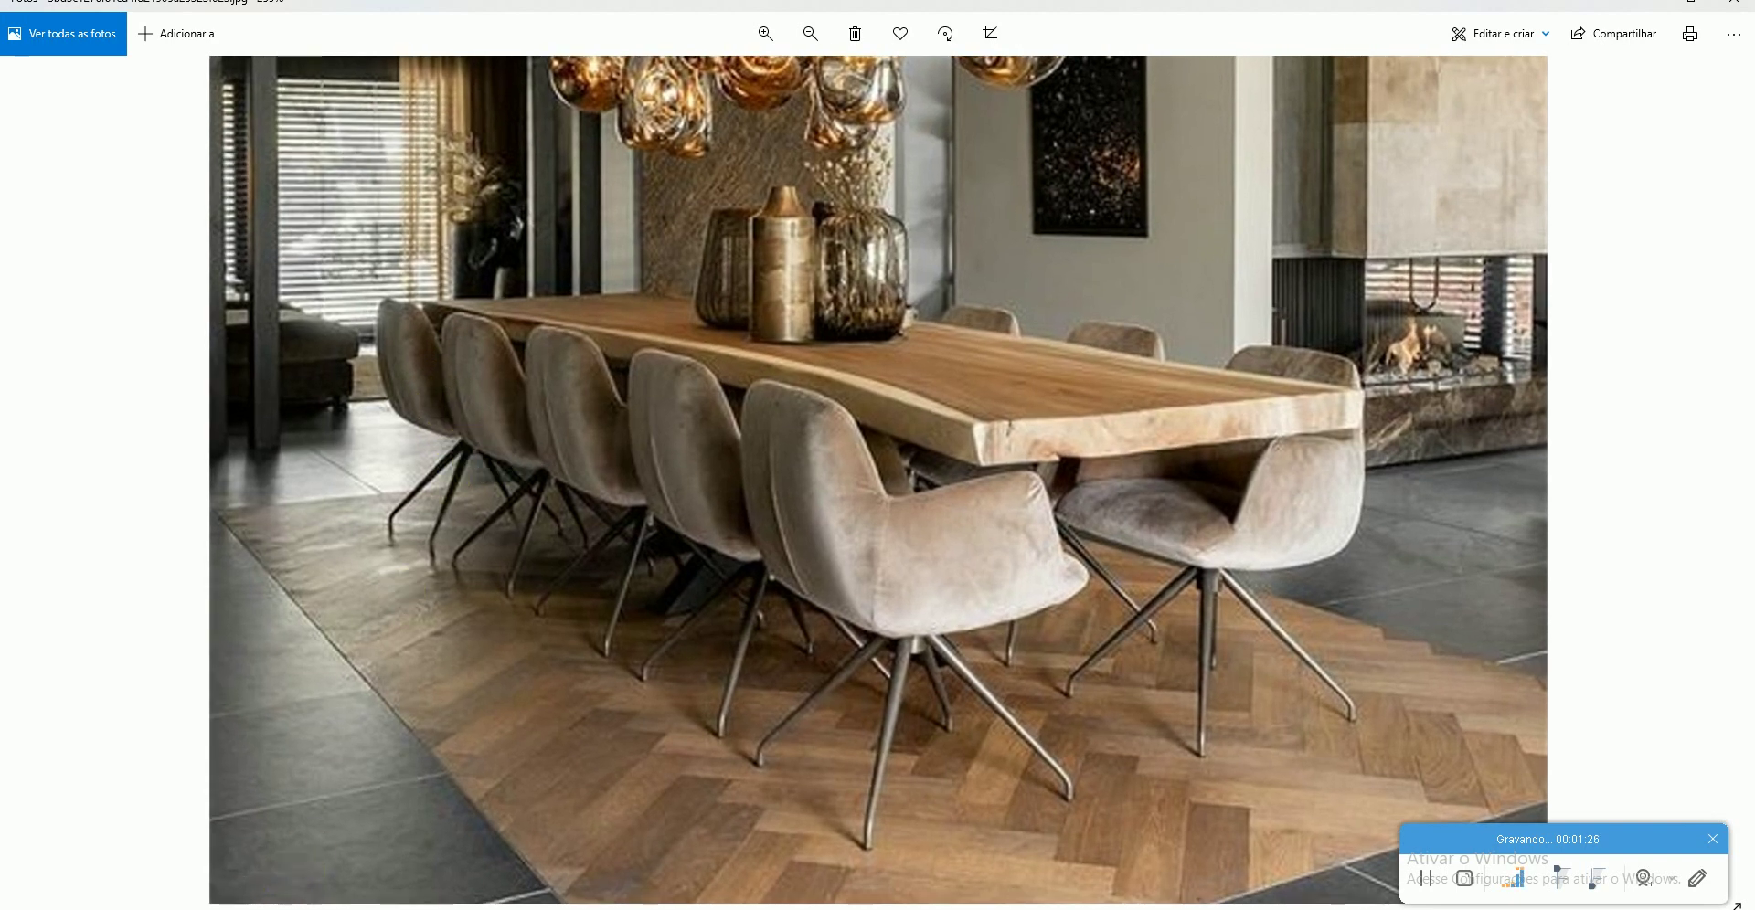
key("alt+Tab")
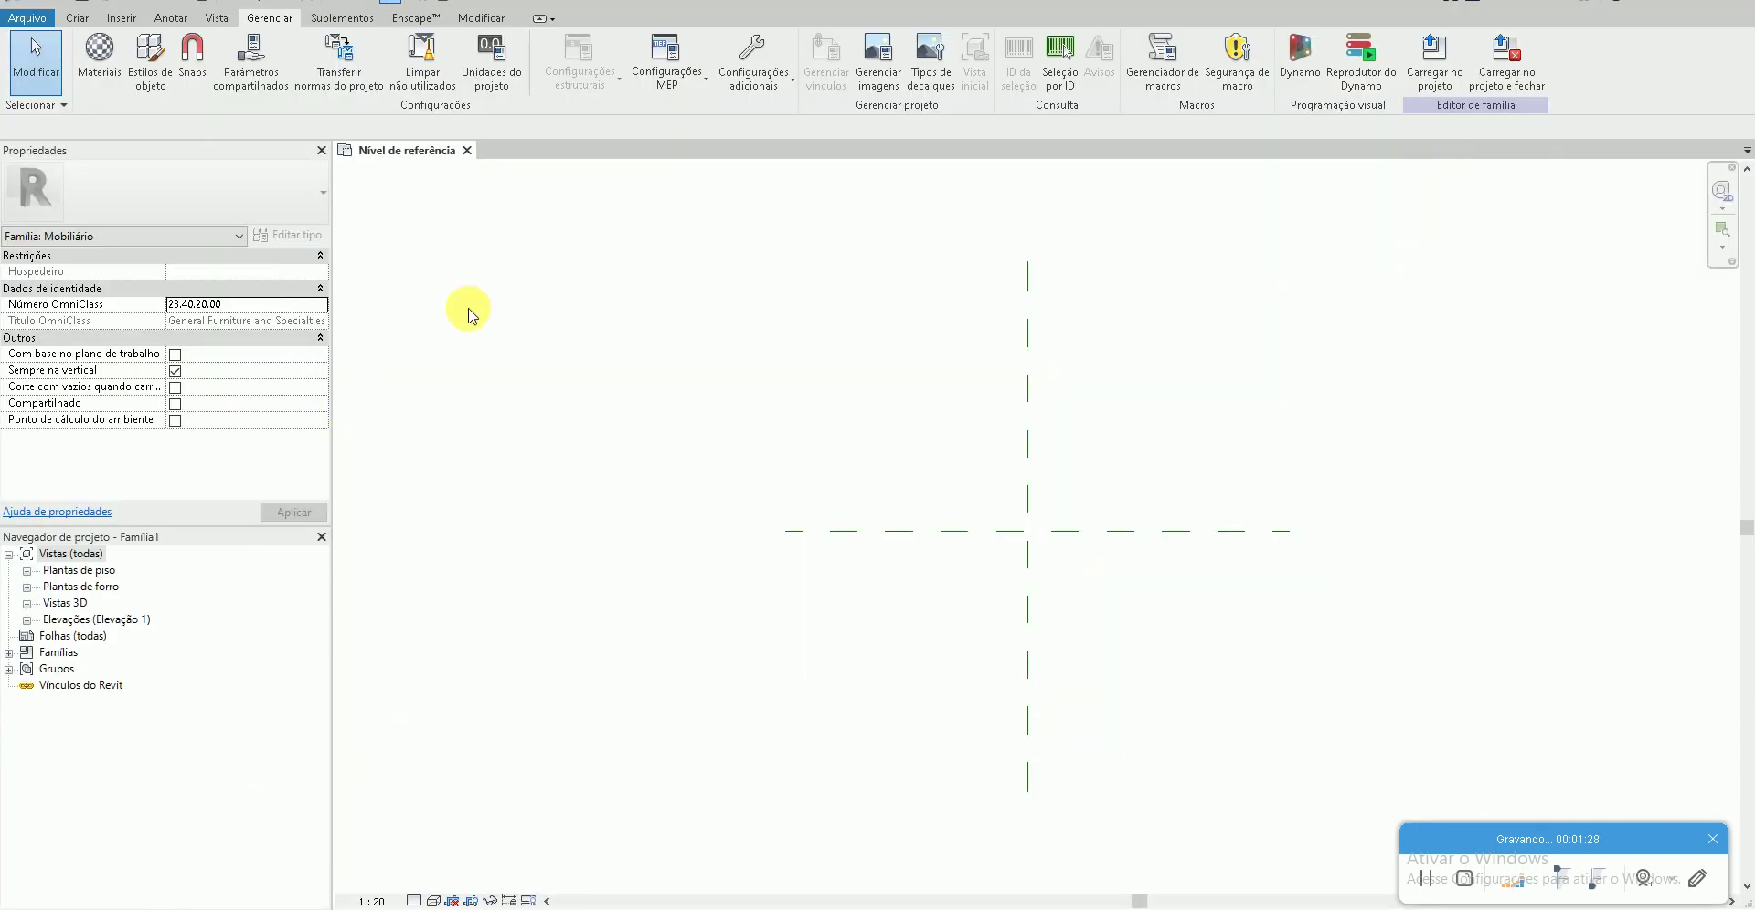
- Open and upgrade the Lucia Desk Chair family, then load it into the furniture family
key("alt+Tab")
left_click(482, 603)
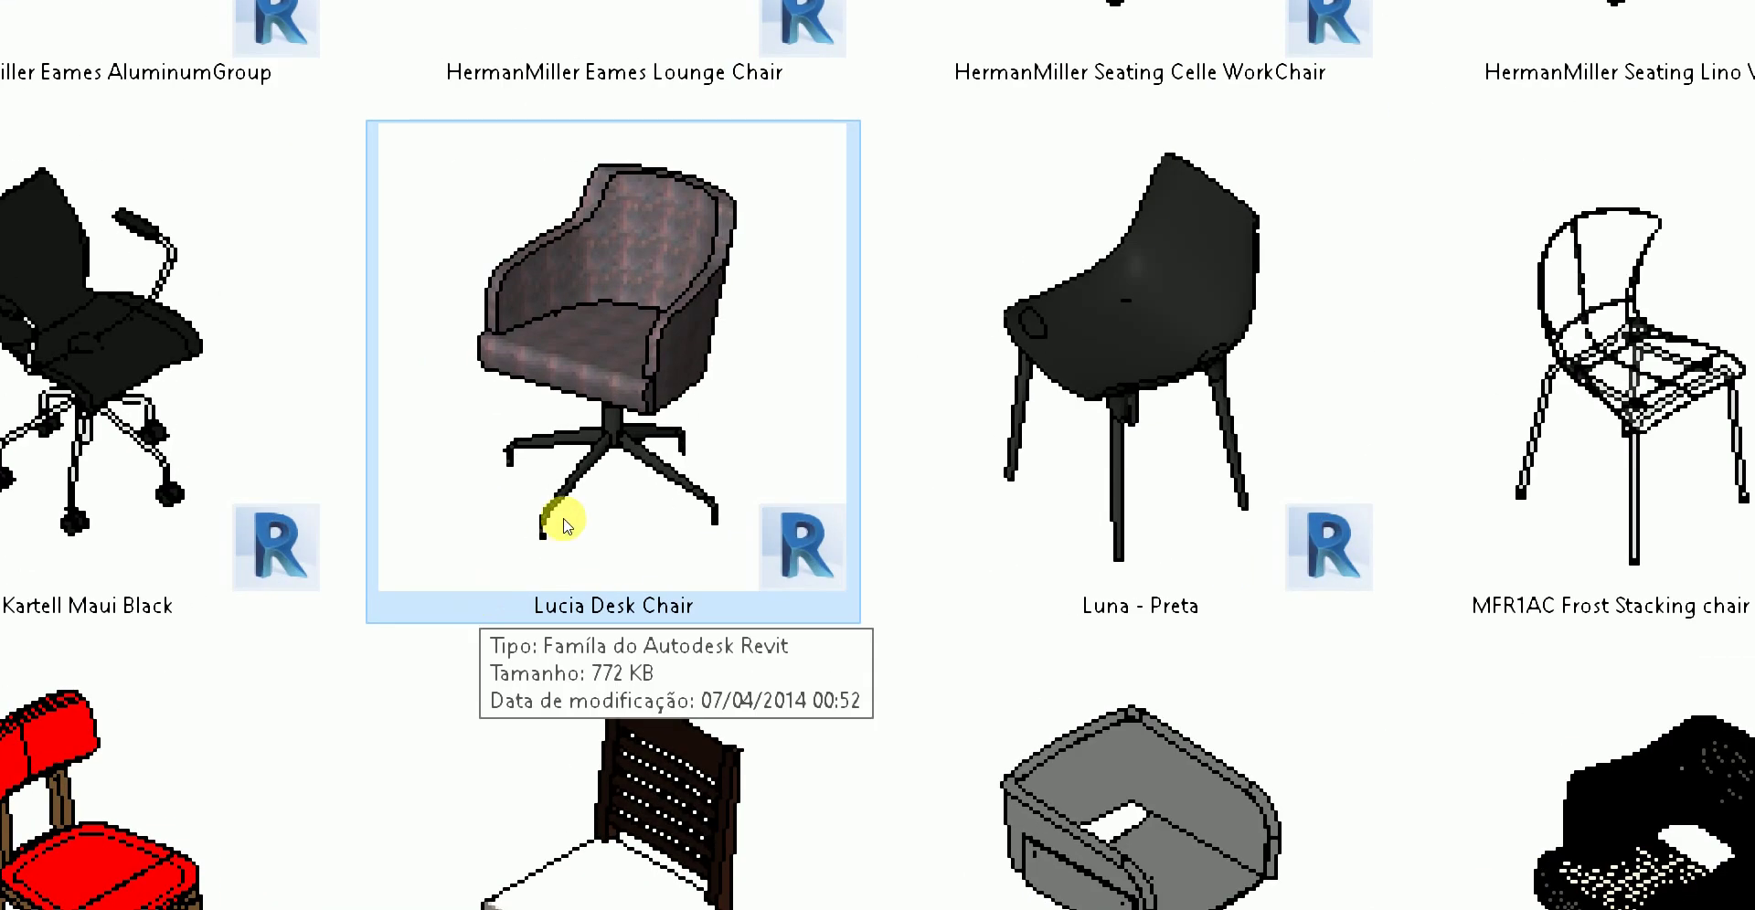
double_click(564, 523)
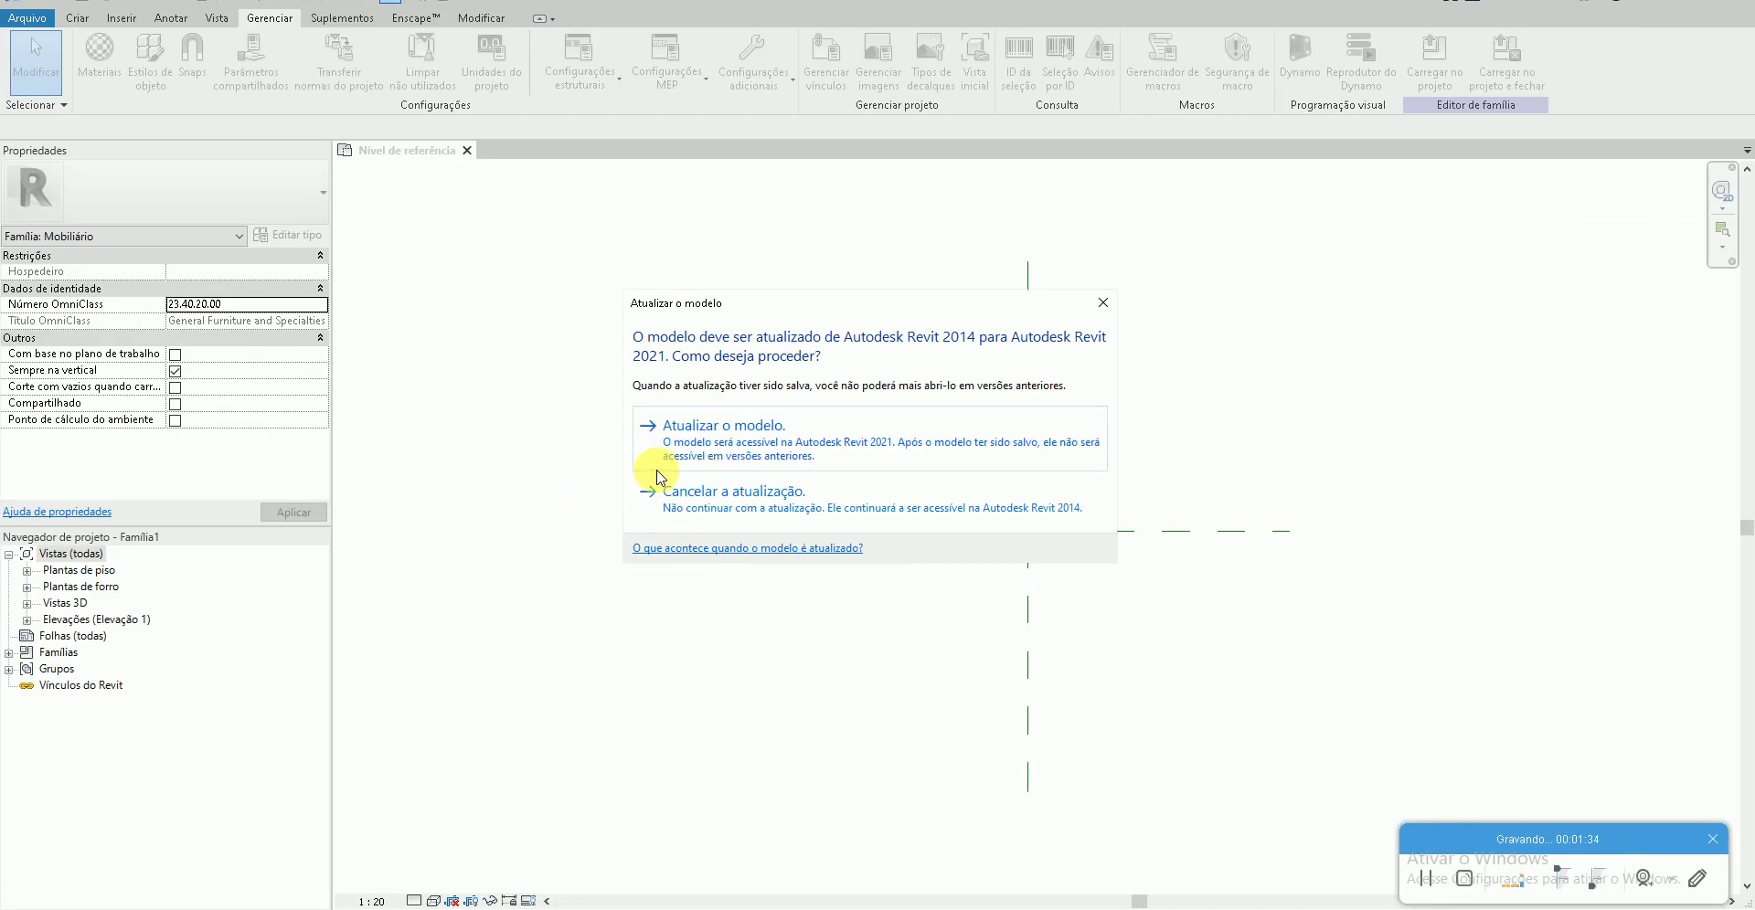
left_click(969, 266)
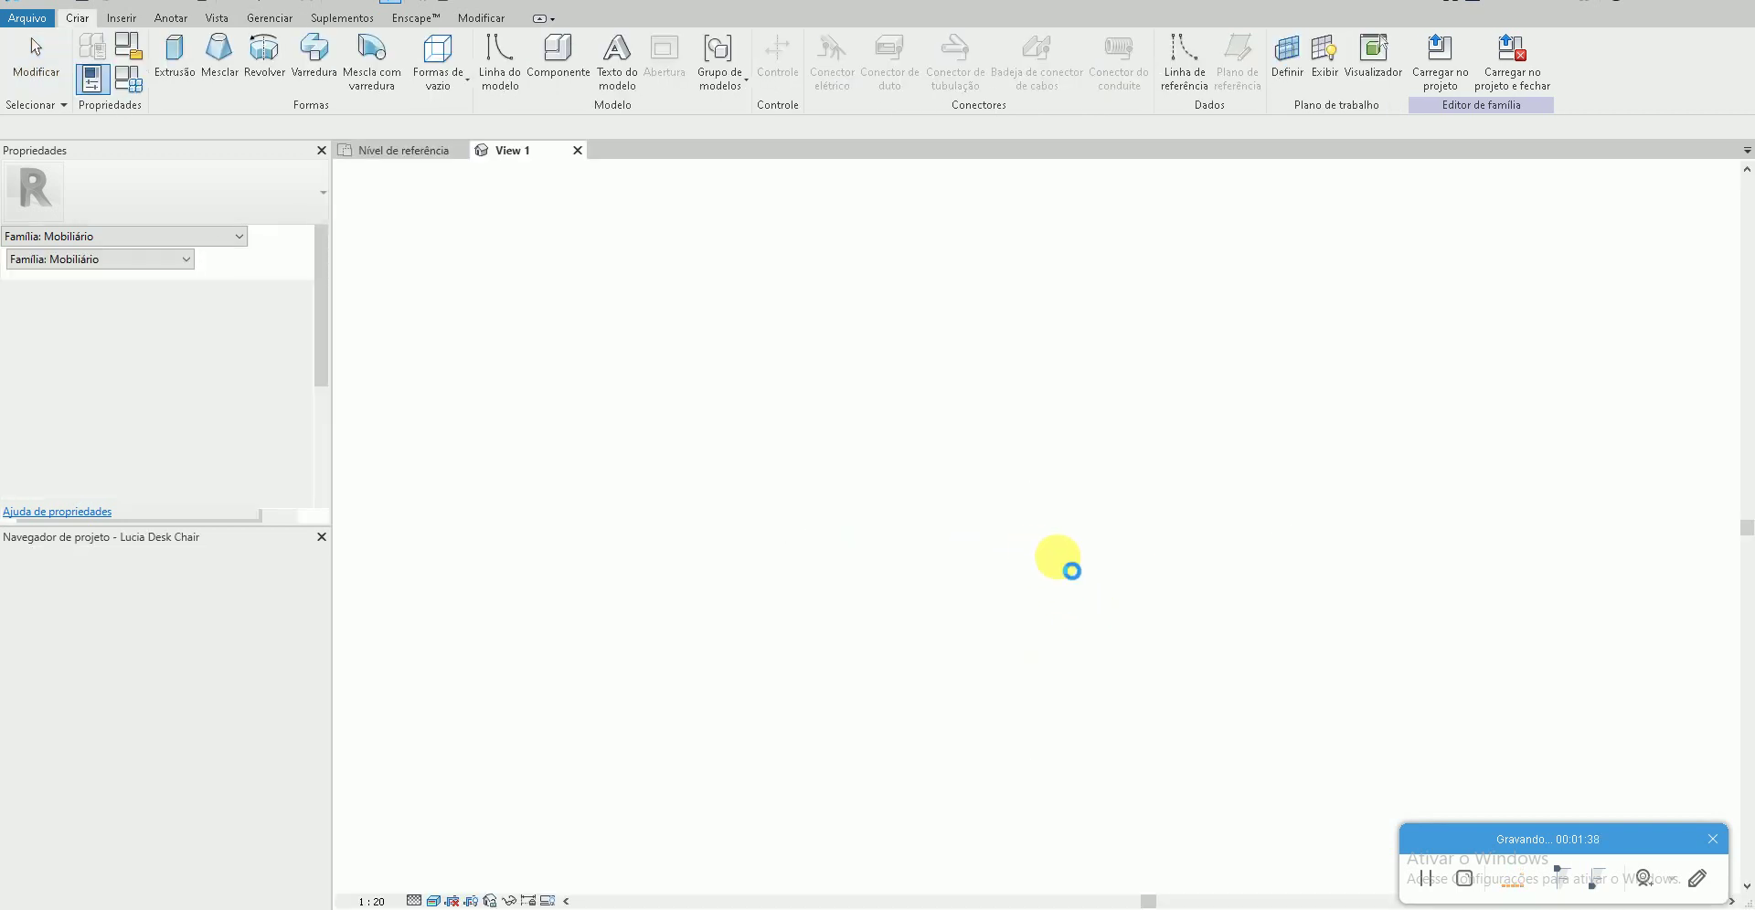
left_click(1426, 89)
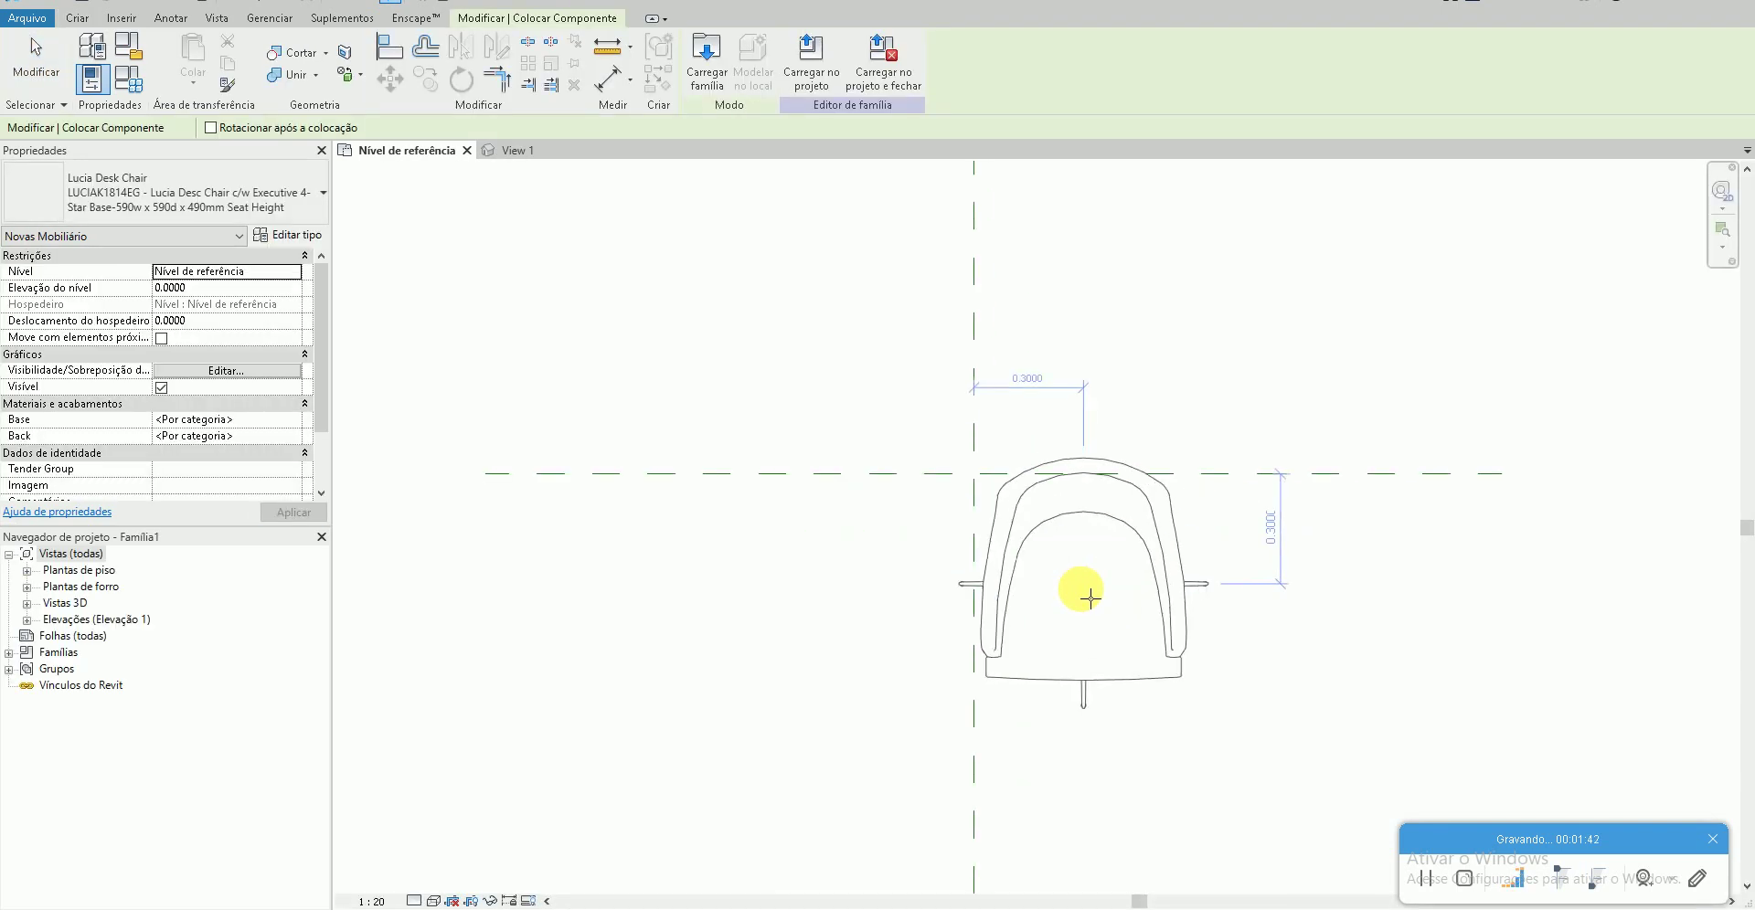
- Rotate the chair a quarter turn and place one copy in the plan
key("space")
middle_click_drag(1100, 619, 951, 466)
left_click(968, 497)
key("Escape")
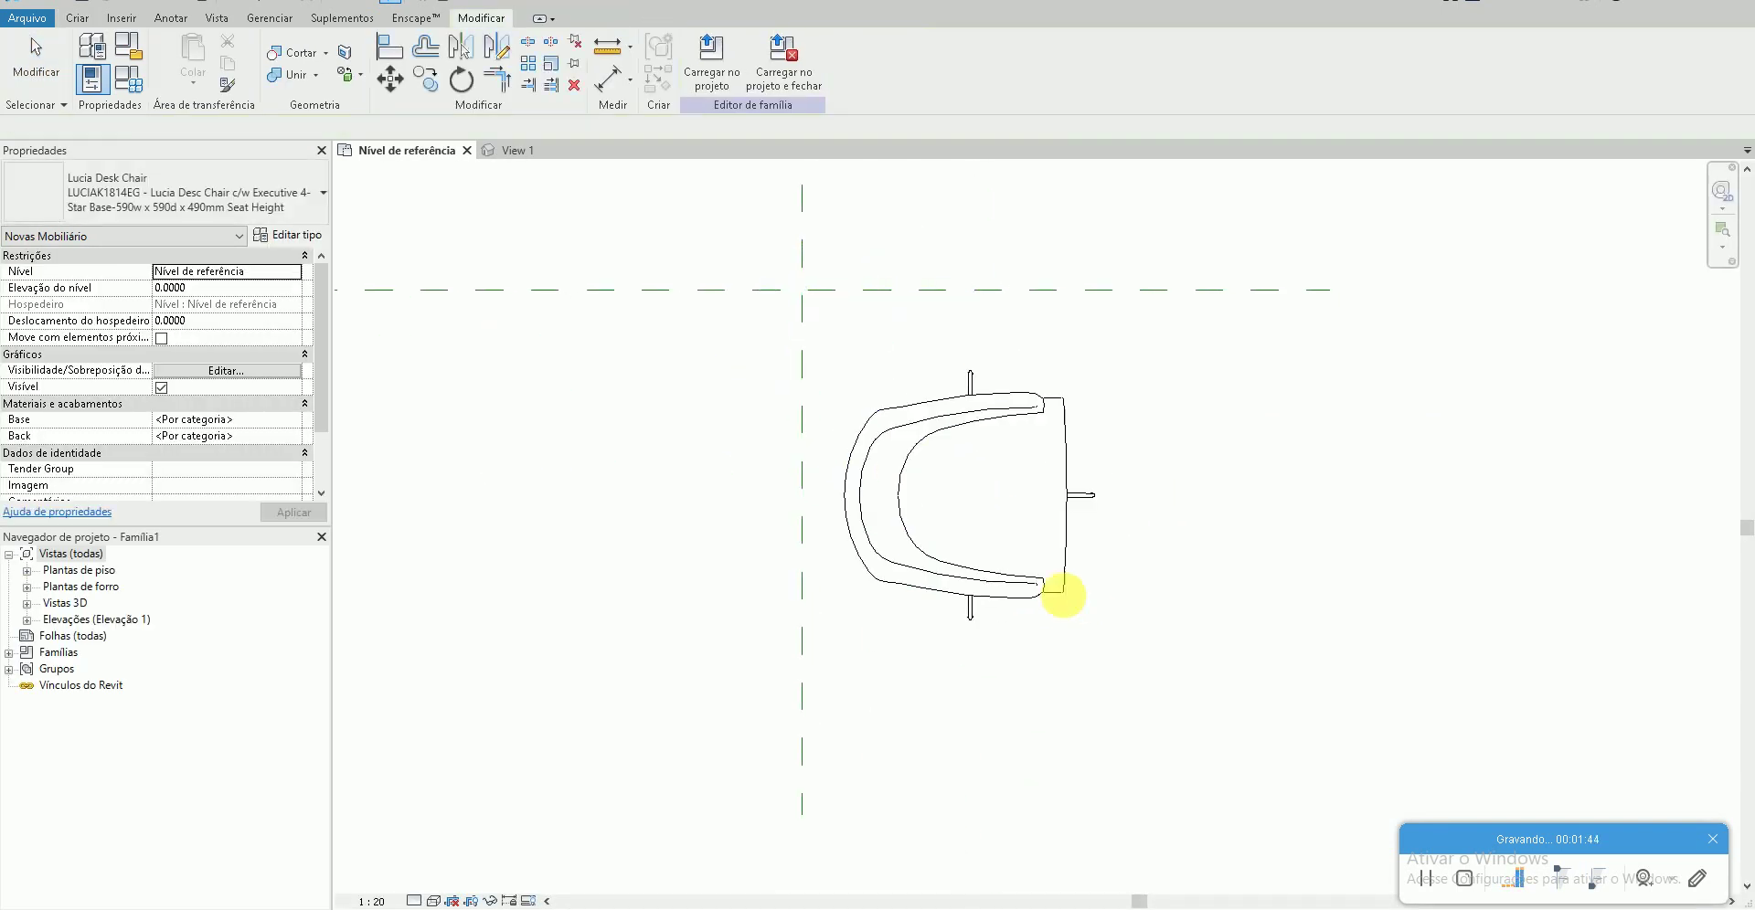
scroll(932, 462, "down", 1)
scroll(932, 434, "down", 2)
- Move the placed chair to the left of the vertical reference line
left_click(947, 505)
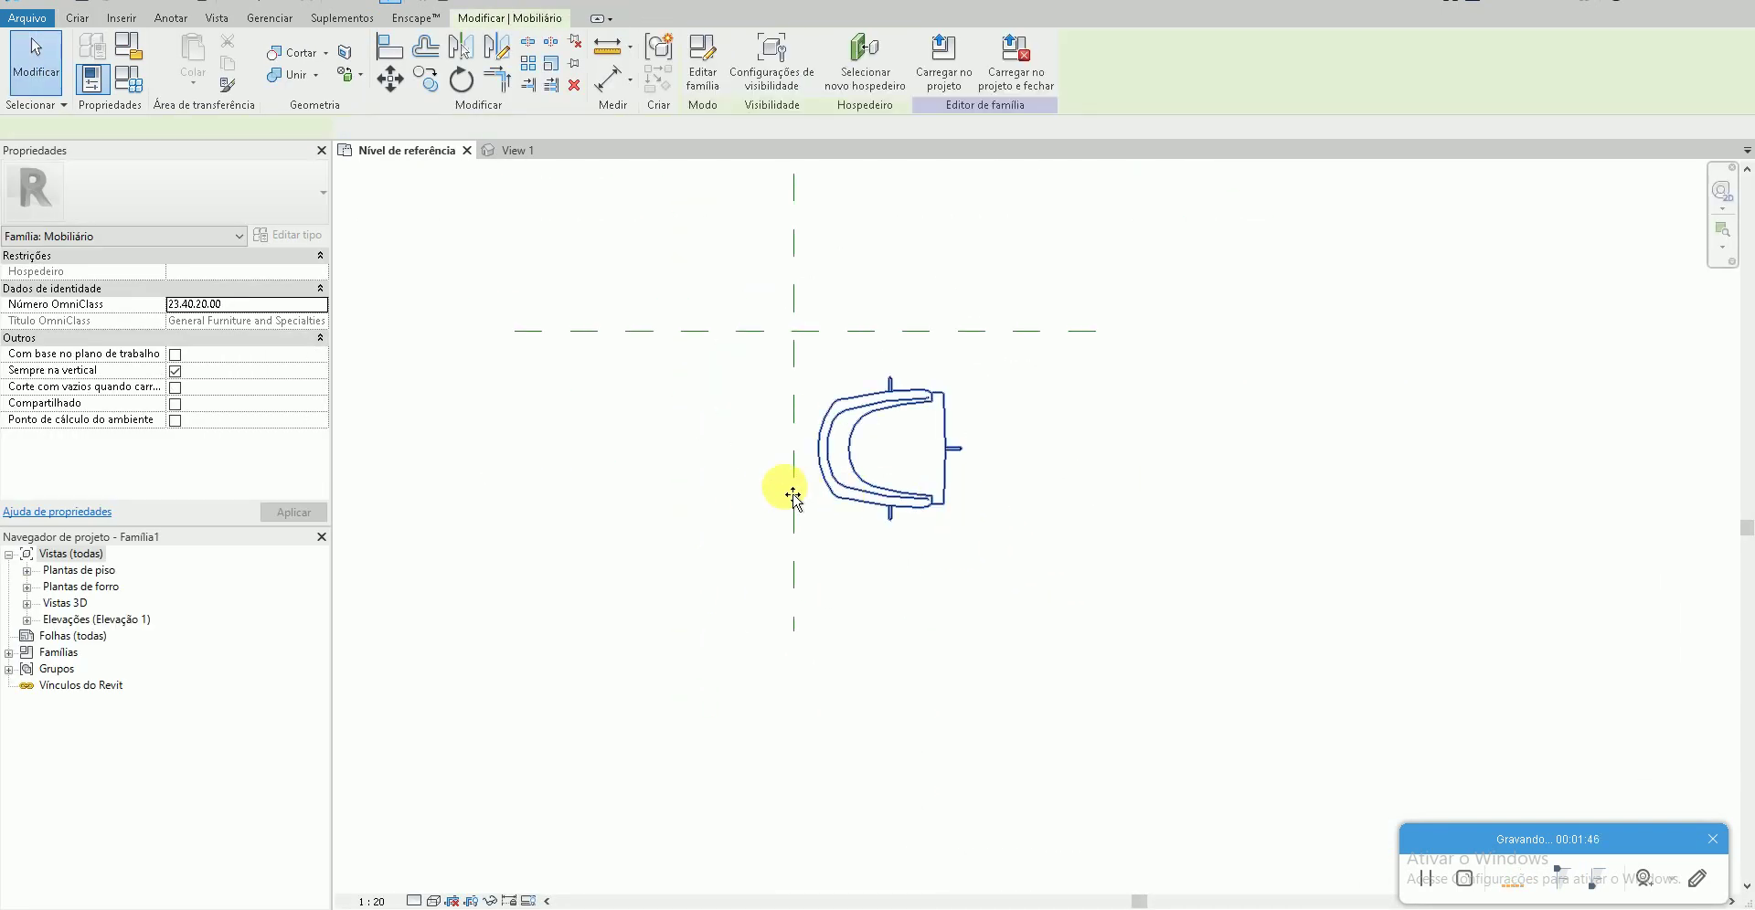
left_click_drag(795, 498, 705, 464)
key("Escape")
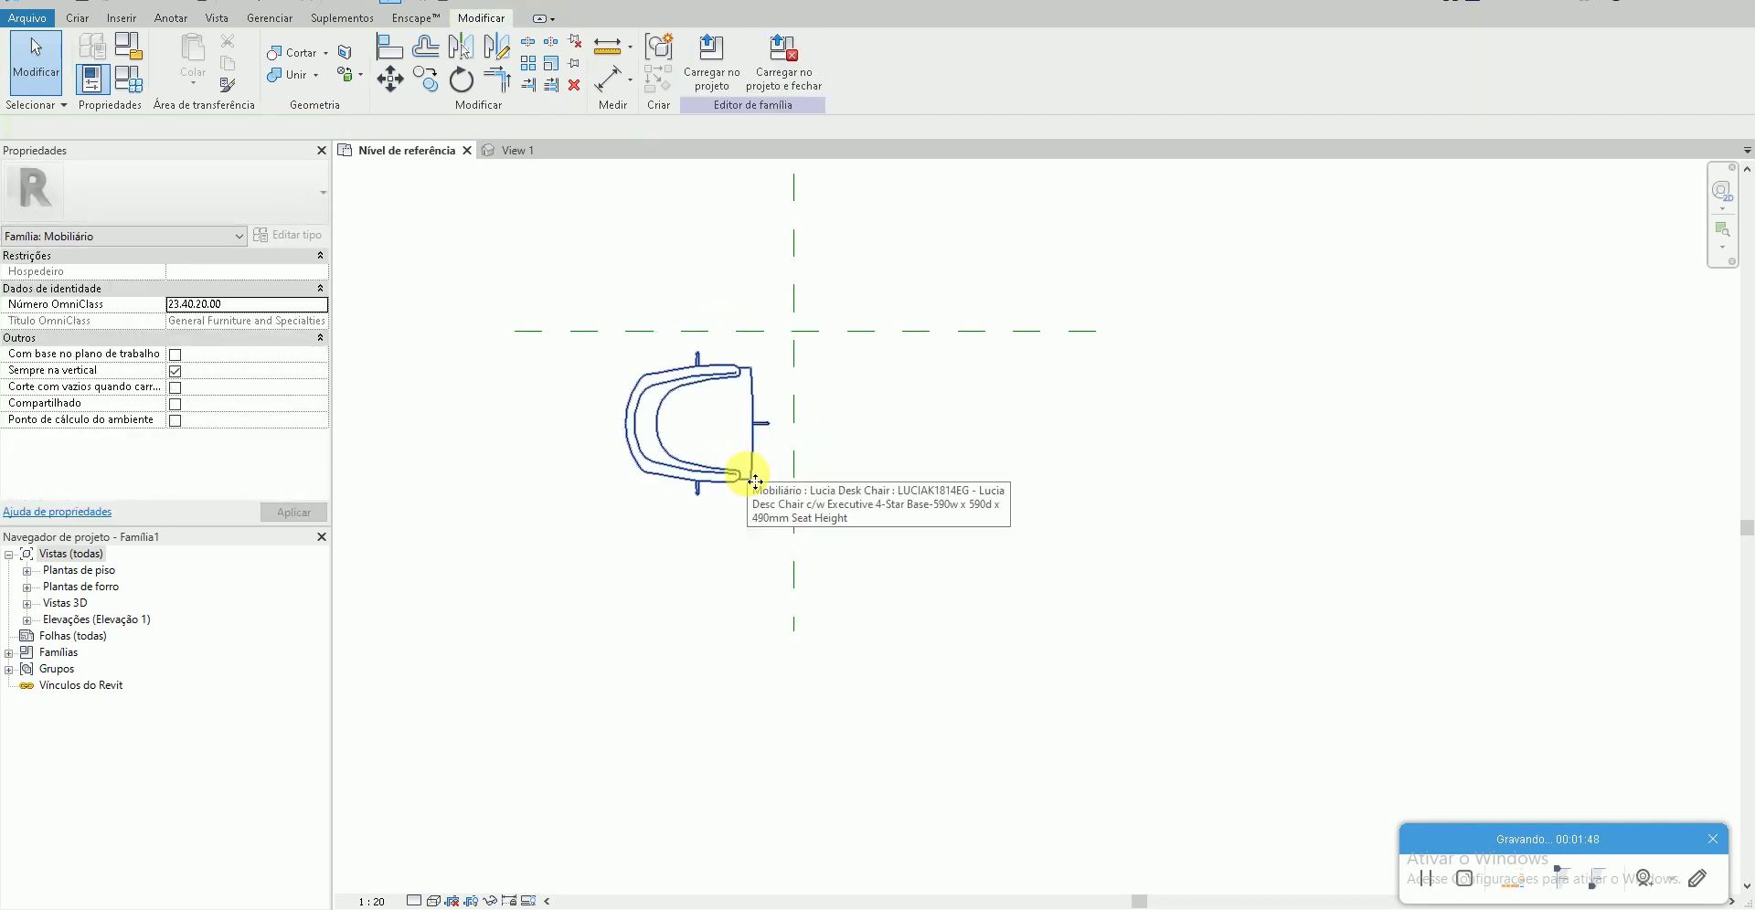
scroll(756, 473, "up", 1)
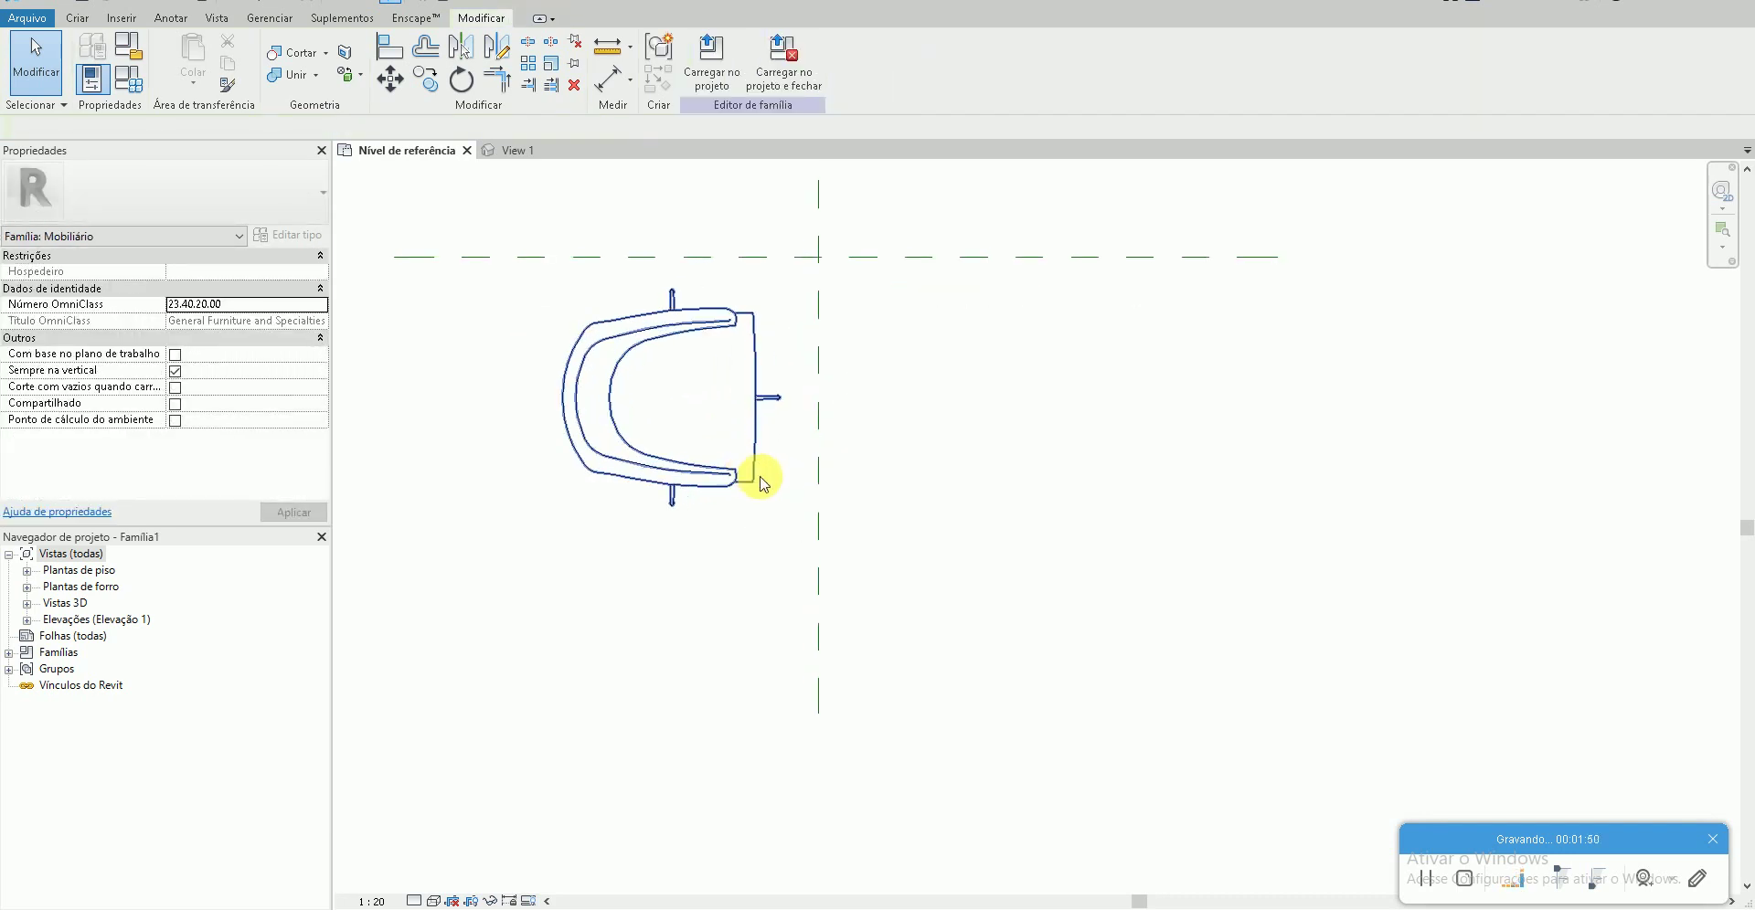
scroll(822, 493, "up", 2)
scroll(850, 507, "up", 1)
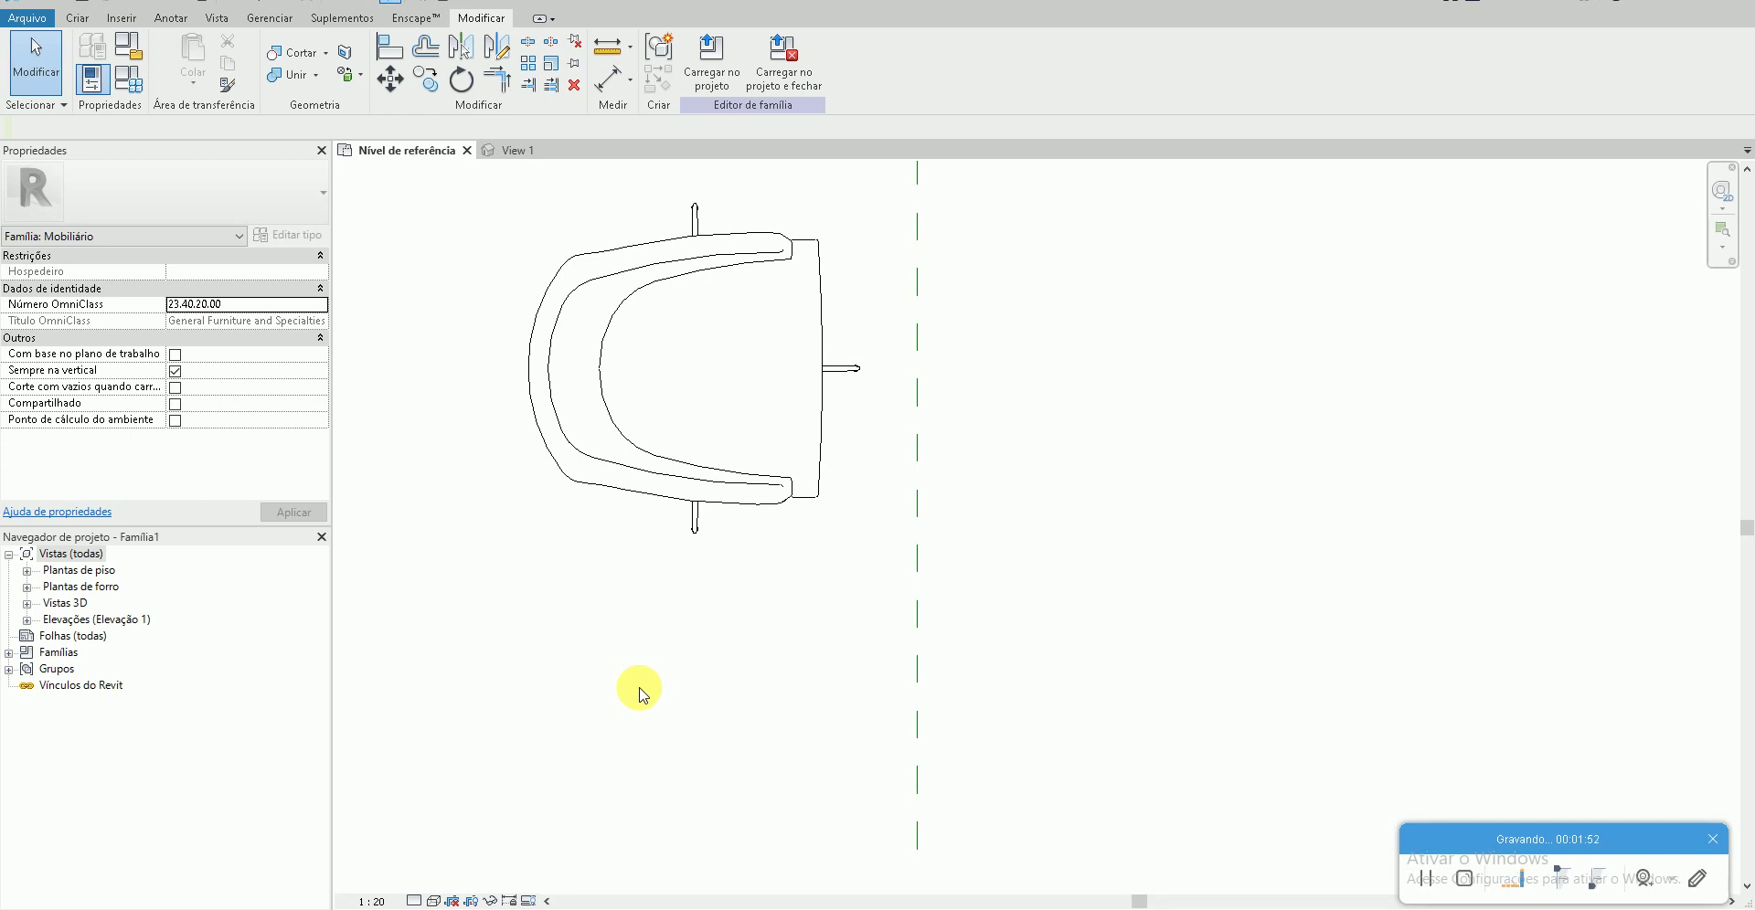
scroll(647, 696, "down", 1)
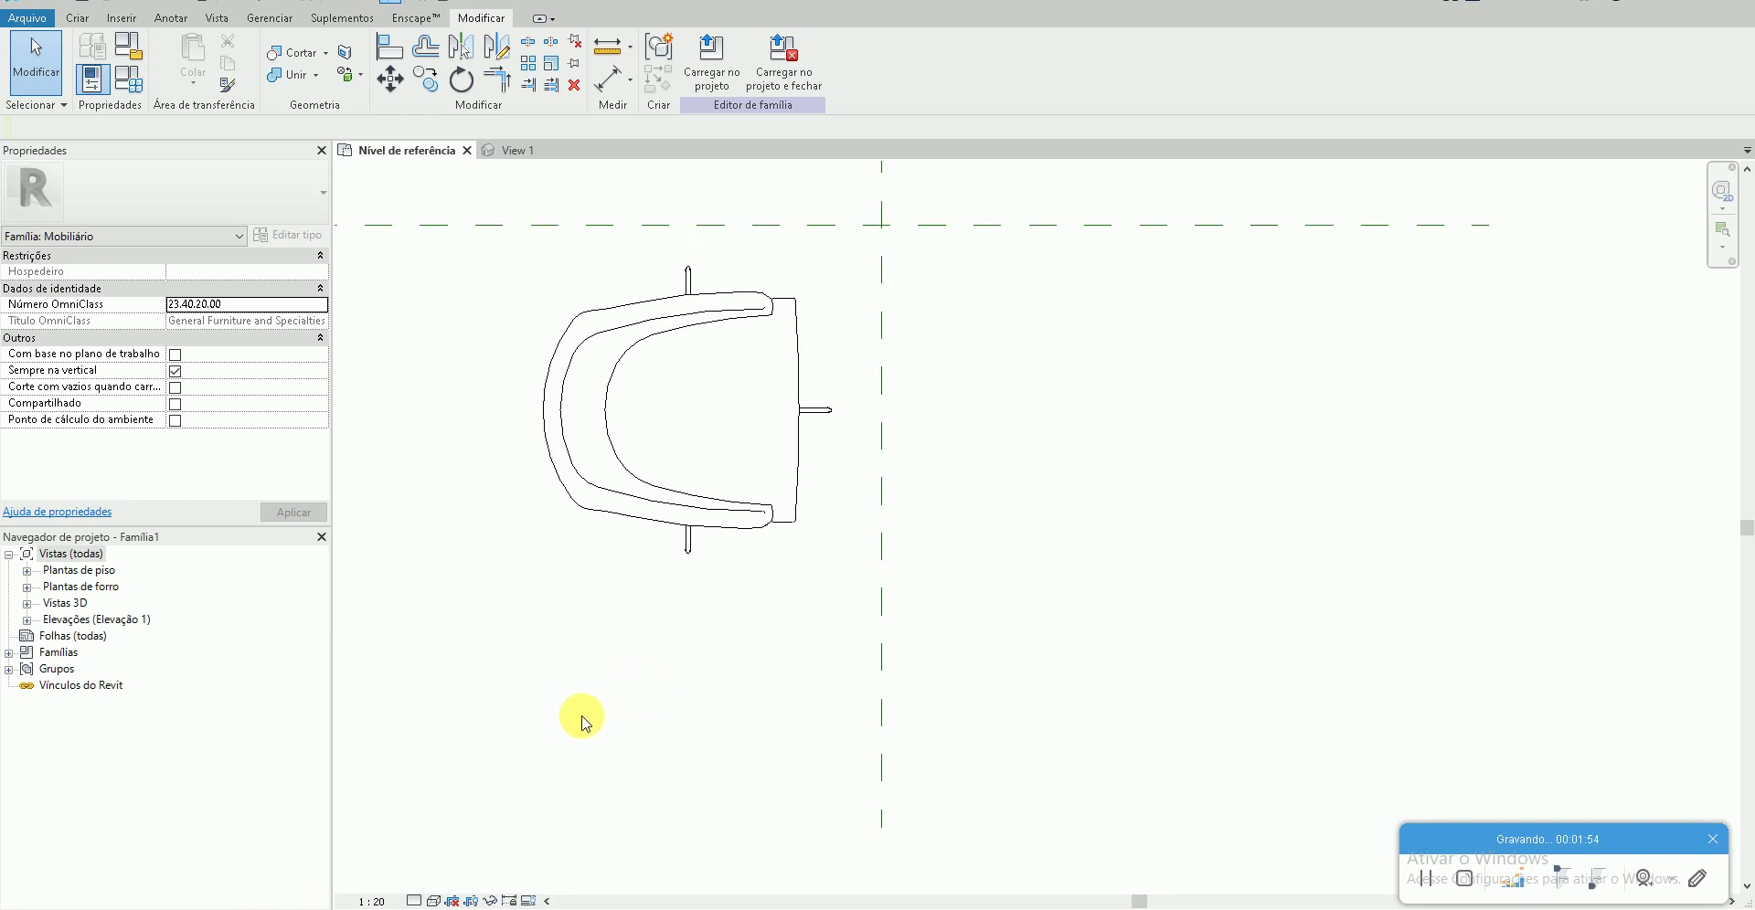
key("alt+Tab")
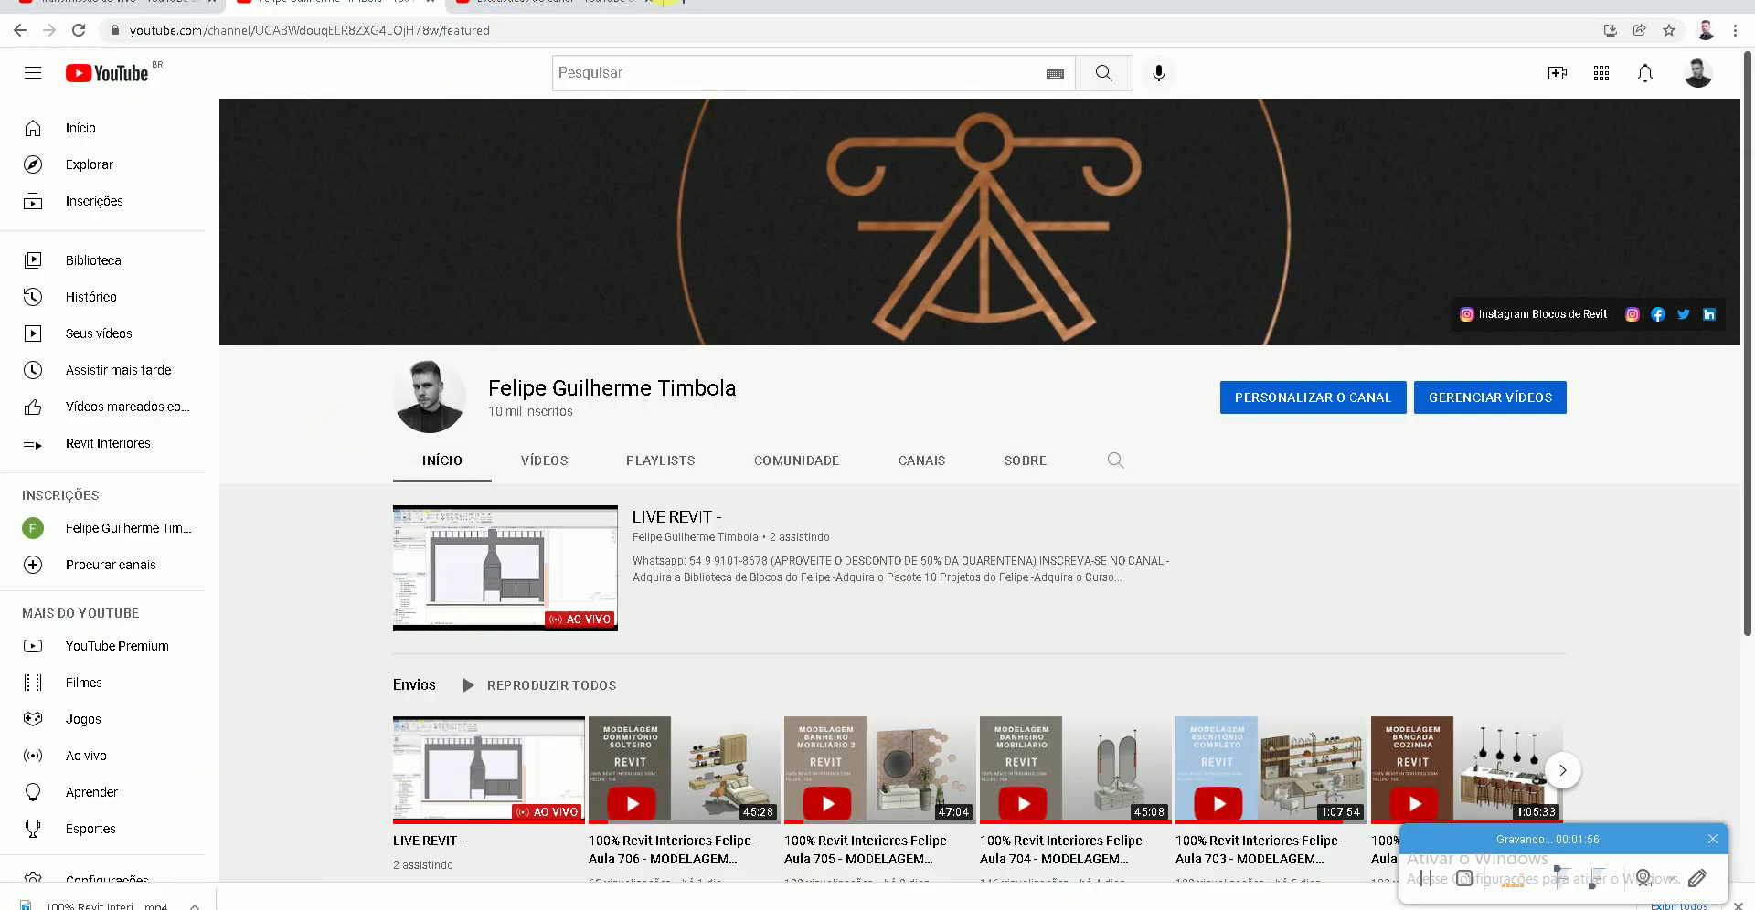
- Search Google for 'medidas de mesa de 8 lugares' in a new browser tab
left_click(688, 2)
type("google.com.br")
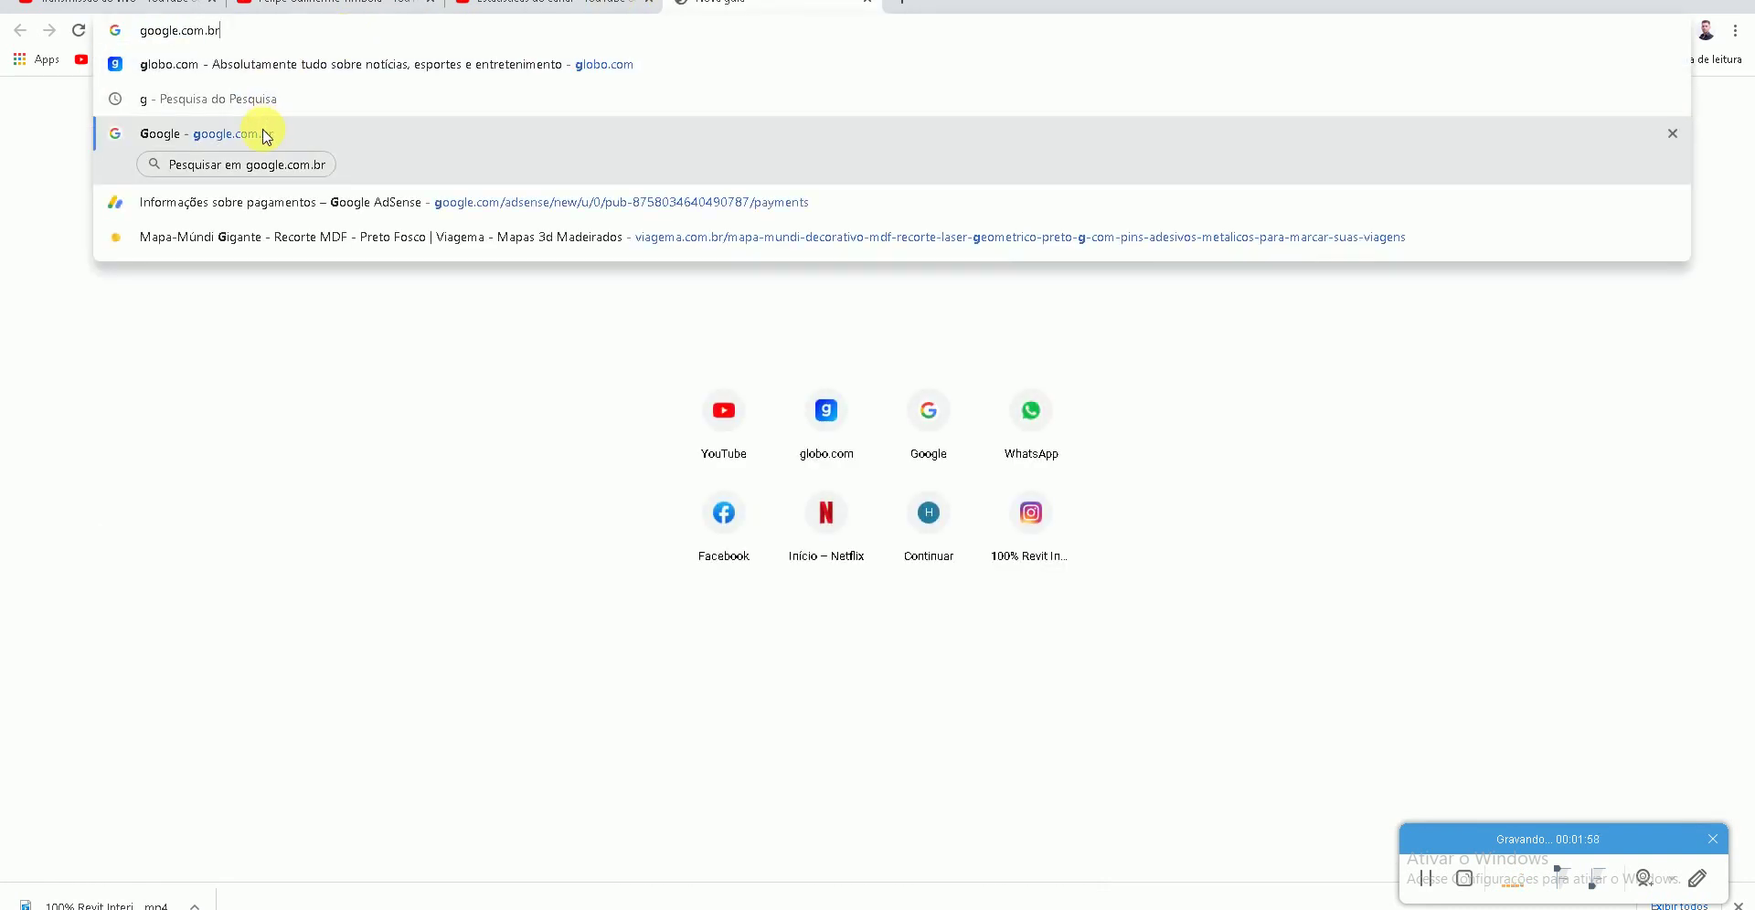
left_click(262, 130)
type("medidas de me")
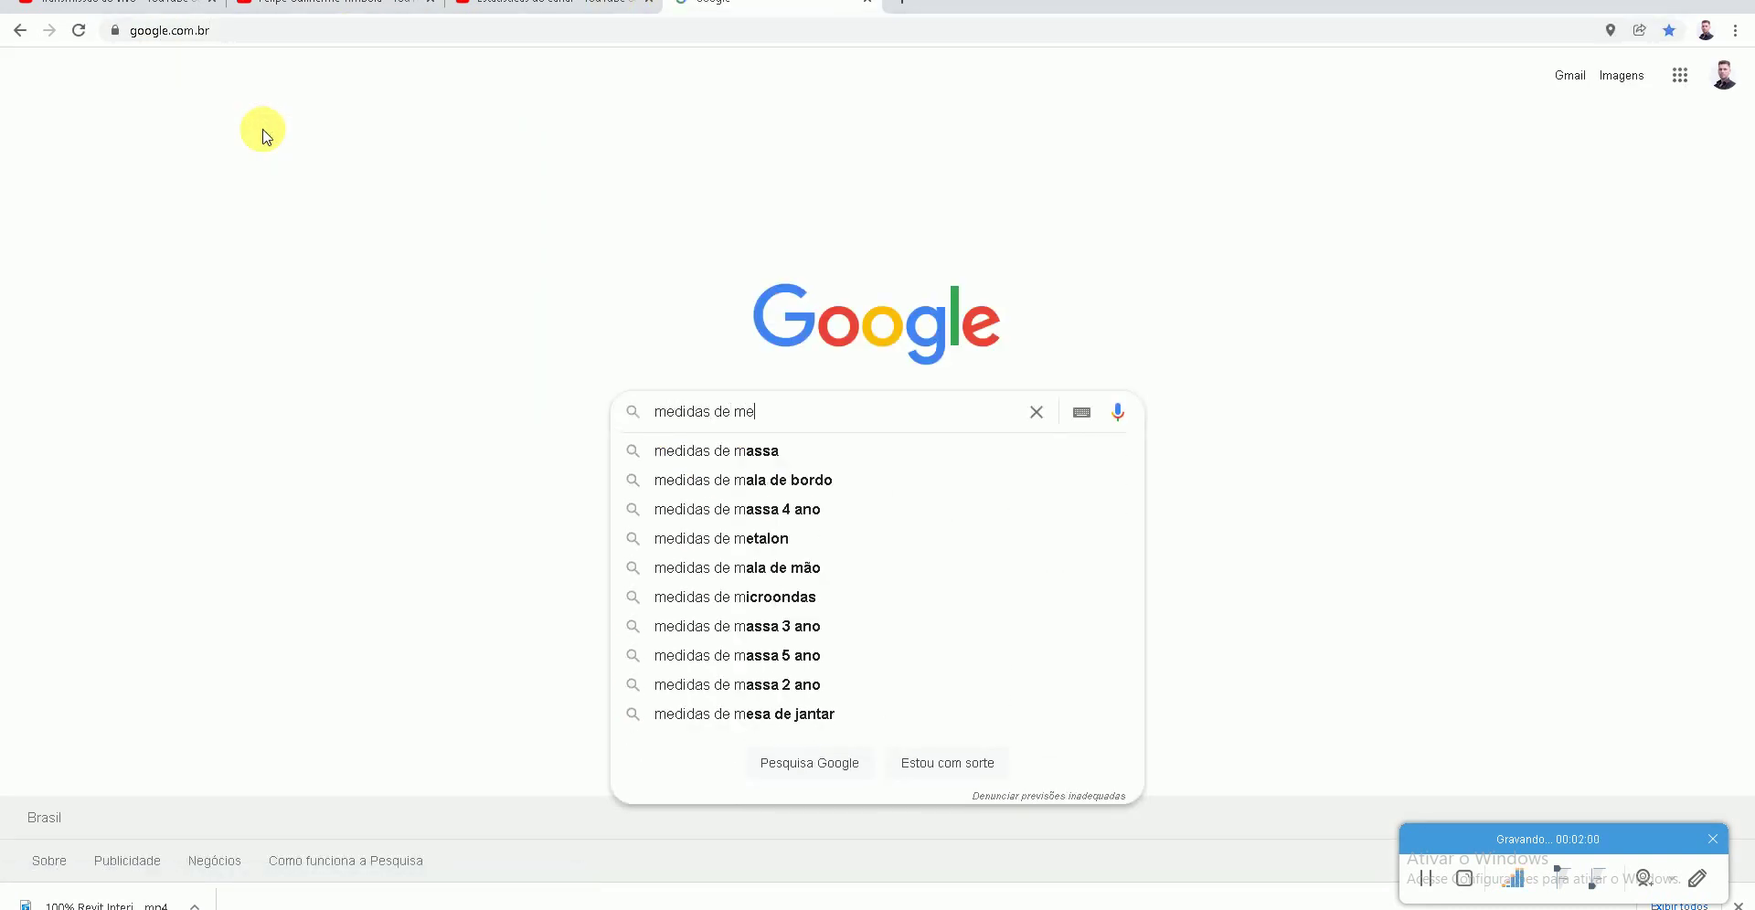
type("sa de 8 lugares")
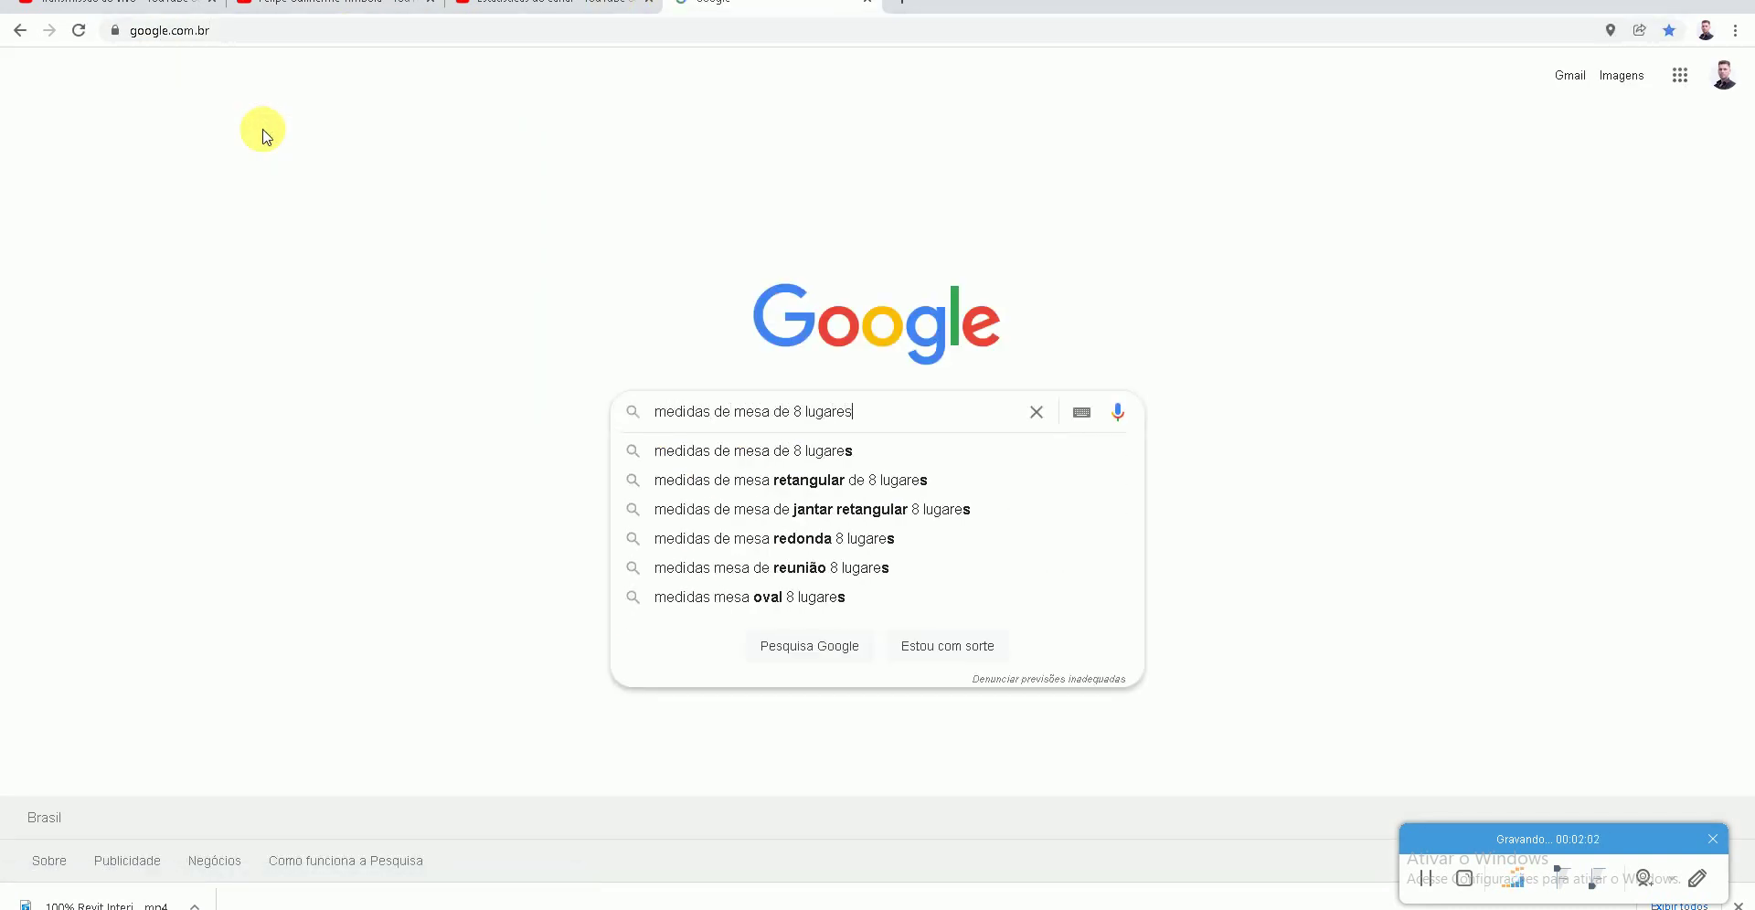
key("Return")
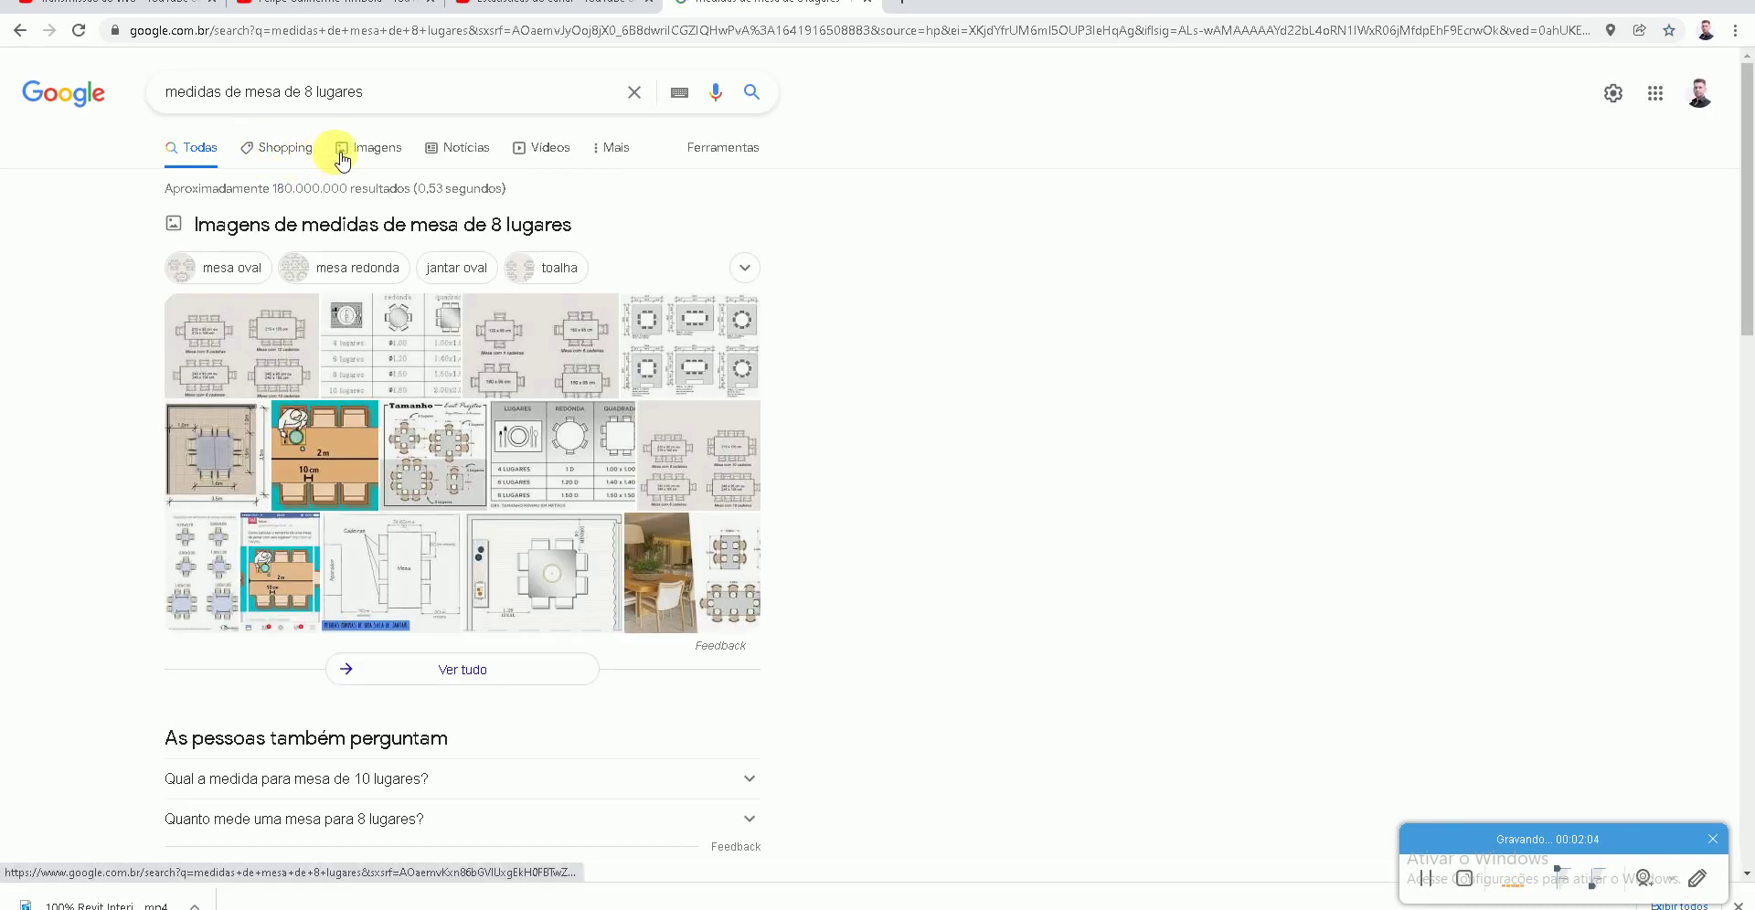
- Open the eight-seat table dimensions diagram from the image results, then return to Revit
left_click(355, 146)
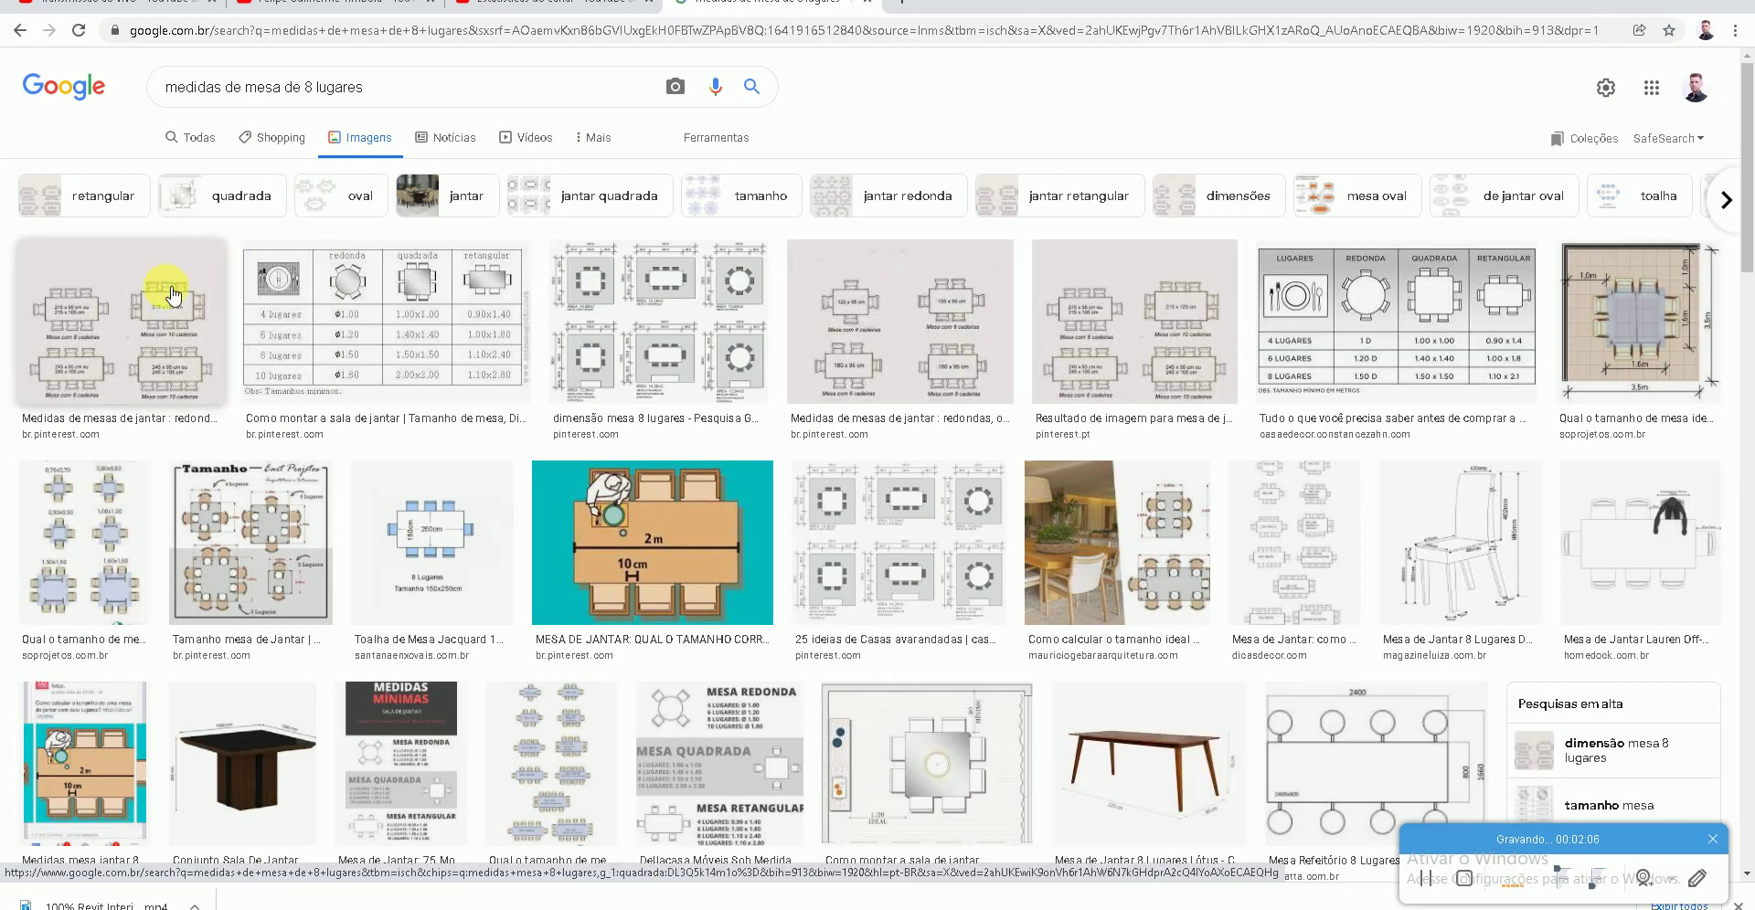
left_click(156, 294)
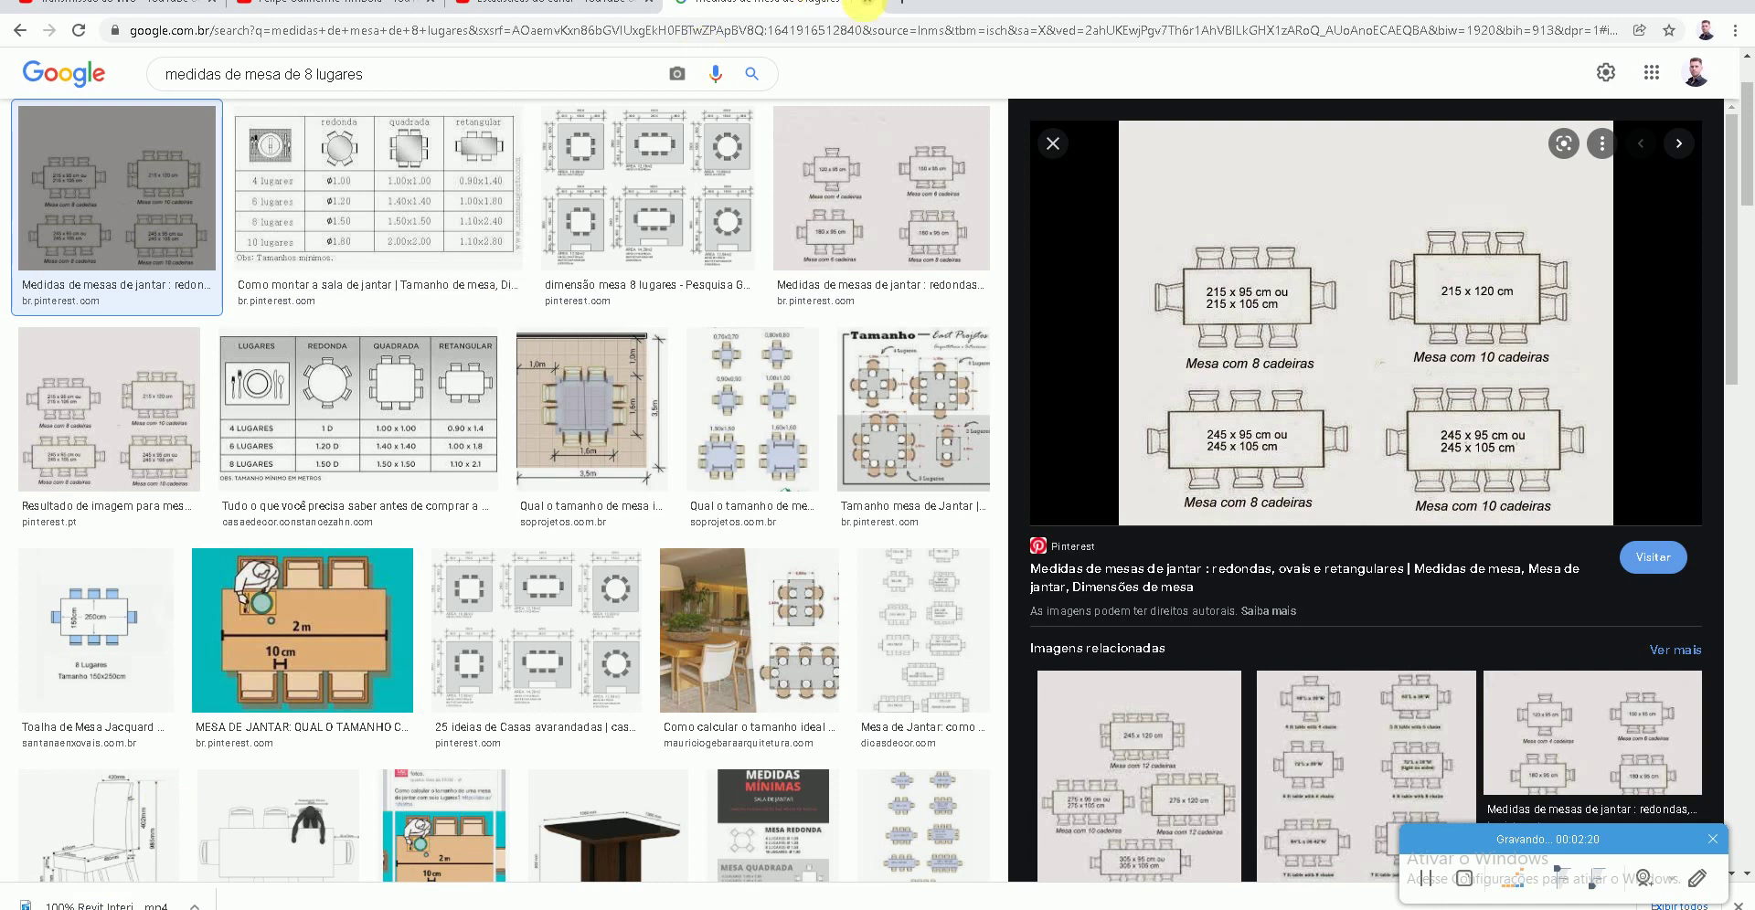
left_click(365, 3)
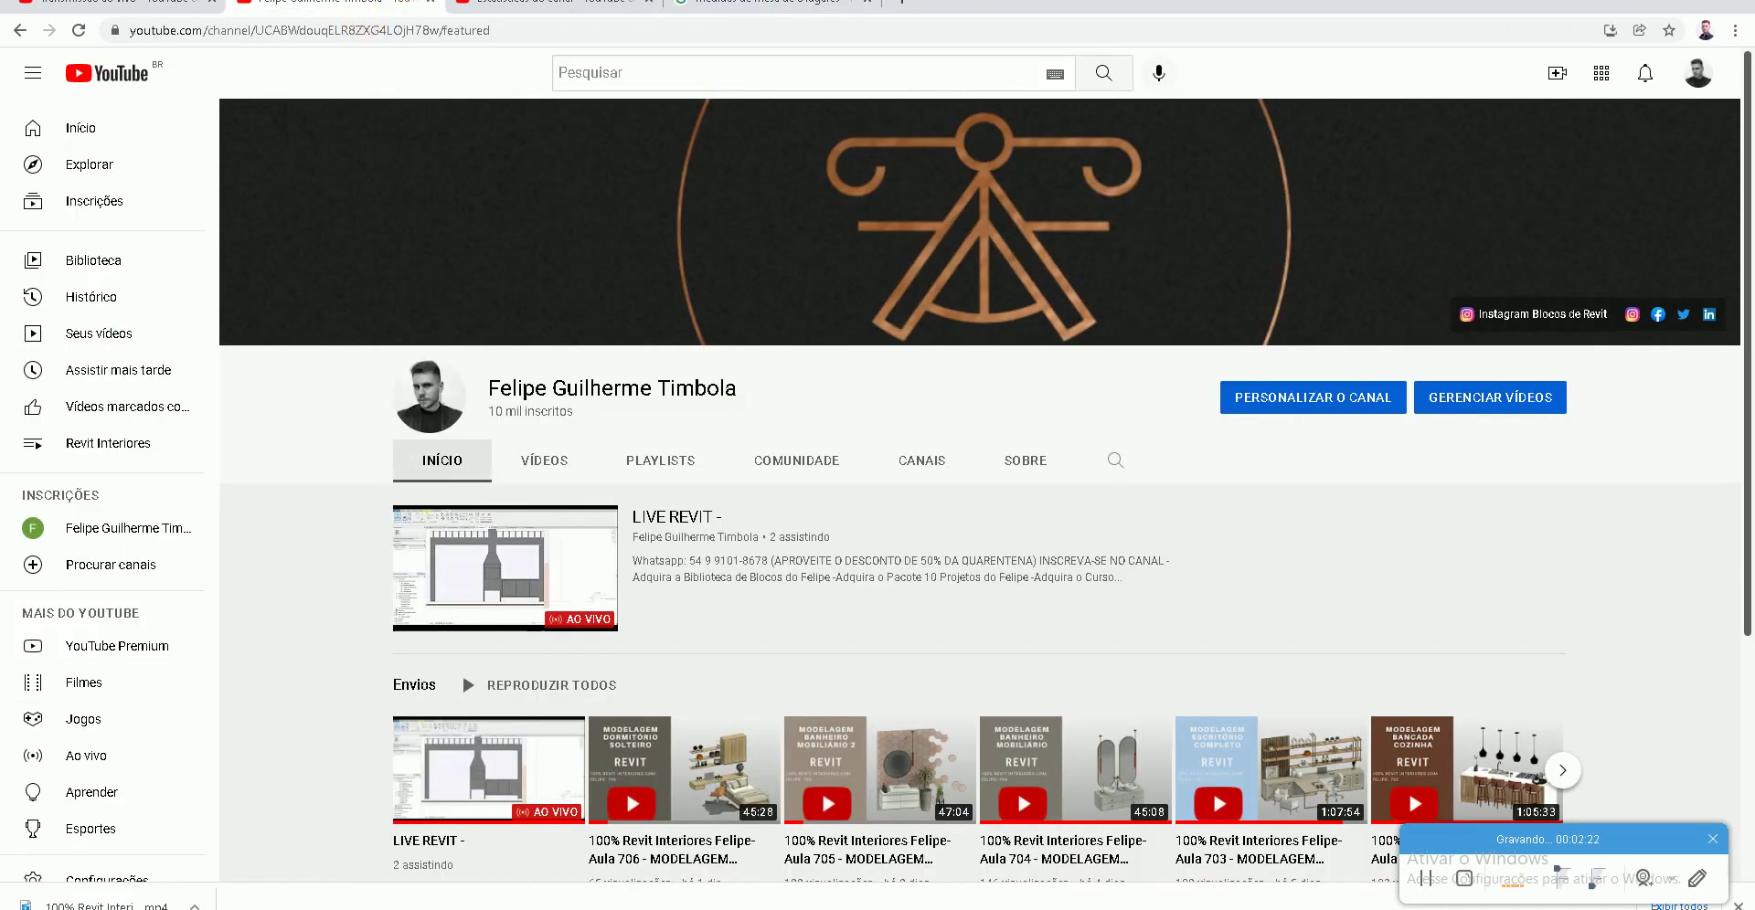
key("alt+Tab")
scroll(674, 529, "down", 2)
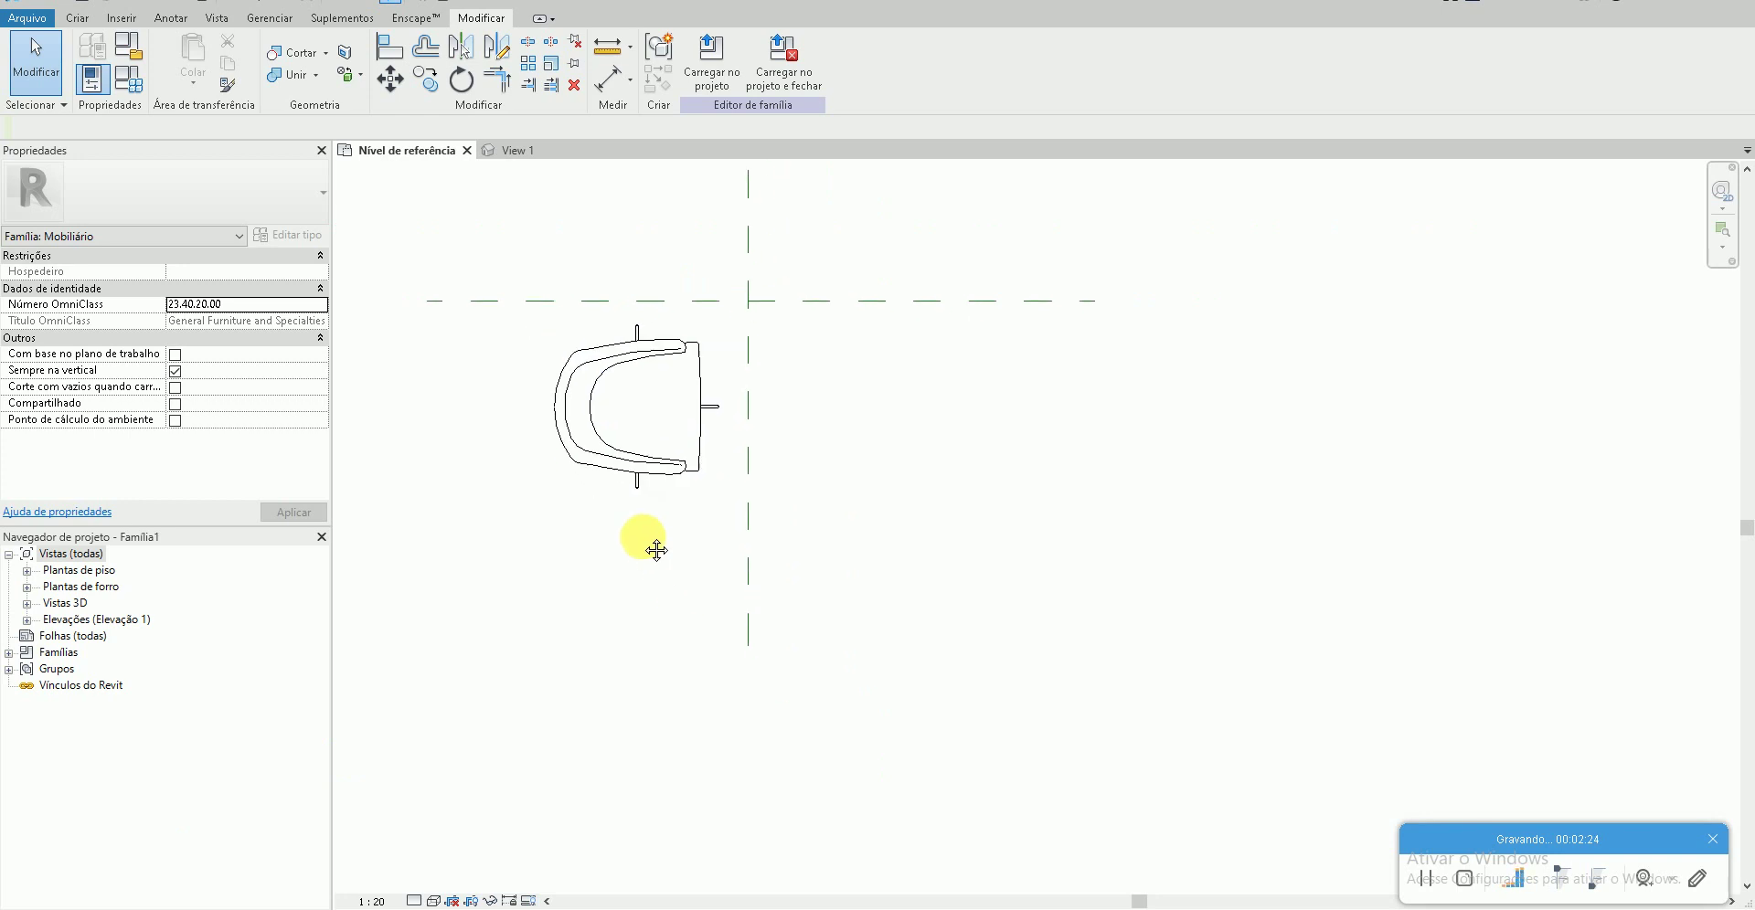
- Sketch a rectangular extrusion outline beside the chair with the Rectangle tool
scroll(1018, 639, "down", 1)
middle_click_drag(1018, 639, 864, 564)
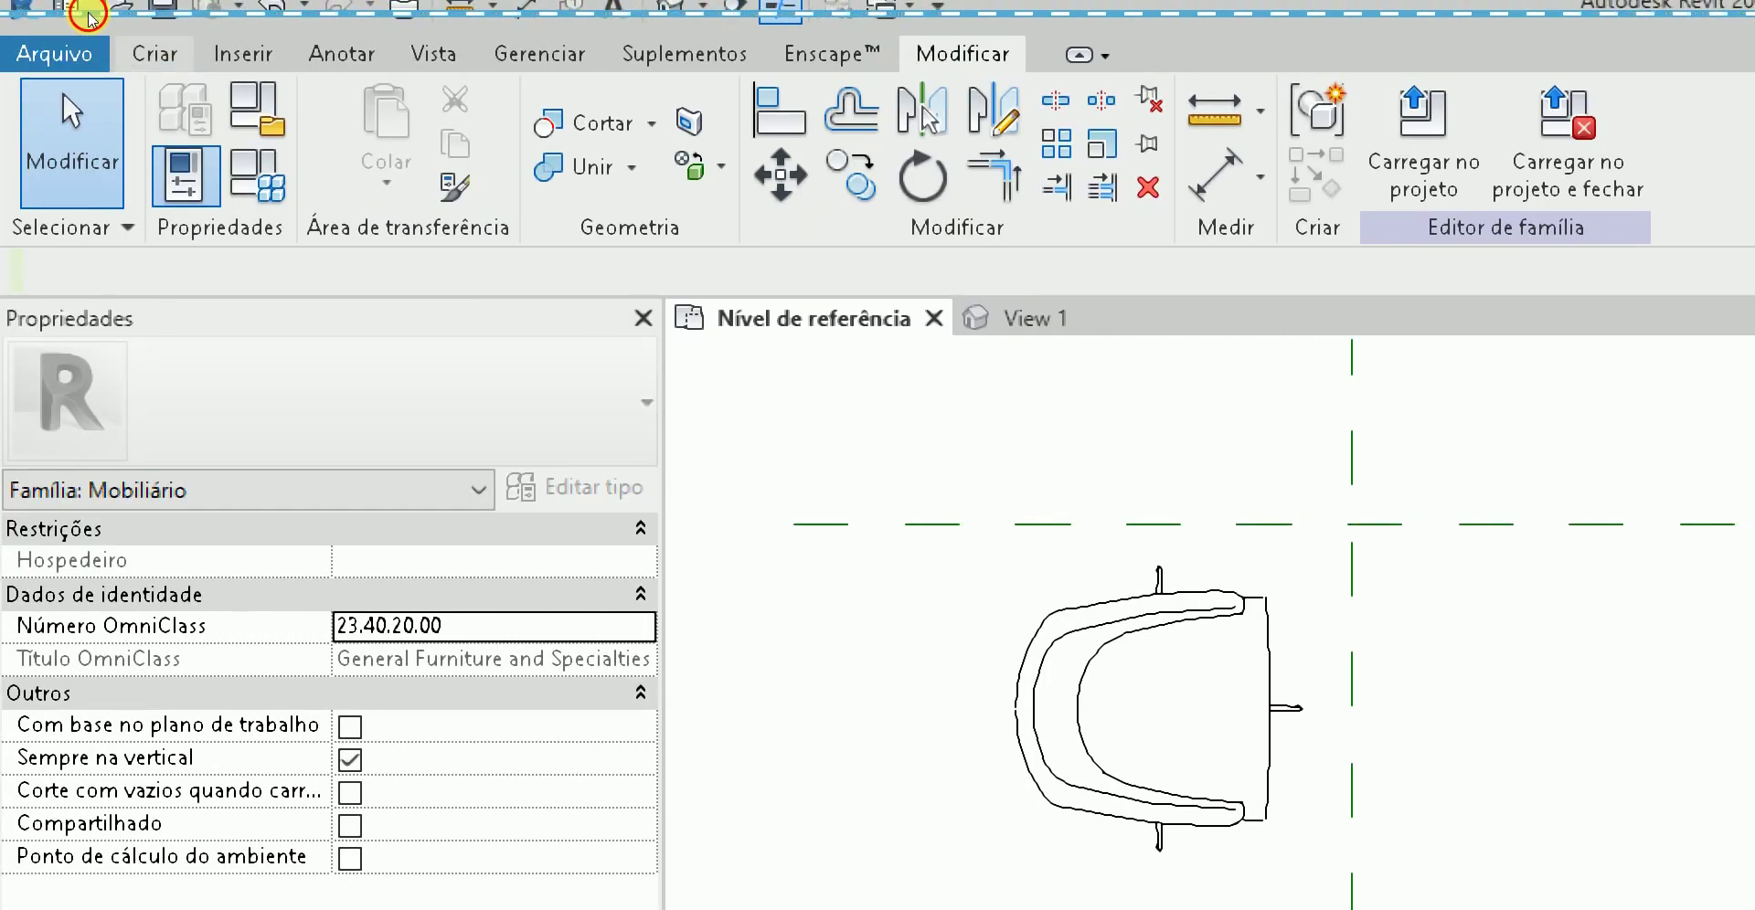
left_click(77, 19)
left_click(349, 137)
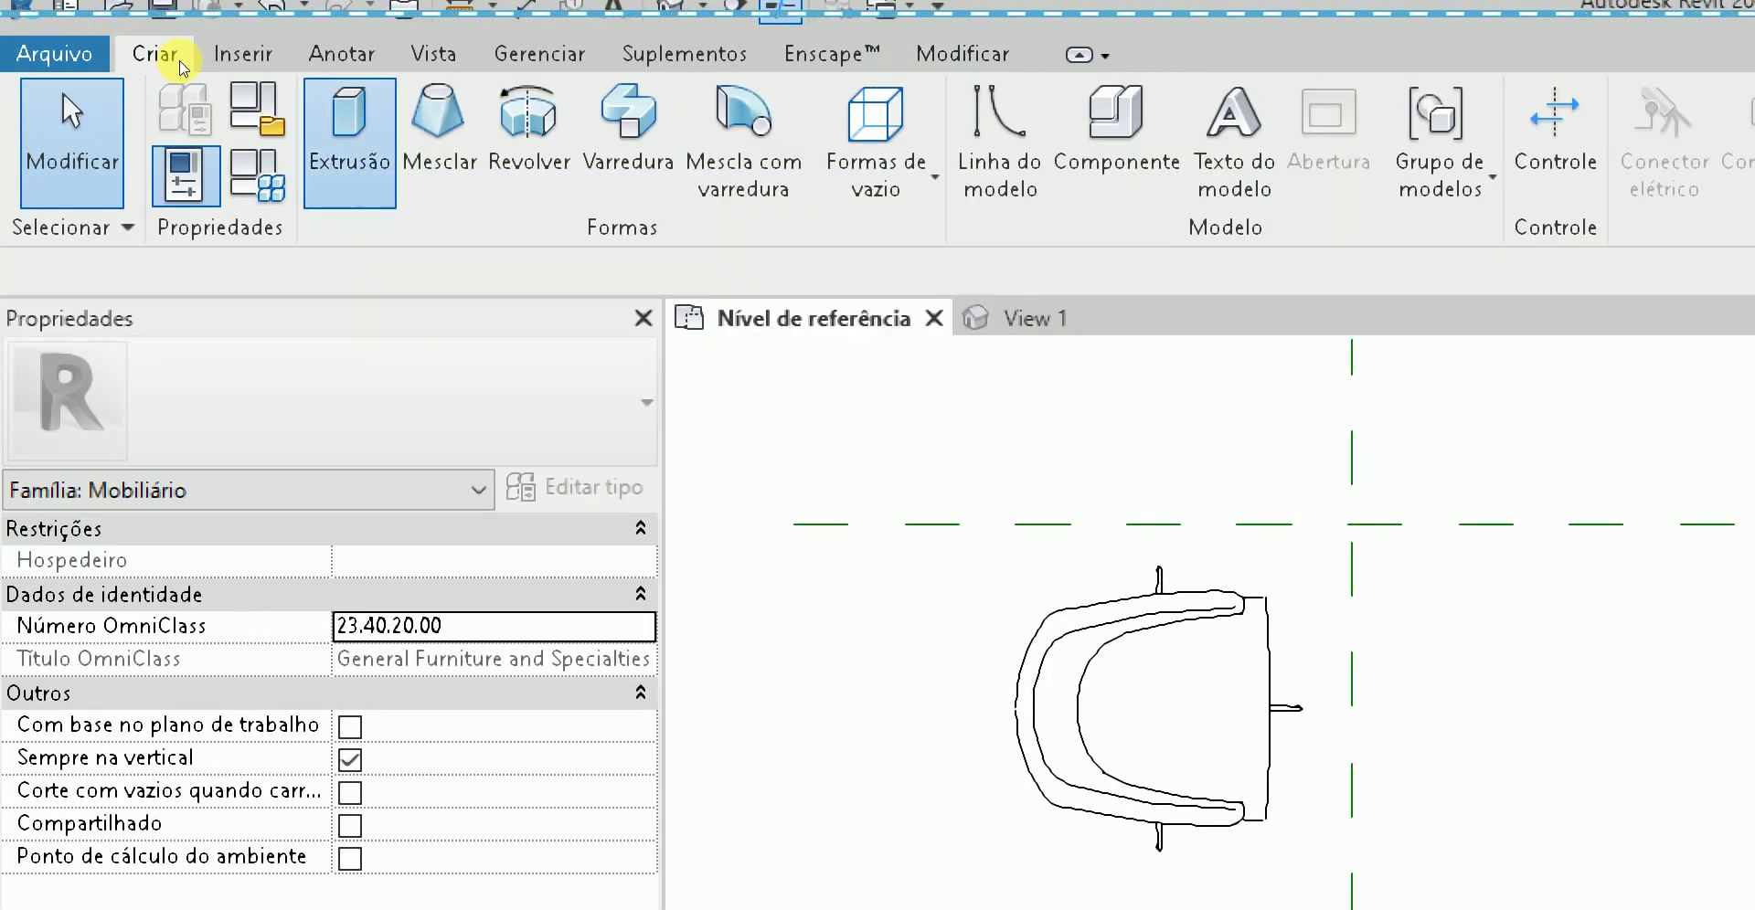
middle_click_drag(757, 344, 548, 272)
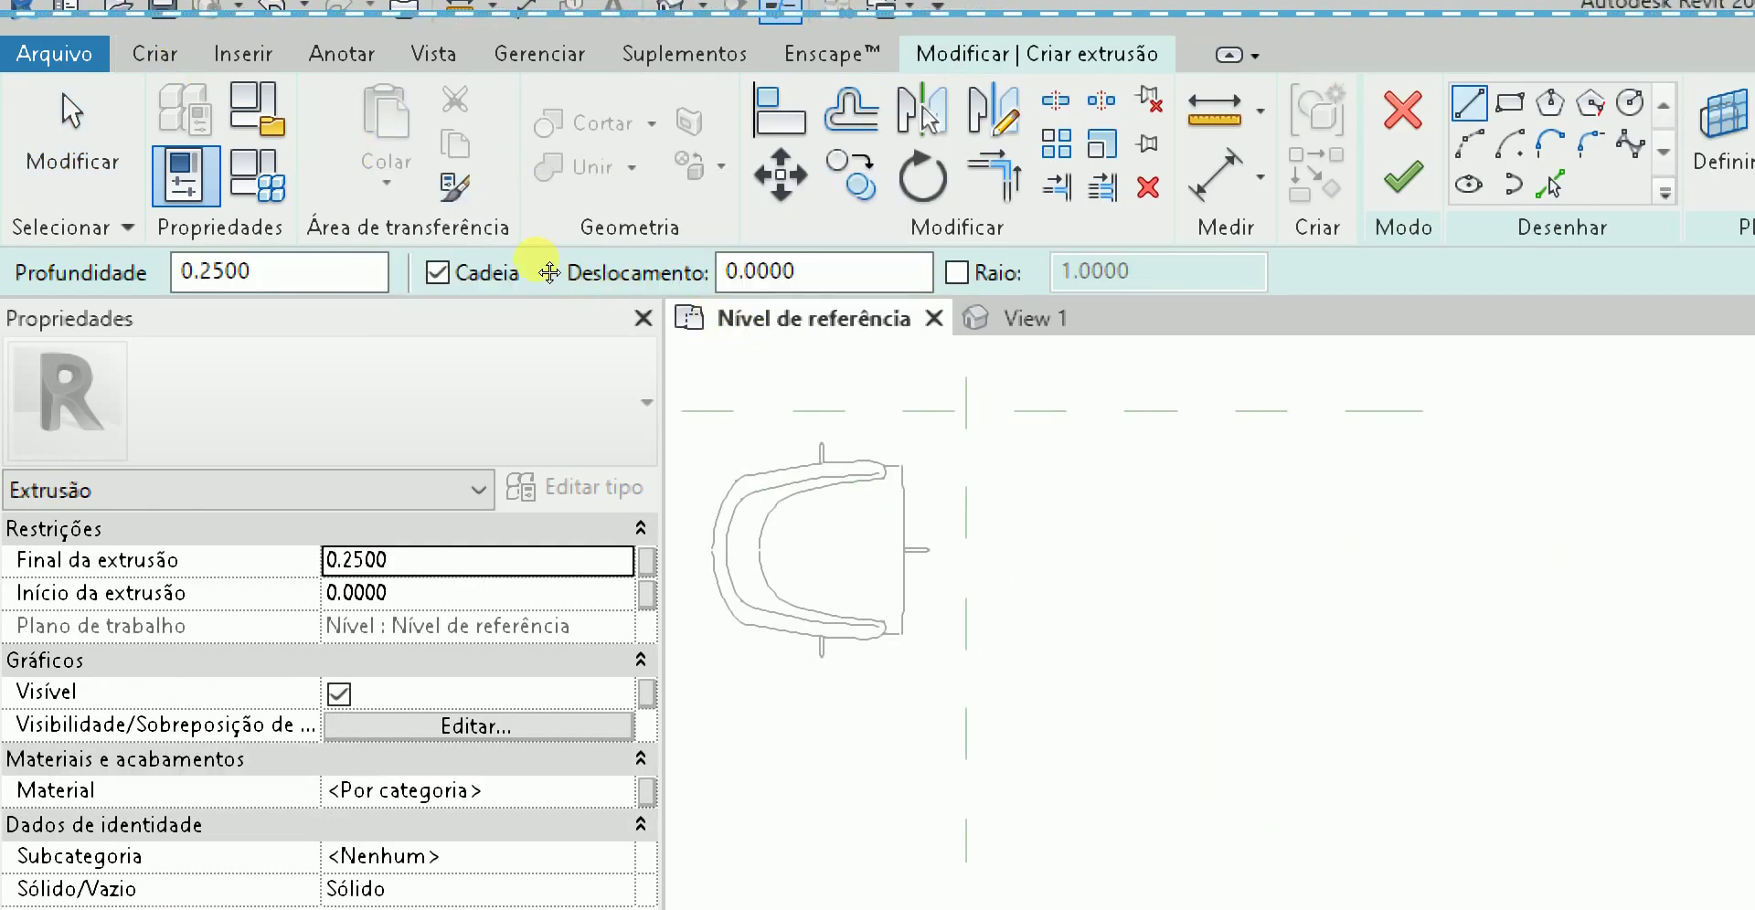
left_click(1510, 104)
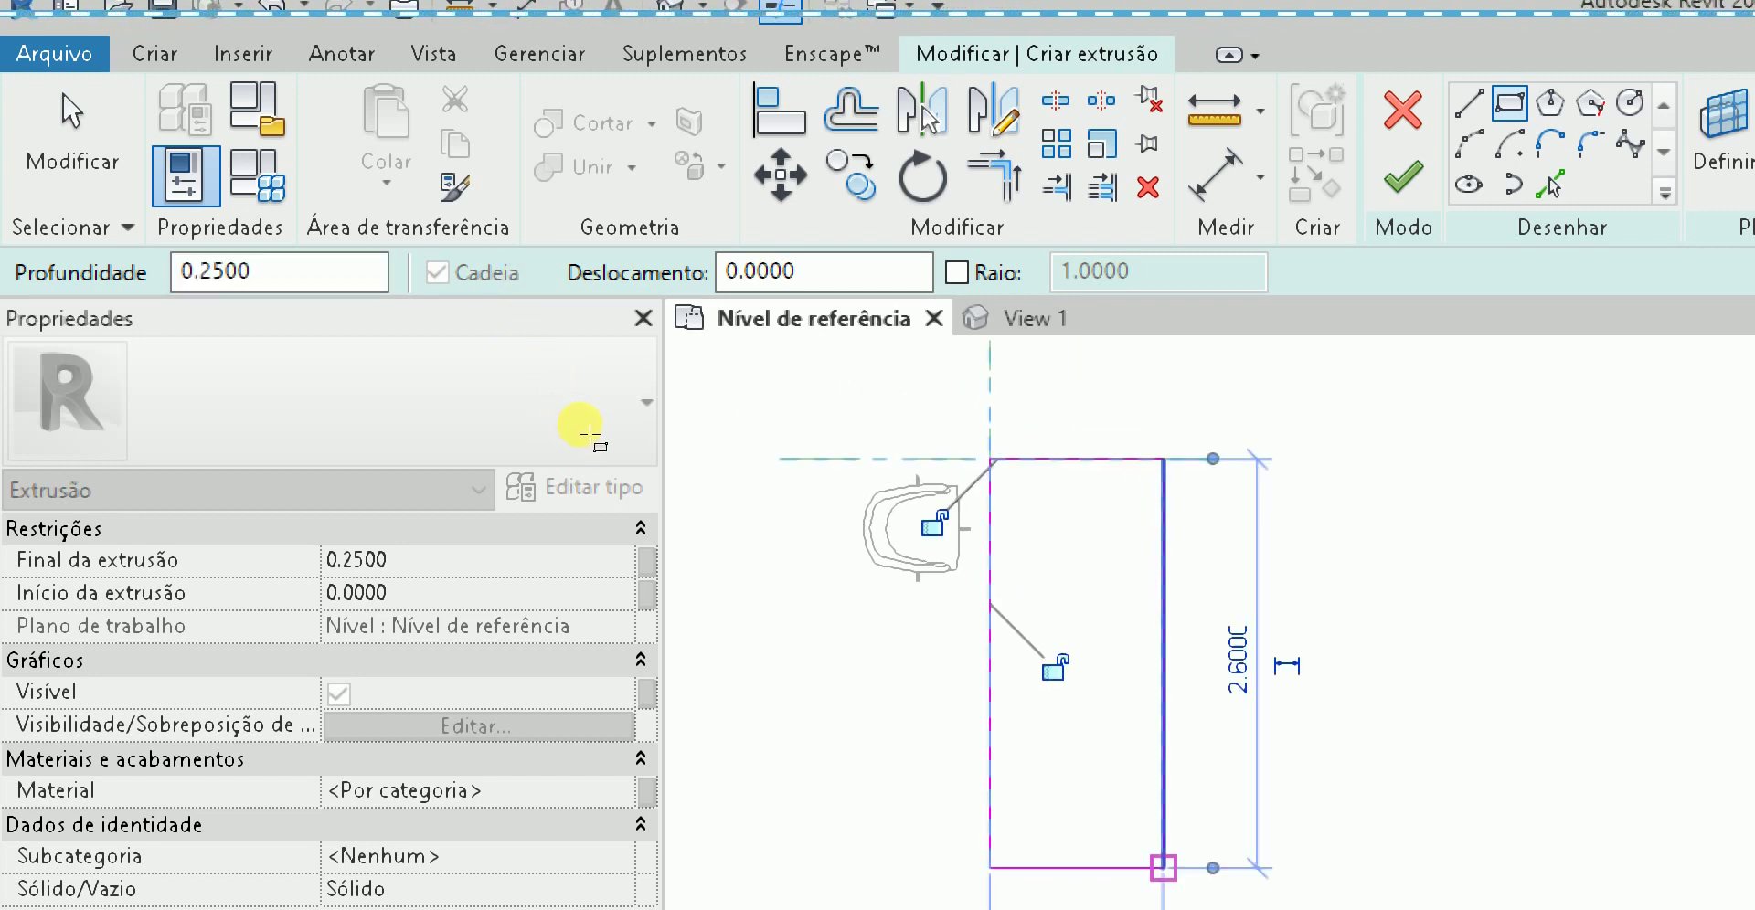
key("Escape")
key("Escape")
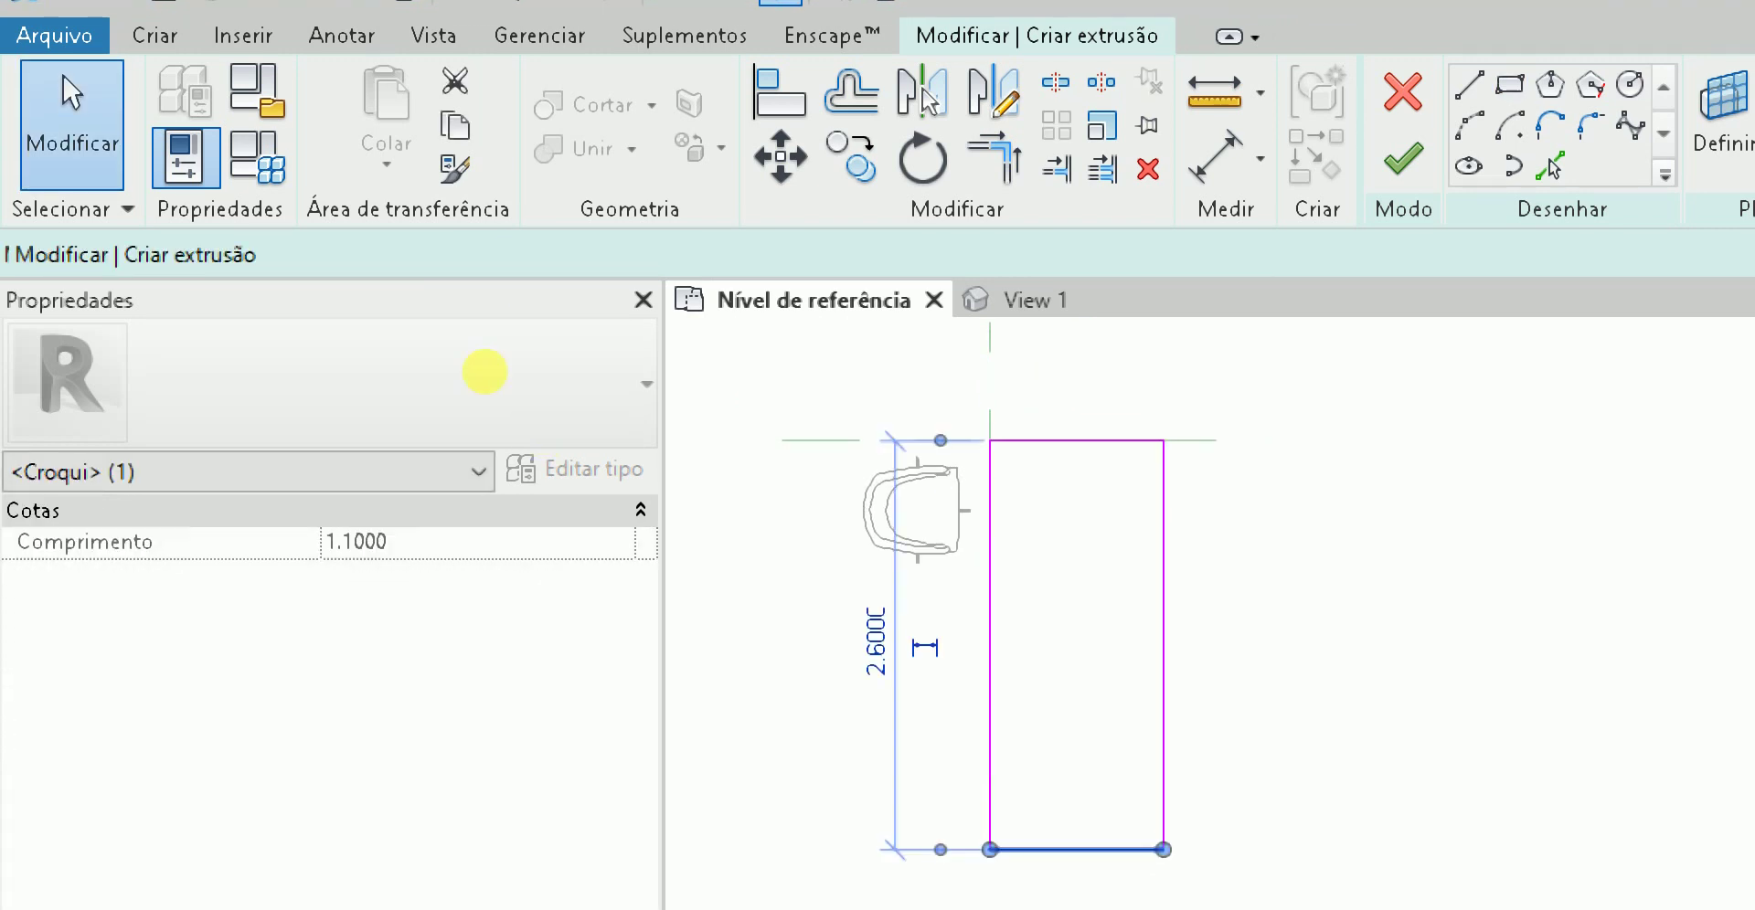
- Set an outline edge length to 2.7 and check the 1.1 width
left_click(442, 338)
type("2.7")
key("Return")
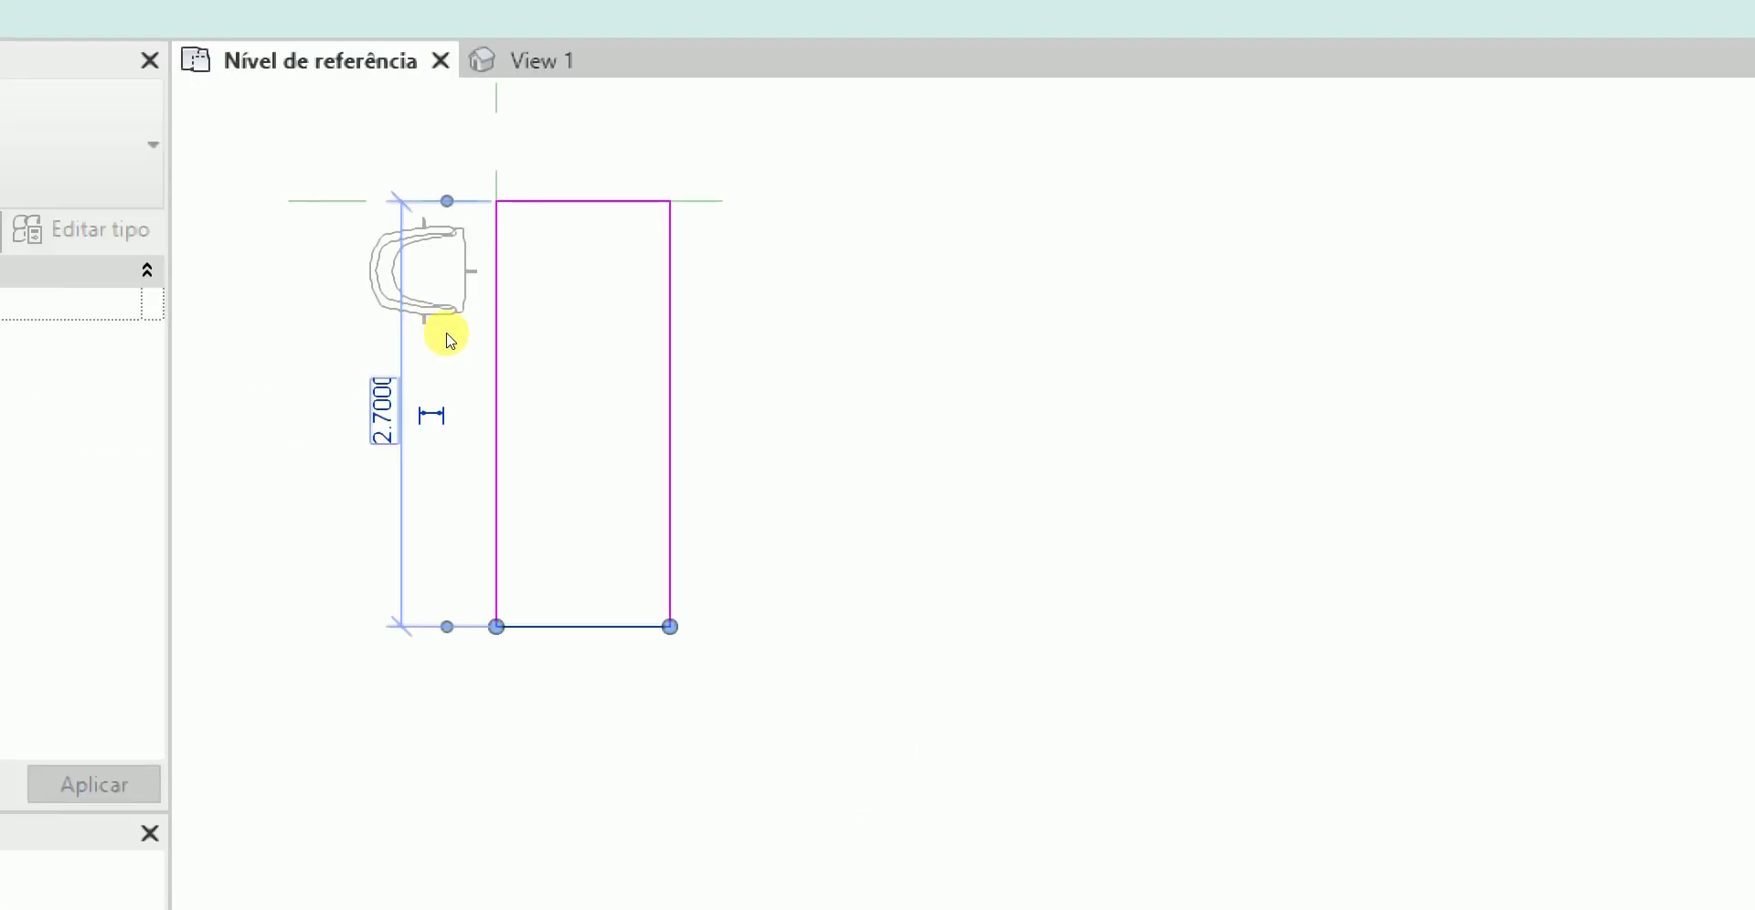
left_click(540, 226)
left_click(501, 412)
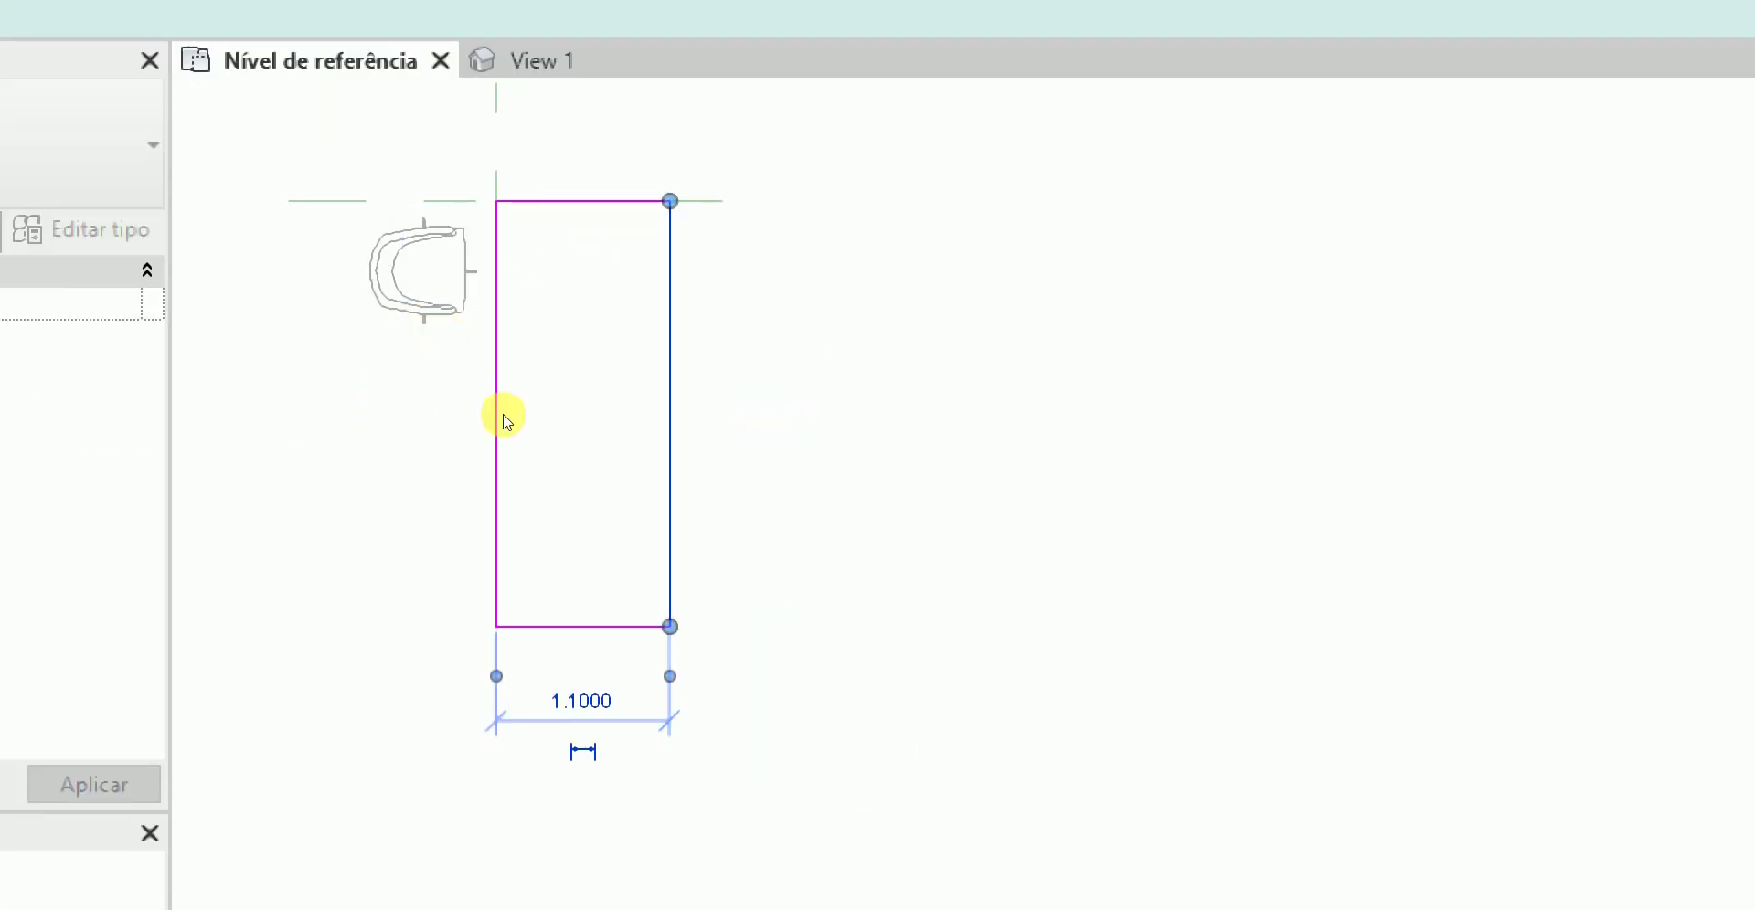
left_click(557, 464)
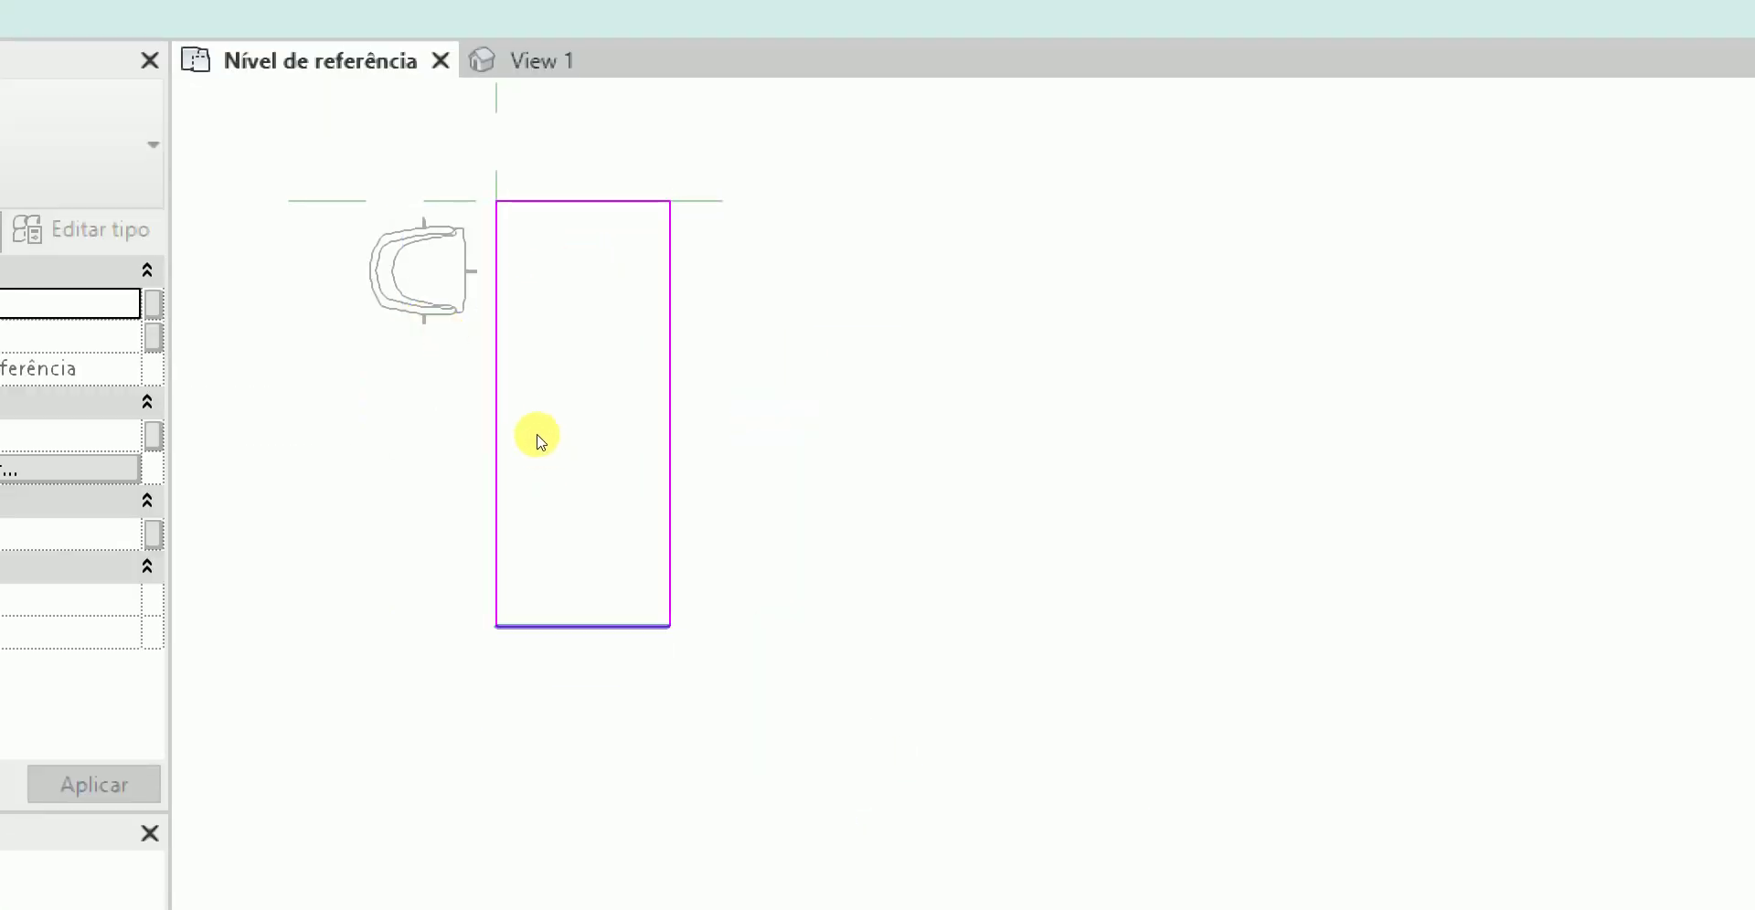
- Change the outline length to 3 and finish the tabletop extrusion
left_click(533, 448)
left_click(439, 343)
type("3")
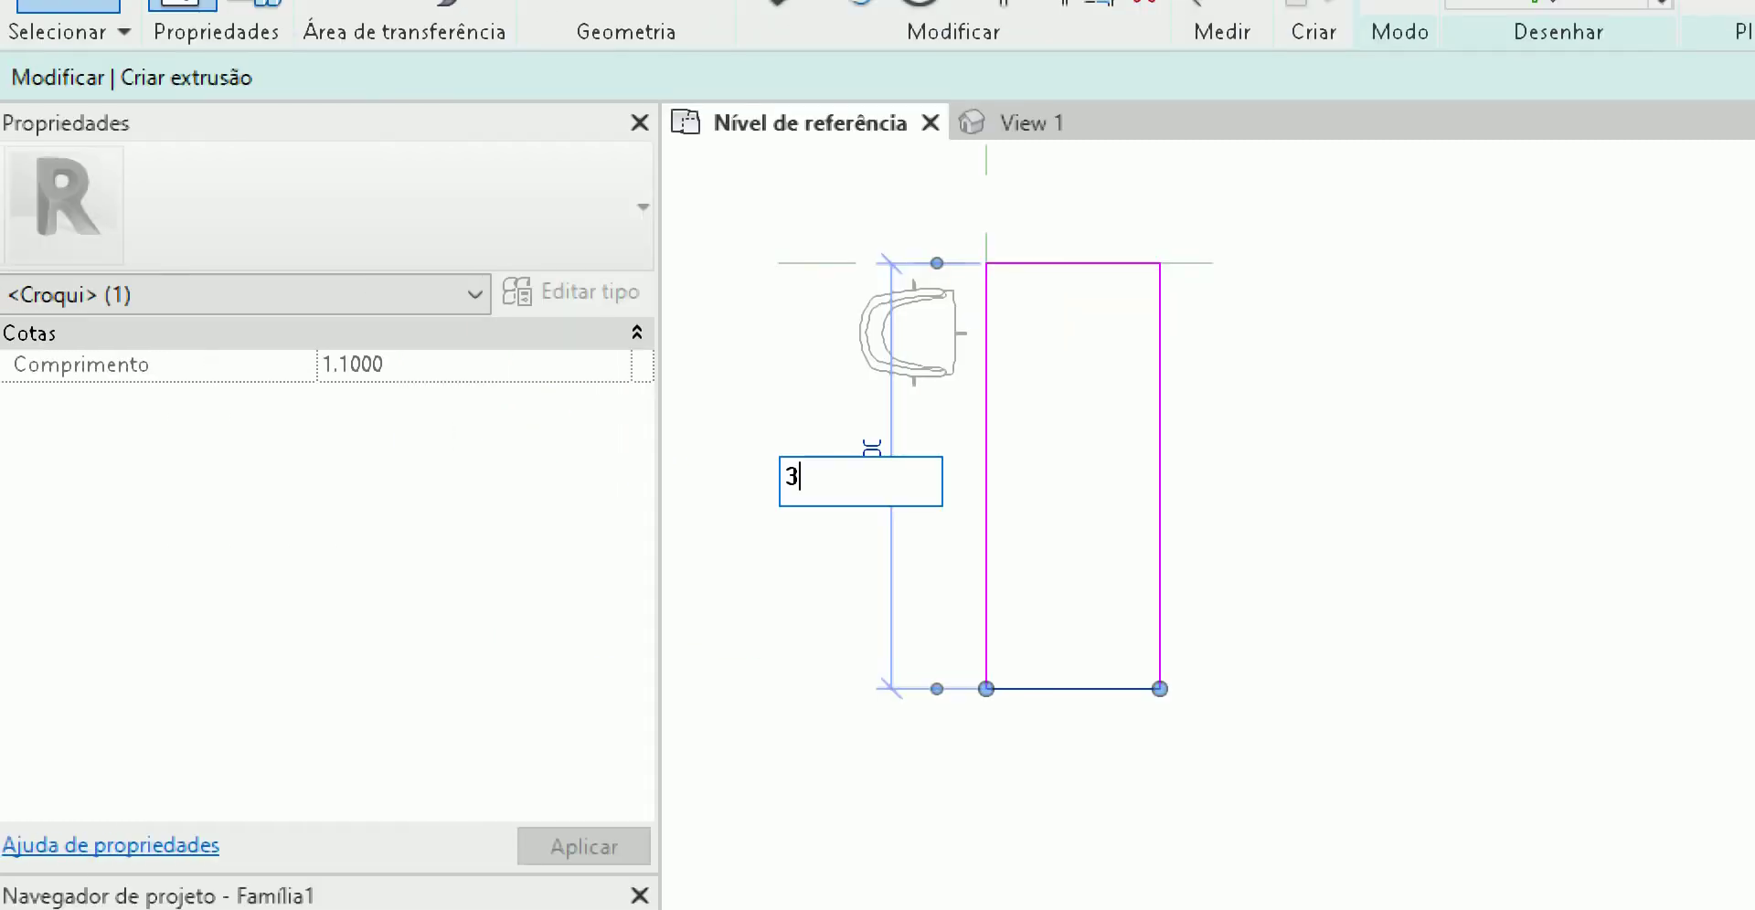
key("Return")
key("Escape")
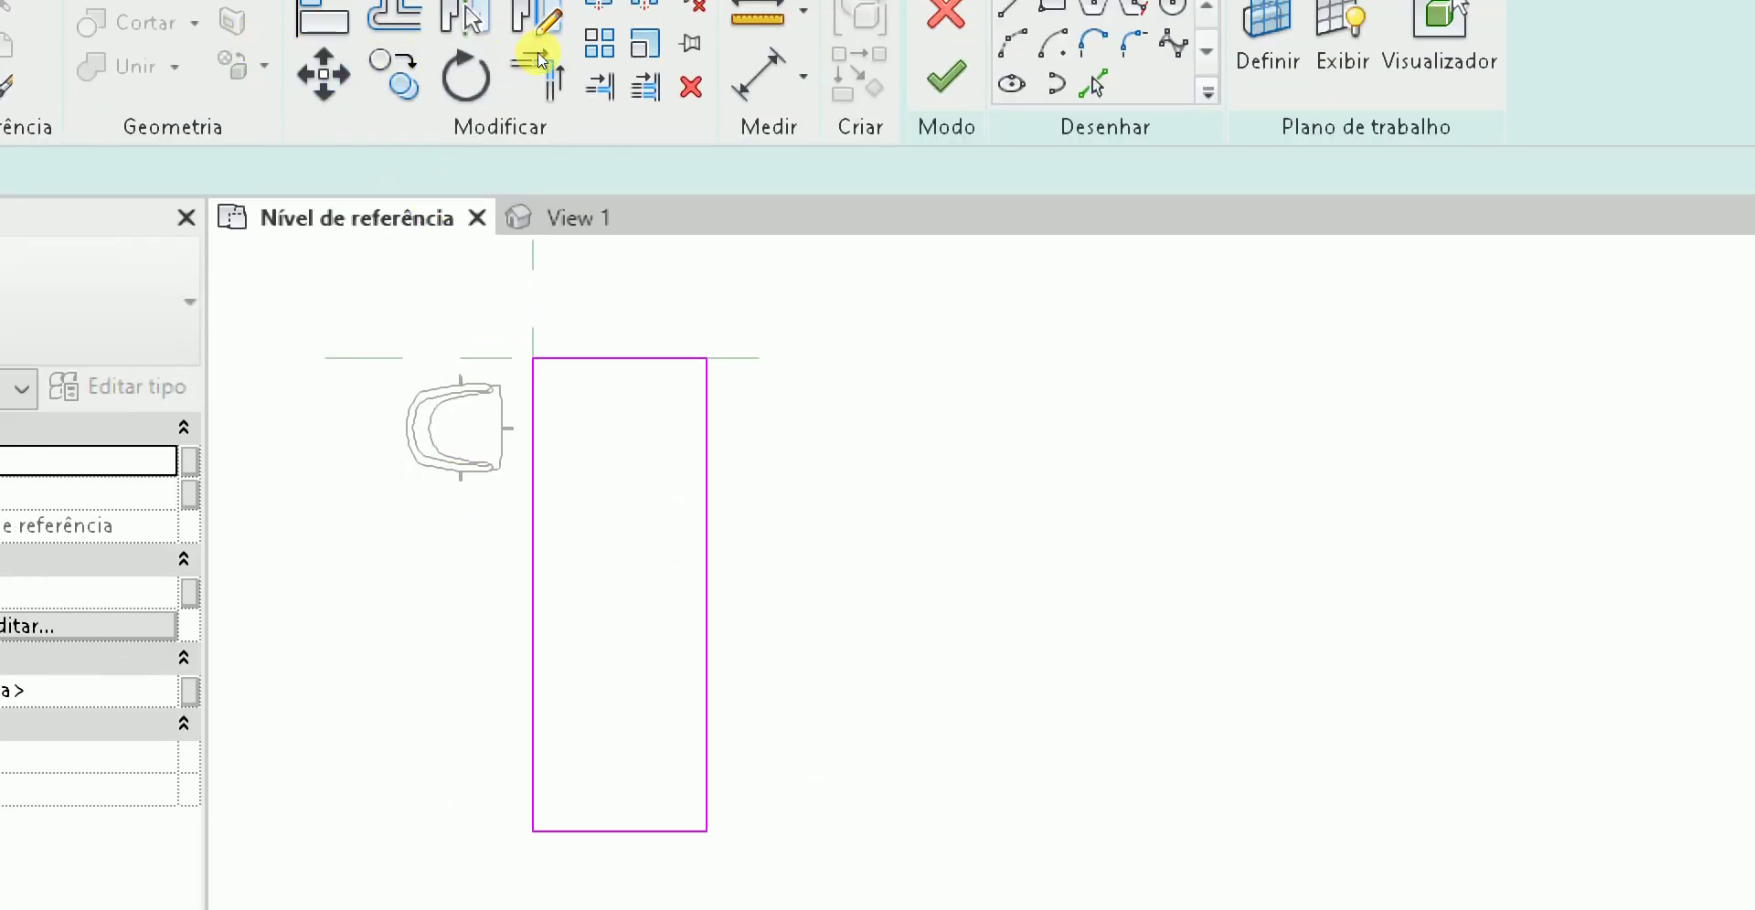
left_click(489, 302)
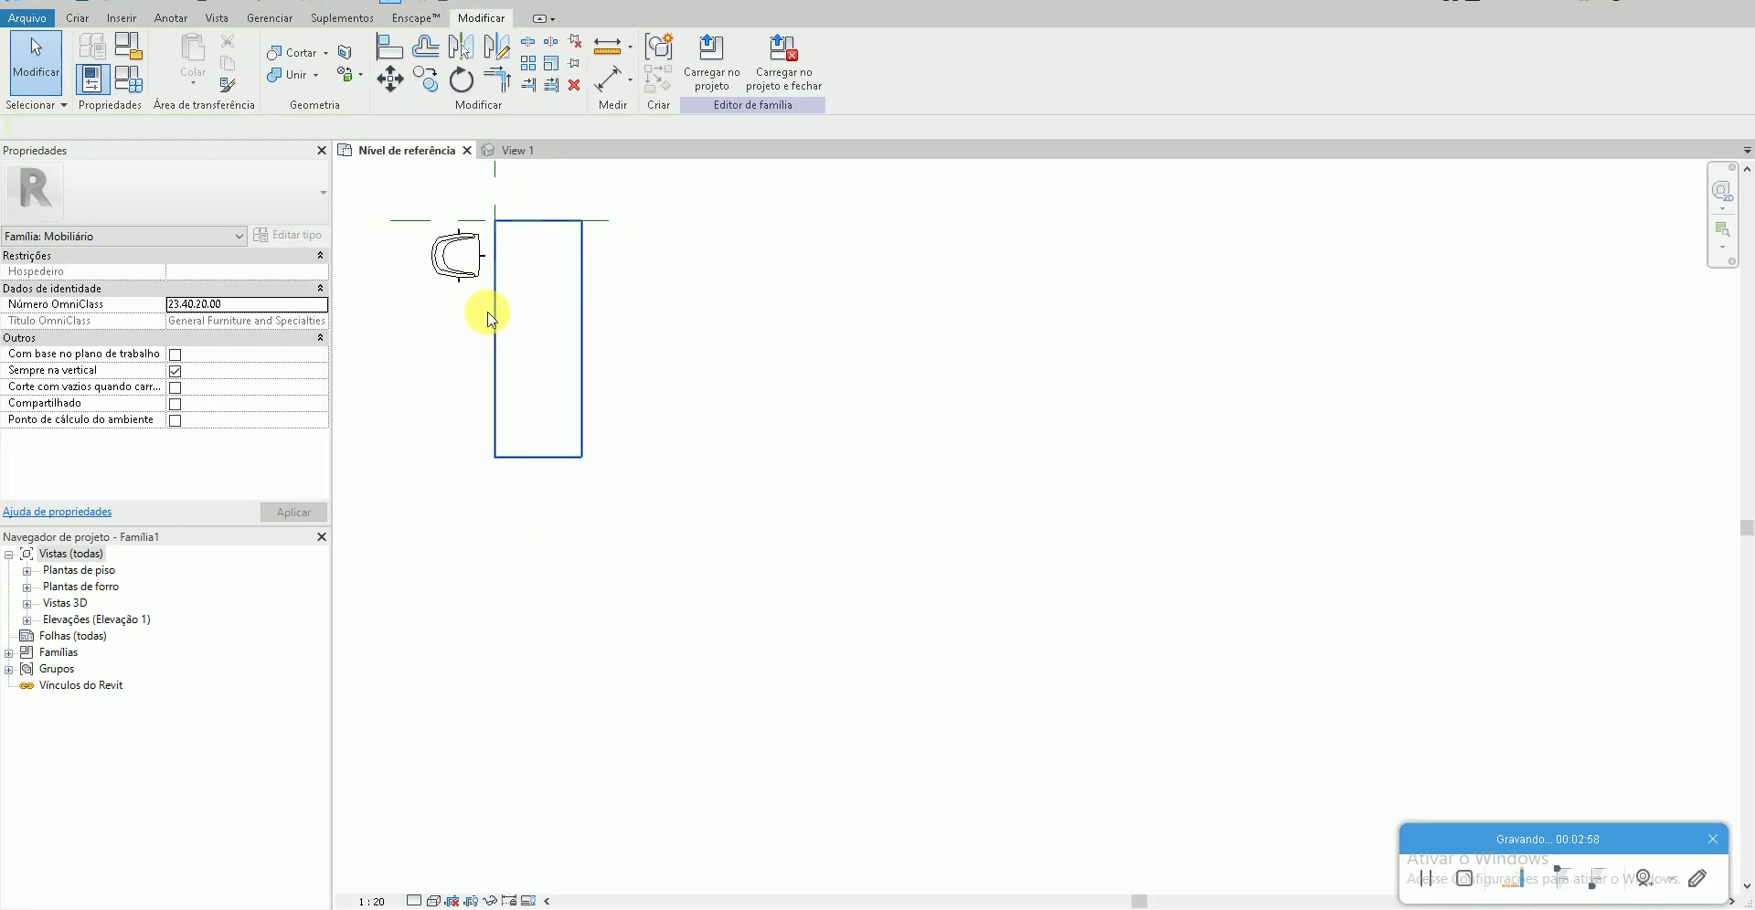
- In the default 3D view, set the tabletop extrusion's thickness to 0.1
middle_click_drag(490, 320, 586, 349)
left_click(348, 2)
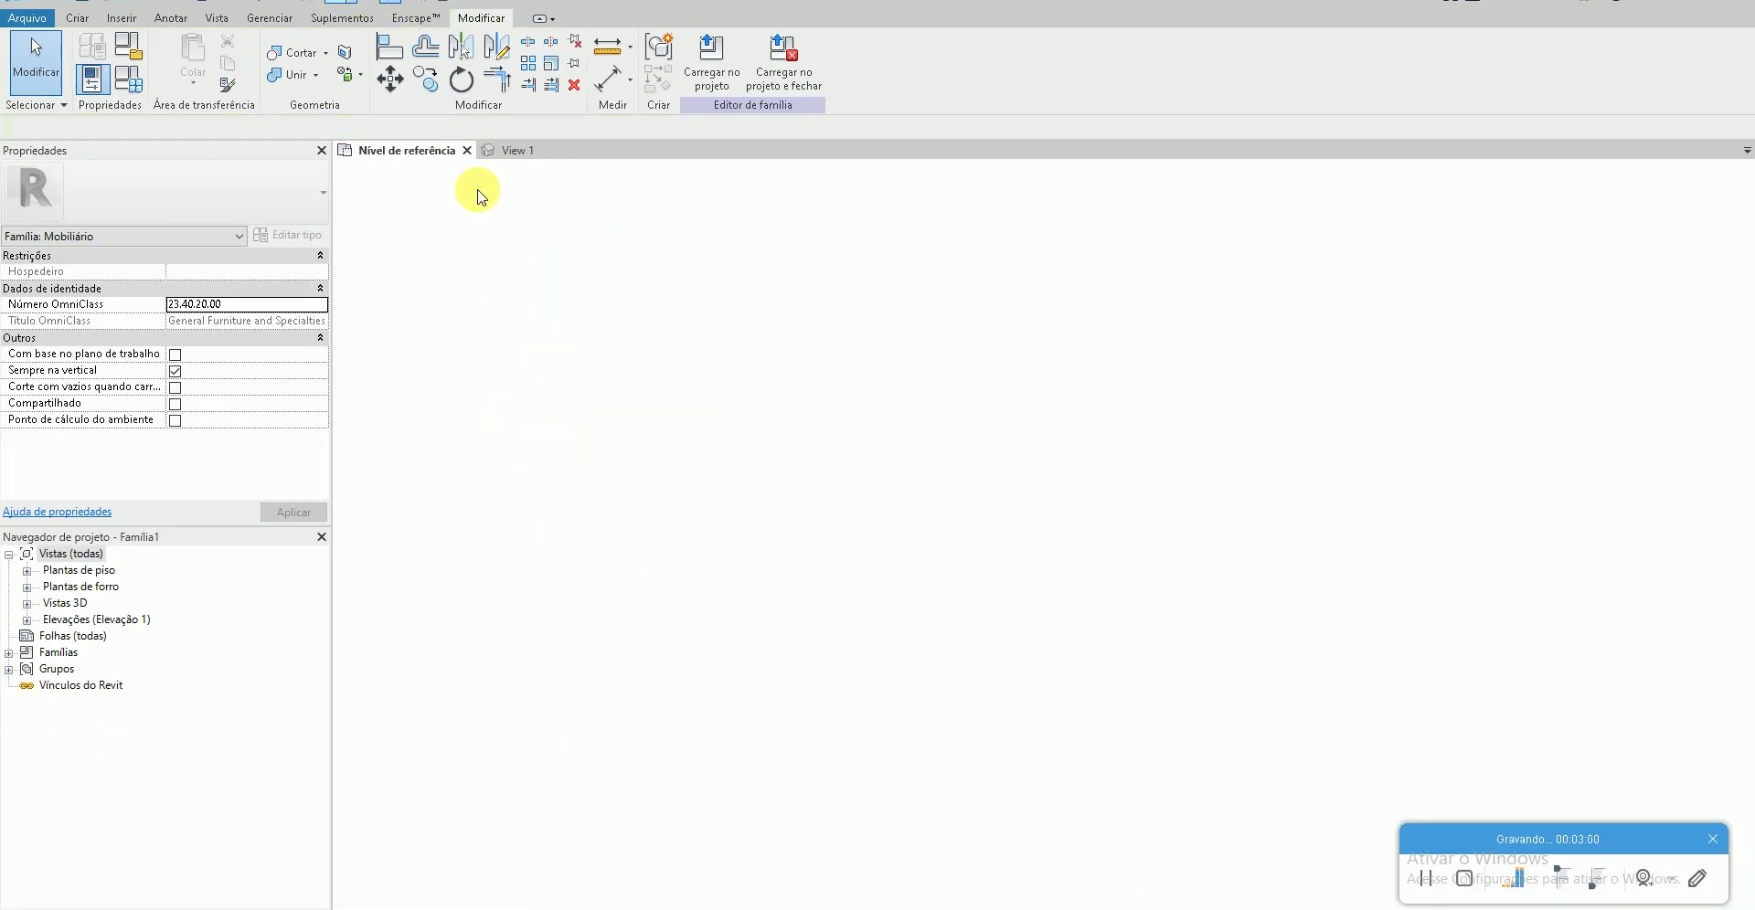
mouse_move(635, 572)
middle_mouse_down("shift")
mouse_move(729, 667)
mouse_move(991, 620)
middle_mouse_up("shift")
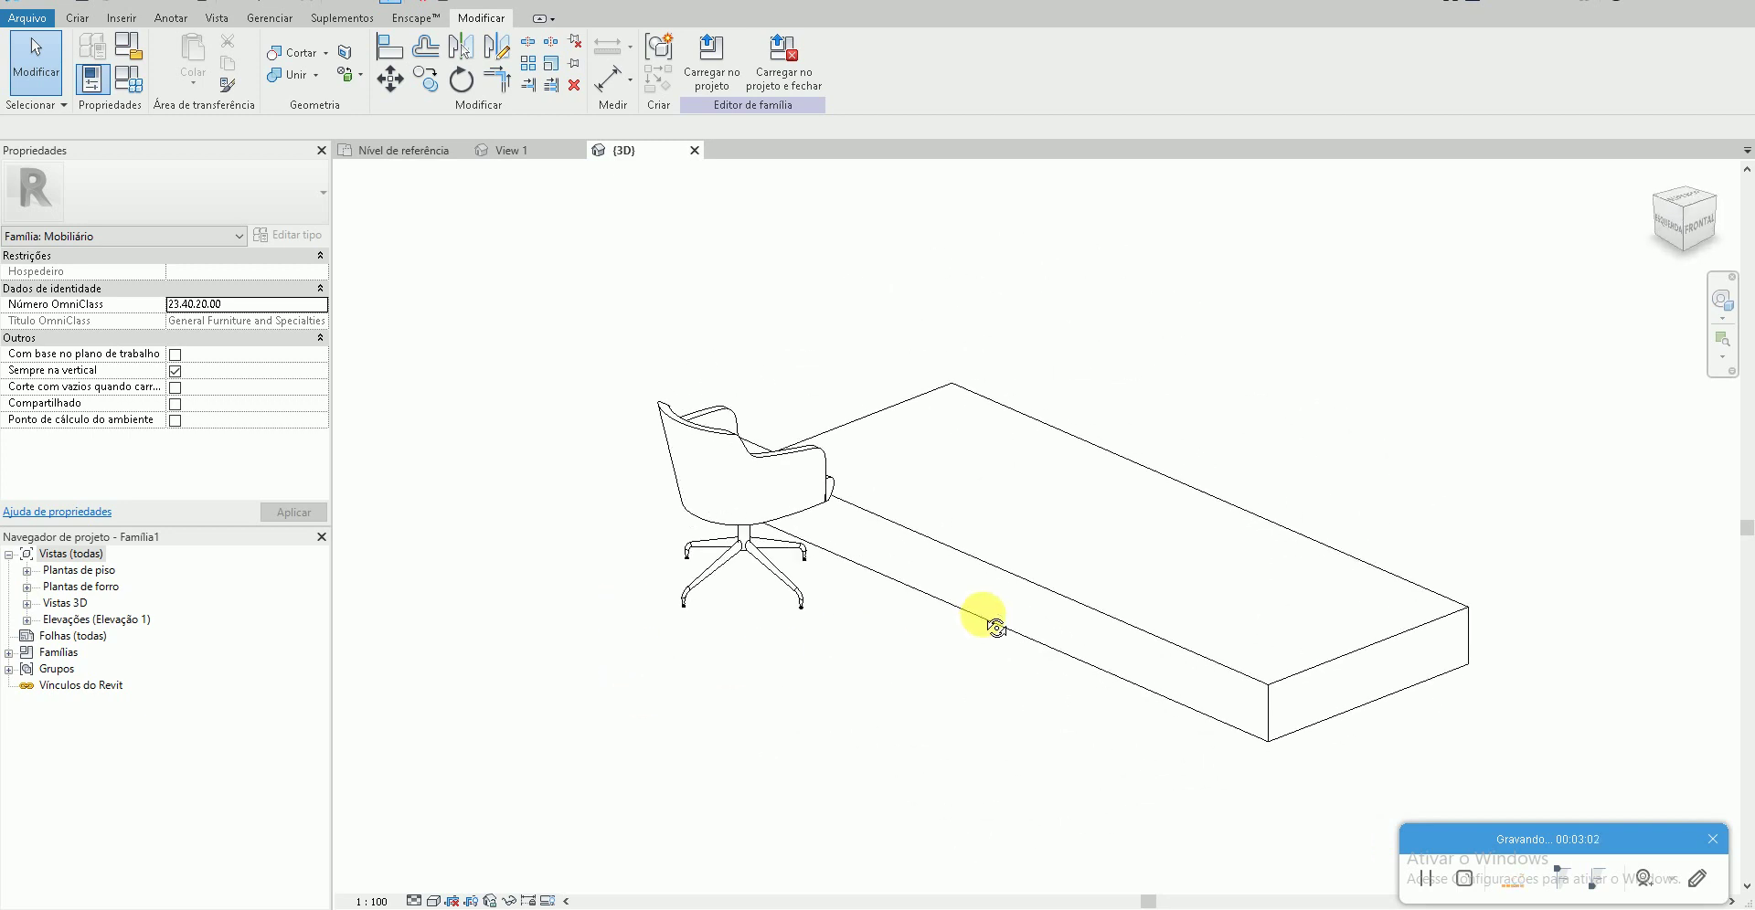
left_click(998, 629)
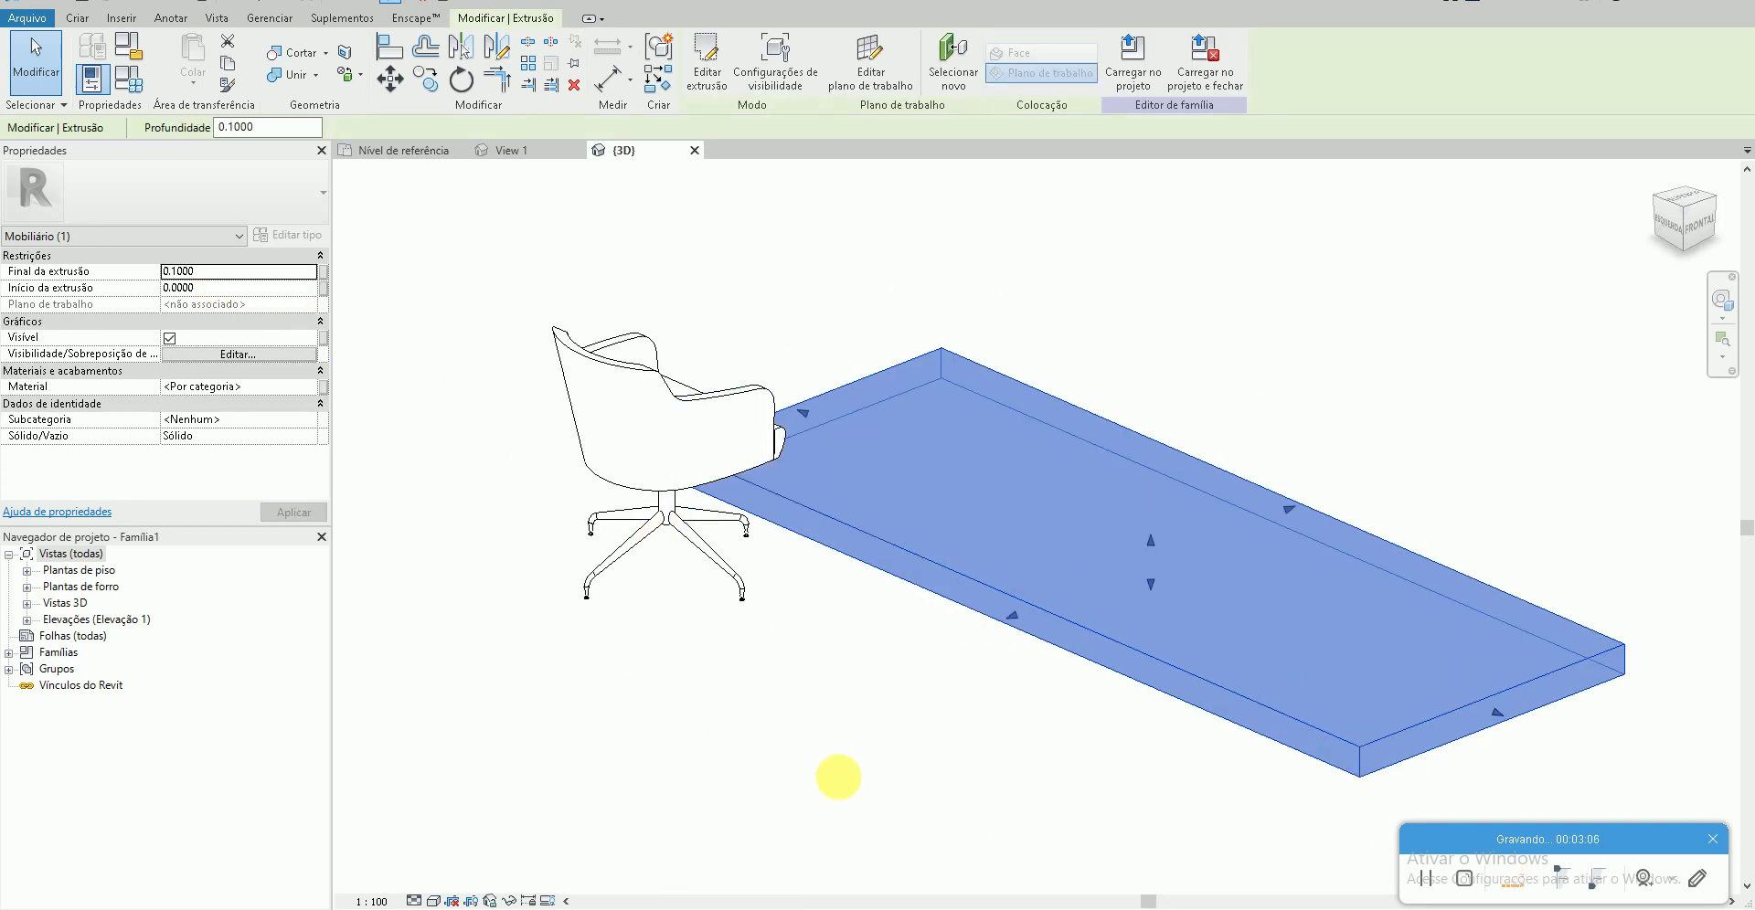
left_click(293, 905)
- Orbit the 3D view to inspect the thin tabletop slab from the front
key("alt+Tab")
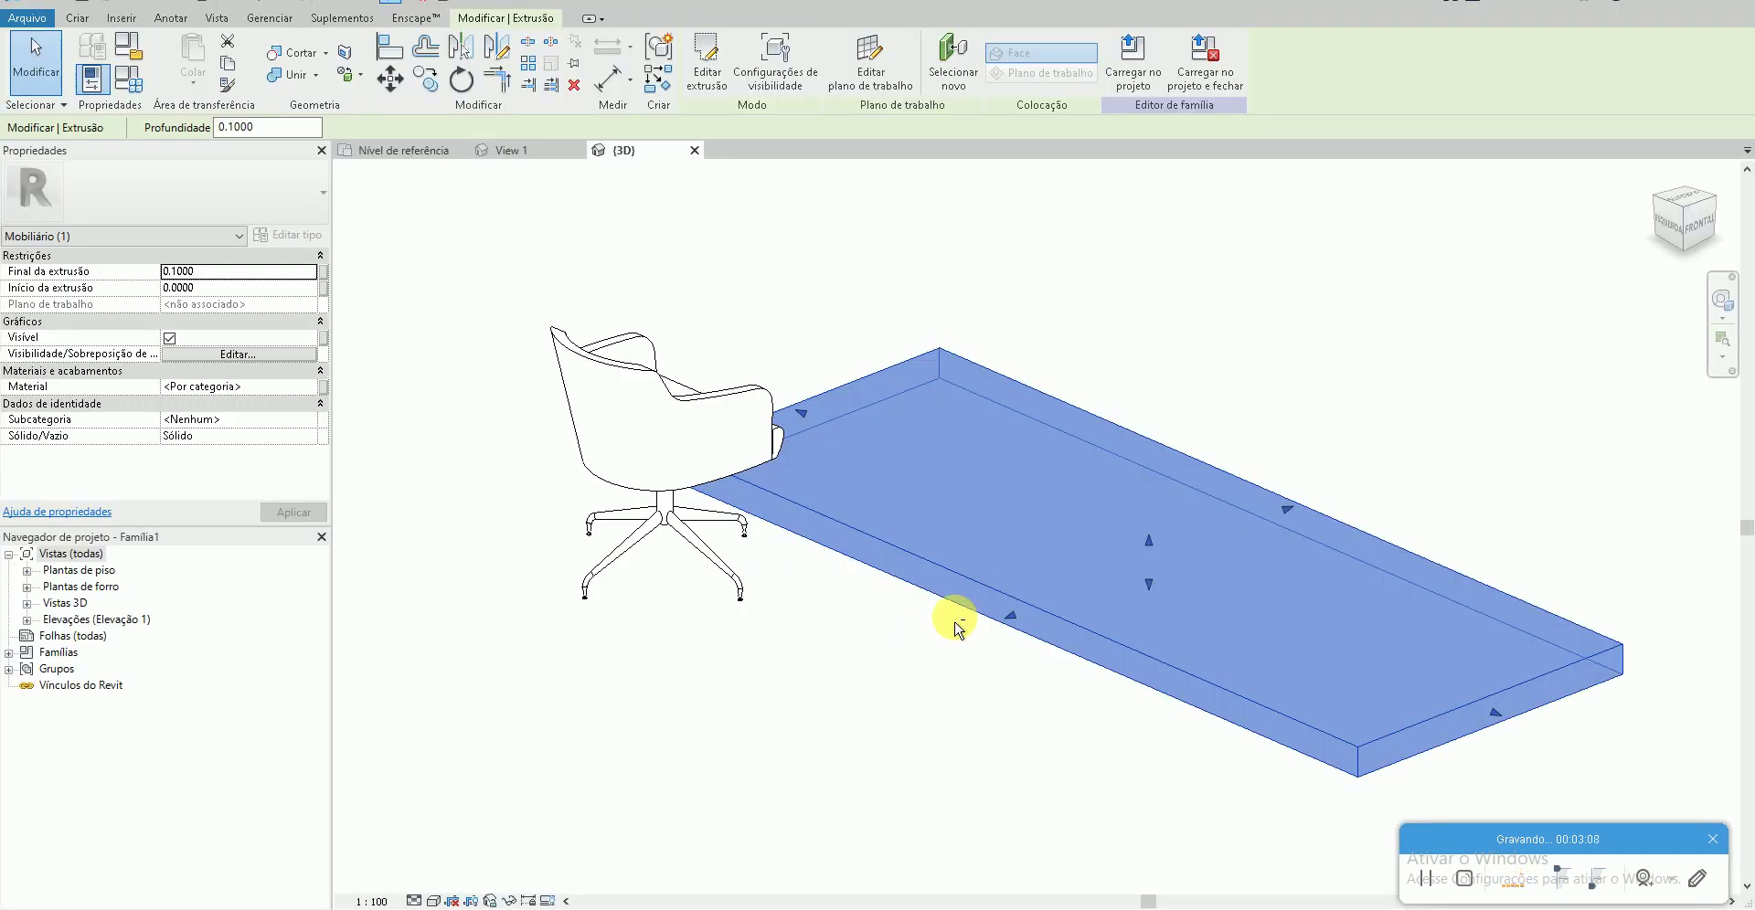
left_click(979, 713)
mouse_move(979, 714)
middle_mouse_down("shift")
mouse_move(810, 666)
mouse_move(842, 668)
middle_mouse_up("shift")
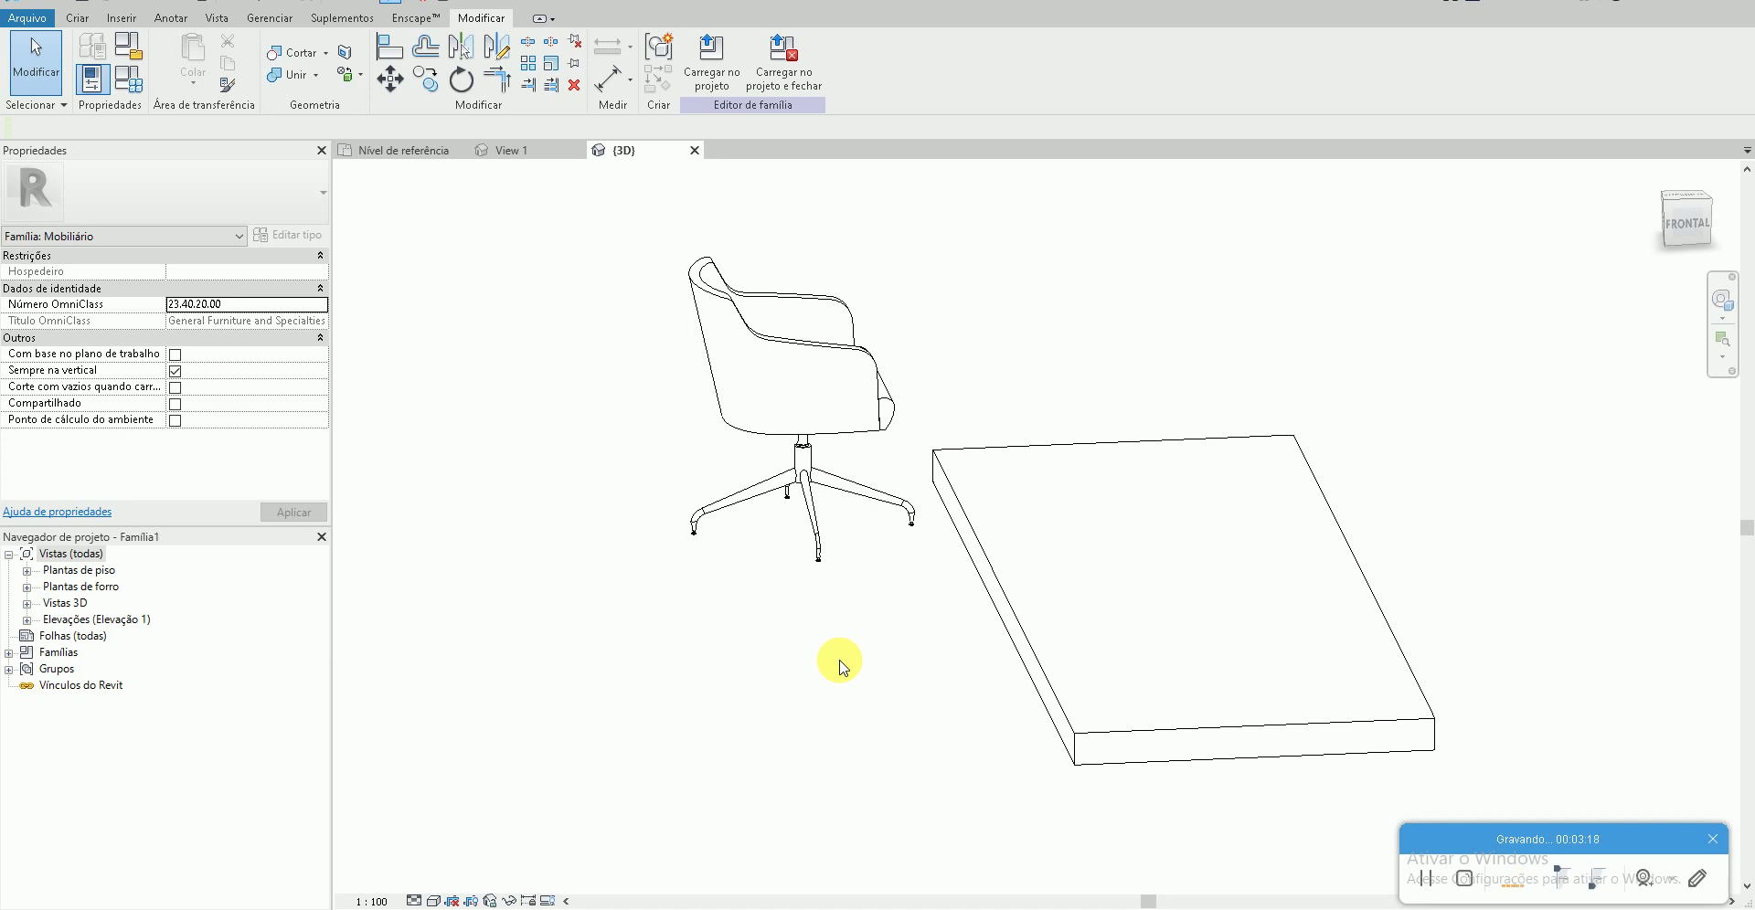
middle_click_drag(925, 705, 878, 695, "shift")
- Open the Parte frontal elevation and locate the tabletop extrusion
double_click(85, 622)
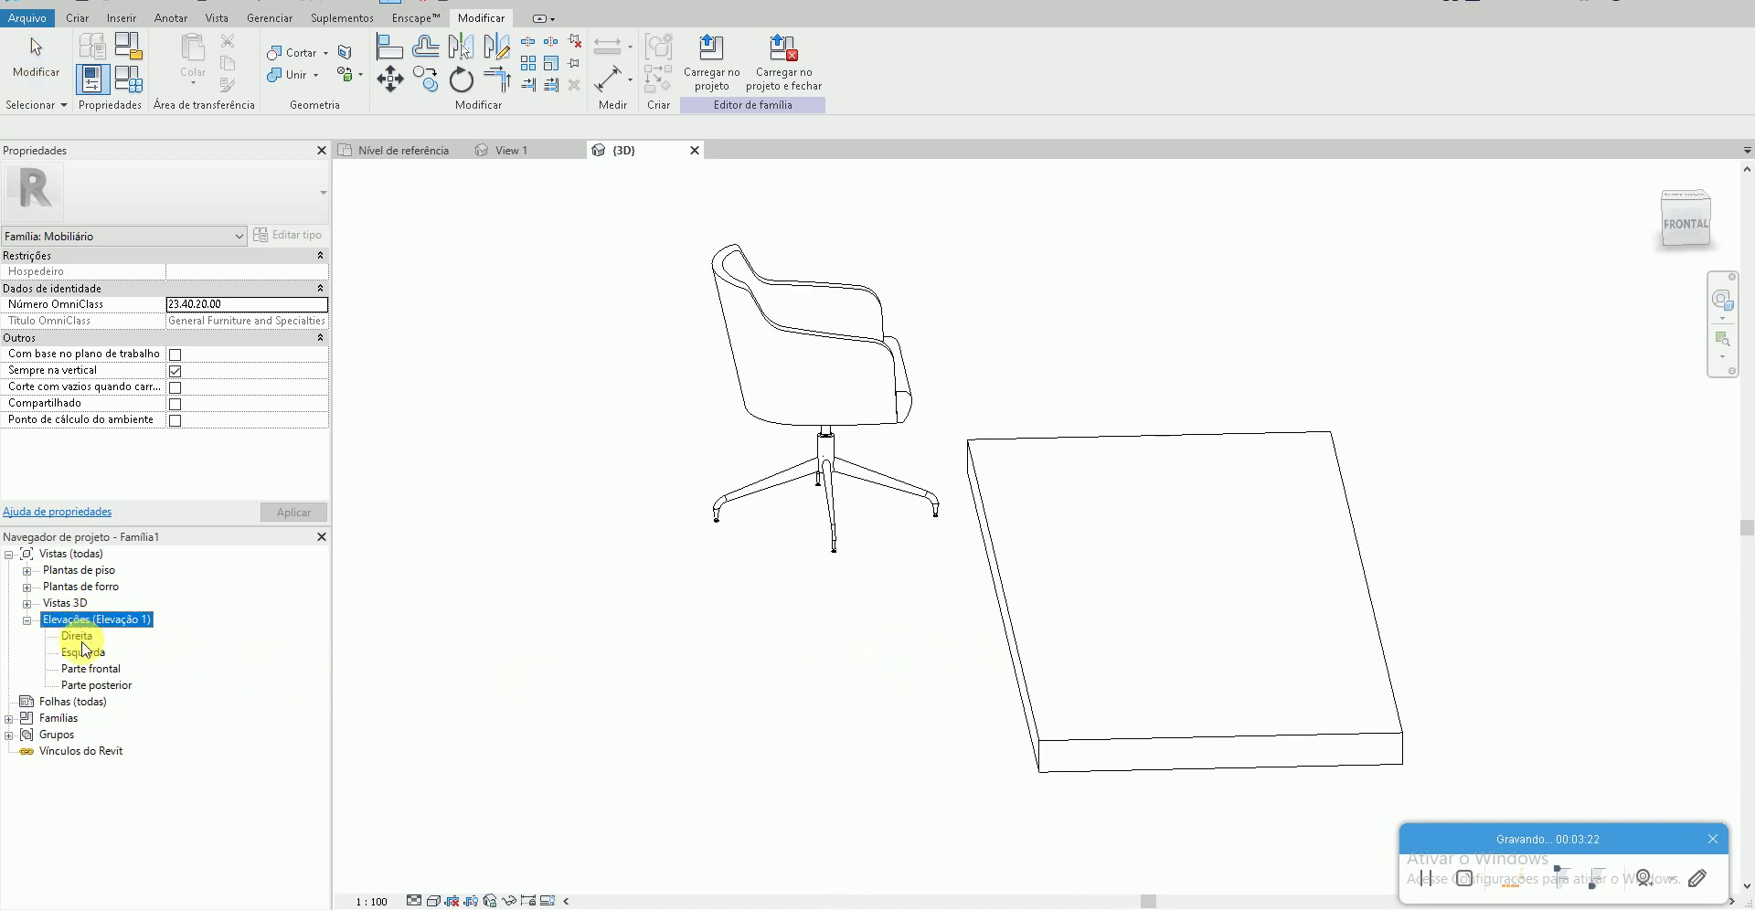
double_click(91, 669)
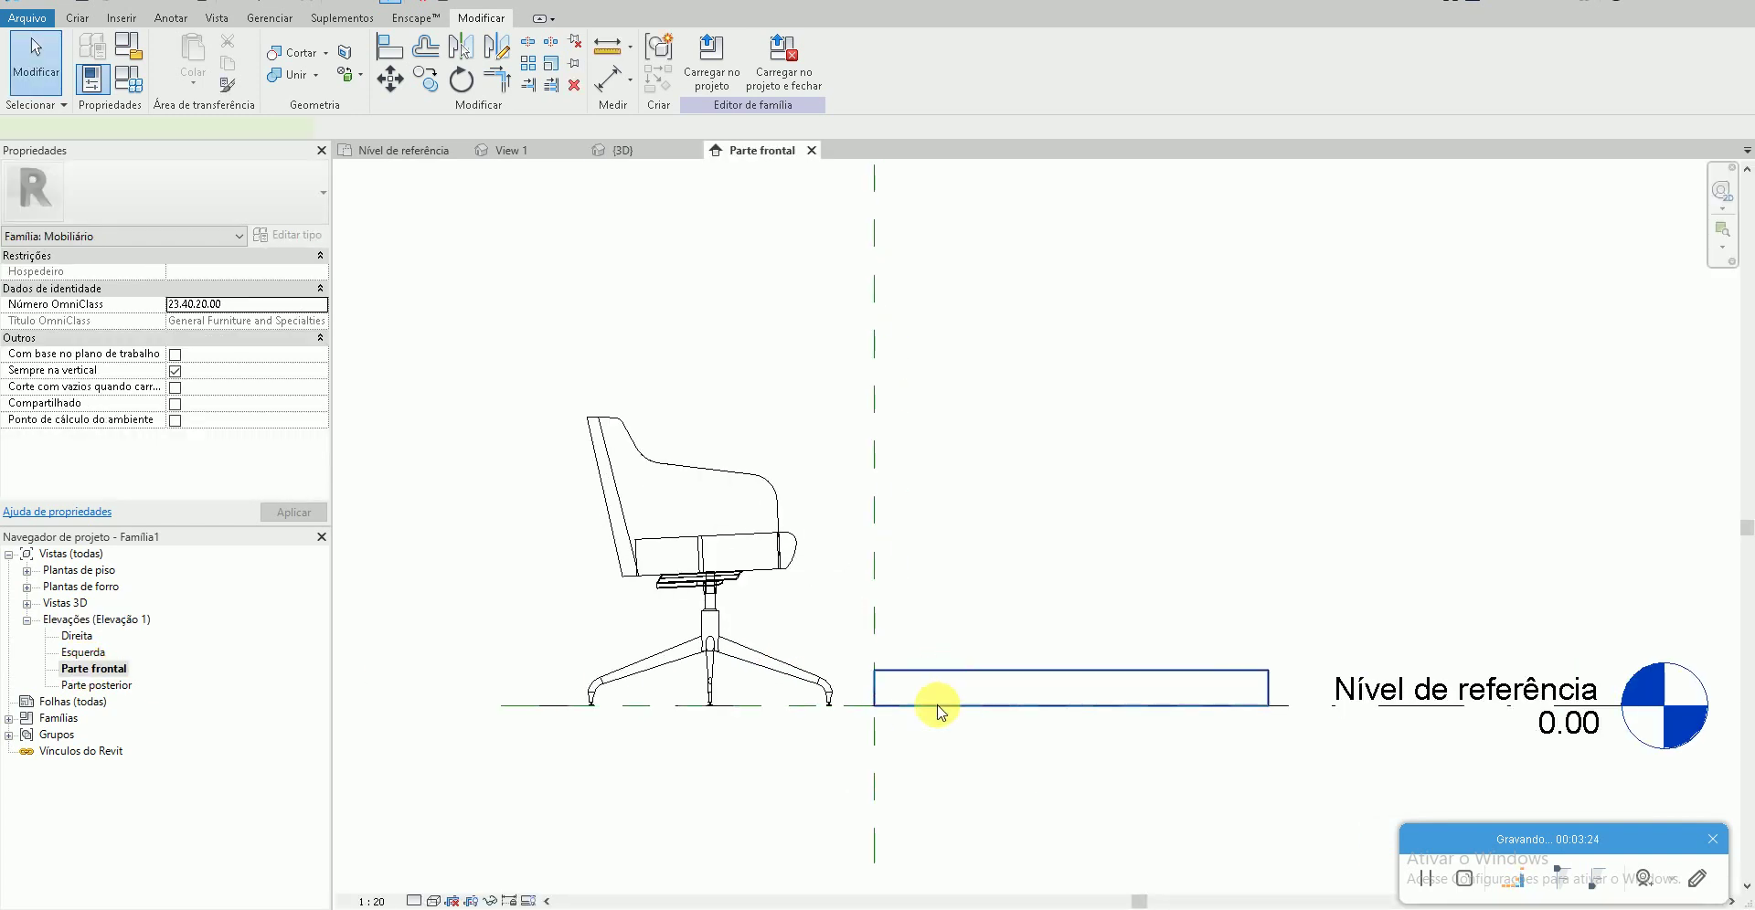
left_click(940, 696)
left_click(889, 725)
scroll(869, 709, "up", 3)
scroll(846, 699, "down", 2)
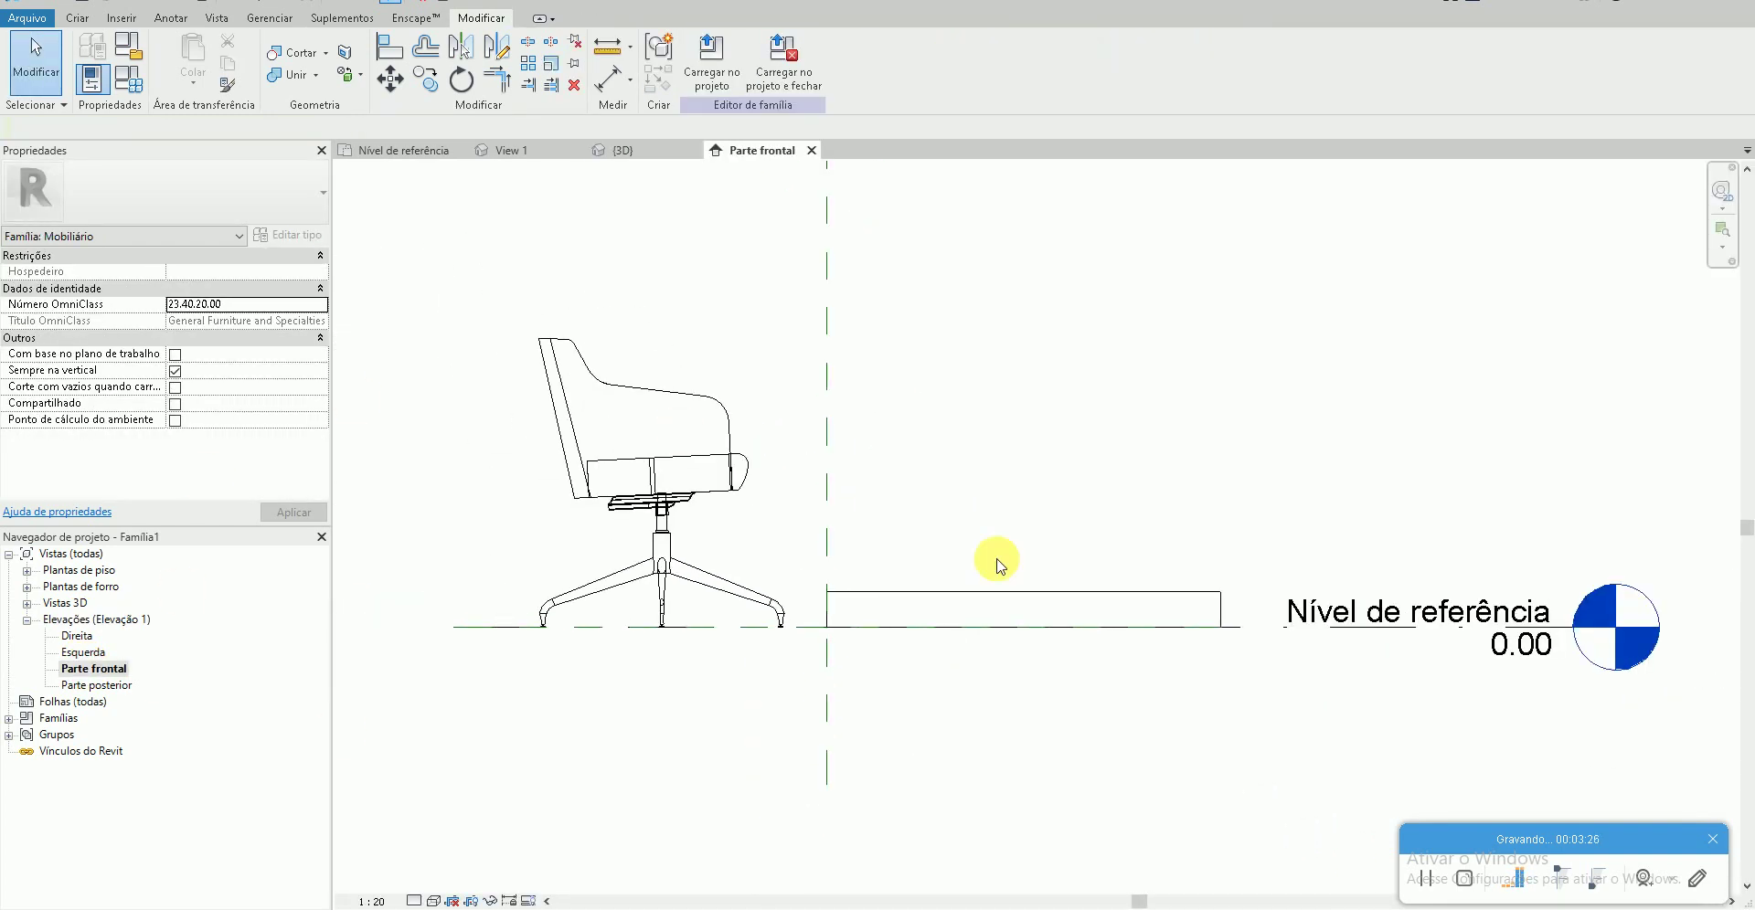
scroll(907, 587, "up", 2)
- Move the tabletop so its top corner sits on the reference level line
left_click(888, 595)
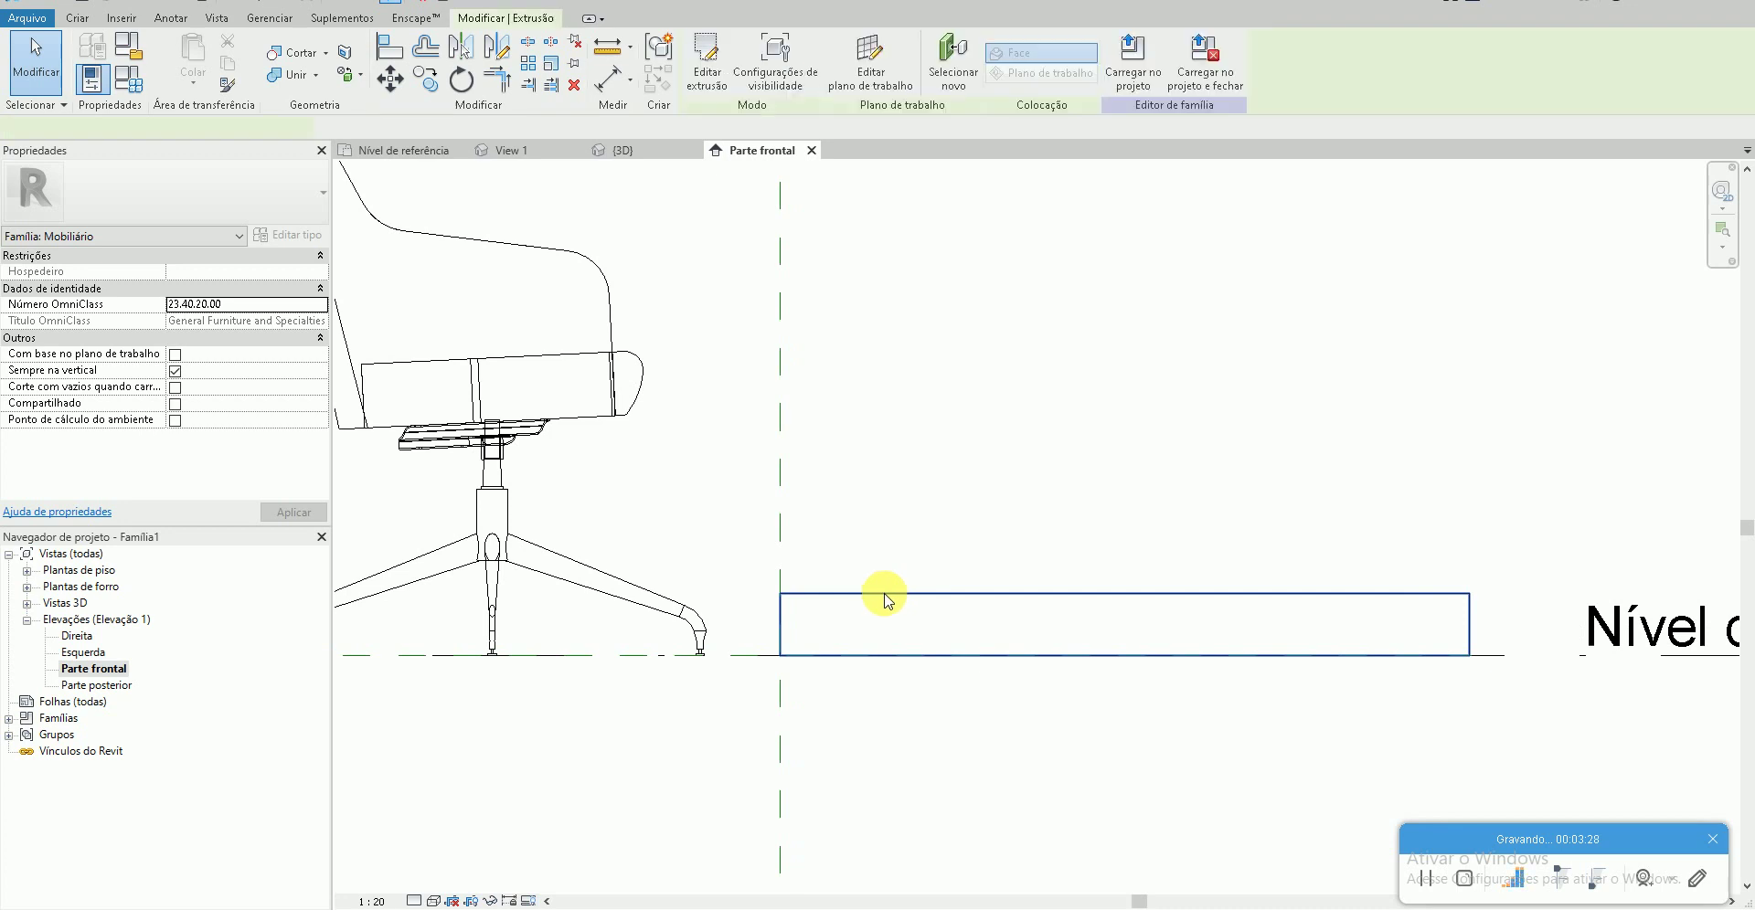
left_click(388, 88)
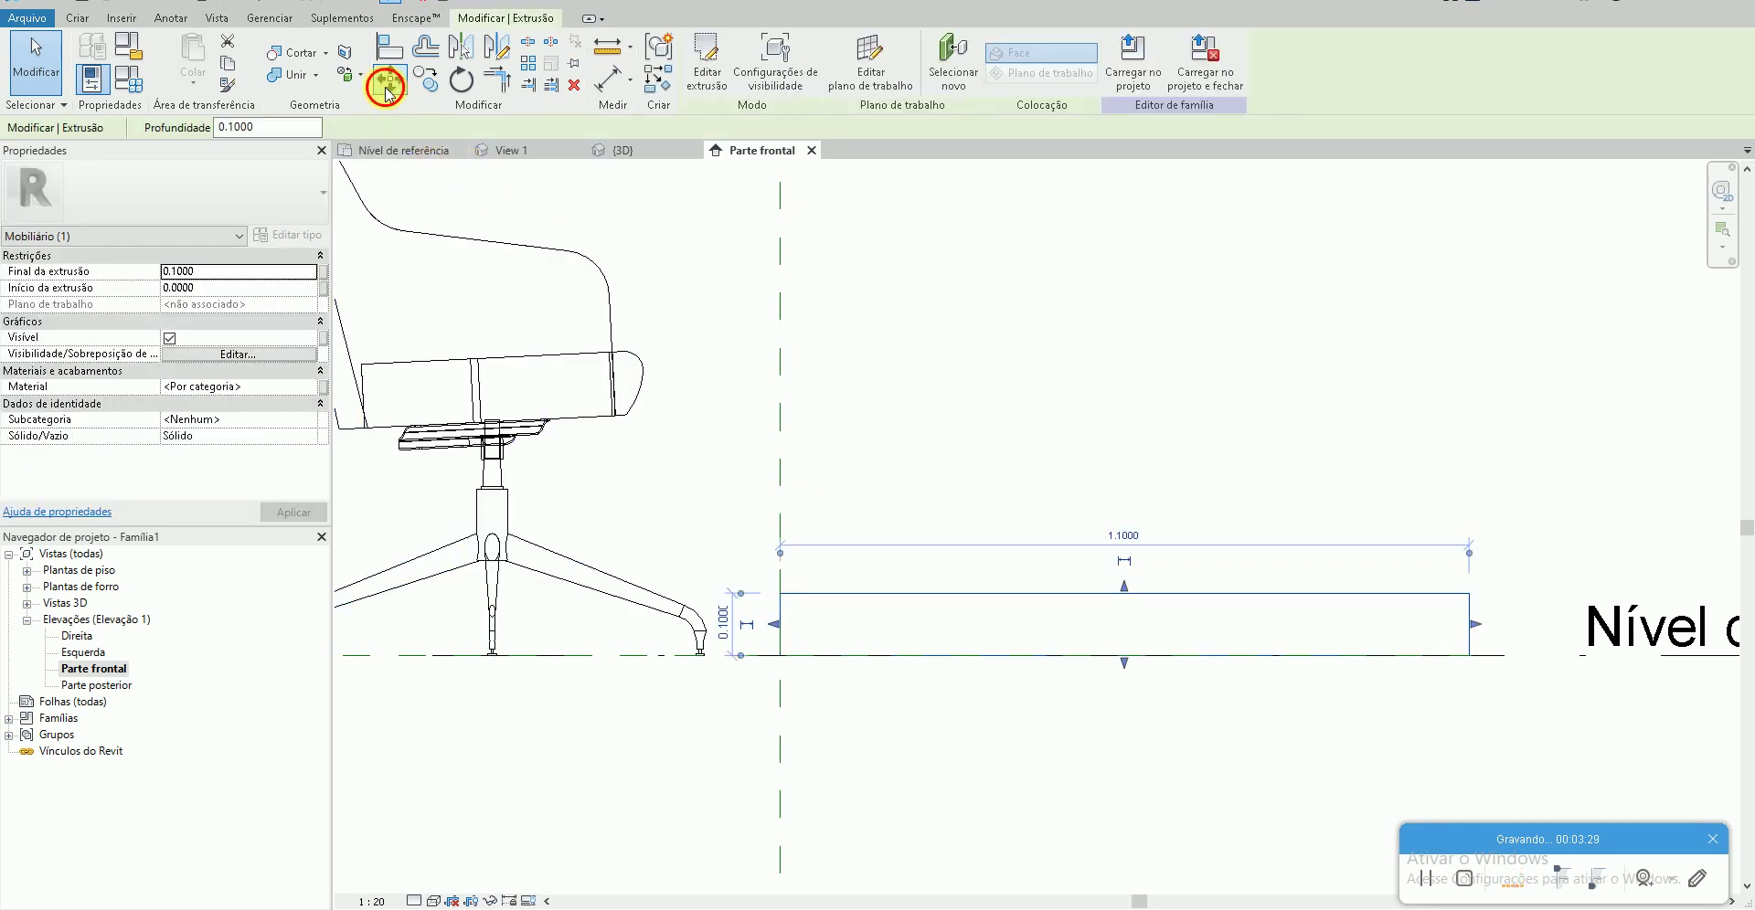
left_click(779, 595)
left_click(780, 656)
left_click(917, 718)
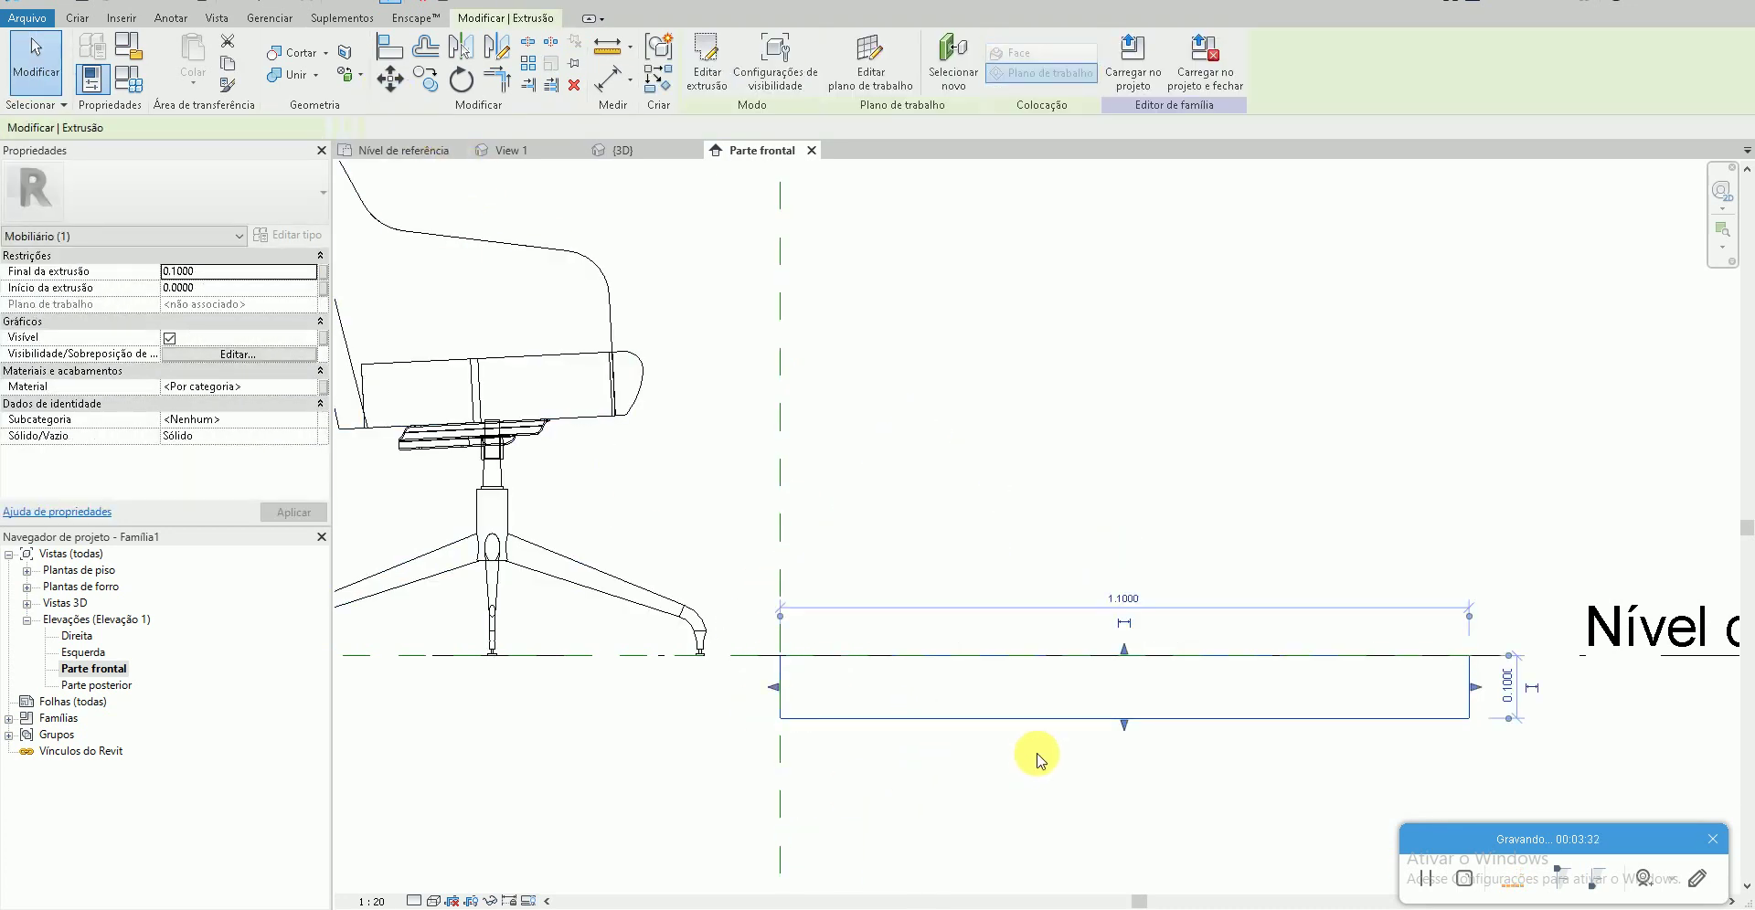
left_click(1040, 753)
scroll(933, 710, "up", 2)
scroll(933, 709, "down", 3)
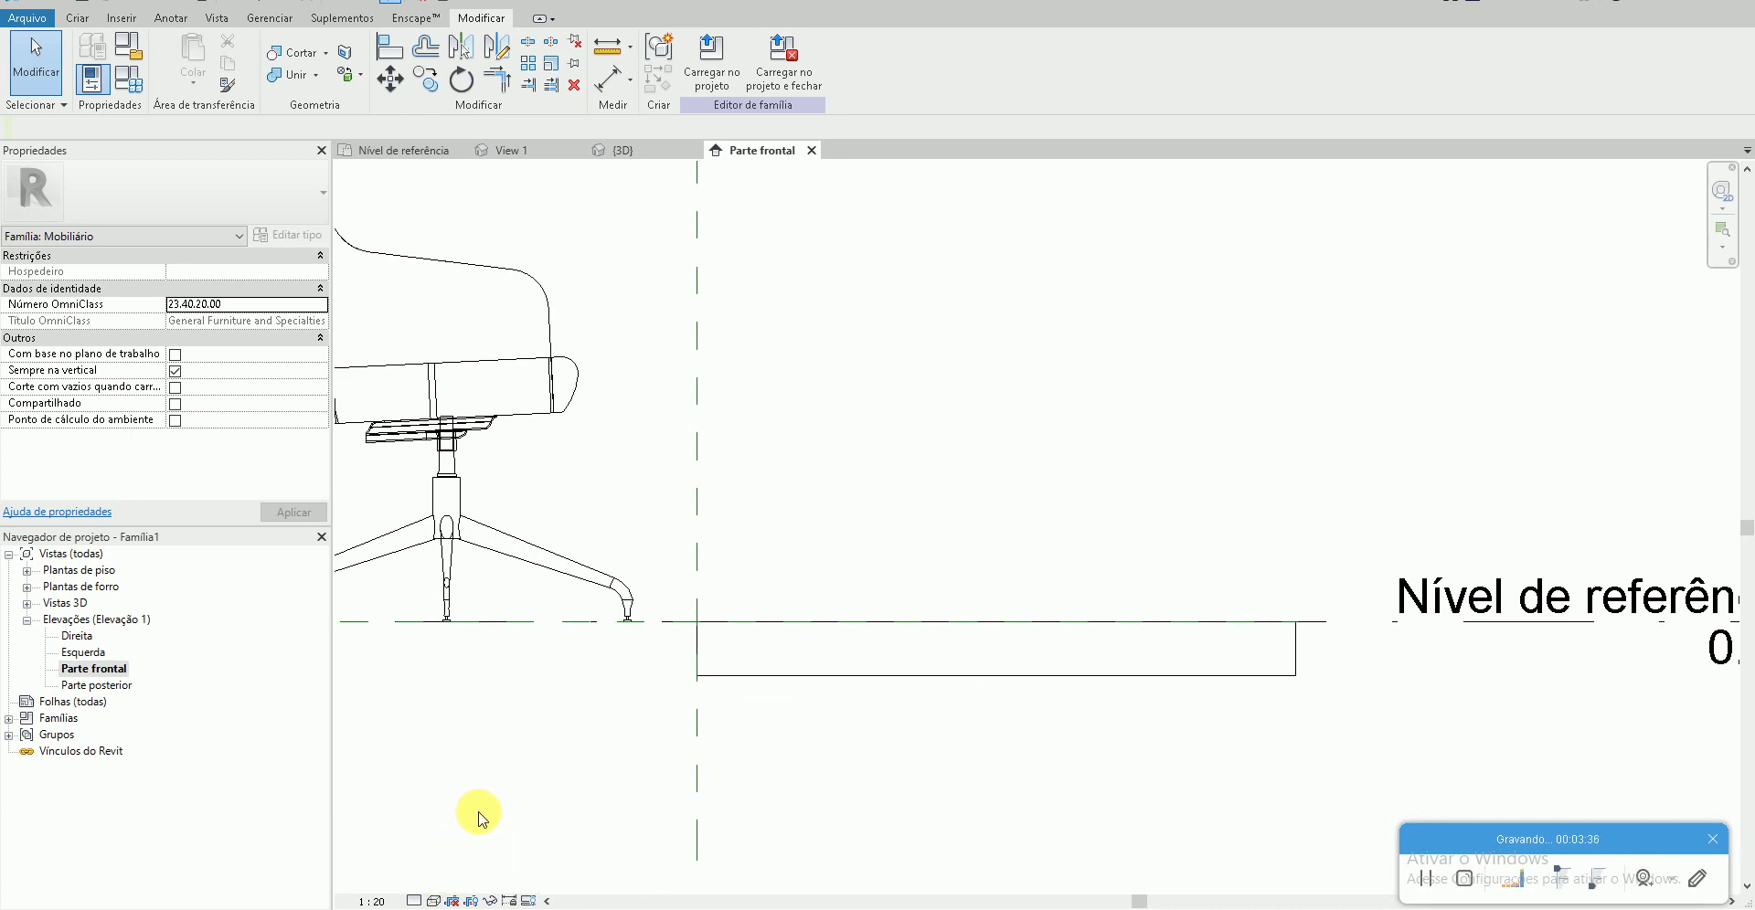
- Raise the tabletop 0.75 above the level and view it in 3D
left_click(279, 908)
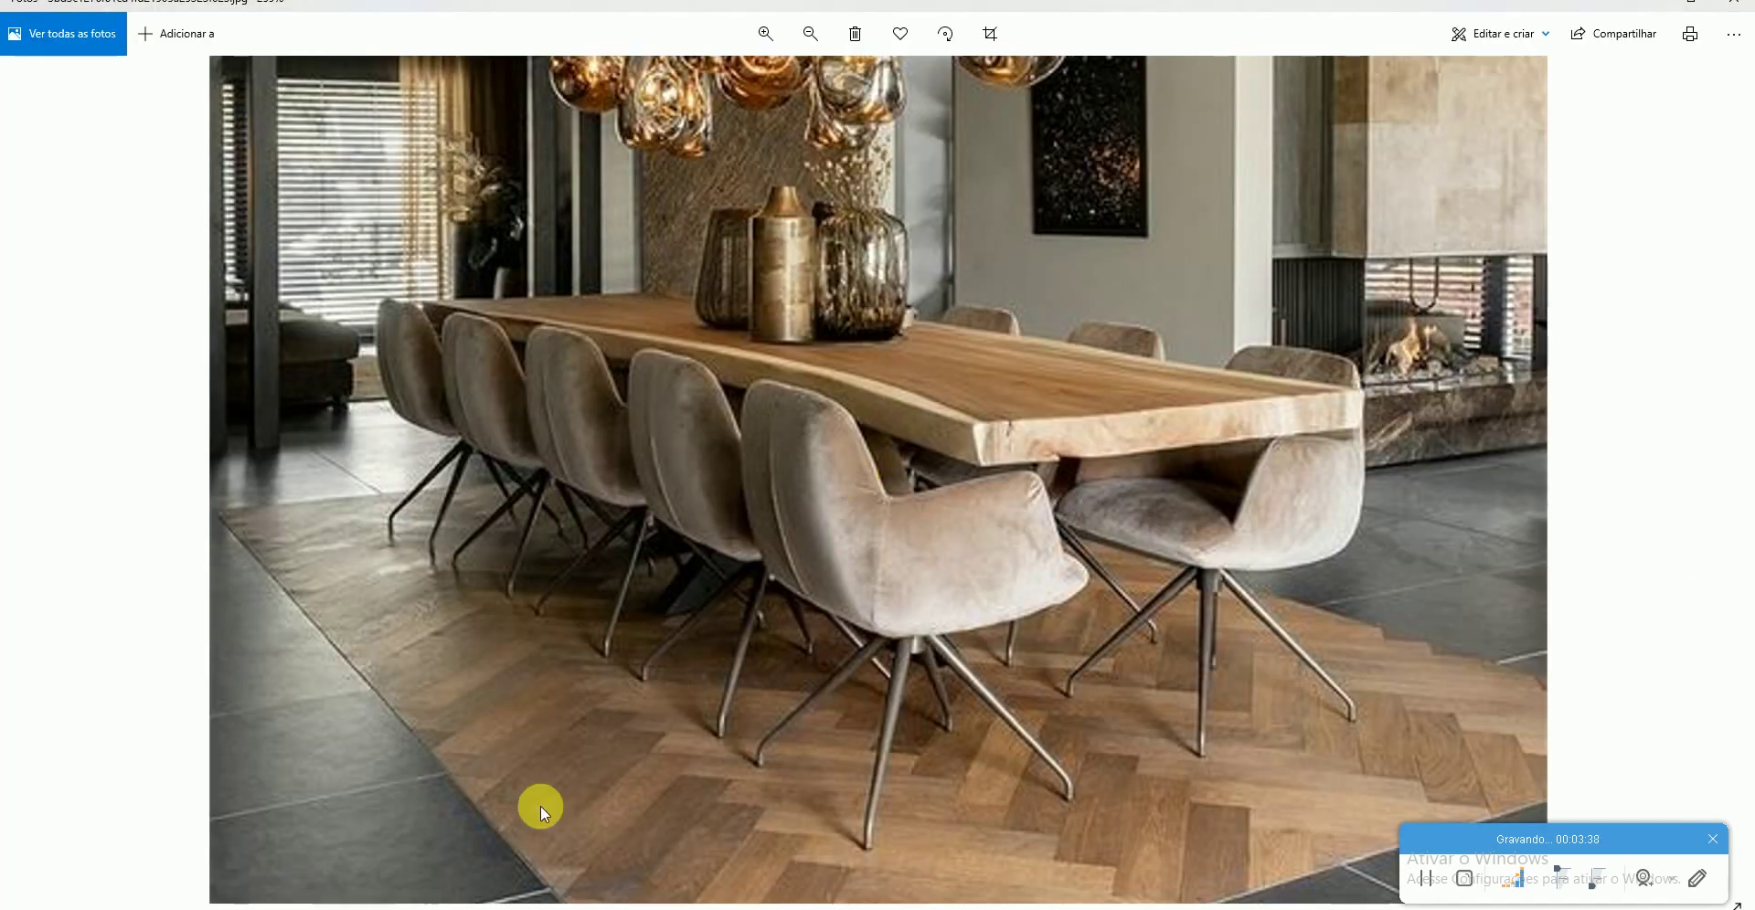
key("alt+Tab")
left_click(771, 690)
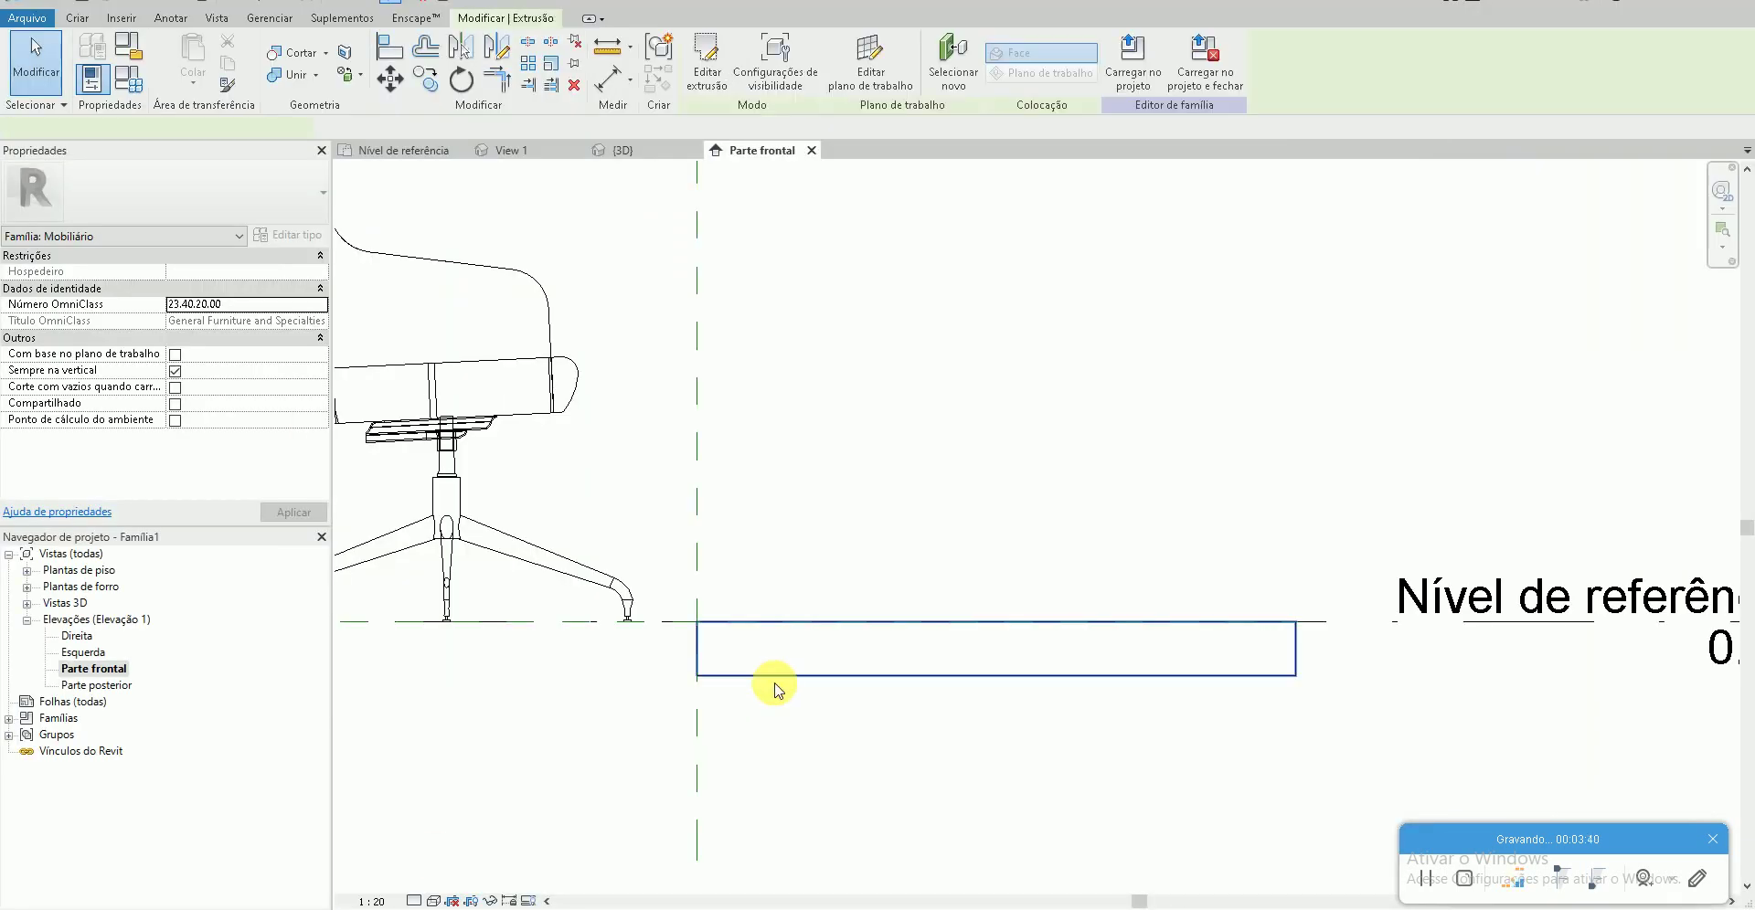
left_click_drag(708, 637, 714, 260)
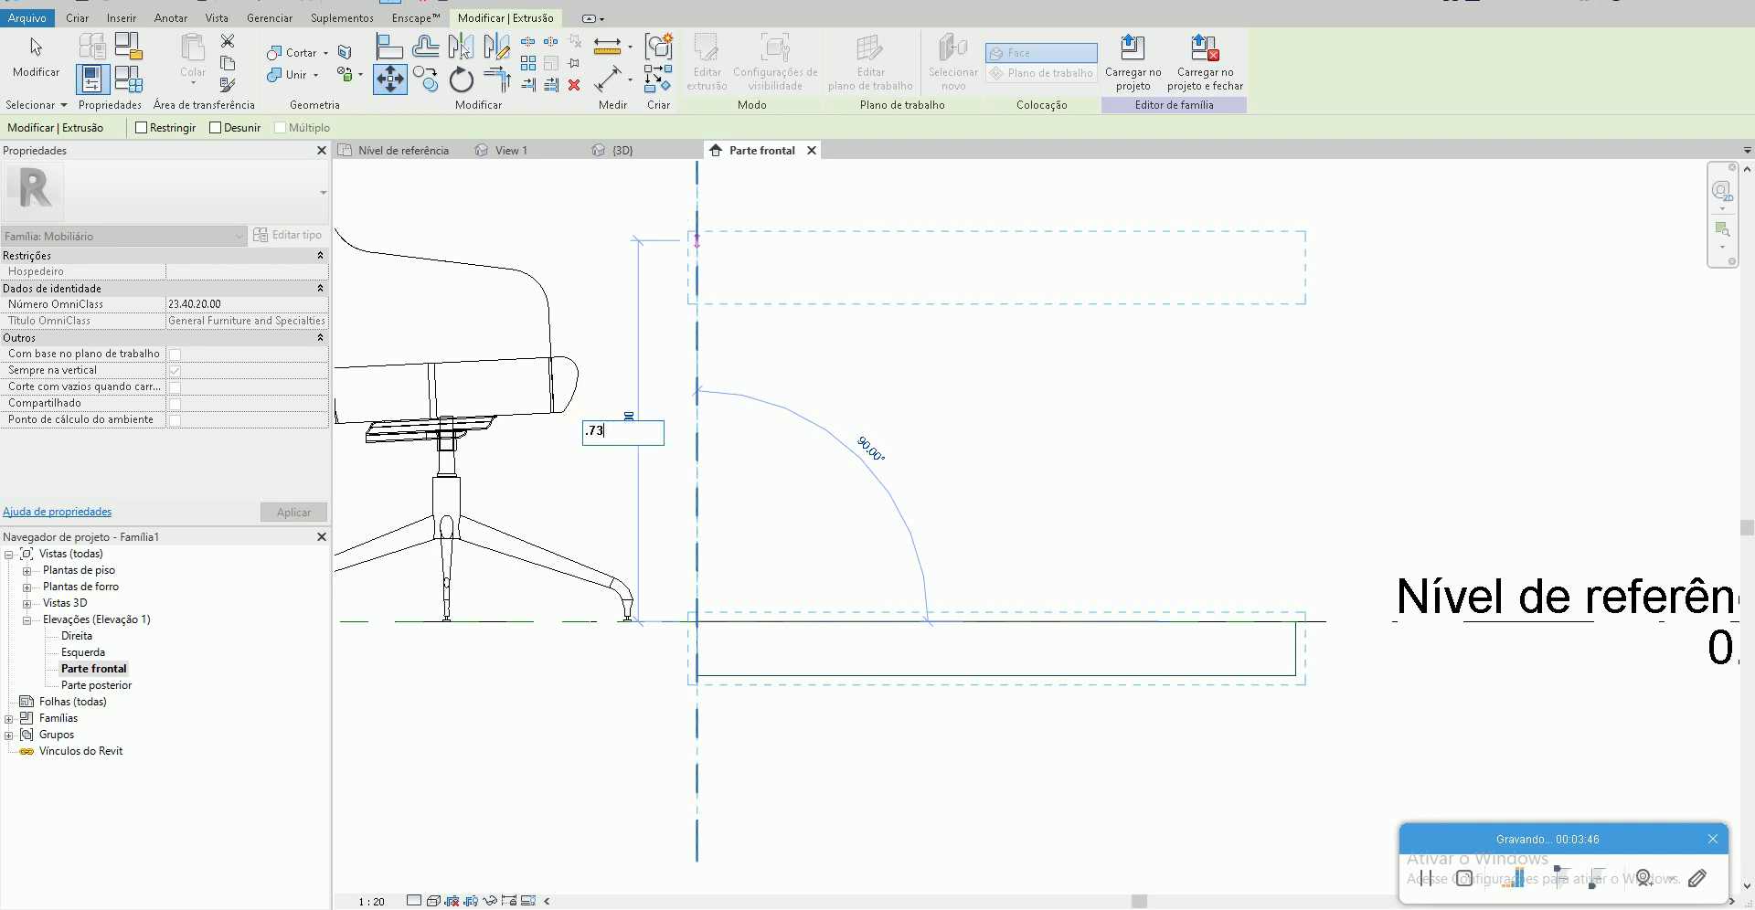
key("Return")
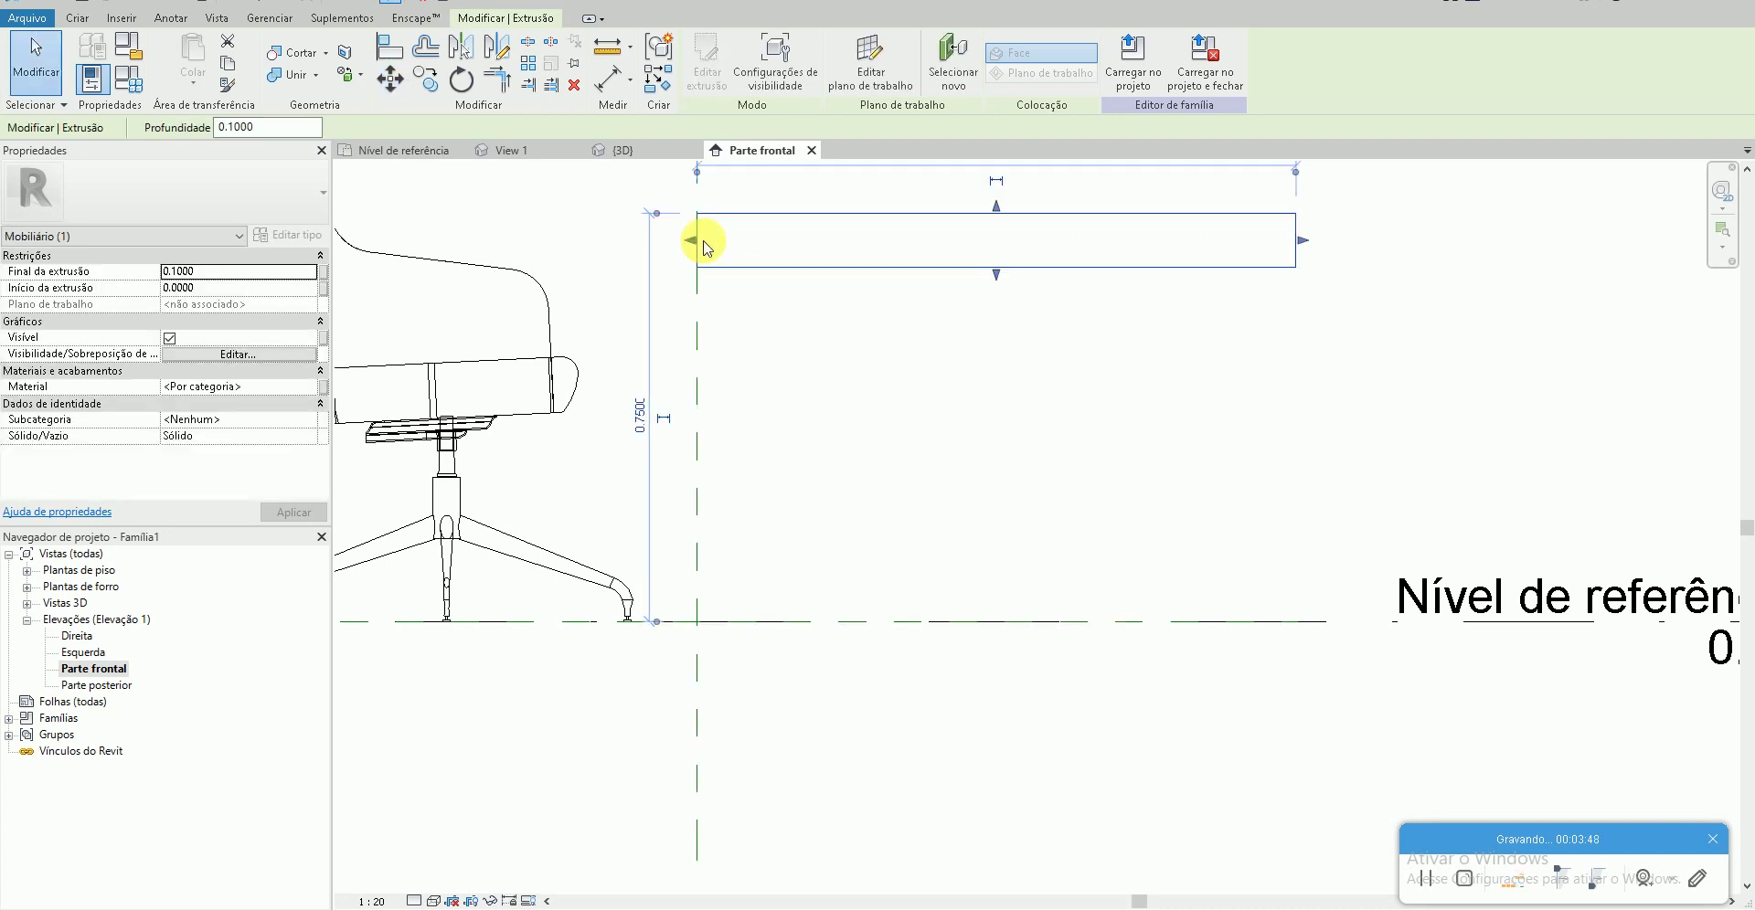
left_click(795, 443)
scroll(749, 607, "down", 2)
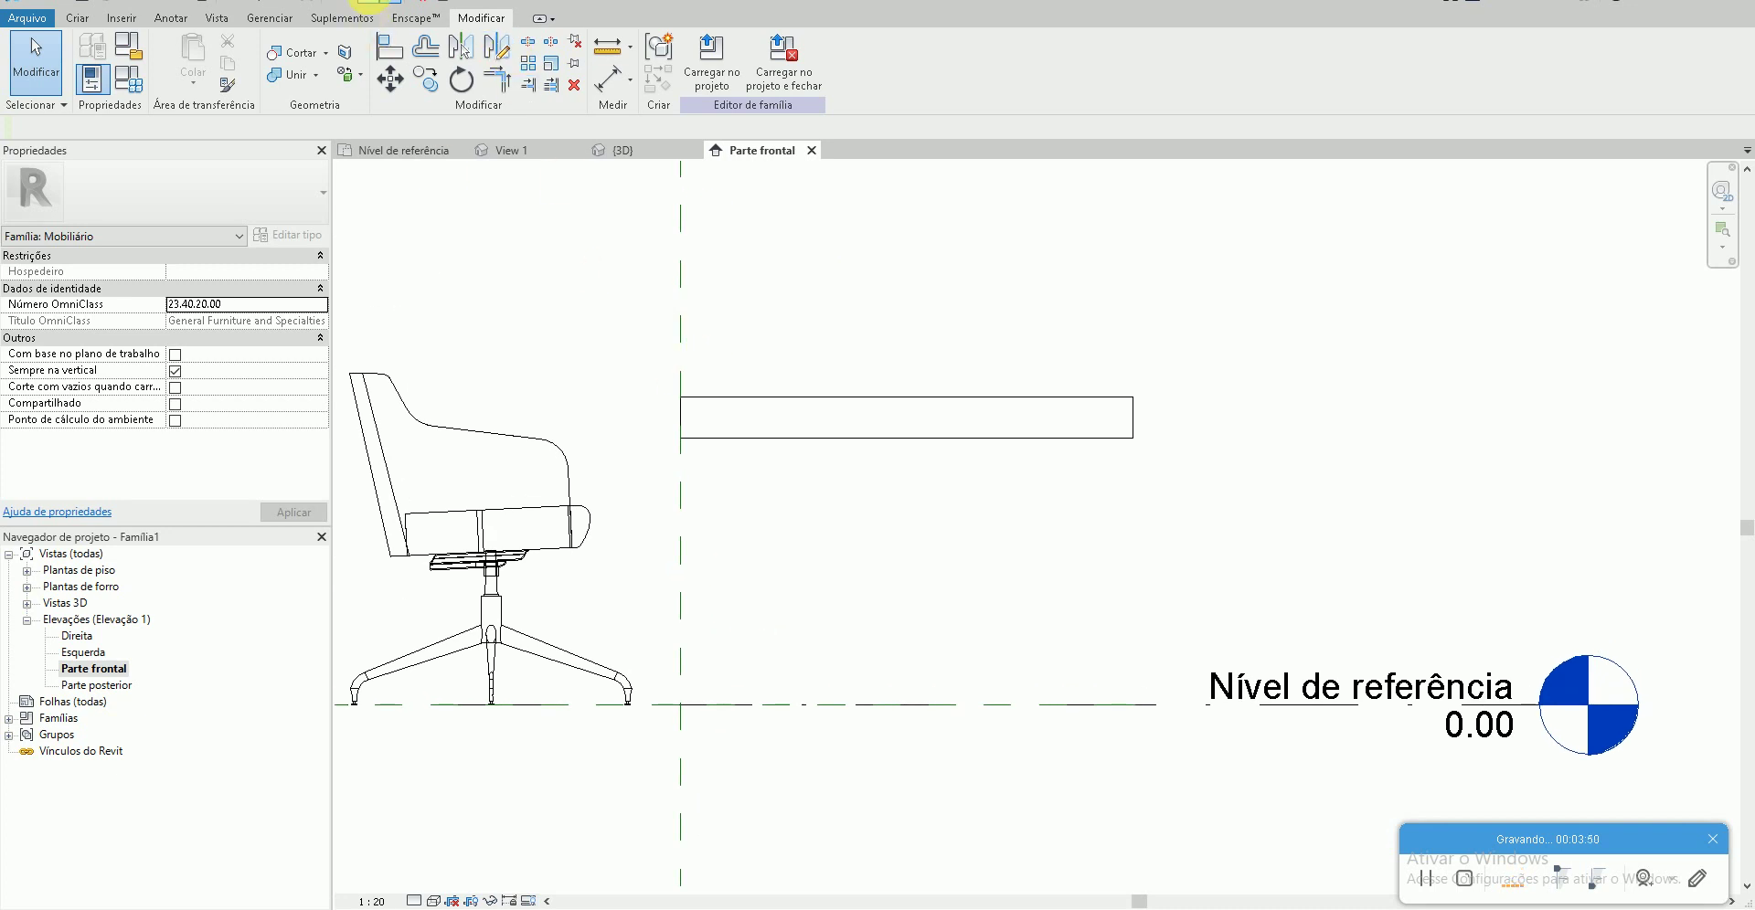
key("ctrl+Tab")
mouse_move(796, 529)
middle_mouse_down("shift")
mouse_move(924, 553)
mouse_move(930, 574)
mouse_move(768, 724)
middle_mouse_up("shift")
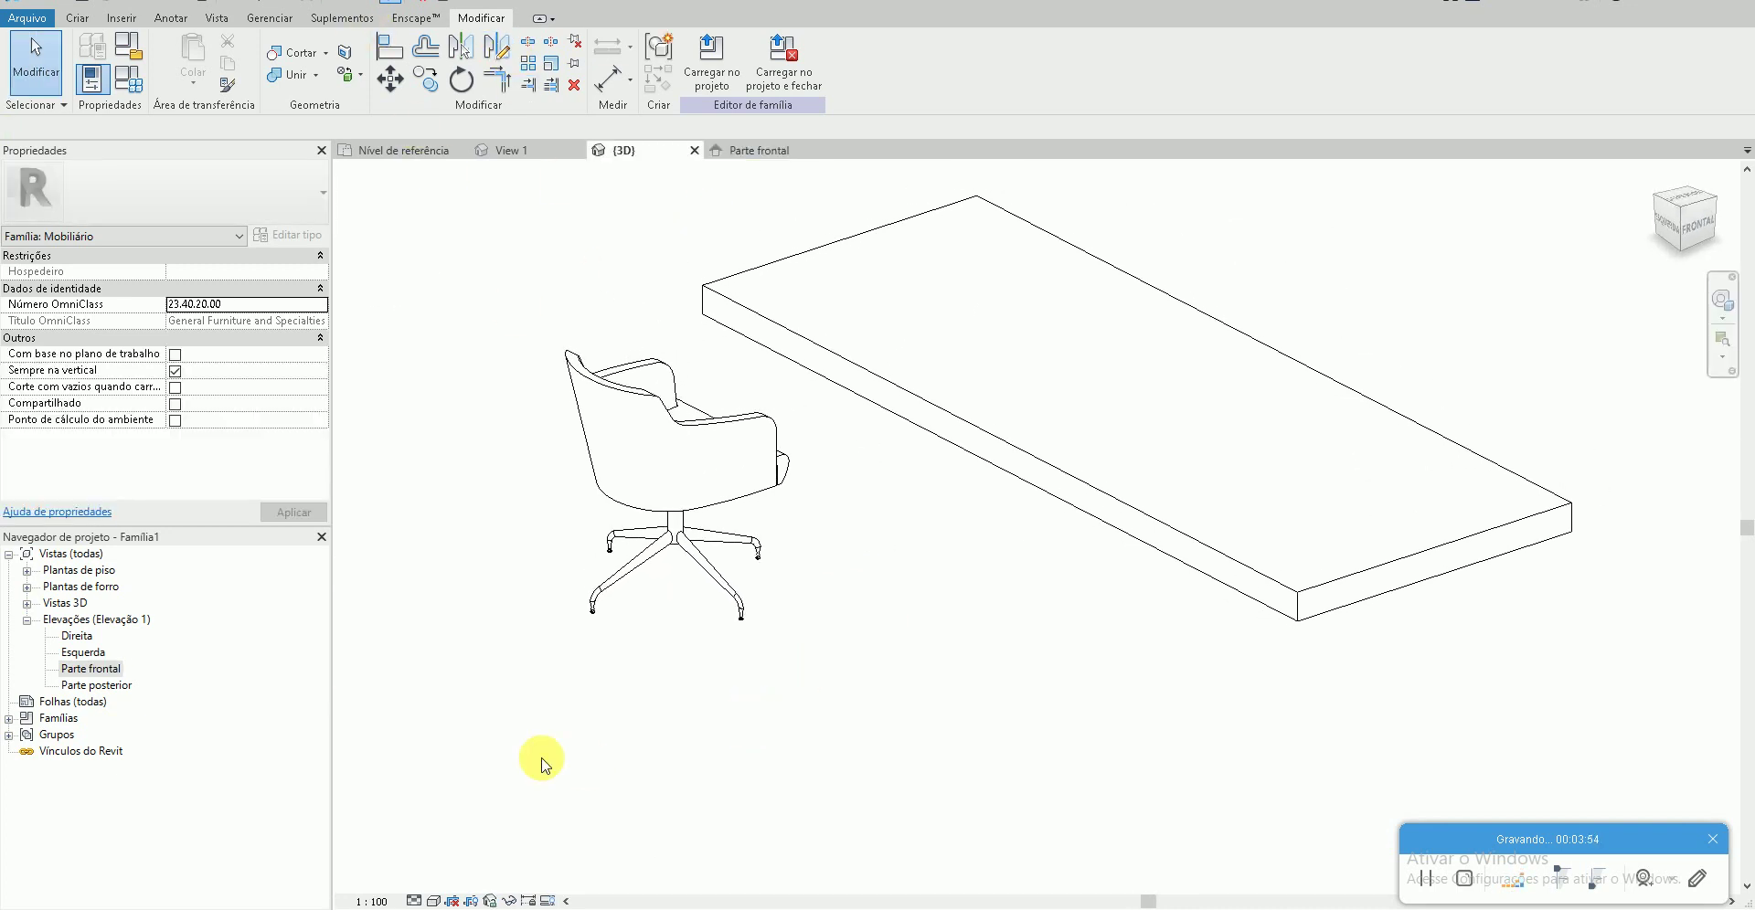
- Set the 3D view scale to 1:10 and the detail level to Alto
left_click(382, 905)
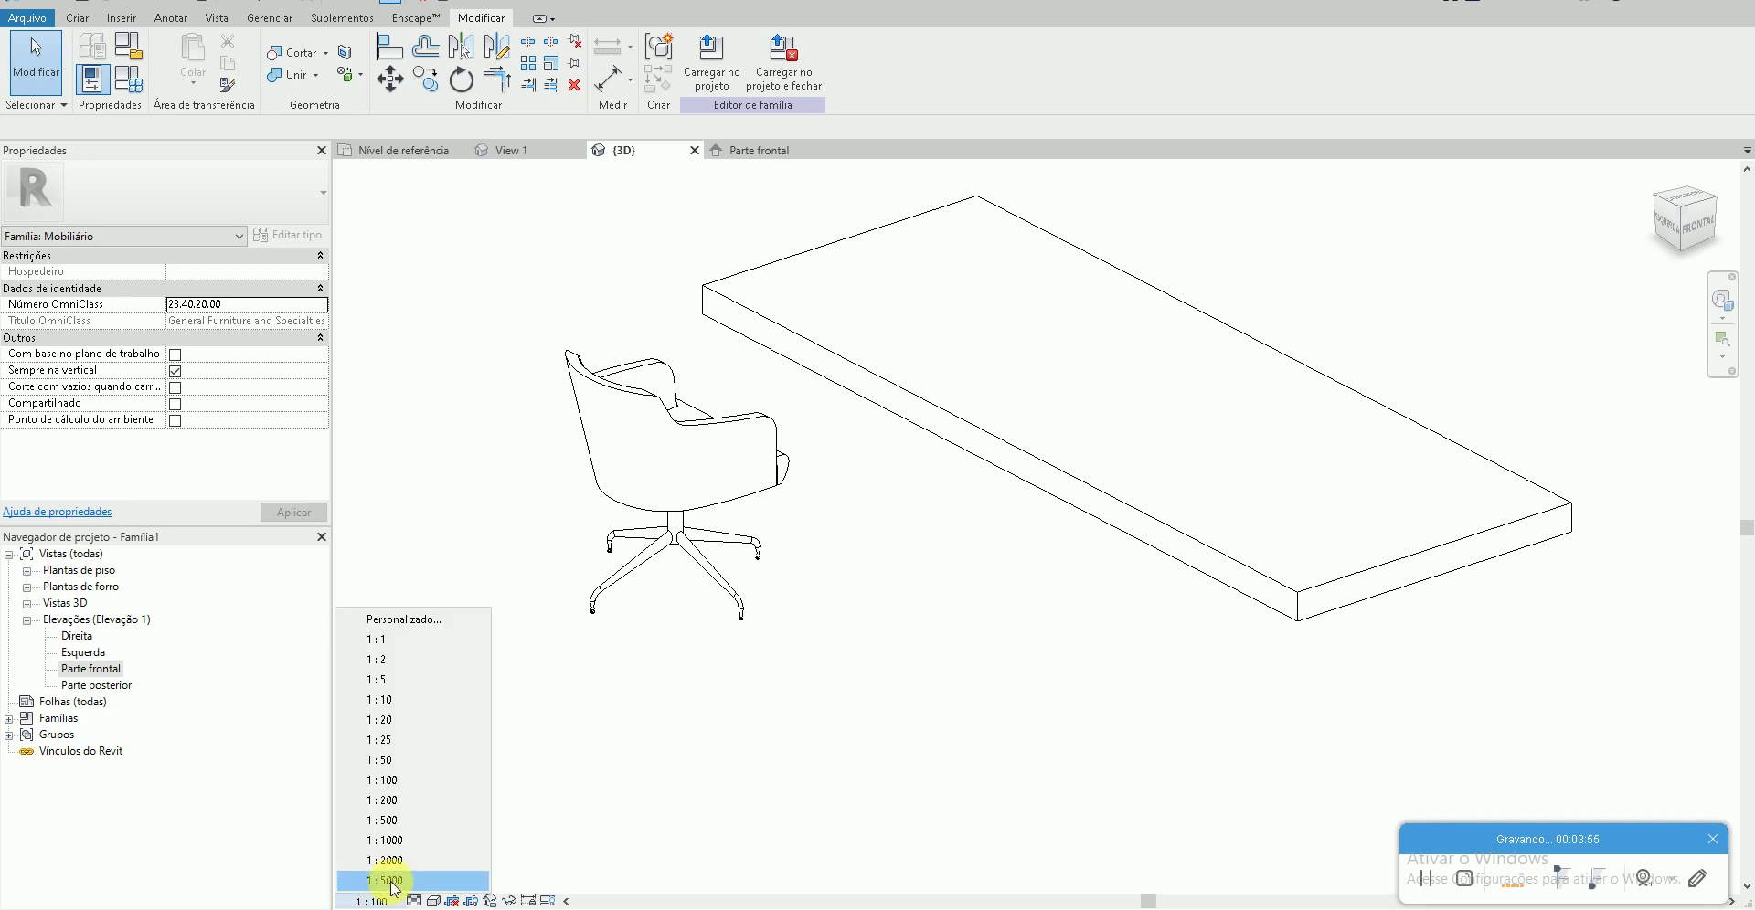
left_click(402, 792)
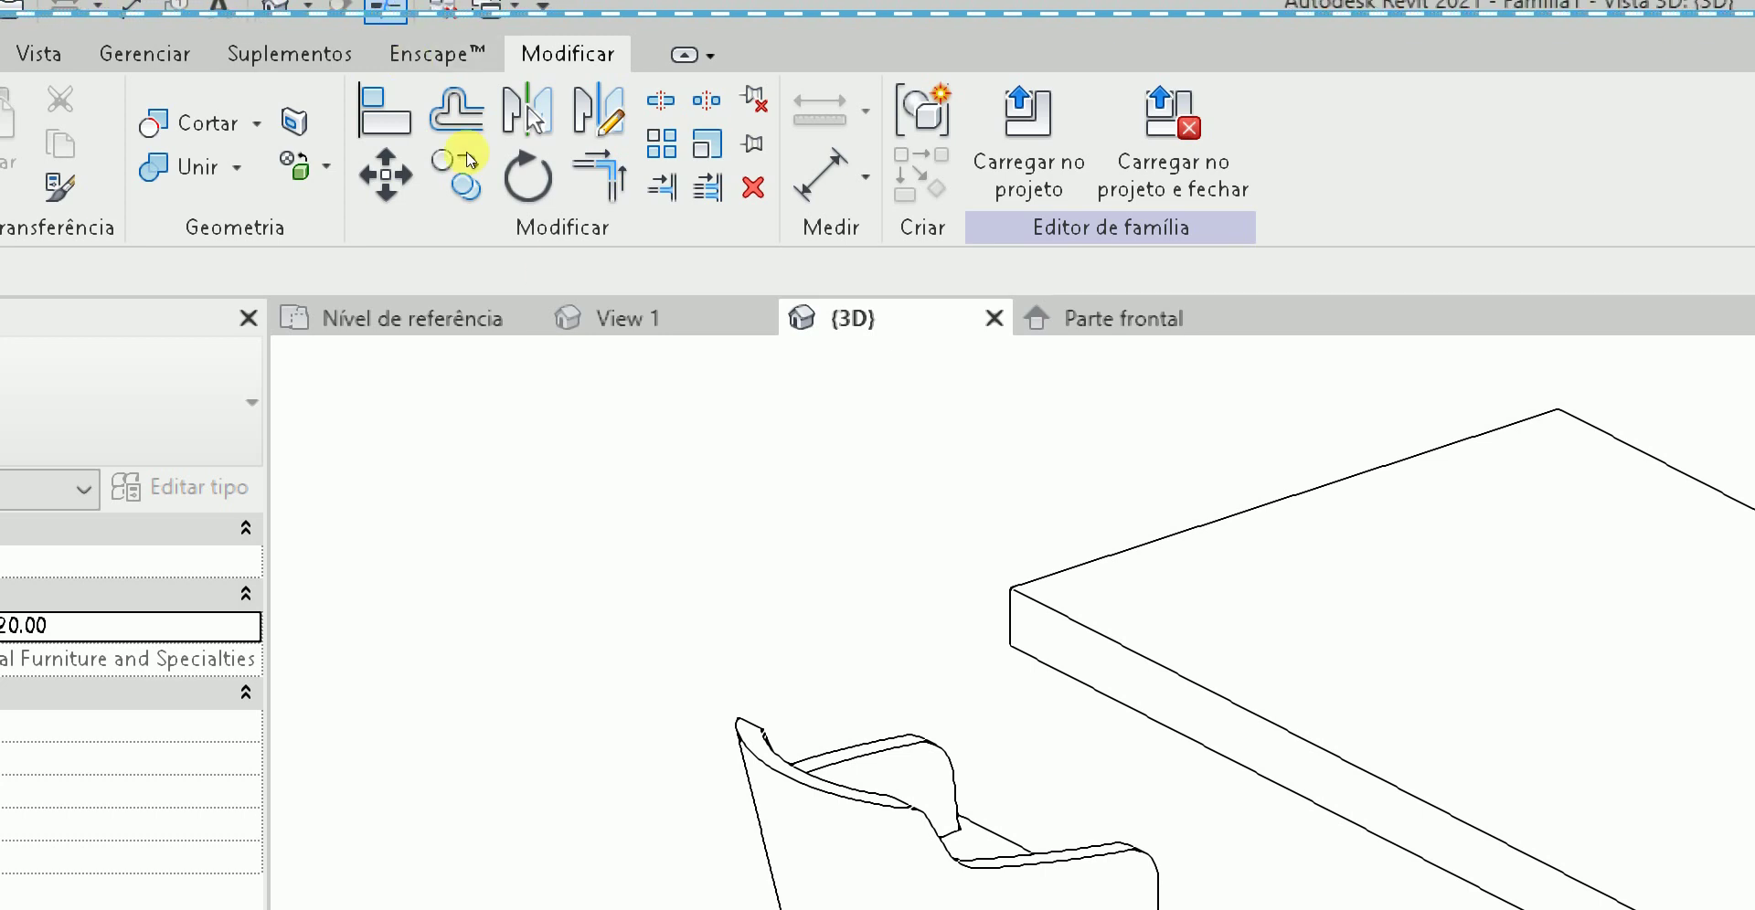
key("t")
key("l")
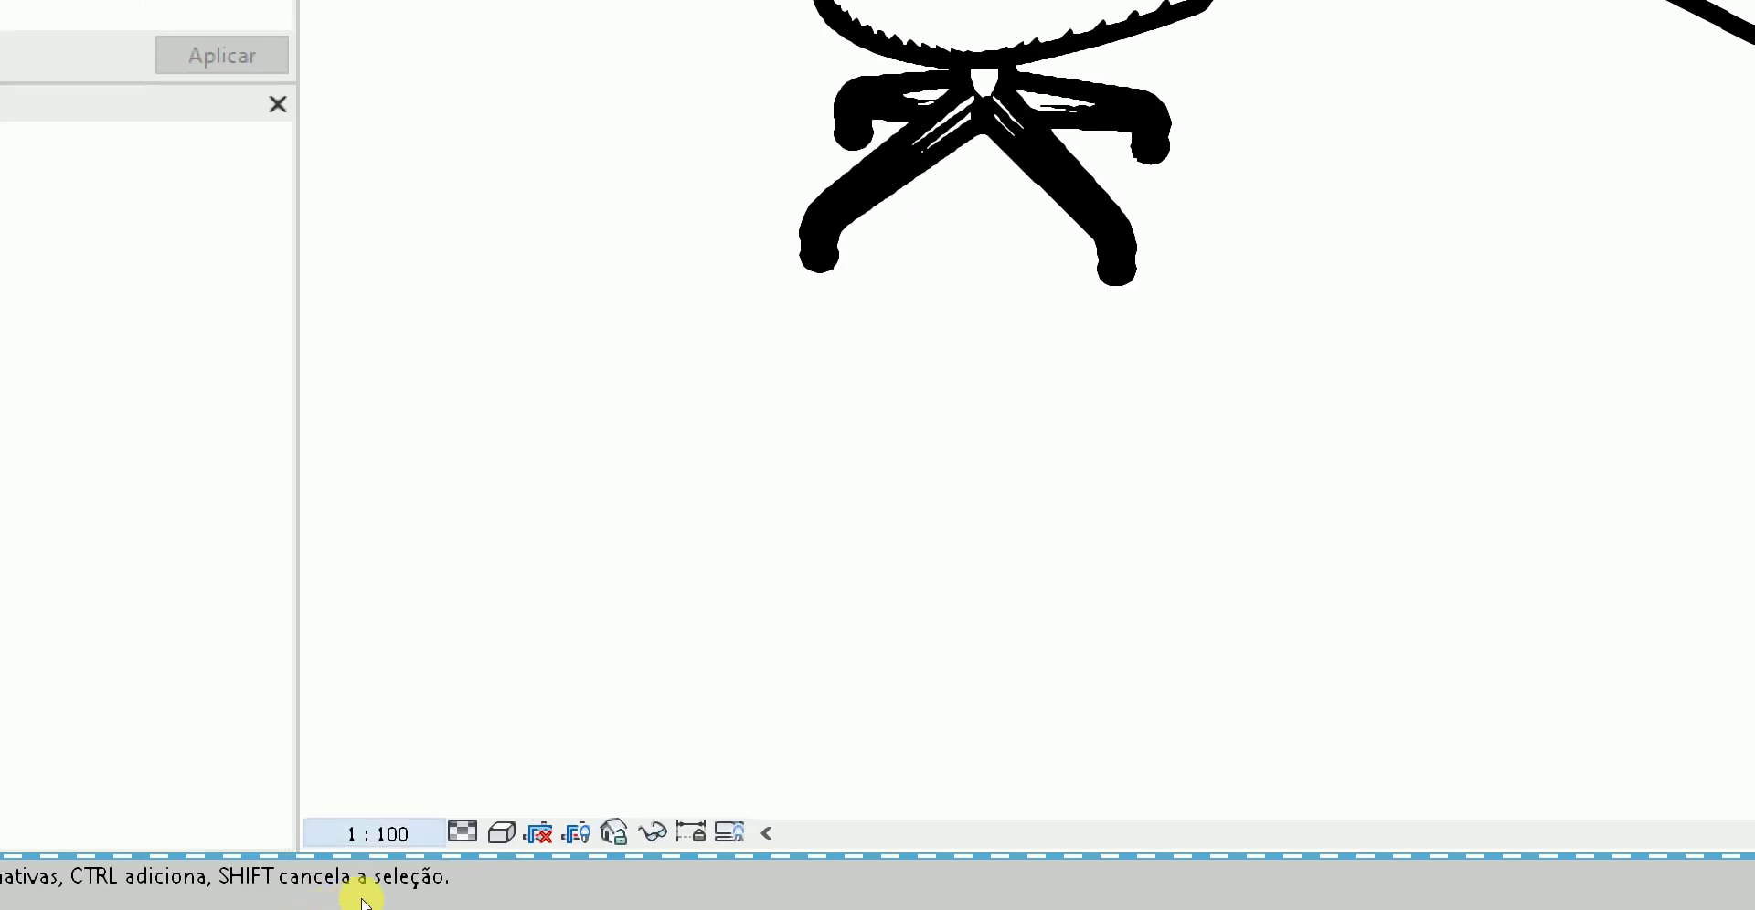
left_click(377, 833)
key("Up")
key("Up")
key("Up")
key("Up")
key("Return")
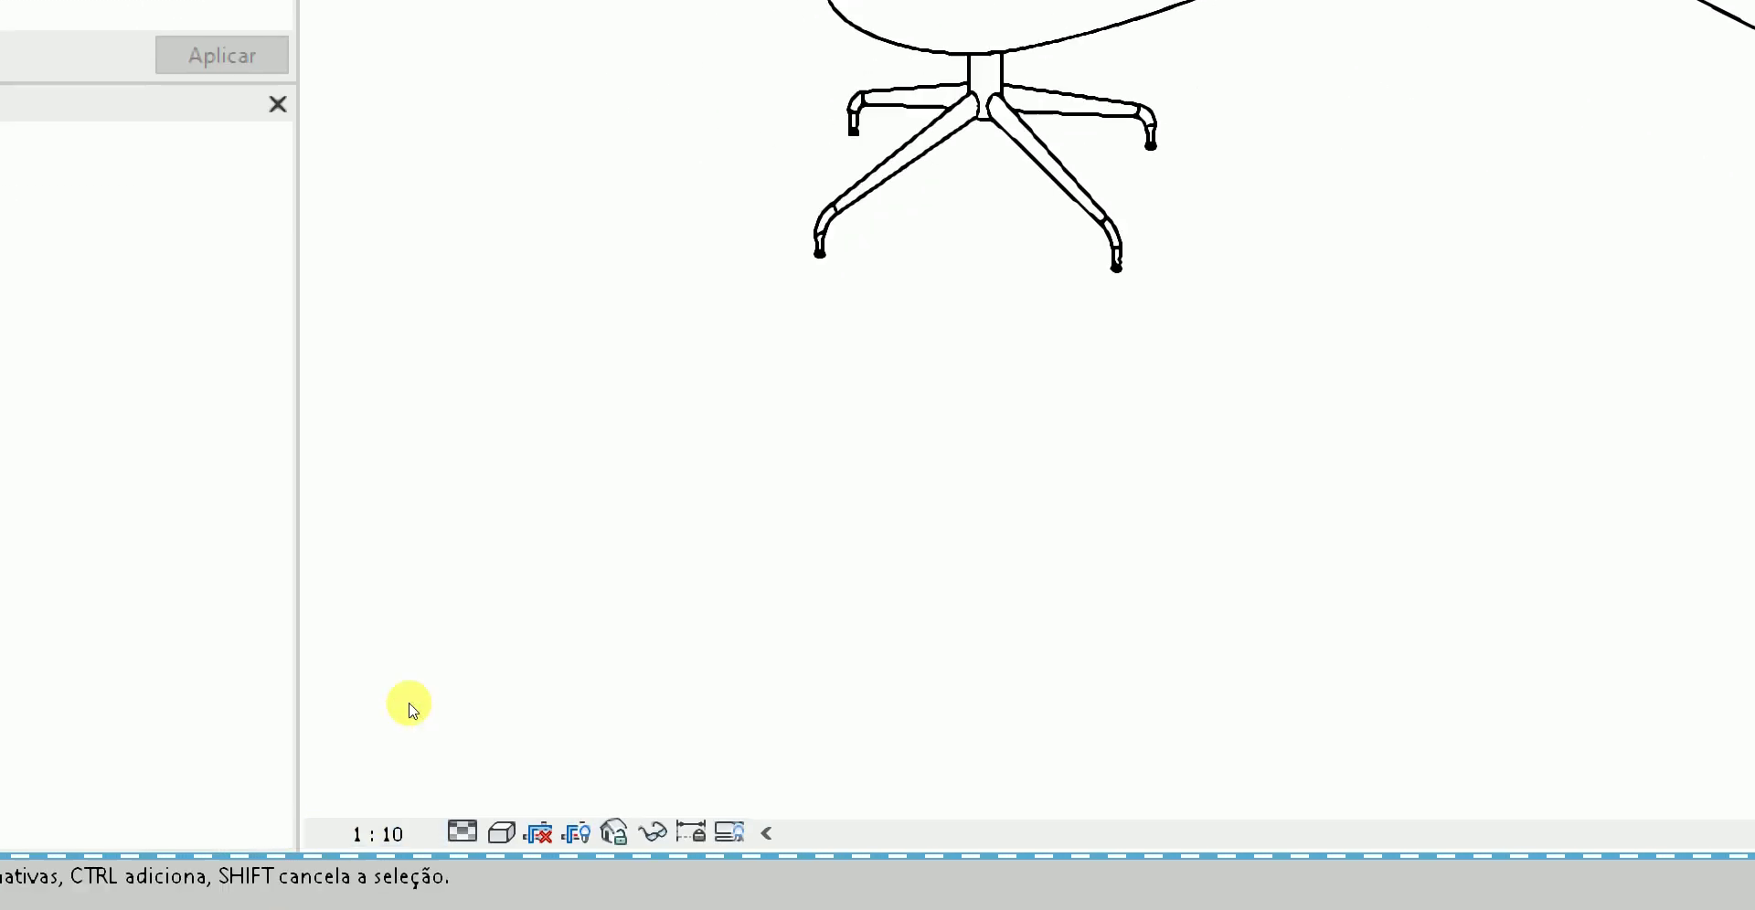
key("Tab")
key("Down")
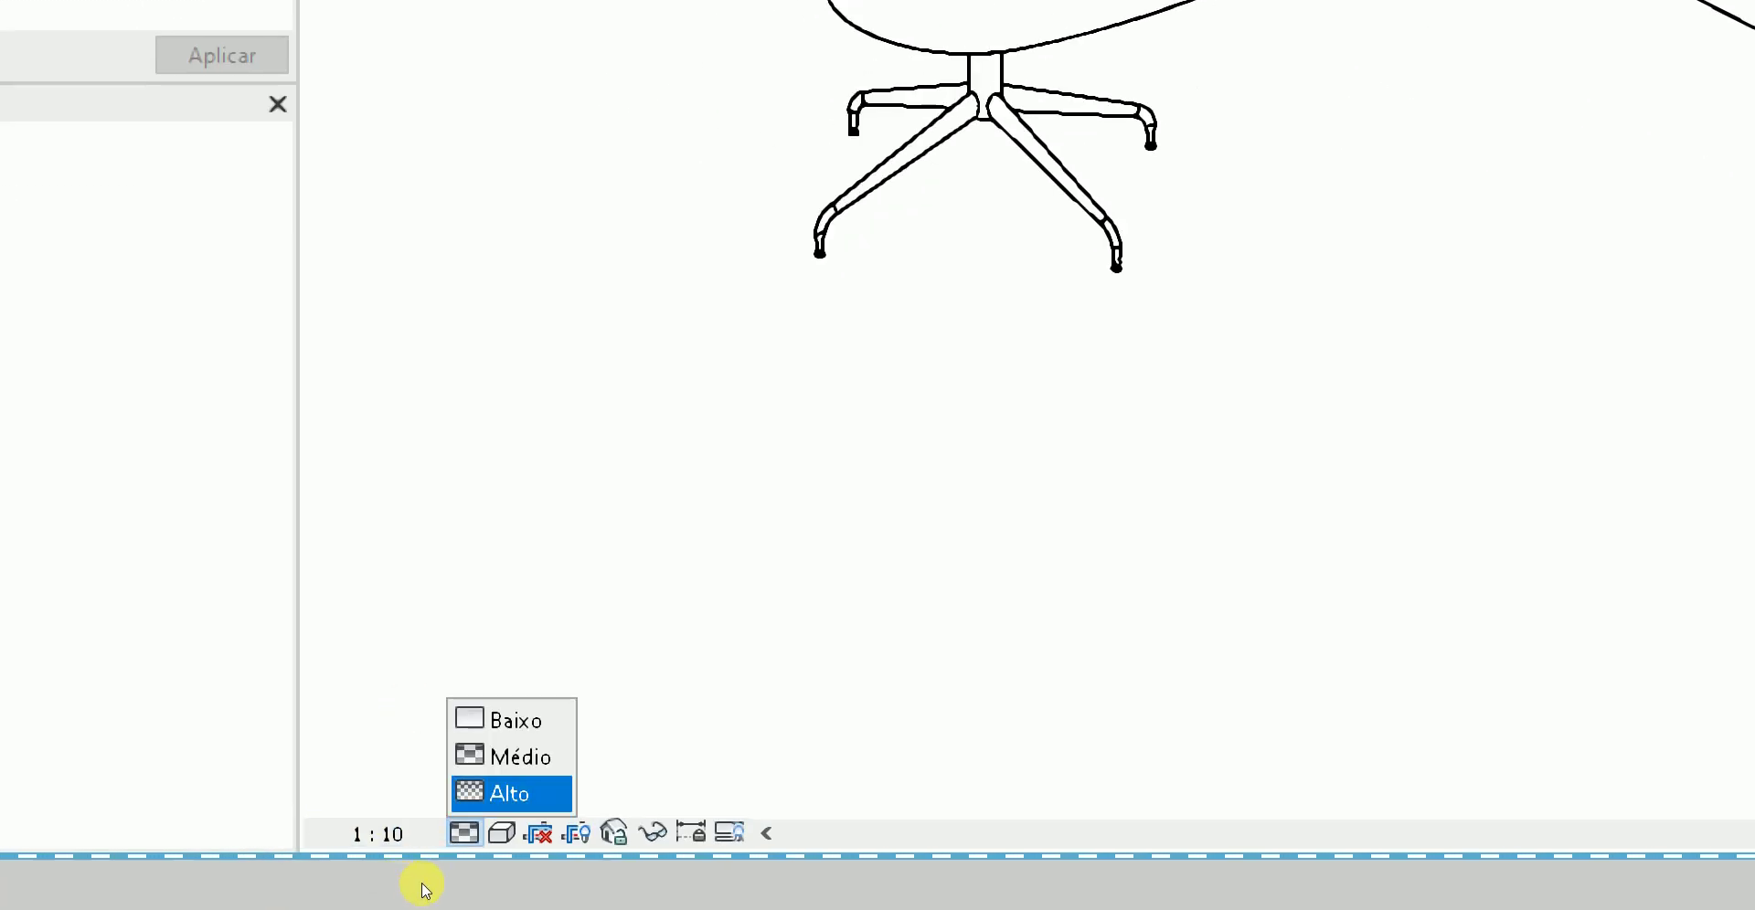
key("Return")
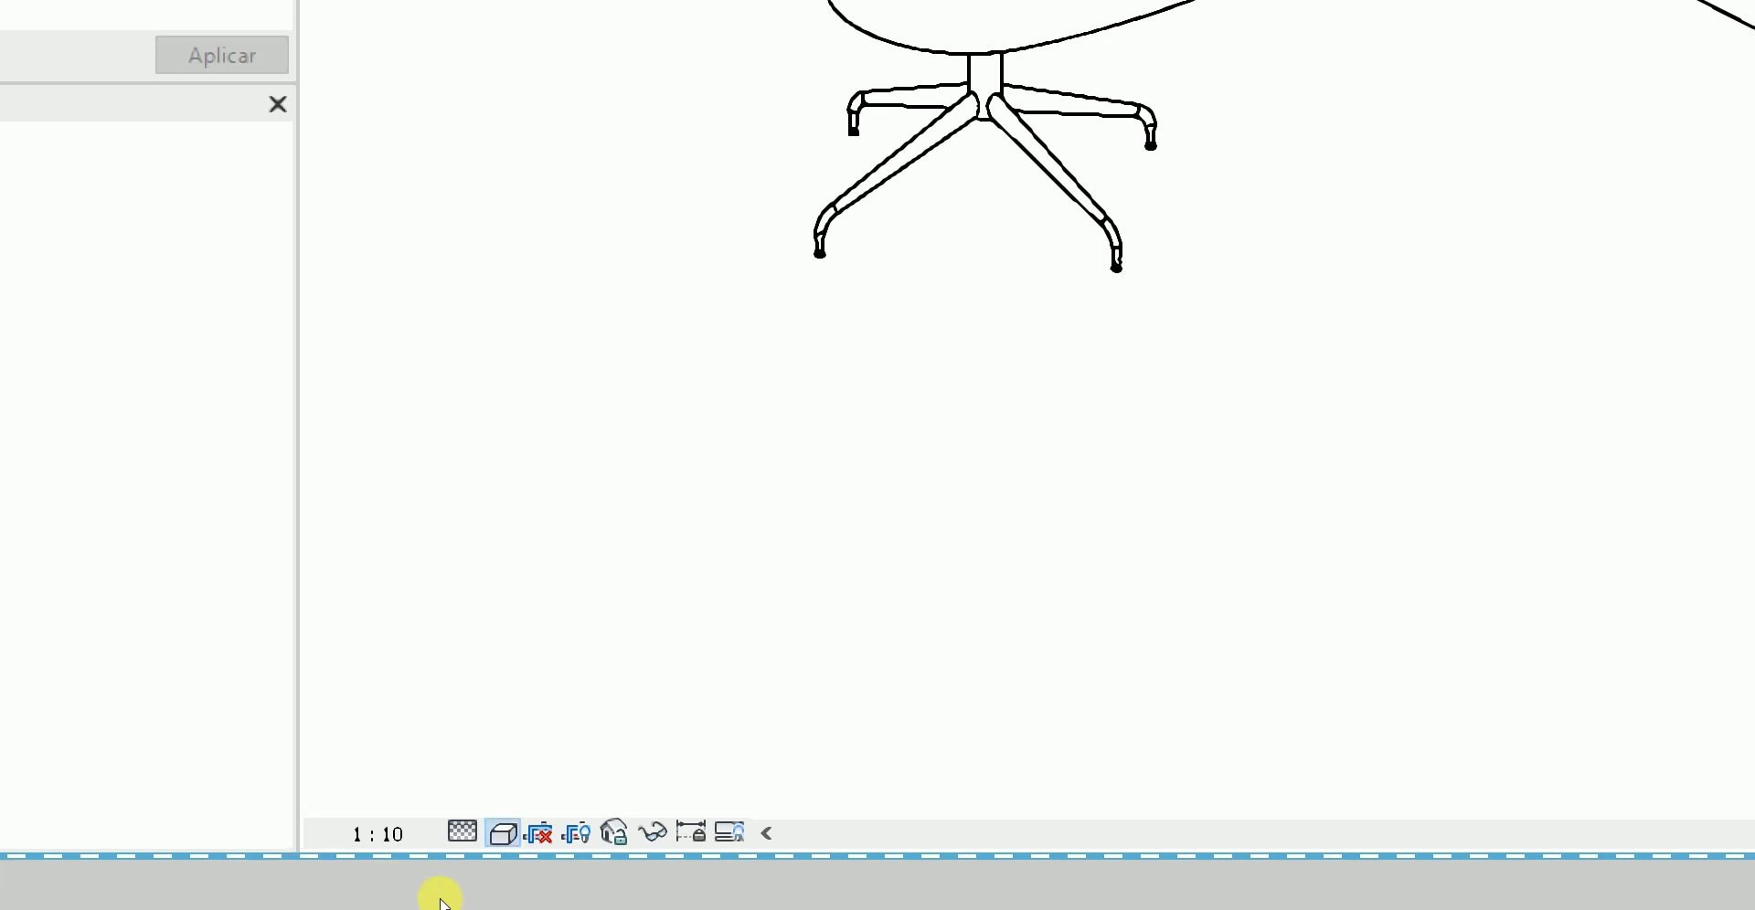
- In Graphic Display Options, enable anti-aliasing and set the background to Gradiente
left_click(504, 833)
key("Up")
key("Return")
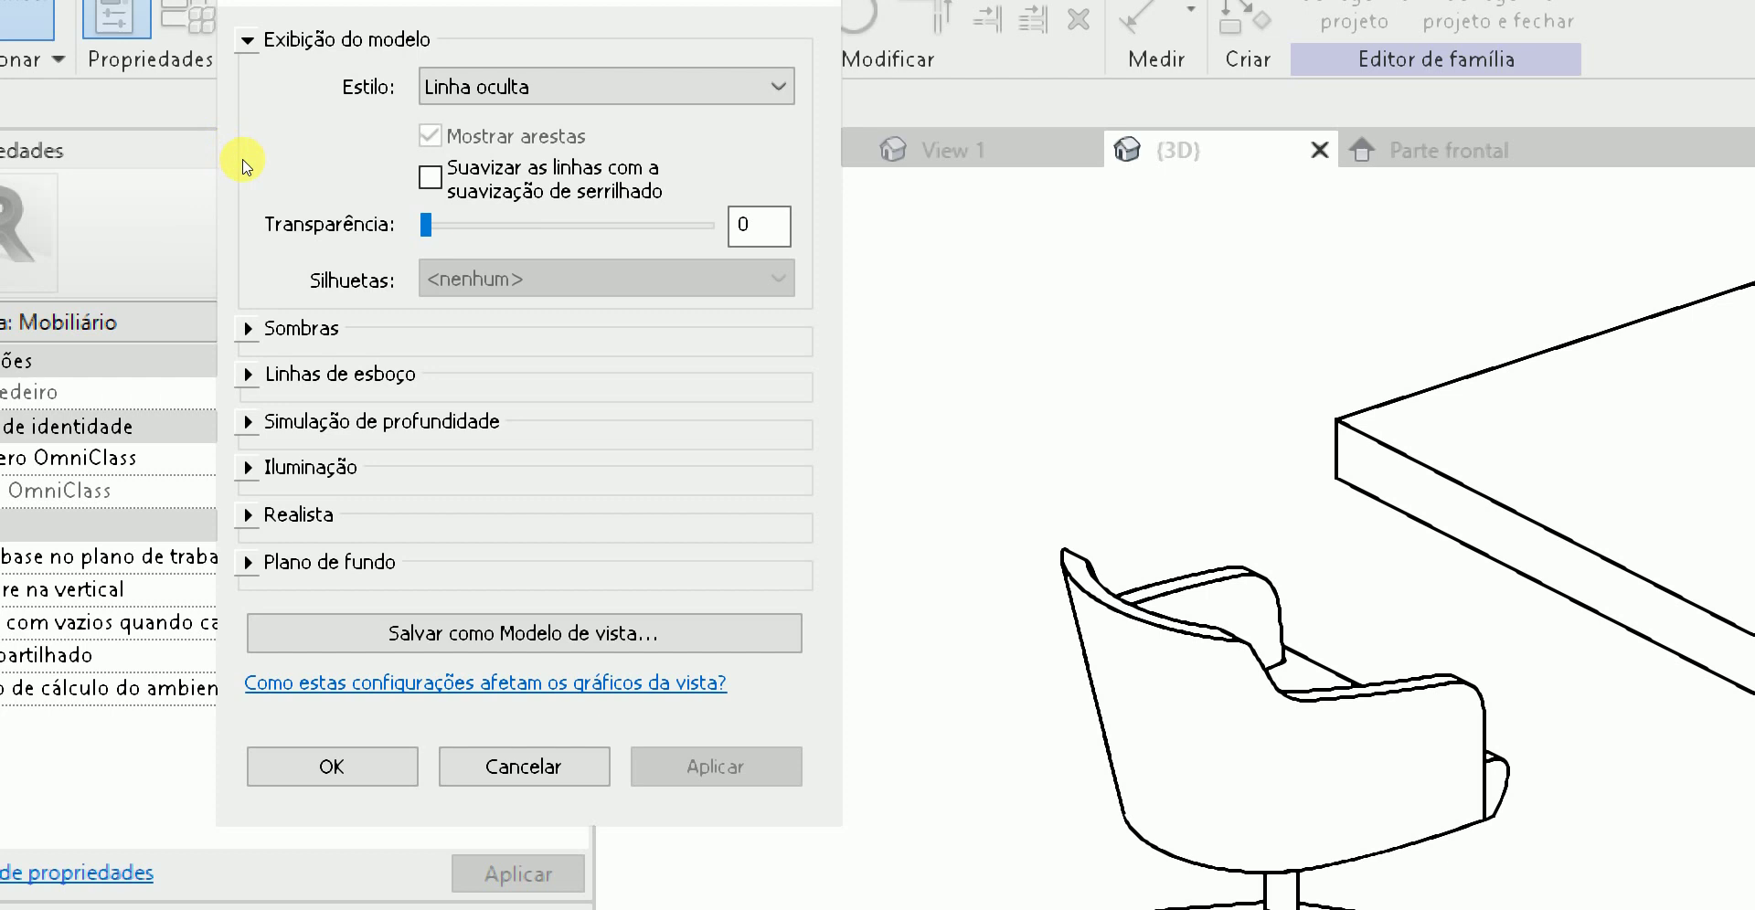
key("space")
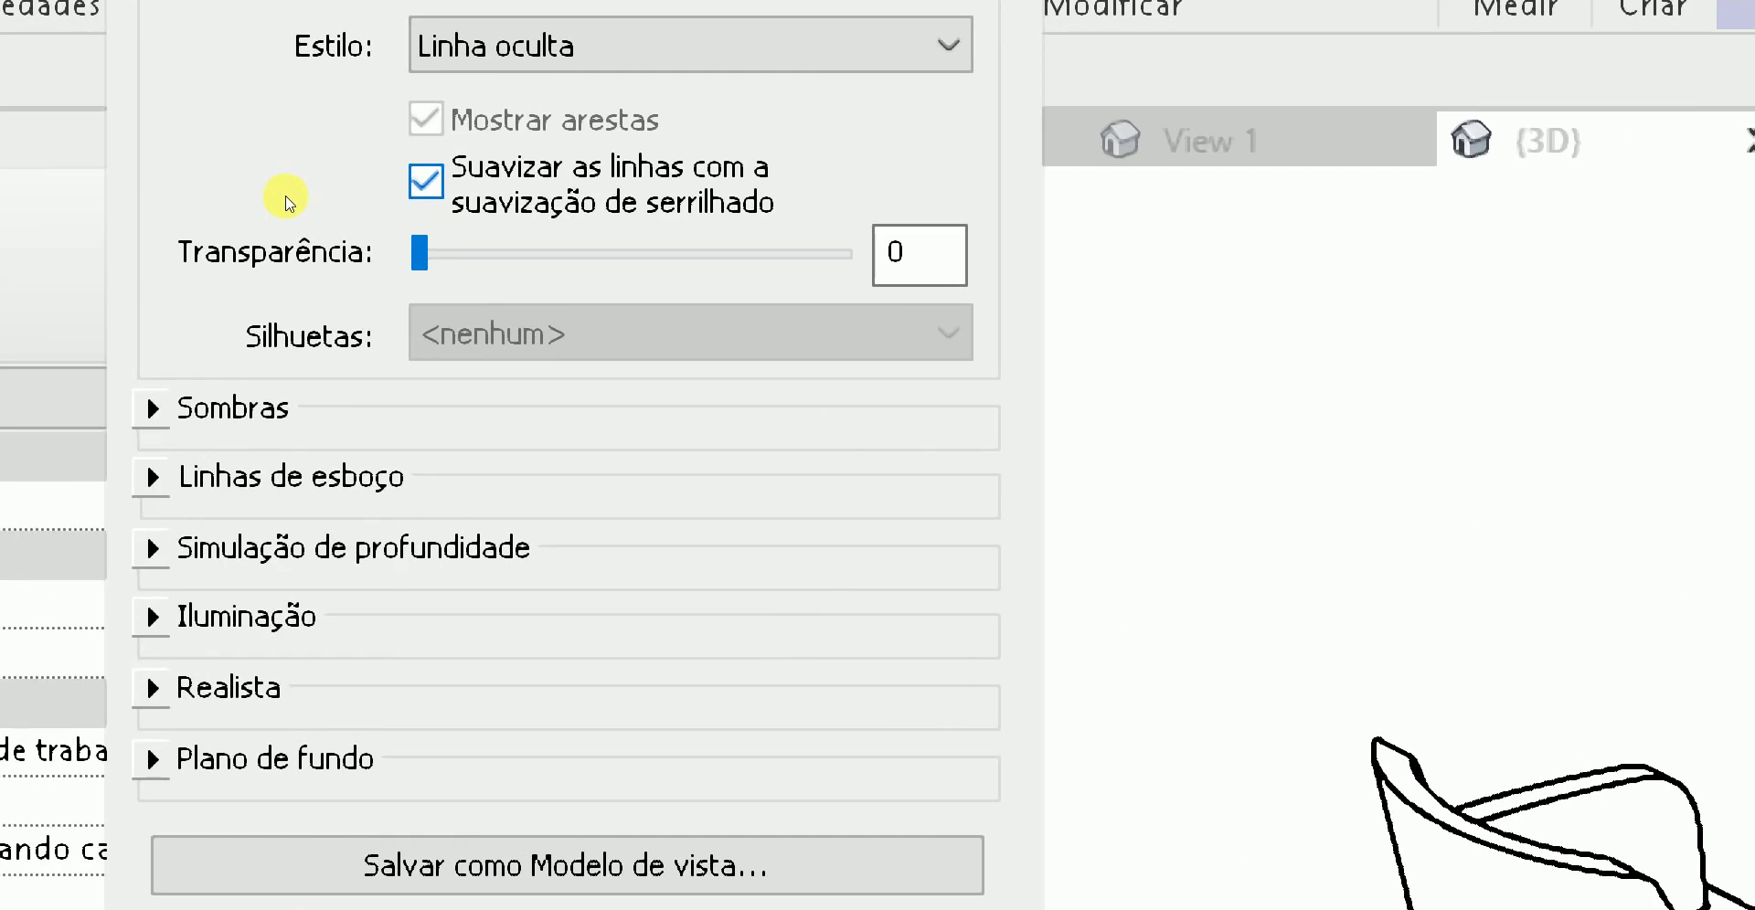
left_click(256, 759)
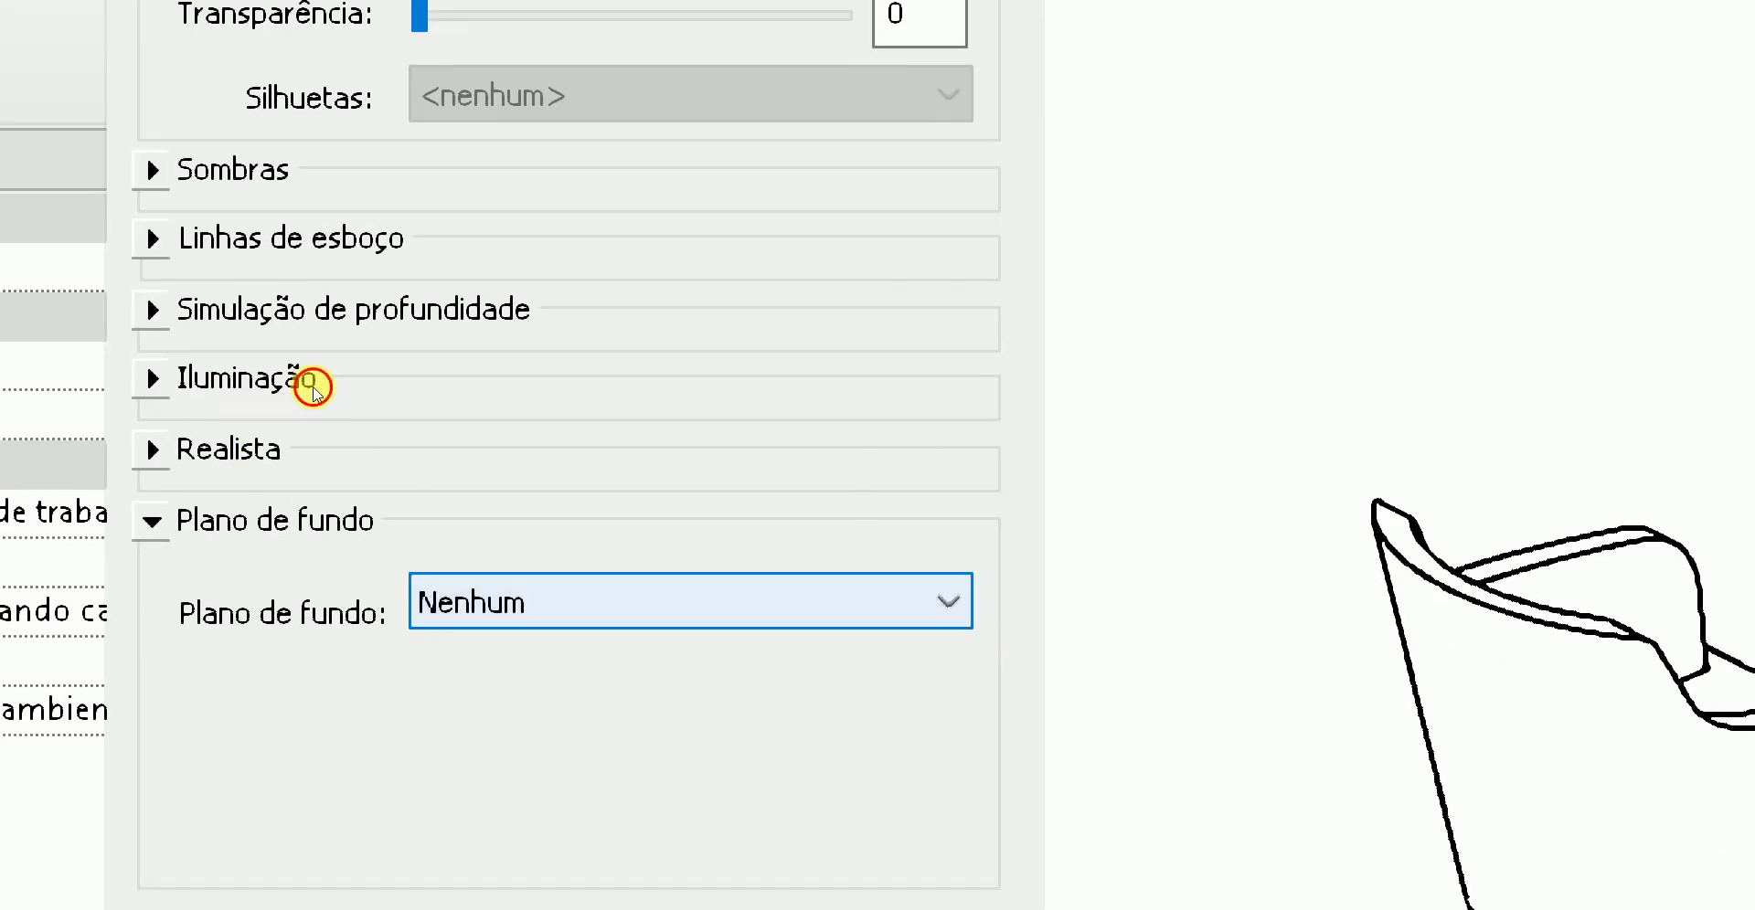
key("alt+Down")
key("Down")
key("Down")
key("Return")
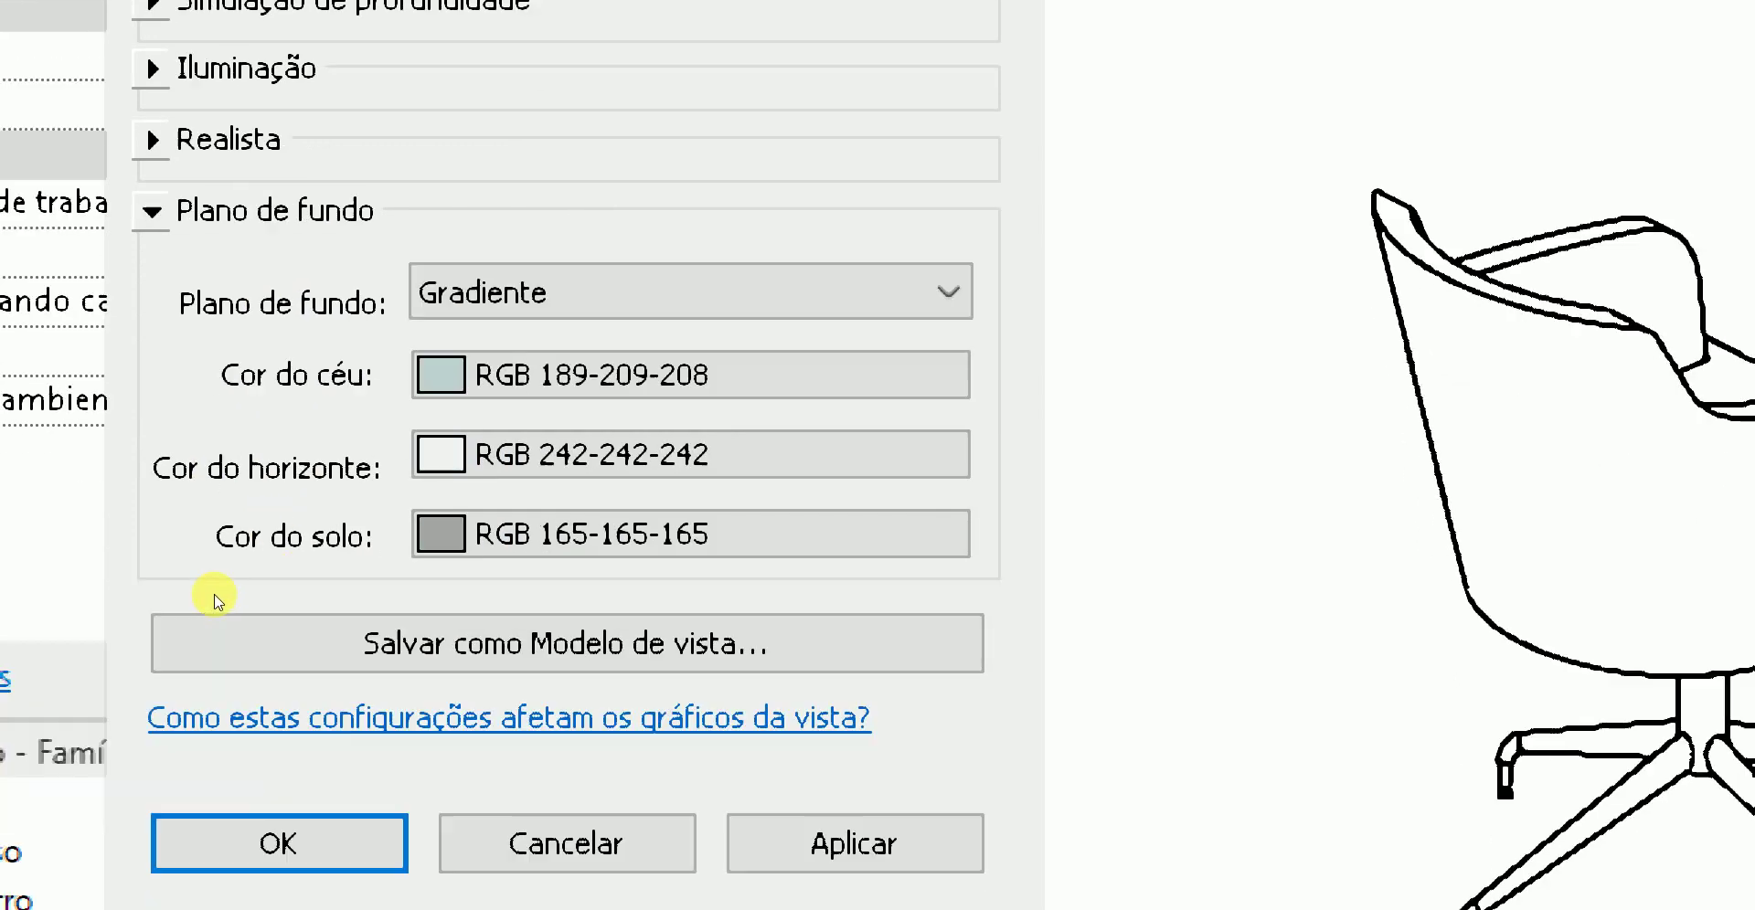
key("Return")
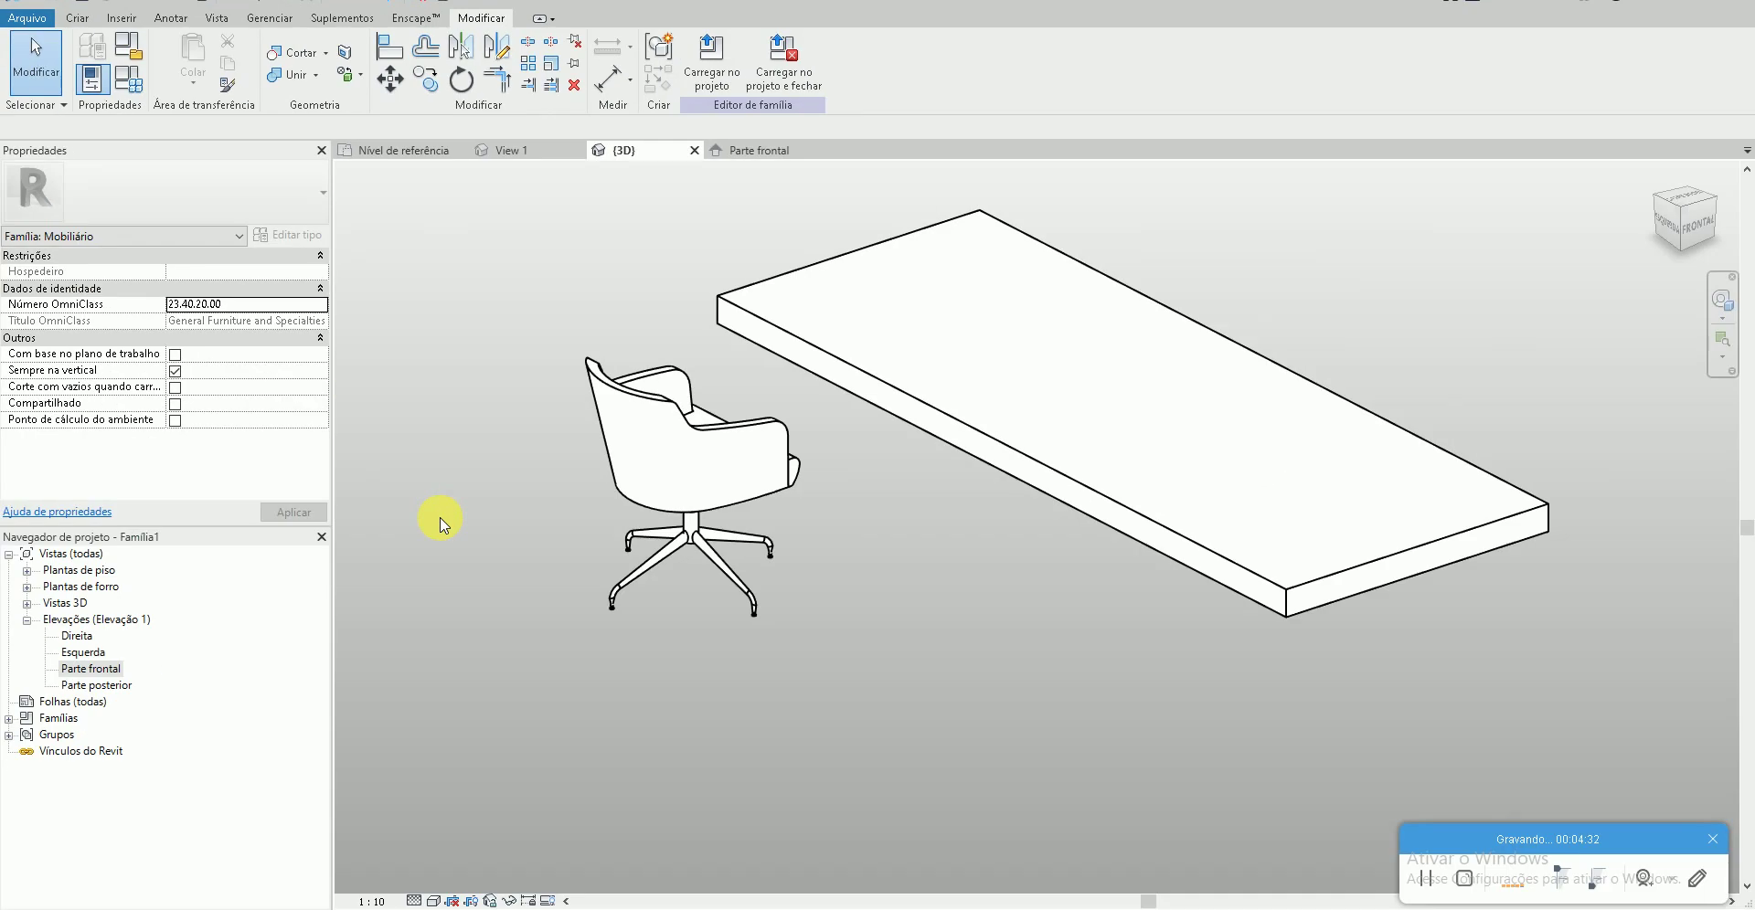
middle_click_drag(442, 524, 564, 674, "shift")
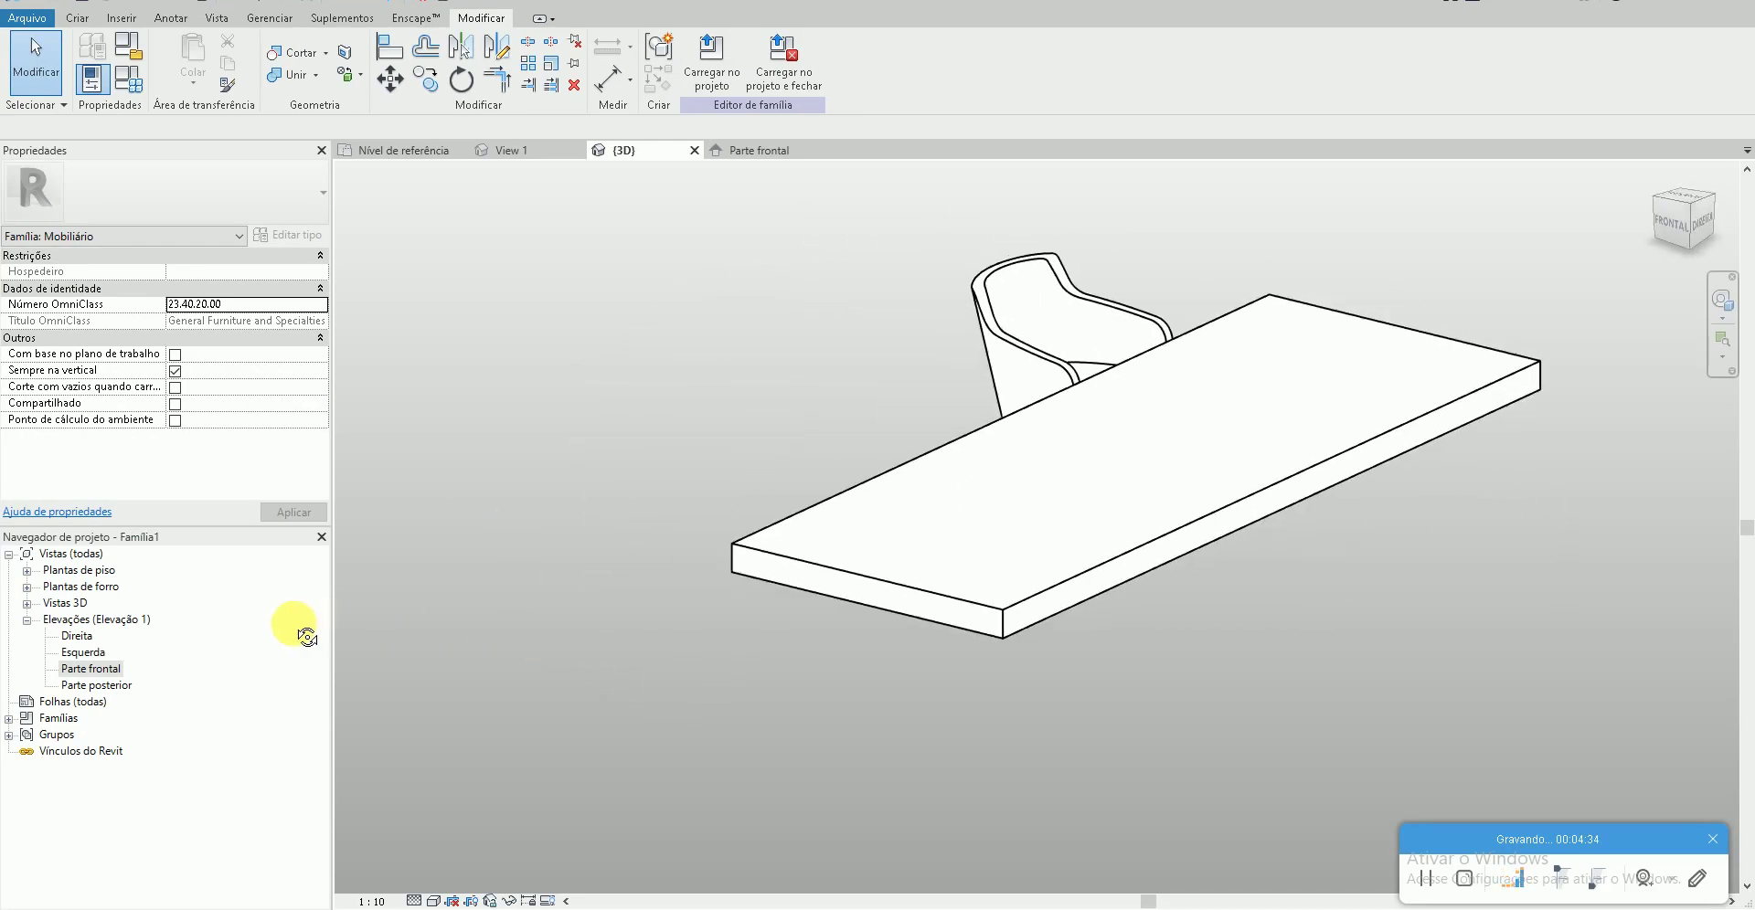
- Open the Nível de referência plan and move the chair's back against the table edge
double_click(91, 570)
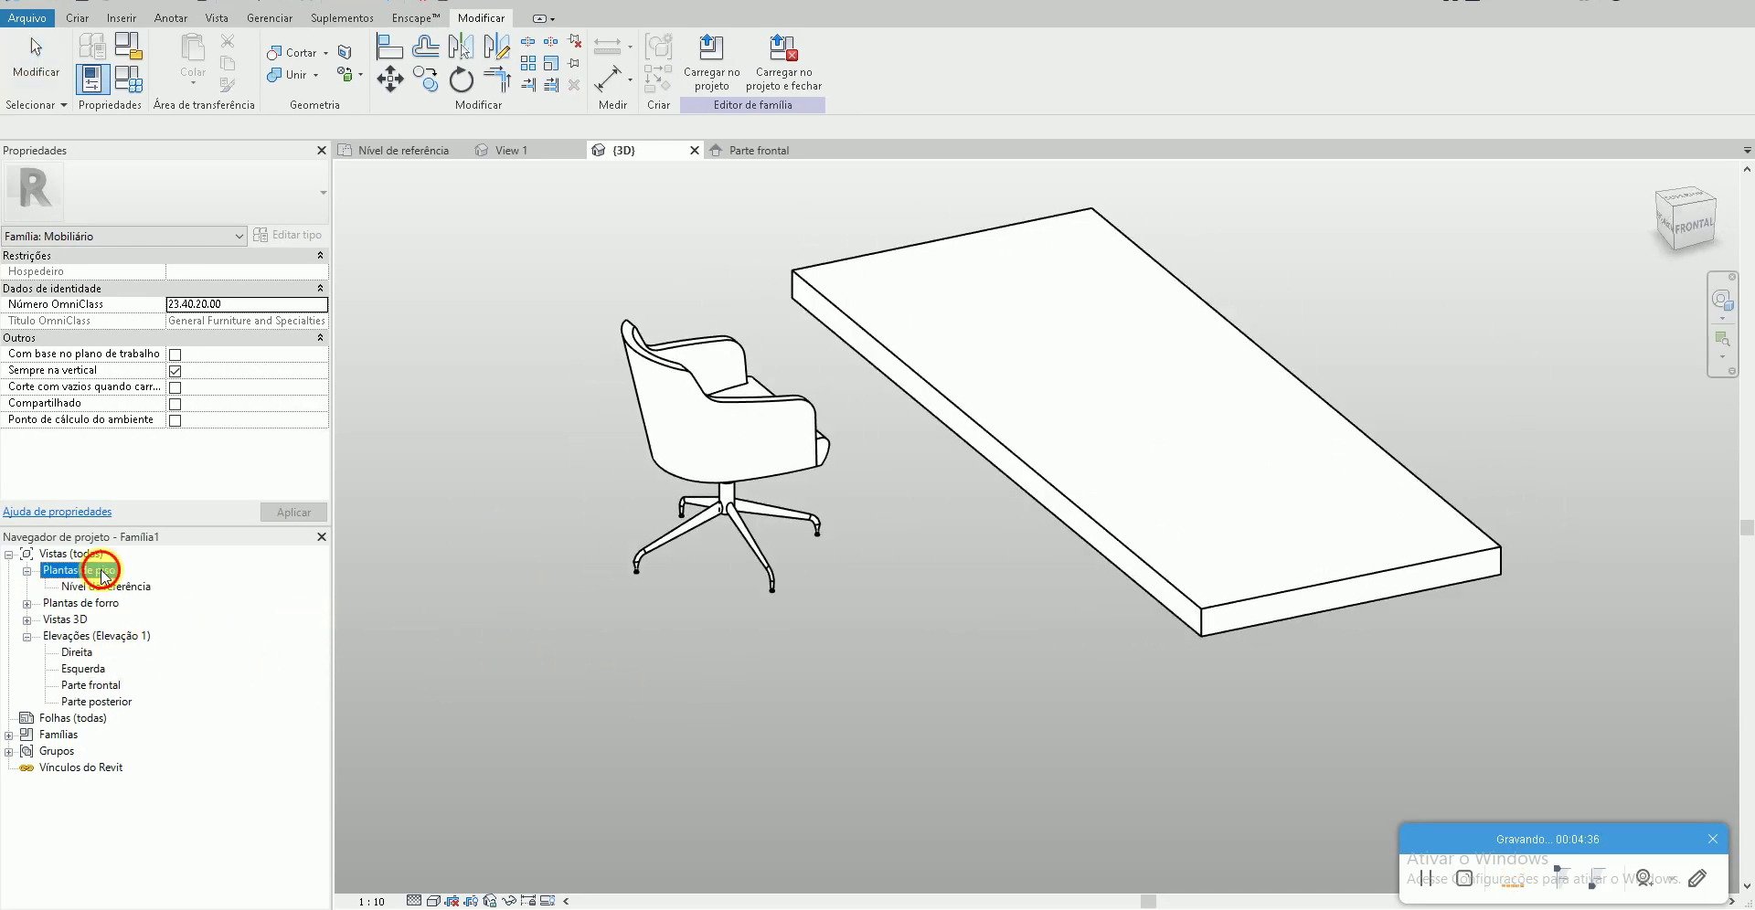
double_click(118, 586)
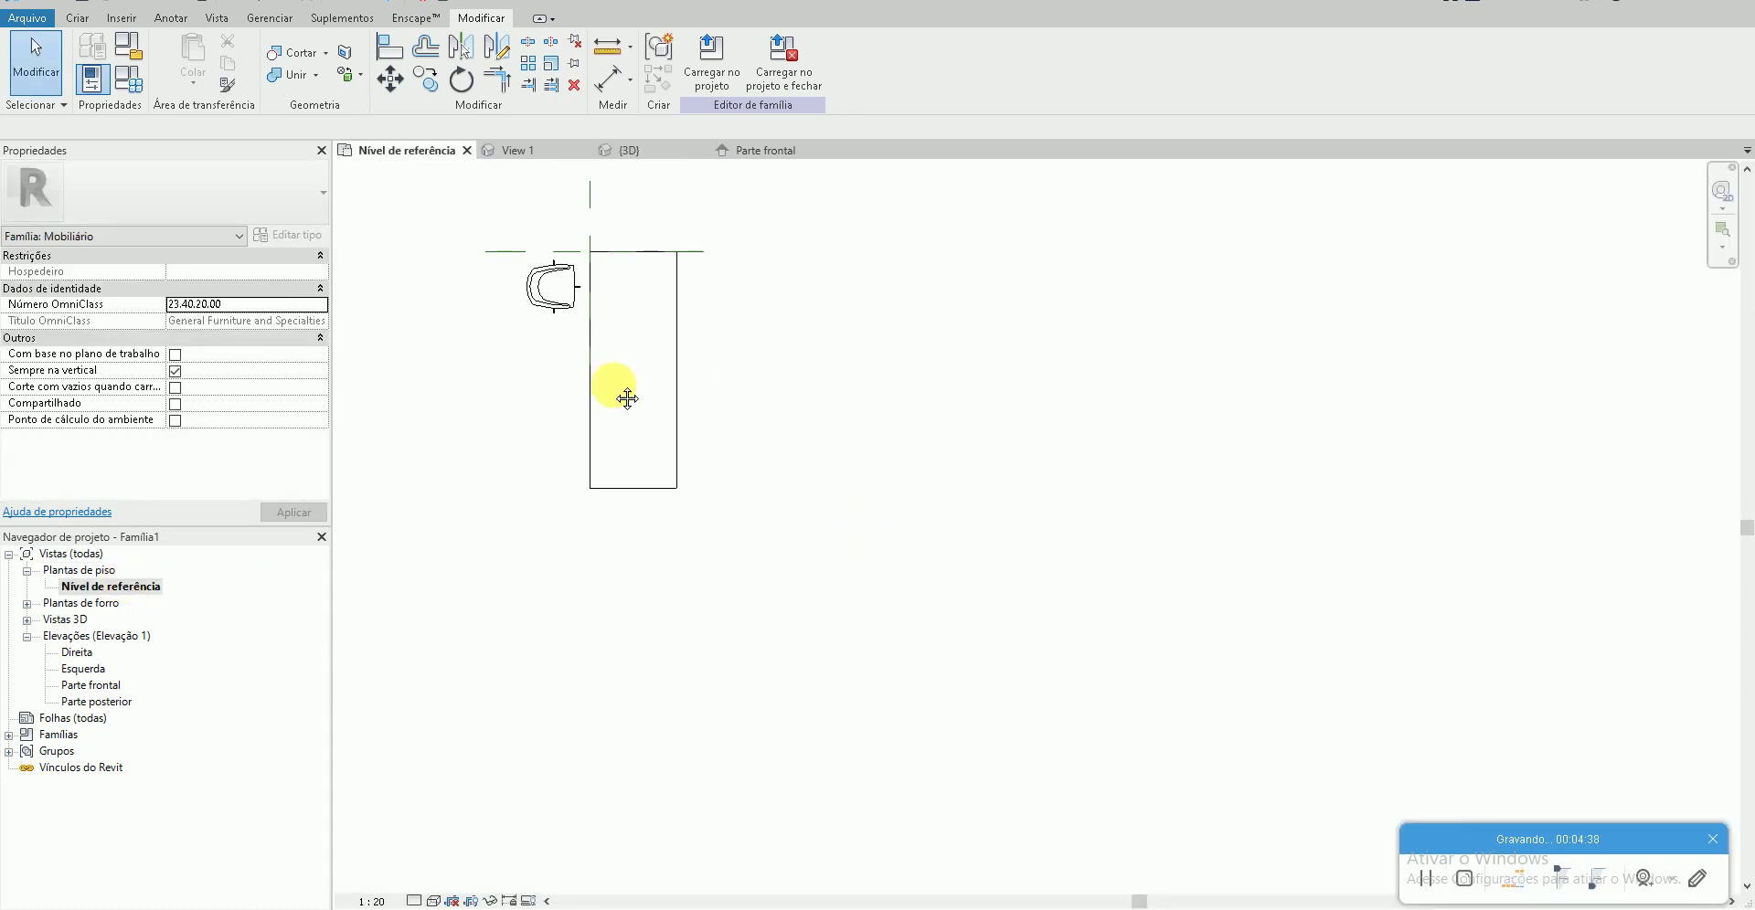
scroll(640, 375, "up", 3)
scroll(667, 362, "up", 4)
left_click(657, 321)
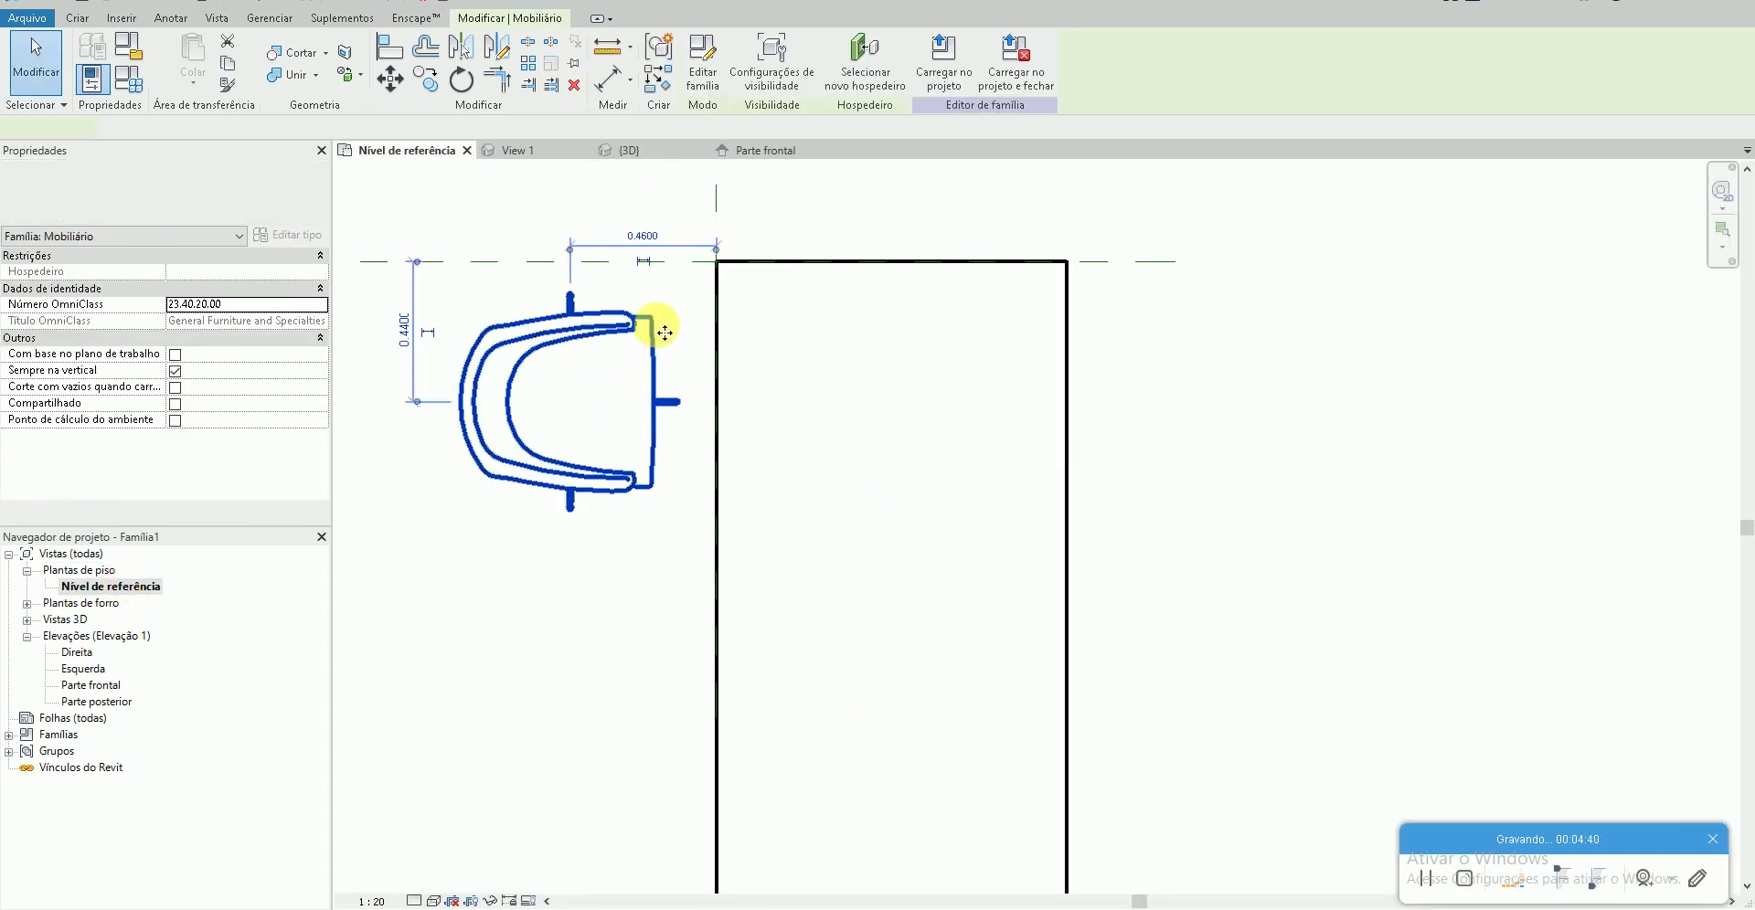
scroll(659, 321, "up", 2)
key("m")
key("v")
left_click(657, 320)
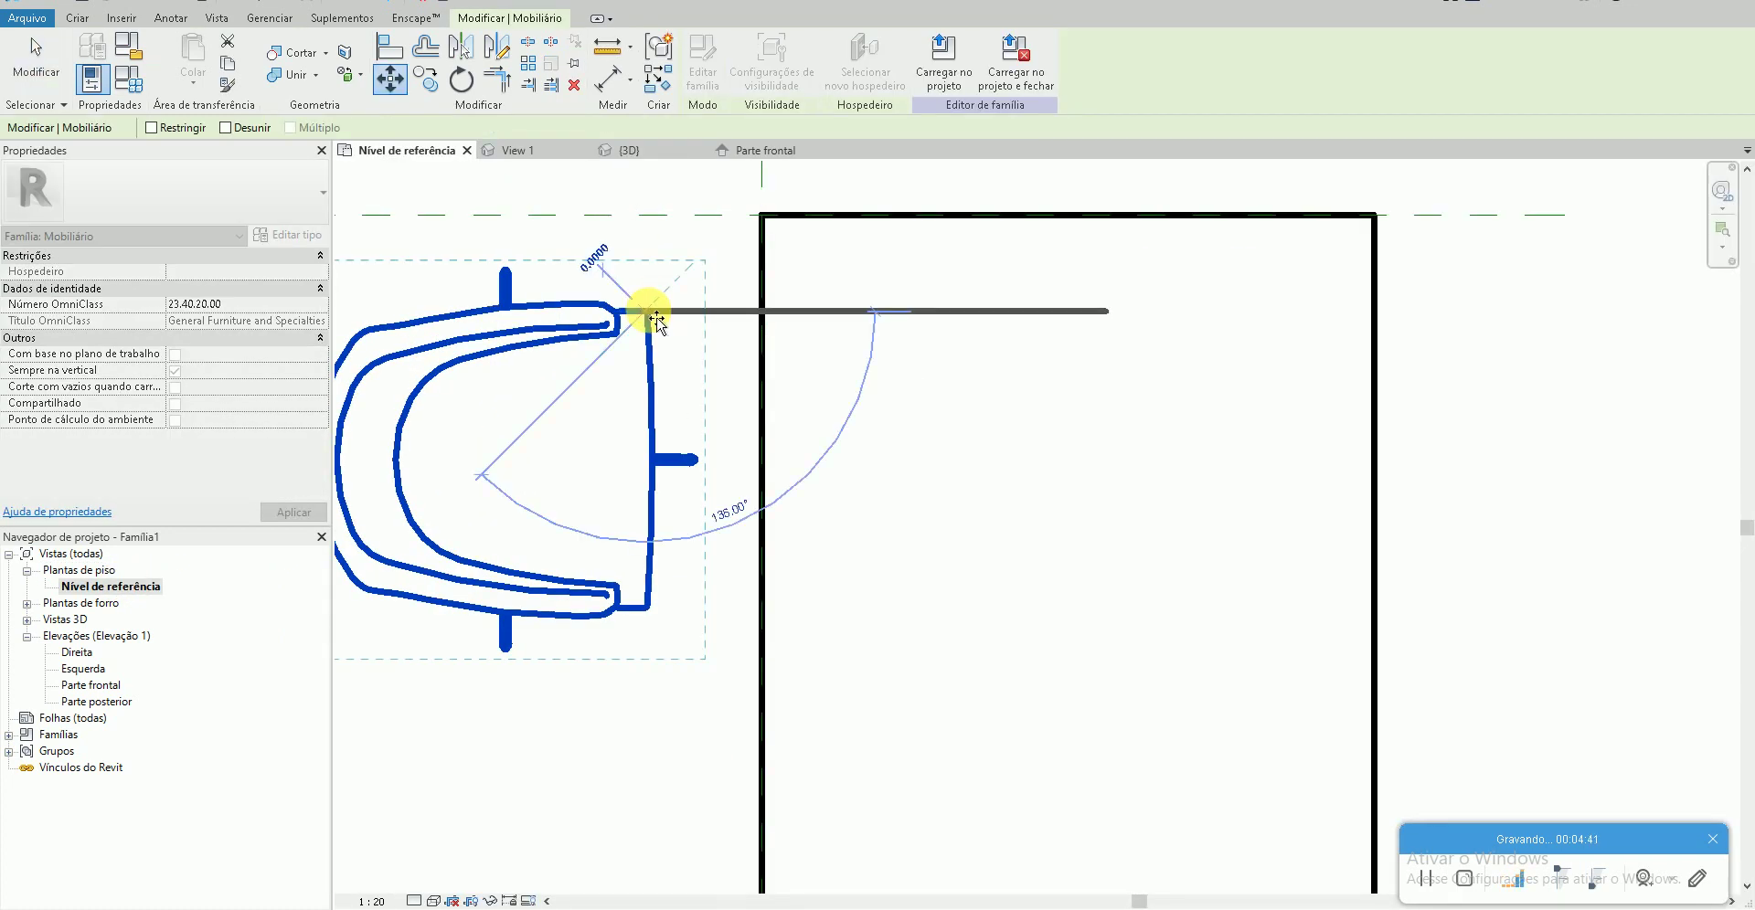
left_click(762, 322)
scroll(763, 326, "down", 2)
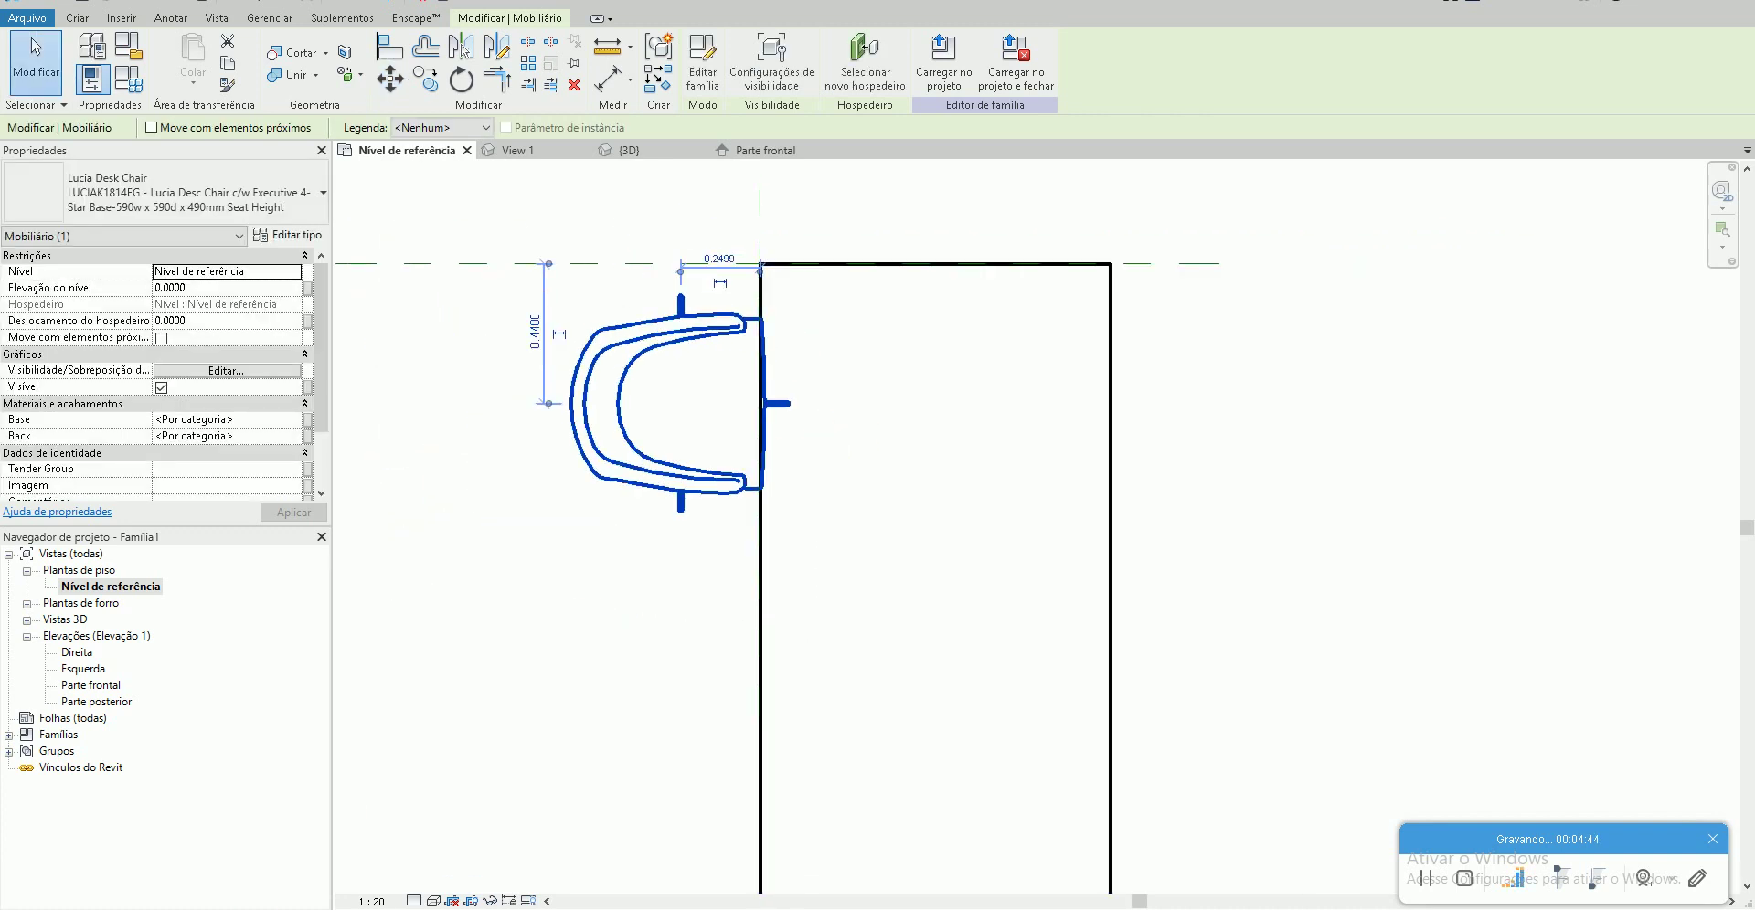
- Check the dining-room reference photo, then cancel the chair move
key("alt+Tab")
key("alt+Tab")
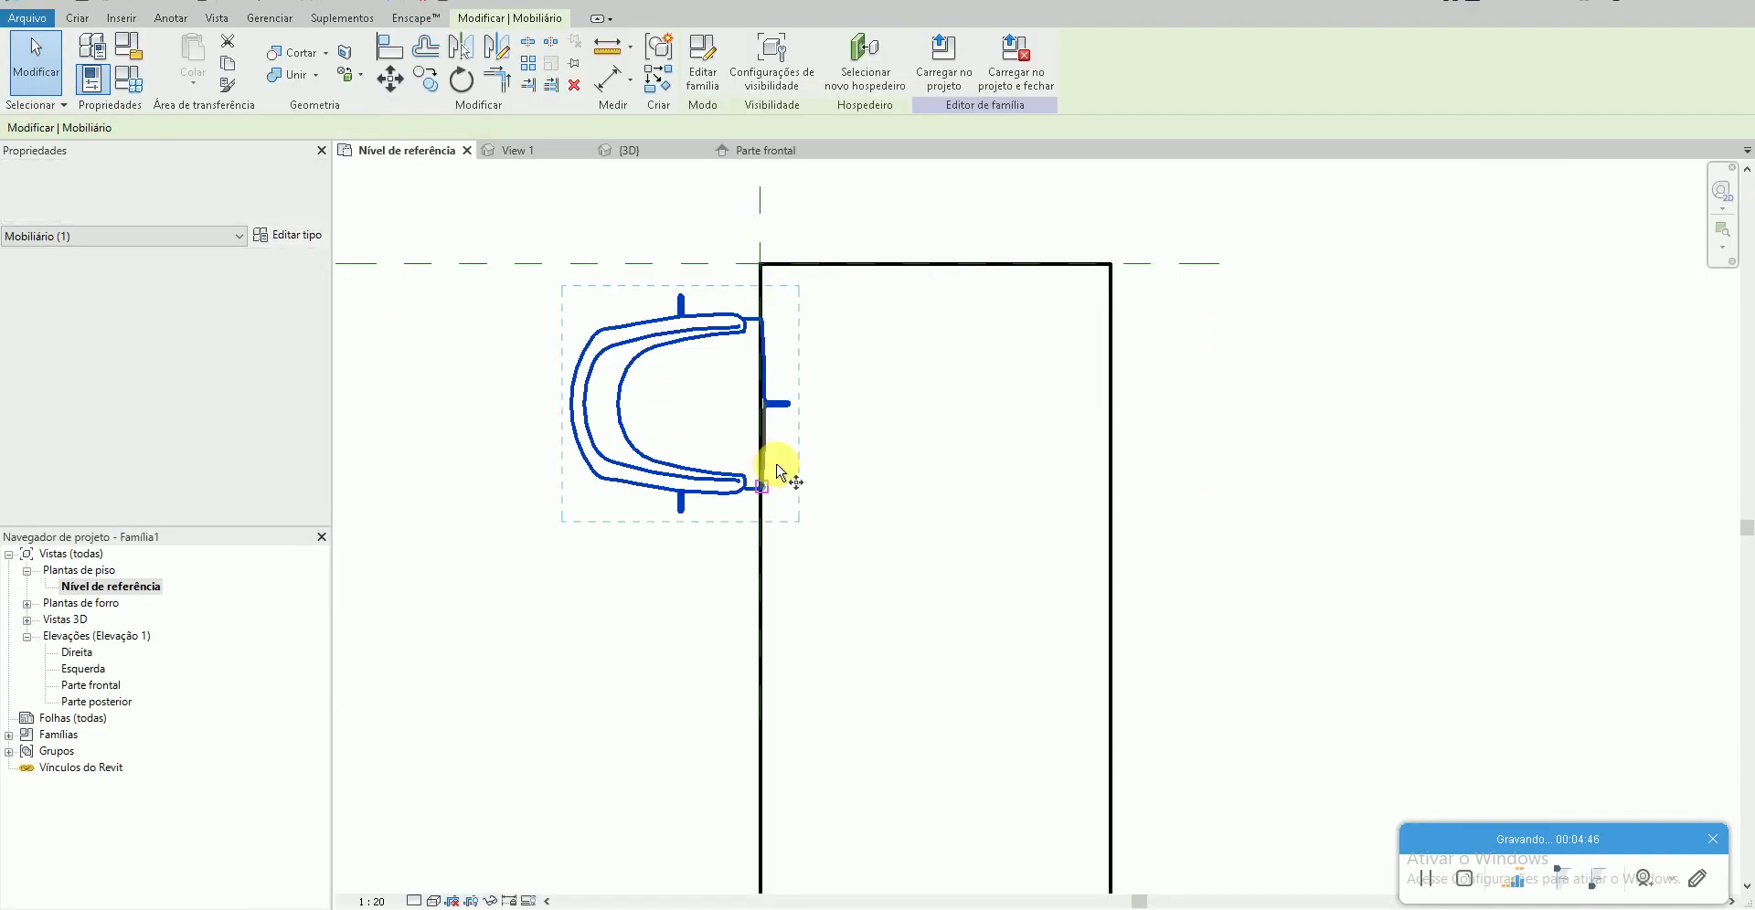
key("m")
key("v")
key("Escape")
key("Escape")
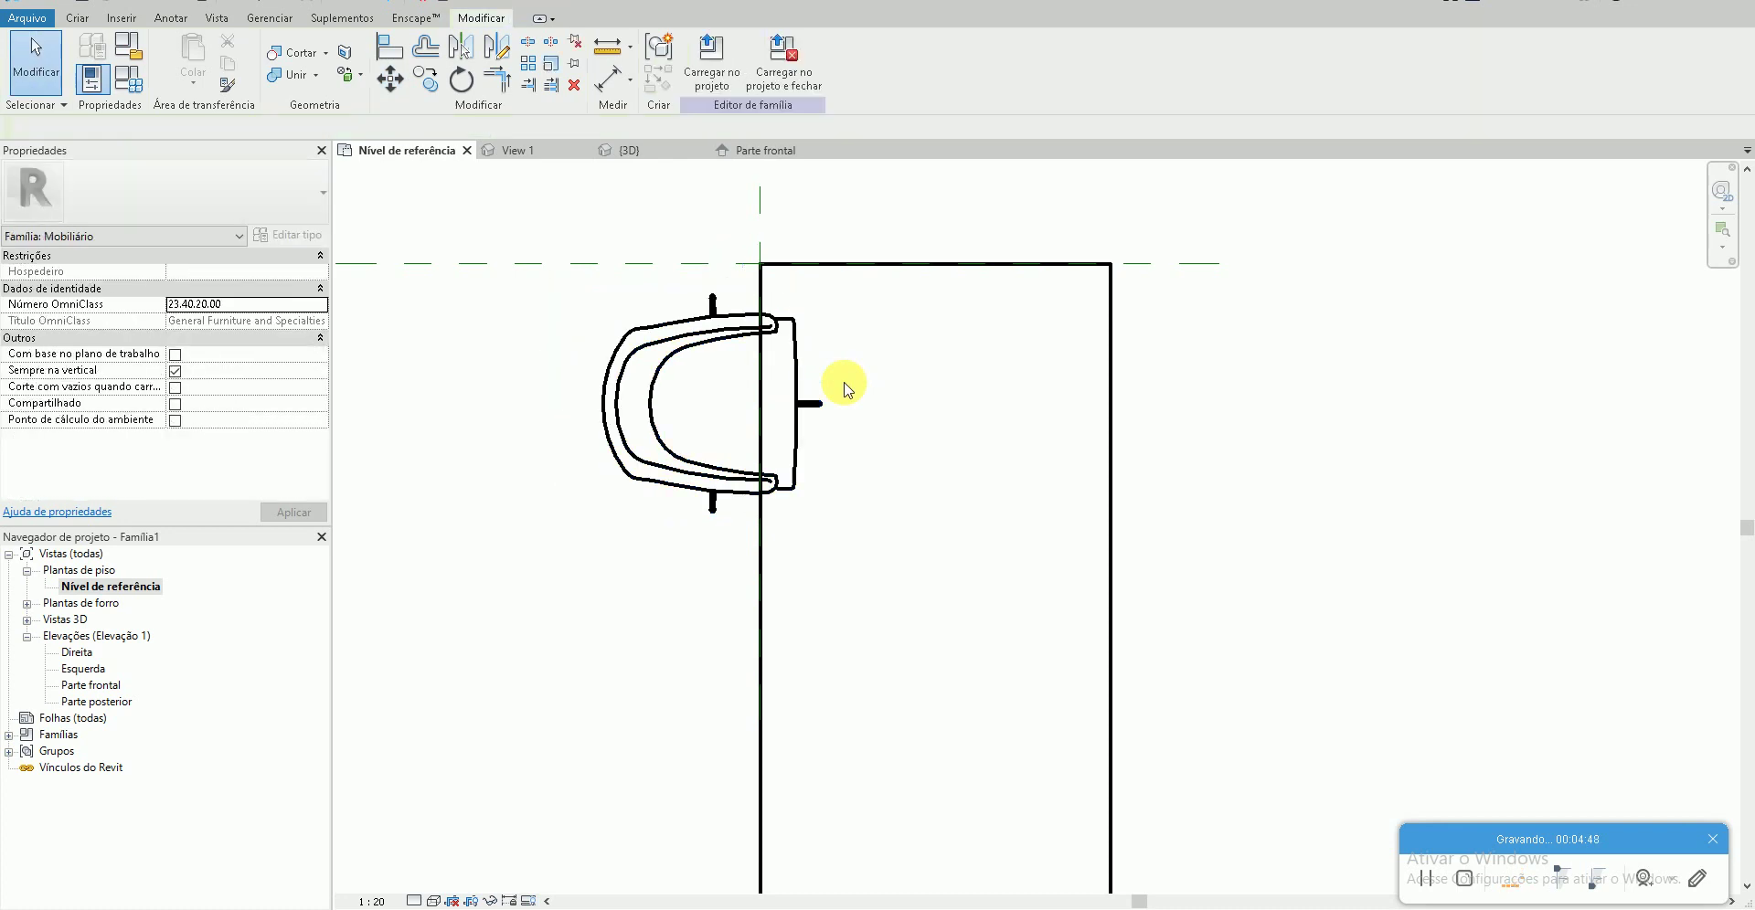
scroll(722, 457, "down", 2)
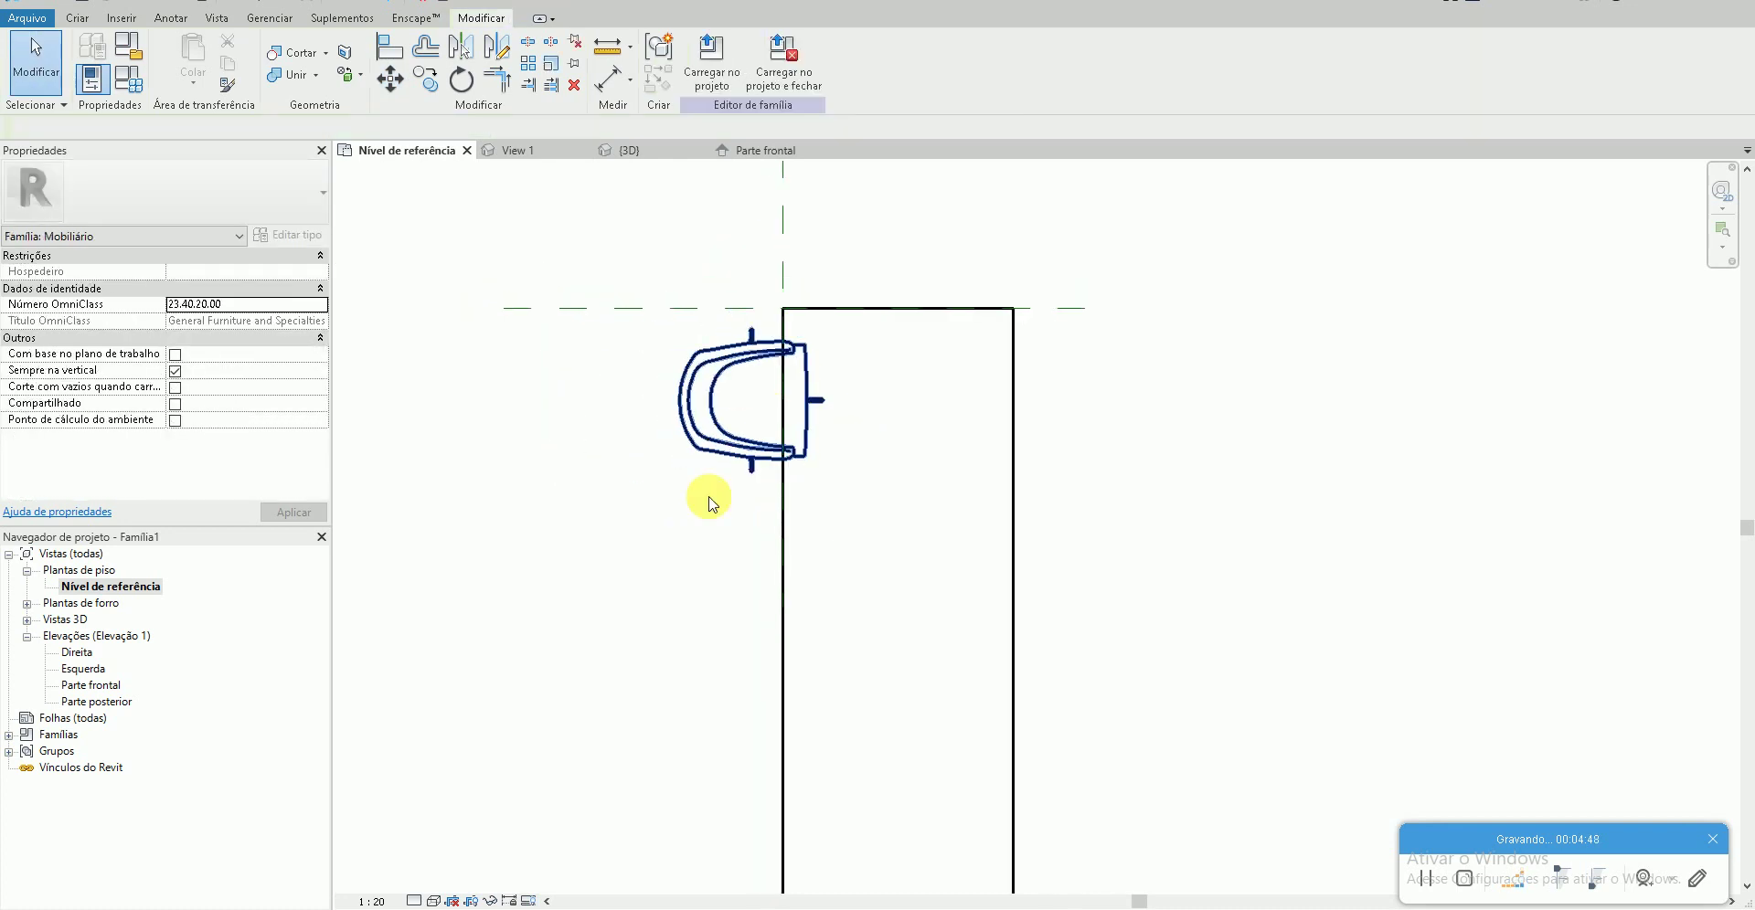
- Preview the plan in Shaded visual style, then return to Hidden Line
left_click(433, 902)
left_click(458, 864)
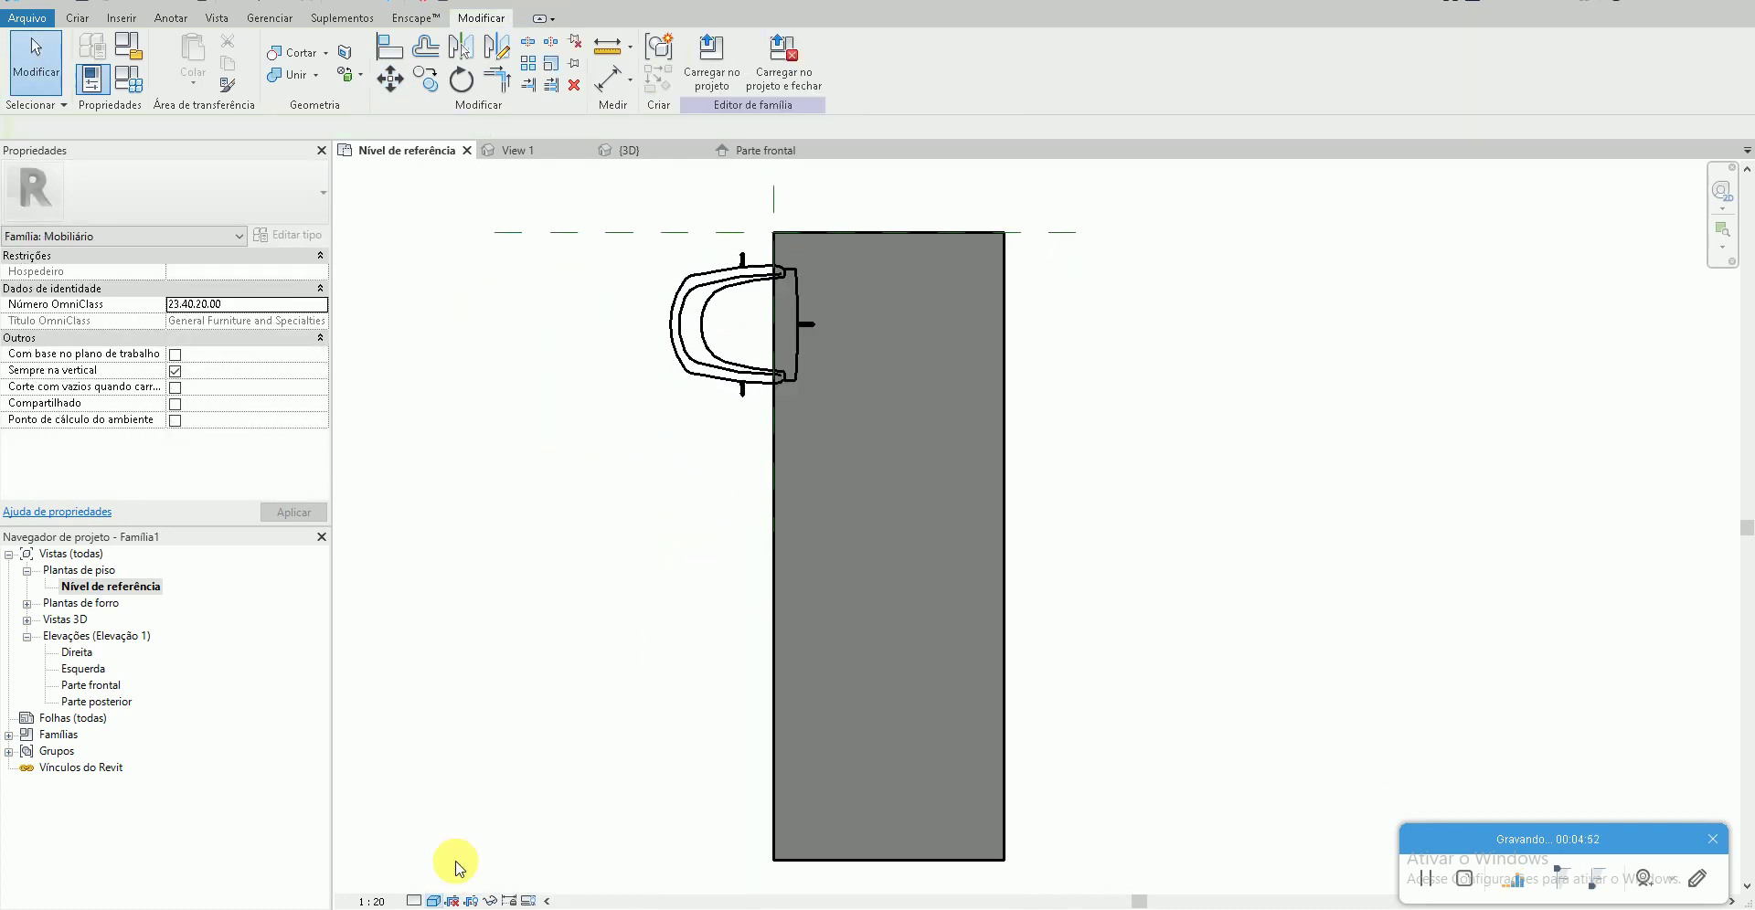
left_click(447, 902)
left_click(464, 822)
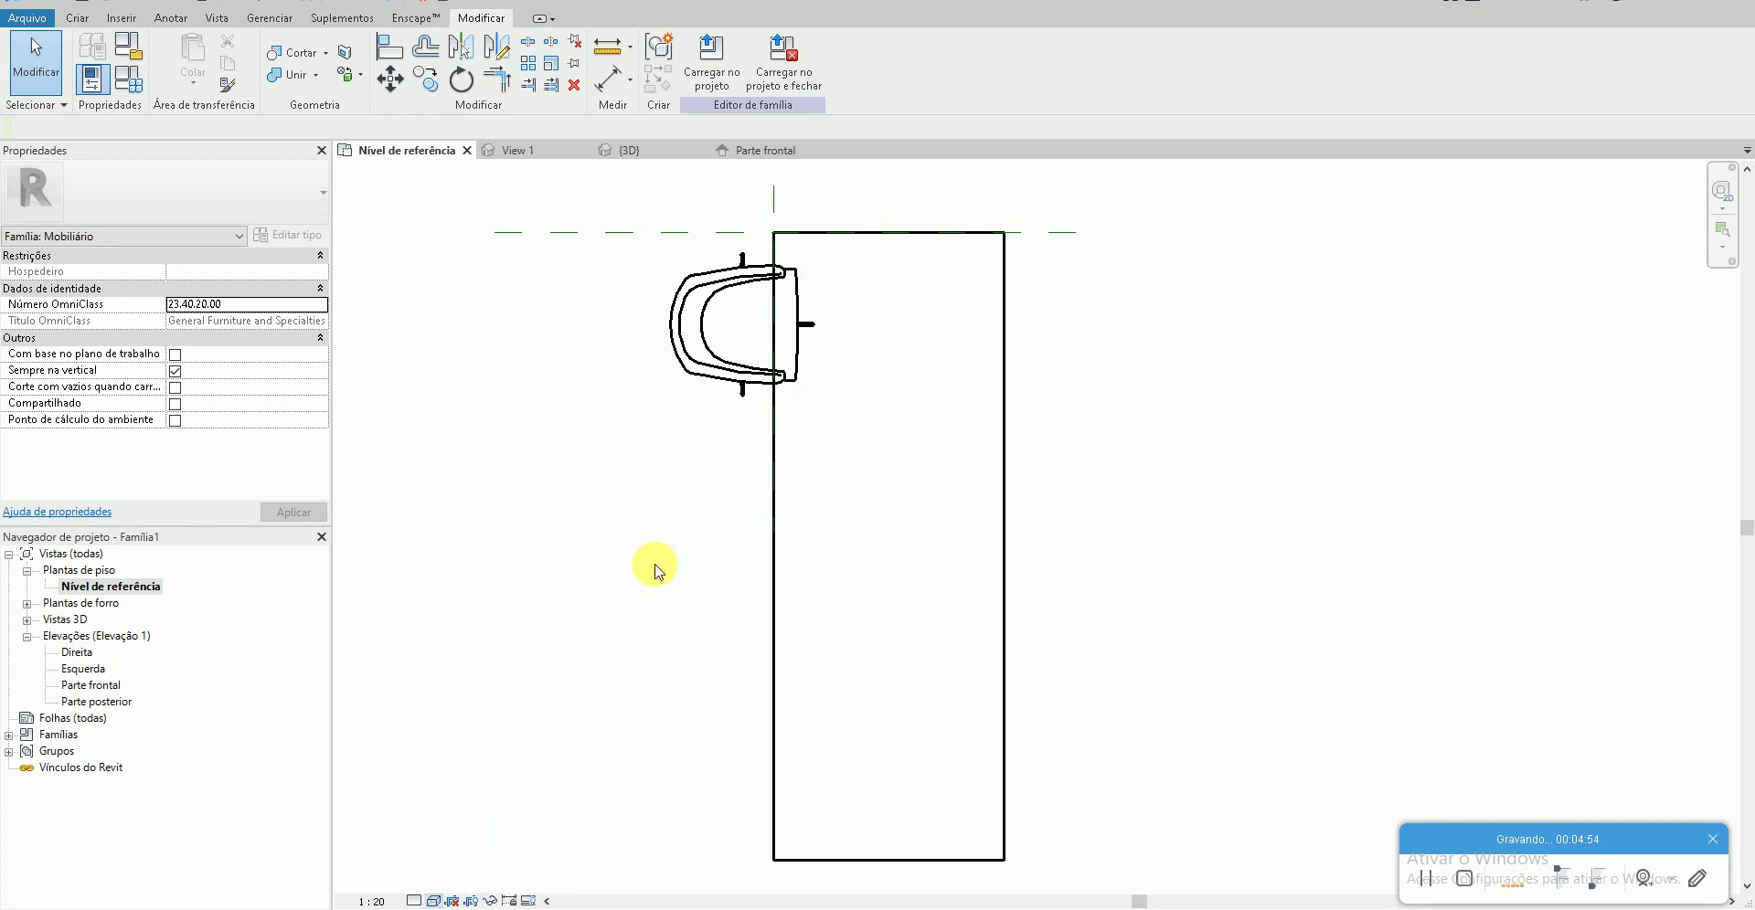
- Nudge the chair slightly left with Move (MV)
left_click(732, 397)
key("m")
key("v")
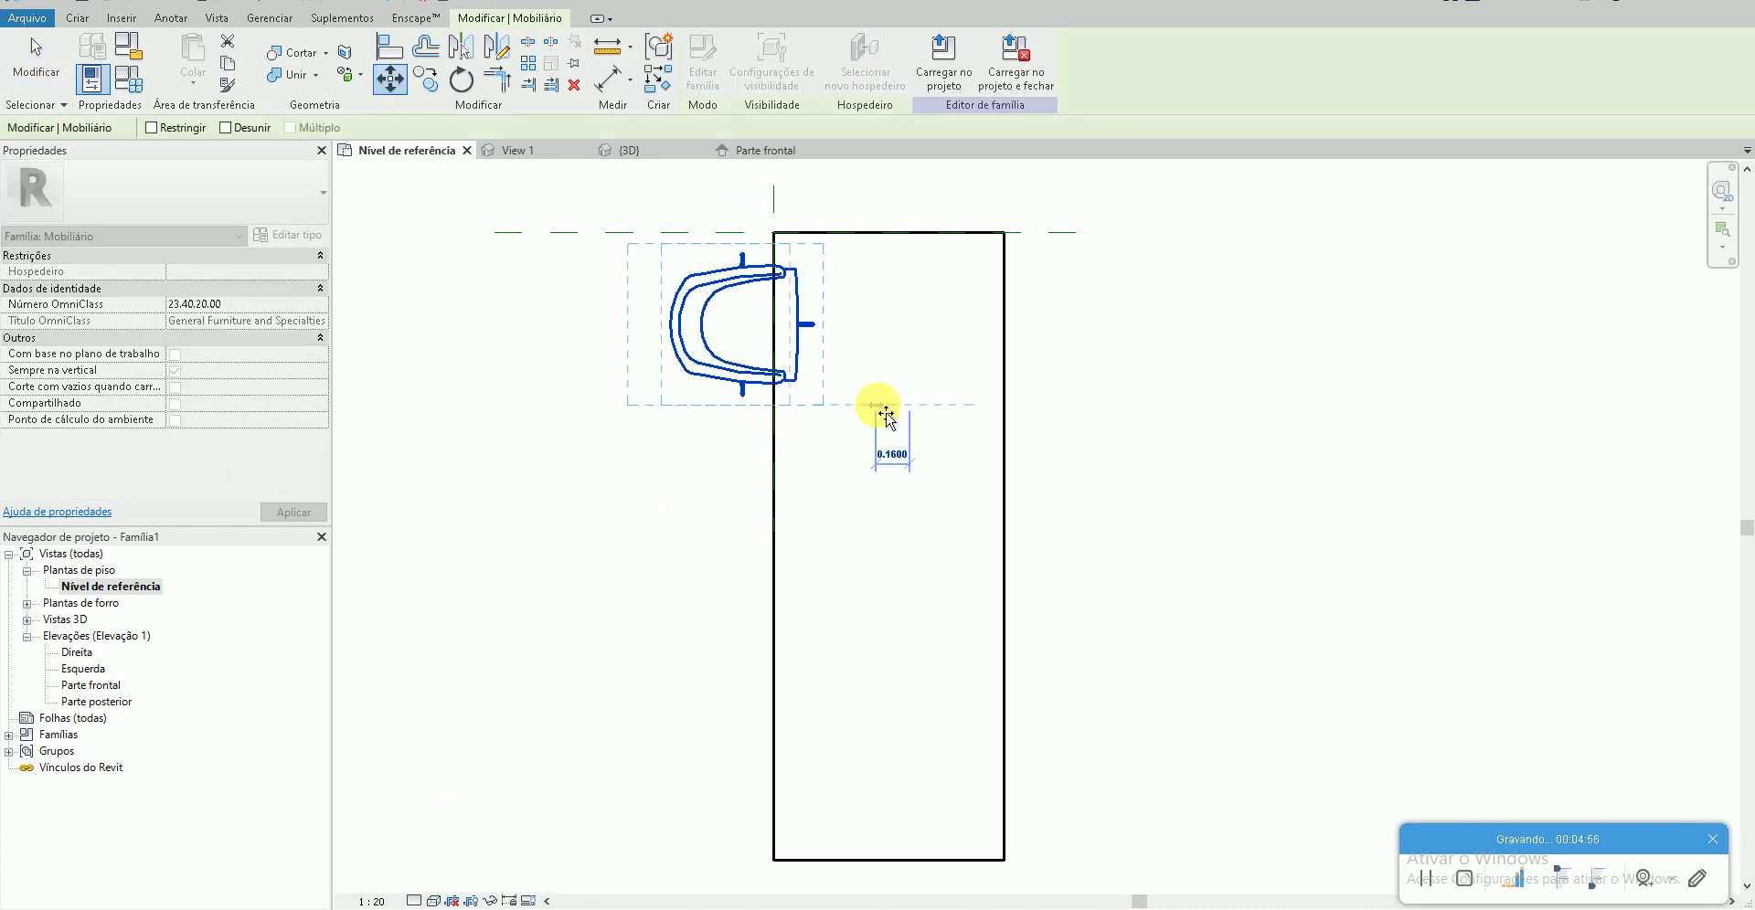
key("Escape")
key("Escape")
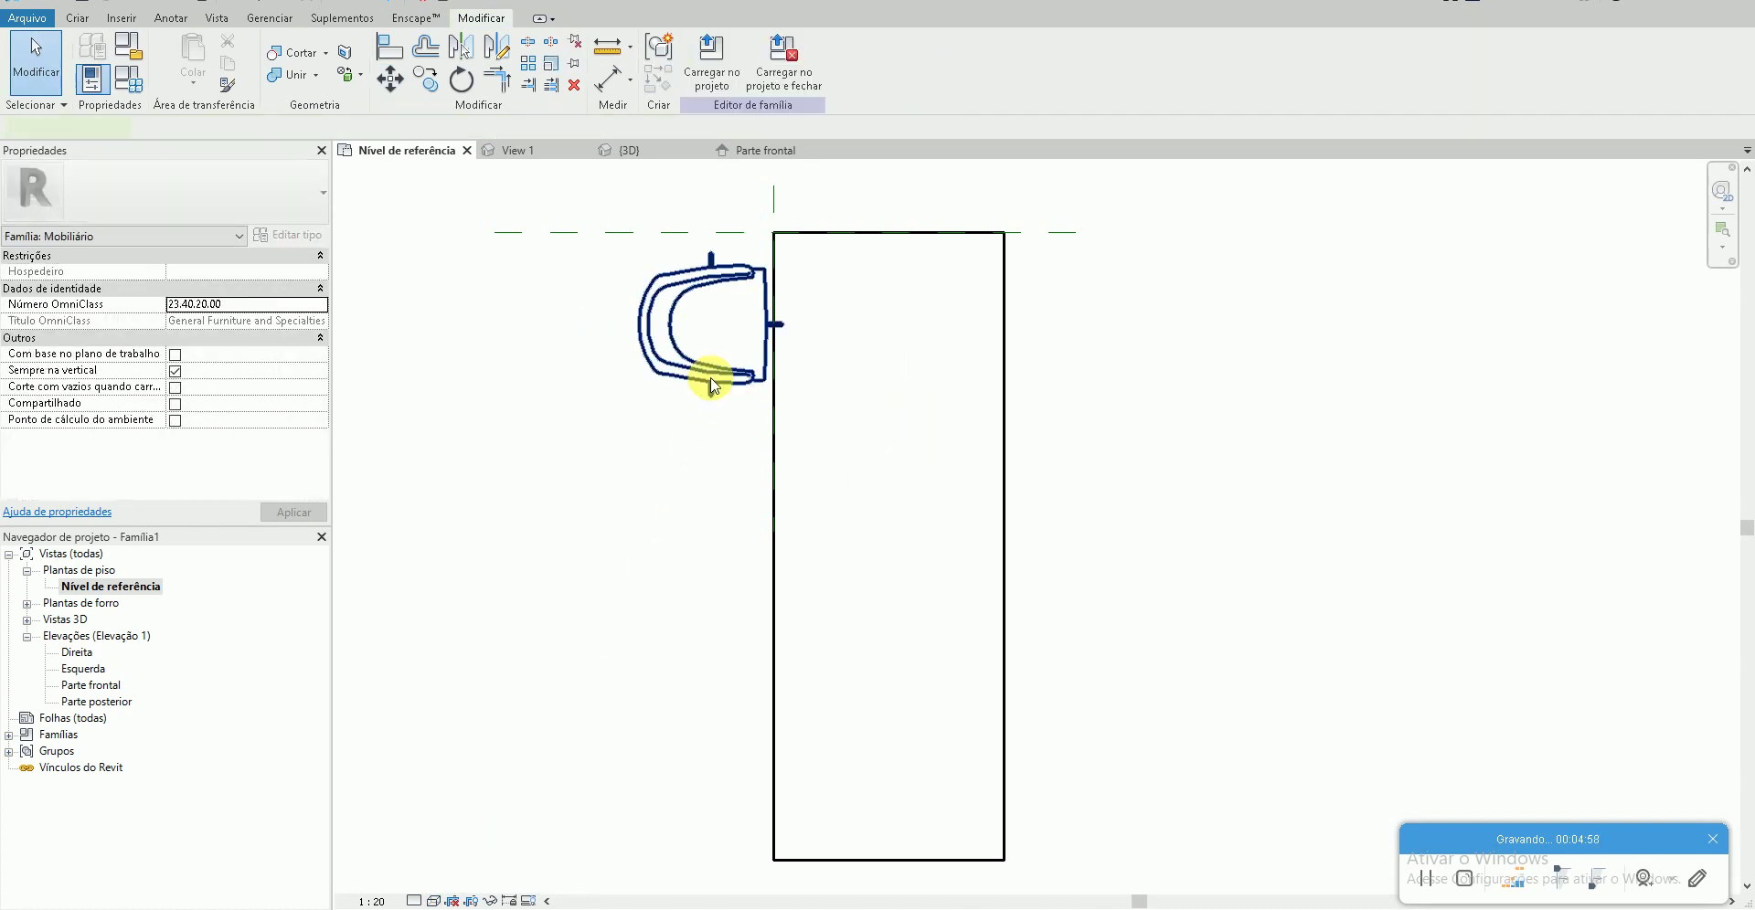
left_click(717, 374)
key("m")
key("v")
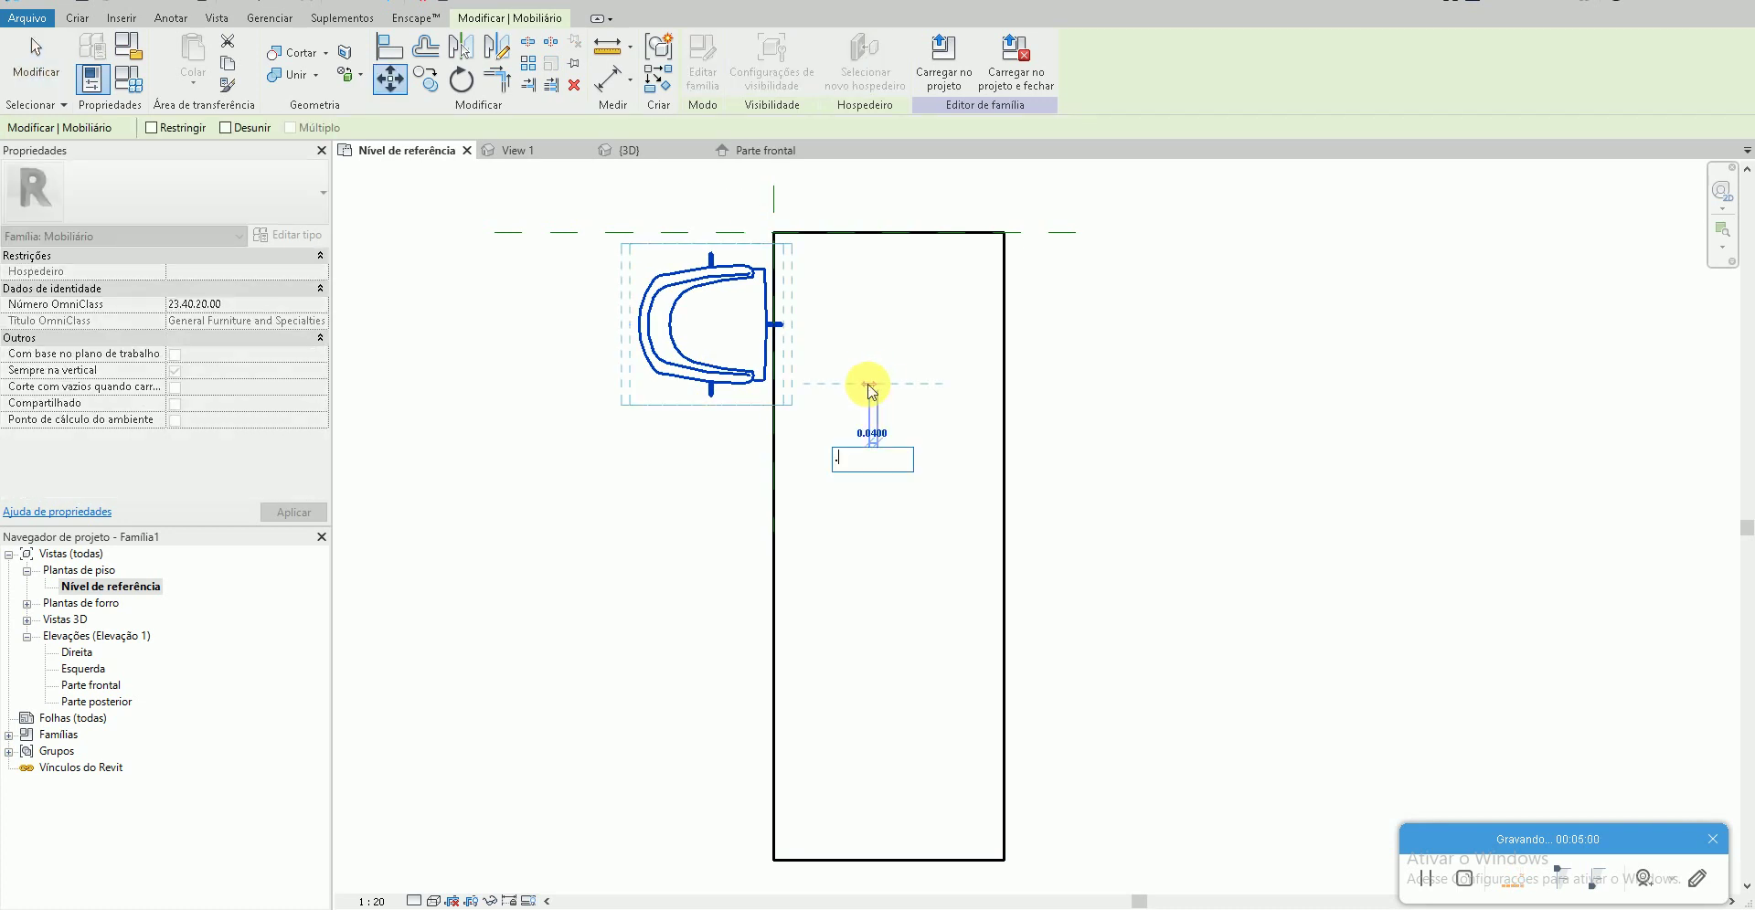
key("Return")
key("Escape")
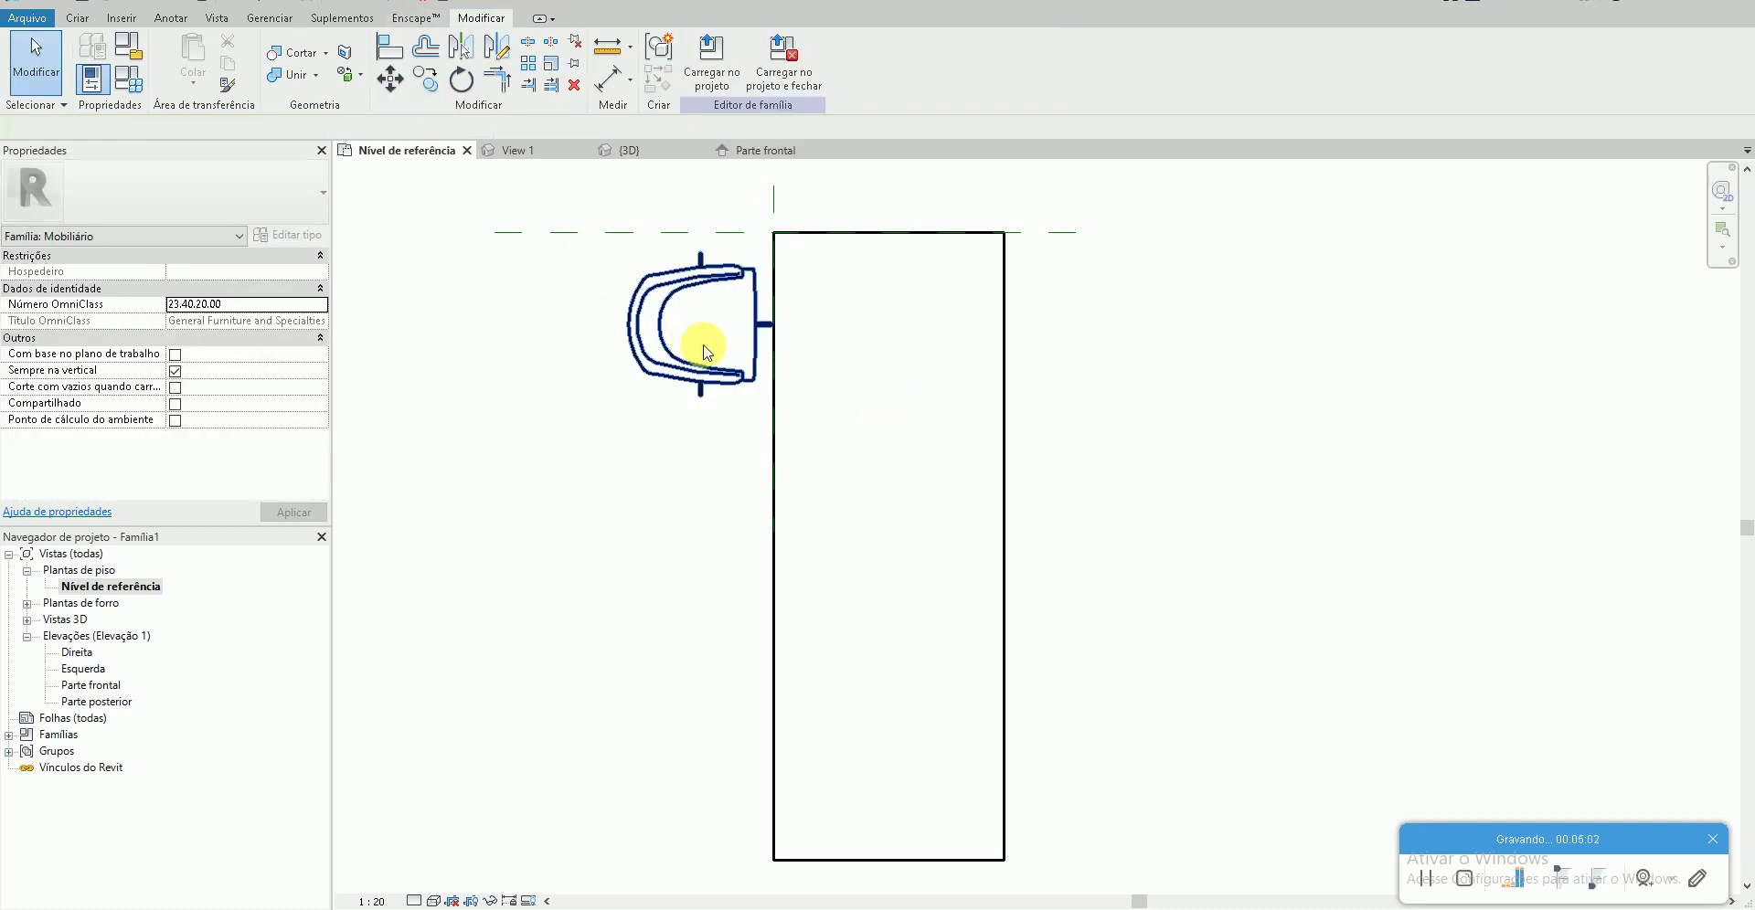
- Rotate-copy the chair to place a second chair 0.72 m below it
left_click(704, 349)
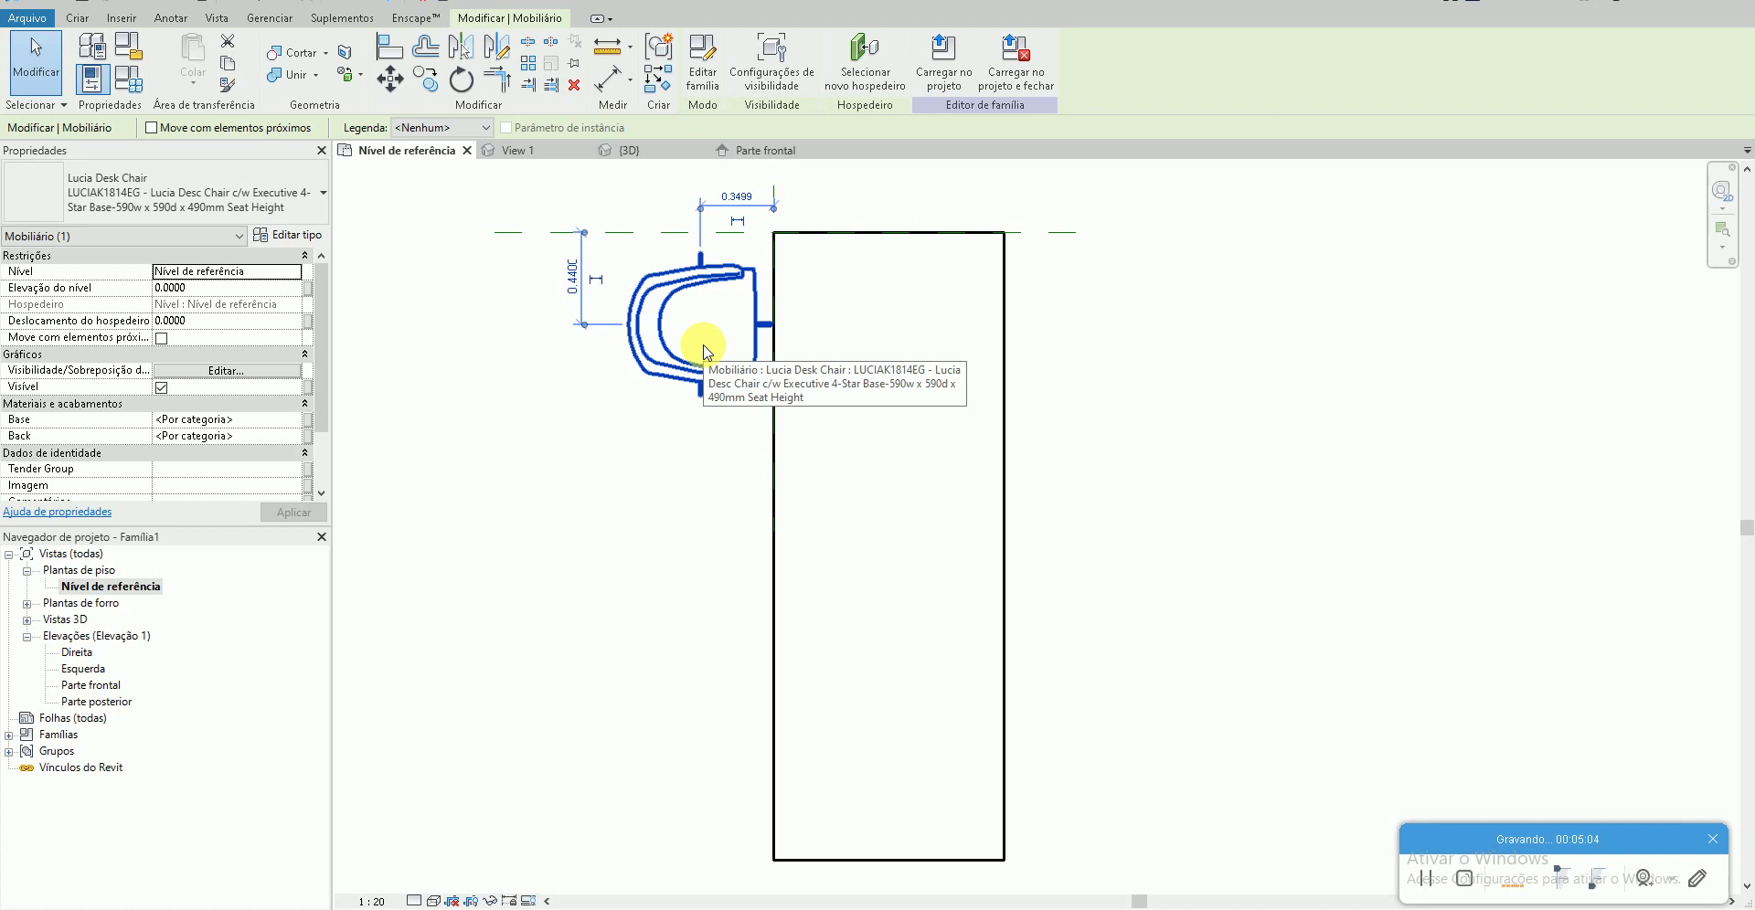
key("r")
key("o")
left_click(629, 323)
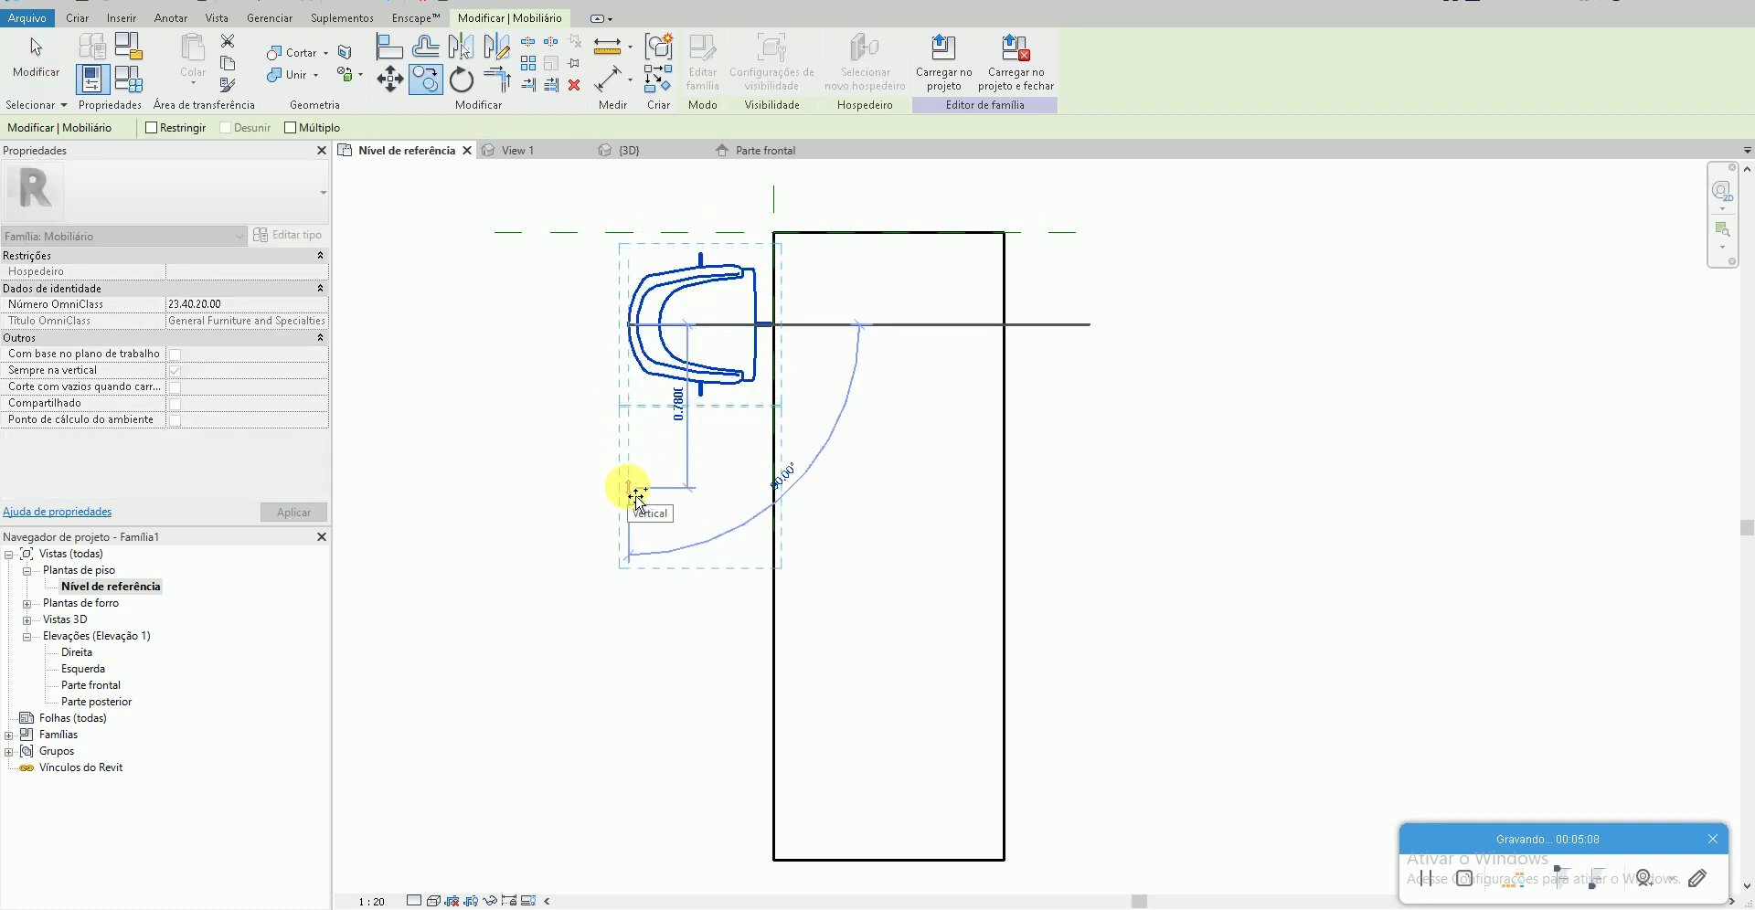
type(".7")
key("Return")
key("Escape")
- Start a model line beside the chair as a guide
scroll(731, 411, "up", 4)
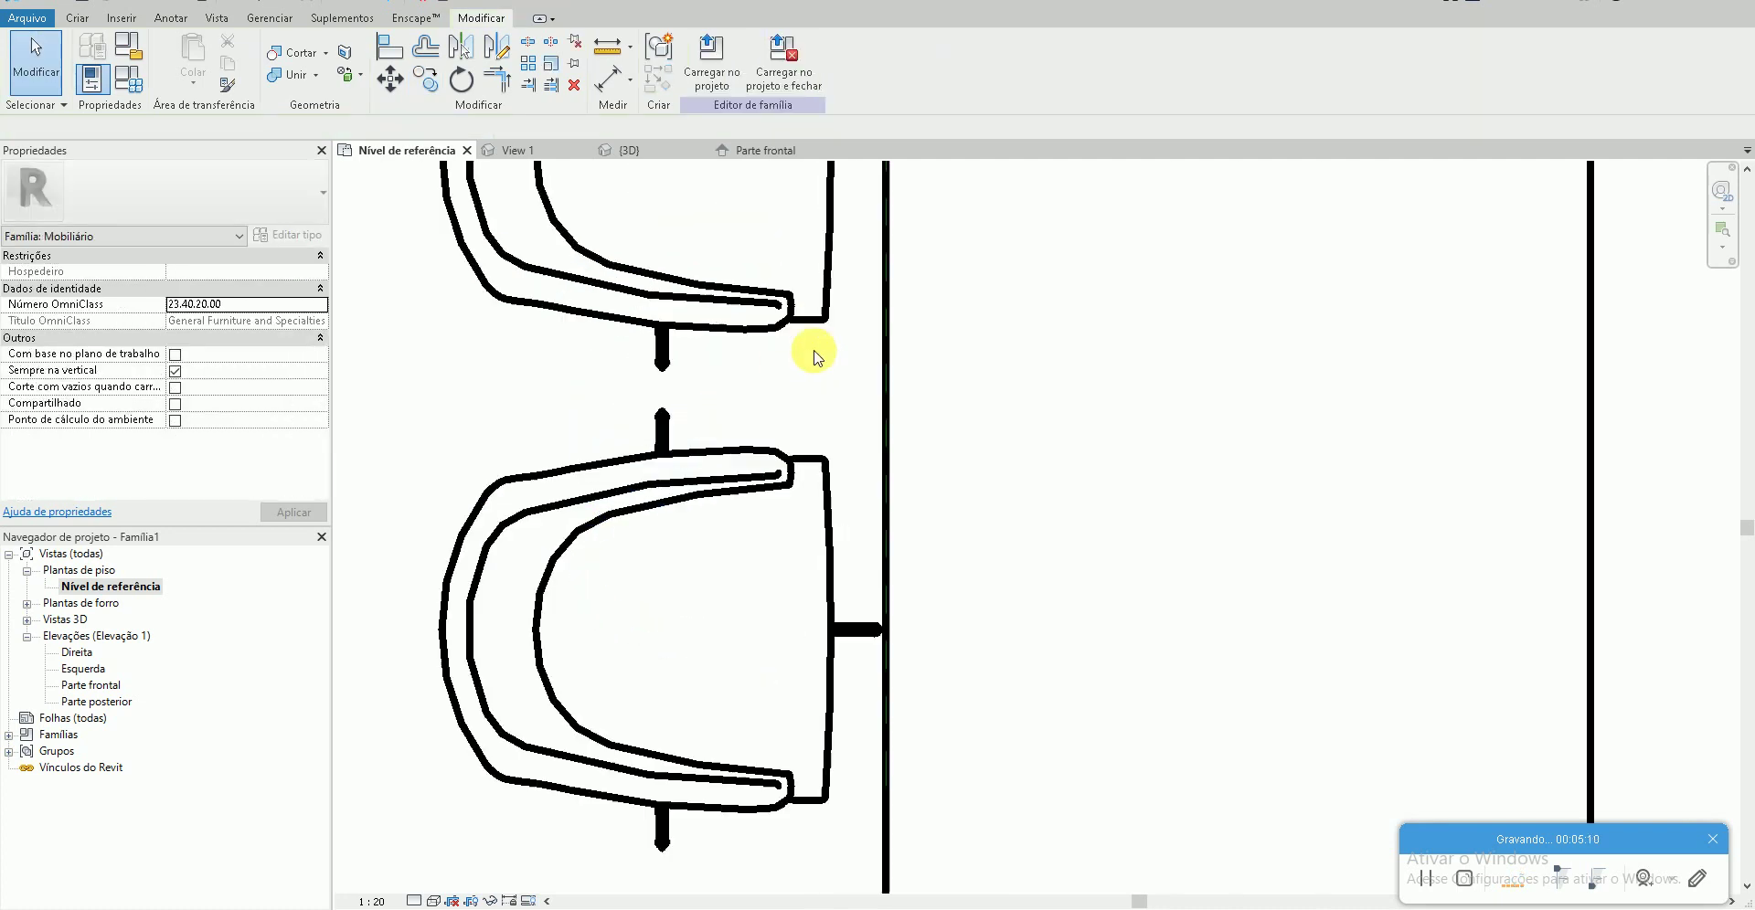
scroll(779, 382, "up", 1)
left_click(77, 18)
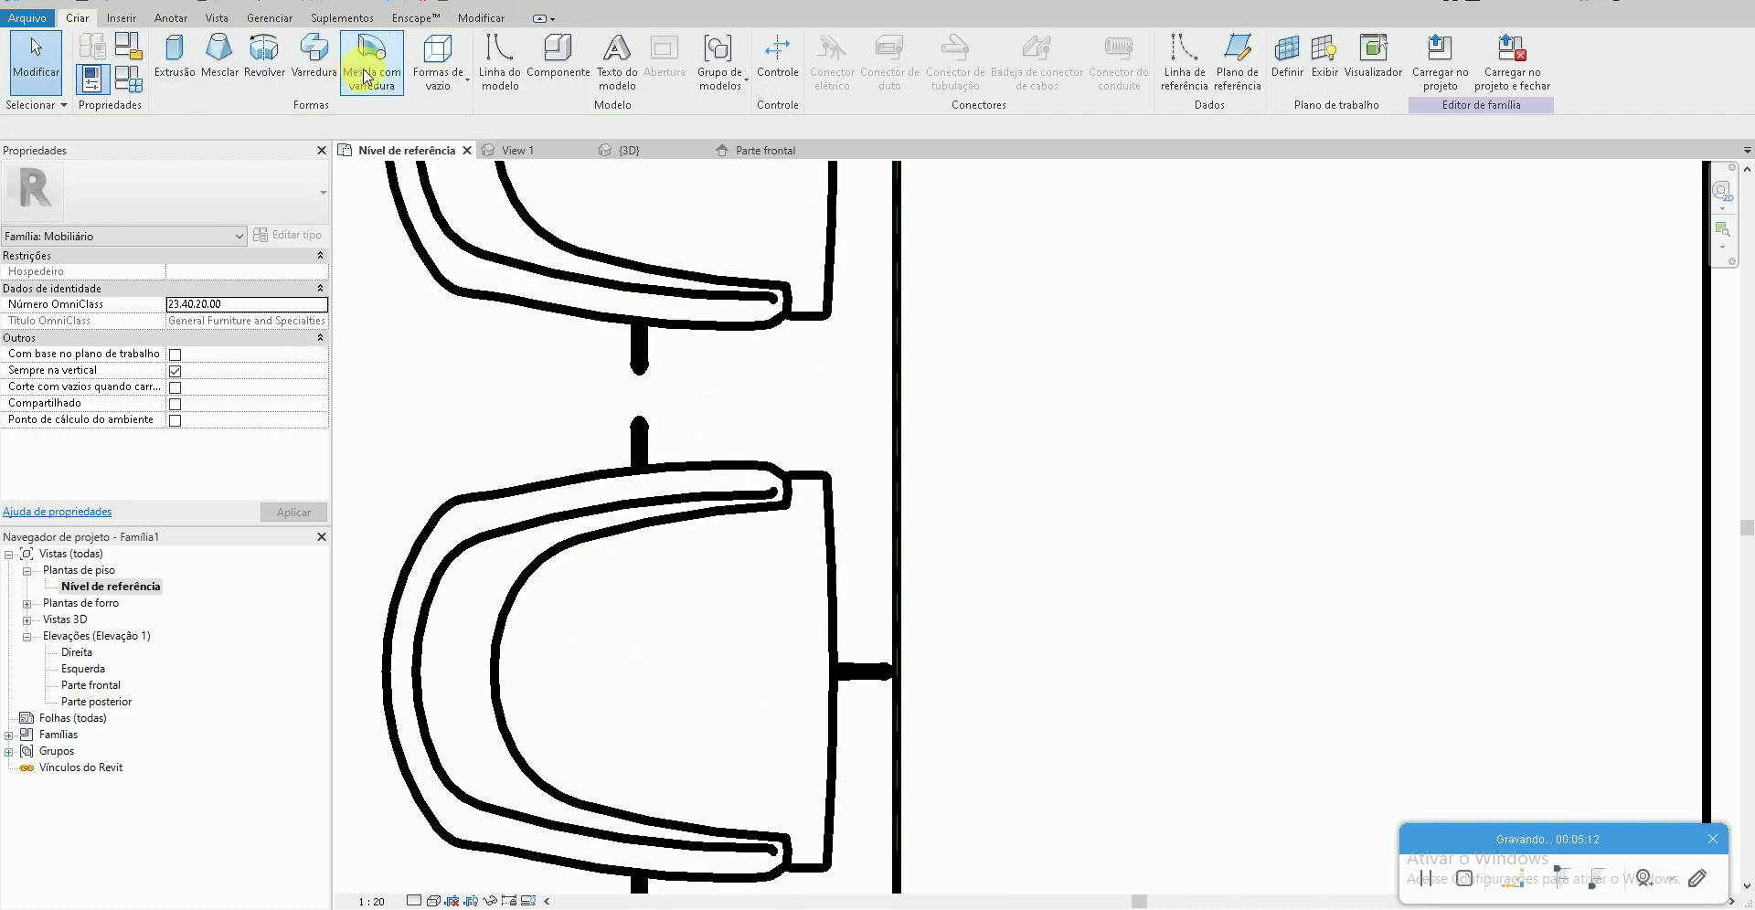
left_click(498, 79)
left_click(770, 467)
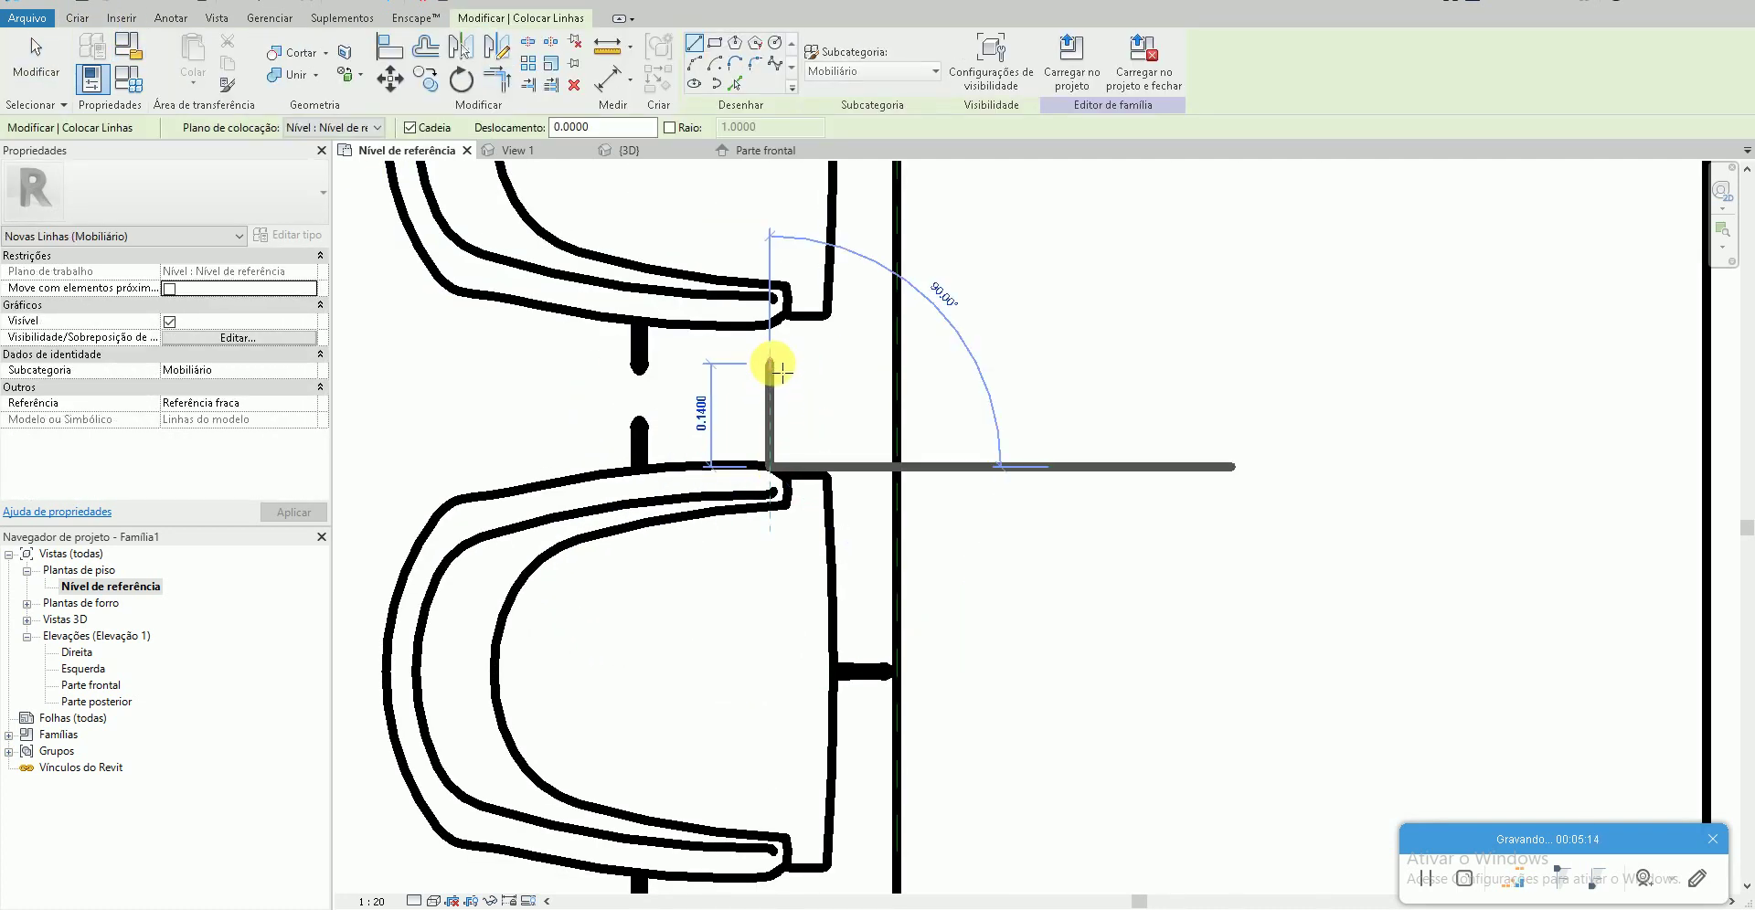
key("Escape")
key("Escape")
- Try moving the lower chair, cancel, and select the upper chair instead
scroll(769, 383, "down", 2)
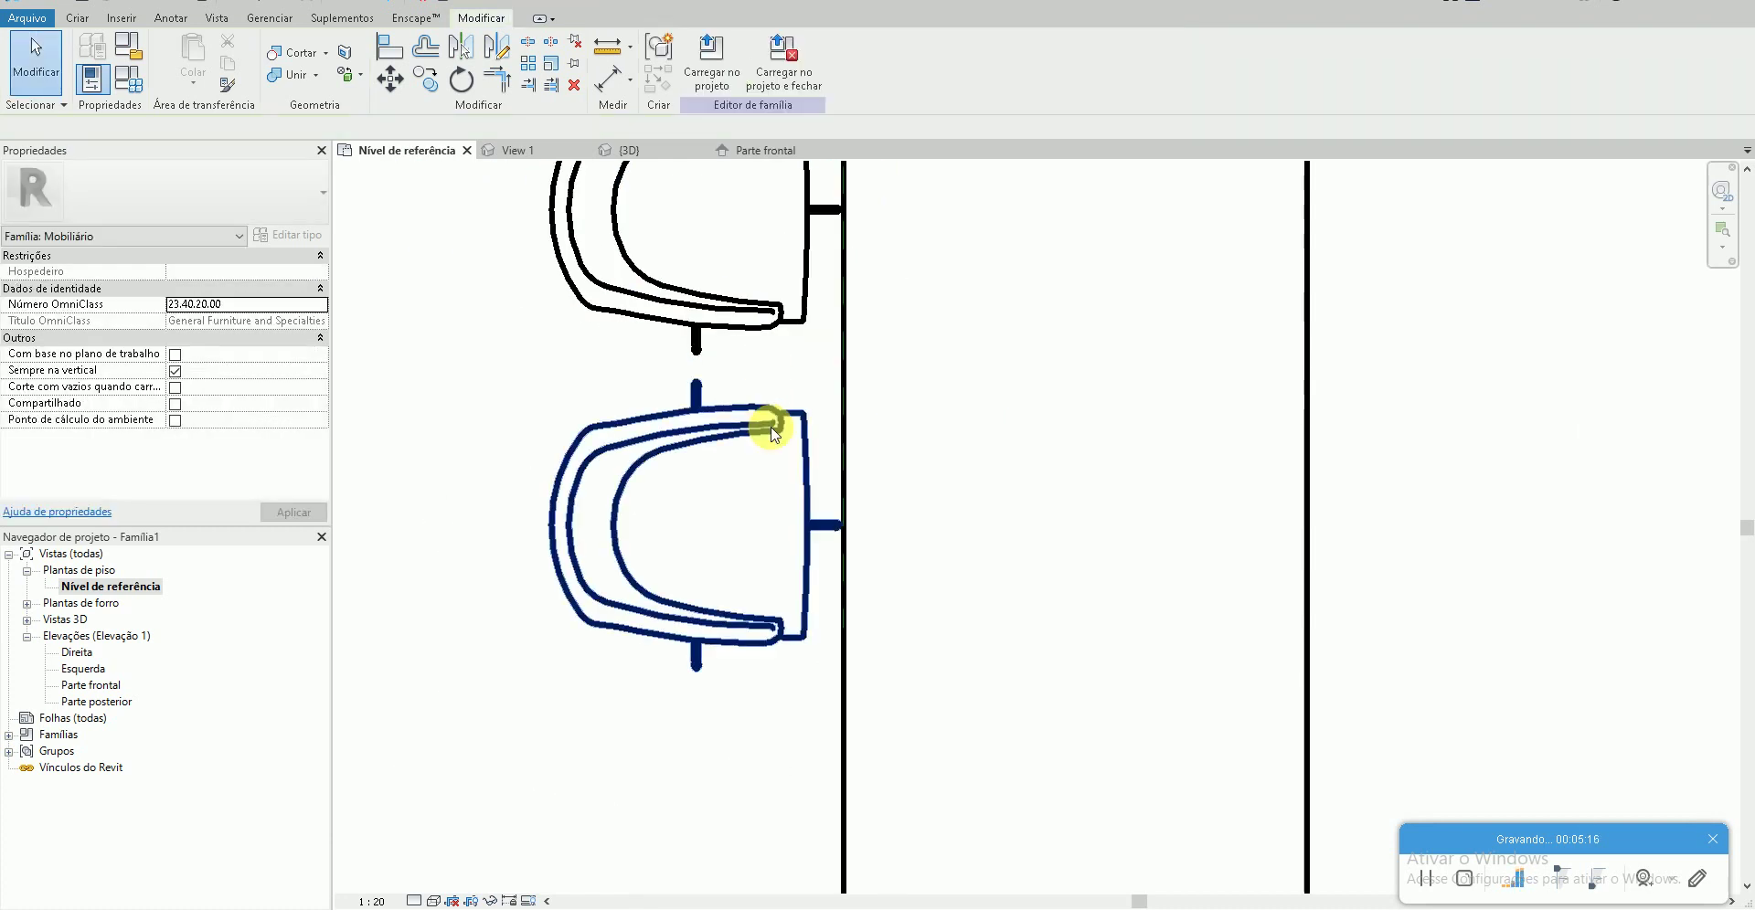
left_click(769, 422)
key("m")
key("v")
left_click(941, 433)
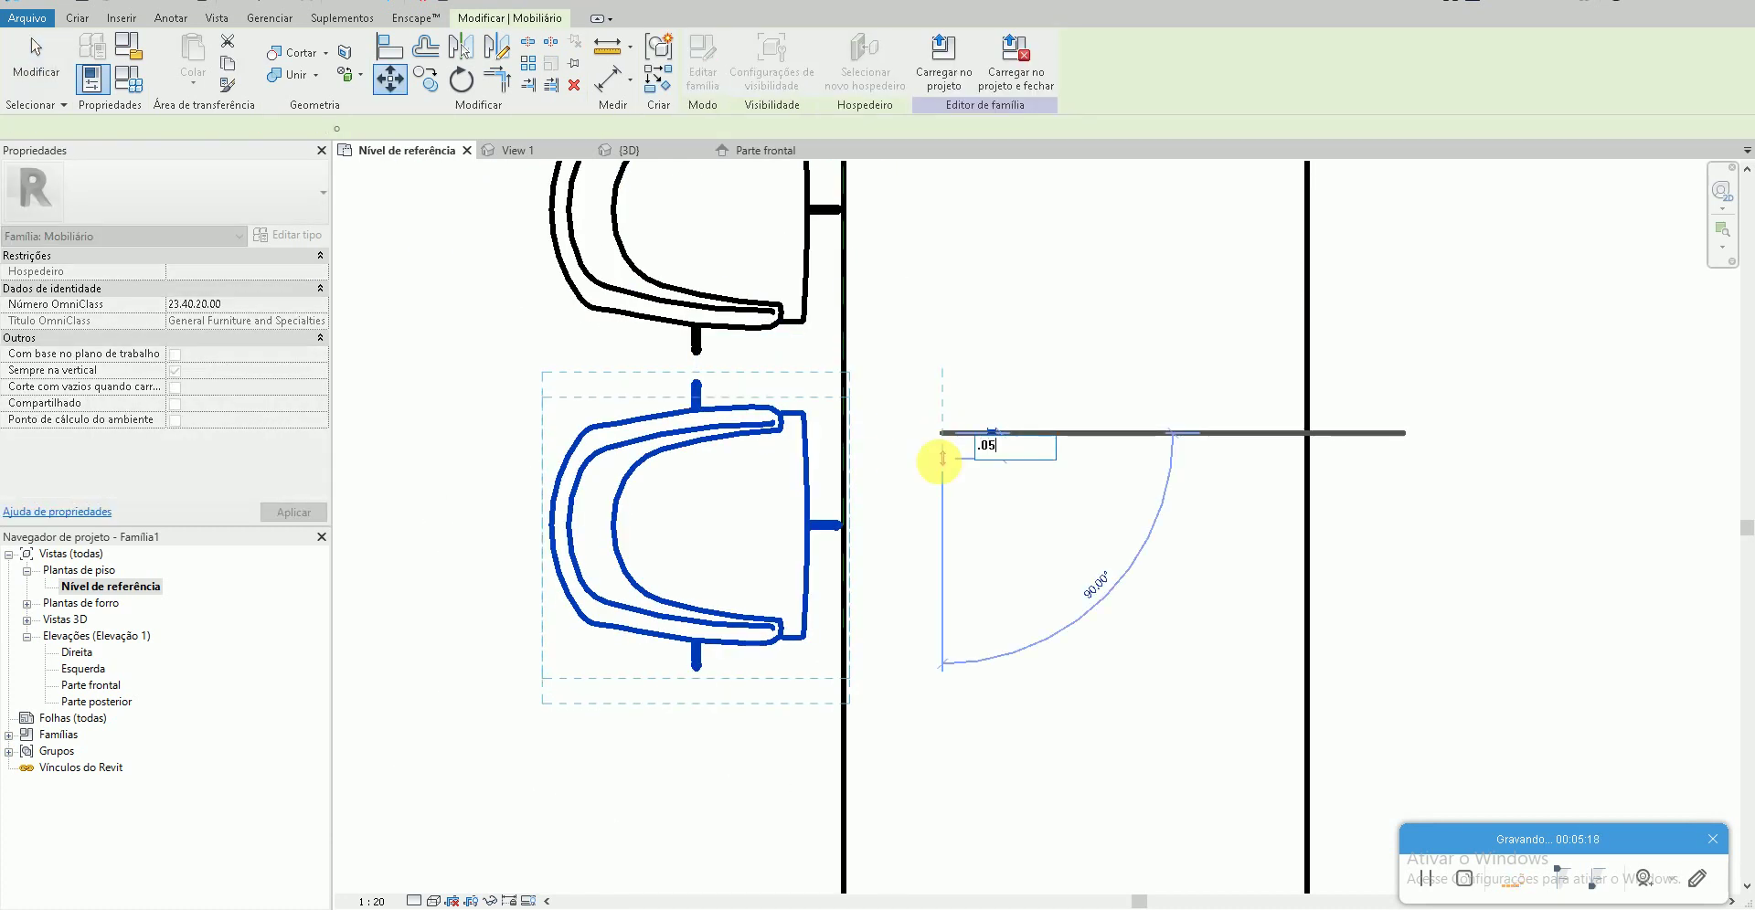
key("Escape")
key("Escape")
scroll(909, 470, "down", 2)
middle_click_drag(745, 511, 781, 417)
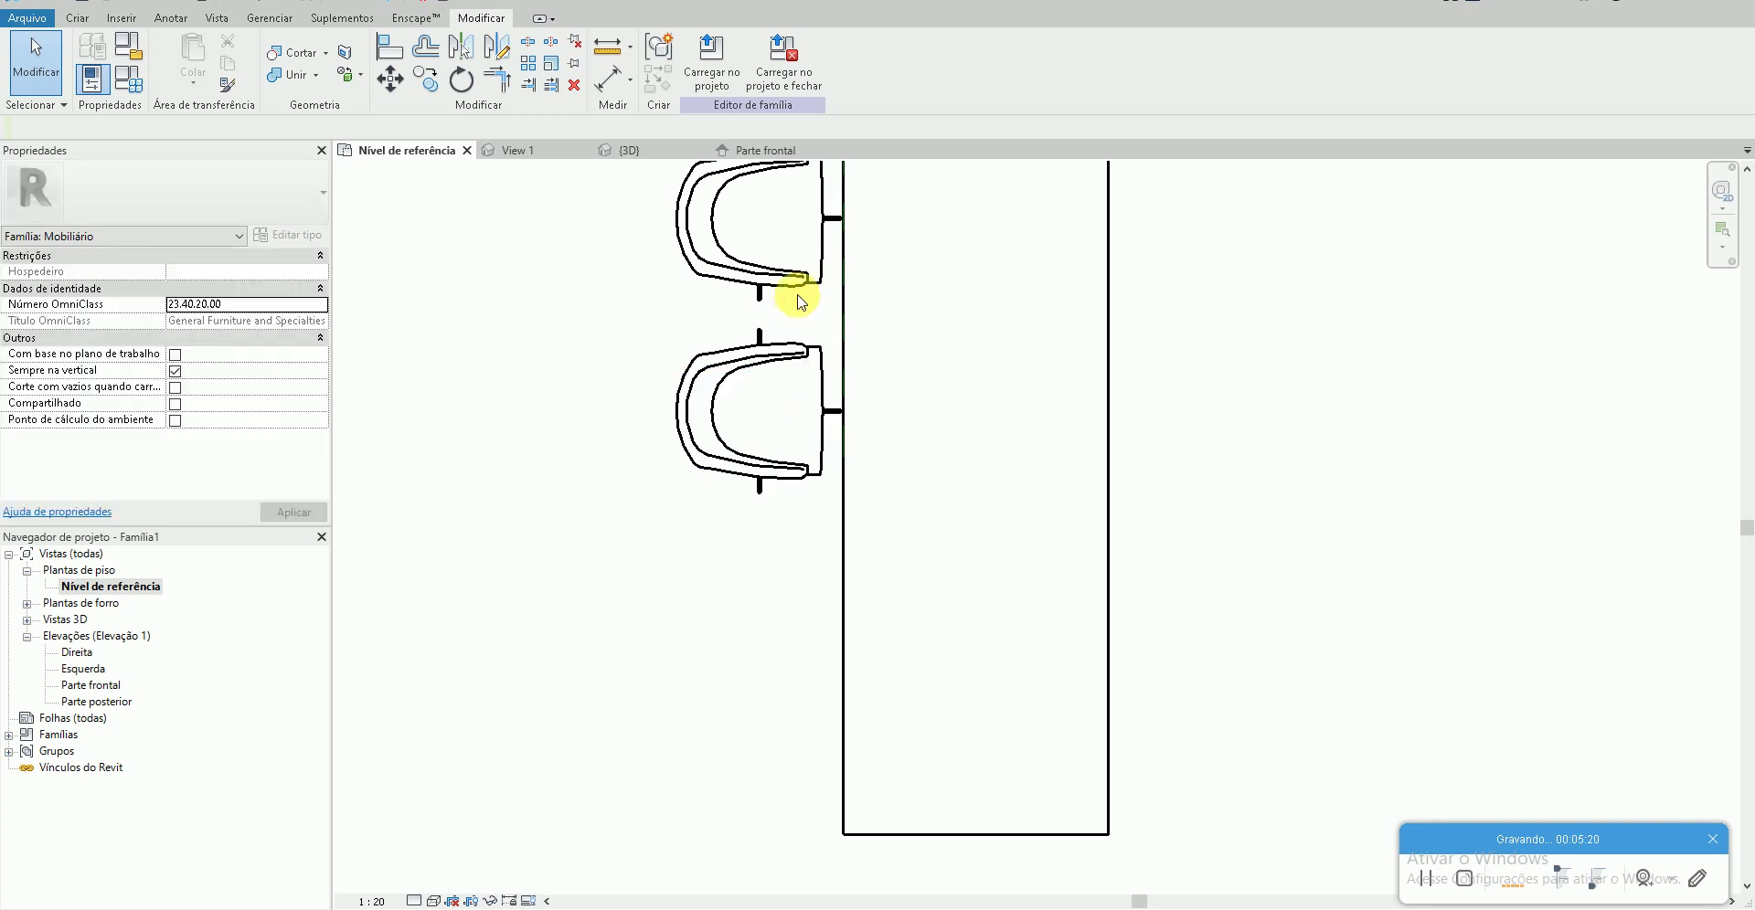
left_click(804, 284)
middle_click_drag(805, 284, 809, 376)
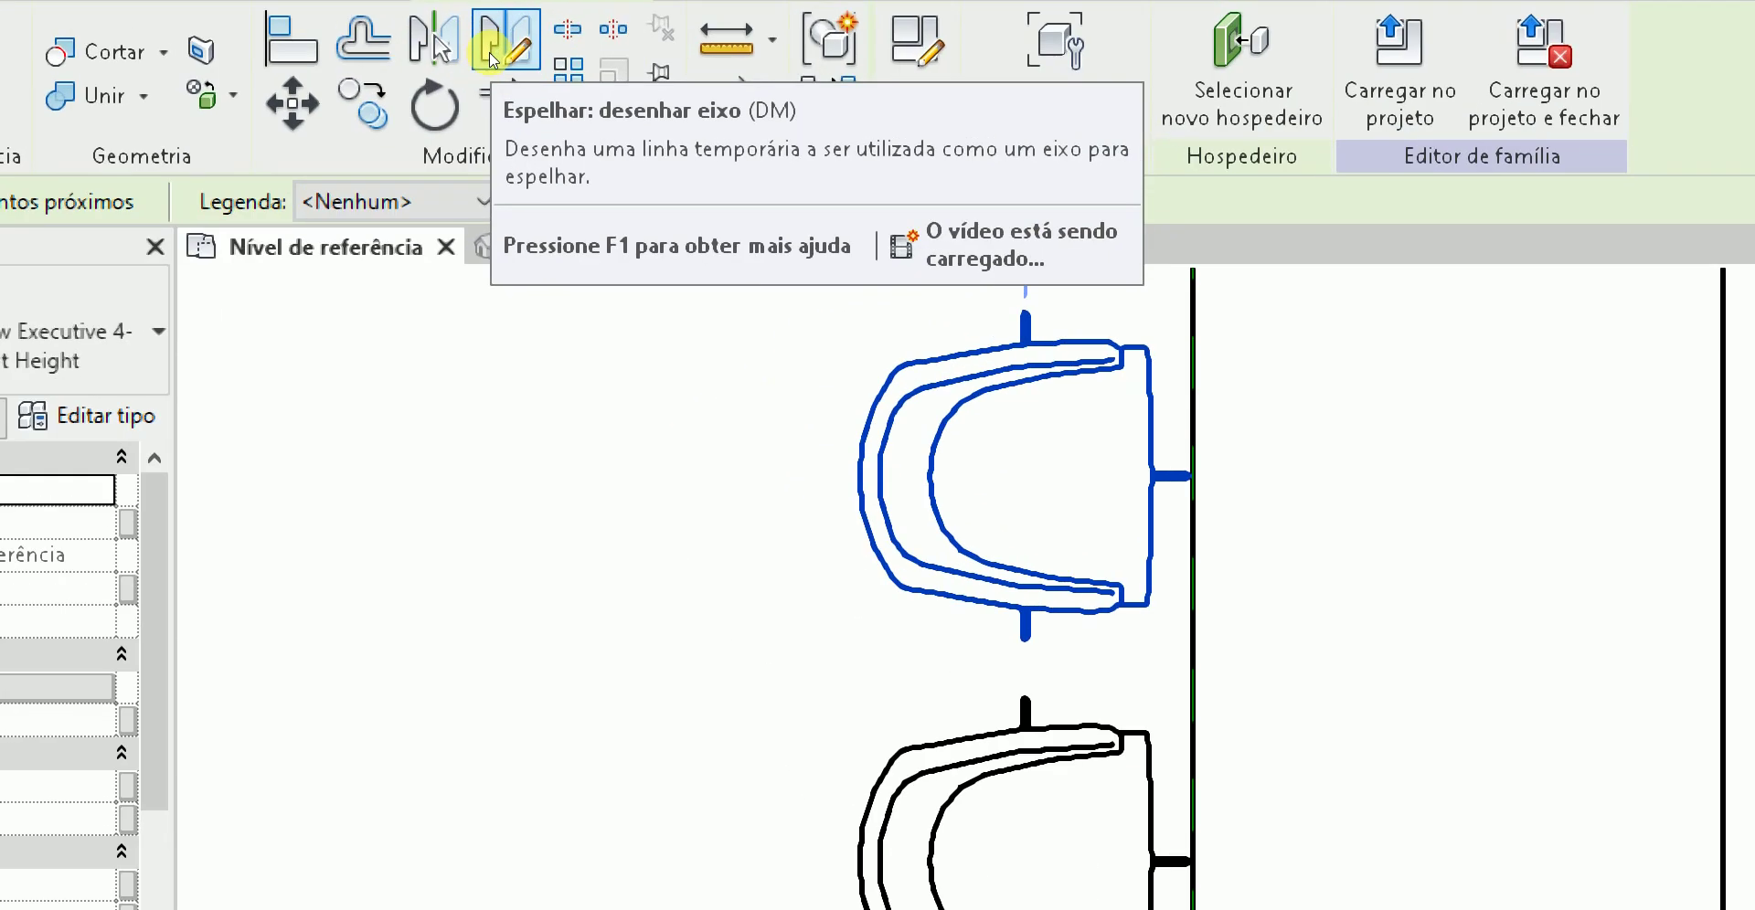
- Mirror the chair about a drawn axis to create a third chair below
left_click(495, 61)
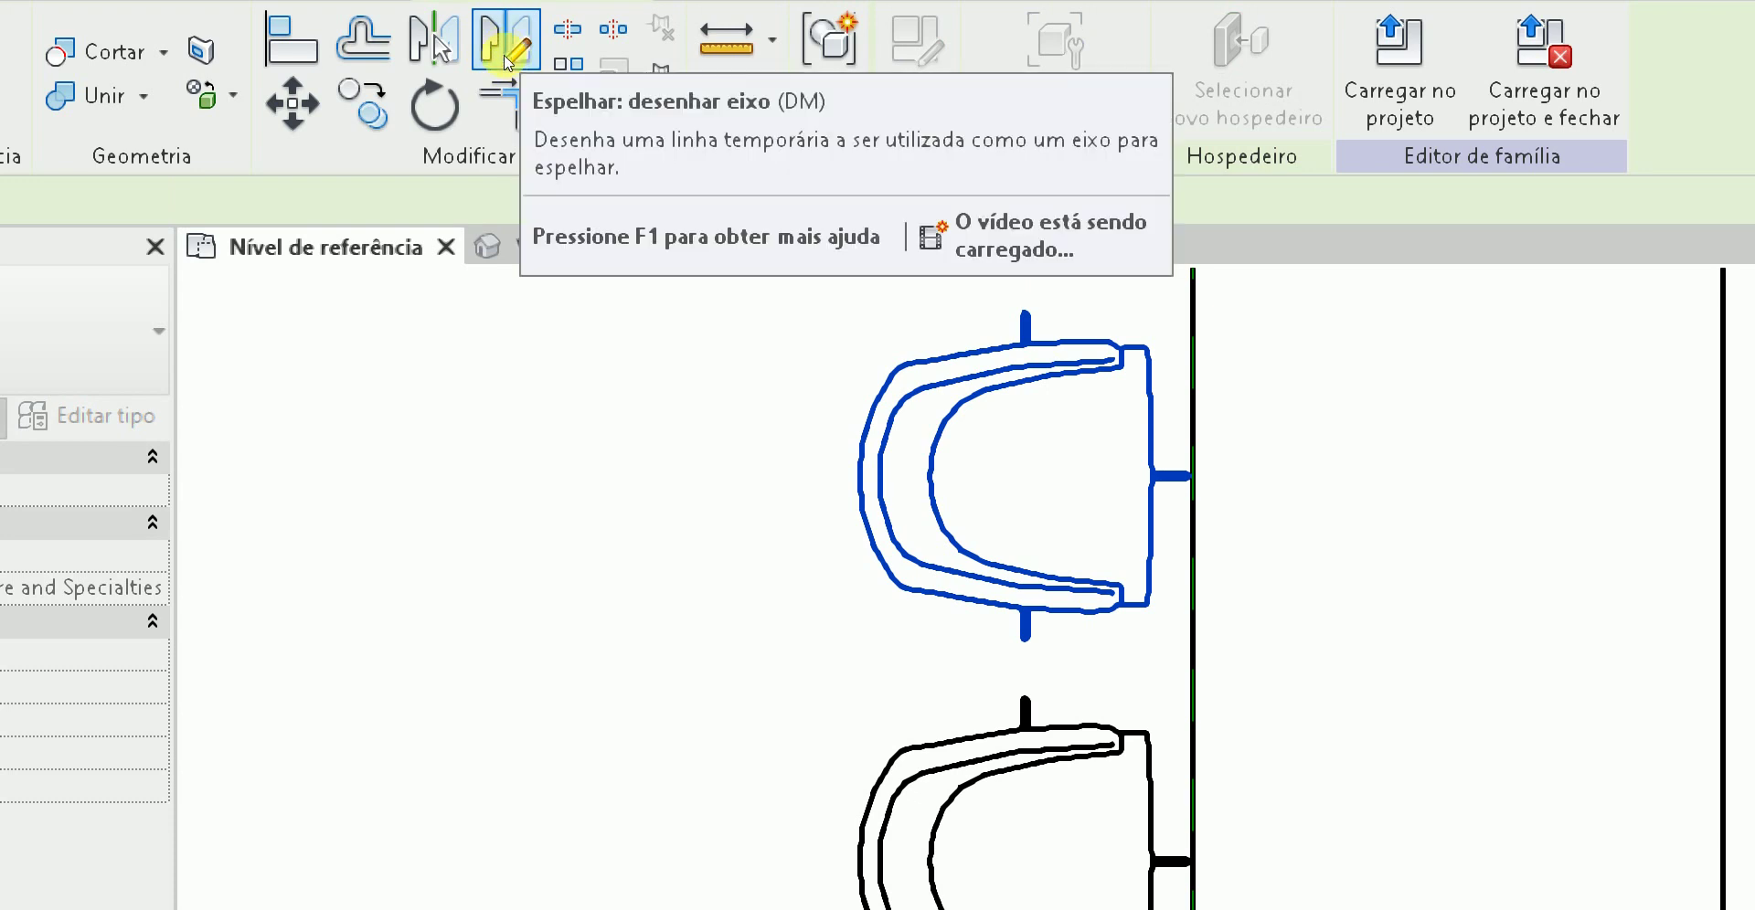
scroll(576, 411, "down", 1)
scroll(603, 393, "down", 1)
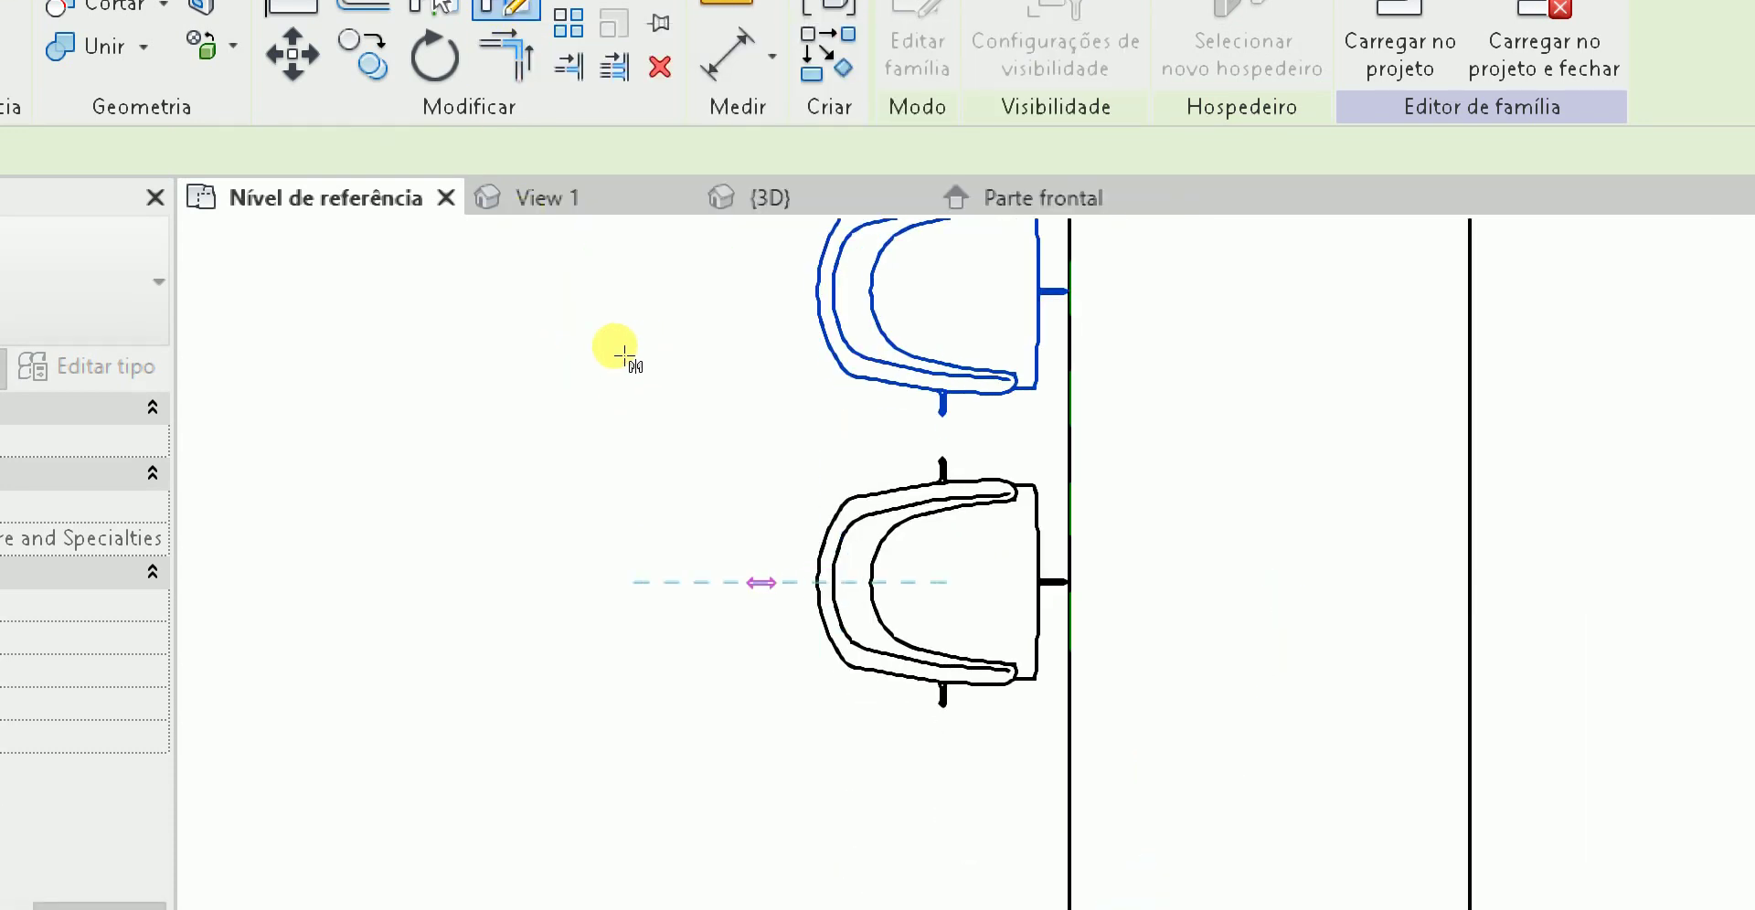
left_click(527, 348)
scroll(546, 377, "down", 1)
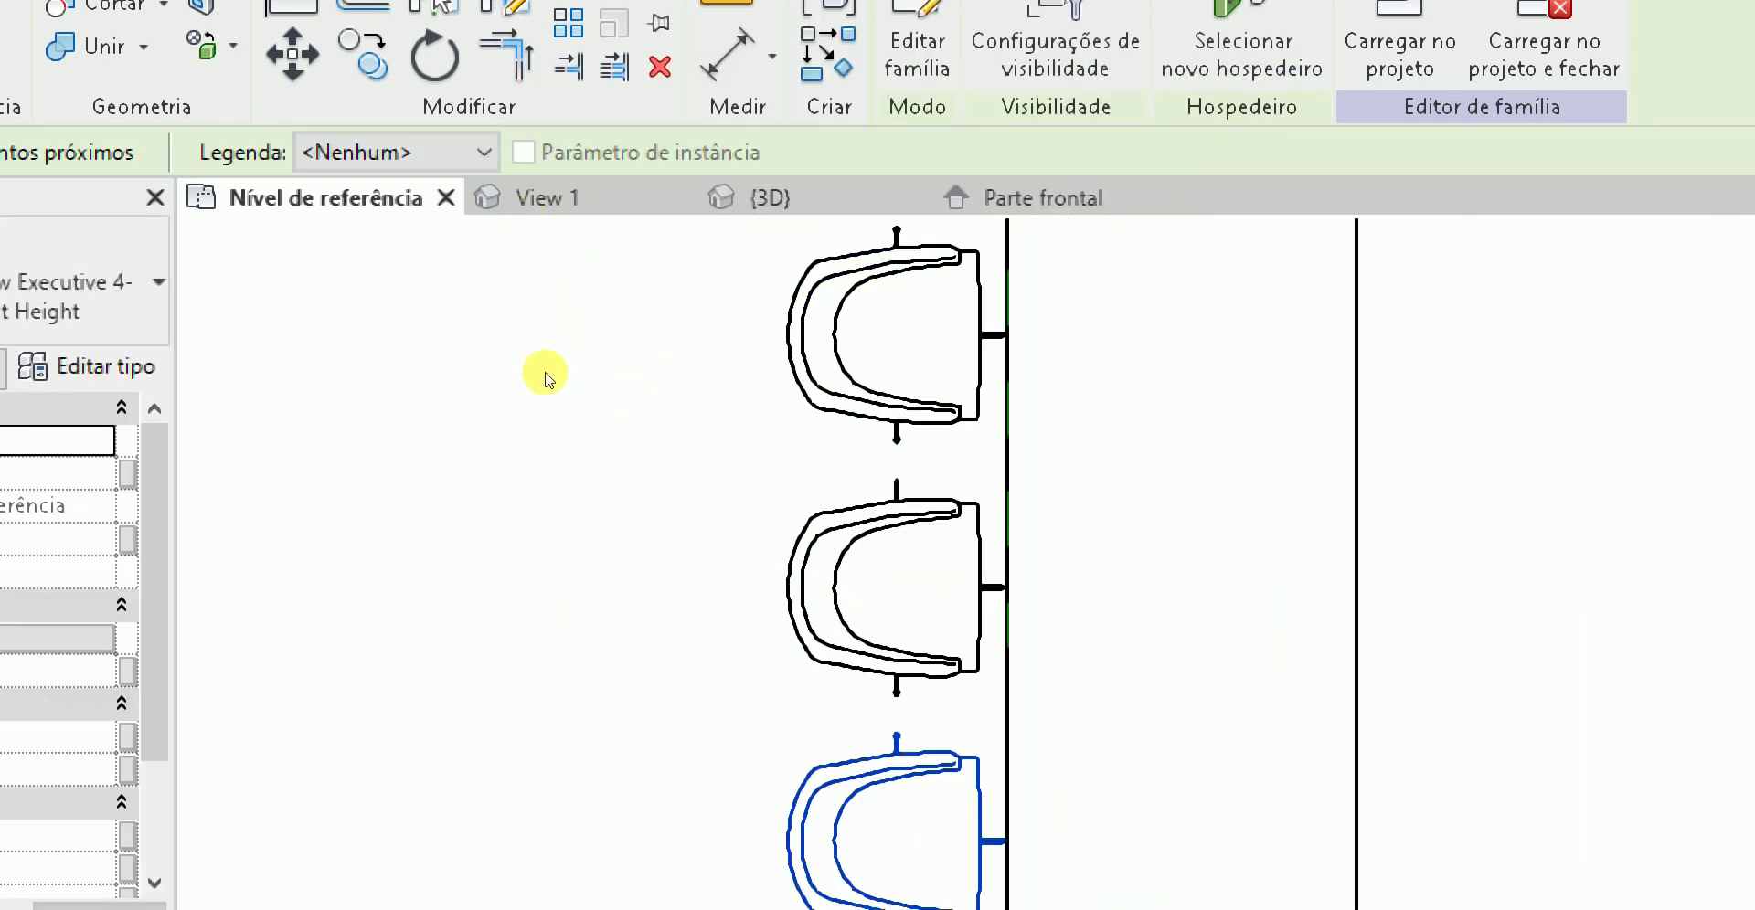
scroll(558, 365, "down", 1)
left_click(572, 391)
scroll(604, 292, "down", 1)
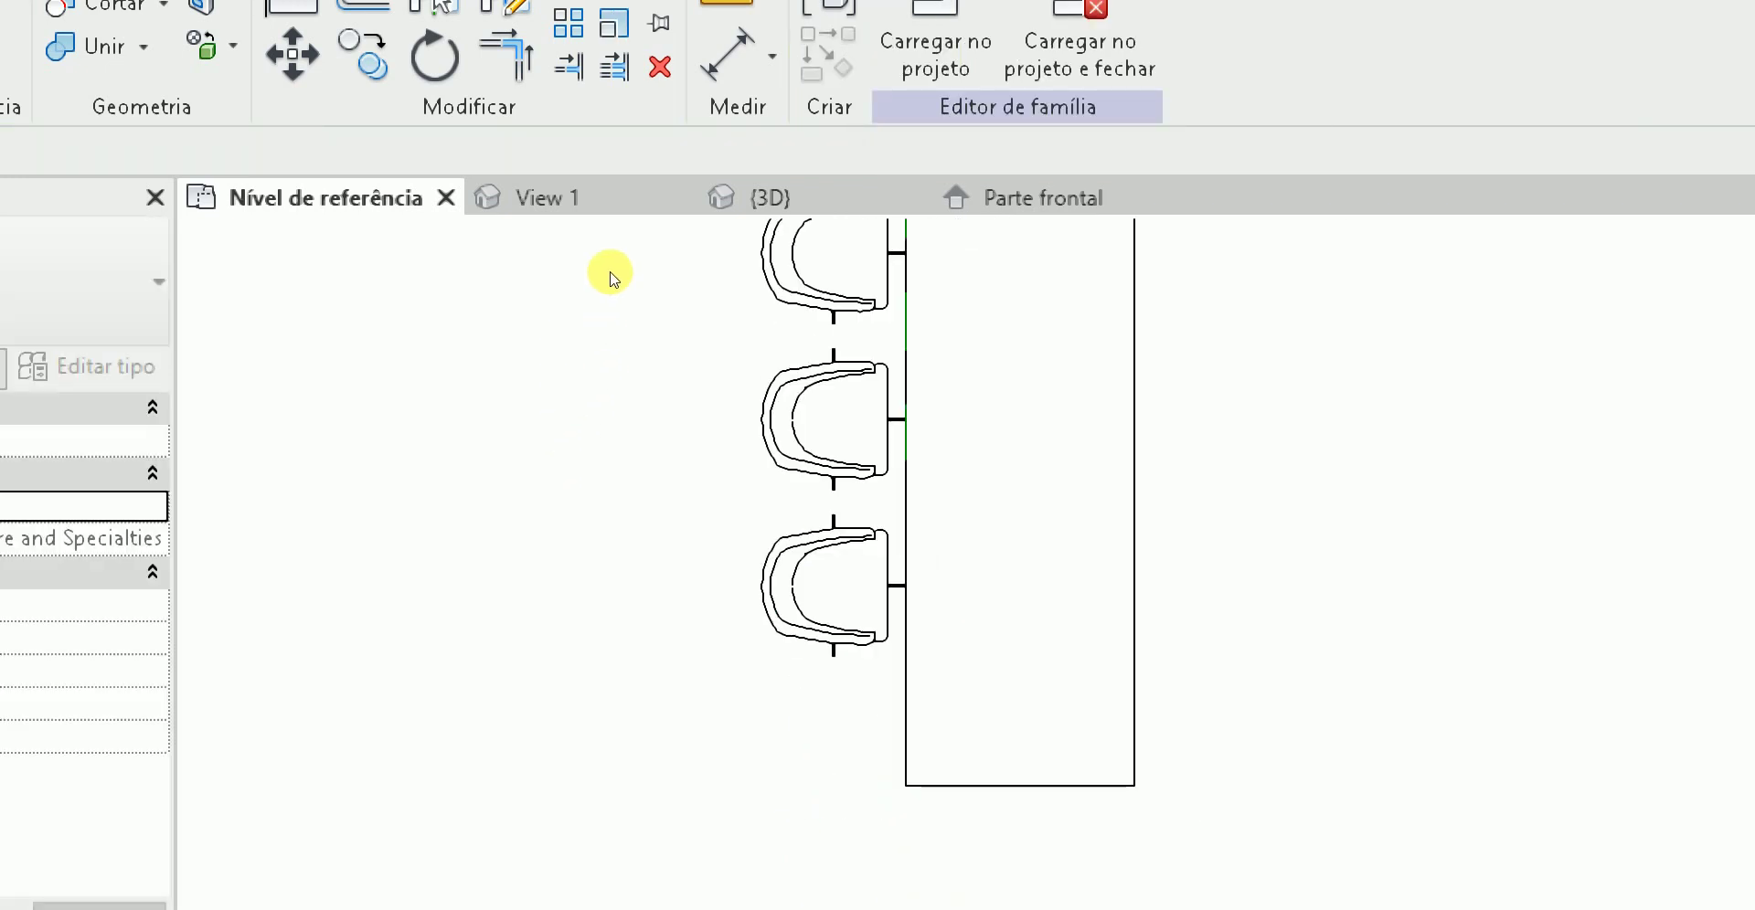
scroll(658, 344, "up", 1)
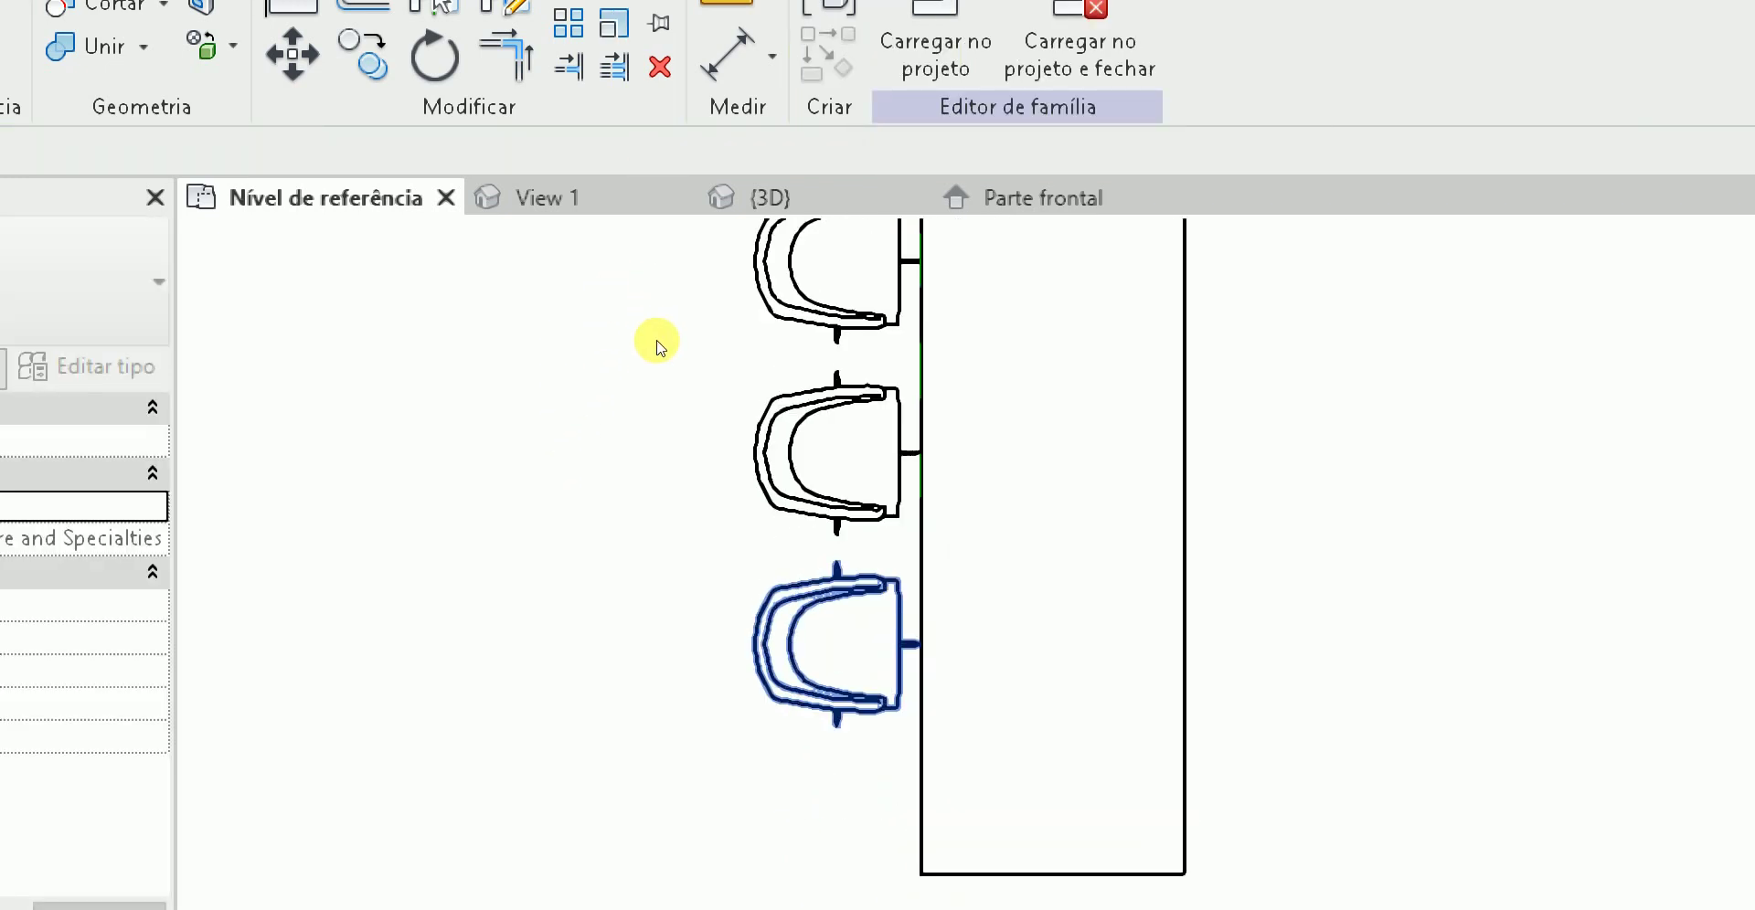
- Mirror the middle chair about a drawn axis to add a fourth chair
left_click(758, 429)
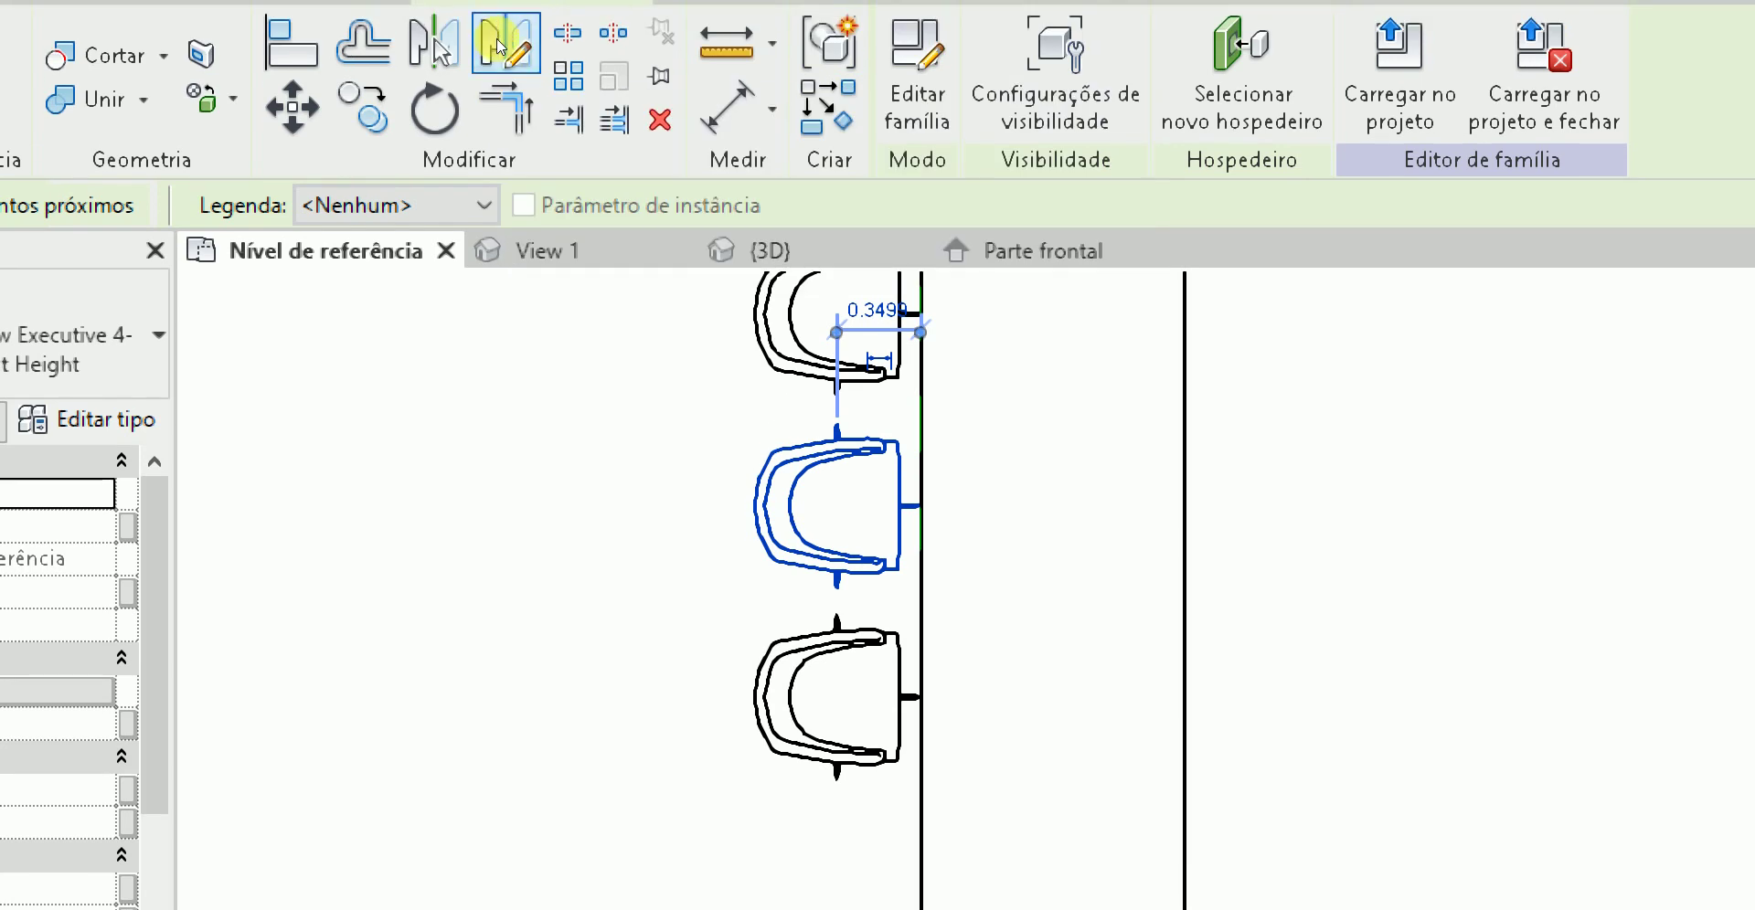
left_click(501, 47)
left_click(603, 377)
left_click(585, 381)
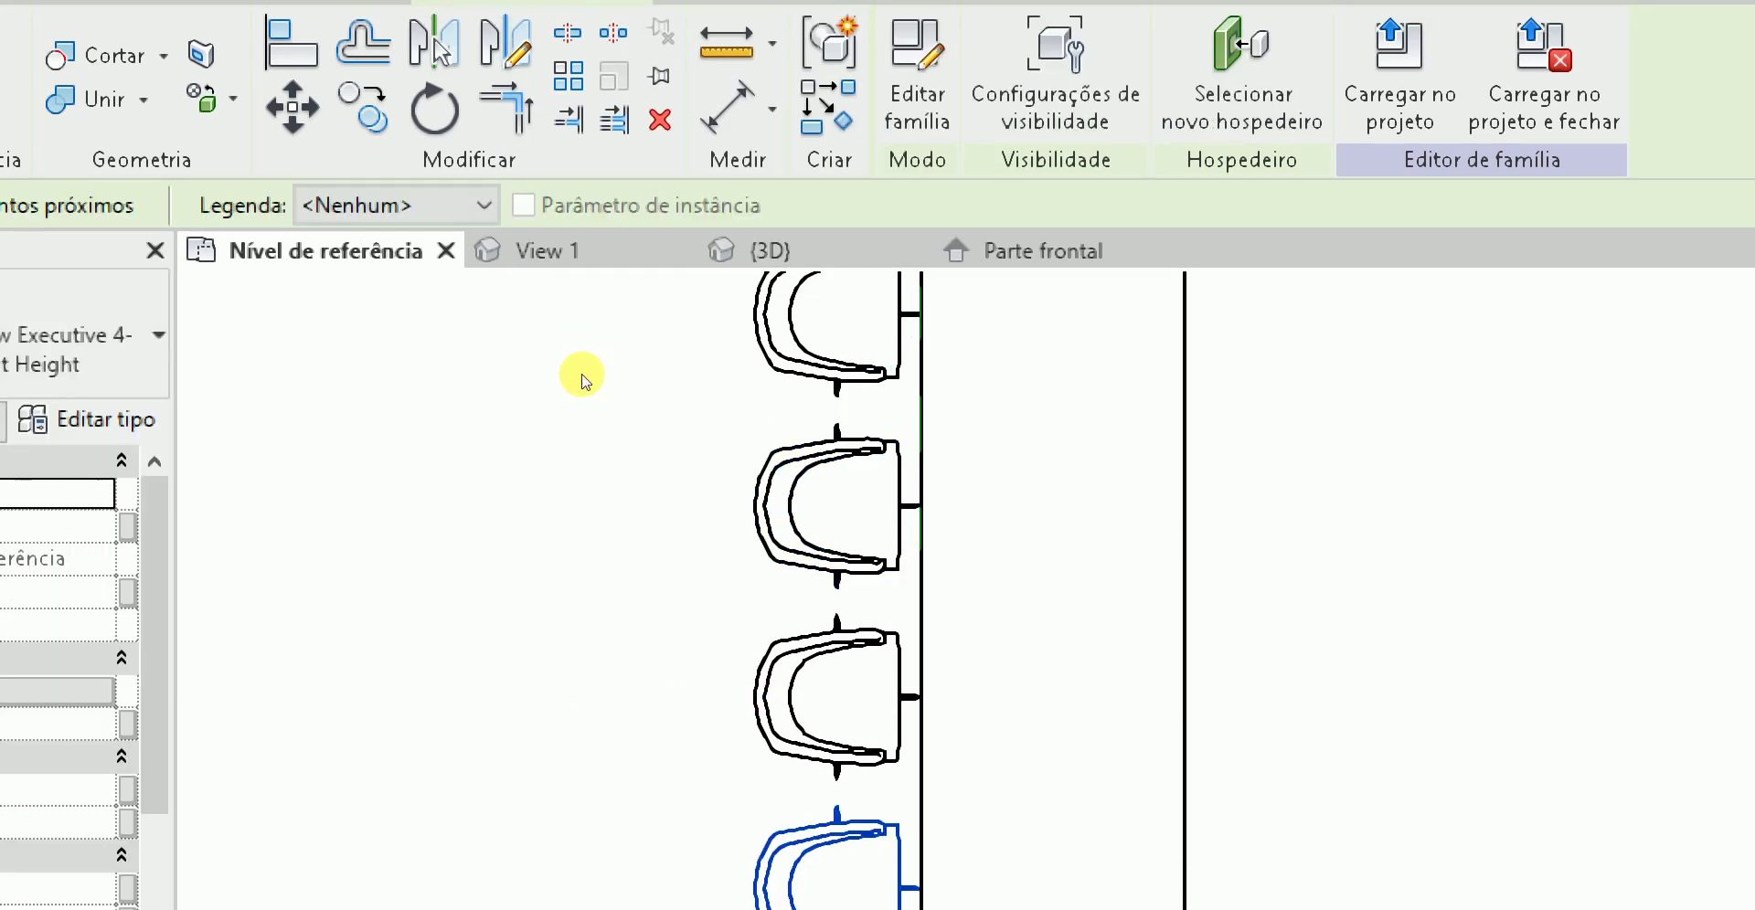
key("Escape")
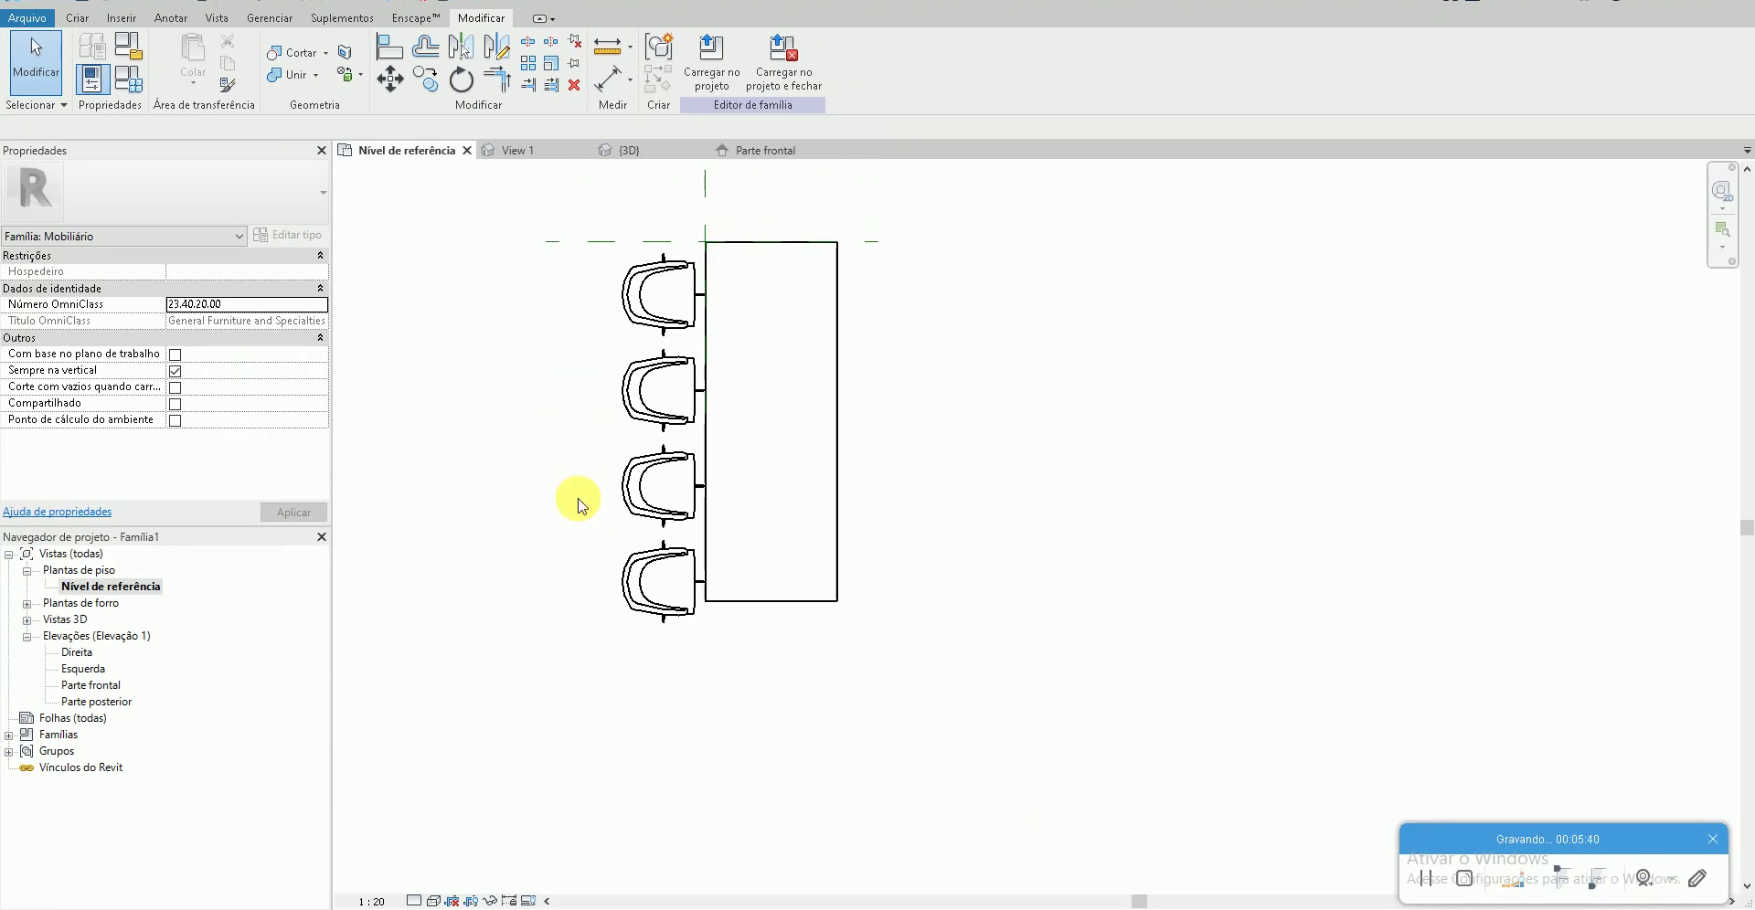
- Orbit the 3D view to check the table and four chairs
scroll(742, 461, "up", 1)
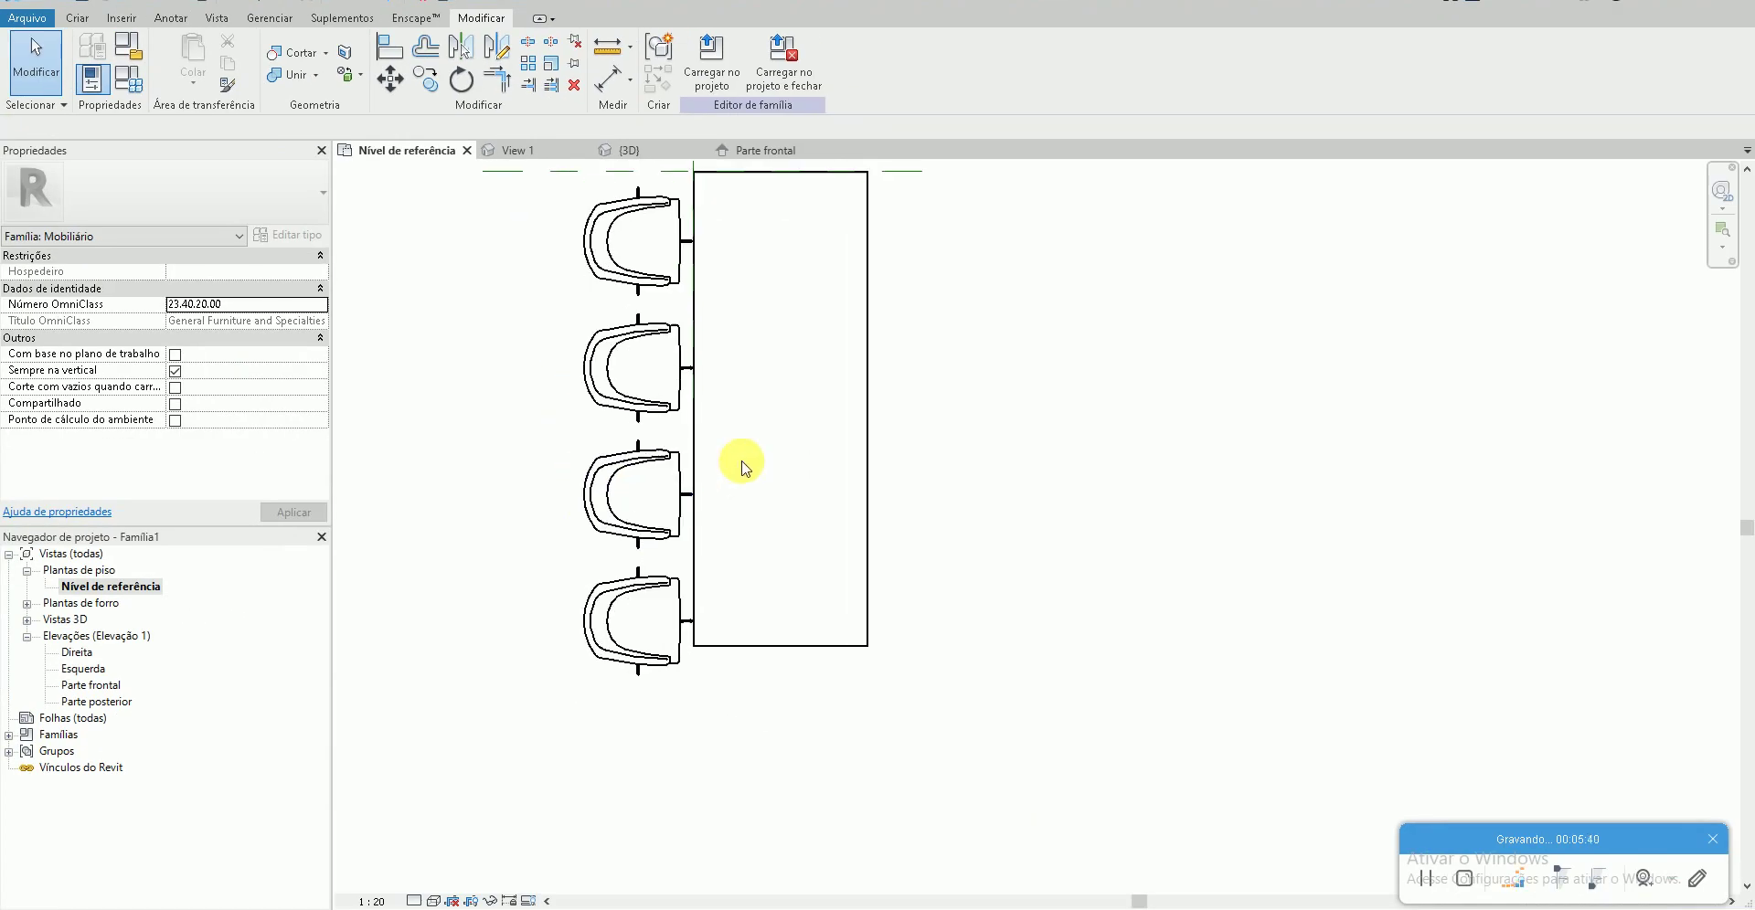
left_click(336, 2)
mouse_move(697, 549)
middle_mouse_down("shift")
mouse_move(1006, 595)
mouse_move(1030, 639)
mouse_move(822, 619)
middle_mouse_up("shift")
key("alt+Tab")
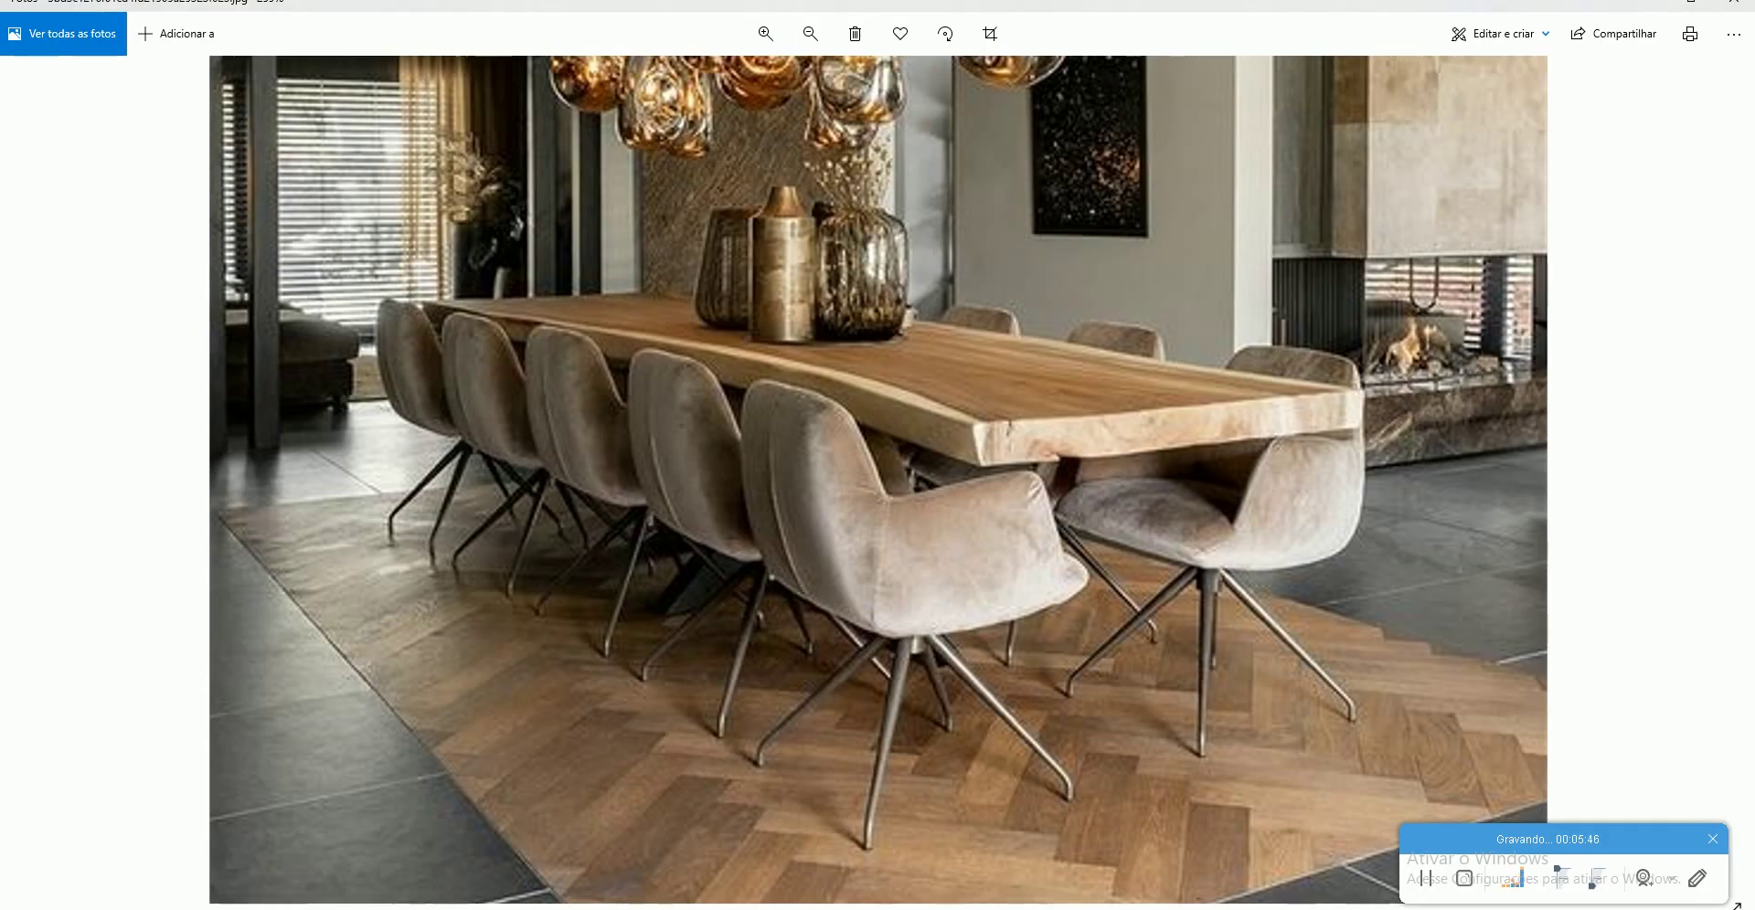
scroll(596, 671, "down", 2)
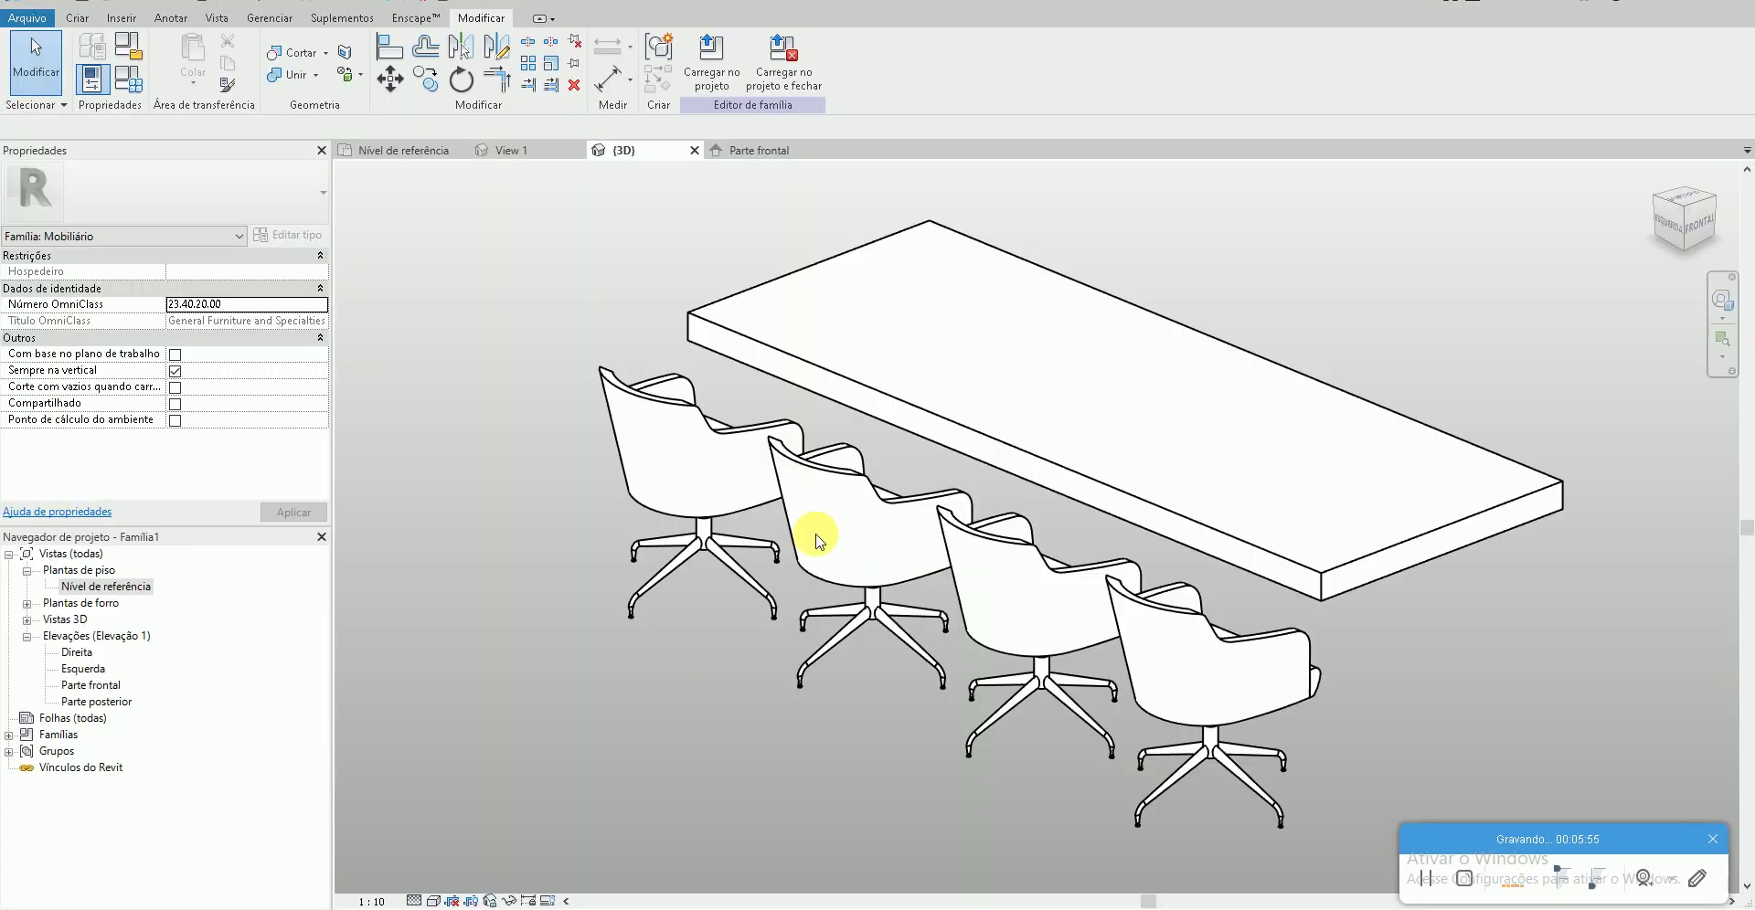
mouse_move(816, 538)
middle_mouse_down("shift")
mouse_move(627, 560)
mouse_move(604, 589)
mouse_move(582, 577)
middle_mouse_up("shift")
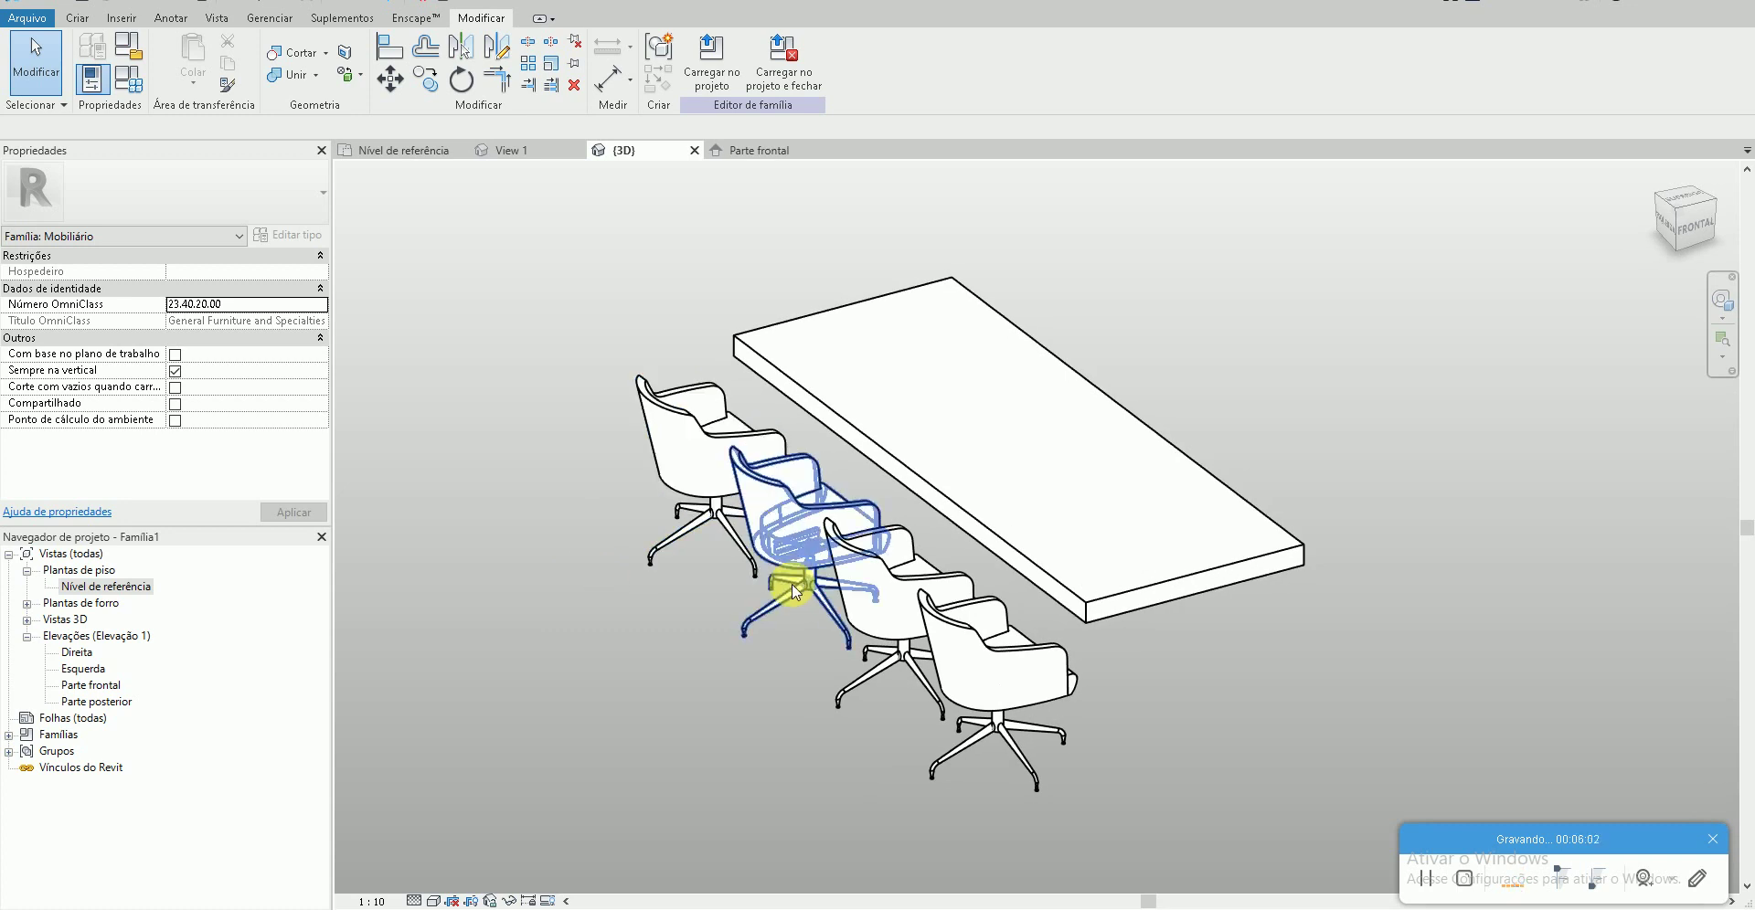
- Open the Nível de referência plan and edit the tabletop extrusion sketch
mouse_move(640, 693)
middle_mouse_down("shift")
mouse_move(798, 705)
mouse_move(742, 695)
middle_mouse_up("shift")
double_click(122, 594)
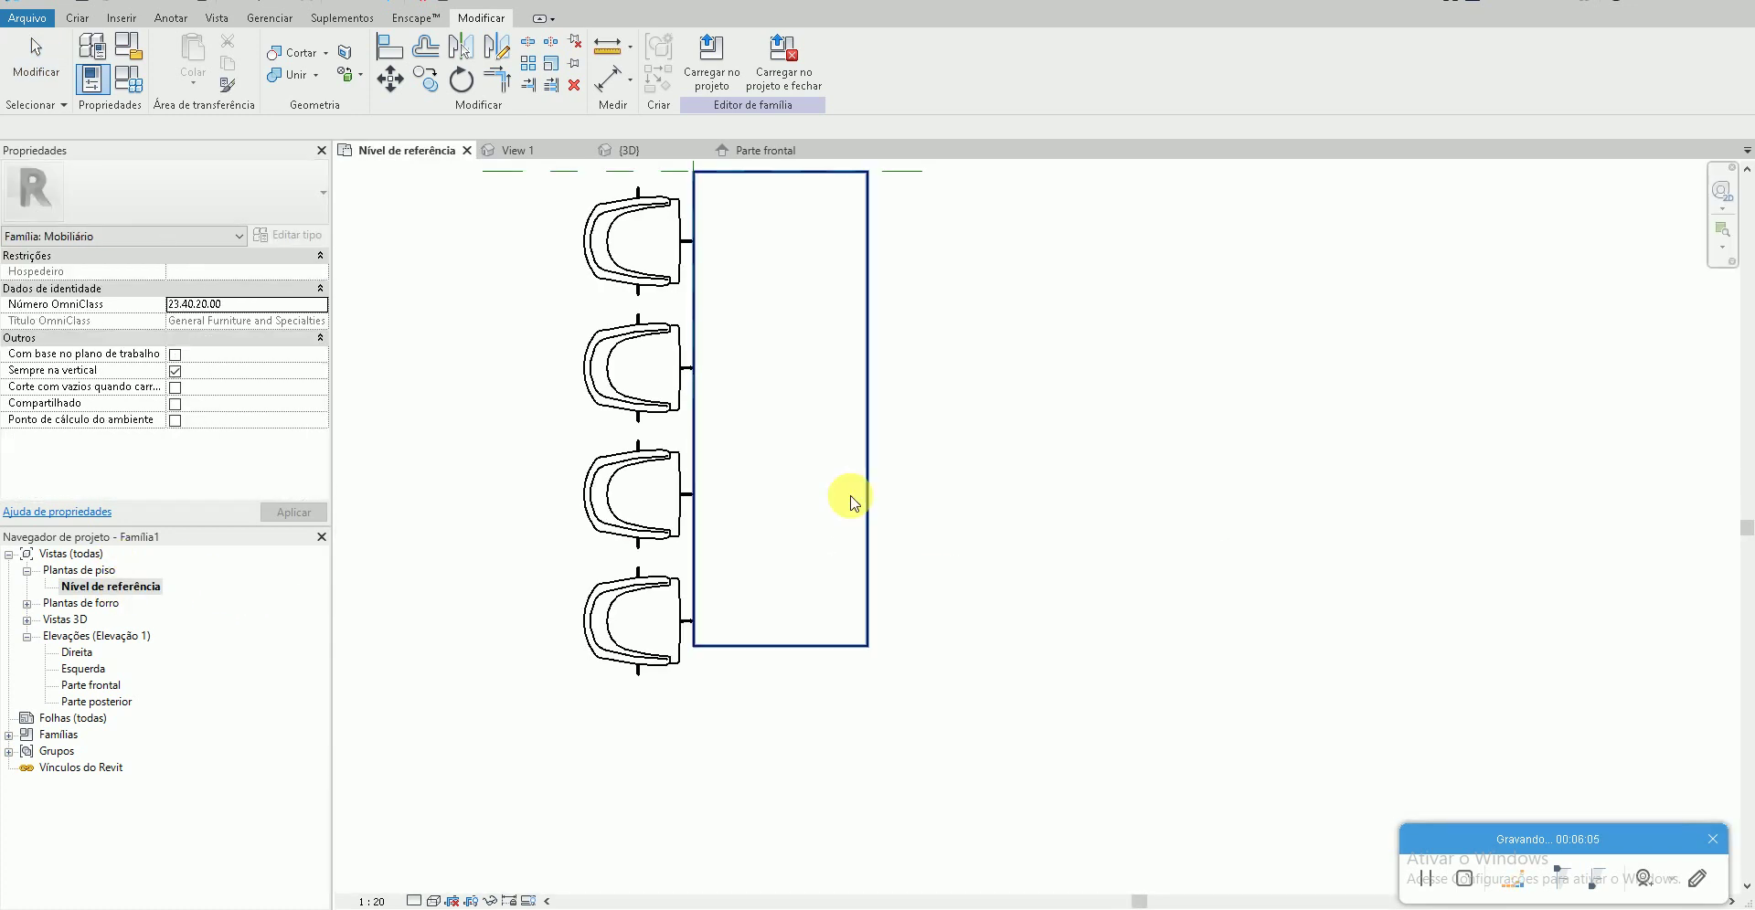
left_click(787, 646)
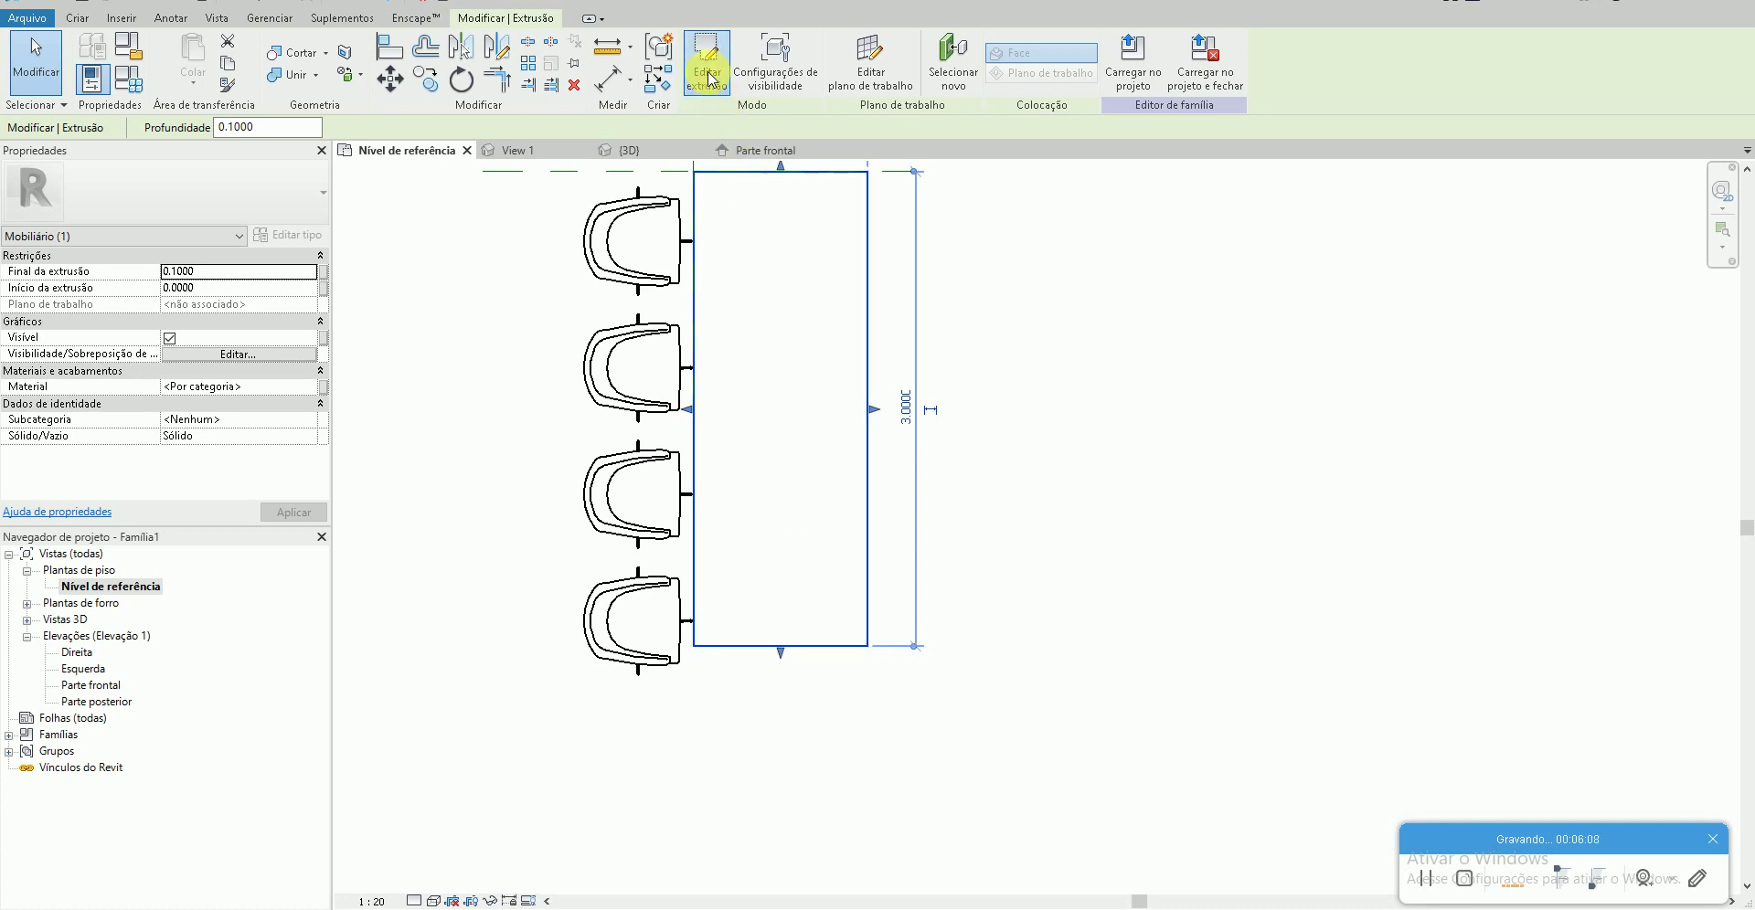
left_click(708, 64)
- Set the tabletop sketch length to 3.20
left_click(804, 655)
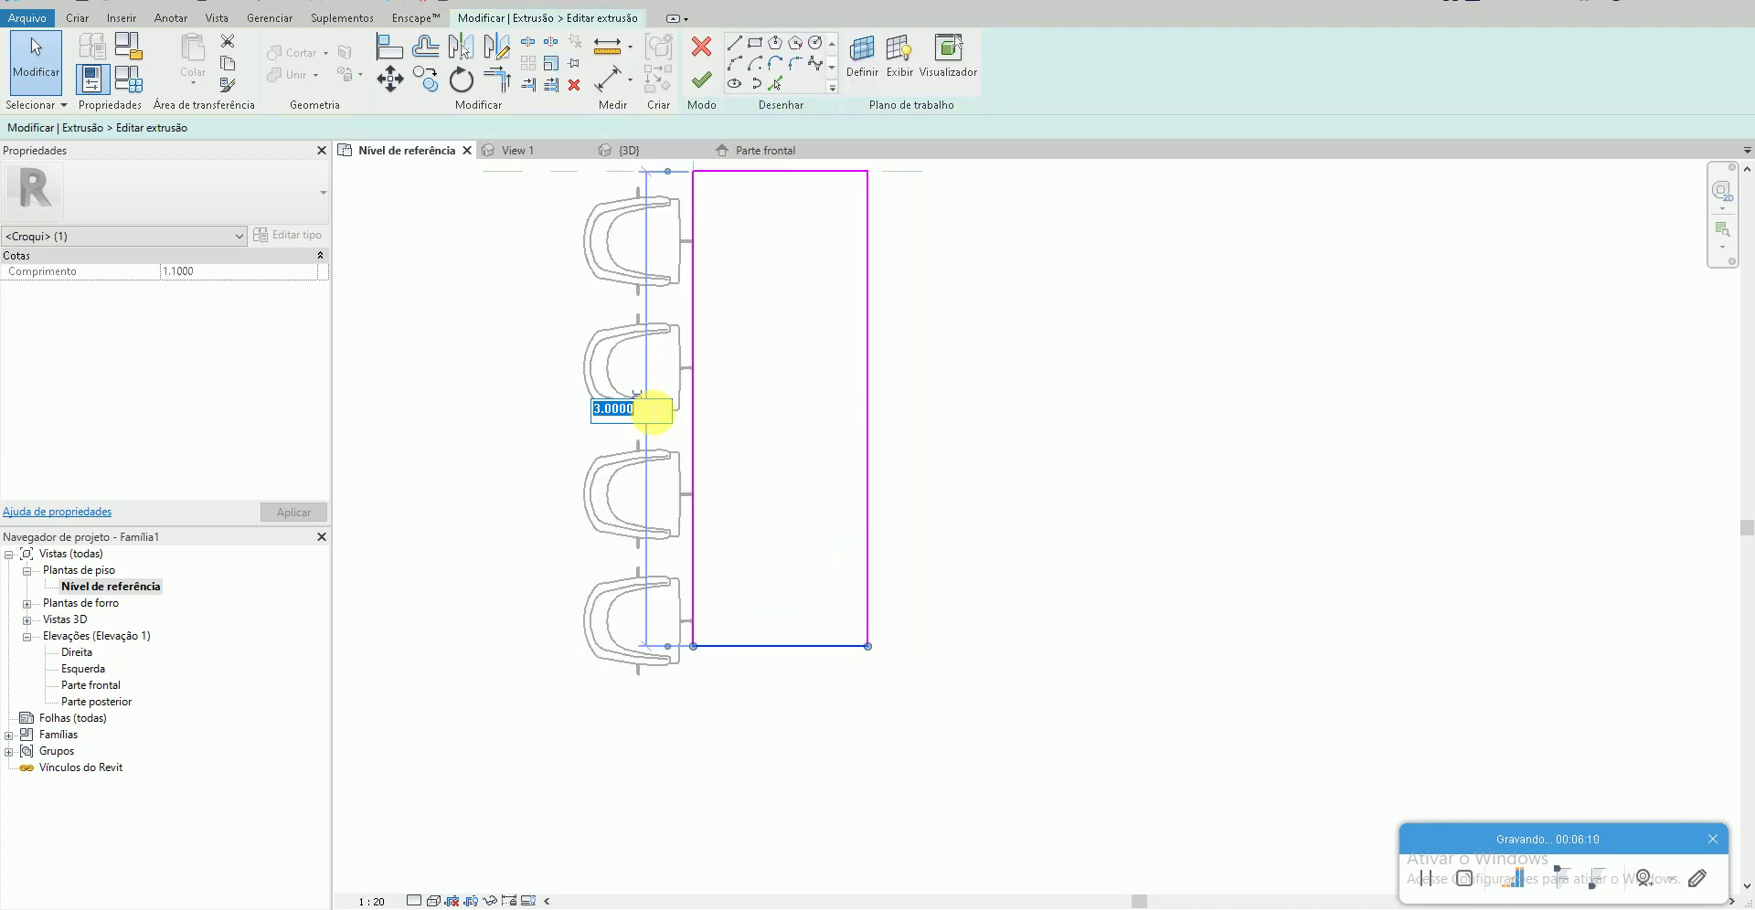
type("3.60")
key("Return")
key("Escape")
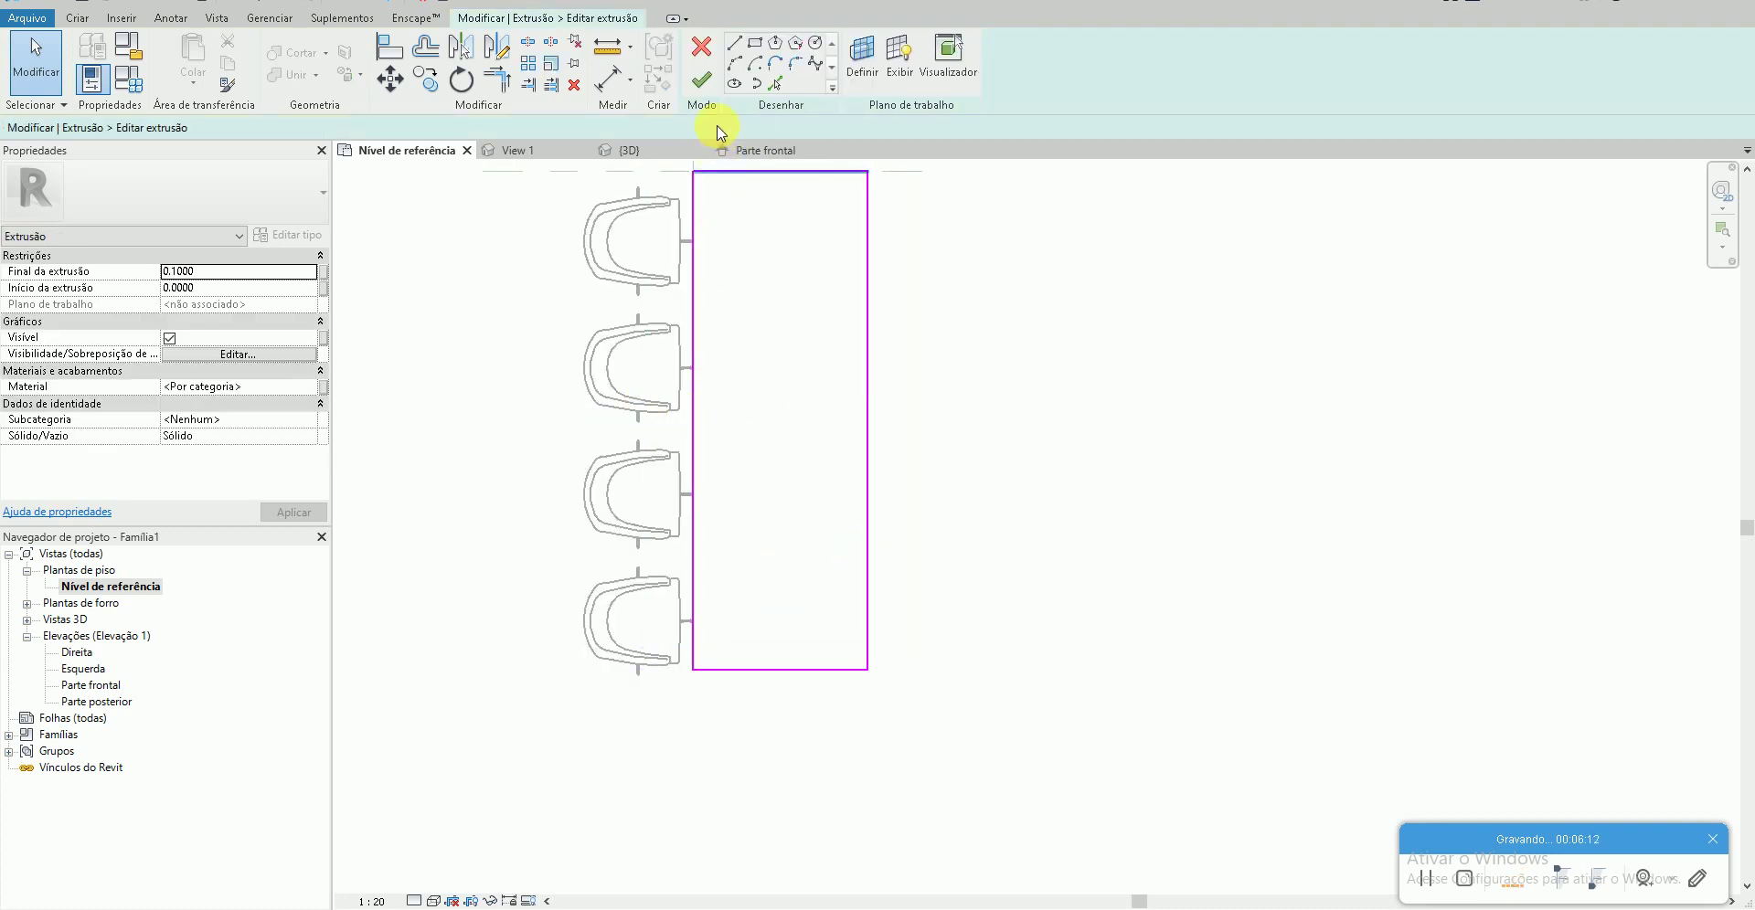
left_click(744, 670)
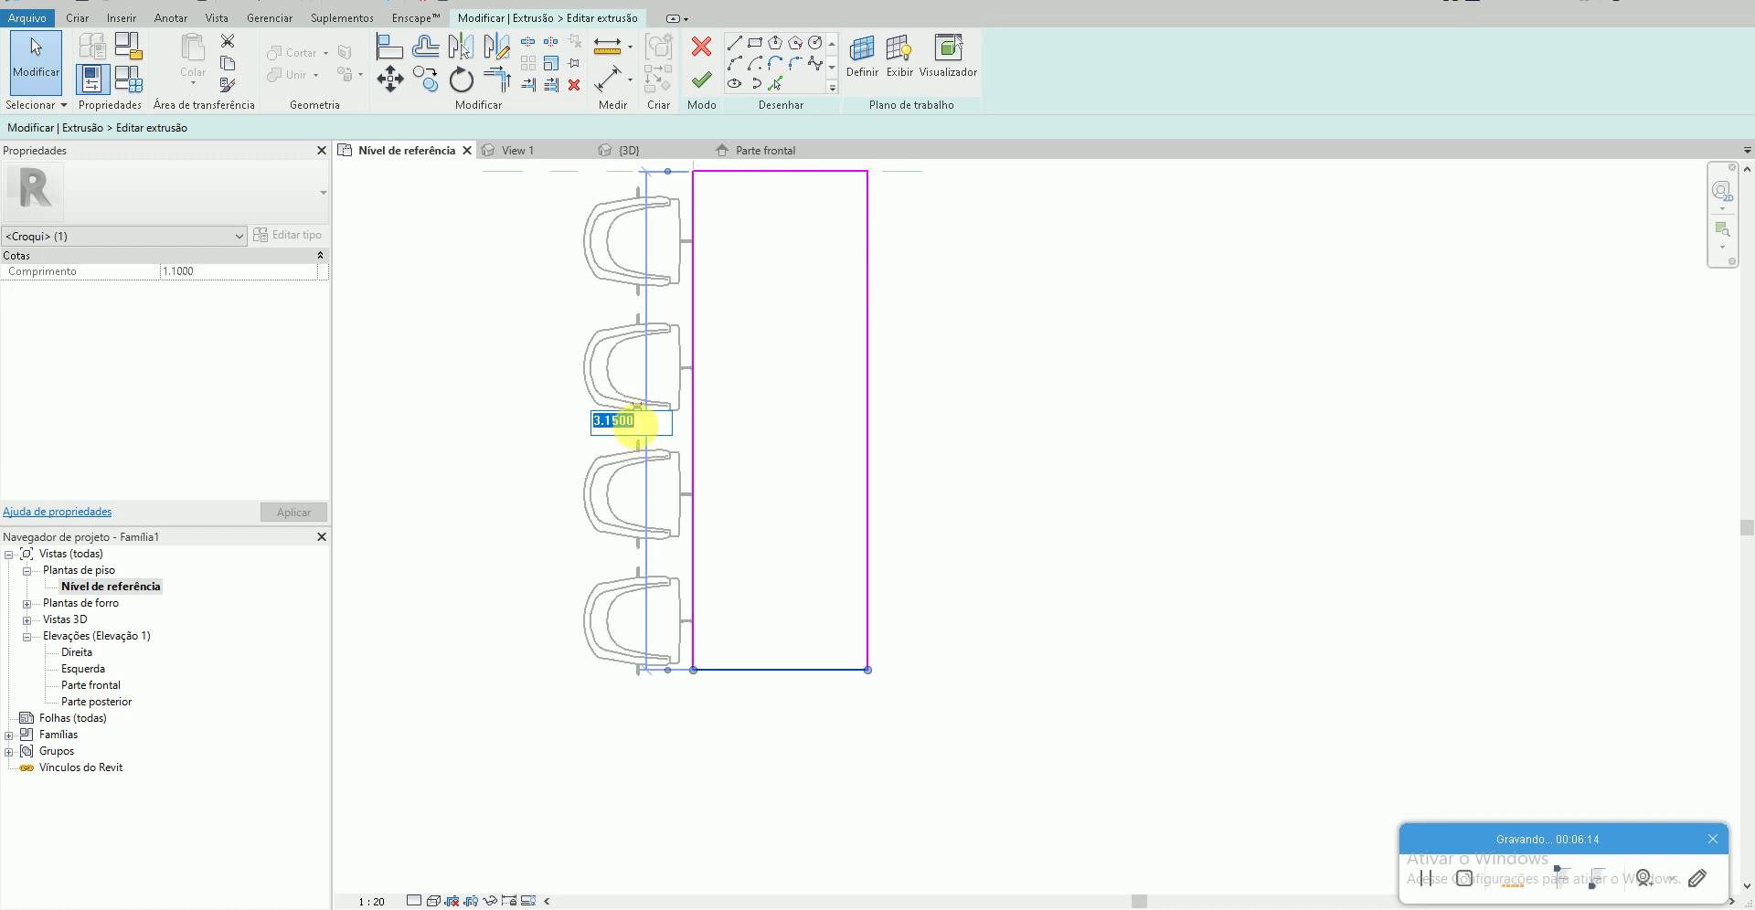
key("Return")
key("Escape")
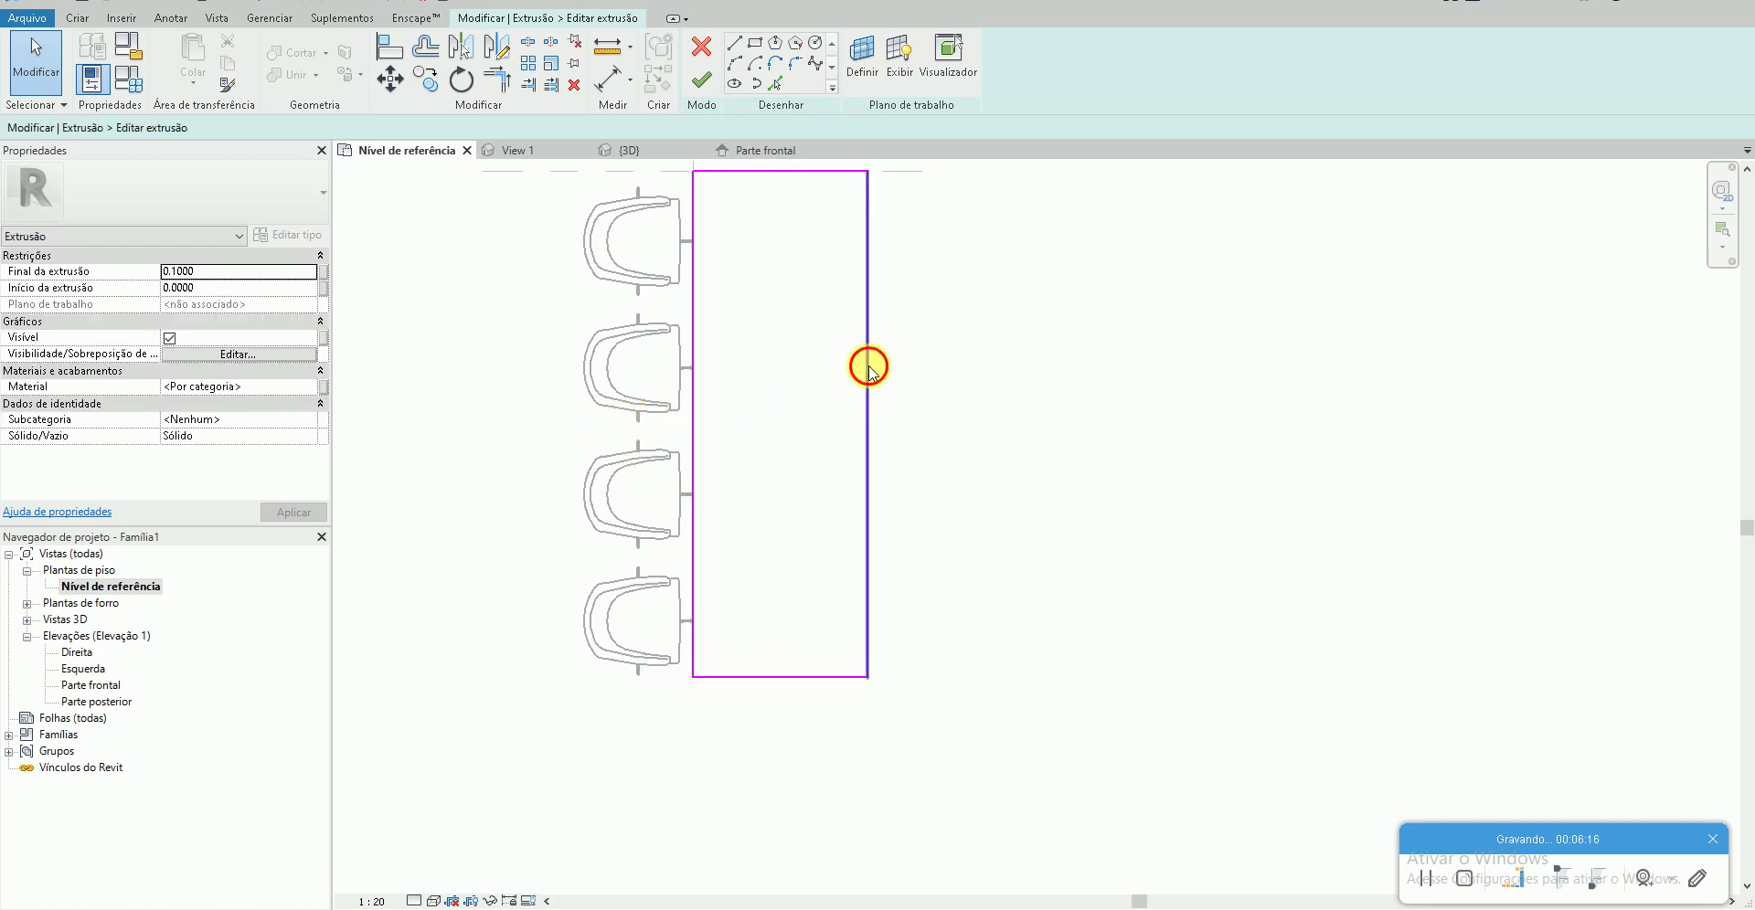
- Set the tabletop width to 1.25 and finish the extrusion edit
left_click(867, 360)
type("25")
key("Return")
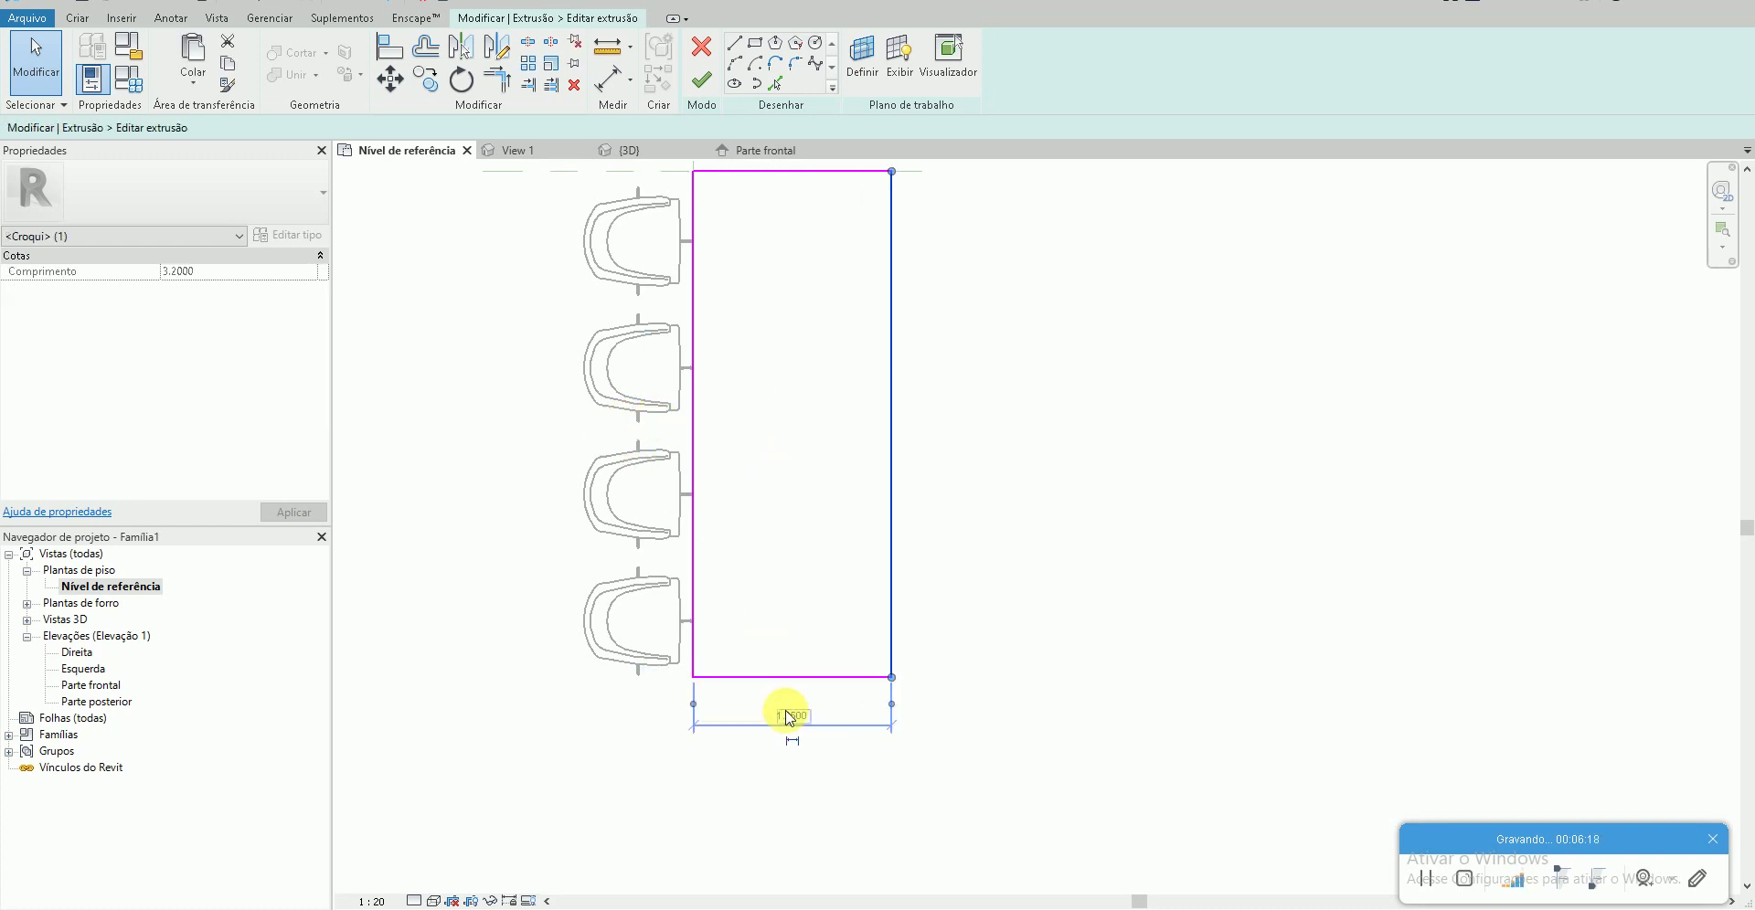
key("Escape")
left_click(712, 97)
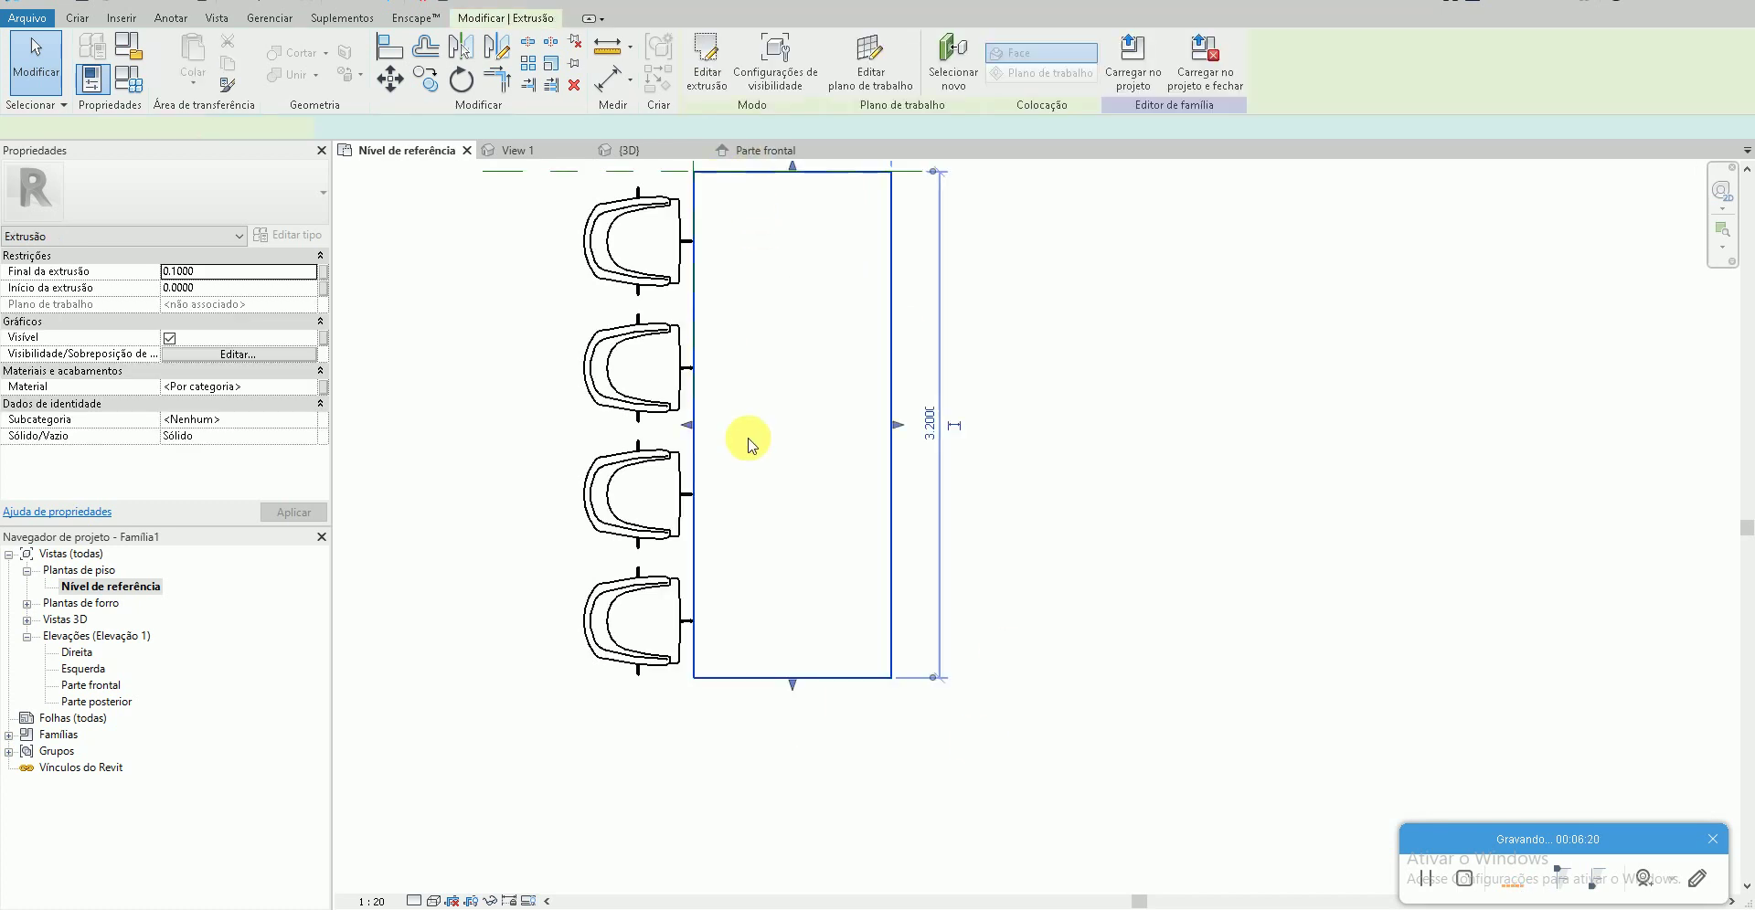
left_click(744, 439)
- Nudge the four chairs slightly up and check the layout in 3D
left_click_drag(614, 742, 521, 265)
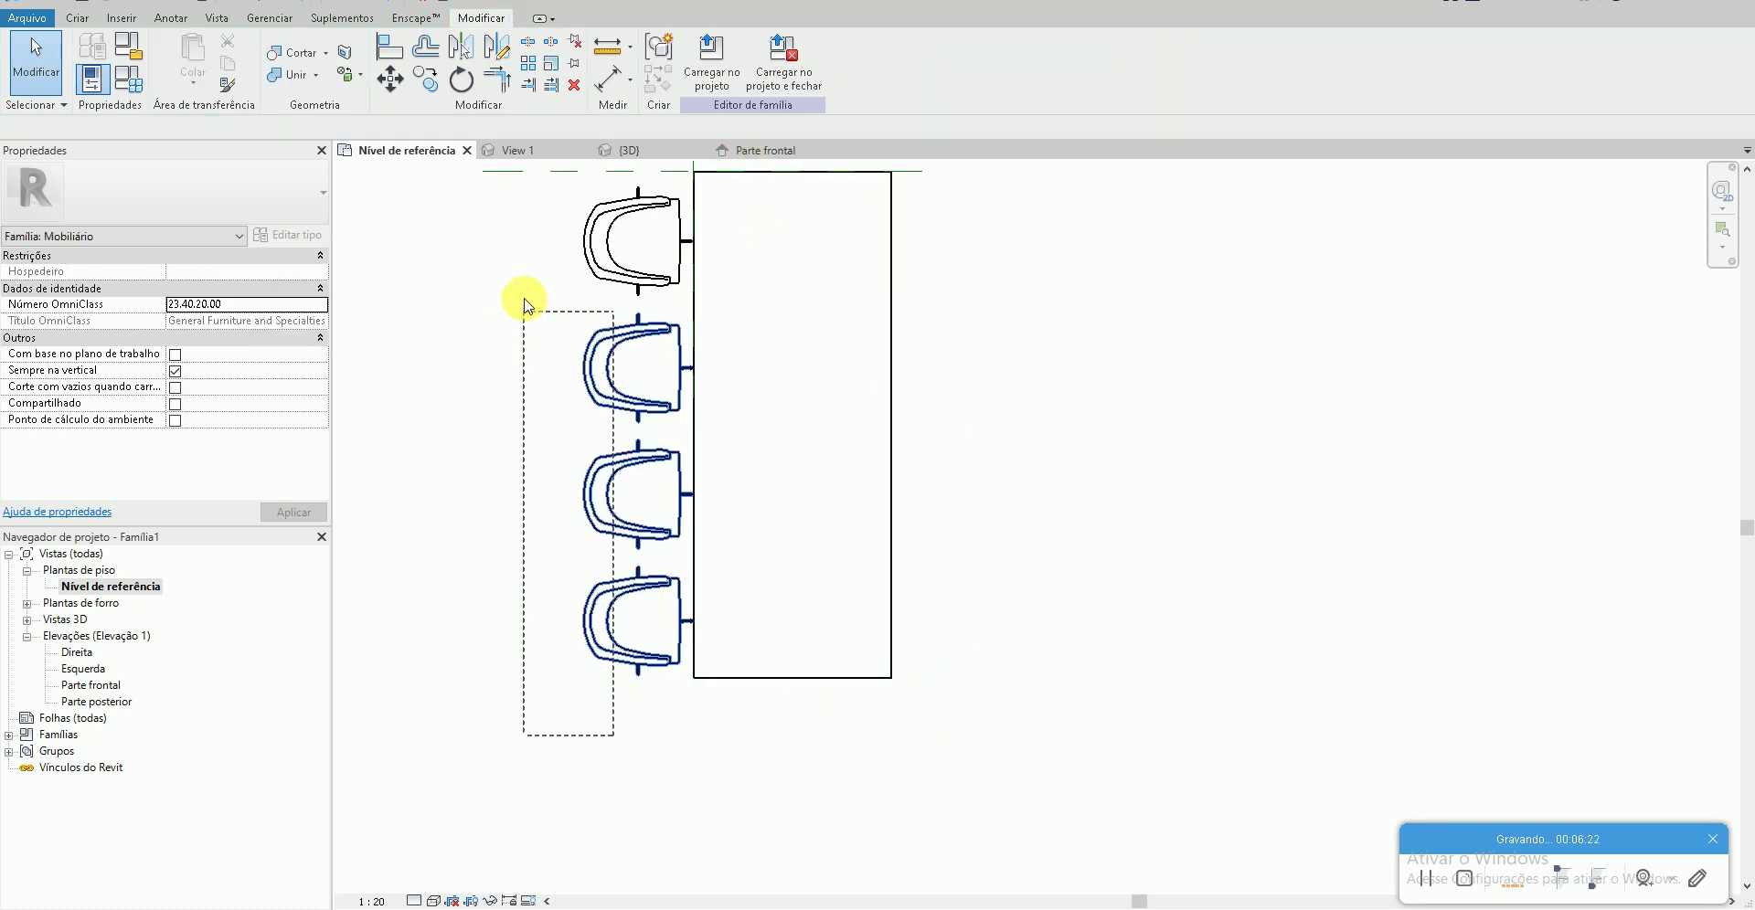
scroll(733, 384, "up", 1)
key("Up")
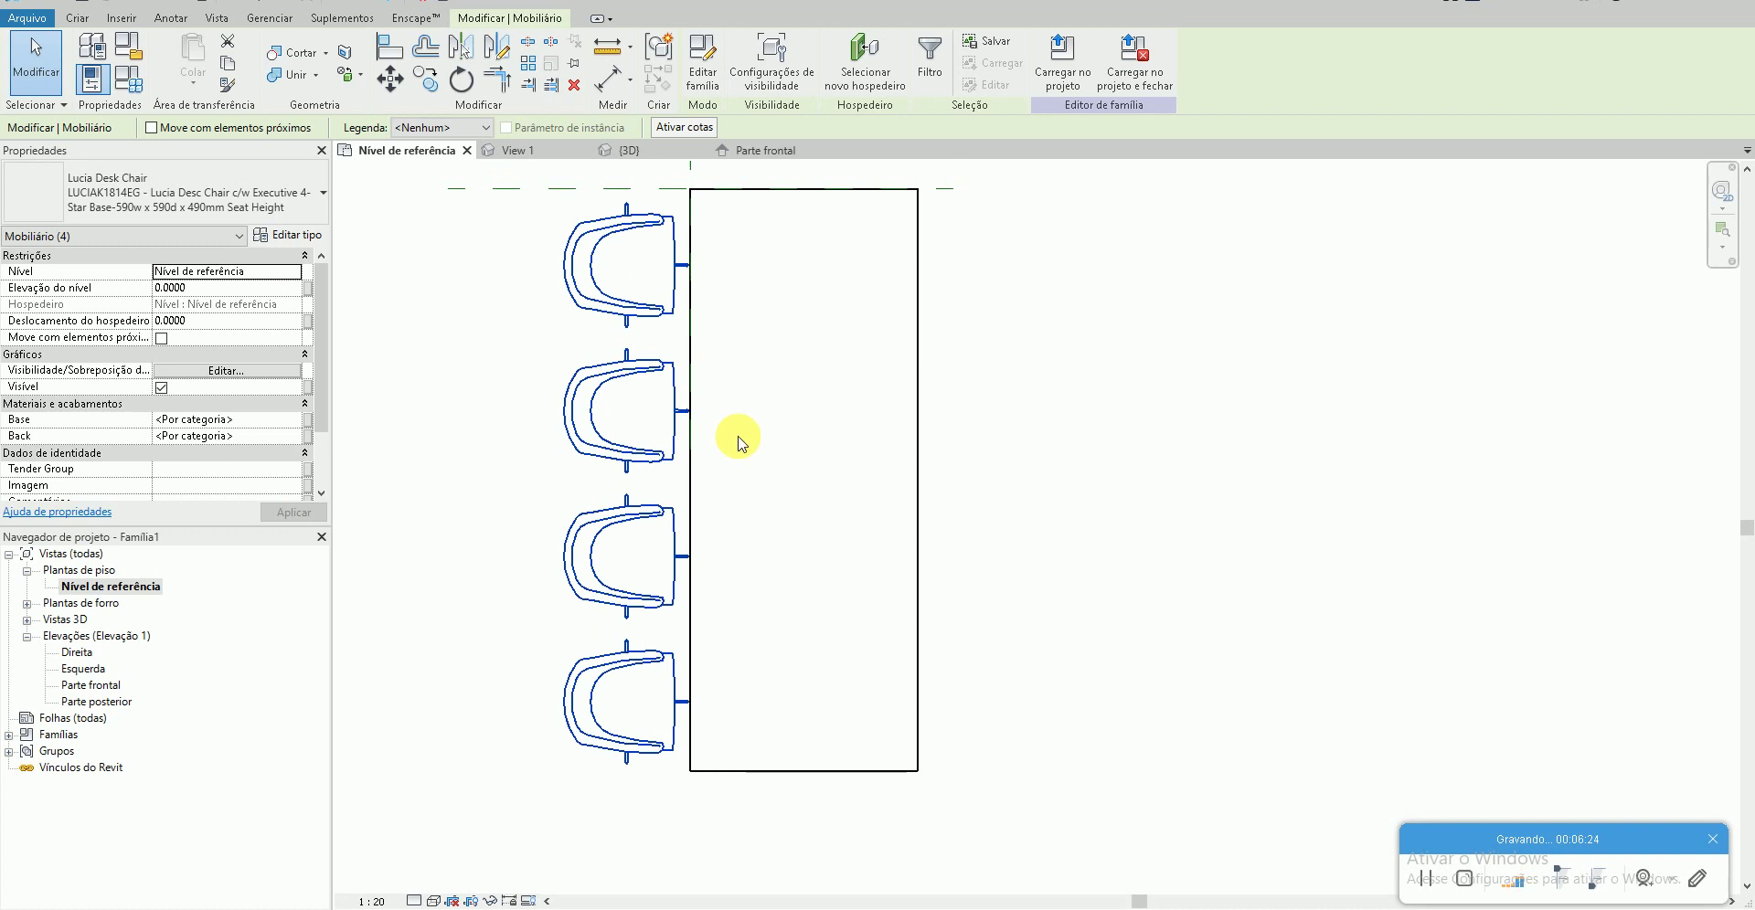
key("Up")
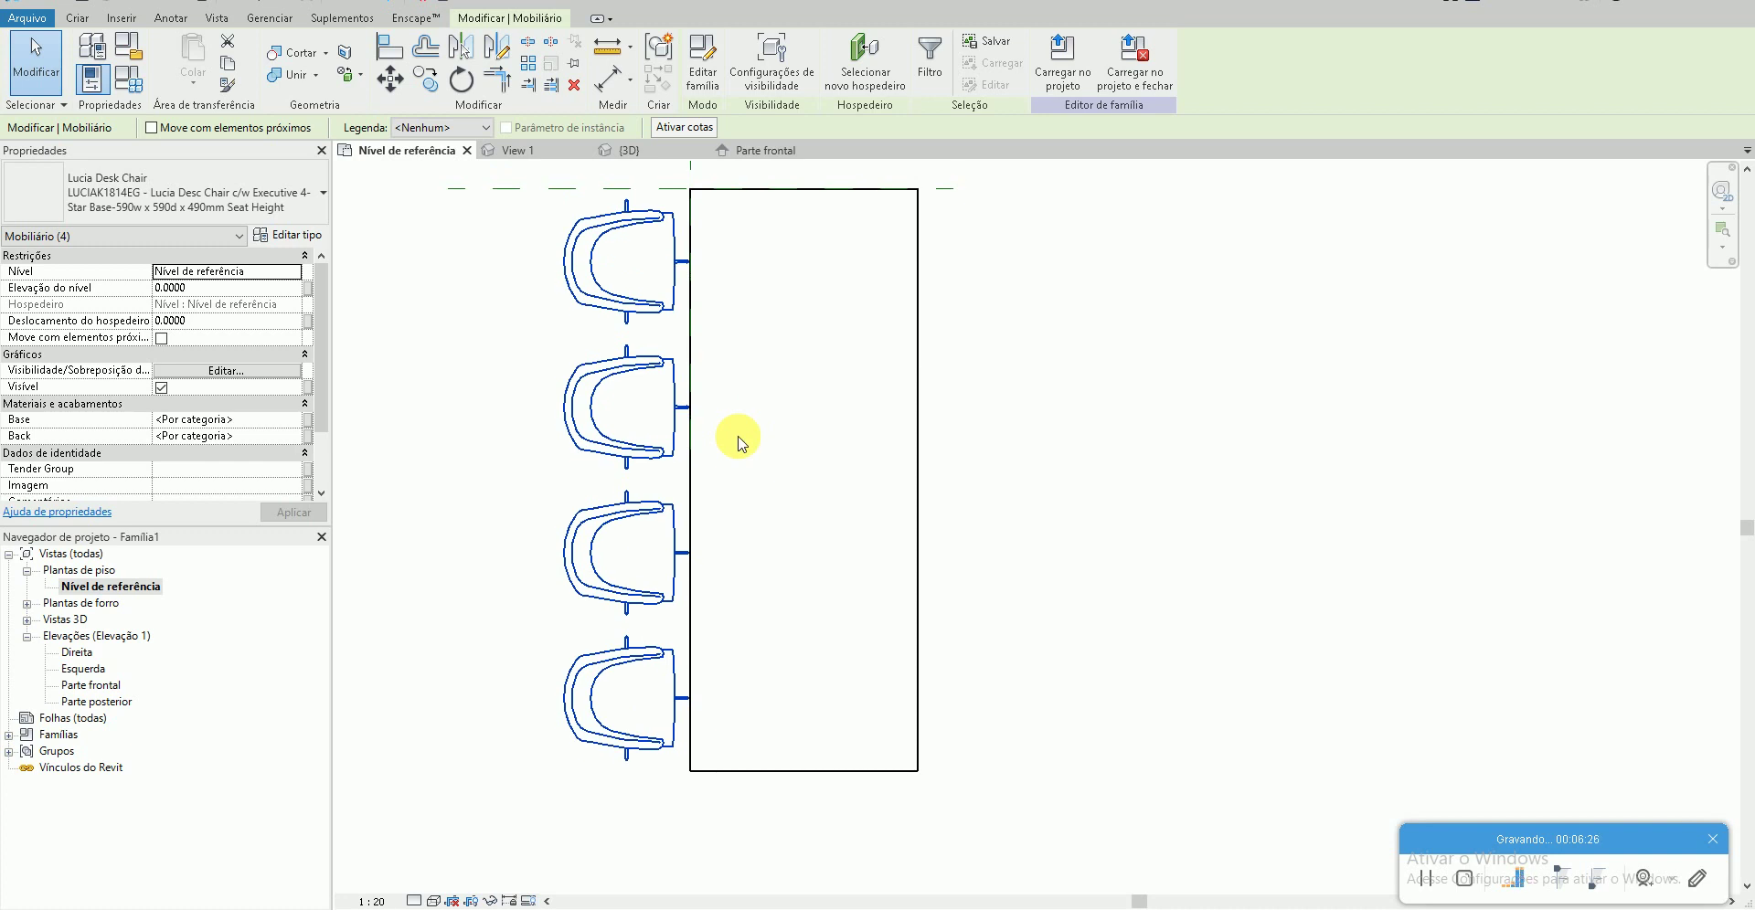
key("Escape")
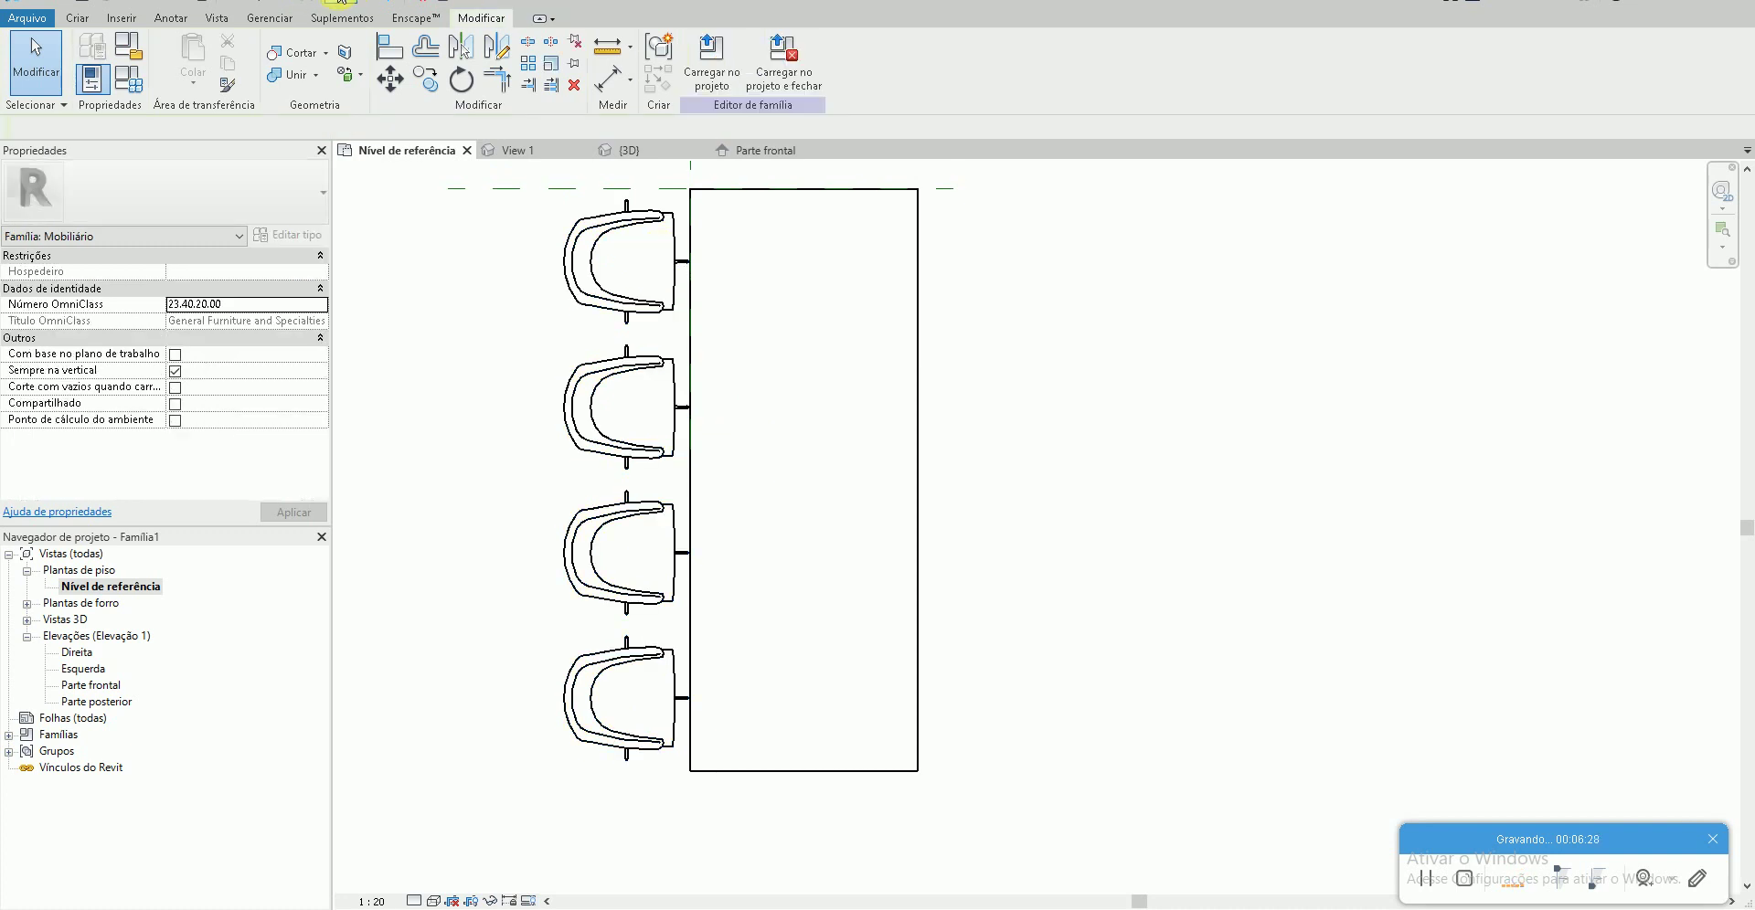
left_click(340, 2)
mouse_move(607, 658)
middle_mouse_down("shift")
mouse_move(776, 772)
mouse_move(368, 762)
mouse_move(694, 744)
middle_mouse_up("shift")
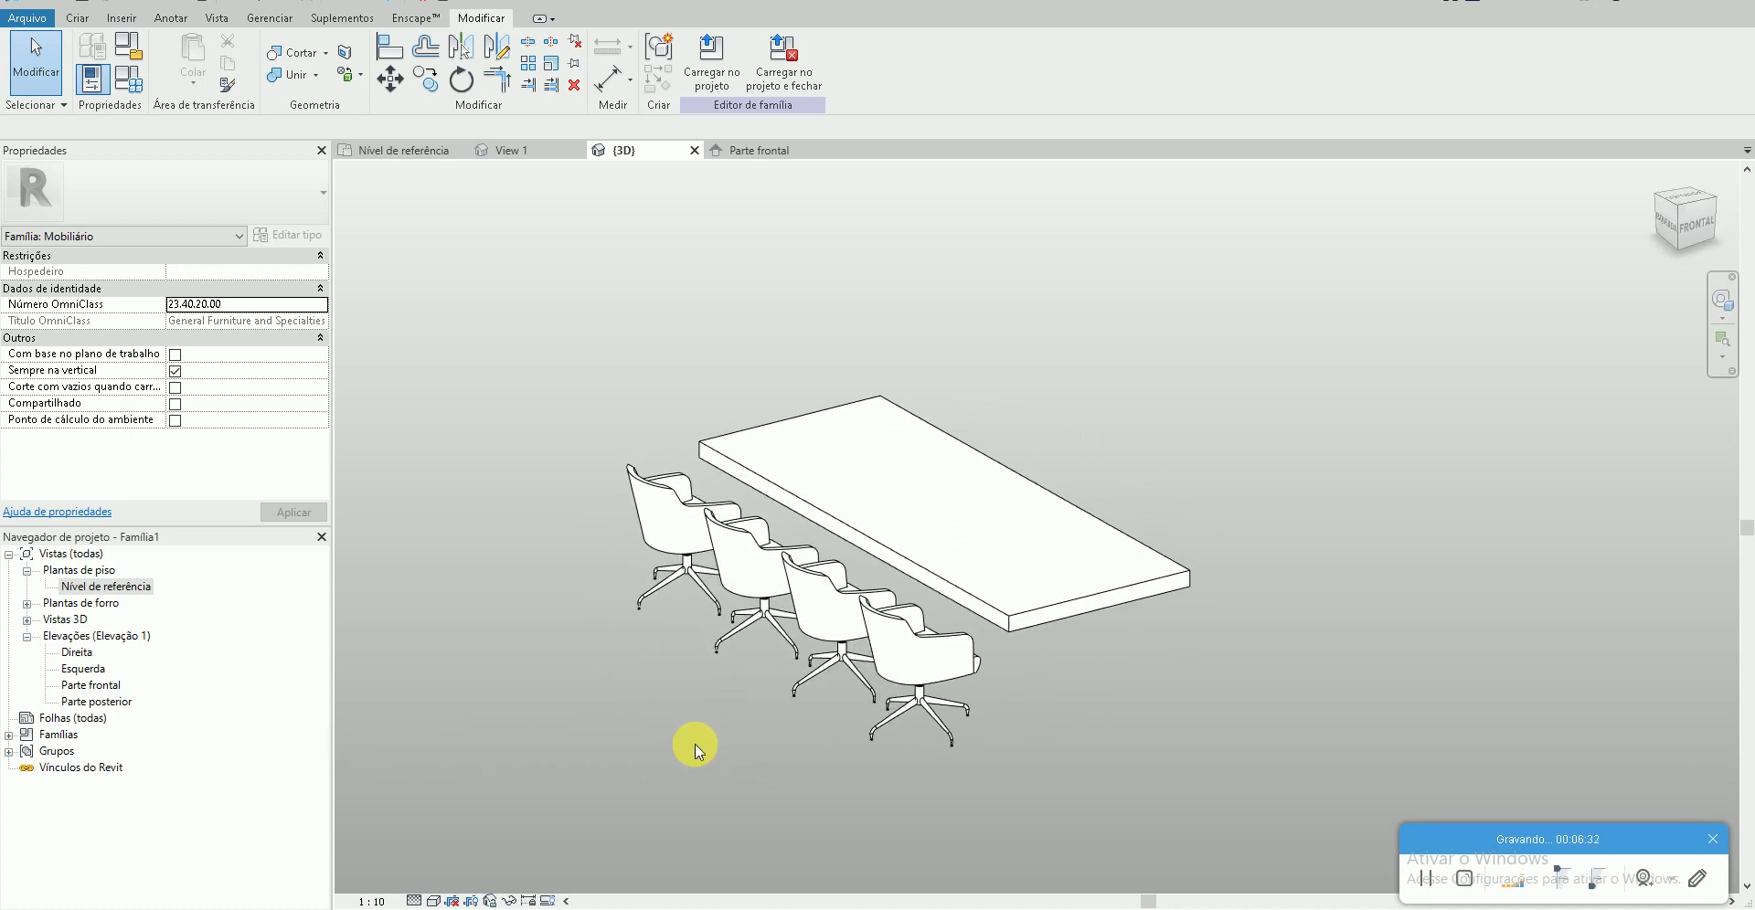
- Mirror the four chairs about an axis from the table's top-edge midpoint
double_click(106, 585)
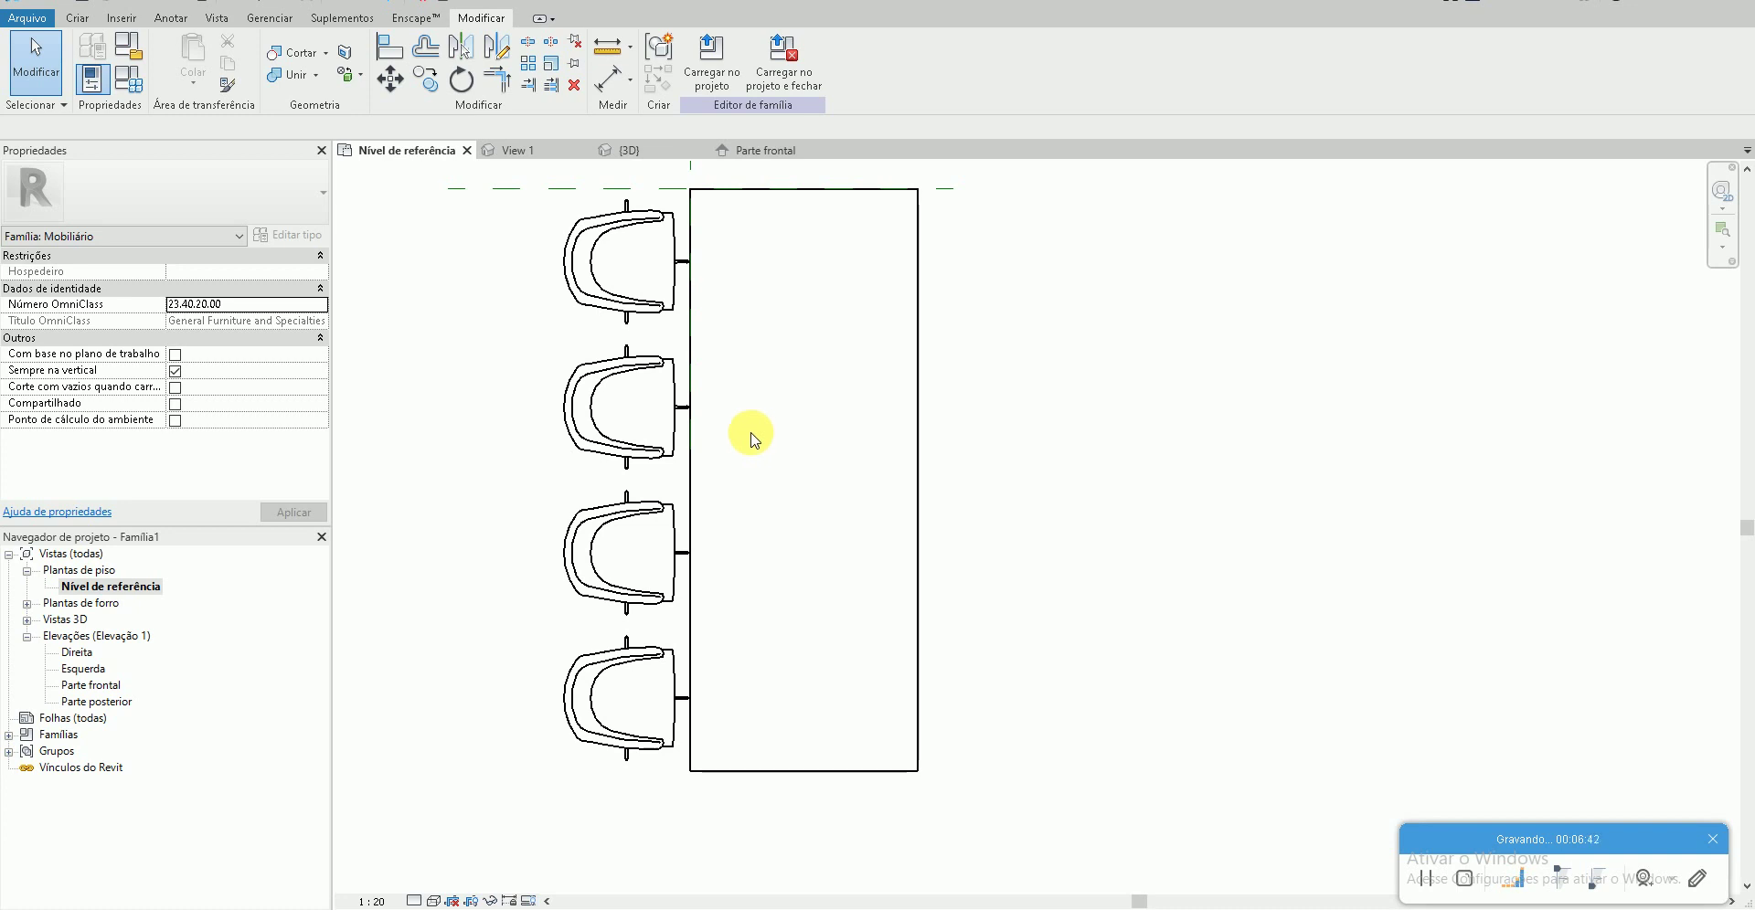
left_click_drag(646, 818, 520, 279)
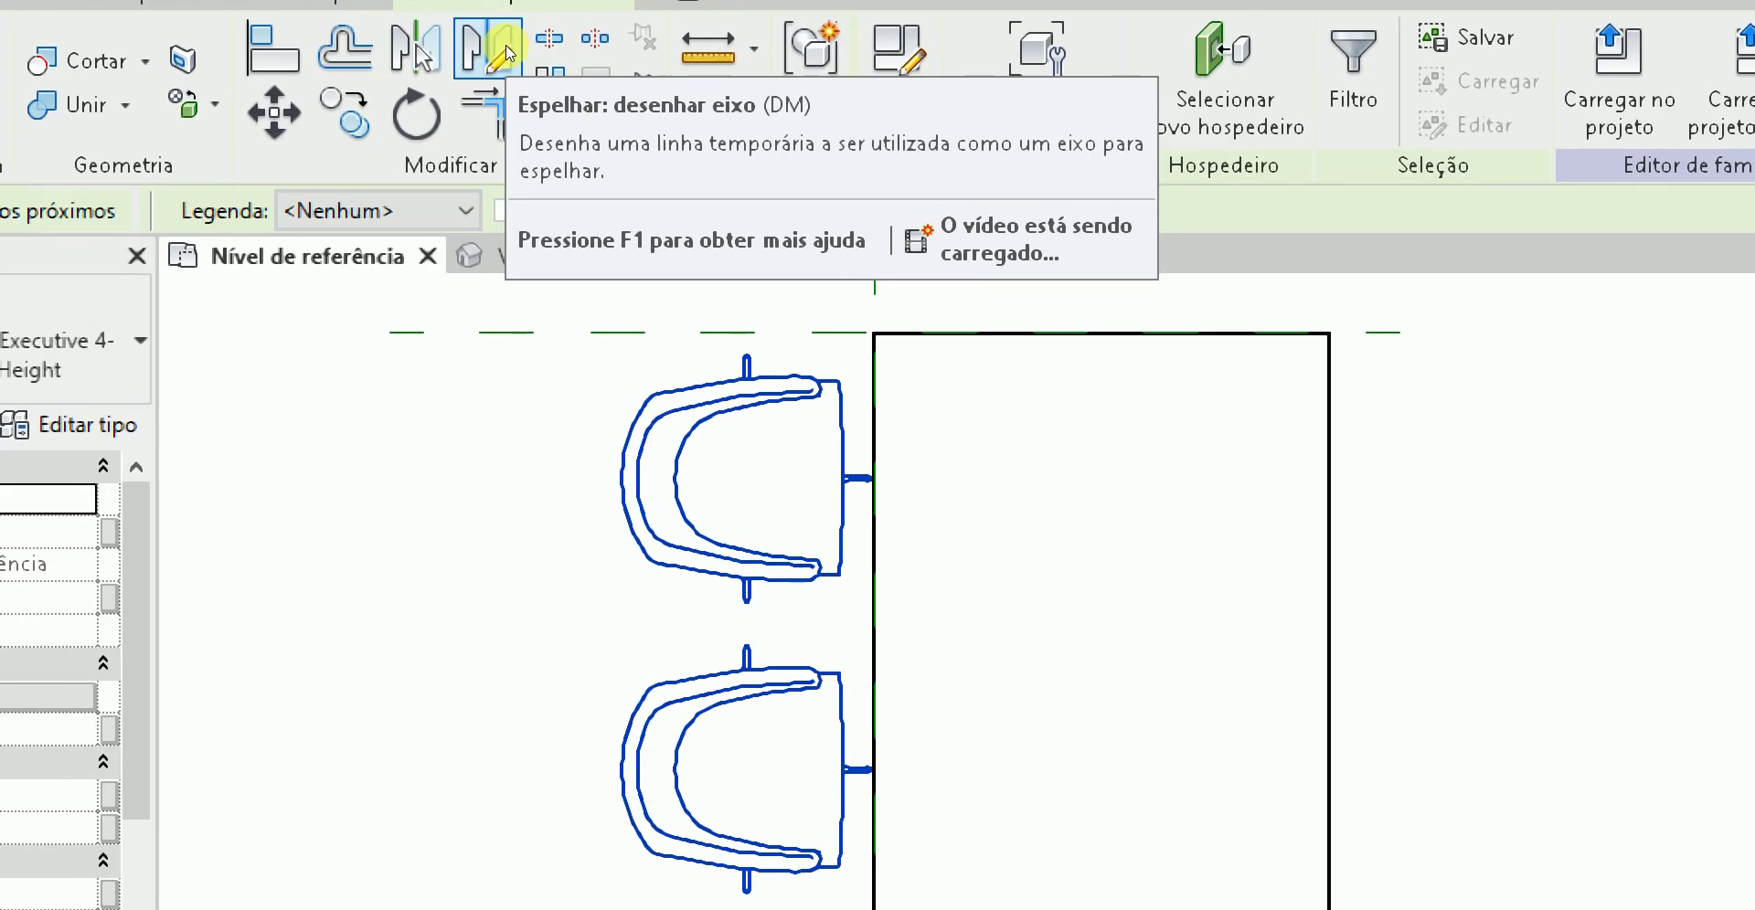
left_click(508, 53)
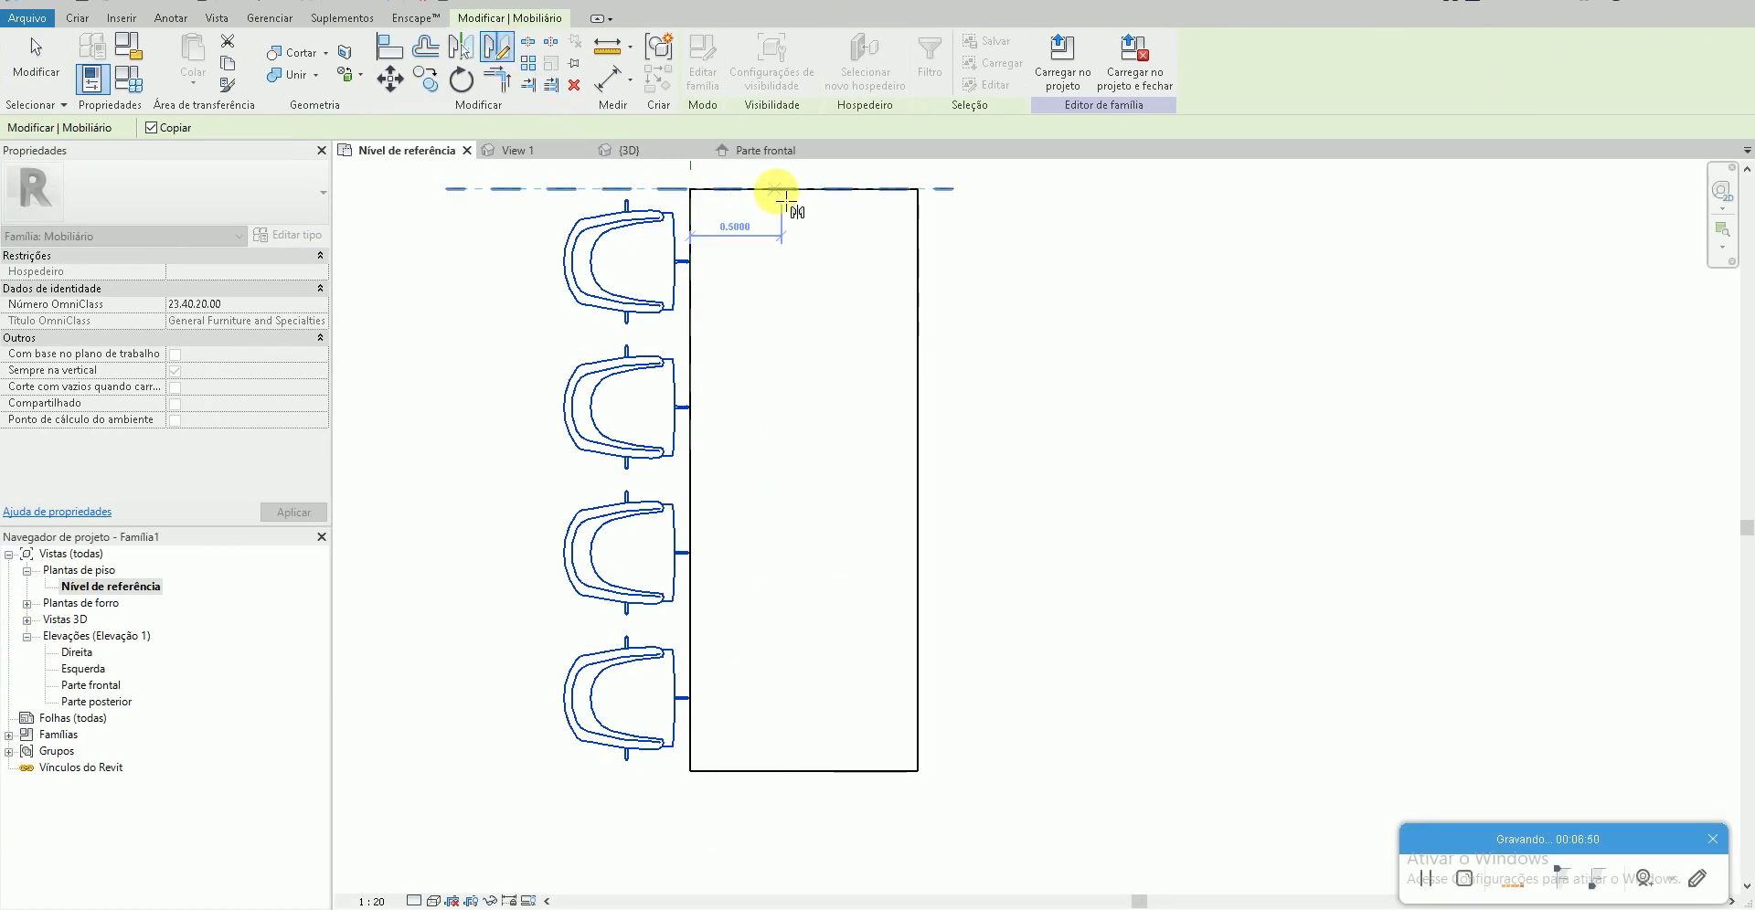
left_click(809, 192)
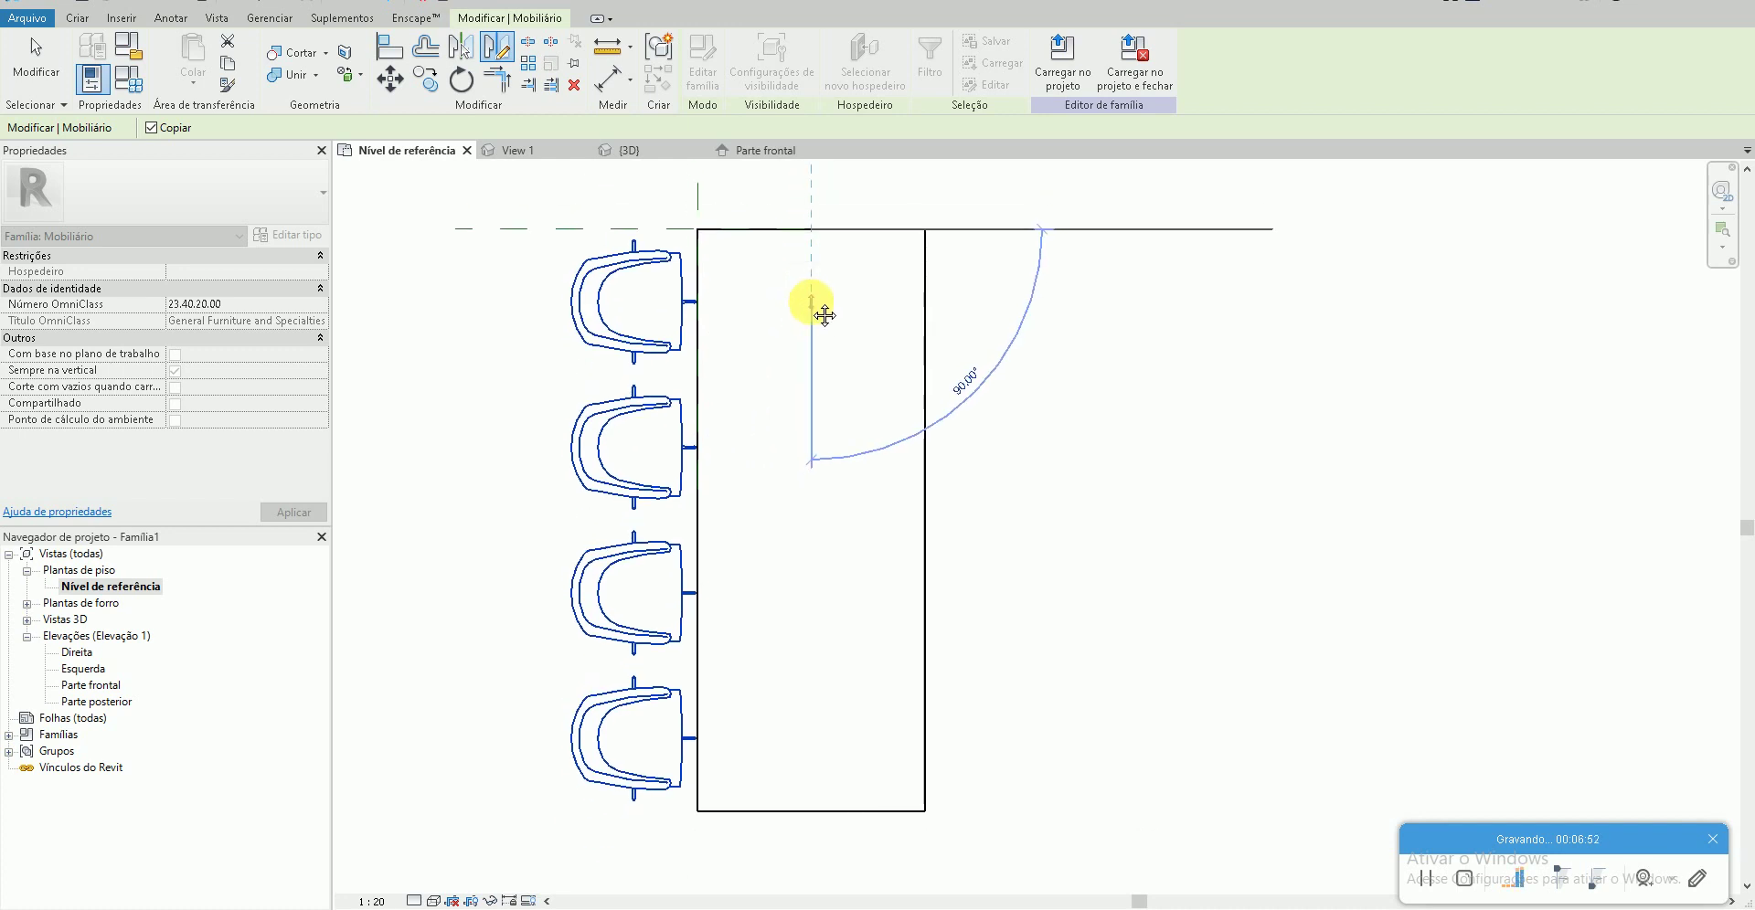
scroll(811, 279, "up", 2)
scroll(862, 490, "up", 1)
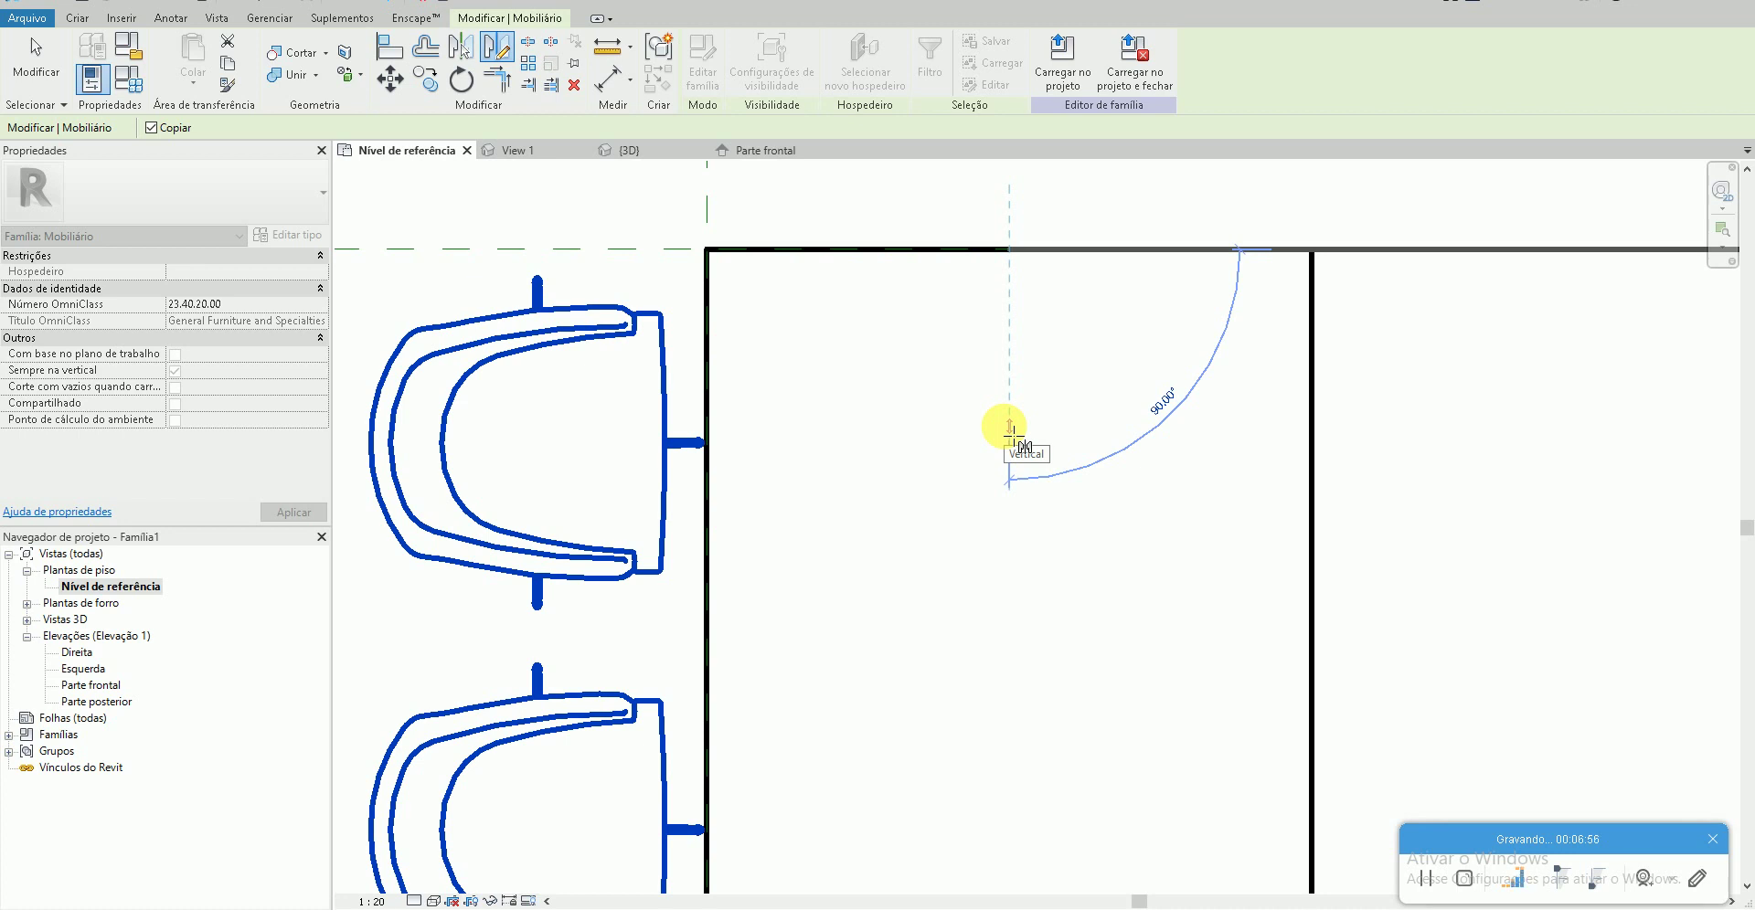
left_click(1009, 425)
scroll(953, 451, "down", 3)
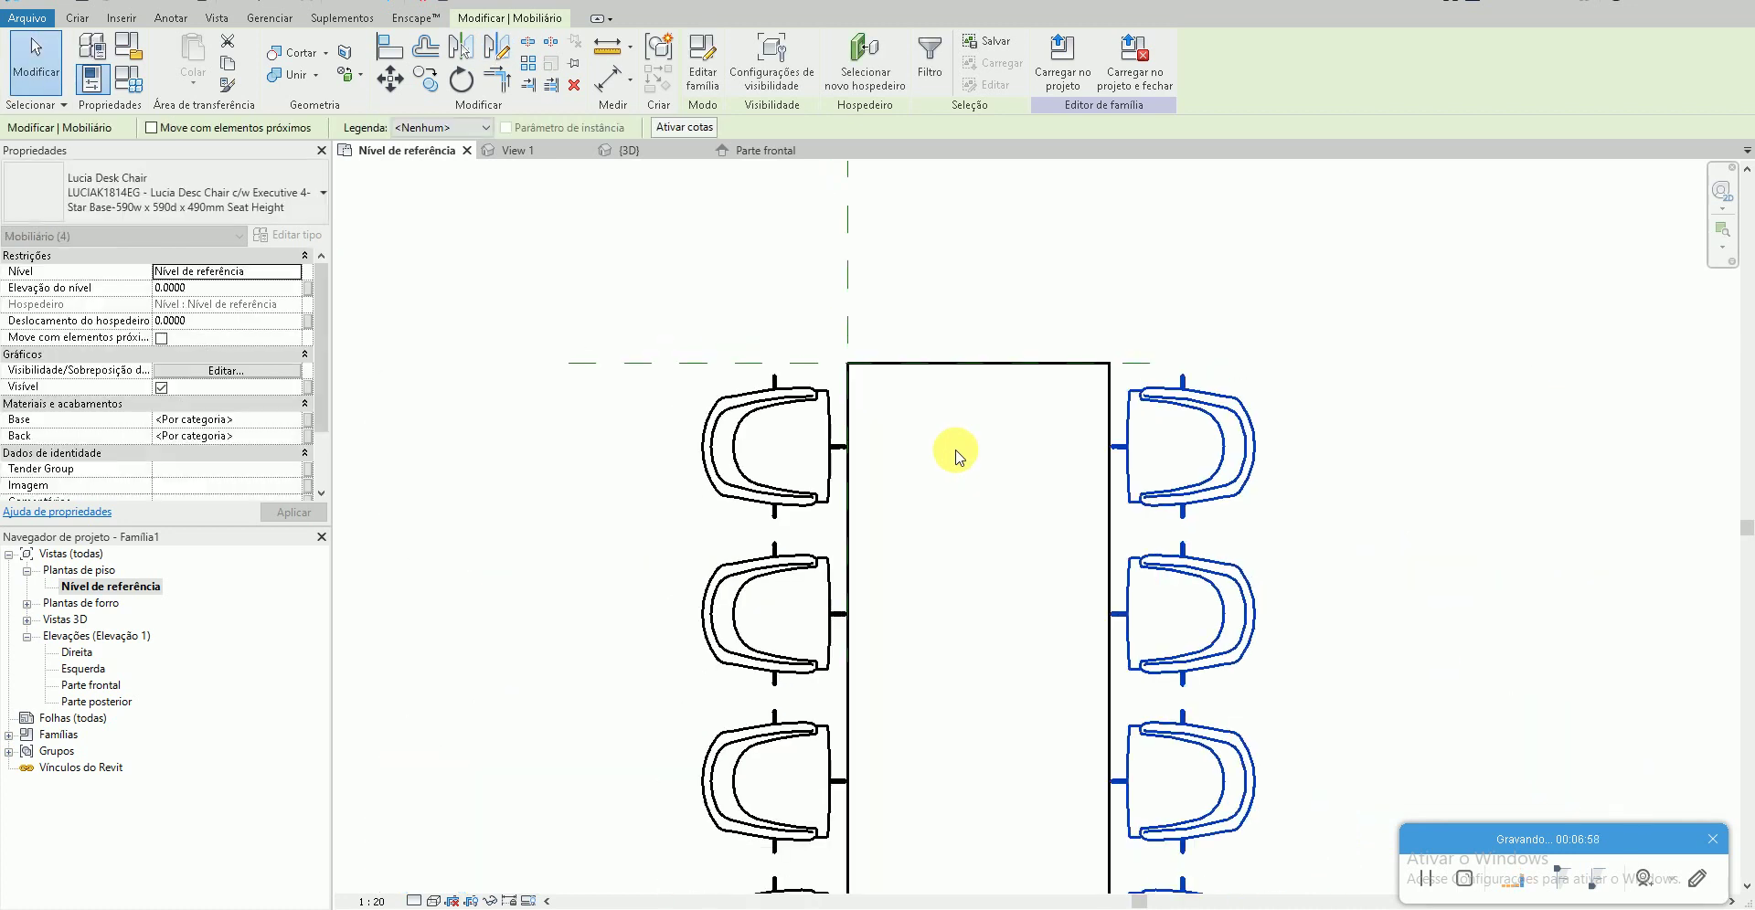
scroll(952, 450, "down", 1)
key("Escape")
- Pan around the 3D table with eight chairs, then bring up the reference photo
left_click(350, 3)
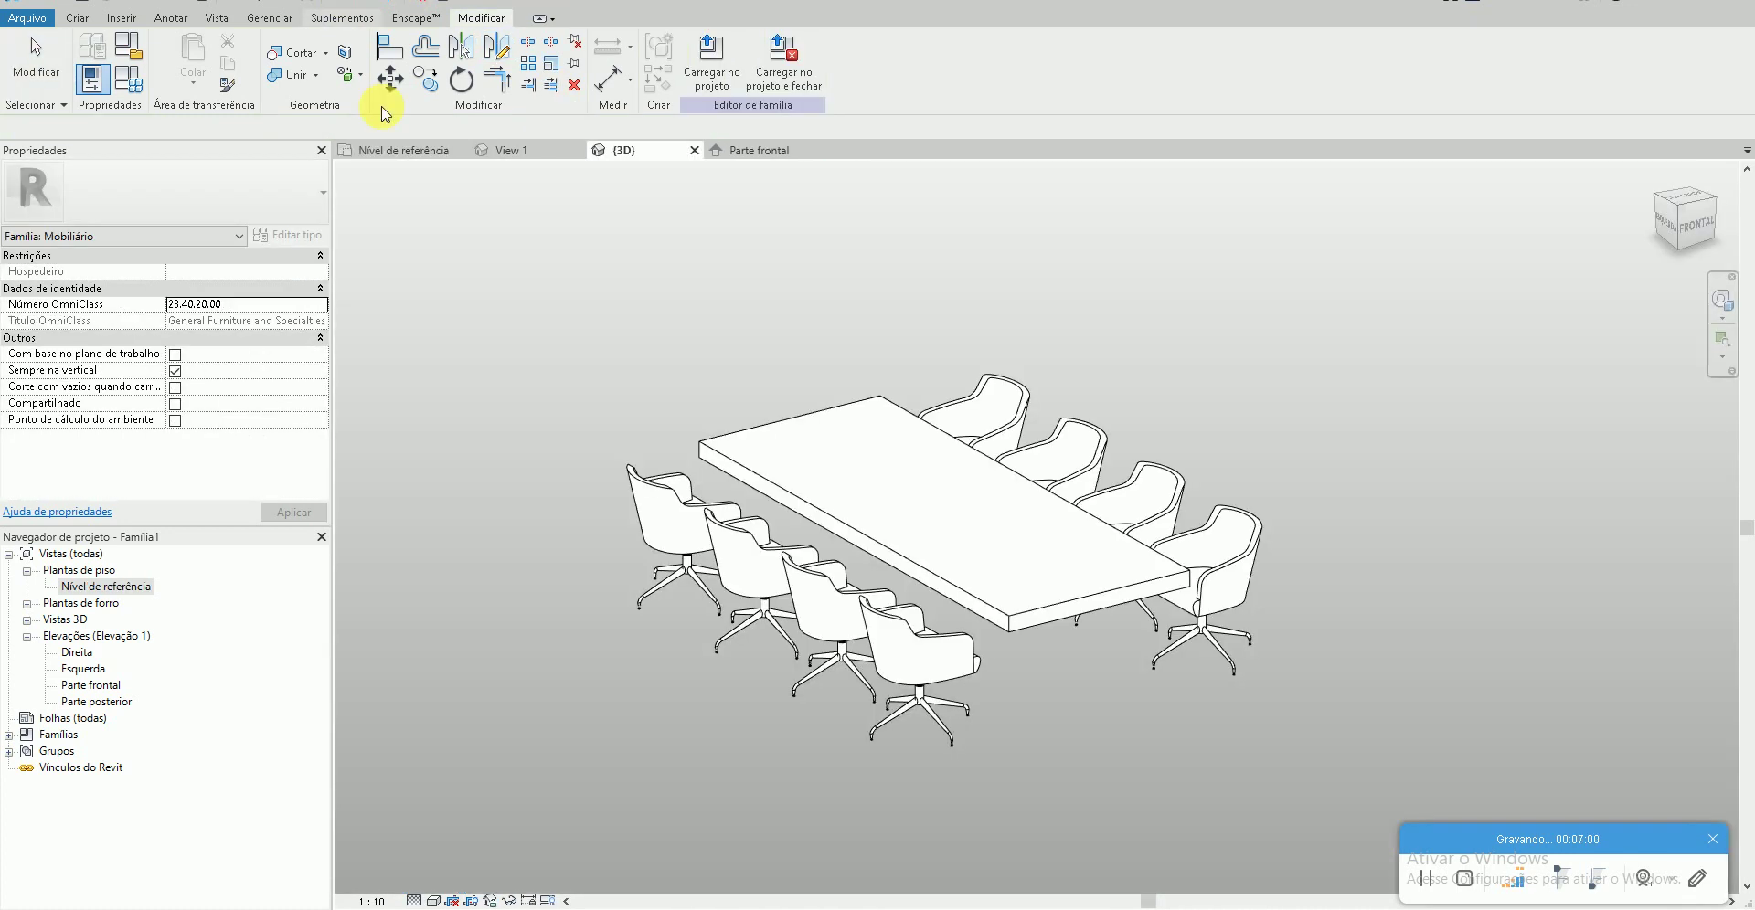
key("super")
mouse_move(599, 589)
middle_mouse_down()
mouse_move(851, 729)
mouse_move(745, 530)
middle_mouse_up()
mouse_move(883, 706)
middle_mouse_down()
mouse_move(839, 699)
mouse_move(851, 658)
mouse_move(766, 727)
middle_mouse_up()
key("super")
key("super")
key("alt")
key("alt+Tab")
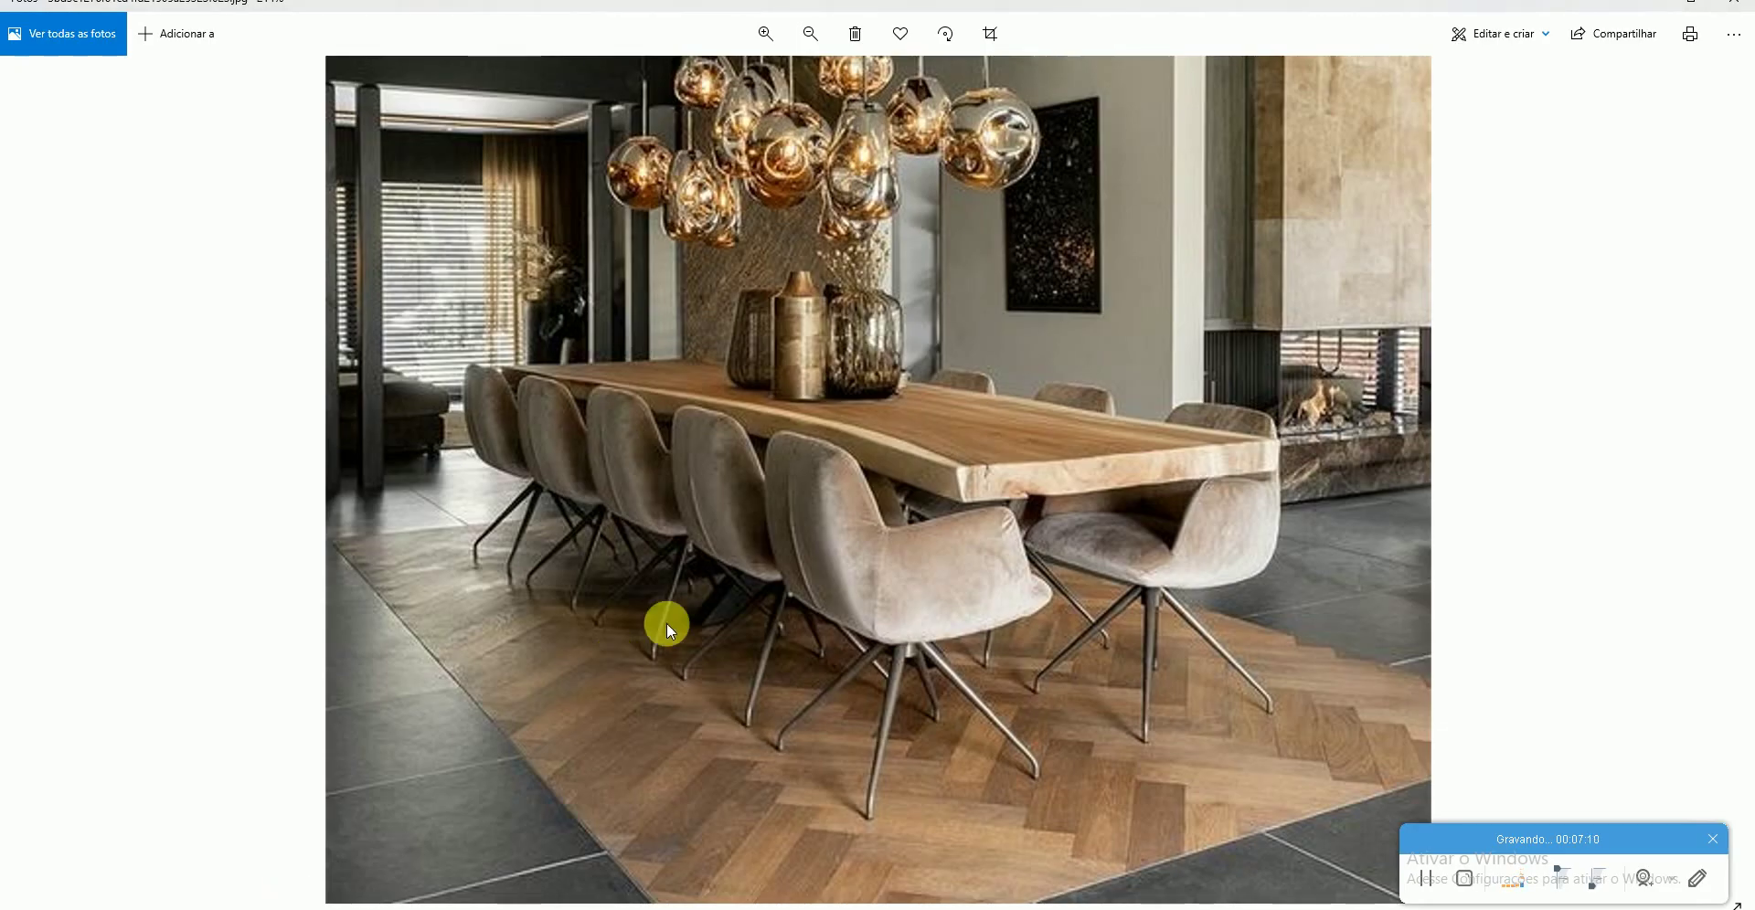
- Zoom in and out on the live-edge tabletop photo, then return to Revit
scroll(666, 623, "up", 2, "ctrl")
scroll(783, 566, "up", 1, "ctrl")
scroll(837, 590, "up", 1, "ctrl")
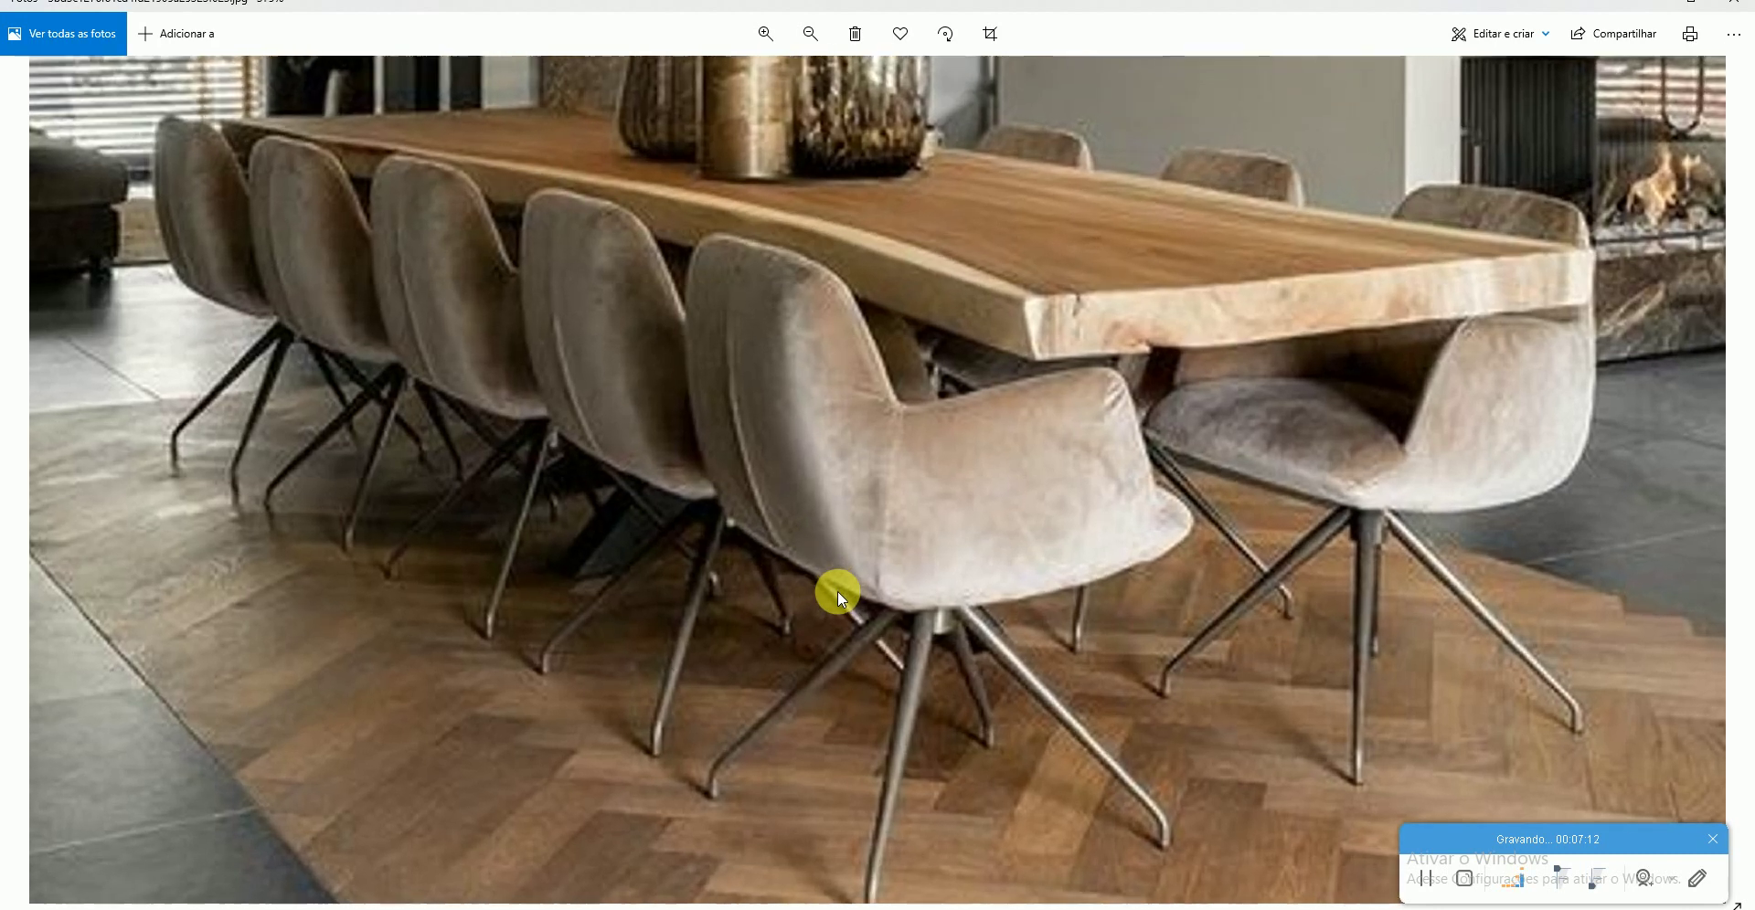
scroll(838, 590, "down", 1, "ctrl")
scroll(837, 591, "down", 1, "ctrl")
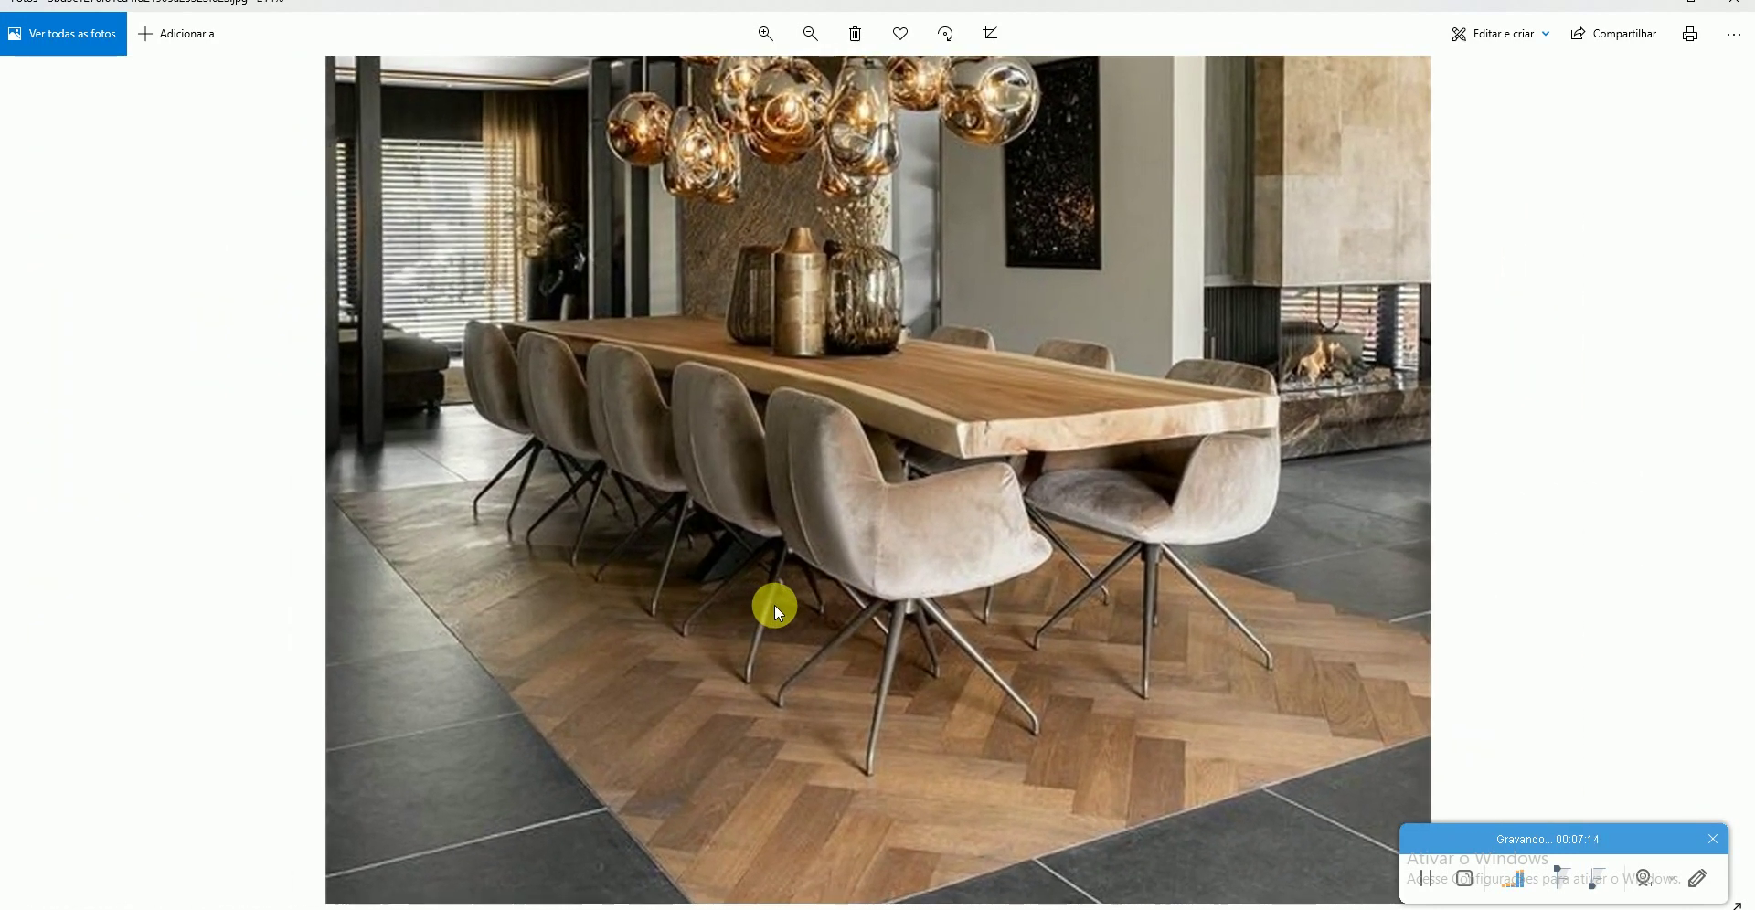
scroll(648, 676, "down", 1, "ctrl")
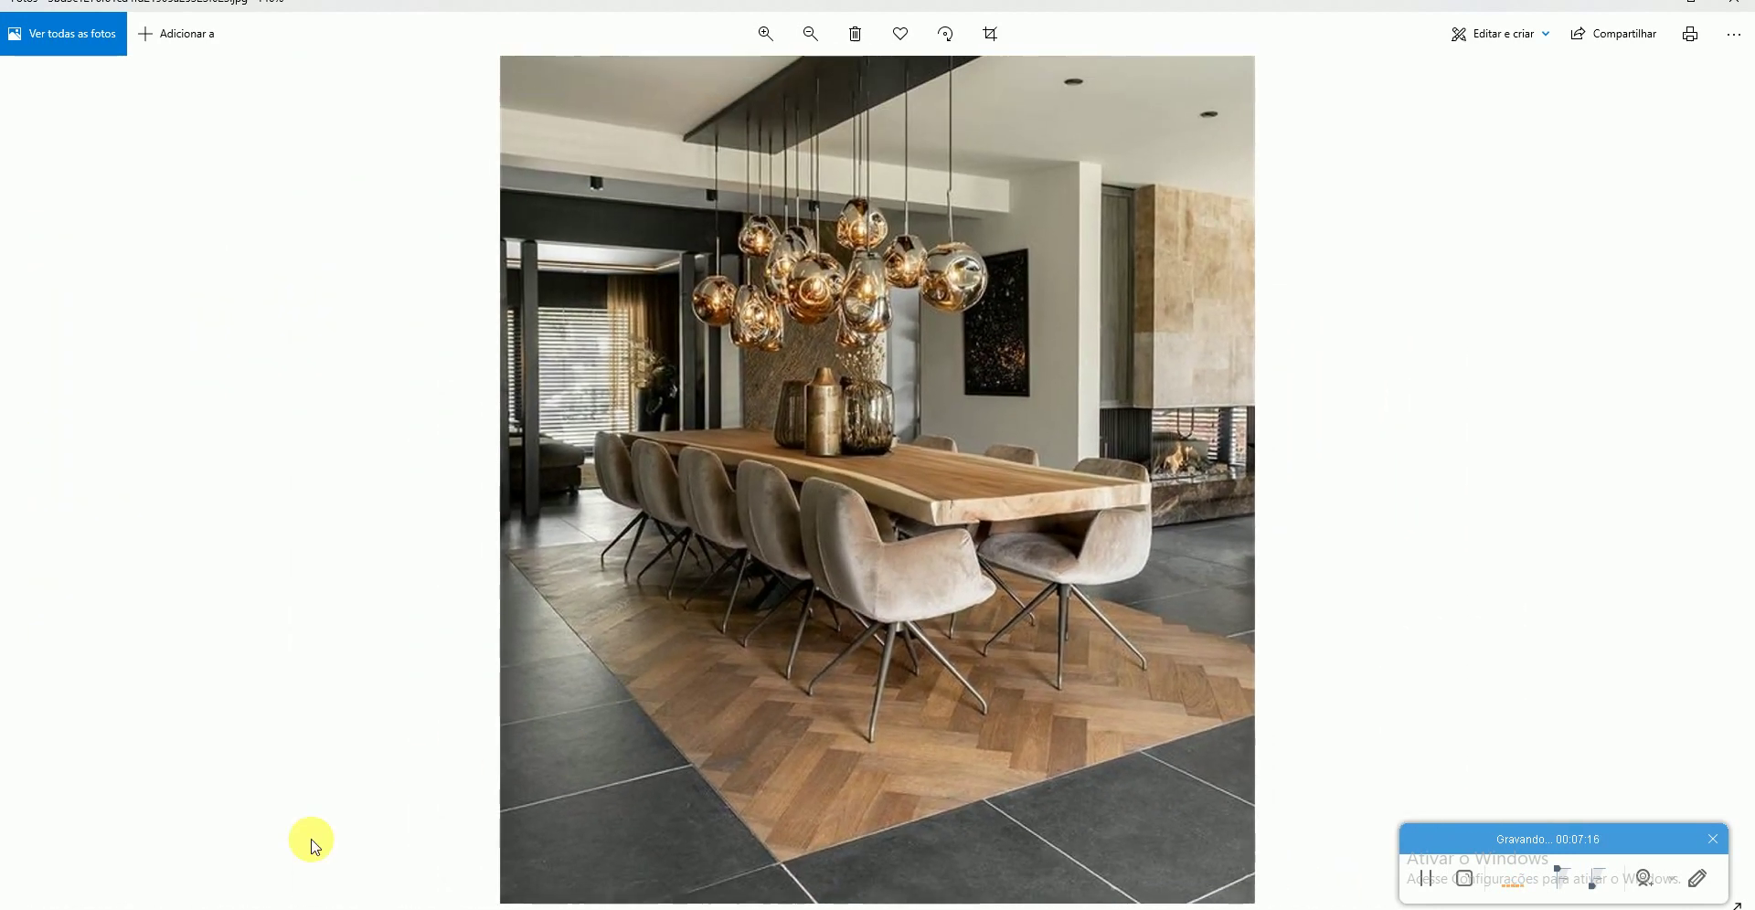
key("alt+Tab")
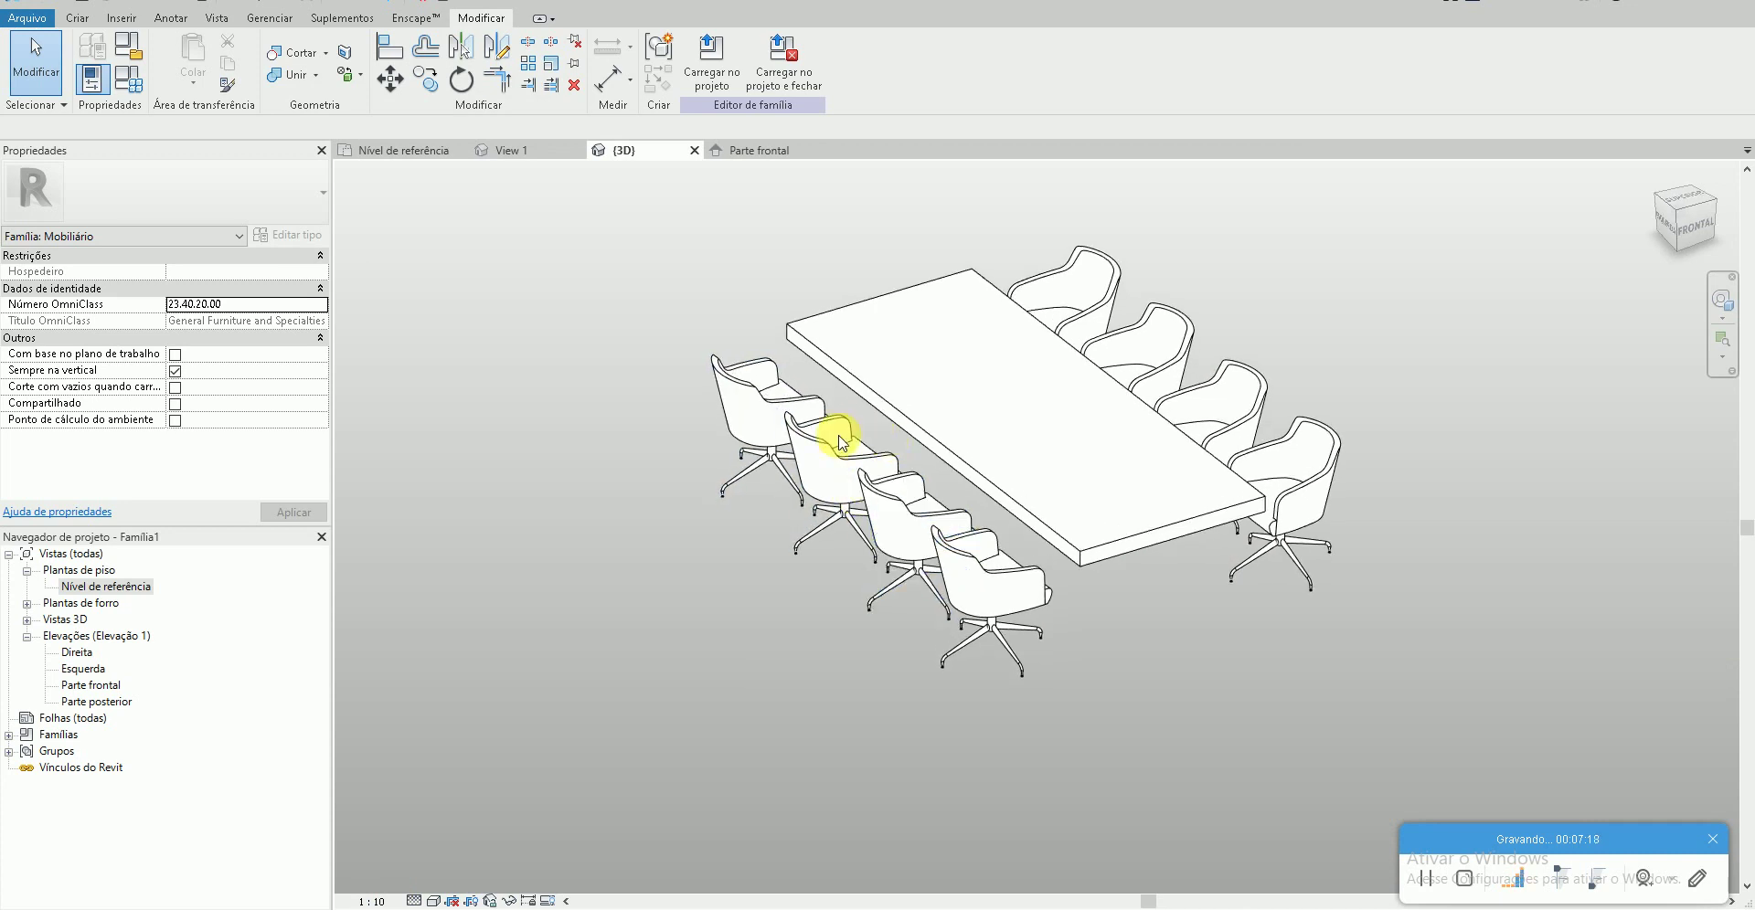
- Reopen the Nível de referência plan and start Linha do modelo from the Criar tab
double_click(129, 588)
scroll(914, 466, "up", 2)
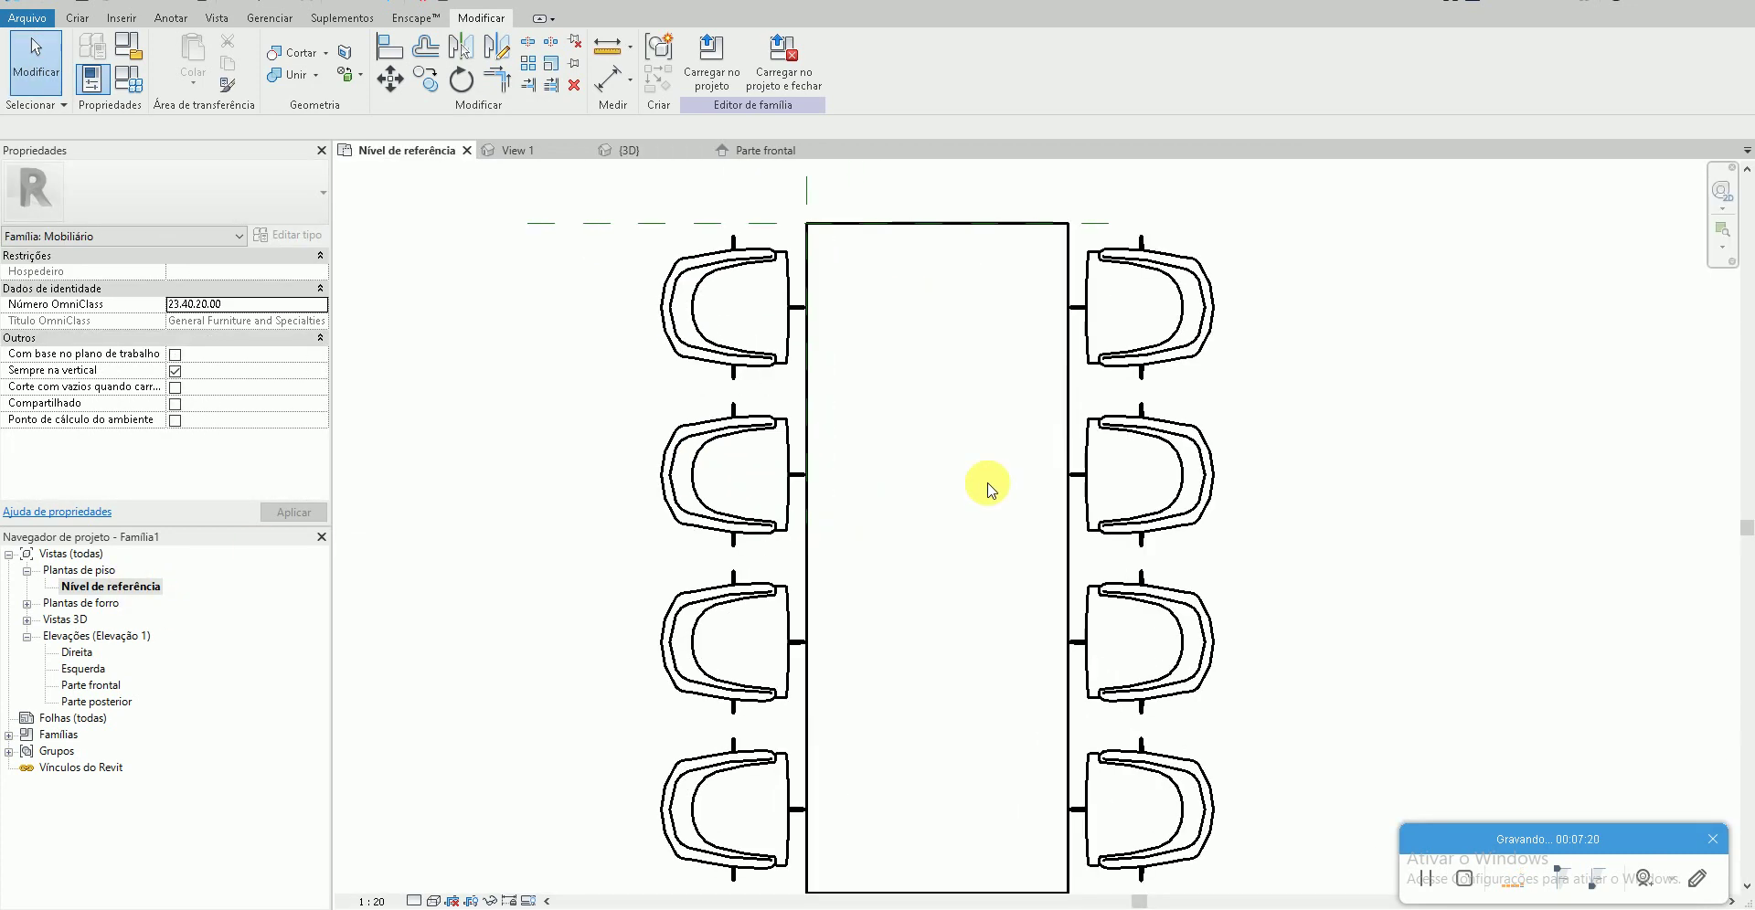
middle_click_drag(911, 468, 898, 461)
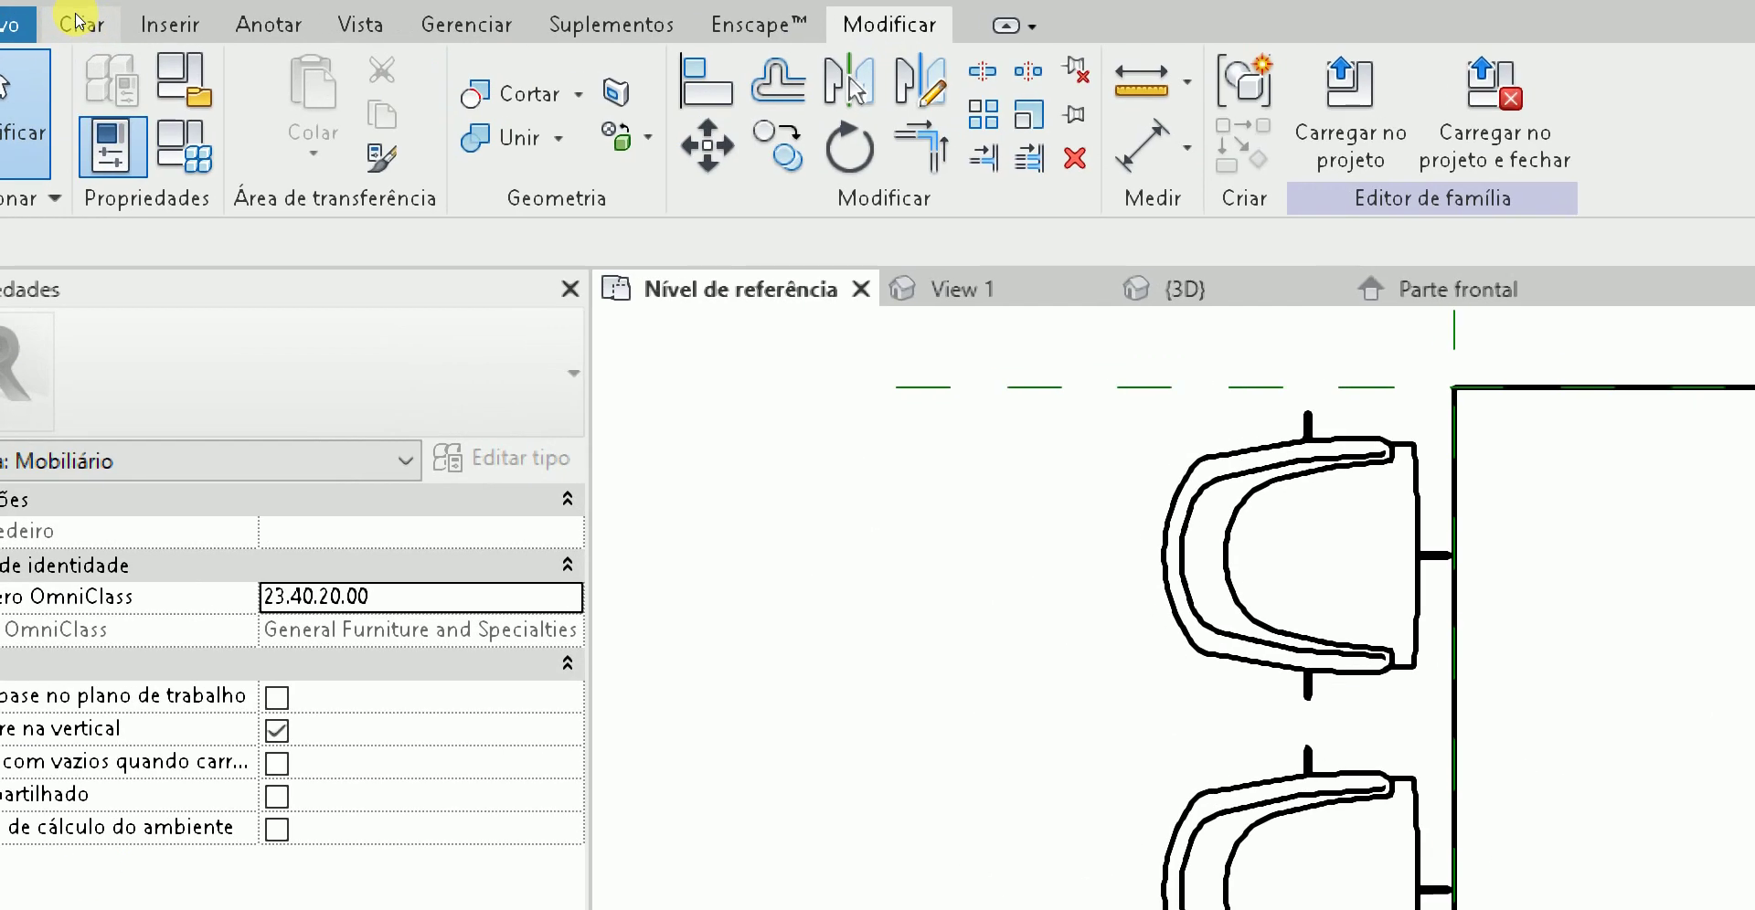
left_click(77, 18)
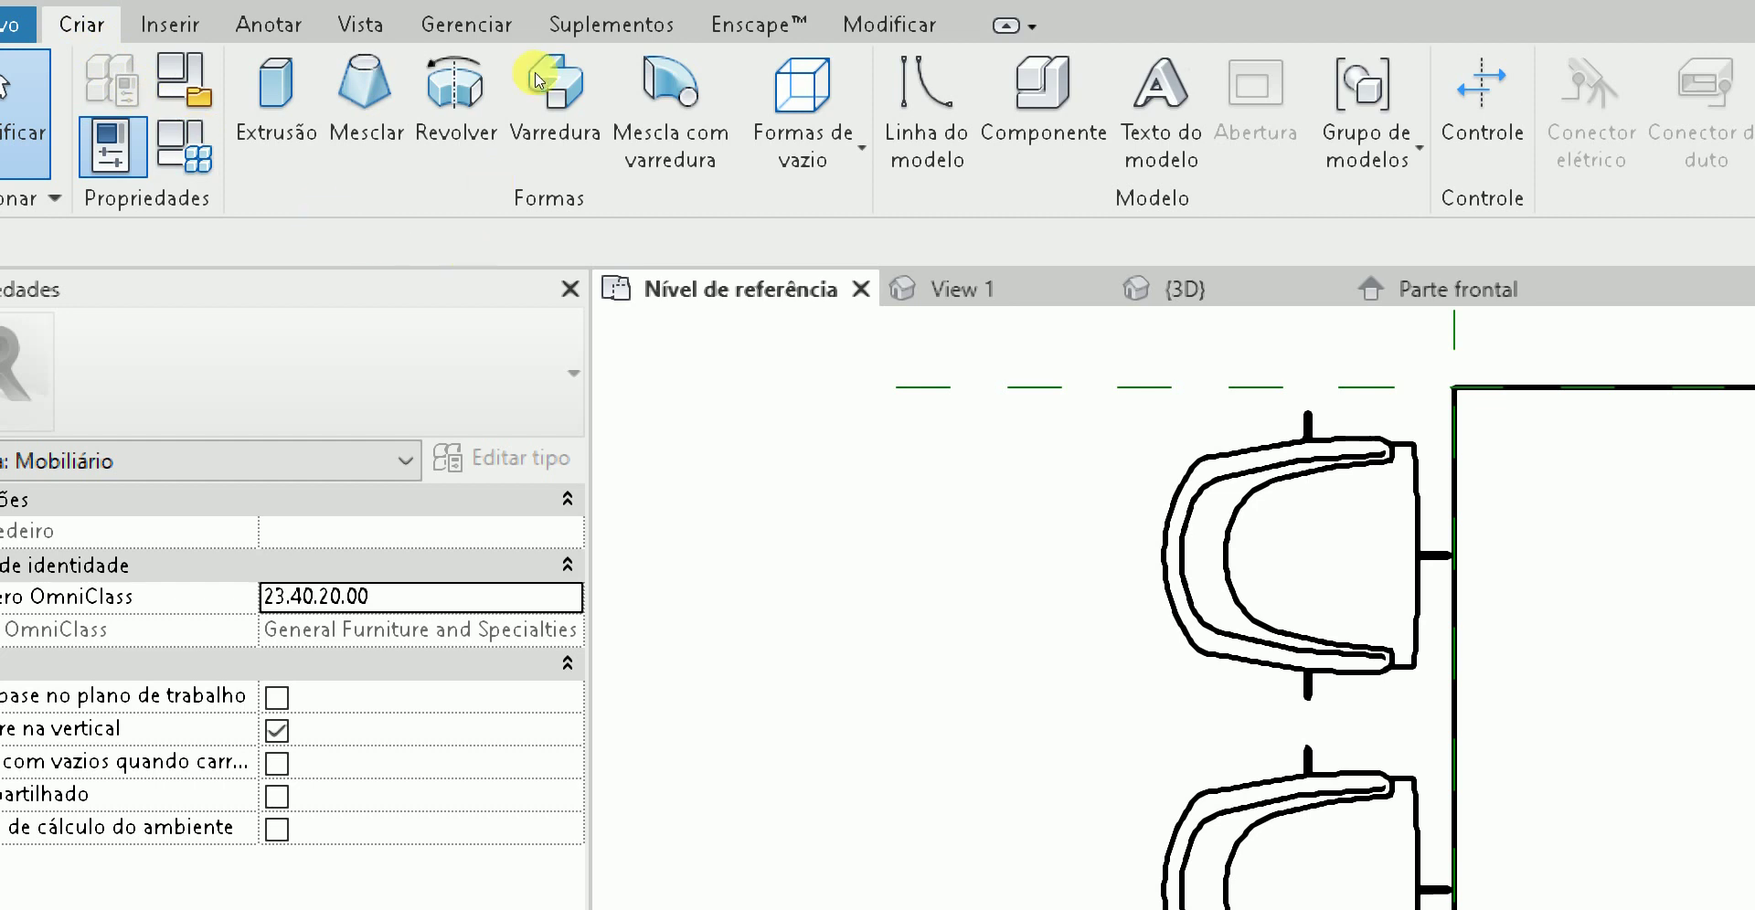
left_click(926, 101)
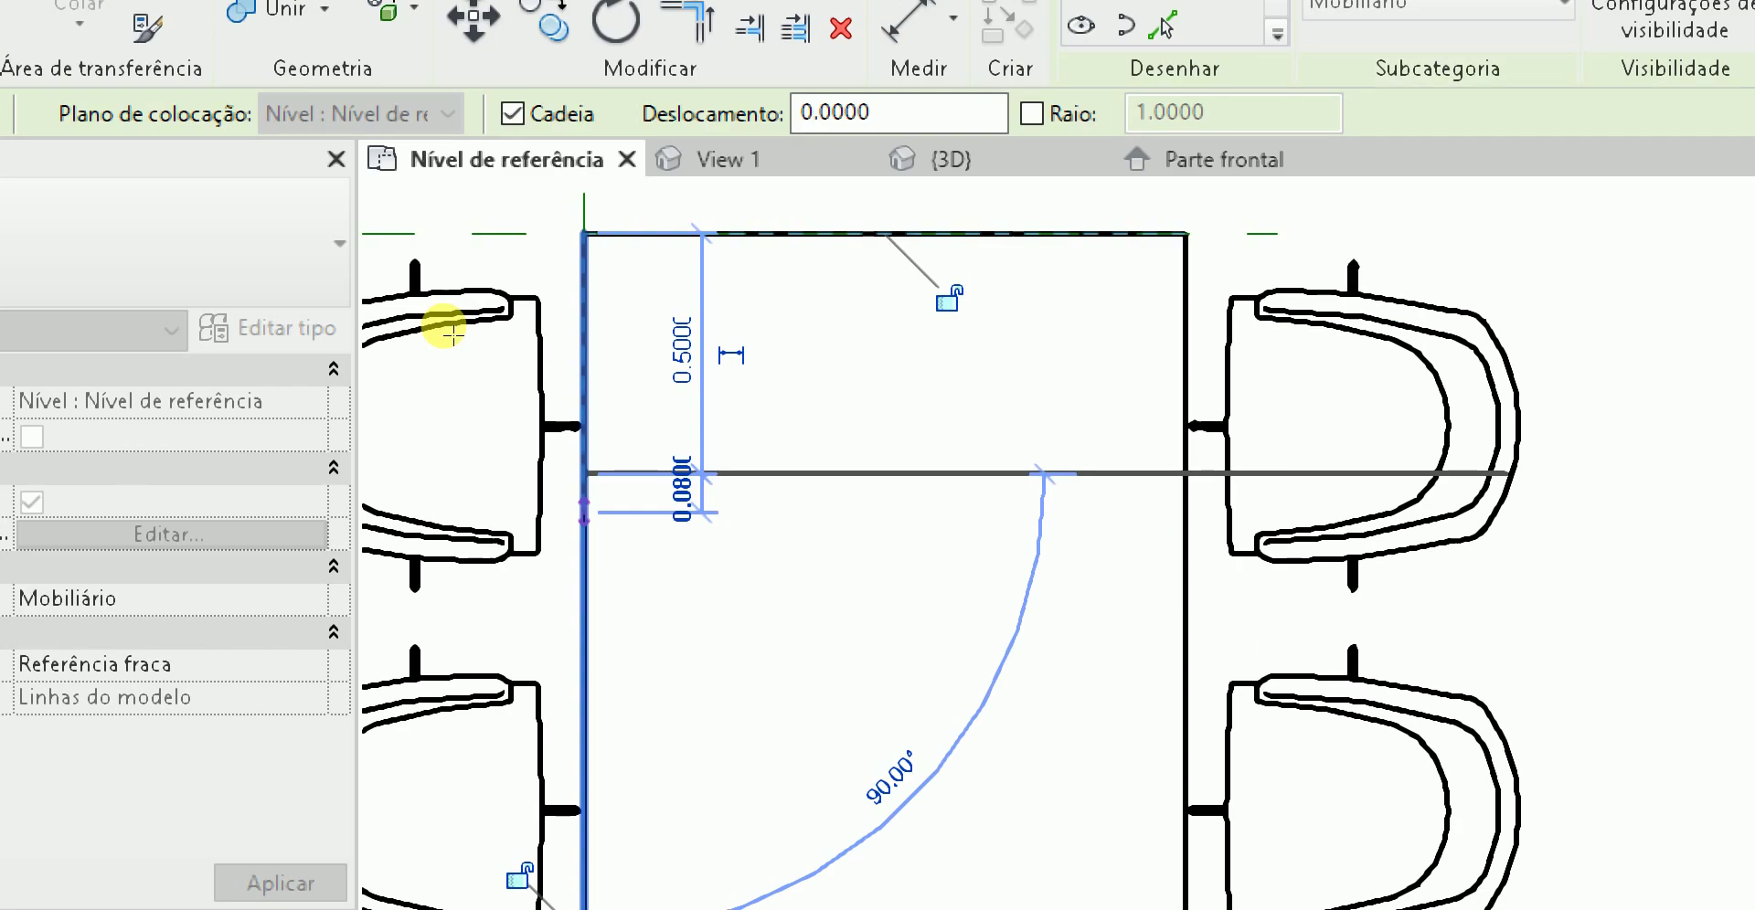
- Cancel the line preview and pan to review the short line at the table's left edge
key("Escape")
key("Escape")
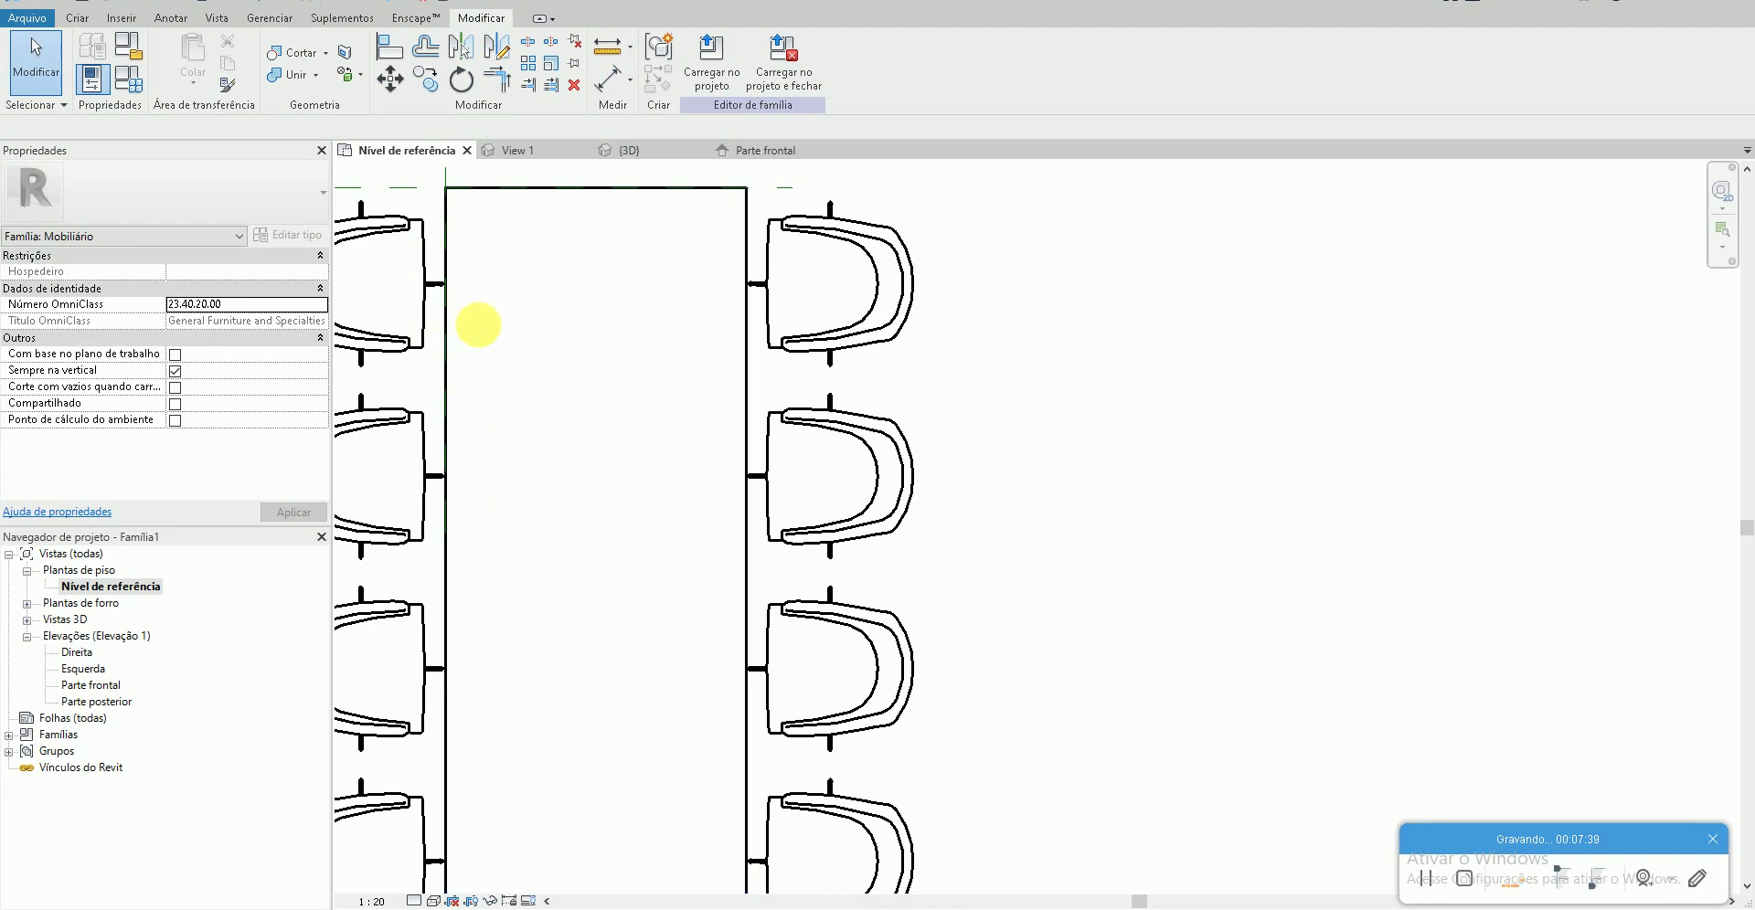
mouse_move(478, 325)
middle_mouse_down()
mouse_move(561, 255)
mouse_move(676, 333)
middle_mouse_up()
left_click(547, 255)
left_click(664, 328)
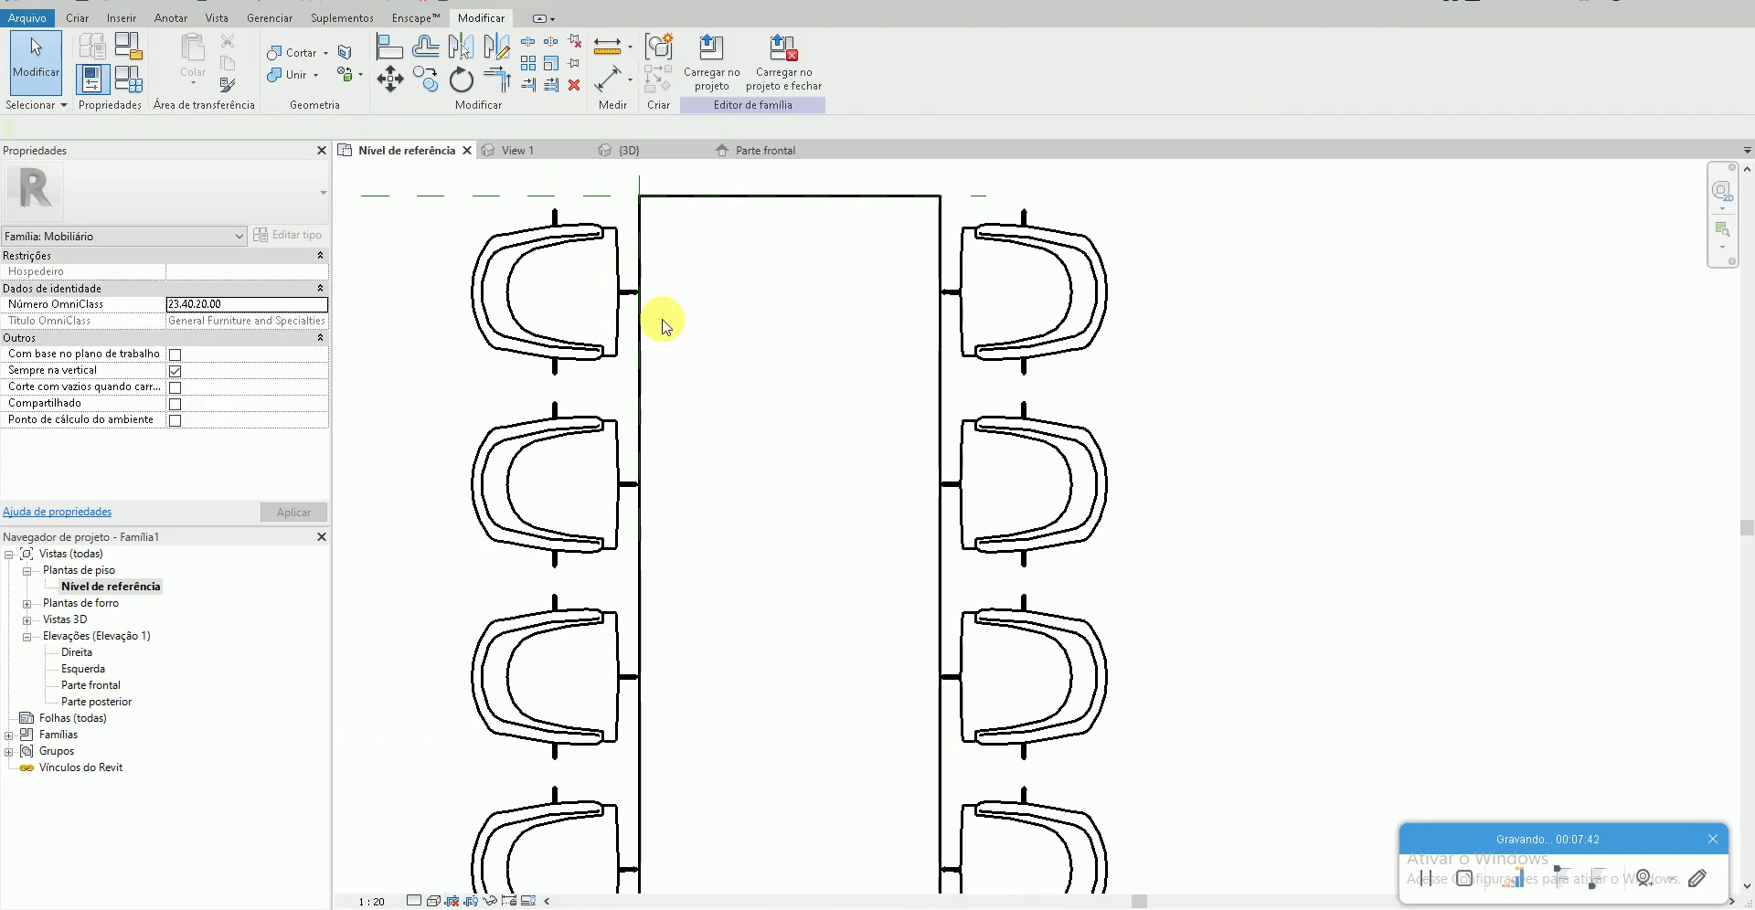
scroll(664, 327, "up", 2)
- Try a start-end-radius arc model line on the table's left edge, then cancel it
left_click(77, 17)
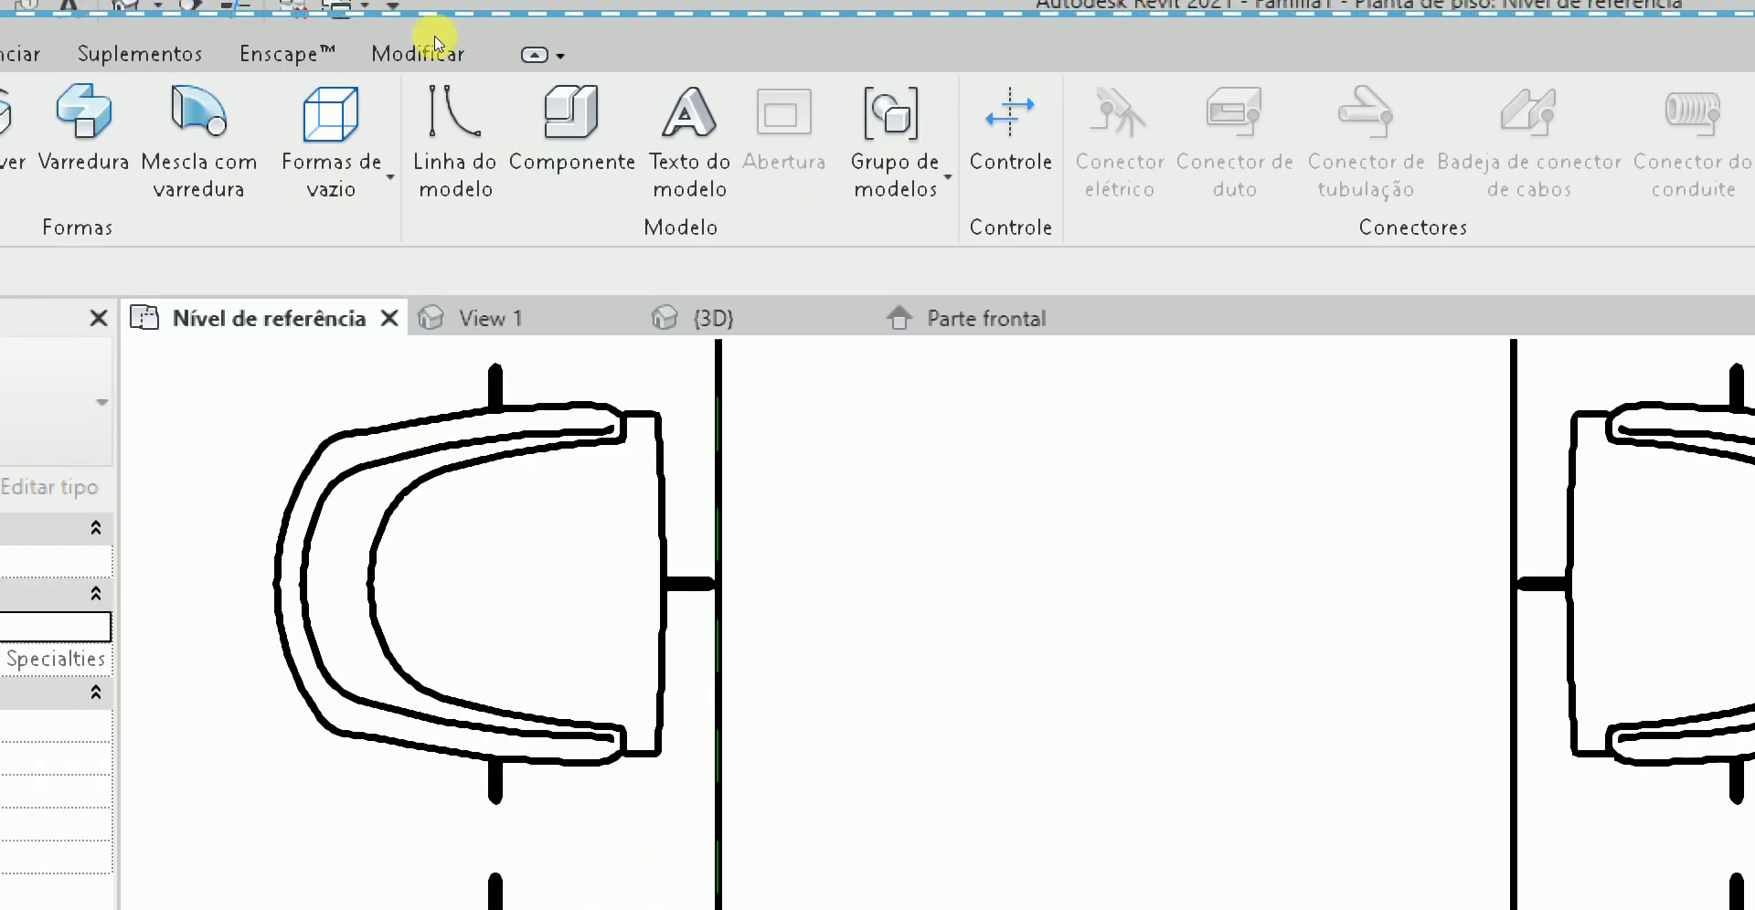
left_click(454, 158)
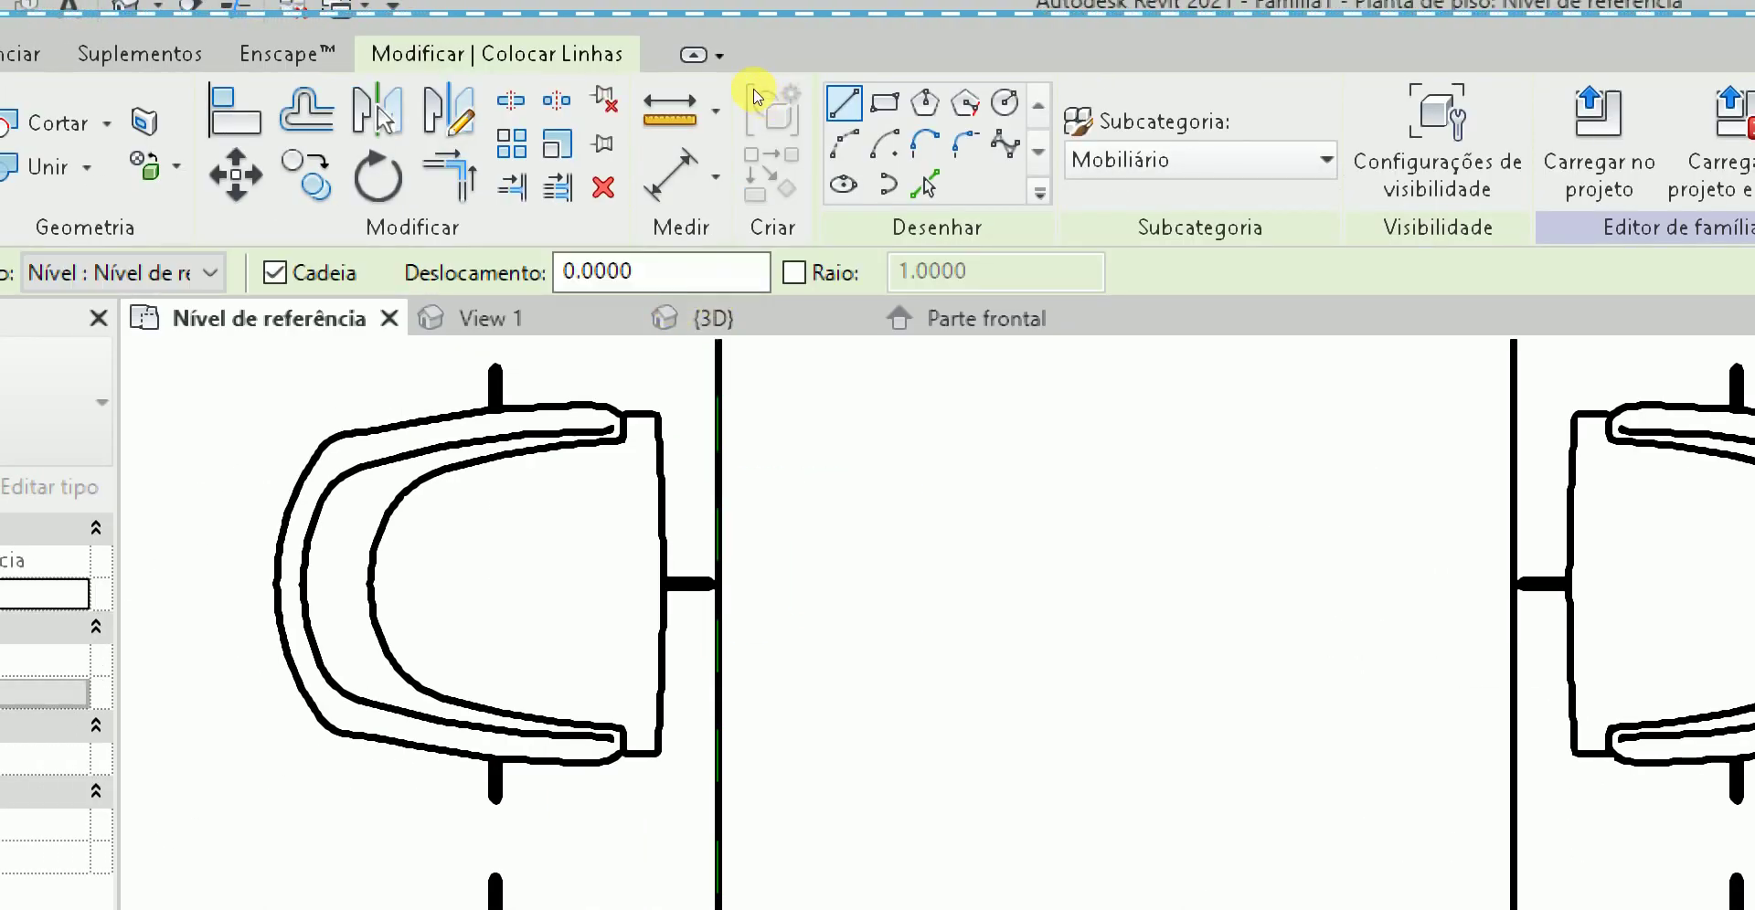
left_click(844, 144)
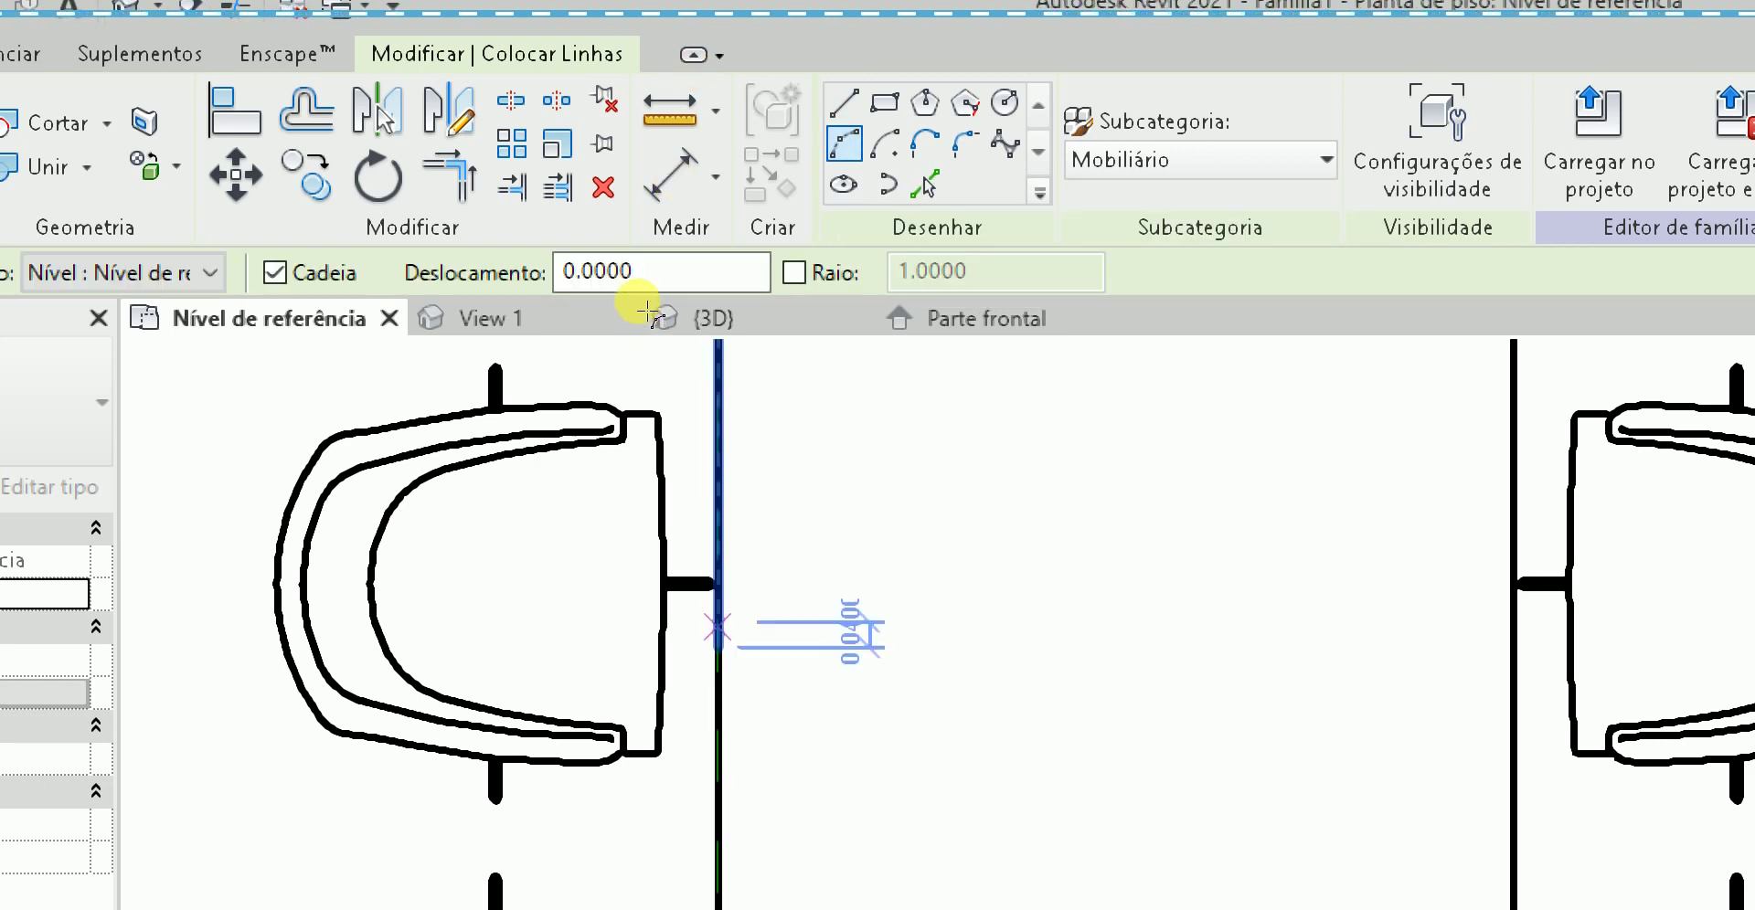
left_click(718, 645)
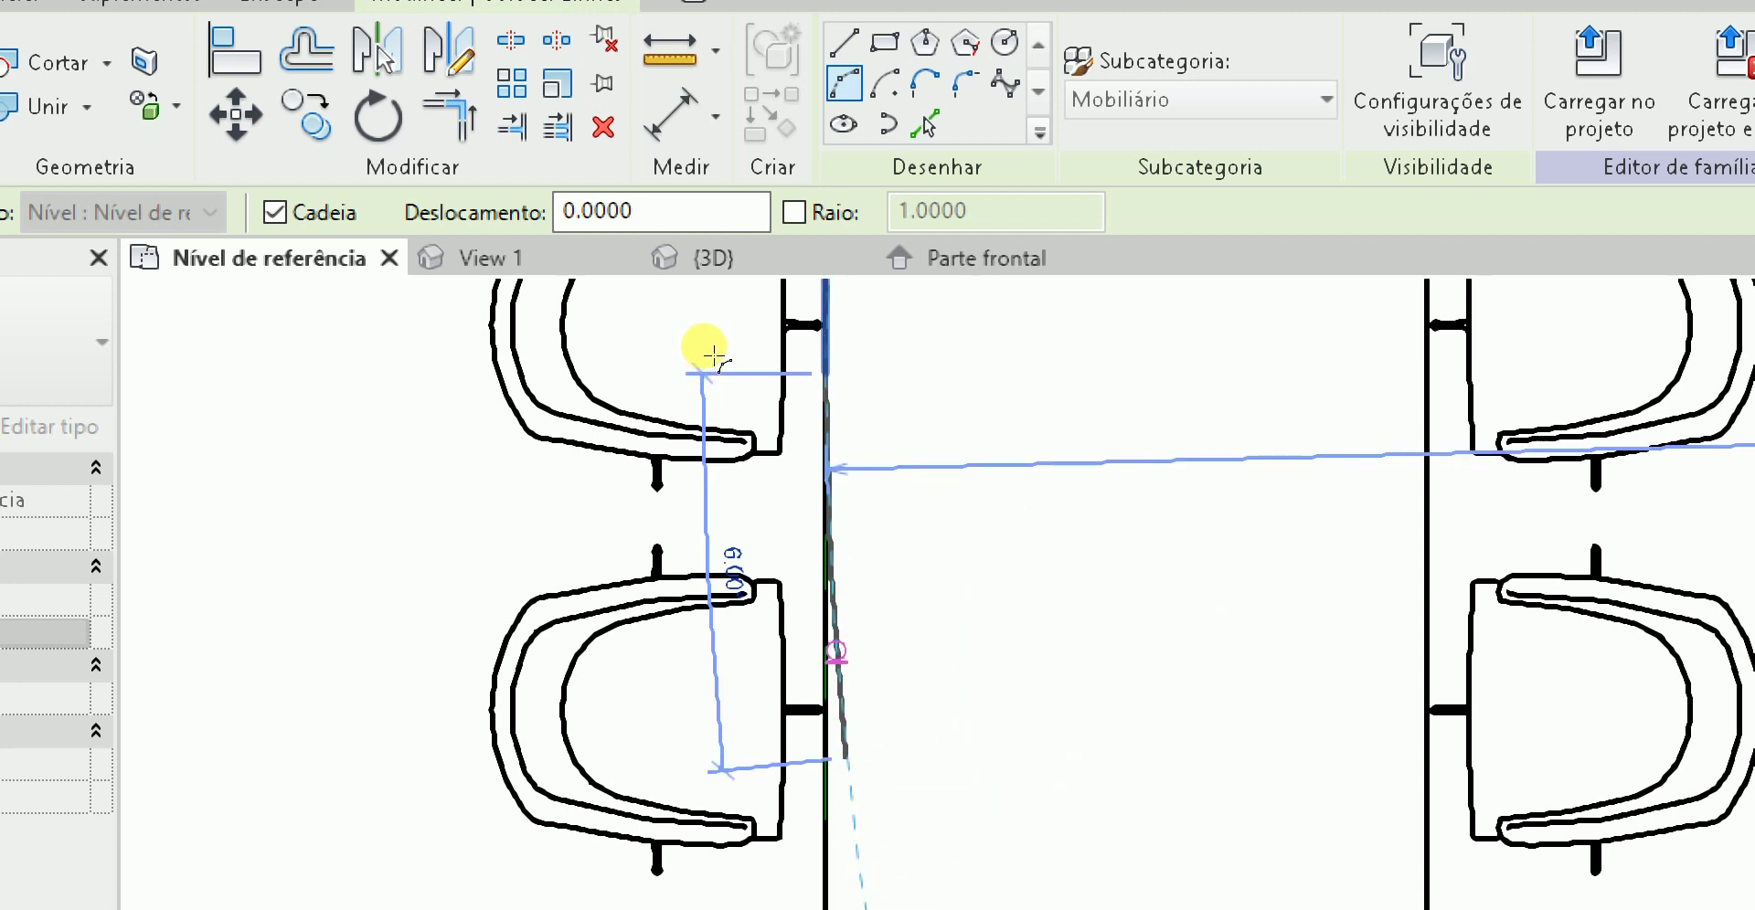
scroll(715, 354, "up", 1)
scroll(699, 411, "down", 2)
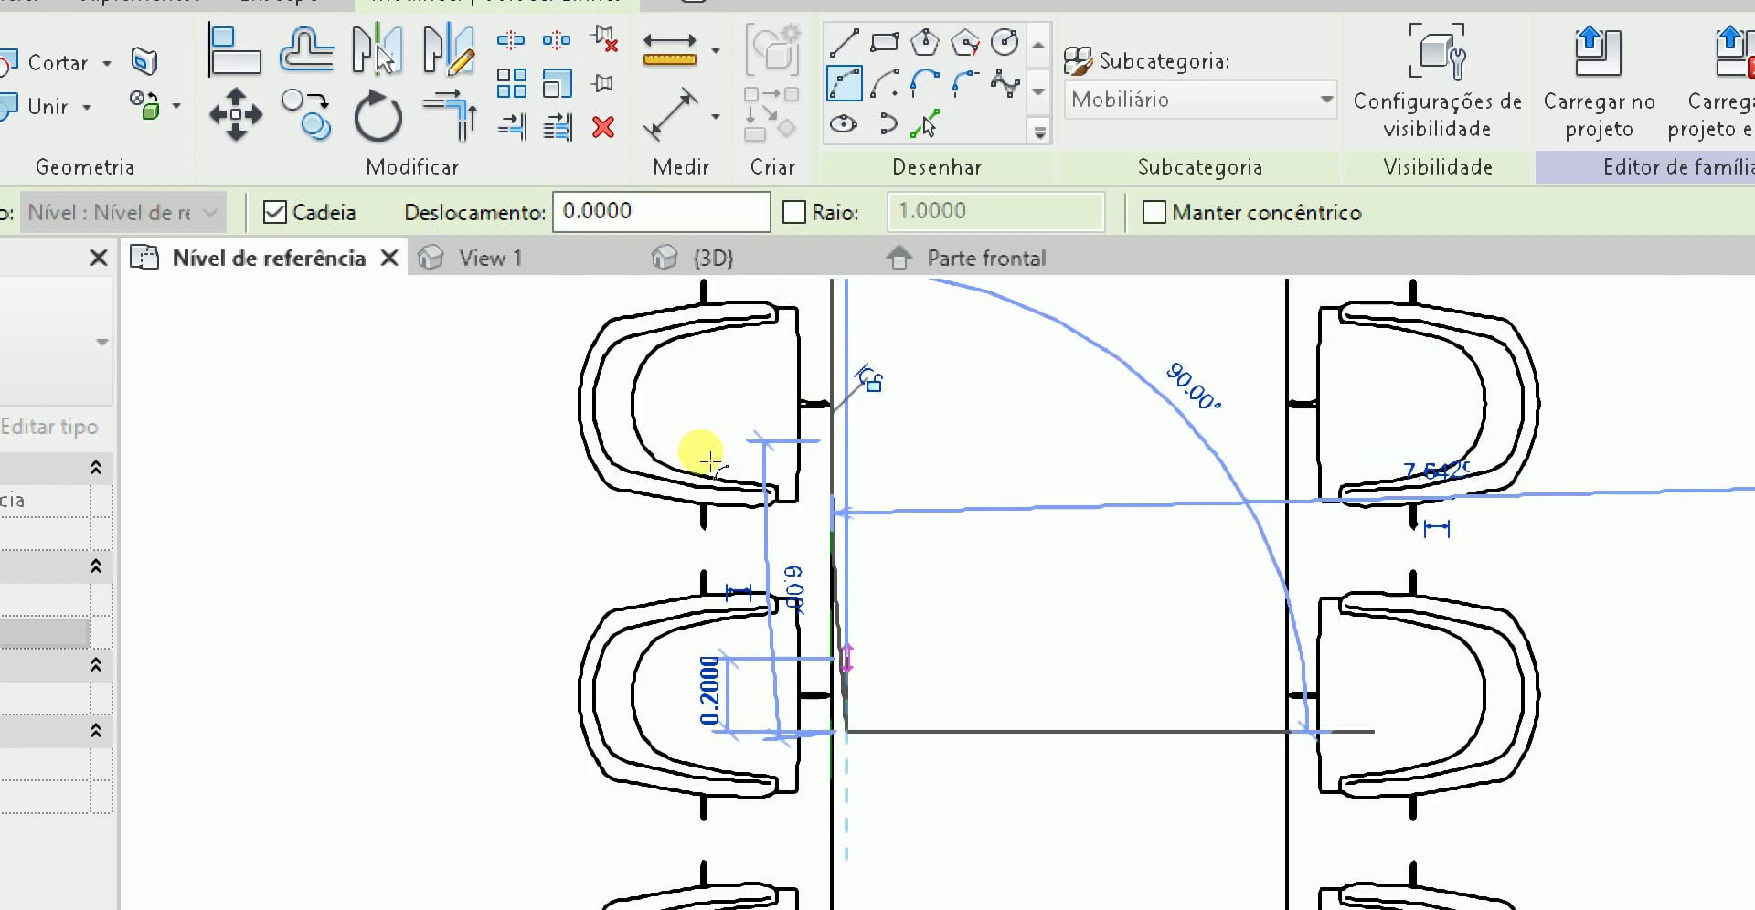
scroll(736, 274, "up", 1)
scroll(748, 306, "down", 1)
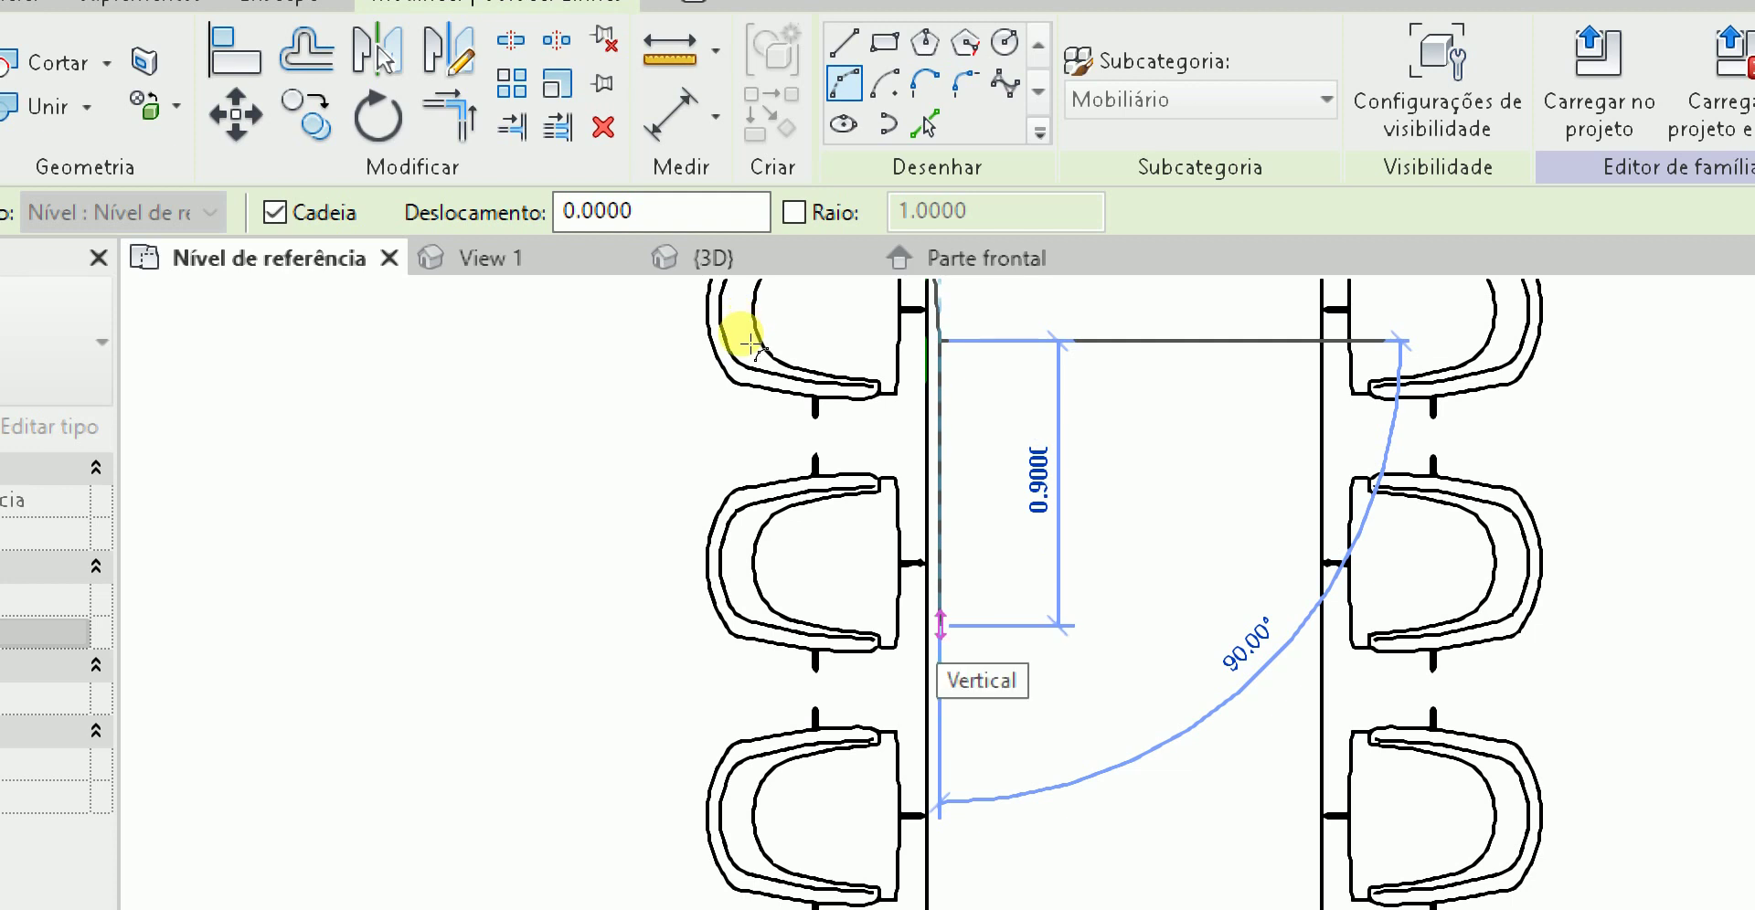
scroll(754, 356, "up", 1)
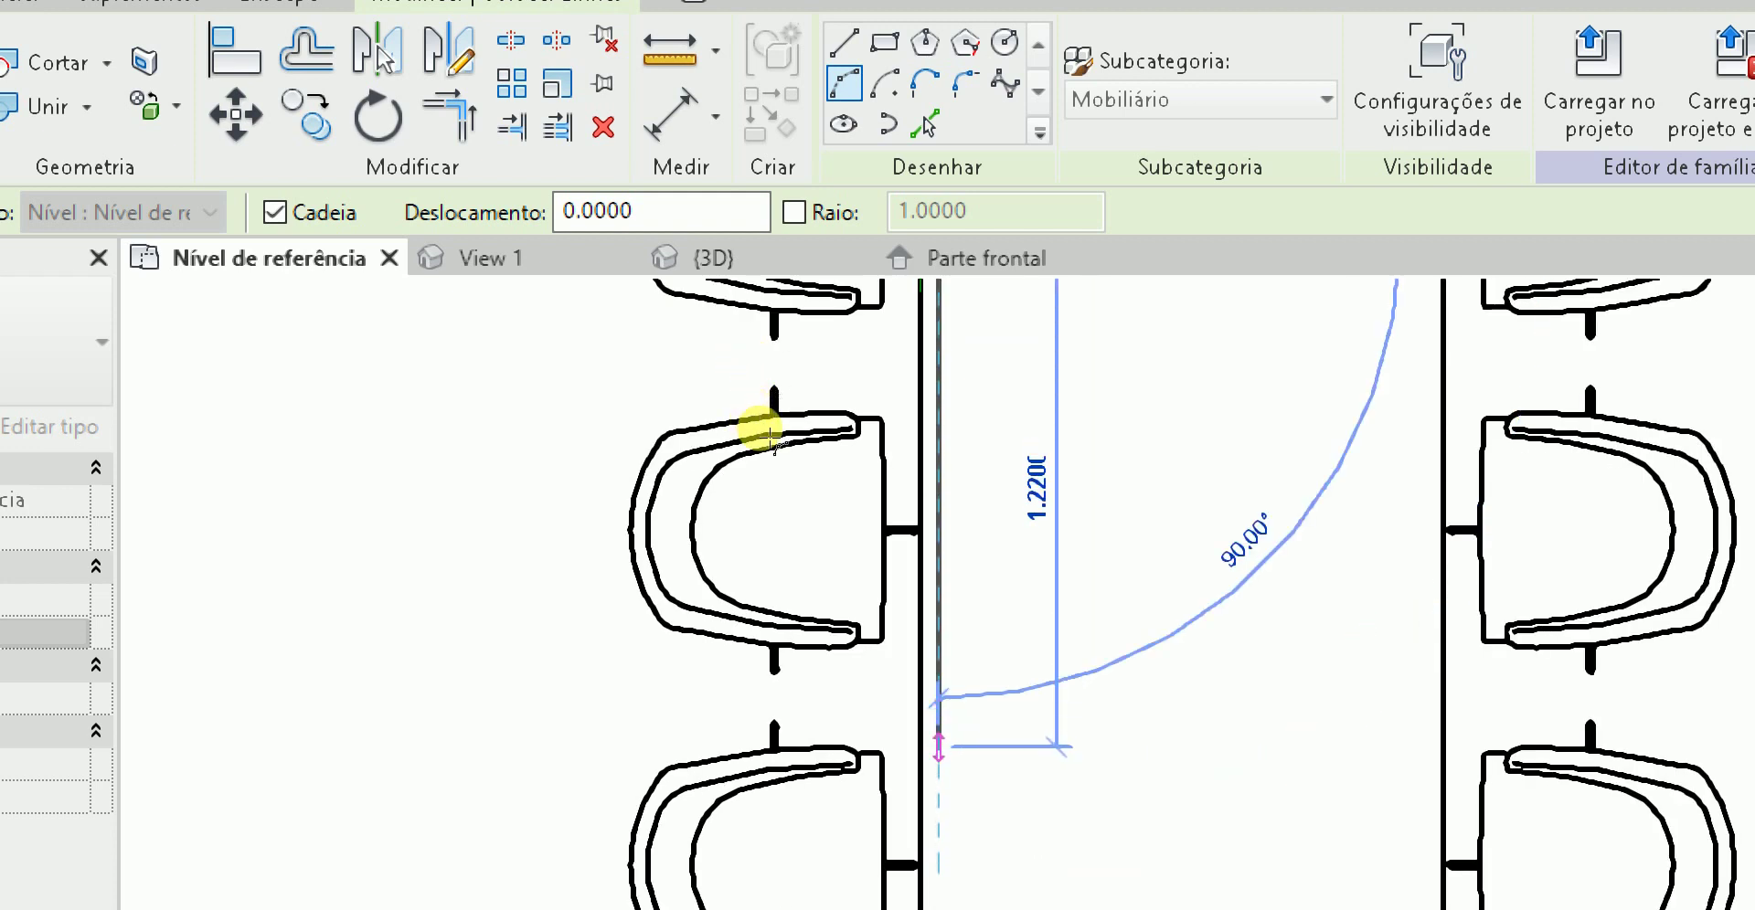
scroll(755, 428, "up", 1)
scroll(737, 416, "up", 2)
scroll(749, 365, "down", 2)
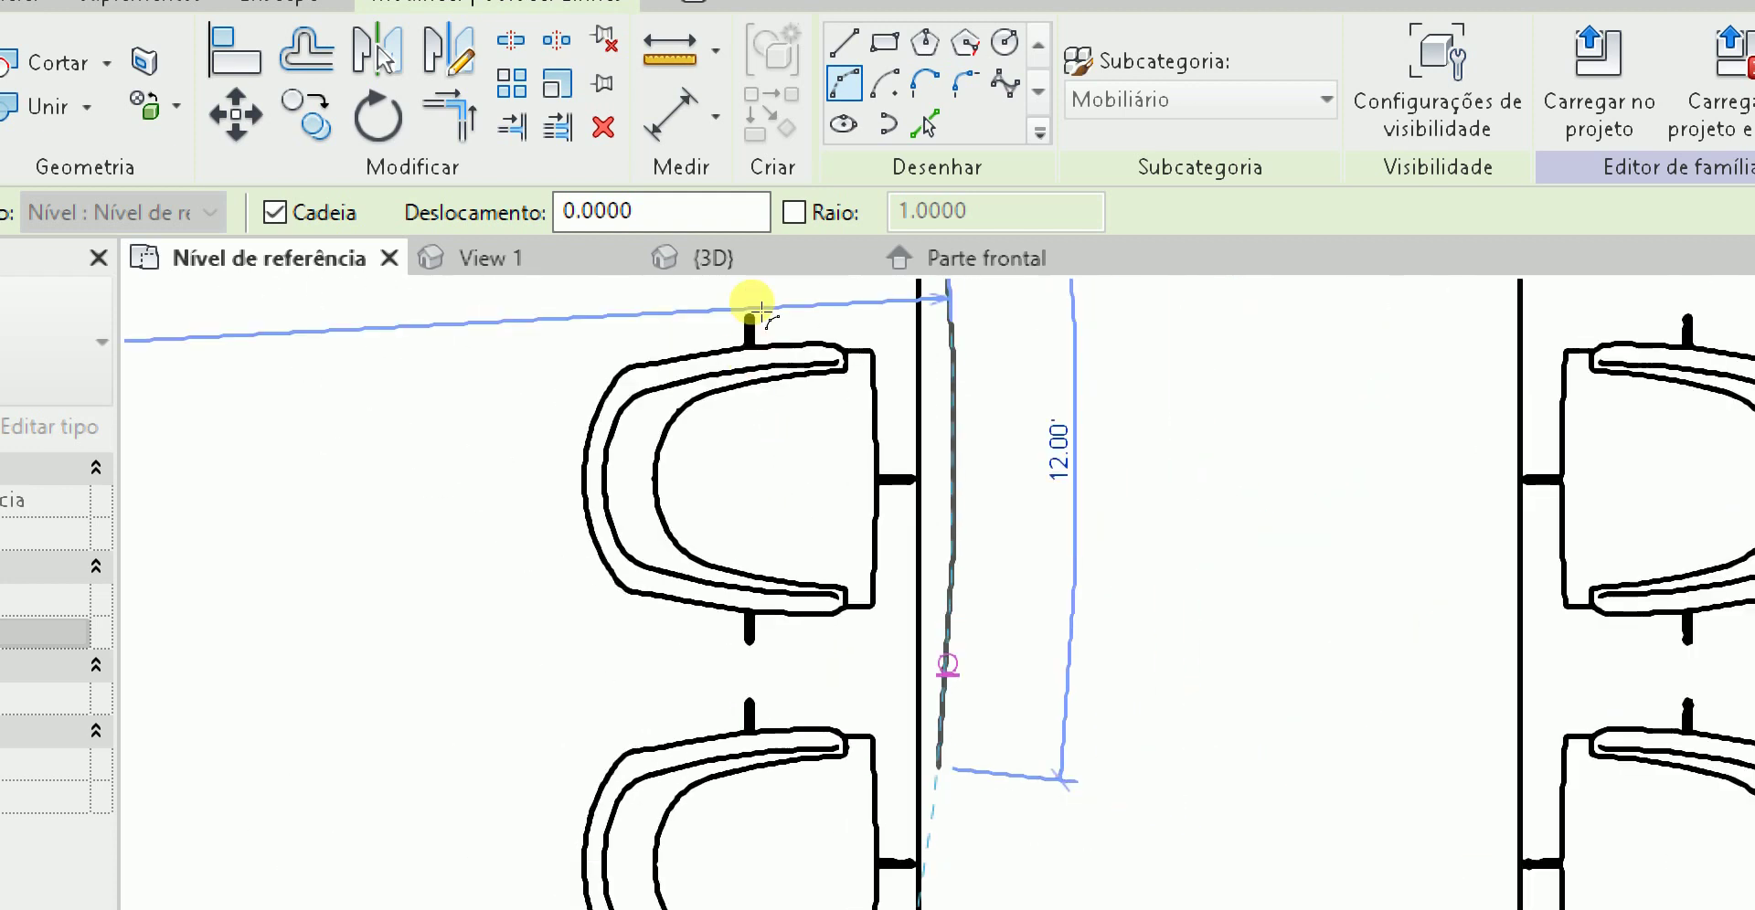
scroll(762, 313, "down", 3)
scroll(745, 302, "up", 2)
scroll(754, 311, "down", 1)
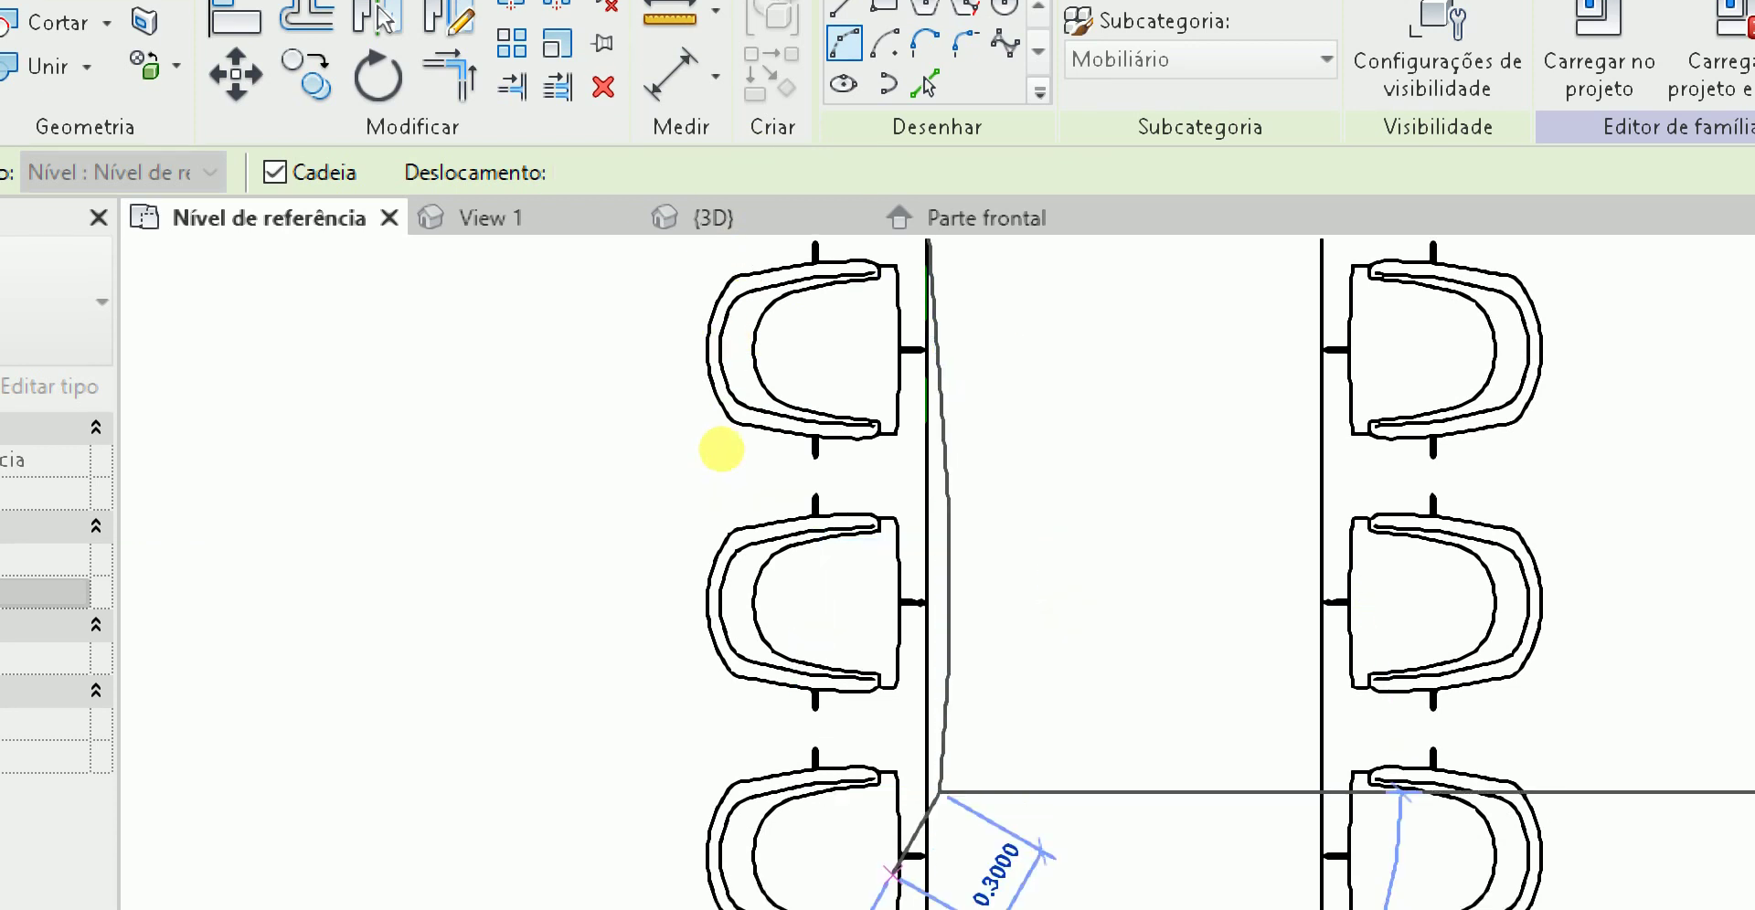
scroll(731, 429, "up", 1)
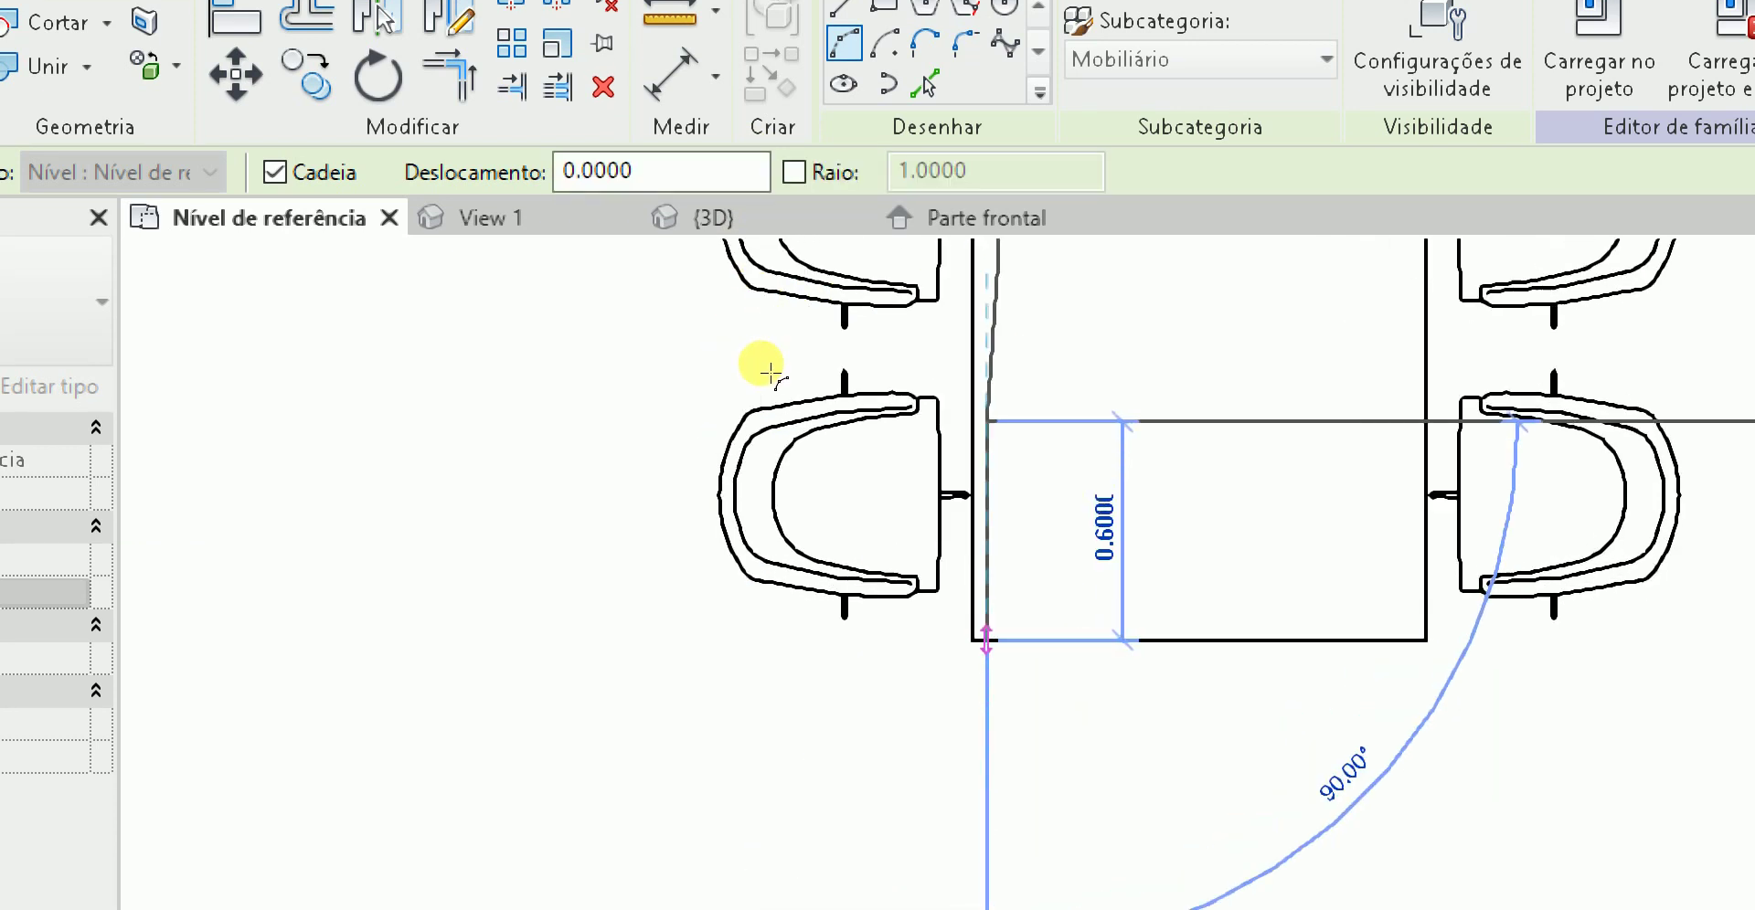
scroll(771, 372, "up", 2)
scroll(770, 372, "up", 2)
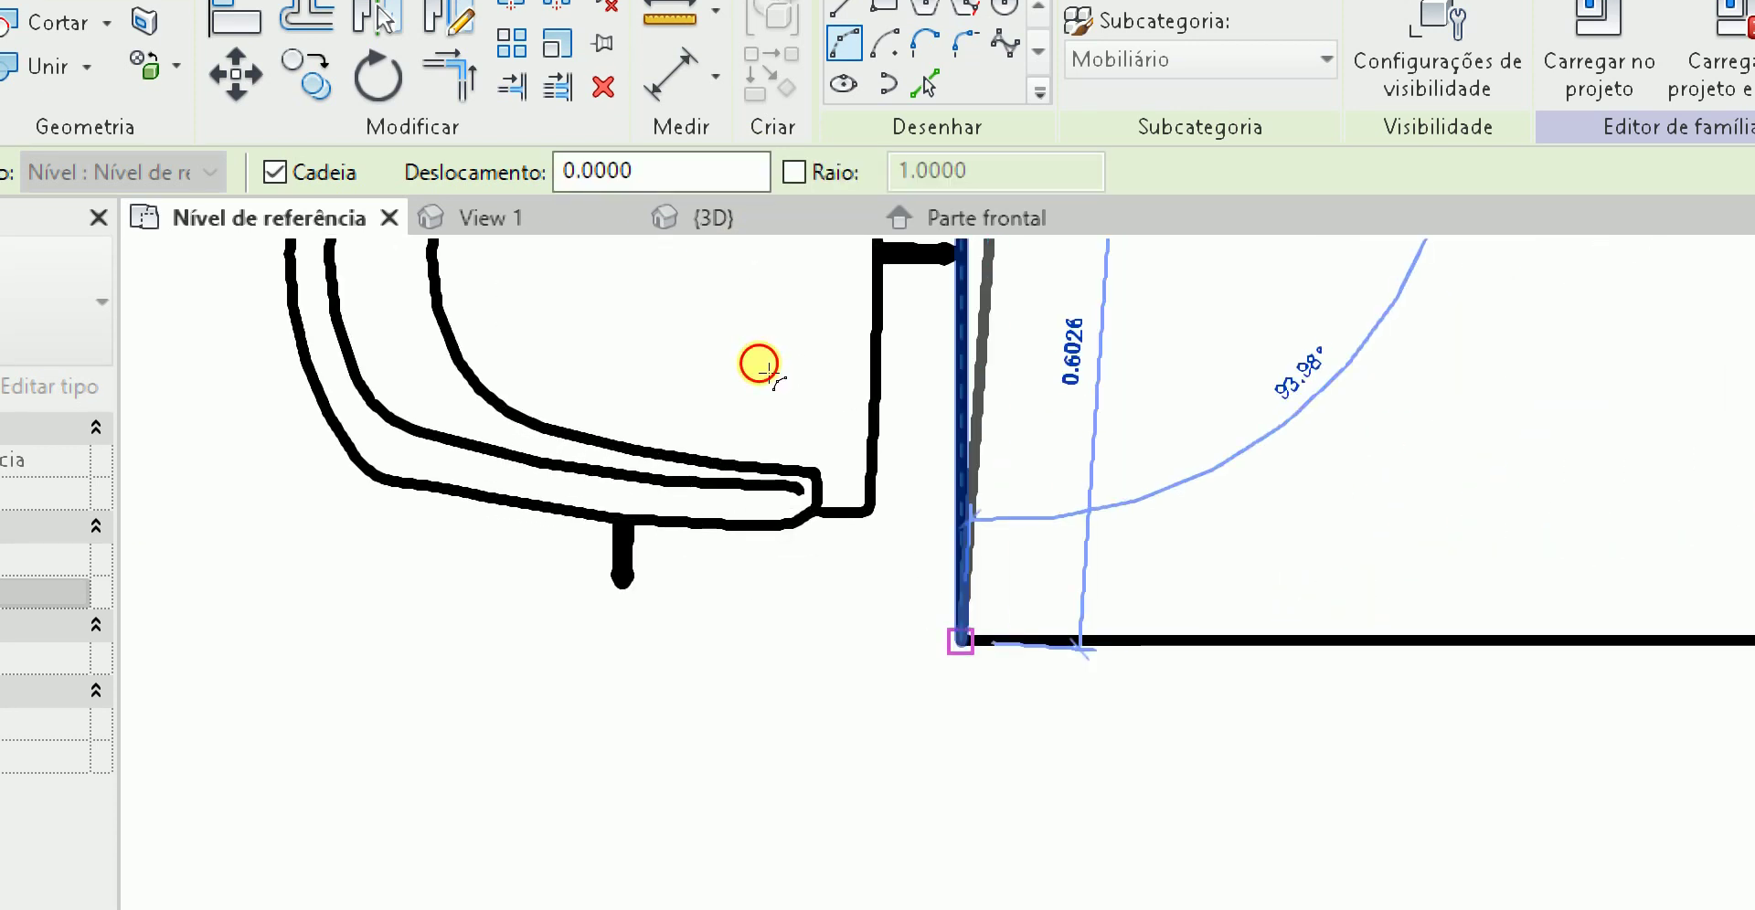
key("Escape")
key("Escape")
- Draw a model line from the existing line's endpoint along the table's left edge
scroll(779, 304, "down", 2)
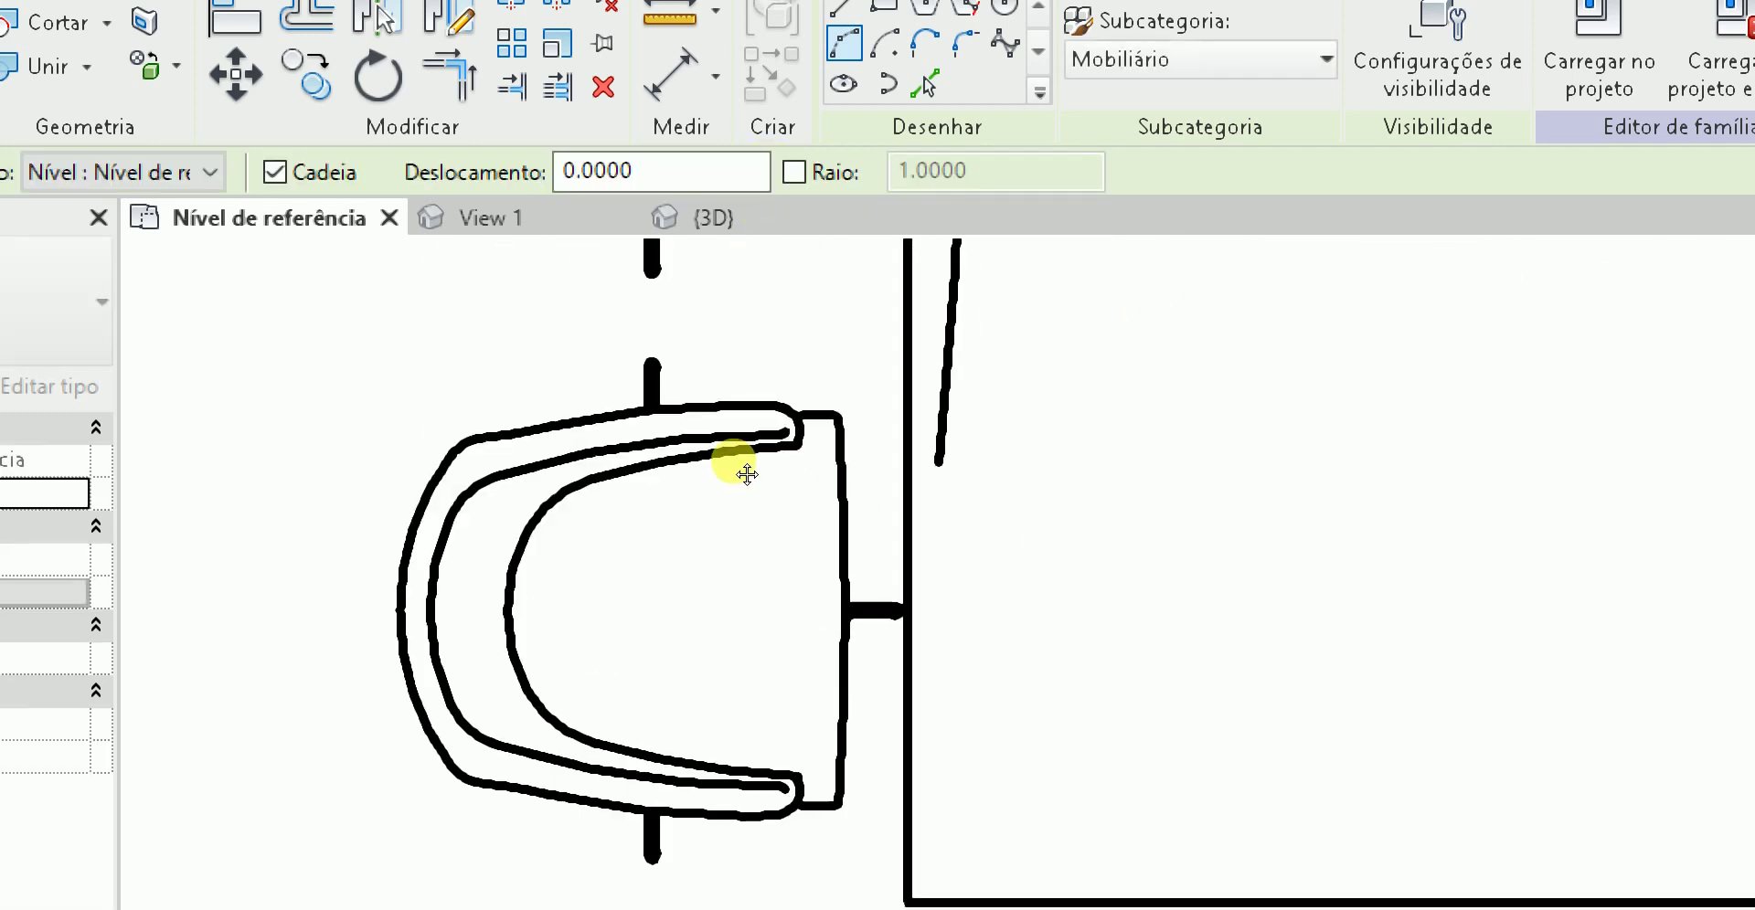
left_click(927, 493)
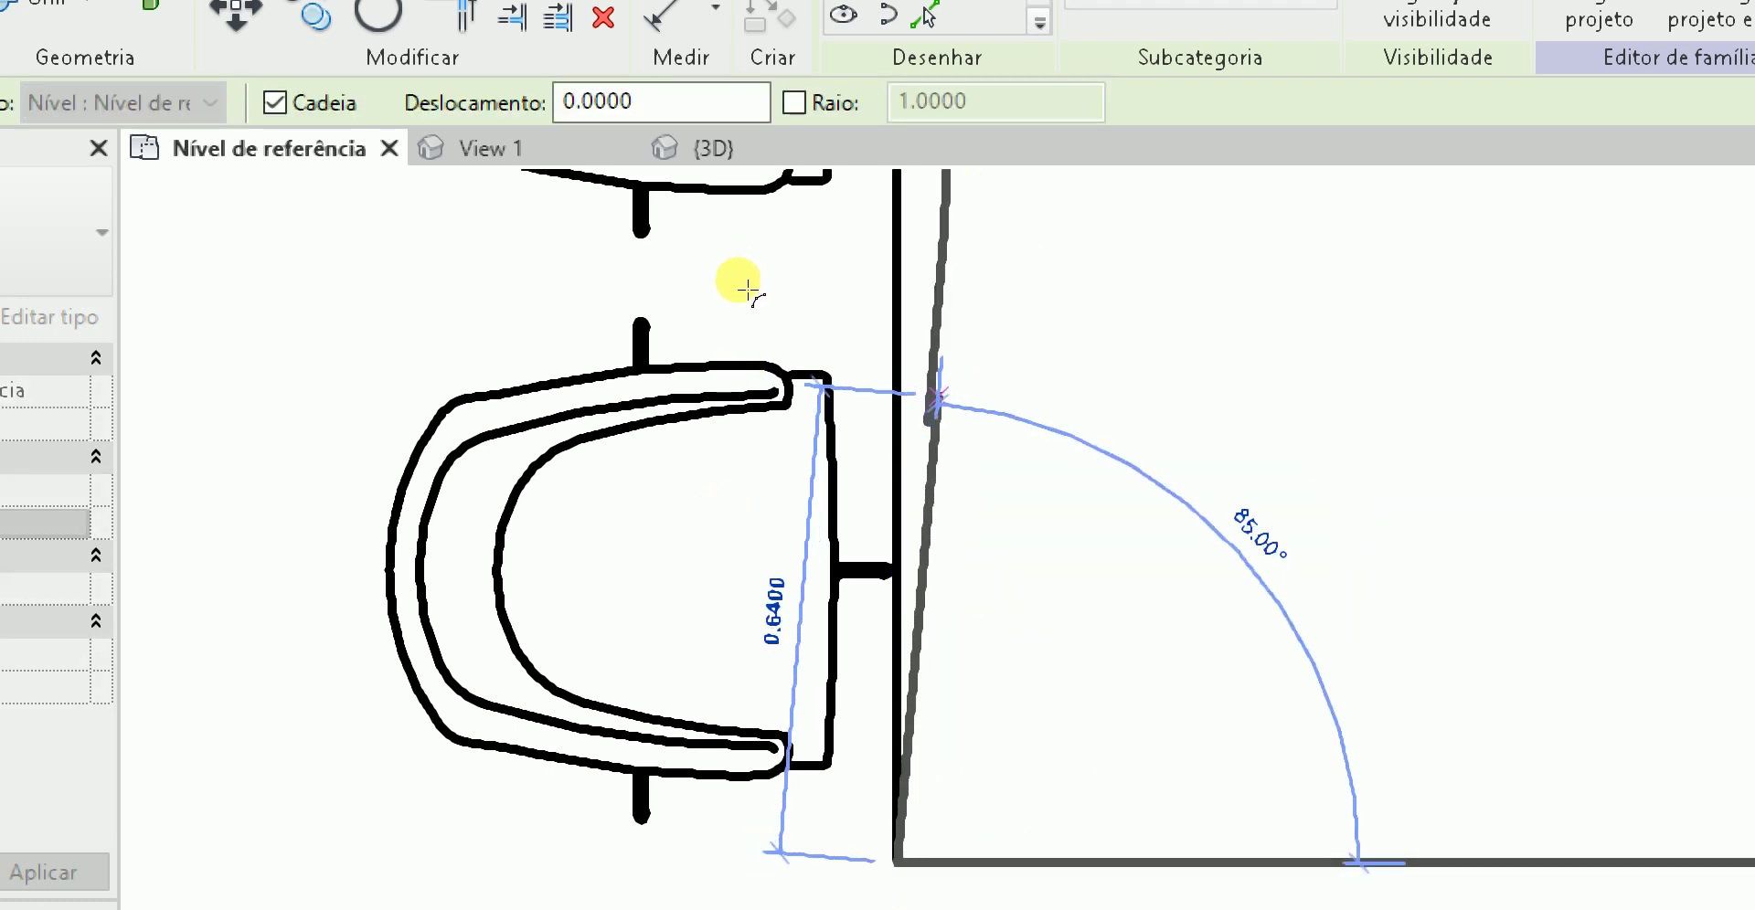
key("Escape")
key("Escape")
scroll(752, 402, "down", 3)
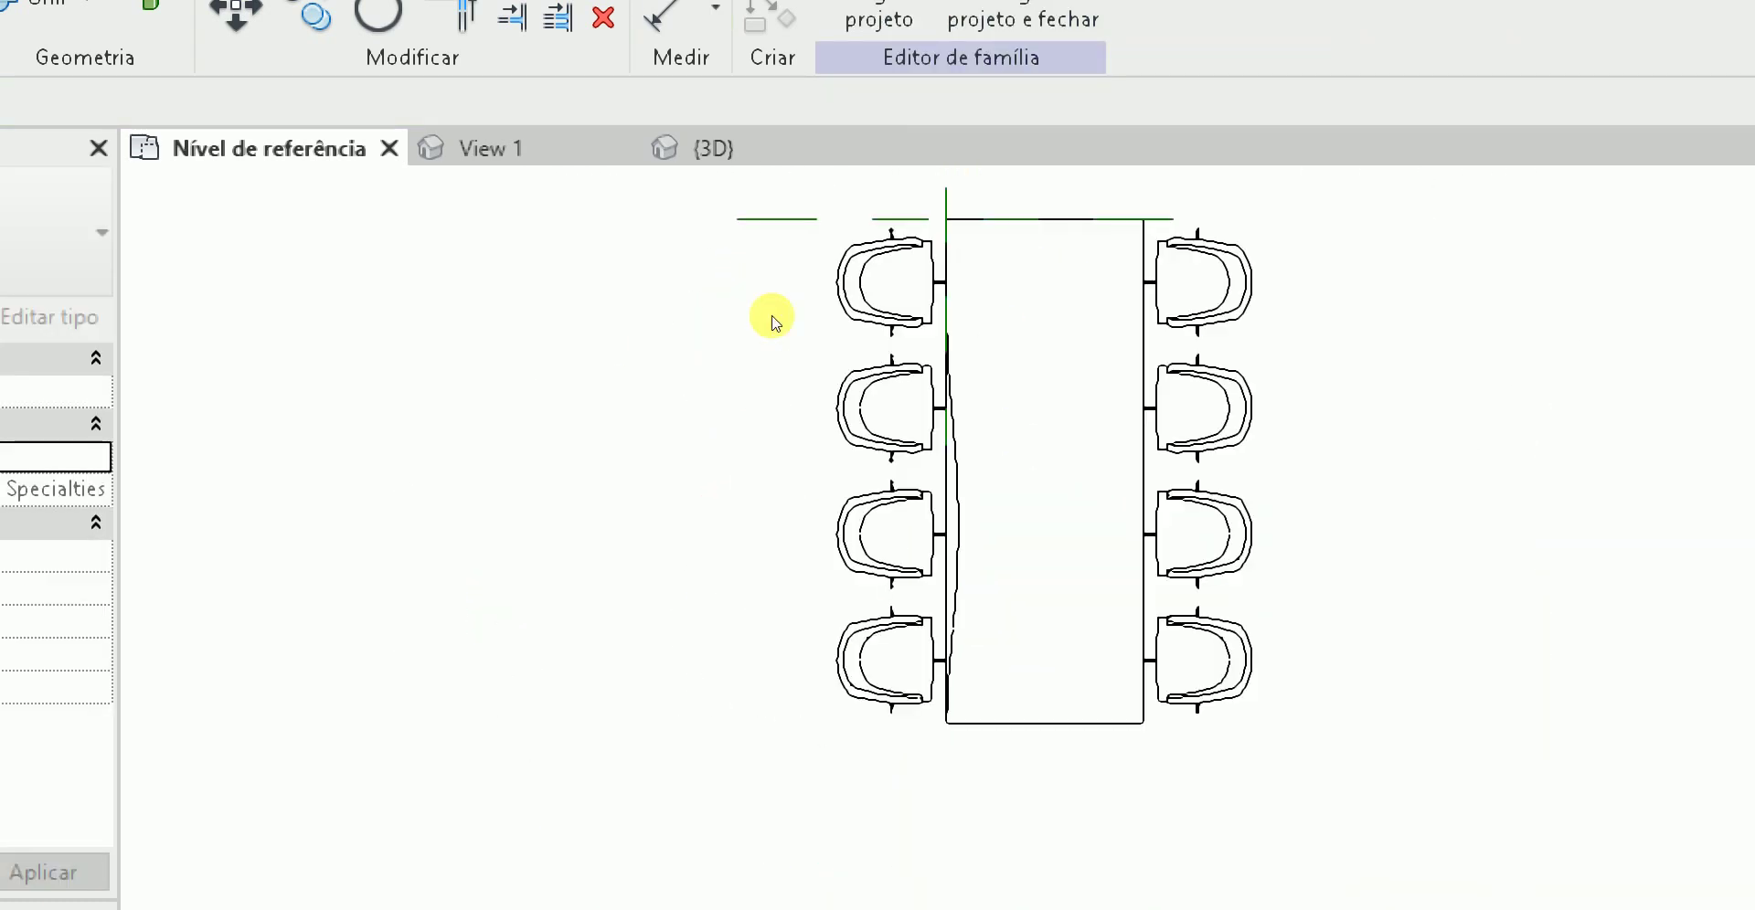
scroll(755, 373, "up", 3)
- Select the curved edge line to check it, then zoom to review the plan layout
left_click(744, 361)
scroll(732, 358, "up", 4)
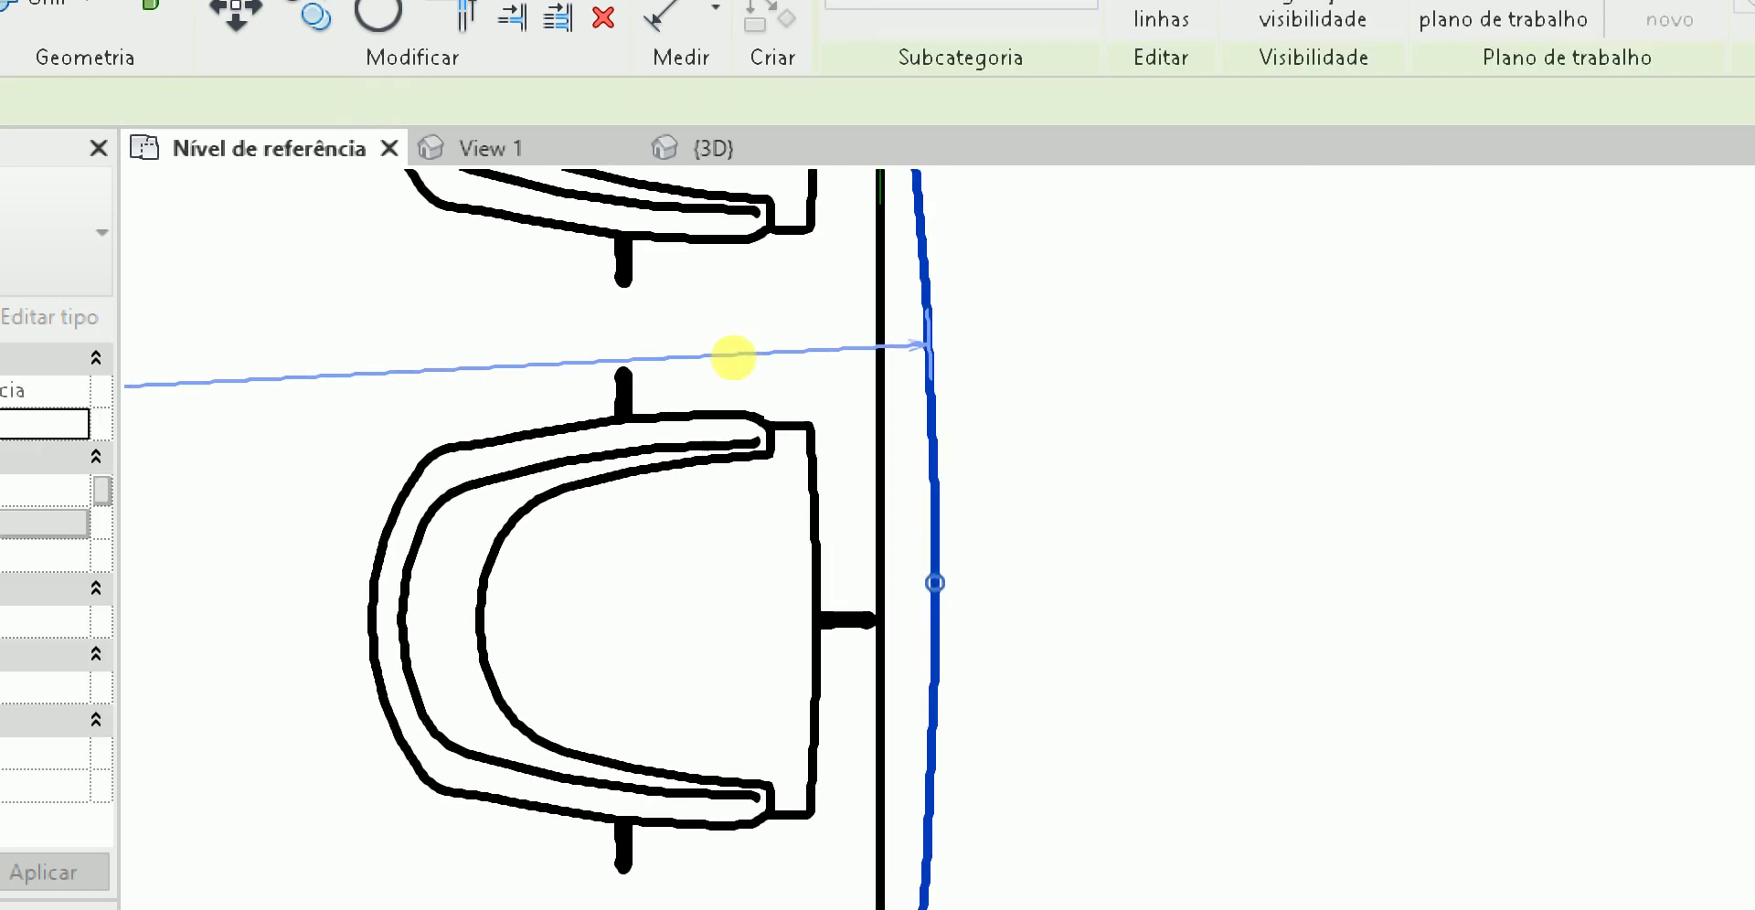
left_click(739, 374)
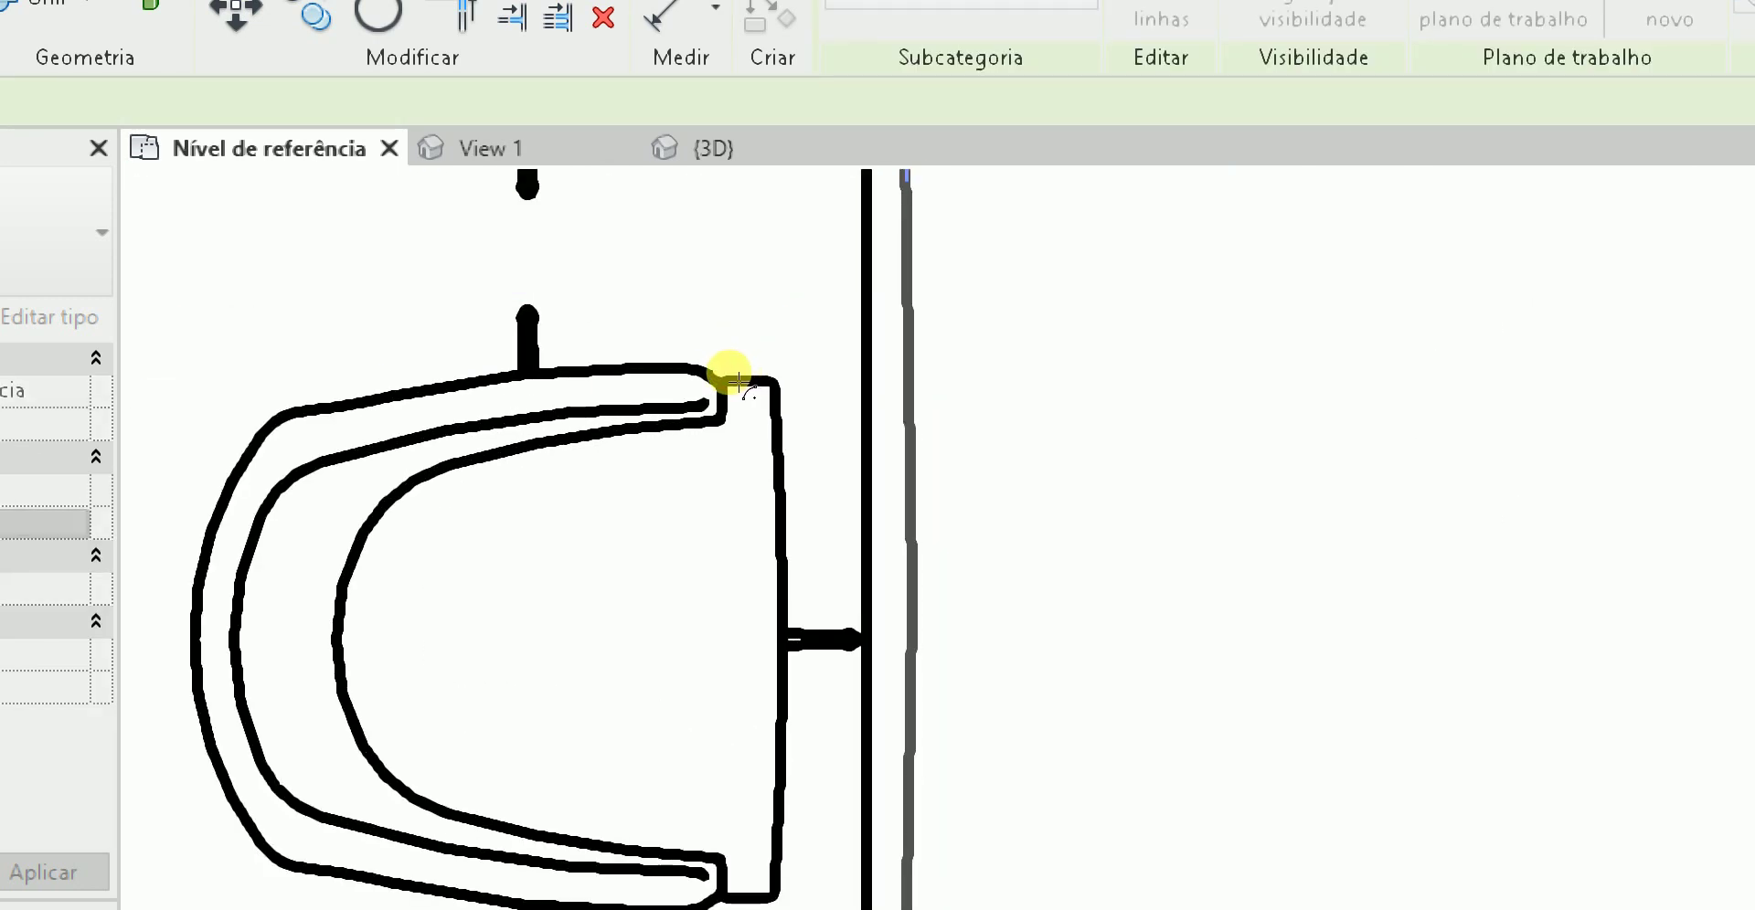
scroll(739, 380, "down", 4)
scroll(730, 380, "down", 2)
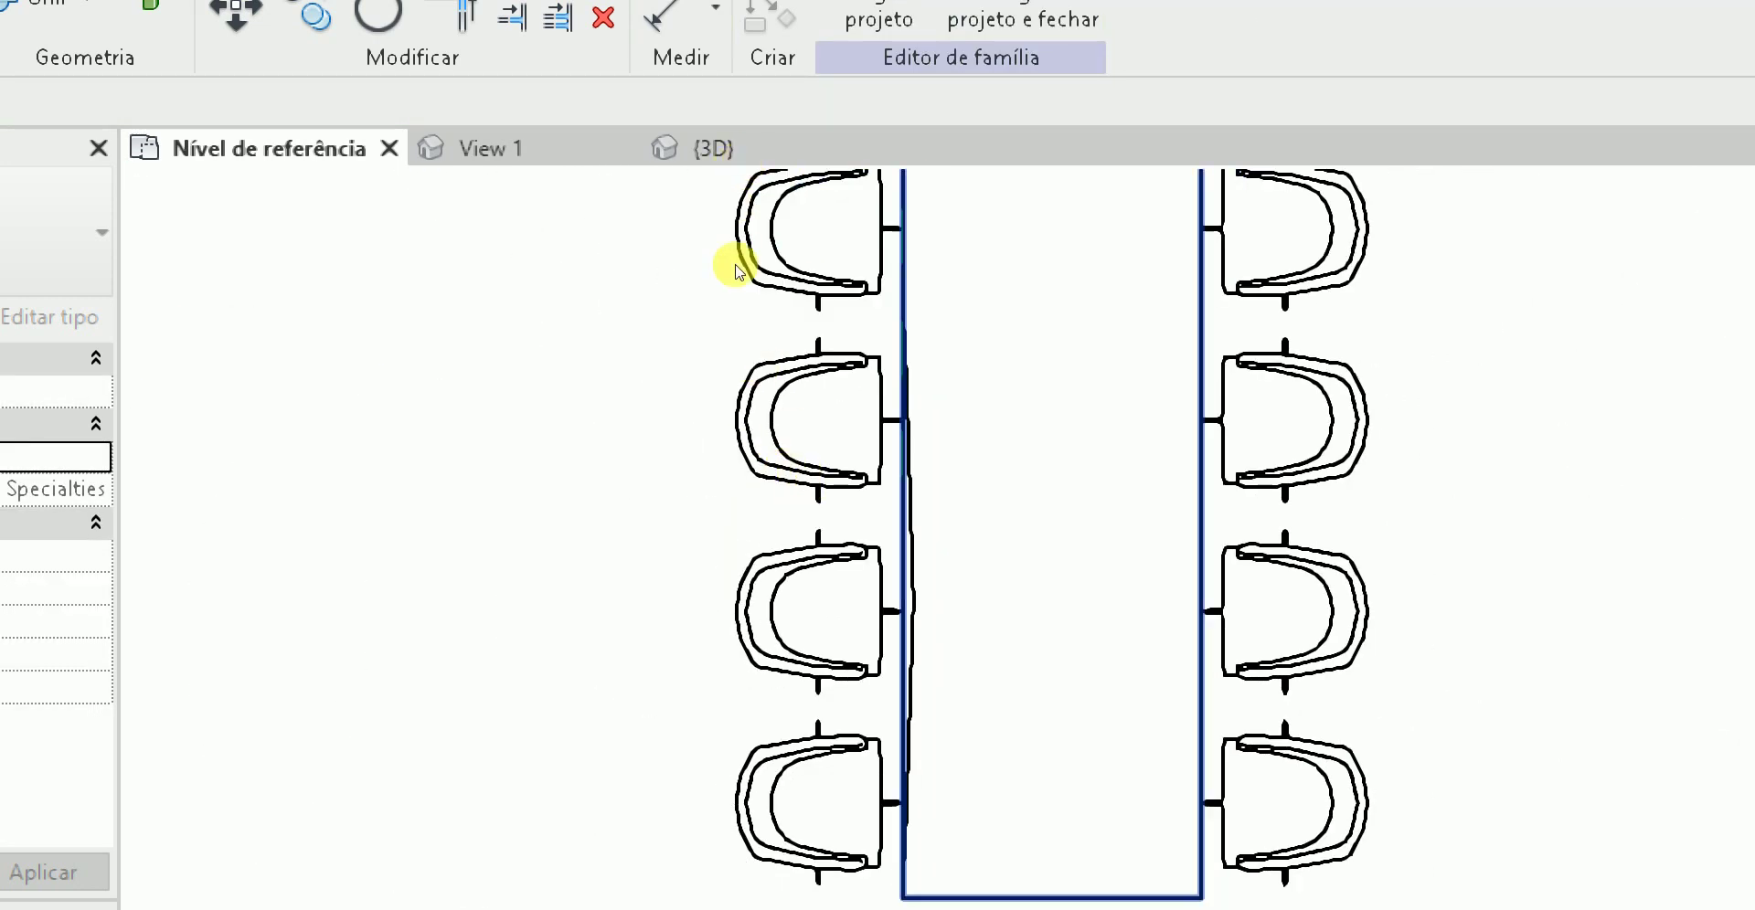
scroll(729, 247, "up", 2)
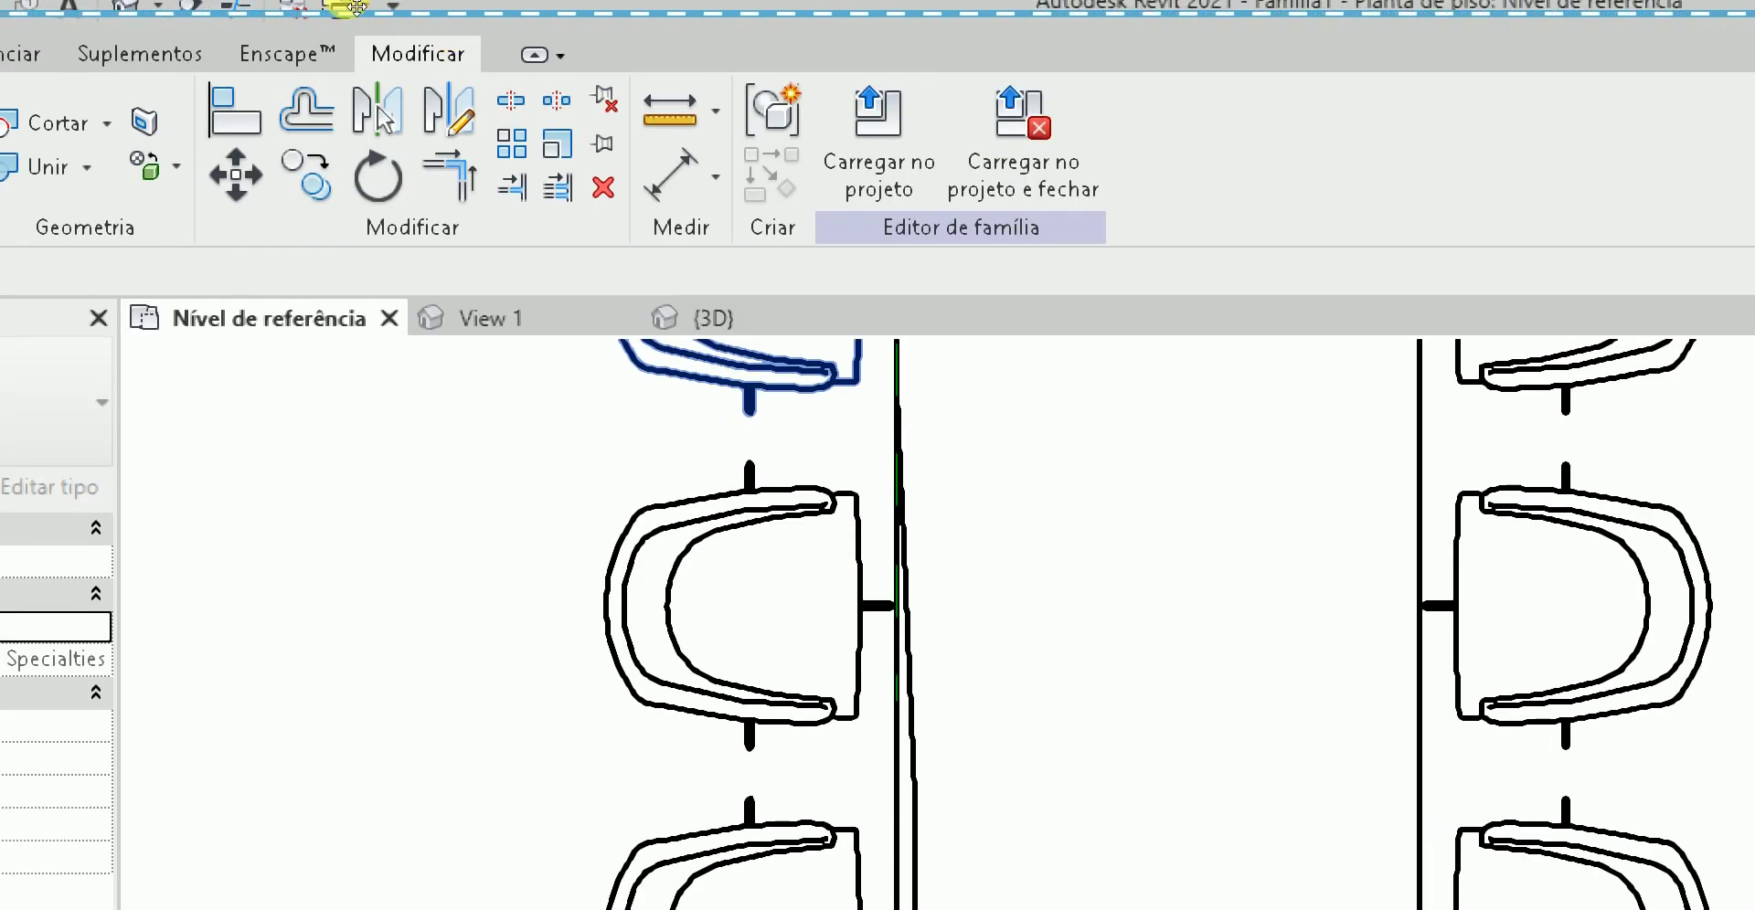
- Open the {3D} view, orbit around the table and eight chairs, then switch to the reference photo
left_click(353, 7)
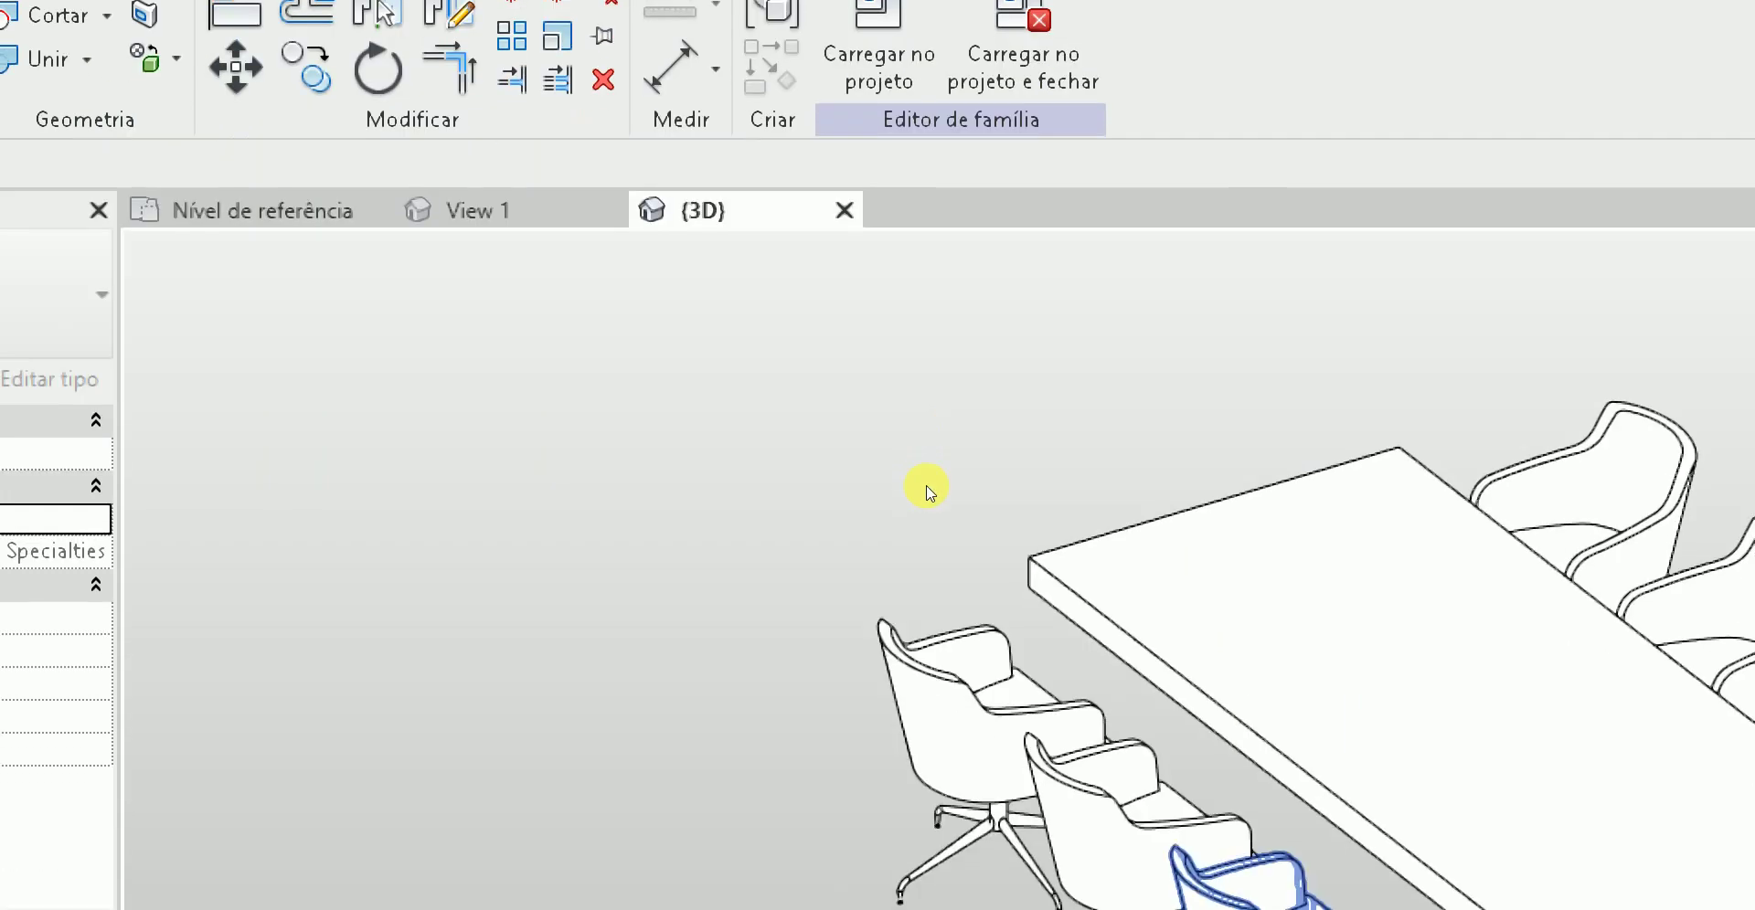
mouse_move(678, 308)
middle_mouse_down("shift")
mouse_move(498, 282)
mouse_move(505, 184)
mouse_move(521, 259)
mouse_move(598, 264)
mouse_move(756, 458)
middle_mouse_up("shift")
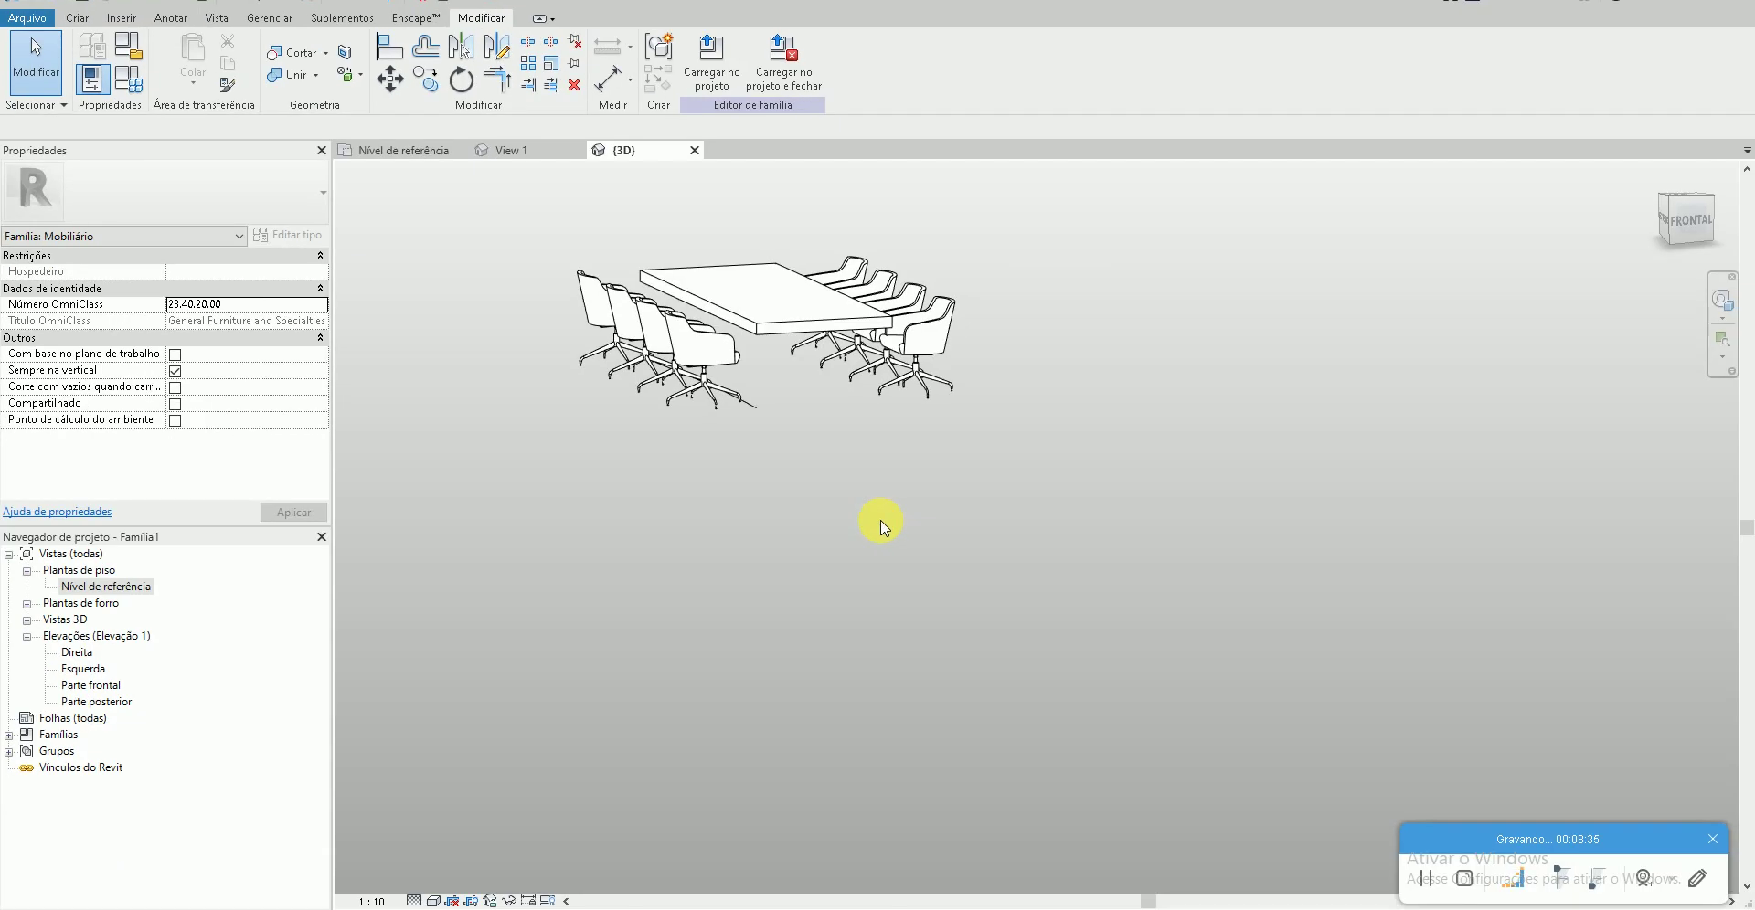
scroll(882, 527, "up", 5)
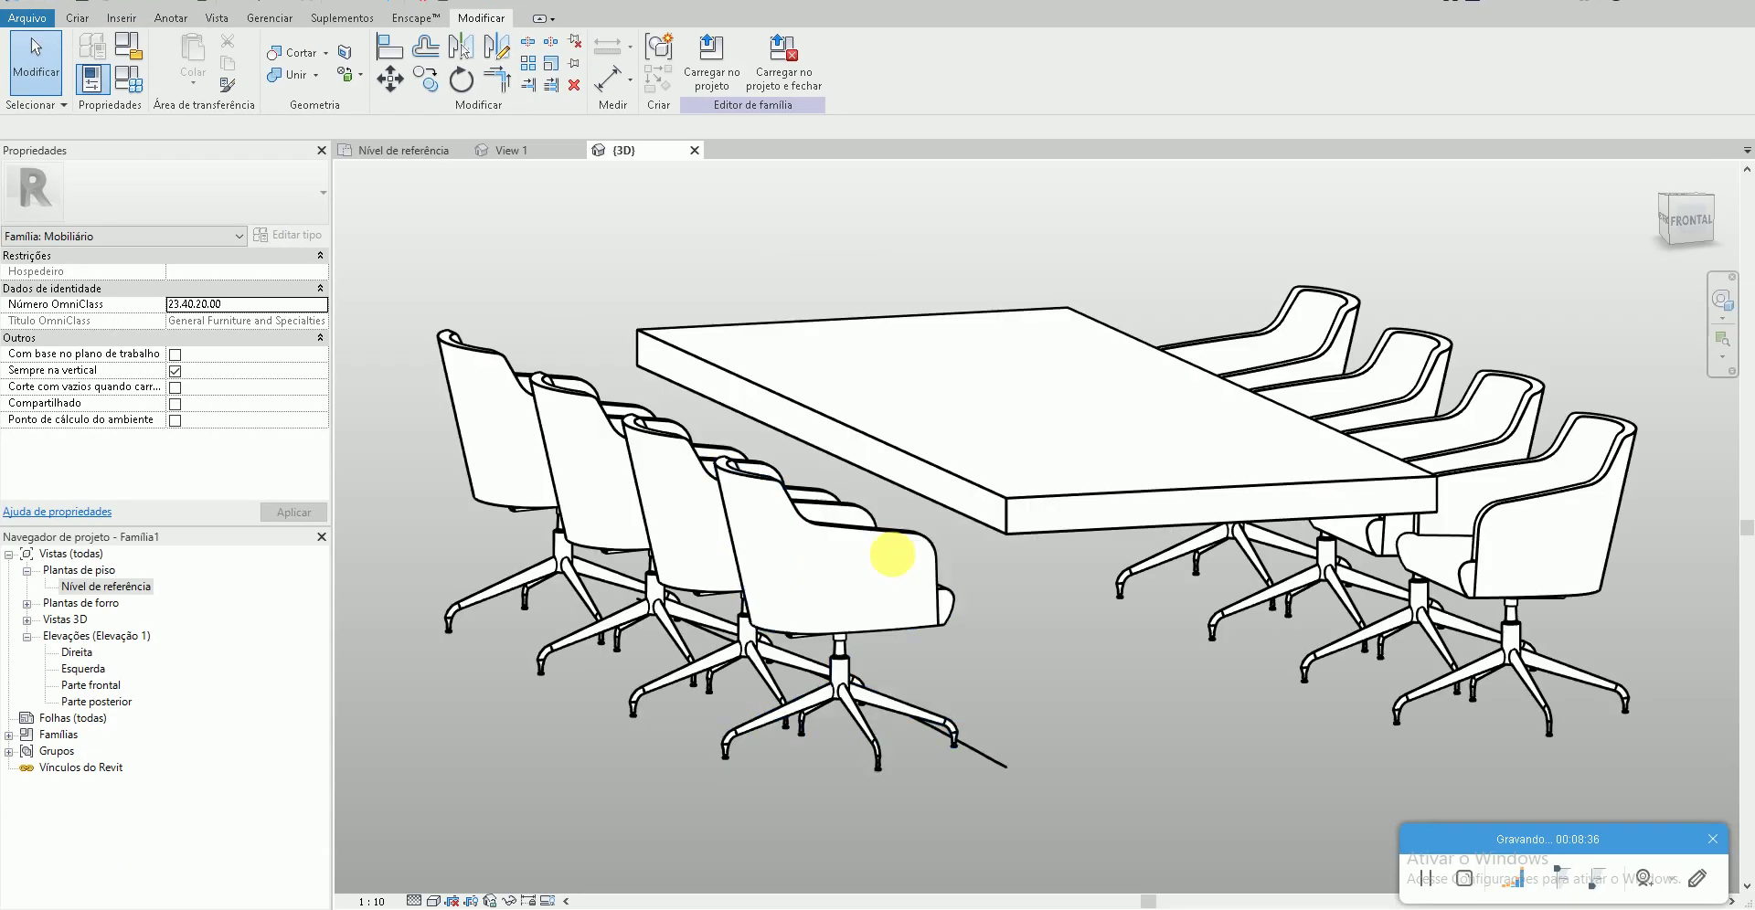
mouse_move(893, 557)
middle_mouse_down("shift")
mouse_move(716, 607)
mouse_move(717, 580)
mouse_move(762, 659)
middle_mouse_up("shift")
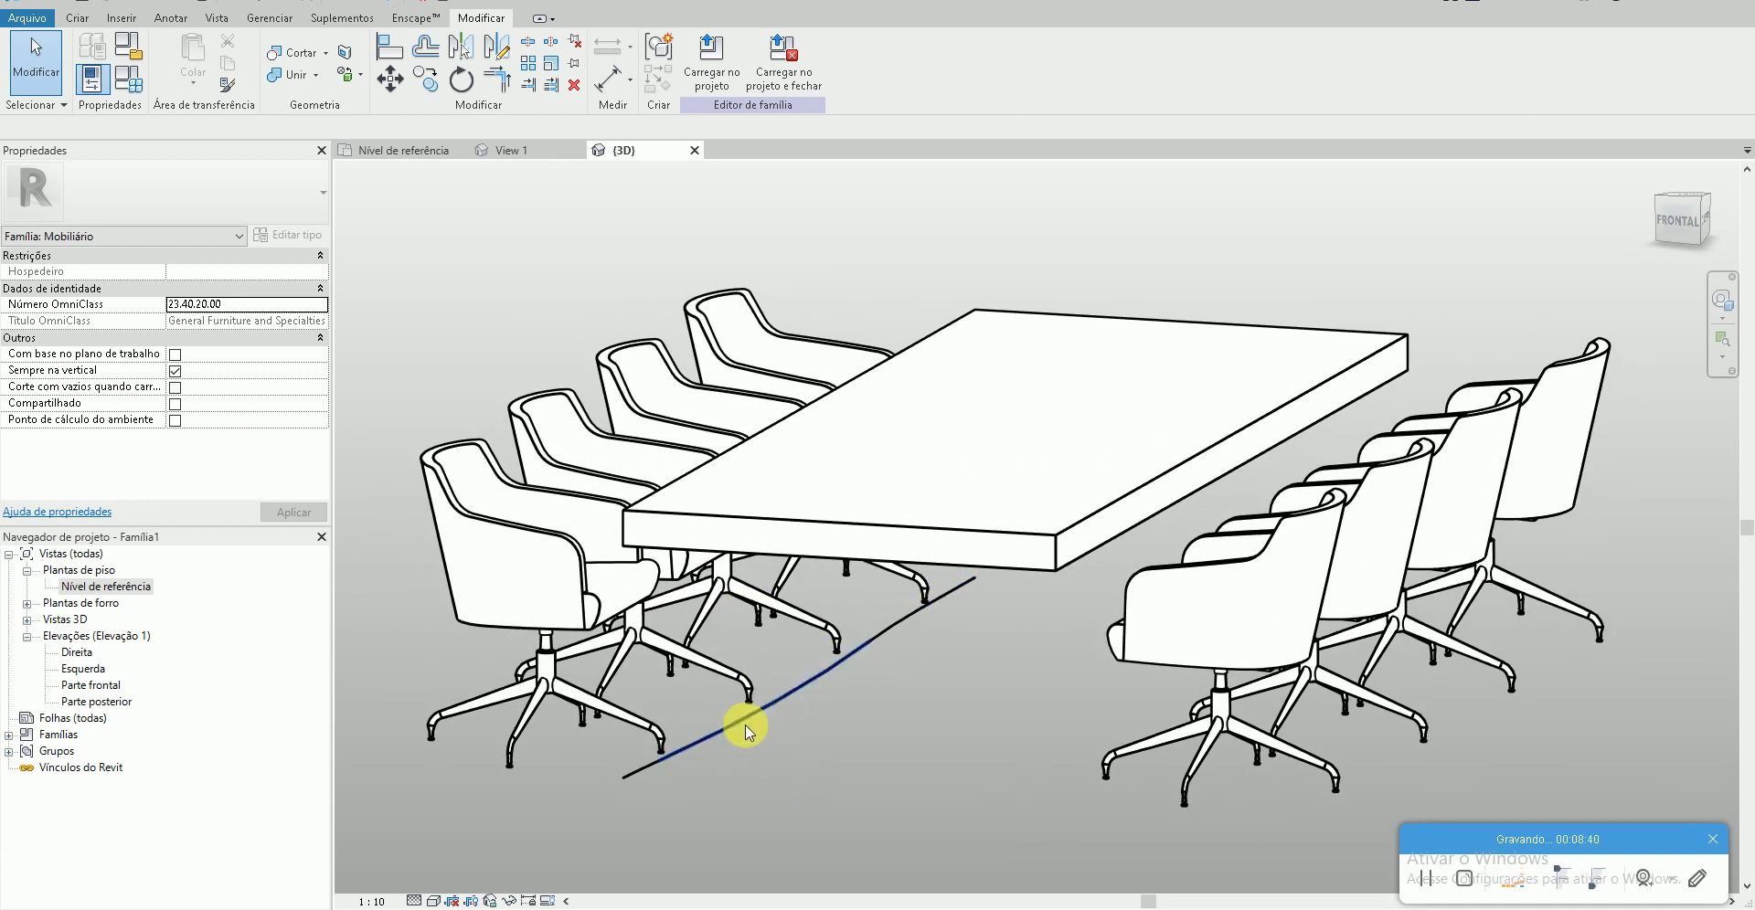
mouse_move(627, 765)
middle_mouse_down("shift")
mouse_move(682, 812)
mouse_move(764, 738)
middle_mouse_up("shift")
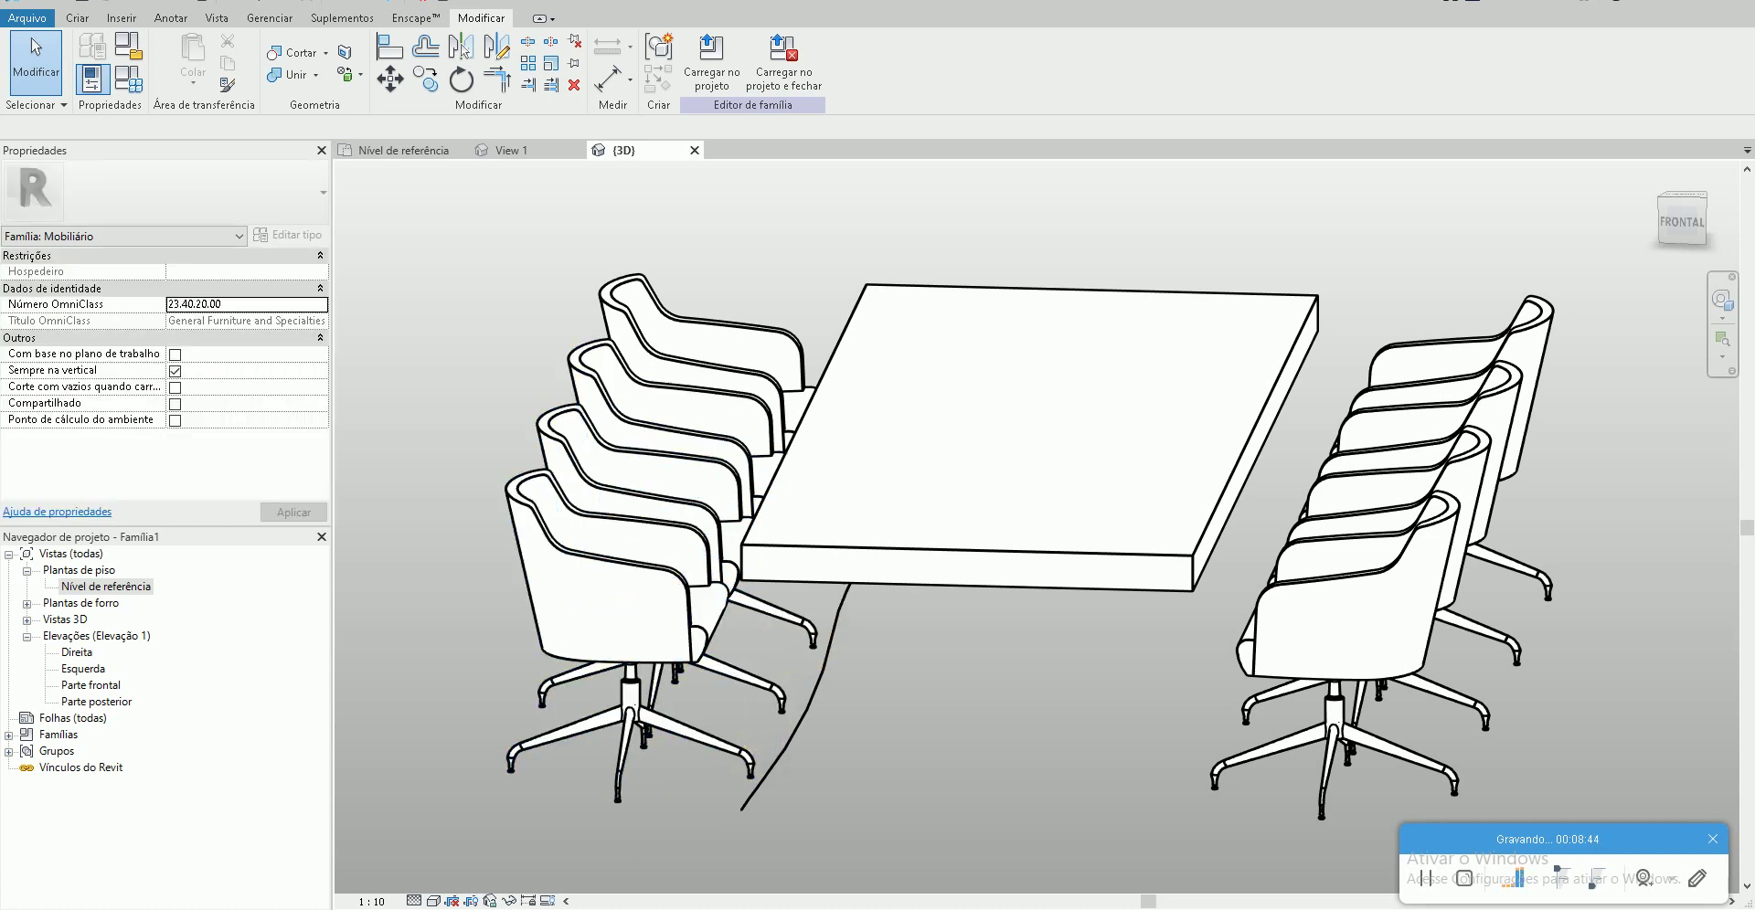
key("alt+Tab")
scroll(694, 525, "up", 3)
- Zoom into the table in the reference photo, then return to Revit and orbit the model
scroll(808, 480, "up", 2)
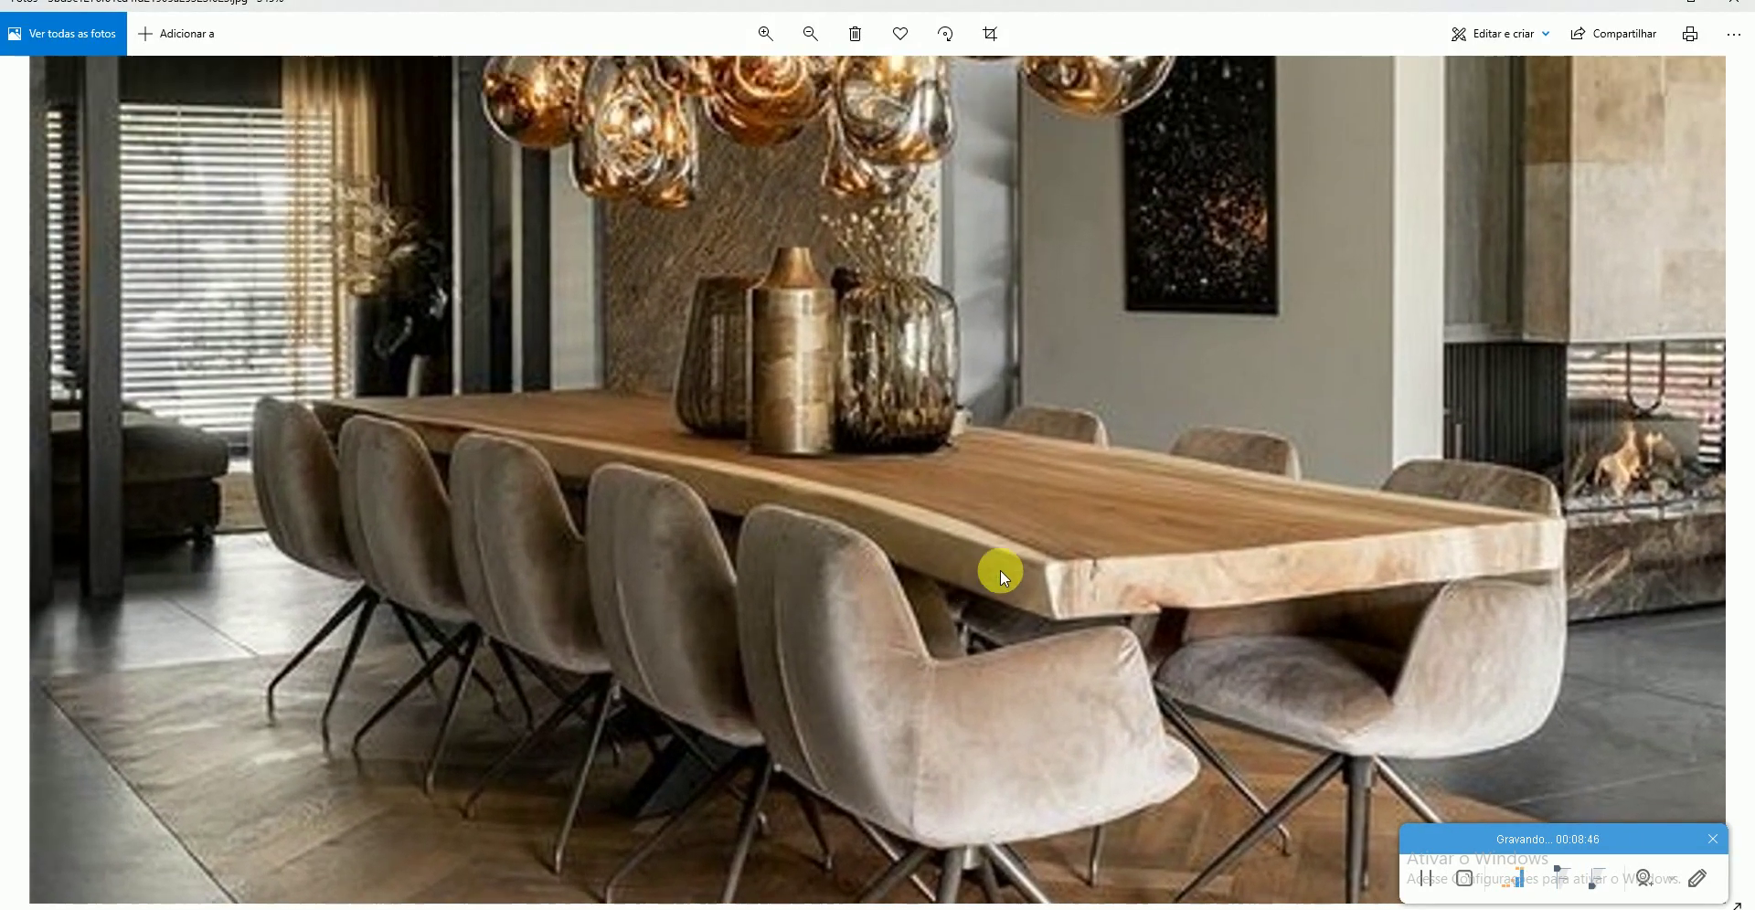
scroll(1000, 569, "up", 1)
scroll(836, 539, "up", 1)
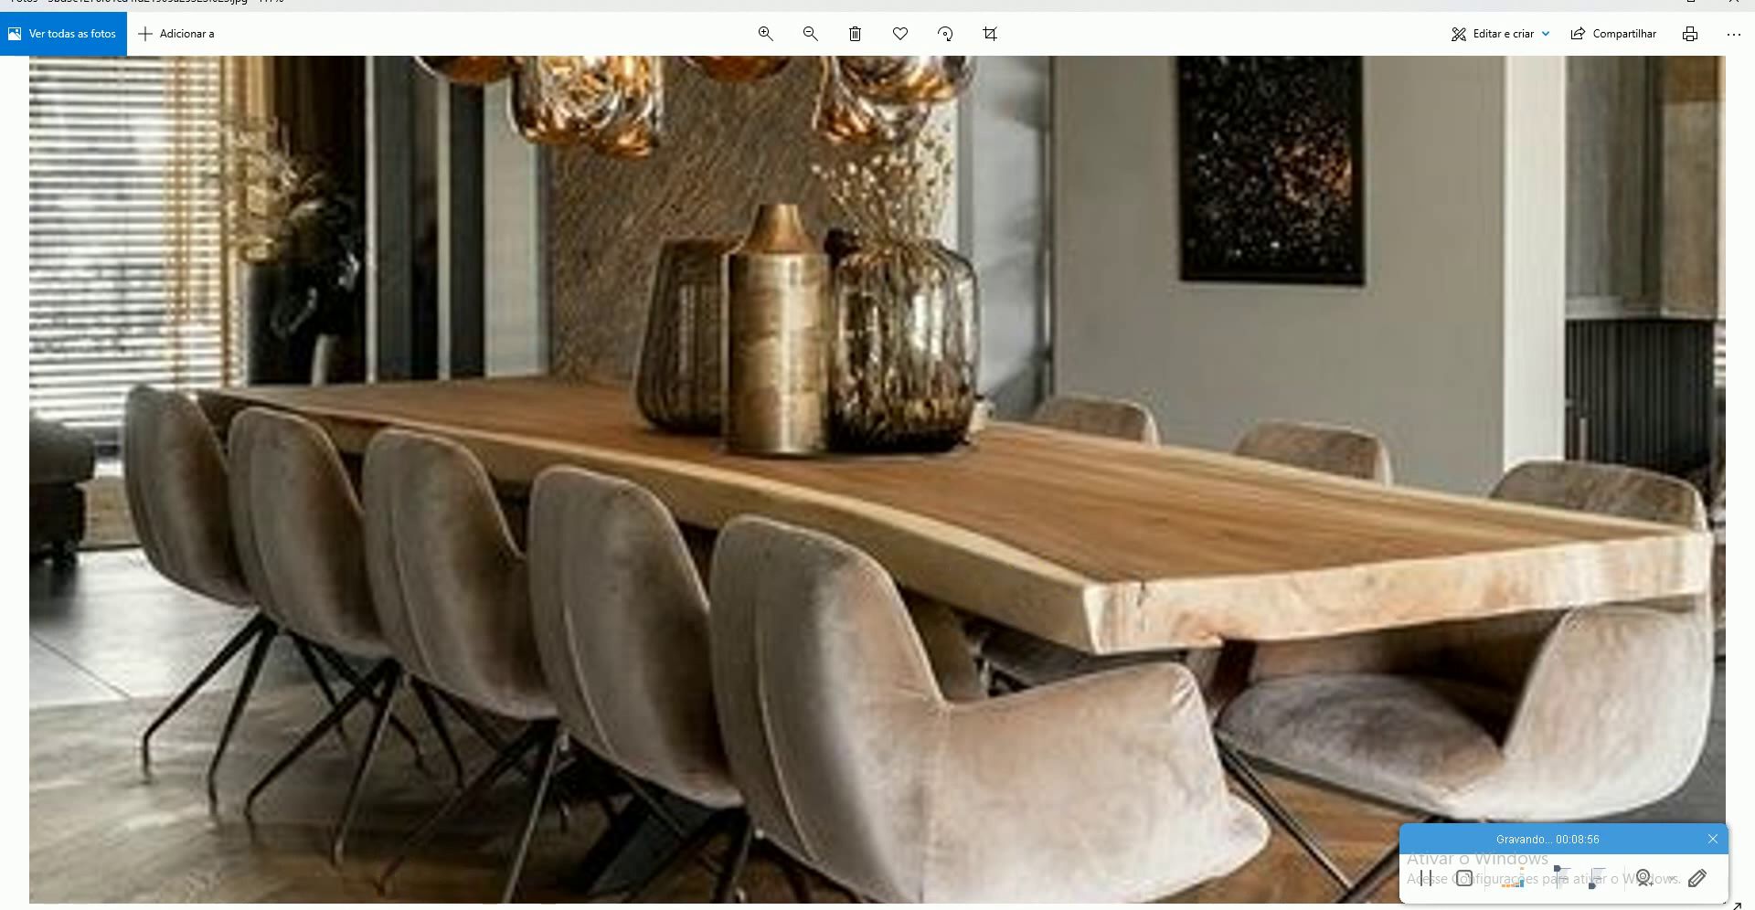
key("alt+Tab")
mouse_move(744, 694)
middle_mouse_down("shift")
mouse_move(873, 763)
mouse_move(799, 685)
mouse_move(951, 754)
mouse_move(995, 729)
mouse_move(967, 715)
middle_mouse_up("shift")
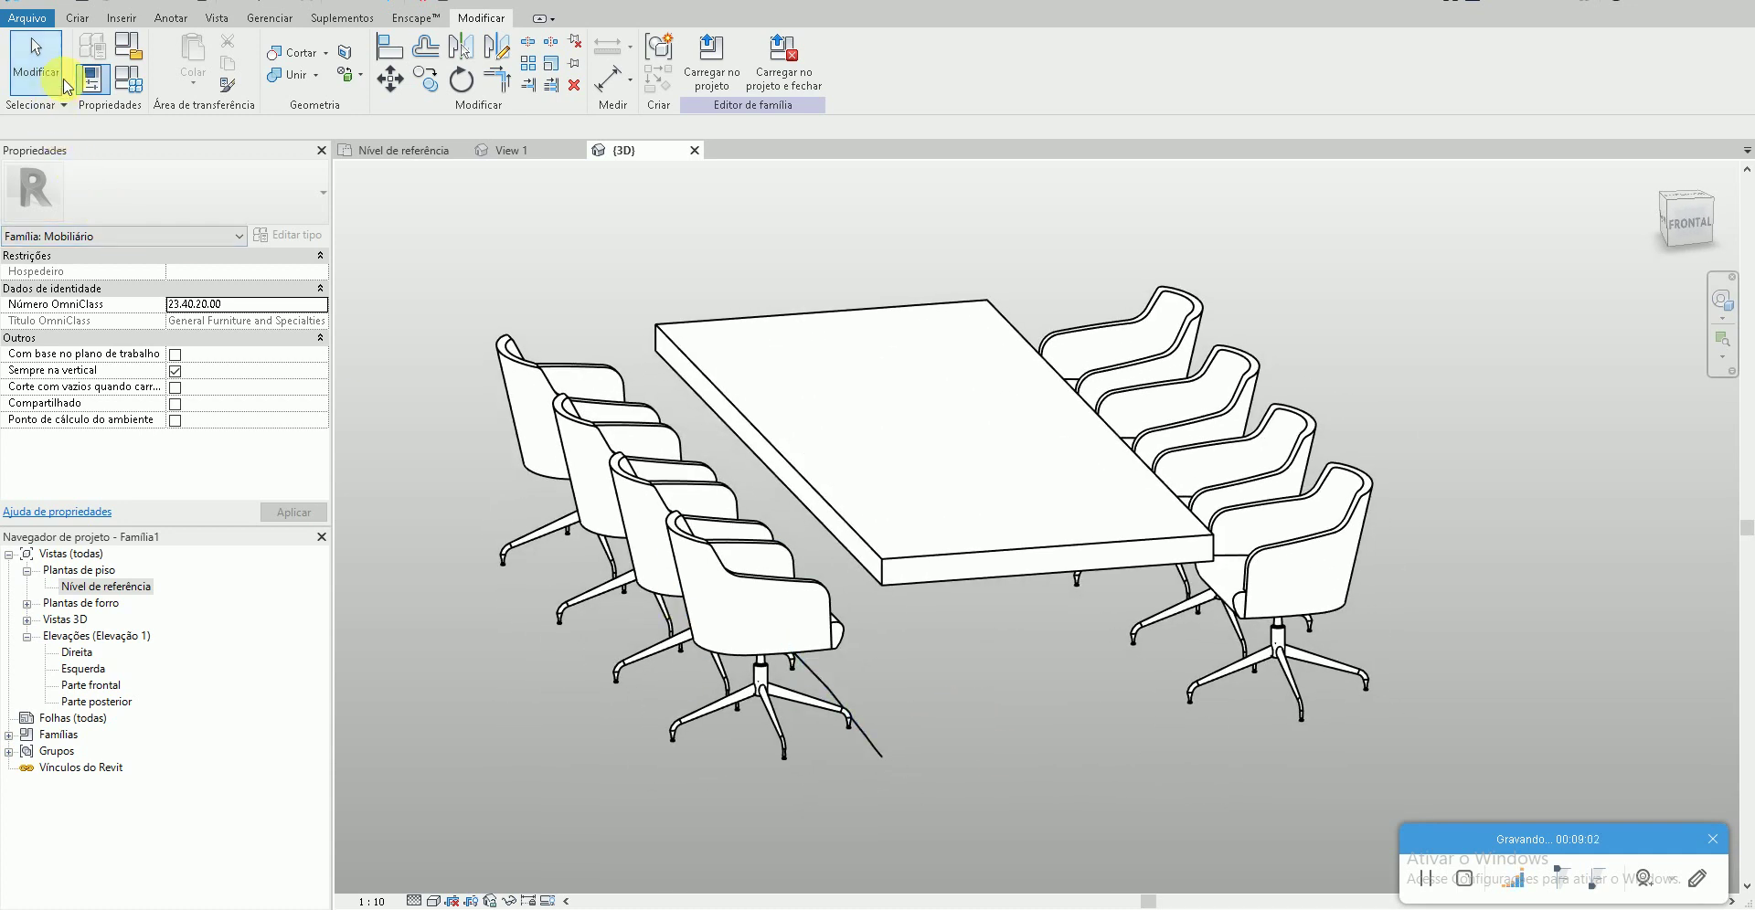
- Start a void sweep (Varredura de vazio) and set its work plane
left_click(81, 21)
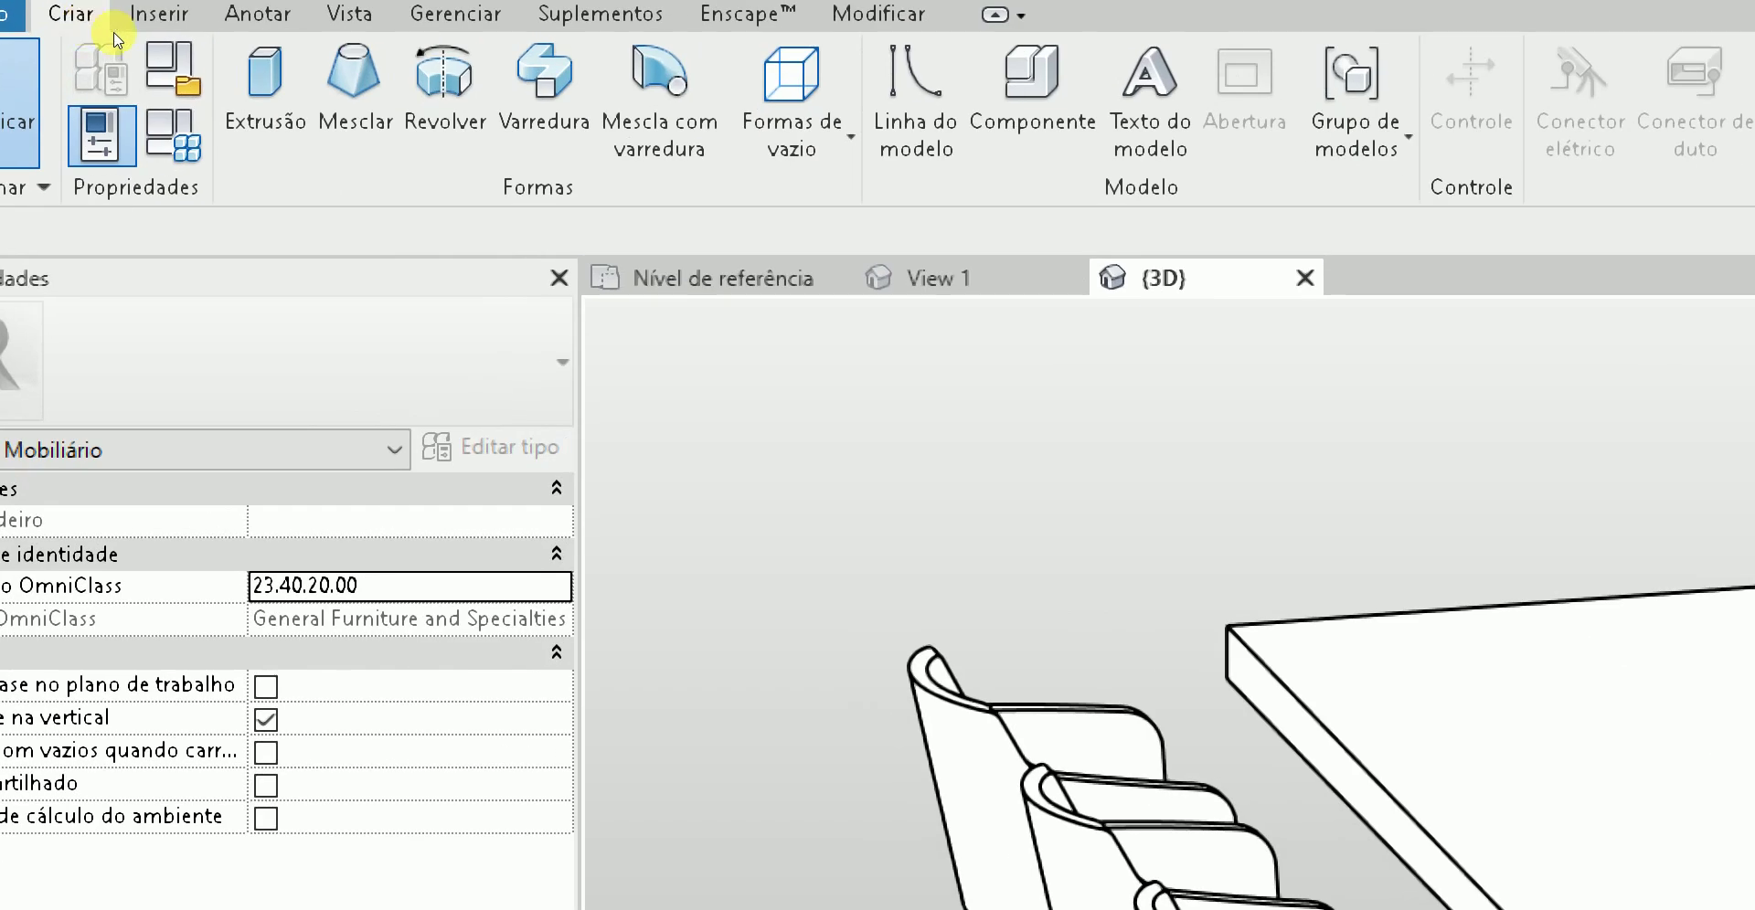
left_click(438, 60)
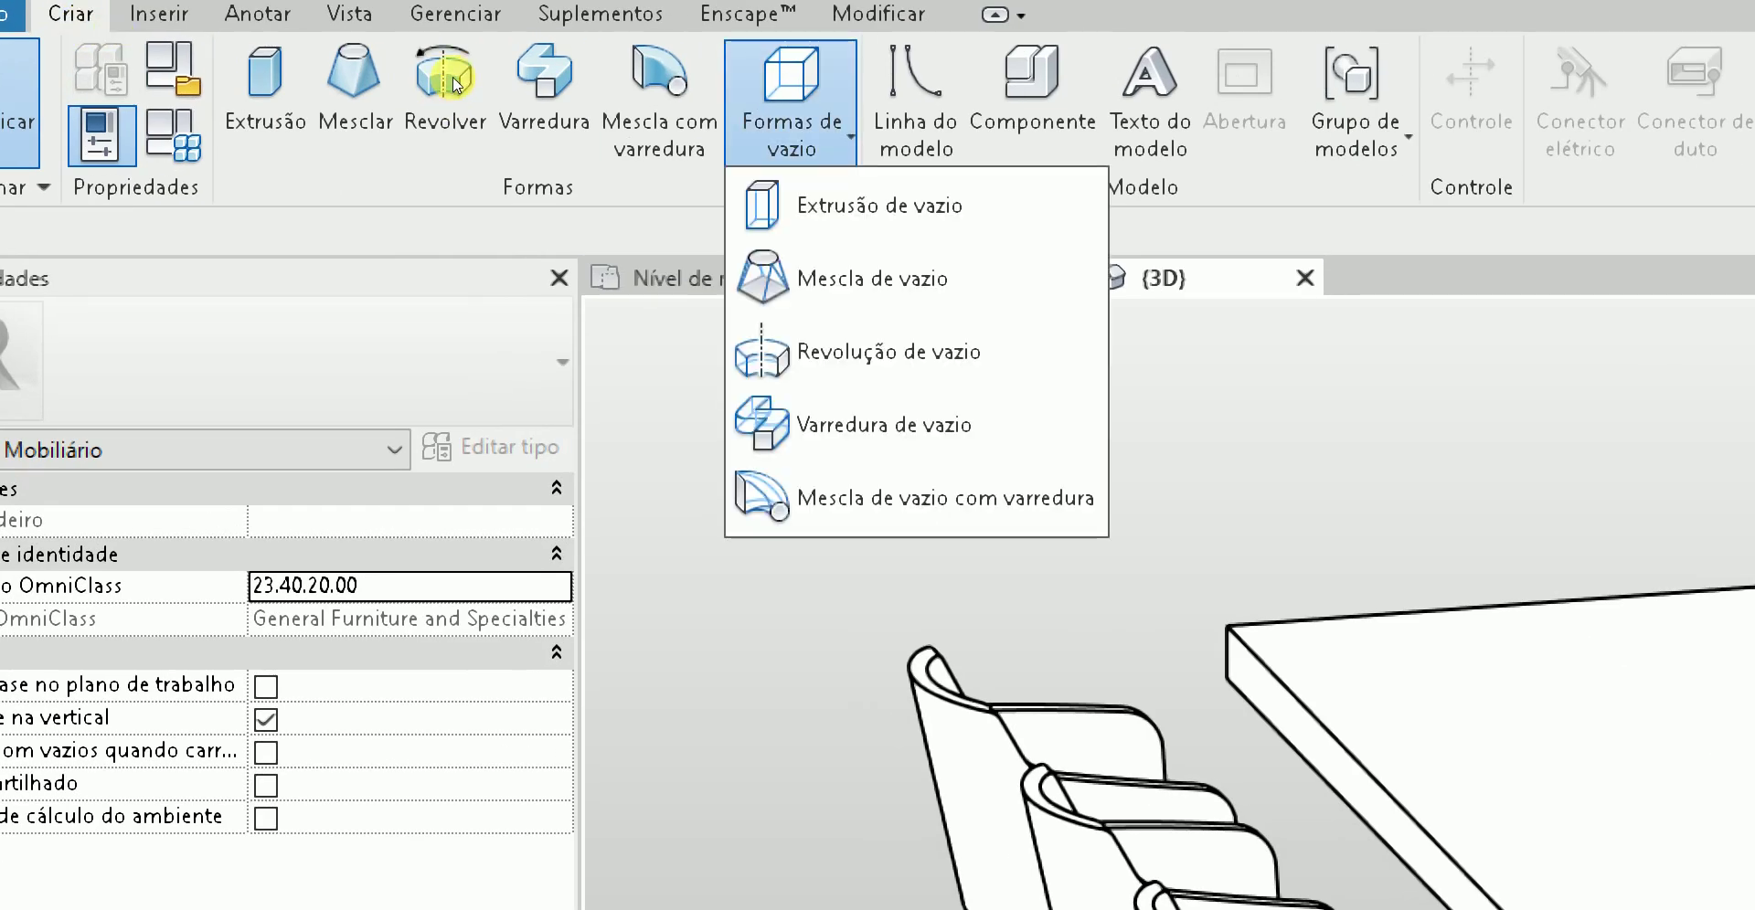
left_click(883, 425)
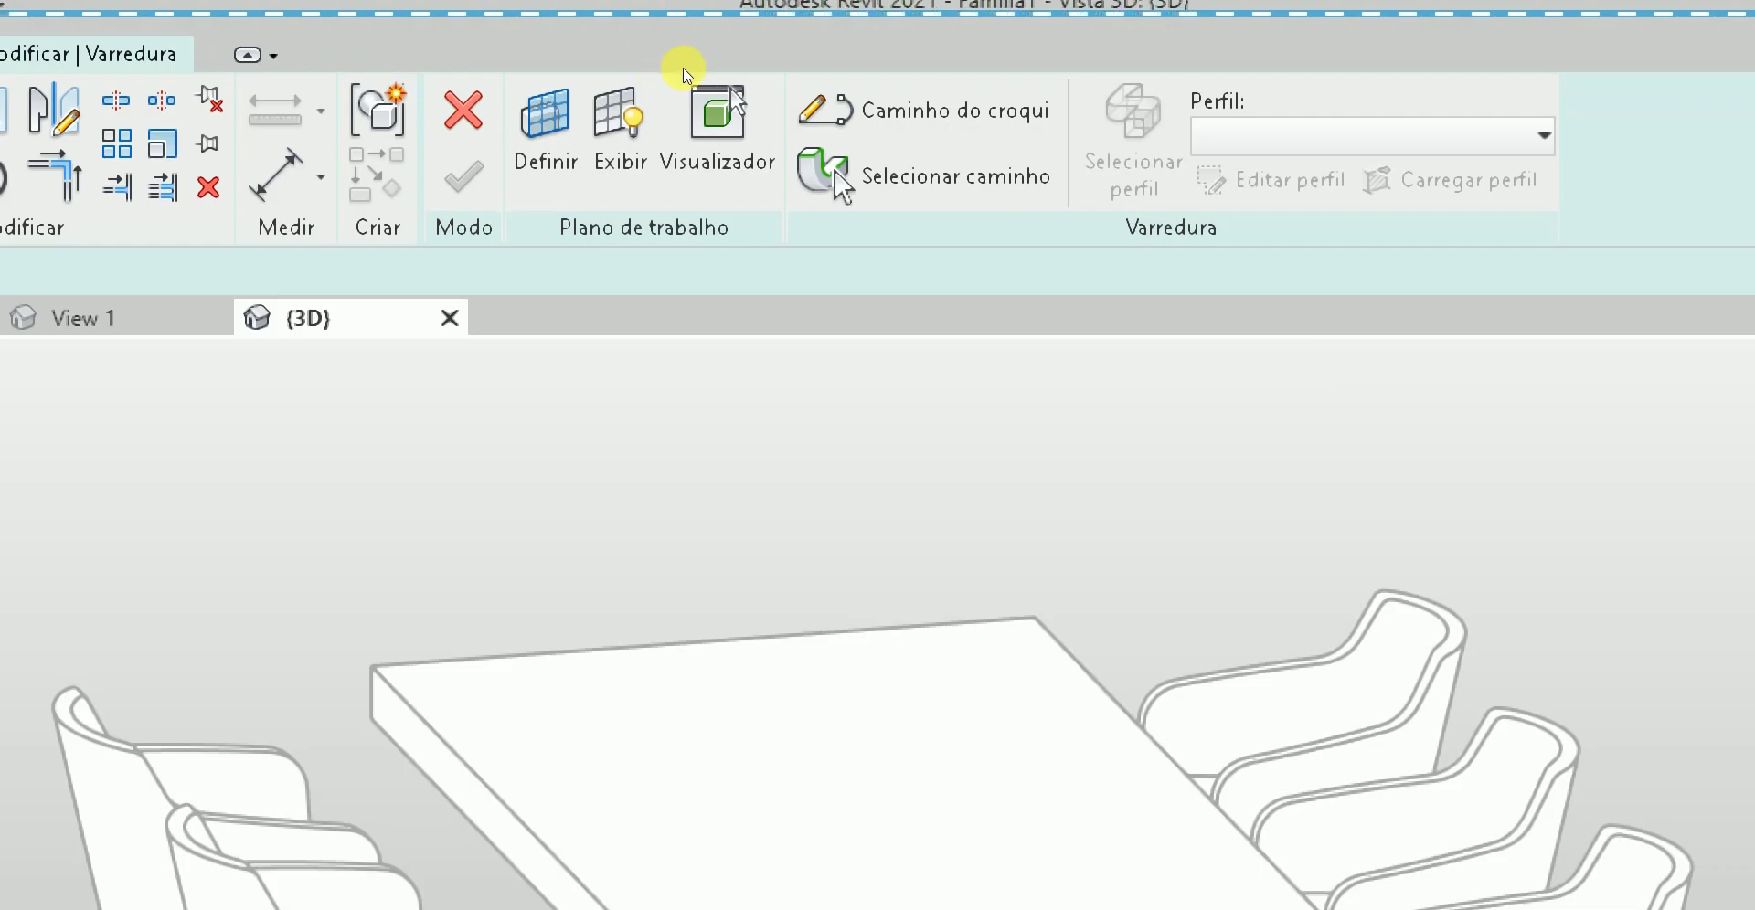
left_click(545, 128)
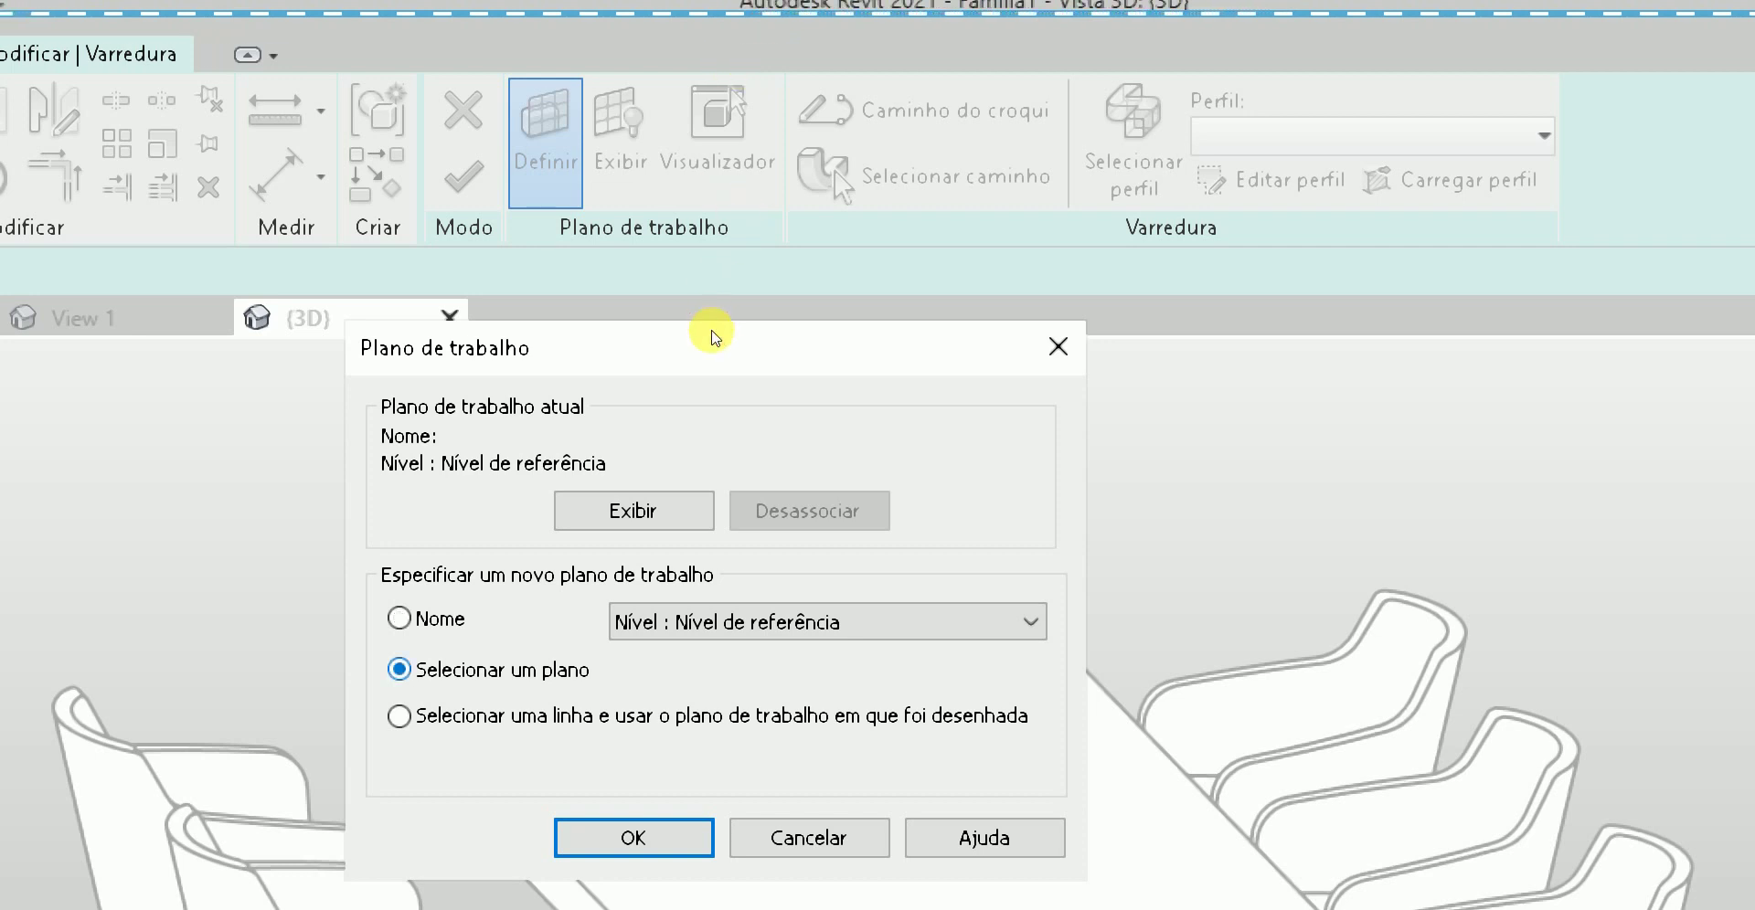
key("Return")
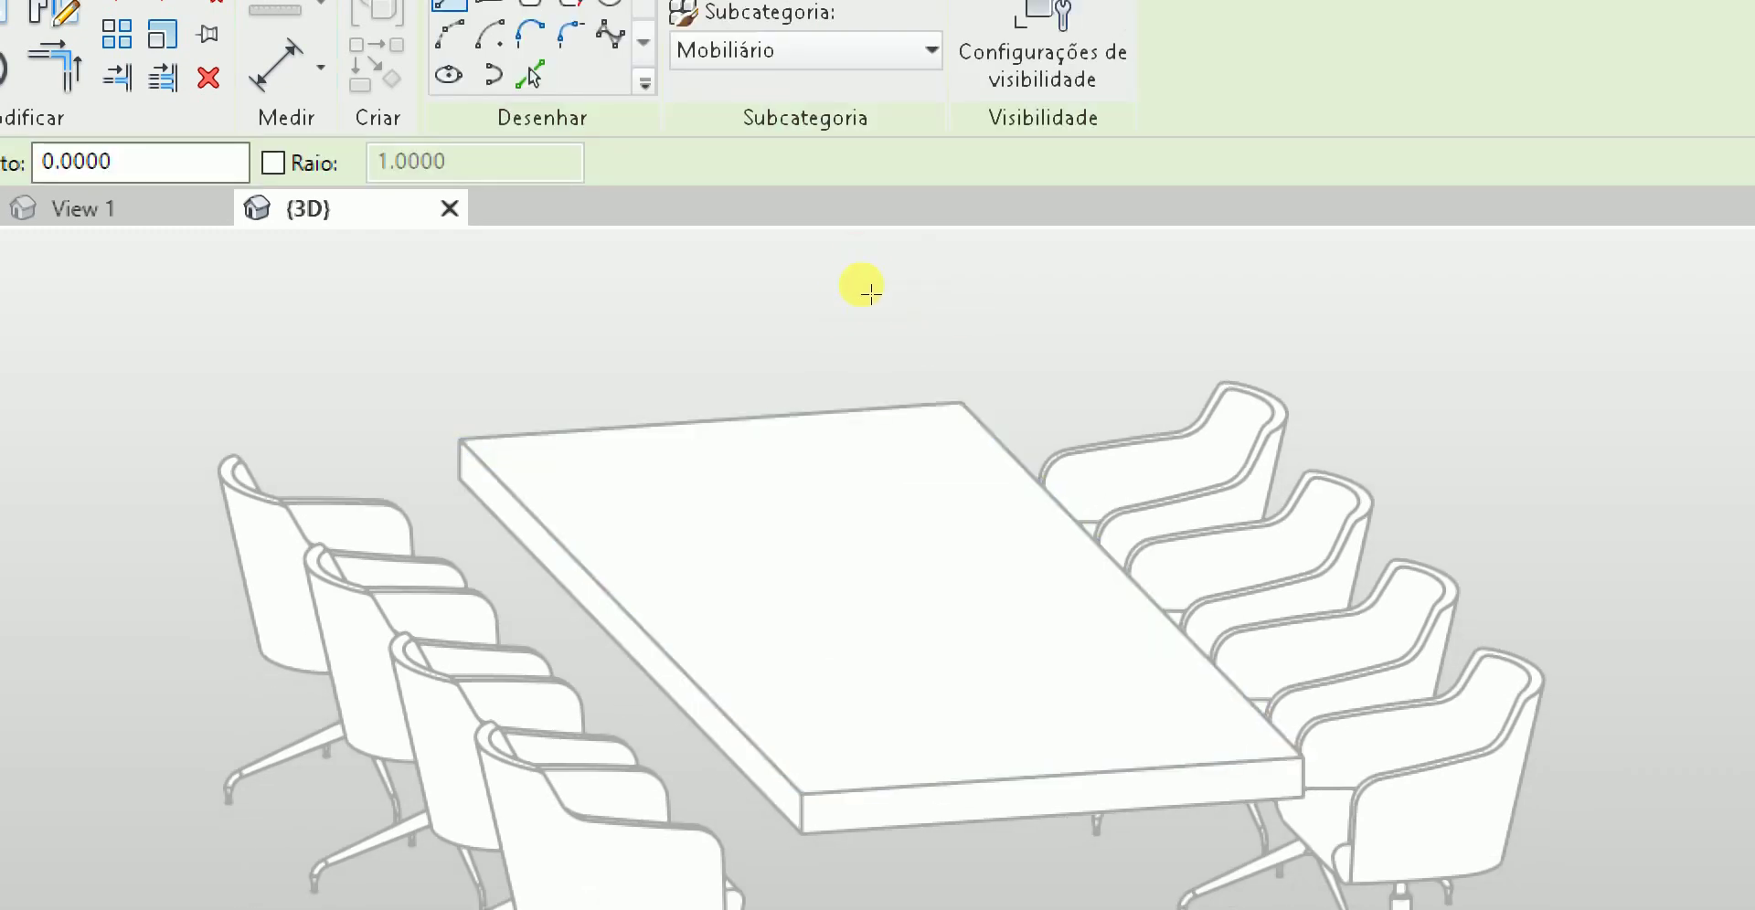
key("Escape")
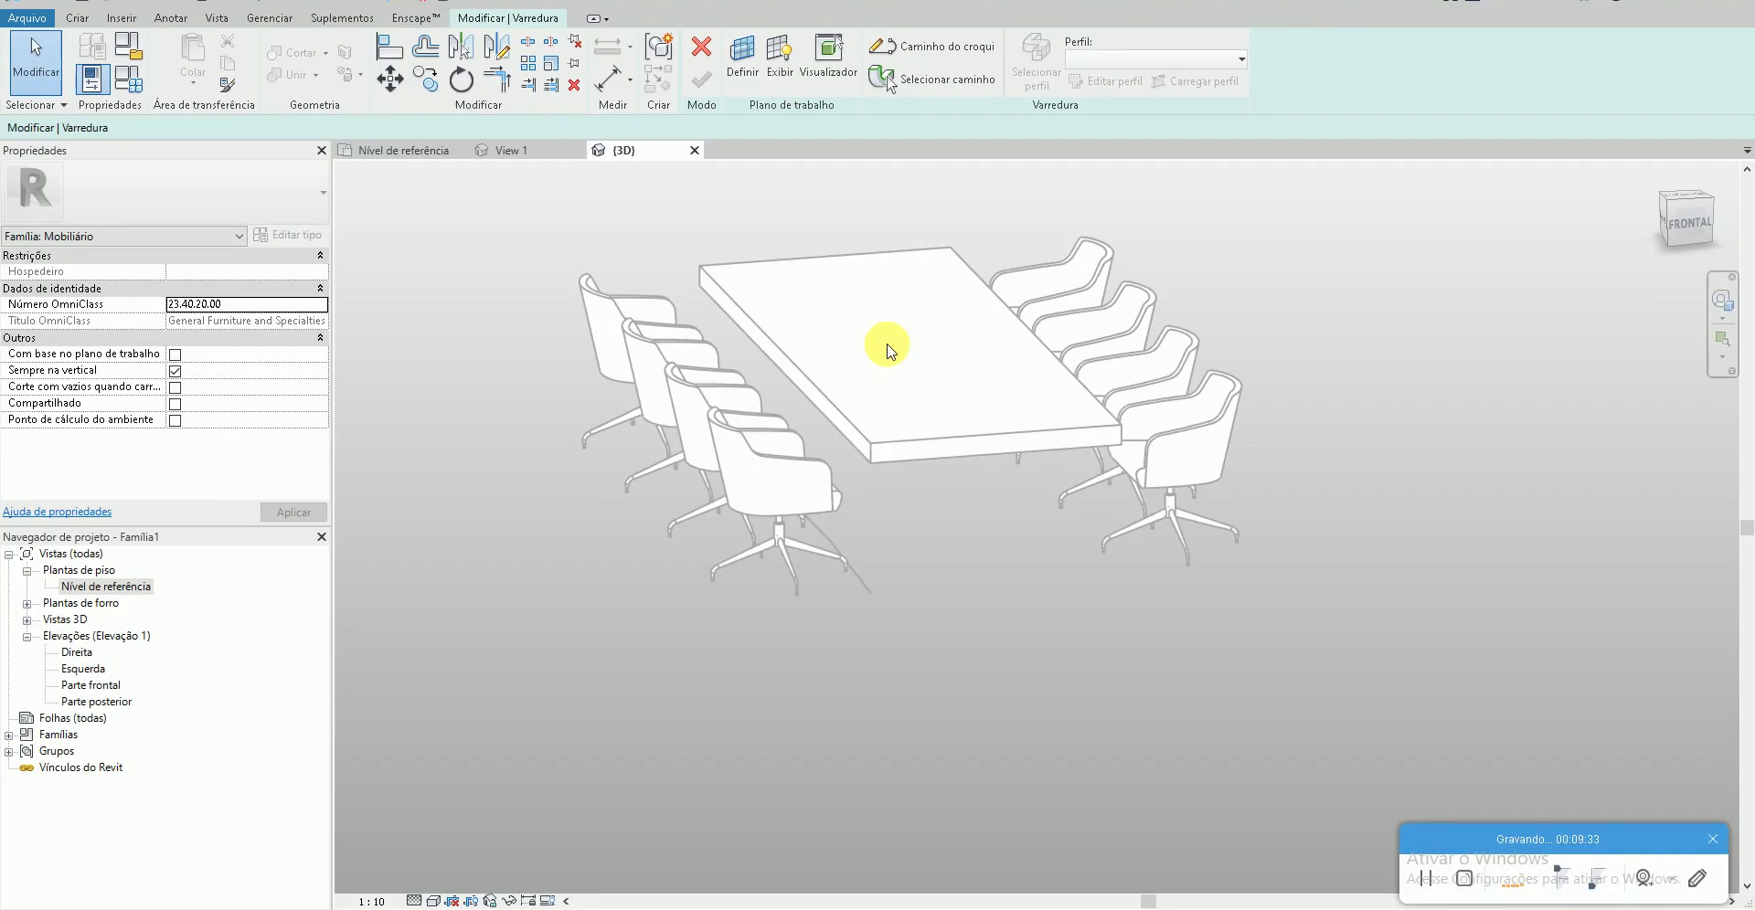
mouse_move(893, 344)
middle_mouse_down("shift")
mouse_move(780, 348)
mouse_move(731, 310)
mouse_move(770, 359)
mouse_move(873, 366)
mouse_move(788, 366)
mouse_move(787, 286)
mouse_move(784, 388)
middle_mouse_up("shift")
scroll(784, 387, "up", 2)
scroll(783, 407, "up", 1)
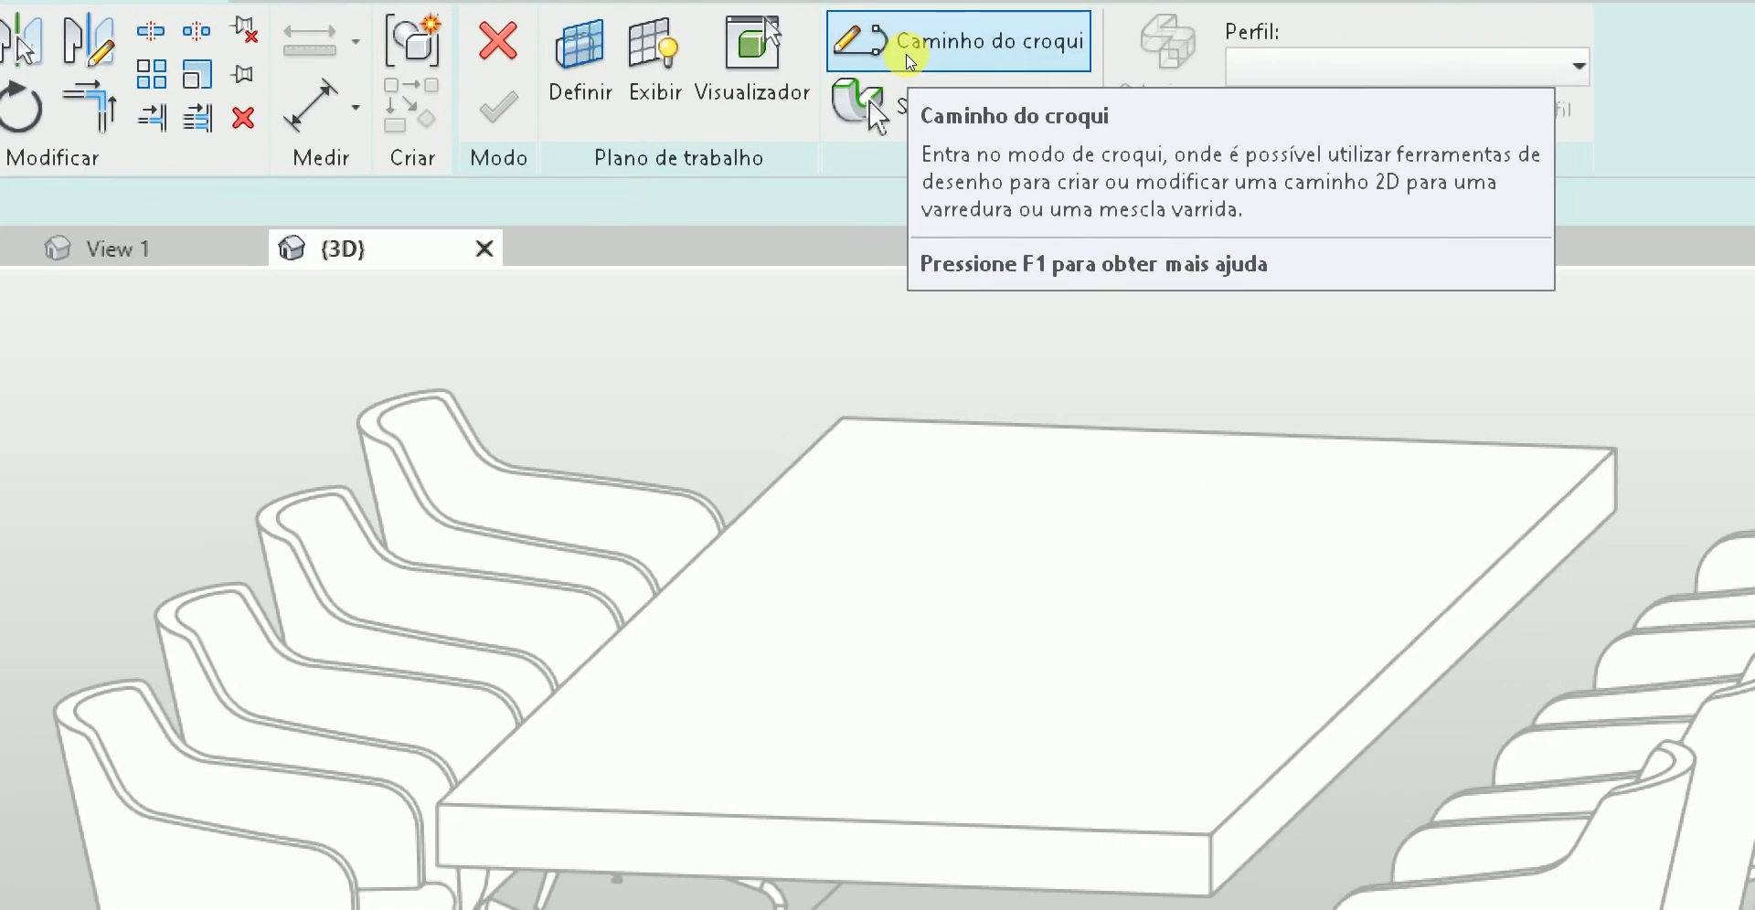
- Sketch the sweep path by picking the curved line along the table's left edge
left_click(909, 59)
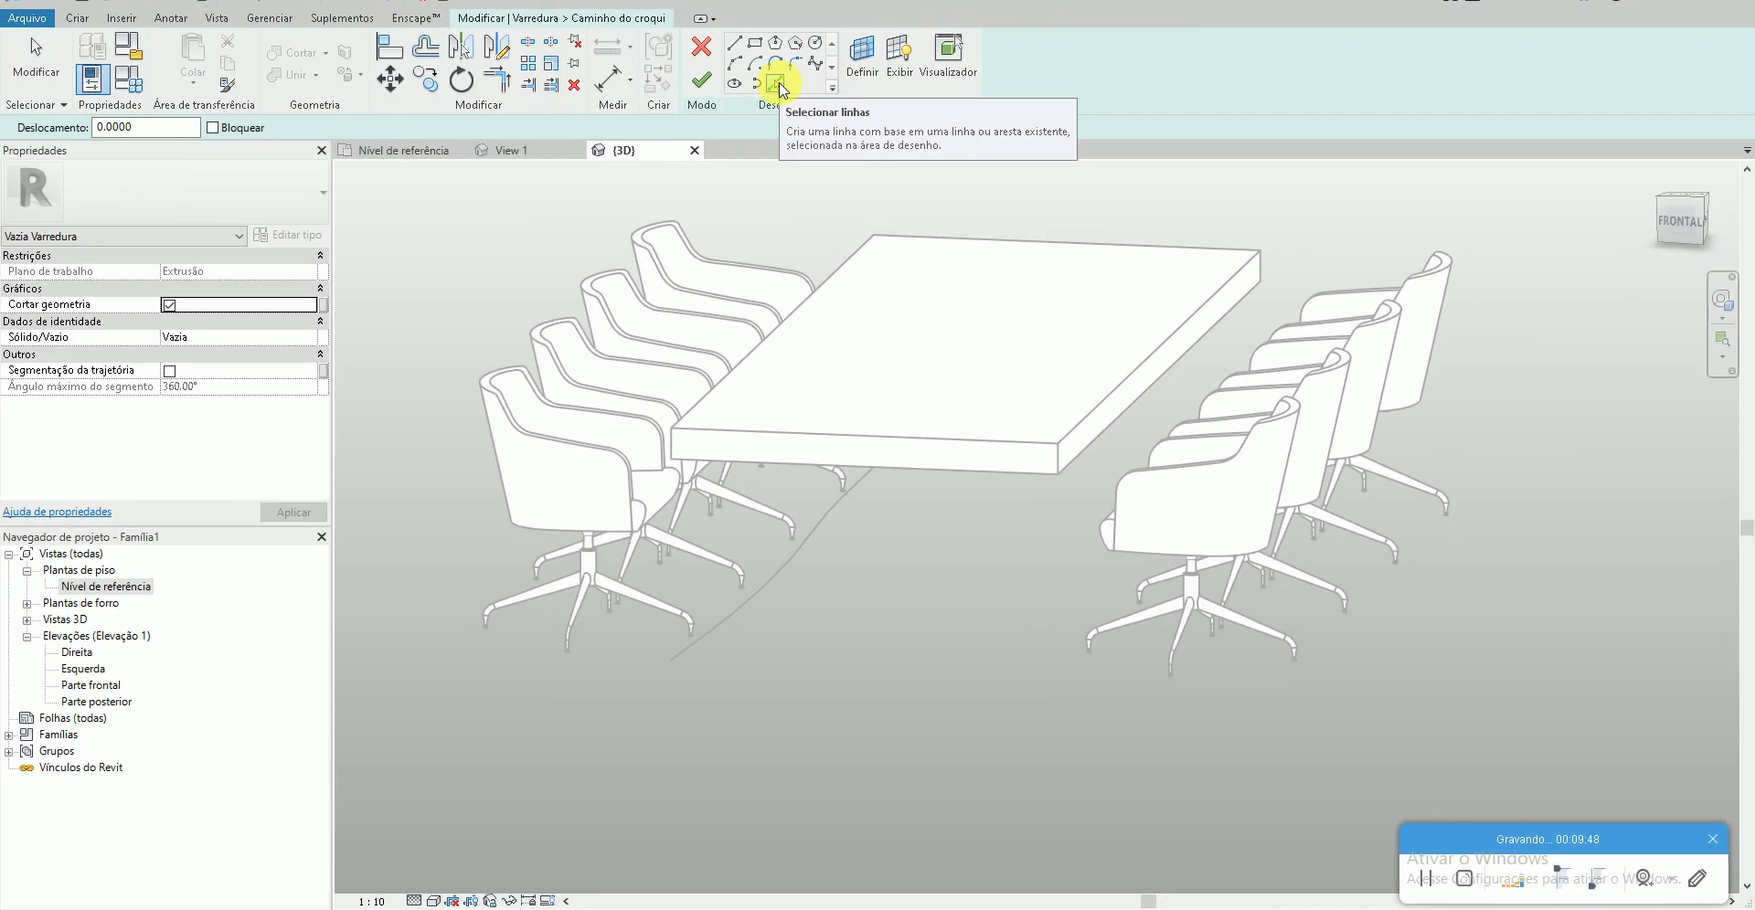
left_click(778, 85)
scroll(815, 533, "up", 1)
scroll(804, 544, "up", 2)
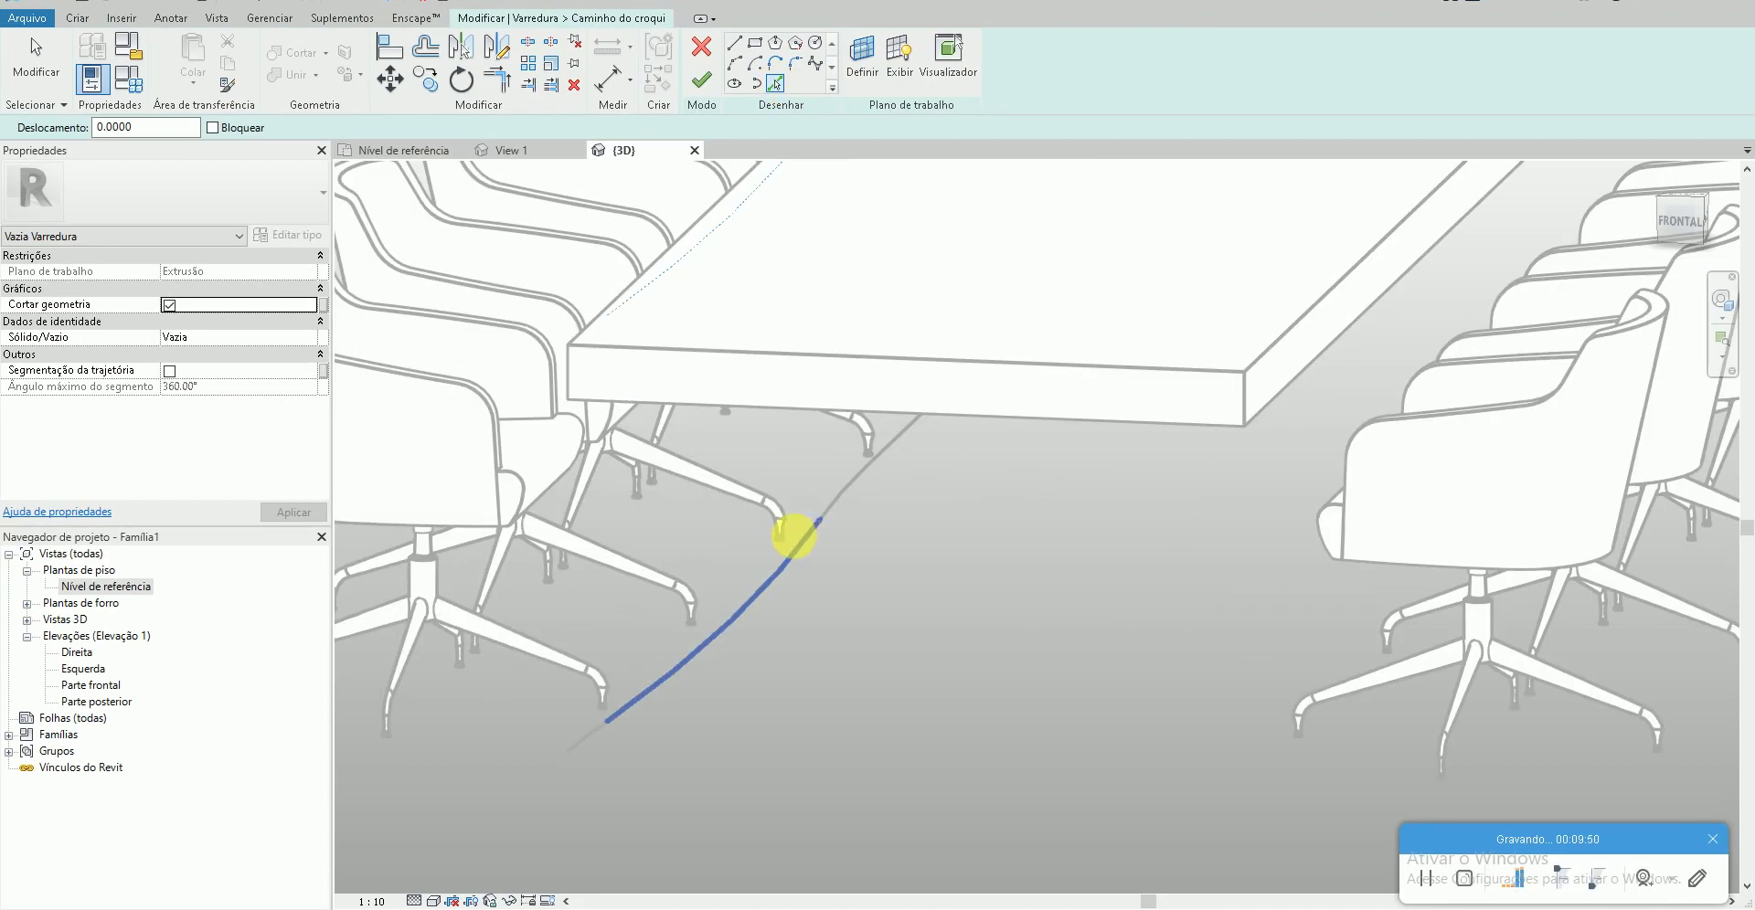
scroll(798, 553, "up", 1)
left_click(805, 562)
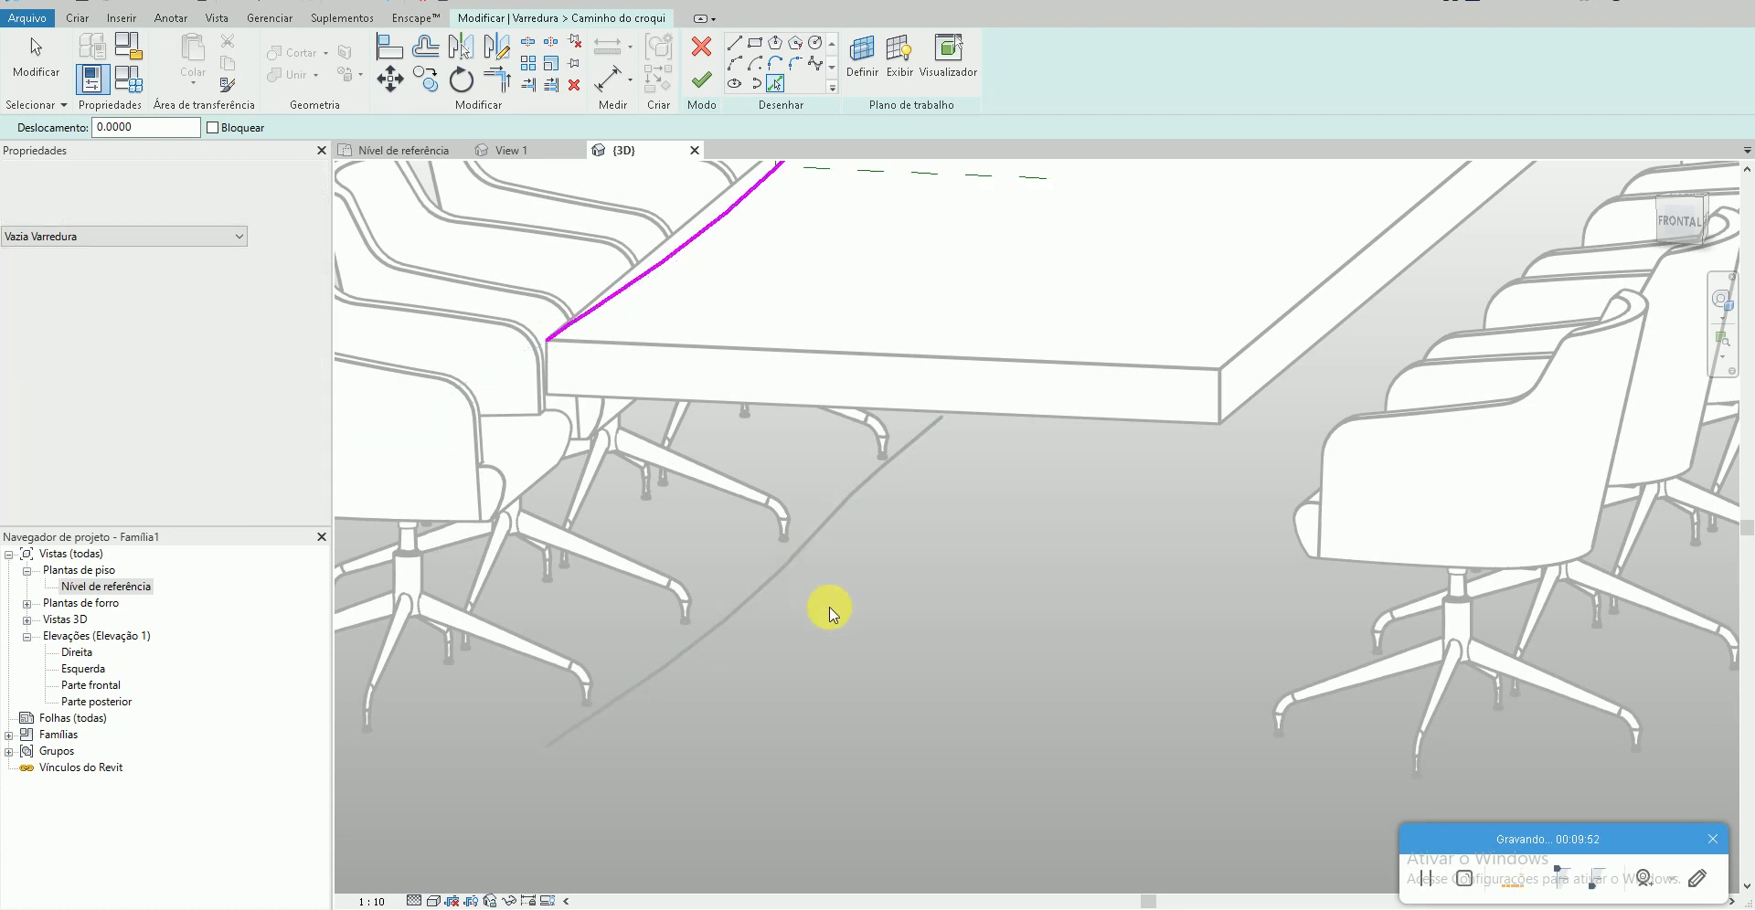
key("Escape")
- Orbit to check the path, then open the Parte frontal elevation and zoom in
mouse_move(822, 608)
middle_mouse_down("shift")
mouse_move(948, 704)
mouse_move(783, 659)
mouse_move(947, 696)
mouse_move(881, 470)
middle_mouse_up("shift")
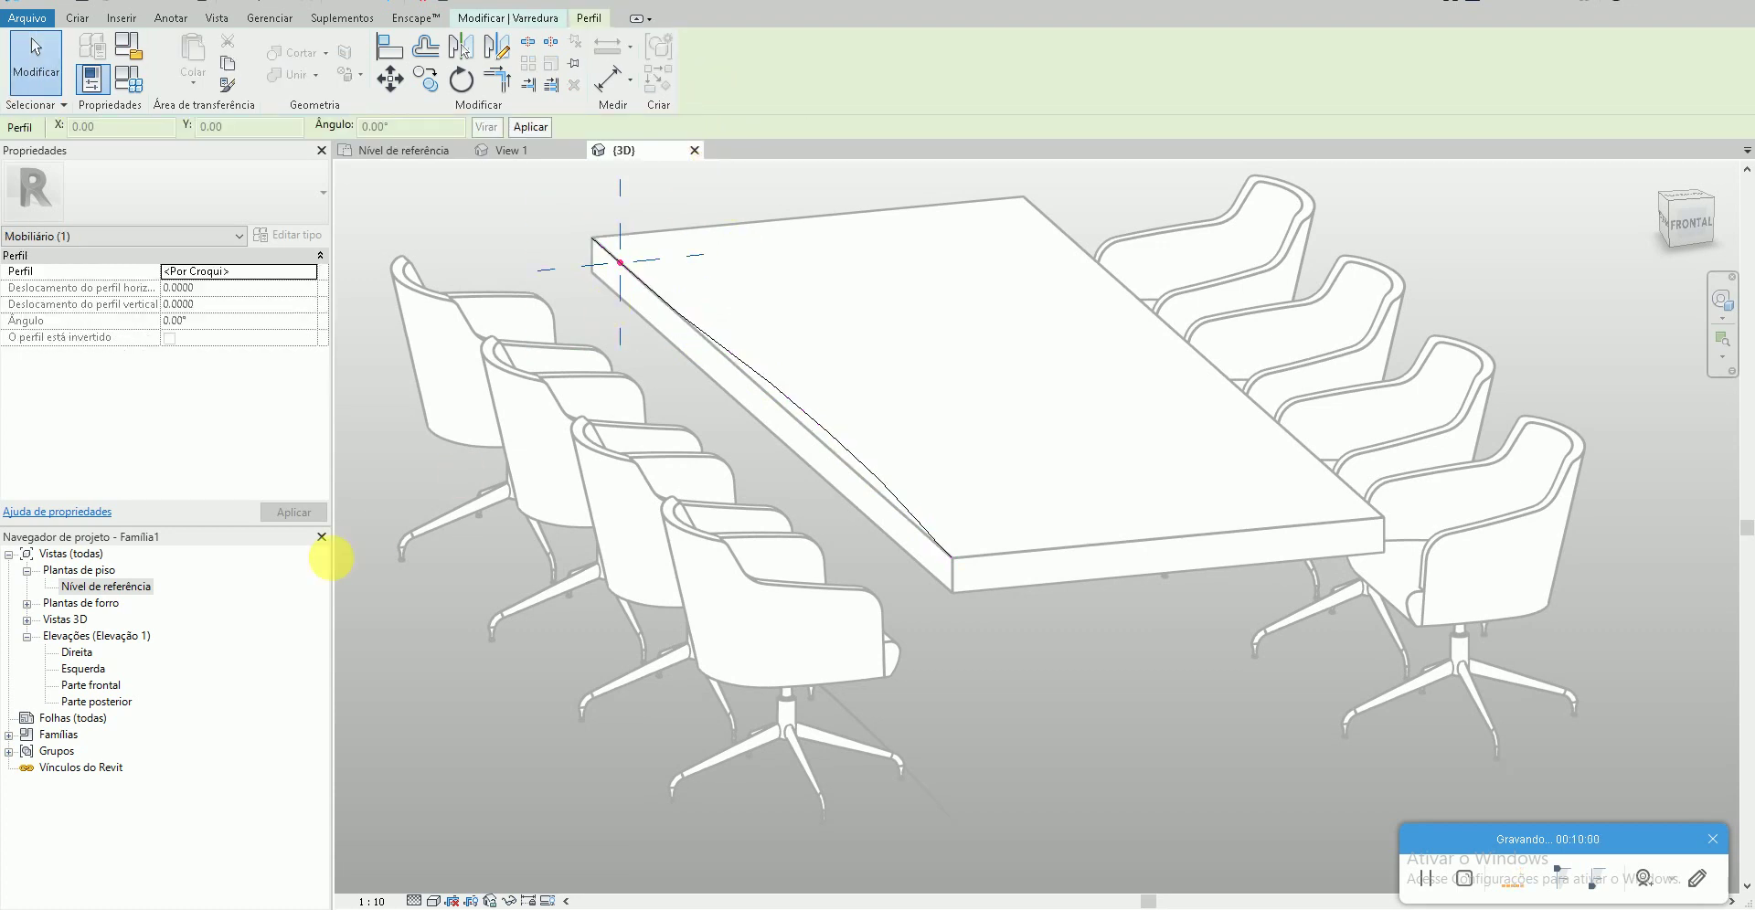
double_click(95, 685)
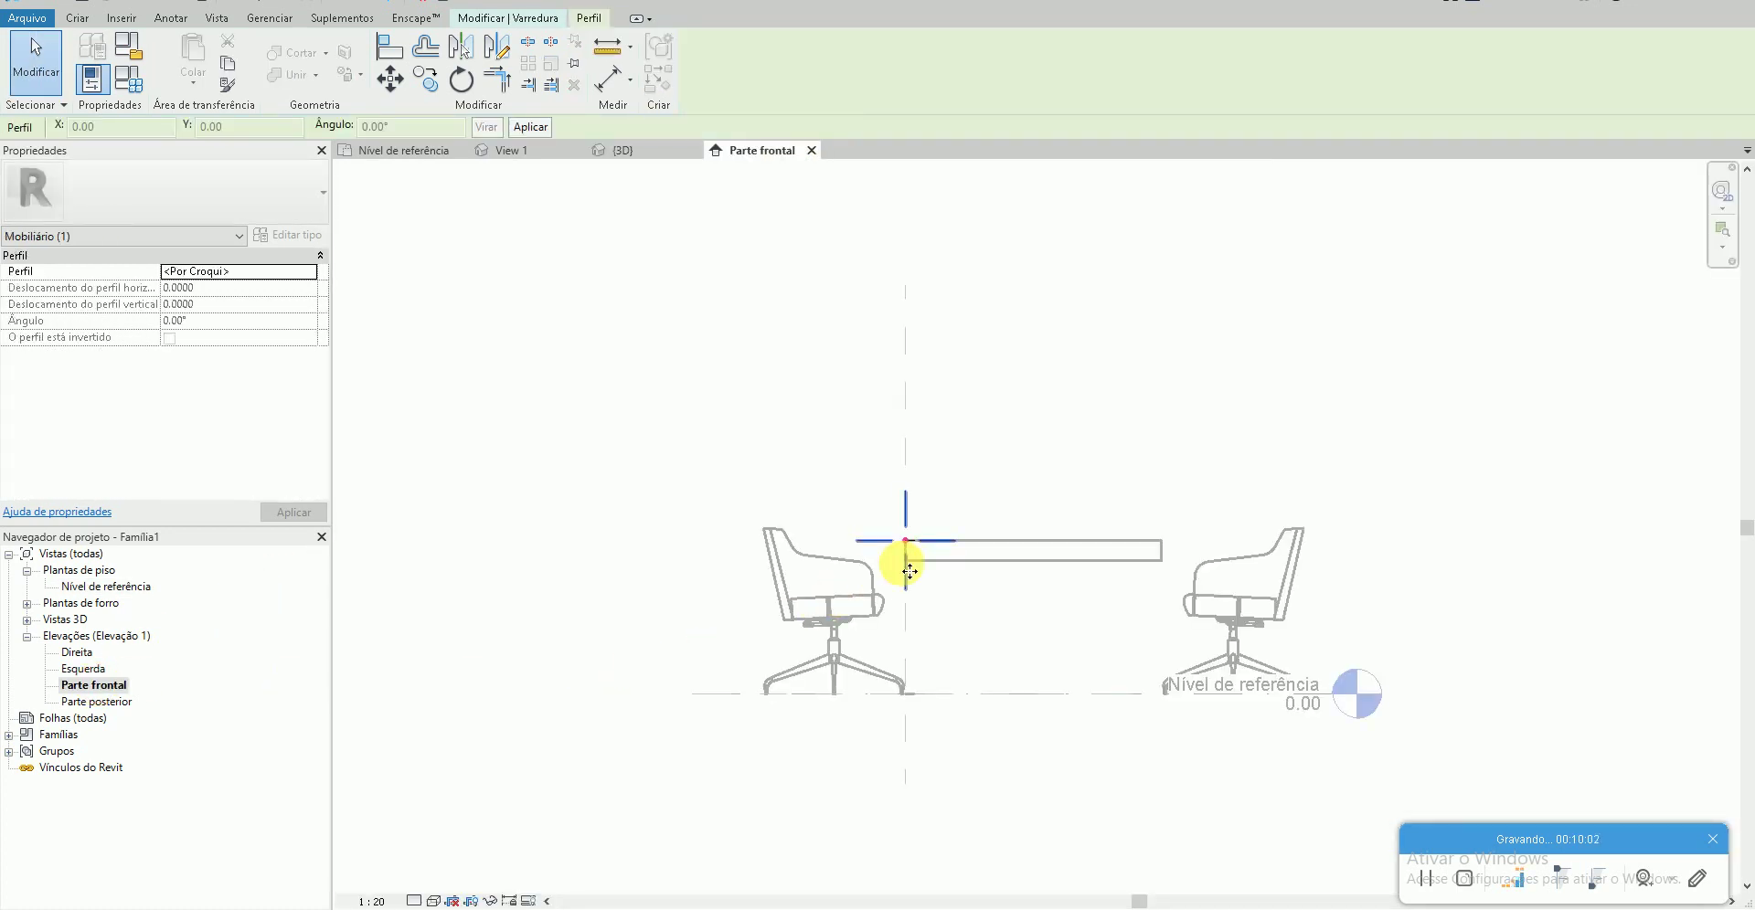
scroll(909, 571, "up", 3)
scroll(924, 545, "up", 2)
- Zoom into the tabletop's slanted live edge in the reference photo, then return to Revit
key("alt+Tab")
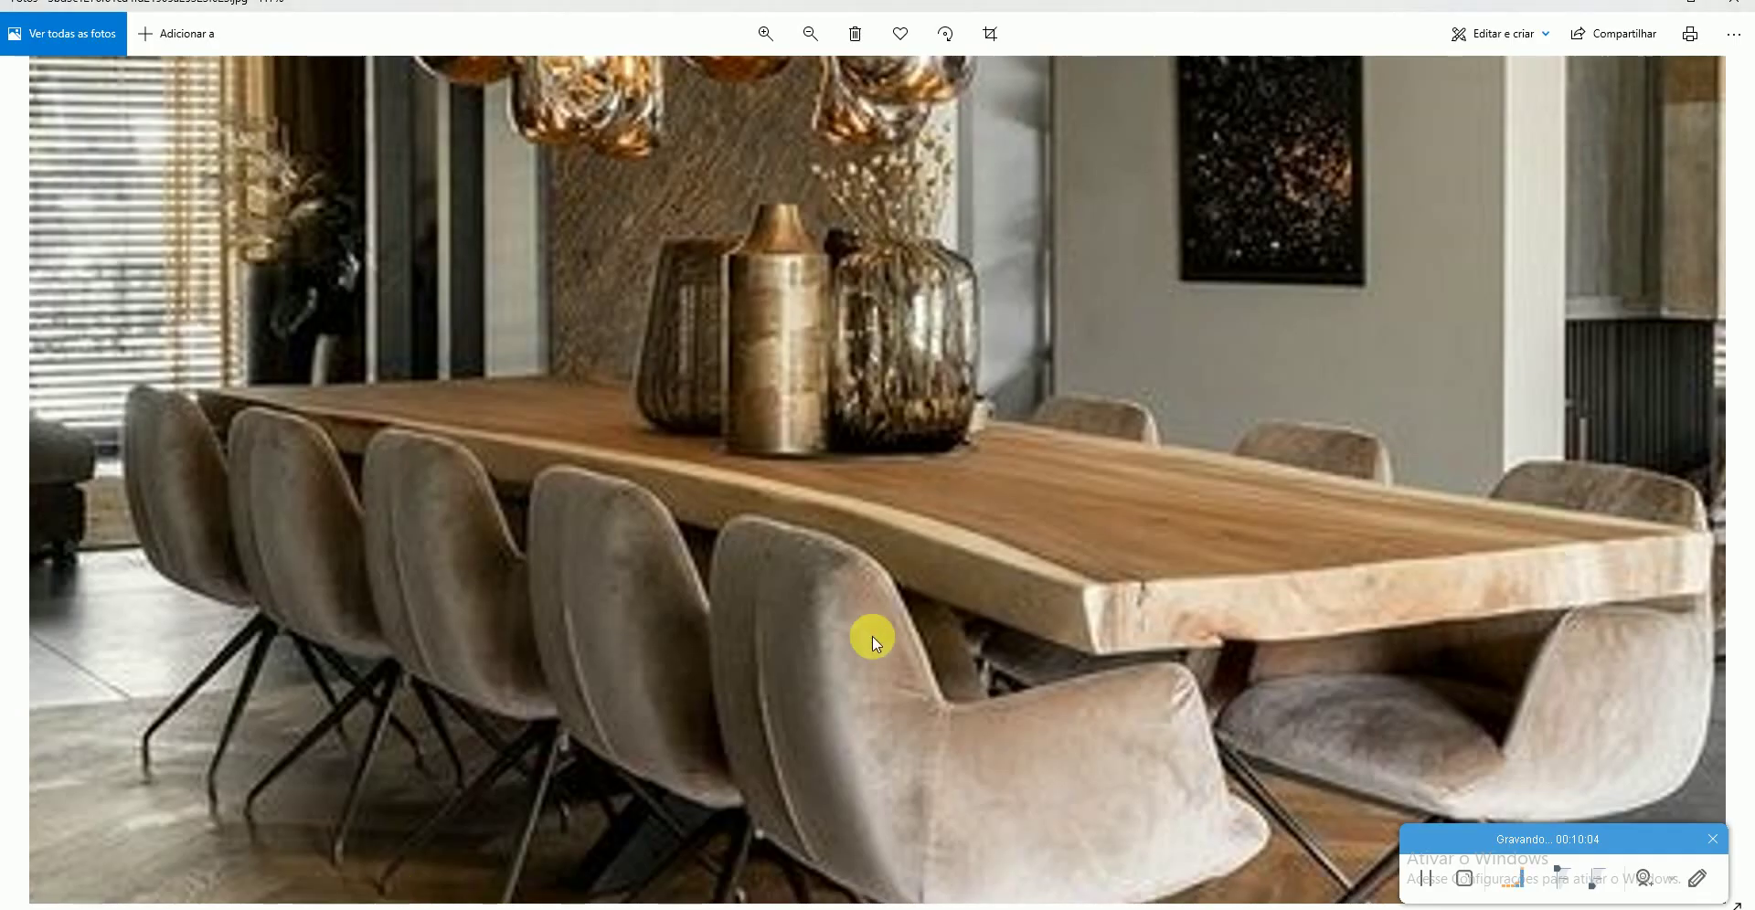
scroll(1188, 647, "up", 2)
scroll(967, 464, "up", 2)
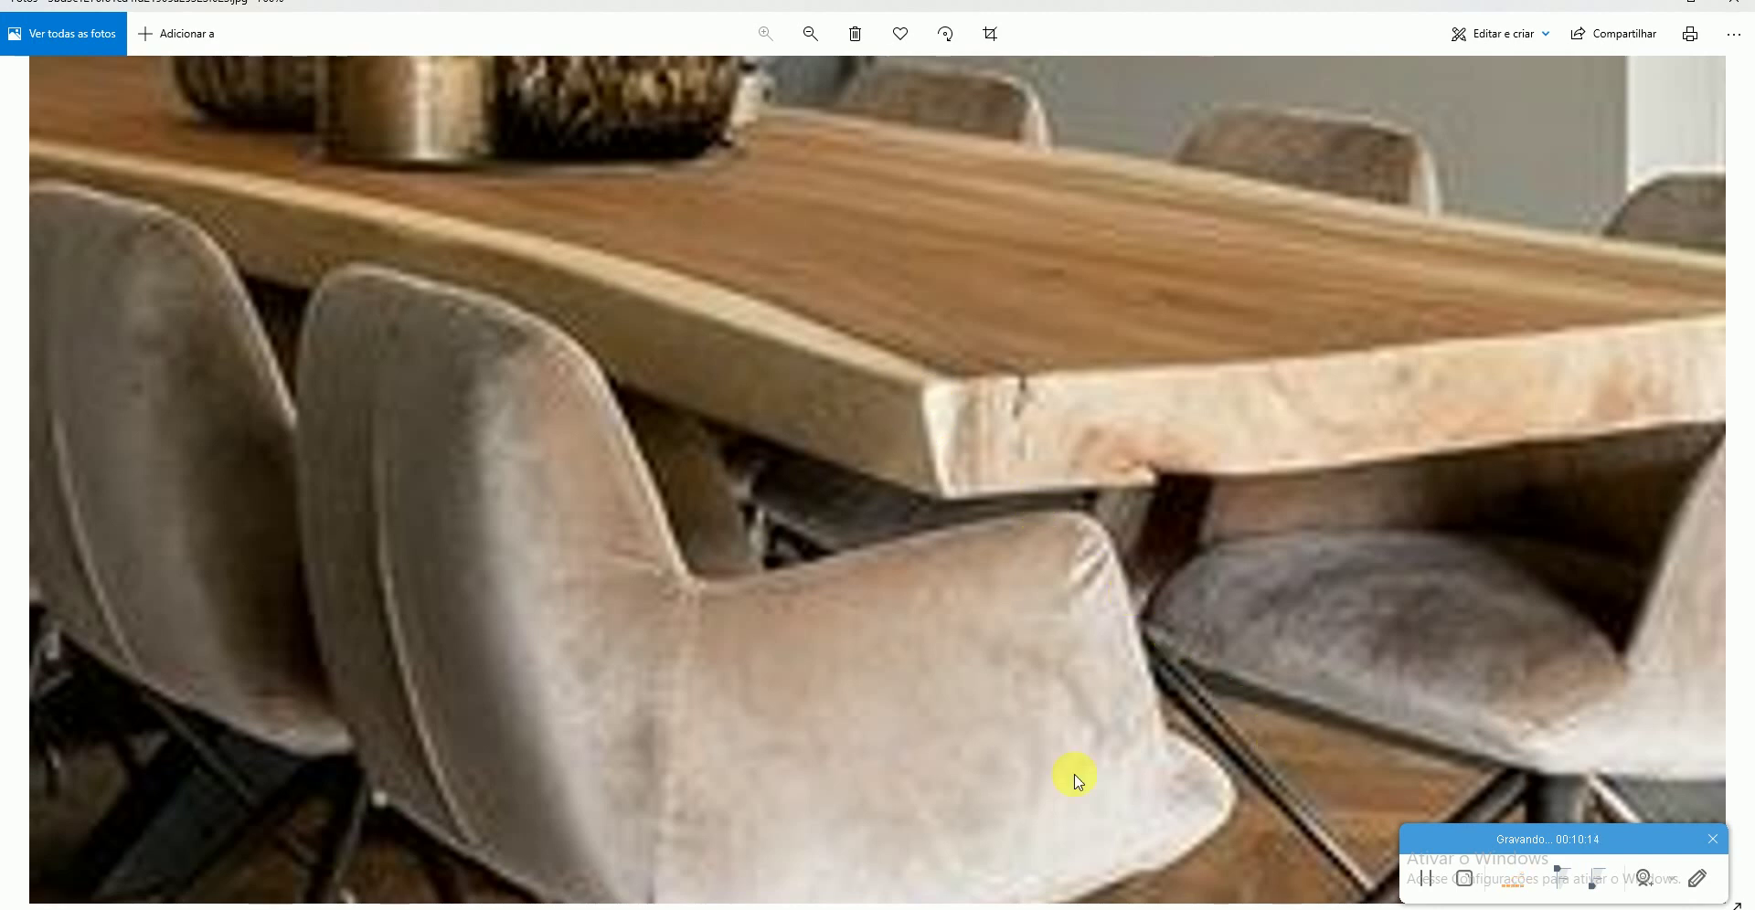
scroll(449, 702, "down", 5)
left_click(228, 905)
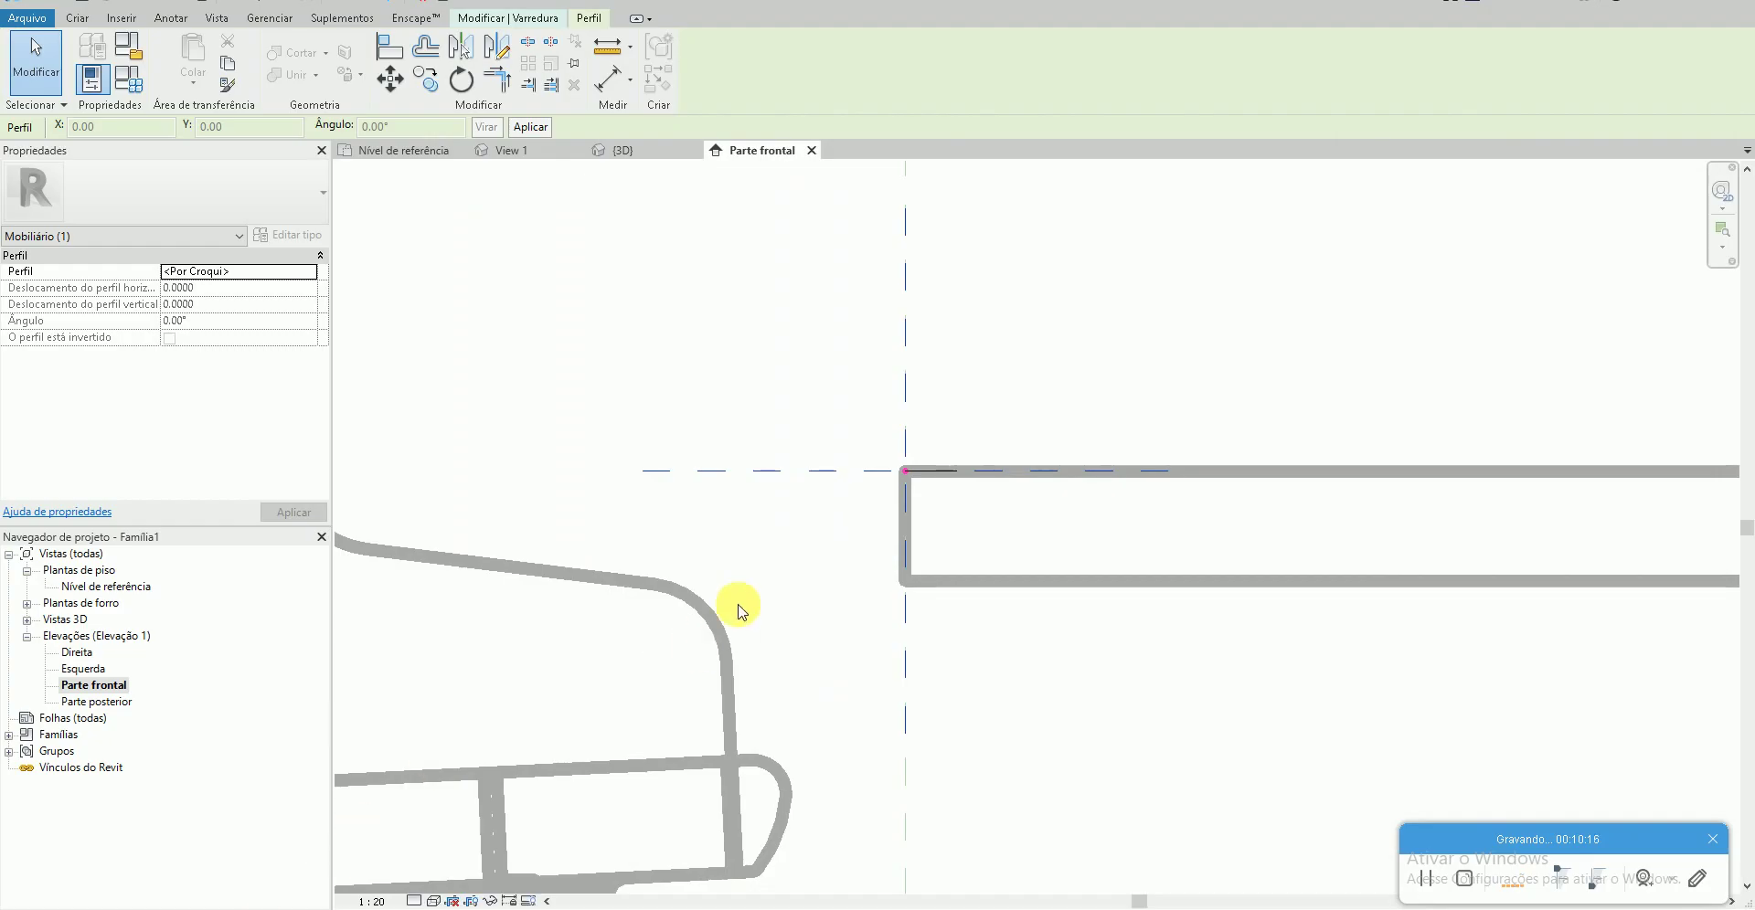
- Sketch the sweep's slanted cross-section profile at the table edge
key("Escape")
scroll(941, 514, "up", 3)
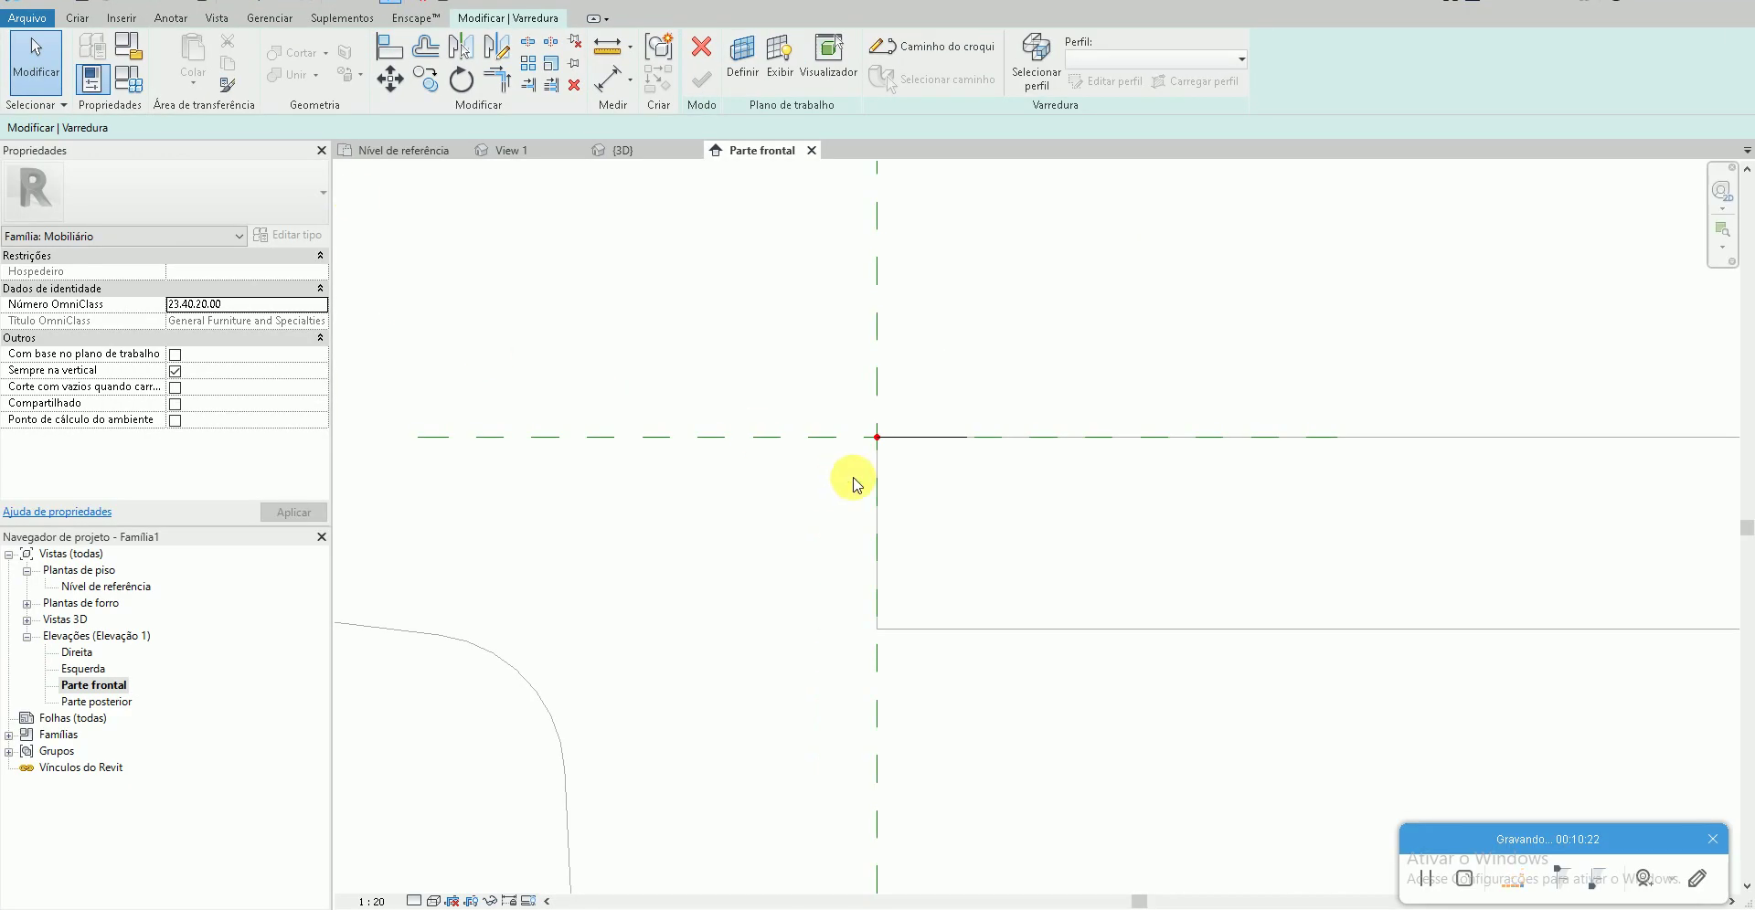
scroll(868, 475, "up", 2)
scroll(914, 466, "up", 2)
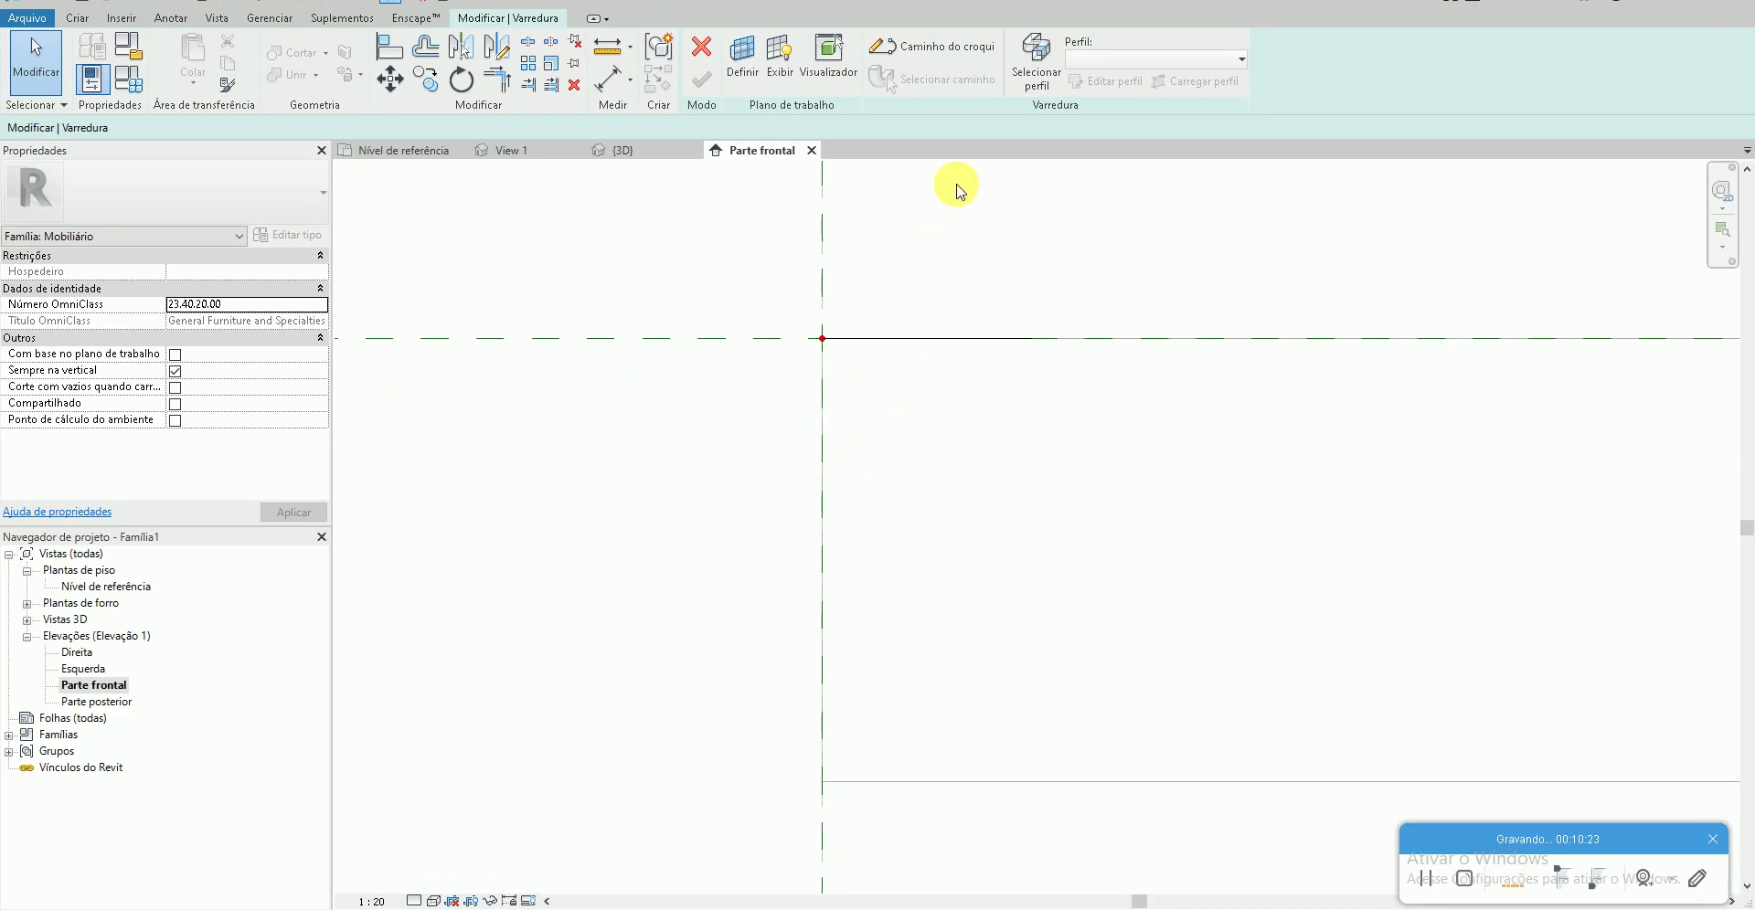
left_click(1032, 87)
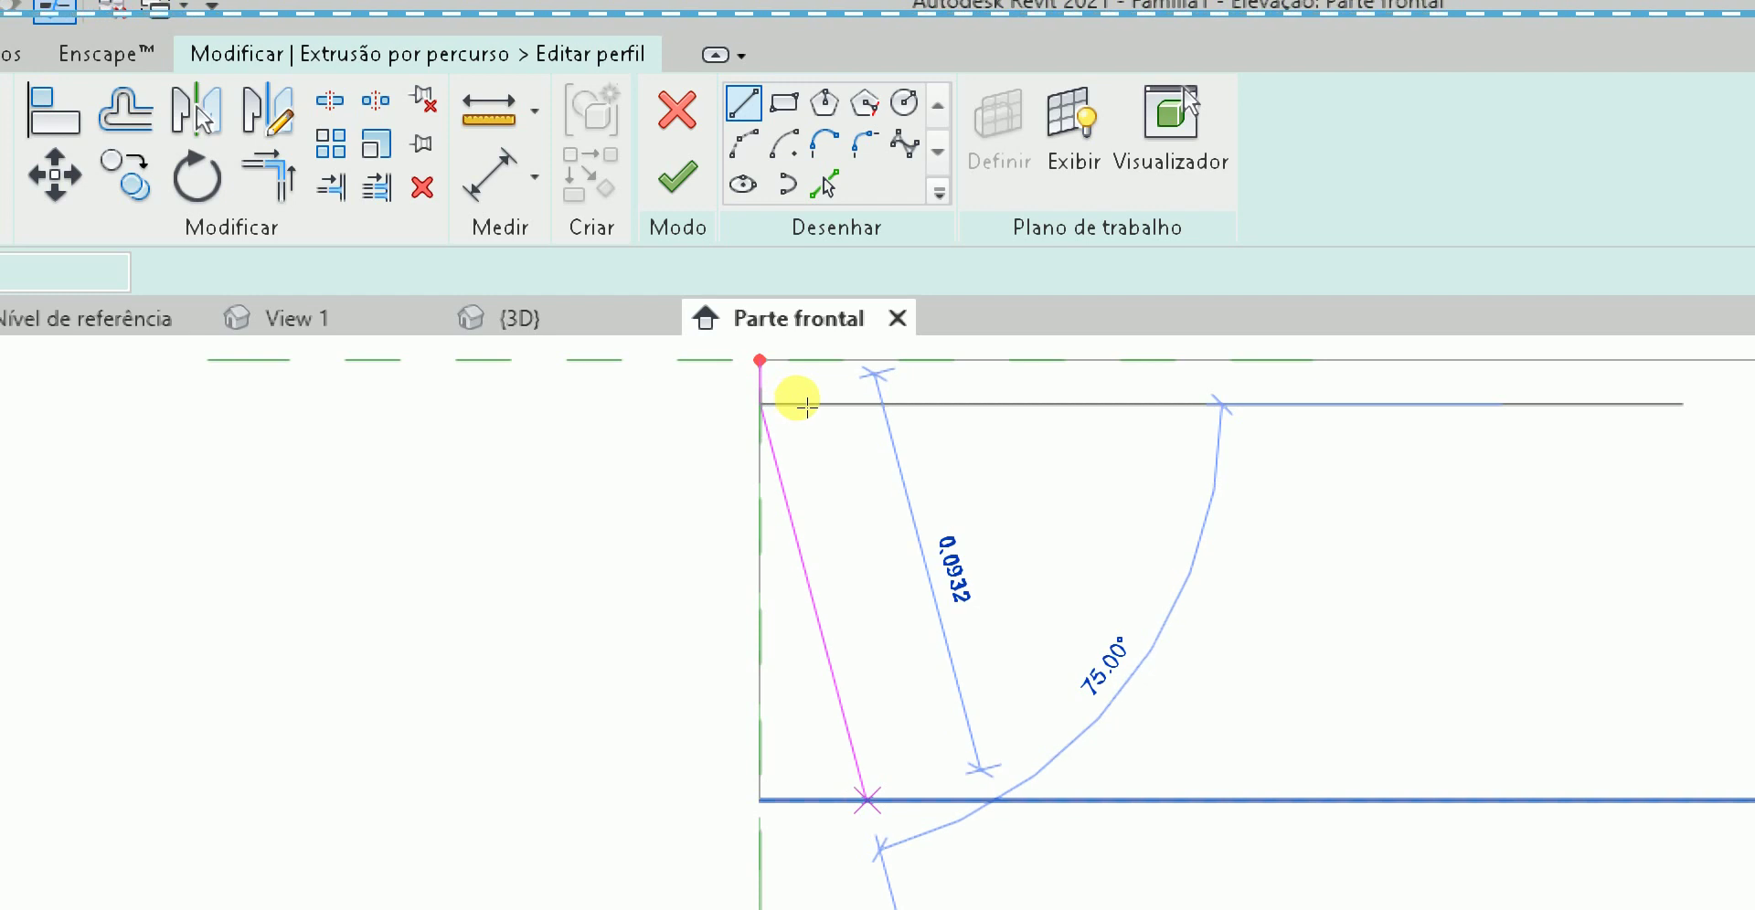
left_click(806, 406)
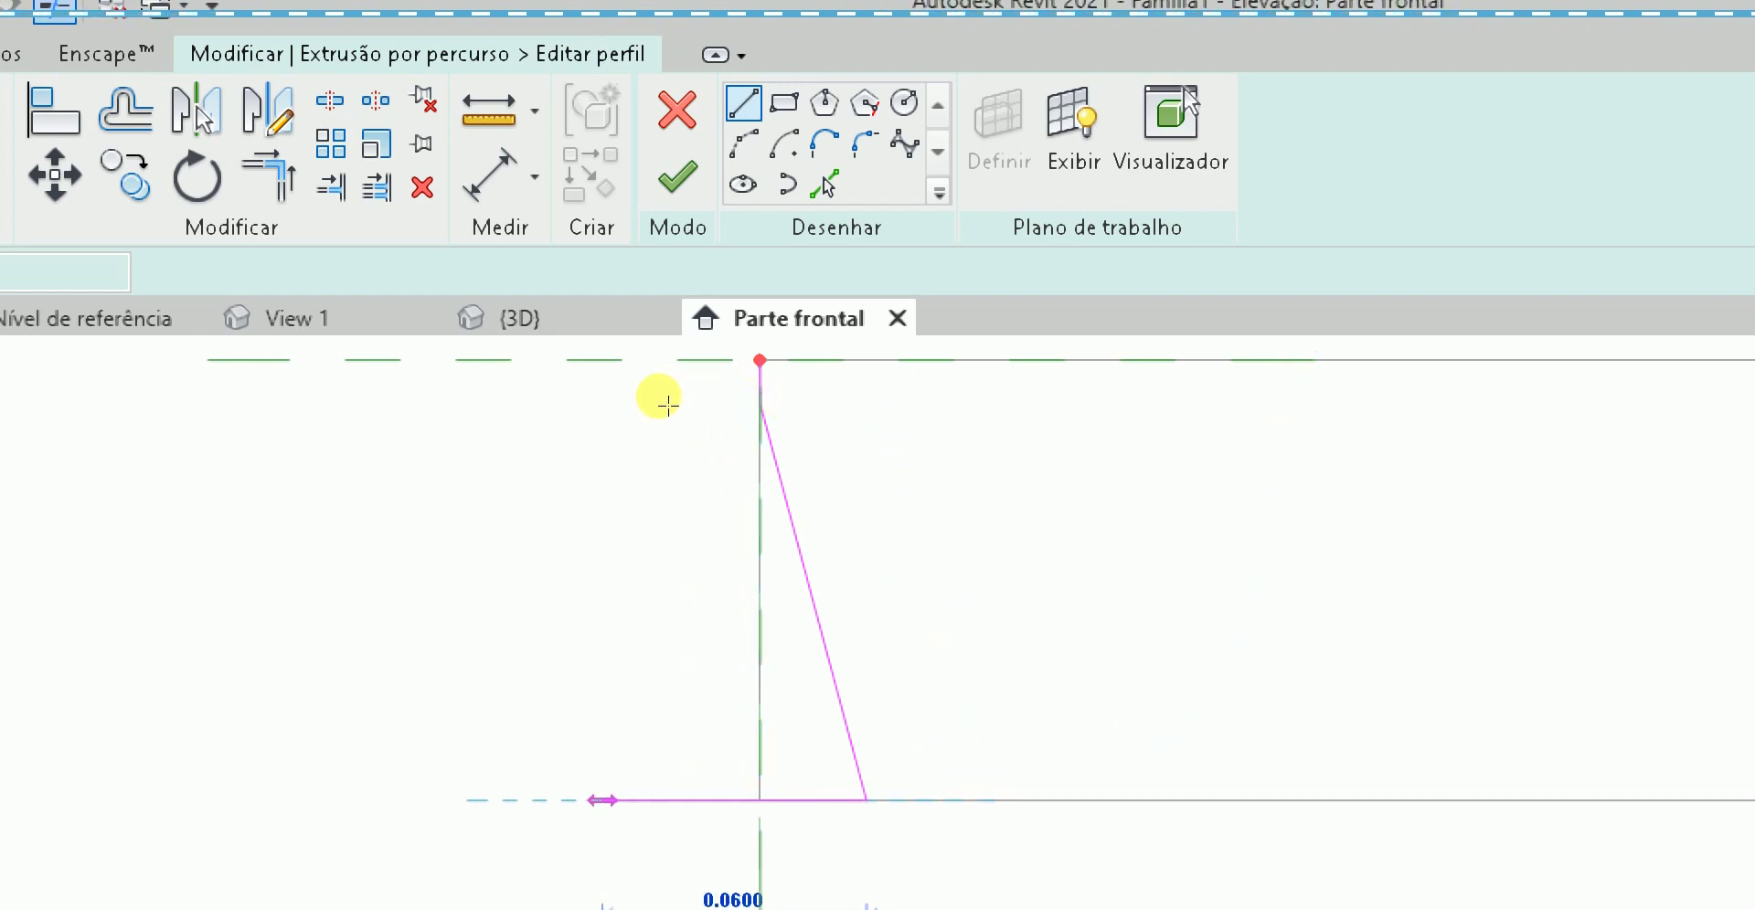
left_click(595, 409)
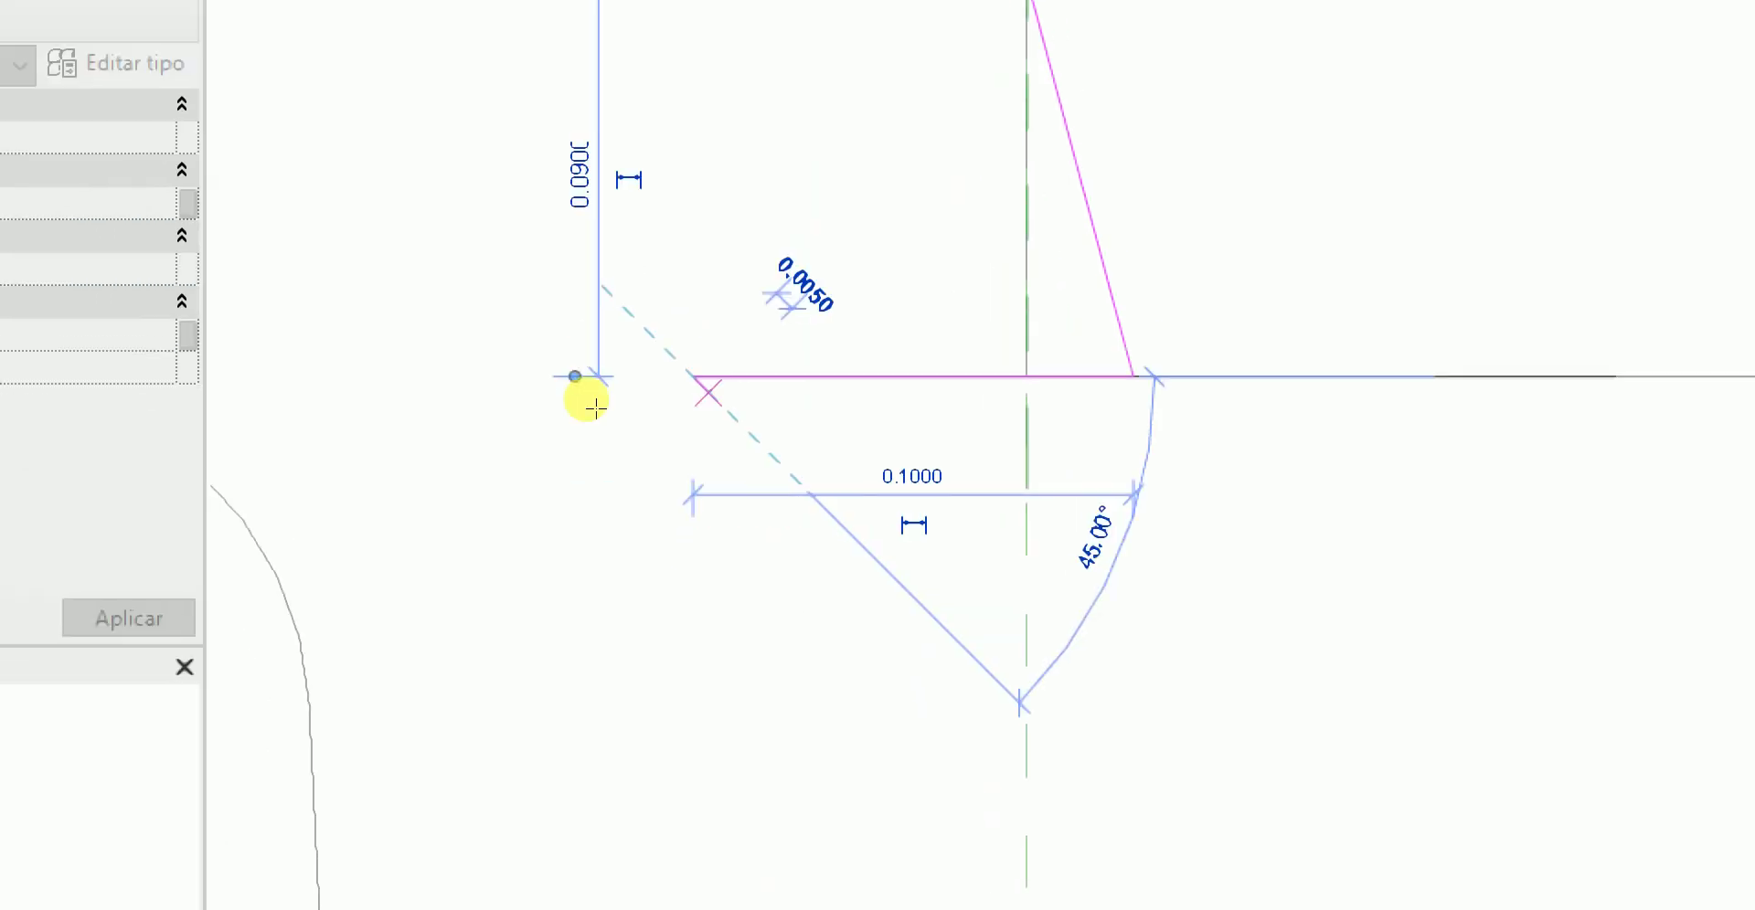
left_click(721, 182)
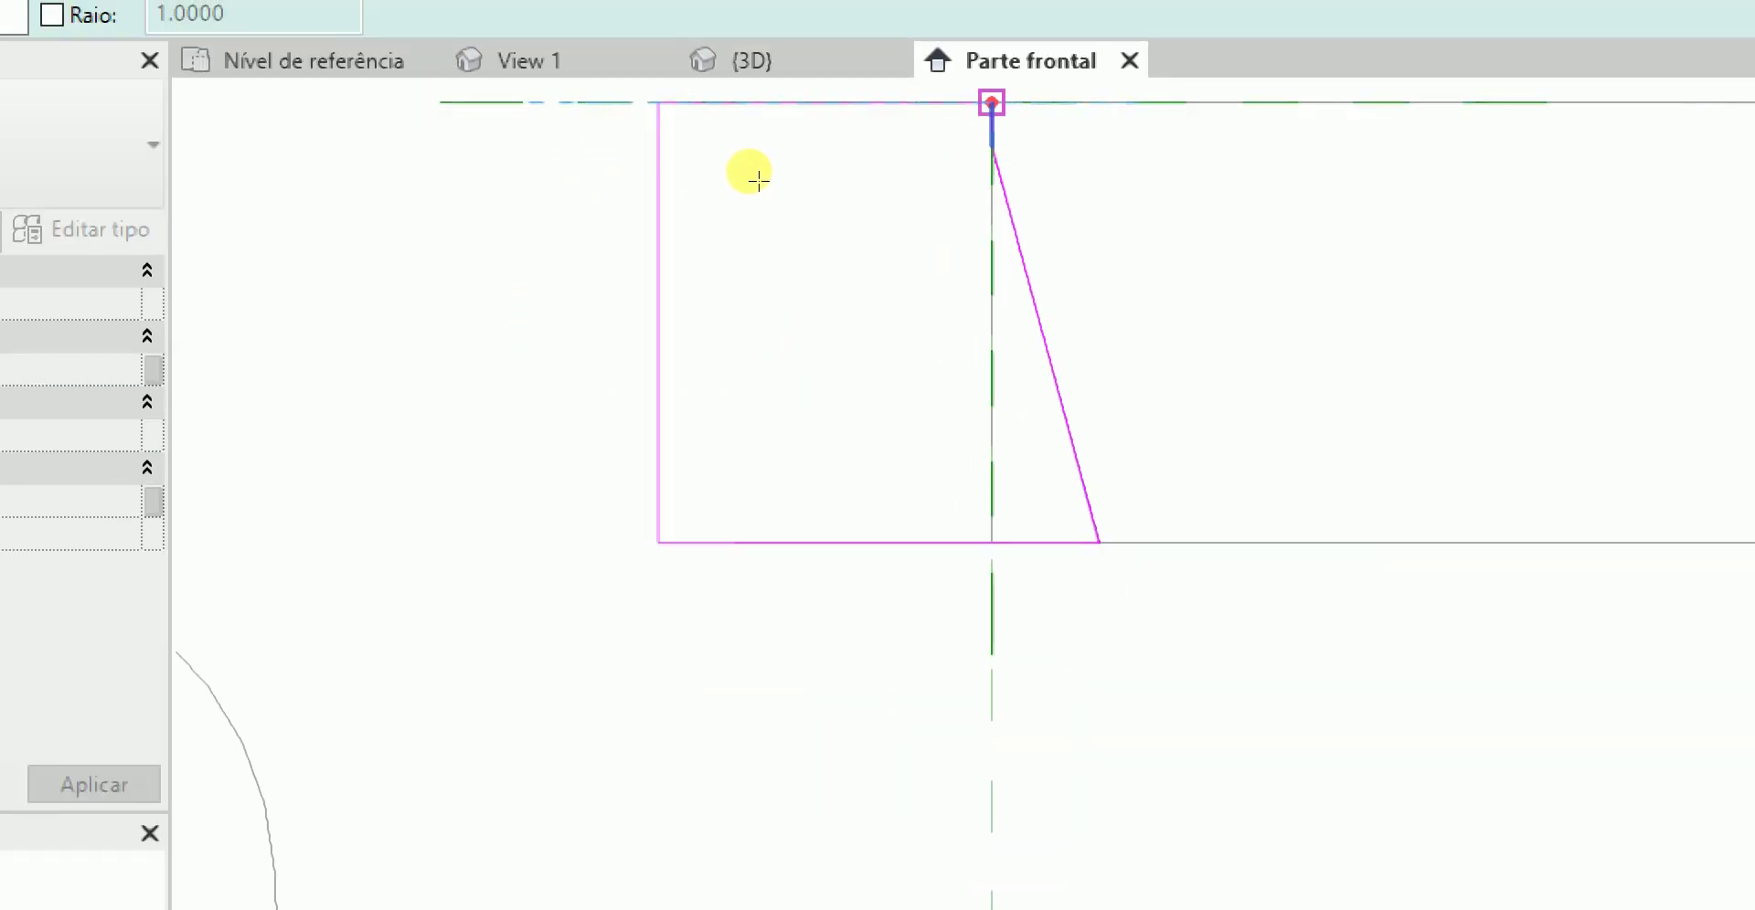
left_click(991, 102)
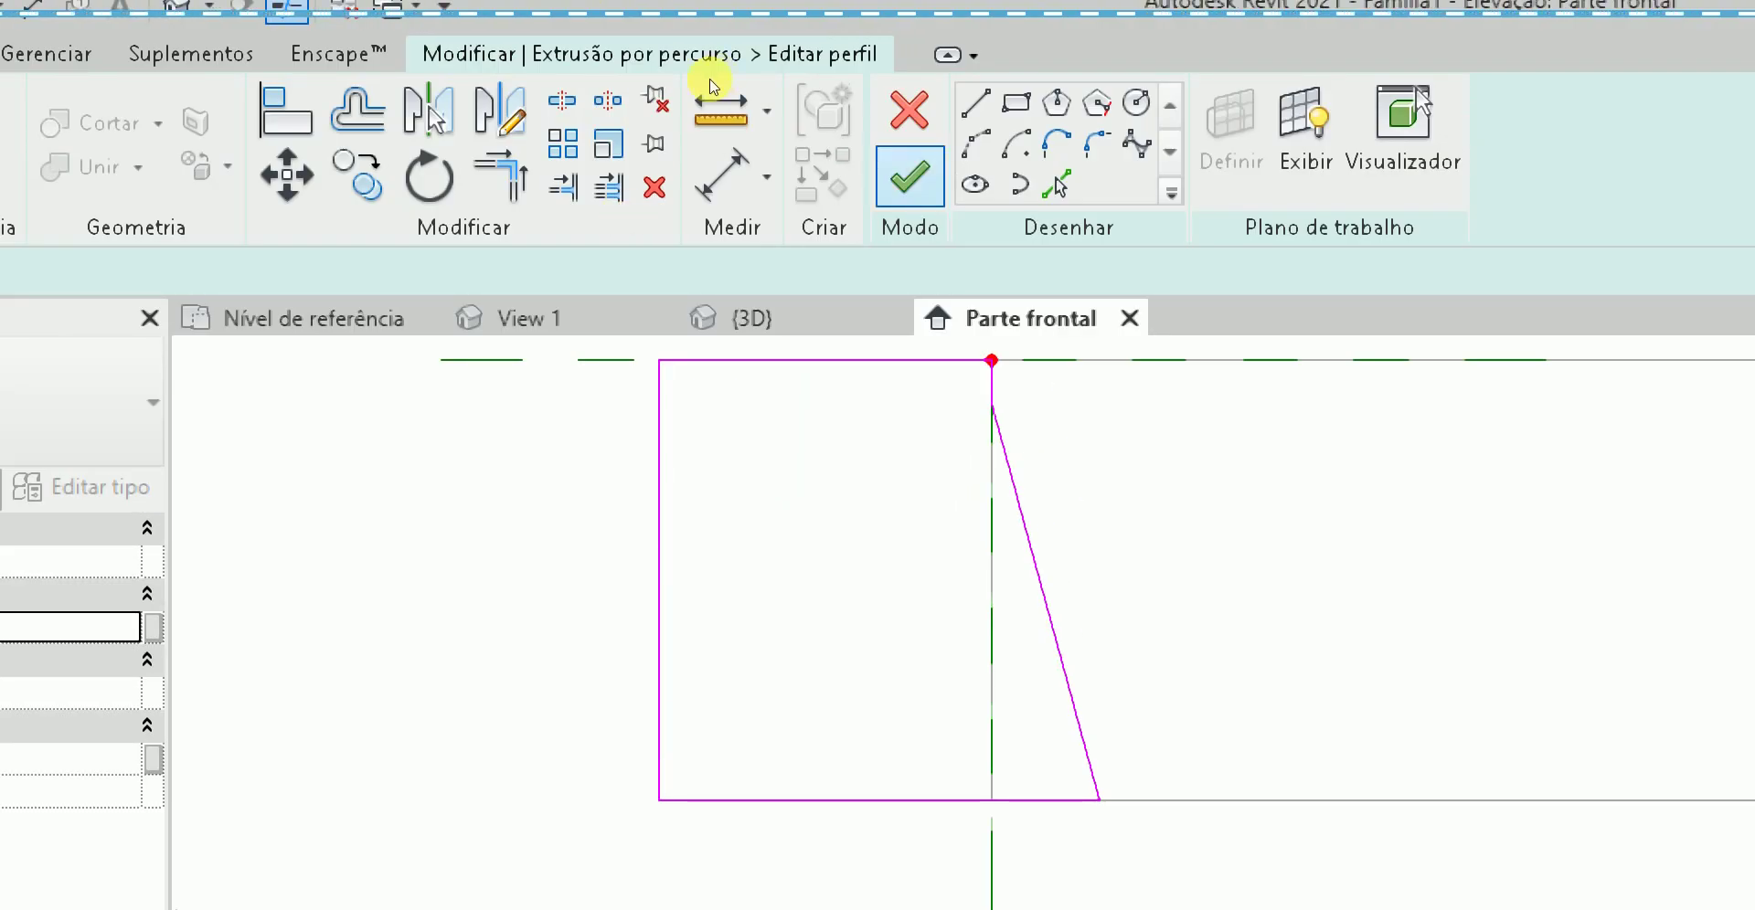
left_click(909, 176)
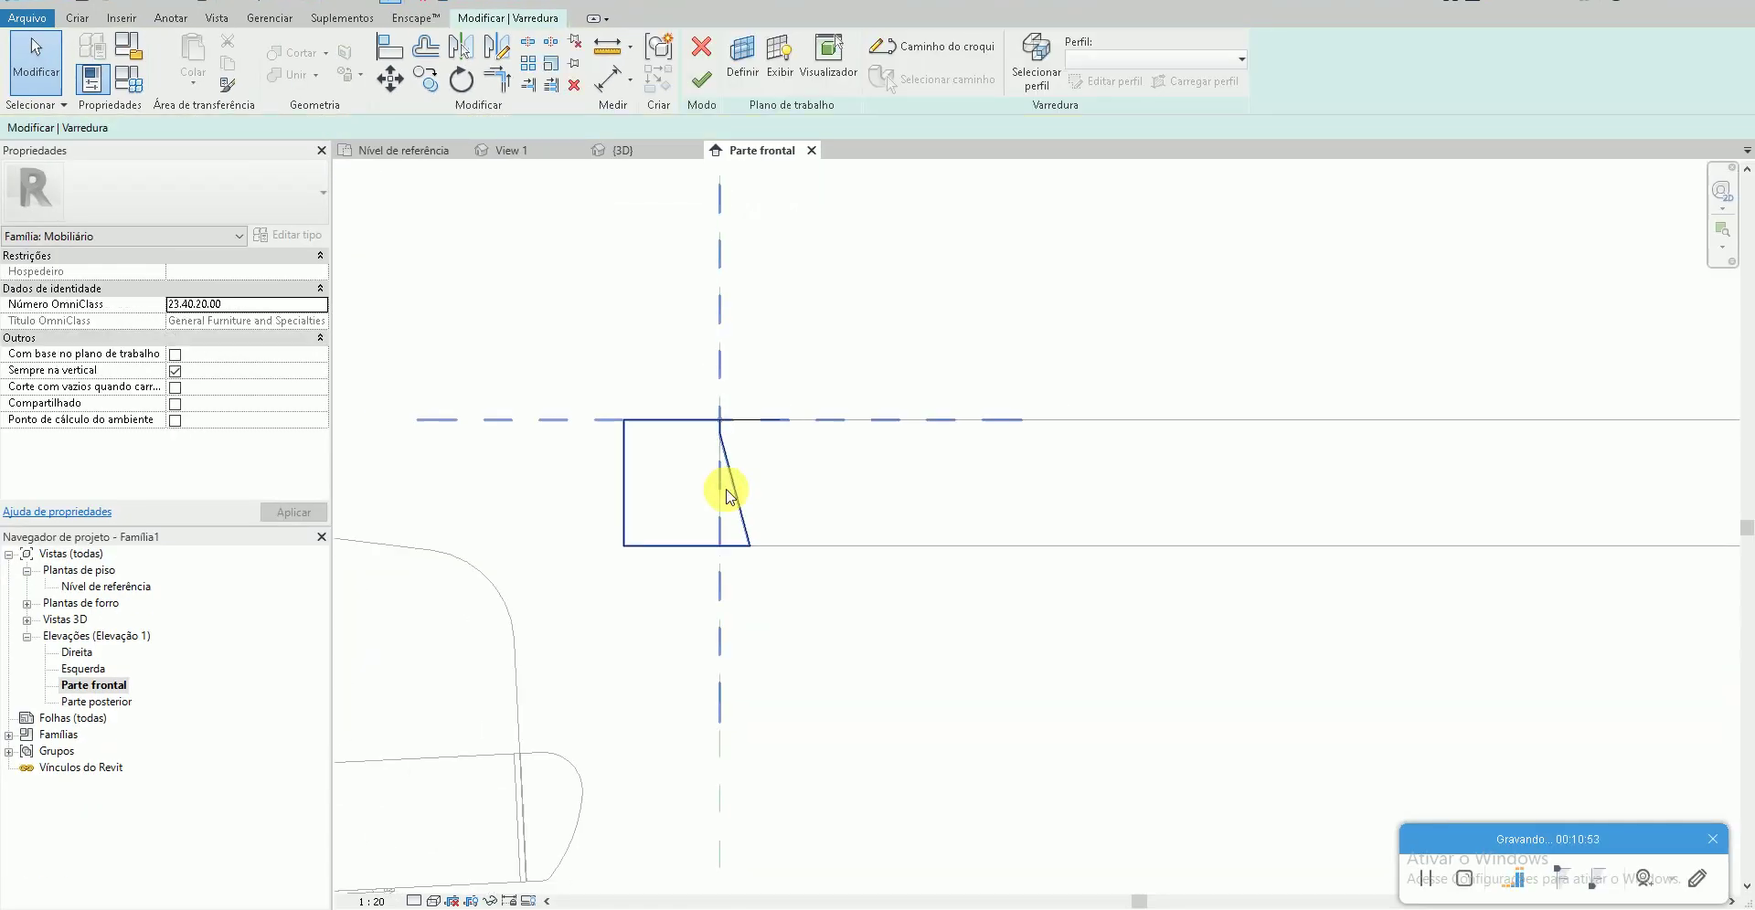
- Finish editing the profile and the void sweep, then select it to check the cut
left_click(706, 295)
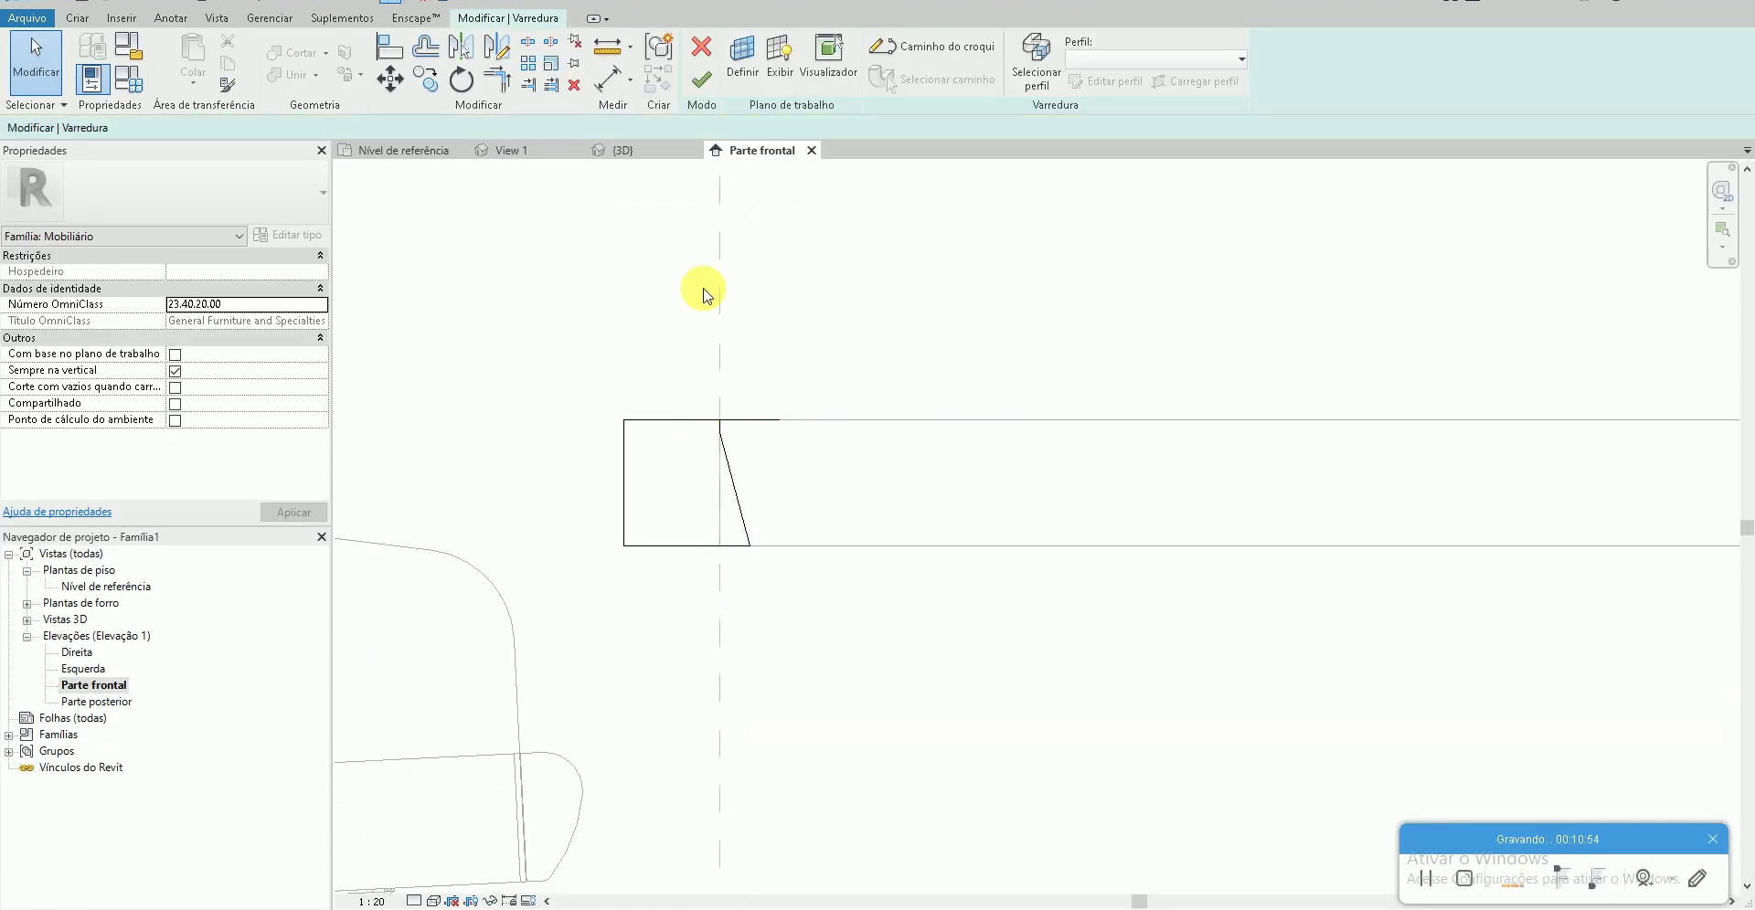
left_click(704, 87)
left_click(697, 423)
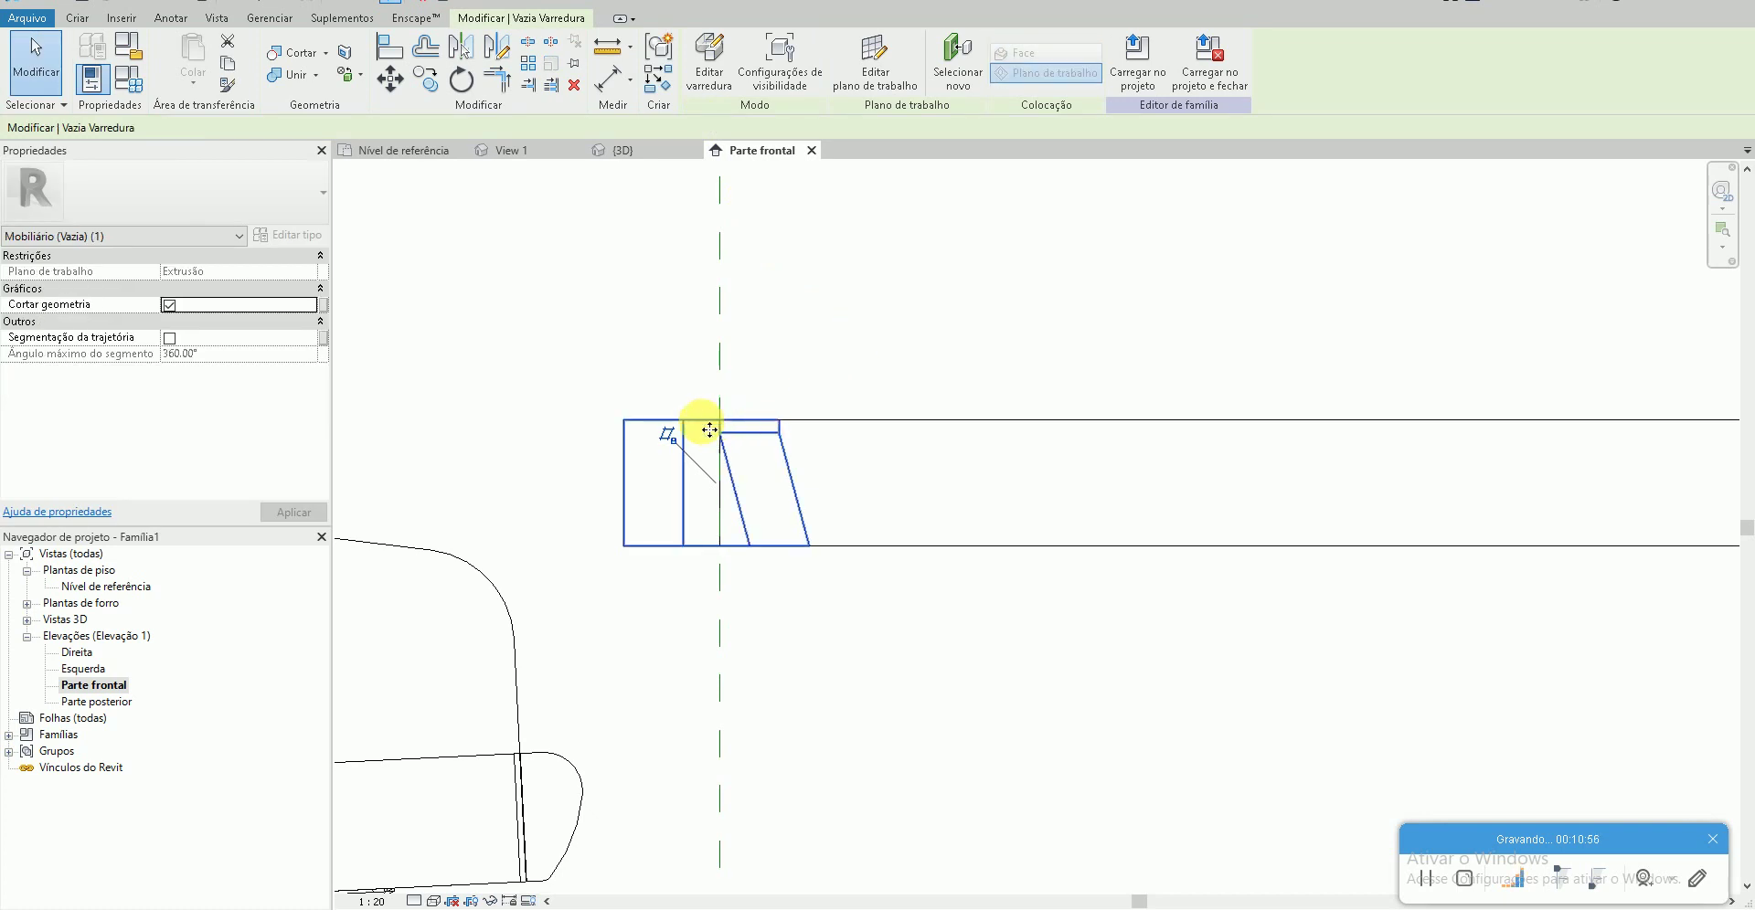
left_click(629, 327)
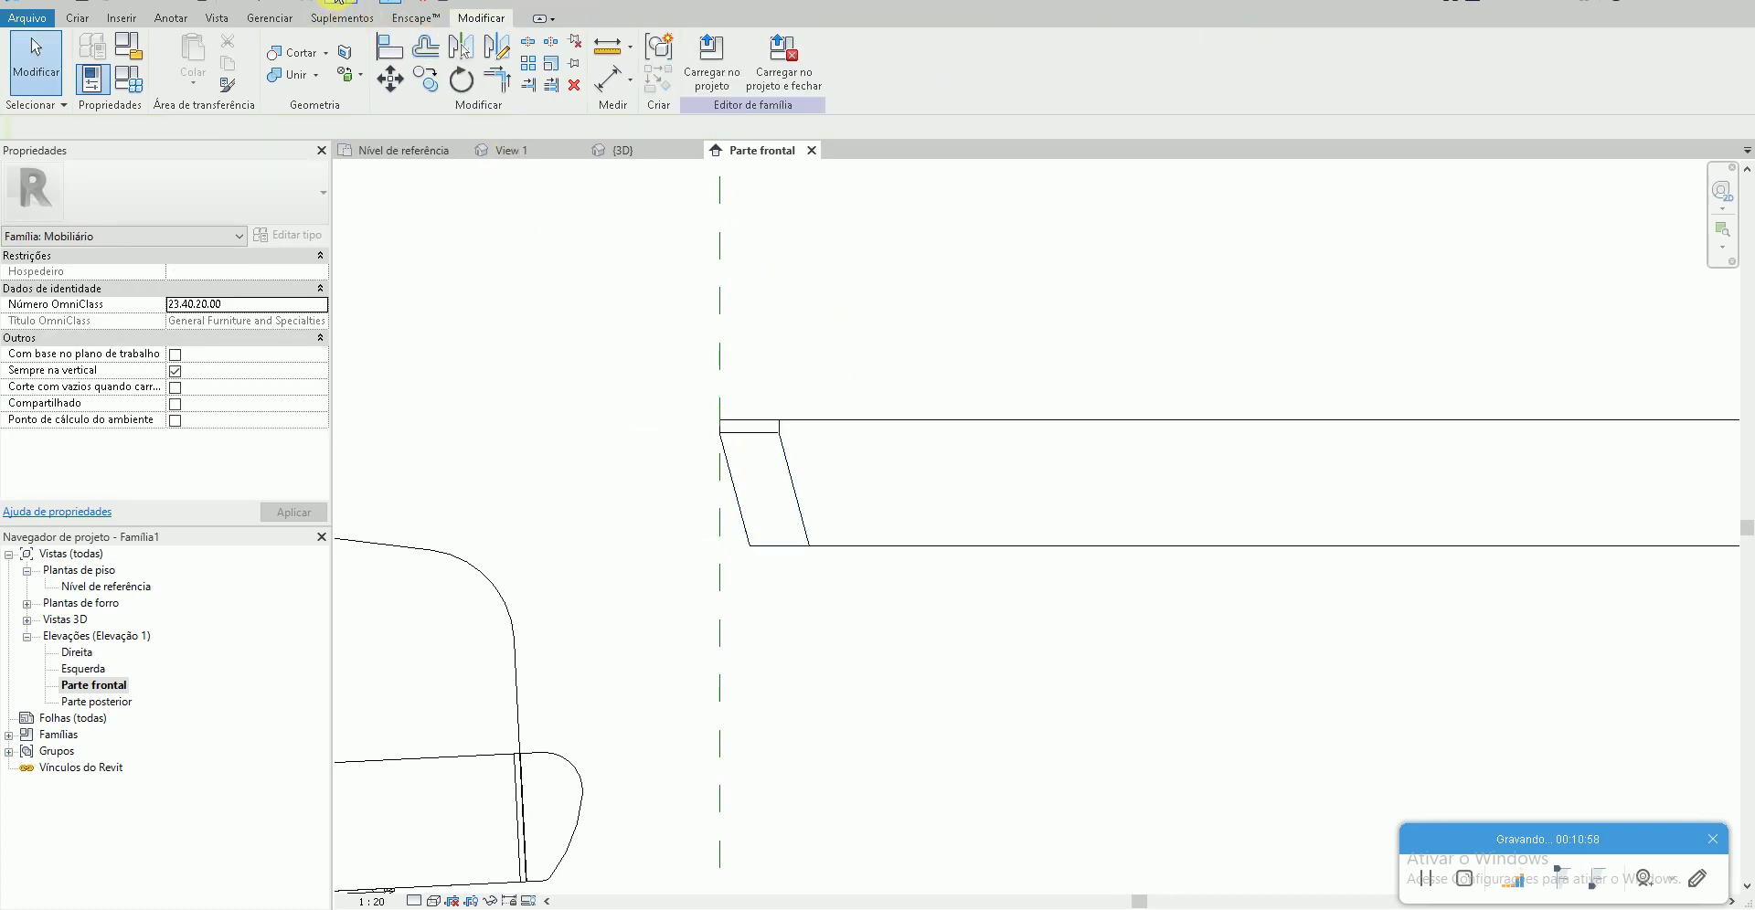
- Show the {3D} view and orbit to inspect the bevelled table edge, then switch to the photo
left_click(625, 150)
scroll(1001, 741, "up", 3)
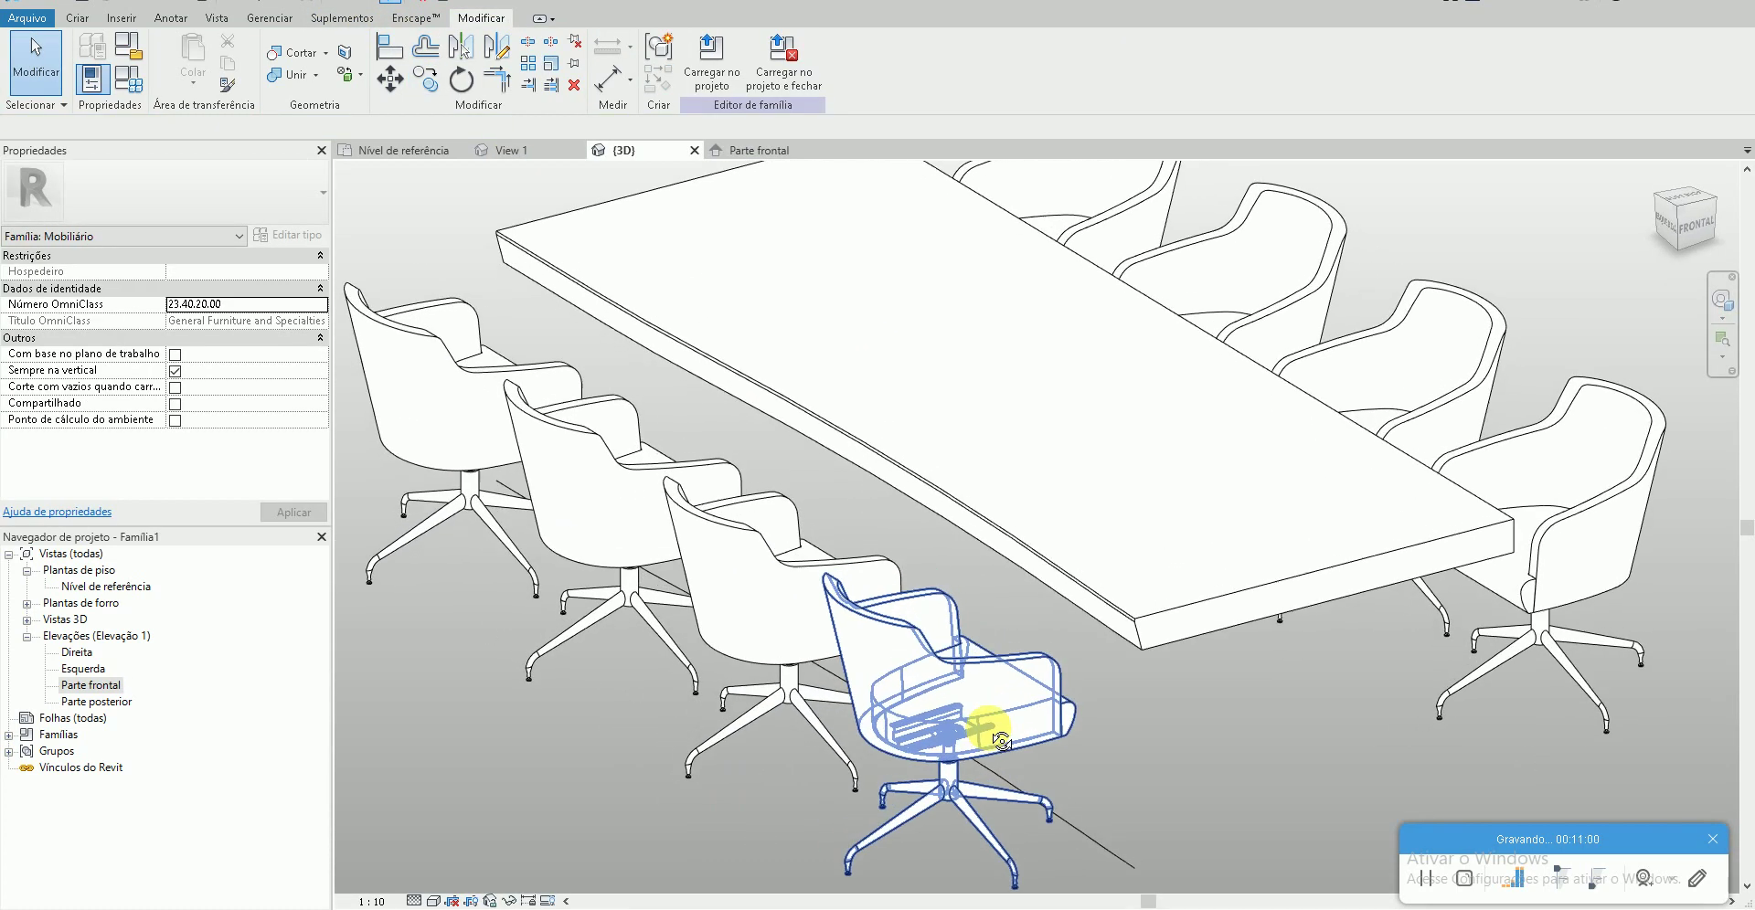
middle_click_drag(1000, 740, 1026, 754, "shift")
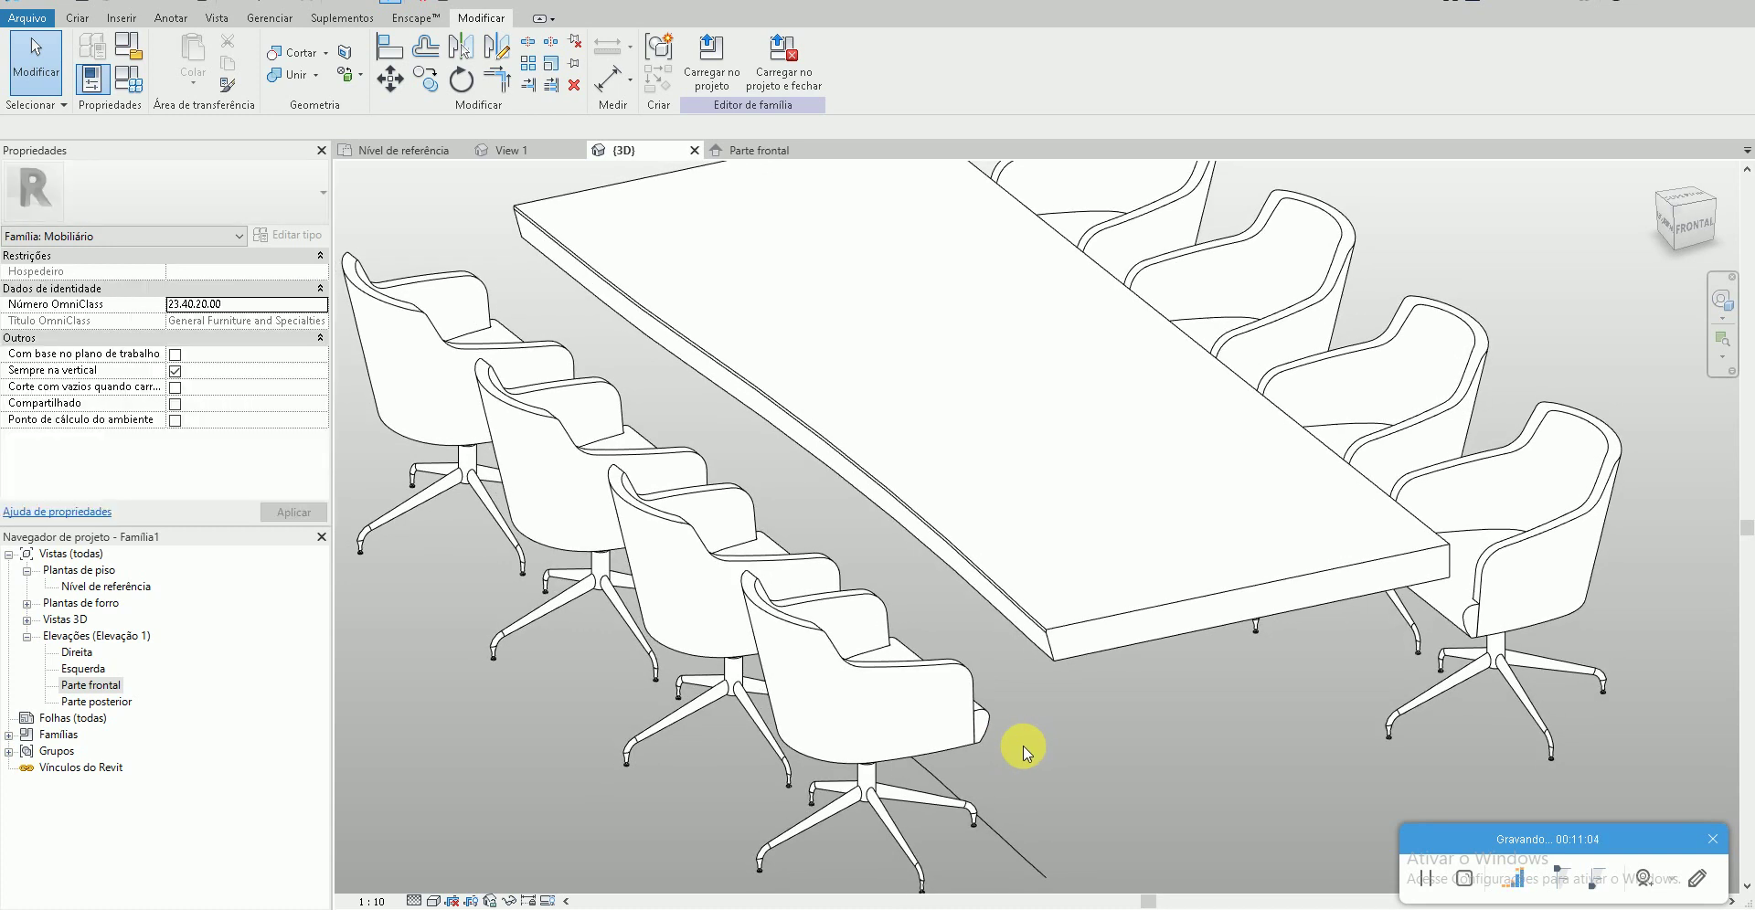
mouse_move(1025, 754)
middle_mouse_down()
mouse_move(1011, 781)
mouse_move(1042, 705)
middle_mouse_up()
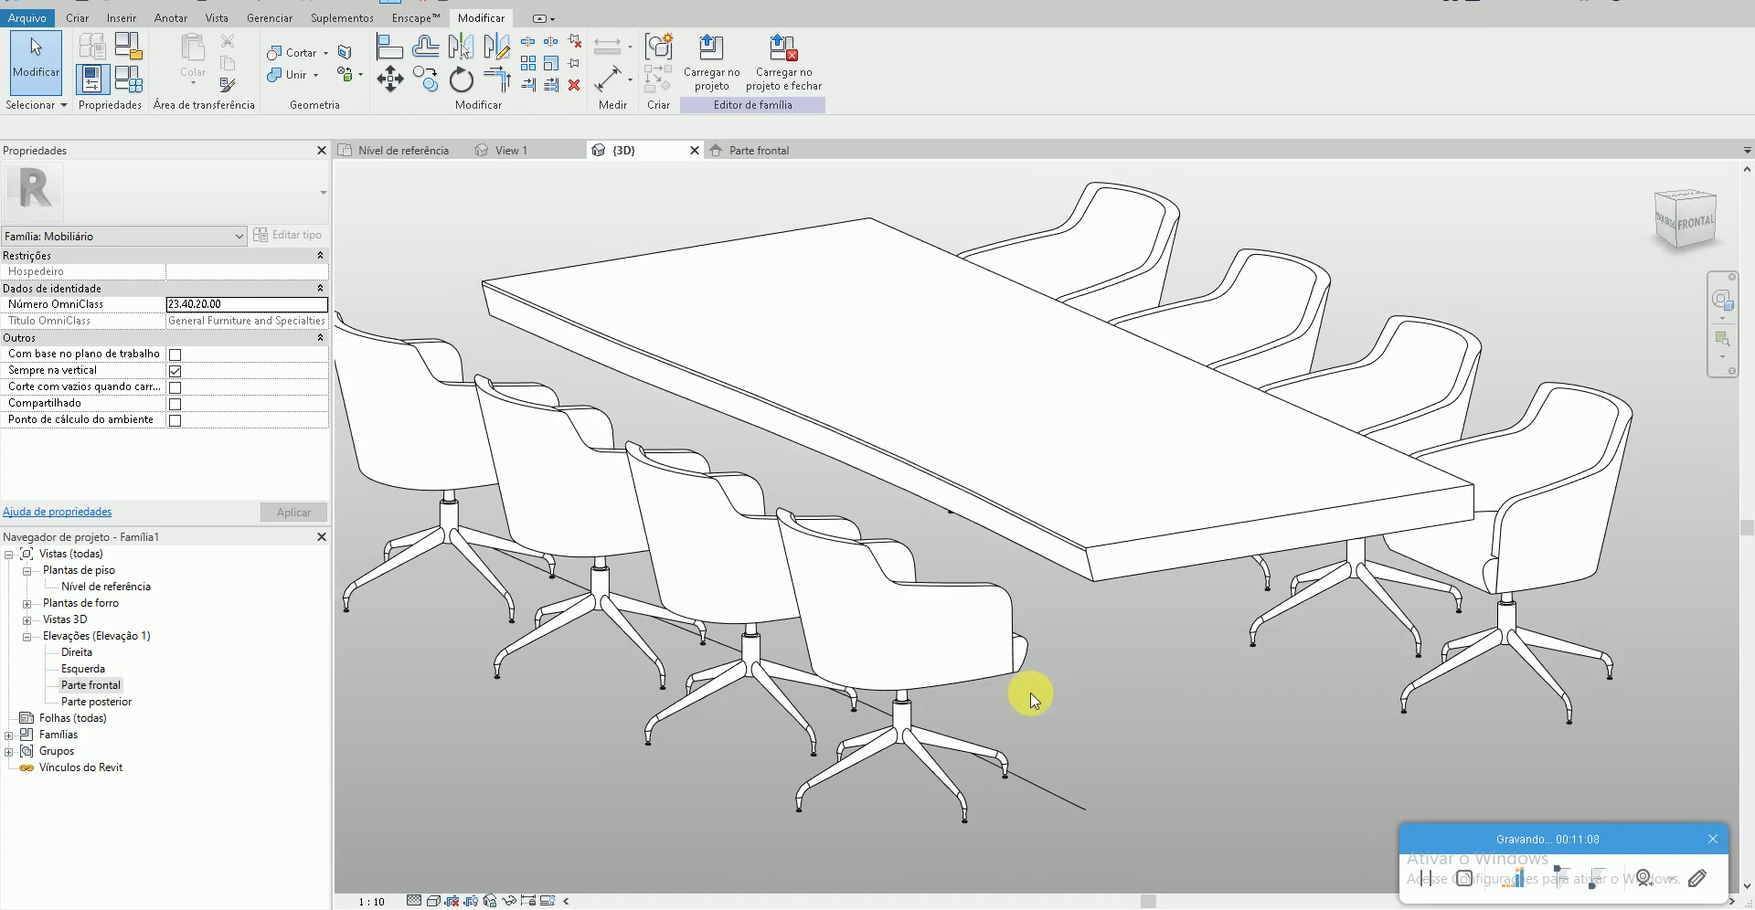
key("alt+Tab")
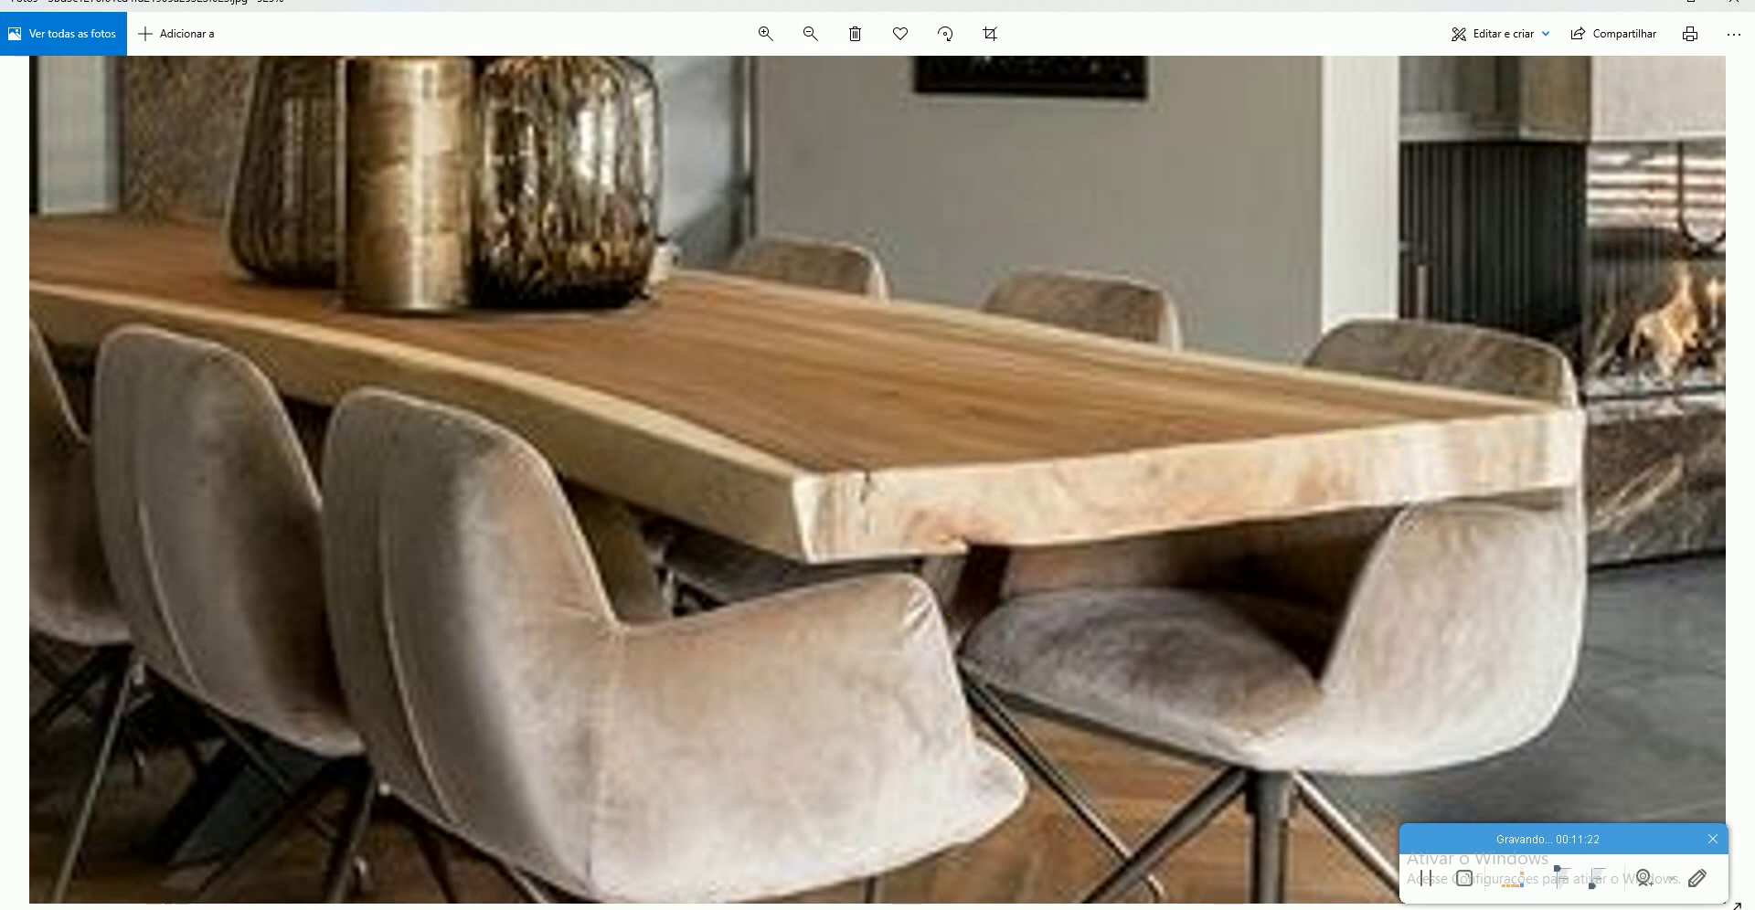
key("alt+Tab")
- Open the Nível de referência floor plan and zoom to the table
middle_click_drag(913, 672, 859, 717, "shift")
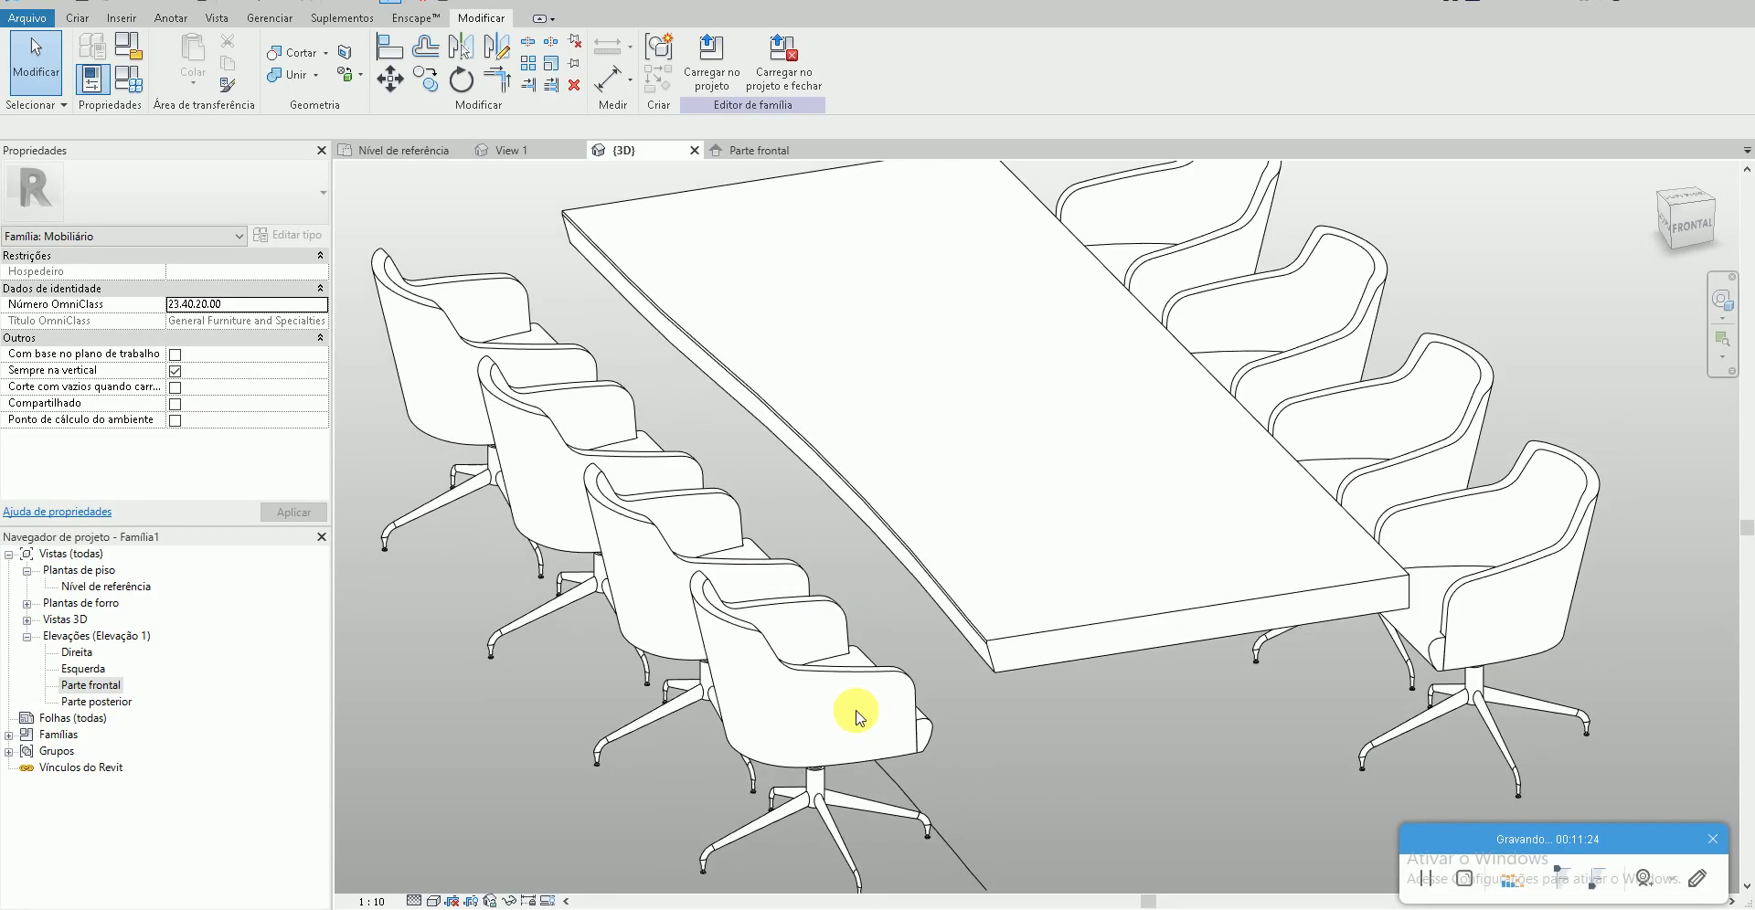
double_click(106, 585)
scroll(850, 647, "up", 3)
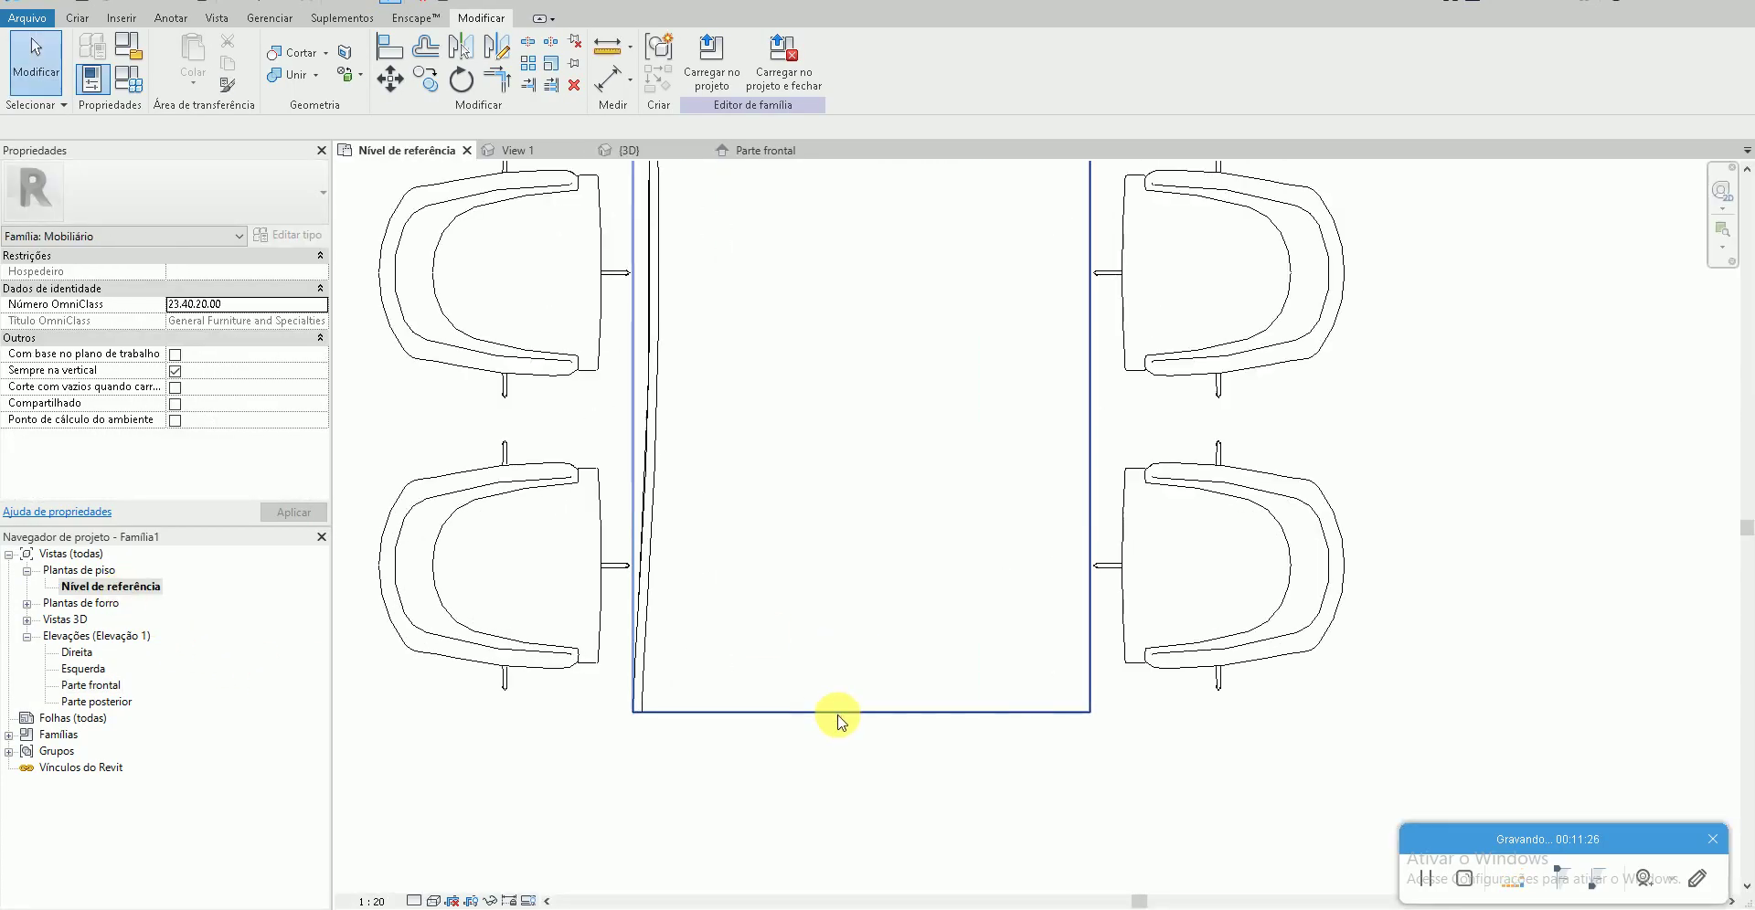
scroll(835, 718, "down", 1)
scroll(799, 786, "up", 2)
scroll(787, 746, "up", 1)
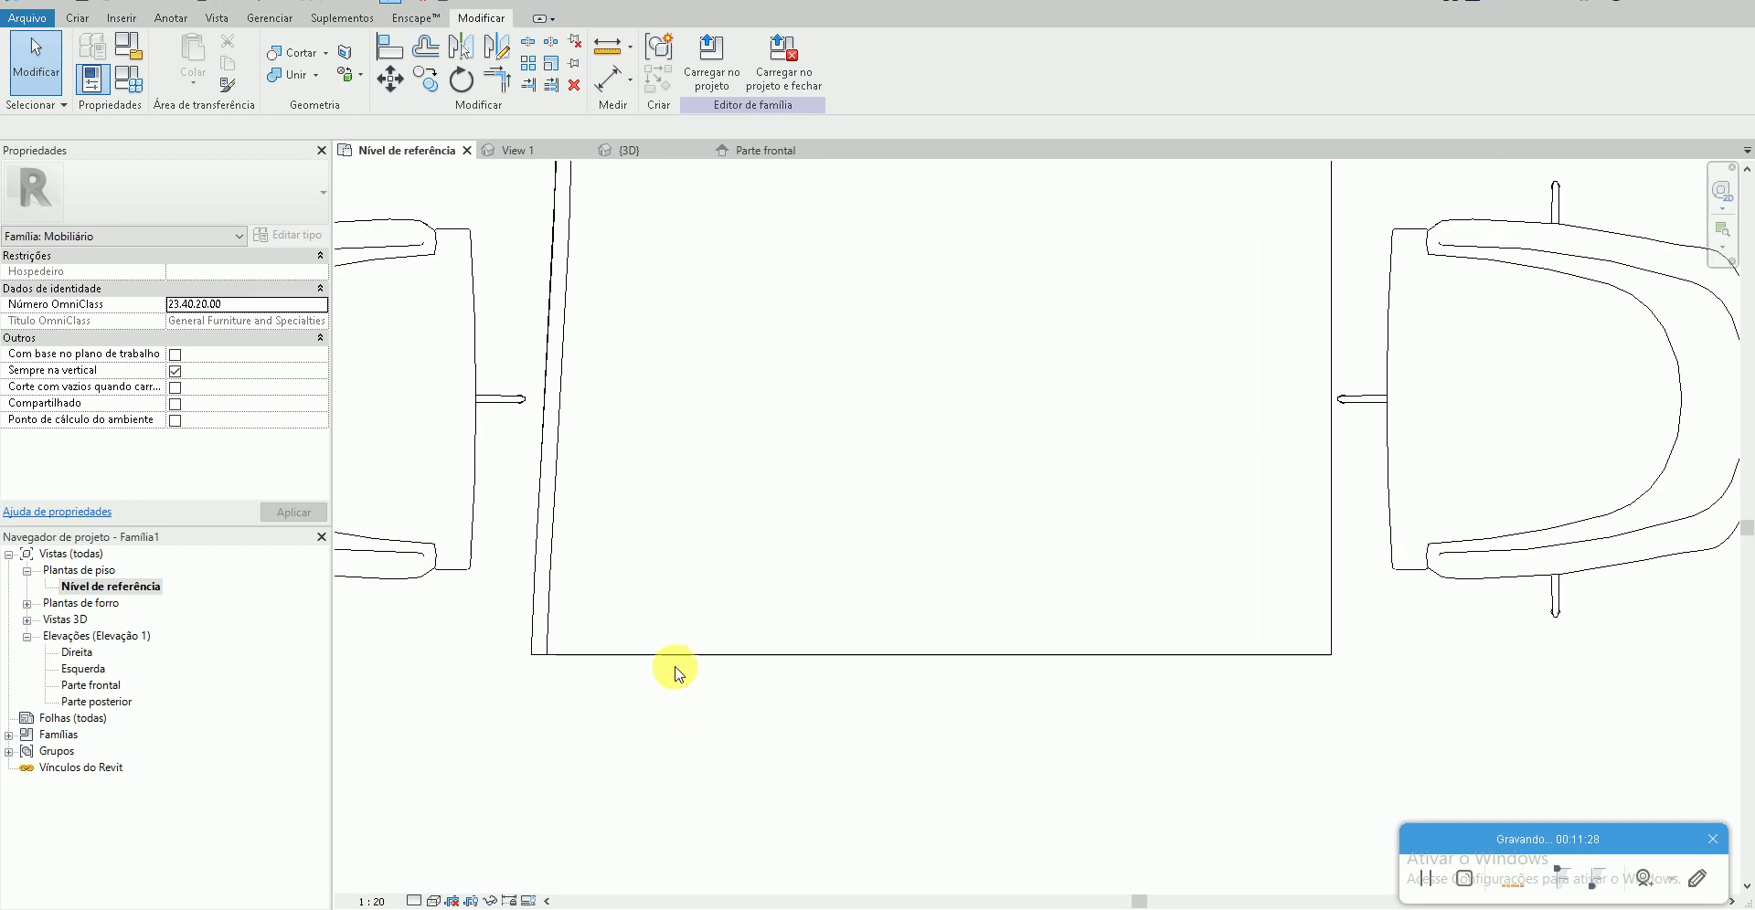
- Change the floor plan's visual style and review the table layout
left_click(435, 901)
left_click(462, 837)
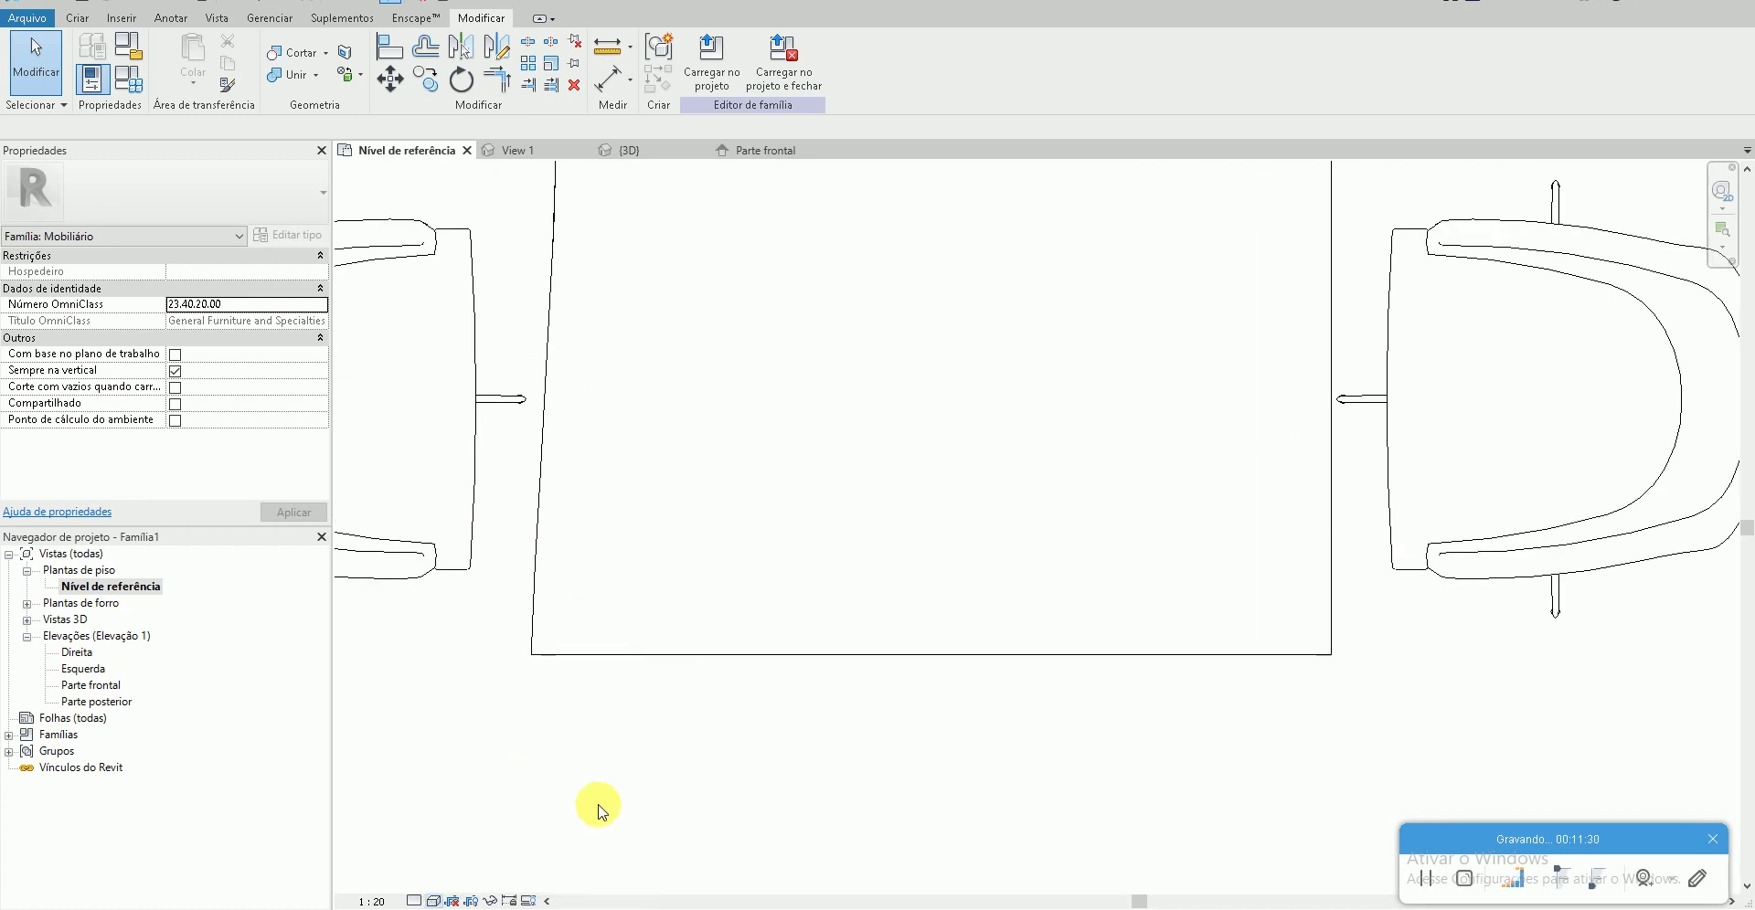
scroll(673, 772, "down", 2)
scroll(681, 784, "down", 1)
scroll(676, 778, "up", 1)
scroll(682, 773, "up", 2)
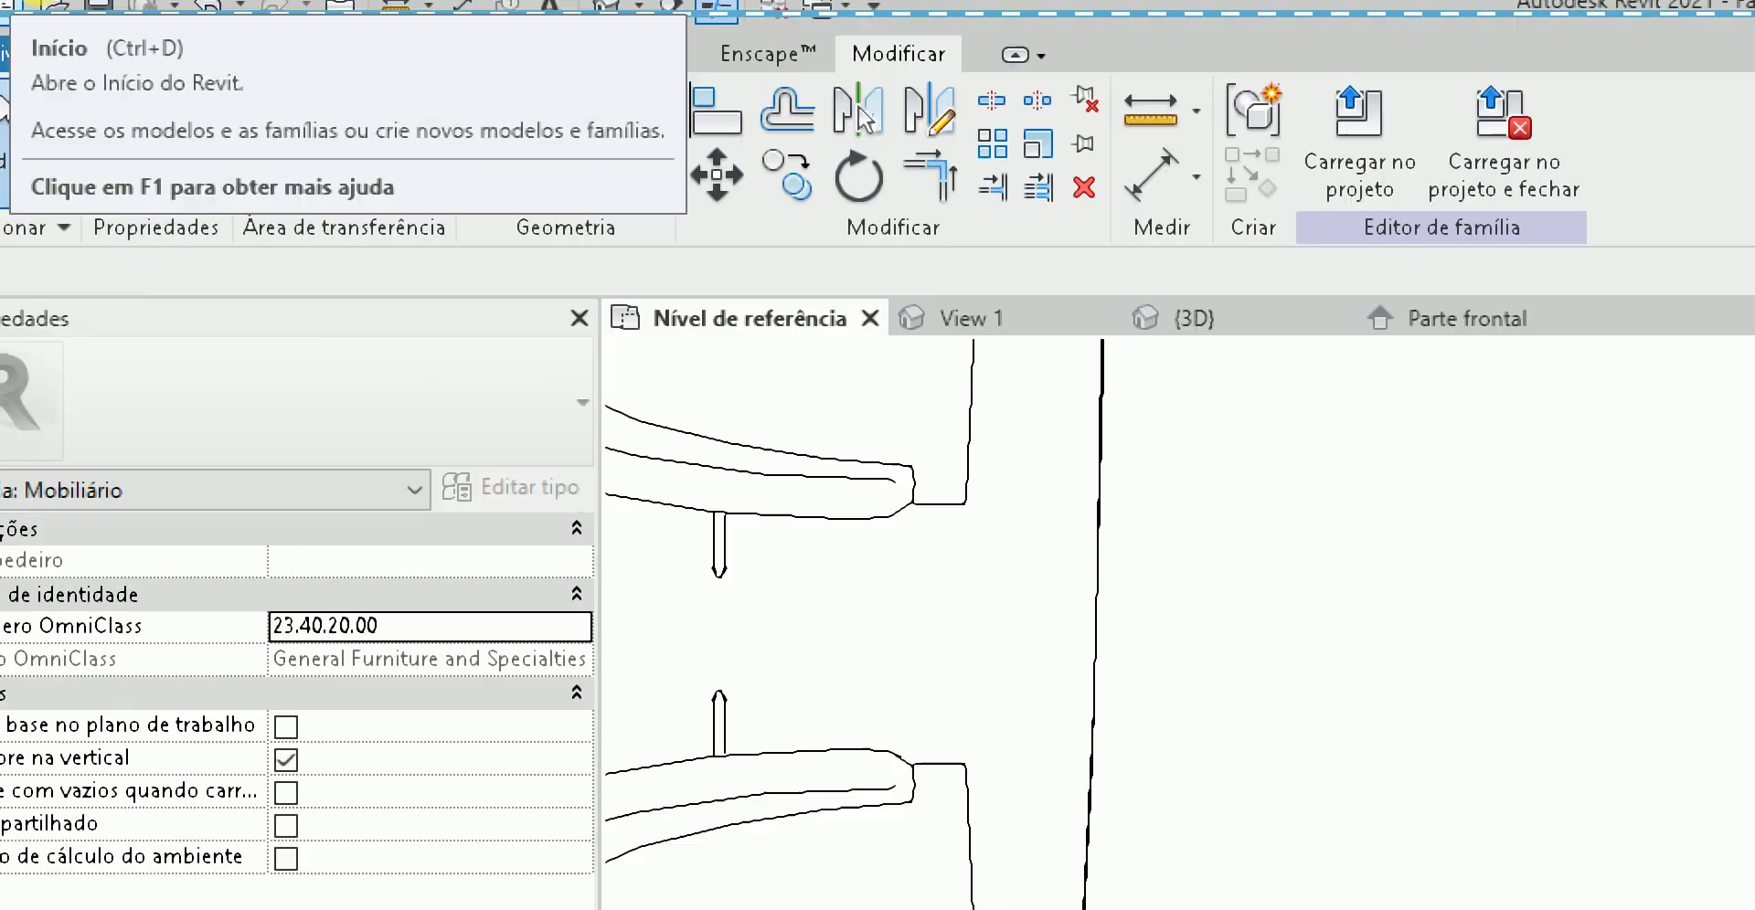
left_click(92, 51)
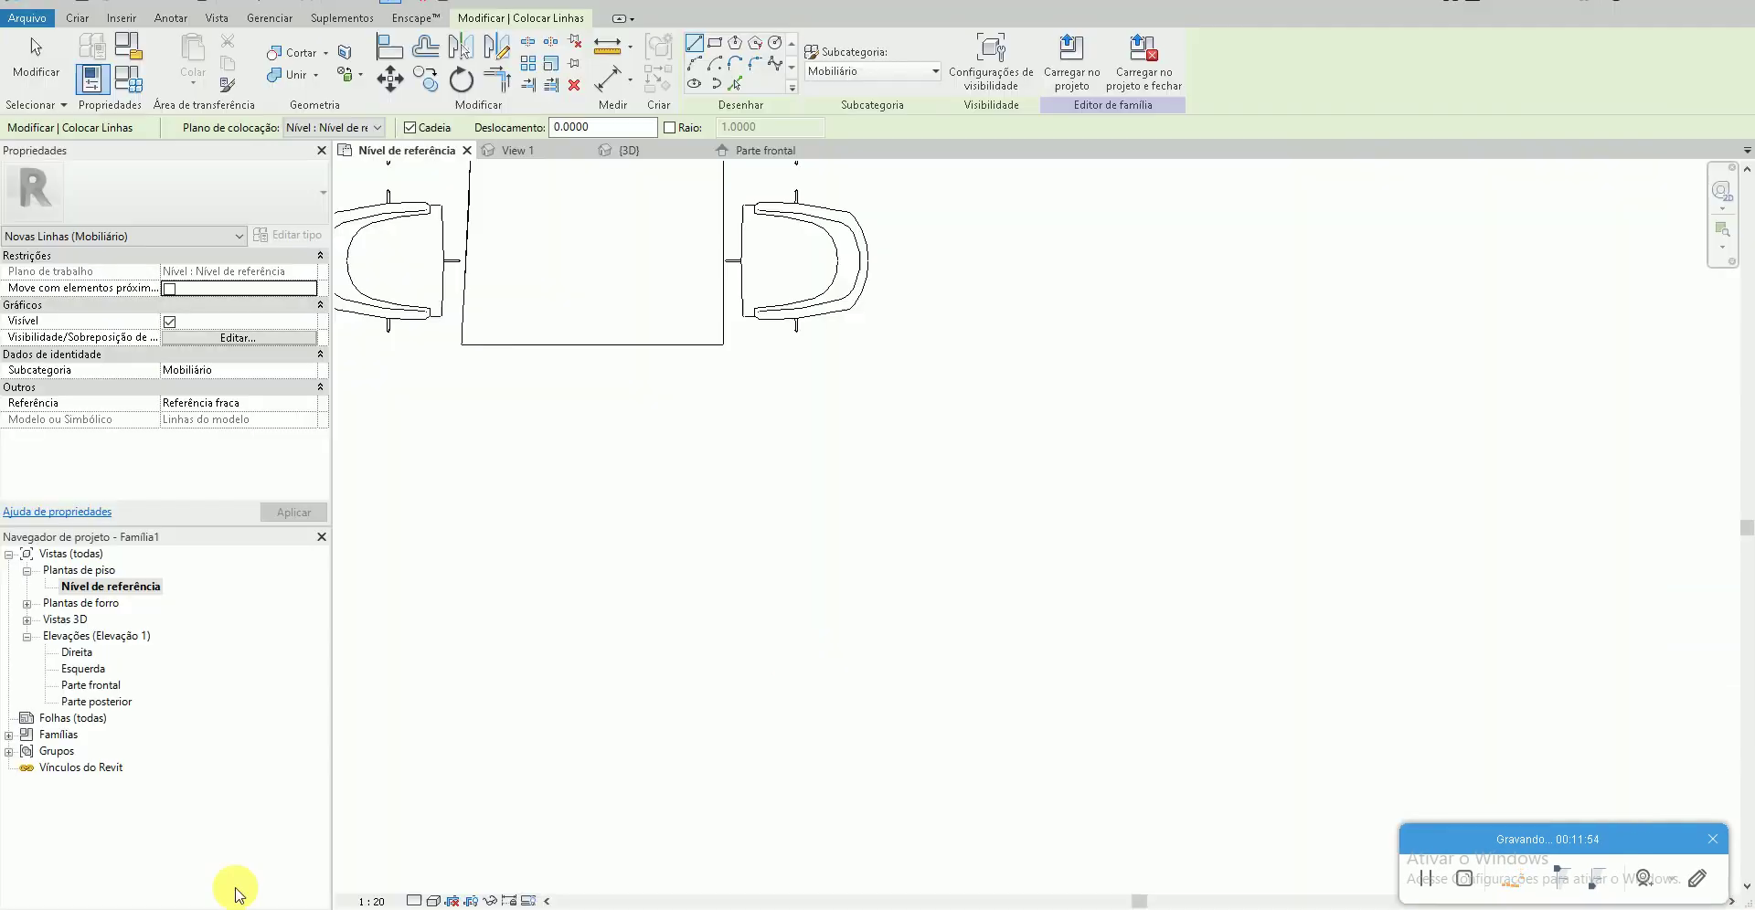
- Draw a fillet arc between the table's vertical and bottom edges, then a shallow bottom-edge arc
scroll(494, 289, "up", 3)
scroll(927, 514, "up", 3)
scroll(792, 553, "up", 2)
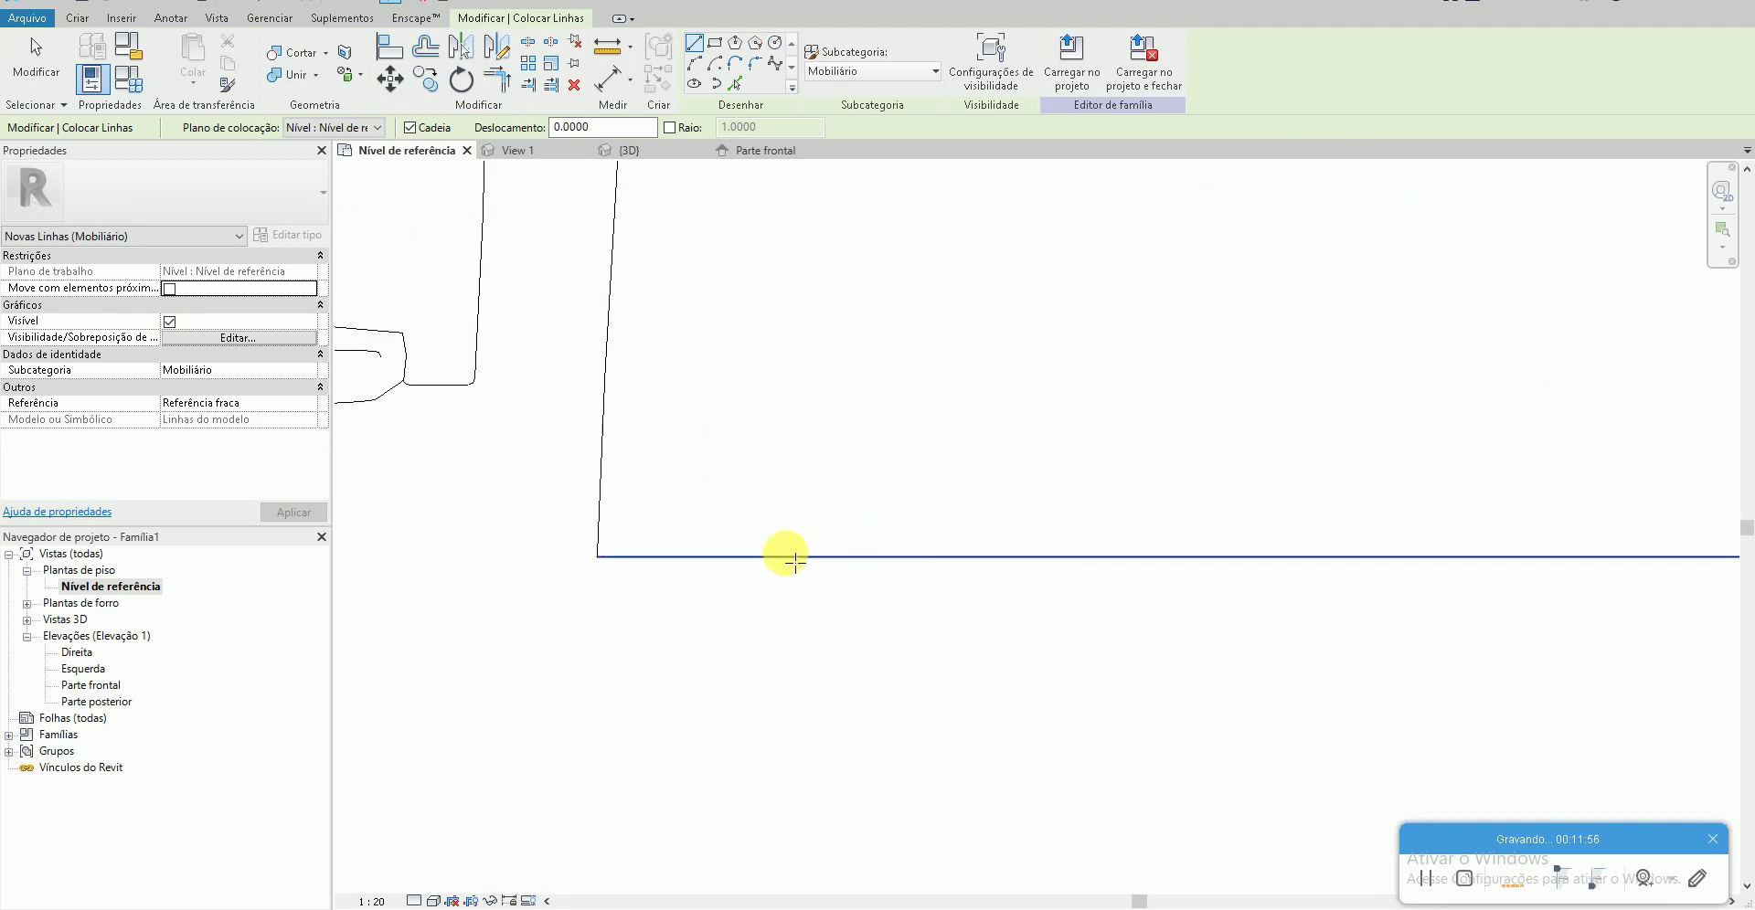
left_click(701, 70)
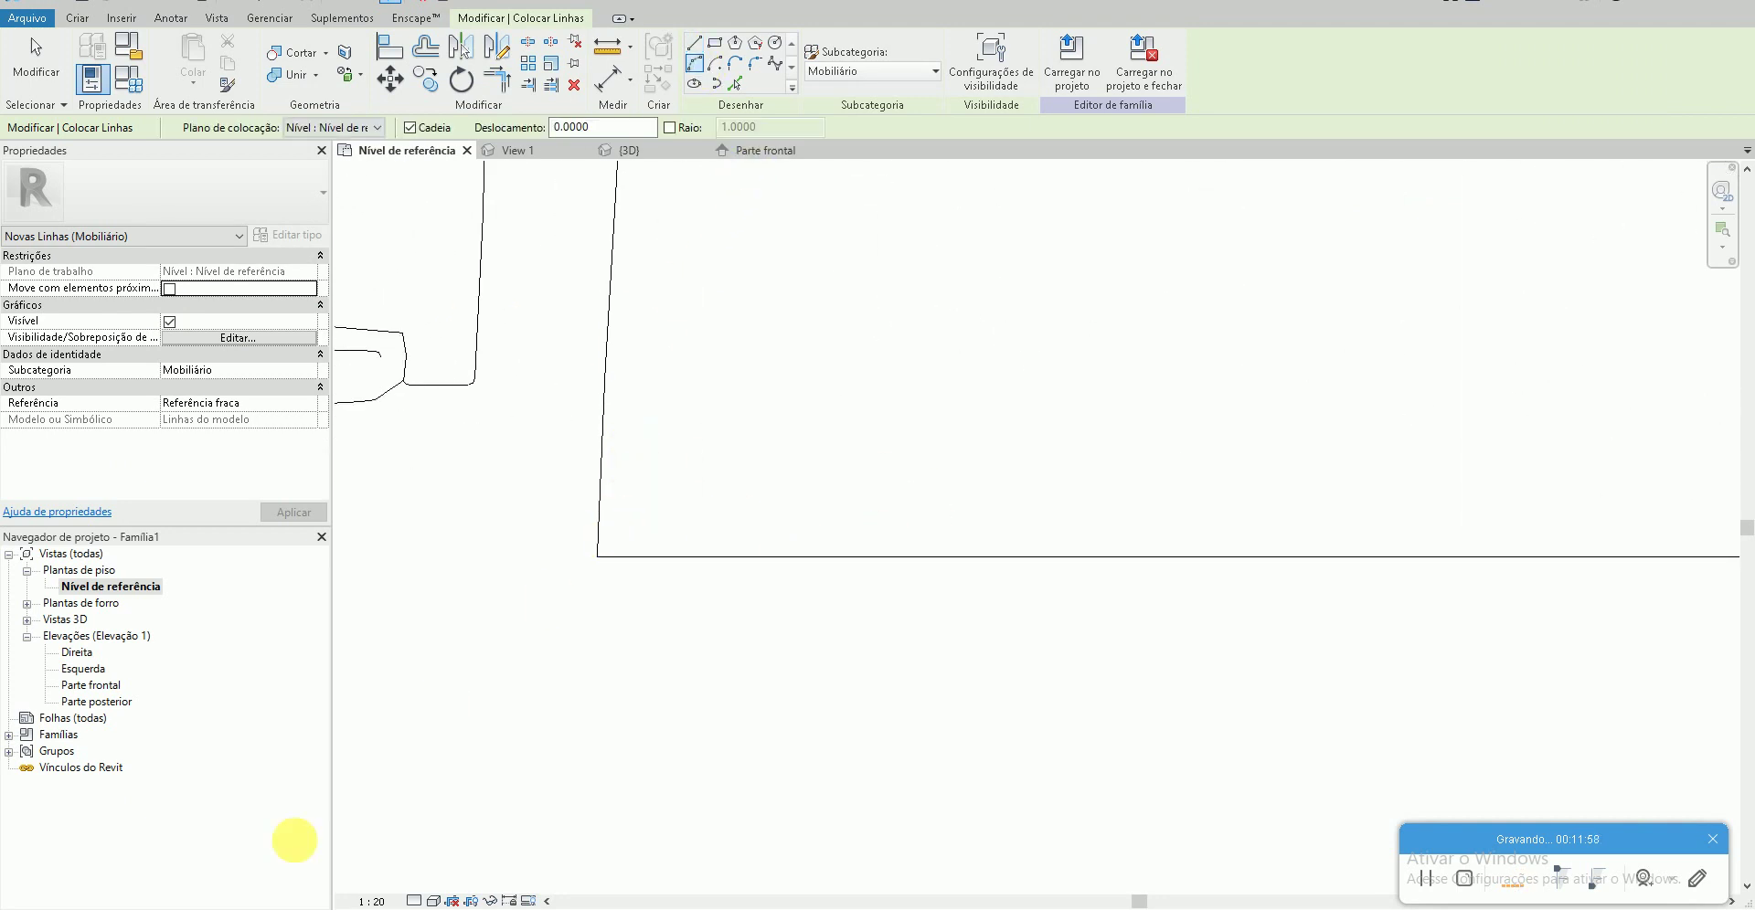
key("alt+Tab")
key("alt+Tab")
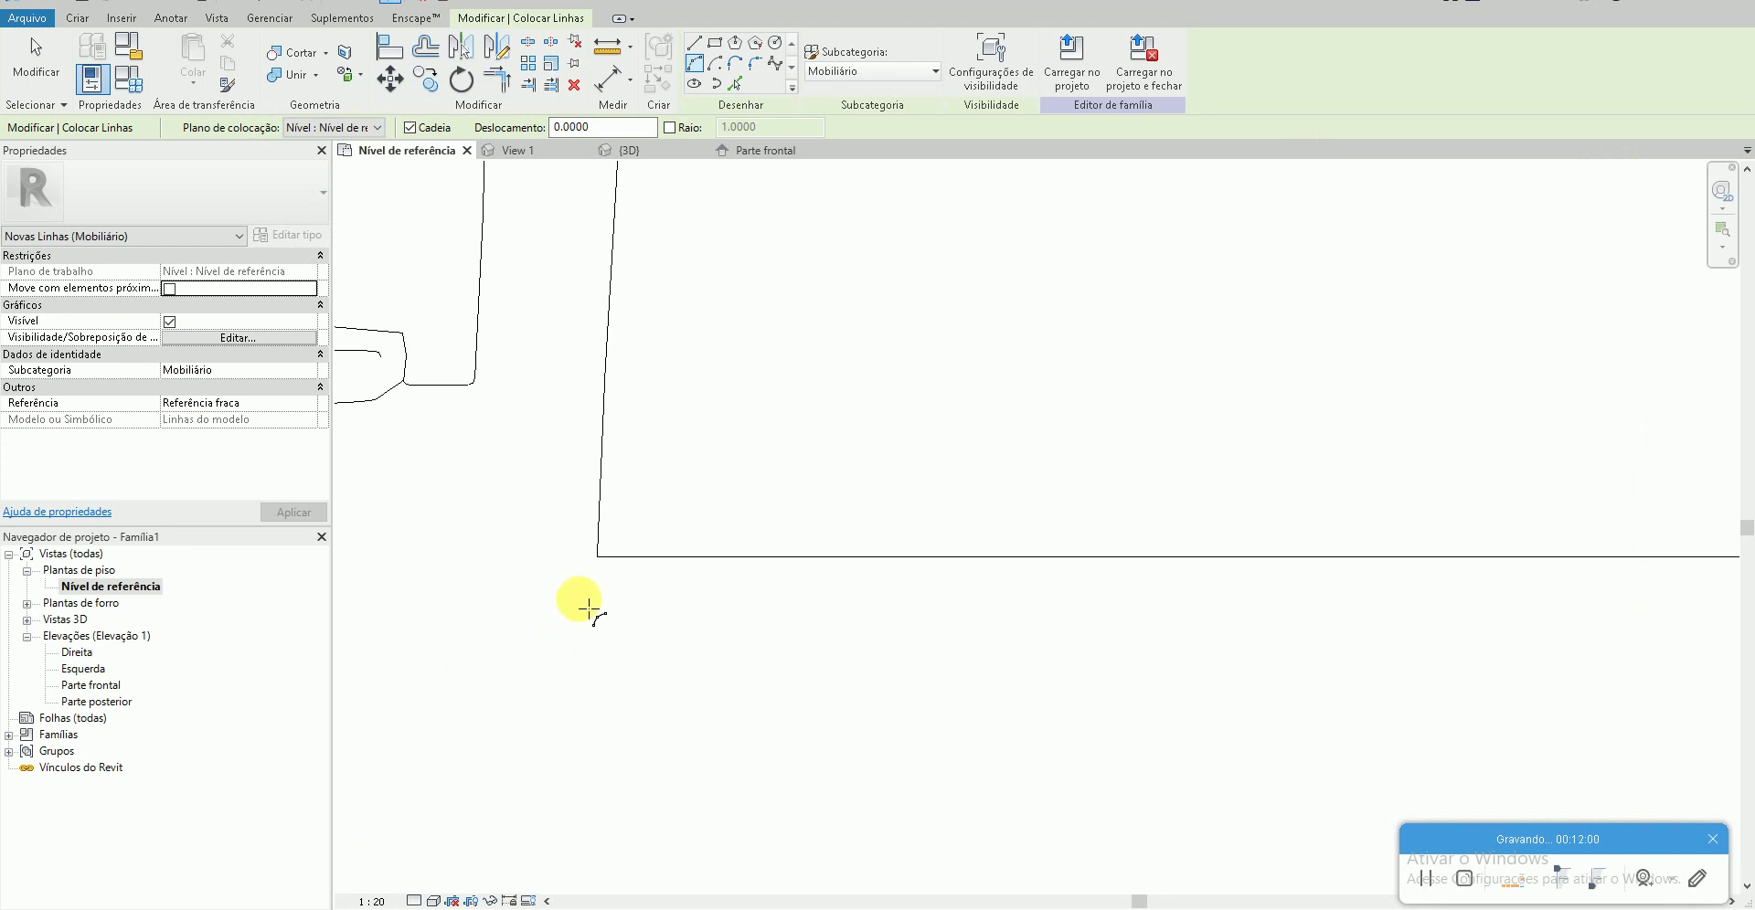
left_click(603, 553)
left_click(1014, 560)
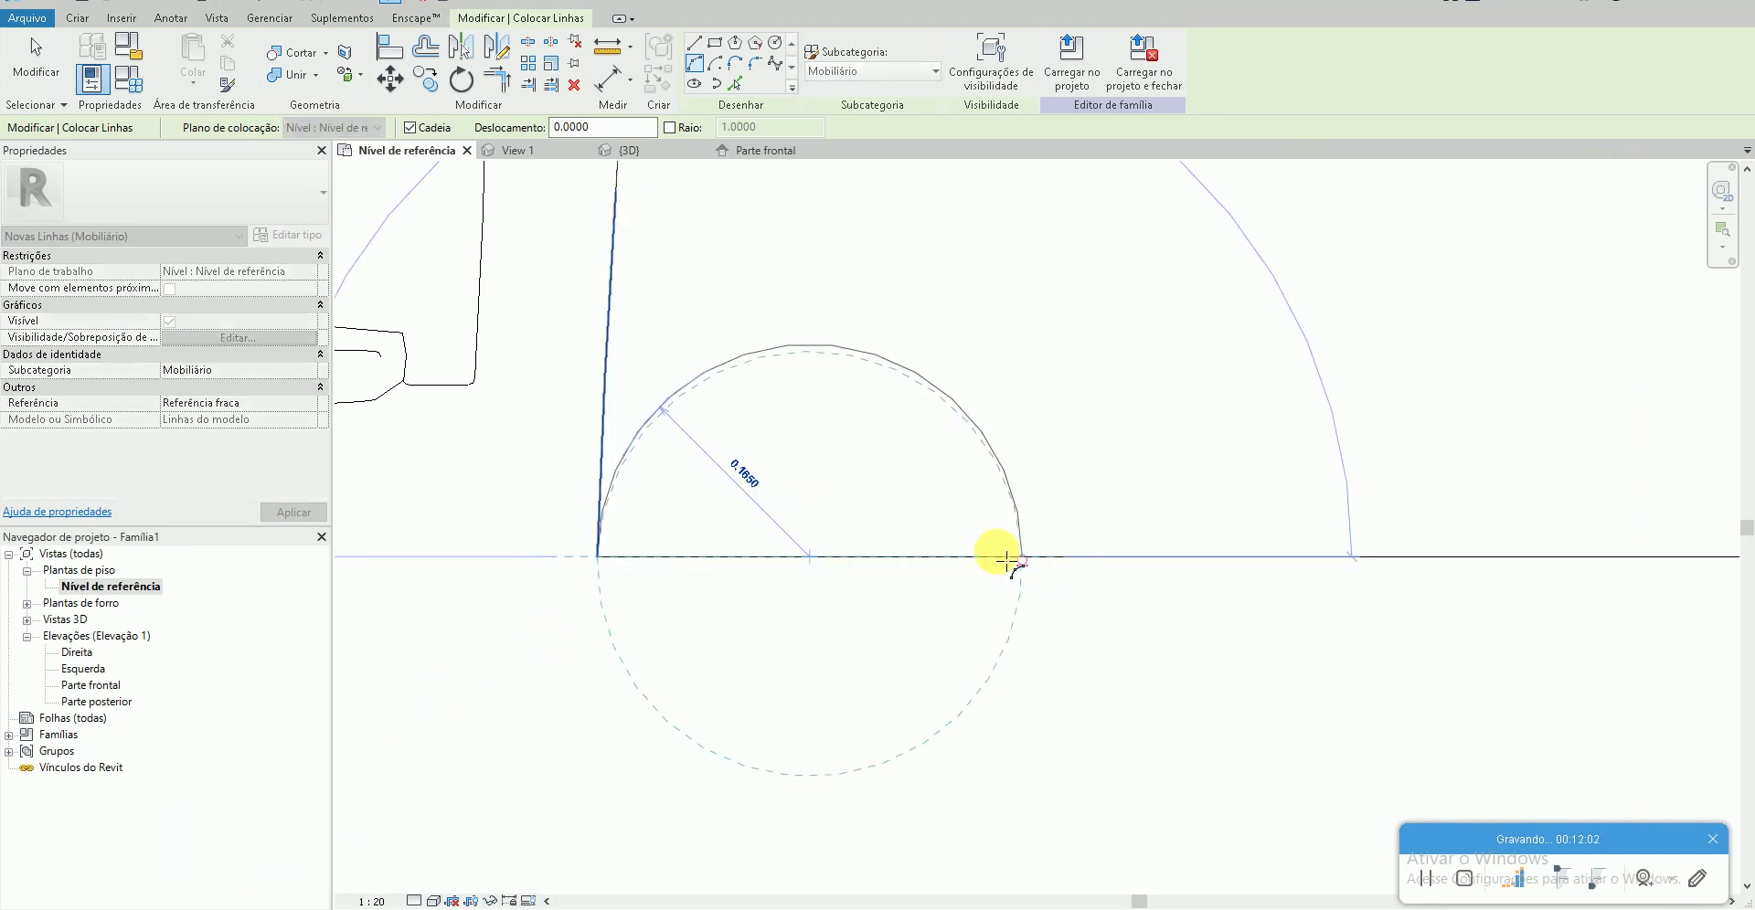
left_click(1008, 558)
left_click(942, 549)
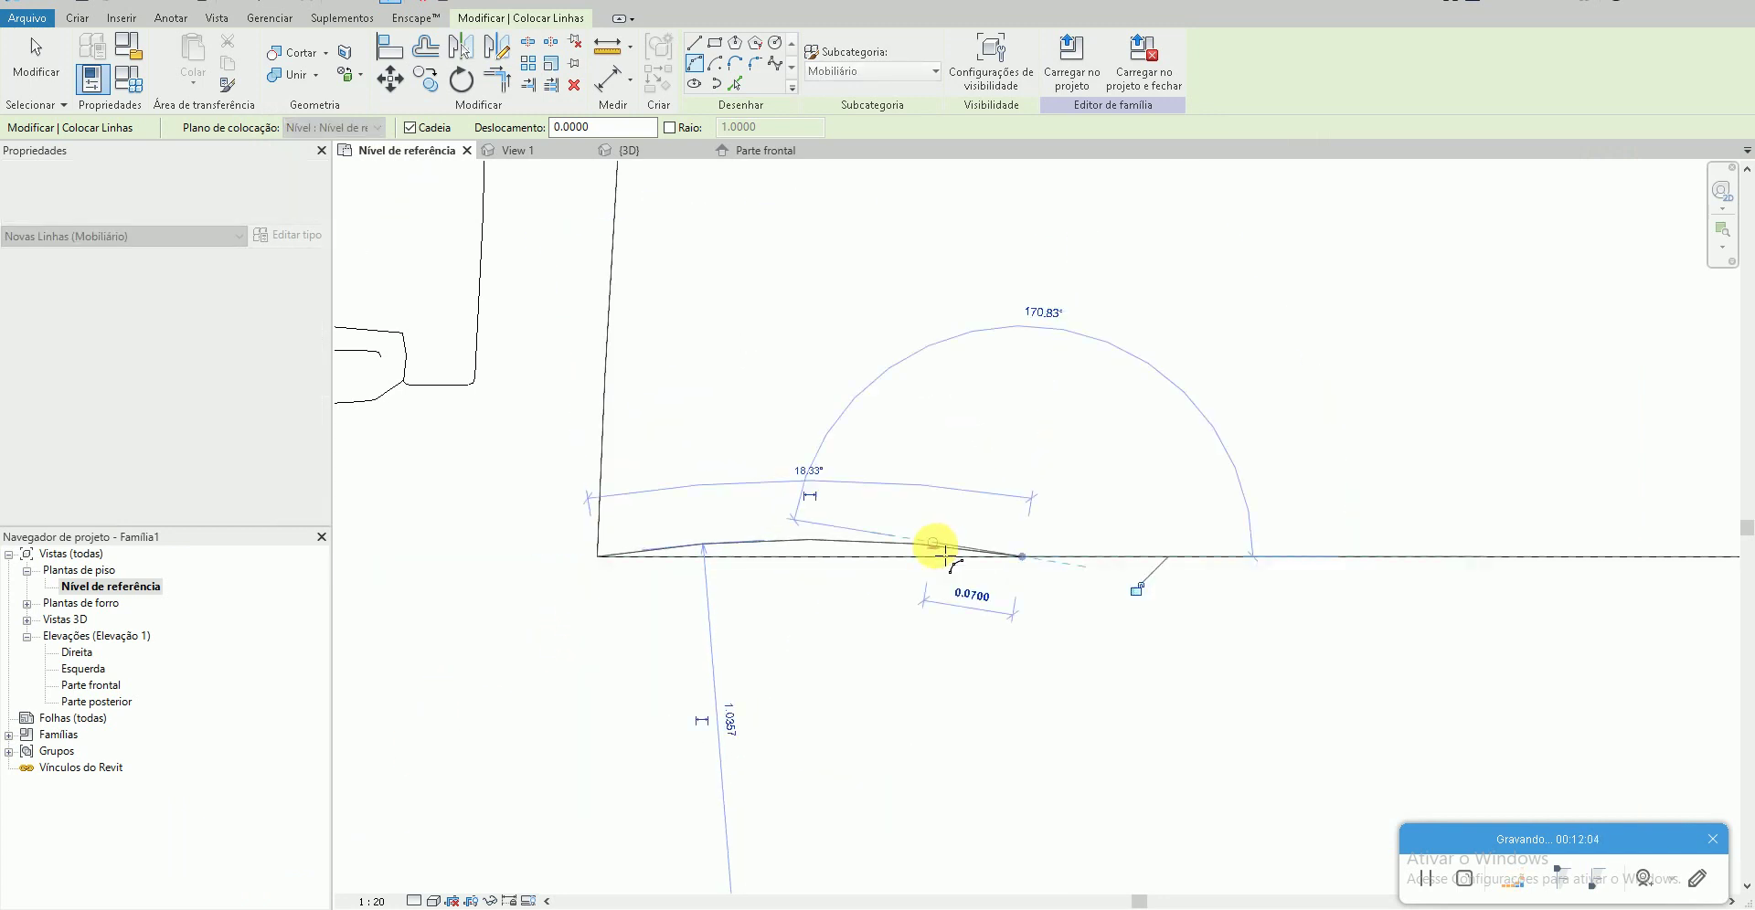
- Continue gentle arcs along the bottom edge to the bottom-right corner
middle_click_drag(1632, 557, 1225, 599)
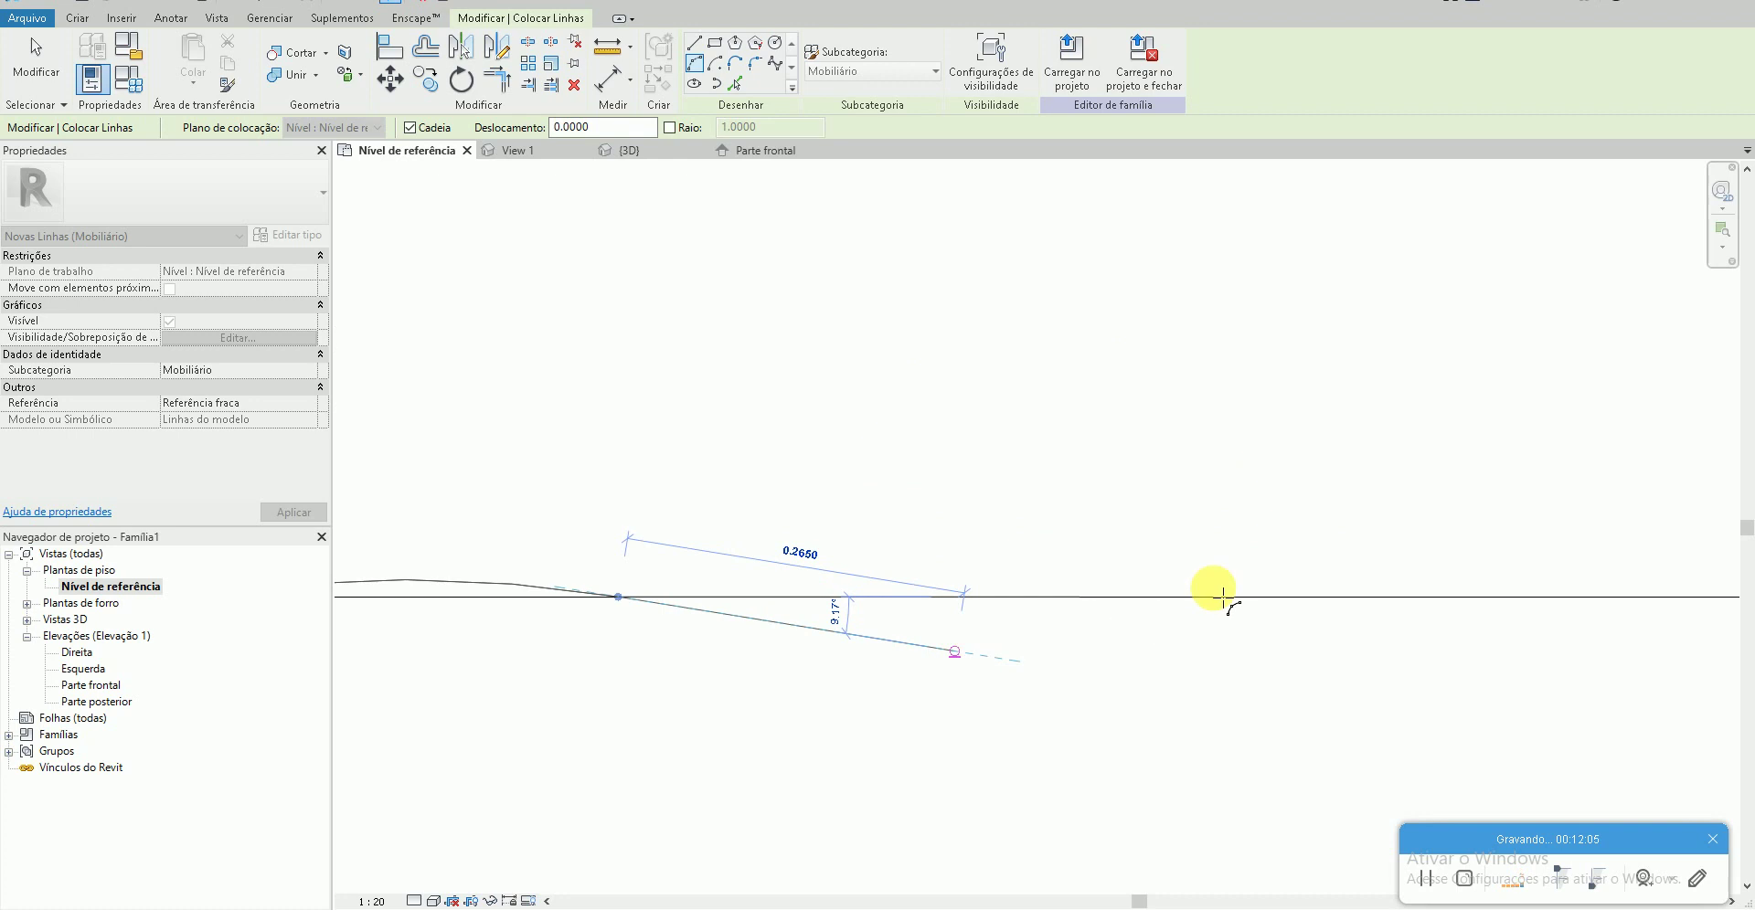
left_click(1336, 598)
left_click(1077, 608)
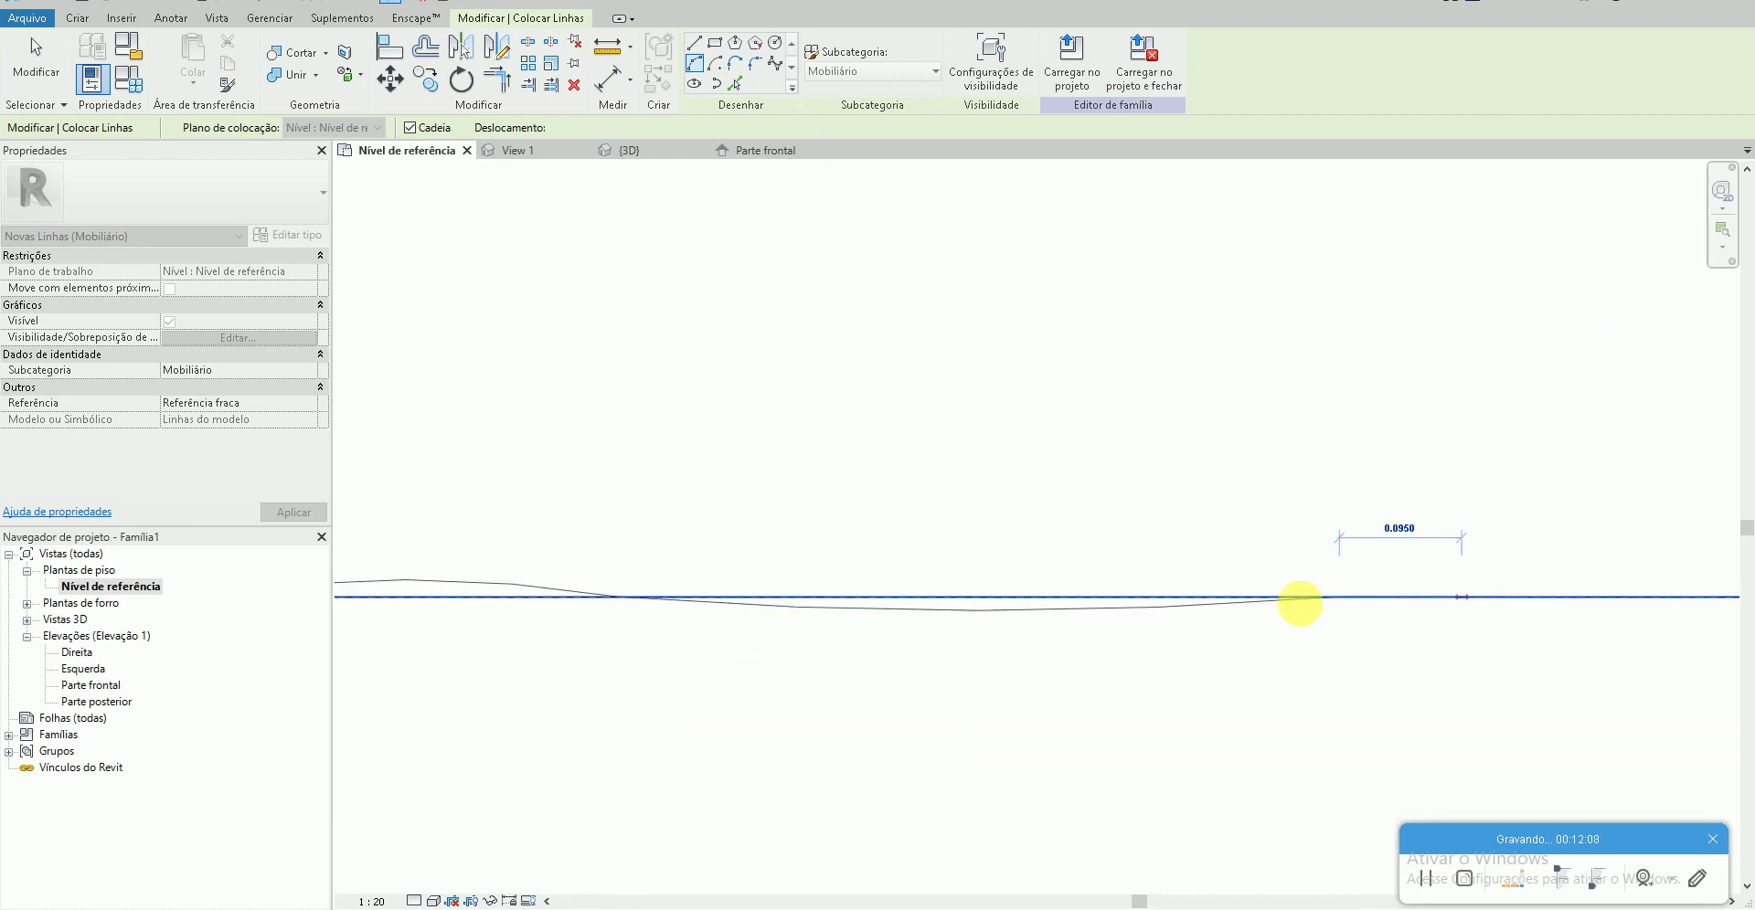
middle_click_drag(1737, 600, 1280, 600)
left_click(1332, 595)
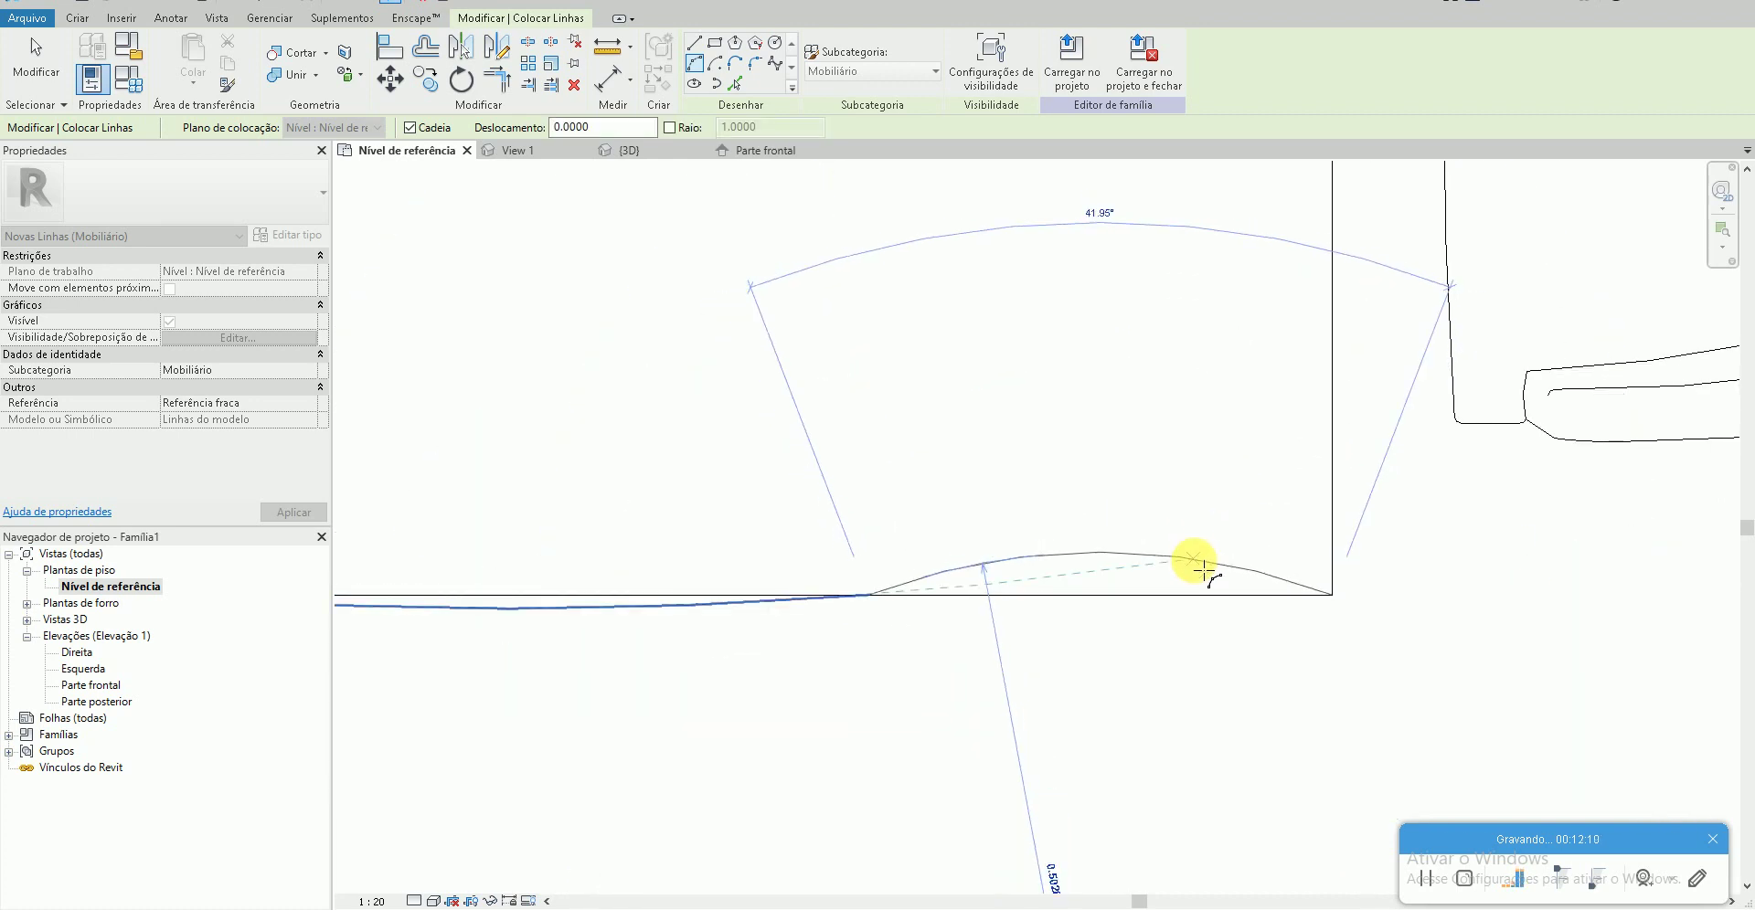
key("Escape")
key("Escape")
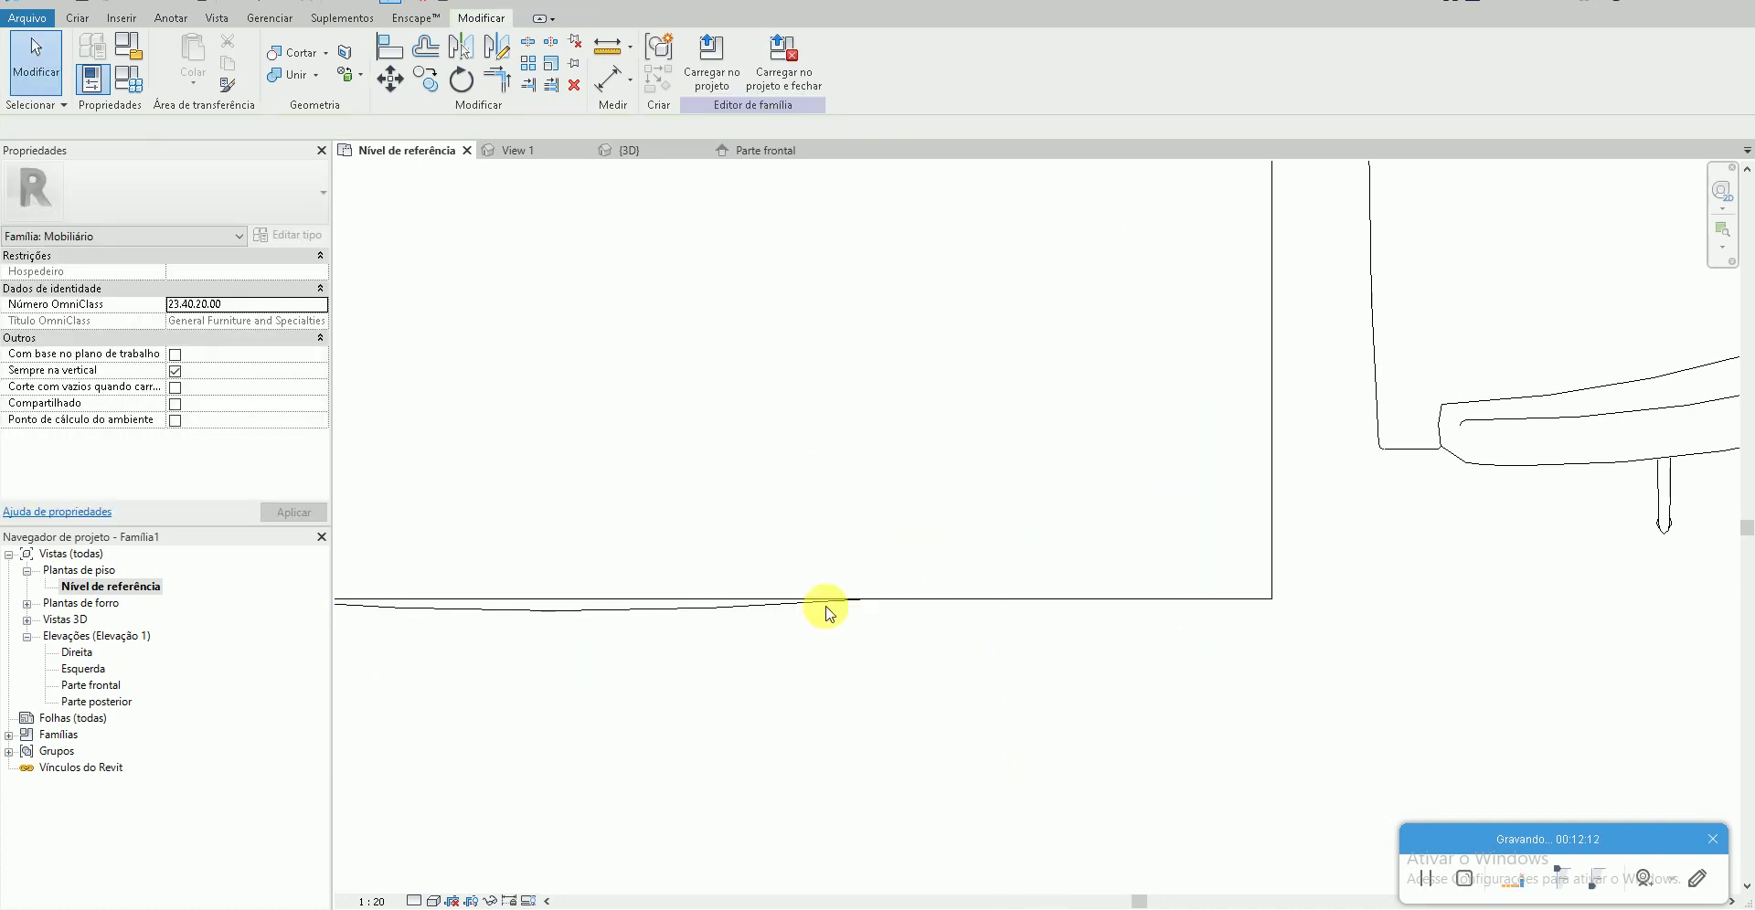
- Select the drawn arc to check it, then pan back toward the chairs
scroll(1101, 637, "up", 2)
left_click(994, 629)
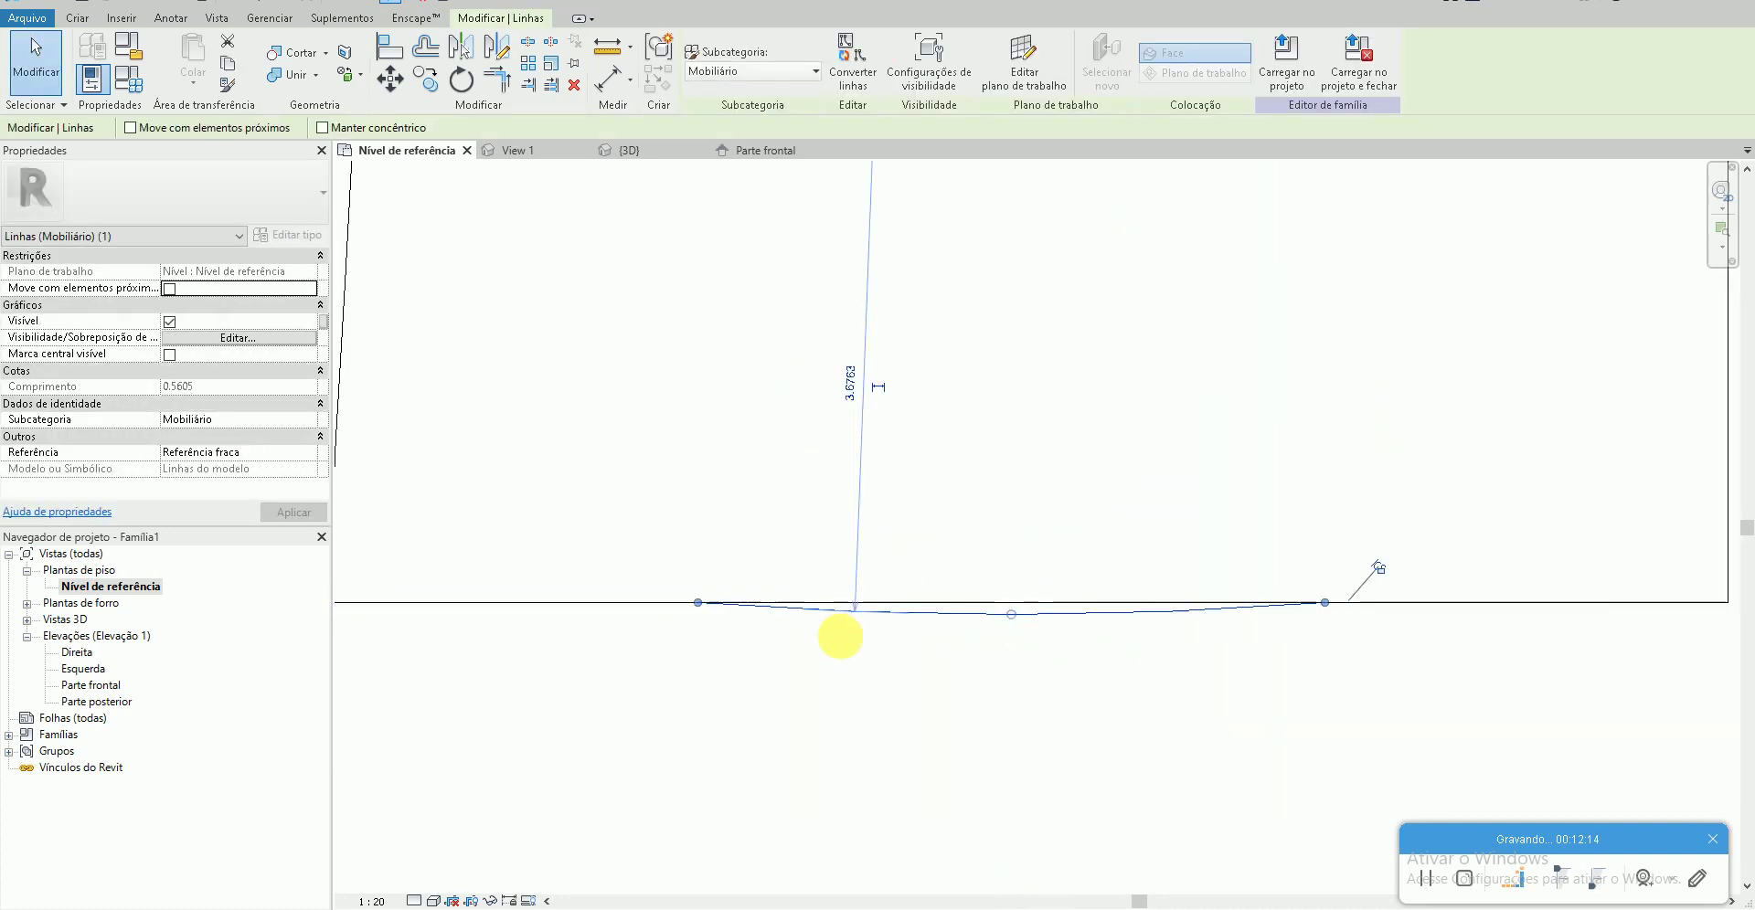
key("Escape")
scroll(1246, 682, "down", 3)
middle_click_drag(959, 643, 719, 633)
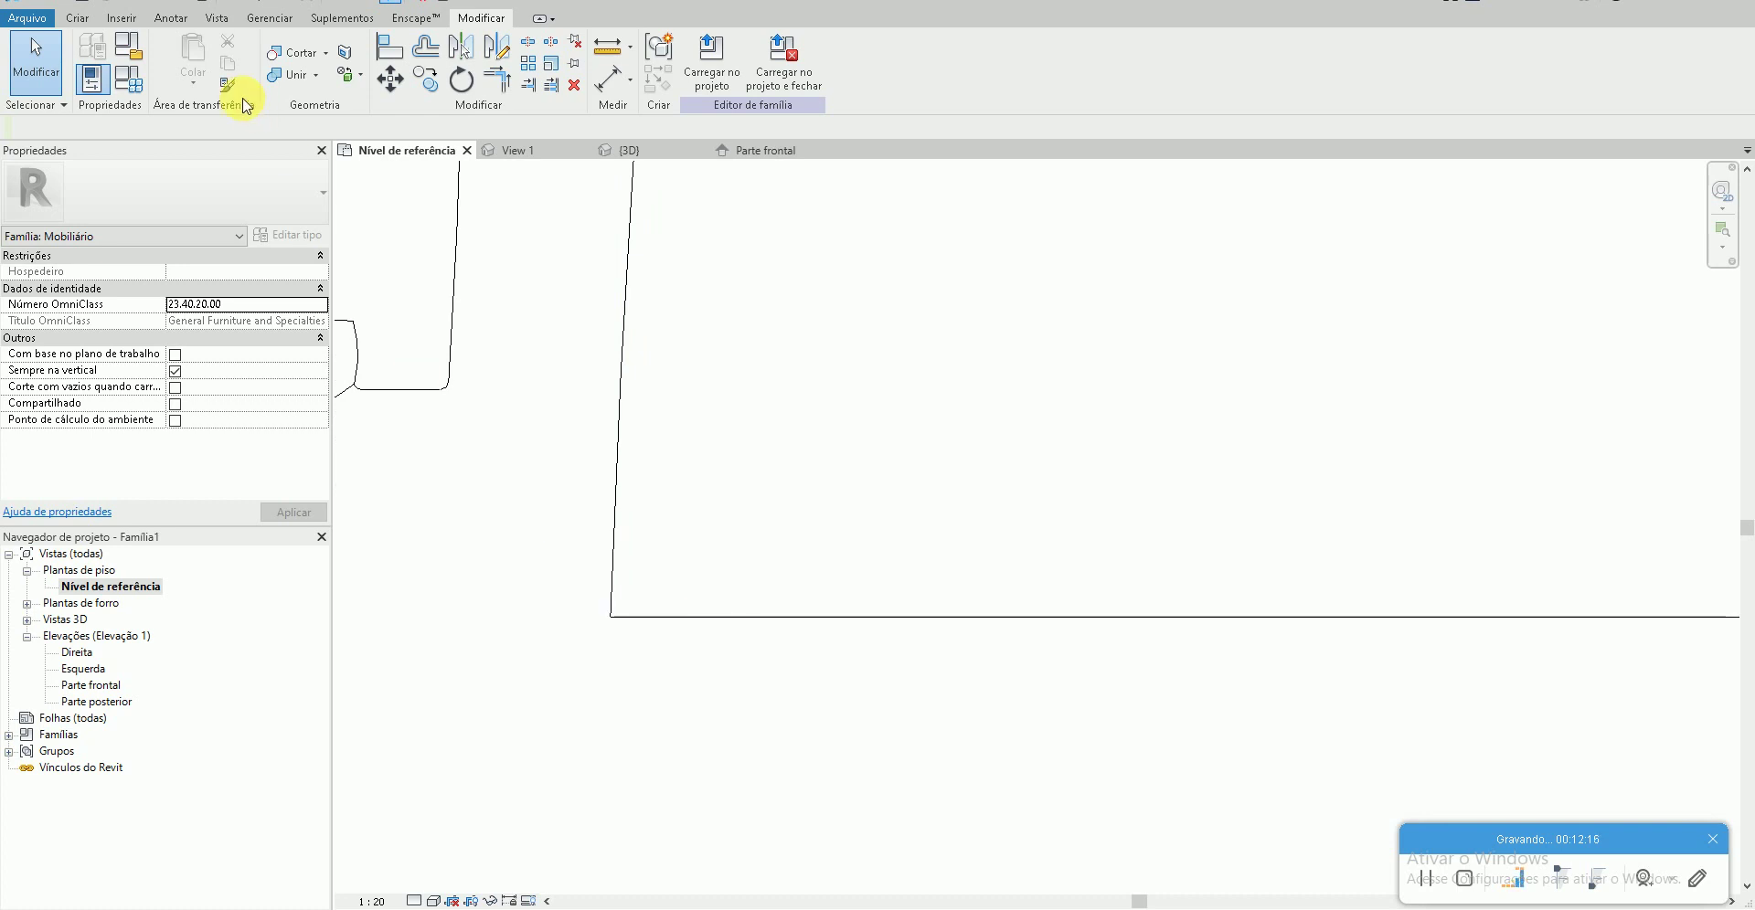
- Switch the plan view to the hidden-line visual style
left_click(82, 20)
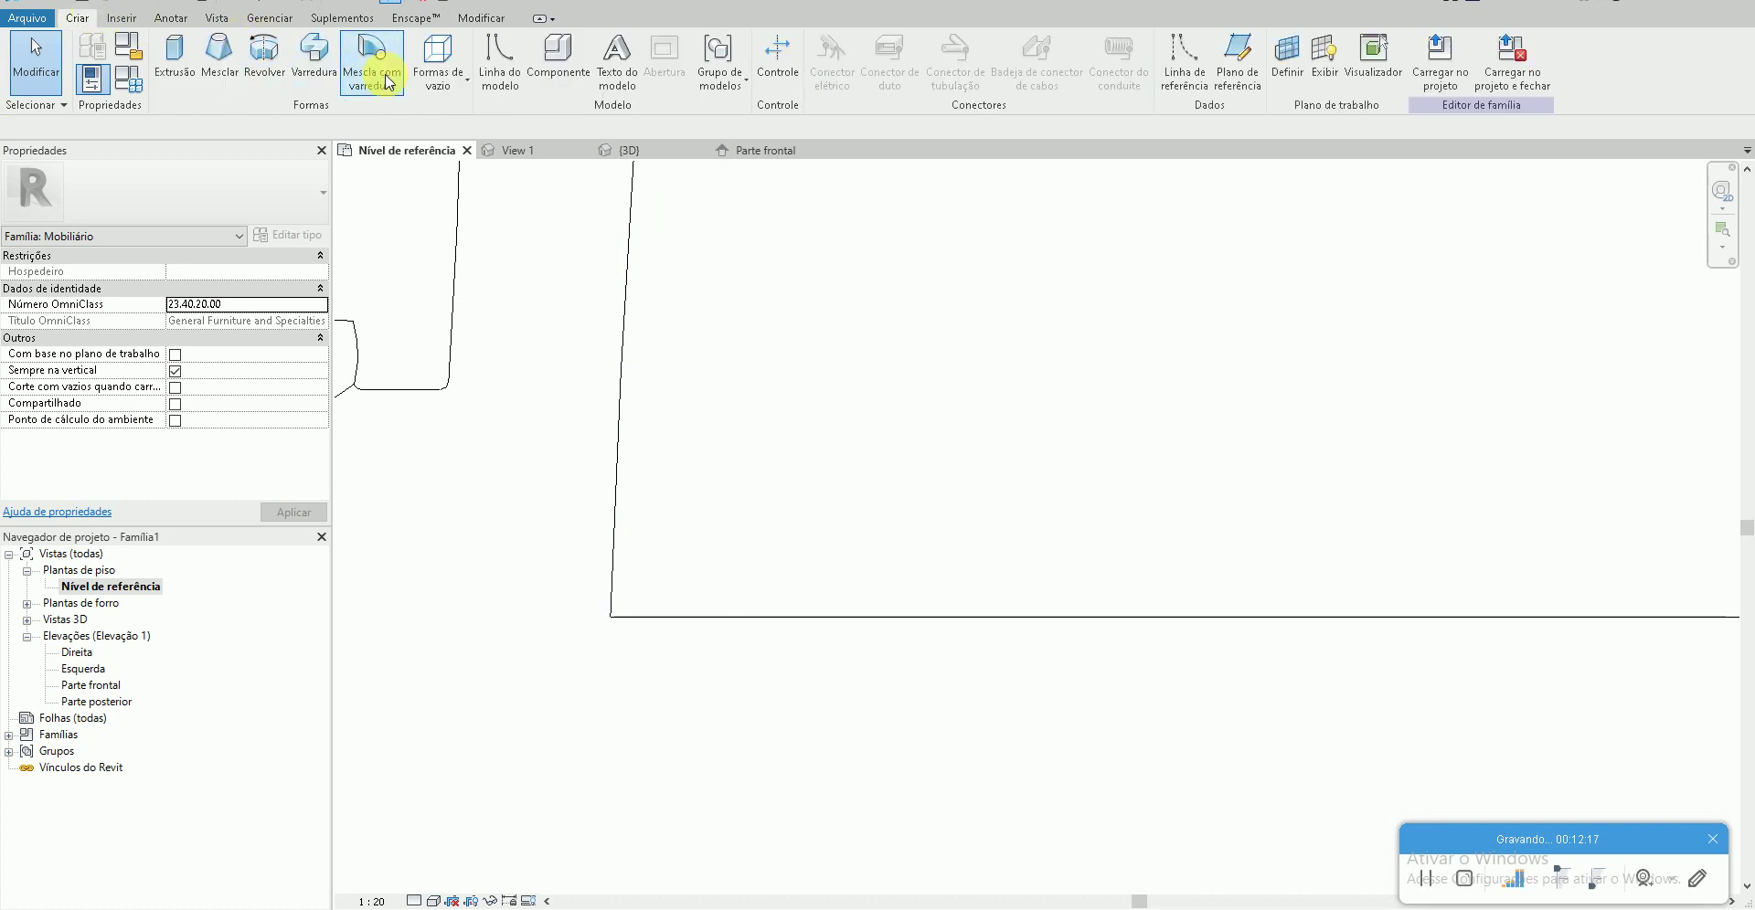
left_click(494, 85)
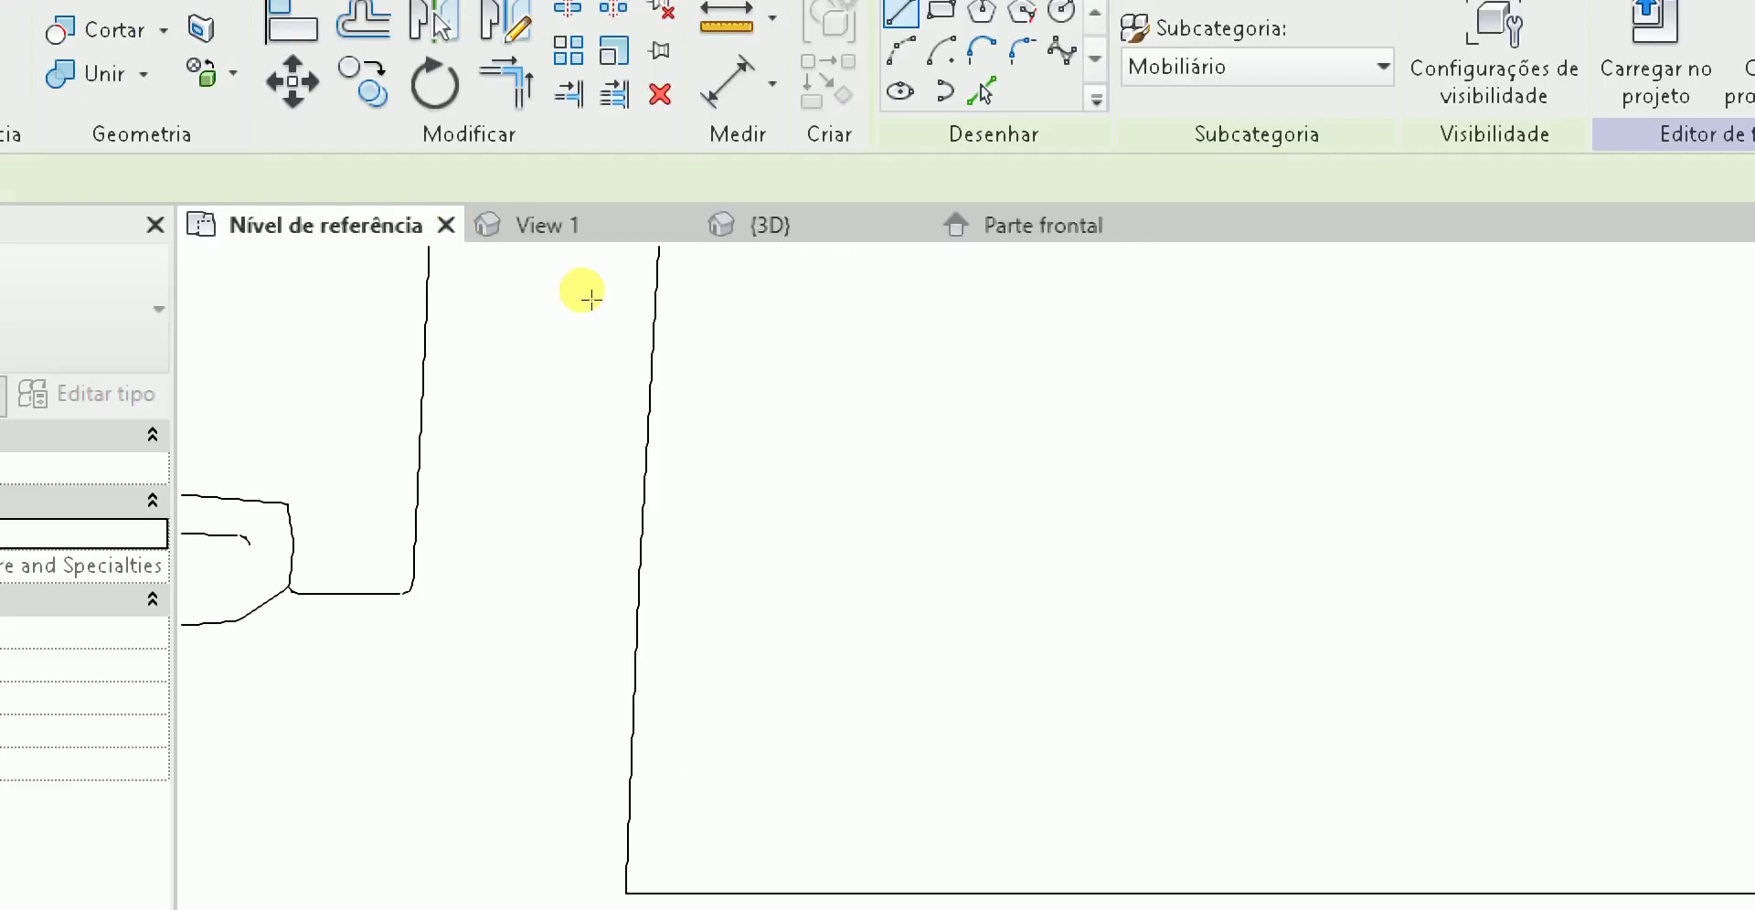
left_click(585, 790)
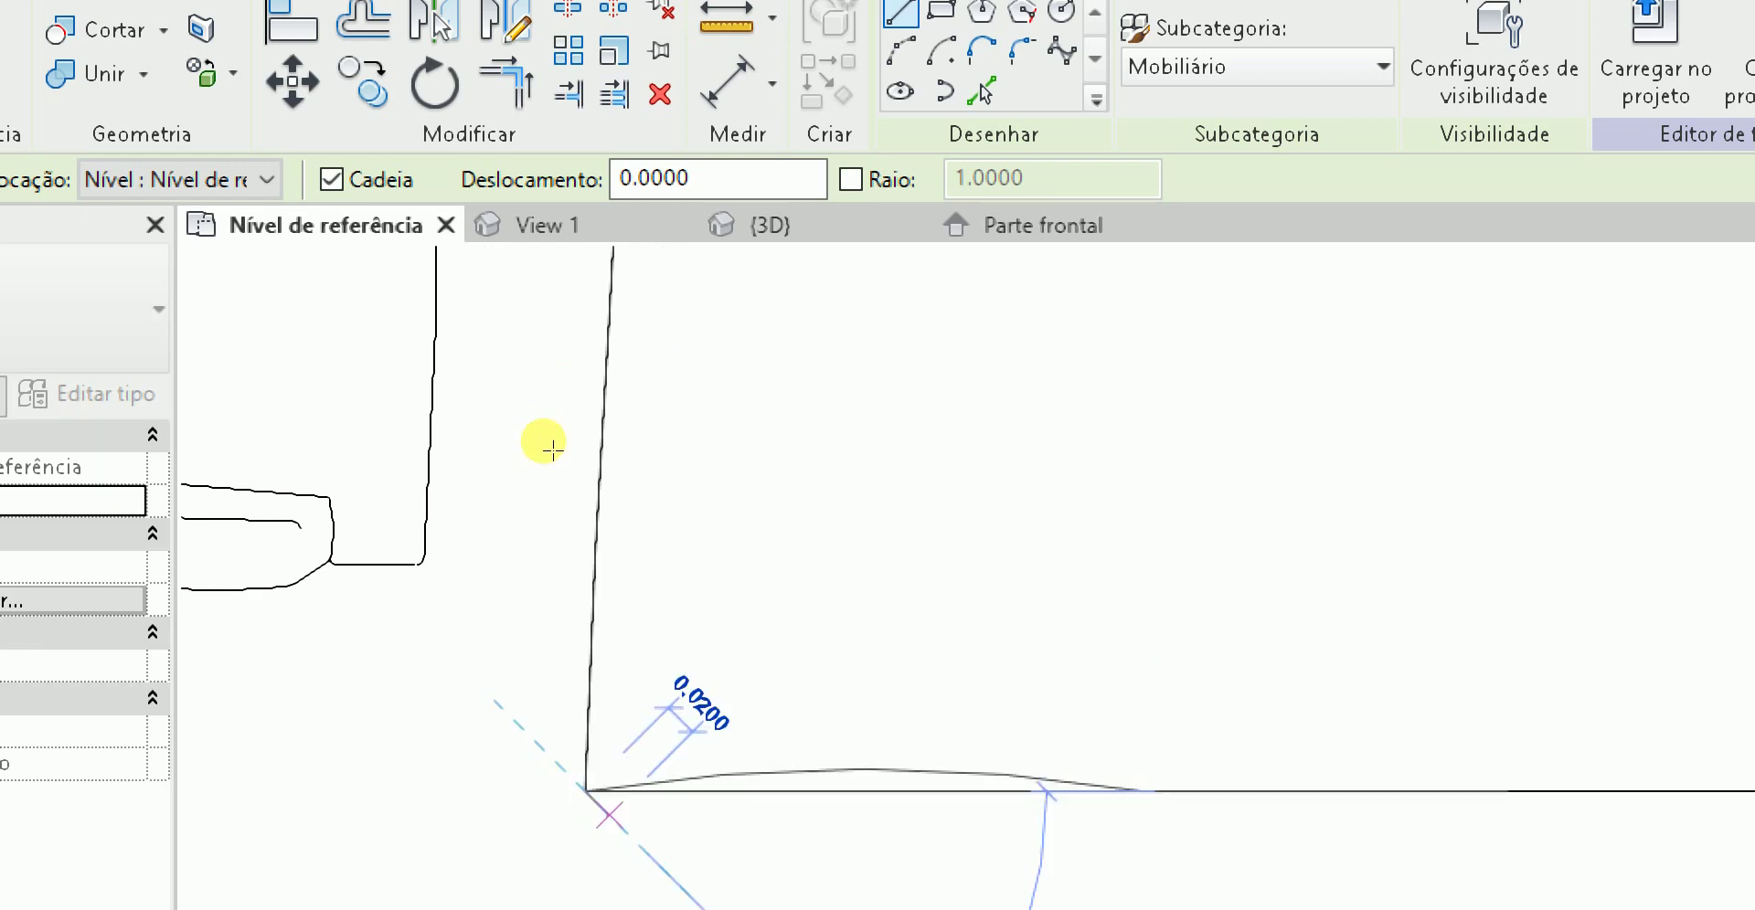
key("Escape")
key("Escape")
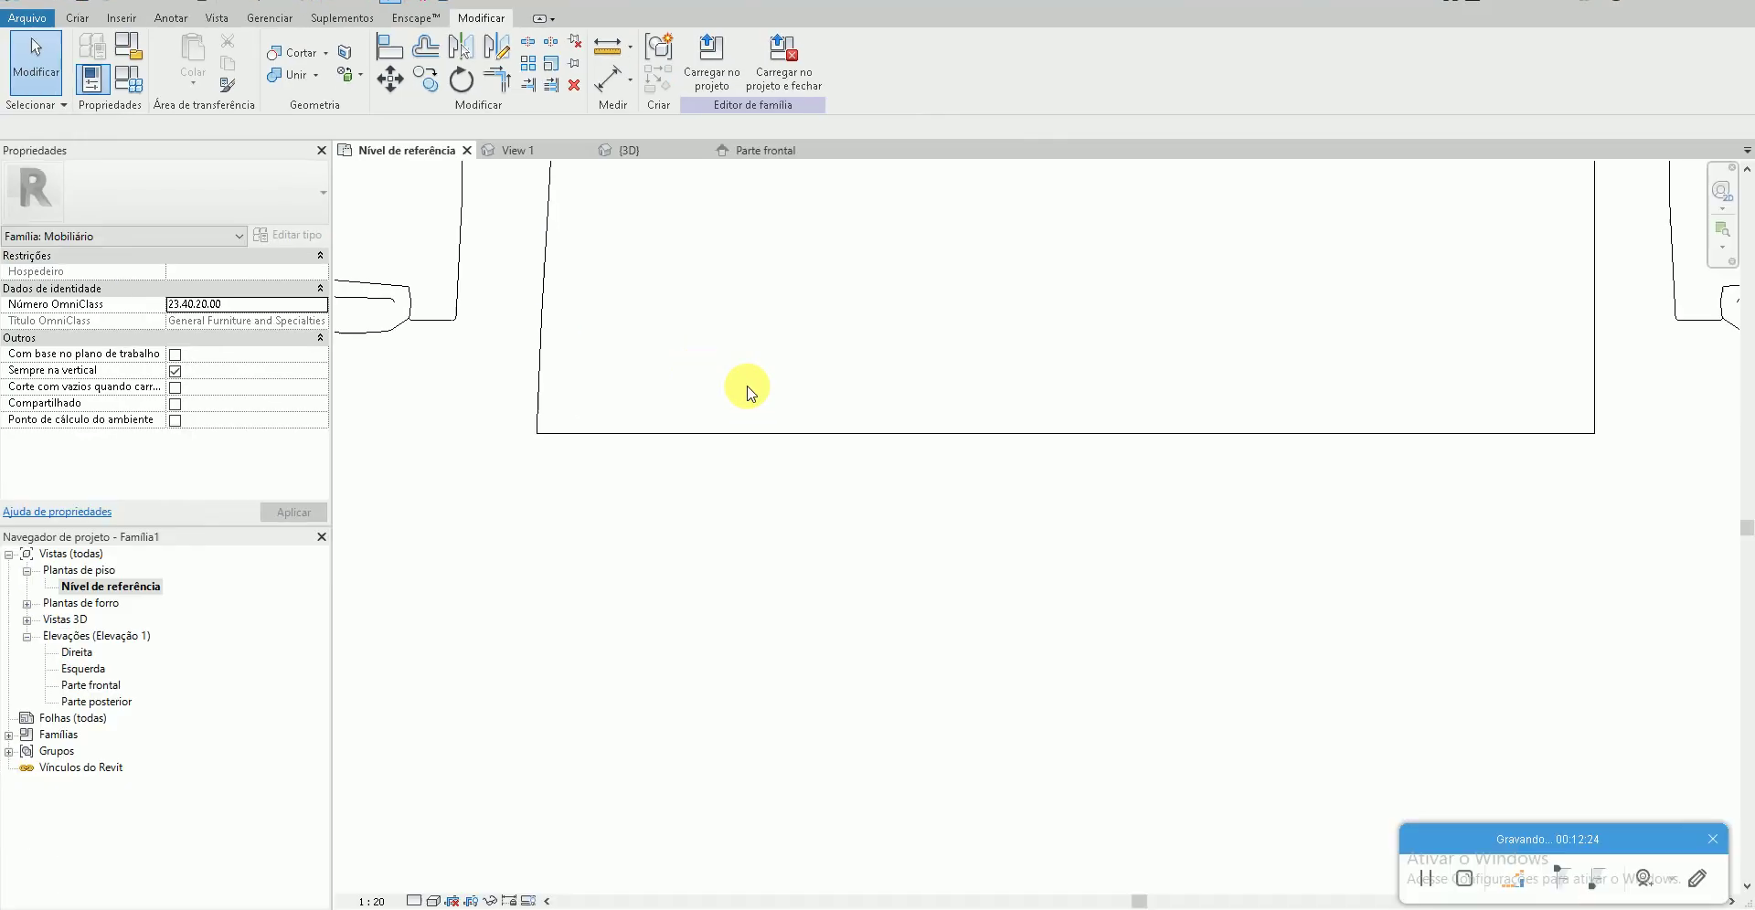
left_click(434, 901)
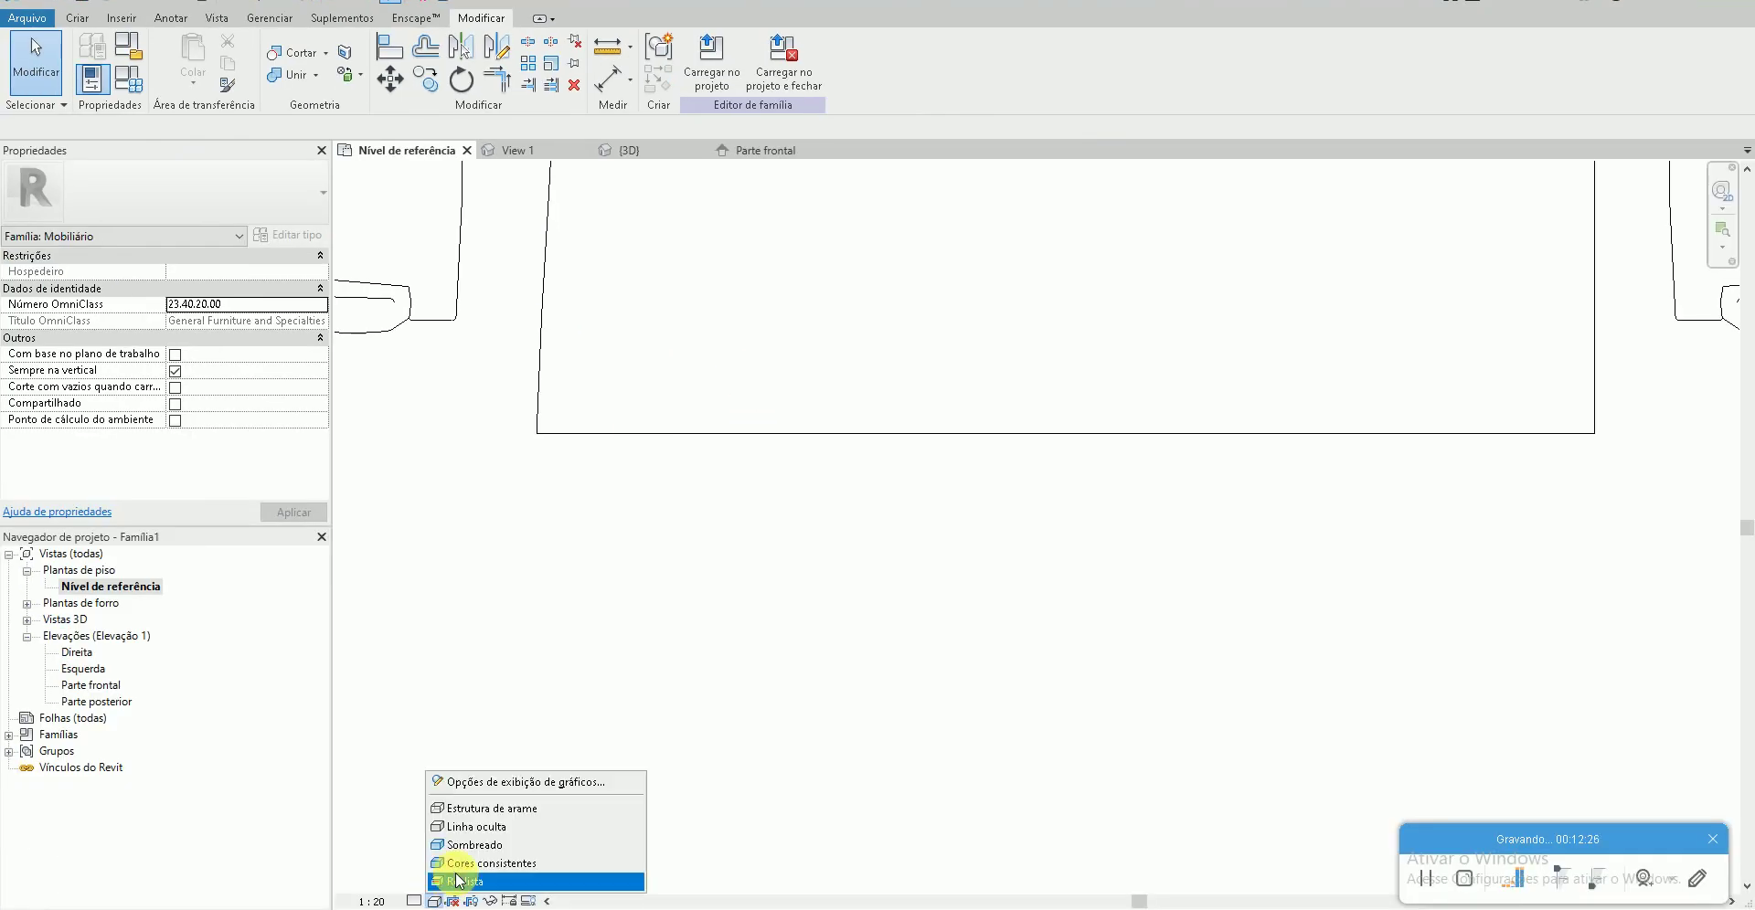
left_click(470, 802)
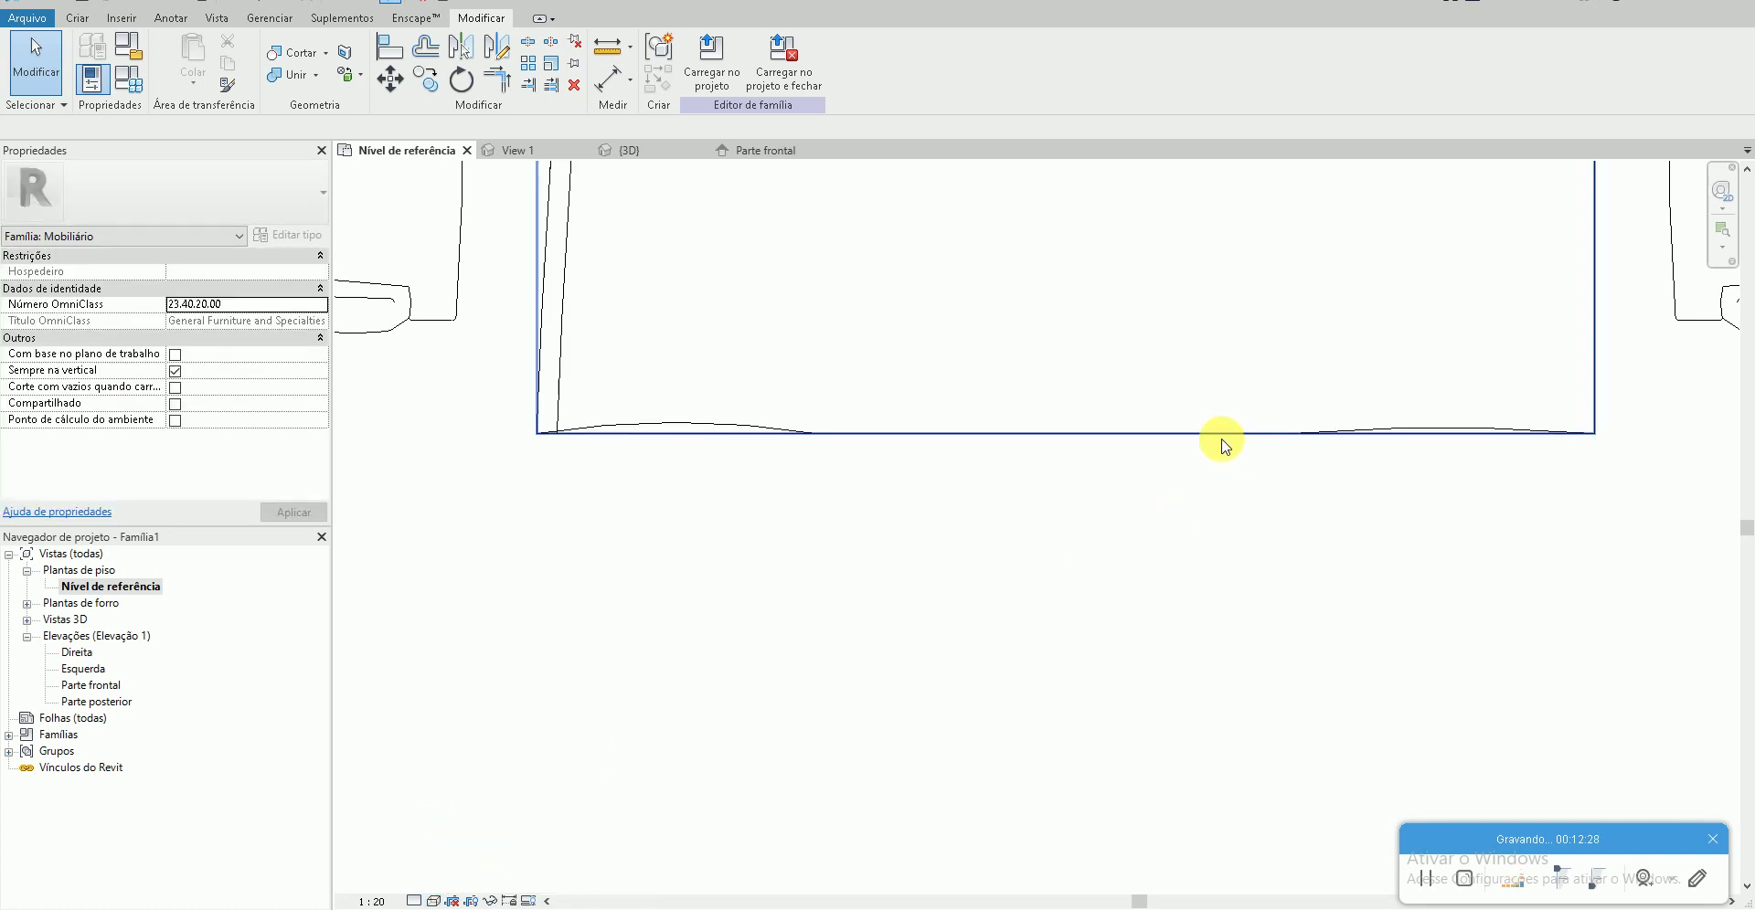
- Draw a Start-End-Radius model line arc along the table's bottom edge
left_click(77, 20)
left_click(502, 66)
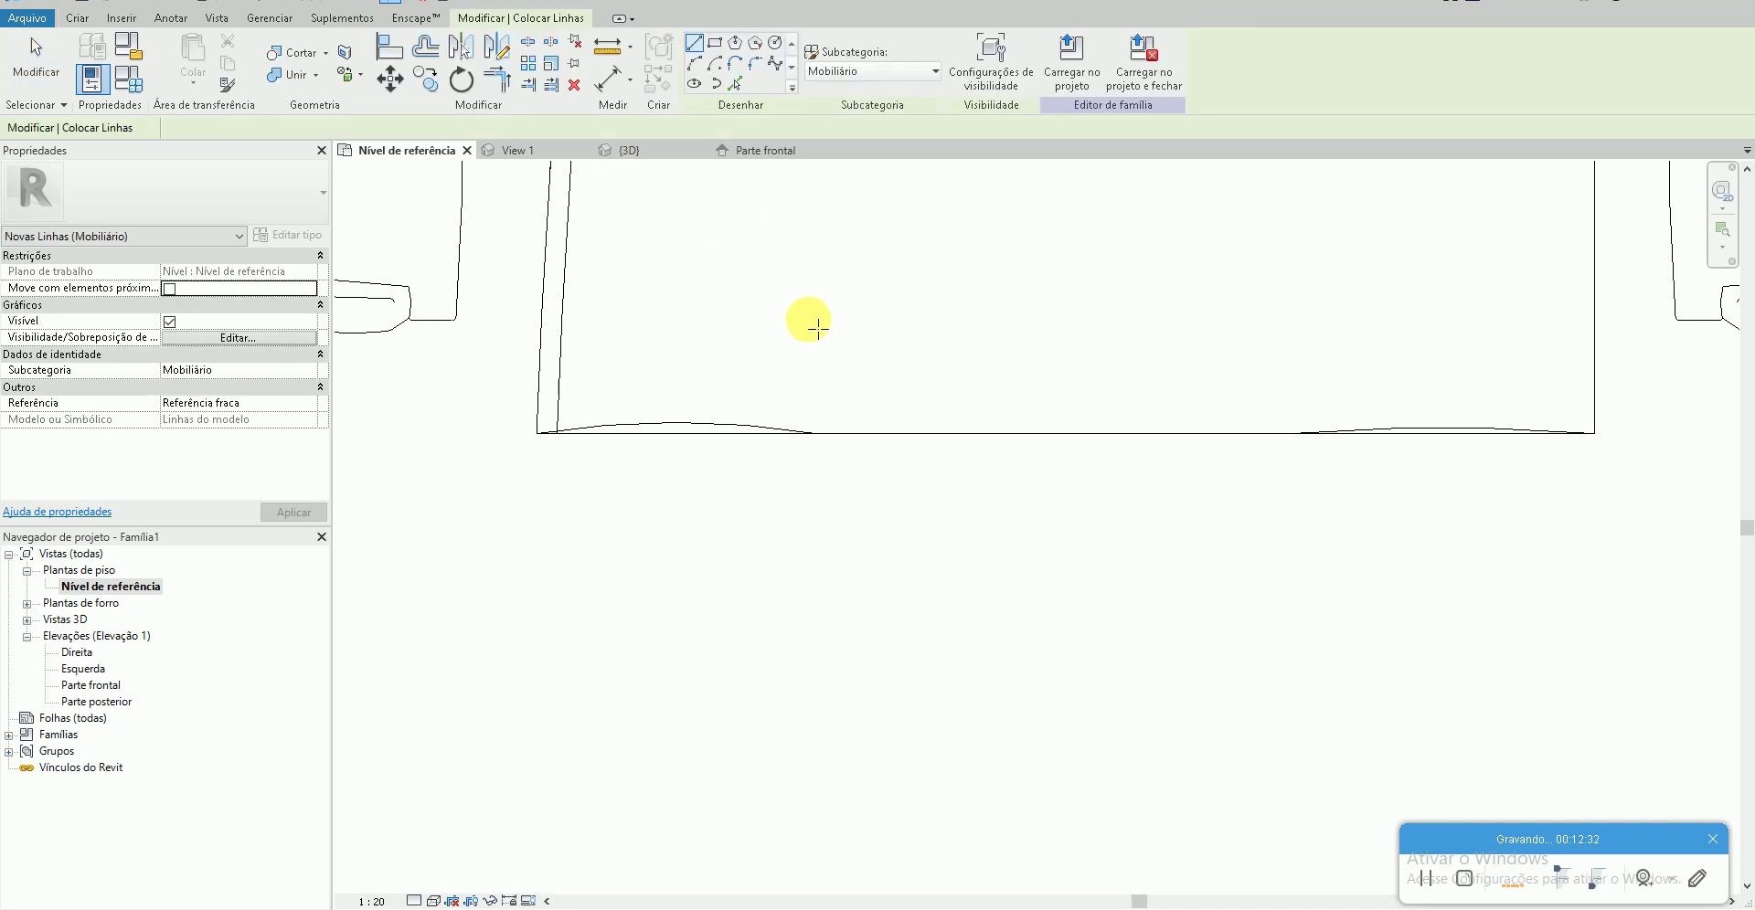
left_click(704, 71)
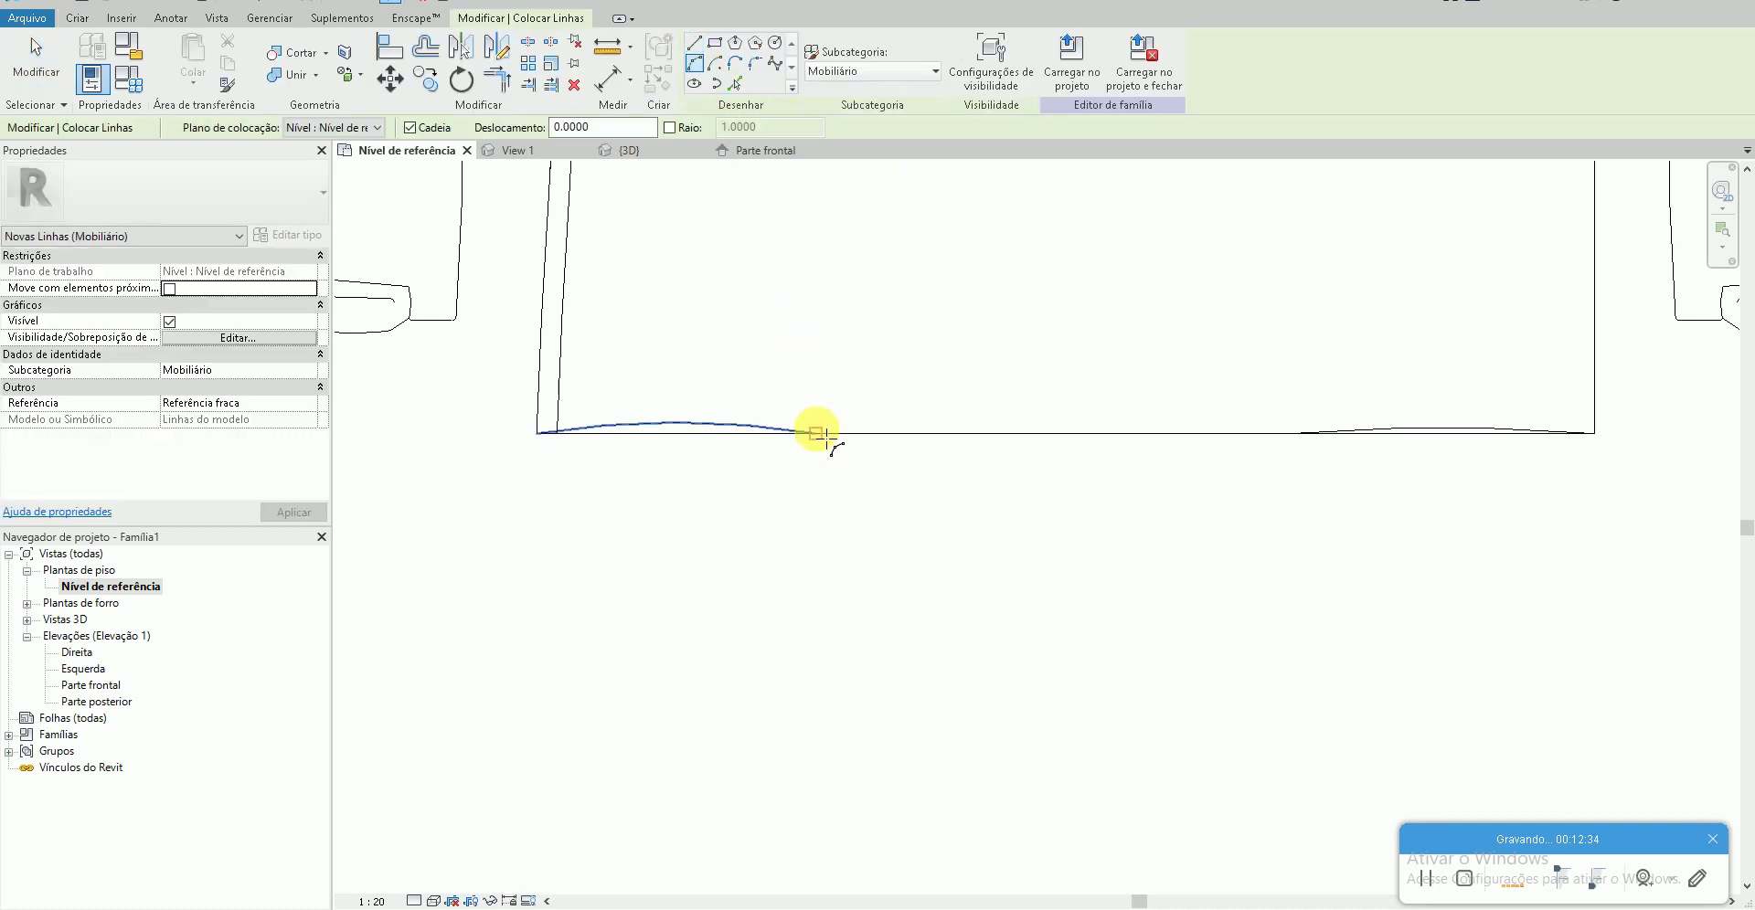
left_click(1142, 439)
left_click(1291, 435)
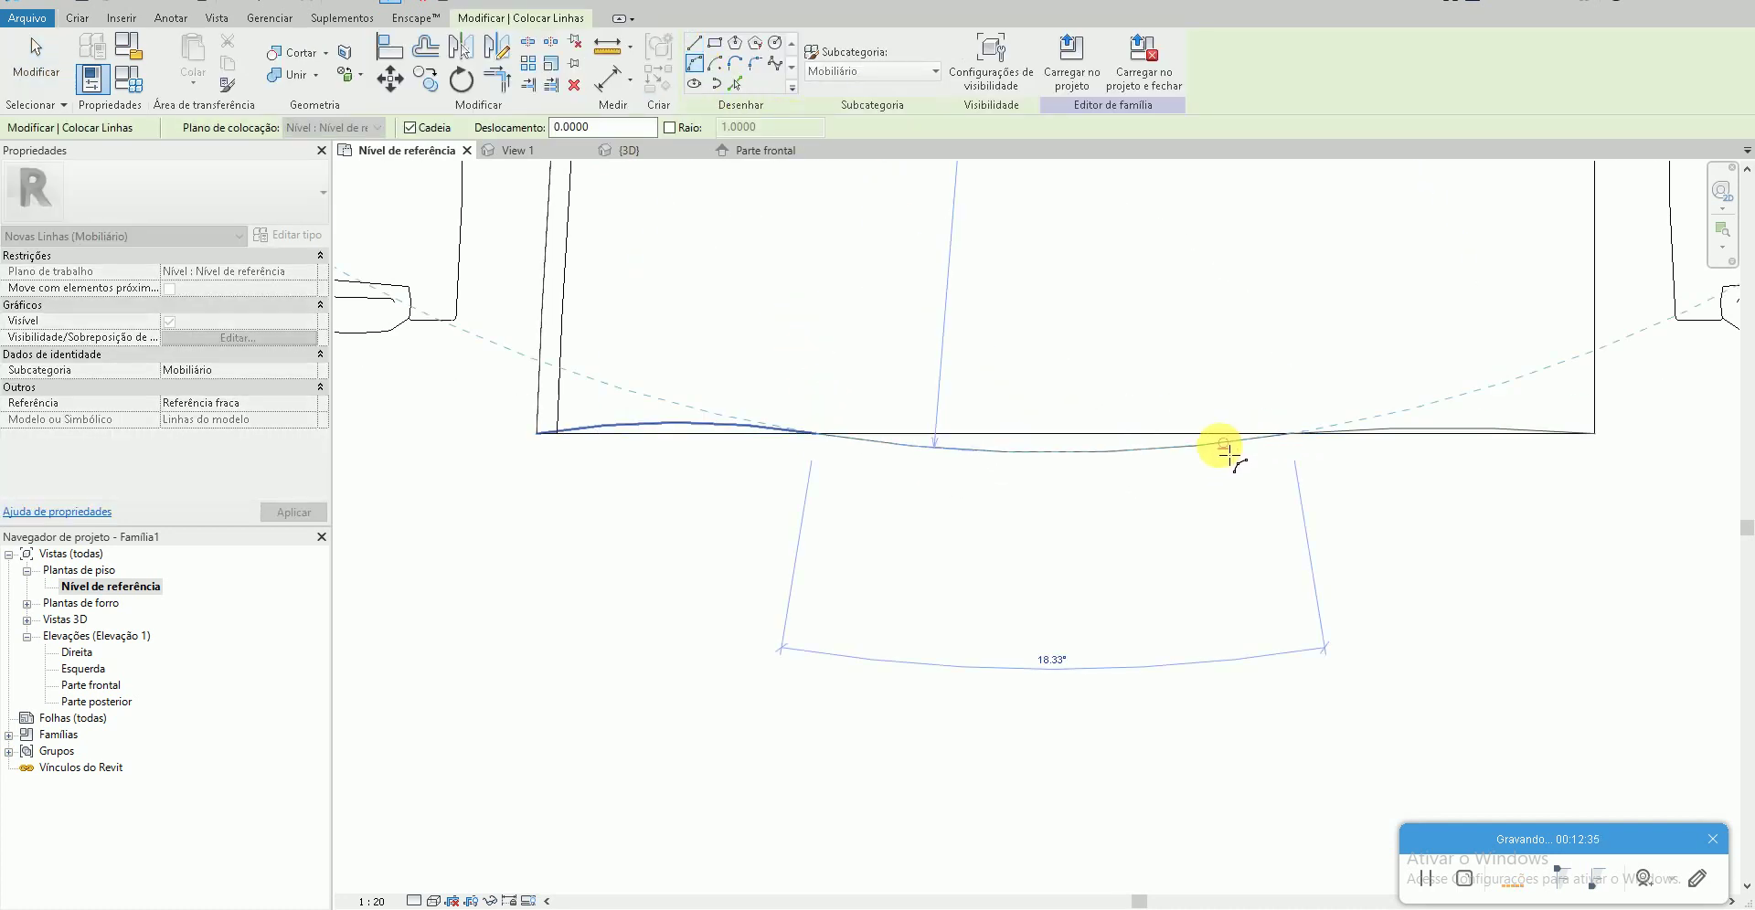
left_click(1174, 448)
scroll(1378, 443, "up", 3)
key("Escape")
key("Escape")
- Select the new arc and its neighbouring arcs along the bottom edge
left_click(1481, 420)
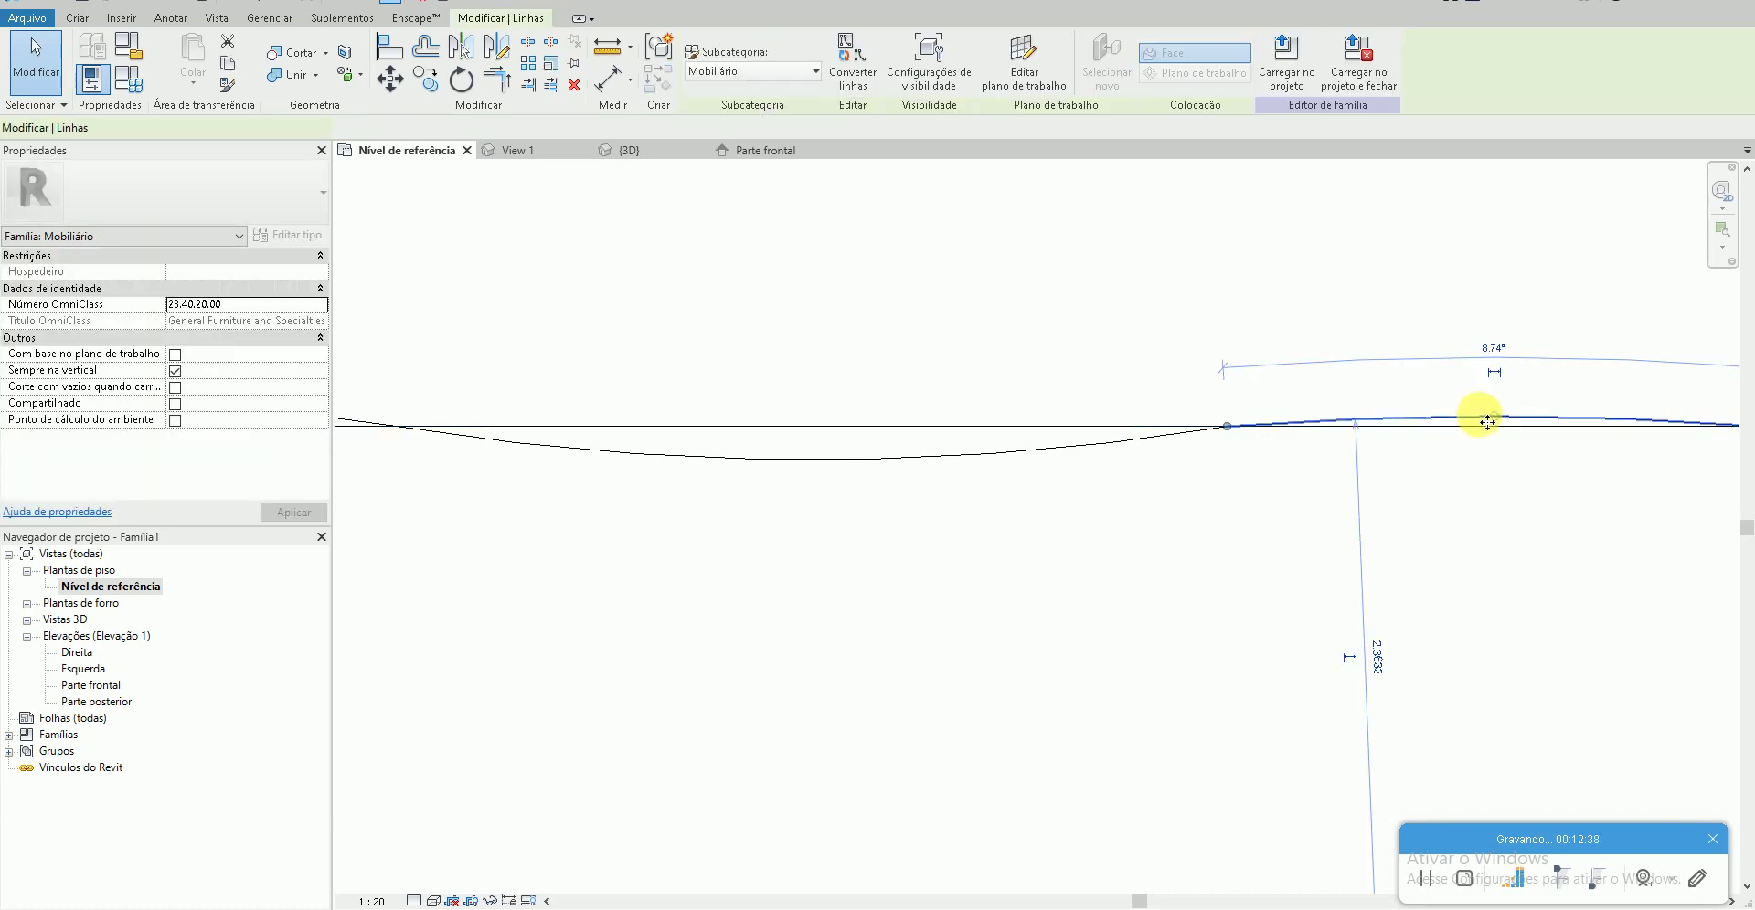
left_click(1485, 421)
scroll(1385, 441, "down", 3)
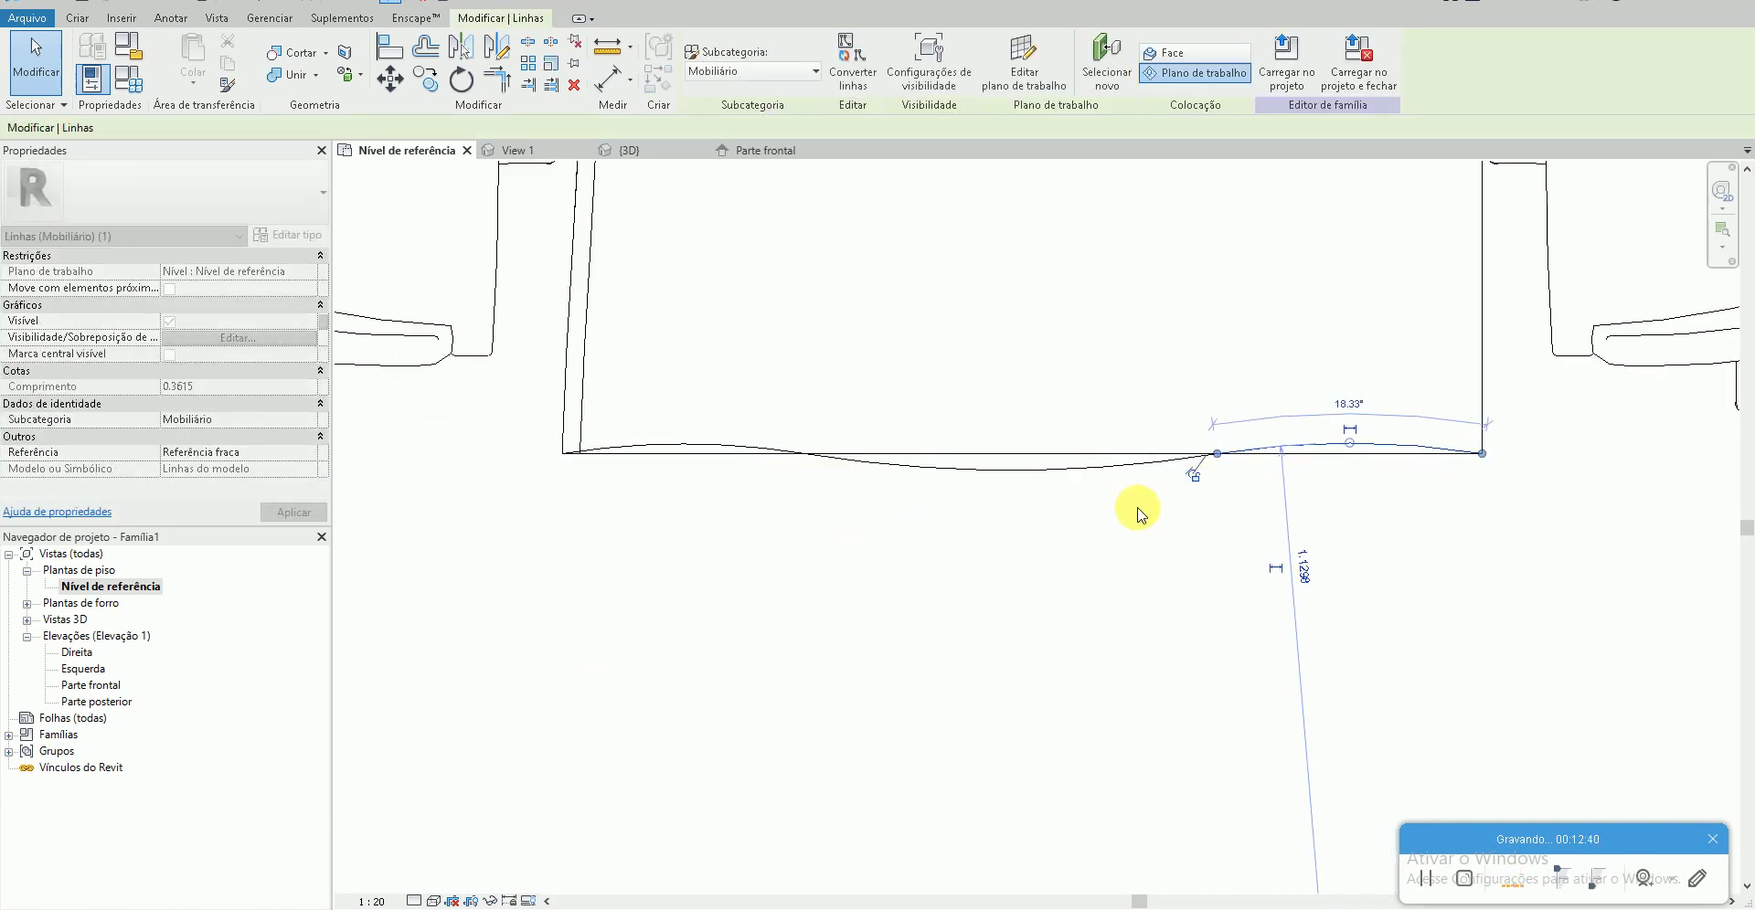
left_click(987, 471)
scroll(1006, 472, "up", 1)
key("Return")
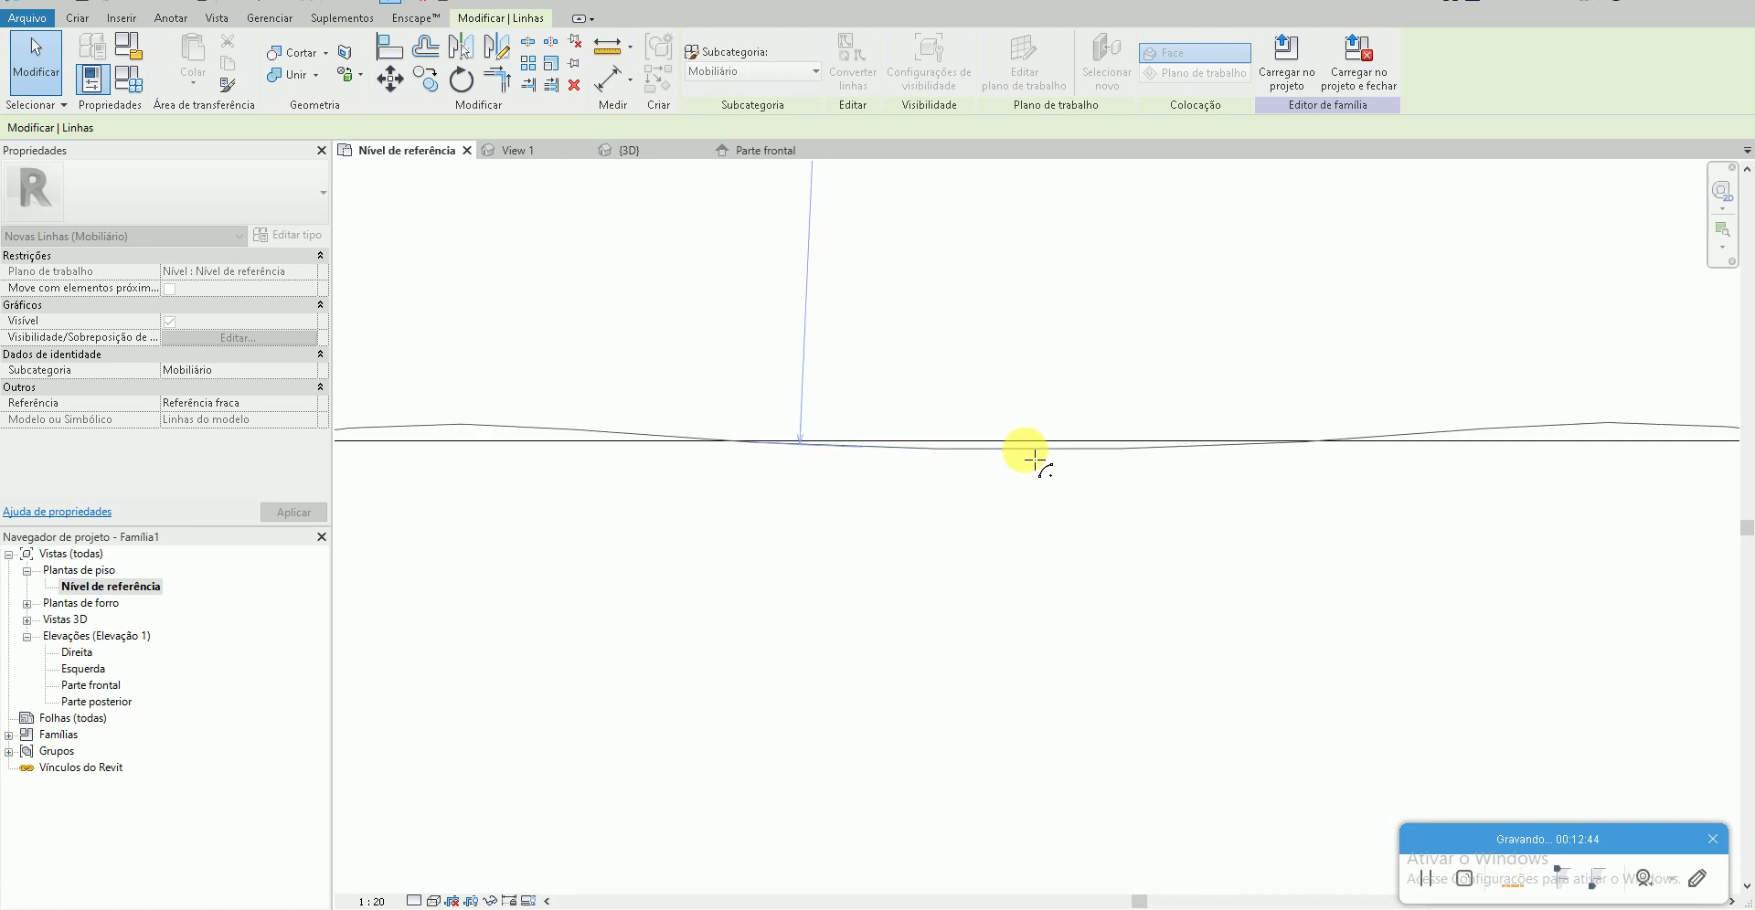
- Drag the lower arc's grip into a wider, shallower curve
left_click(674, 431)
scroll(777, 466, "up", 2)
scroll(841, 498, "up", 2)
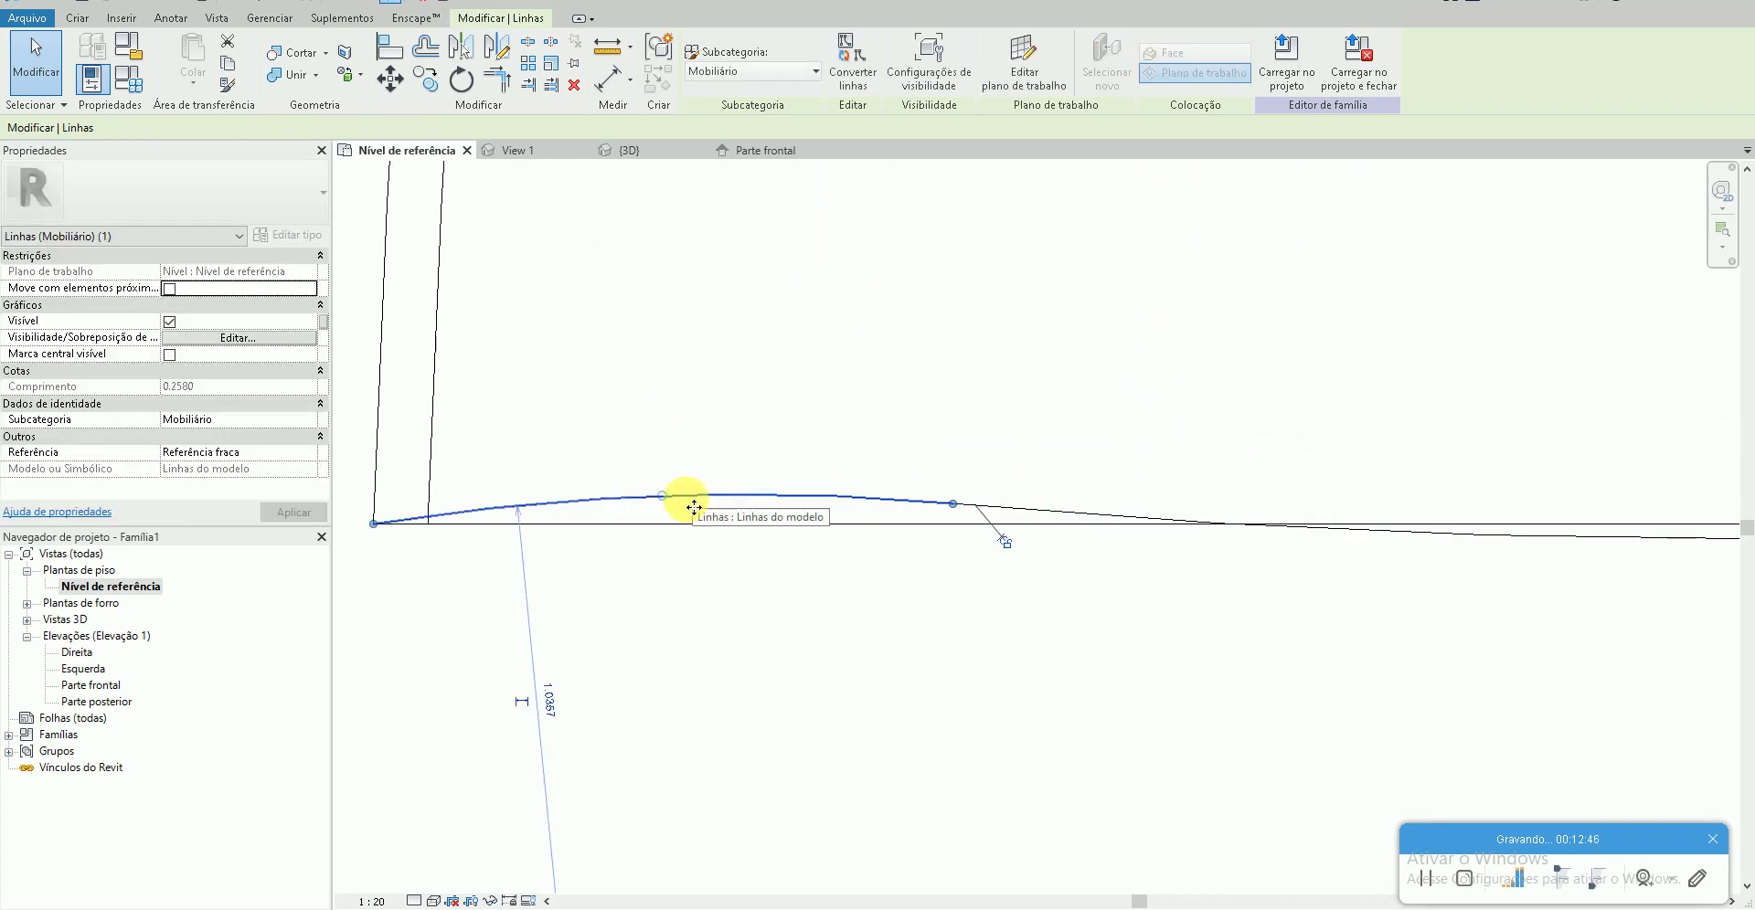
left_click_drag(677, 500, 697, 521)
key("Escape")
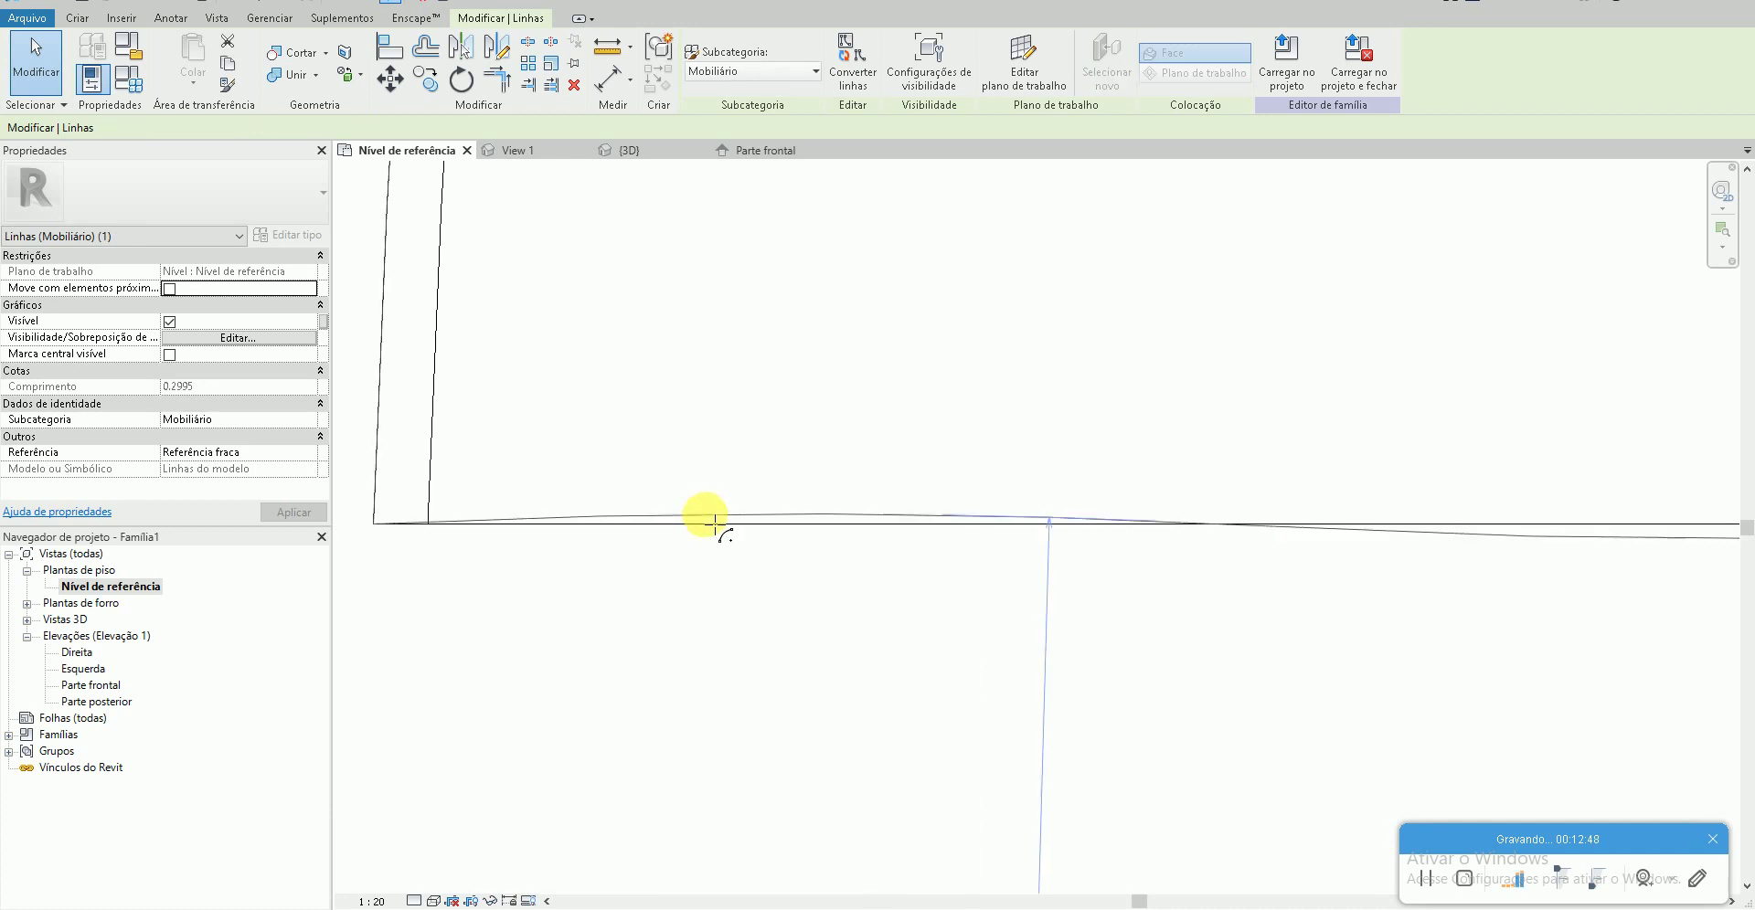
scroll(640, 503, "down", 2)
scroll(1058, 537, "down", 1)
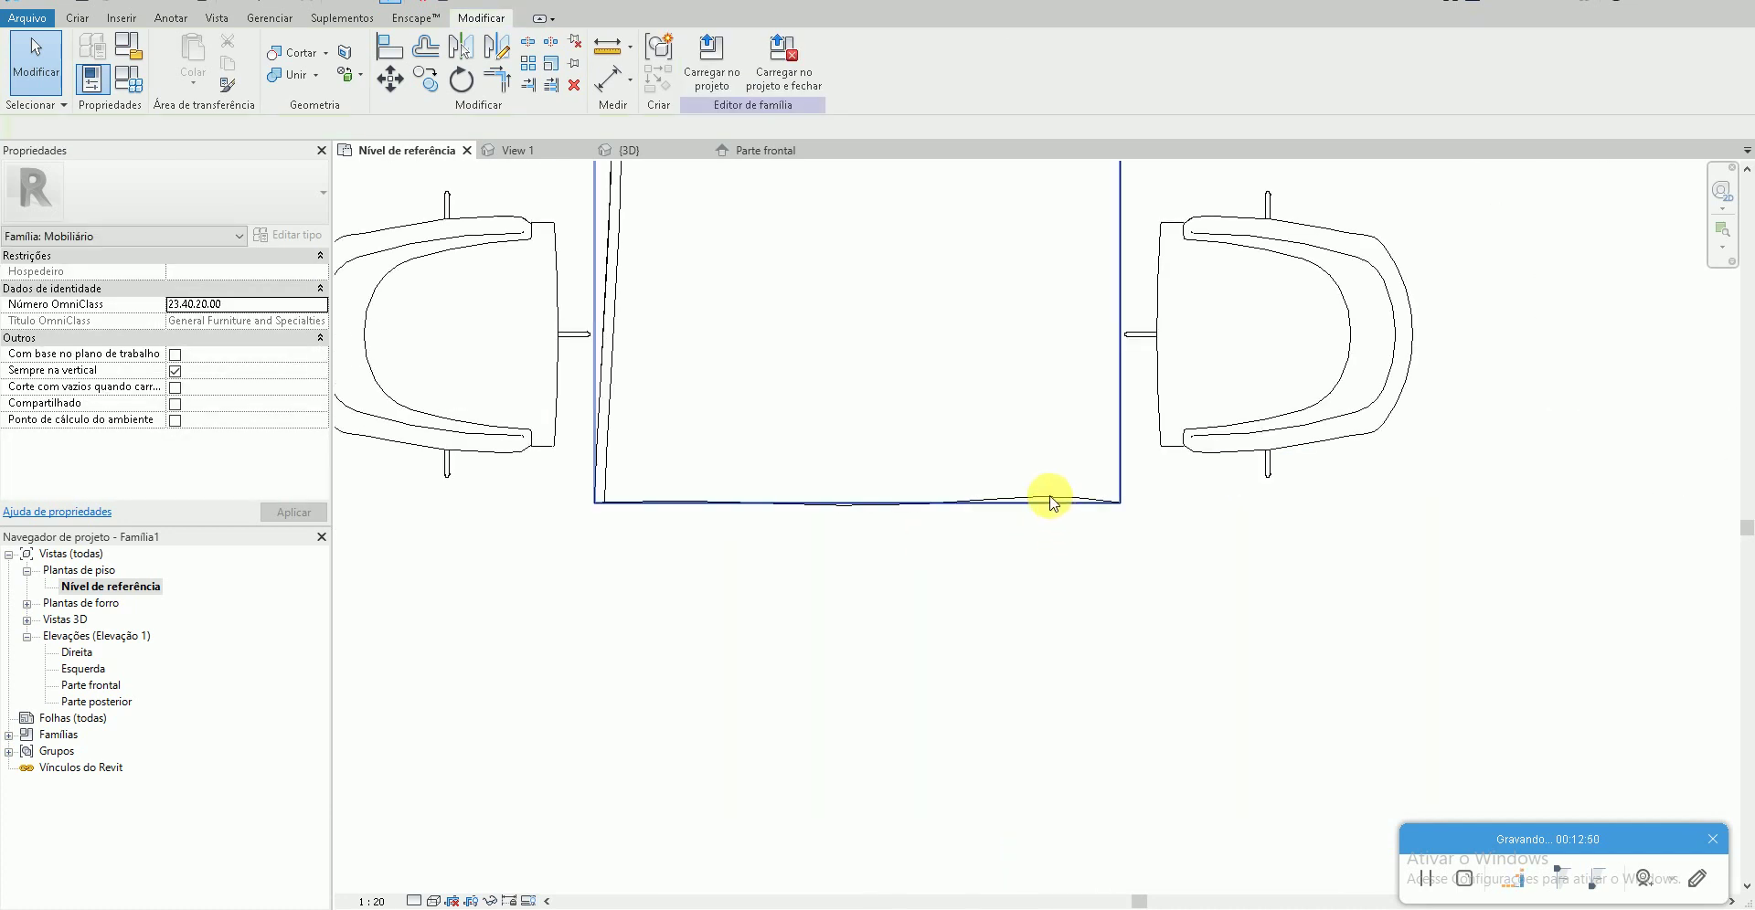
- Select only the bottom line and right arc, then start and cancel a move (MV)
left_click(1050, 499)
scroll(731, 498, "up", 2)
left_click(627, 510)
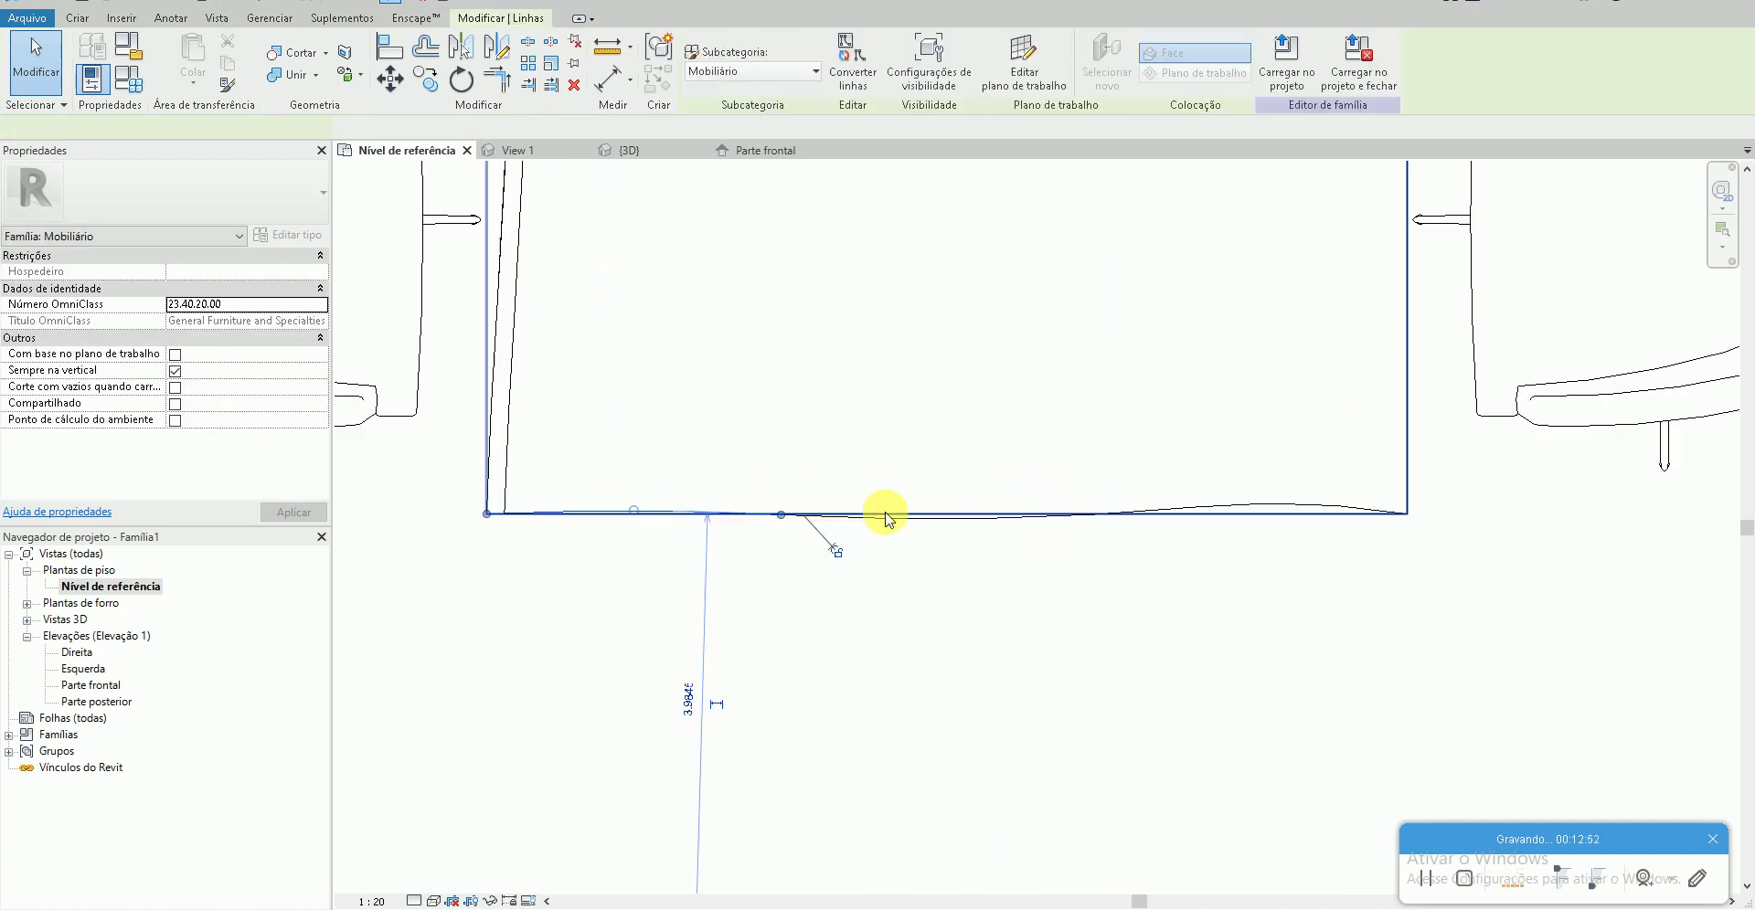
left_click(1226, 508, "ctrl")
scroll(1159, 516, "up", 2)
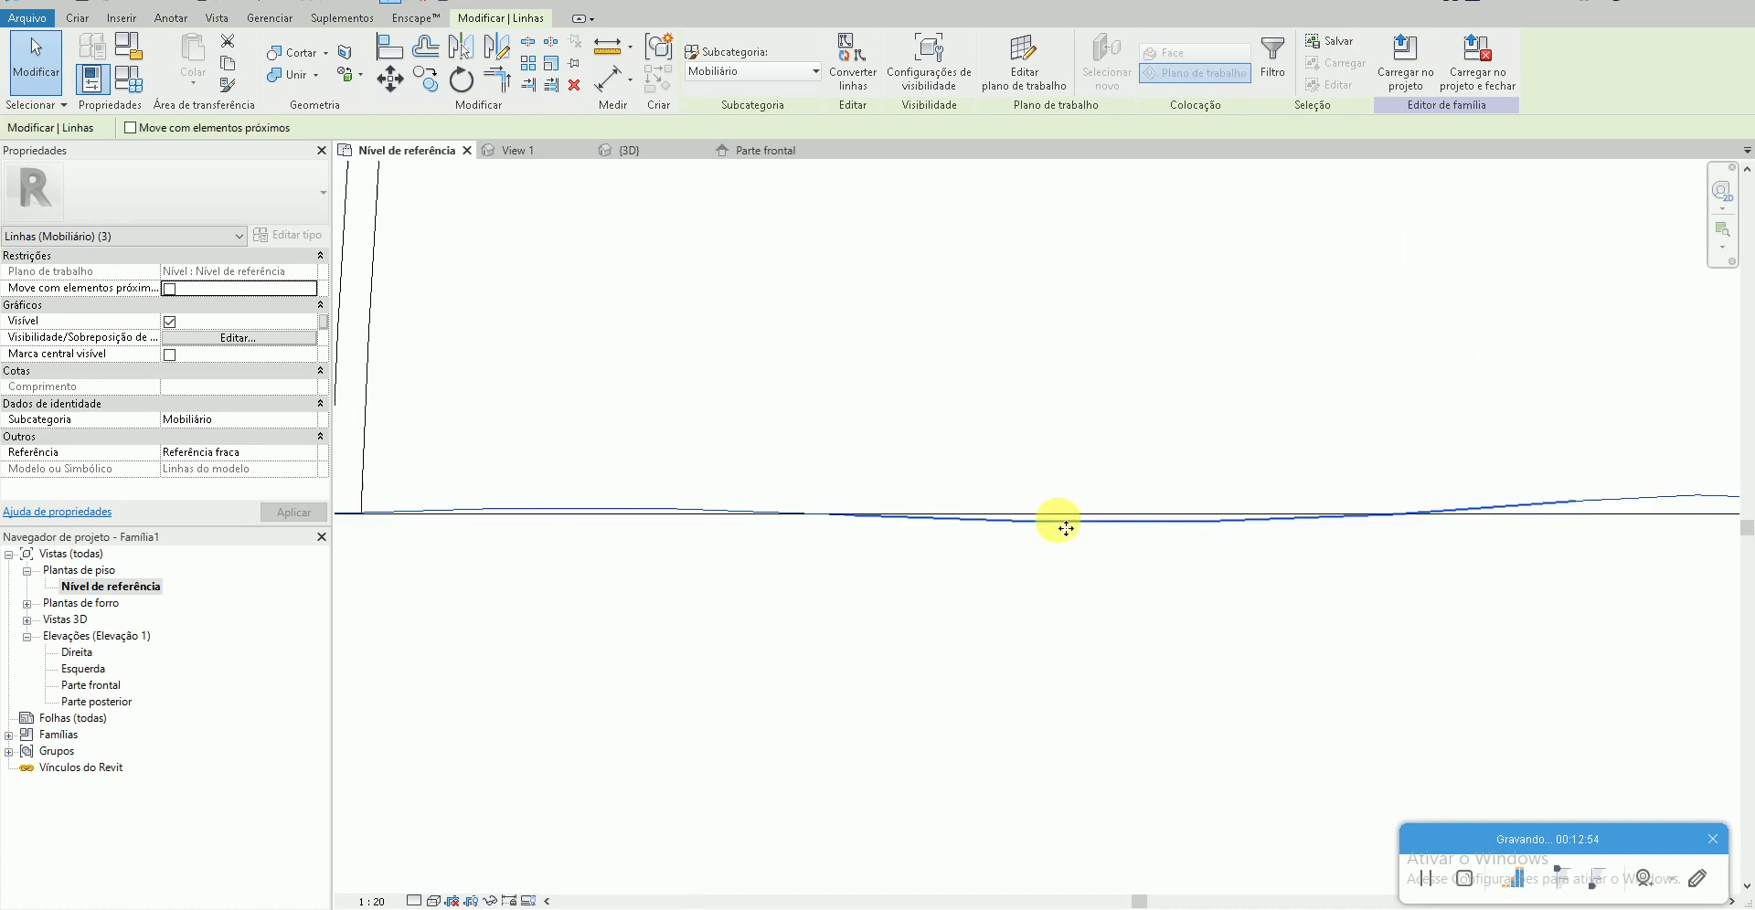
scroll(1179, 521, "up", 1)
key("m")
key("v")
left_click(1184, 523)
key("Escape")
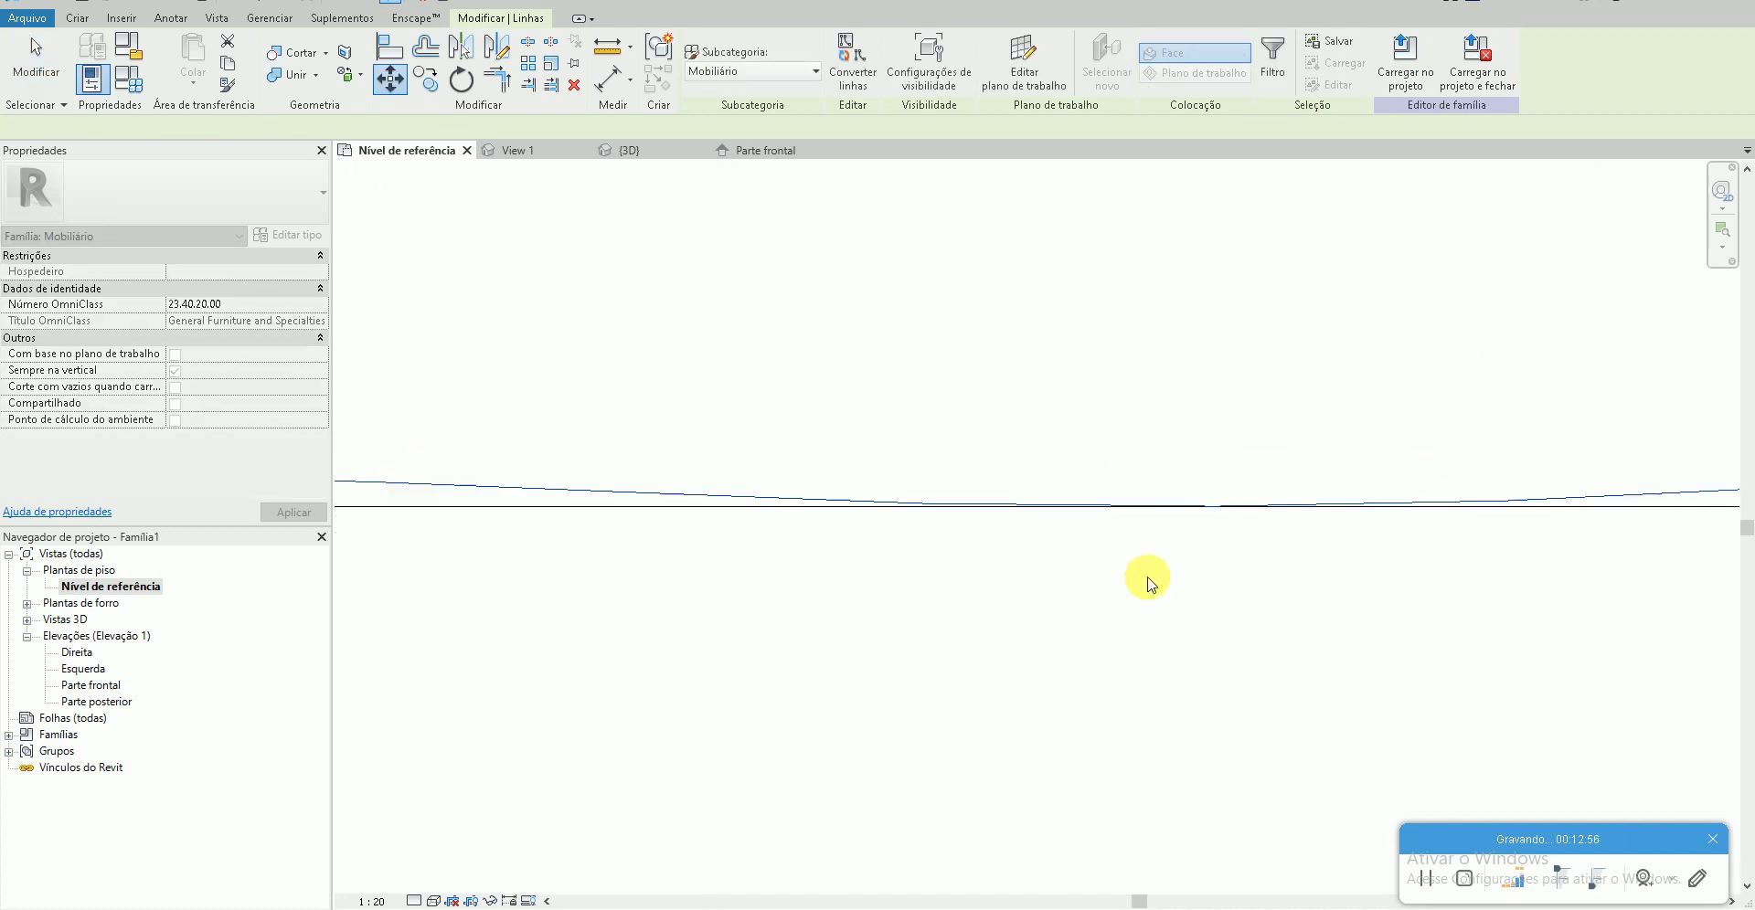
key("Escape")
scroll(1145, 580, "down", 3)
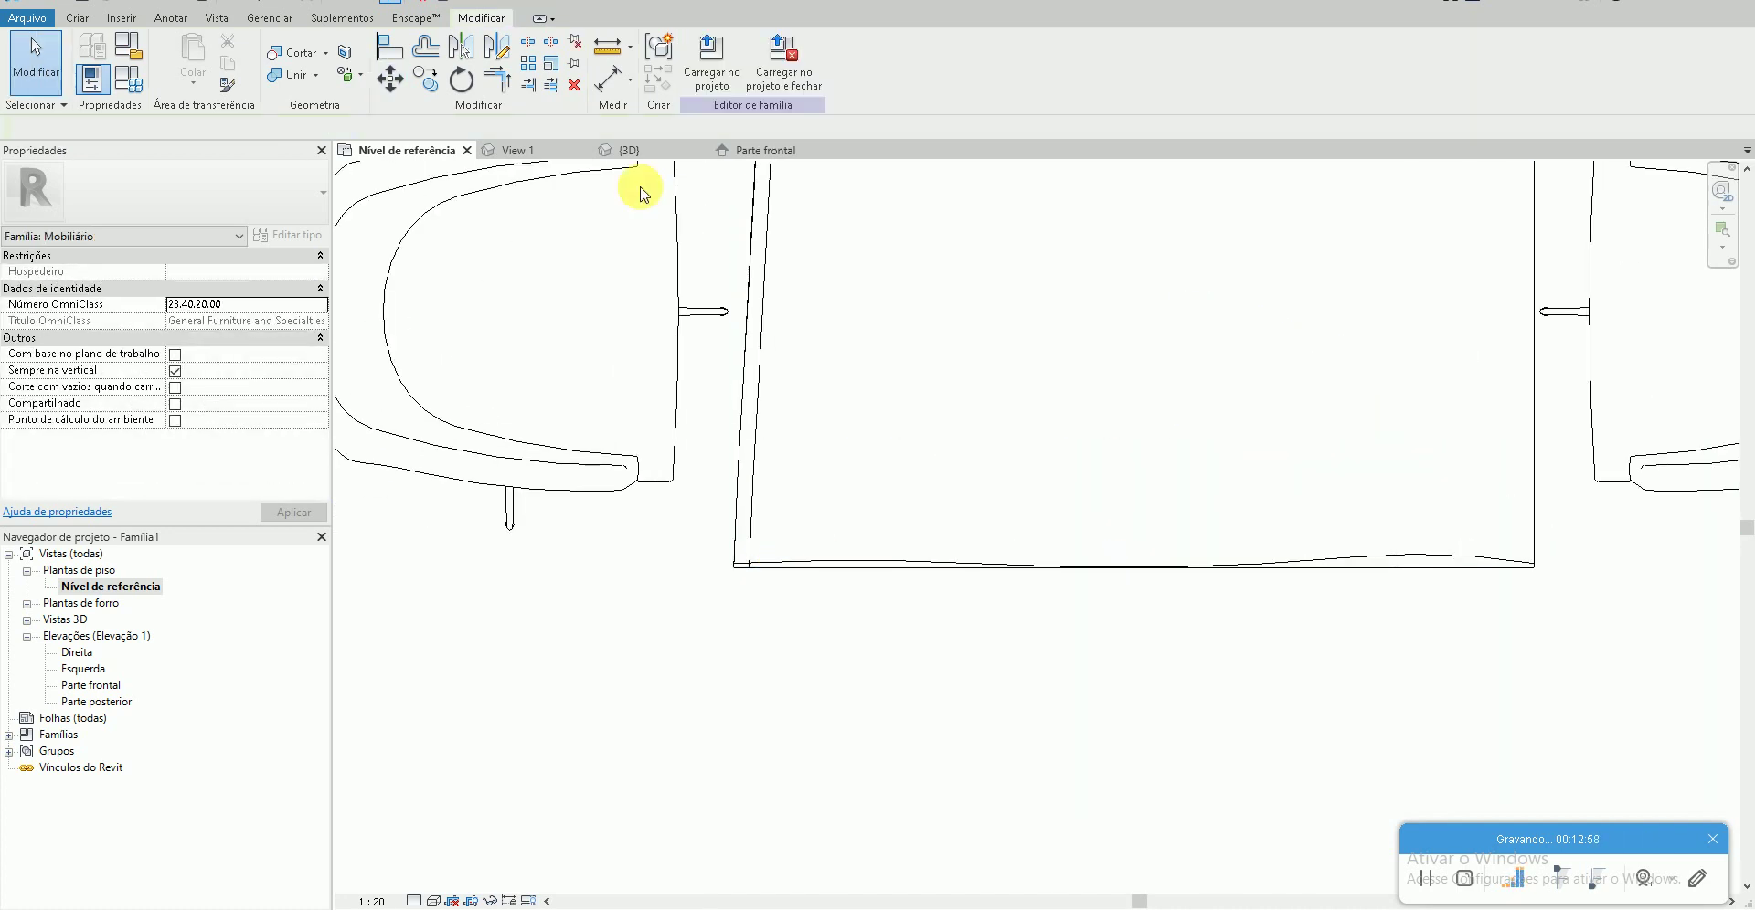
- In the 3D view, select the new floor line to inspect it
left_click(629, 150)
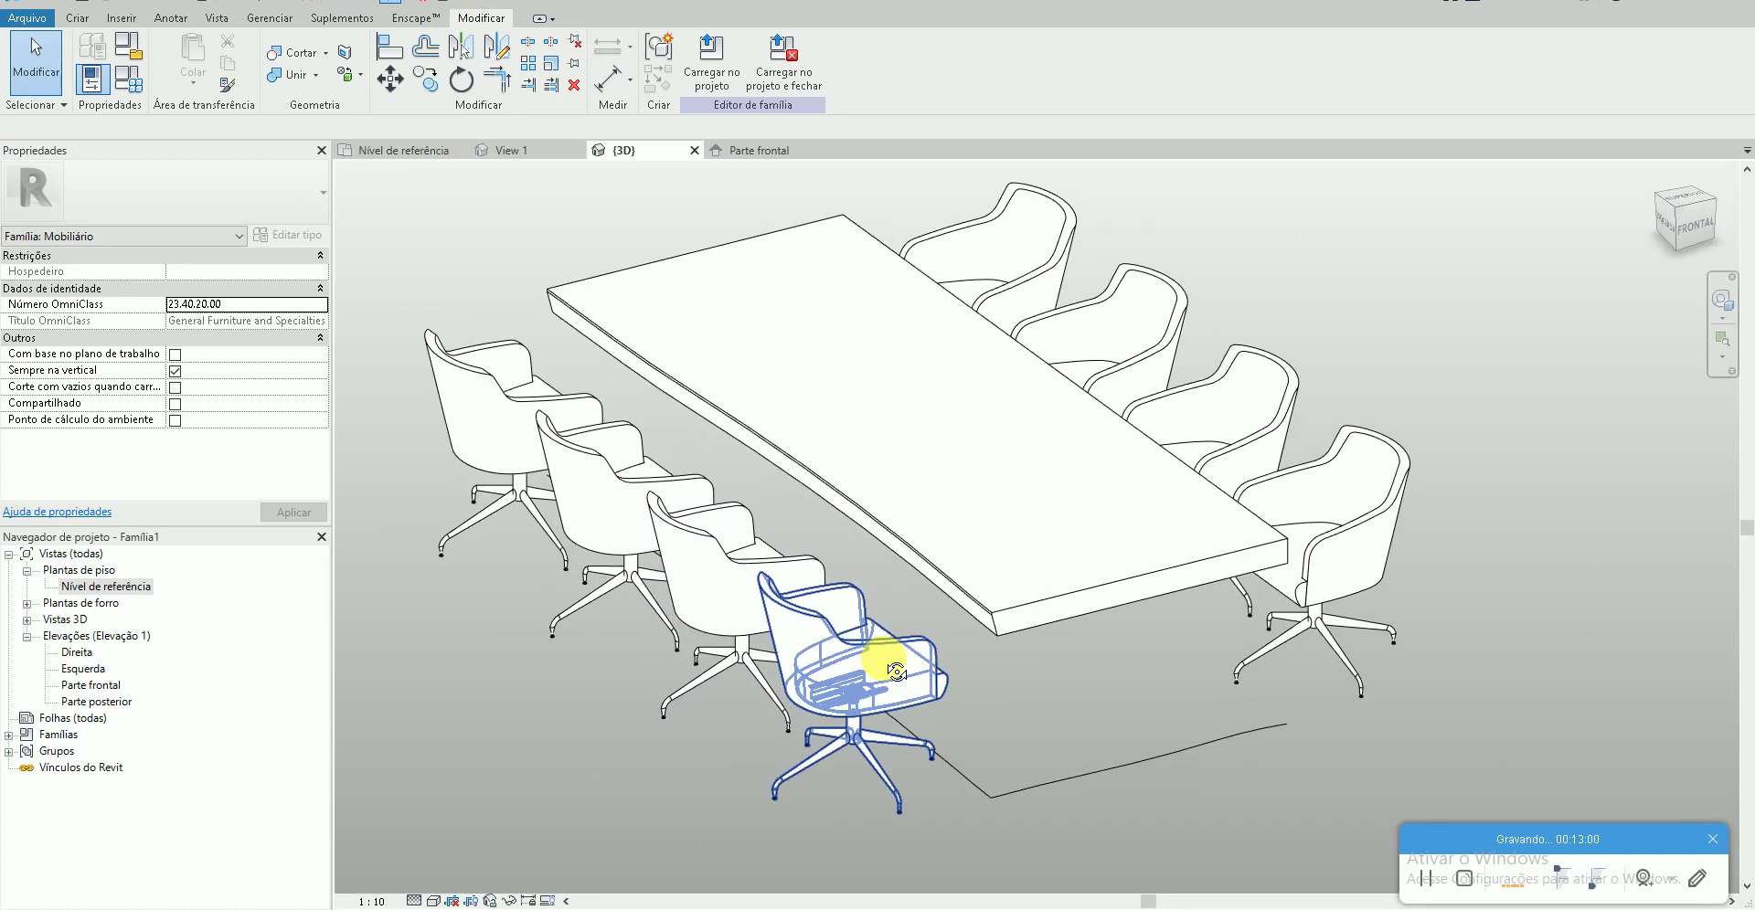
scroll(1143, 803, "up", 2)
scroll(928, 785, "up", 2)
scroll(929, 784, "up", 2)
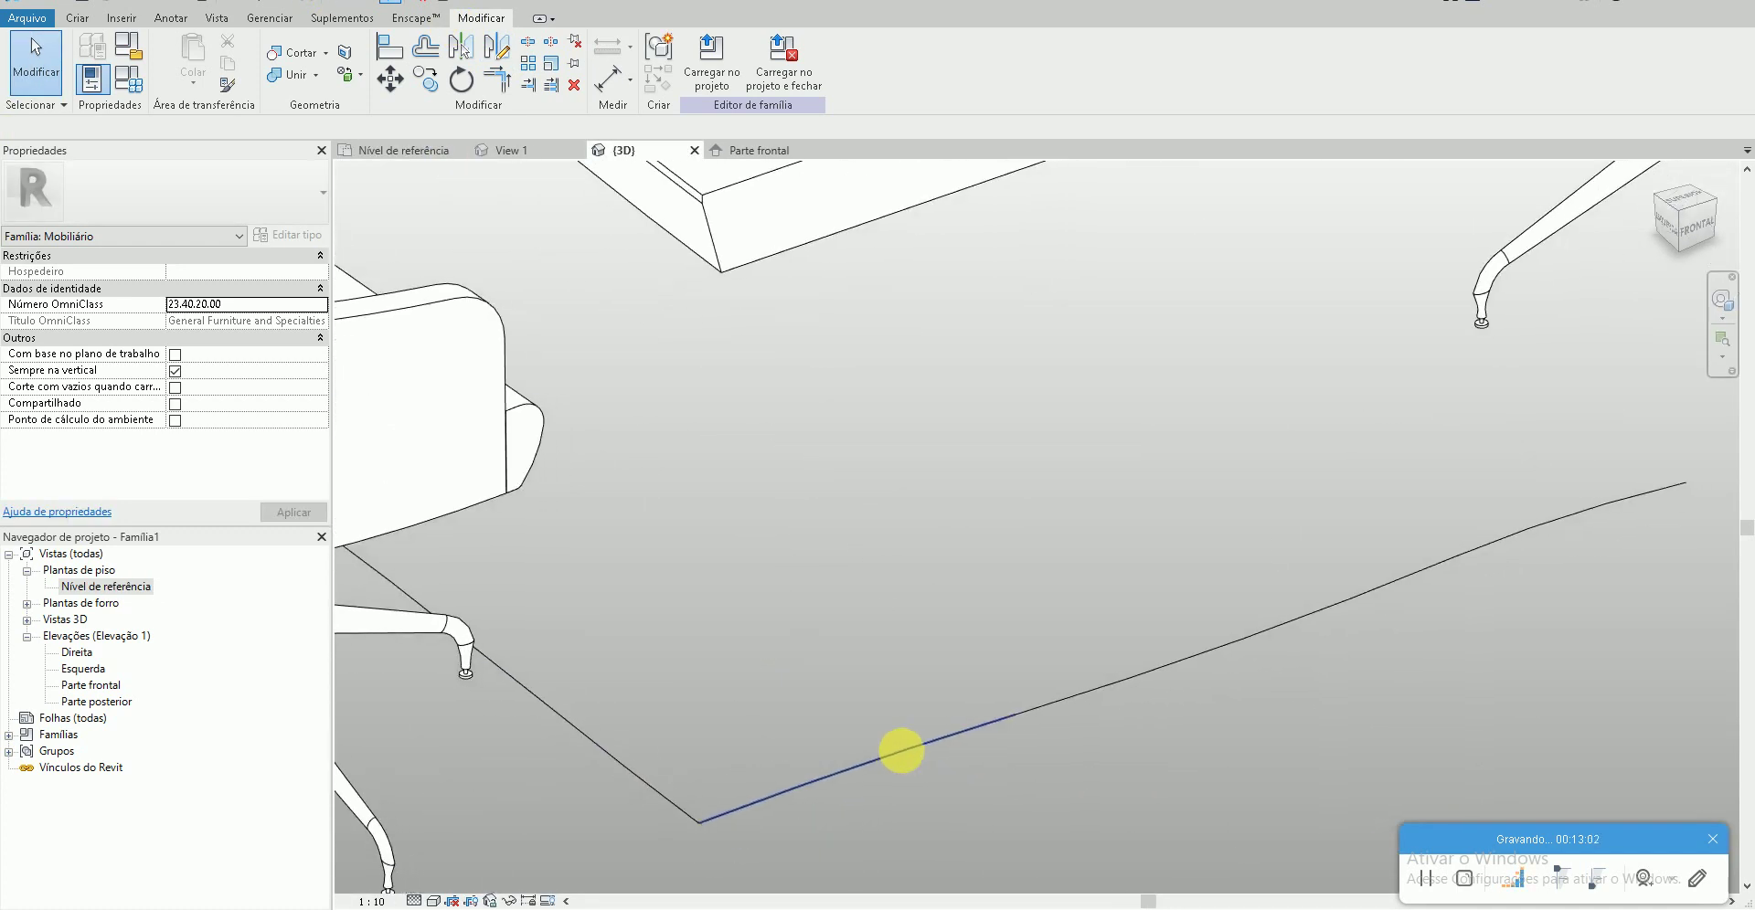
left_click(881, 759)
scroll(859, 765, "up", 1)
scroll(838, 770, "up", 1)
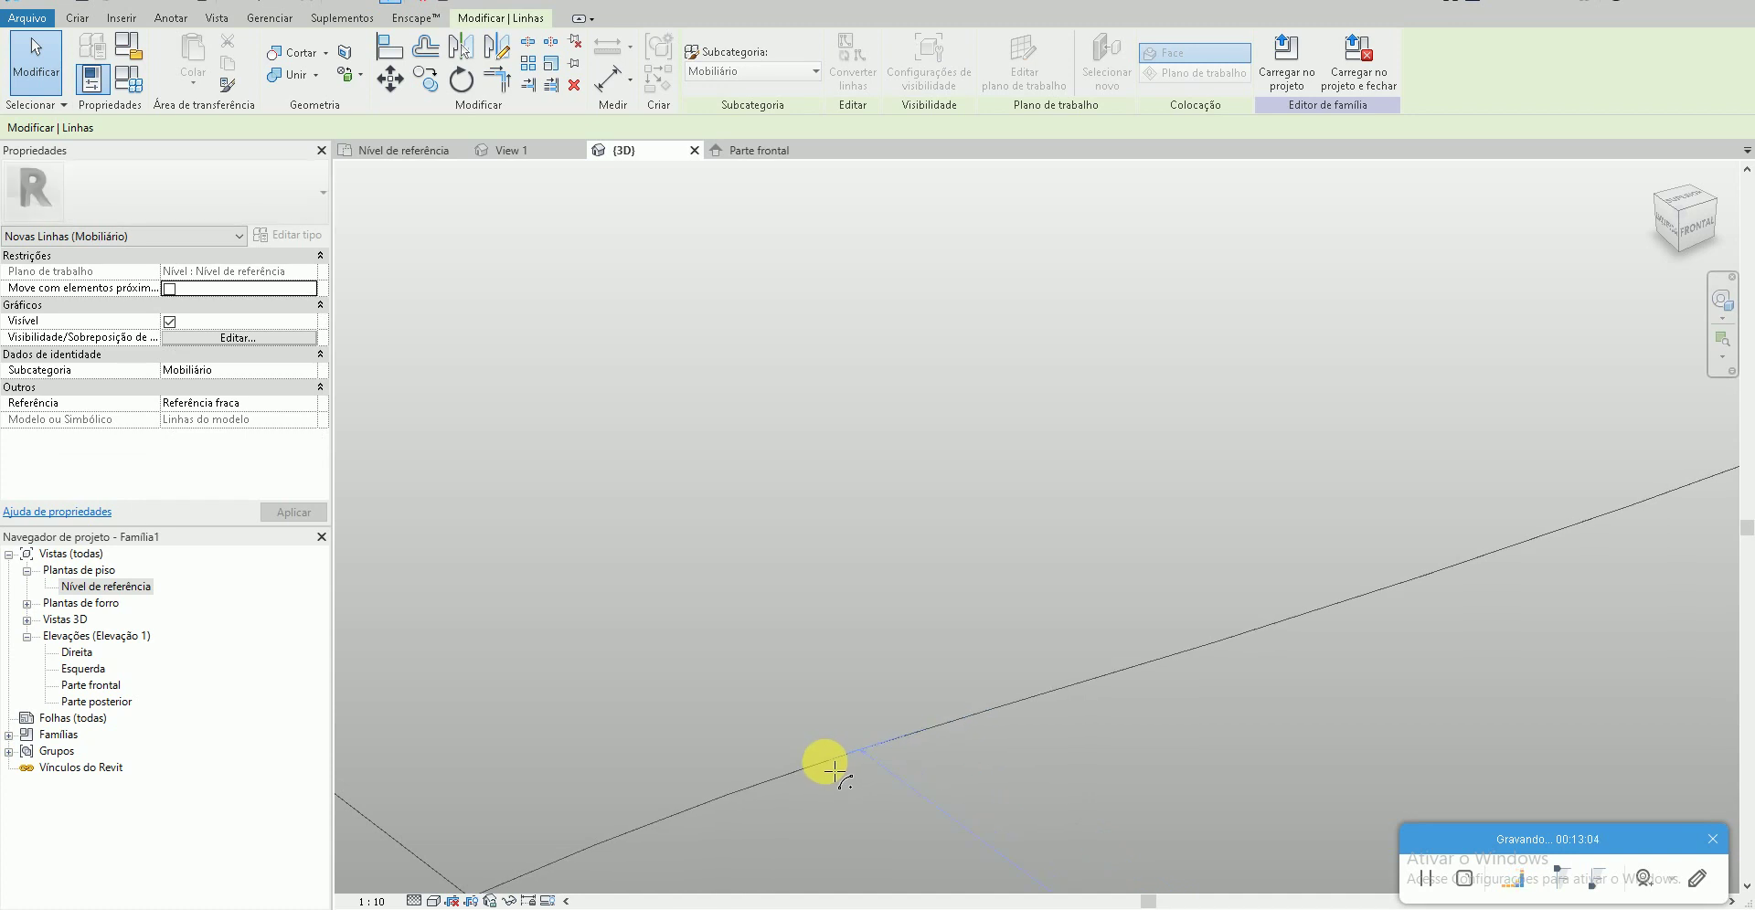
key("Escape")
scroll(822, 765, "down", 3)
left_click(1196, 660)
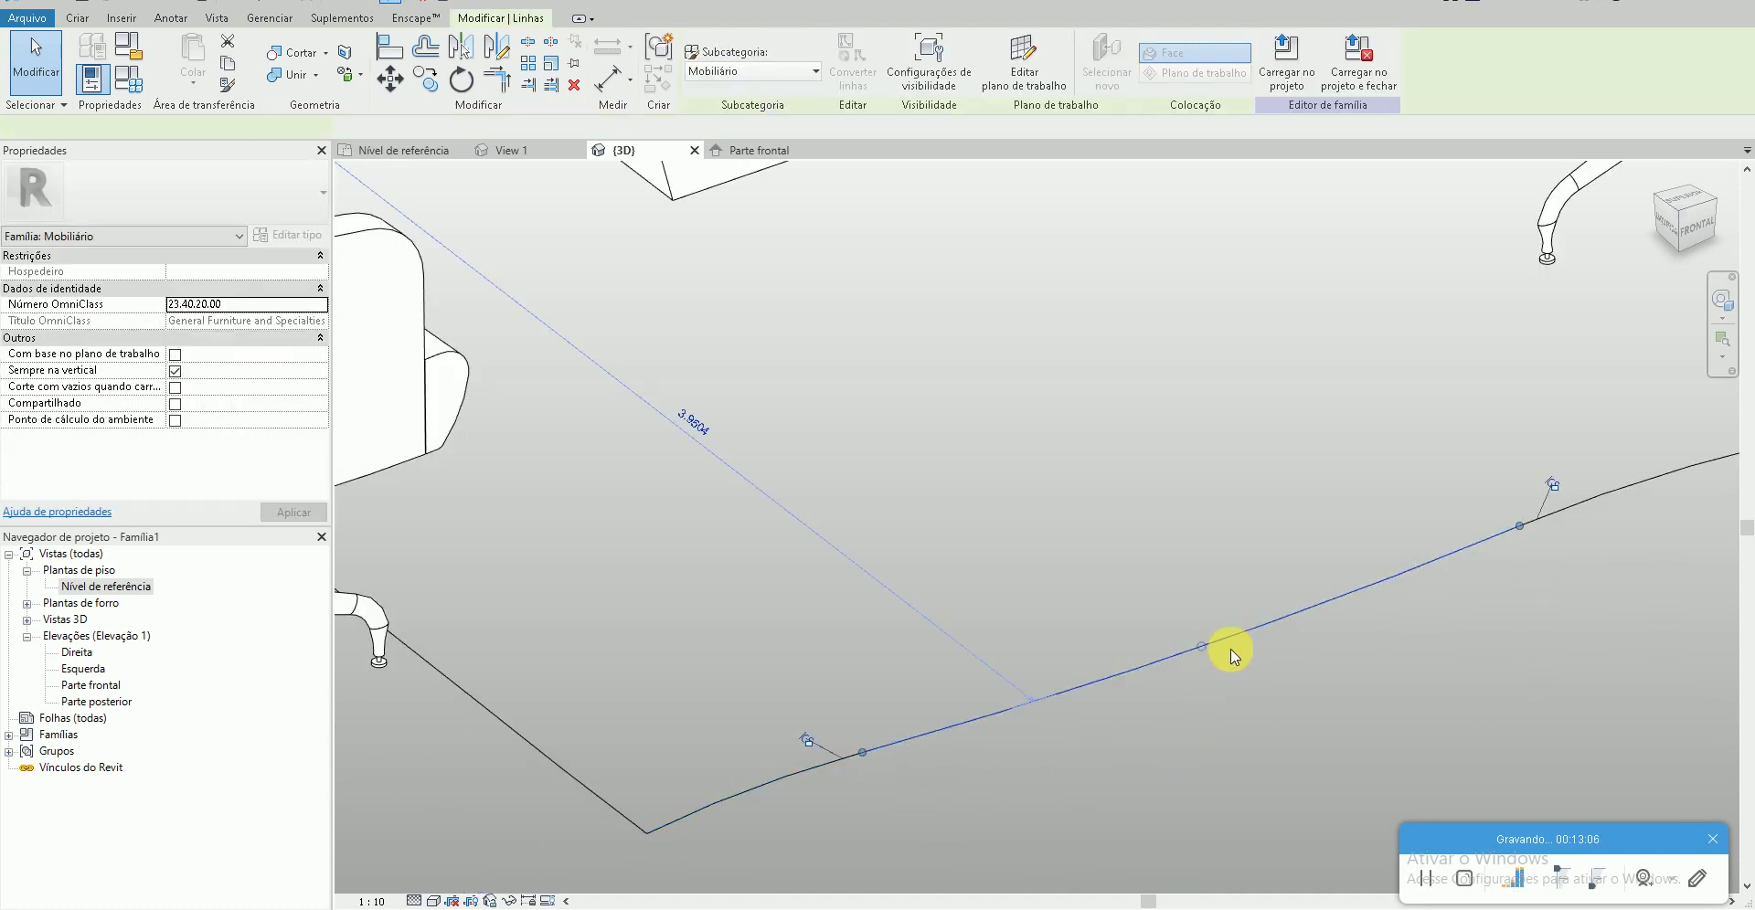
key("Escape")
- Check individual floor line segments and orbit to view the line from the left
scroll(1356, 660, "down", 3)
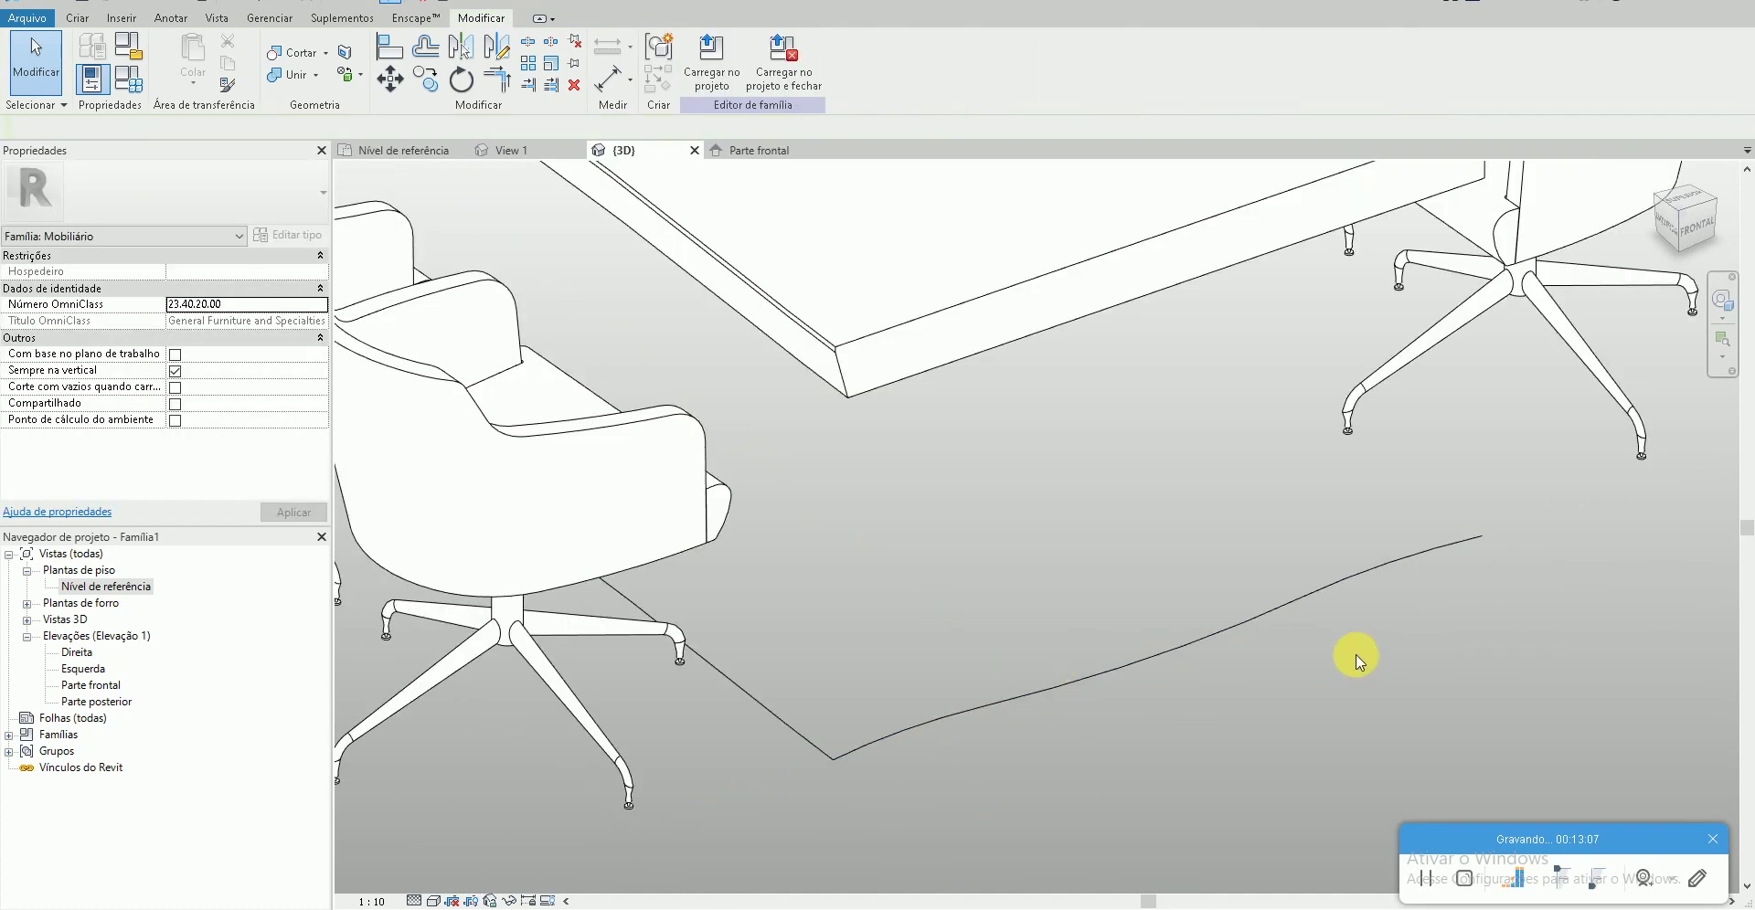
left_click(1380, 585)
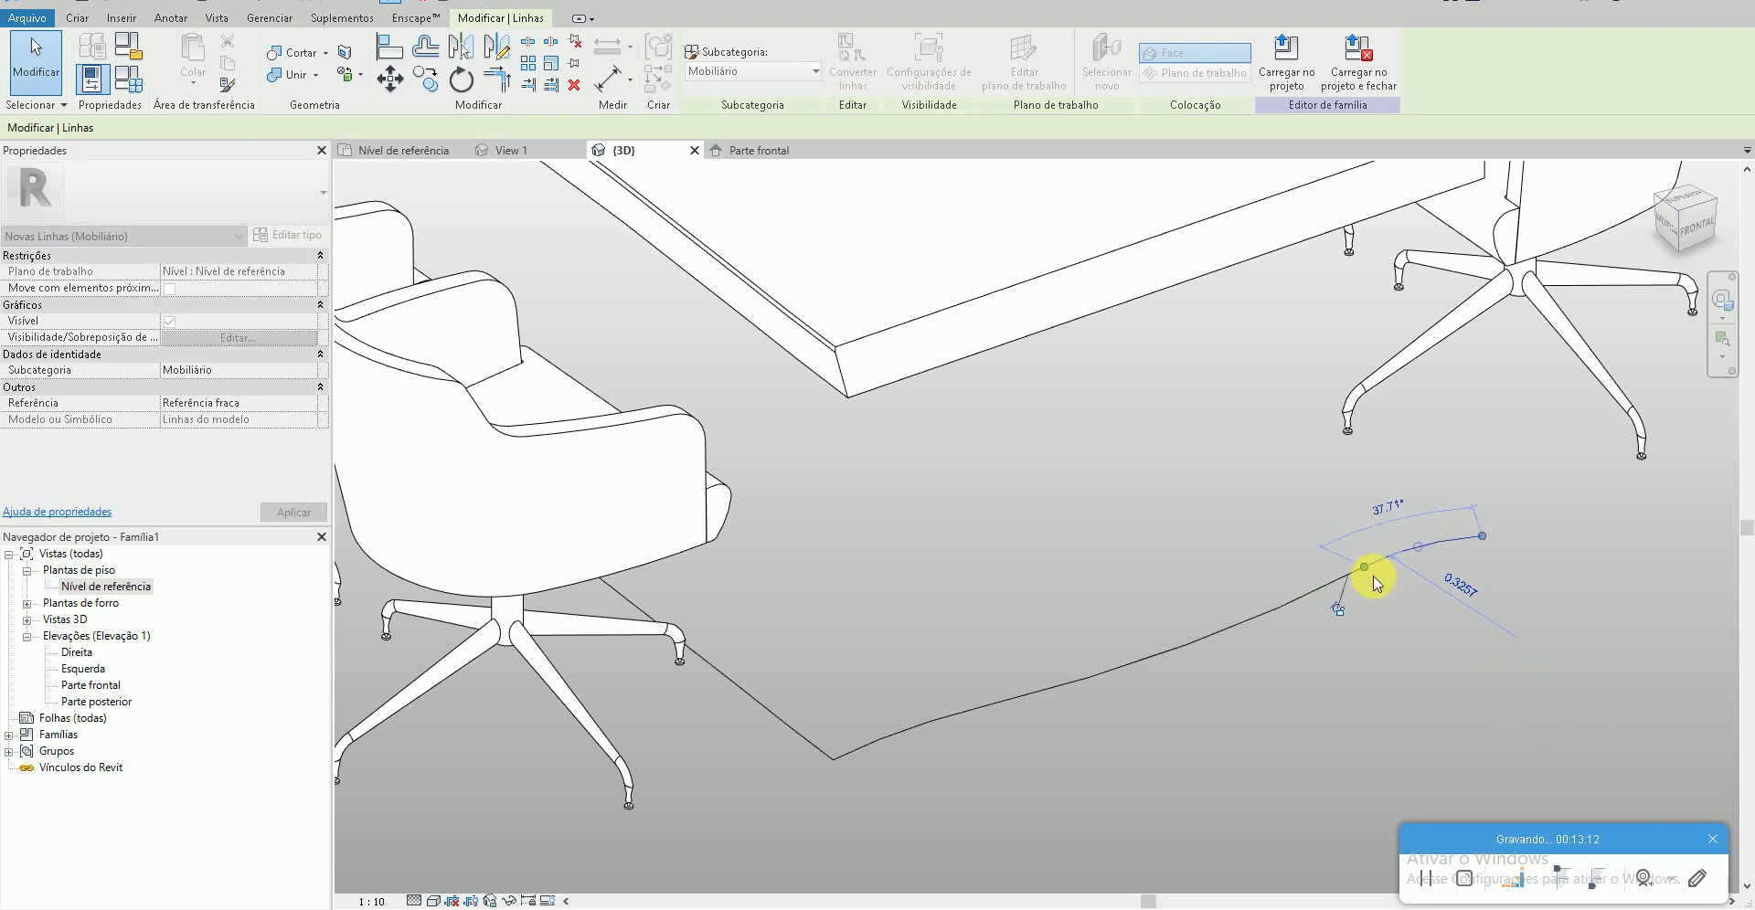
left_click(1039, 738)
left_click(943, 722)
scroll(943, 722, "down", 1)
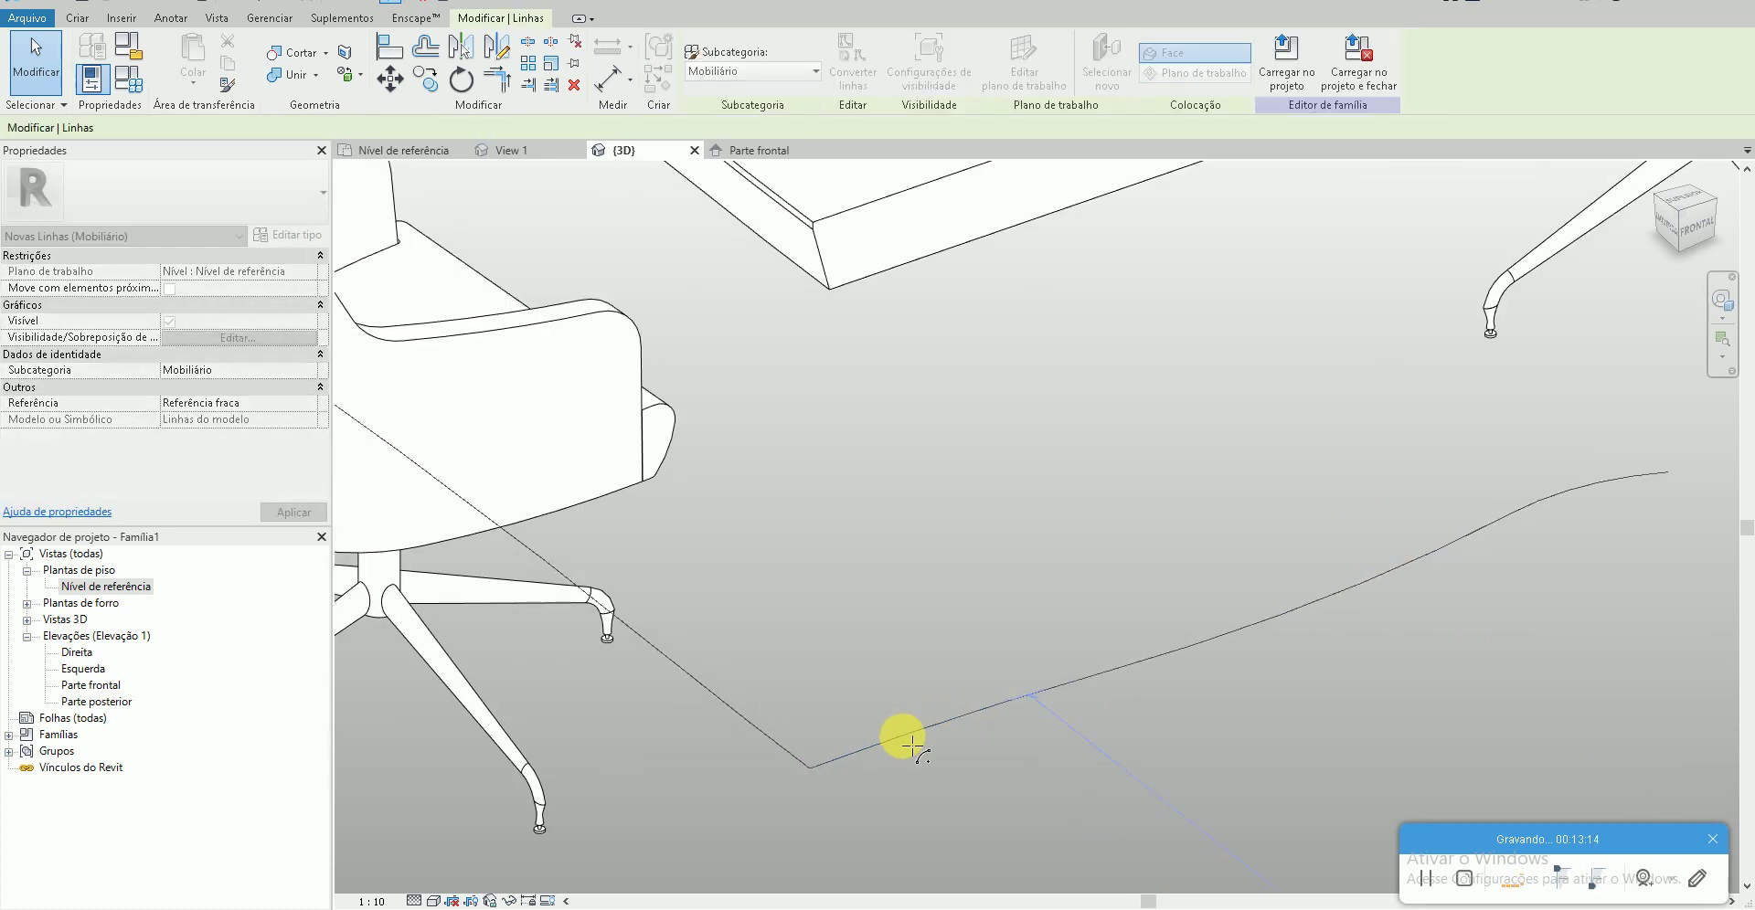
left_click(1011, 788)
scroll(1034, 703, "down", 1)
middle_click_drag(1035, 704, 1128, 729, "shift")
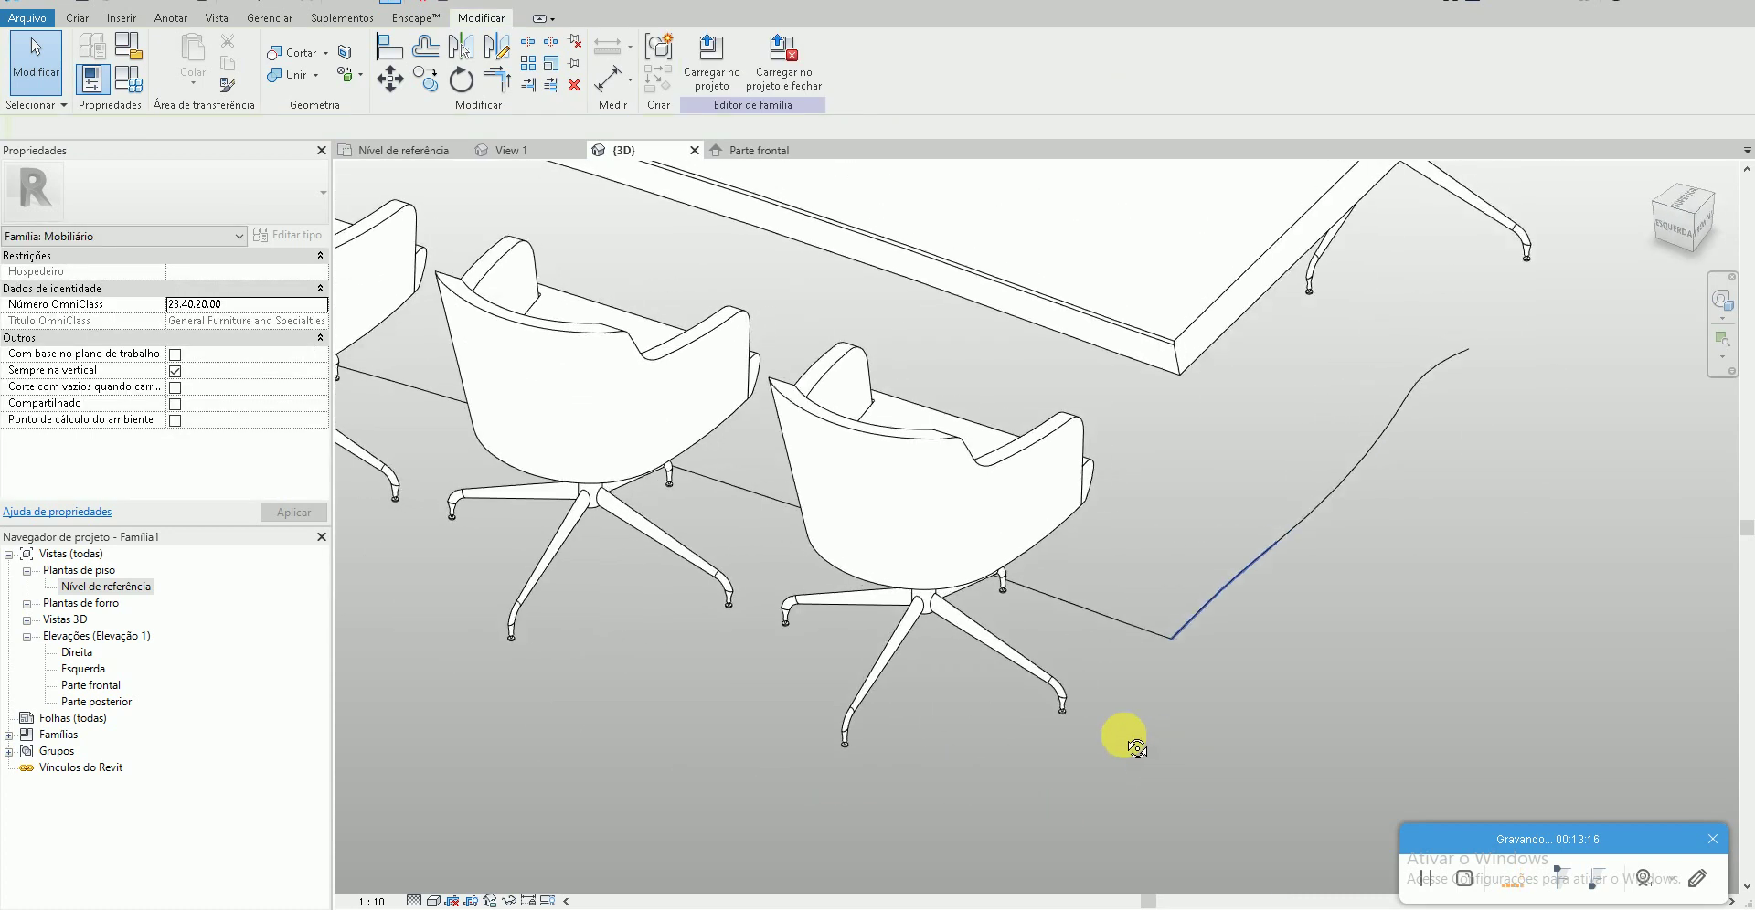
- In the Nível de referência plan, reshape the curve near the table's right corner
double_click(117, 592)
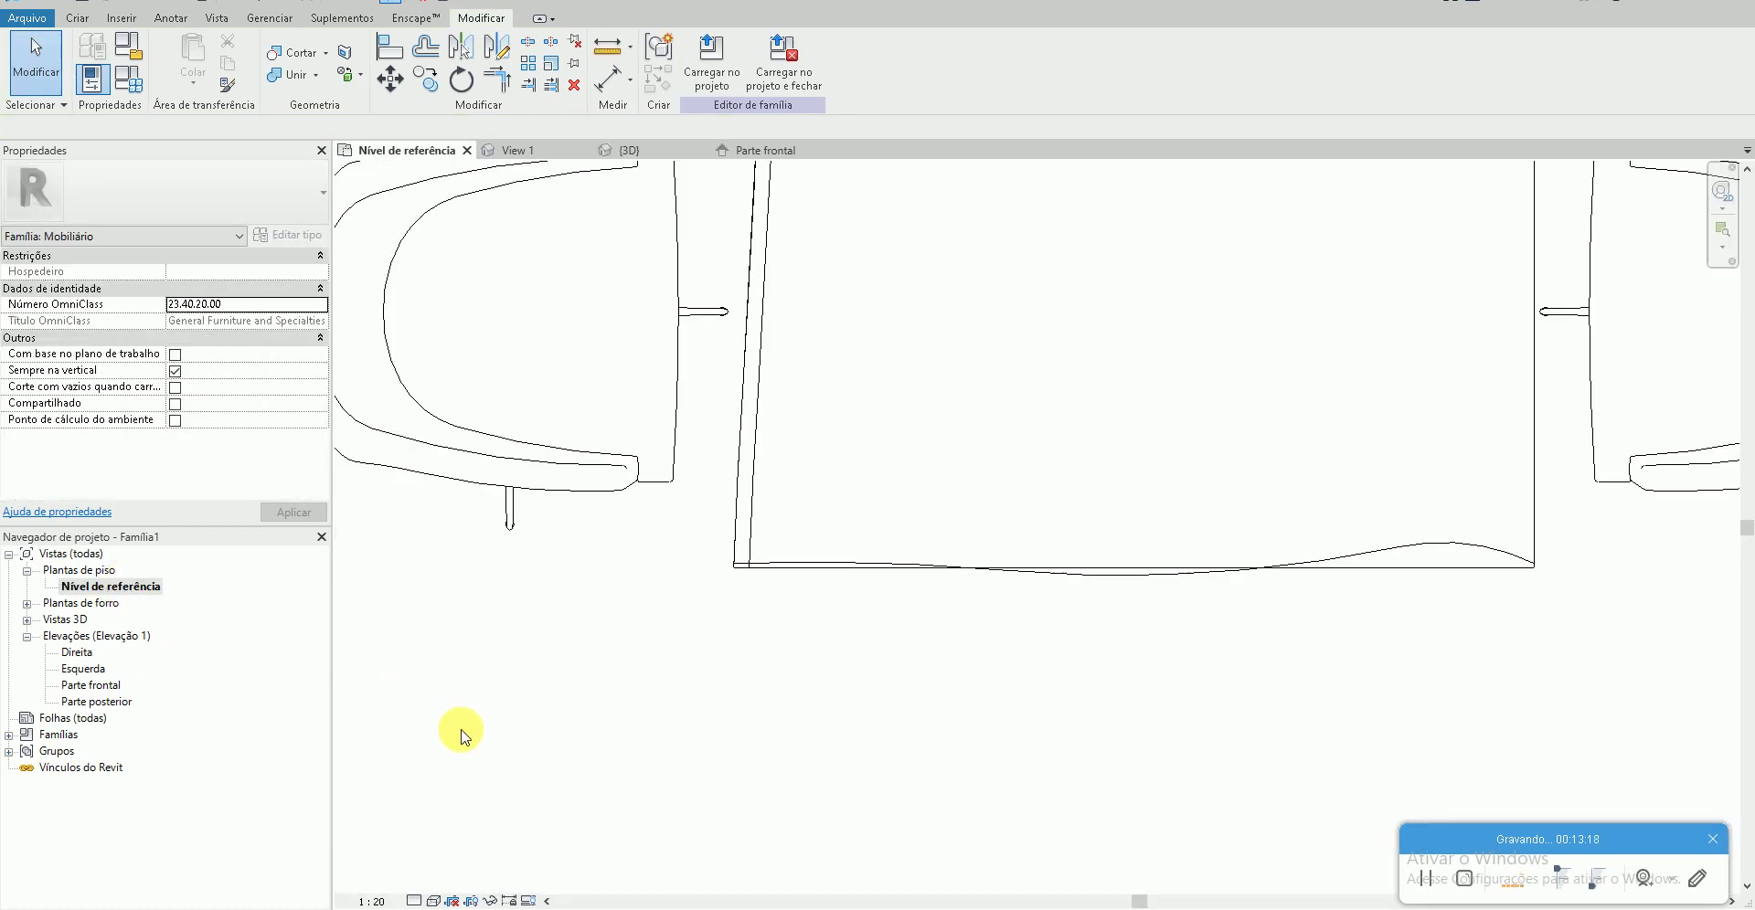
scroll(934, 645, "up", 2)
left_click(1182, 572)
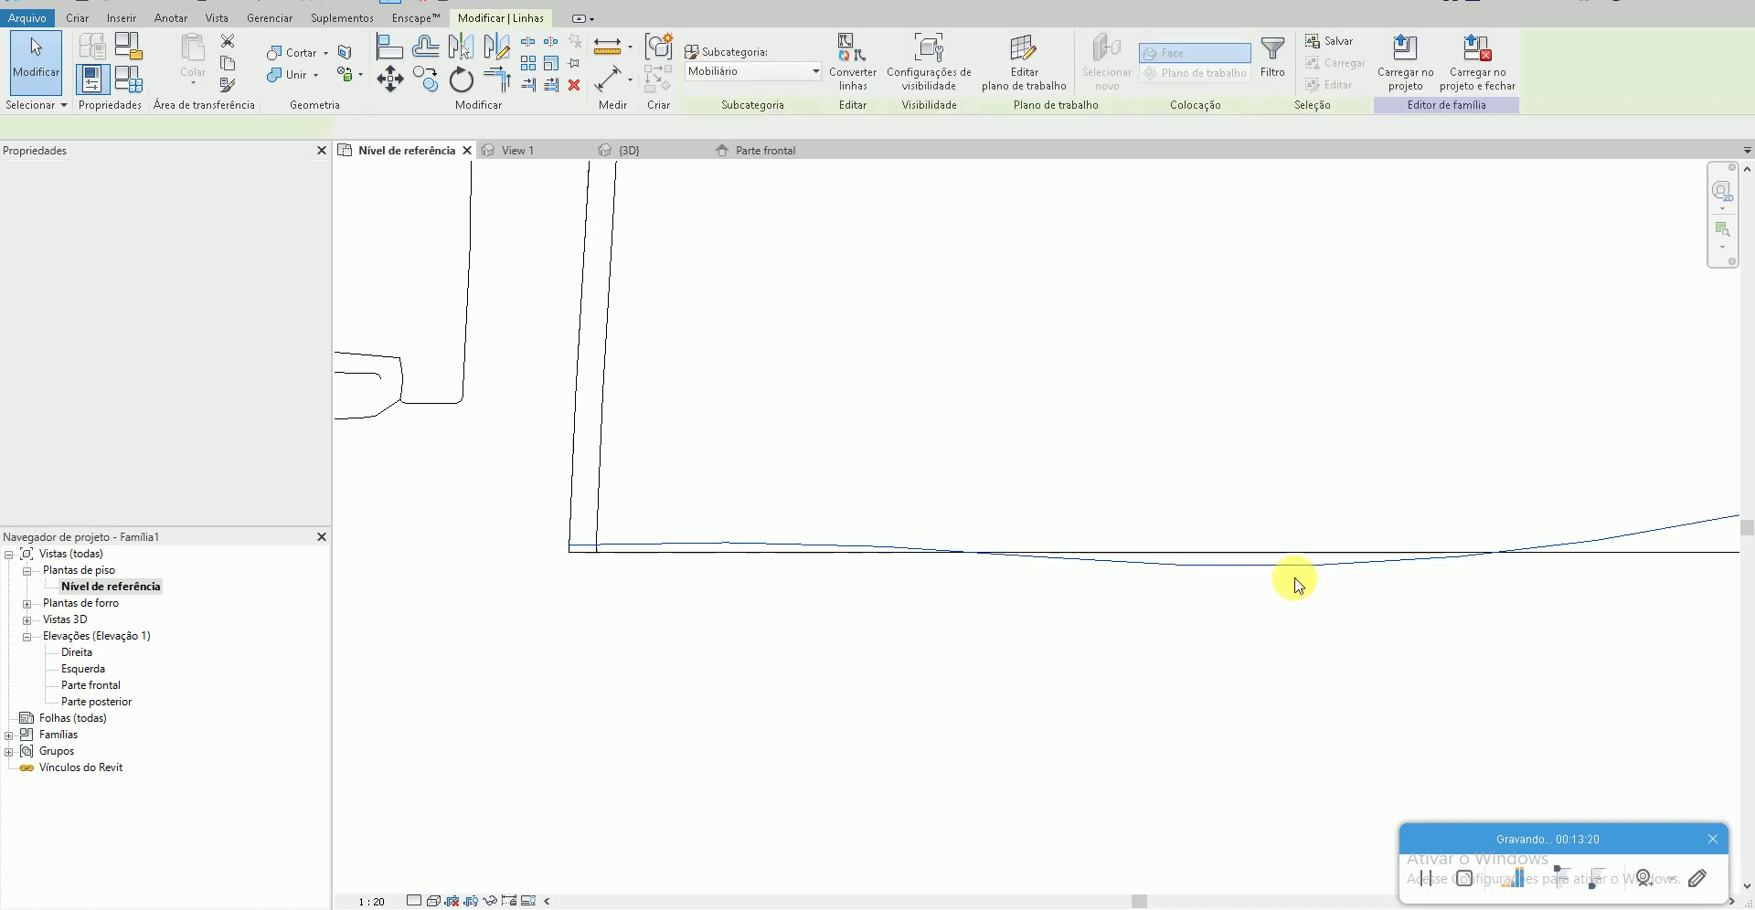
left_click(713, 526)
scroll(714, 545, "down", 3)
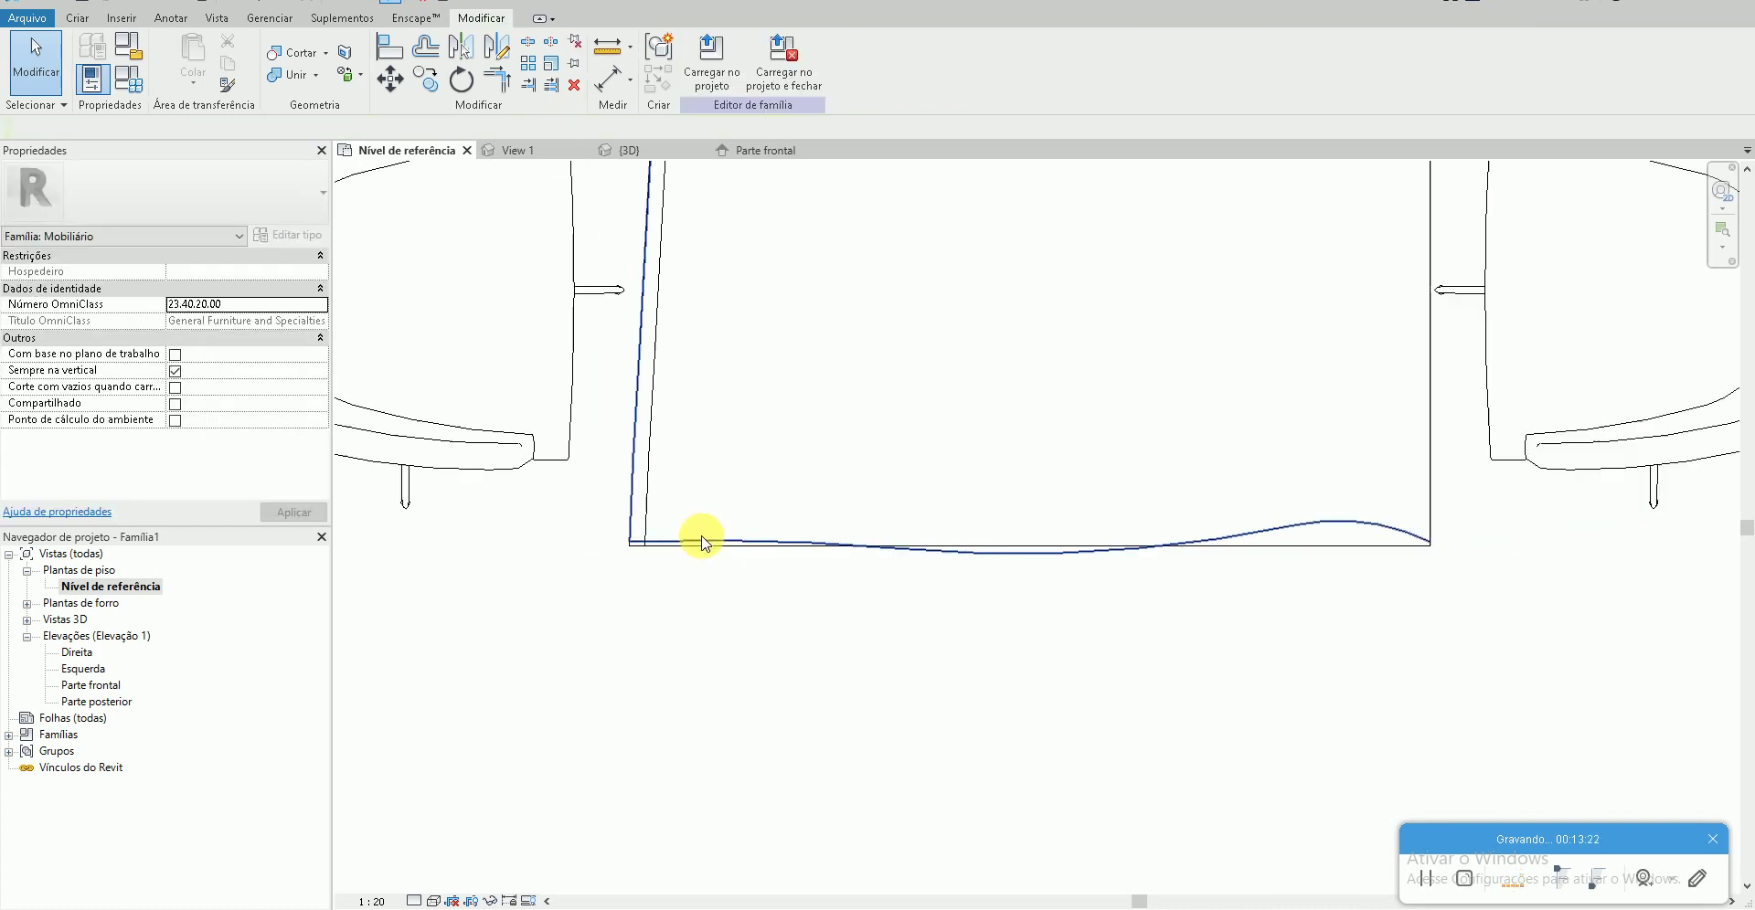
left_click(870, 540)
left_click(1280, 535)
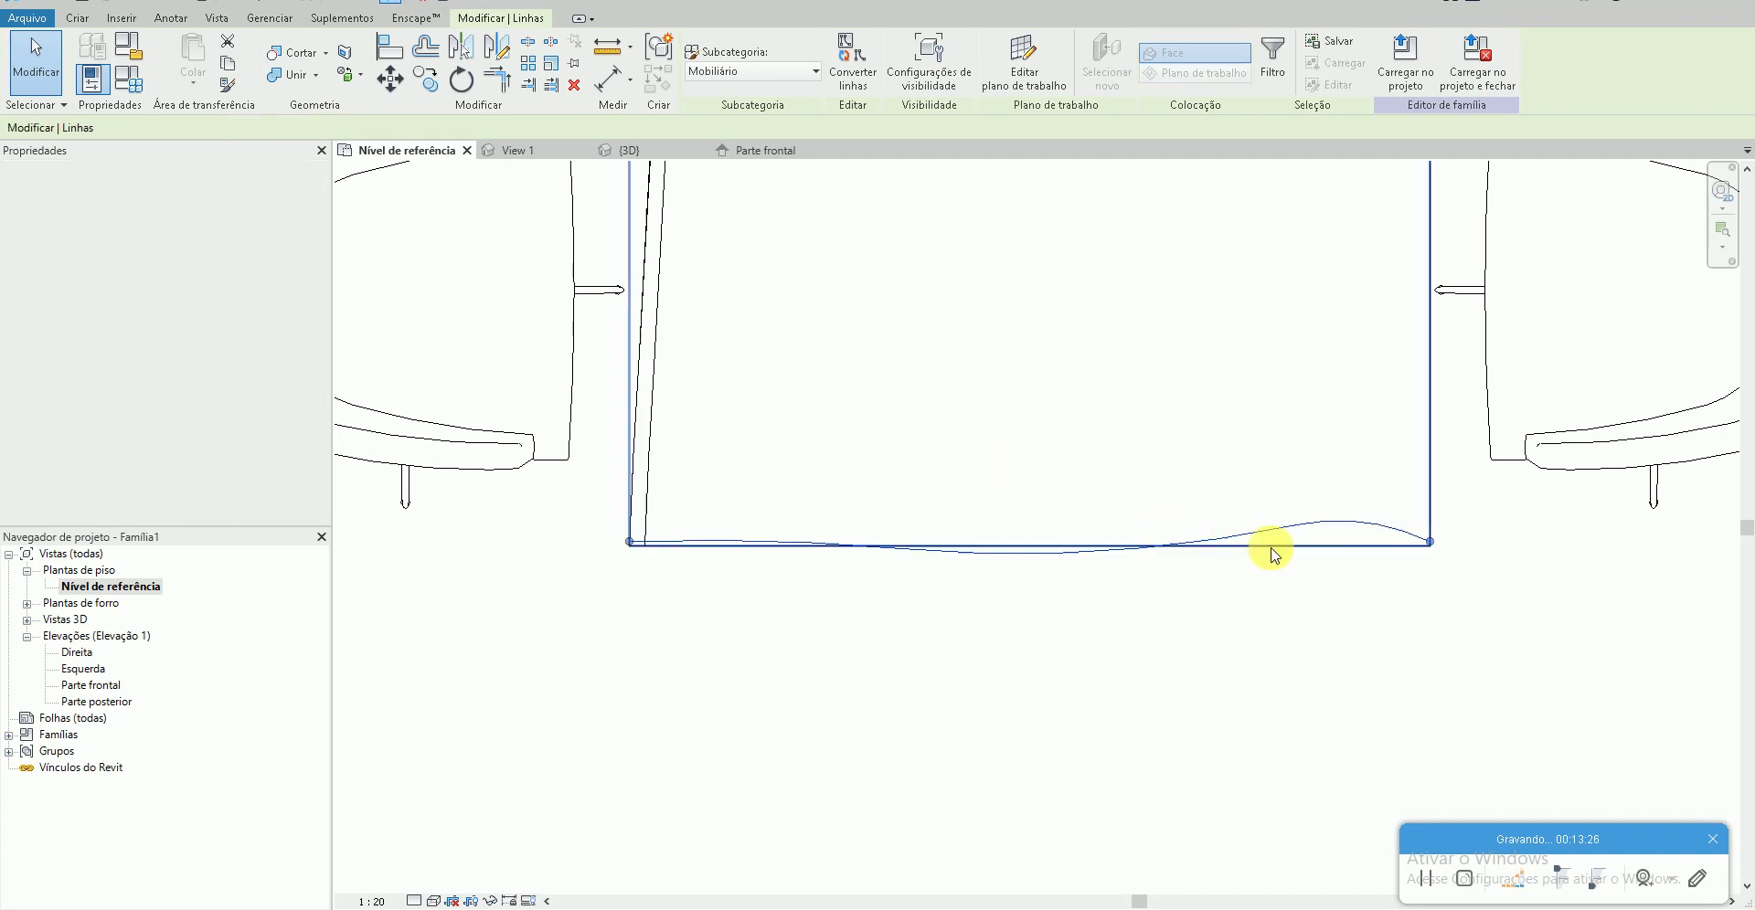
scroll(1335, 521, "up", 3)
left_click_drag(1378, 517, 1412, 541)
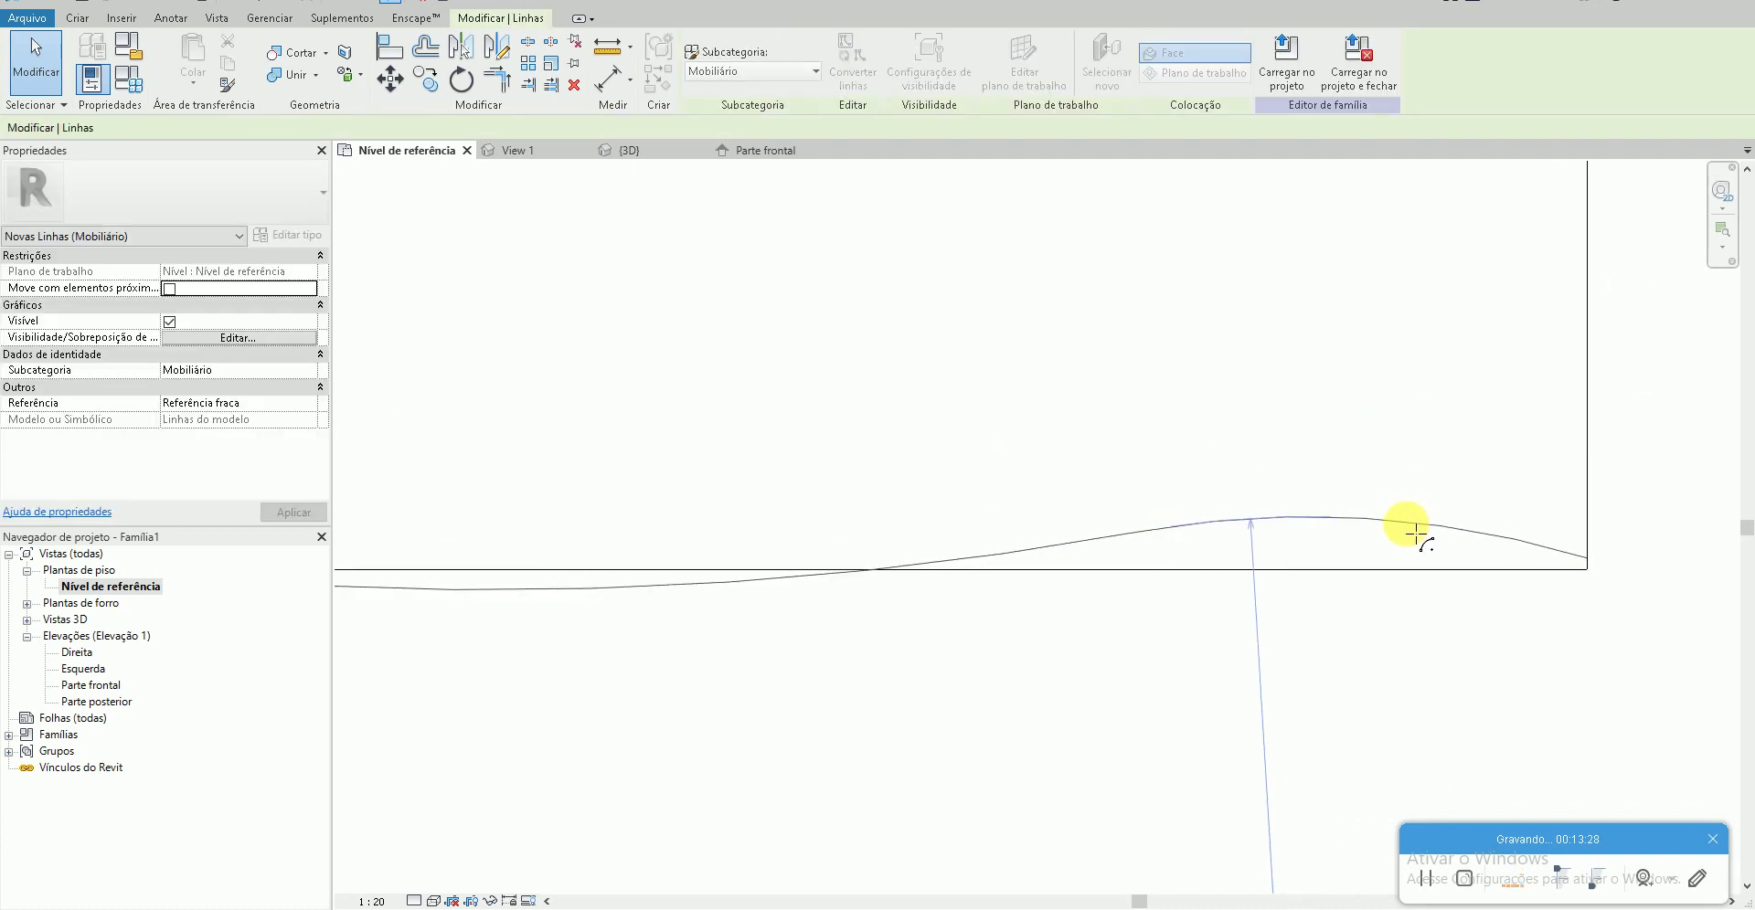
key("Escape")
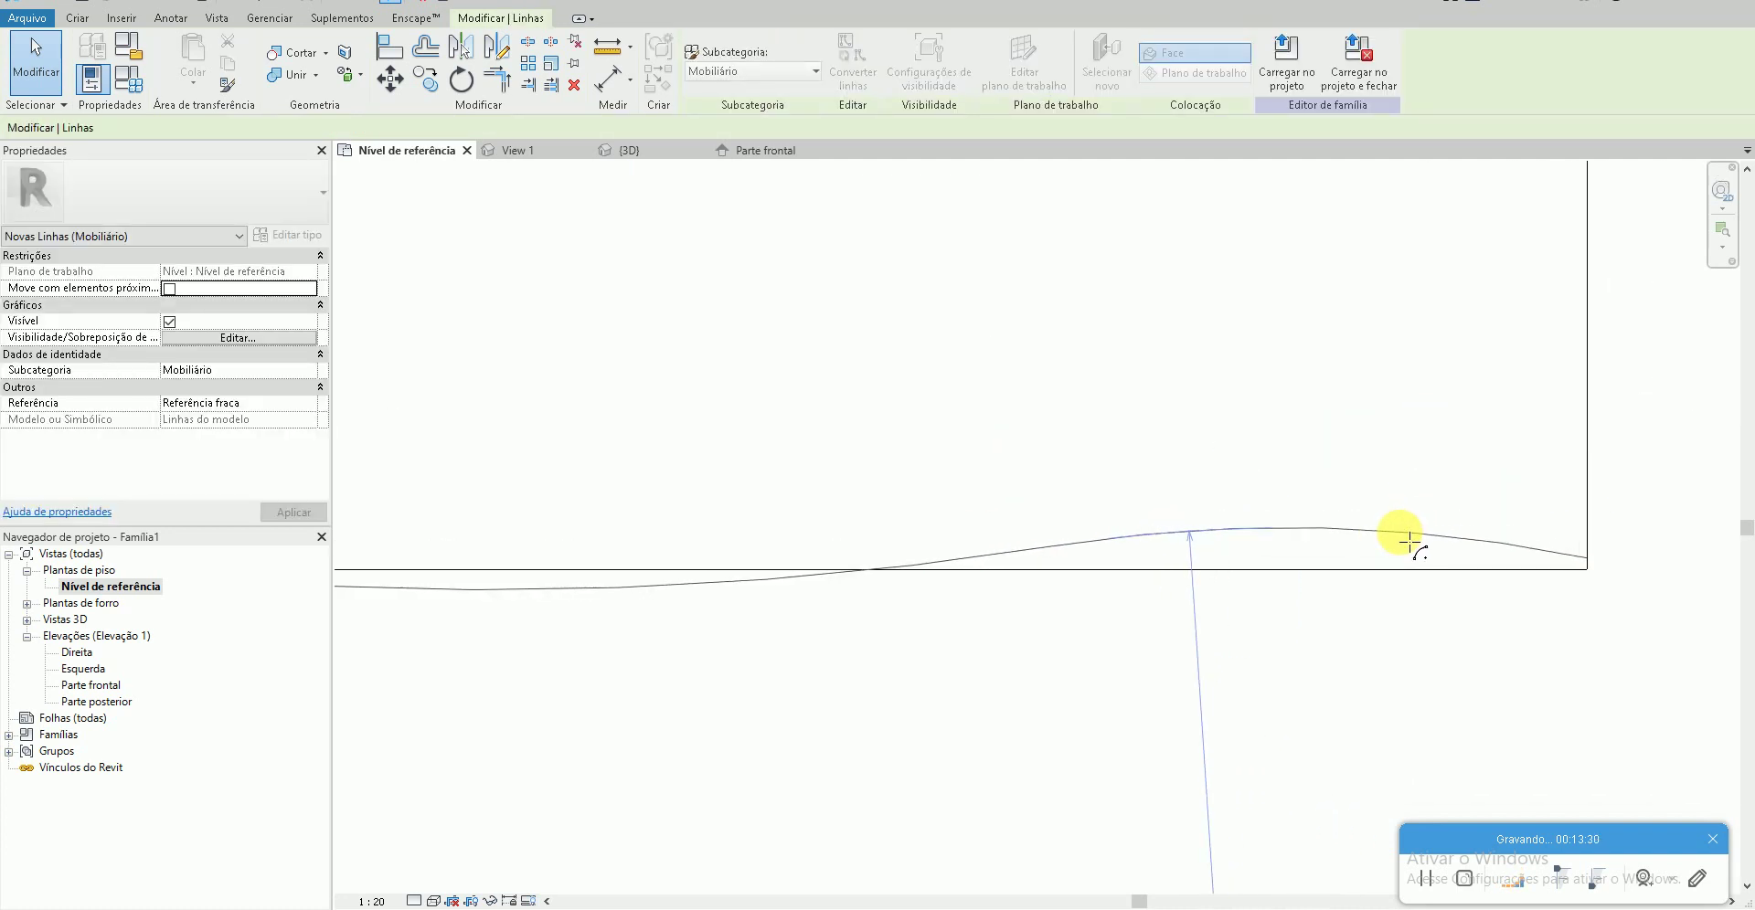
key("Escape")
scroll(1352, 543, "down", 2)
- Shift the wavy line slightly, then return to 3D and orbit to the whole table
left_click(1145, 551)
scroll(1005, 562, "up", 2)
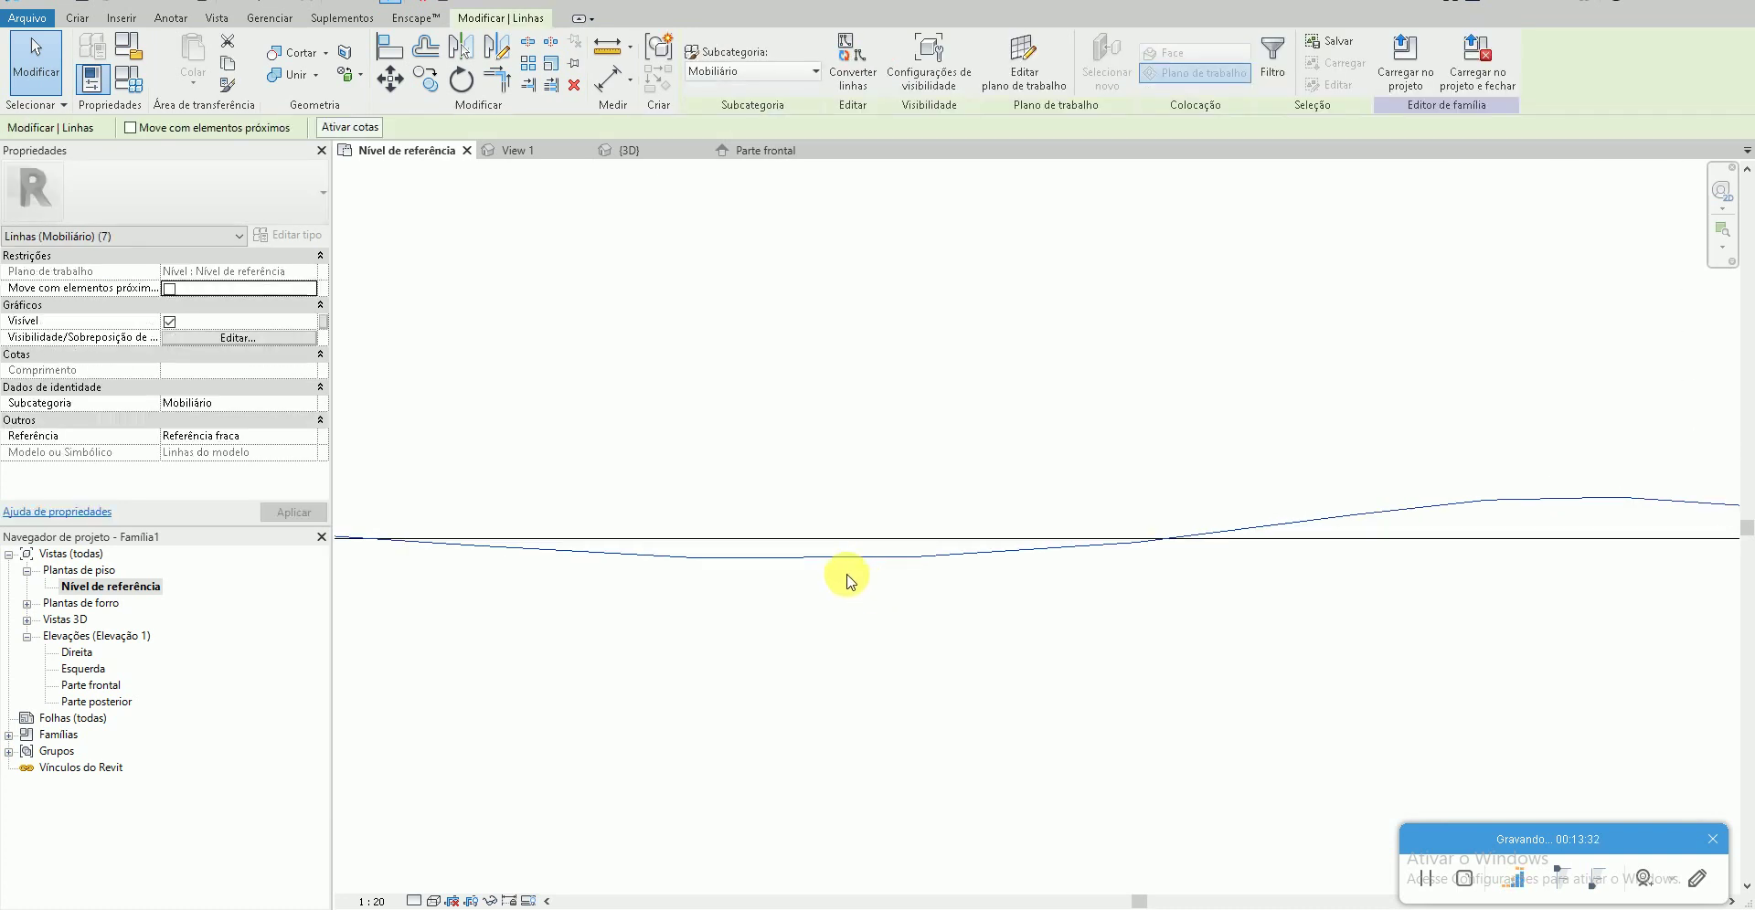
left_click_drag(804, 556, 886, 616)
scroll(886, 616, "down", 3)
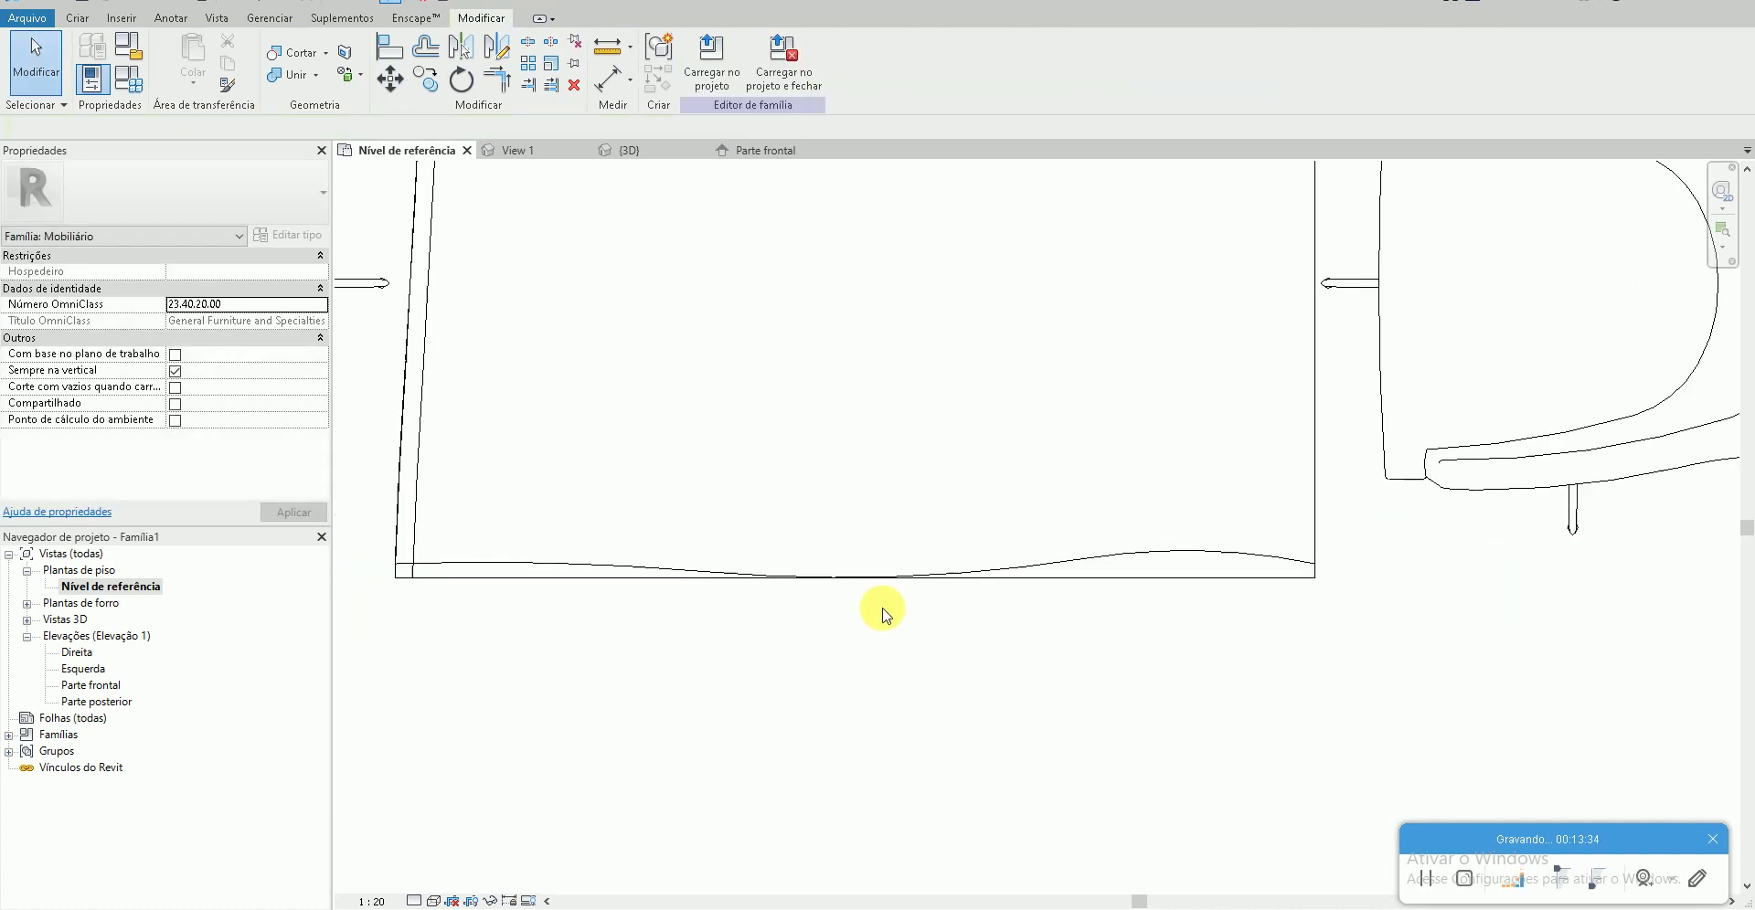
left_click(622, 150)
mouse_move(1138, 647)
middle_mouse_down("shift")
mouse_move(1106, 582)
mouse_move(1167, 690)
mouse_move(1048, 686)
mouse_move(803, 463)
mouse_move(992, 657)
middle_mouse_up("shift")
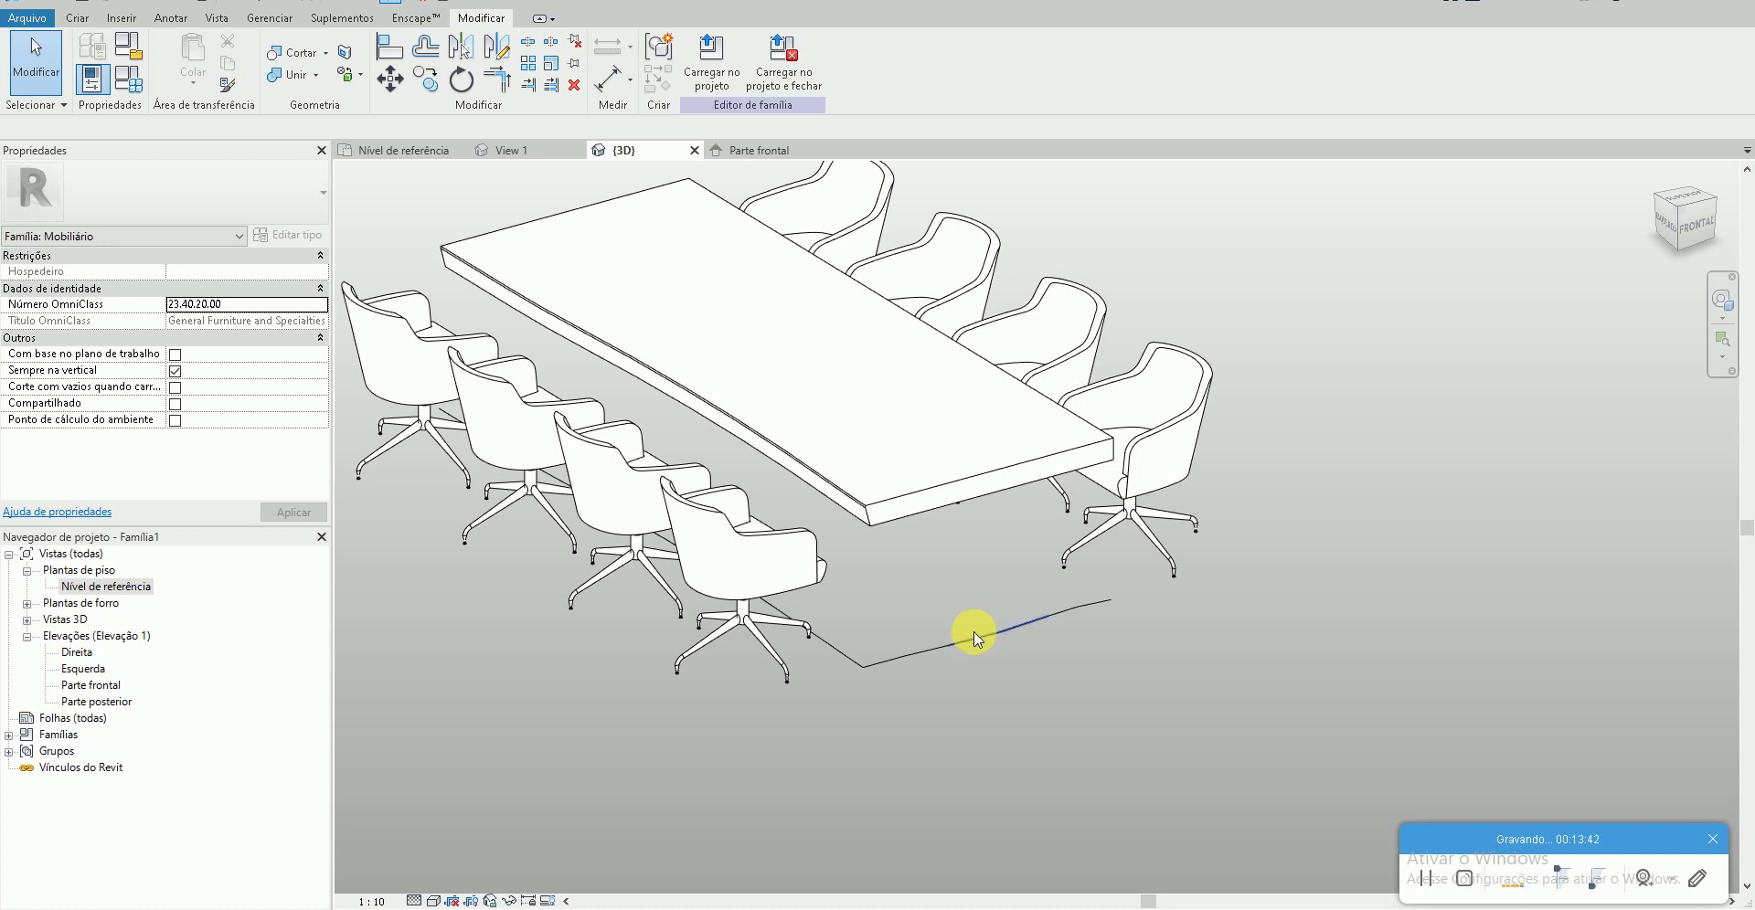
- Edit the void sweep and trace a new path along the table's front edge
scroll(985, 585, "up", 2)
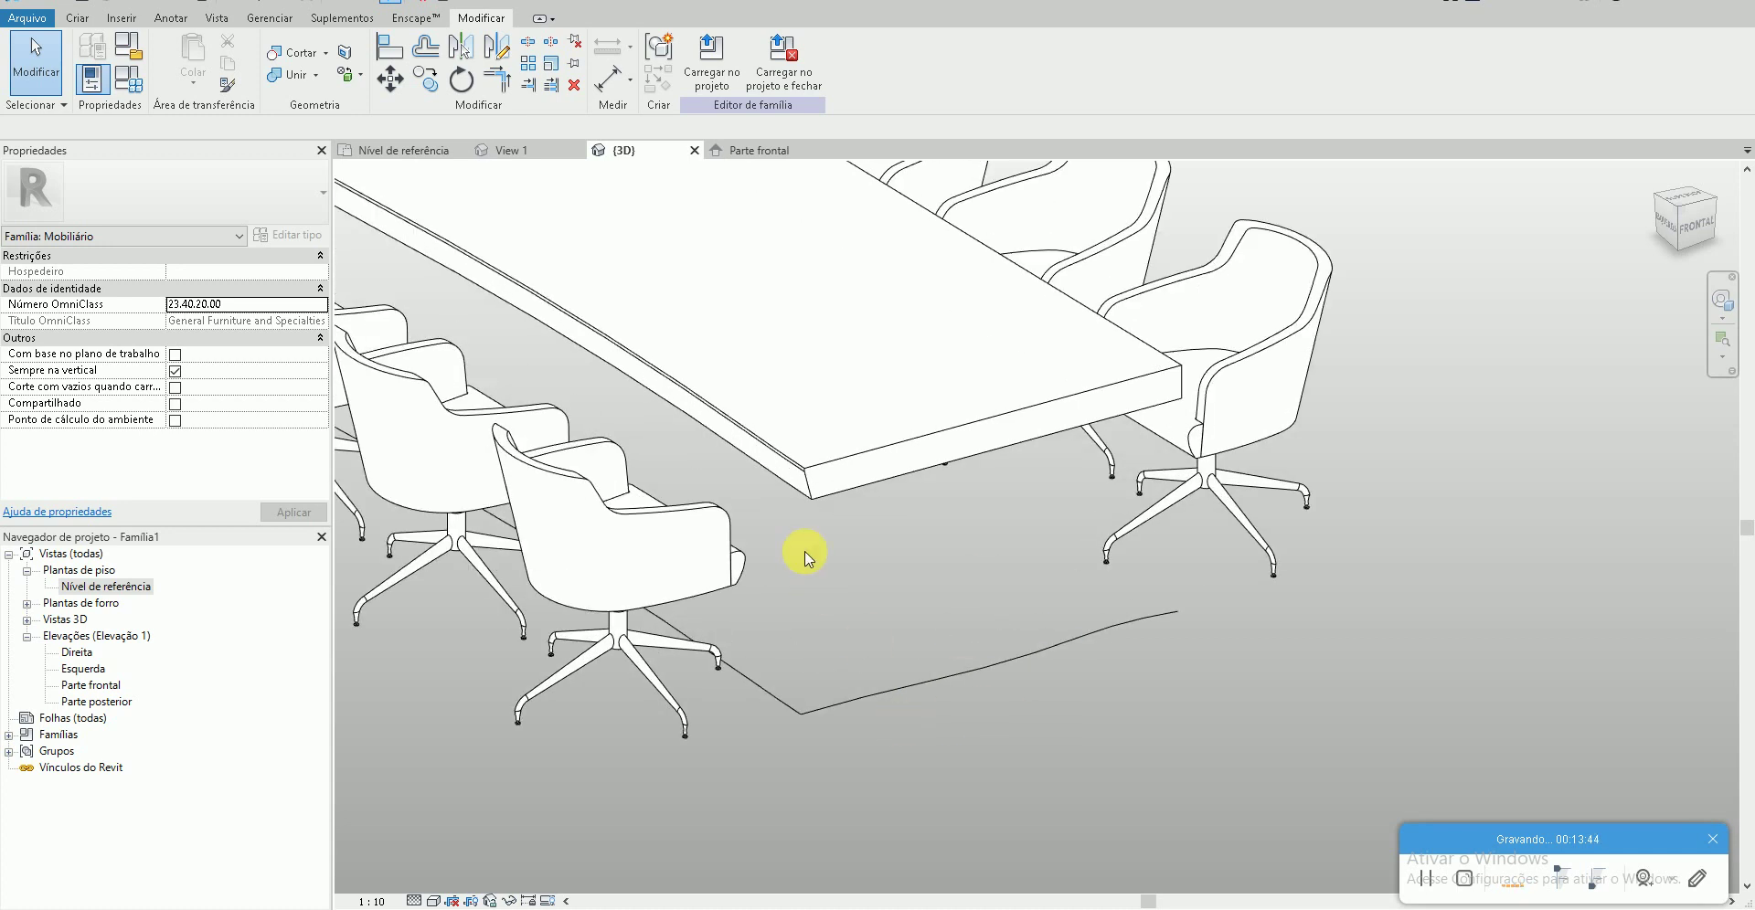
left_click(788, 459)
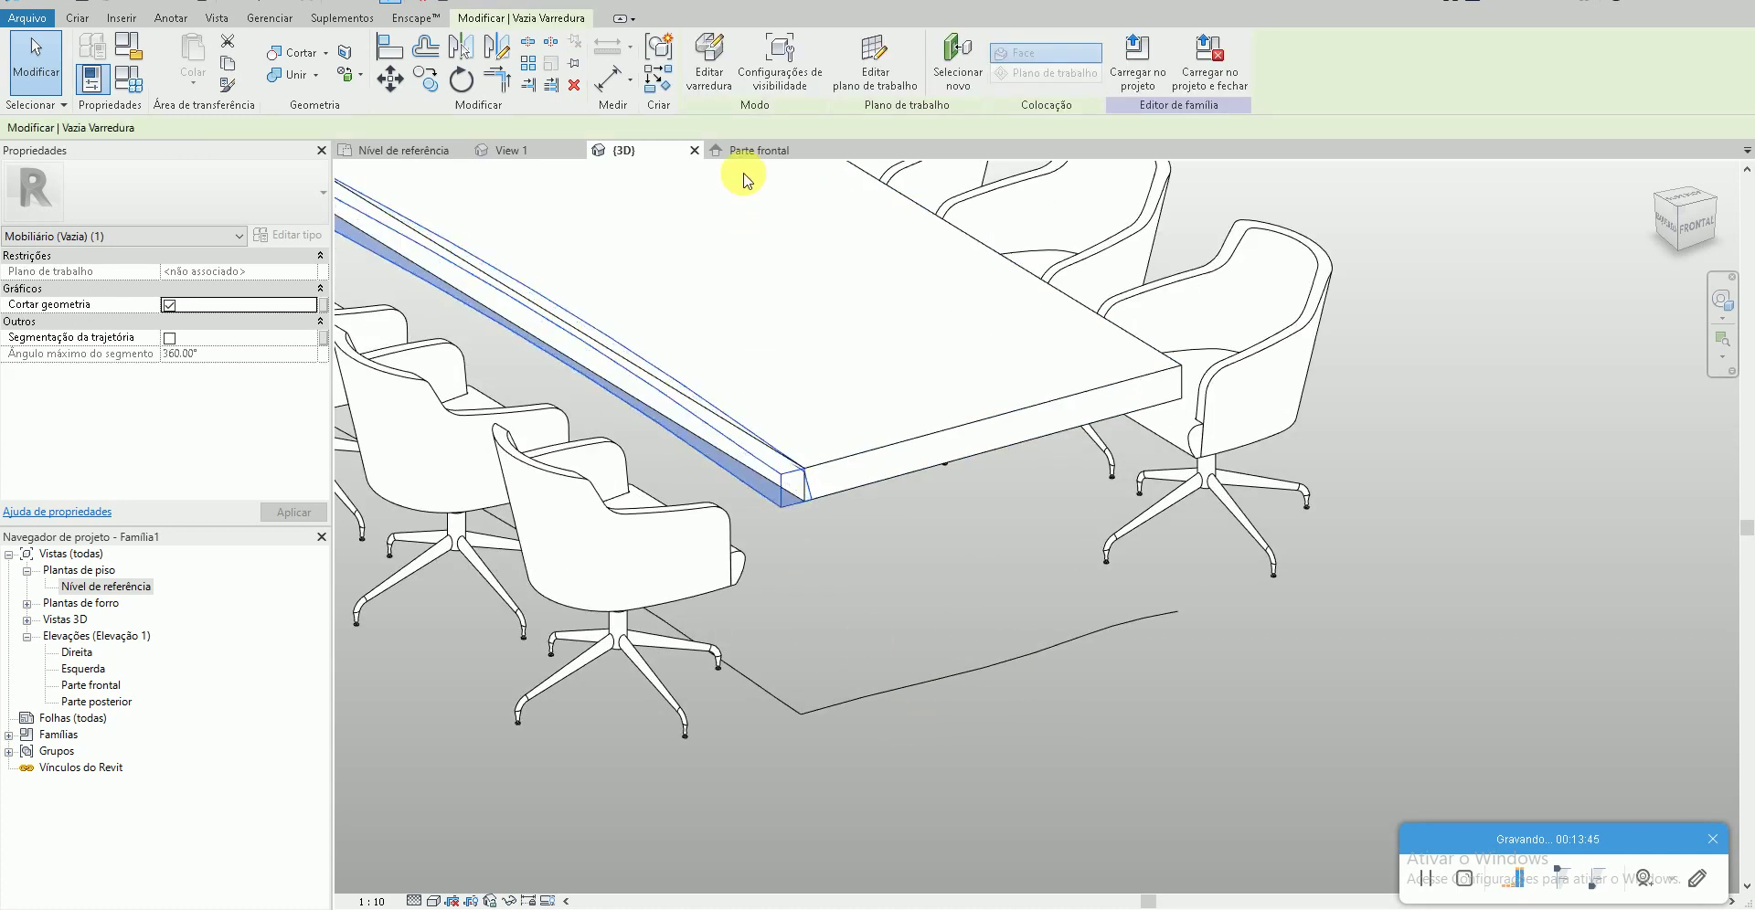
left_click(709, 75)
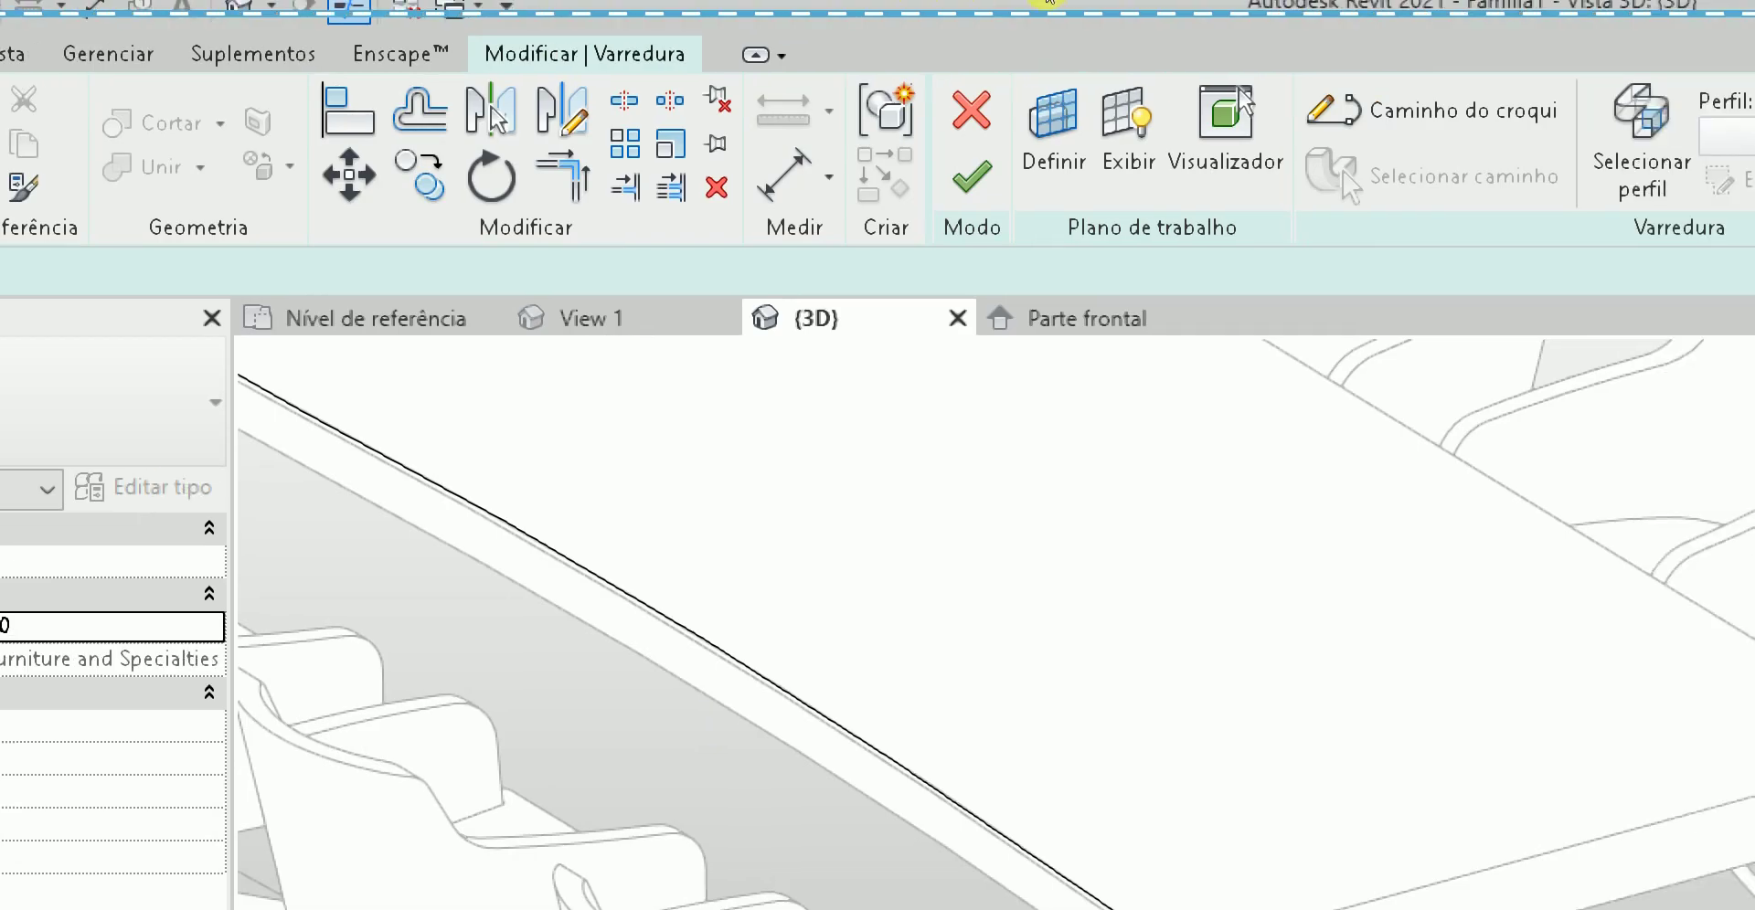
left_click(1179, 110)
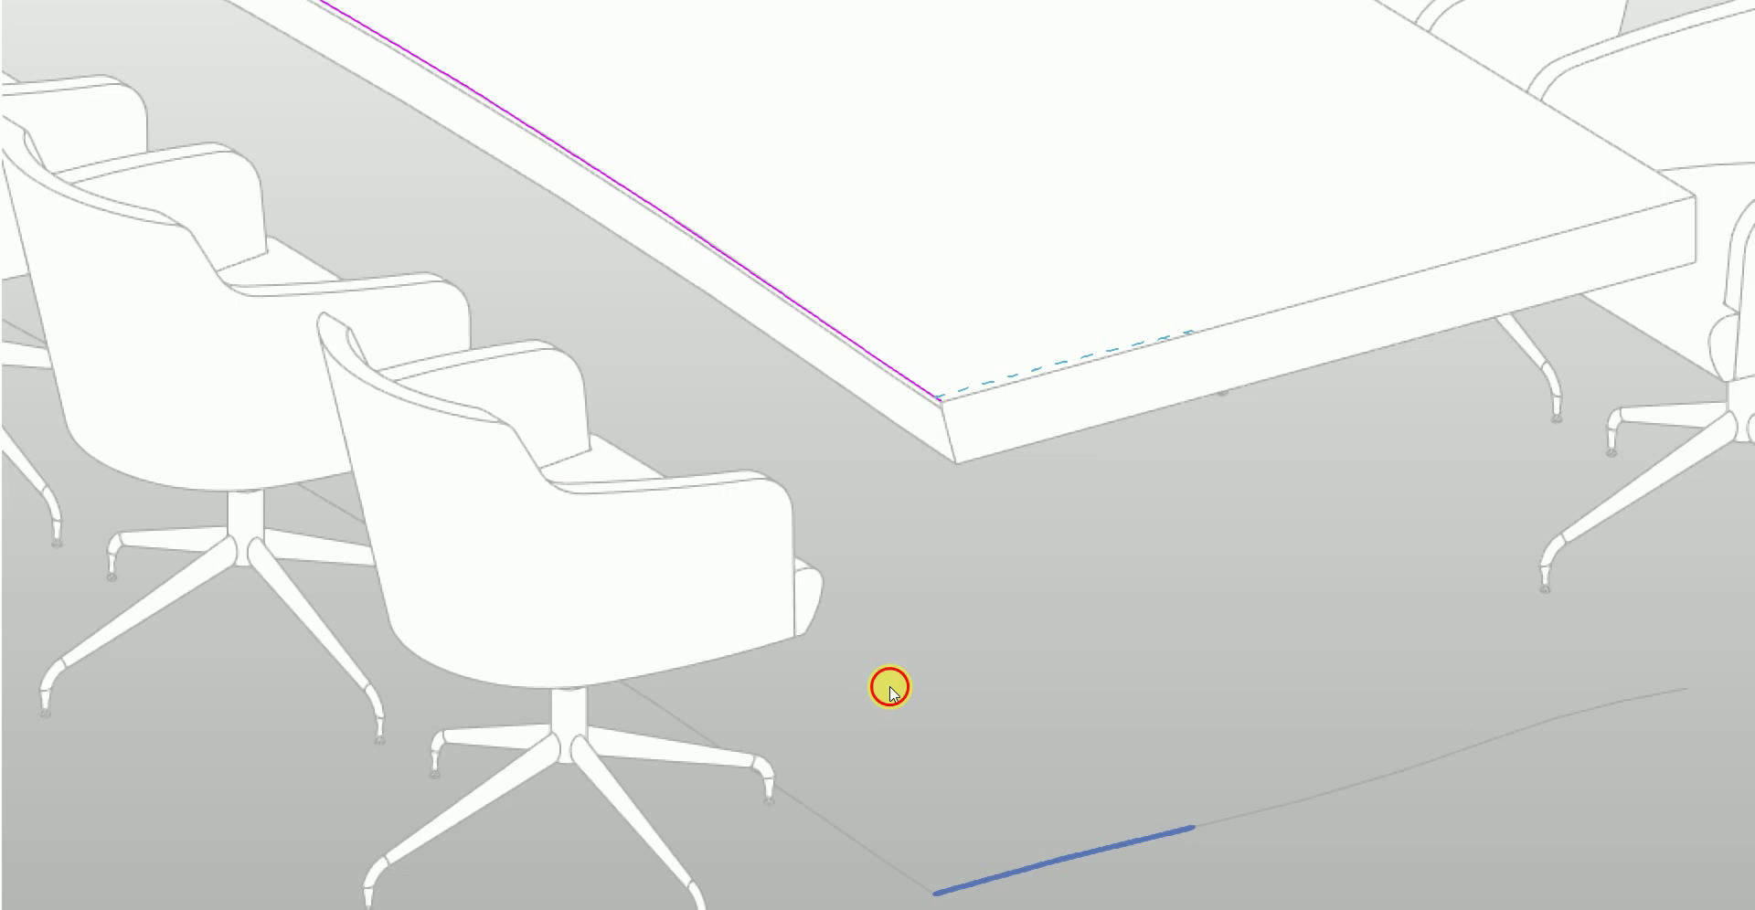
left_click(951, 676)
left_click(1015, 667)
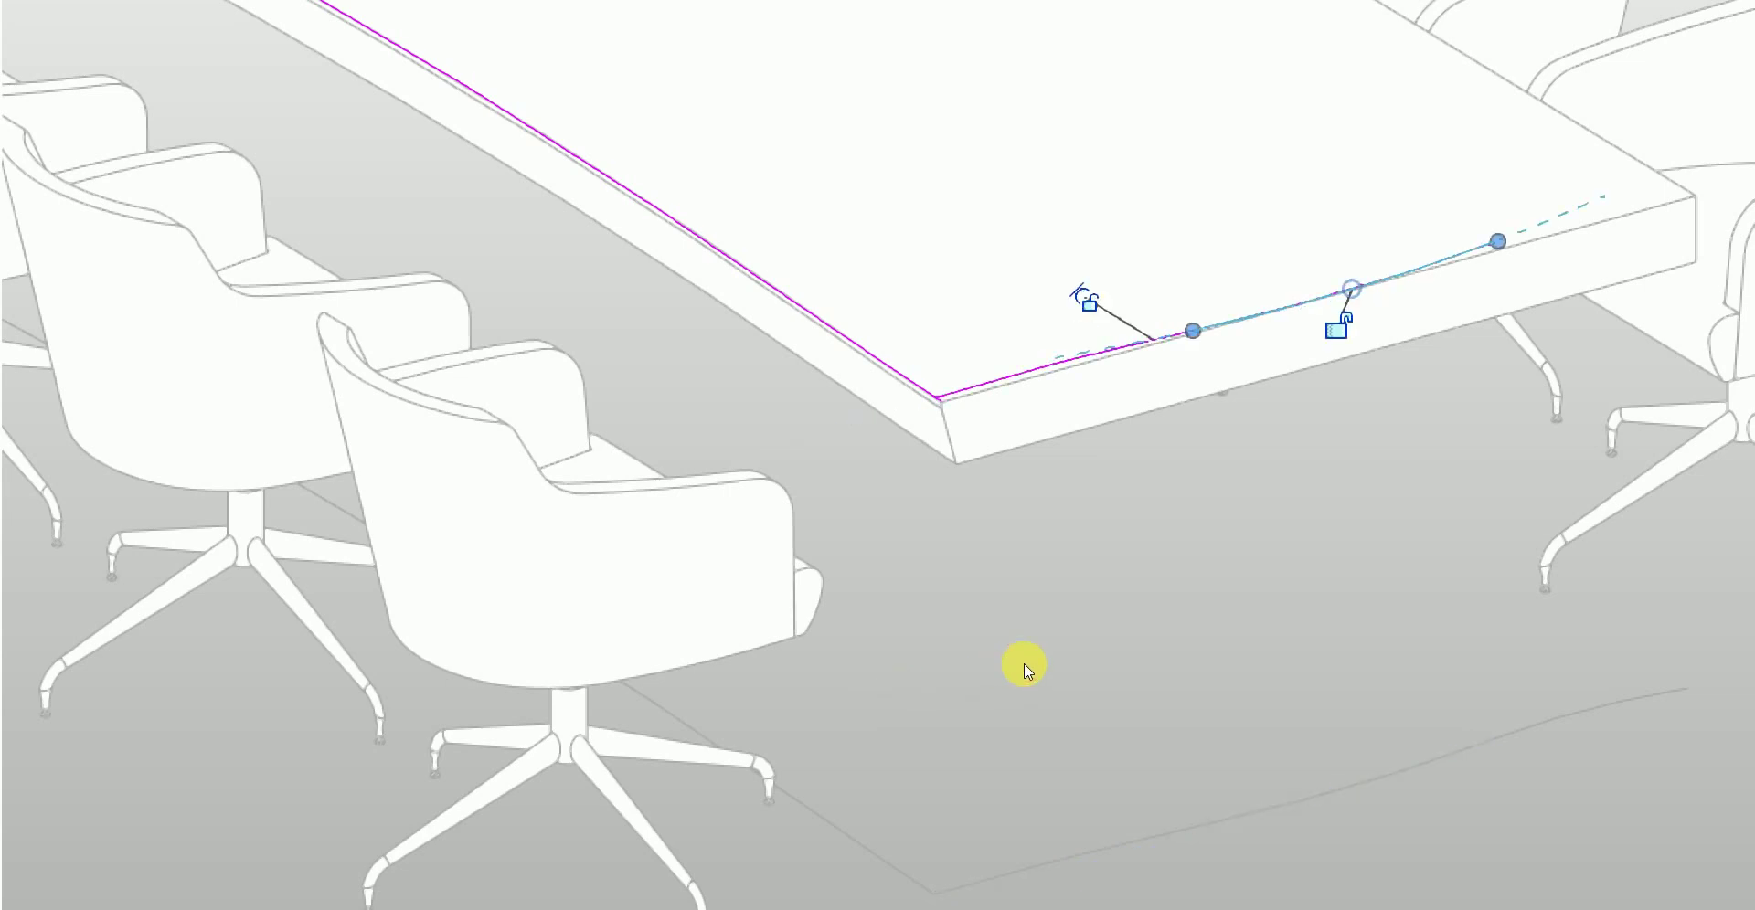
key("Escape")
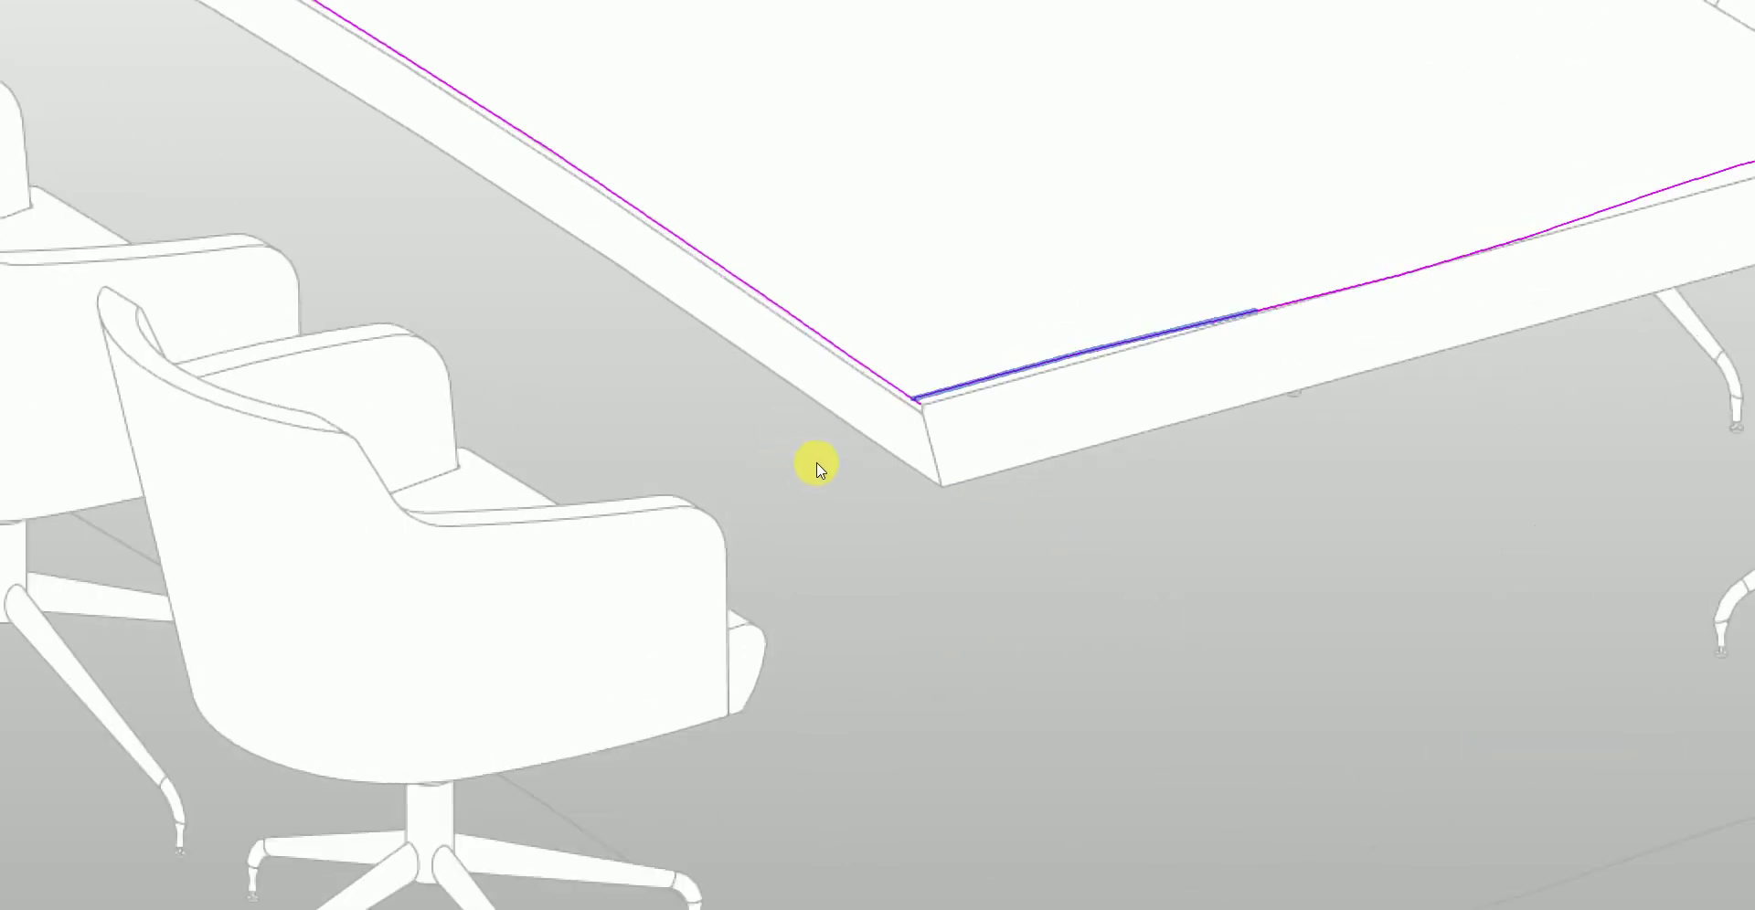
left_click(841, 466)
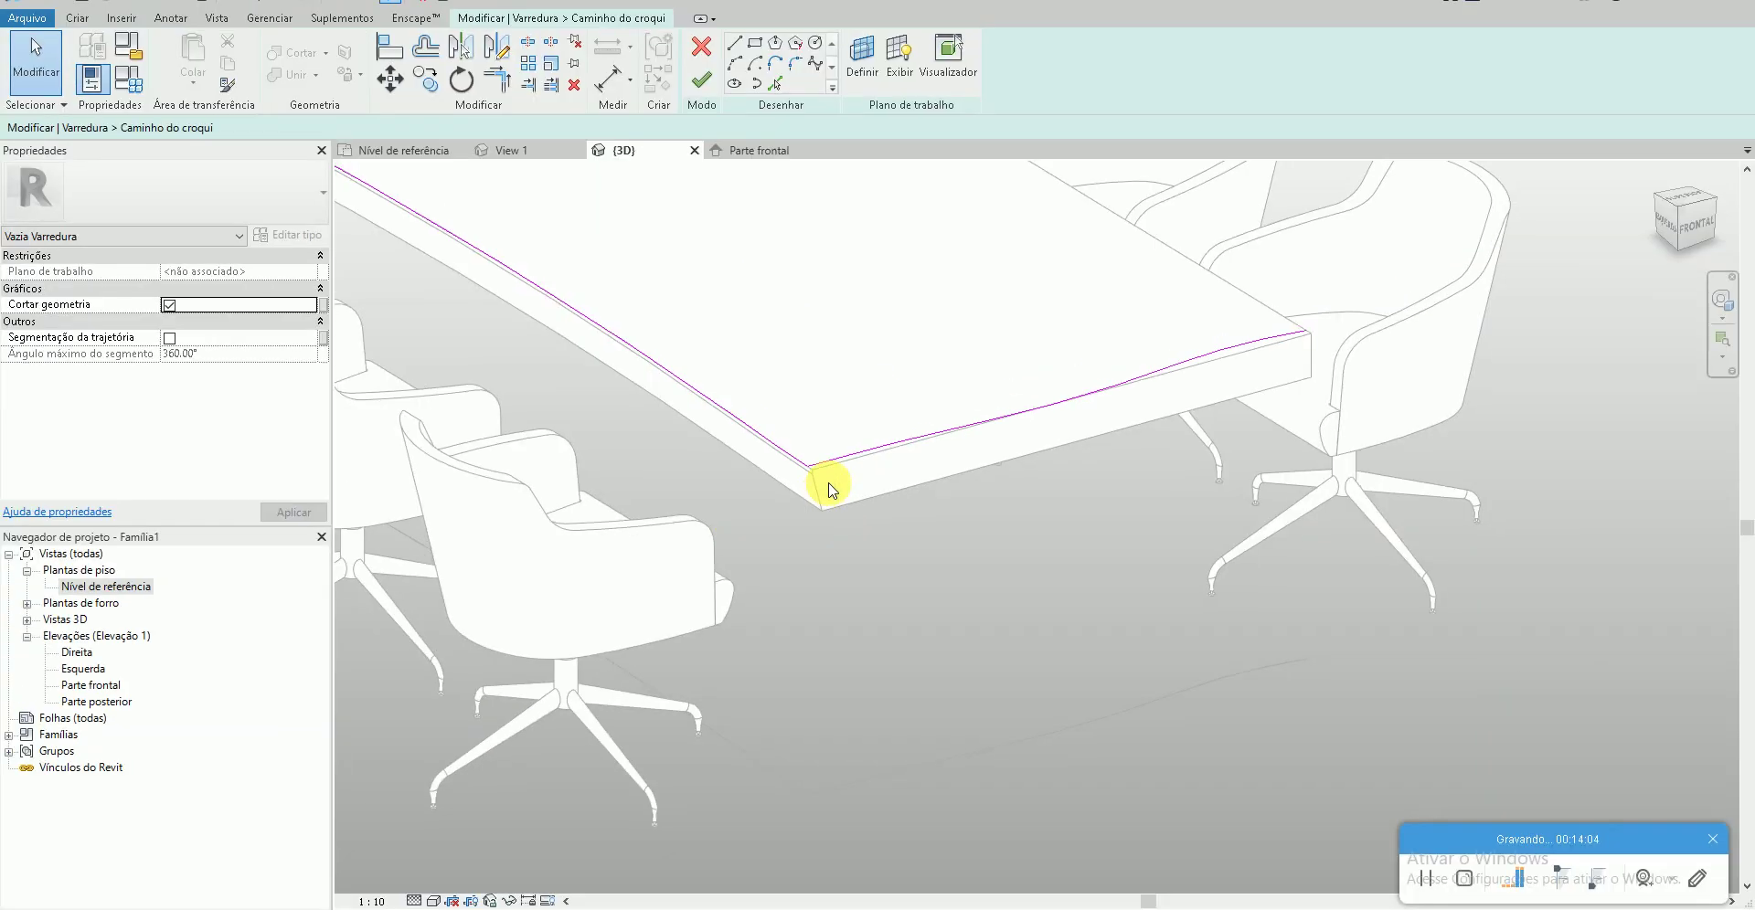
- Finish the path sketch, then cancel the sweep and discard its changes
left_click(714, 91)
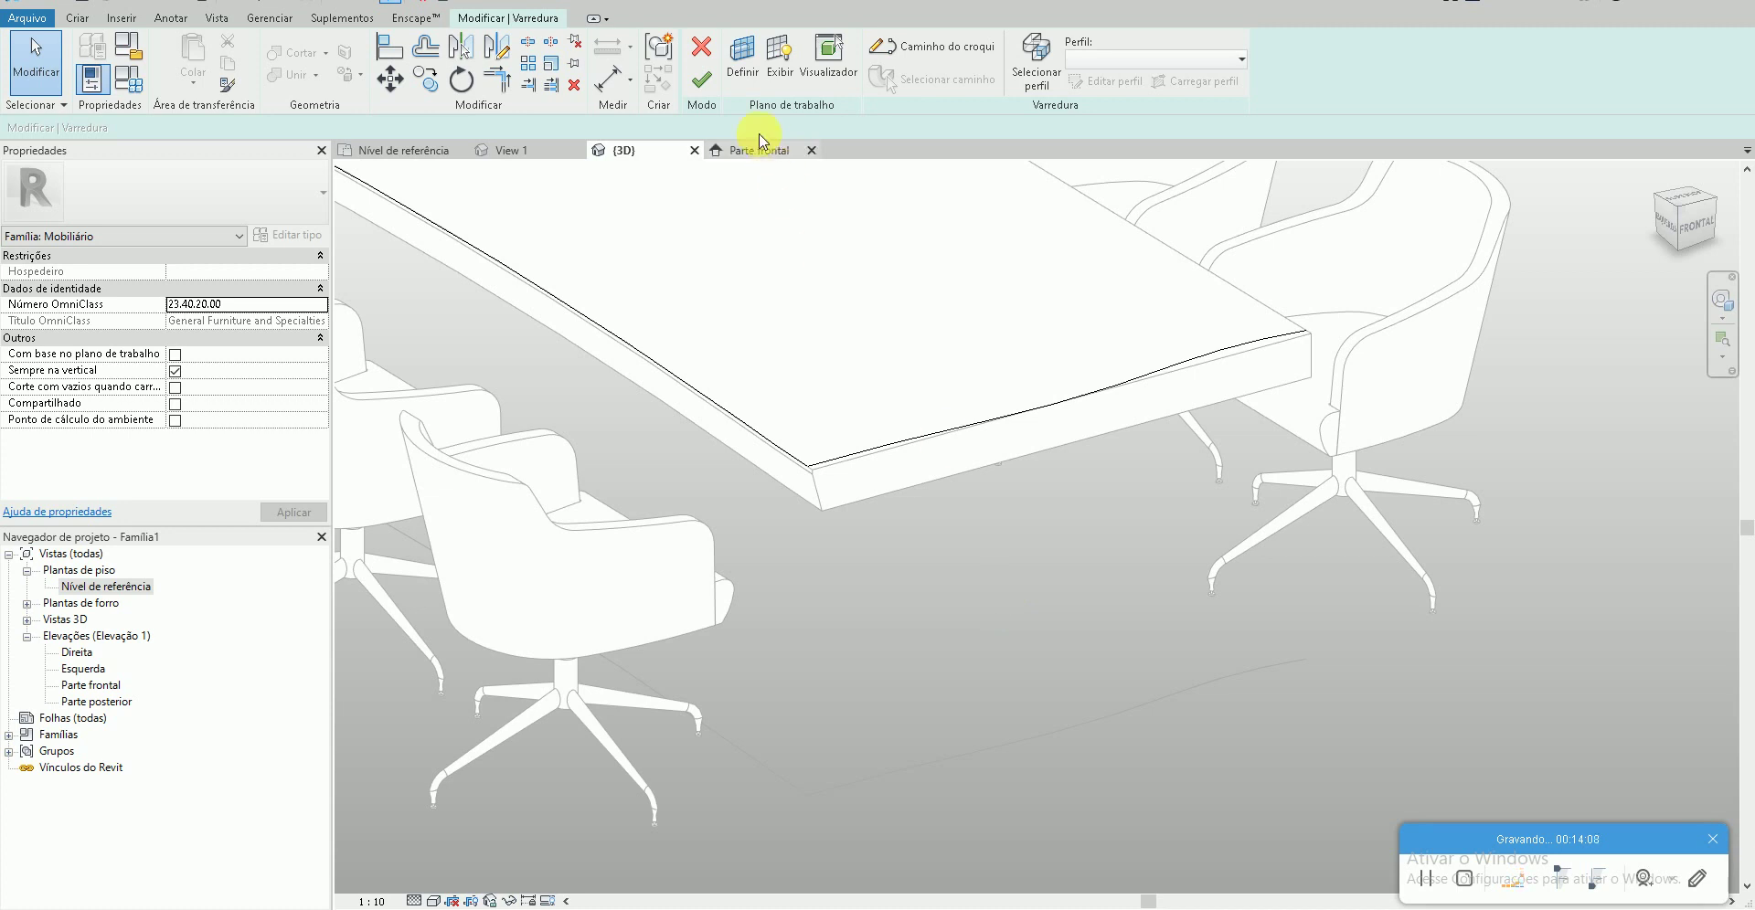
left_click(712, 66)
left_click(940, 487)
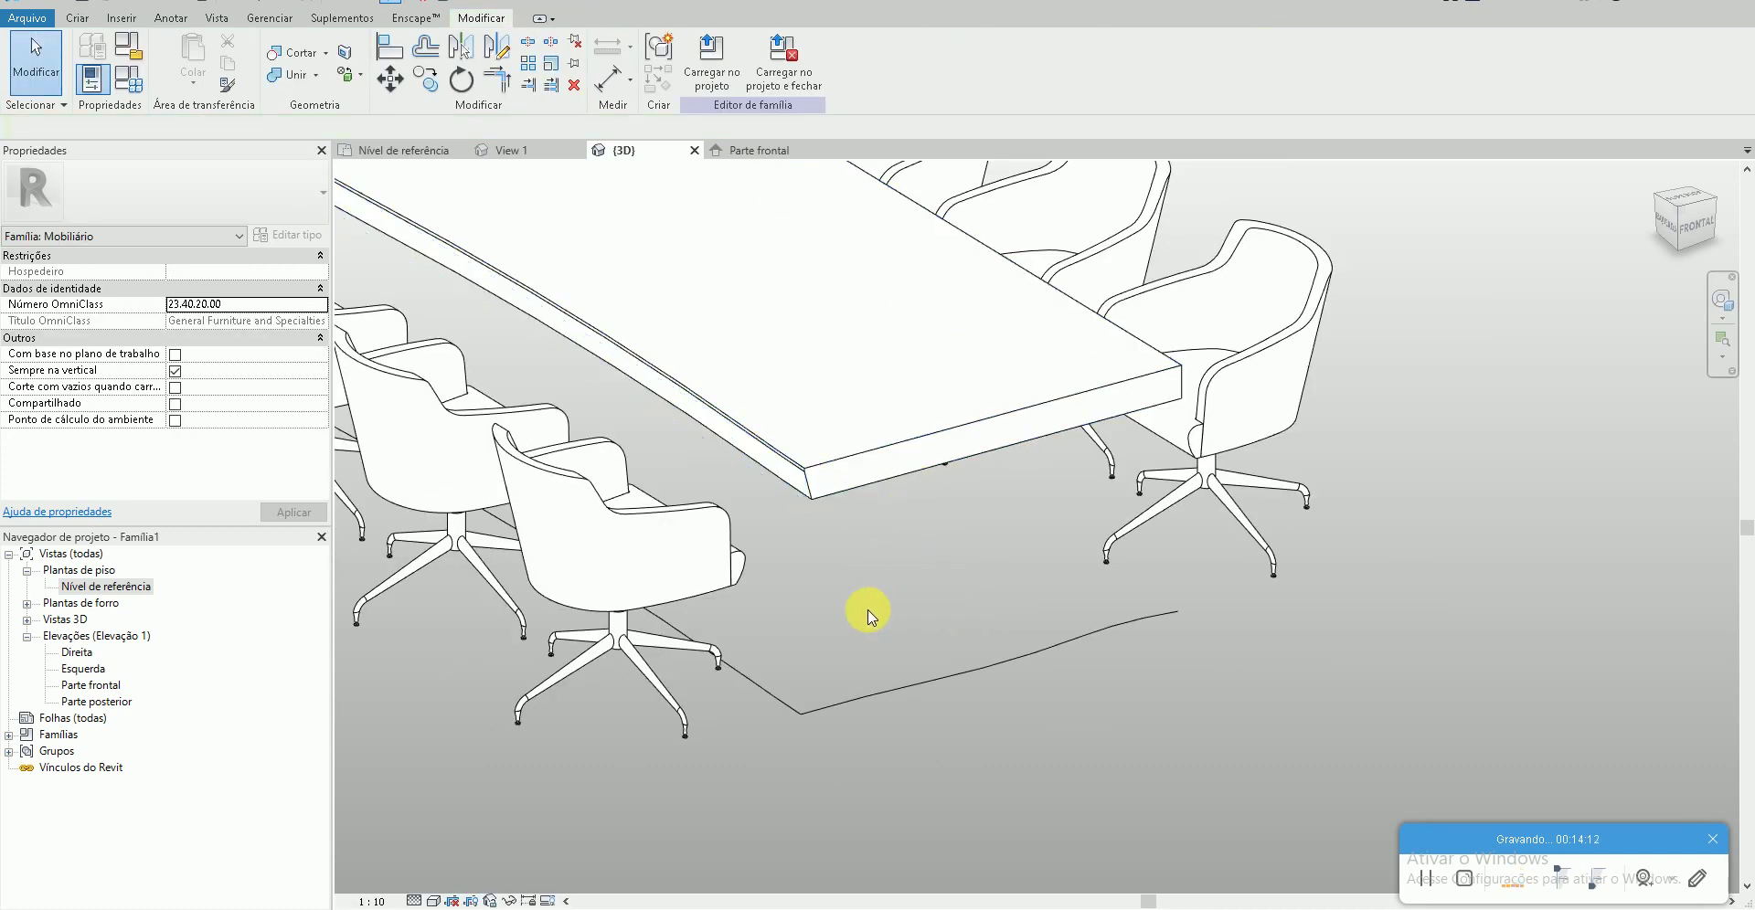
- Start a void sweep from the void forms list and dismiss the work plane settings
middle_click_drag(870, 617, 887, 628, "shift")
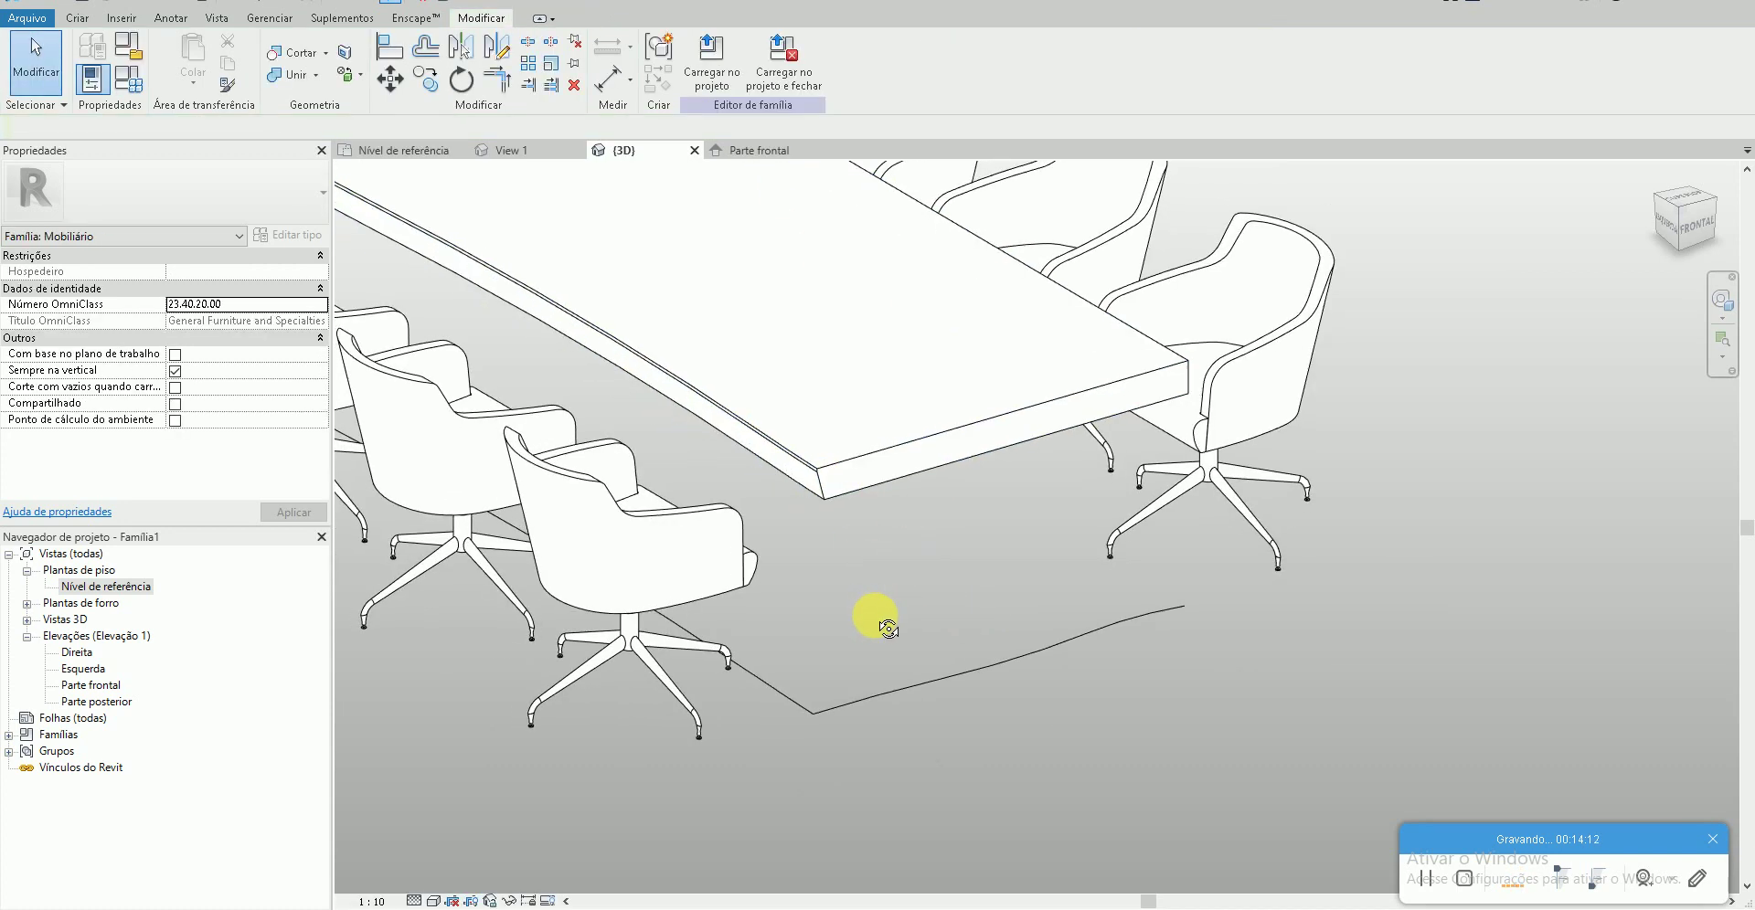
left_click(79, 20)
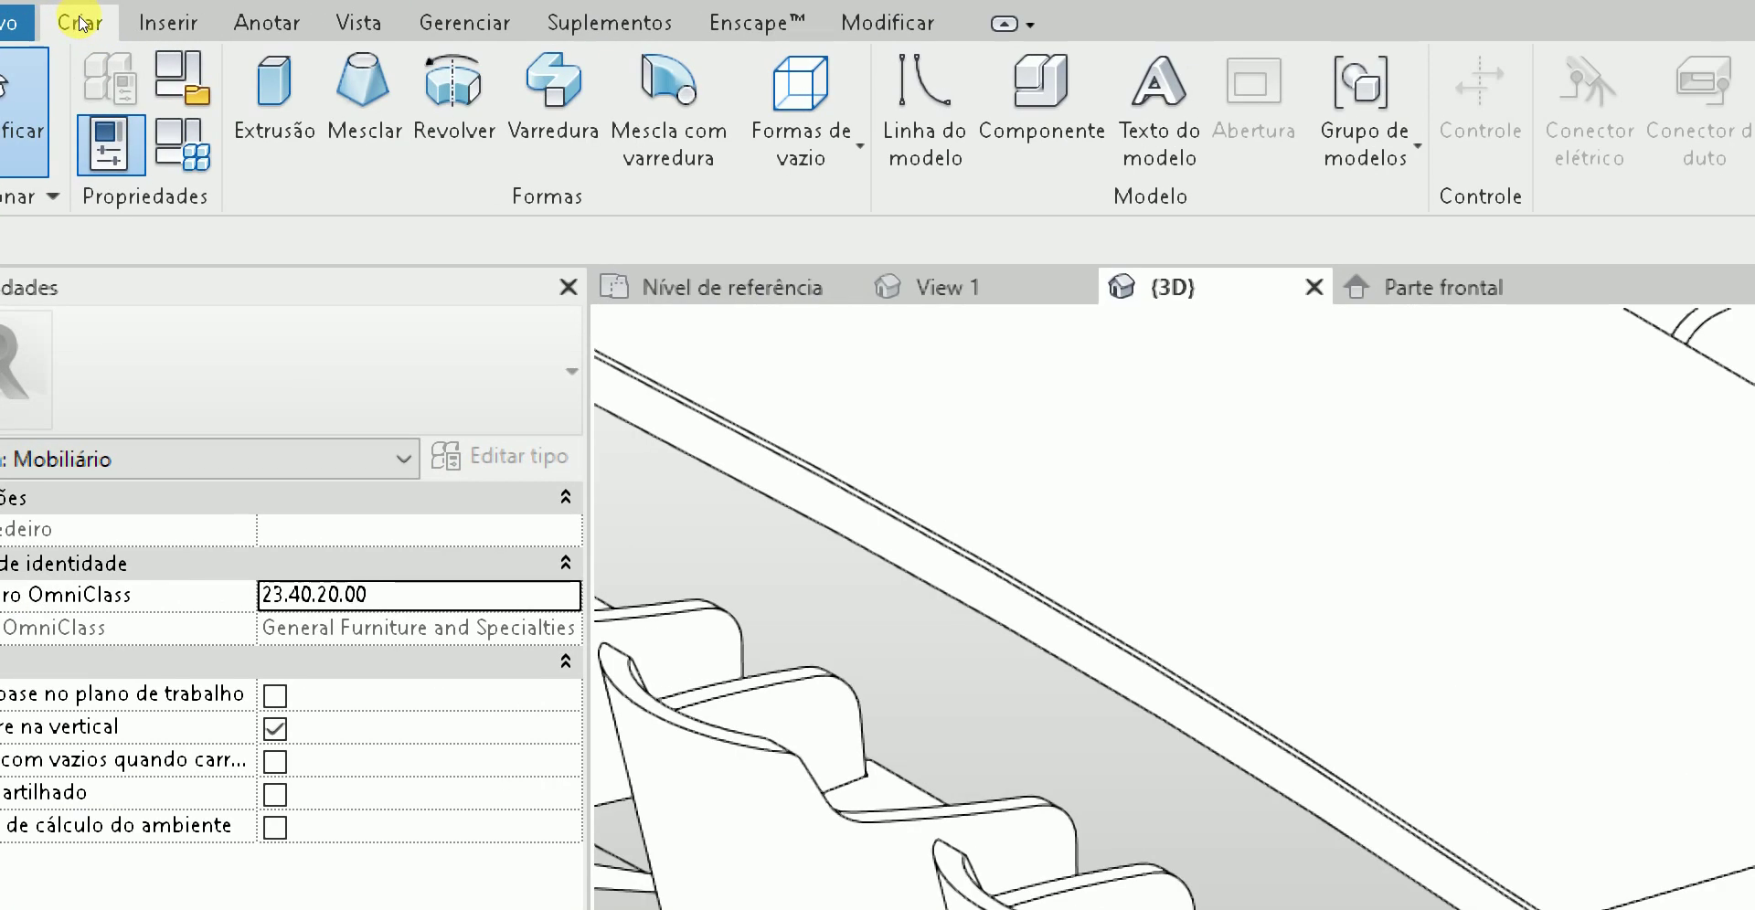
left_click(801, 110)
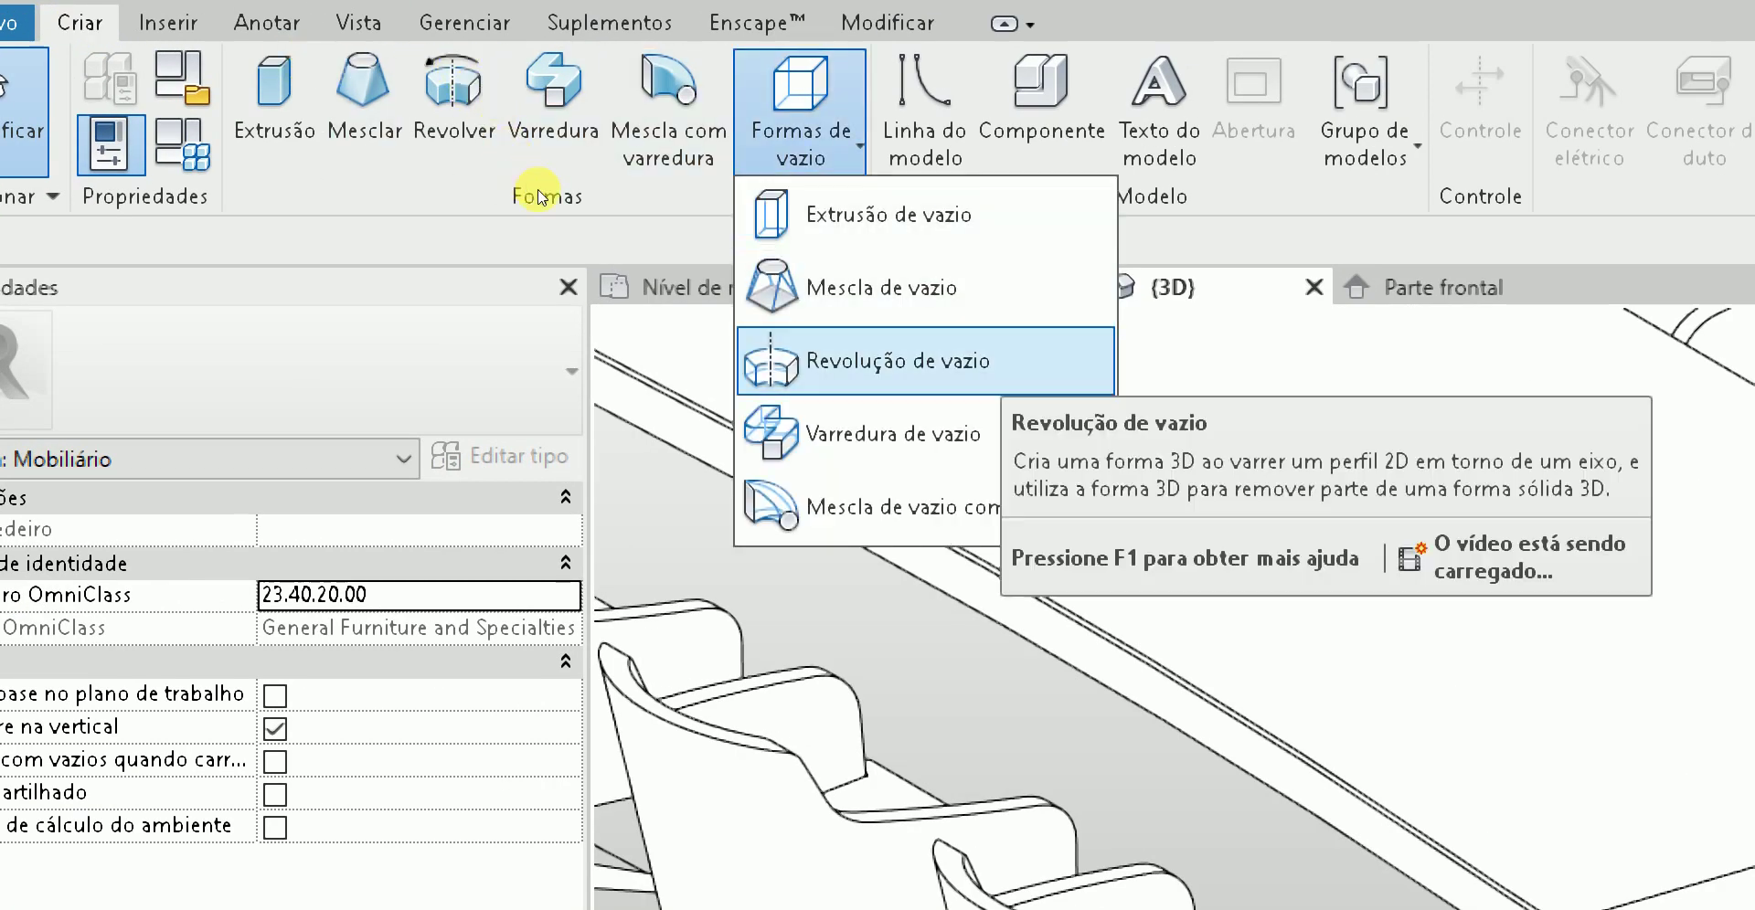
left_click(893, 434)
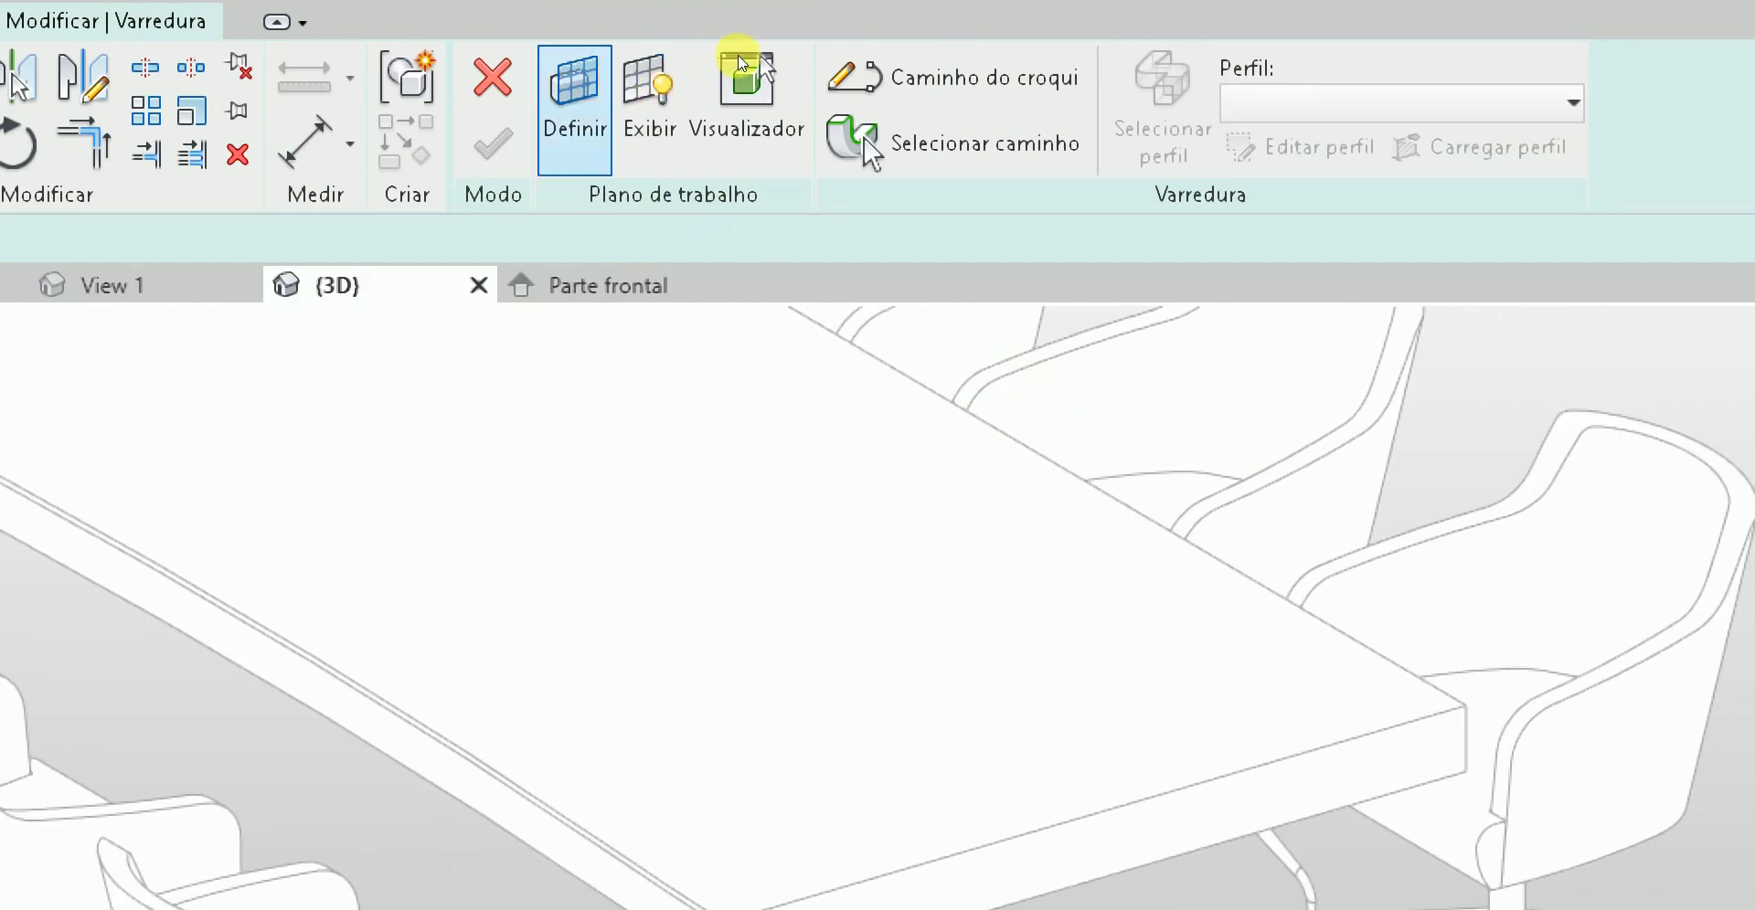
left_click(574, 110)
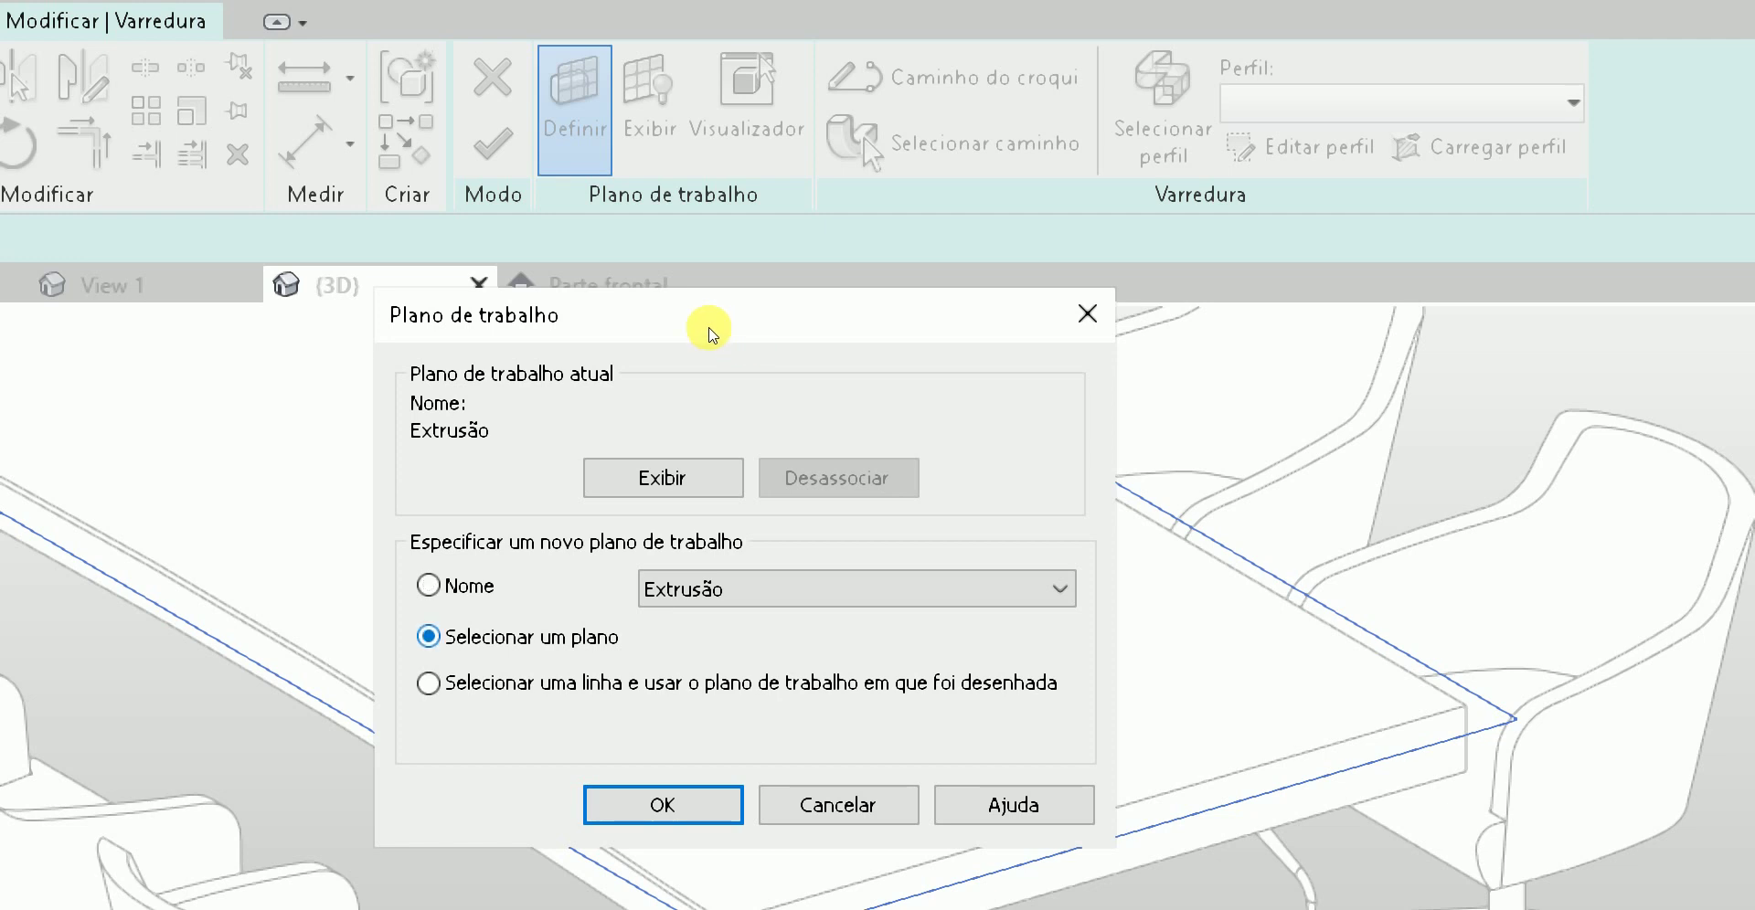
key("Return")
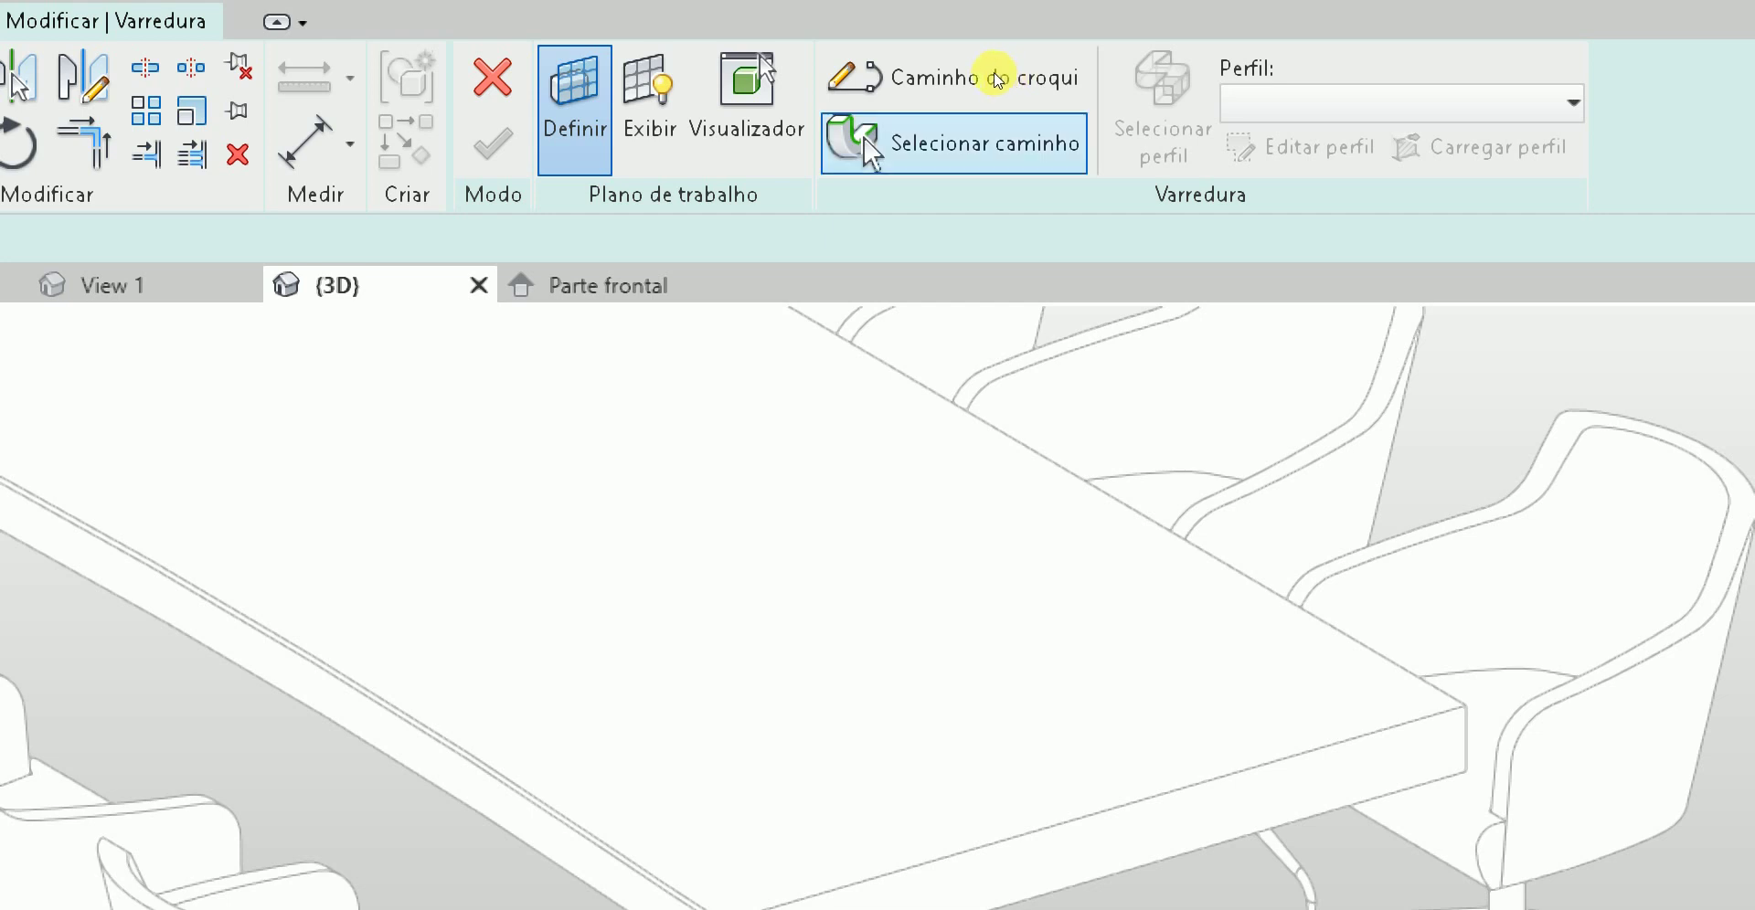
- Pick the three front table-top edges as the sweep path
left_click(973, 65)
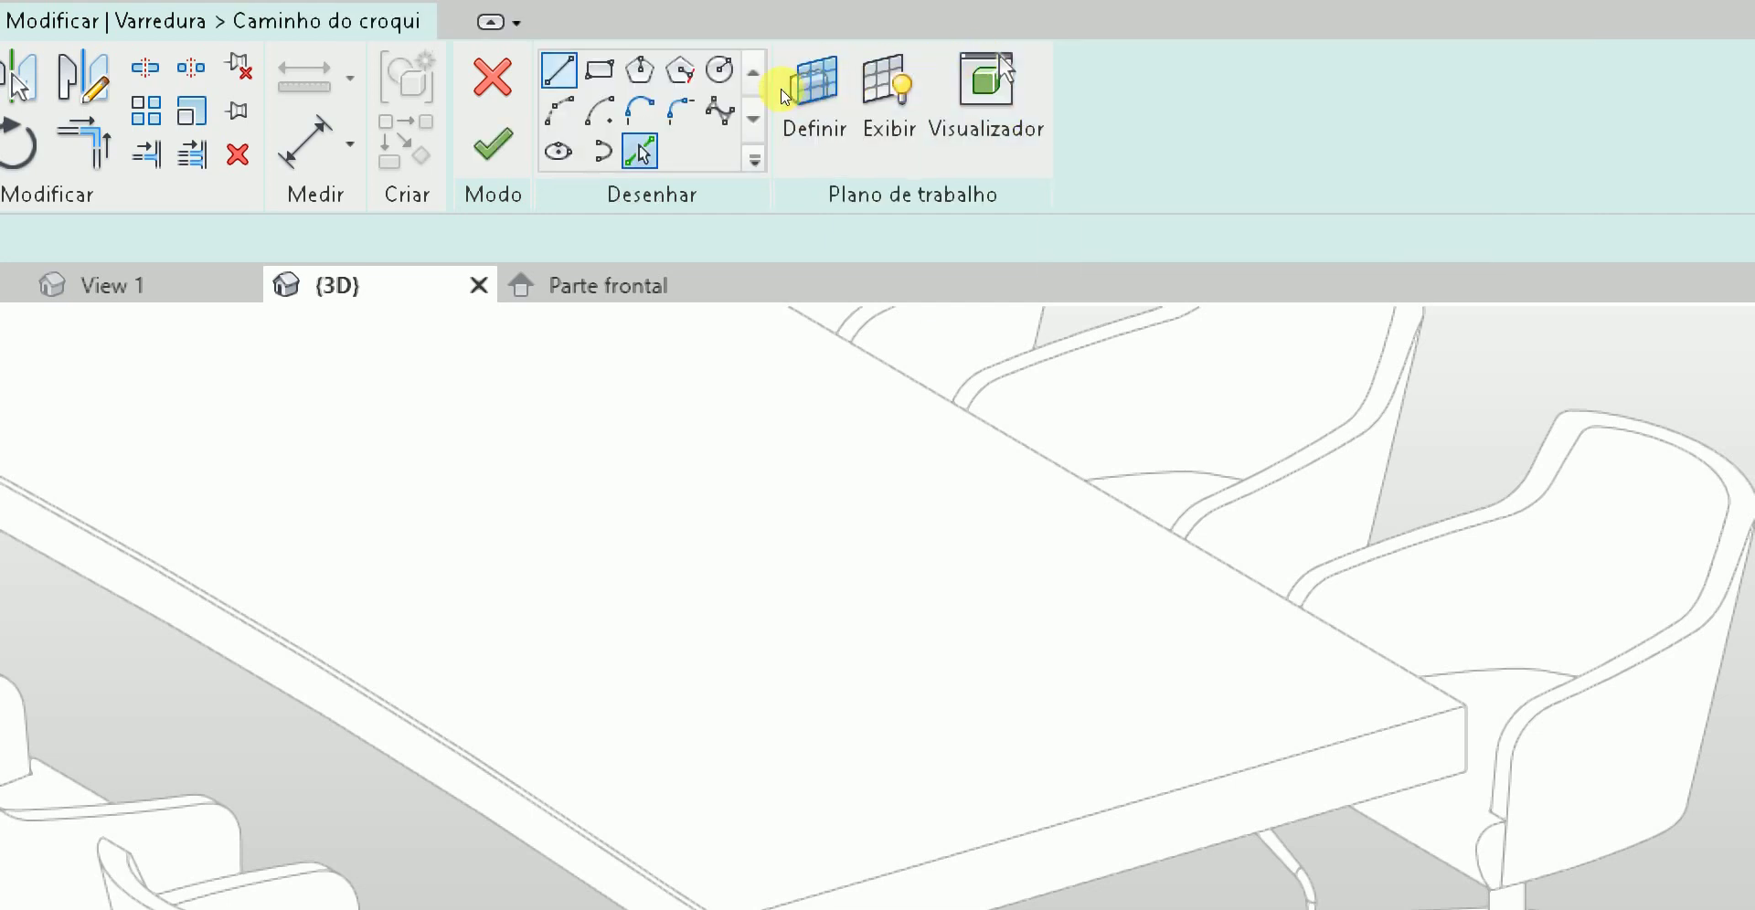
mouse_move(933, 331)
middle_mouse_down("shift")
mouse_move(901, 228)
mouse_move(937, 375)
middle_mouse_up("shift")
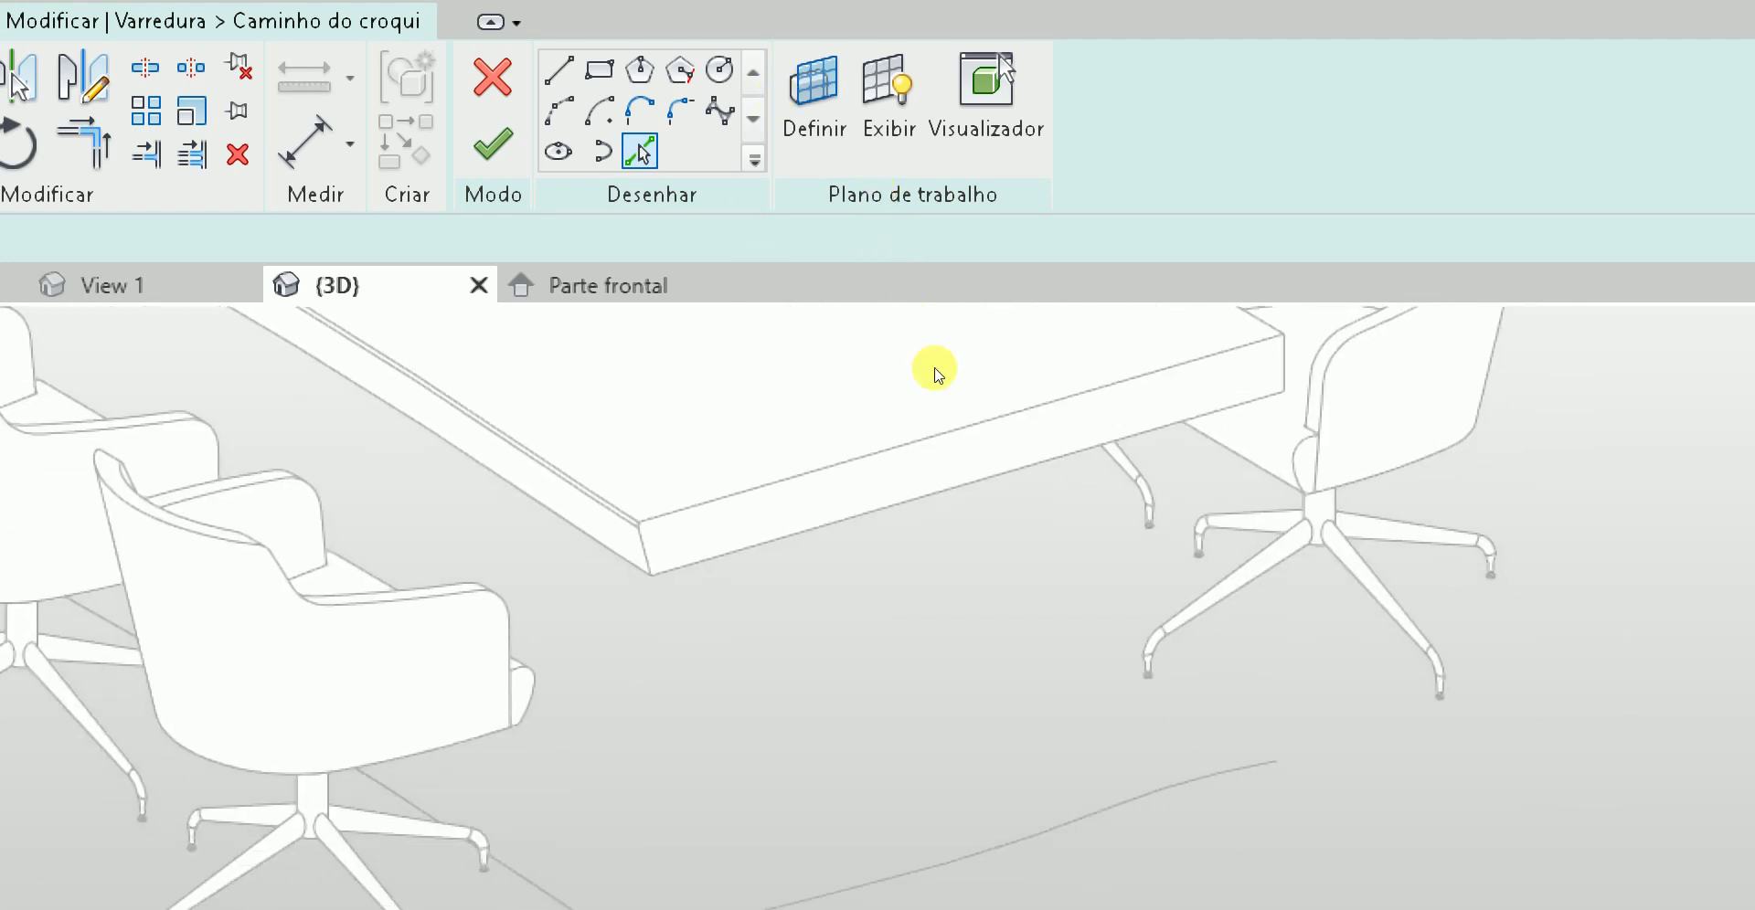
left_click(1079, 400)
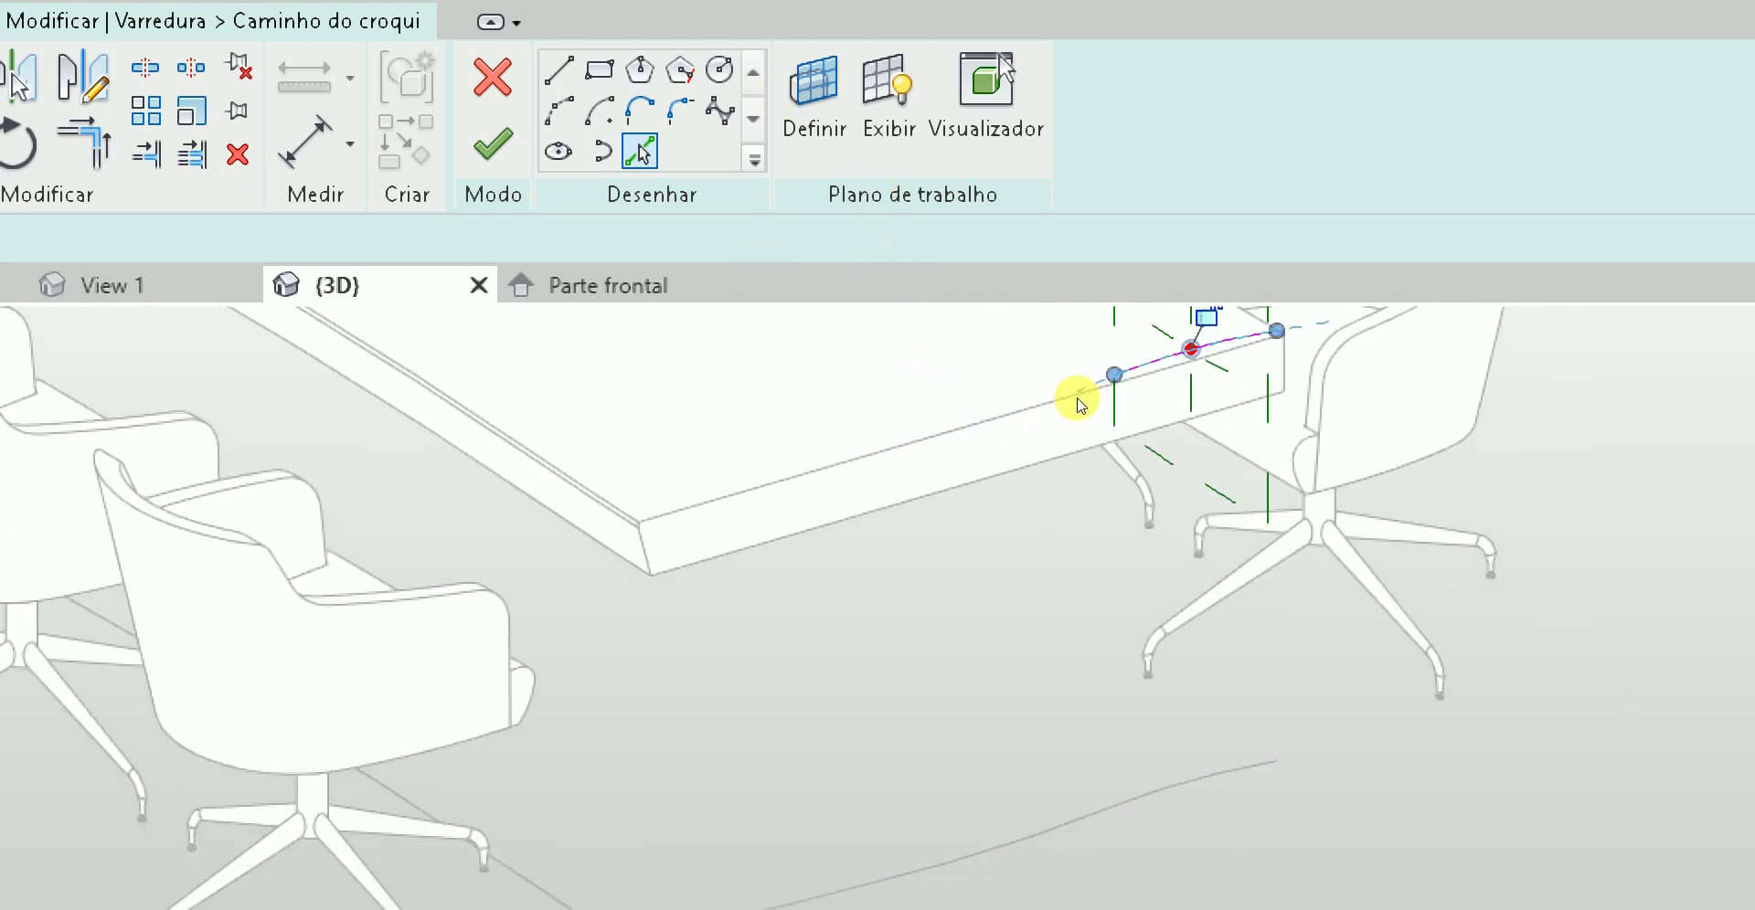
left_click(978, 426)
left_click(855, 454)
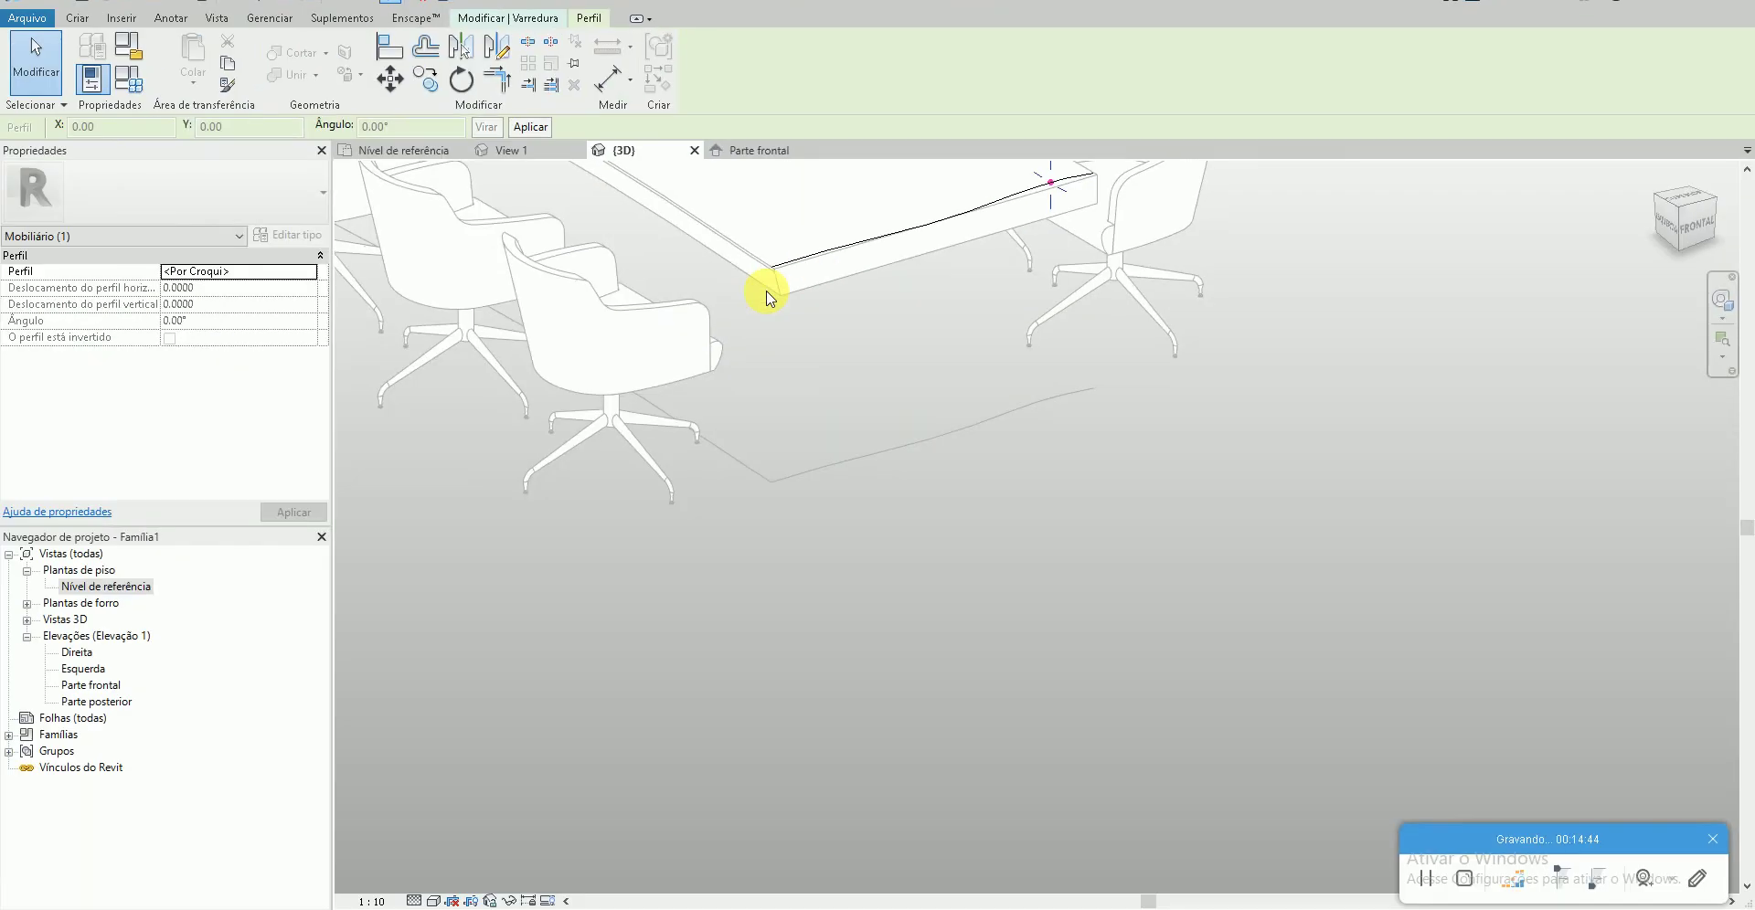
- Open the Esquerda elevation, zoom to the table-top edge, and return to sweep editing
double_click(91, 674)
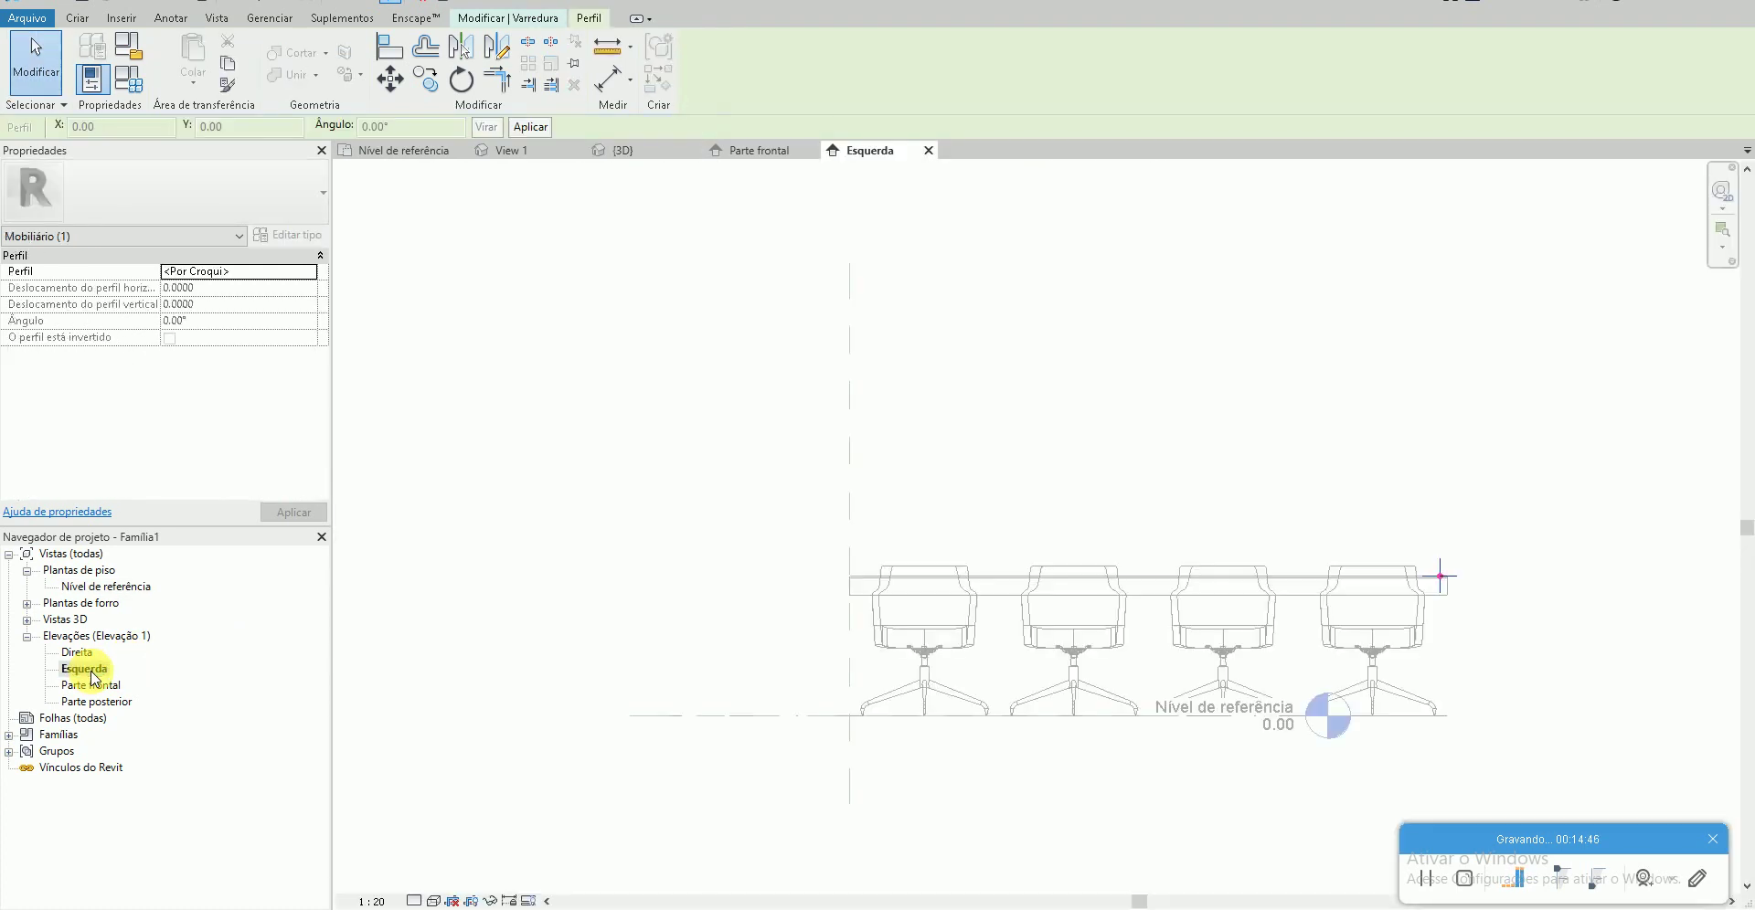
scroll(1479, 598, "up", 5)
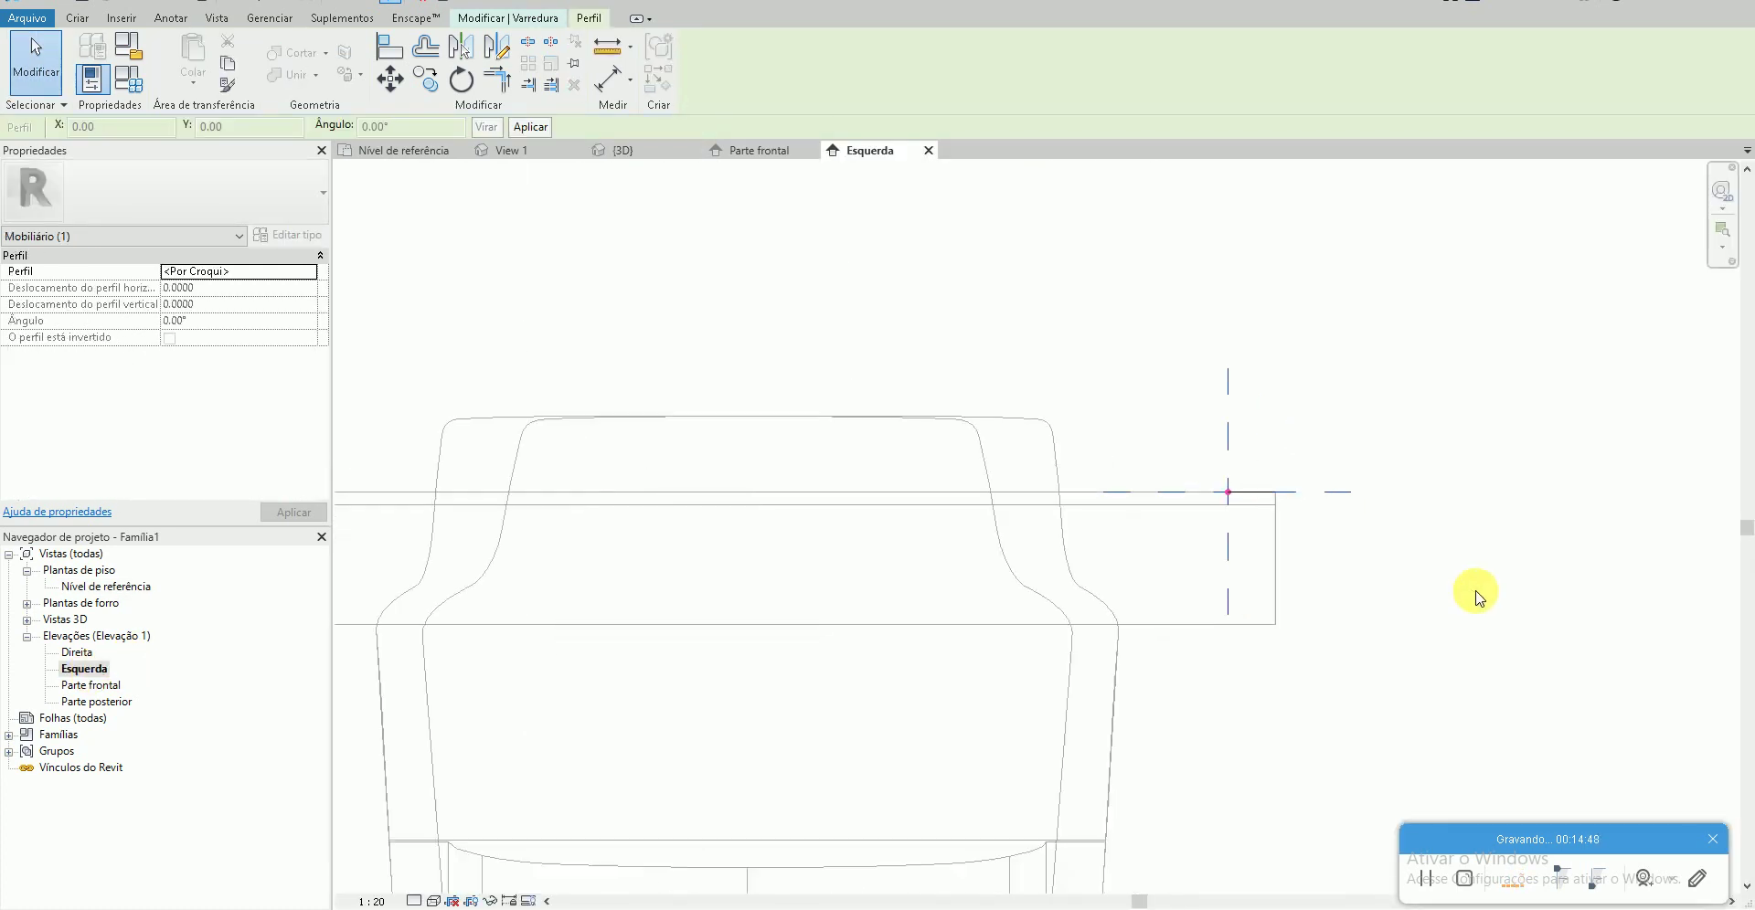
scroll(1333, 529, "up", 1)
scroll(1114, 447, "up", 3)
left_click(89, 18)
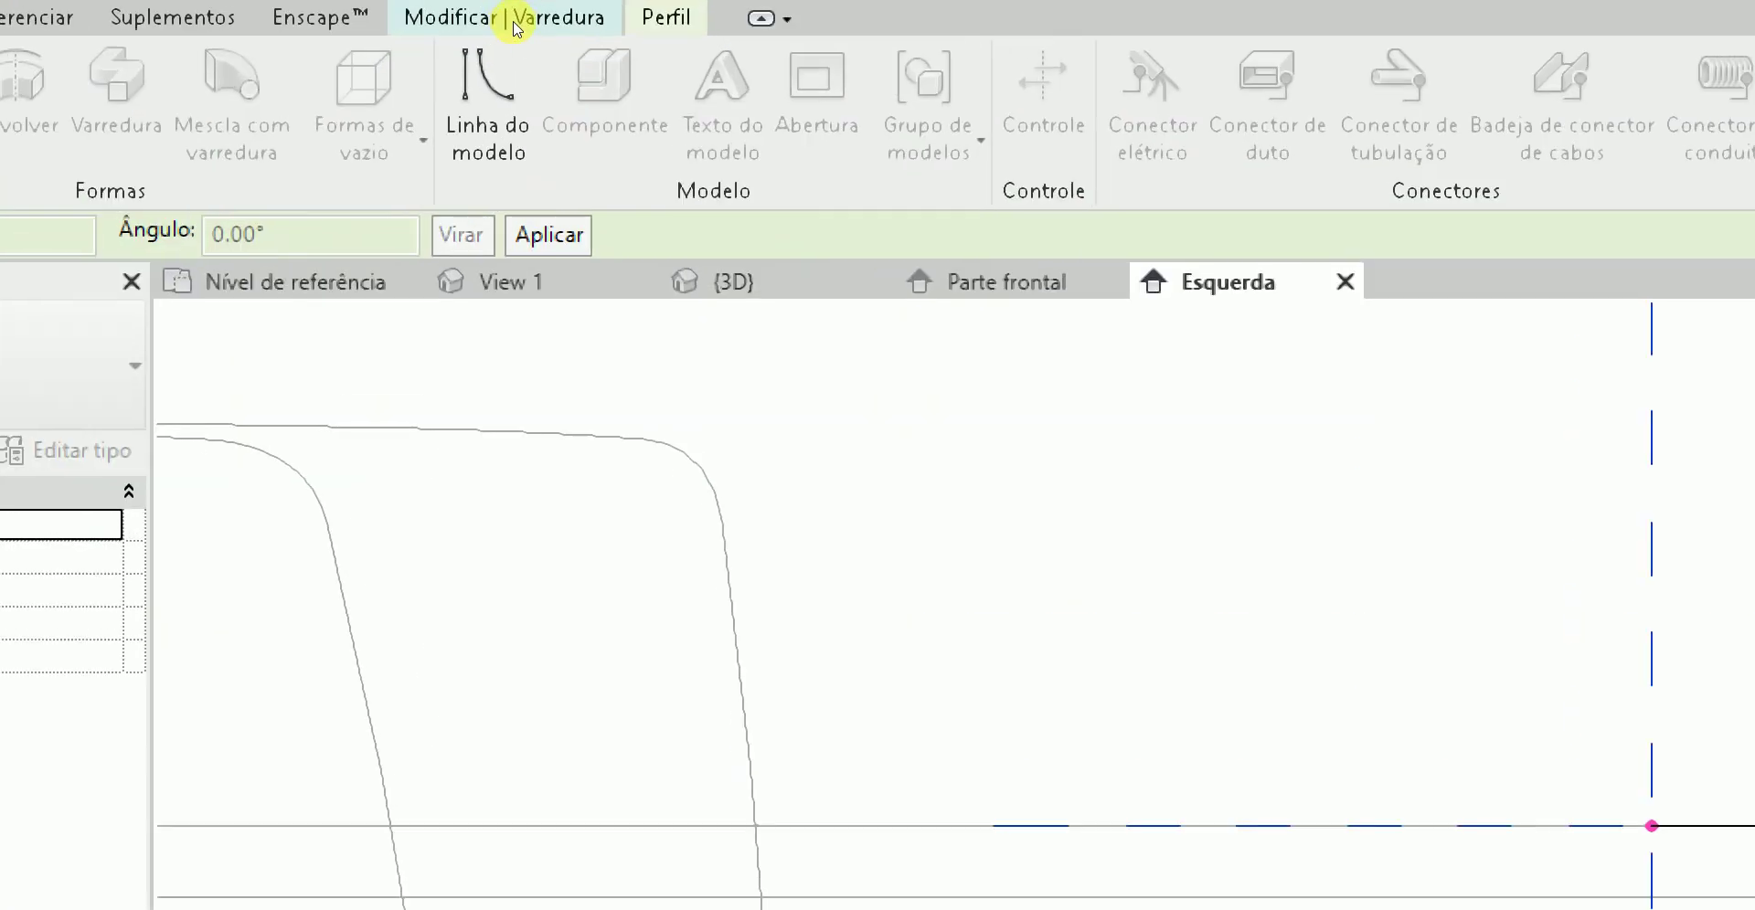
left_click(515, 26)
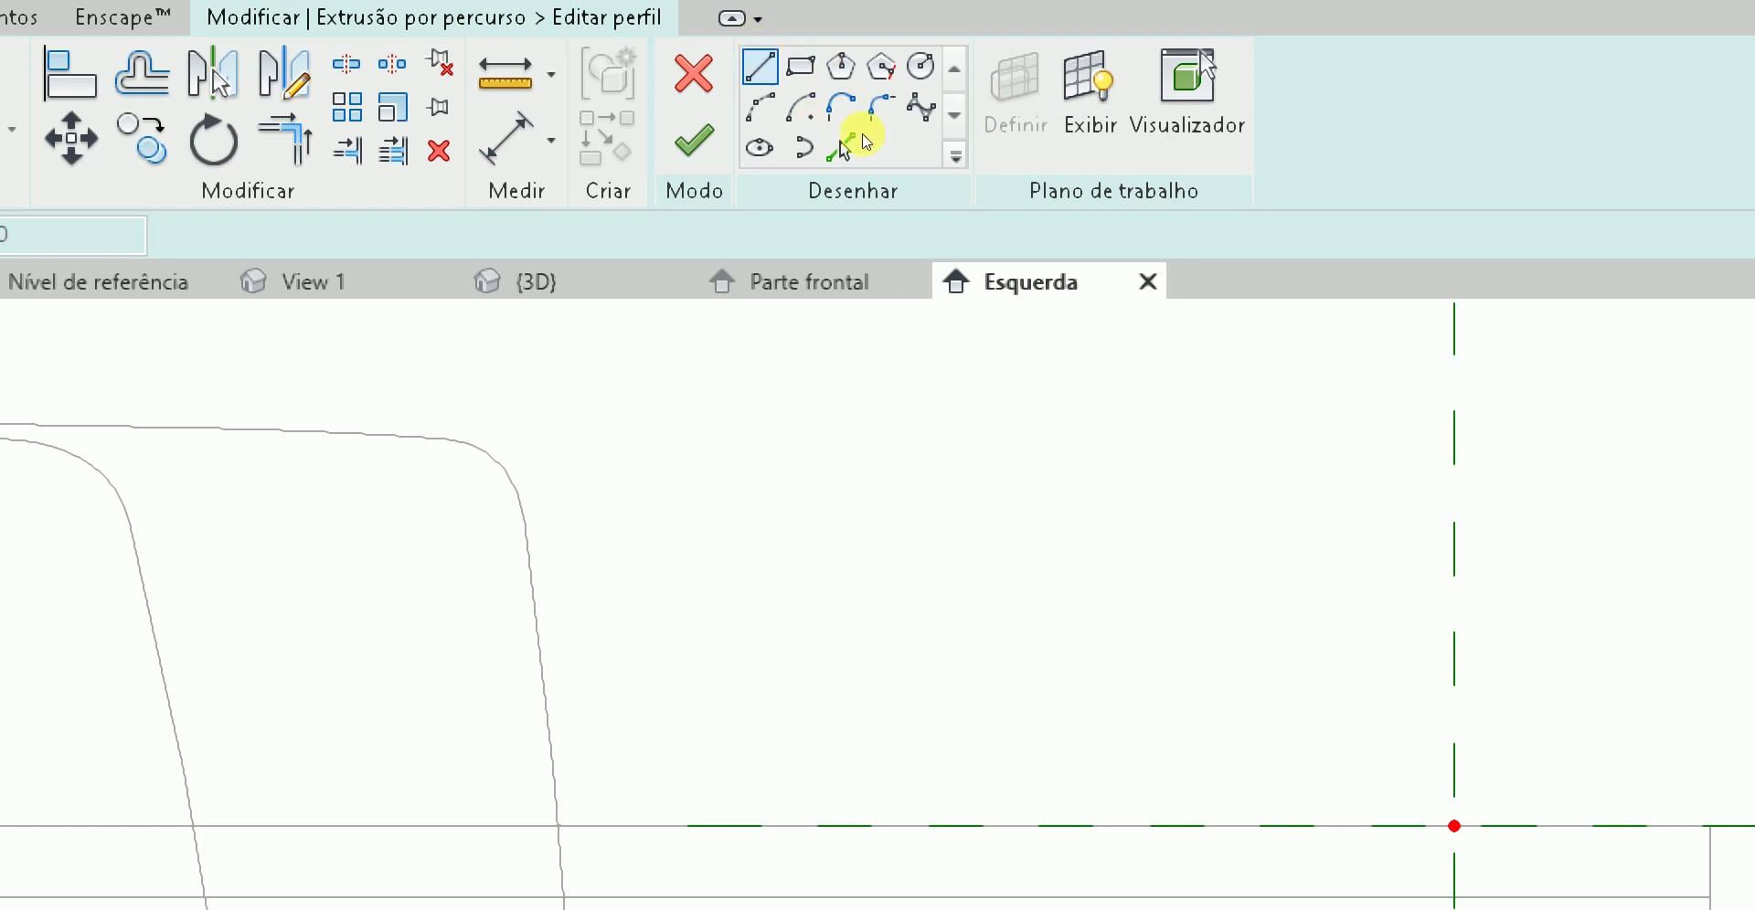
scroll(1065, 365, "up", 3)
scroll(776, 306, "up", 2)
scroll(941, 388, "up", 3)
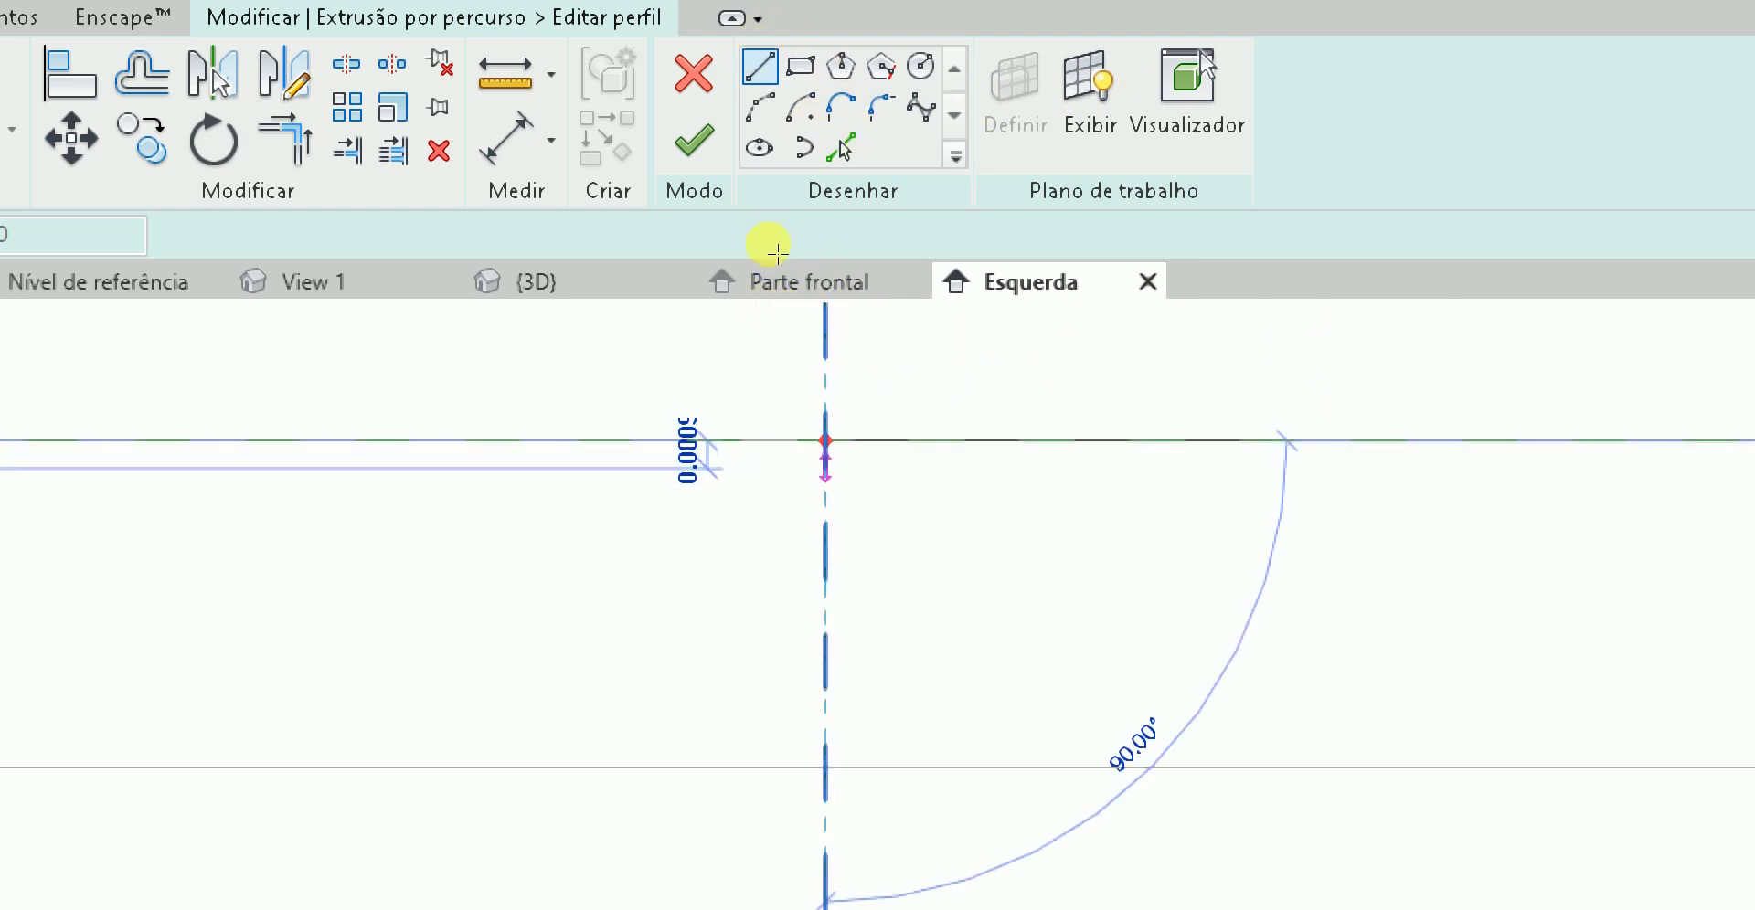
- Sketch short profile lines with lengths .01 and .001
type(".01")
key("Return")
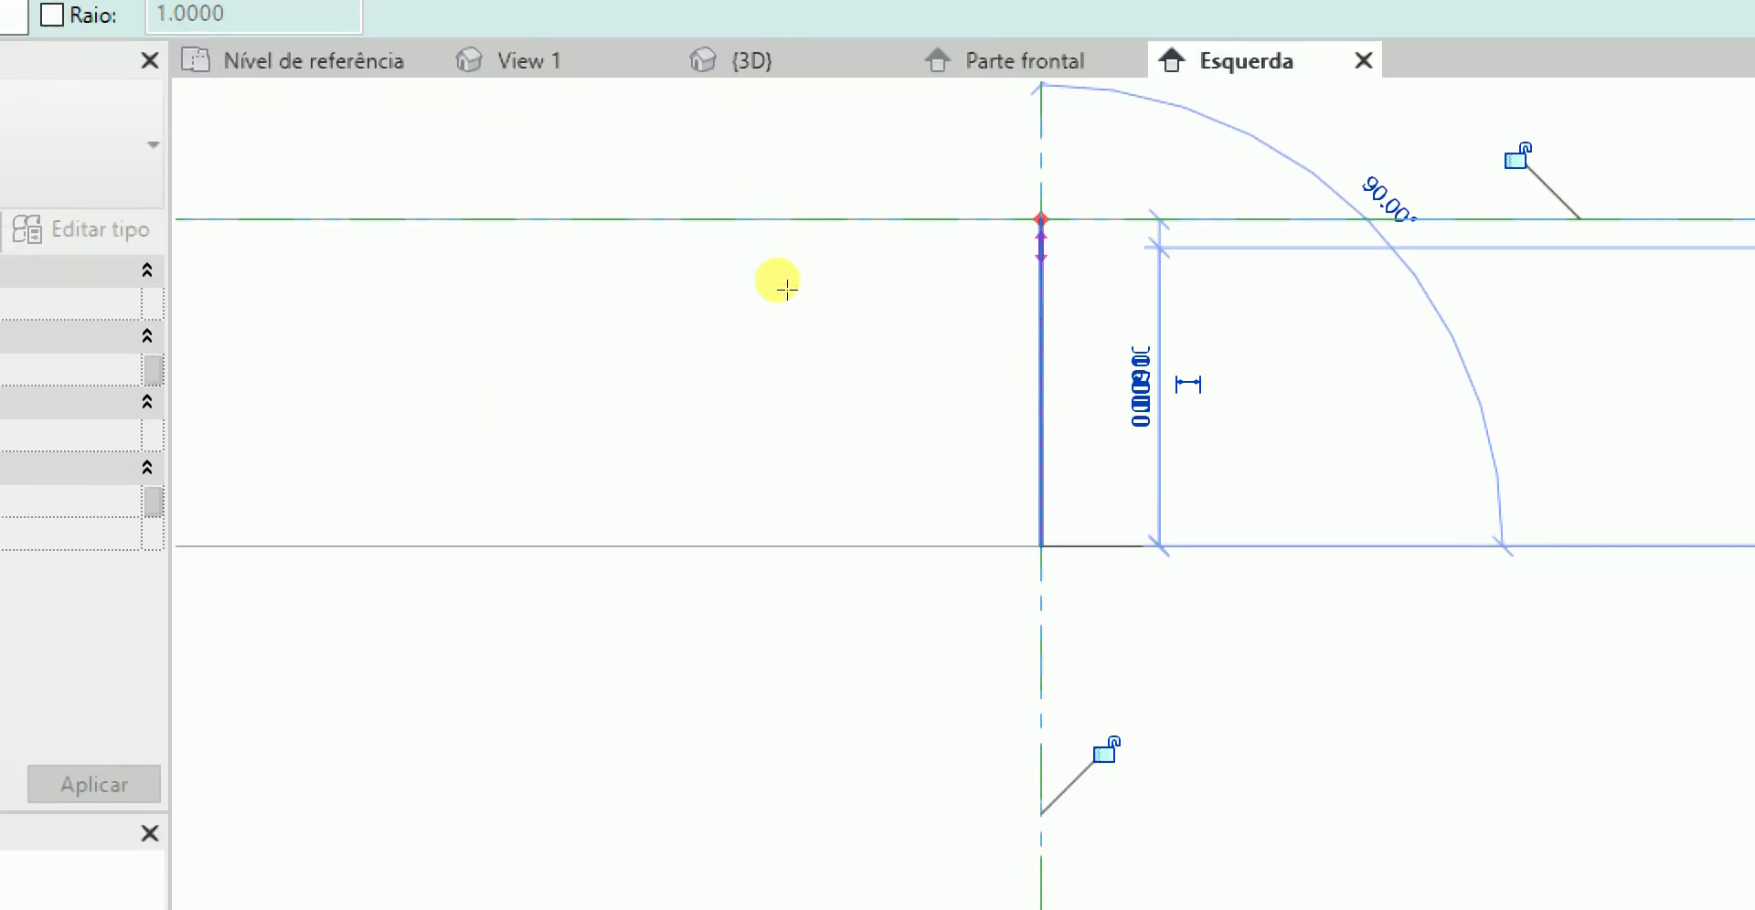
key("Escape")
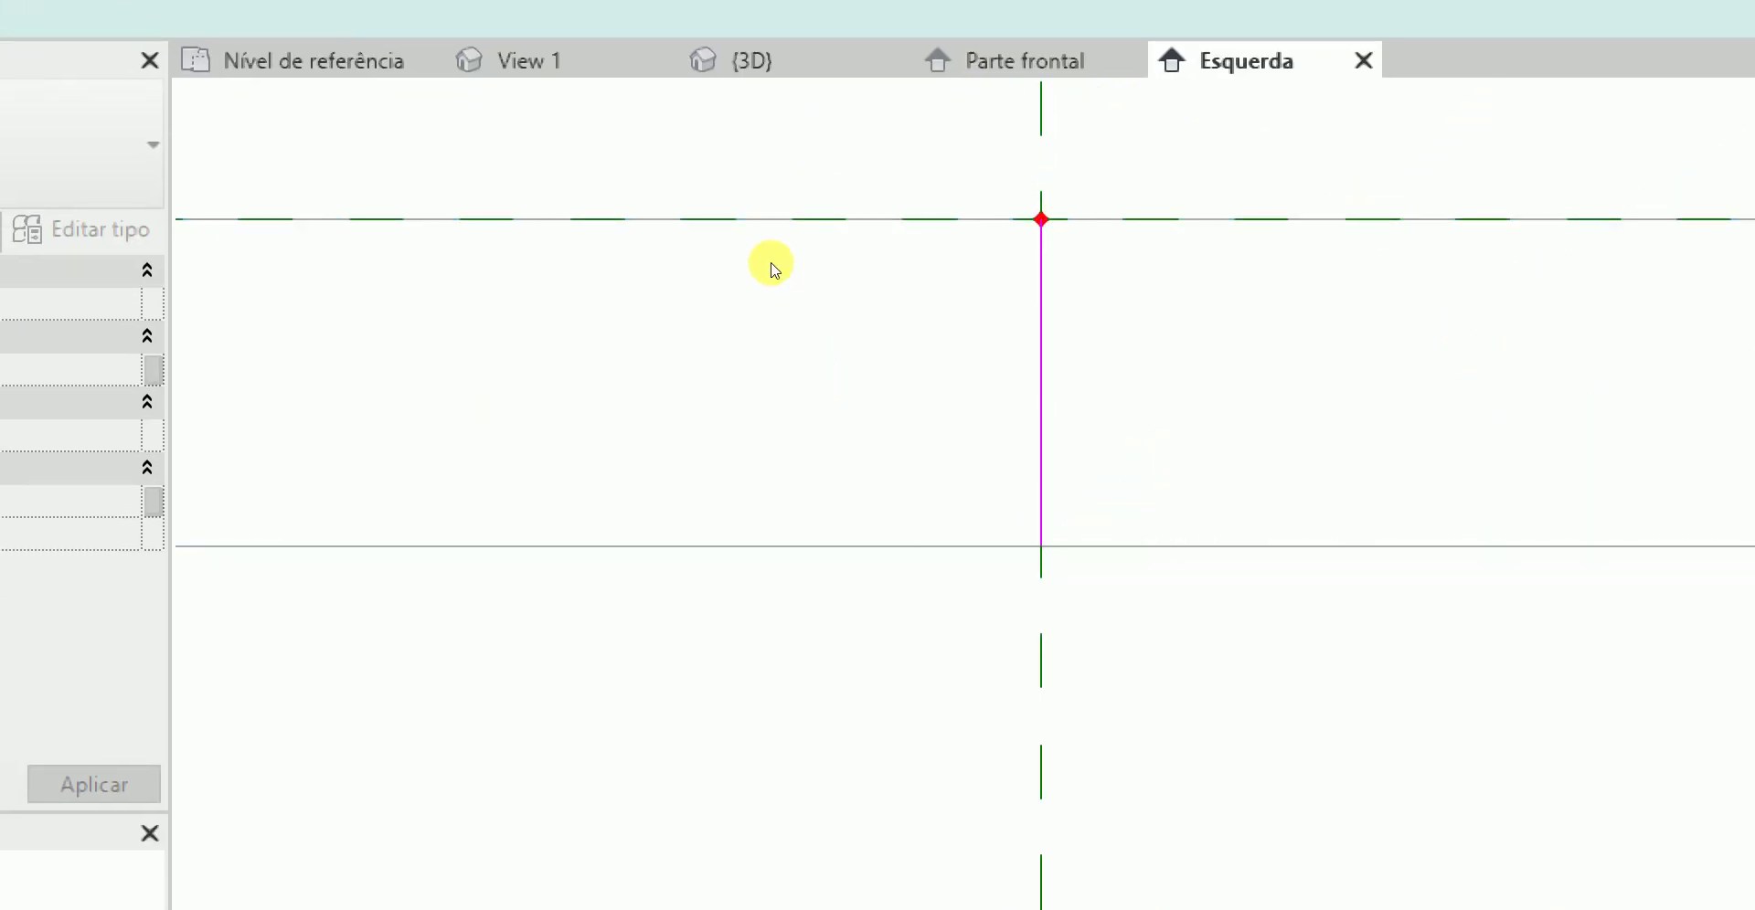
type(".001")
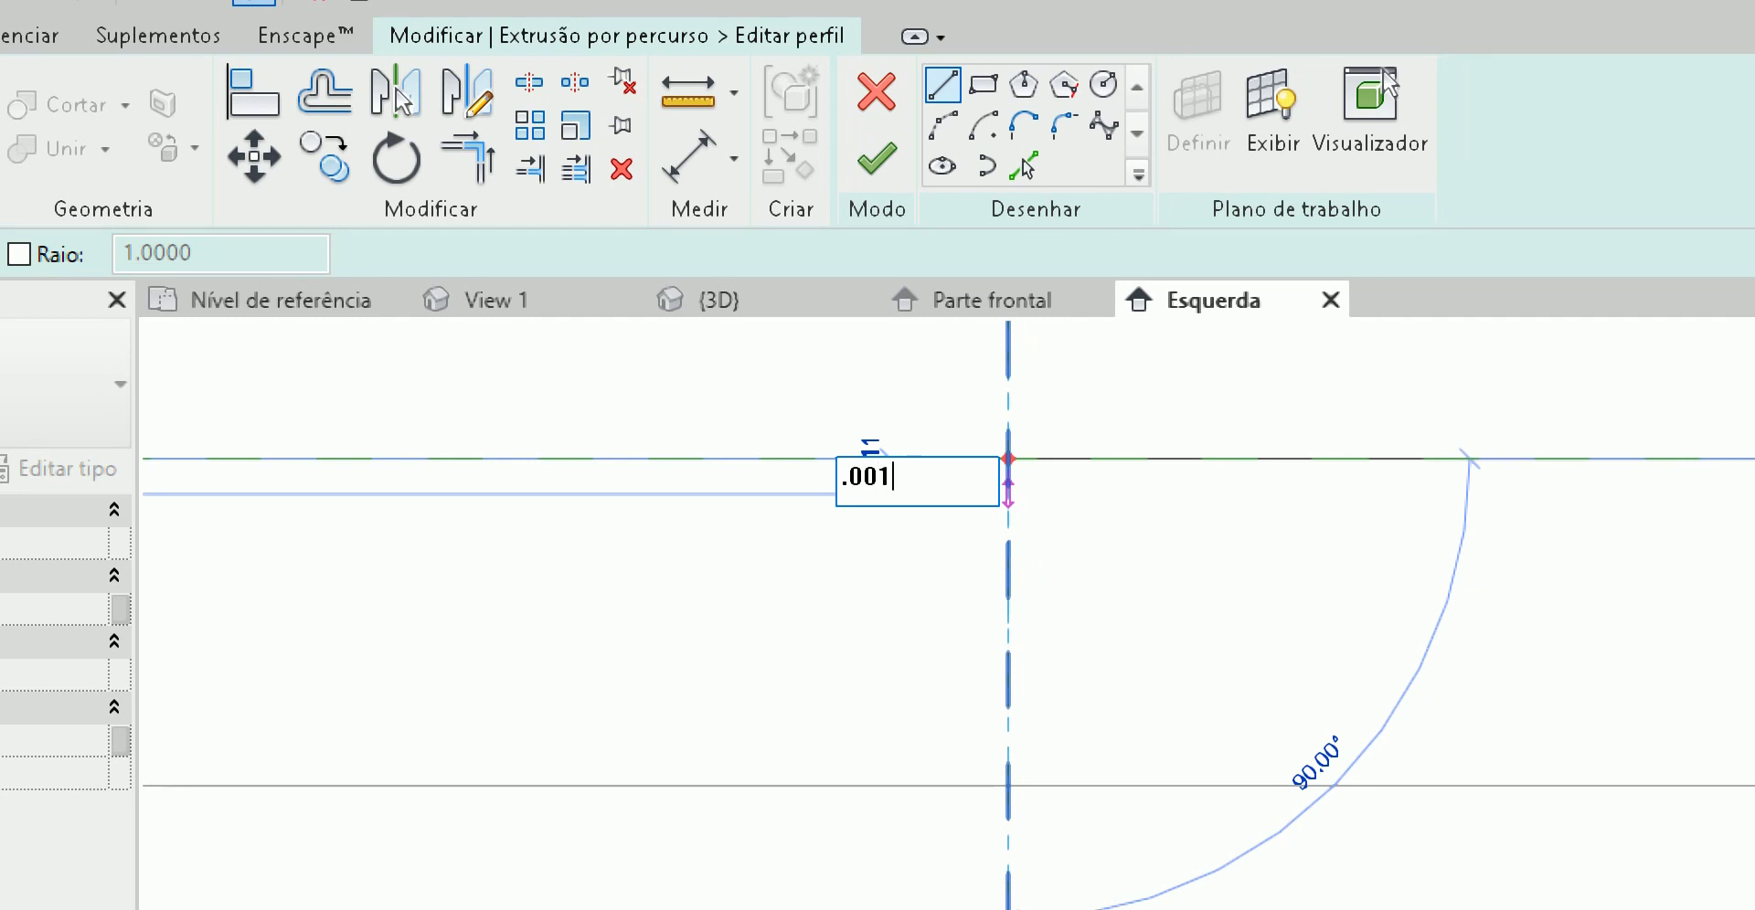
key("Return")
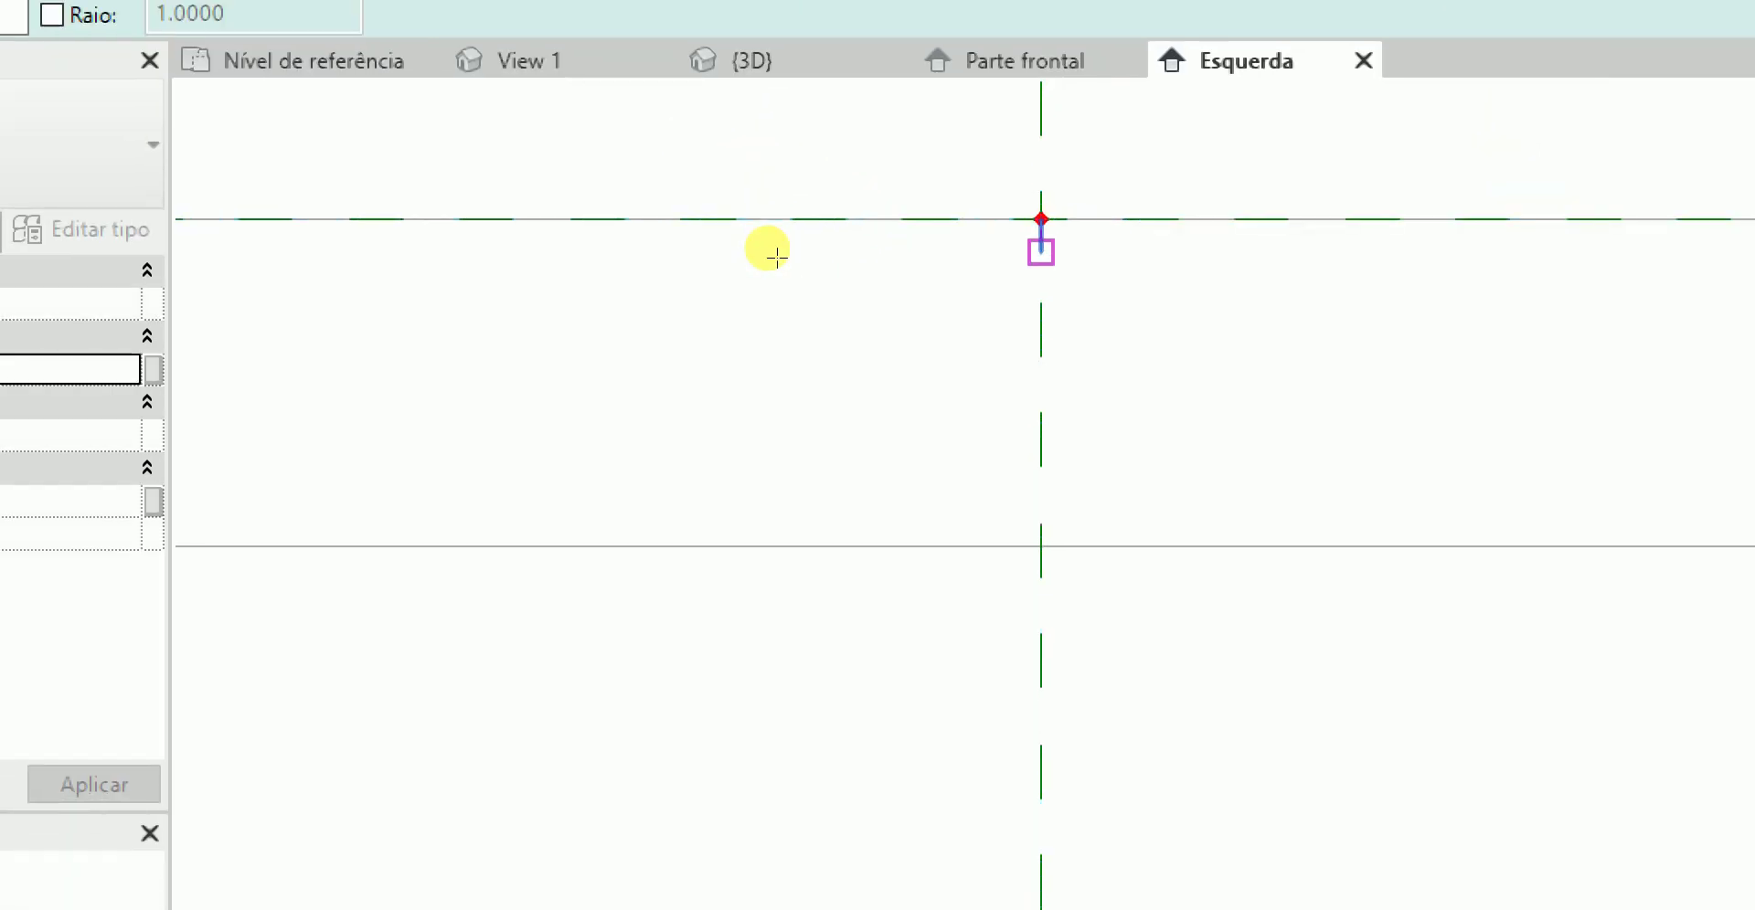
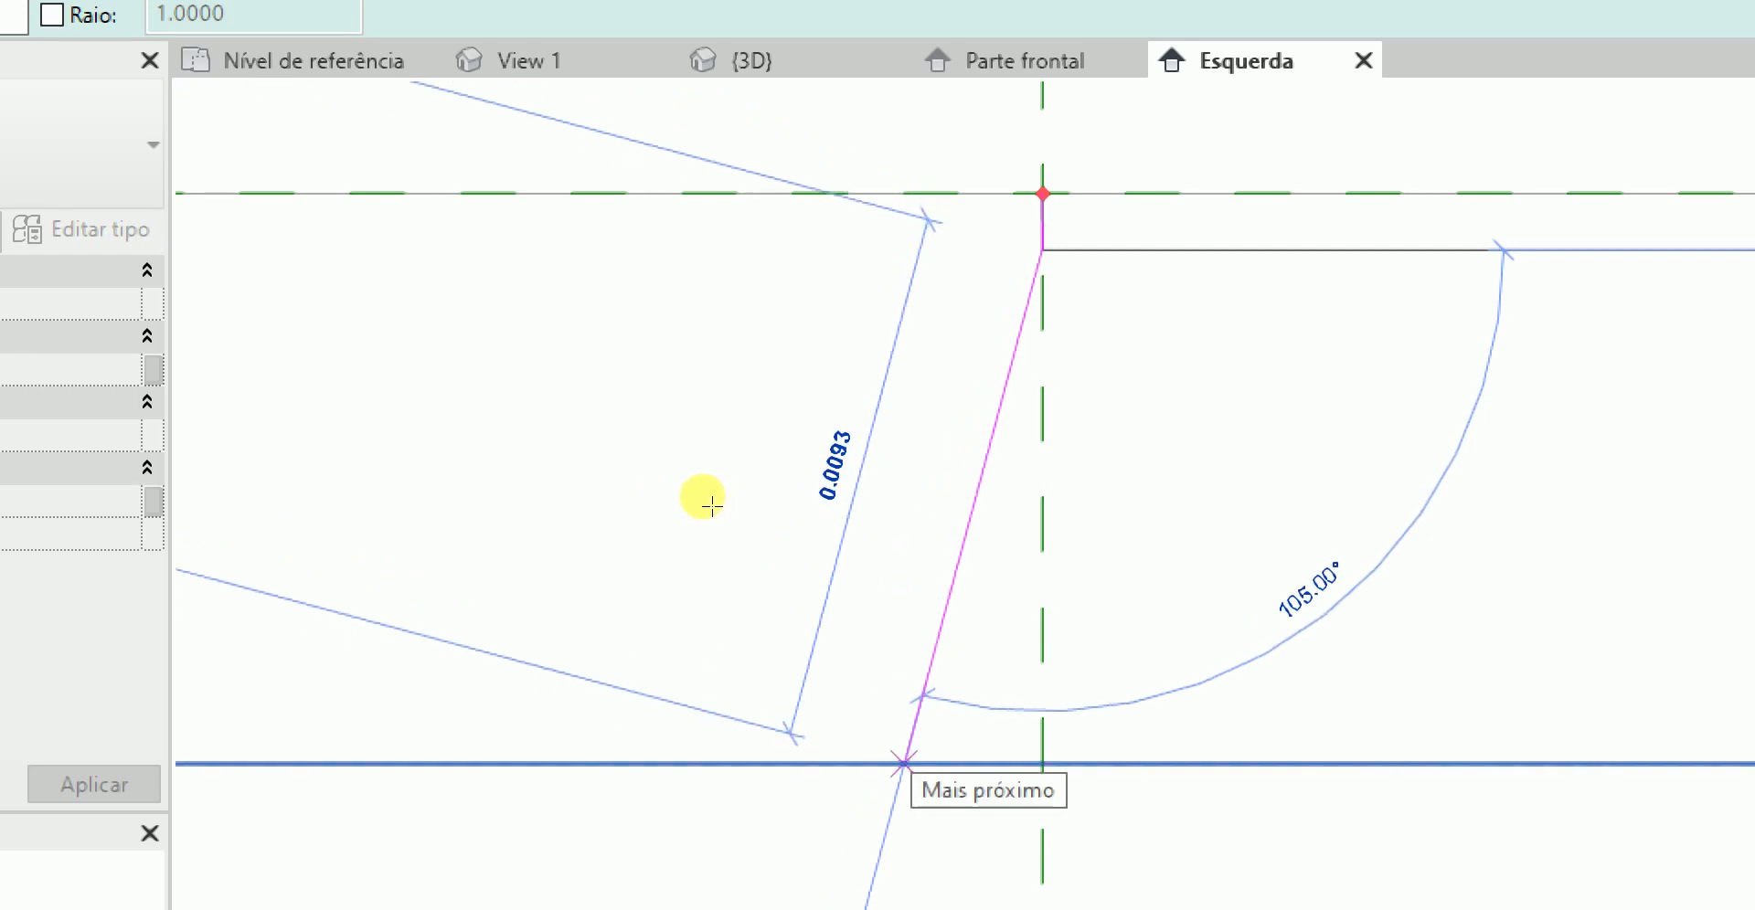
- Draw the slanted profile line and a 0.1 bottom segment
left_click(701, 498)
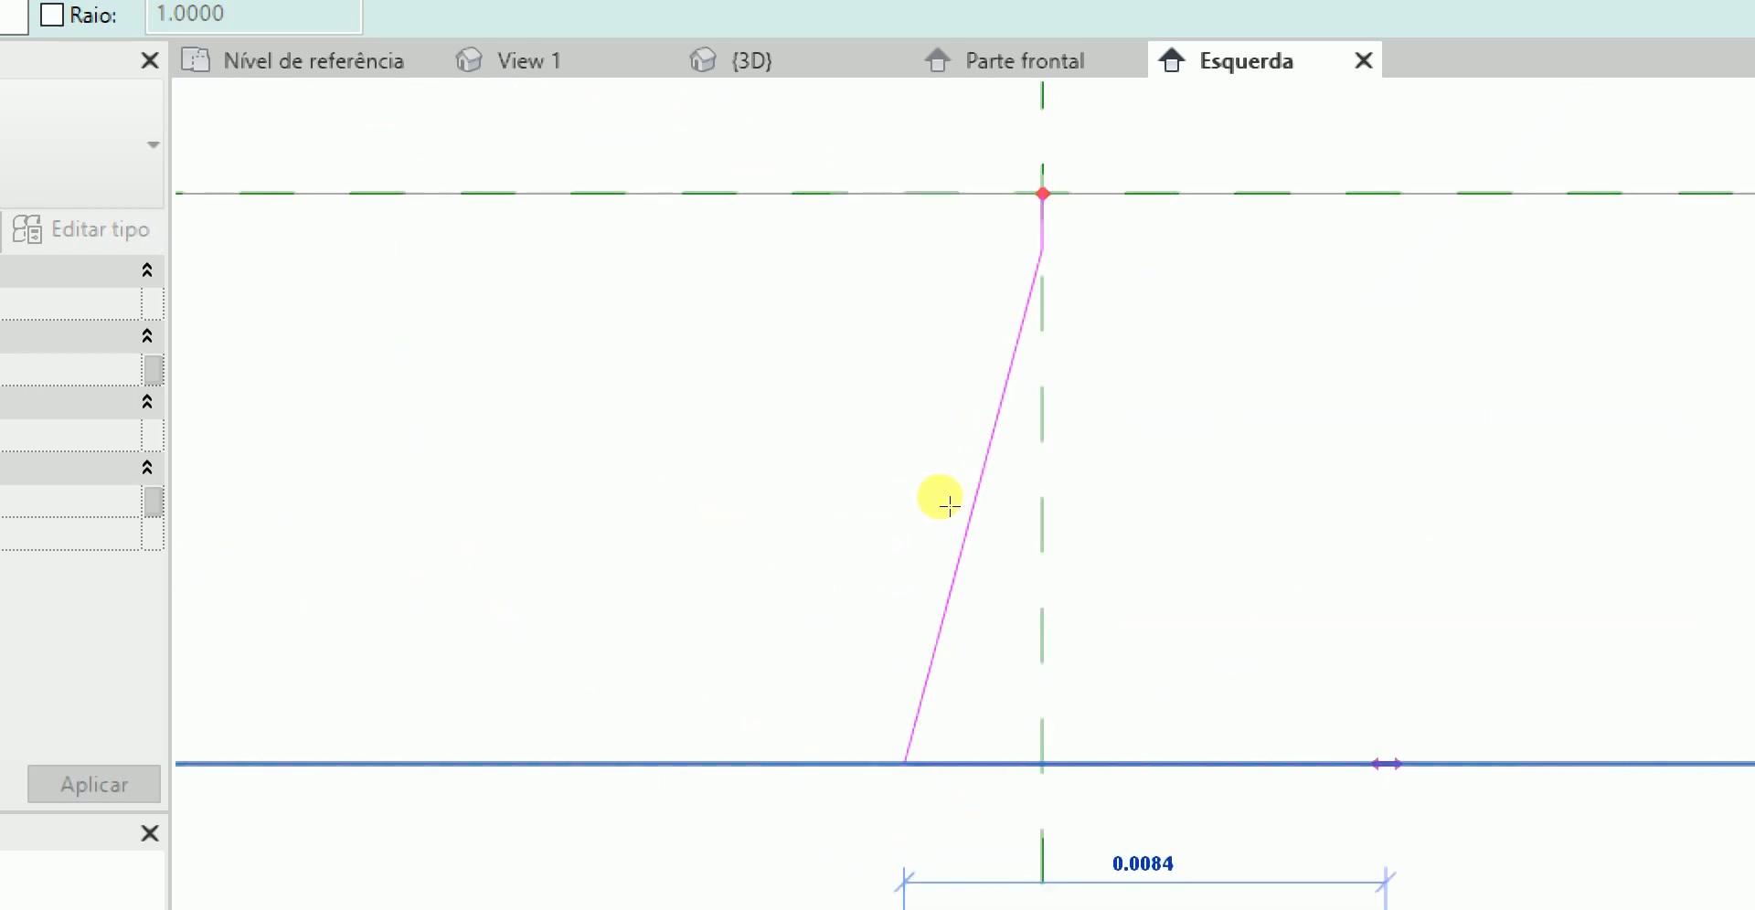
type(".1")
key("Return")
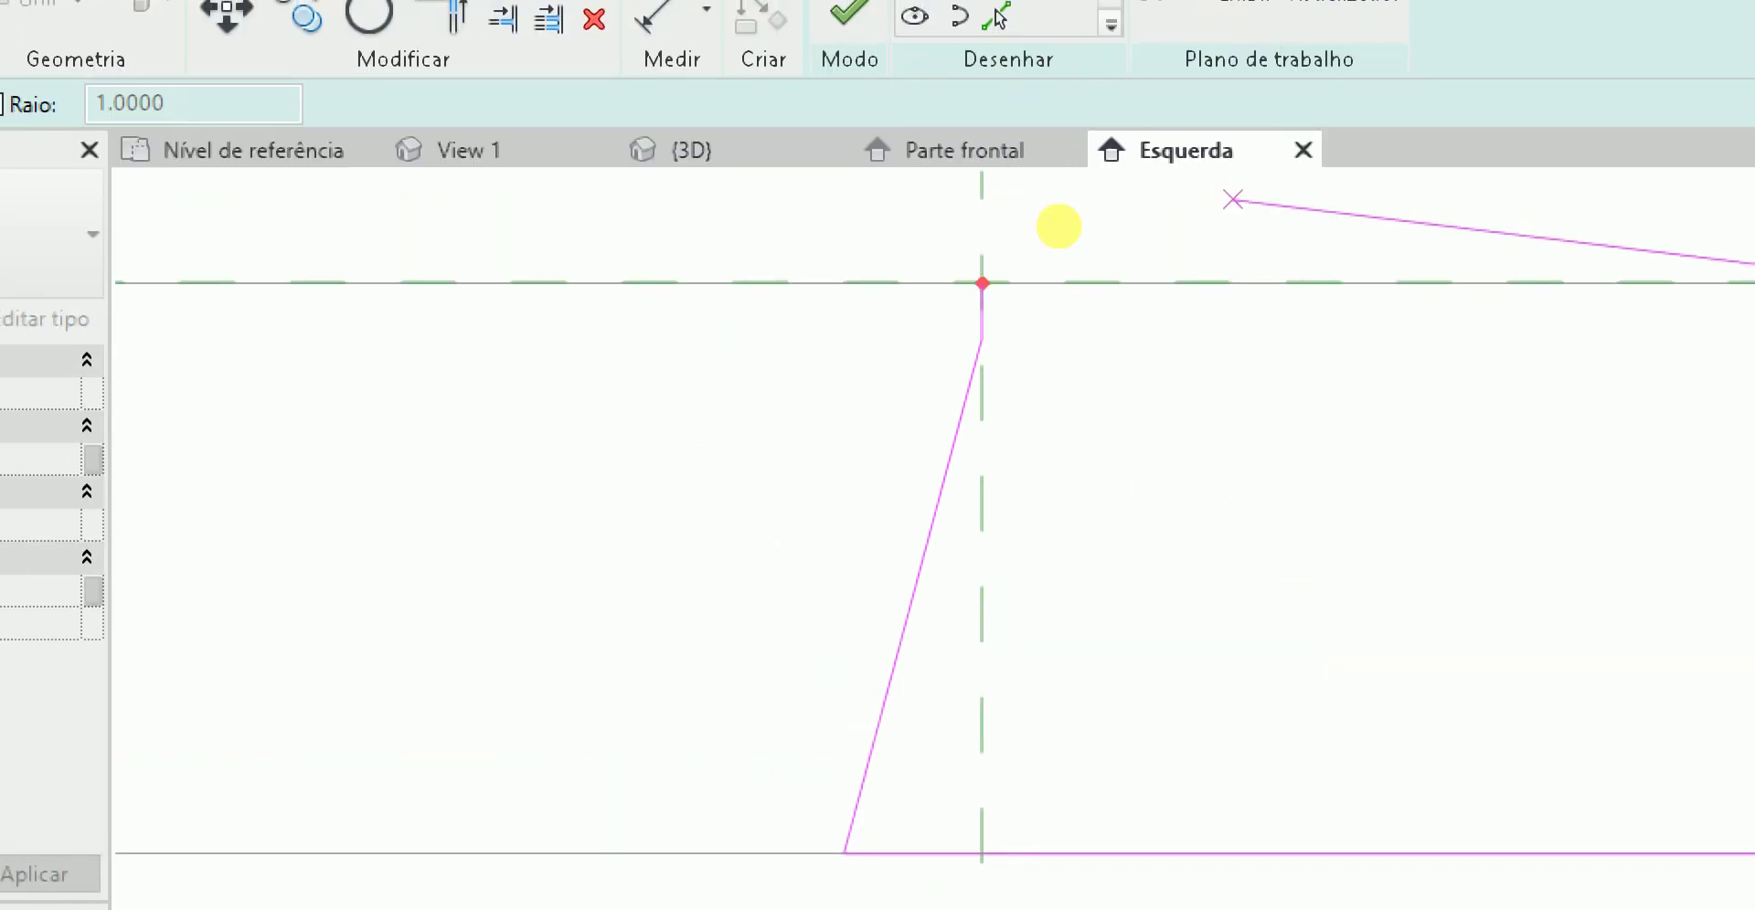
scroll(519, 332, "down", 2)
scroll(579, 305, "down", 2)
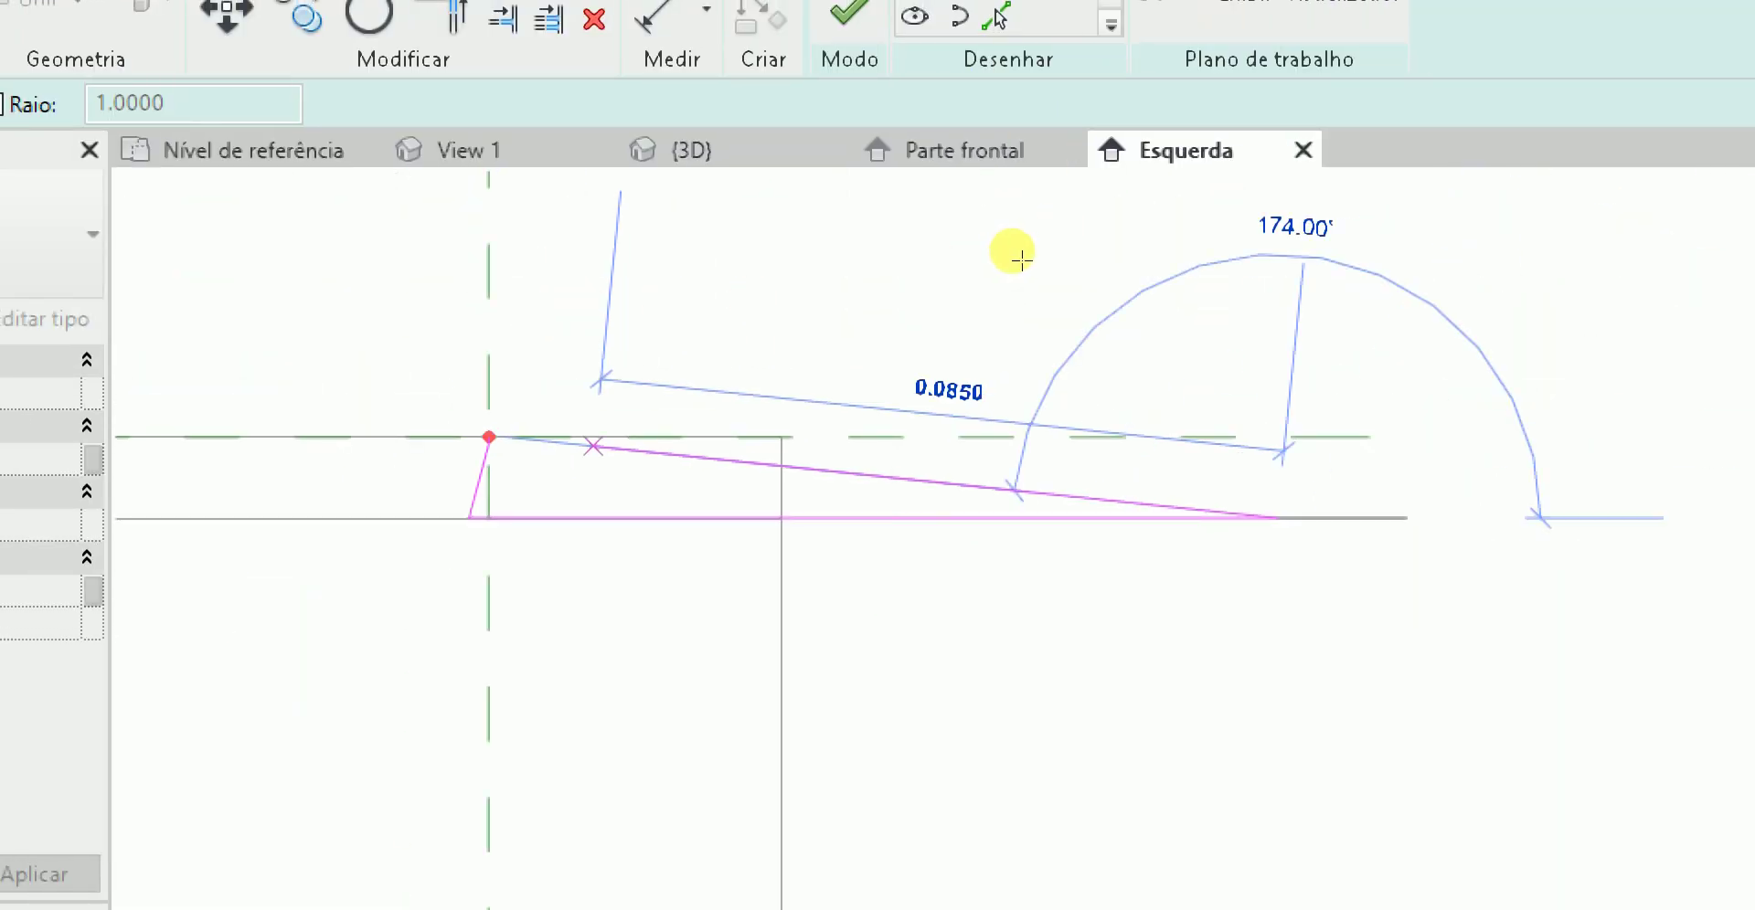
key("ctrl+z")
- Close the profile with a vertical edge, then try narrowing it to 0.0150 and revert
left_click(928, 303)
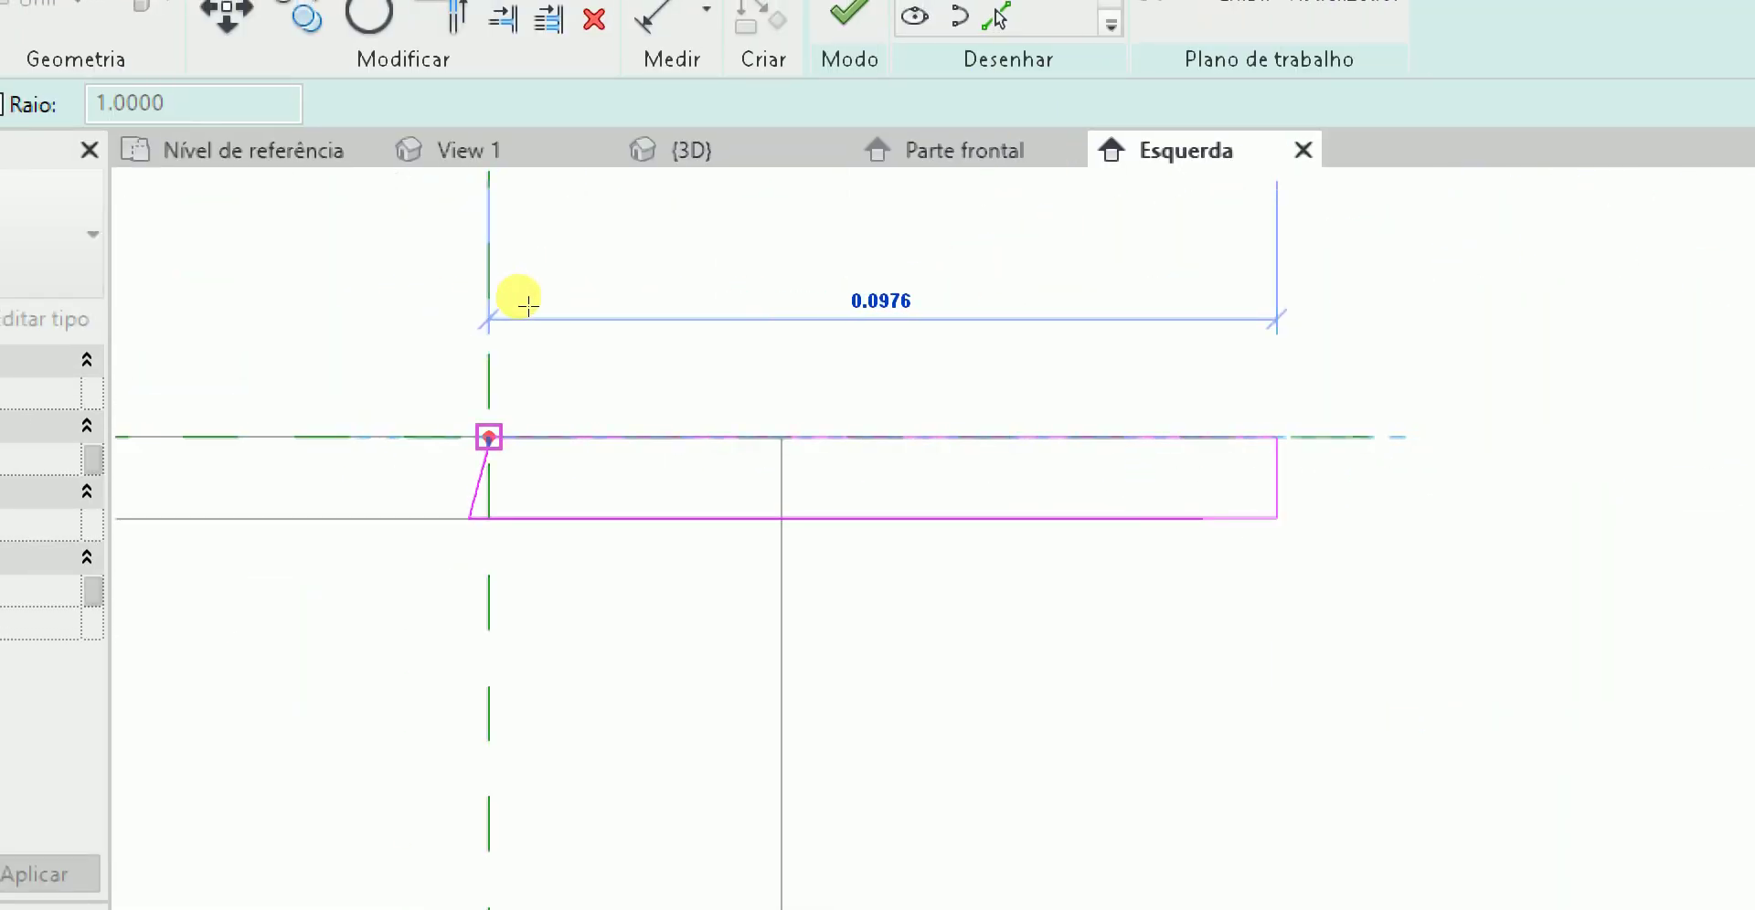
left_click(510, 286)
key("Escape")
left_click(595, 330)
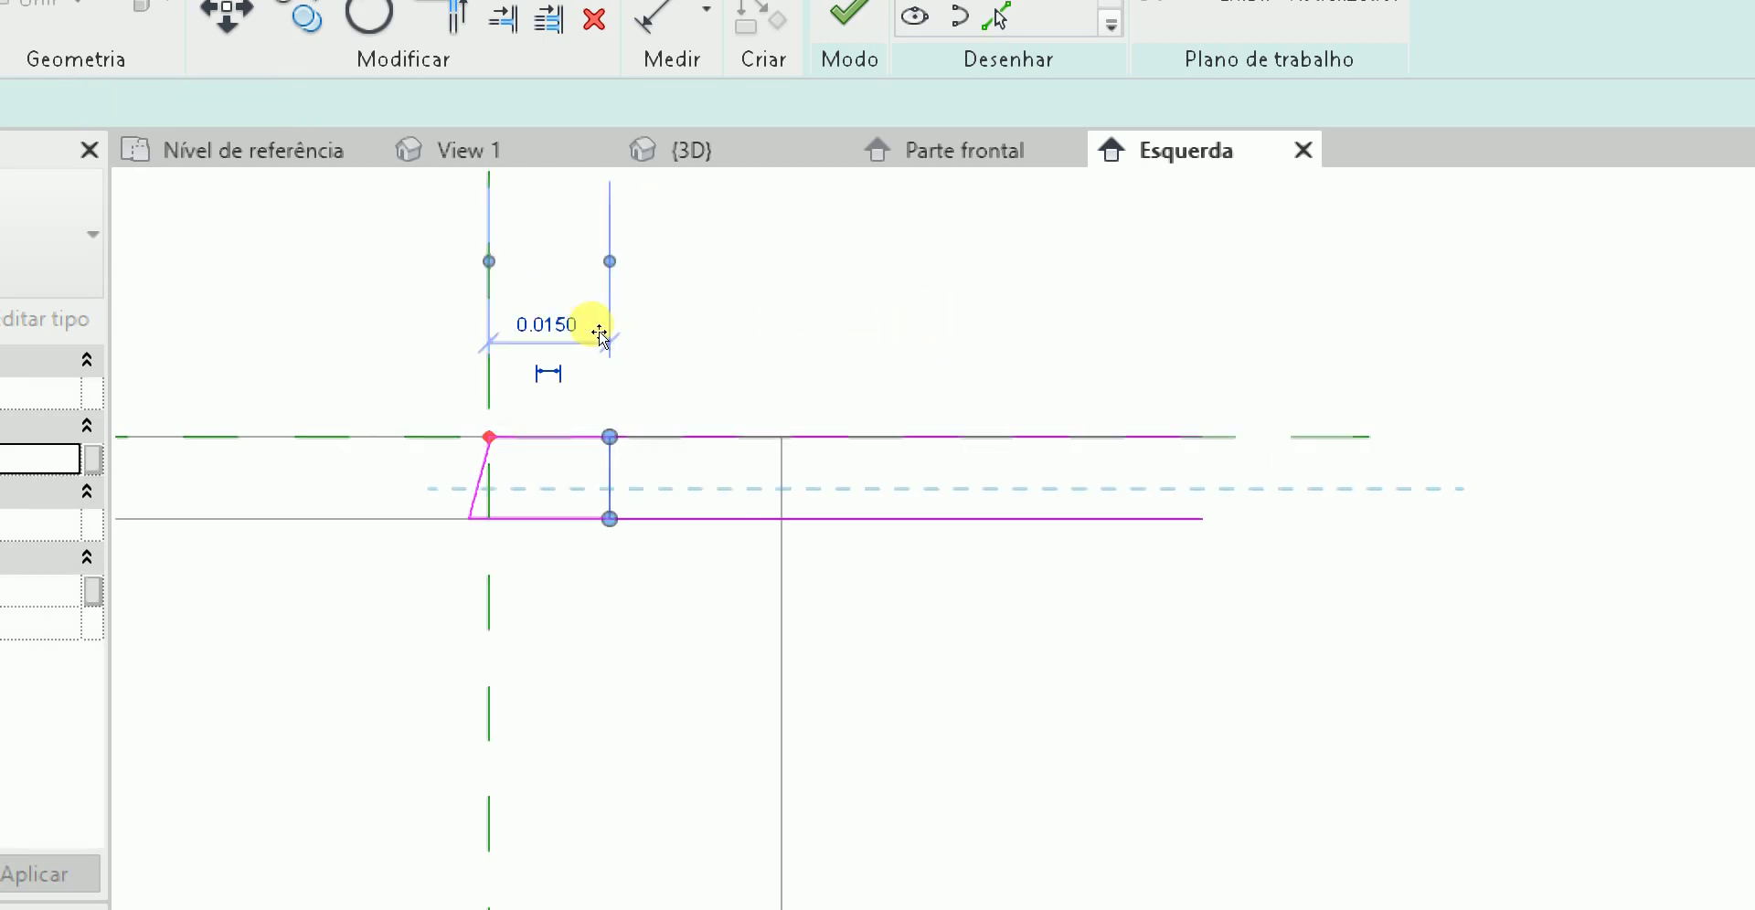
left_click(554, 242)
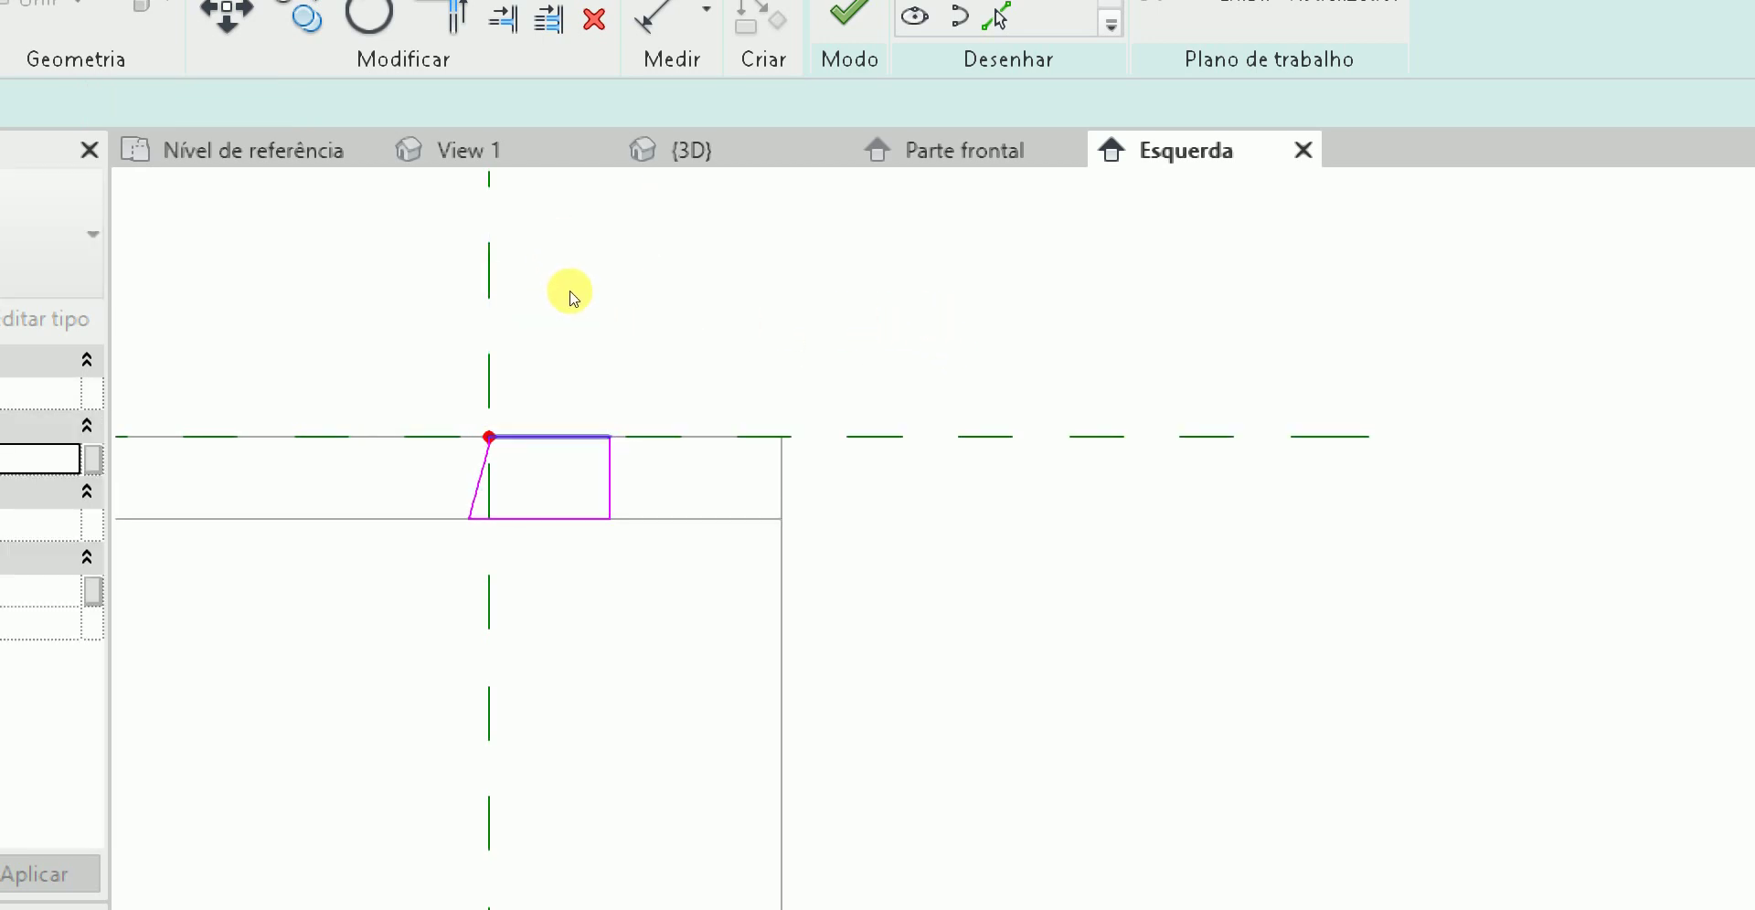
key("ctrl+z")
left_click(772, 366)
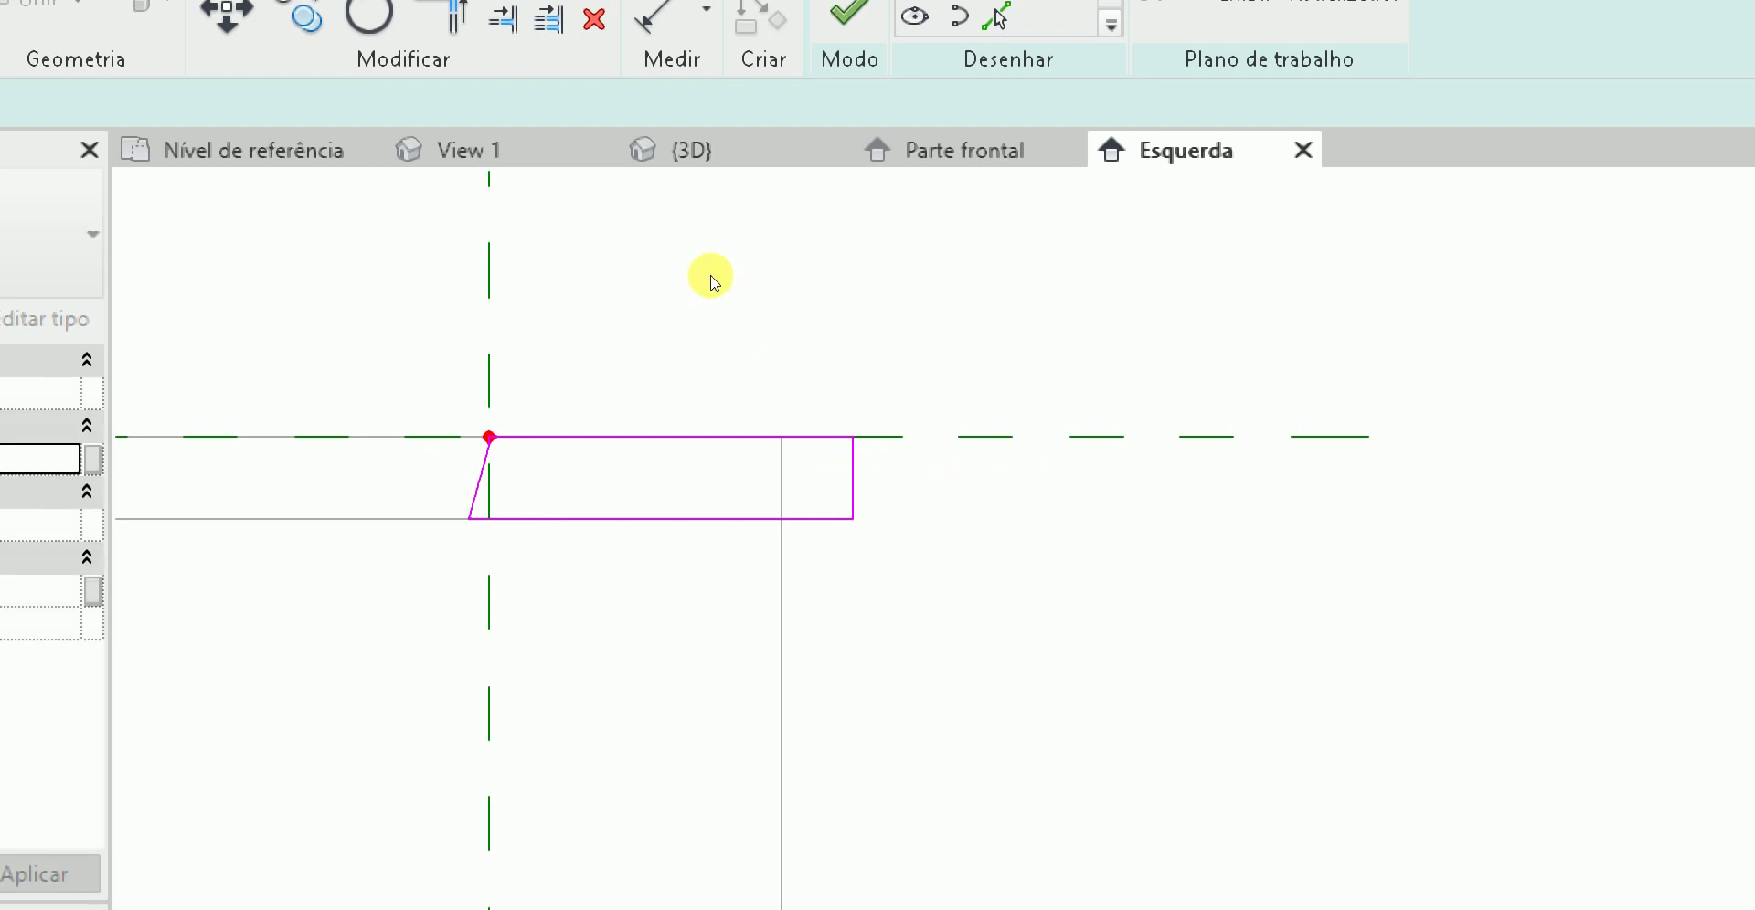
- Undo the earlier profile sketch edits and restart line drawing with LI
scroll(725, 352, "down", 4)
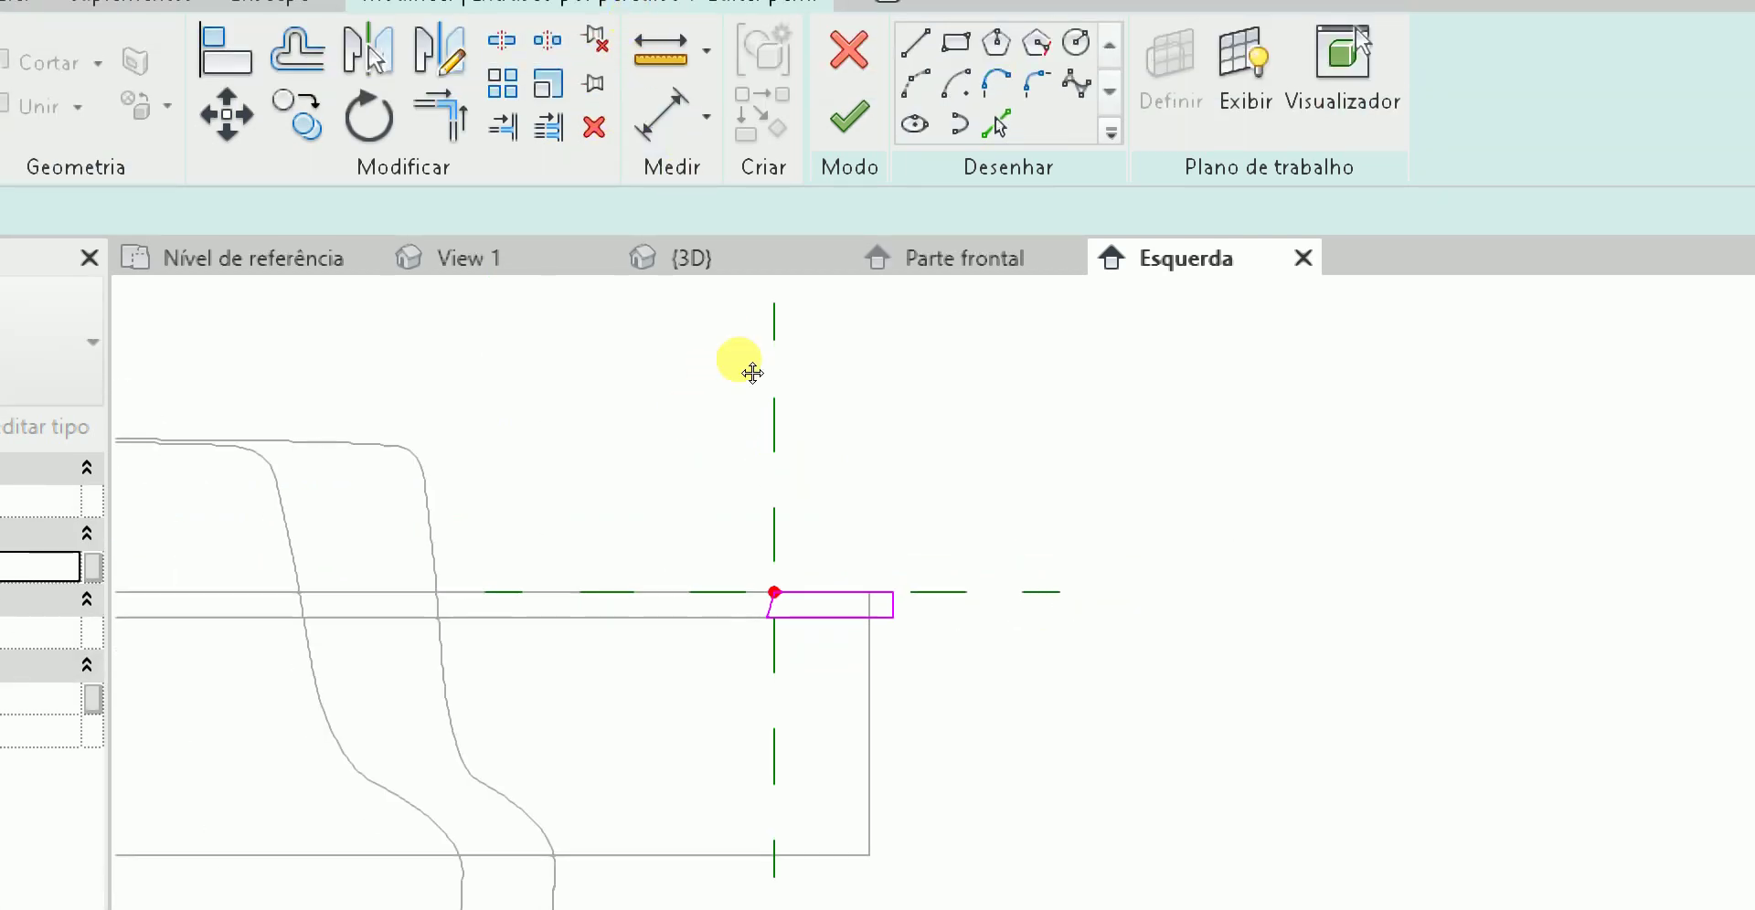
scroll(757, 240, "up", 3)
key("ctrl+z")
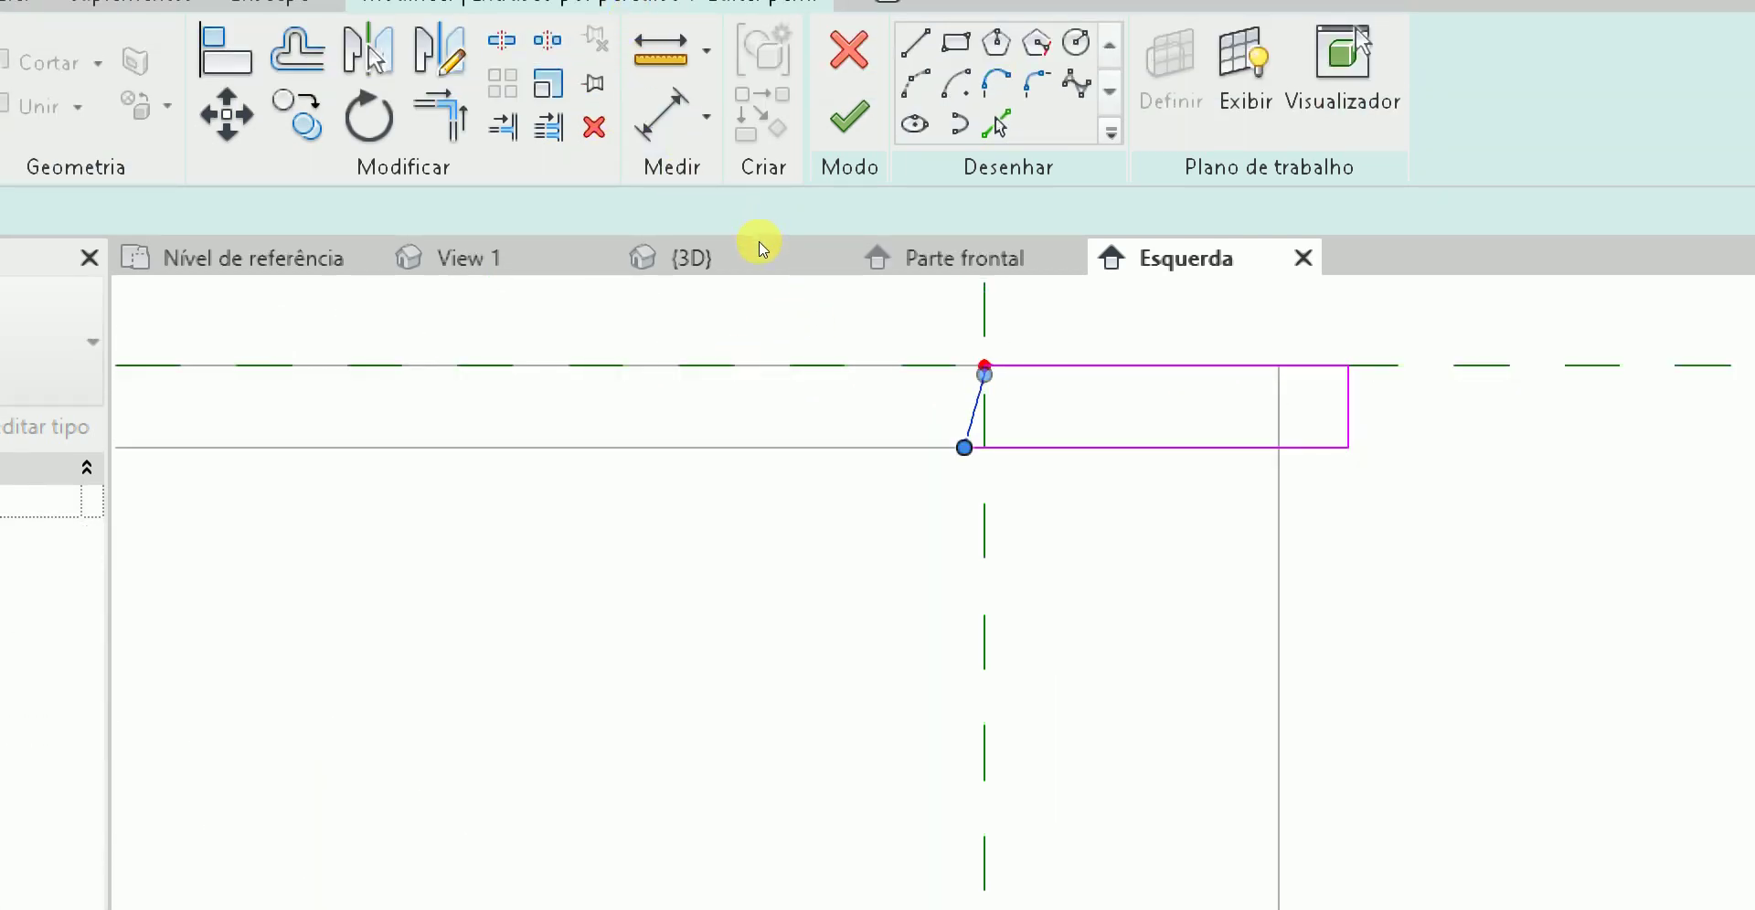
key("ctrl+z")
key("ctrl+z")
key("ctrl+z")
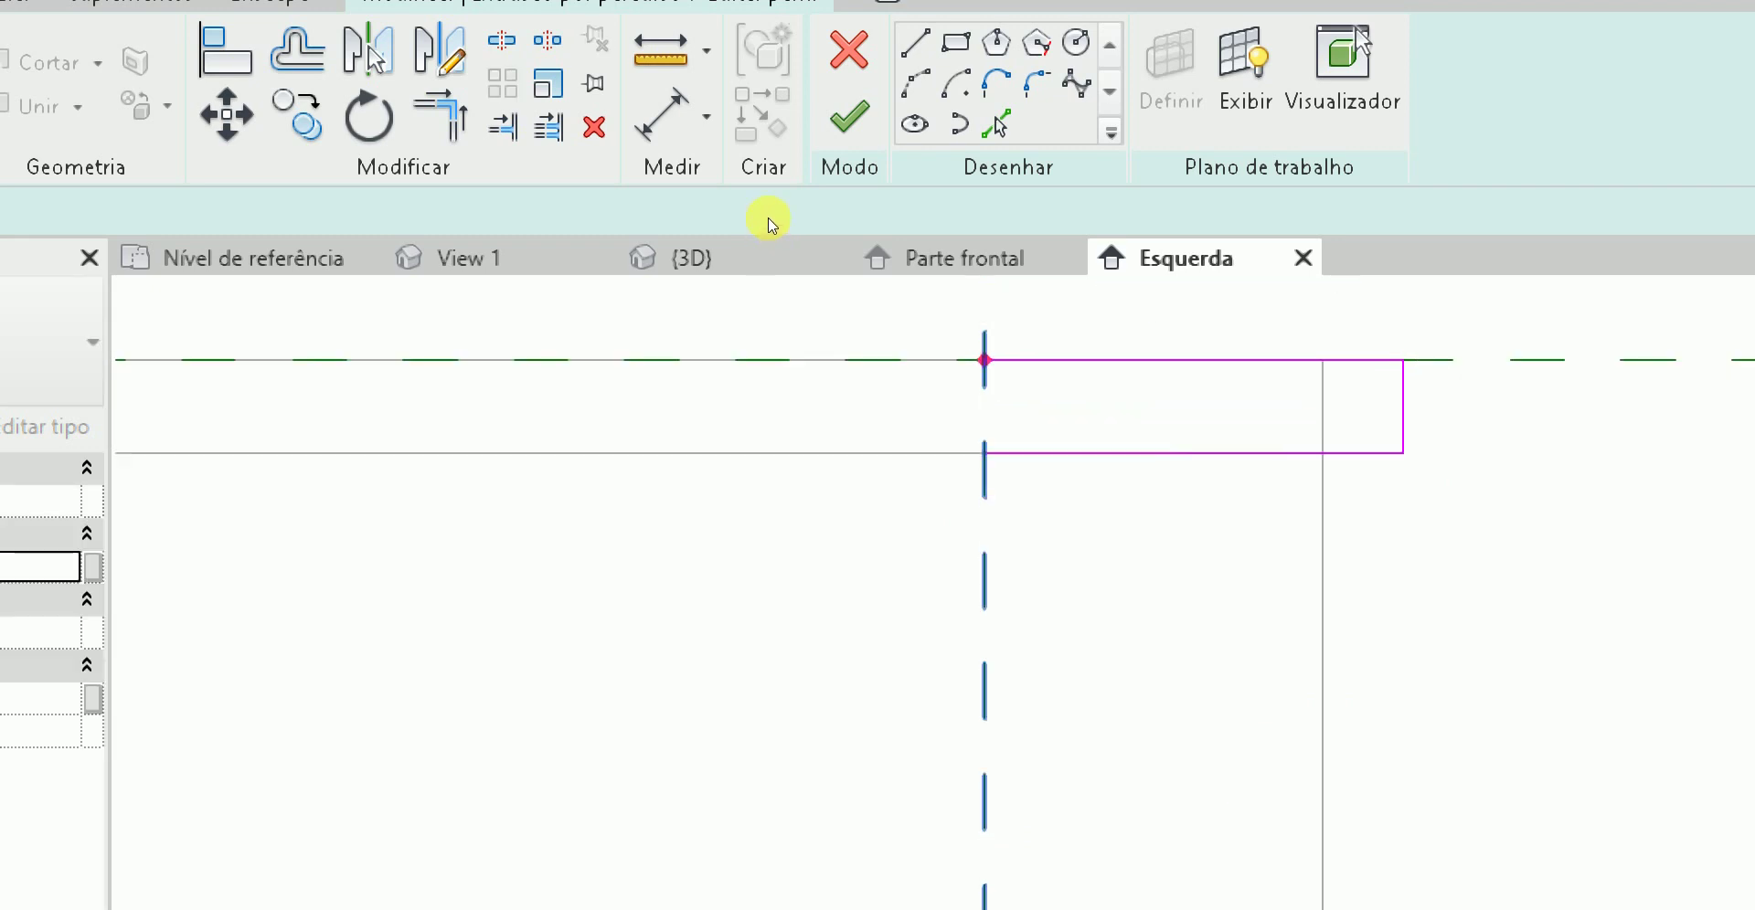
key("l")
key("i")
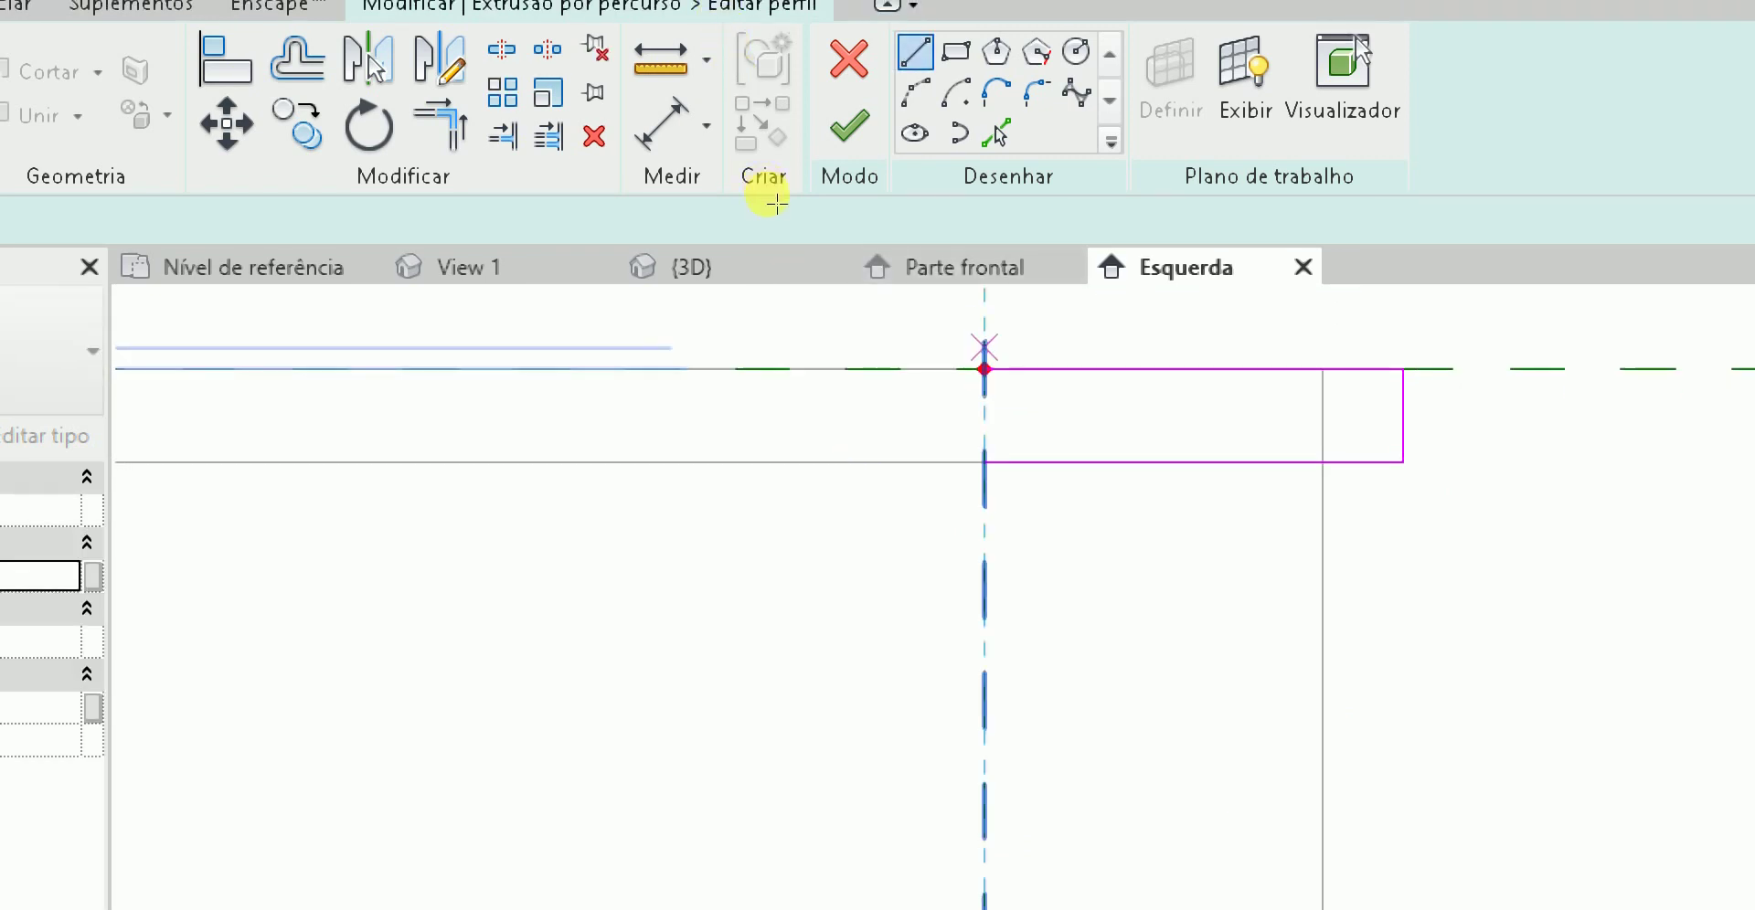
key("ctrl+z")
key("ctrl+z")
key("ctrl+z")
key("ctrl+z")
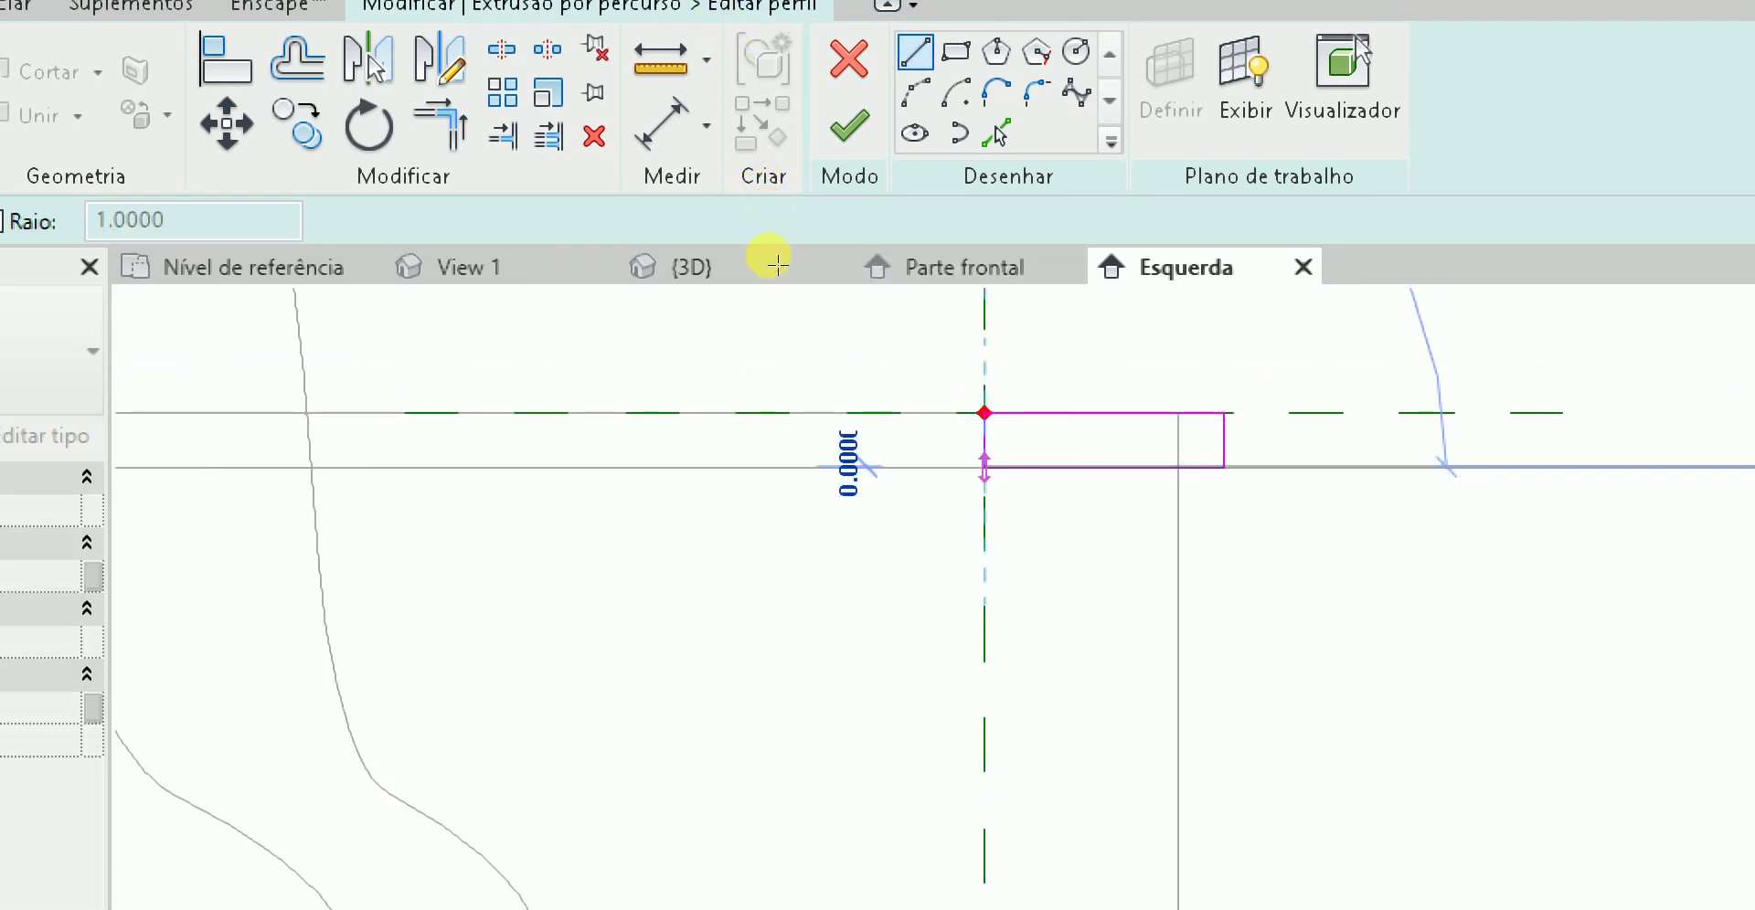
key("ctrl+z")
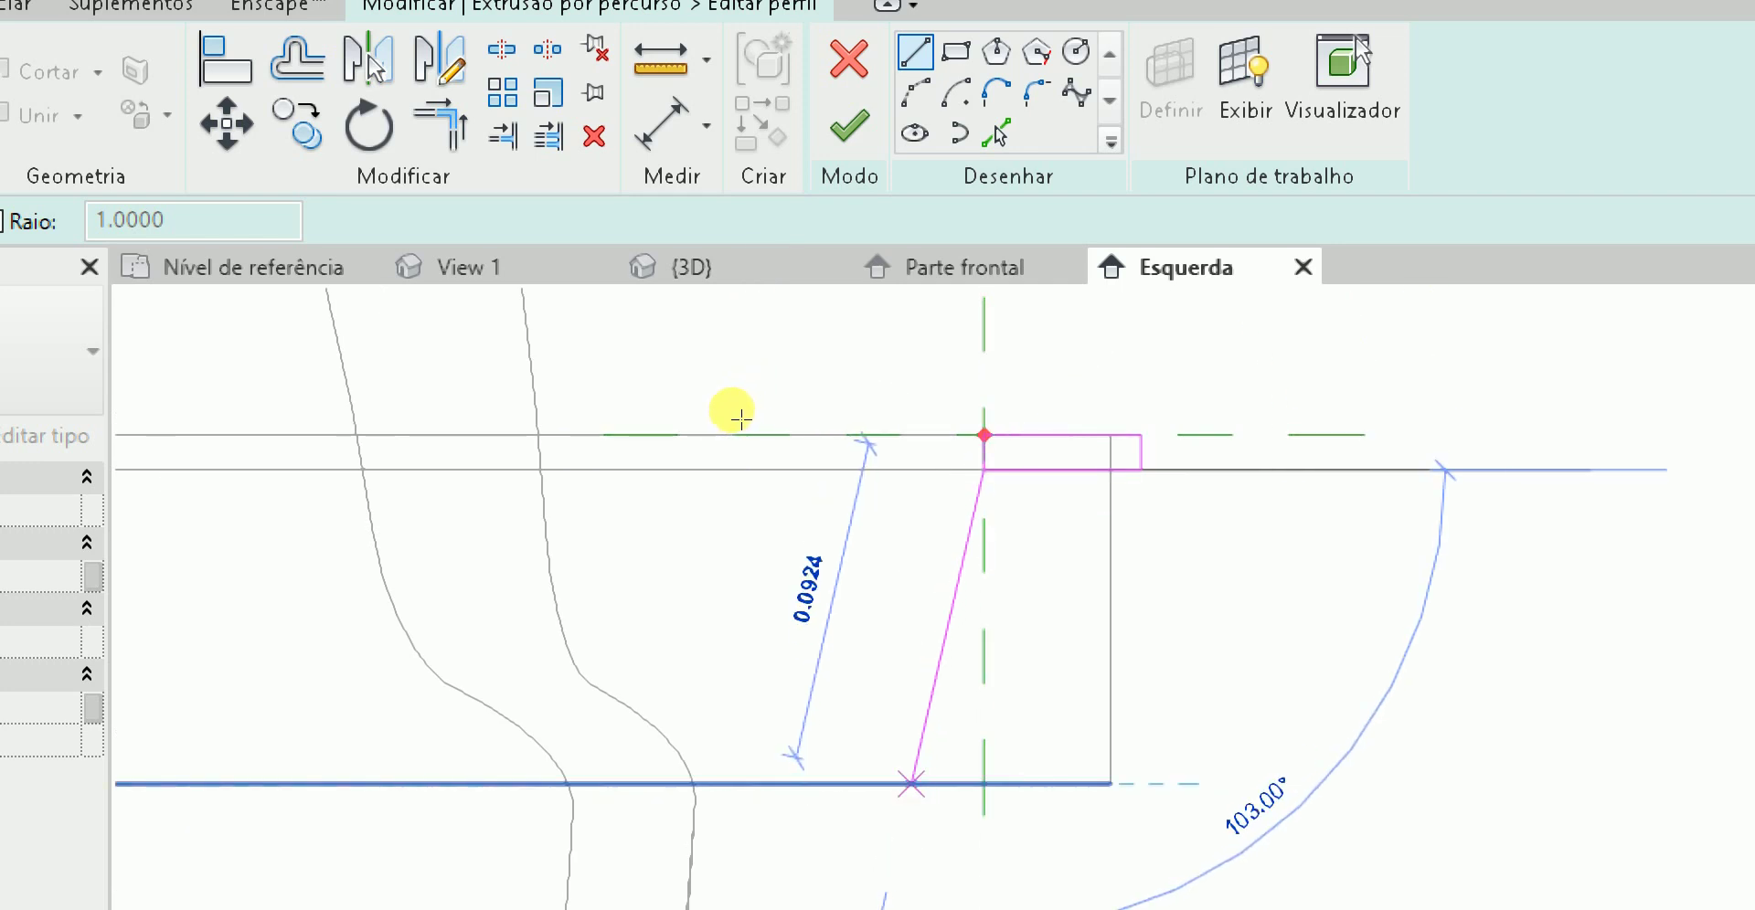
- Redraw the slanted line with a 0.1 bottom and 0.11 vertical side, then finish the profile
left_click(903, 783)
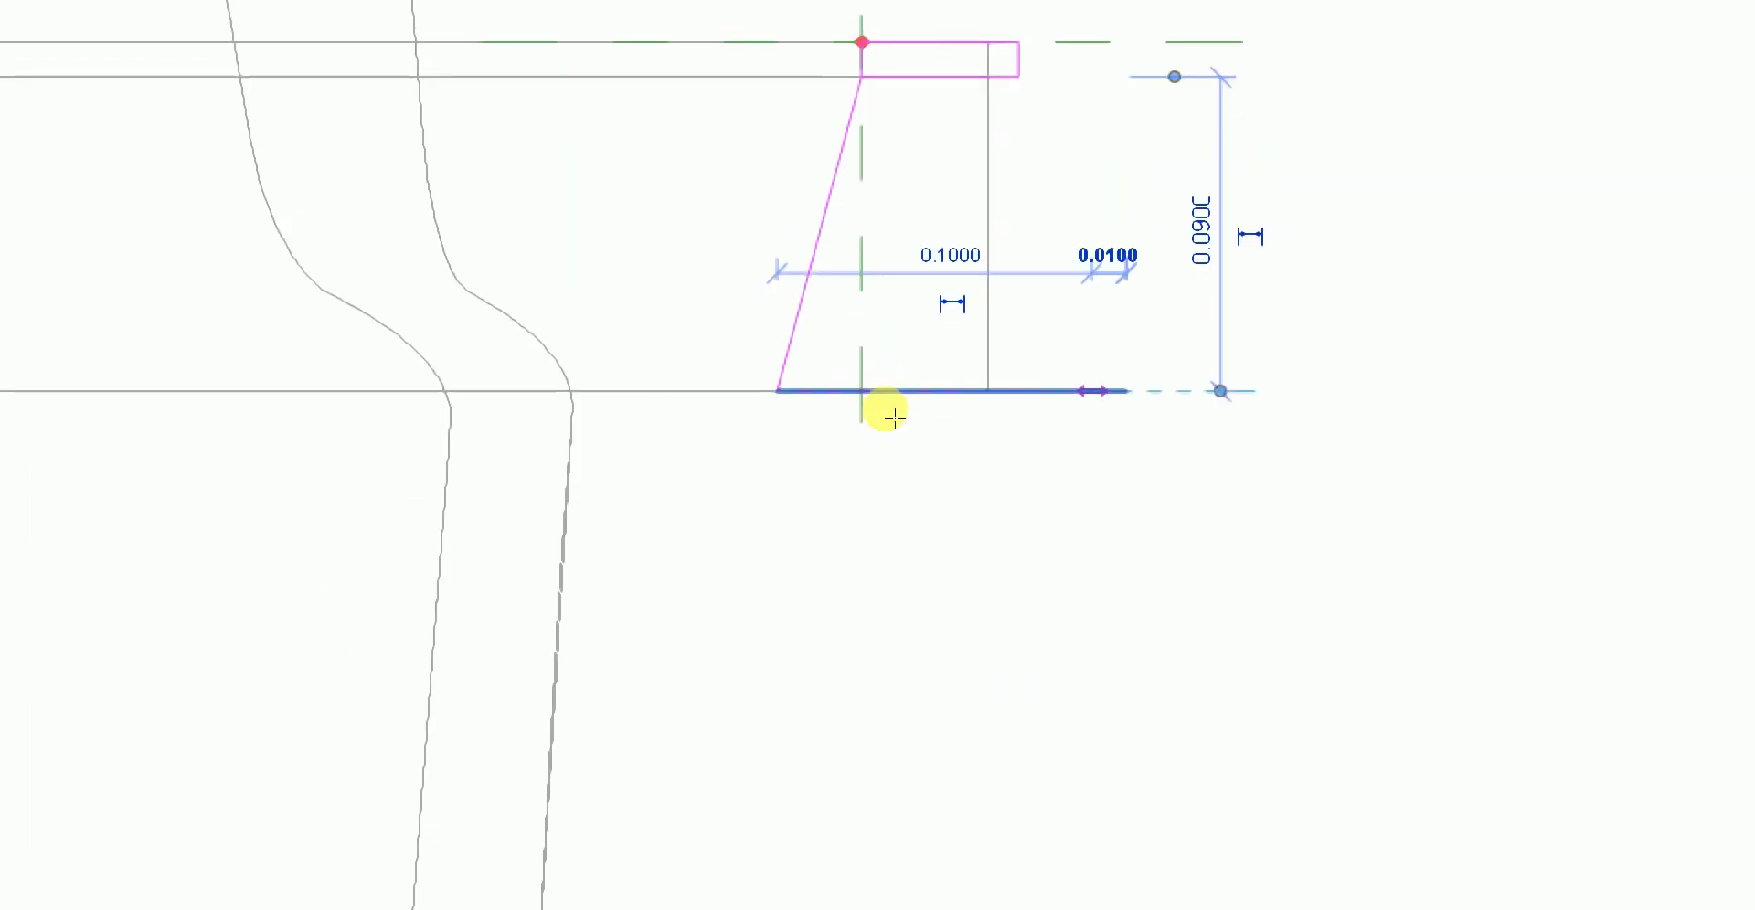
type("0.1")
key("Return")
type("0.11")
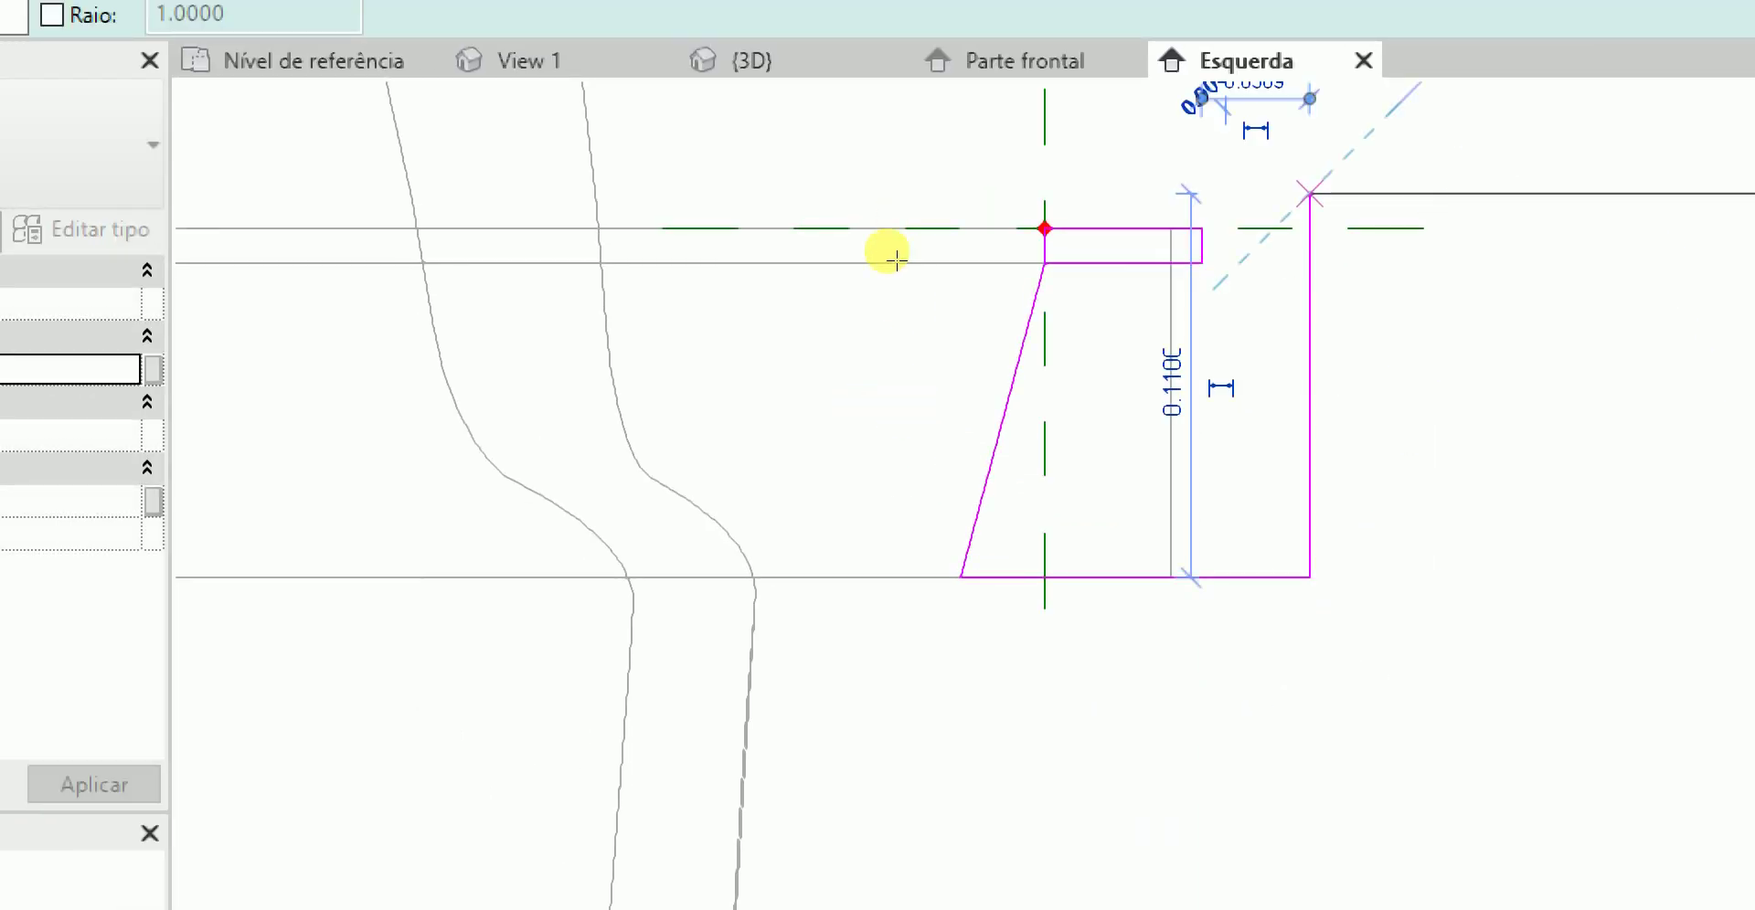
key("Return")
key("Escape")
key("Escape")
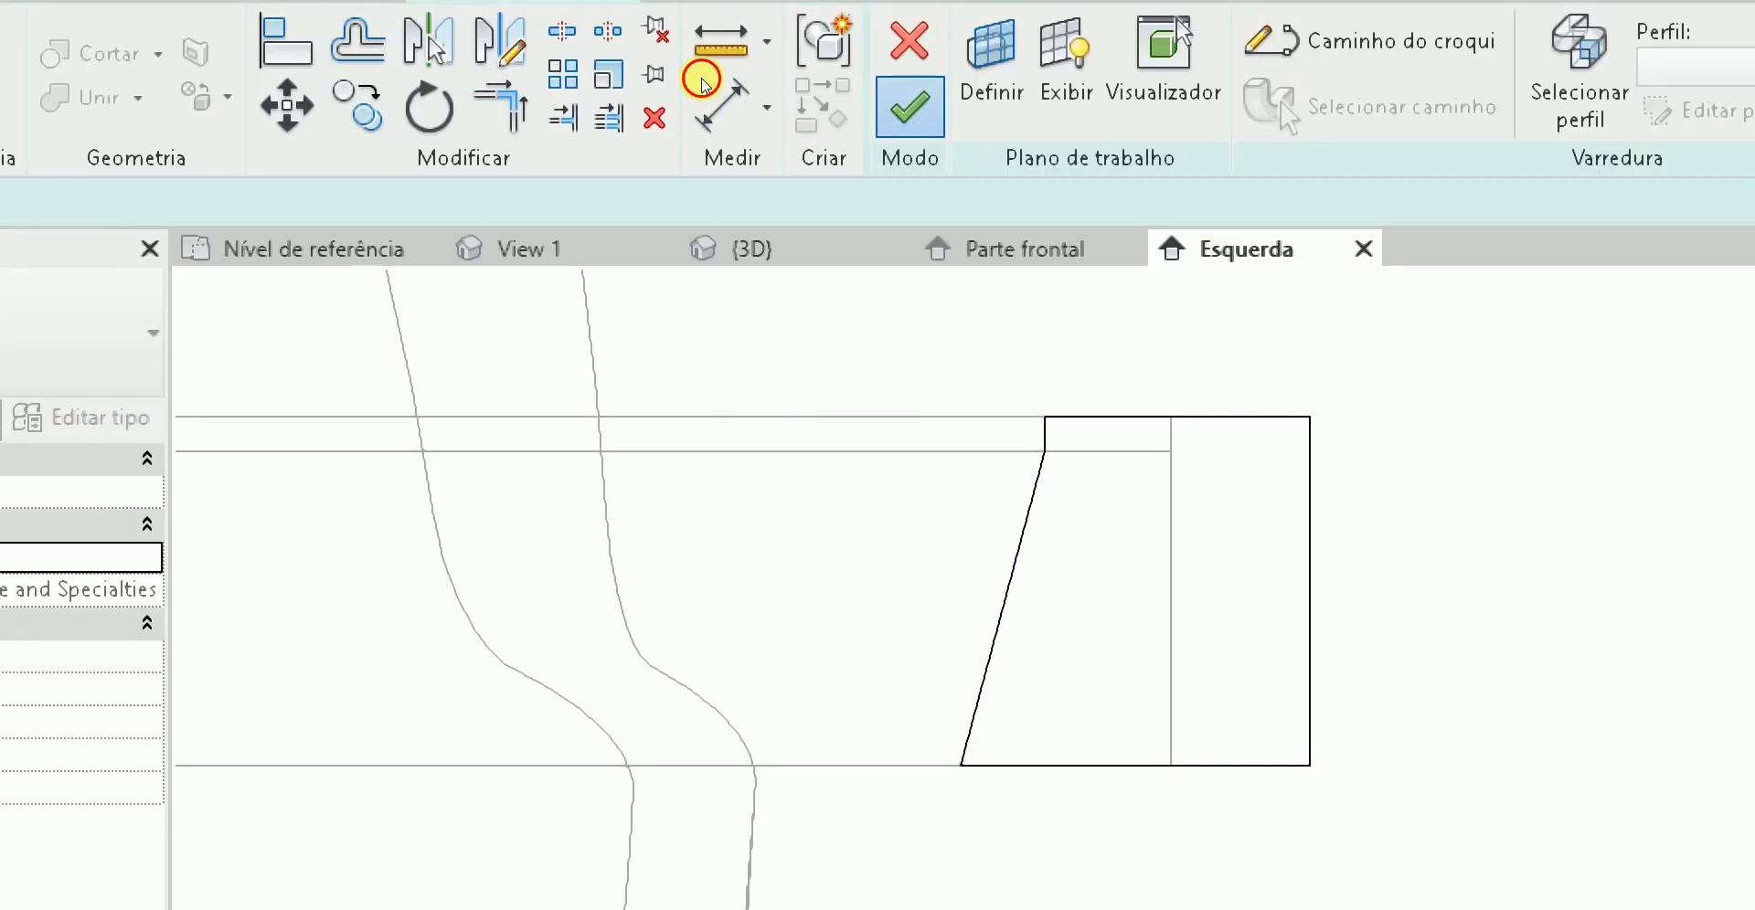
key("z")
key("f")
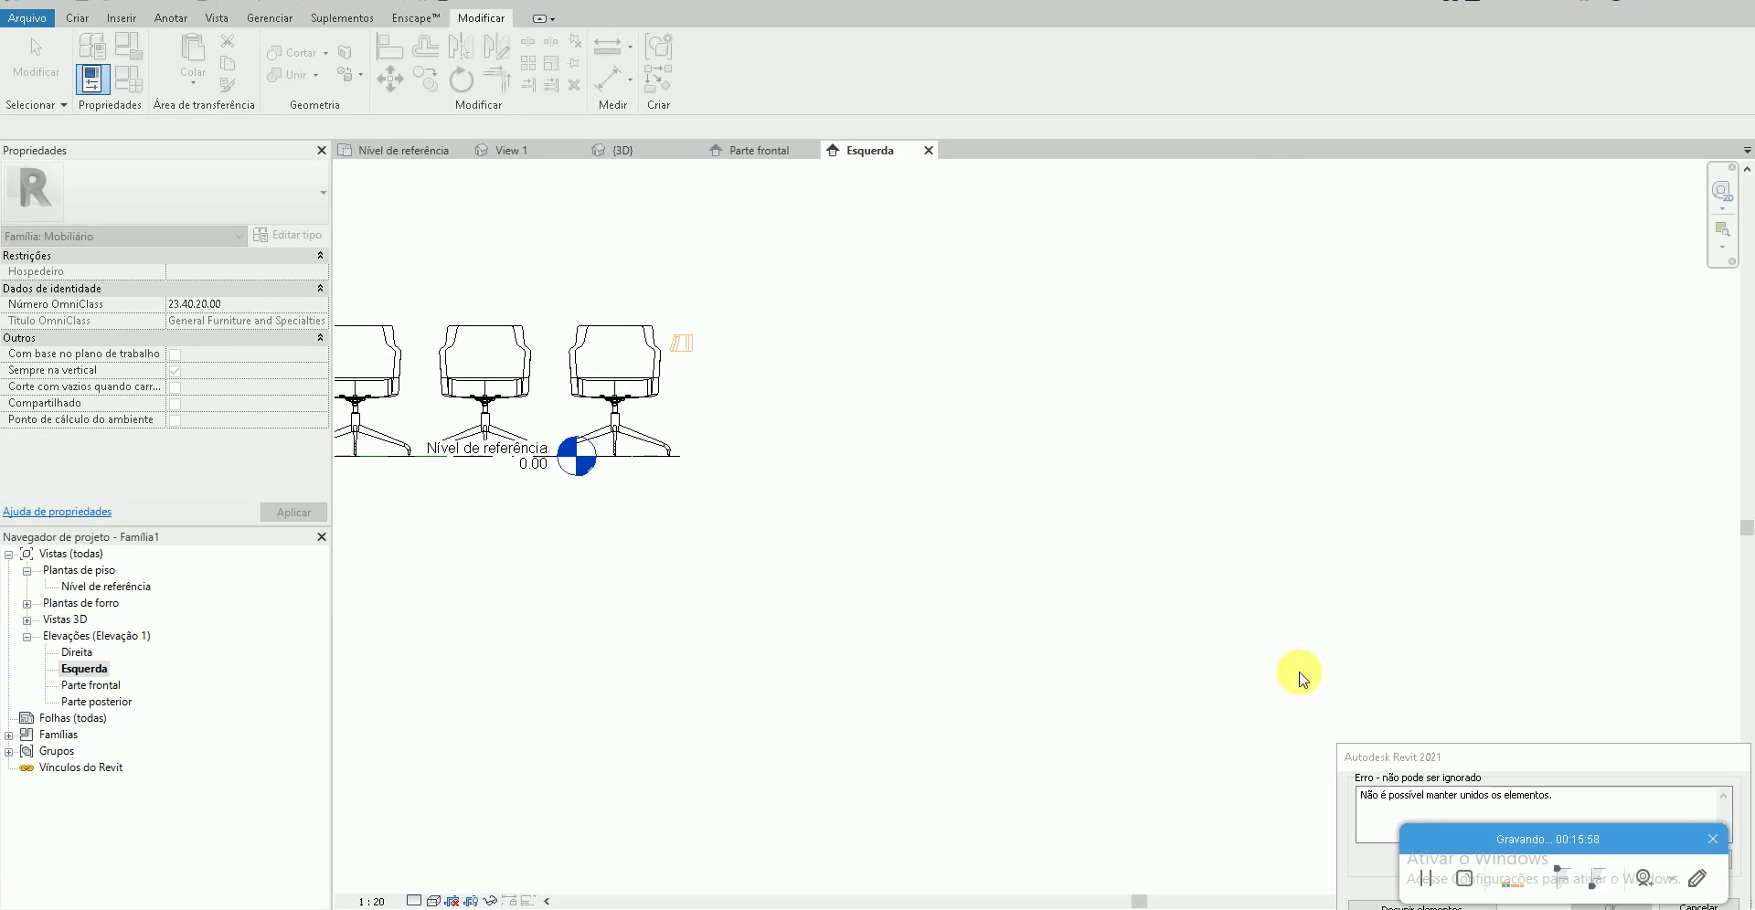
- Cancel the cannot-keep-joined error, inspect the sweep in the {3D} view and select its path
left_click_drag(1408, 764, 1363, 626)
left_click(1634, 773)
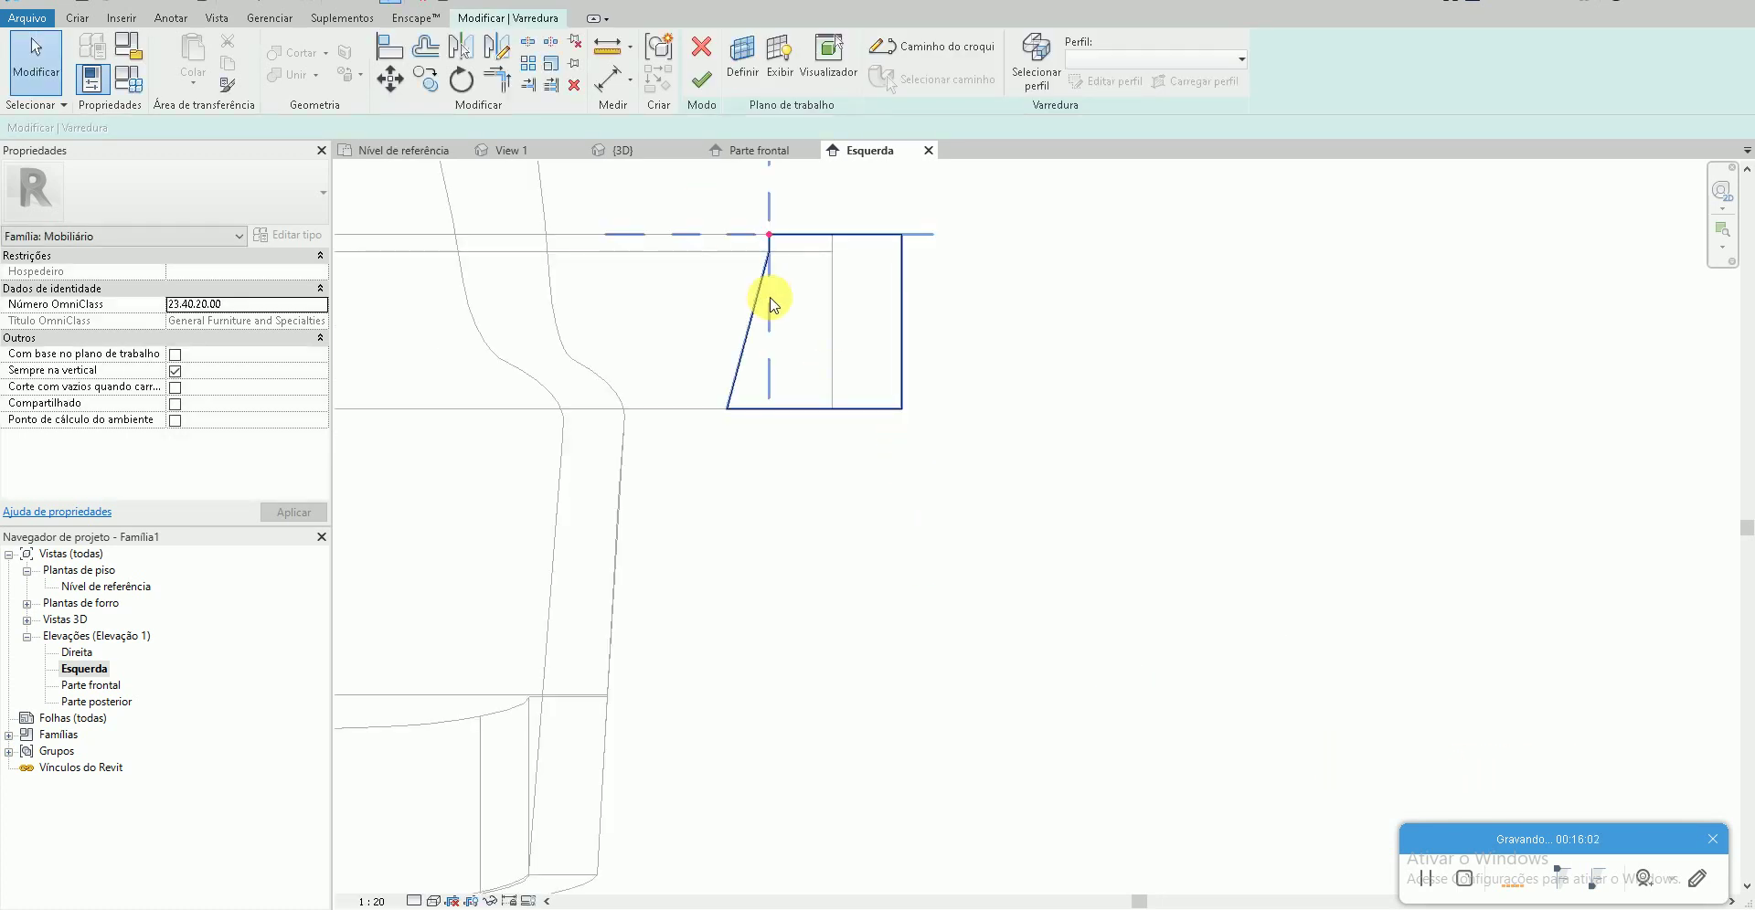
left_click(343, 2)
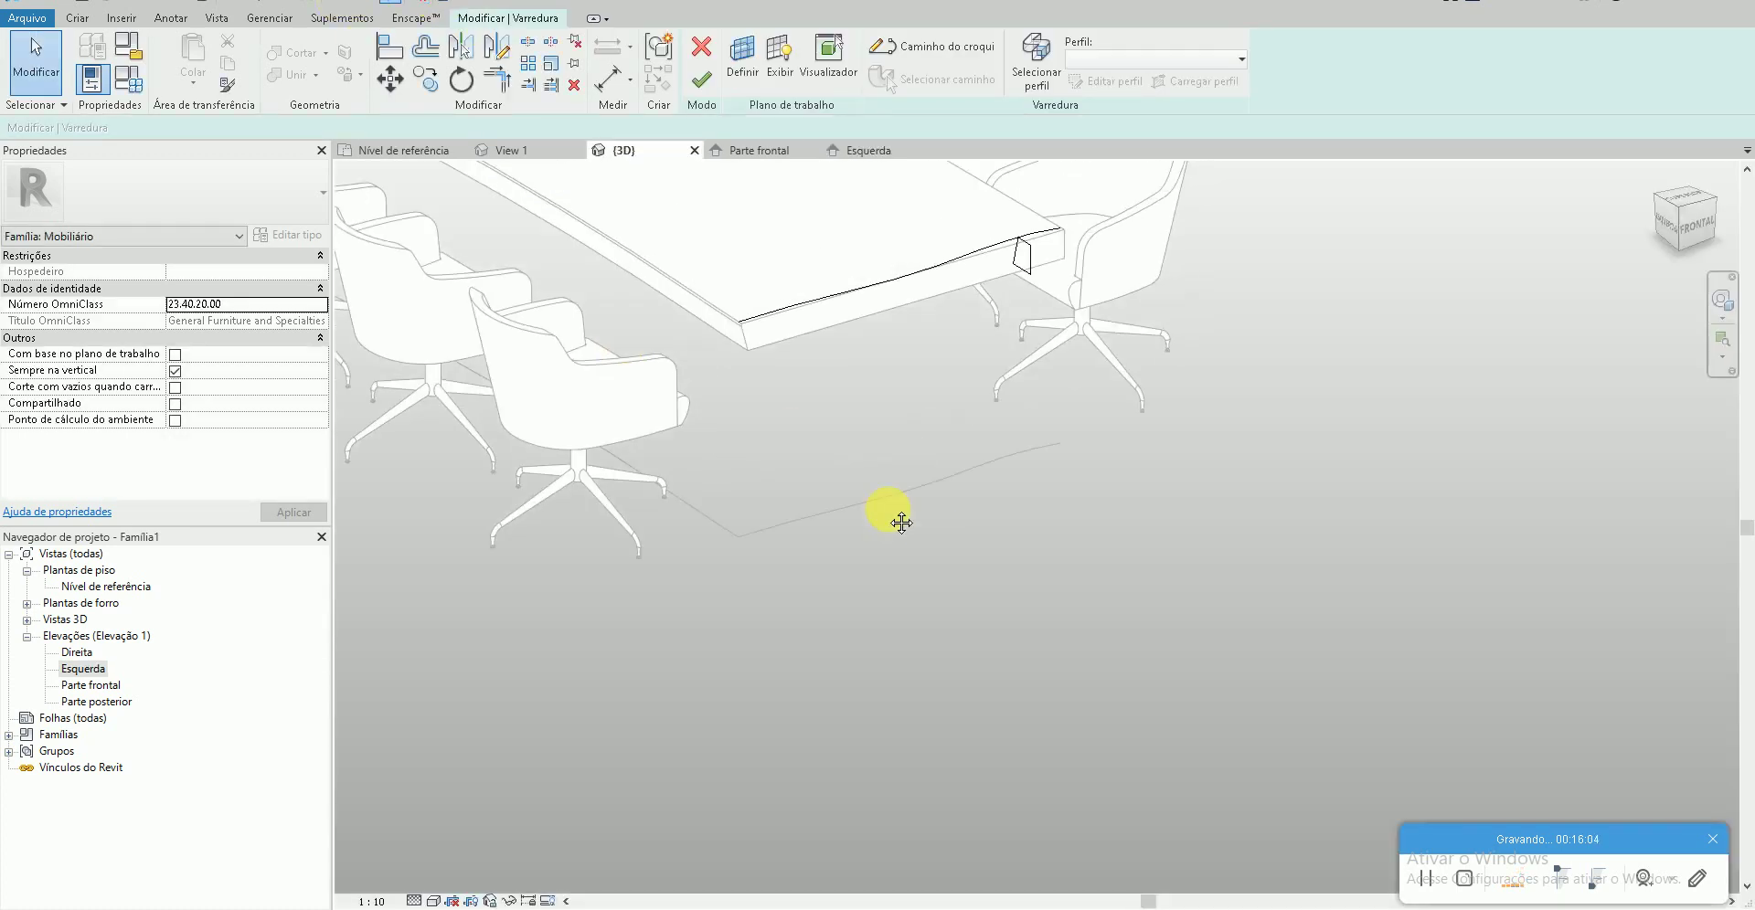
middle_click_drag(890, 513, 932, 536, "shift")
scroll(993, 295, "up", 3)
scroll(1068, 329, "up", 3)
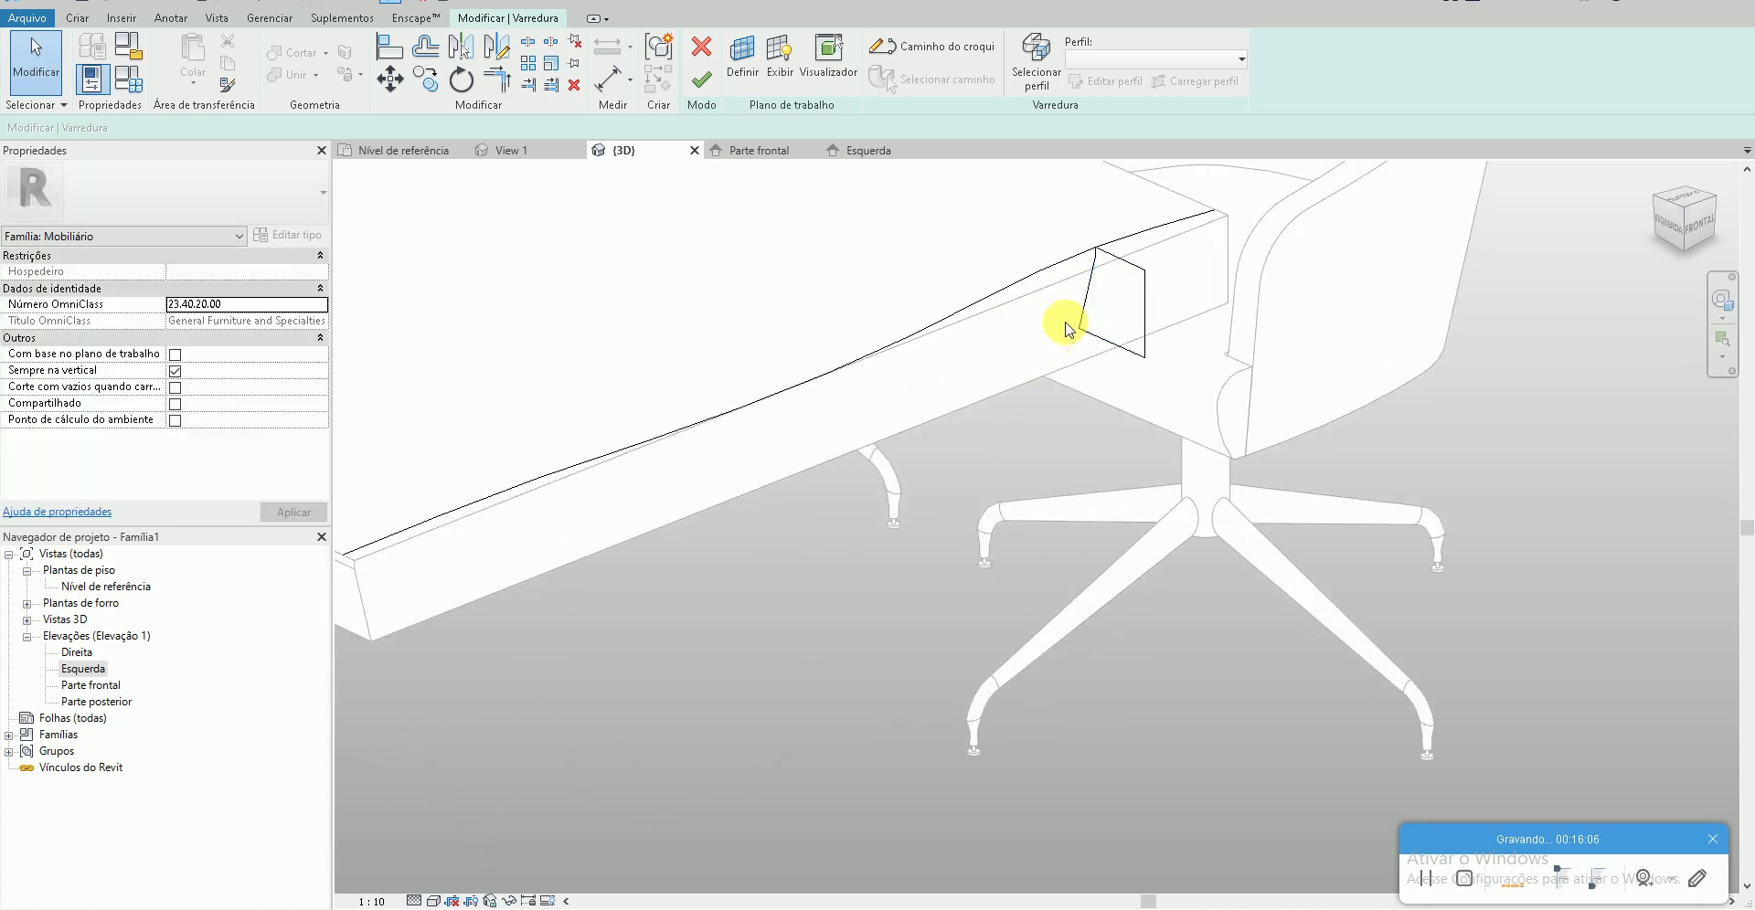
scroll(1074, 327, "down", 2)
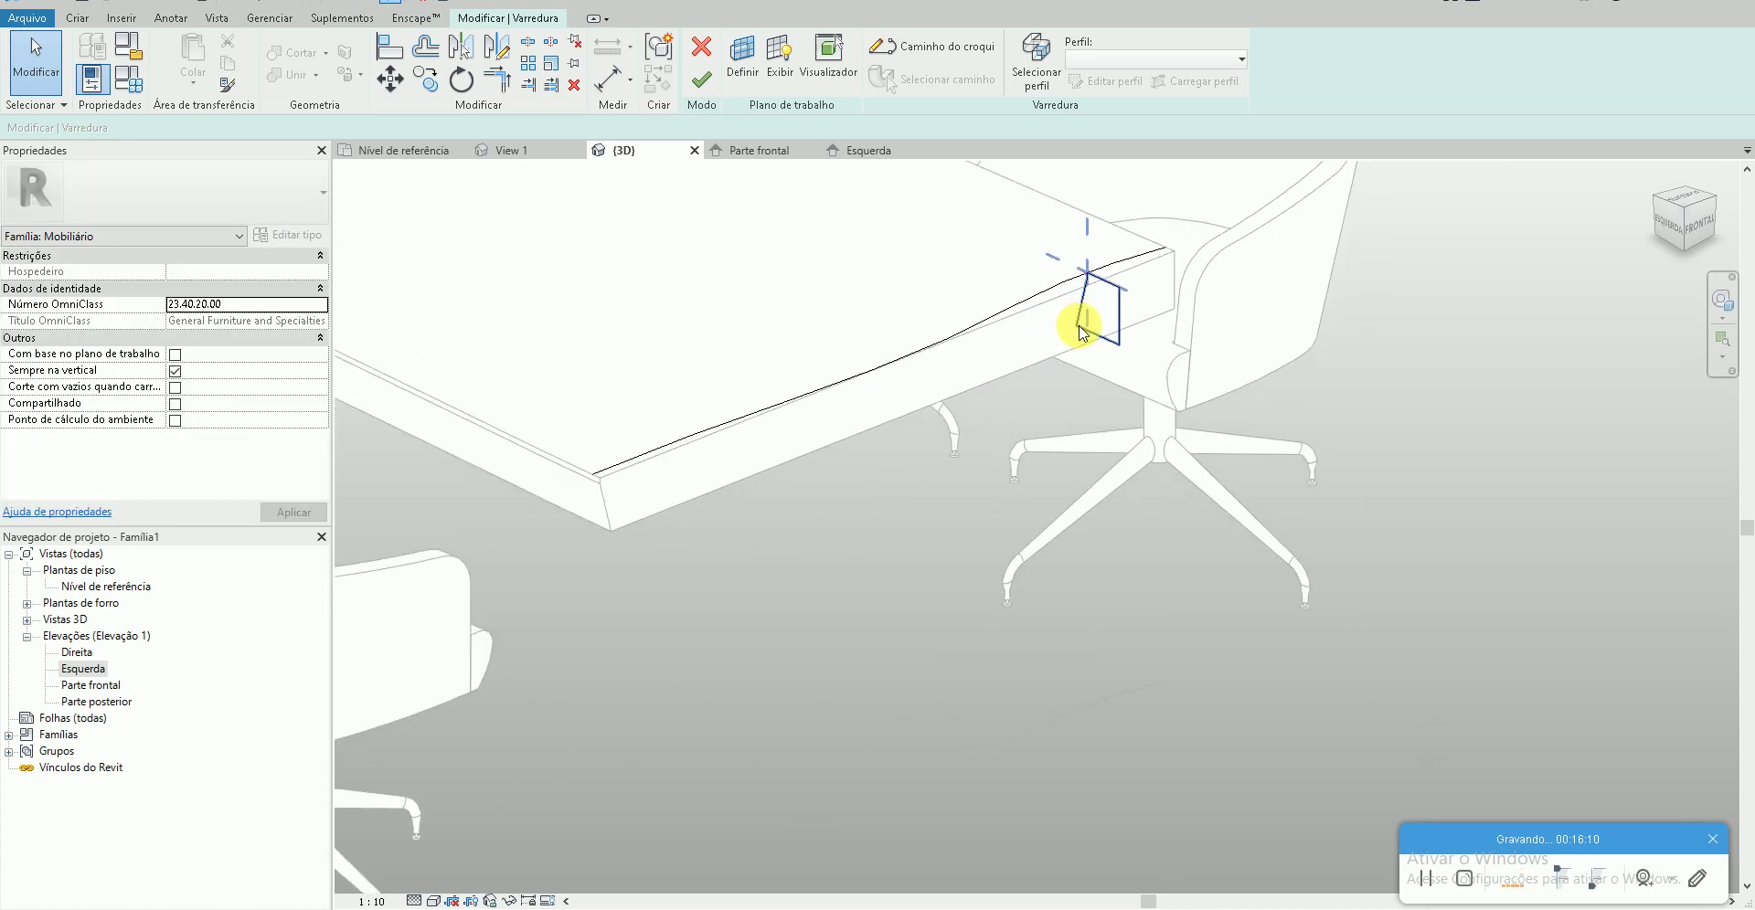
left_click(605, 472)
- Open the Nível de referência plan and enter the sweep path sketch
double_click(114, 587)
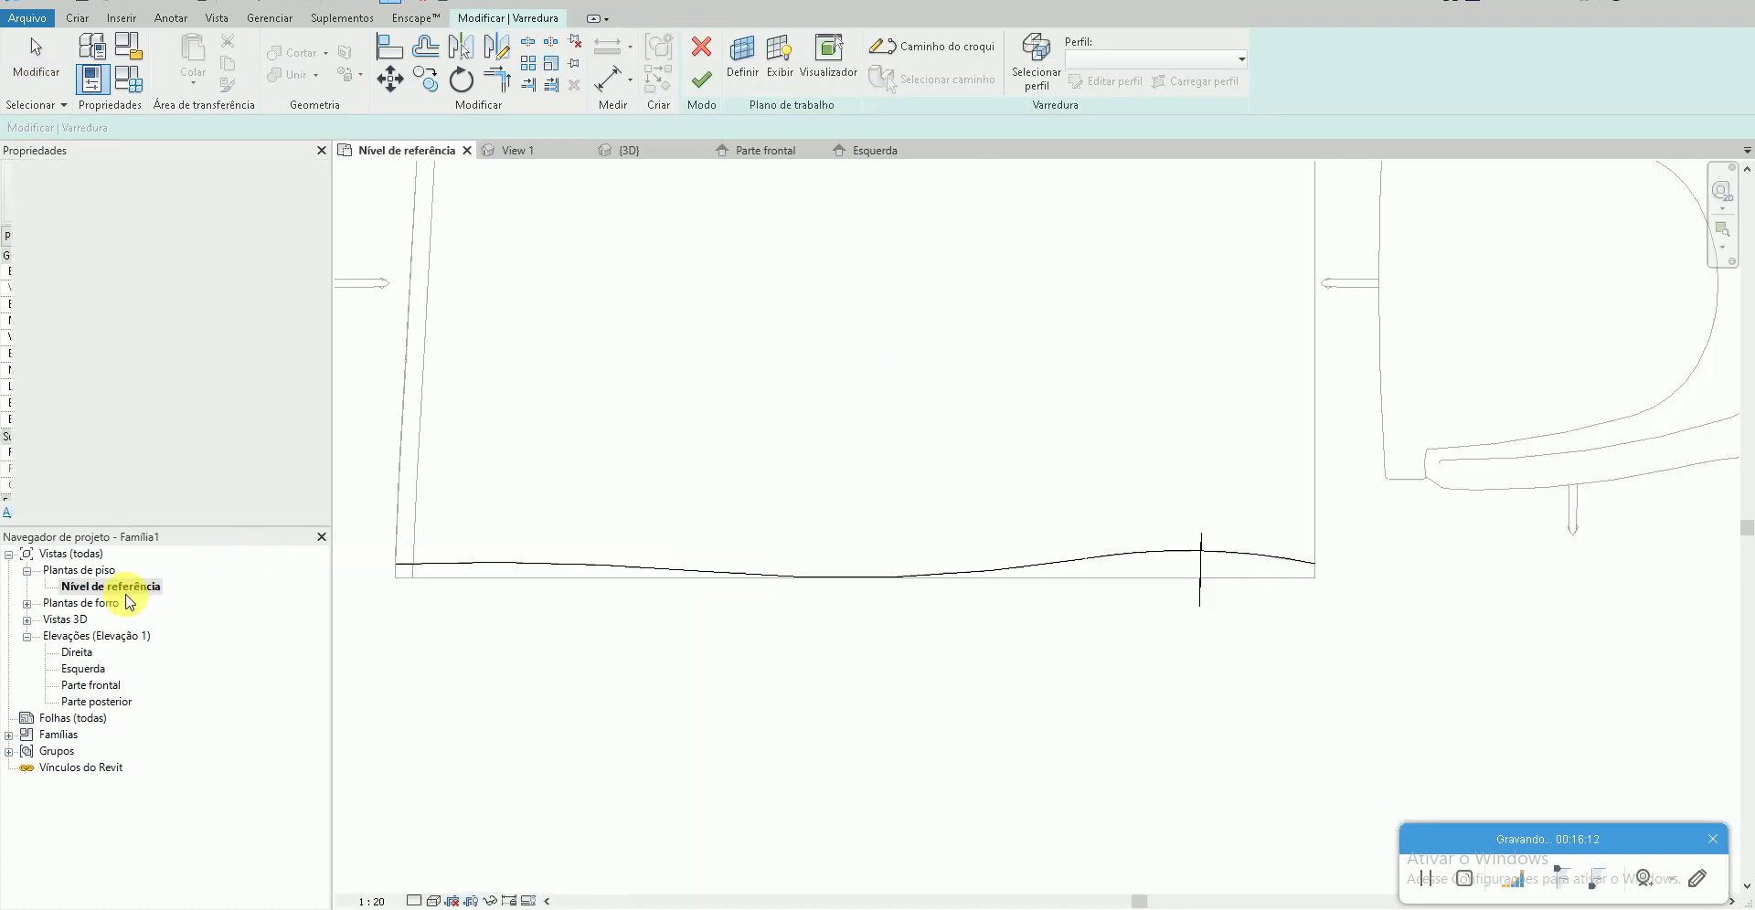
scroll(444, 571, "up", 2)
middle_click_drag(451, 572, 611, 548)
left_click(675, 542)
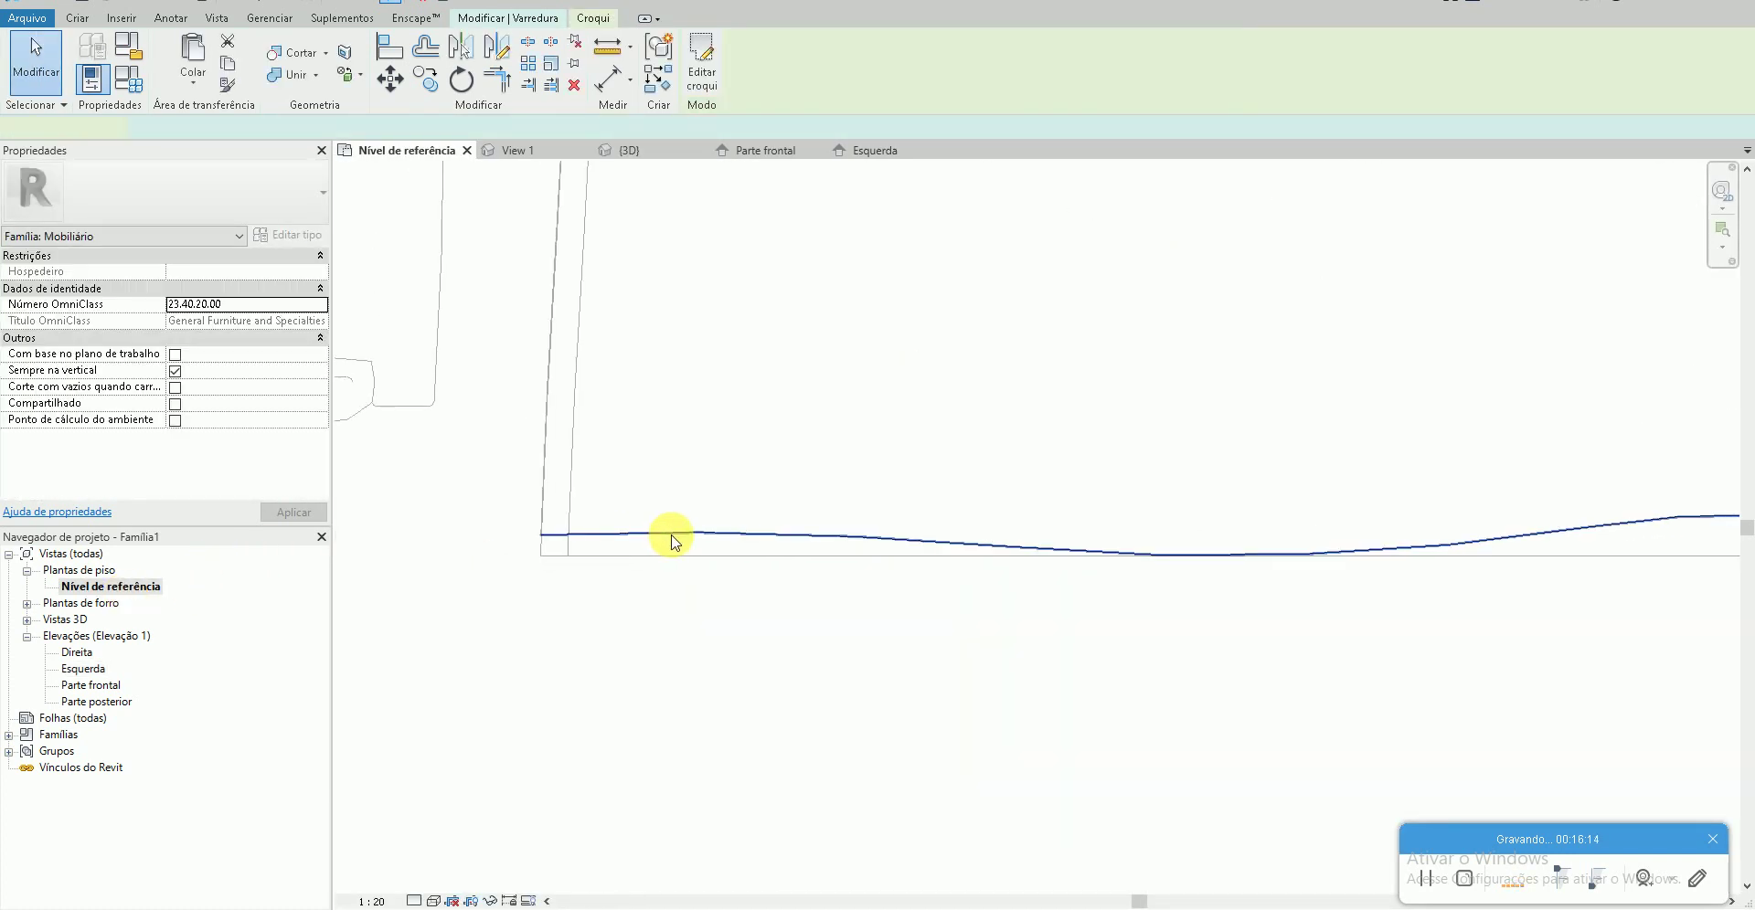
left_click(705, 99)
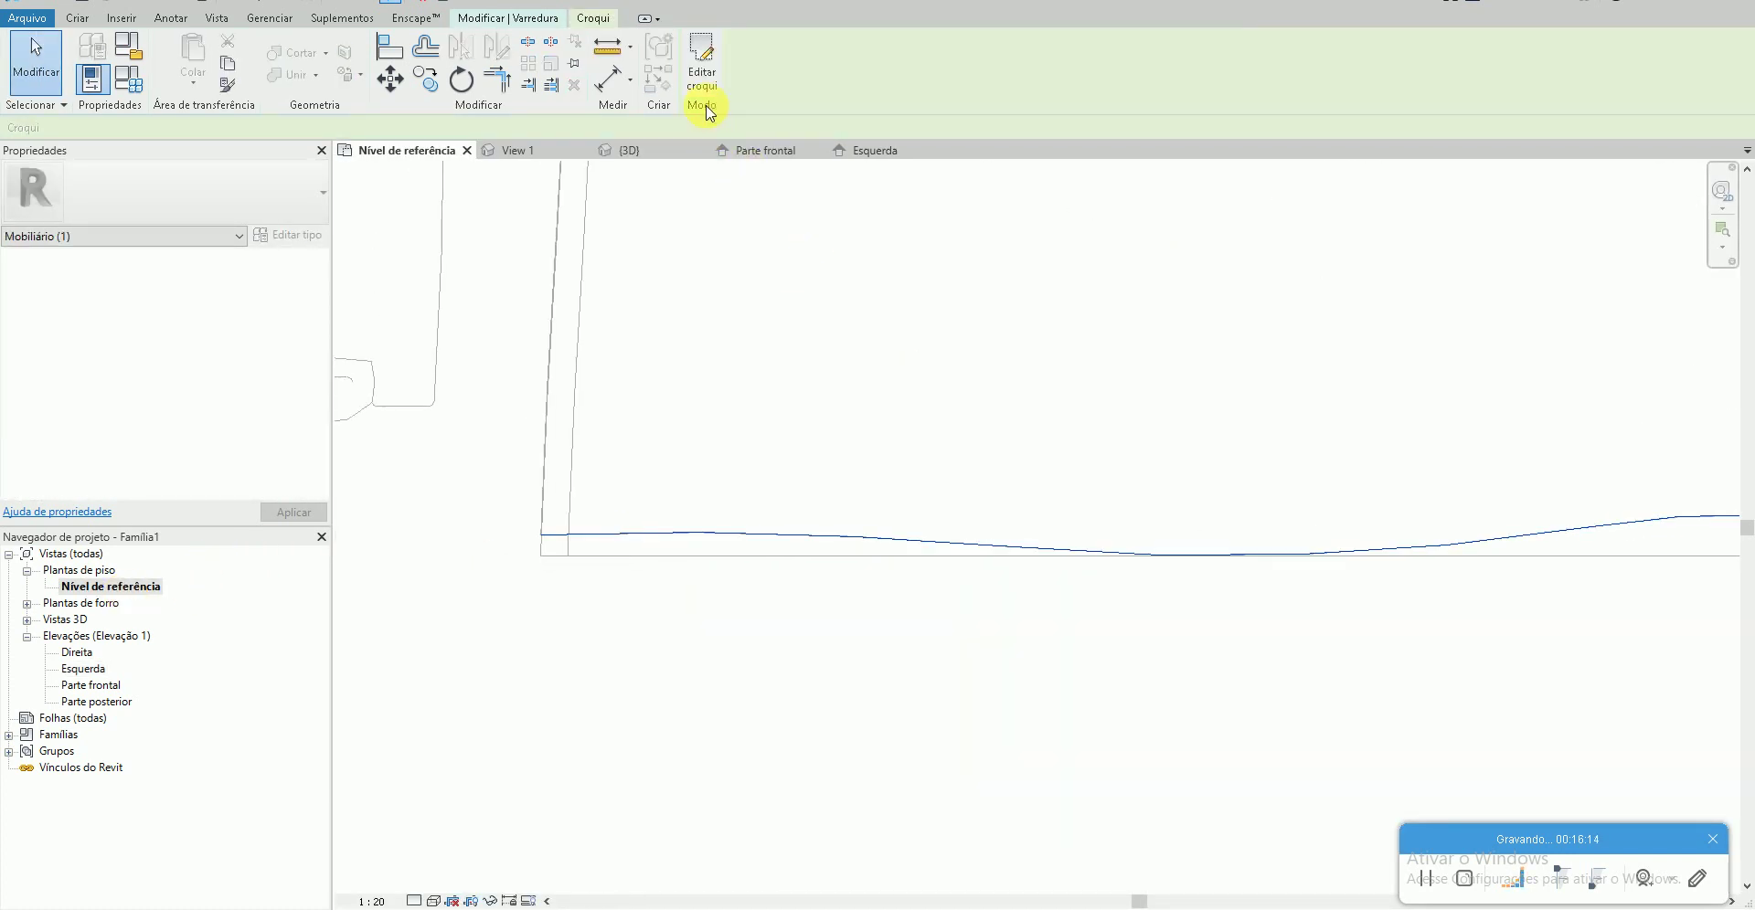
- Move the path lines slightly with MV and finish the void sweep
left_click(544, 535)
scroll(546, 539, "up", 1)
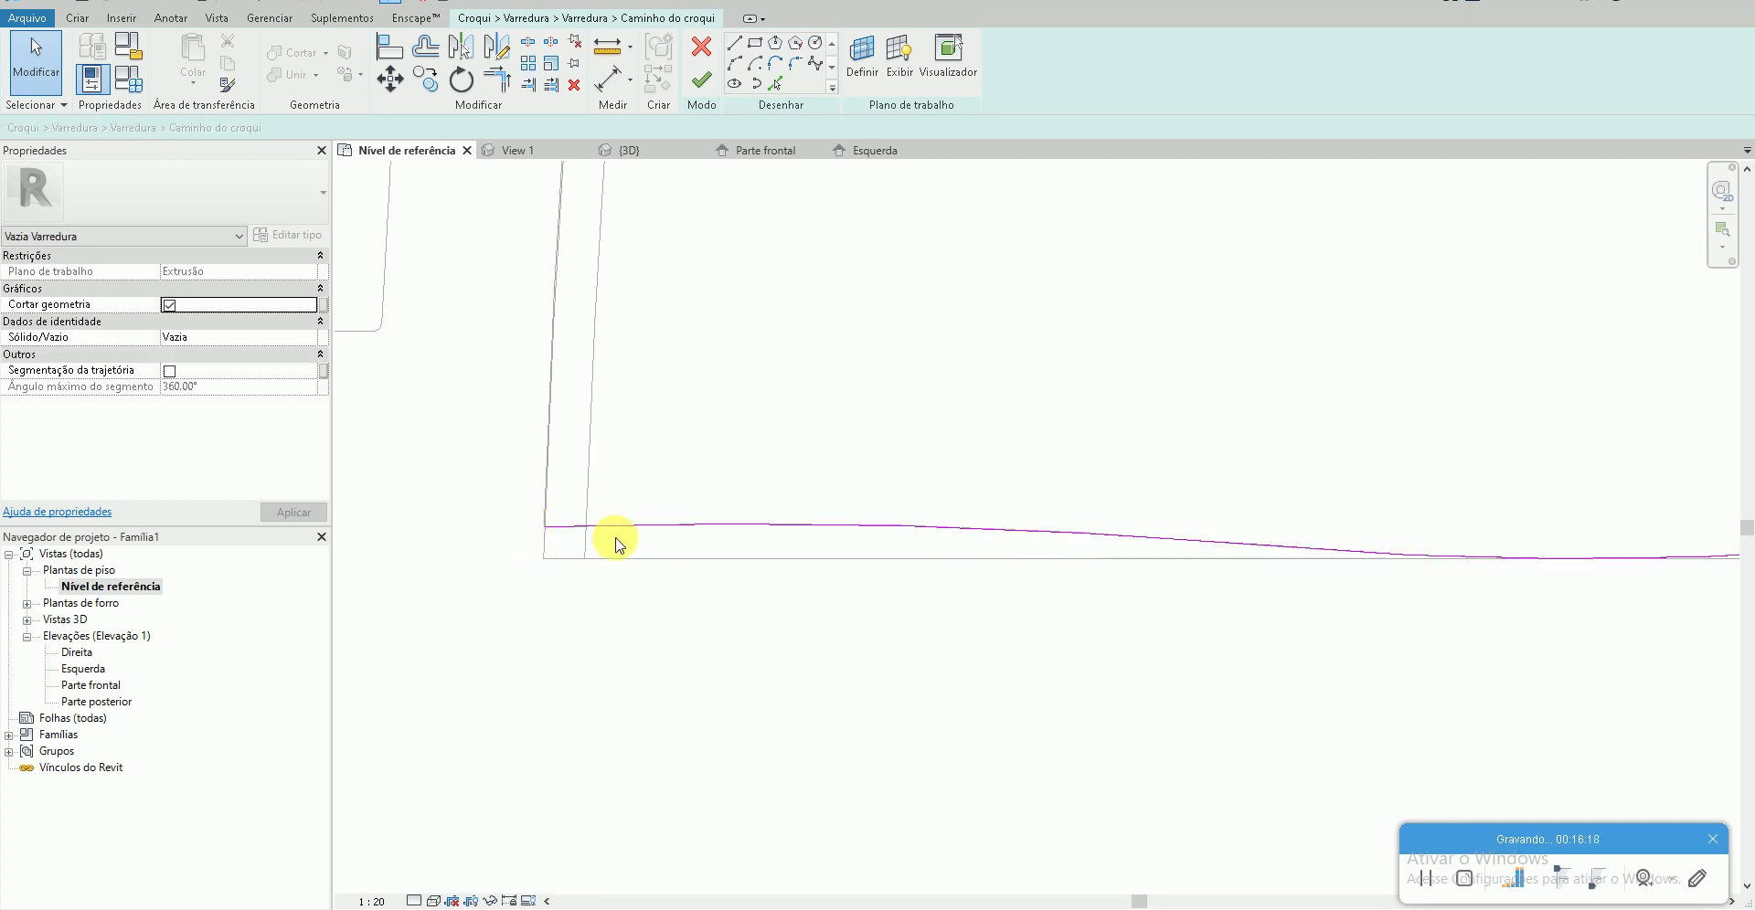
key("m")
key("v")
left_click(569, 545)
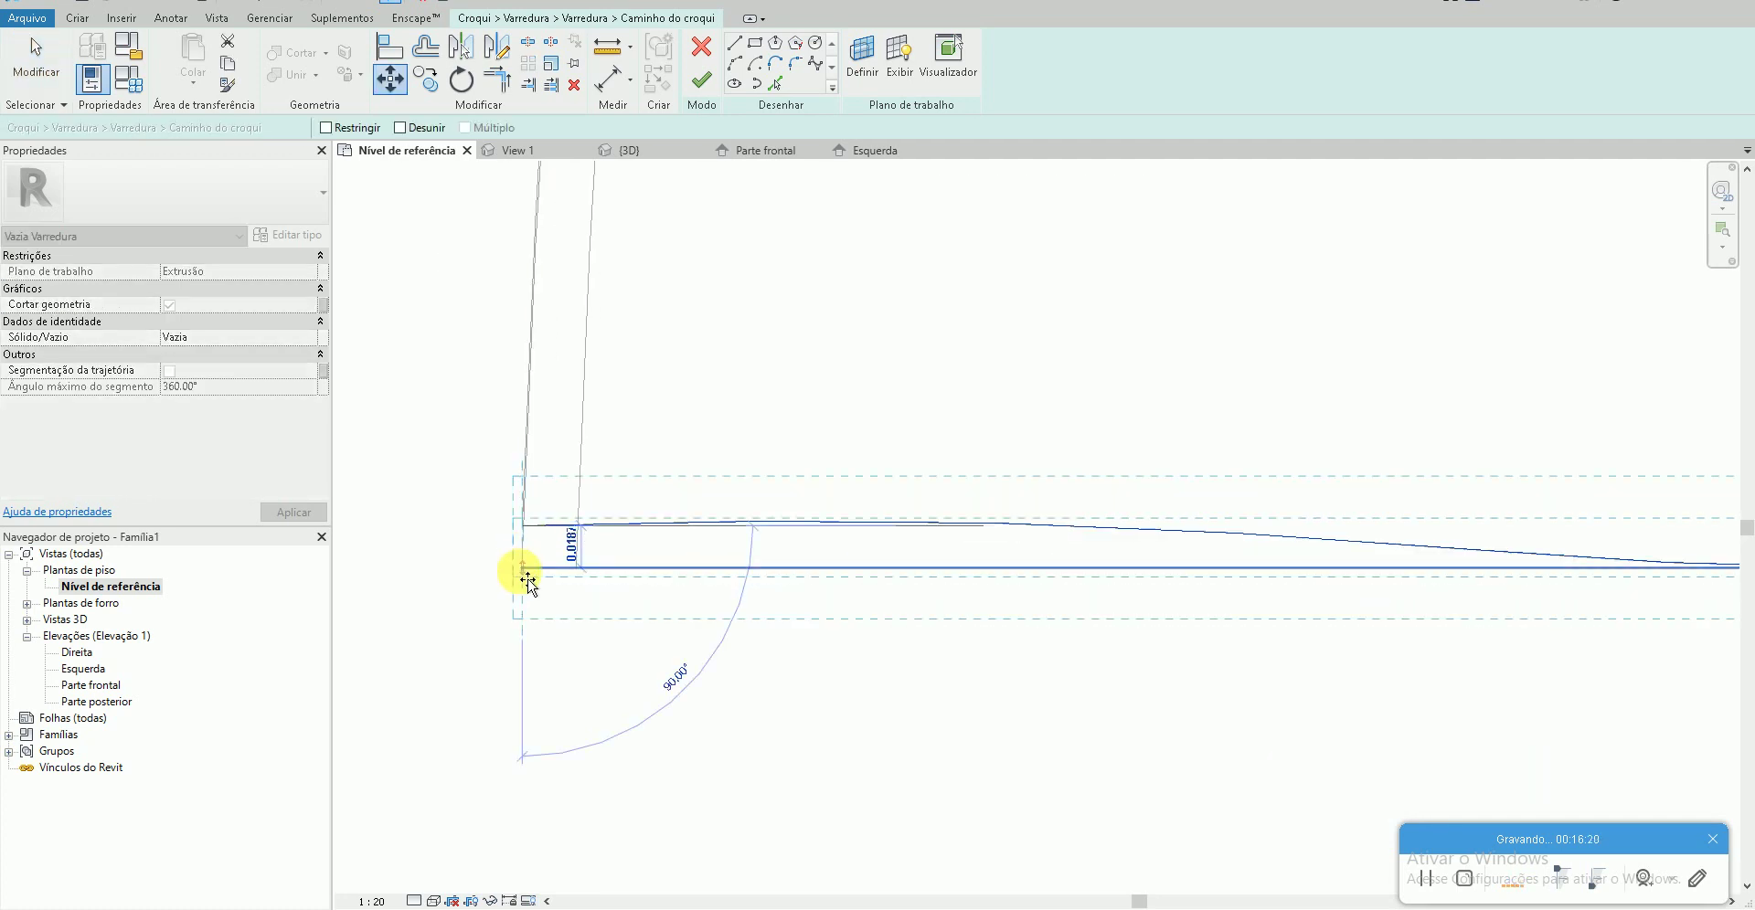
left_click(521, 572)
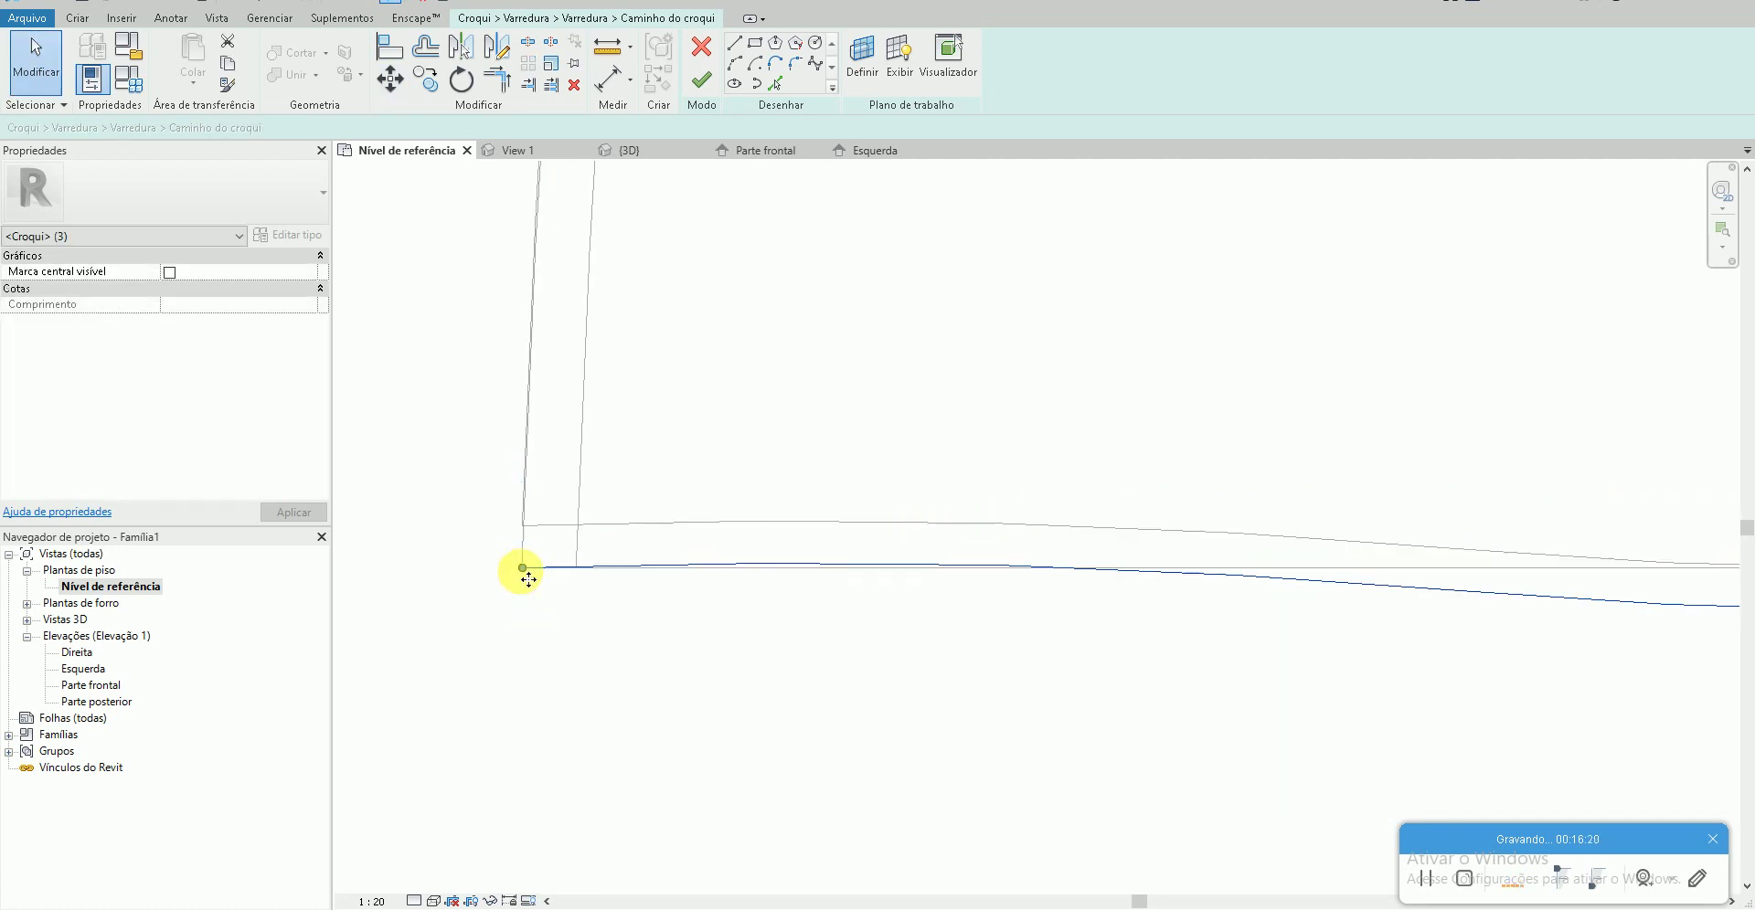
left_click(702, 90)
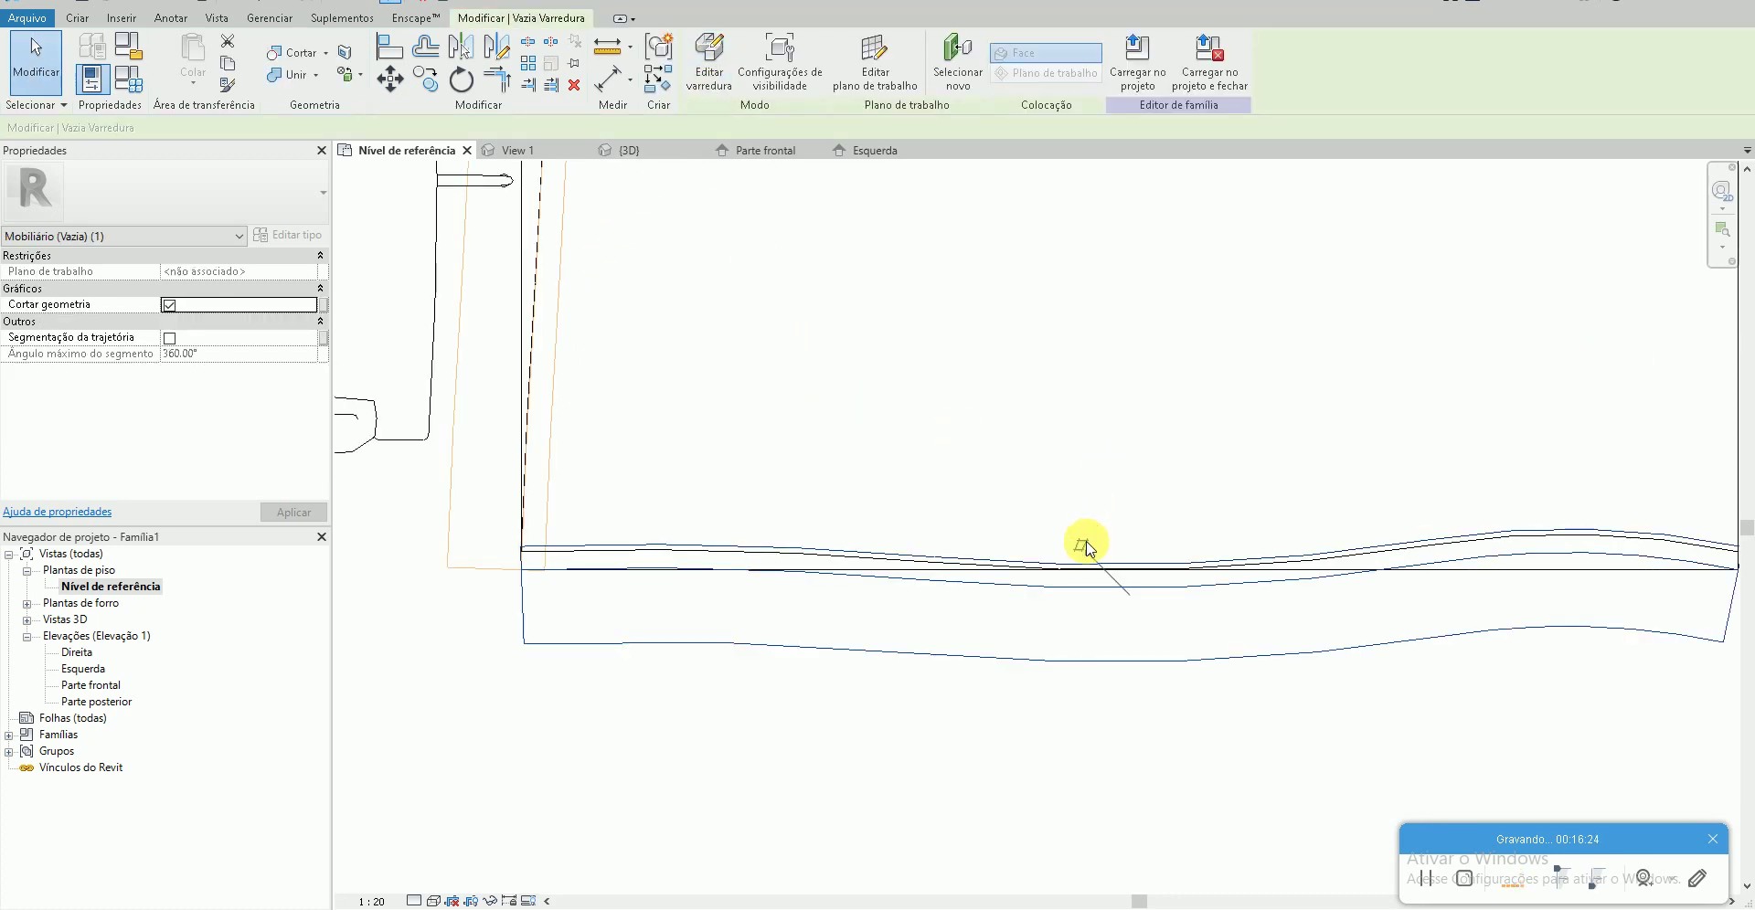
left_click(1059, 465)
left_click(348, 4)
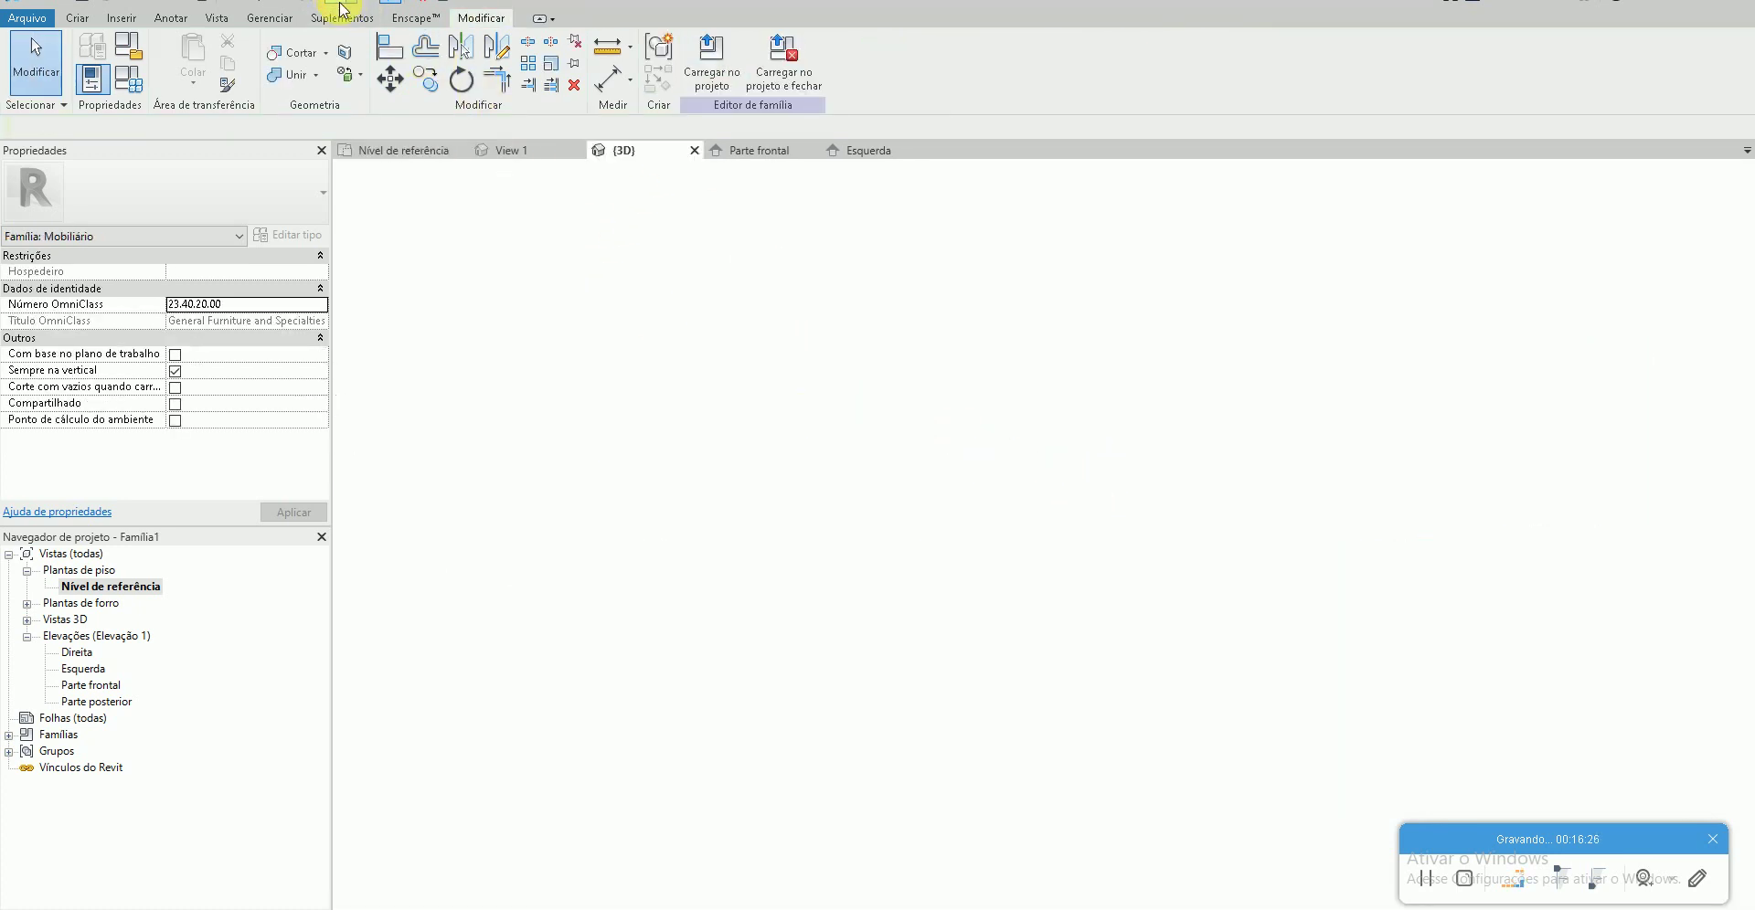
mouse_move(812, 640)
middle_mouse_down("shift")
mouse_move(862, 646)
mouse_move(872, 629)
mouse_move(834, 608)
mouse_move(929, 710)
mouse_move(1014, 616)
mouse_move(909, 619)
mouse_move(1003, 690)
mouse_move(912, 673)
mouse_move(869, 640)
mouse_move(913, 698)
mouse_move(829, 698)
mouse_move(905, 699)
mouse_move(870, 681)
mouse_move(869, 698)
mouse_move(893, 679)
middle_mouse_up("shift")
scroll(893, 681, "up", 5)
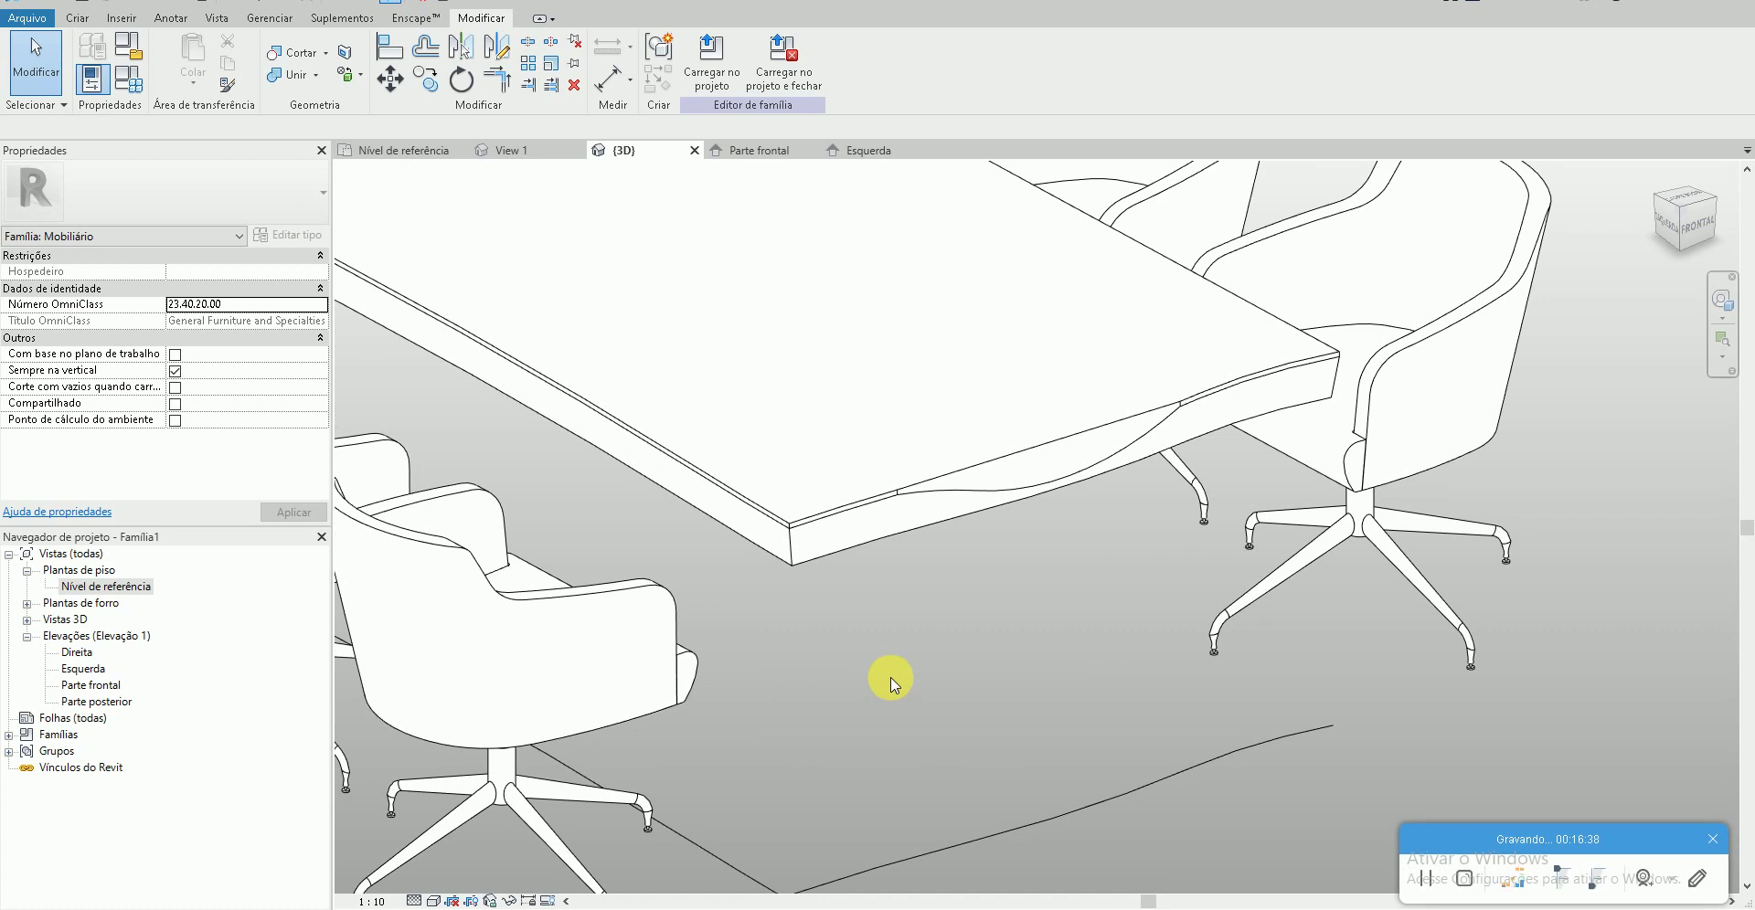
scroll(893, 681, "down", 5)
scroll(976, 696, "down", 1)
mouse_move(849, 723)
middle_mouse_down("shift")
mouse_move(724, 709)
mouse_move(879, 724)
mouse_move(838, 725)
mouse_move(834, 742)
middle_mouse_up("shift")
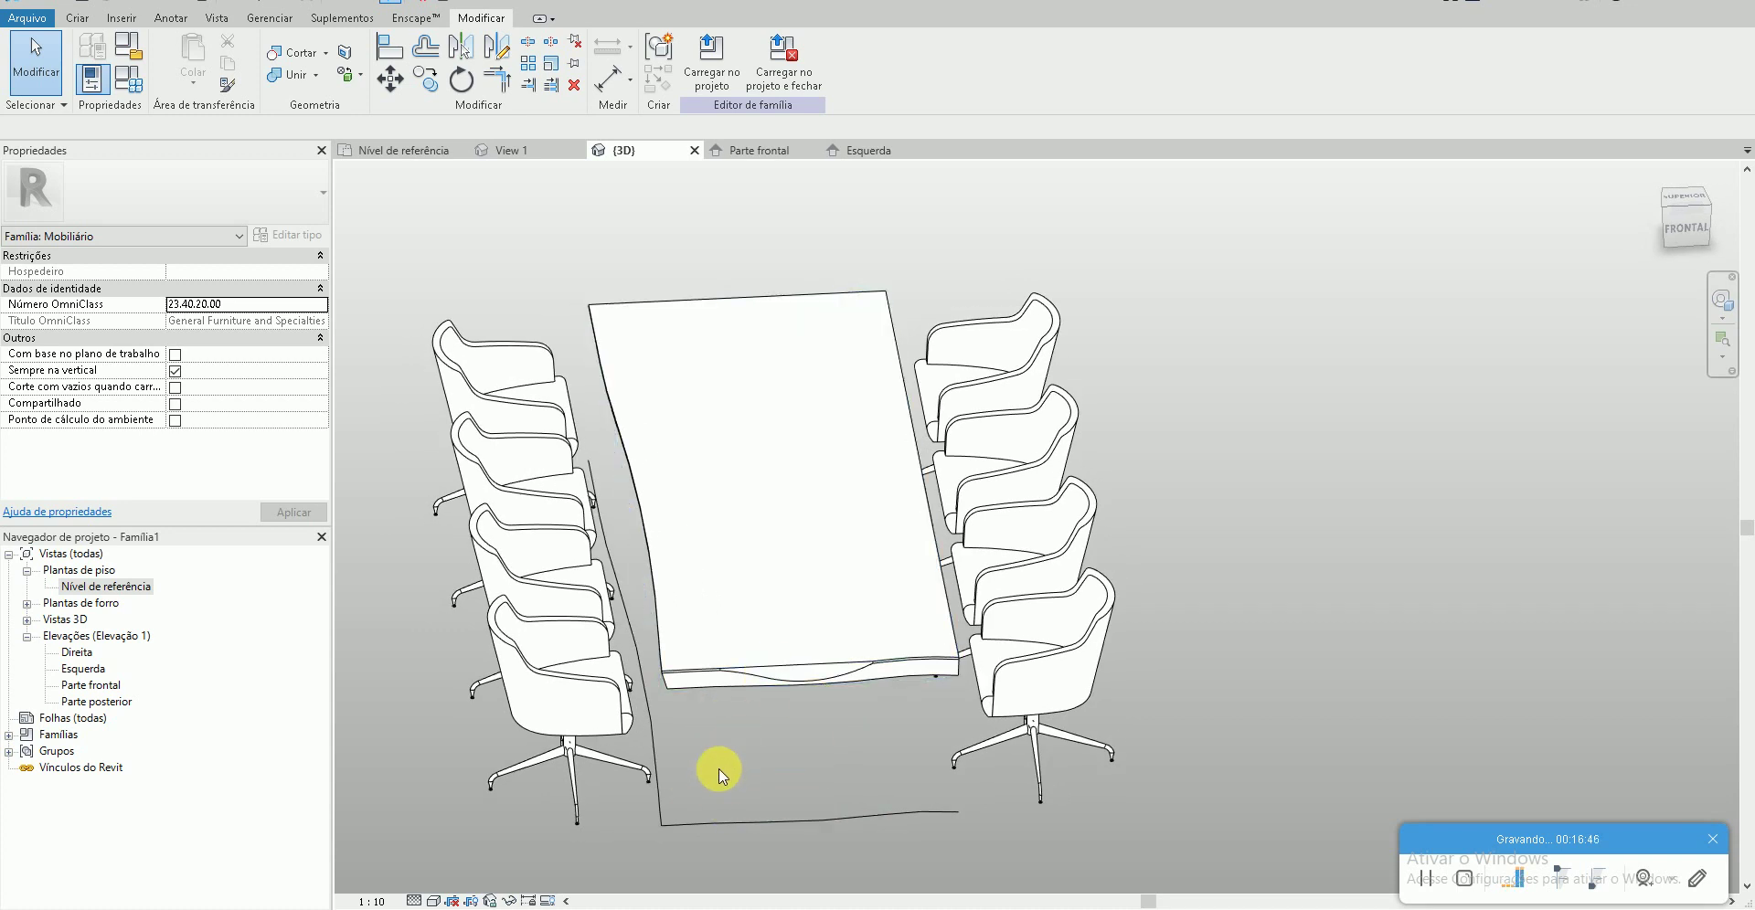
double_click(136, 595)
scroll(773, 577, "down", 3)
scroll(795, 576, "down", 3)
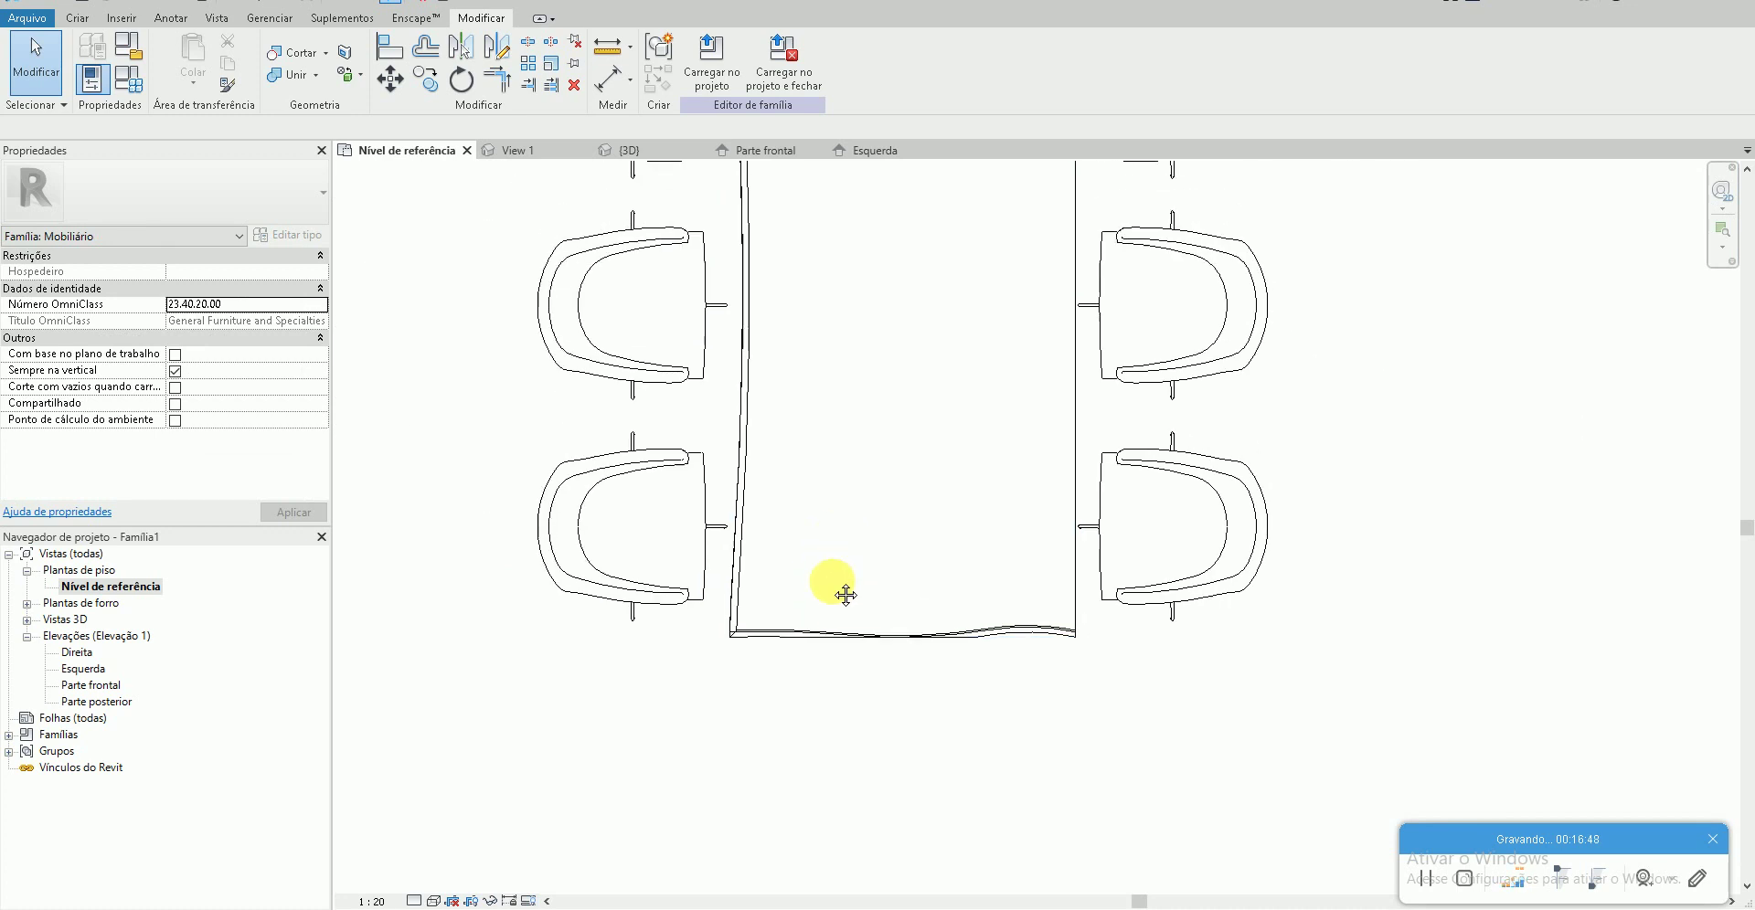
middle_click_drag(839, 588, 755, 778)
scroll(756, 778, "down", 2)
scroll(736, 711, "down", 1)
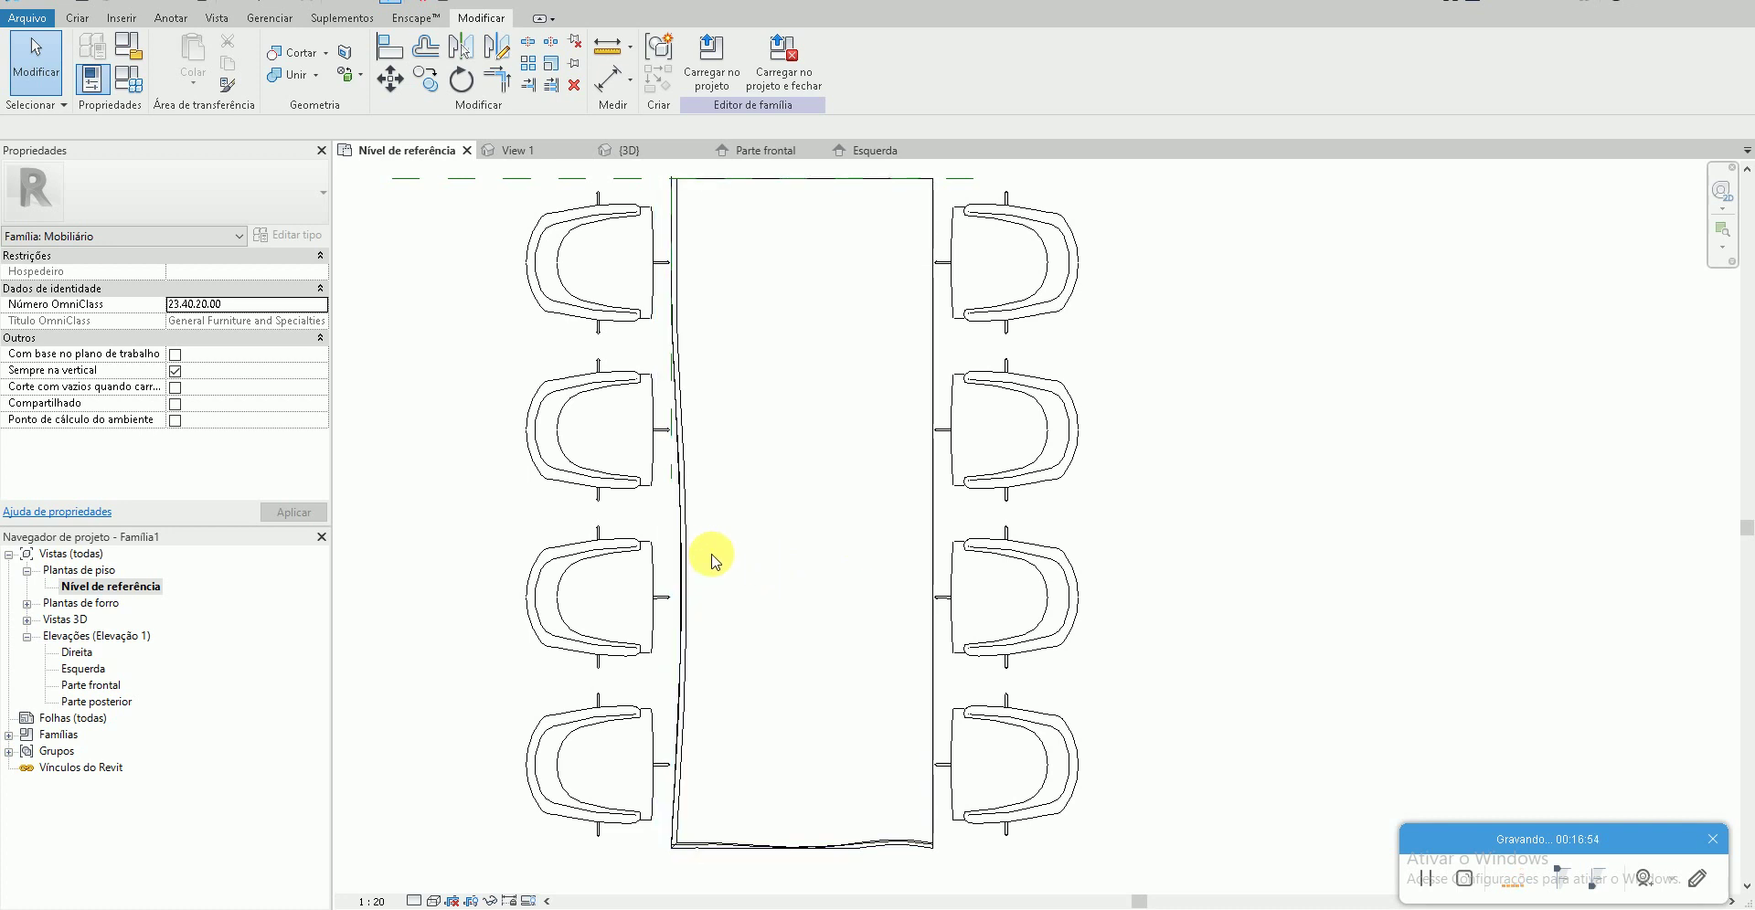
left_click(330, 2)
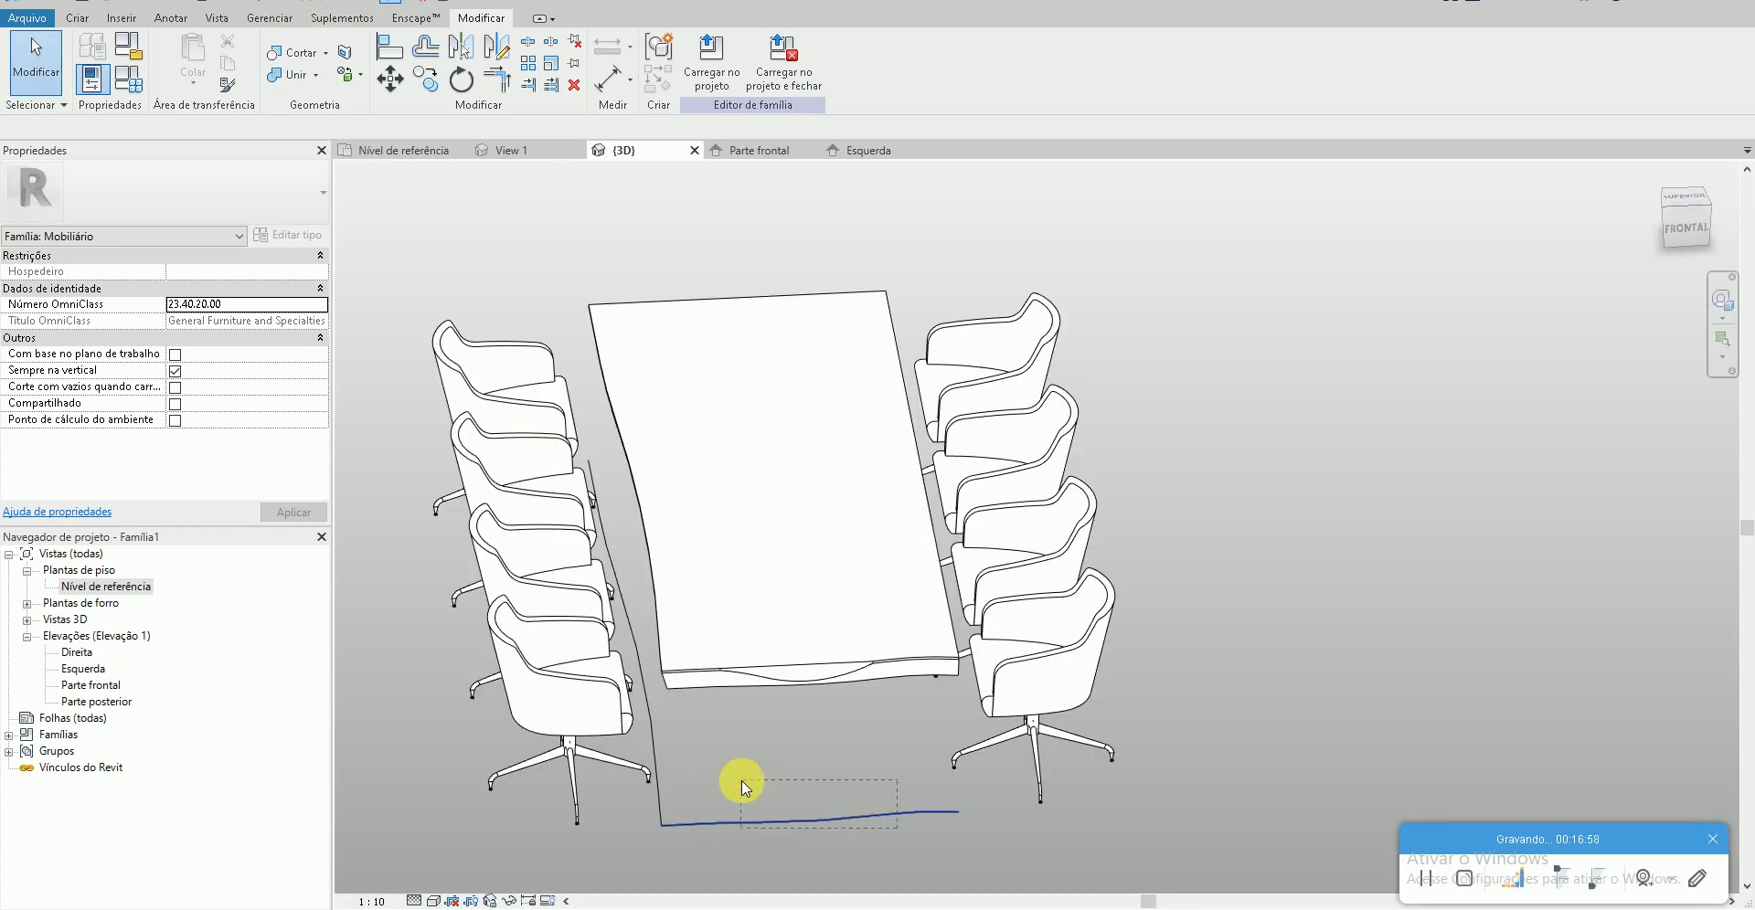
left_click_drag(742, 780, 744, 783)
double_click(137, 589)
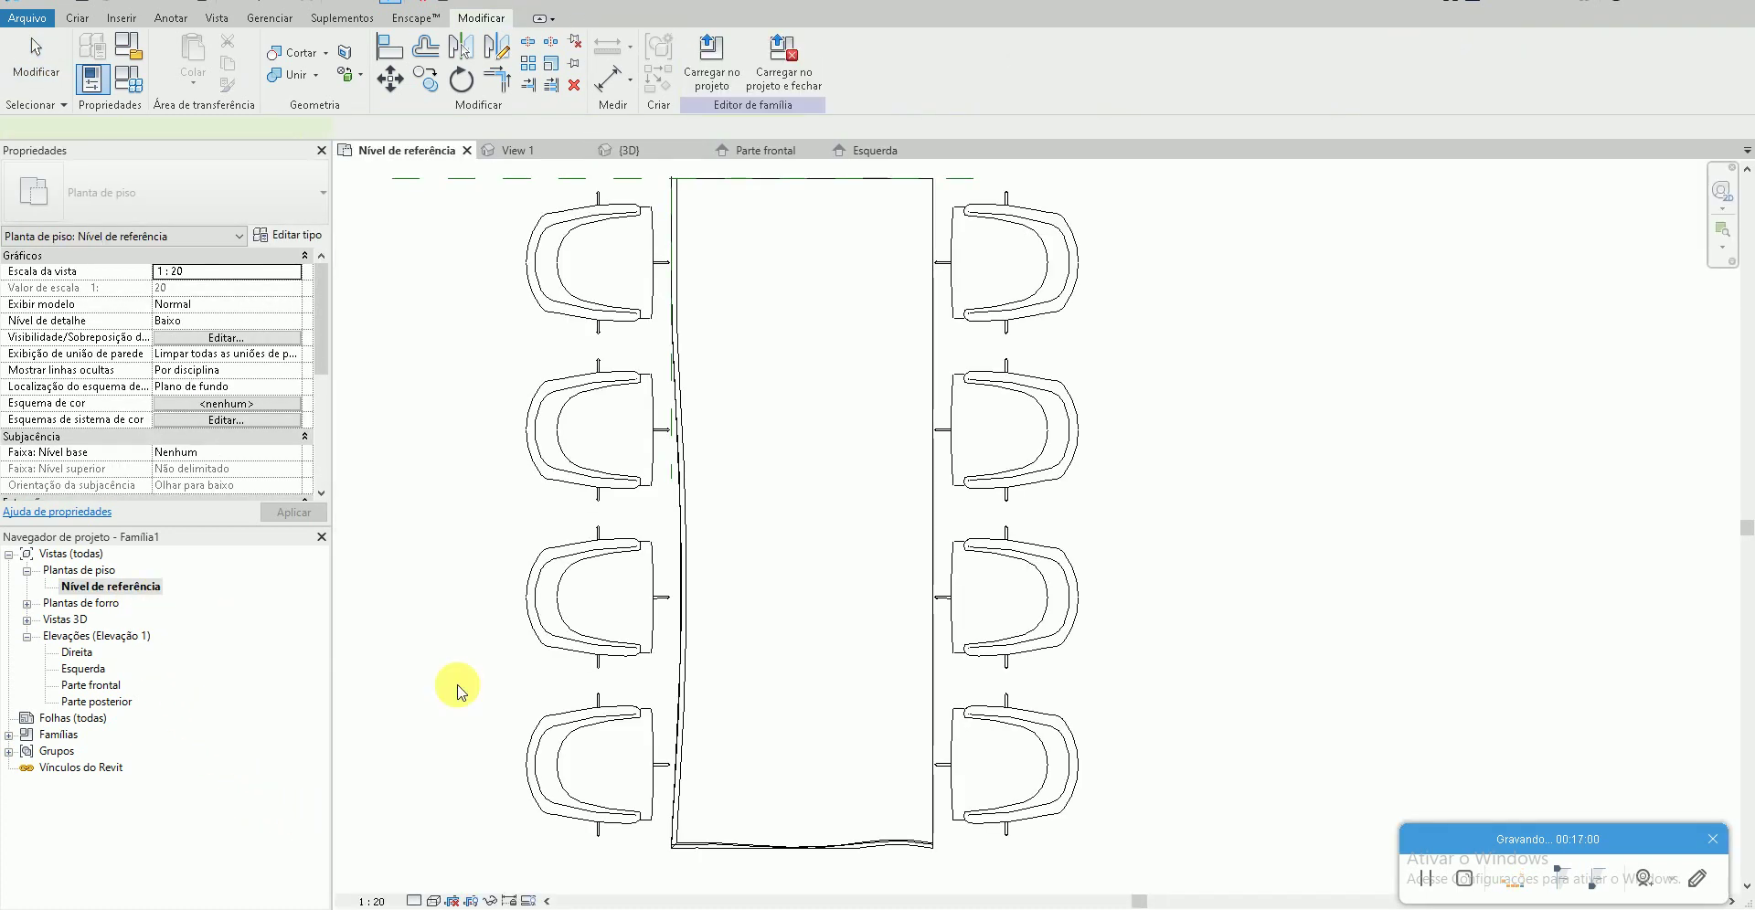
left_click(727, 833)
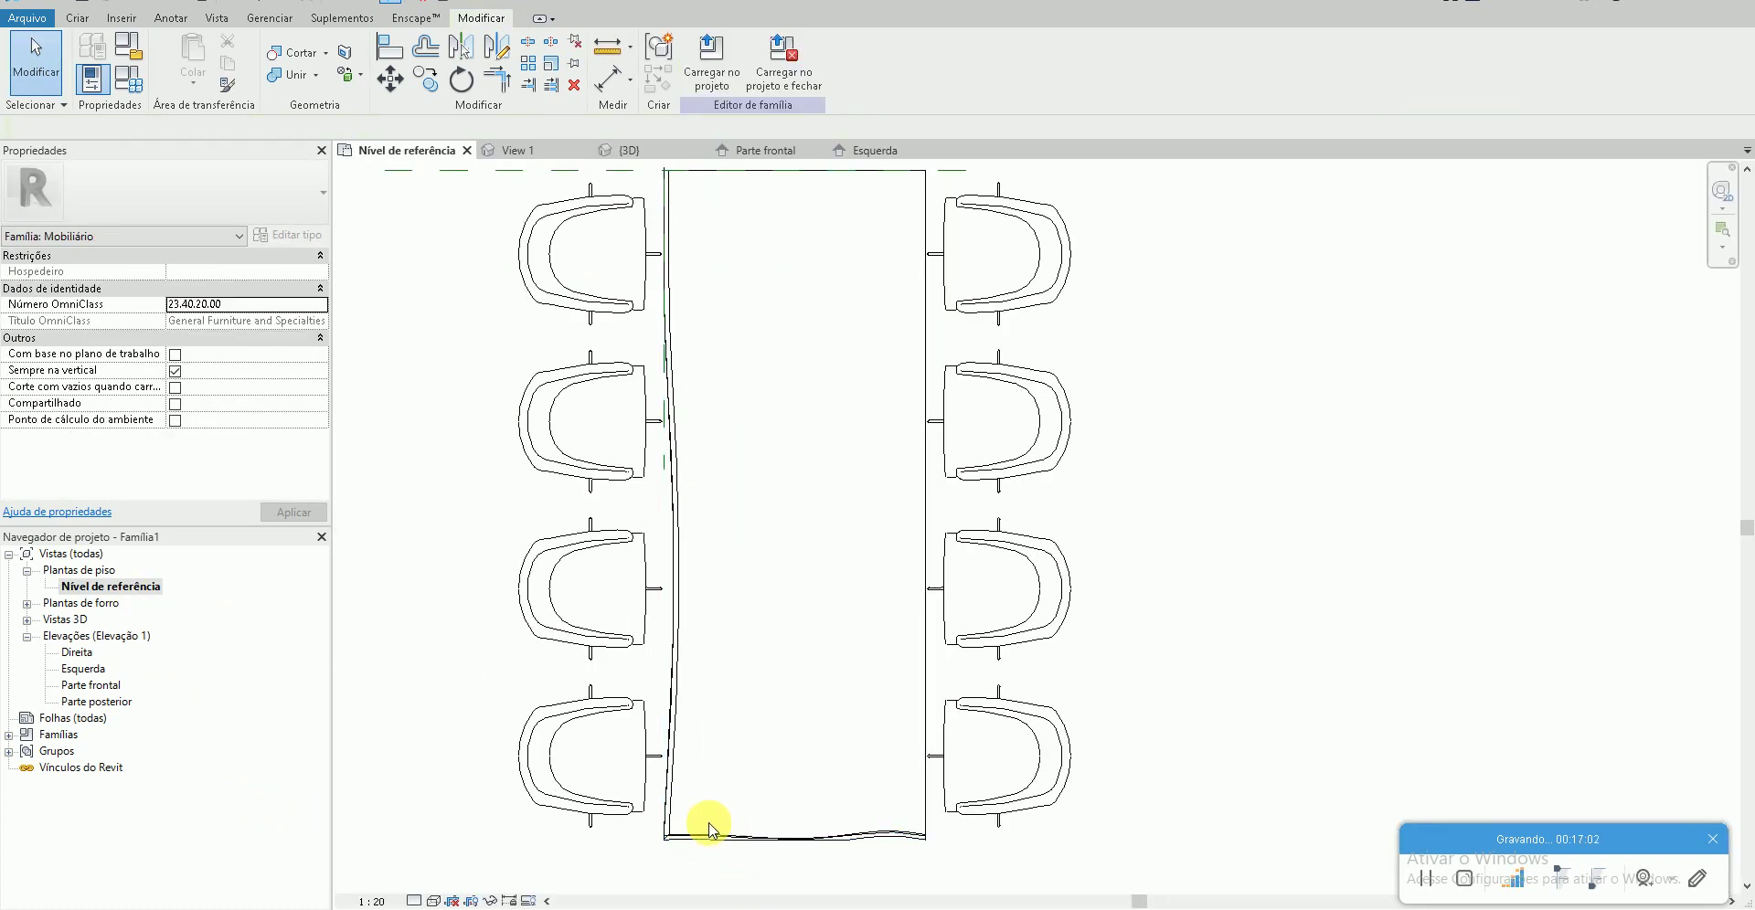
left_click(342, 1)
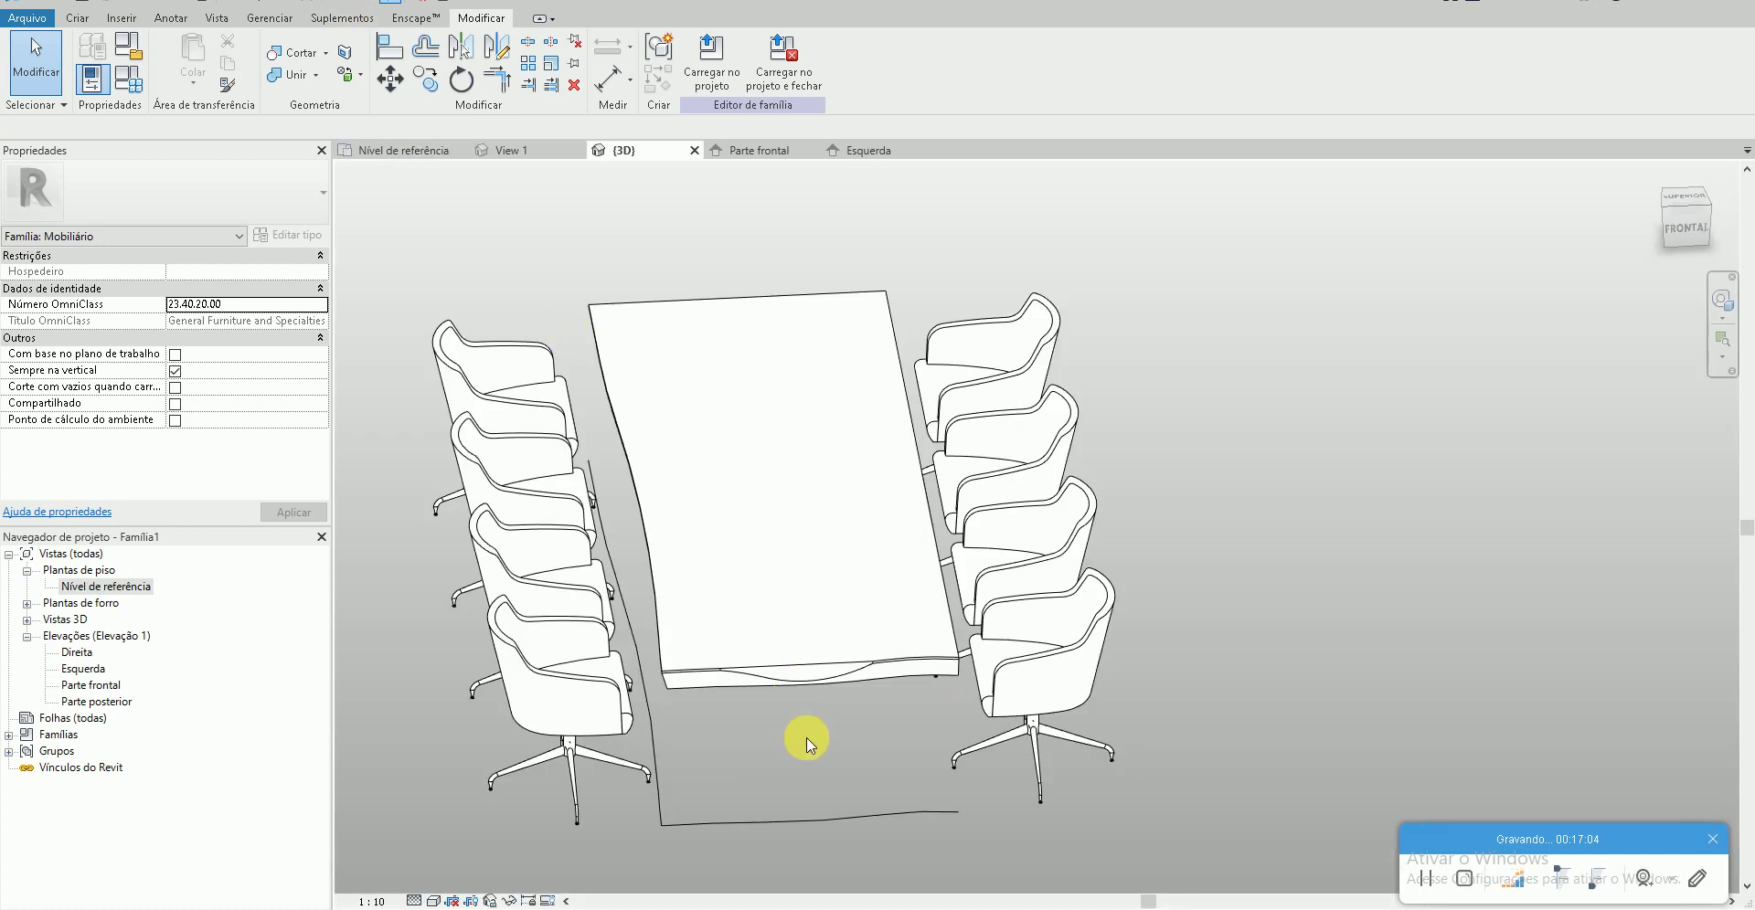
double_click(129, 588)
- Draw model lines from the table's bottom-right corner up its right edge
left_click(78, 19)
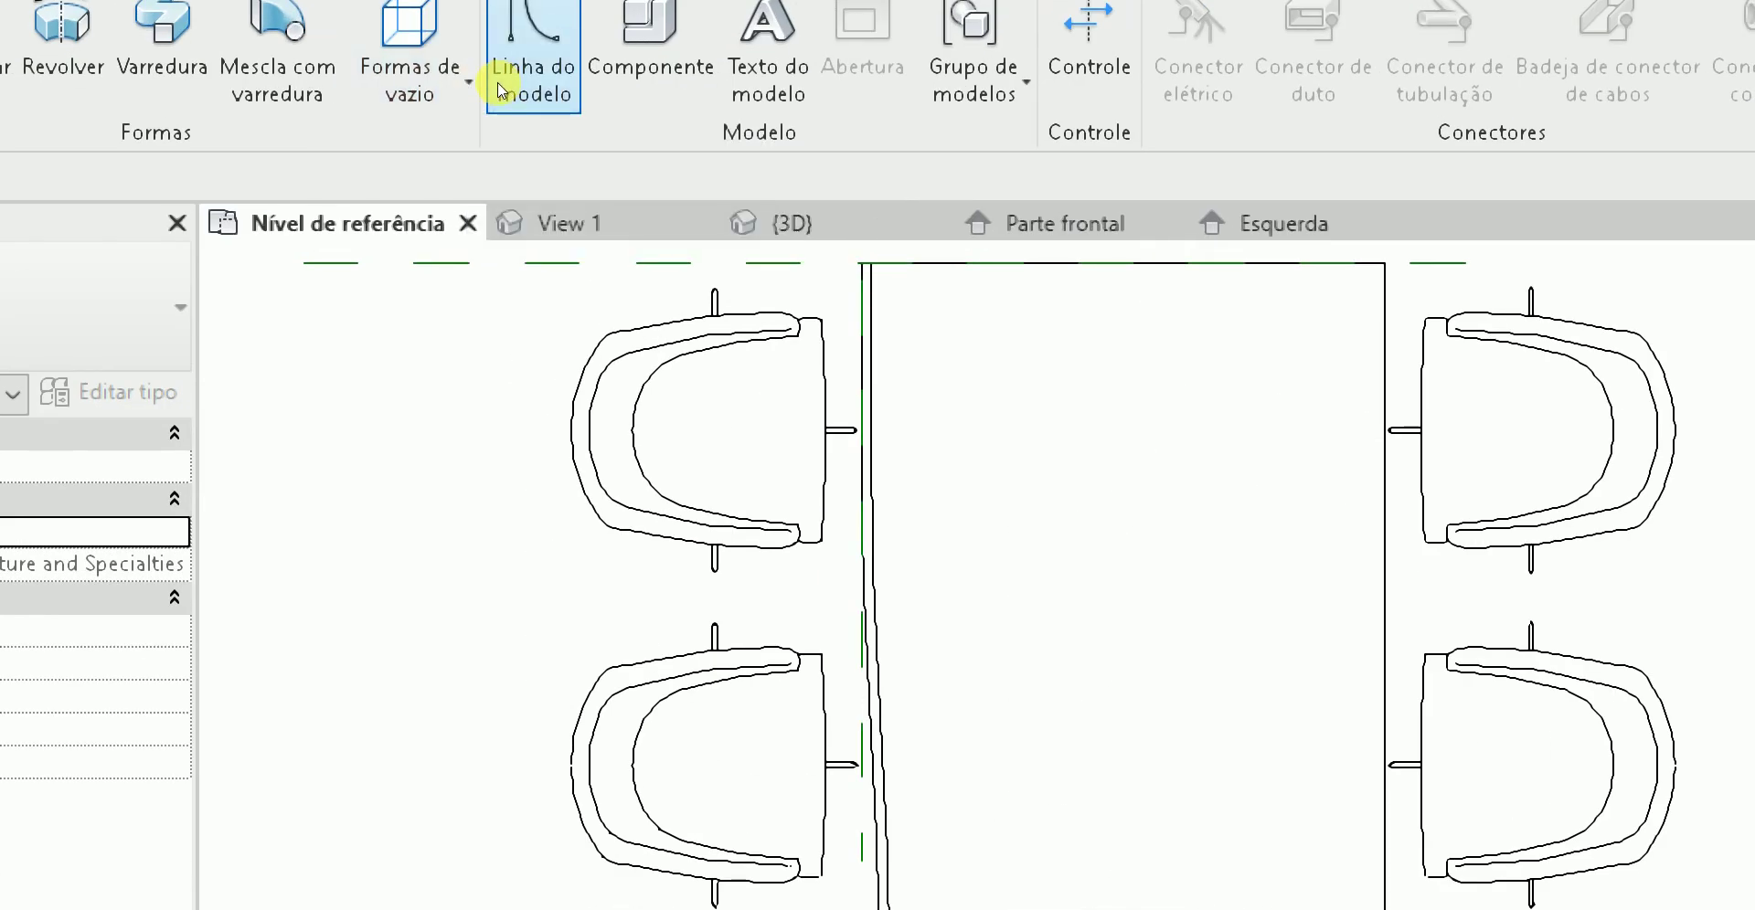
left_click(494, 55)
scroll(663, 324, "down", 3)
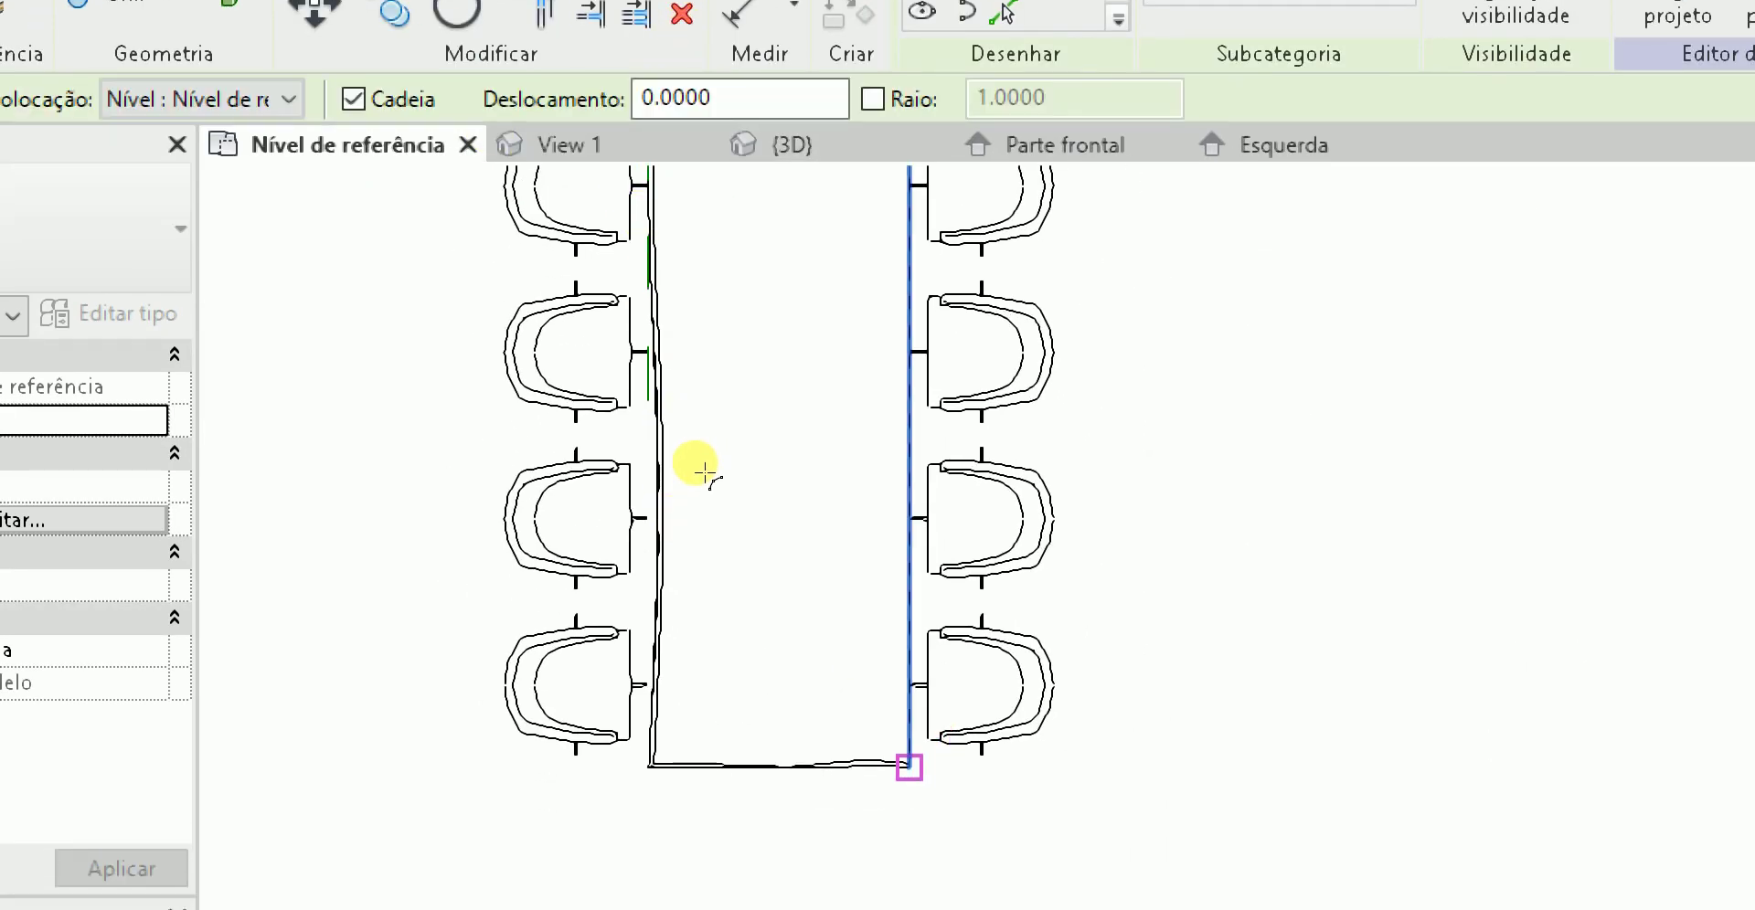
left_click(909, 766)
scroll(690, 345, "up", 3)
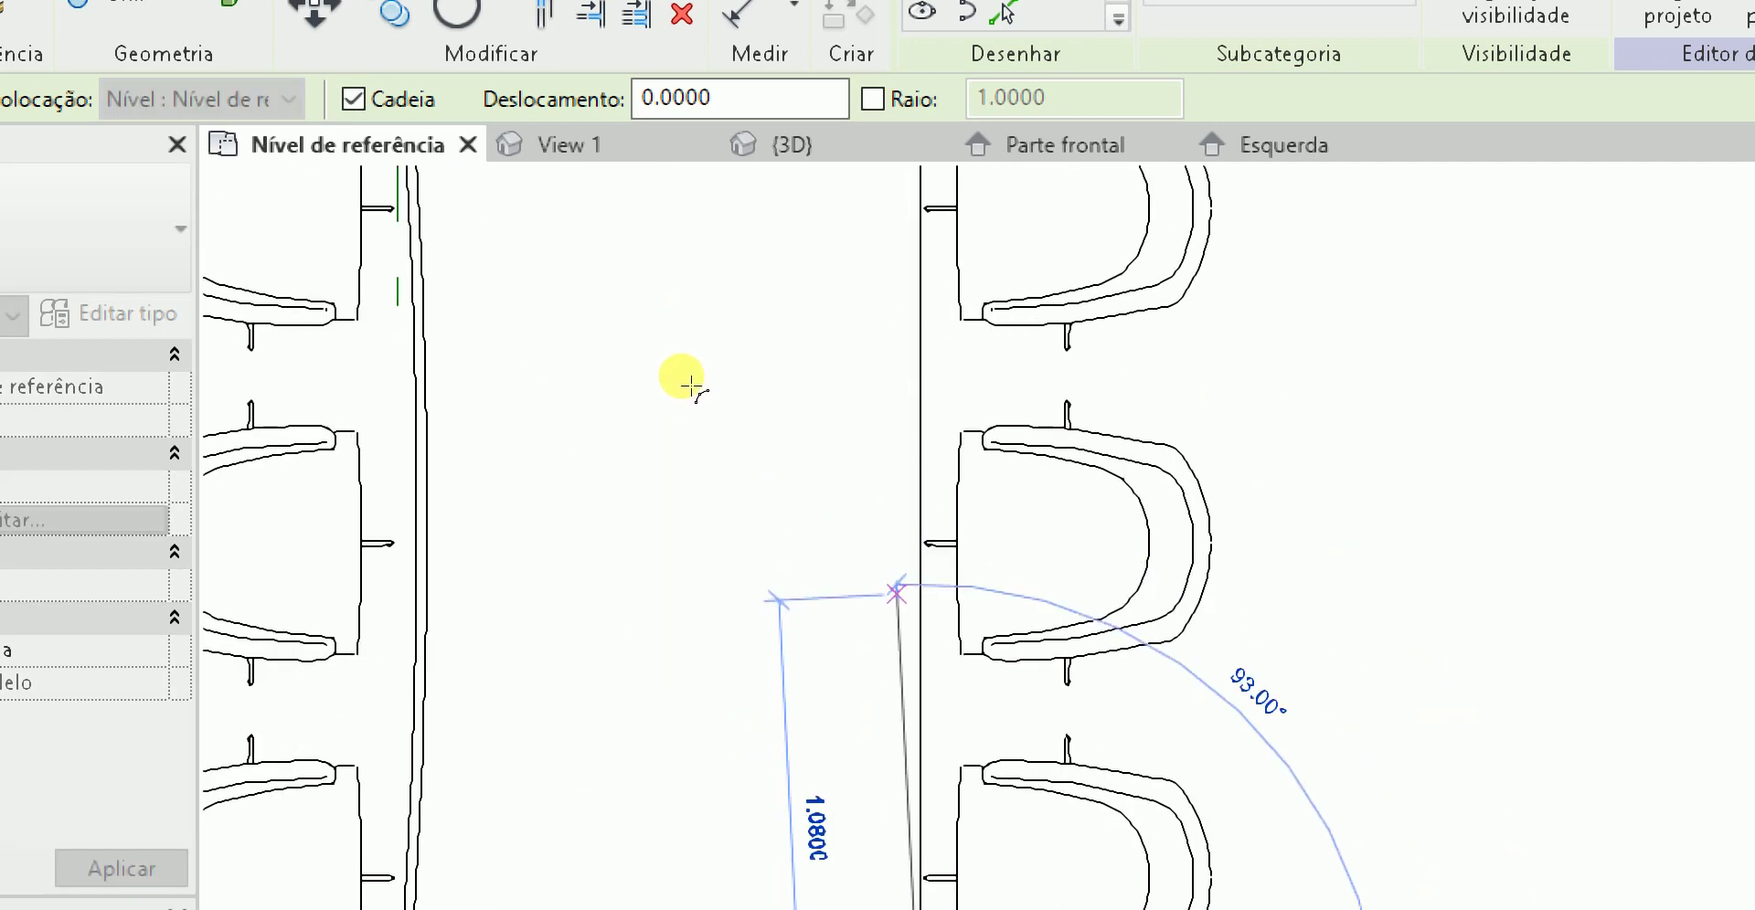
scroll(685, 379, "up", 3)
scroll(709, 238, "up", 1)
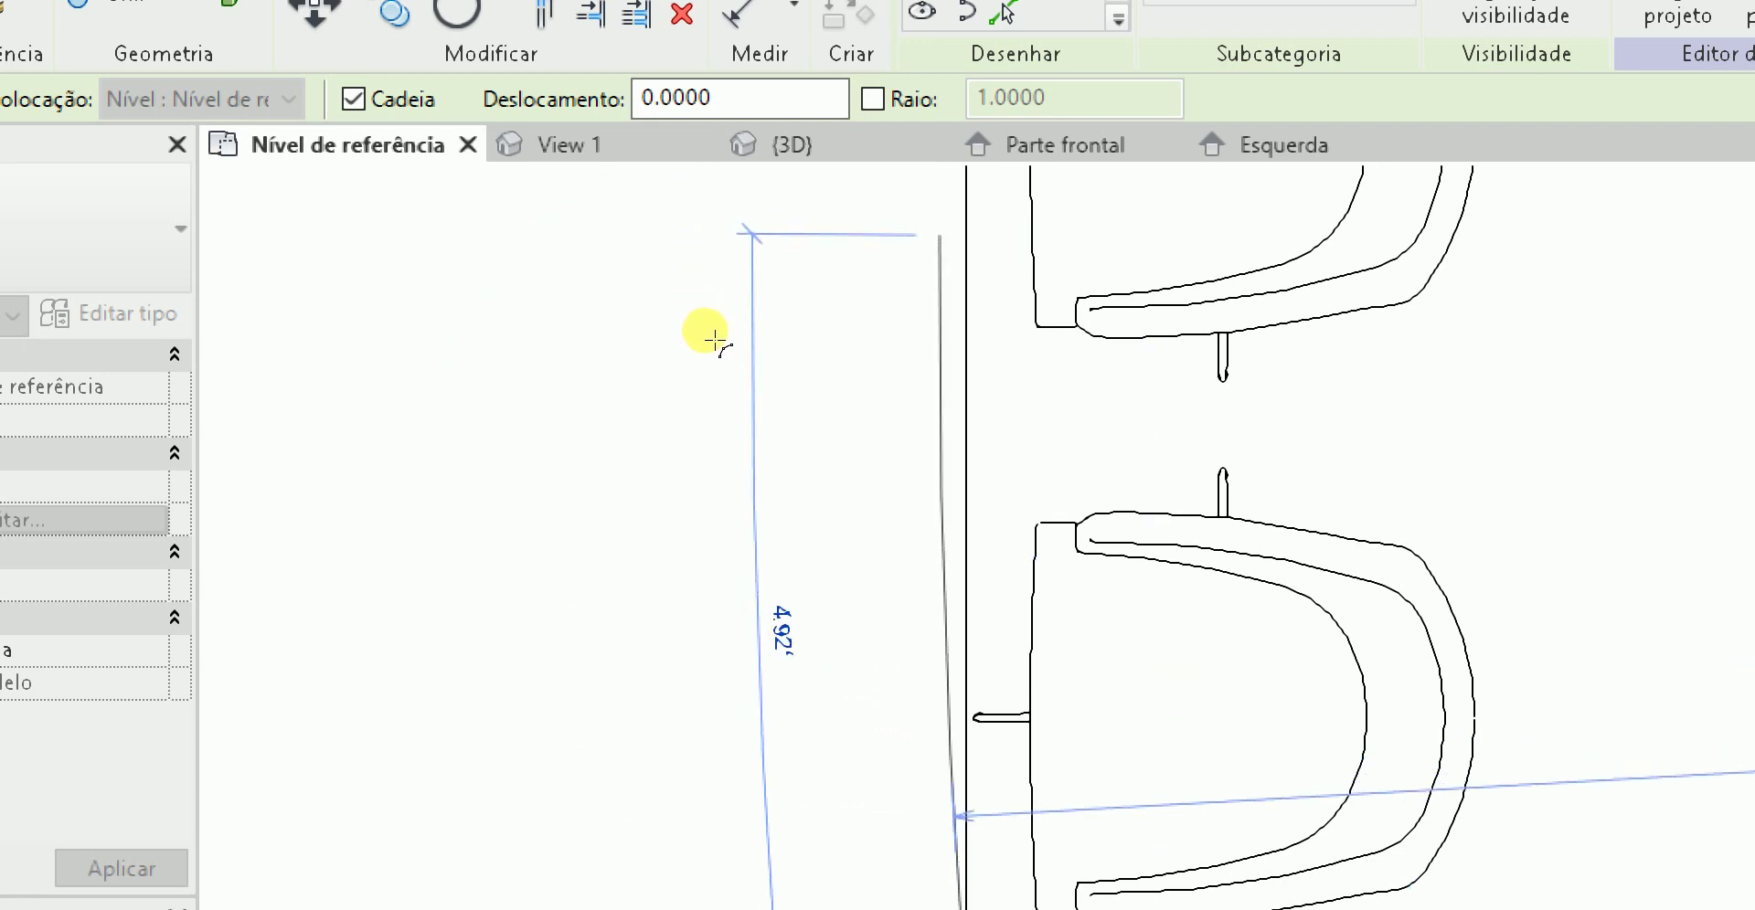
scroll(722, 210, "down", 2)
middle_click_drag(722, 209, 676, 534)
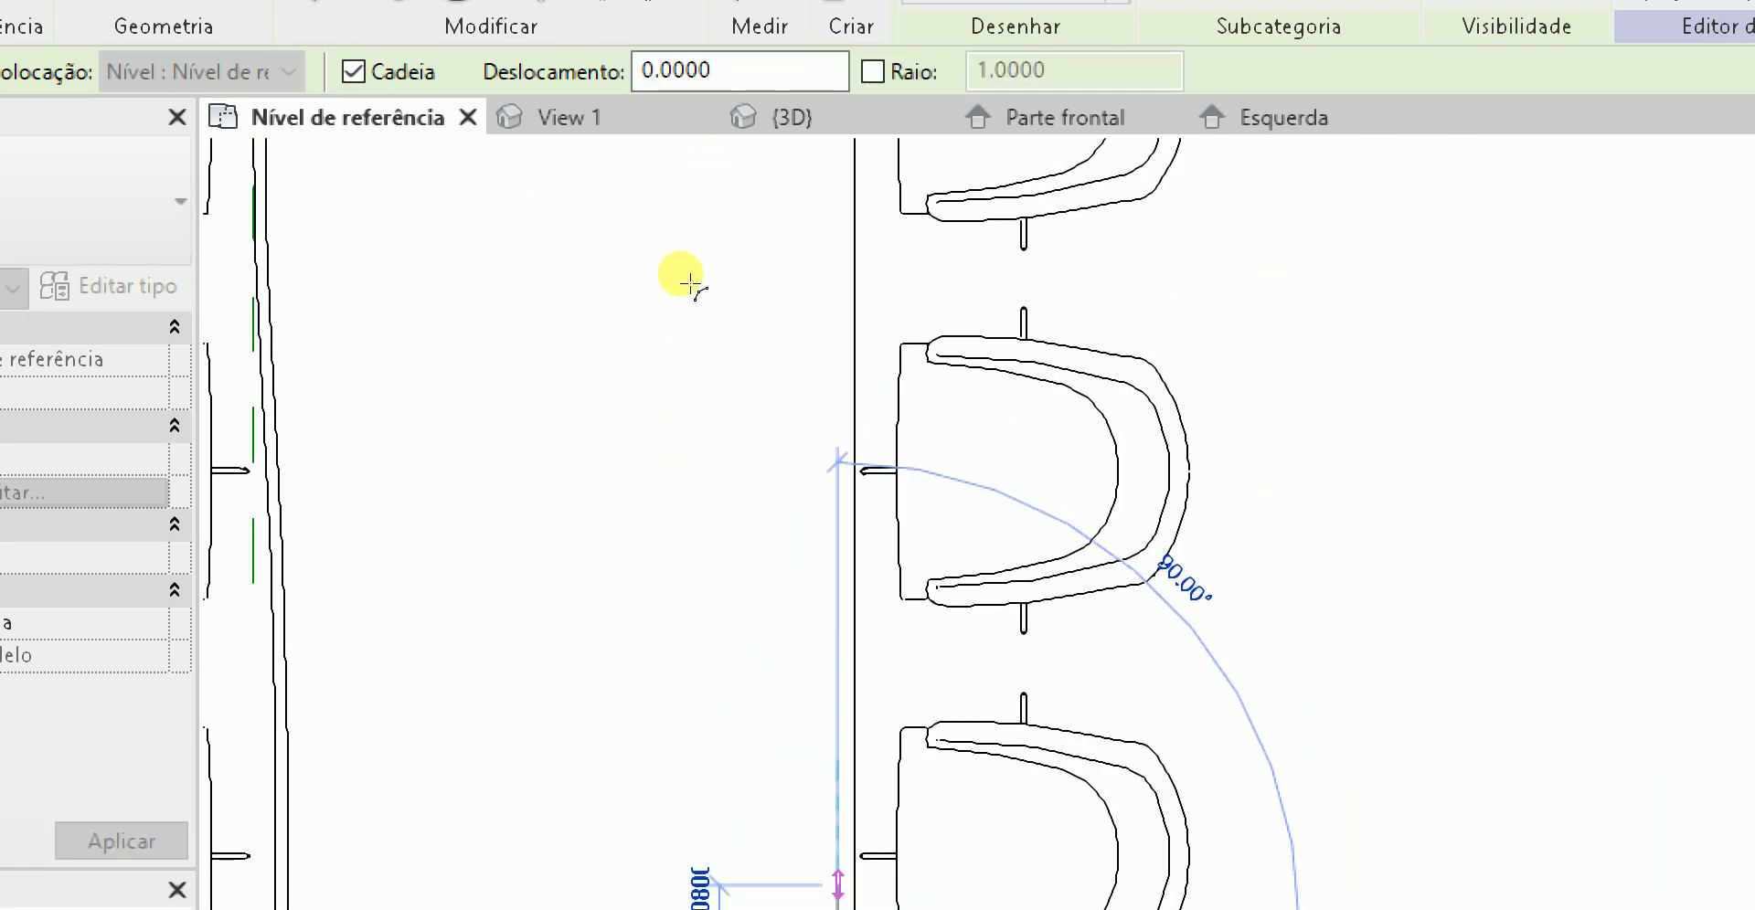
left_click(658, 393)
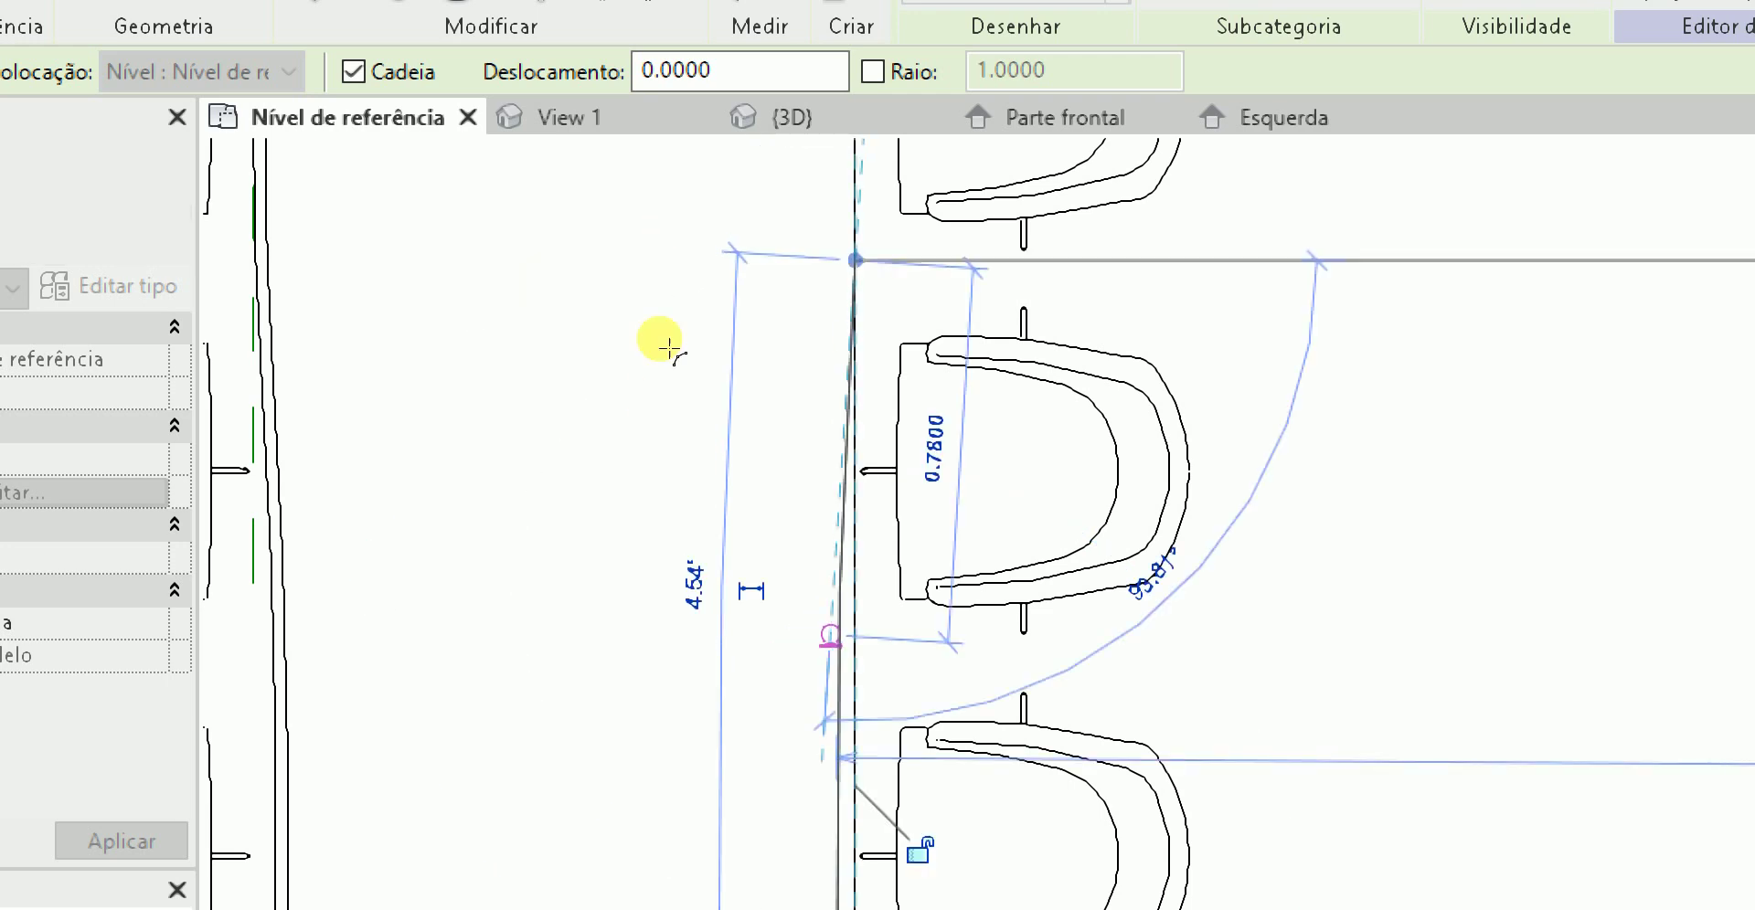
key("Escape")
key("Escape")
scroll(607, 452, "down", 2)
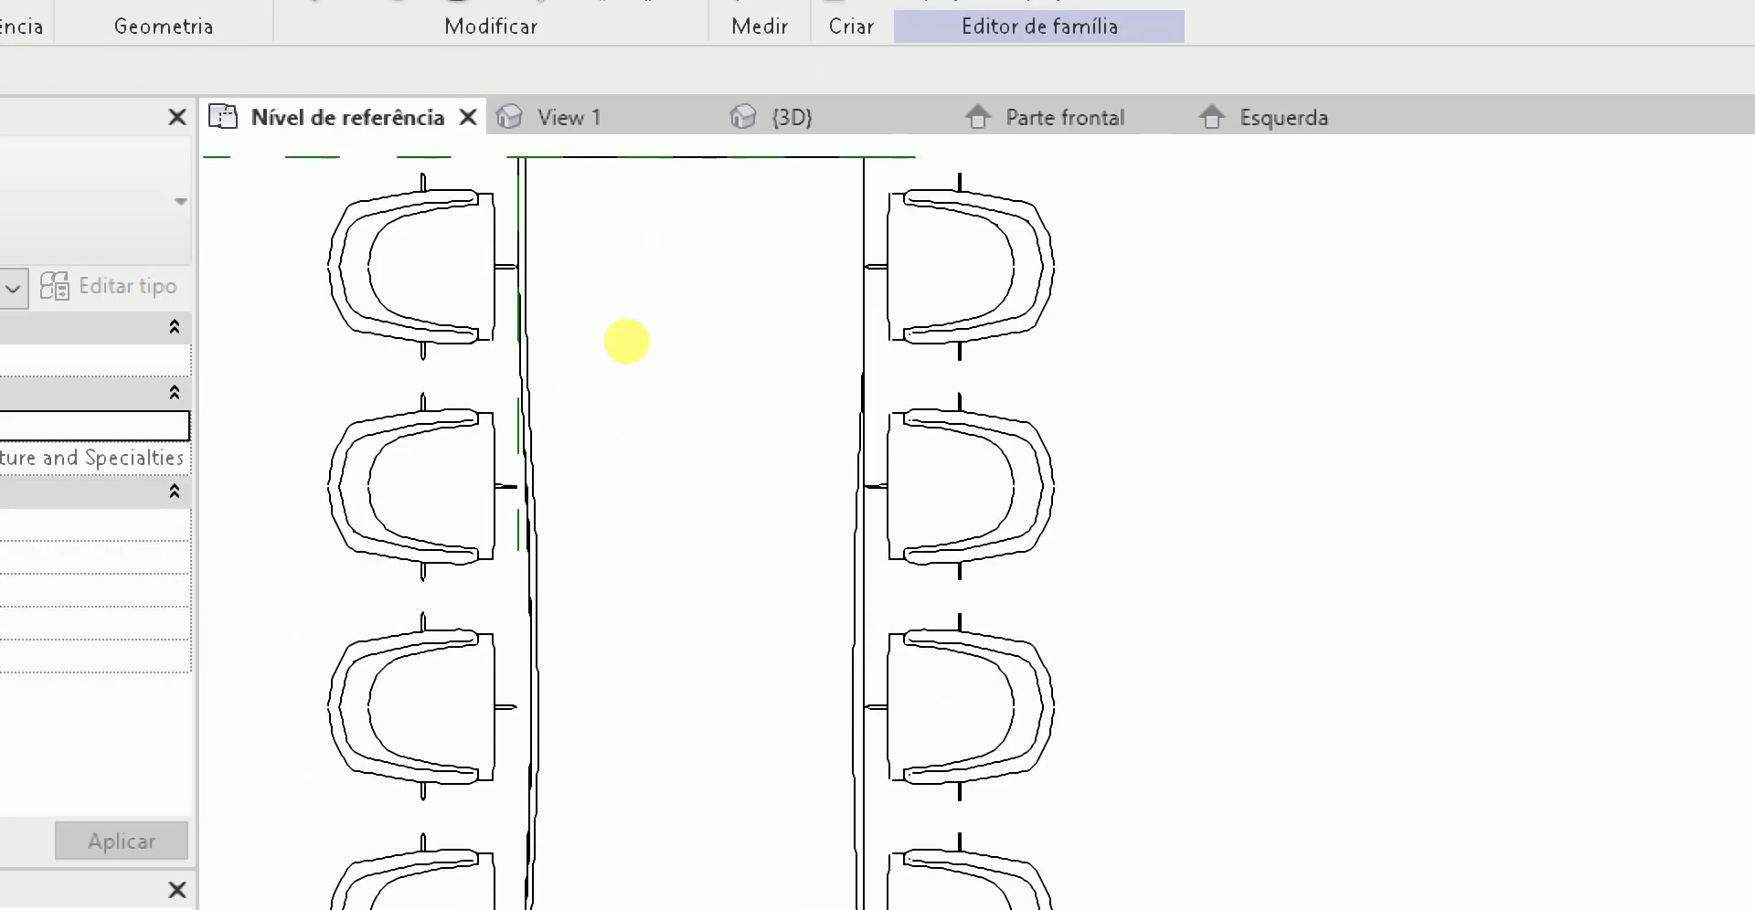
scroll(629, 346, "down", 2)
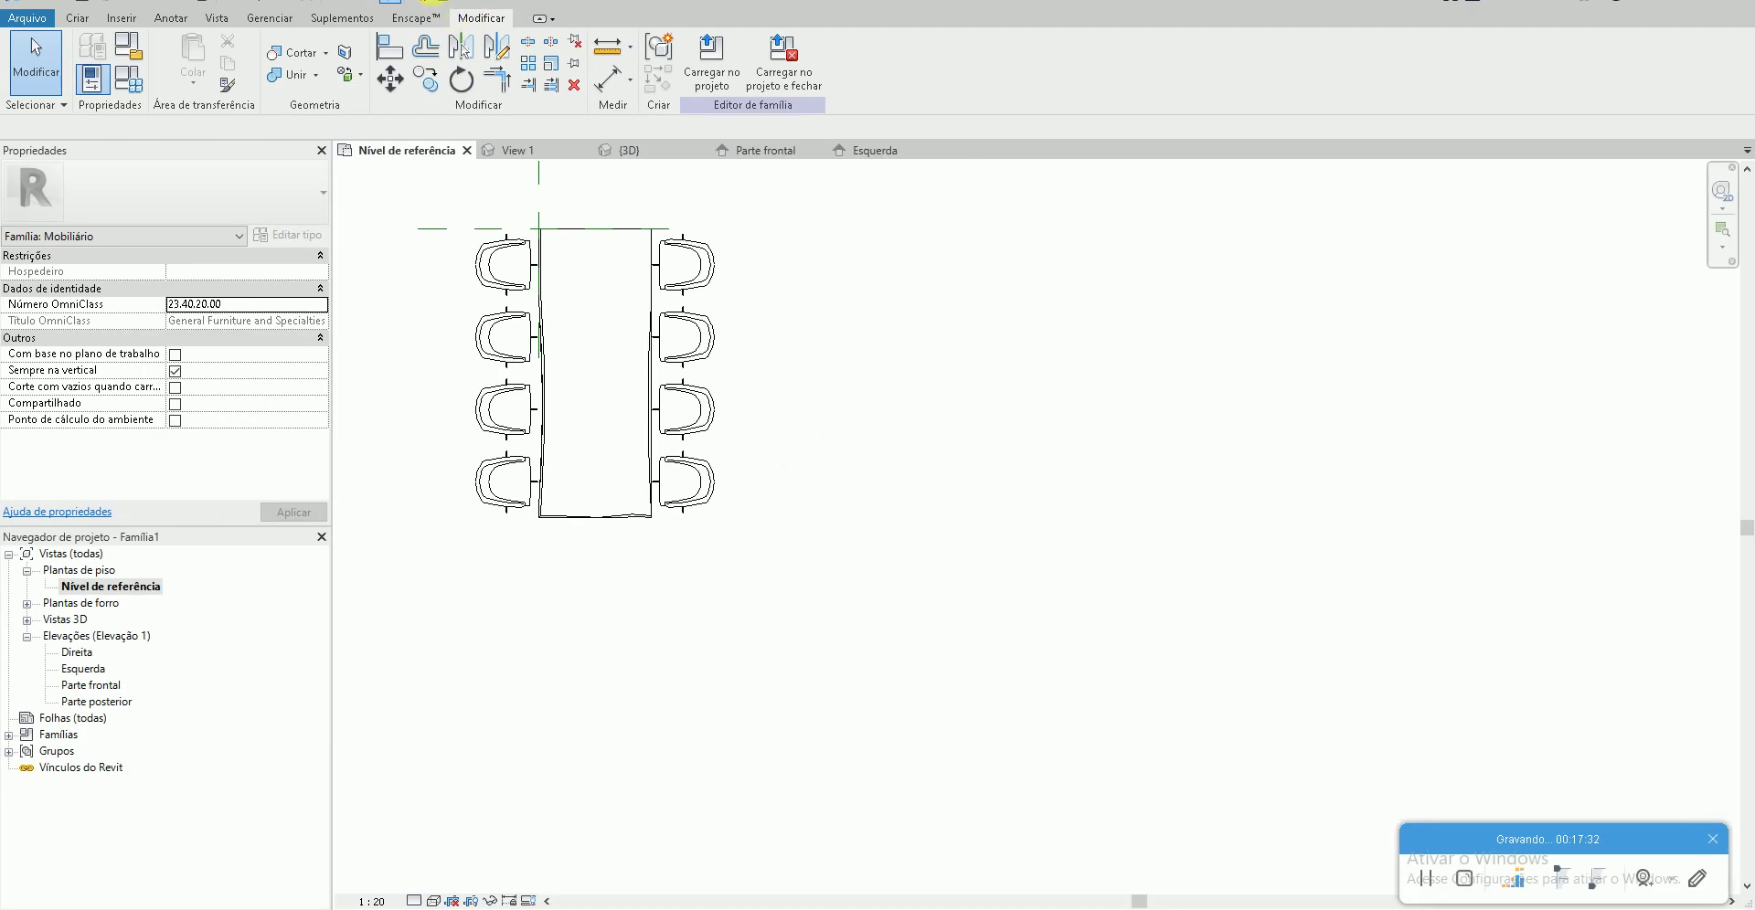
- Orbit the {3D} view to check the new lines around the table and chairs
left_click(332, 1)
mouse_move(952, 608)
middle_mouse_down("shift")
mouse_move(909, 580)
mouse_move(1023, 553)
mouse_move(1067, 489)
mouse_move(967, 491)
mouse_move(756, 714)
mouse_move(984, 804)
mouse_move(981, 844)
middle_mouse_up("shift")
double_click(128, 587)
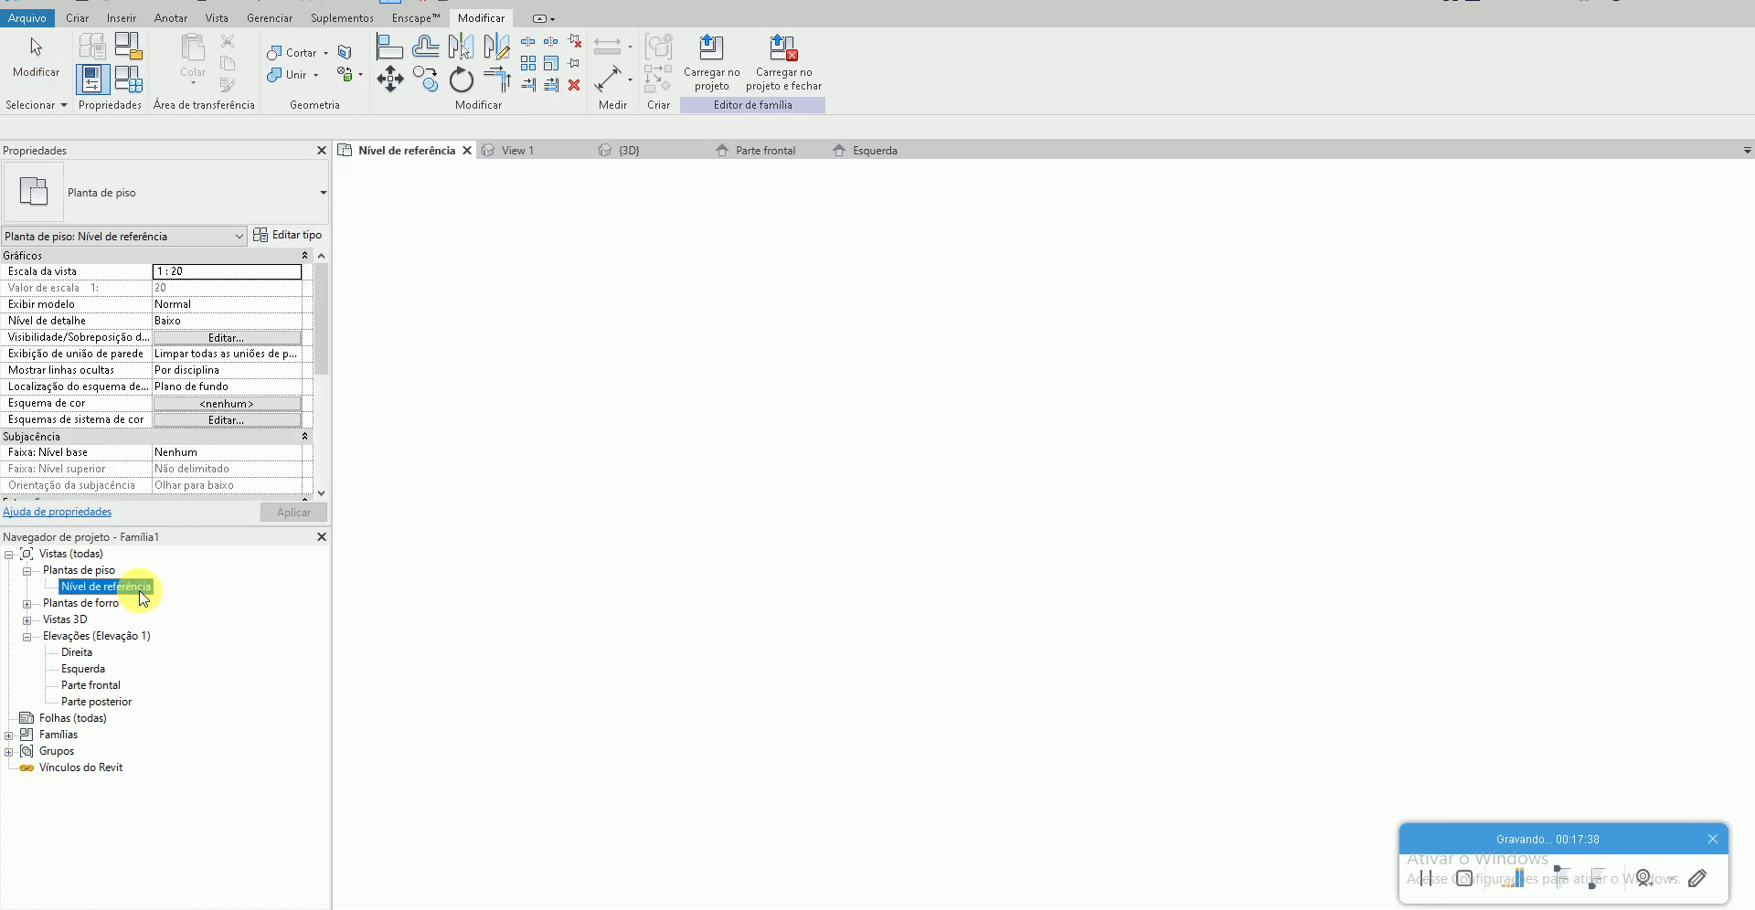
left_click(335, 2)
mouse_move(862, 615)
middle_mouse_down("shift")
mouse_move(795, 555)
mouse_move(844, 485)
mouse_move(804, 497)
mouse_move(830, 500)
mouse_move(833, 545)
middle_mouse_up("shift")
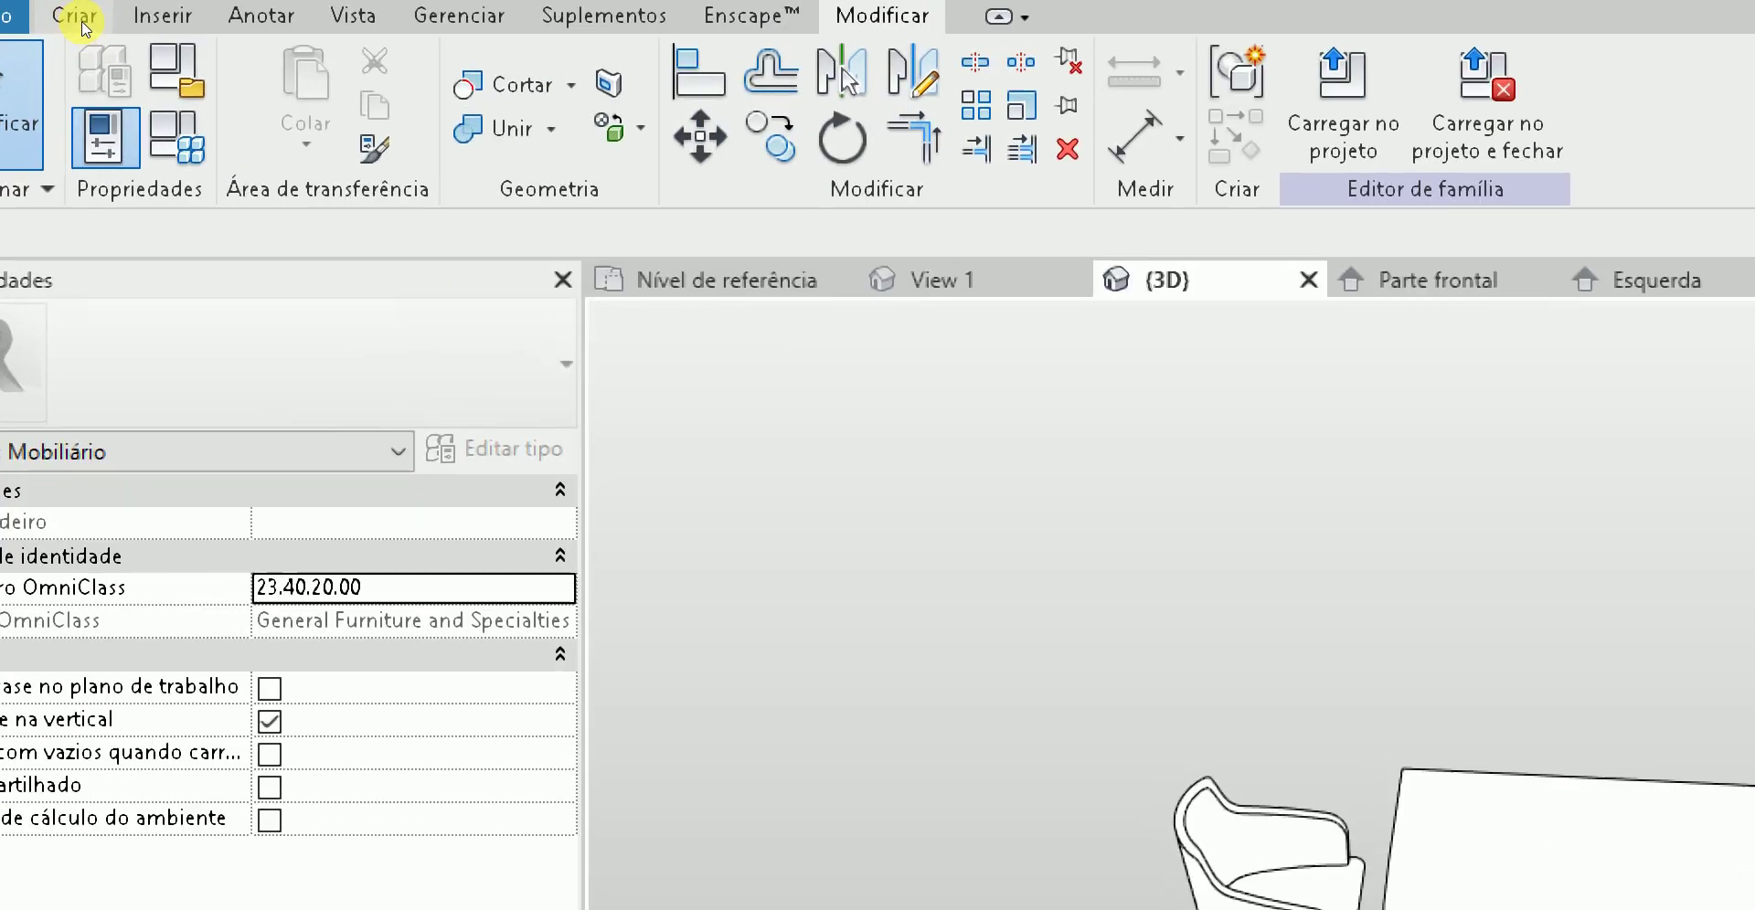
- Start a Varredura de vazio and confirm Extrusão as its work plane
left_click(81, 22)
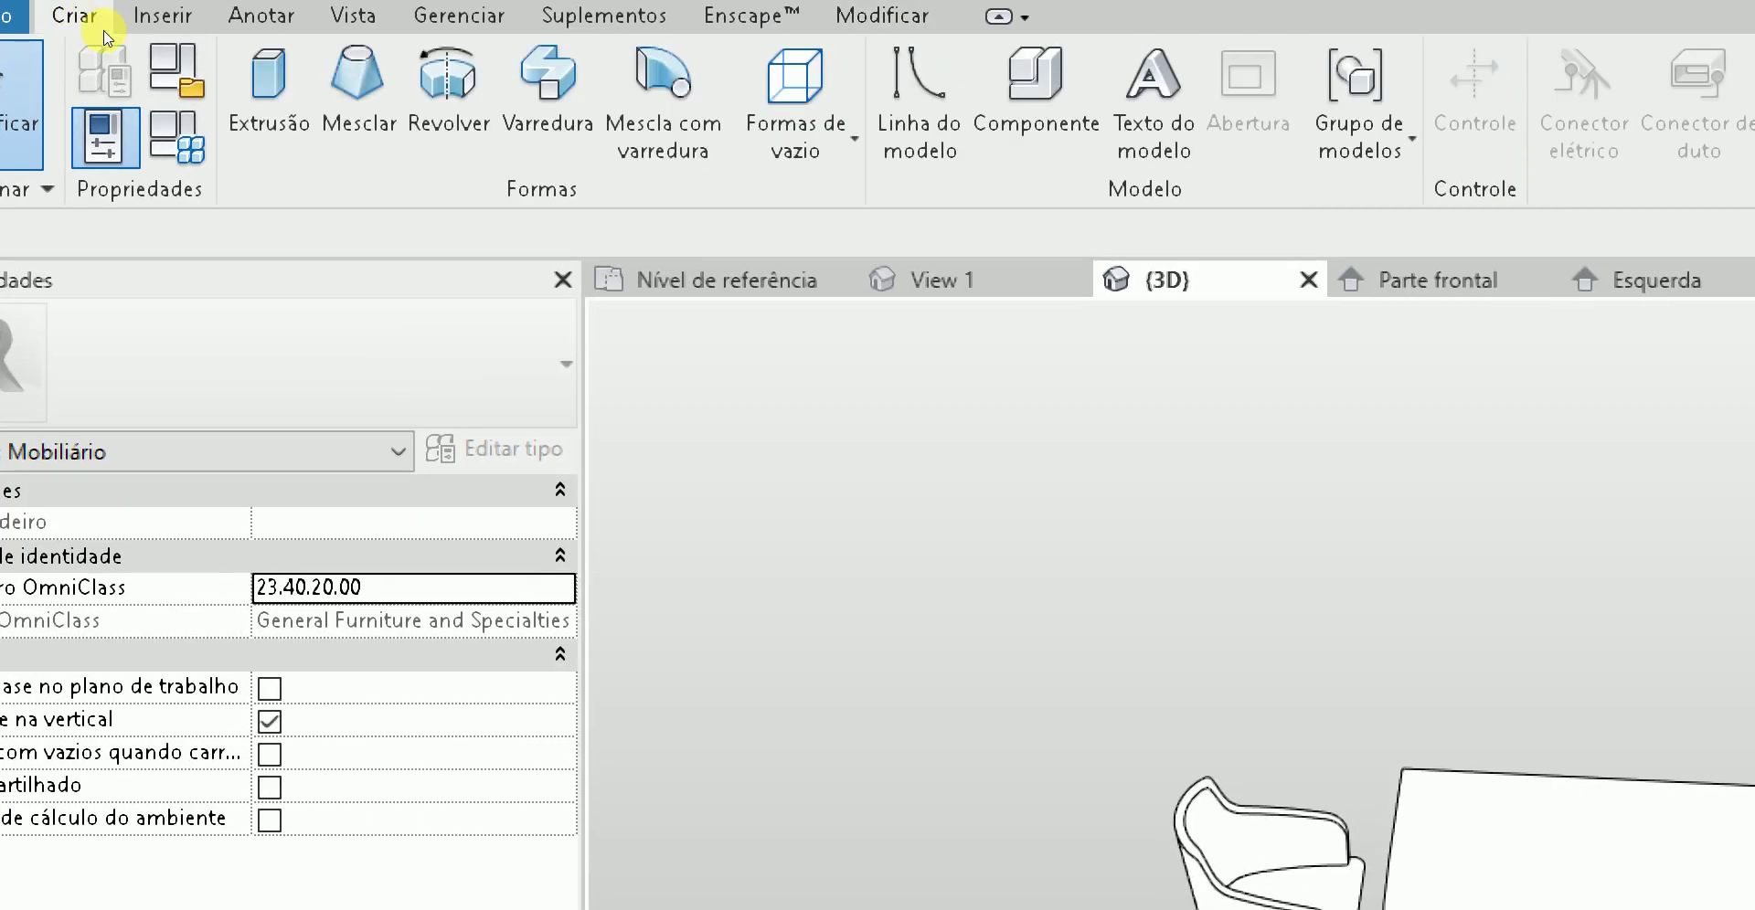
left_click(436, 59)
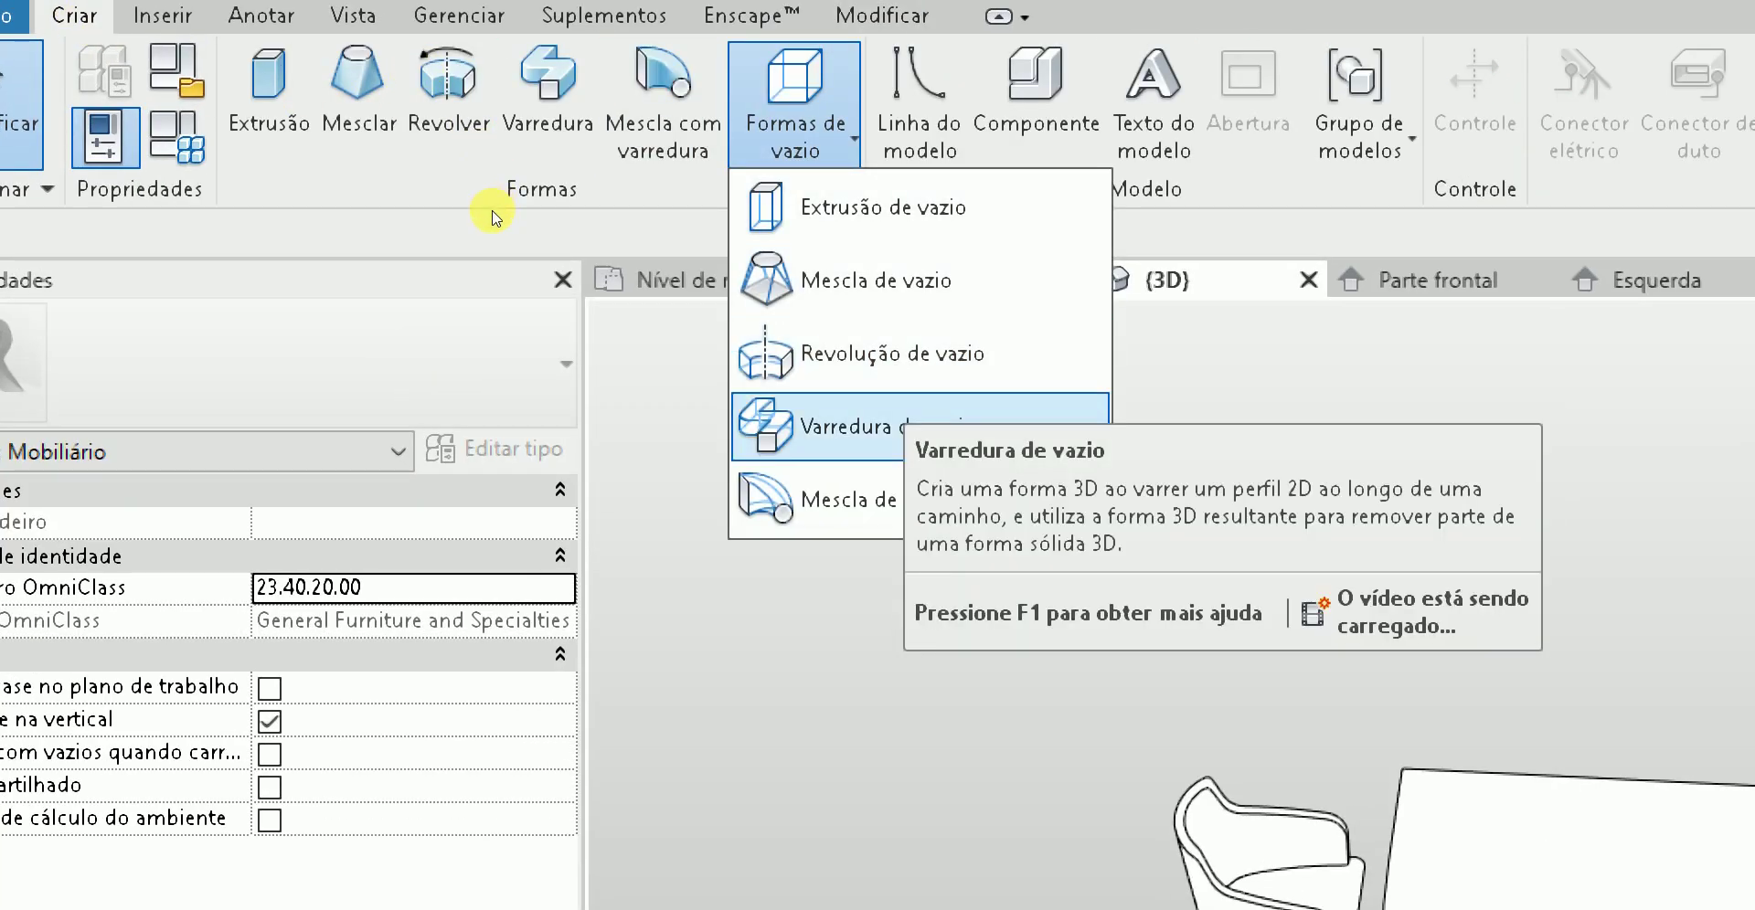
left_click(886, 427)
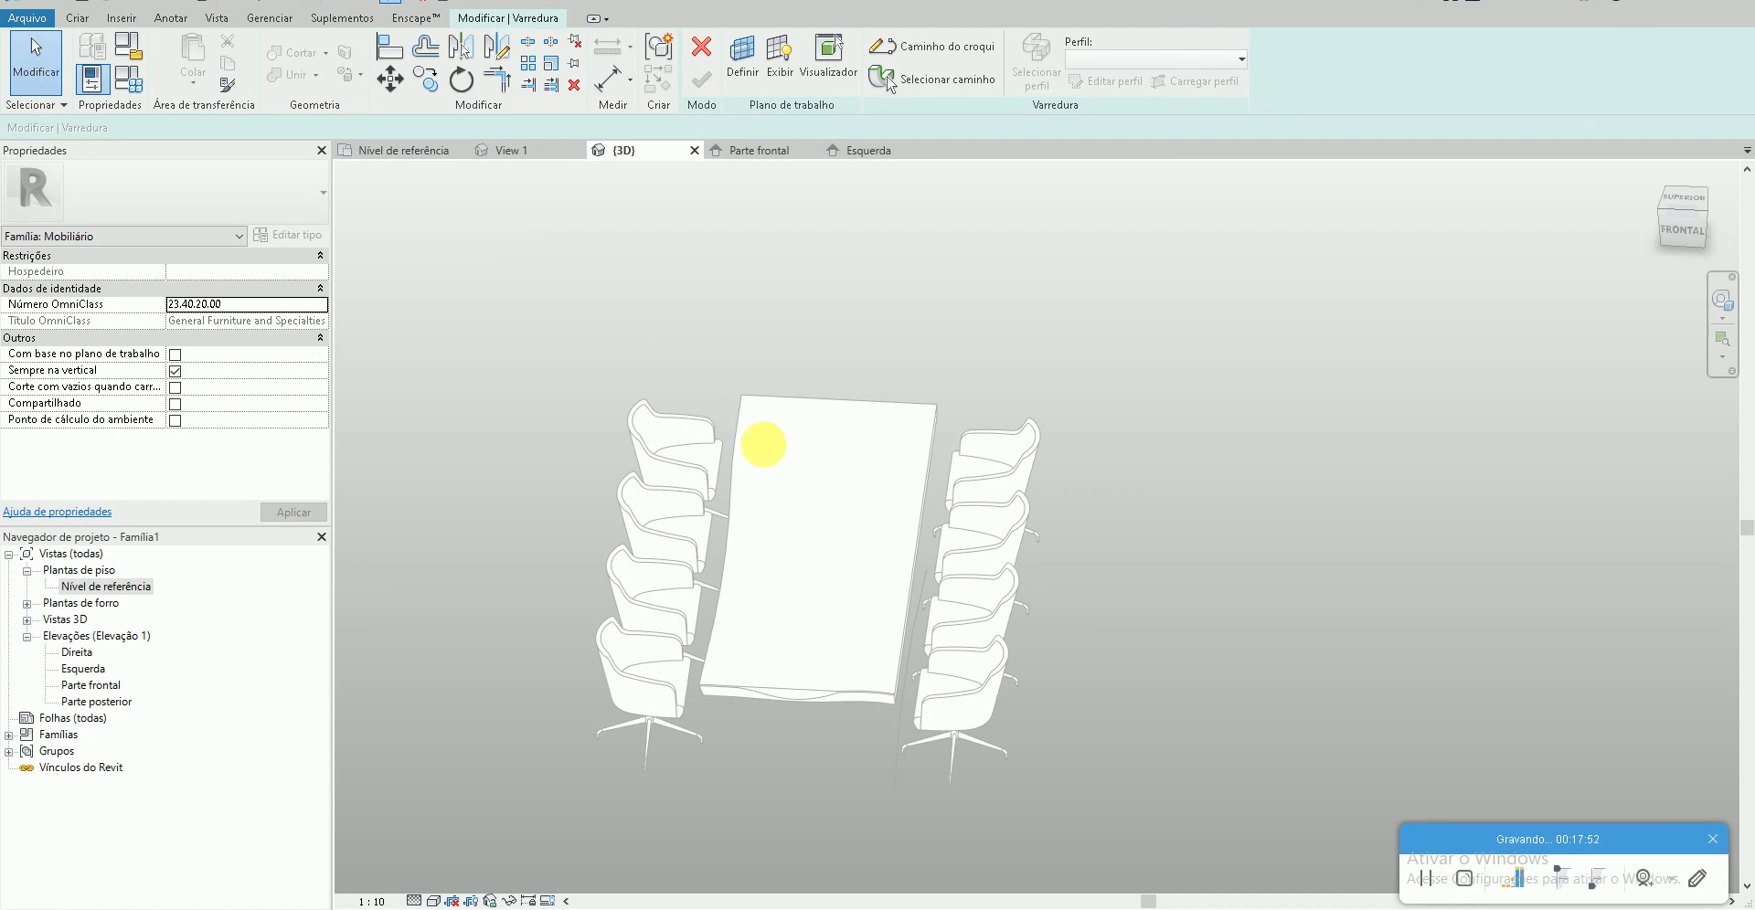
scroll(791, 721, "up", 3)
mouse_move(791, 721)
middle_mouse_down("shift")
mouse_move(913, 664)
mouse_move(1010, 671)
middle_mouse_up("shift")
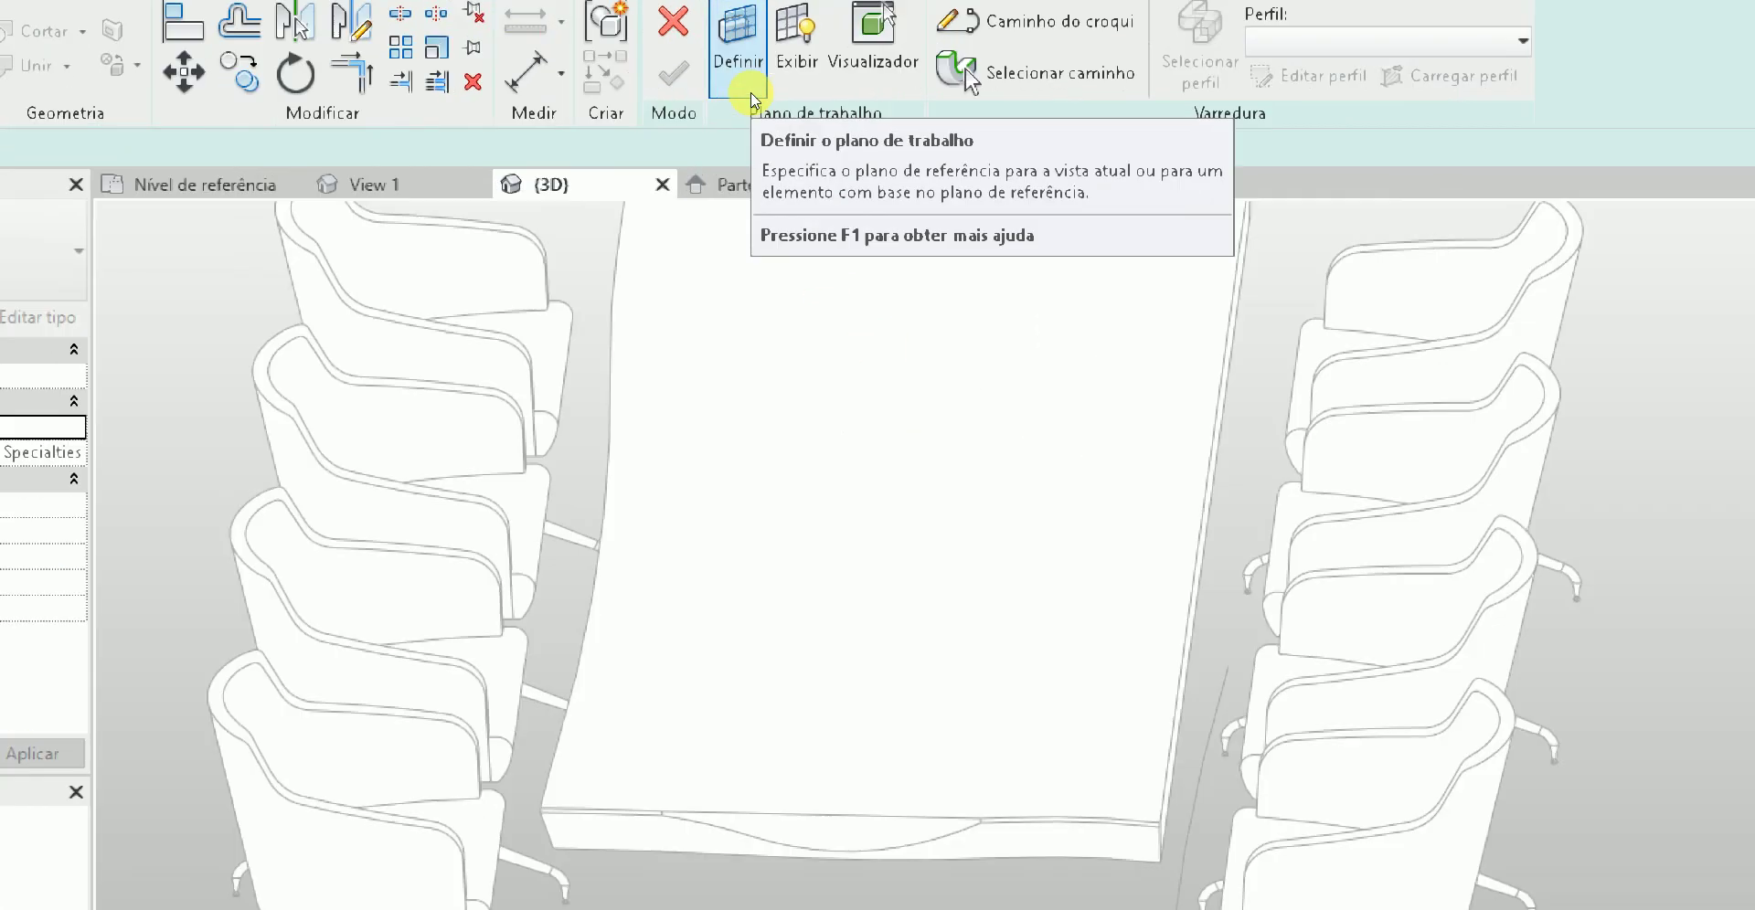
left_click(753, 95)
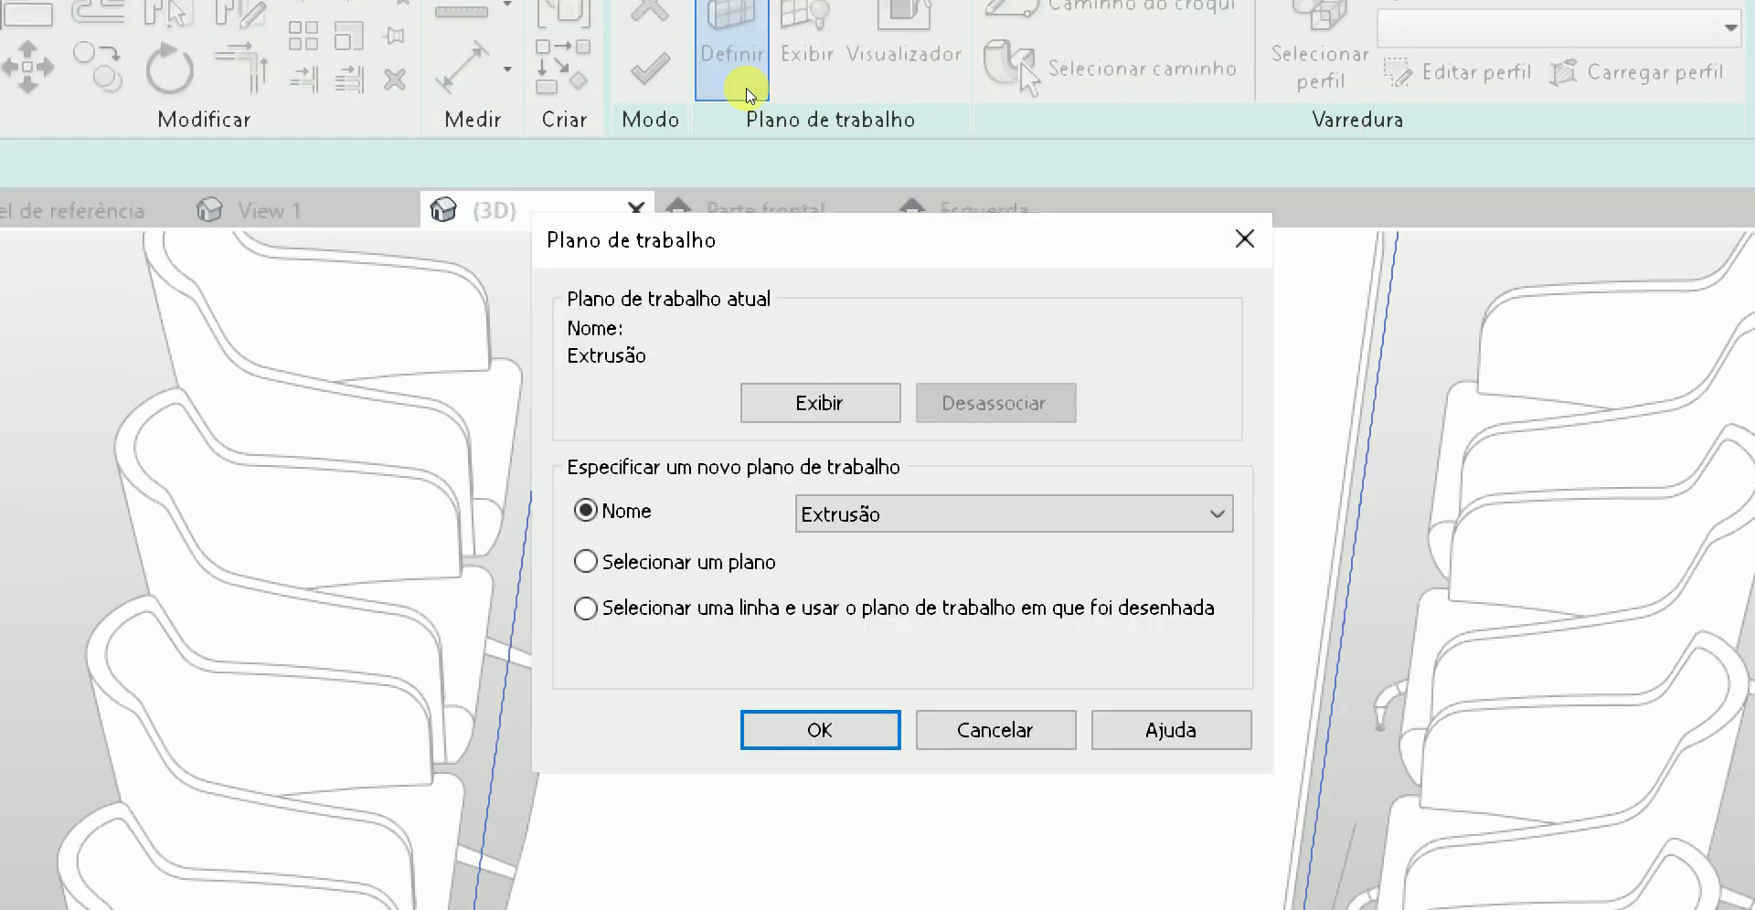
key("Return")
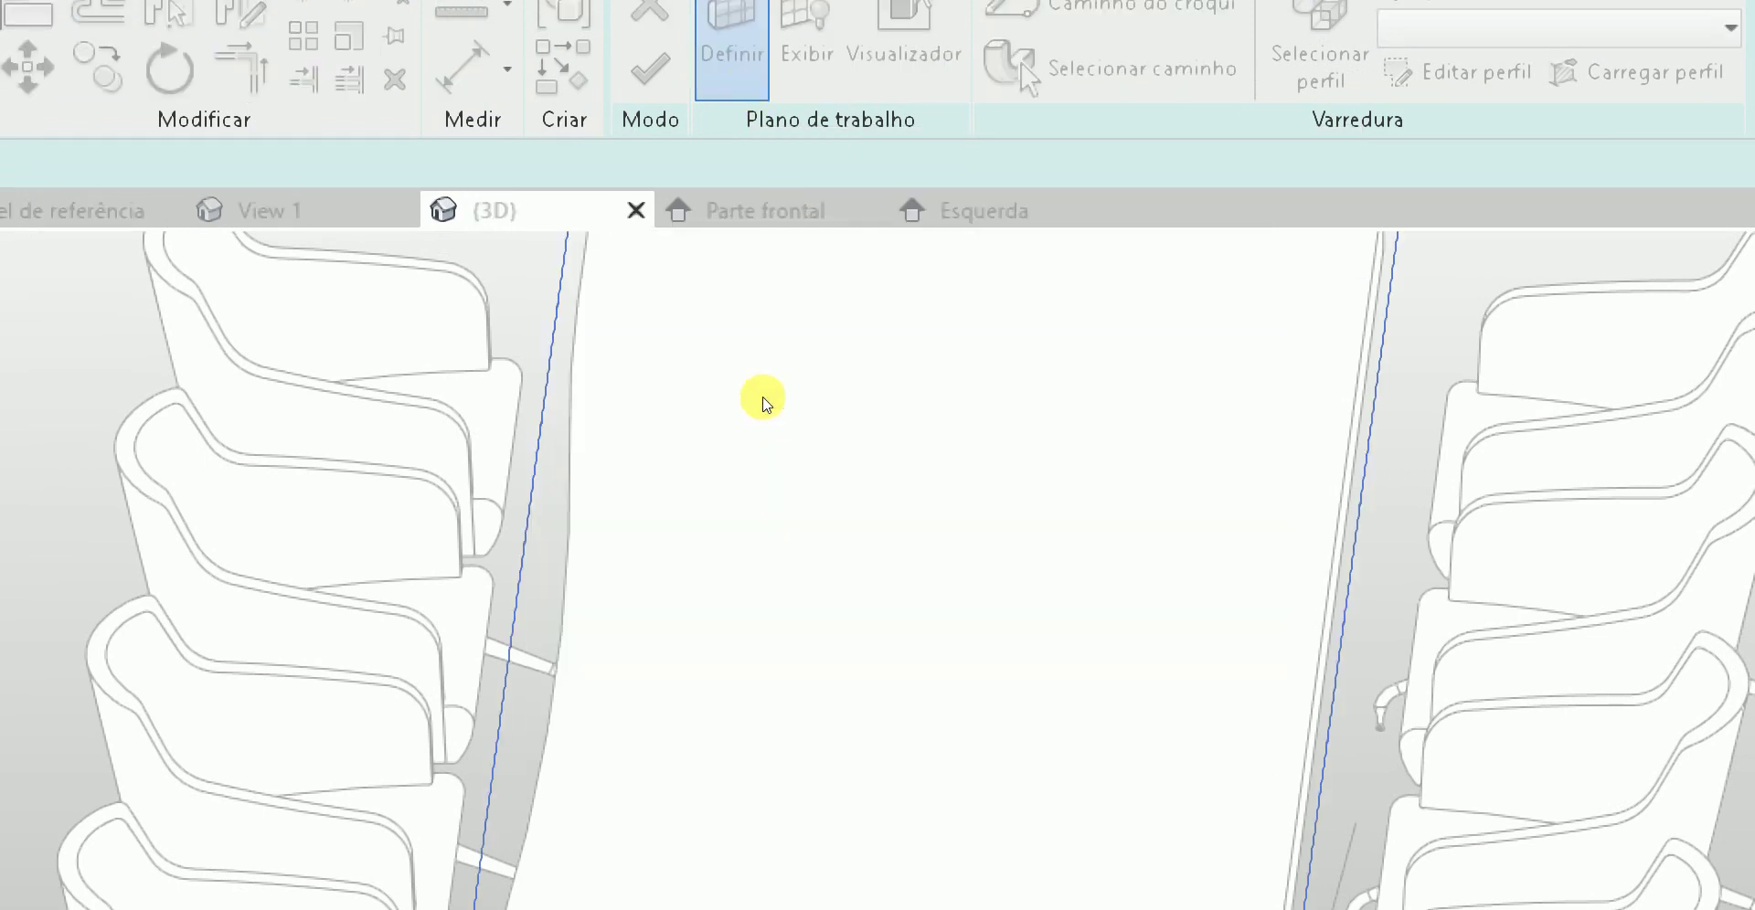
left_click(662, 291)
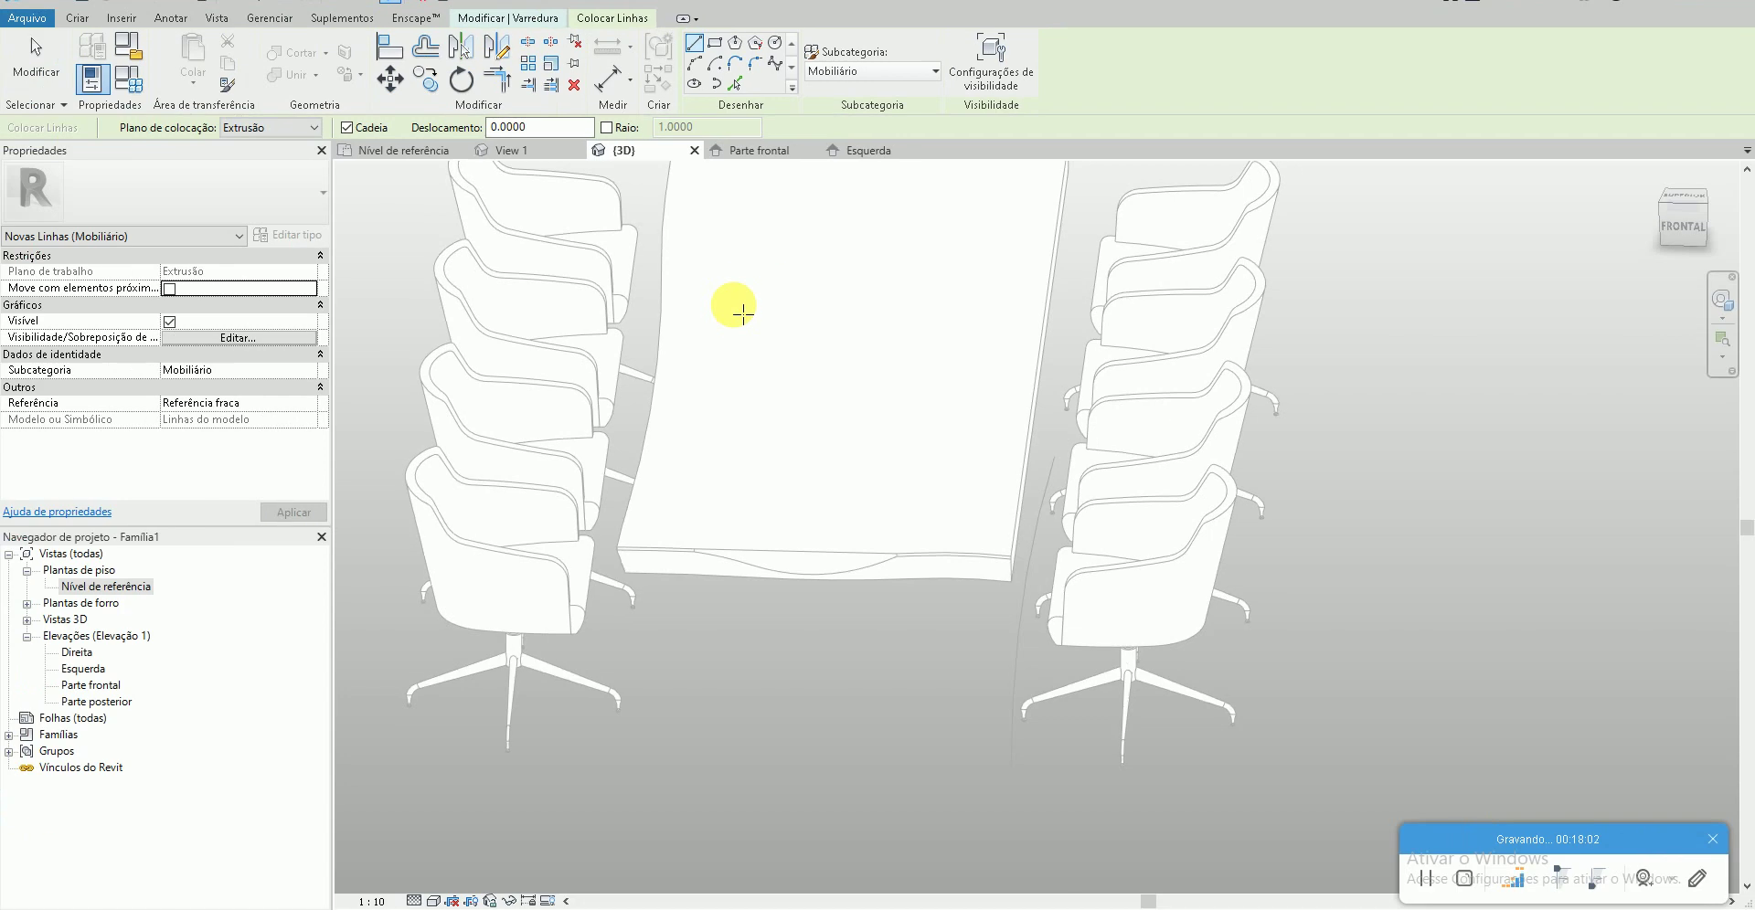
middle_click_drag(742, 315, 776, 464, "shift")
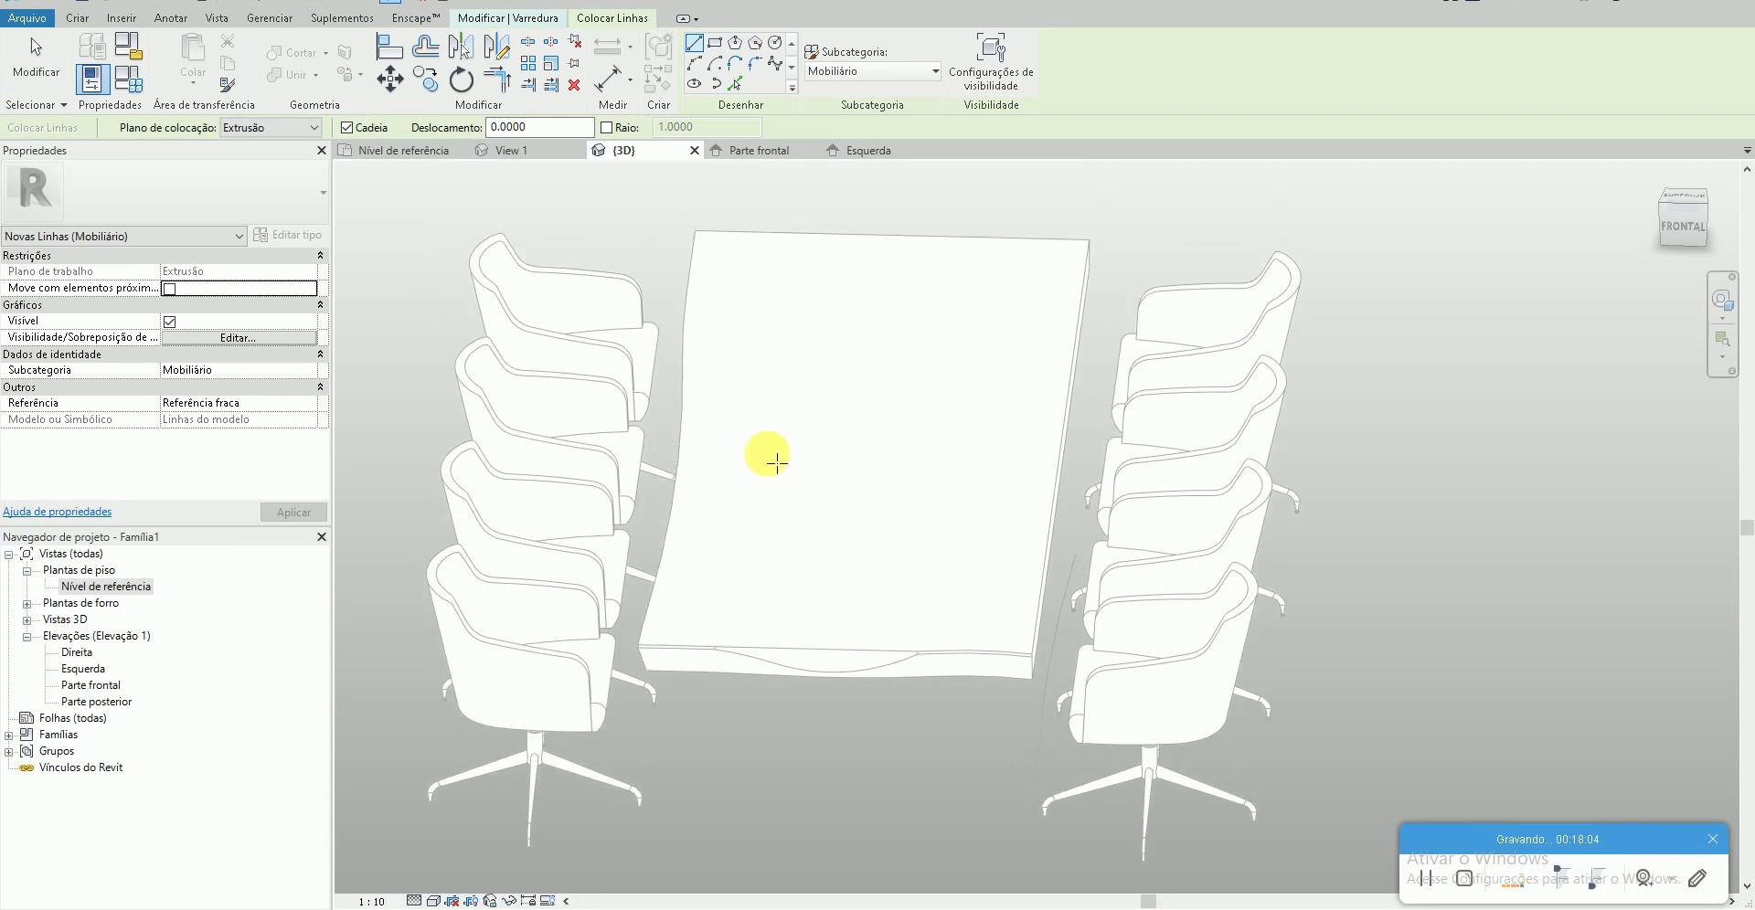
key("Escape")
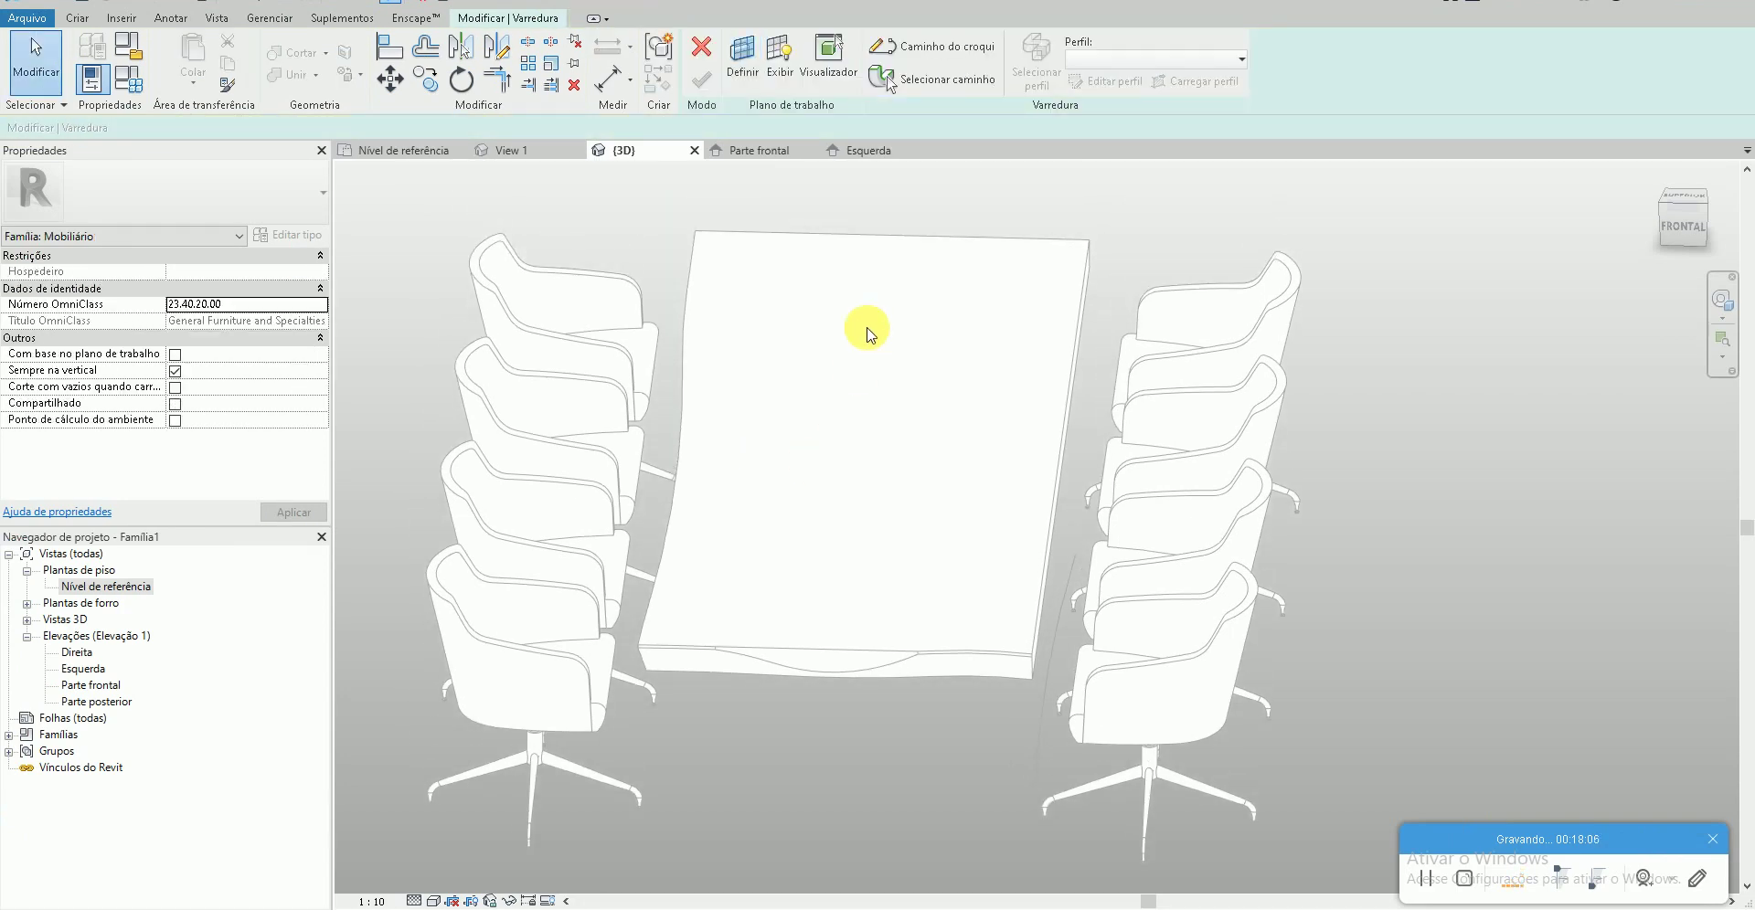
- In the Nível de referência plan, draw the sweep path up the right edge to the top line
left_click(903, 66)
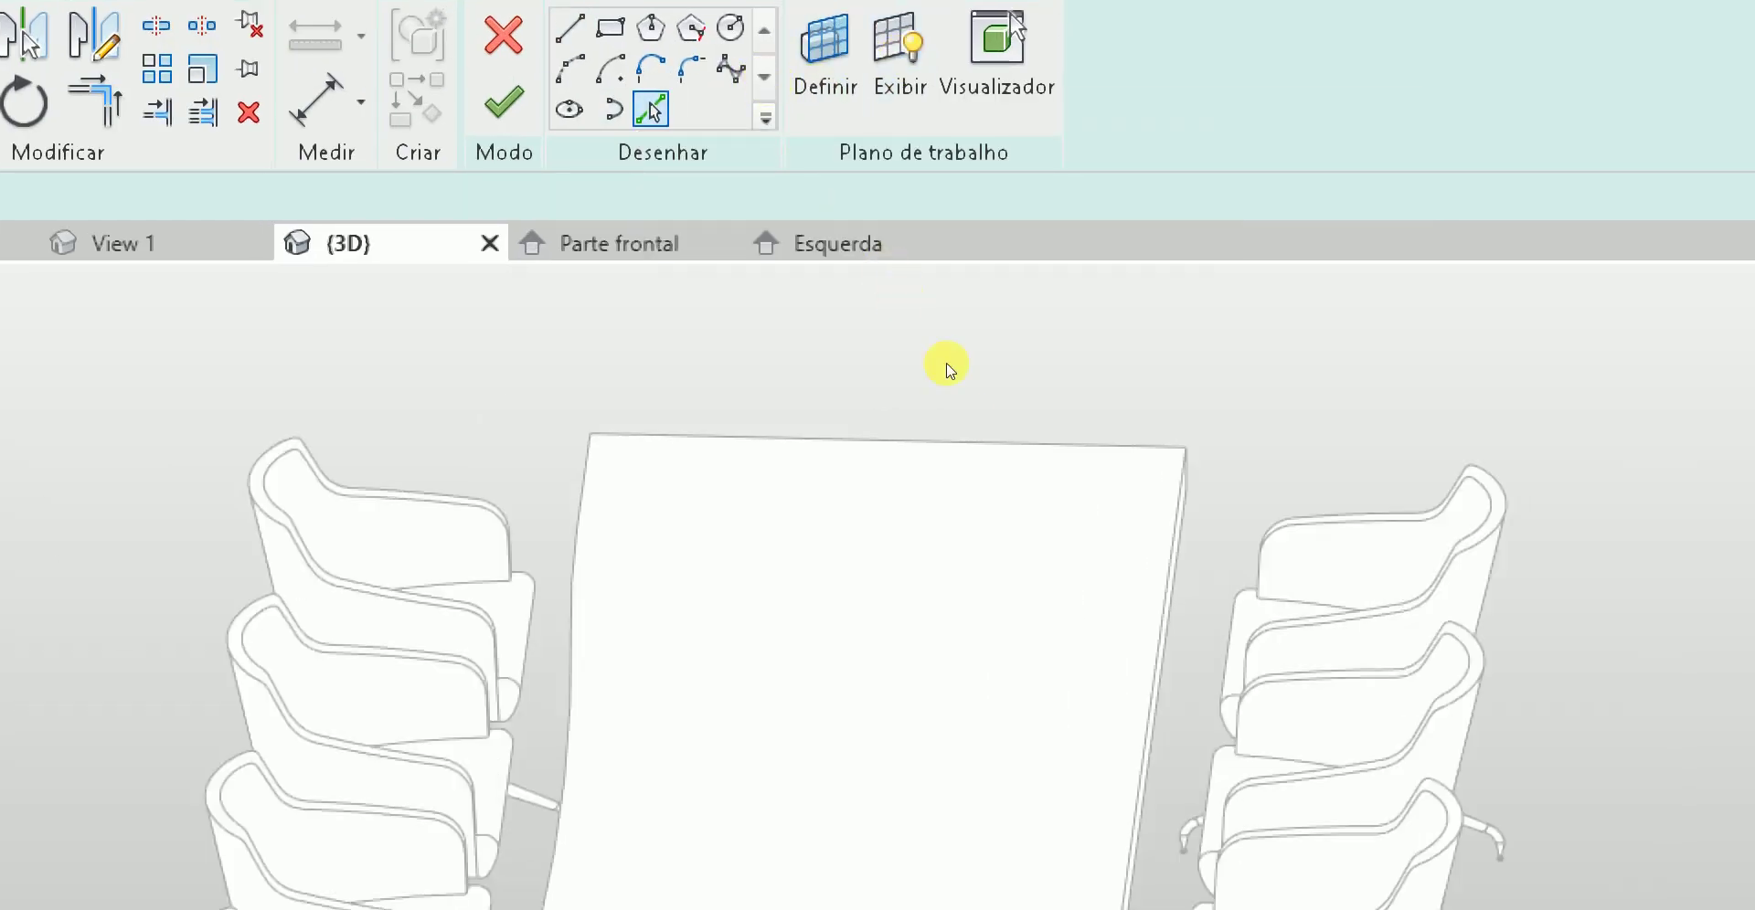
middle_click_drag(948, 365, 967, 314, "shift")
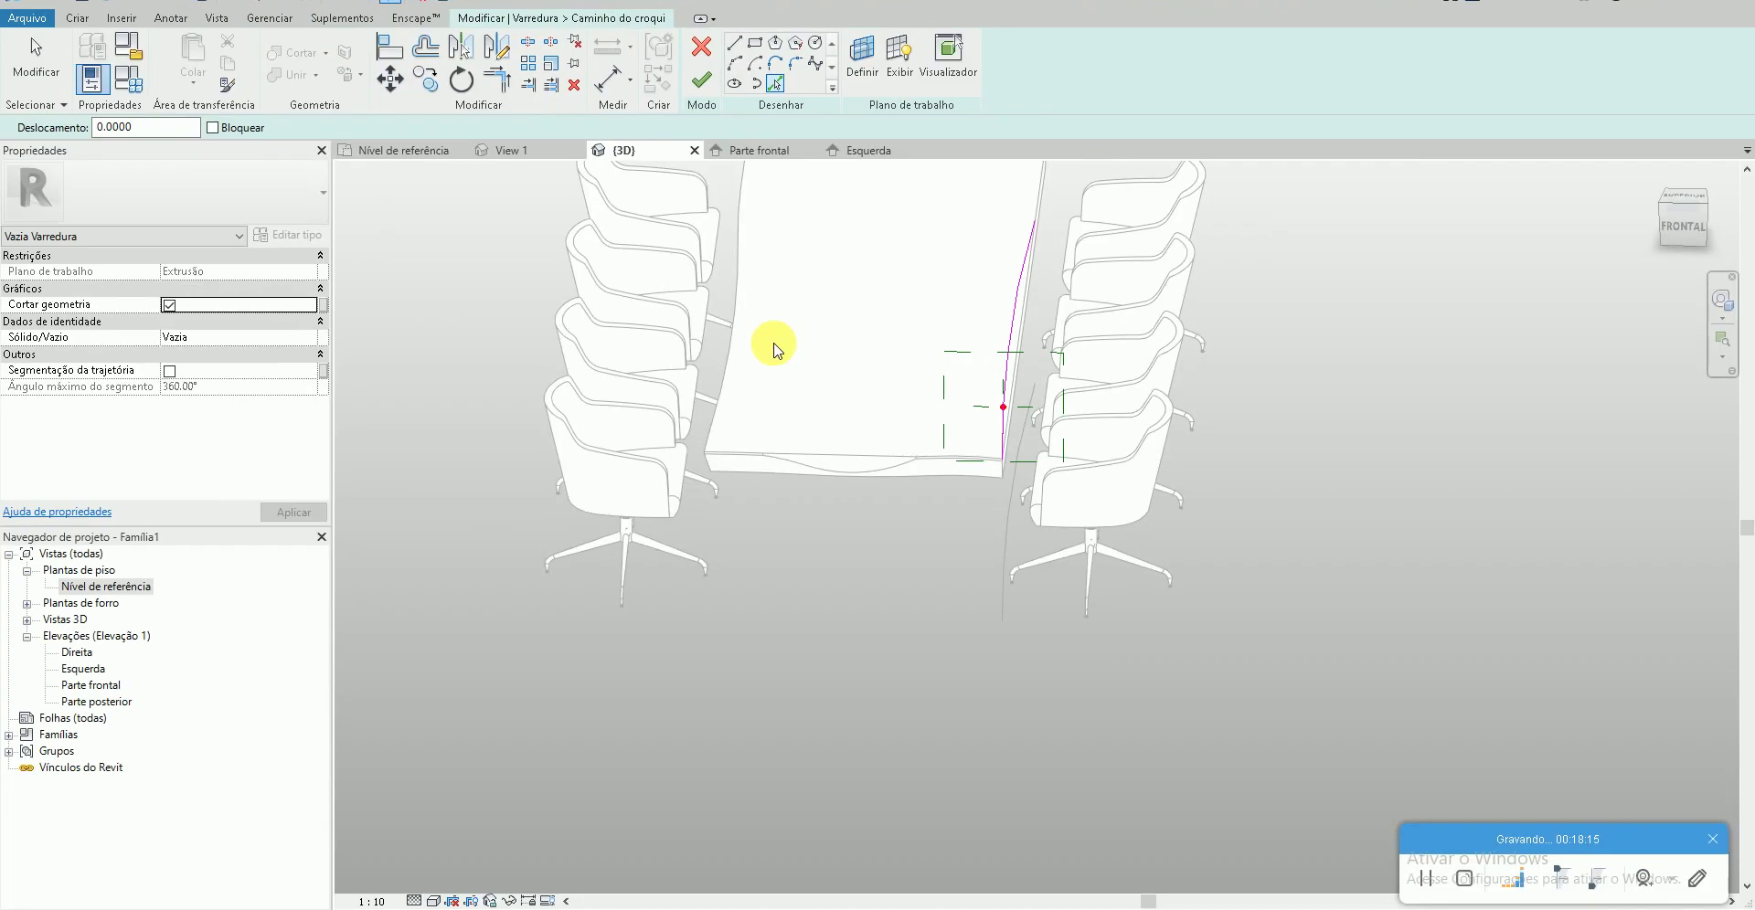
middle_click_drag(776, 346, 814, 589, "shift")
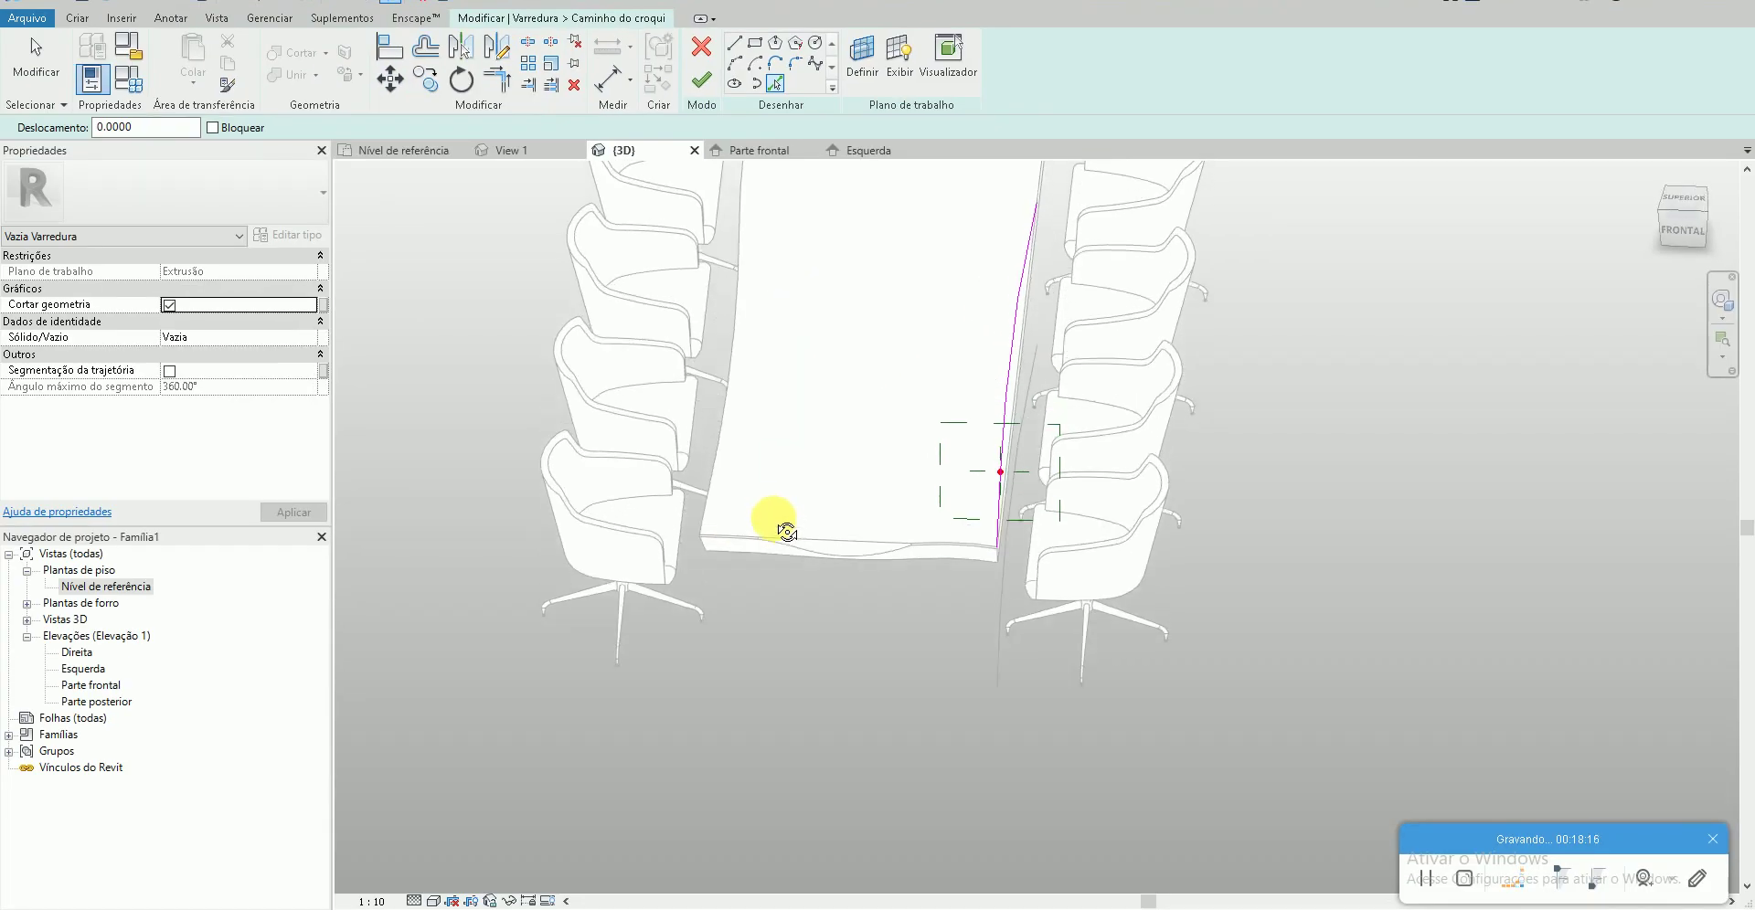
double_click(155, 586)
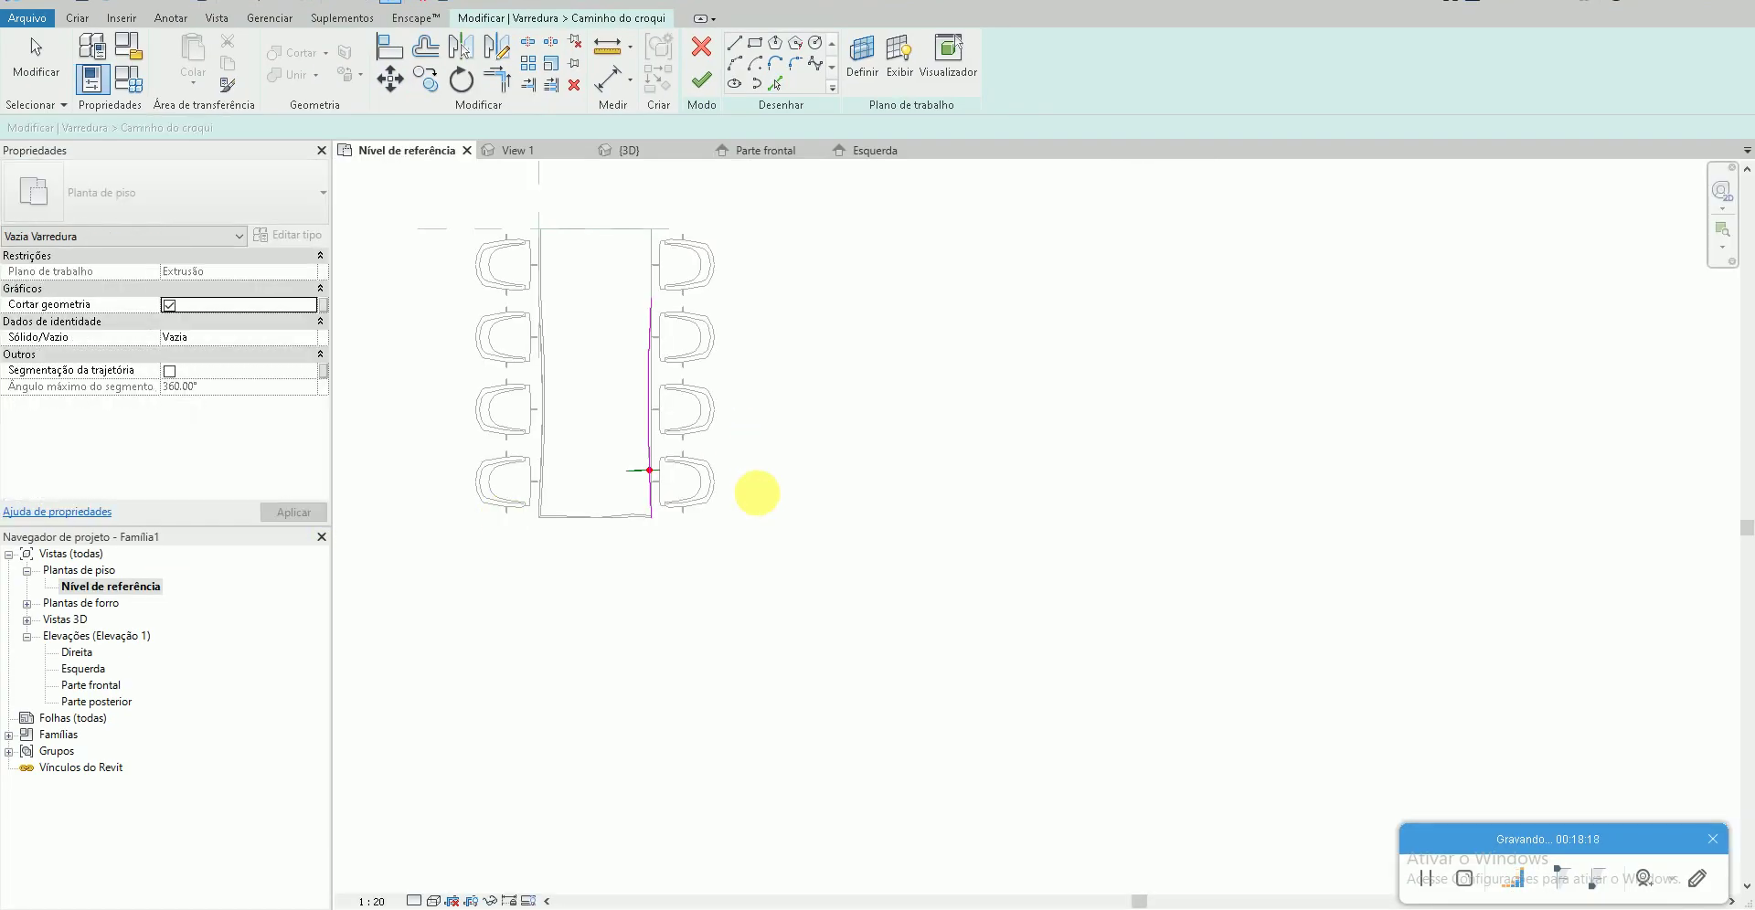
scroll(756, 490, "up", 3)
scroll(685, 392, "up", 2)
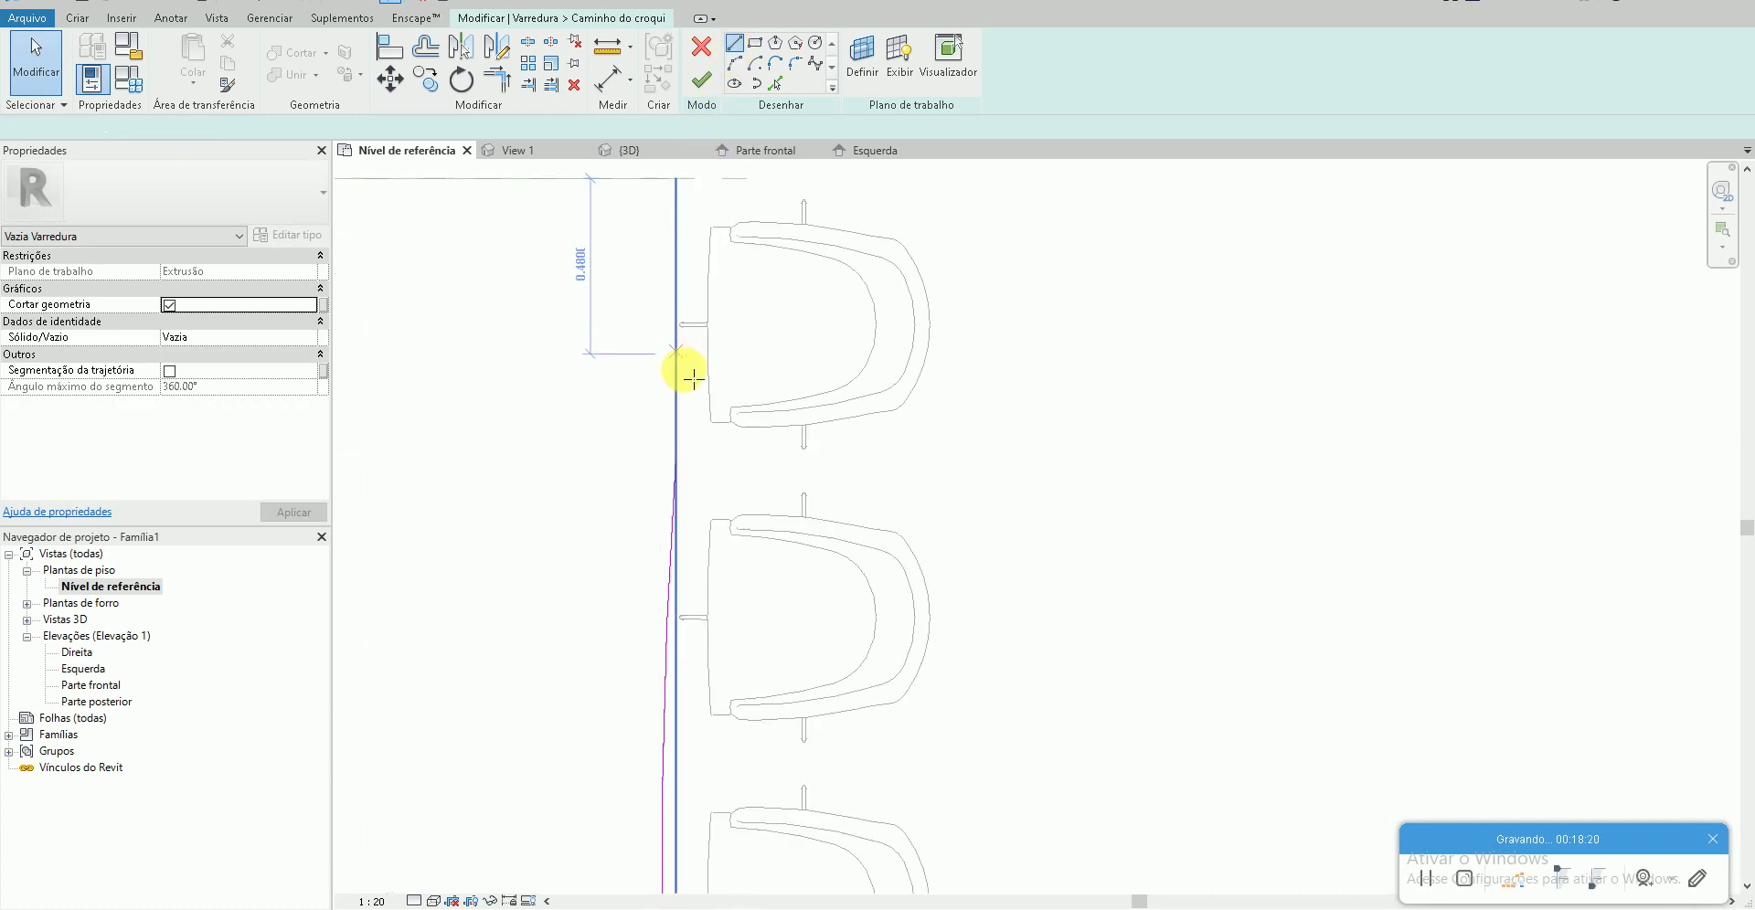
left_click(692, 466)
left_click(685, 197)
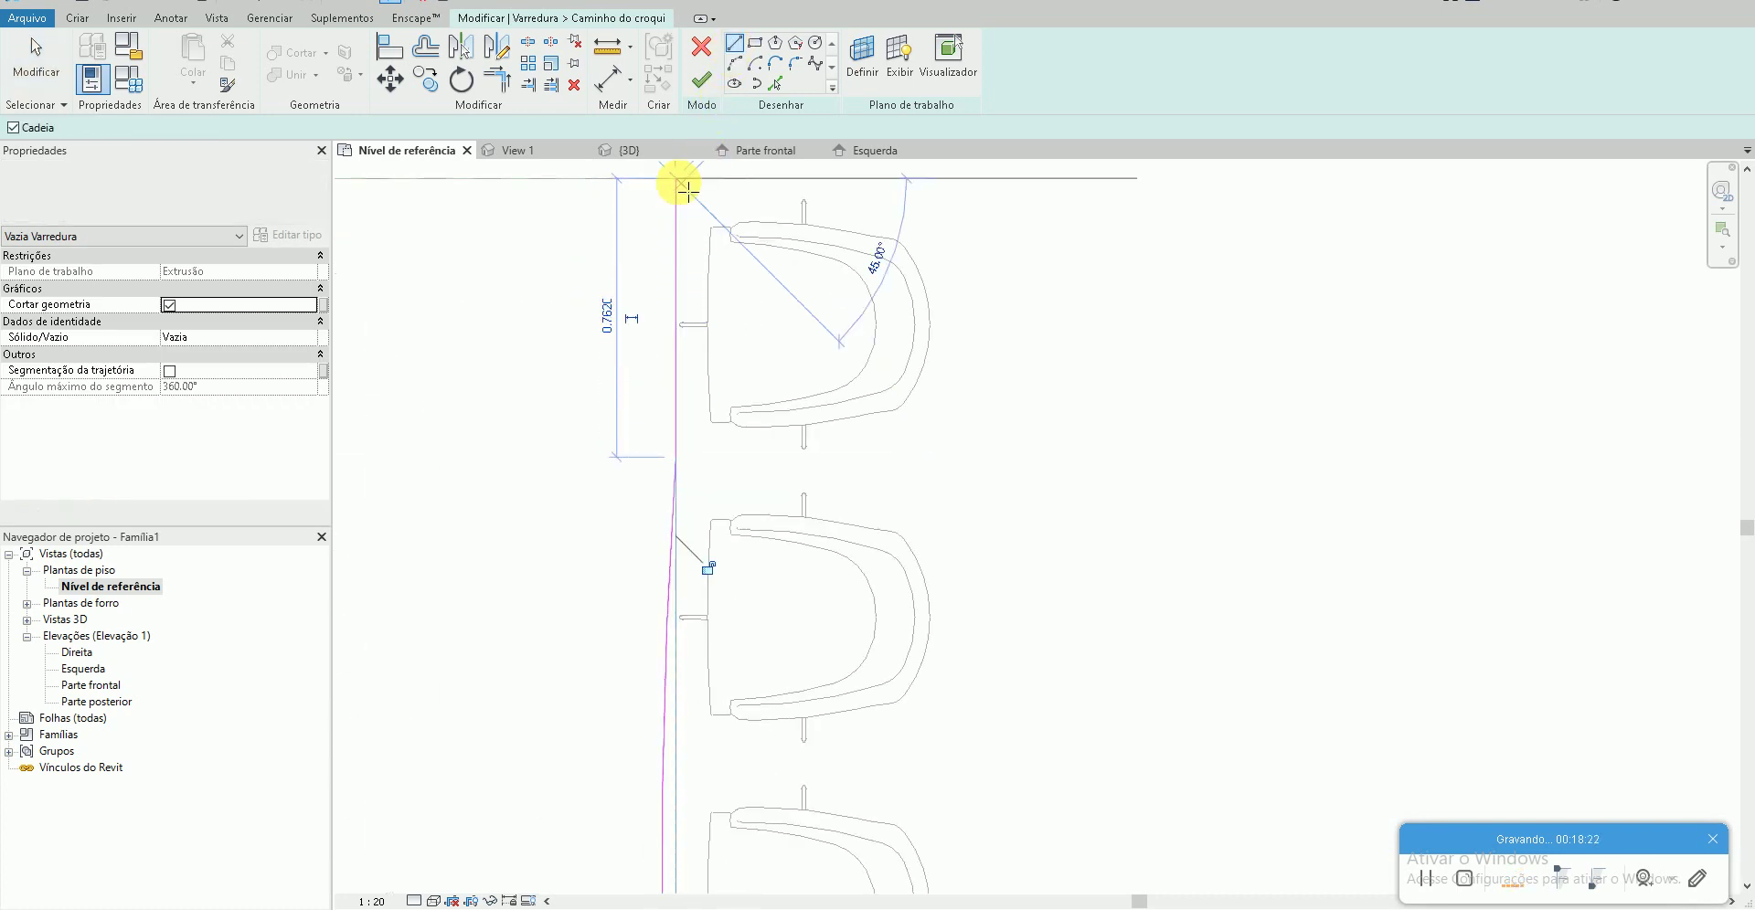
key("Escape")
key("Escape")
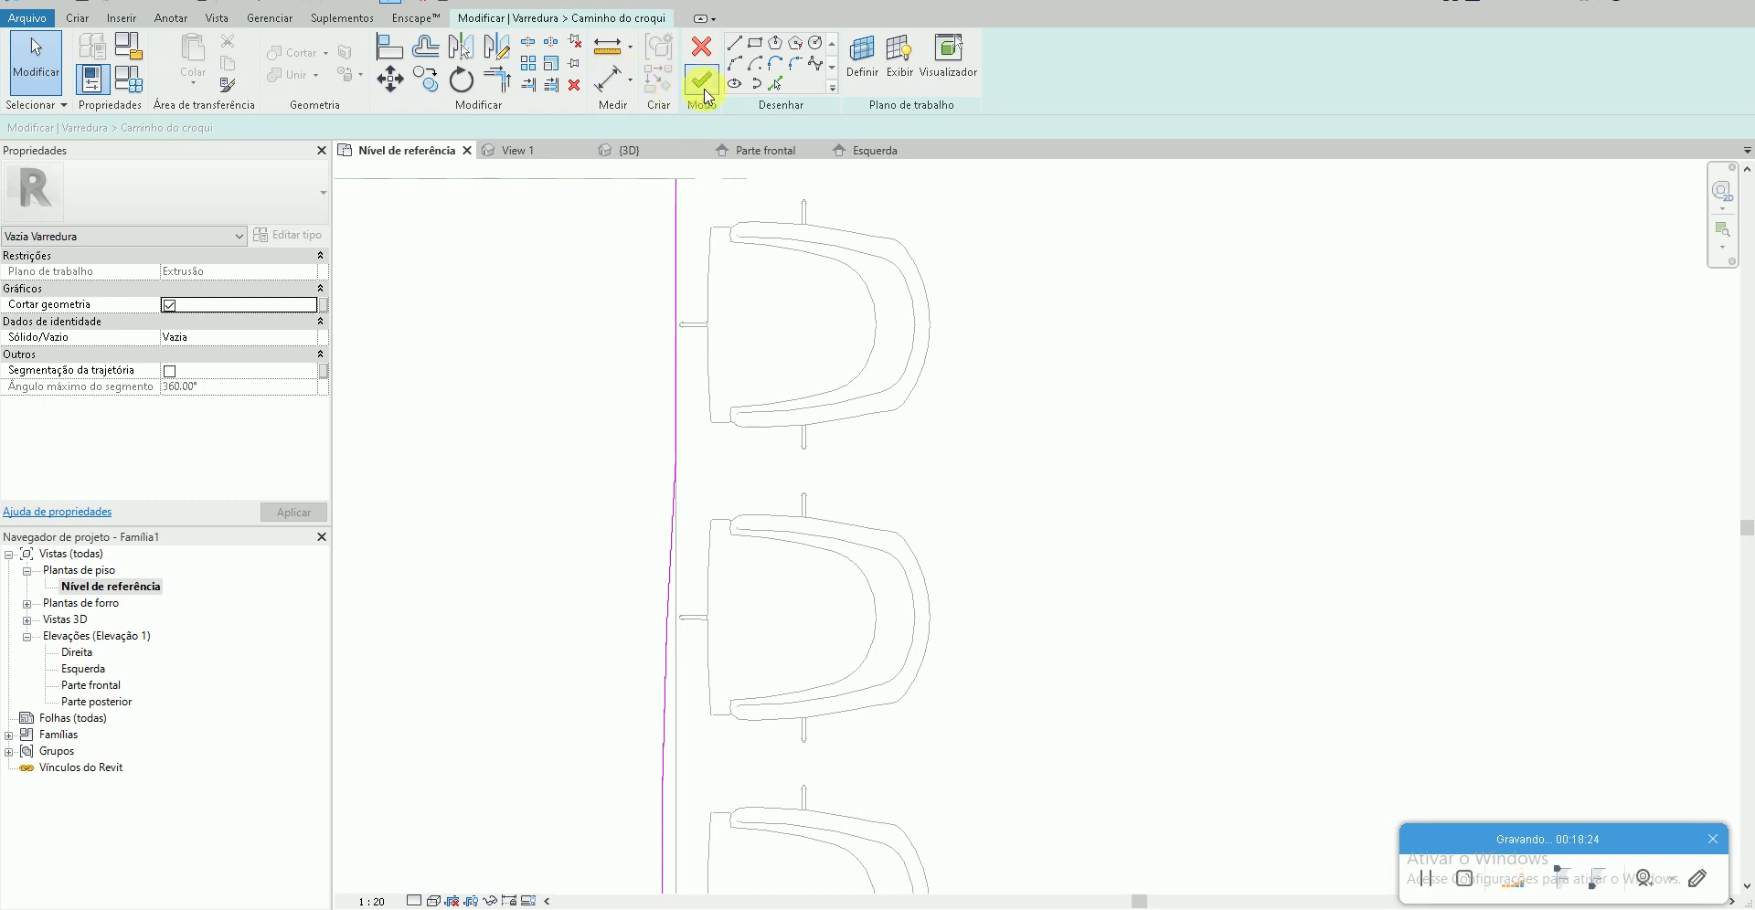
left_click(702, 83)
- Open the Parte frontal elevation and begin editing the sweep profile
key("ctrl+Tab")
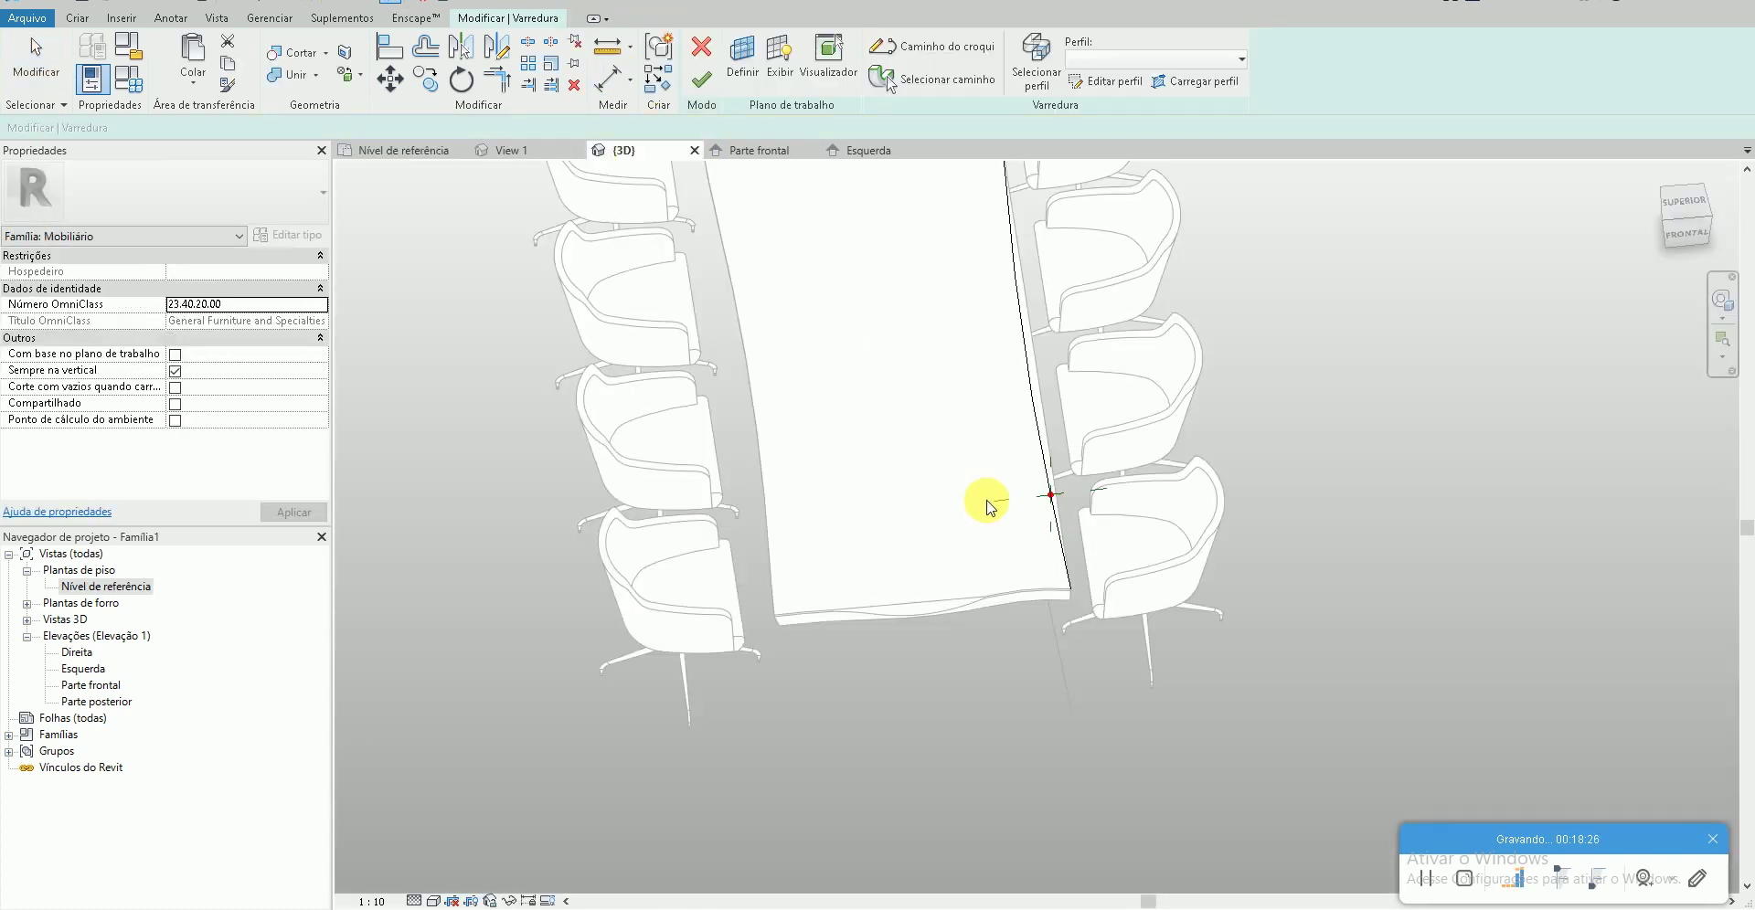
mouse_move(990, 508)
middle_mouse_down("shift")
mouse_move(1026, 498)
mouse_move(1086, 387)
mouse_move(1071, 388)
mouse_move(1081, 396)
middle_mouse_up("shift")
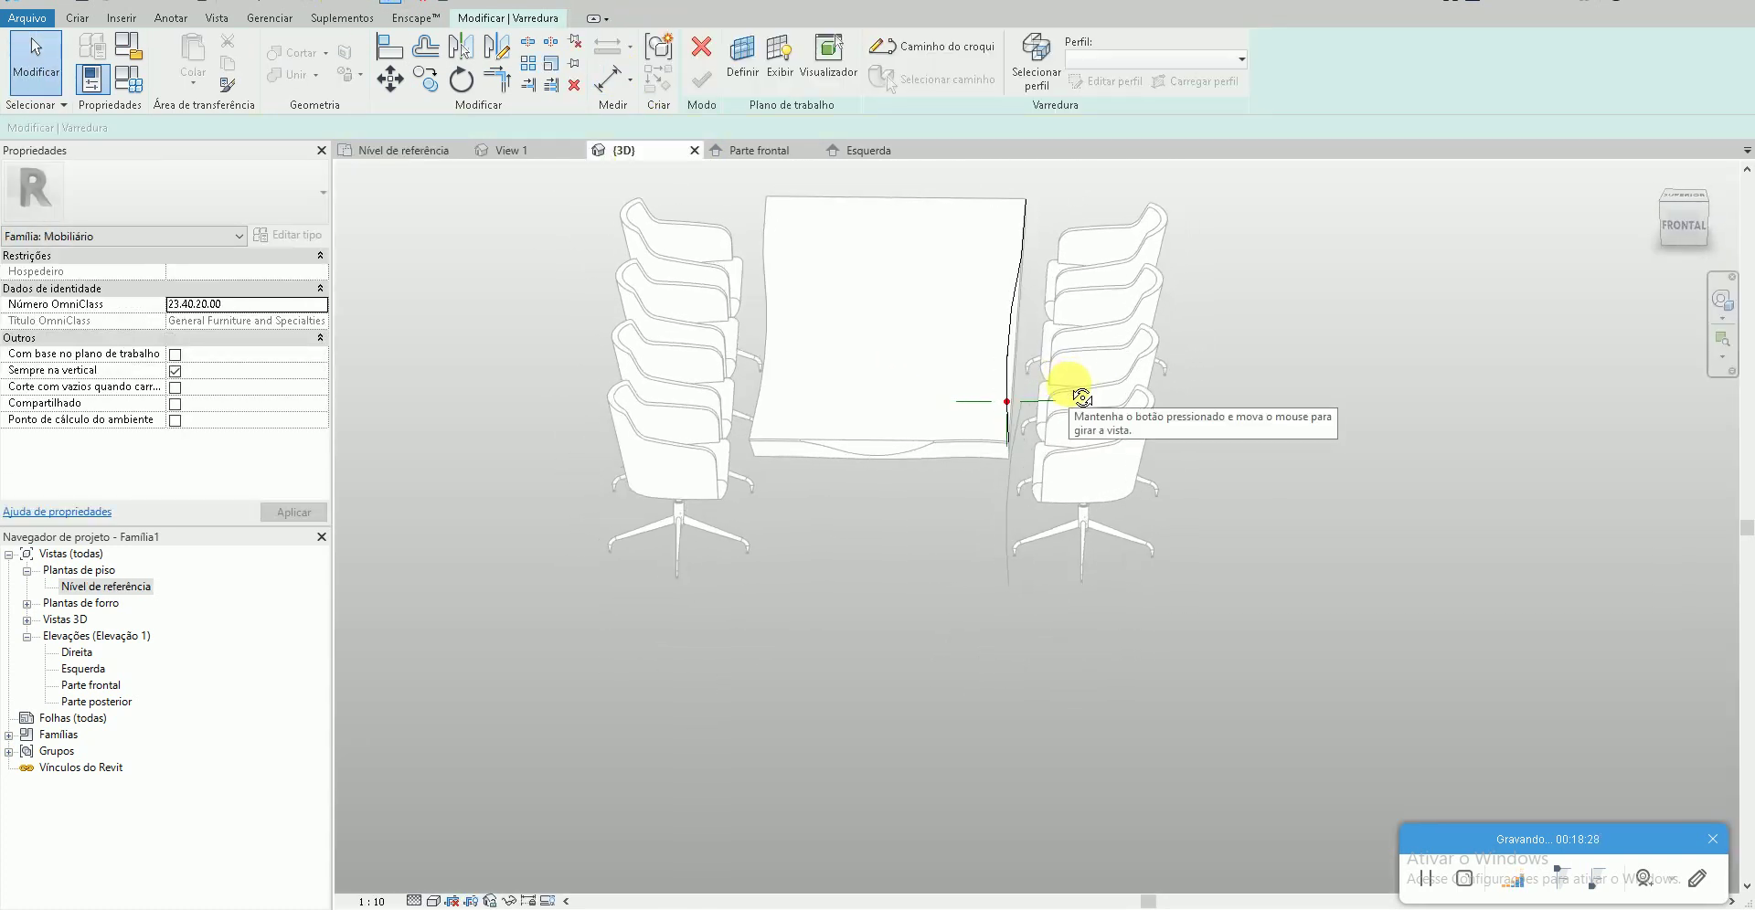
double_click(108, 687)
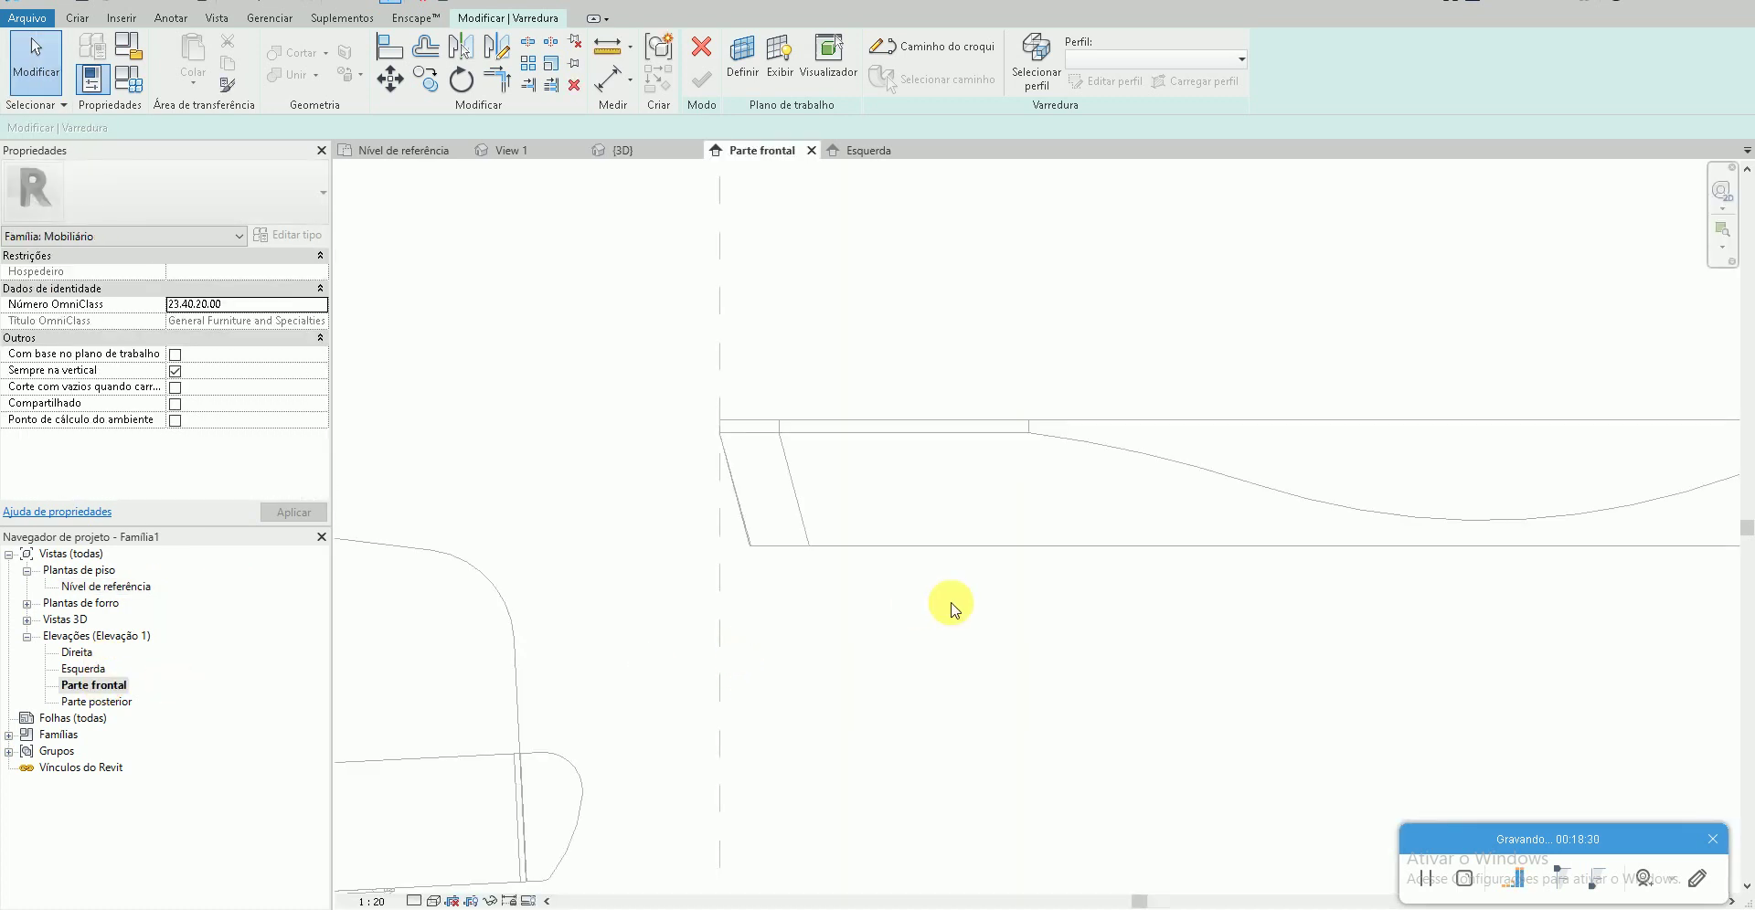
scroll(1289, 600, "down", 3)
scroll(1213, 561, "up", 5)
scroll(1213, 561, "up", 2)
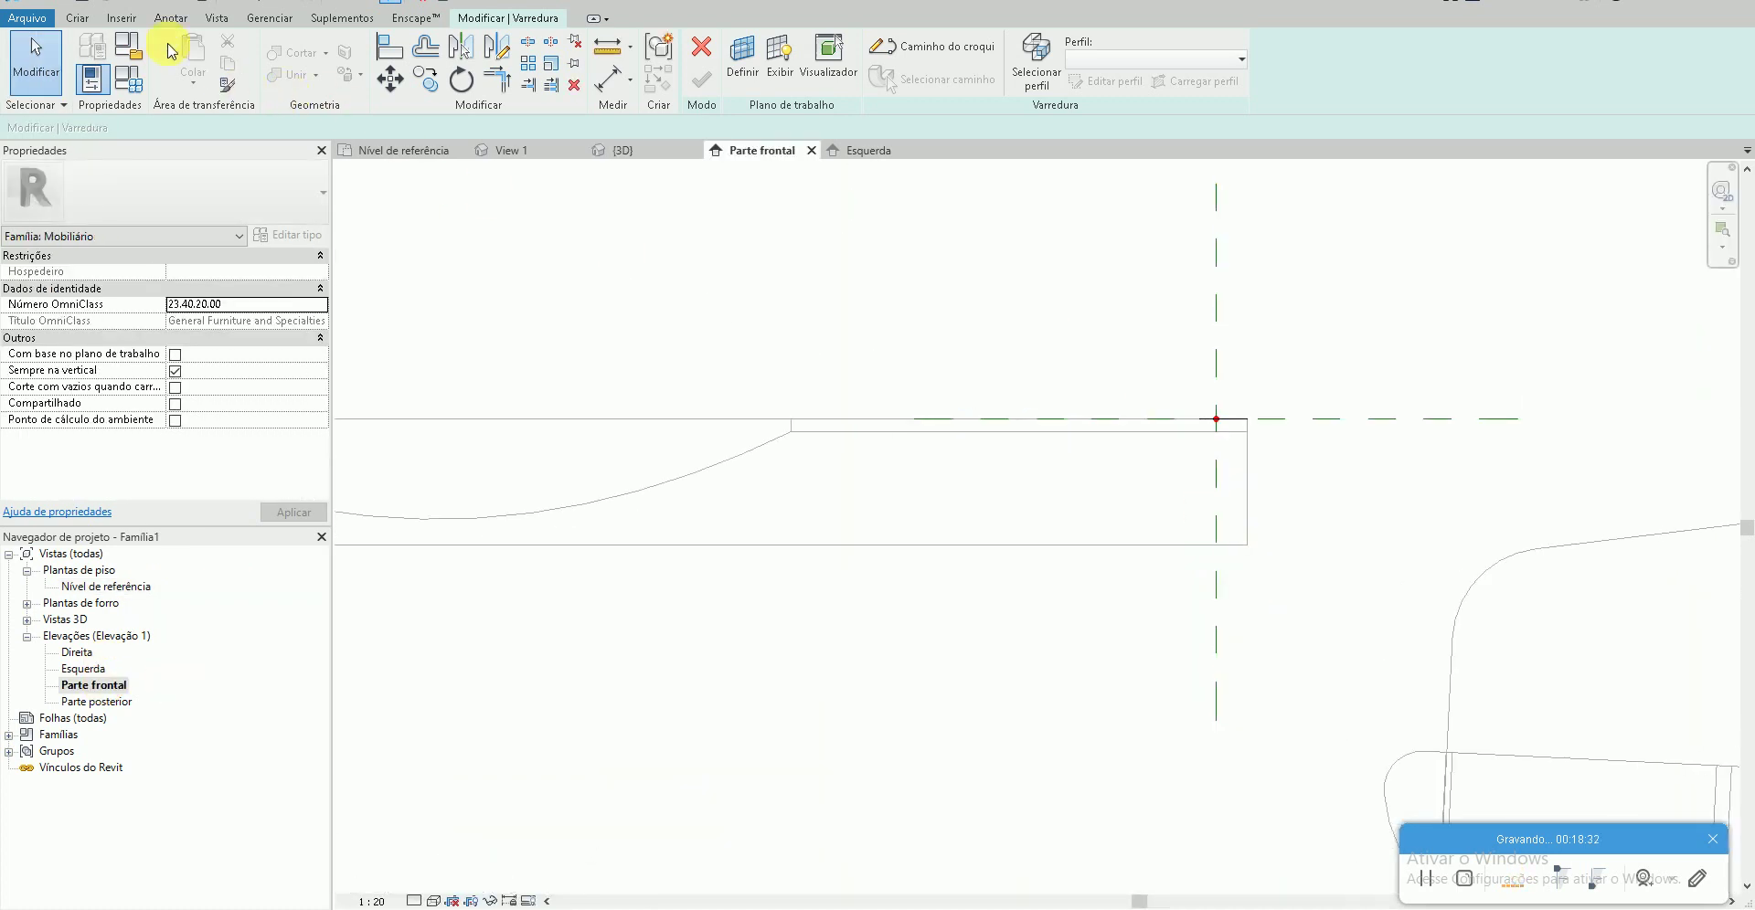
left_click(1023, 88)
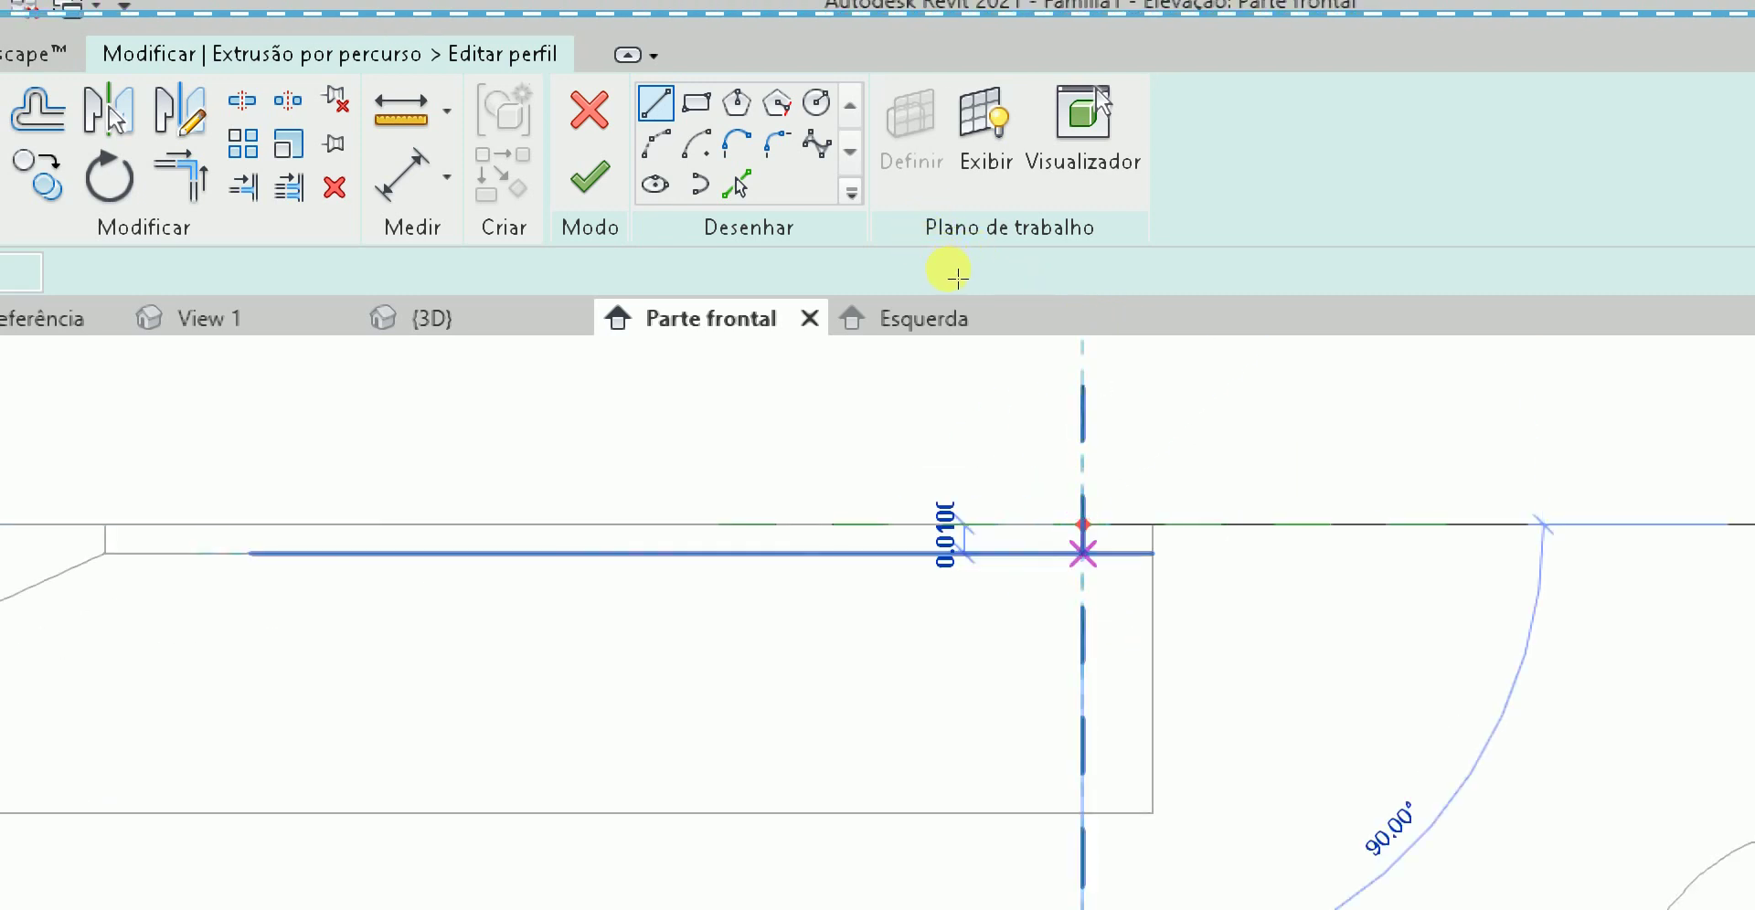
- Sketch a closed trapezoid profile at the tabletop corner and finish the void sweep
left_click(1082, 553)
left_click(988, 811)
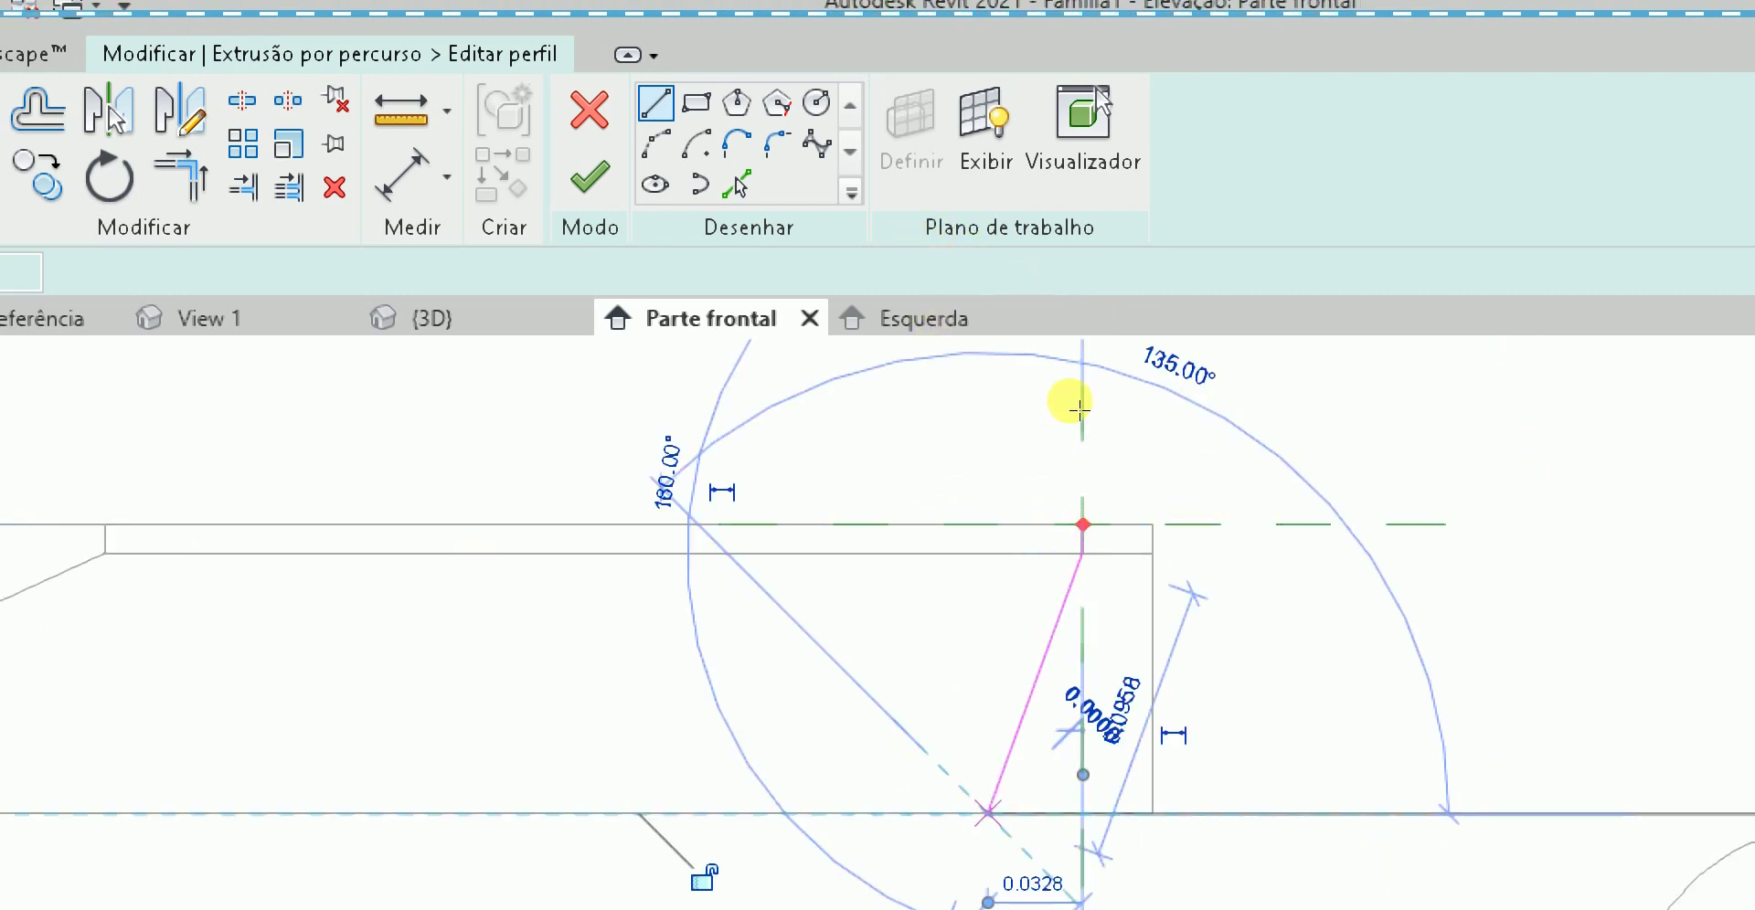
left_click(1276, 811)
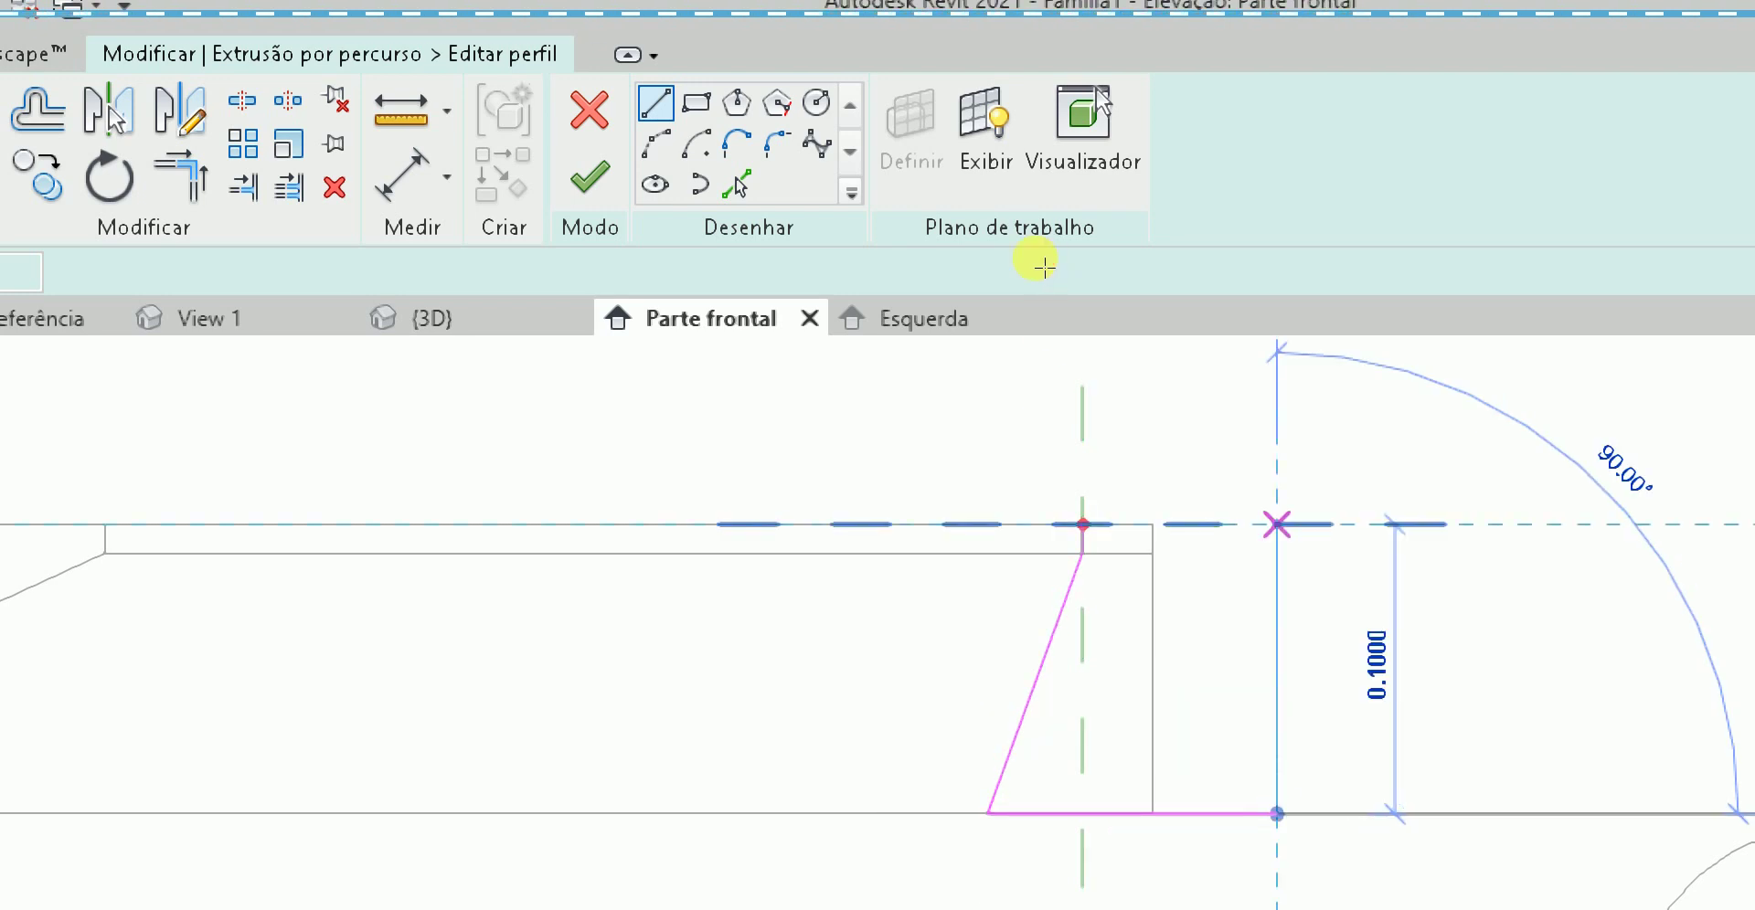
left_click(1276, 525)
left_click(1082, 525)
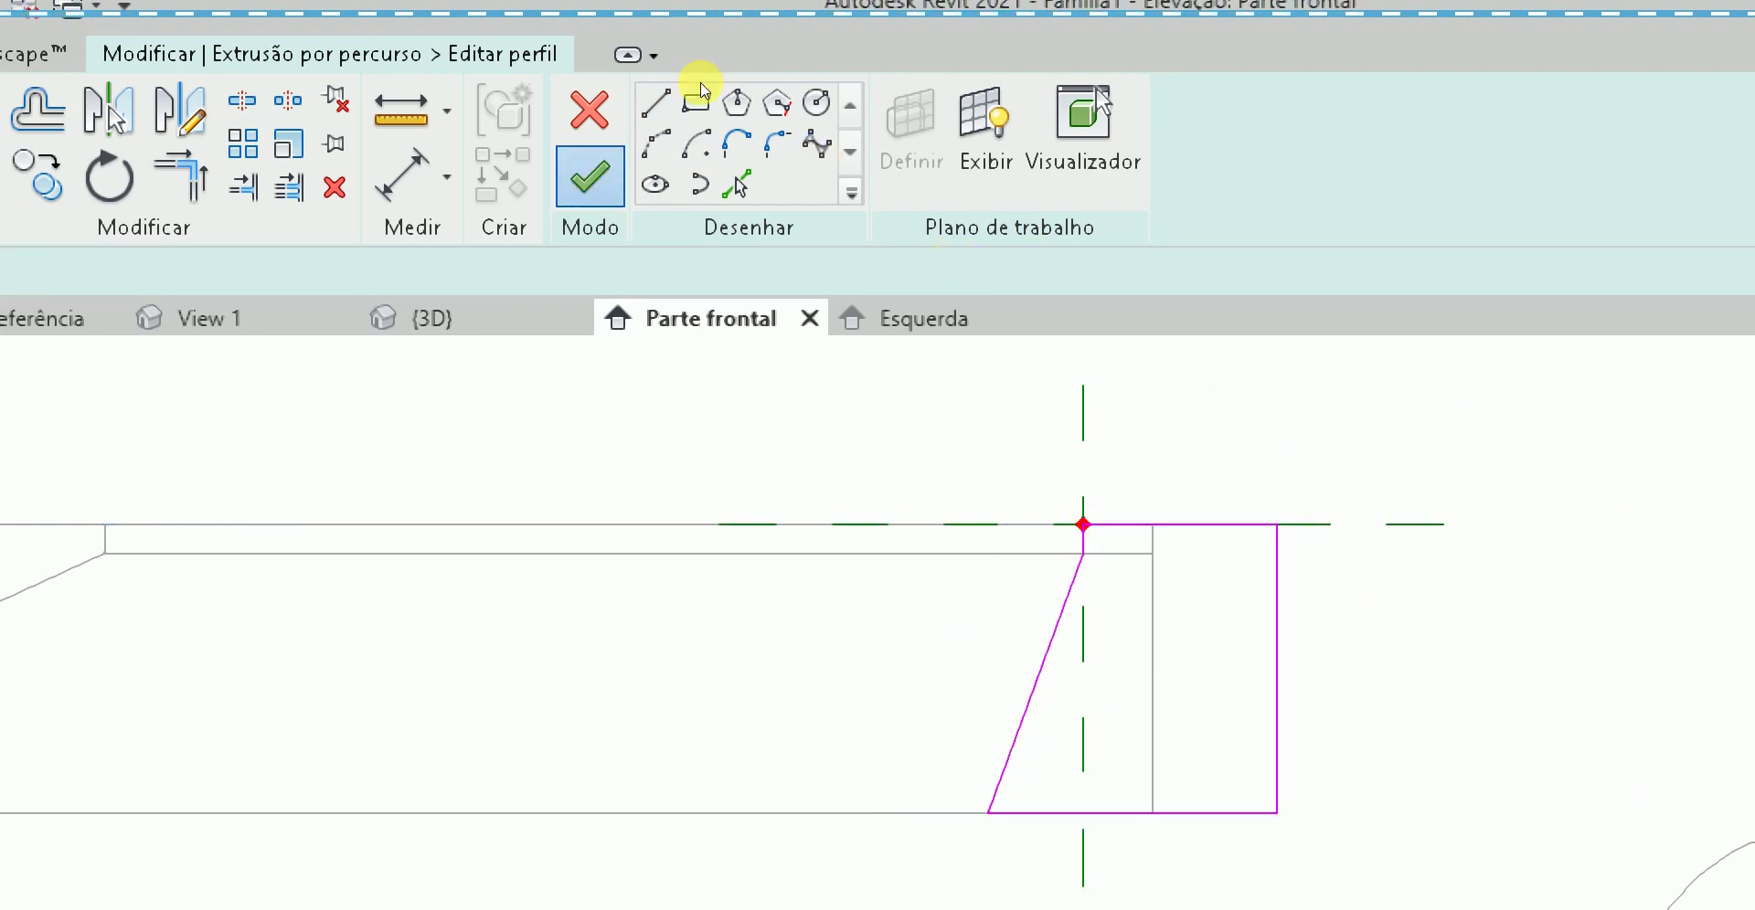
left_click(709, 109)
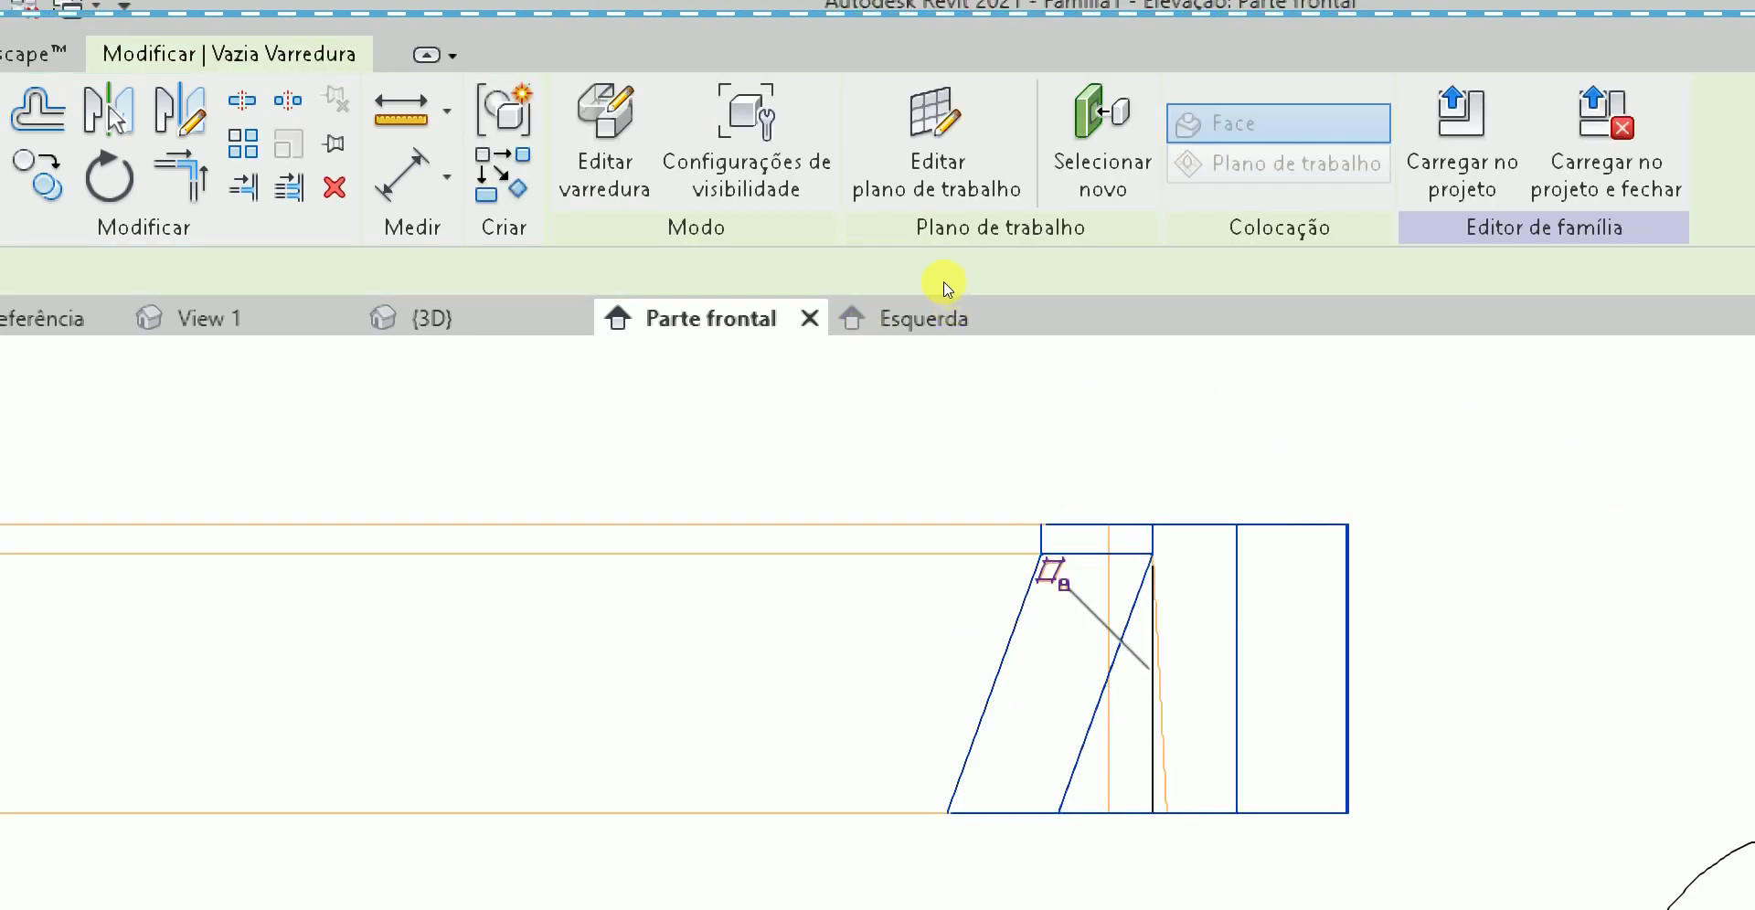
- Orbit the {3D} view around the bevelled table and its eight chairs
key("Escape")
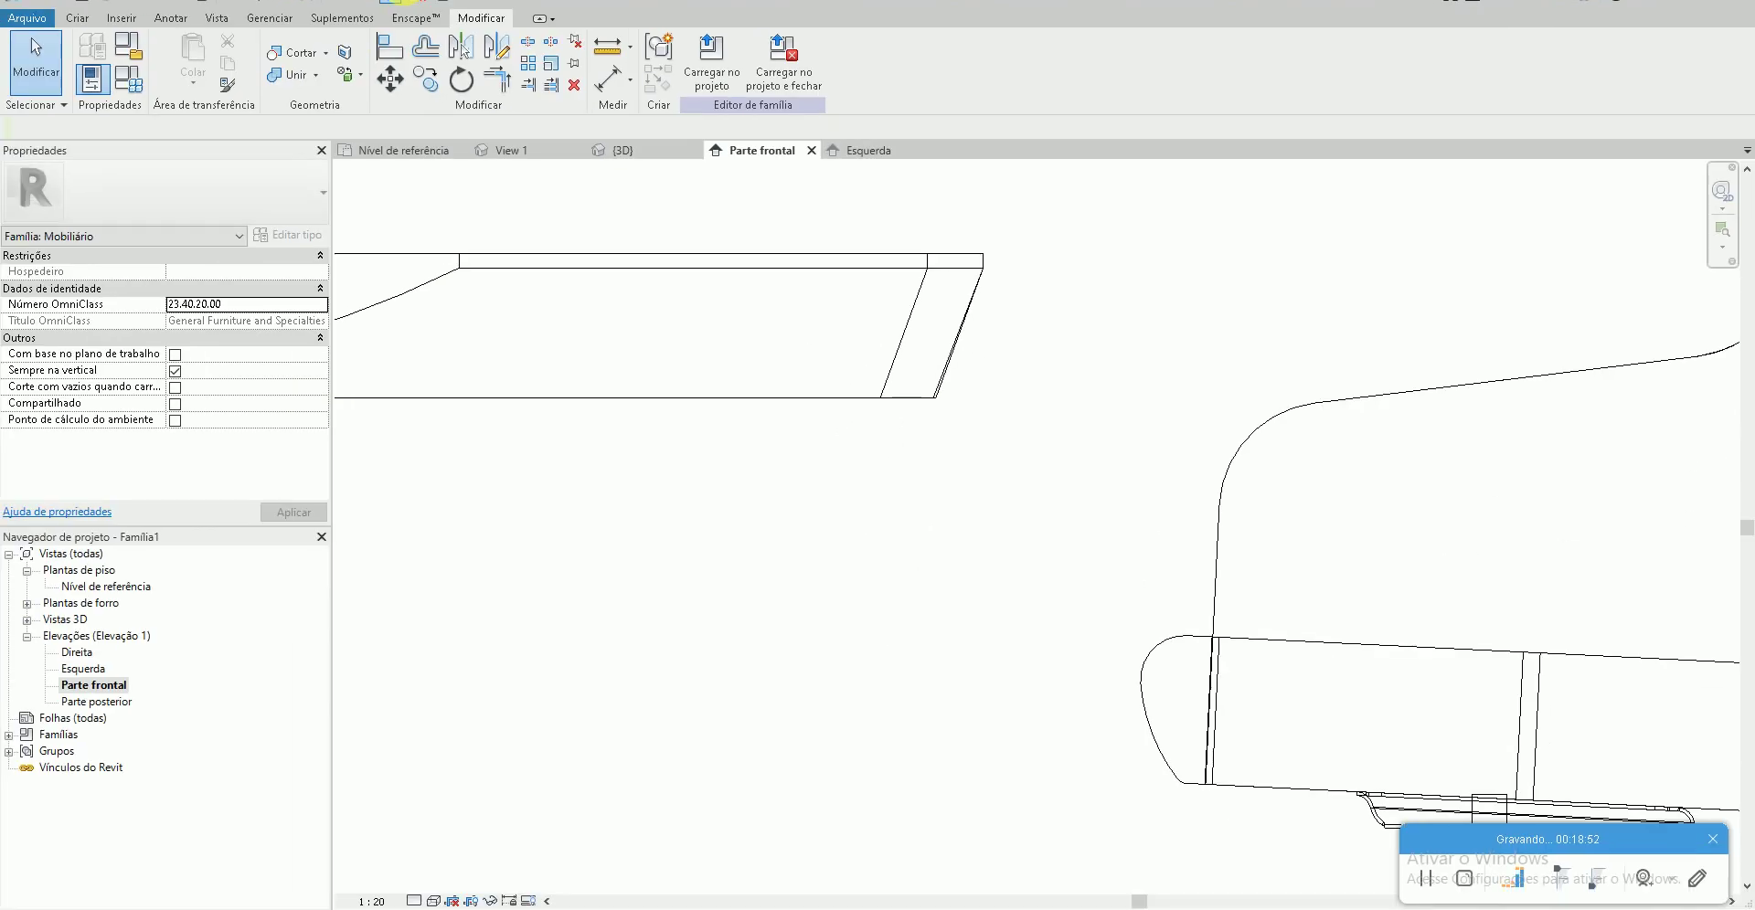
left_click(349, 0)
mouse_move(831, 608)
middle_mouse_down("shift")
mouse_move(850, 639)
mouse_move(834, 589)
mouse_move(689, 608)
mouse_move(976, 646)
mouse_move(744, 640)
mouse_move(917, 668)
mouse_move(929, 593)
mouse_move(920, 655)
mouse_move(942, 653)
middle_mouse_up("shift")
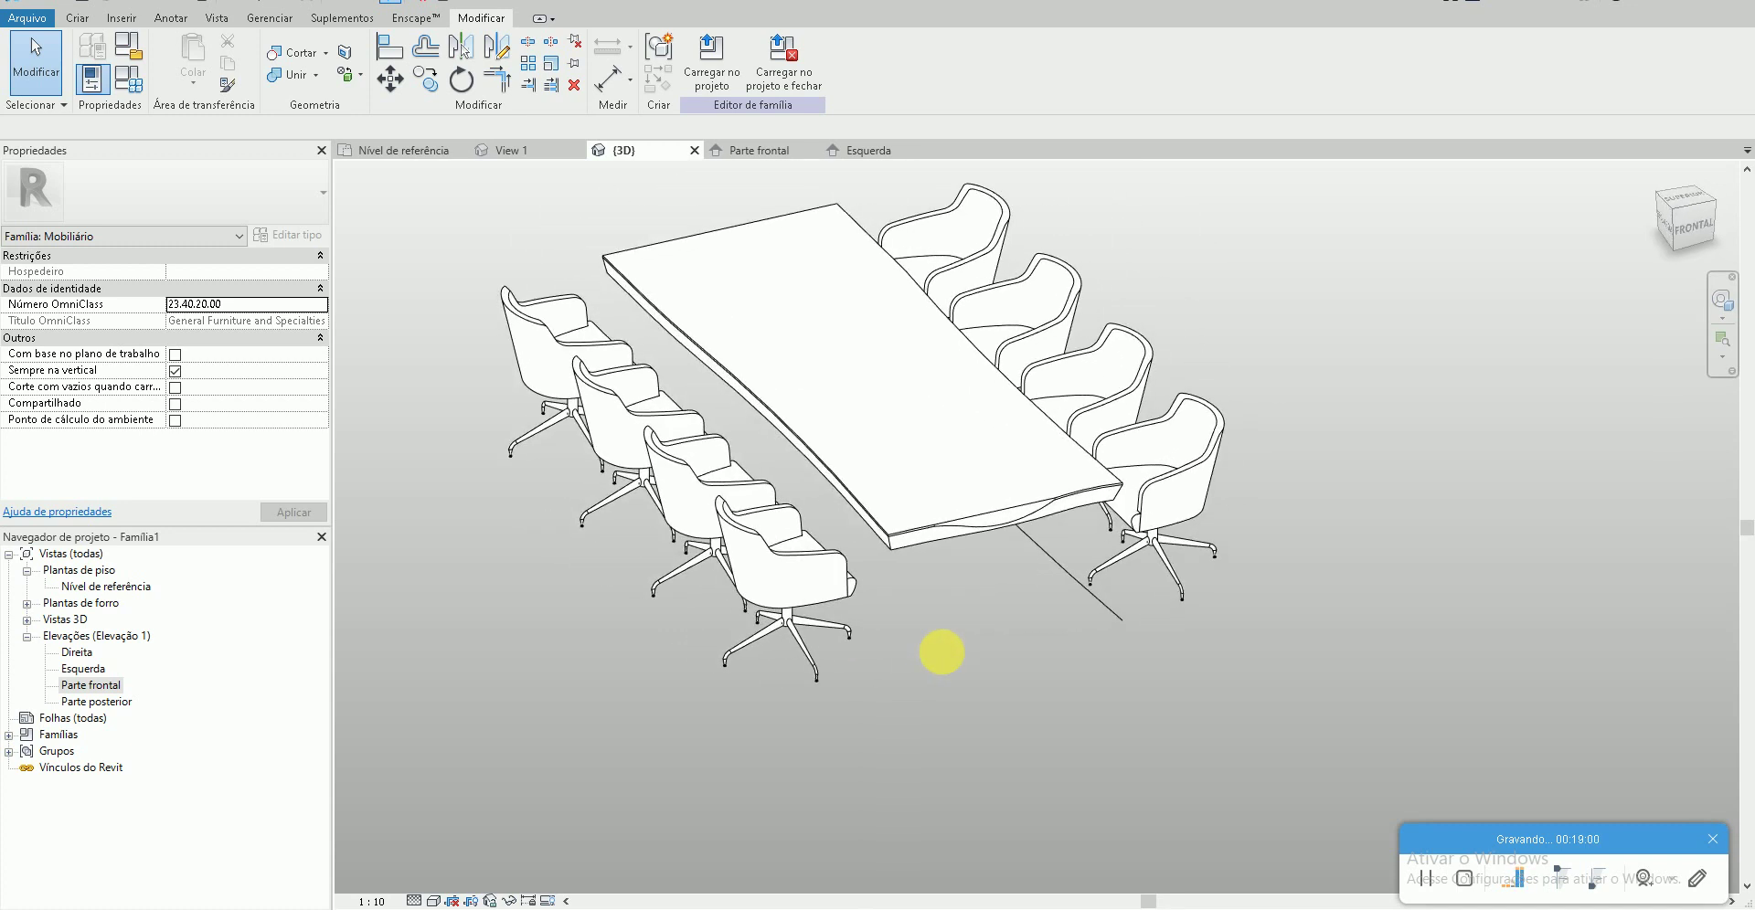
mouse_move(891, 708)
middle_mouse_down("shift")
mouse_move(1285, 659)
mouse_move(955, 683)
mouse_move(991, 637)
middle_mouse_up("shift")
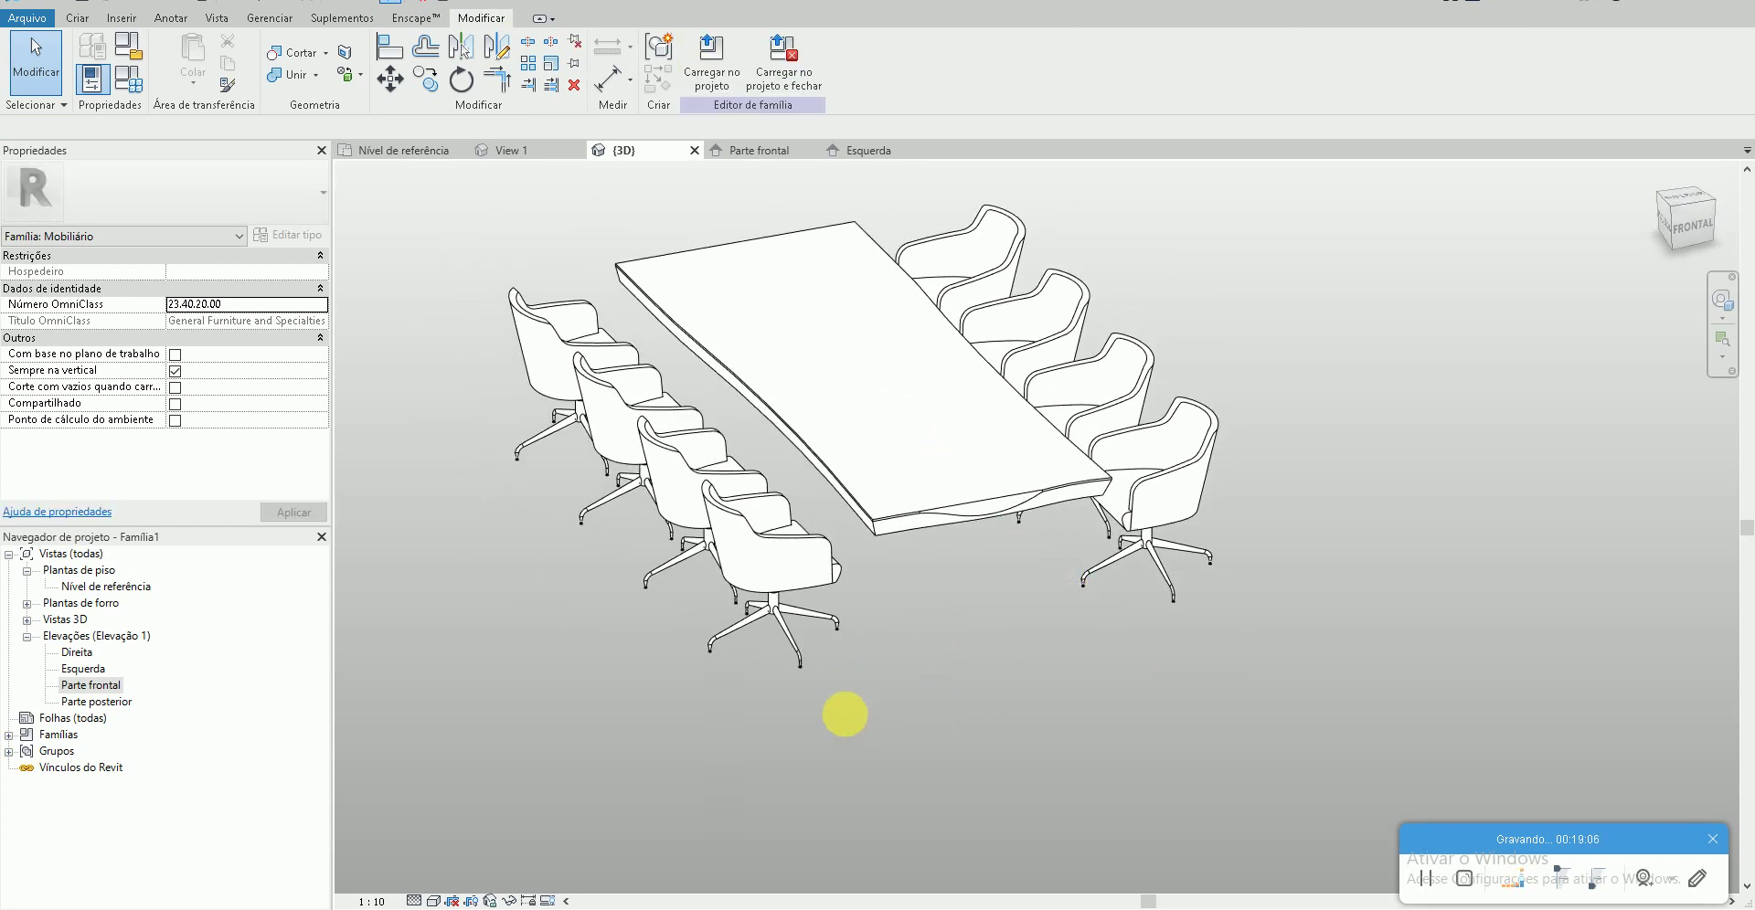
mouse_move(845, 715)
middle_mouse_down("shift")
mouse_move(940, 698)
mouse_move(831, 561)
mouse_move(744, 541)
mouse_move(766, 639)
mouse_move(886, 667)
middle_mouse_up("shift")
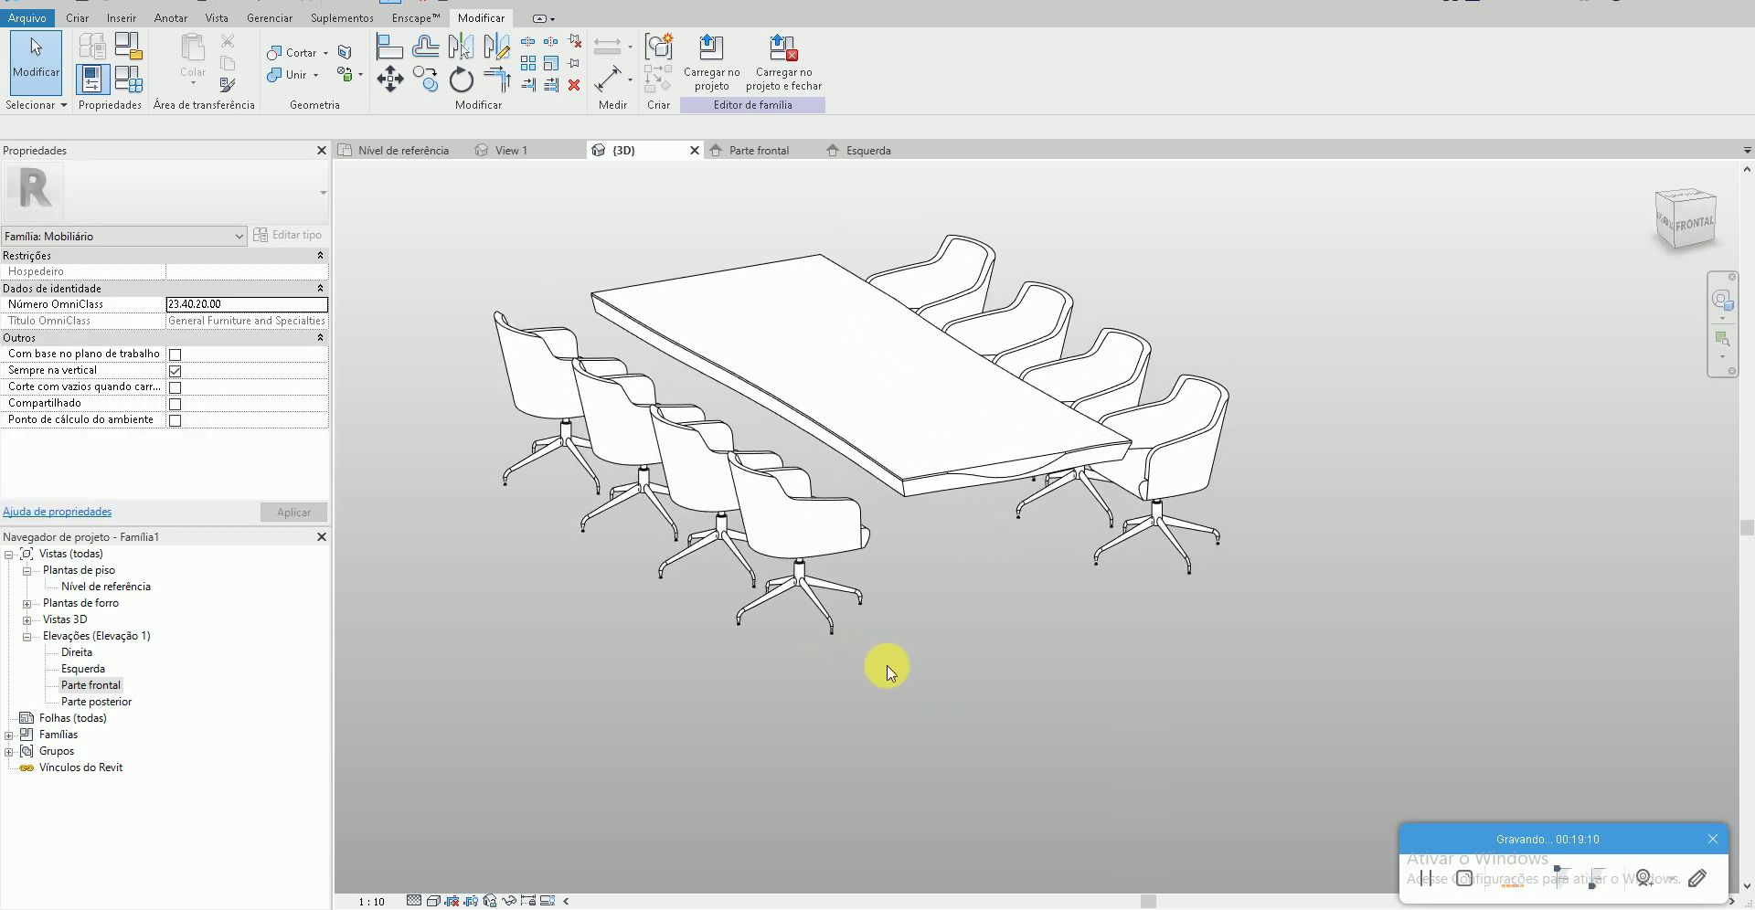
- In the Nível de referência plan, draw a shallow model-line arc from the table's top corner
double_click(183, 587)
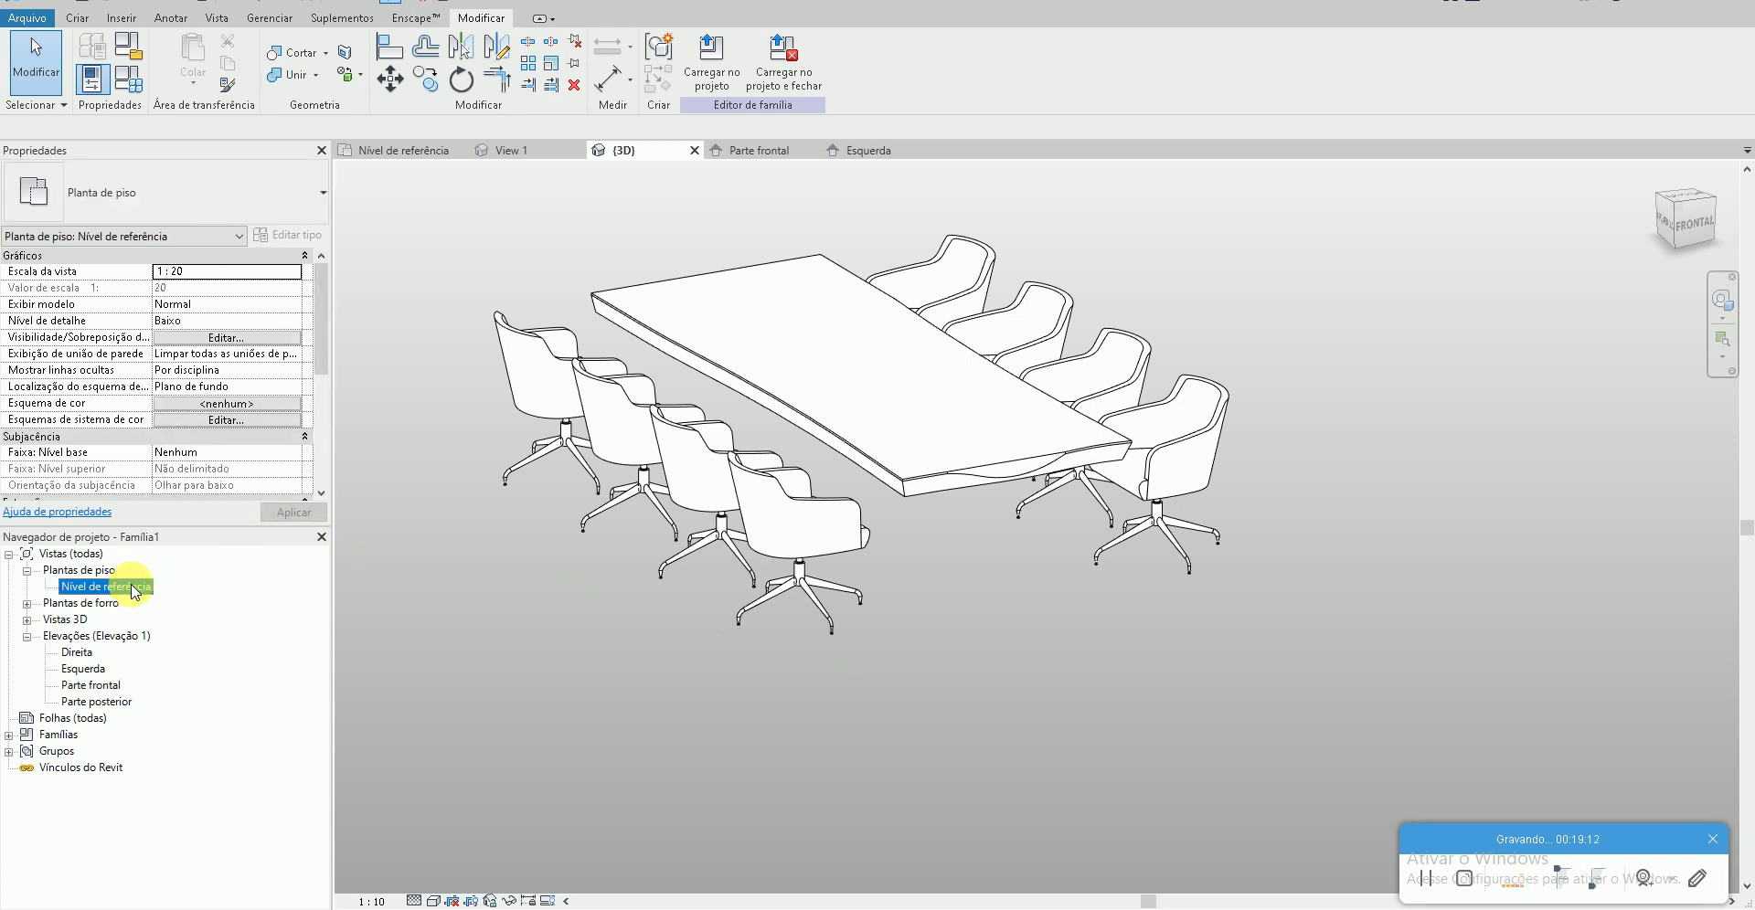
scroll(724, 672, "down", 2)
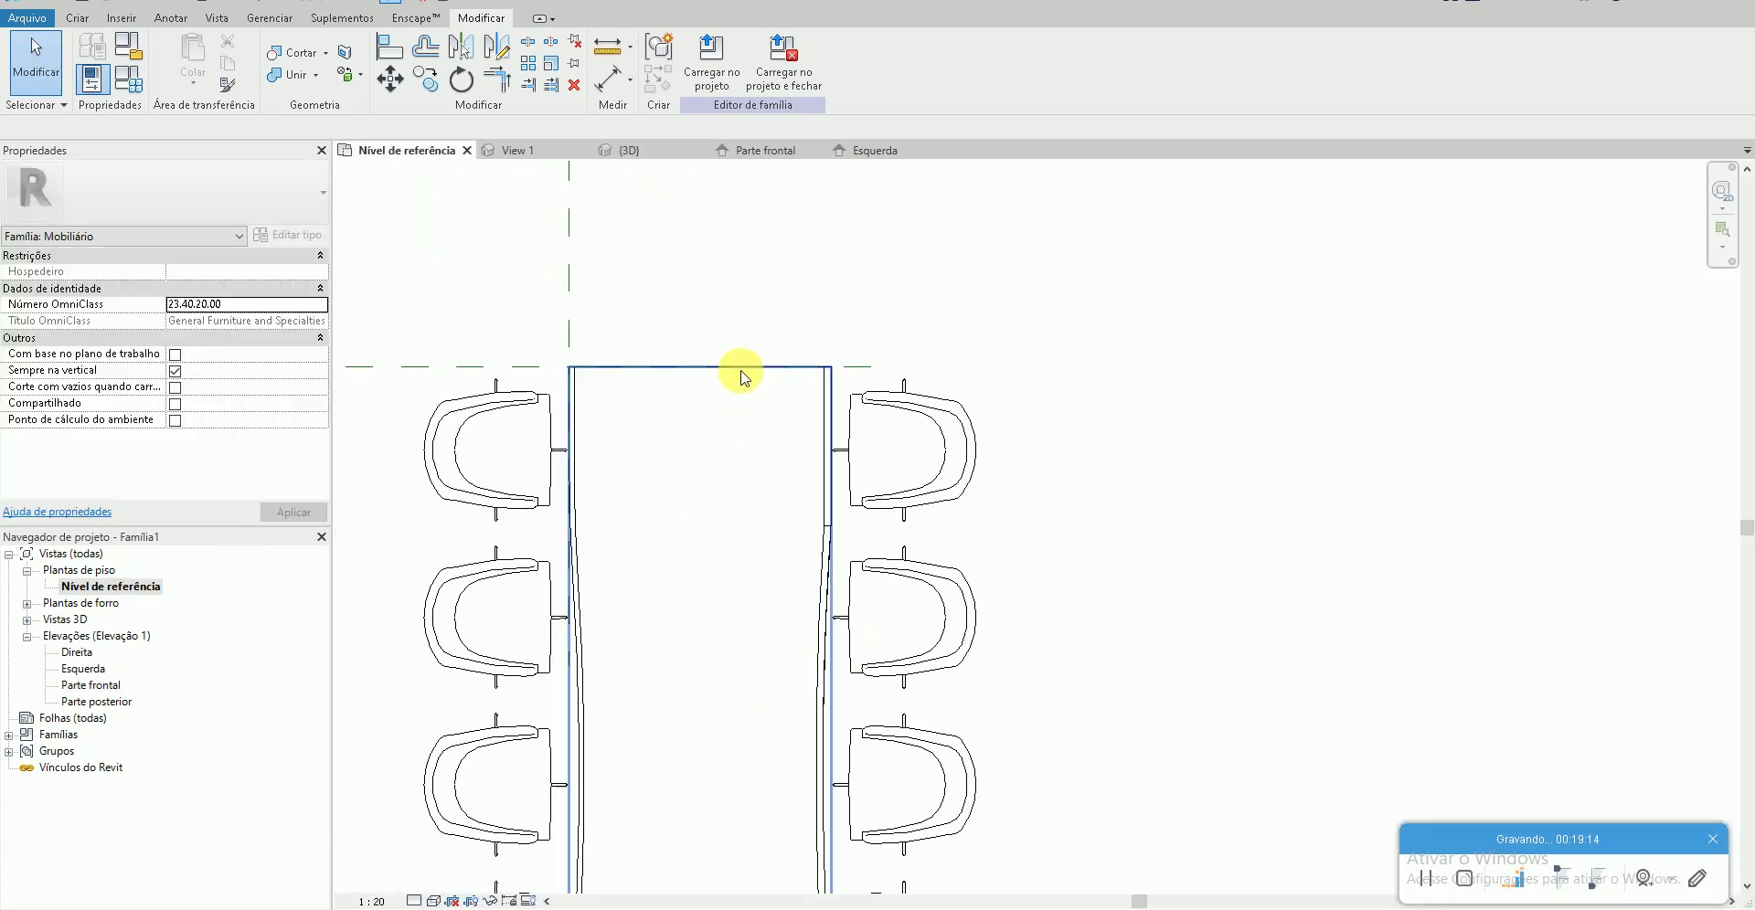
scroll(629, 369, "up", 2)
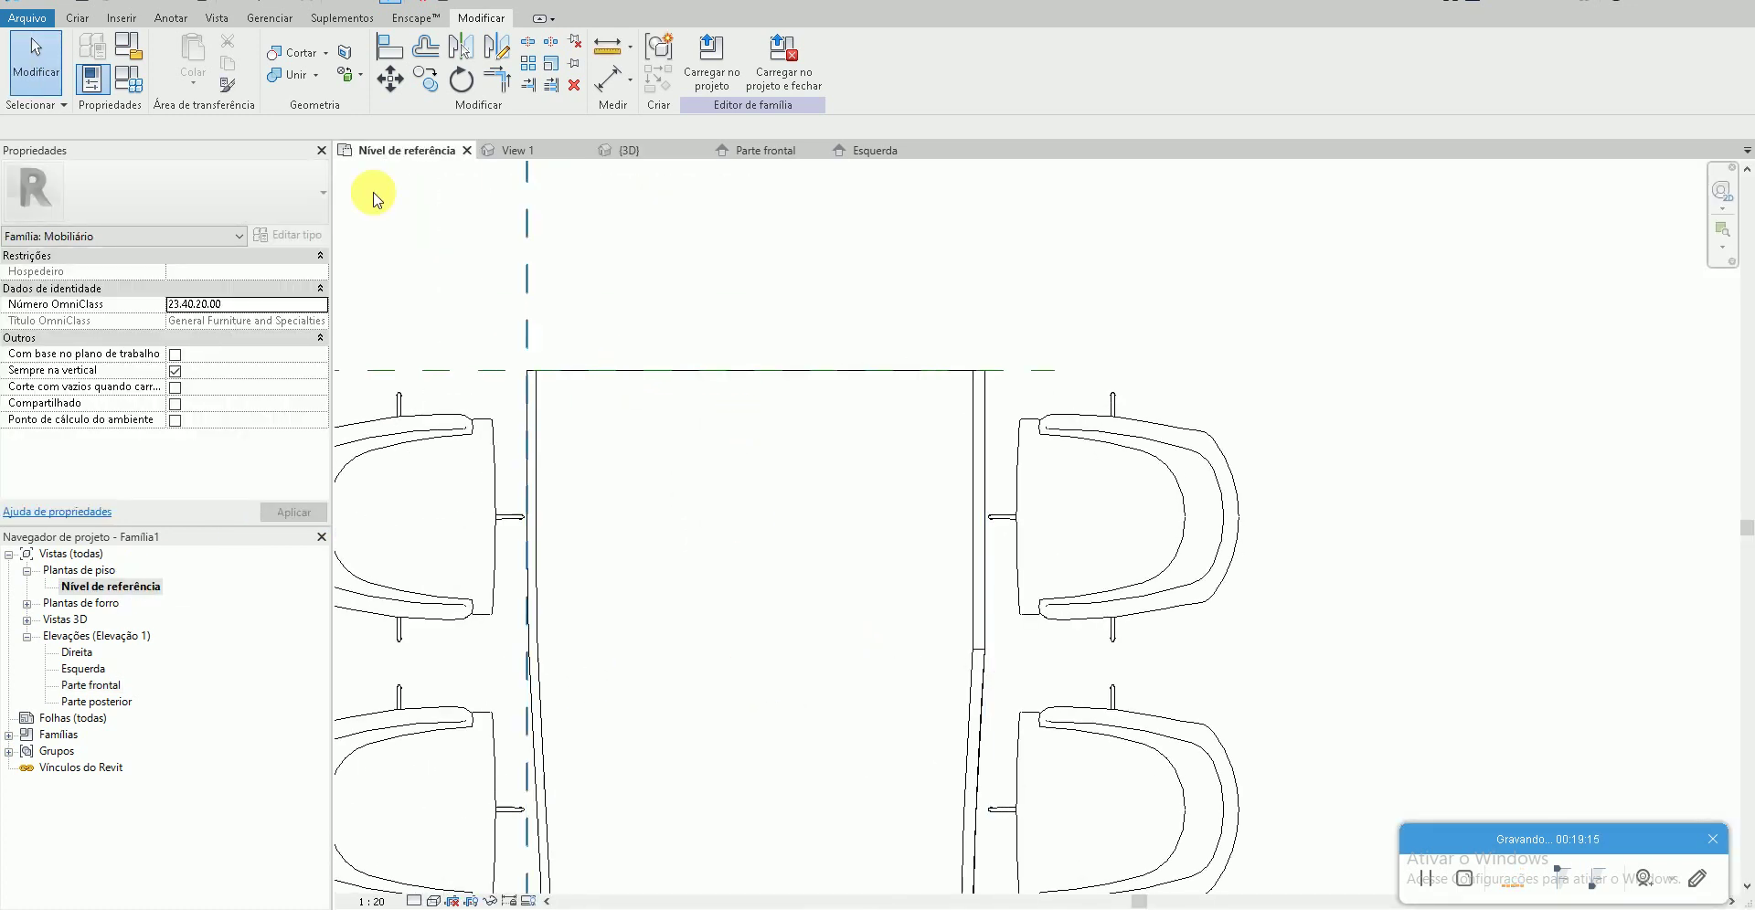
left_click(128, 18)
left_click(74, 20)
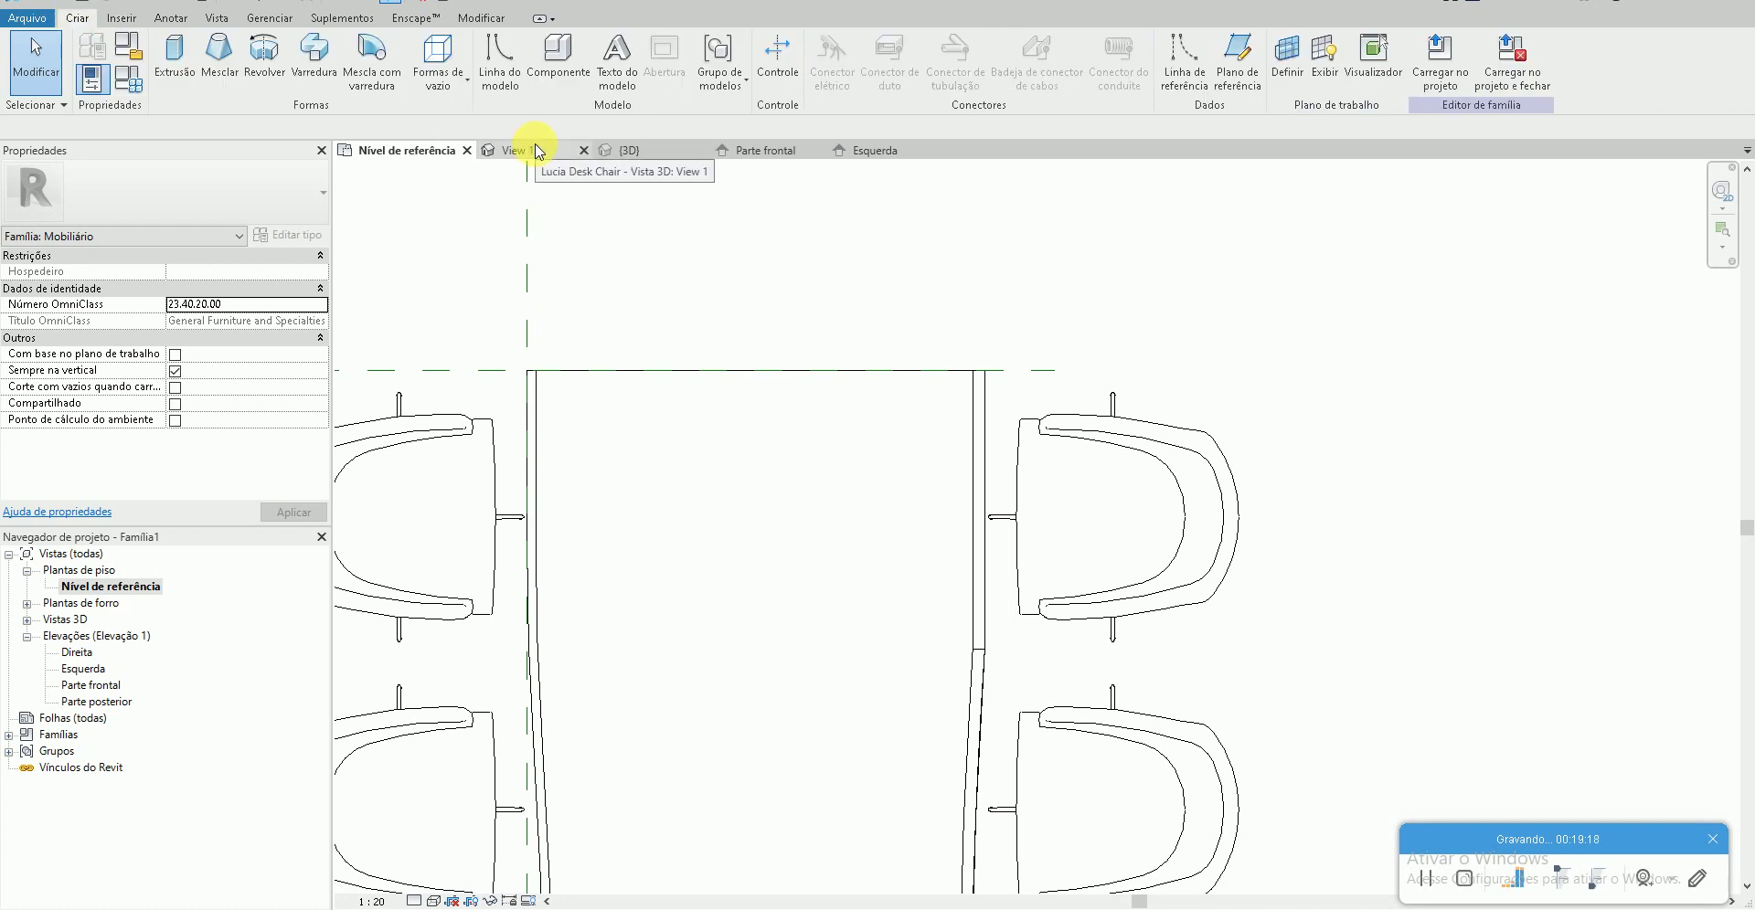
left_click(500, 59)
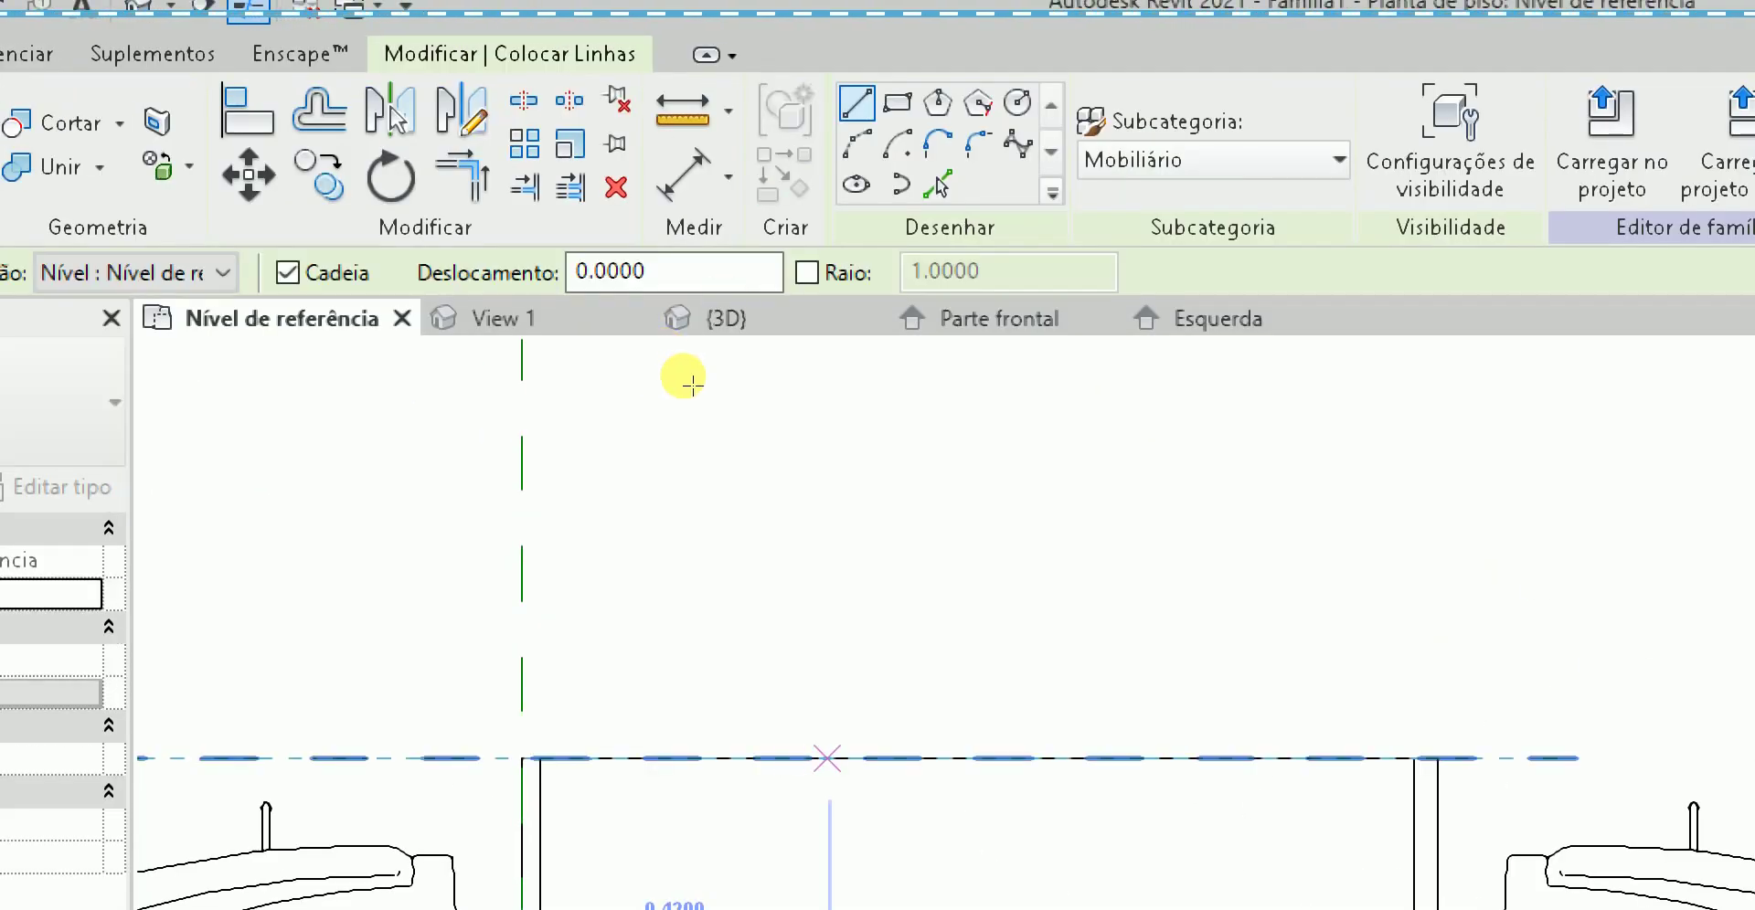
left_click(857, 143)
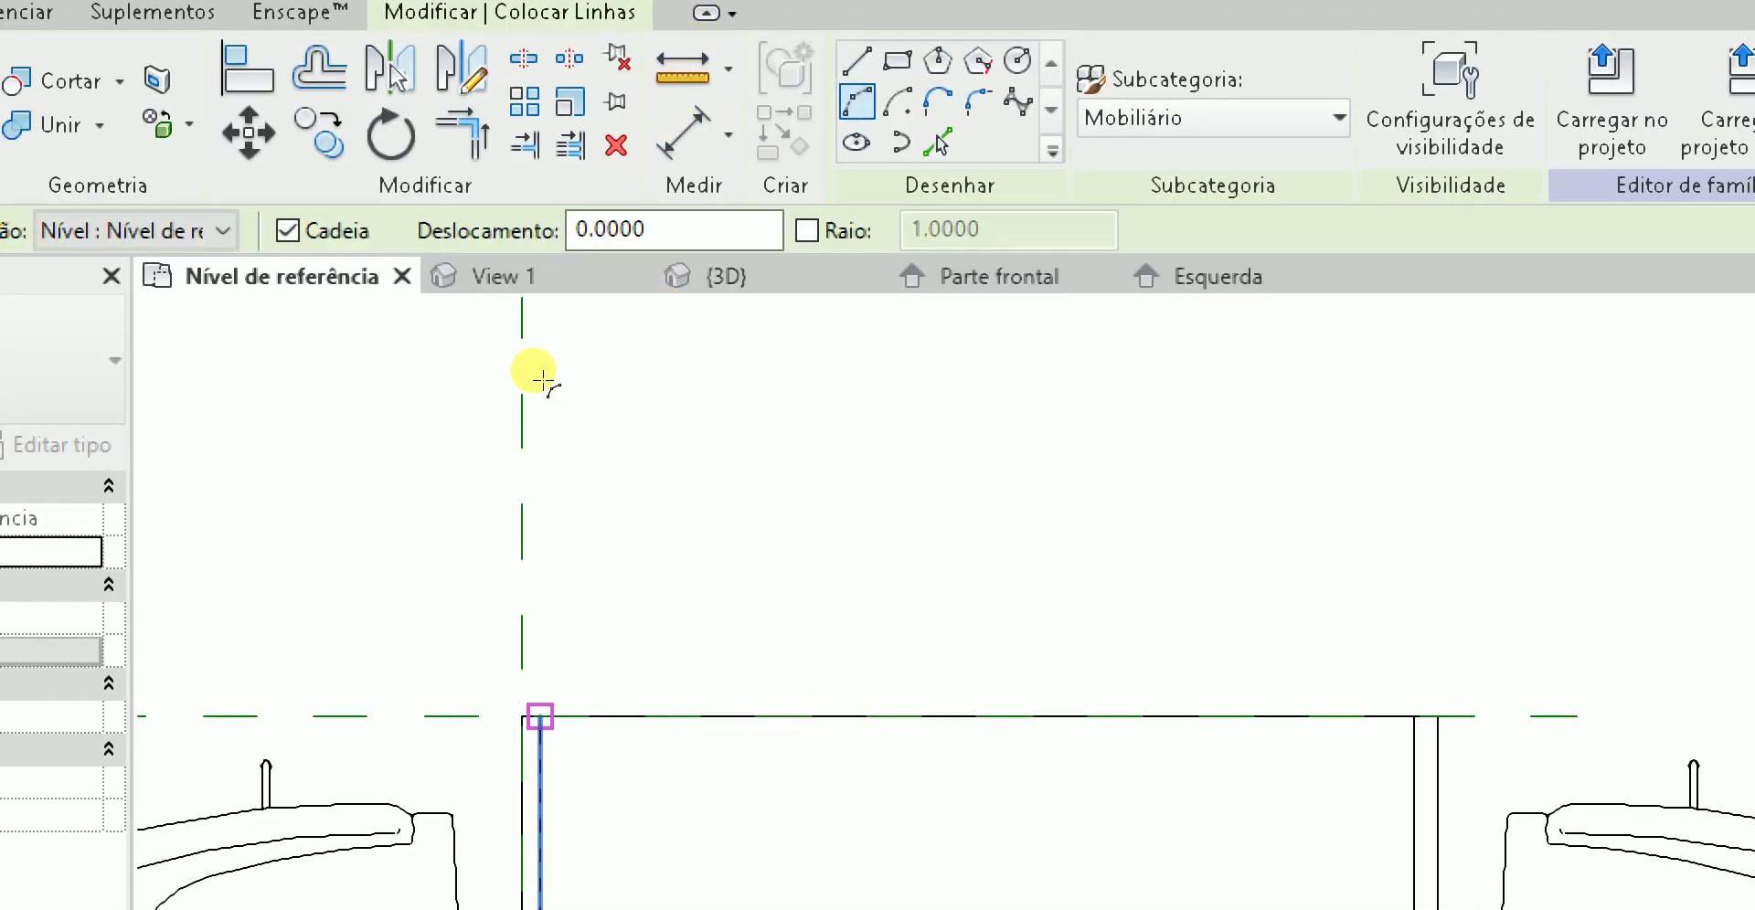
left_click(722, 386)
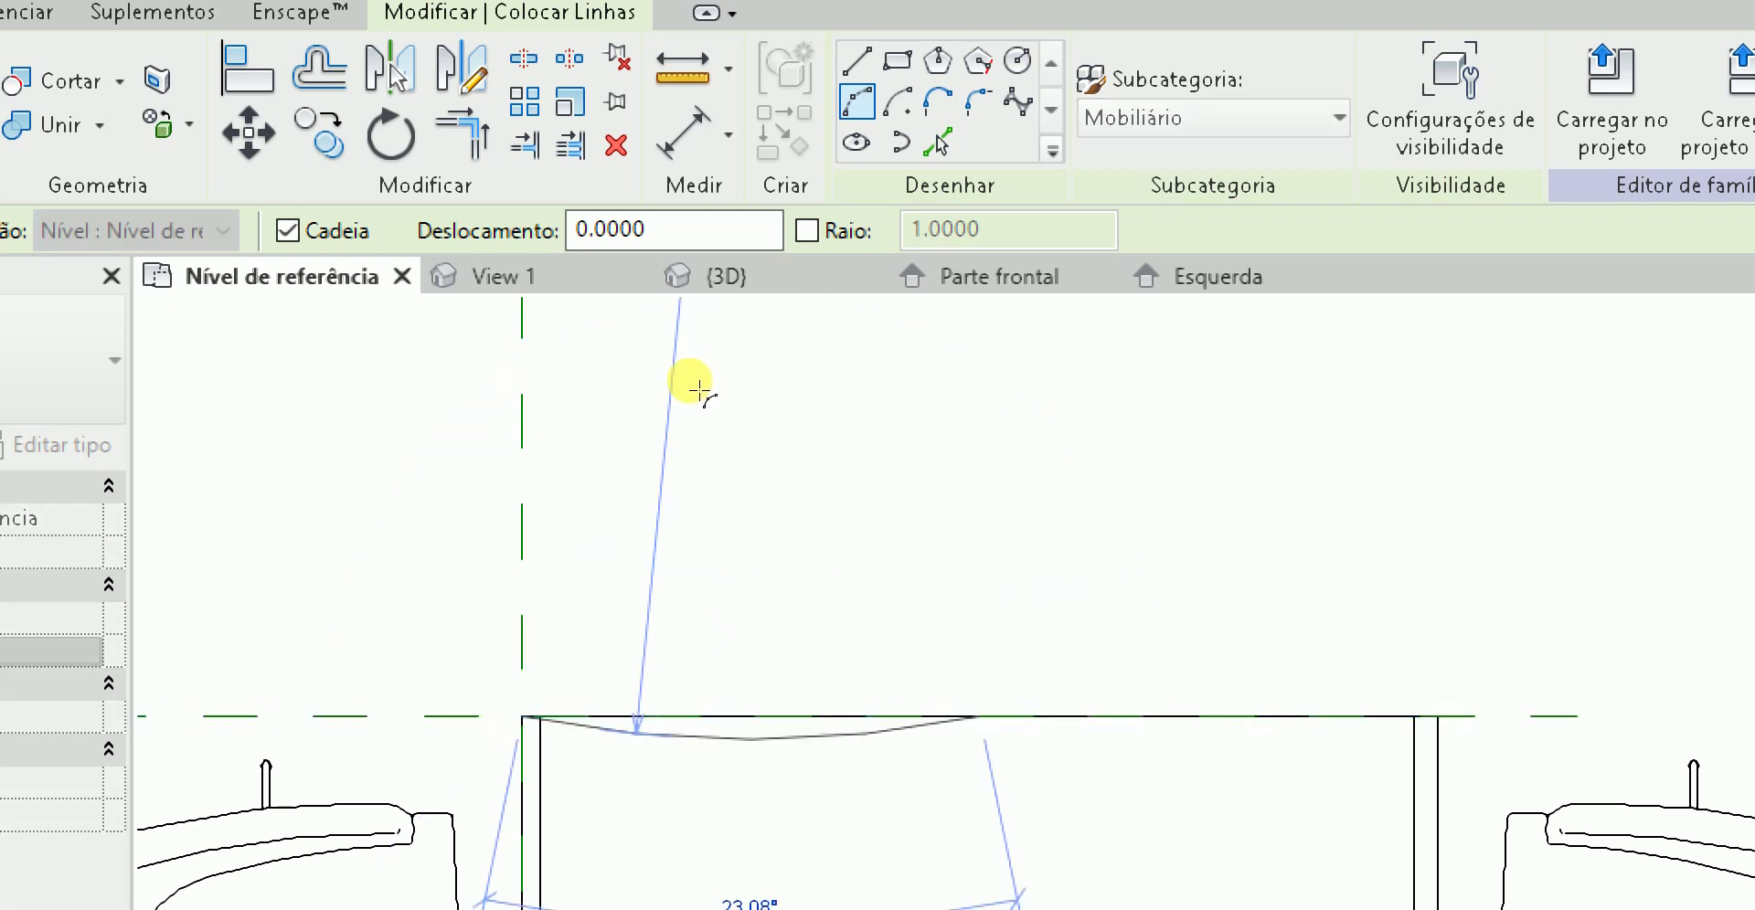
left_click(697, 391)
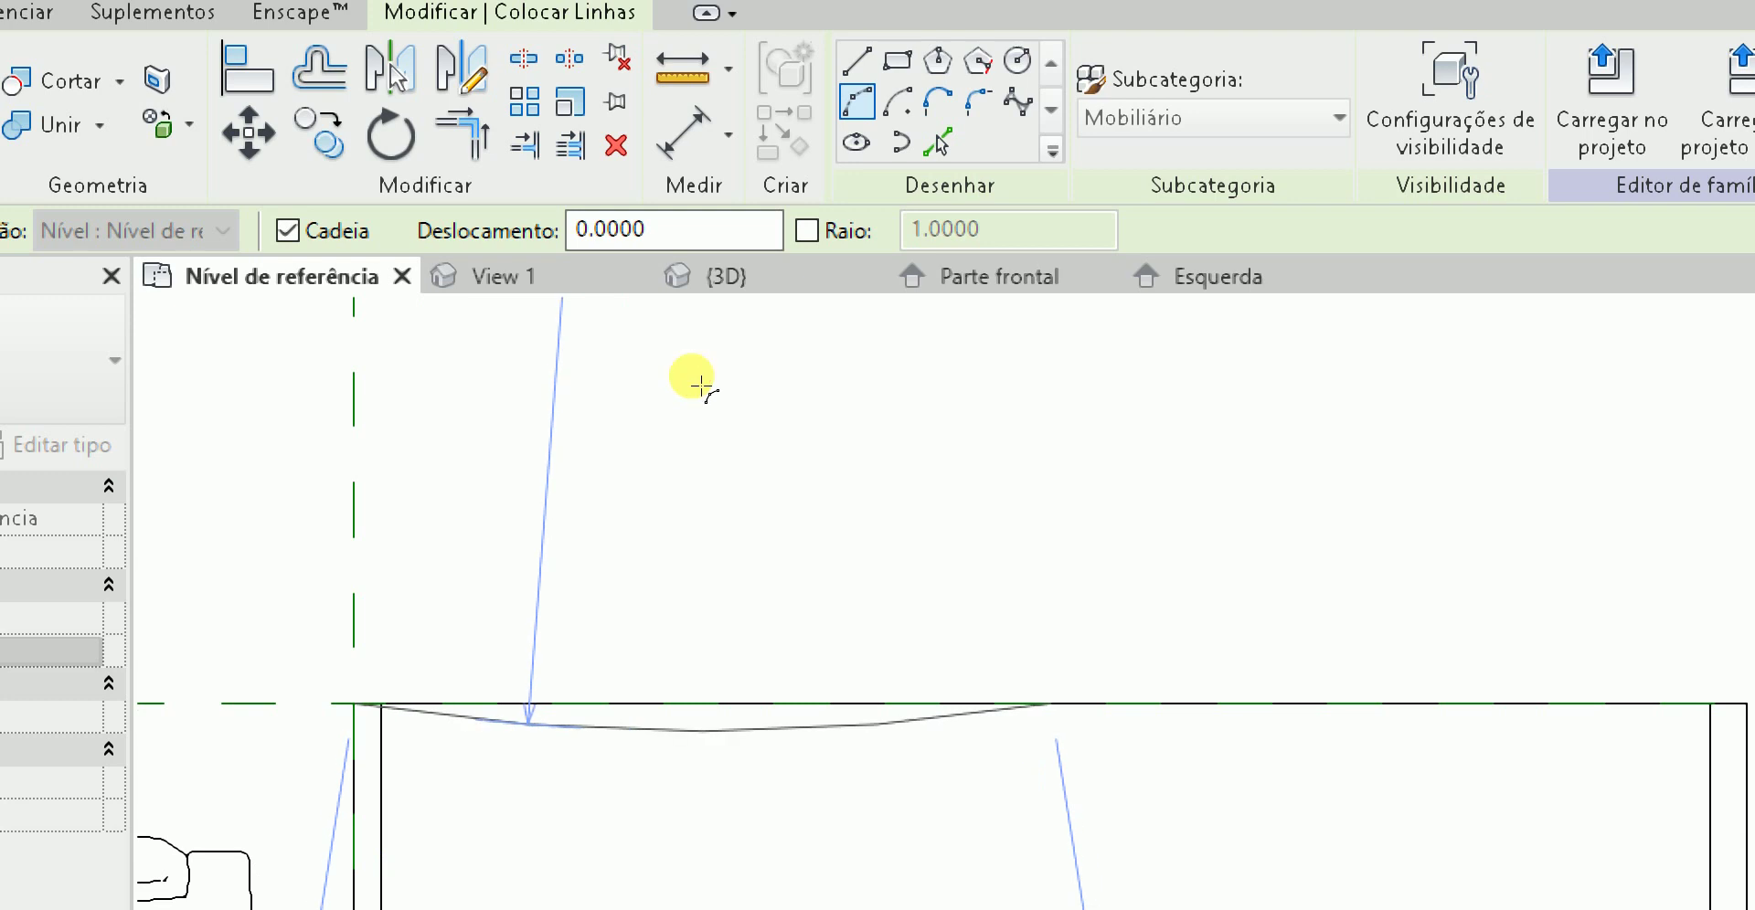
left_click(699, 389)
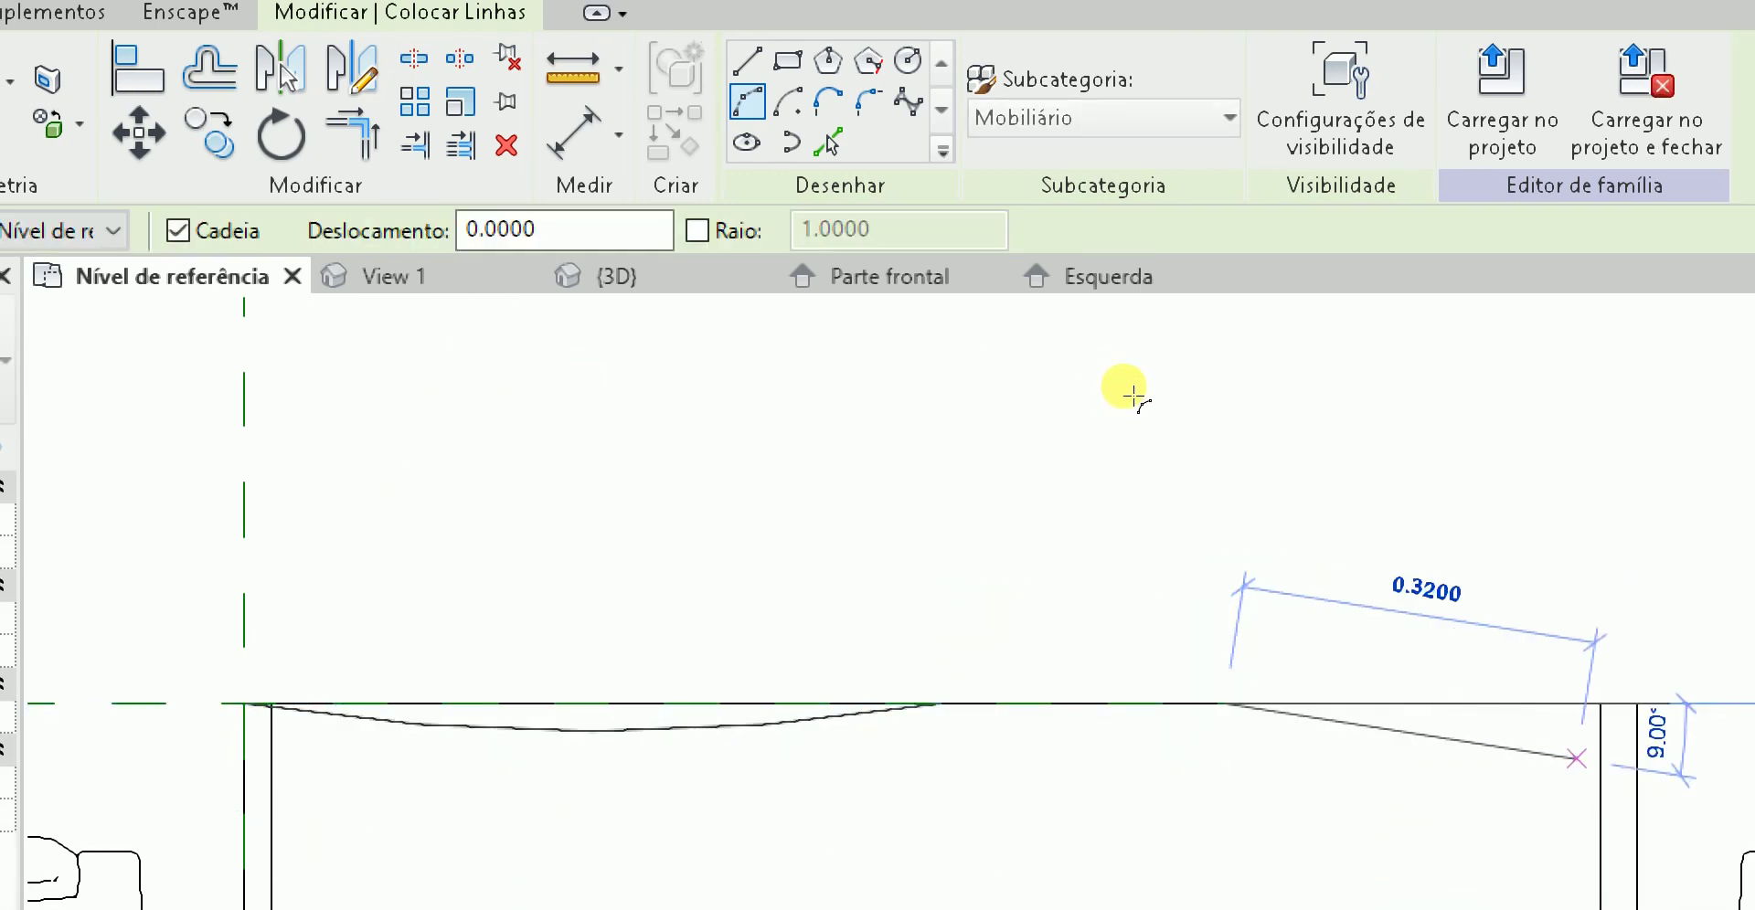
- Add a second shallow arc further along the table's top edge
left_click(1131, 372)
left_click(1102, 380)
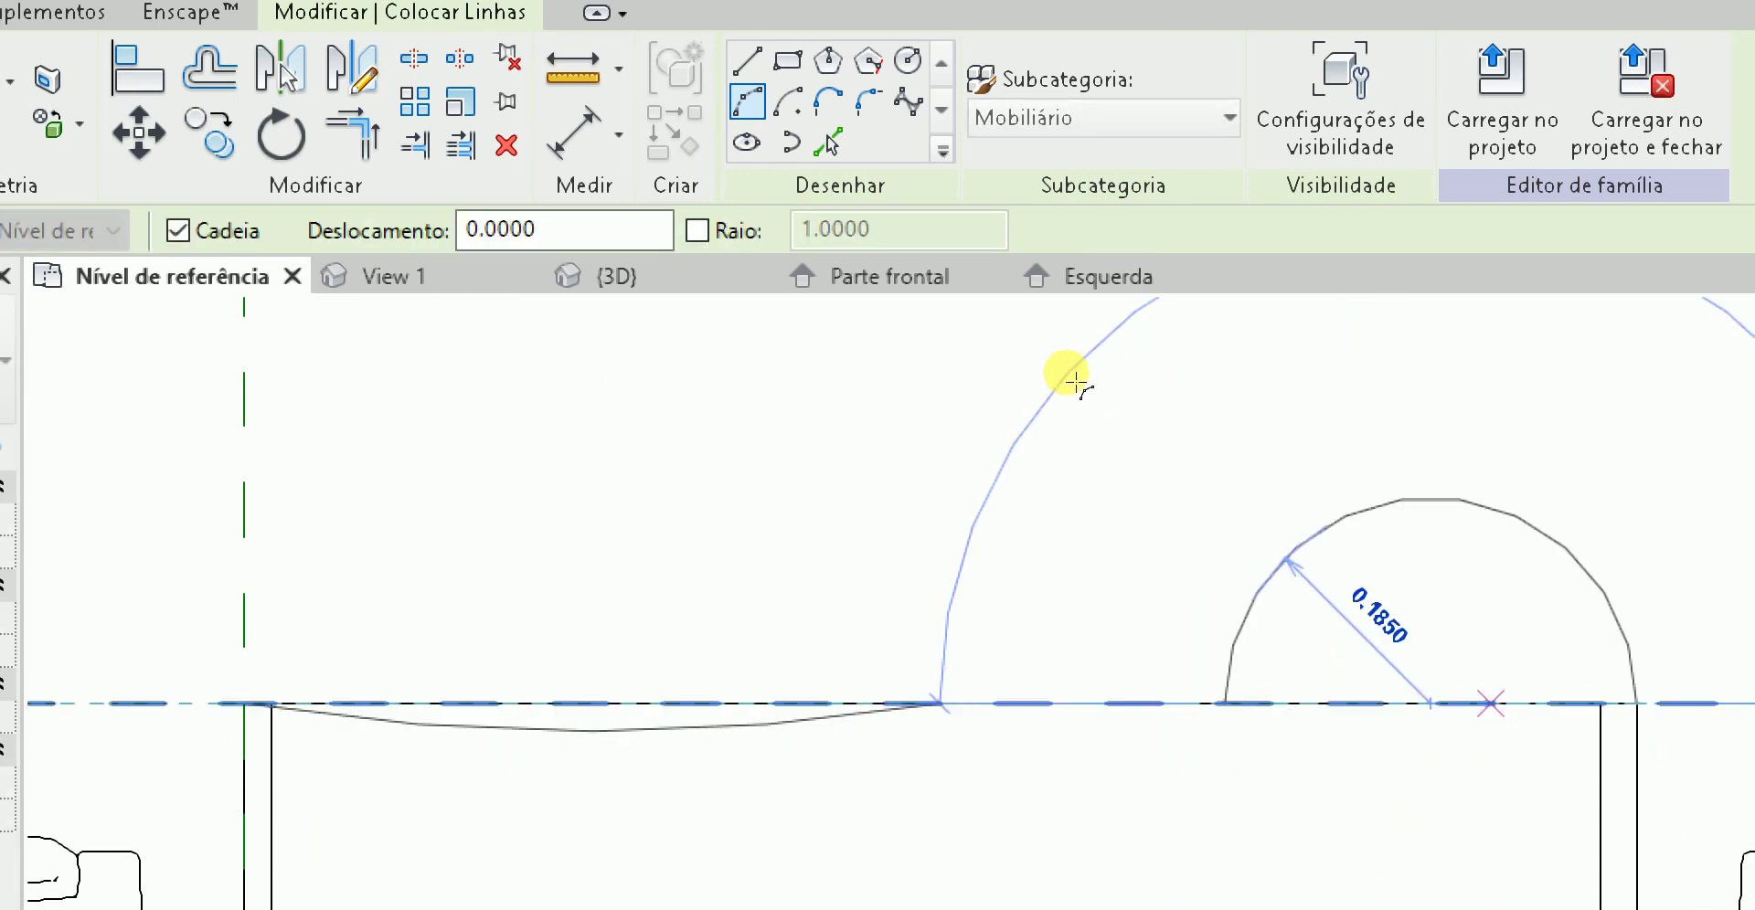
key("Escape")
key("Escape")
scroll(783, 357, "down", 2)
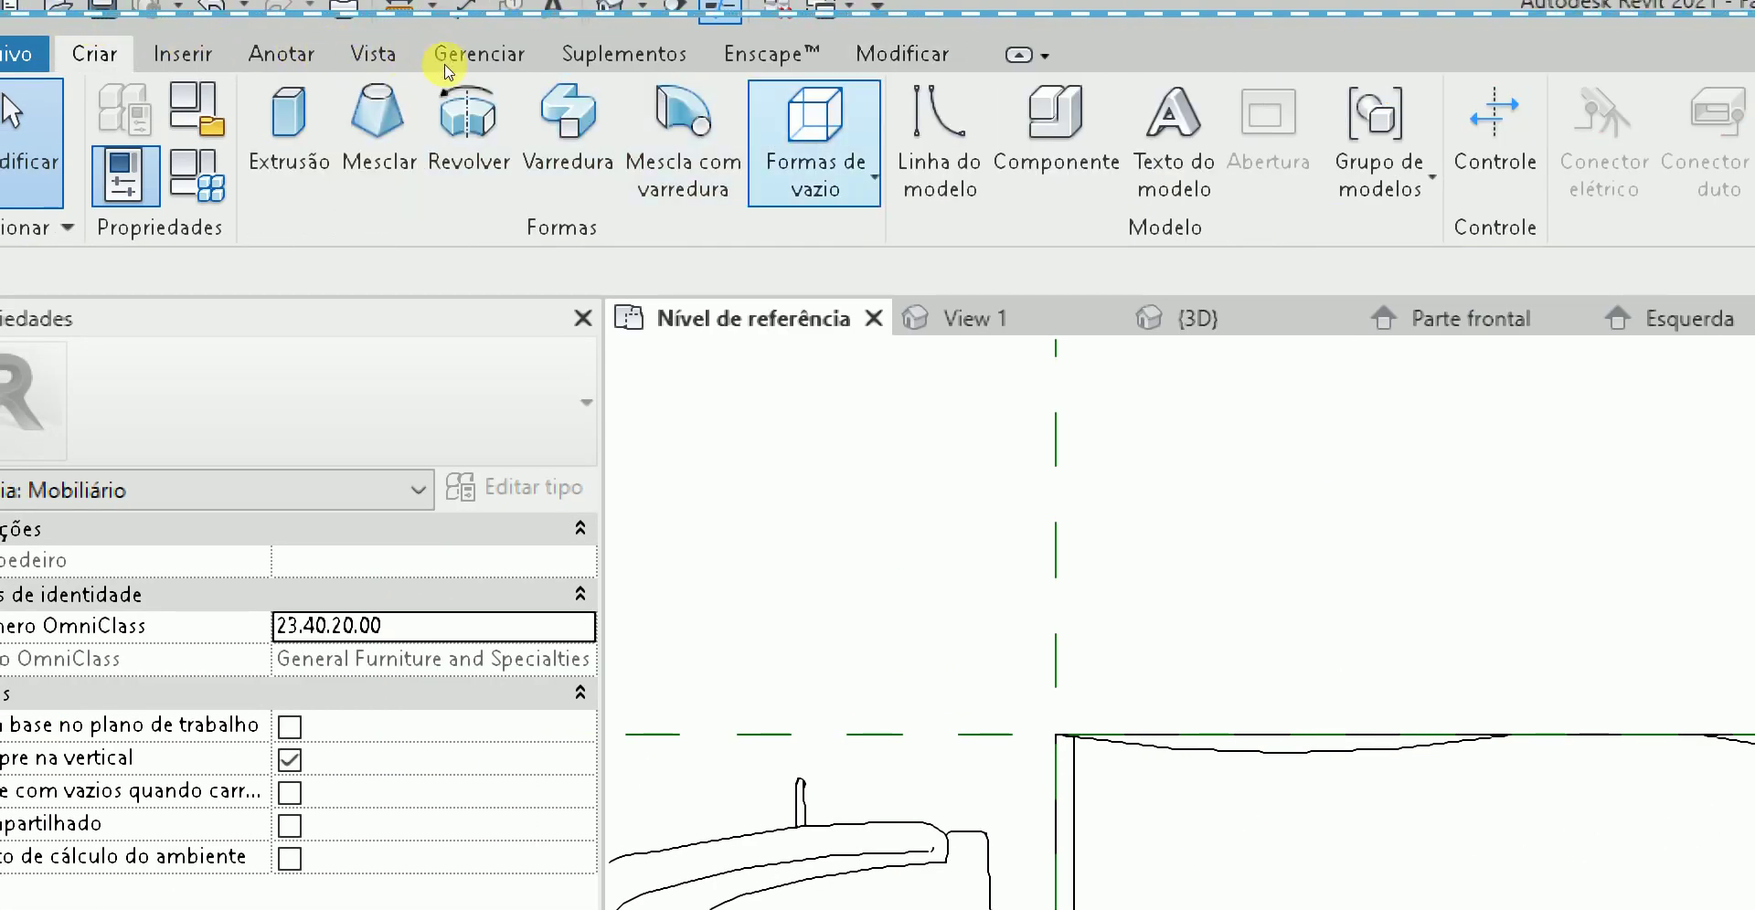
key("l")
key("i")
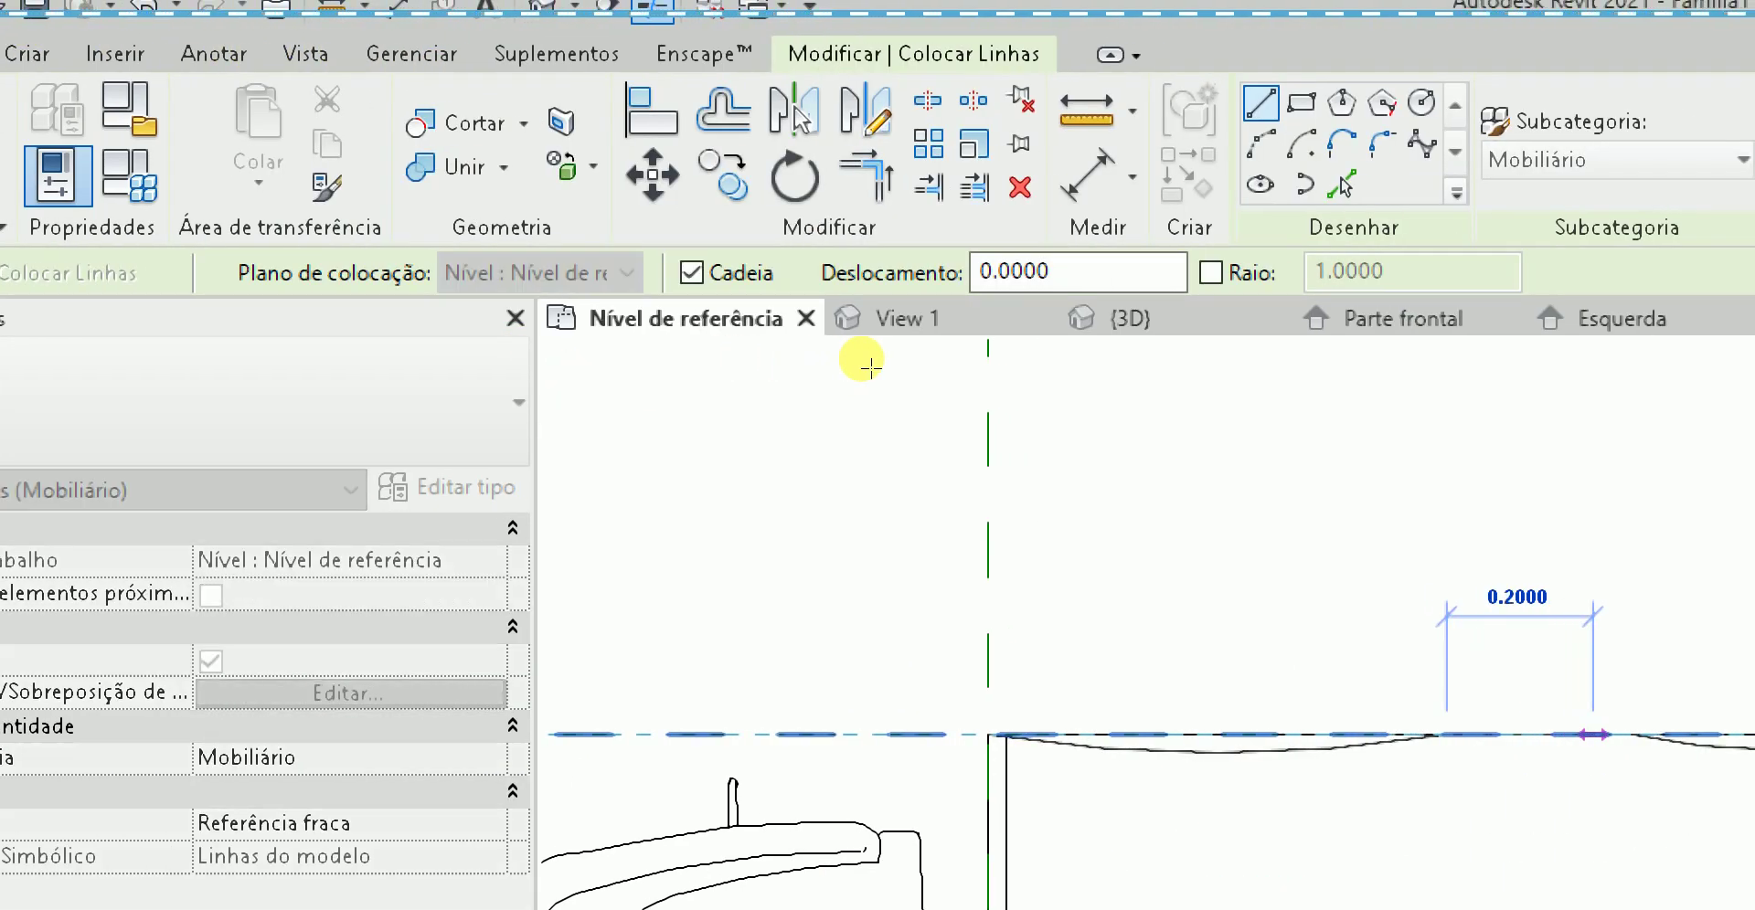
key("Escape")
key("Escape")
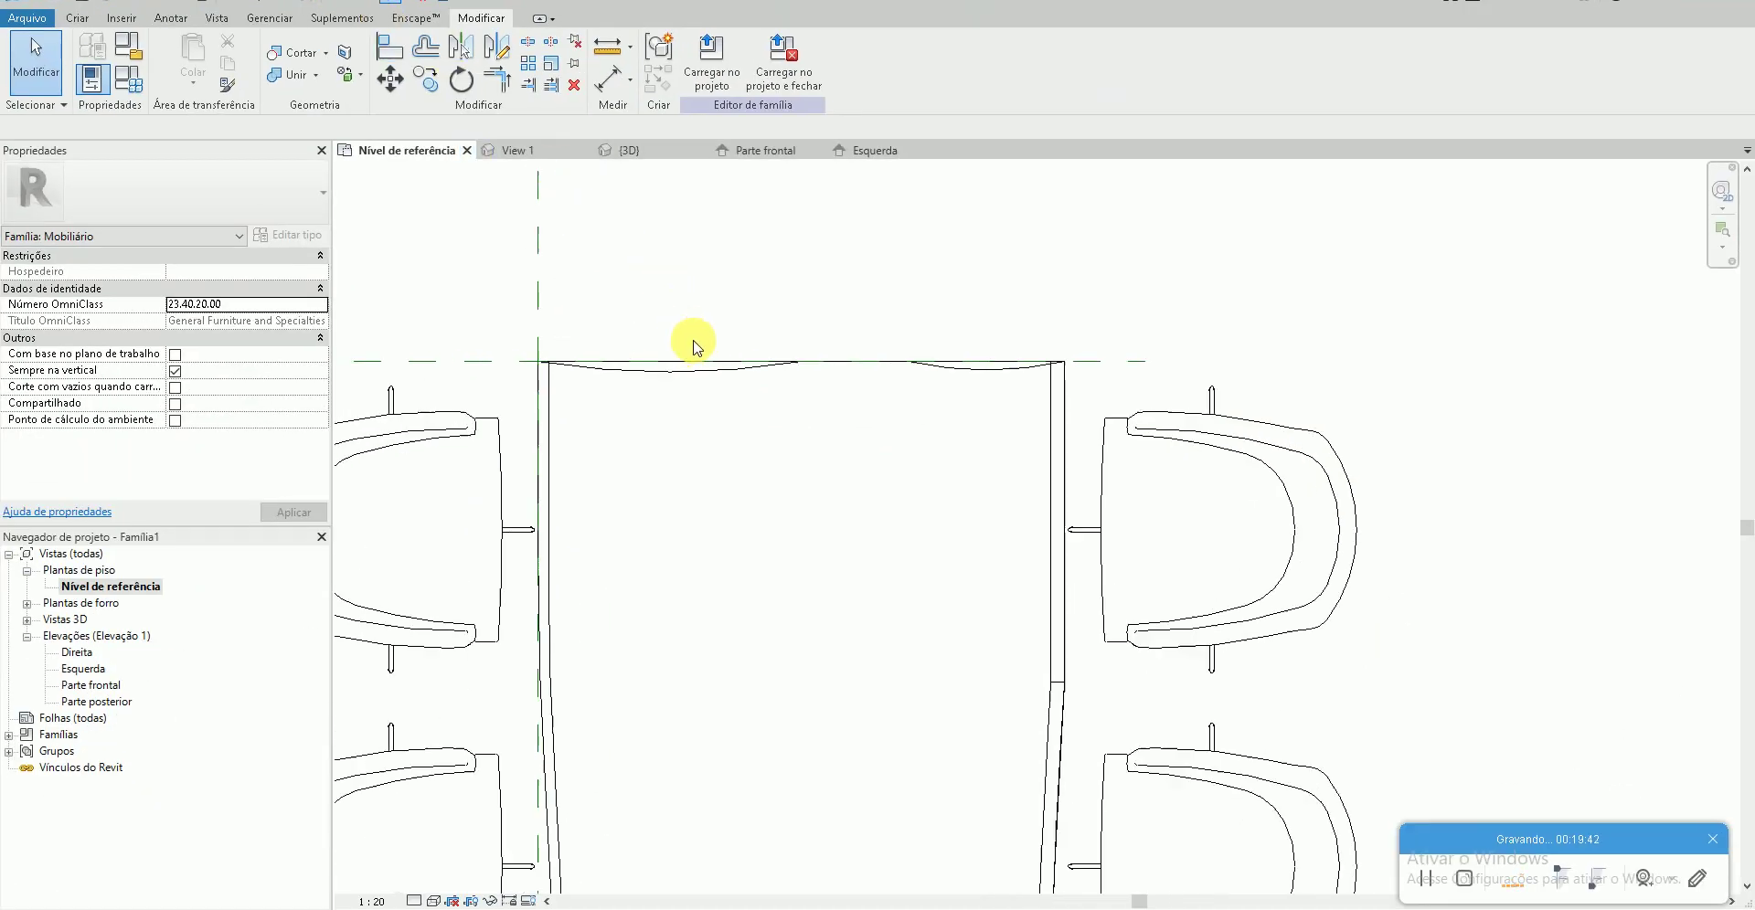
scroll(689, 341, "up", 2)
- Select the top and right-hand curves to check their dimensions
left_click(673, 393)
scroll(667, 396, "up", 2)
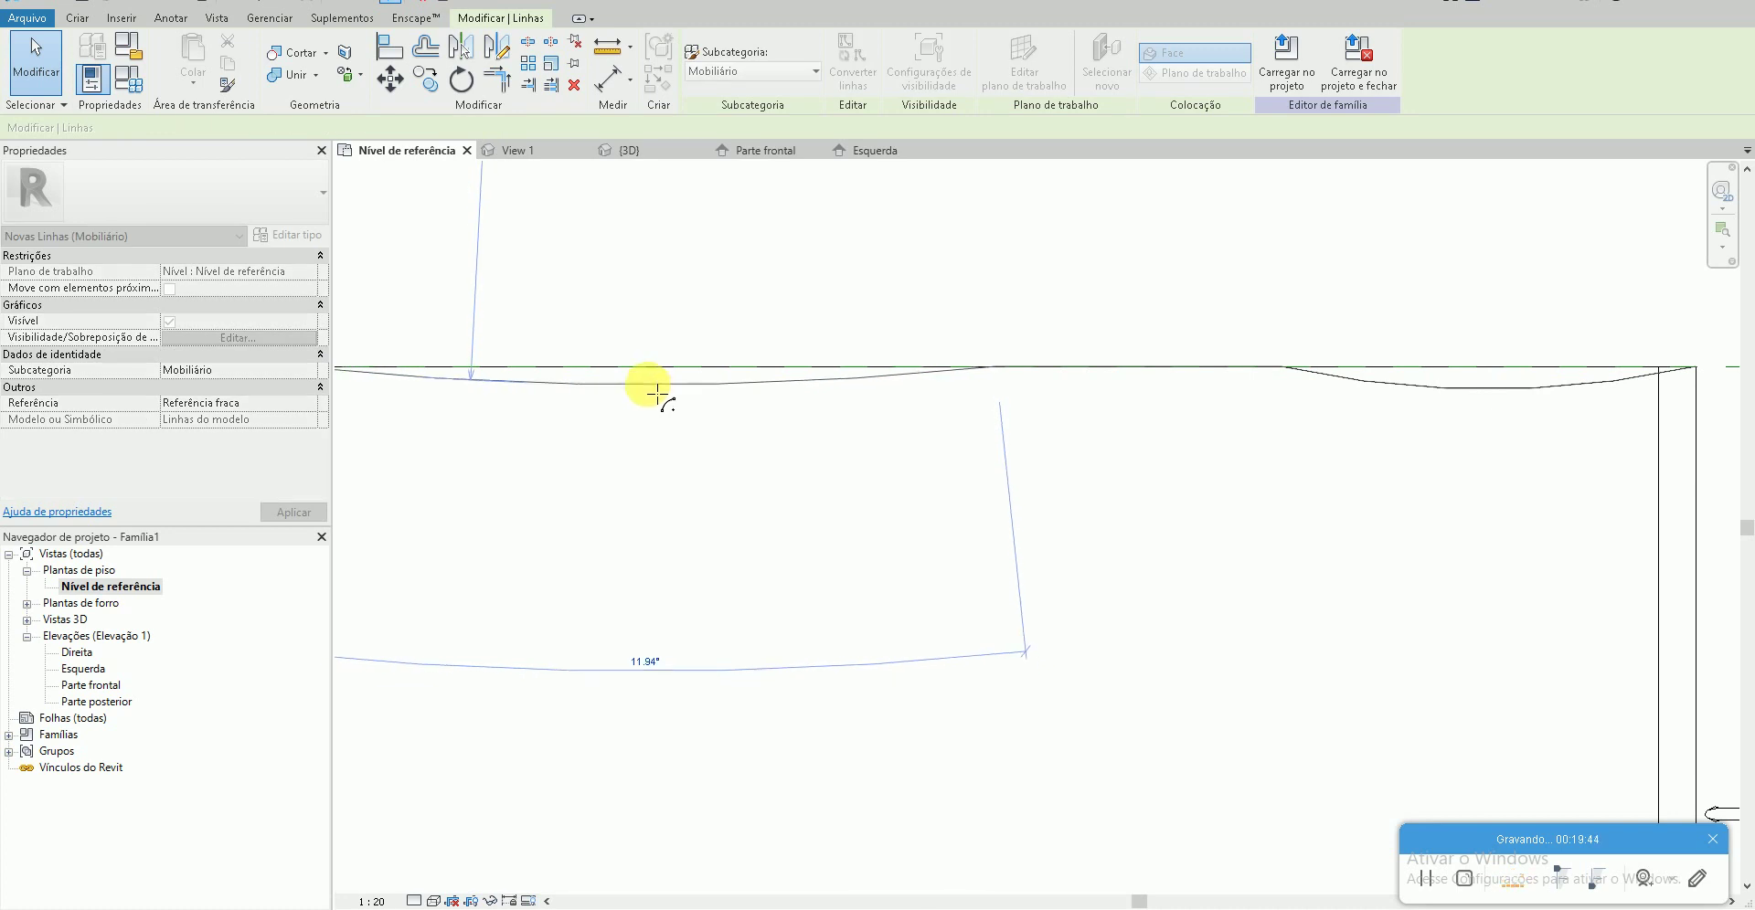
left_click(973, 428)
left_click(1472, 391)
left_click(1471, 398)
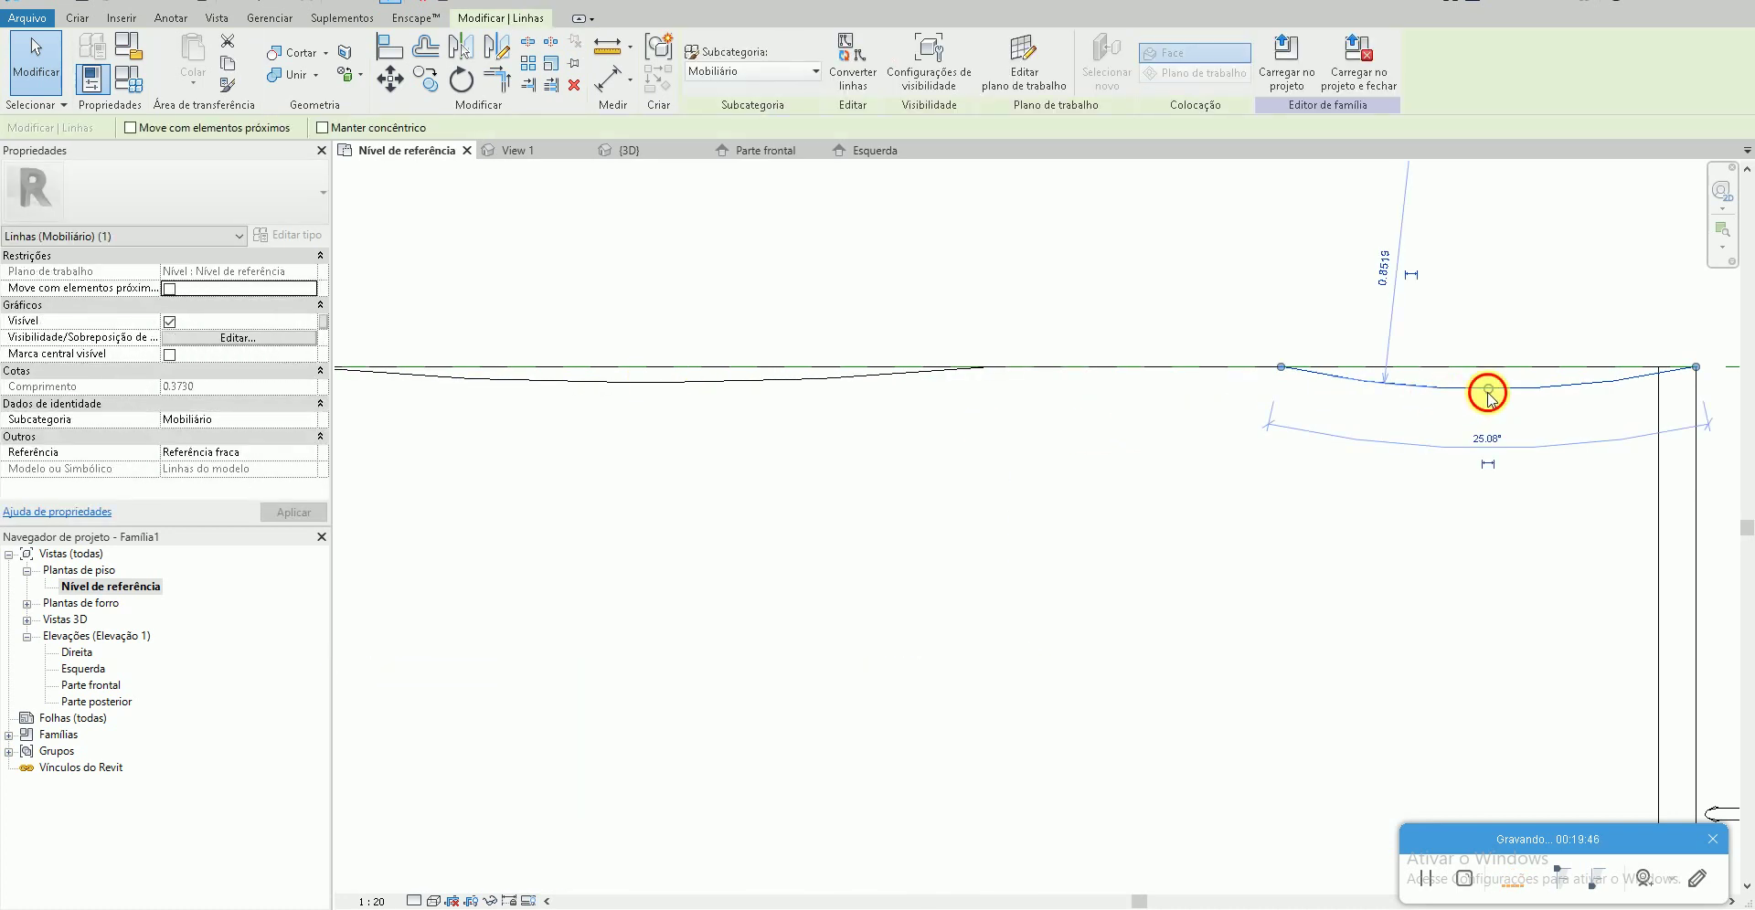
left_click(1348, 399)
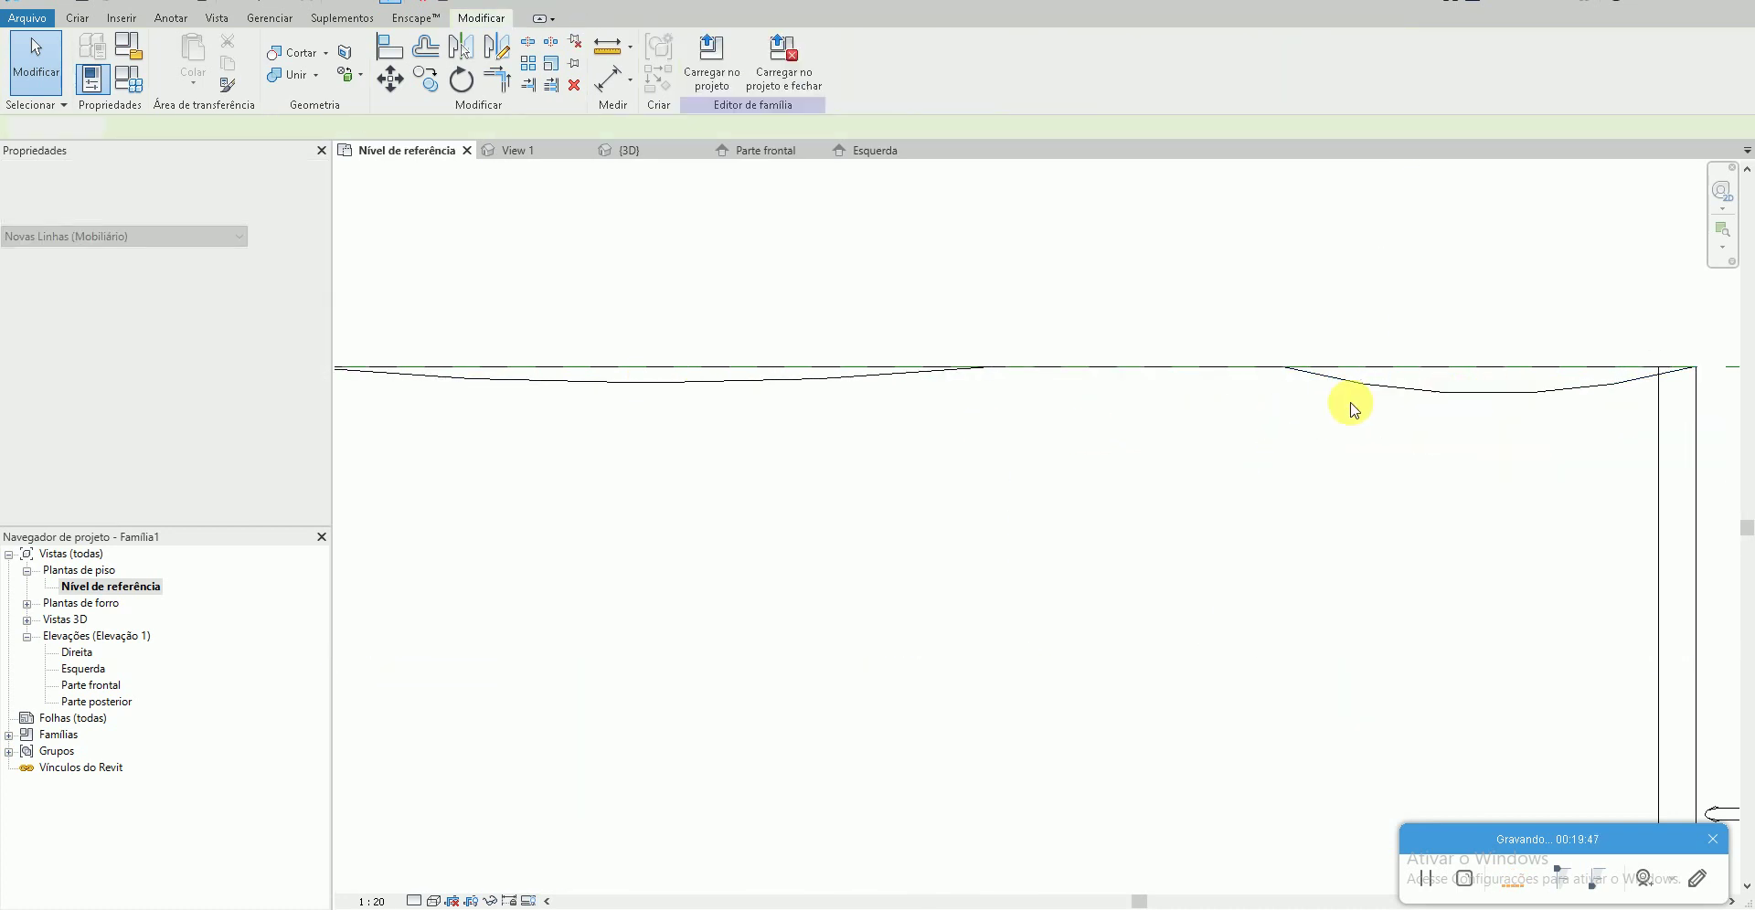
- Orbit the {3D} view to see the table from the rear-left
left_click(332, 3)
mouse_move(666, 605)
middle_mouse_down("shift")
mouse_move(956, 706)
mouse_move(893, 713)
mouse_move(596, 649)
middle_mouse_up("shift")
scroll(594, 649, "up", 1)
scroll(595, 650, "up", 1)
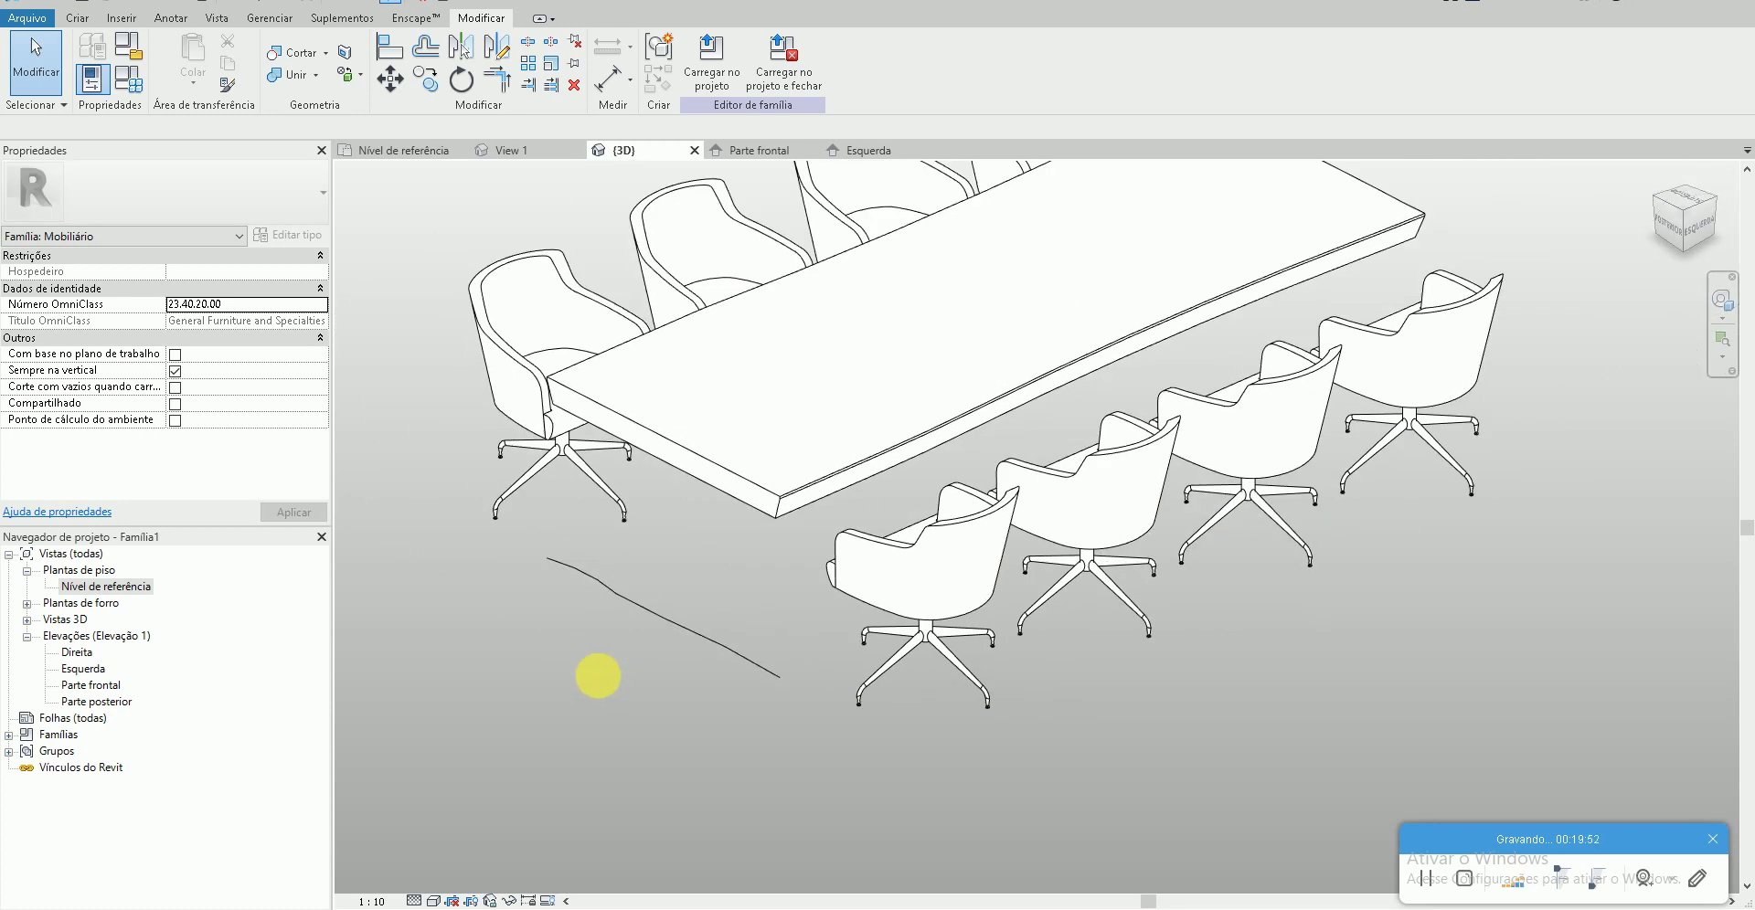
scroll(595, 673, "up", 1)
- Start a new void sweep using the tabletop face as its work plane
left_click(89, 30)
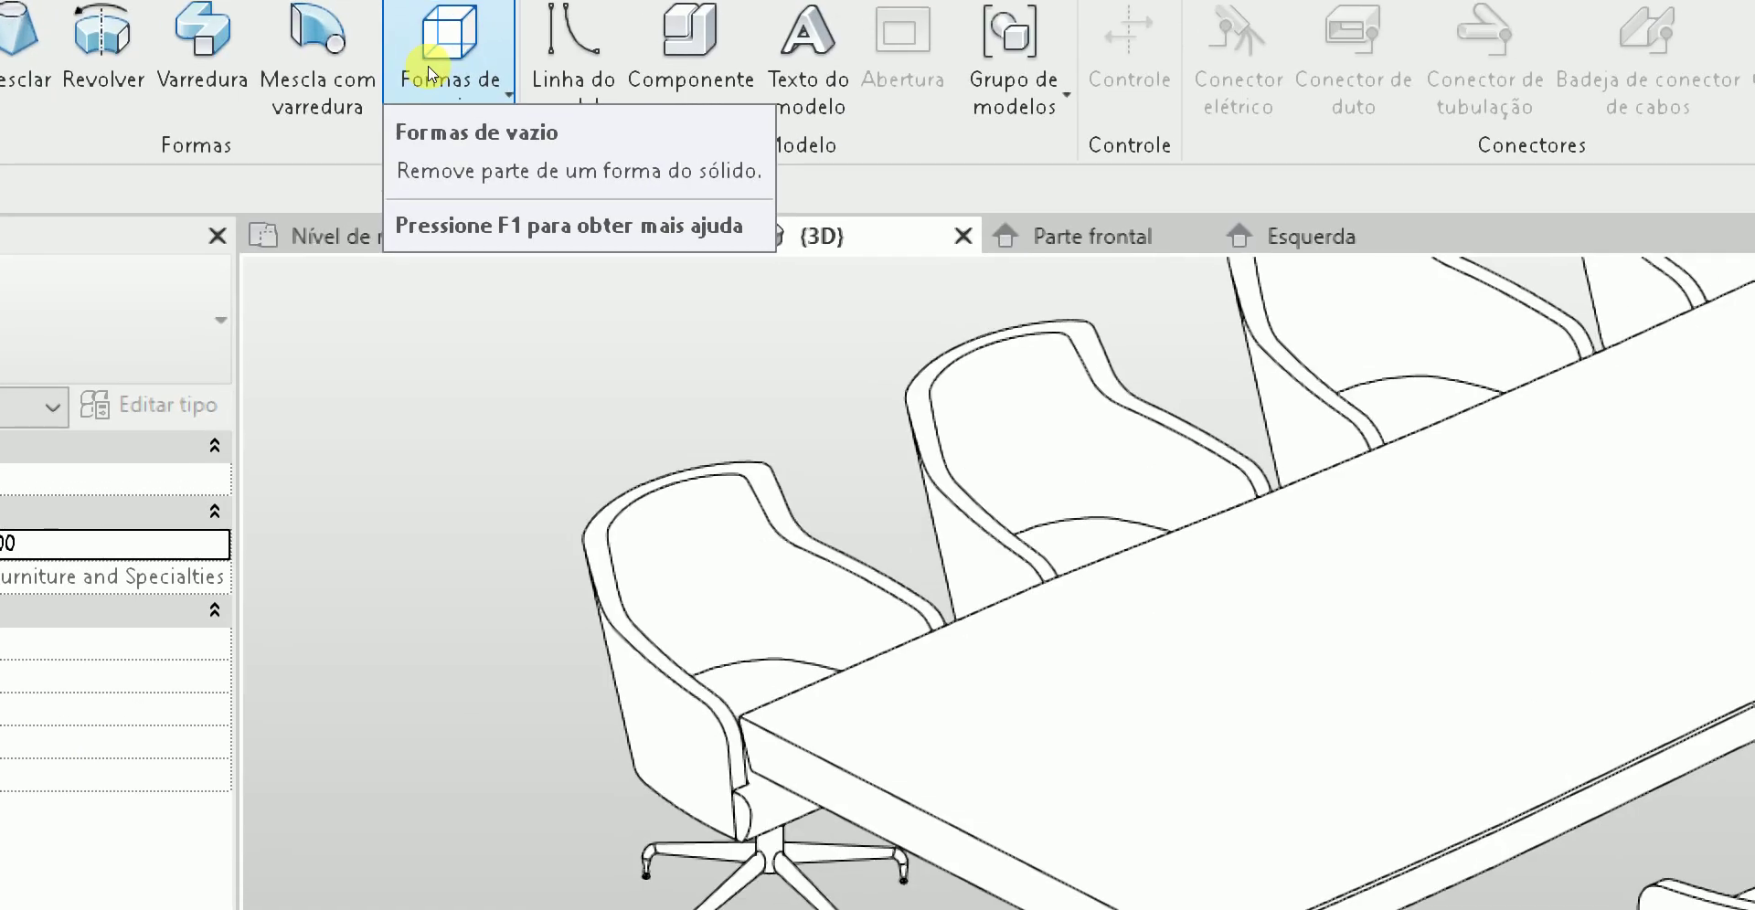
left_click(431, 73)
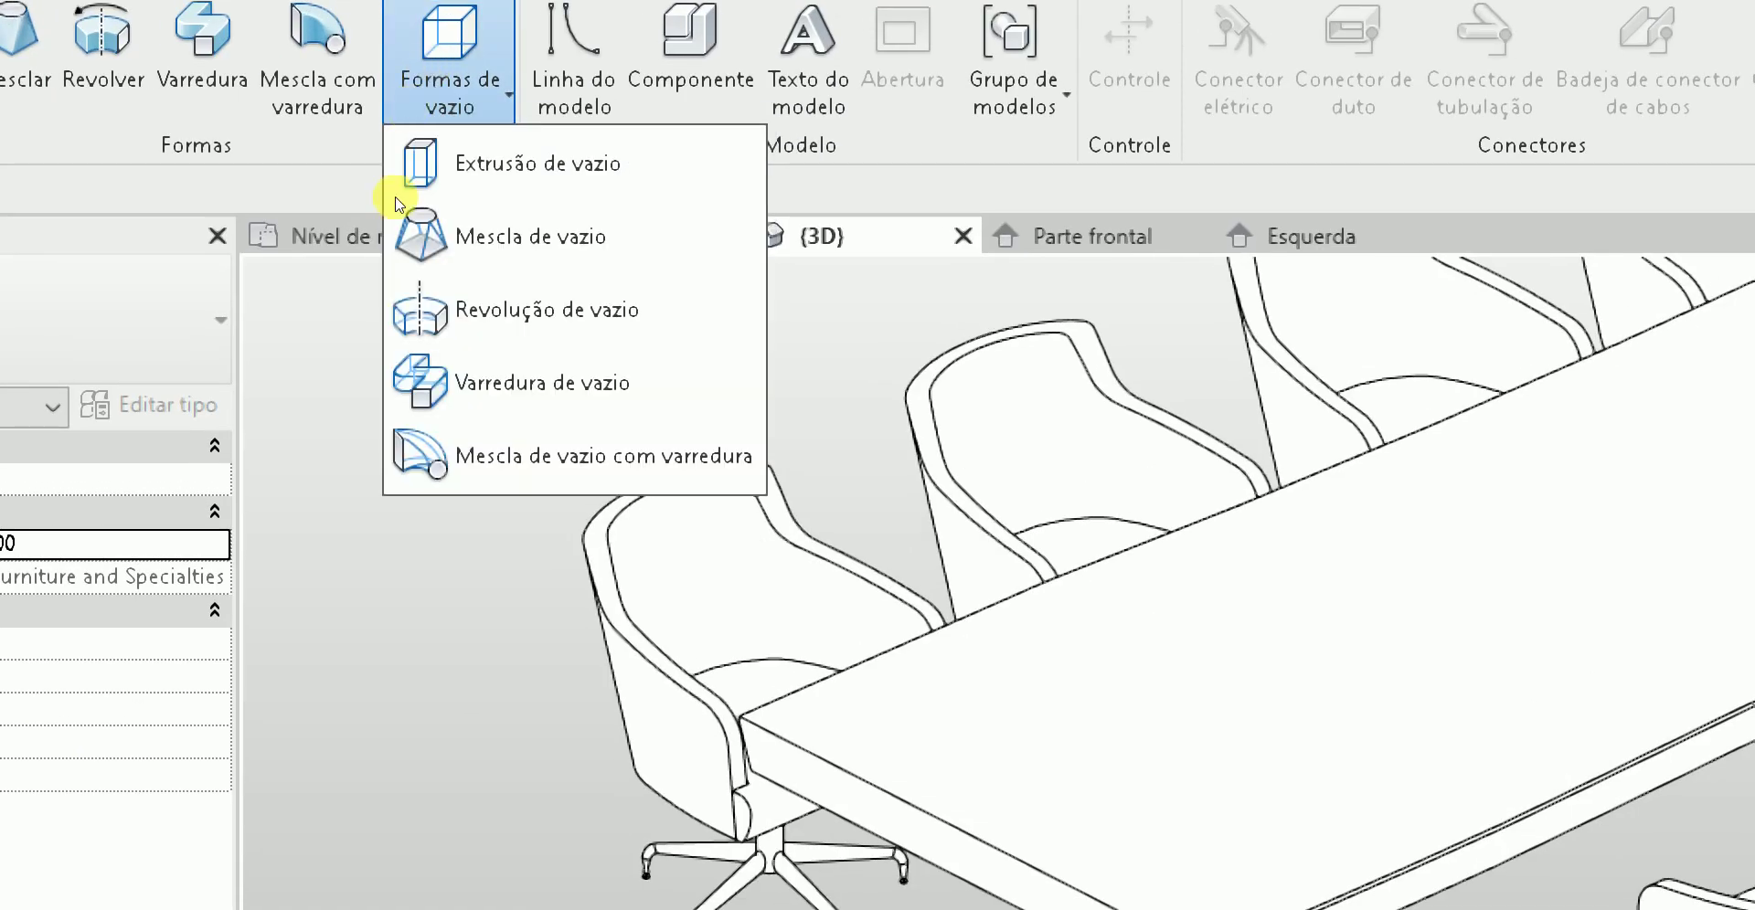
left_click(510, 383)
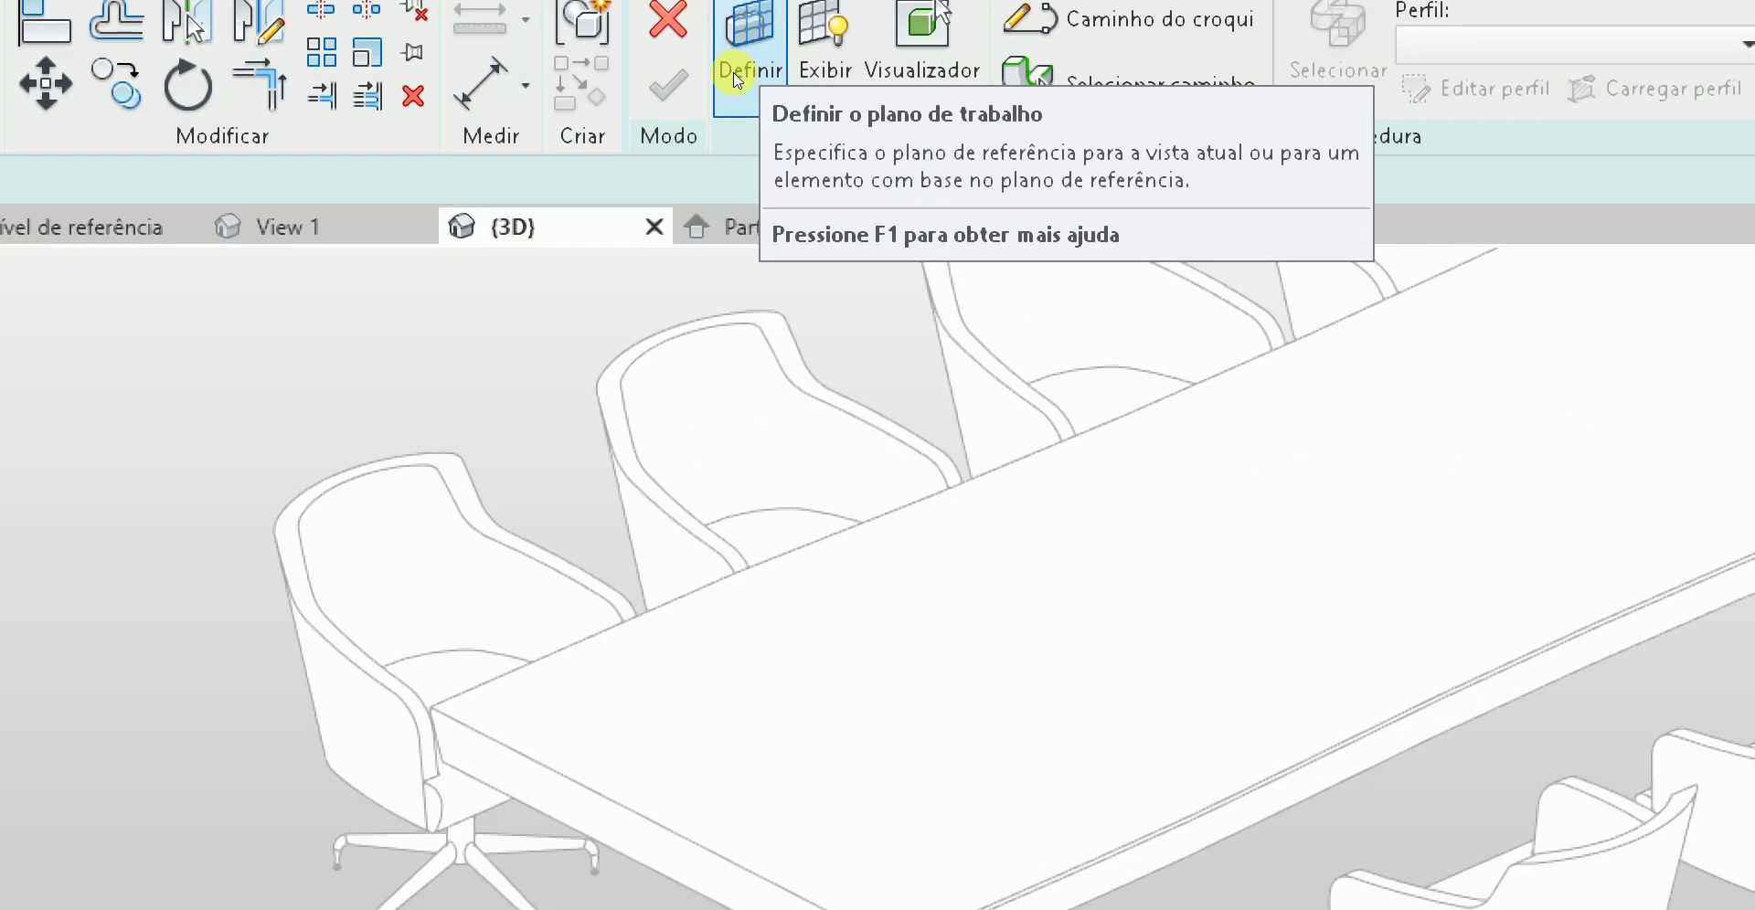
left_click(737, 73)
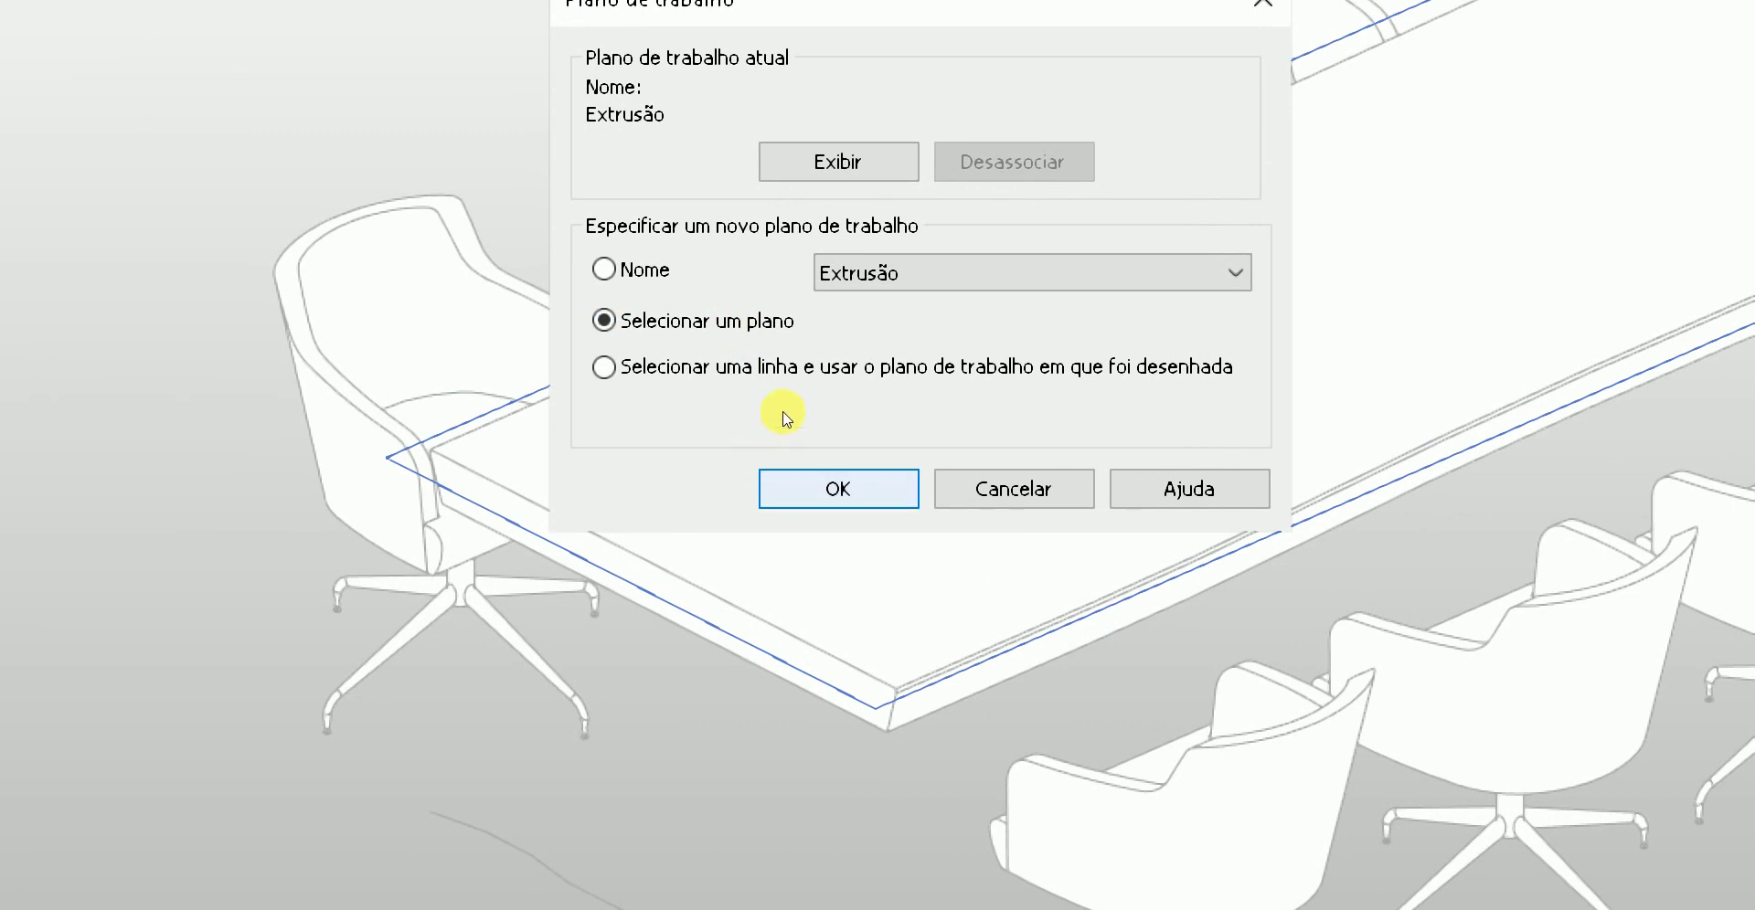
left_click(786, 409)
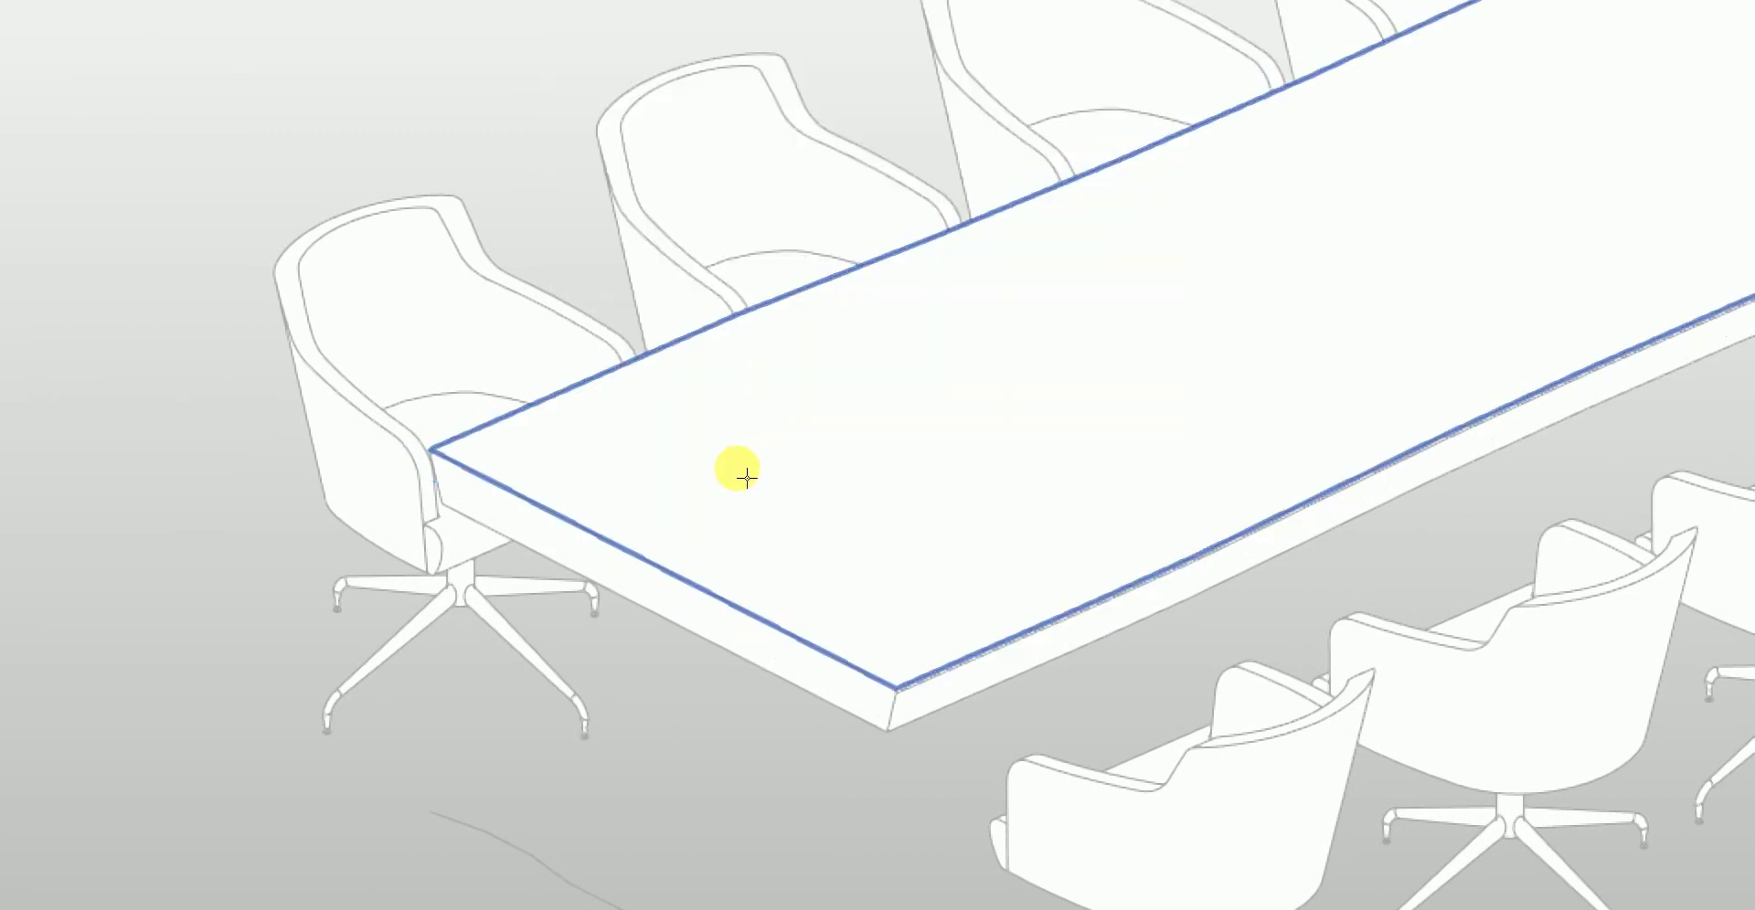
left_click(746, 477)
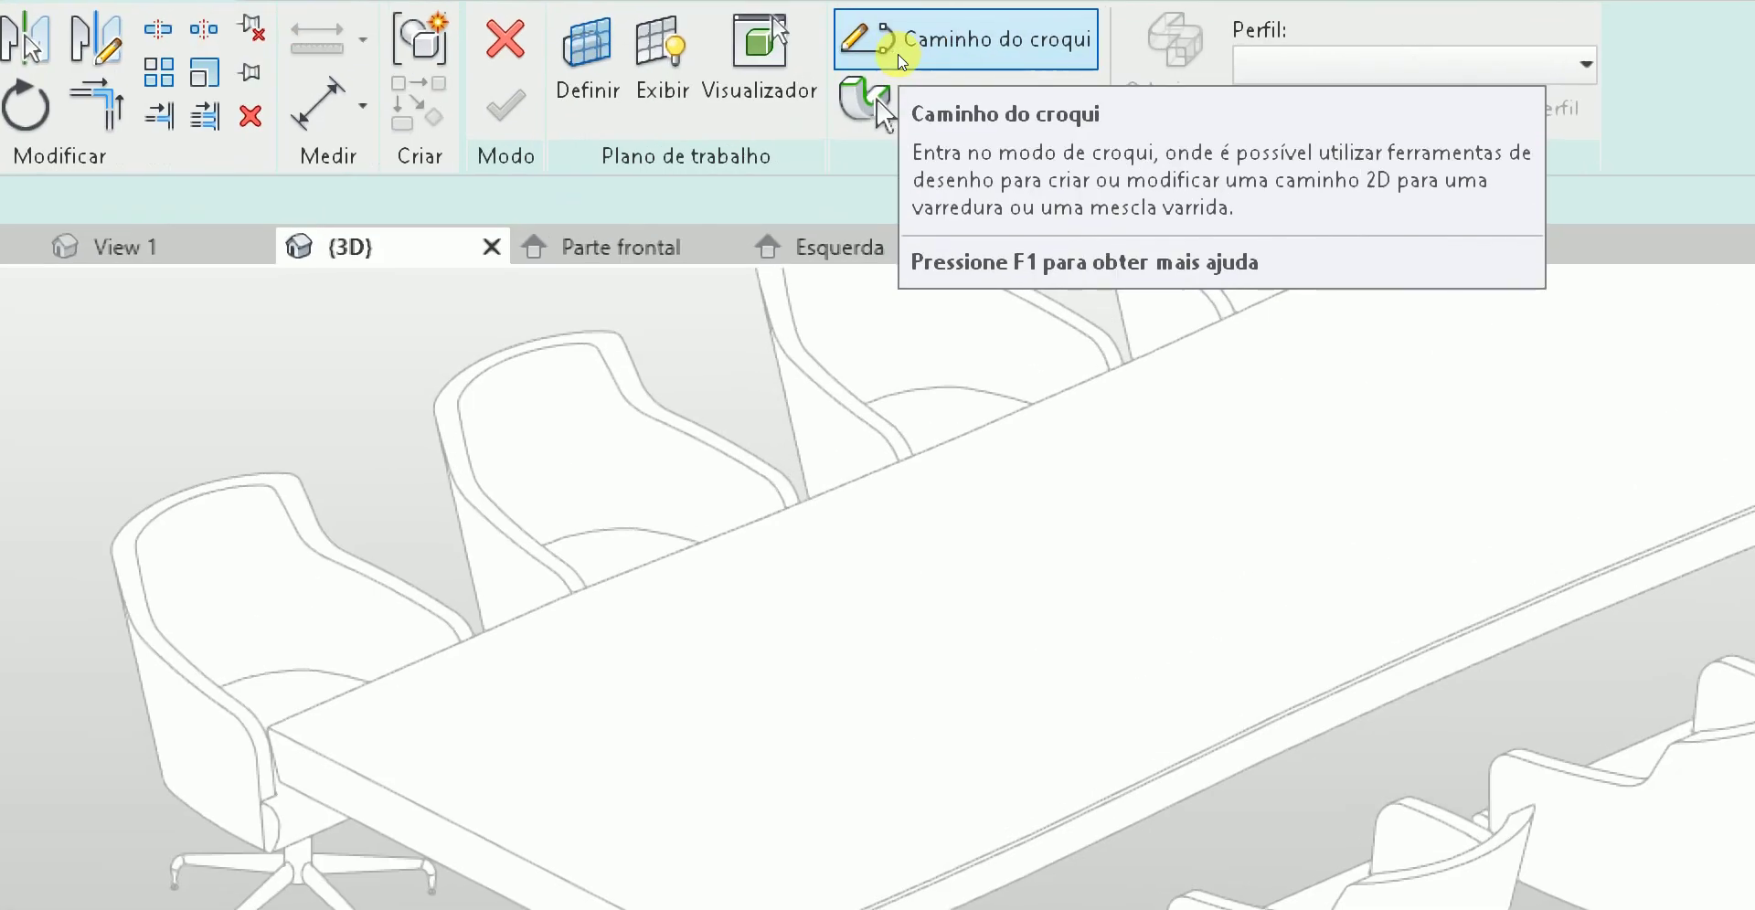
- Pick the table's front edge as the sweep path
left_click(902, 62)
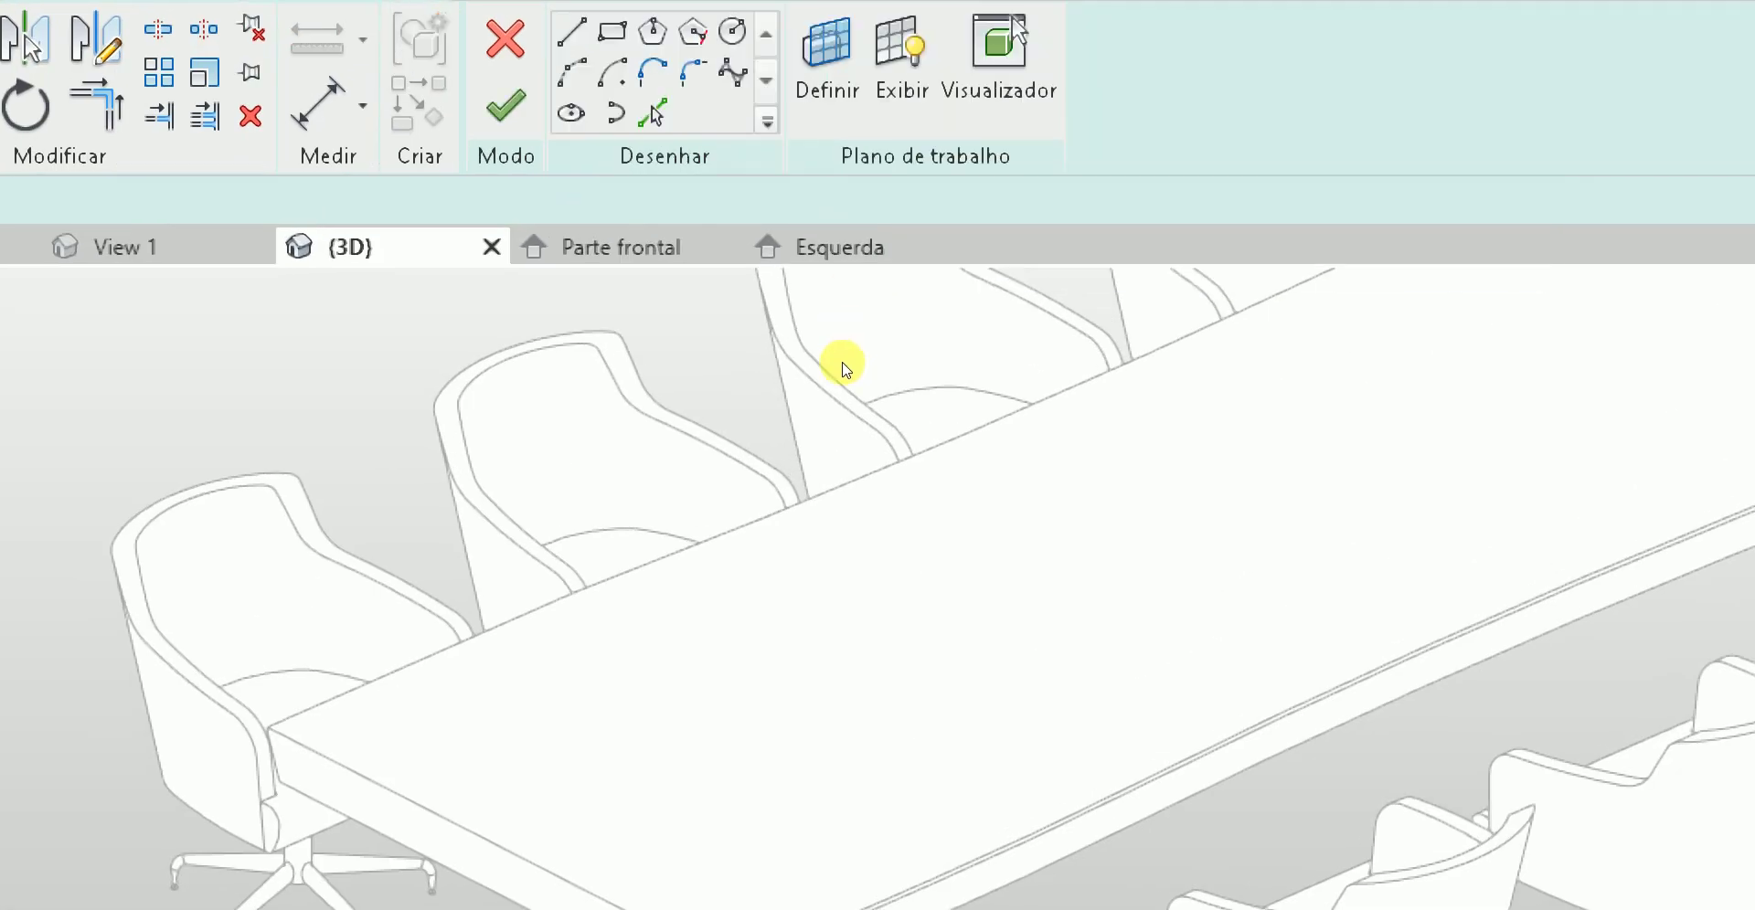
mouse_move(842, 365)
middle_mouse_down("shift")
mouse_move(834, 302)
mouse_move(766, 470)
middle_mouse_up("shift")
left_click(653, 113)
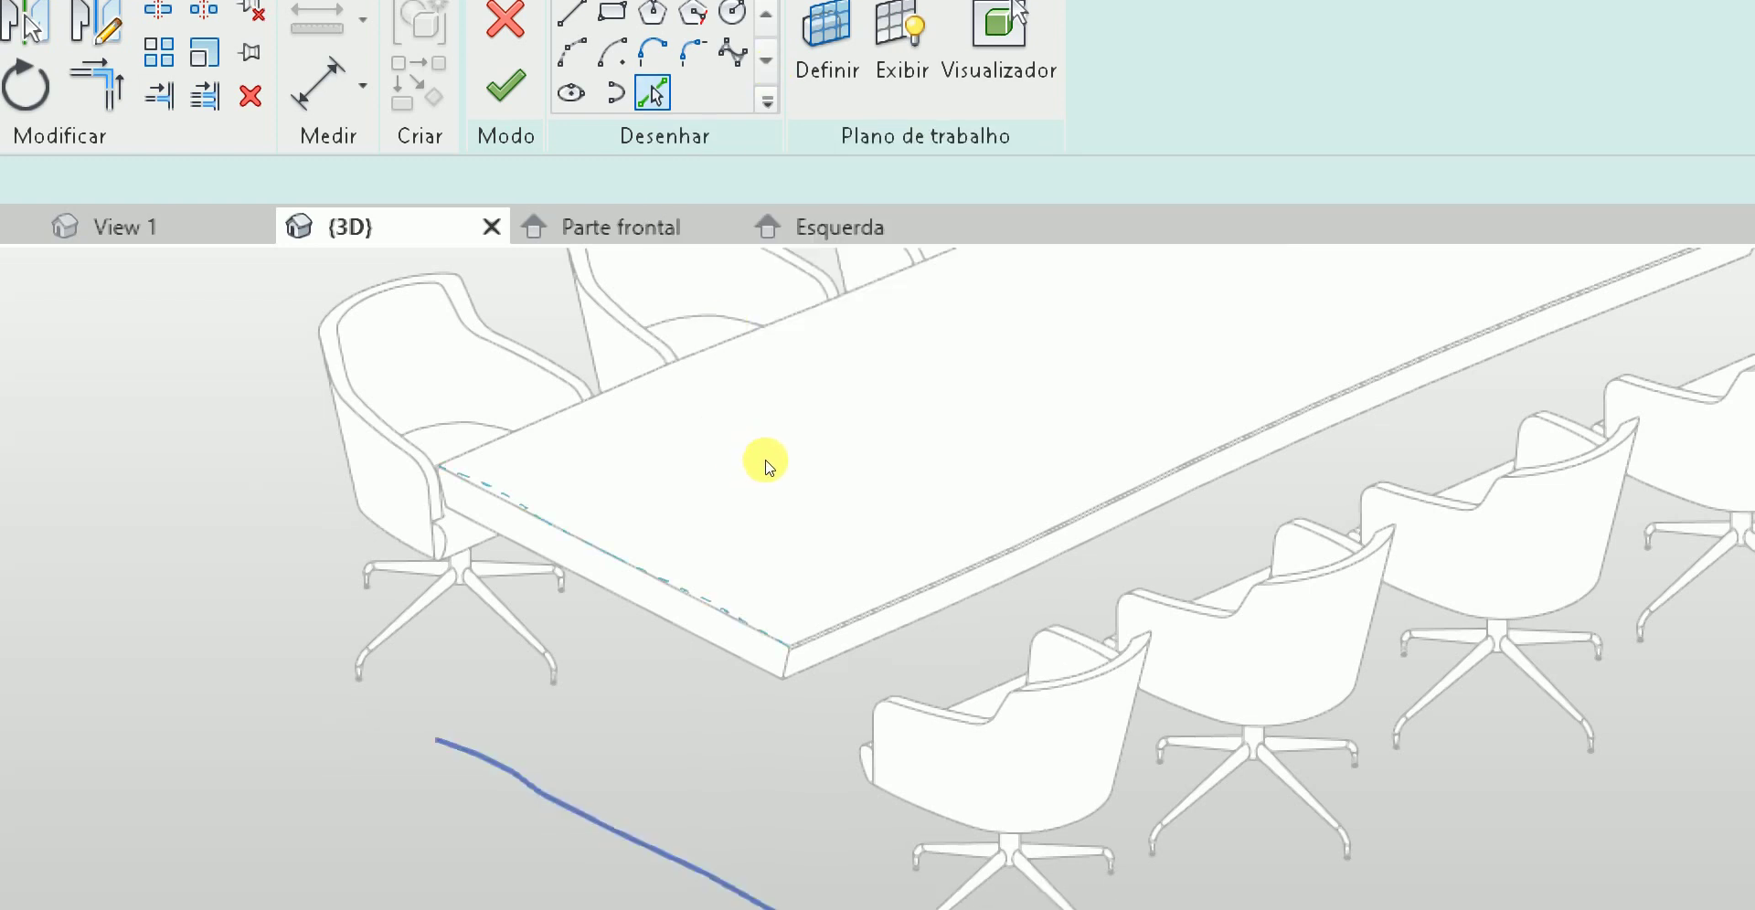
left_click(766, 467)
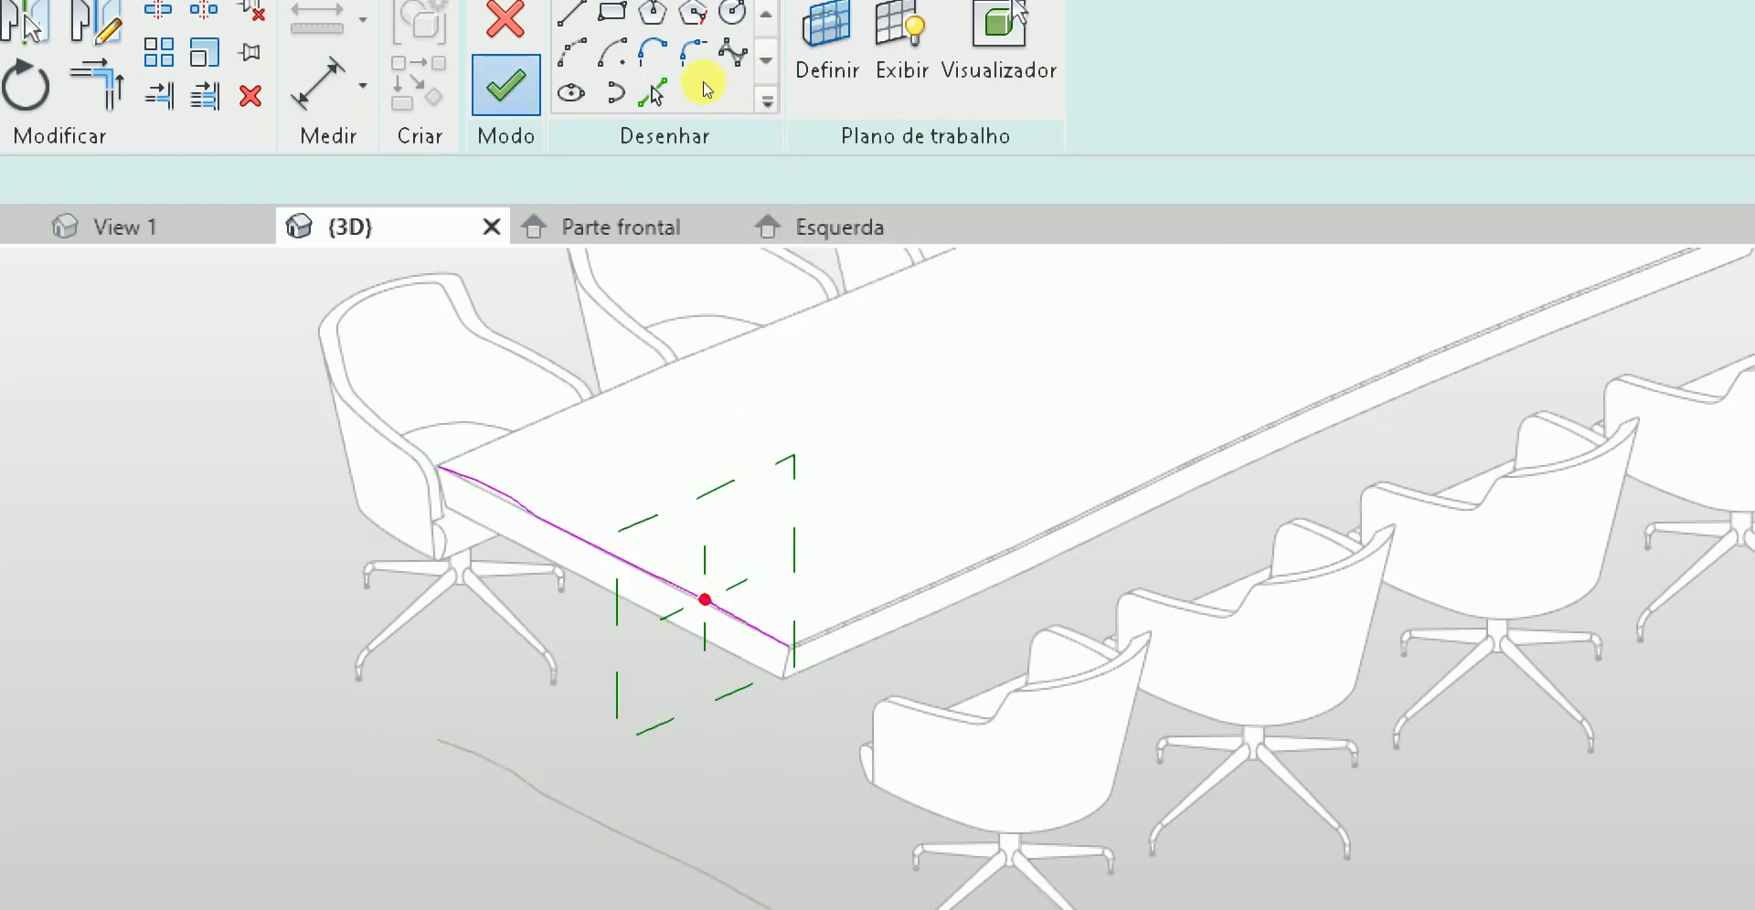
scroll(843, 314, "down", 3)
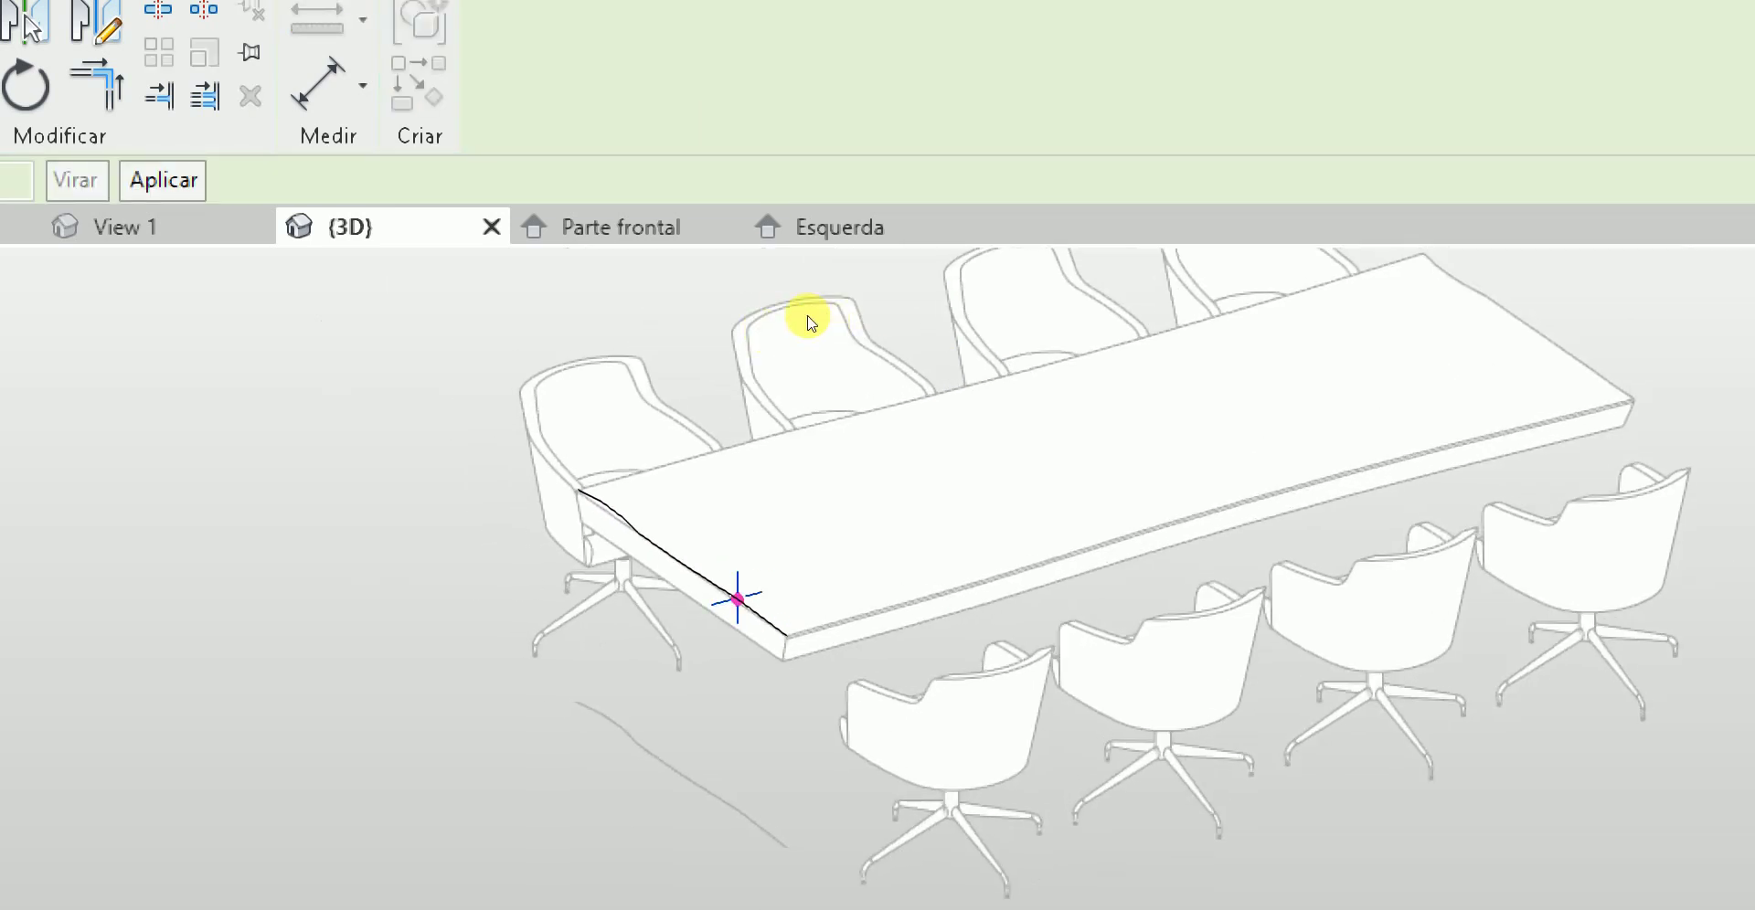
scroll(813, 302, "up", 3)
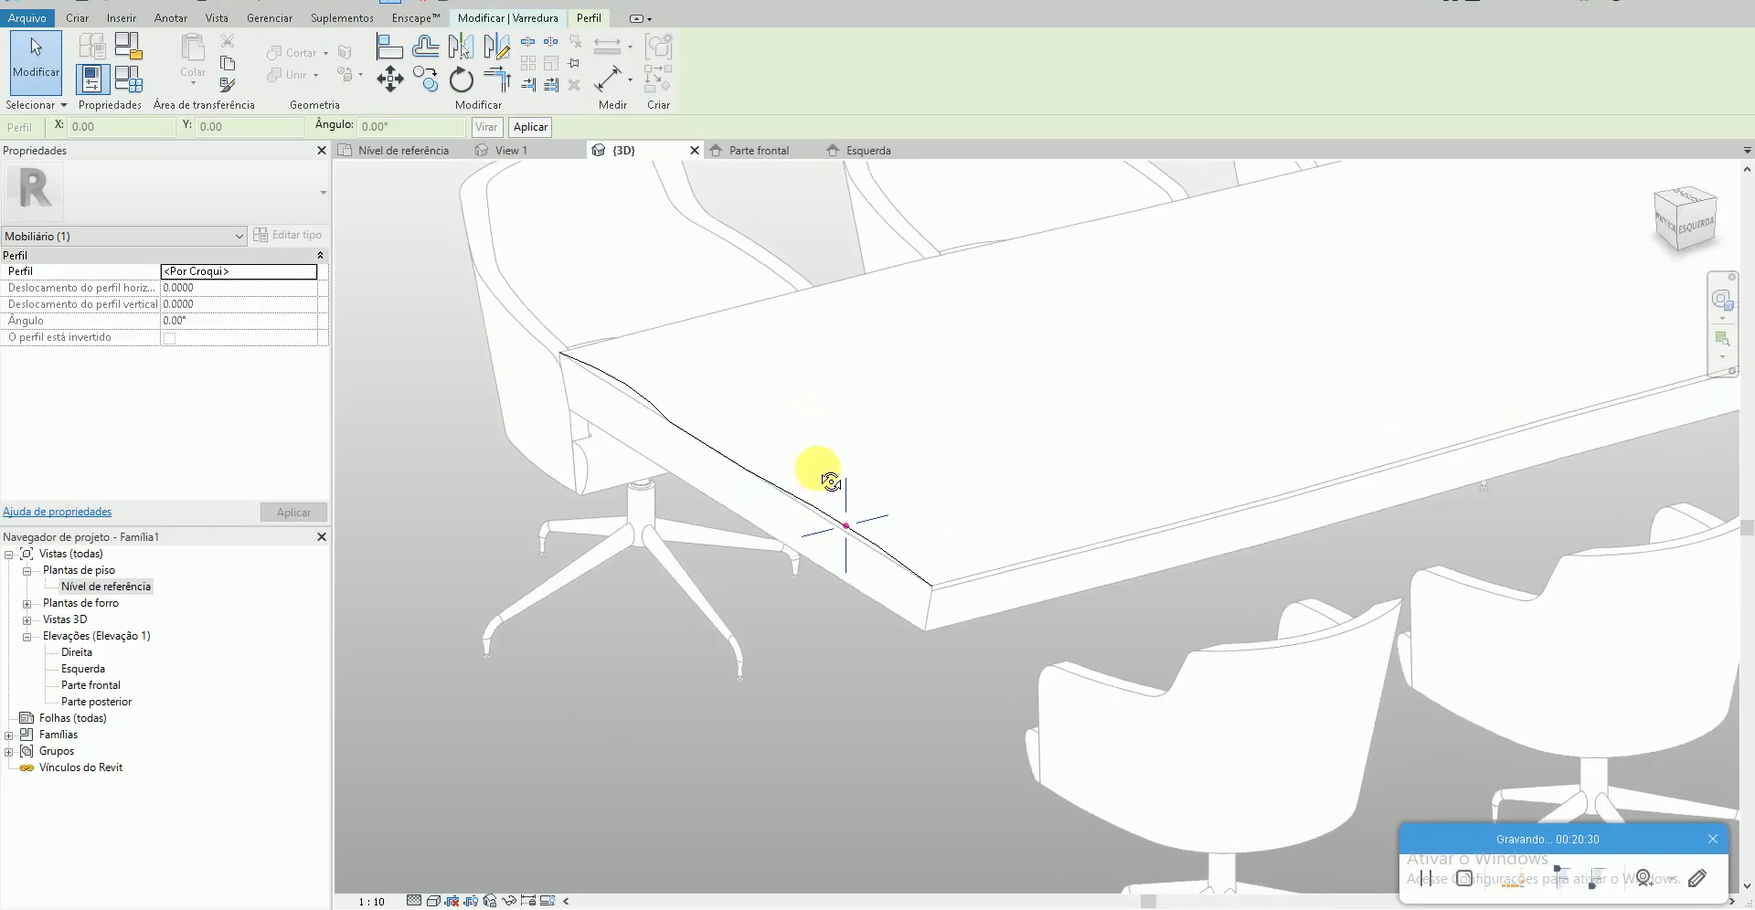
scroll(823, 471, "up", 2)
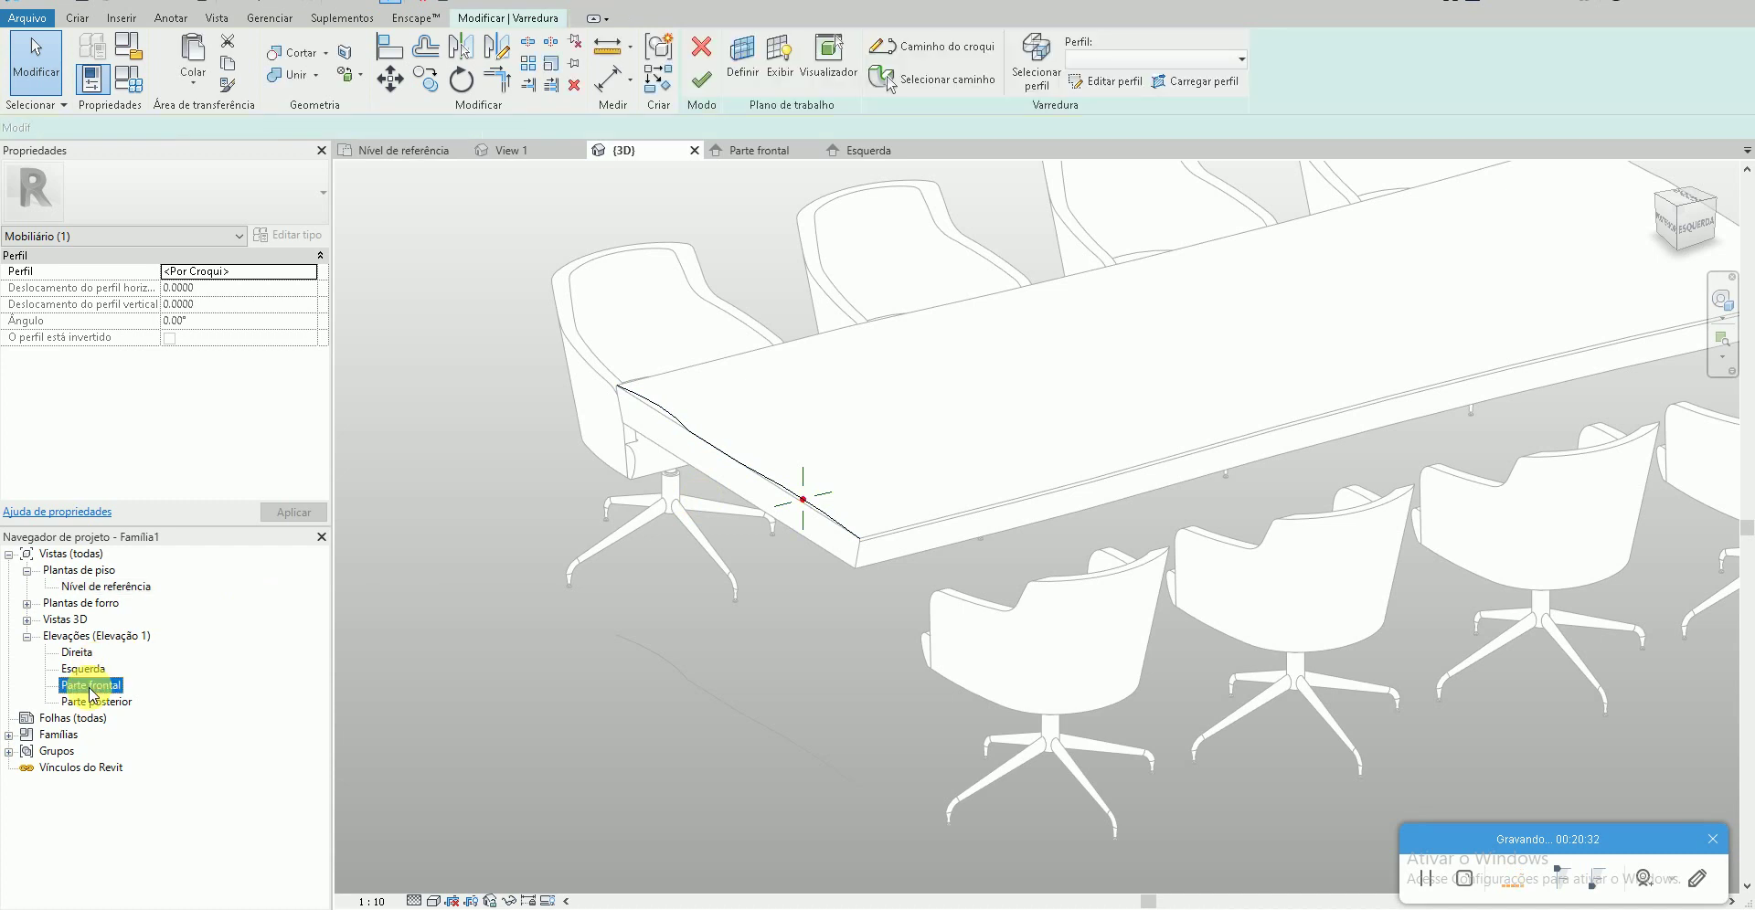
- Open the Esquerda side elevation and frame the table's front edge
double_click(90, 684)
double_click(84, 669)
scroll(607, 573, "down", 3)
scroll(823, 577, "down", 2)
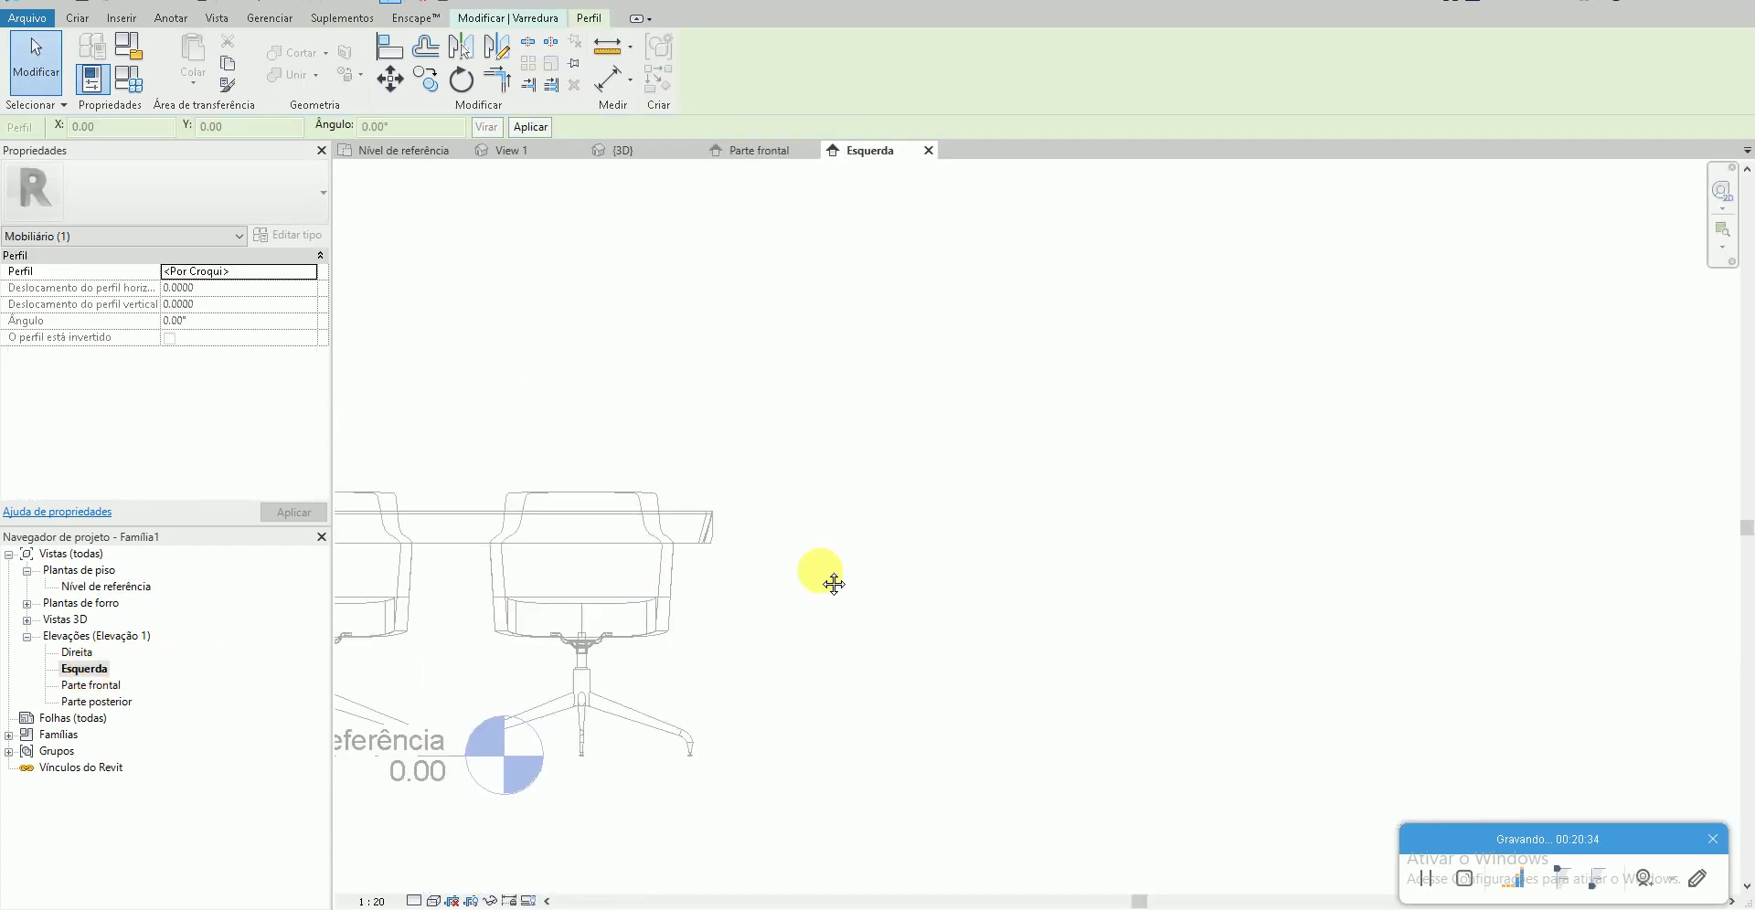
scroll(588, 518, "down", 1)
scroll(494, 505, "up", 3)
scroll(489, 502, "up", 2)
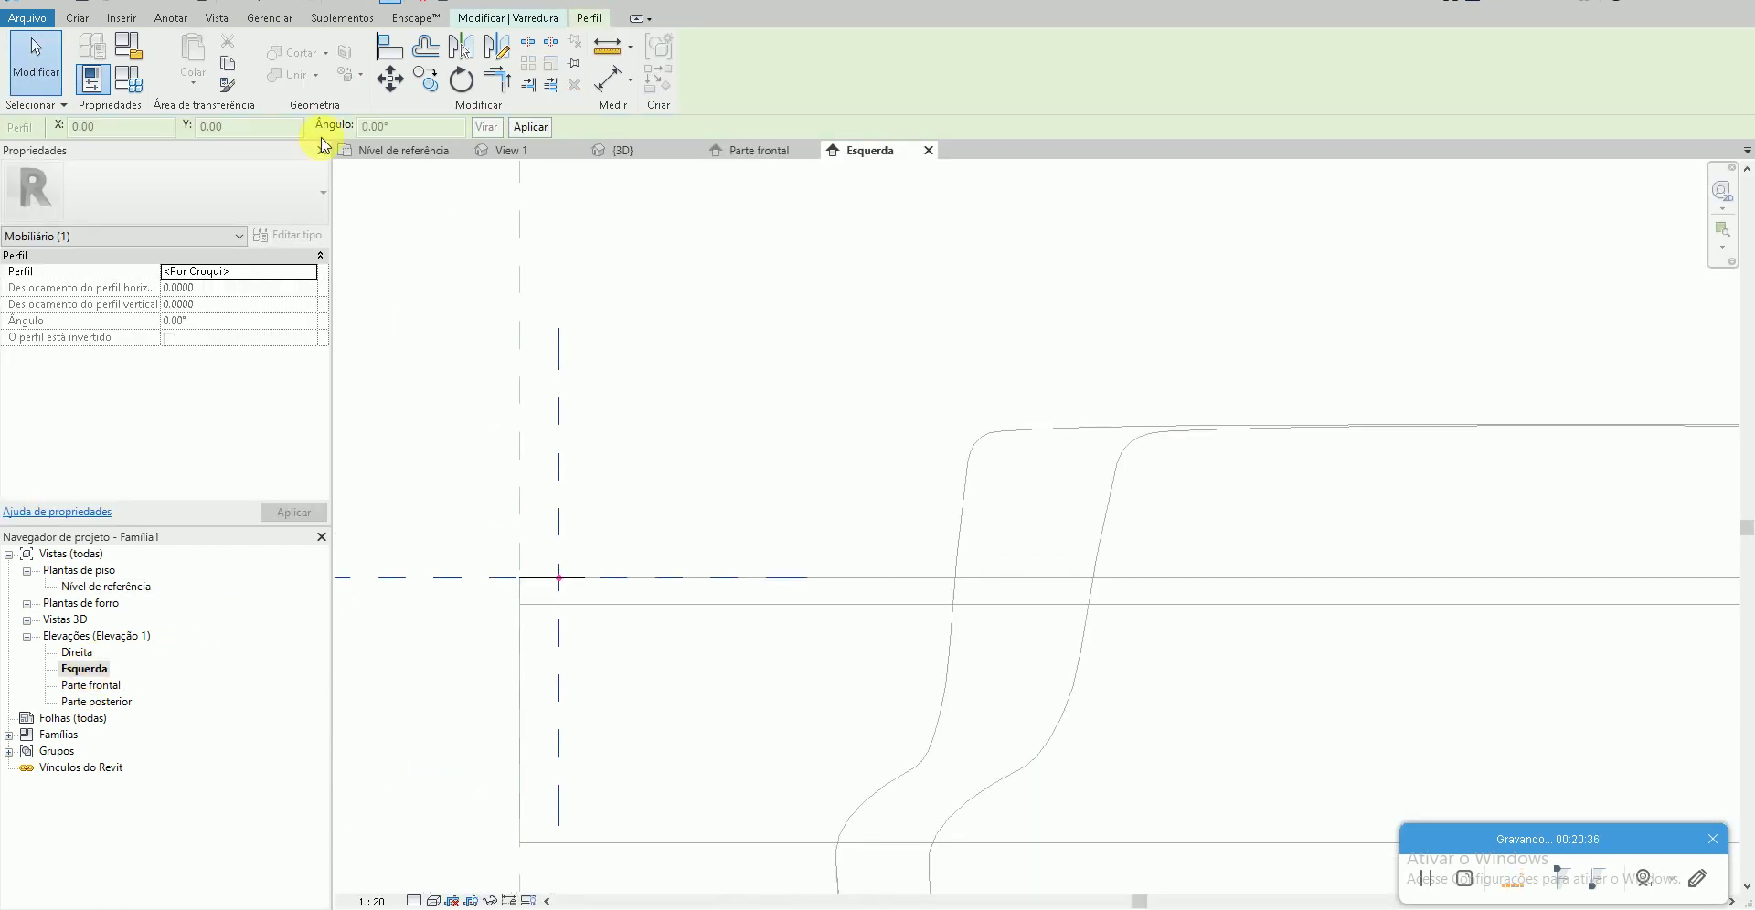
- Draw a closed slanted wedge as the sweep profile, down to the table bottom
left_click(463, 28)
left_click(1085, 101)
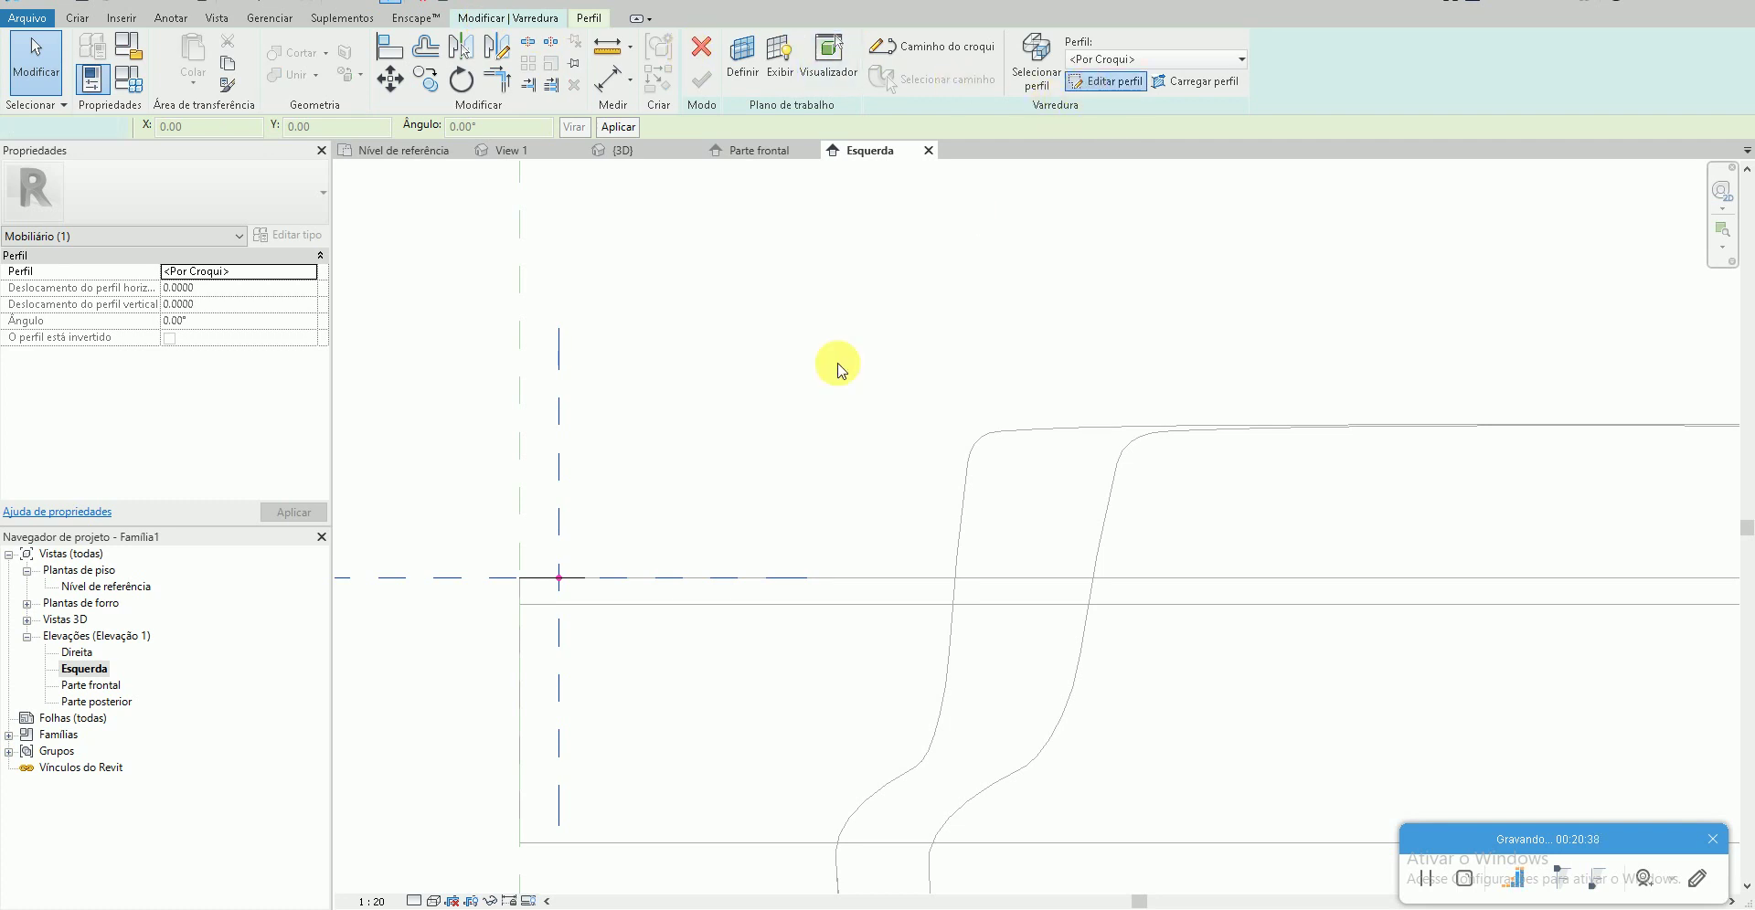
left_click(560, 604)
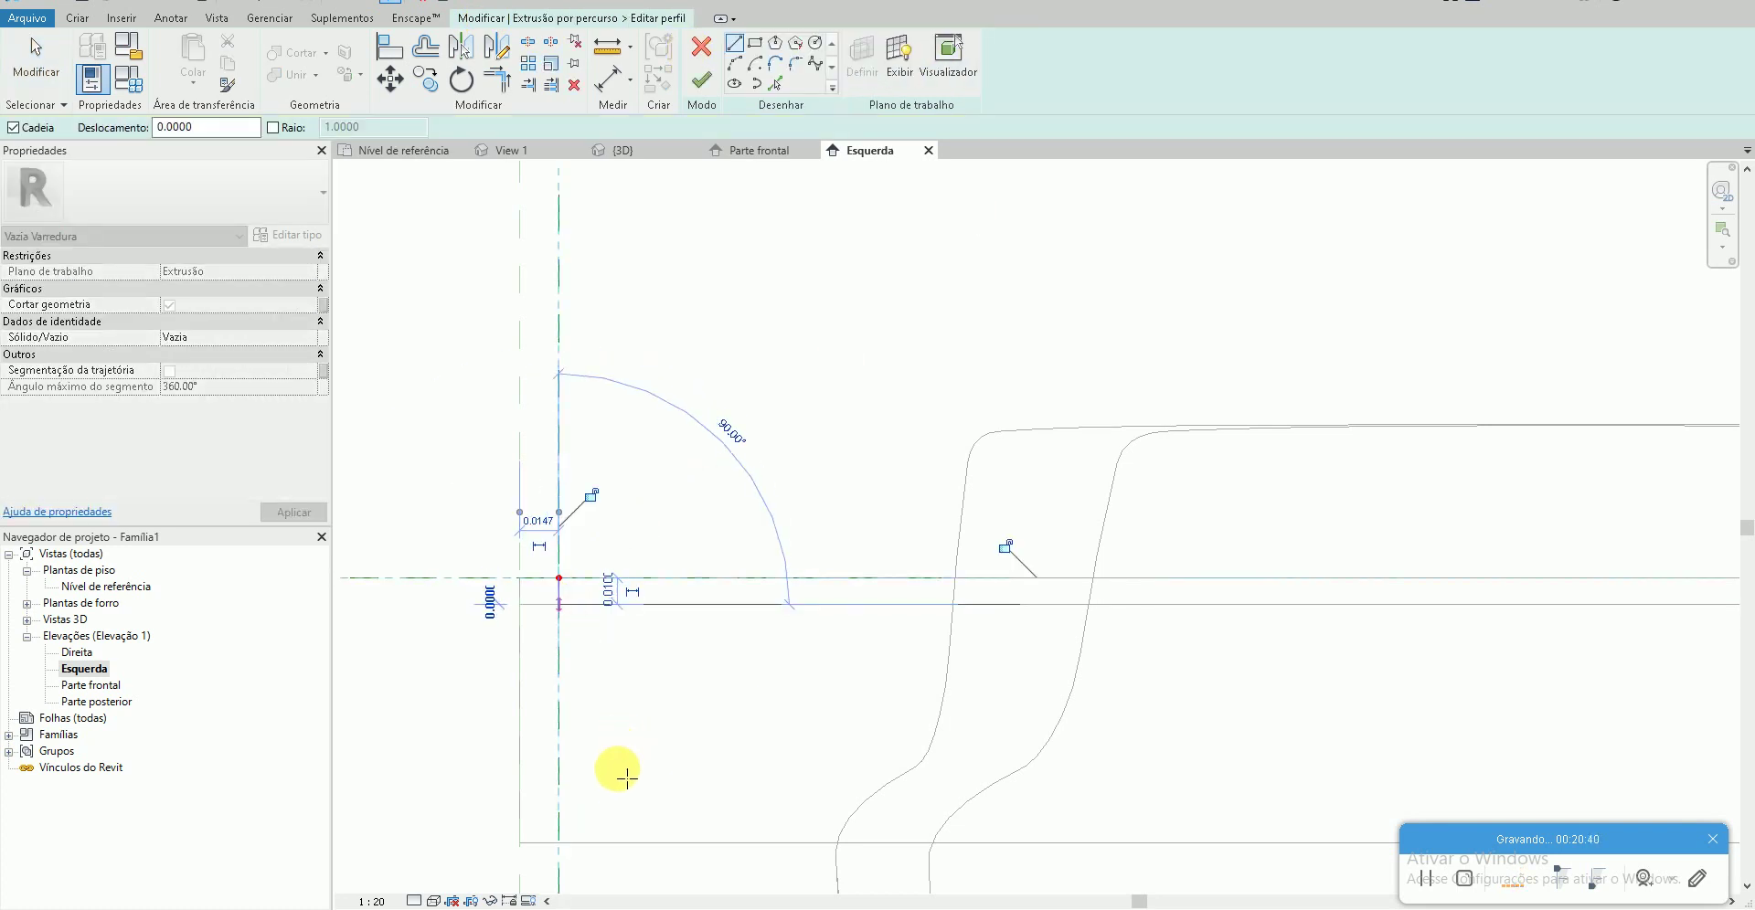
left_click(626, 841)
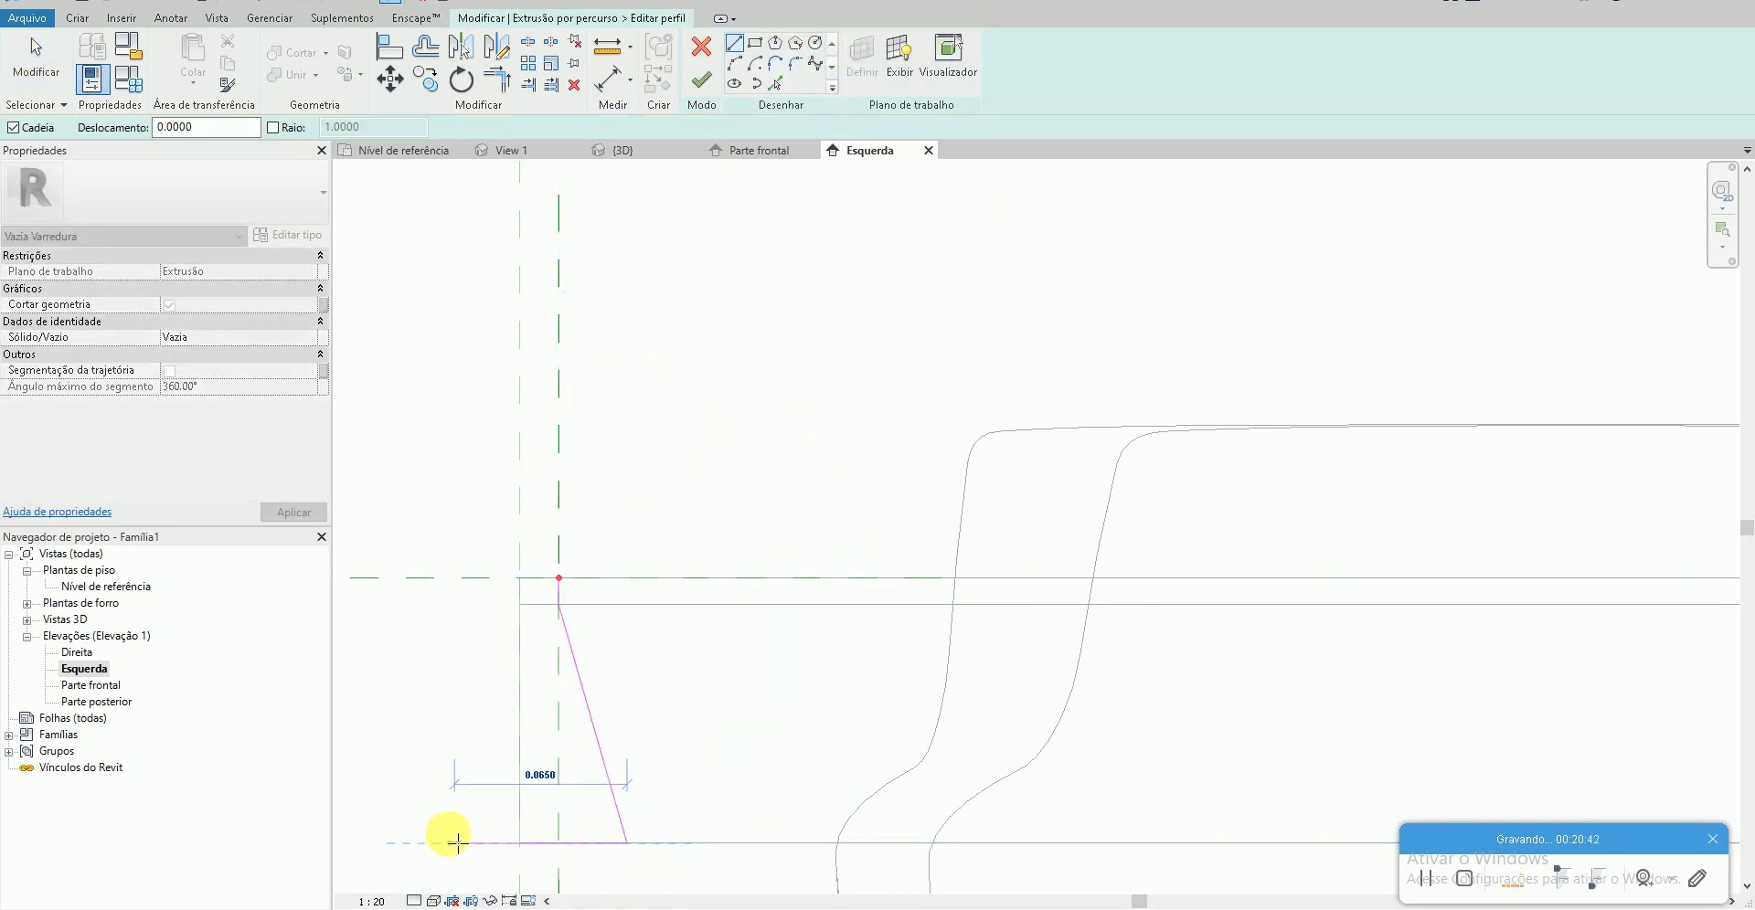
left_click(442, 842)
left_click(441, 578)
left_click(559, 578)
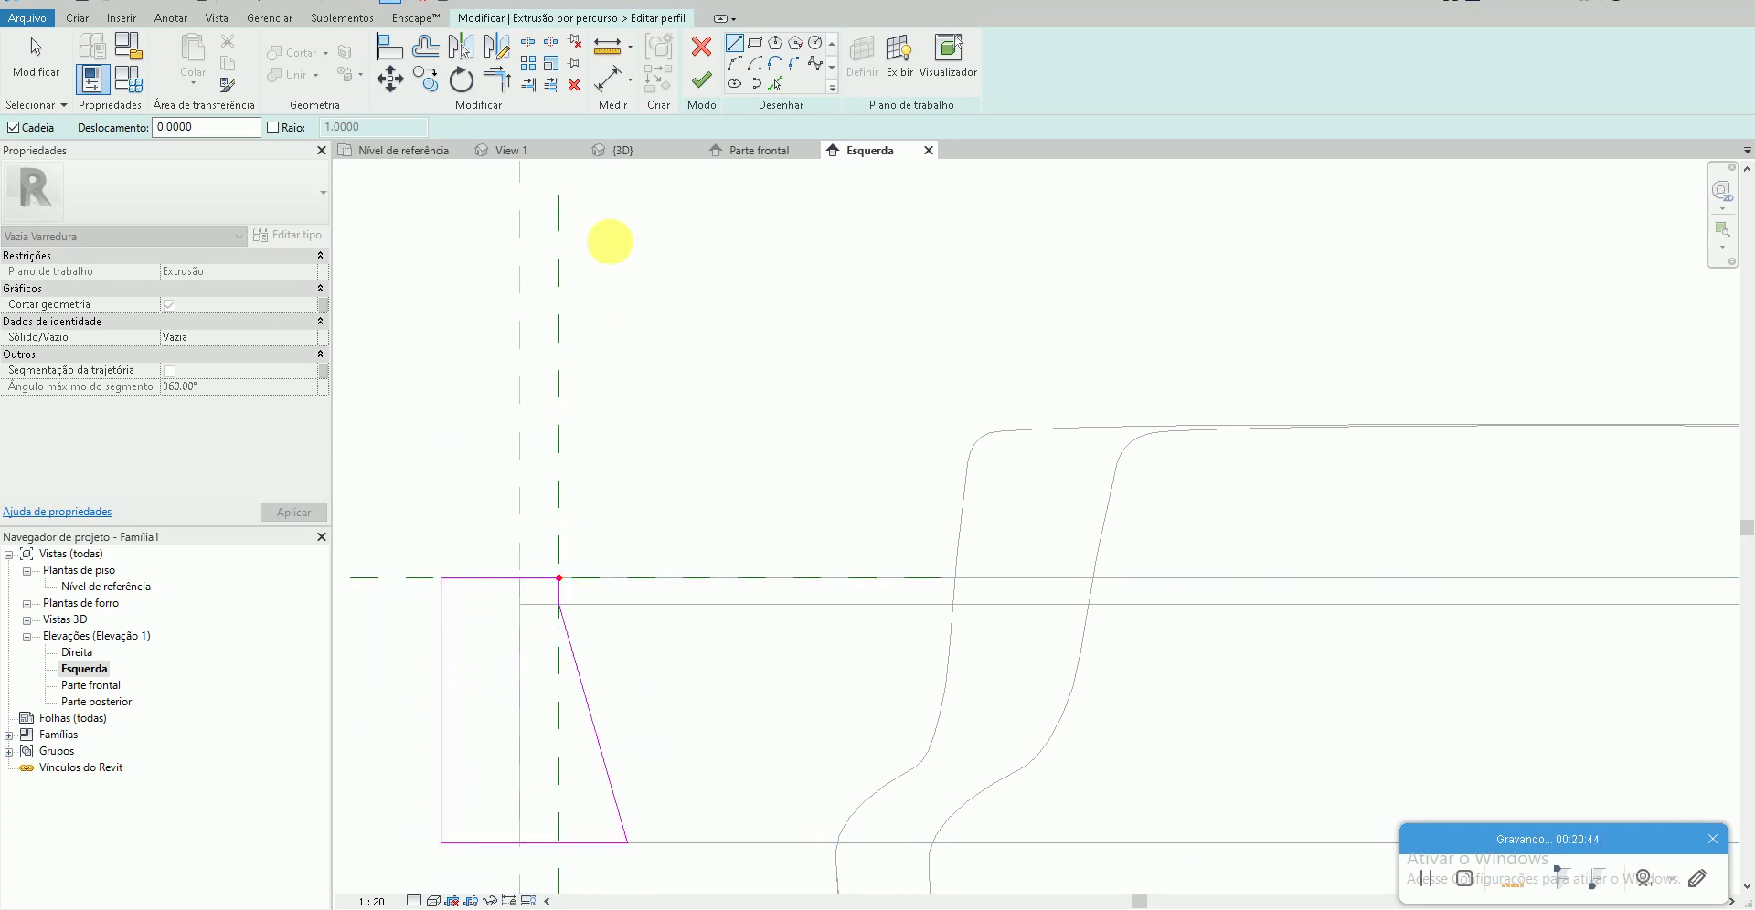
key("Escape")
- Finish the profile and the void sweep, then return to the 3D view
left_click(691, 92)
left_click(698, 77)
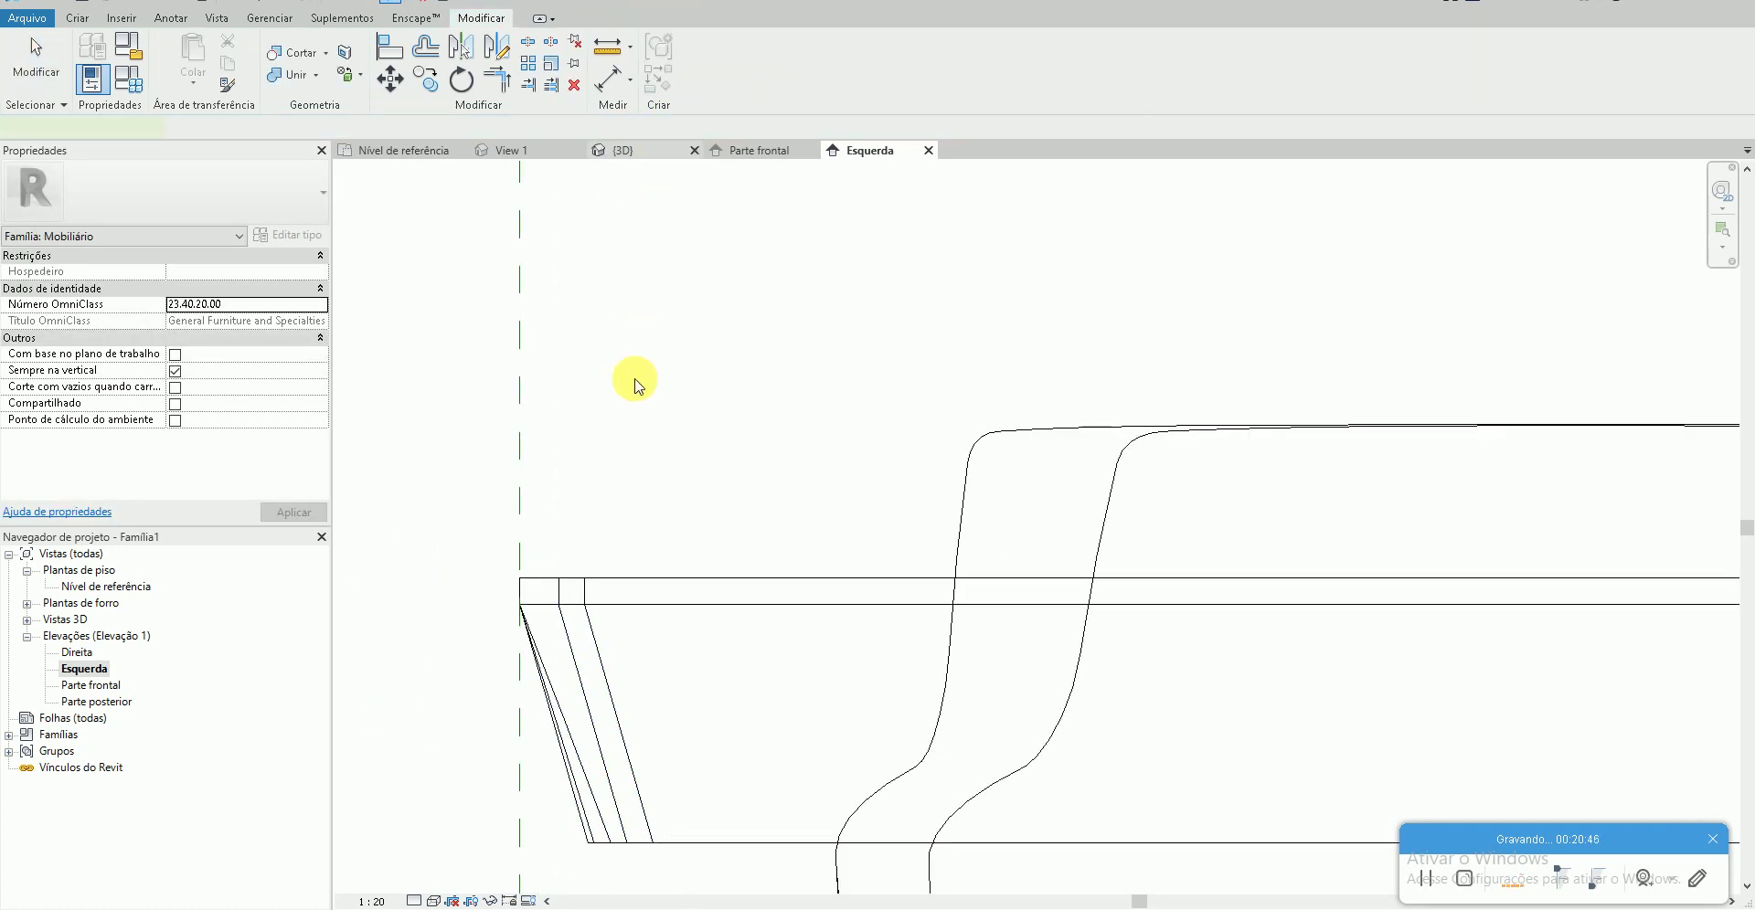
left_click(475, 654)
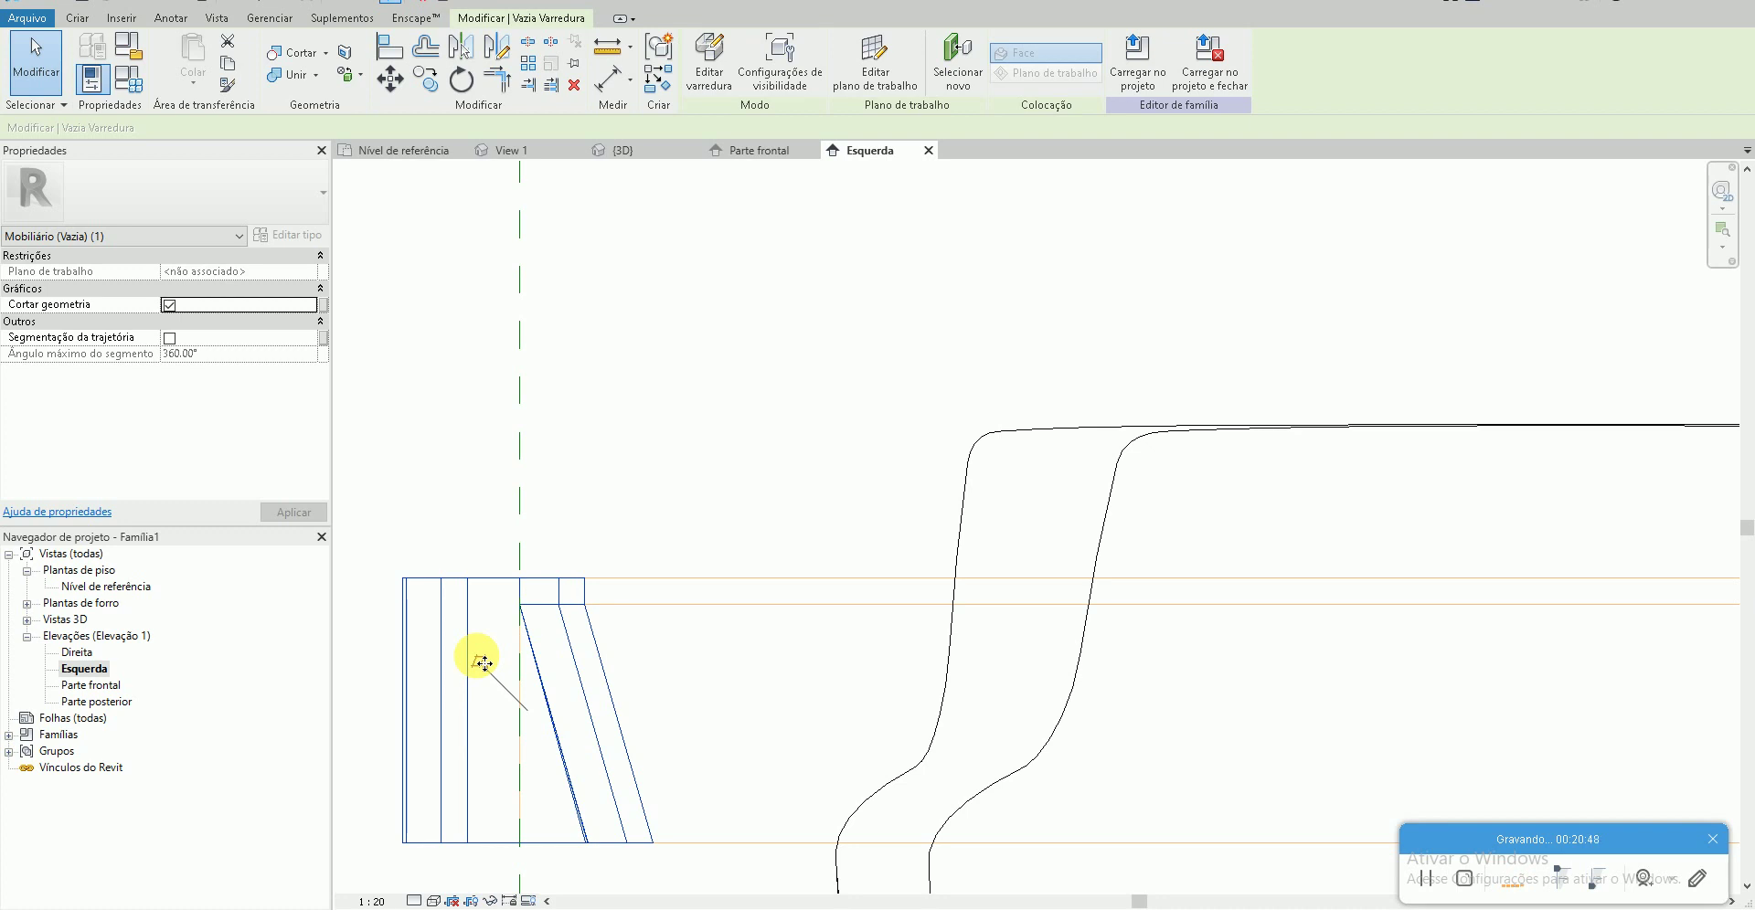
left_click(466, 529)
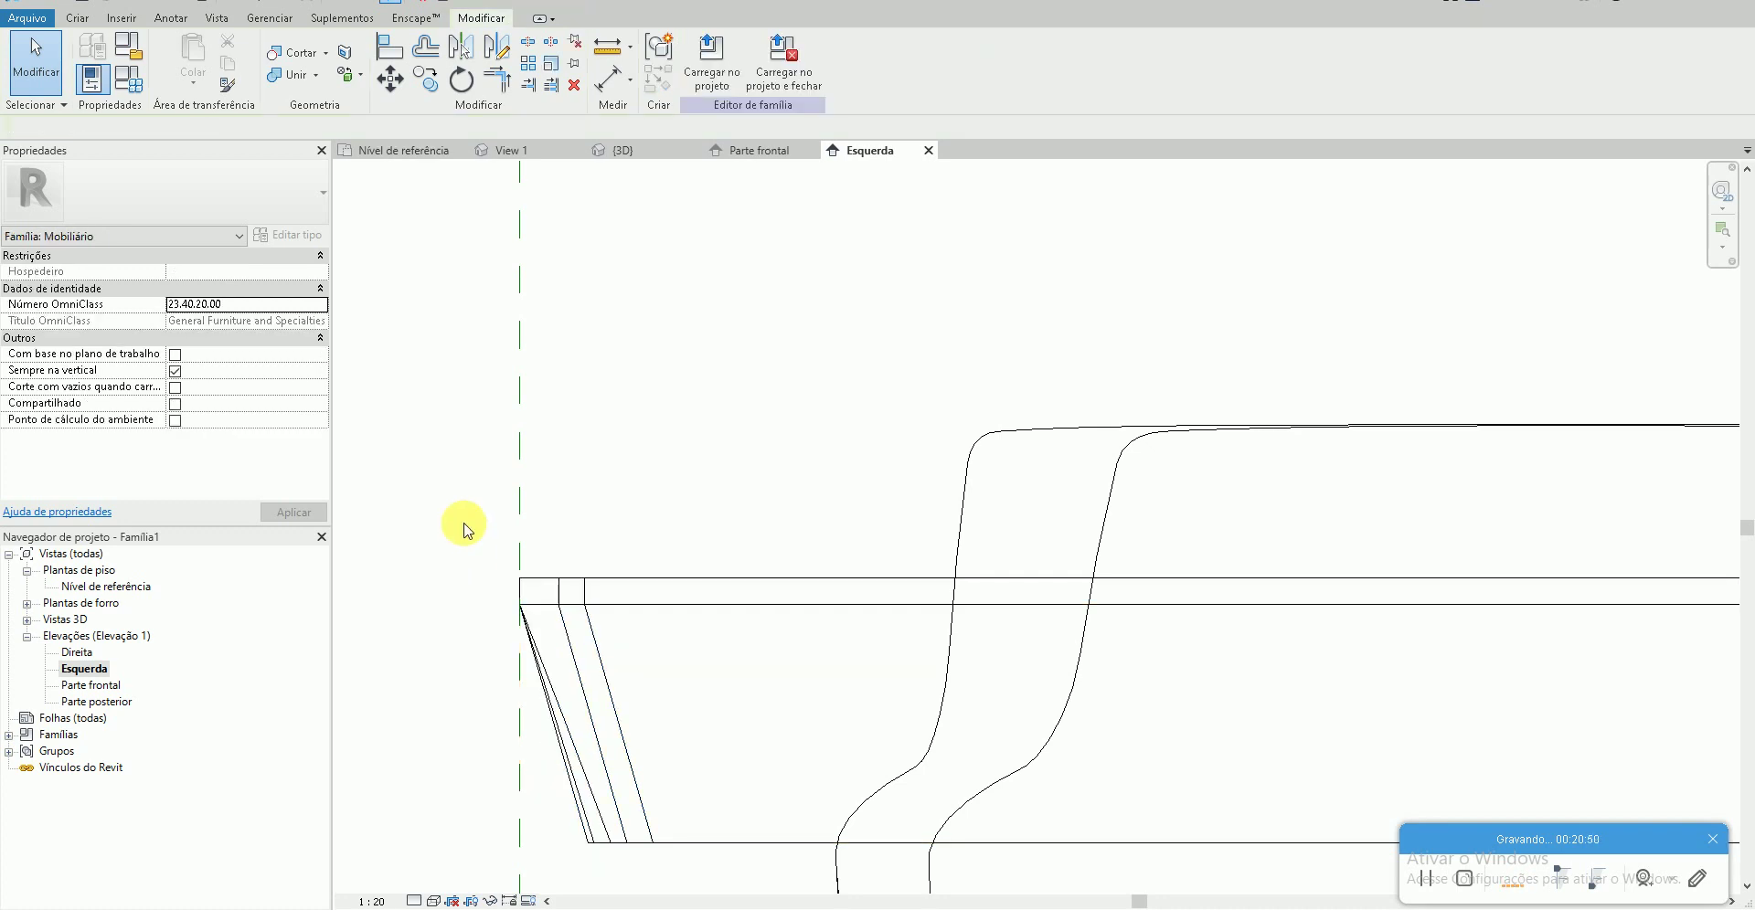
left_click(341, 1)
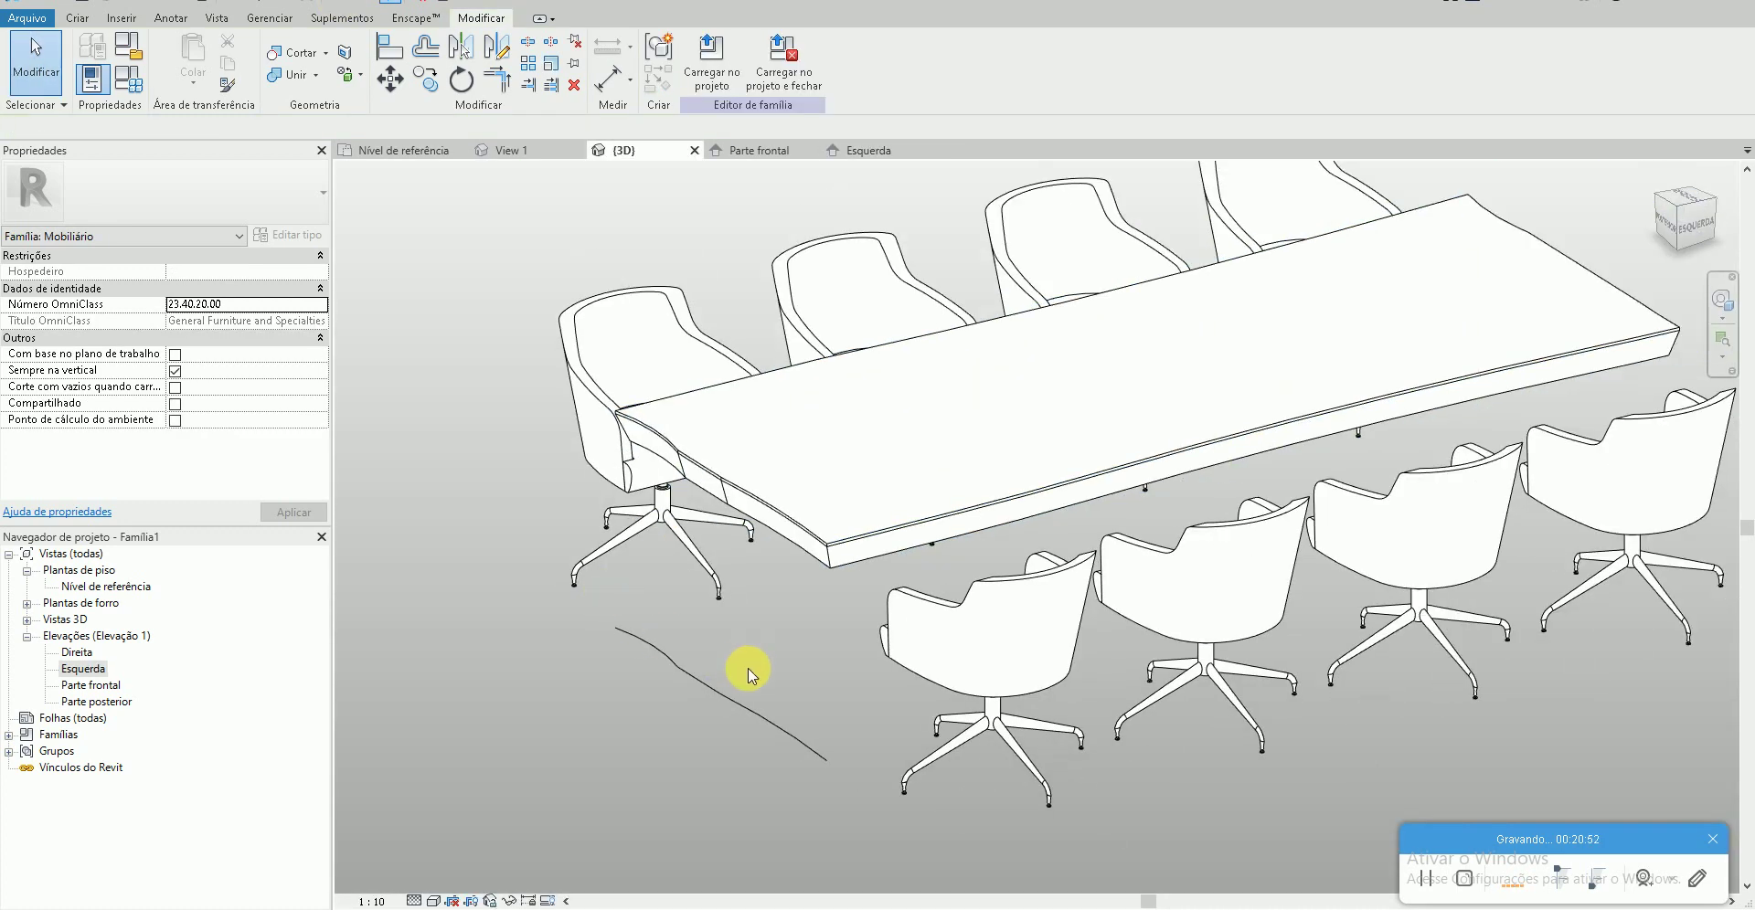
- Orbit to inspect the beveled edge, then open the Nível de referência floor plan
mouse_move(741, 710)
middle_mouse_down("shift")
mouse_move(543, 772)
mouse_move(486, 765)
mouse_move(744, 805)
mouse_move(705, 836)
mouse_move(486, 848)
mouse_move(505, 522)
mouse_move(463, 529)
mouse_move(499, 478)
mouse_move(1196, 744)
mouse_move(1215, 730)
middle_mouse_up("shift")
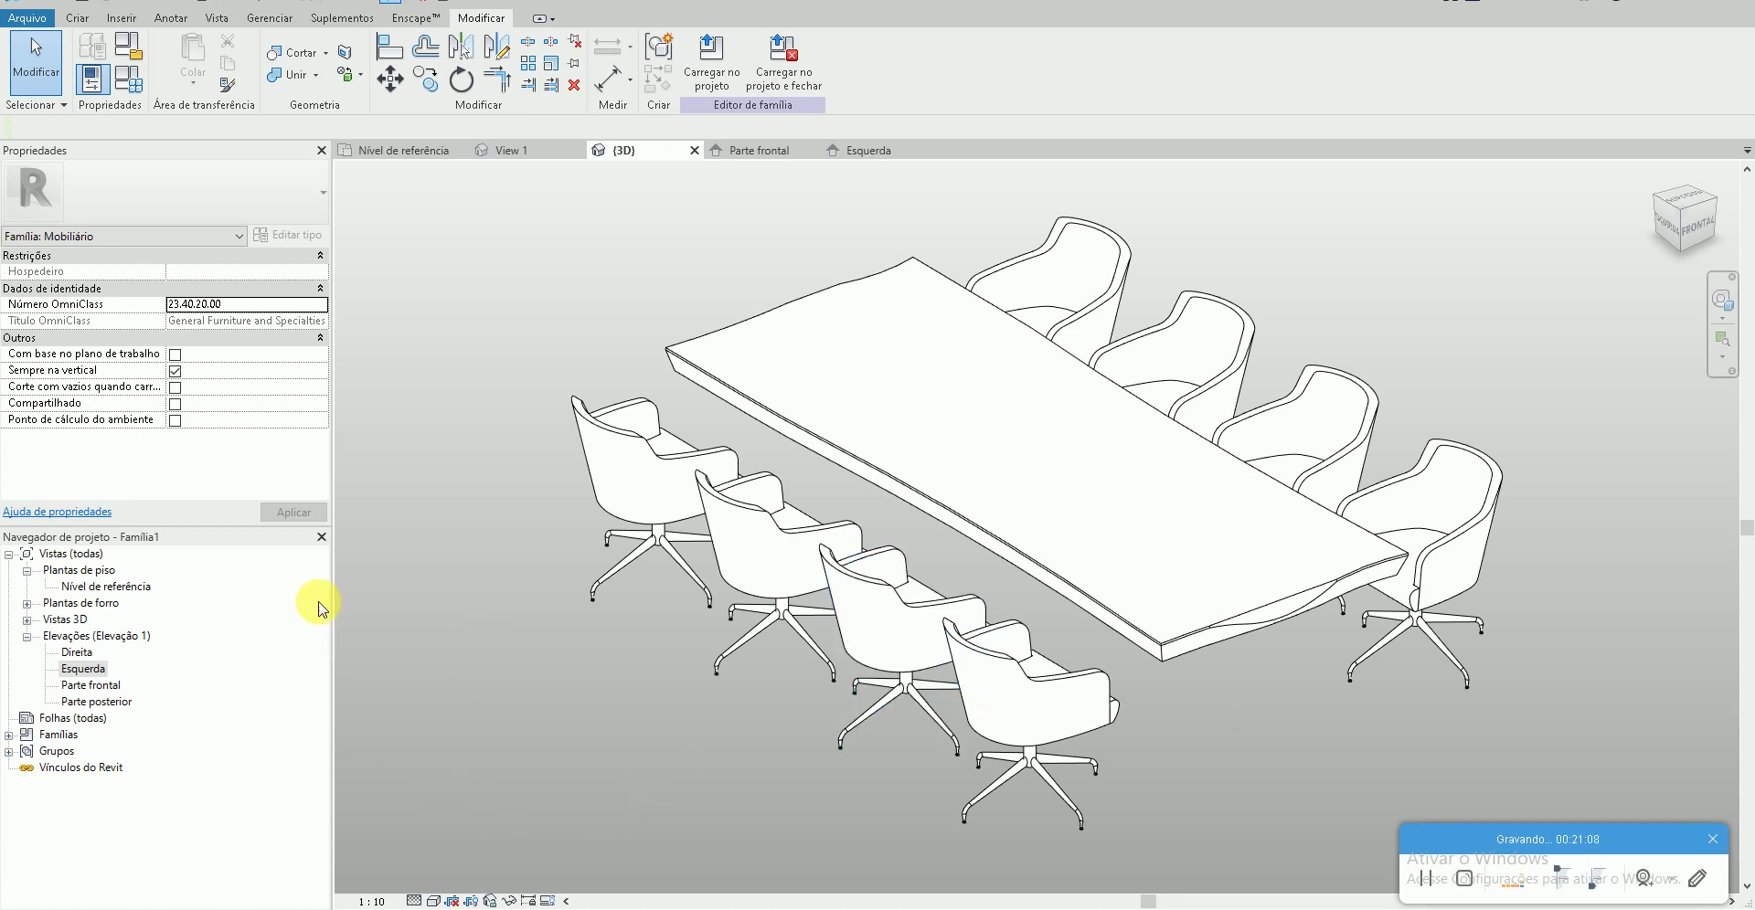
double_click(129, 592)
scroll(745, 627, "down", 2)
scroll(772, 647, "down", 1)
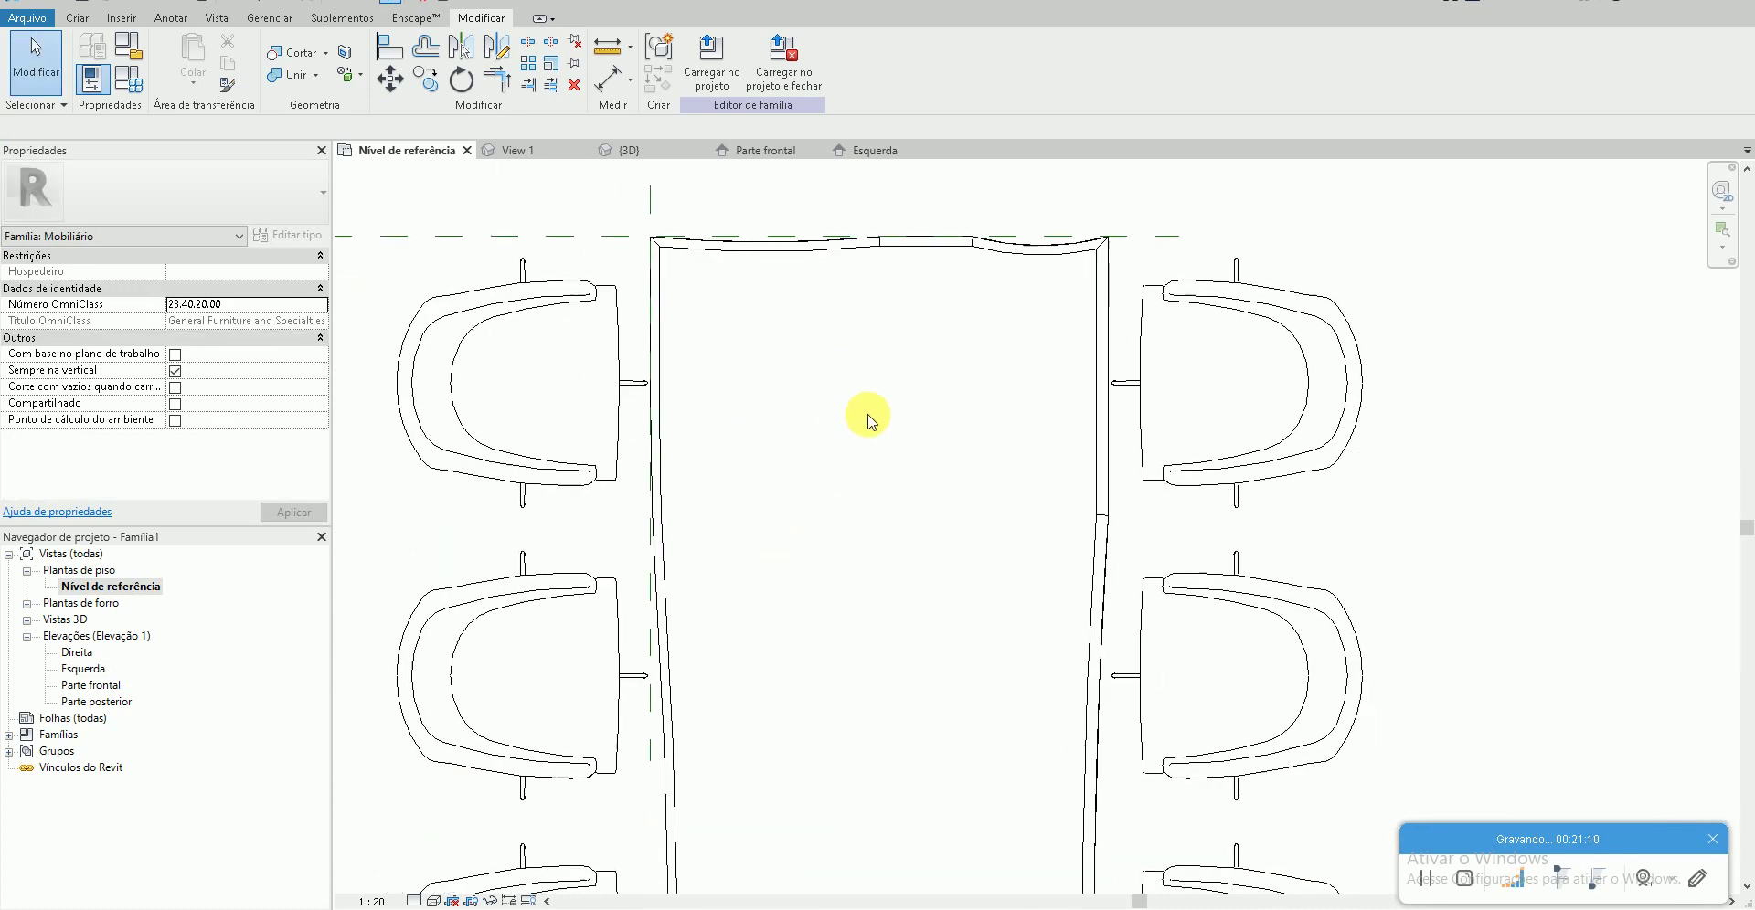
- Set the floor plan's visual style to Shaded
left_click(414, 901)
left_click(433, 901)
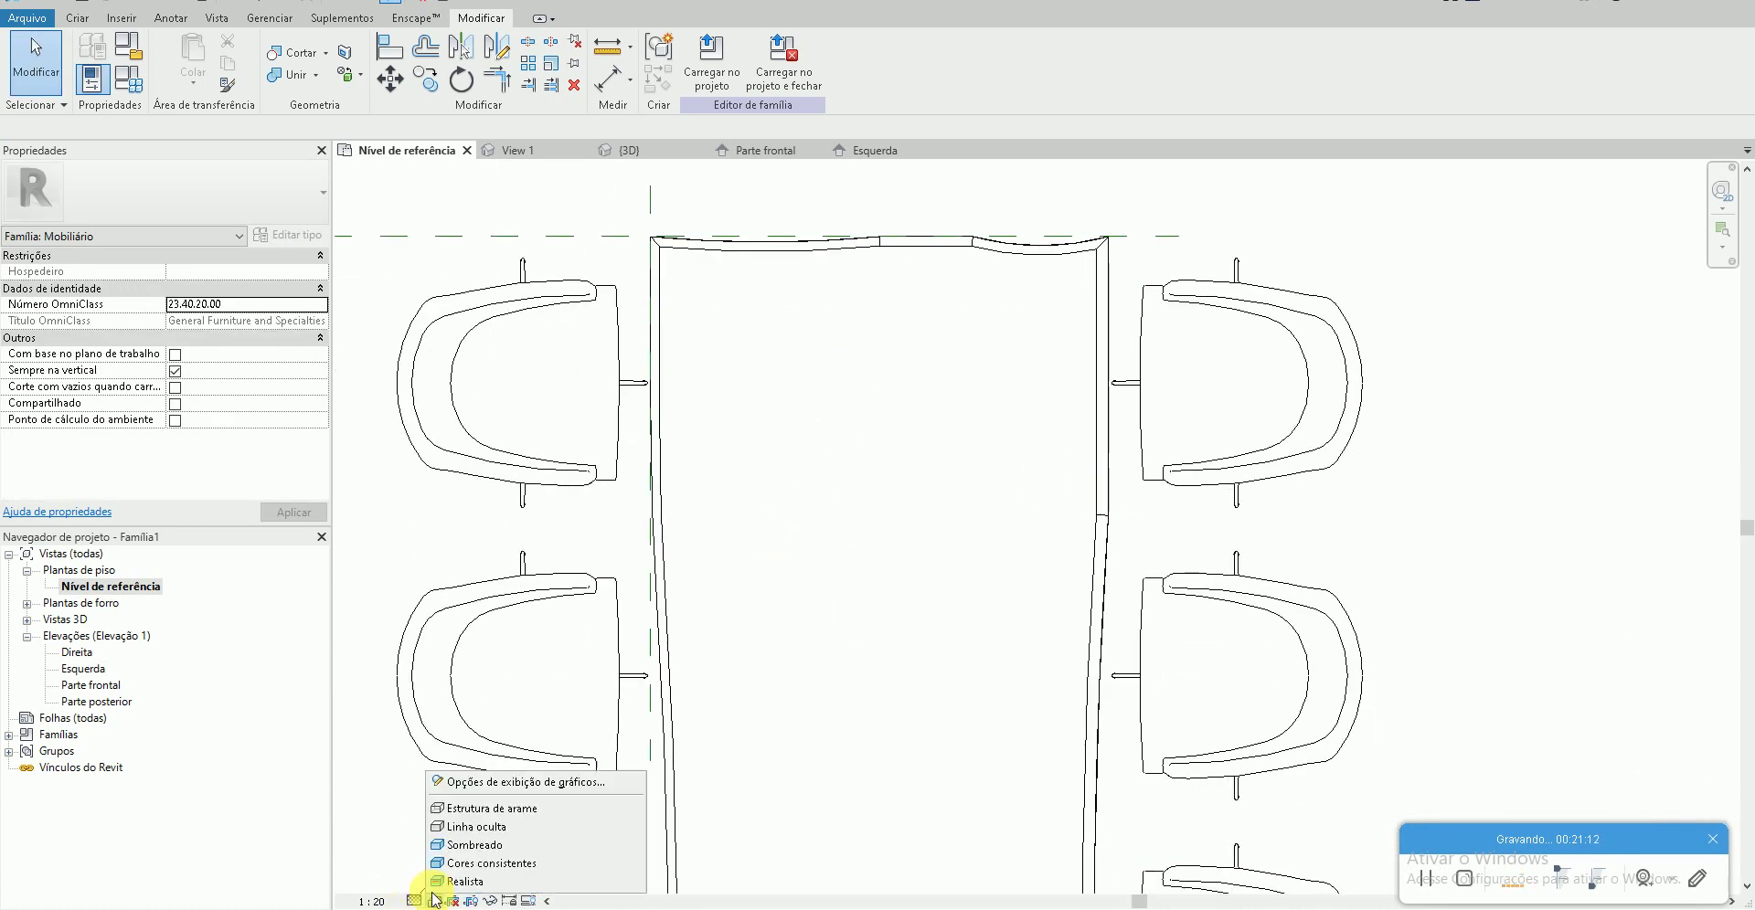
left_click(457, 776)
scroll(742, 662, "down", 1)
scroll(742, 662, "down", 1)
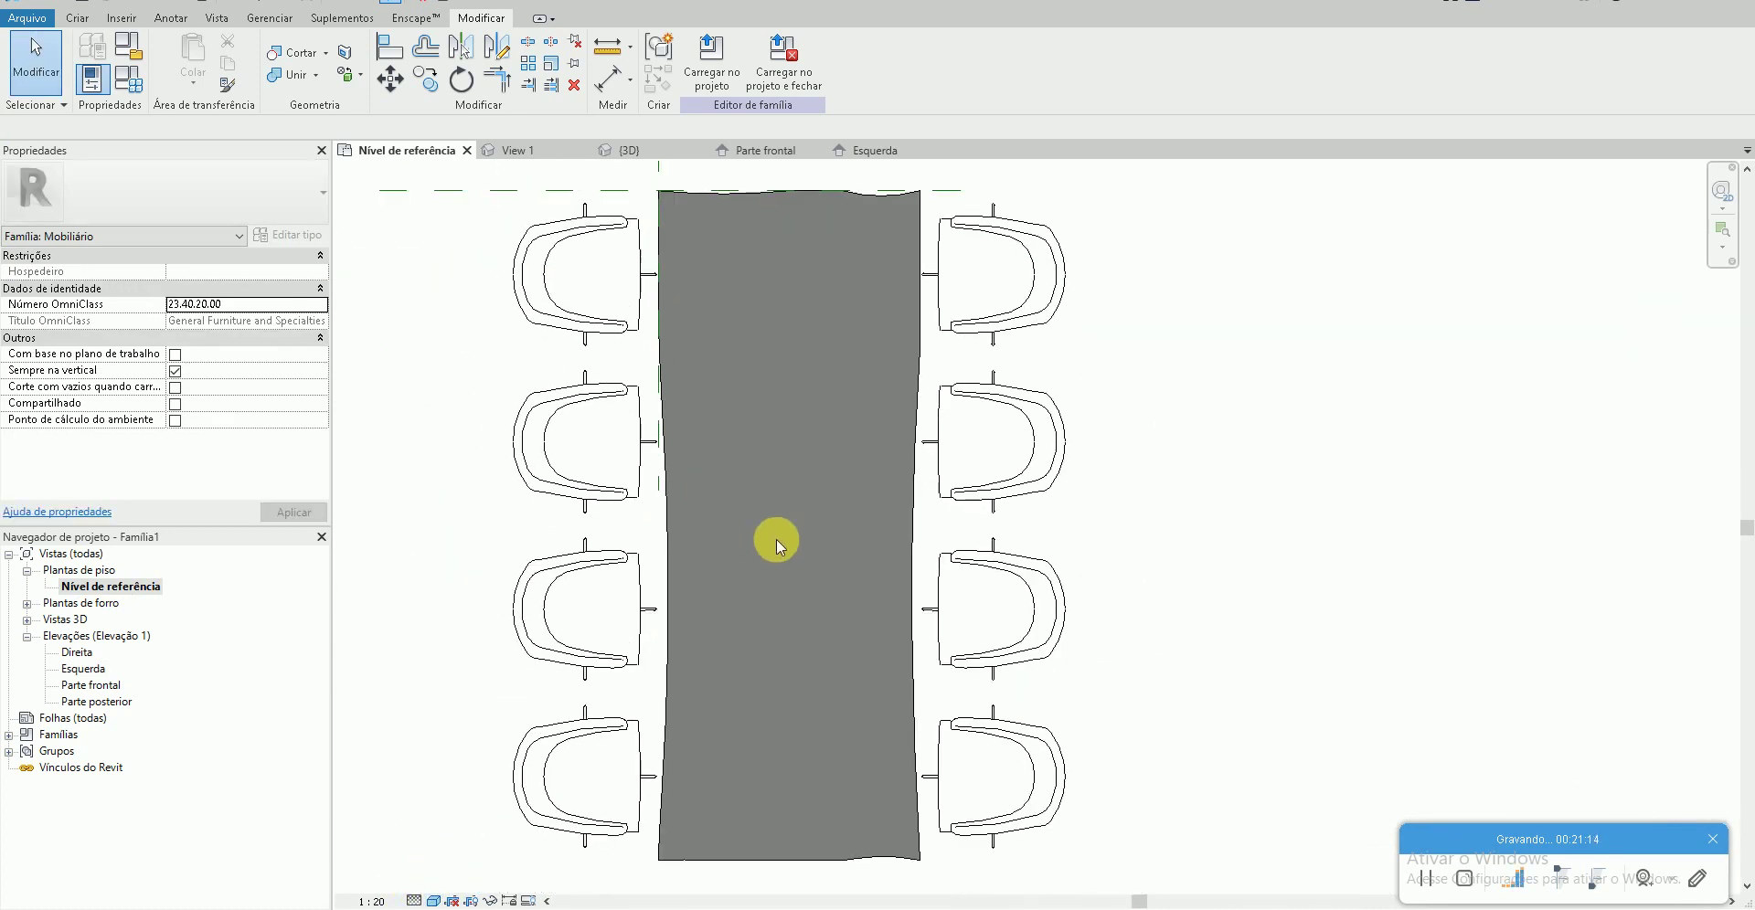
- Create a solid extrusion from the picked whole table outline
left_click(90, 22)
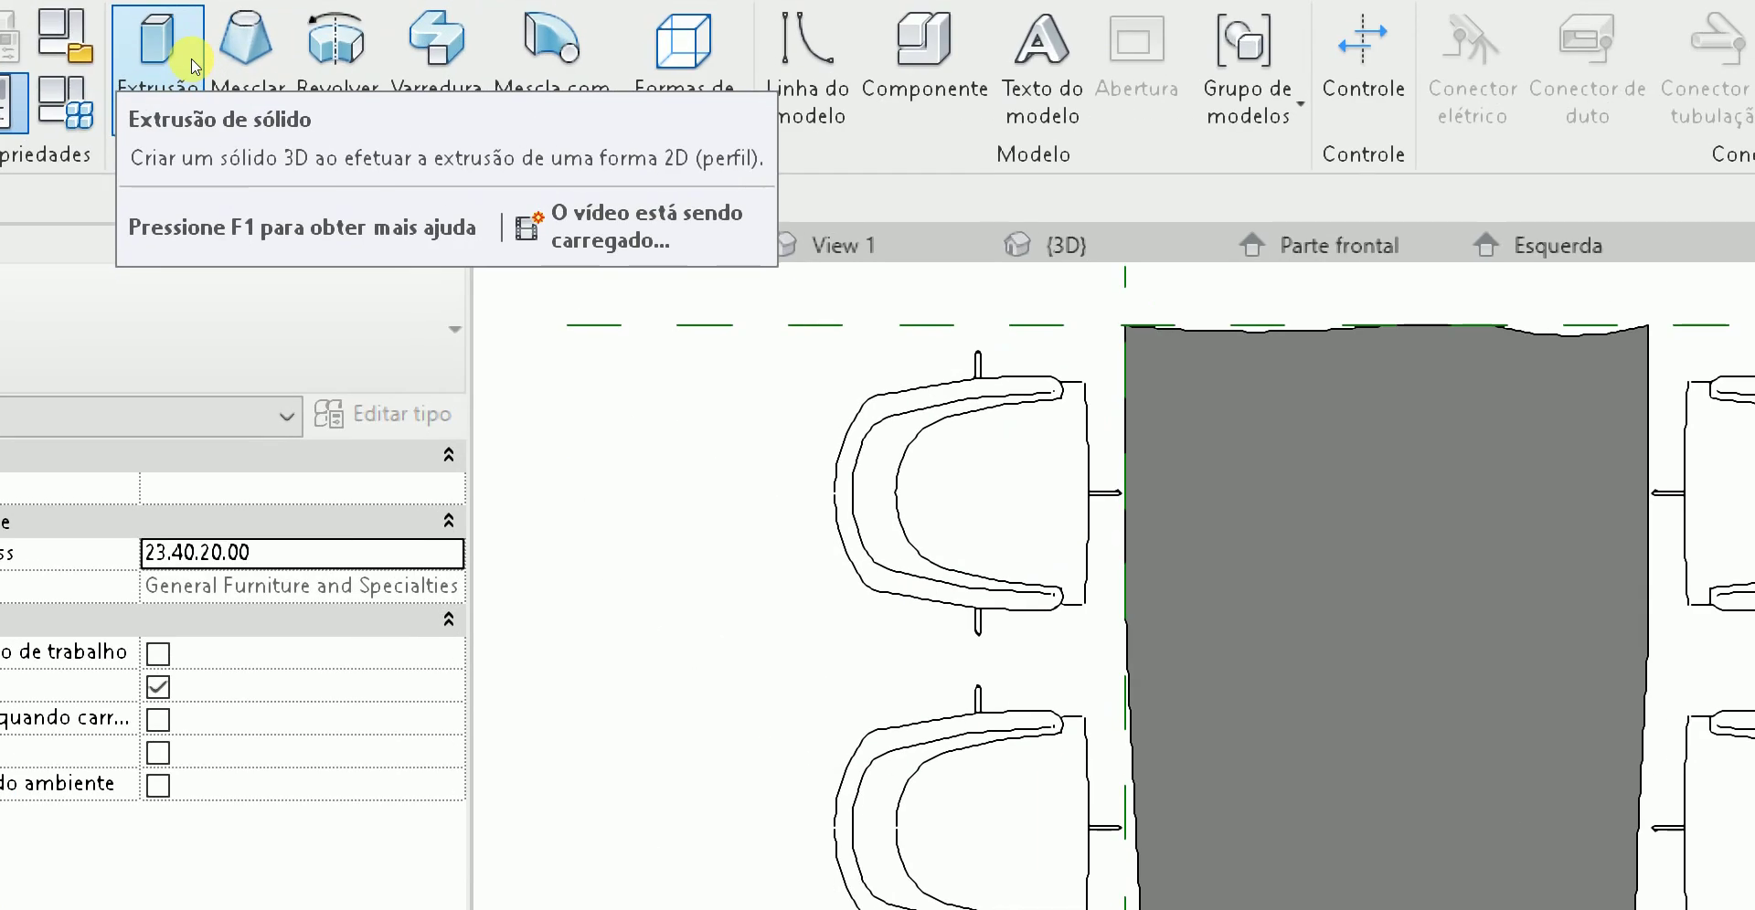
left_click(195, 67)
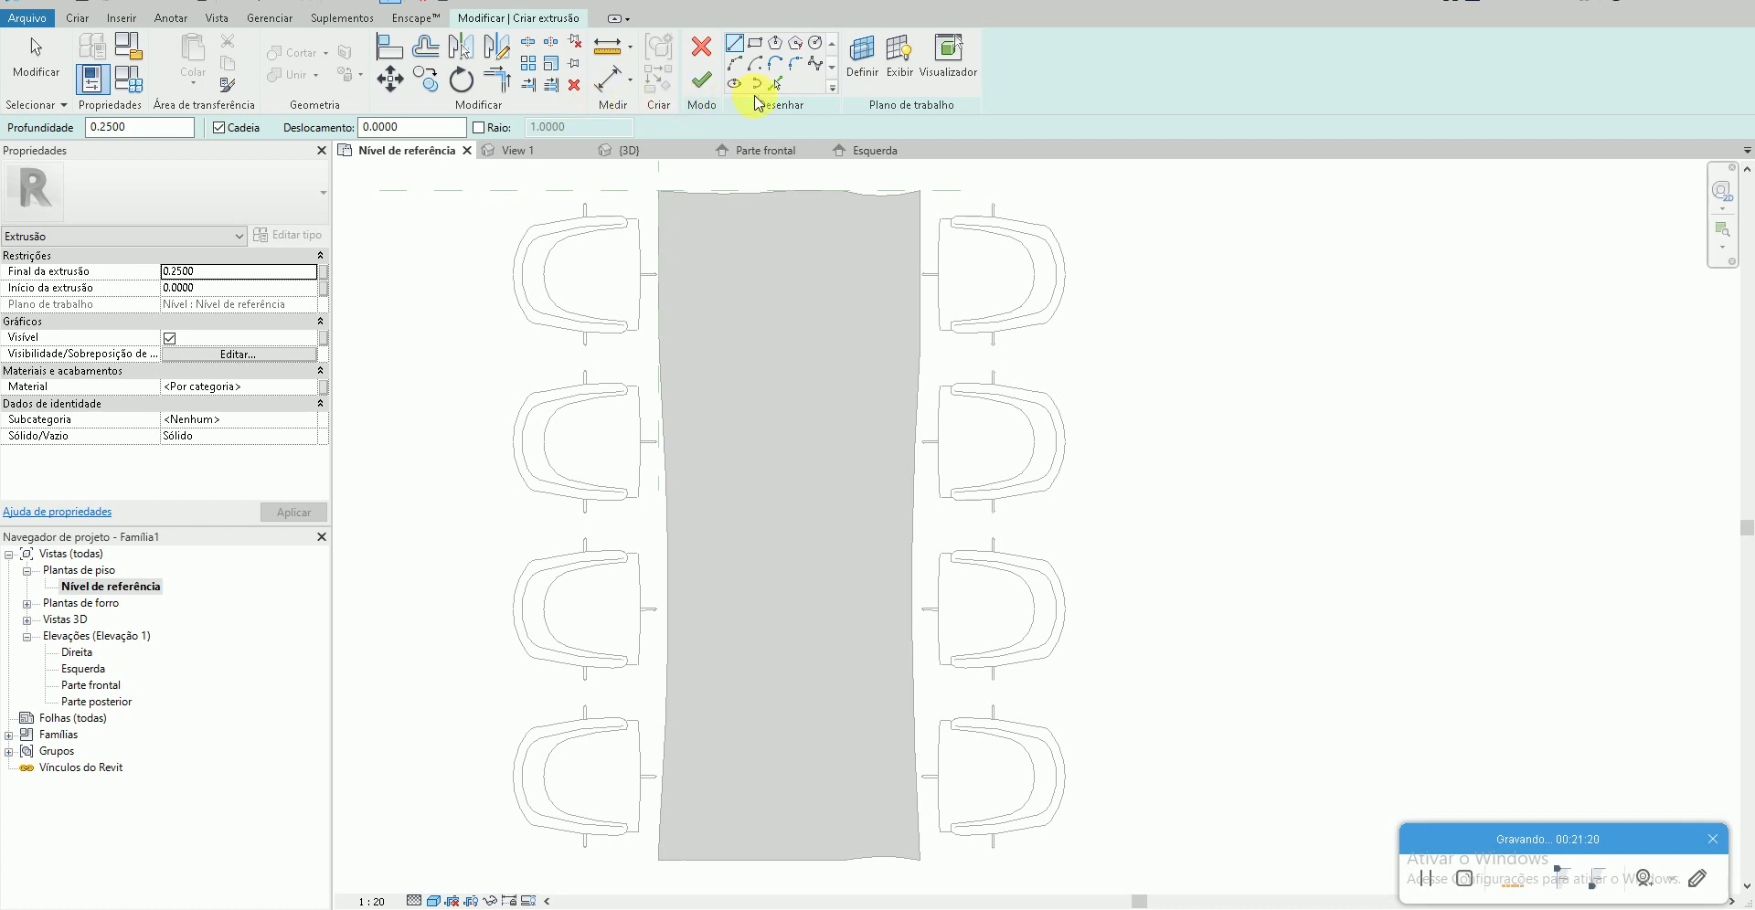
left_click(778, 88)
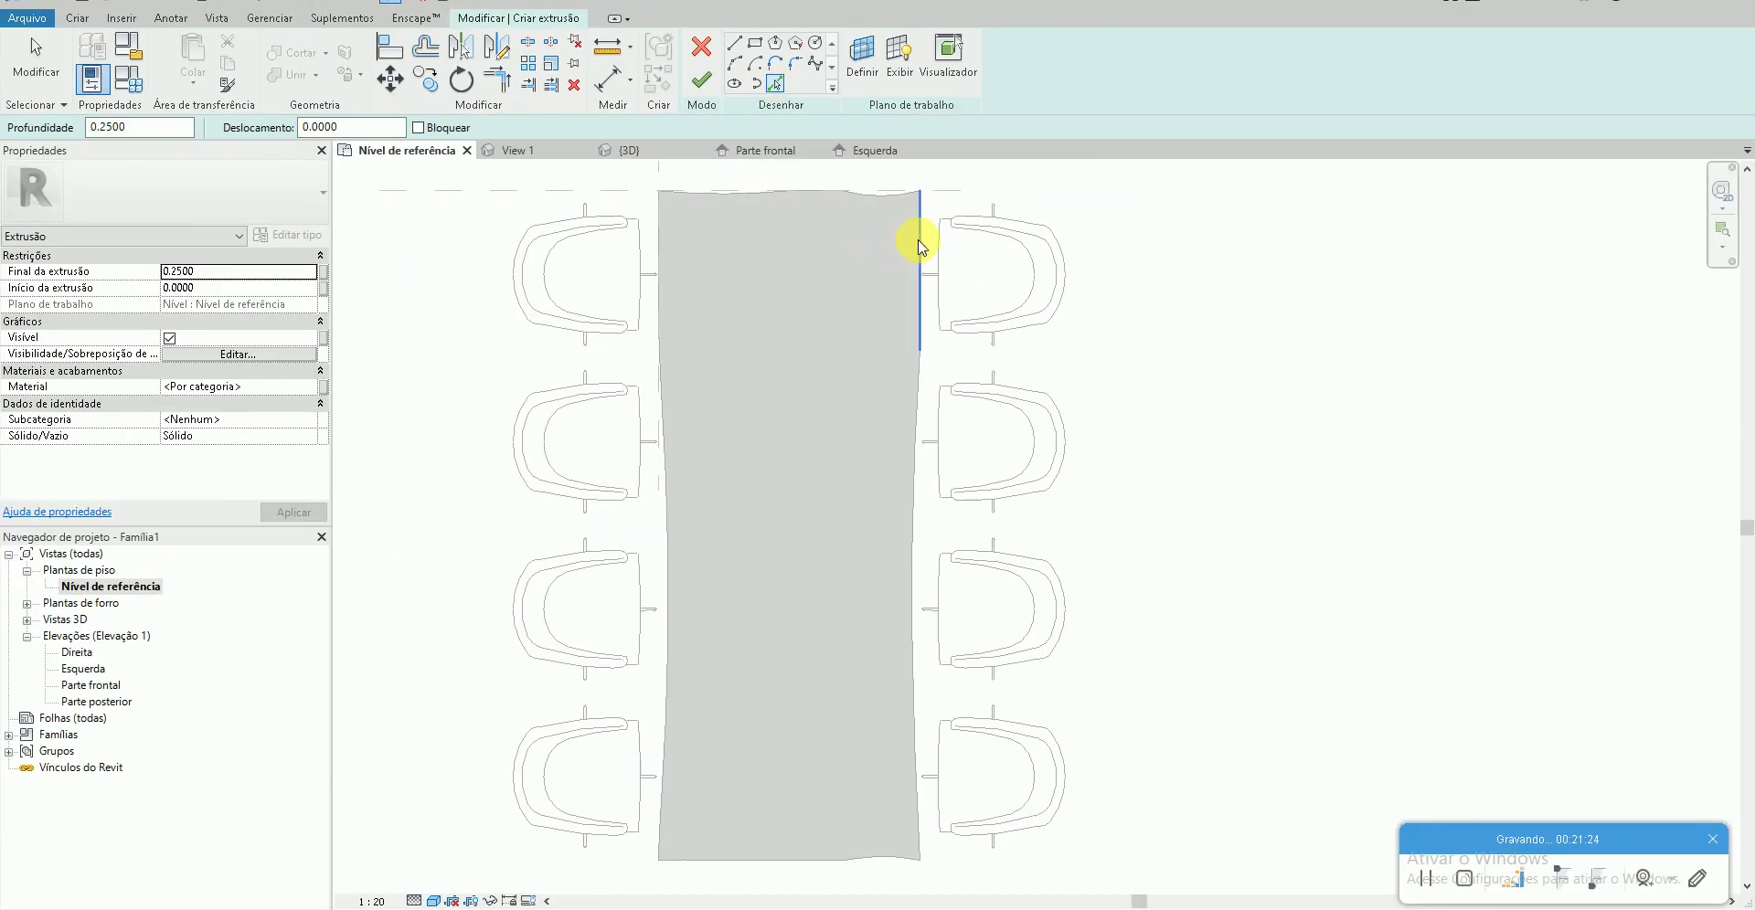
key("Tab")
left_click(921, 247)
key("Escape")
key("Escape")
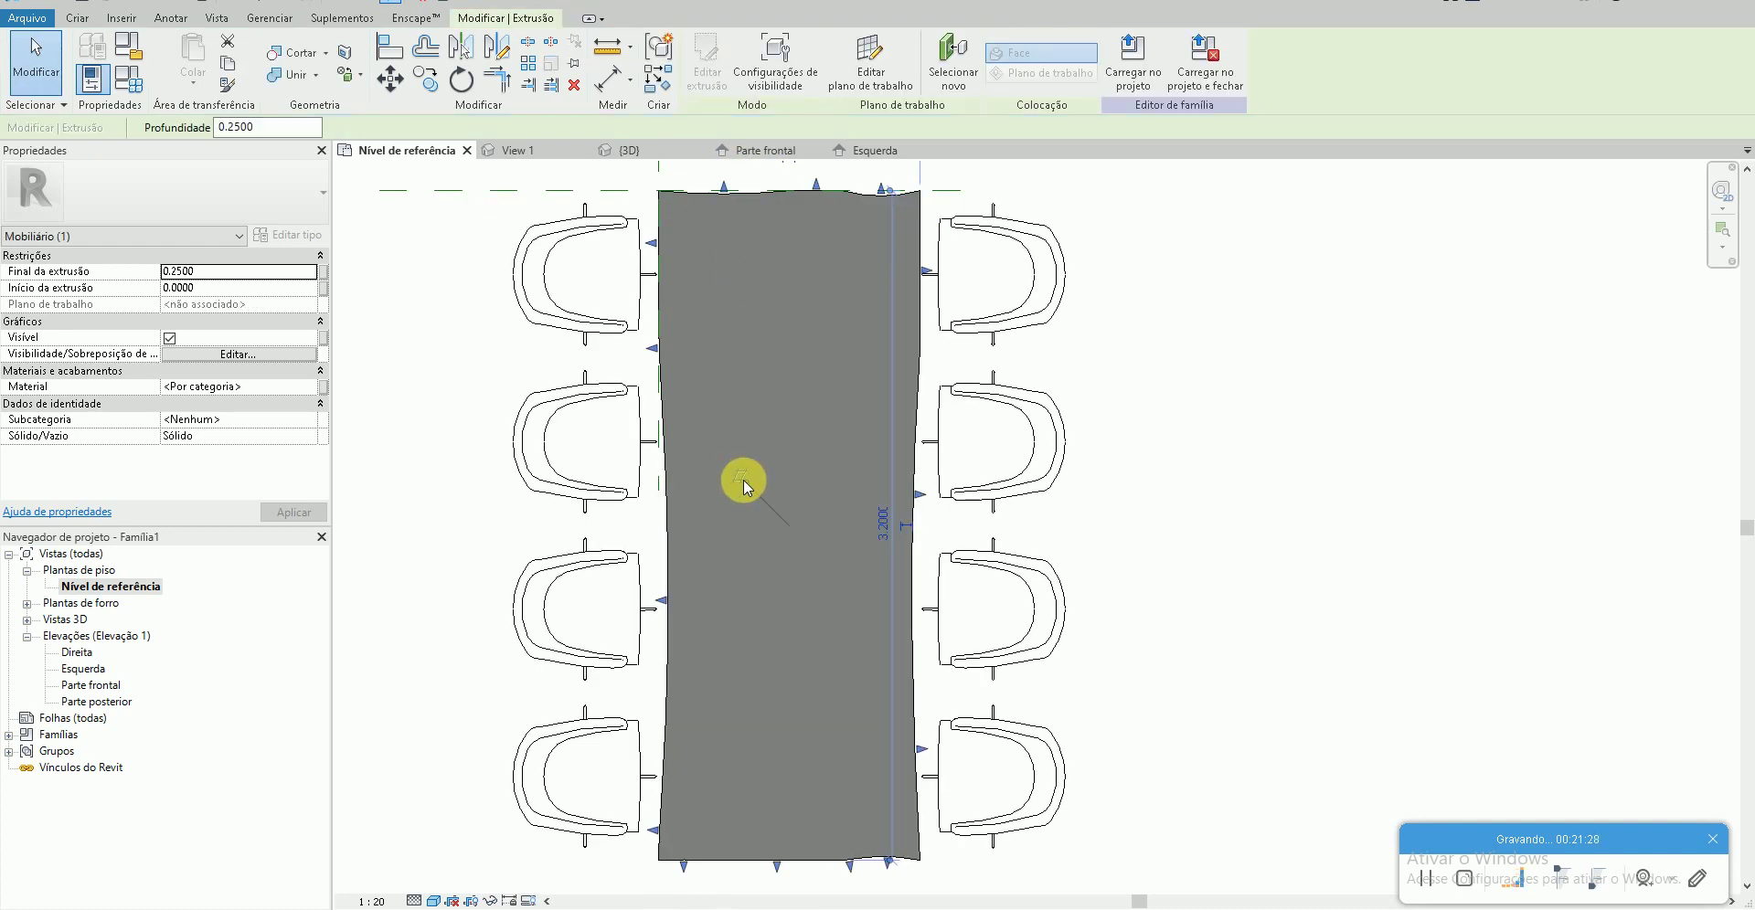
- In the Parte frontal elevation, move the extrusion up onto the tabletop
double_click(128, 685)
scroll(673, 678, "down", 2)
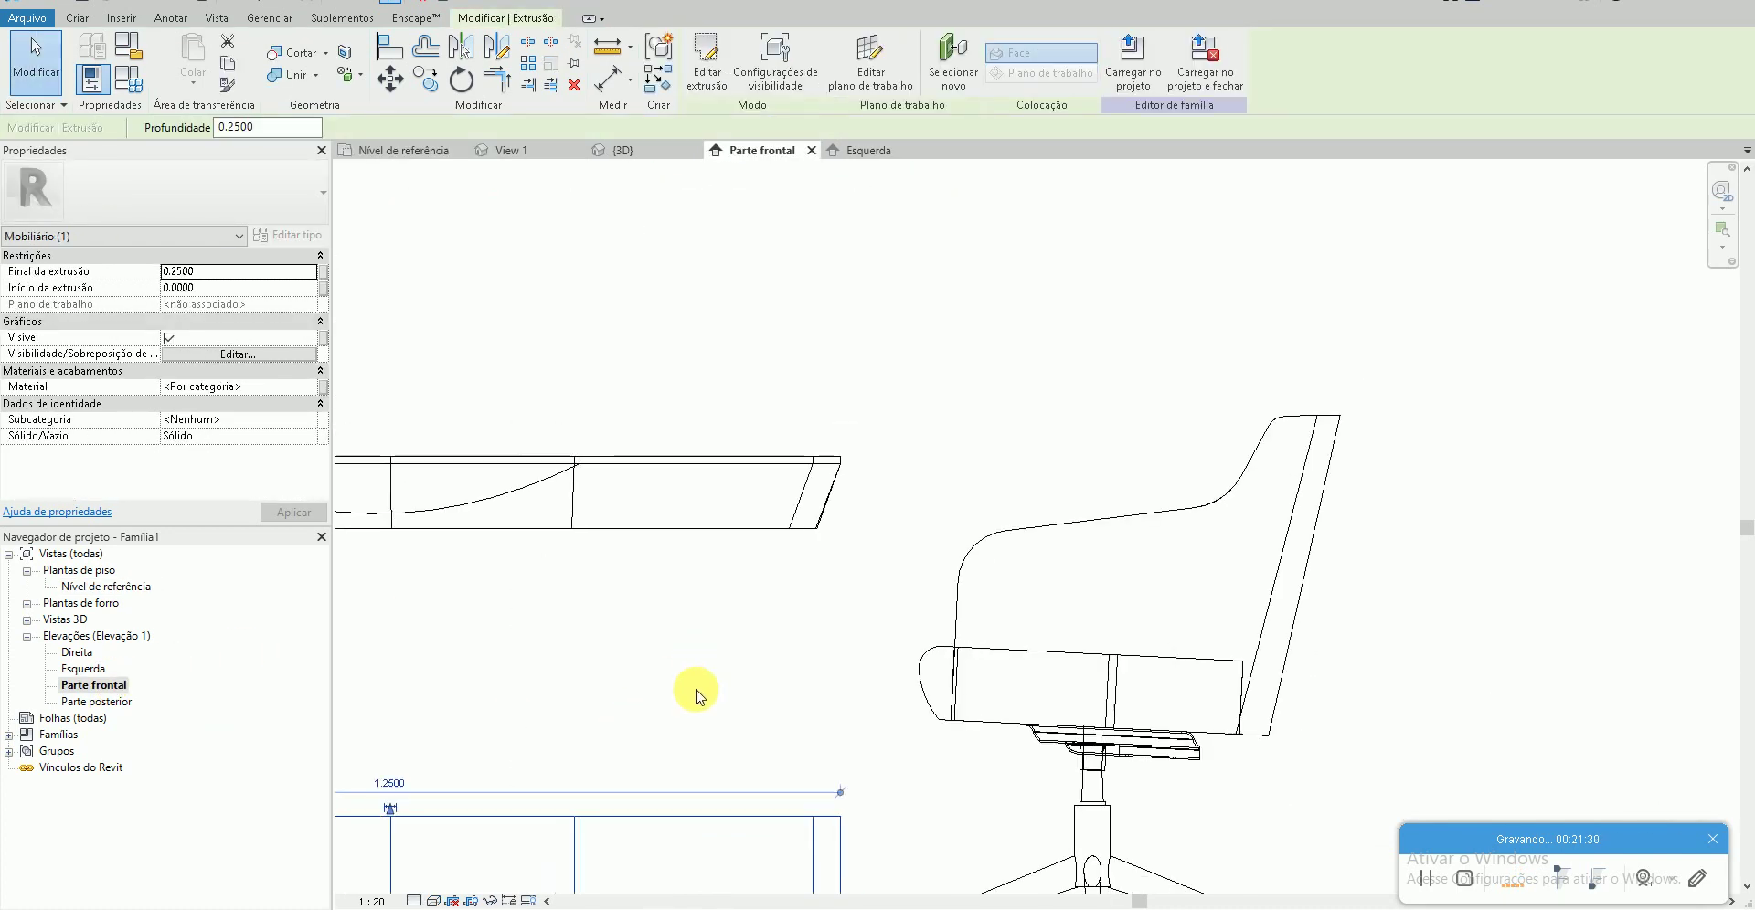
scroll(695, 689, "down", 2)
scroll(772, 651, "up", 2)
key("m")
key("v")
left_click(651, 760)
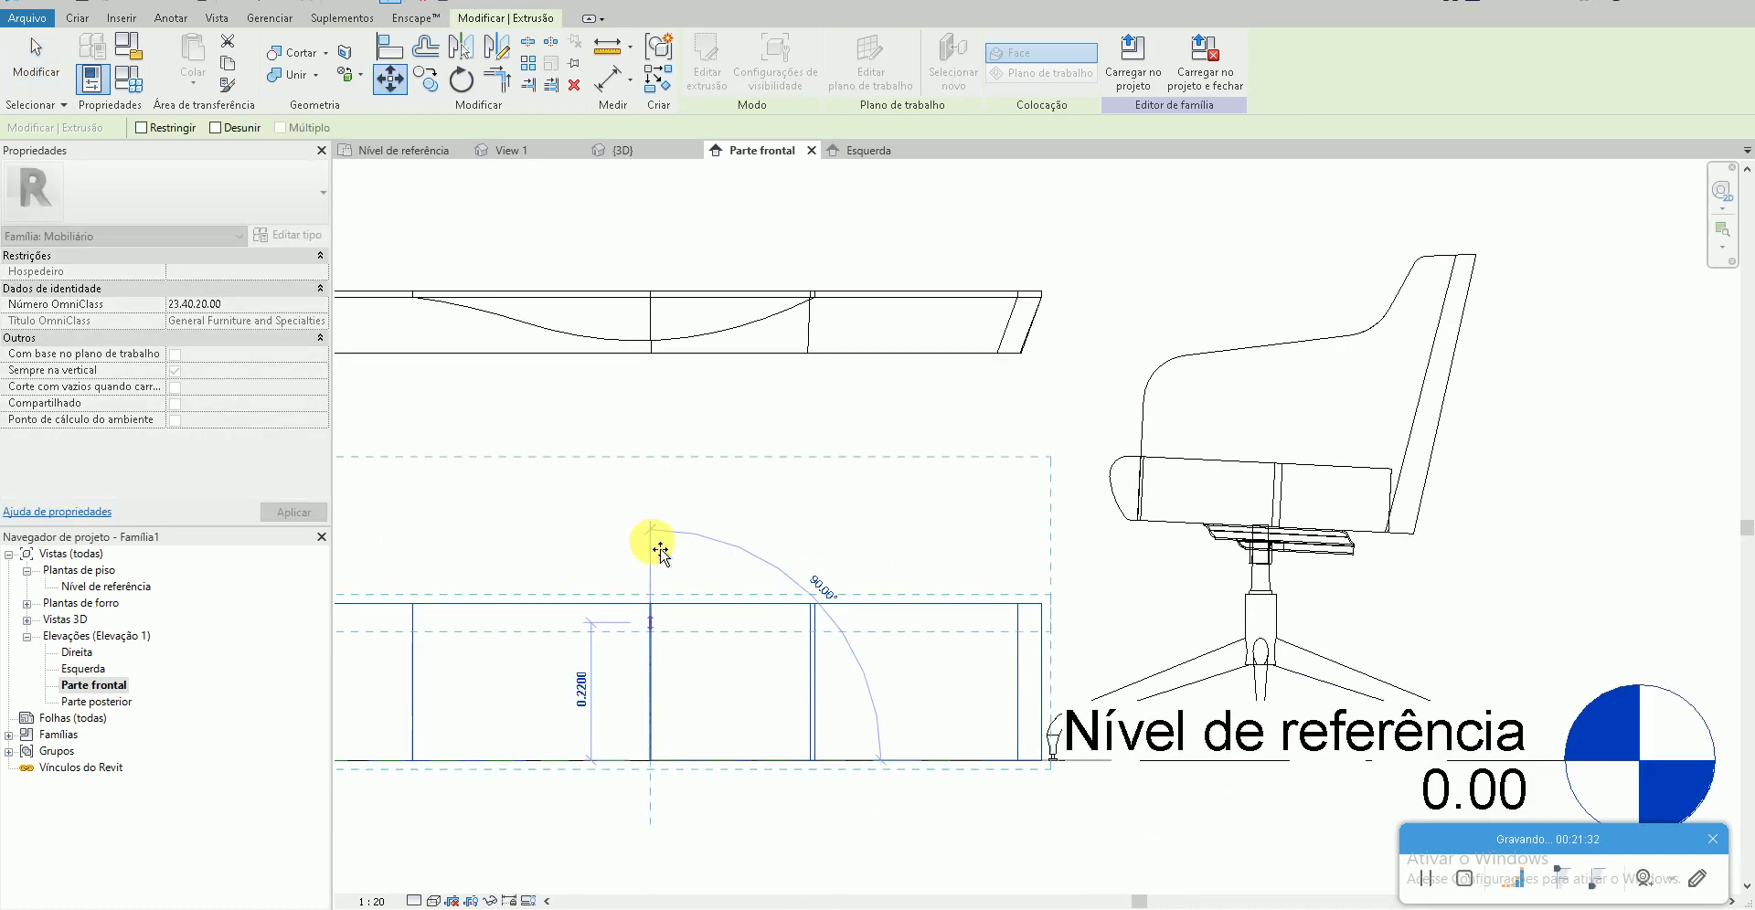
left_click(651, 295)
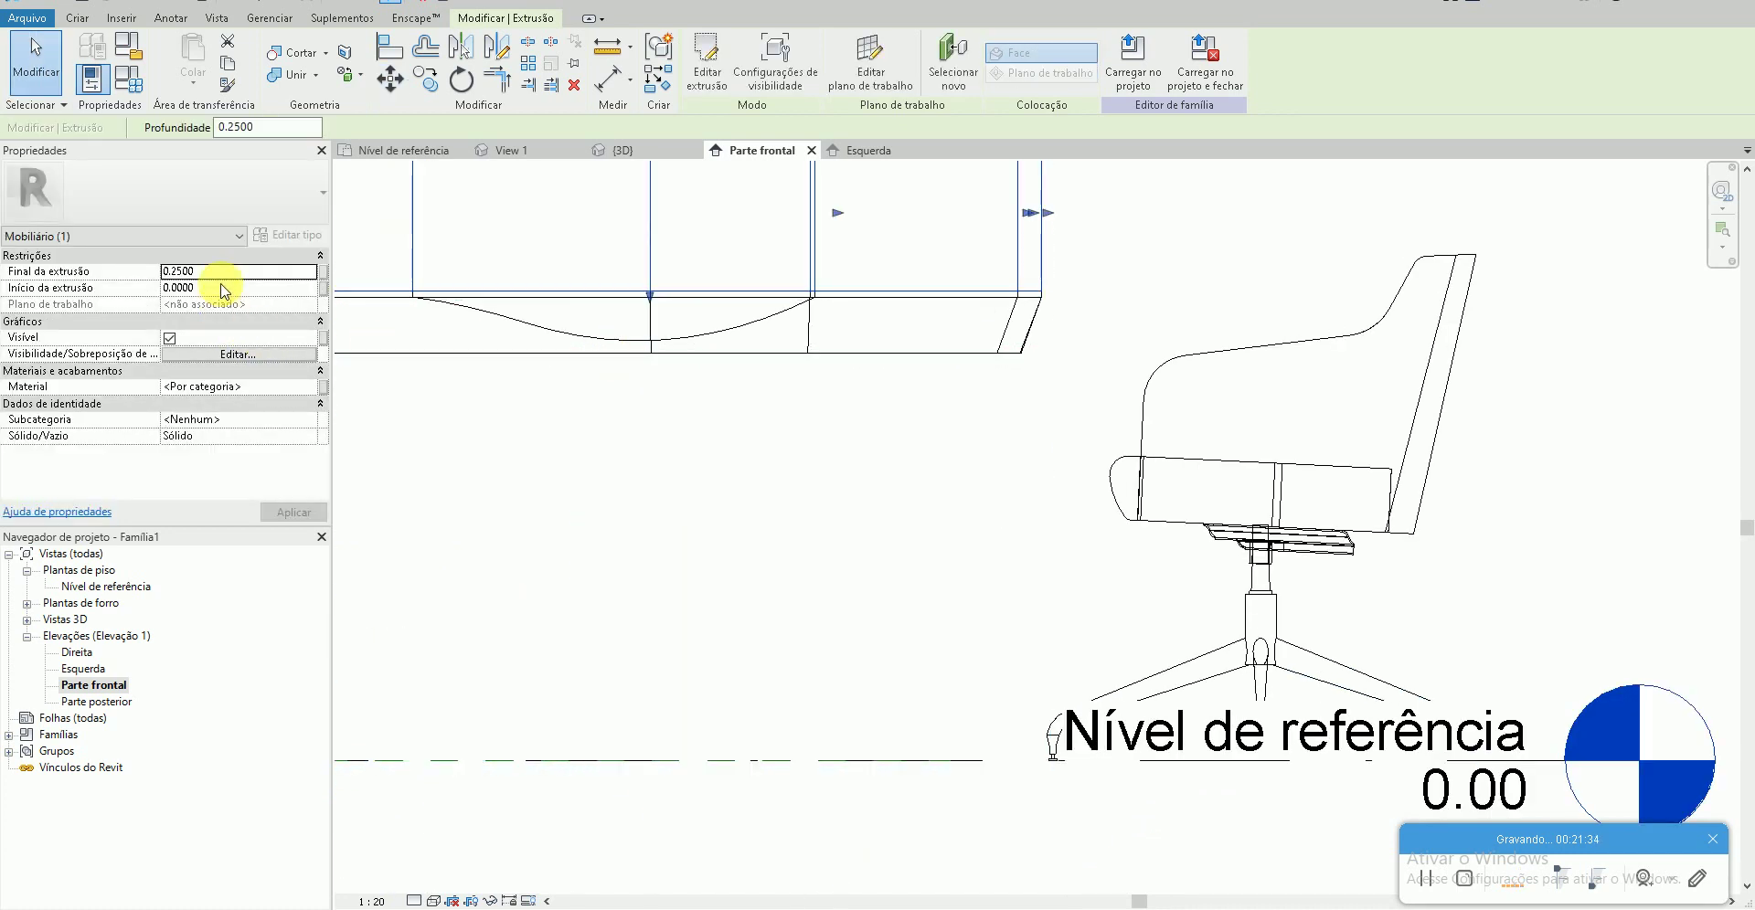
- Set the extrusion's end height to 0.005
key("BackSpace")
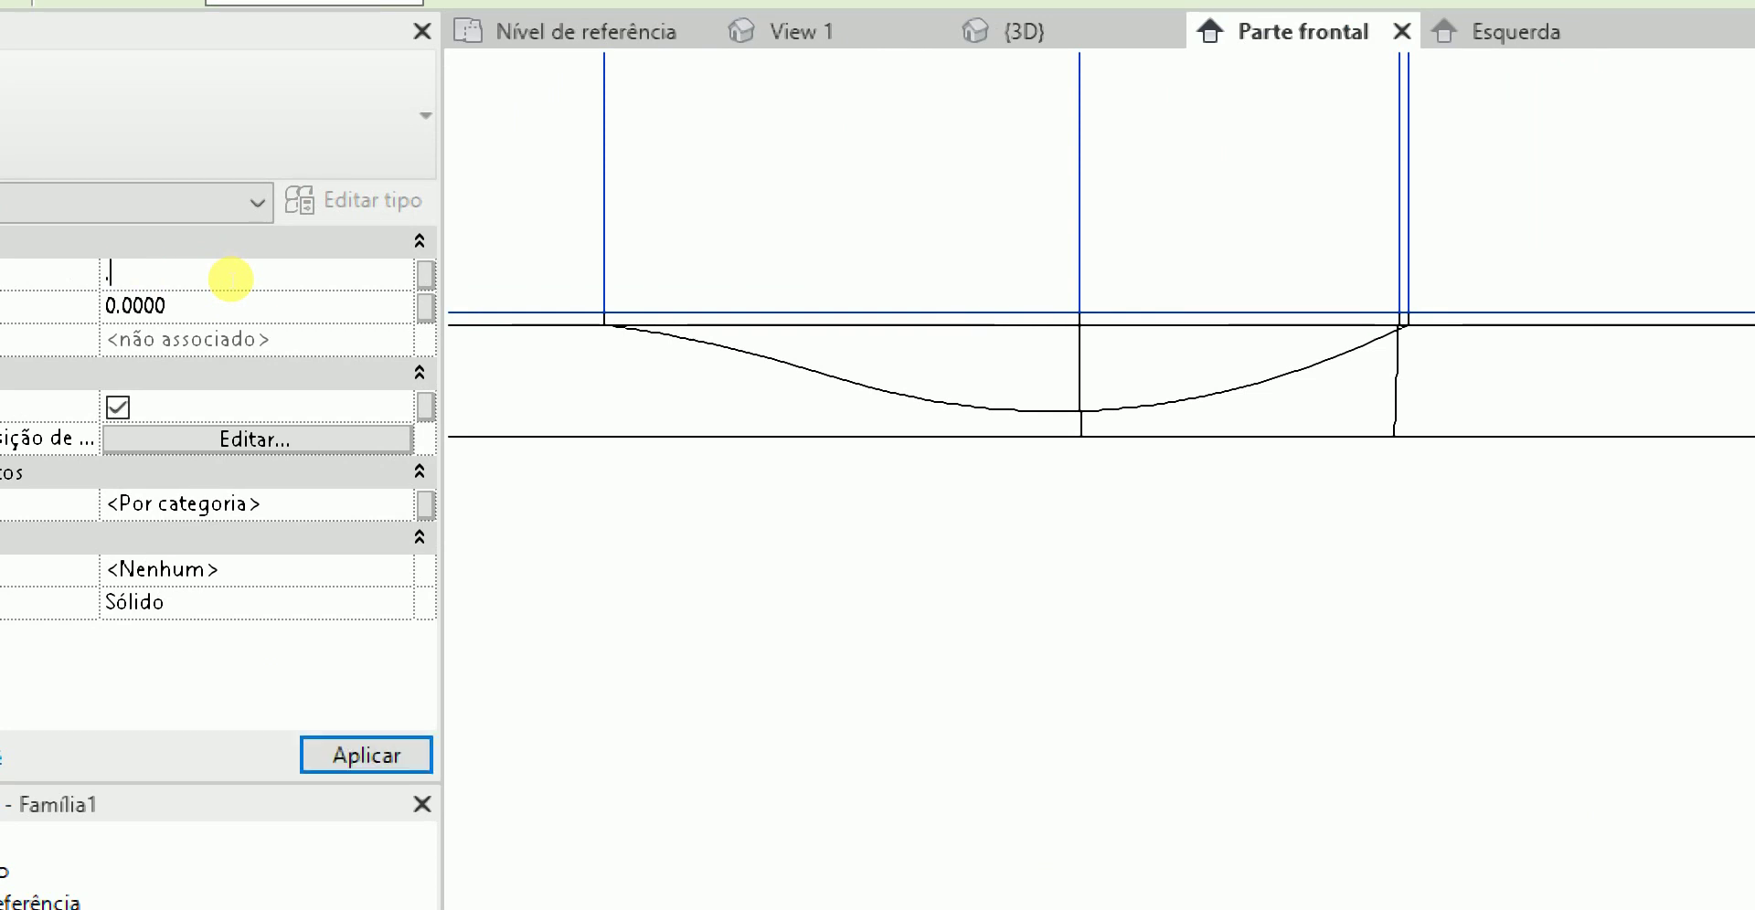
type(".005")
key("Return")
key("Escape")
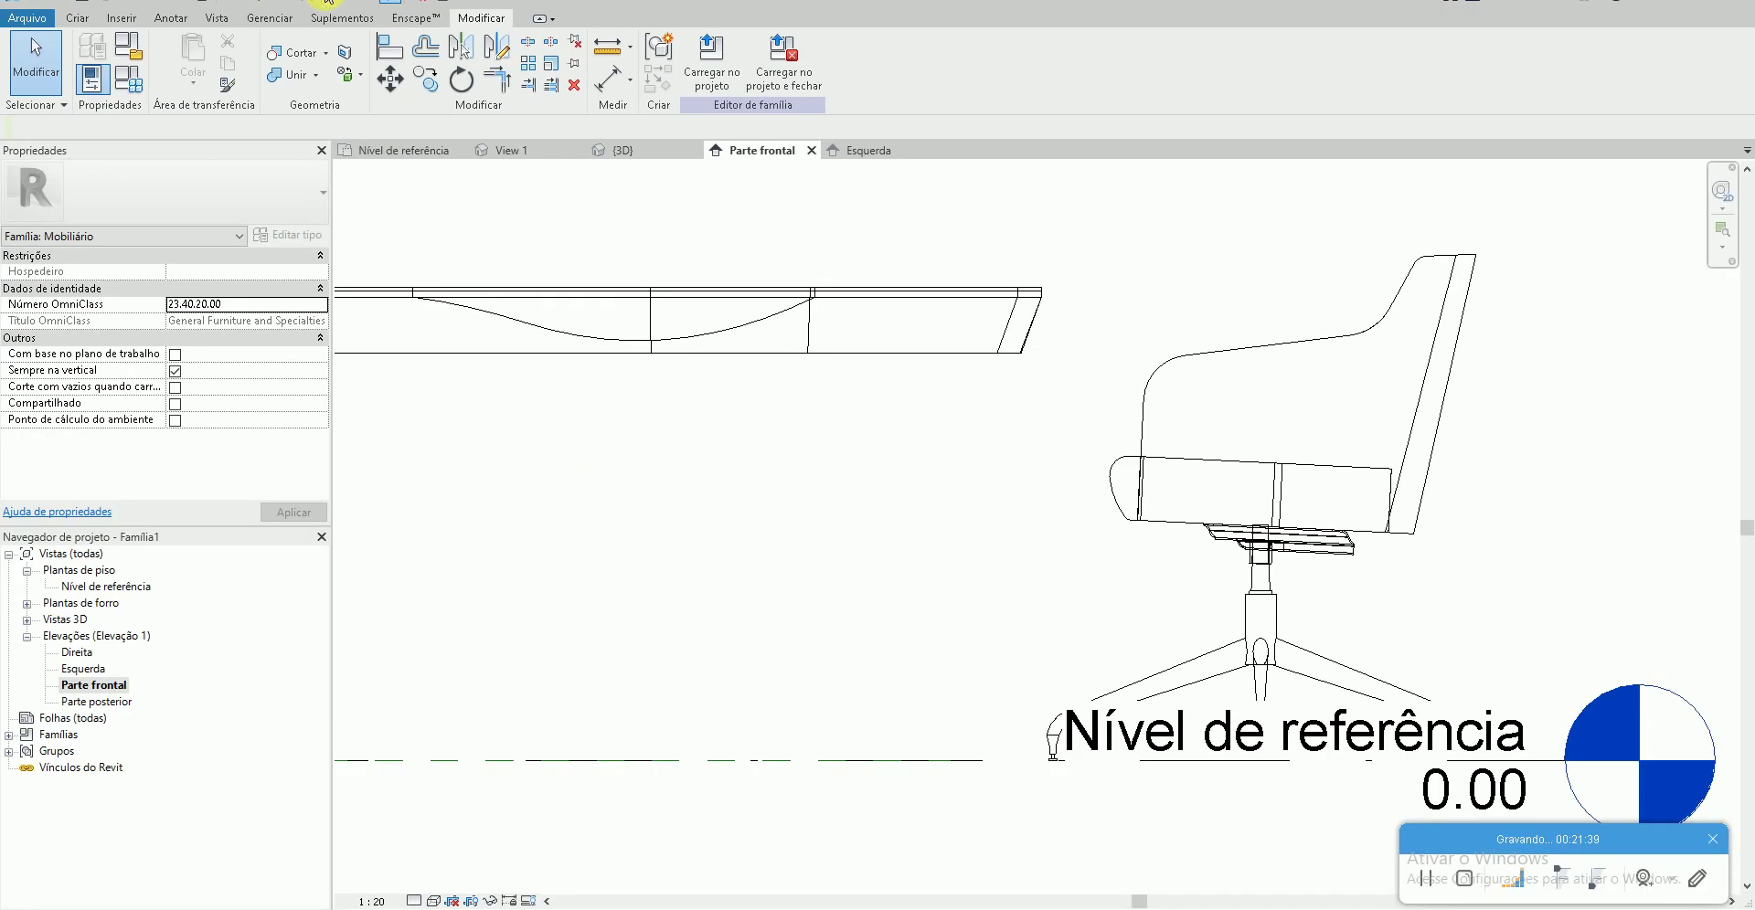
- Orbit the 3D view around the table and chairs
left_click(343, 5)
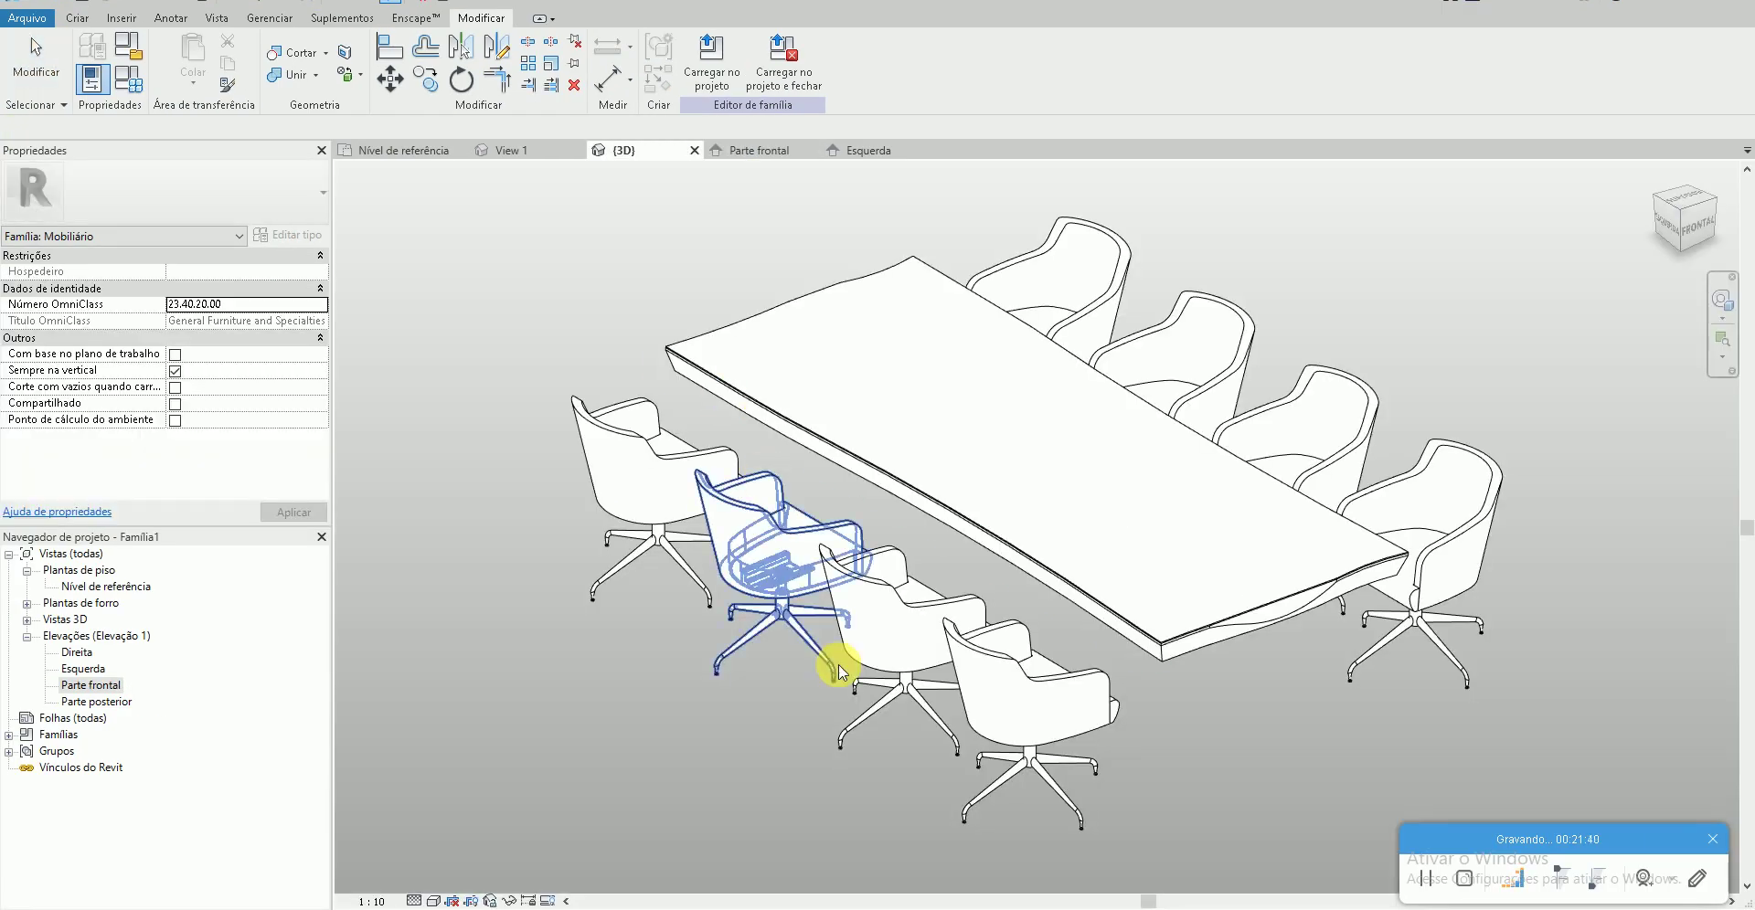
mouse_move(840, 673)
middle_mouse_down("shift")
mouse_move(1085, 658)
mouse_move(1069, 646)
mouse_move(1124, 692)
middle_mouse_up("shift")
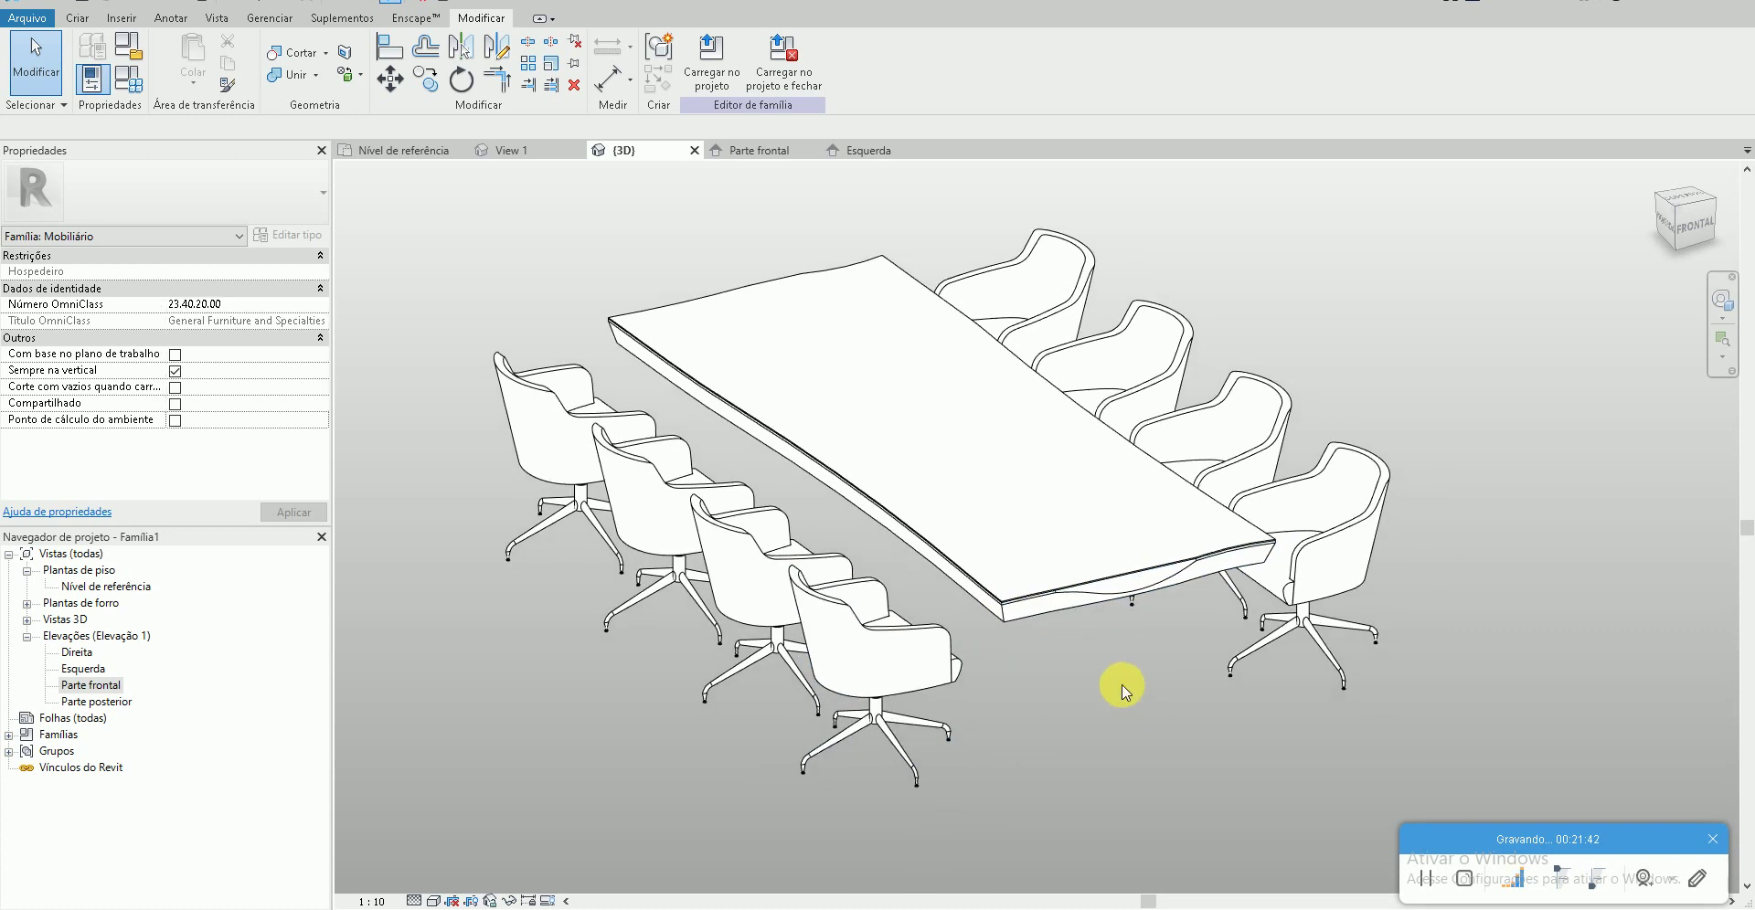
scroll(1045, 627, "up", 3)
scroll(1046, 646, "down", 2)
scroll(1046, 654, "down", 2)
scroll(1051, 677, "up", 1)
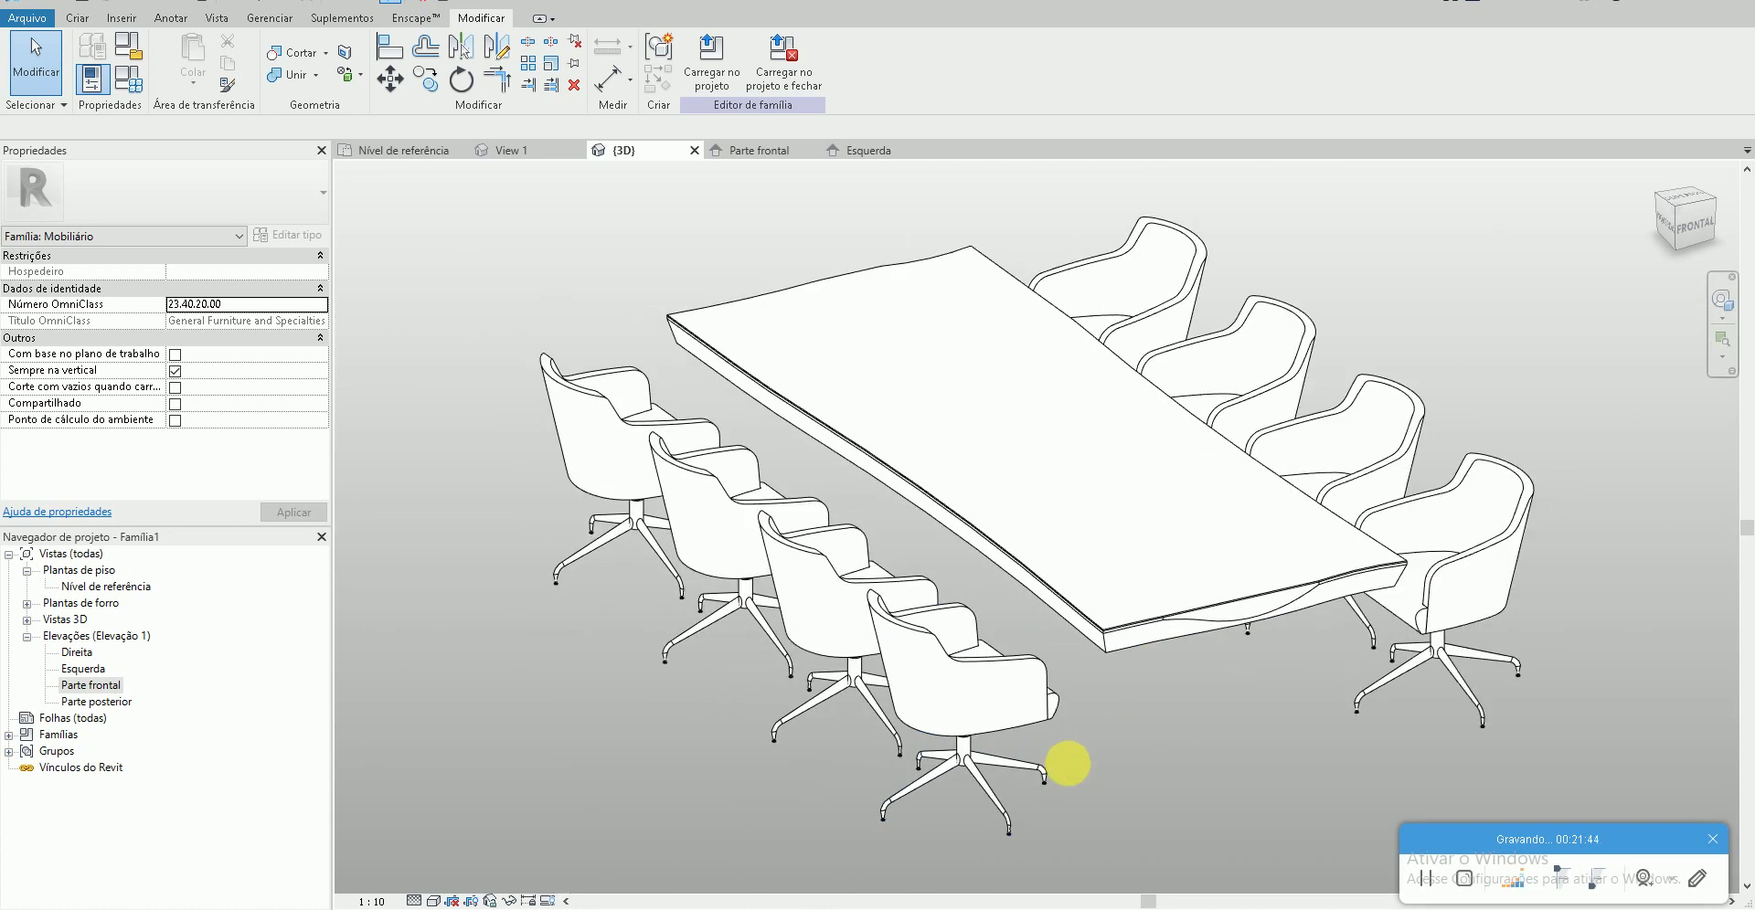
mouse_move(1067, 764)
middle_mouse_down("shift")
mouse_move(1175, 785)
mouse_move(1108, 738)
middle_mouse_up("shift")
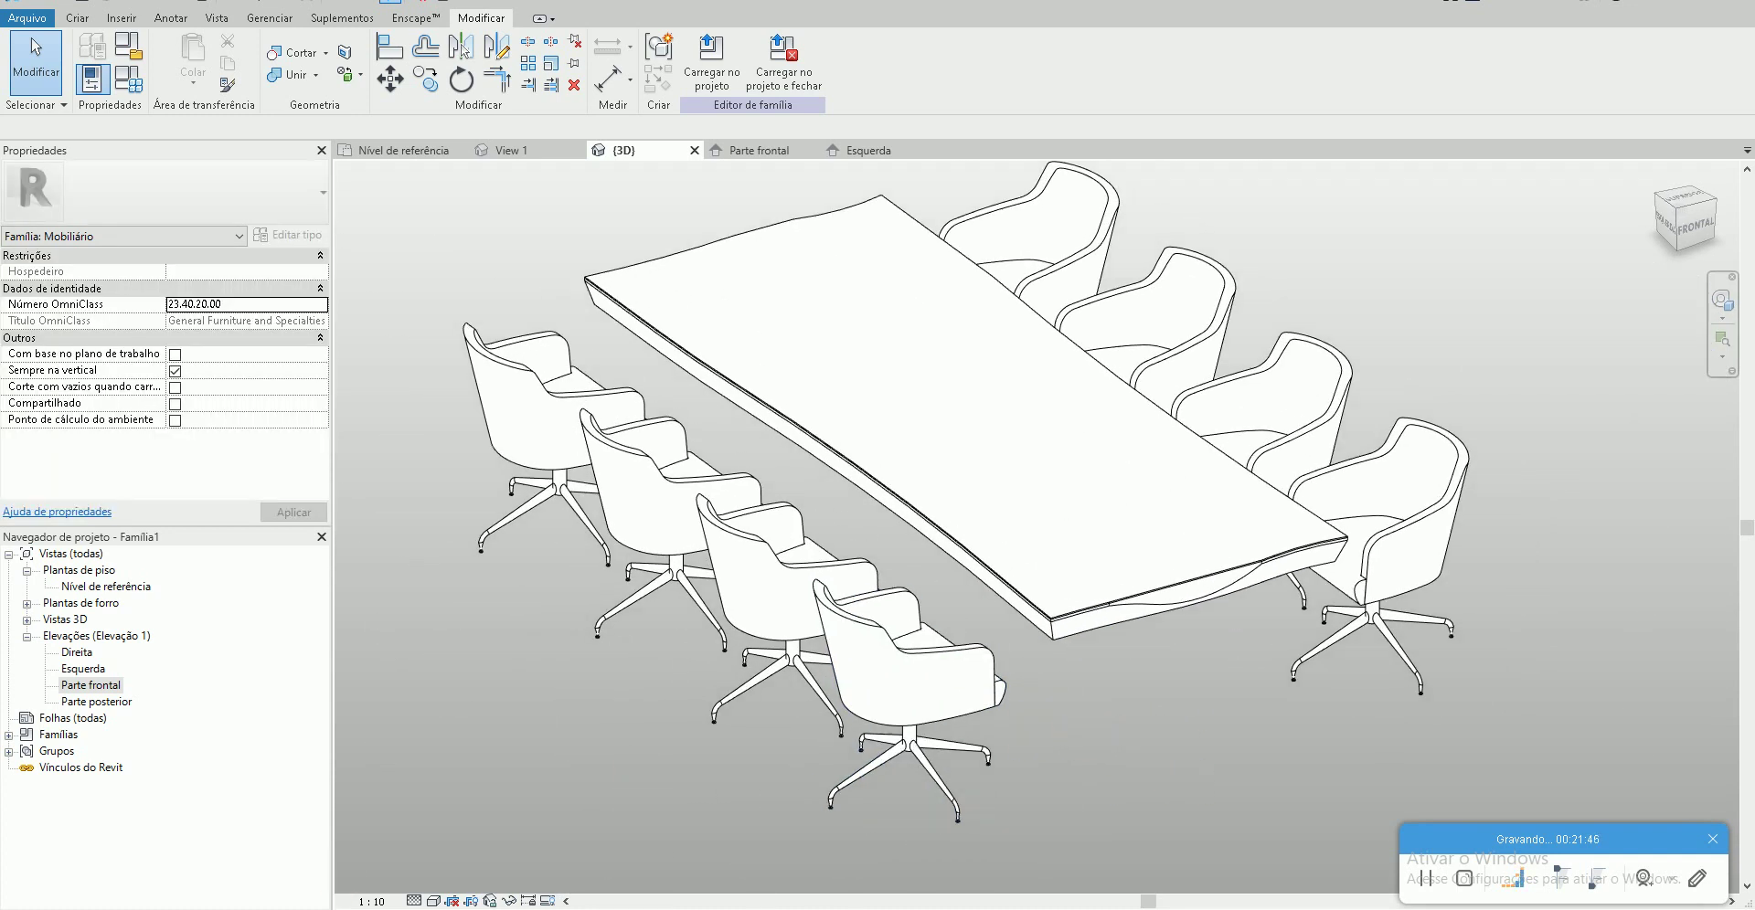
- Compare with the dining-room reference photo, then open the front elevation
key("alt+Tab")
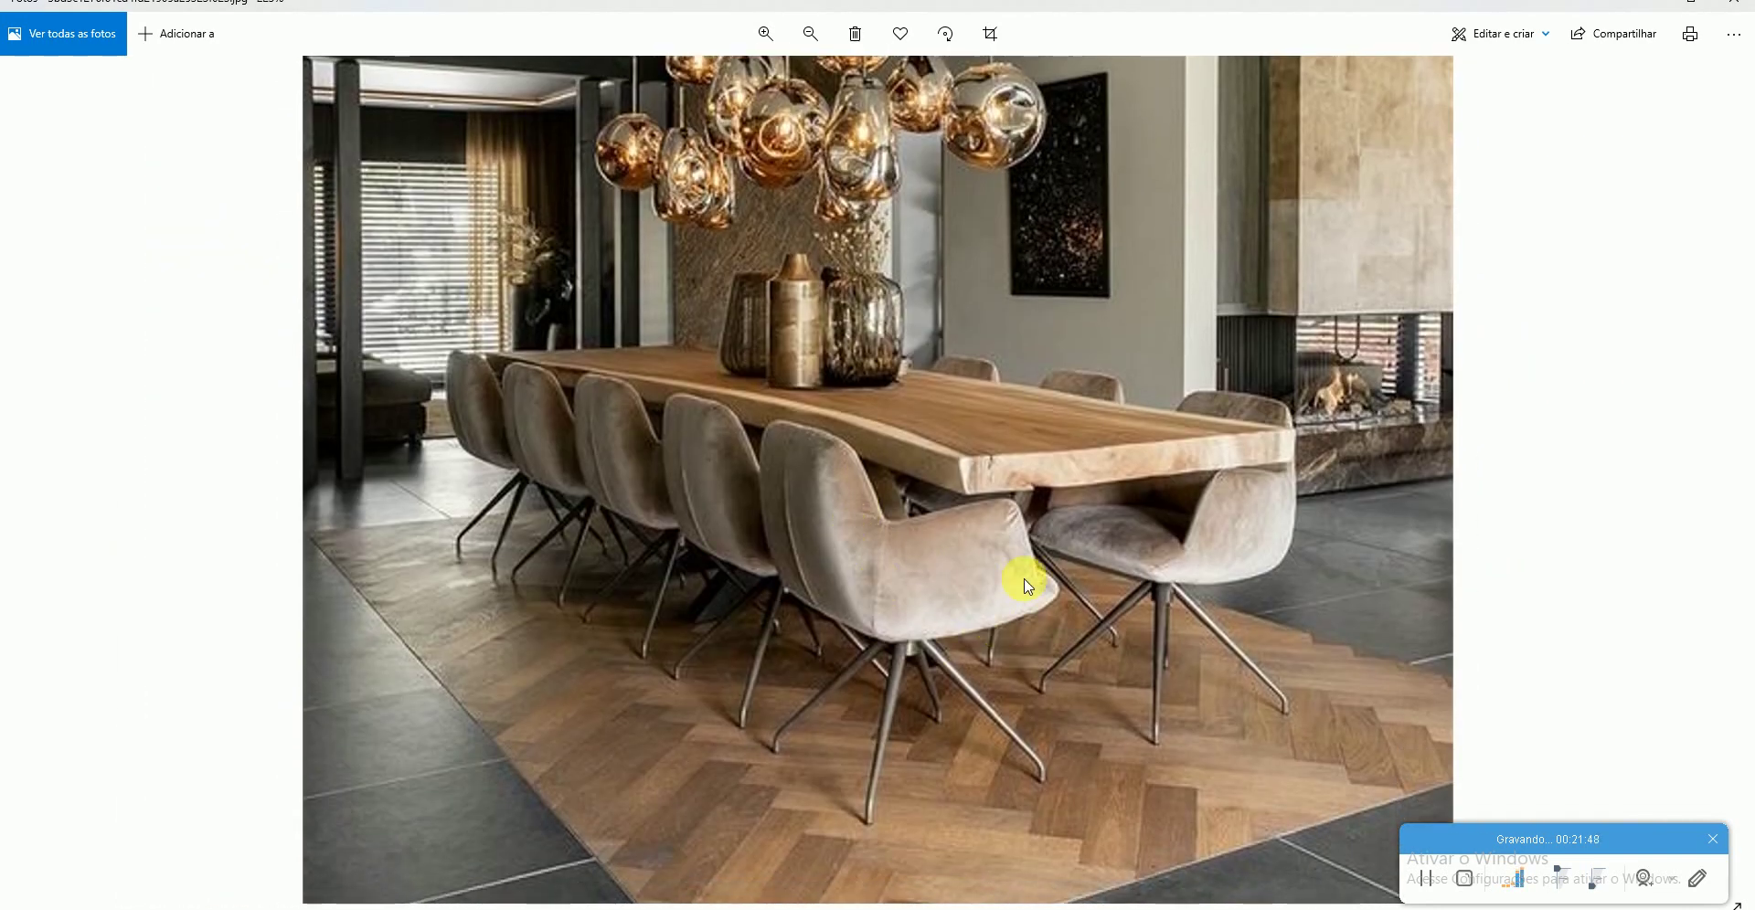
scroll(912, 654, "up", 1)
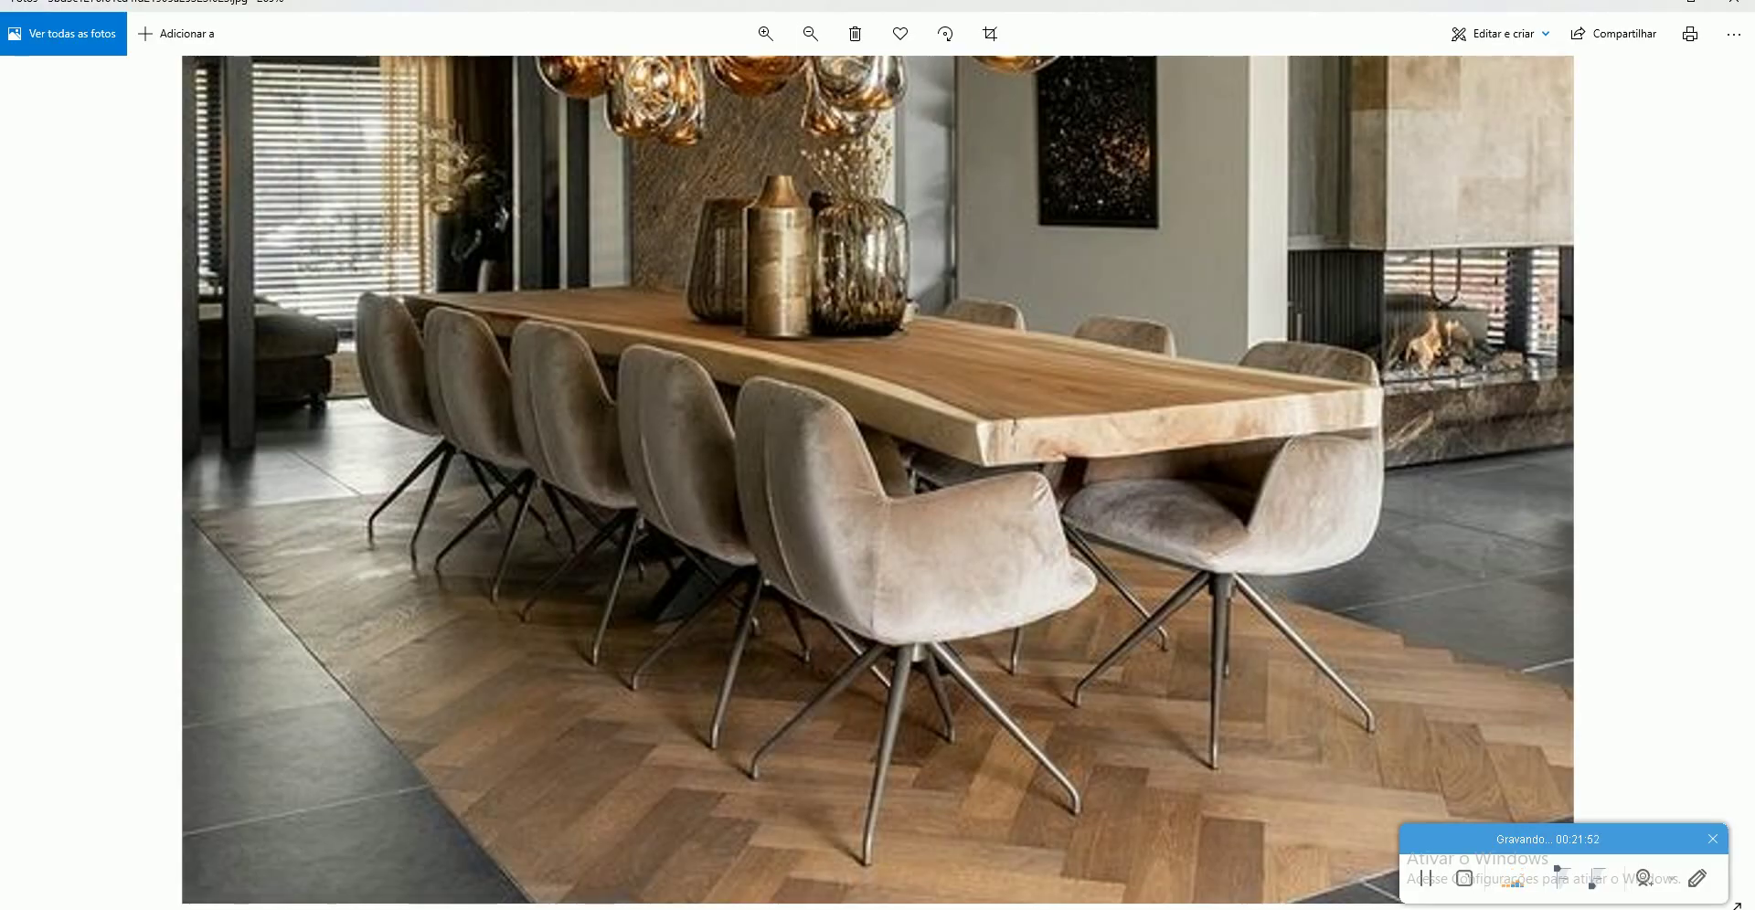
key("alt+Tab")
double_click(92, 686)
- Start a new solid extrusion in the front elevation
scroll(677, 622, "down", 2)
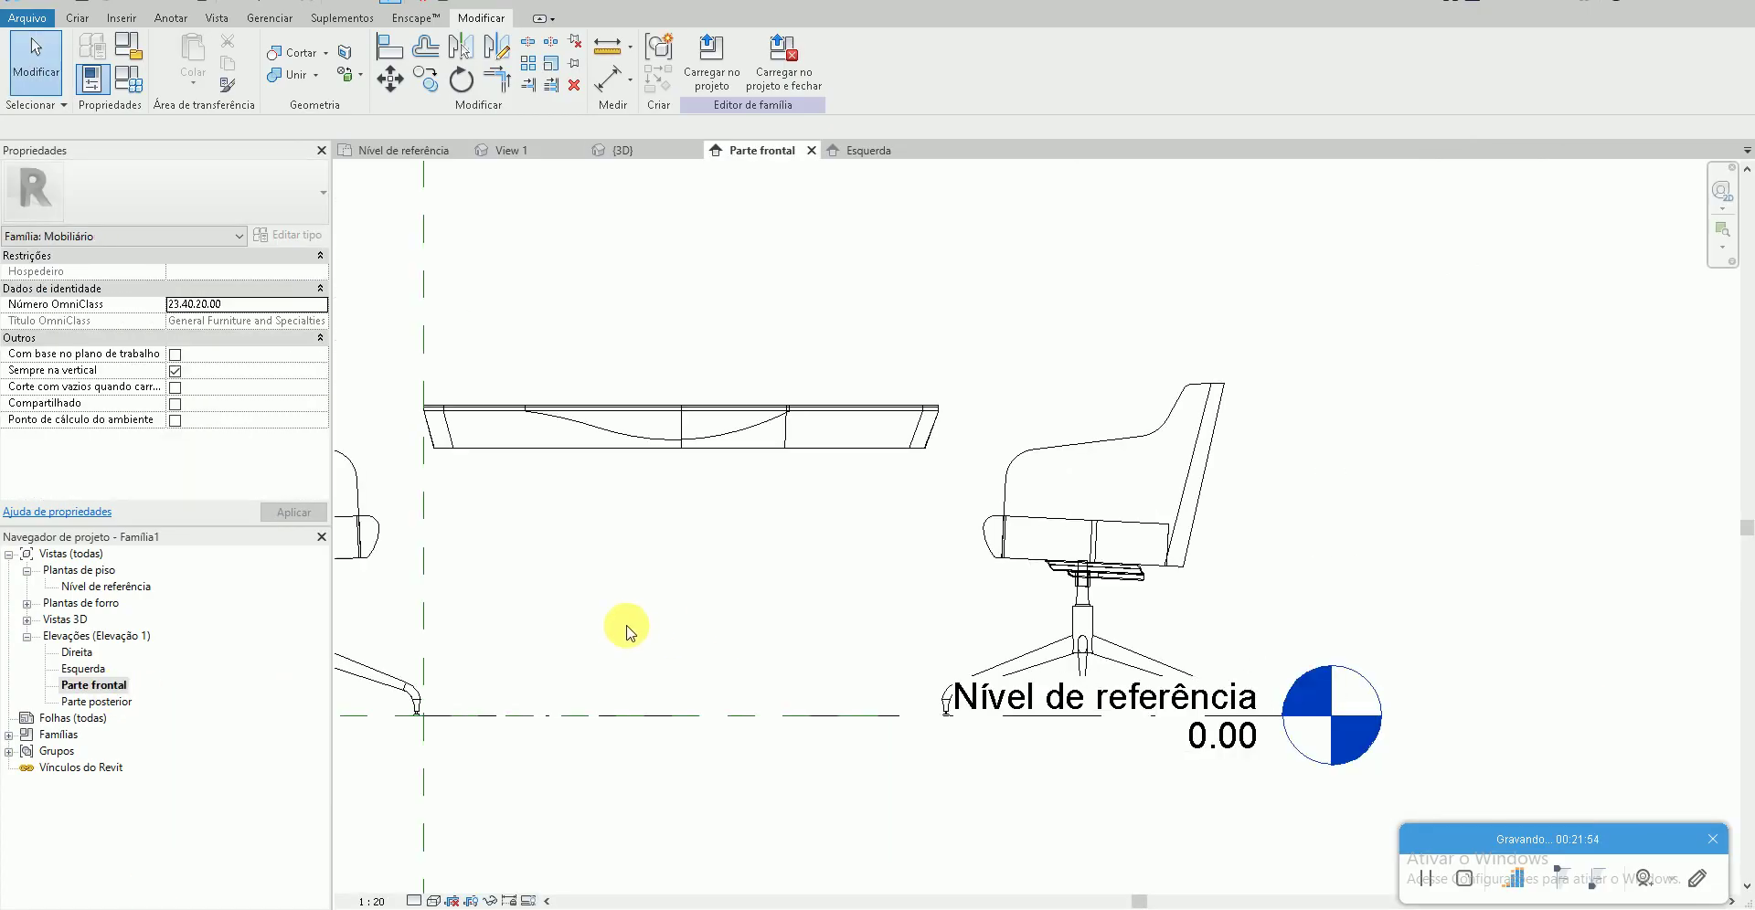
scroll(672, 588, "down", 1)
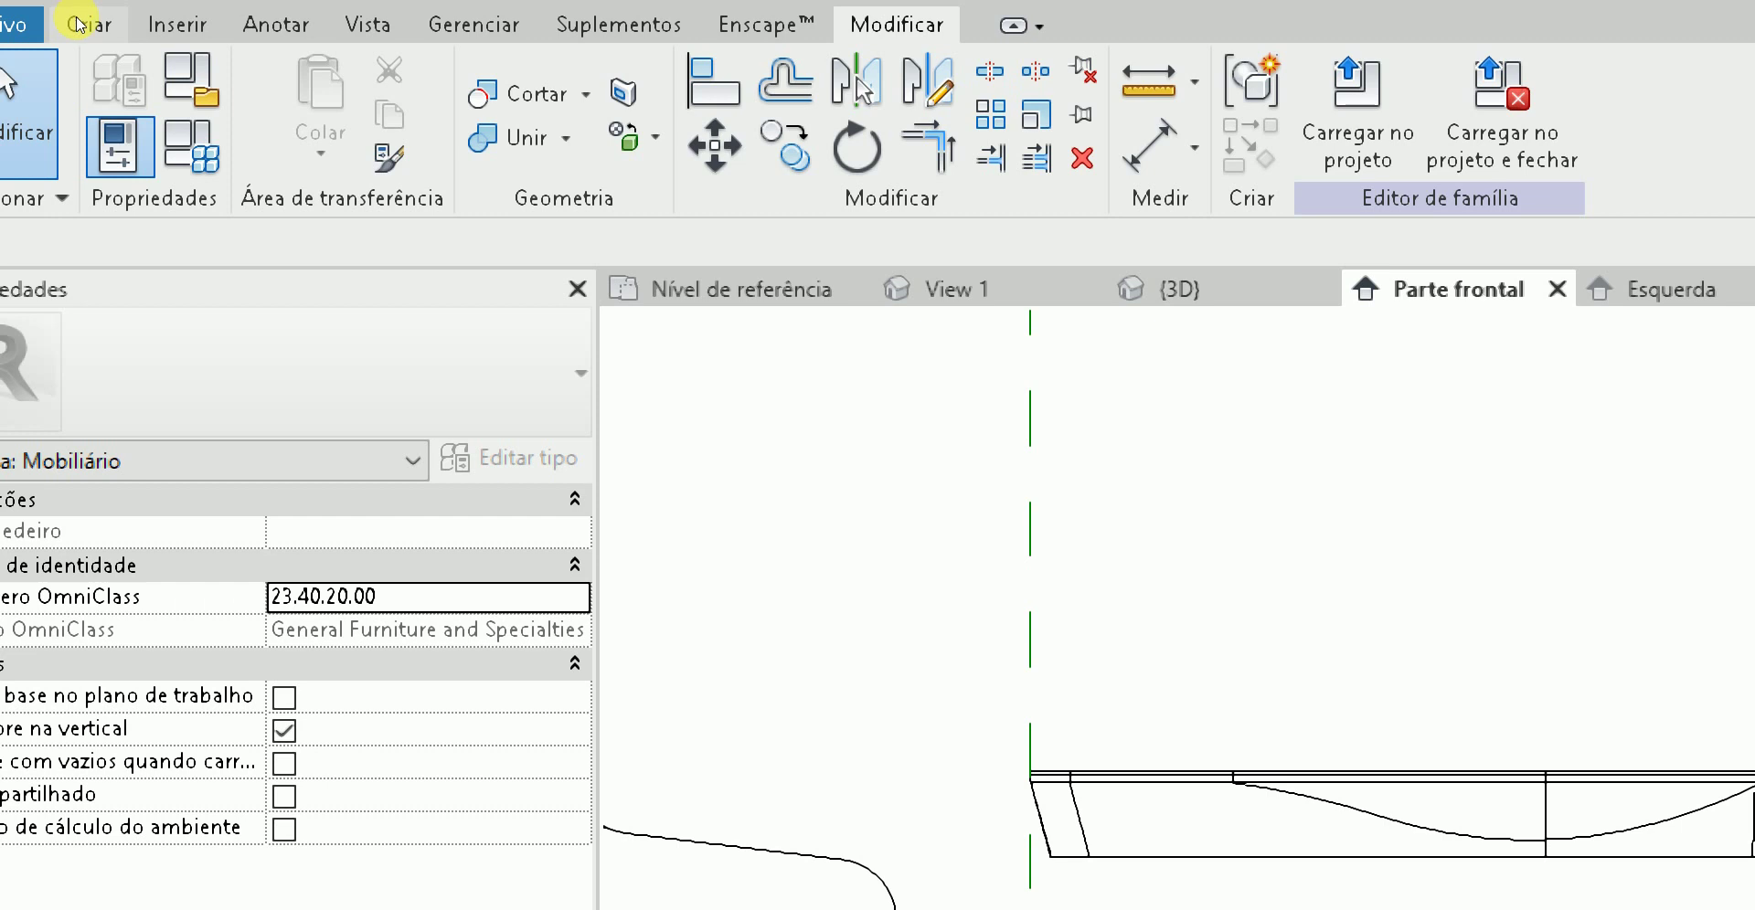
left_click(78, 24)
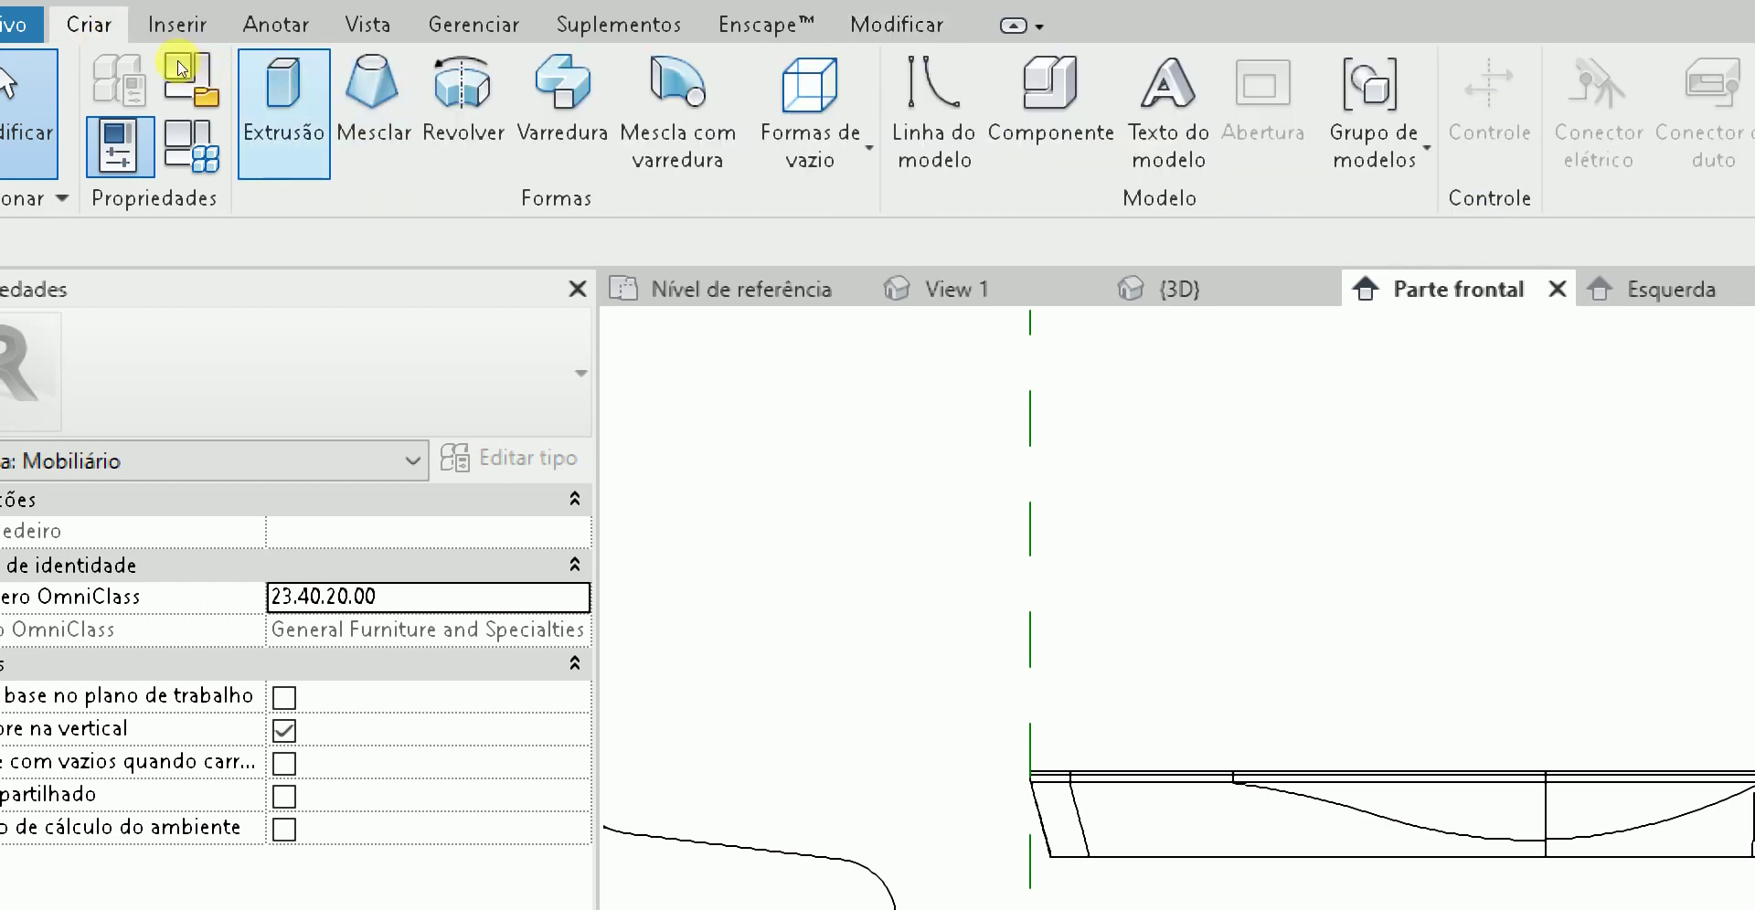
left_click(279, 114)
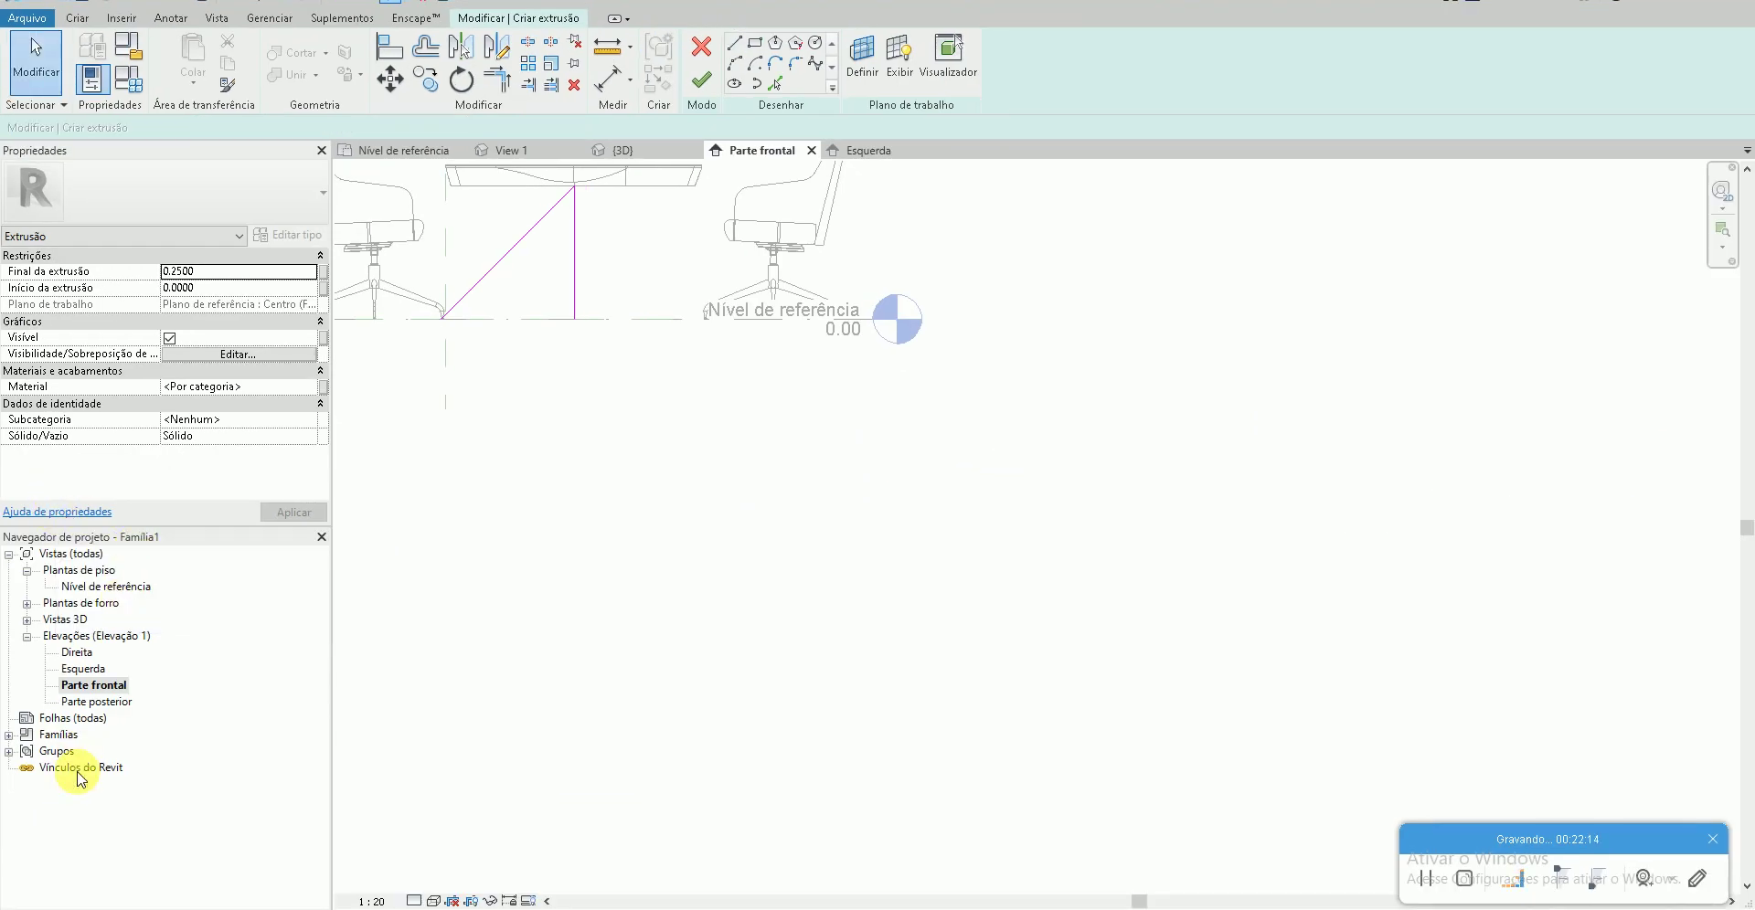
- Check the reference photo and frame the leg area in the elevation
key("alt+Tab")
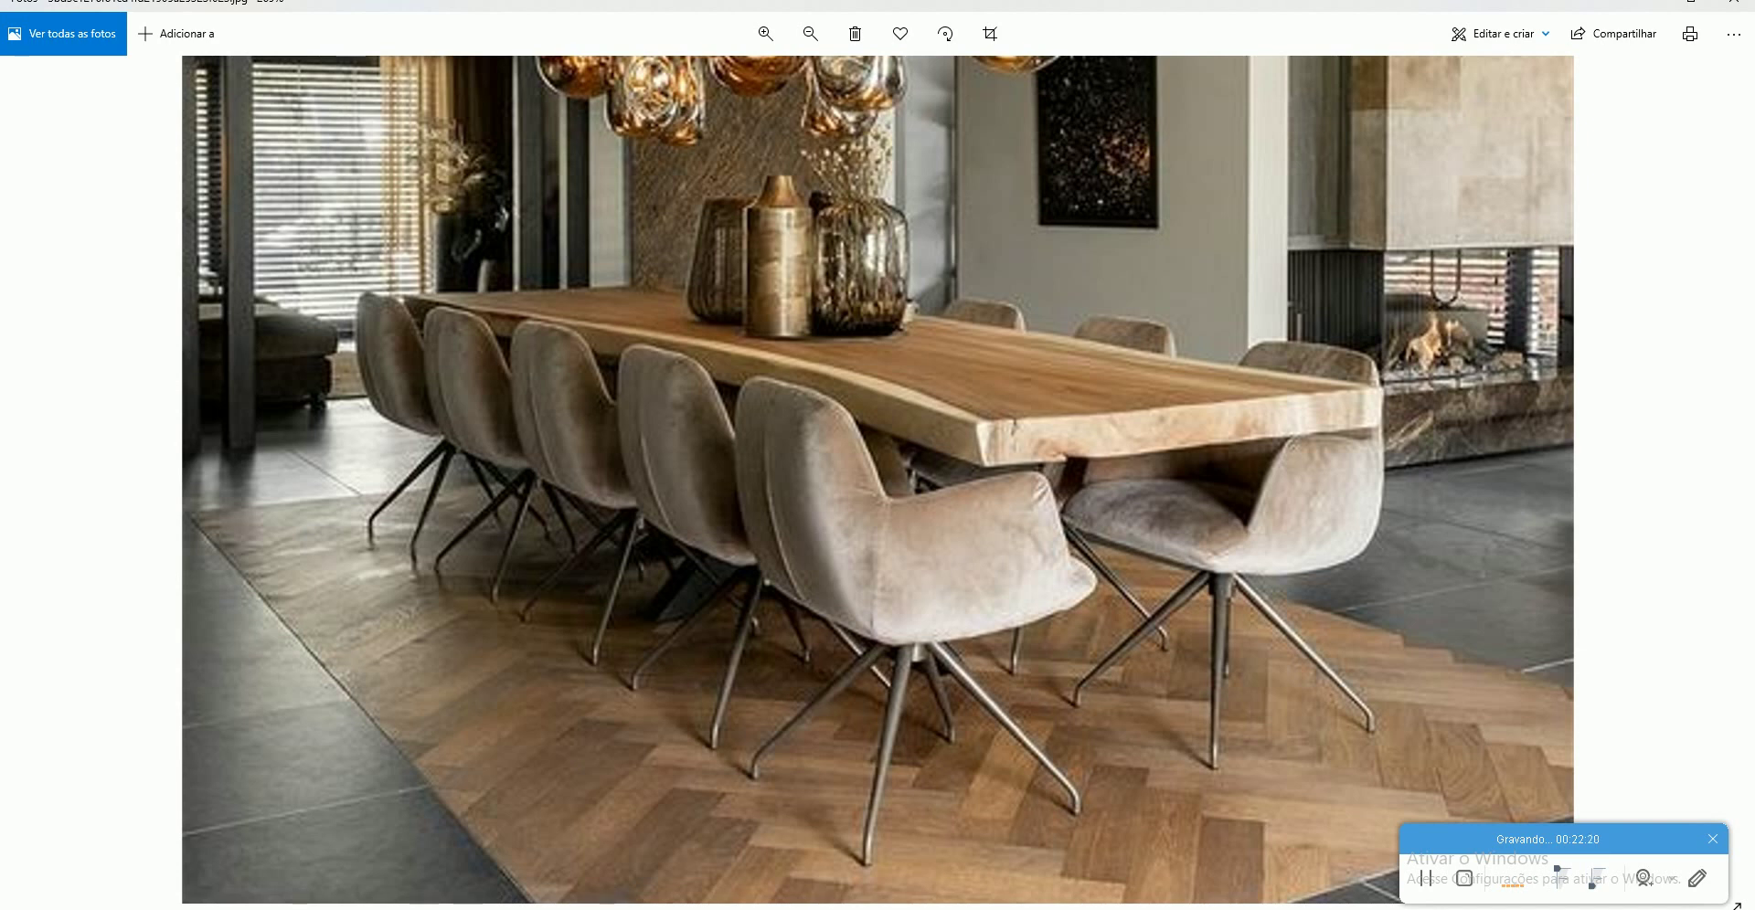
key("alt+Tab")
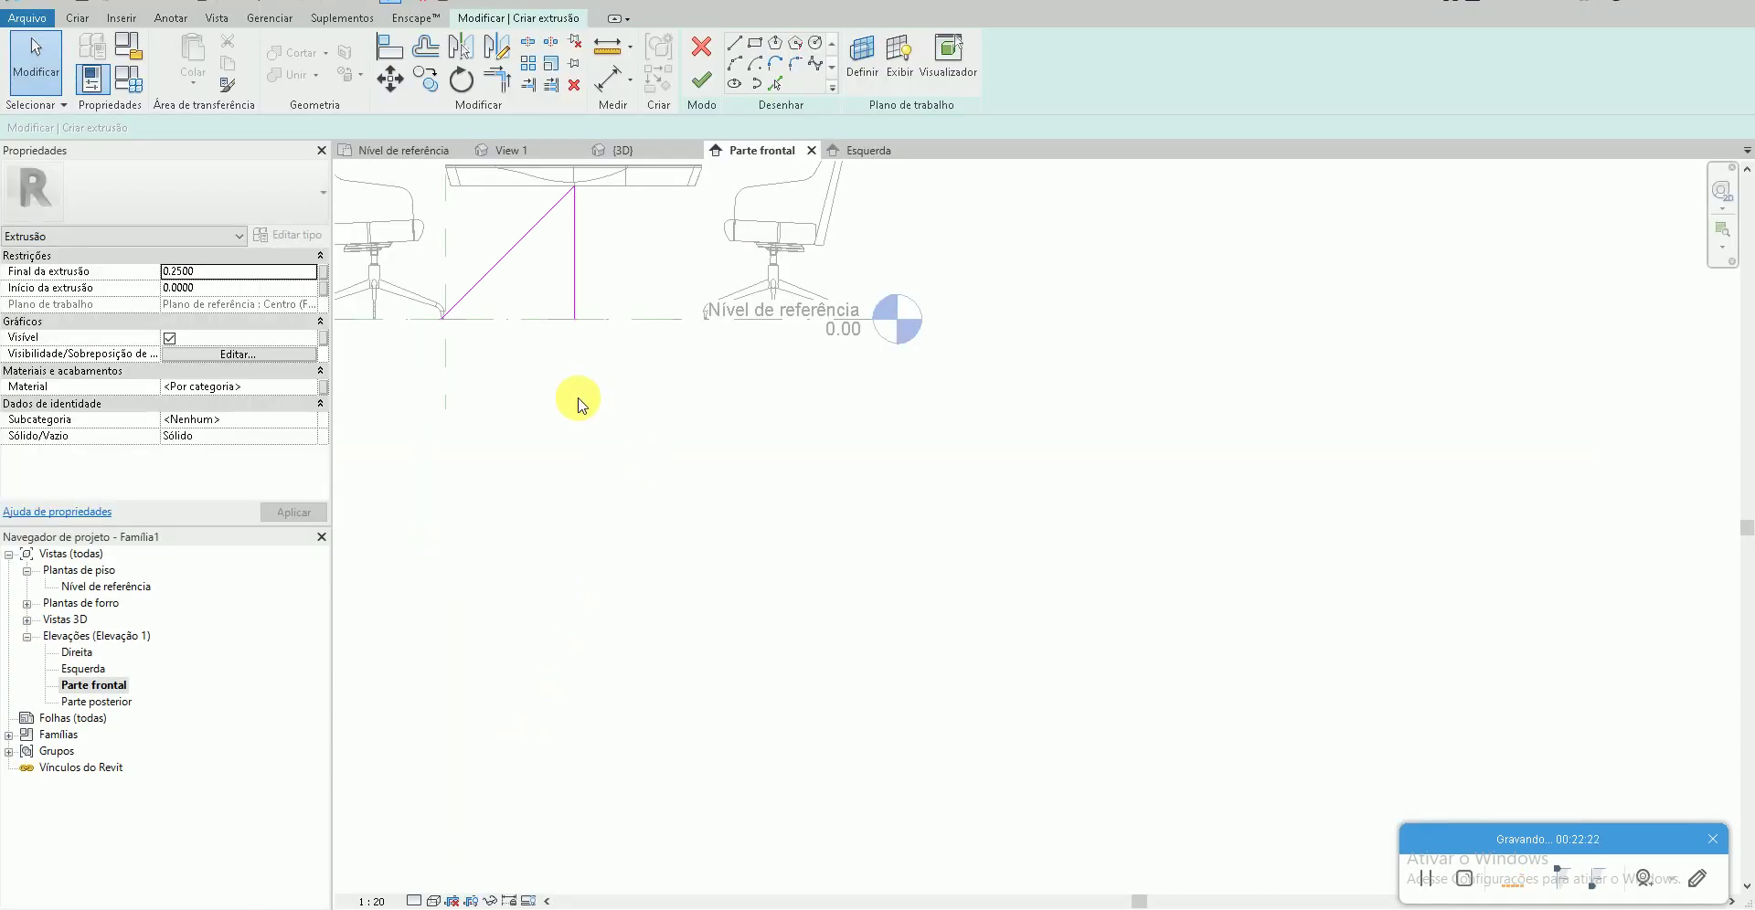
scroll(580, 402, "up", 2)
scroll(619, 341, "up", 3)
middle_click_drag(638, 407, 689, 509)
scroll(689, 509, "up", 1)
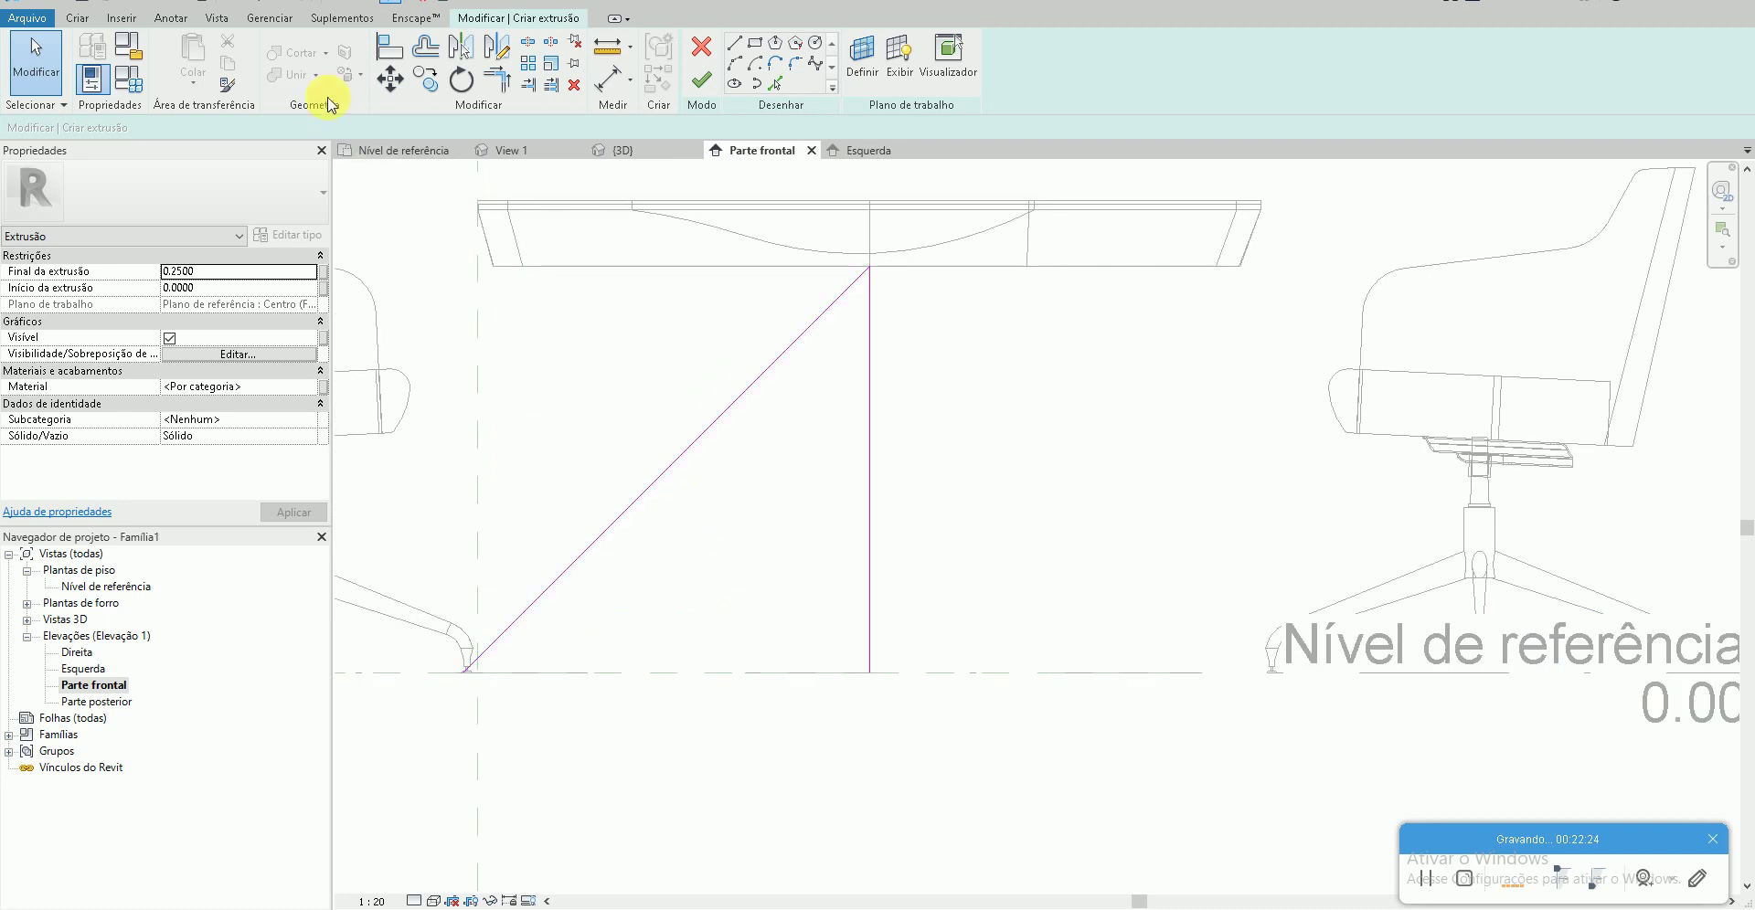
- Draw a floor-level sketch line up to the diagonal
left_click(422, 62)
type(".1")
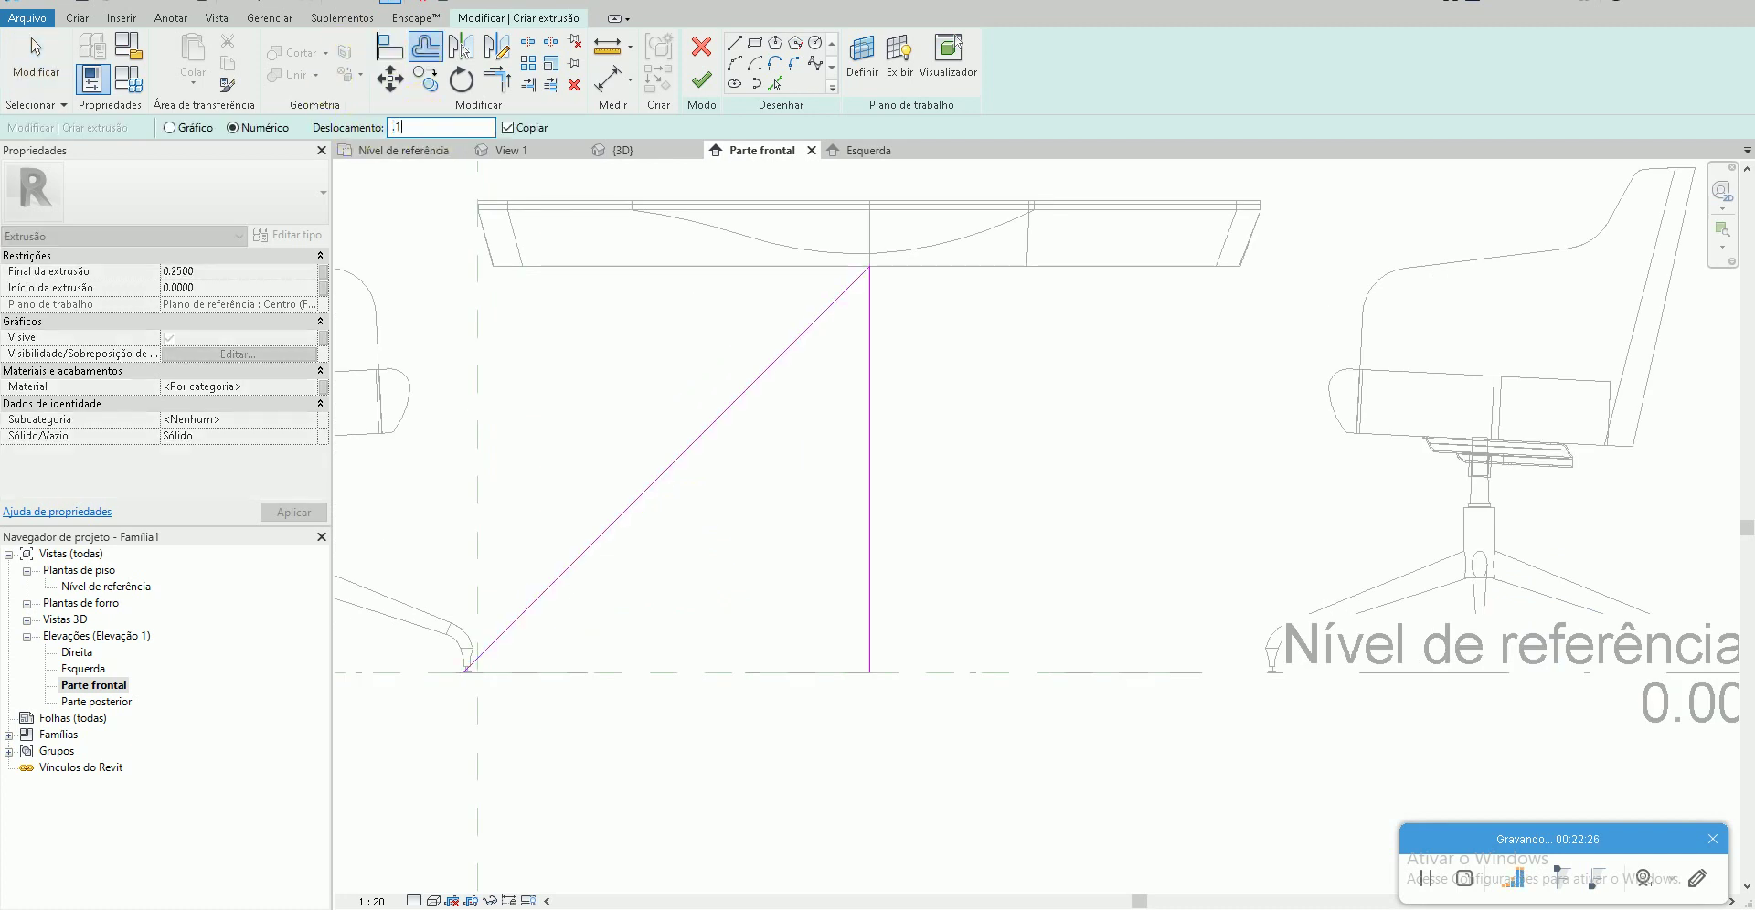
type("500")
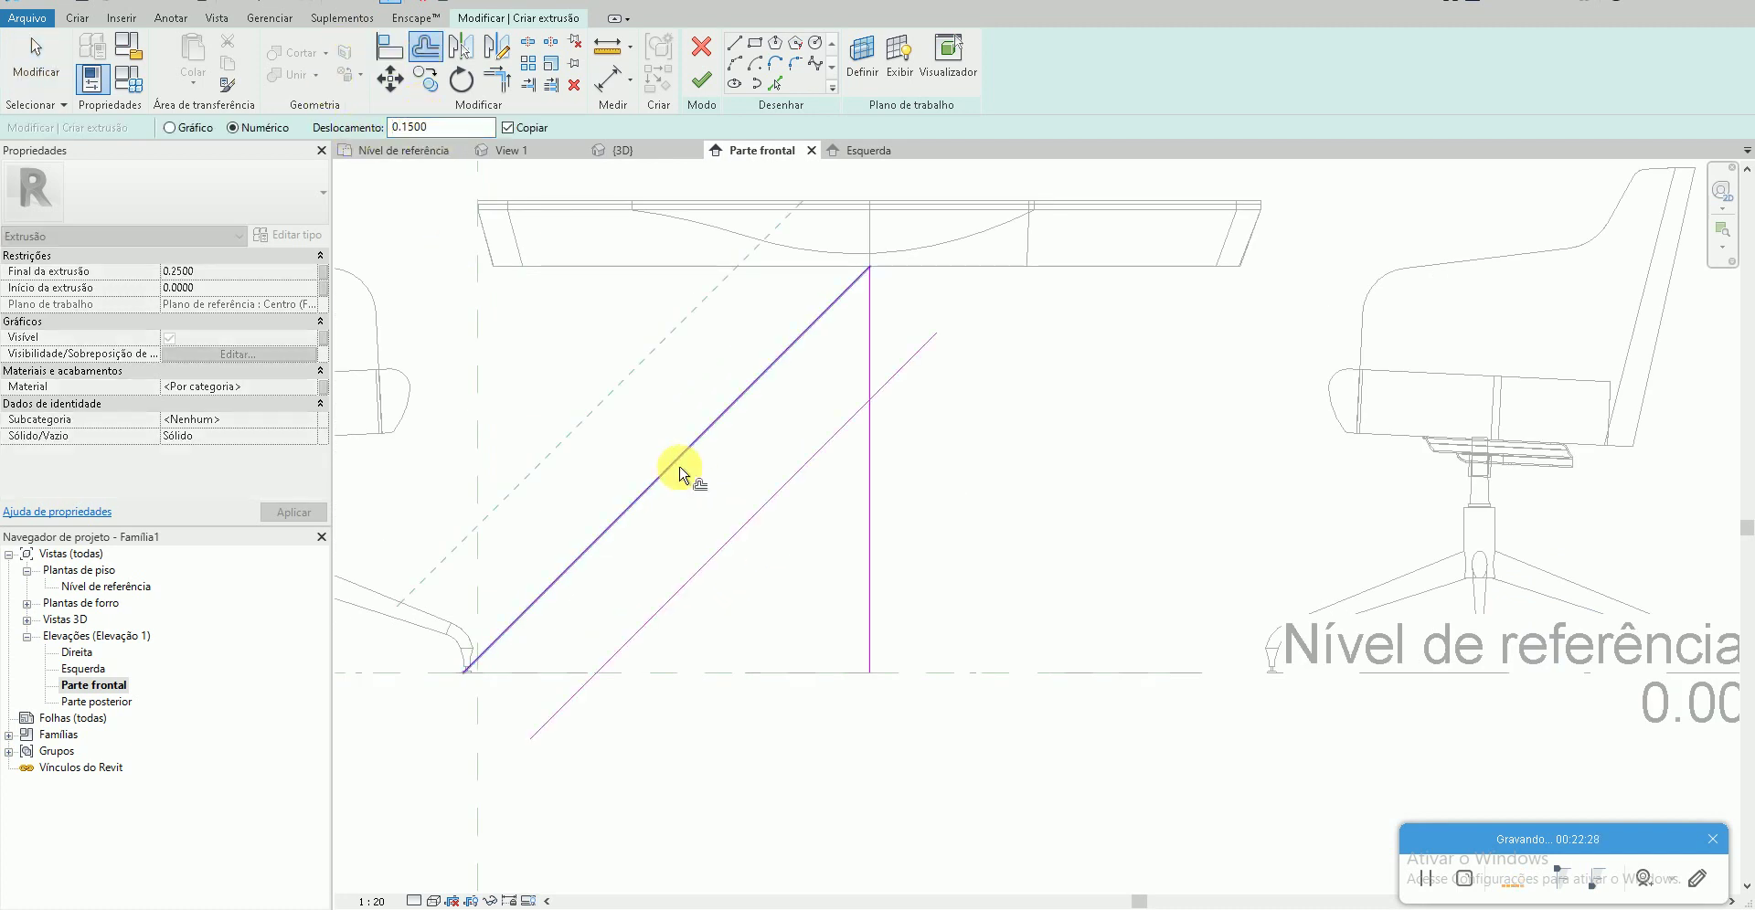
key("Escape")
left_click(734, 46)
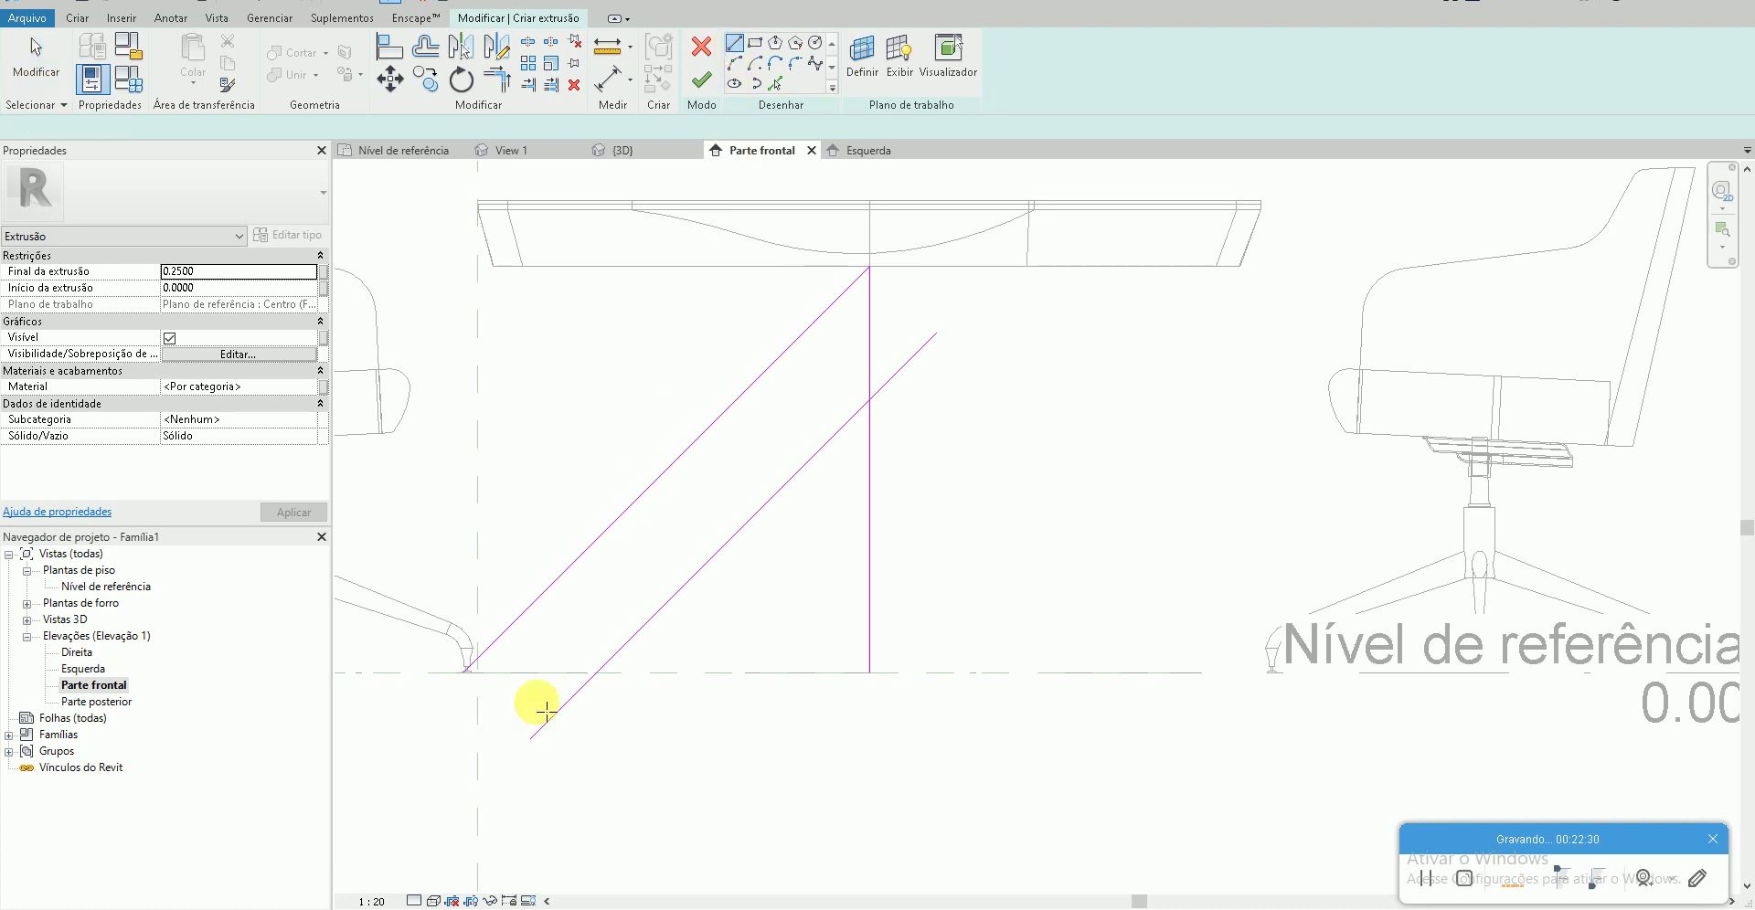
left_click(464, 672)
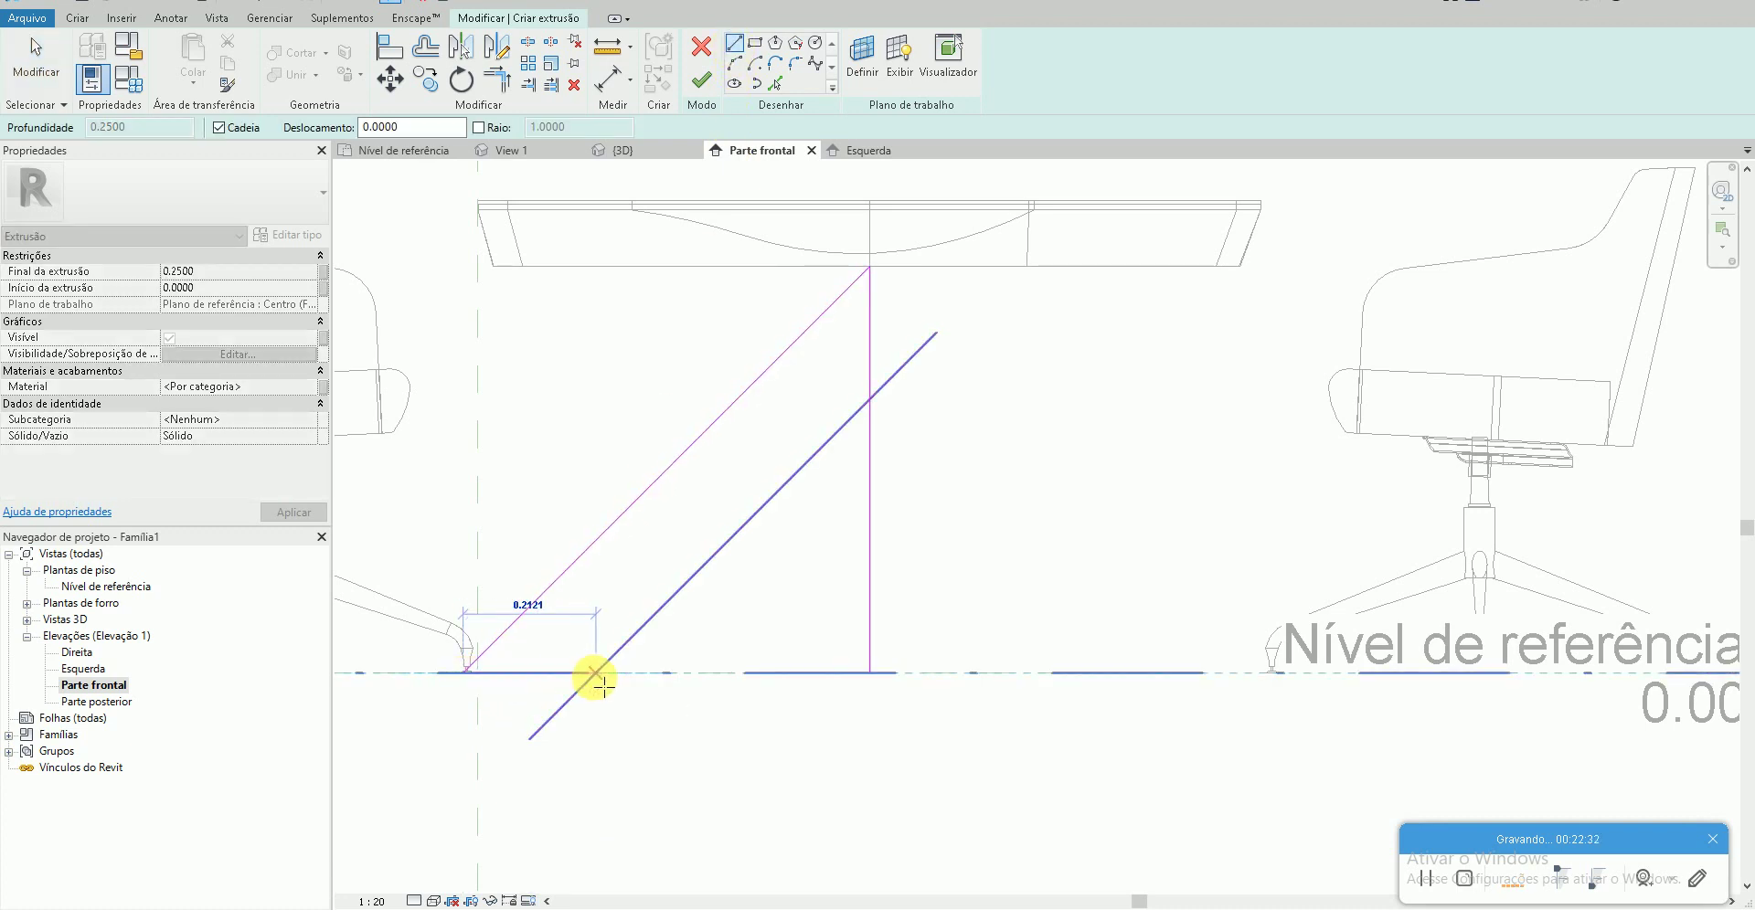
left_click(595, 673)
- Trim the diagonal into corners with the floor line and vertical line
key("Escape")
key("Escape")
key("t")
key("r")
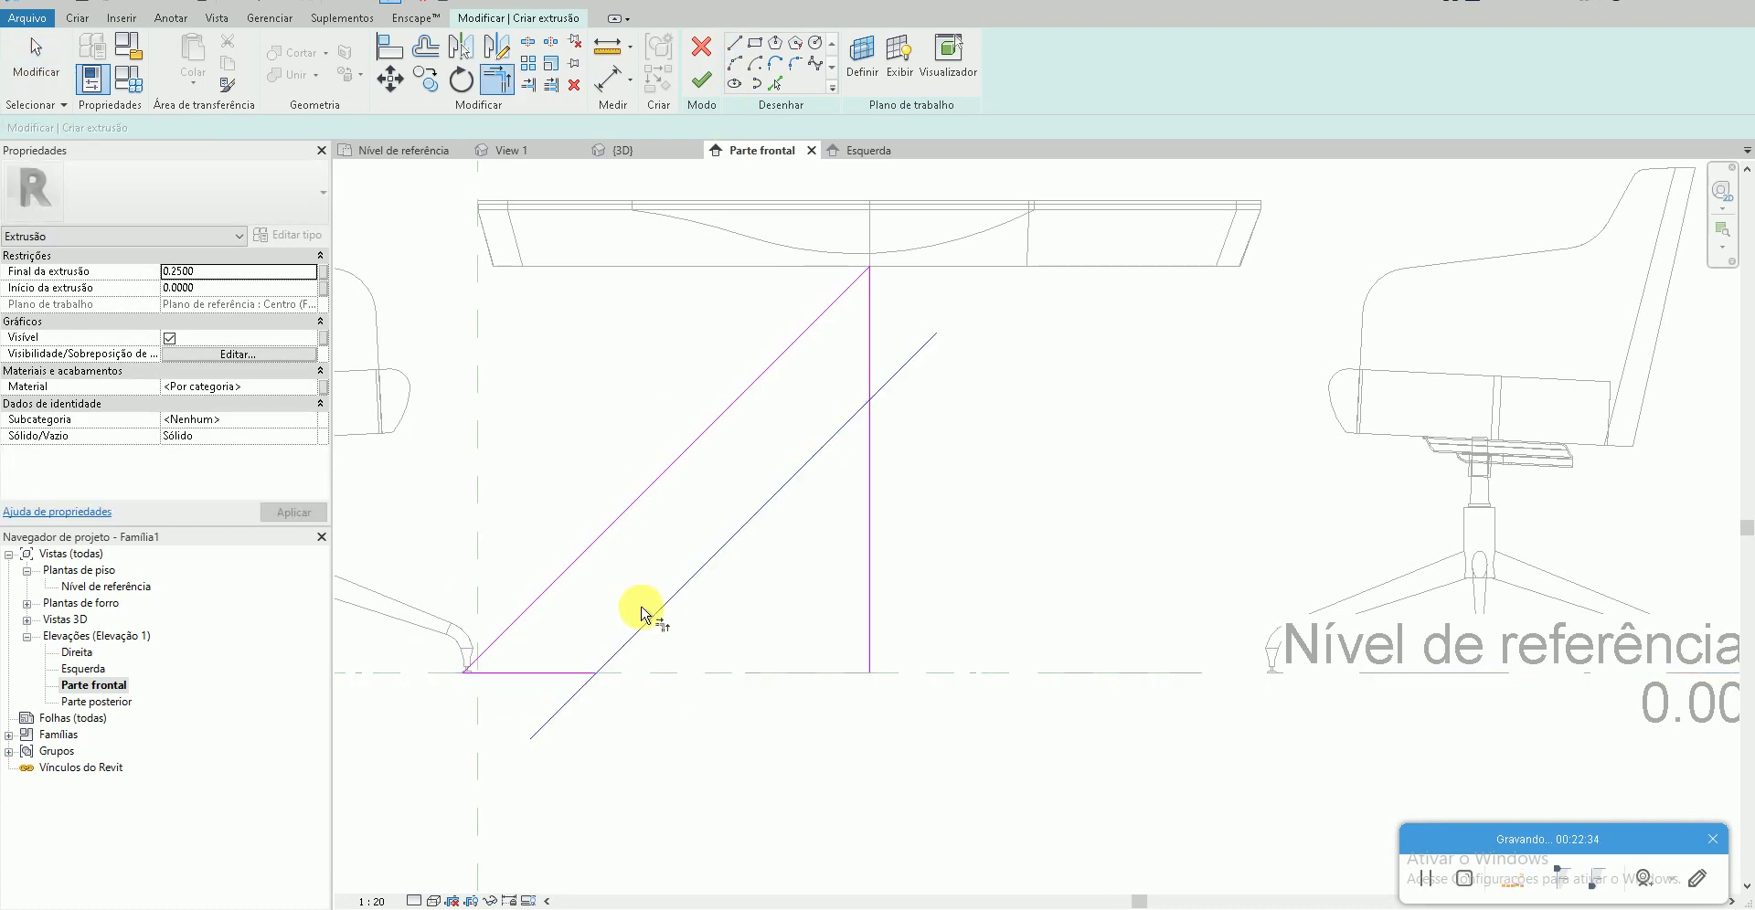
left_click(579, 674)
left_click(777, 501)
left_click(868, 382)
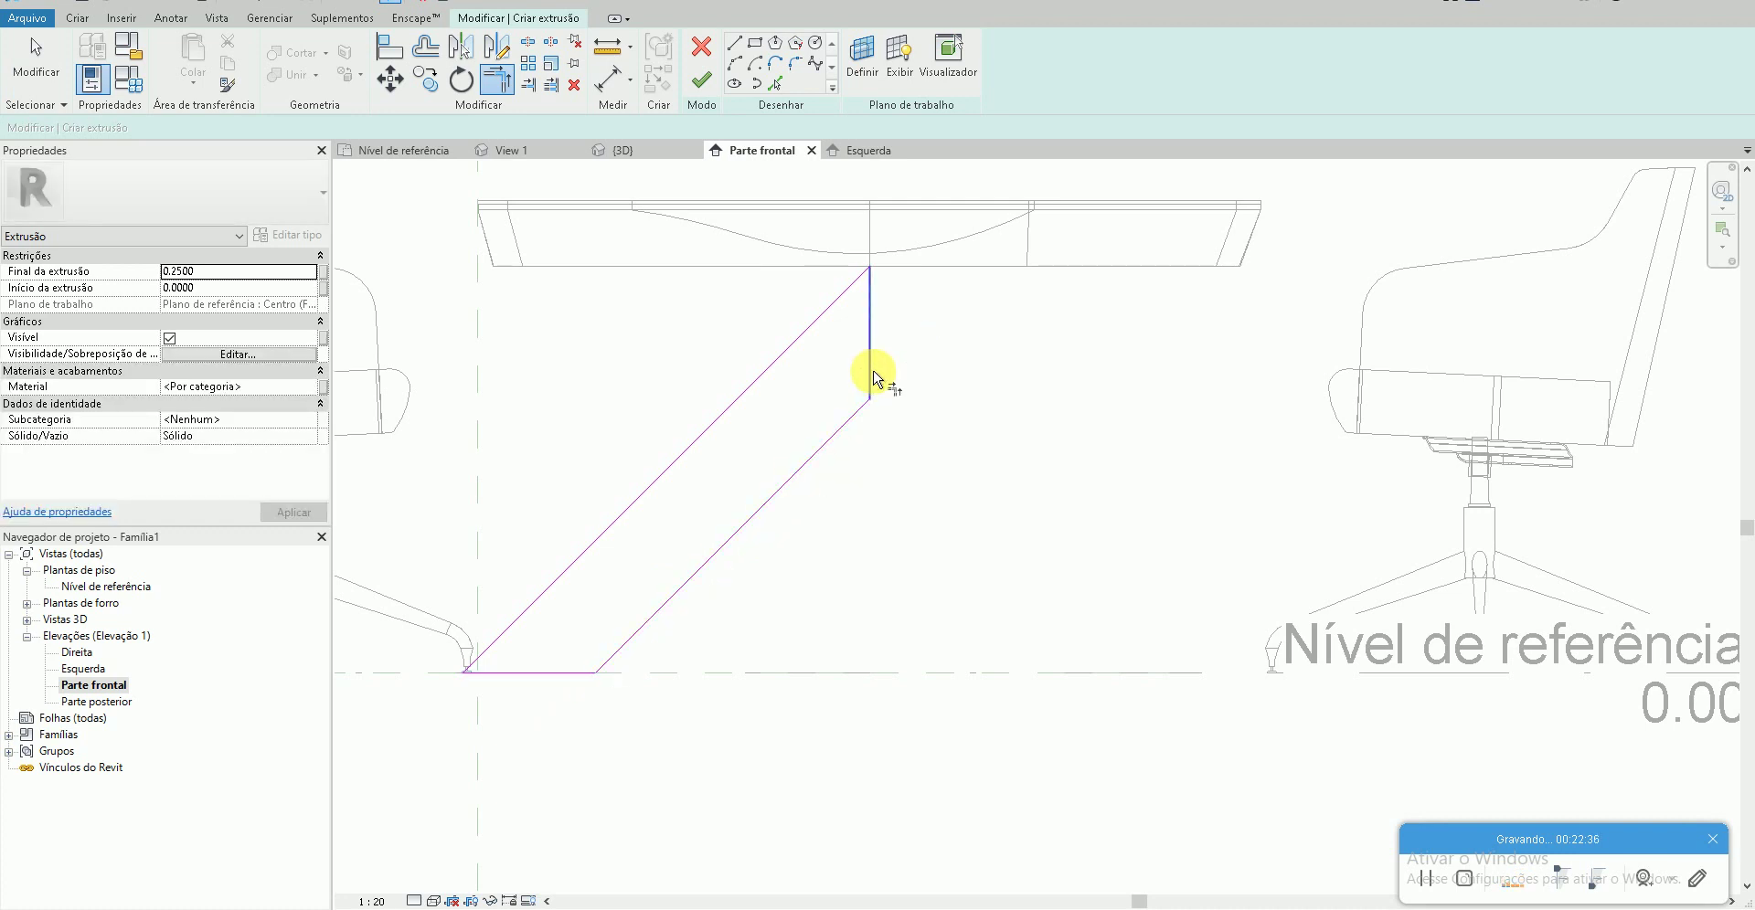
key("Escape")
key("Escape")
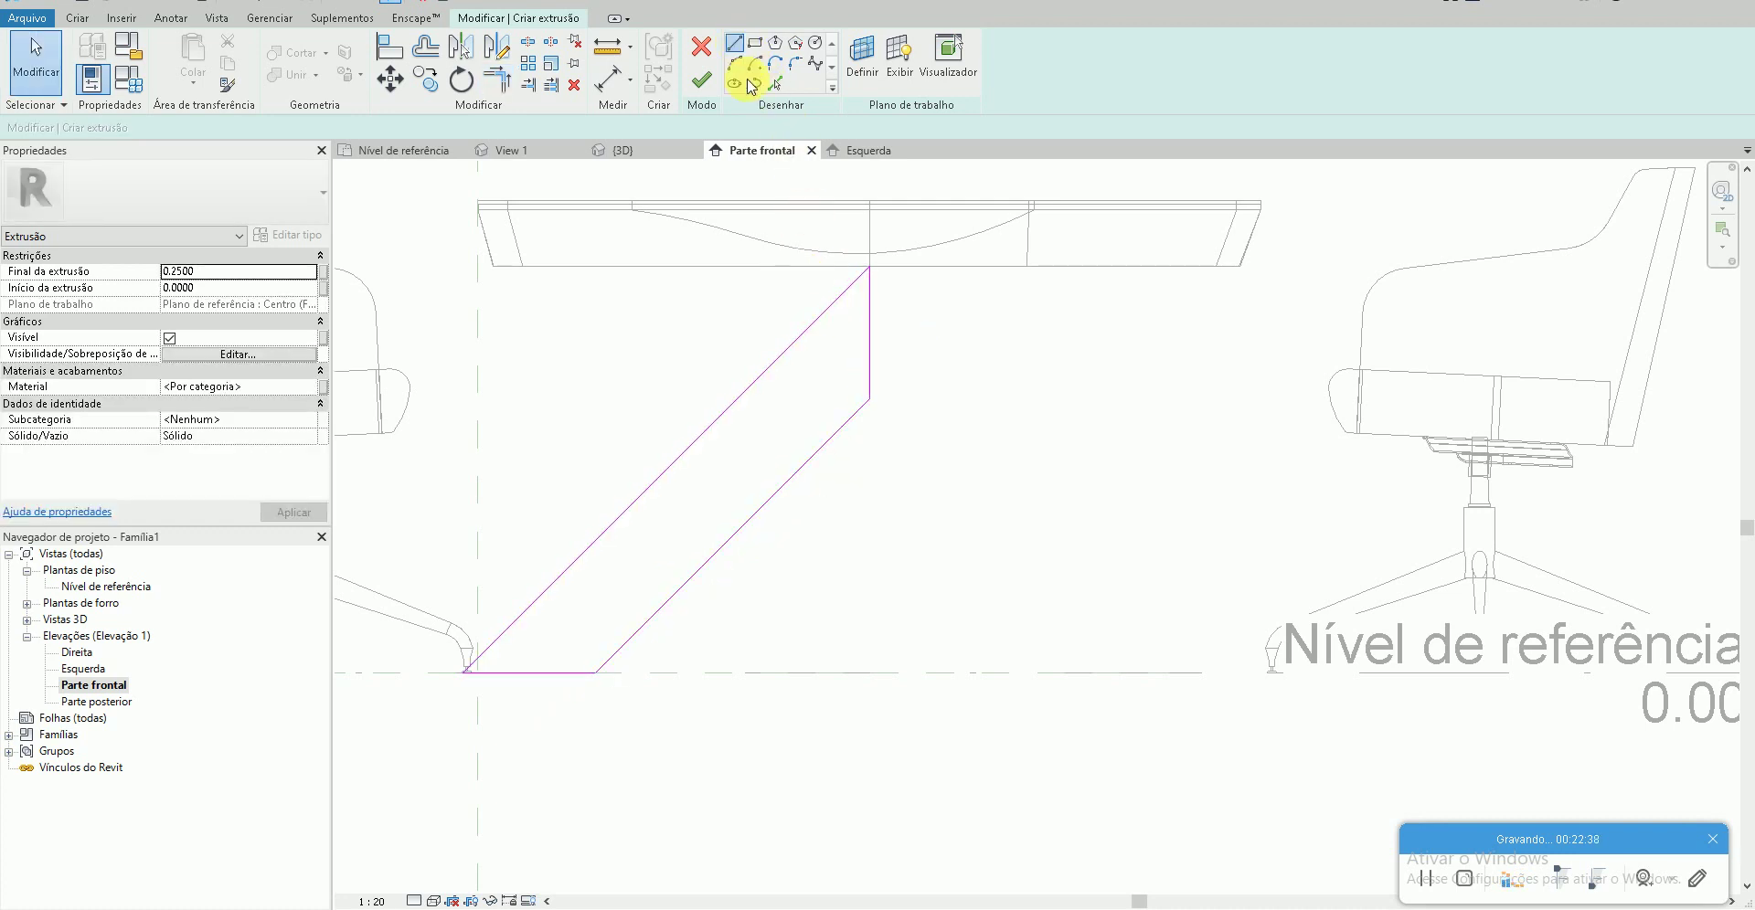
- Add a vertical line from the tabletop underside to the diagonal and trim there
key("l")
key("i")
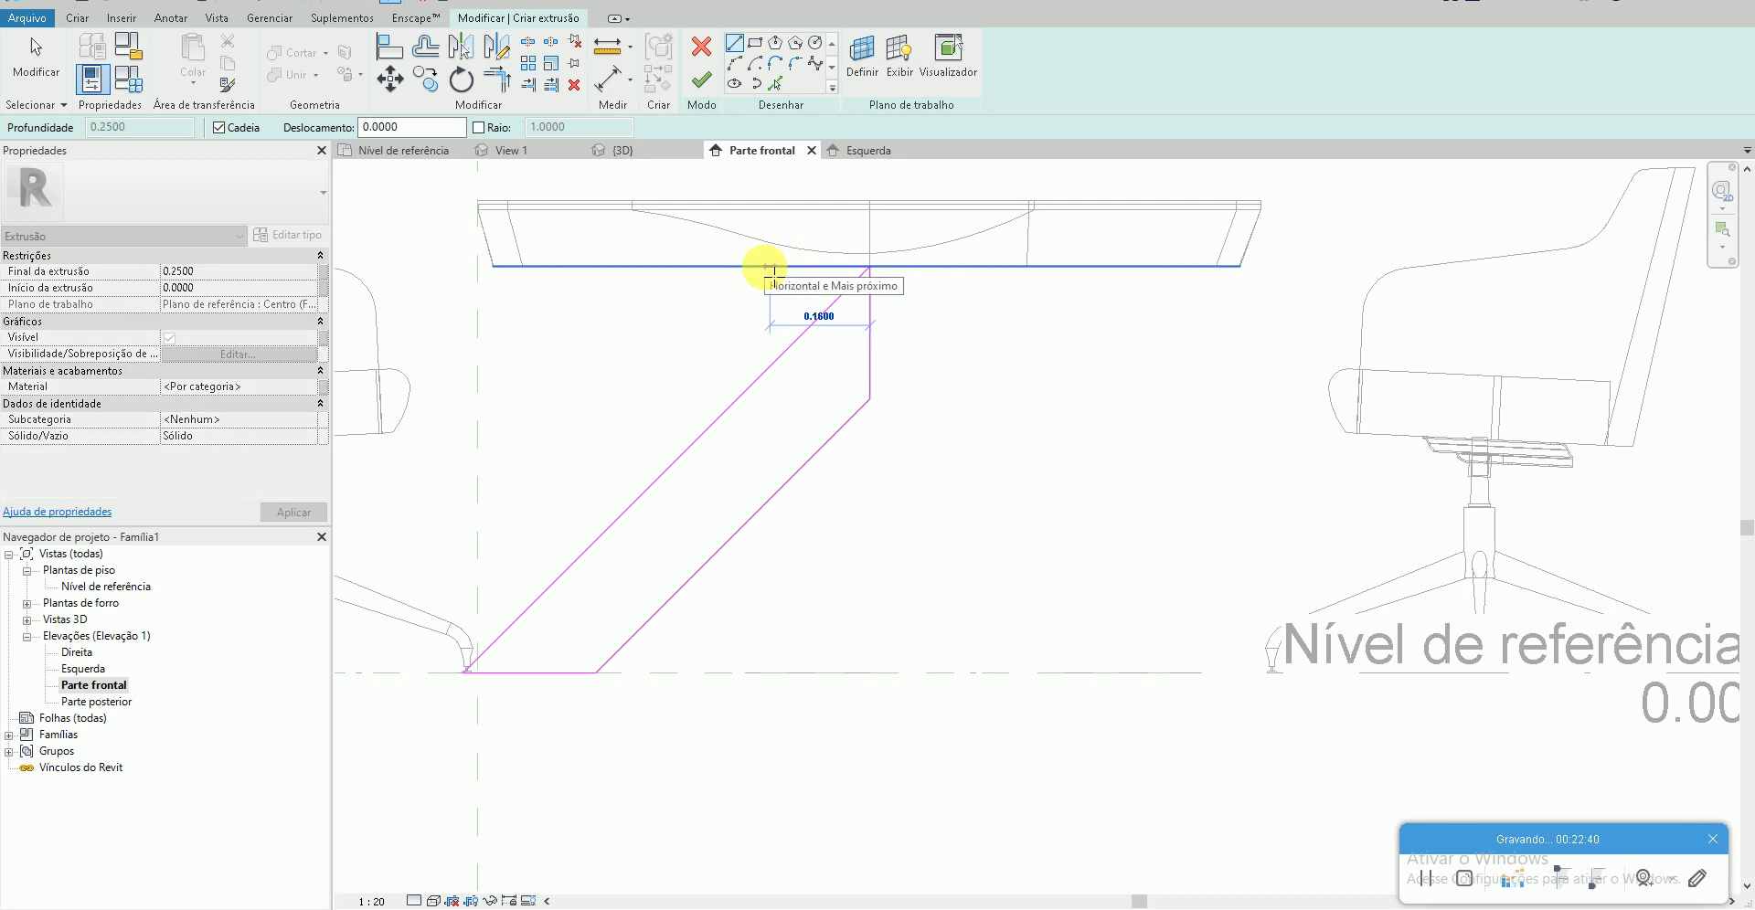
left_click(772, 272)
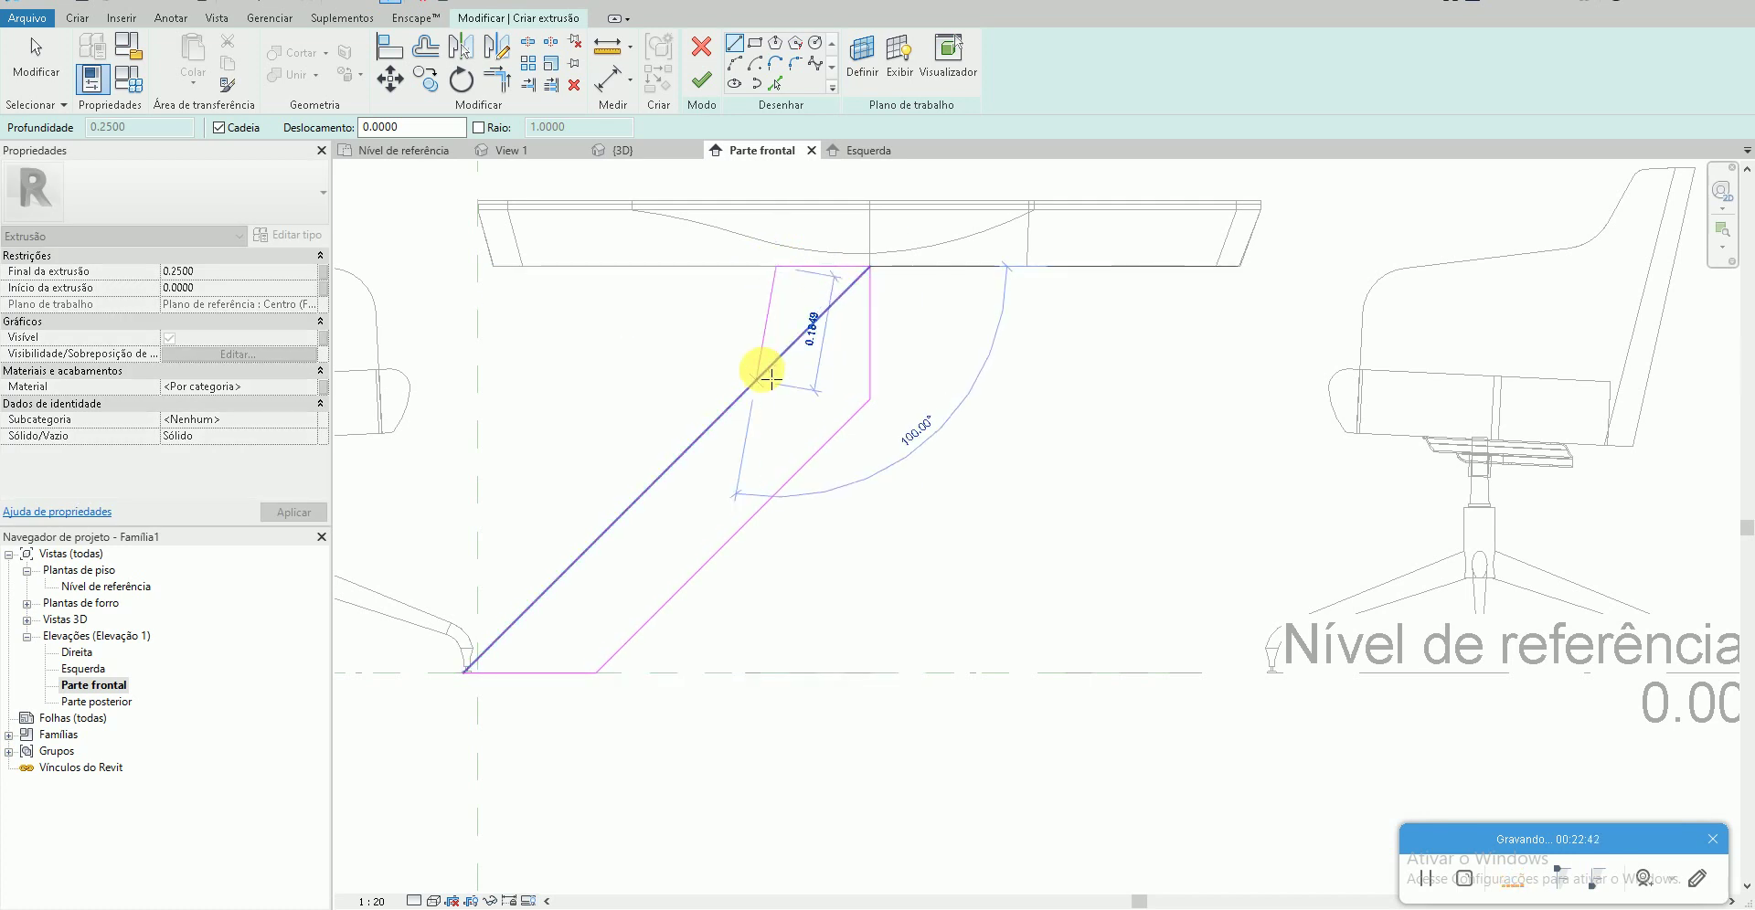
left_click(776, 360)
key("Escape")
key("Escape")
left_click(763, 386)
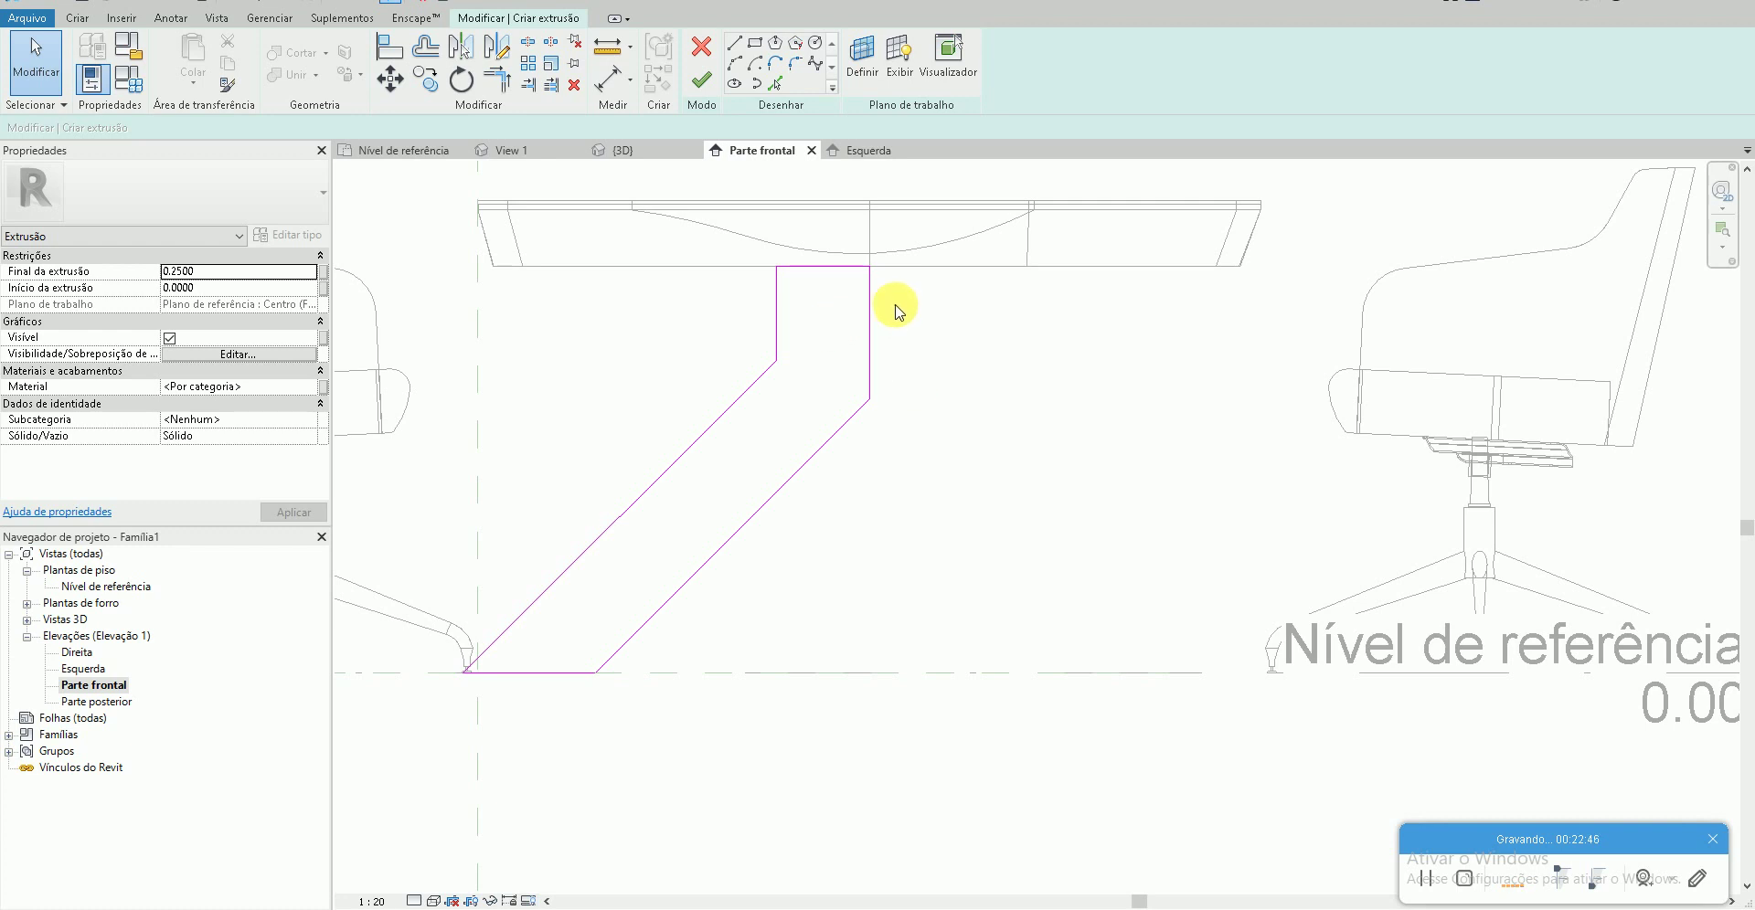
- Move the vertical and diagonal lines up-right, then shift the vertical line left
left_click(780, 333)
key("m")
key("v")
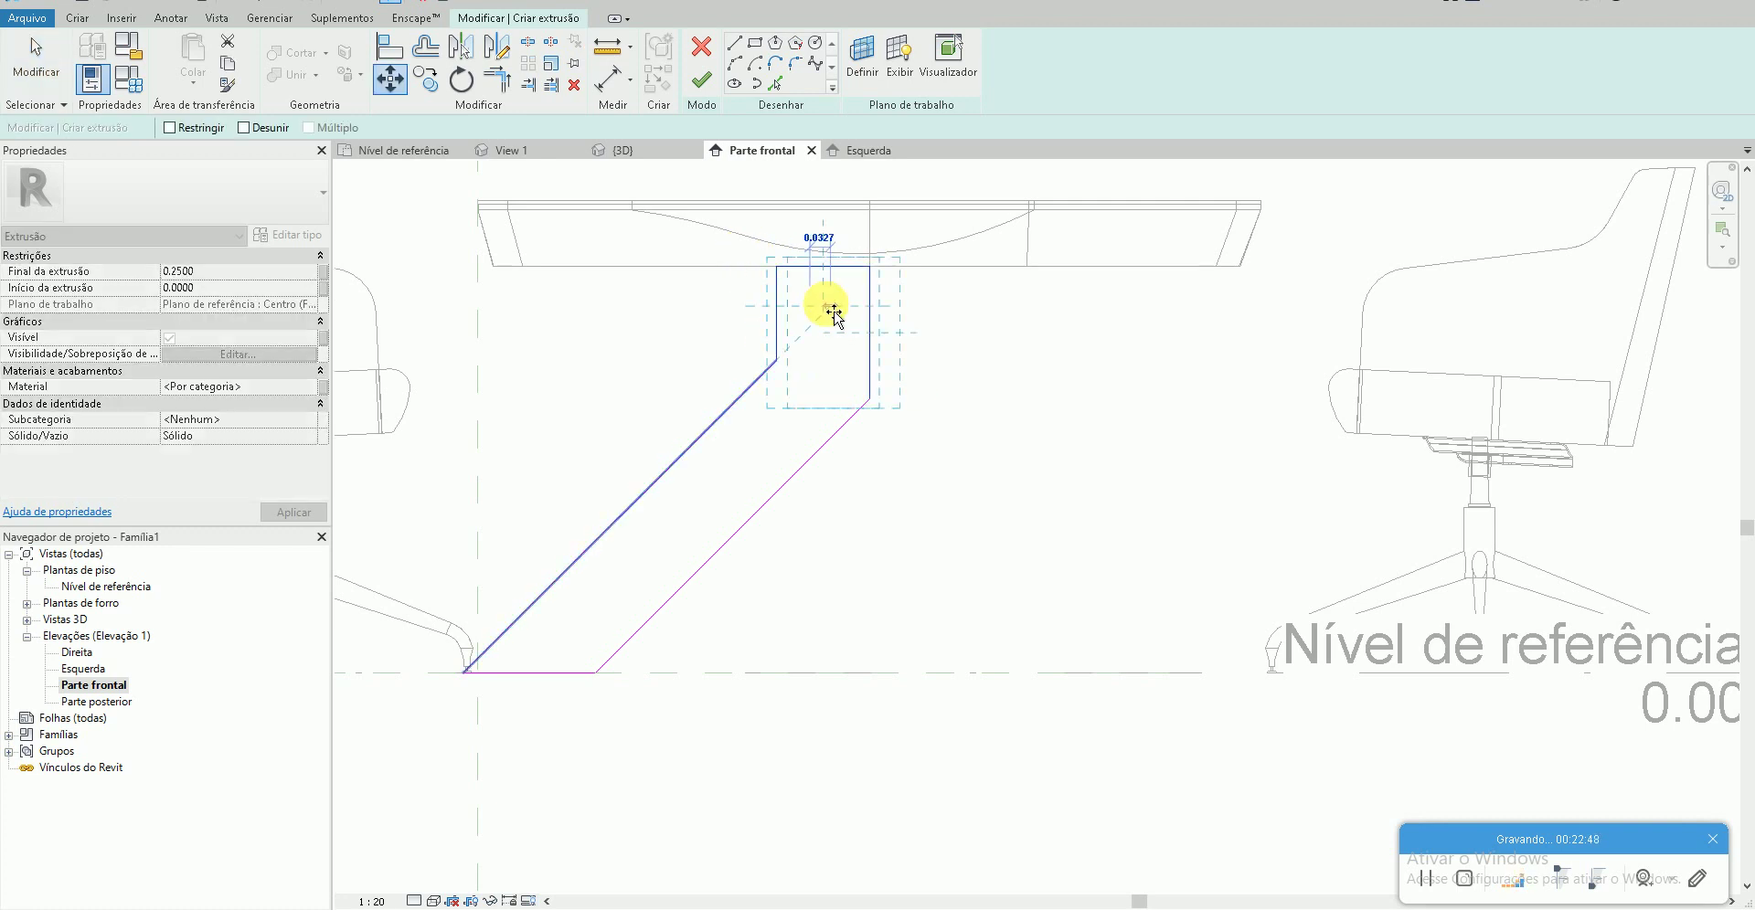
left_click(827, 309)
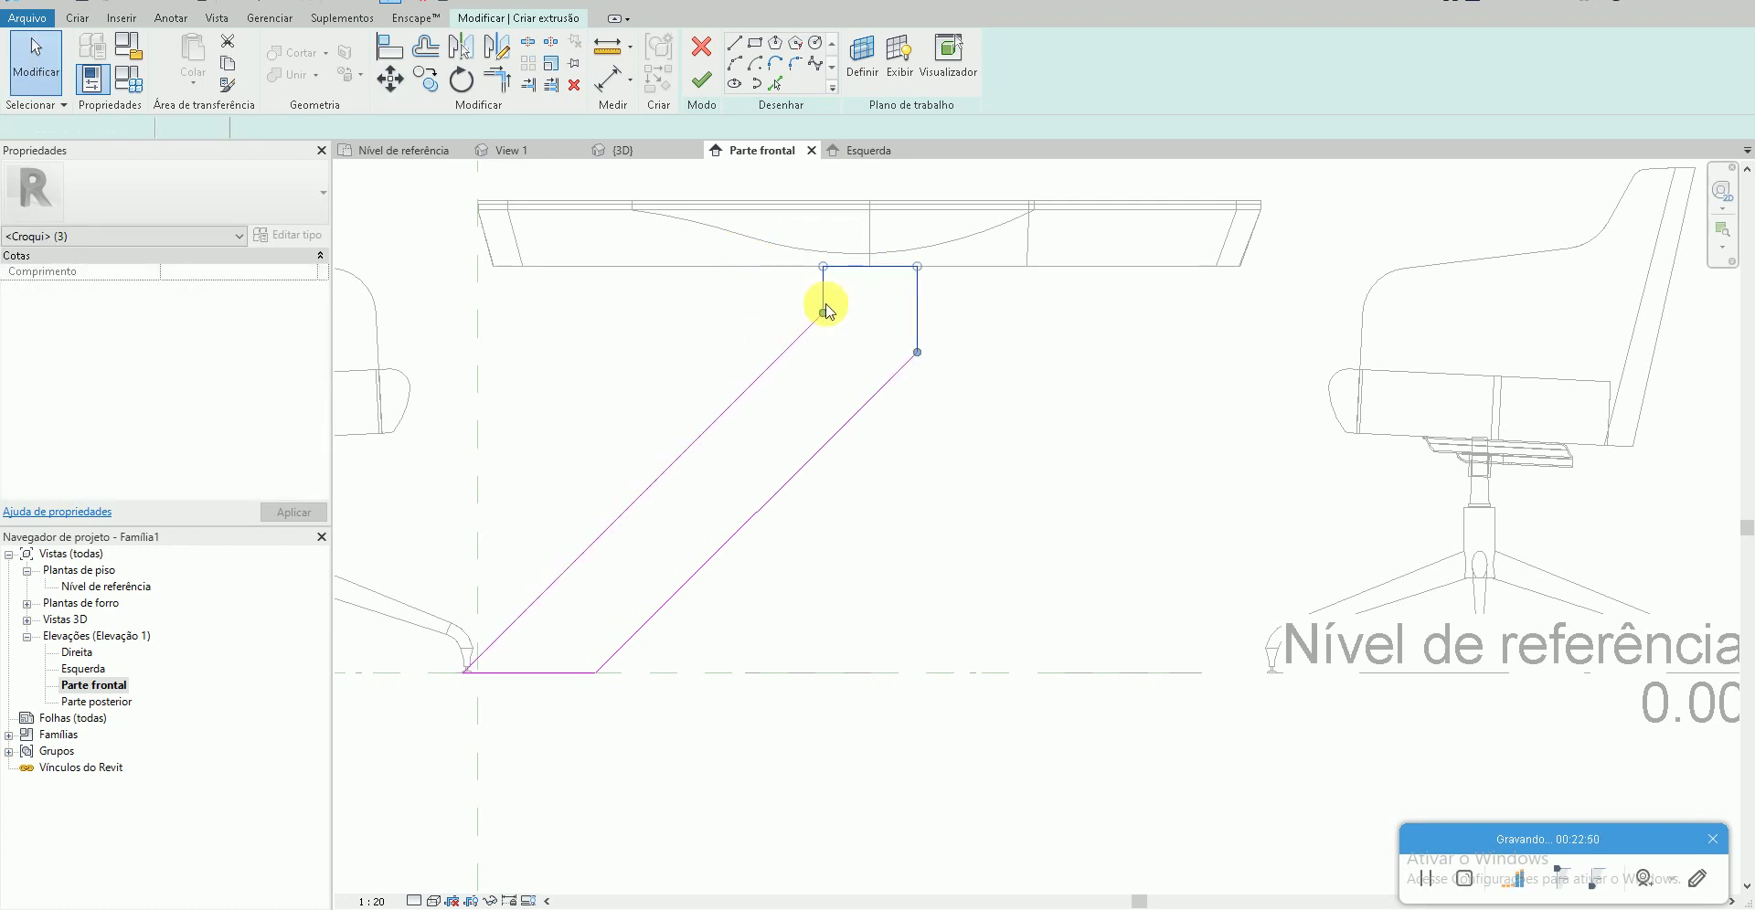
key("Escape")
left_click_drag(917, 320, 879, 315)
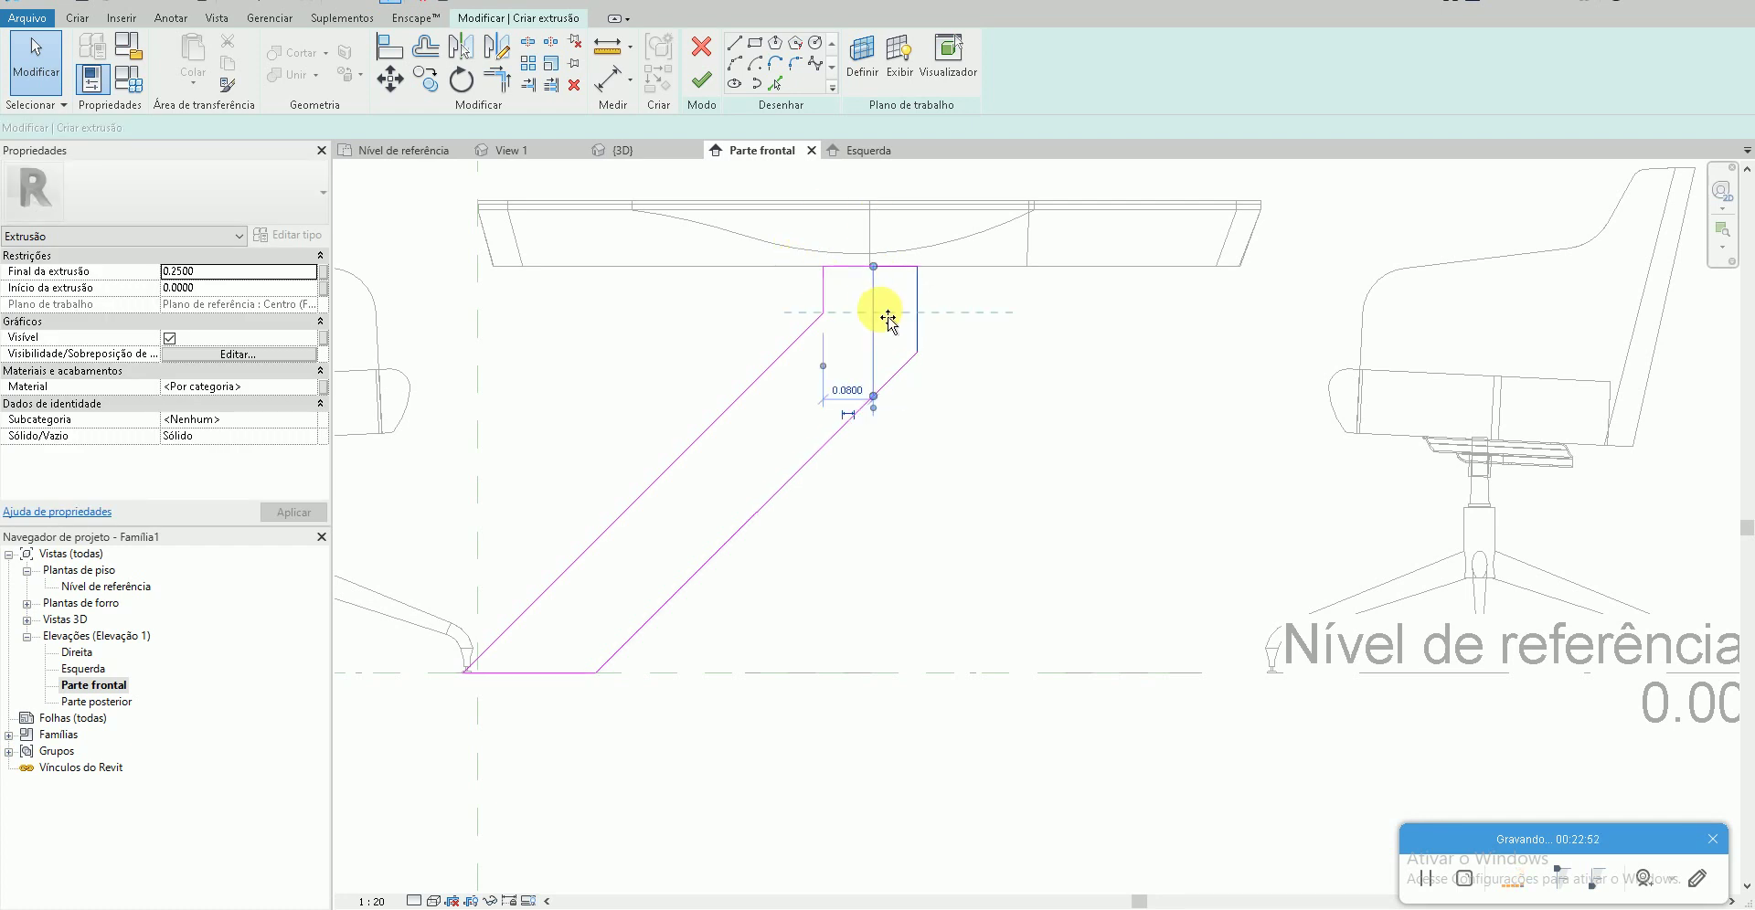
key("Escape")
- Straighten the leg's short top line back to vertical
key("a")
key("l")
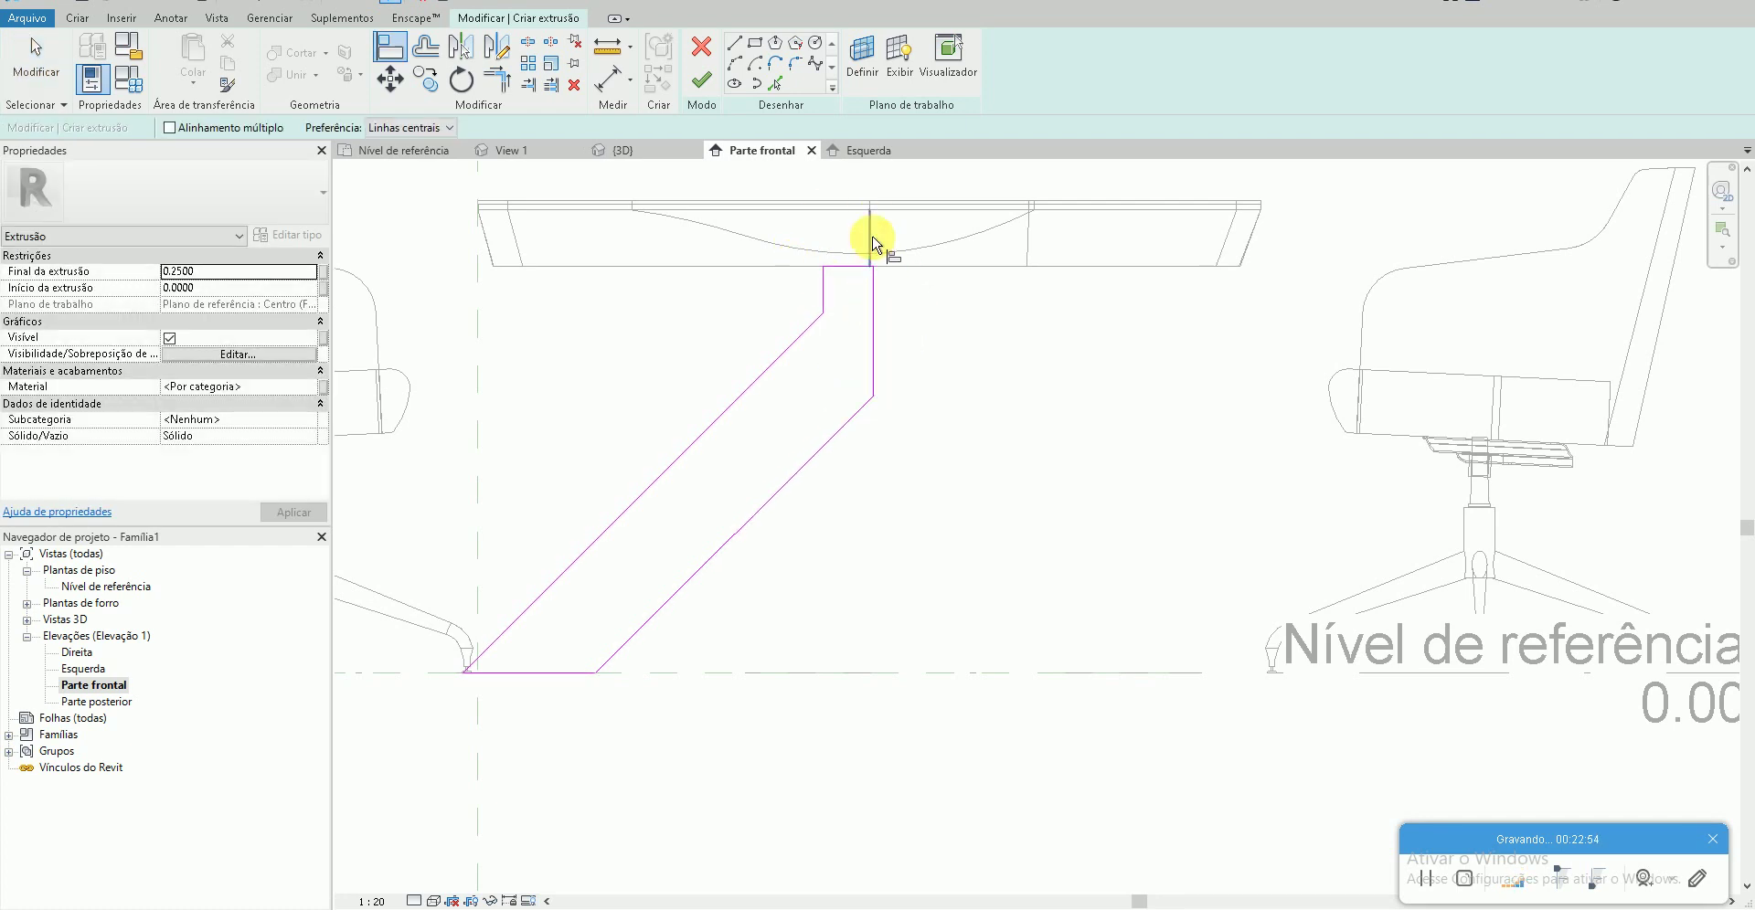
key("Escape")
left_click(878, 325)
left_click_drag(888, 271, 878, 266)
key("Escape")
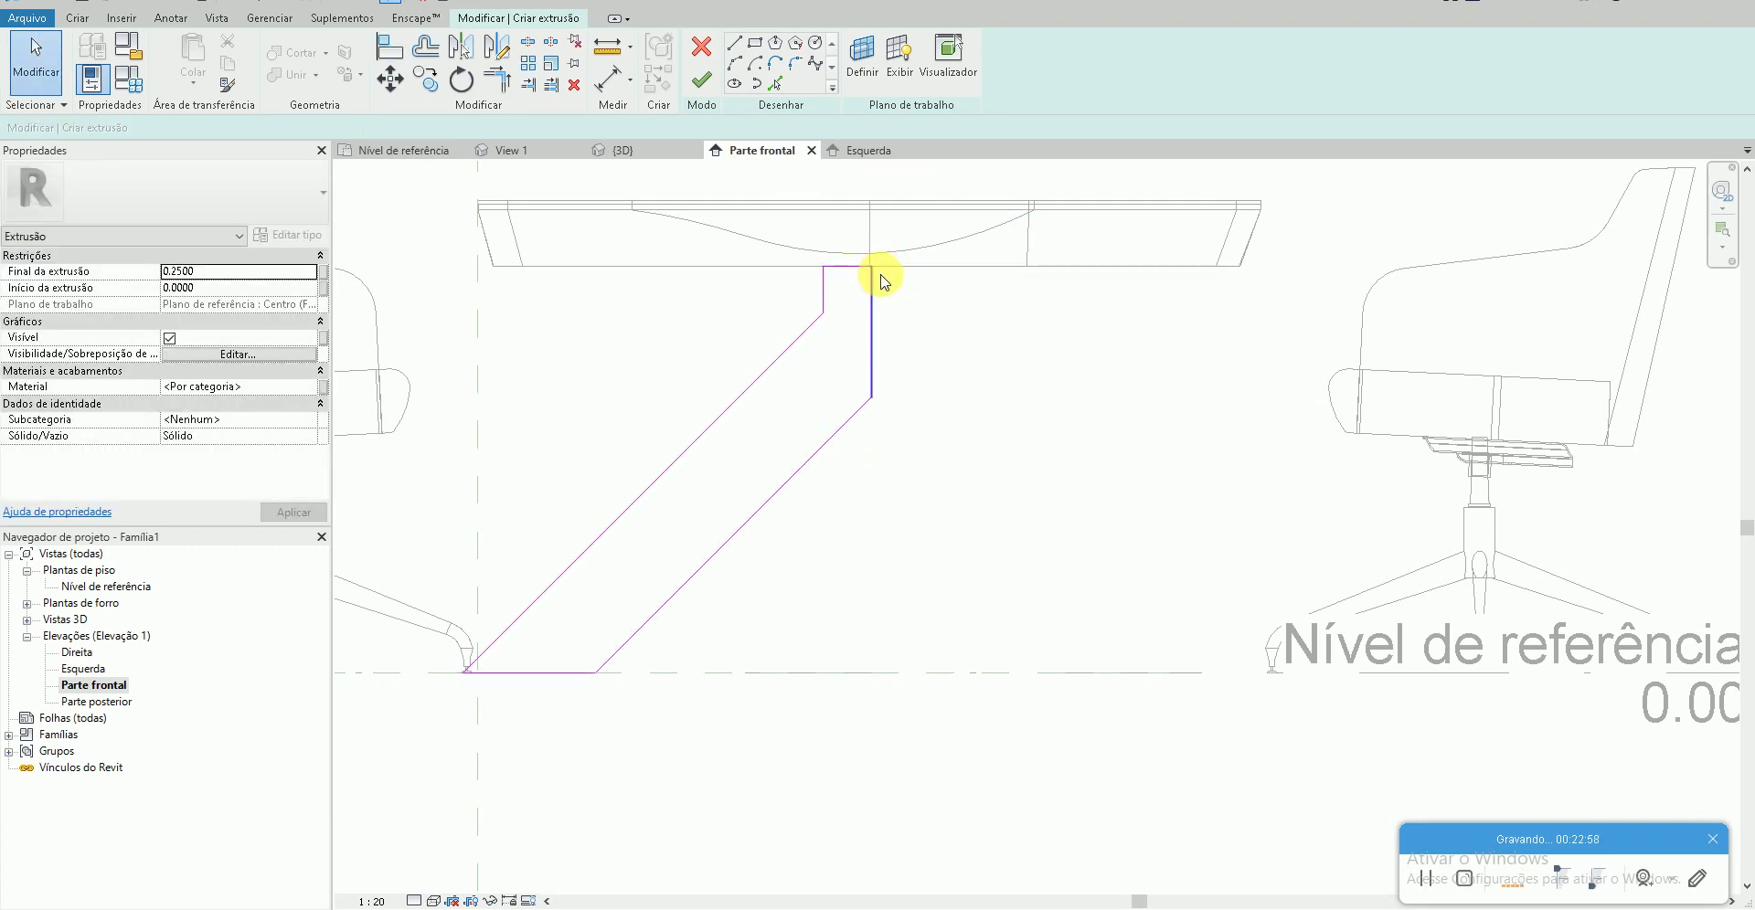
- Check the top line's length and set the diagonal's temporary dimension to 0.1
scroll(876, 266, "up", 4)
left_click(863, 310)
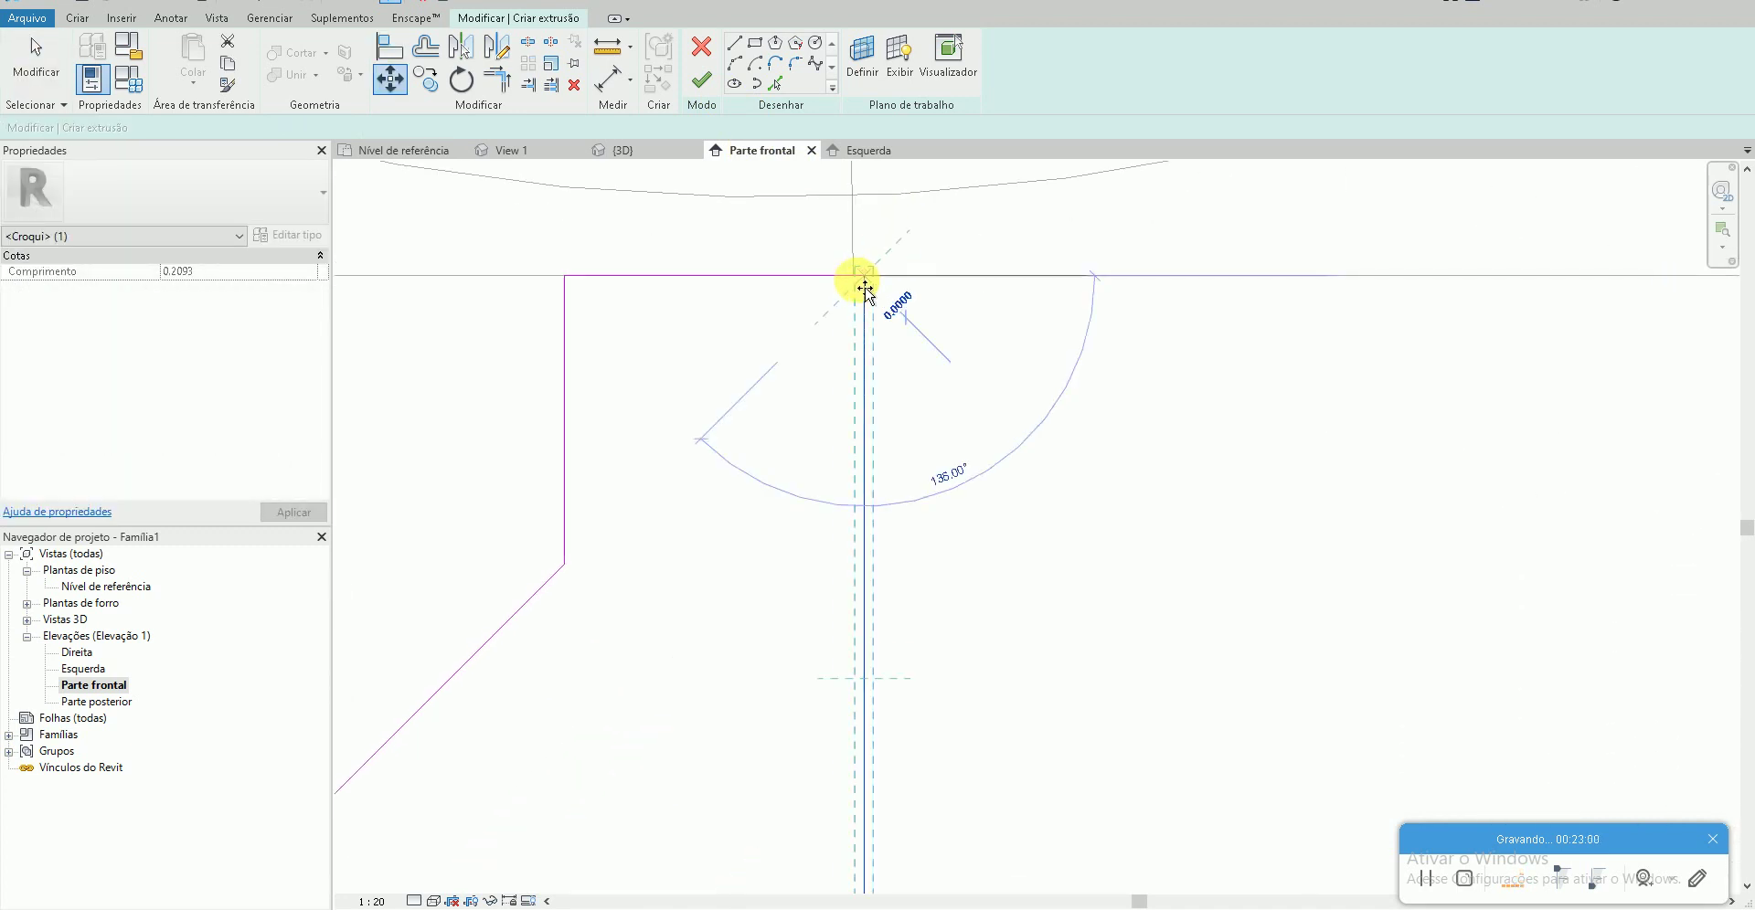
scroll(891, 318, "down", 2)
key("Escape")
scroll(893, 315, "down", 4)
scroll(878, 293, "down", 2)
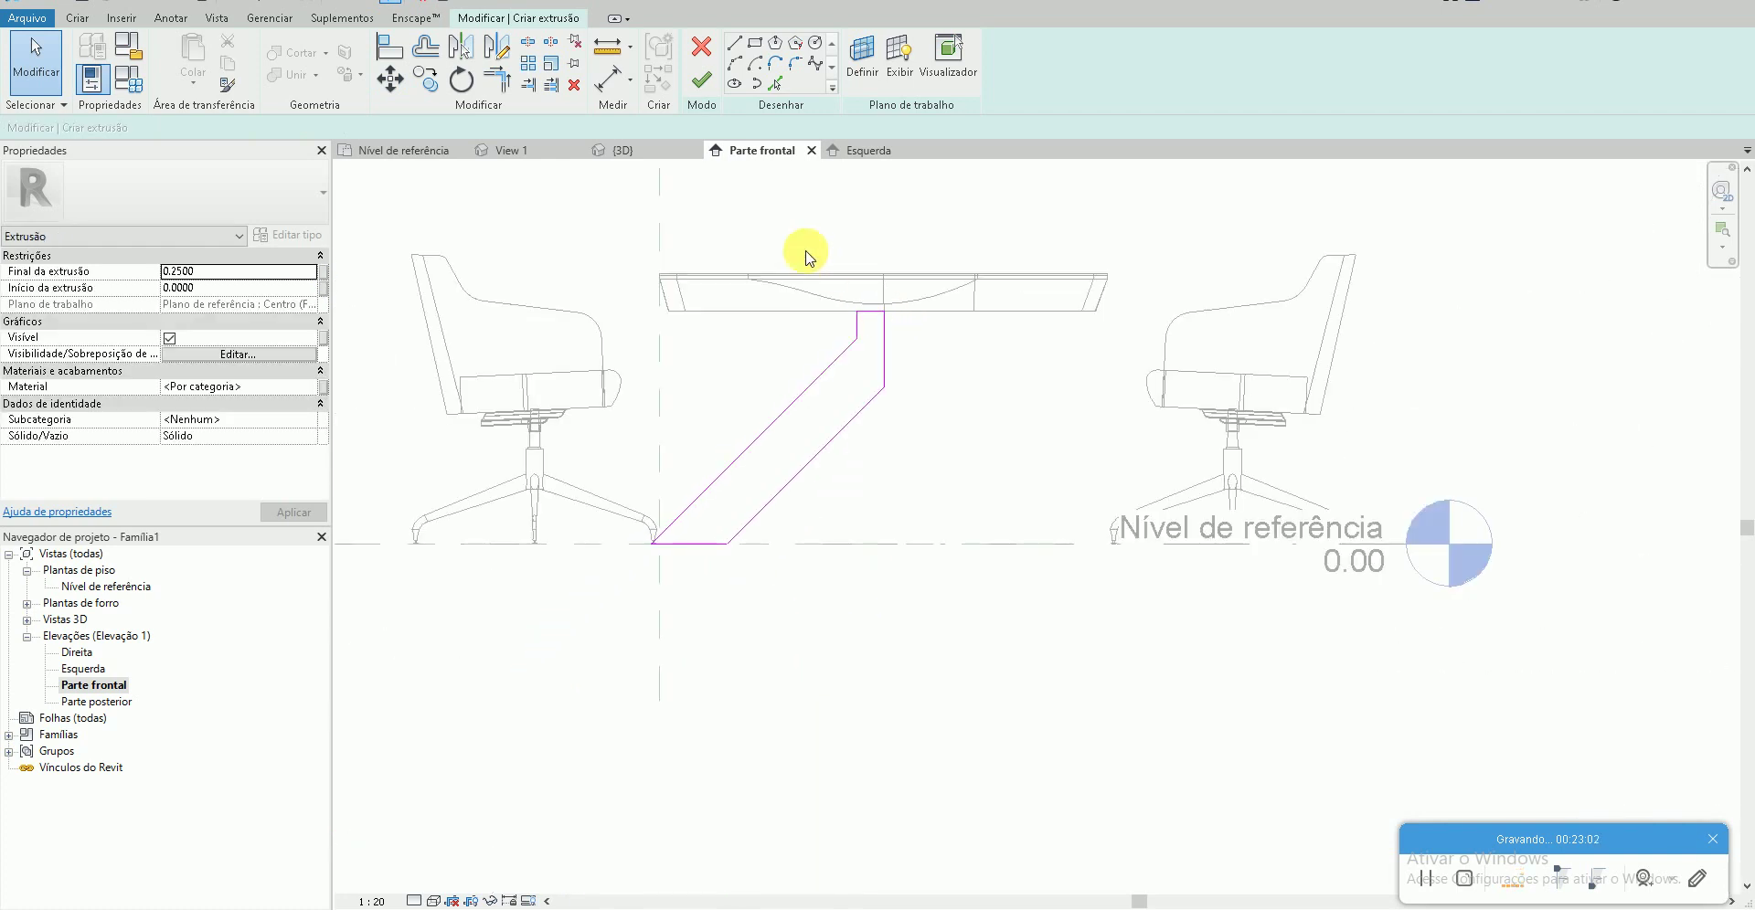
left_click(715, 498)
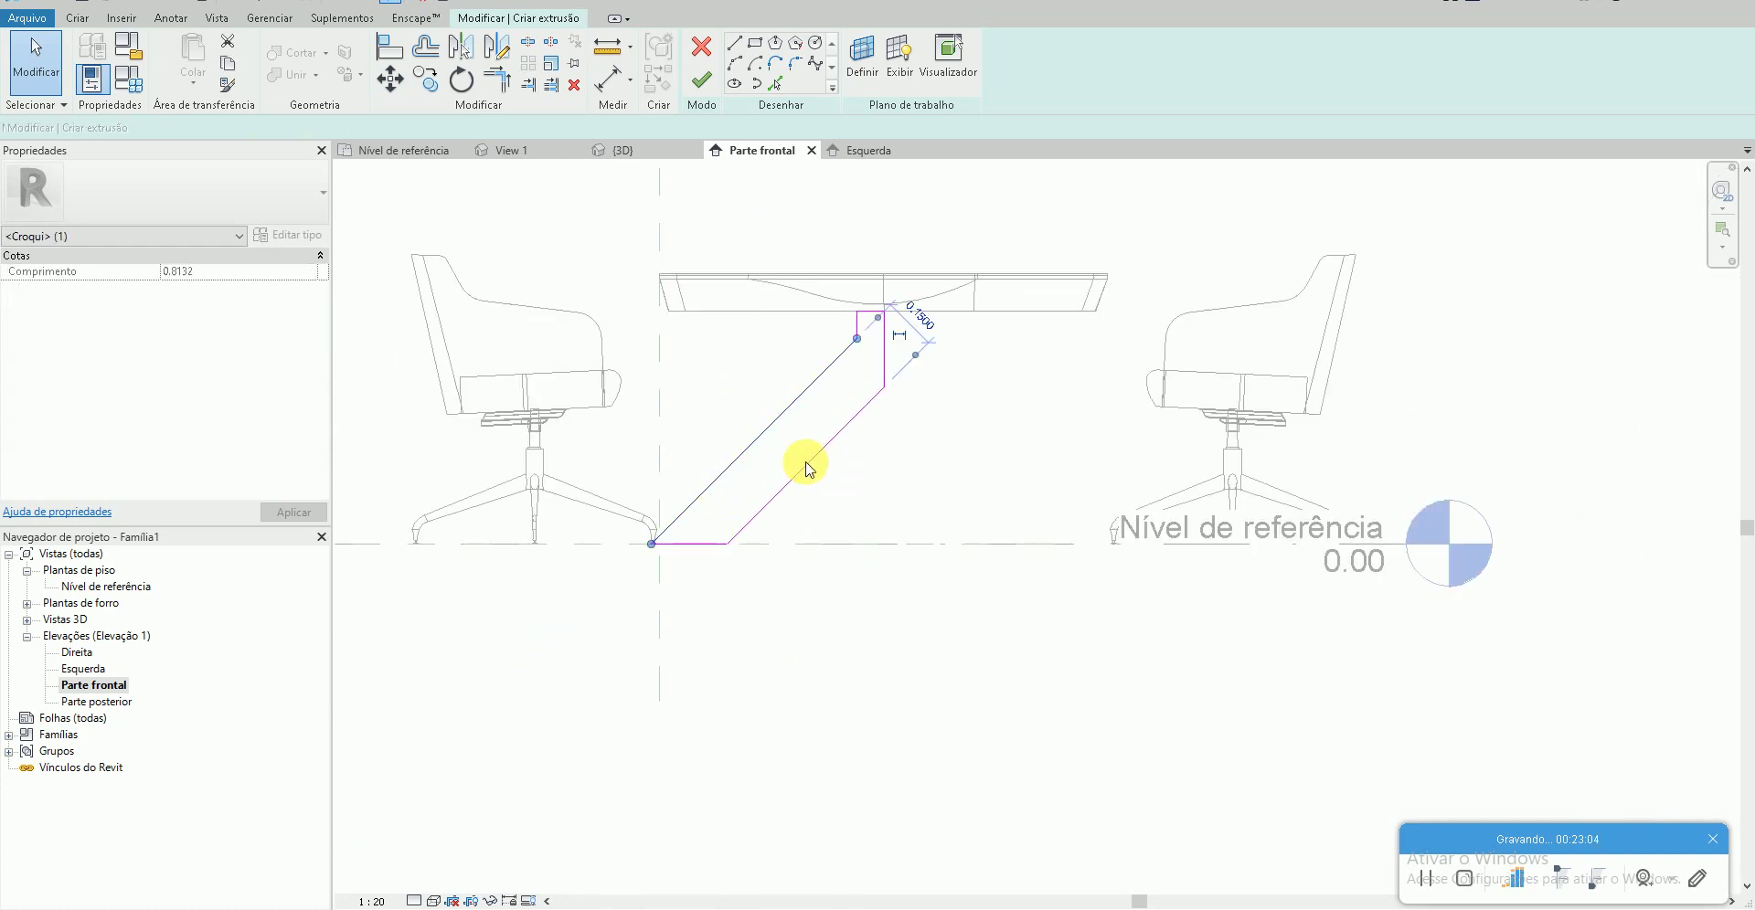
type(".1")
key("Return")
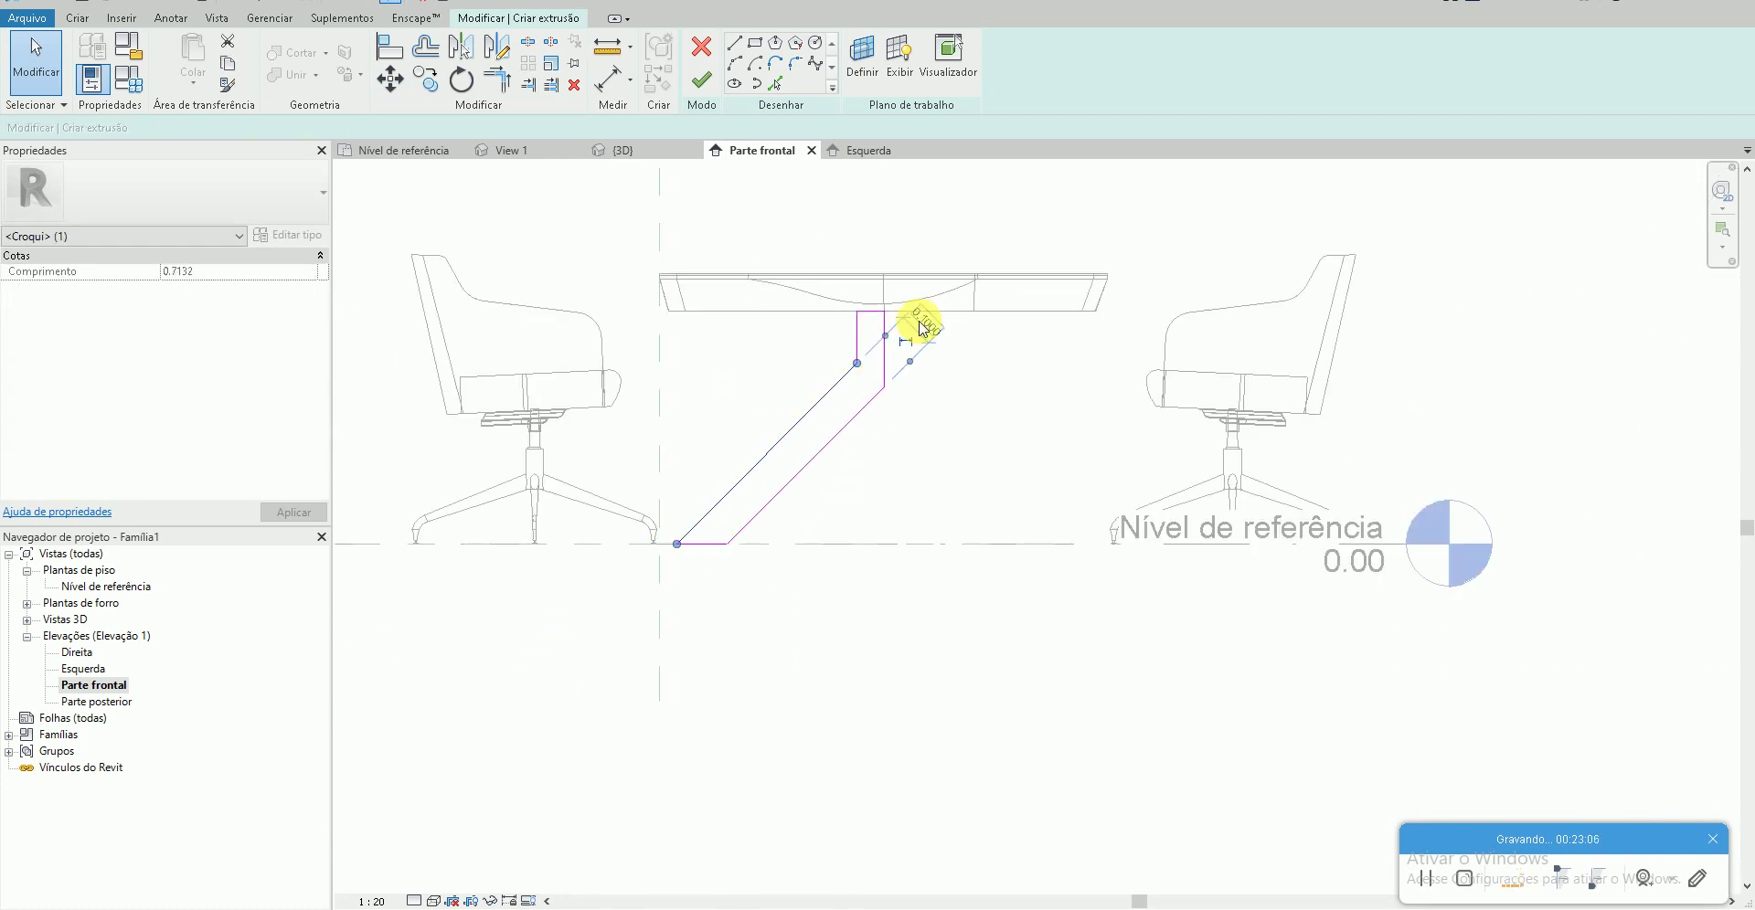
key("Escape")
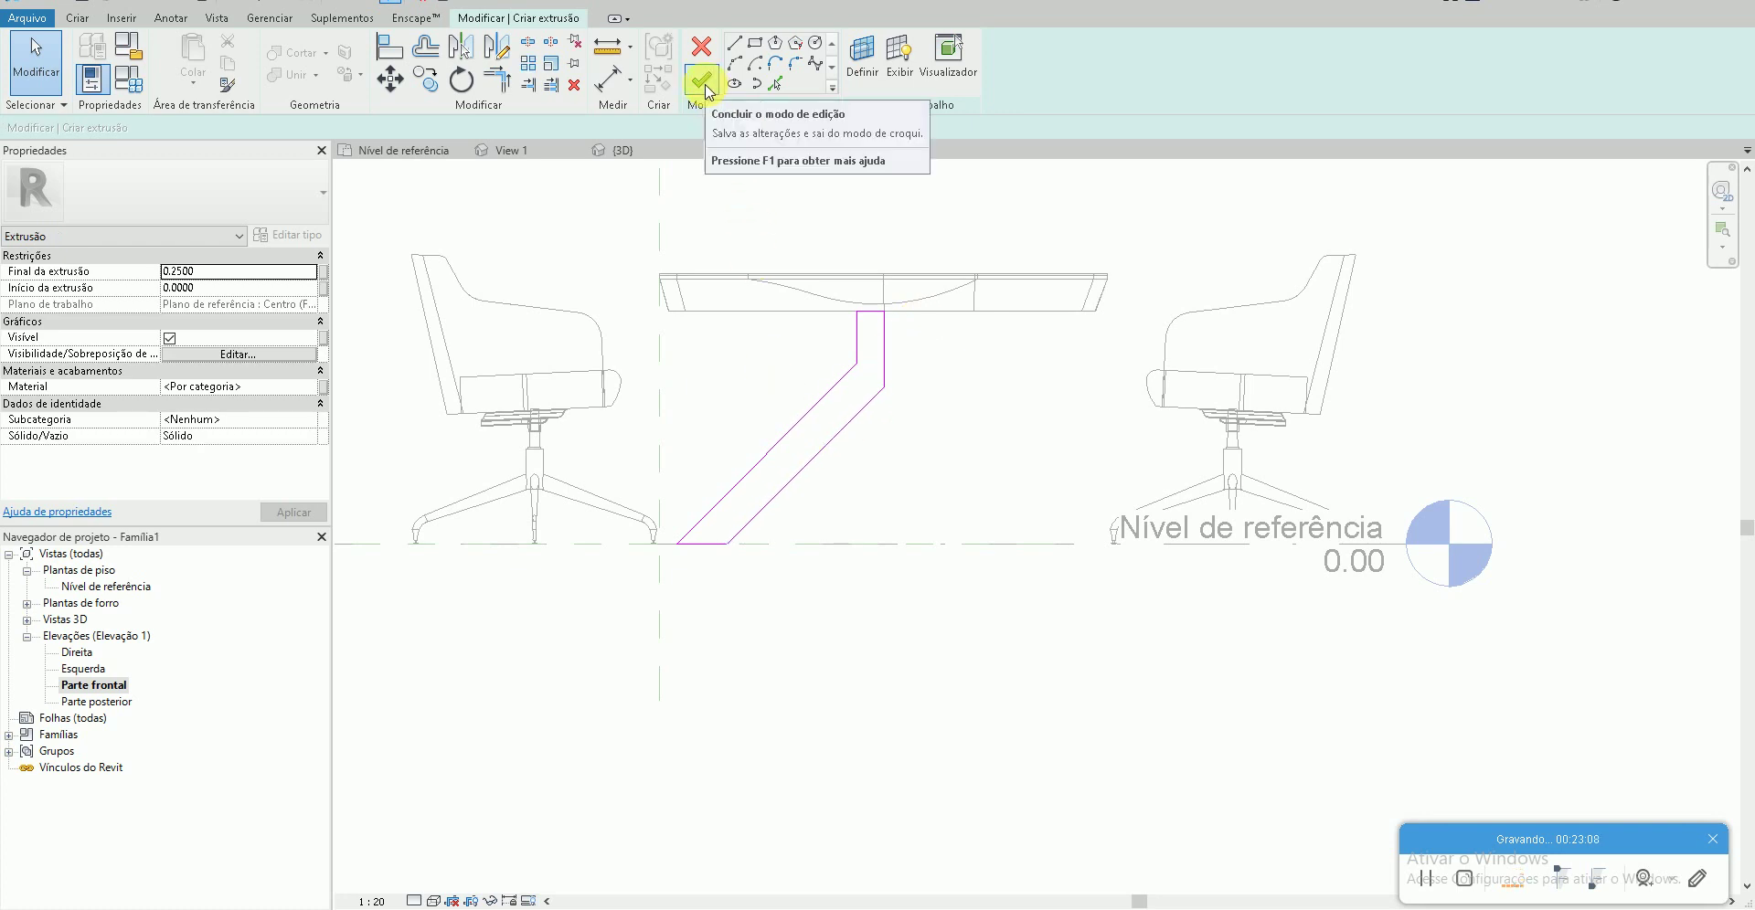
- Finish the leg extrusion and view it in the 3D view
left_click(702, 81)
left_click(733, 382)
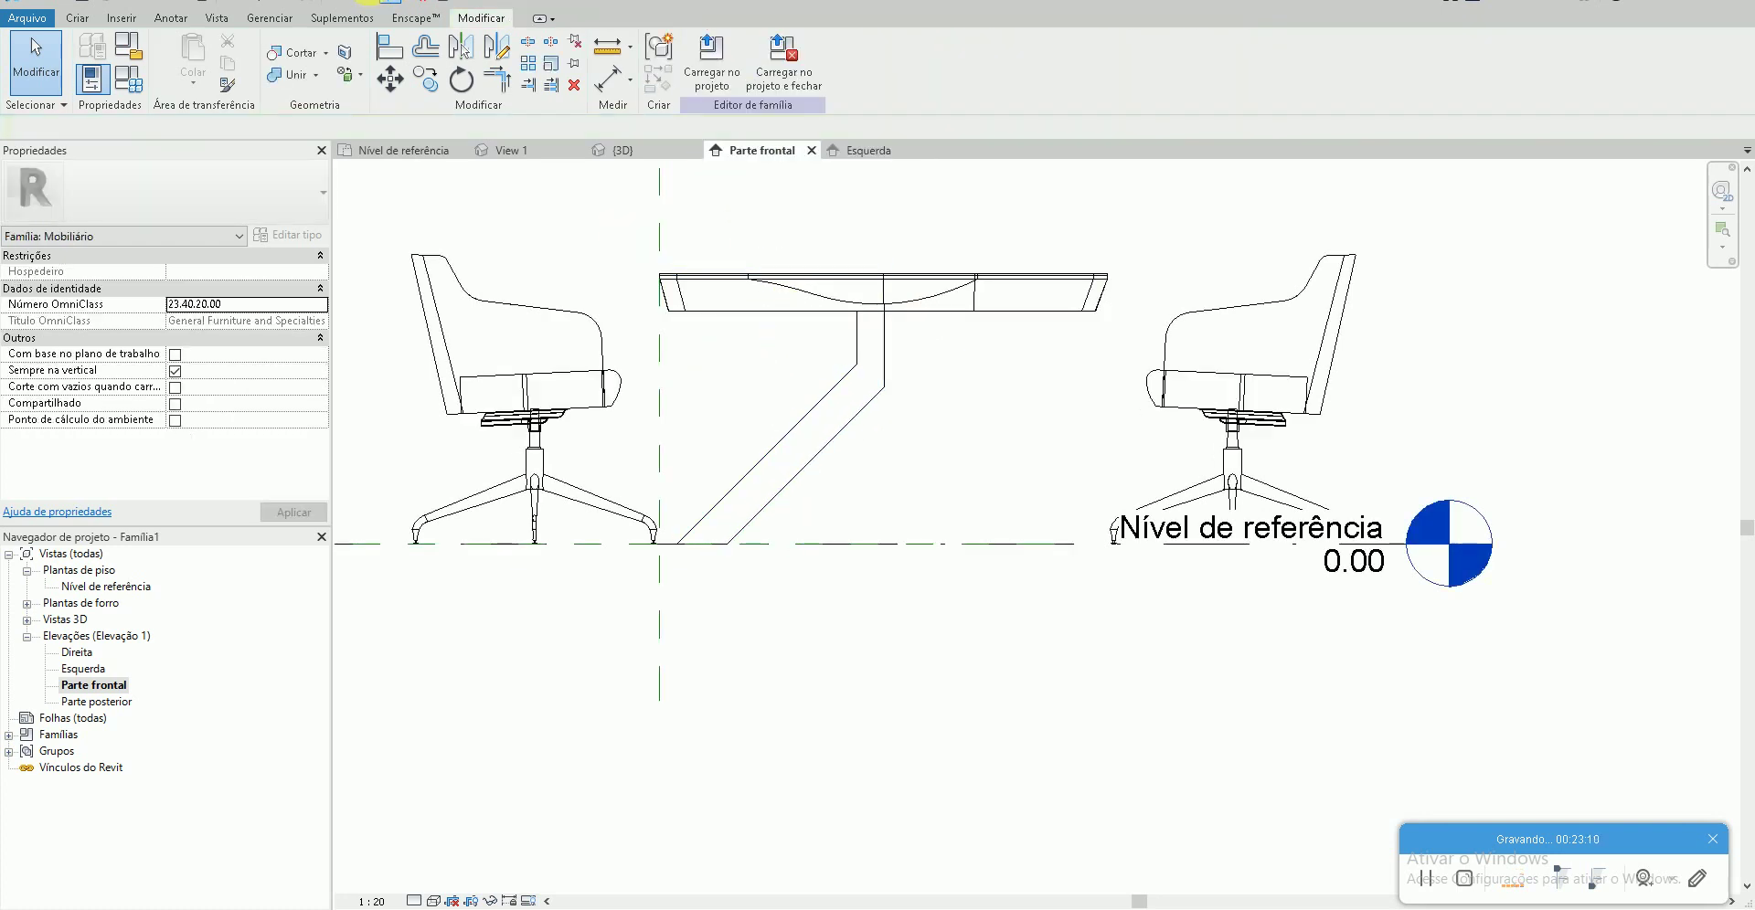
left_click(621, 150)
middle_click_drag(1066, 463, 731, 393, "shift")
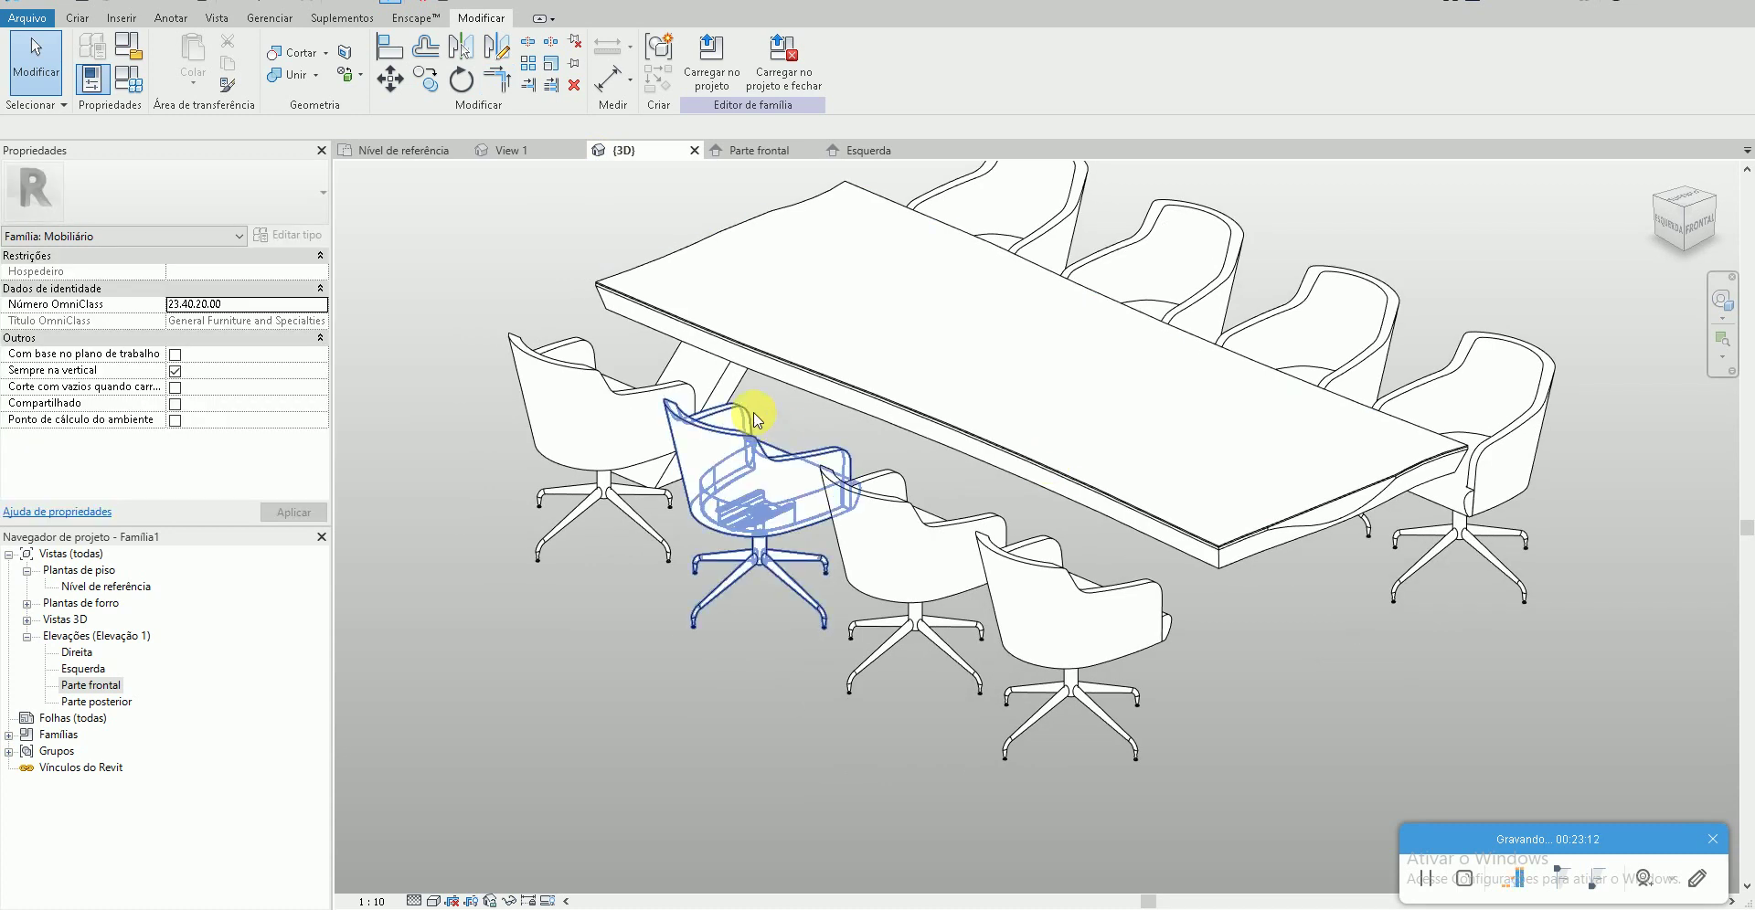
- Set the leg's Final da extrusão to 0.05 in Properties
left_click(719, 393)
scroll(501, 346, "up", 3)
left_click(228, 272)
type(".05")
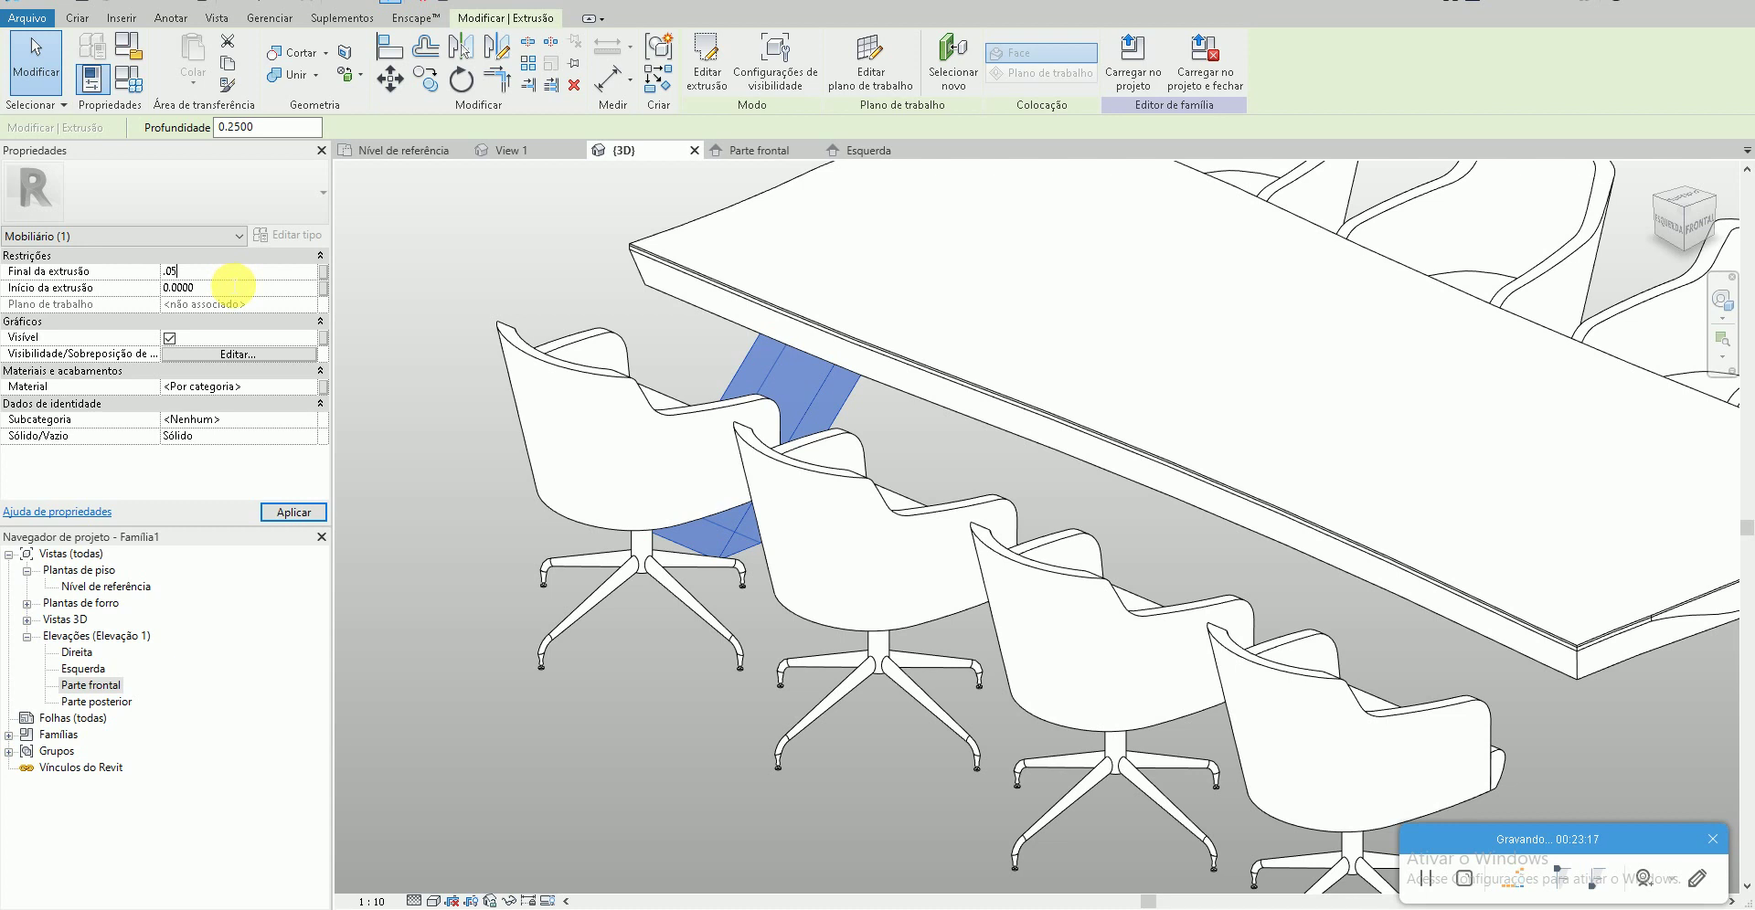
key("Return")
left_click(383, 412)
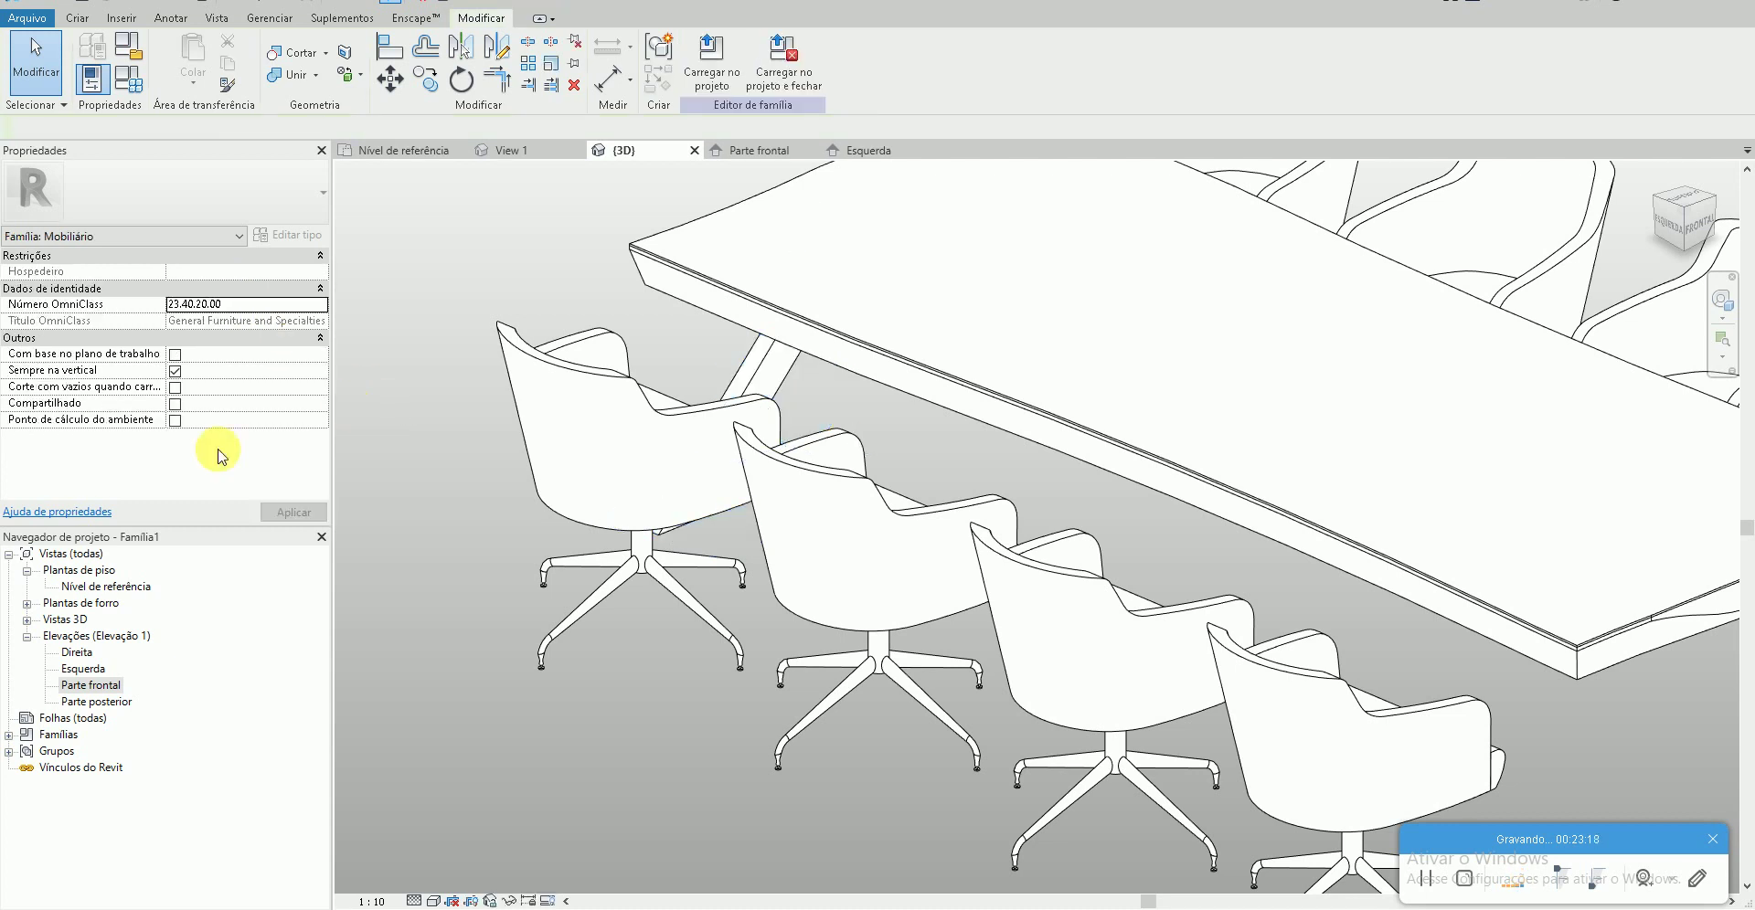
- In the Esquerda elevation, move the thin diagonal leg farther along the table's length
left_click(91, 686)
double_click(88, 681)
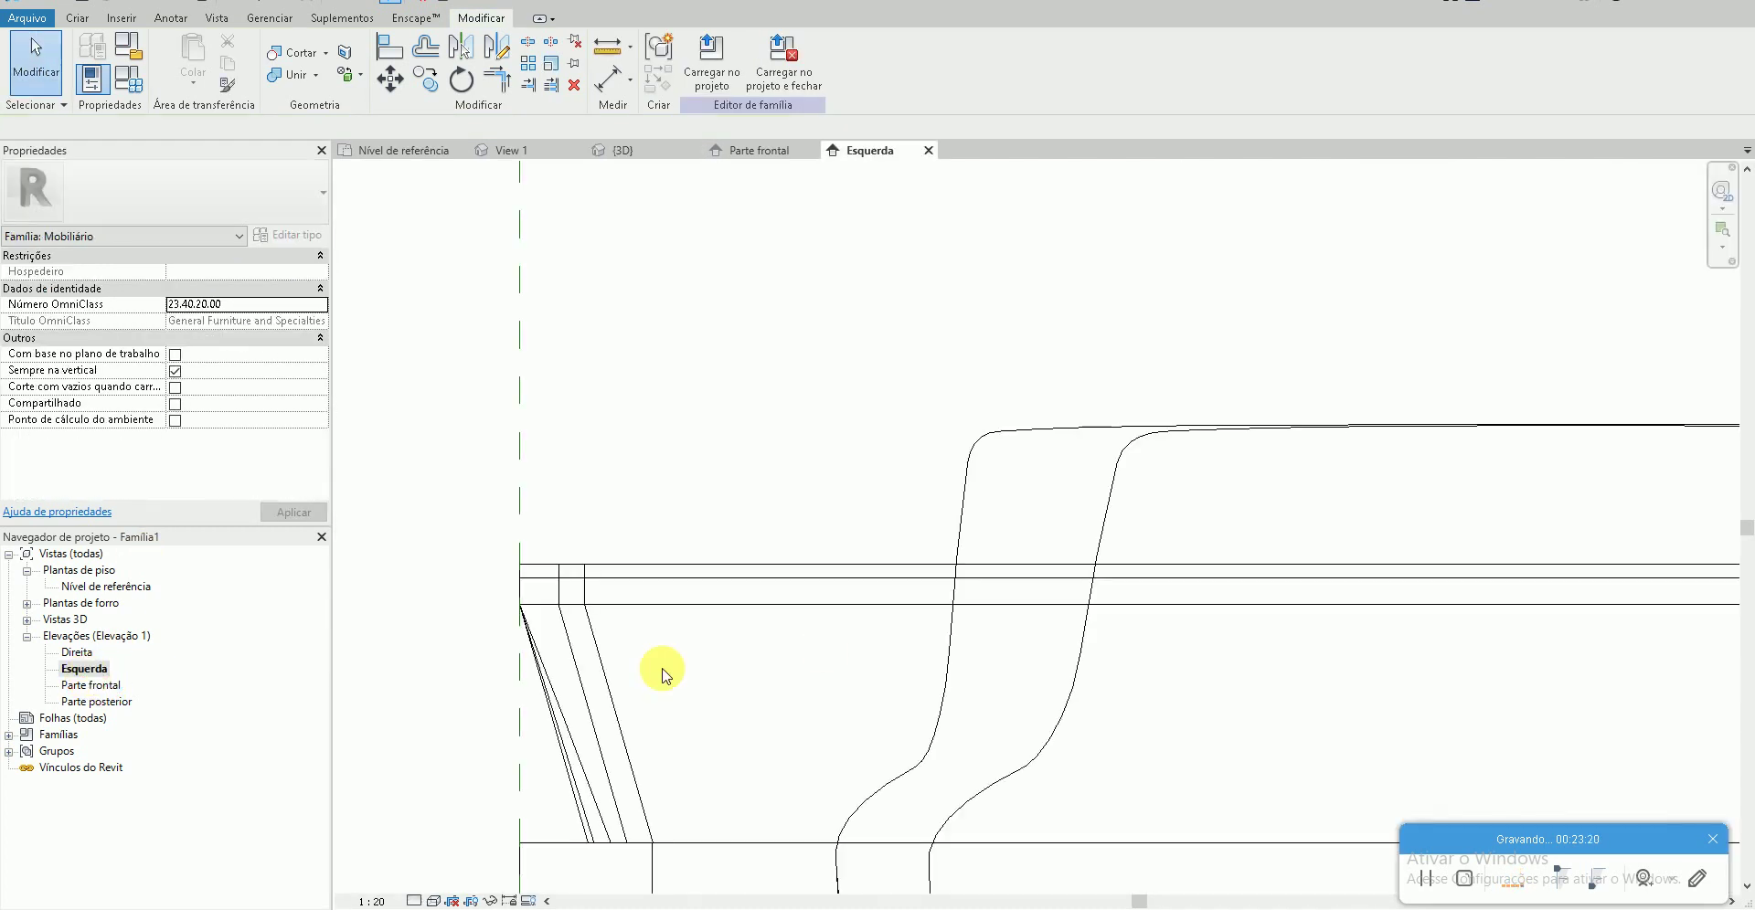
scroll(658, 666, "down", 2)
scroll(787, 814, "down", 2)
scroll(697, 634, "up", 1)
left_click(681, 631)
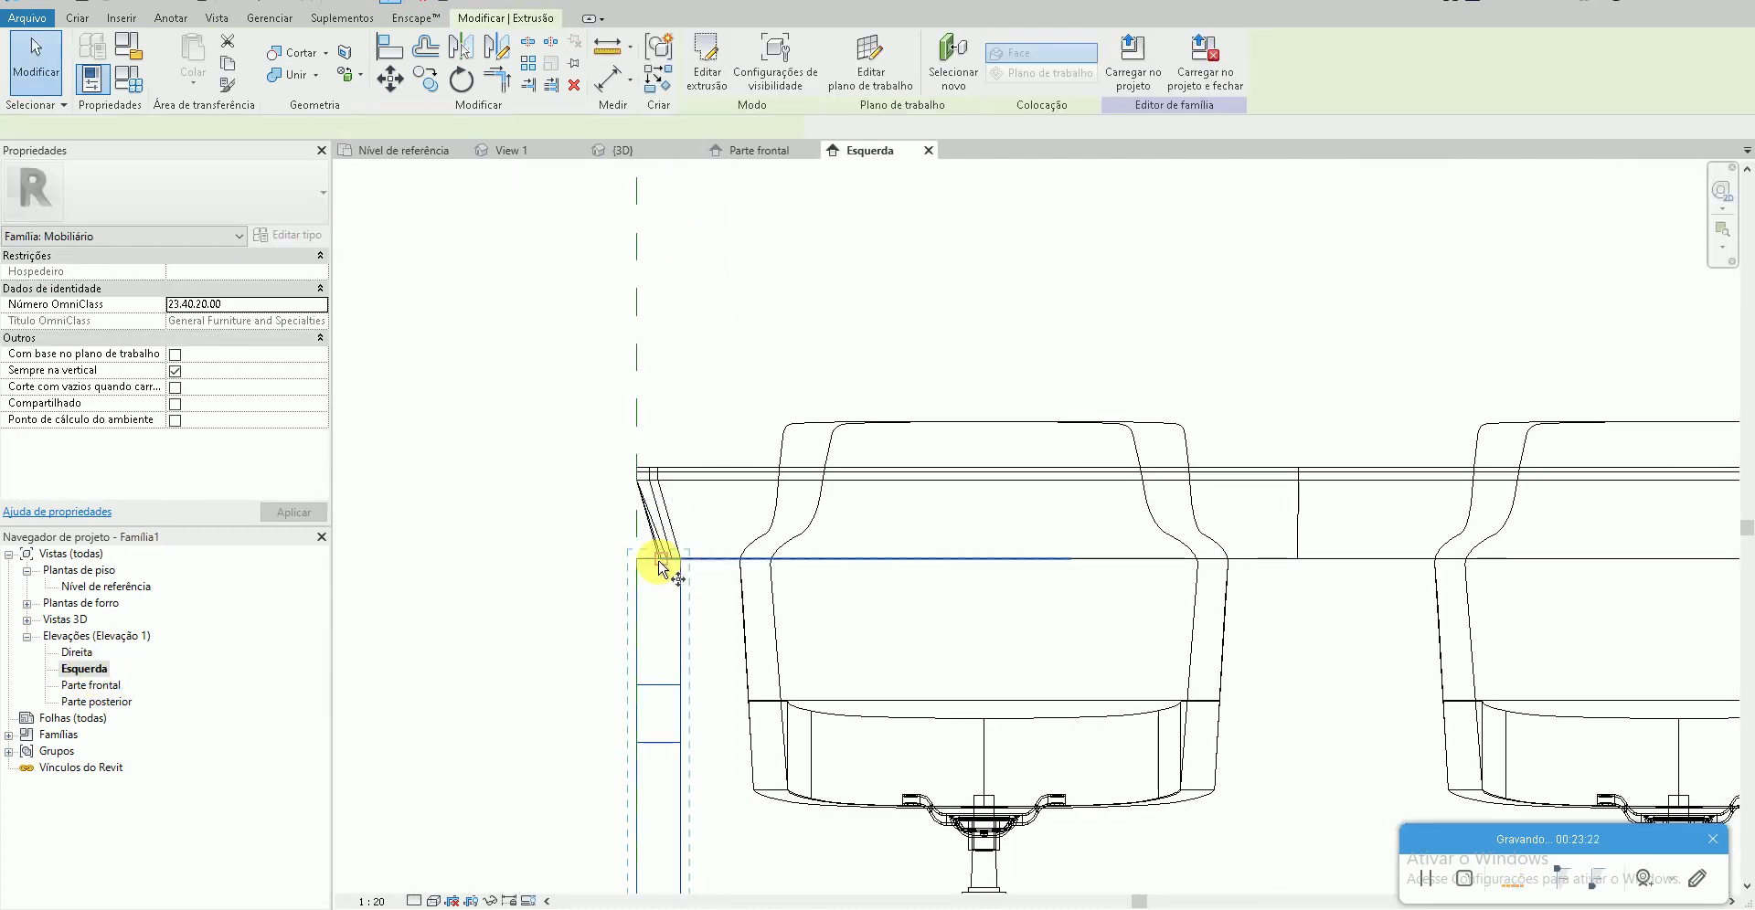
key("m")
key("v")
left_click(651, 553)
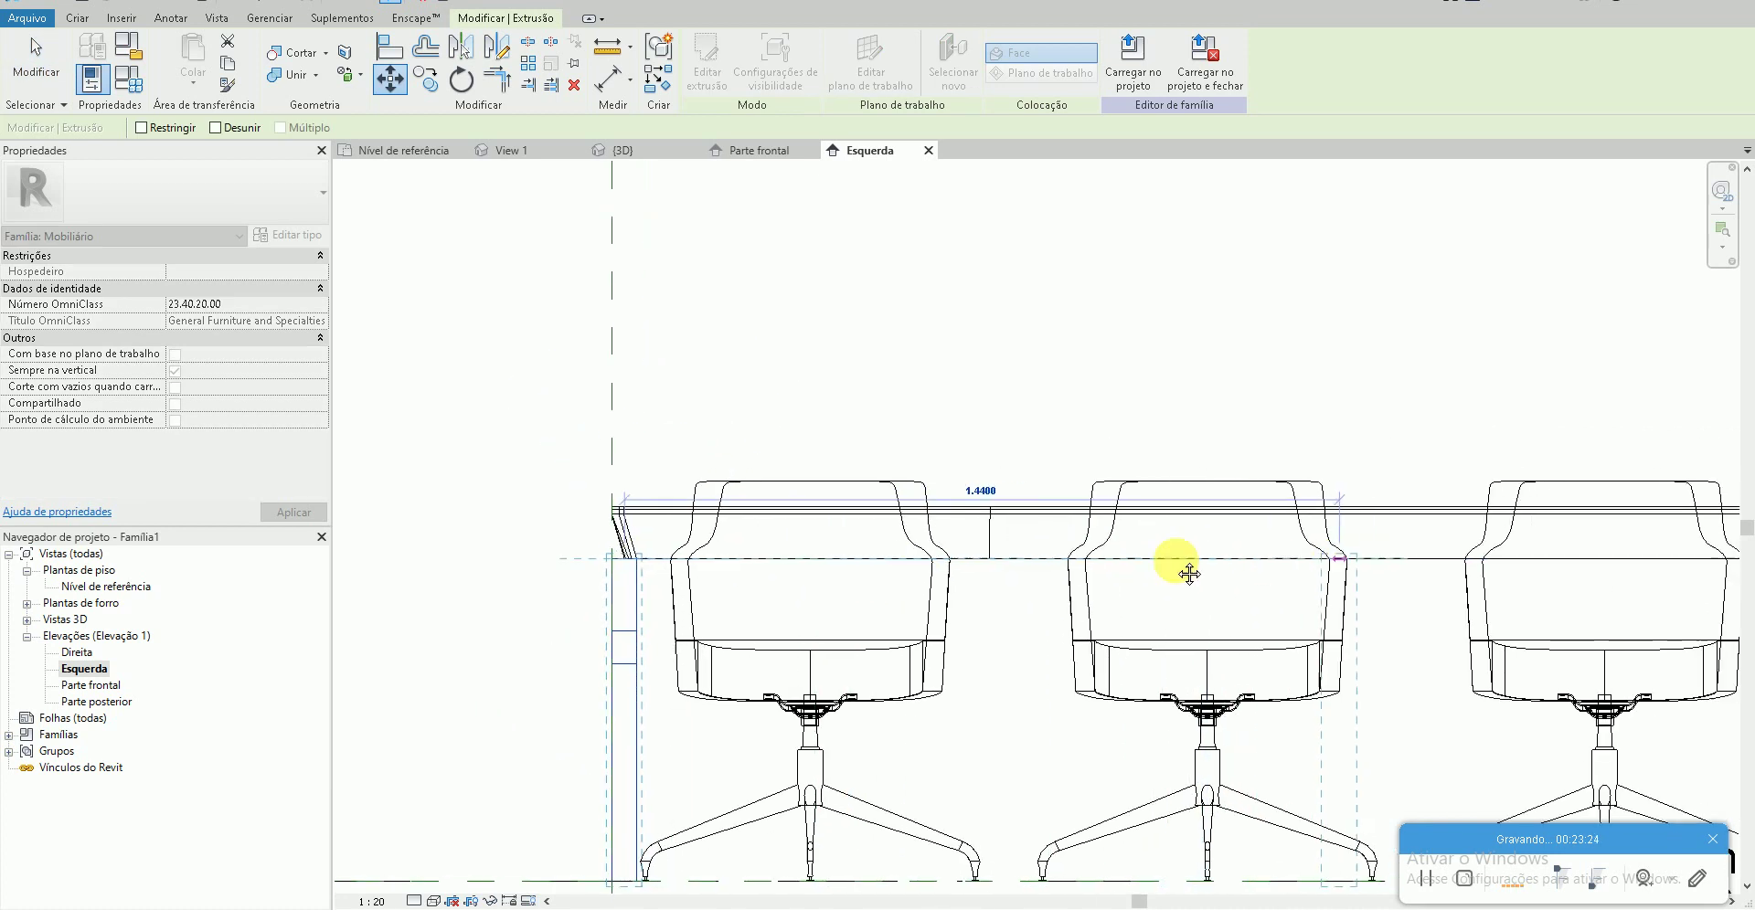
left_click(937, 565)
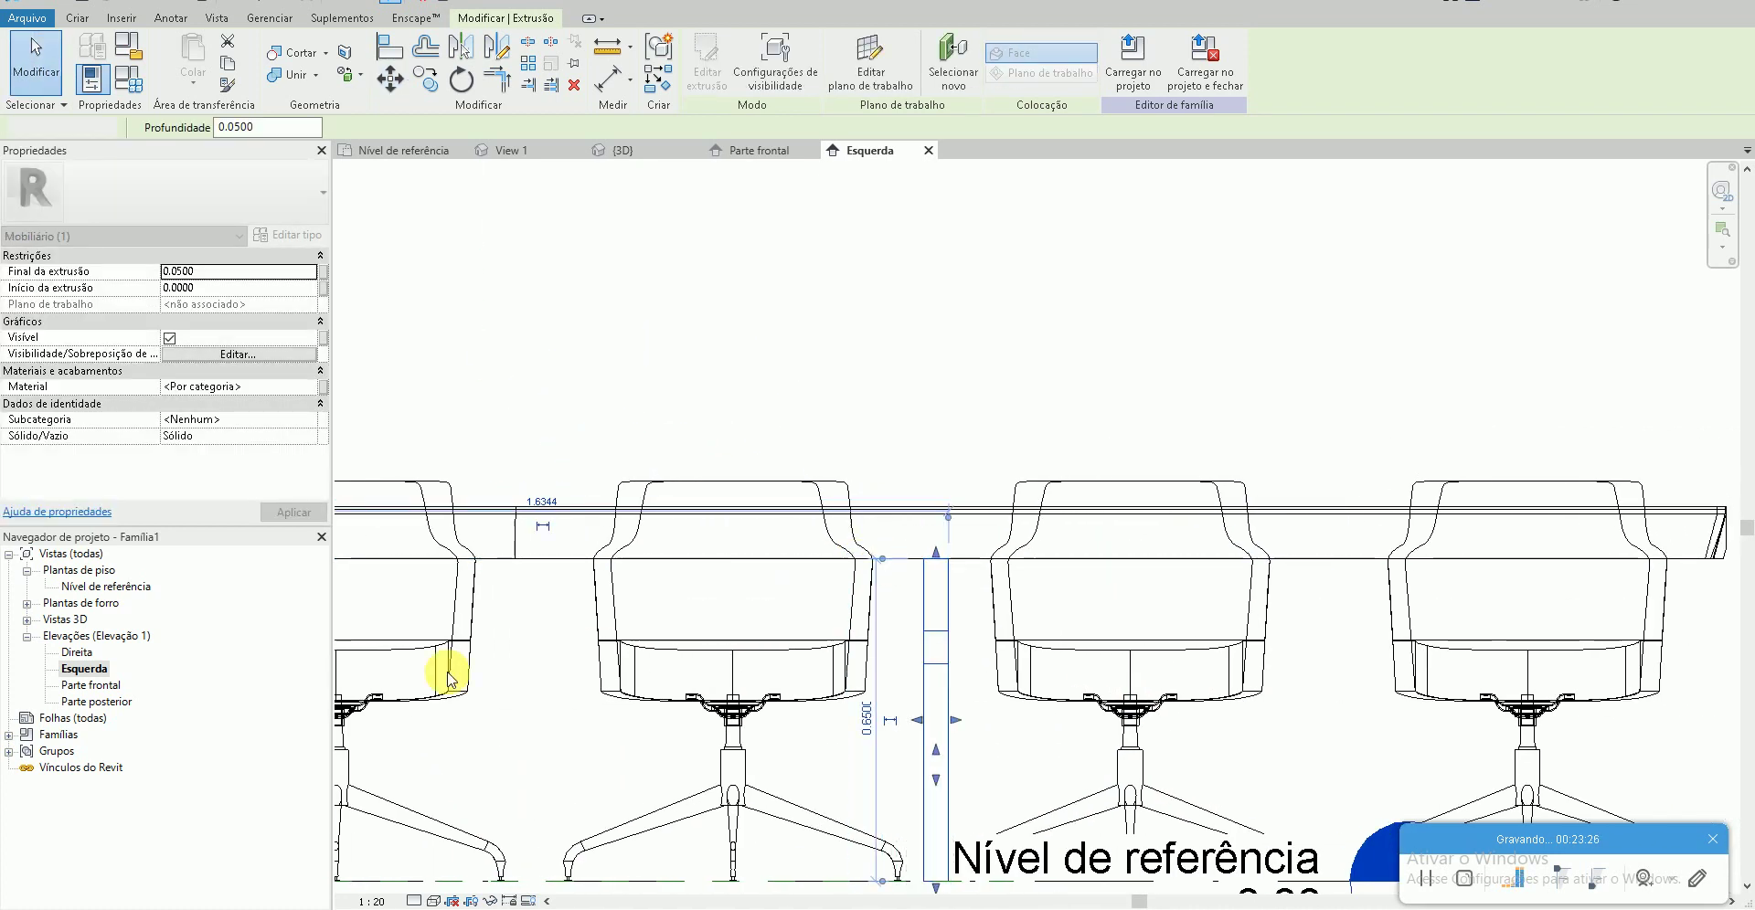
key("Escape")
- Check the moved leg in the 3D view, then show the Parte frontal elevation
left_click(322, 4)
middle_click_drag(770, 627, 685, 502, "shift")
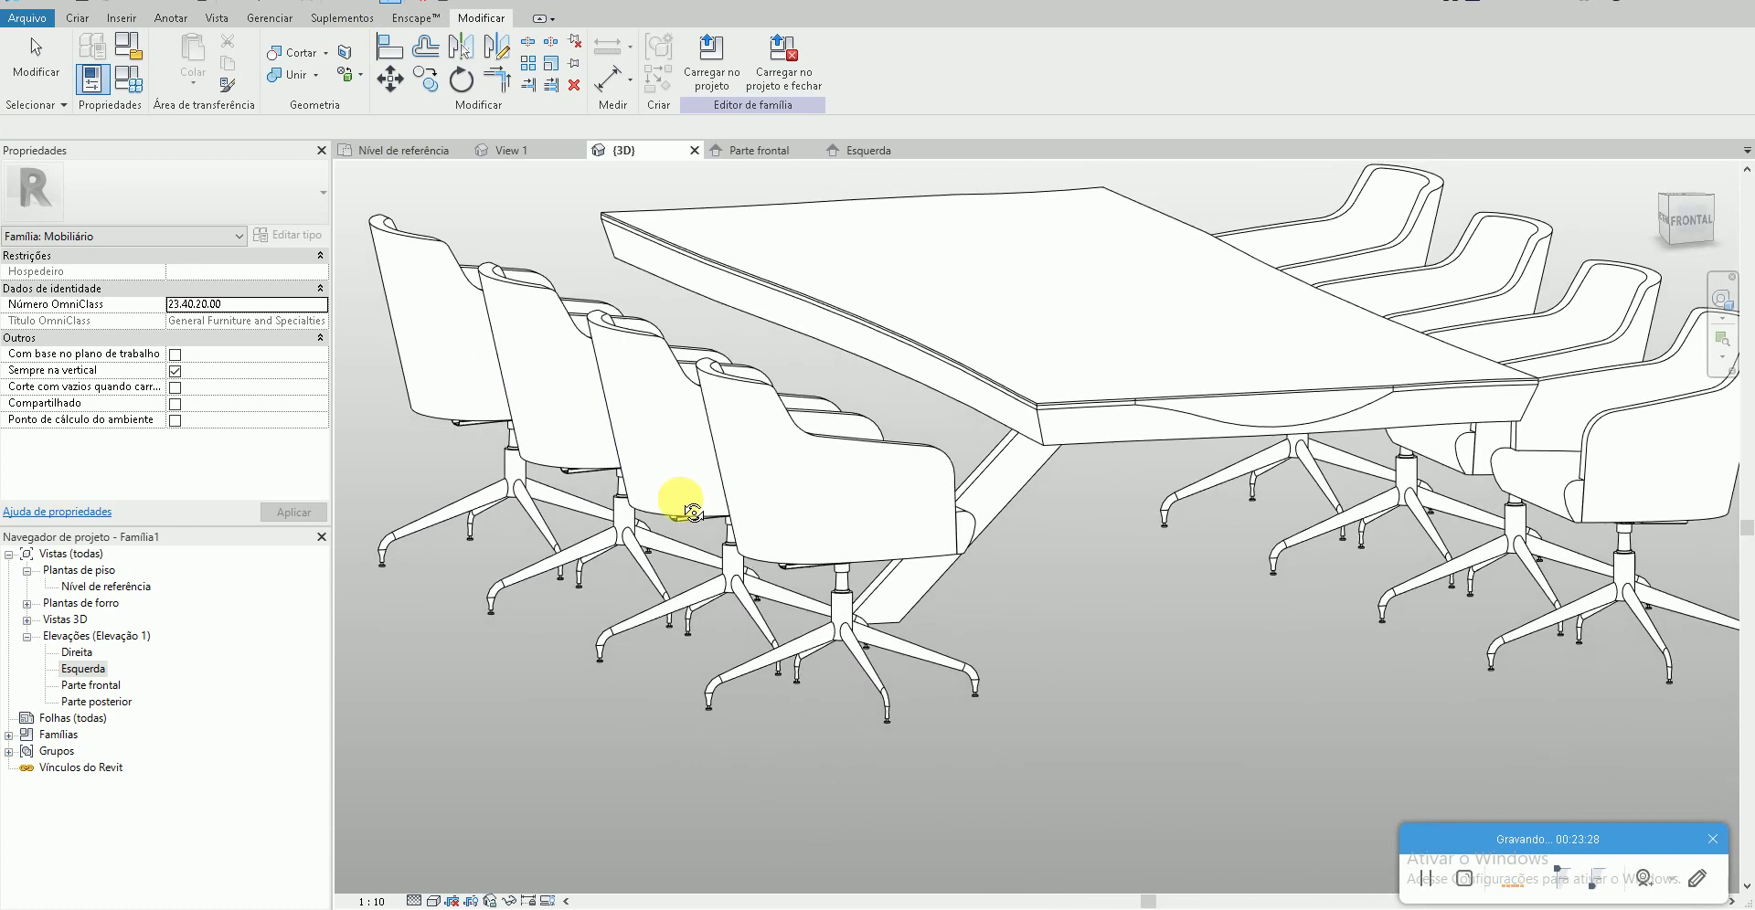
mouse_move(1253, 718)
middle_mouse_down("shift")
mouse_move(1128, 640)
mouse_move(1188, 660)
mouse_move(1156, 685)
middle_mouse_up("shift")
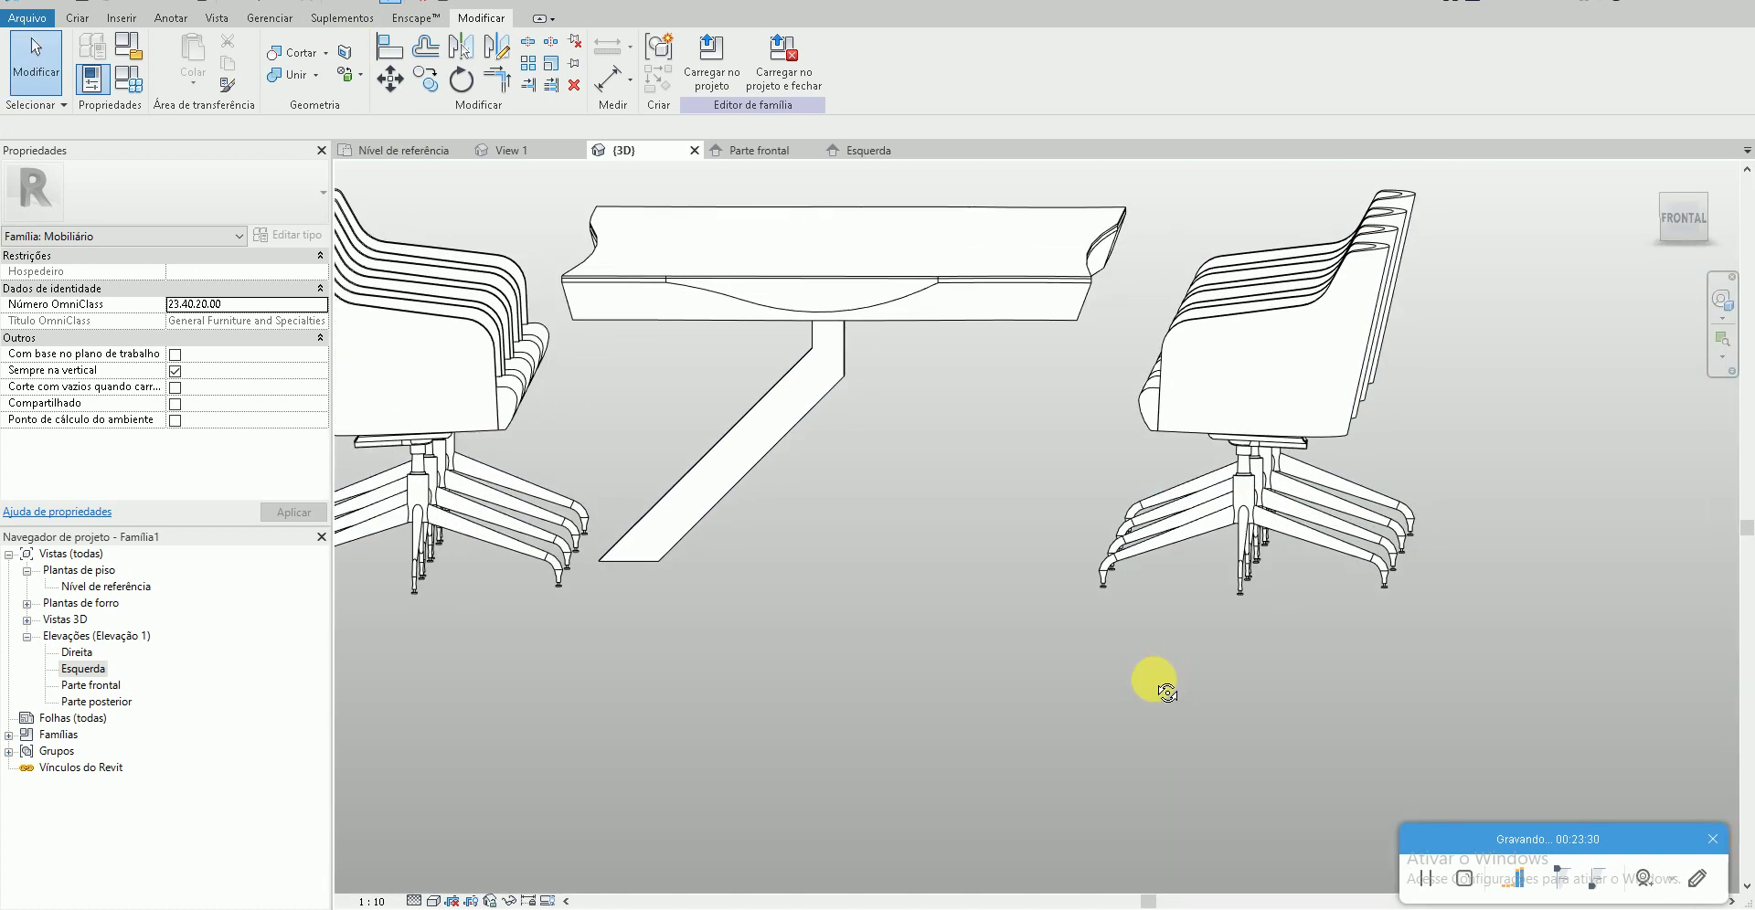
double_click(90, 684)
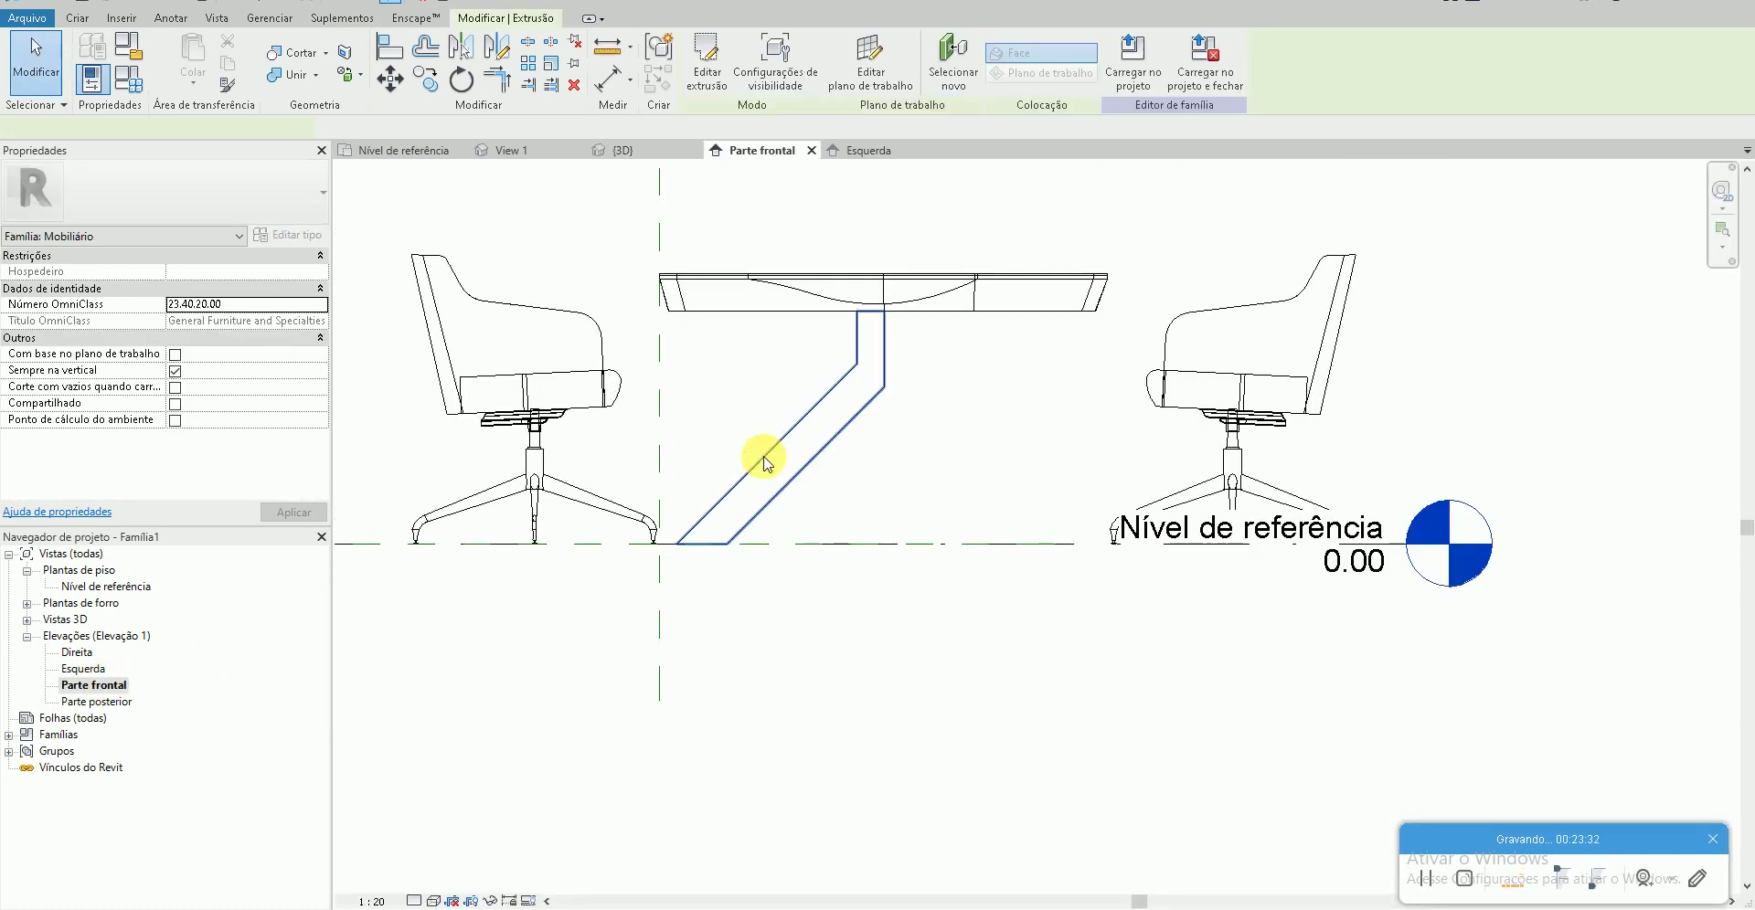
- Set a line of the leg's profile sketch to 0.15 and finish the leg edit
left_click(766, 455)
scroll(773, 453, "up", 2)
key("Escape")
double_click(780, 446)
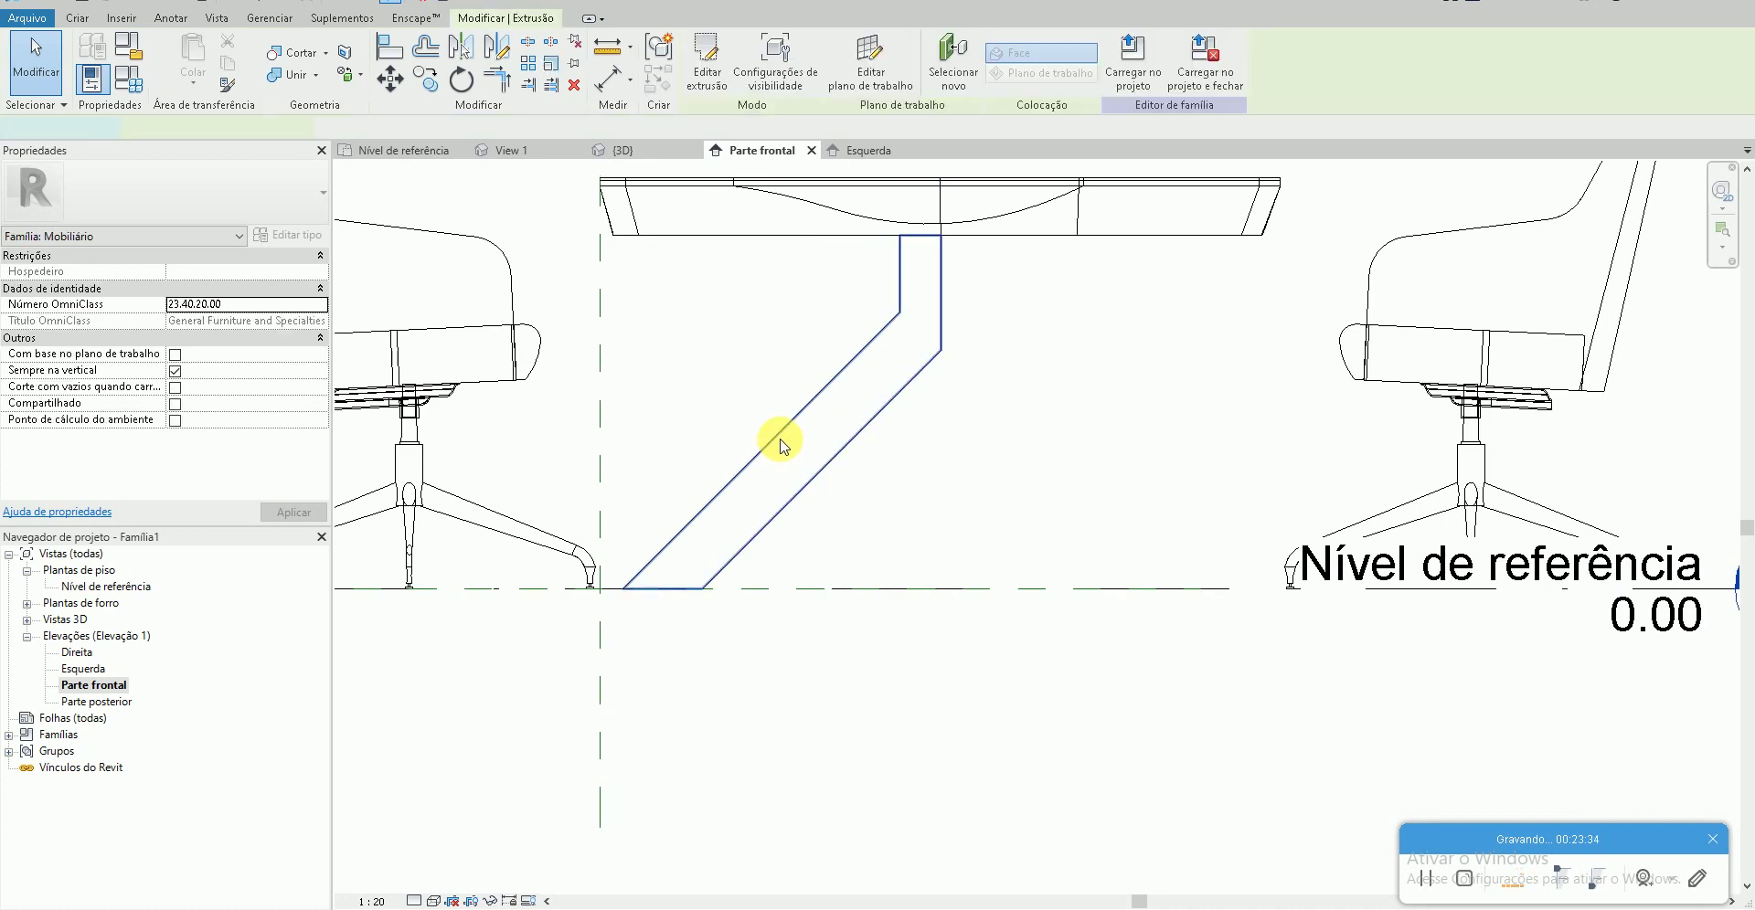
left_click(926, 349)
left_click(970, 303)
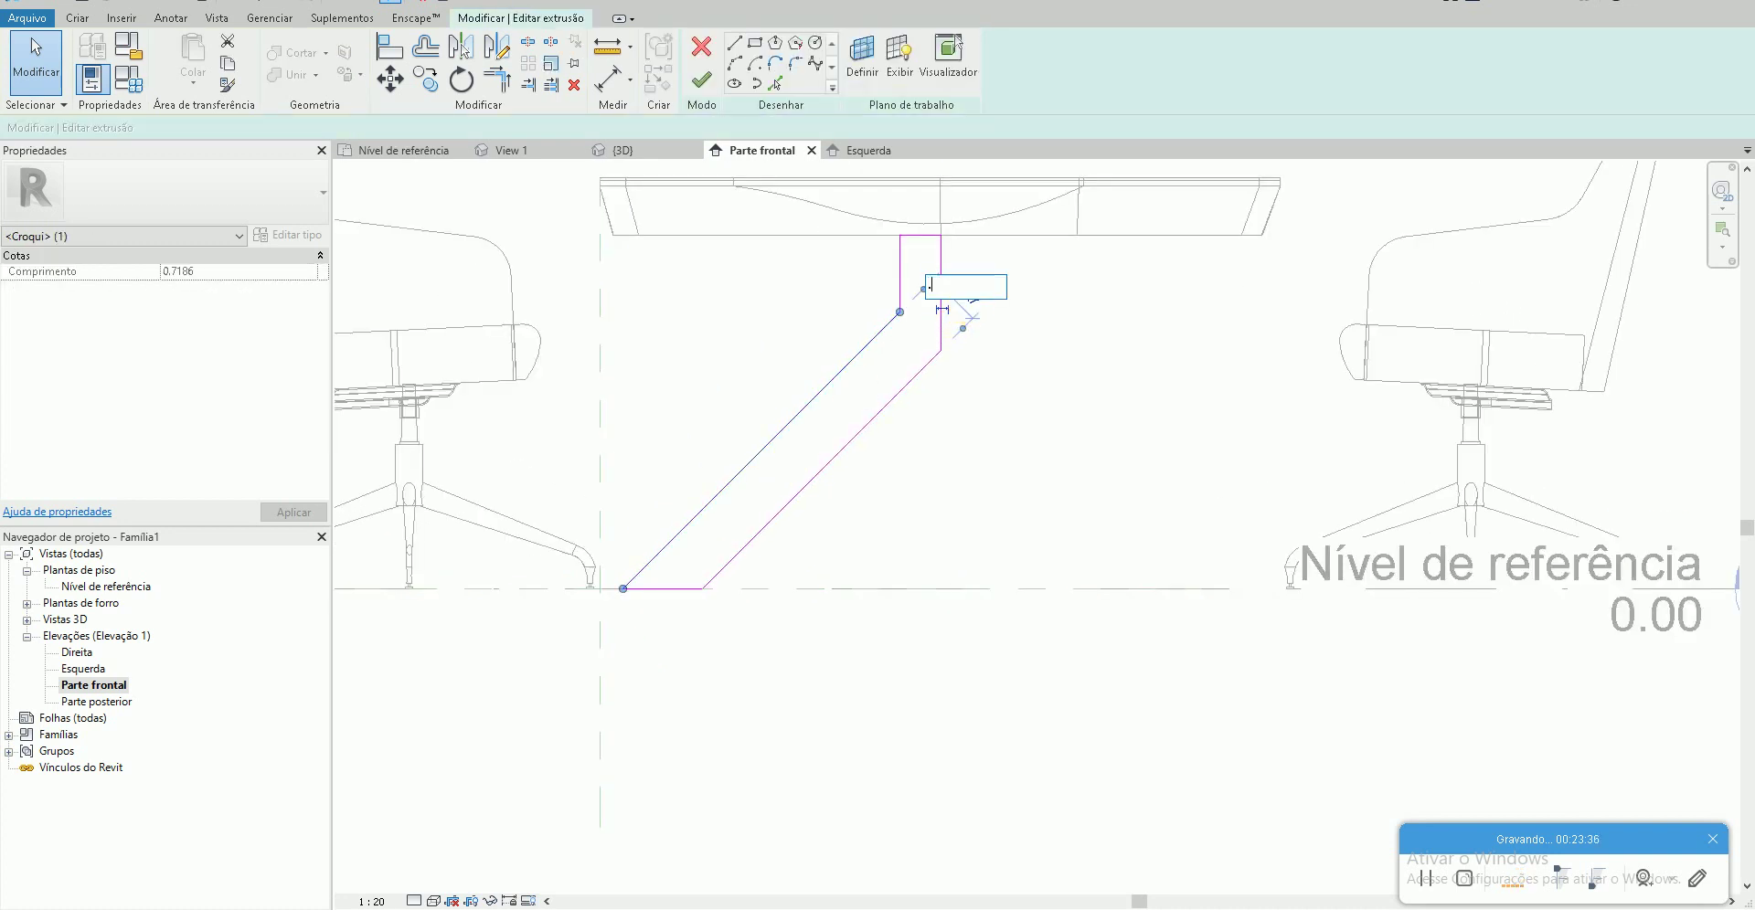
key("Escape")
left_click(702, 81)
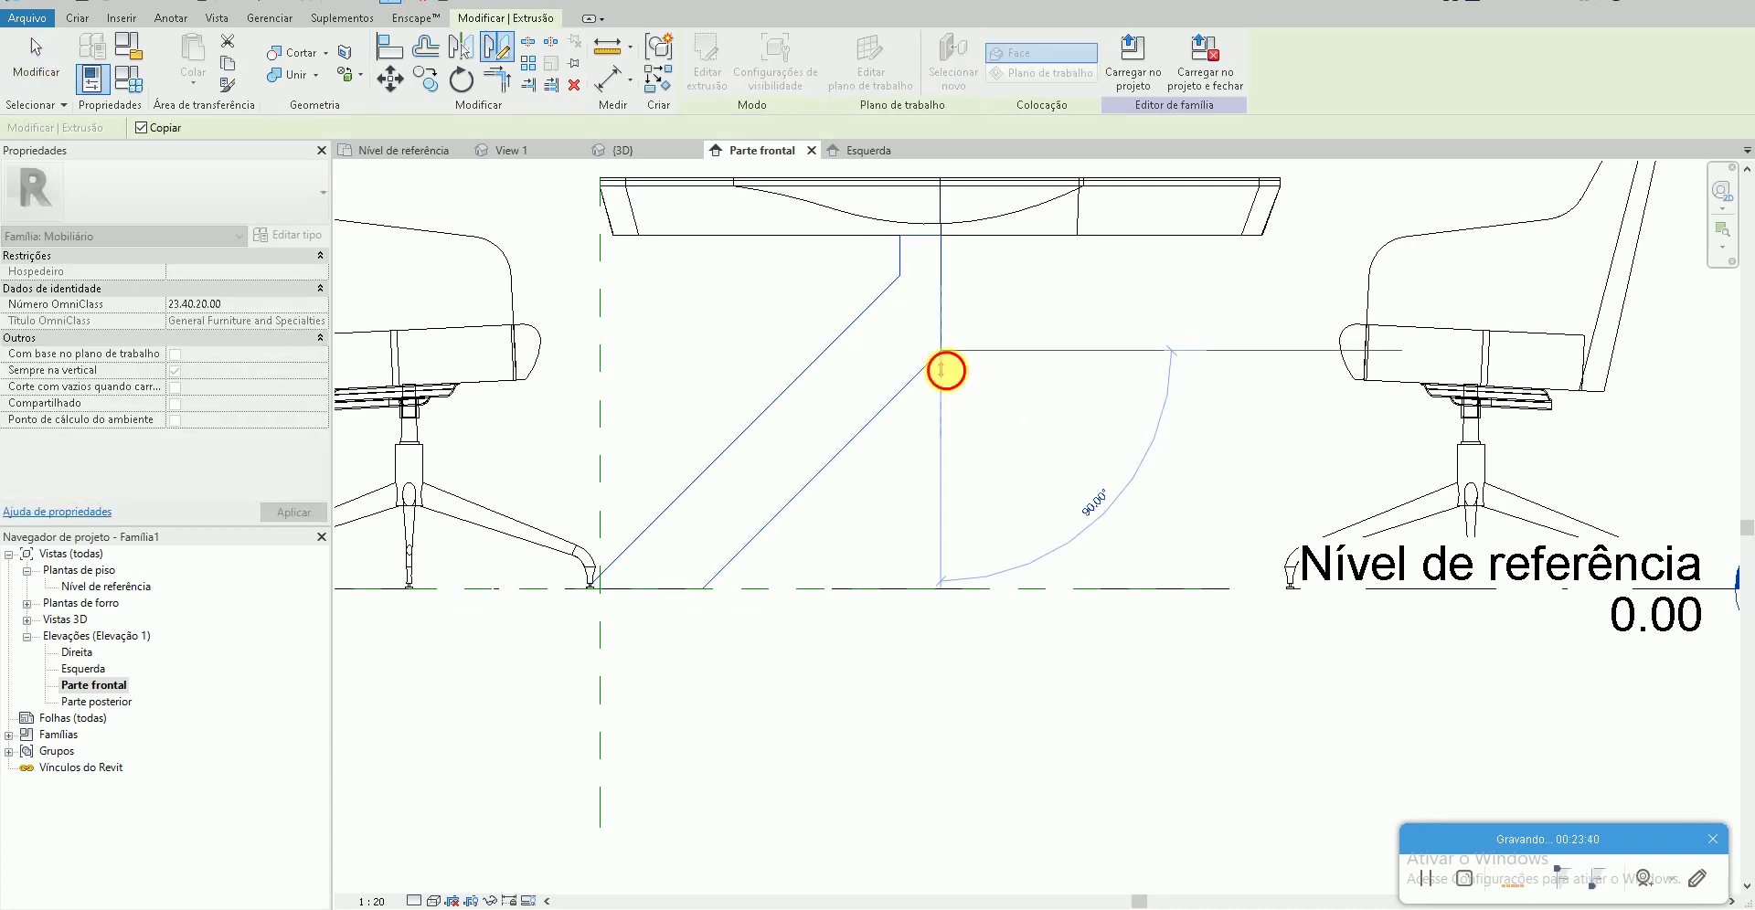
key("Escape")
- Inspect the crossed legs in 3D, then show the Nível de referência plan
left_click(622, 149)
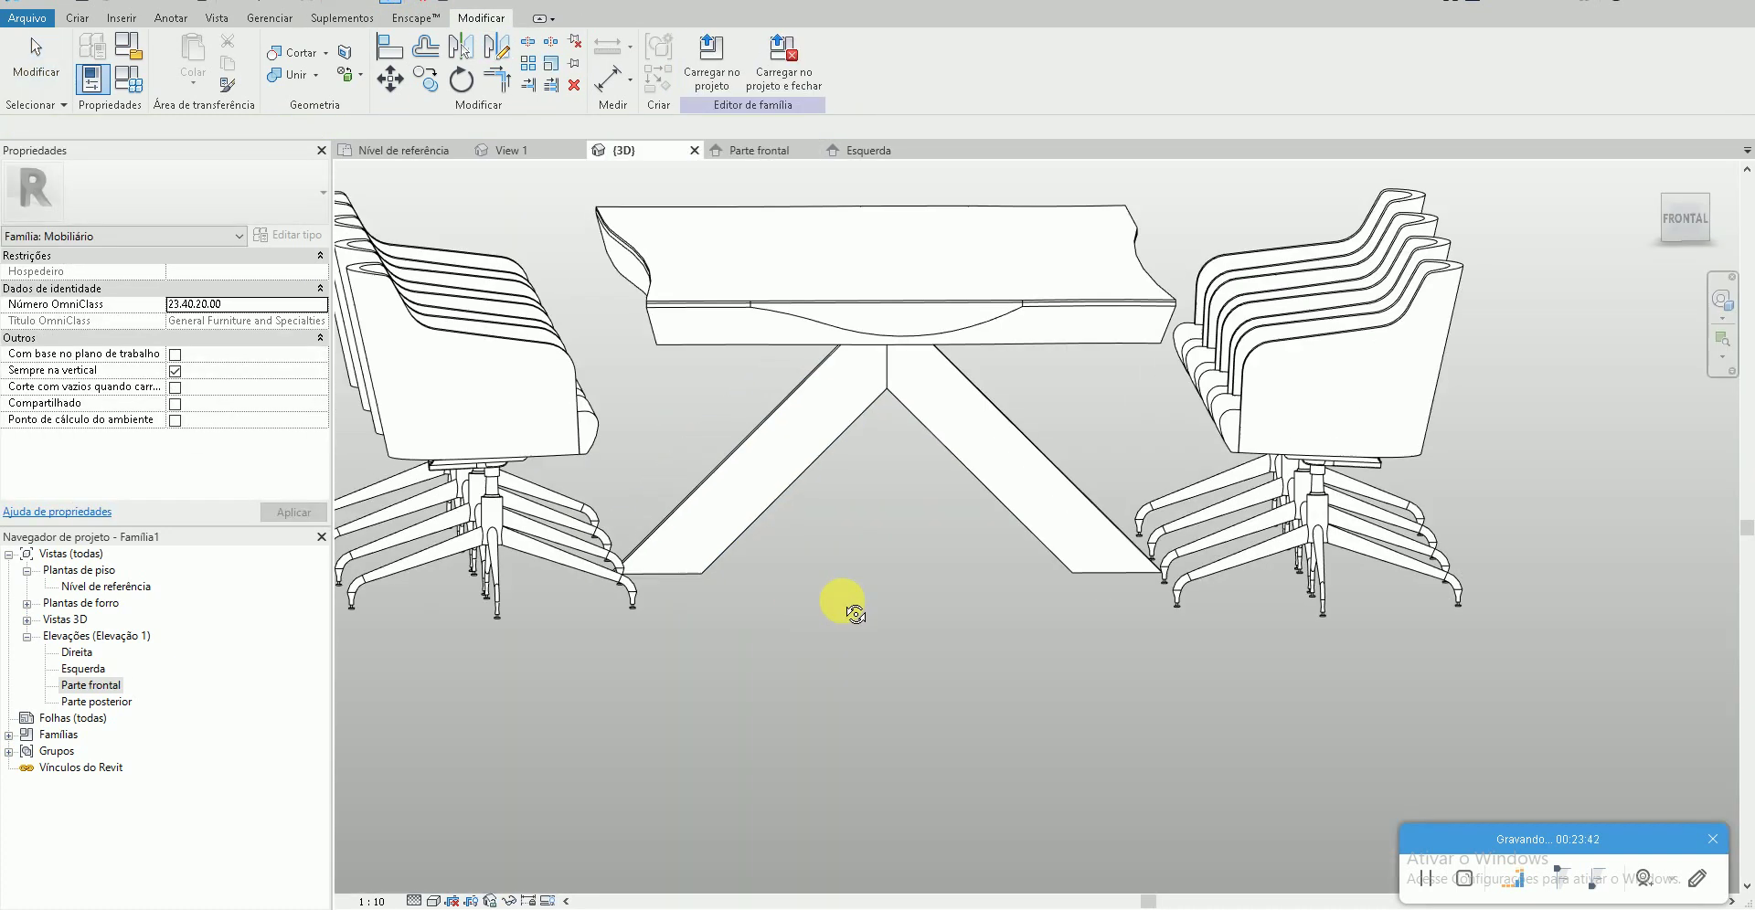
middle_click_drag(850, 608, 827, 657, "shift")
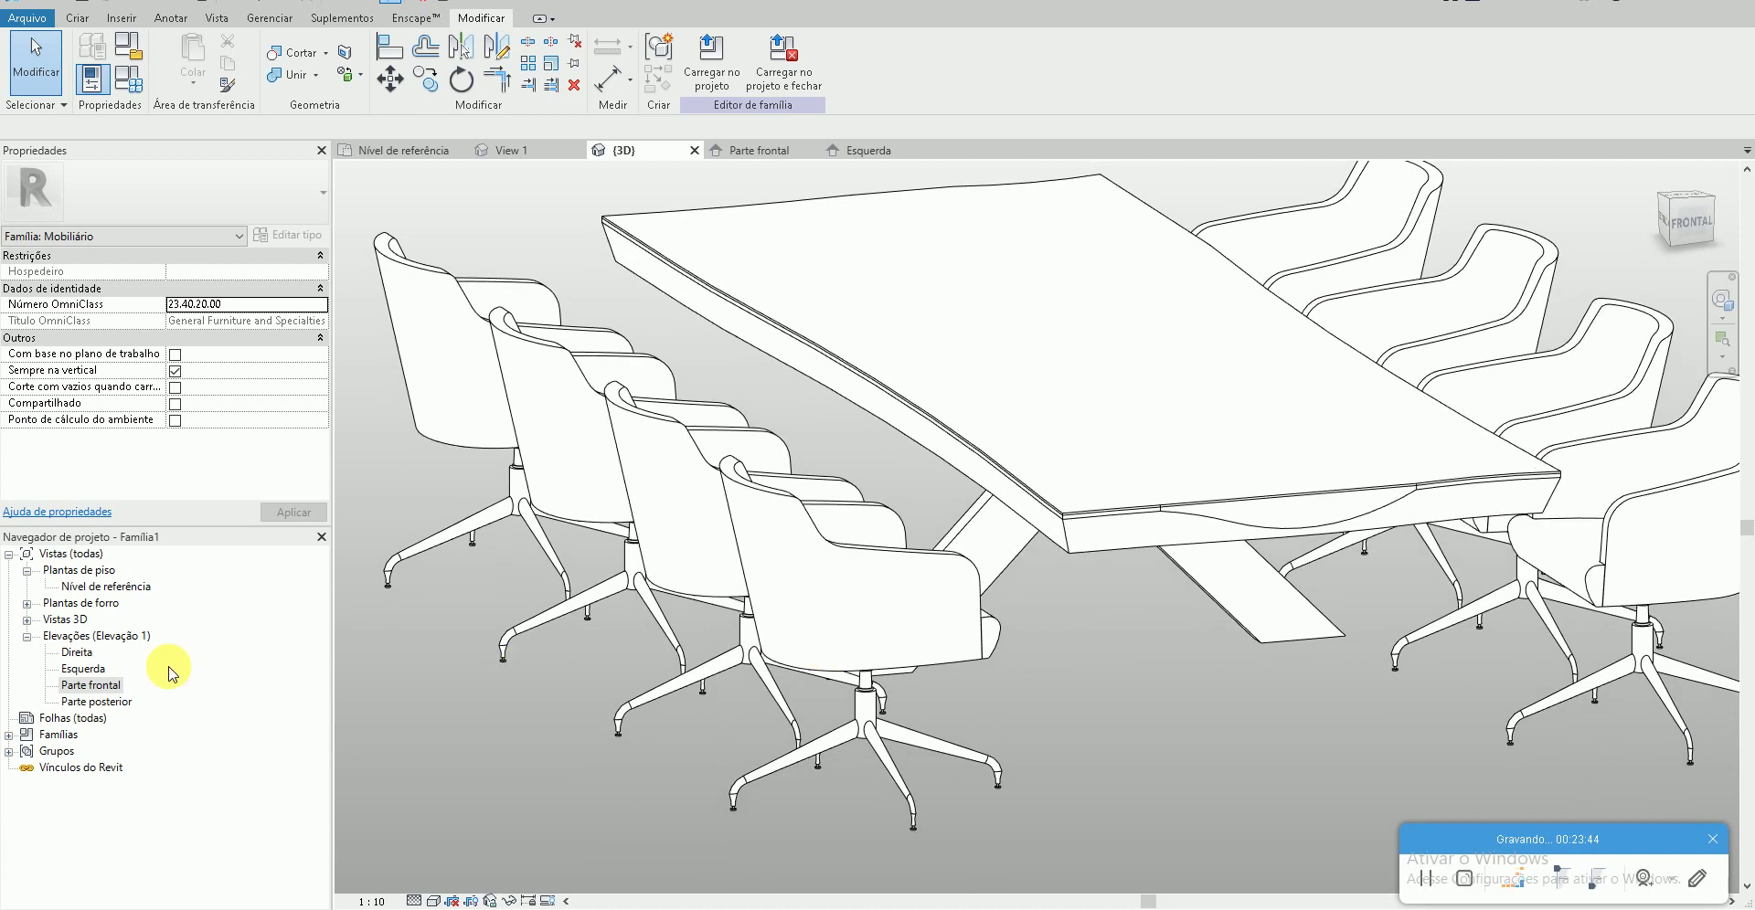
double_click(100, 587)
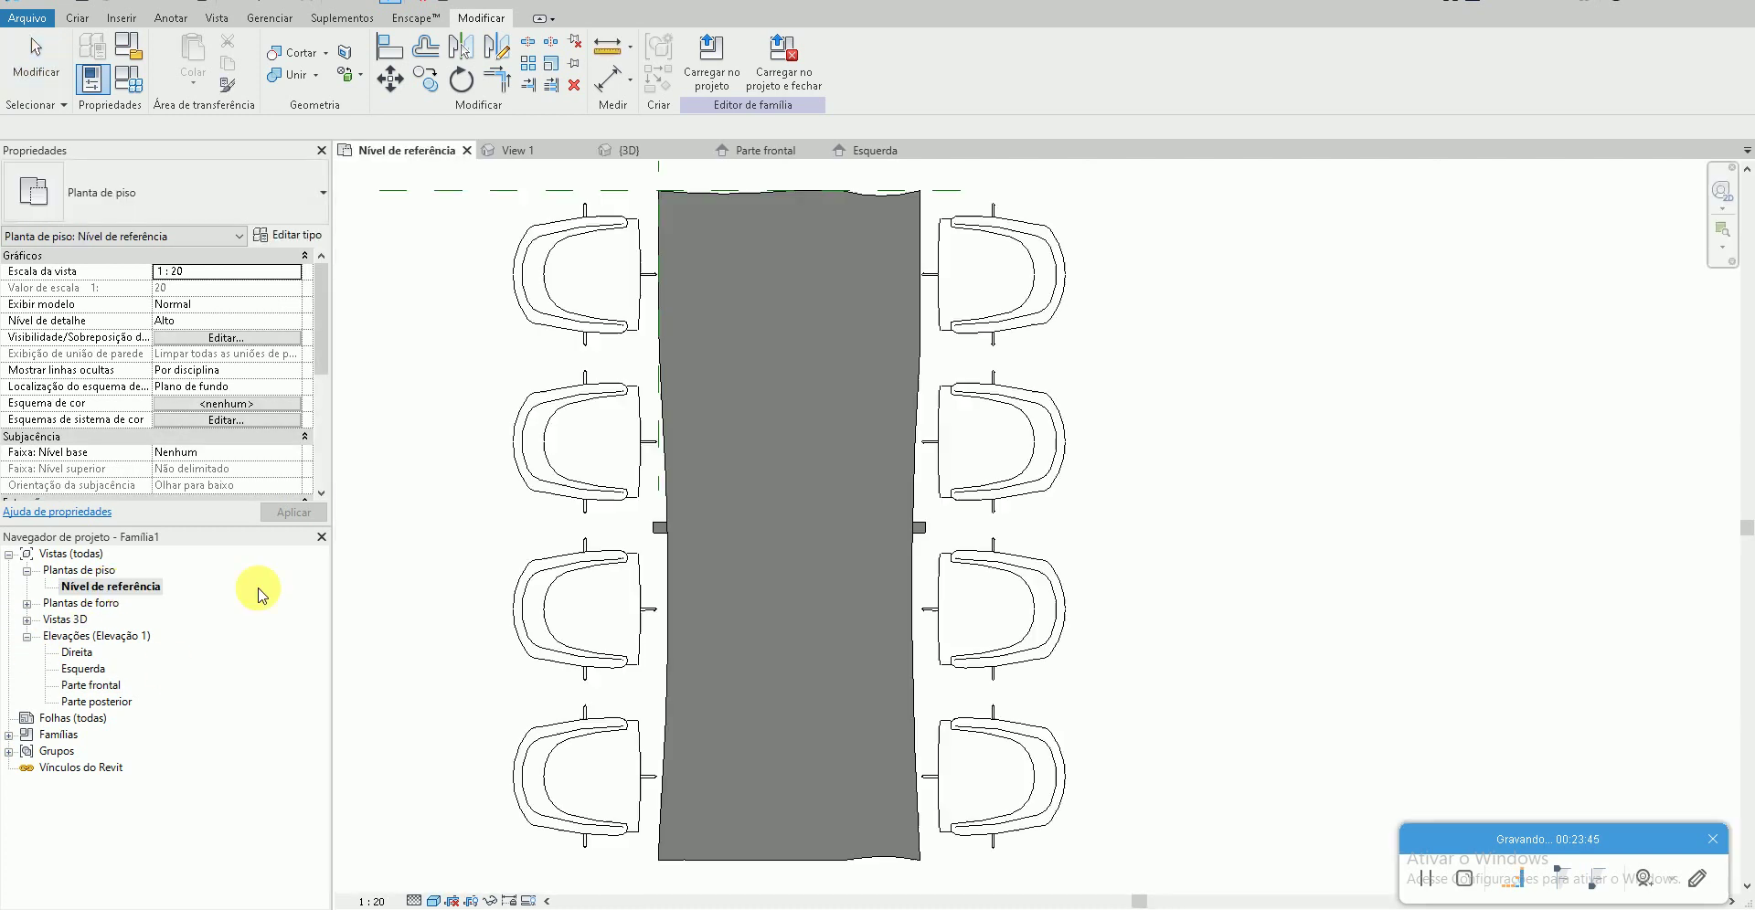
- Switch the plan to wireframe and try copying the crossed legs, undoing the extra copy
left_click(435, 903)
left_click(448, 803)
scroll(784, 522, "up", 3)
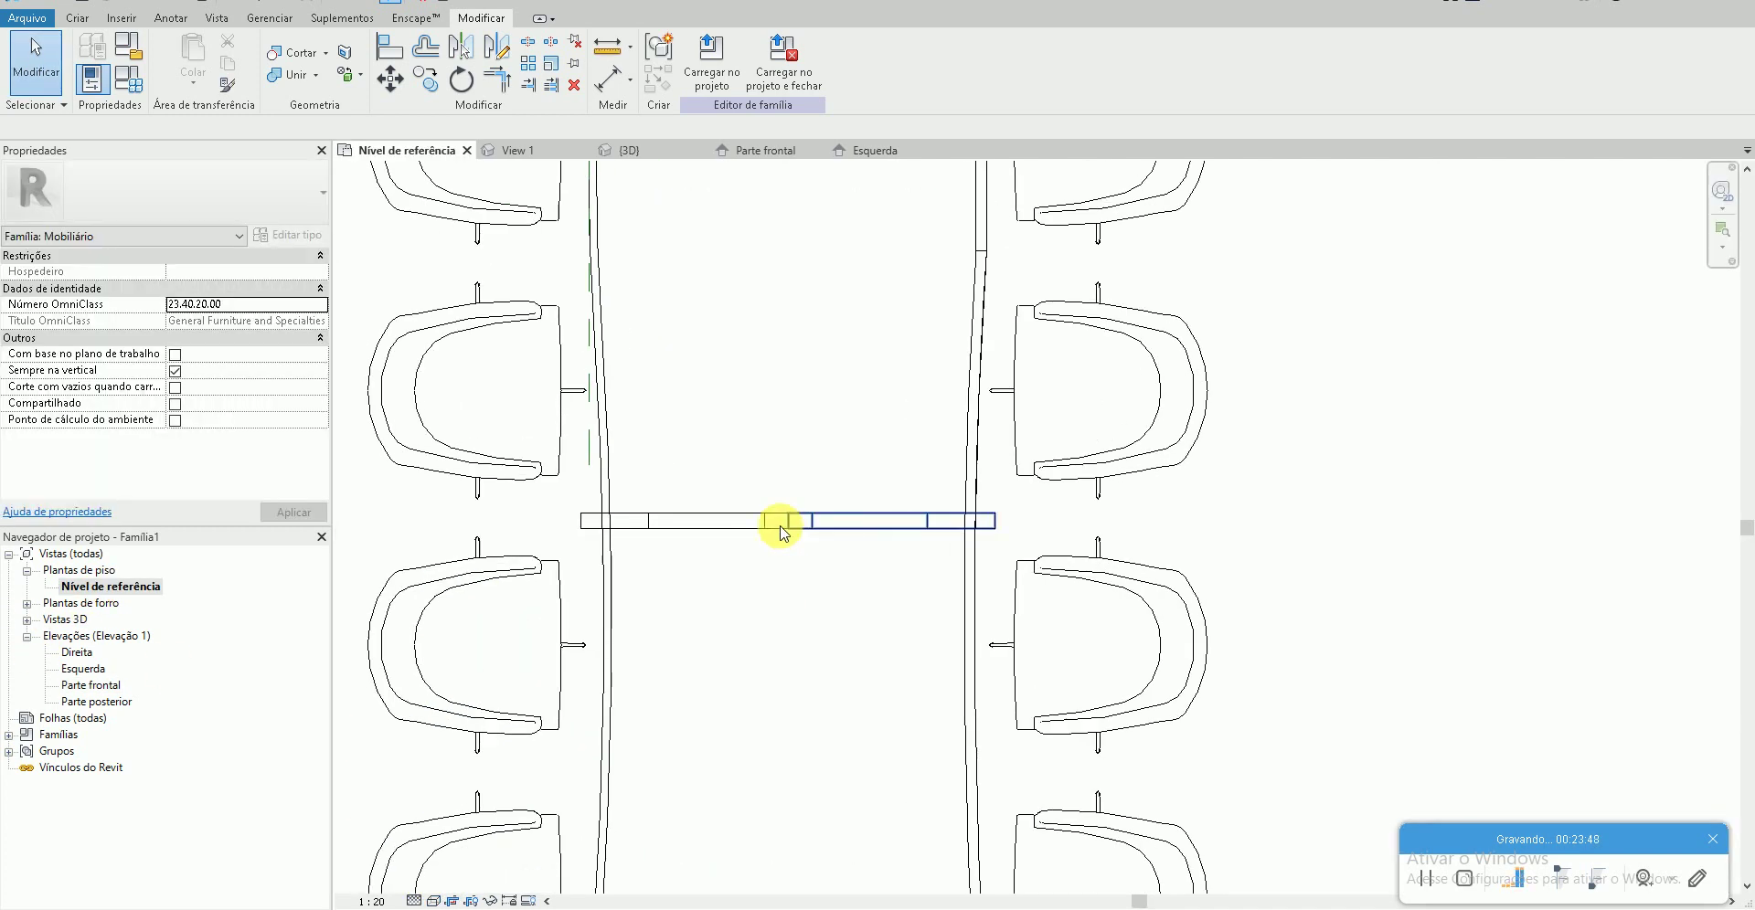
scroll(780, 530, "up", 2)
left_click_drag(830, 587, 764, 463)
key("r")
key("o")
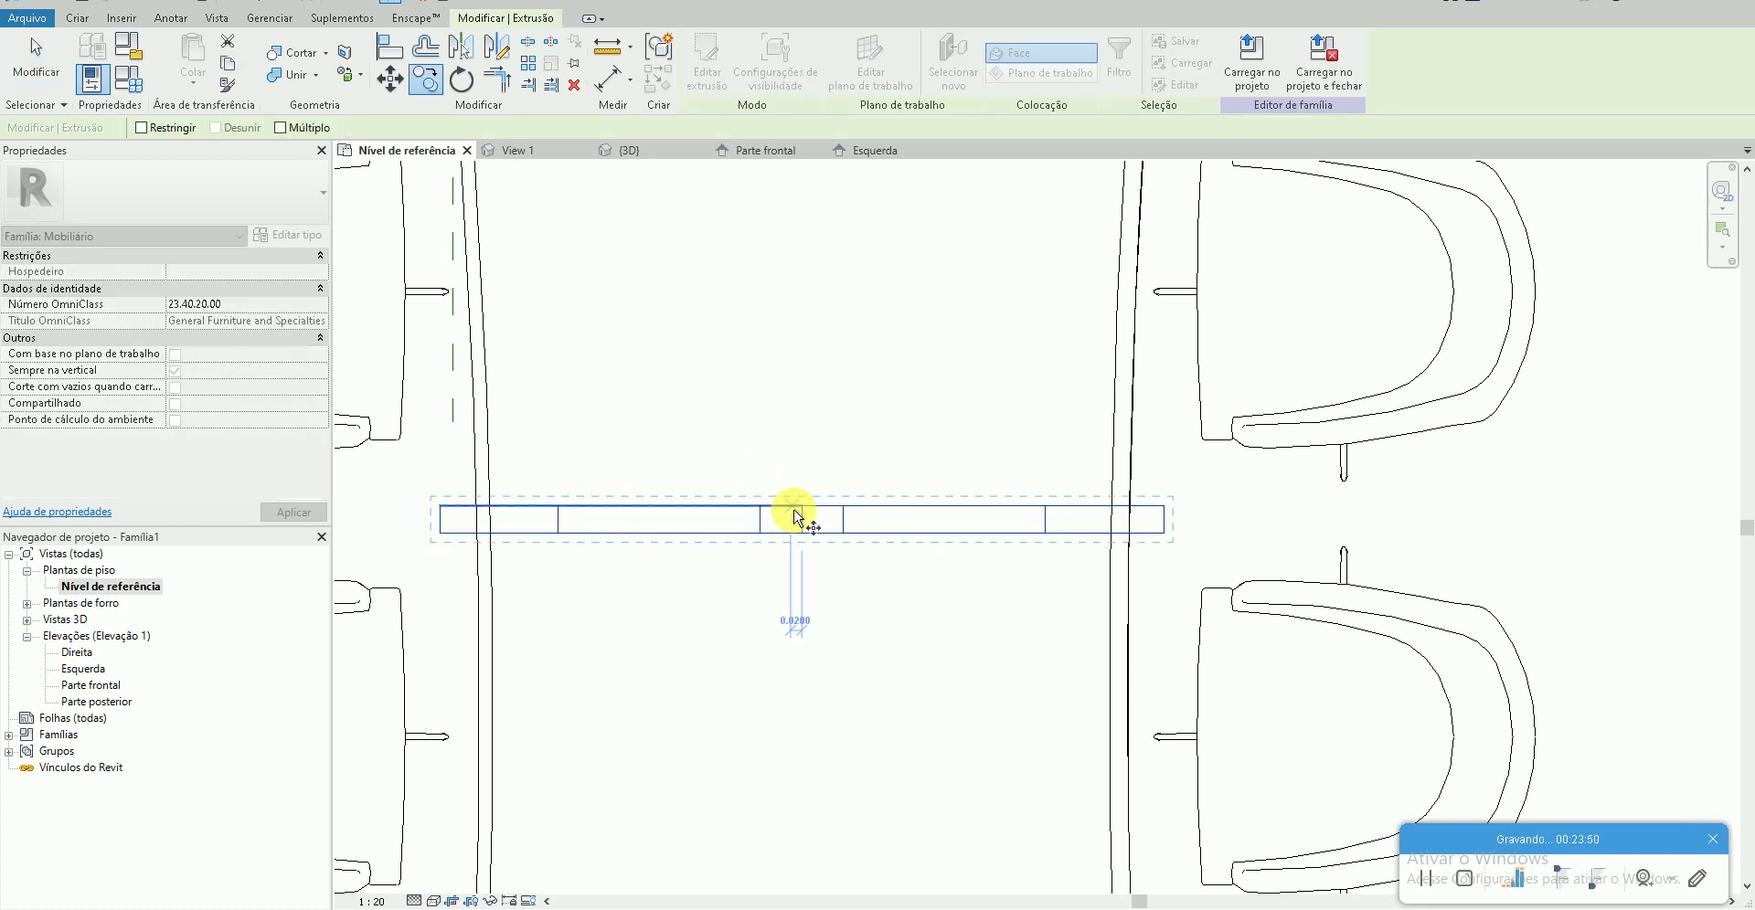
left_click(805, 628)
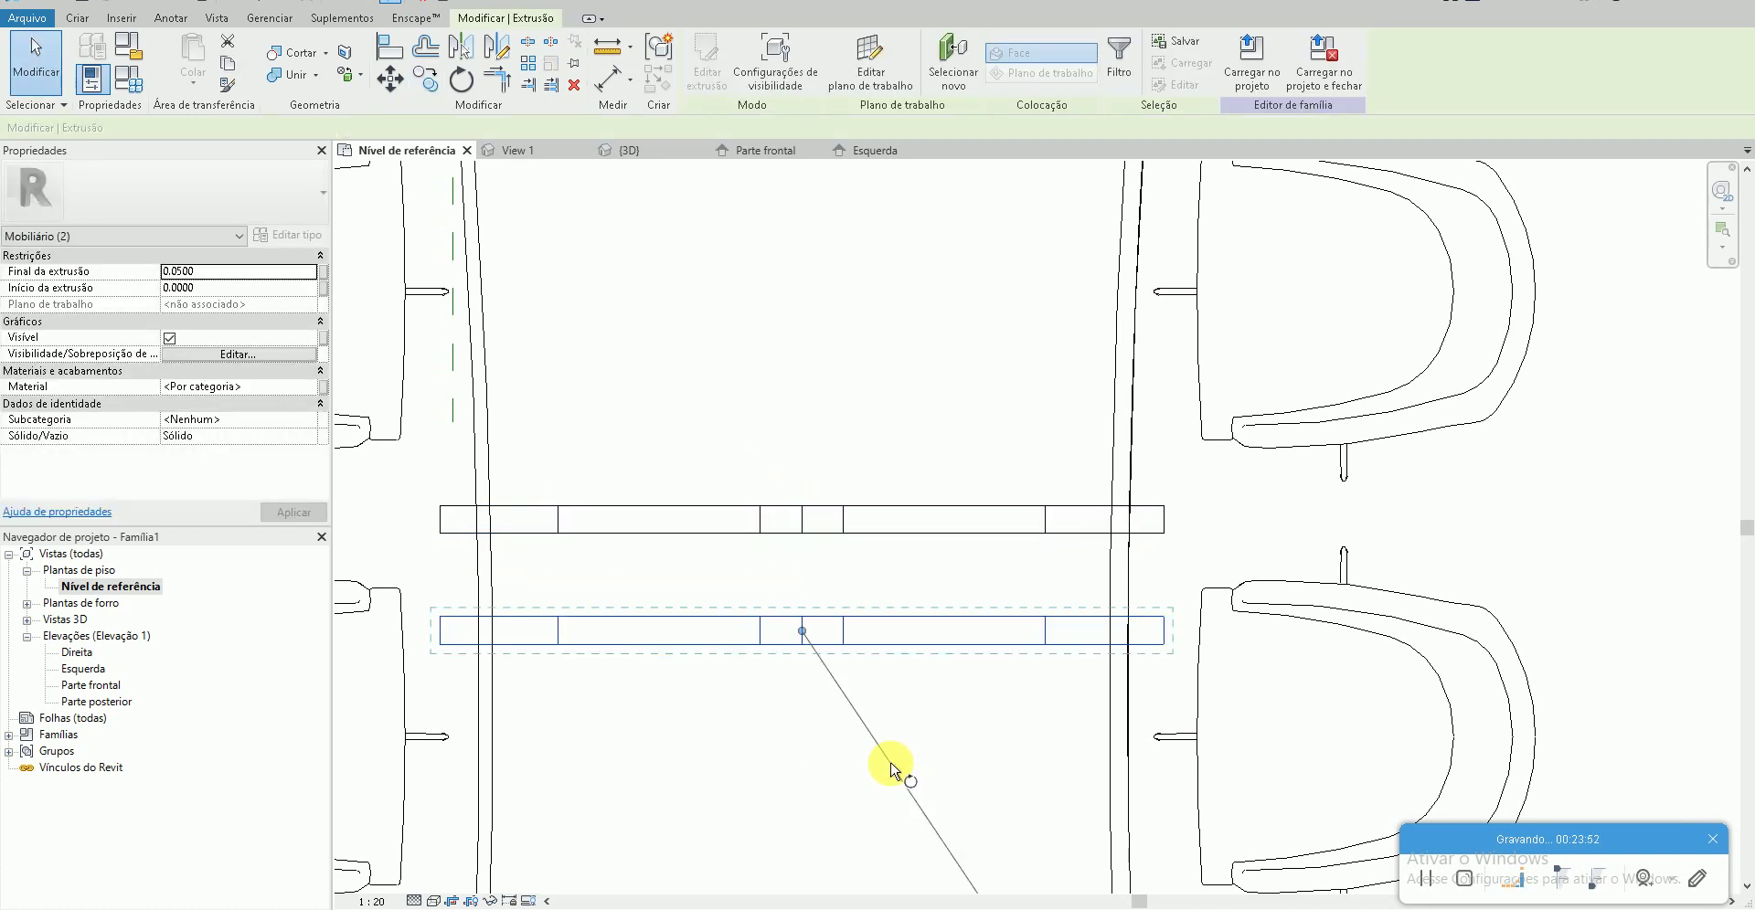
scroll(865, 758, "up", 2)
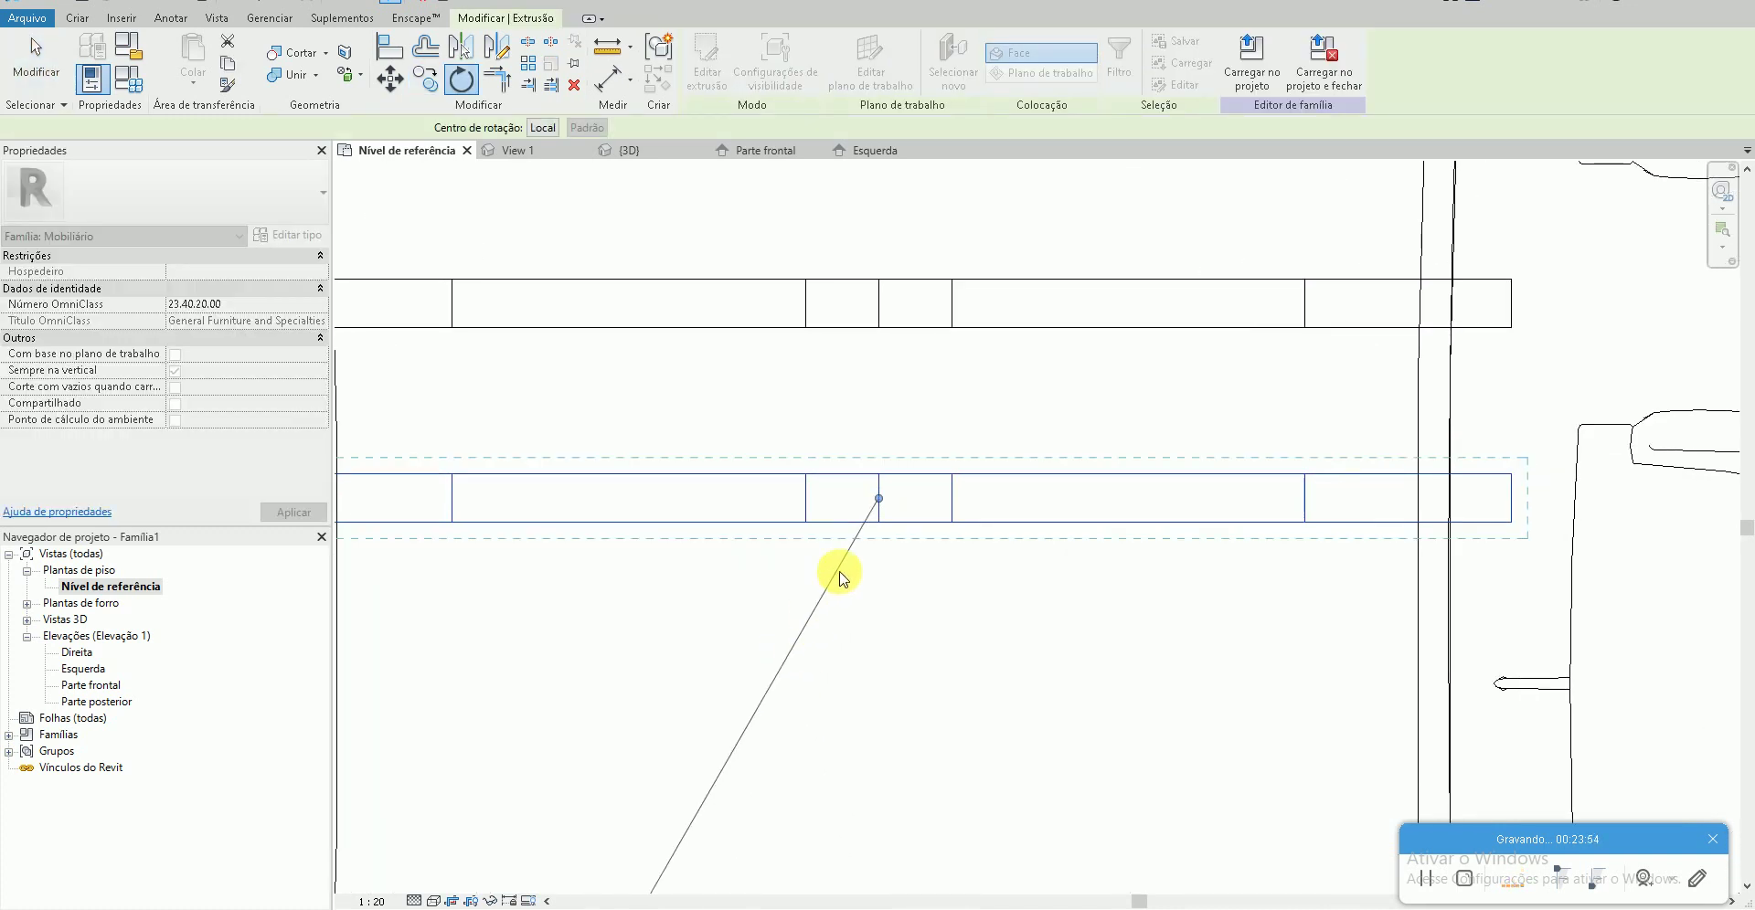
key("Escape")
key("Escape")
scroll(852, 464, "down", 2)
key("ctrl+z")
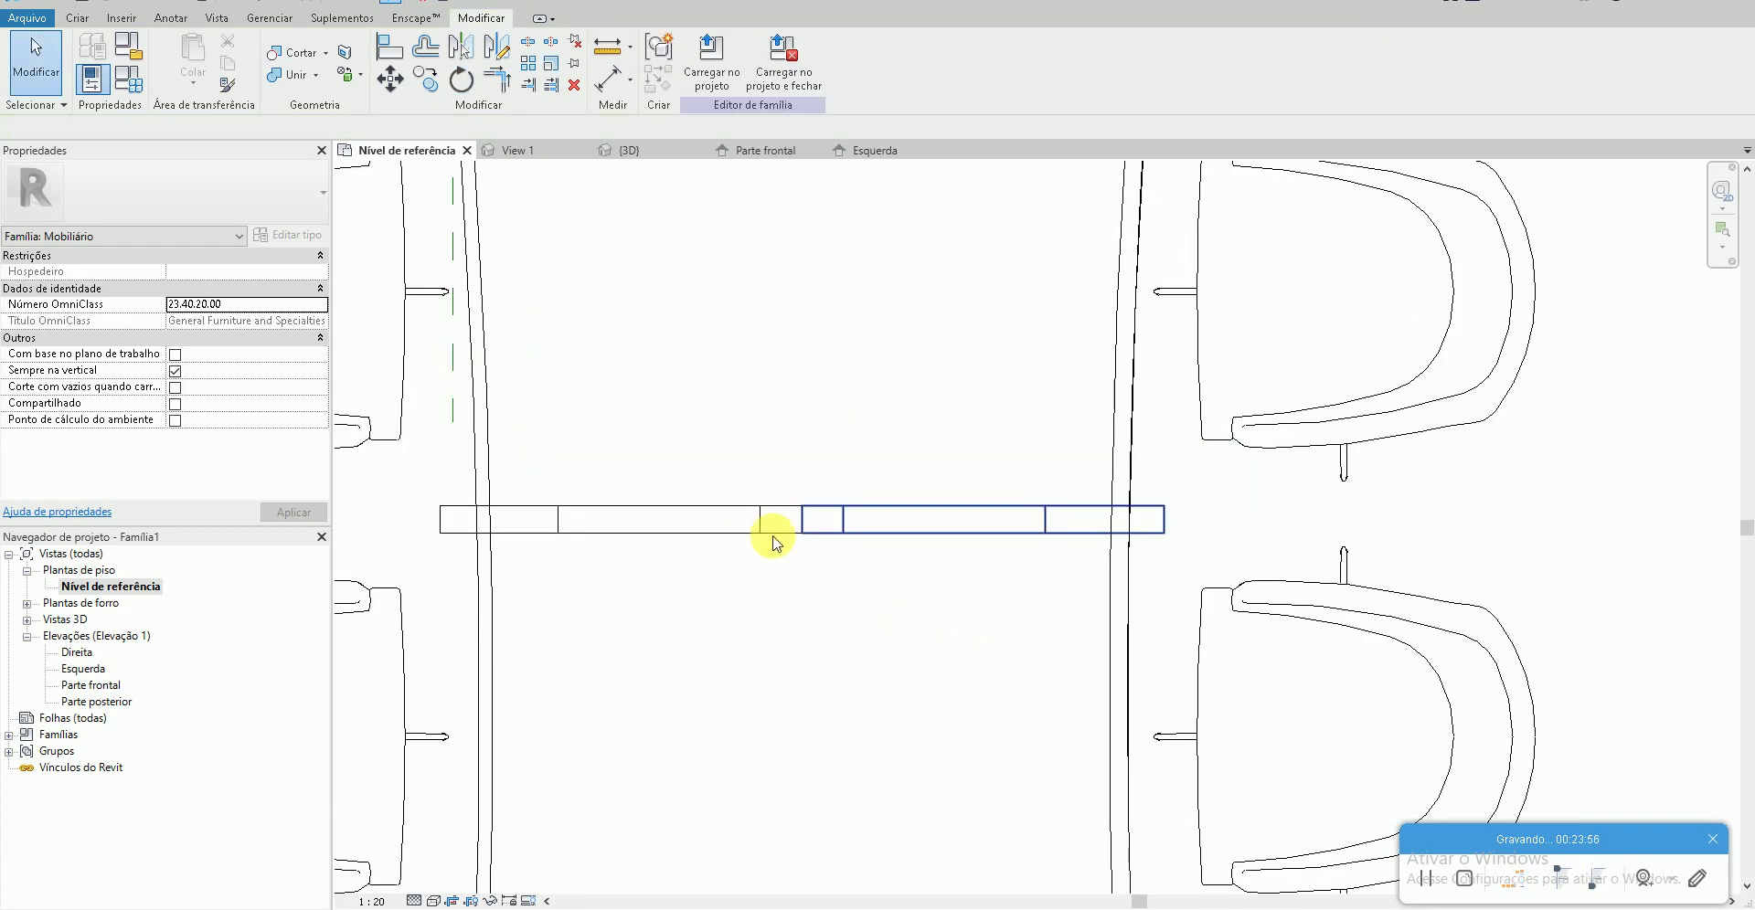
scroll(924, 569, "up", 2)
- Copy the crossed legs to a spot just below the originals
left_click_drag(933, 576, 575, 416)
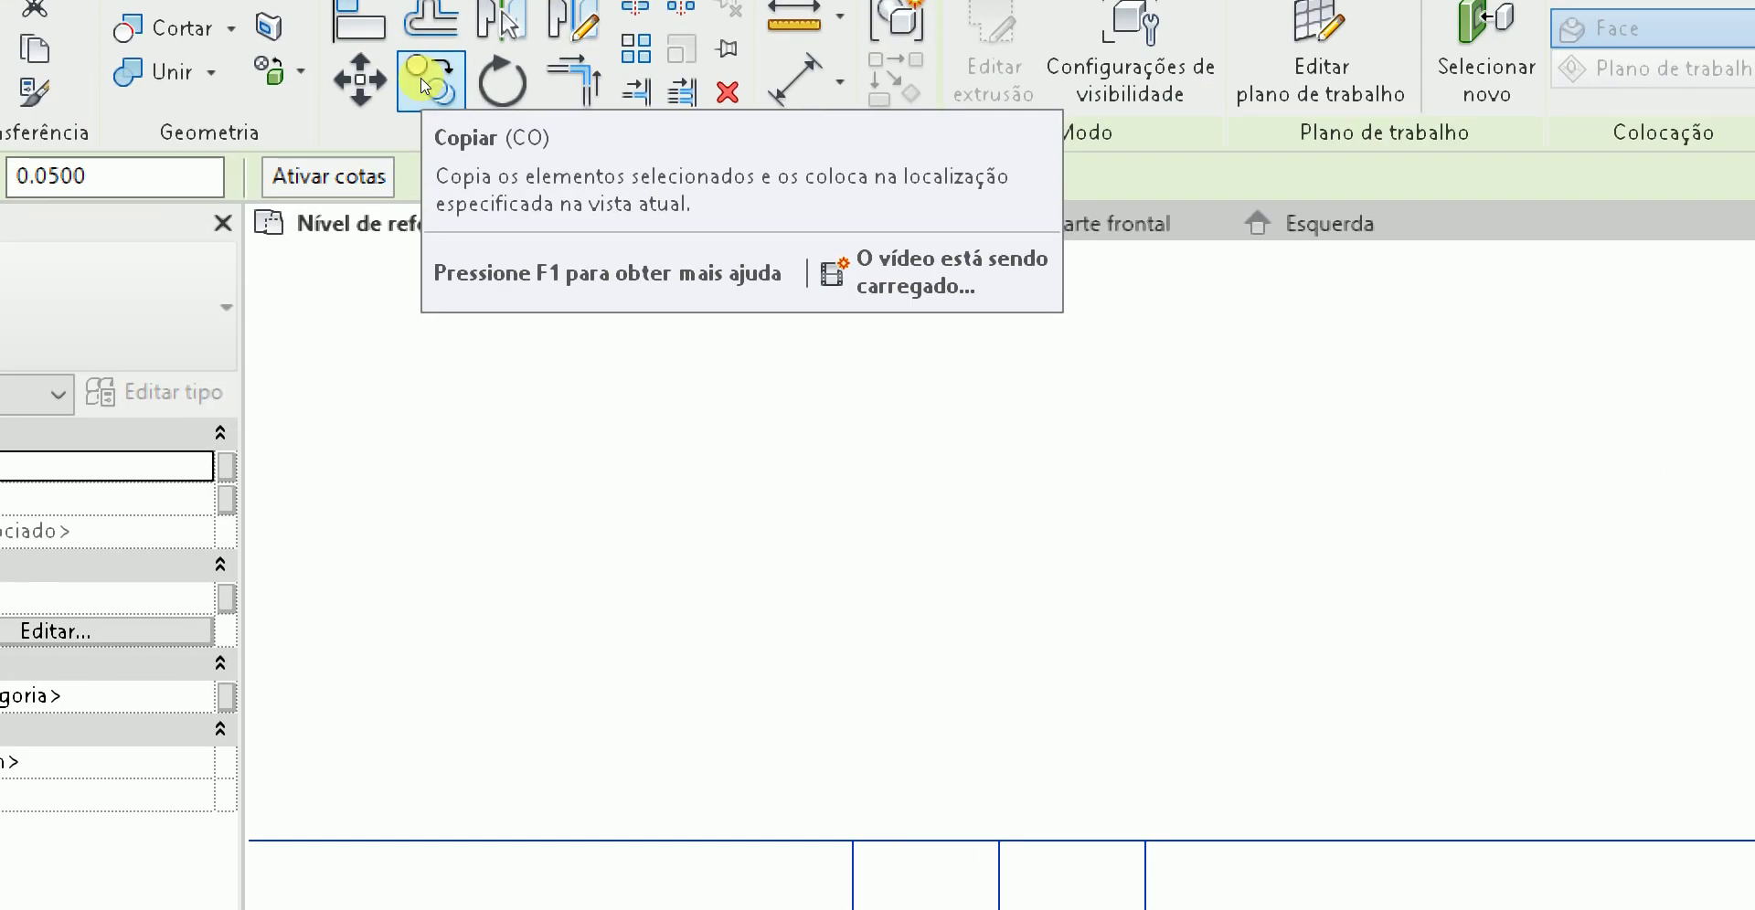
left_click(425, 81)
scroll(558, 264, "down", 2)
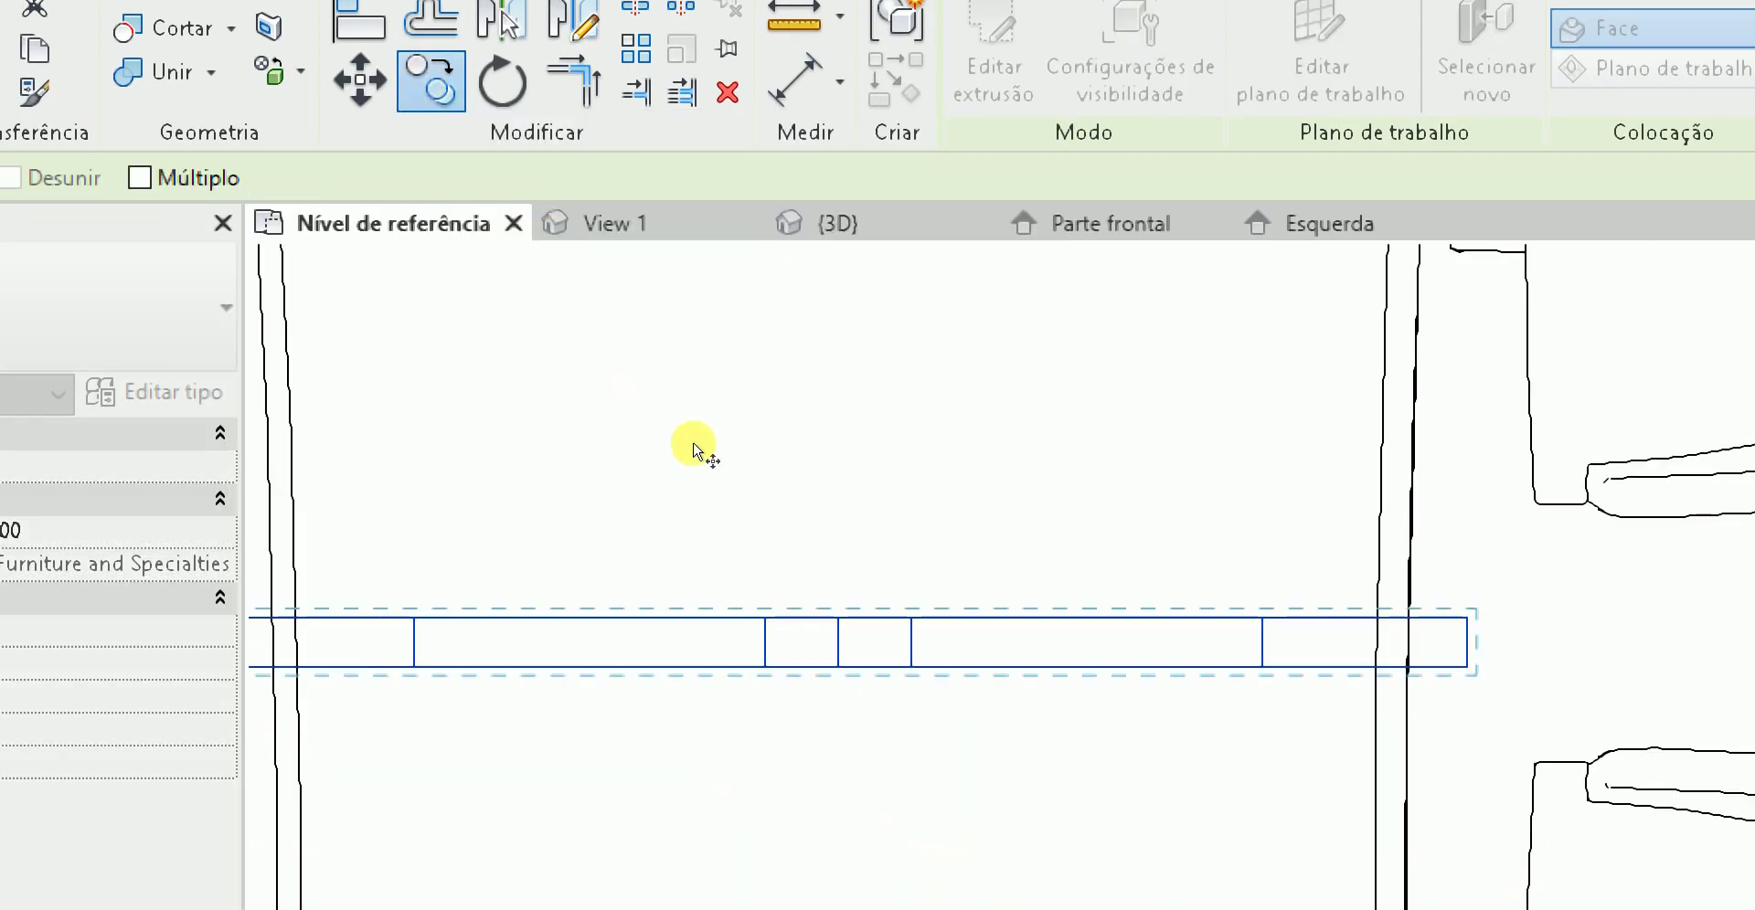
left_click(642, 361)
left_click(627, 402)
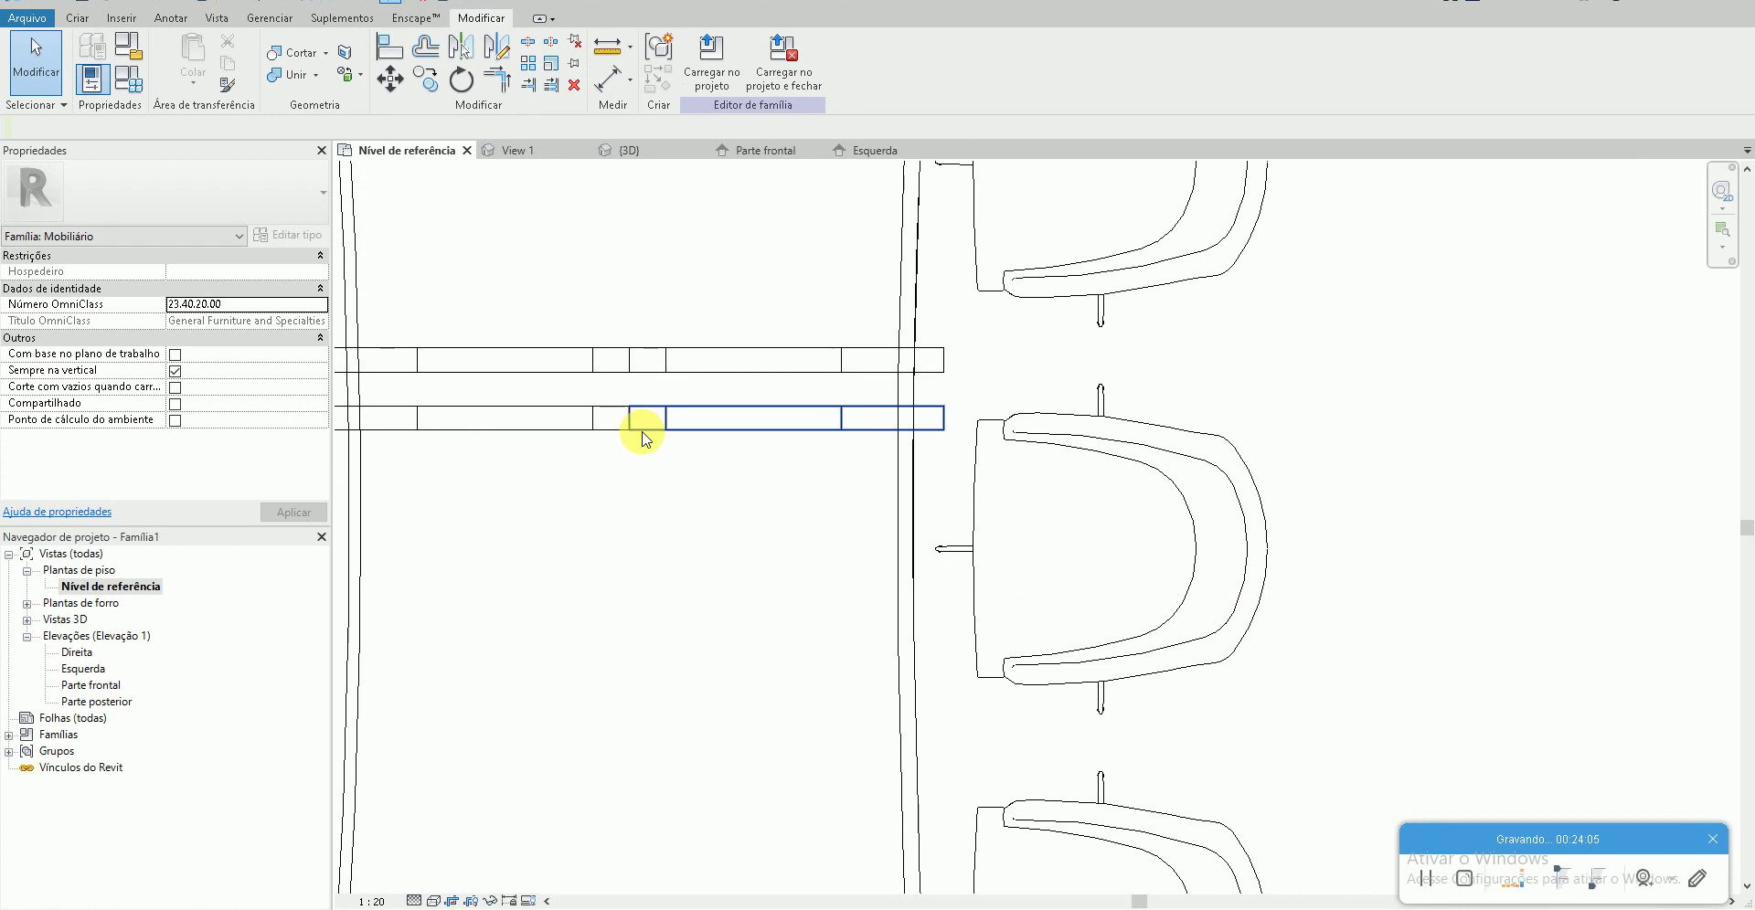
scroll(764, 487, "up", 1)
scroll(716, 501, "up", 2)
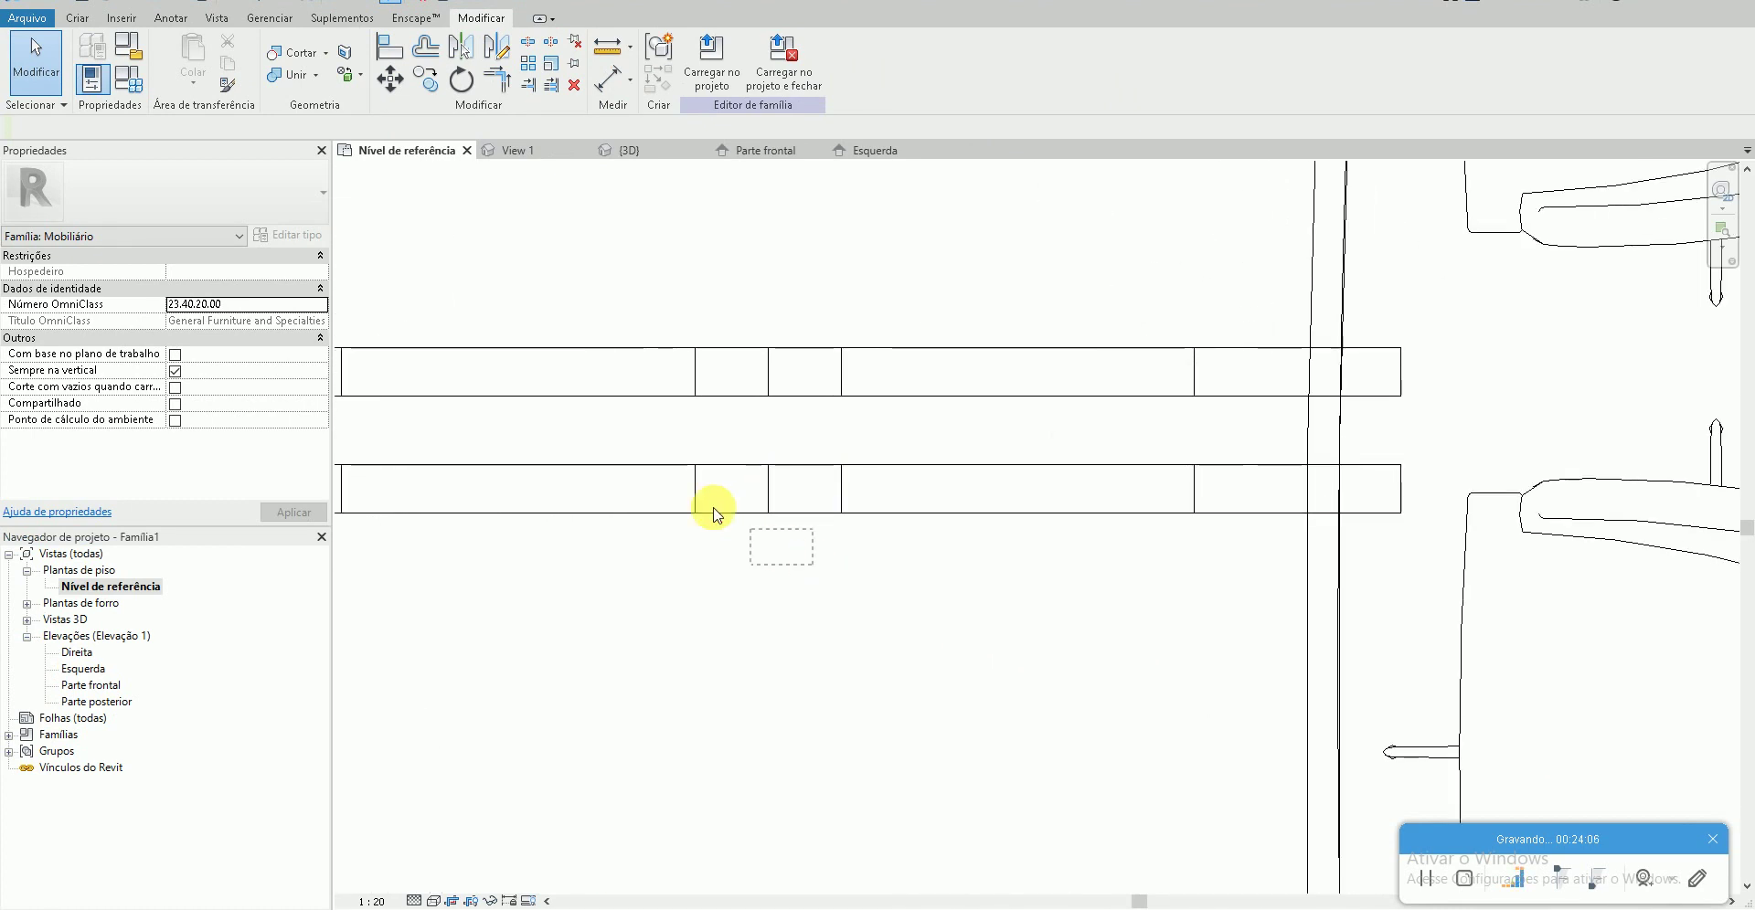
- Rotate the lower leg copy 90° and move it to cross the first leg pair
left_click(684, 471)
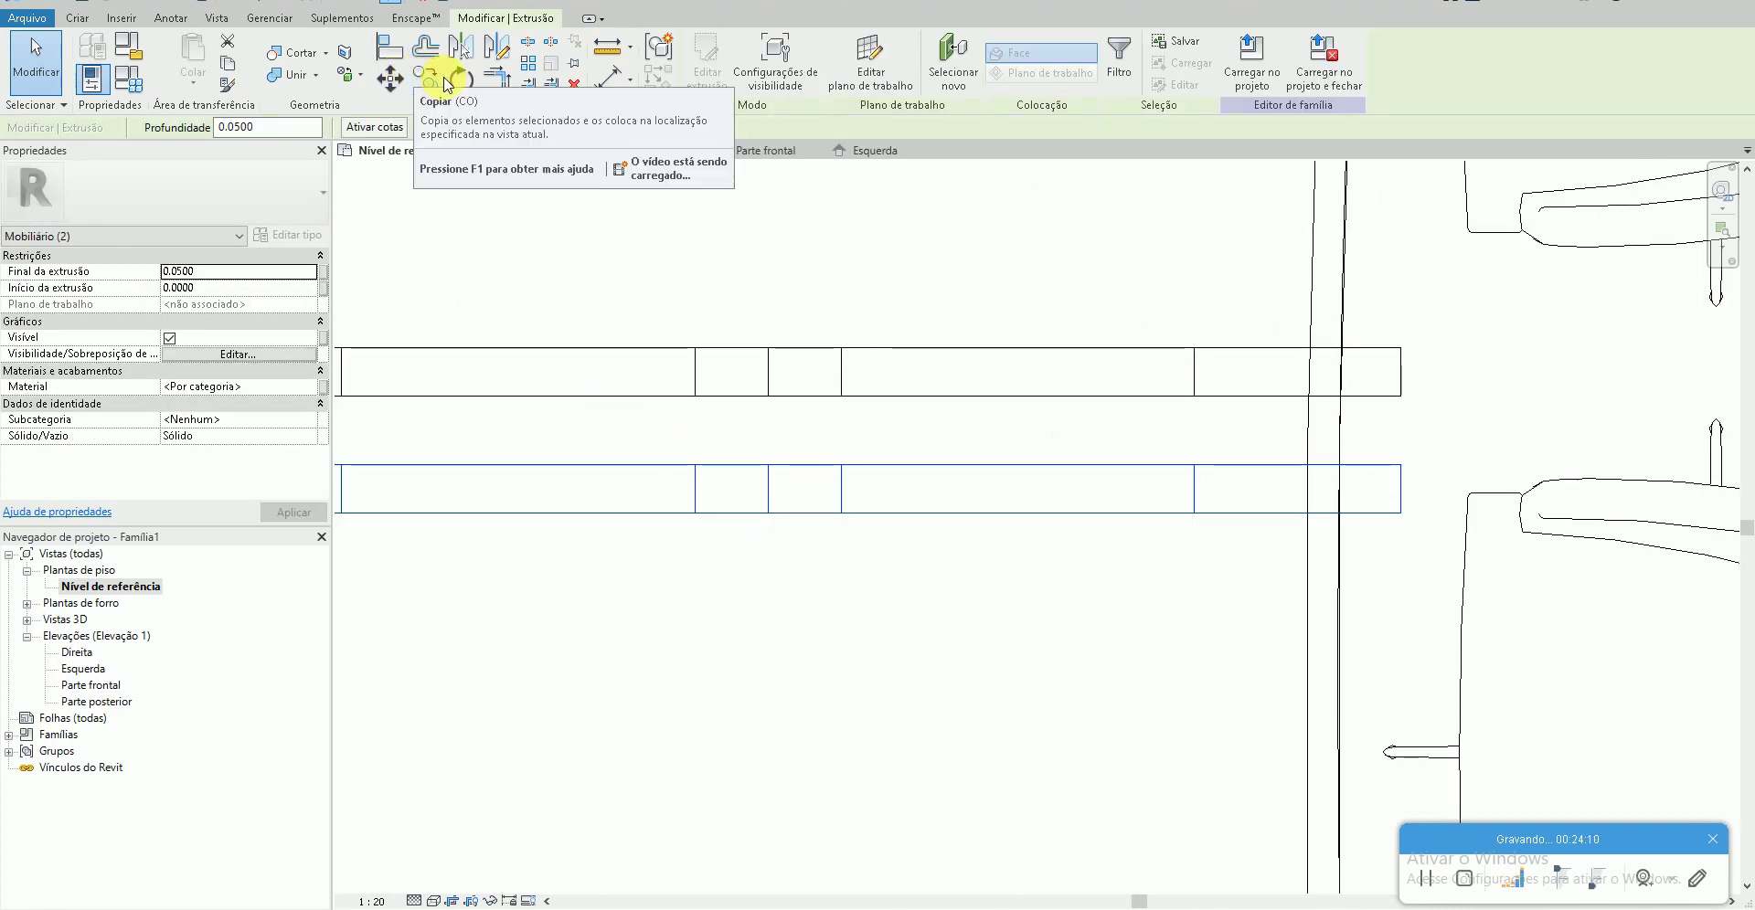
left_click(462, 79)
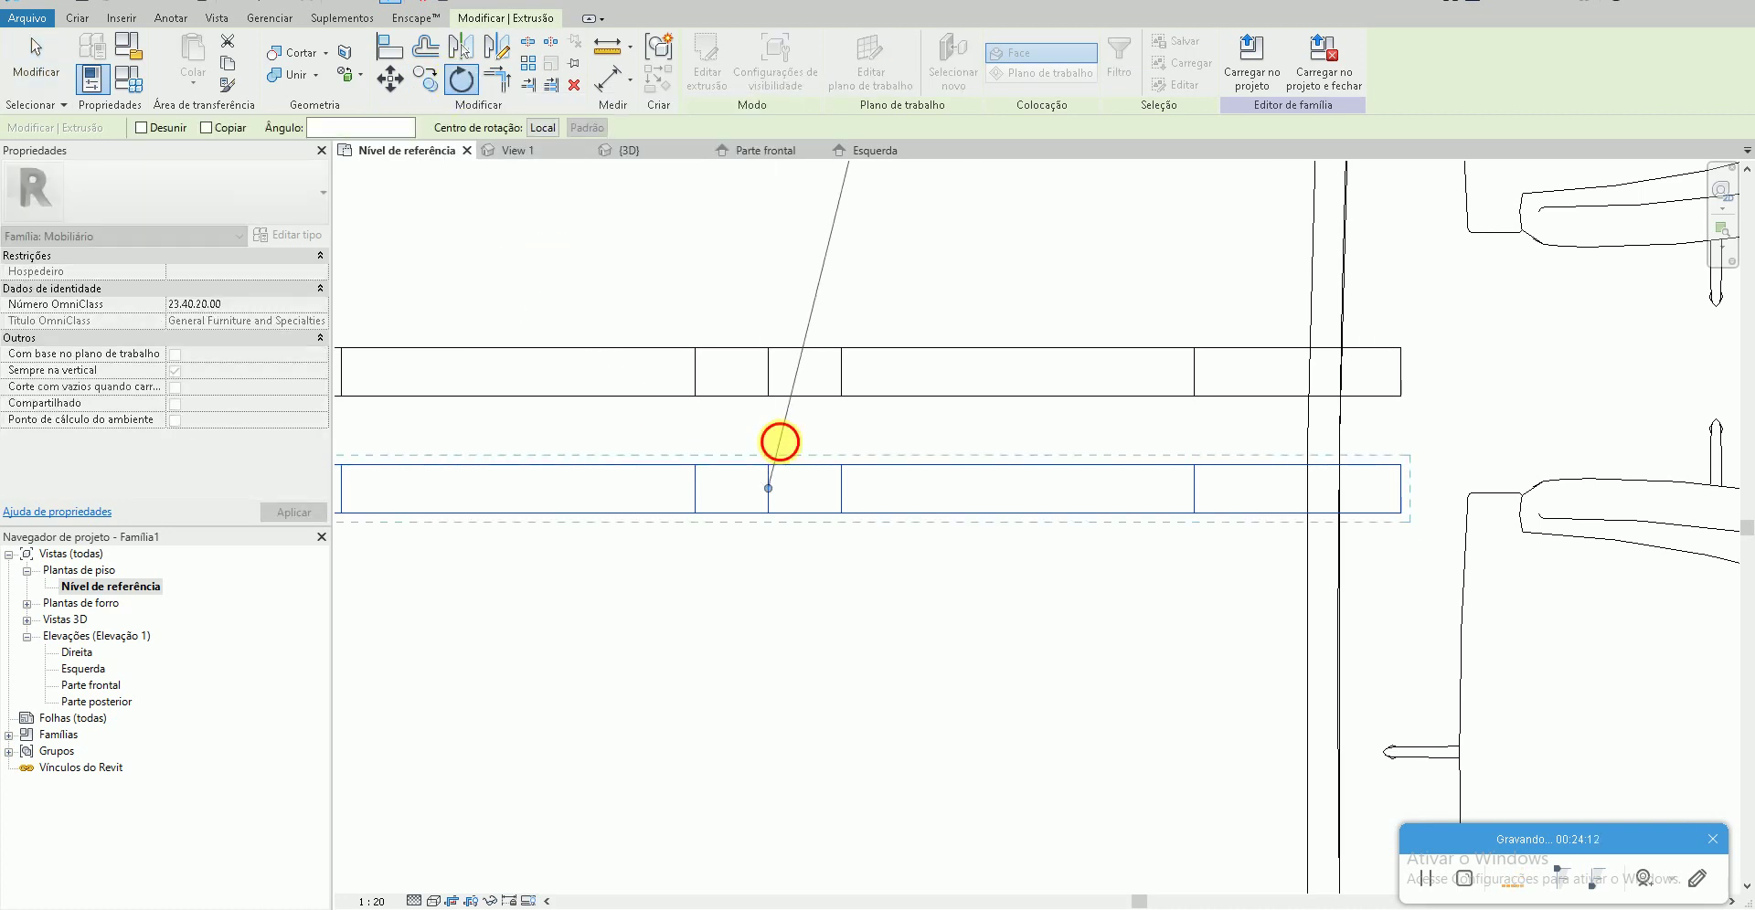
left_click(780, 443)
type("90")
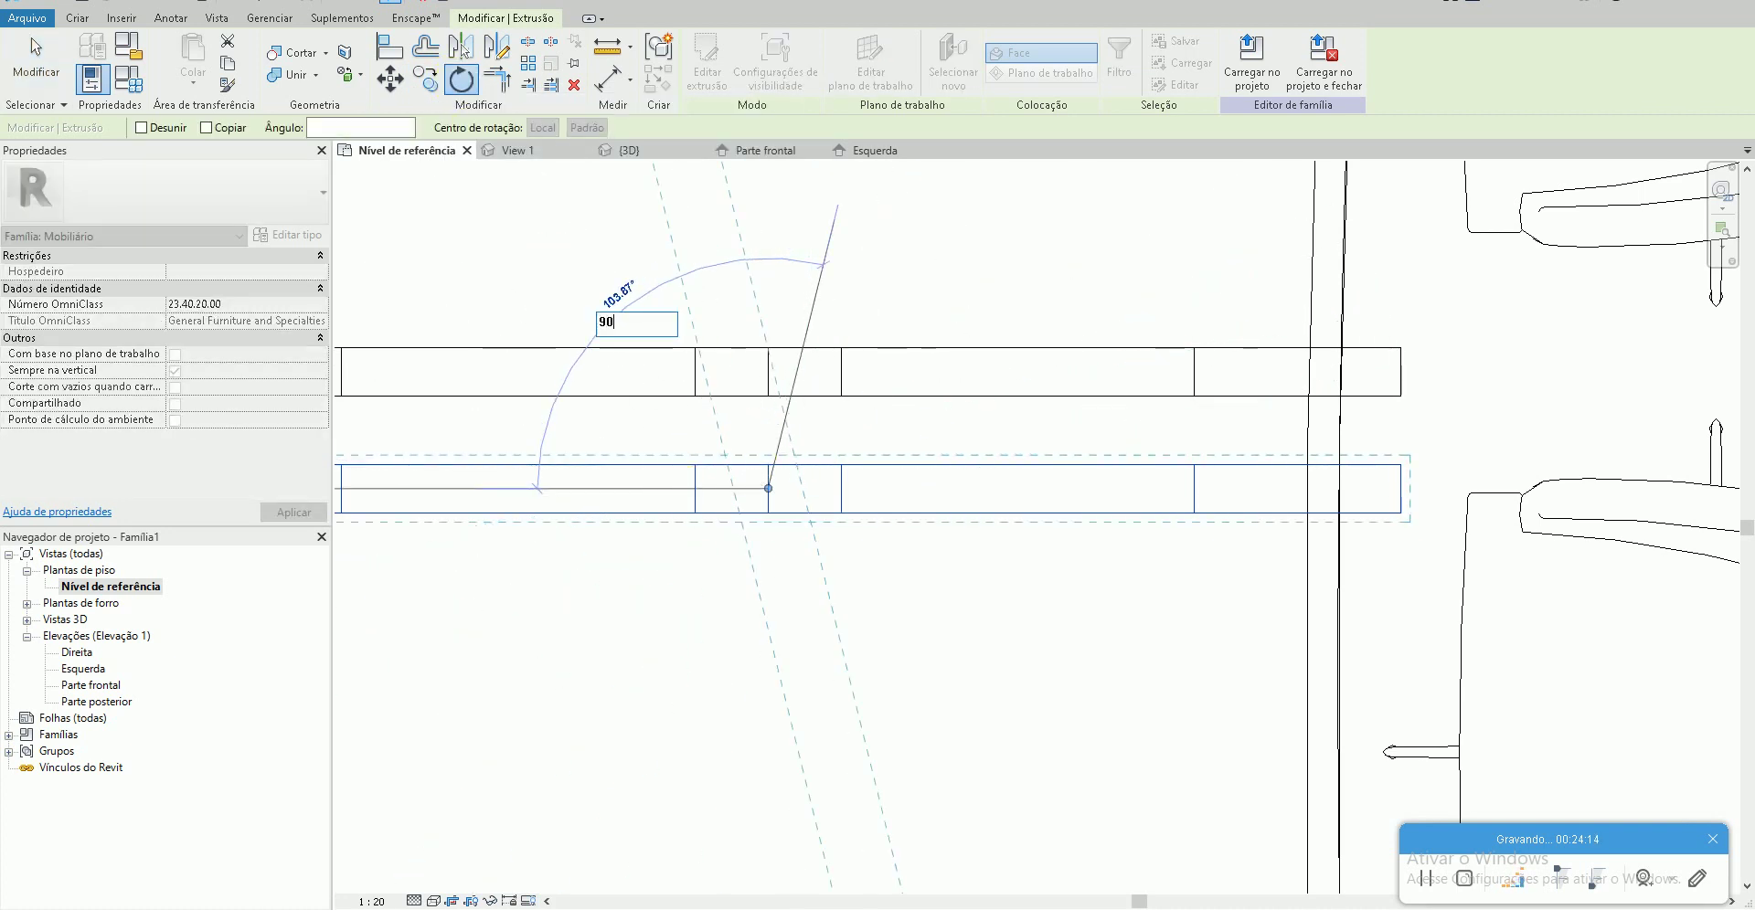
key("Return")
key("m")
key("v")
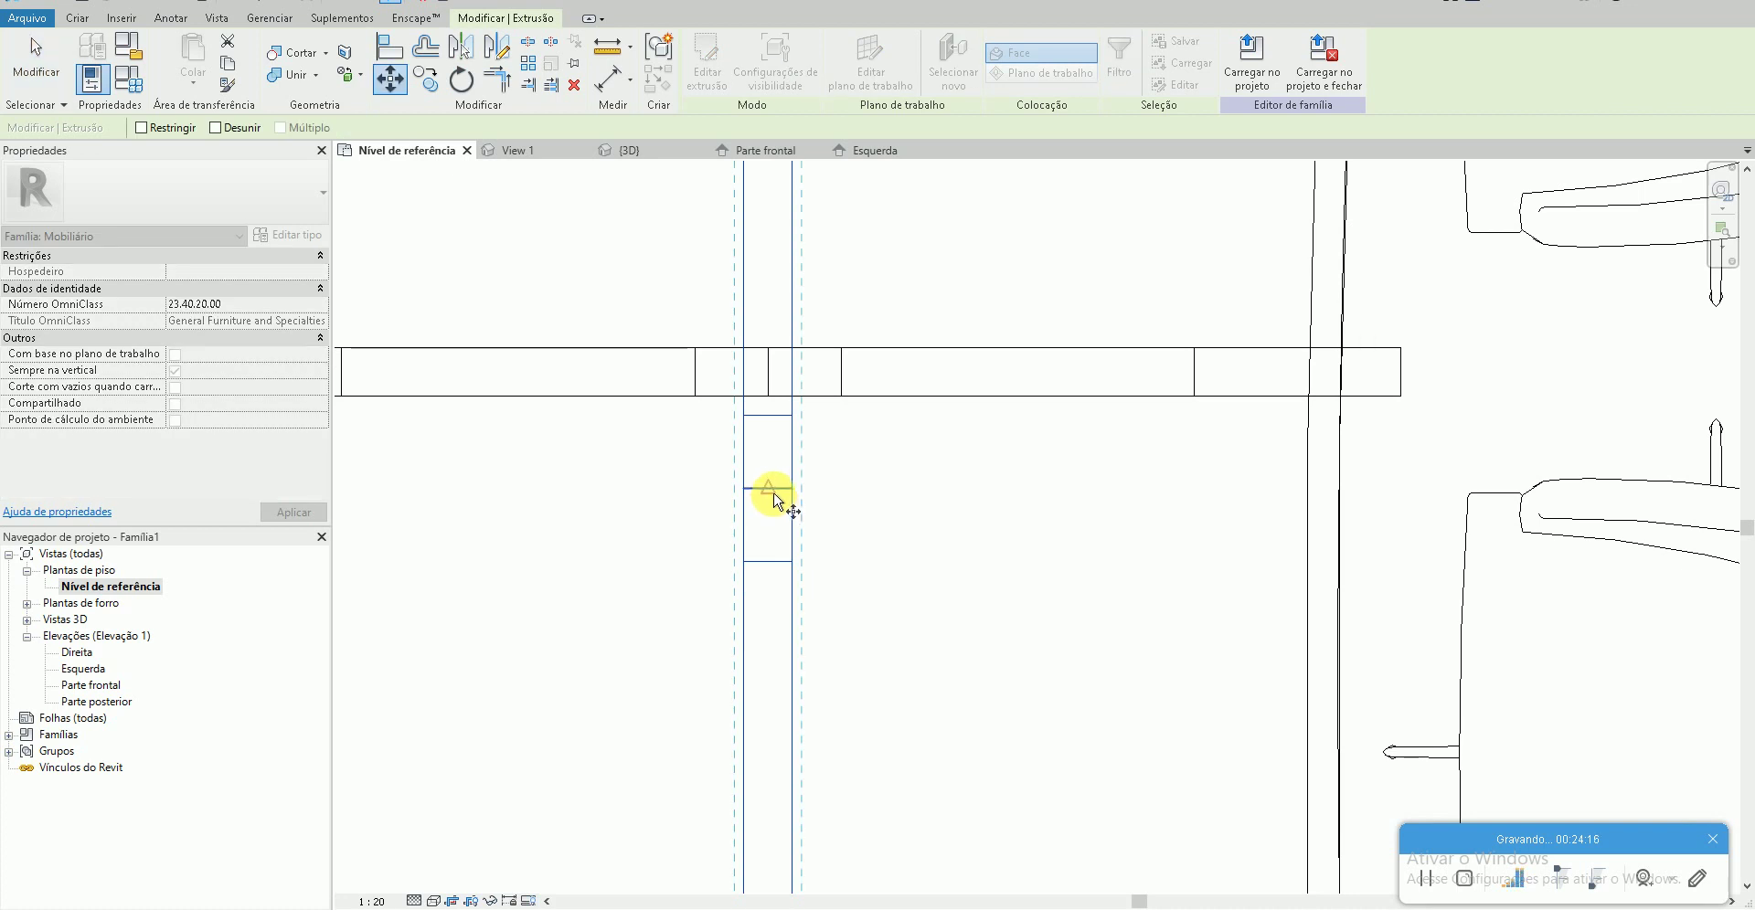
left_click_drag(773, 501, 784, 386)
left_click(768, 375)
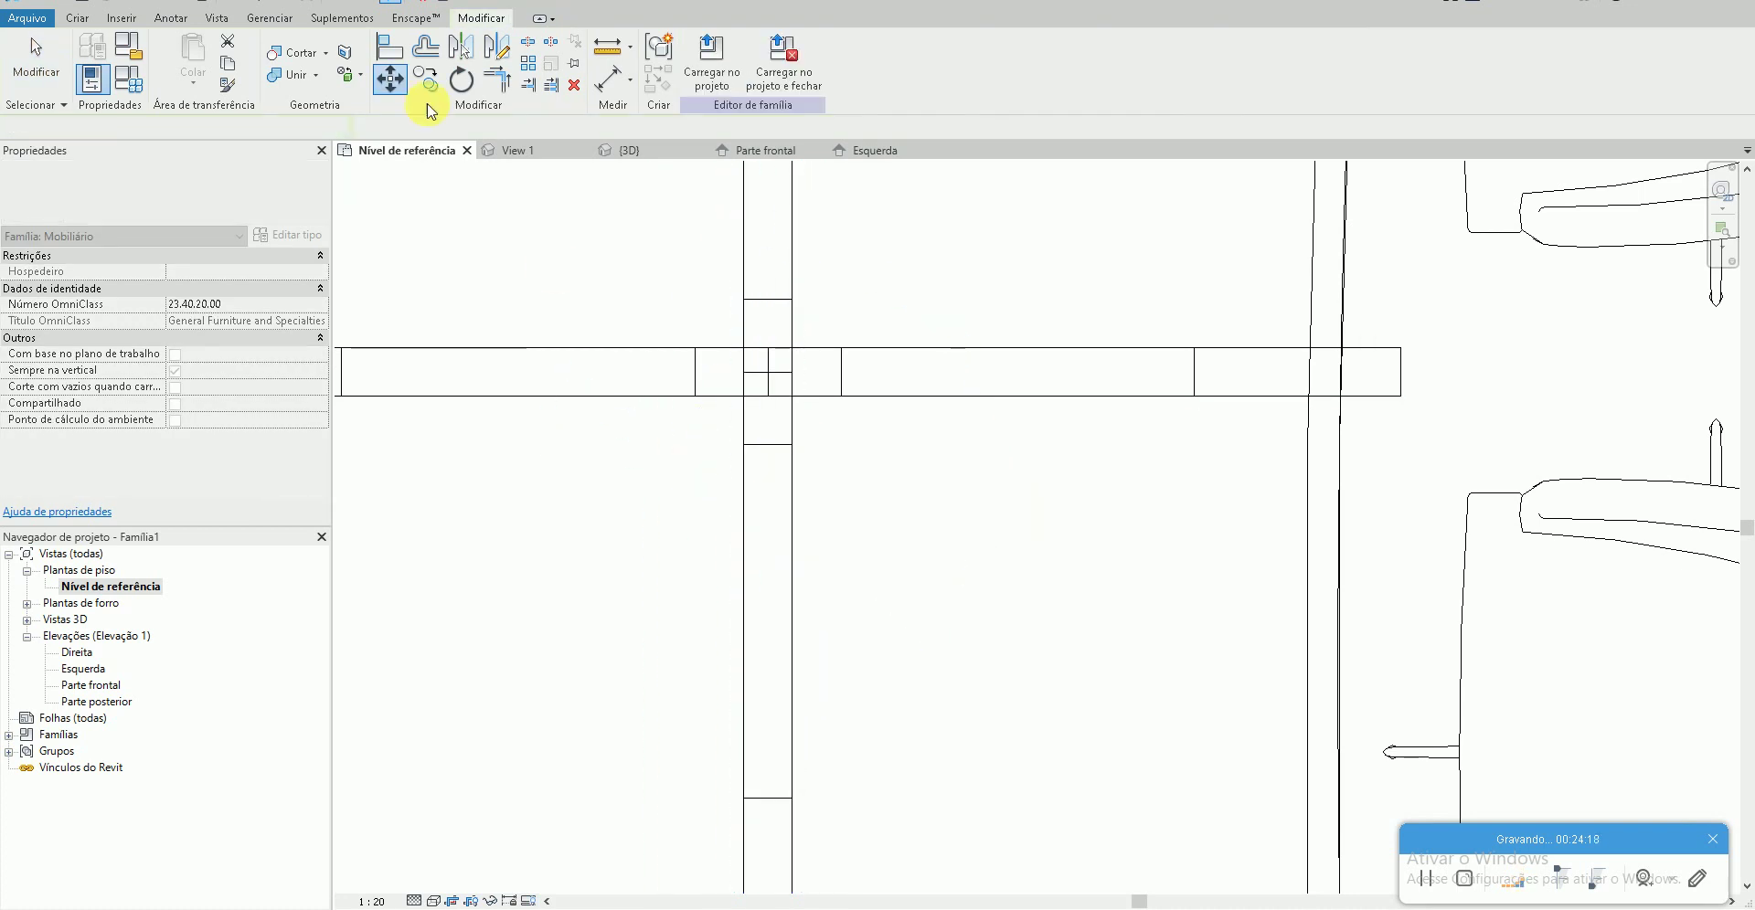
- Inspect the leg extrusions in plan by selecting and deselecting them
scroll(745, 354, "up", 2)
left_click(810, 396)
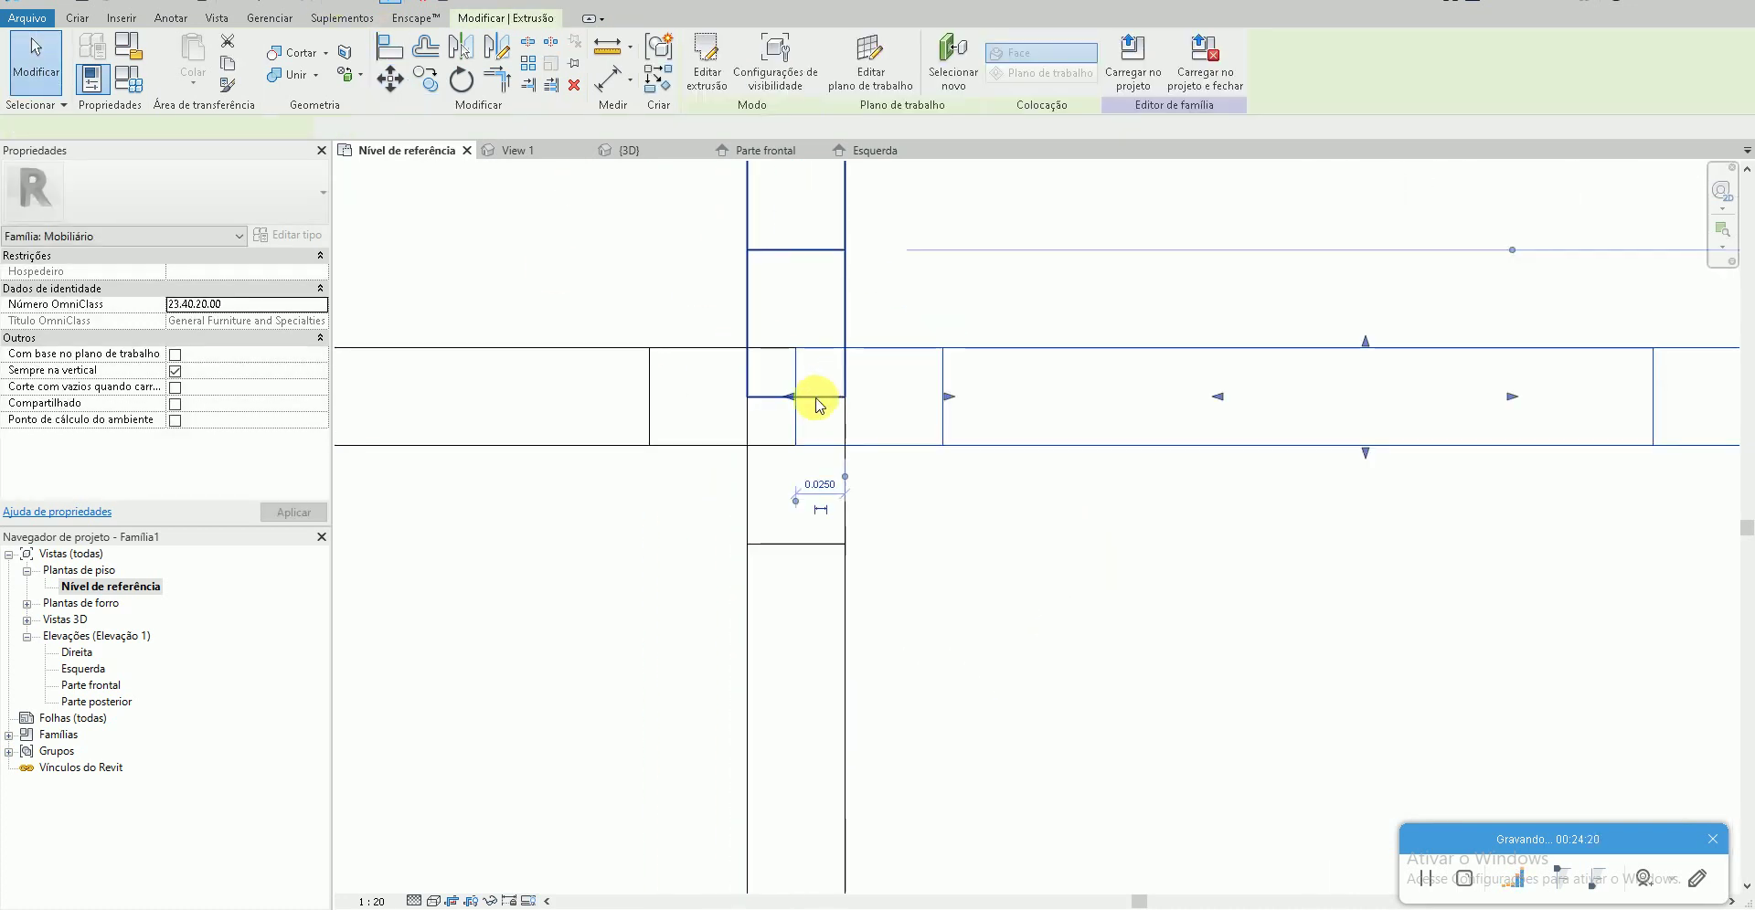
key("Escape")
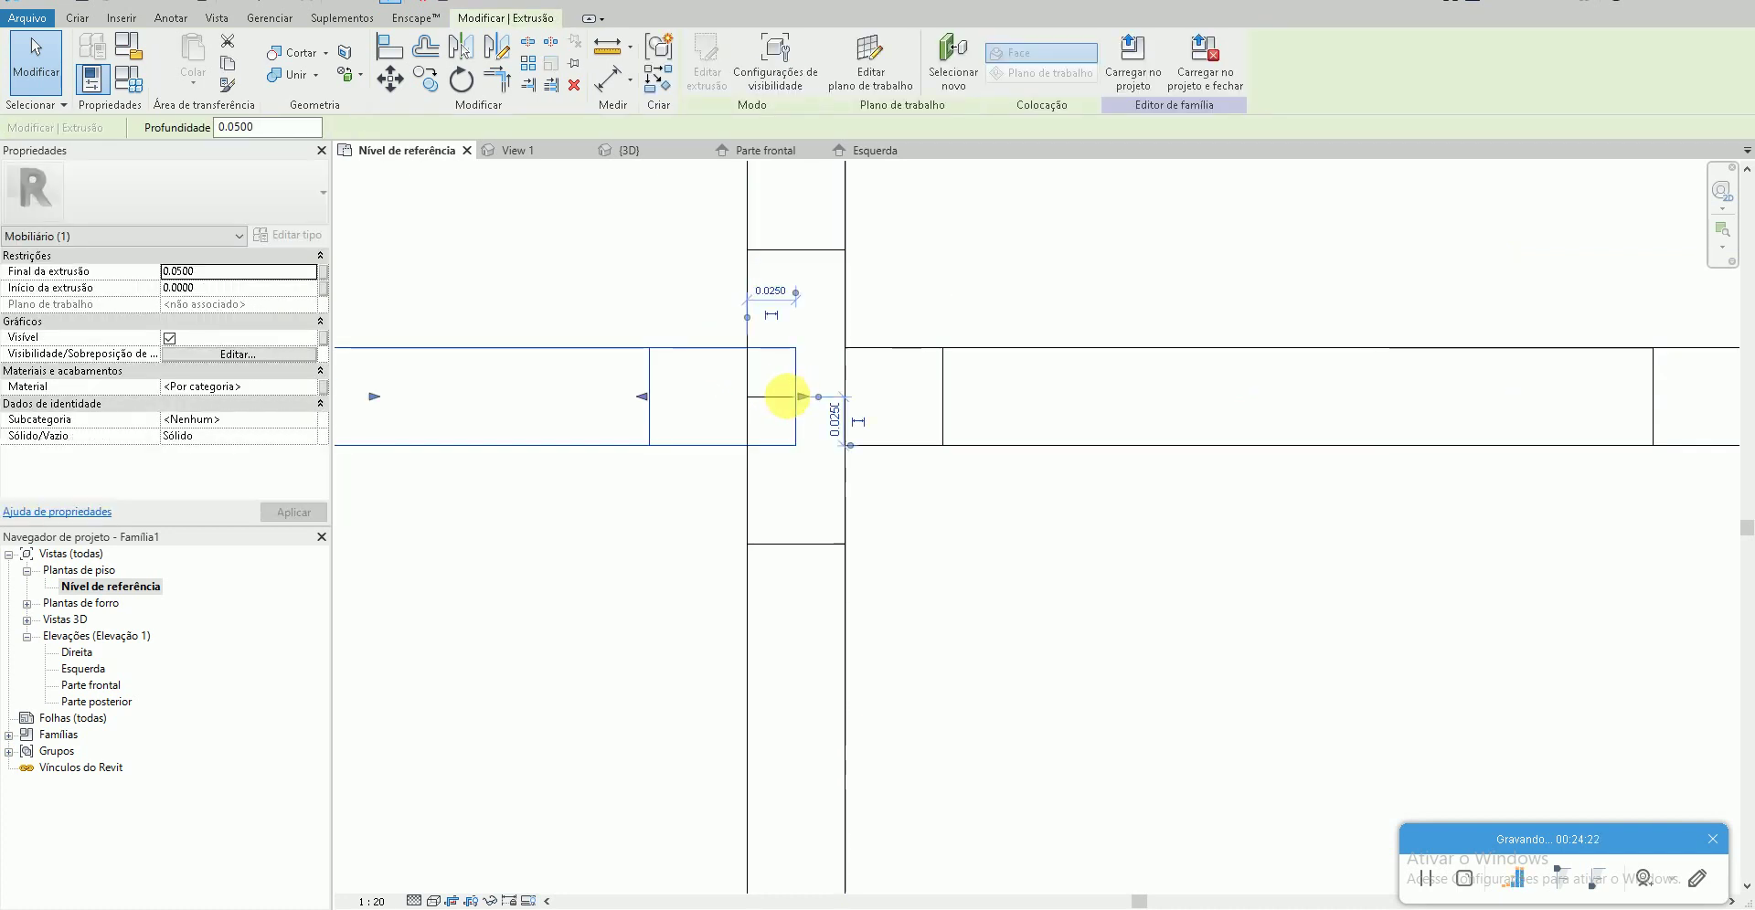
left_click(752, 338)
key("Escape")
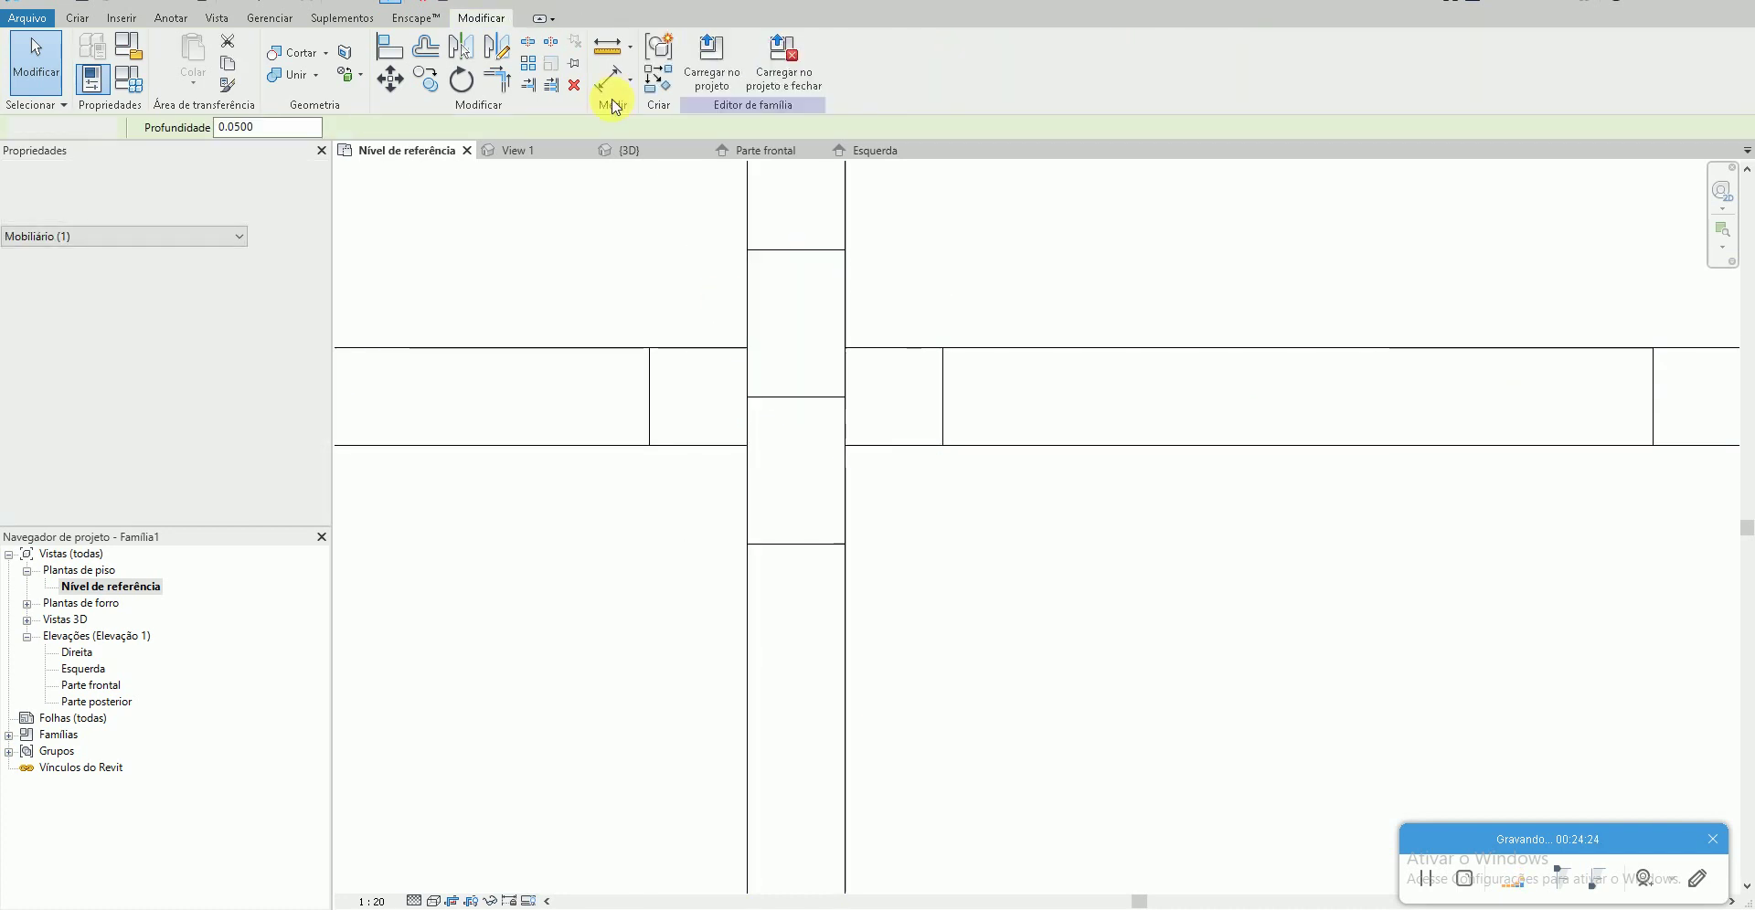
left_click(340, 2)
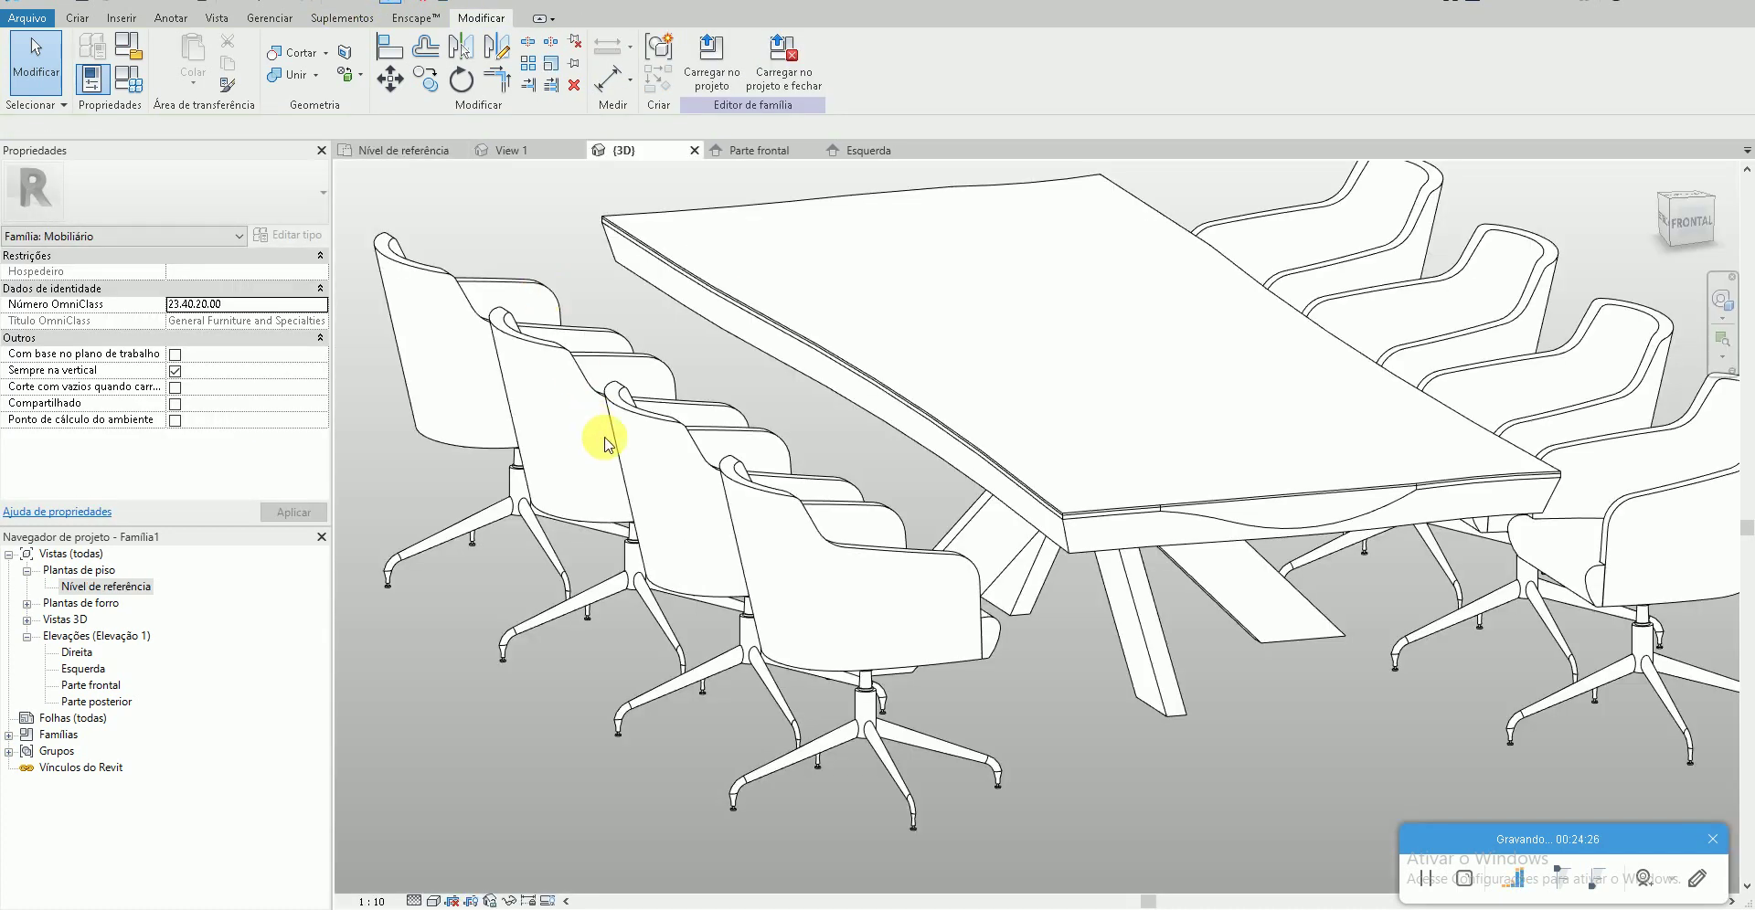
scroll(1124, 722, "up", 2)
mouse_move(1071, 674)
middle_mouse_down("shift")
mouse_move(941, 577)
mouse_move(1058, 619)
mouse_move(946, 675)
mouse_move(979, 697)
mouse_move(979, 744)
mouse_move(1011, 783)
mouse_move(710, 627)
mouse_move(951, 706)
mouse_move(1007, 765)
mouse_move(795, 717)
mouse_move(1002, 784)
mouse_move(1133, 799)
mouse_move(999, 694)
mouse_move(1006, 671)
mouse_move(1047, 695)
mouse_move(1253, 655)
mouse_move(1070, 692)
middle_mouse_up("shift")
scroll(1027, 611, "down", 2)
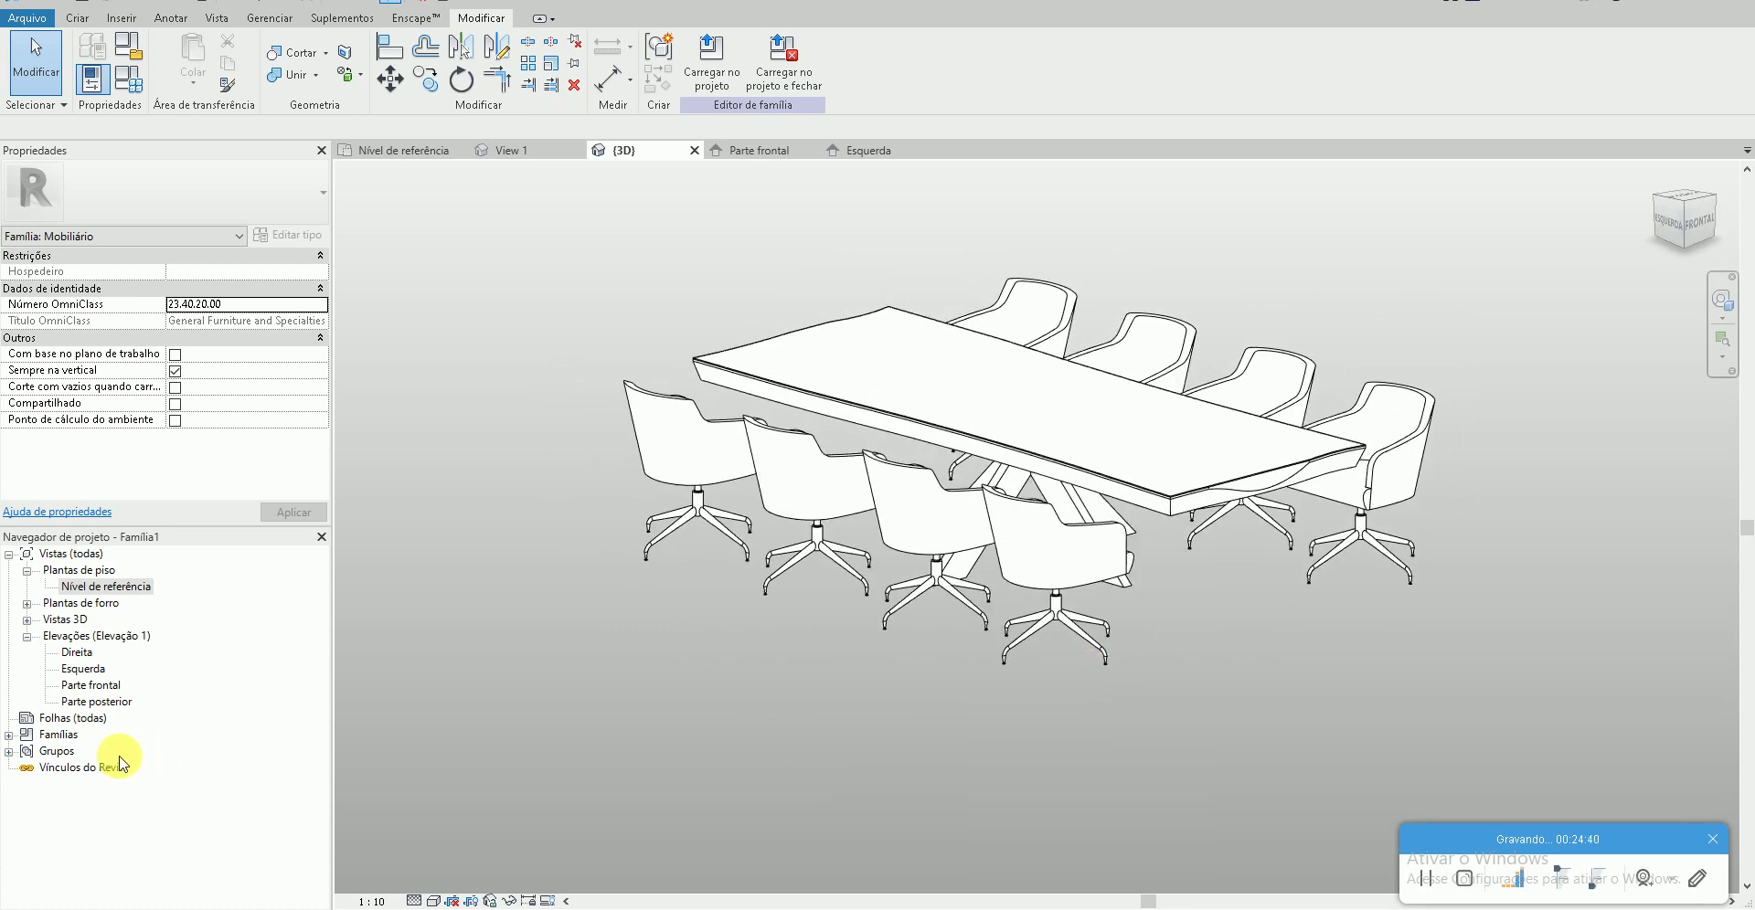
- In the Esquerda elevation, move a leg extrusion further to the right
double_click(97, 688)
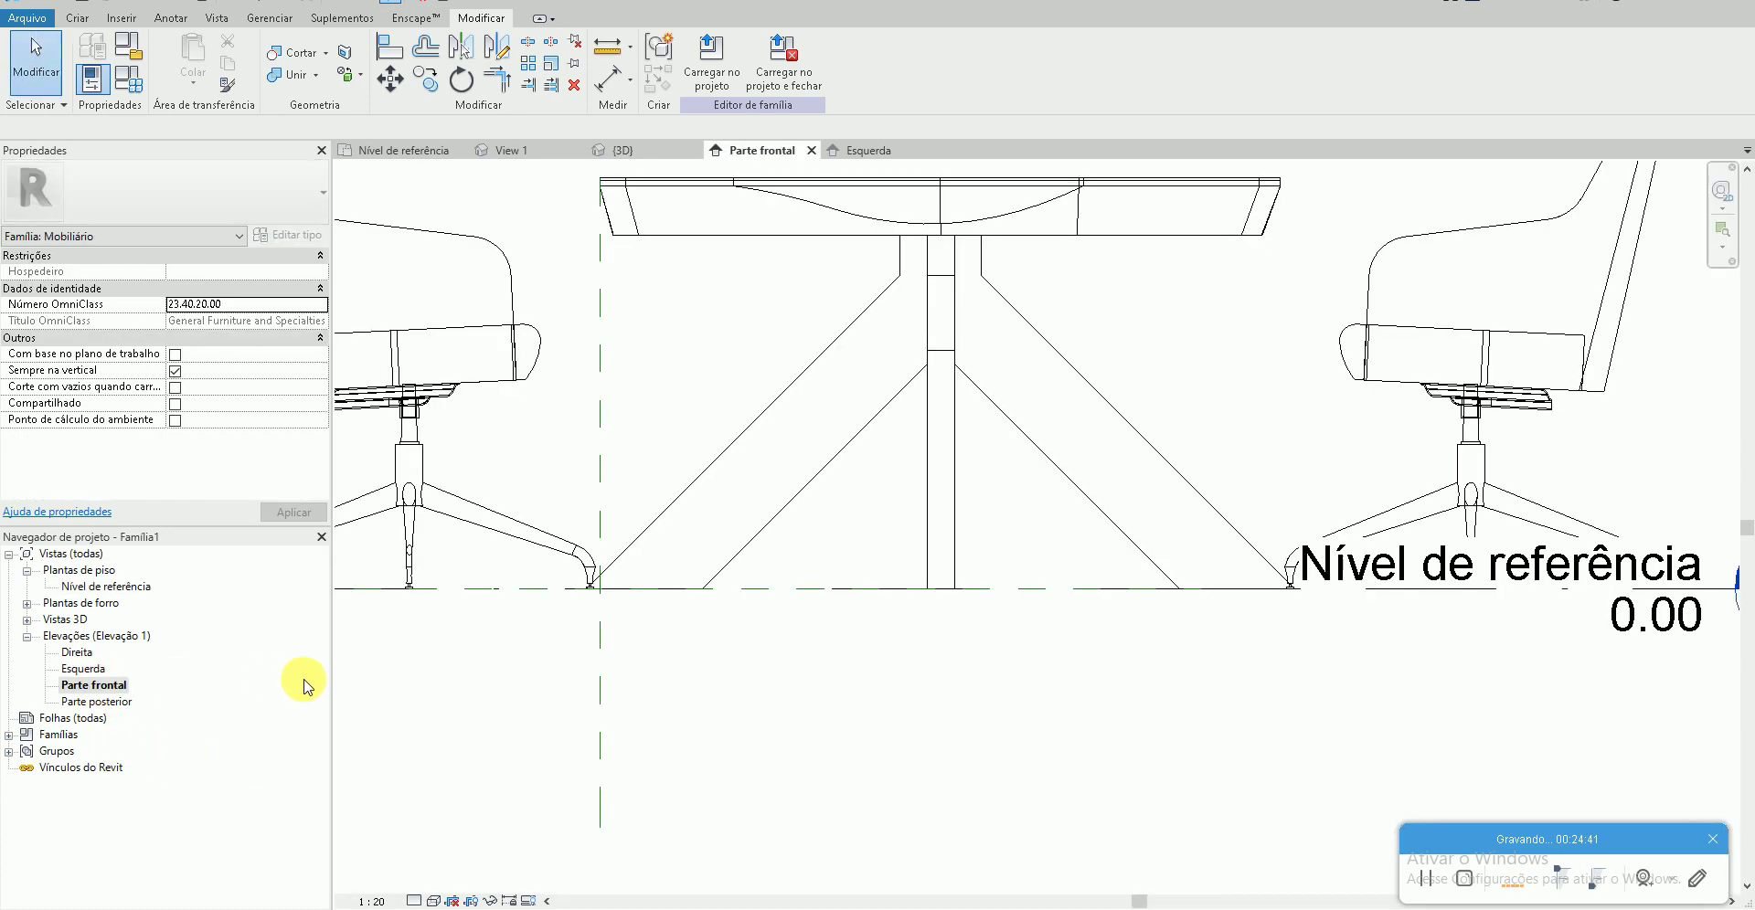
double_click(80, 668)
left_click(851, 620)
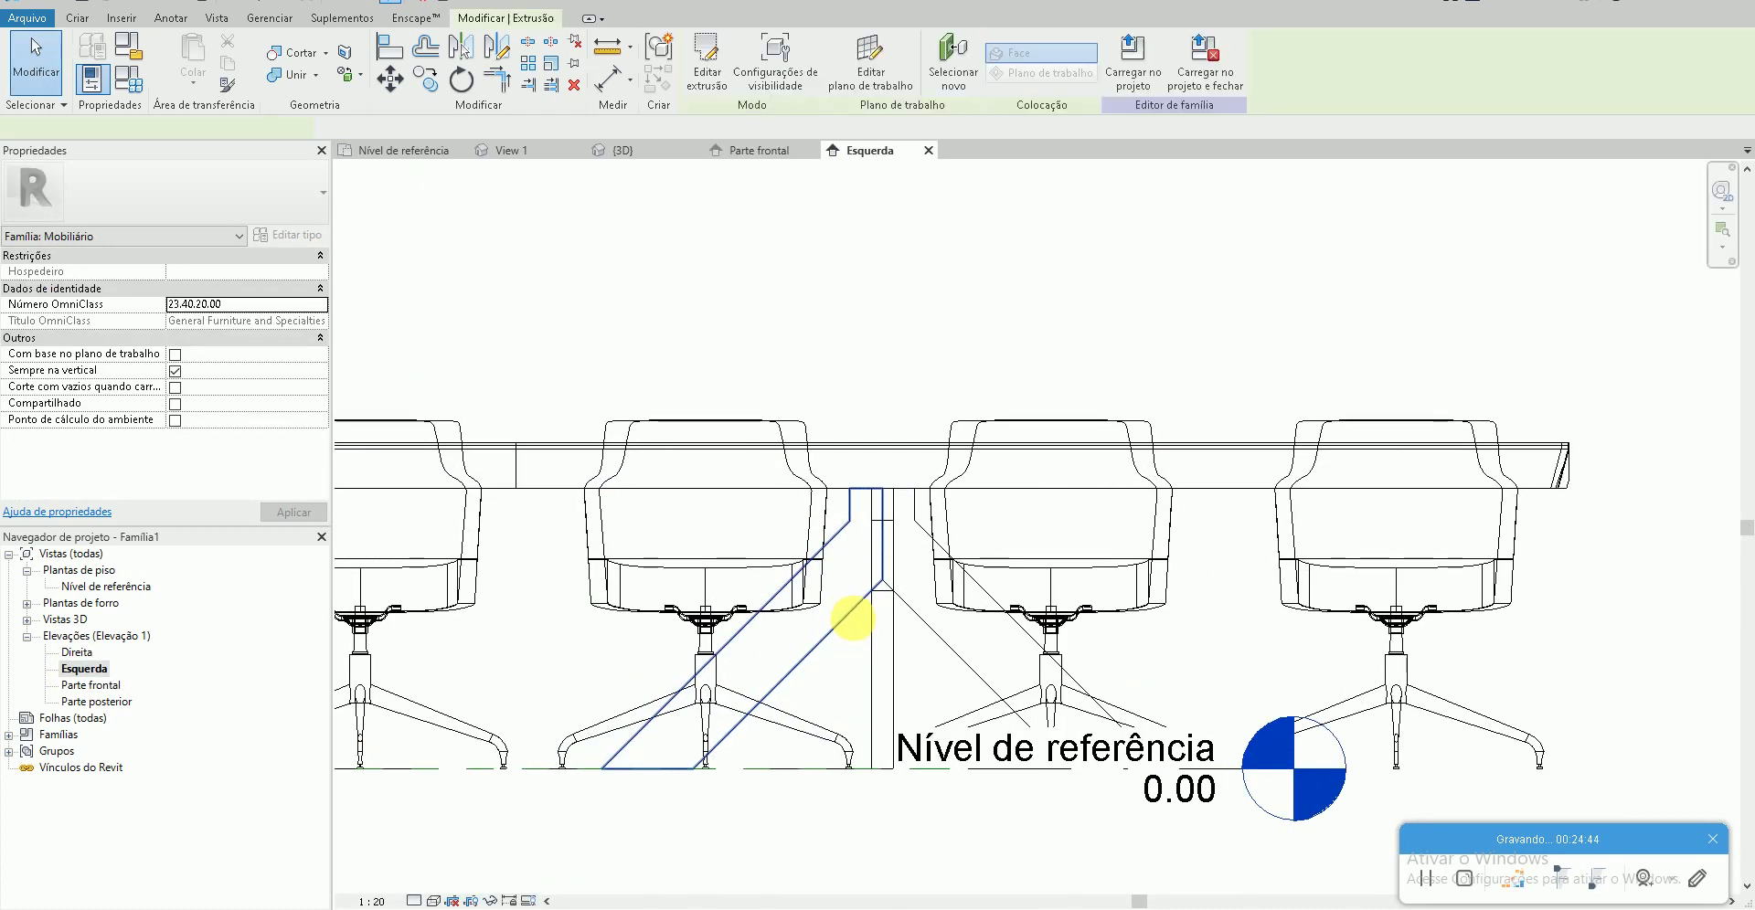
scroll(852, 619, "up", 5)
key("m")
key("v")
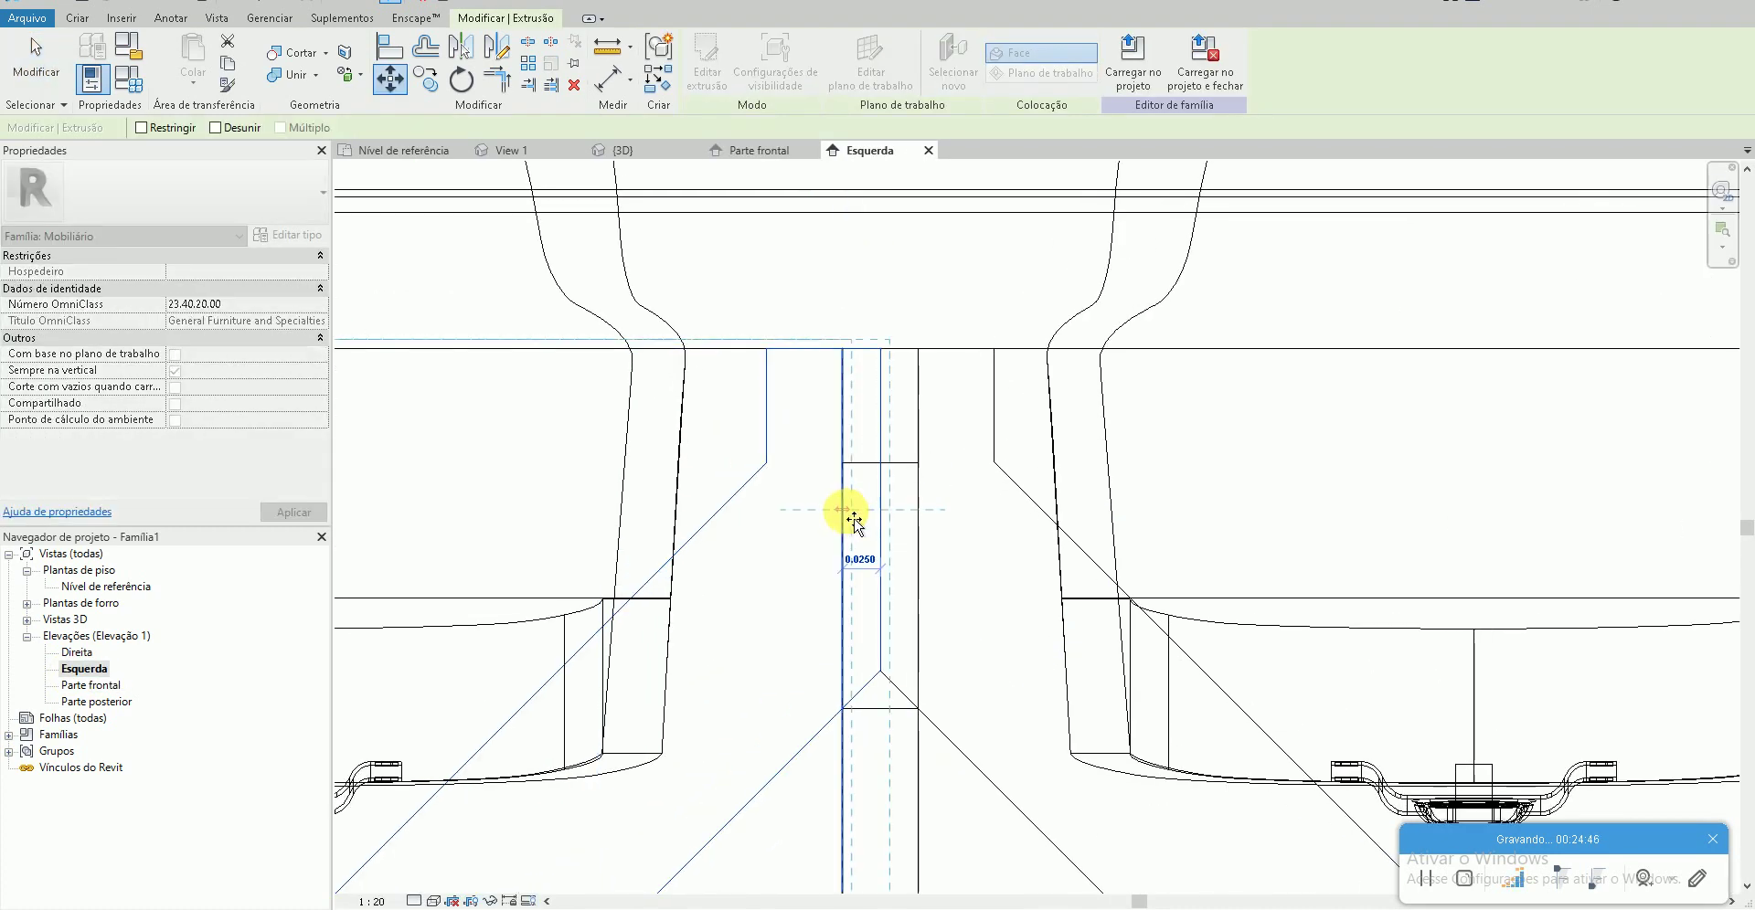
left_click(928, 512)
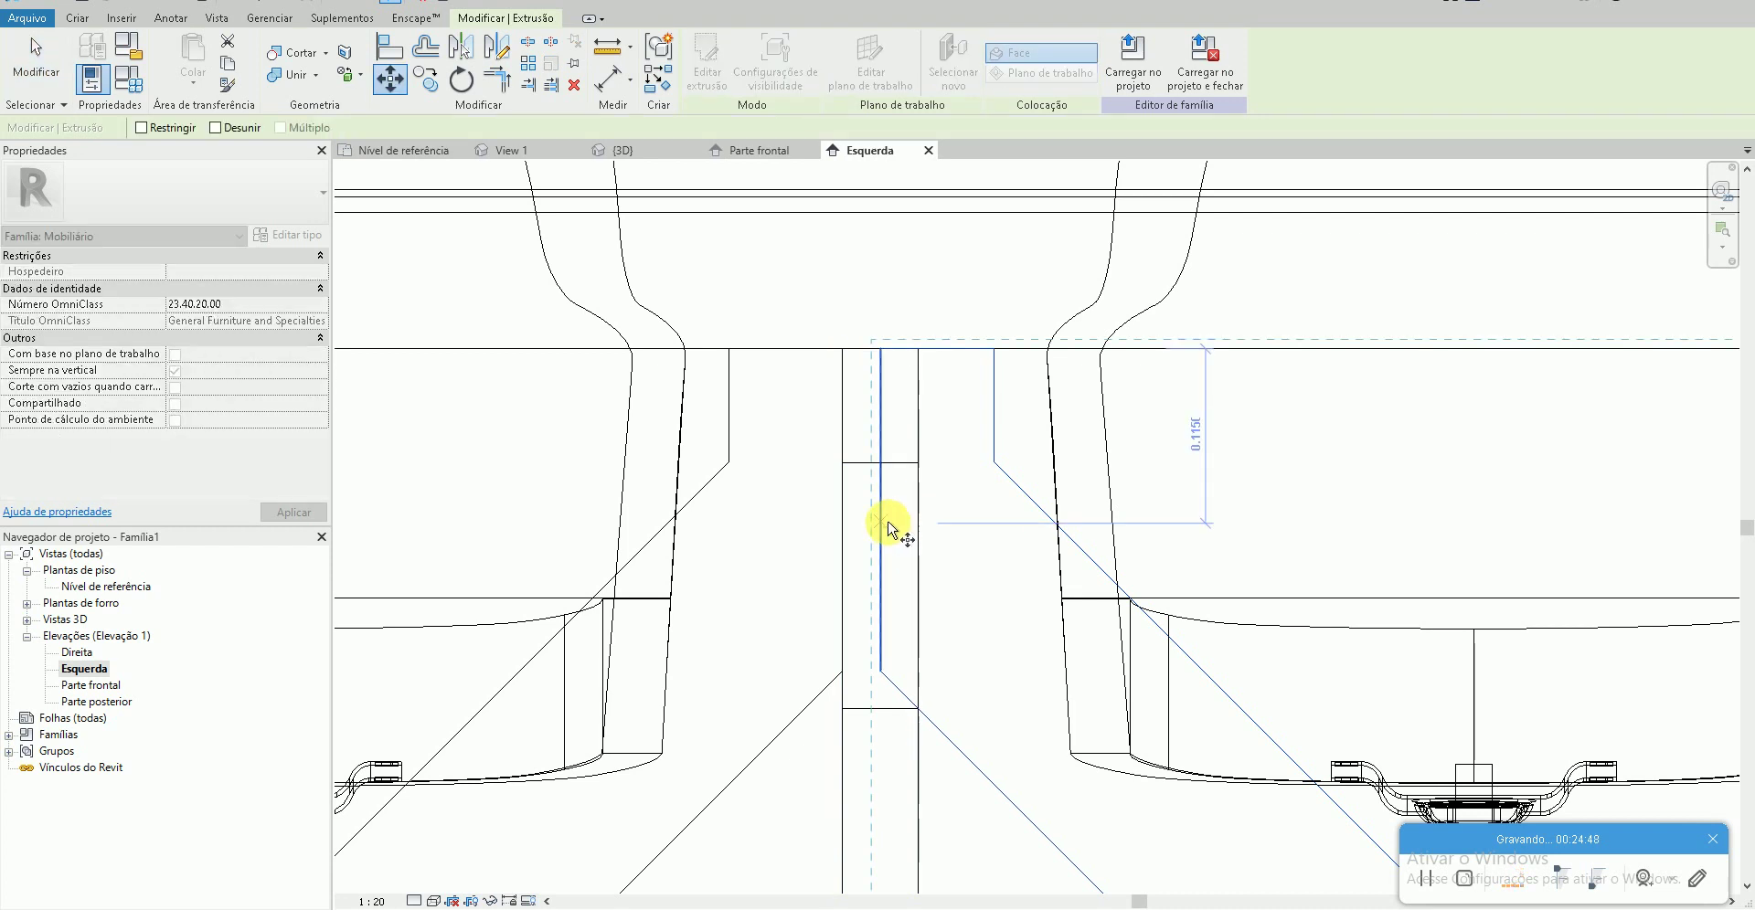
key("Escape")
key("Escape")
- Reposition the diagonal leg extrusion by a 0.1 offset
scroll(850, 585, "down", 3)
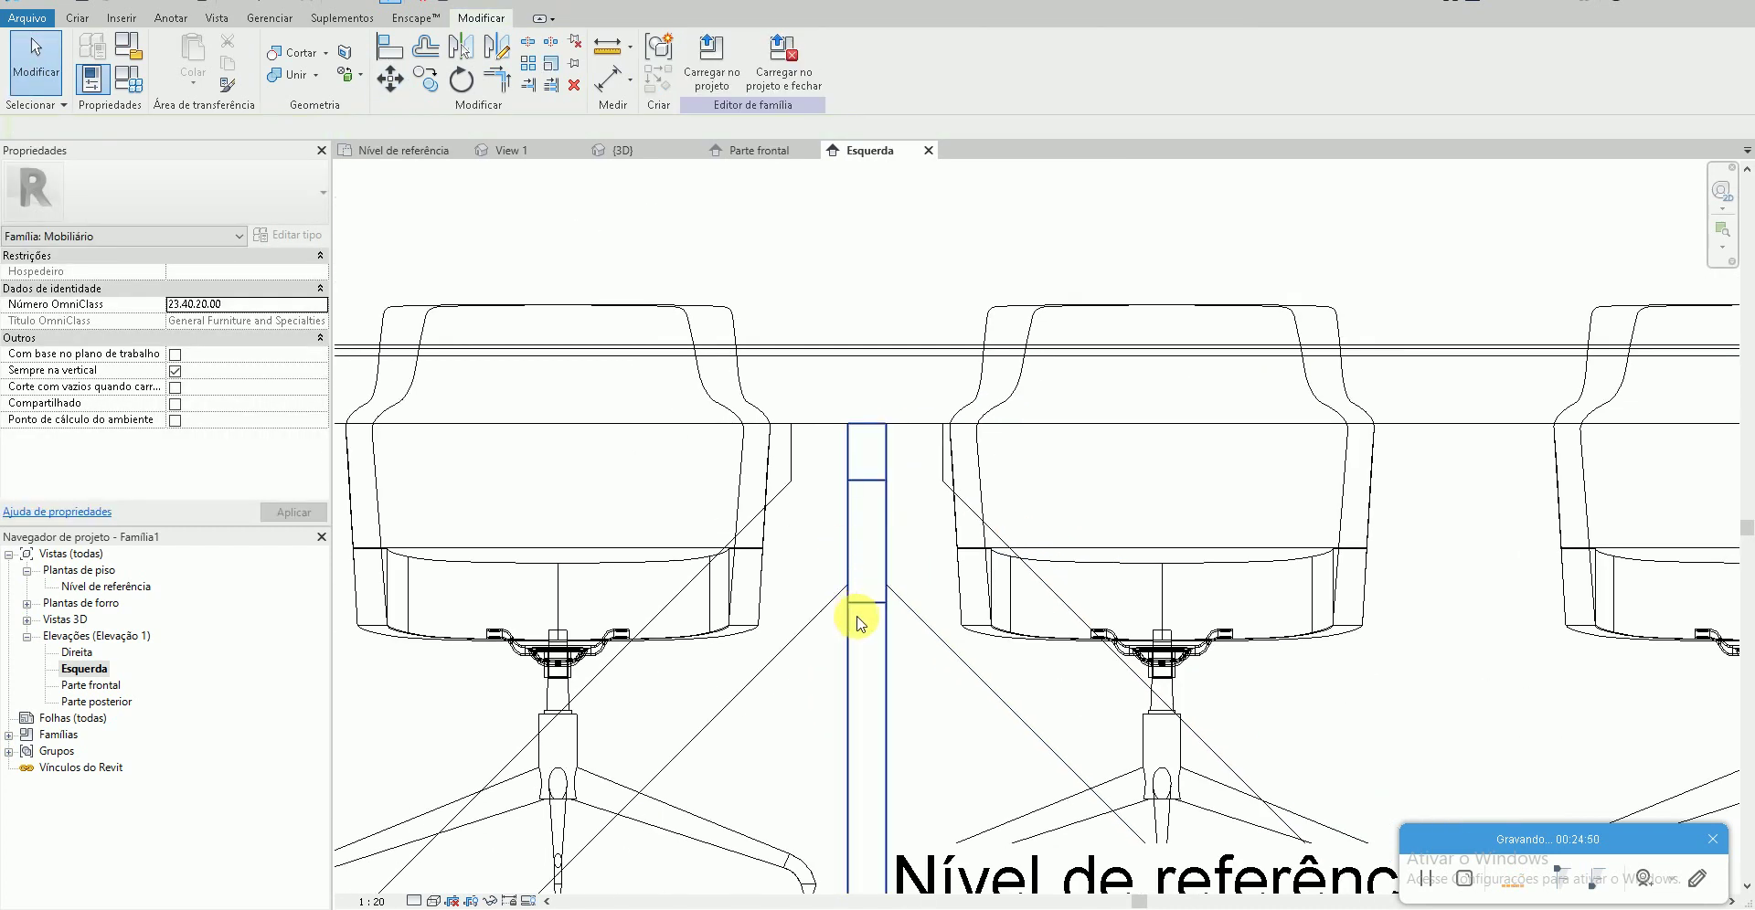
scroll(811, 490, "down", 3)
scroll(803, 461, "down", 1)
scroll(803, 464, "up", 4)
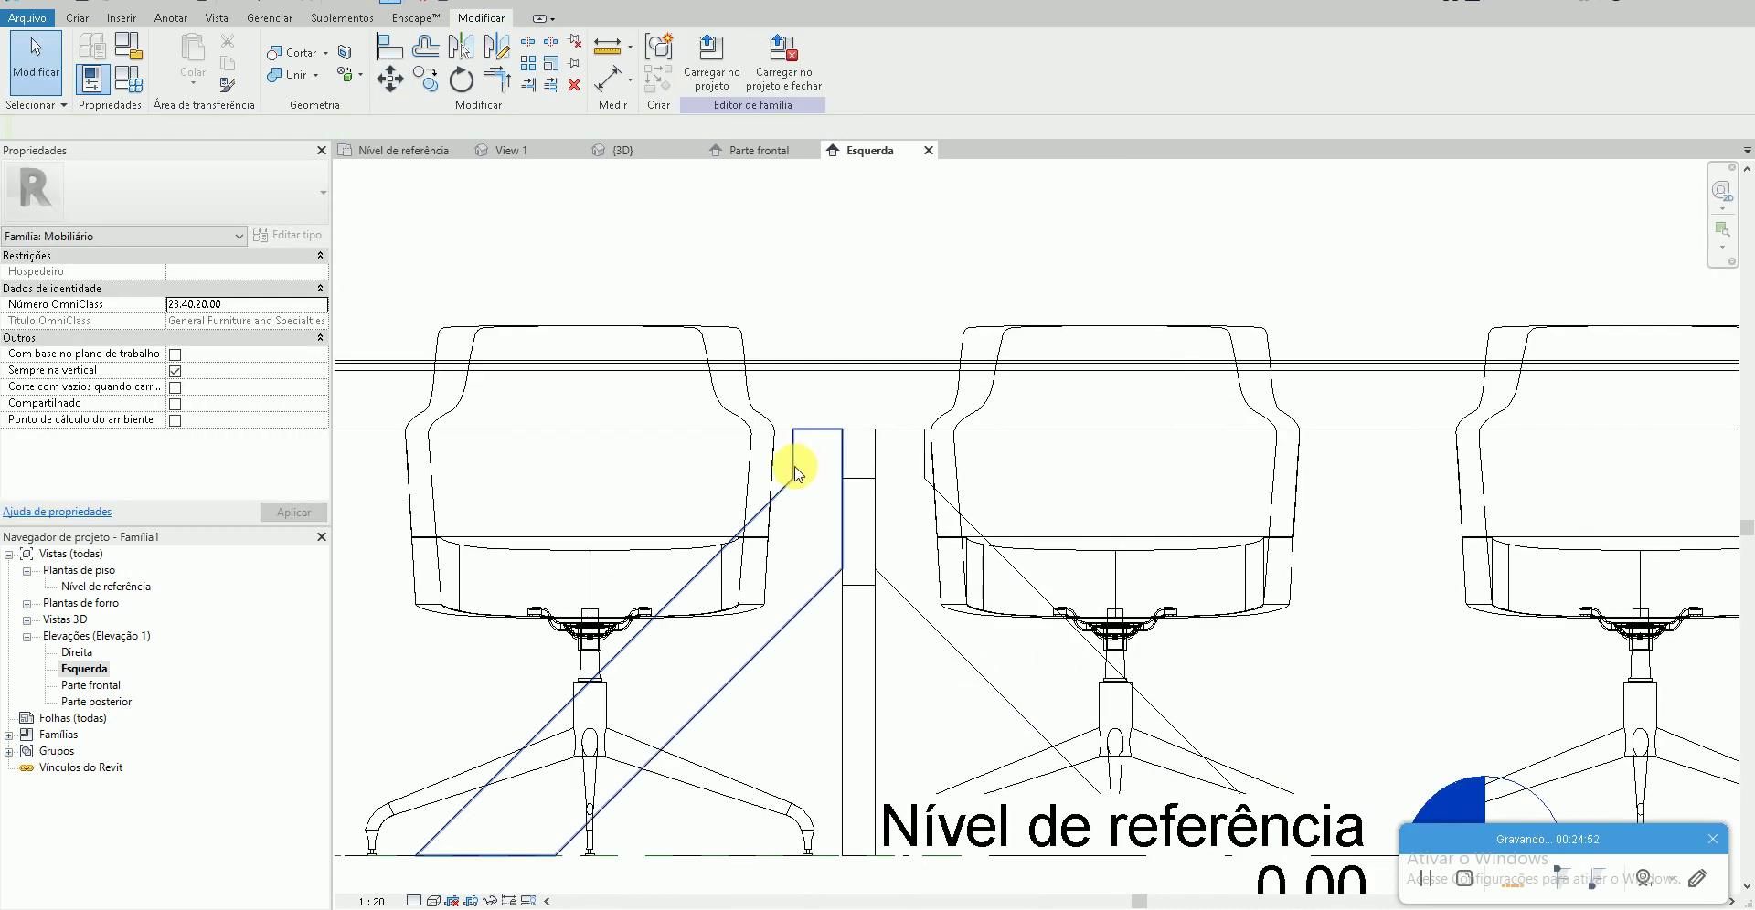
left_click(798, 473)
type(".1")
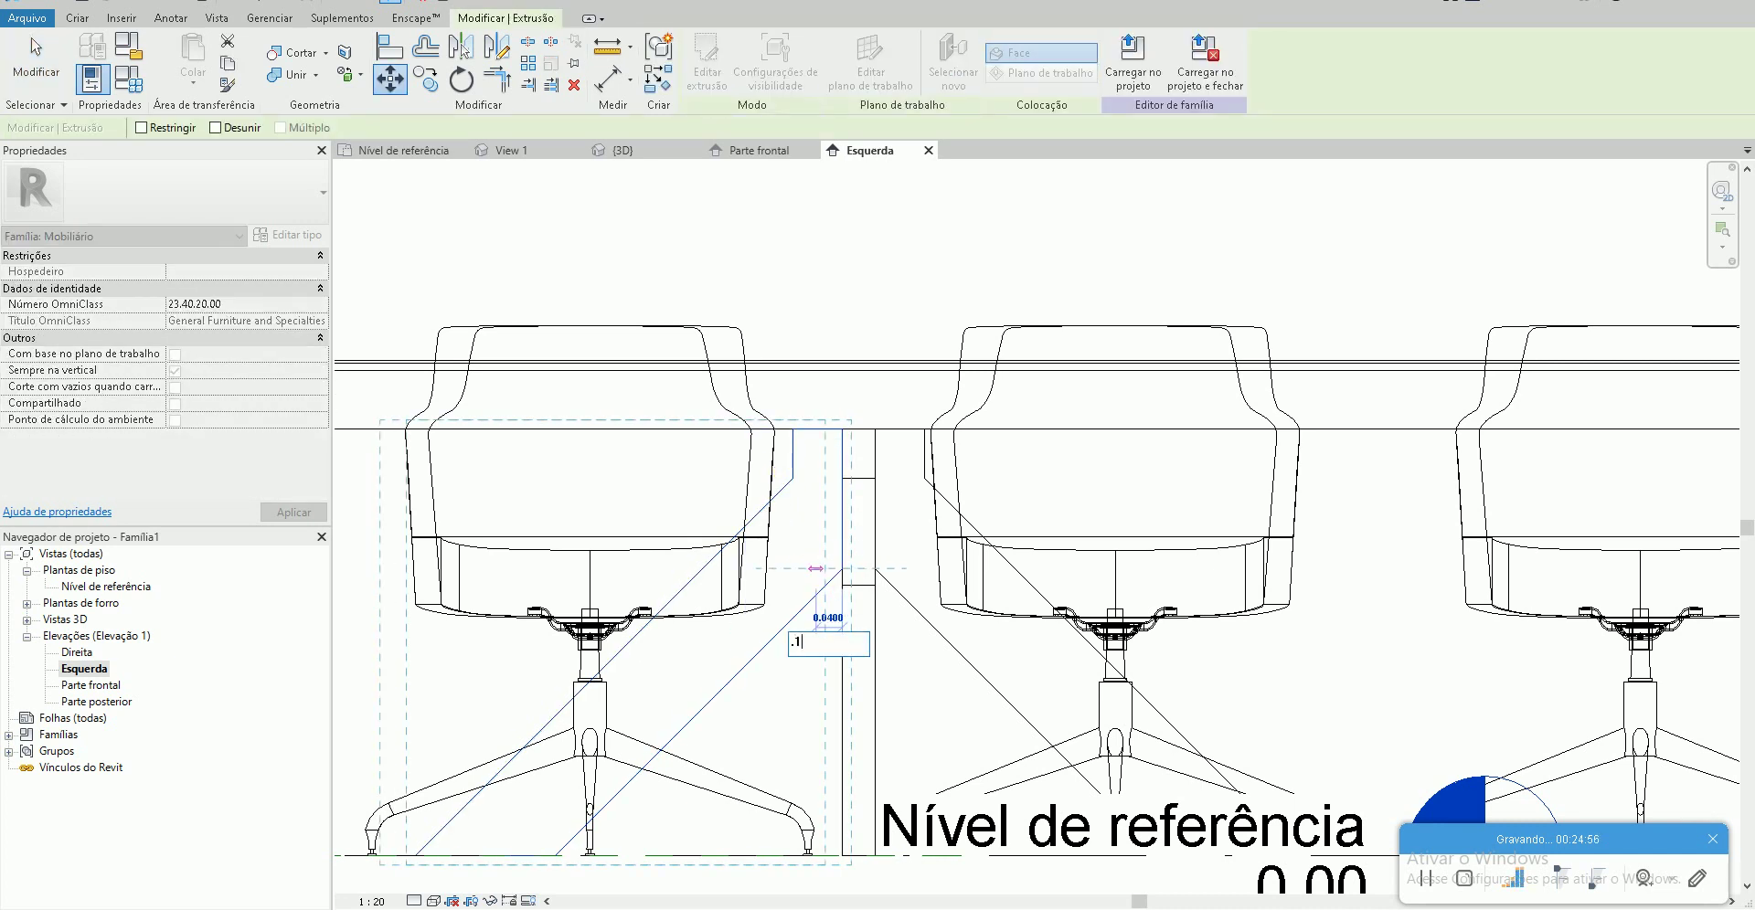
key("Return")
left_click(894, 589)
- Check the diagonal legs and thin central post by selecting them, then clear the selection
left_click(797, 619)
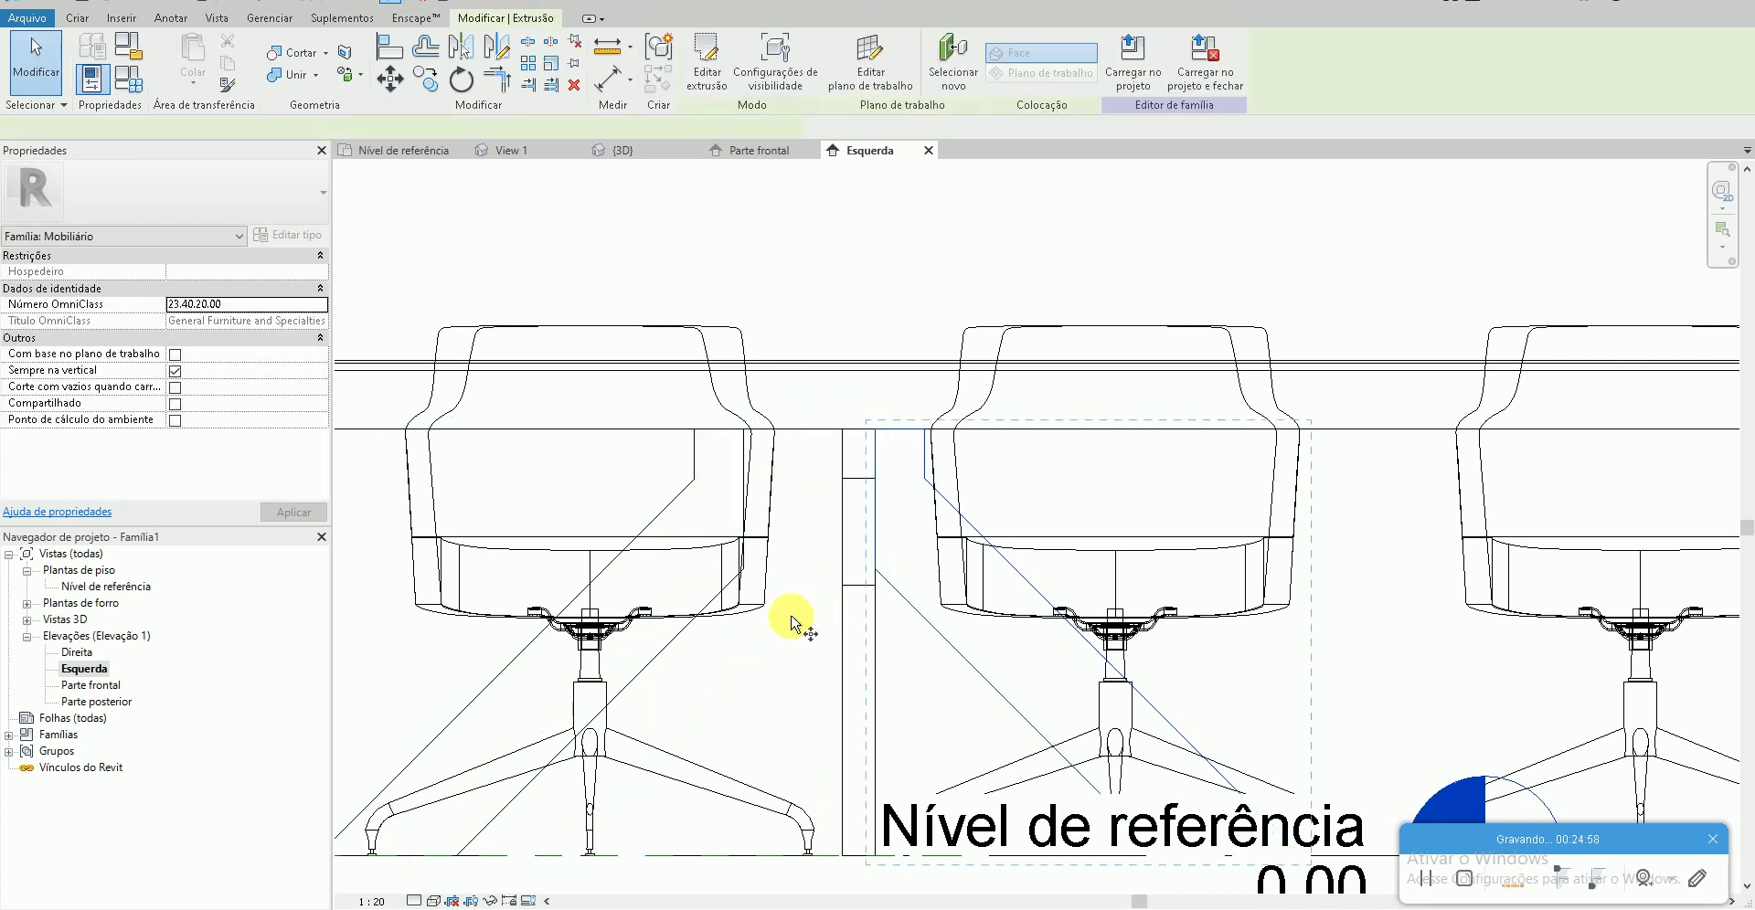
left_click(810, 623)
scroll(804, 617, "up", 1)
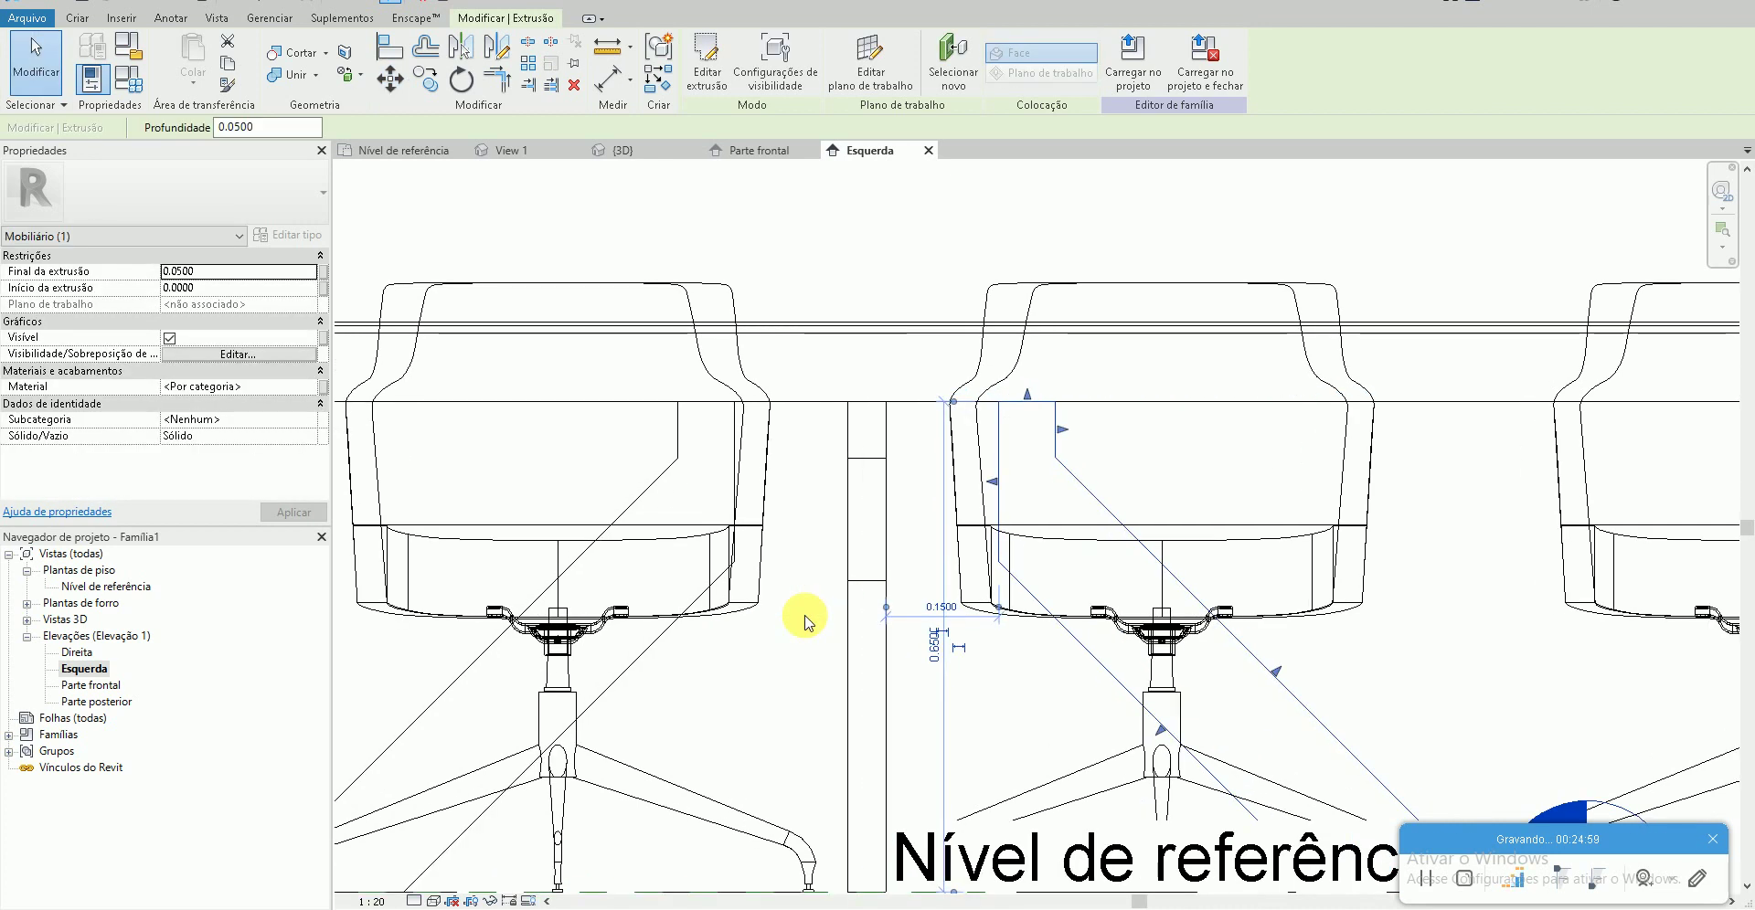
left_click(994, 498)
left_click(914, 477)
left_click(784, 471)
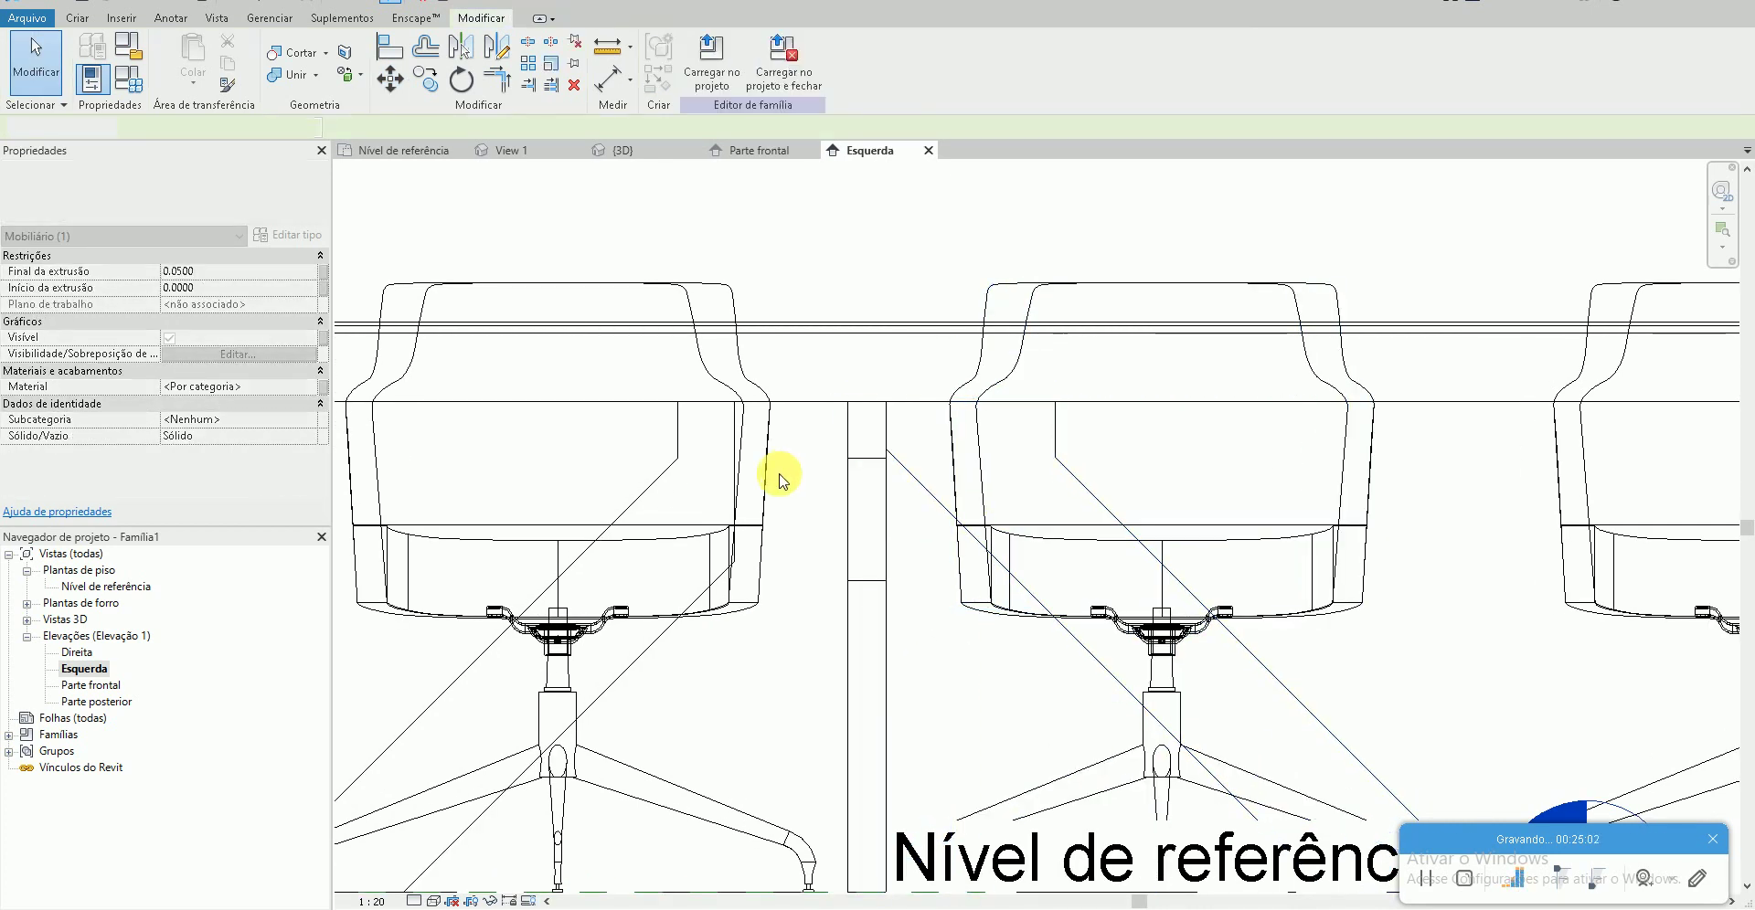
scroll(813, 516, "down", 1)
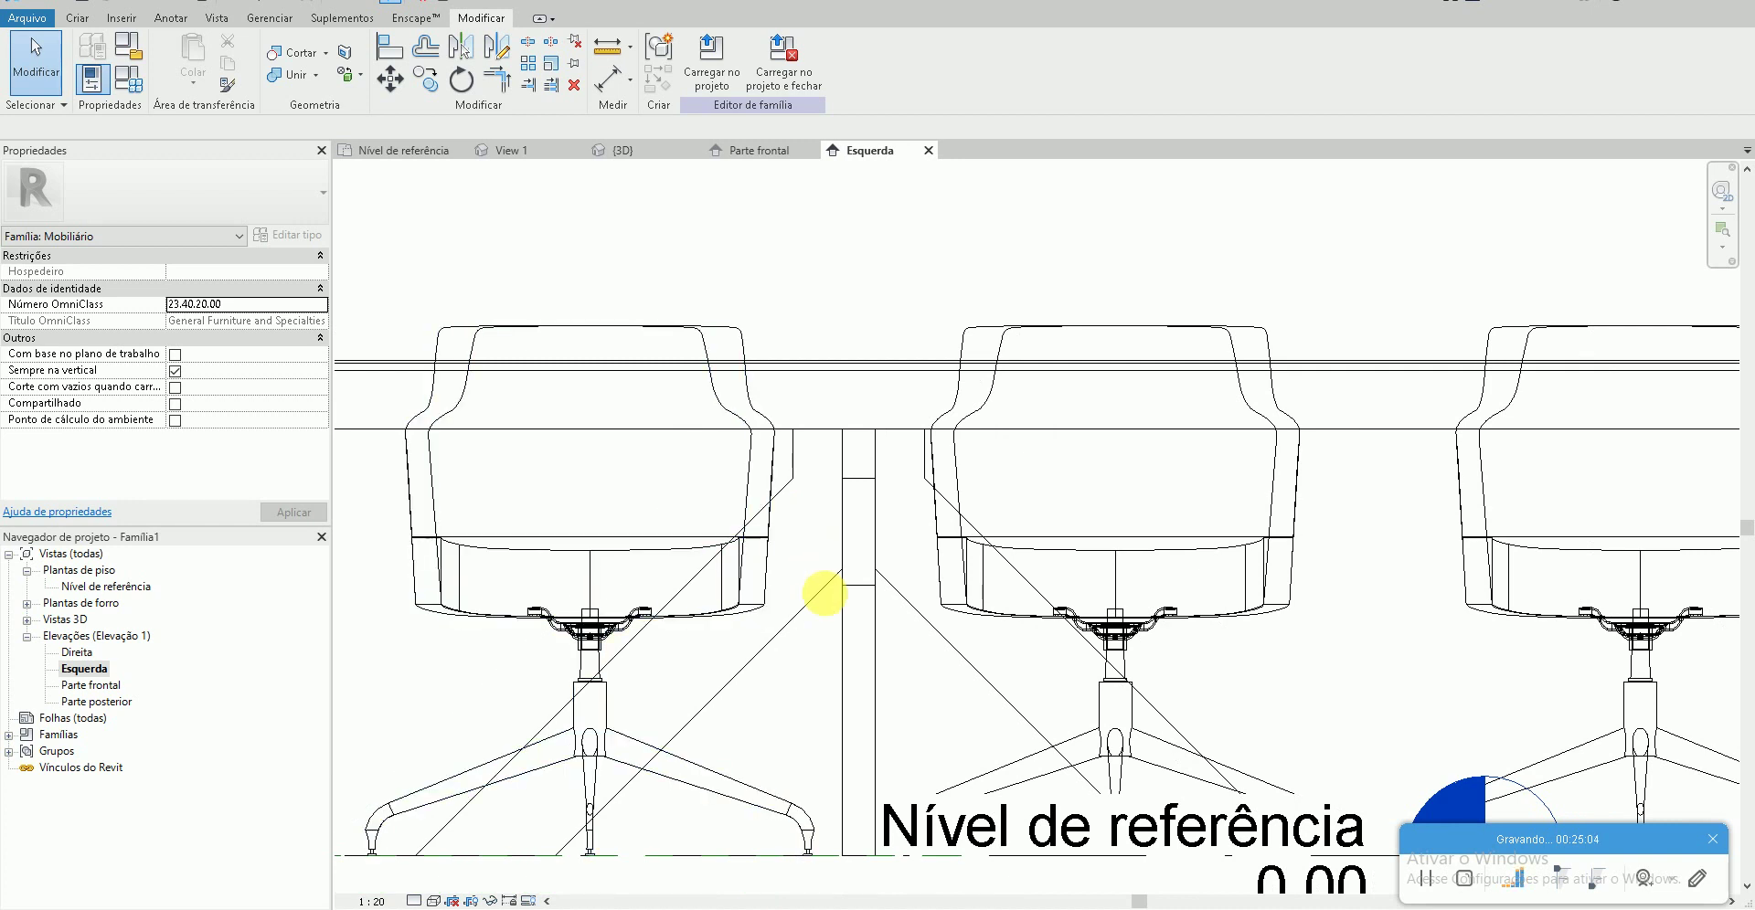
- Orbit the 3D table, compare it with the reference photo, then show the Nível de referência plan
left_click(327, 2)
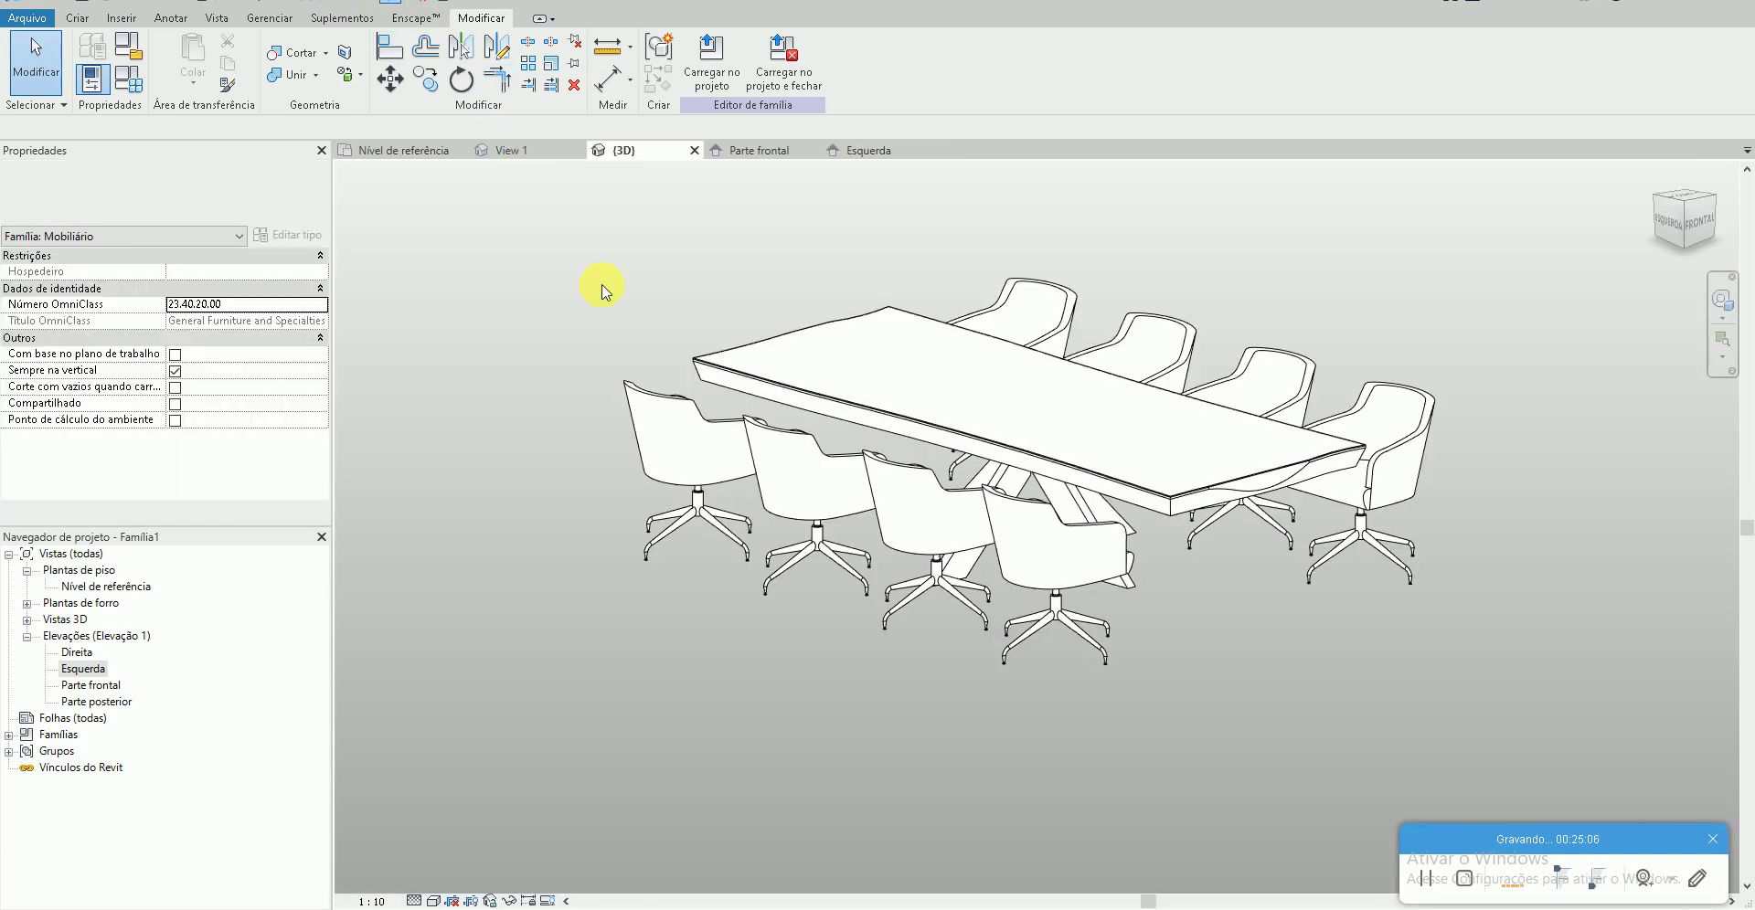
mouse_move(869, 744)
middle_mouse_down("shift")
mouse_move(1057, 717)
mouse_move(920, 718)
mouse_move(869, 771)
mouse_move(685, 725)
mouse_move(700, 729)
middle_mouse_up("shift")
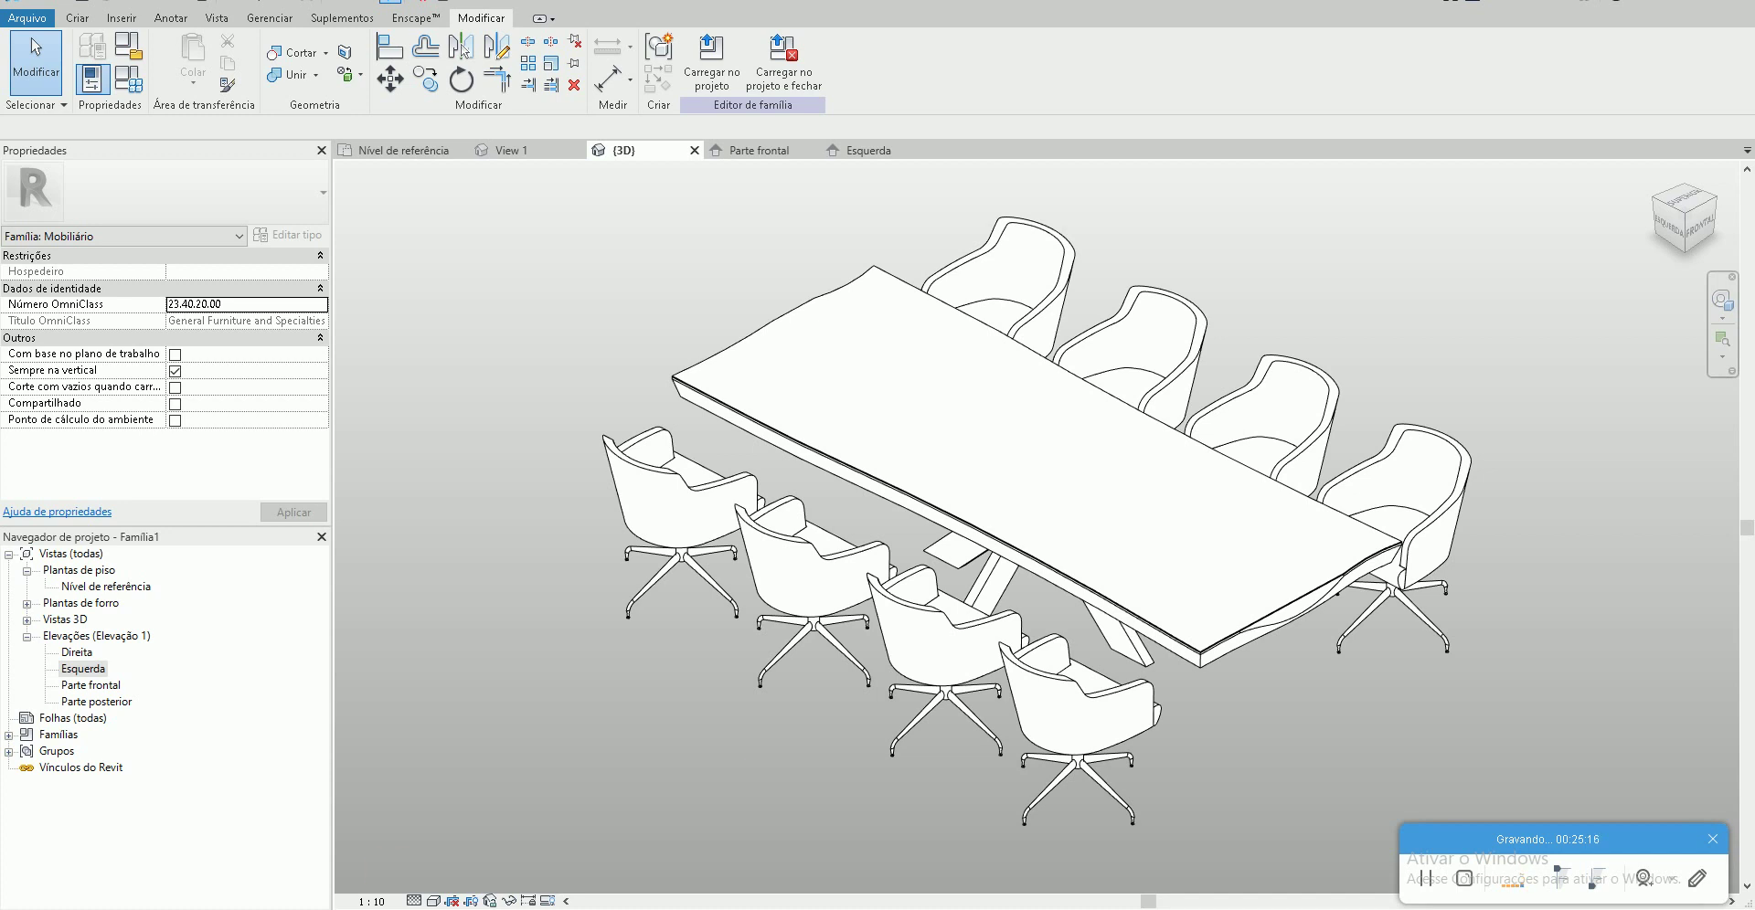
key("alt+Tab")
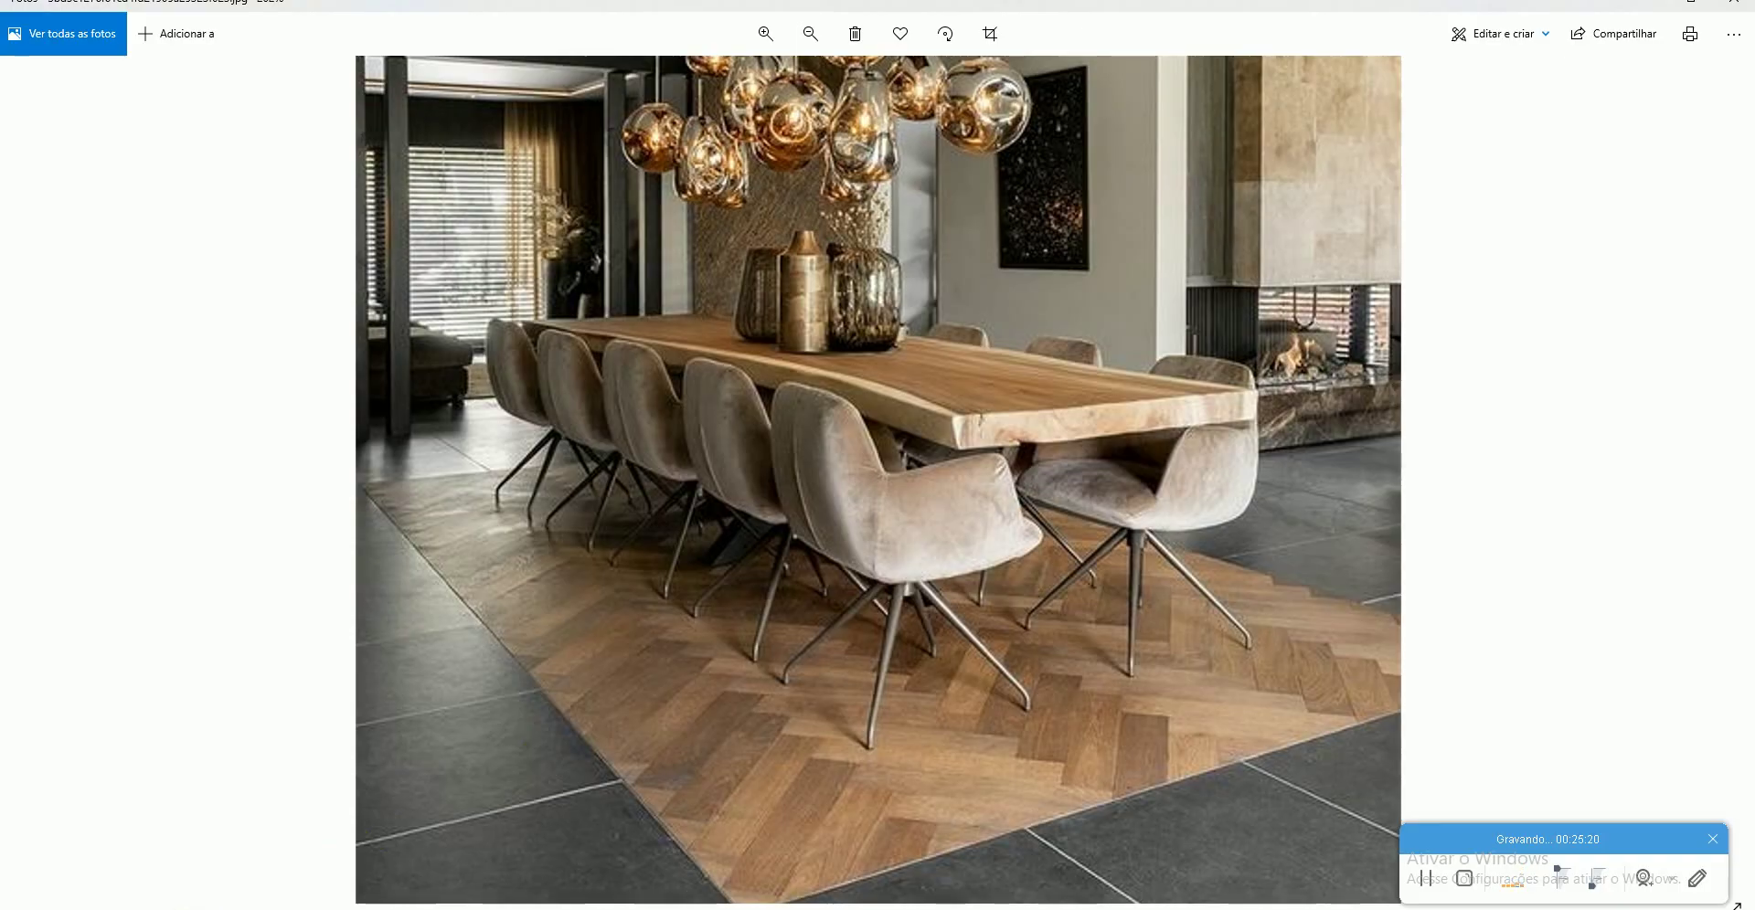
key("alt+Tab")
double_click(122, 590)
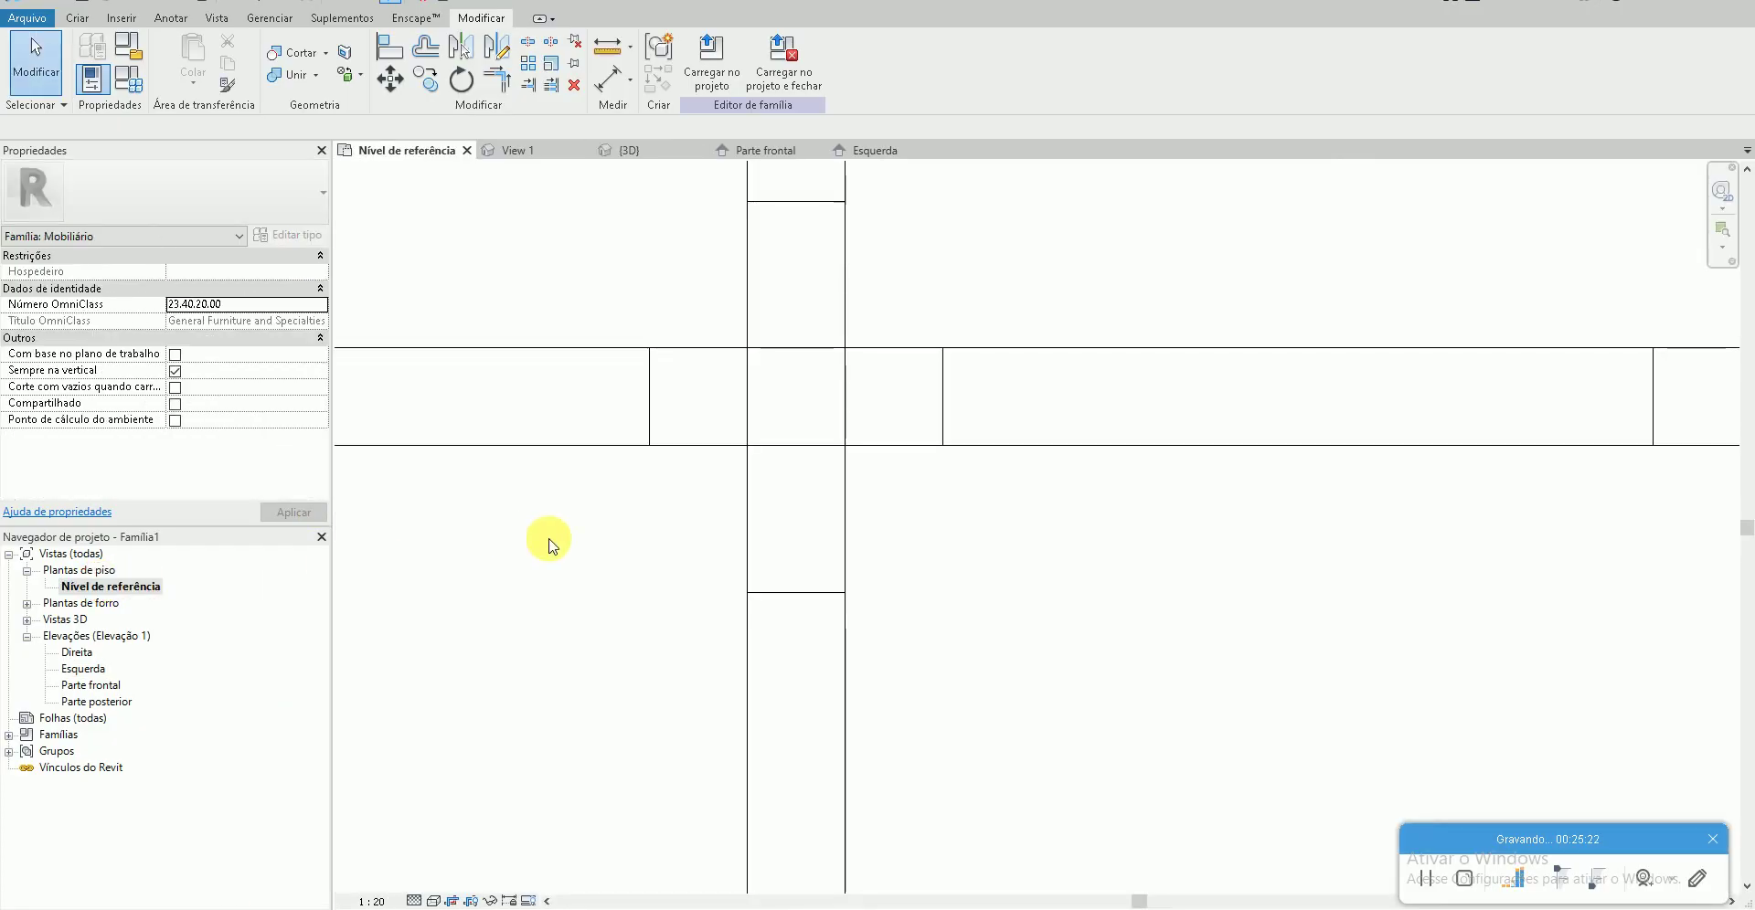
- Start a rug extrusion and sketch a rectangle enclosing the table and chairs
scroll(772, 560, "down", 3)
scroll(757, 601, "down", 3)
scroll(745, 609, "up", 1)
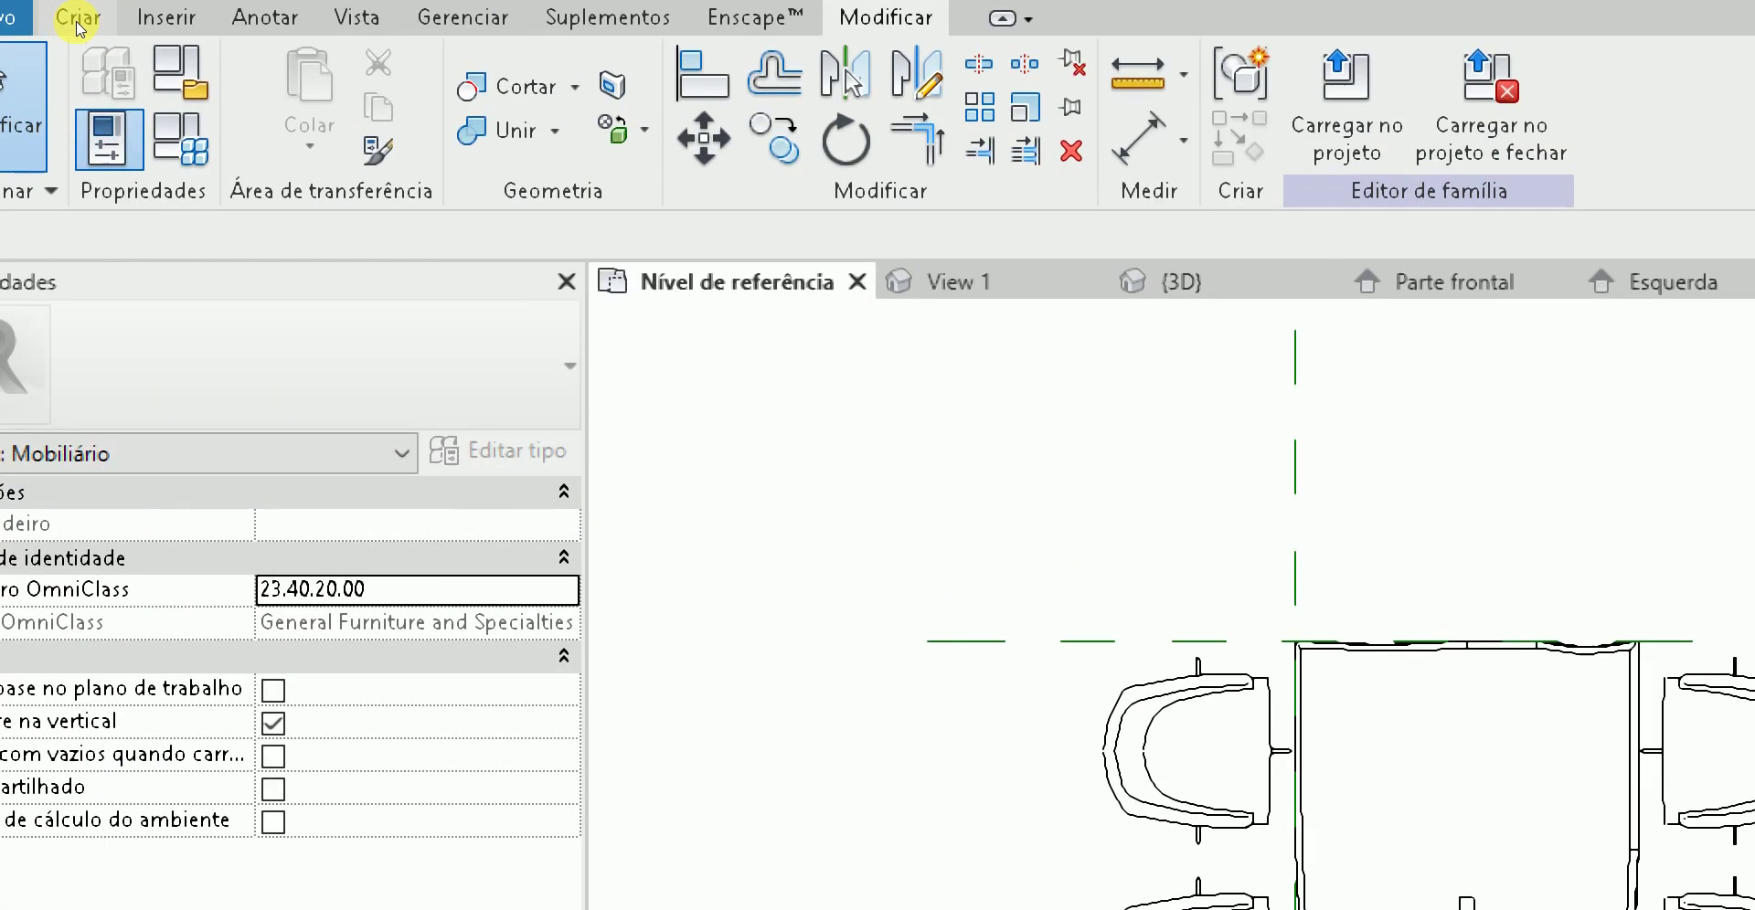
left_click(77, 20)
left_click(269, 91)
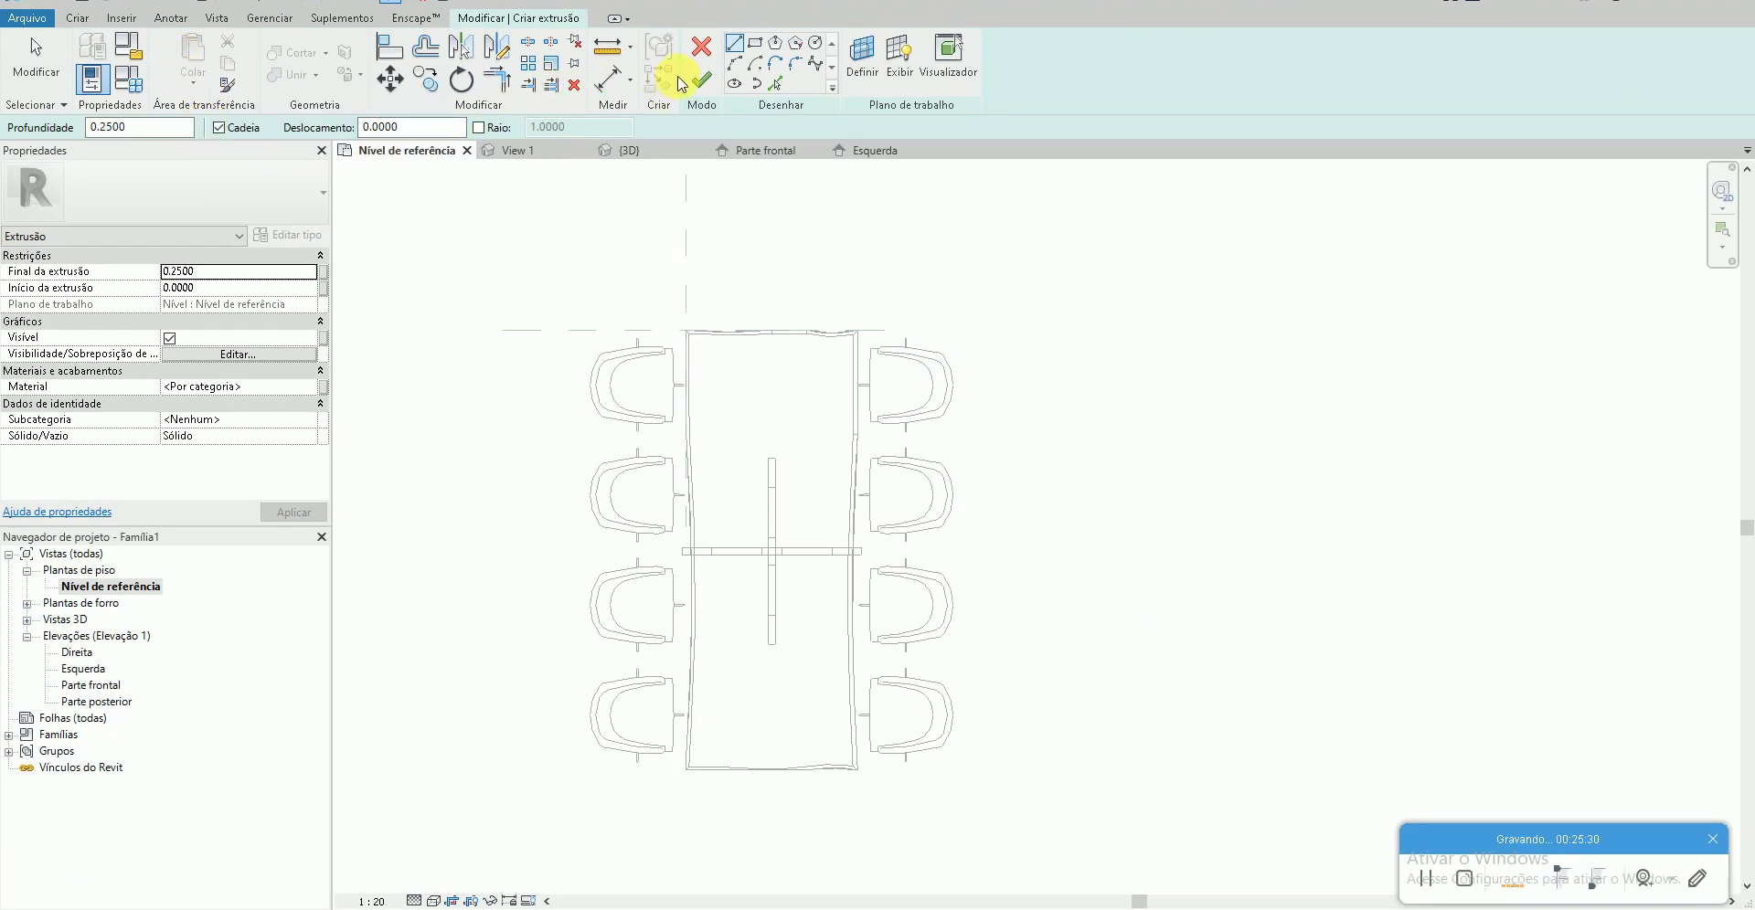
left_click(762, 56)
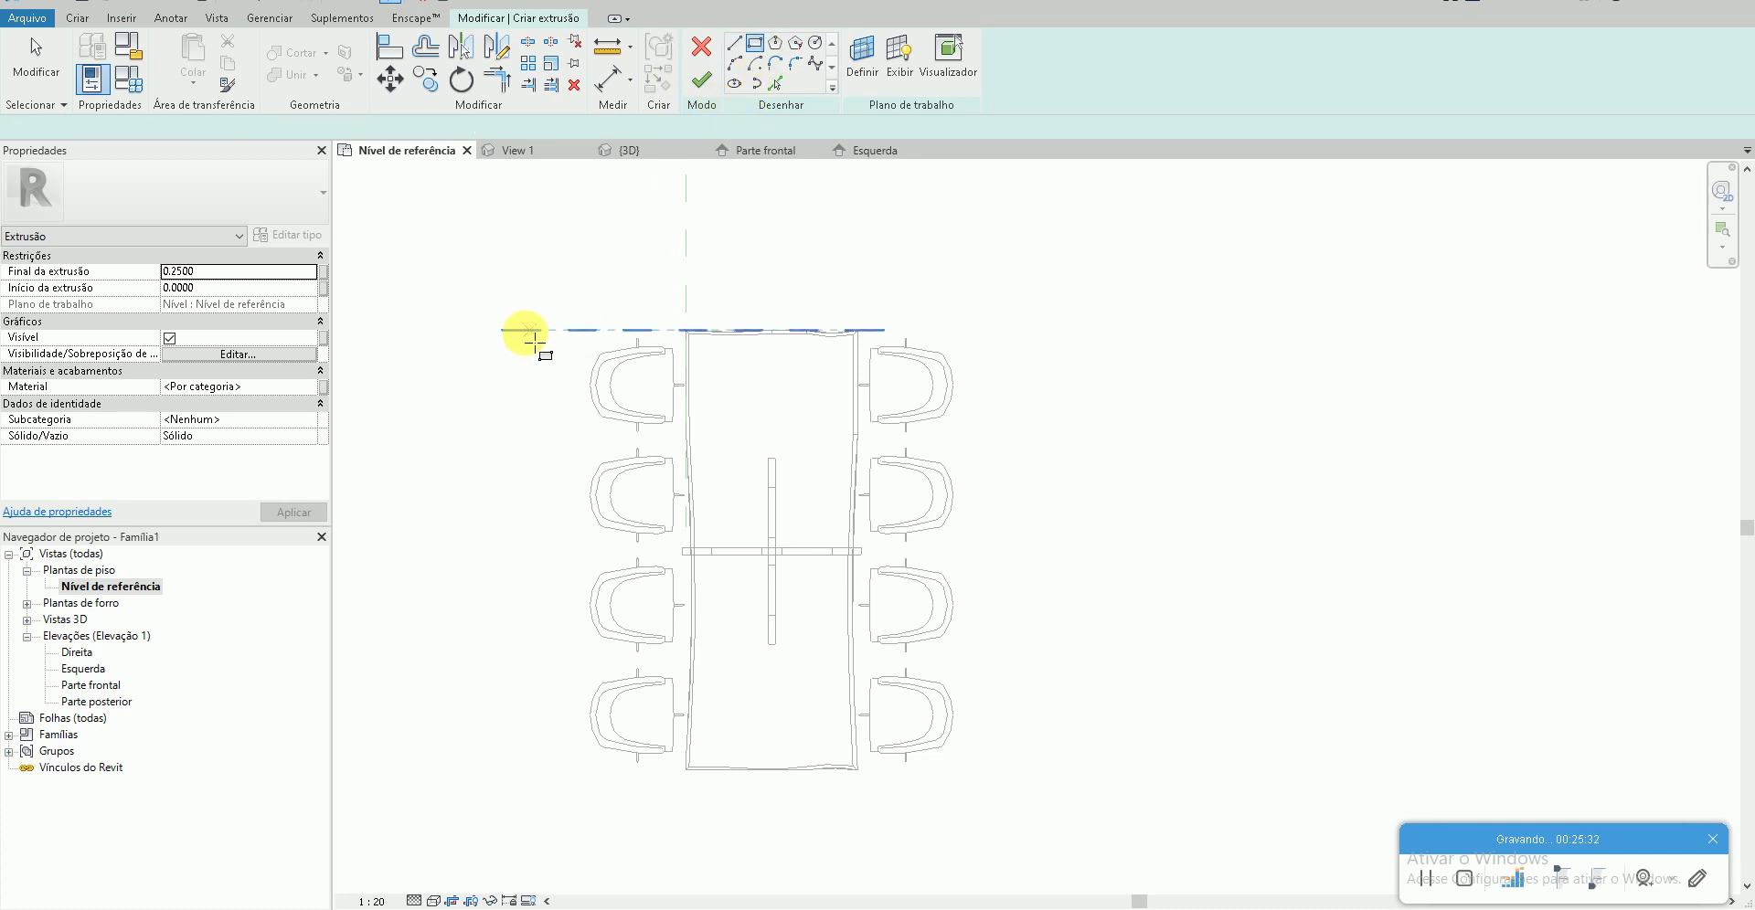
left_click(502, 330)
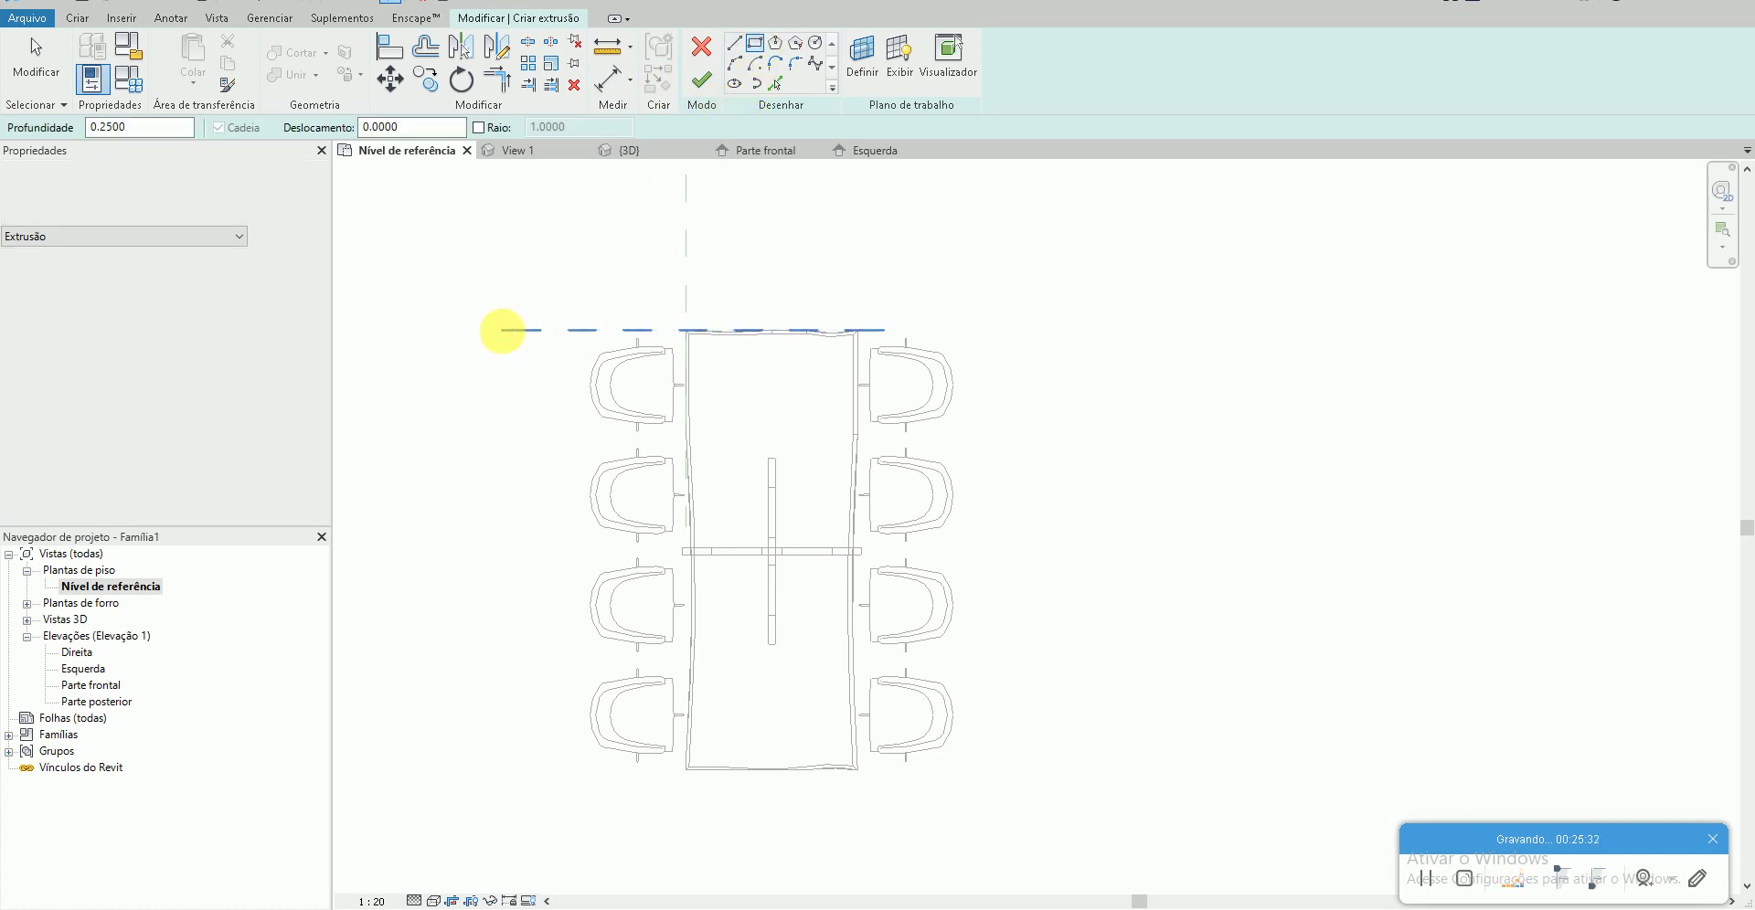
left_click(1066, 826)
key("Escape")
key("Escape")
- Pull in the rug outline's right edge, then edit its width and 4 m length
left_click(1065, 639)
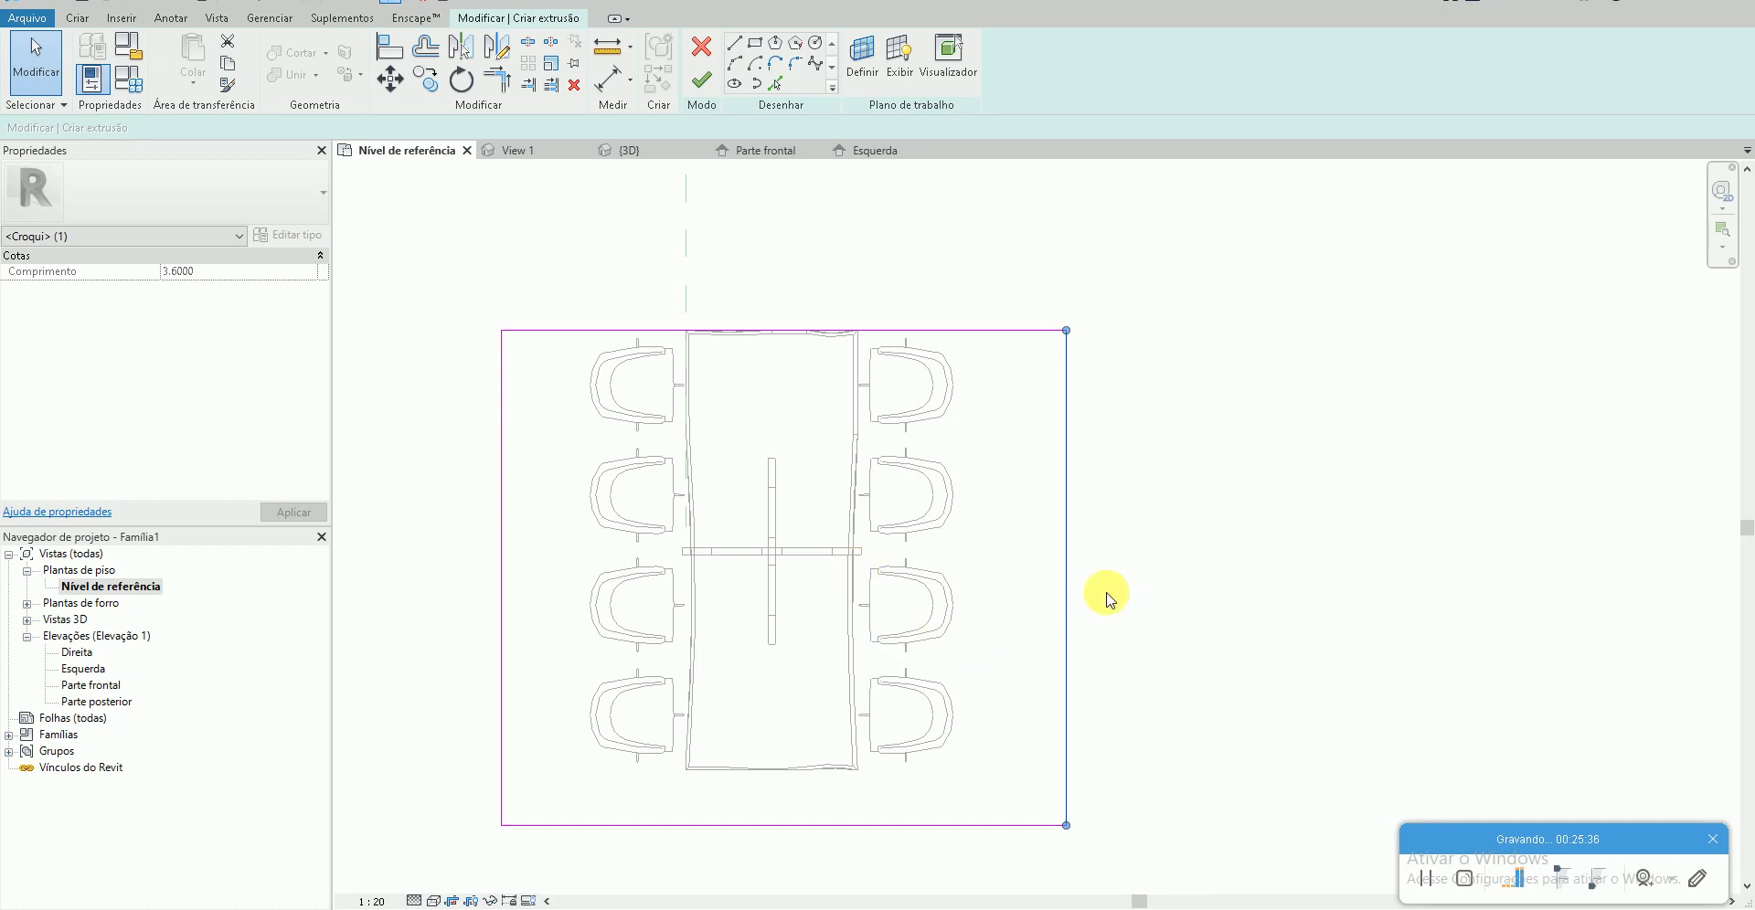
left_click_drag(1060, 581, 833, 621)
scroll(1011, 589, "down", 3, "ctrl")
scroll(1002, 617, "down", 1)
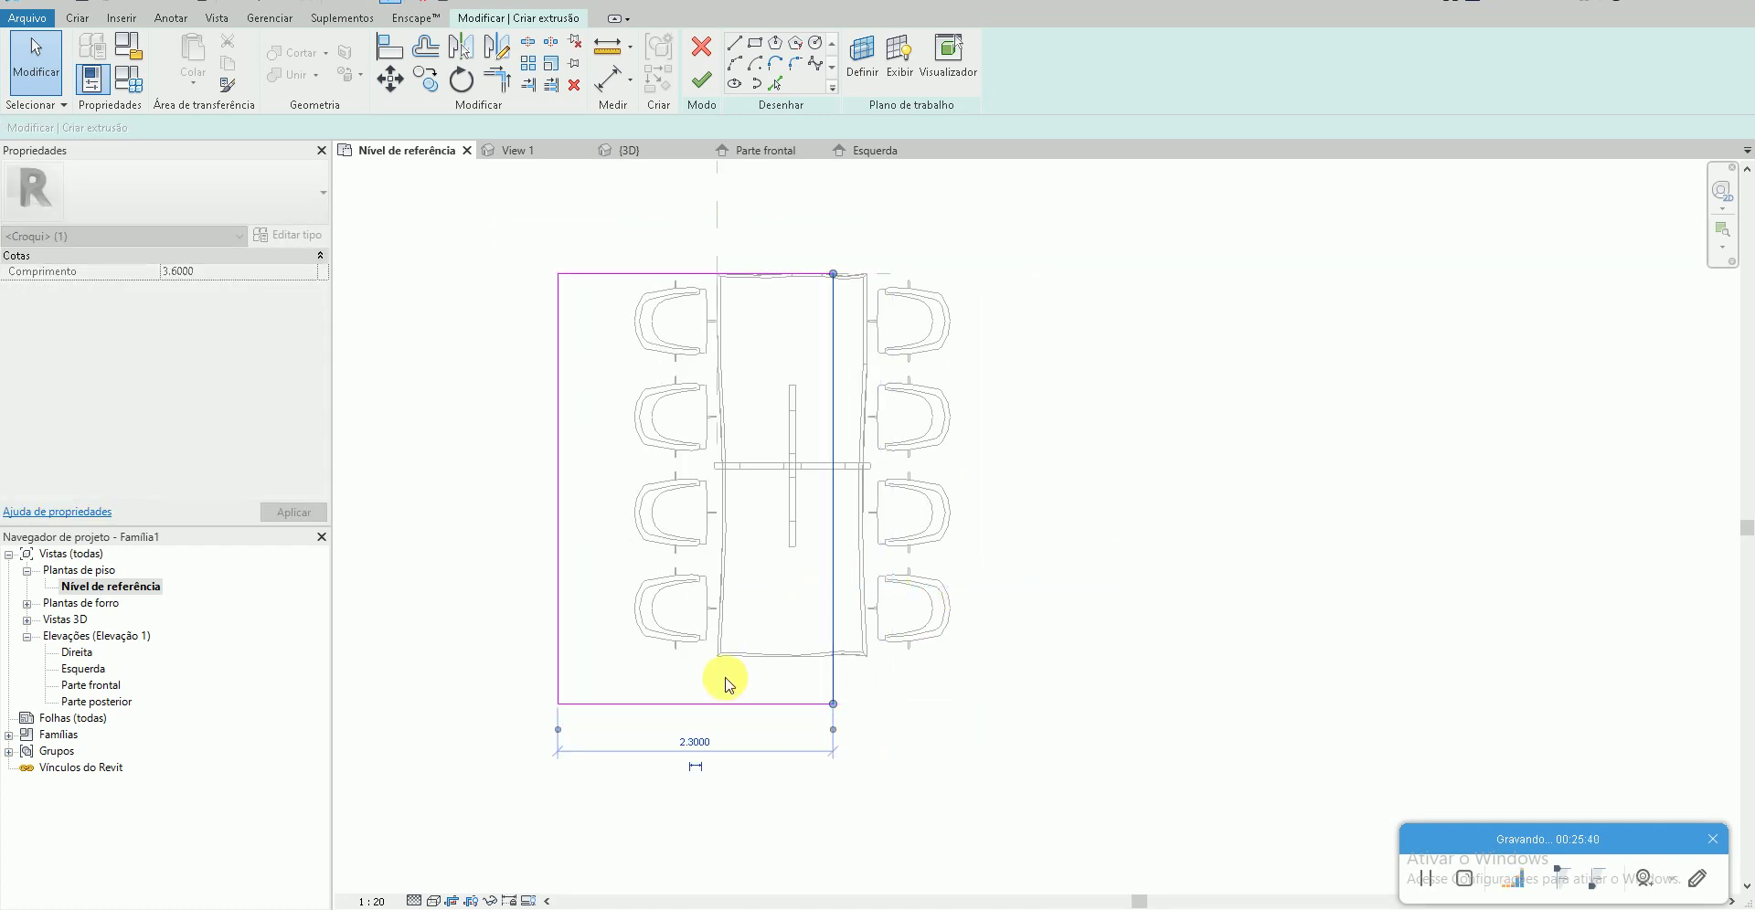
left_click(706, 741)
key("Escape")
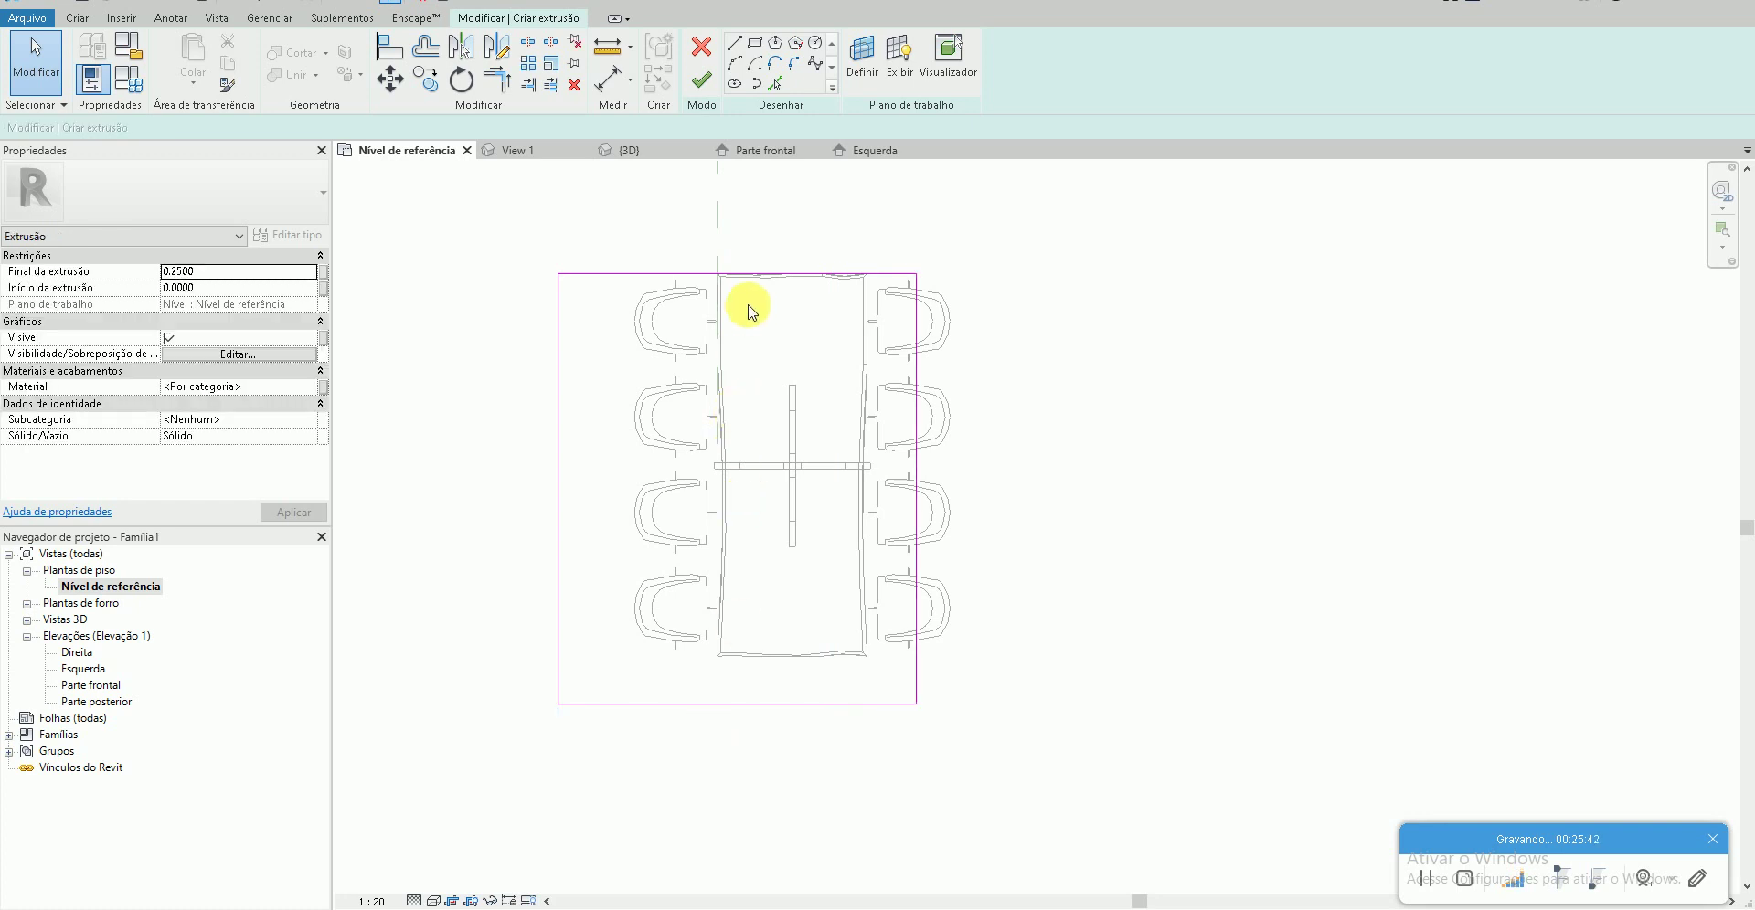
left_click(755, 294)
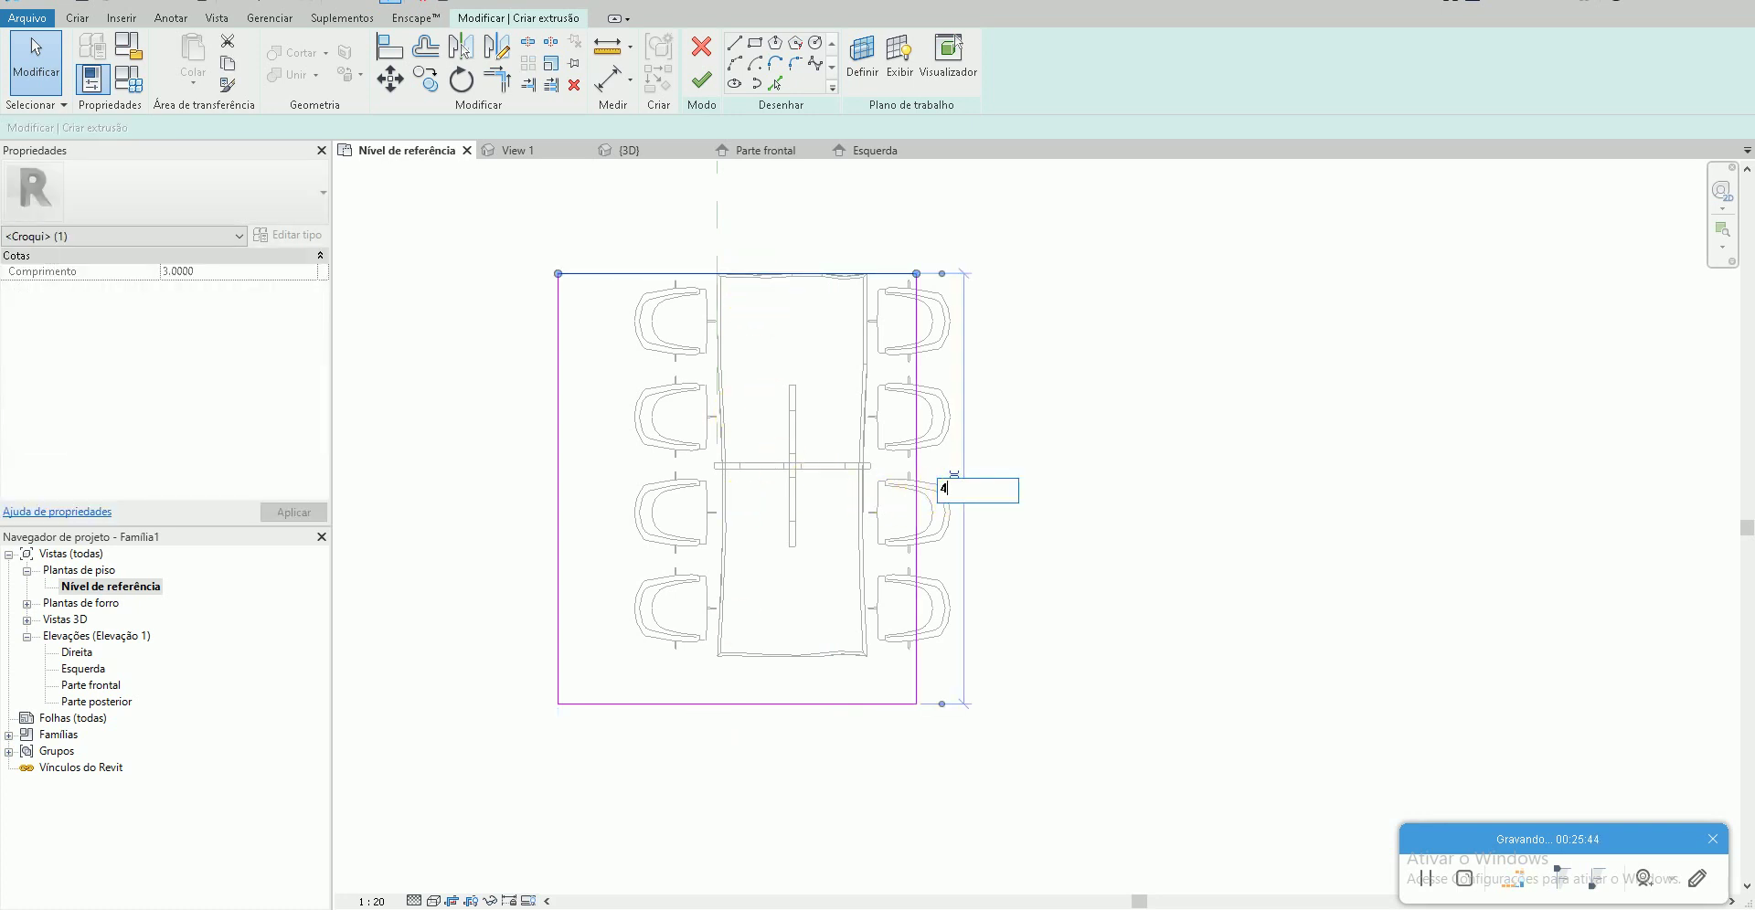
key("Escape")
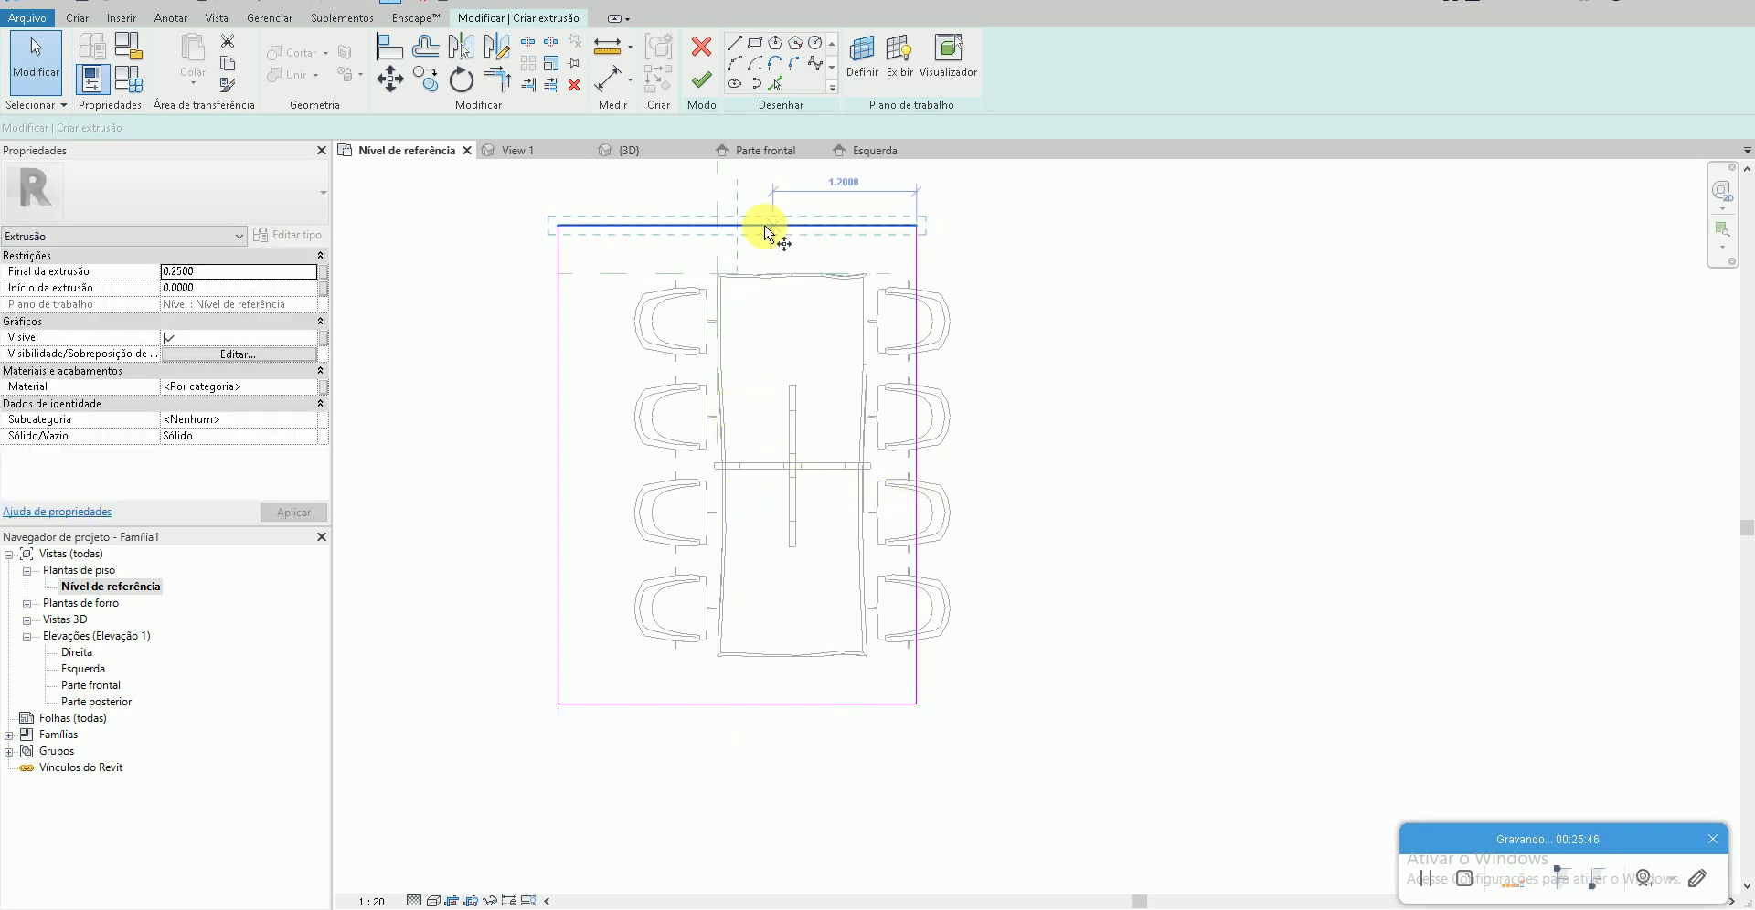
- Move the rug outline's top edge up past the table's end
key("m")
key("v")
scroll(804, 347, "up", 2)
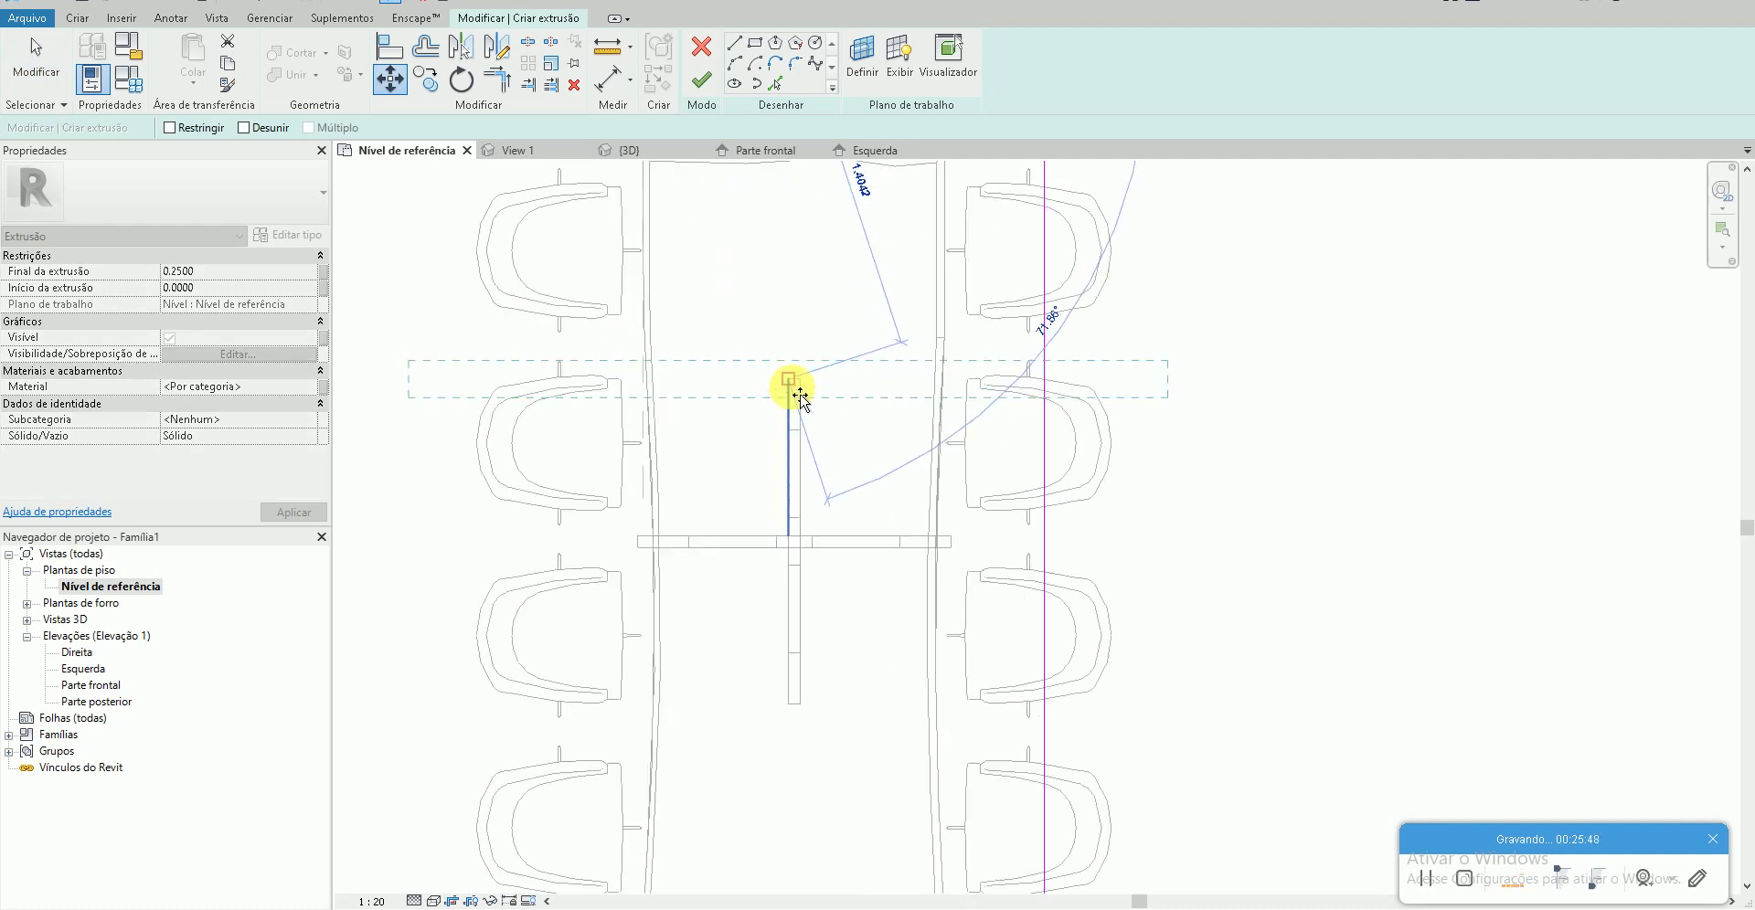
scroll(797, 382, "up", 2)
scroll(797, 380, "up", 2)
left_click(797, 378)
scroll(841, 470, "down", 3)
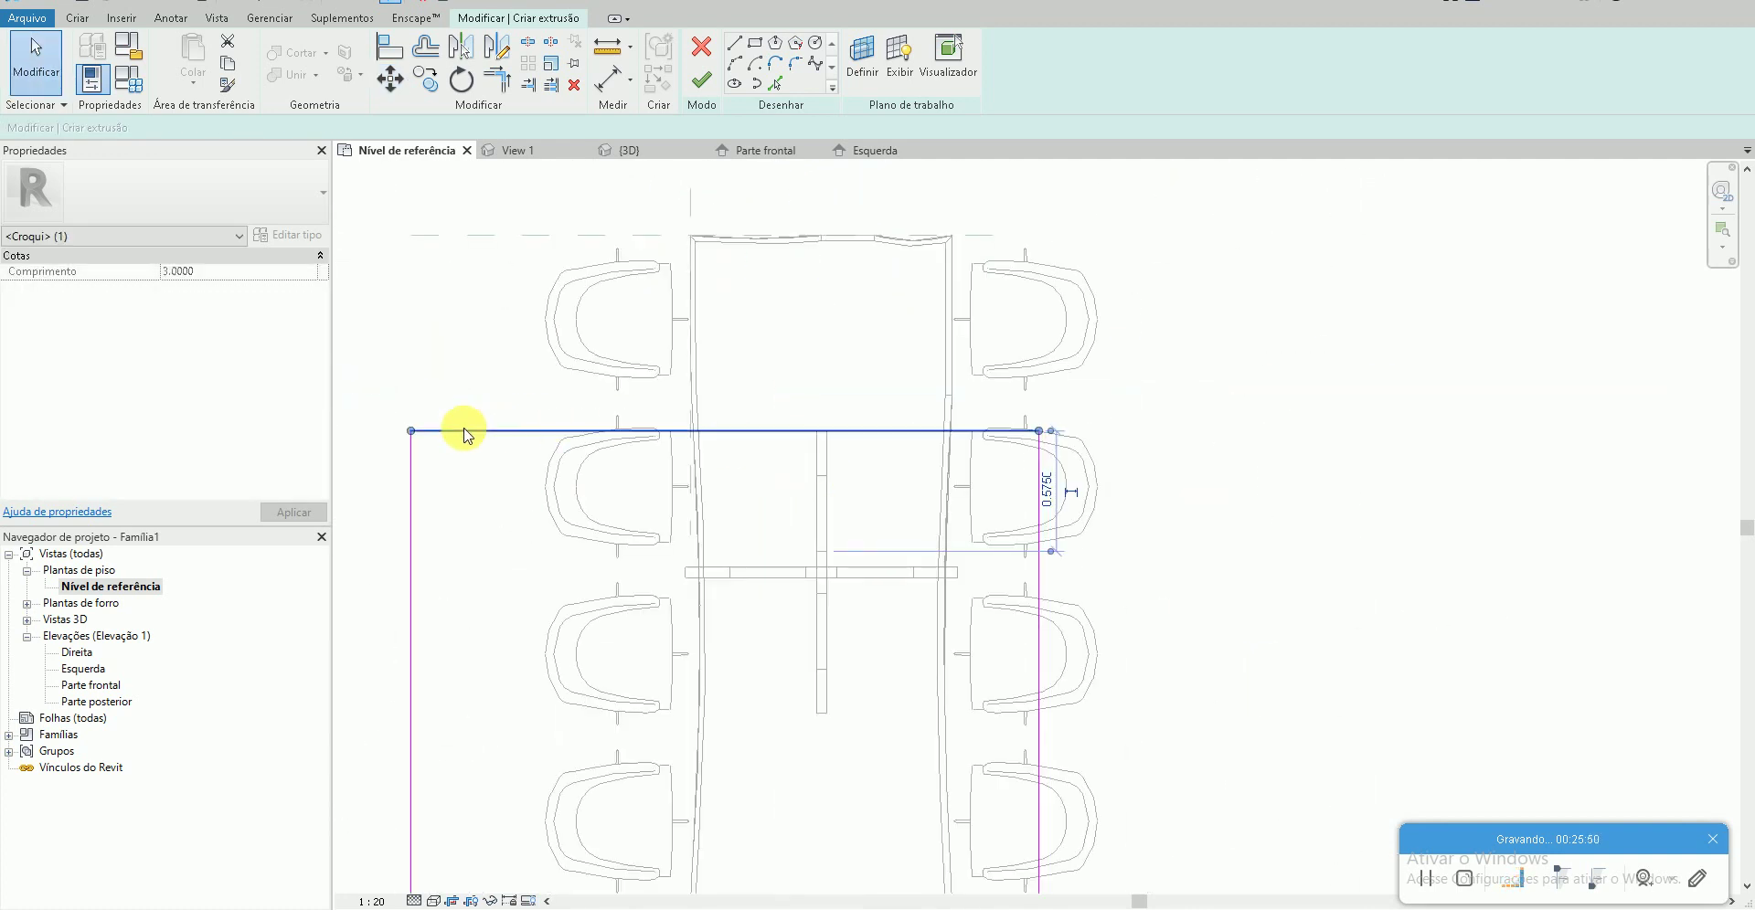
left_click_drag(411, 436, 430, 249)
scroll(717, 443, "down", 2)
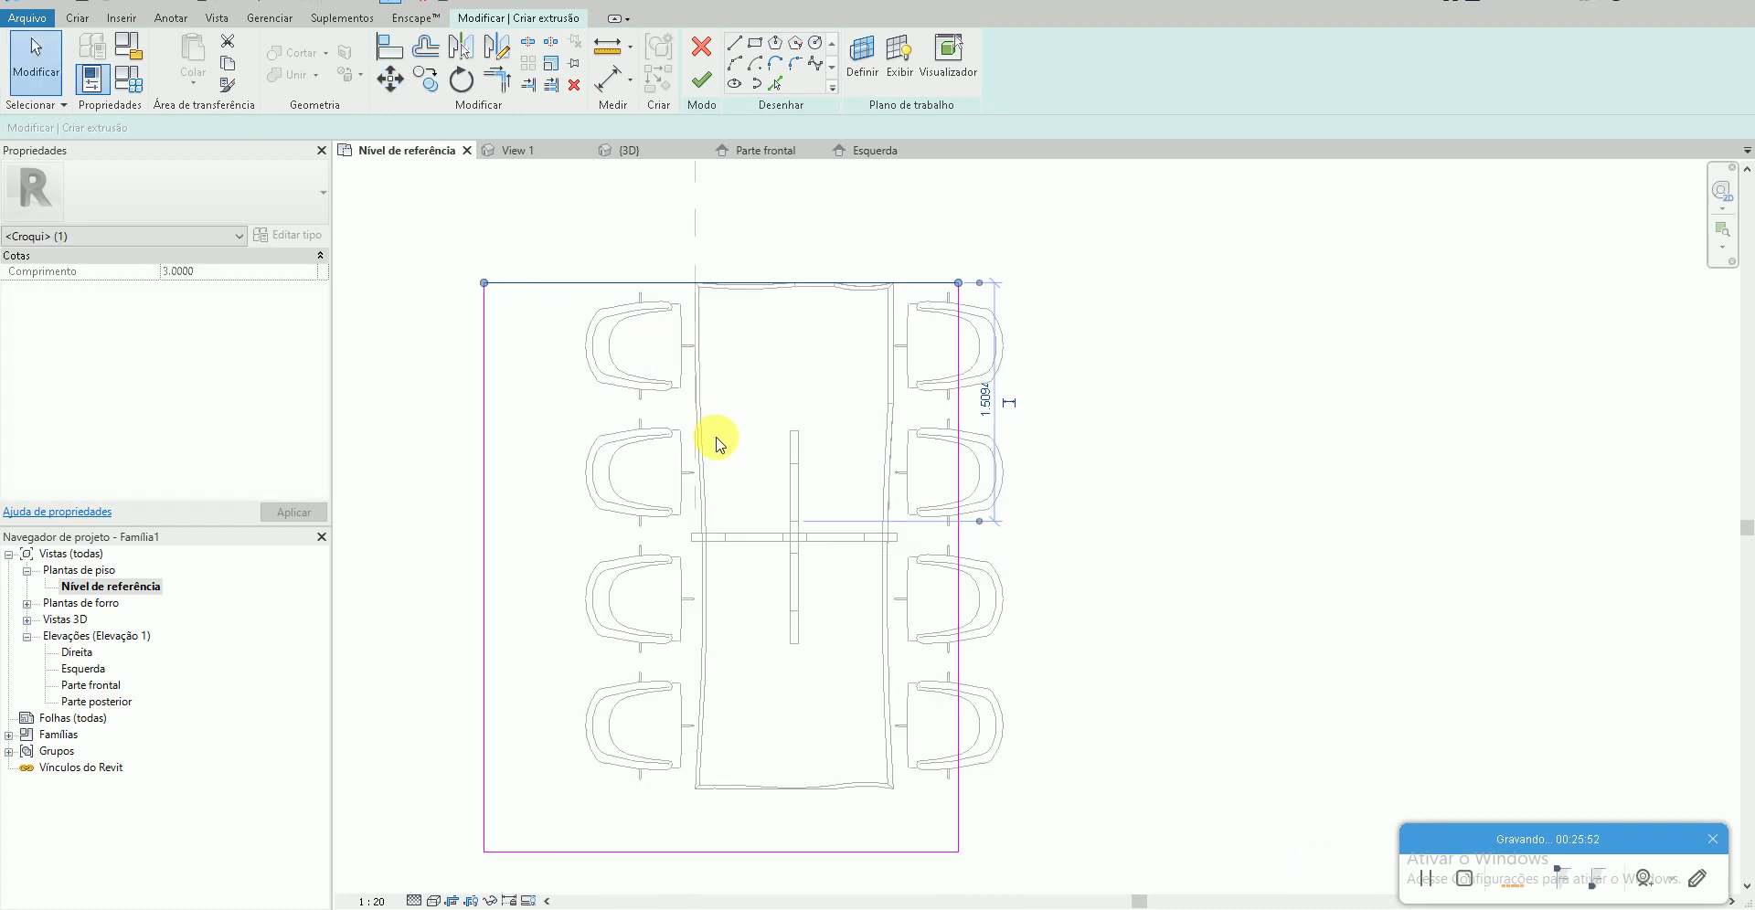
scroll(755, 448, "up", 1)
key("Escape")
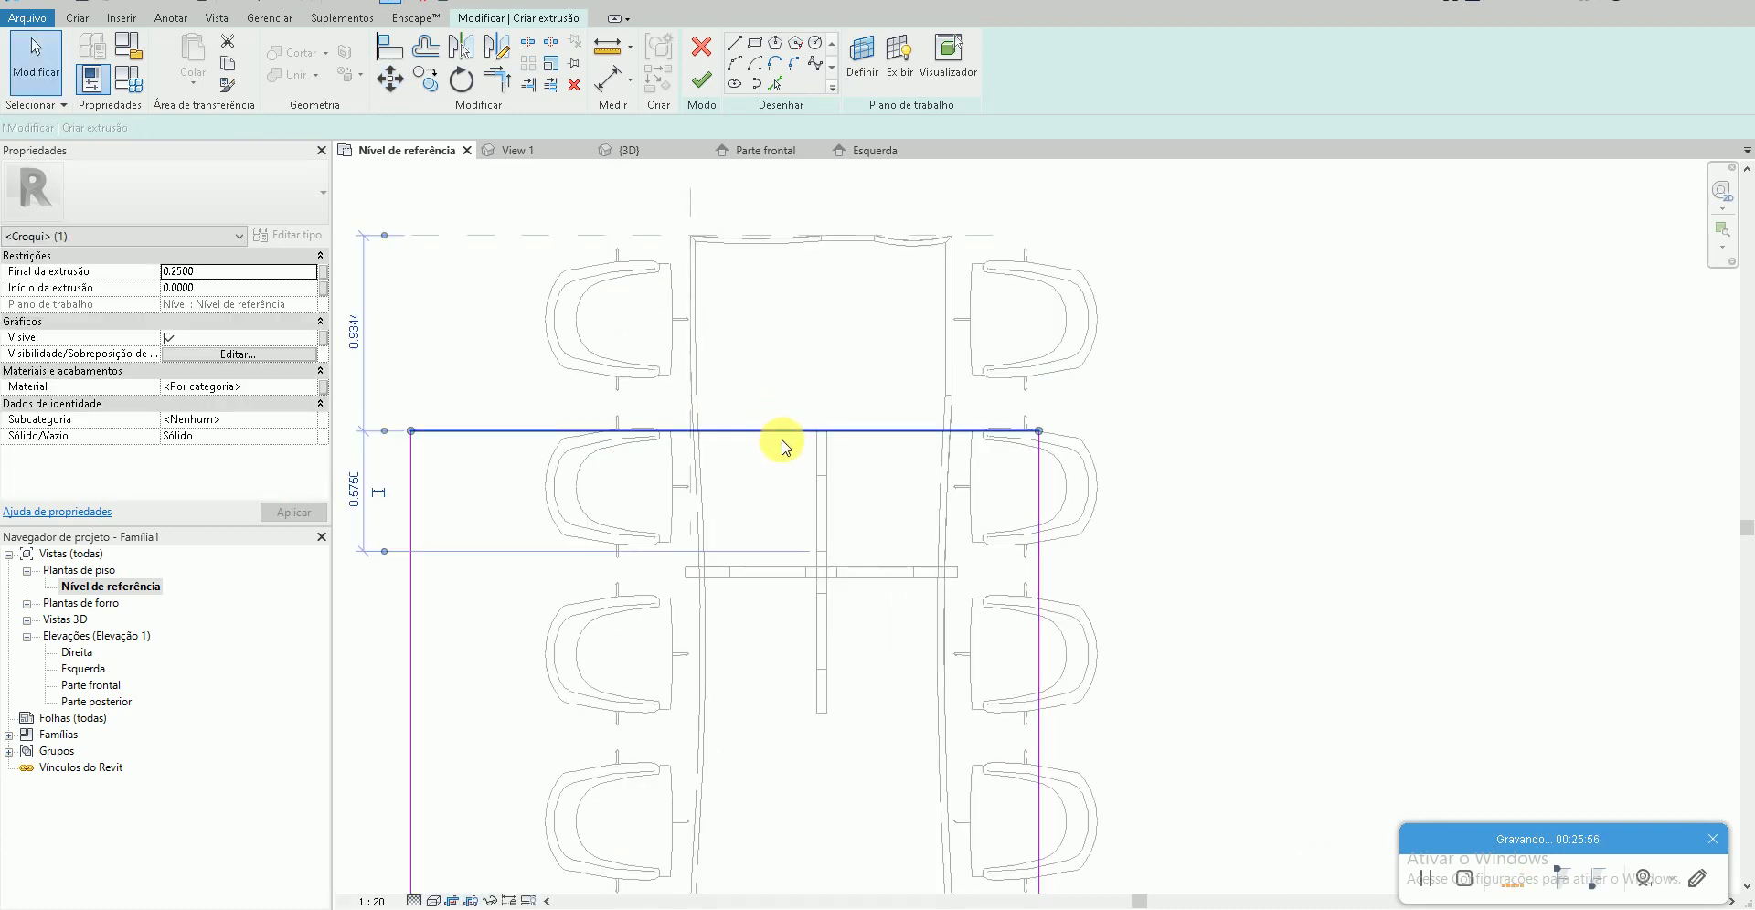
- Reposition the rug outline, shifting it up and to the right
key("m")
key("v")
left_click(725, 431)
scroll(828, 435, "up", 2)
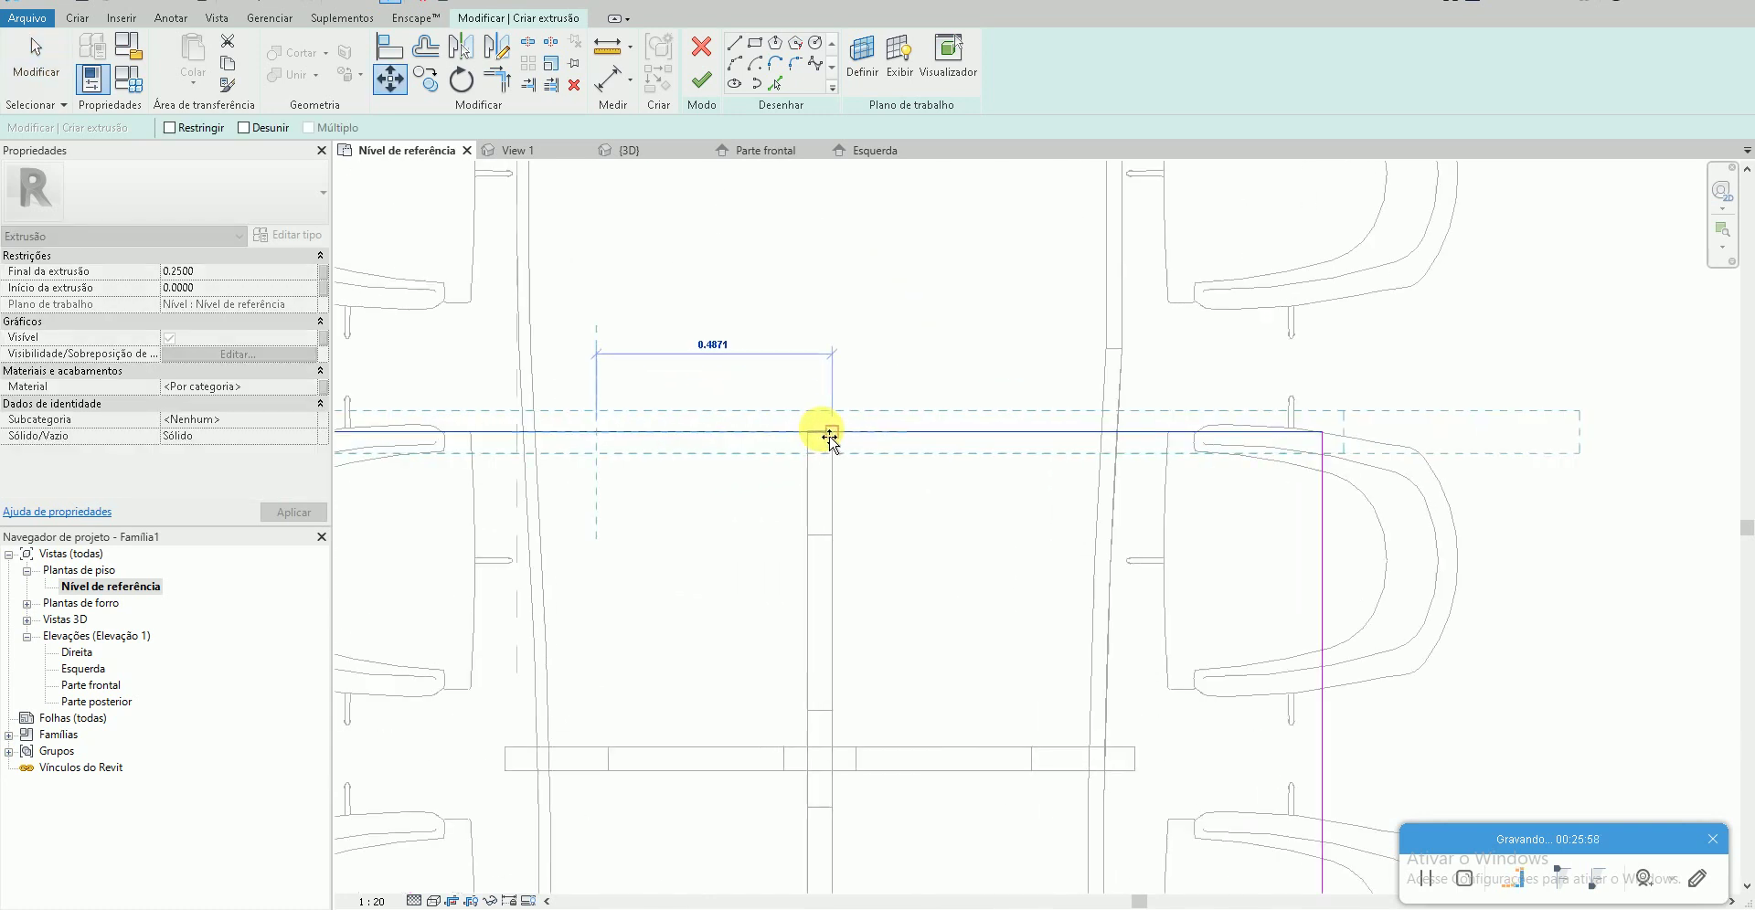
left_click(820, 431)
scroll(823, 431, "down", 2)
left_click(864, 440)
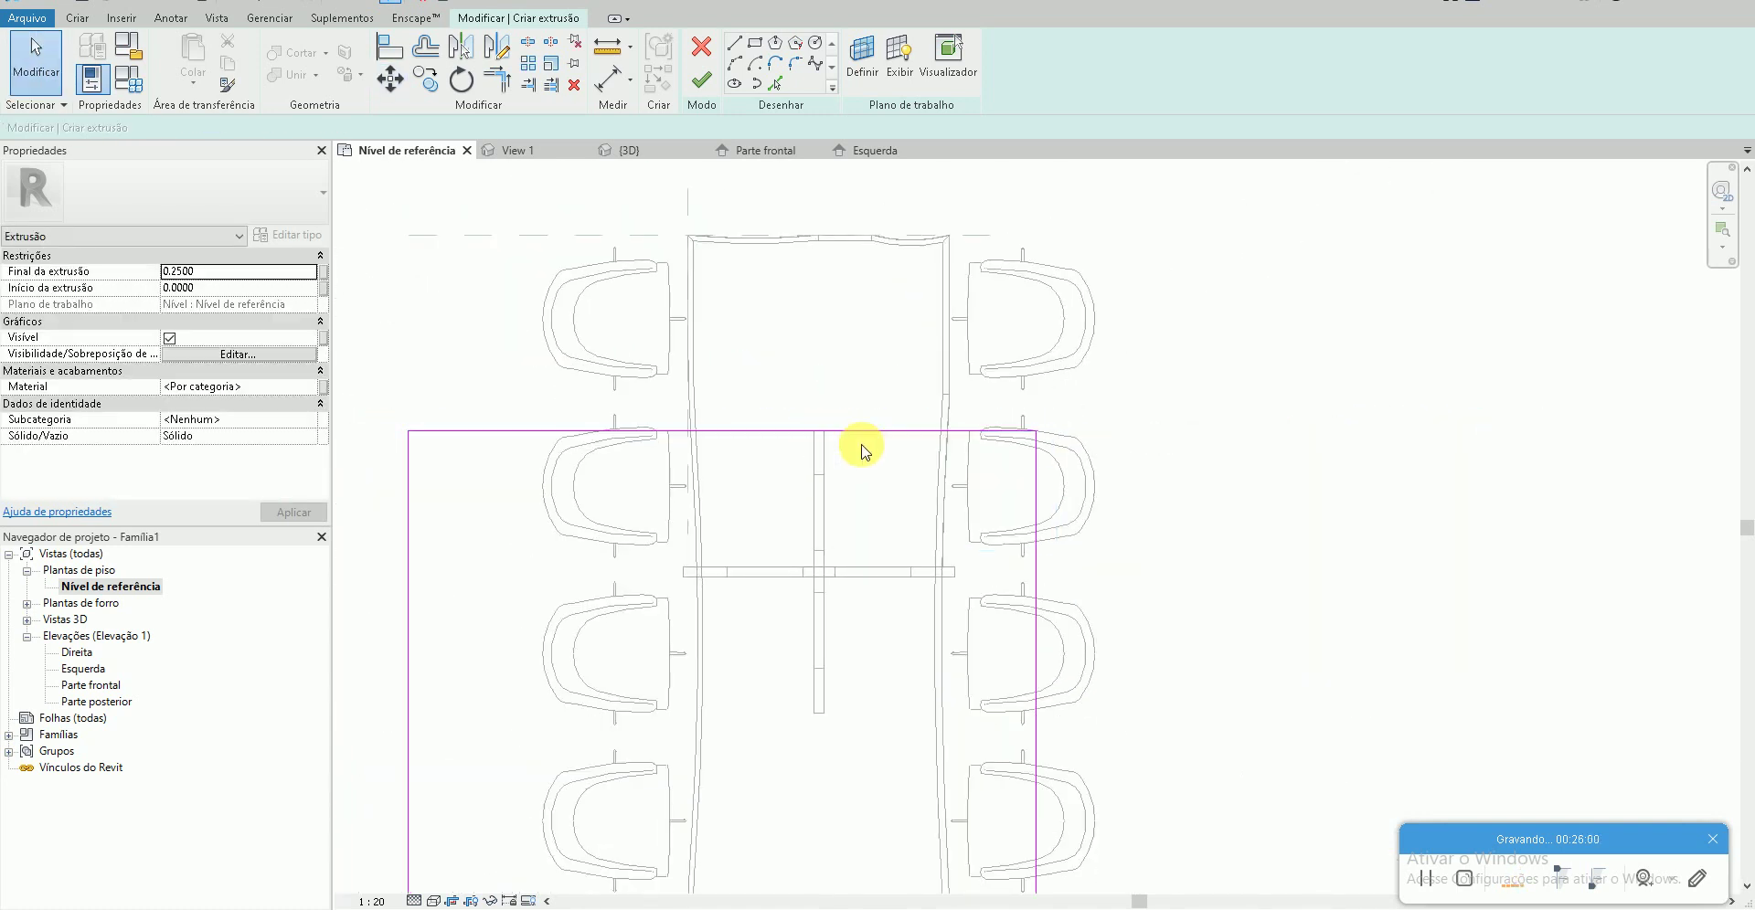
scroll(873, 707, "down", 2)
left_click_drag(905, 556, 1240, 322)
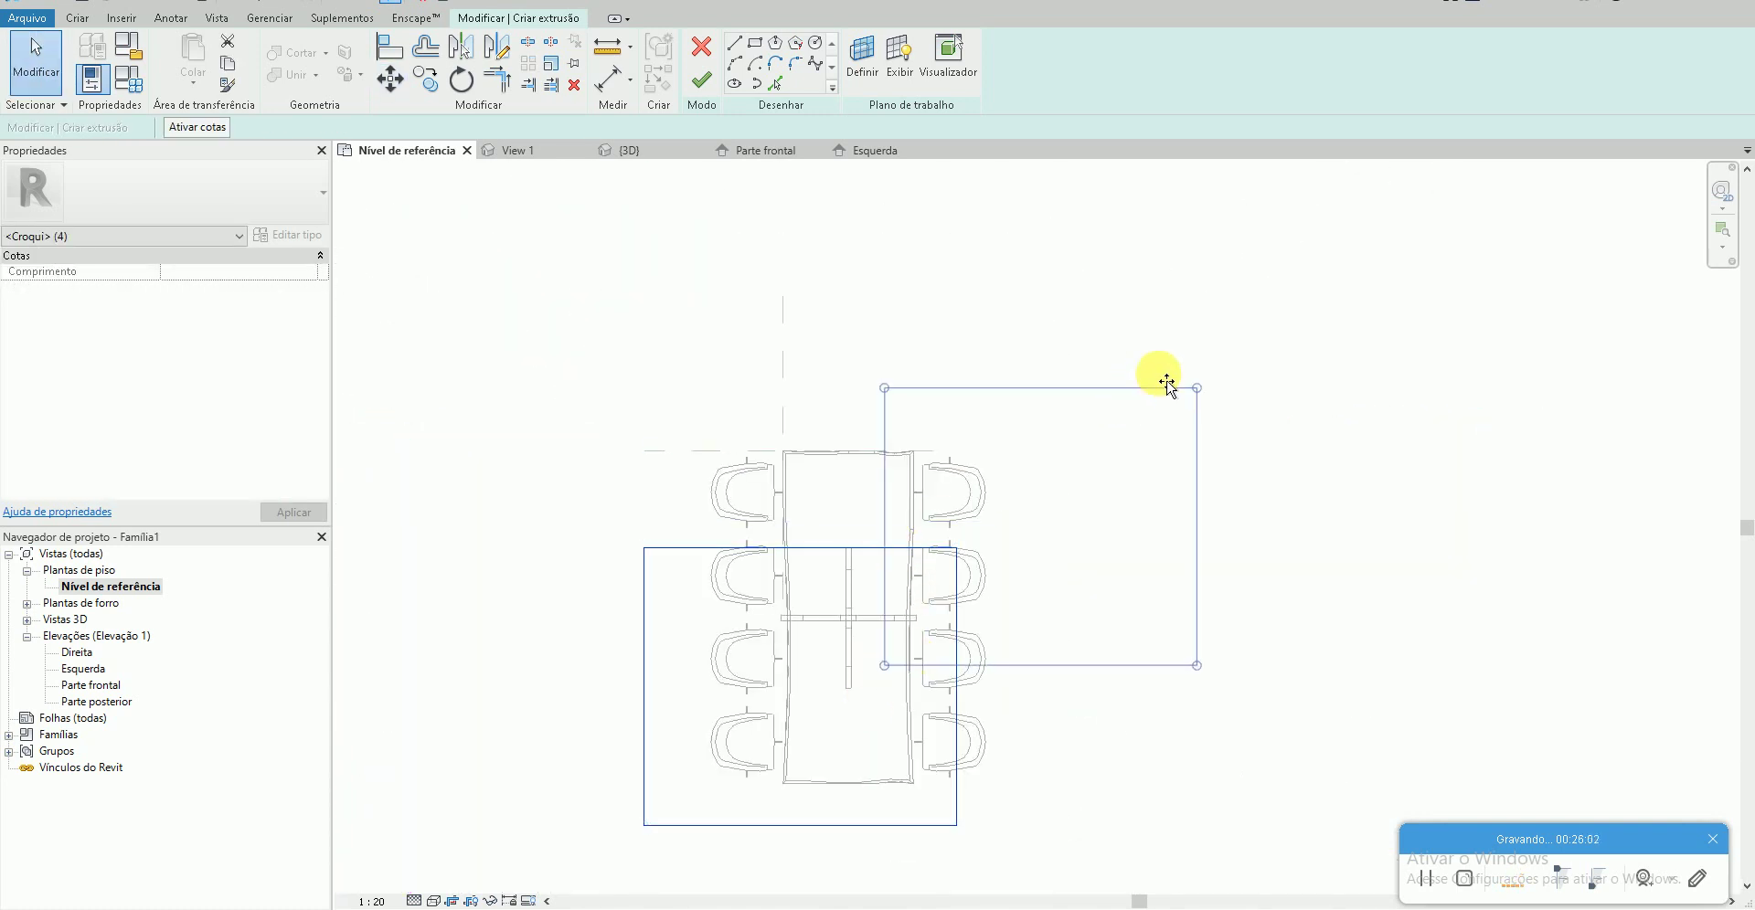
scroll(1179, 690, "up", 2)
- Move the rug outline with MV so its corner snaps to the table's left edge
key("m")
key("v")
left_click(914, 566)
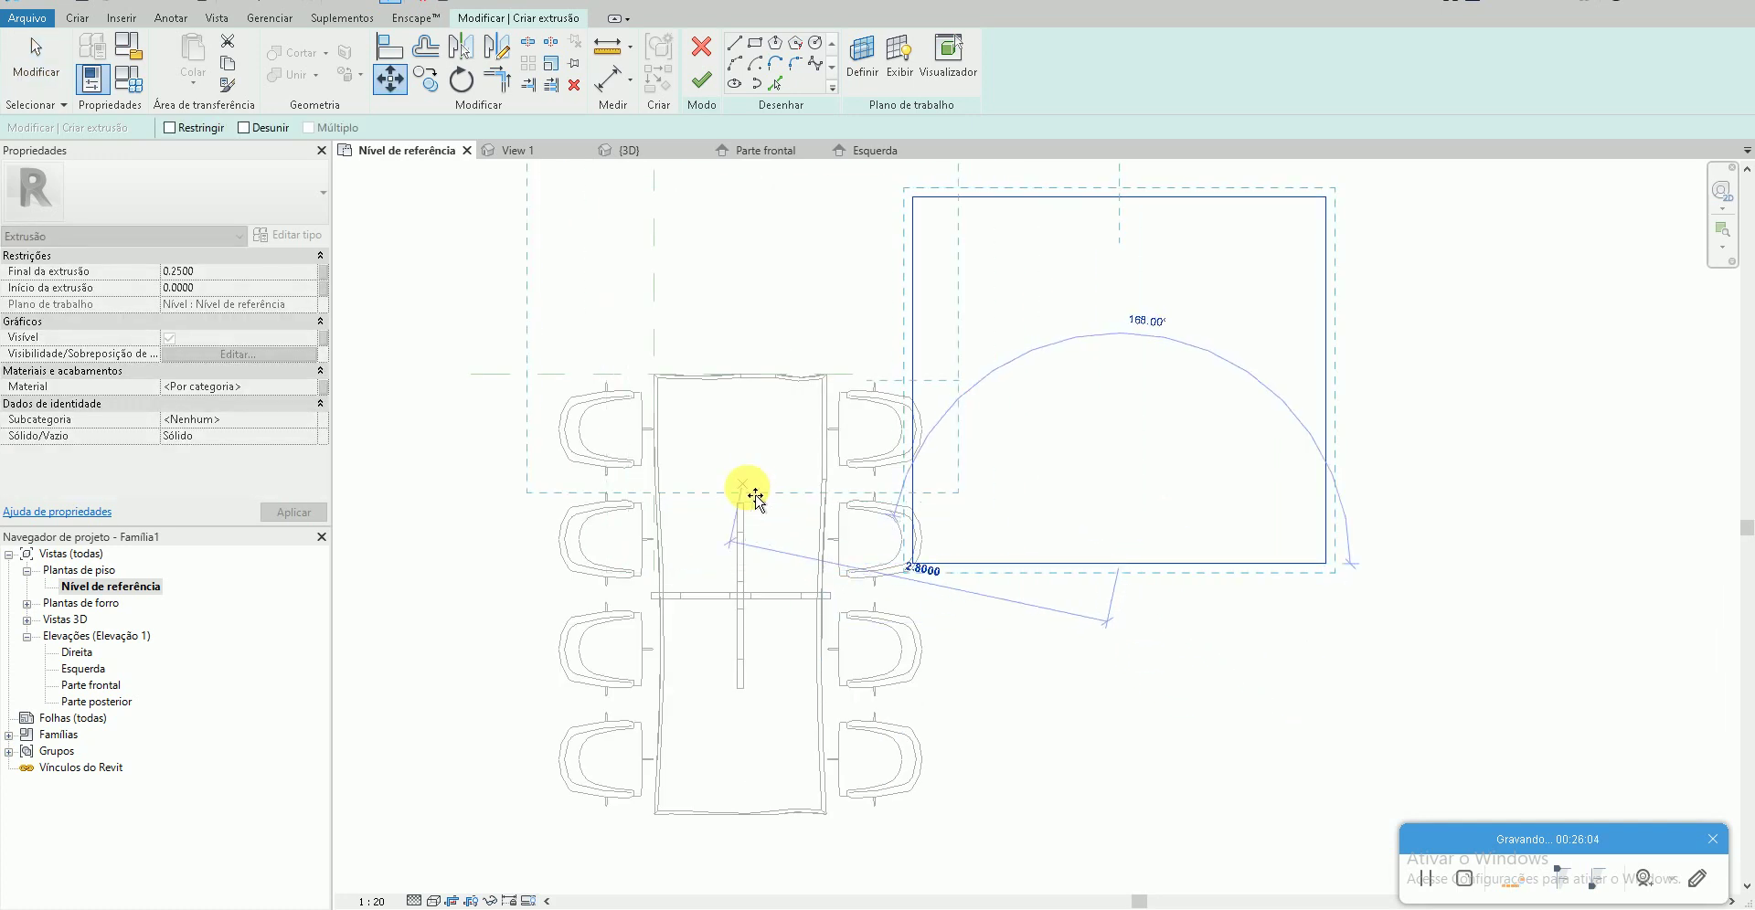
scroll(742, 508, "up", 2)
scroll(737, 519, "up", 2)
left_click(736, 520)
scroll(894, 655, "down", 3)
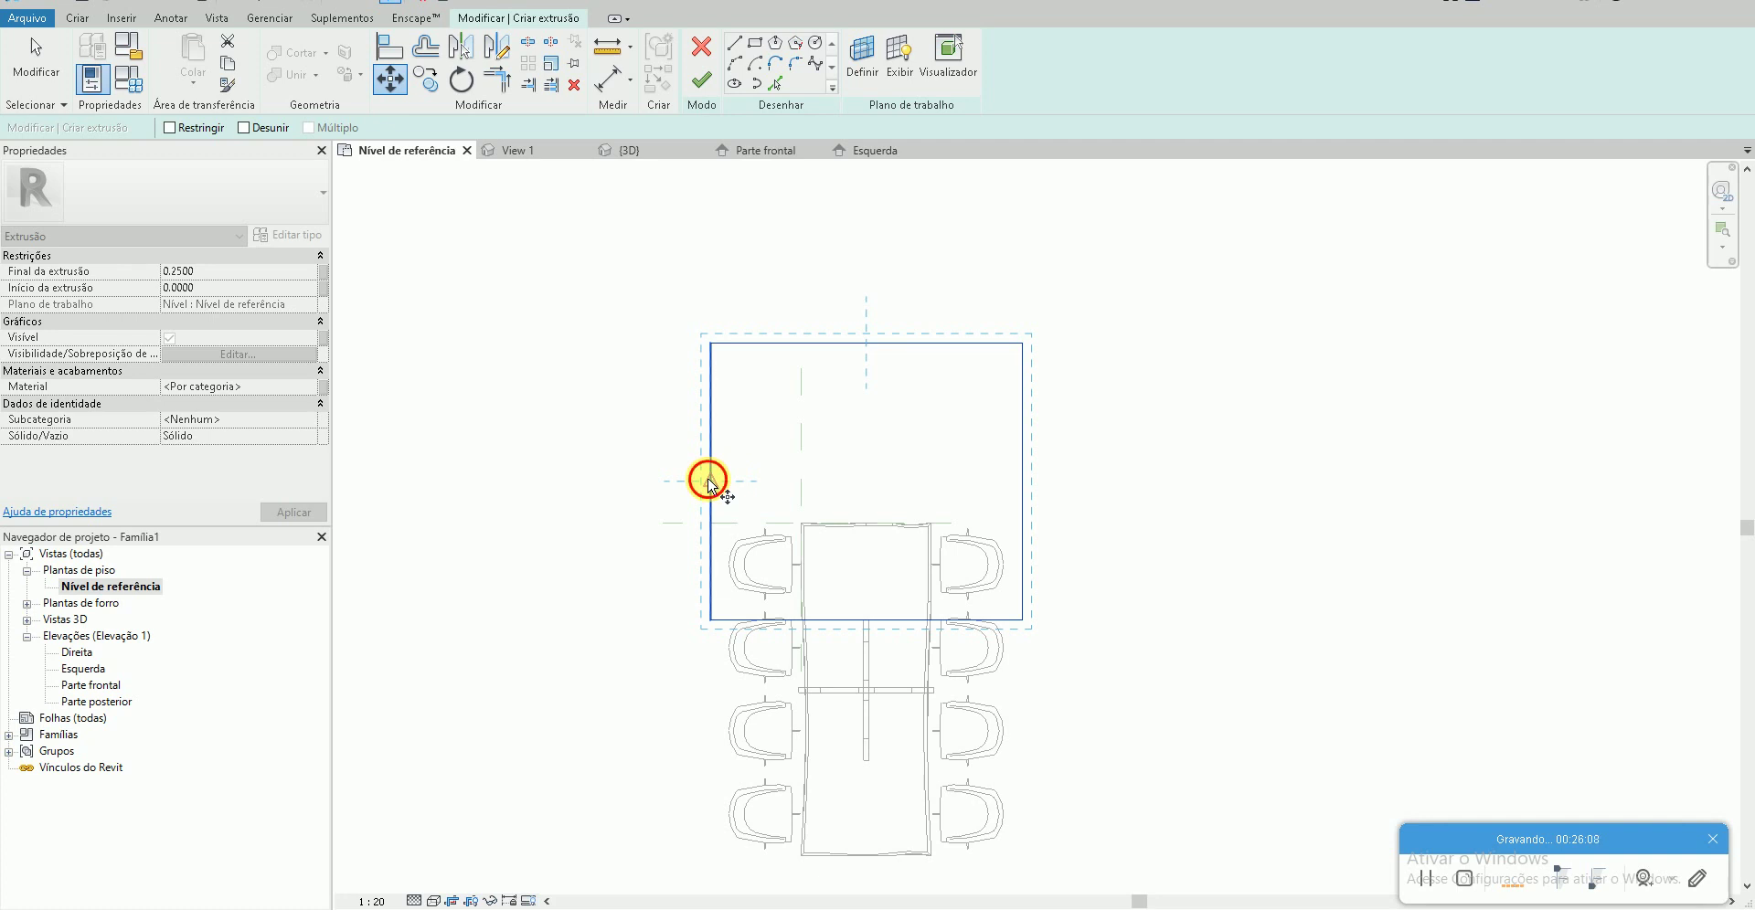
scroll(793, 699, "up", 2)
scroll(804, 693, "up", 2)
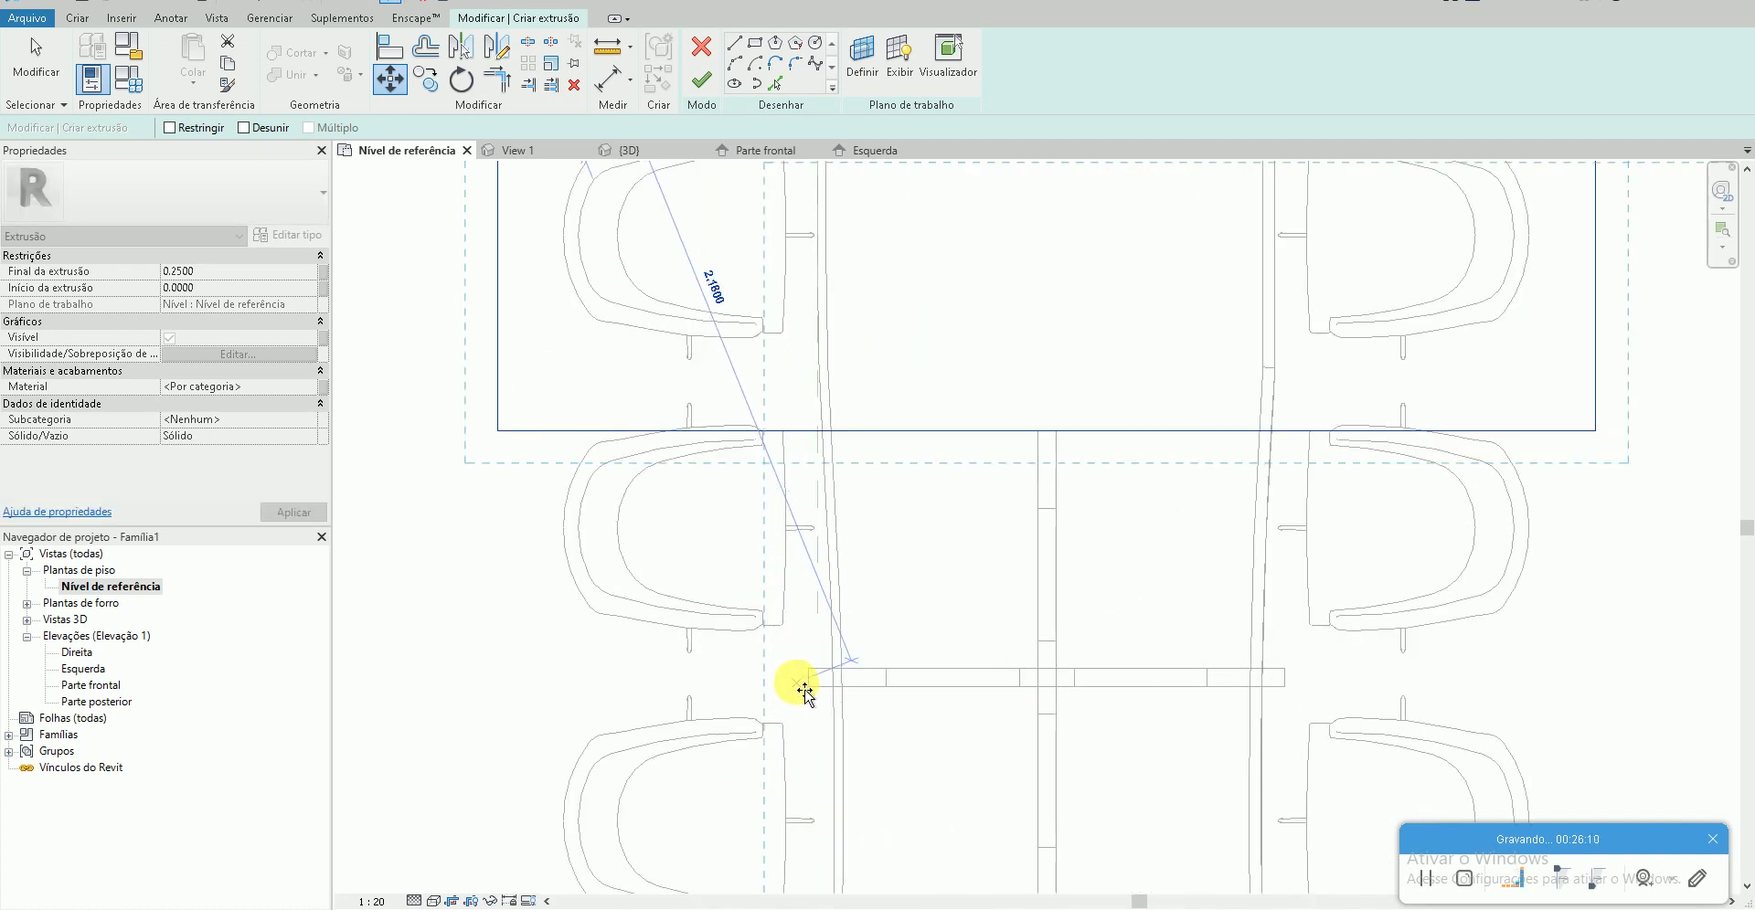
left_click(813, 690)
scroll(803, 674, "down", 3)
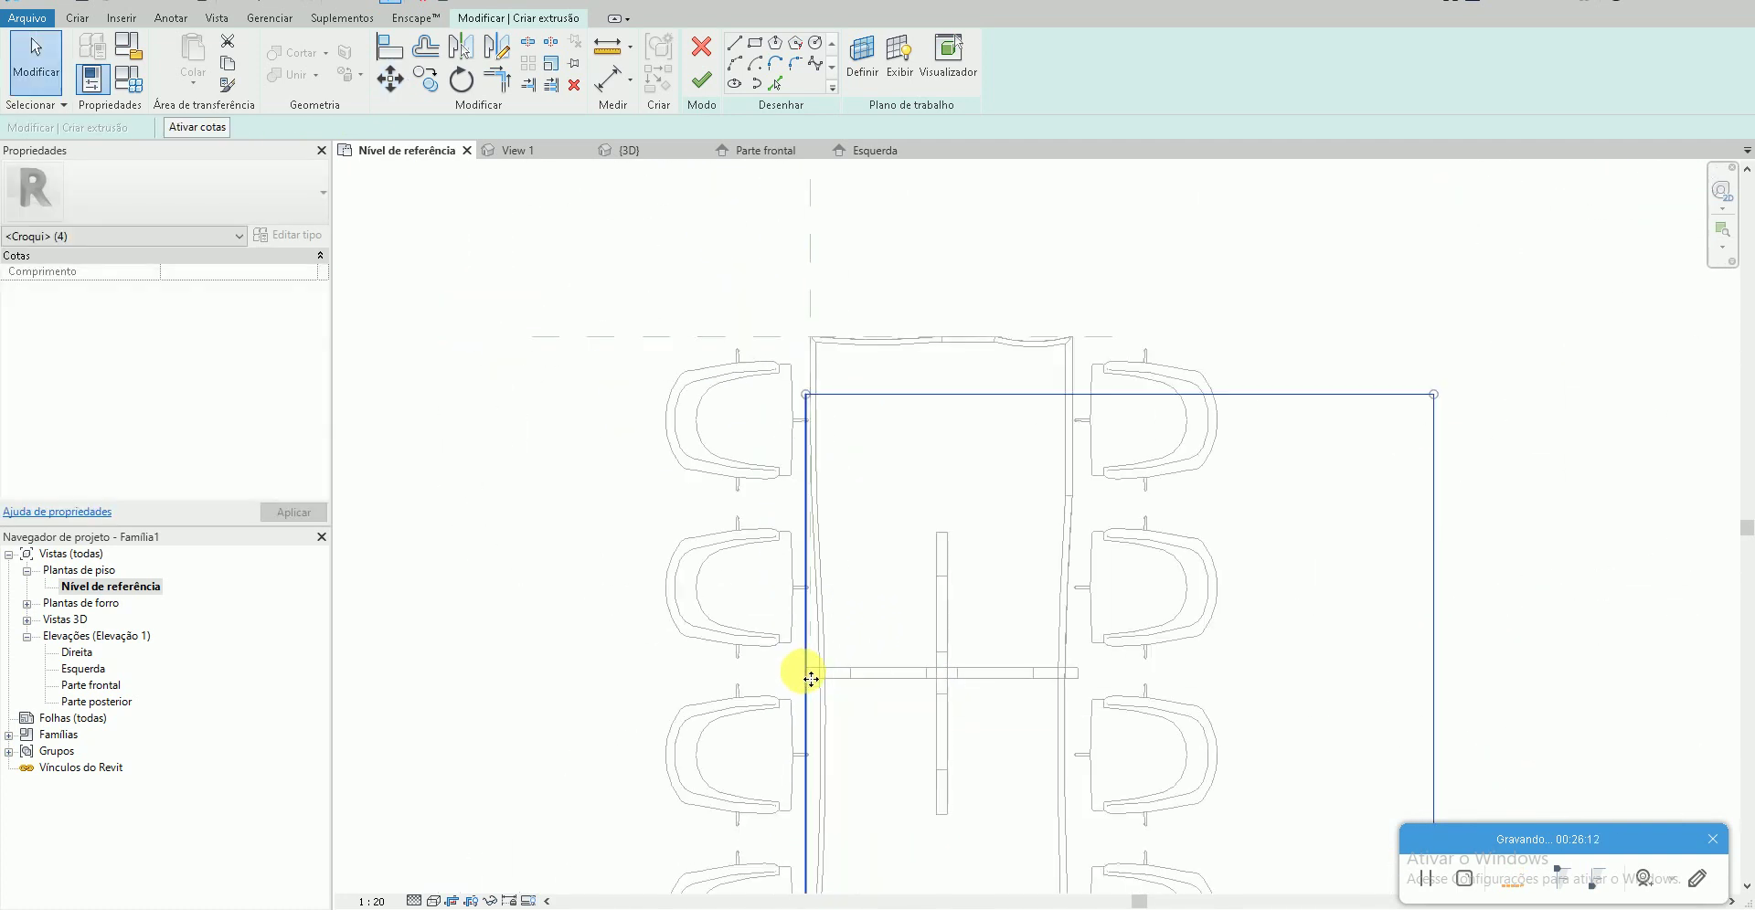
scroll(804, 670, "up", 1)
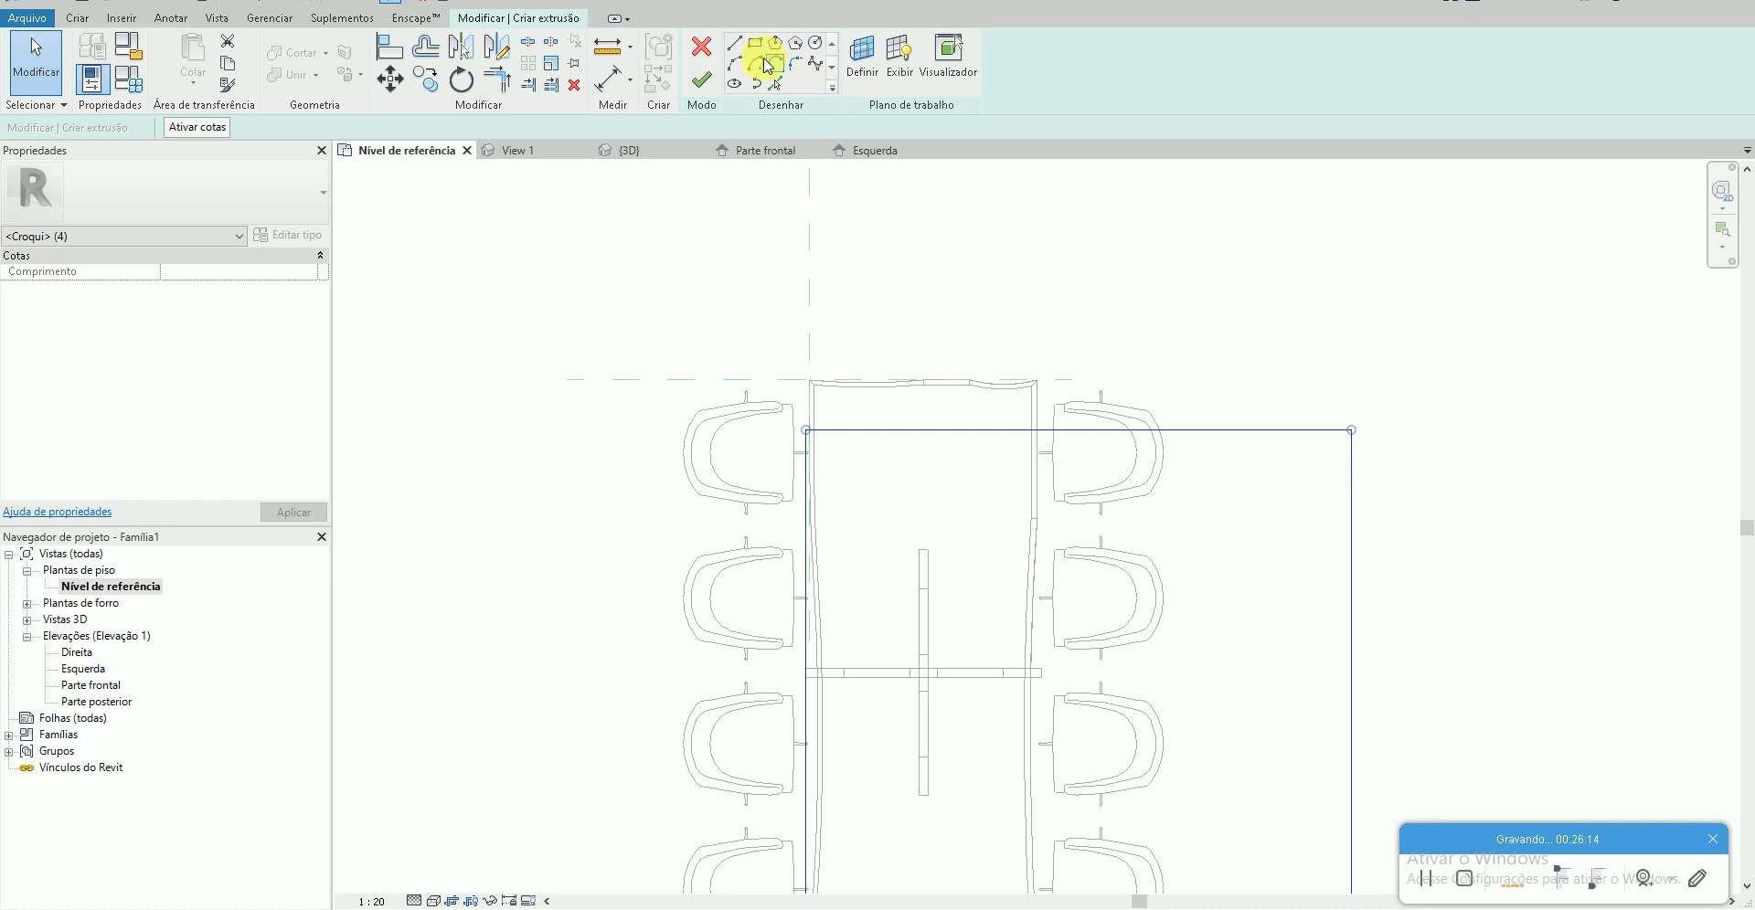
key("Escape")
- Draw a vertical guide line across the table and move the outline's top edge to it
key("l")
key("i")
scroll(917, 557, "up", 3)
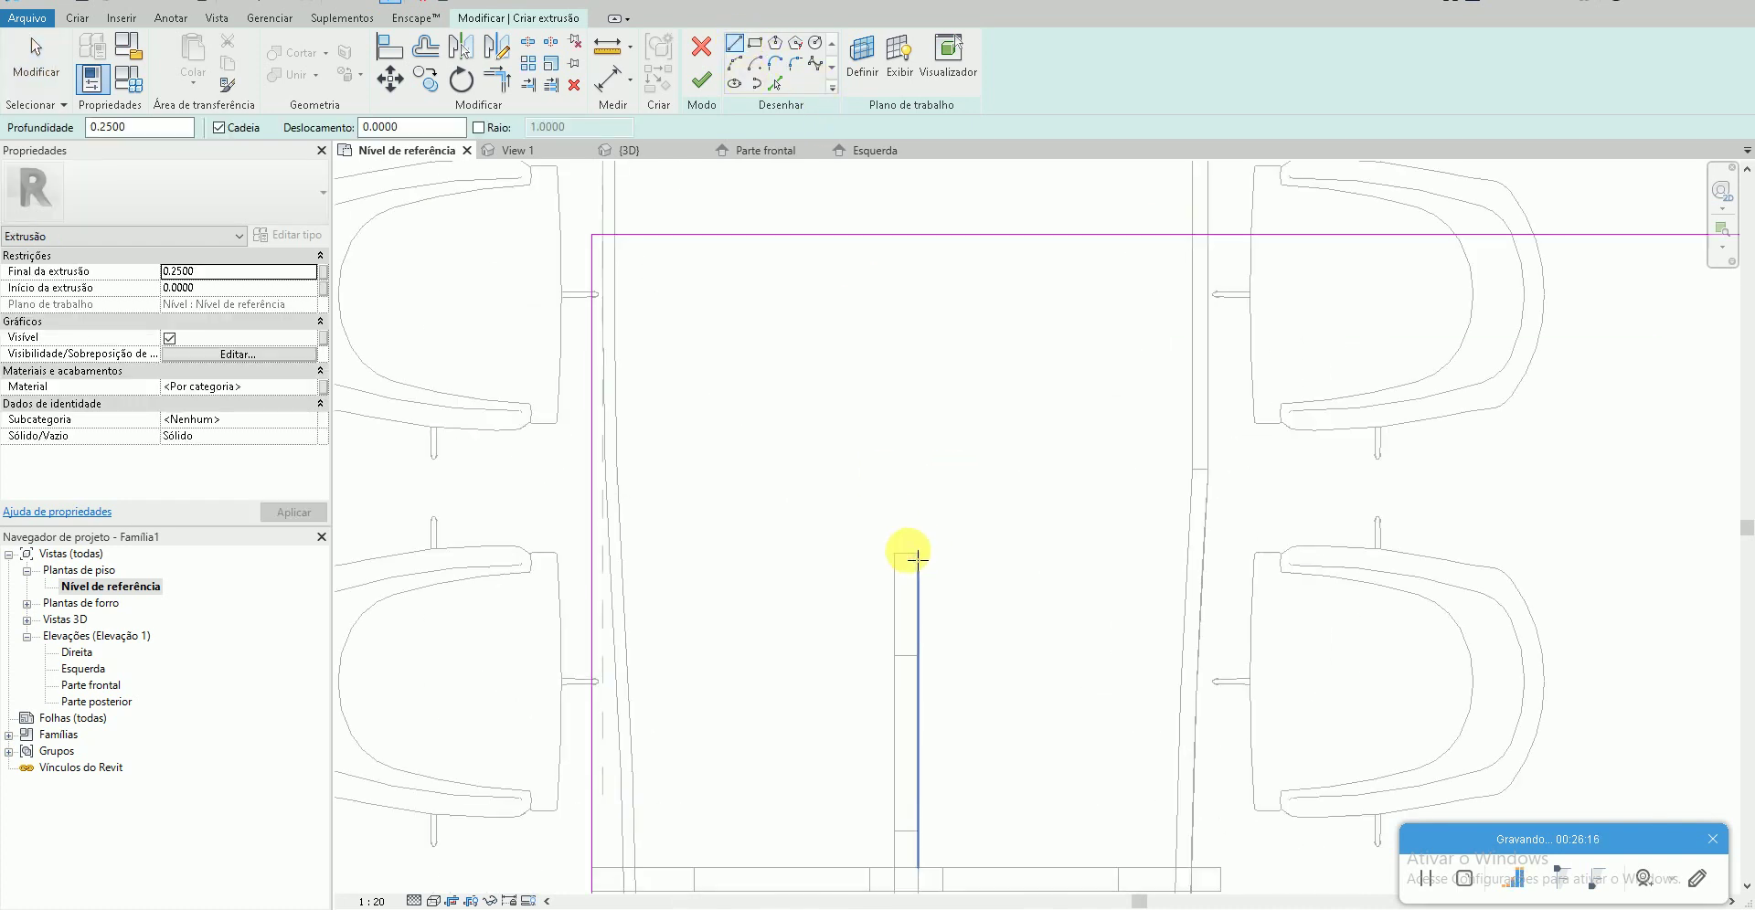
left_click(905, 553)
left_click(912, 208)
key("Escape")
key("Escape")
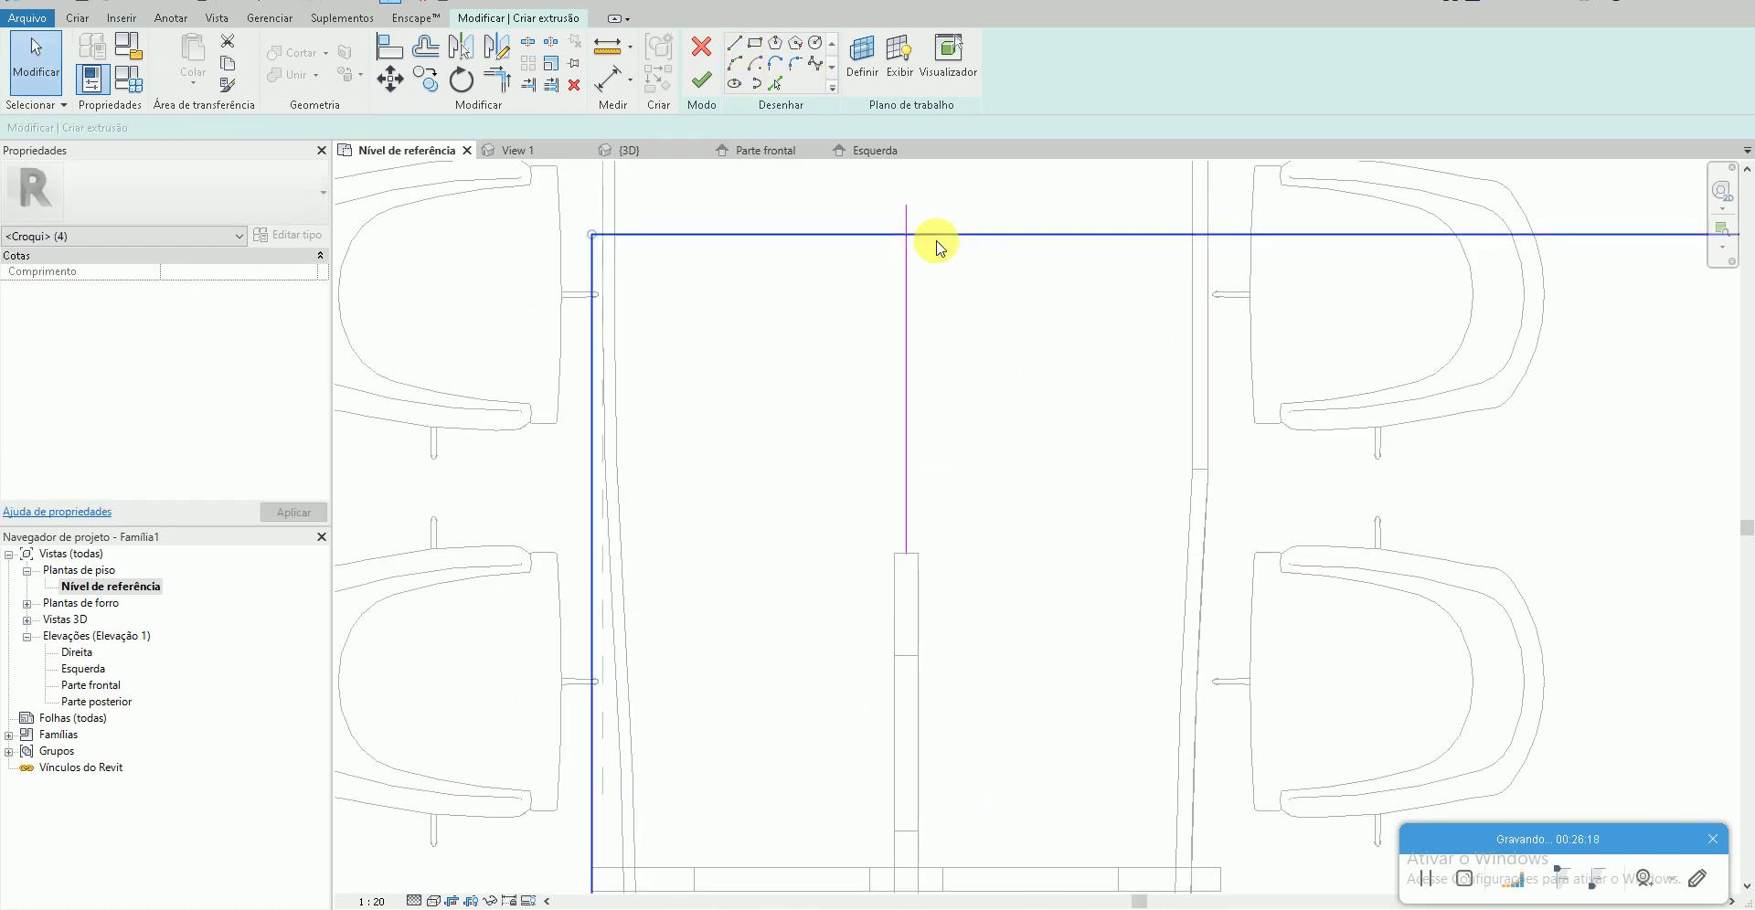
scroll(941, 243, "down", 2)
left_click(1104, 252)
key("m")
key("v")
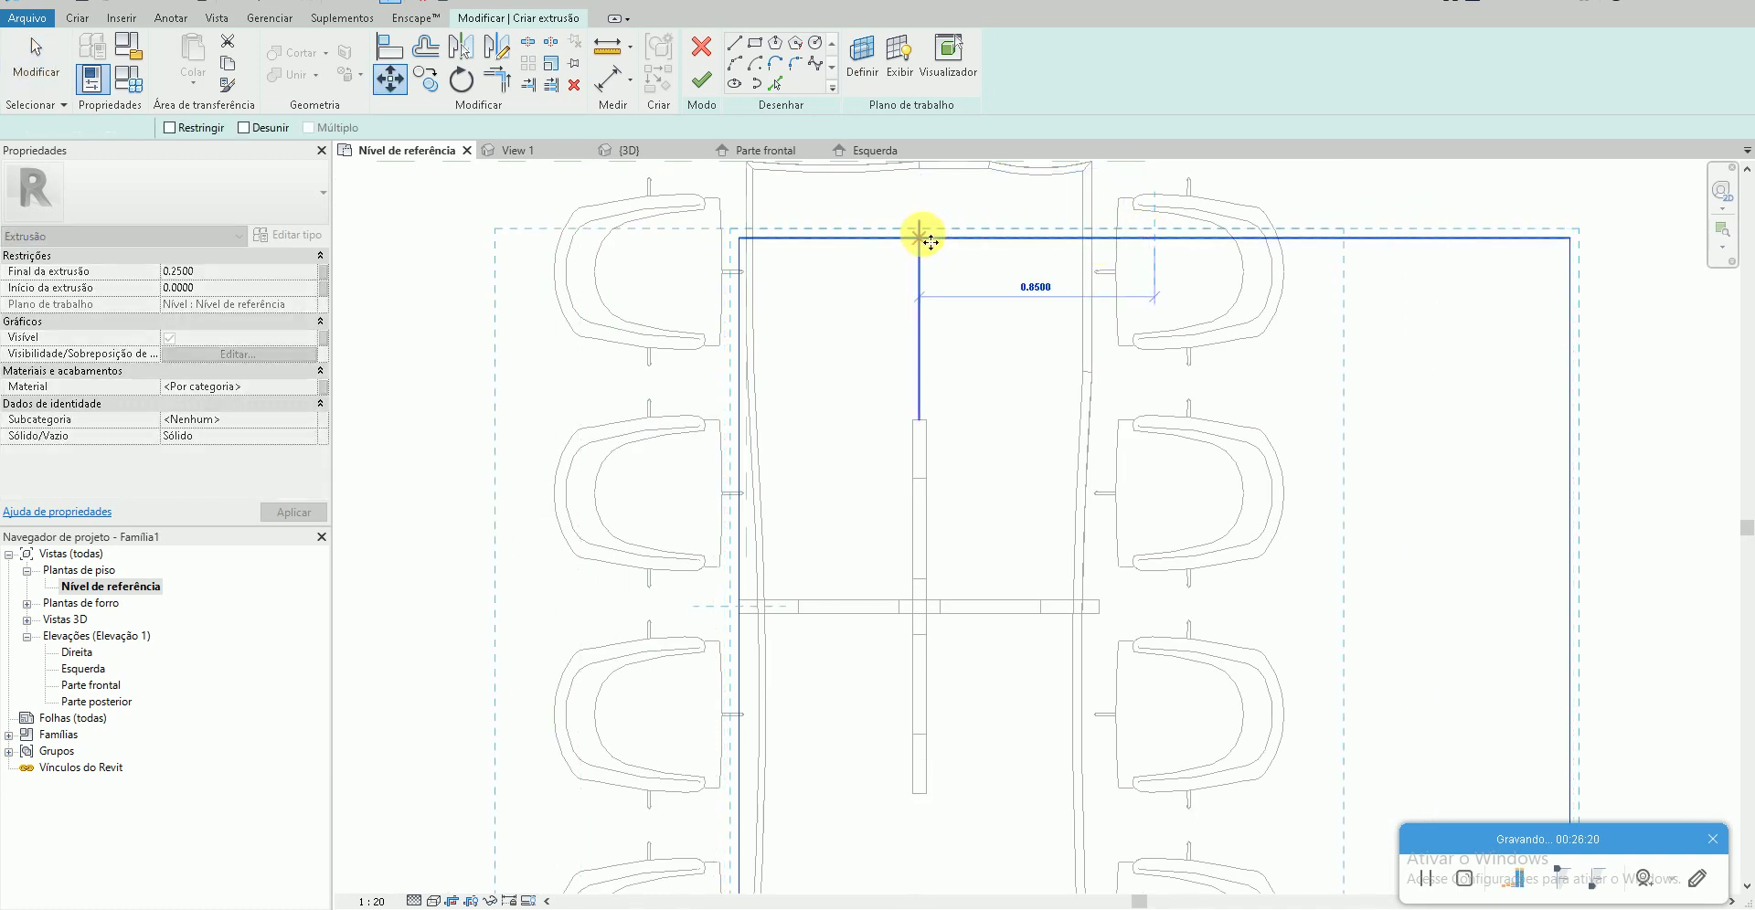
key("Escape")
scroll(925, 265, "down", 3)
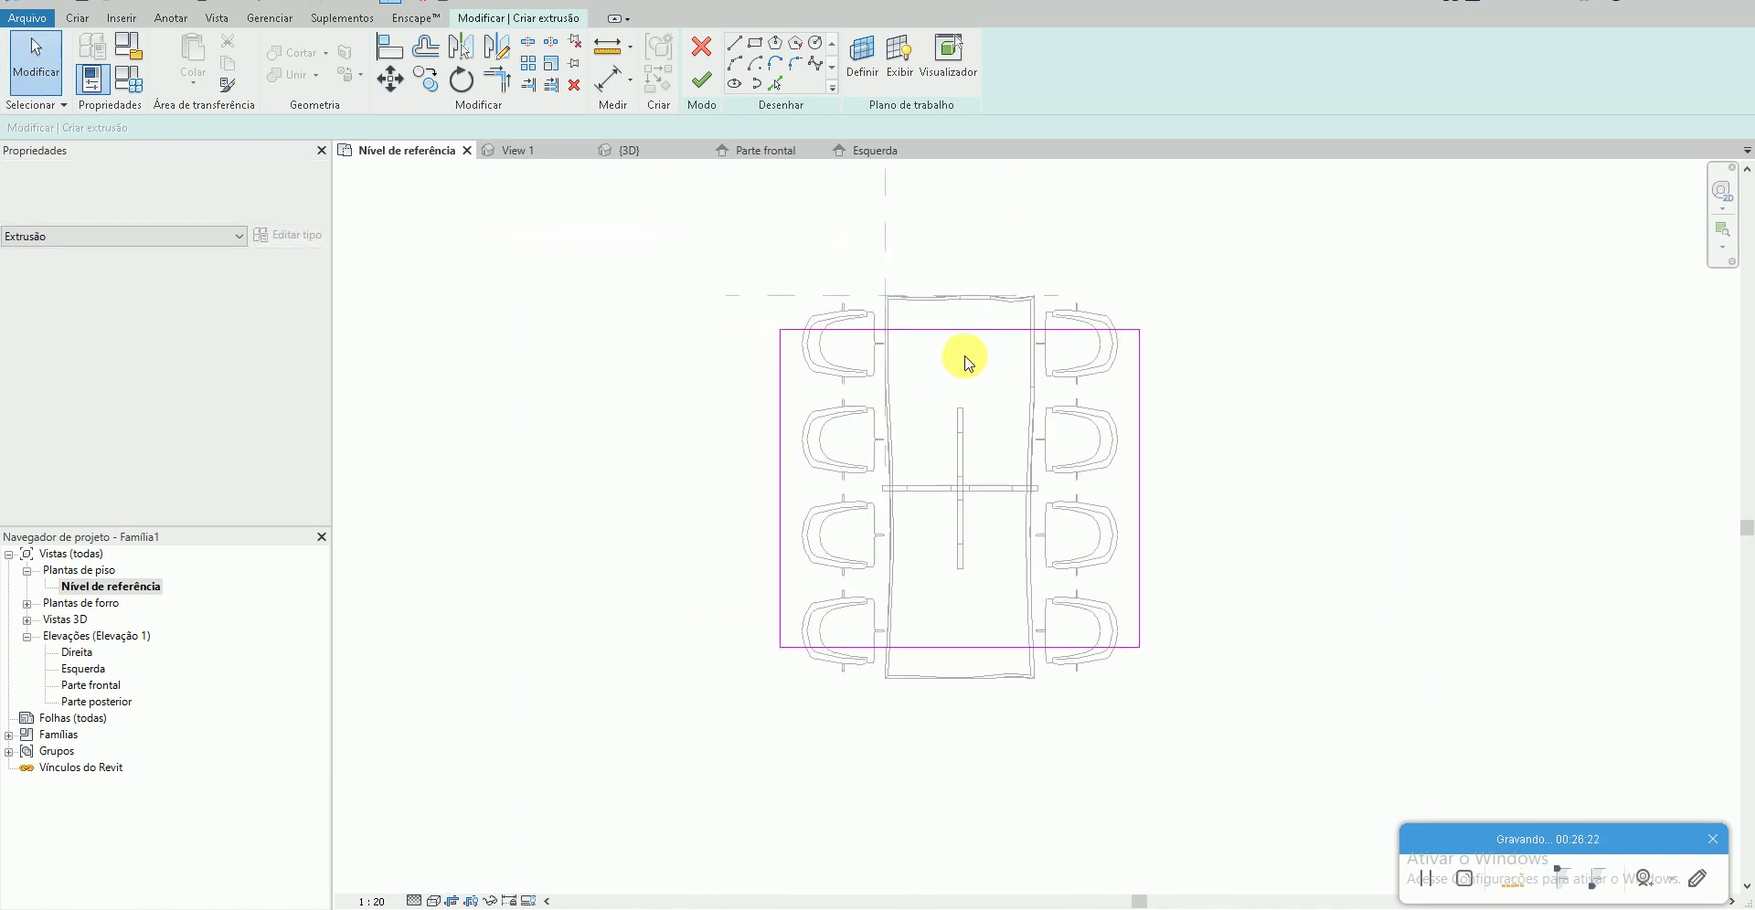
- Offset edges by 0.25 without copying, pushing the right edge out and the top edge up
left_click(422, 91)
type(".25")
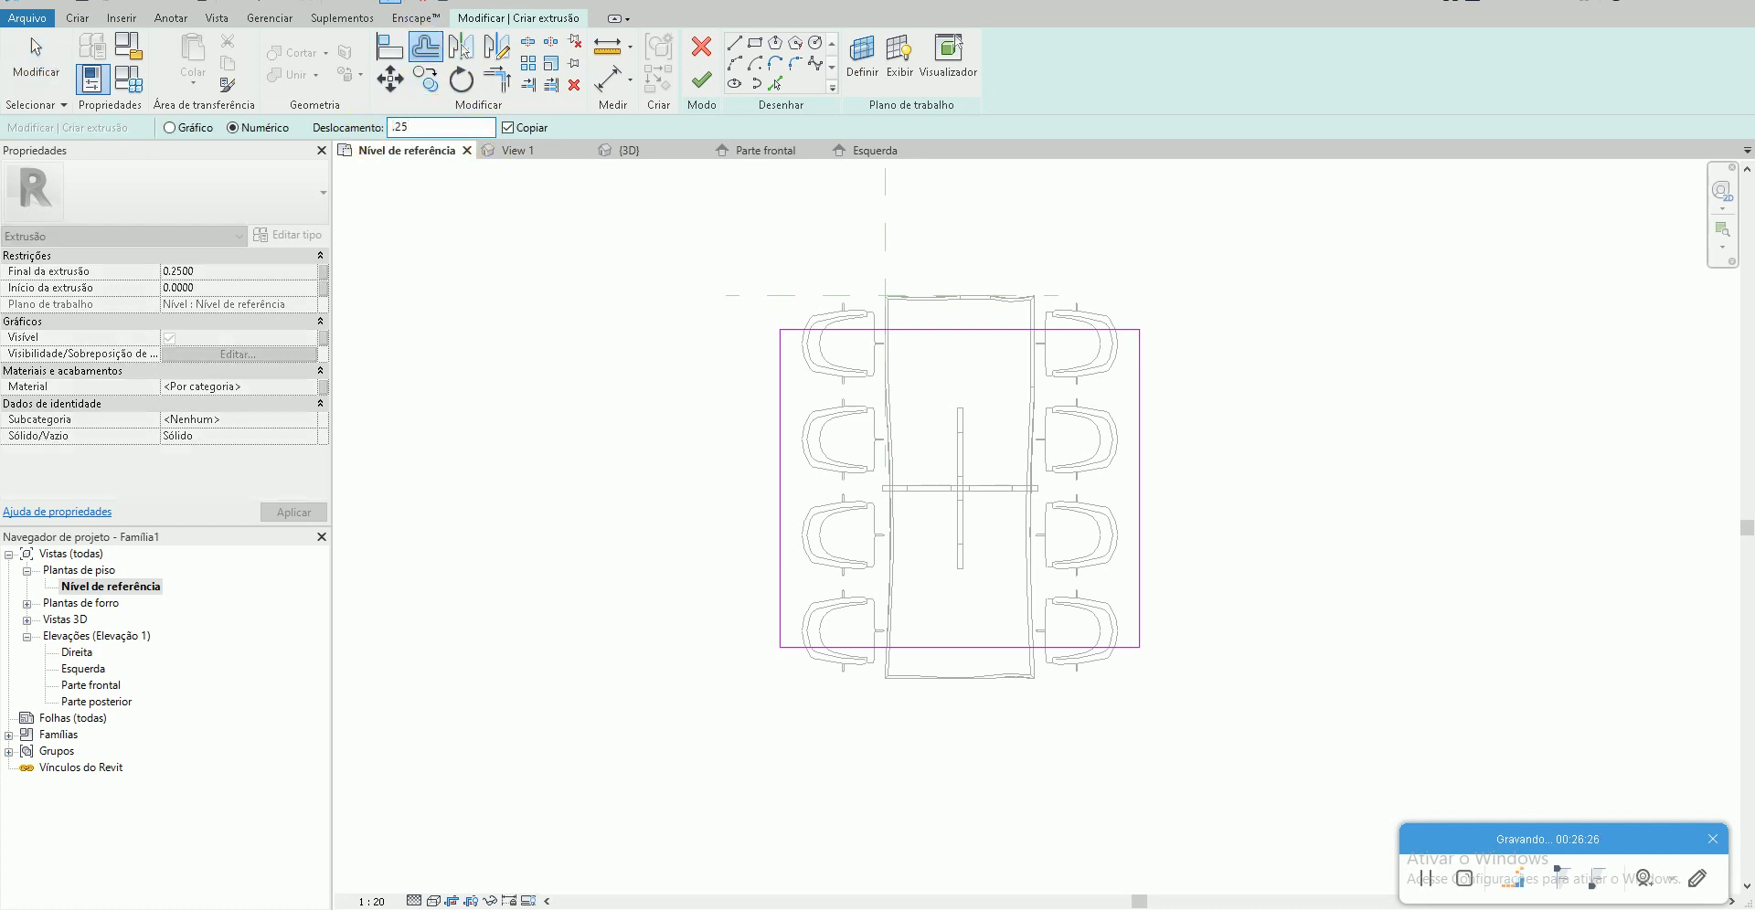
key("Return")
left_click(508, 127)
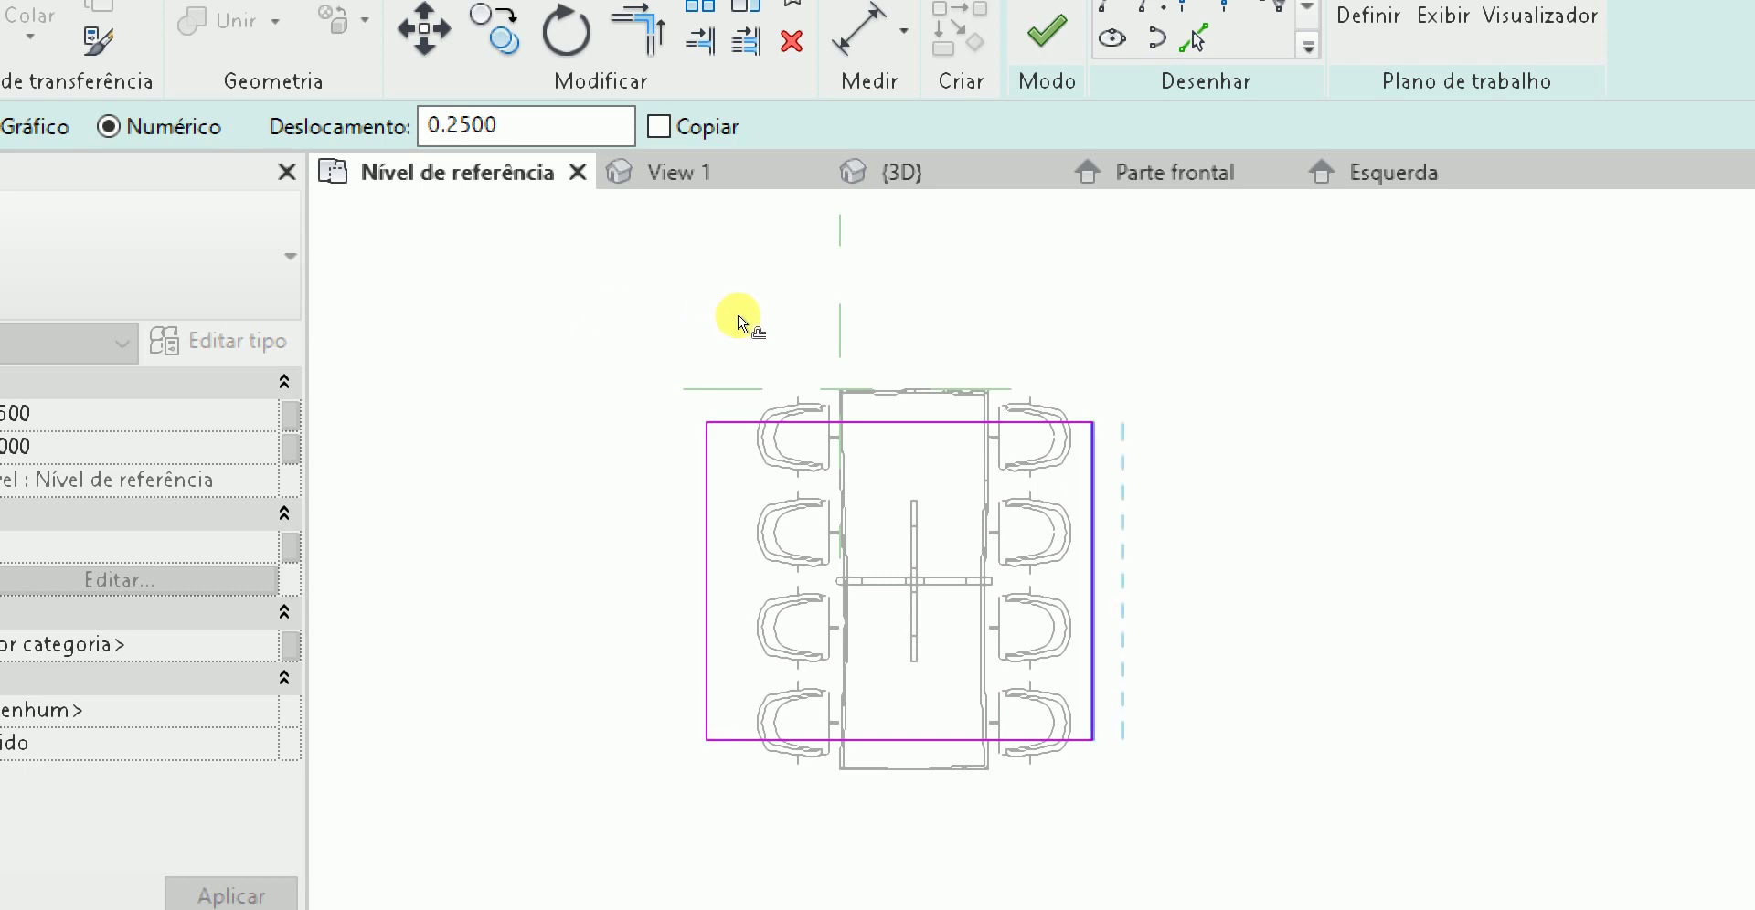
left_click(731, 320)
left_click(655, 270)
left_click(653, 248)
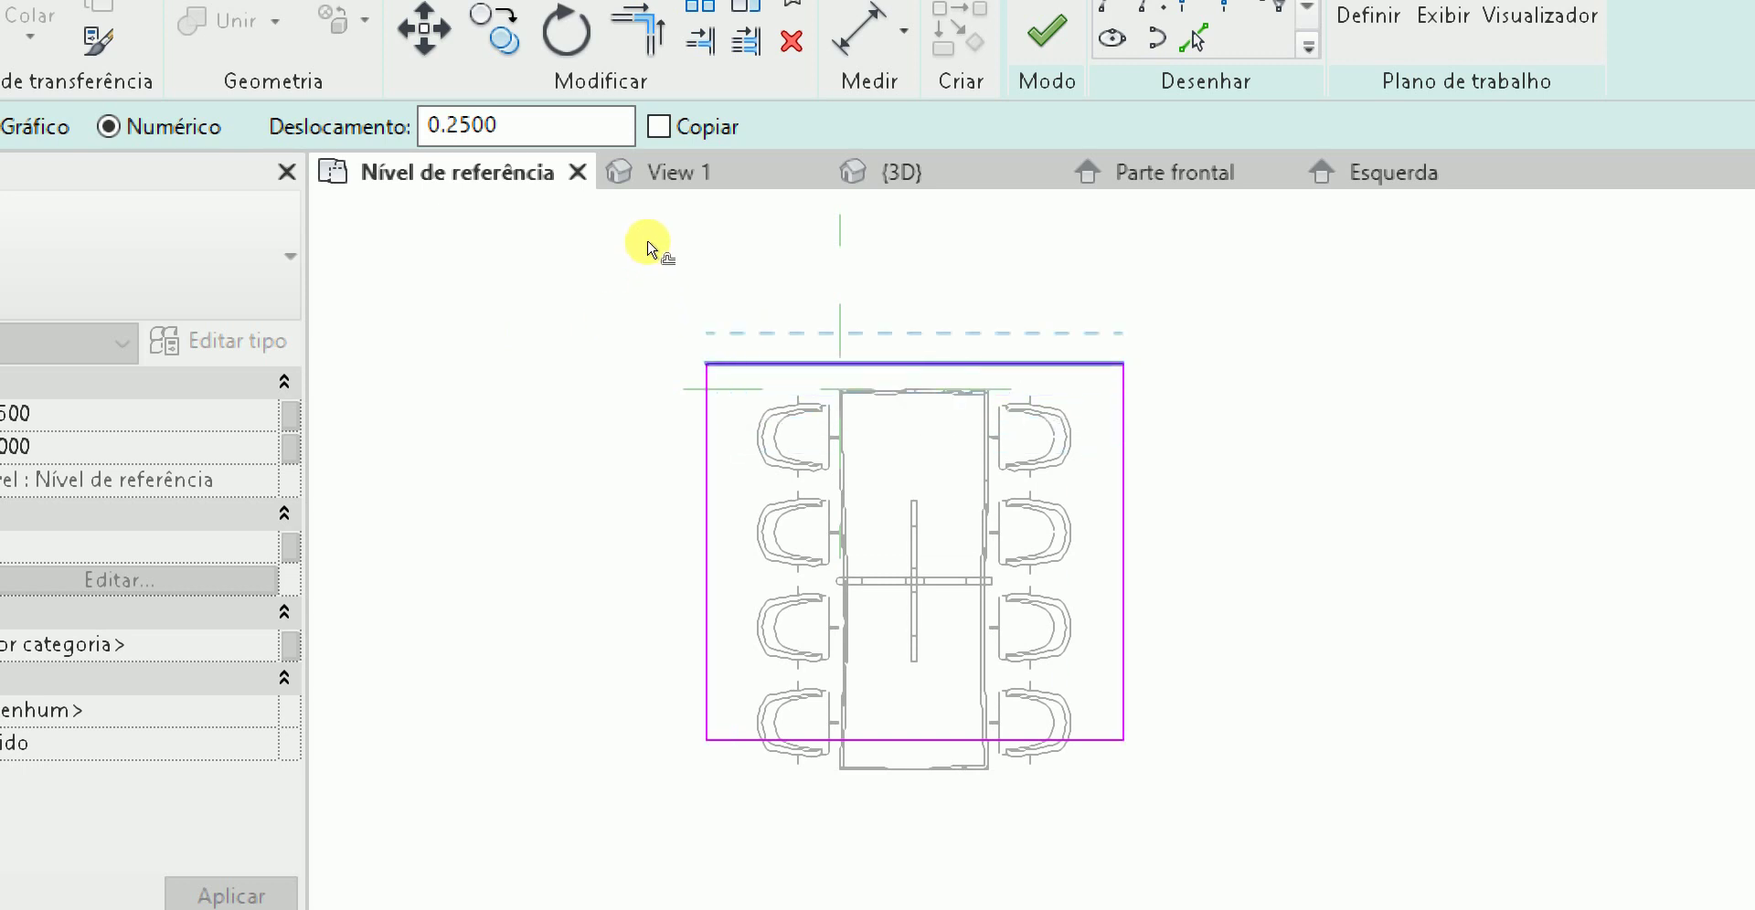
left_click(651, 230)
left_click(648, 237)
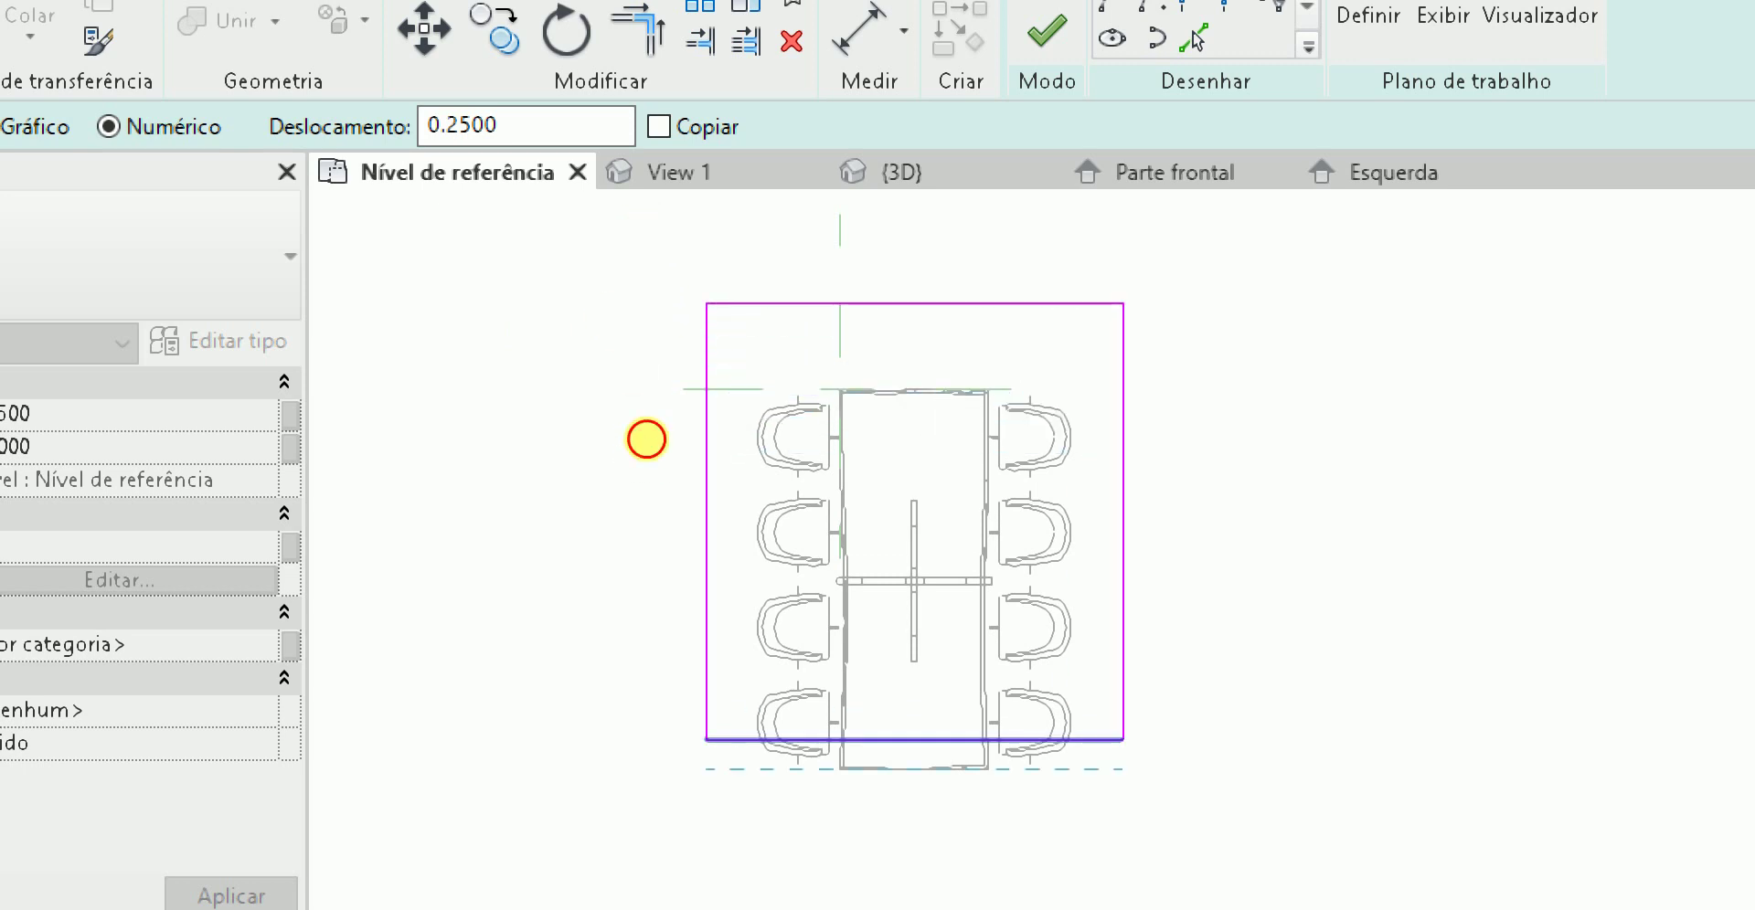
- Push the bottom edge down in 0.25 steps, then pull the right and left edges in 0.25
left_click(646, 439)
left_click(647, 461)
left_click(645, 475)
left_click(644, 425)
key("Escape")
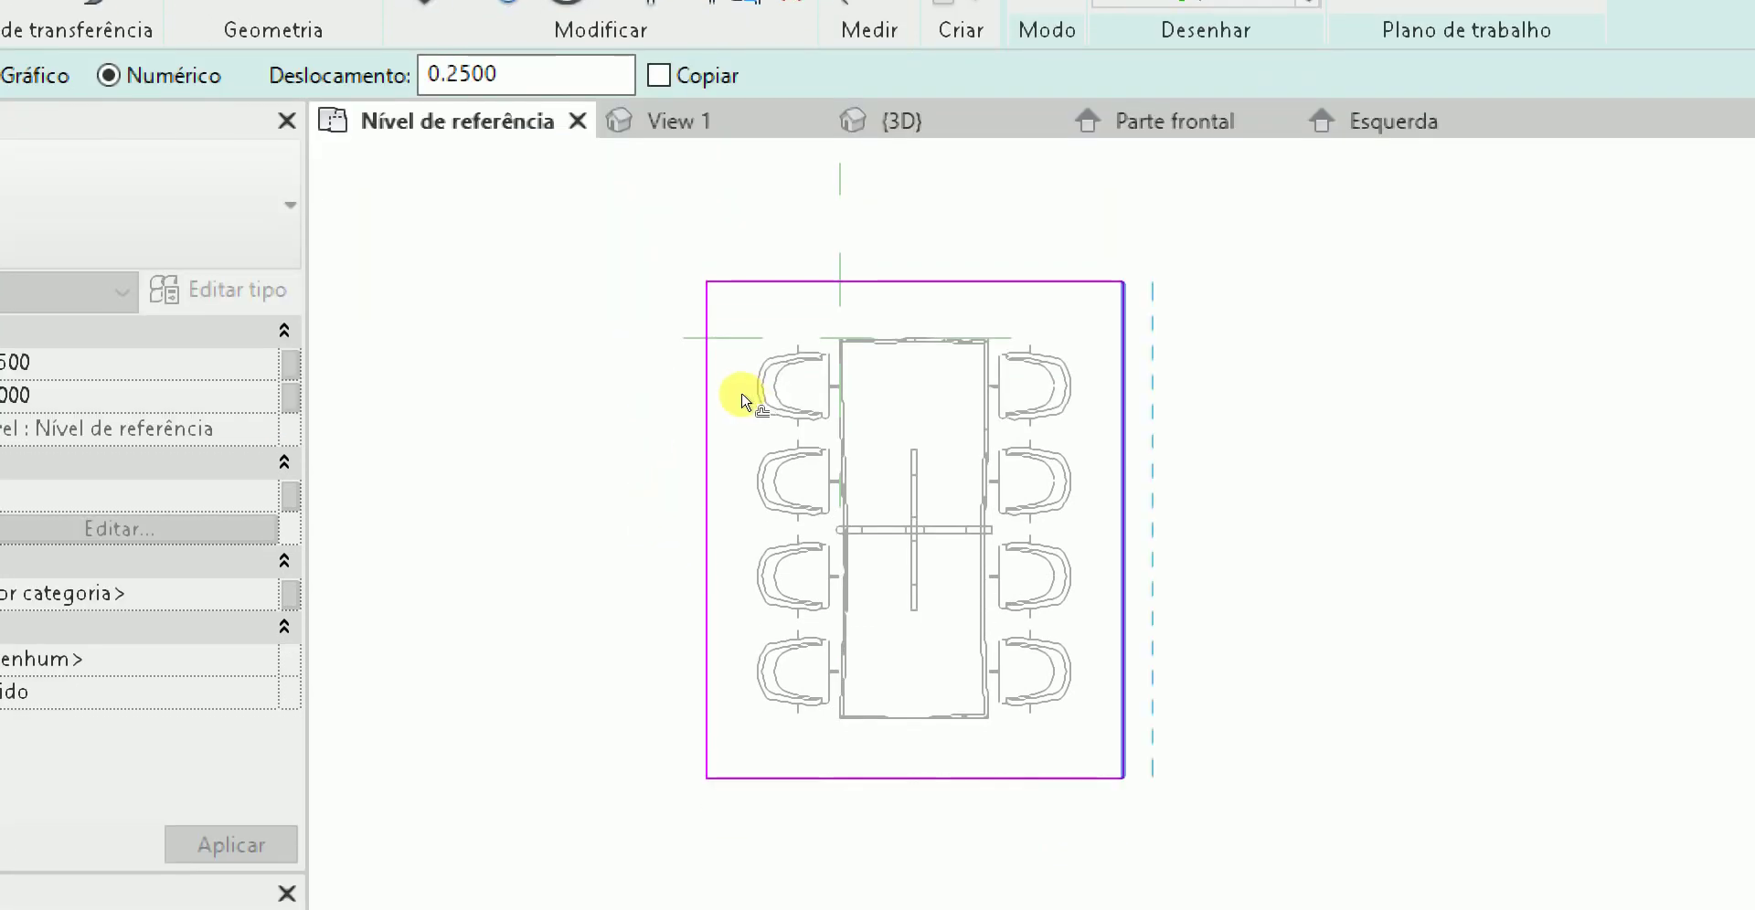
left_click(743, 395)
left_click(541, 361)
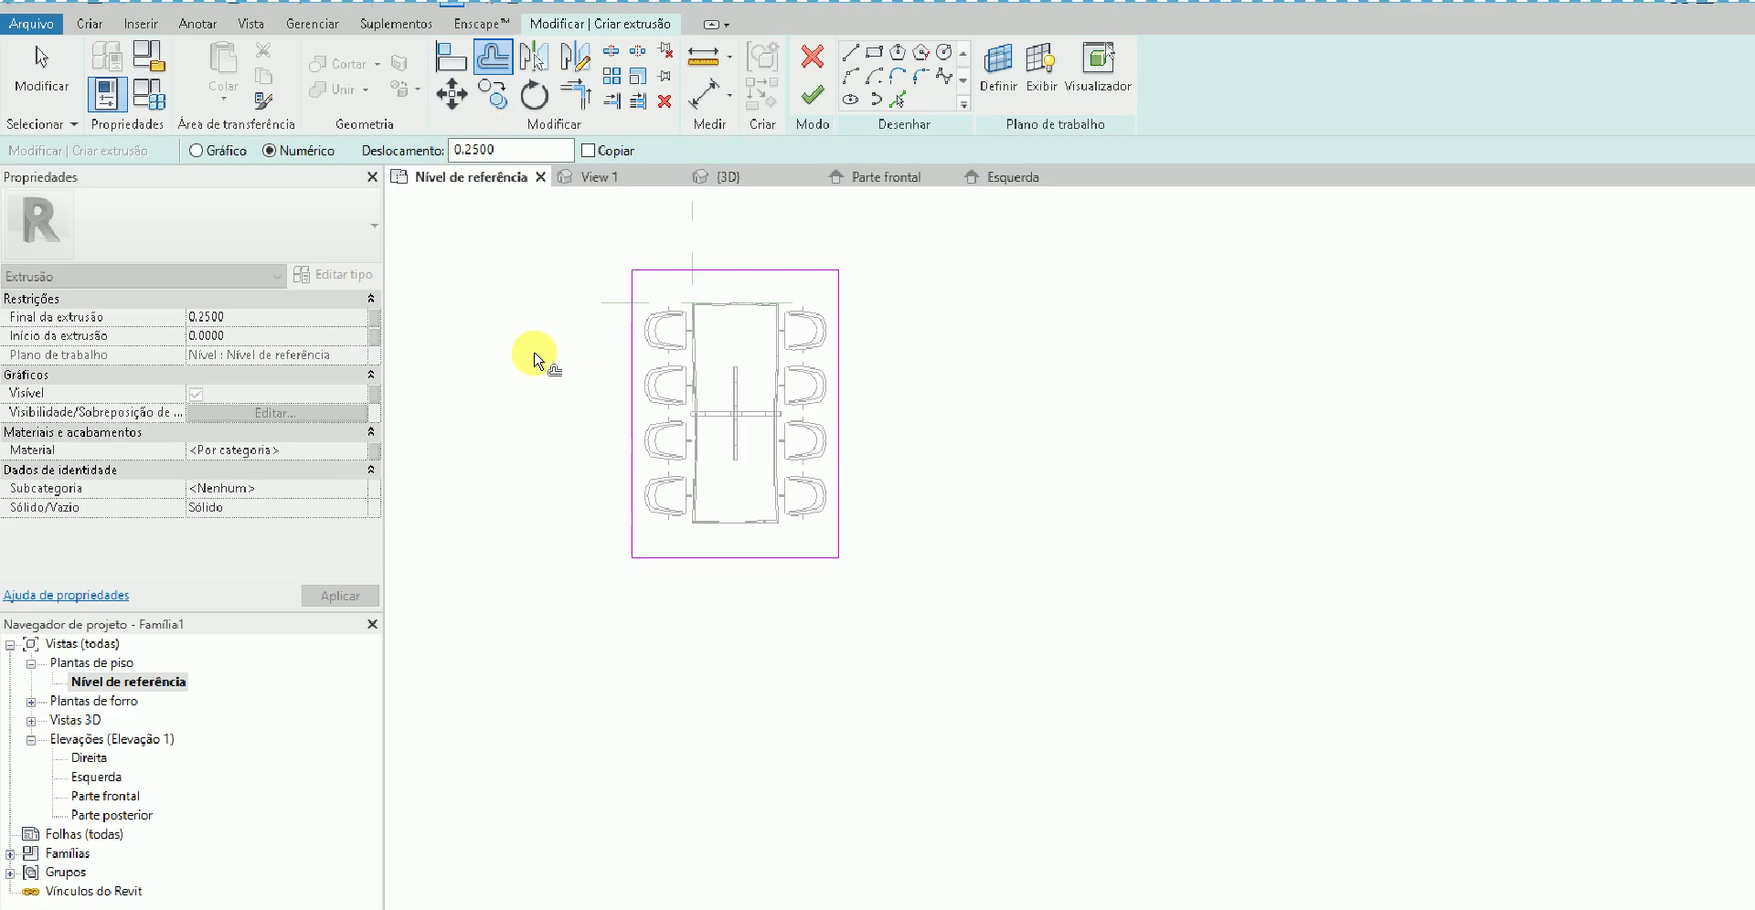
key("Escape")
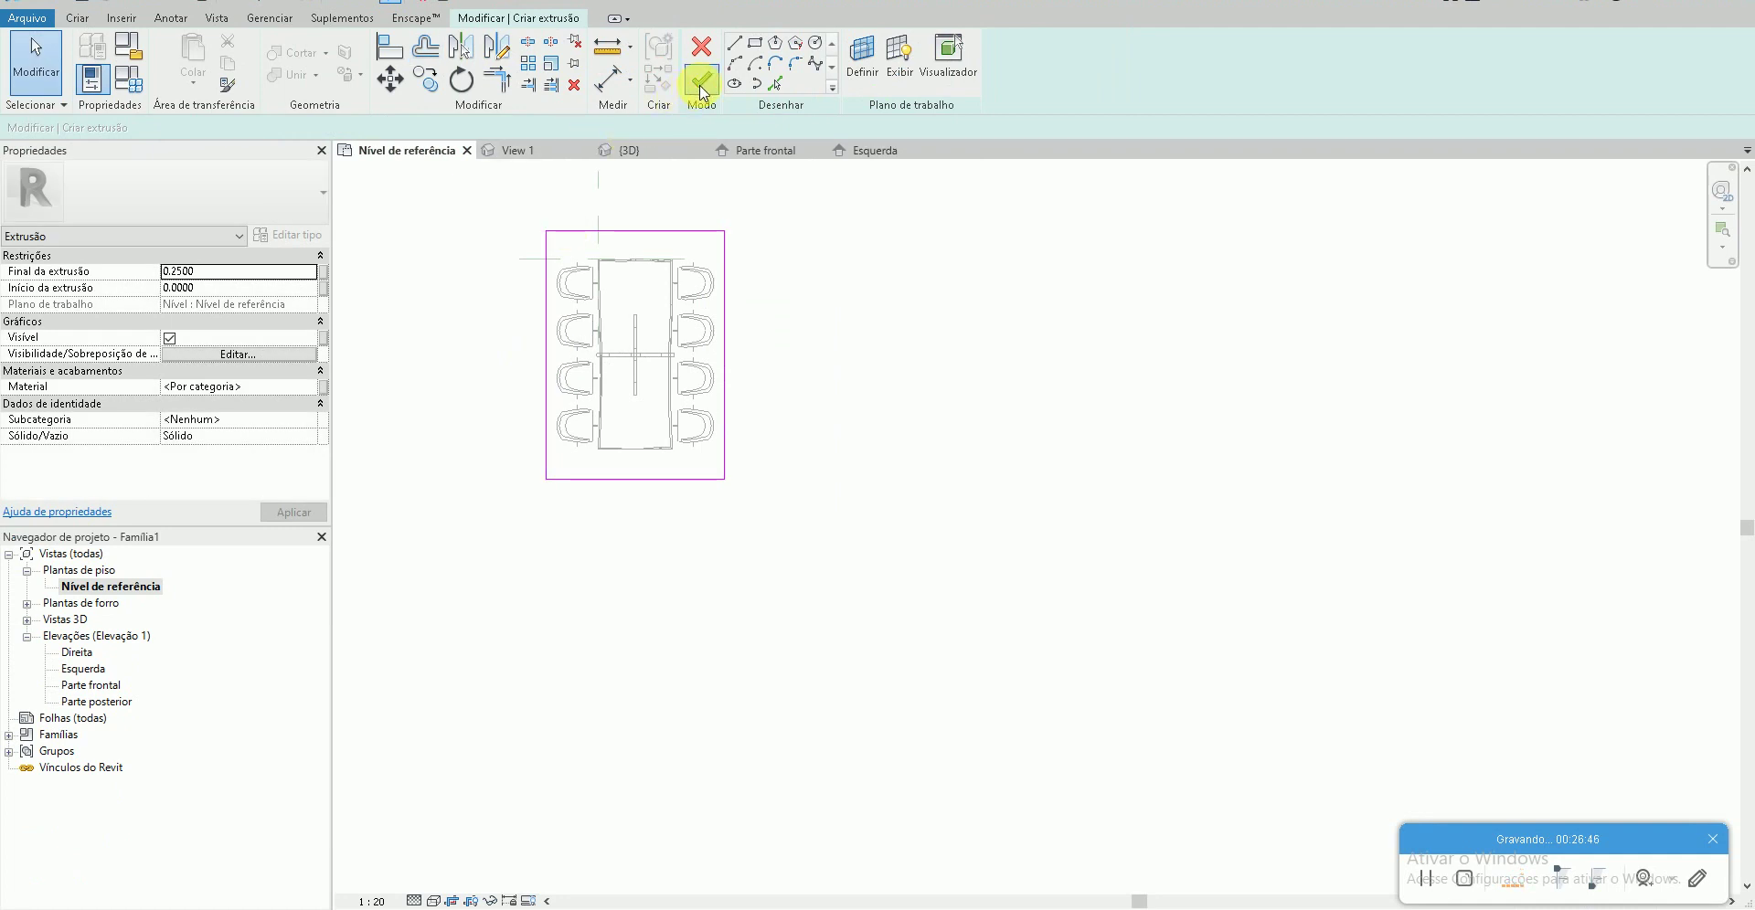
- Finish the rug sketch as an extrusion and select the slab in the {3D} view
left_click(704, 94)
key("Escape")
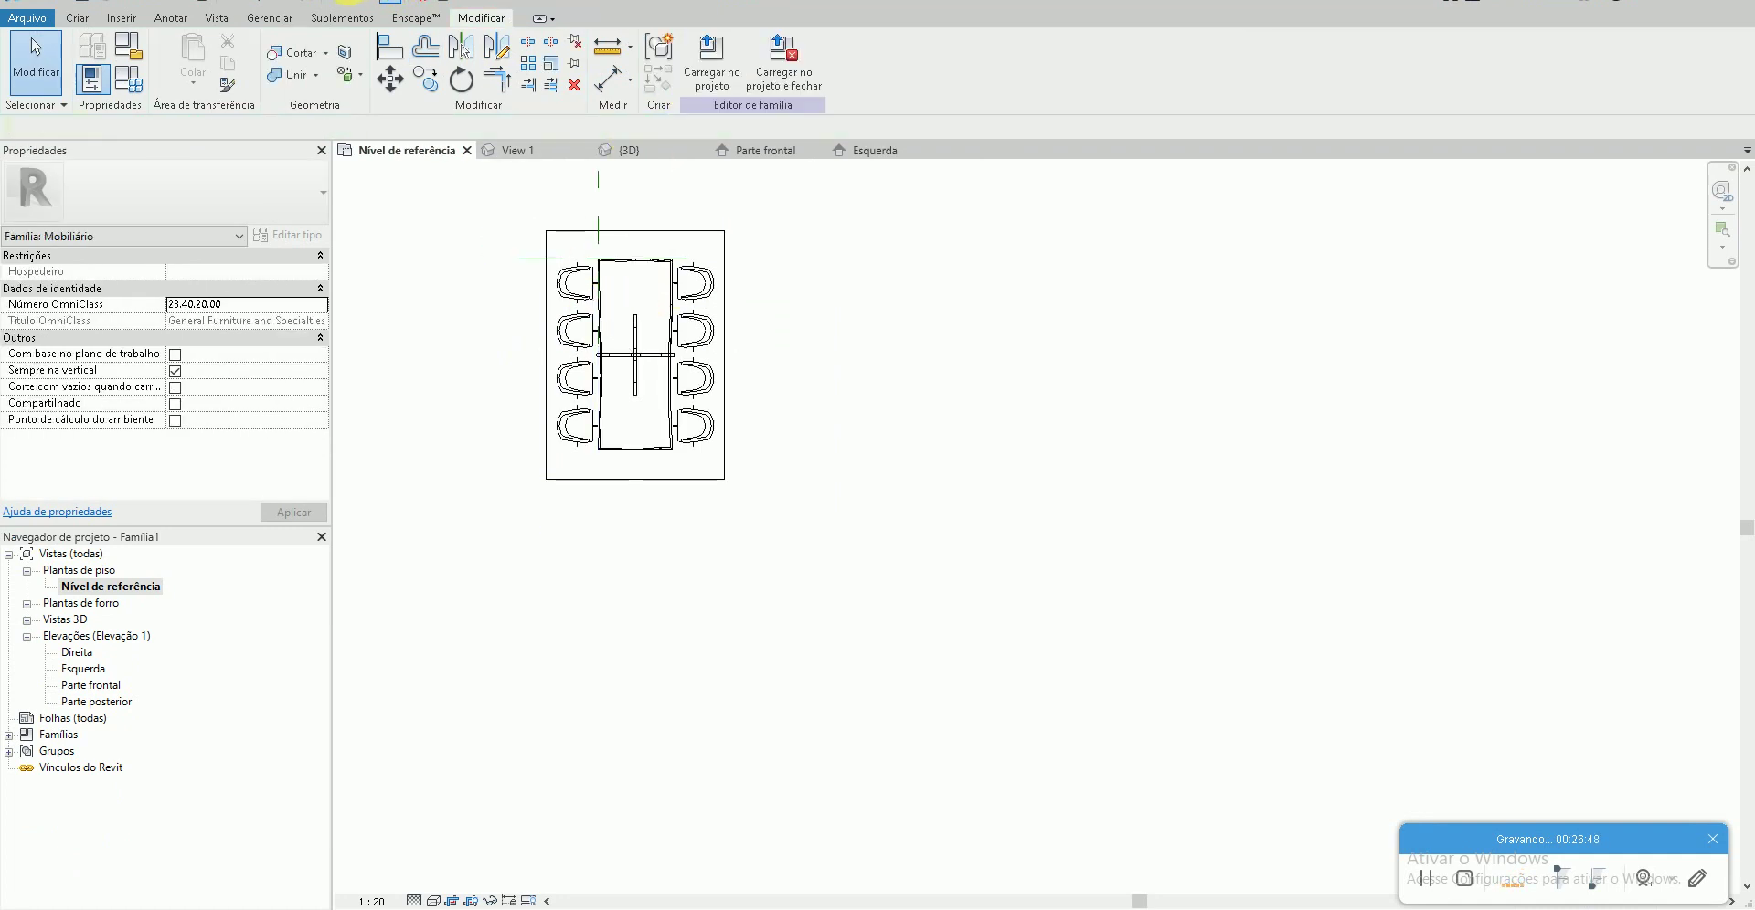
left_click(629, 150)
mouse_move(846, 553)
middle_mouse_down("shift")
mouse_move(783, 553)
mouse_move(787, 698)
mouse_move(808, 706)
middle_mouse_up("shift")
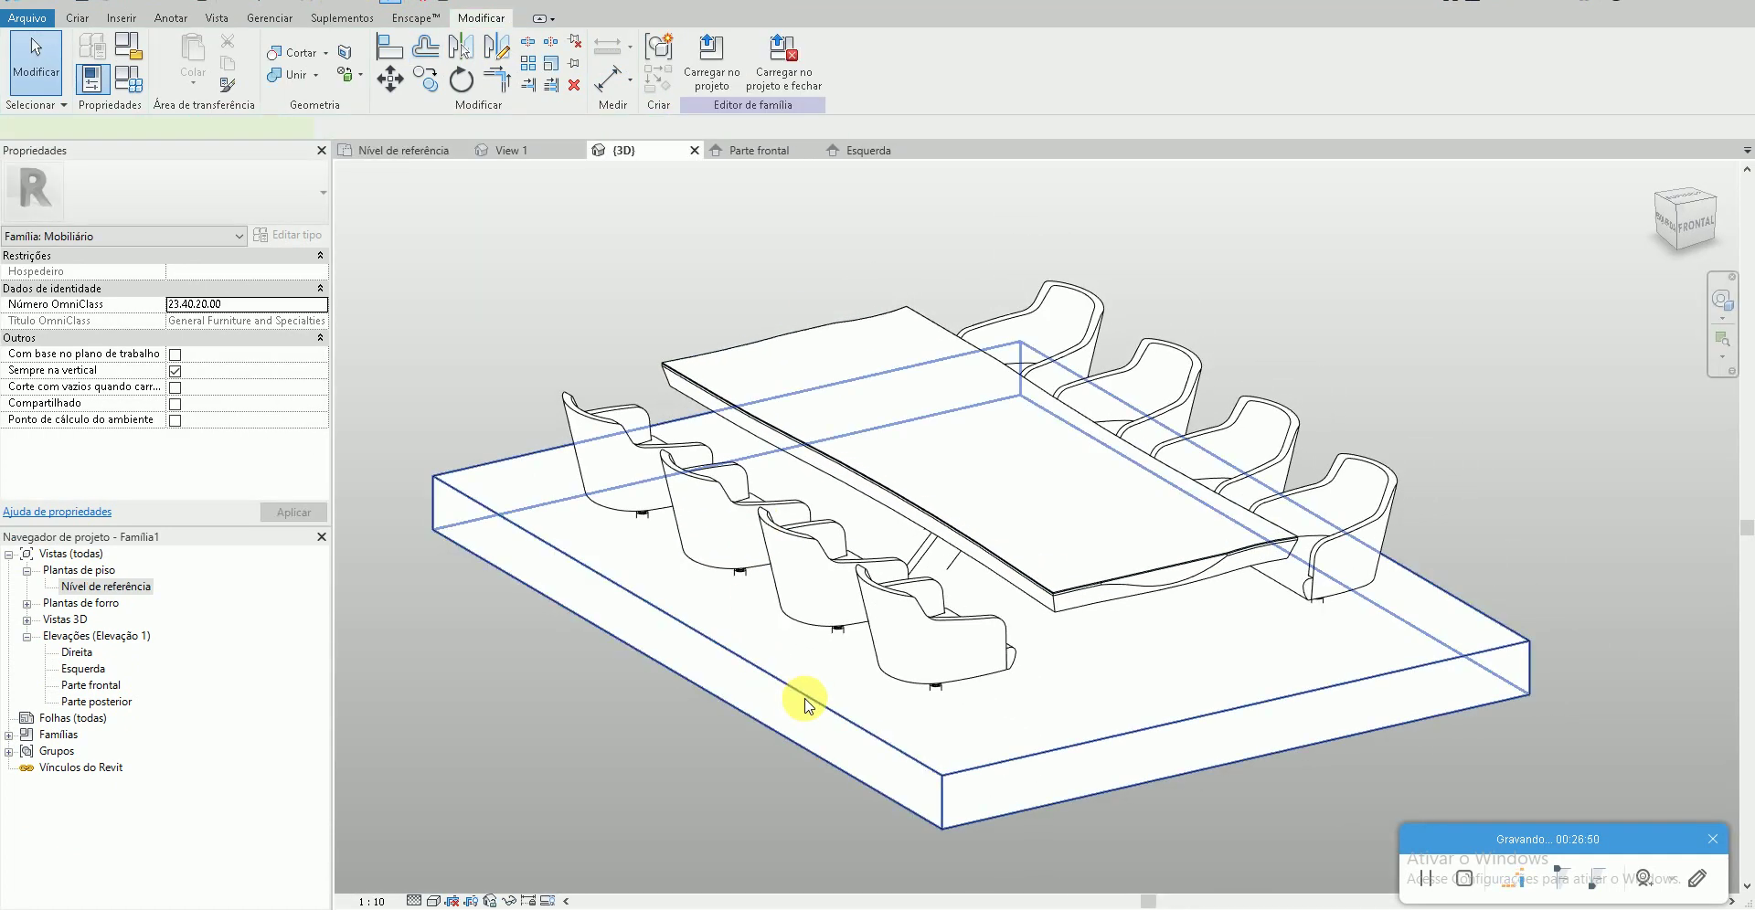
left_click(808, 706)
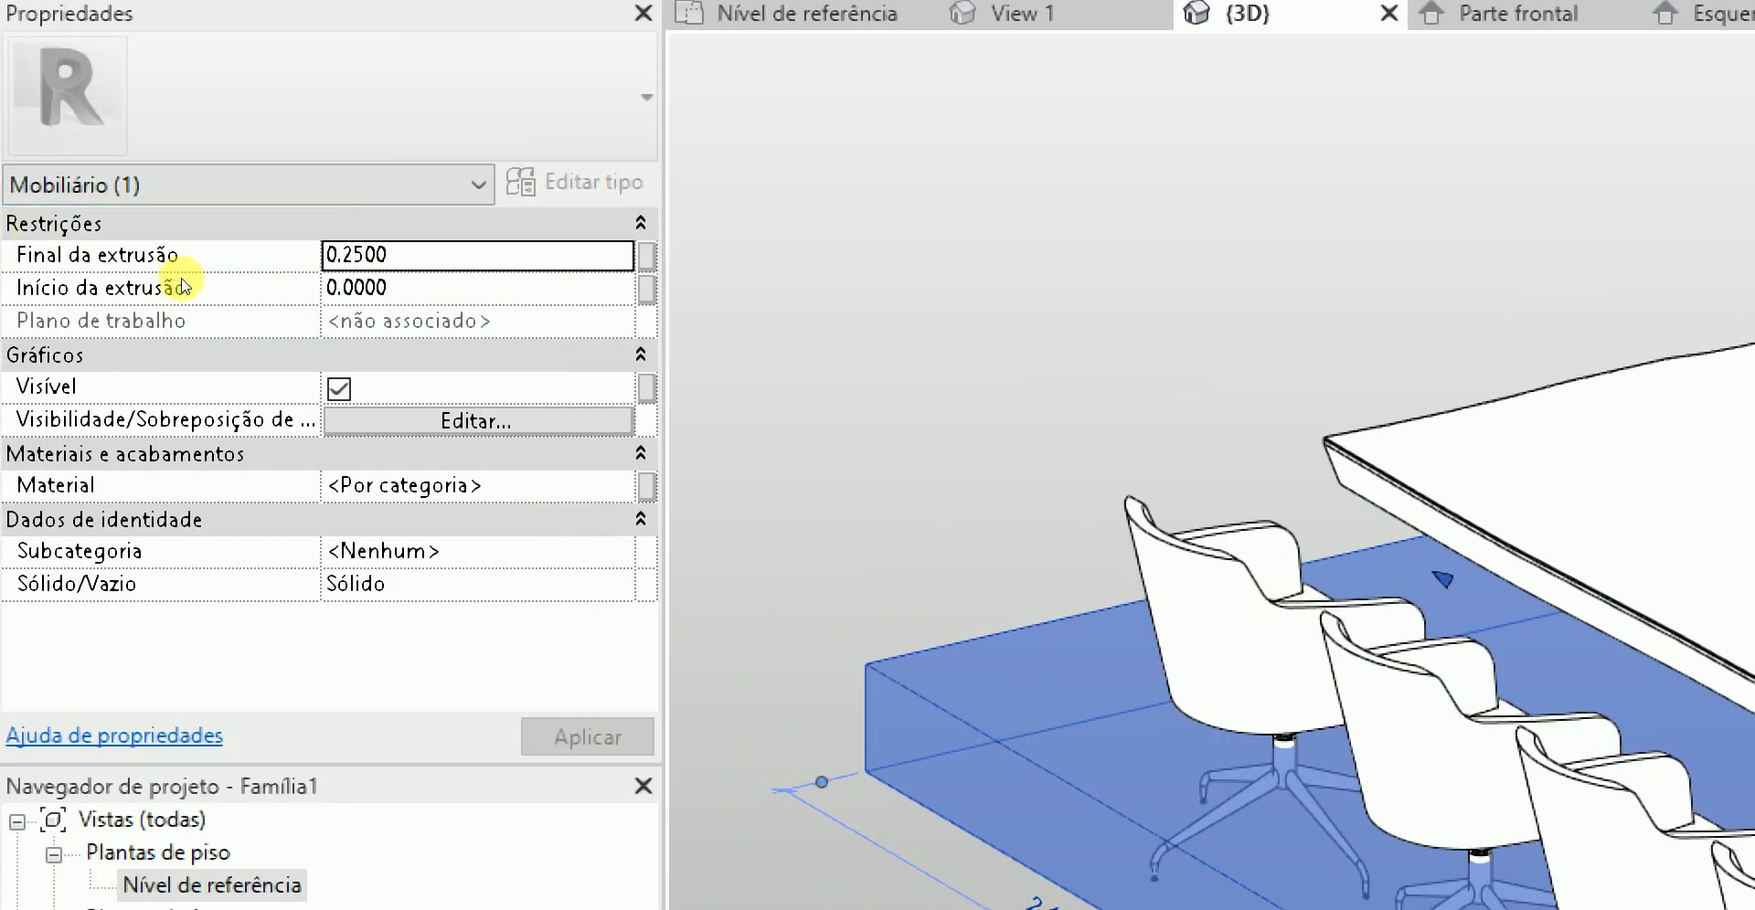
- Change the slab's Extrusion End to make it 0.25 thick, then orbit around the furniture
left_click(108, 277)
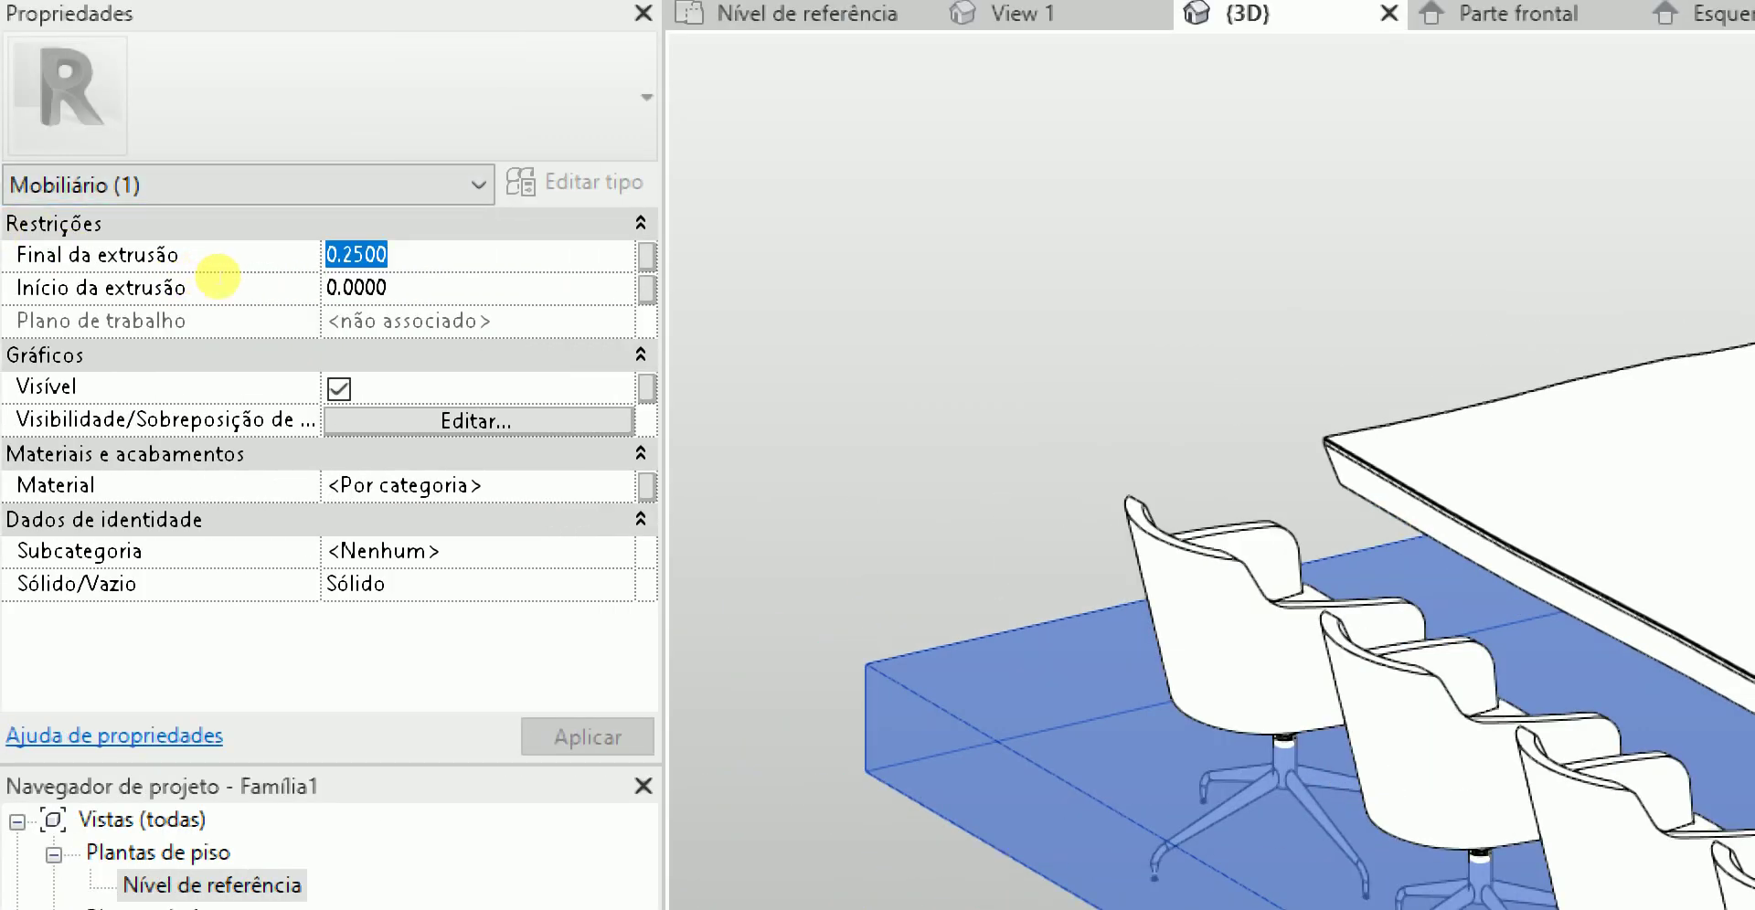
type(".00")
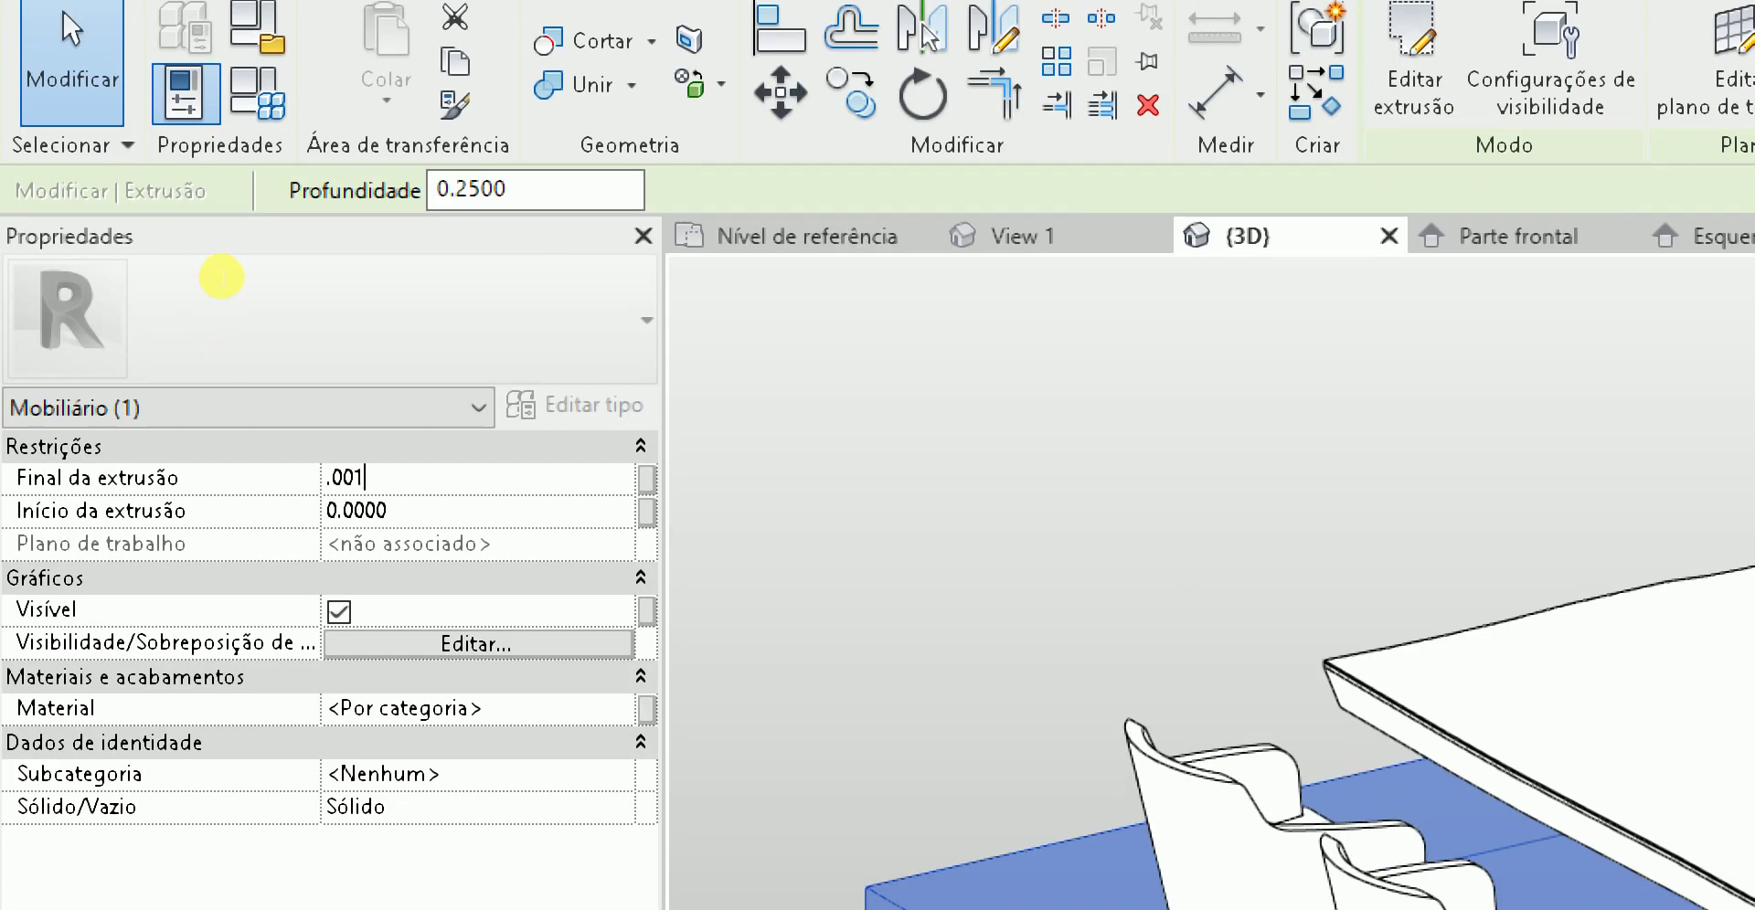
key("Return")
key("Escape")
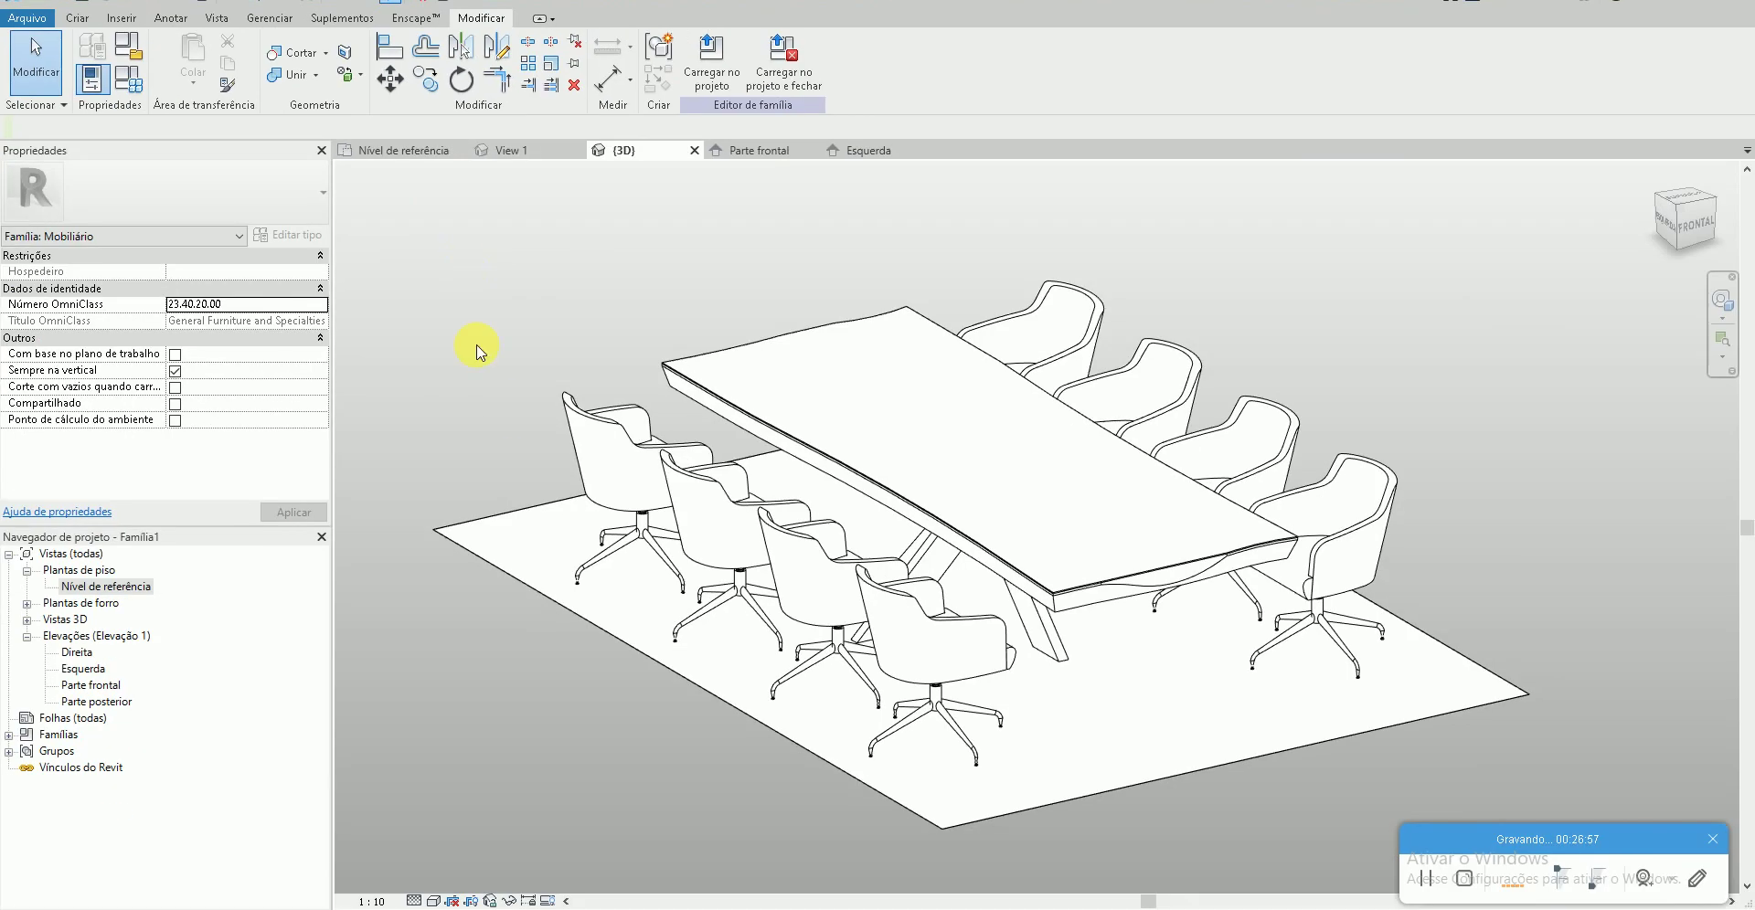
mouse_move(481, 353)
middle_mouse_down("shift")
mouse_move(574, 517)
mouse_move(557, 508)
mouse_move(1402, 832)
mouse_move(1035, 686)
mouse_move(1172, 730)
mouse_move(847, 659)
mouse_move(854, 675)
mouse_move(1136, 695)
mouse_move(1274, 764)
mouse_move(1132, 712)
mouse_move(1143, 768)
middle_mouse_up("shift")
scroll(1144, 775, "up", 2)
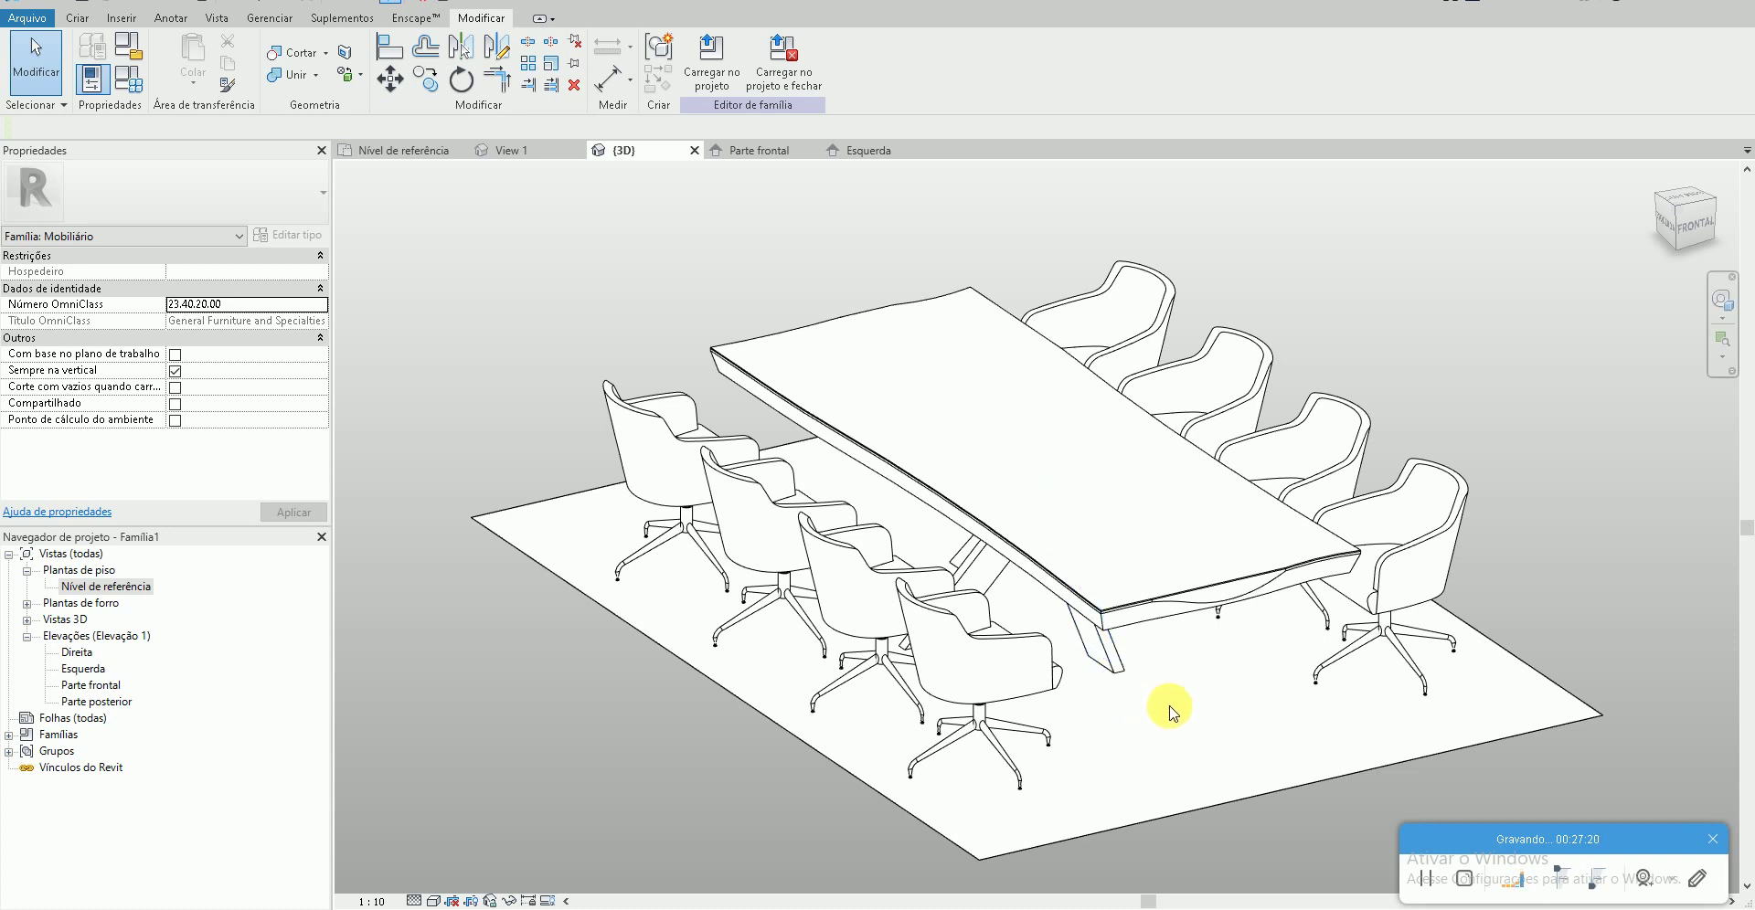
- Select all four table-leg extrusions and open the Material Browser for them
mouse_move(1167, 705)
middle_mouse_down("shift")
mouse_move(1090, 584)
mouse_move(1031, 561)
mouse_move(1133, 514)
mouse_move(1113, 549)
mouse_move(1011, 479)
middle_mouse_up("shift")
scroll(1011, 479, "up", 3)
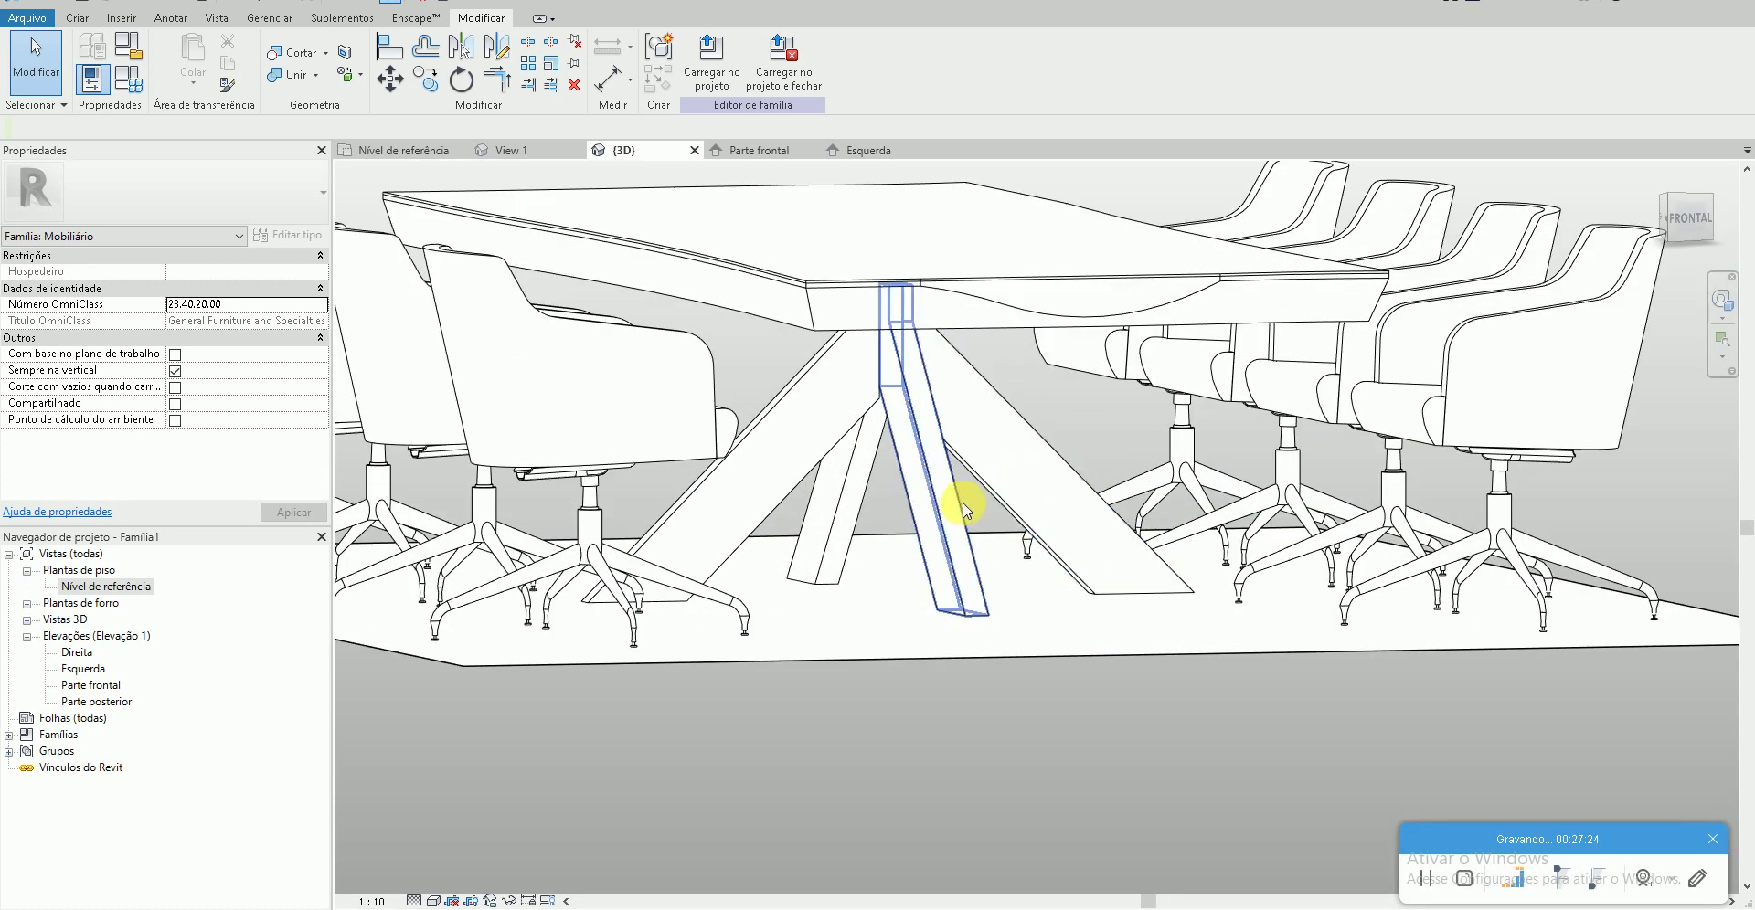
left_click(960, 503)
left_click(1002, 498, "ctrl")
left_click(819, 478, "ctrl")
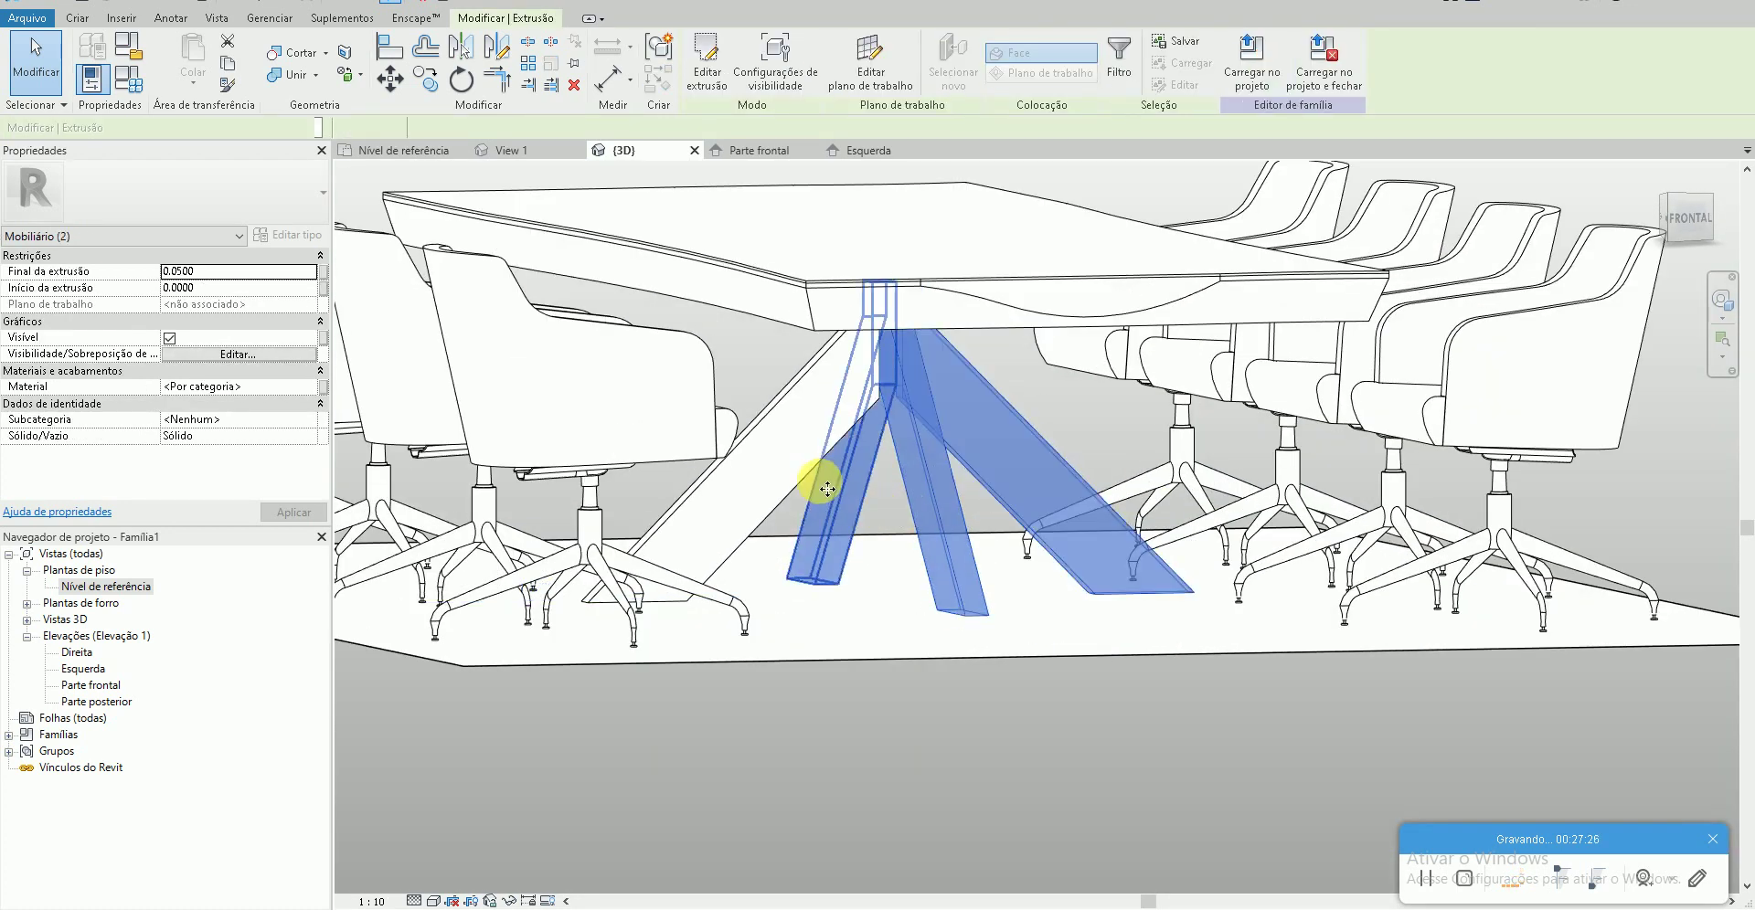
left_click(803, 474, "ctrl")
scroll(880, 538, "down", 3)
middle_click_drag(879, 537, 1005, 722, "shift")
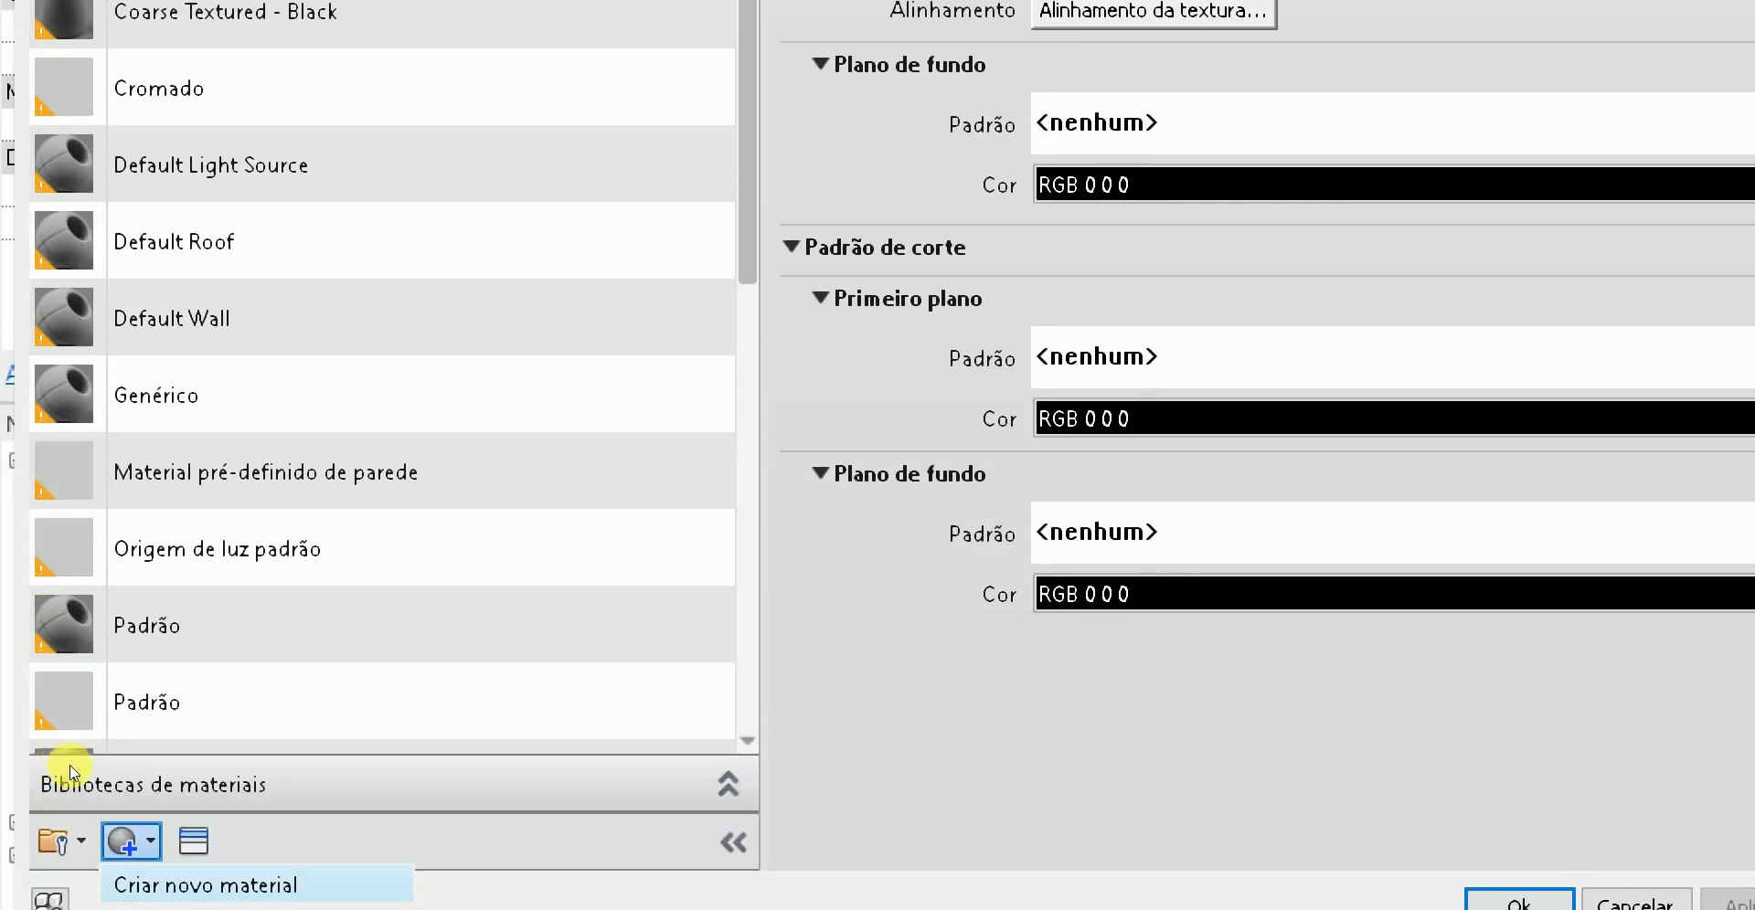
- Add a material named * MADEIRA ESCURA 710, shaded by render appearance, and show its Appearance settings
left_click(206, 885)
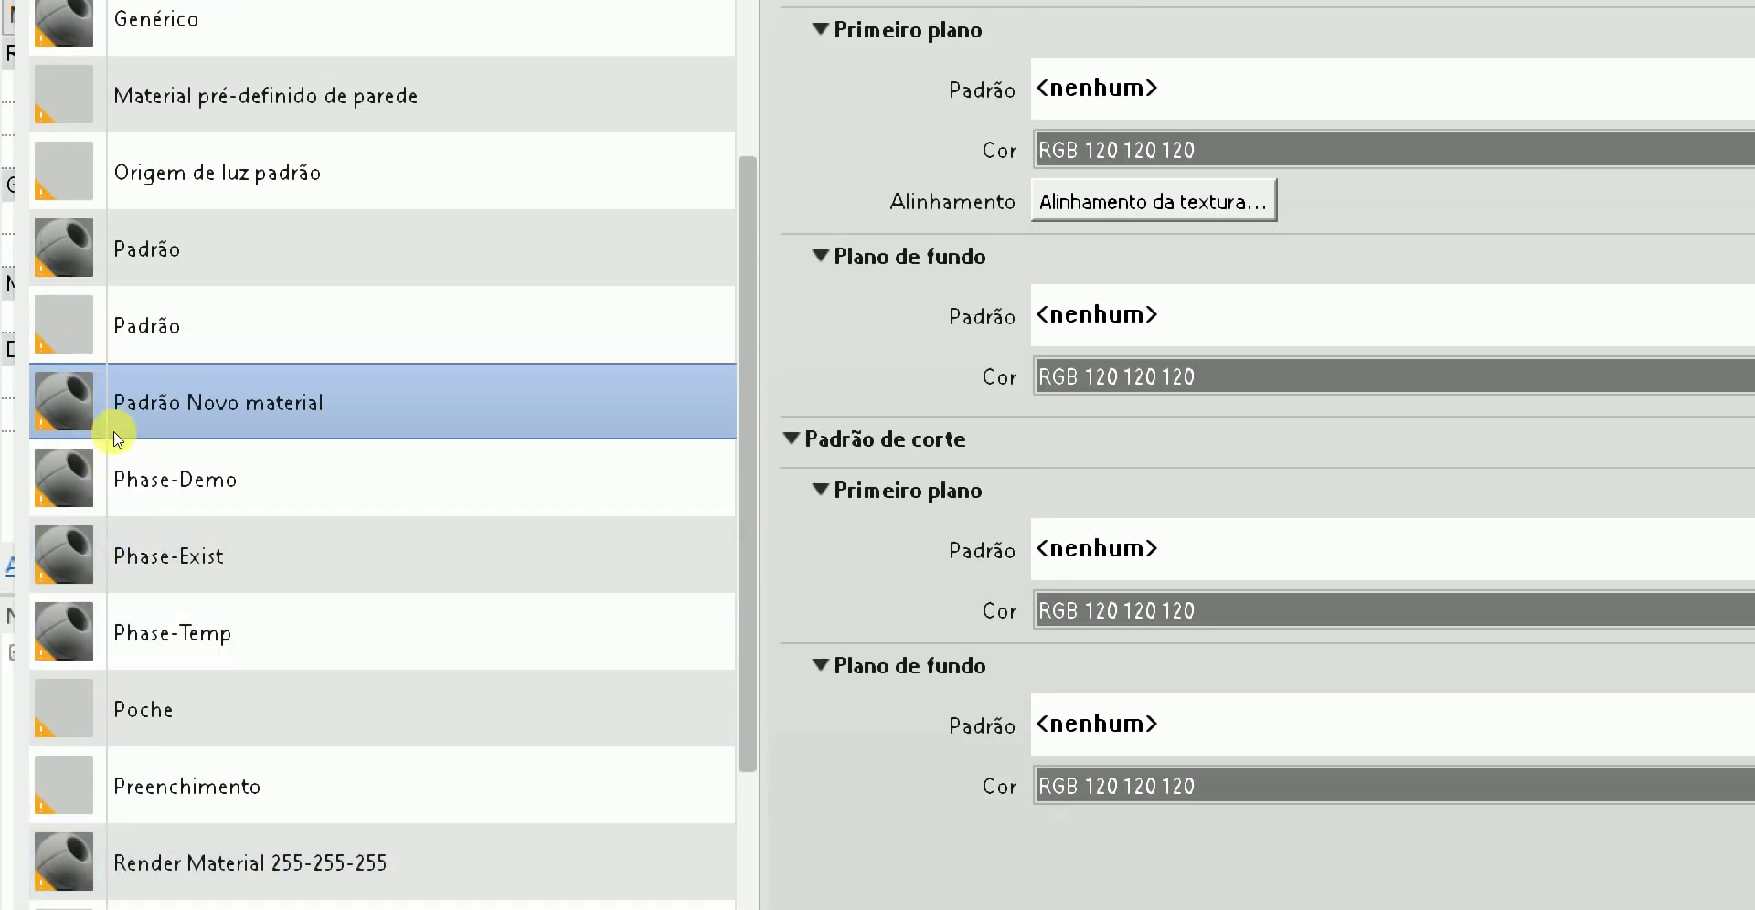
right_click(117, 437)
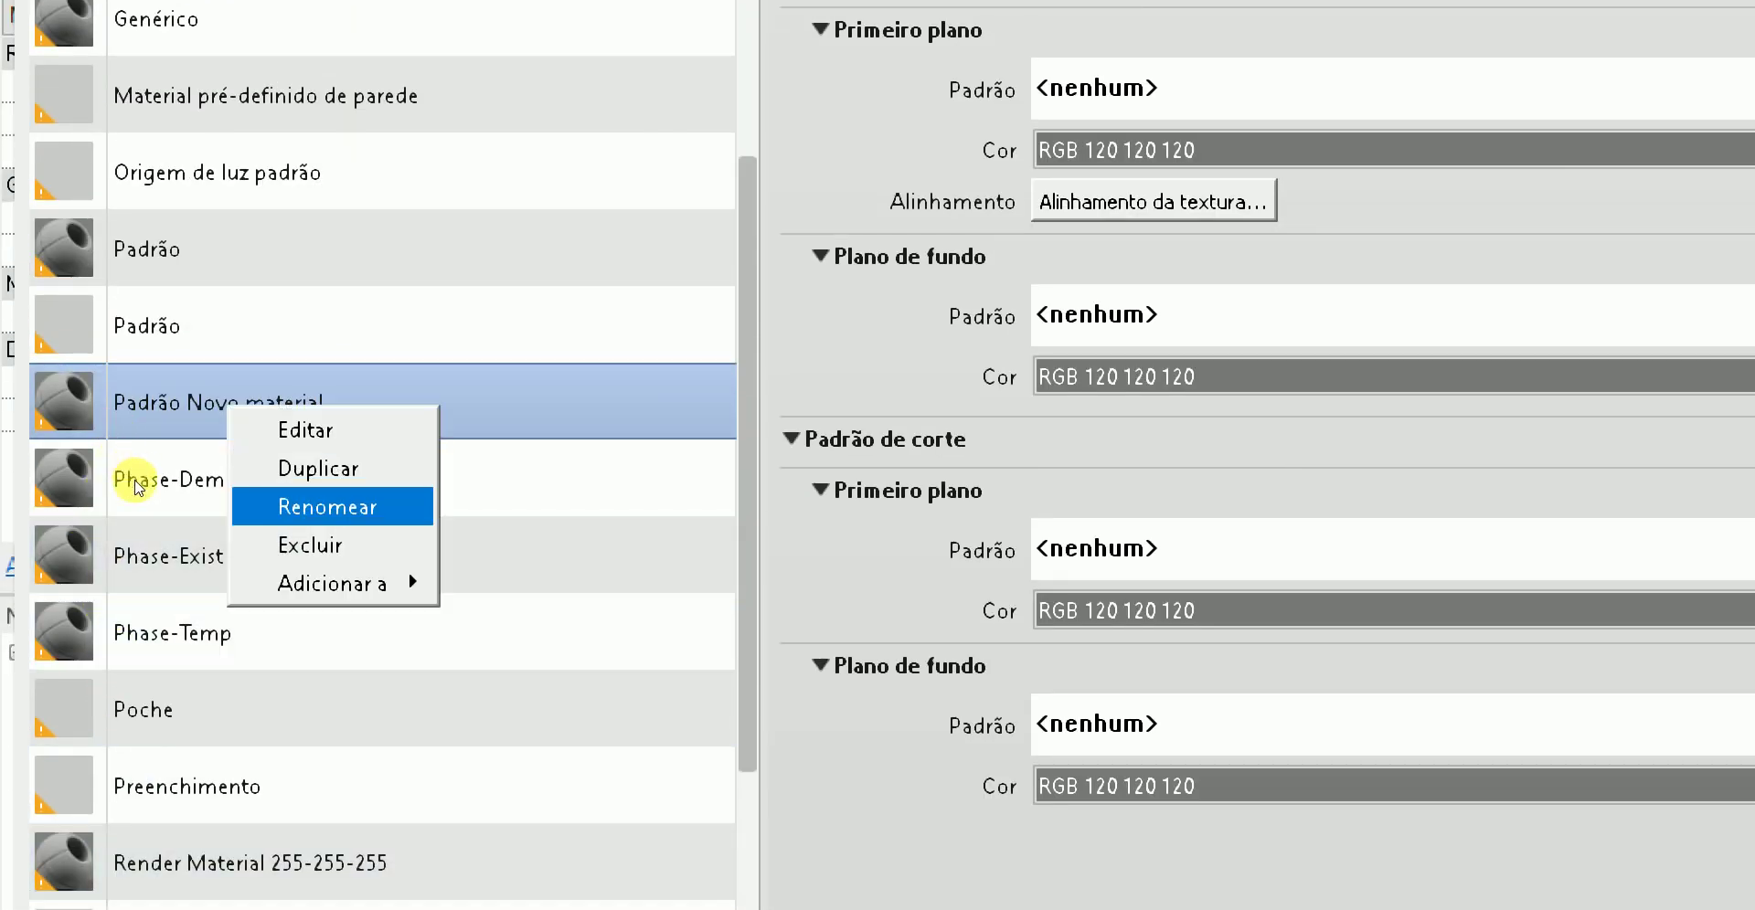
left_click(305, 501)
key("BackSpace")
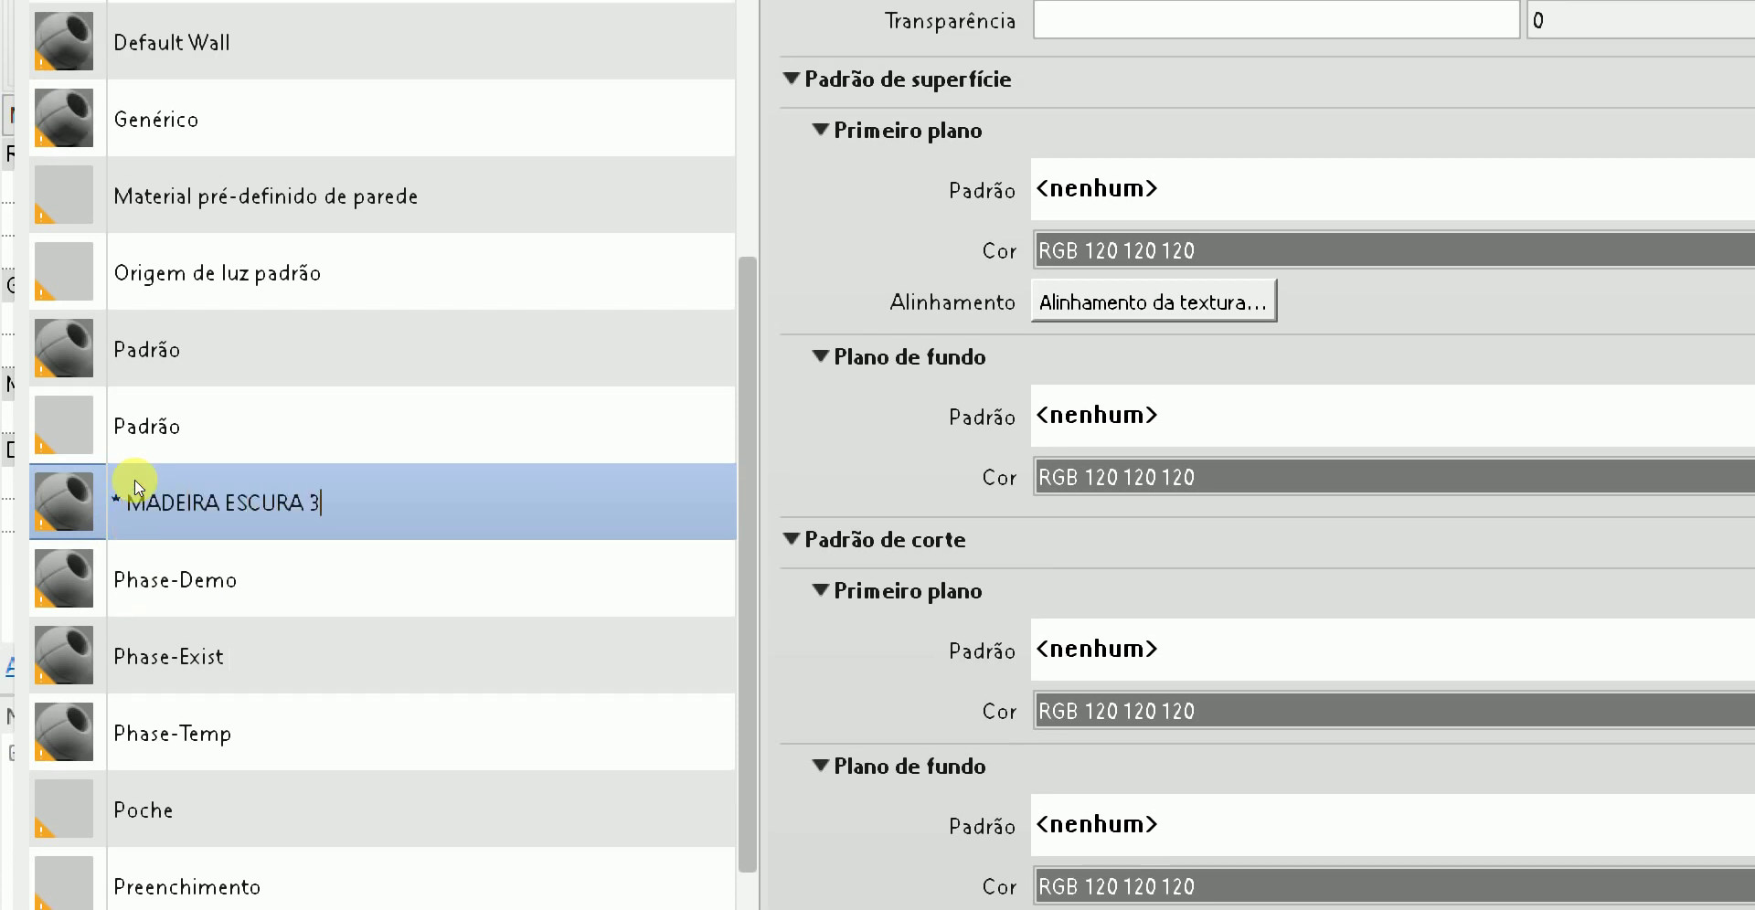
type("10")
key("Return")
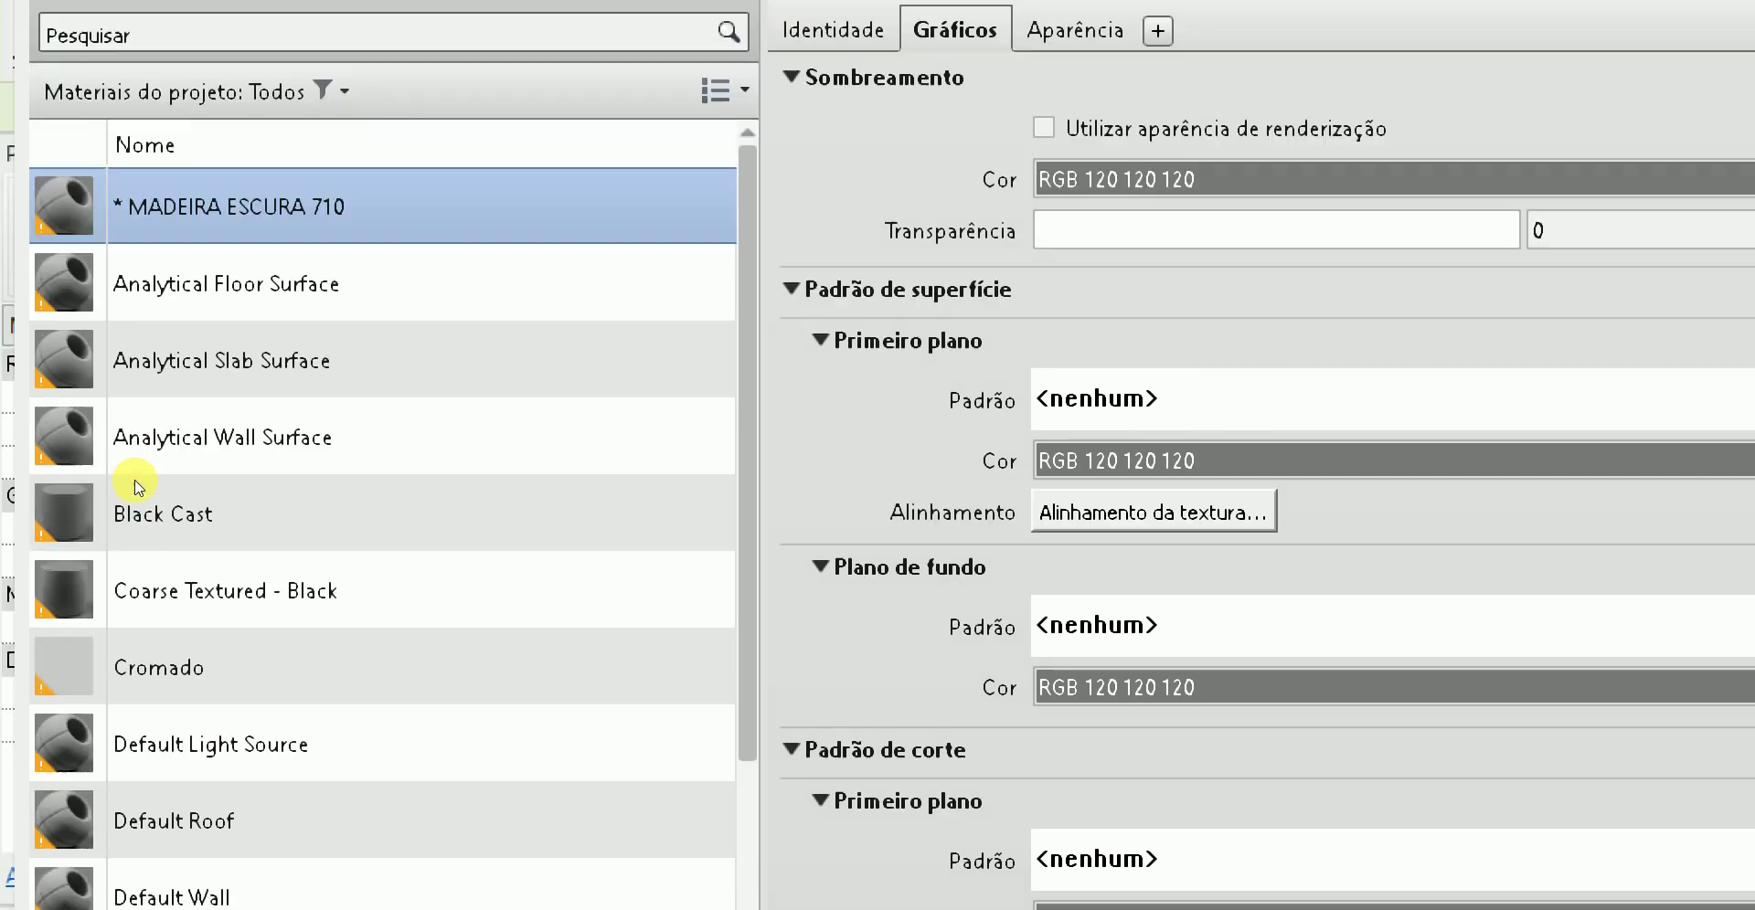
key("space")
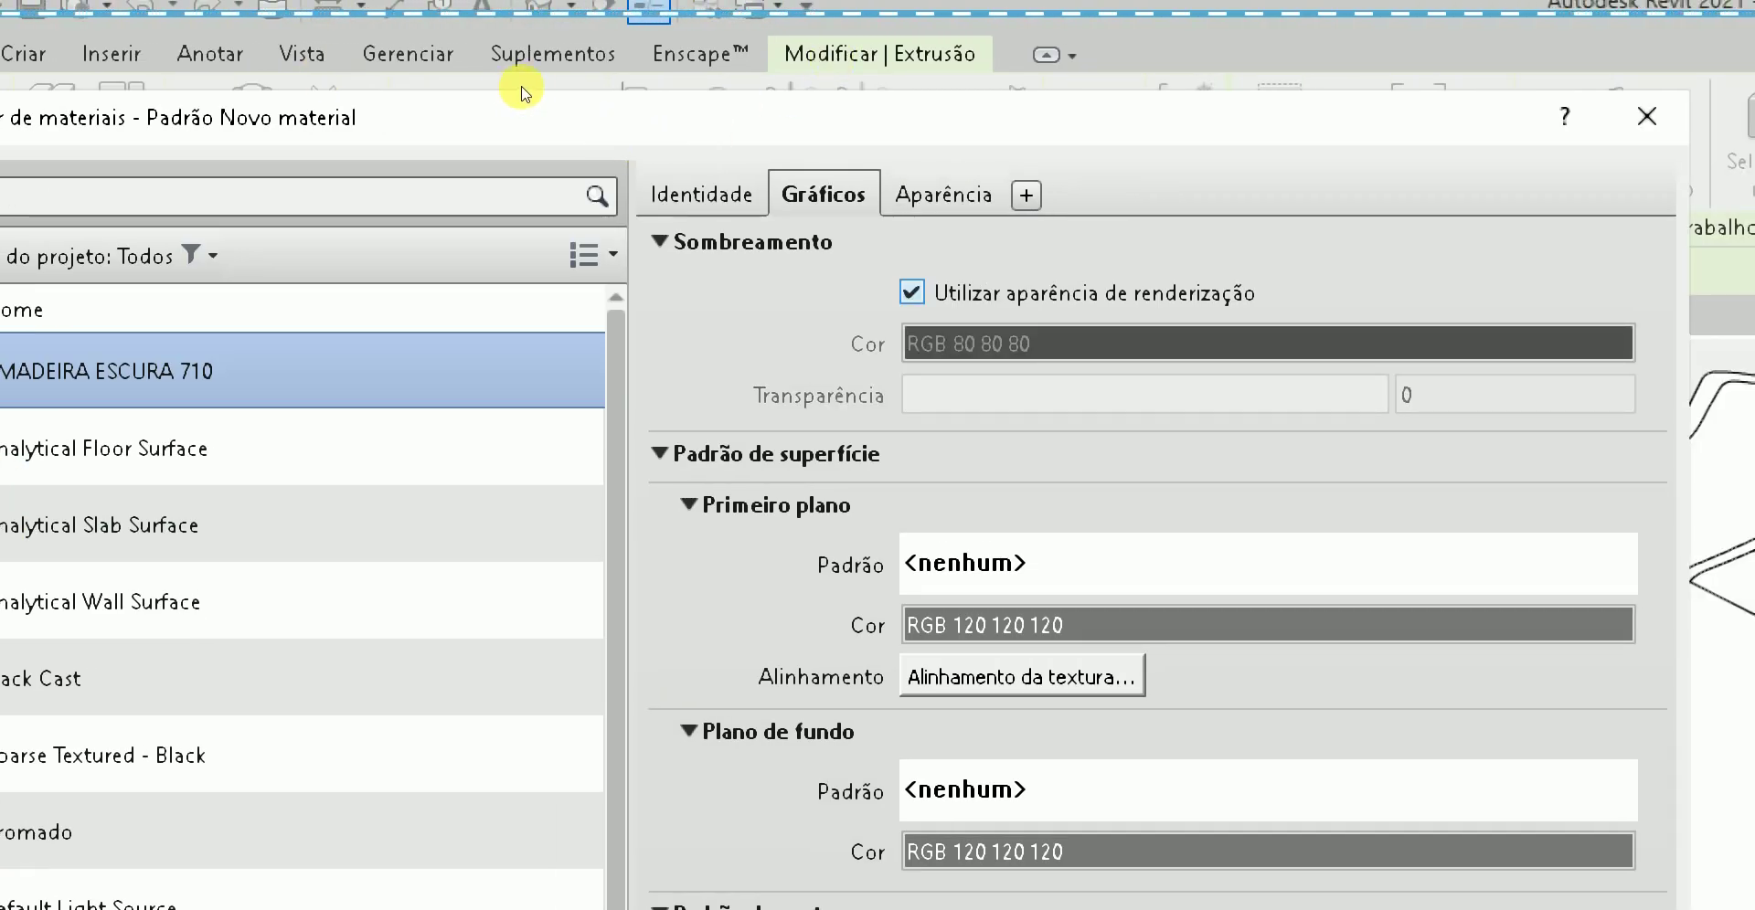
key("ctrl+Tab")
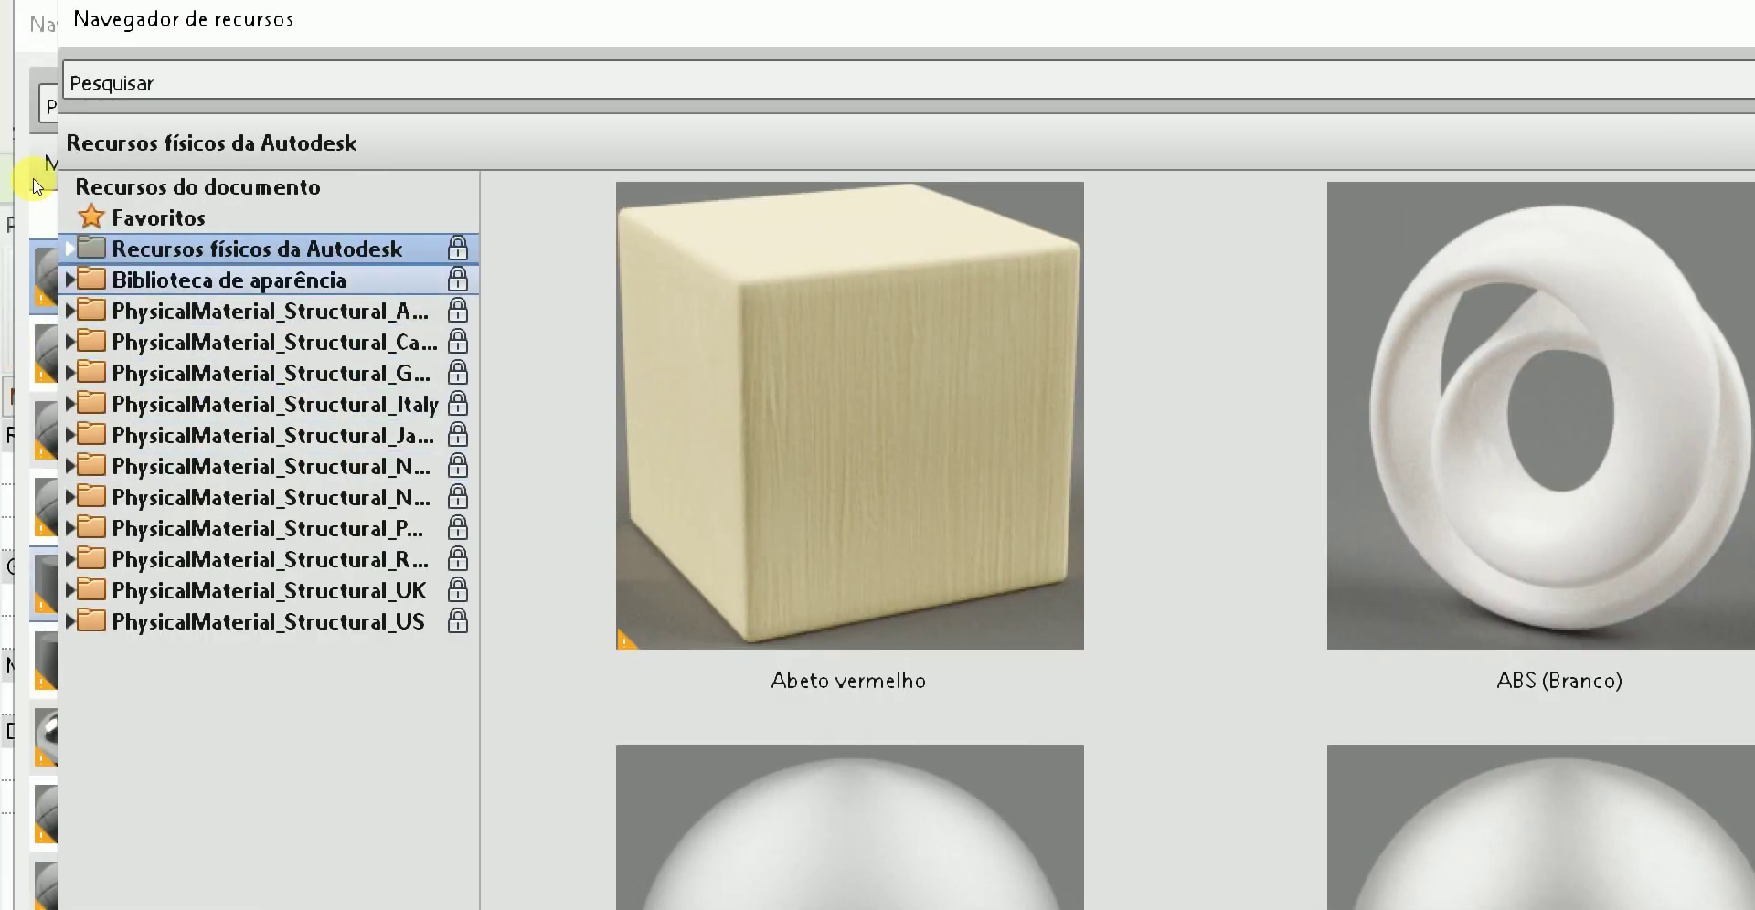
- Browse the Madeira wood appearances in the appearance library toward the Mogno woods
left_click(70, 279)
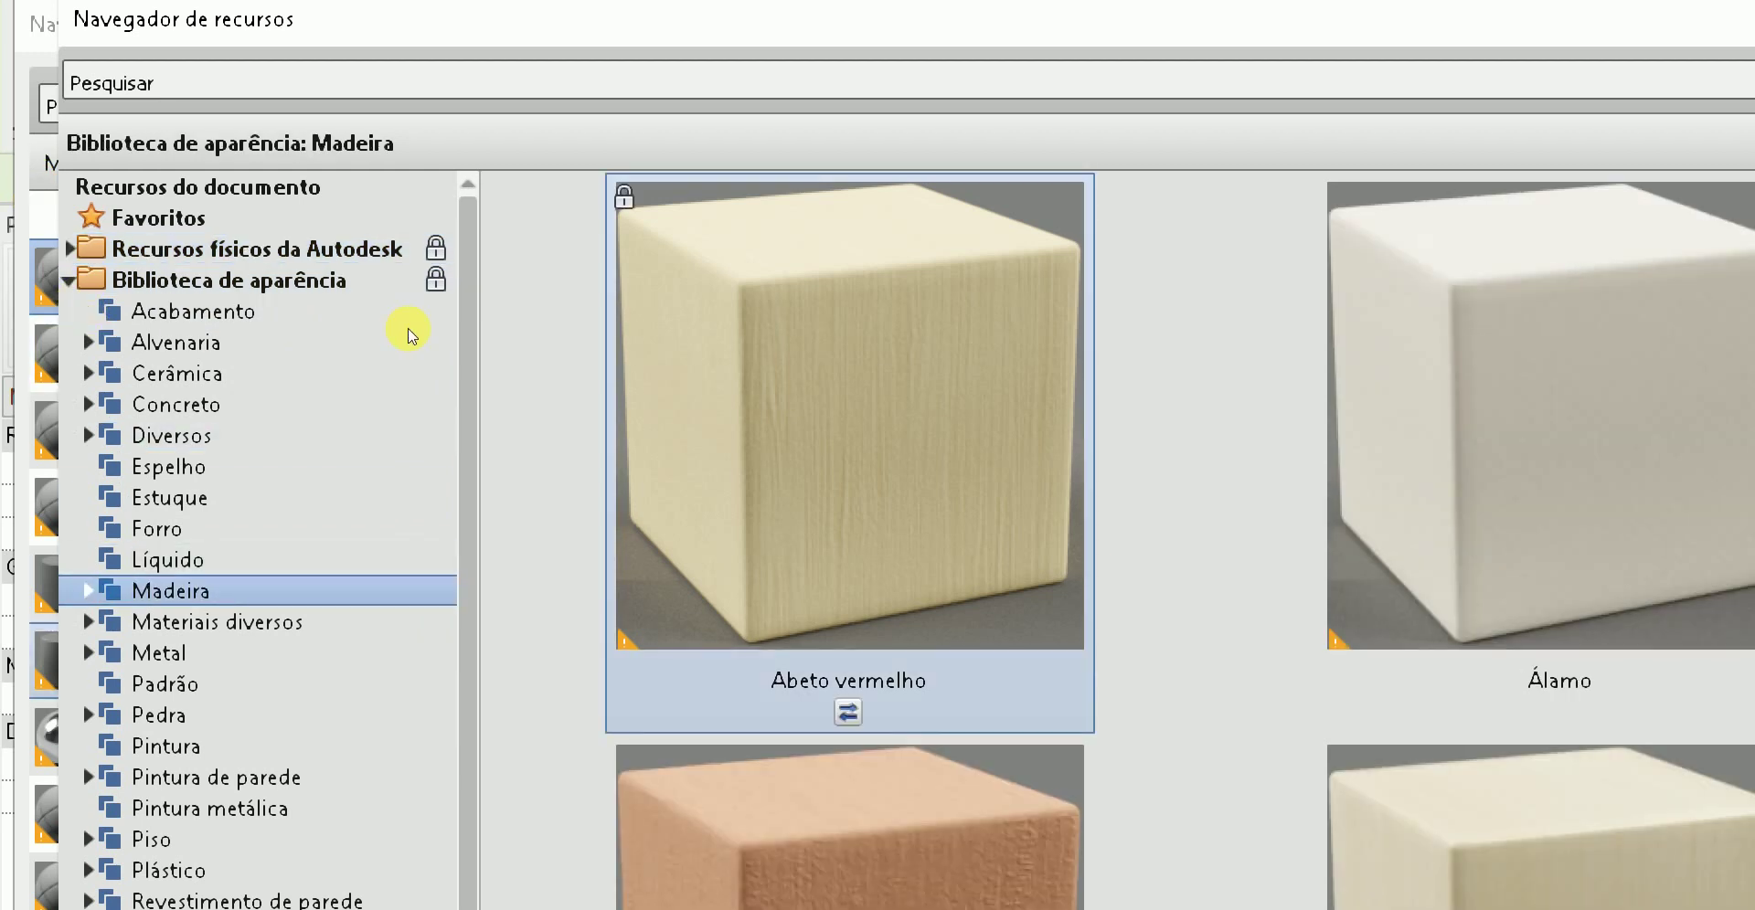
key("Down")
key("Down")
key("Down")
key("Down")
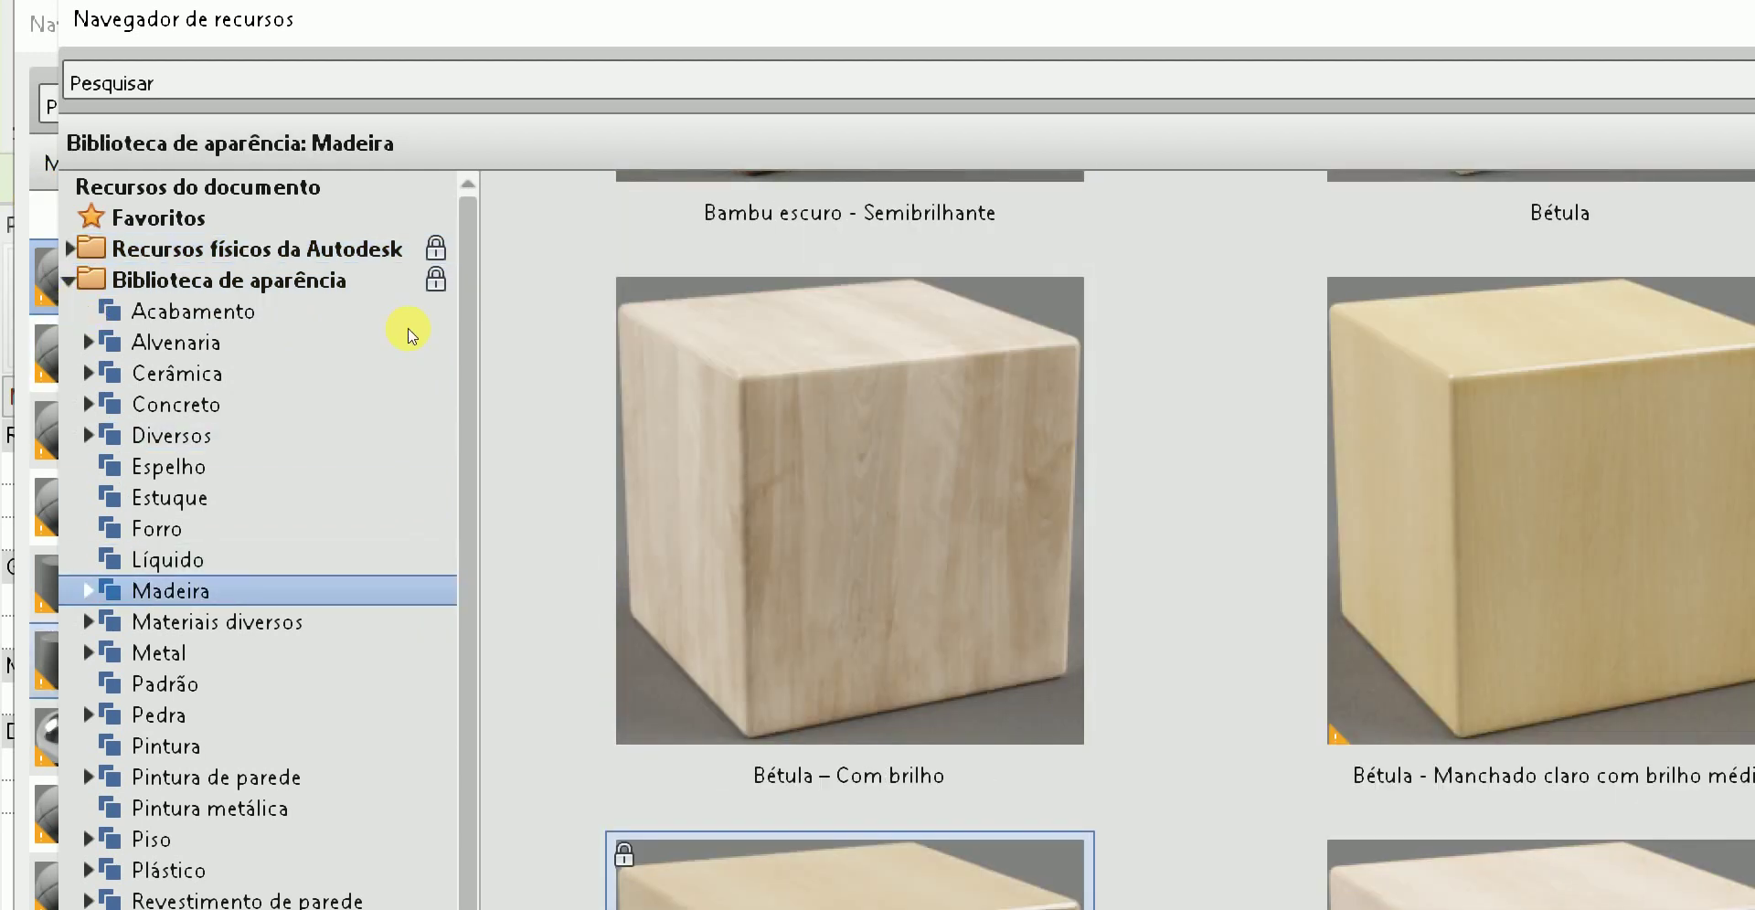
key("Down")
key("Down")
key("Down")
key("Down")
key("Down")
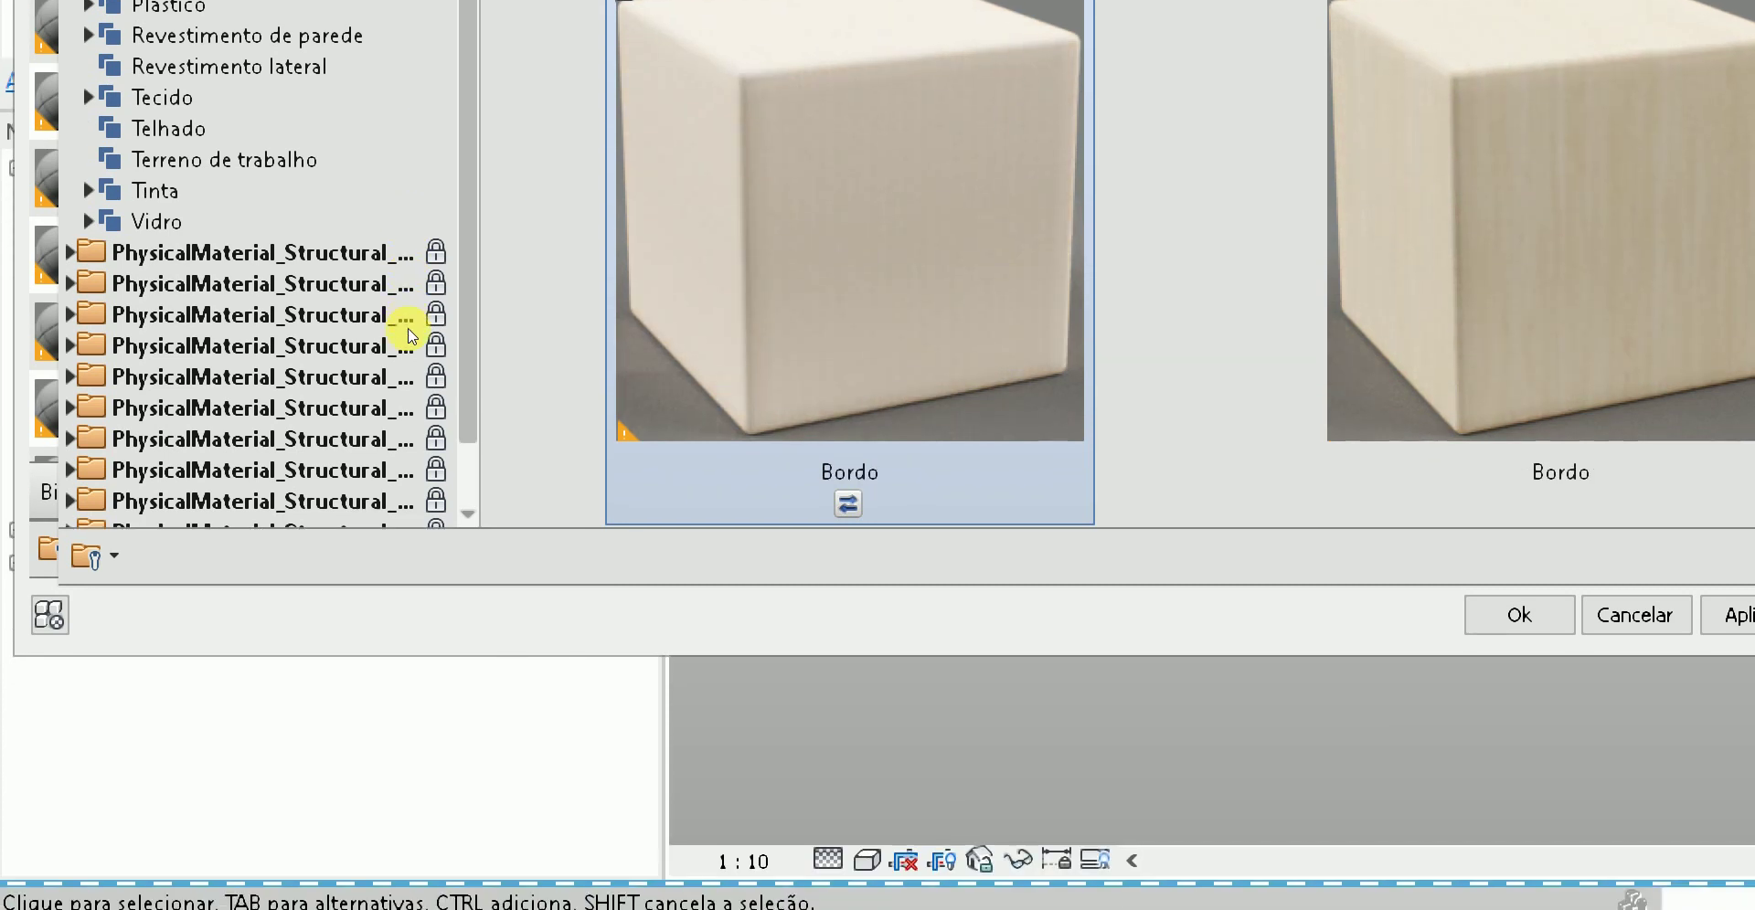
key("Down")
key("Down")
key("Down")
key("Down")
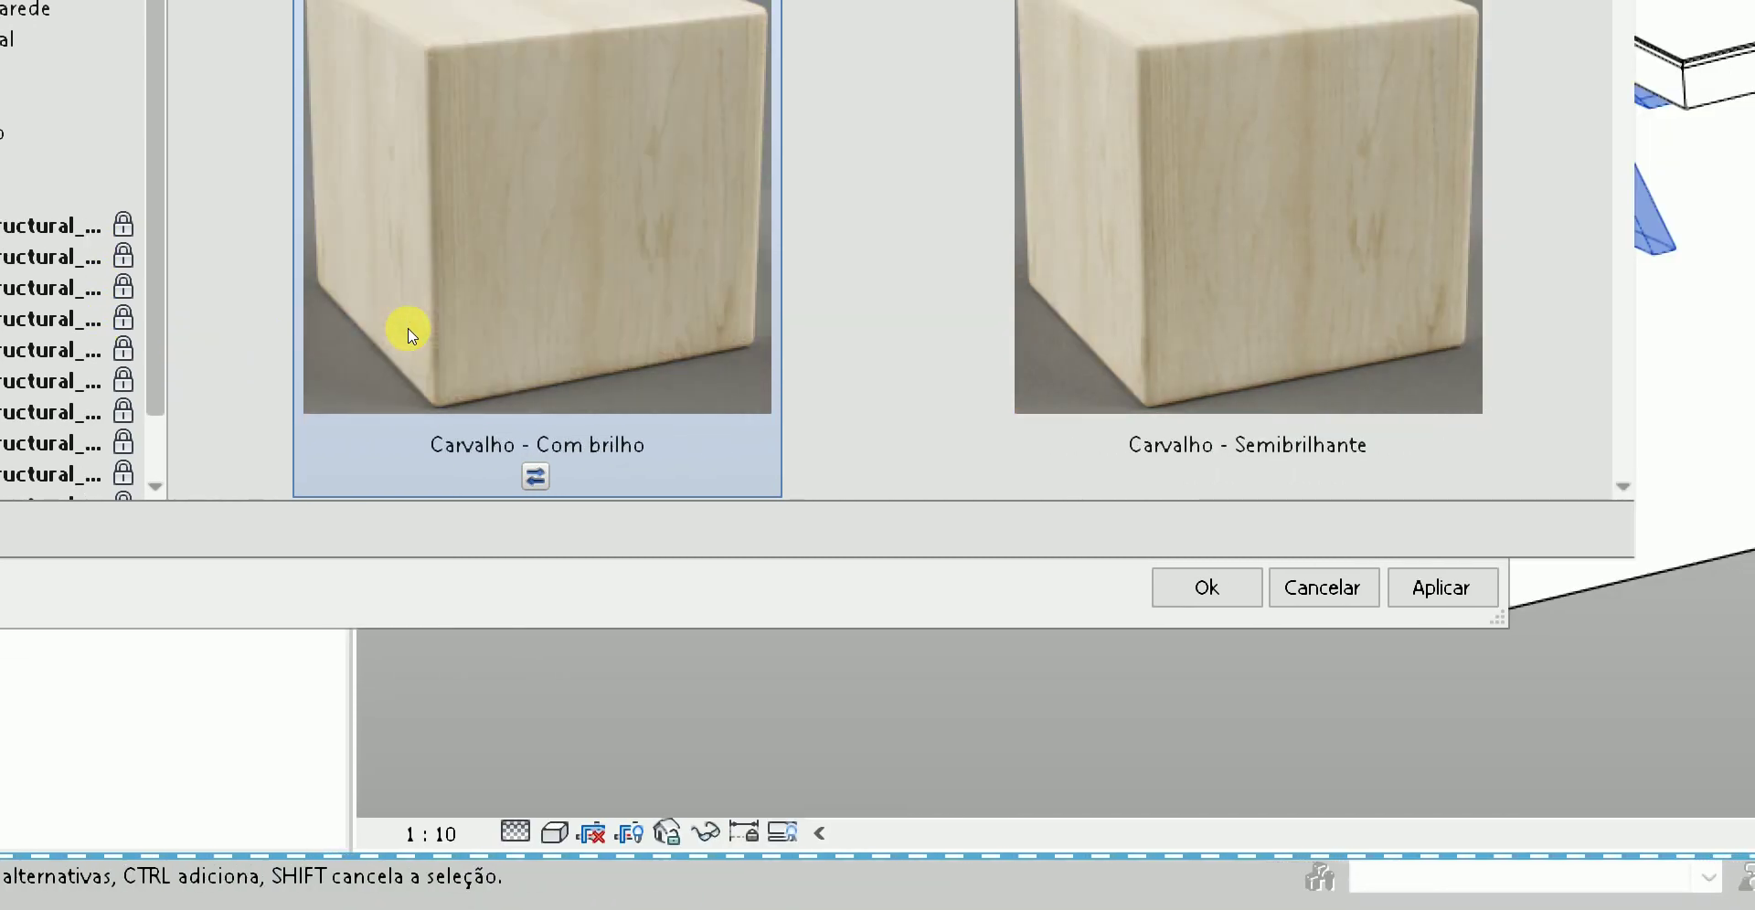
key("Down")
key("Down")
key("Down")
key("Down")
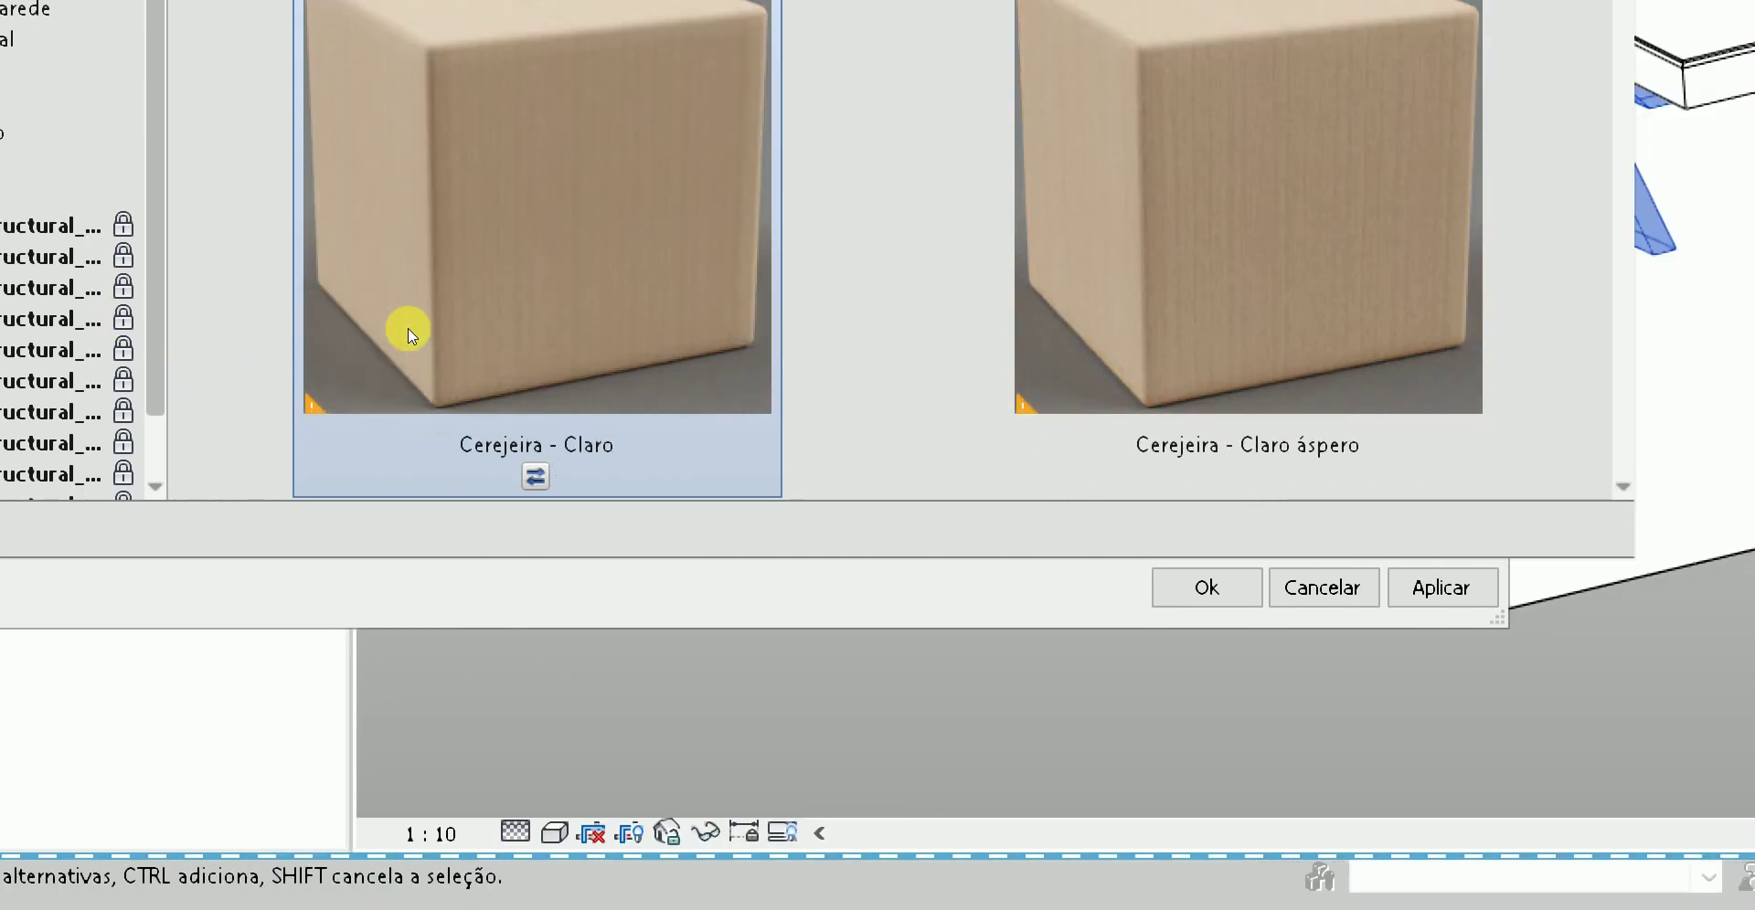
key("Down")
key("Down")
key("Down")
key("Down")
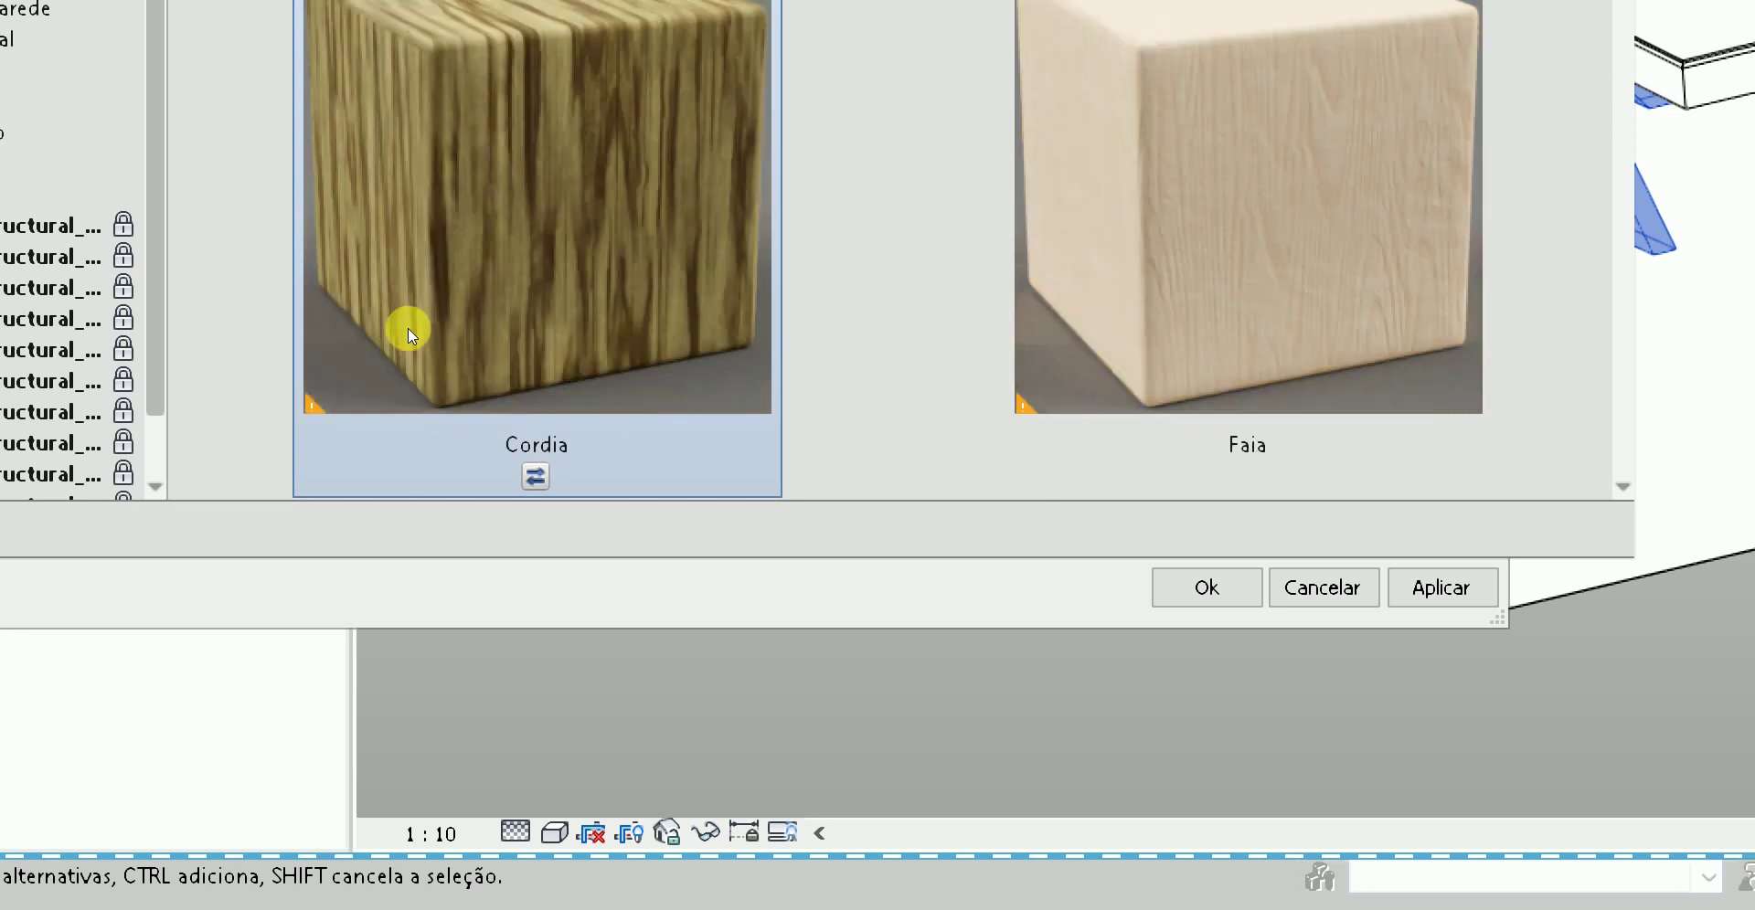
key("Down")
key("Down")
key("Down")
key("Down")
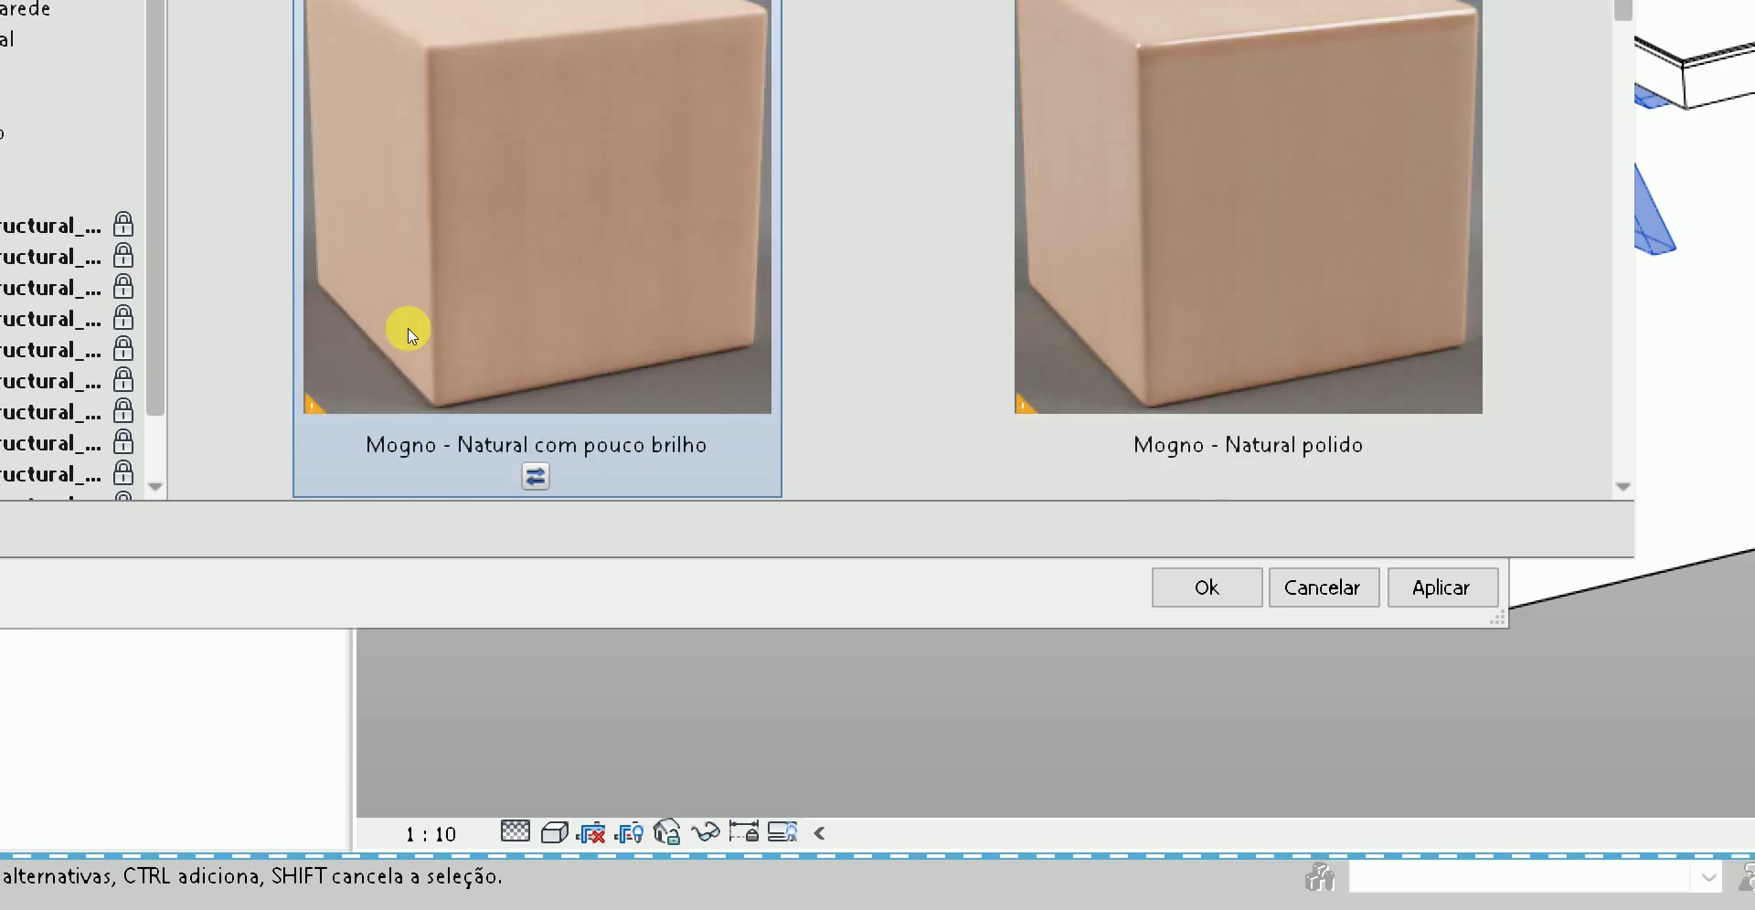
key("Down")
key("Down")
key("Down")
key("Down")
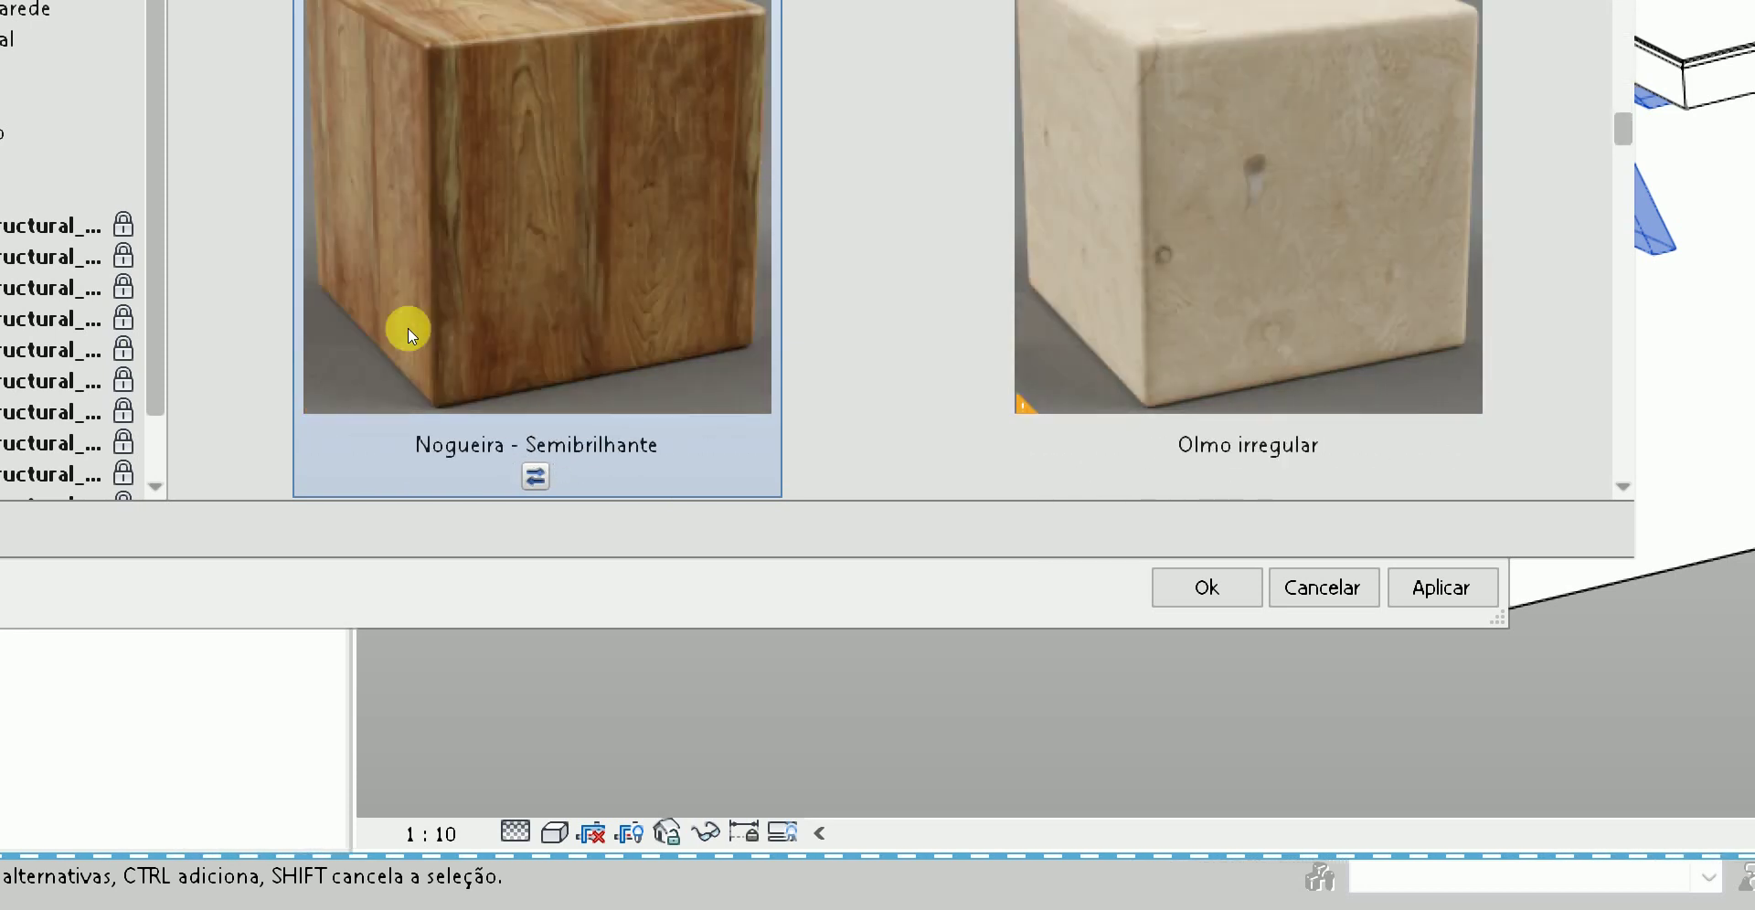
key("Down")
key("Down")
key("Down")
key("Down")
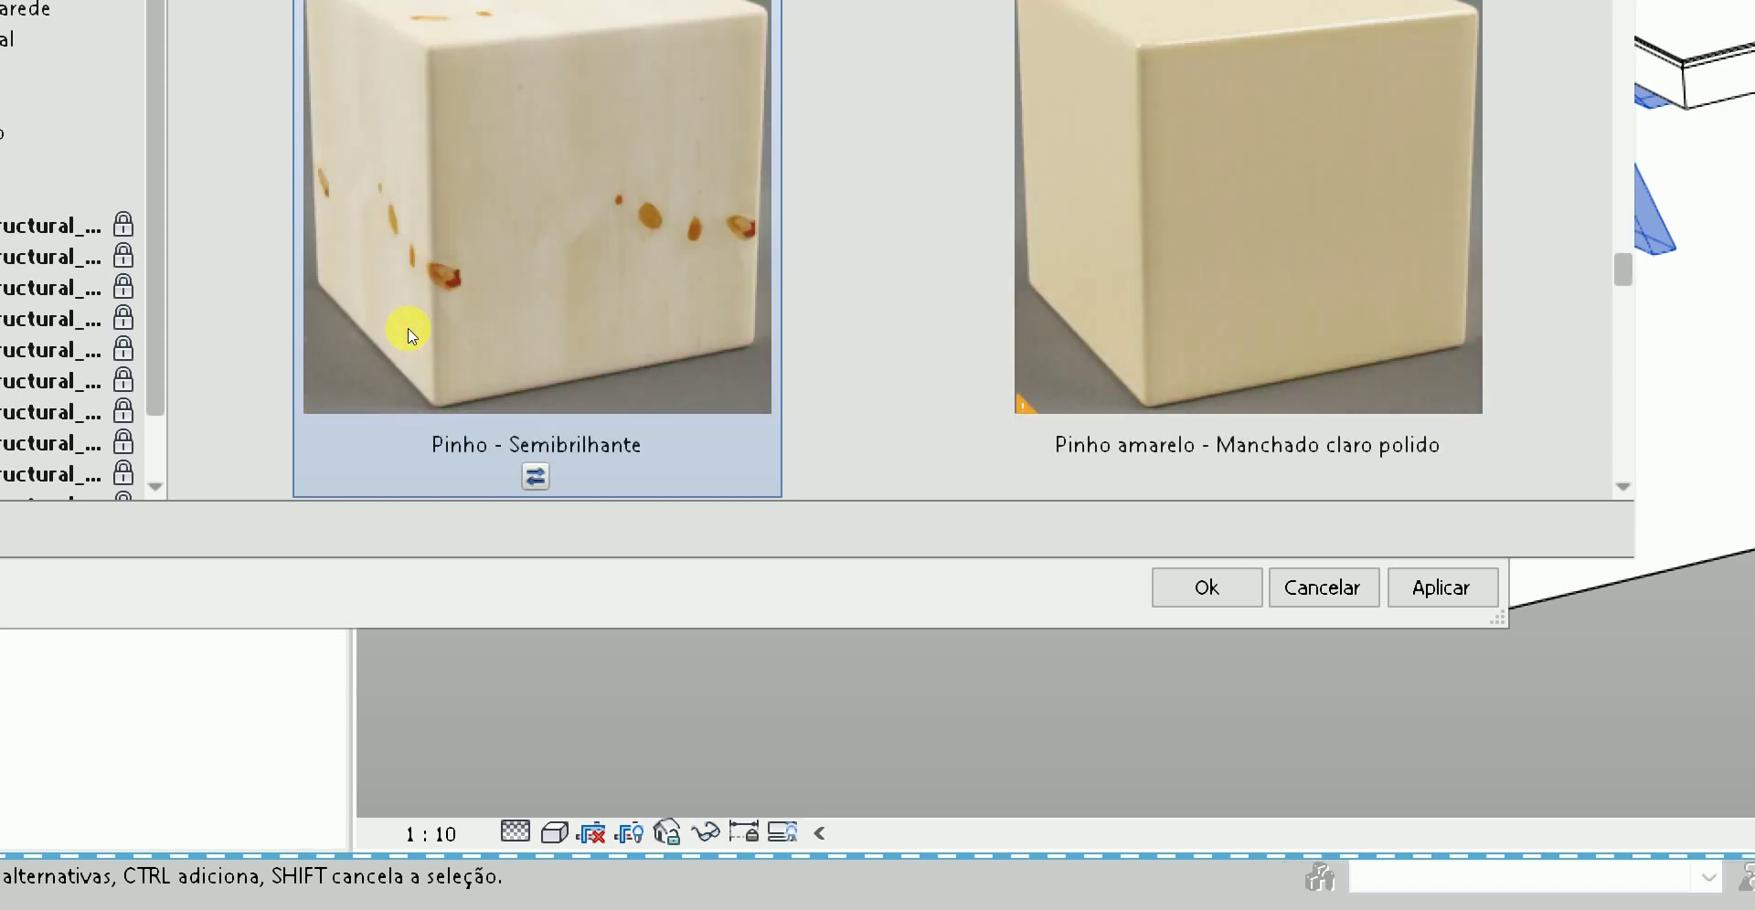
key("Down")
key("Down")
key("Down")
key("Down")
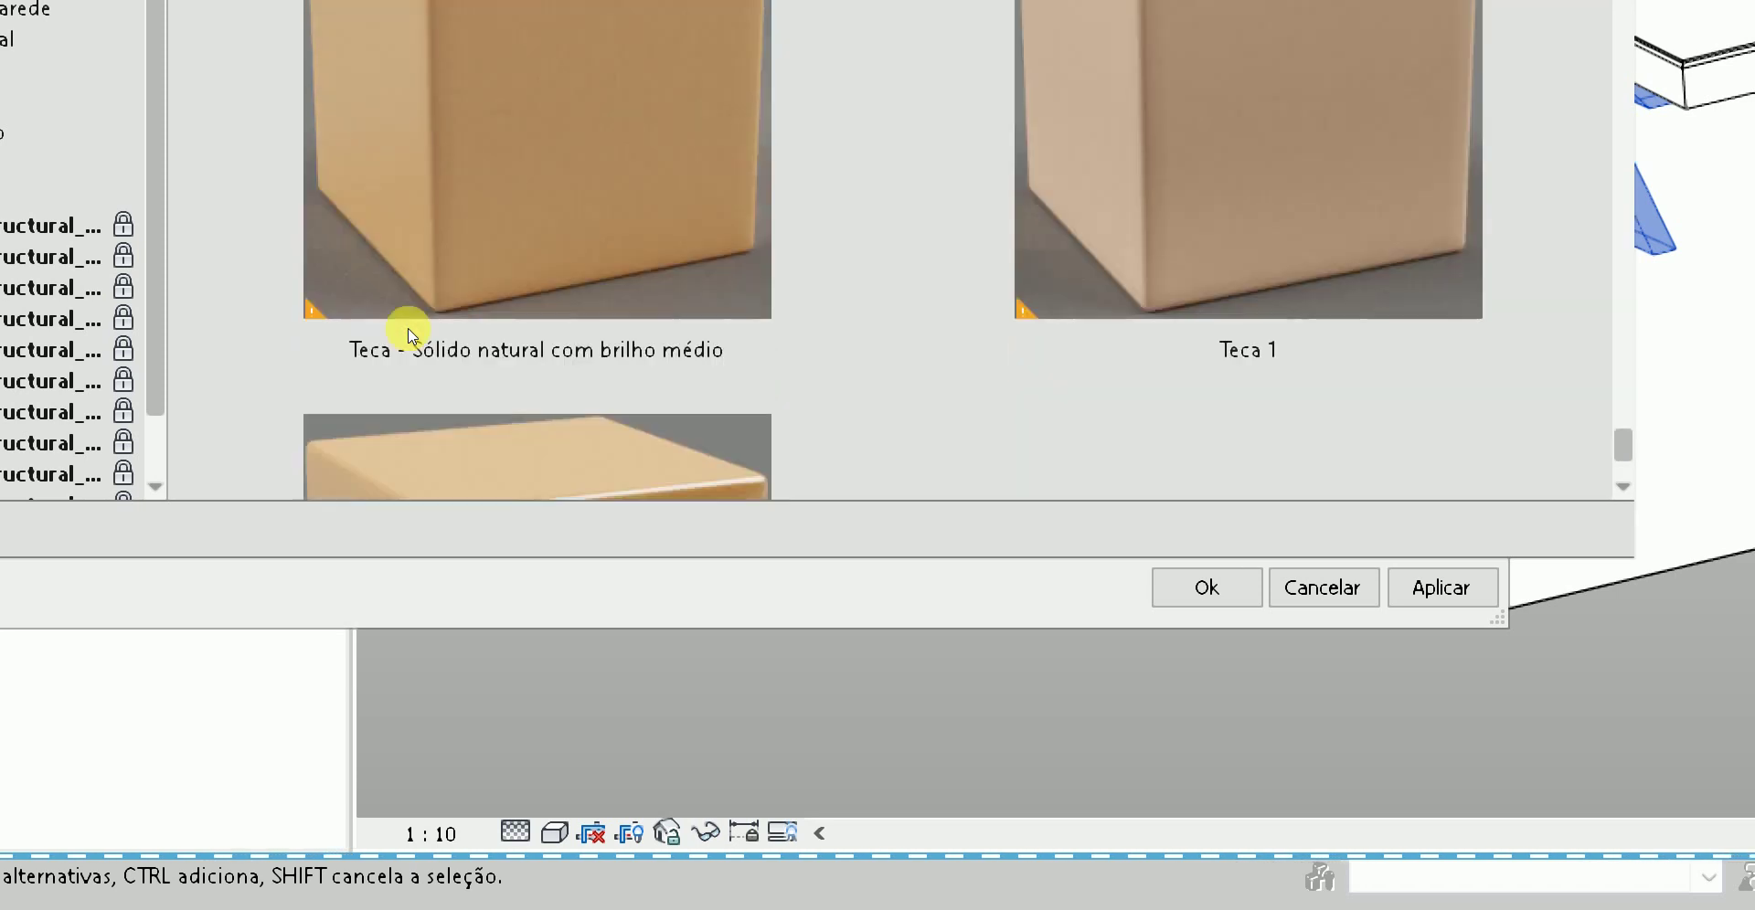
key("Down")
key("Down")
key("Up")
key("Up")
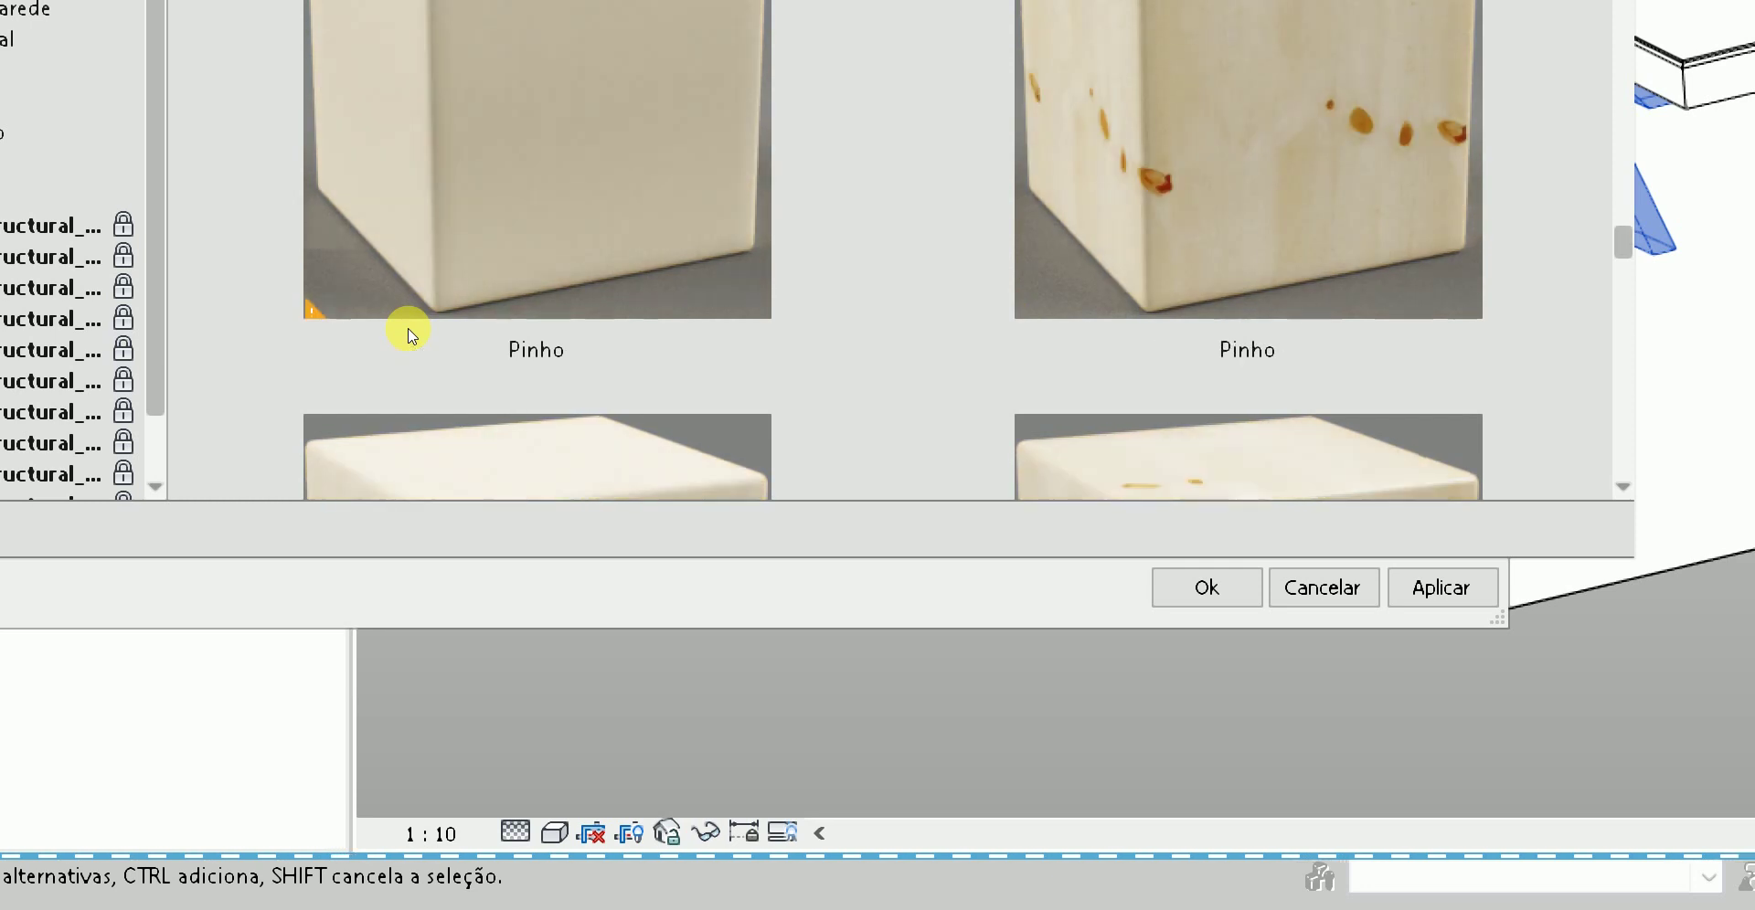
key("Up")
key("Up")
key("Up")
key("Up")
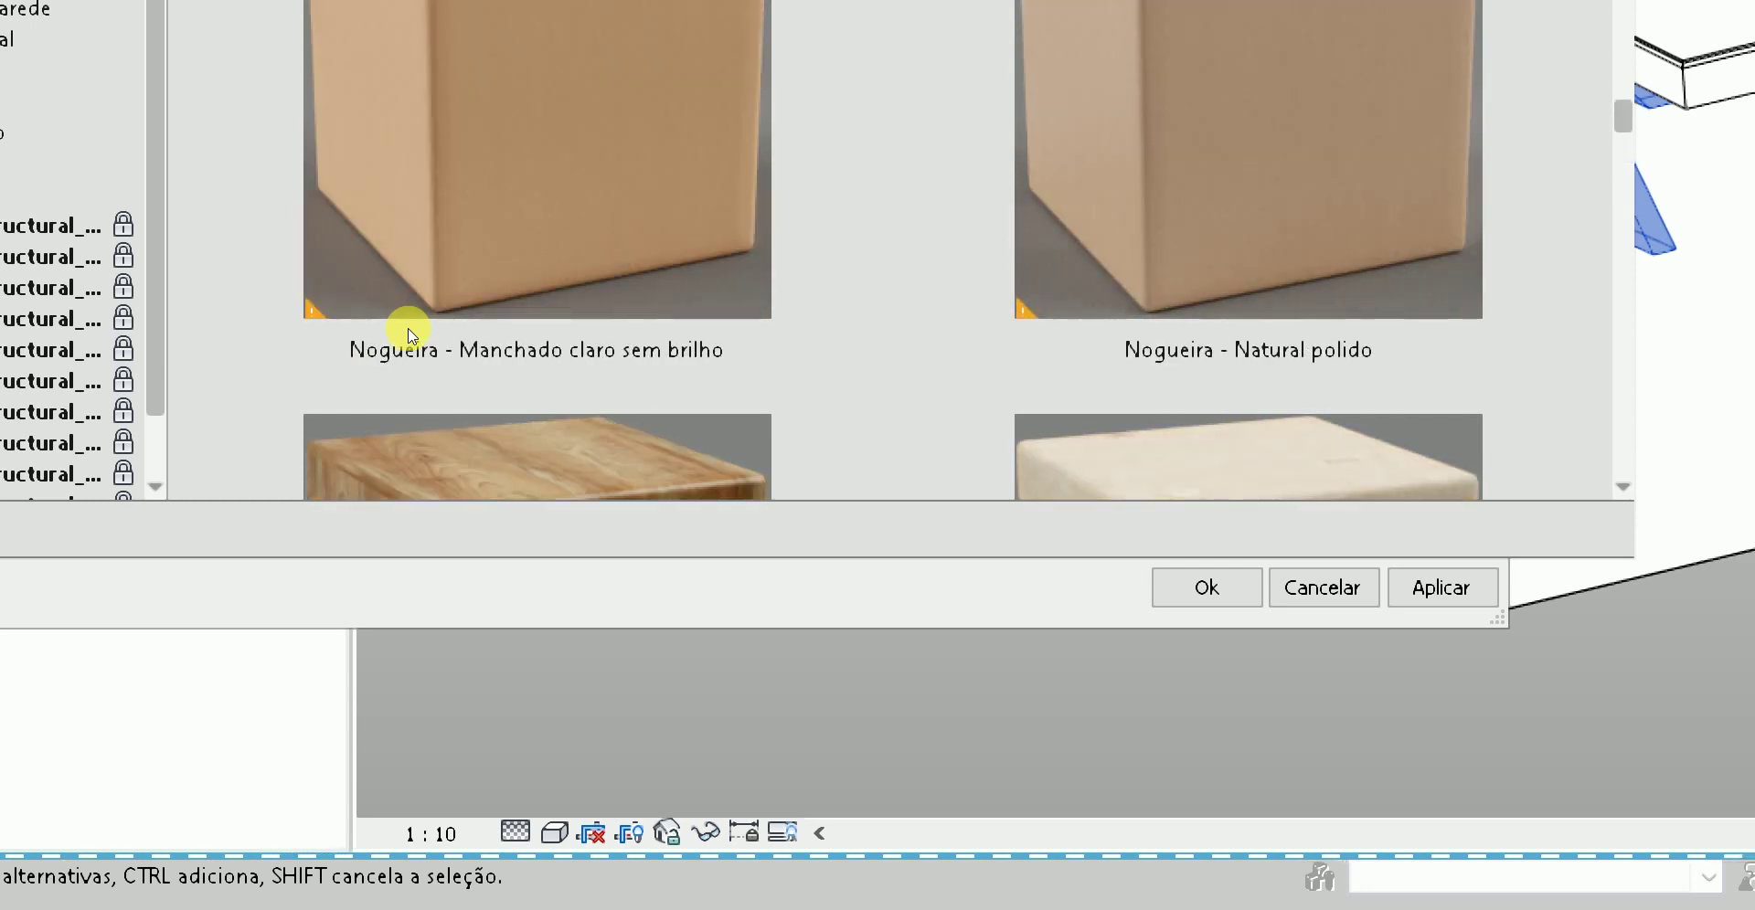
key("Up")
key("Up")
key("Up")
key("Up")
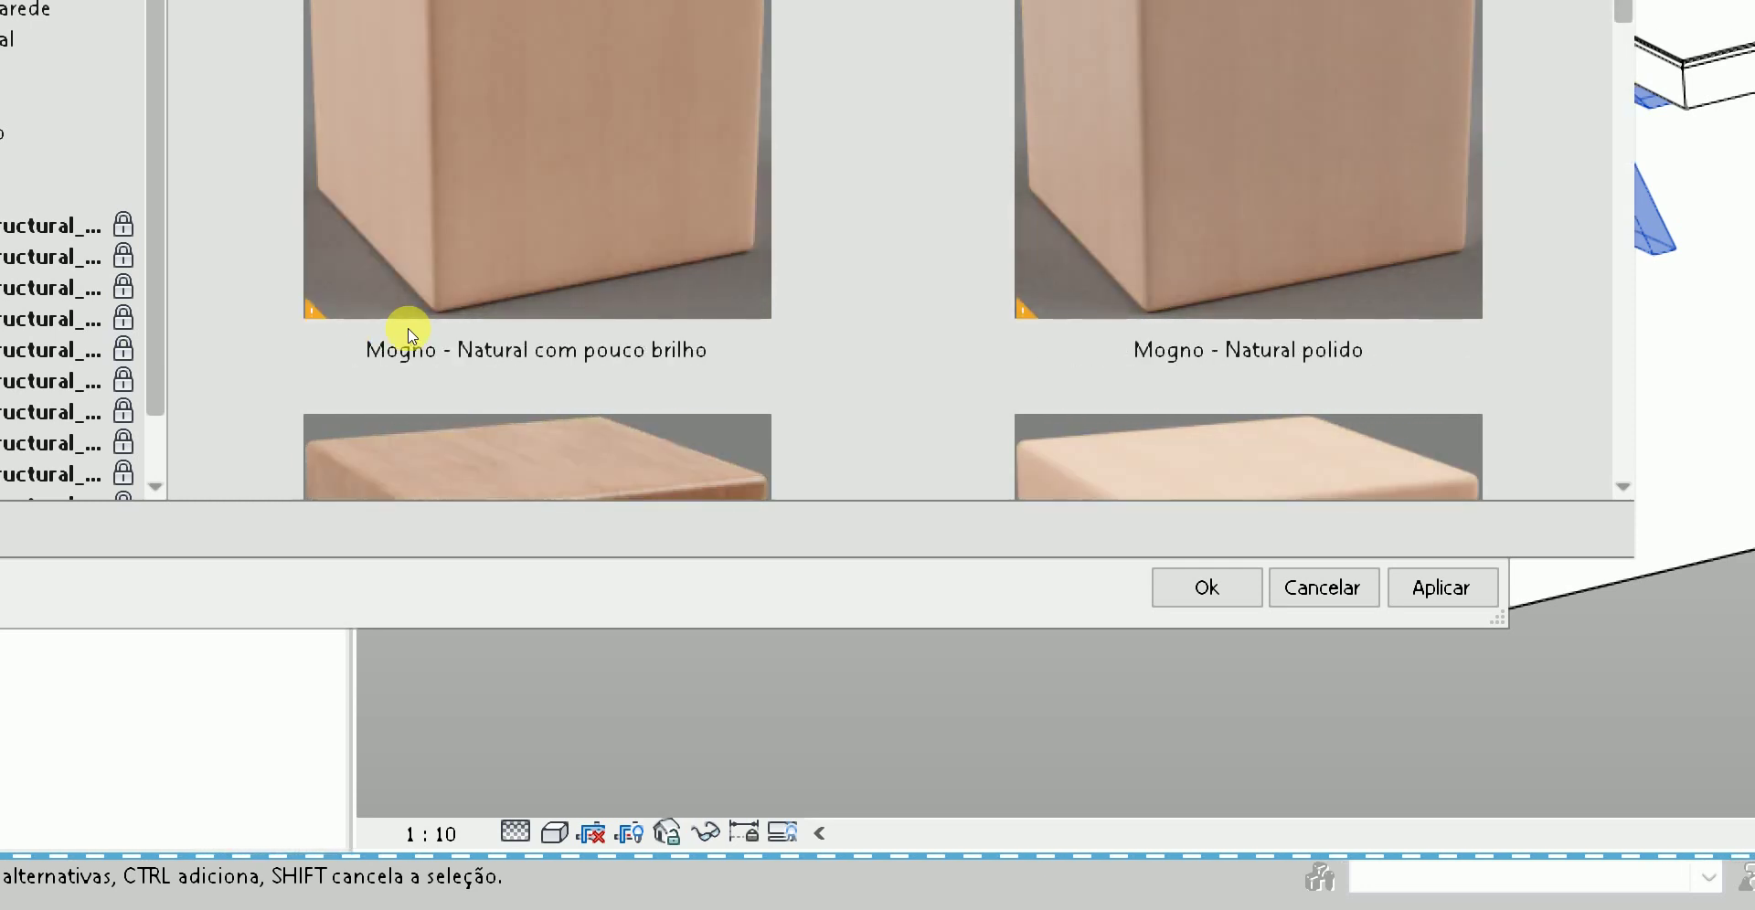
- Apply a Mogno mahogany appearance to MADEIRA ESCURA 710 and close the material editor
key("Up")
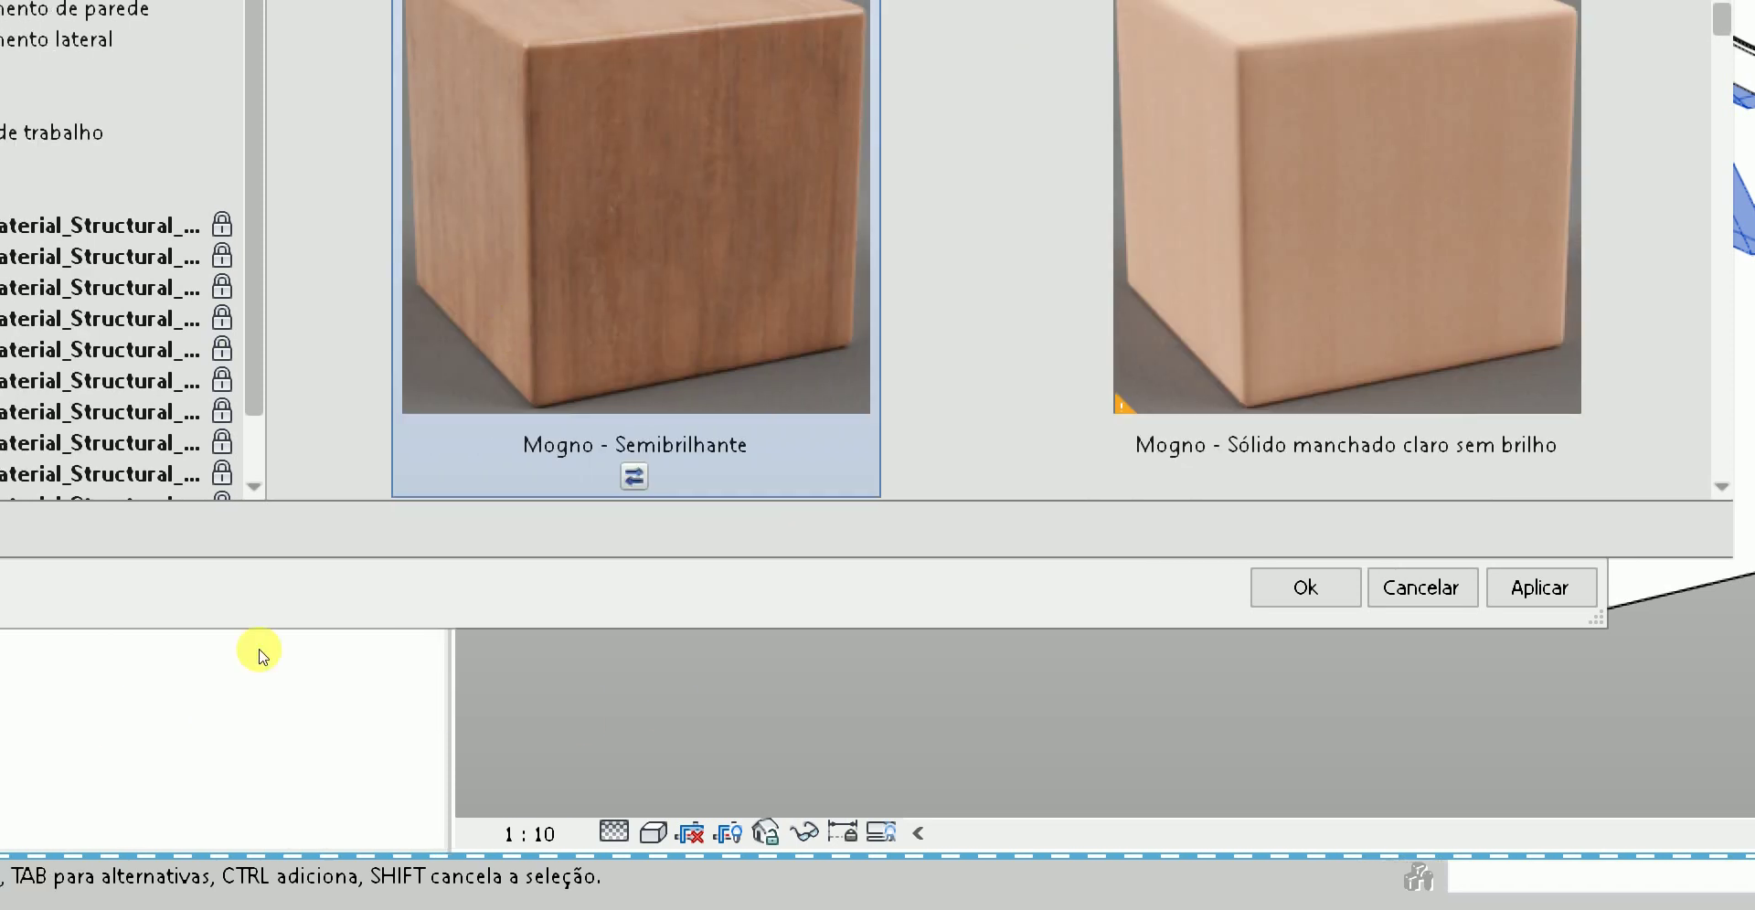
key("Up")
key("Down")
key("Down")
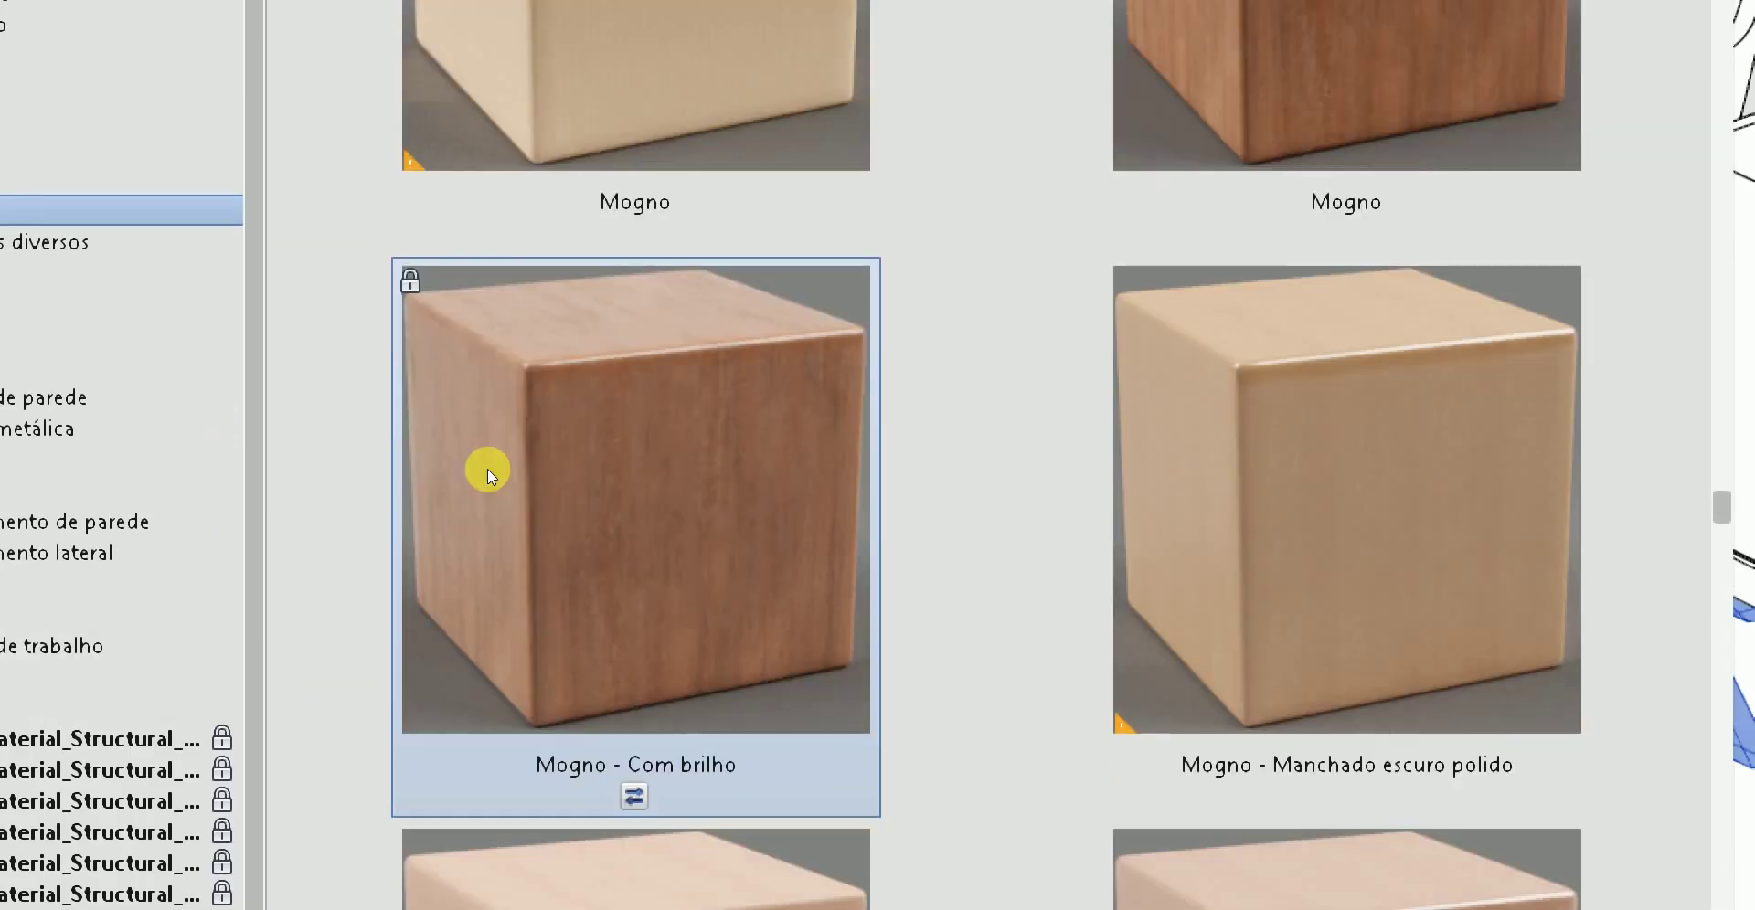
key("Up")
key("Down")
key("Right")
key("Up")
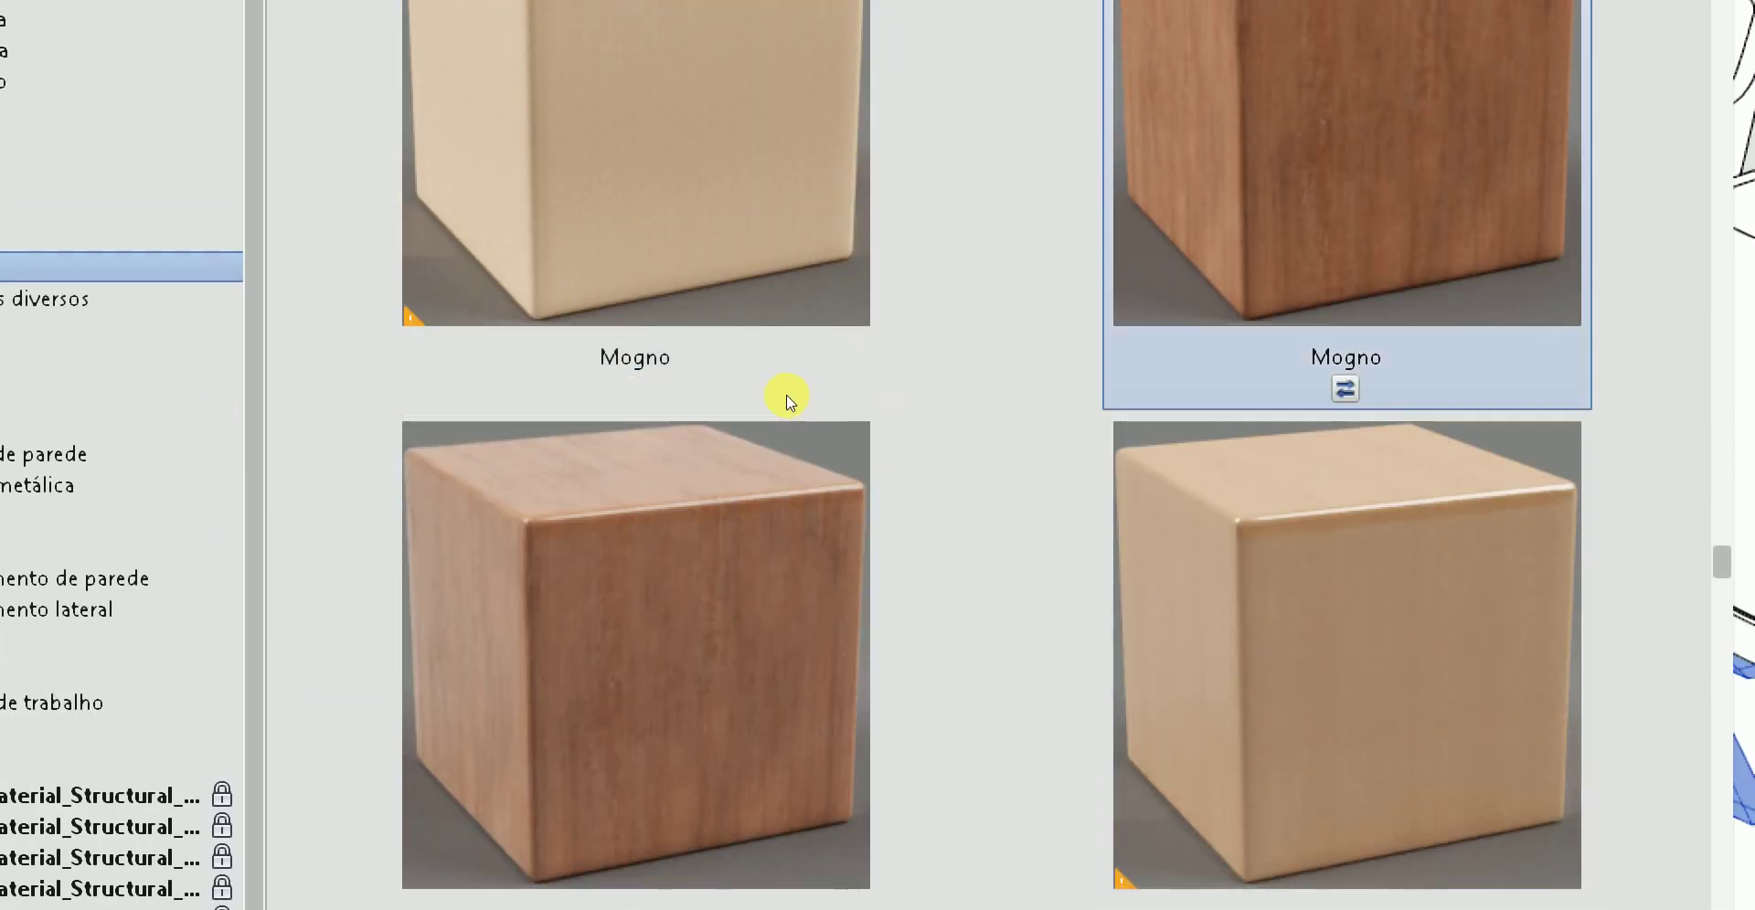
key("Return")
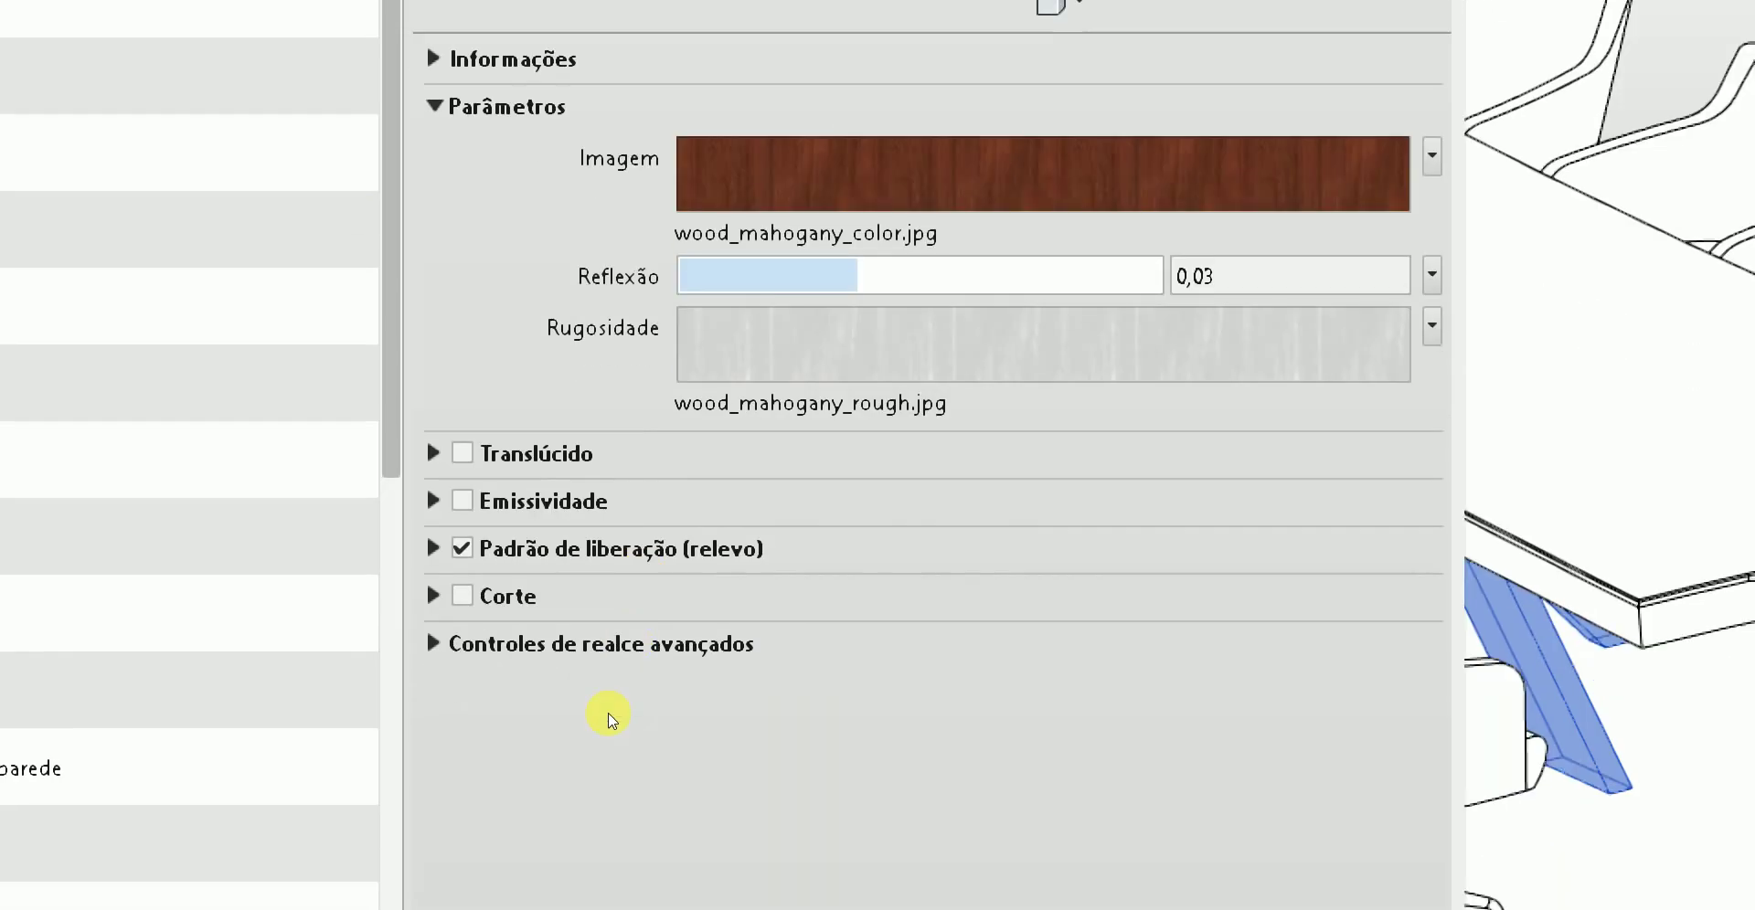
key("Return")
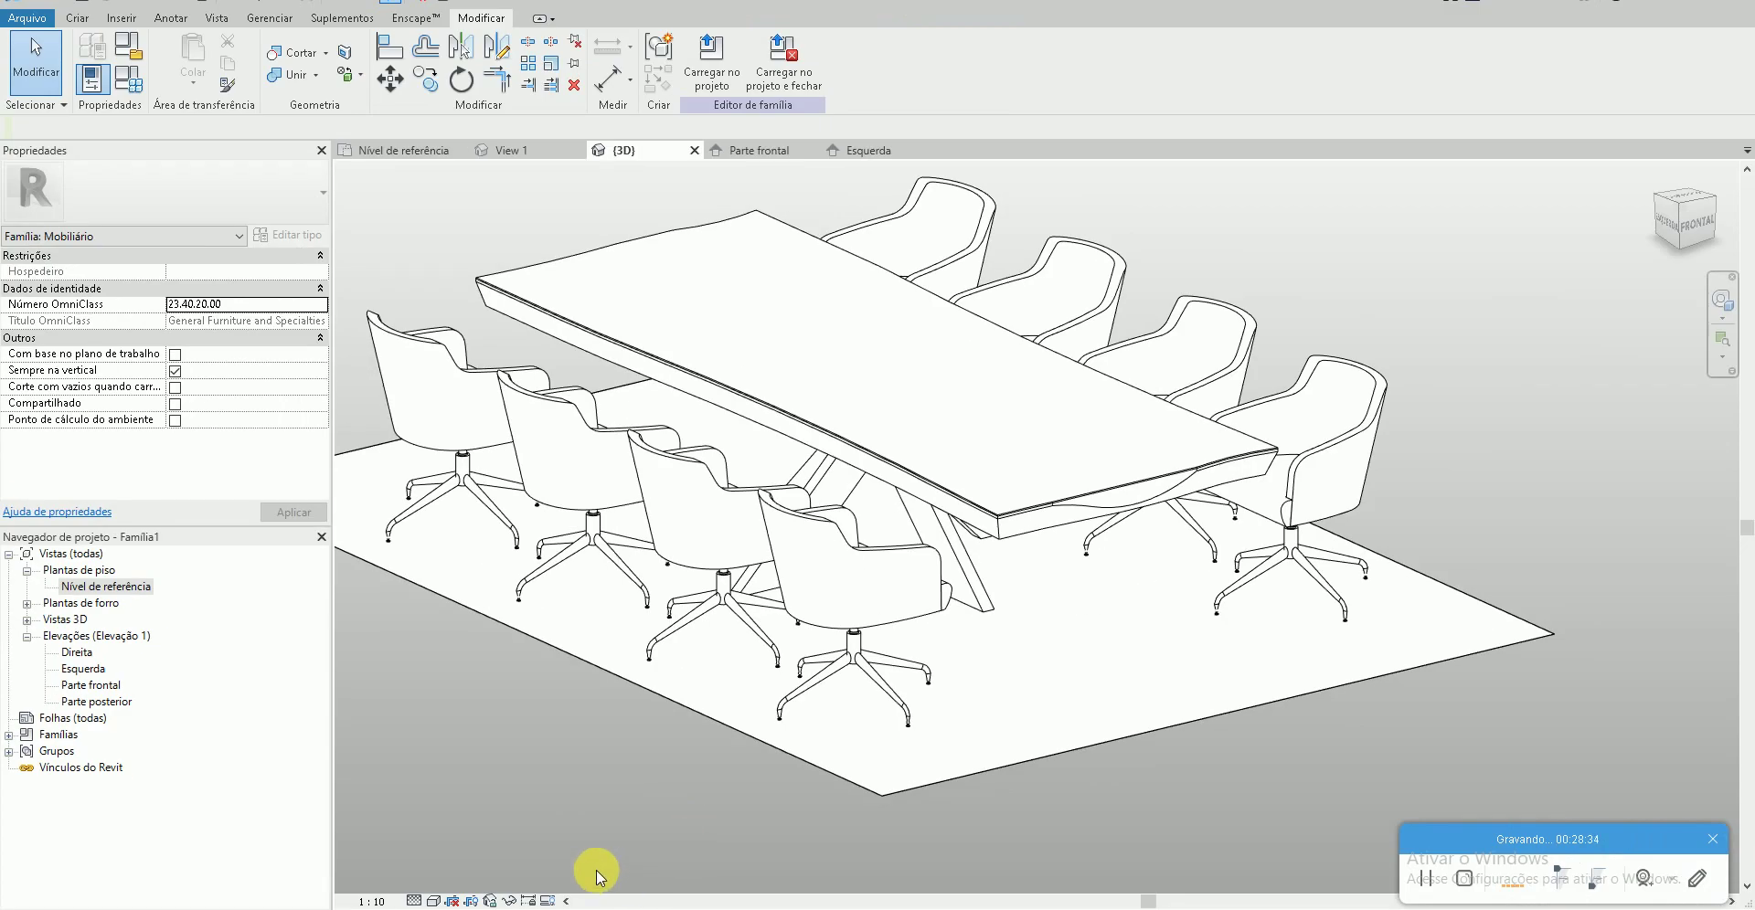
- Switch the 3D view to Shaded style and select the tabletop extrusion
left_click(451, 902)
left_click(498, 864)
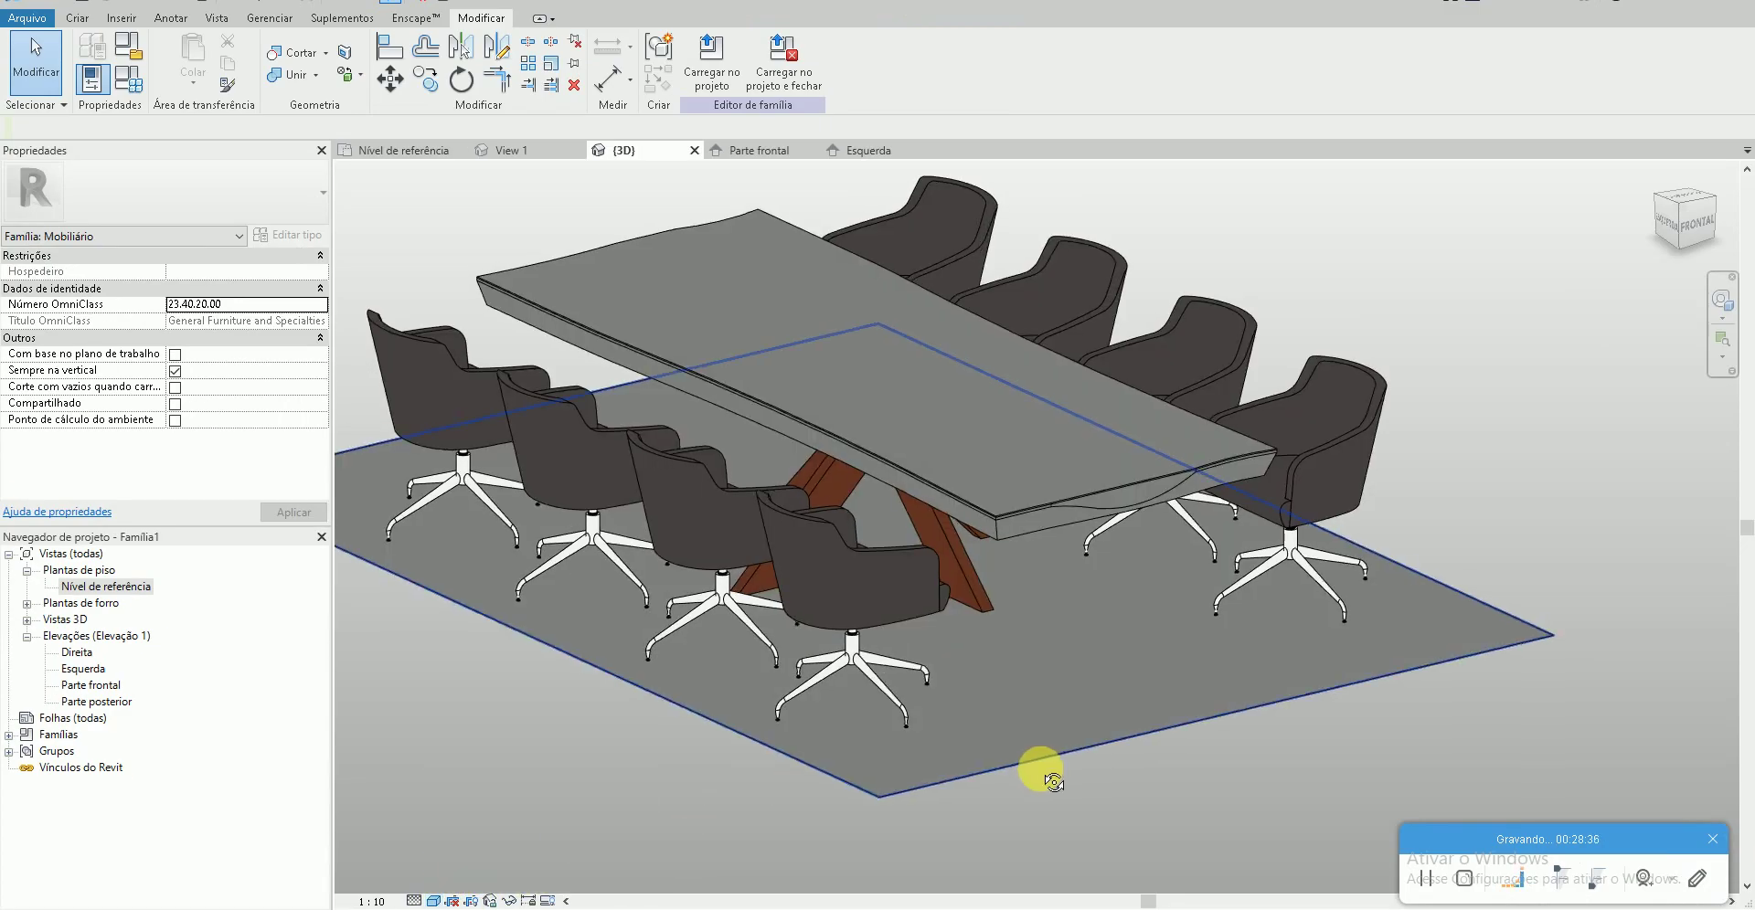
mouse_move(1038, 773)
middle_mouse_down("shift")
mouse_move(1033, 790)
mouse_move(1155, 796)
mouse_move(1083, 607)
middle_mouse_up("shift")
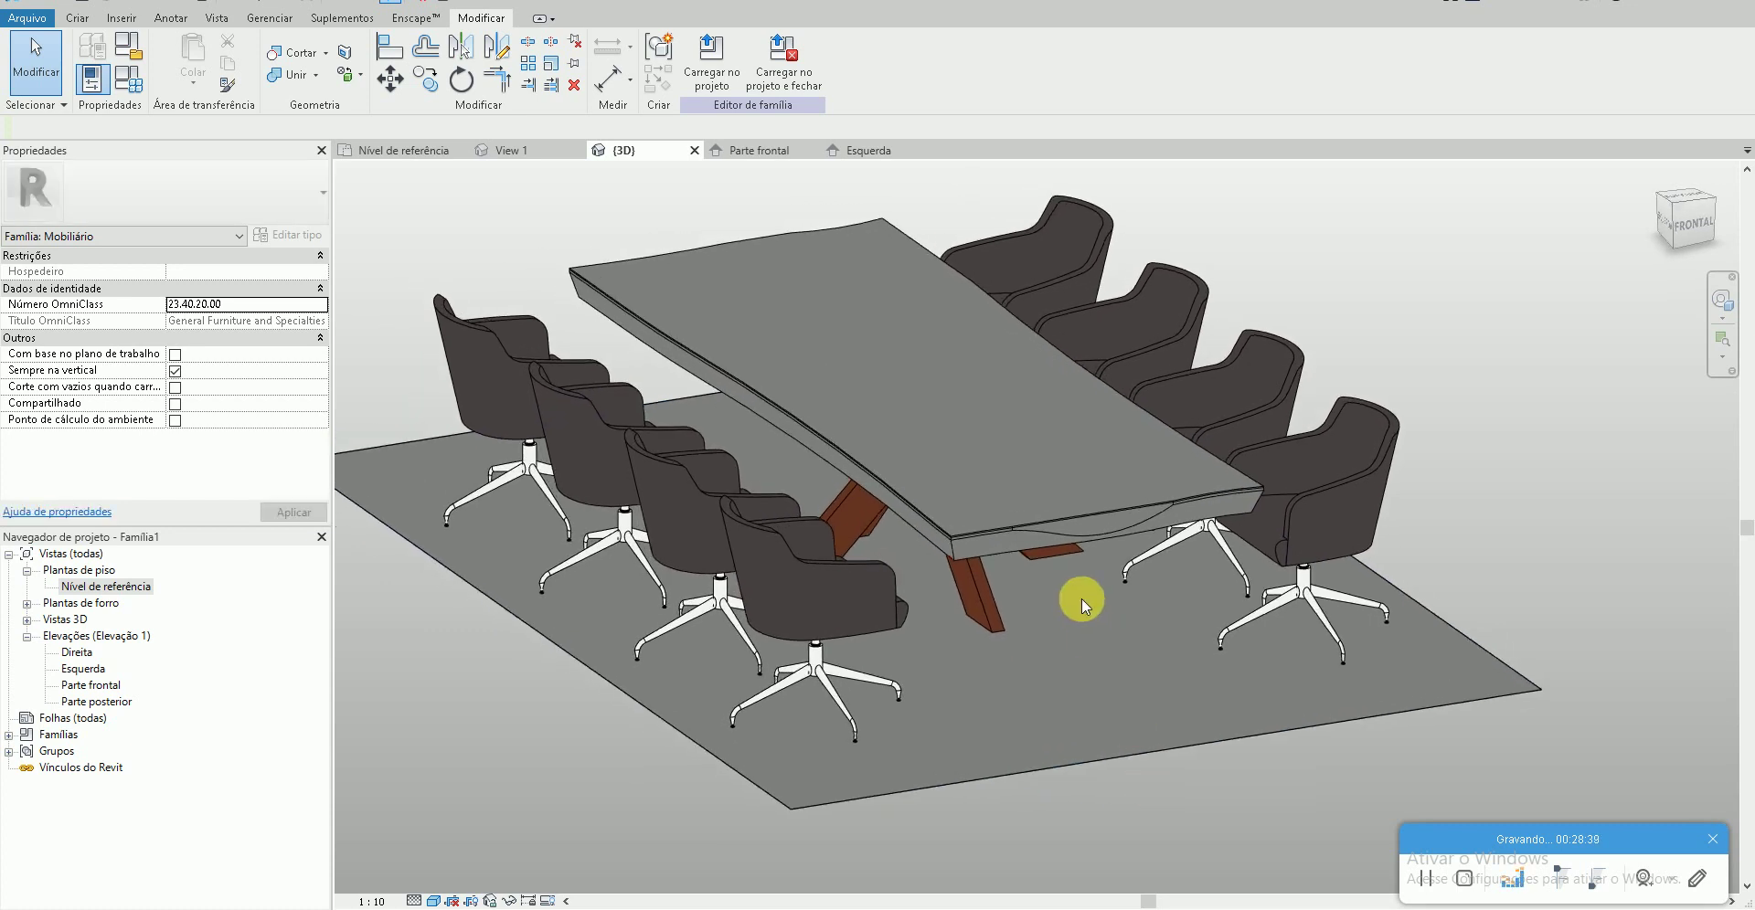
left_click(1032, 545)
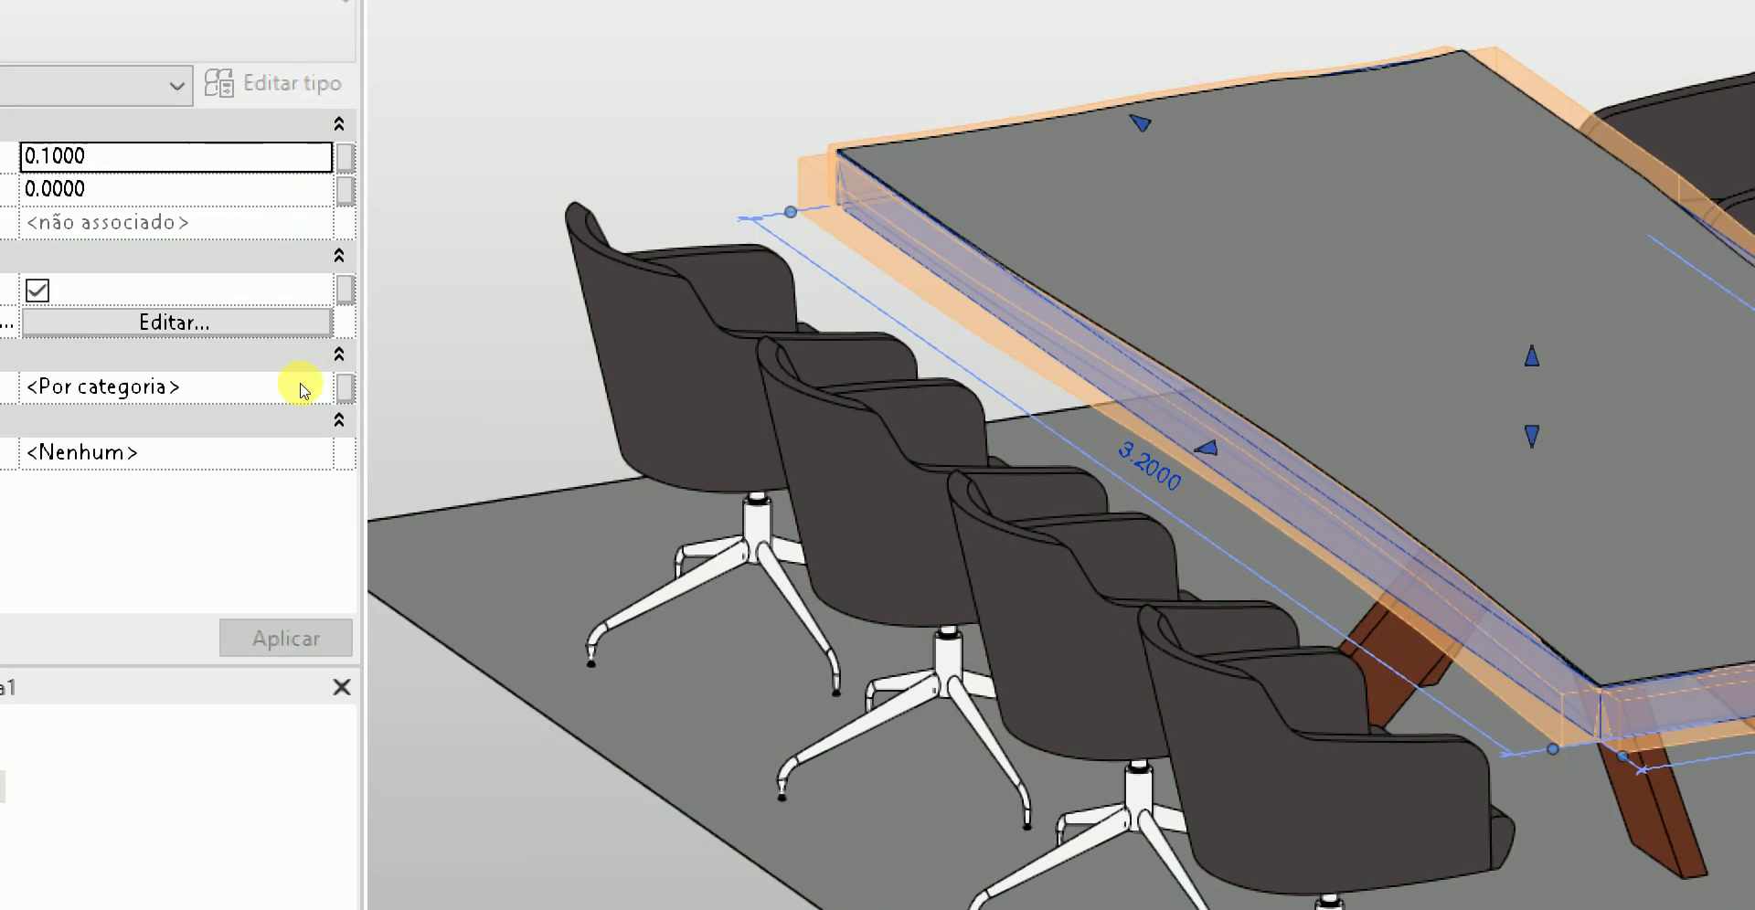
- Create a new tabletop material and name it MADEIRA TAMPONAMENTO 710
left_click(316, 391)
left_click(317, 387)
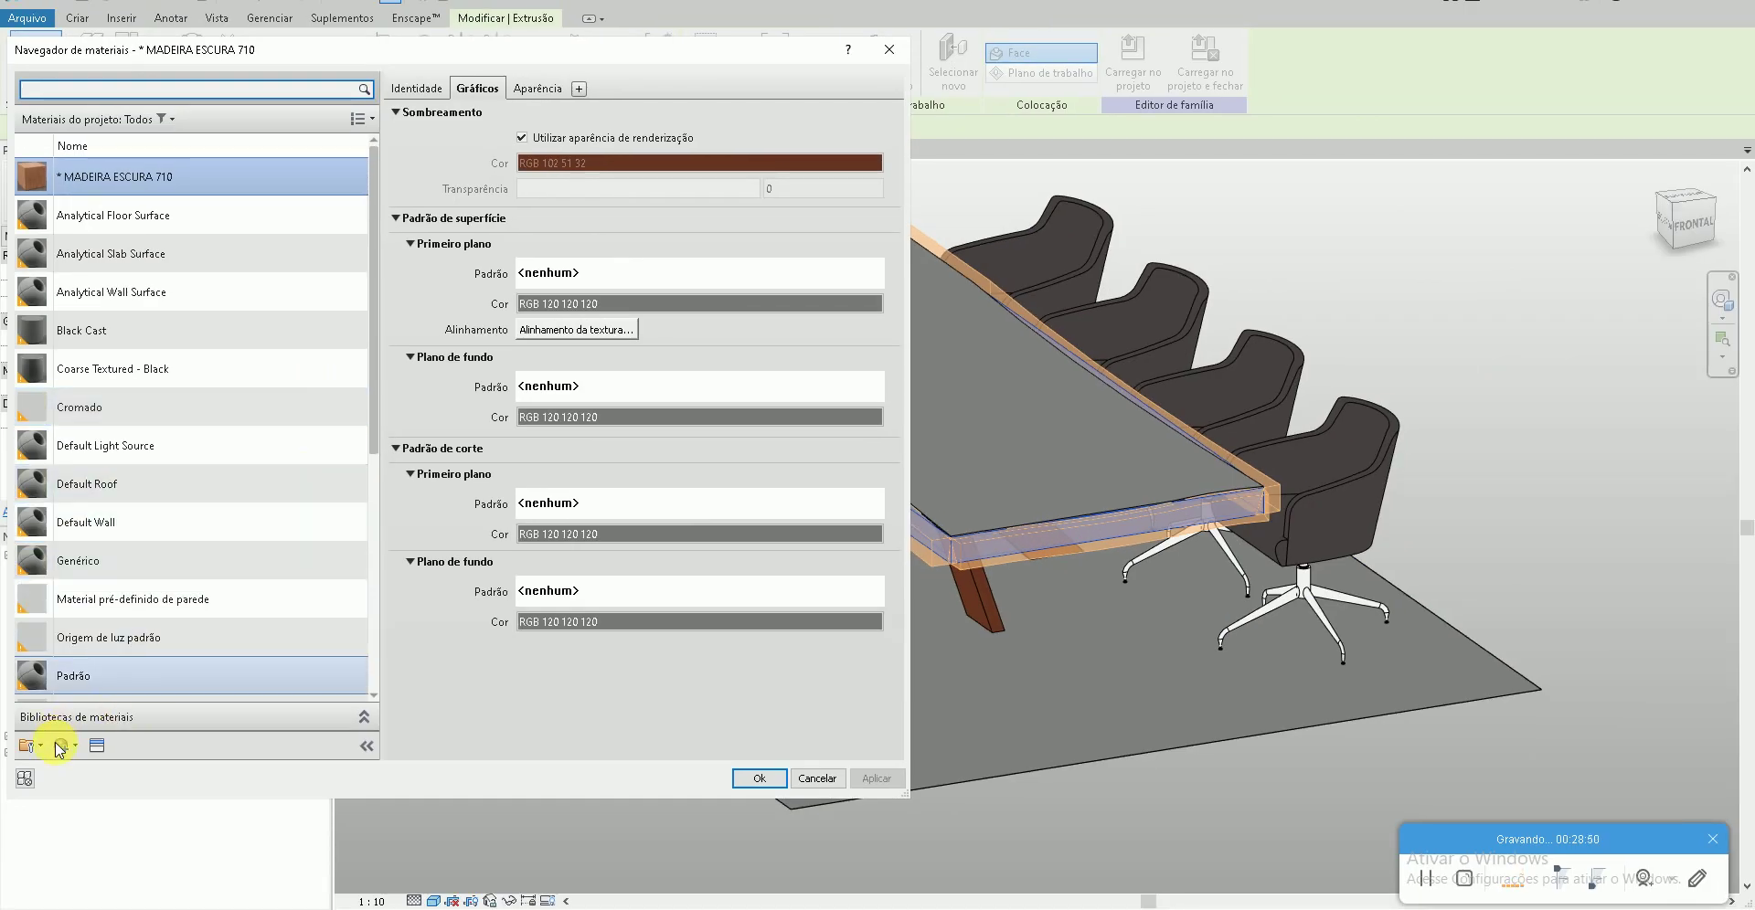
left_click(74, 746)
left_click(109, 755)
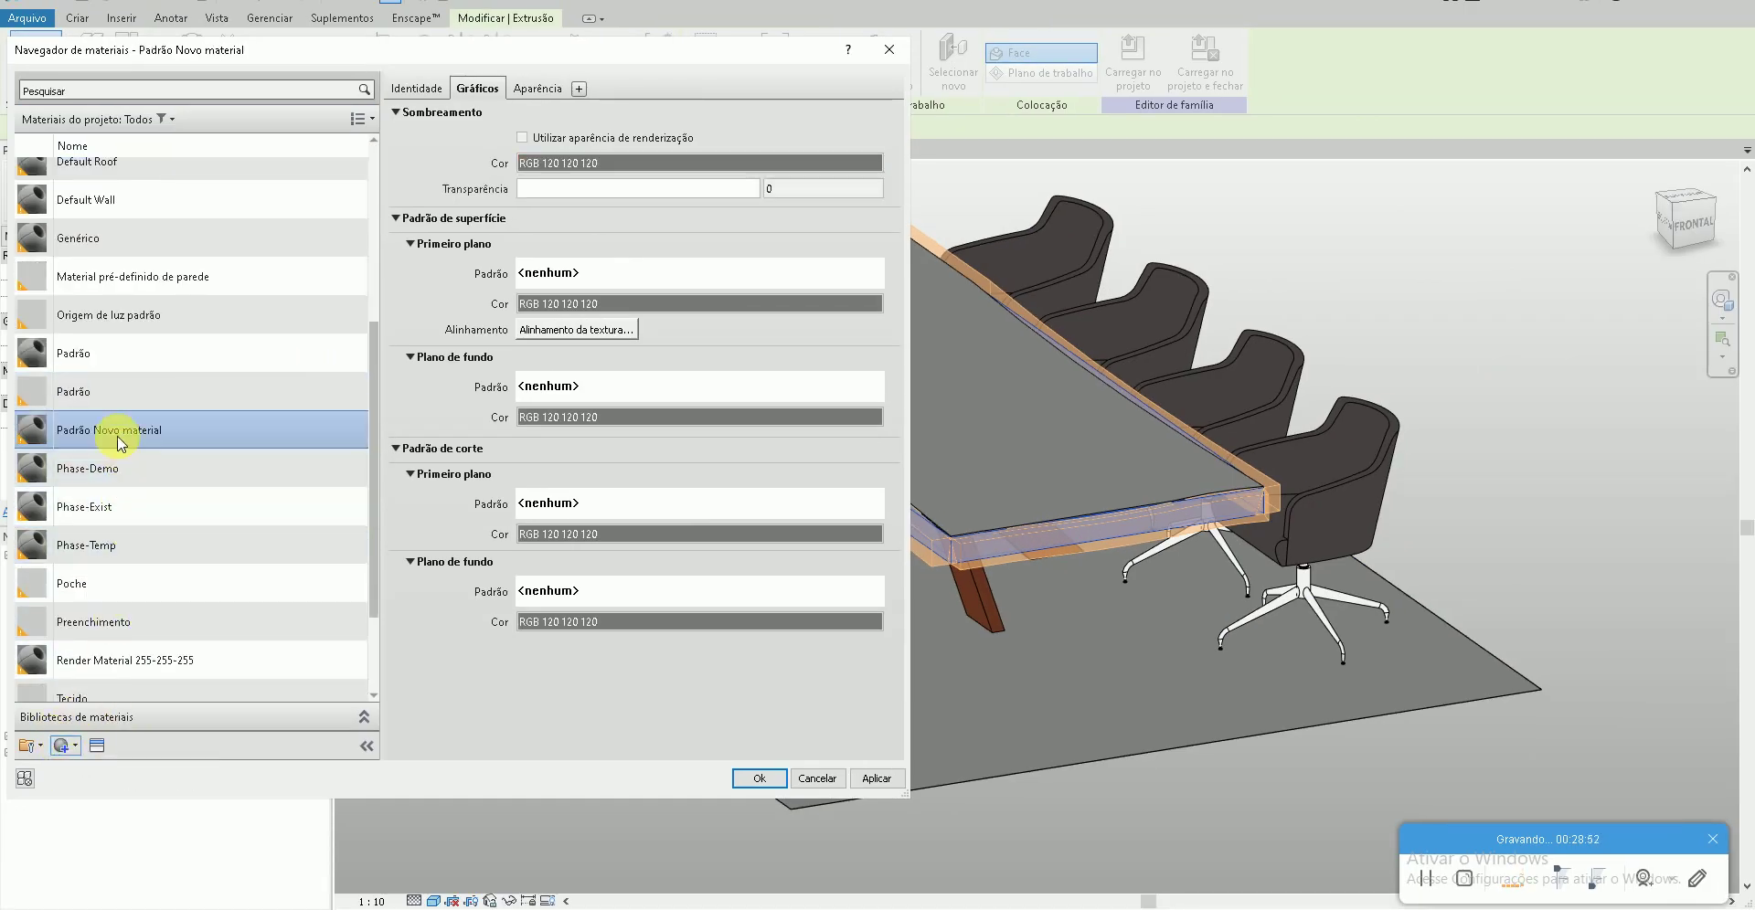
right_click(115, 430)
left_click(135, 484)
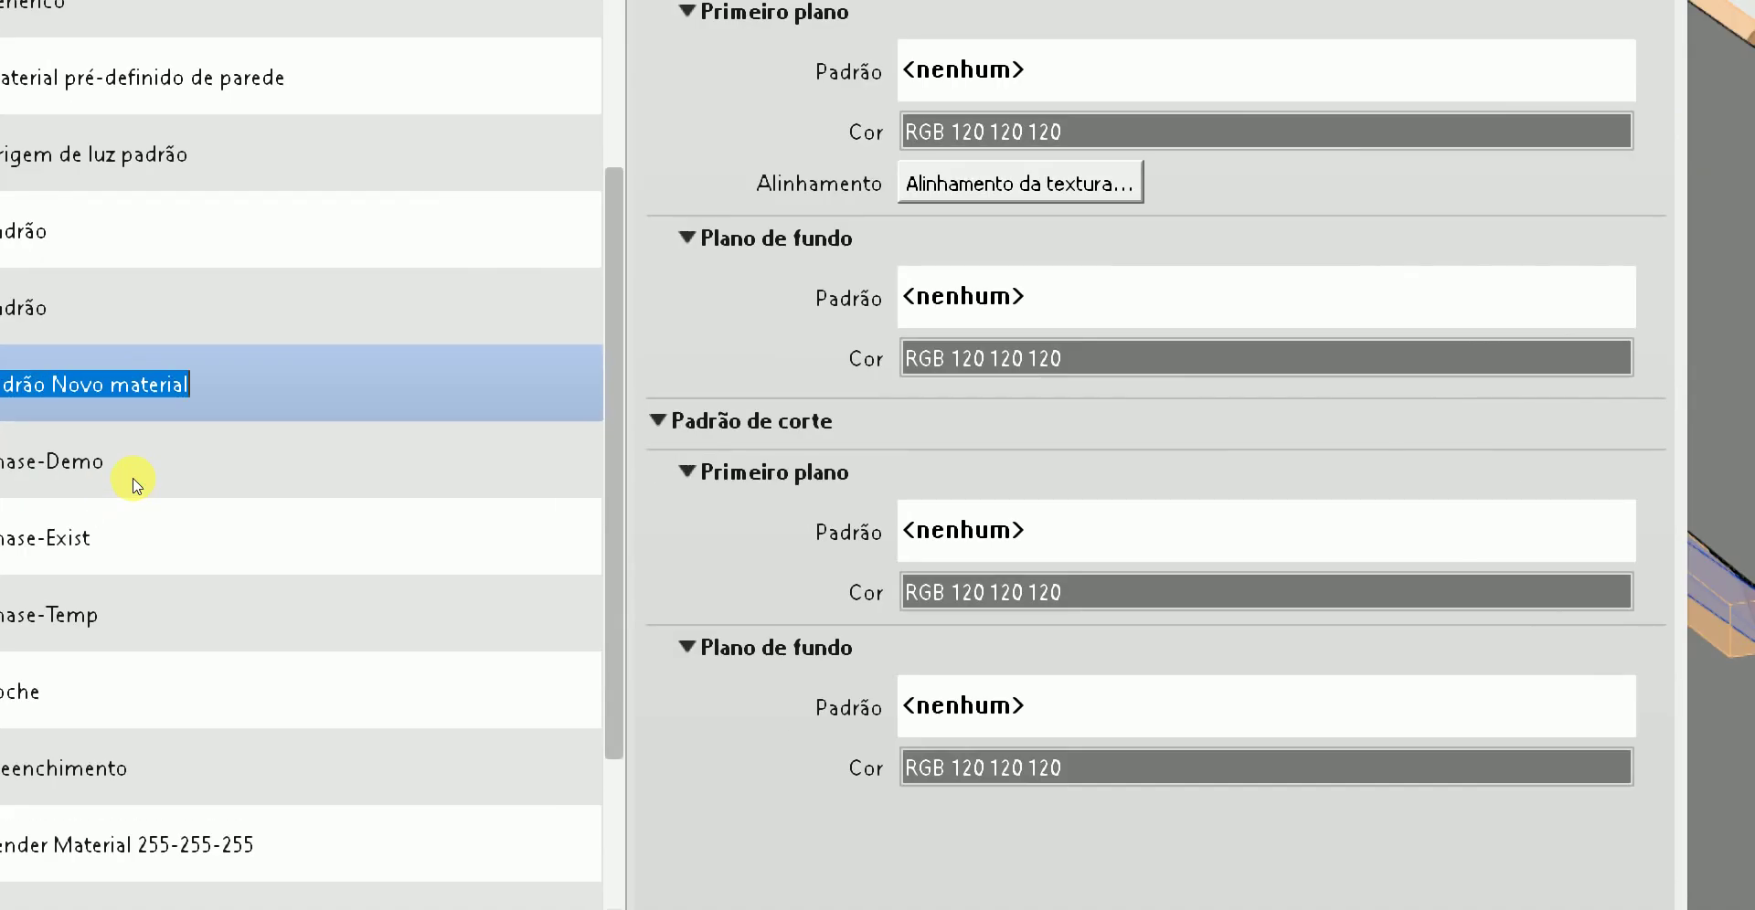
type("MADEIRA ESCURA 710")
key("Return")
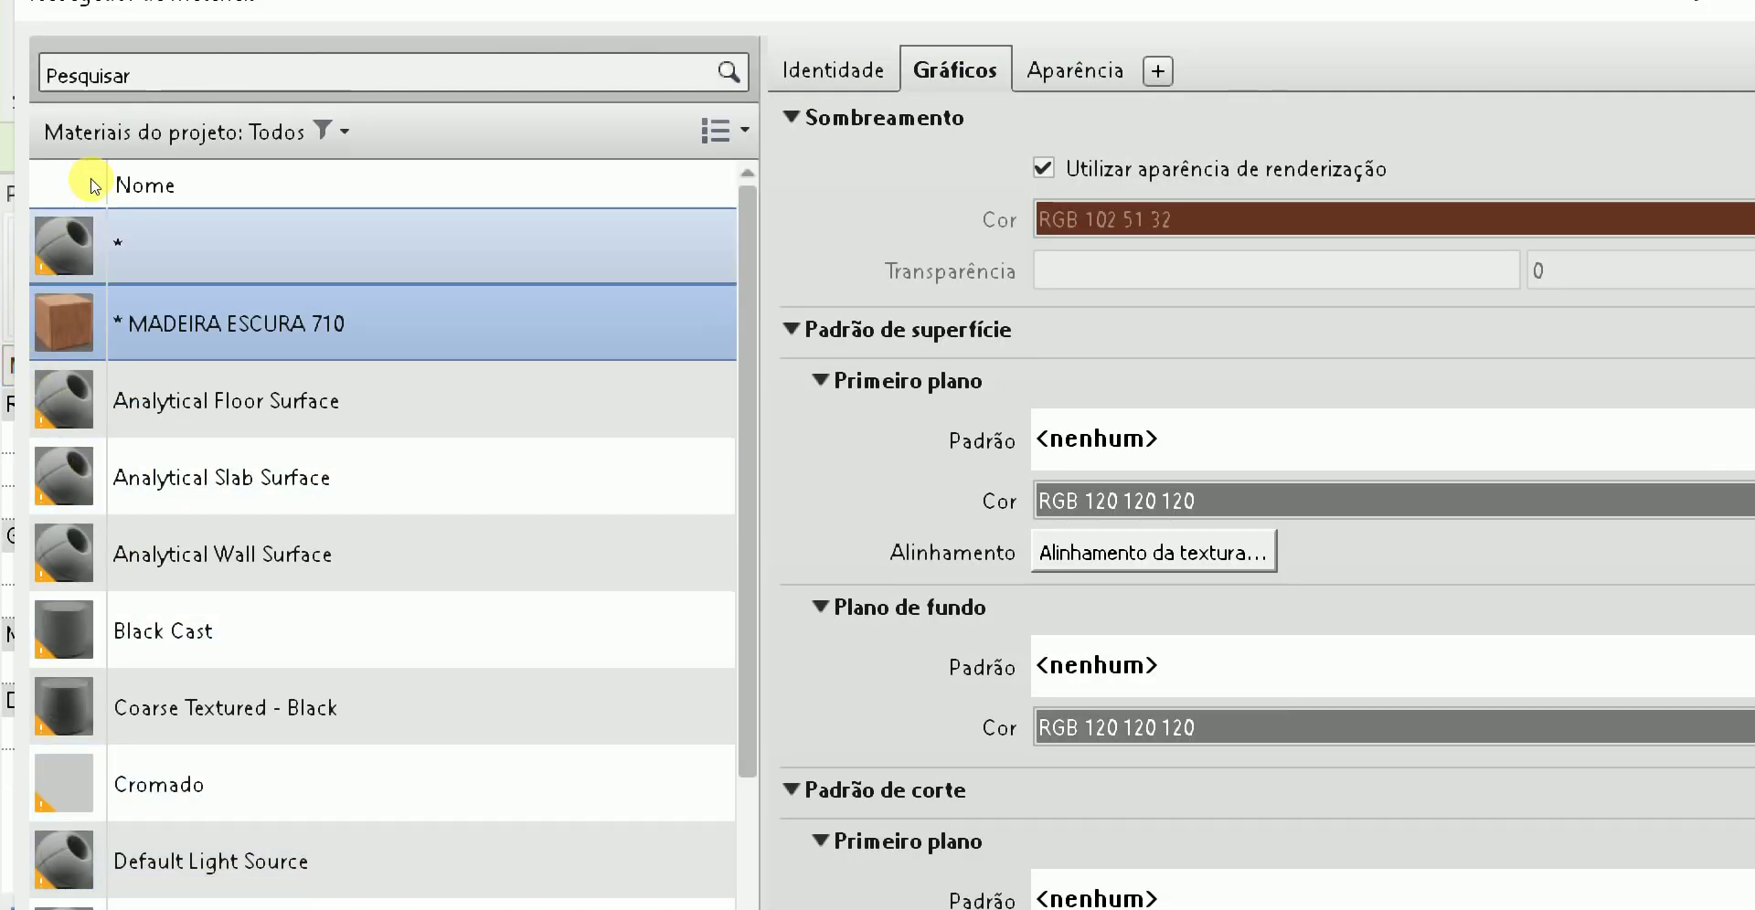
right_click(181, 370)
key("Return")
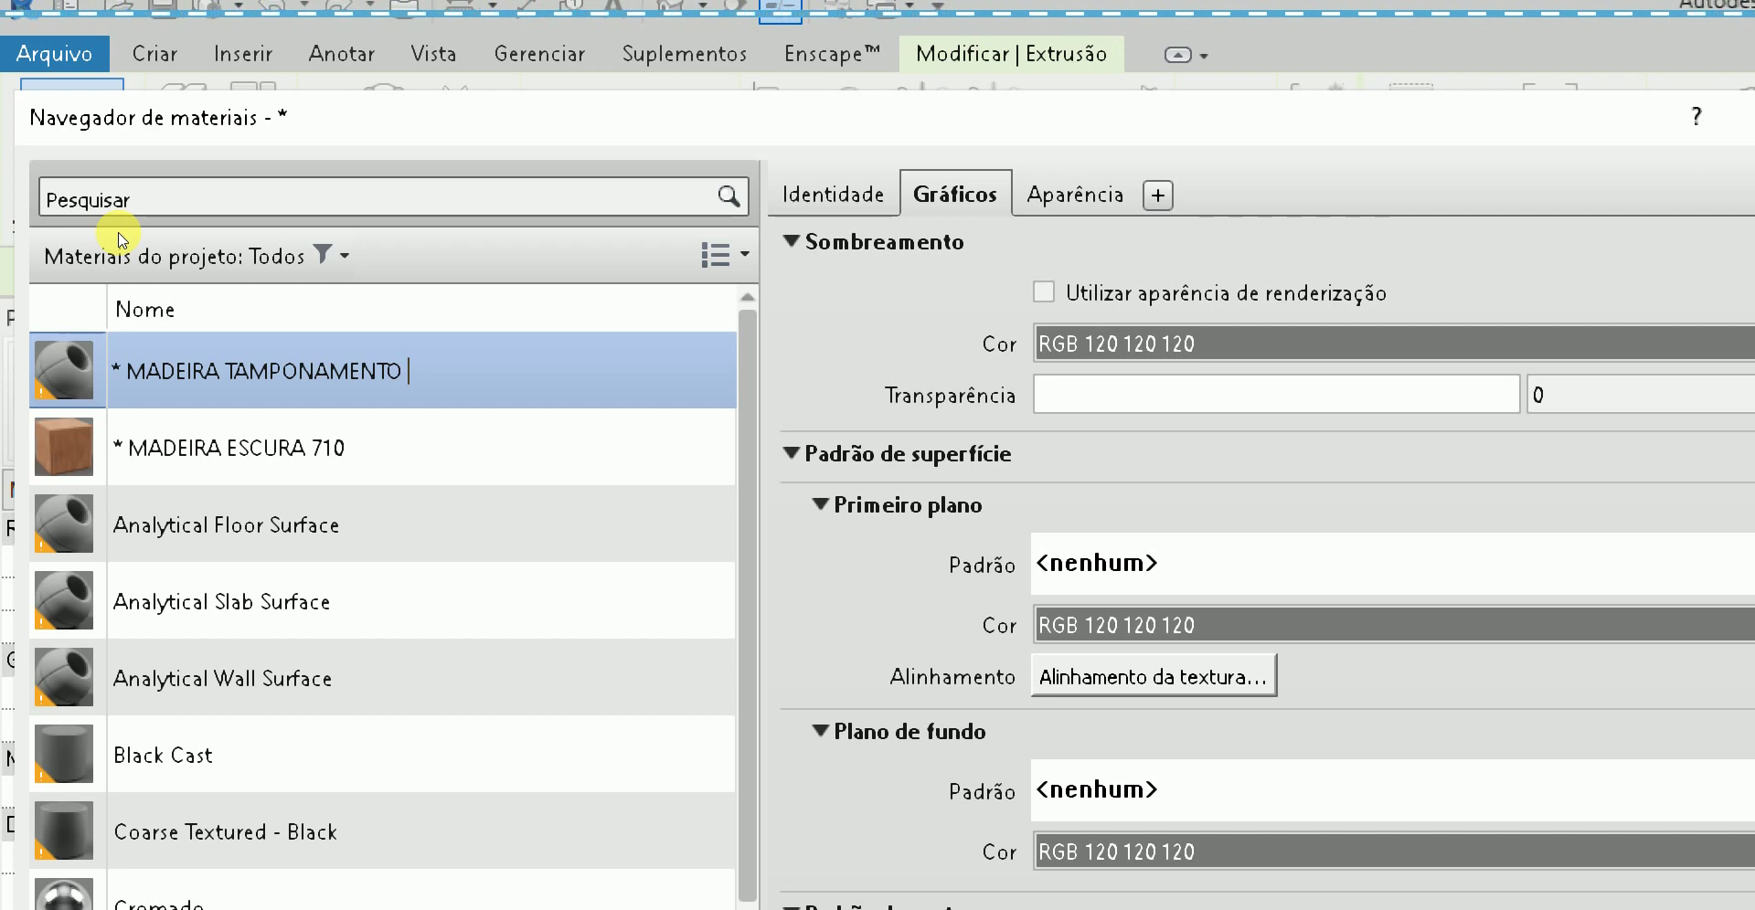
key("Return")
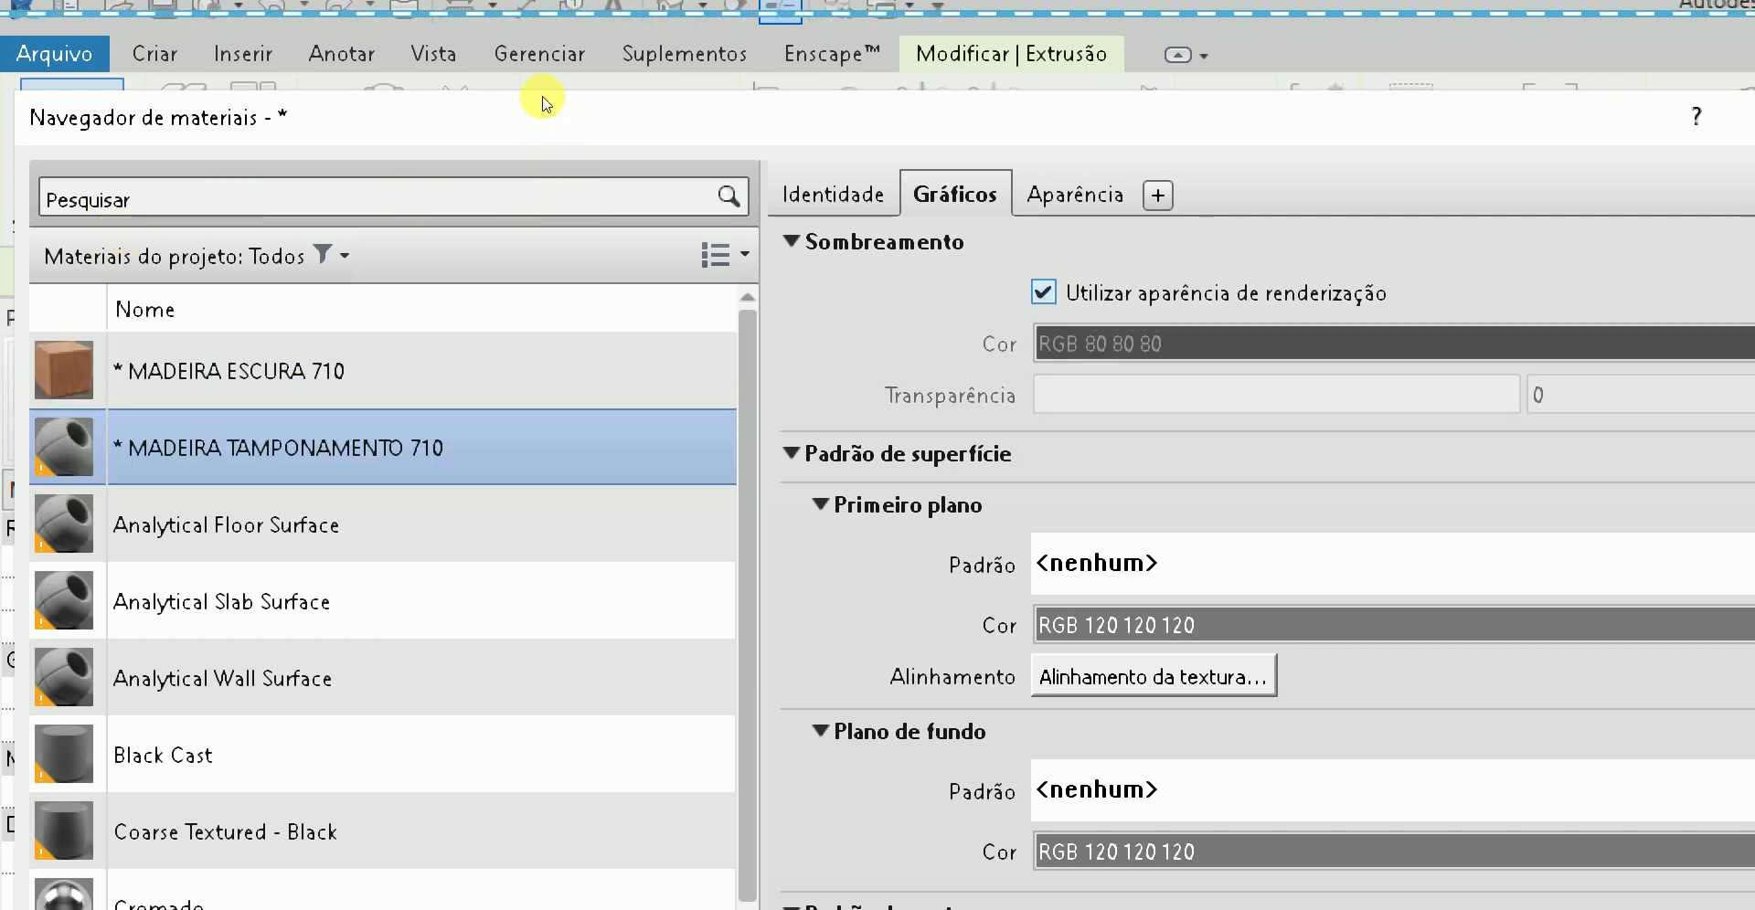
- Open the material's appearance asset library and check the dining-table reference photo
key("ctrl+Tab")
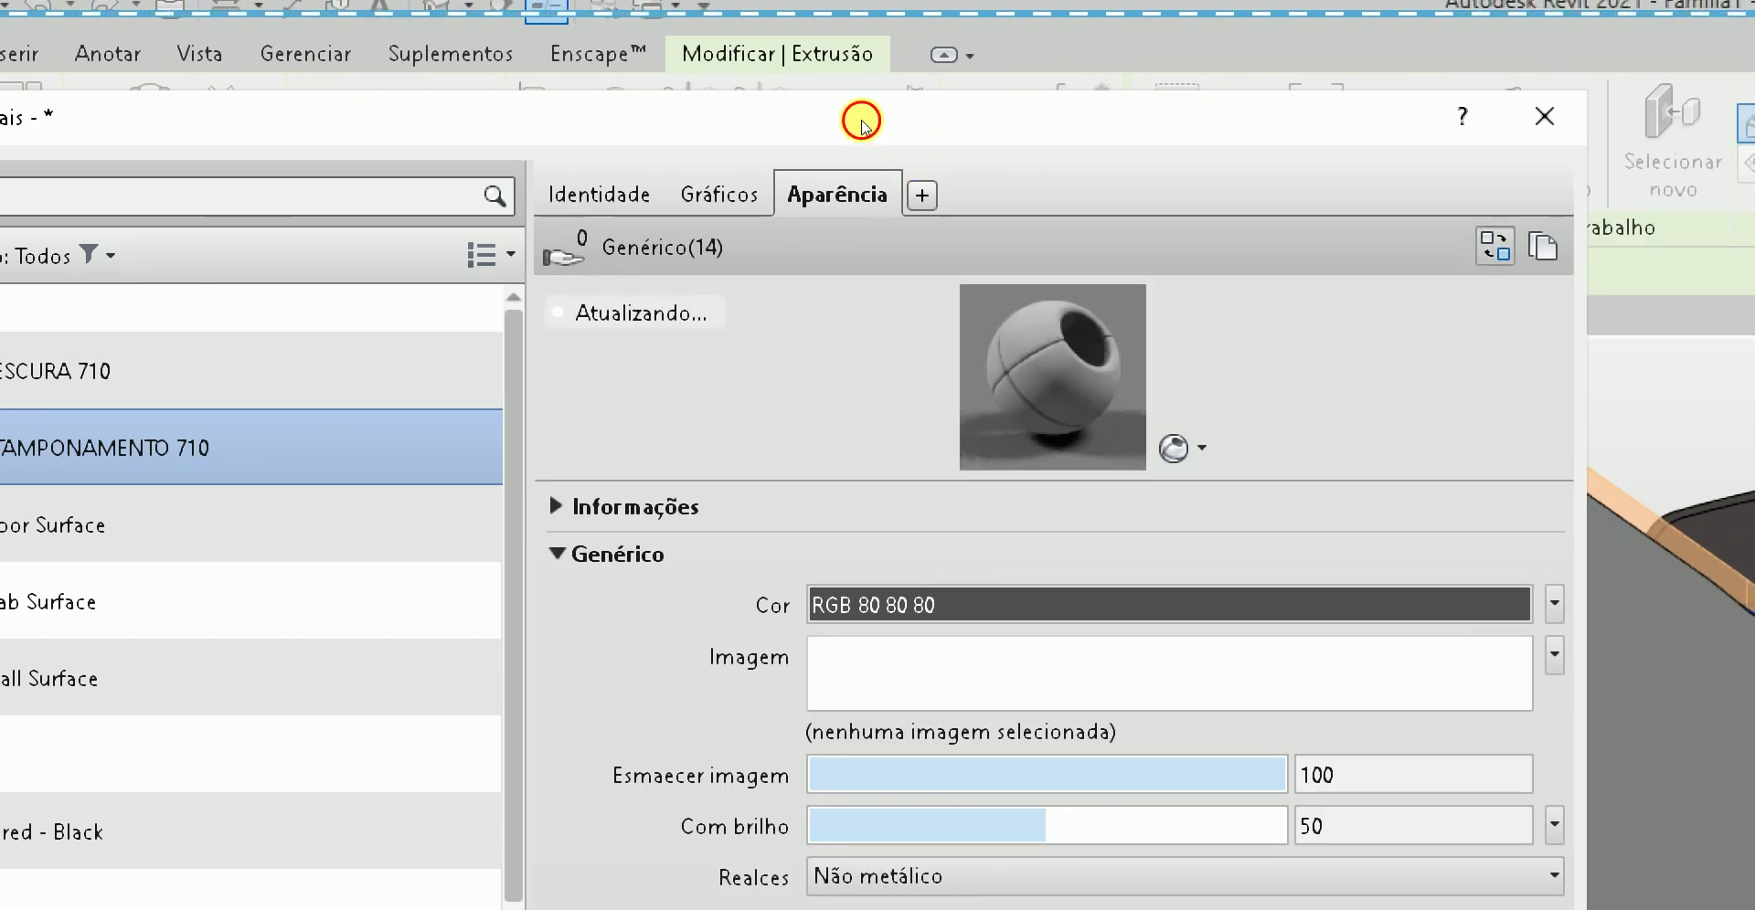
left_click(861, 122)
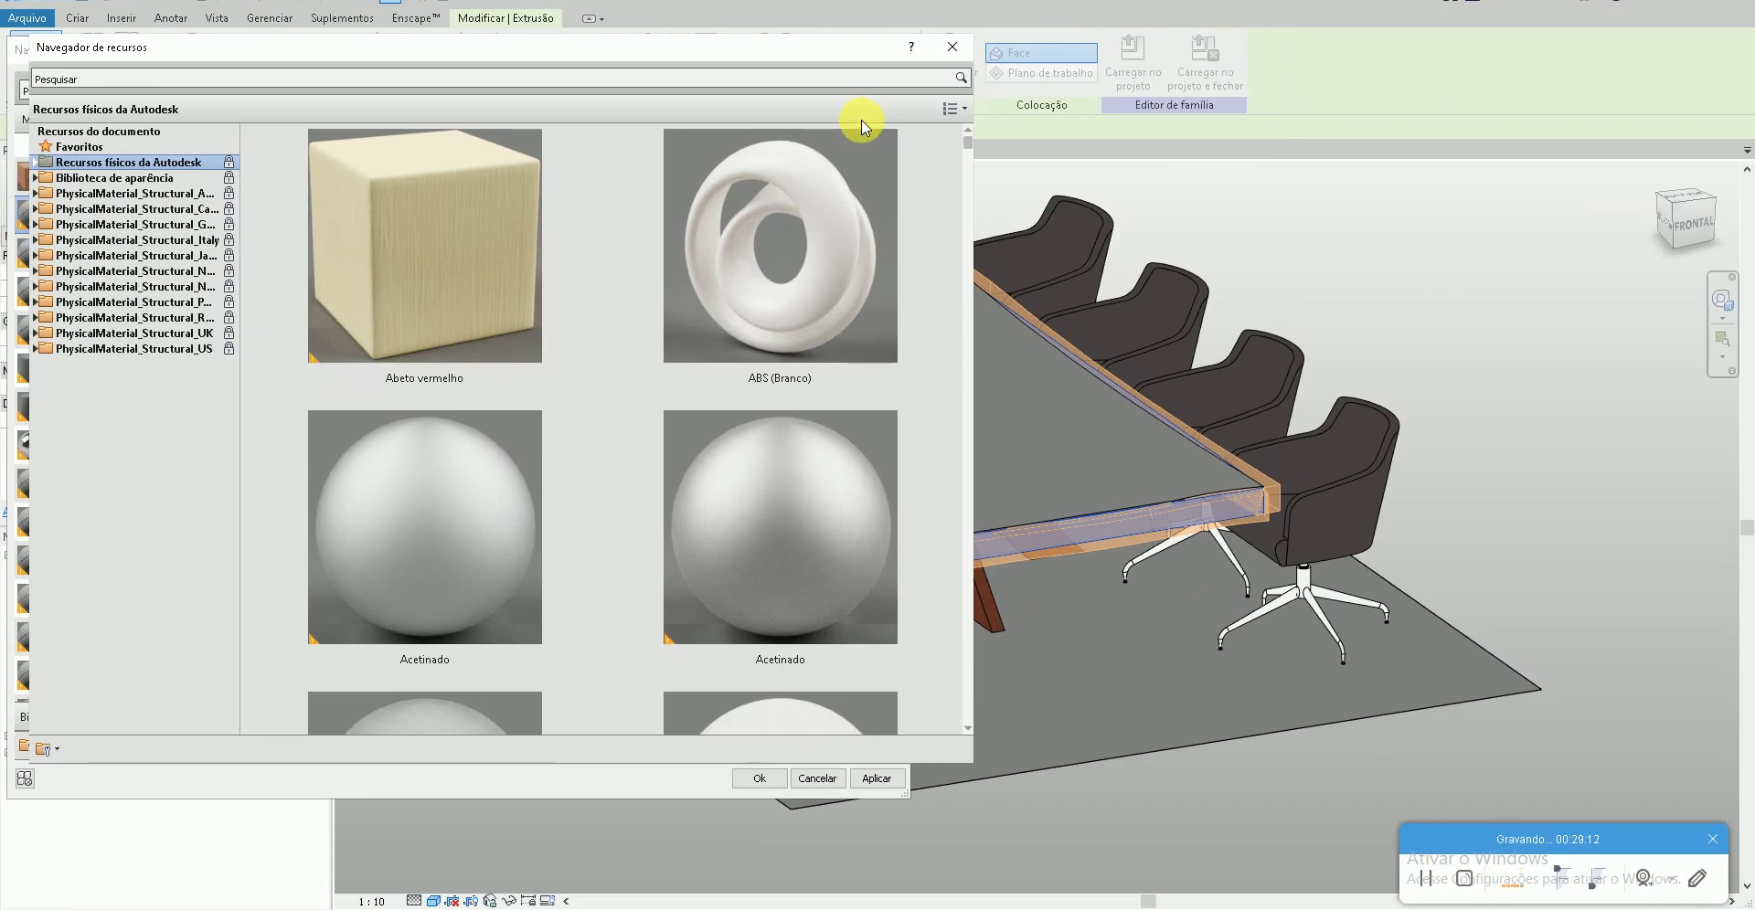
scroll(594, 439, "down", 3)
key("alt+Tab")
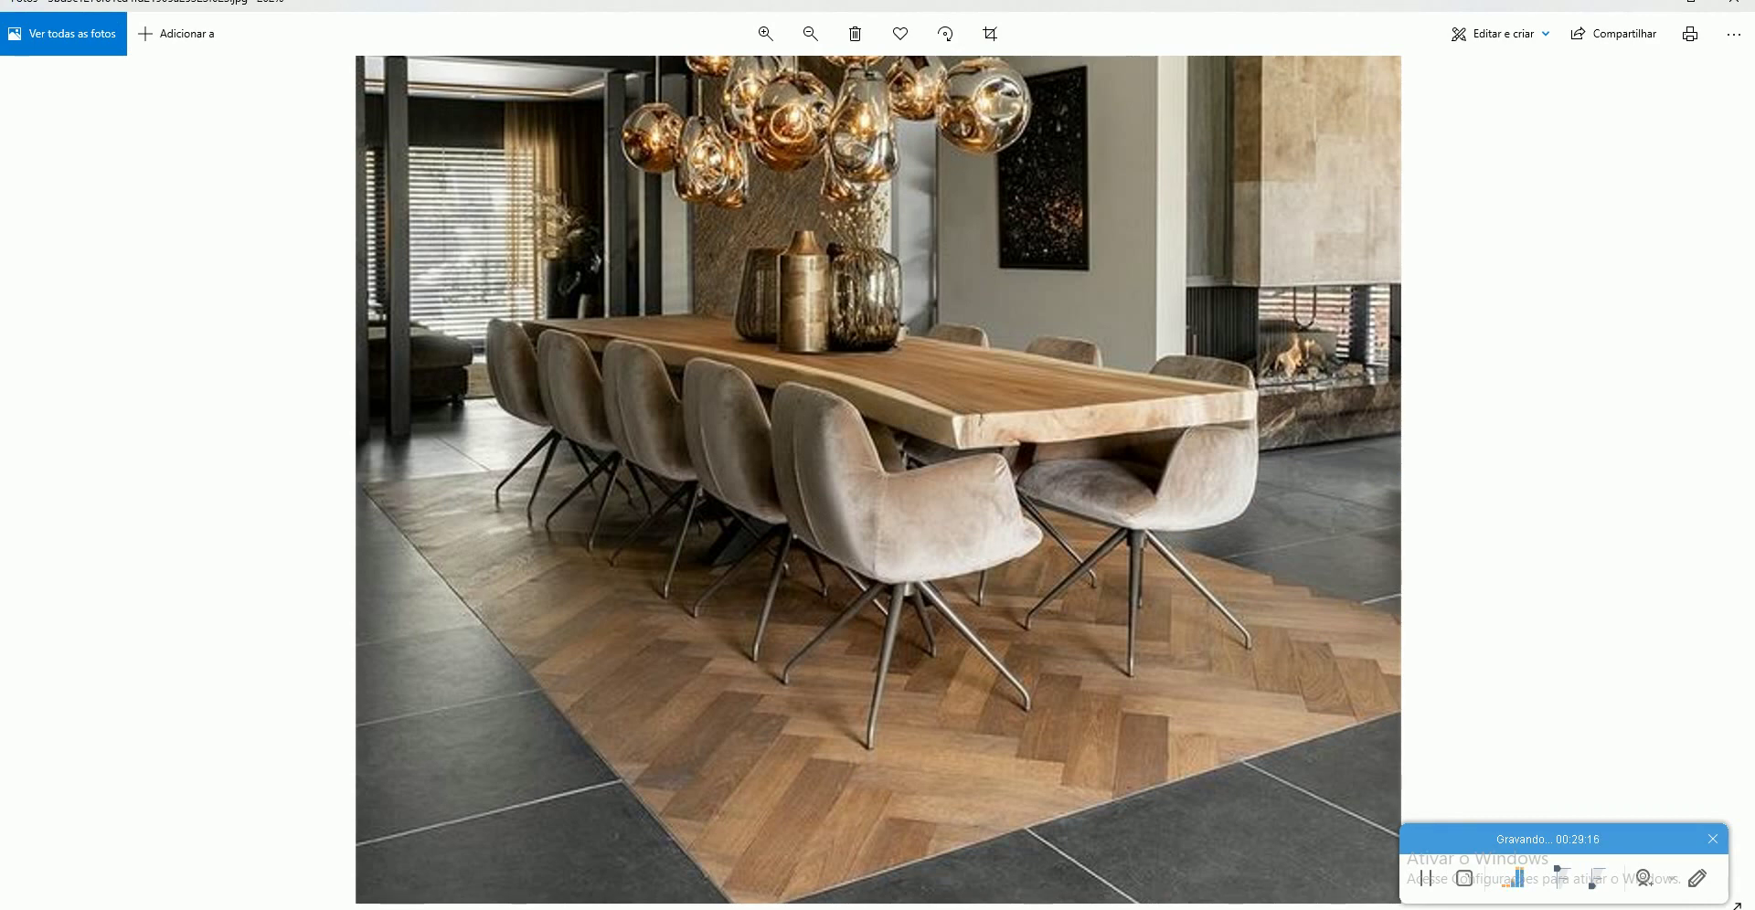
key("alt+Tab")
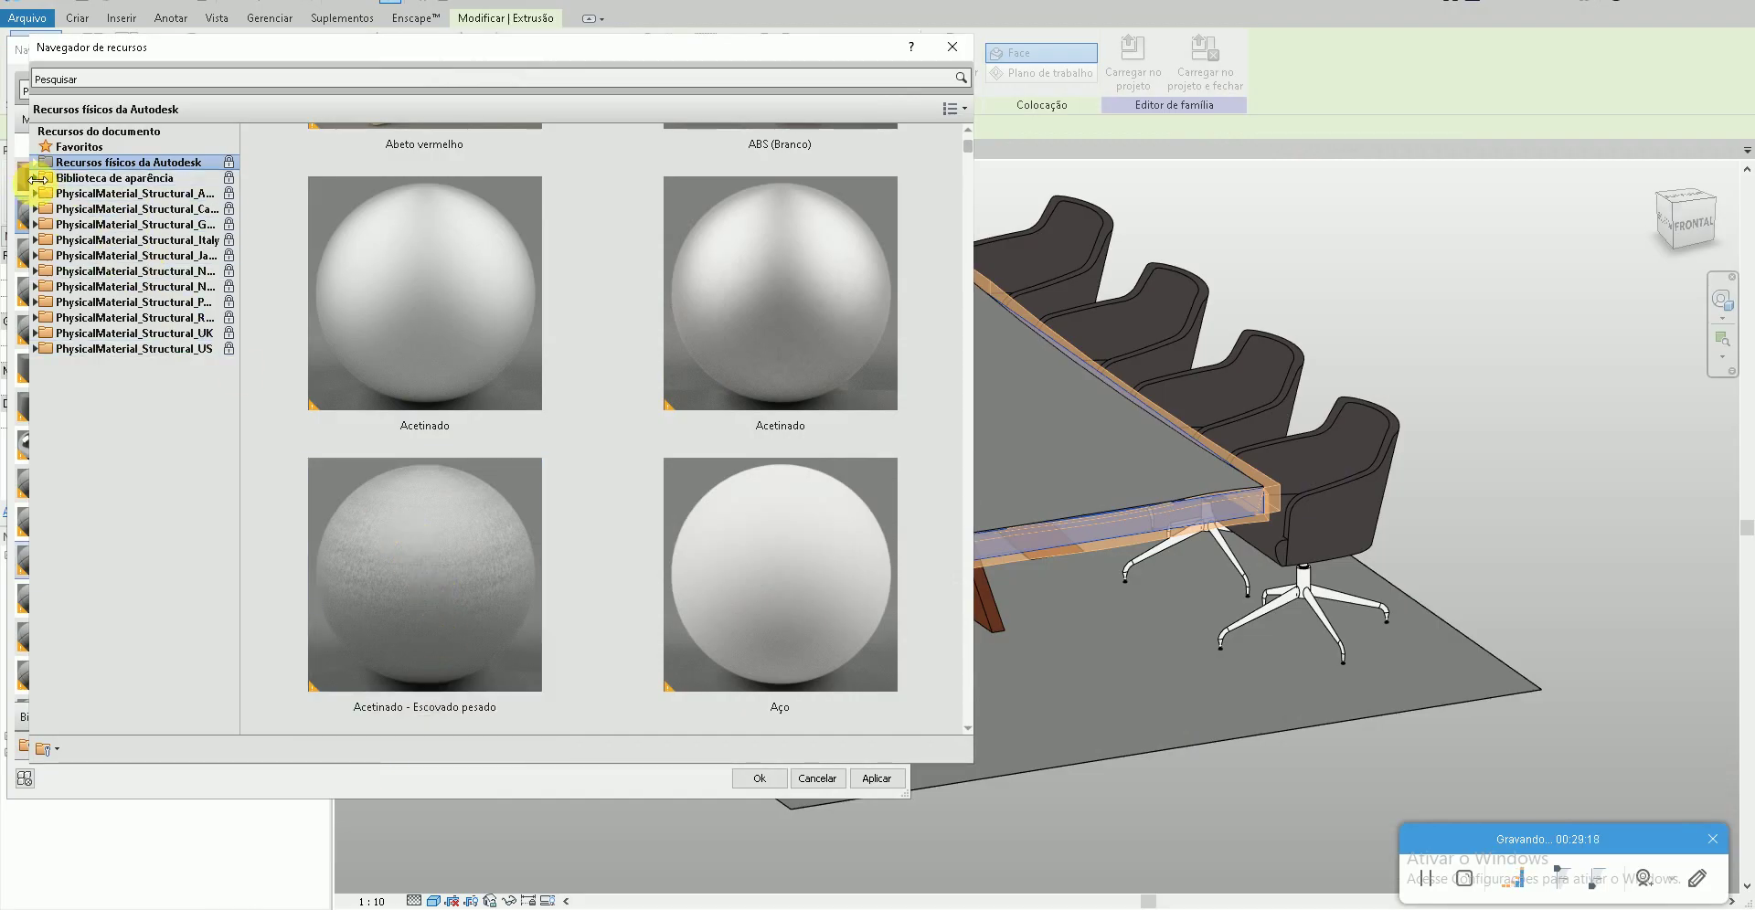
- Replace the appearance with Bétula birch wood from the Madeira library and confirm with OK
left_click(35, 178)
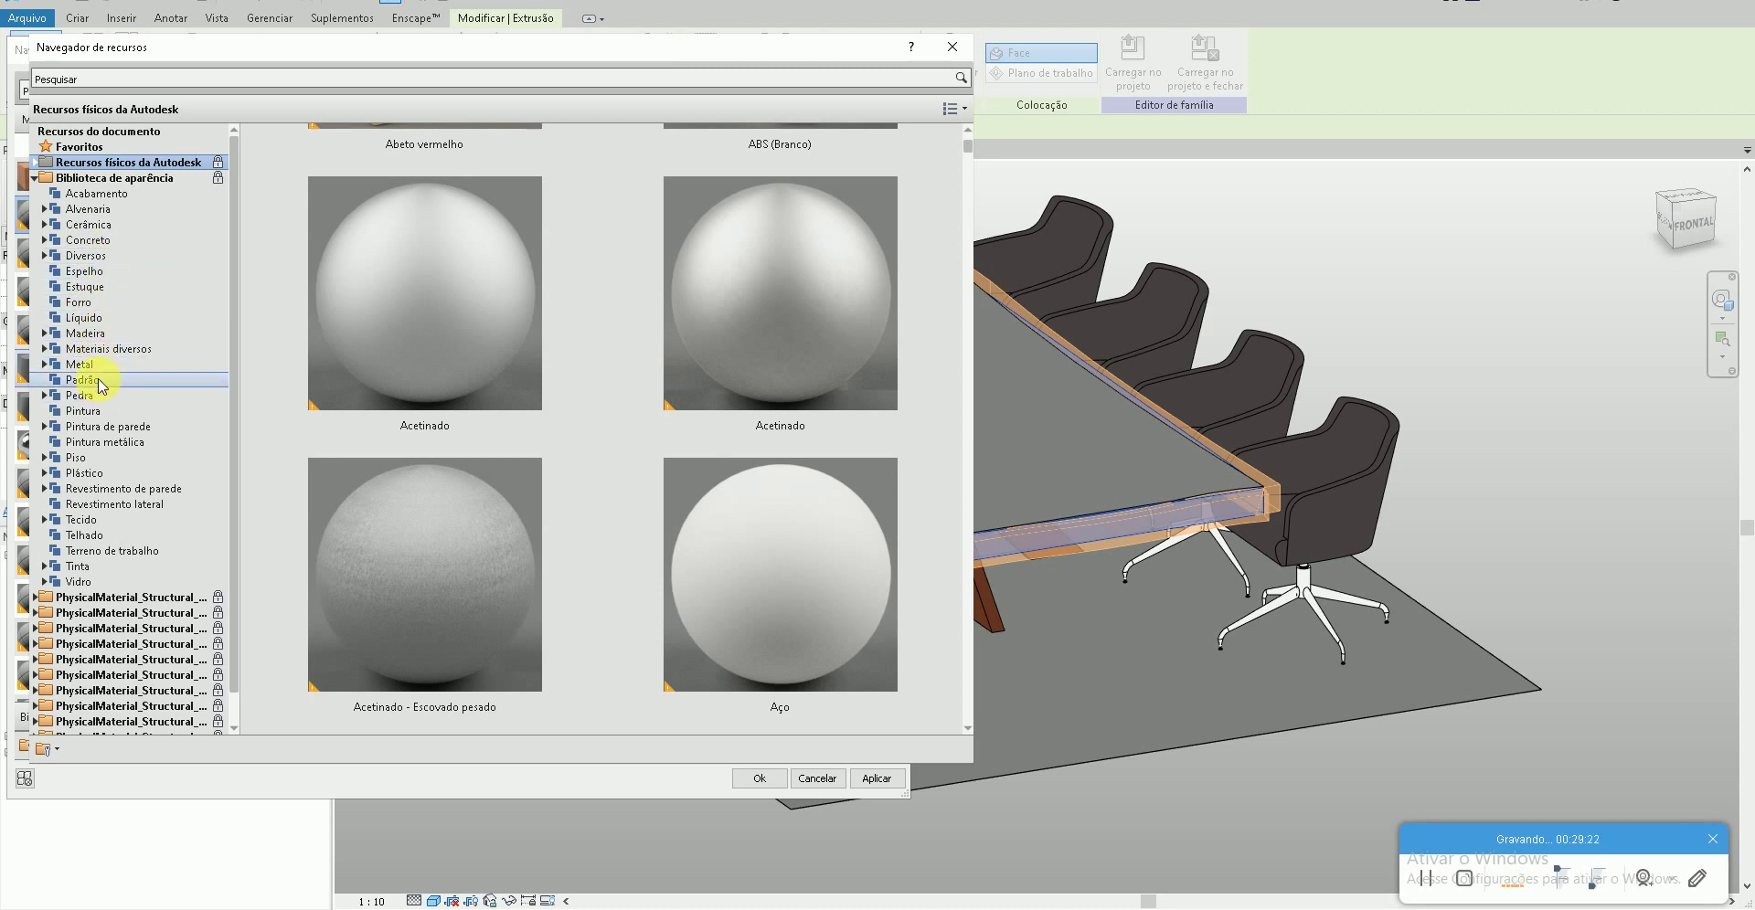
left_click(92, 334)
scroll(713, 512, "down", 1)
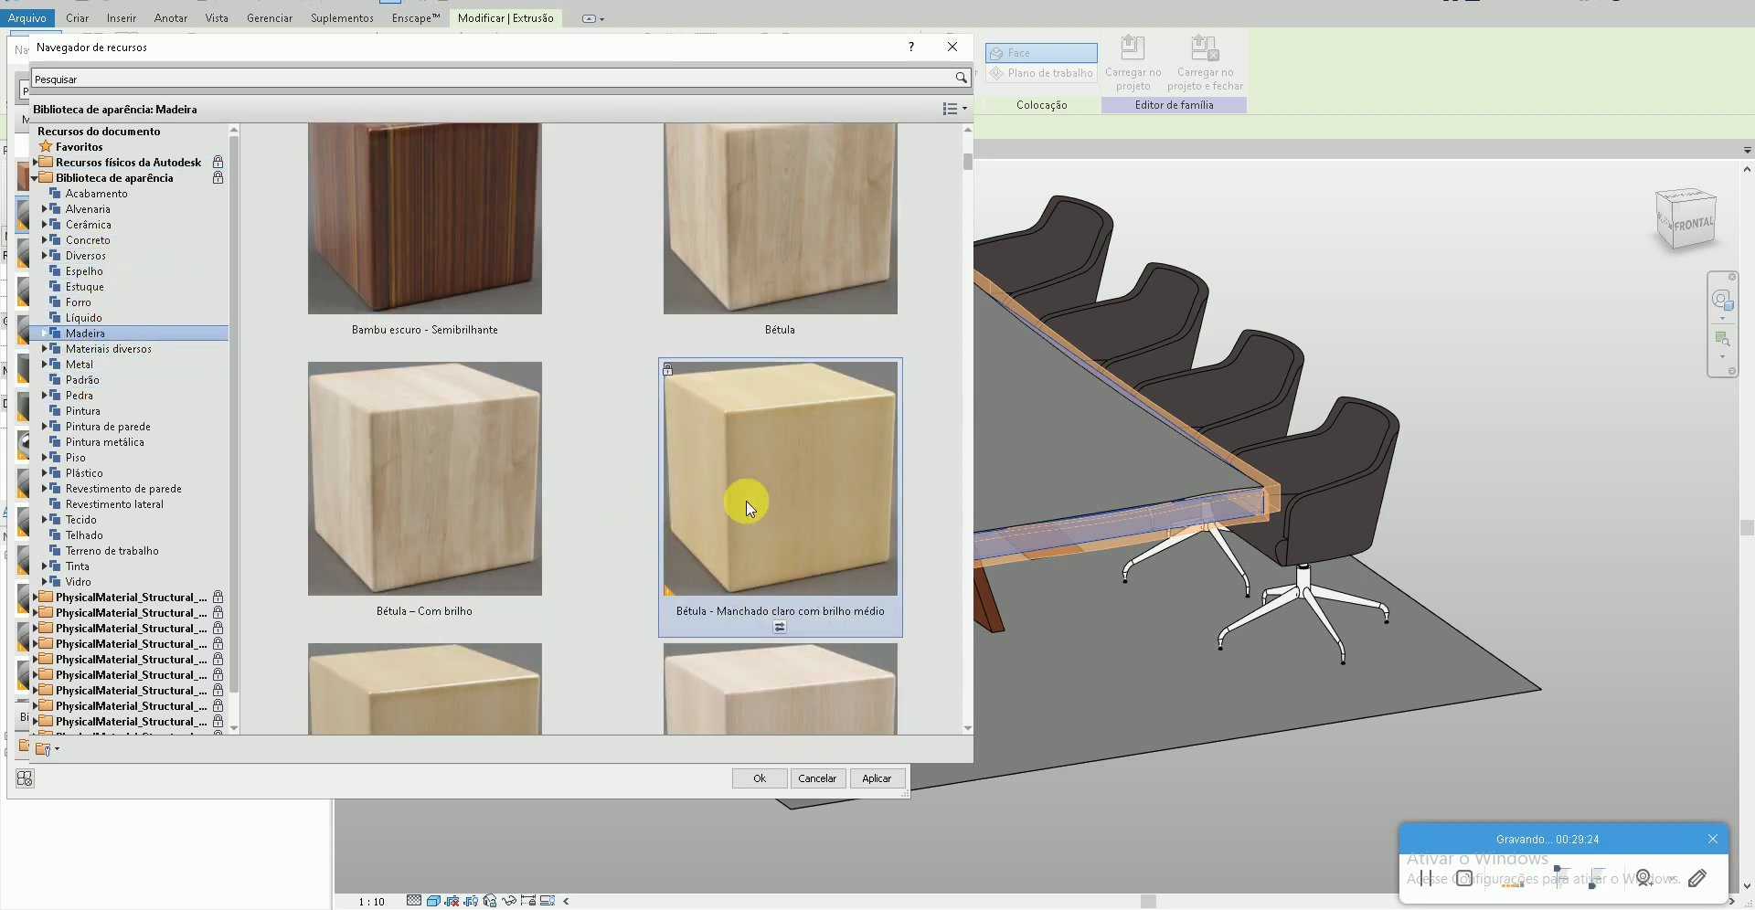
scroll(762, 321, "up", 1)
left_click(780, 394)
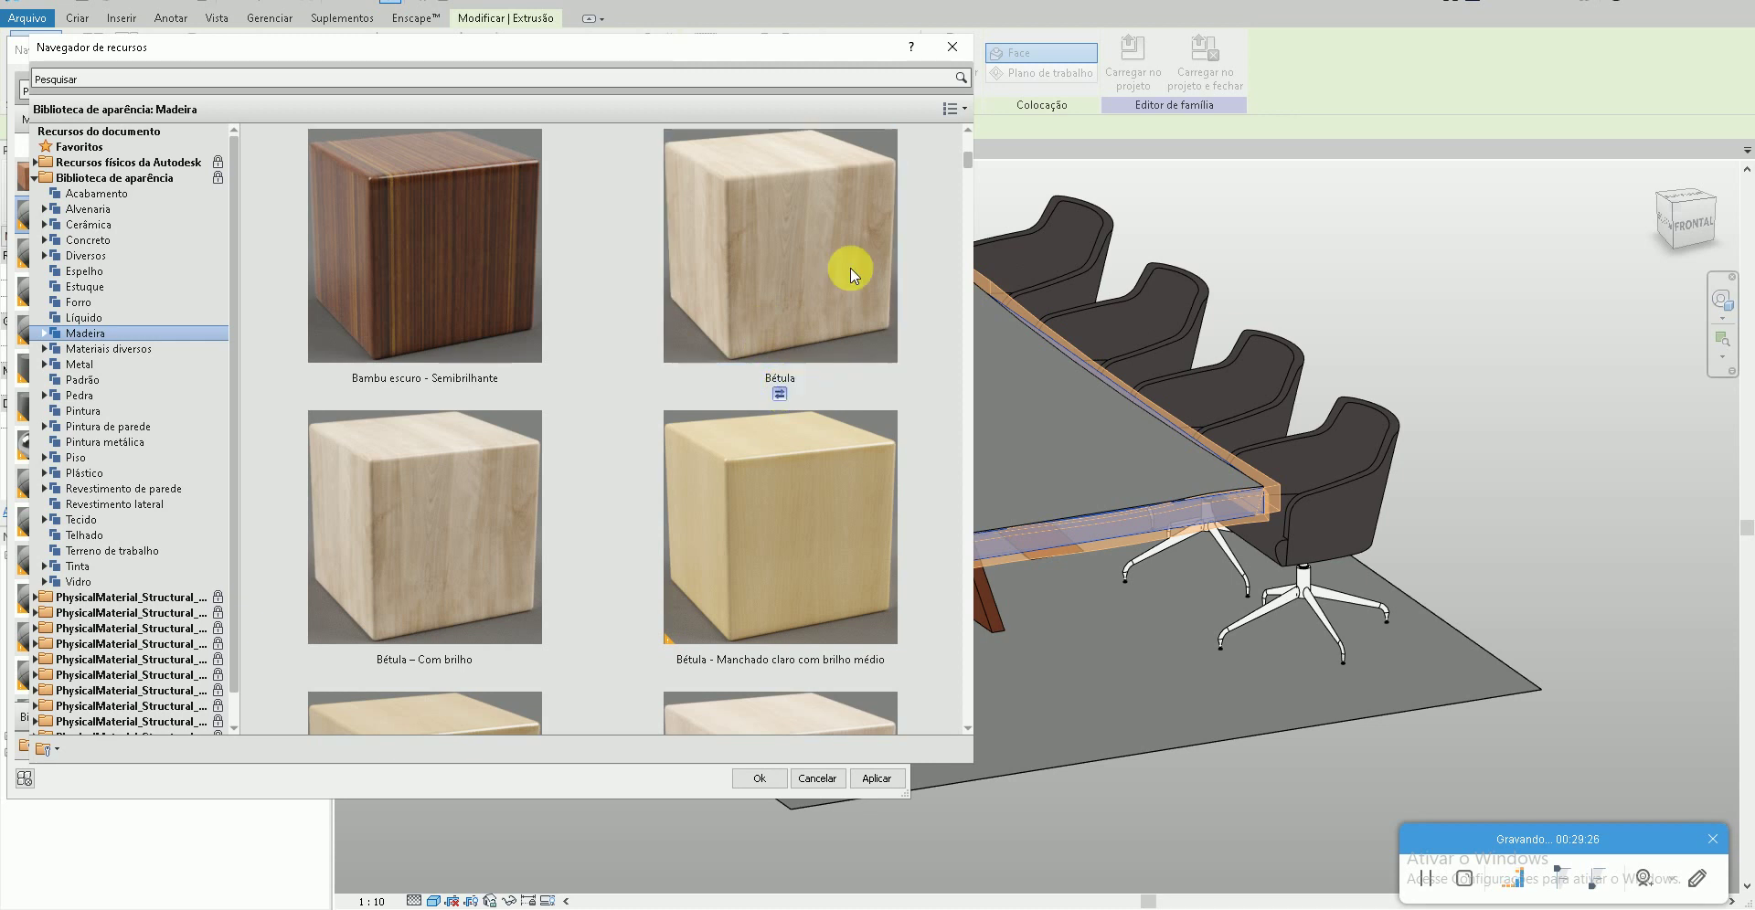
left_click(951, 55)
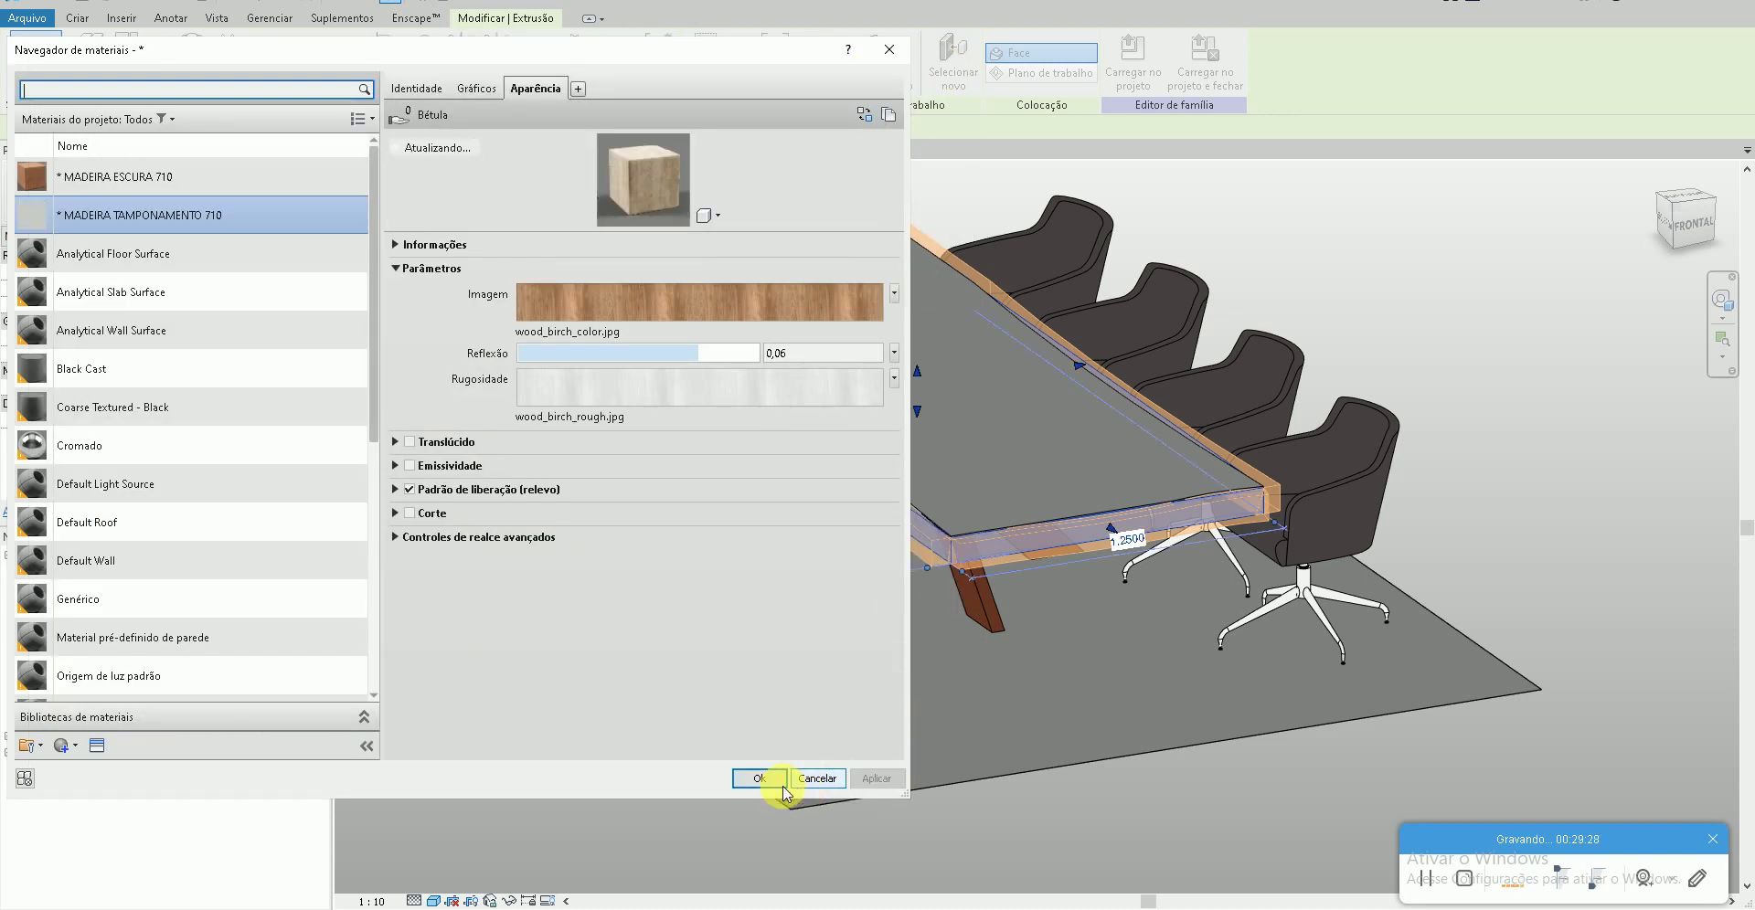
left_click(759, 779)
left_click(681, 811)
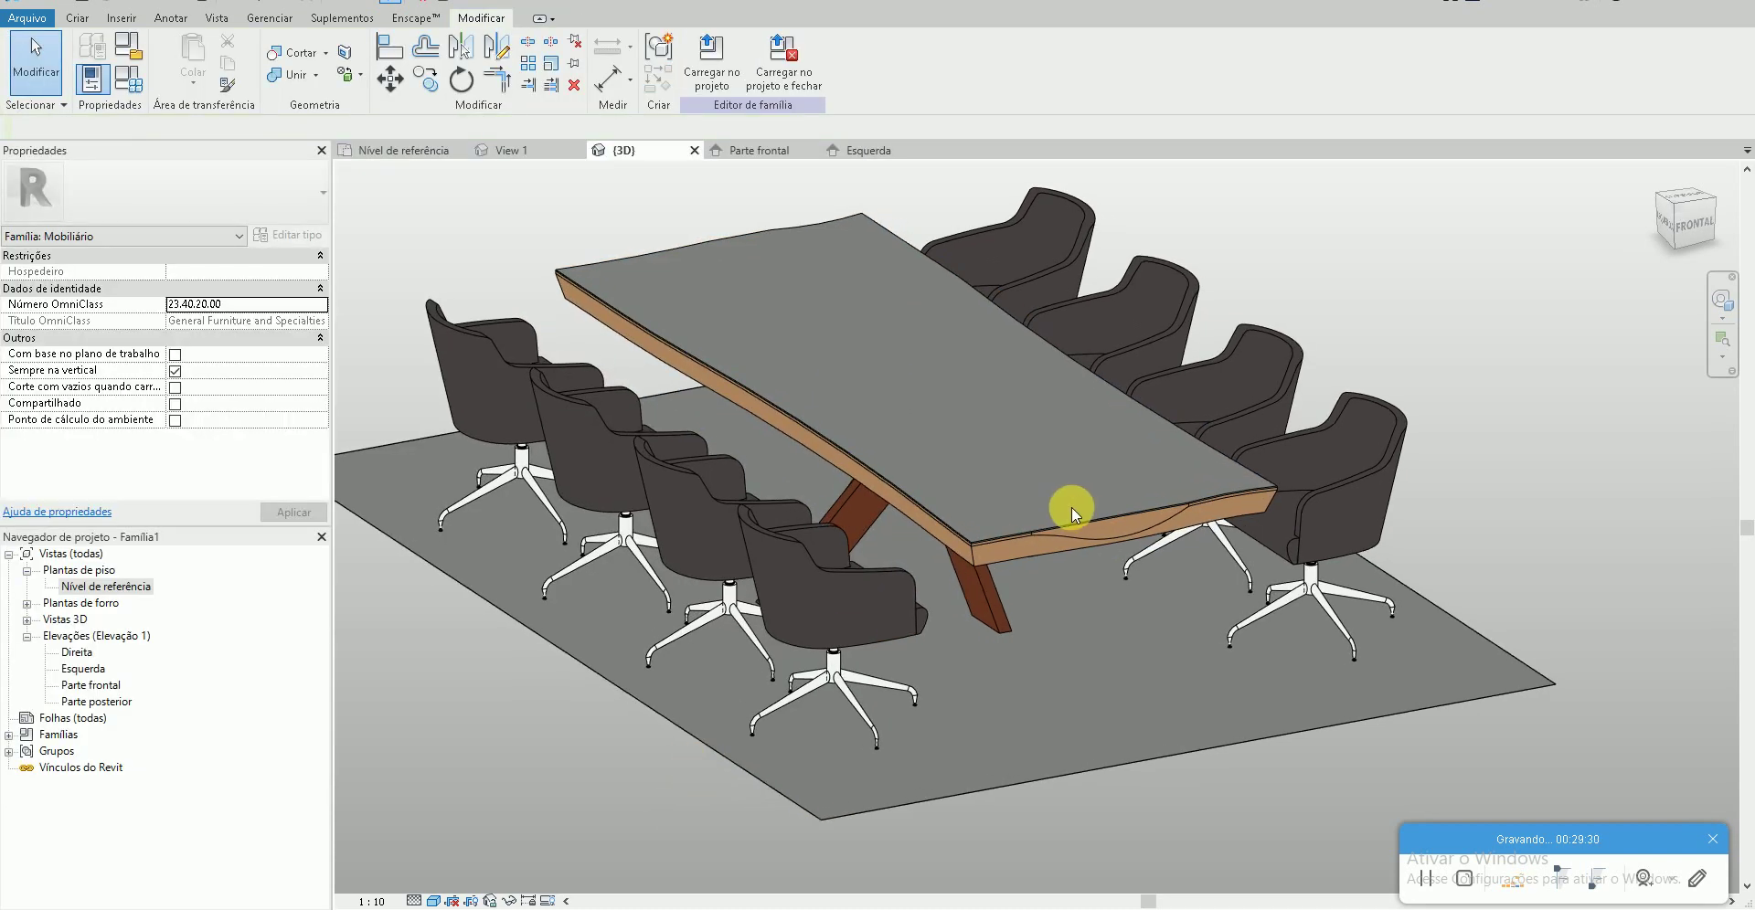
left_click(1082, 512)
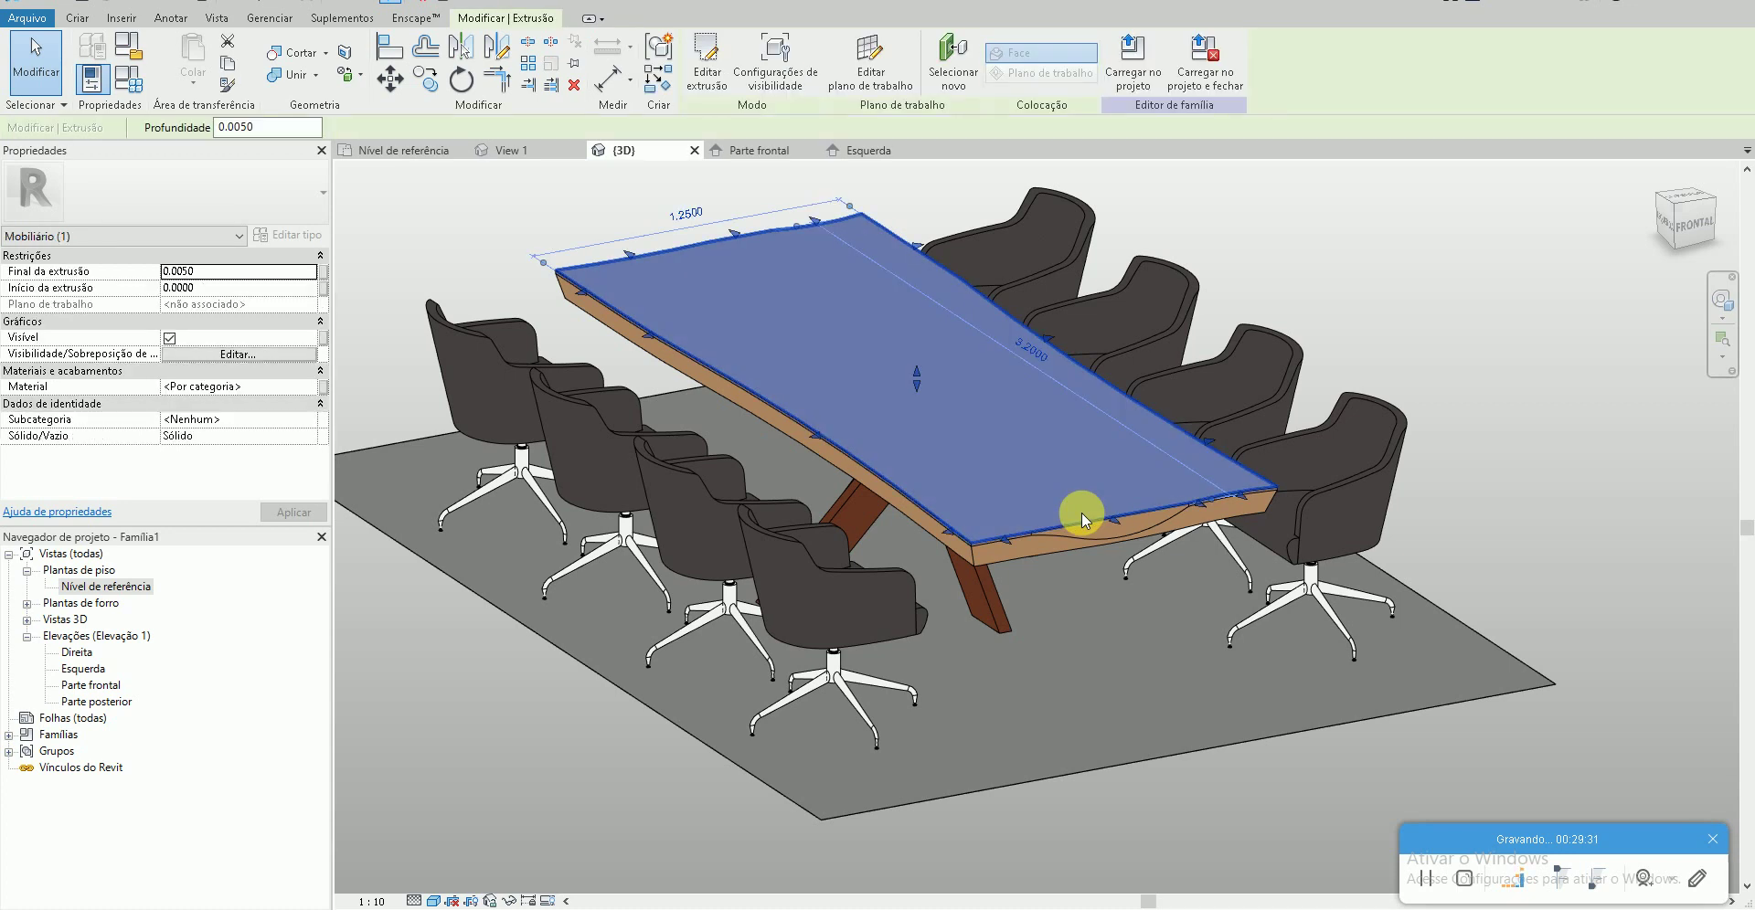
- Create a new blank material for the tabletop named RESINA 710
left_click(312, 395)
left_click(311, 388)
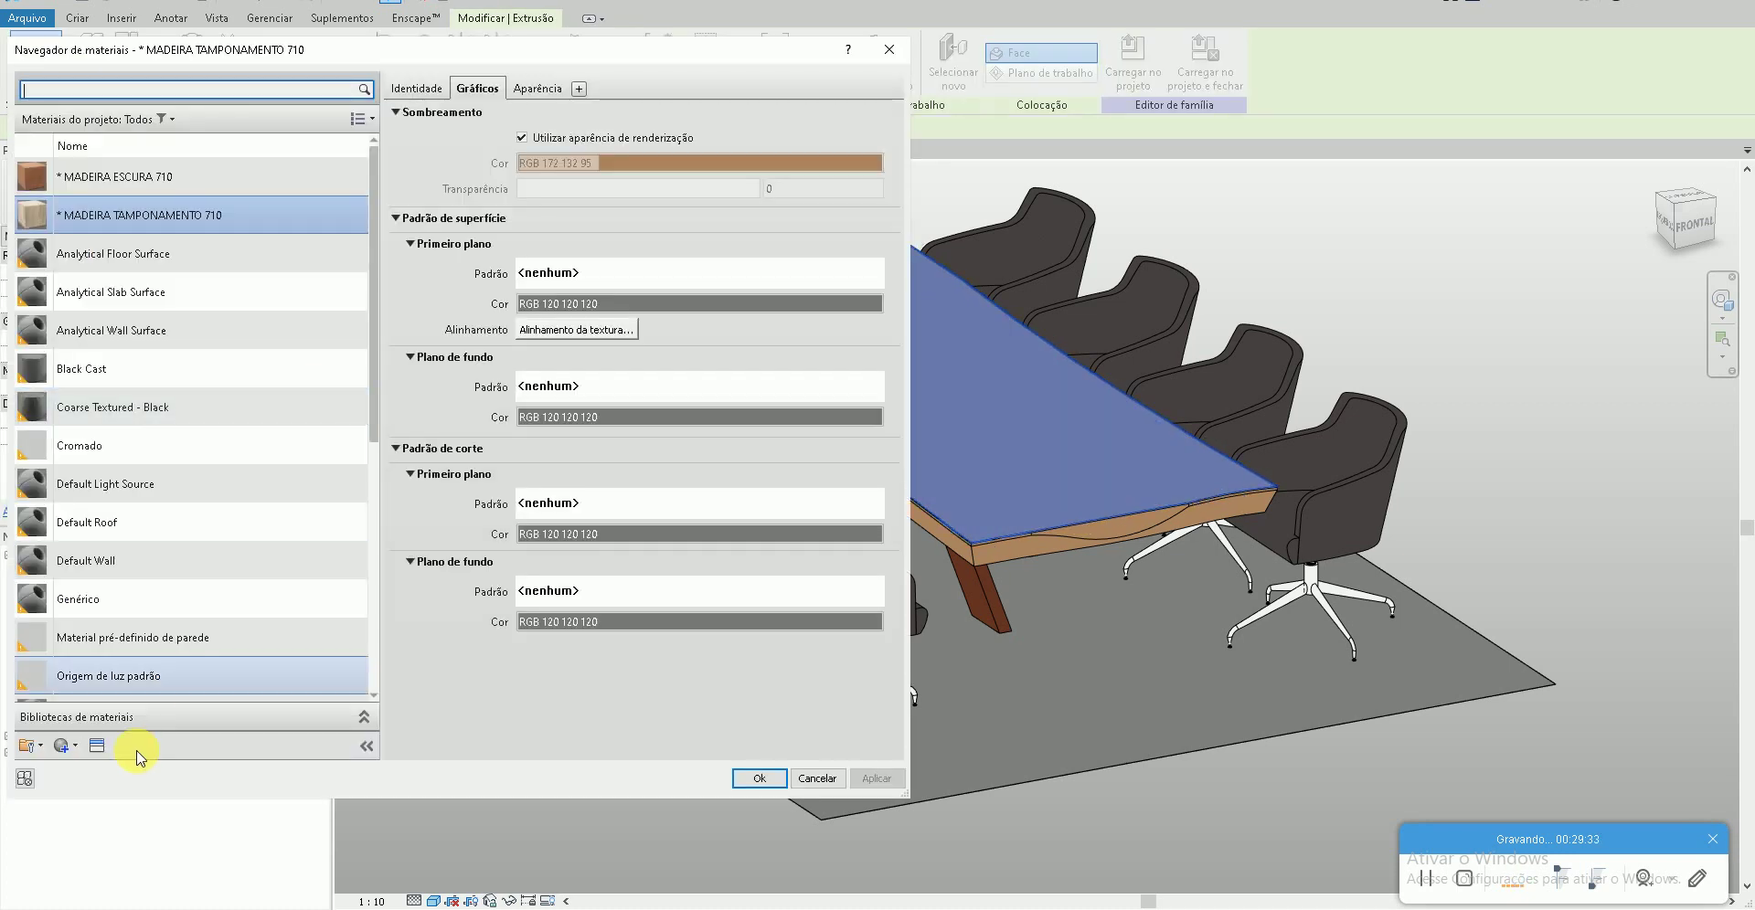
left_click(71, 753)
left_click(110, 769)
right_click(139, 447)
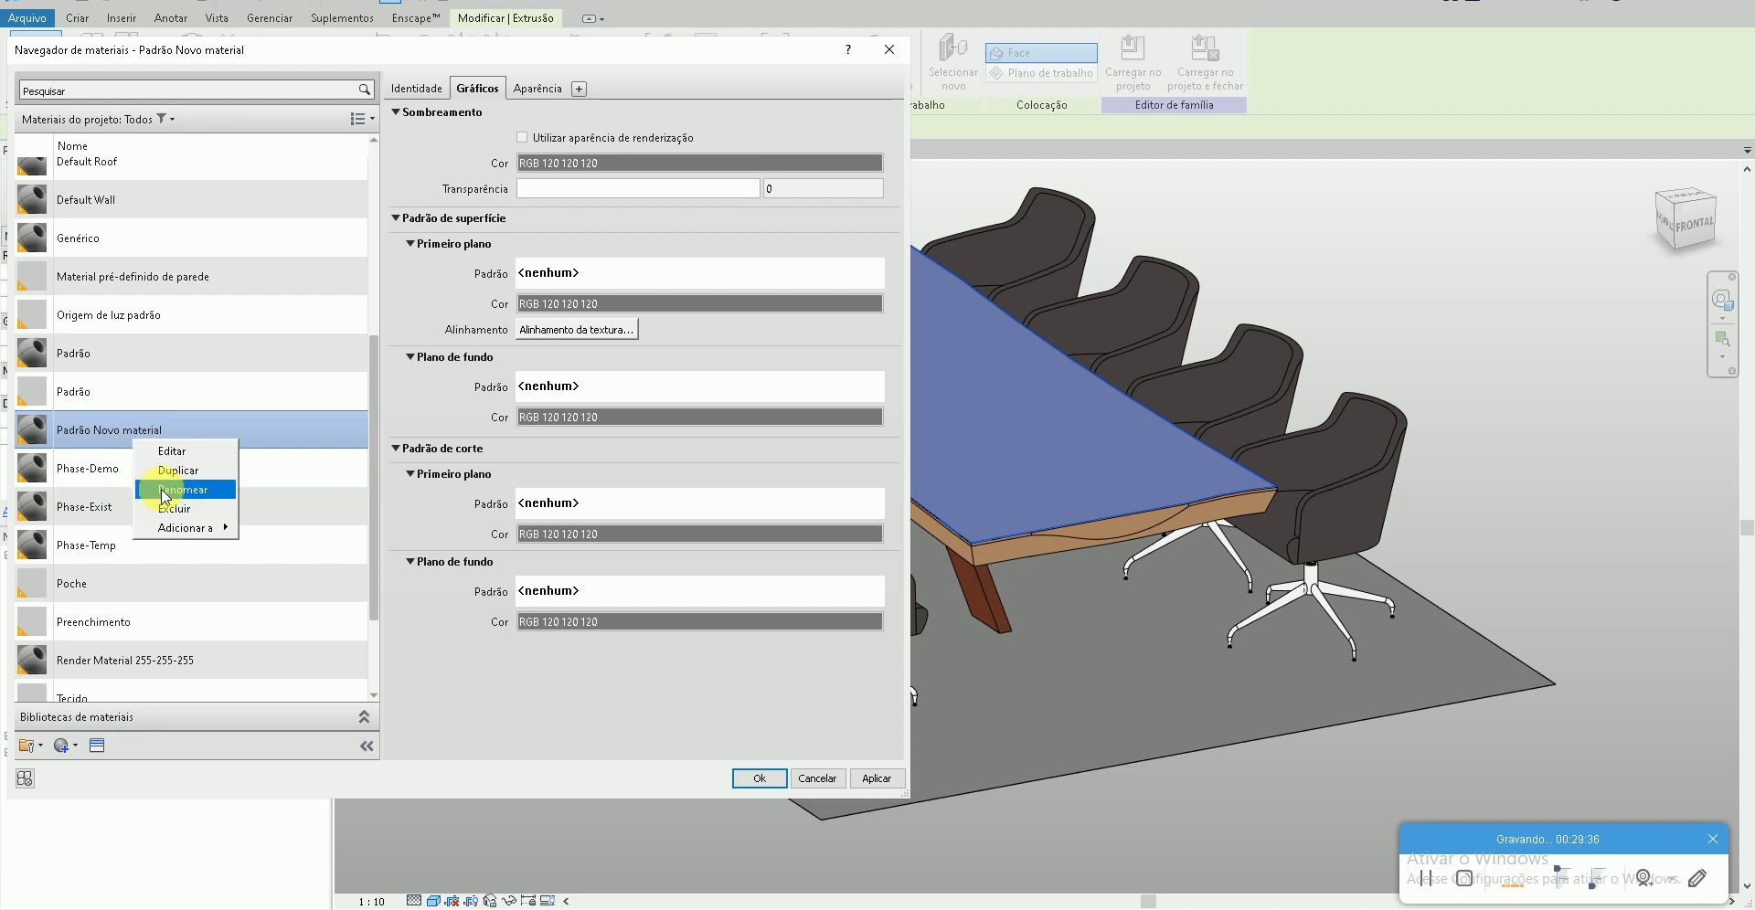
left_click(163, 497)
type("* RESINA")
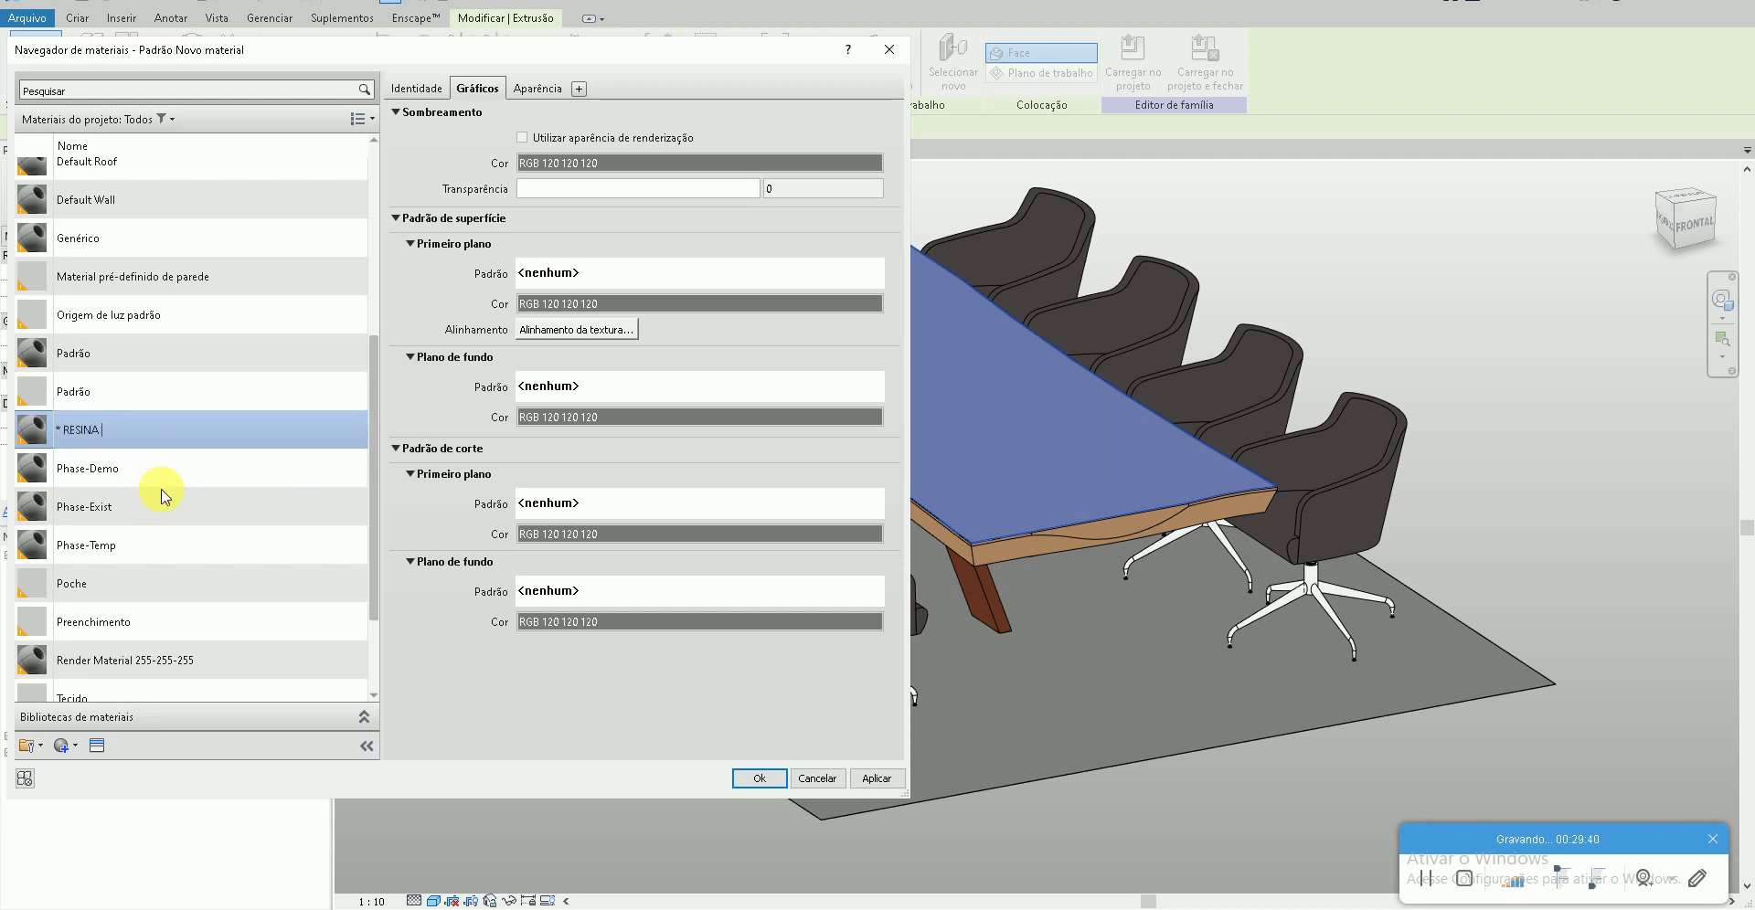
type("710")
key("Return")
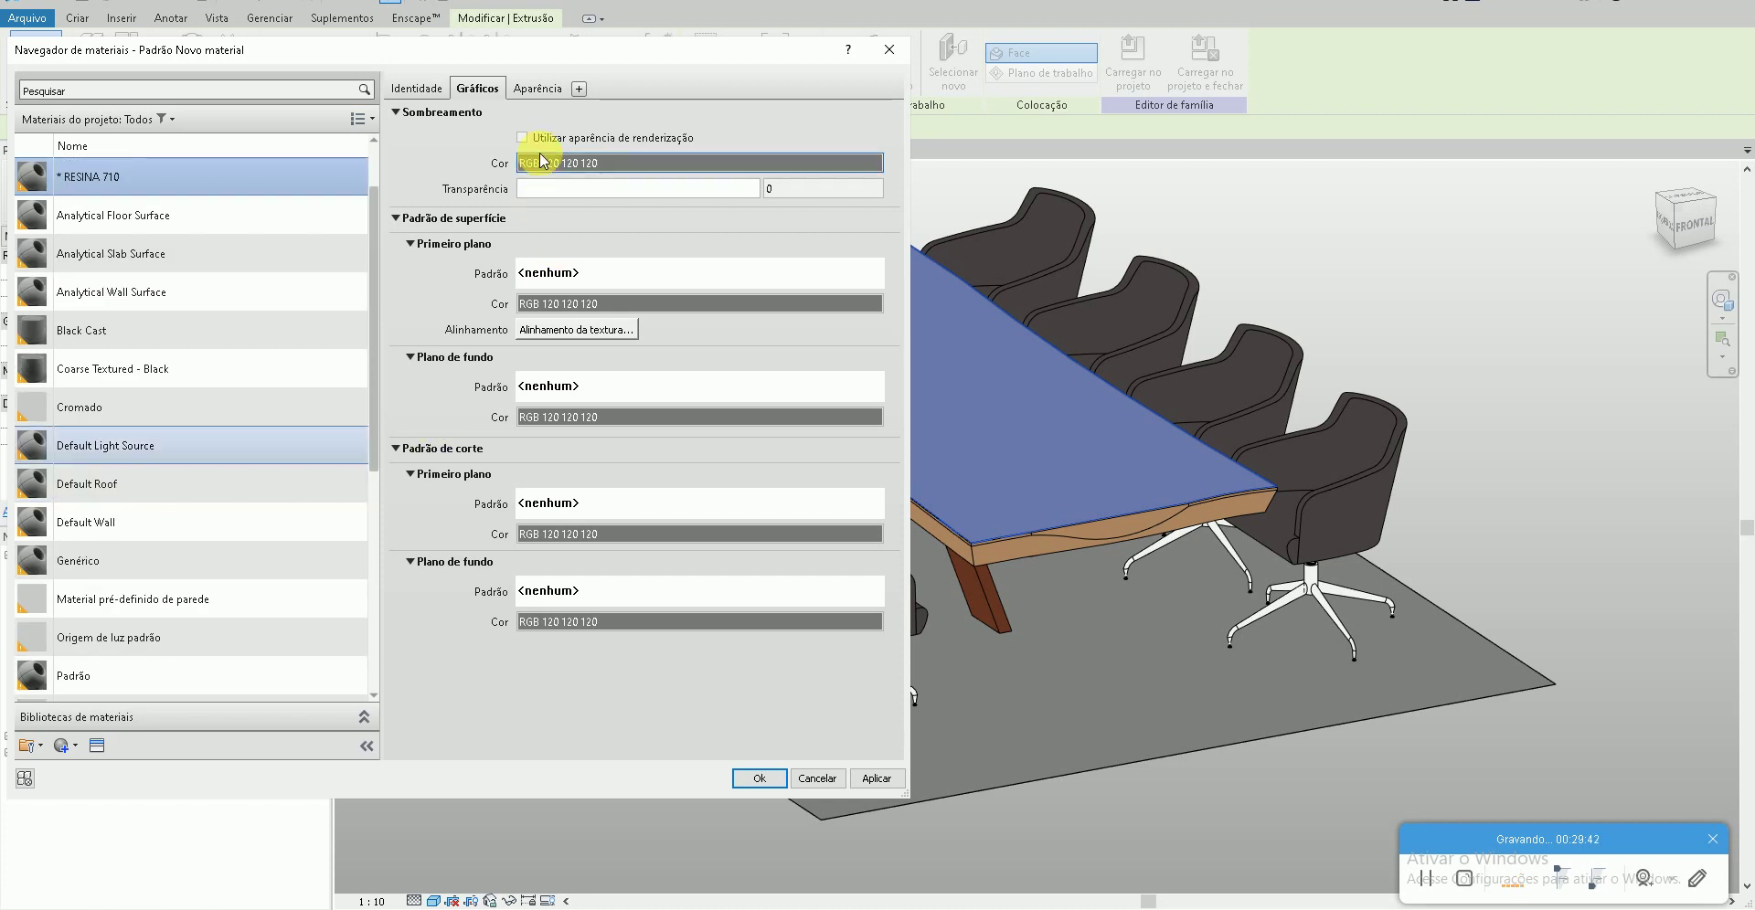
- Give RESINA 710 render-appearance shading and the Resina de acetal appearance in pure white
left_click(537, 139)
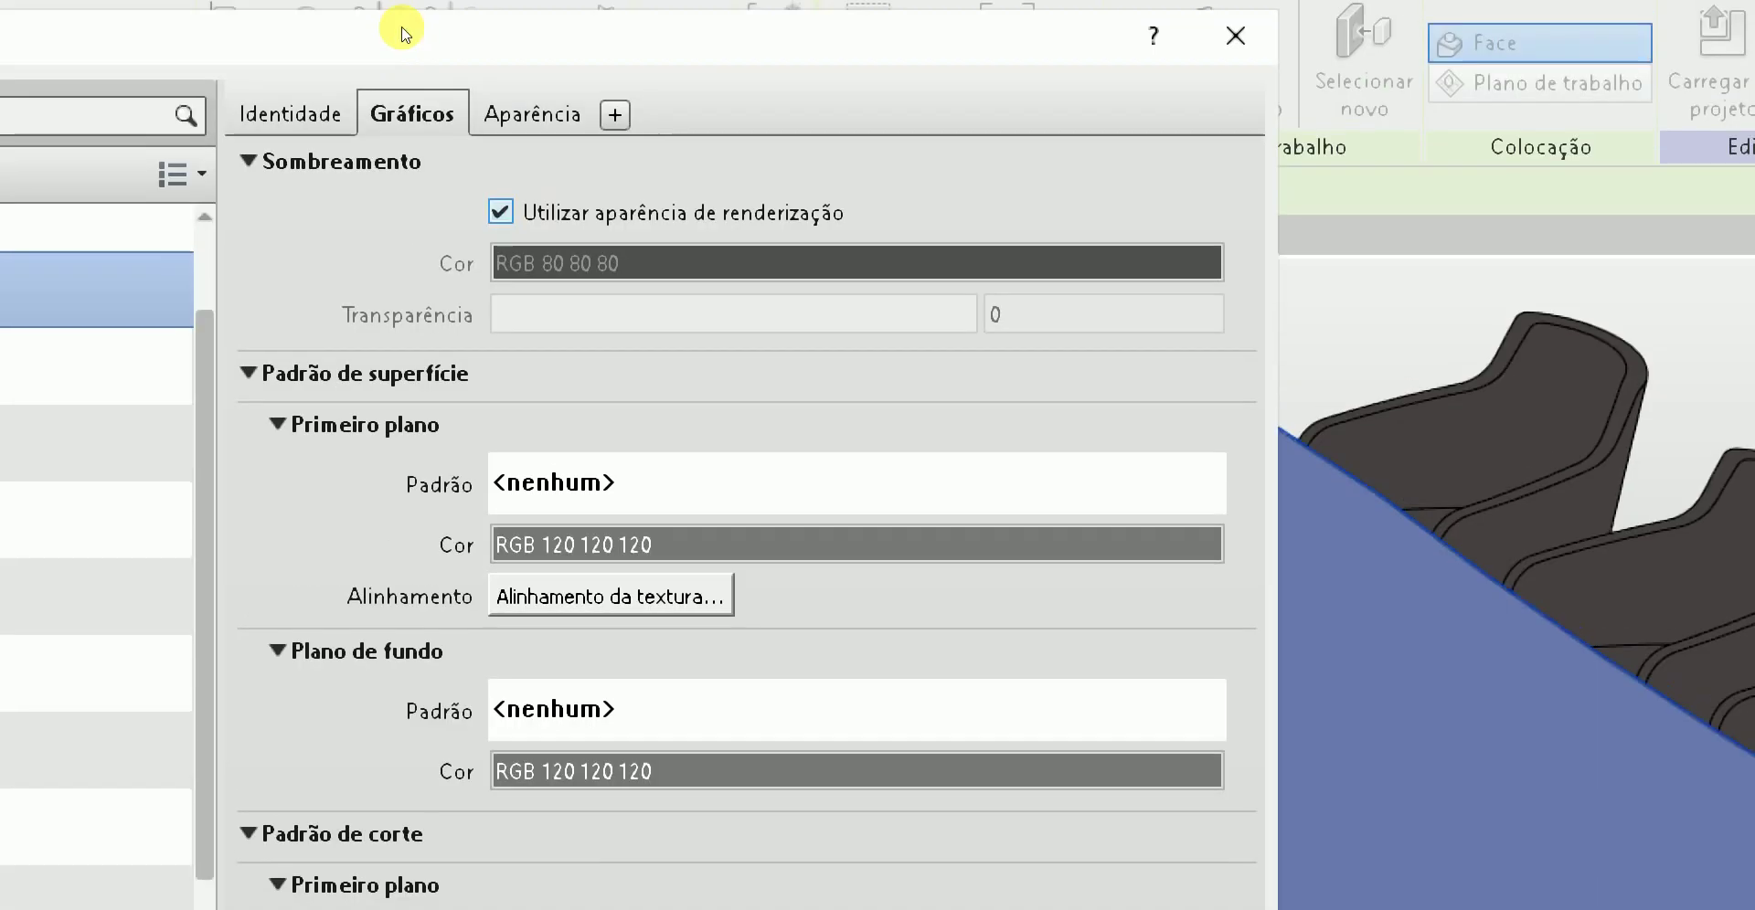
left_click(532, 108)
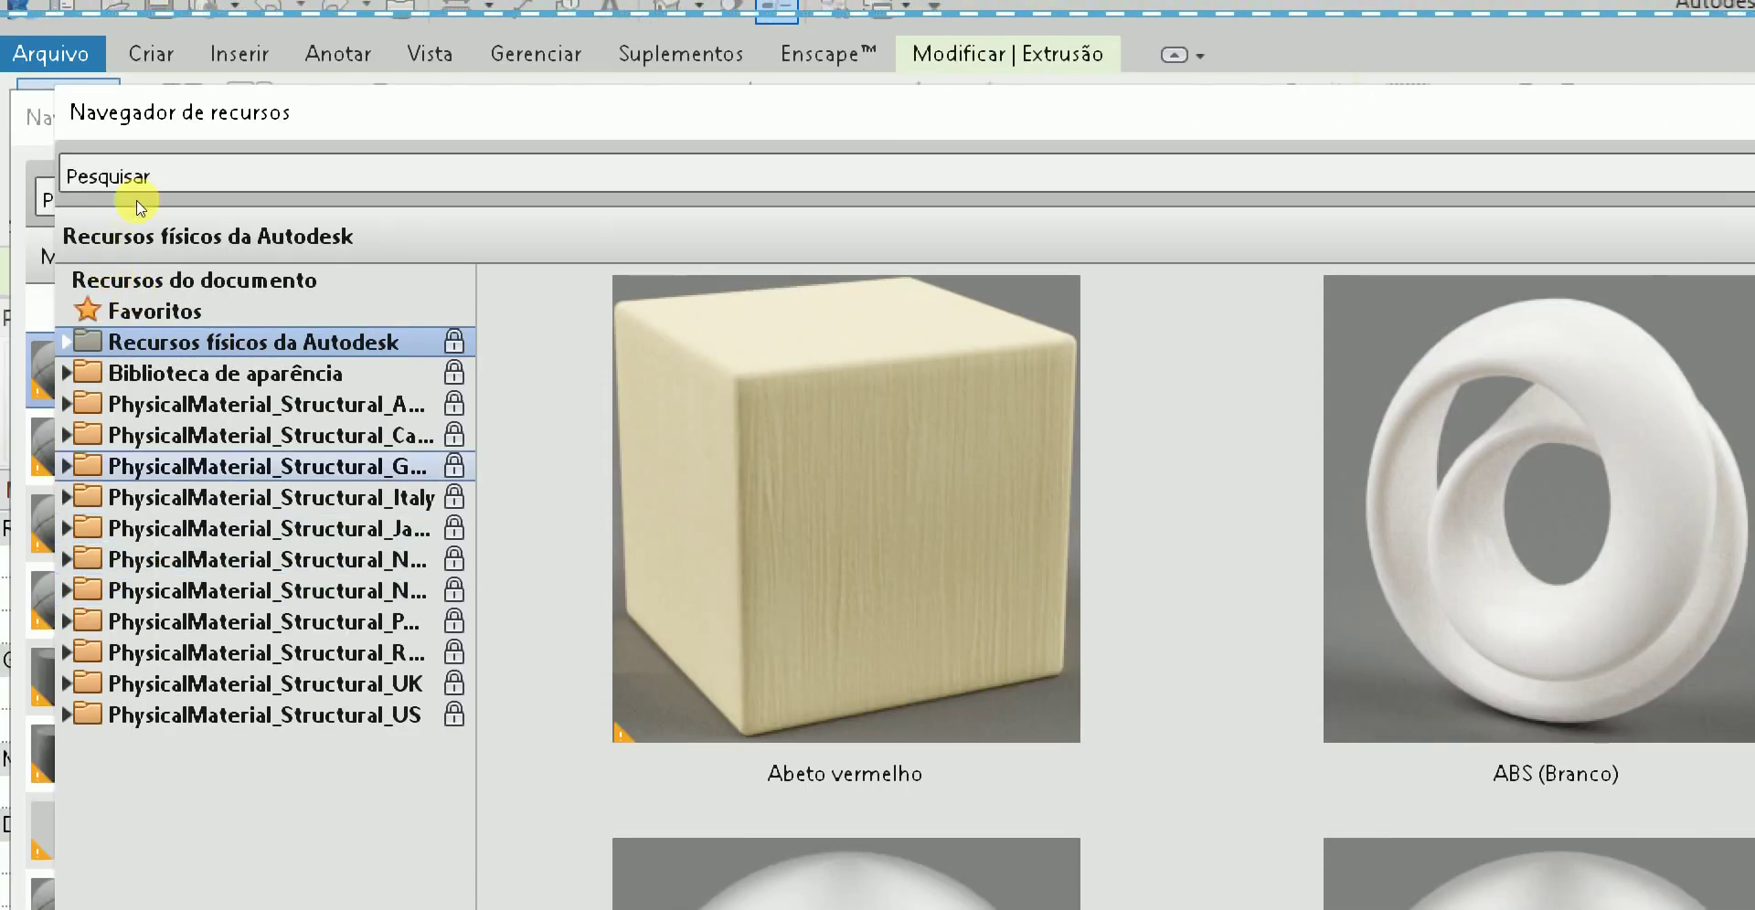
type("RESINA")
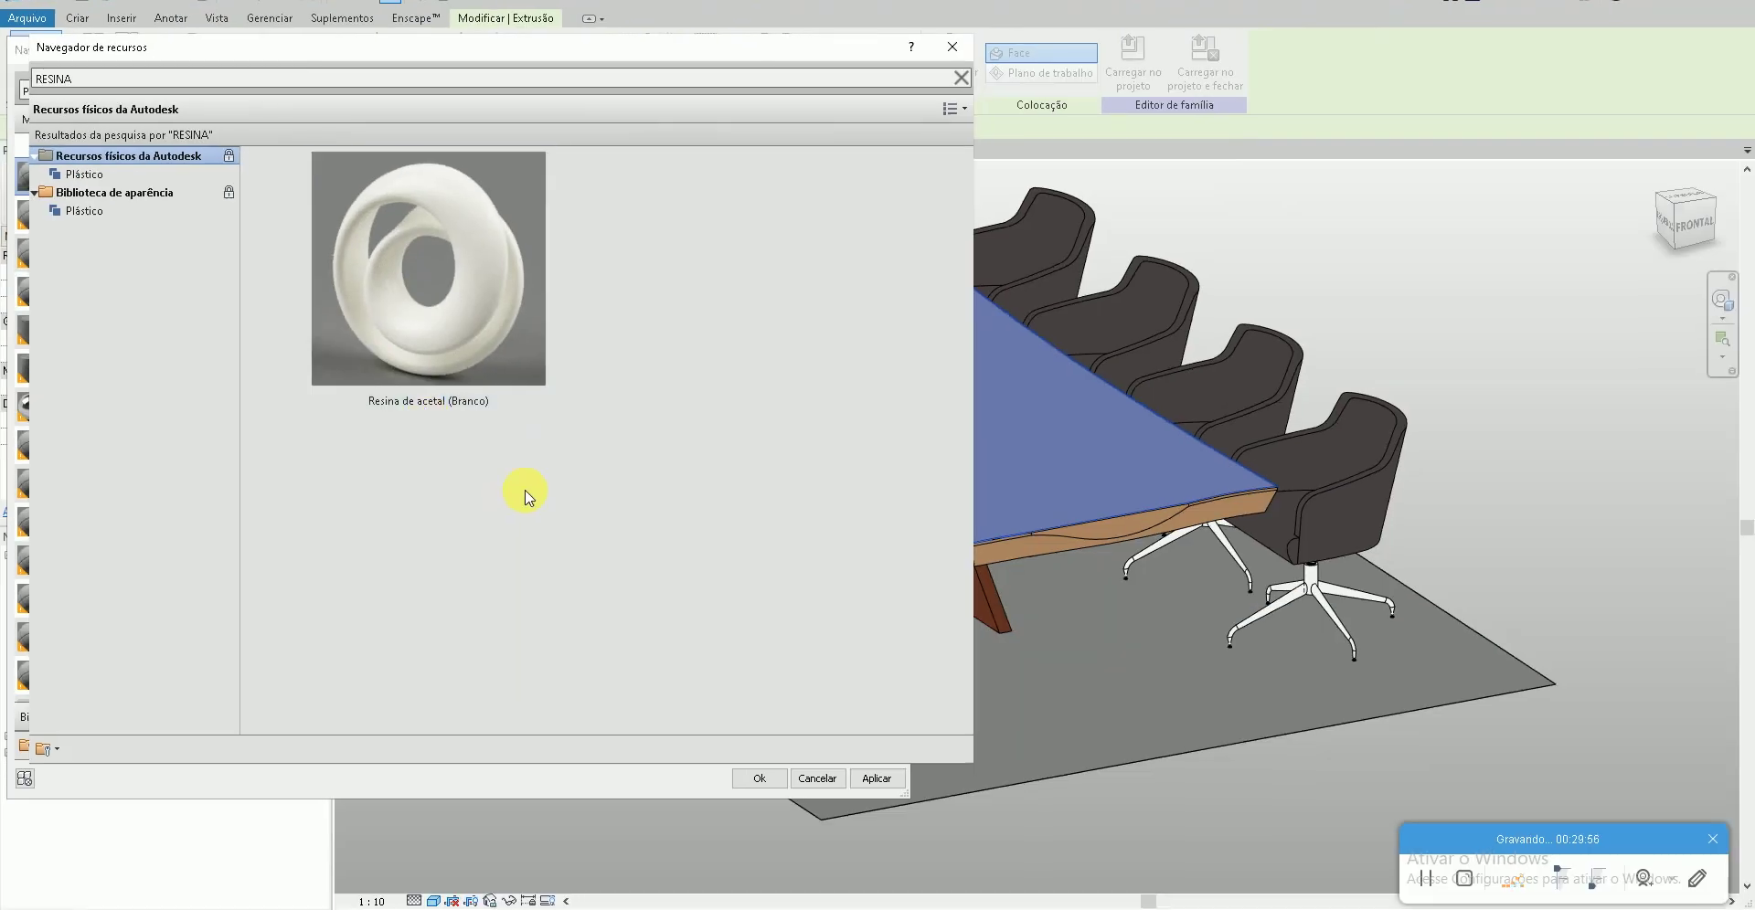
left_click(952, 61)
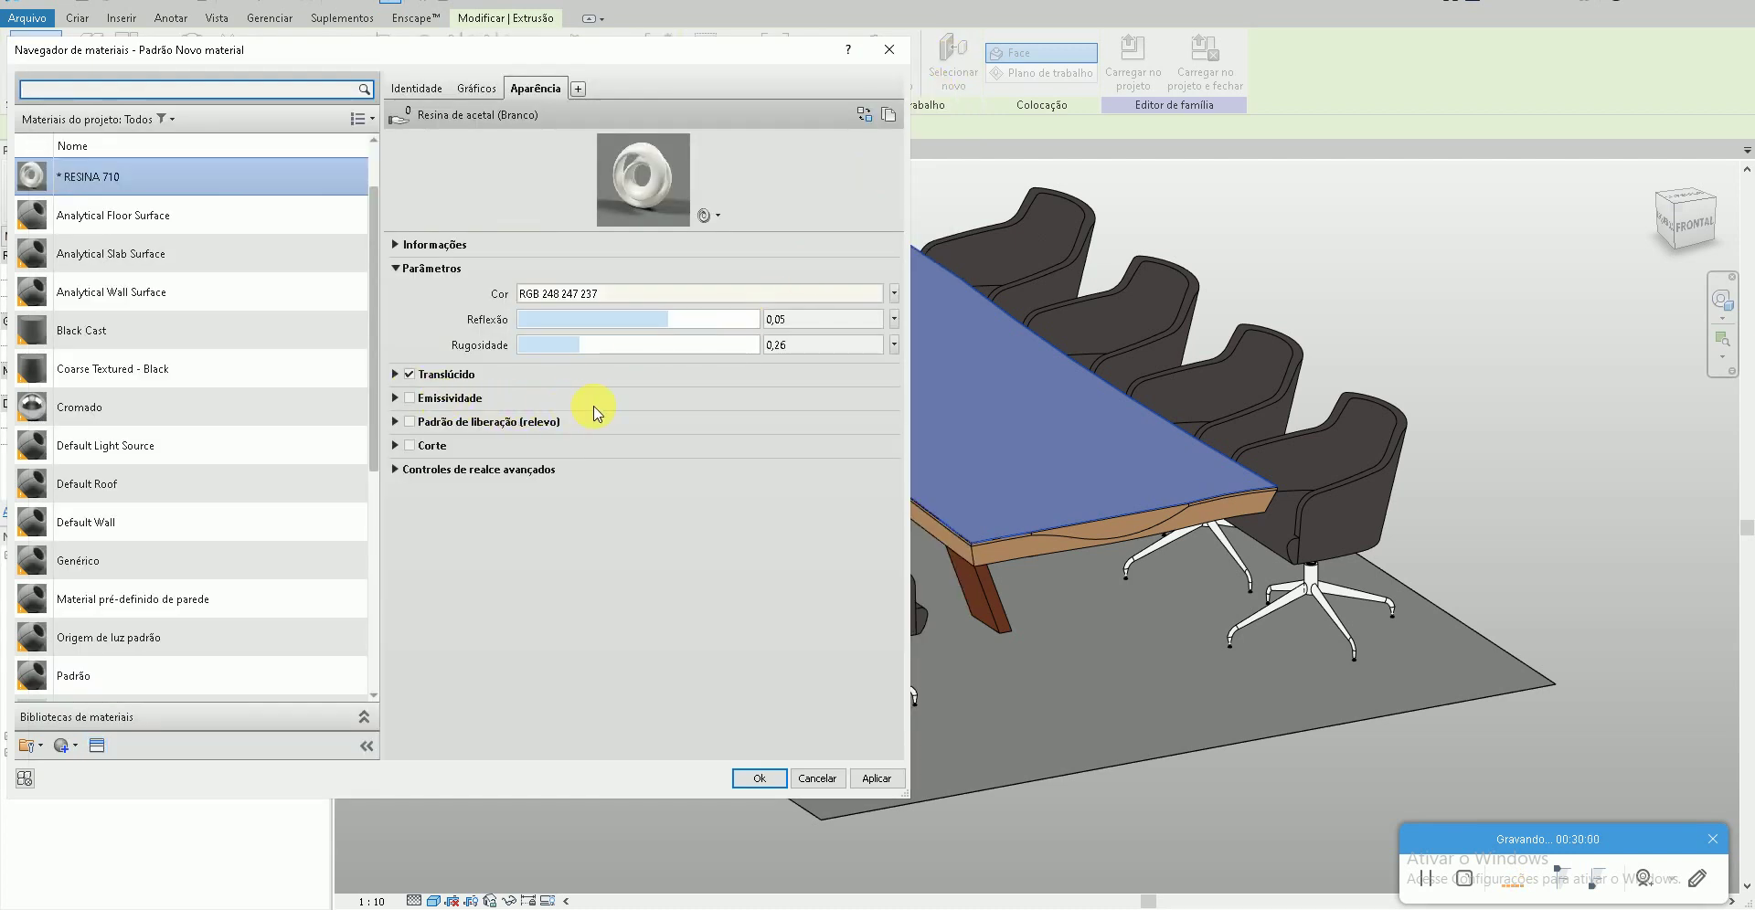
left_click(588, 293)
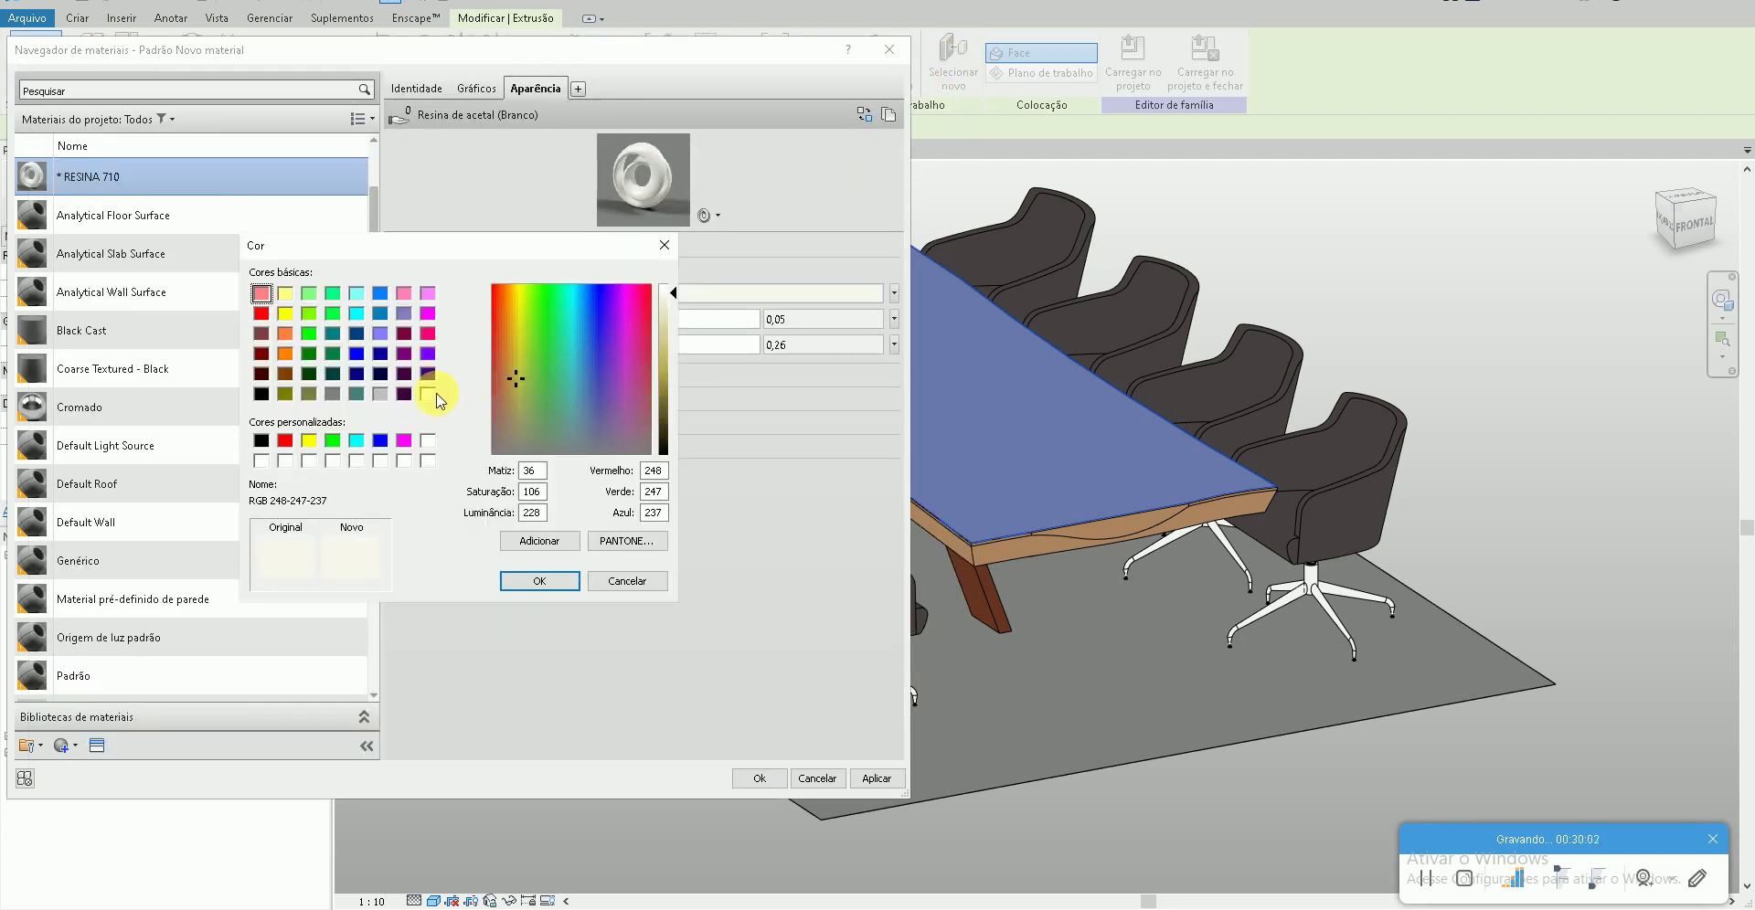
left_click(436, 395)
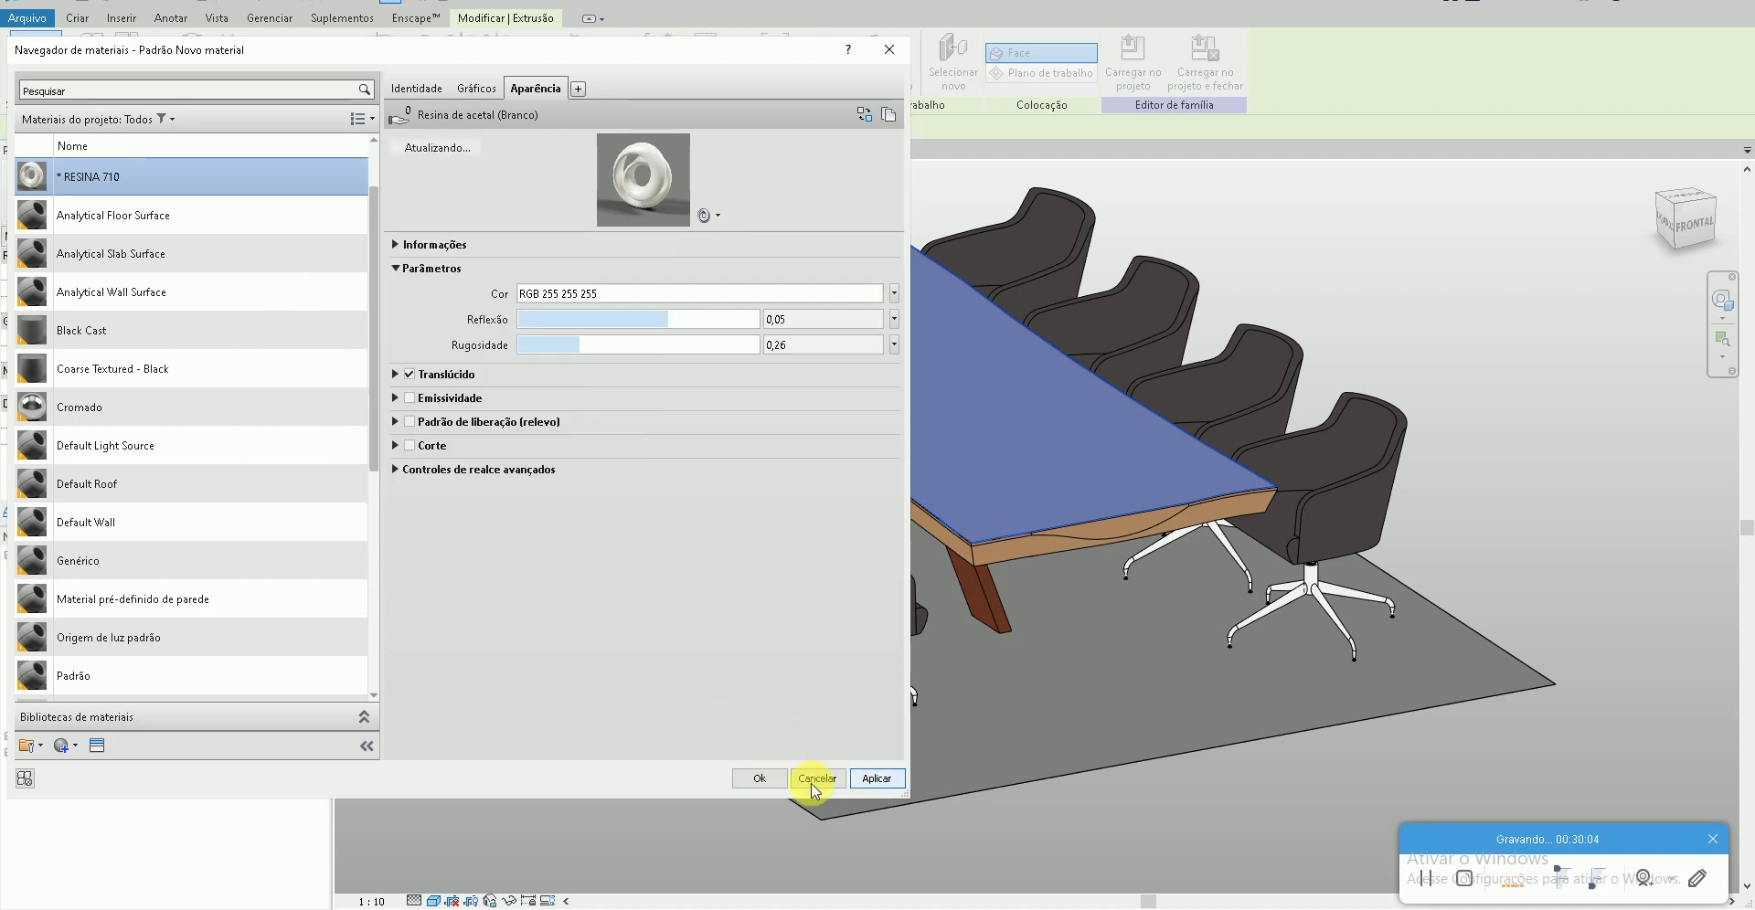
left_click(759, 778)
left_click(610, 764)
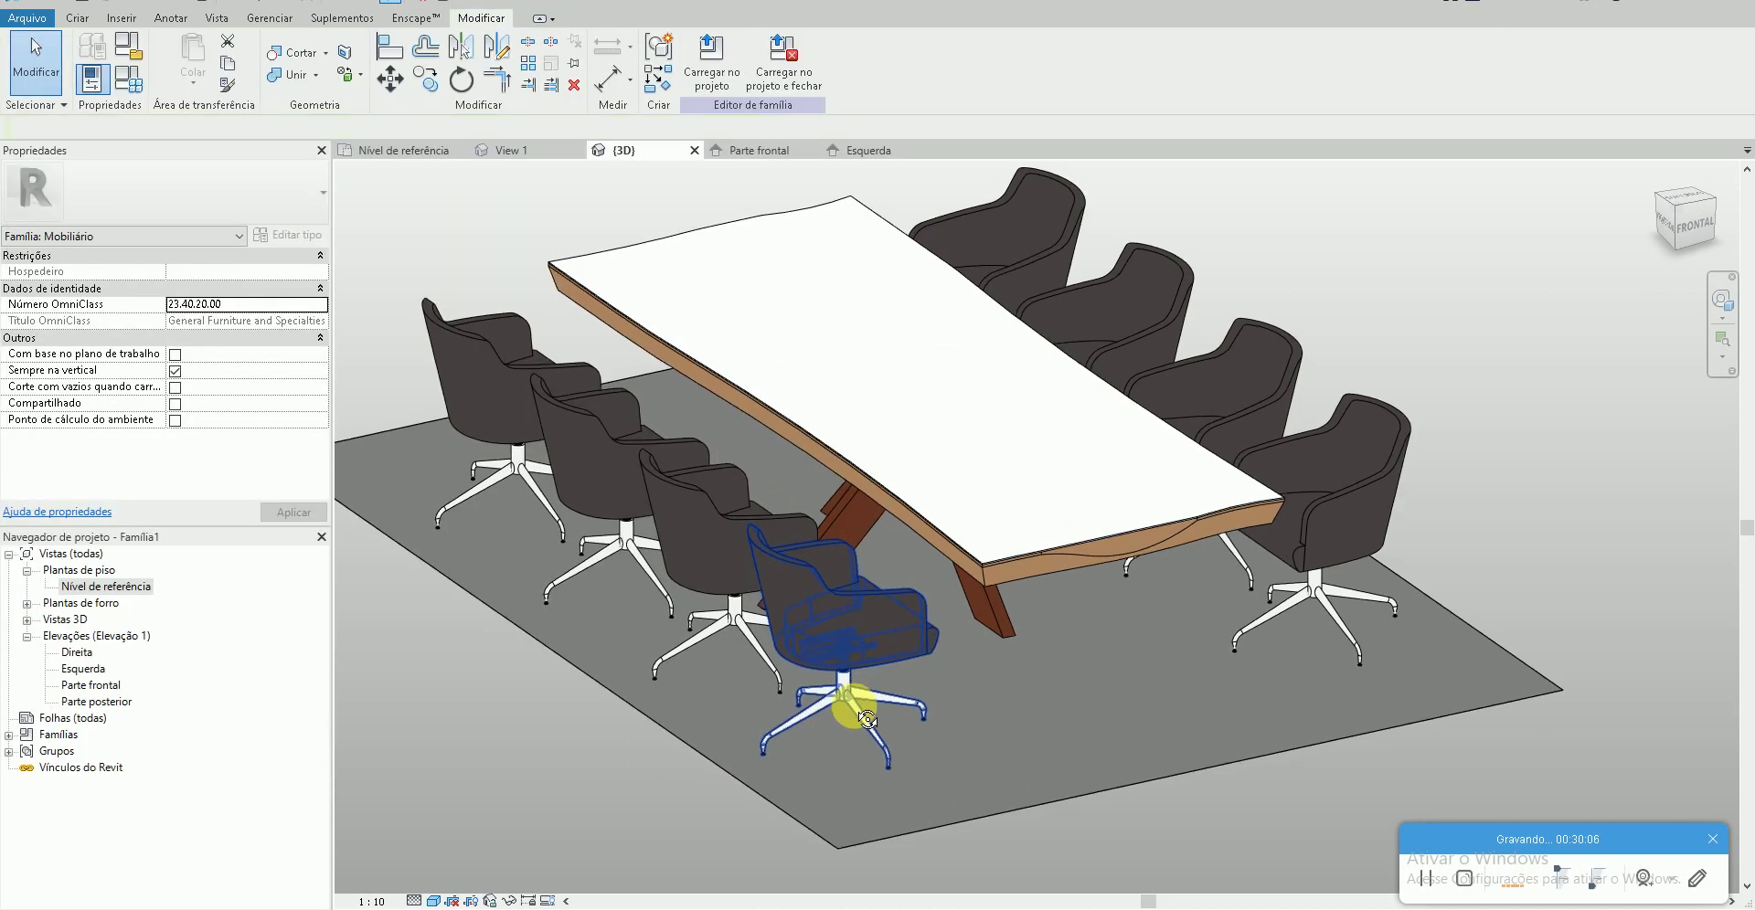
- Preview the model in Realistic visual style, then return to Shaded
left_click(434, 900)
left_click(558, 775)
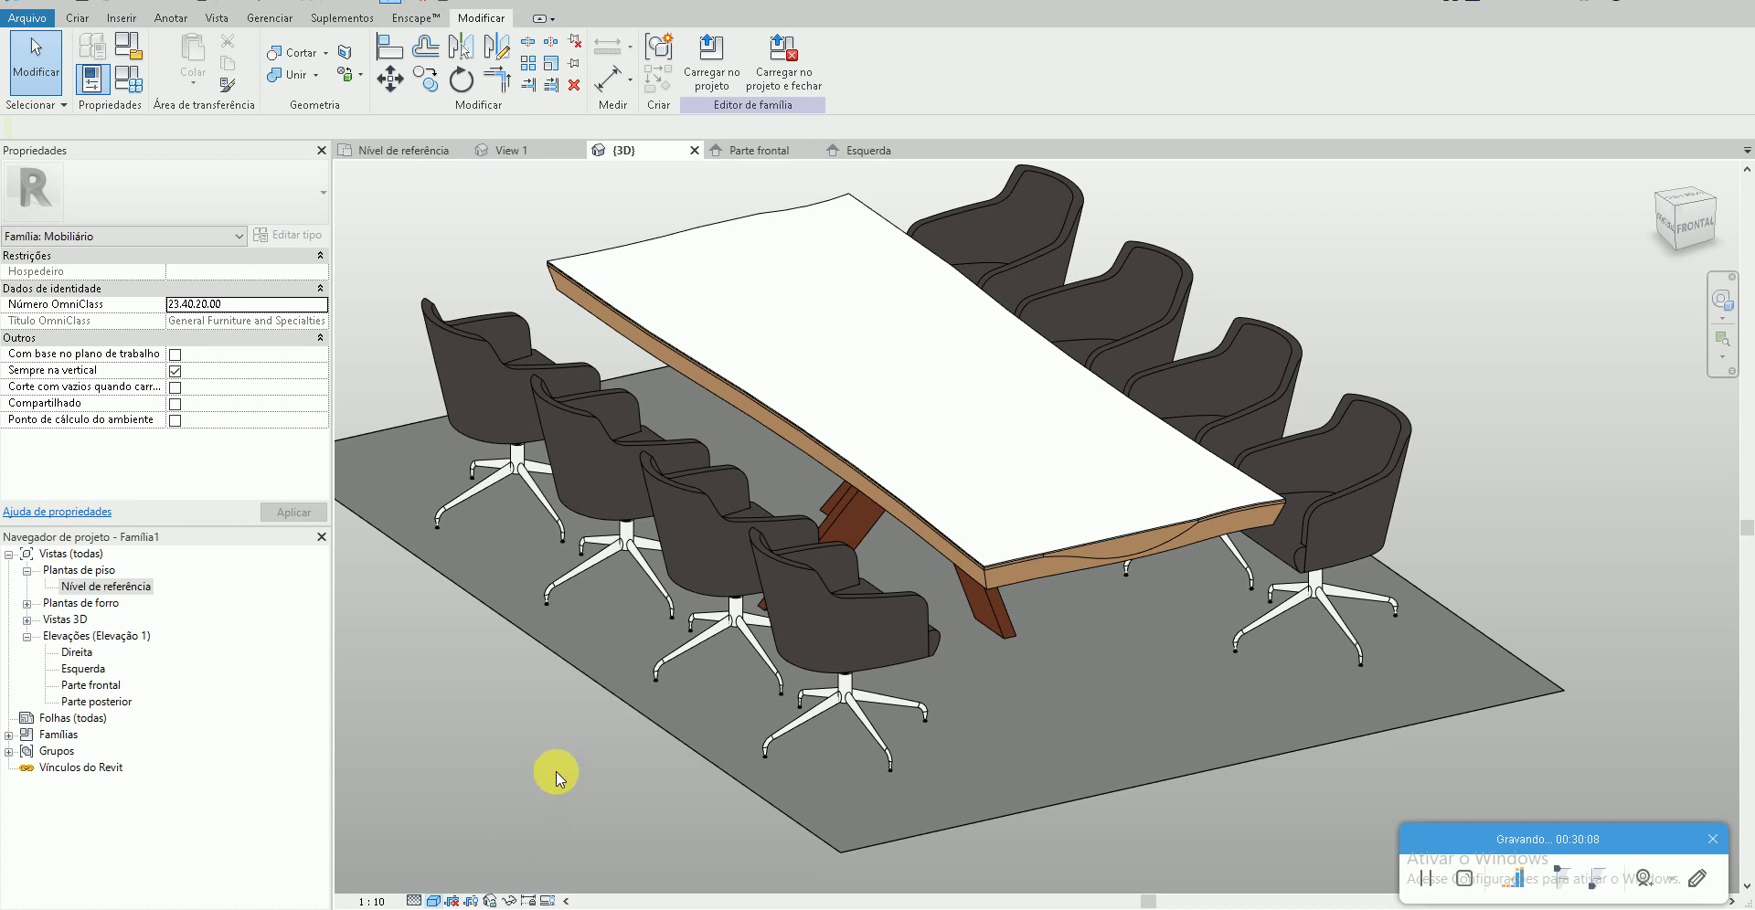
middle_click_drag(1069, 530, 1036, 536, "shift")
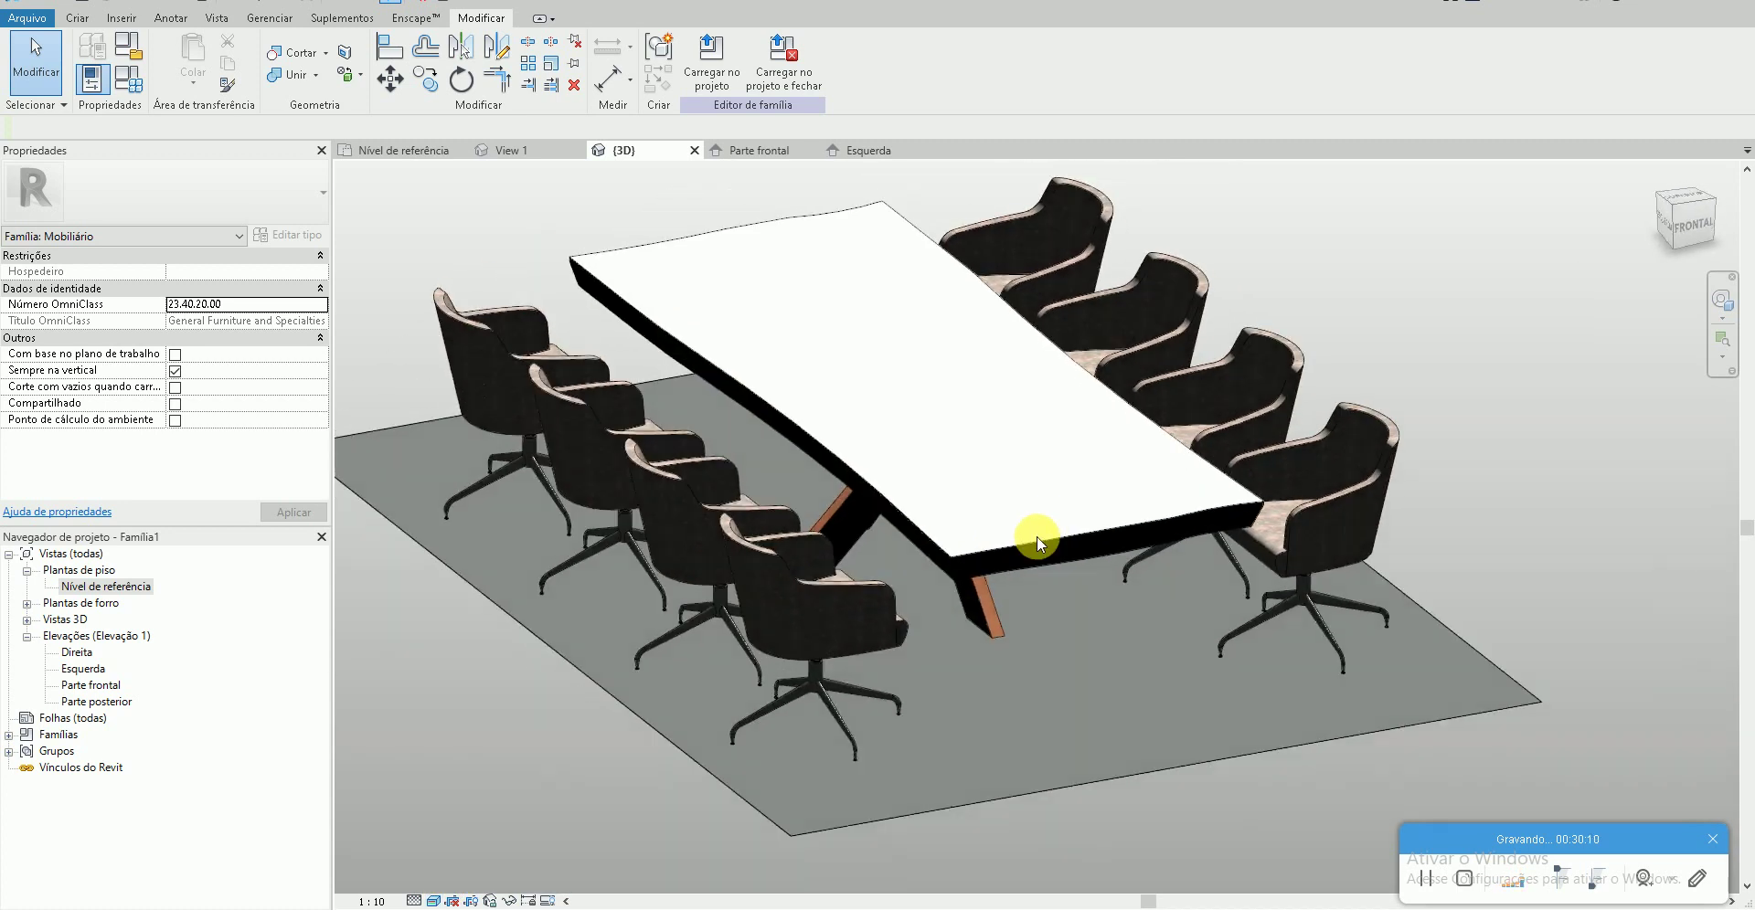
left_click(431, 901)
left_click(442, 848)
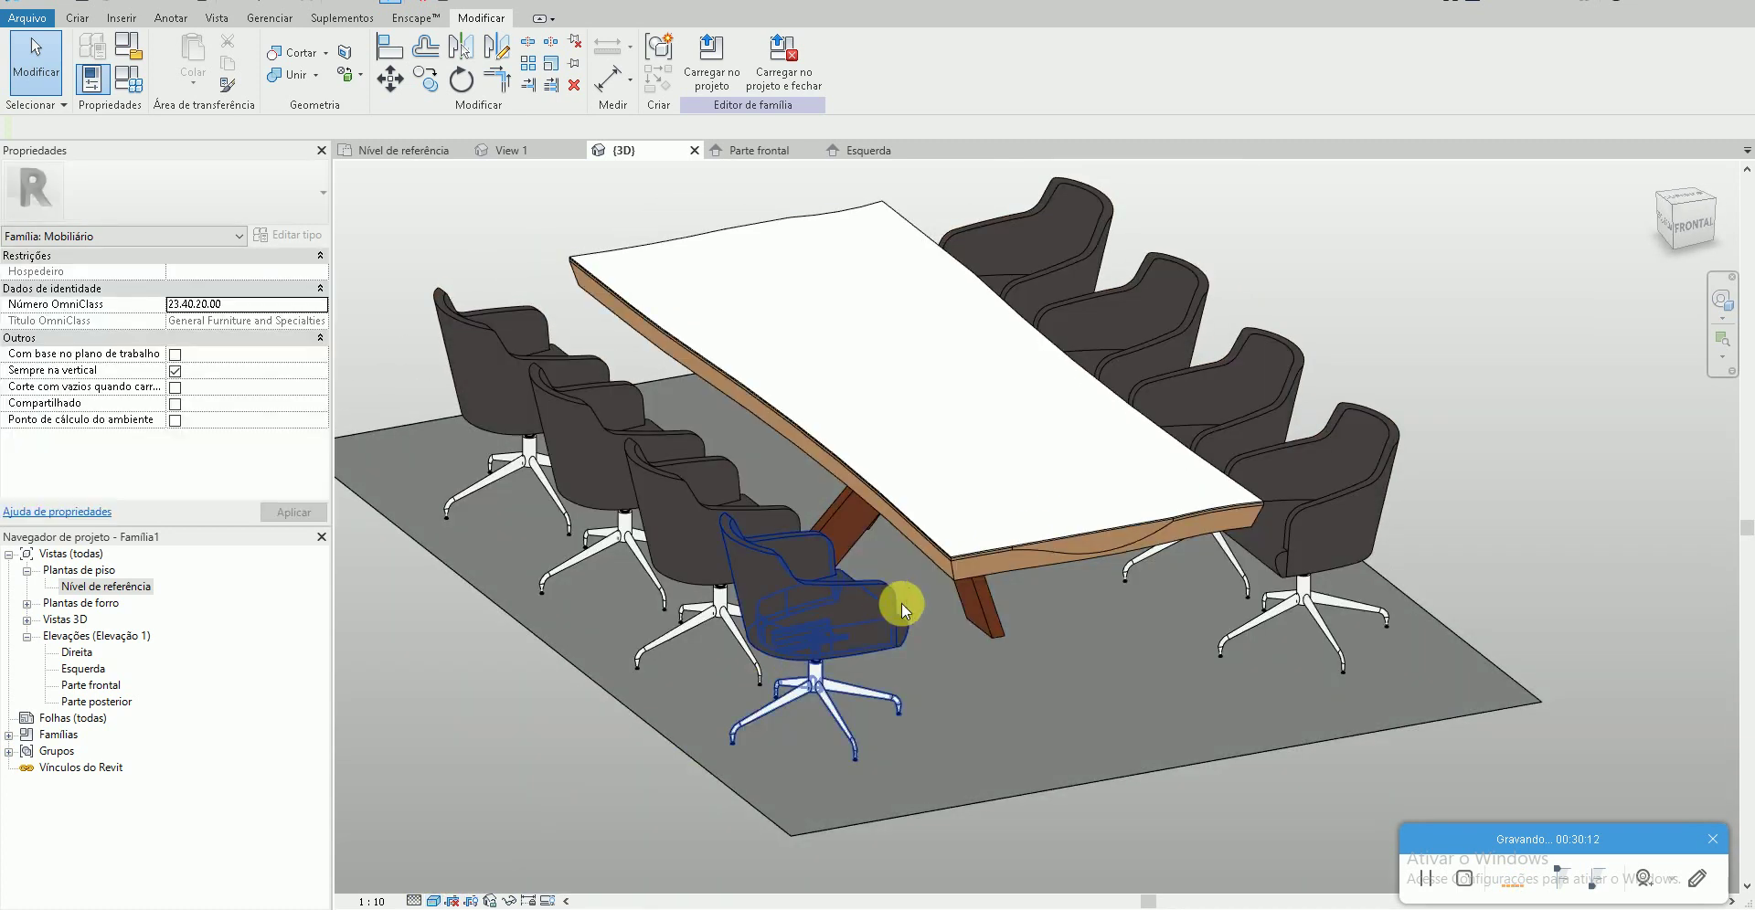
- Select the tabletop and browse the Vidro glass appearances for RESINA 710
left_click(970, 548)
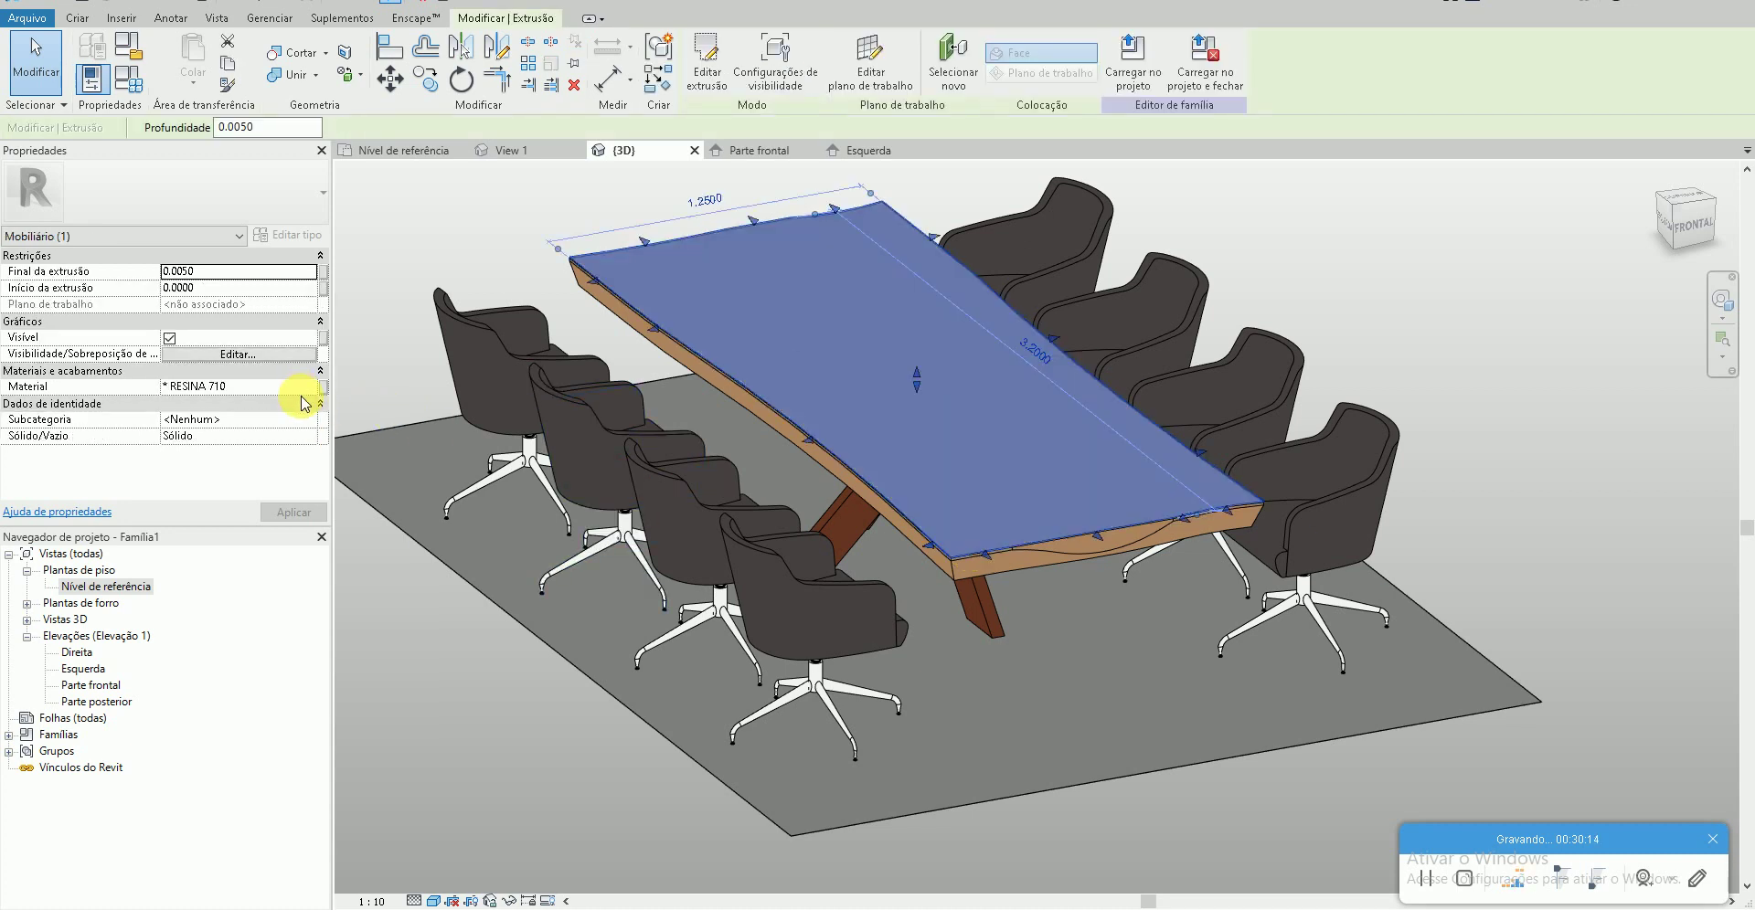
left_click(308, 395)
left_click(311, 395)
left_click(536, 88)
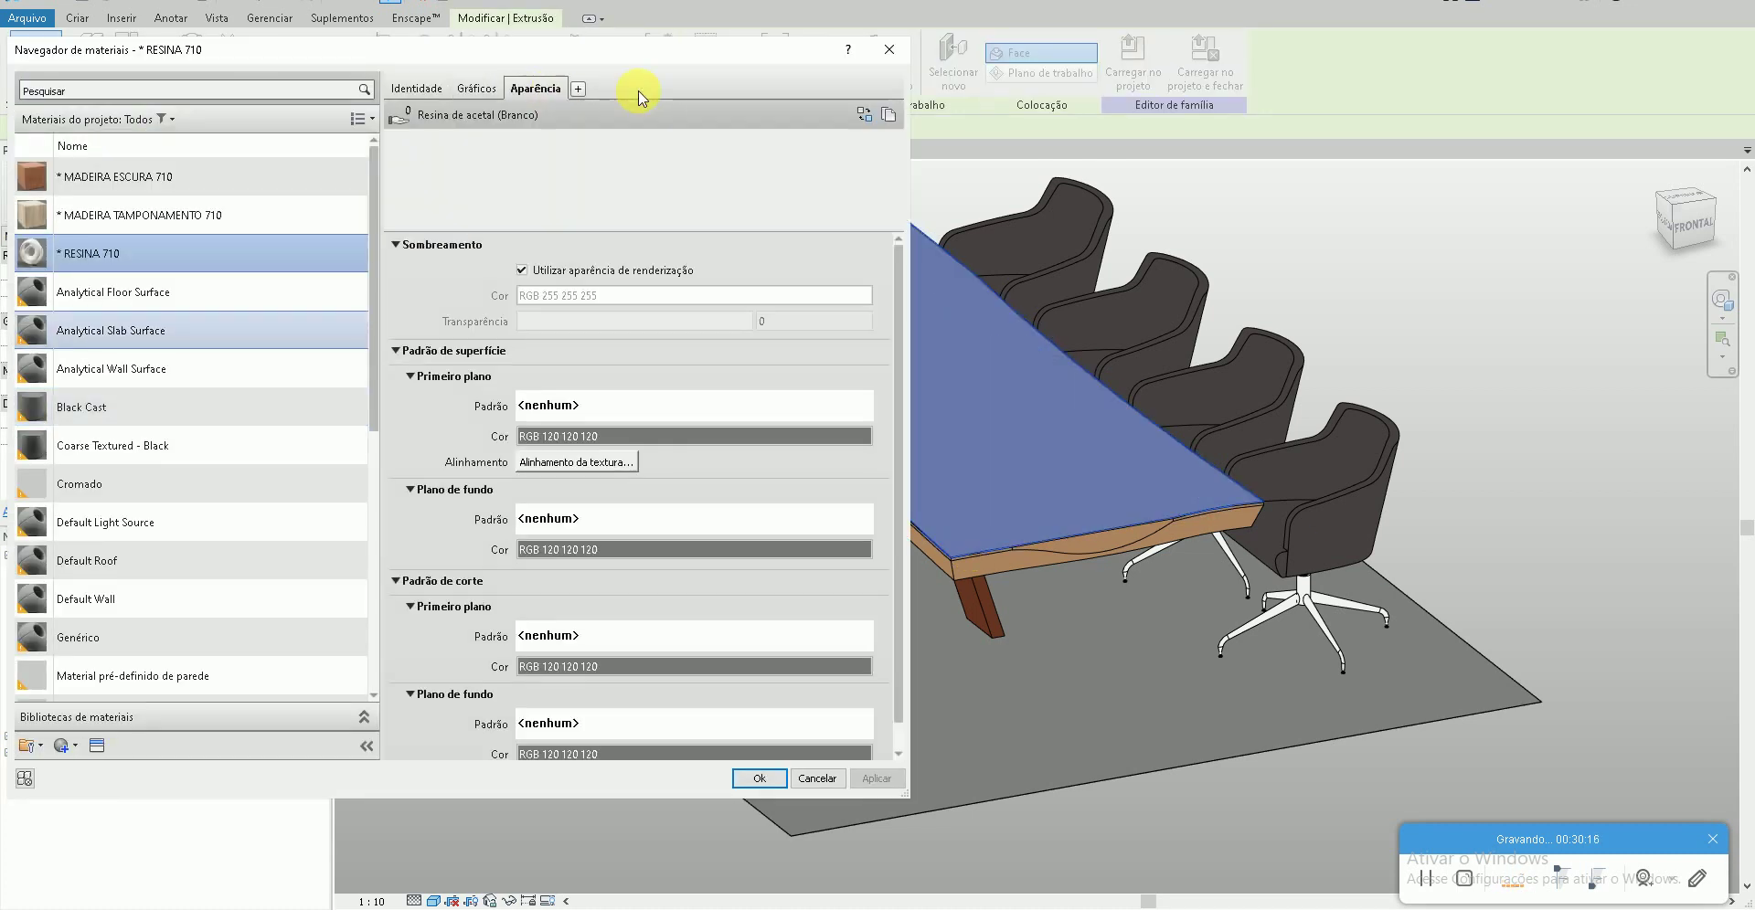
left_click(863, 114)
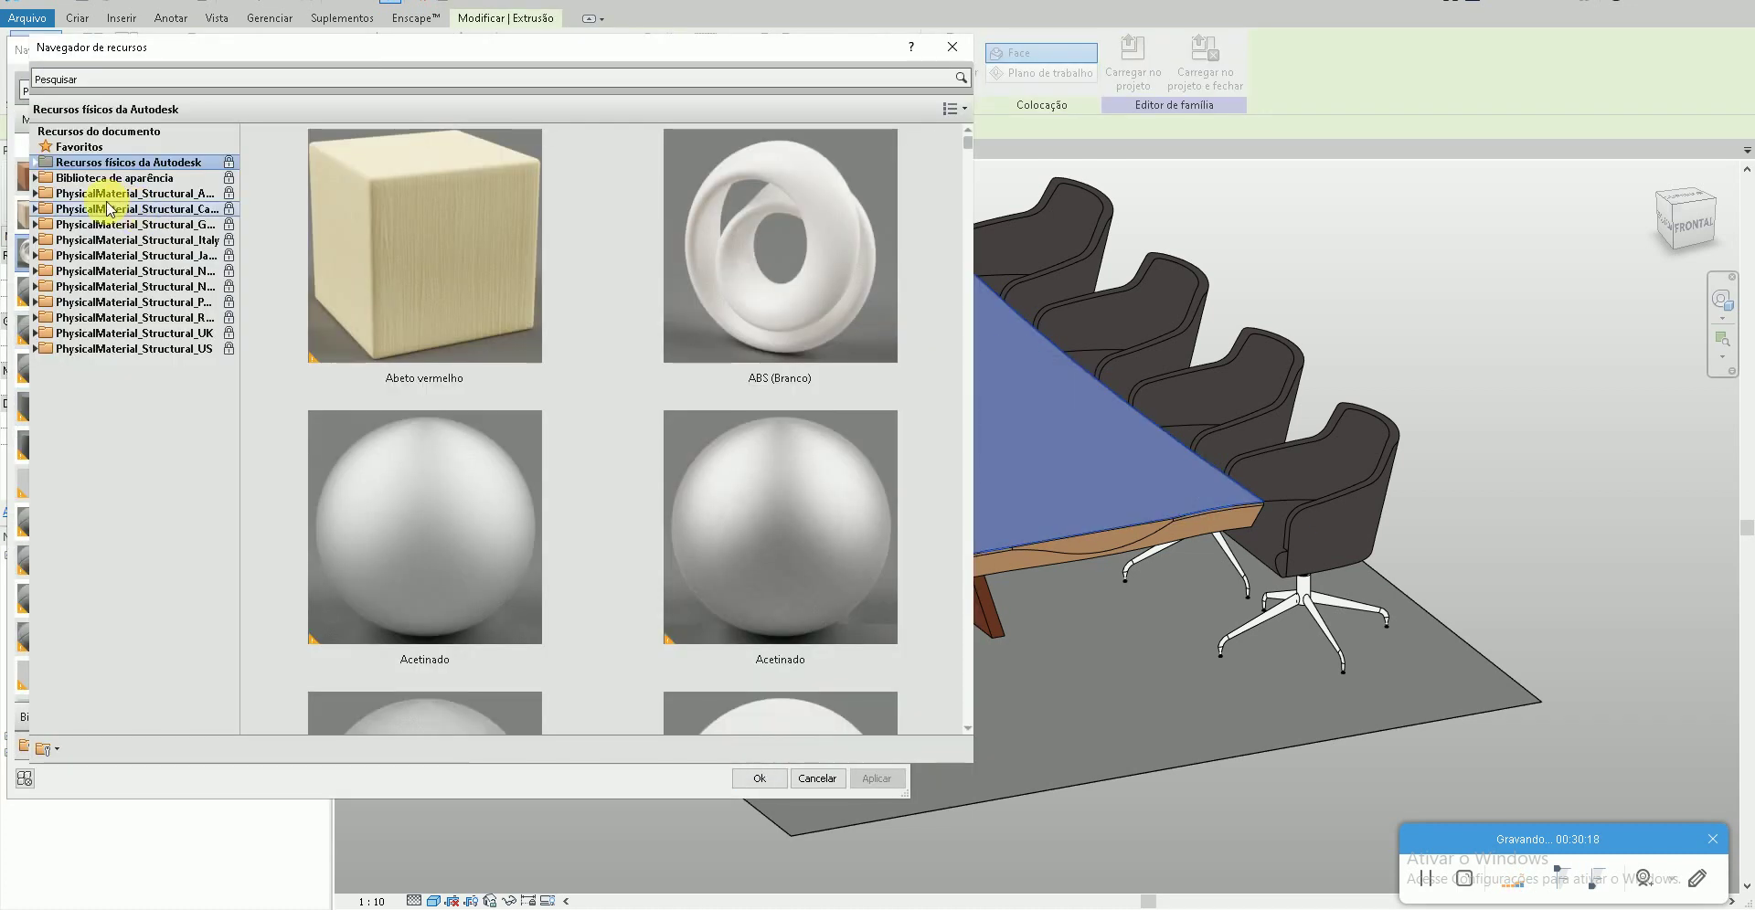
left_click(34, 179)
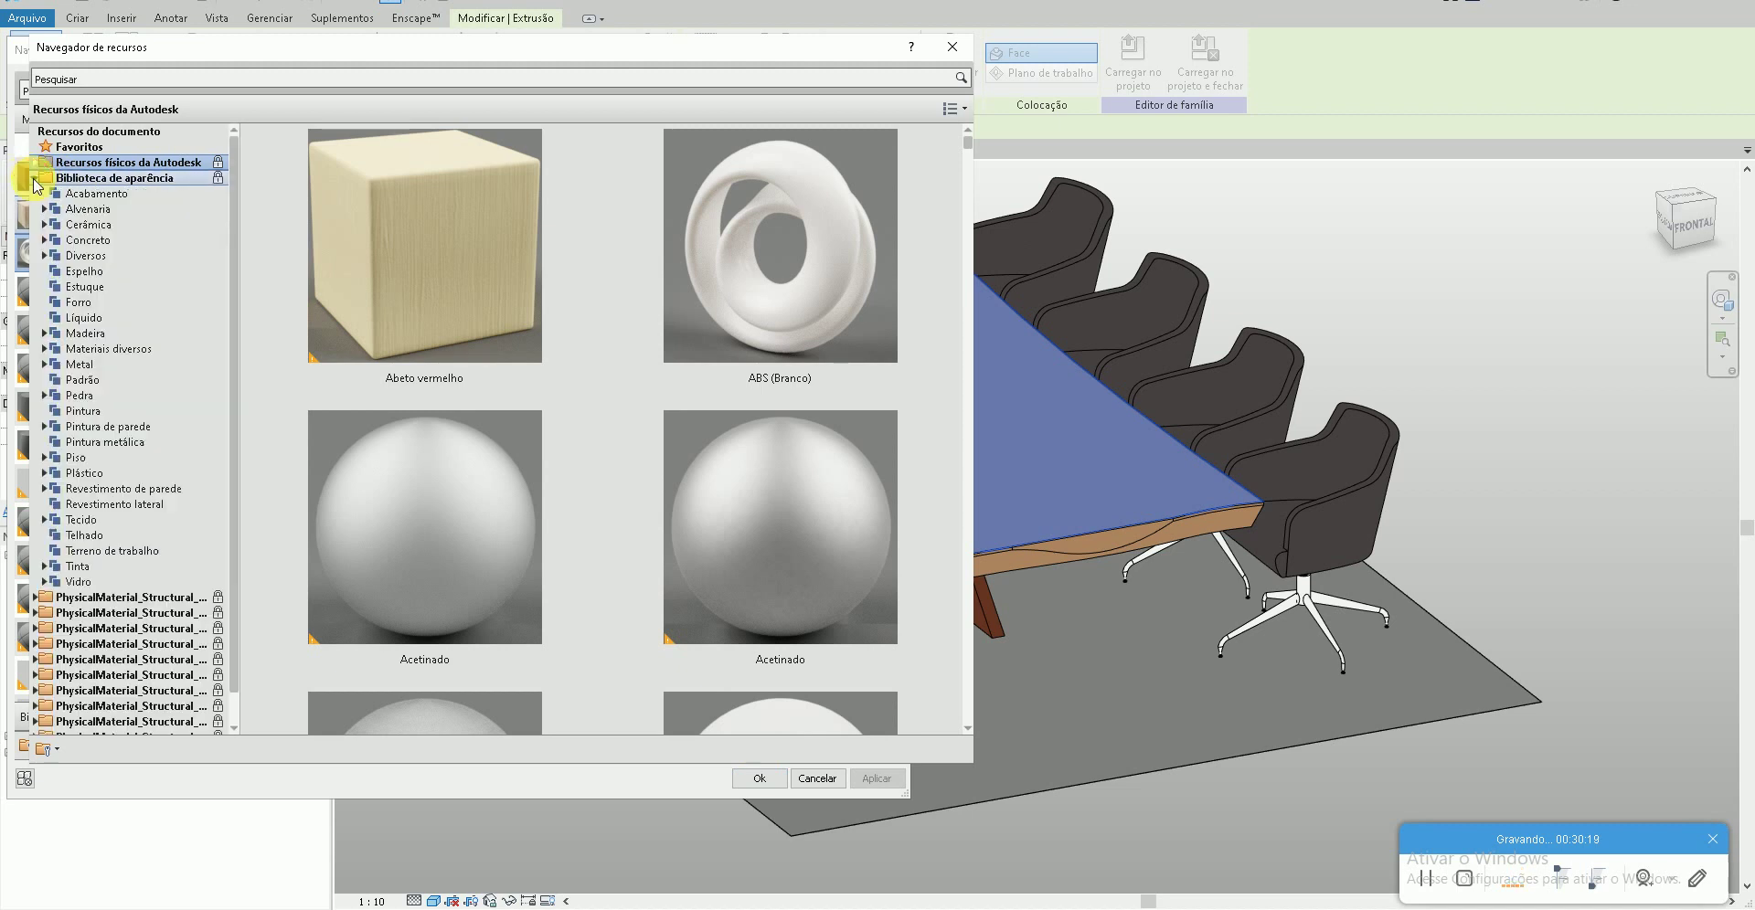
left_click(77, 582)
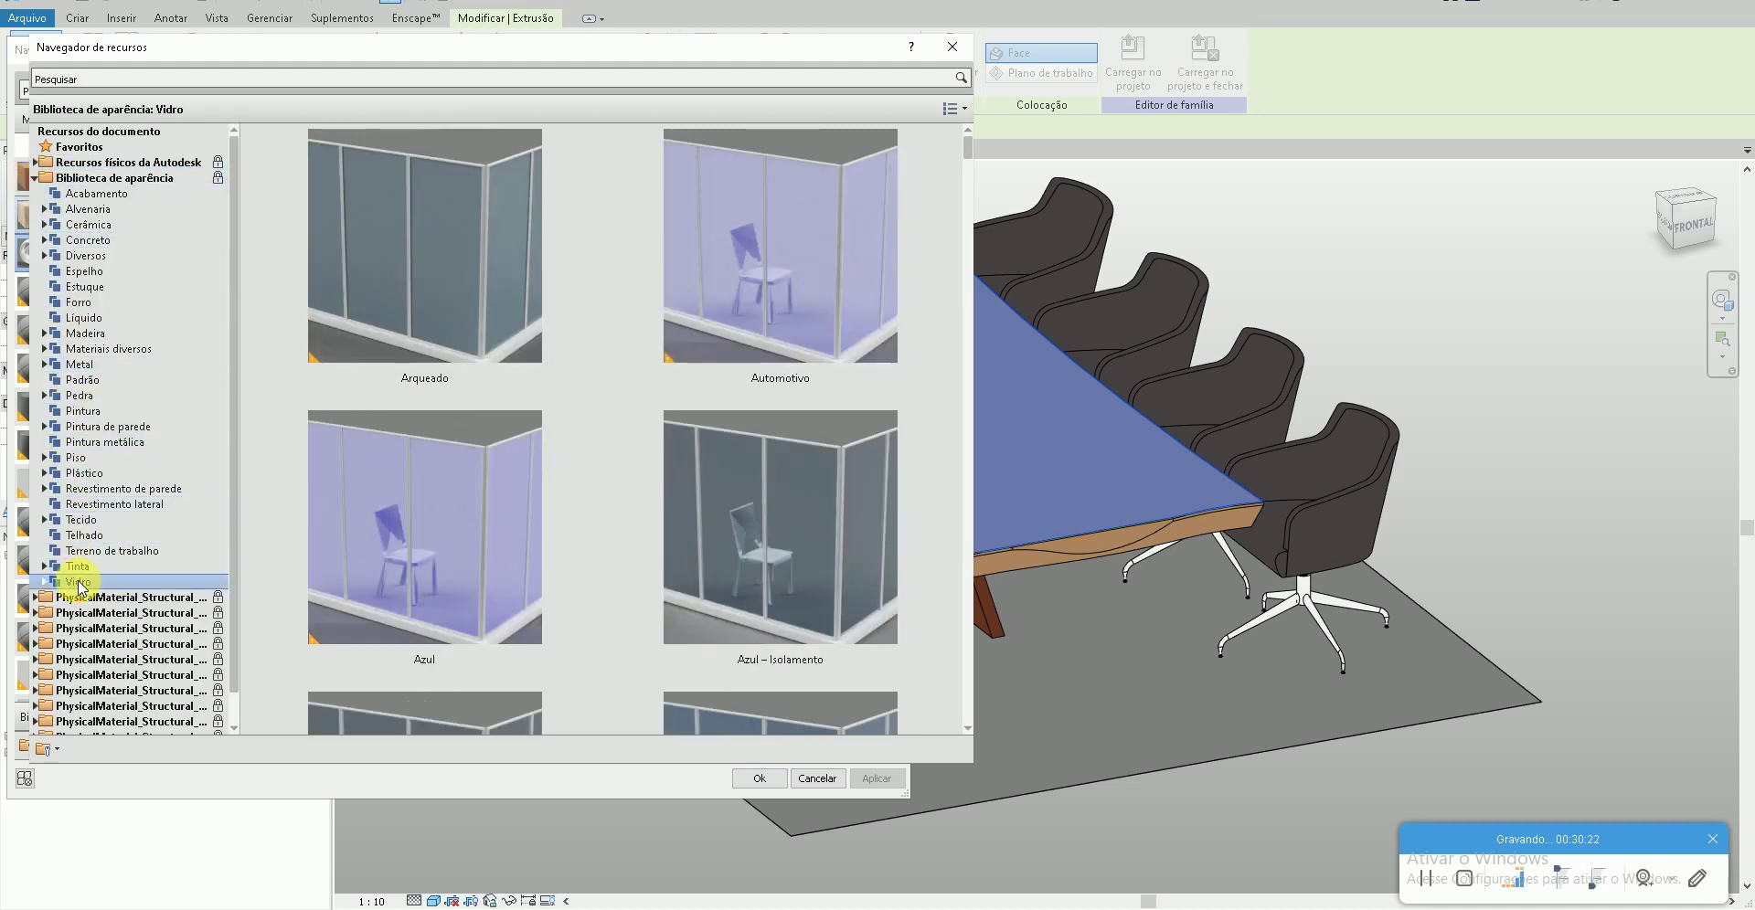
- Replace RESINA 710's appearance with Transparente glass and confirm the material change
scroll(391, 590, "down", 3)
scroll(391, 594, "down", 2)
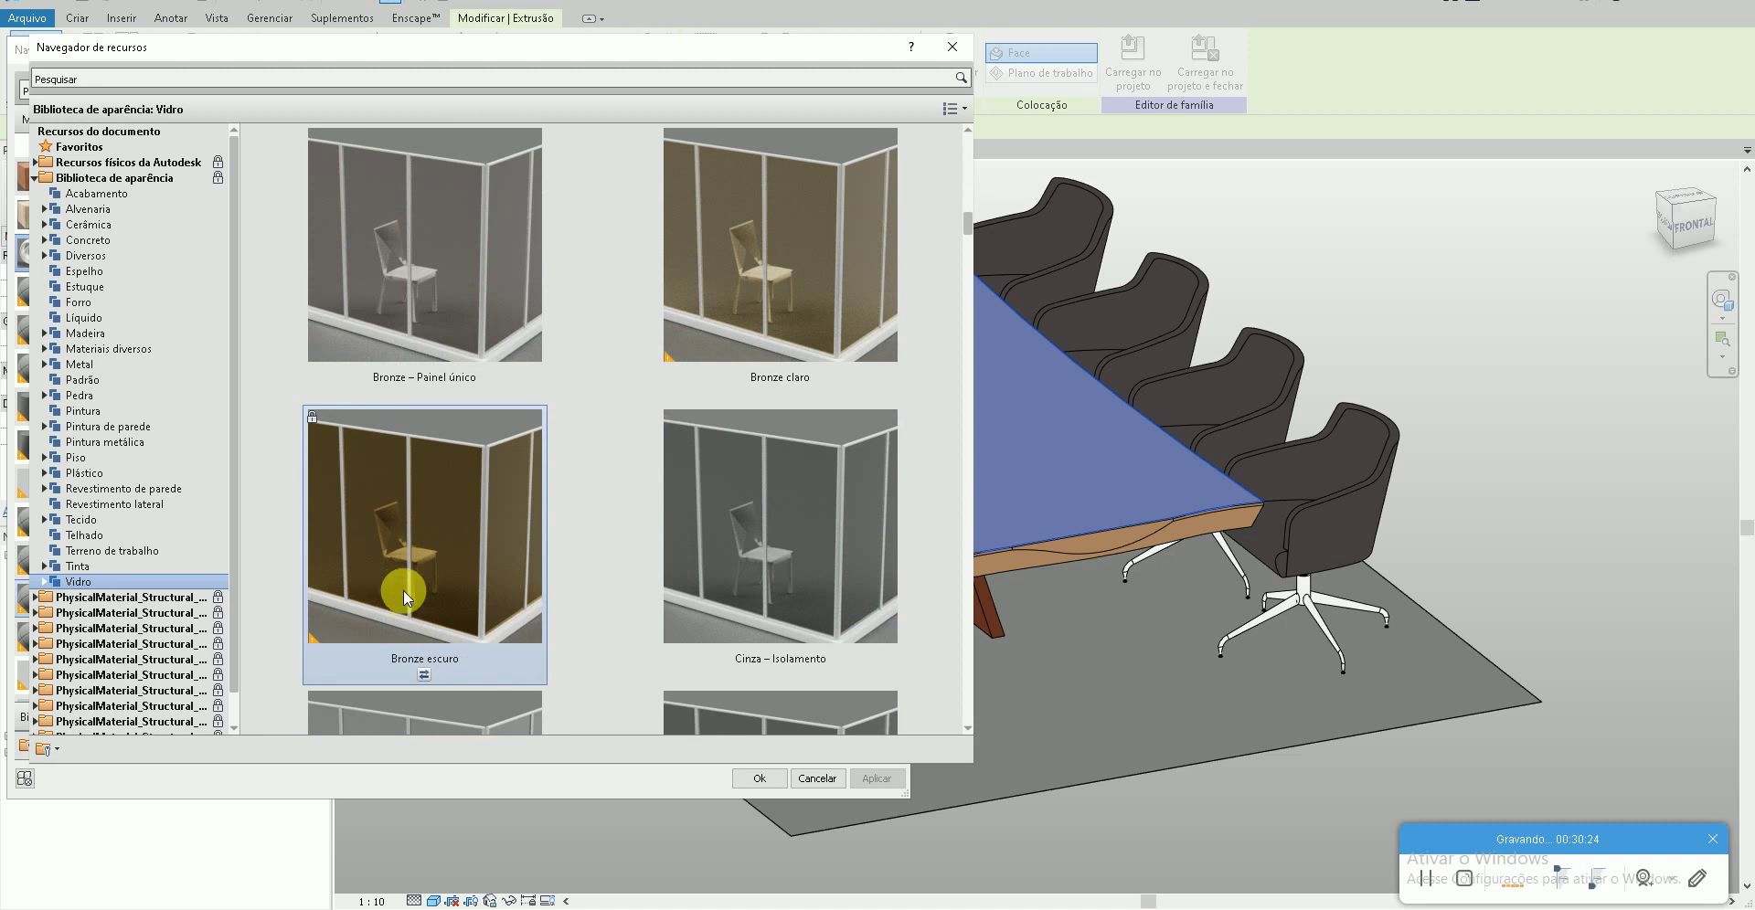
scroll(466, 567, "down", 3)
scroll(501, 548, "down", 3)
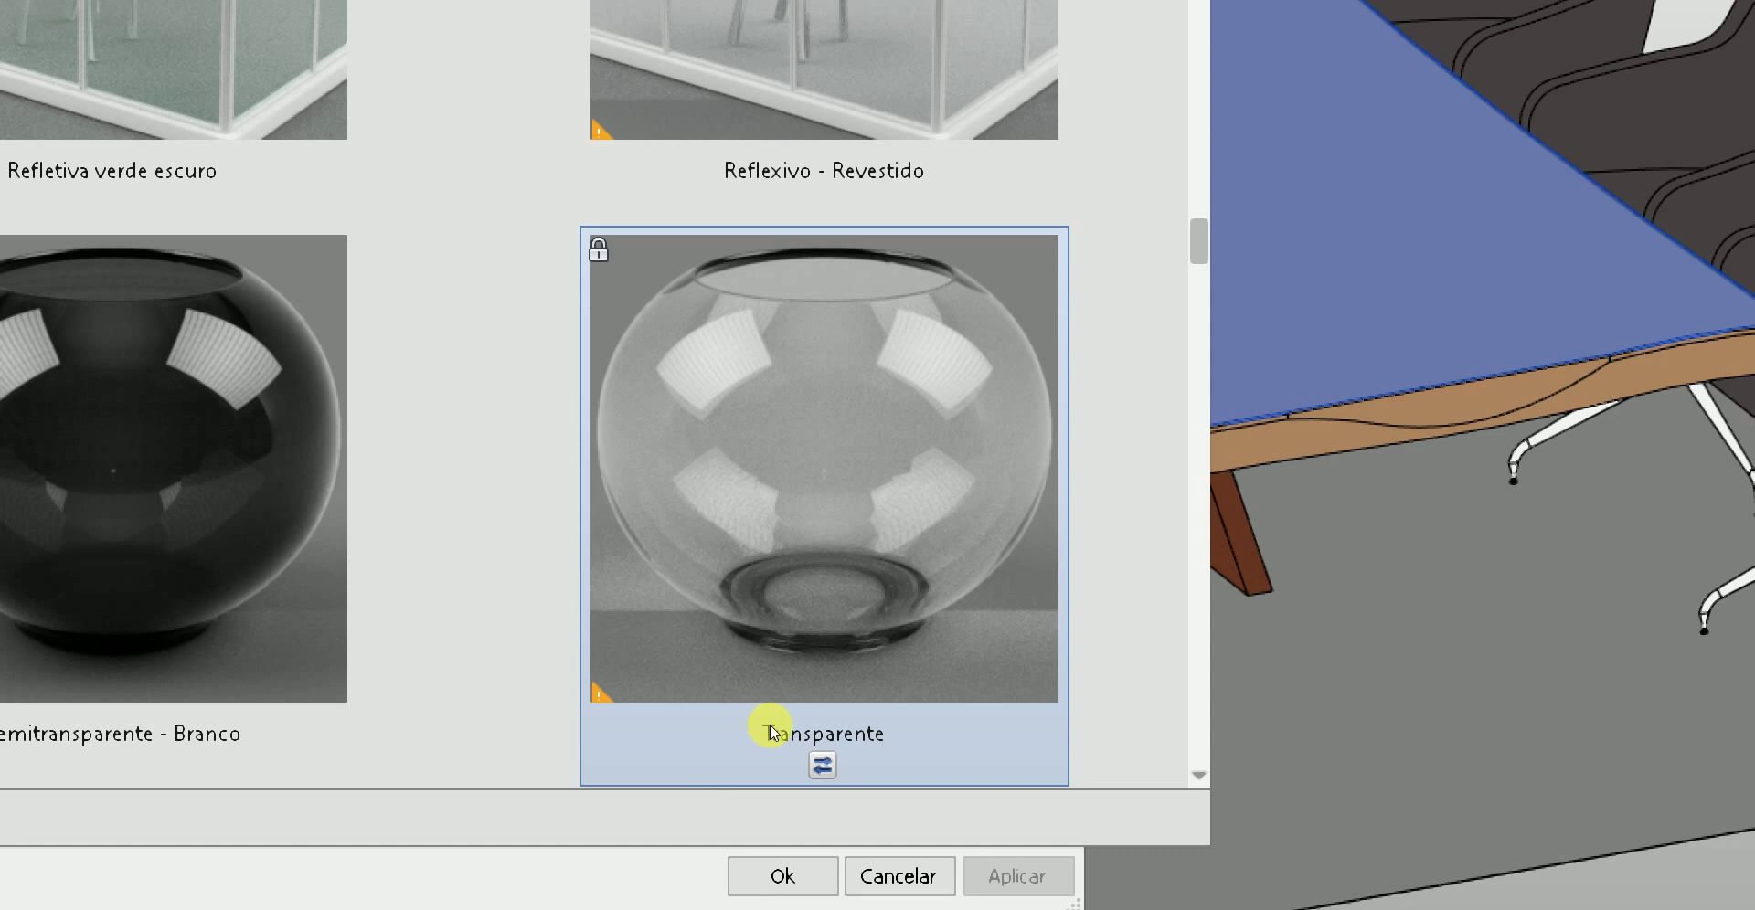
left_click(757, 706)
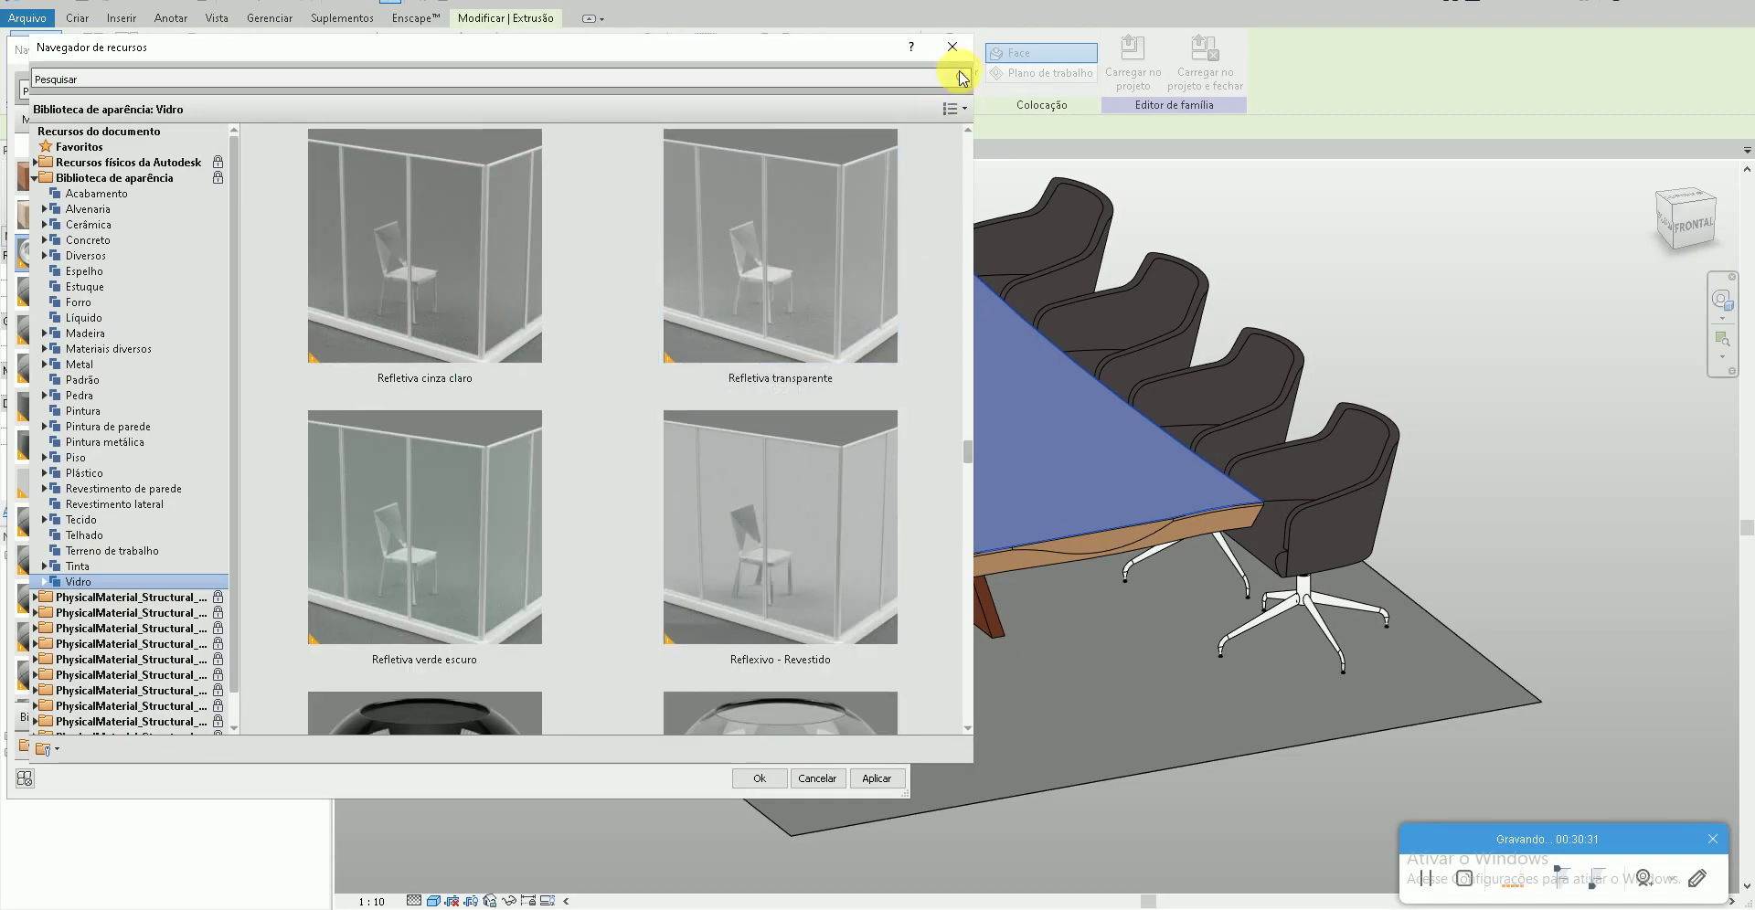
left_click(953, 50)
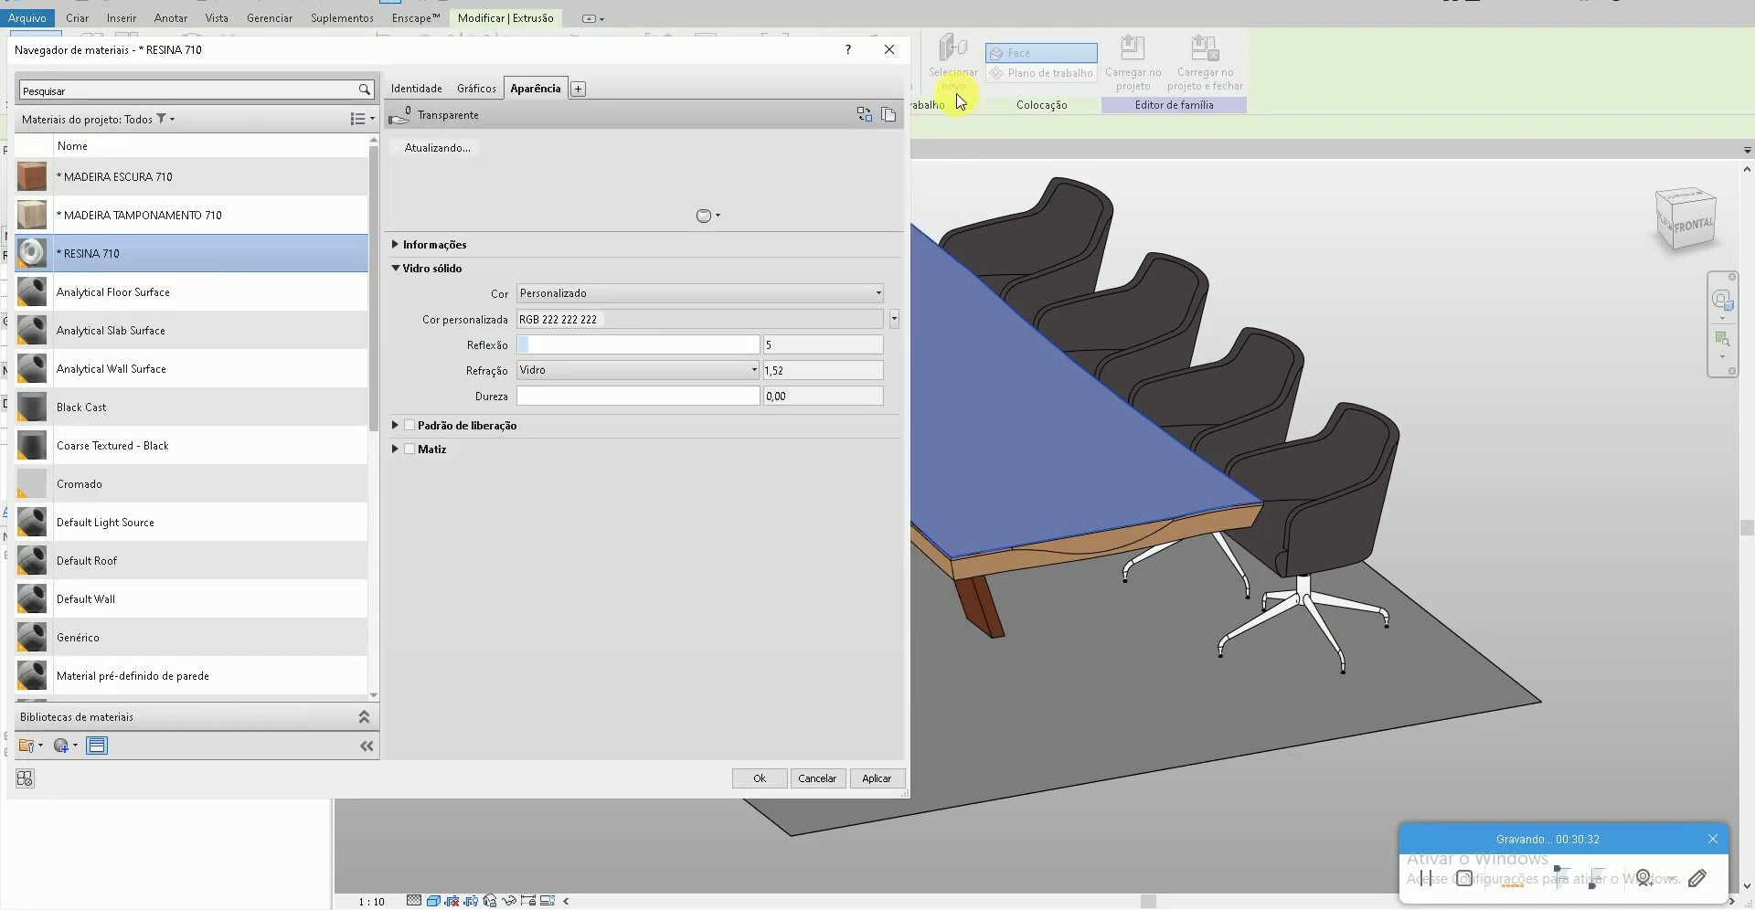
left_click(759, 778)
- Select the rug slab and create a new material named TAPETE TEXTURA DE MADEIRA 710
left_click(631, 799)
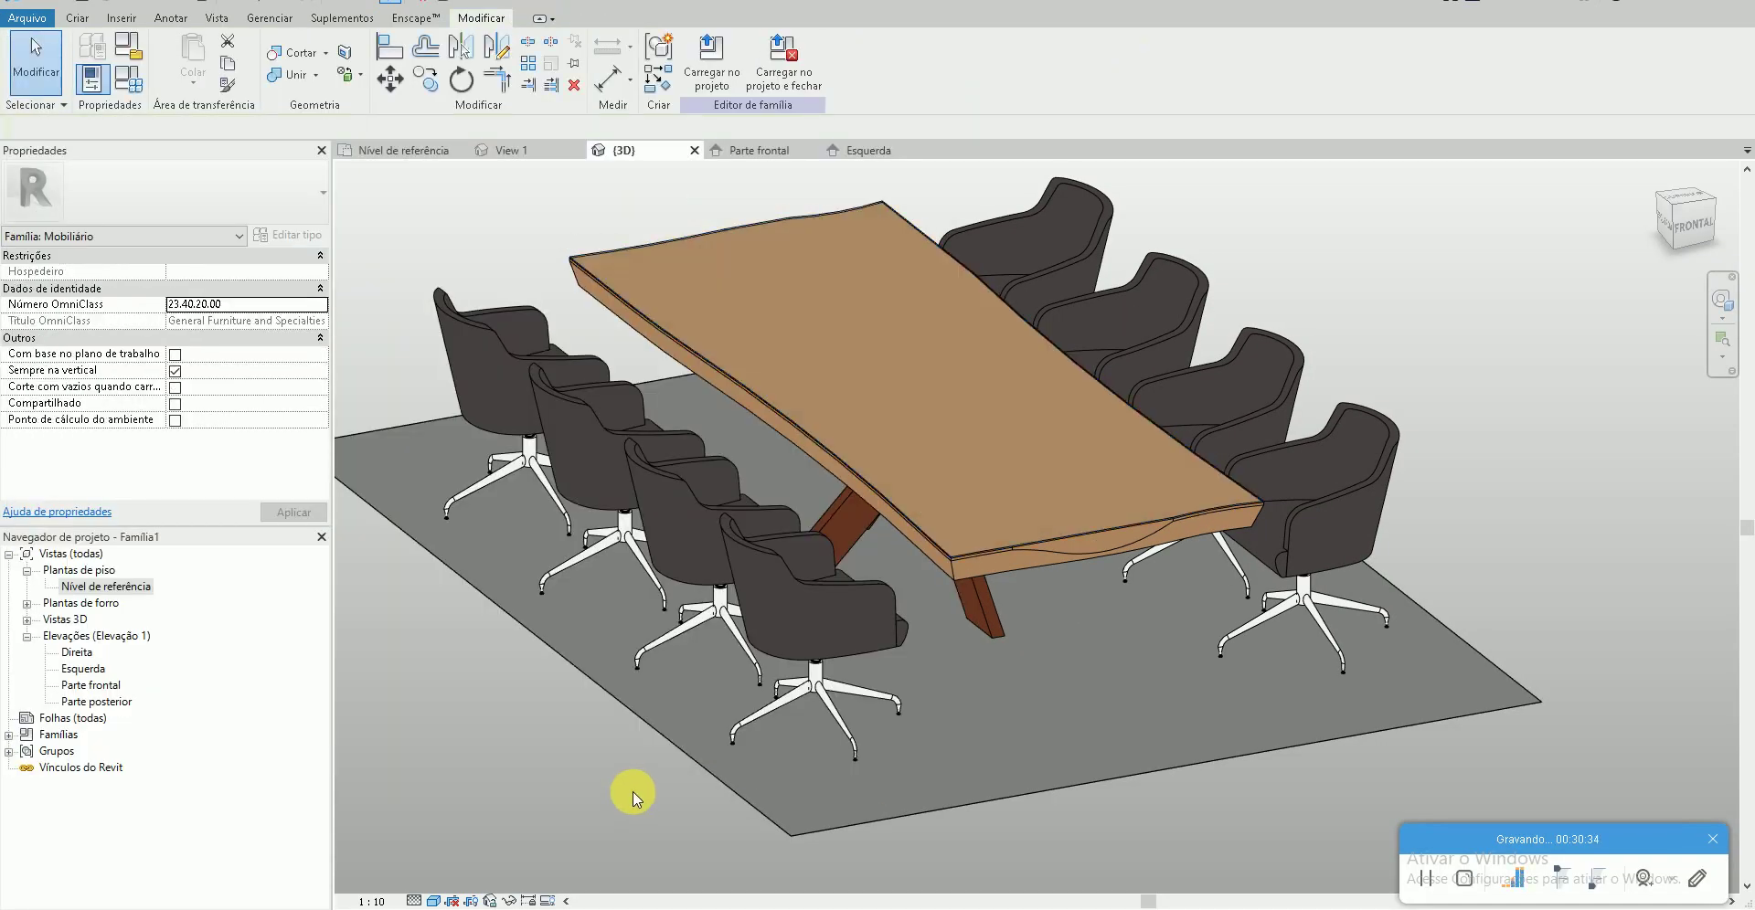
mouse_move(637, 799)
middle_mouse_down("shift")
mouse_move(694, 721)
mouse_move(615, 560)
mouse_move(471, 512)
mouse_move(442, 569)
mouse_move(721, 718)
middle_mouse_up("shift")
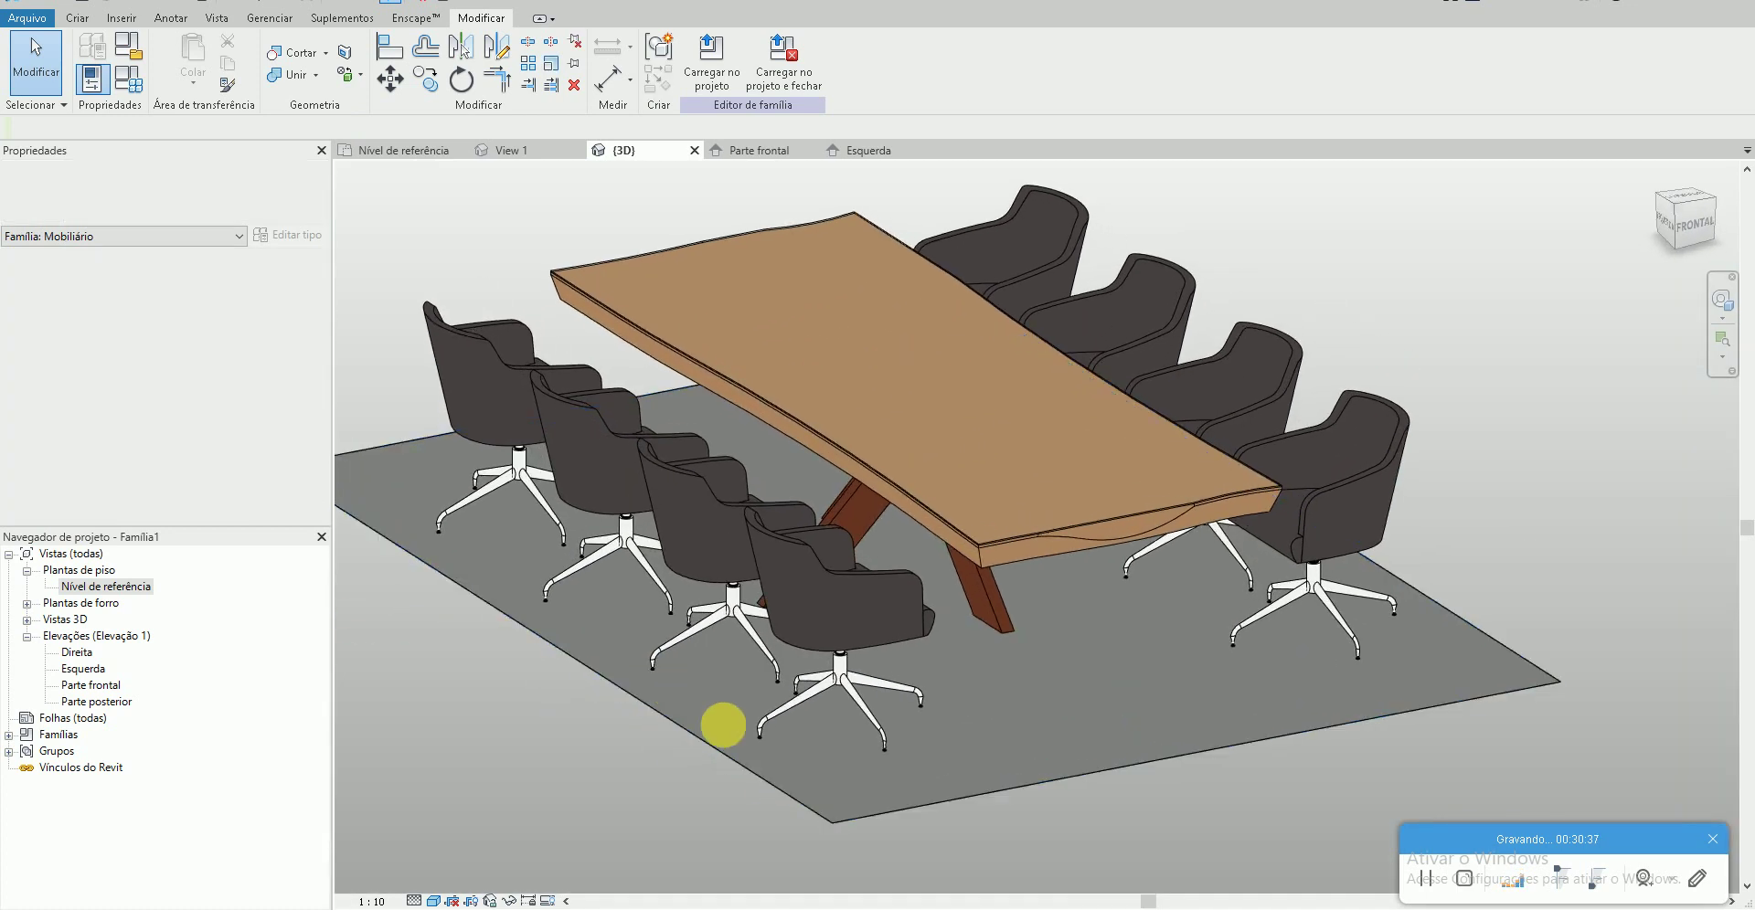
left_click(1023, 799)
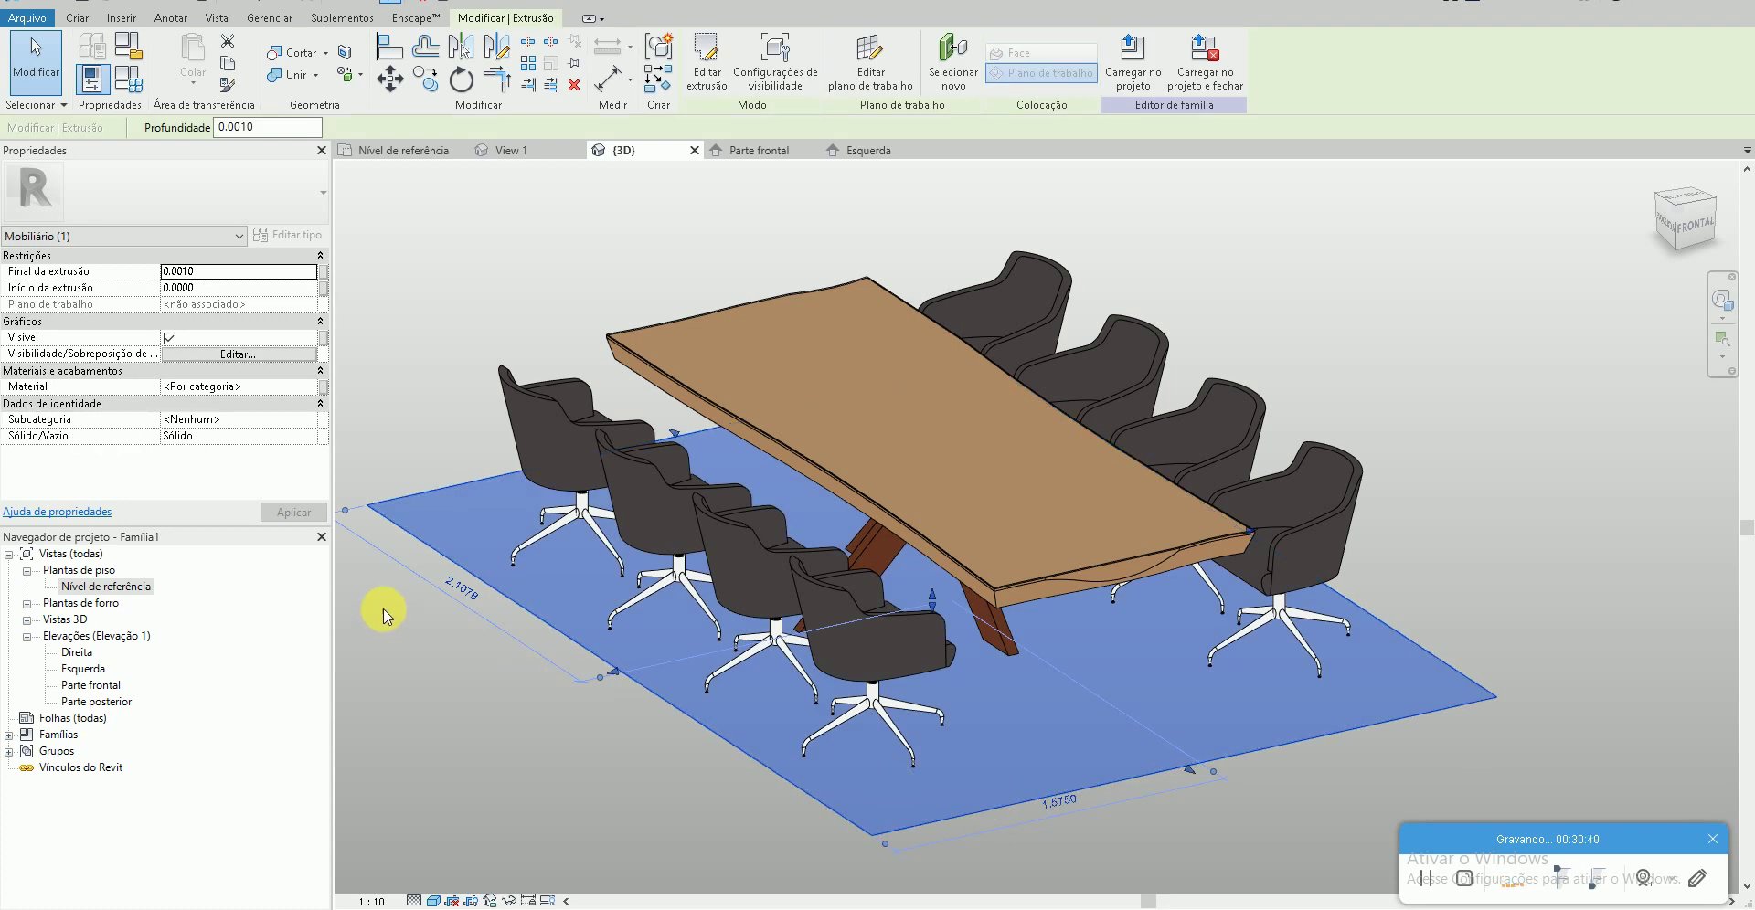
left_click(311, 387)
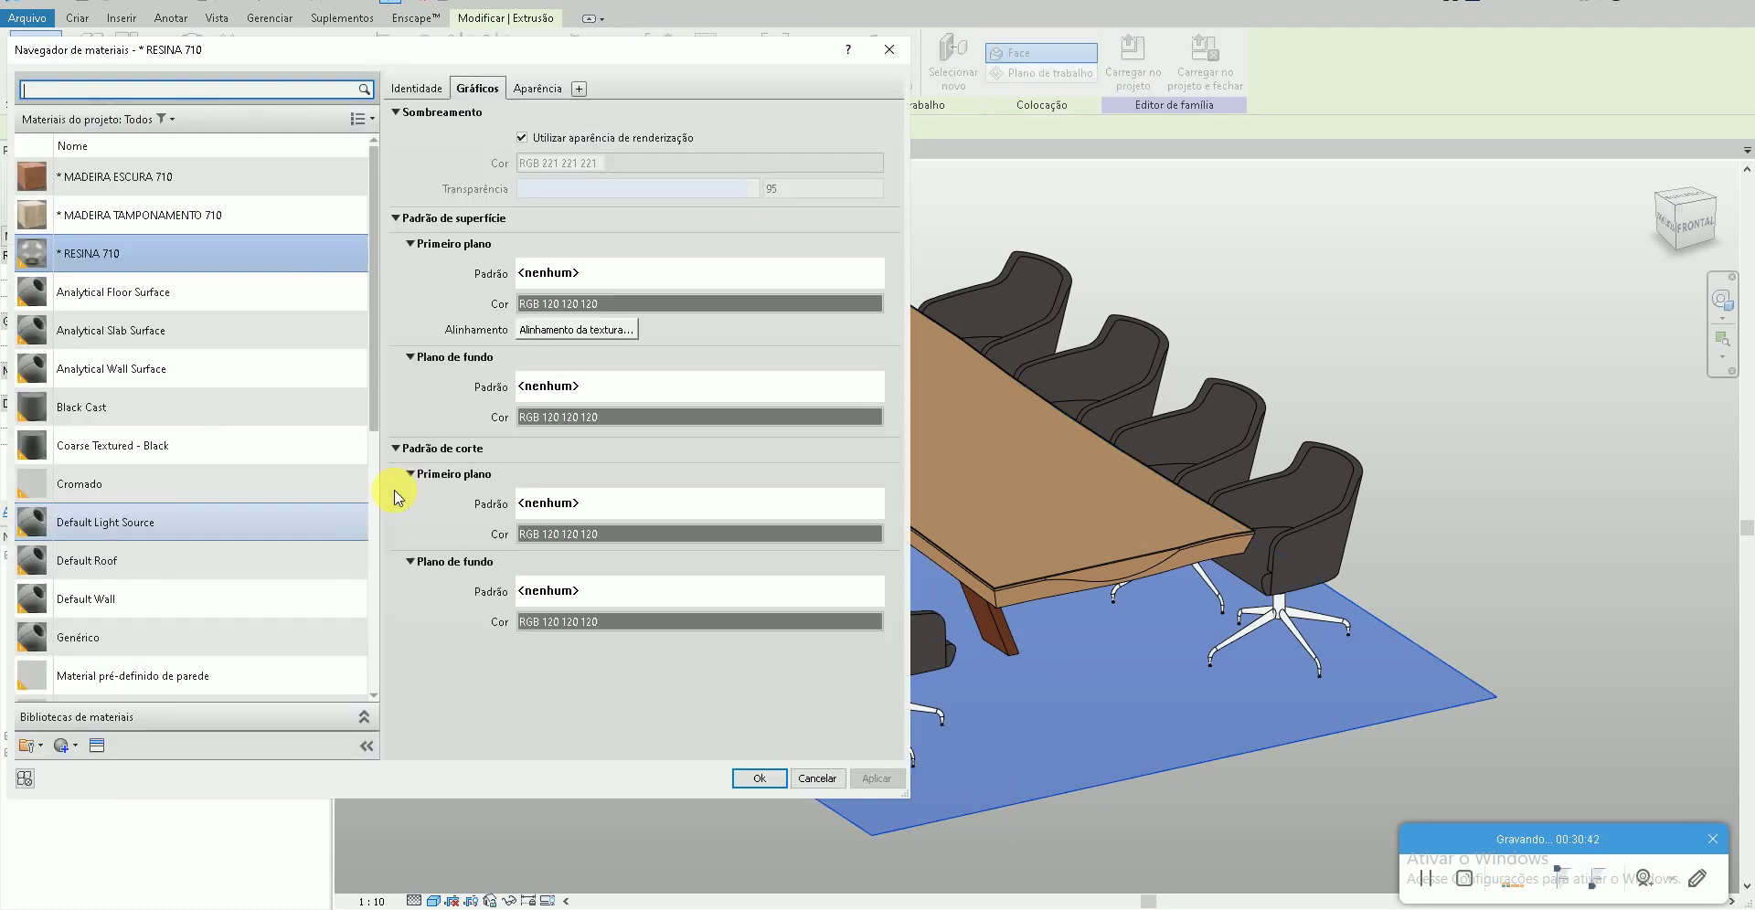
left_click(65, 746)
left_click(80, 770)
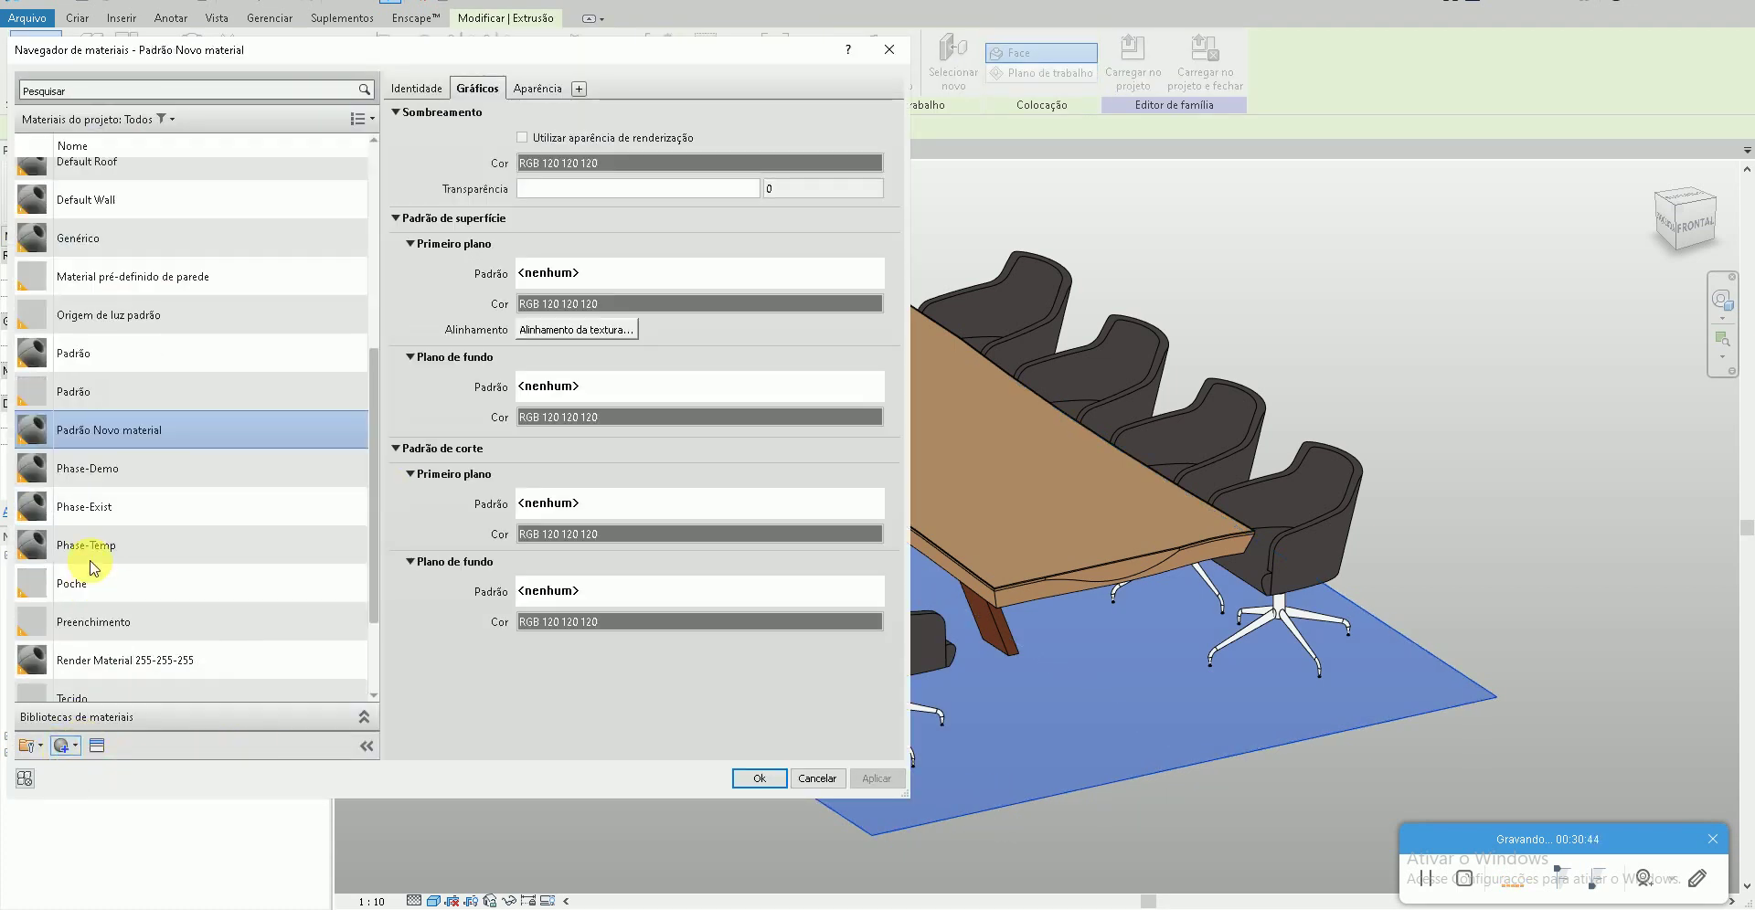
right_click(135, 431)
left_click(173, 485)
type("* TAPETE TEXTURA DE MADEIRA 710")
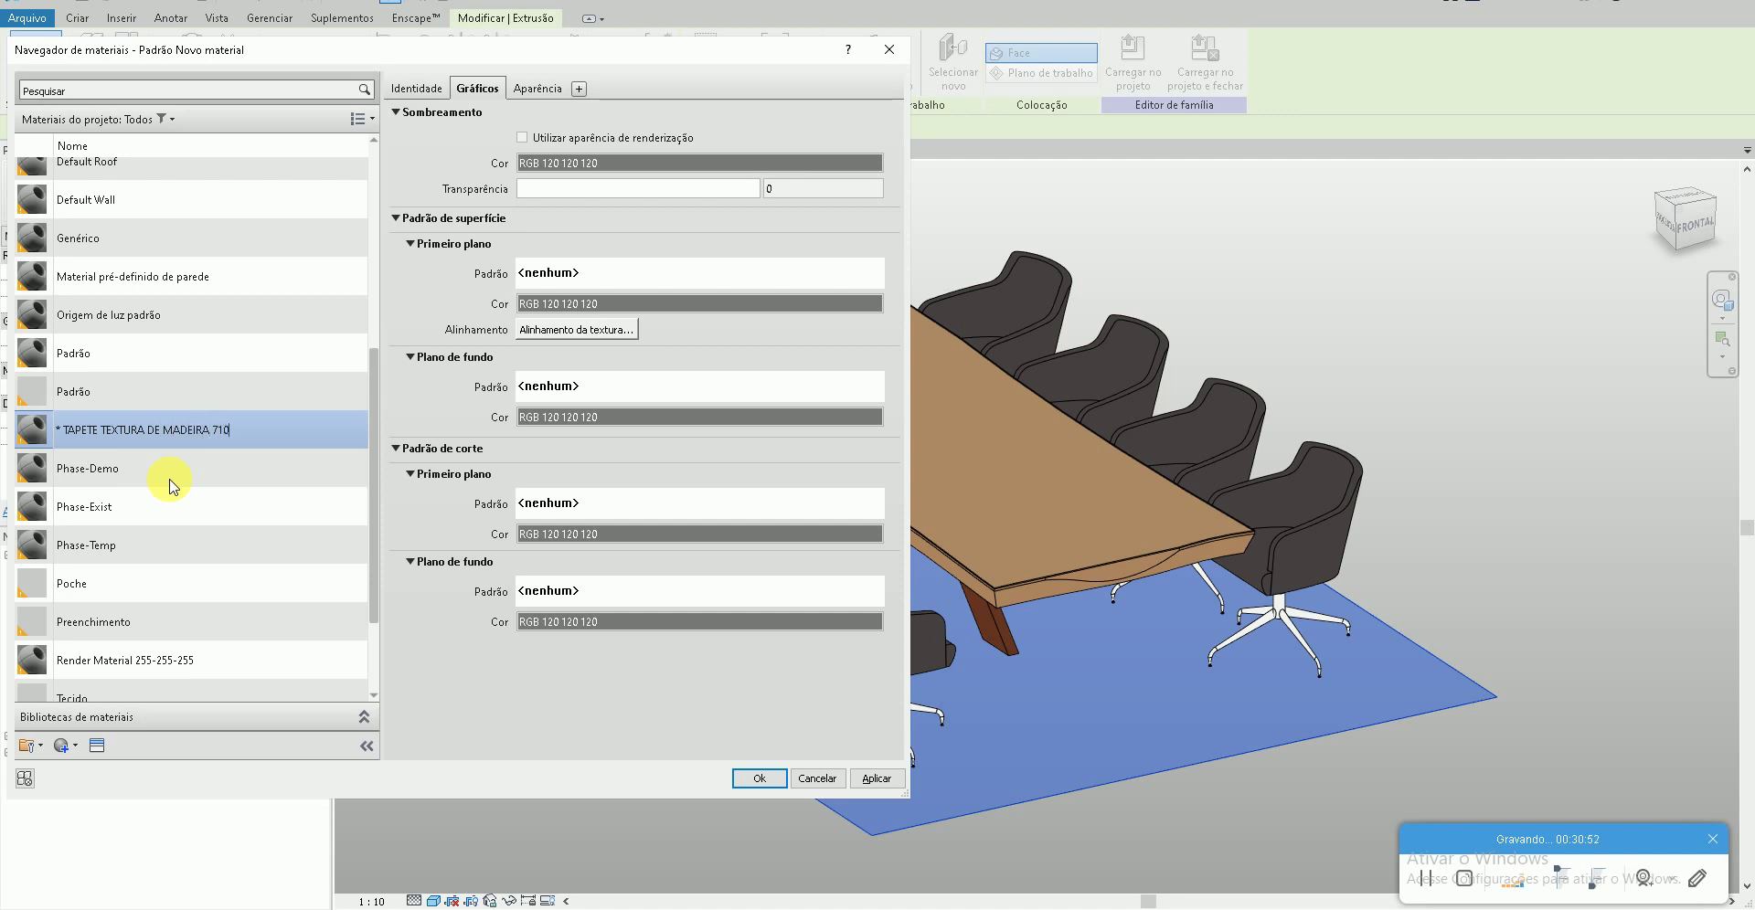
key("Return")
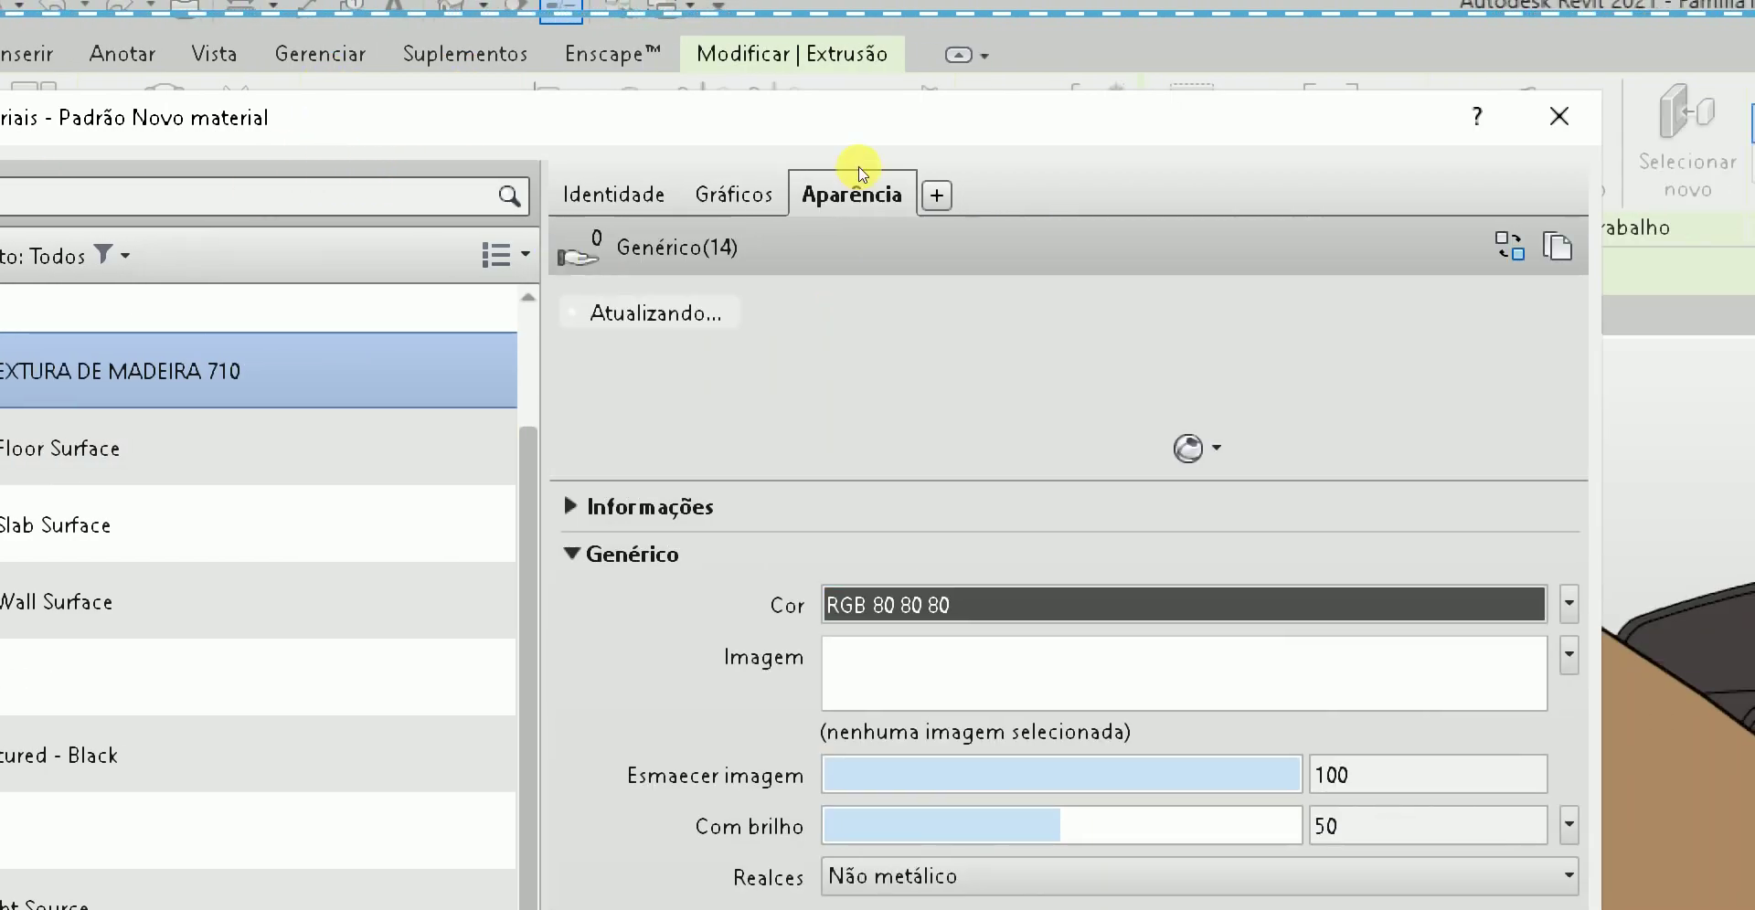
- Apply the Piso de madeira - Marrom parquet appearance from the Piso library to the material
left_click(1632, 246)
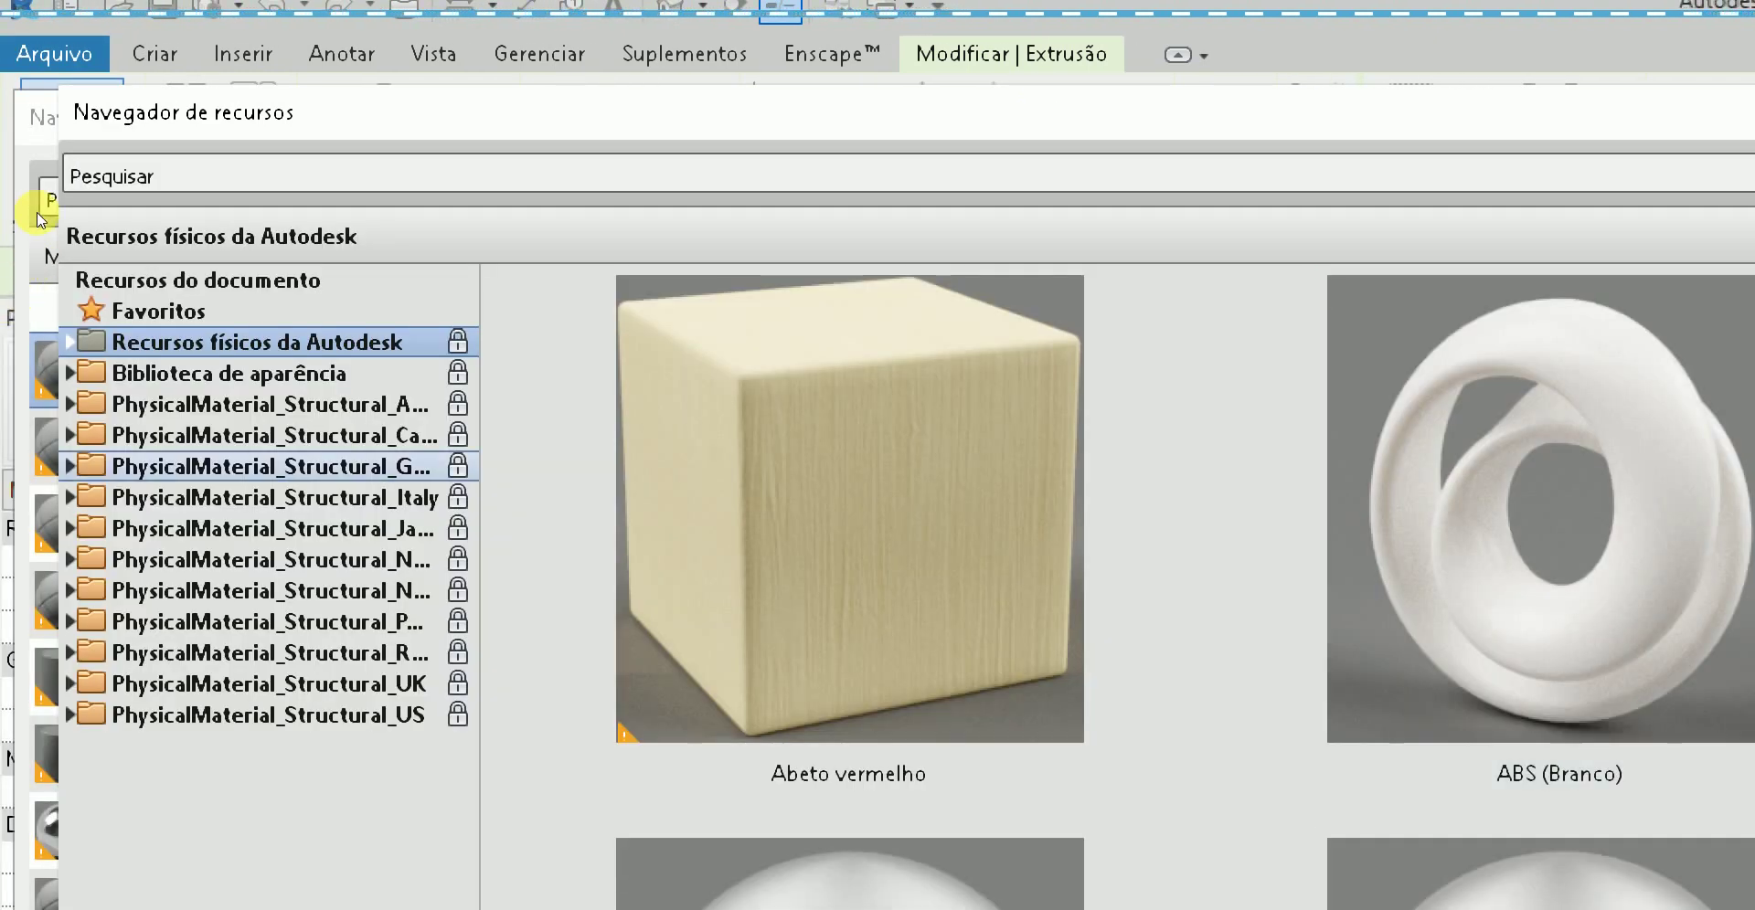
left_click(78, 380)
left_click(151, 744)
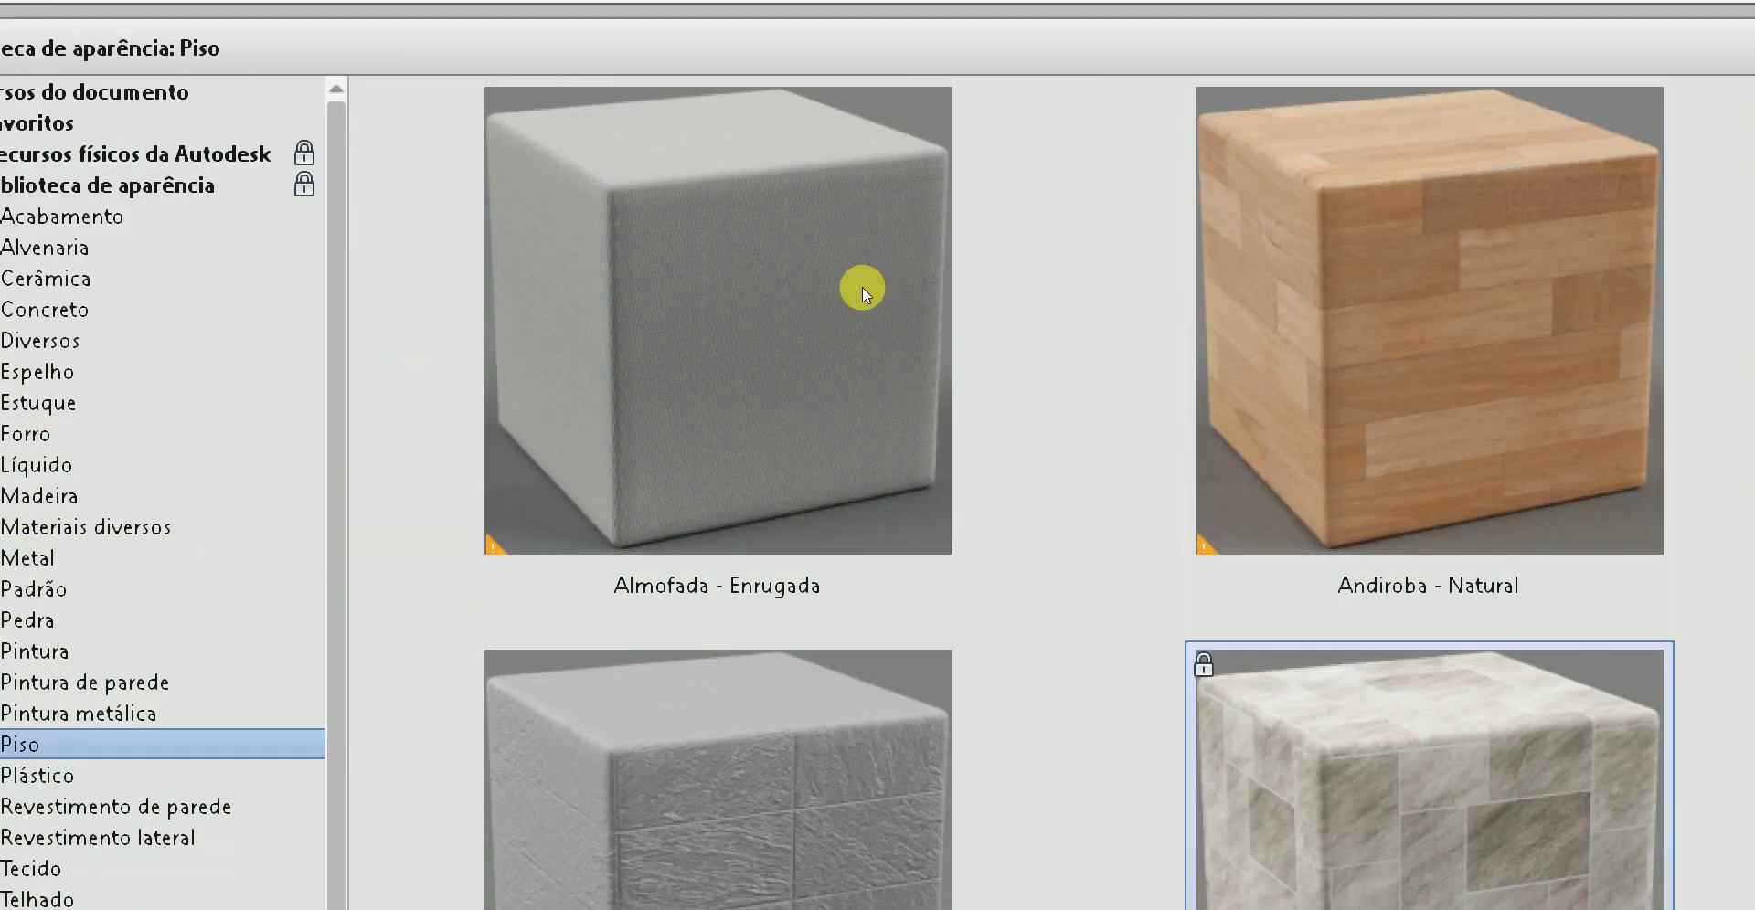
scroll(863, 290, "down", 3)
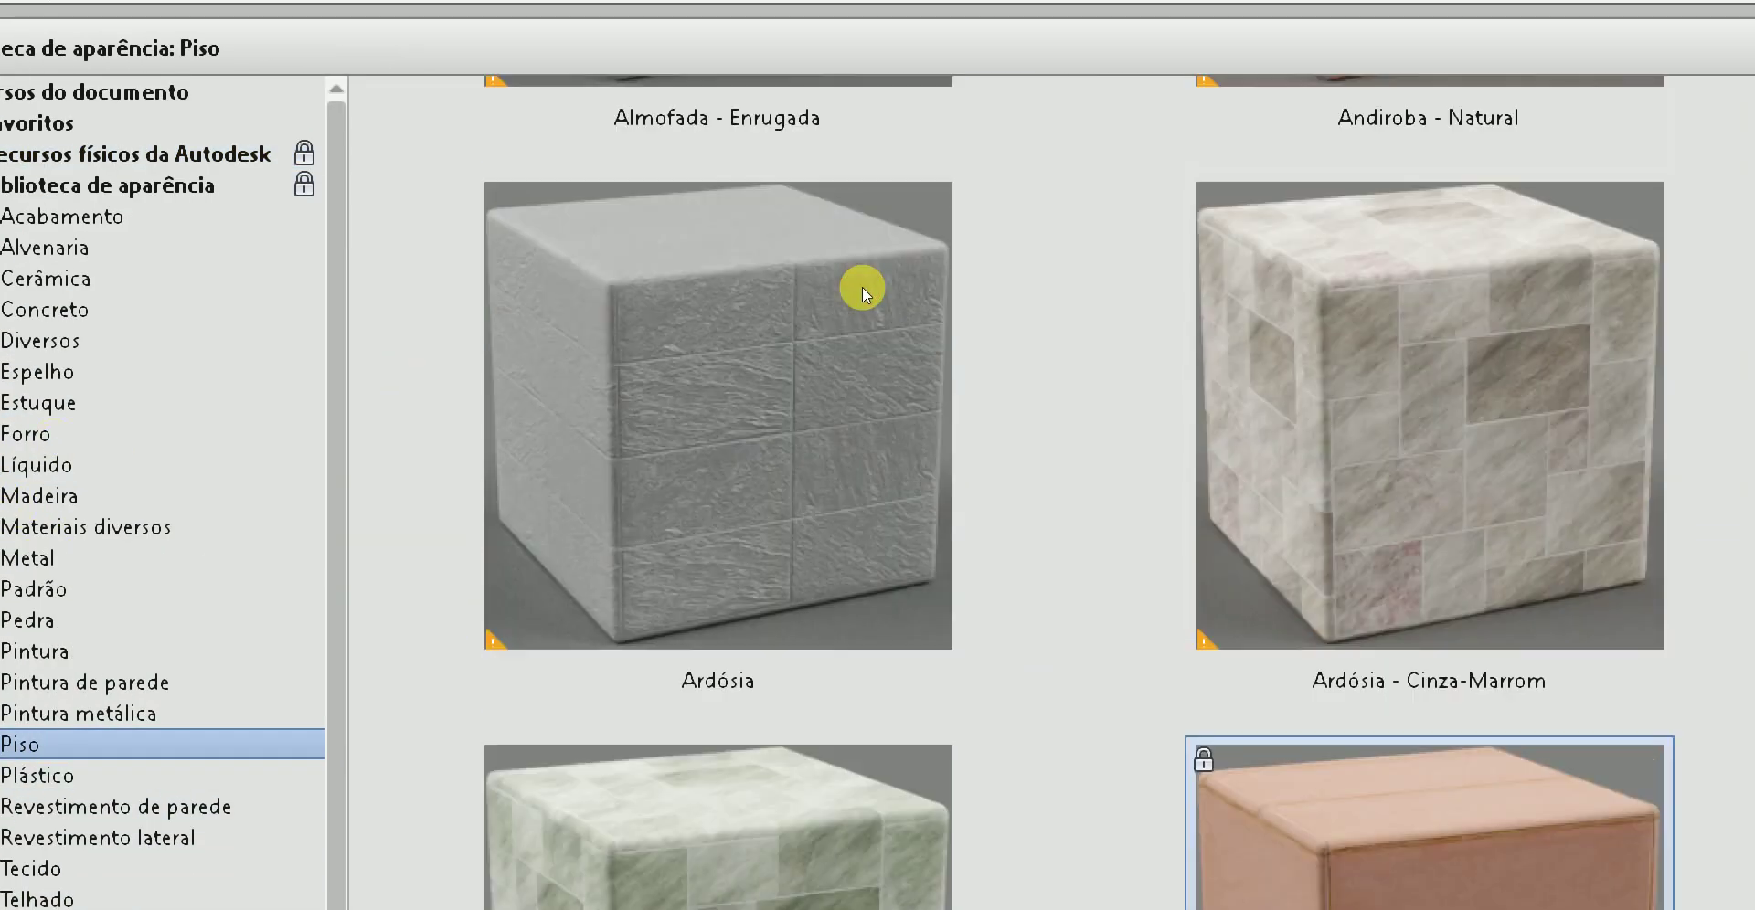
scroll(862, 290, "down", 3)
scroll(863, 290, "down", 5)
scroll(863, 287, "down", 3)
scroll(863, 287, "down", 3)
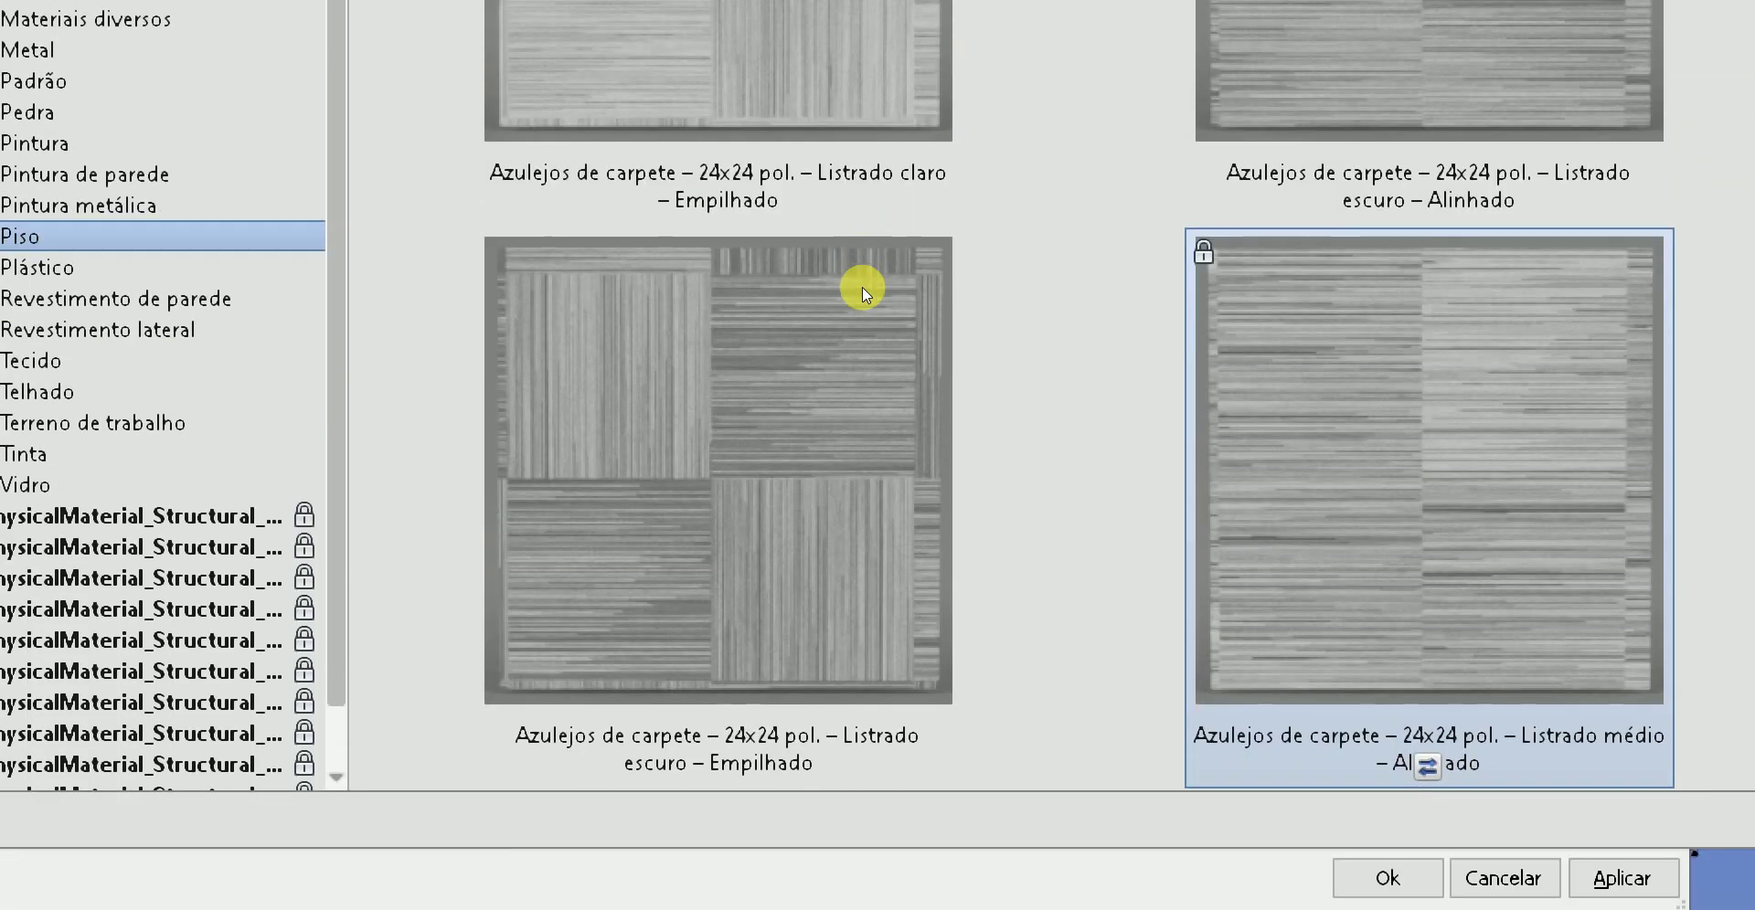
scroll(862, 287, "down", 3)
scroll(863, 287, "down", 2)
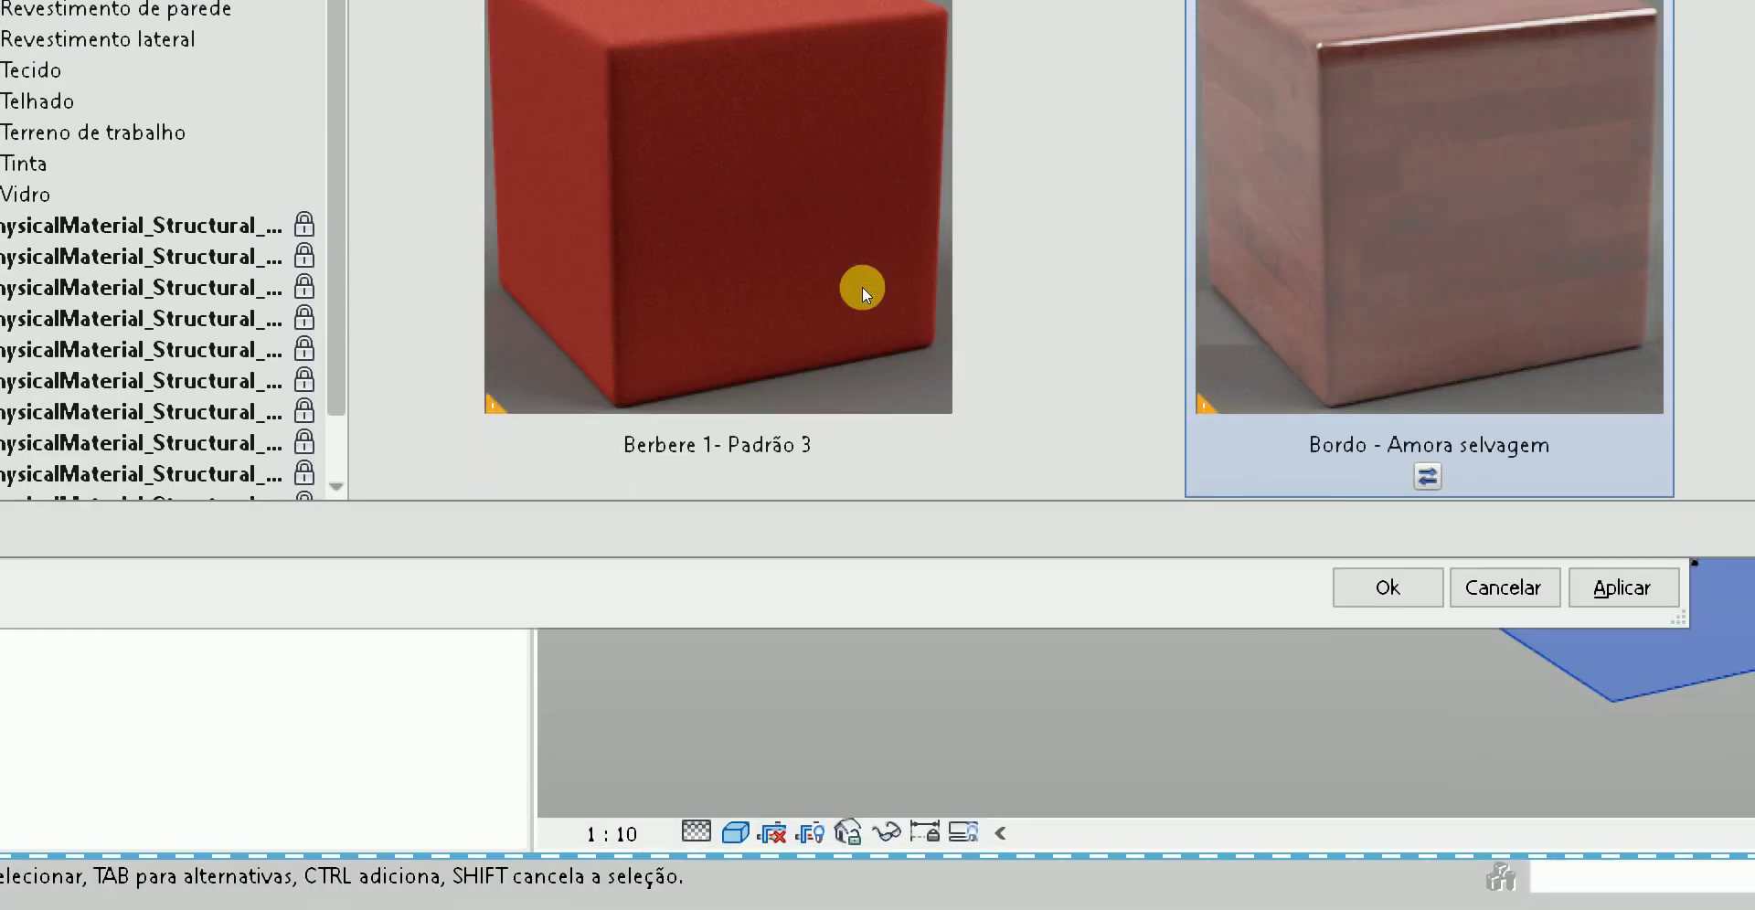
scroll(863, 287, "down", 2)
scroll(863, 287, "down", 2)
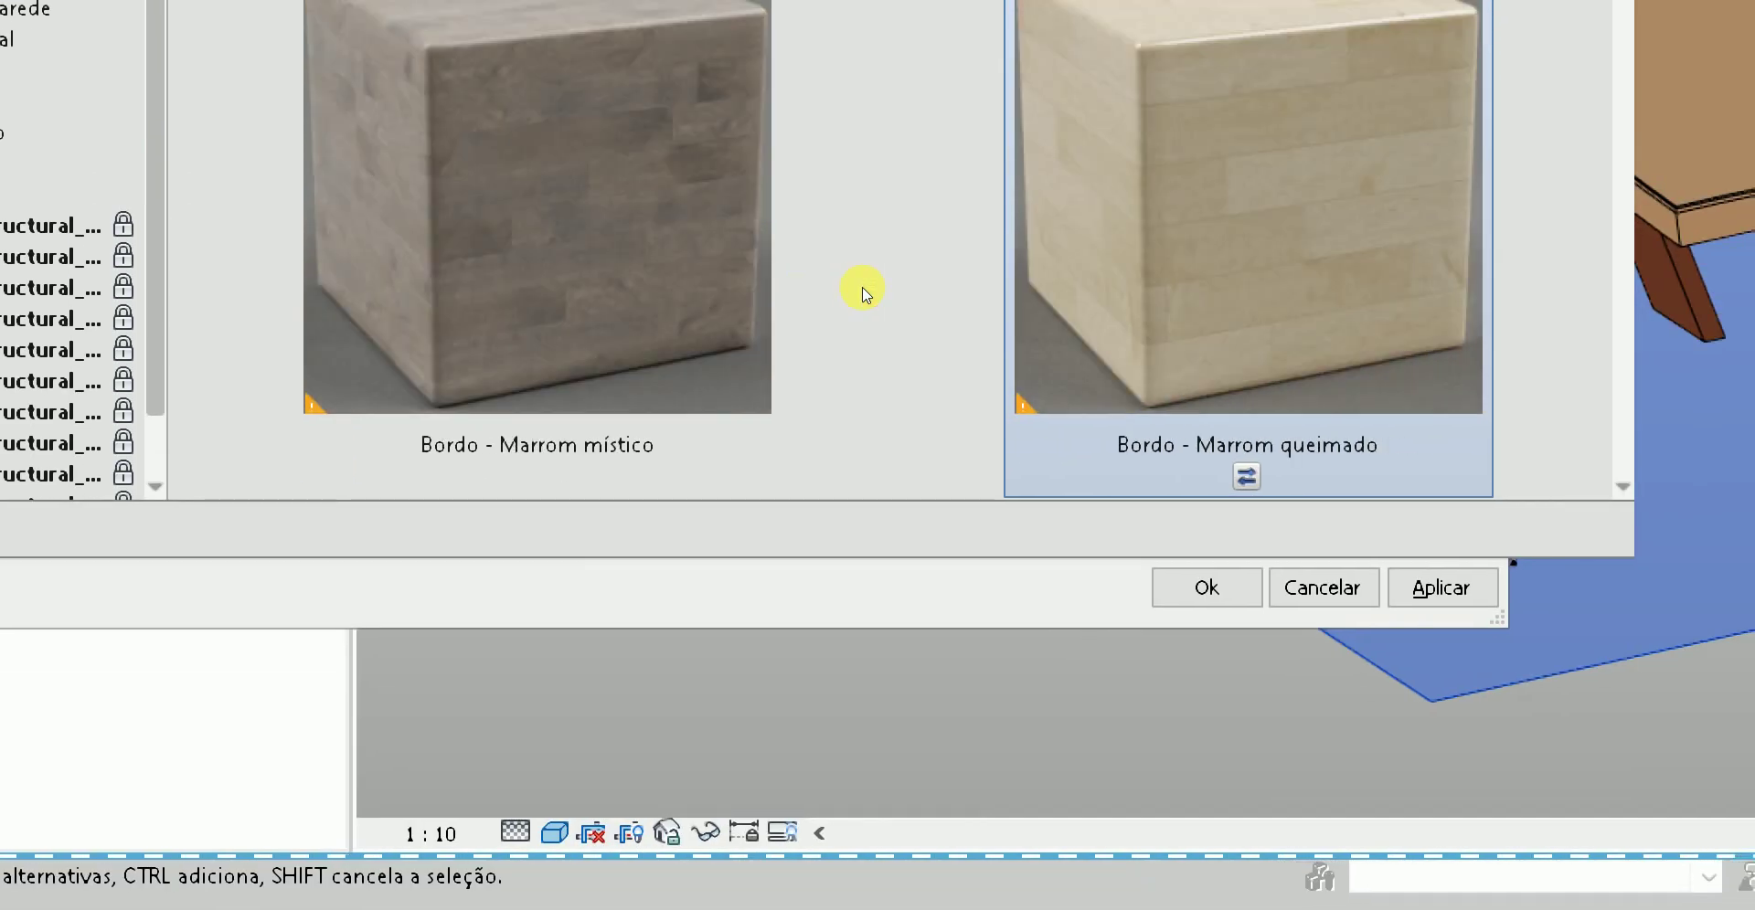
scroll(863, 287, "down", 2)
scroll(863, 287, "down", 2)
scroll(863, 291, "down", 2)
scroll(863, 290, "down", 2)
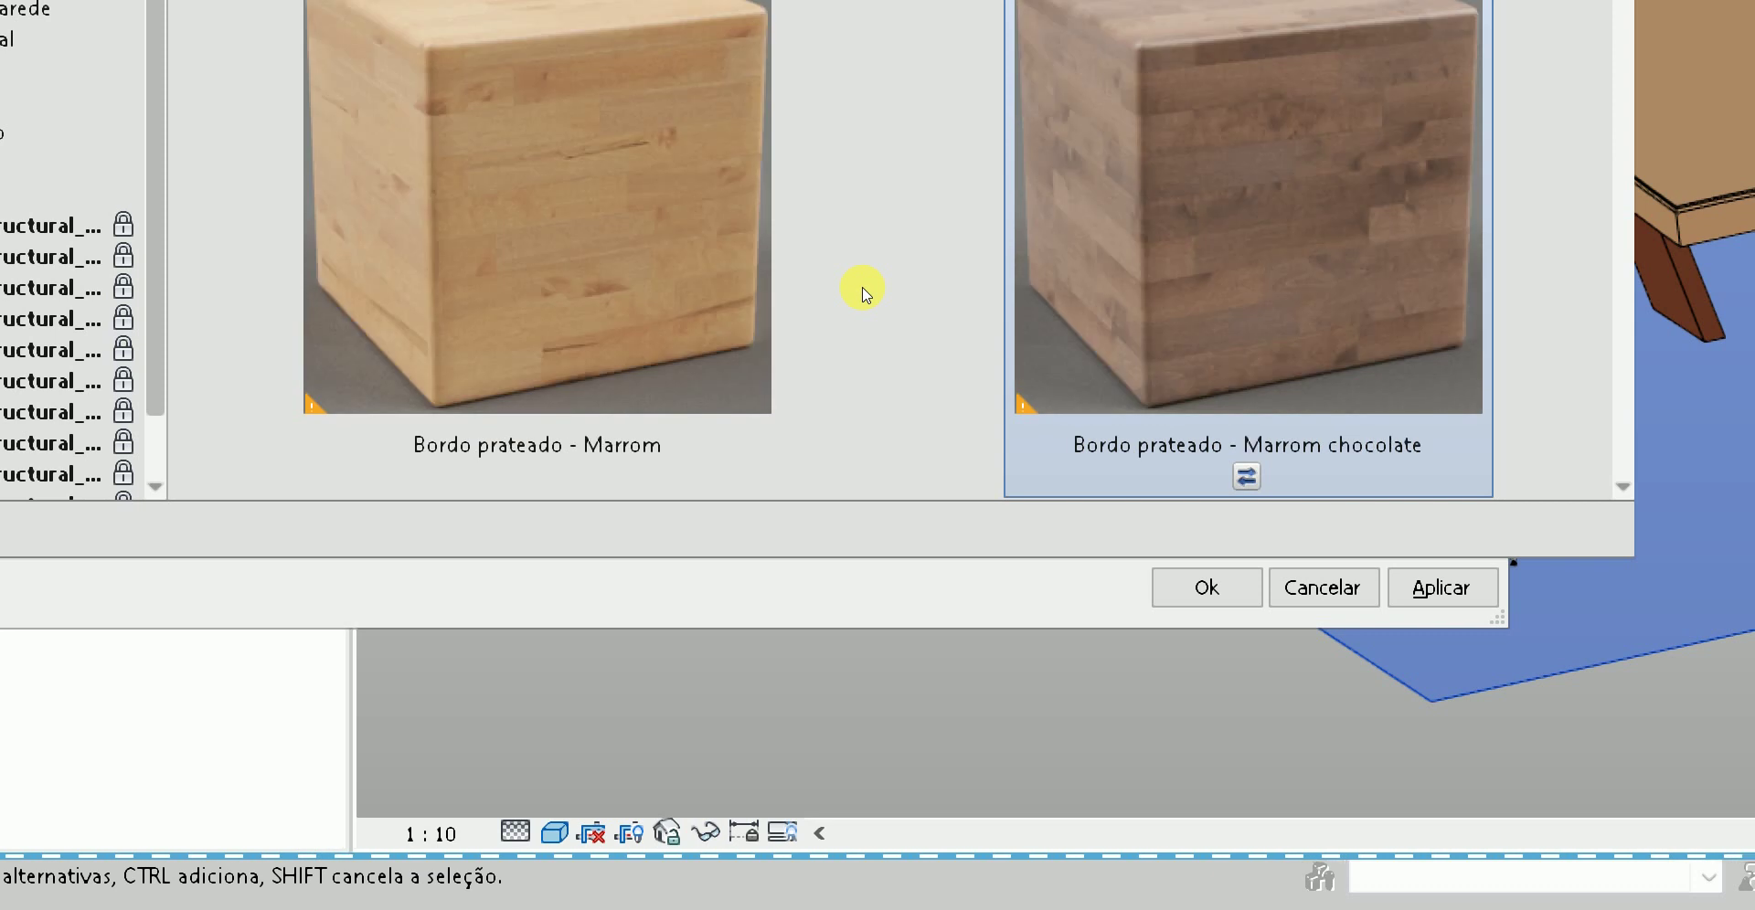
scroll(863, 291, "down", 2)
scroll(863, 291, "down", 2)
scroll(863, 291, "down", 2)
scroll(863, 291, "down", 2)
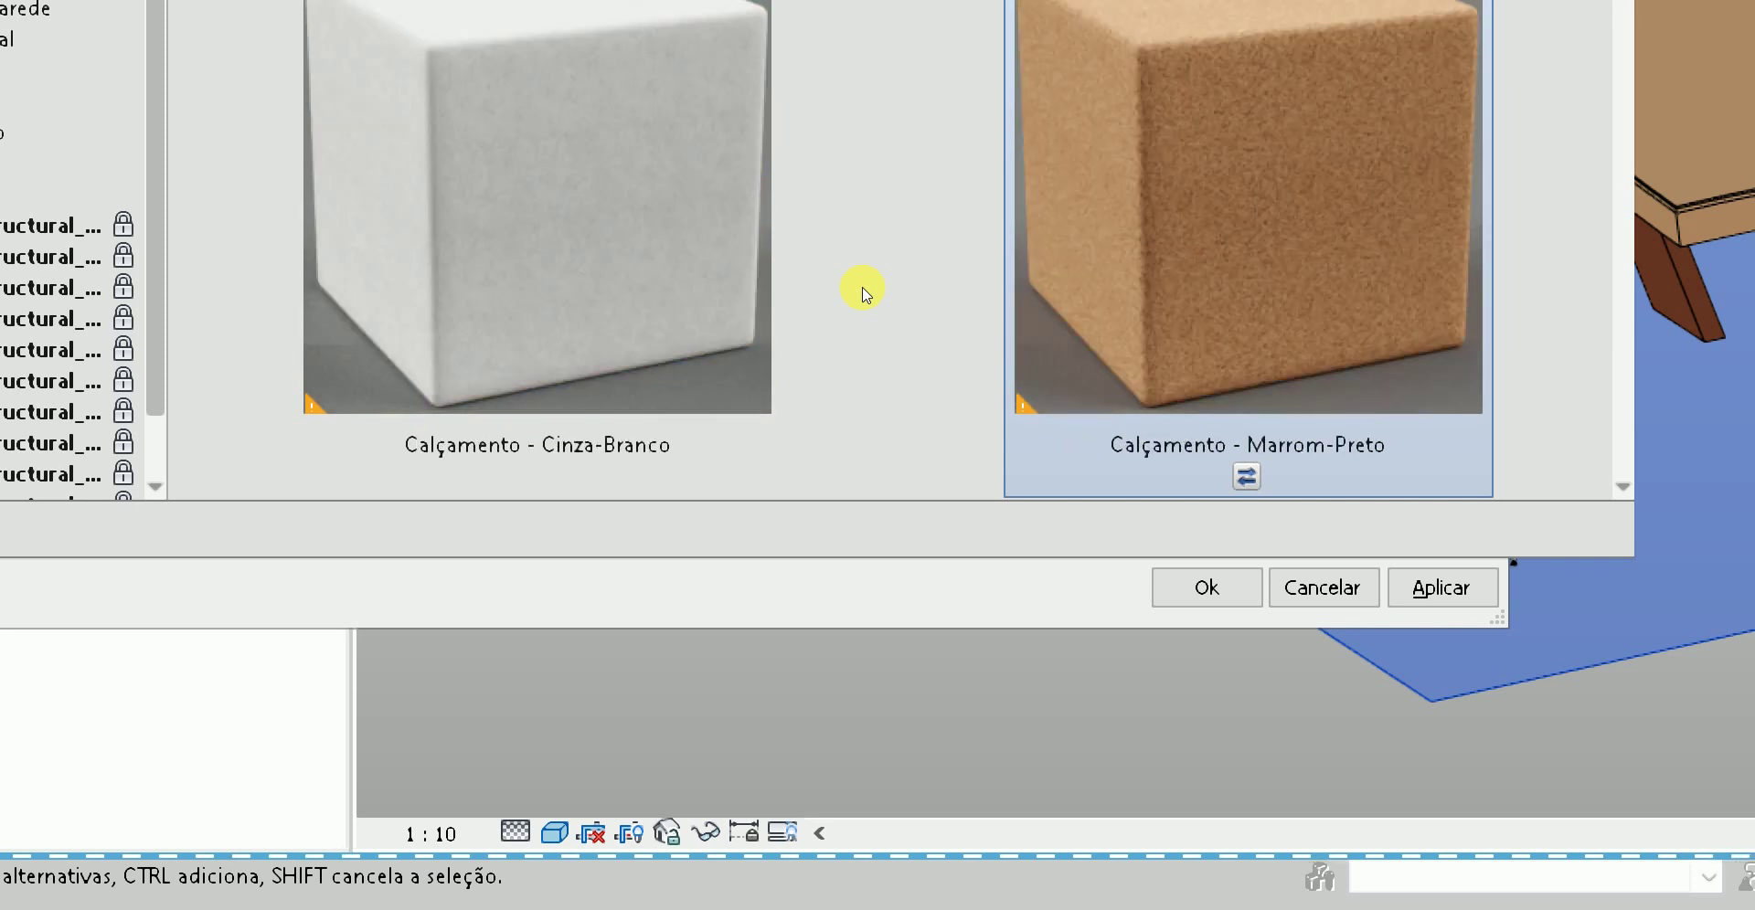
scroll(863, 291, "down", 2)
scroll(863, 291, "down", 2)
scroll(862, 291, "down", 2)
scroll(863, 291, "down", 2)
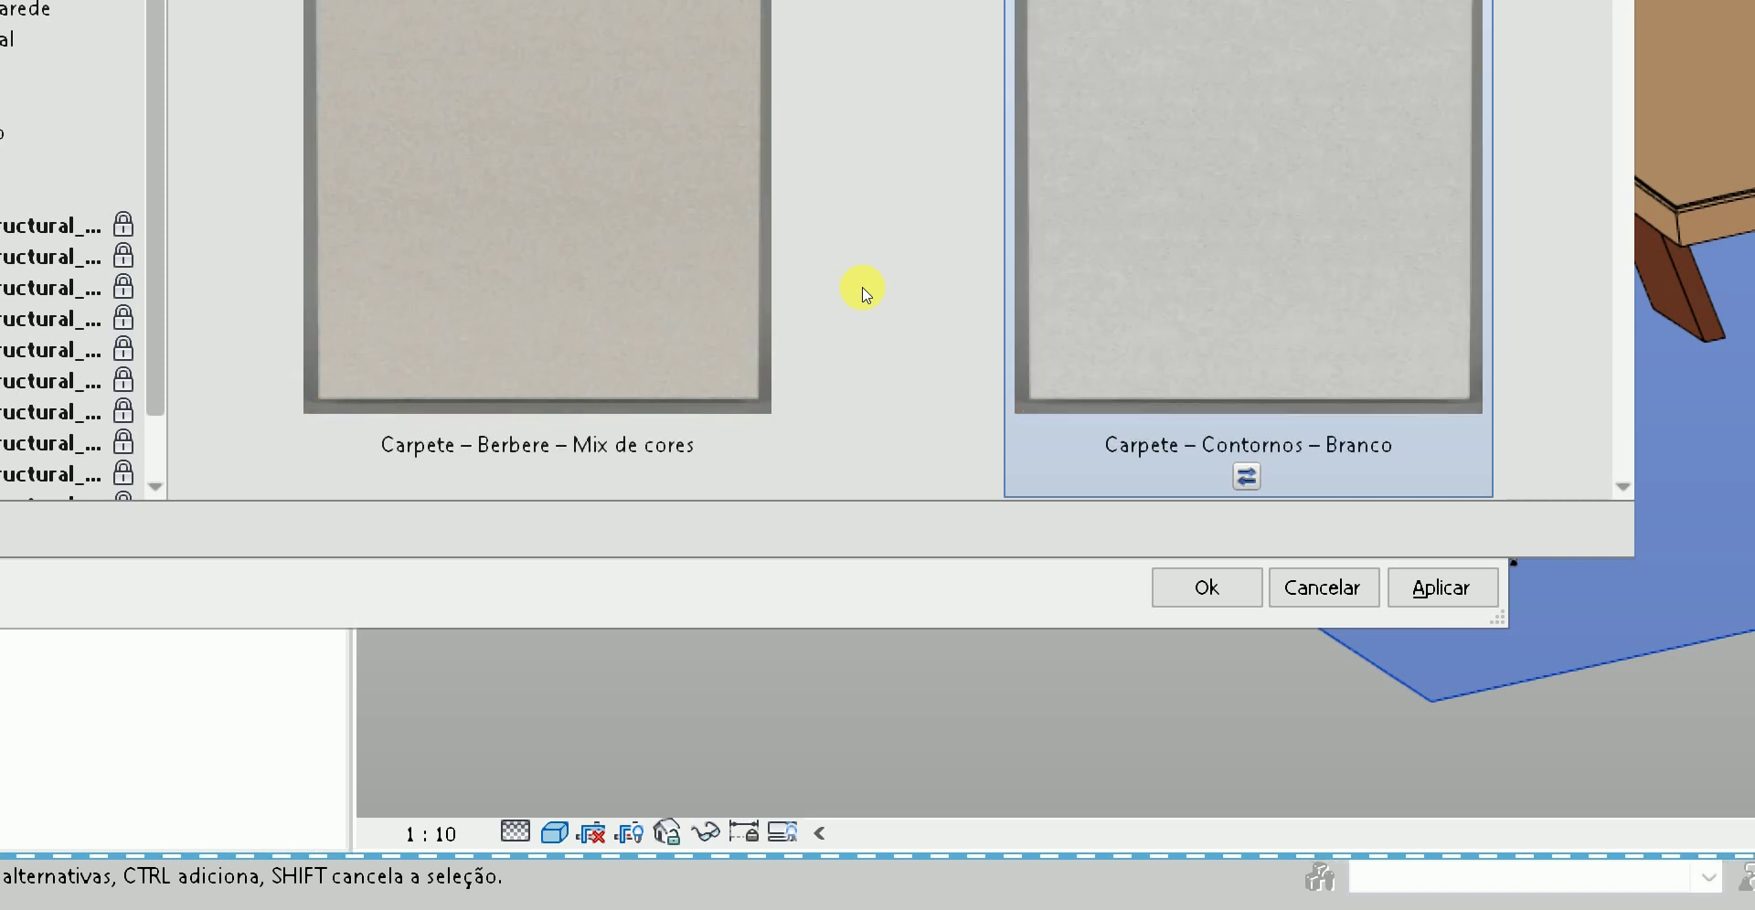
scroll(863, 291, "down", 2)
scroll(862, 290, "down", 2)
scroll(862, 291, "down", 2)
scroll(863, 291, "down", 2)
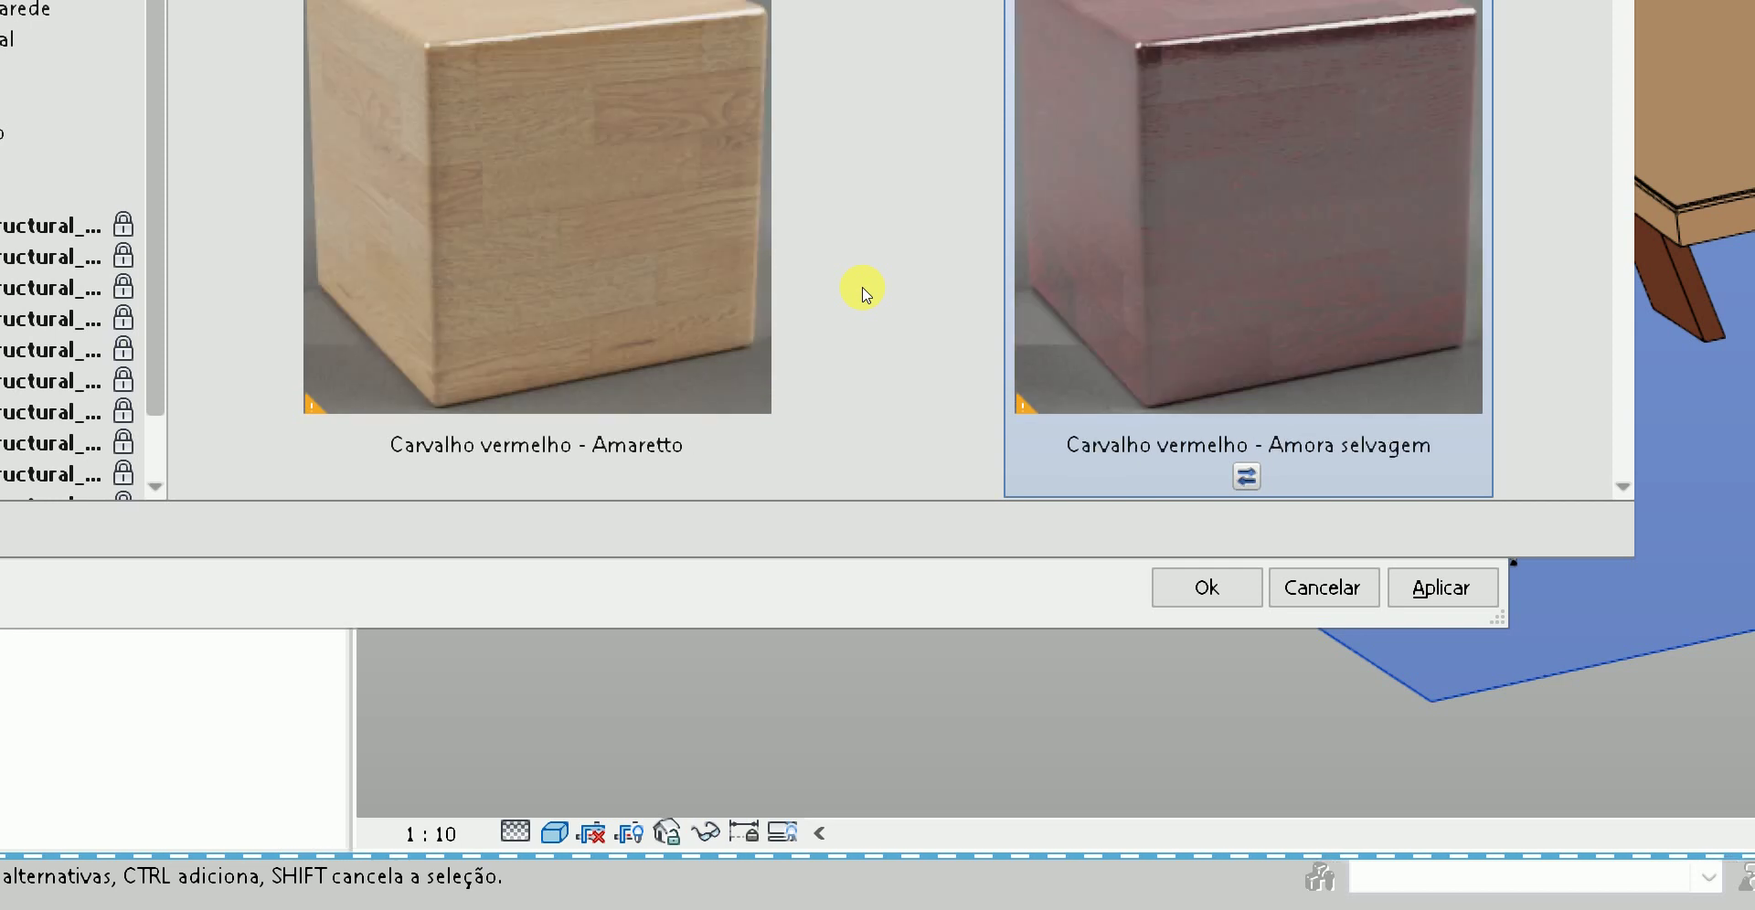
scroll(863, 290, "down", 2)
scroll(863, 291, "down", 2)
scroll(863, 290, "down", 2)
scroll(862, 290, "down", 2)
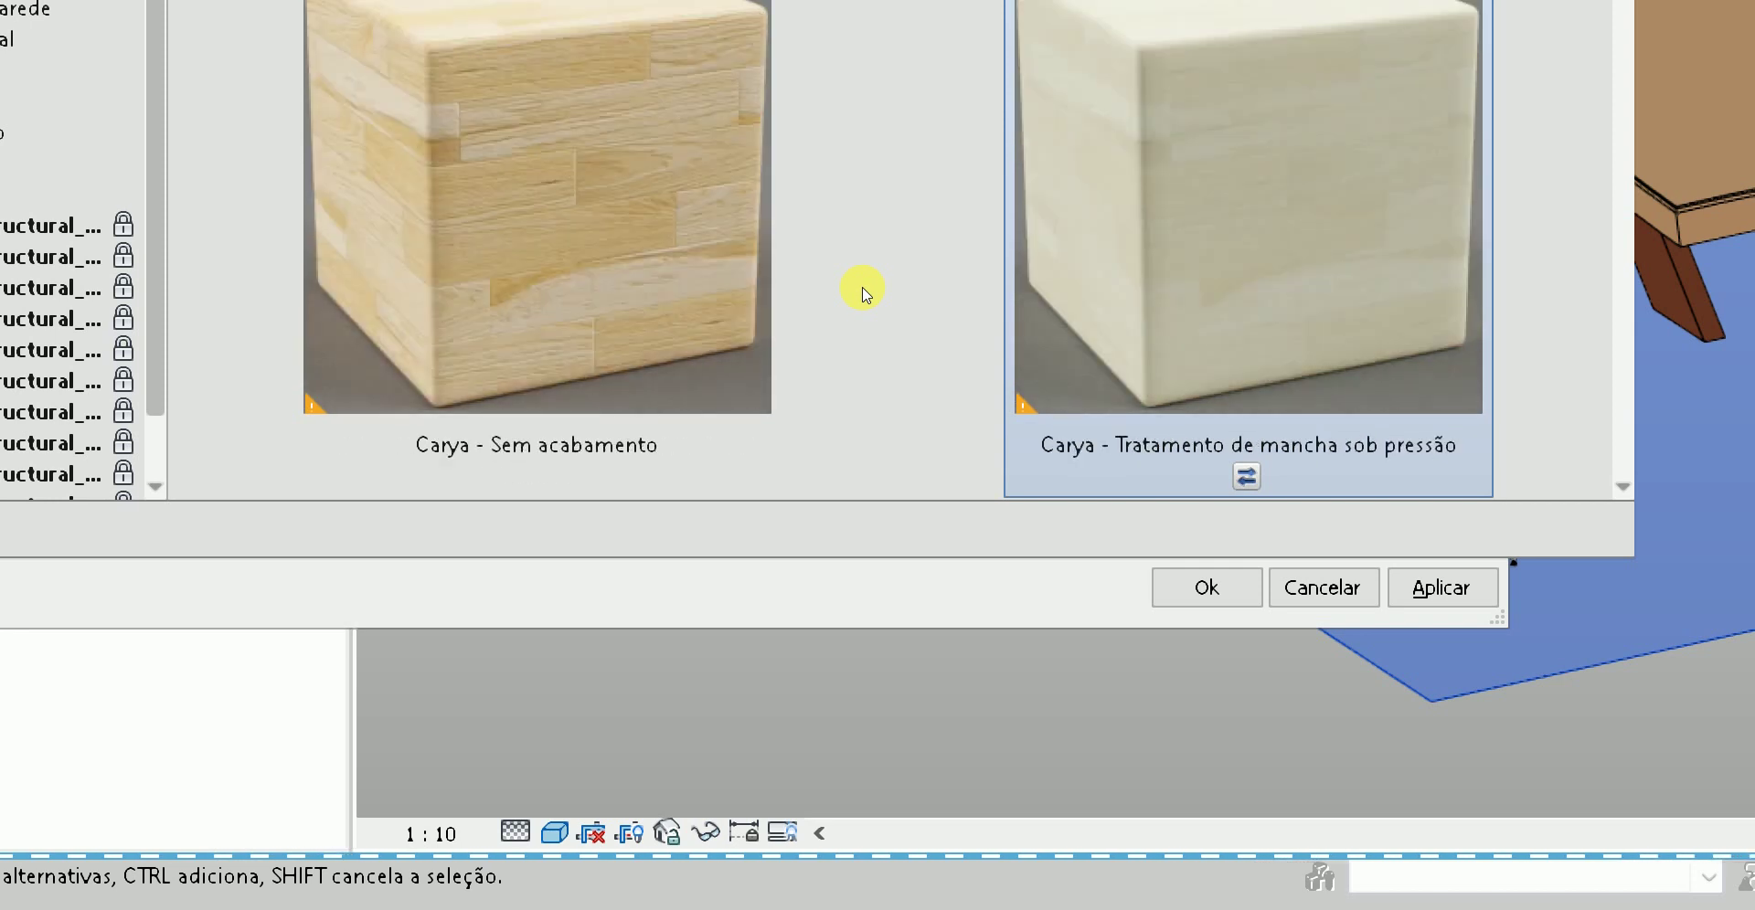
scroll(863, 291, "down", 2)
scroll(862, 291, "down", 2)
scroll(863, 290, "down", 2)
scroll(863, 291, "down", 2)
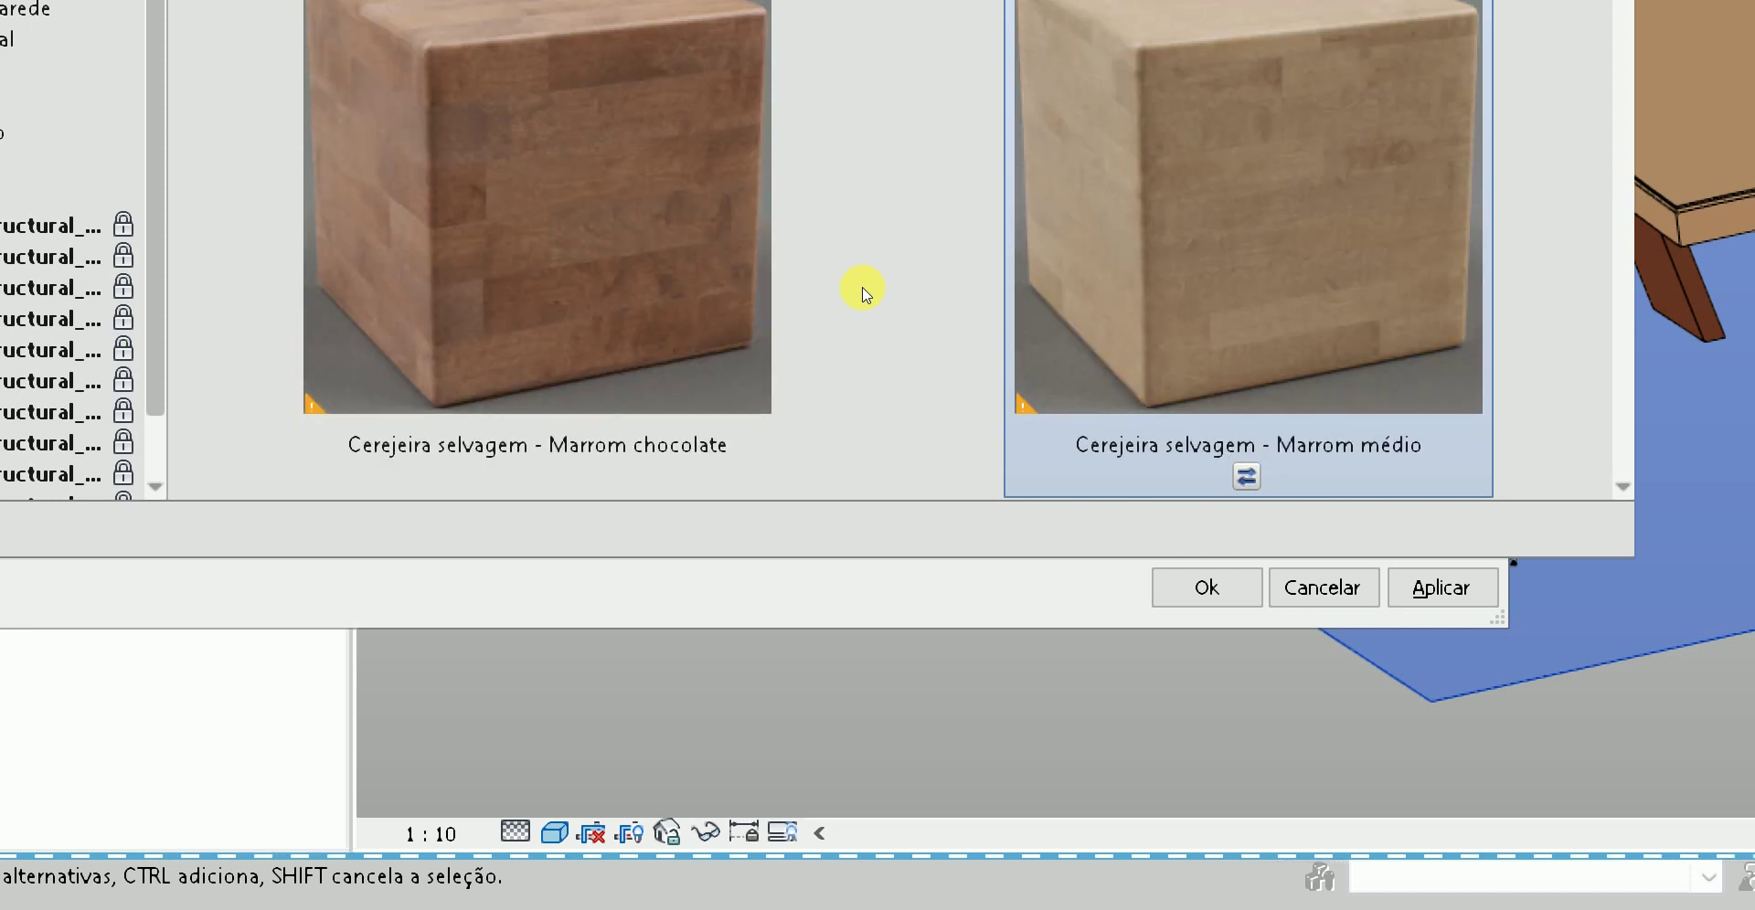
scroll(863, 291, "down", 2)
scroll(863, 291, "down", 2)
scroll(863, 291, "down", 2)
scroll(863, 291, "down", 2)
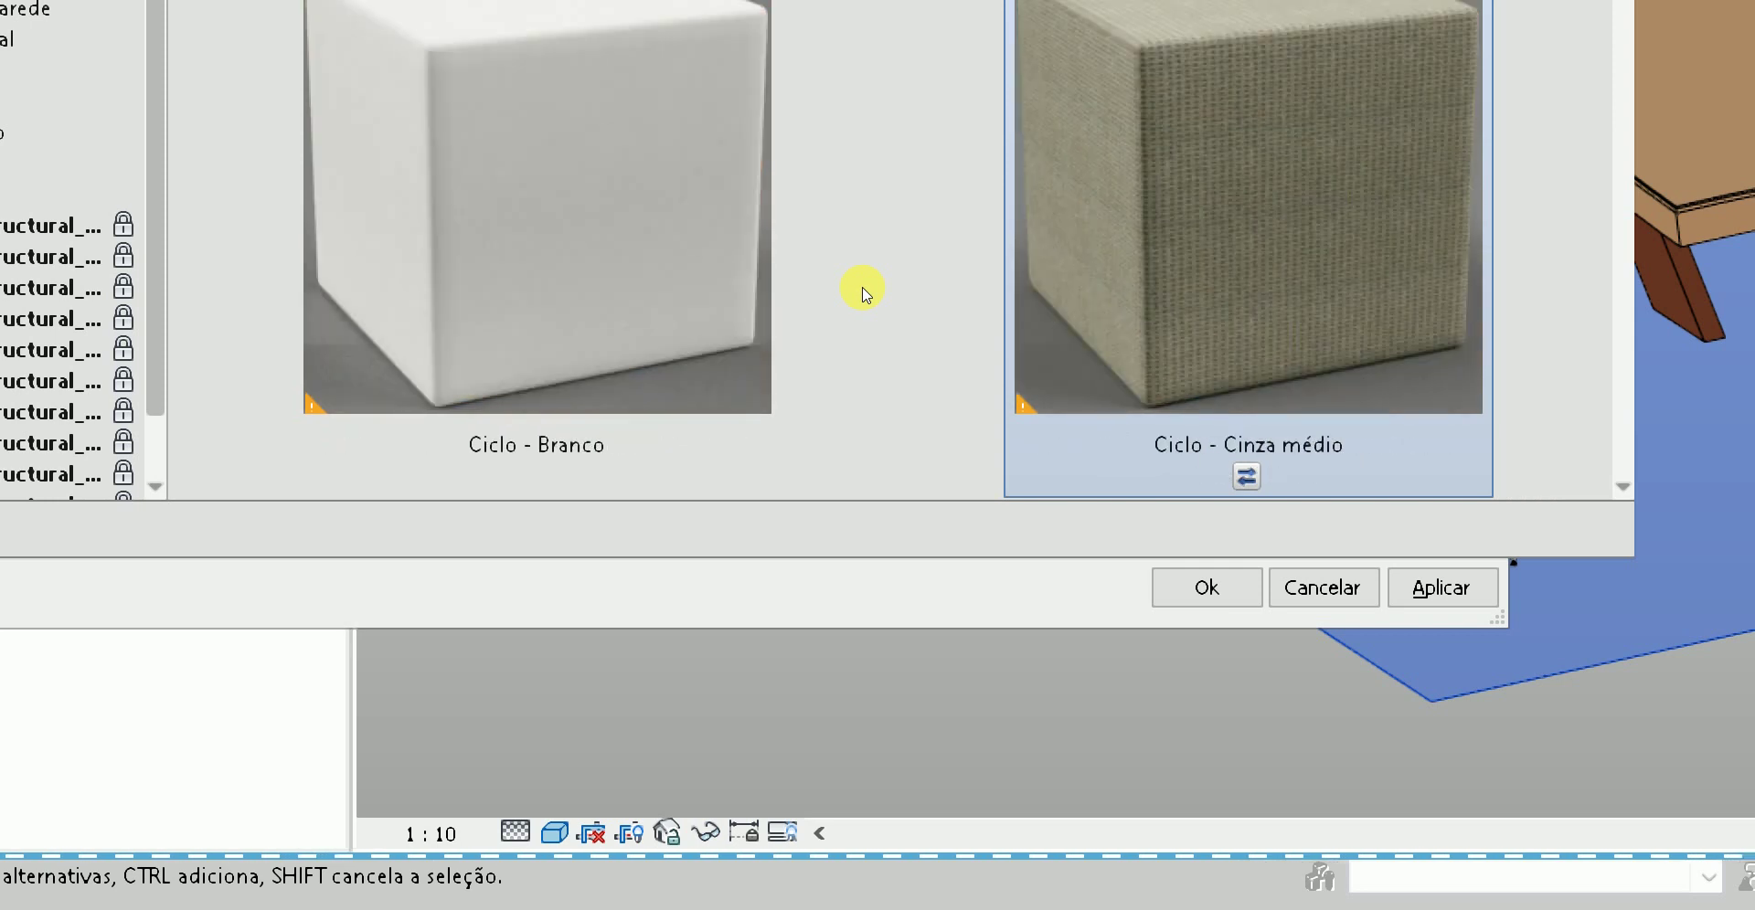
scroll(863, 291, "down", 2)
scroll(863, 290, "down", 2)
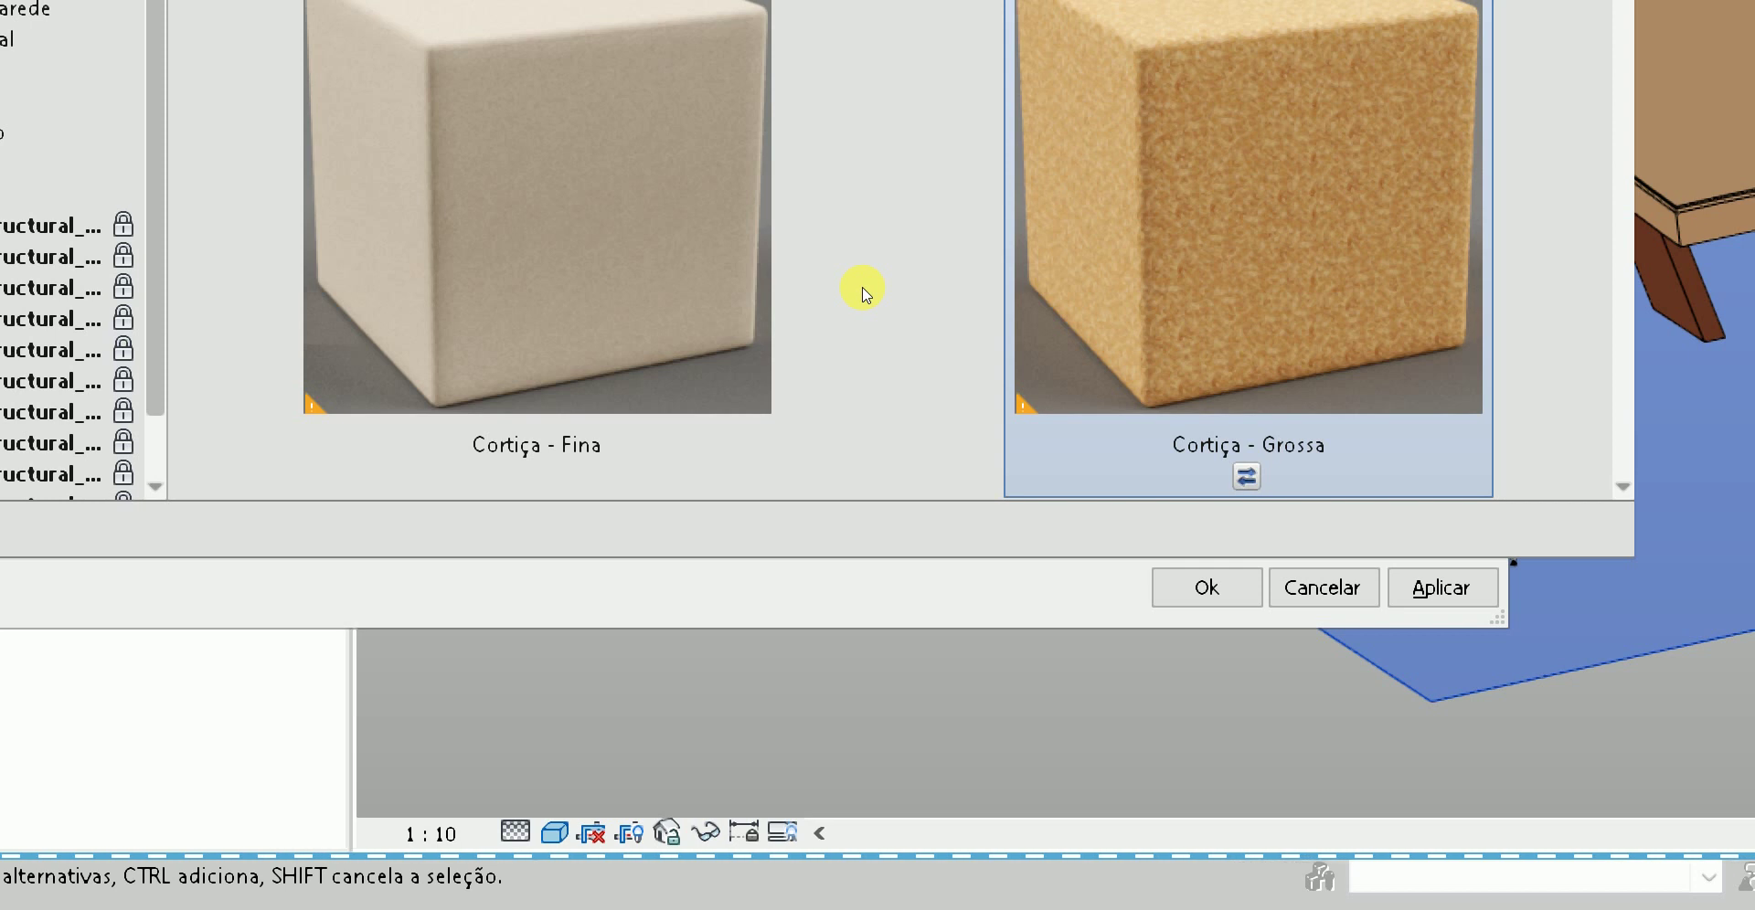
key("Down")
key("Down")
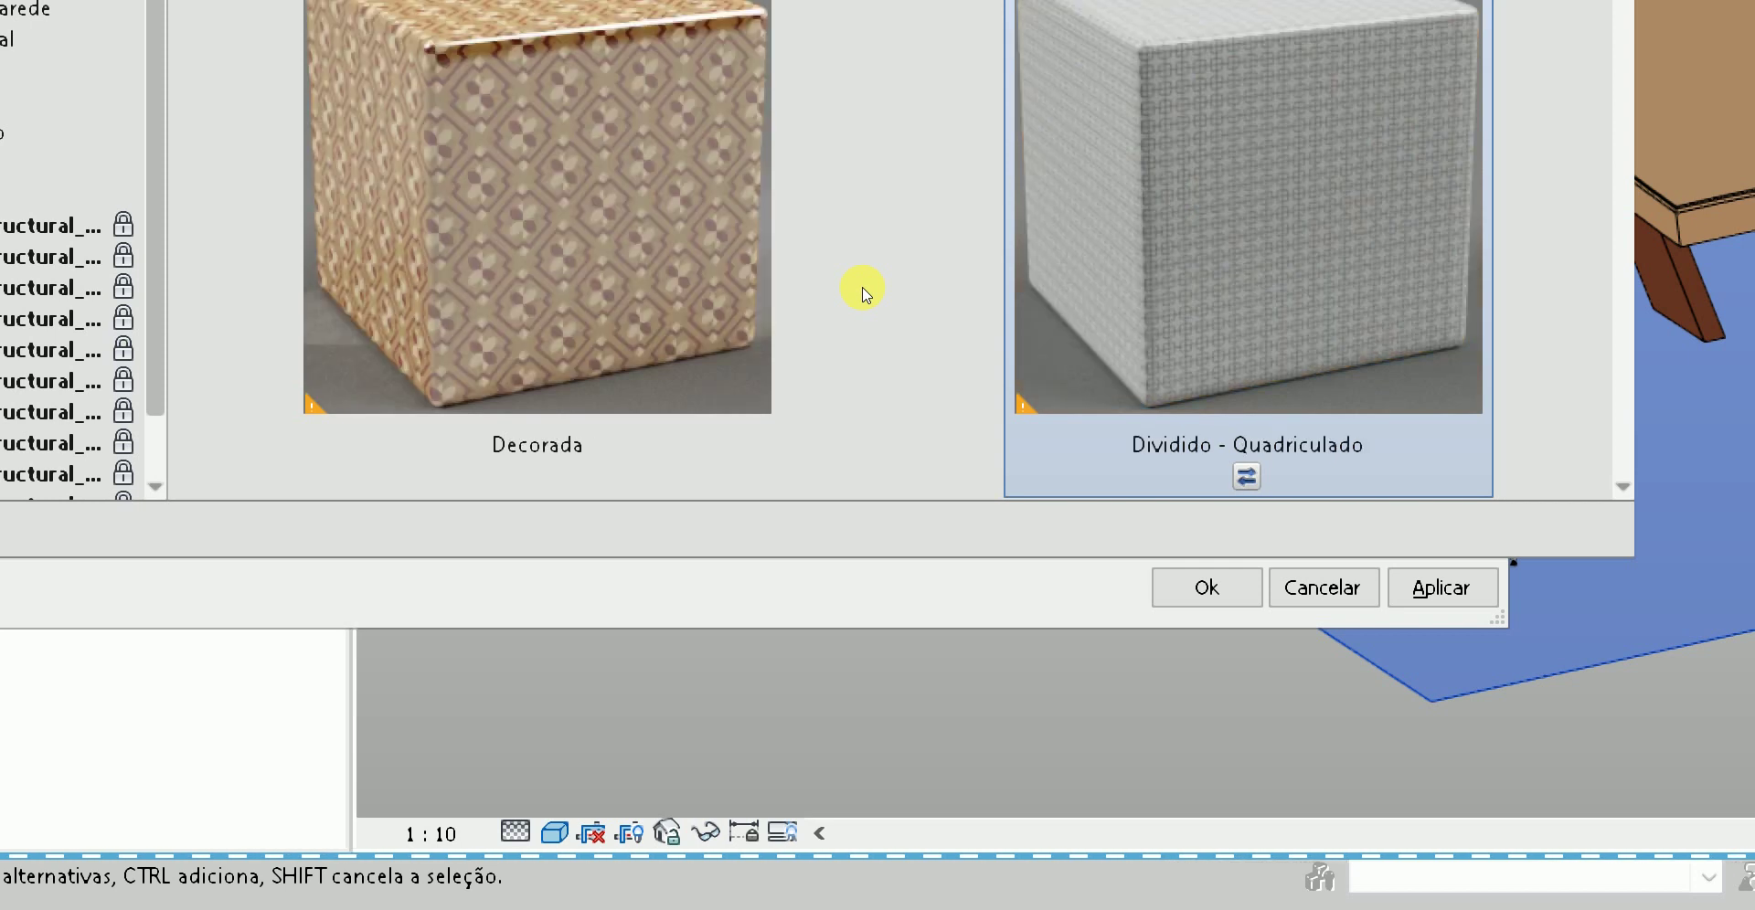
key("Down")
key("Down")
key("Down")
key("Down")
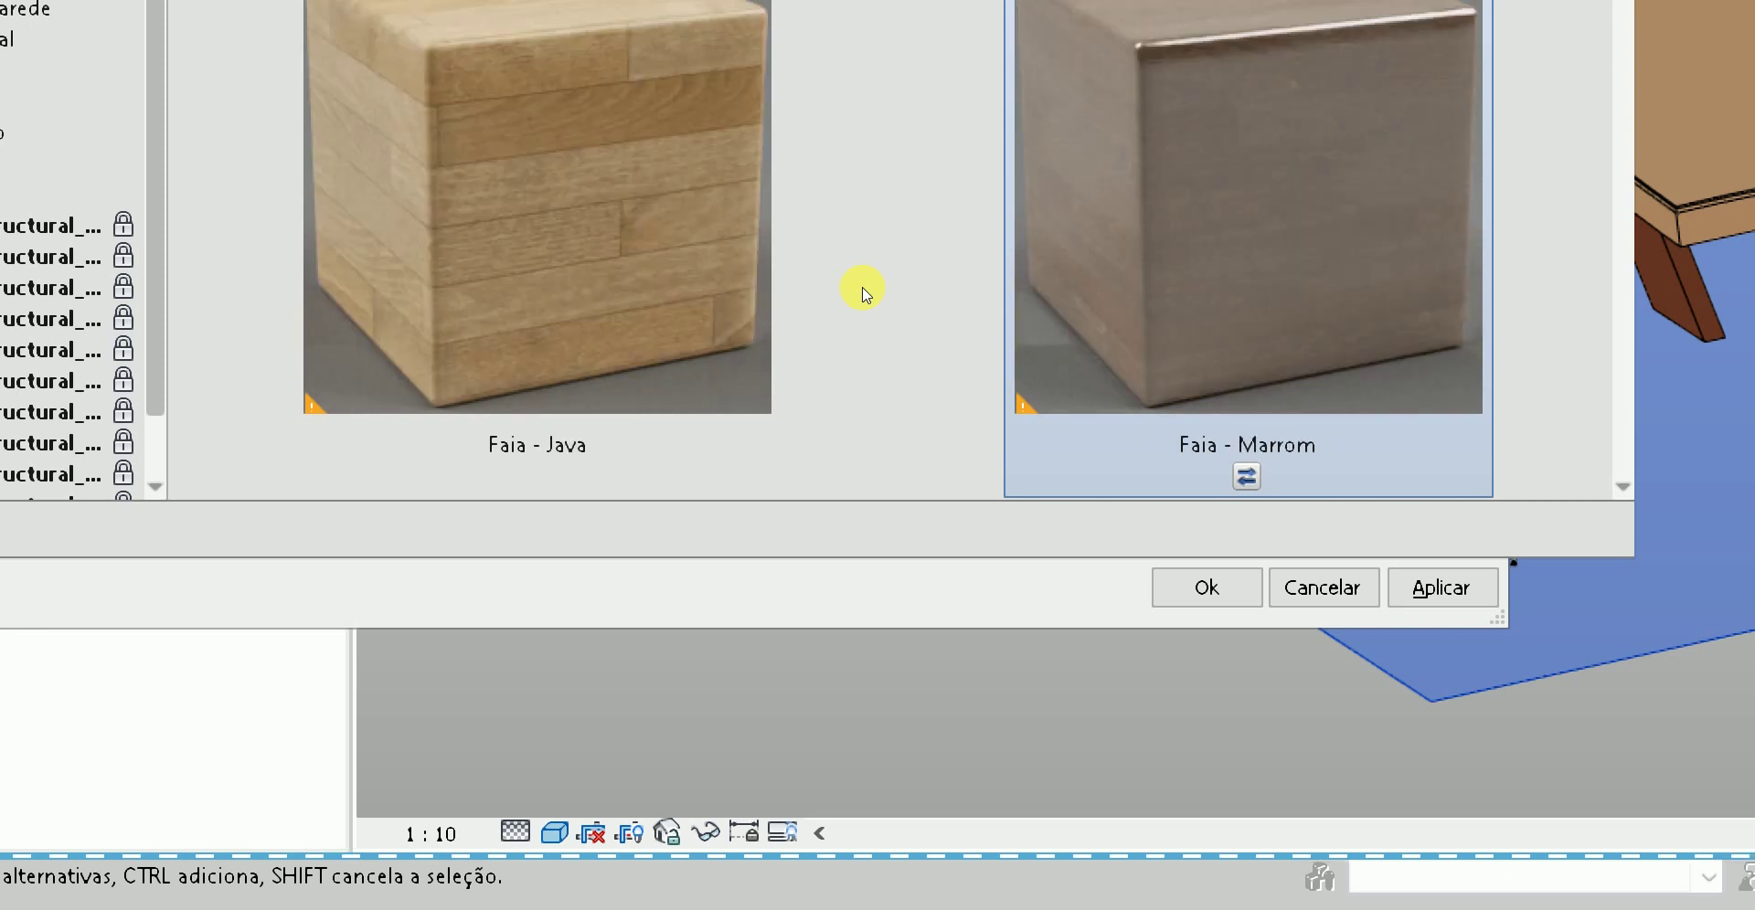
key("Down")
key("Down")
key("Down")
key("Down")
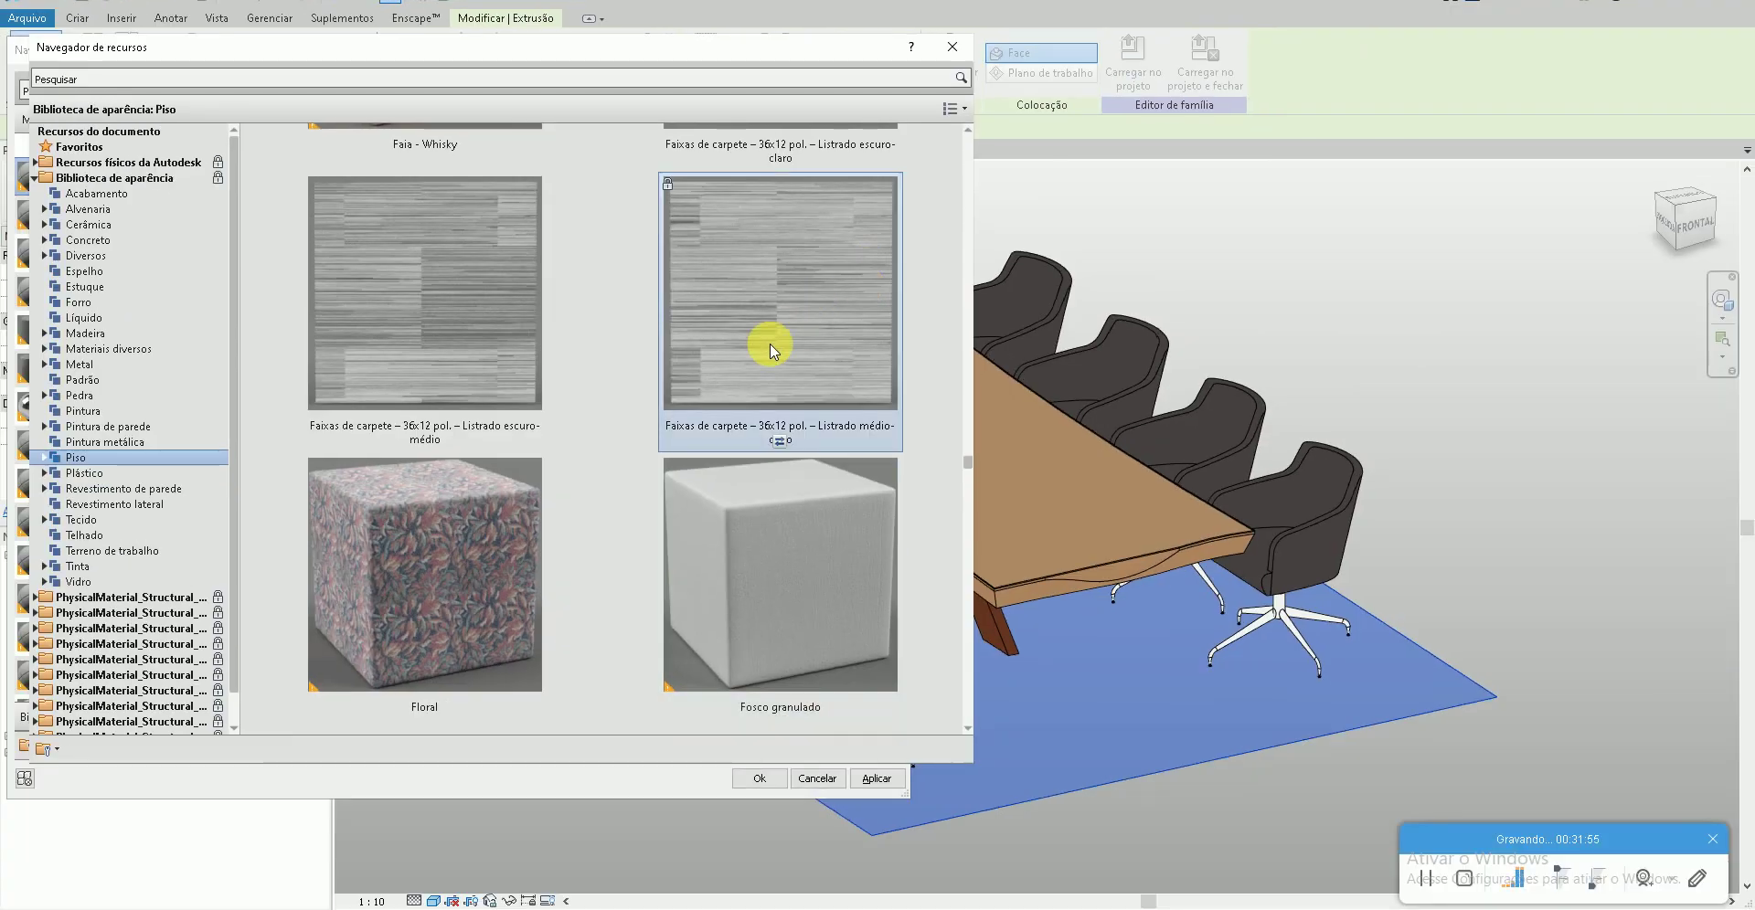
scroll(772, 345, "down", 3)
scroll(753, 473, "down", 3)
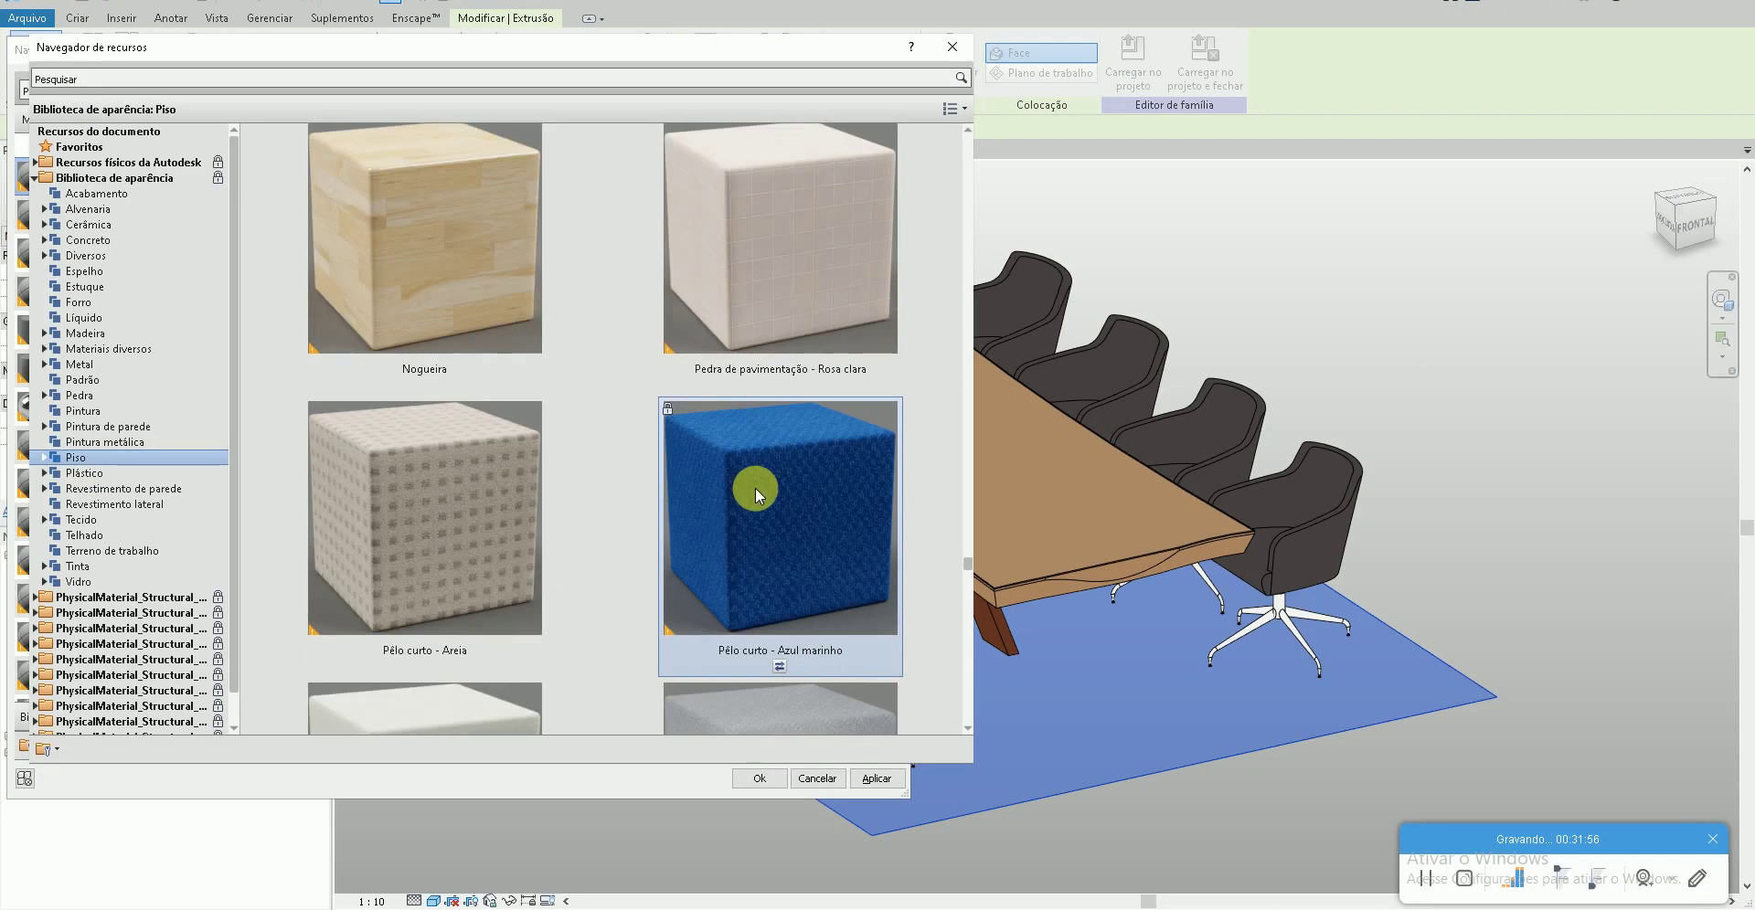
scroll(759, 498, "down", 3)
scroll(766, 516, "down", 3)
scroll(768, 513, "up", 2)
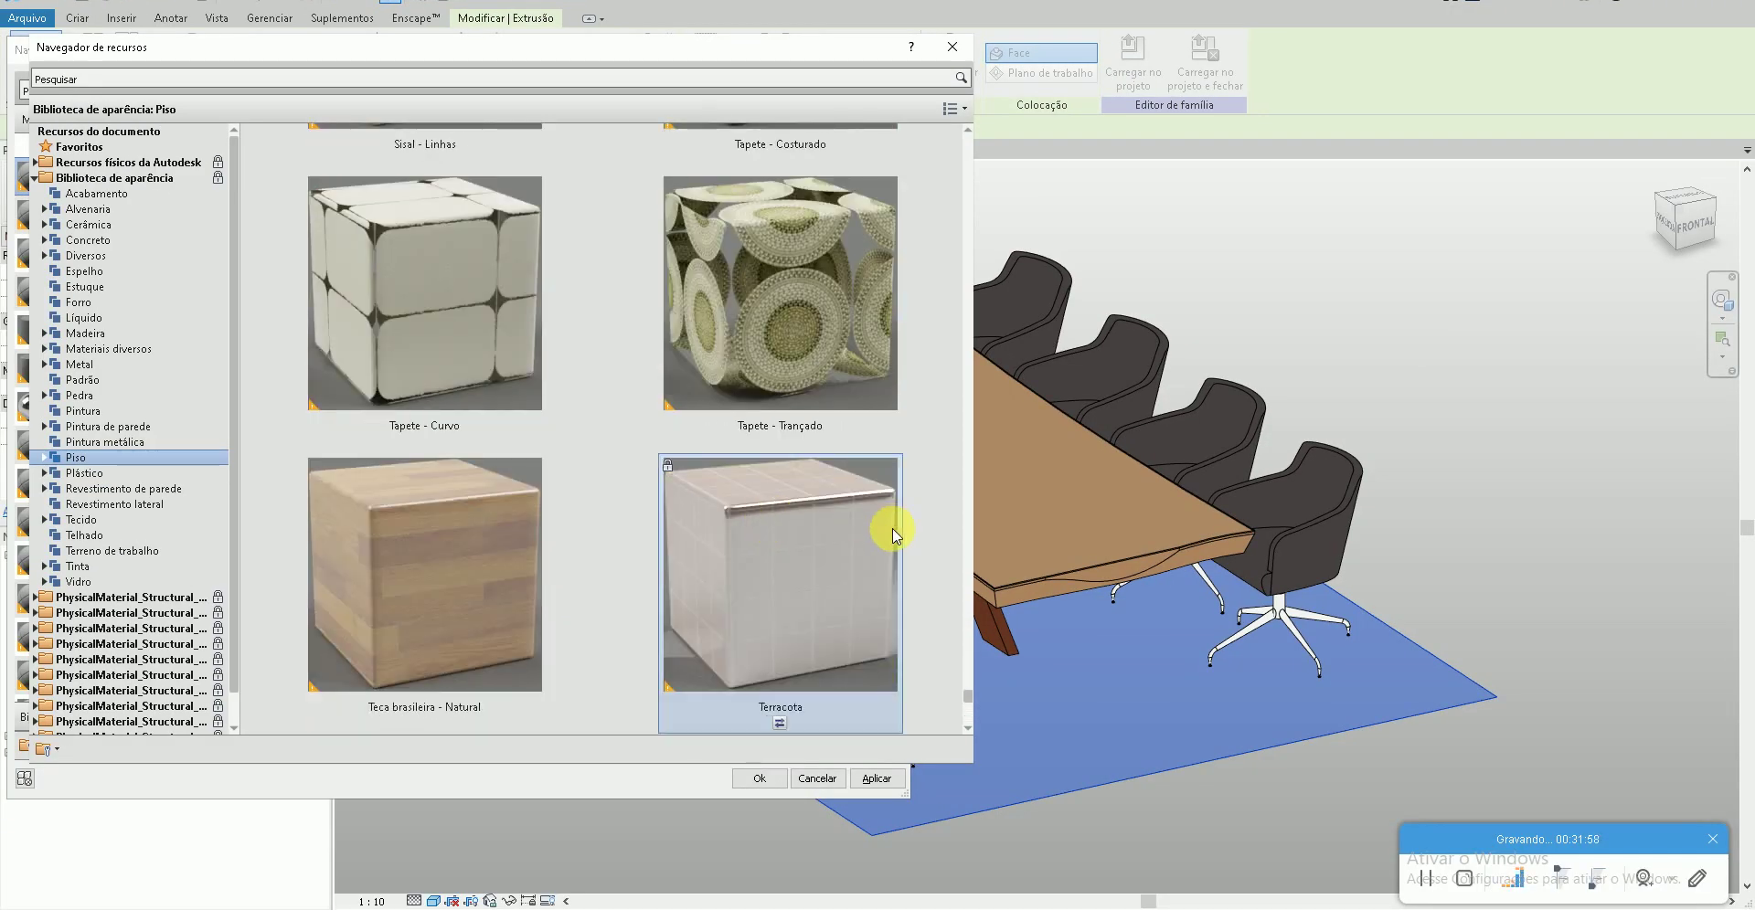
scroll(892, 539, "down", 3)
scroll(853, 588, "up", 3)
scroll(853, 589, "up", 3)
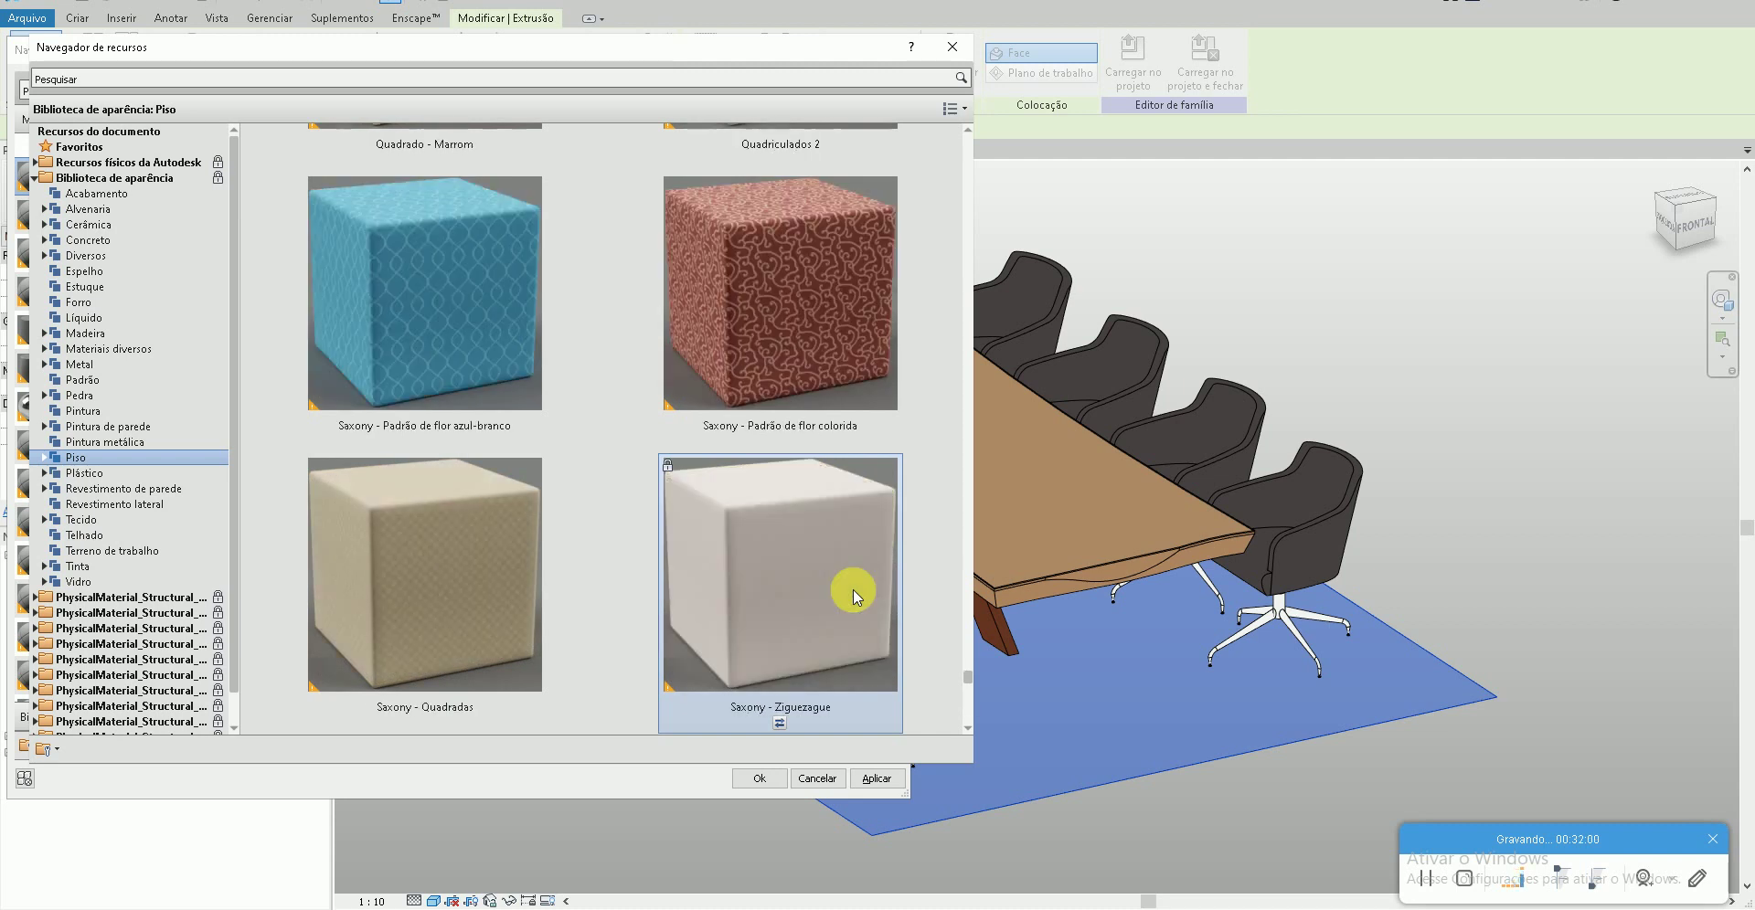
scroll(853, 589, "up", 3)
scroll(853, 588, "up", 3)
scroll(853, 589, "up", 3)
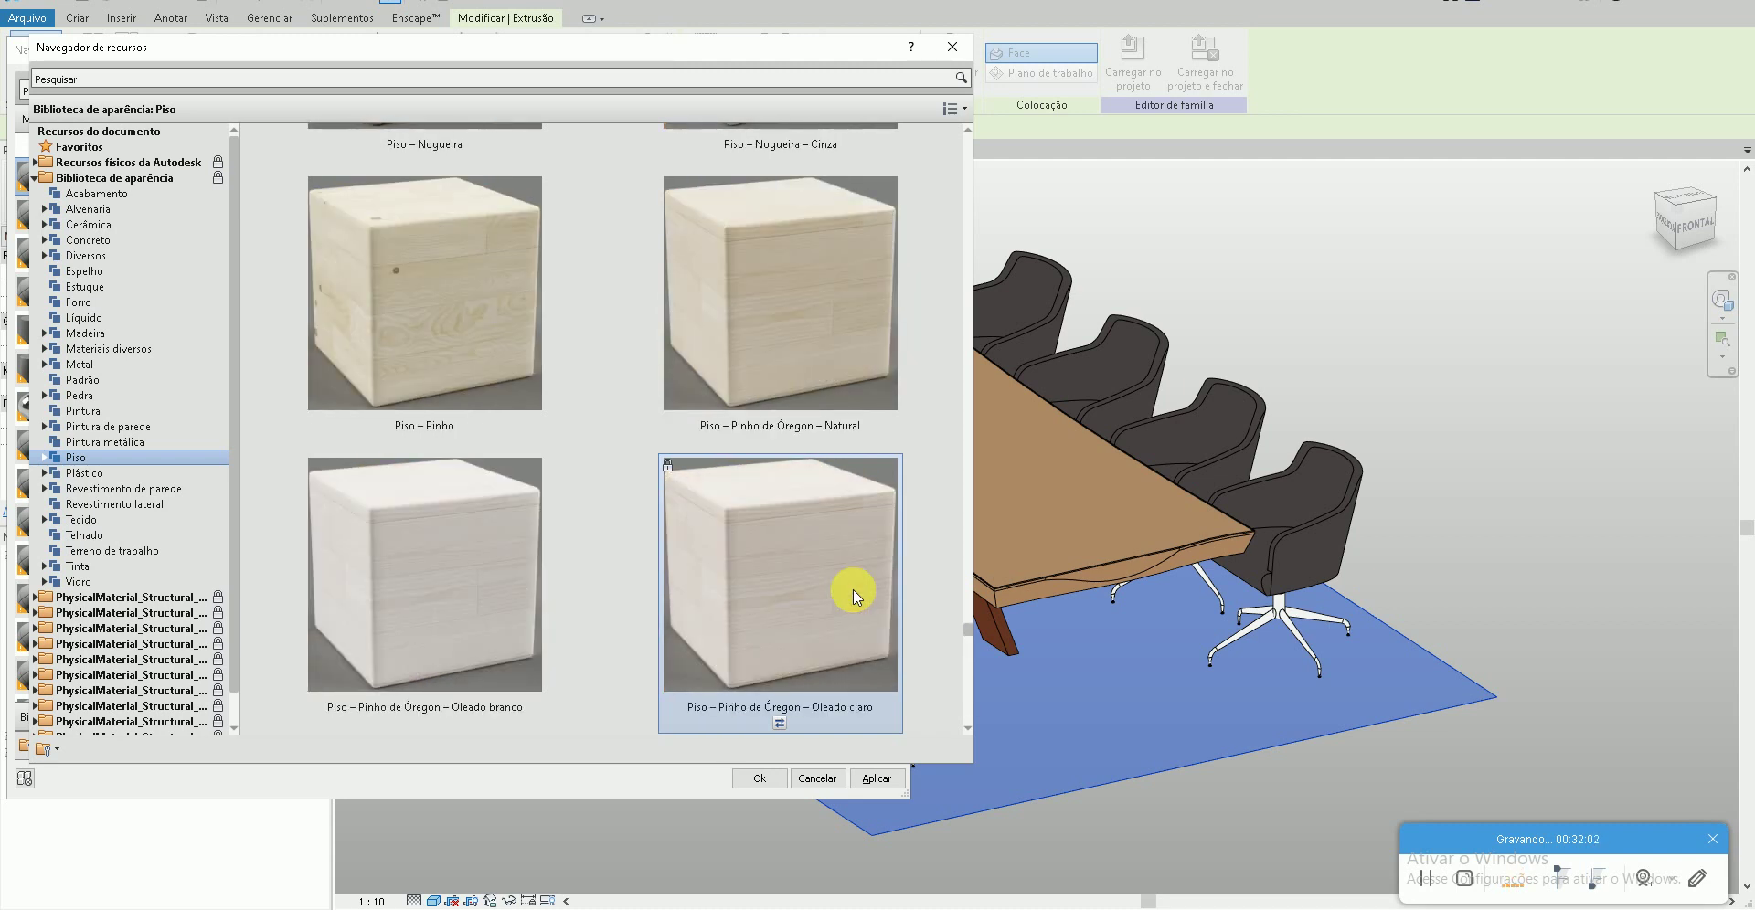
scroll(852, 589, "down", 4)
scroll(818, 580, "up", 1)
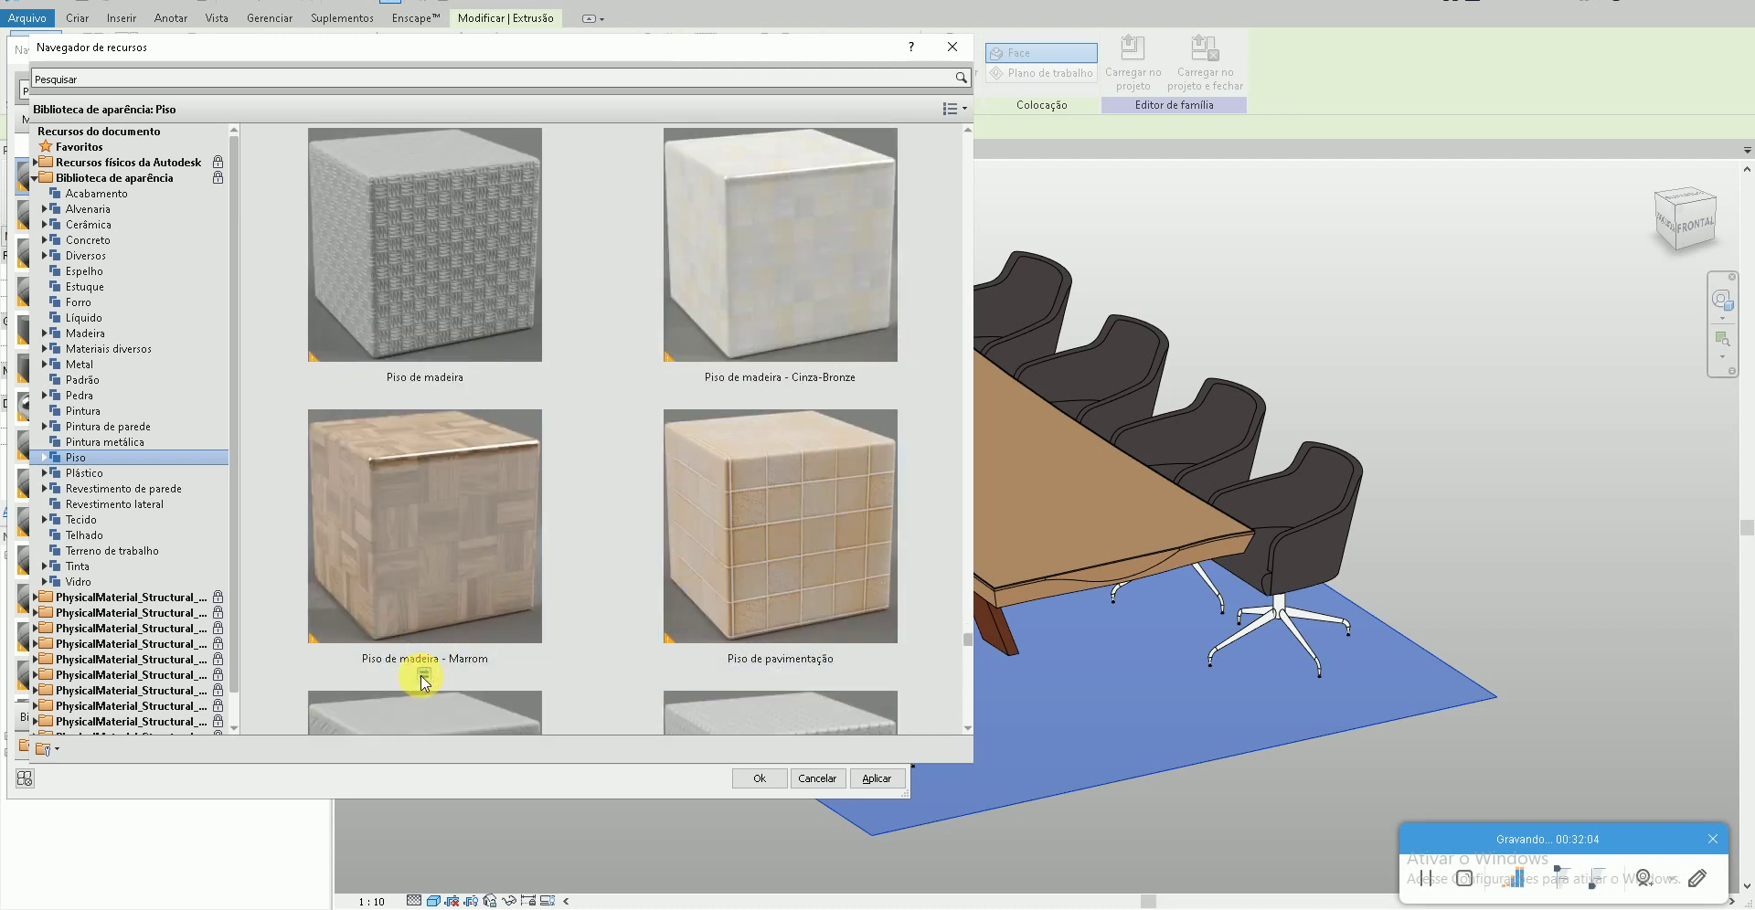
left_click(952, 47)
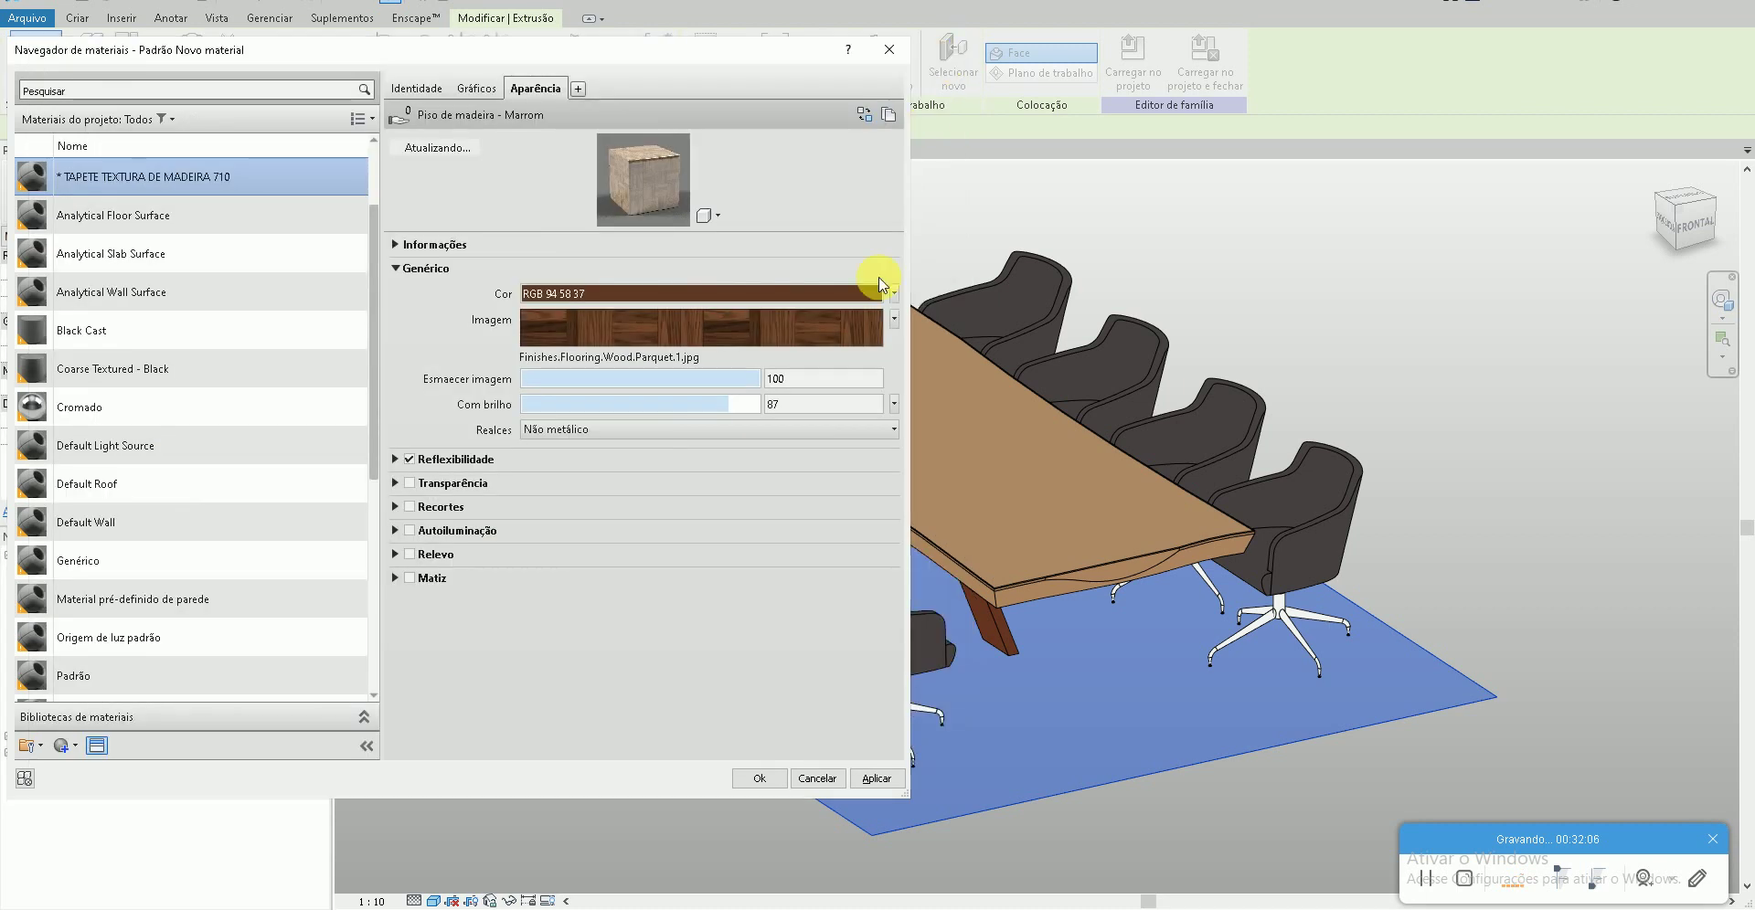
left_click(759, 778)
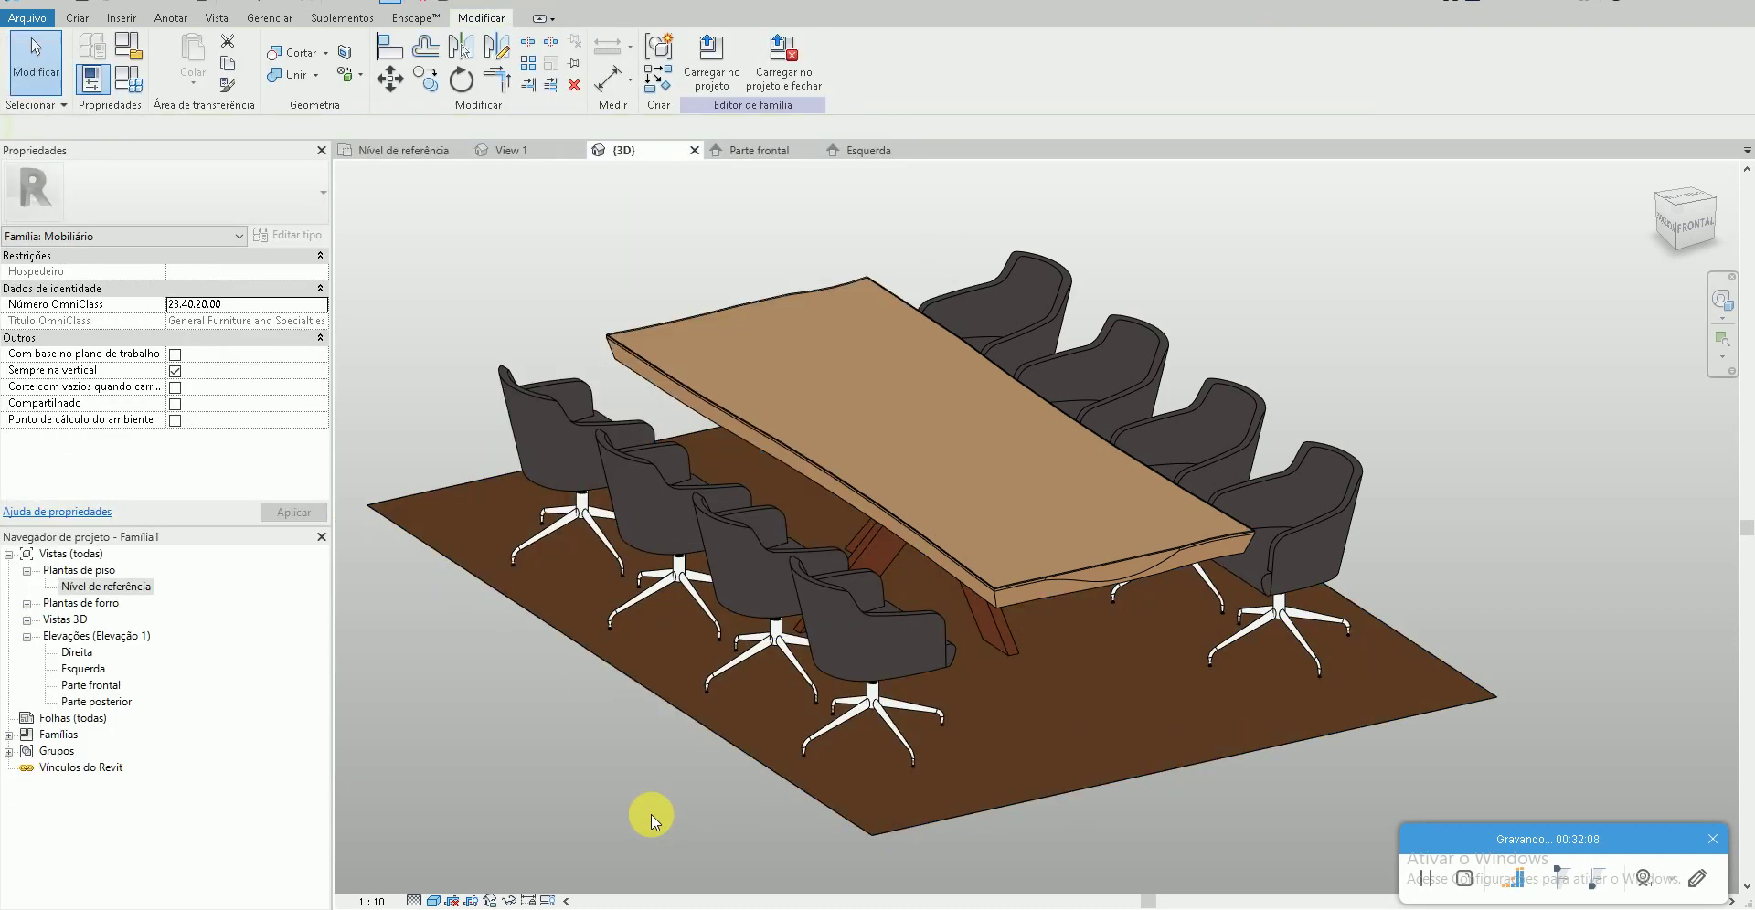
mouse_move(651, 812)
middle_mouse_down("shift")
mouse_move(848, 848)
mouse_move(1045, 826)
mouse_move(822, 804)
mouse_move(713, 831)
middle_mouse_up("shift")
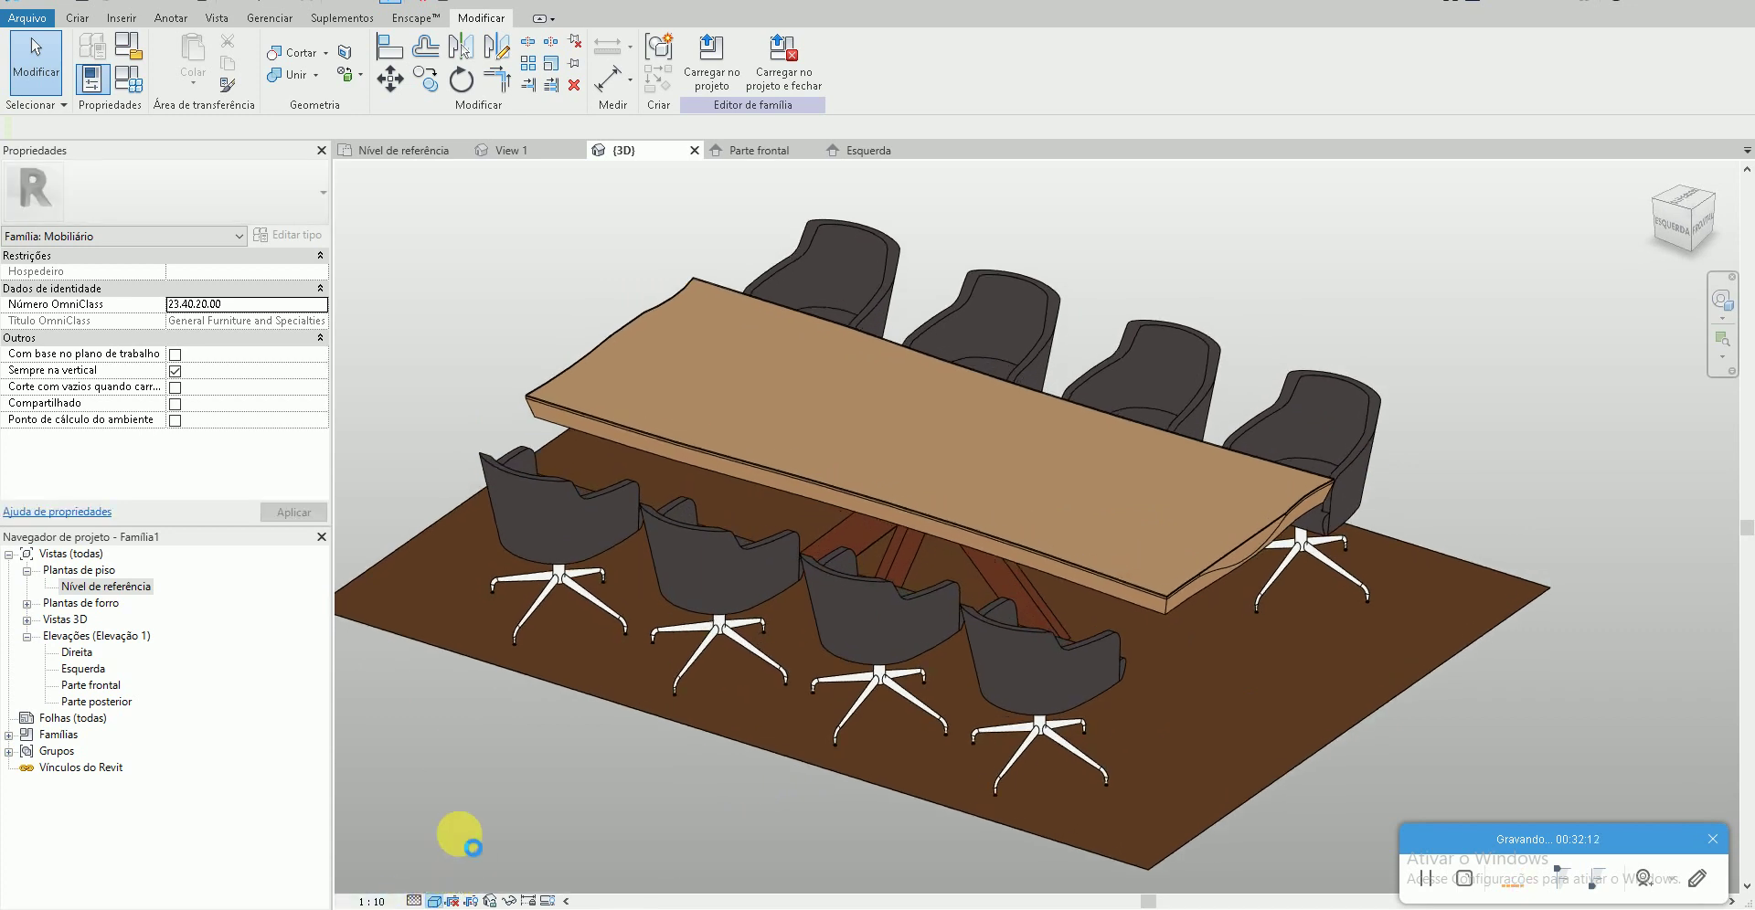
left_click(1006, 549)
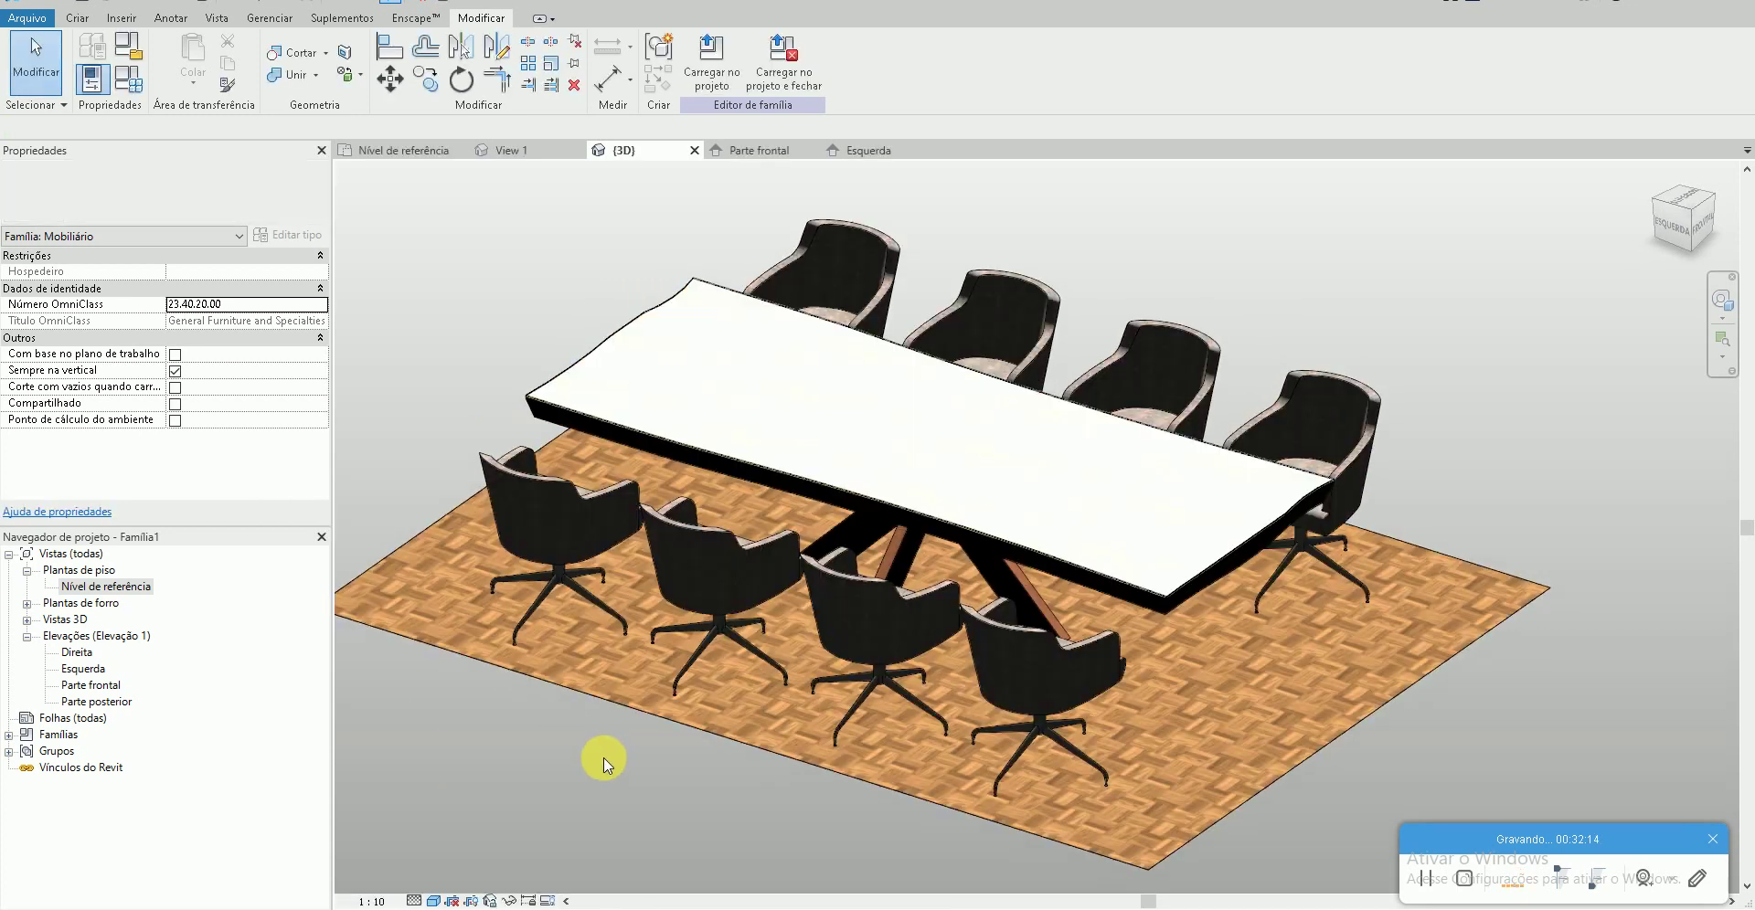
mouse_move(607, 758)
middle_mouse_down("shift")
mouse_move(705, 795)
mouse_move(862, 787)
mouse_move(375, 906)
middle_mouse_up("shift")
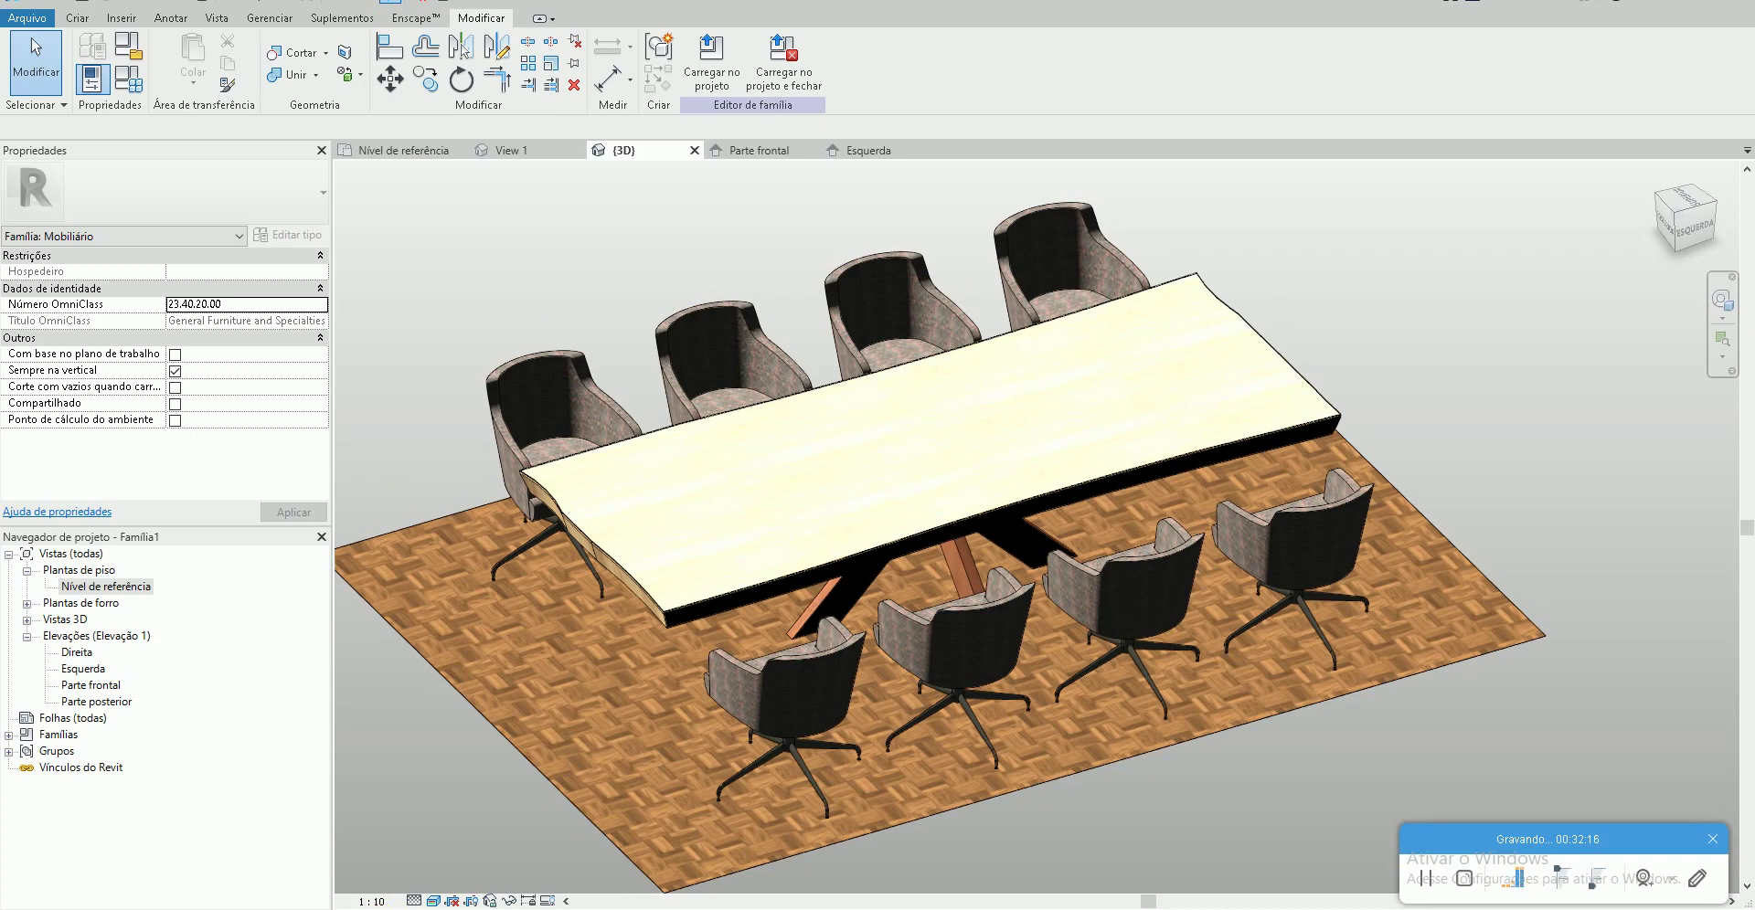
key("alt+Tab")
key("alt+Tab")
mouse_move(784, 773)
middle_mouse_down("shift")
mouse_move(521, 737)
mouse_move(512, 757)
mouse_move(588, 755)
mouse_move(571, 768)
middle_mouse_up("shift")
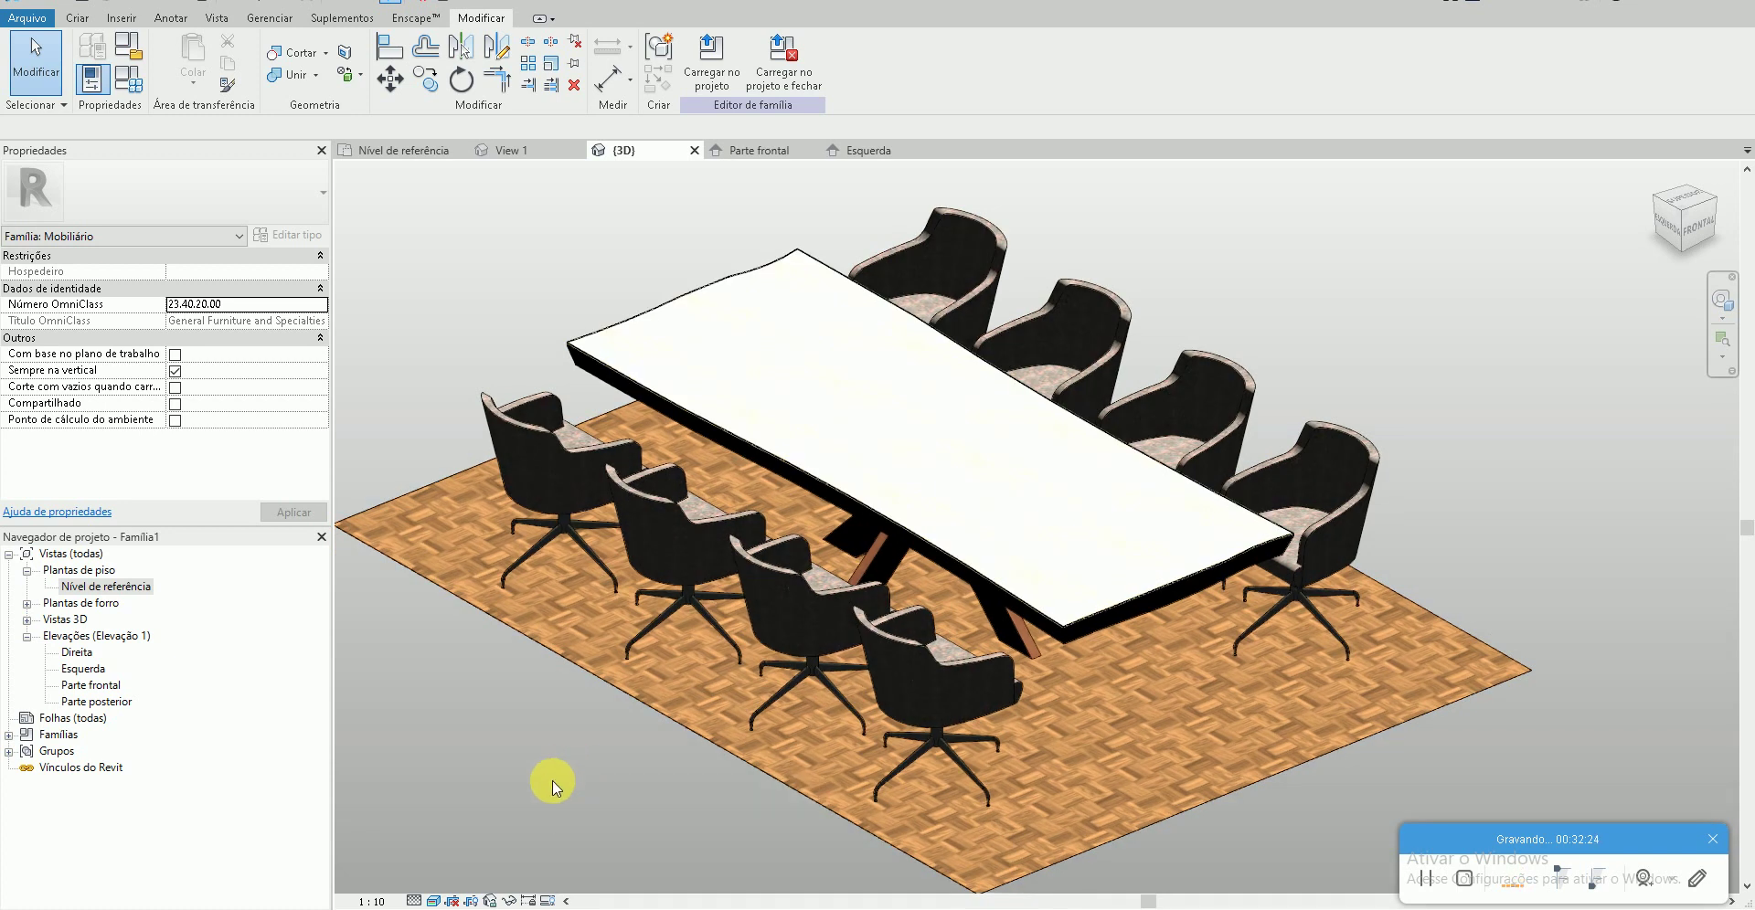
mouse_move(562, 800)
middle_mouse_down("shift")
mouse_move(826, 816)
mouse_move(630, 777)
middle_mouse_up("shift")
left_click(433, 901)
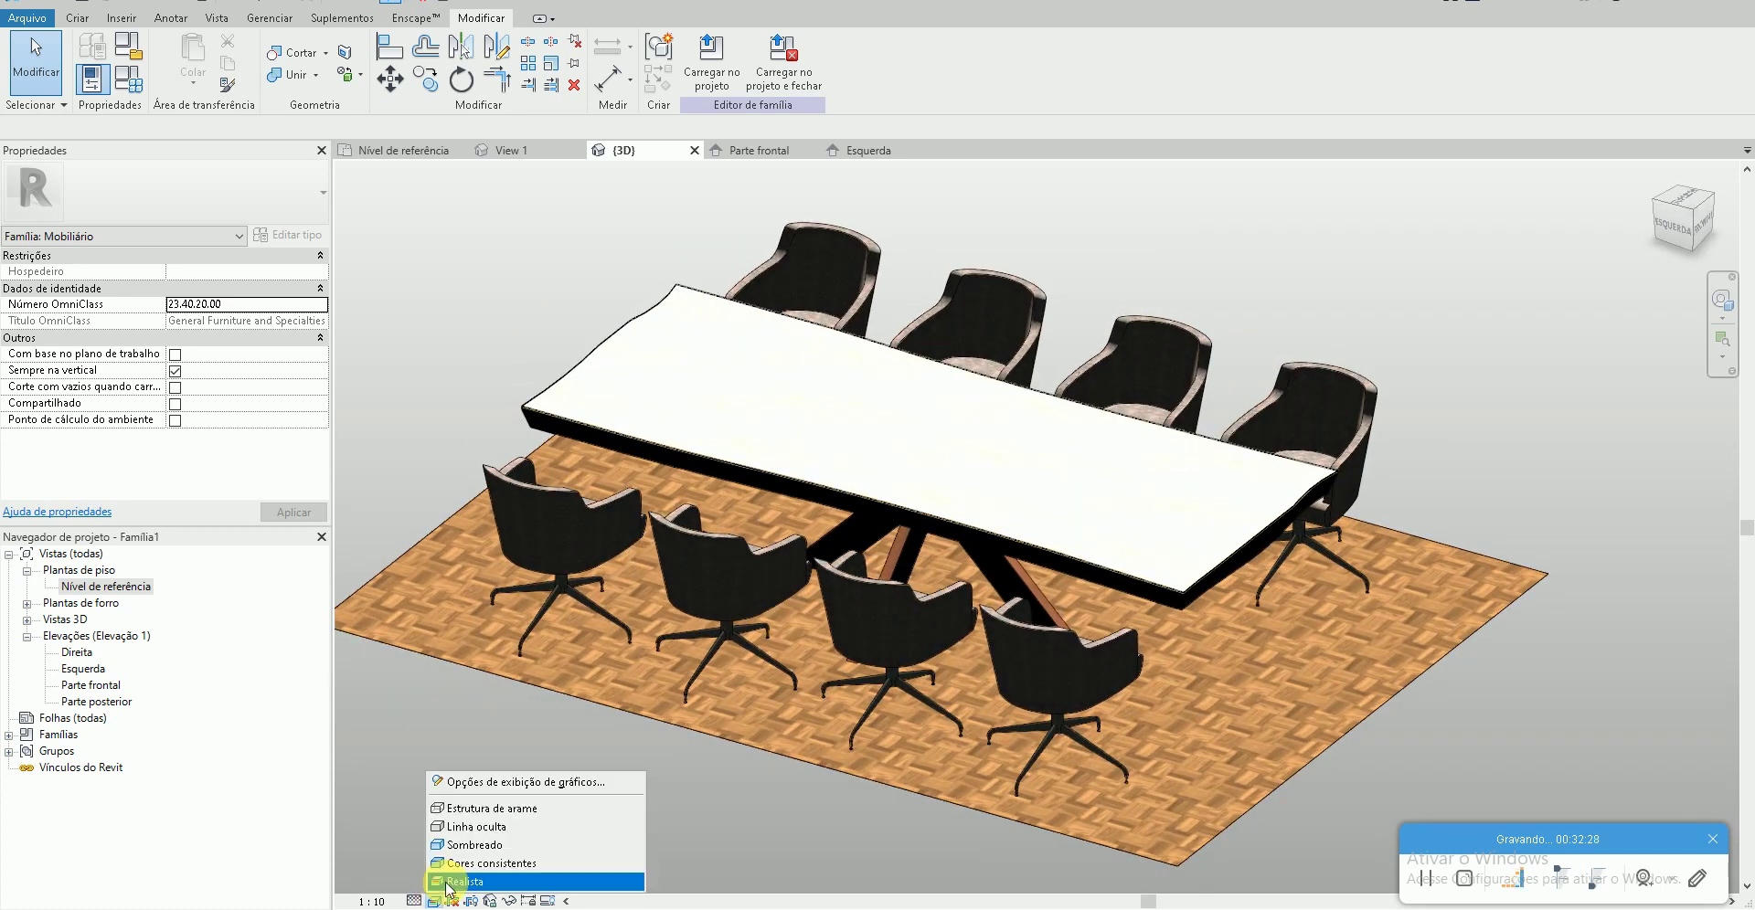
left_click(466, 850)
middle_click_drag(748, 742, 484, 859, "shift")
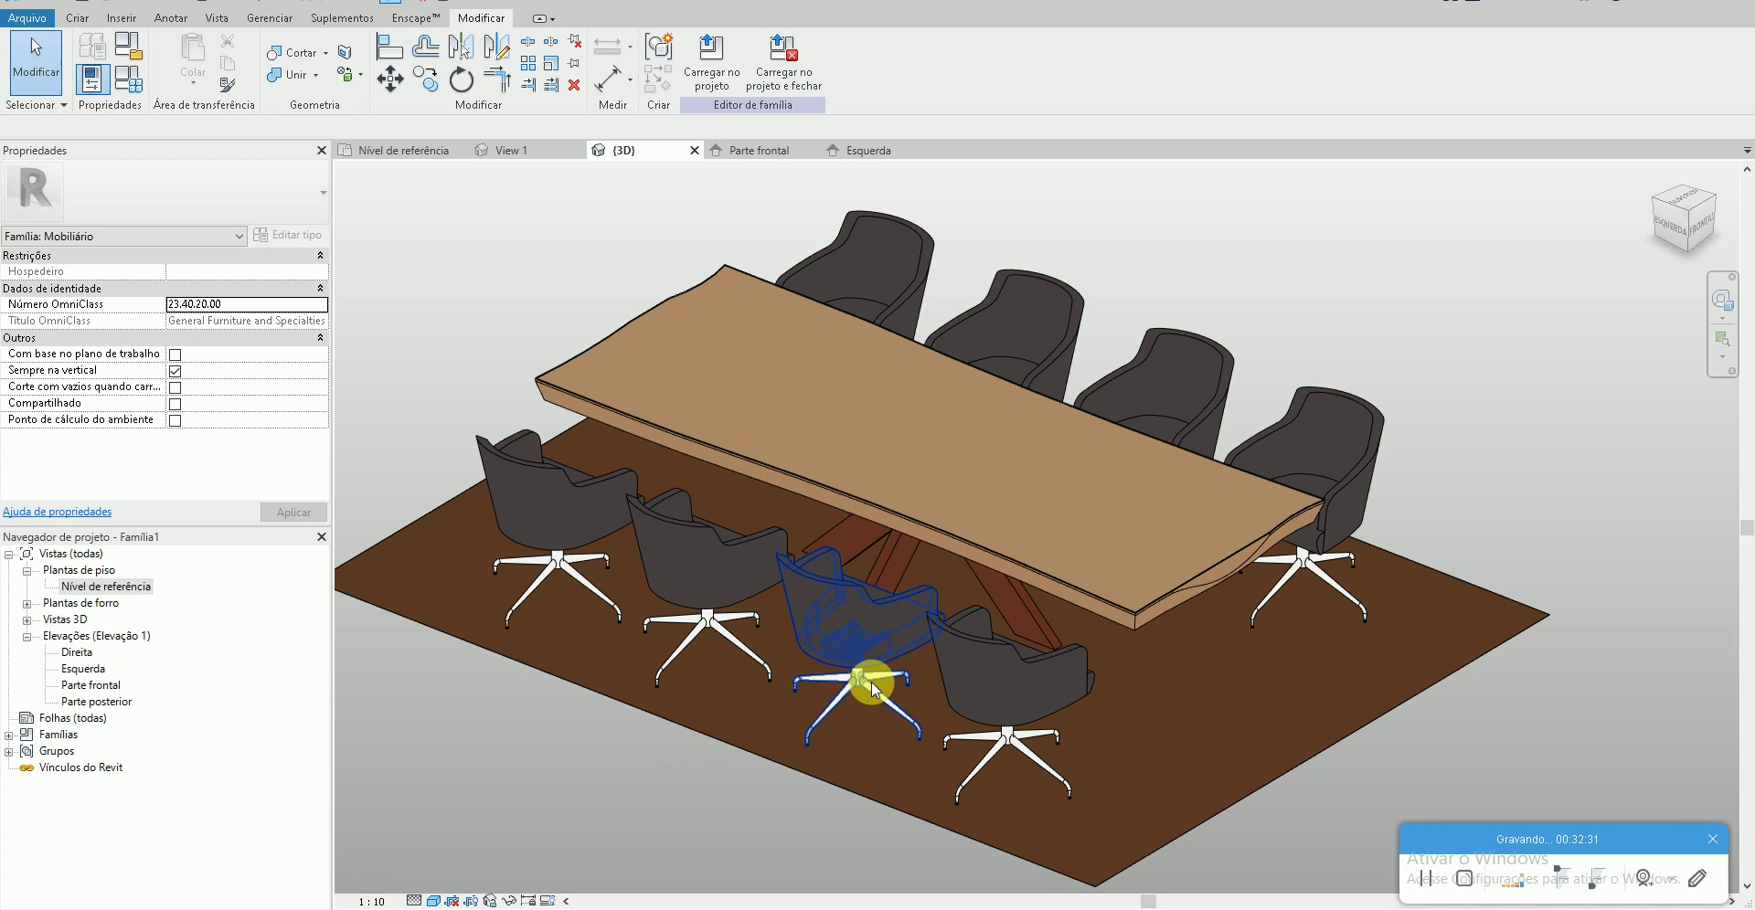
- Select a front-row chair and open the materials for its Base parameter
left_click(870, 682)
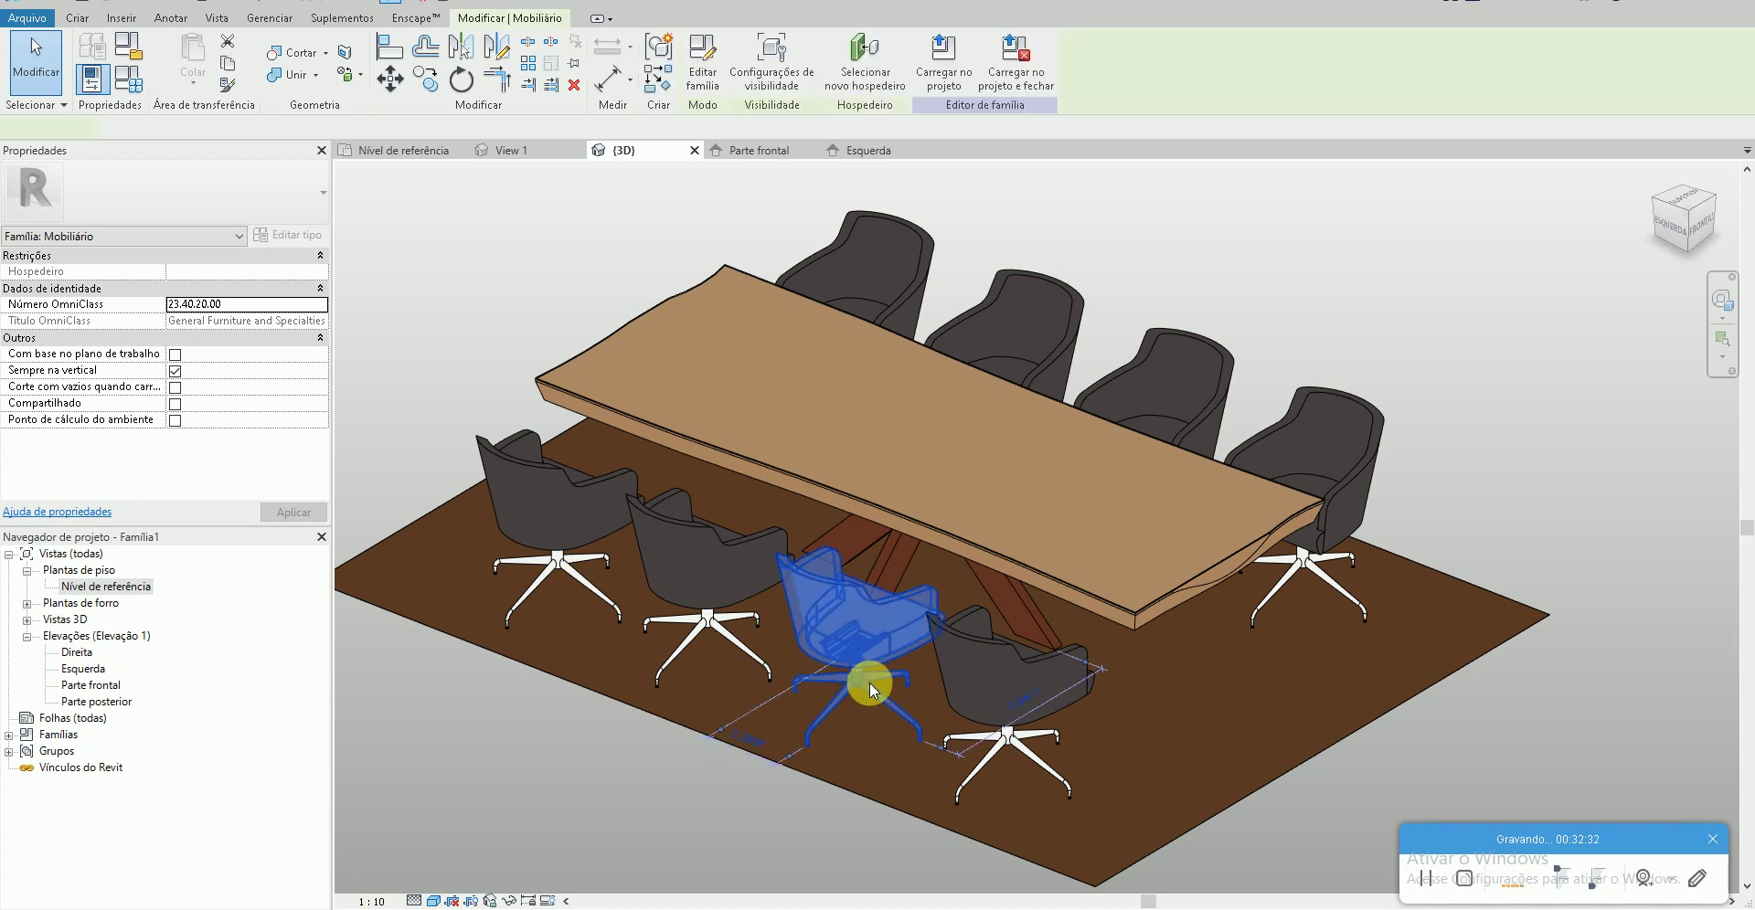
middle_click_drag(869, 682, 755, 656, "shift")
left_click(294, 236)
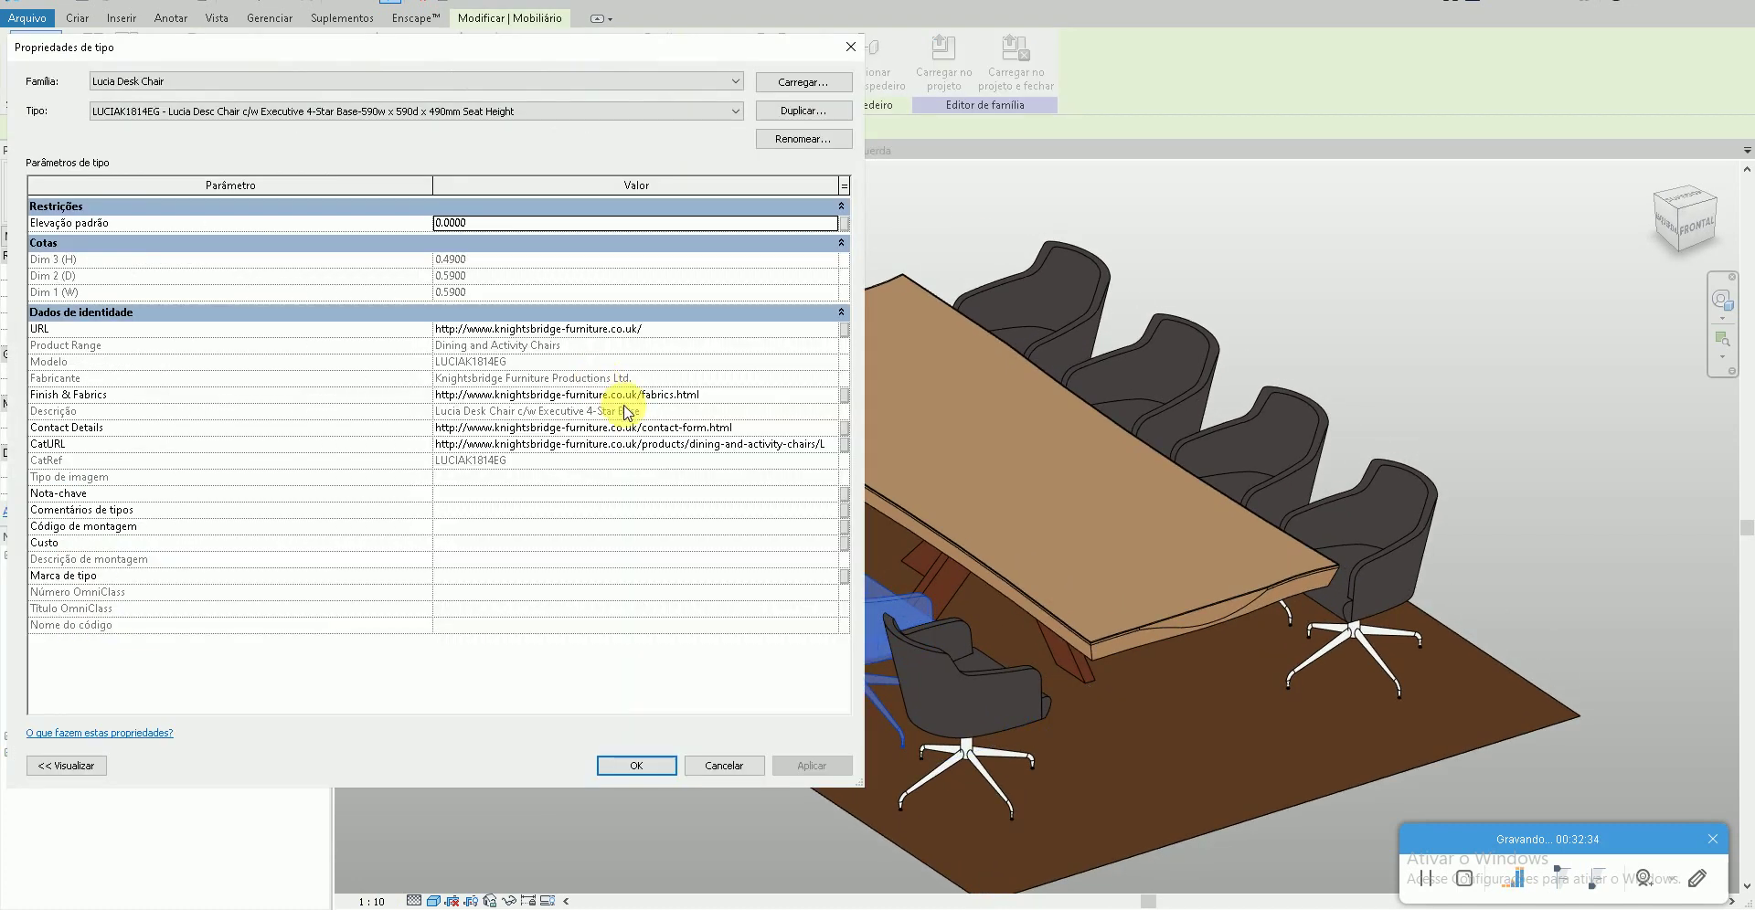
key("Escape")
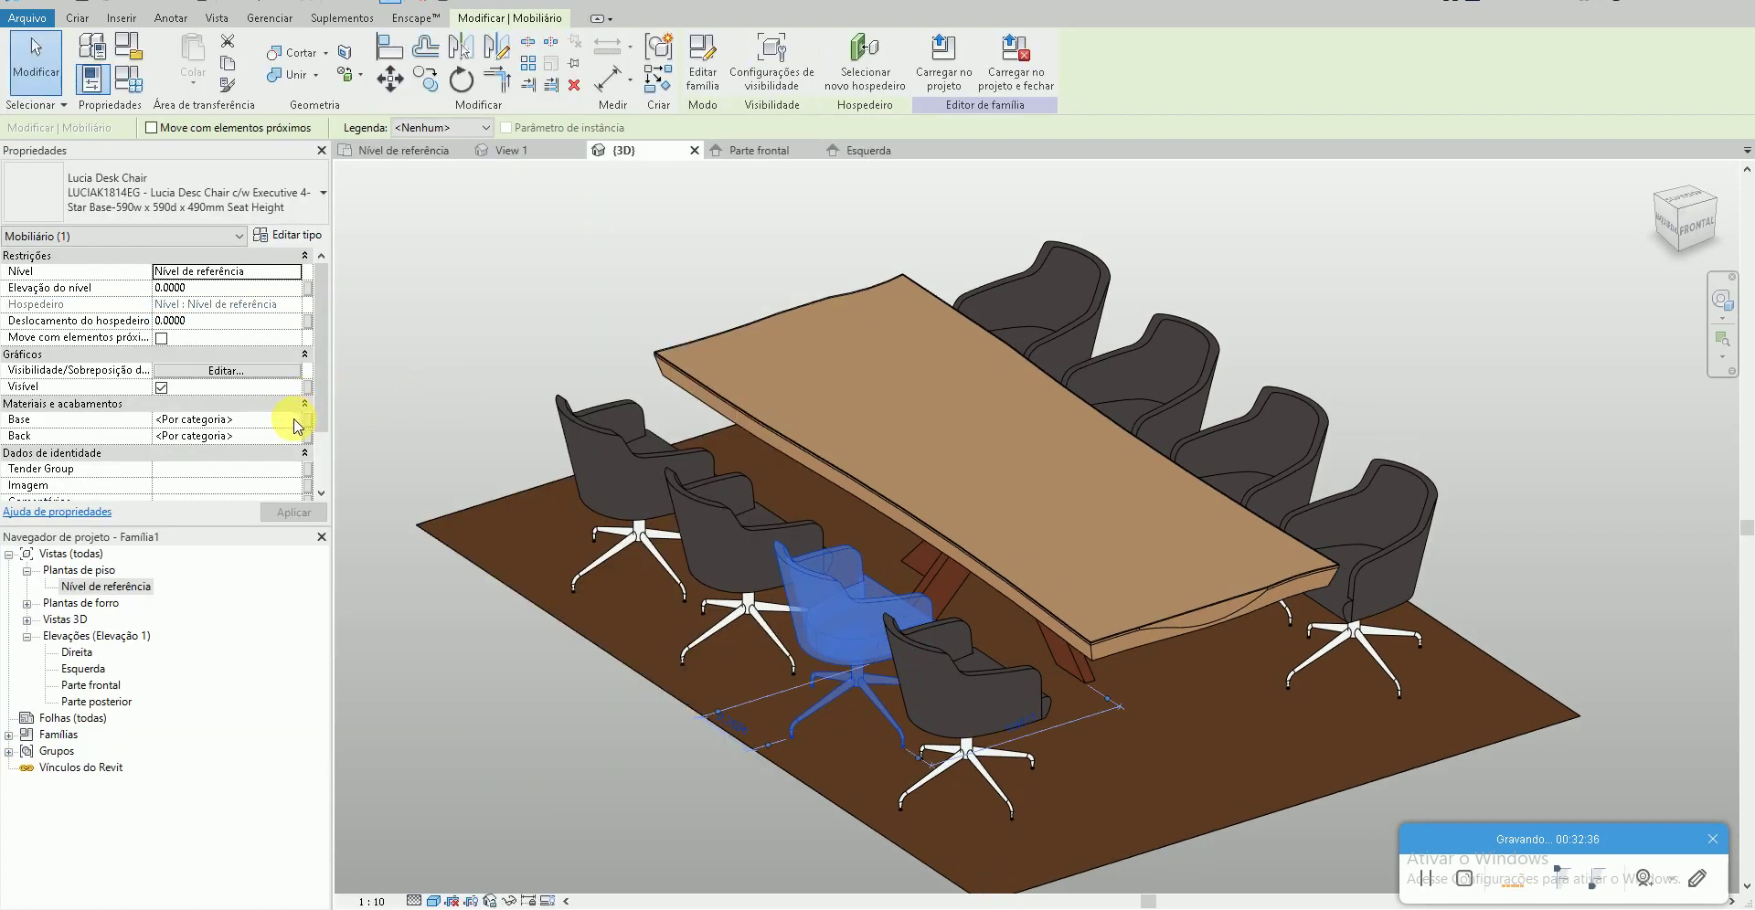
left_click(293, 421)
left_click(295, 420)
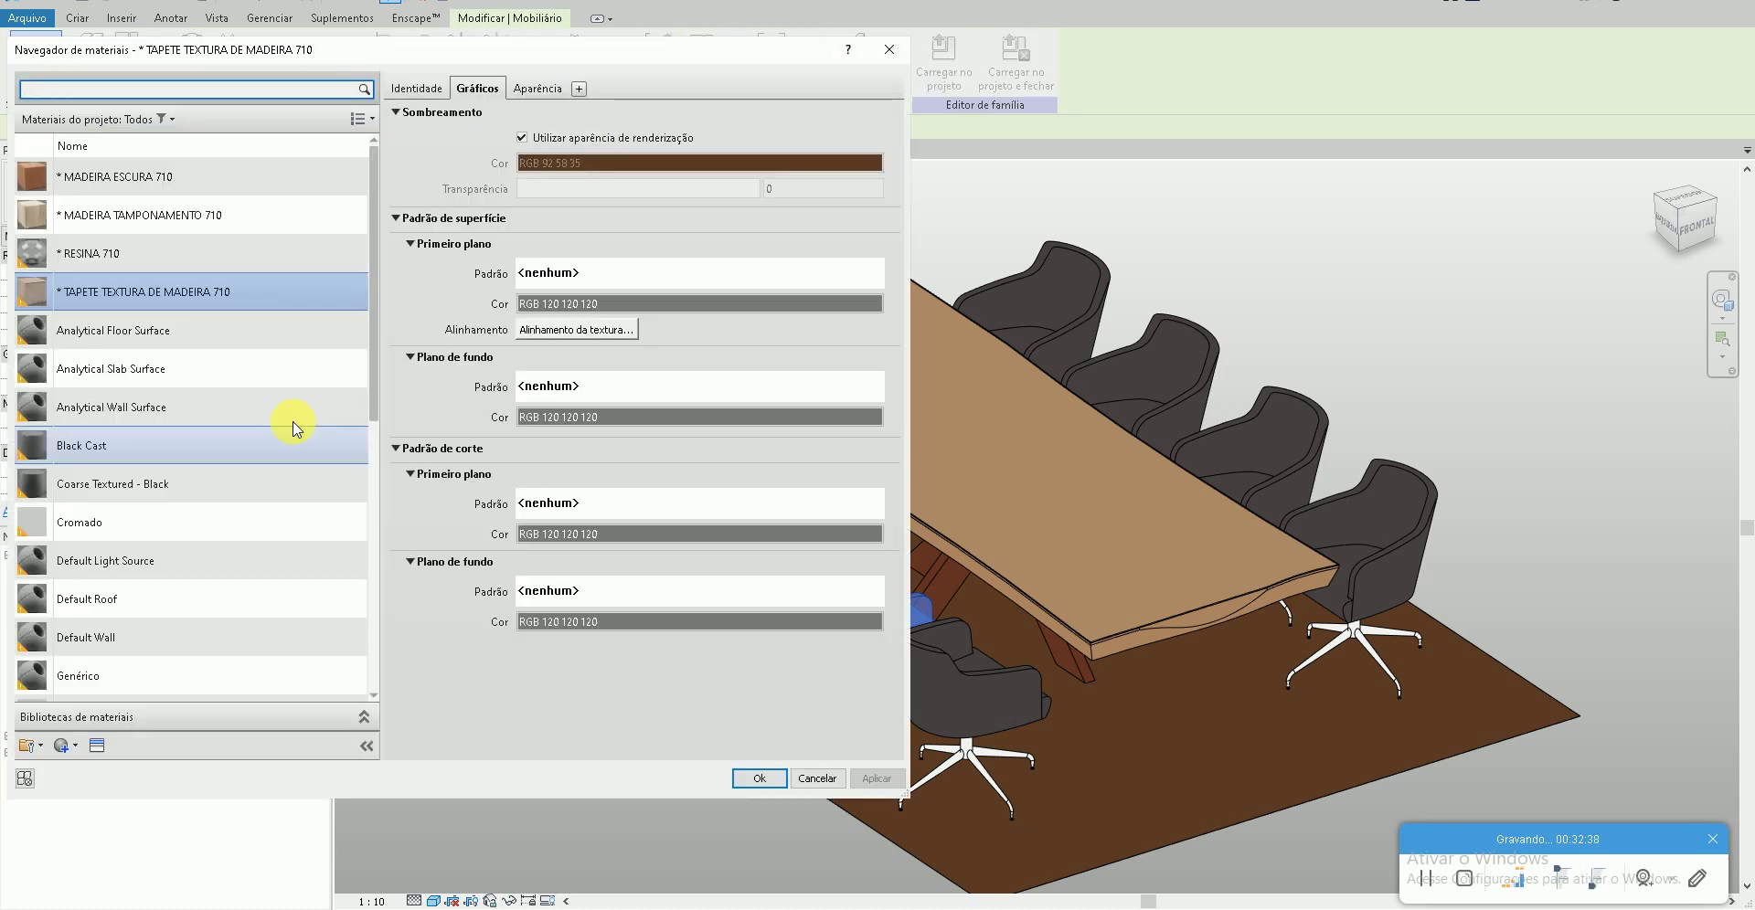
- Create a new material named BASE CADEIRA 710, with shading set to use render appearance
left_click(27, 746)
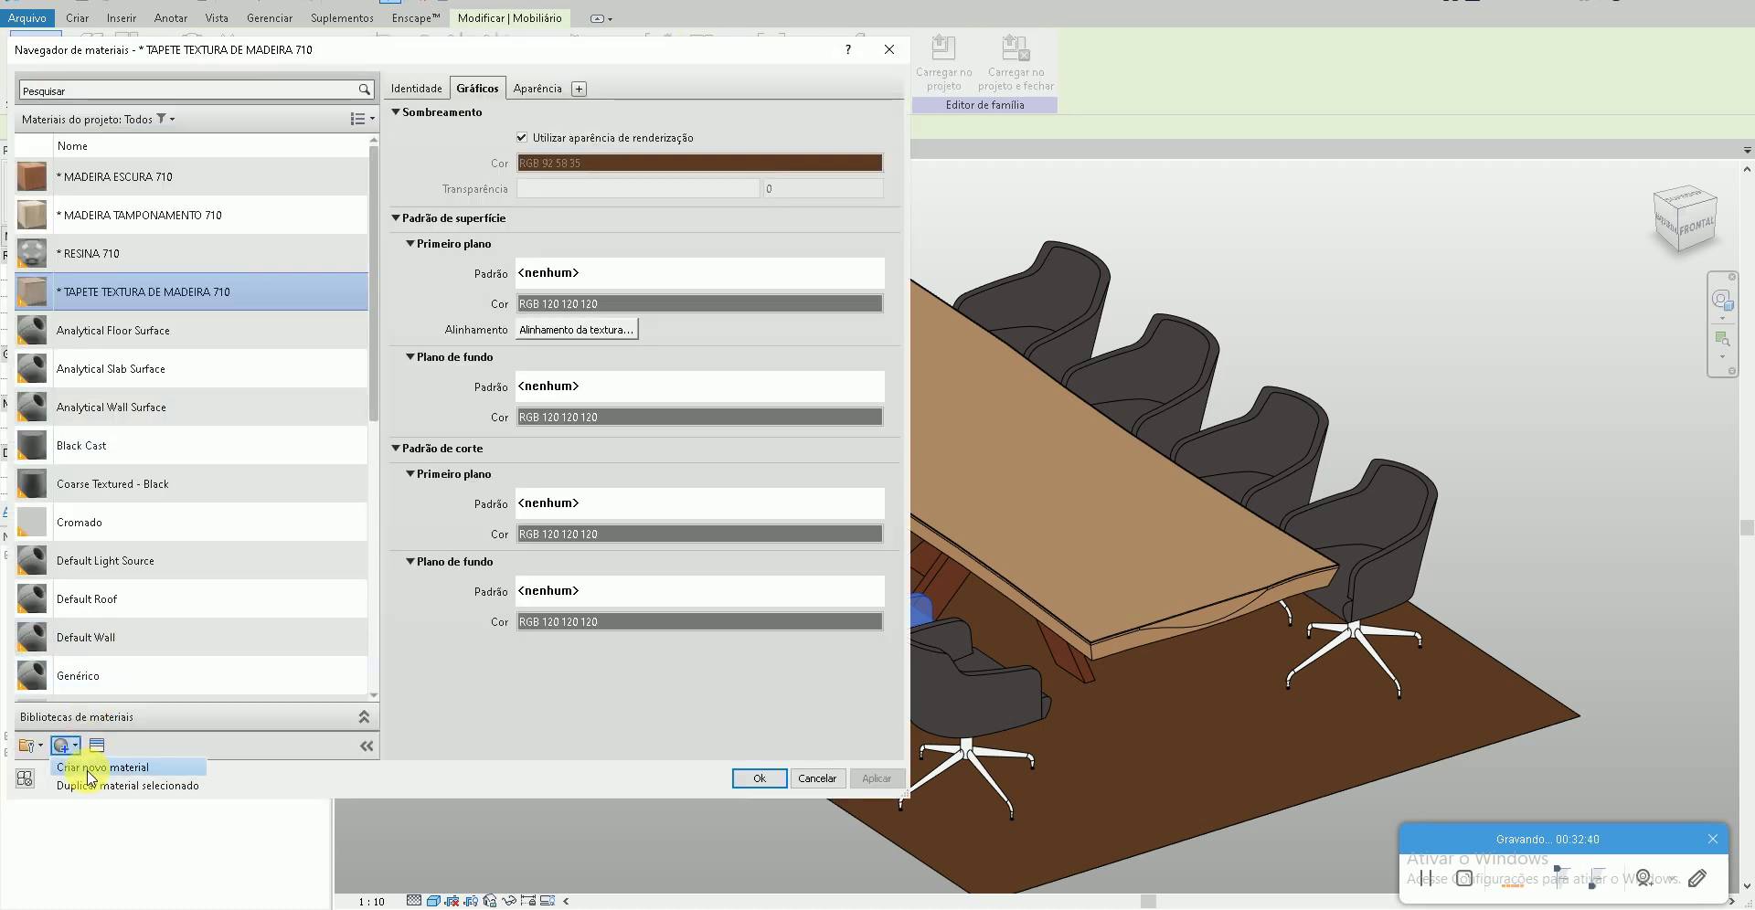
left_click(92, 766)
right_click(139, 439)
left_click(143, 464)
type("* BASE CADEIRA 710")
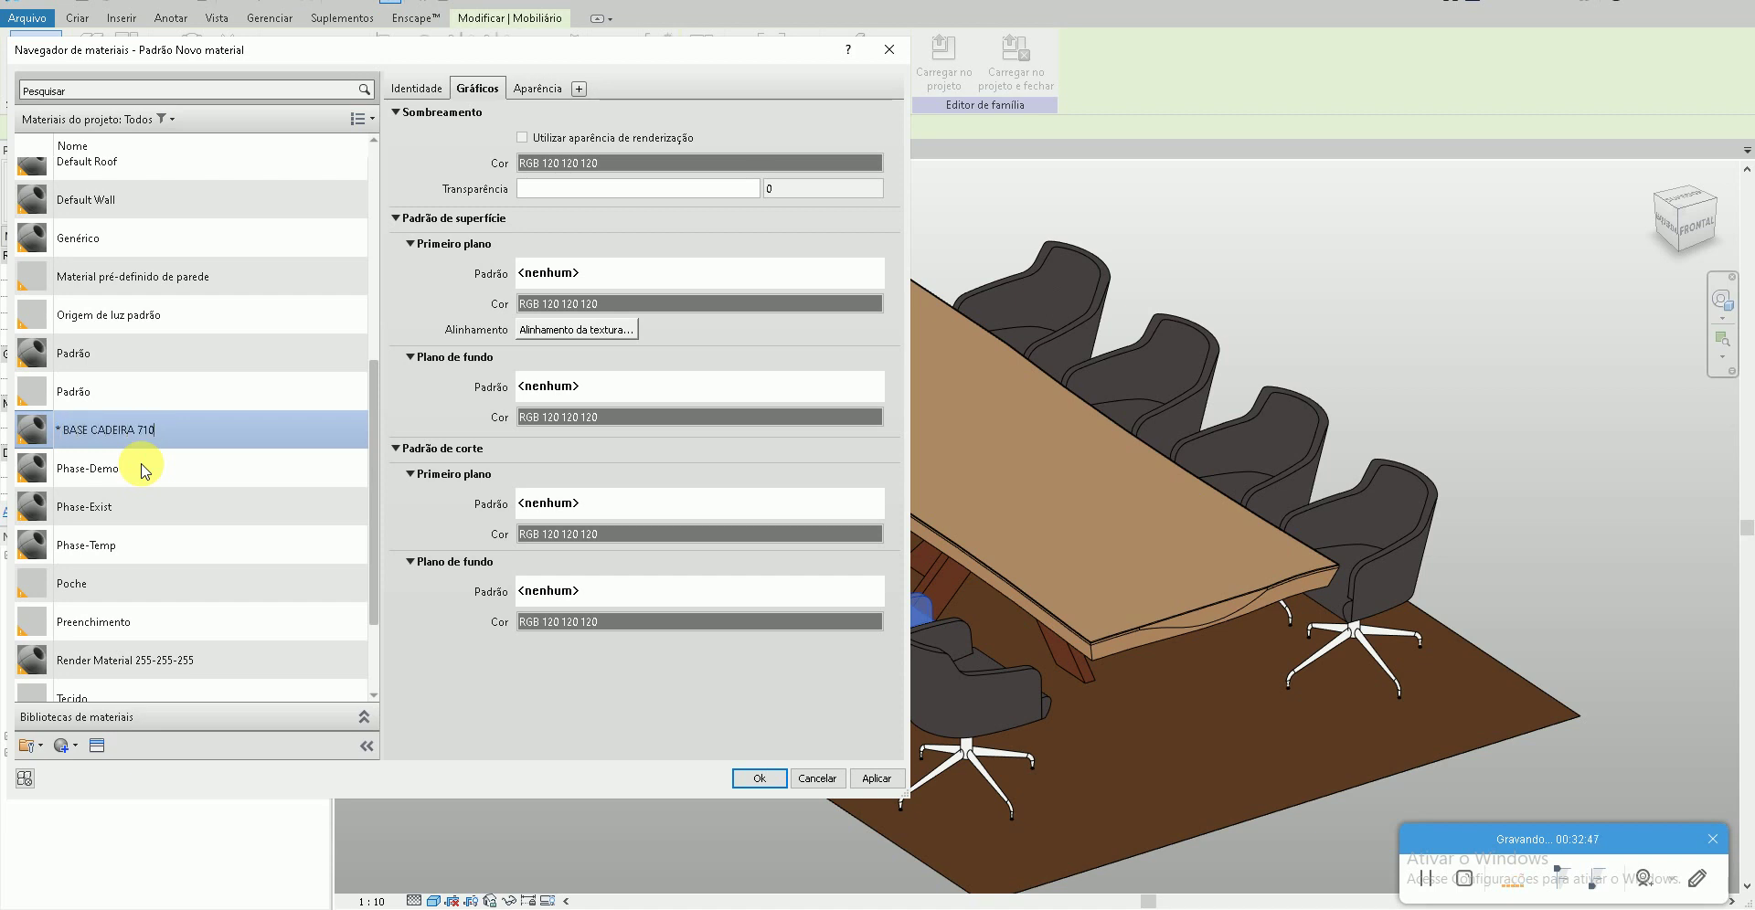
key("Return")
left_click(589, 138)
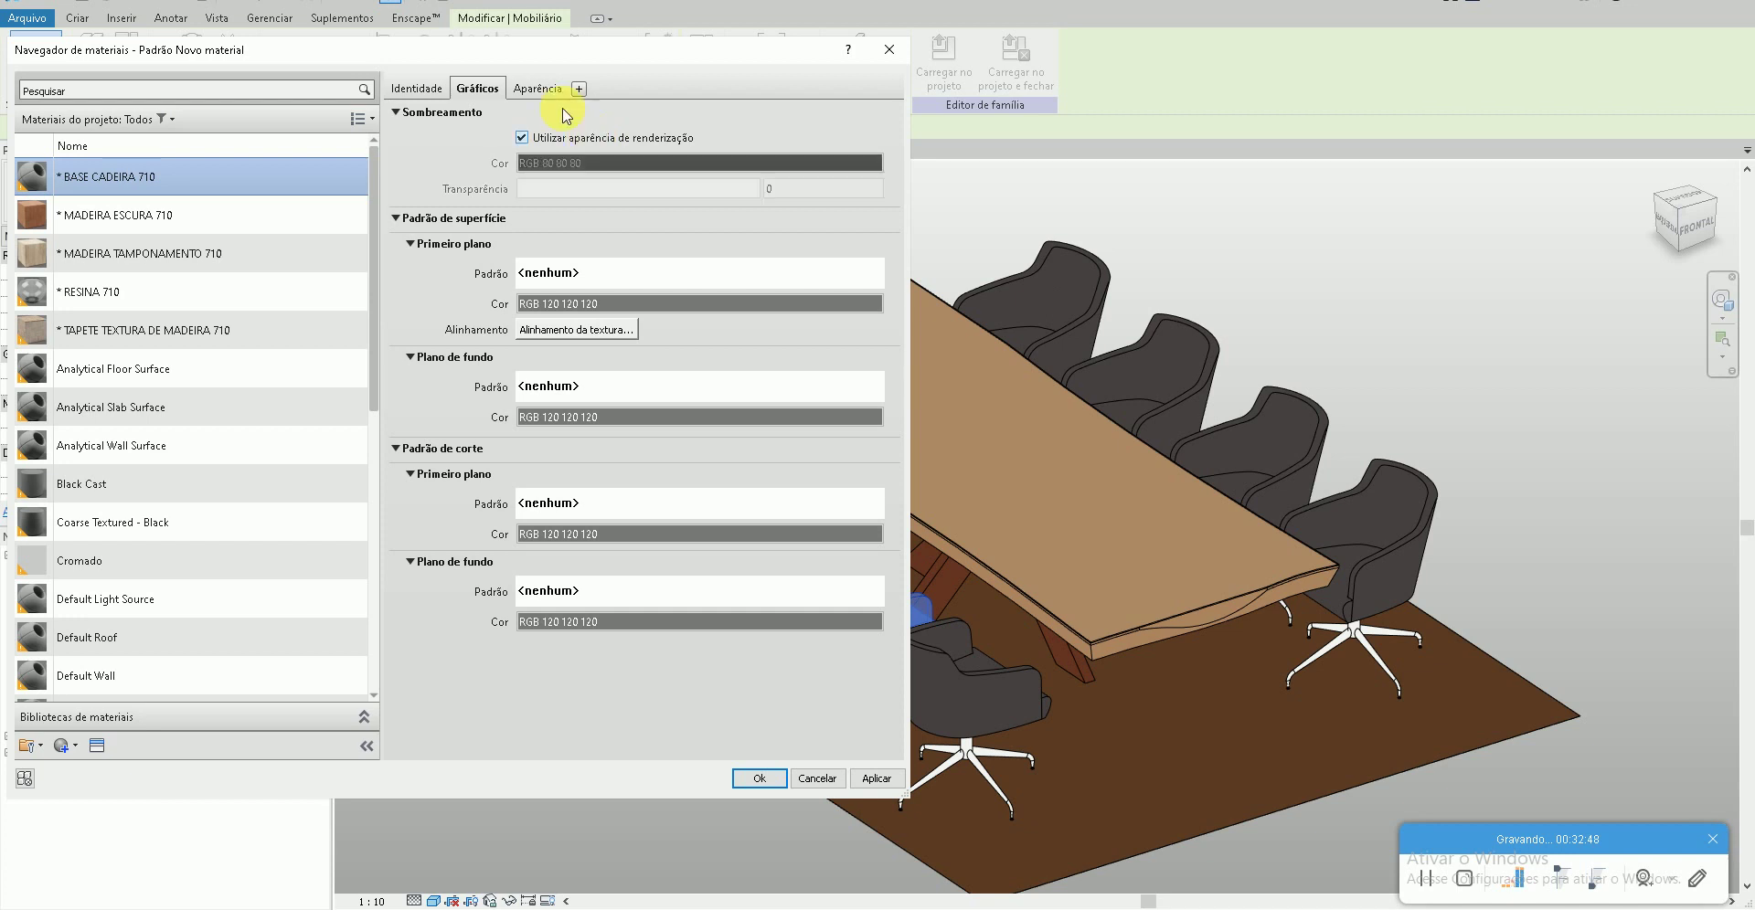
- Give it the Metal 'Anodizado - Bronze escuro suave' appearance and assign it to the chair base
left_click(547, 92)
left_click(864, 116)
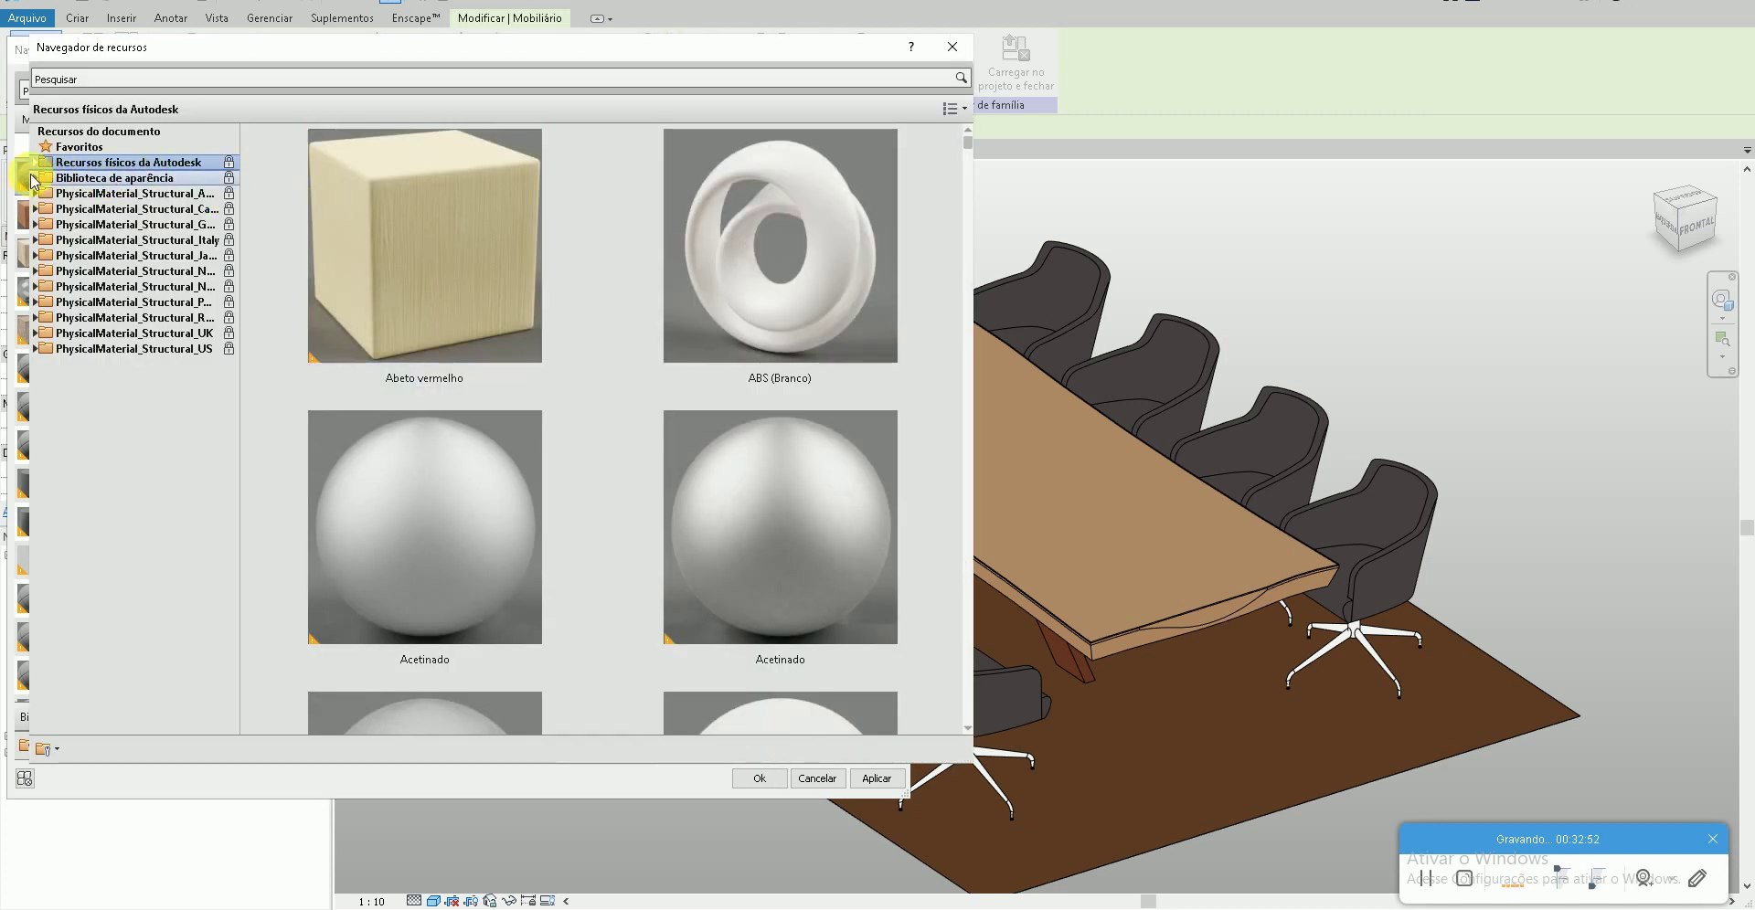
double_click(76, 179)
left_click(98, 366)
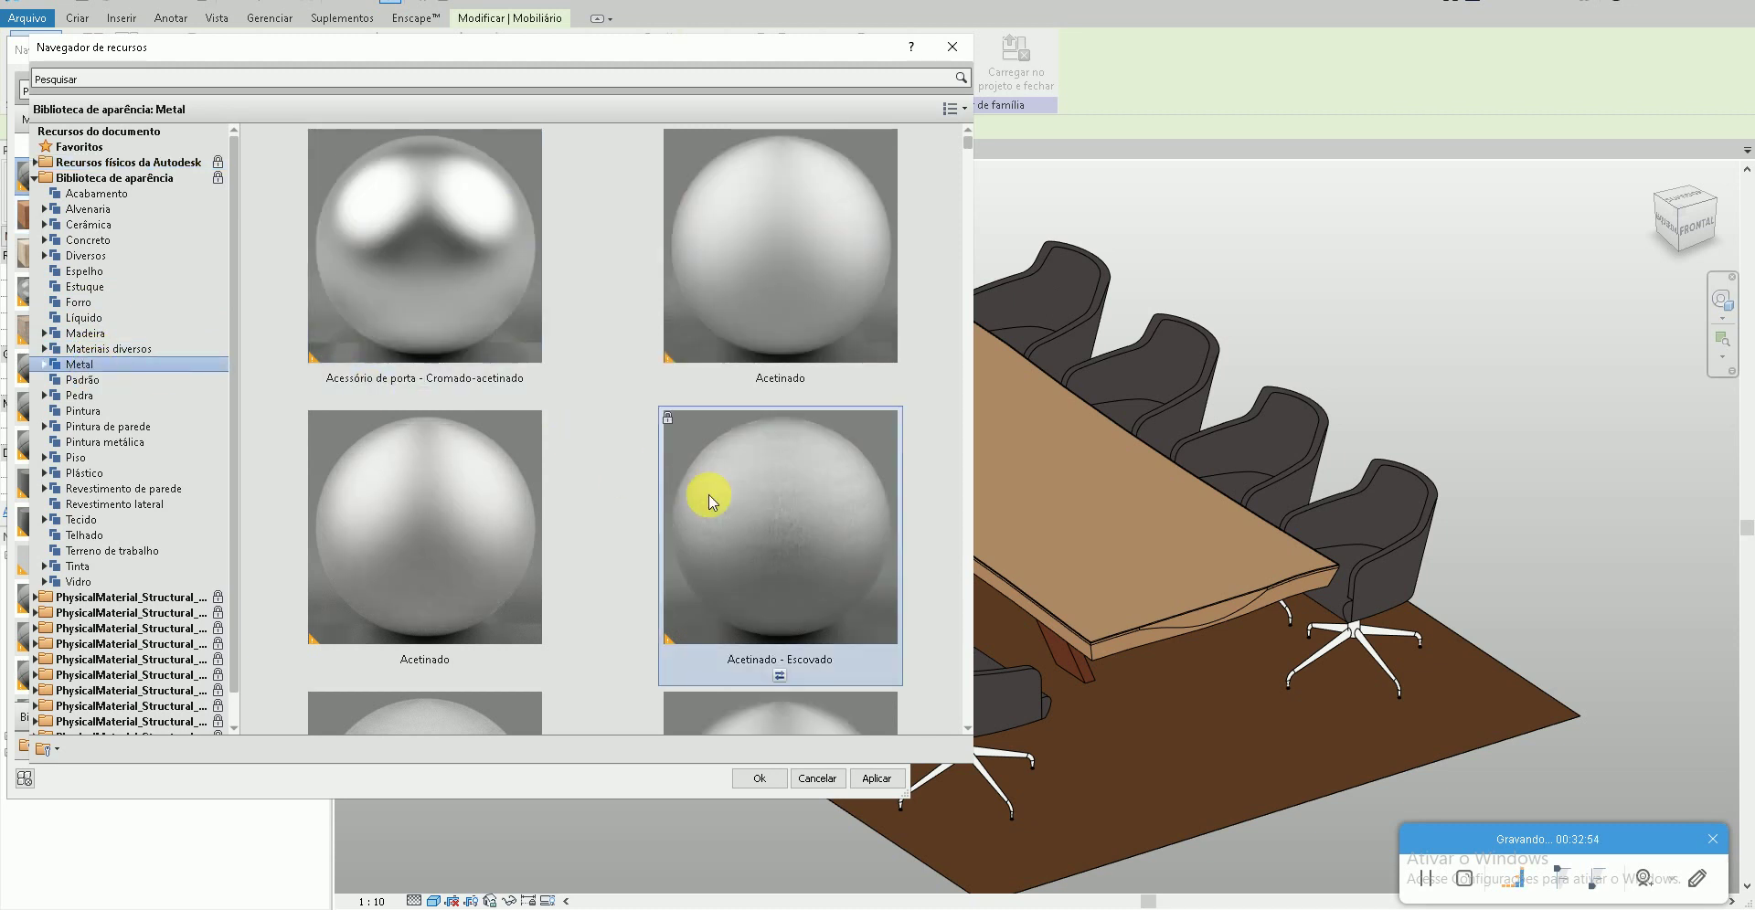
scroll(712, 500, "down", 3)
scroll(712, 500, "down", 3)
scroll(712, 500, "down", 3)
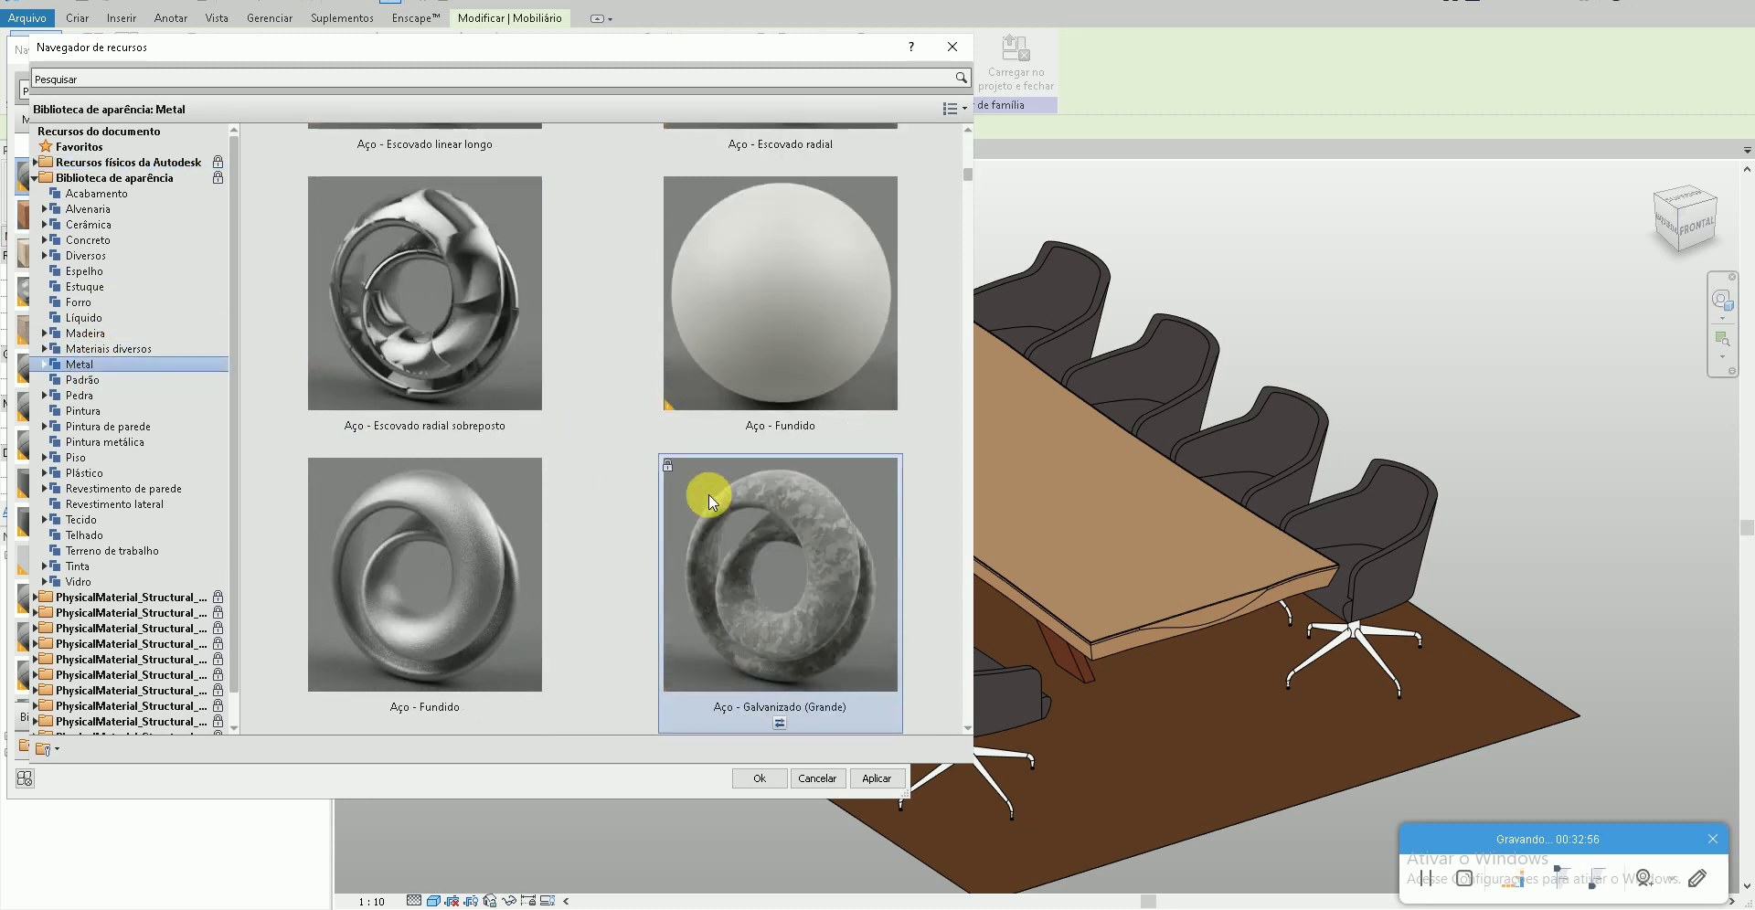
scroll(712, 500, "down", 3)
scroll(712, 500, "down", 2)
scroll(712, 500, "down", 2)
scroll(712, 500, "down", 2)
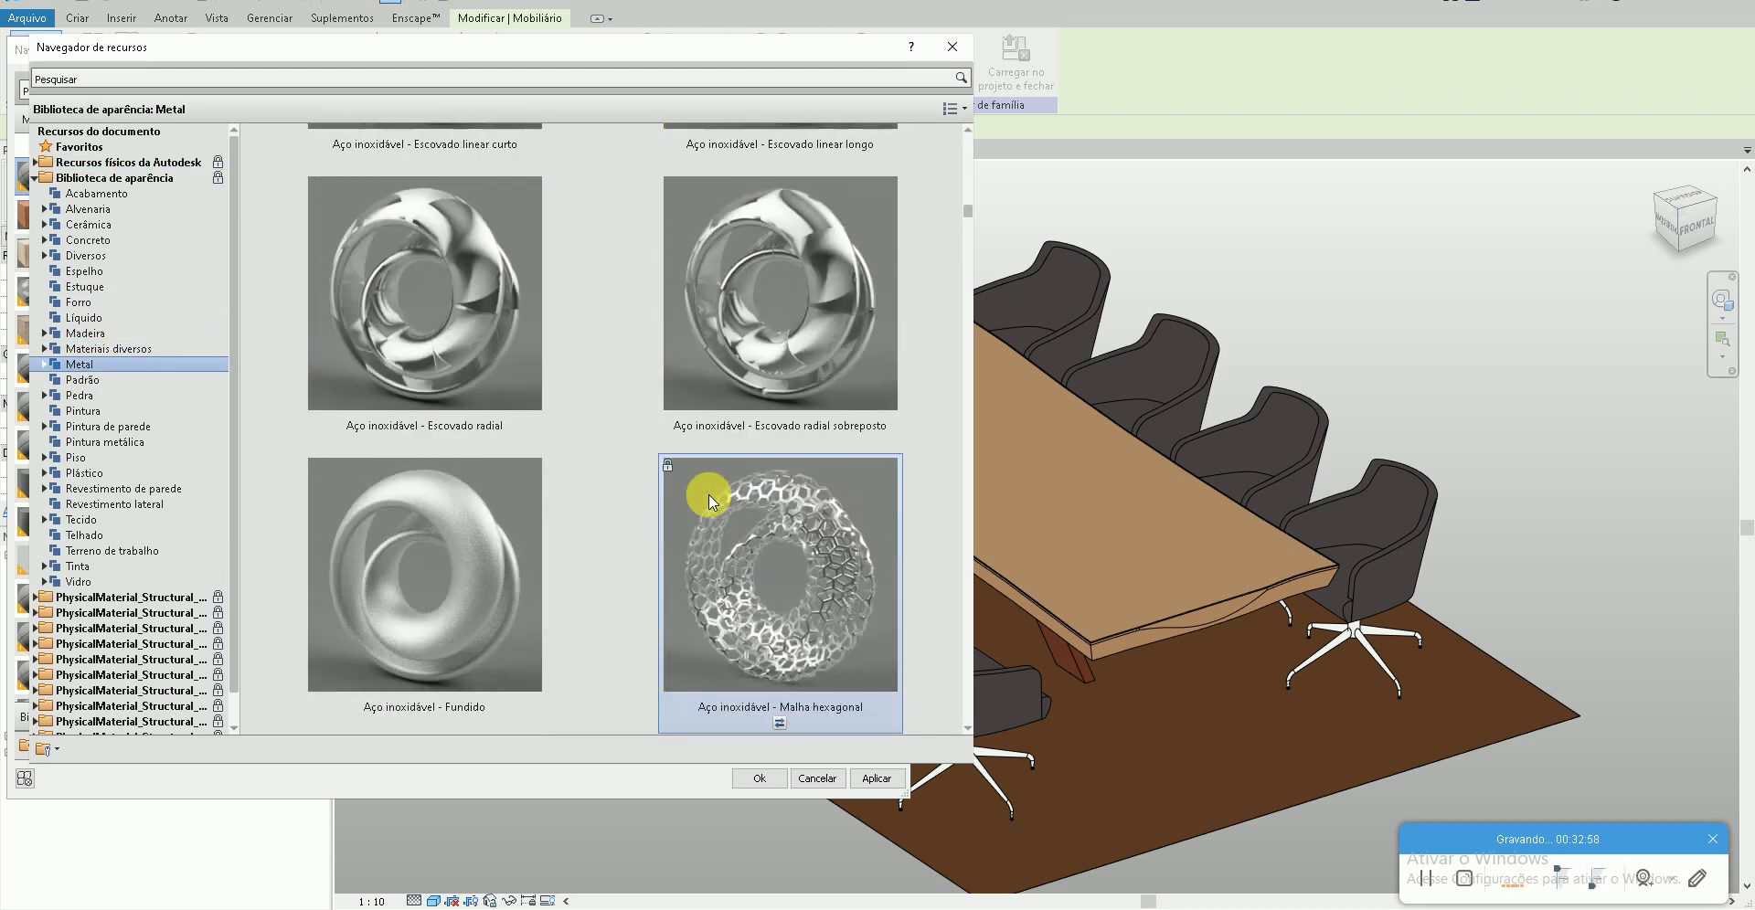
scroll(713, 500, "down", 2)
scroll(713, 500, "down", 2)
scroll(713, 501, "down", 2)
scroll(713, 501, "down", 2)
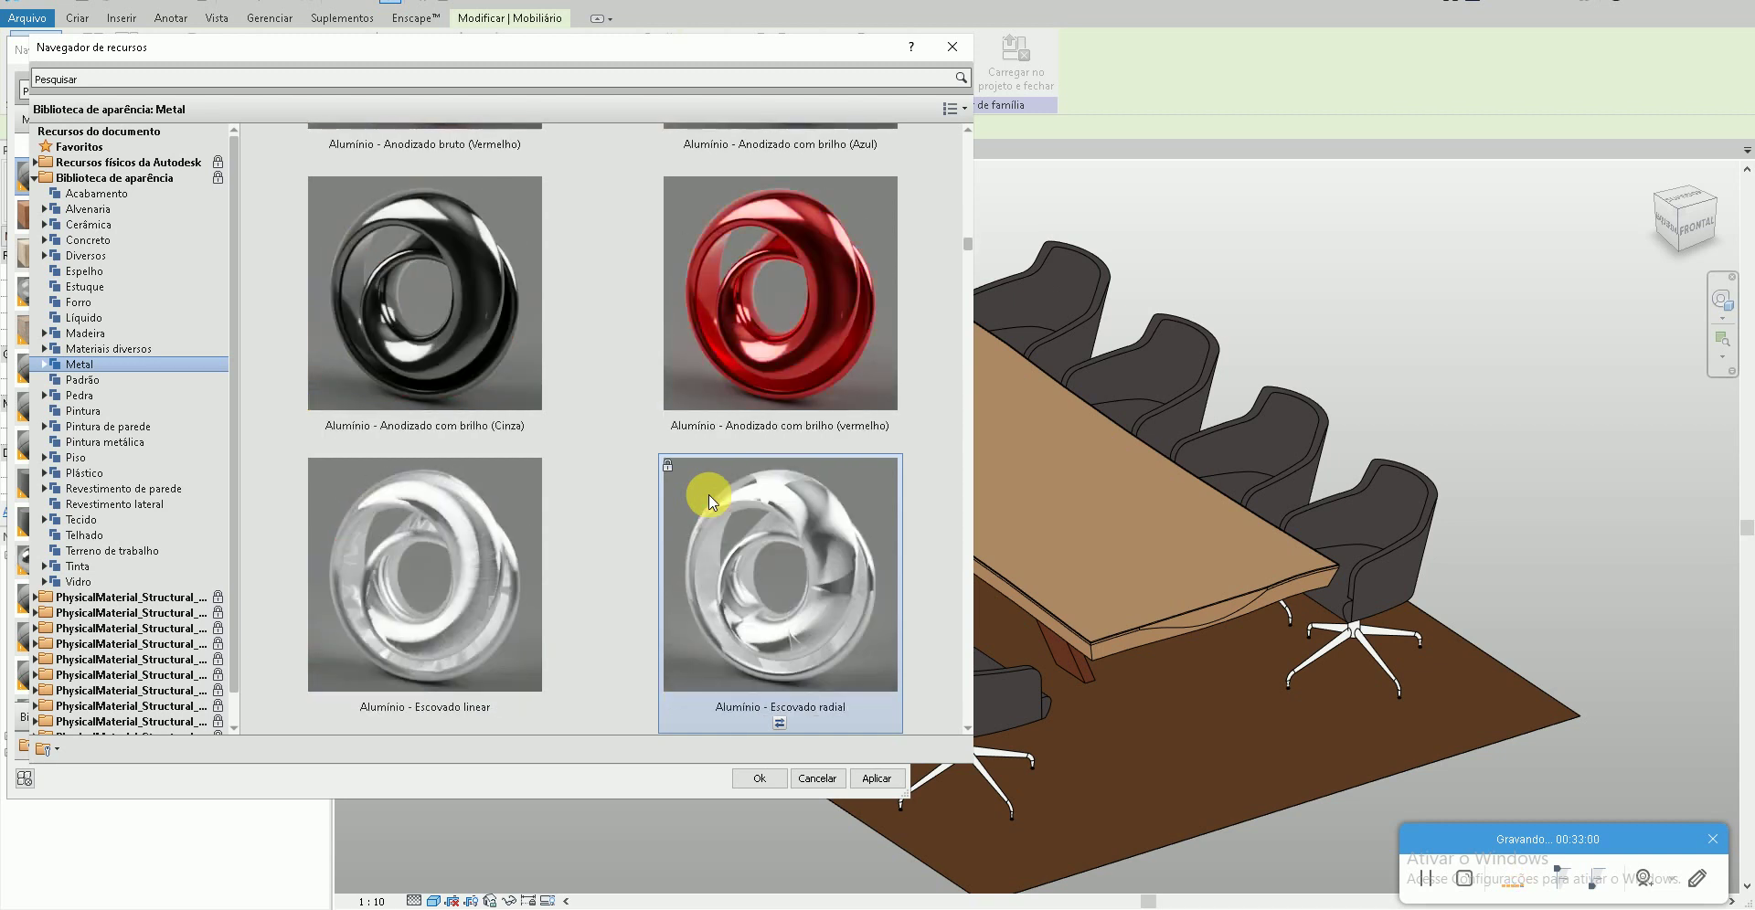
scroll(713, 501, "down", 2)
scroll(711, 496, "down", 2)
scroll(710, 497, "down", 2)
scroll(710, 496, "down", 2)
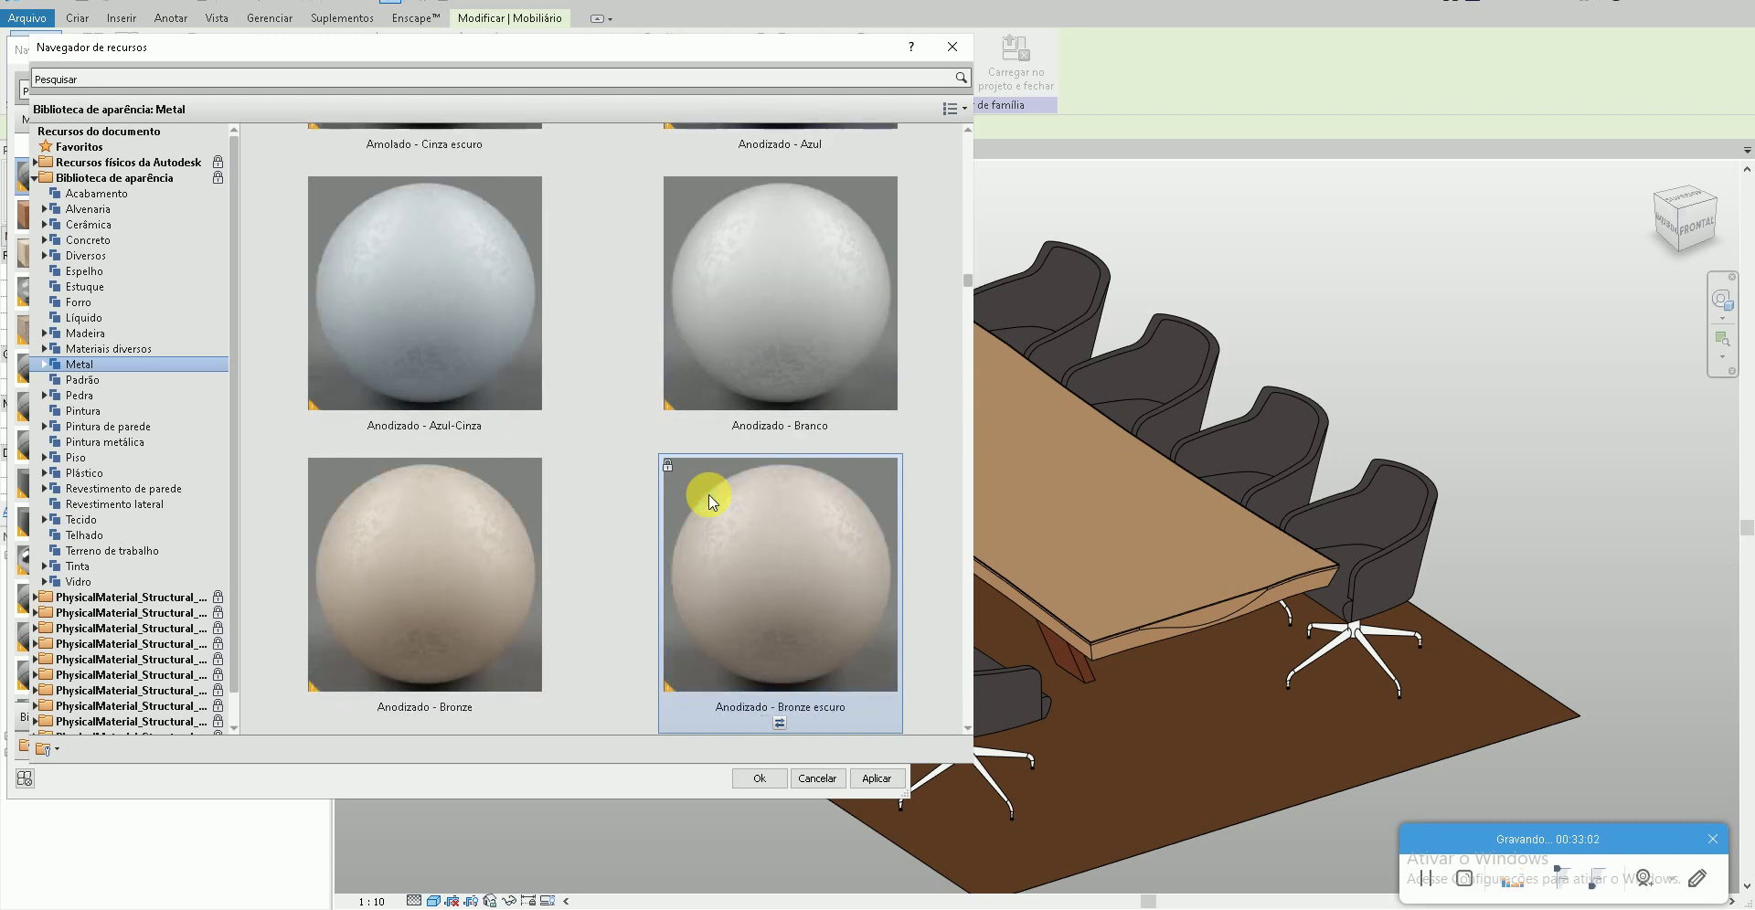
scroll(710, 496, "down", 2)
scroll(839, 612, "down", 2)
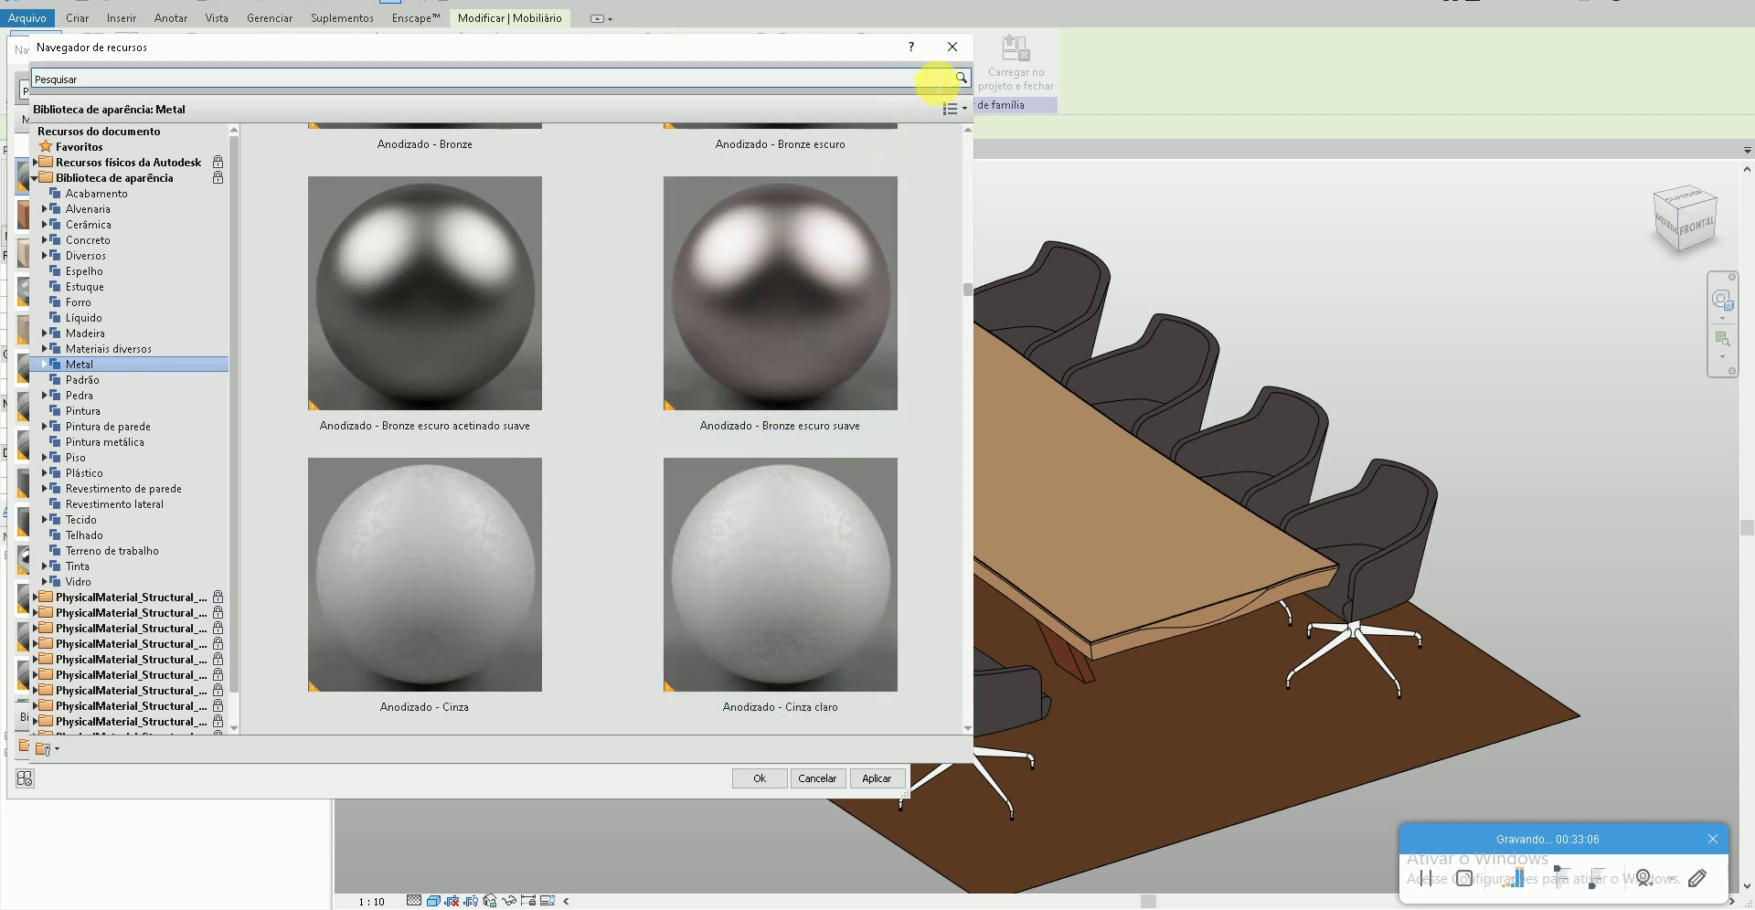
left_click(956, 57)
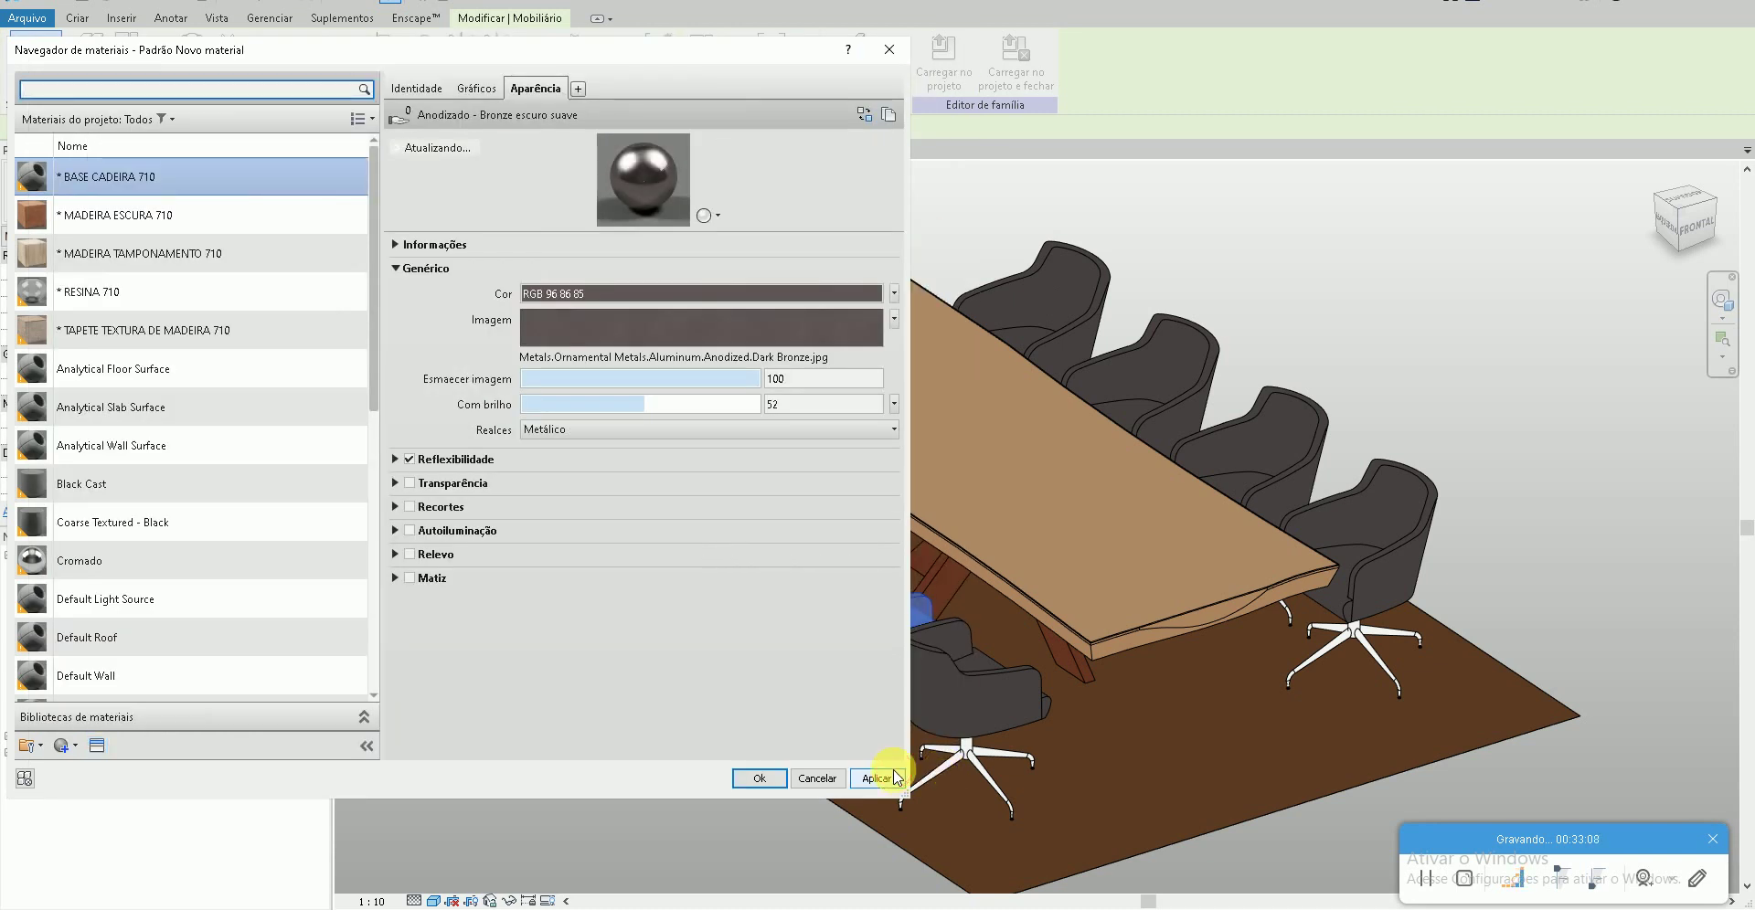
left_click(759, 778)
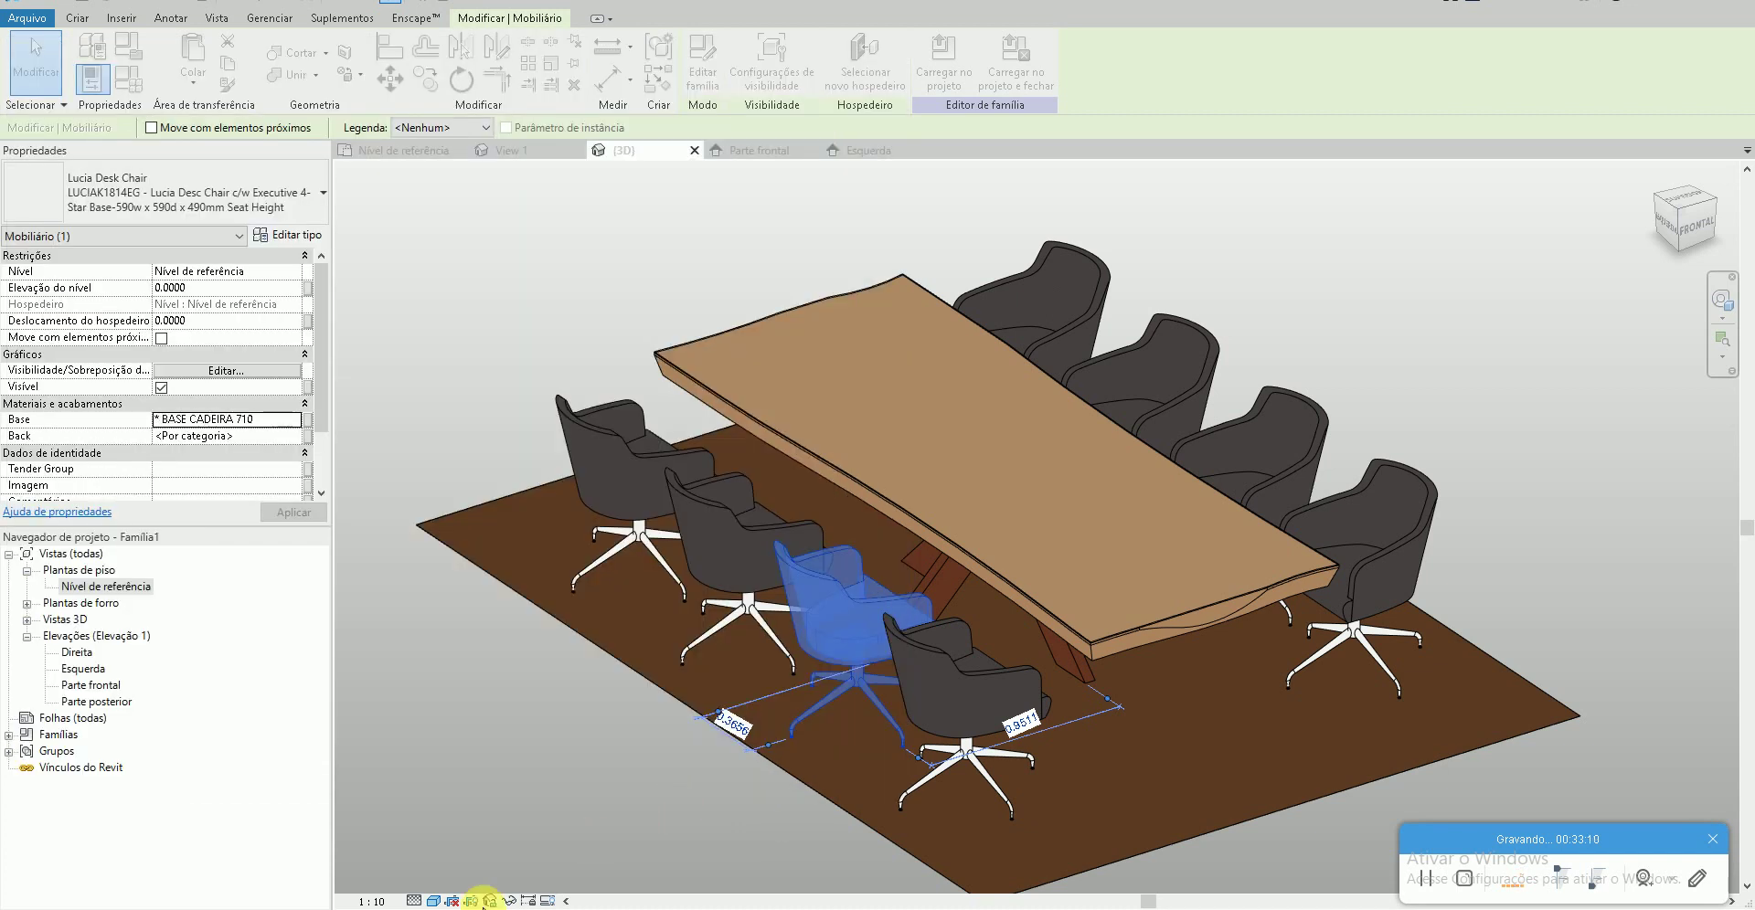
- Deselect the chair and compare the model against the reference photo
left_click(483, 901)
key("alt+Tab")
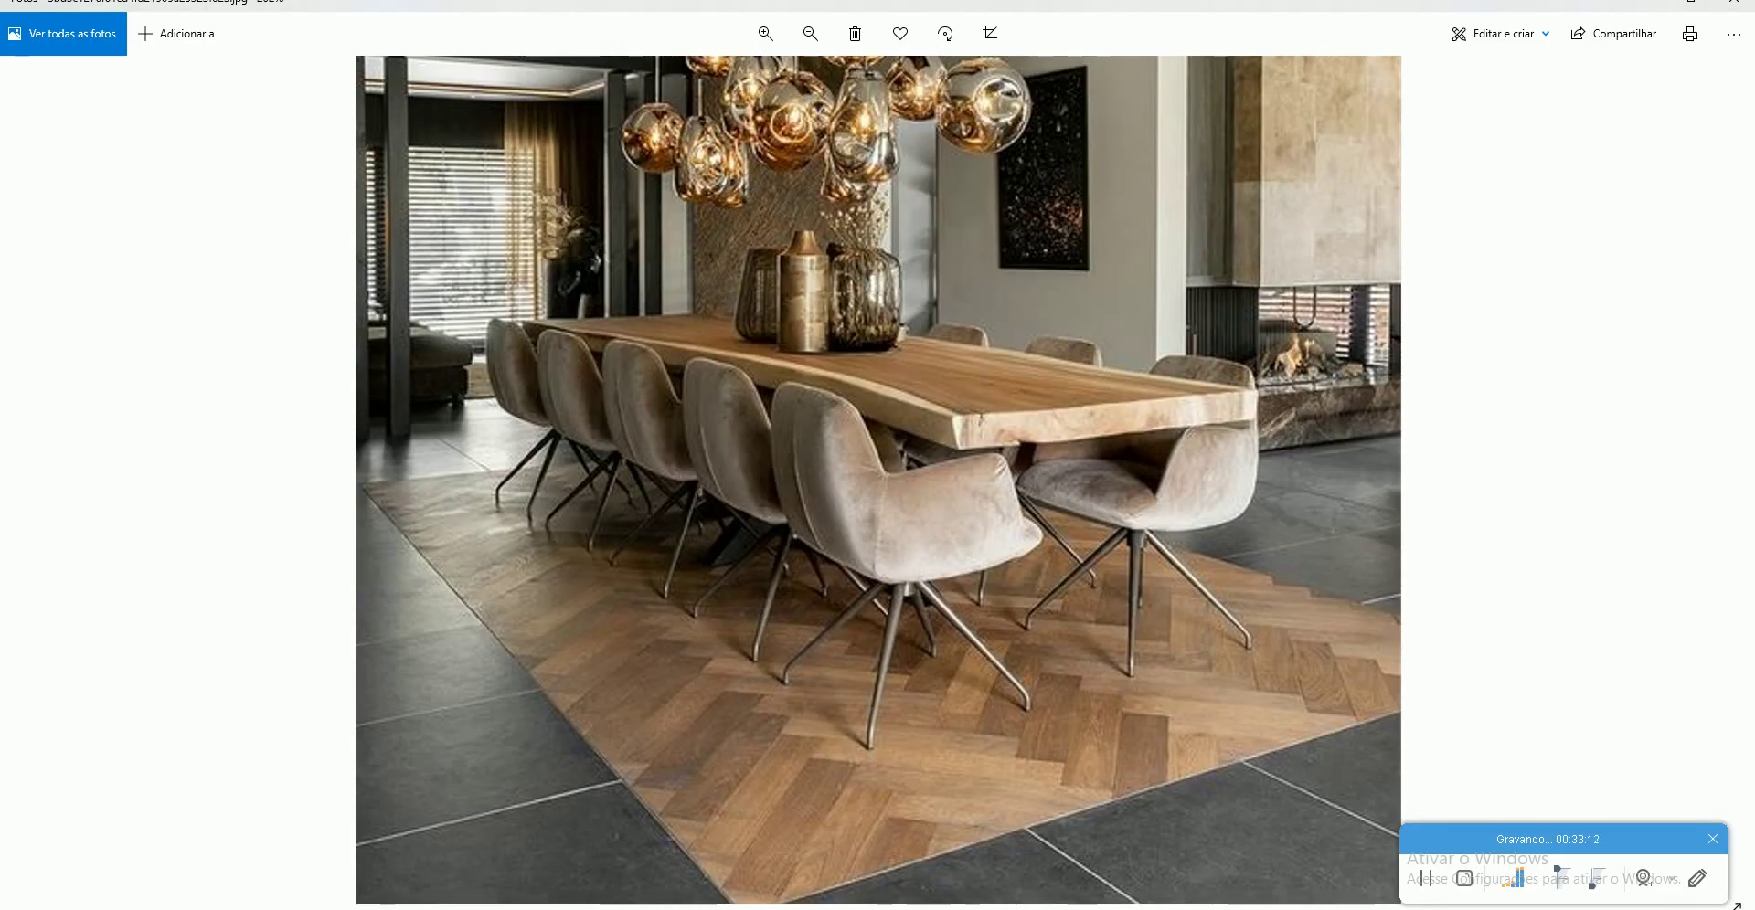
key("alt+Tab")
- Create a new material named ESTOFADO 710 for the third front chair's Back
left_click(821, 589)
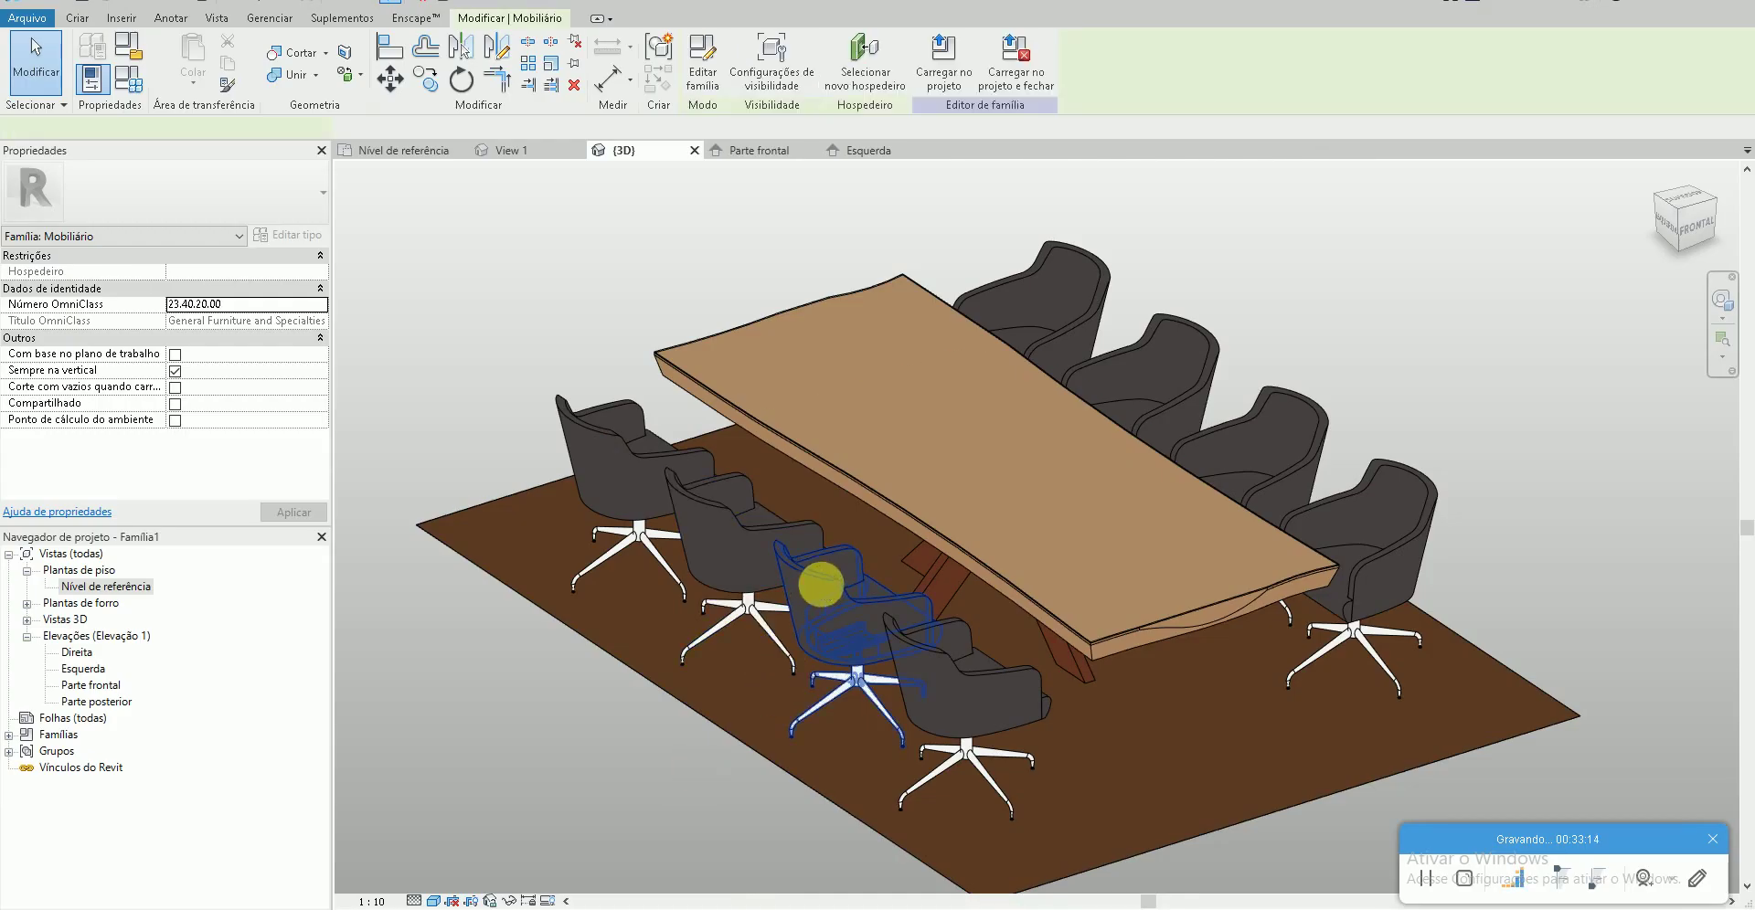
left_click(301, 436)
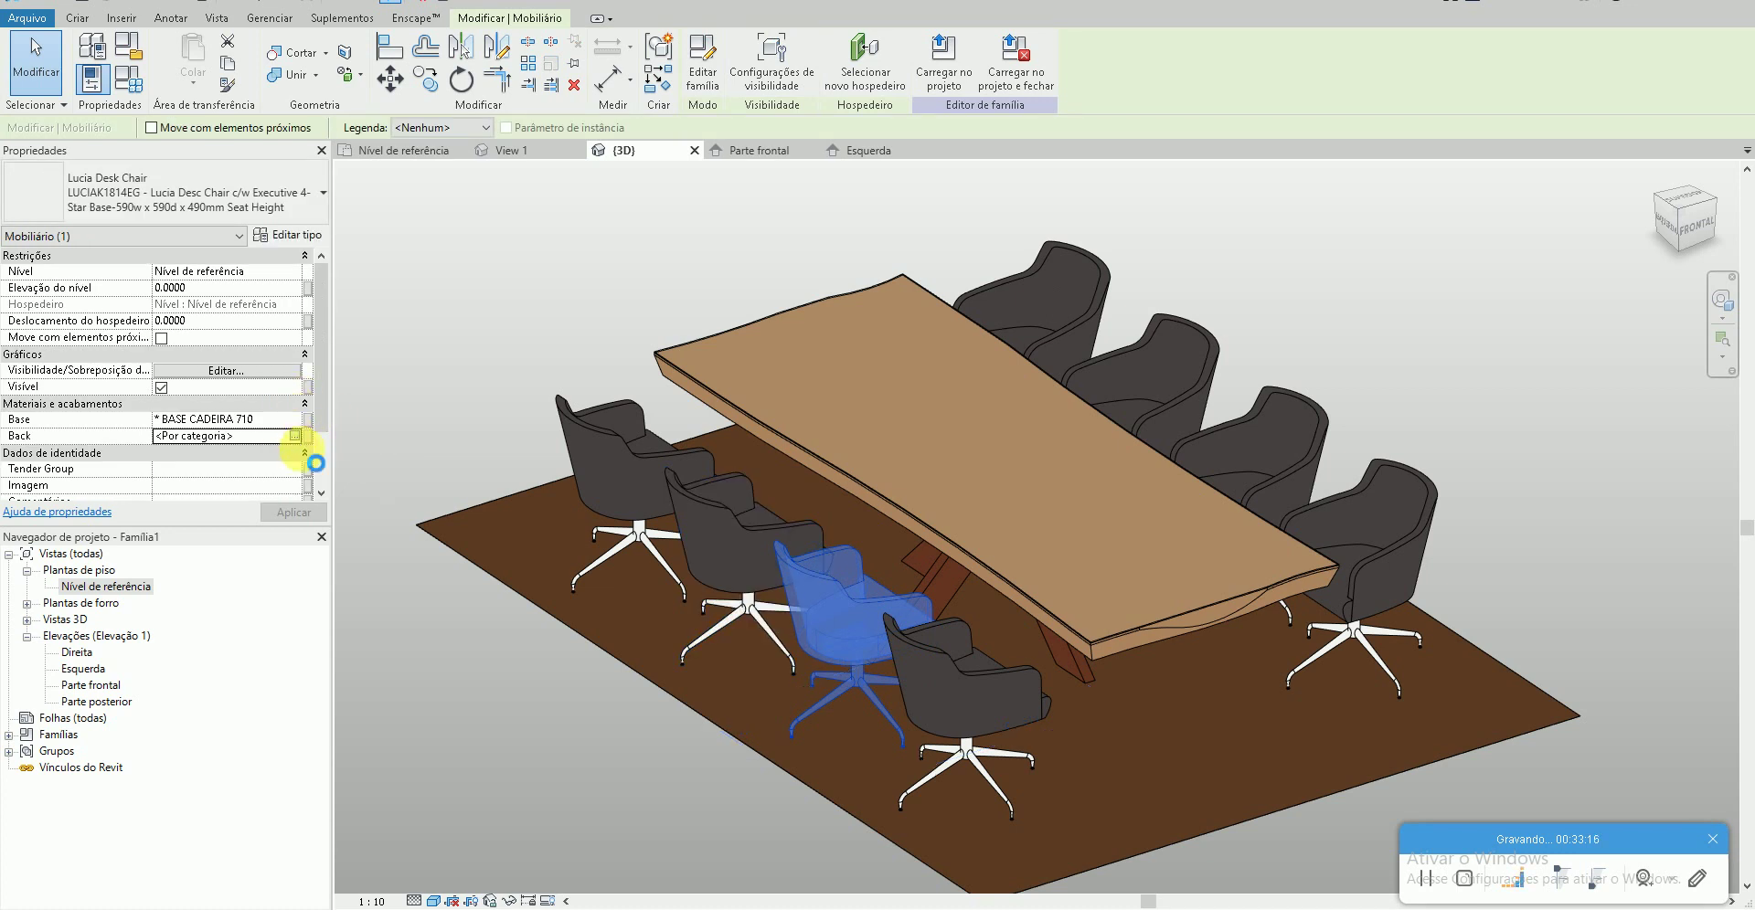
left_click(297, 436)
left_click(65, 746)
left_click(65, 770)
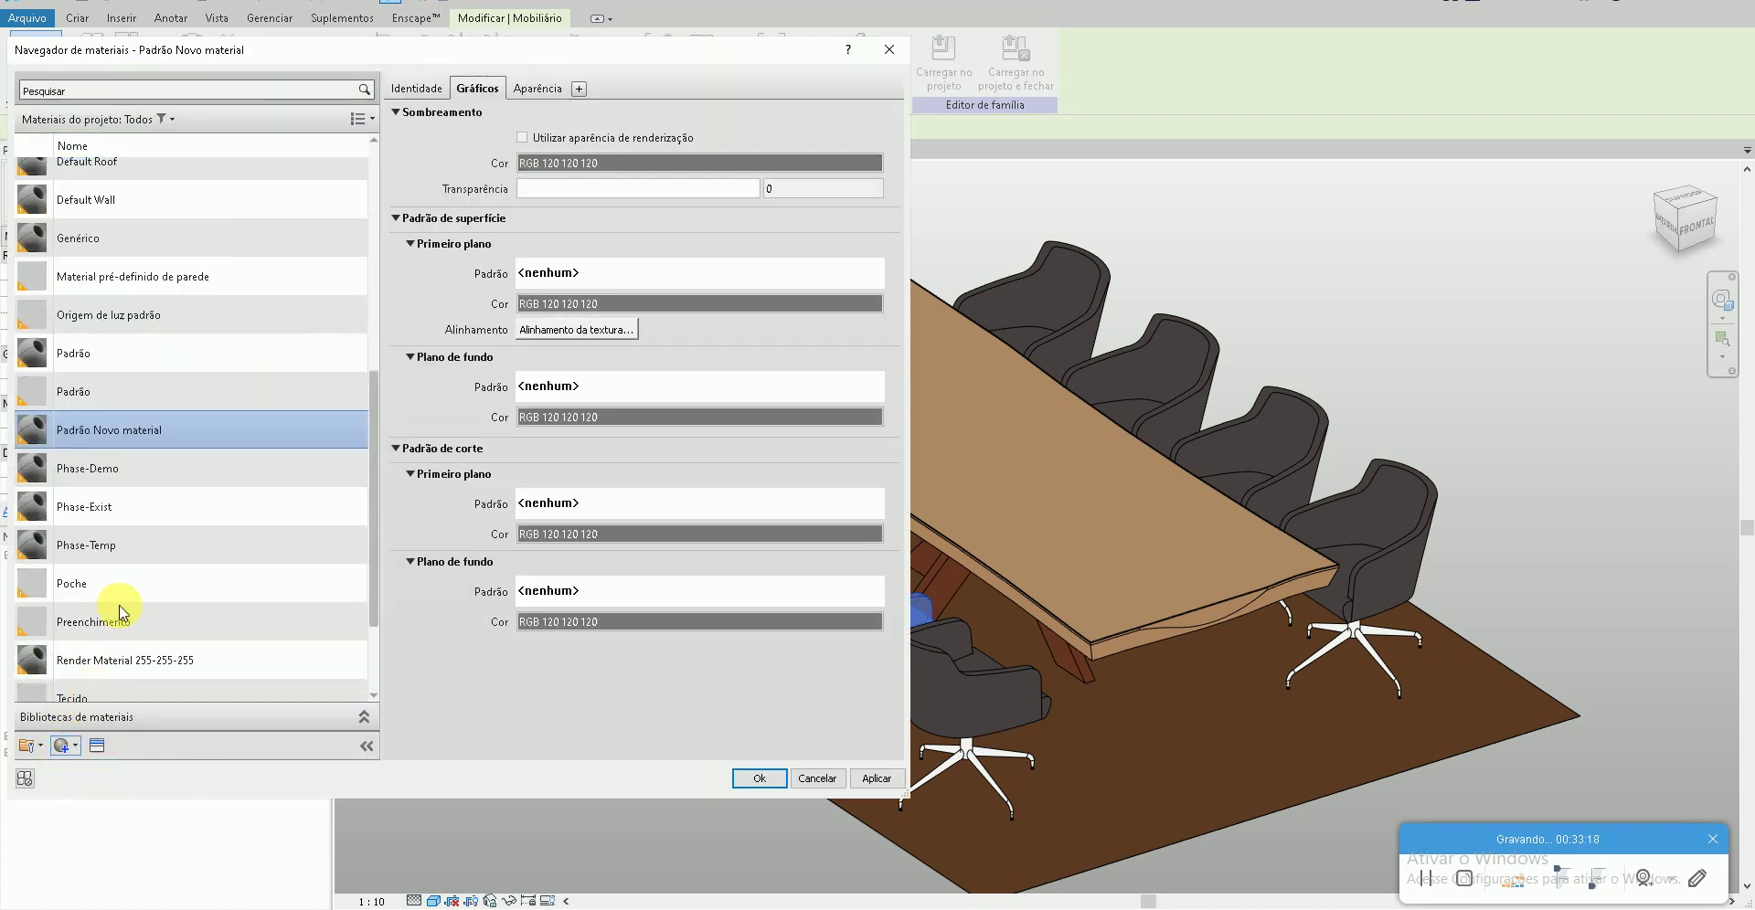
right_click(122, 432)
type("* ESTOFADO 710")
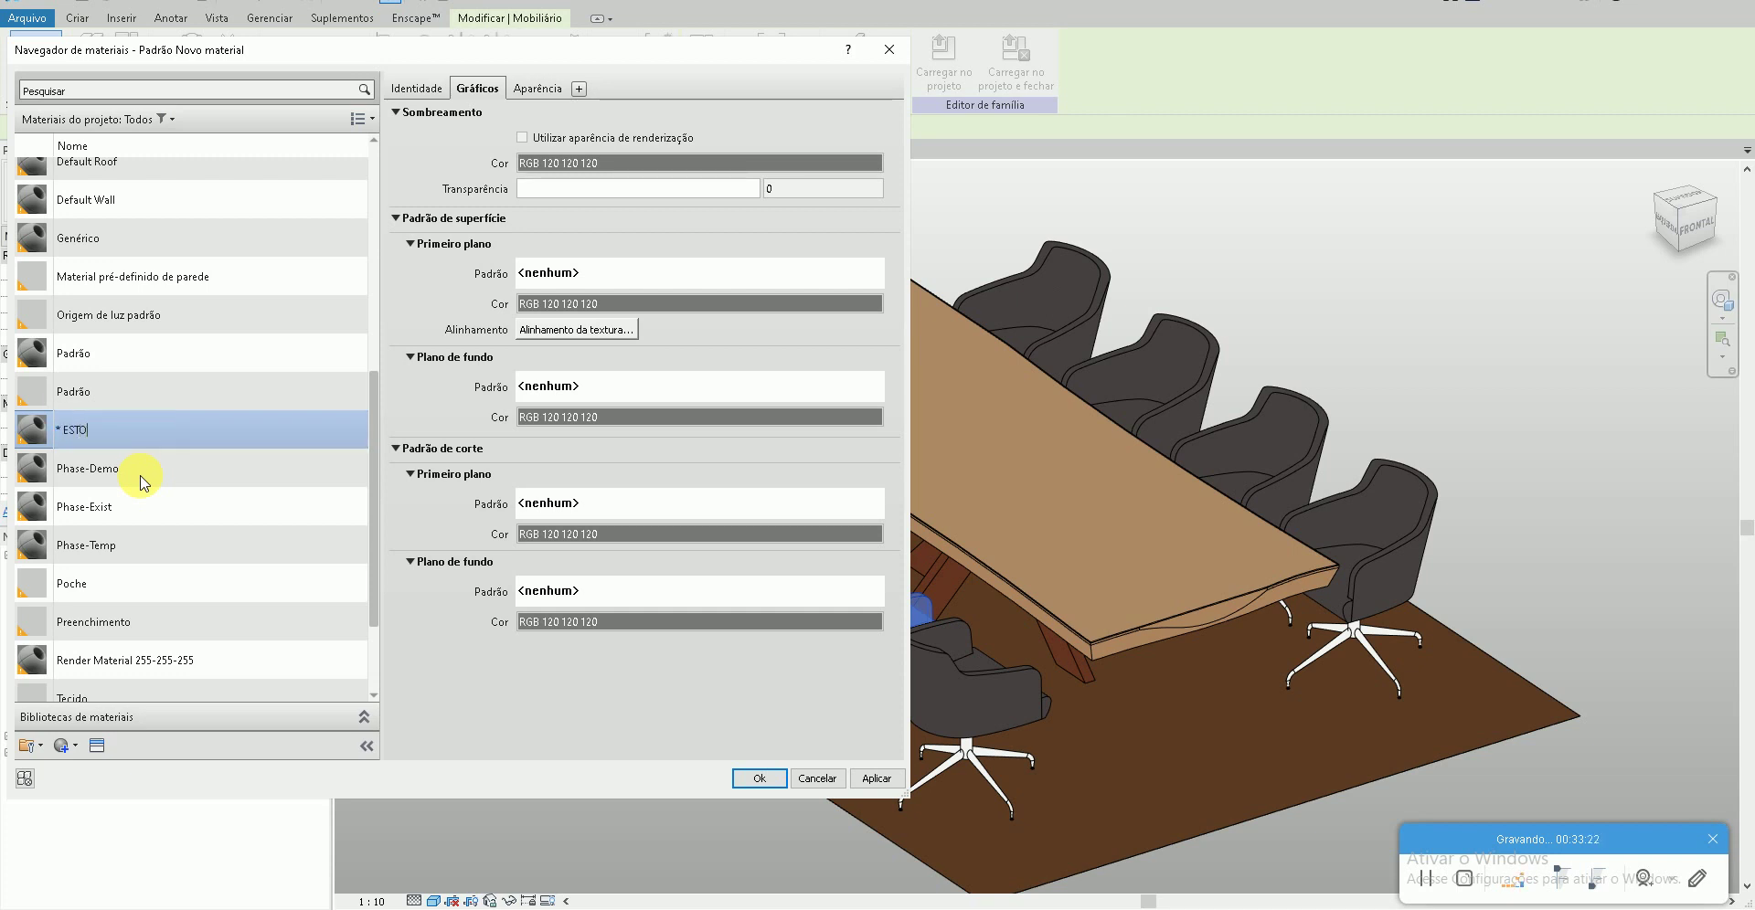
key("Return")
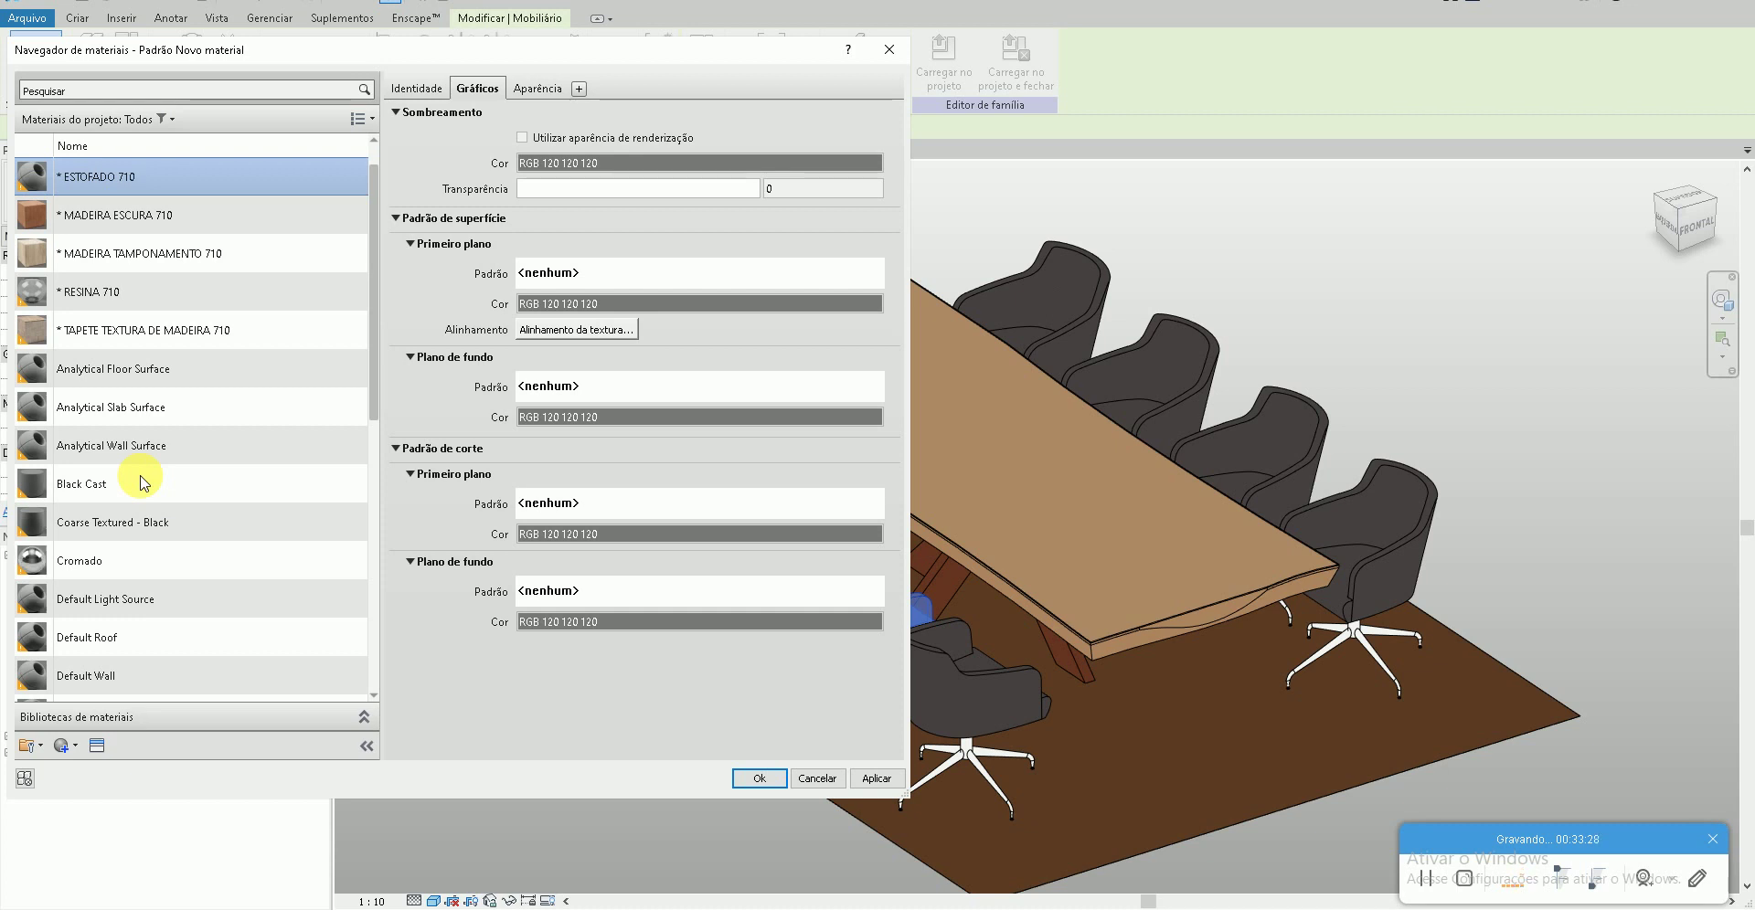
- Replace the material's appearance with the Couro - Com brilho leather asset
left_click(539, 142)
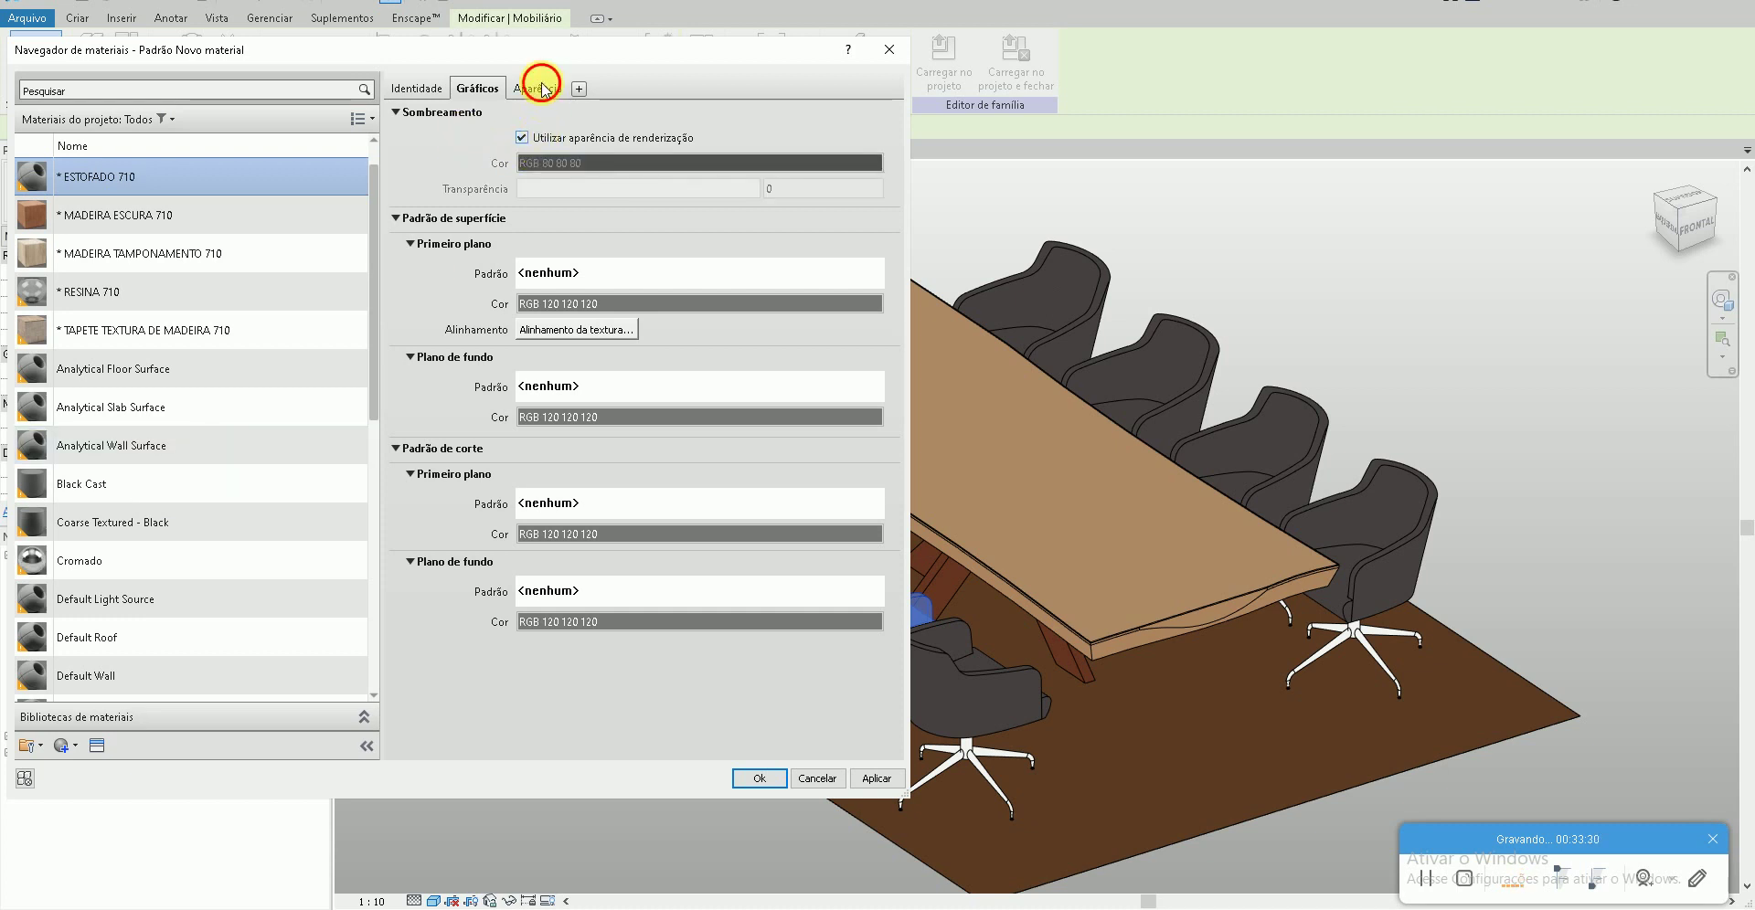
left_click(538, 88)
left_click(865, 116)
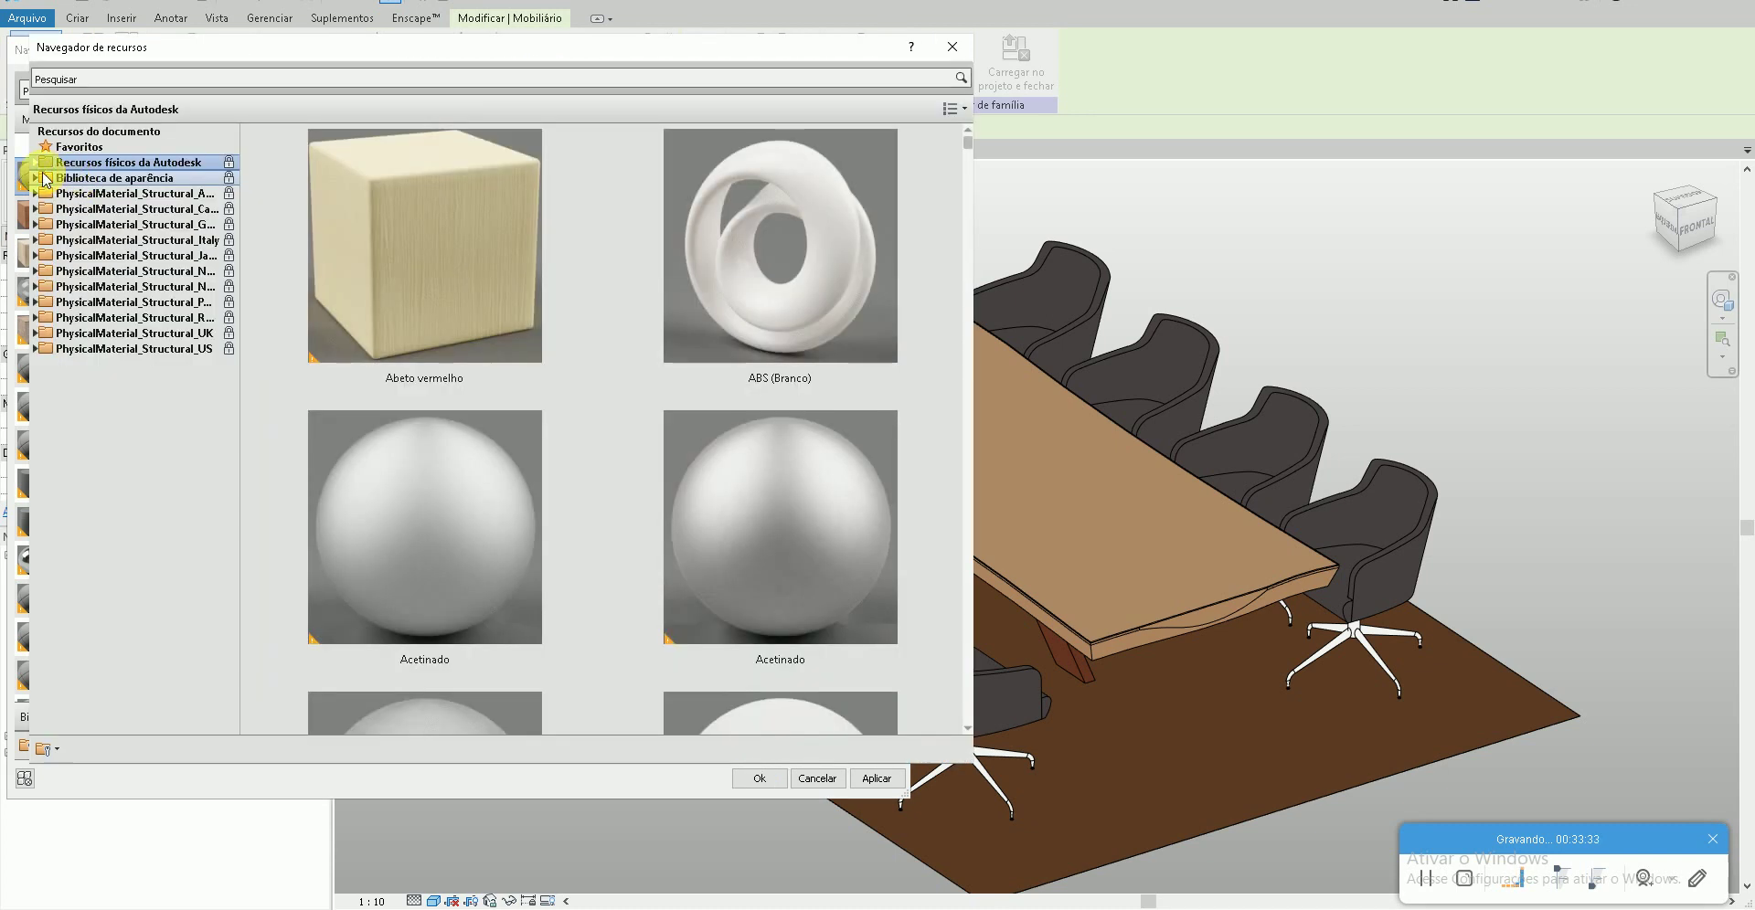
left_click(35, 178)
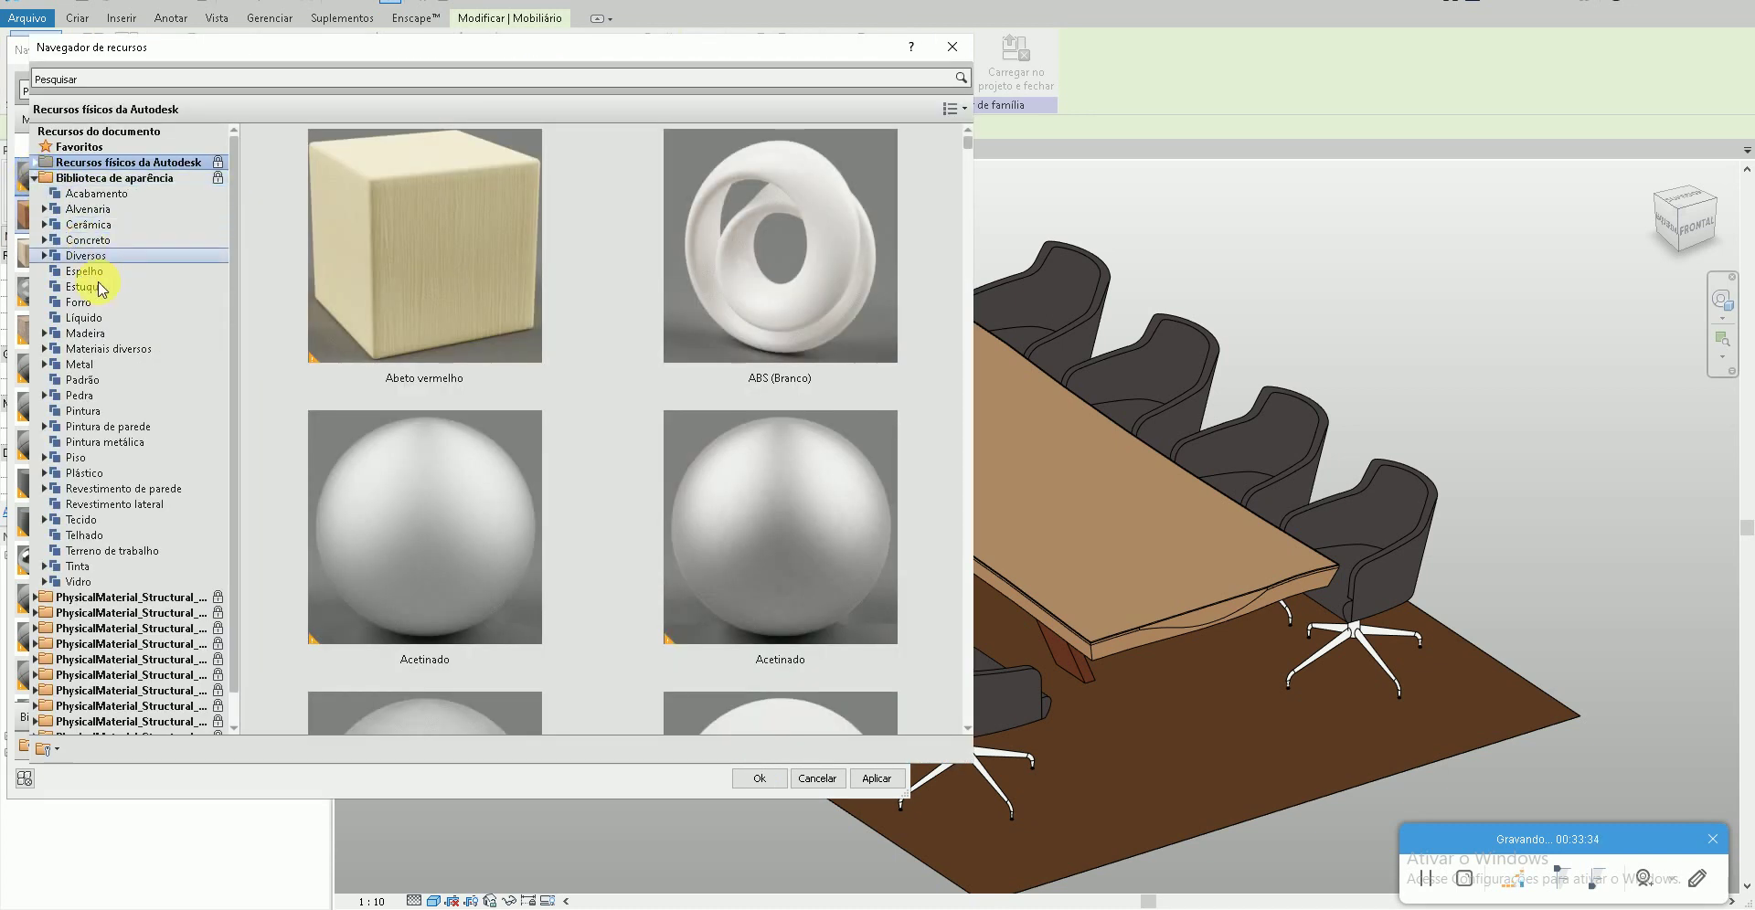
left_click(118, 521)
scroll(538, 528, "down", 5)
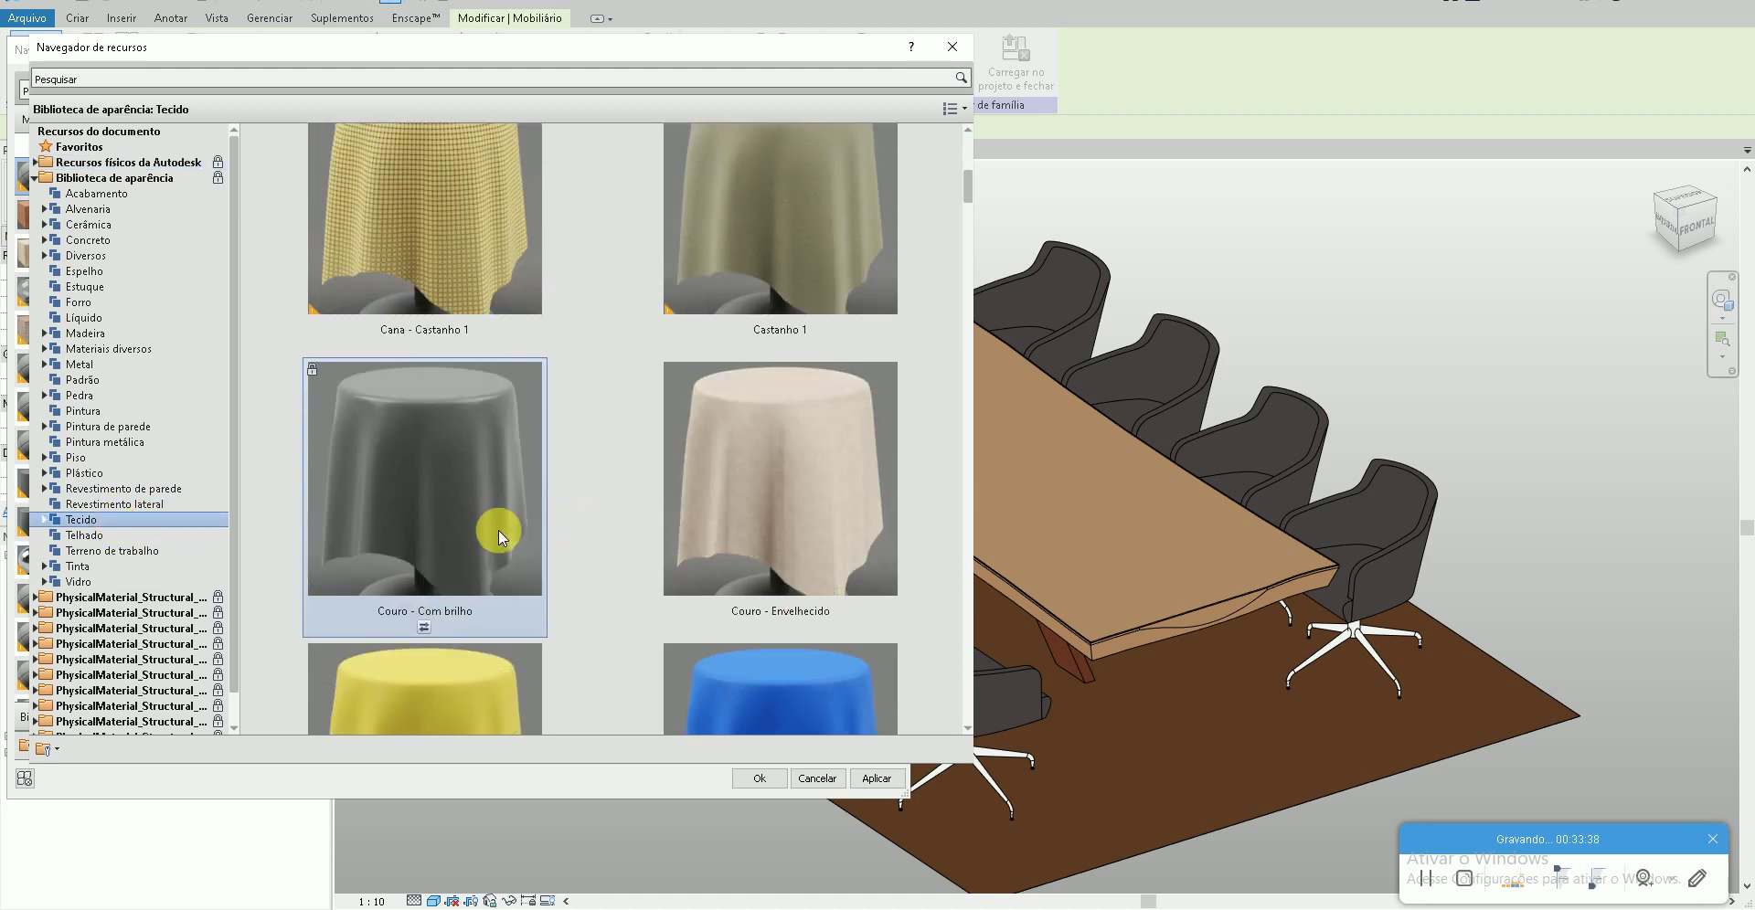
left_click(425, 629)
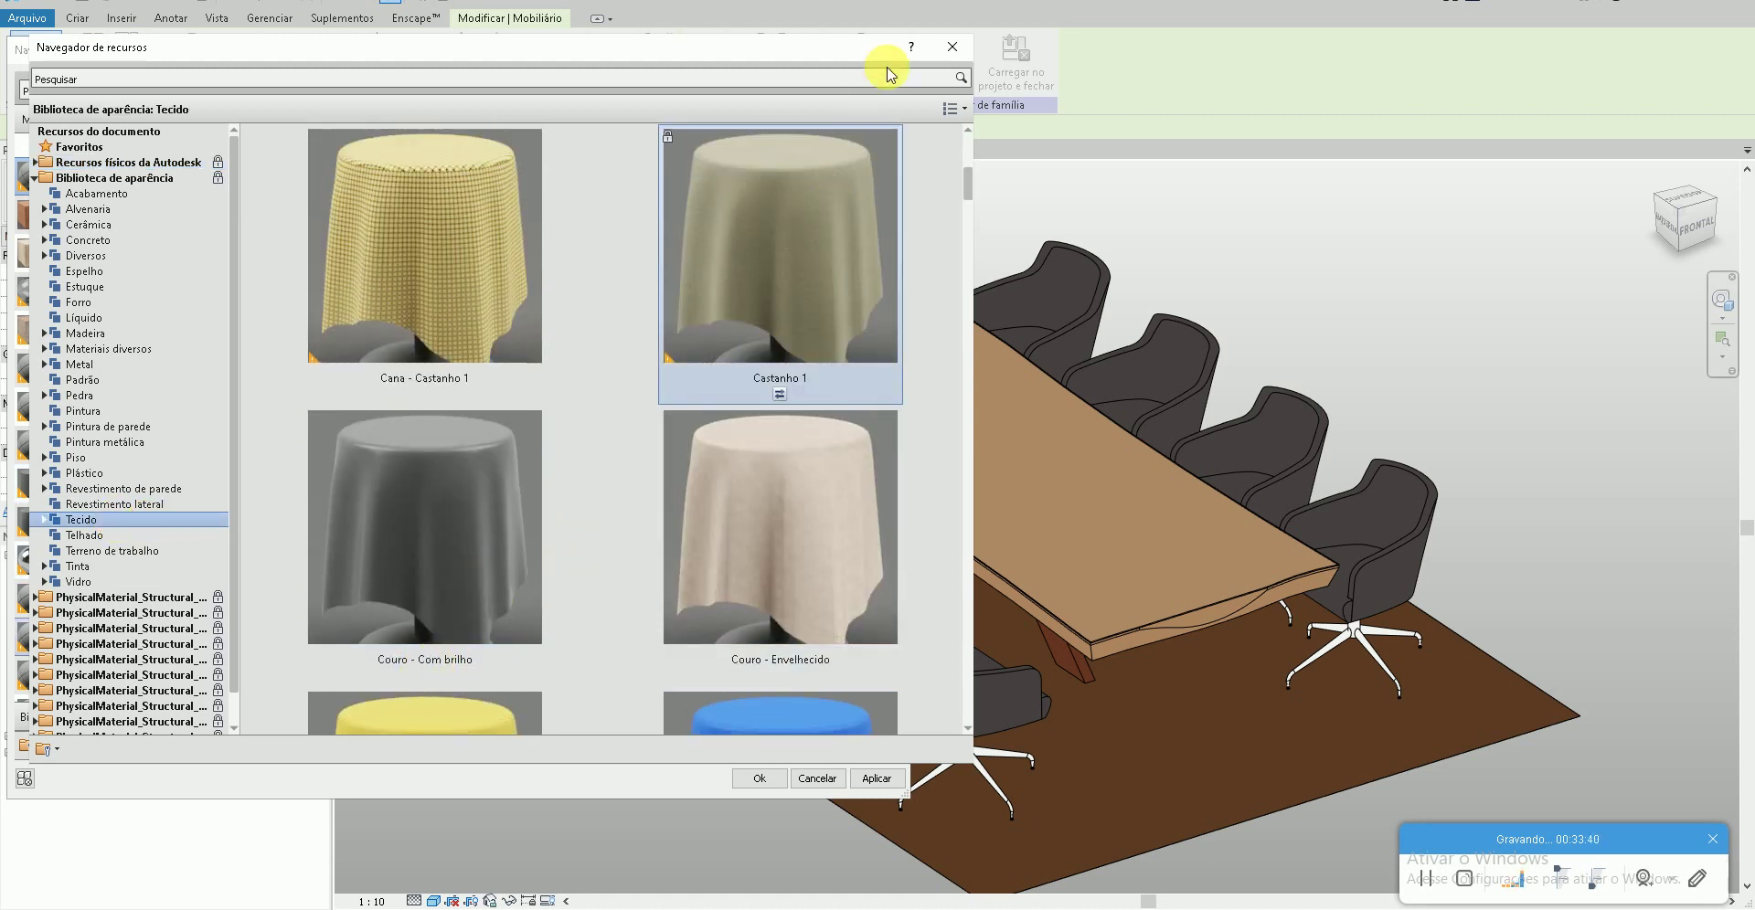
left_click(951, 47)
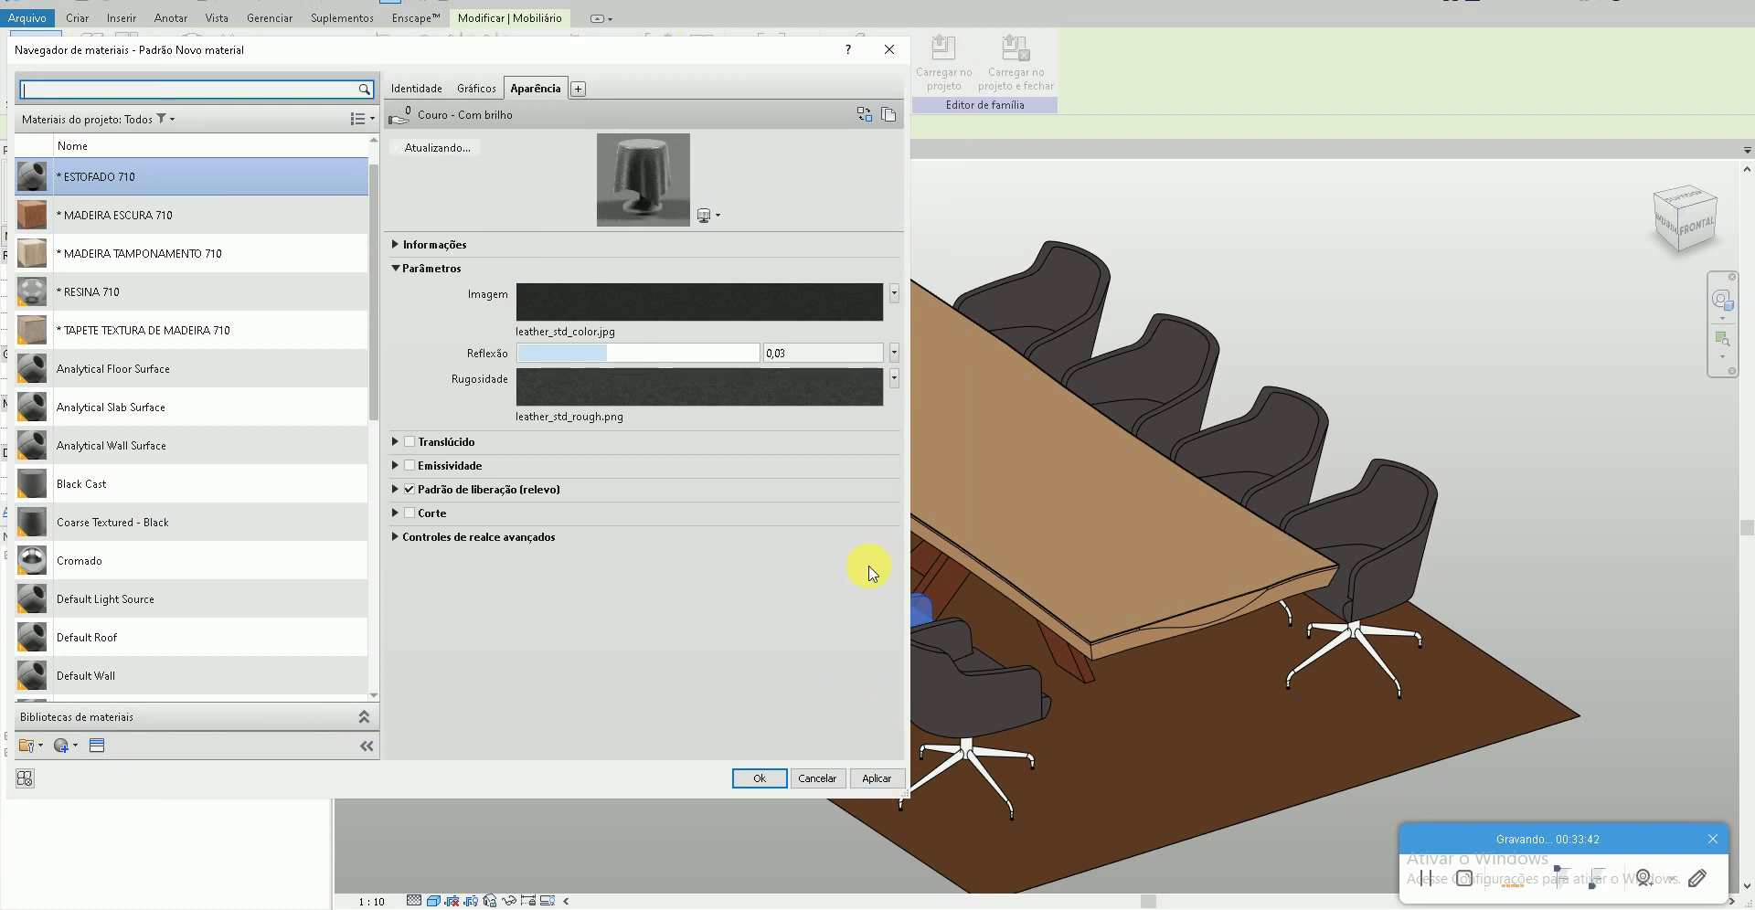
- Try the Linho - Lã fabric appearance on the material instead
left_click(864, 114)
scroll(742, 349, "down", 3)
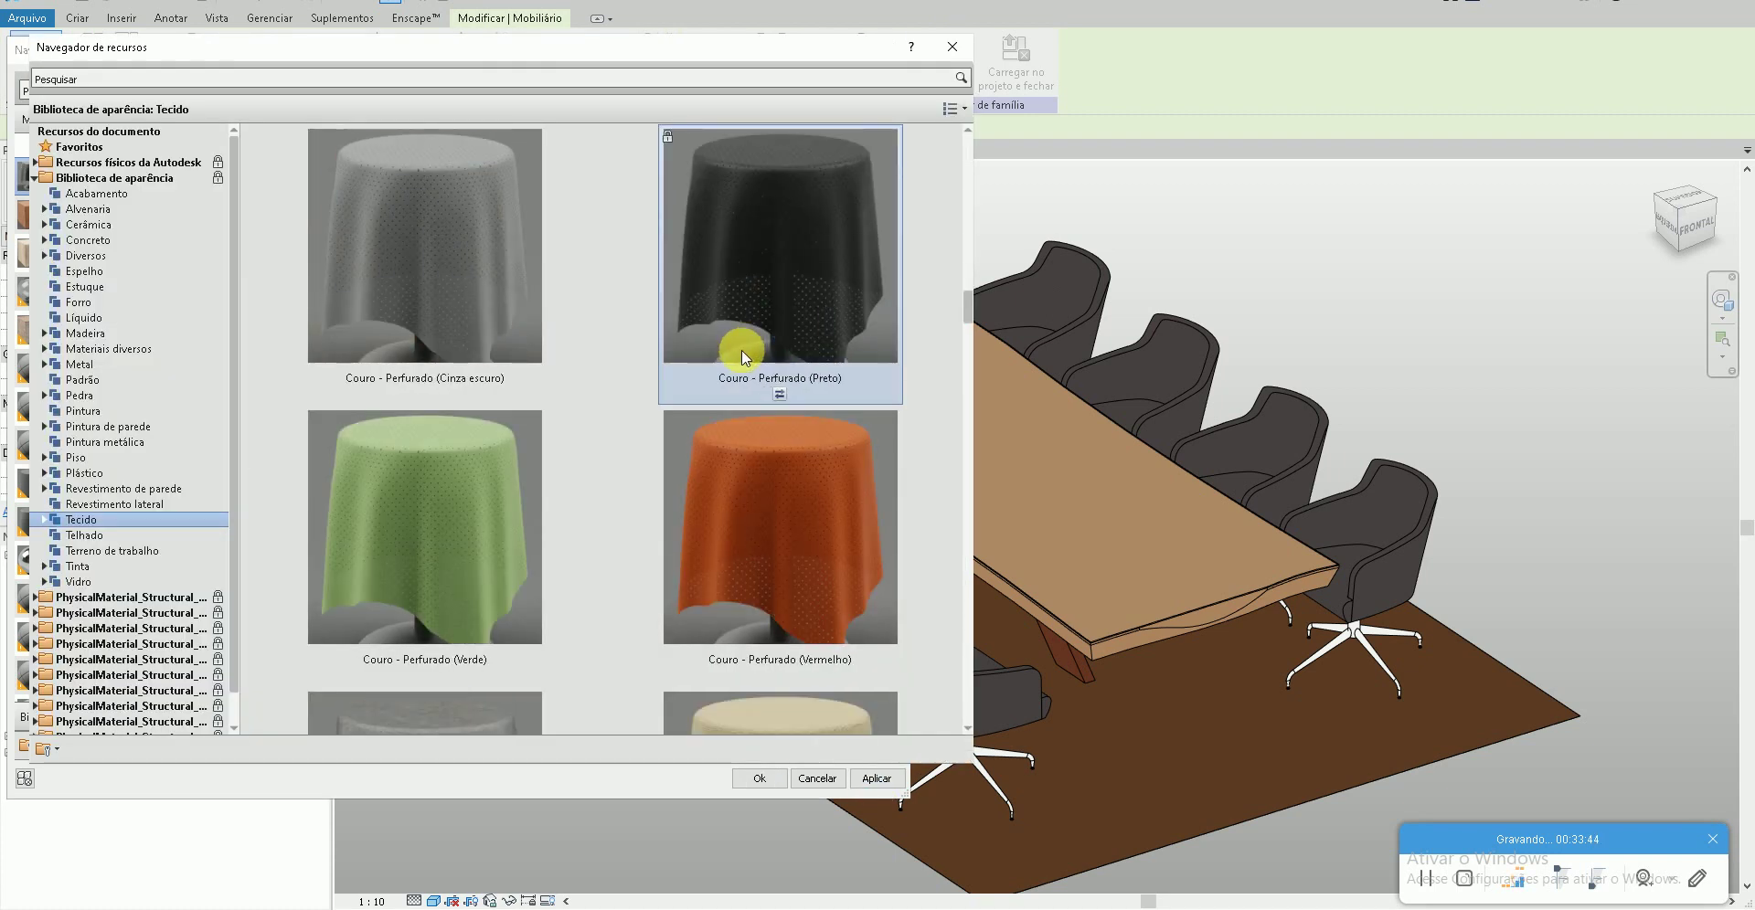
scroll(740, 365, "down", 5)
scroll(738, 384, "down", 2)
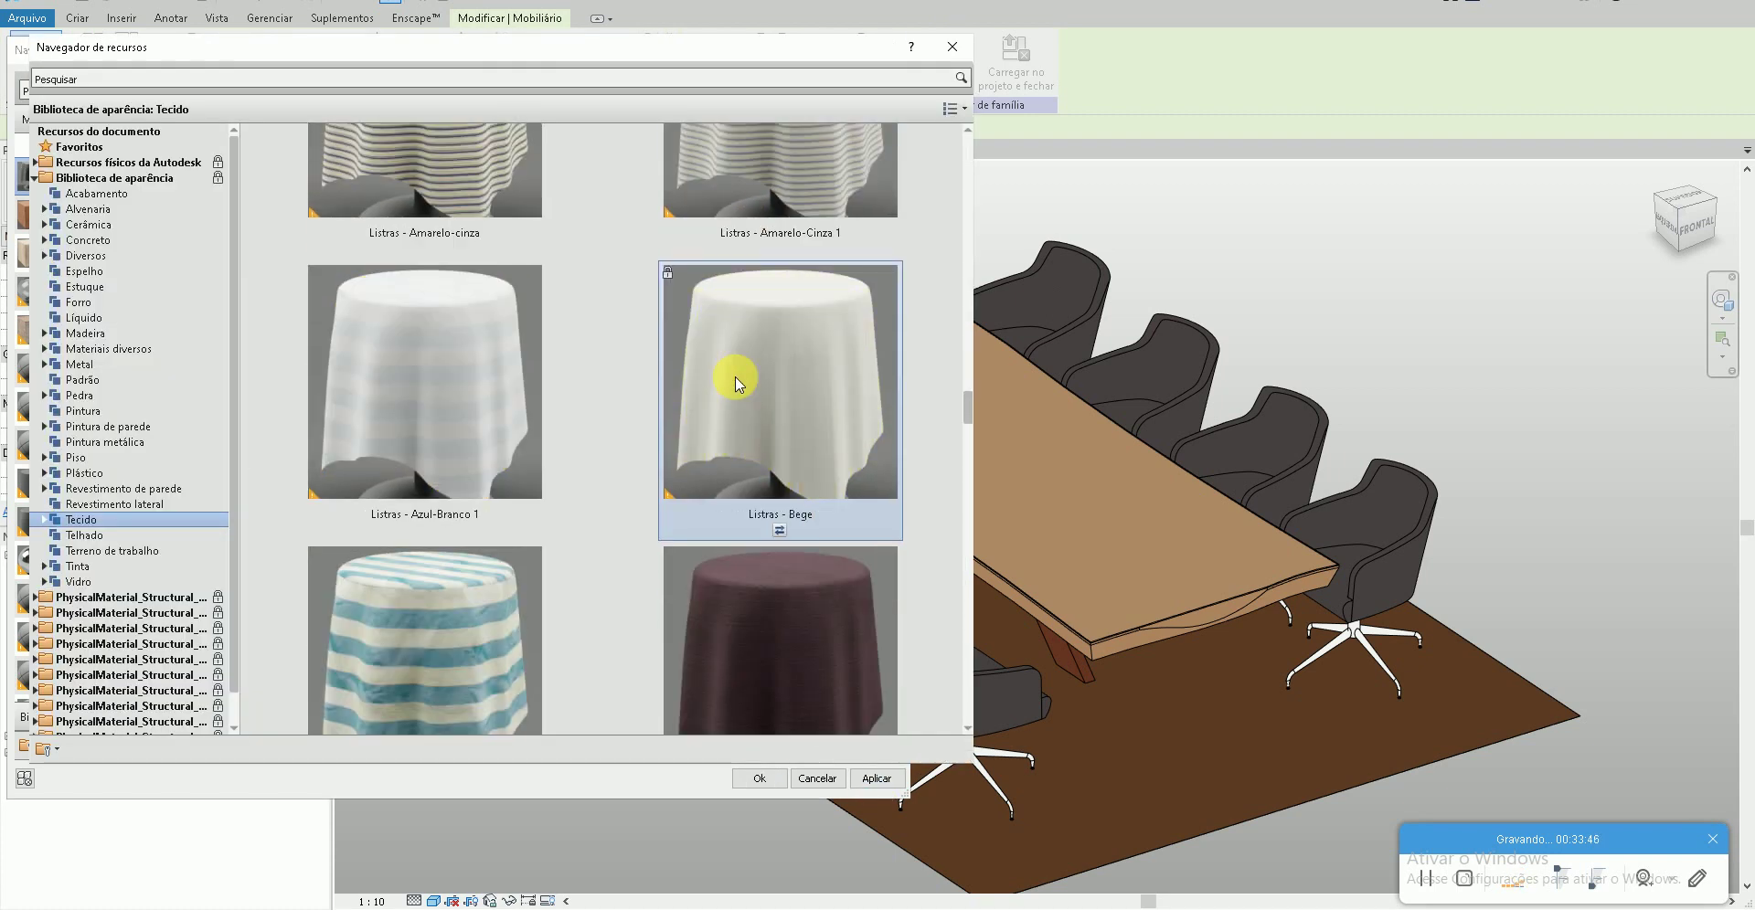
scroll(739, 384, "up", 5)
scroll(754, 530, "down", 5)
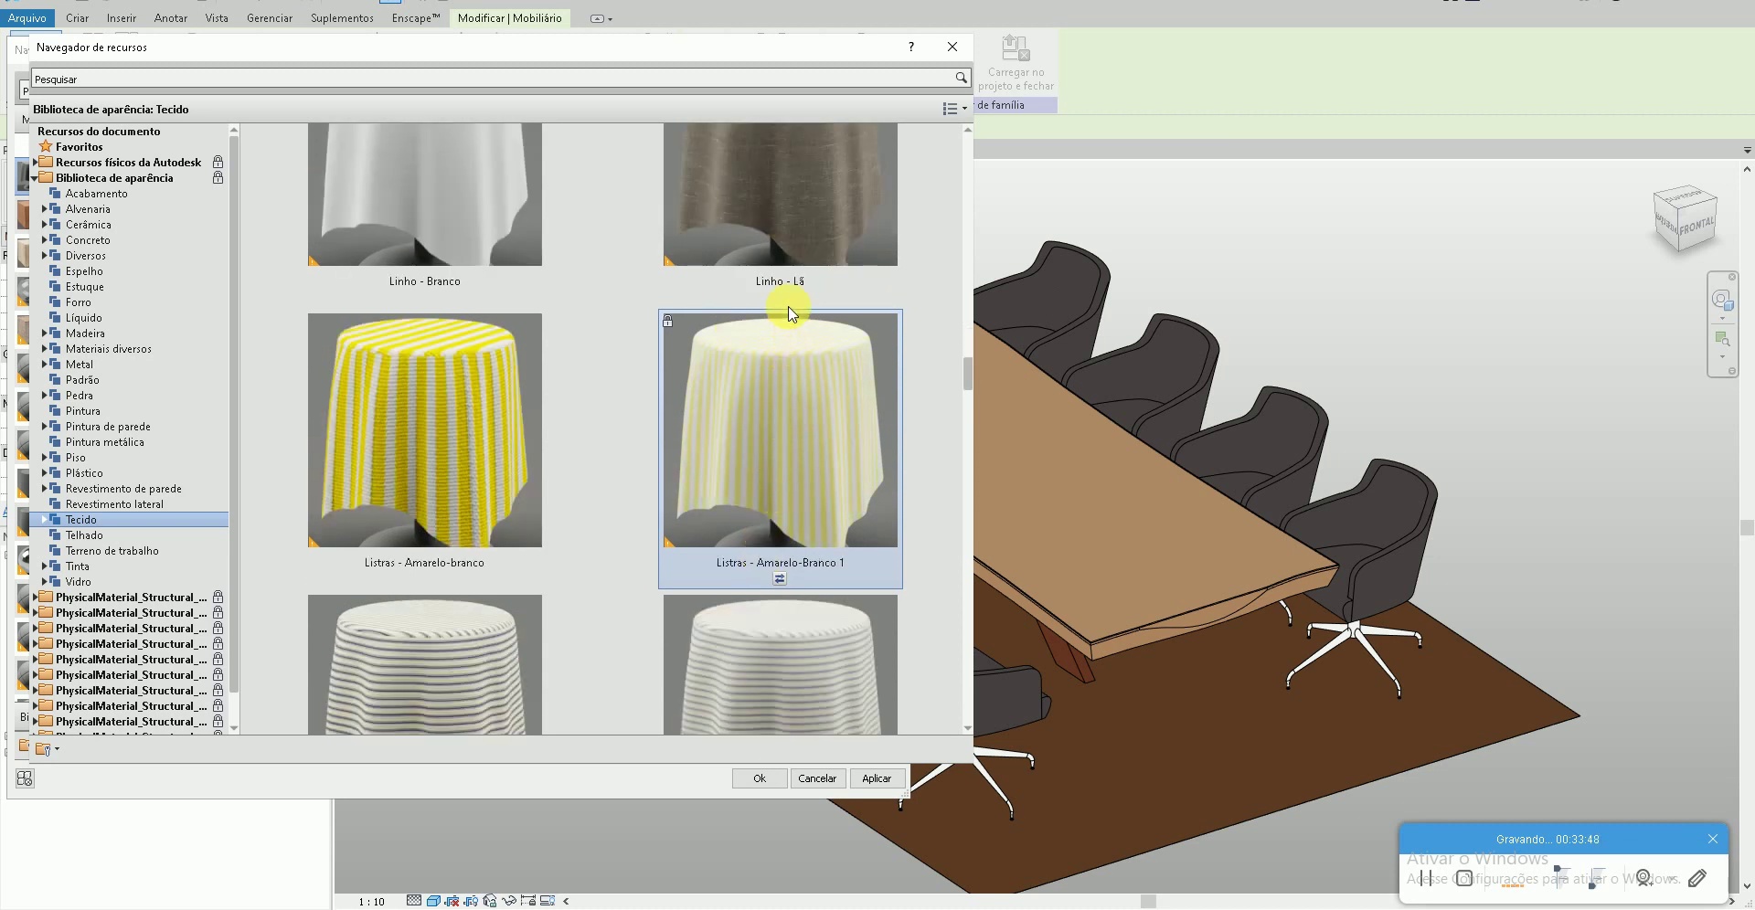
scroll(792, 316, "up", 1)
double_click(775, 380)
left_click(953, 47)
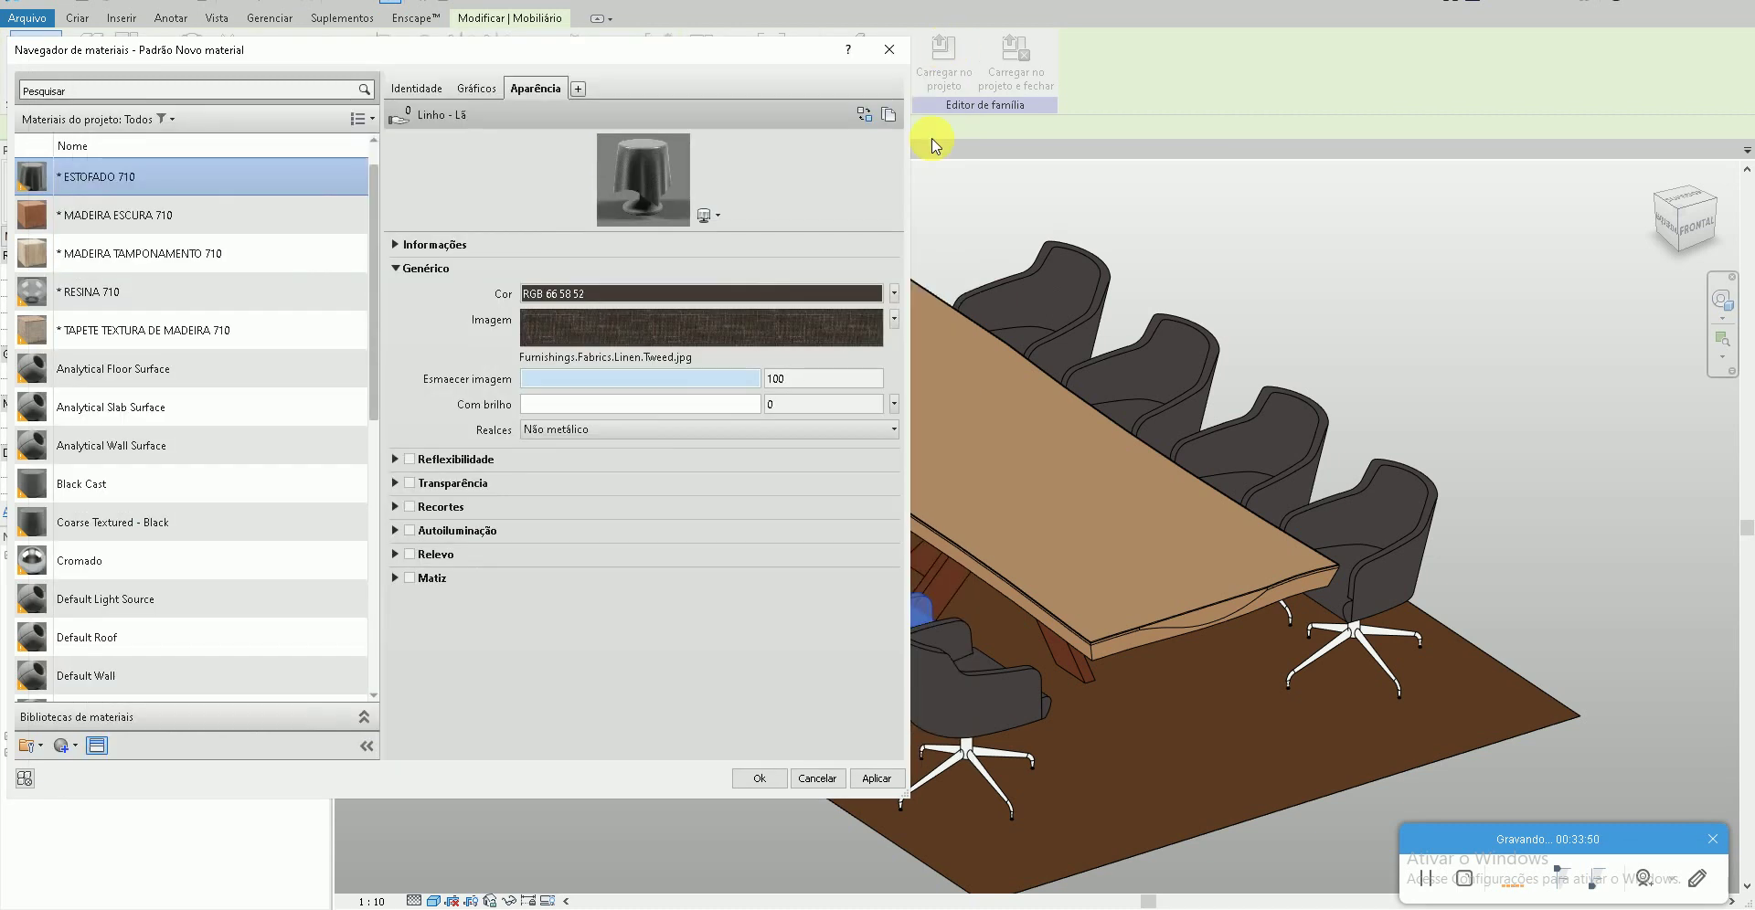
- Switch the appearance to Linho - Bege fabric and accept the material changes
left_click(863, 115)
scroll(846, 339, "down", 3)
scroll(846, 338, "down", 2)
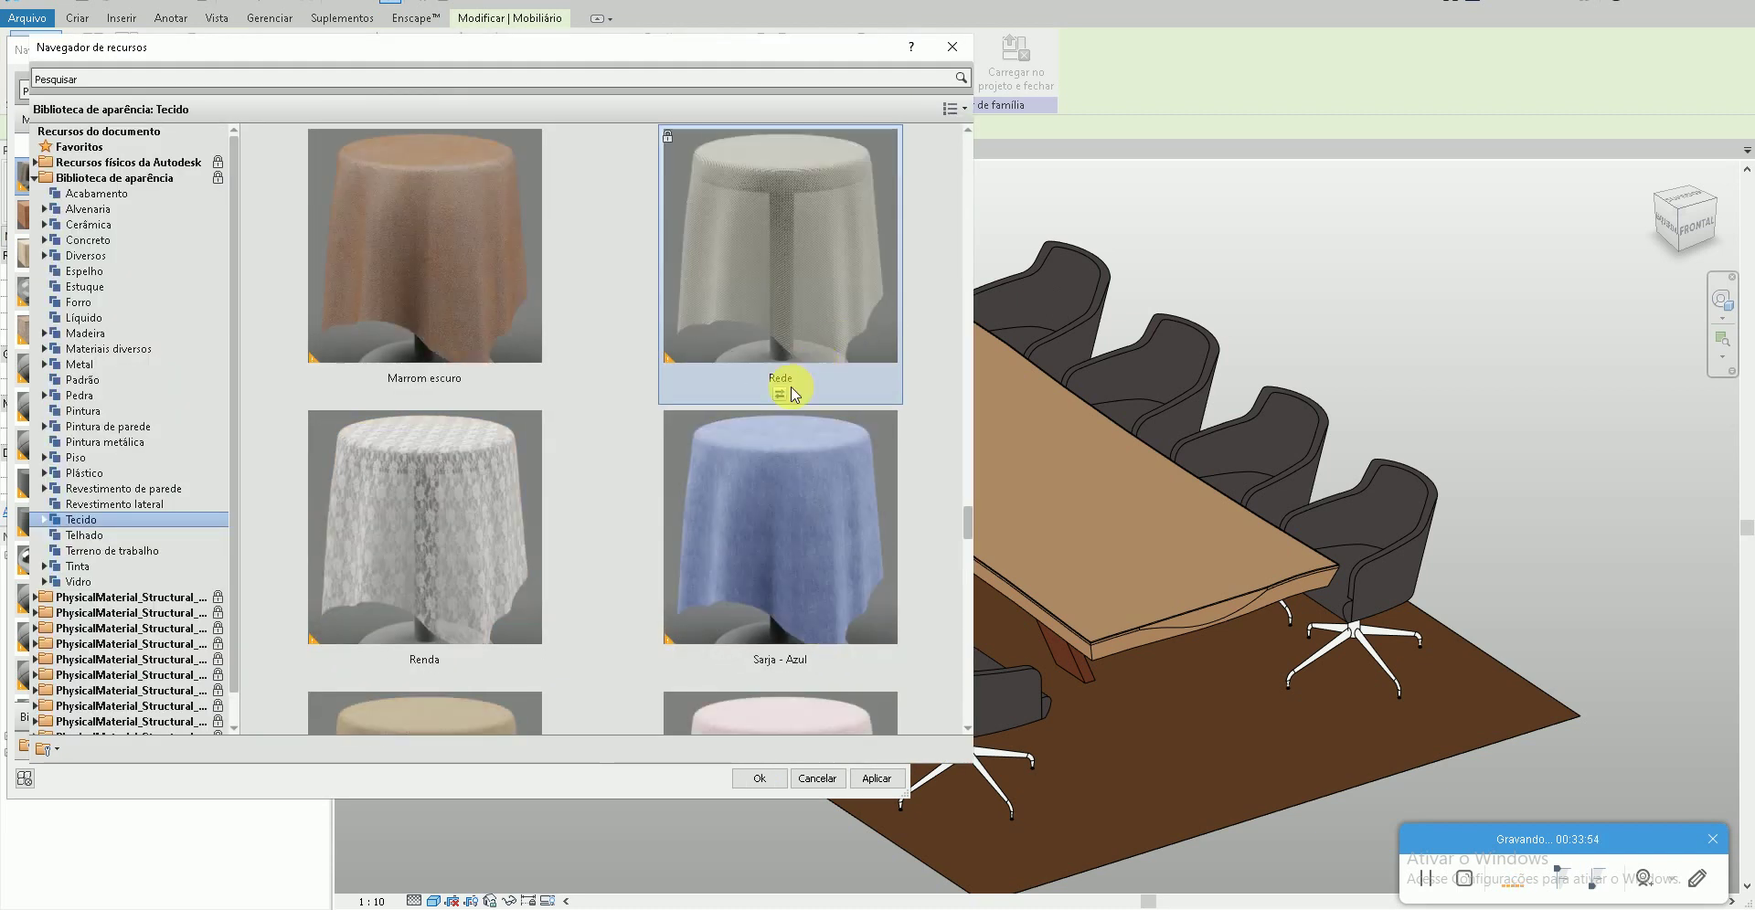
scroll(791, 393, "down", 2)
scroll(792, 393, "down", 2)
scroll(791, 393, "down", 2)
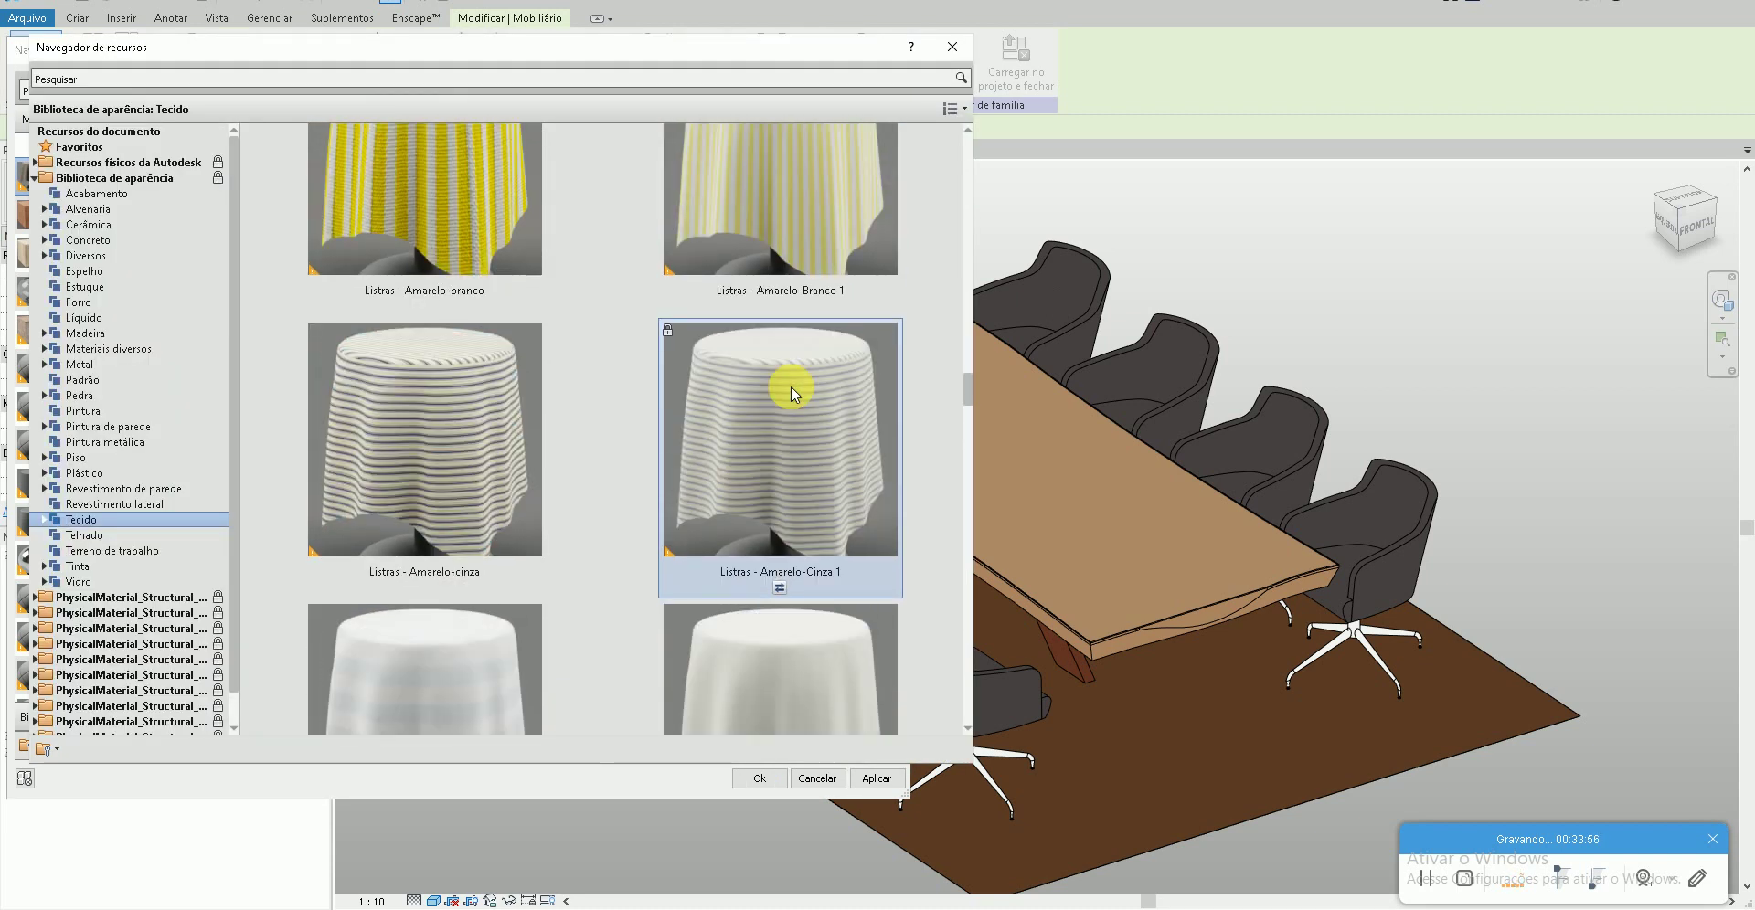
scroll(791, 386, "down", 2)
scroll(792, 386, "down", 2)
scroll(771, 448, "up", 5)
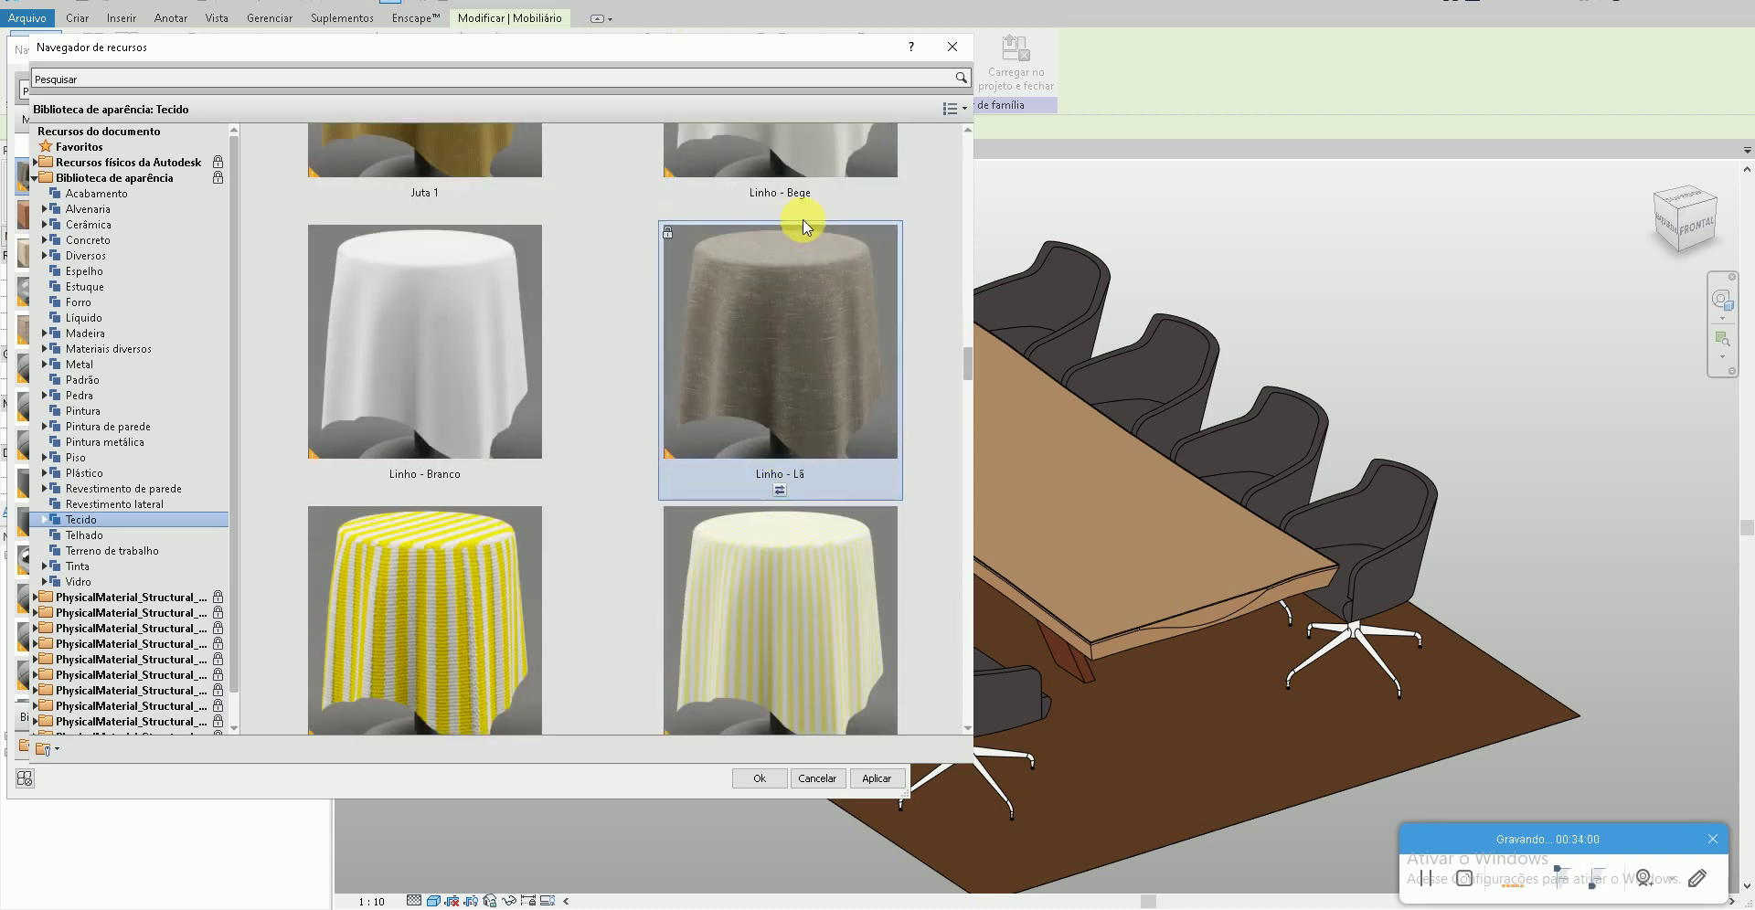
scroll(795, 210, "up", 2)
scroll(687, 388, "up", 3)
scroll(687, 388, "up", 2)
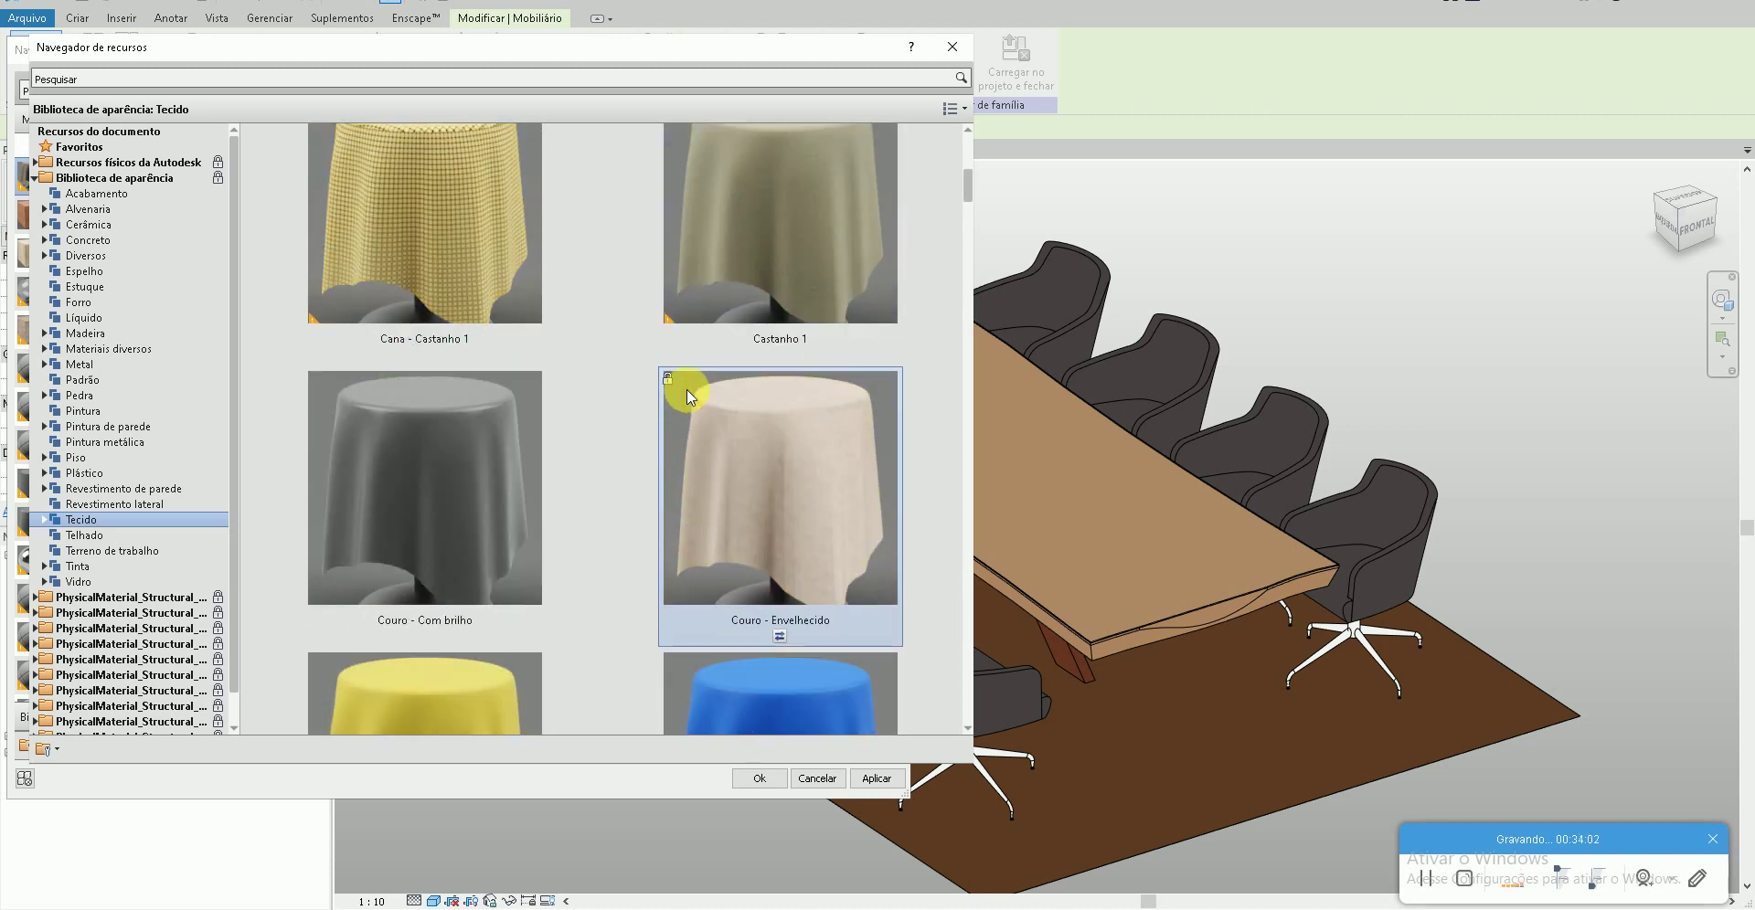
scroll(687, 387, "down", 3)
scroll(687, 392, "down", 3)
scroll(688, 393, "down", 3)
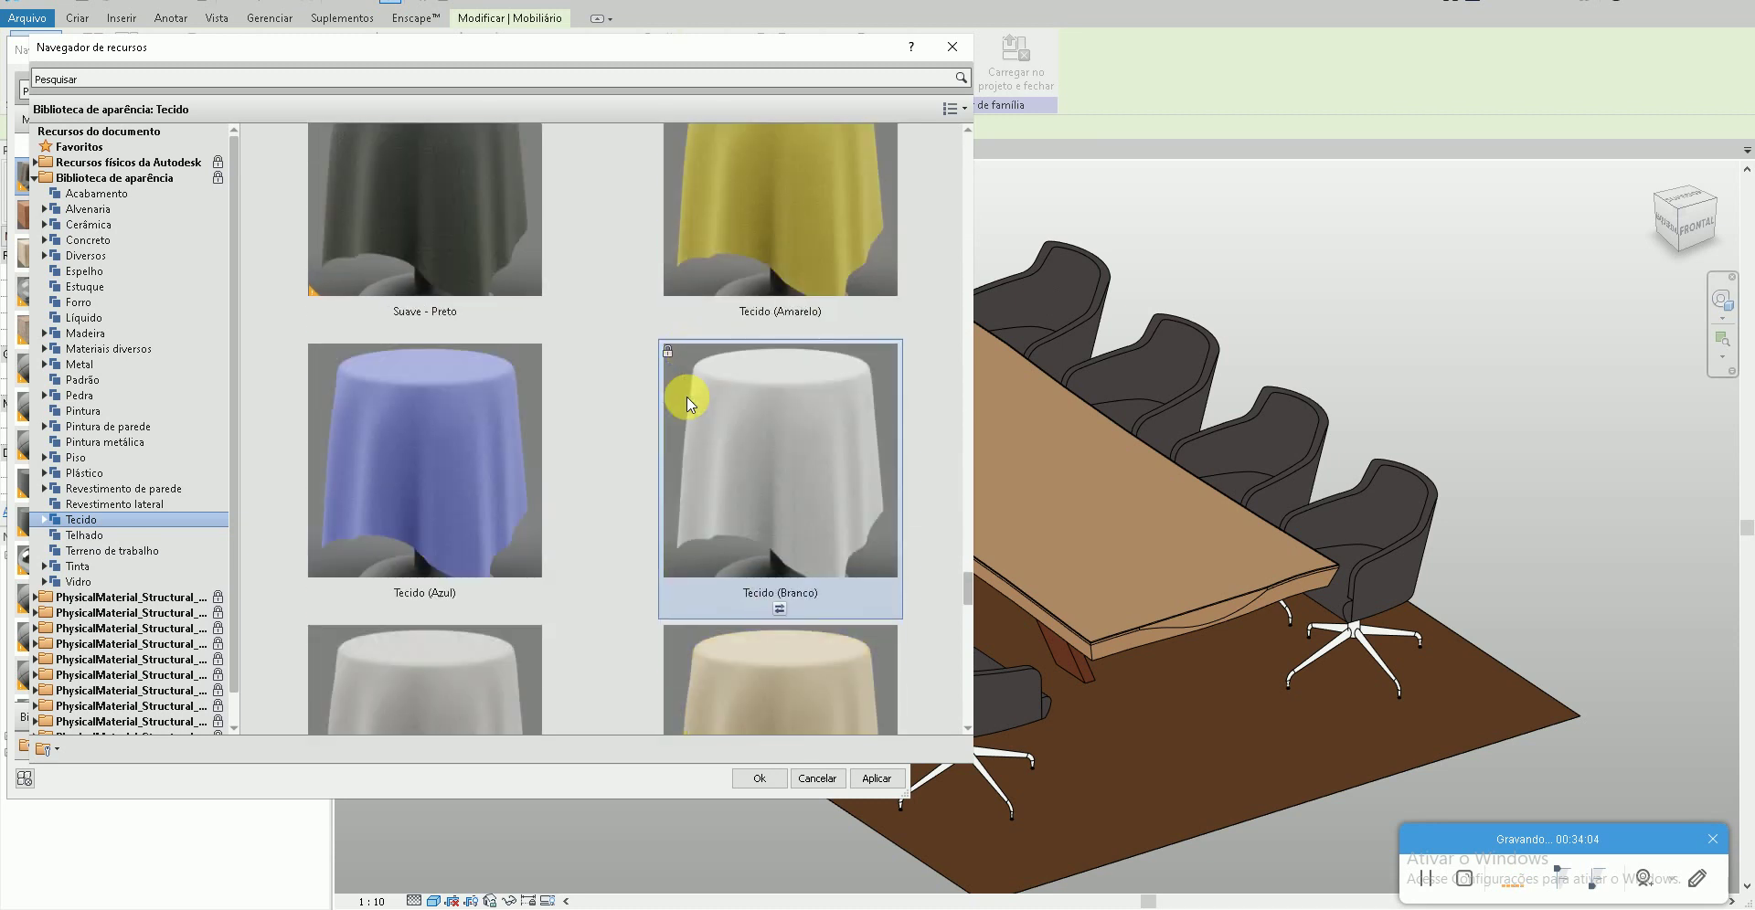
scroll(687, 396, "down", 3)
scroll(688, 396, "down", 3)
scroll(686, 399, "up", 5)
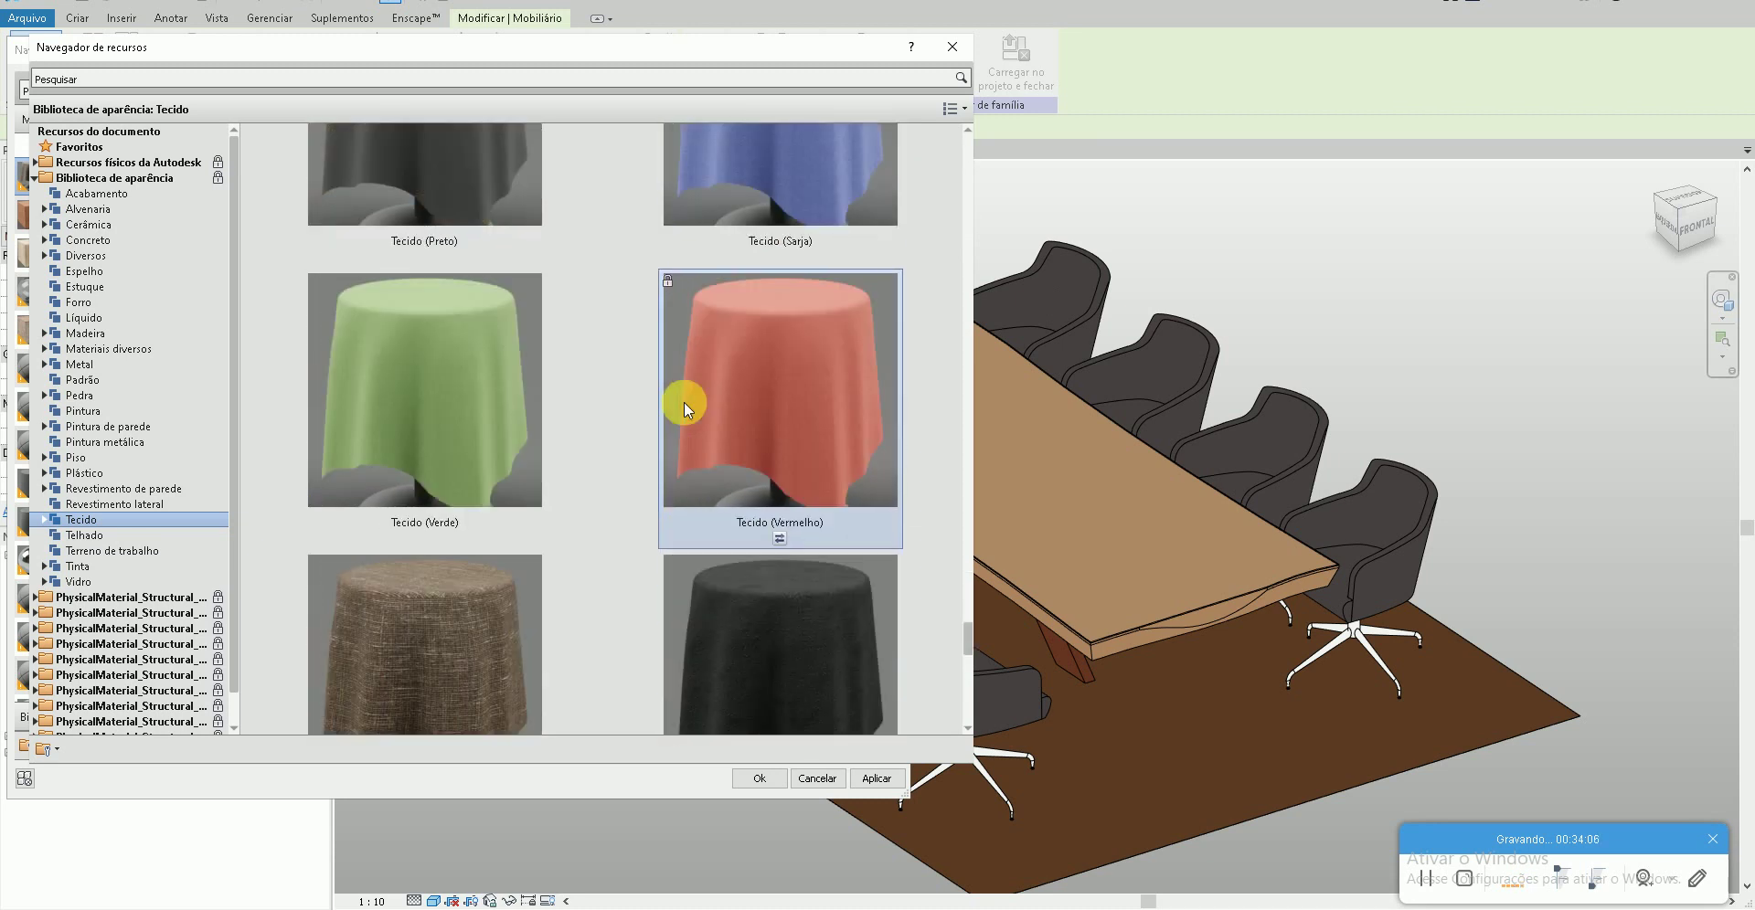
scroll(683, 402, "up", 3)
scroll(684, 402, "up", 5)
scroll(684, 402, "up", 5)
scroll(684, 402, "up", 3)
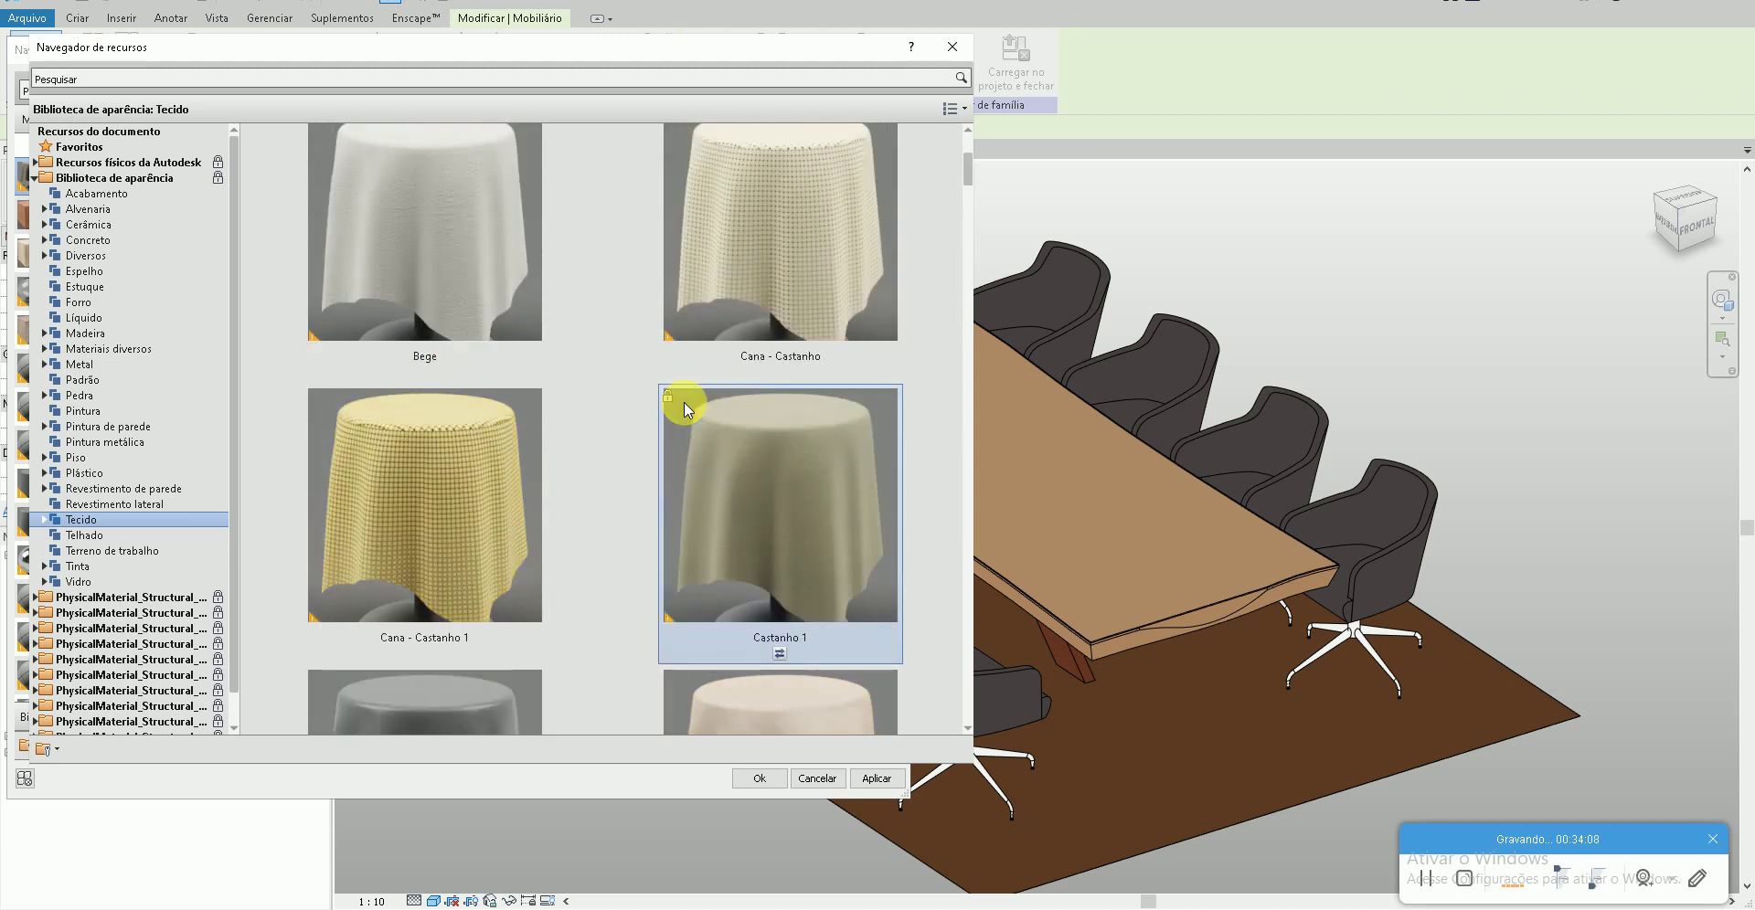
scroll(694, 430, "up", 3)
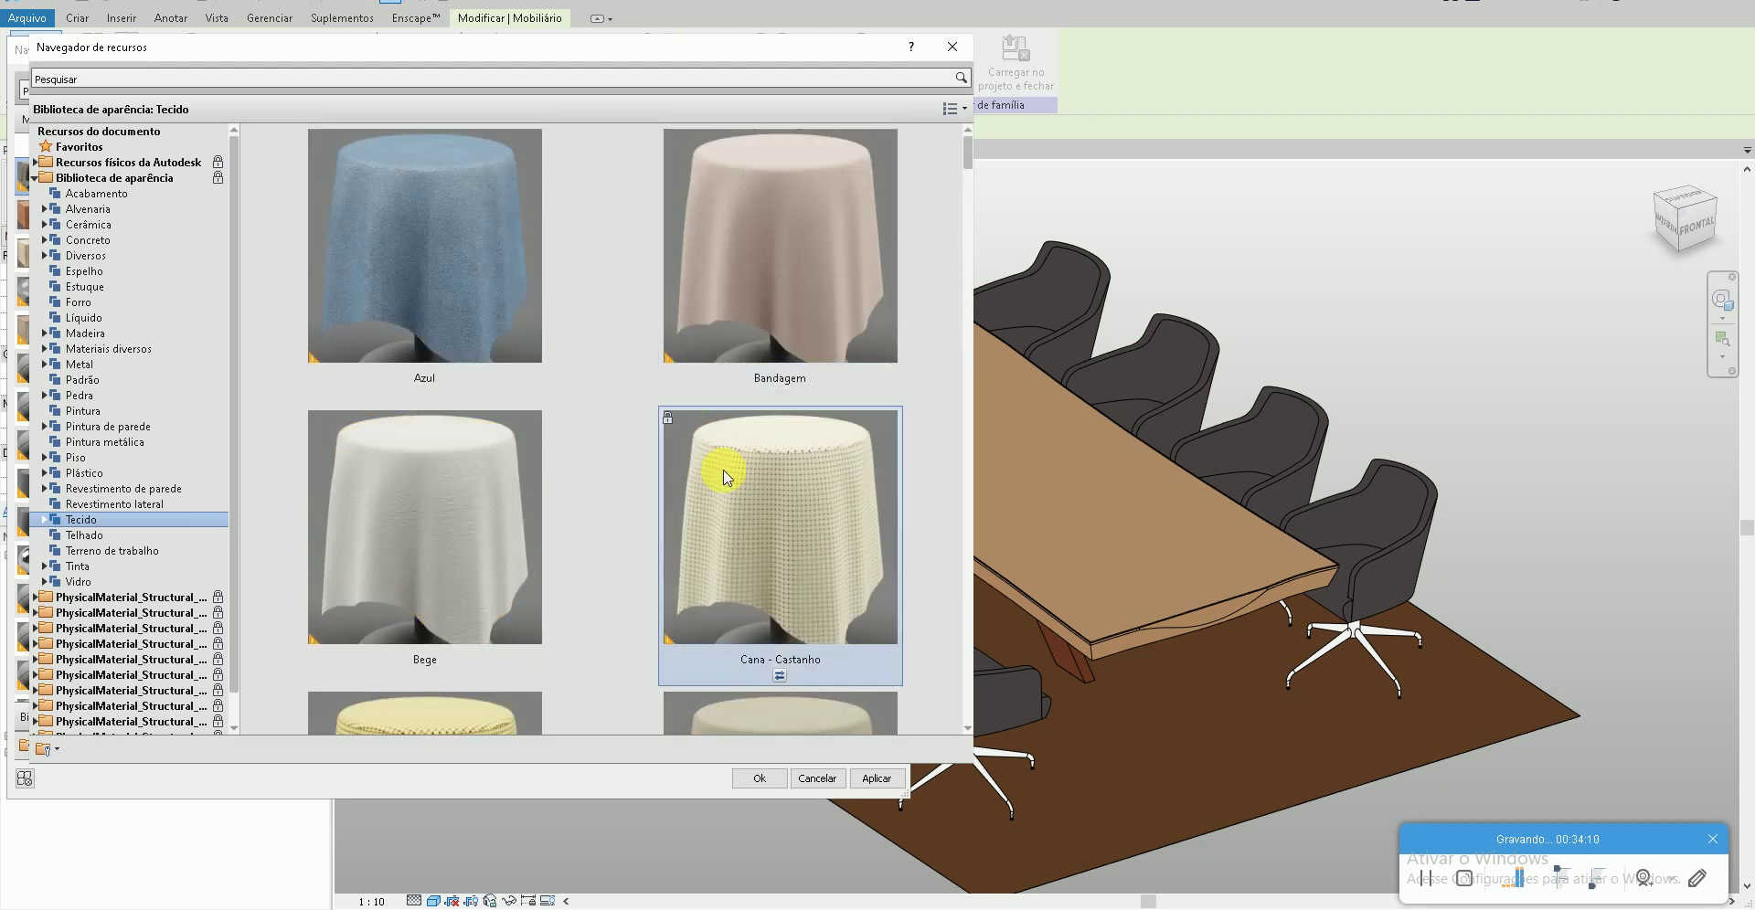
scroll(750, 489, "down", 10)
scroll(765, 506, "down", 5)
scroll(765, 382, "up", 5)
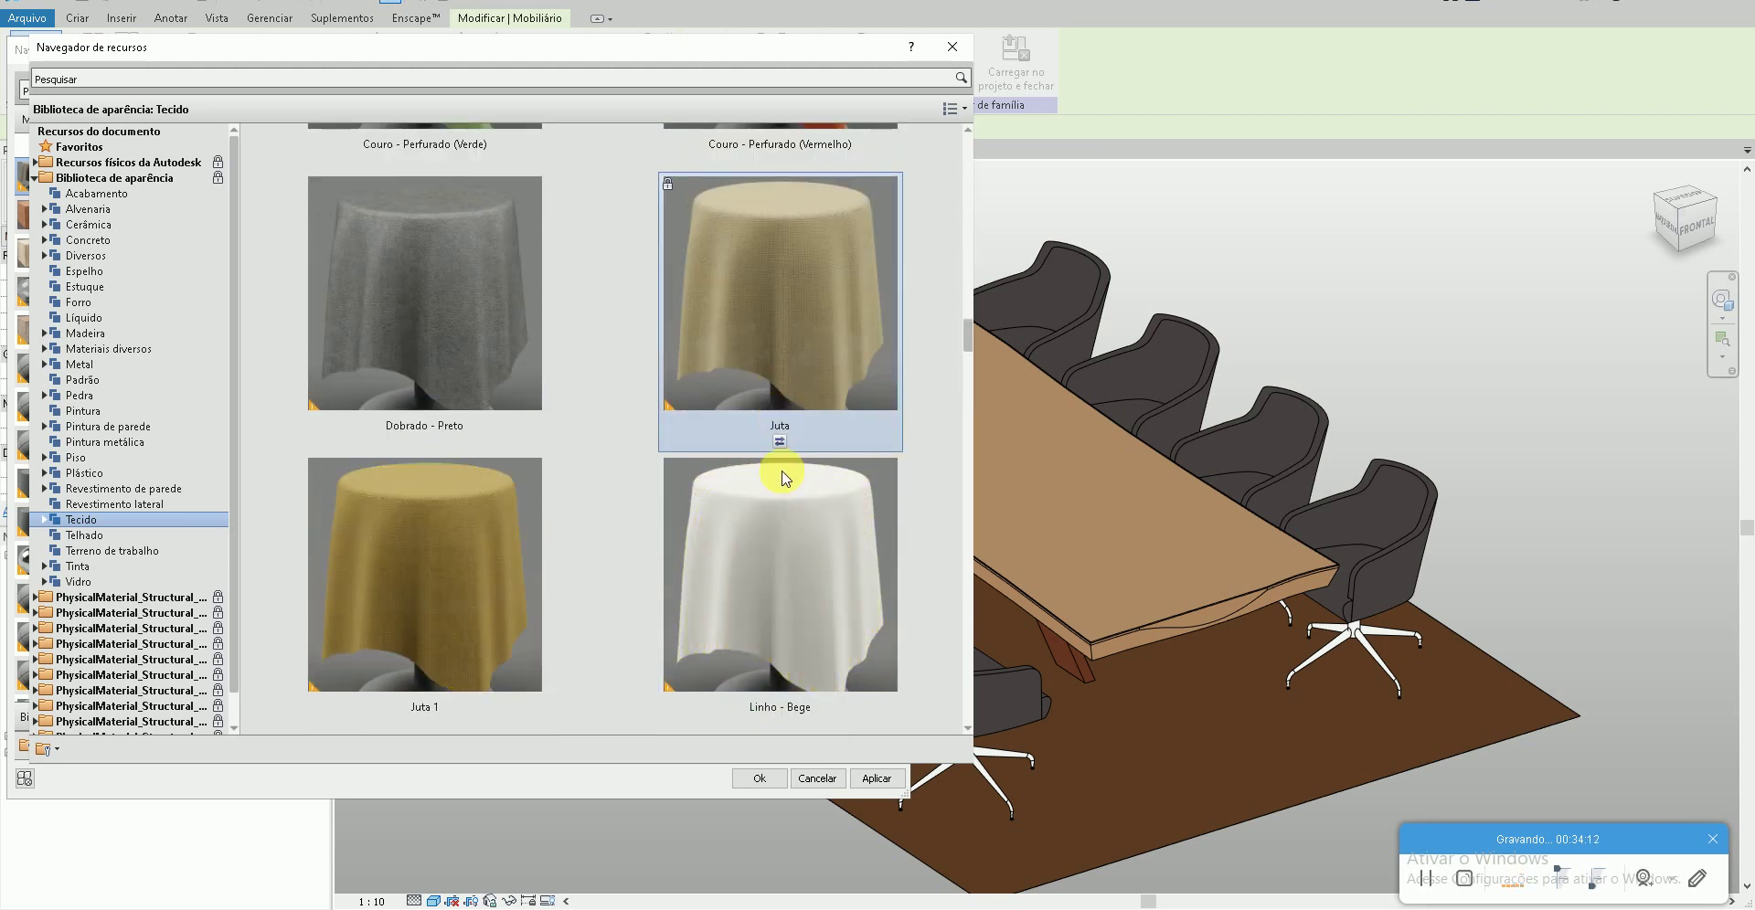
left_click(778, 723)
scroll(870, 259, "up", 2)
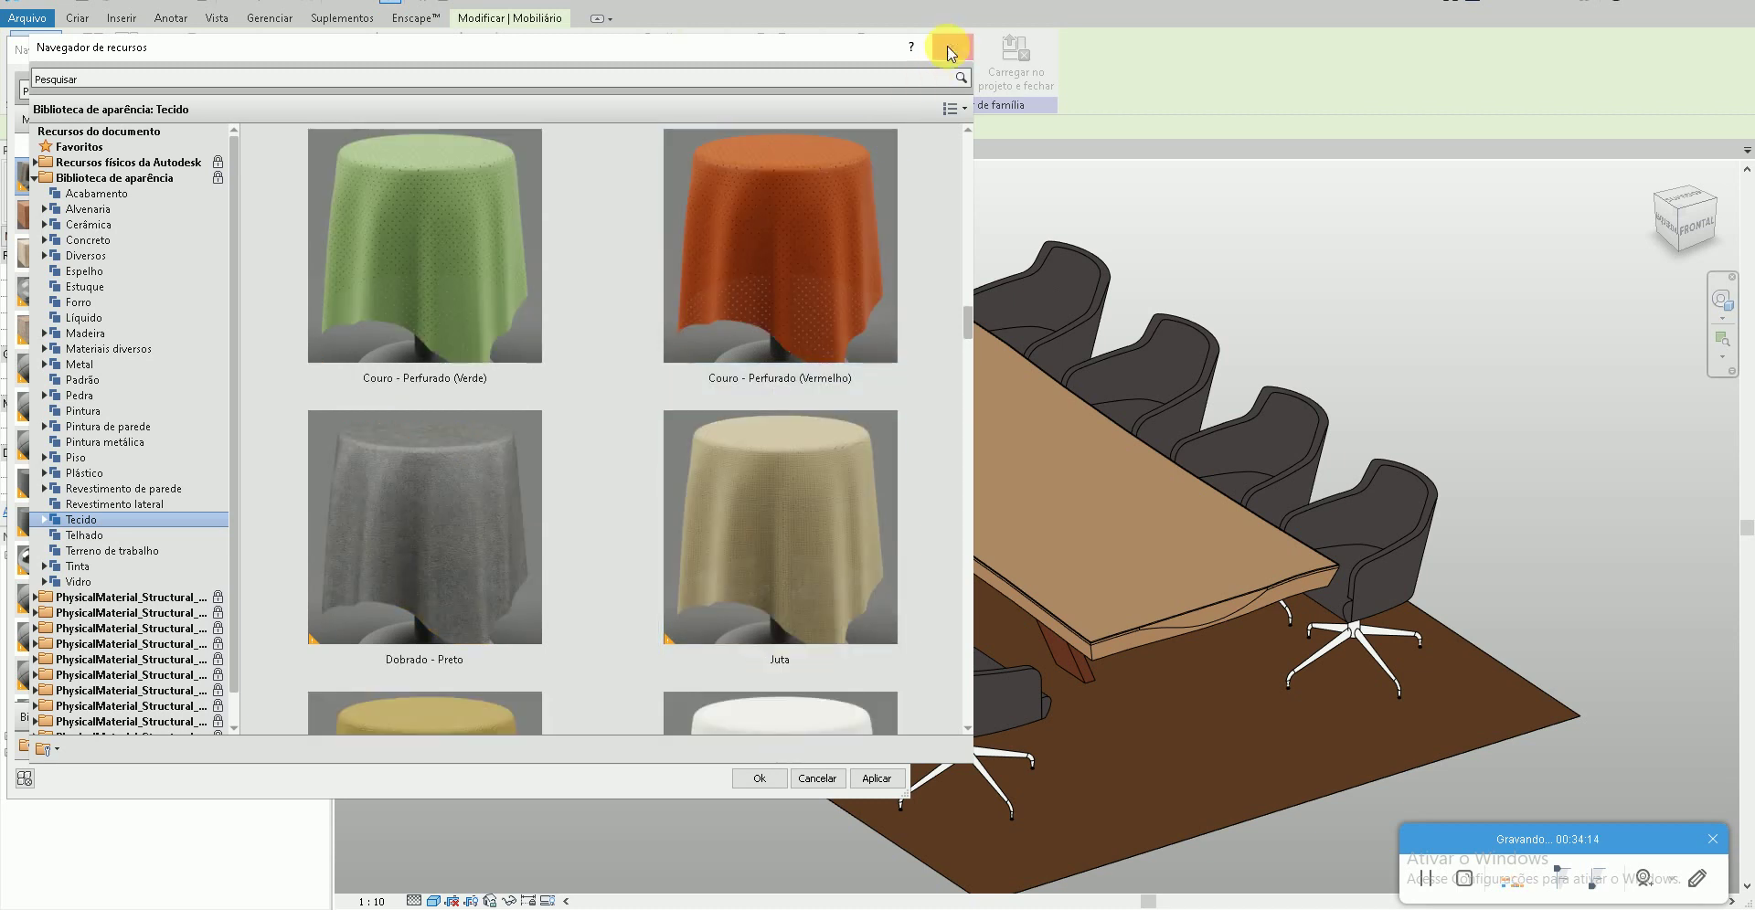
left_click(952, 46)
left_click(743, 783)
left_click(645, 805)
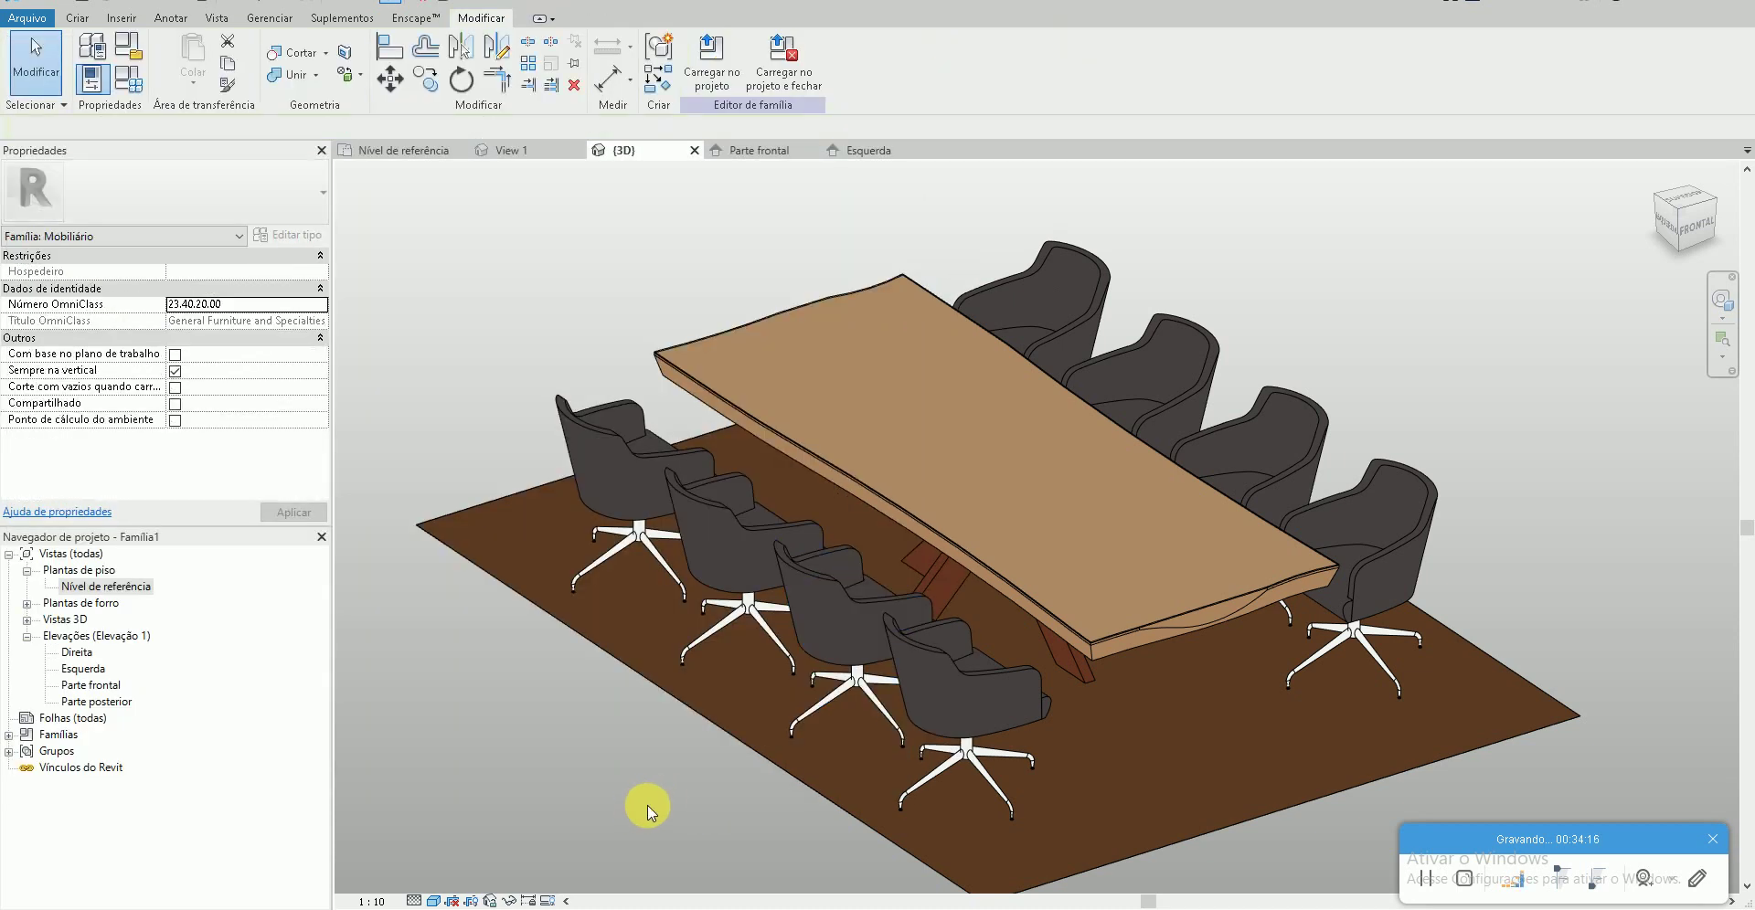
middle_click_drag(667, 753, 652, 741, "shift")
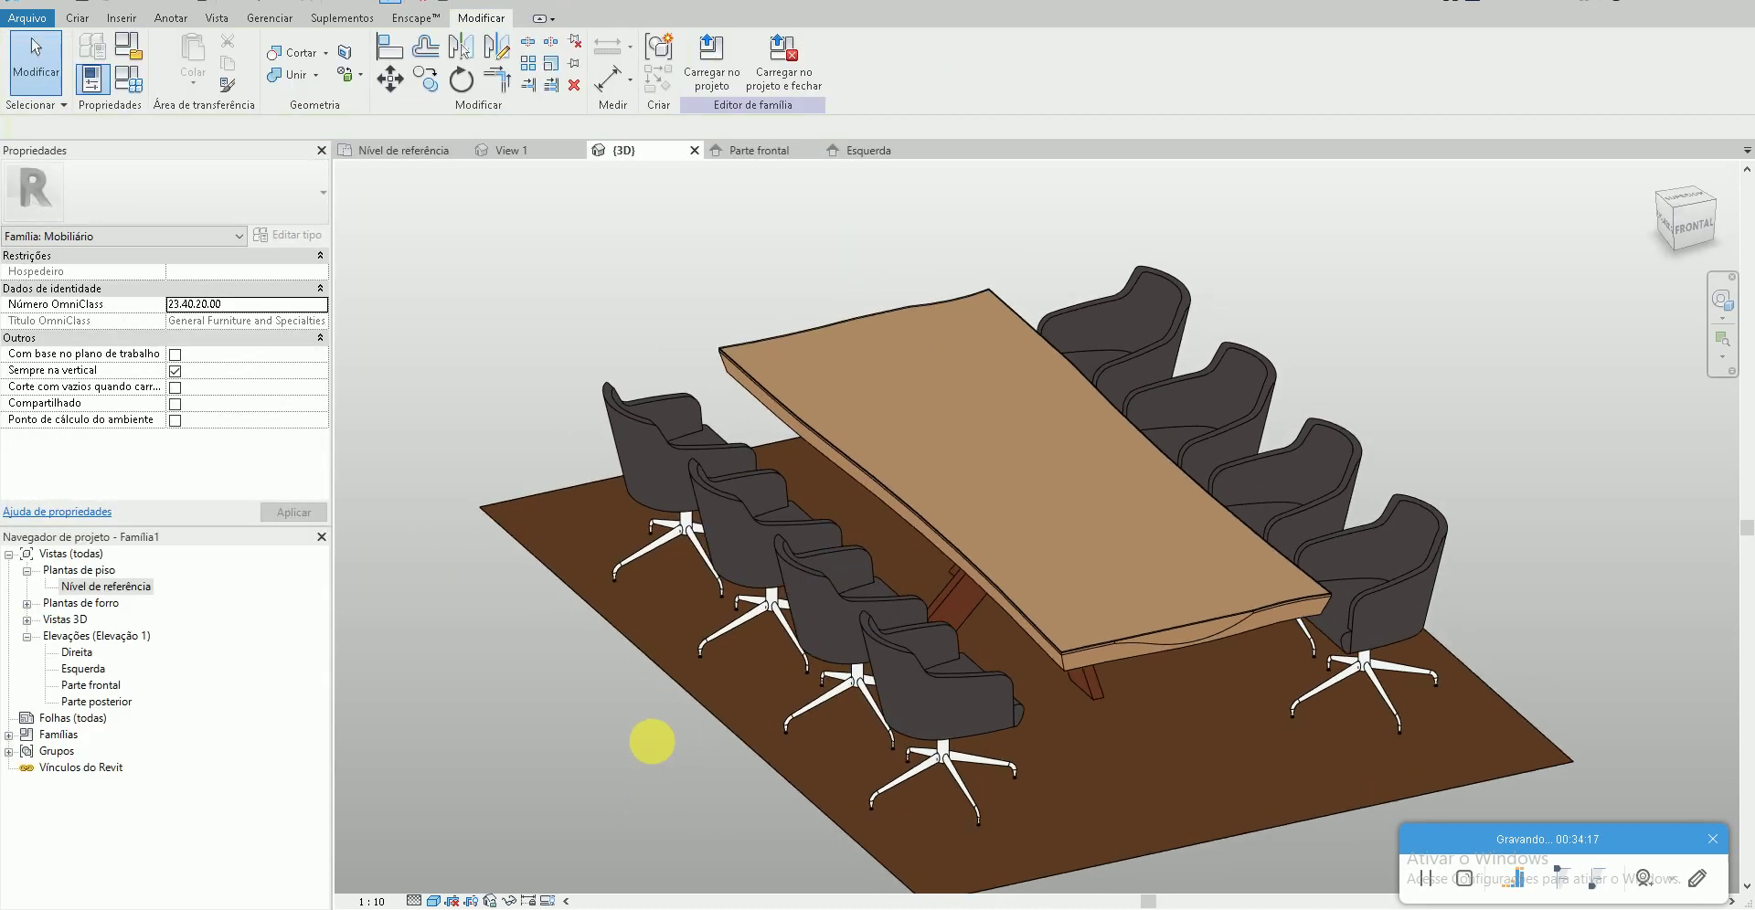
left_click(738, 496)
left_click(703, 60)
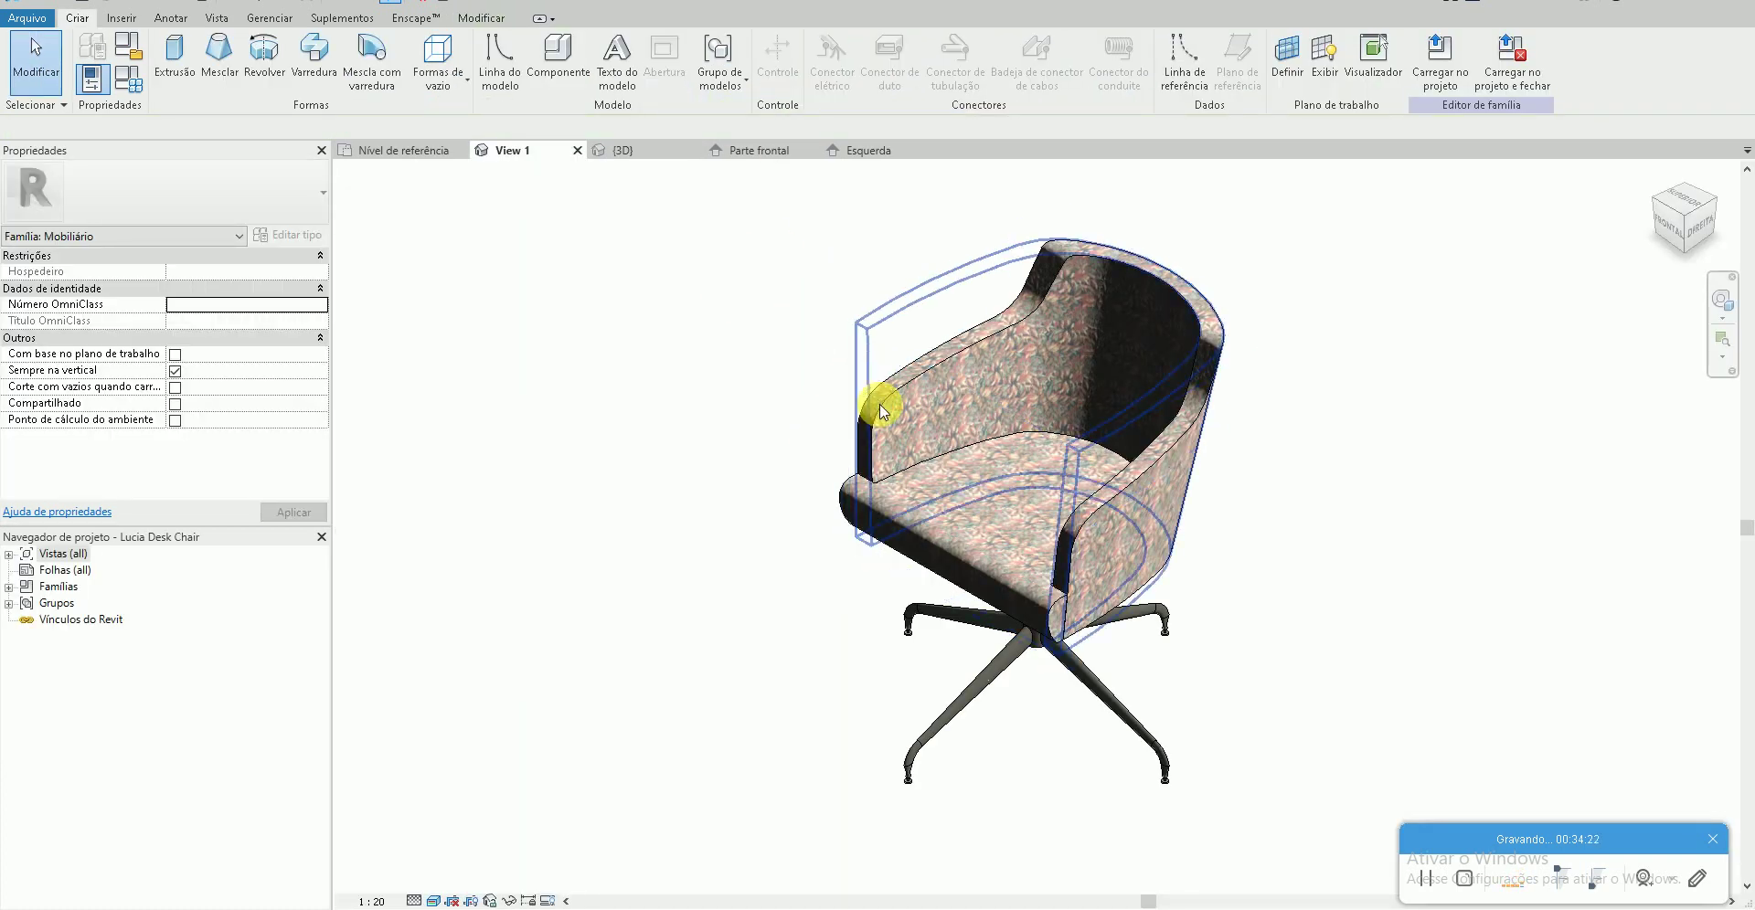
left_click(880, 409)
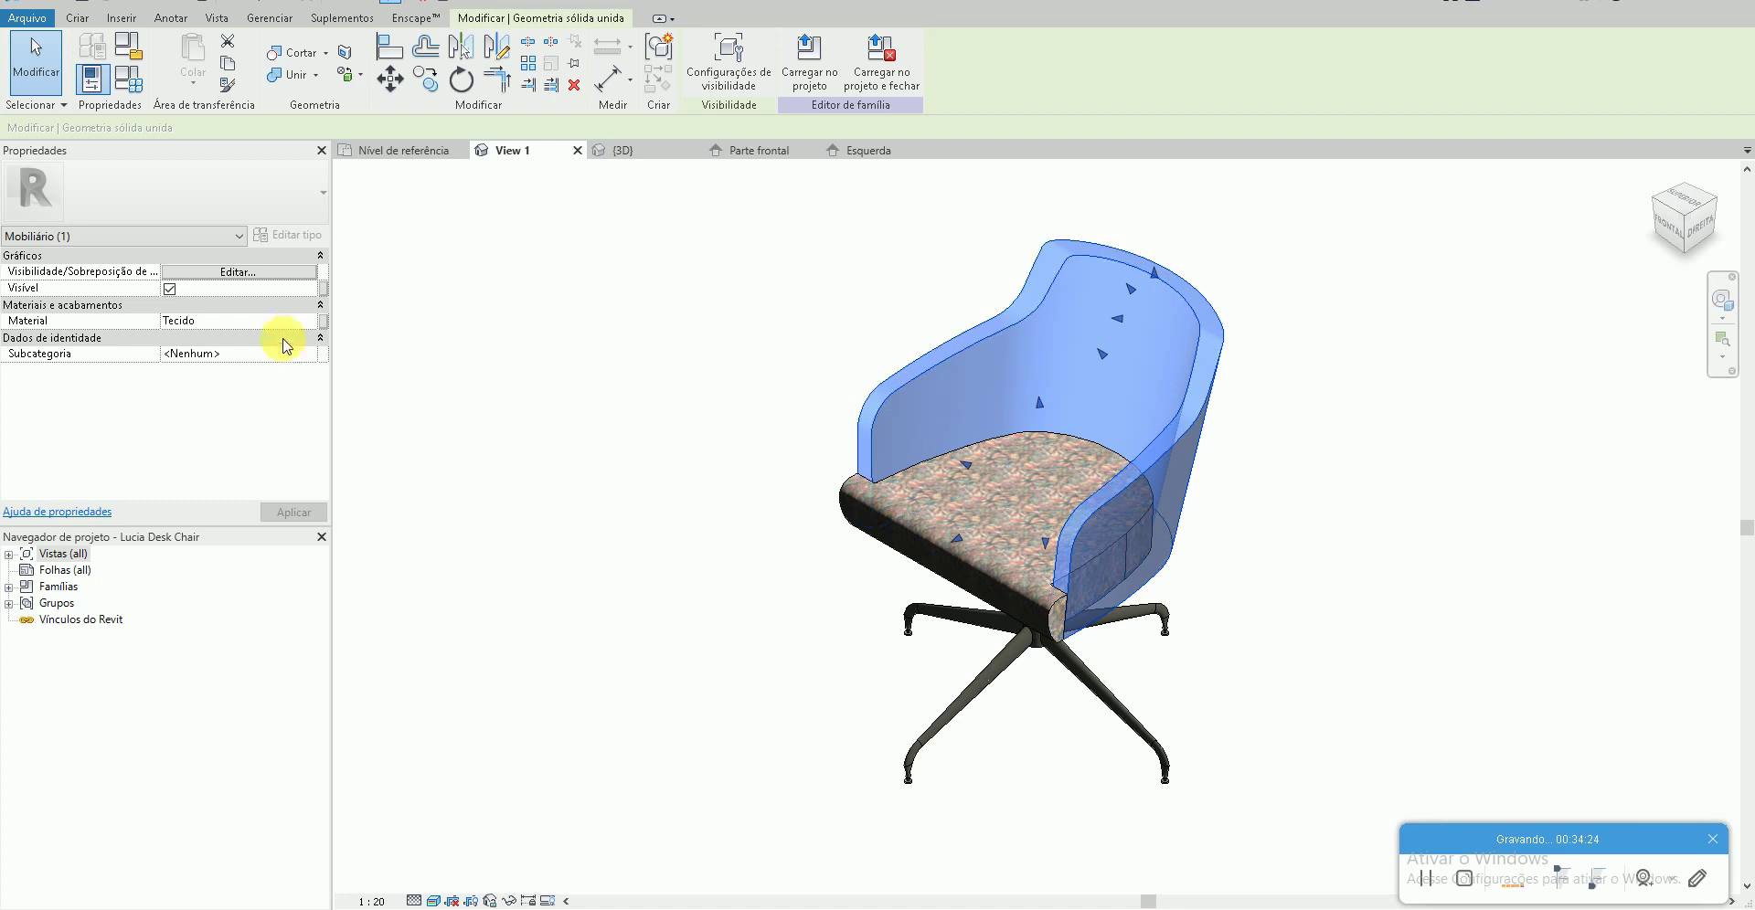
left_click(312, 322)
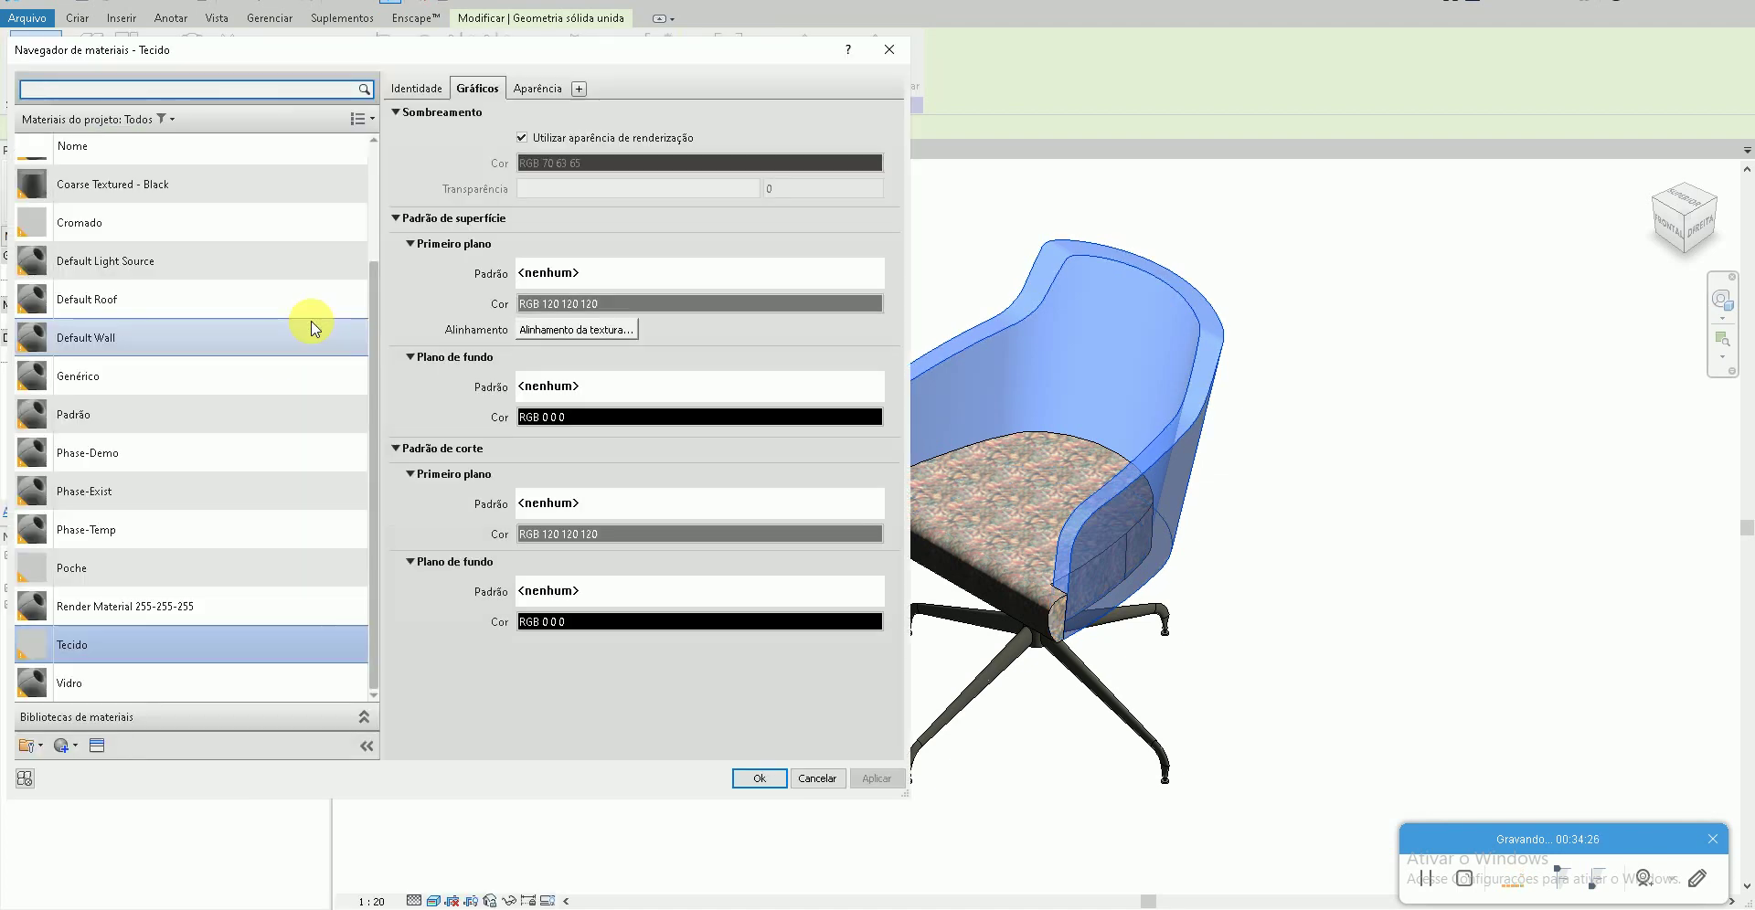
key("Escape")
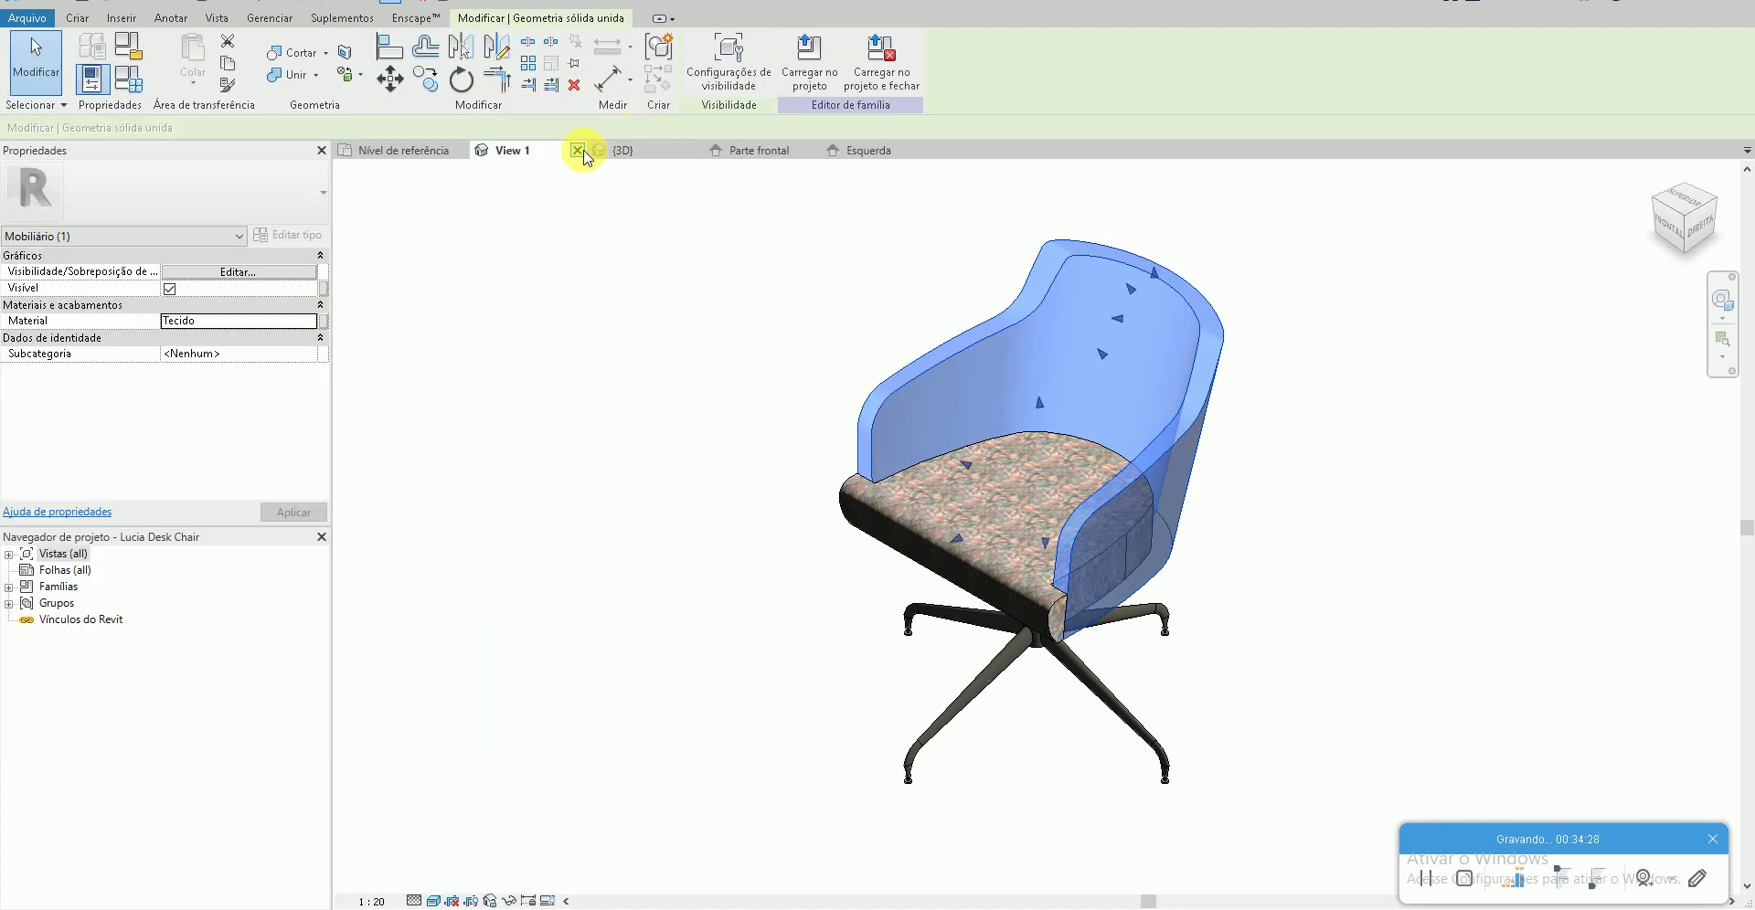
left_click(912, 618)
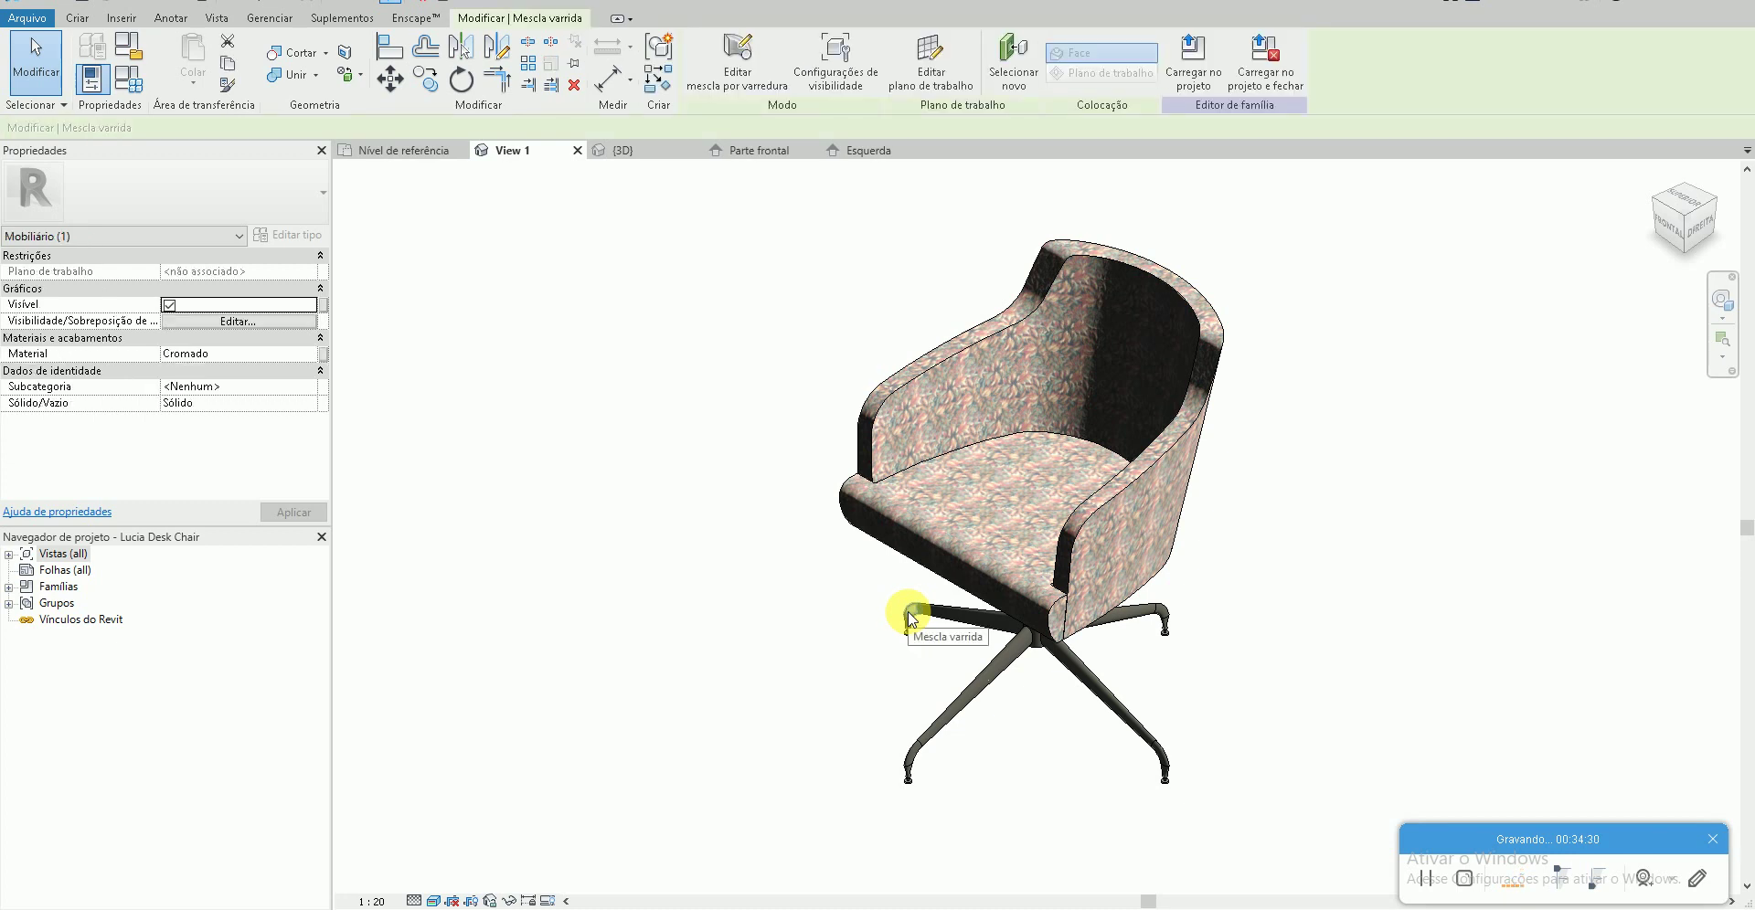
left_click(803, 553)
left_click(579, 148)
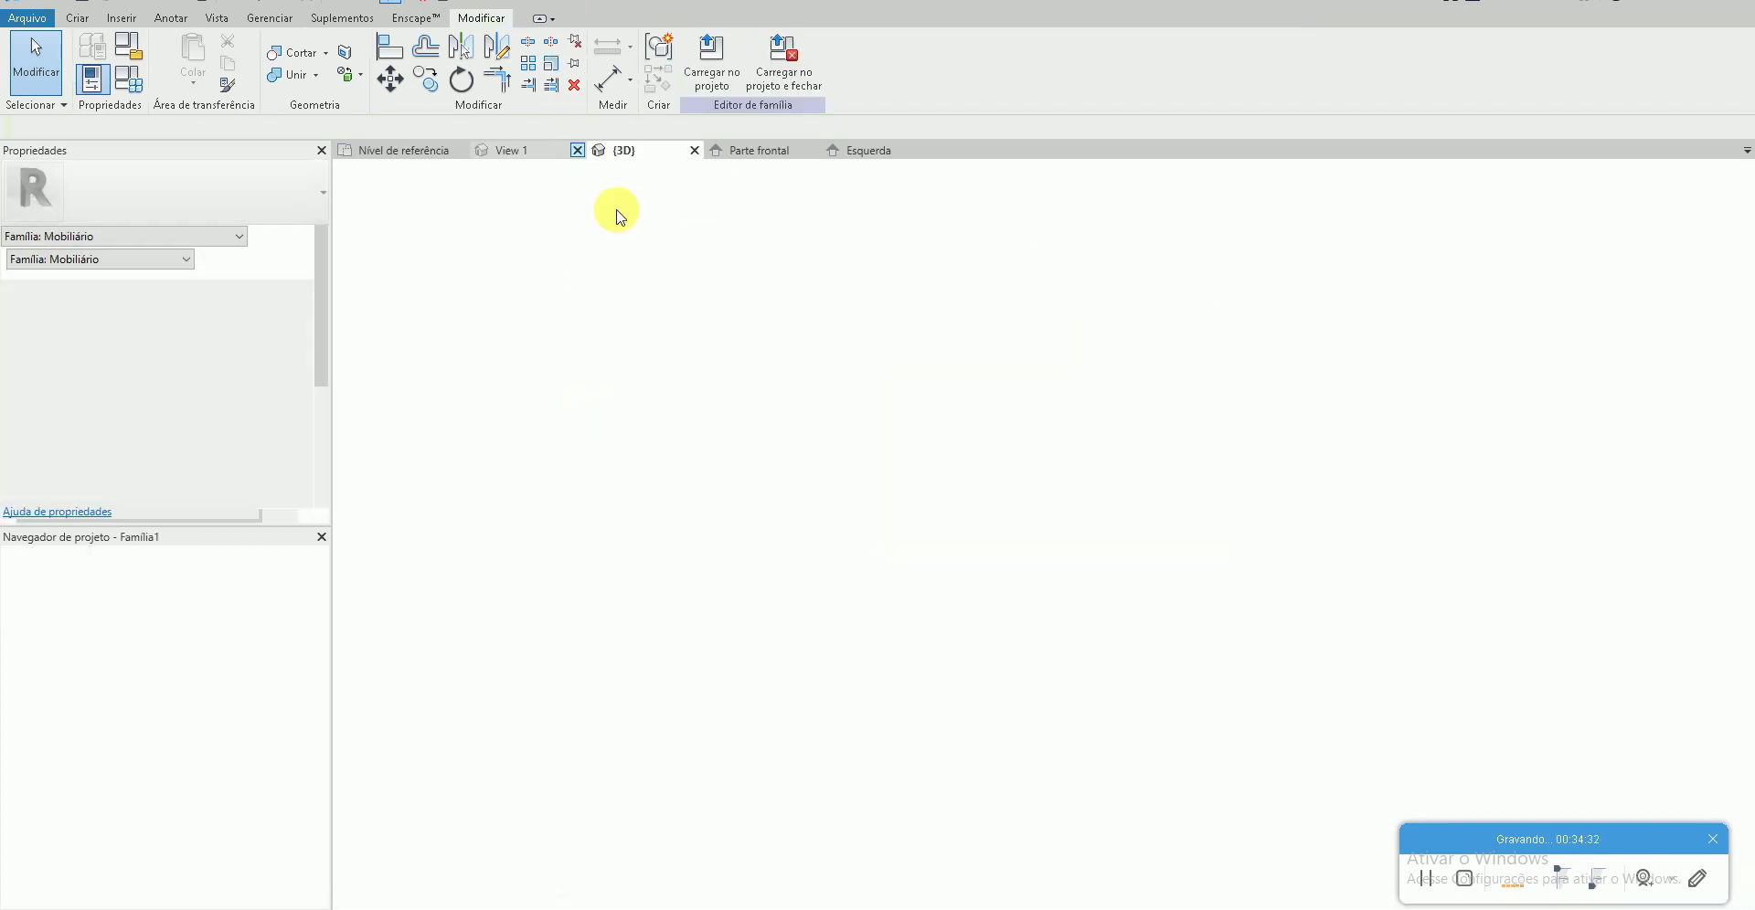
middle_click_drag(744, 521, 756, 588, "shift")
- Open the Material Browser with MAT and select the Tecido material
middle_click_drag(580, 780, 625, 745)
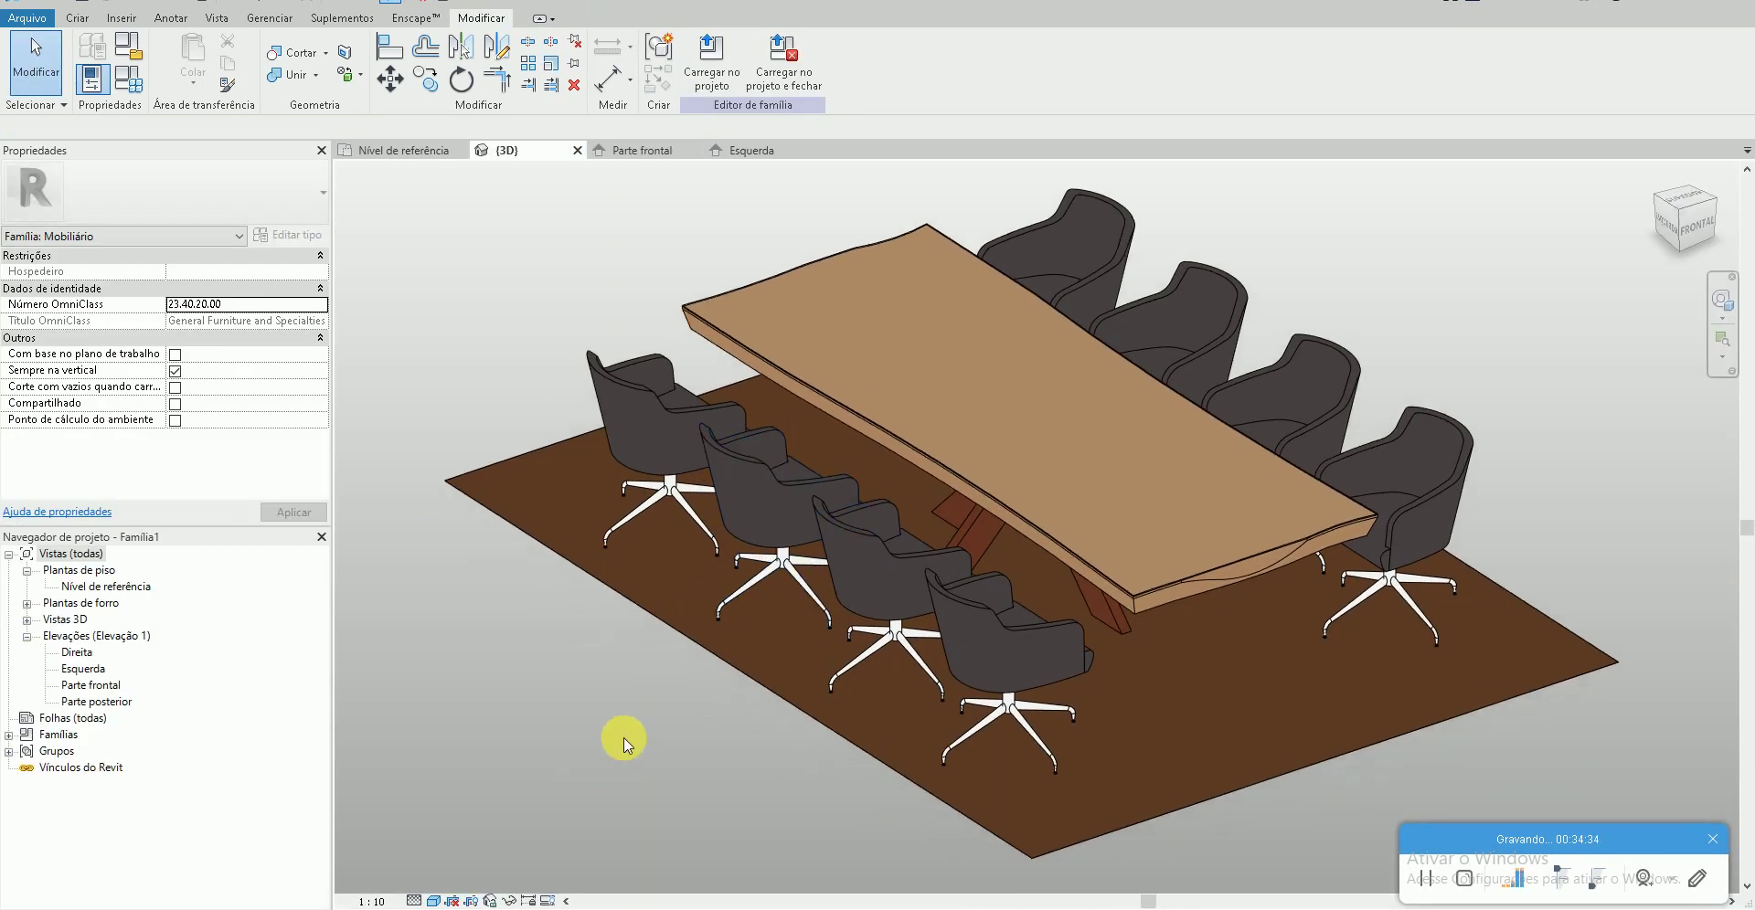
key("m")
key("a")
key("t")
type("TECIDO")
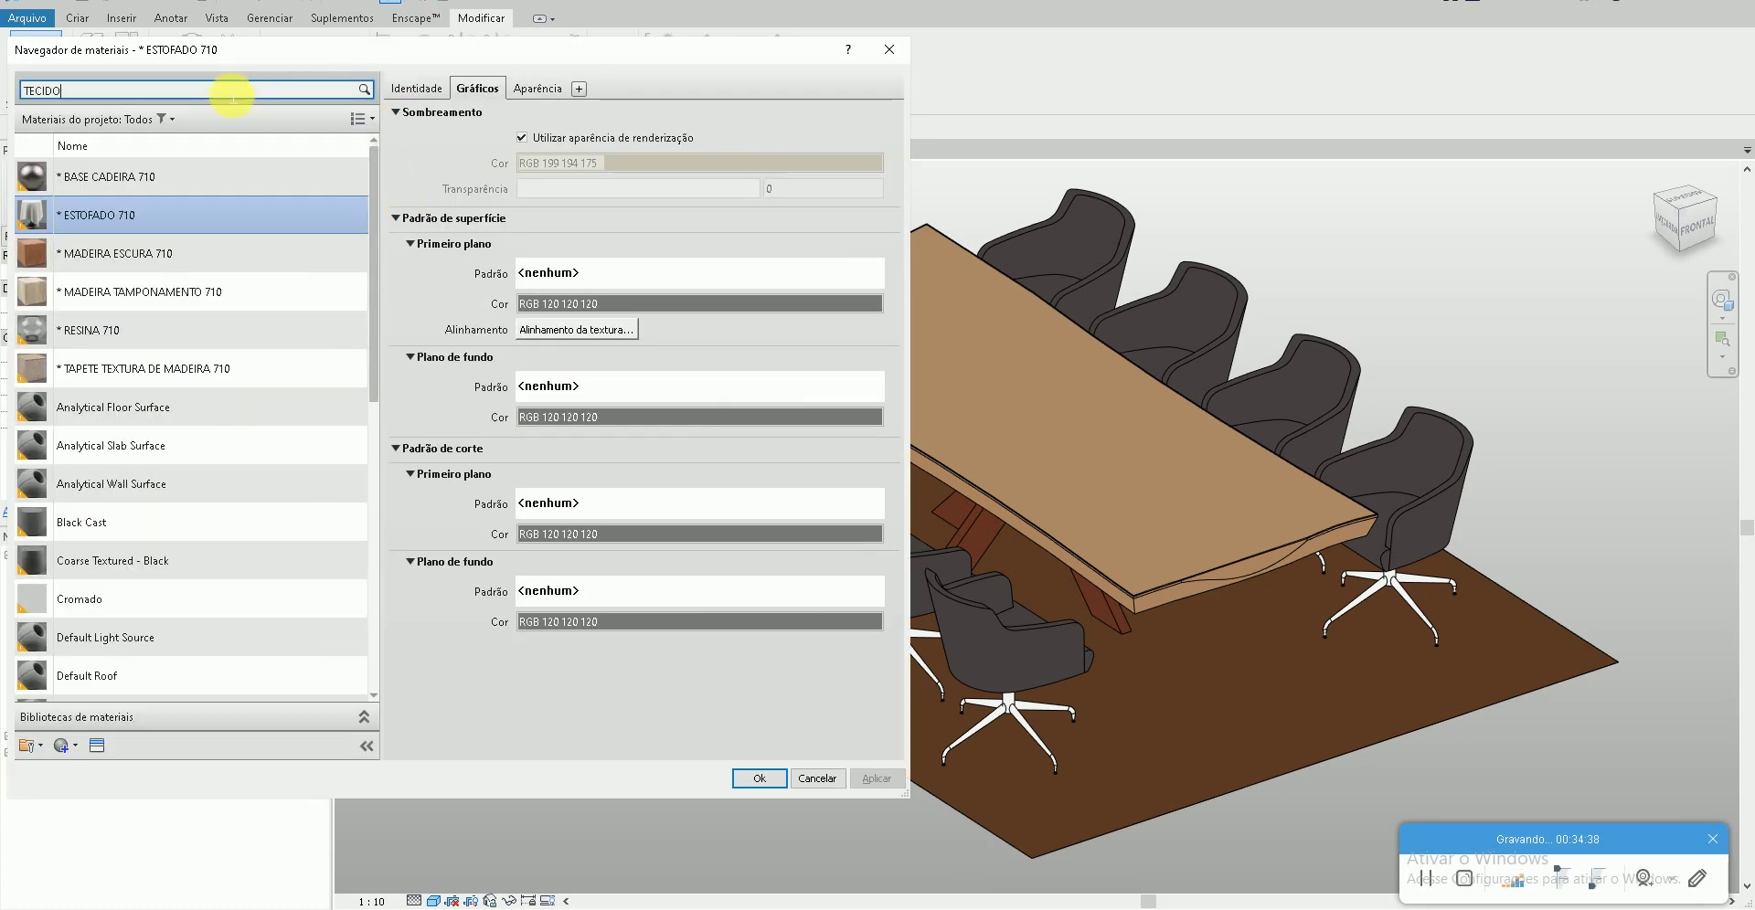
left_click(164, 239)
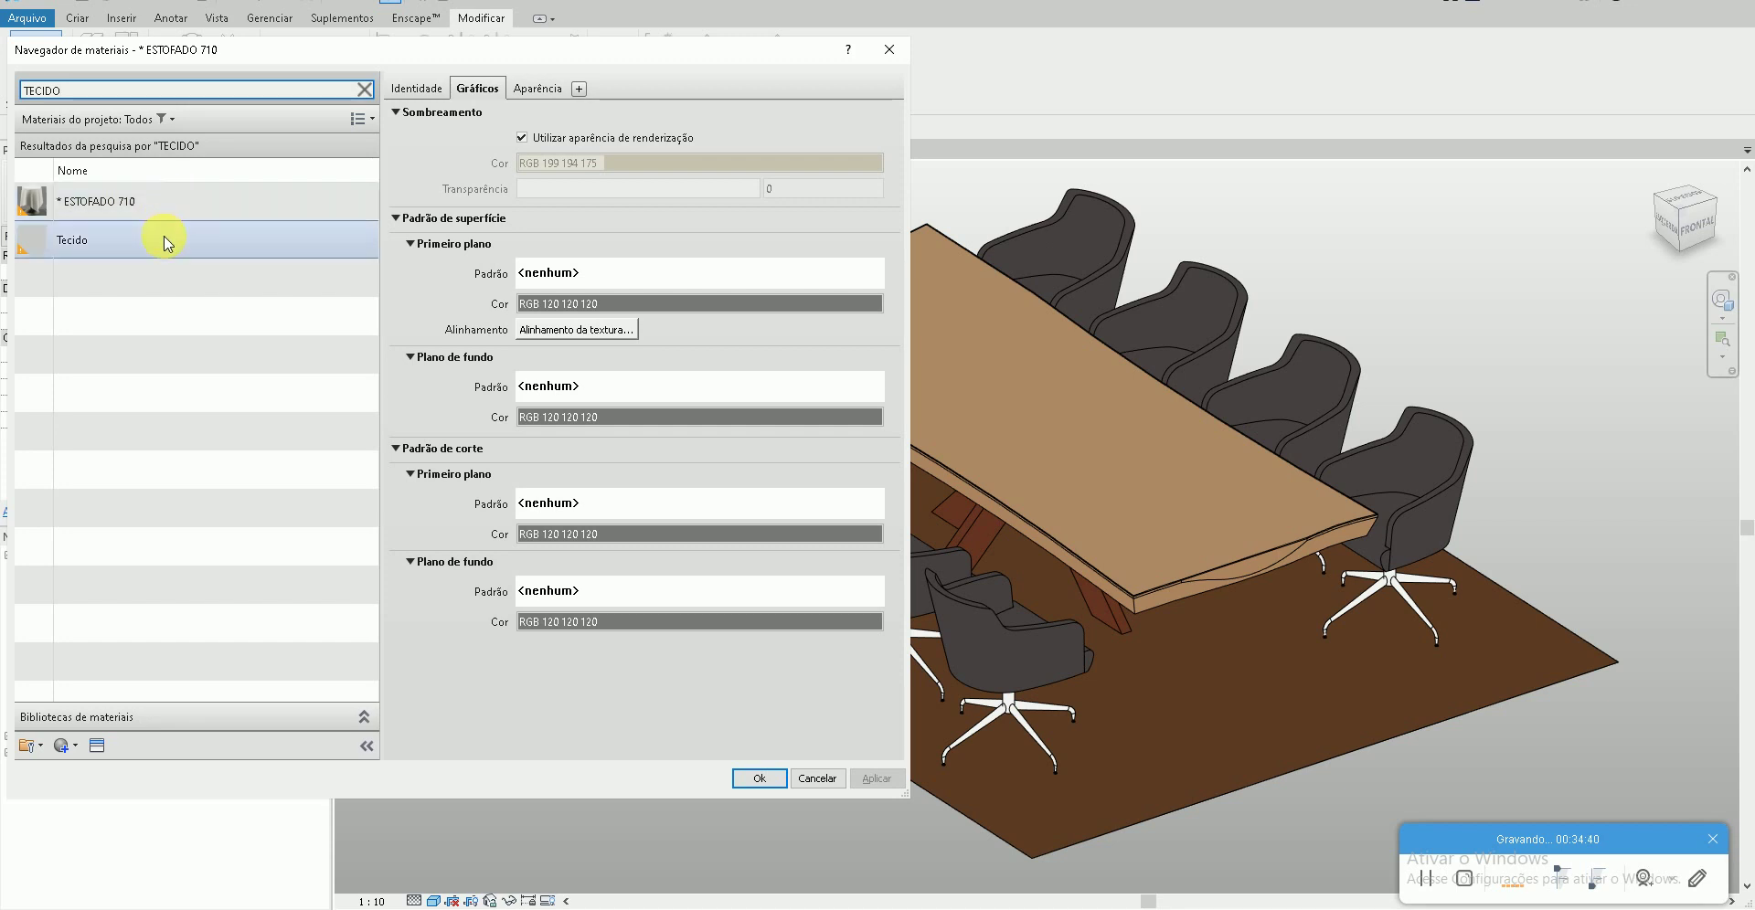
- Replace Tecido's appearance with Linho - Bege from the fabric library and apply it
left_click(544, 91)
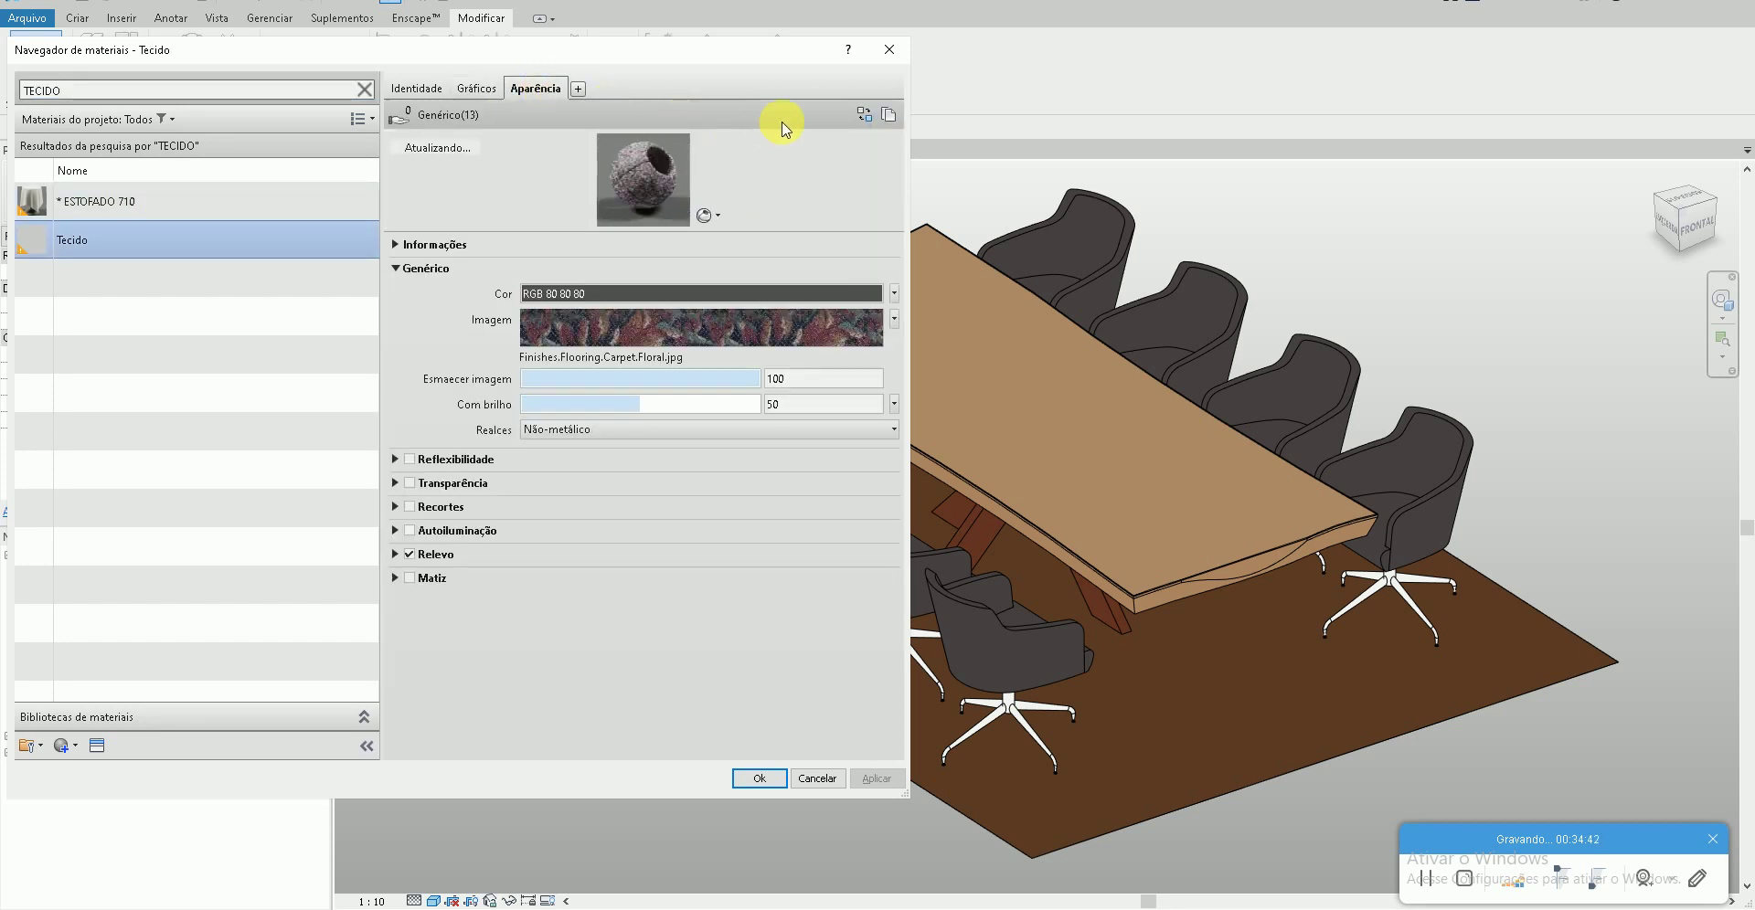
left_click(862, 115)
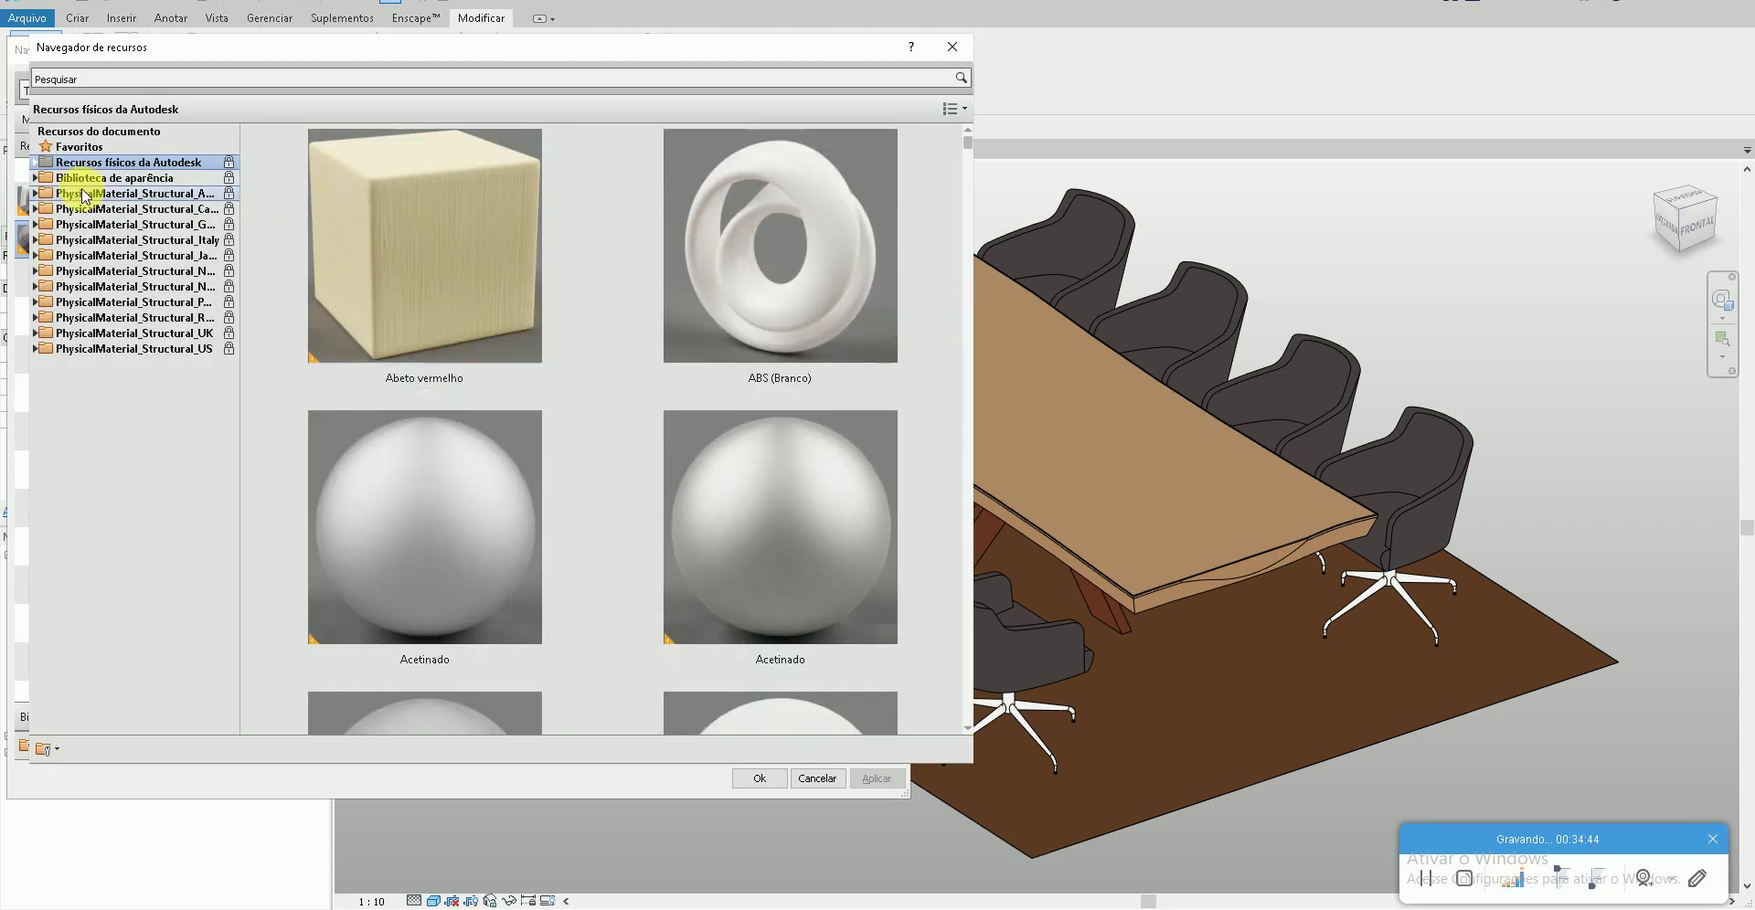
left_click(34, 179)
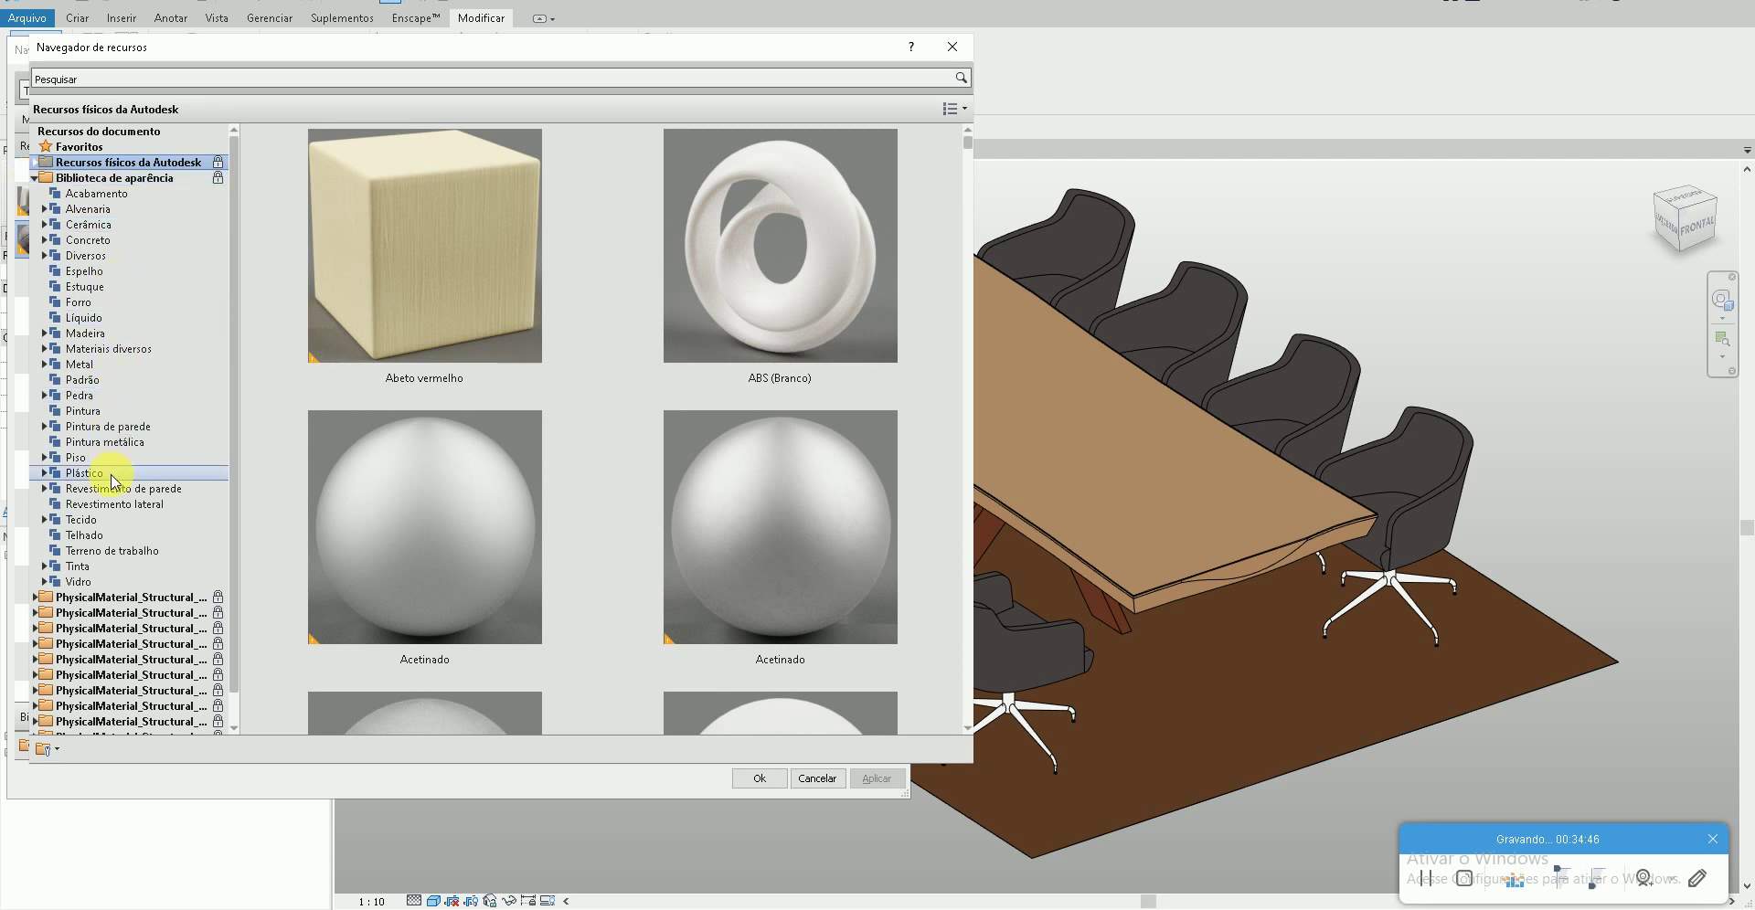
left_click(91, 520)
scroll(404, 517, "down", 5)
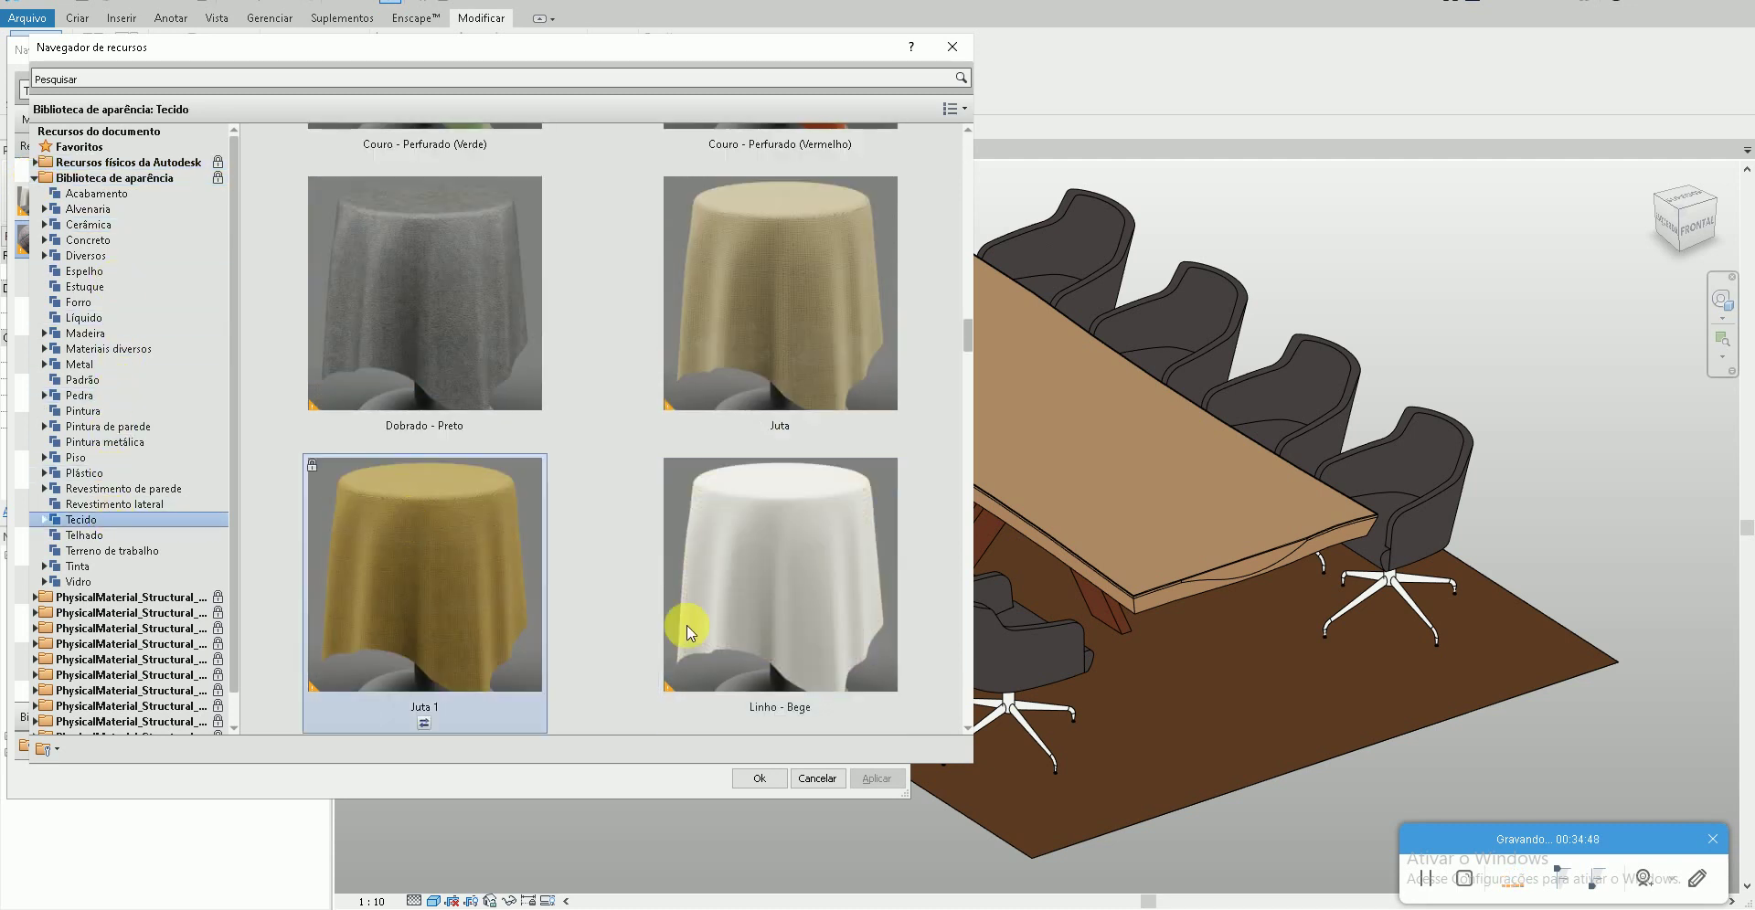
left_click(780, 724)
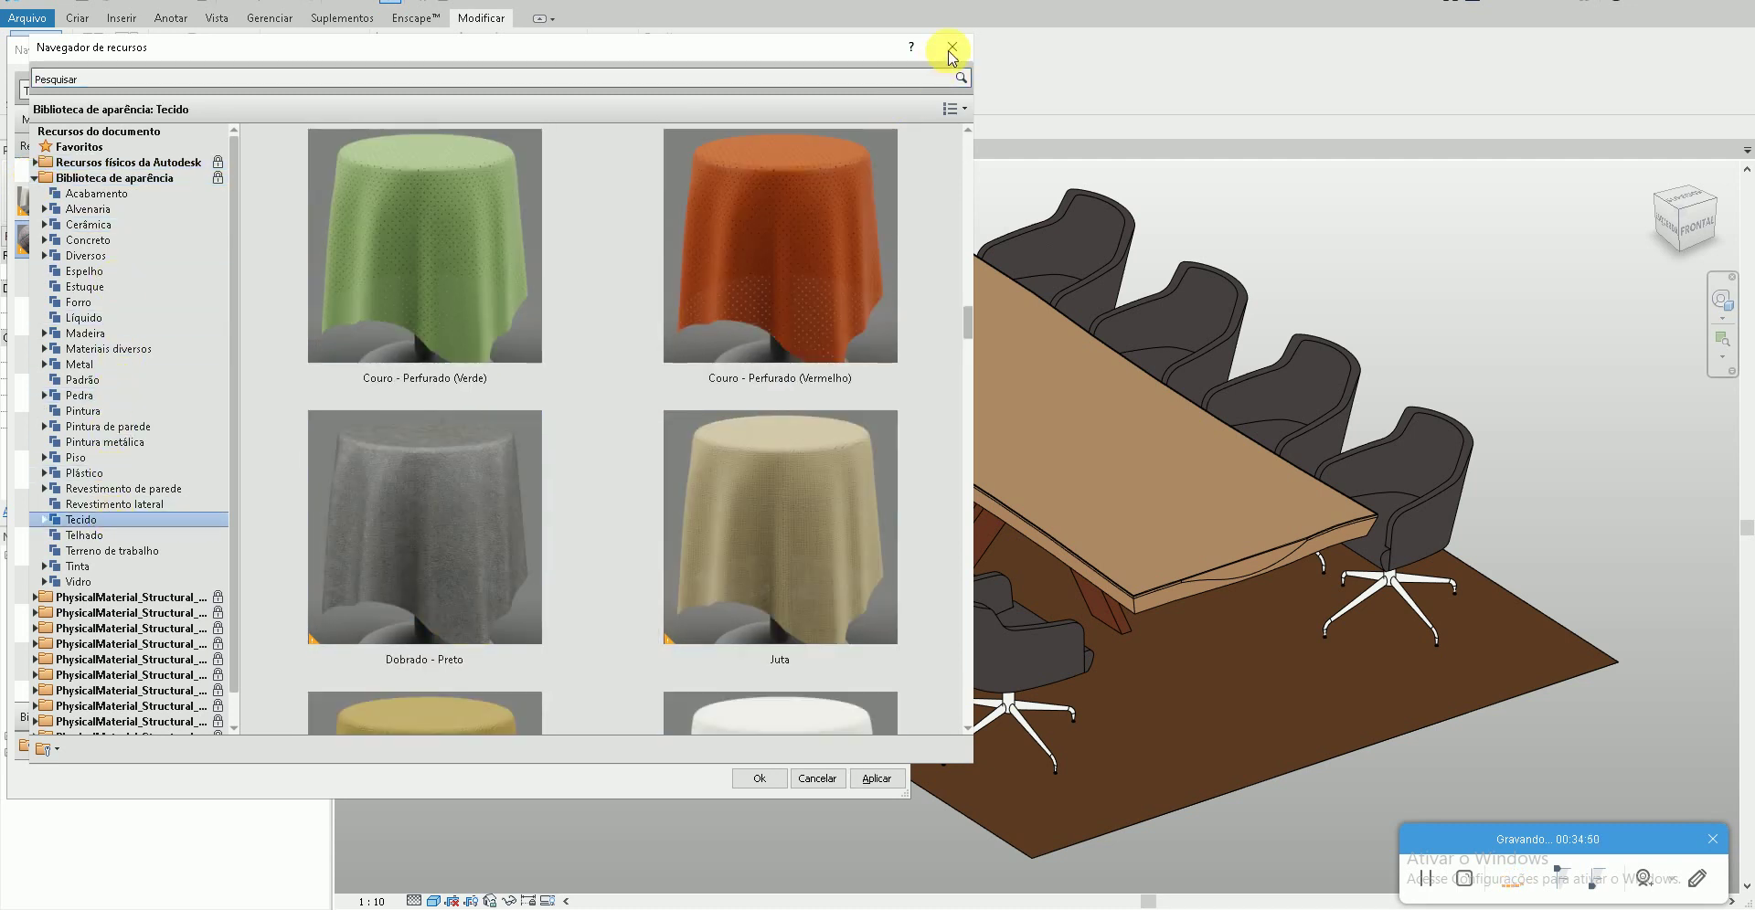
left_click(952, 47)
left_click(871, 777)
left_click(763, 778)
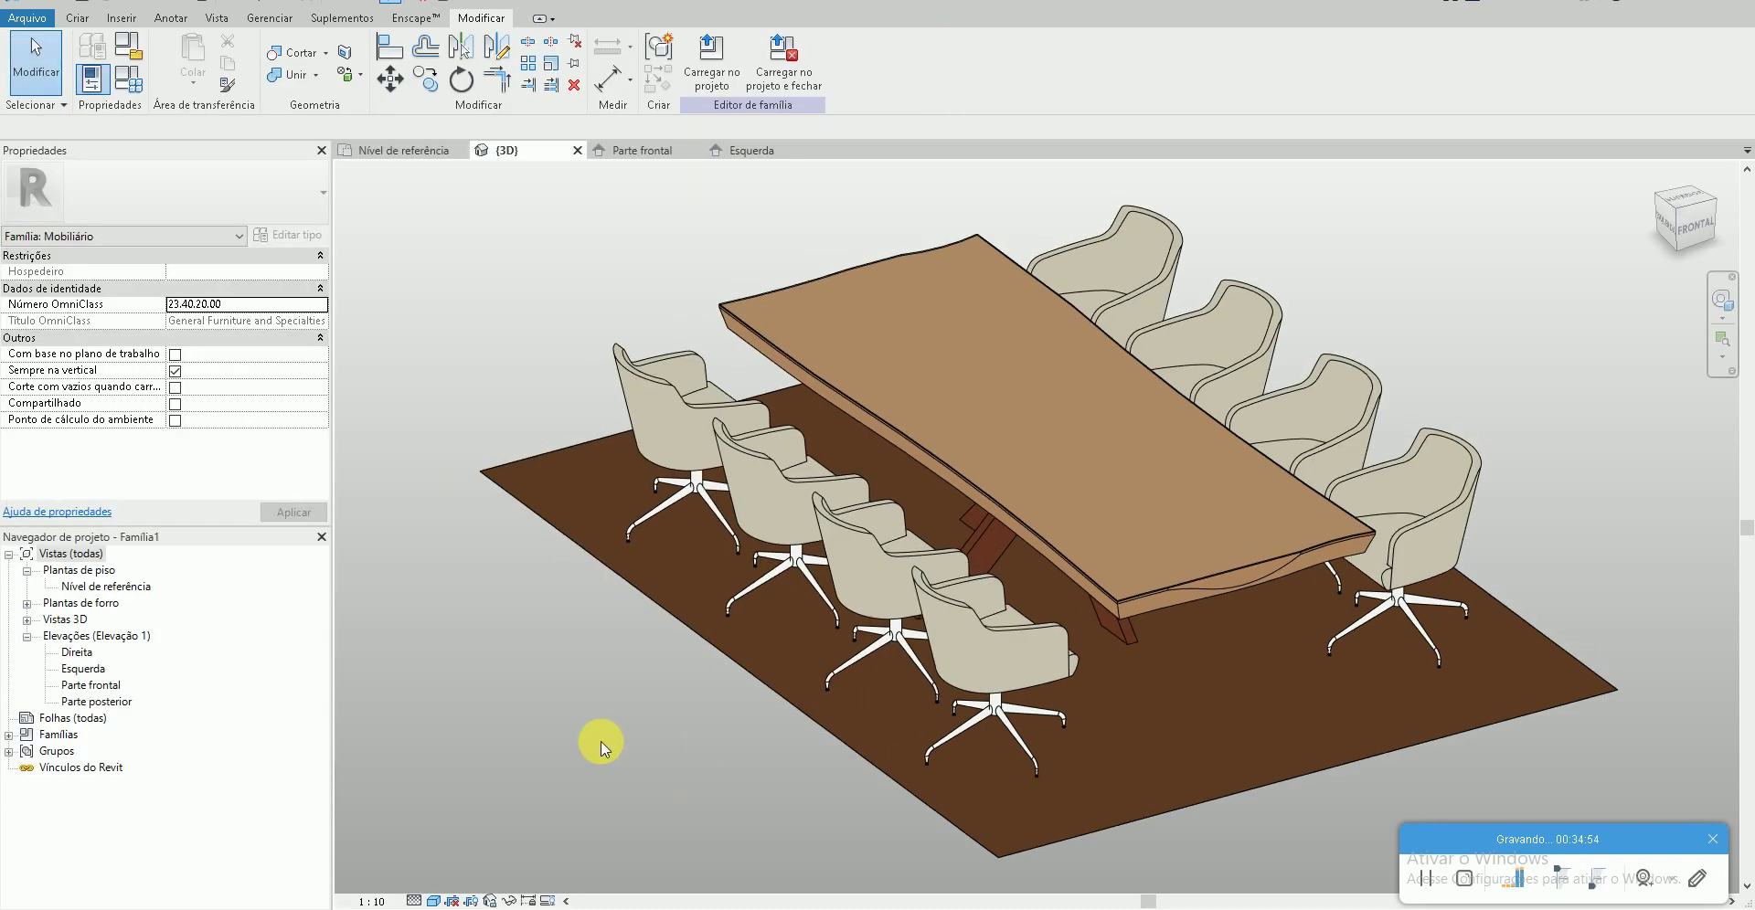
- Open the Material Browser and find the chrome material by searching 'cromad'
key("m")
key("a")
key("t")
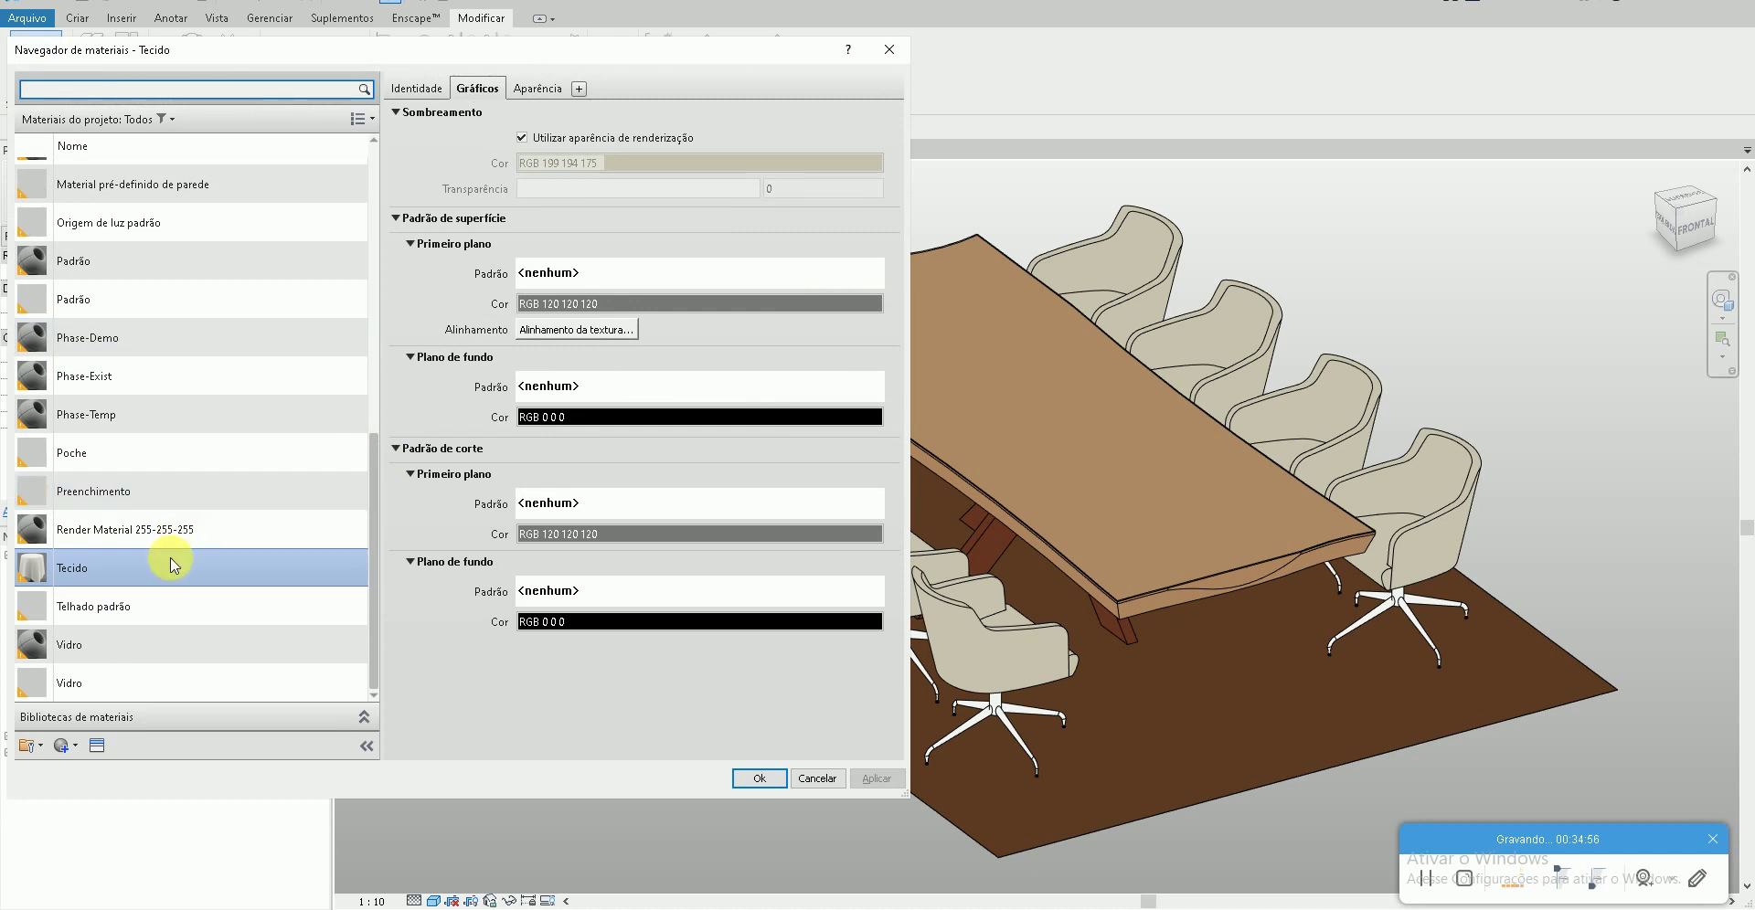
scroll(105, 274, "up", 1)
type("cromad")
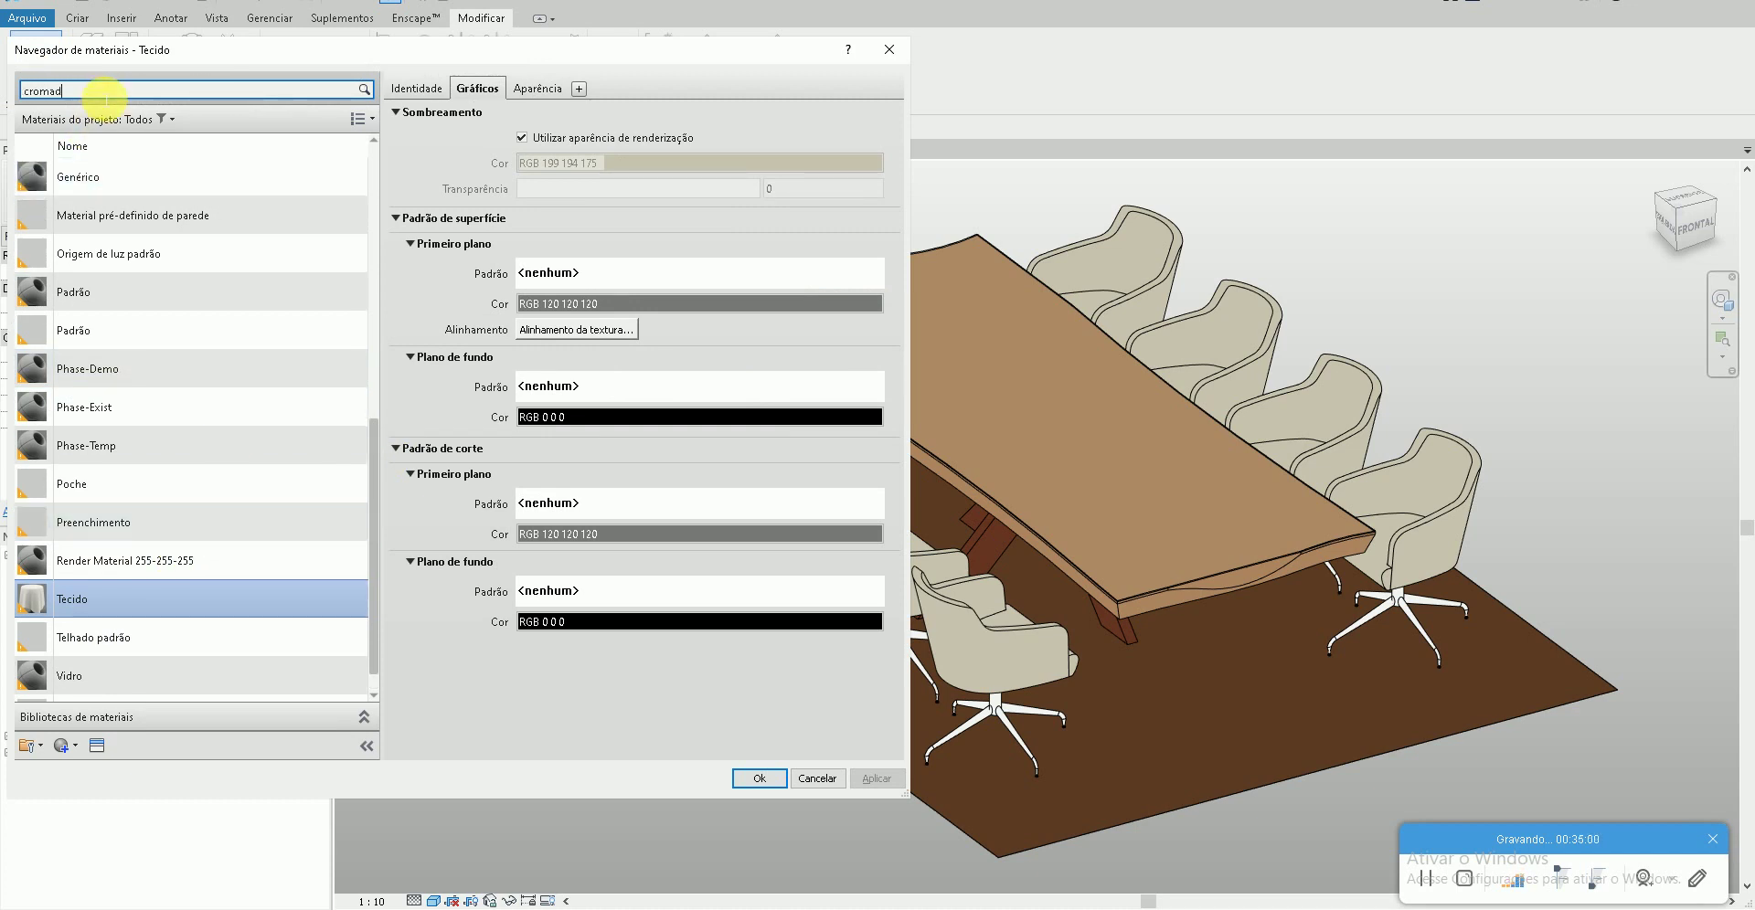
left_click(137, 199)
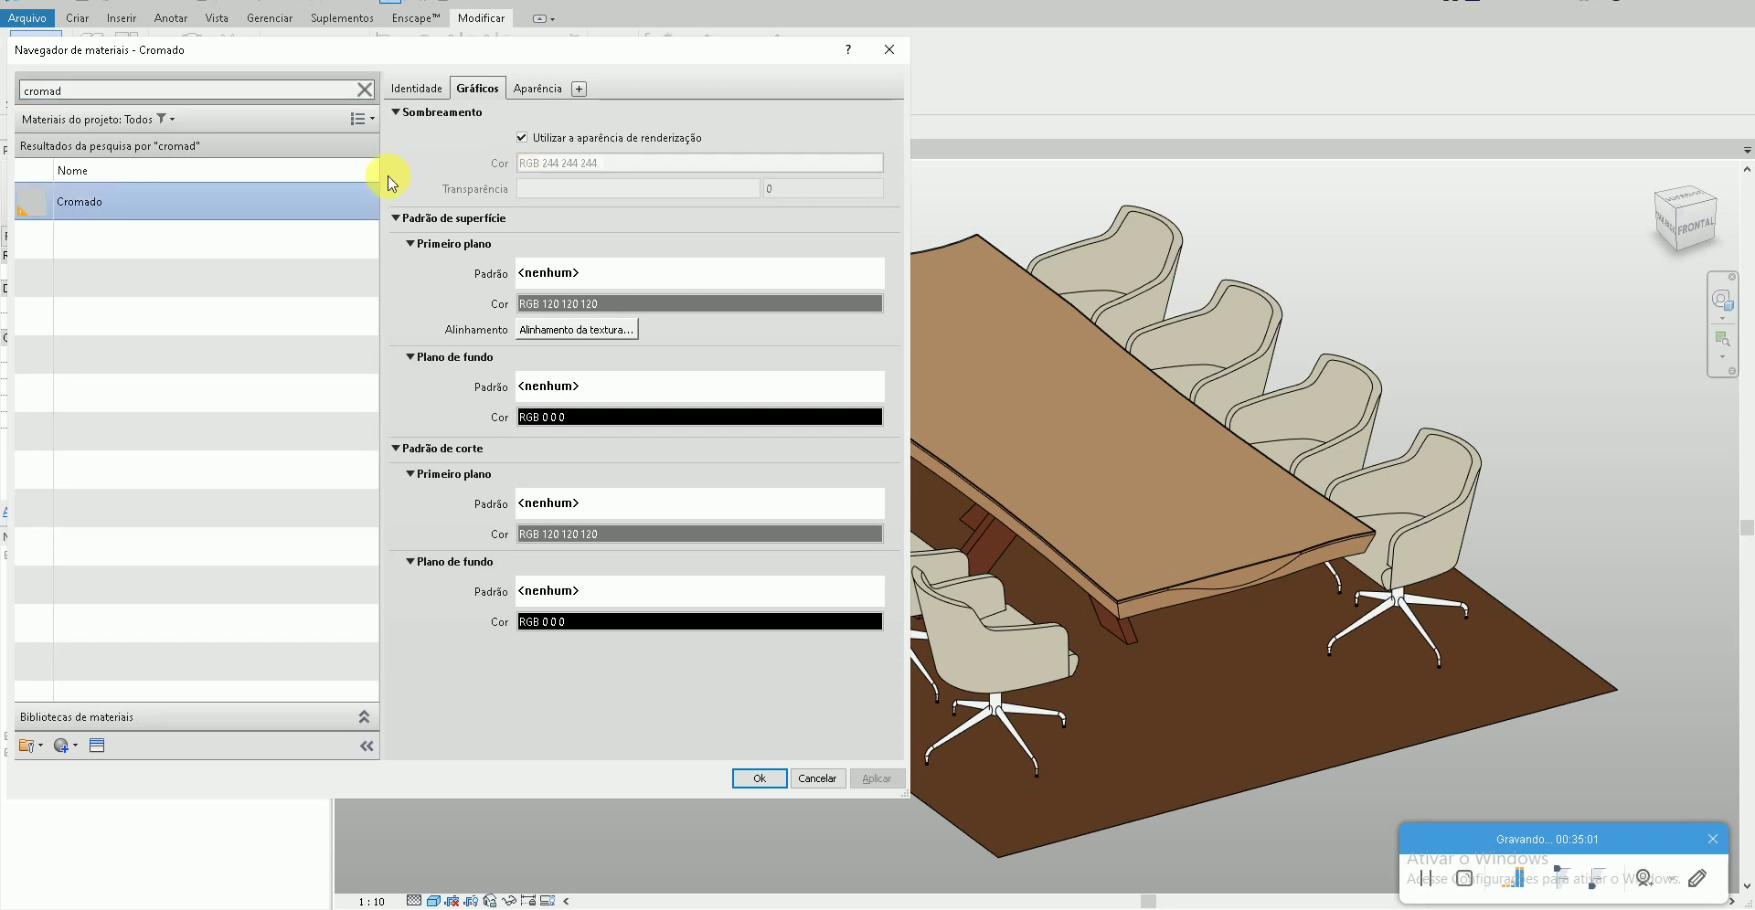
left_click(556, 91)
- Replace the chrome appearance with Anodizado - Bronze escuro suave and apply it
left_click(865, 119)
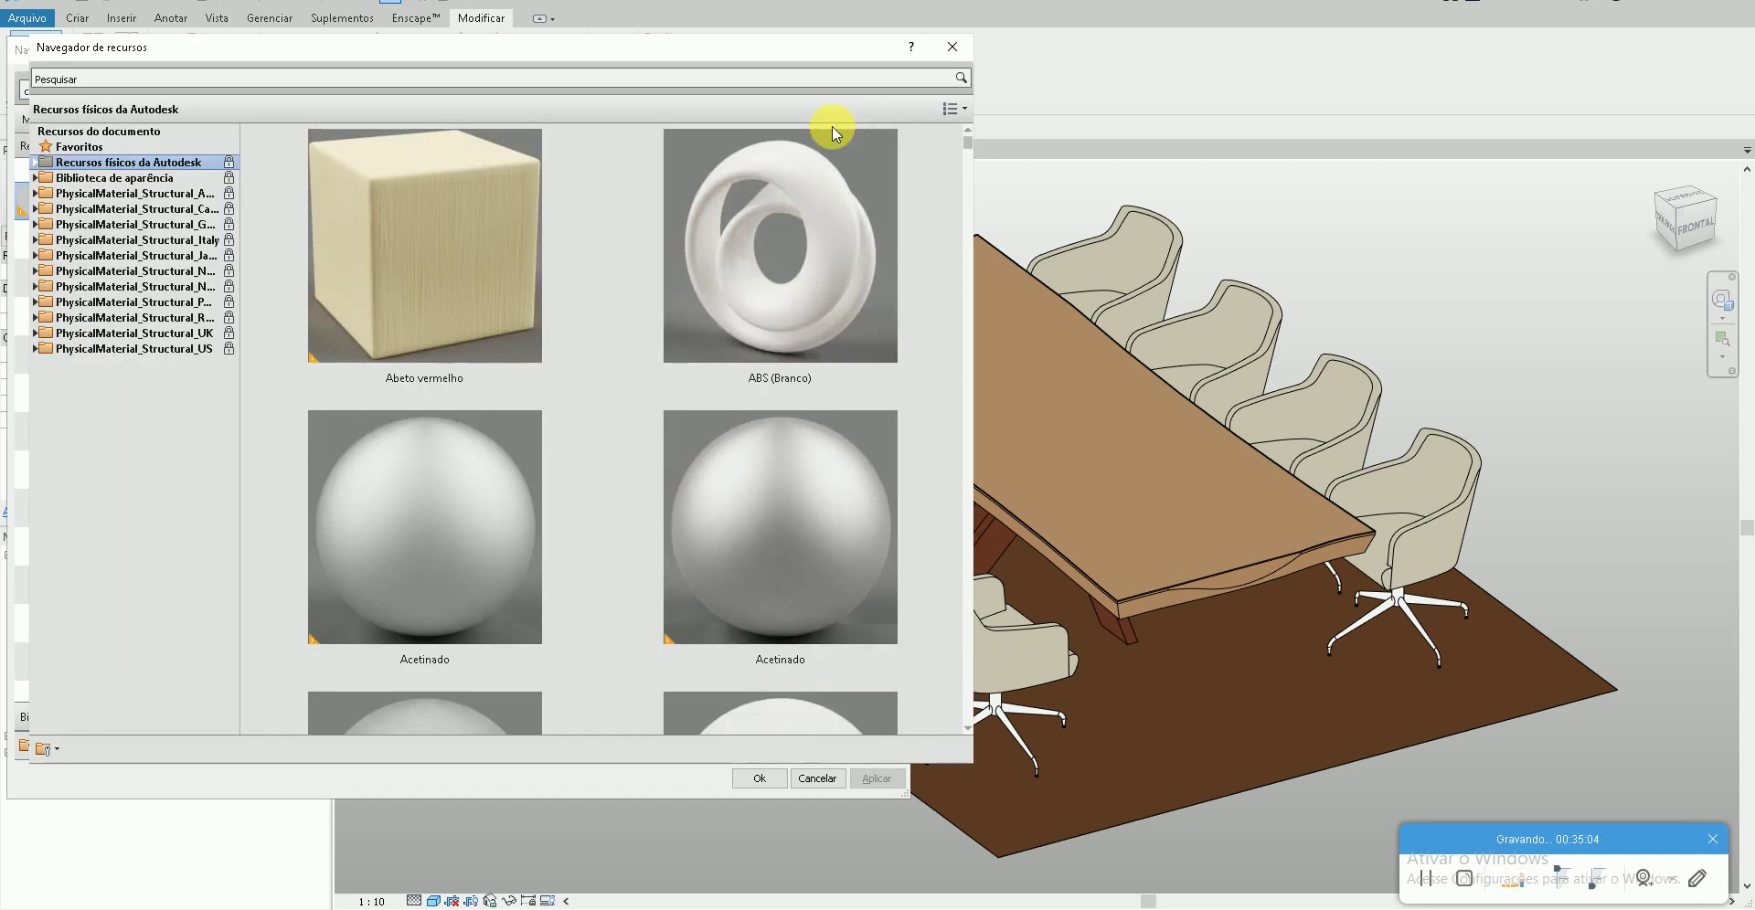
left_click(35, 177)
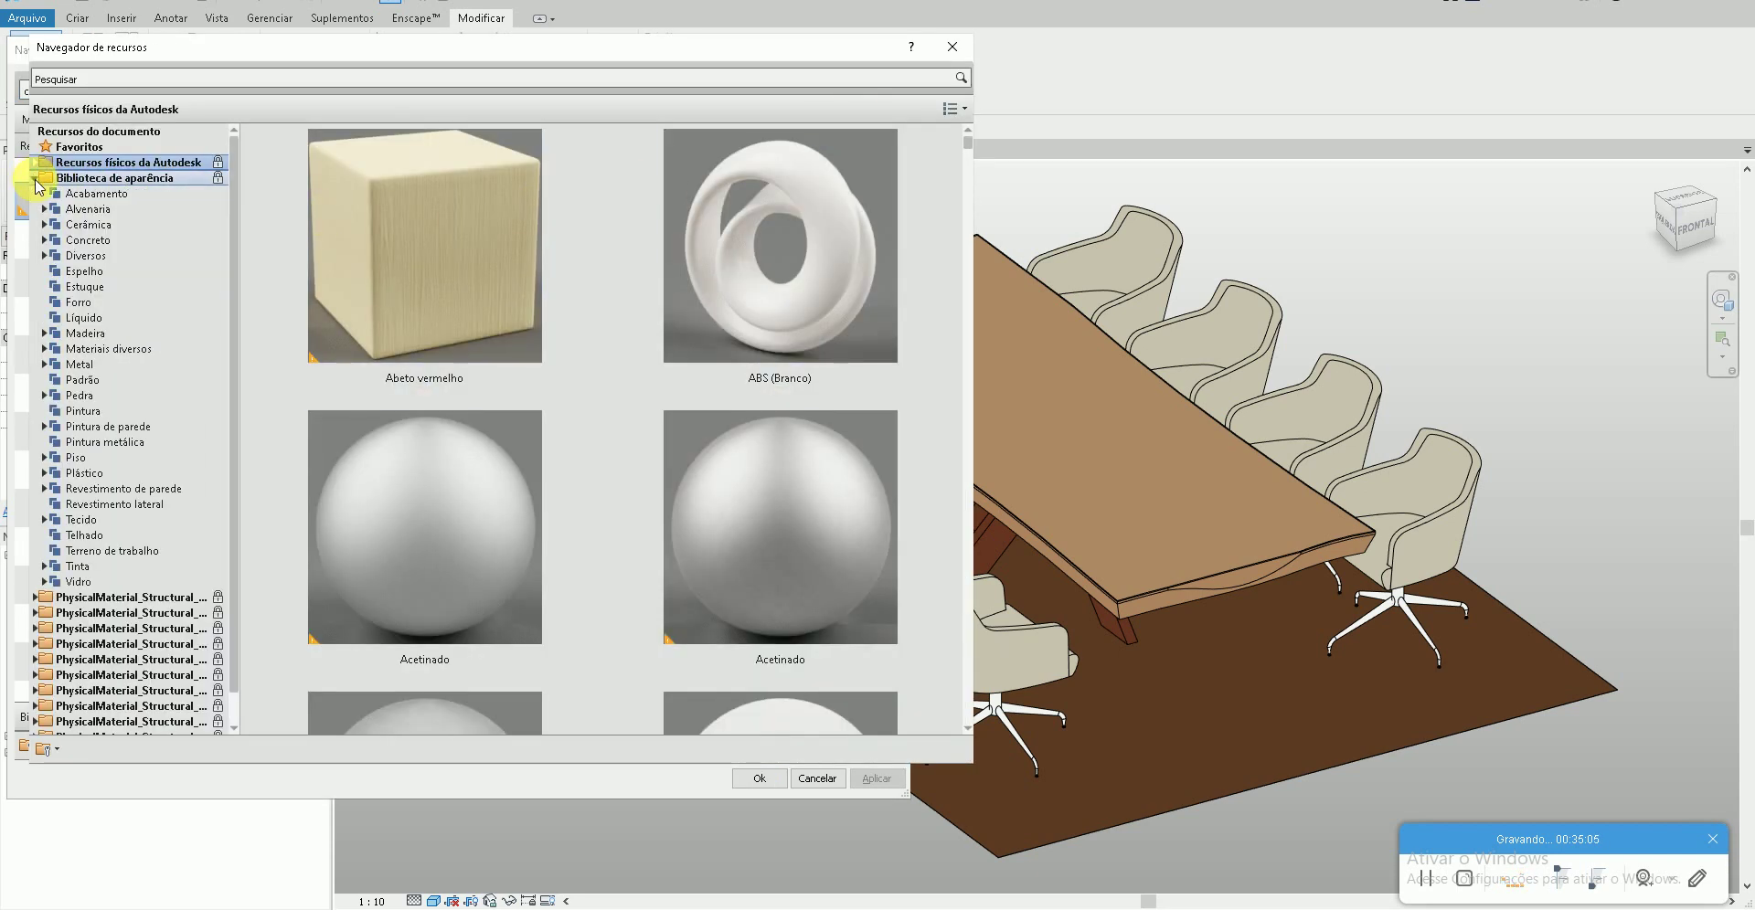
left_click(92, 364)
scroll(464, 490, "down", 2)
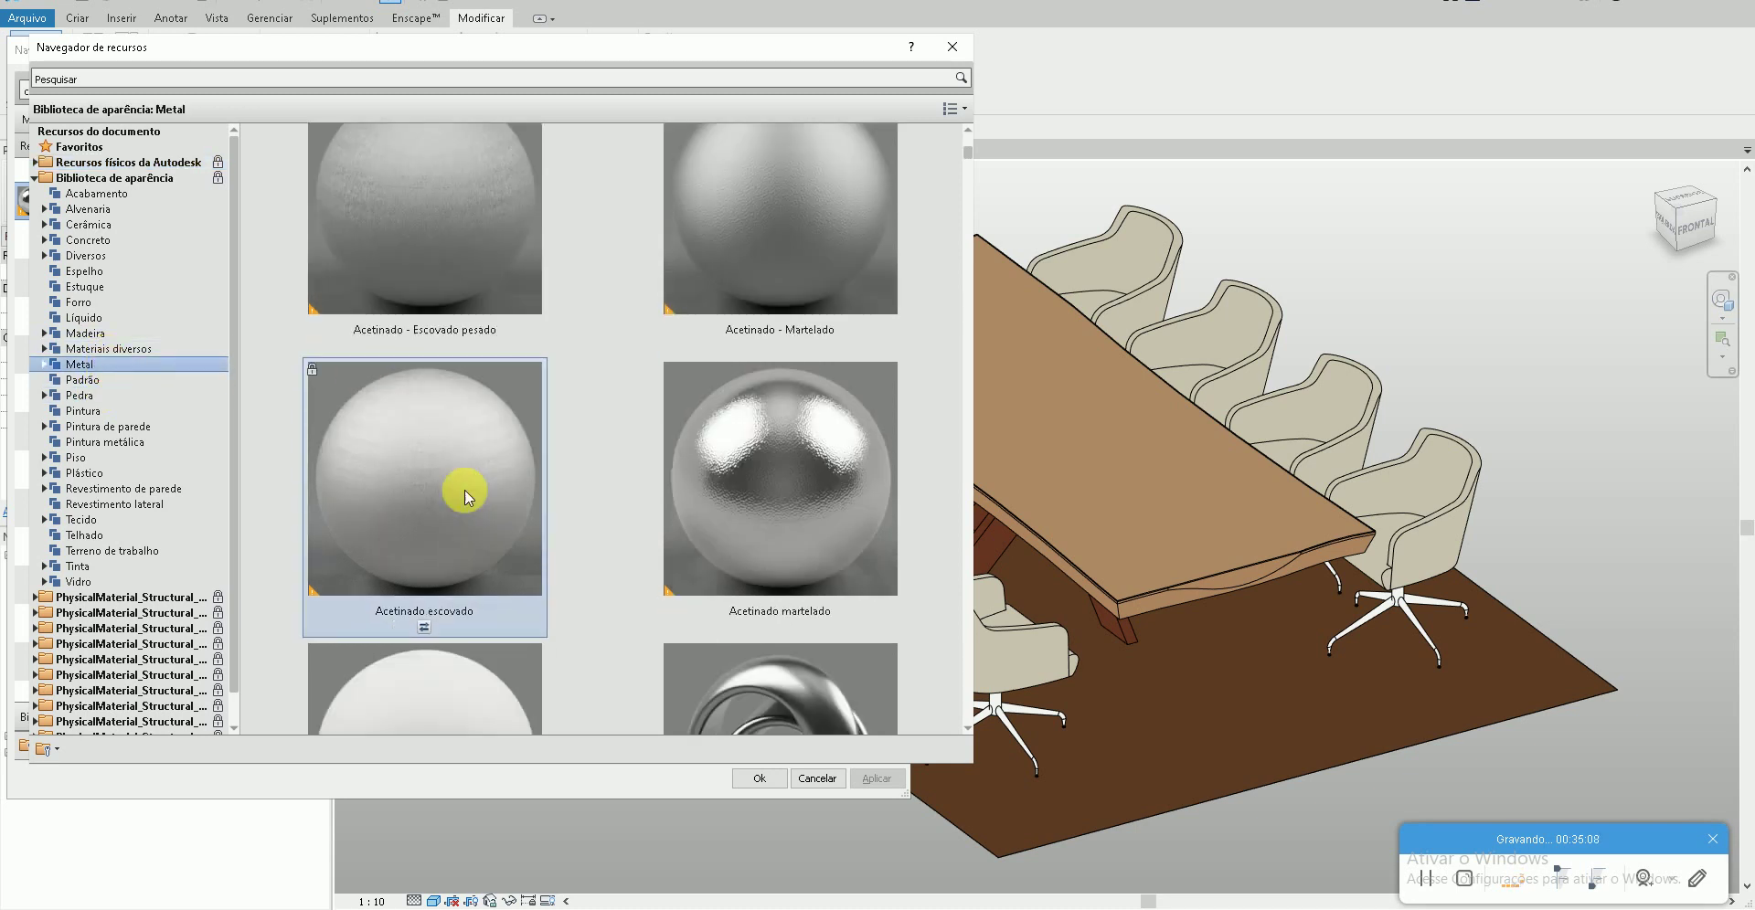
scroll(464, 490, "down", 5)
scroll(464, 490, "down", 5)
scroll(879, 388, "down", 5)
scroll(879, 389, "down", 5)
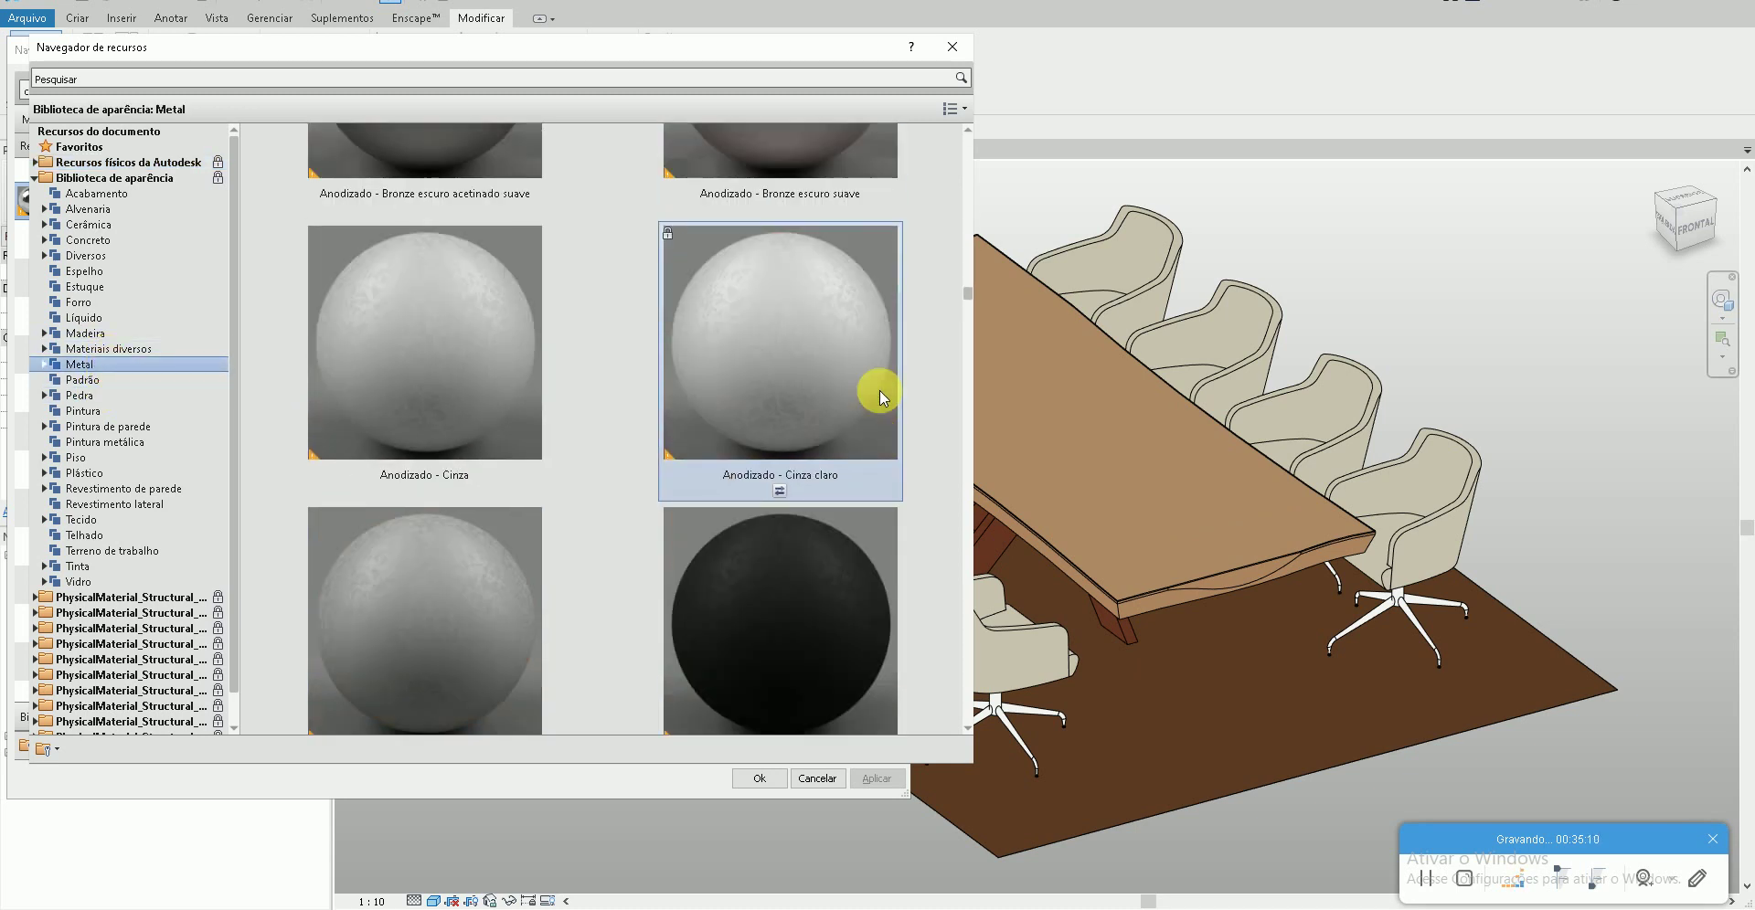
scroll(813, 238, "up", 2)
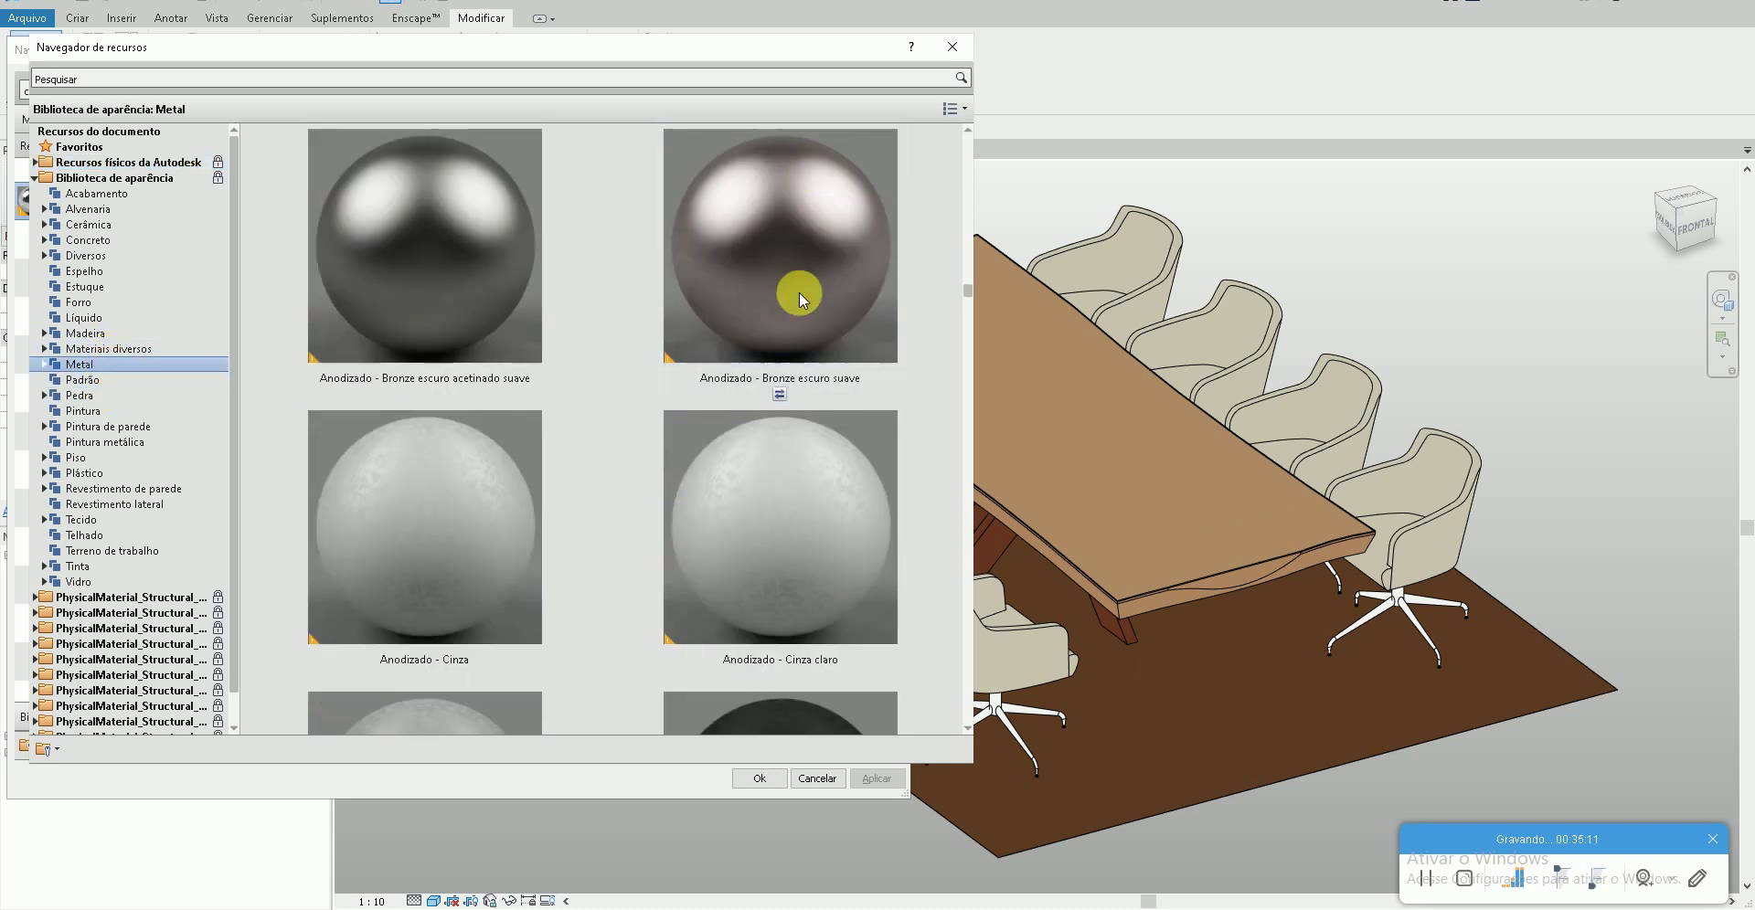
double_click(870, 178)
left_click(952, 46)
left_click(874, 778)
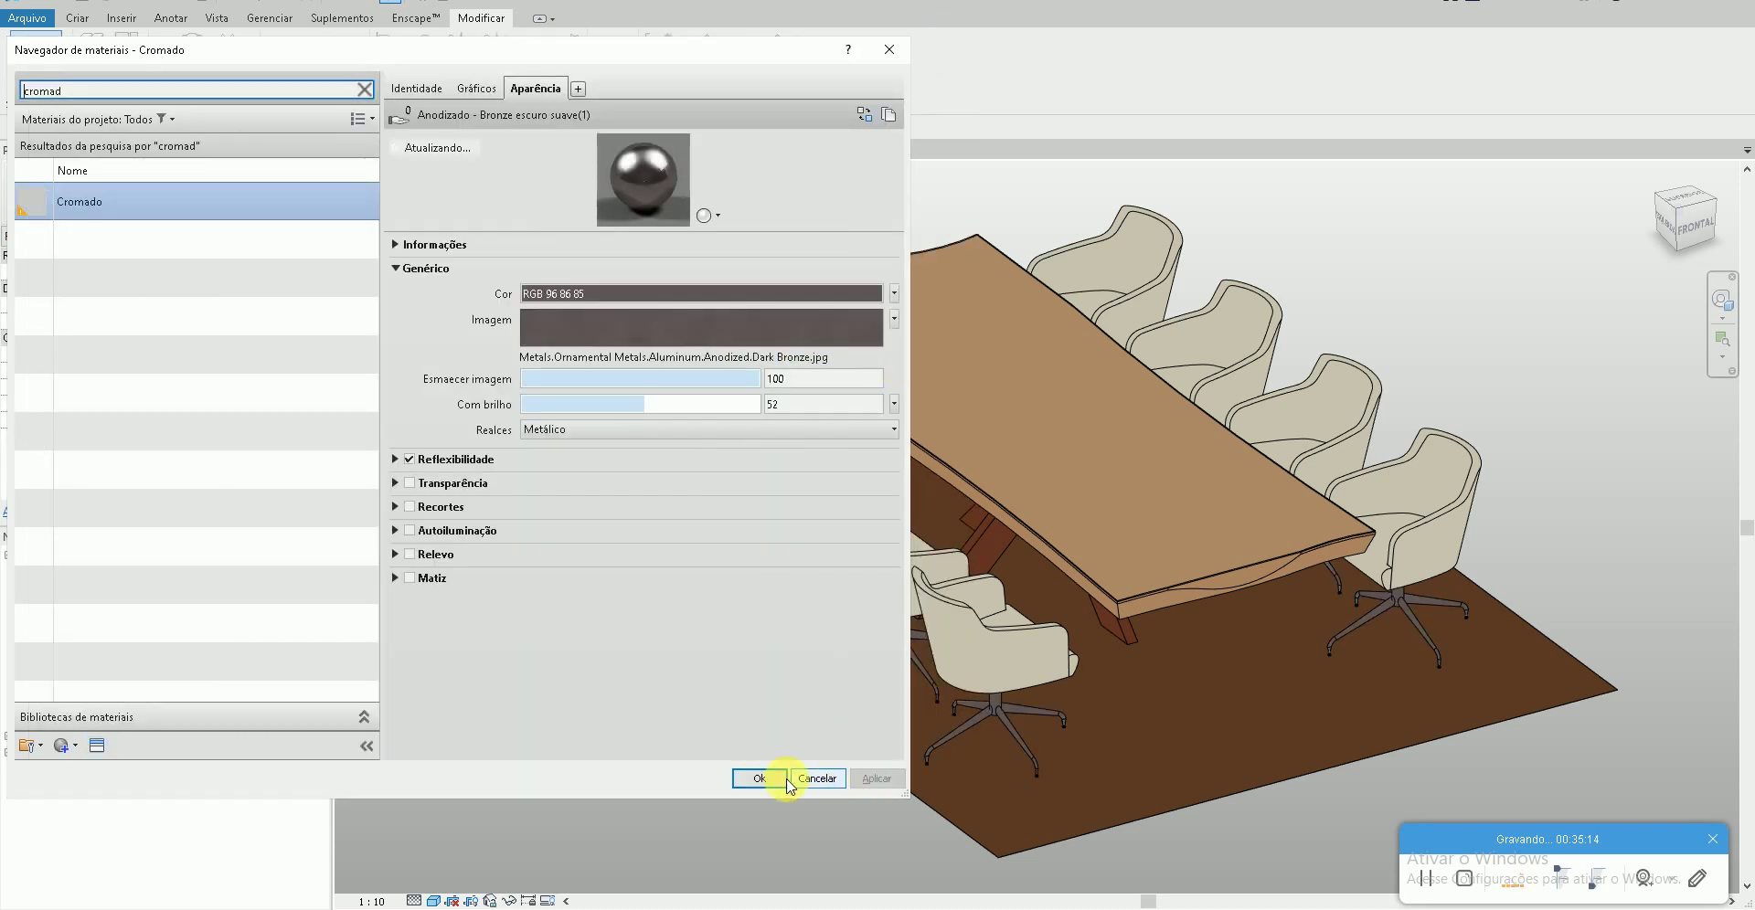
left_click(784, 779)
- Review the furniture against the reference photo and open the Nível de referência plan
middle_click_drag(654, 796, 728, 788, "shift")
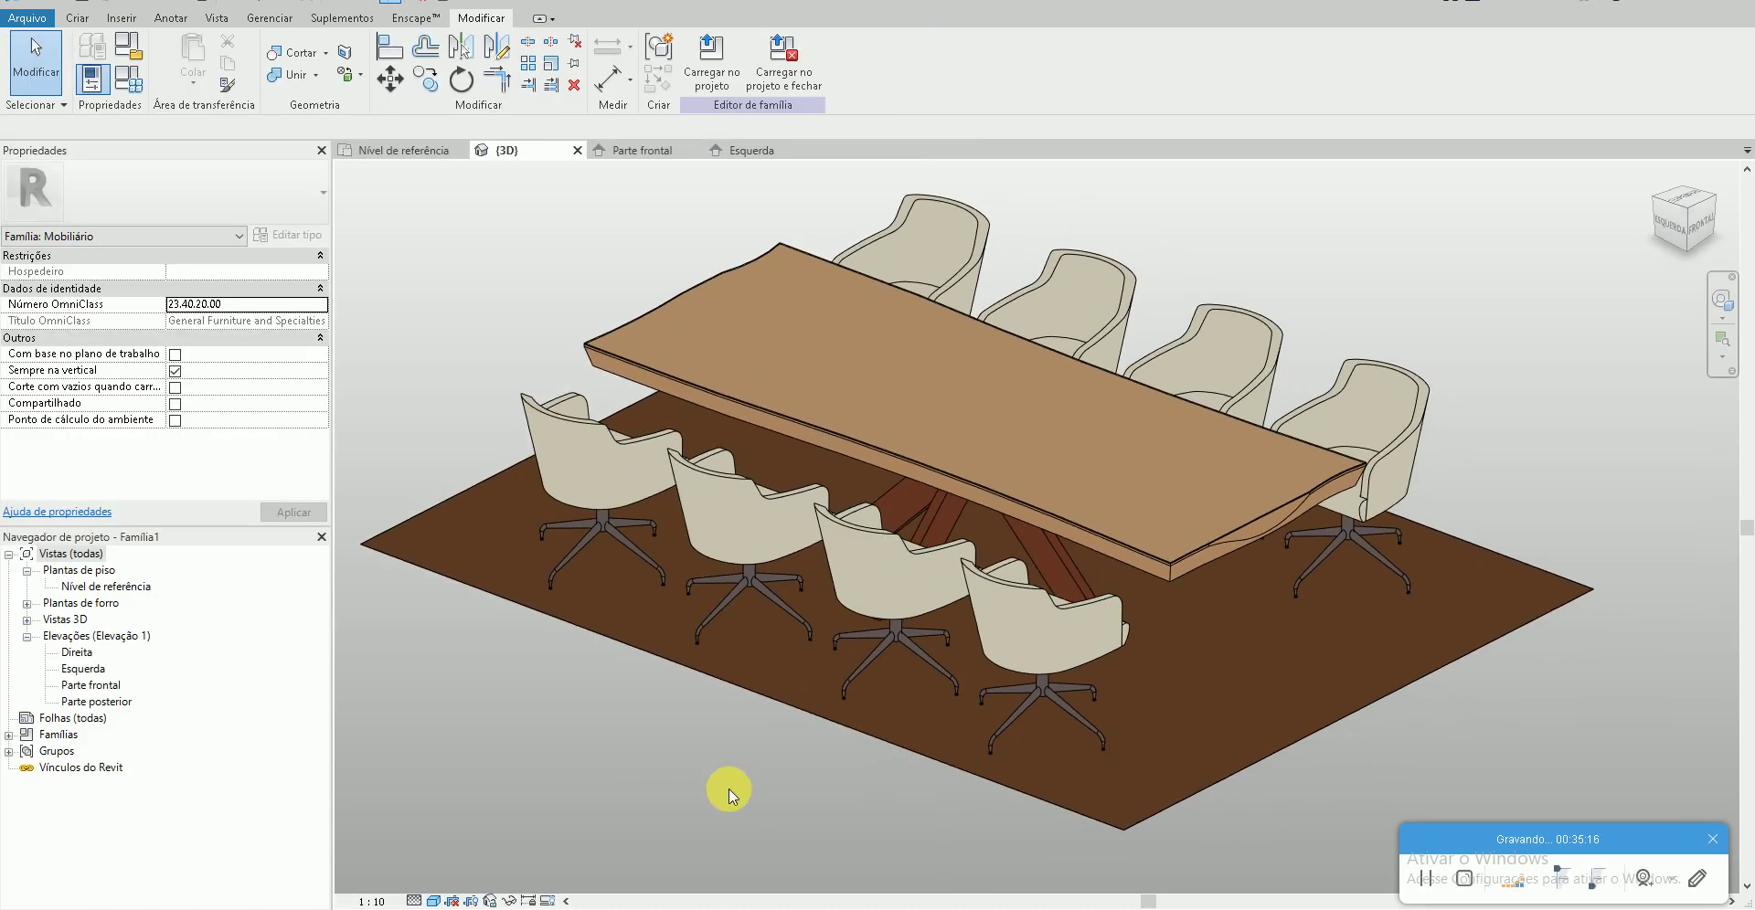
middle_click(728, 788)
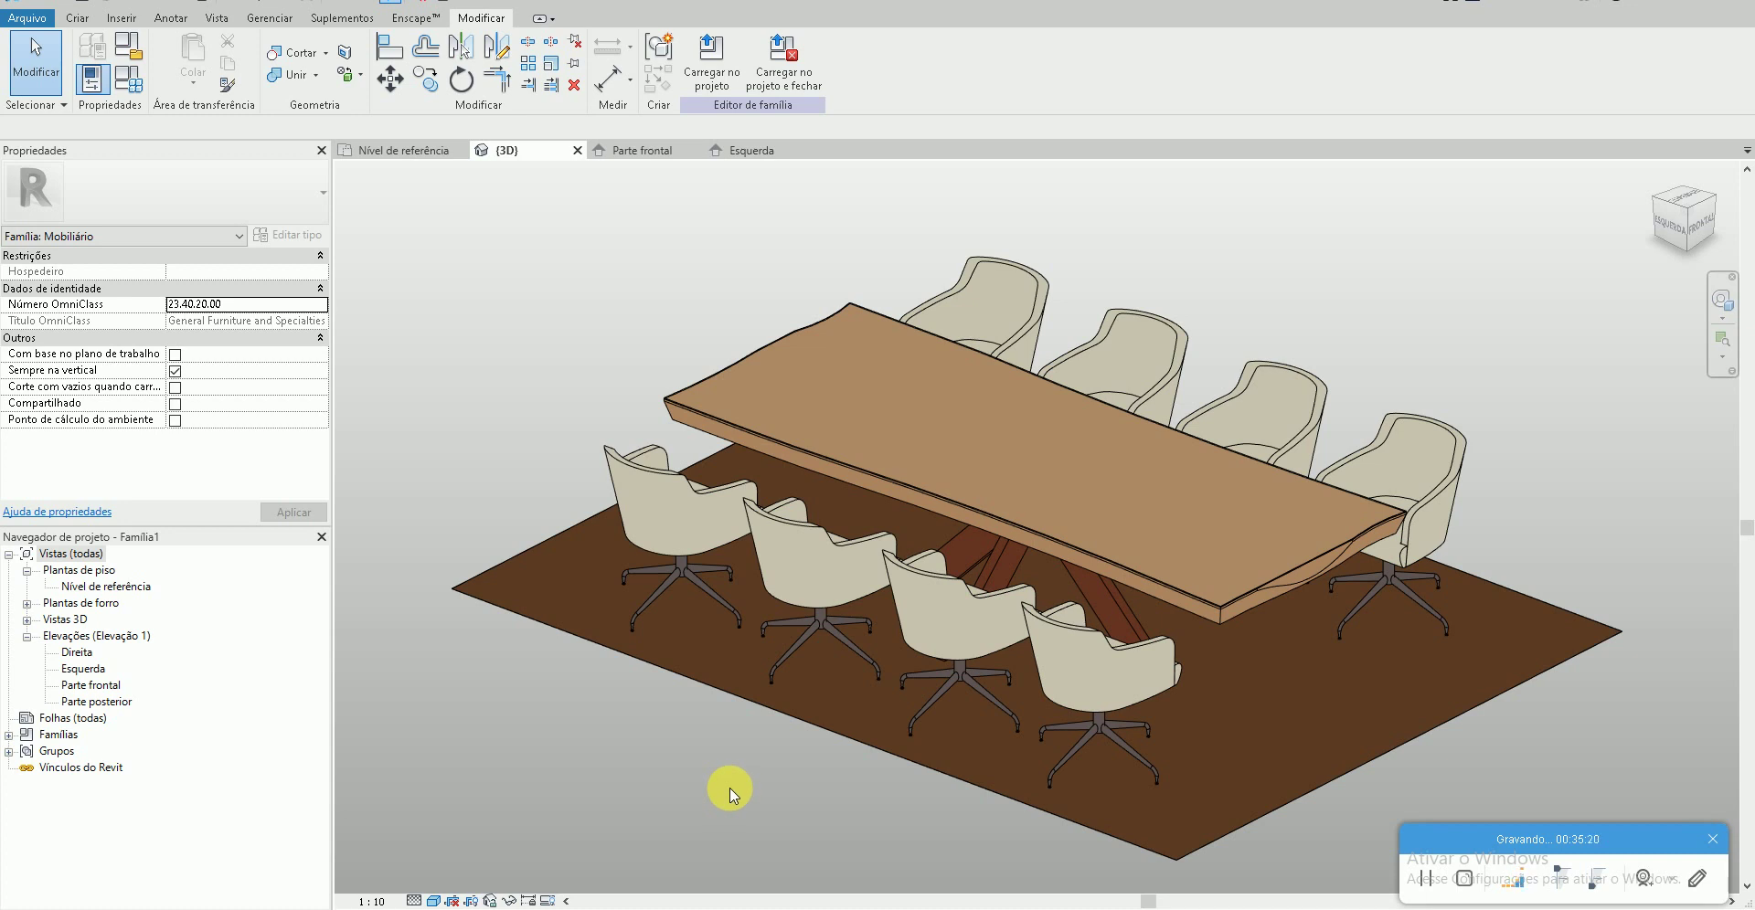
mouse_move(731, 772)
middle_mouse_down("shift")
mouse_move(721, 734)
mouse_move(580, 710)
mouse_move(579, 729)
mouse_move(772, 692)
mouse_move(776, 709)
mouse_move(744, 673)
middle_mouse_up("shift")
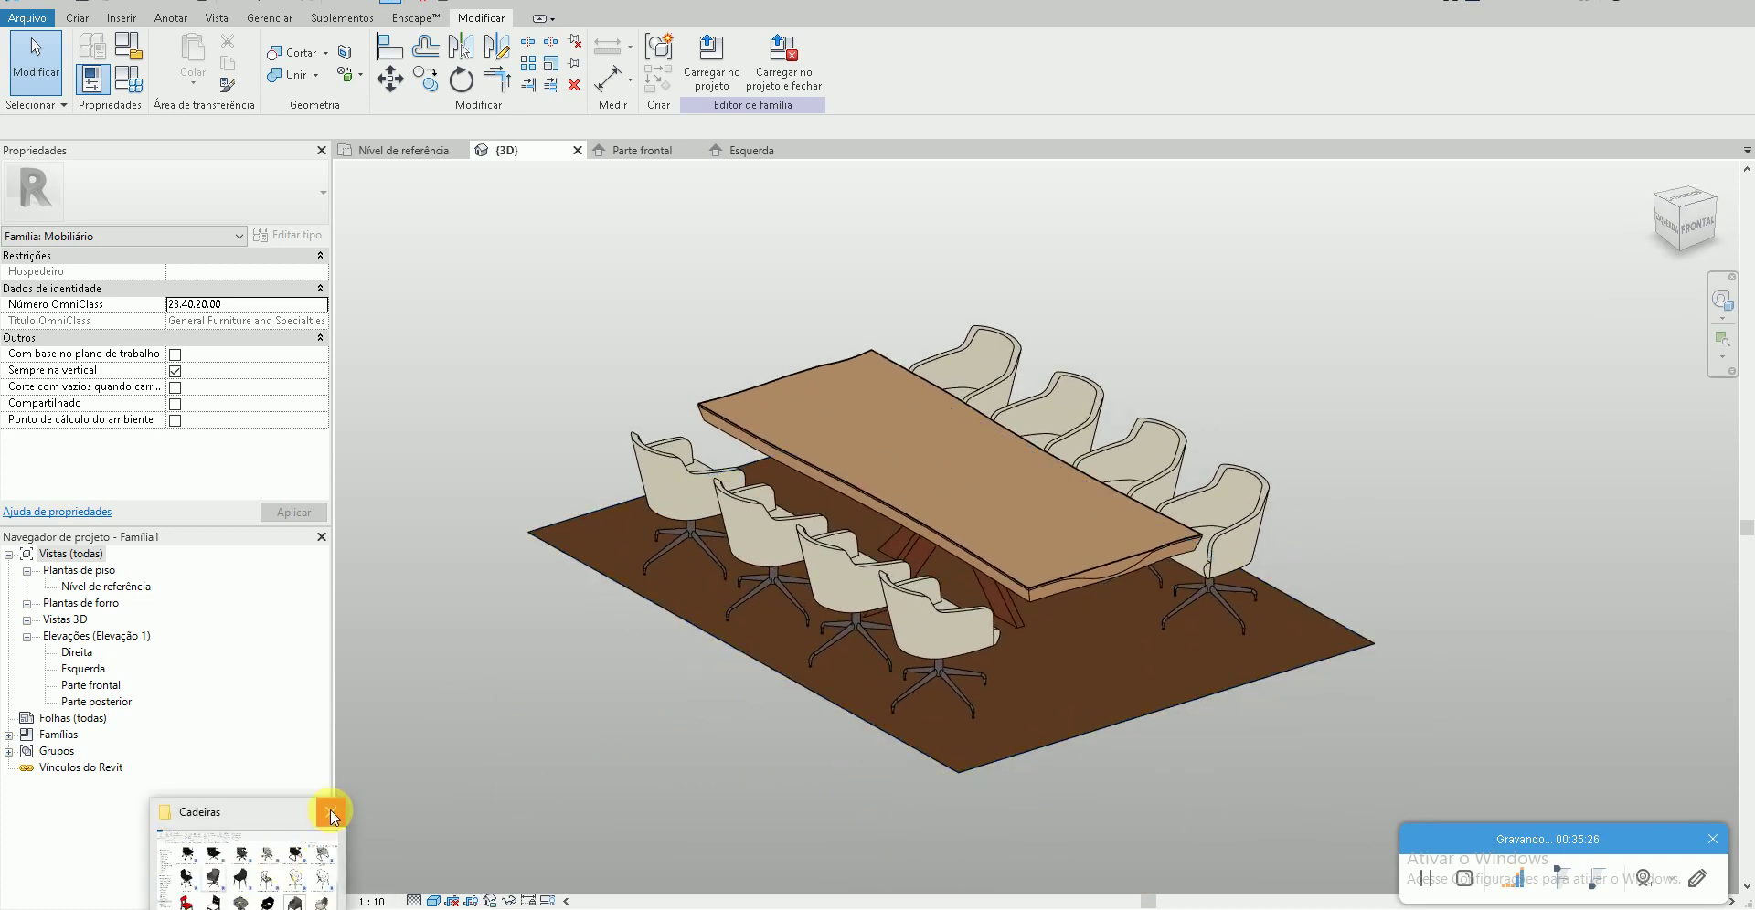
left_click(331, 812)
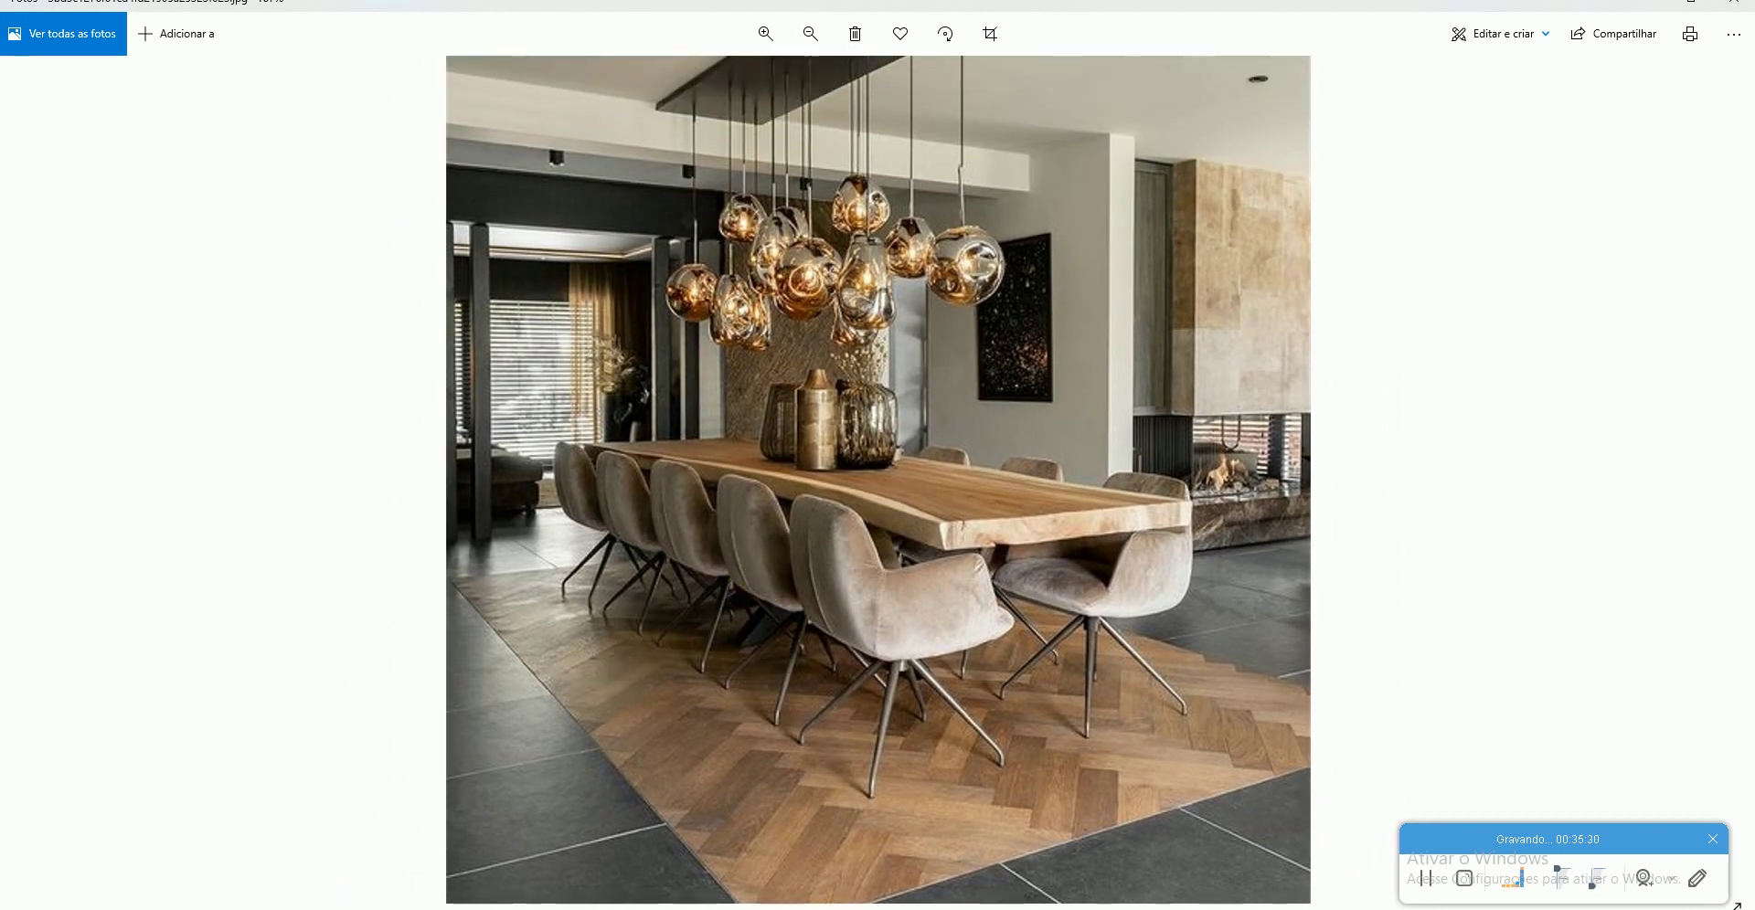
key("alt+Tab")
double_click(111, 586)
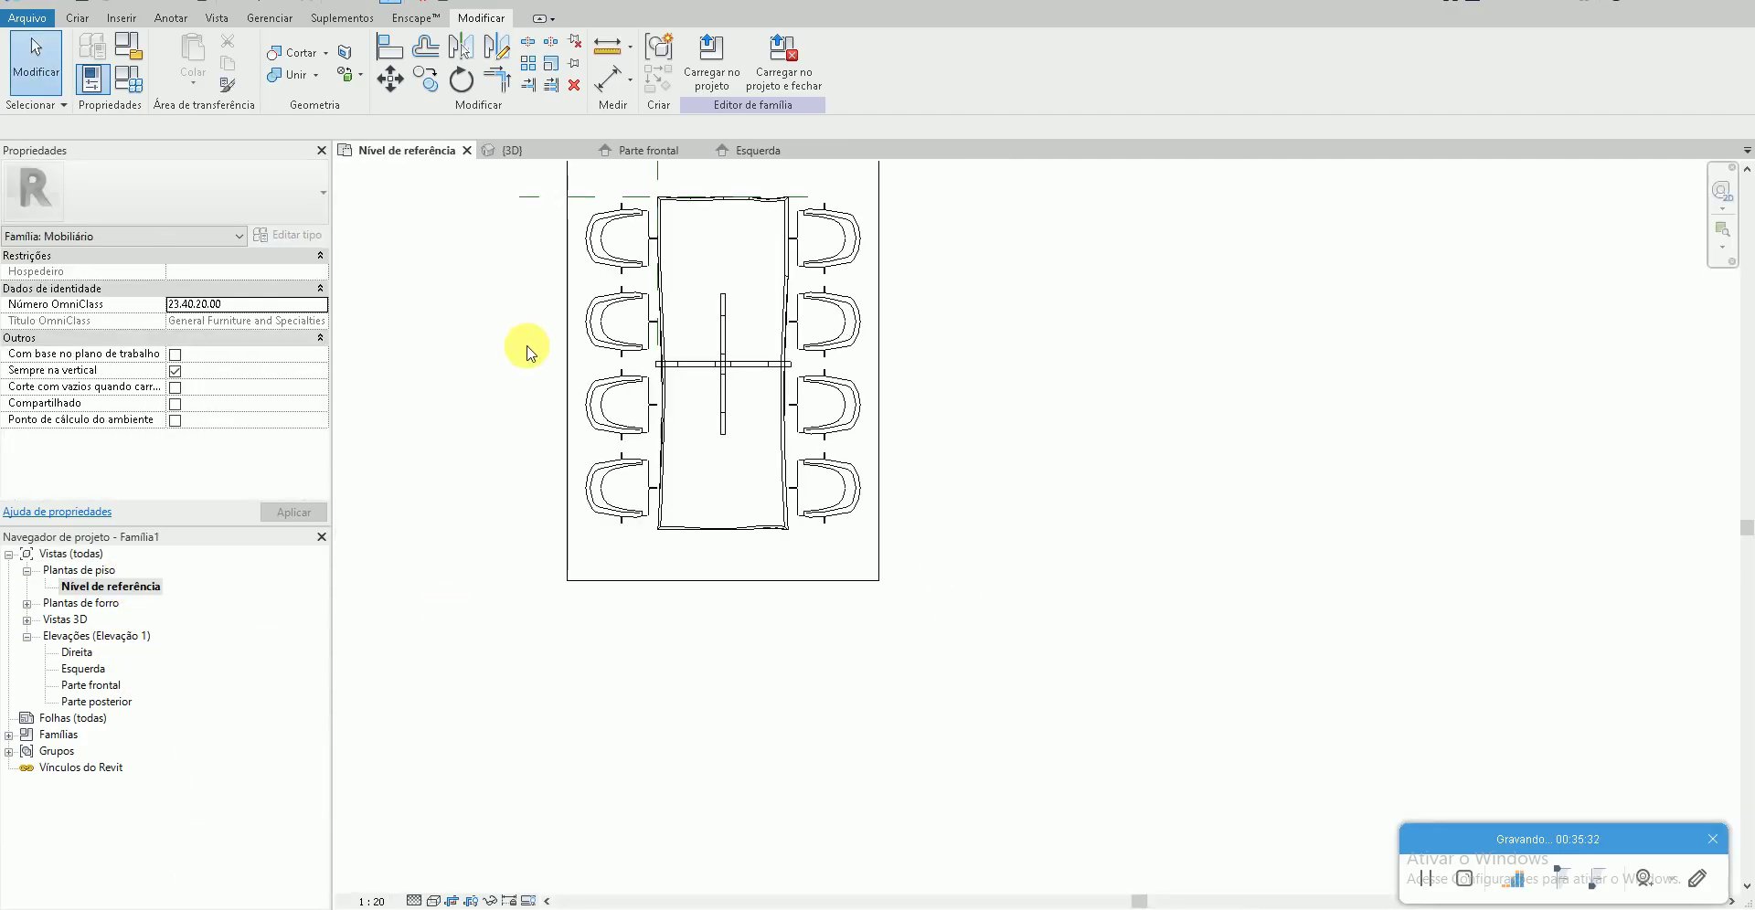
- Set the floor plan's visual style to Realistic
left_click(433, 900)
left_click(443, 867)
scroll(722, 390, "up", 3)
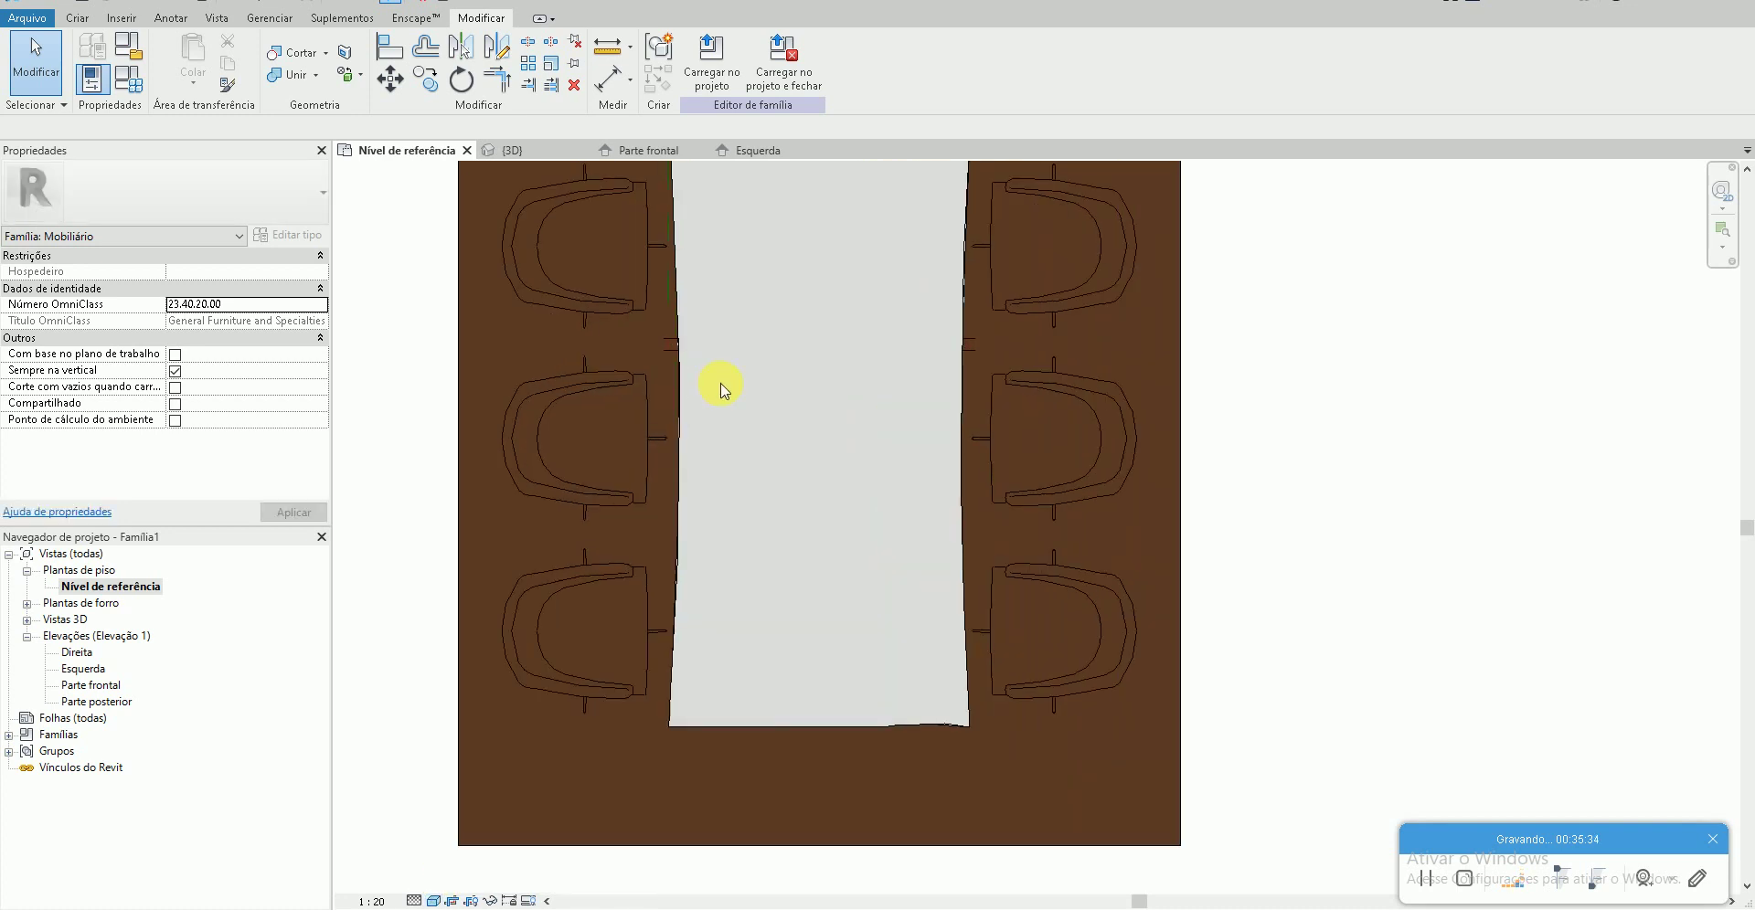
scroll(756, 557, "down", 2)
- Load Family via CM and look through the Pacote 4 BLOCOS REVIT folder in Large Icons
key("c")
key("m")
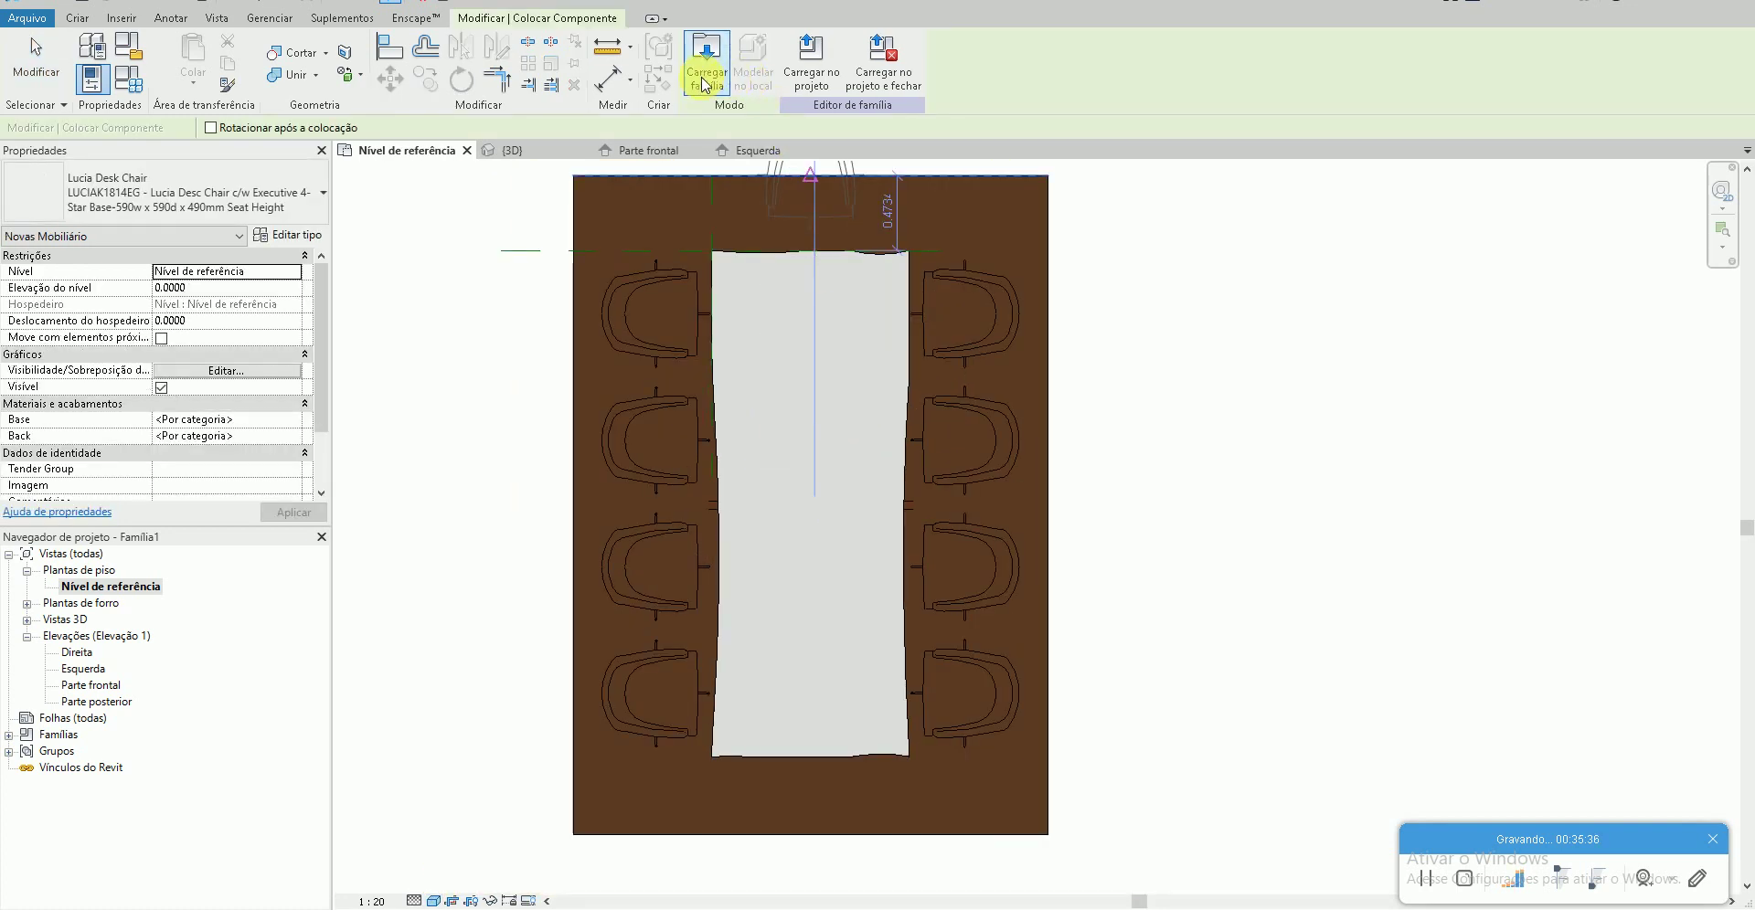
left_click(705, 59)
left_click(146, 315)
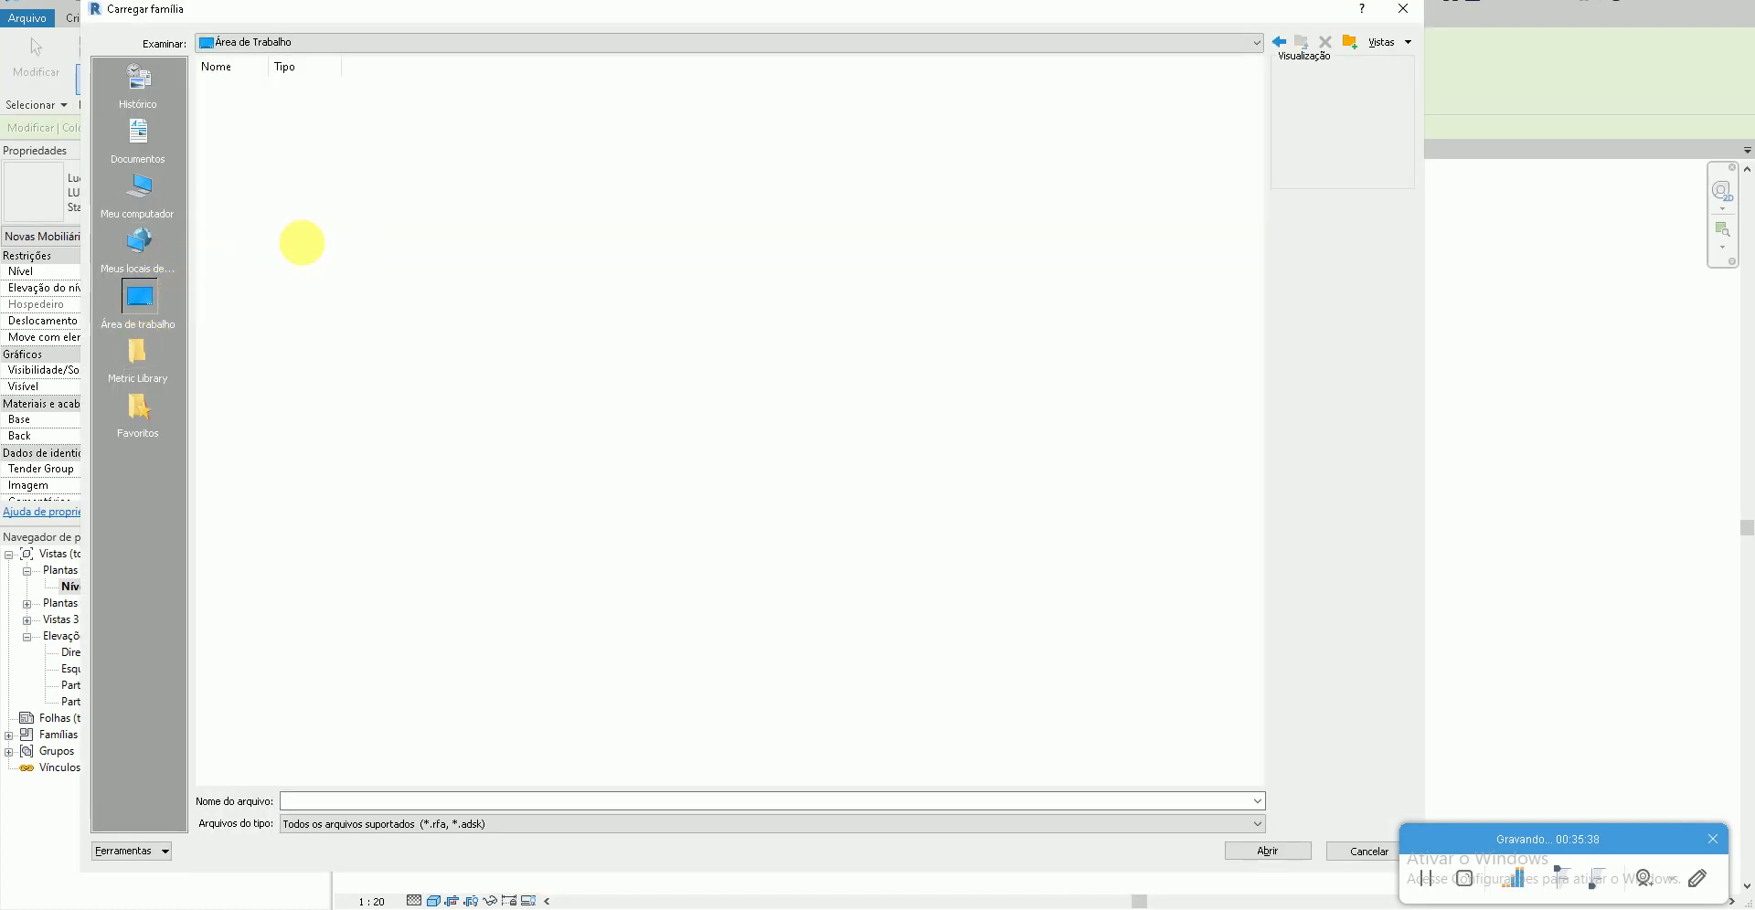
left_click(448, 142)
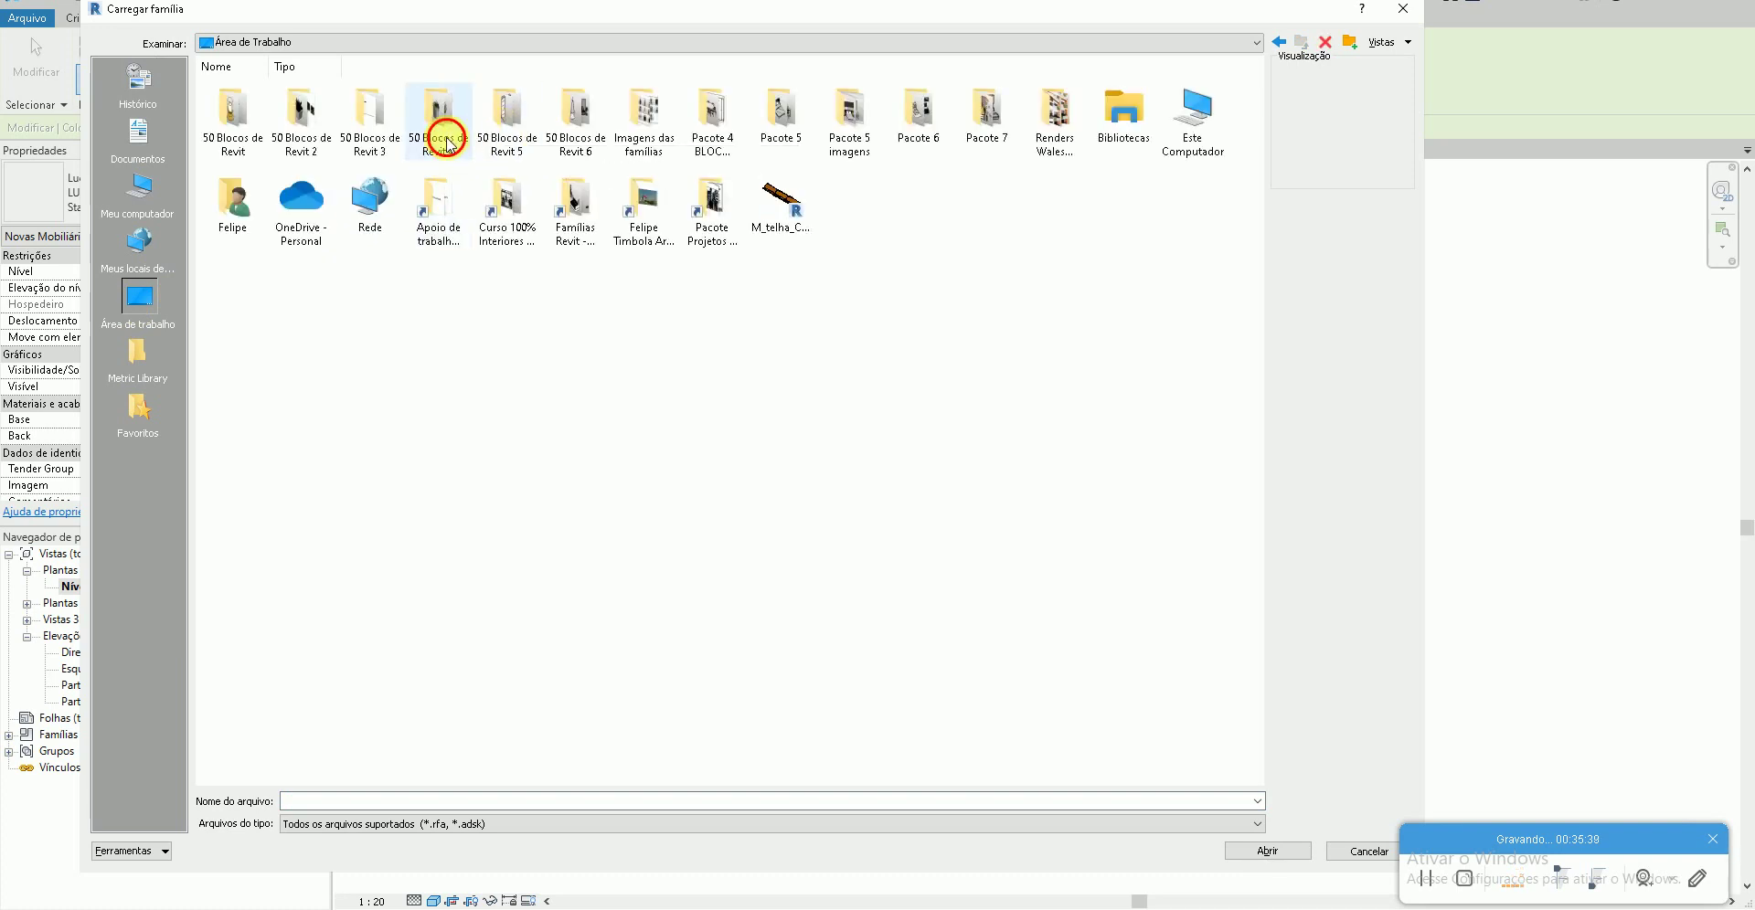
double_click(713, 147)
right_click(1284, 254)
mouse_move(1299, 236)
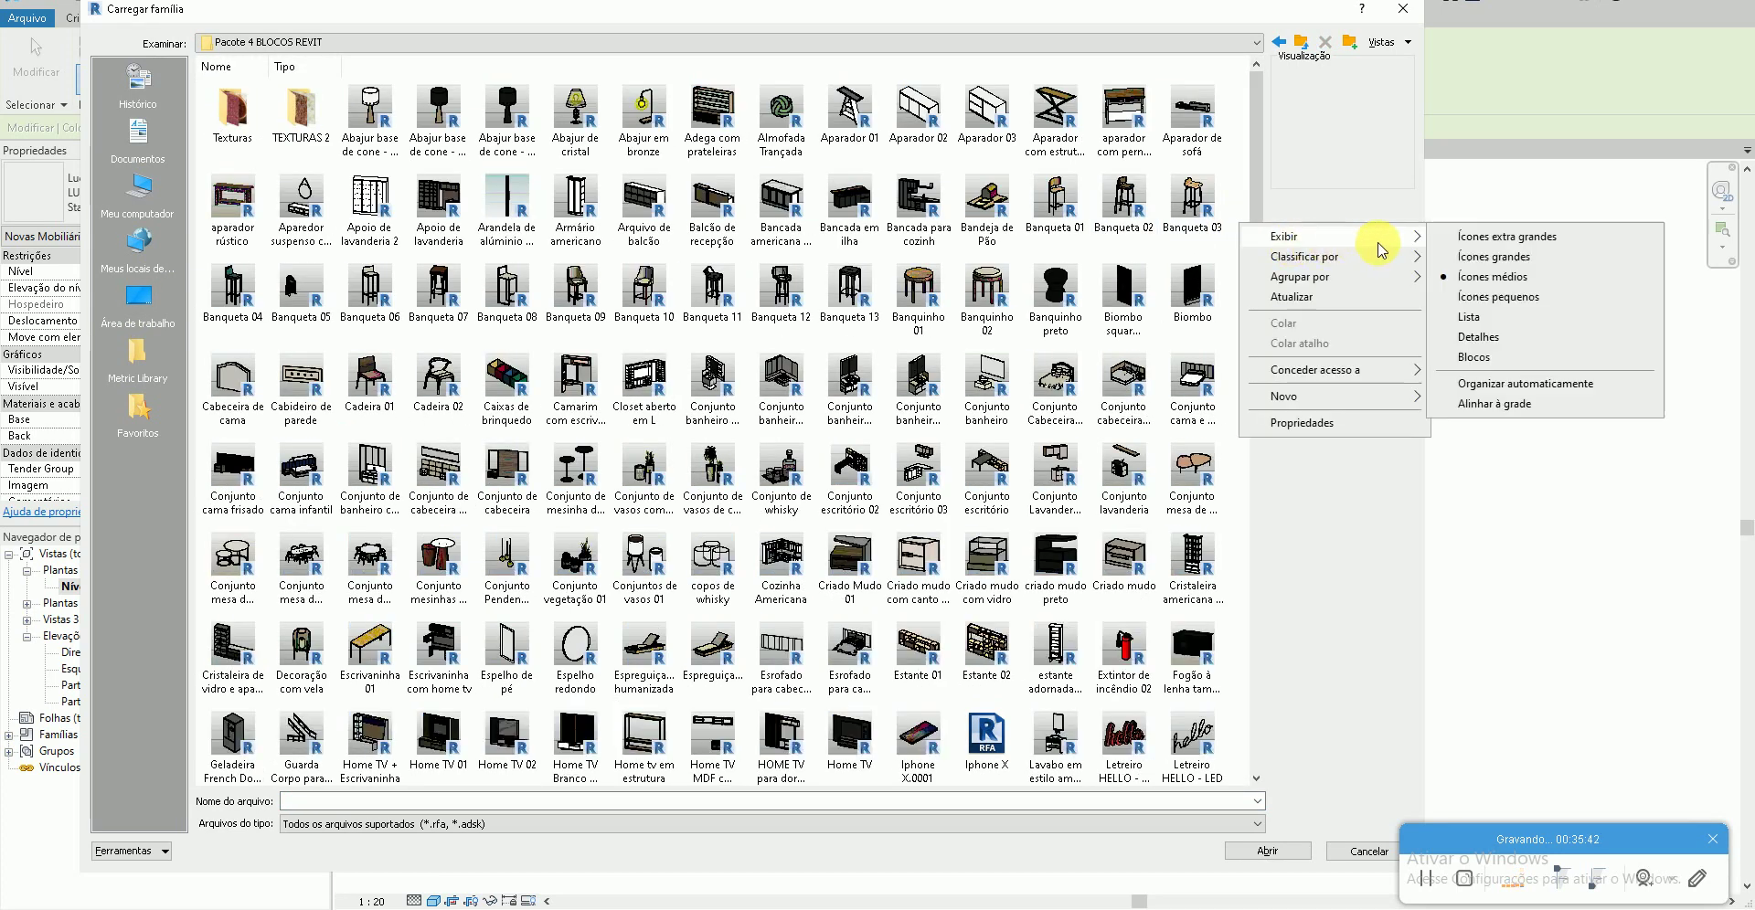
left_click(1462, 258)
scroll(1228, 470, "down", 10)
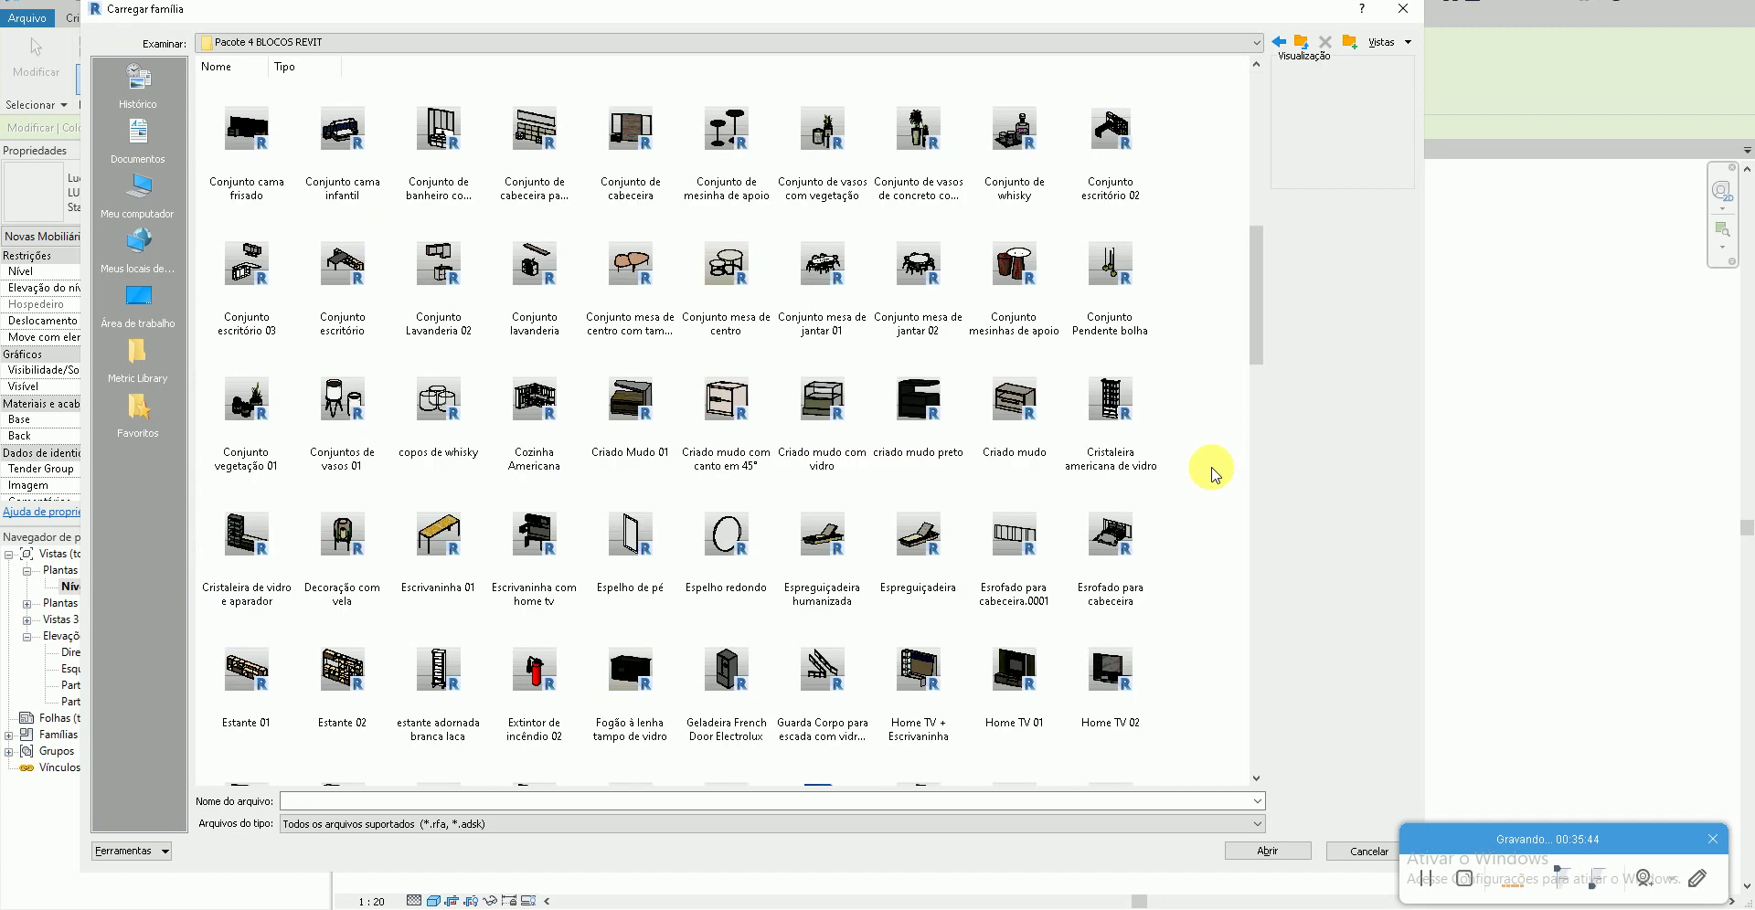
scroll(1225, 471, "down", 10)
scroll(1222, 473, "down", 10)
scroll(1219, 474, "down", 5)
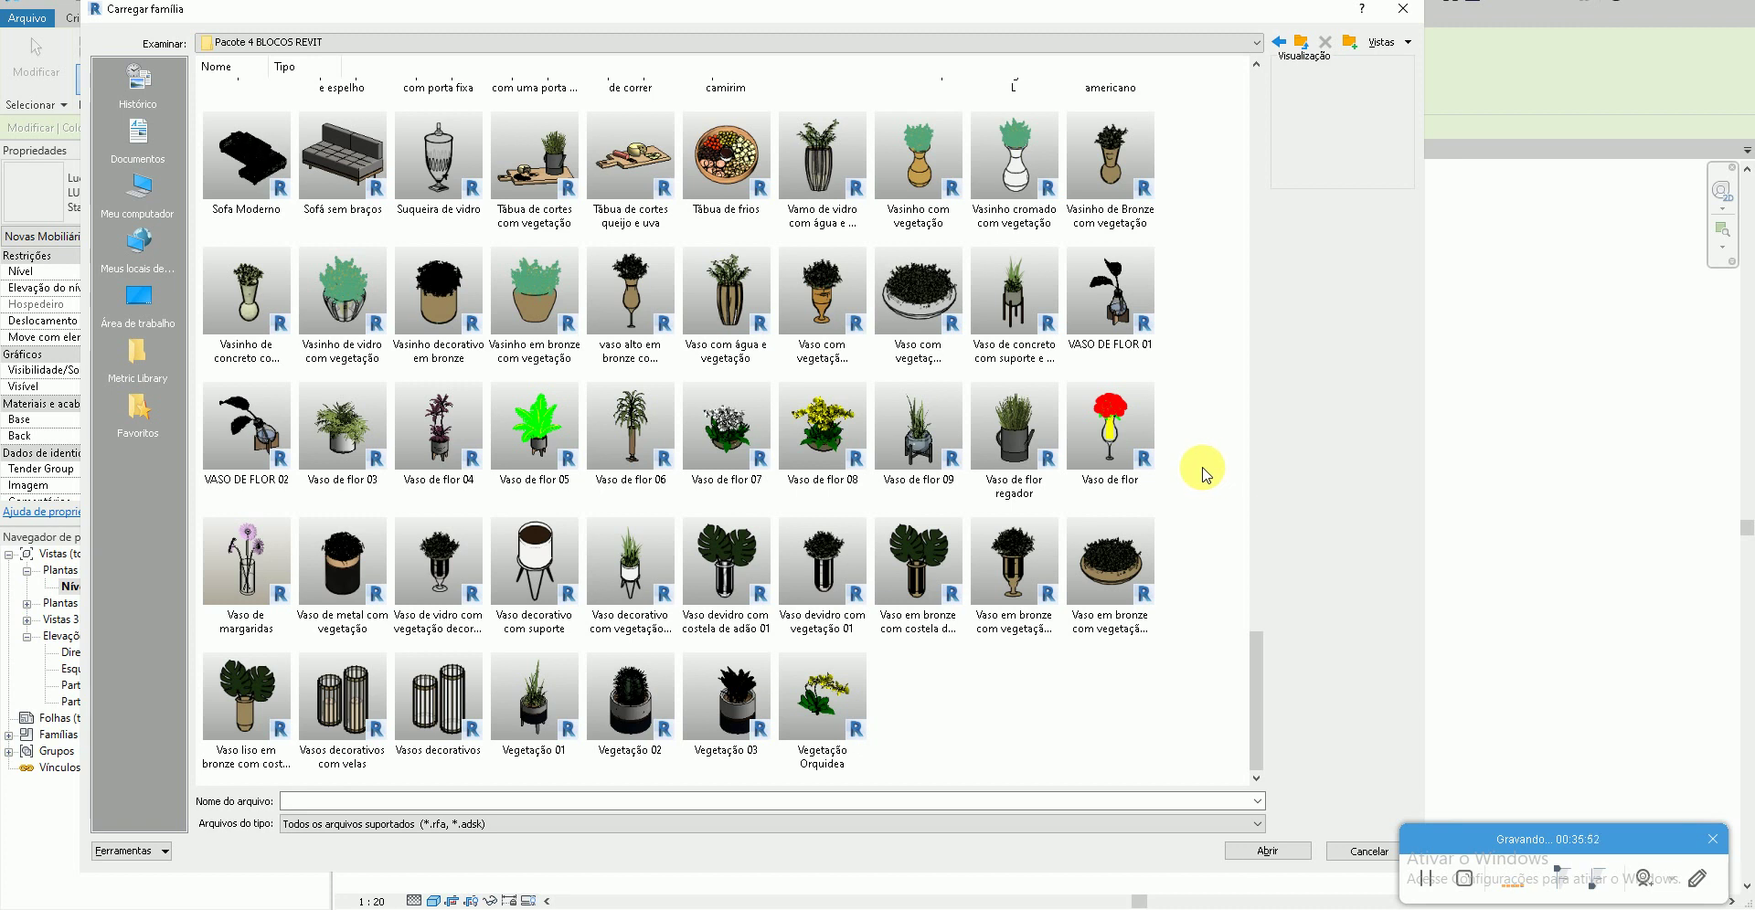
scroll(1205, 474, "up", 2)
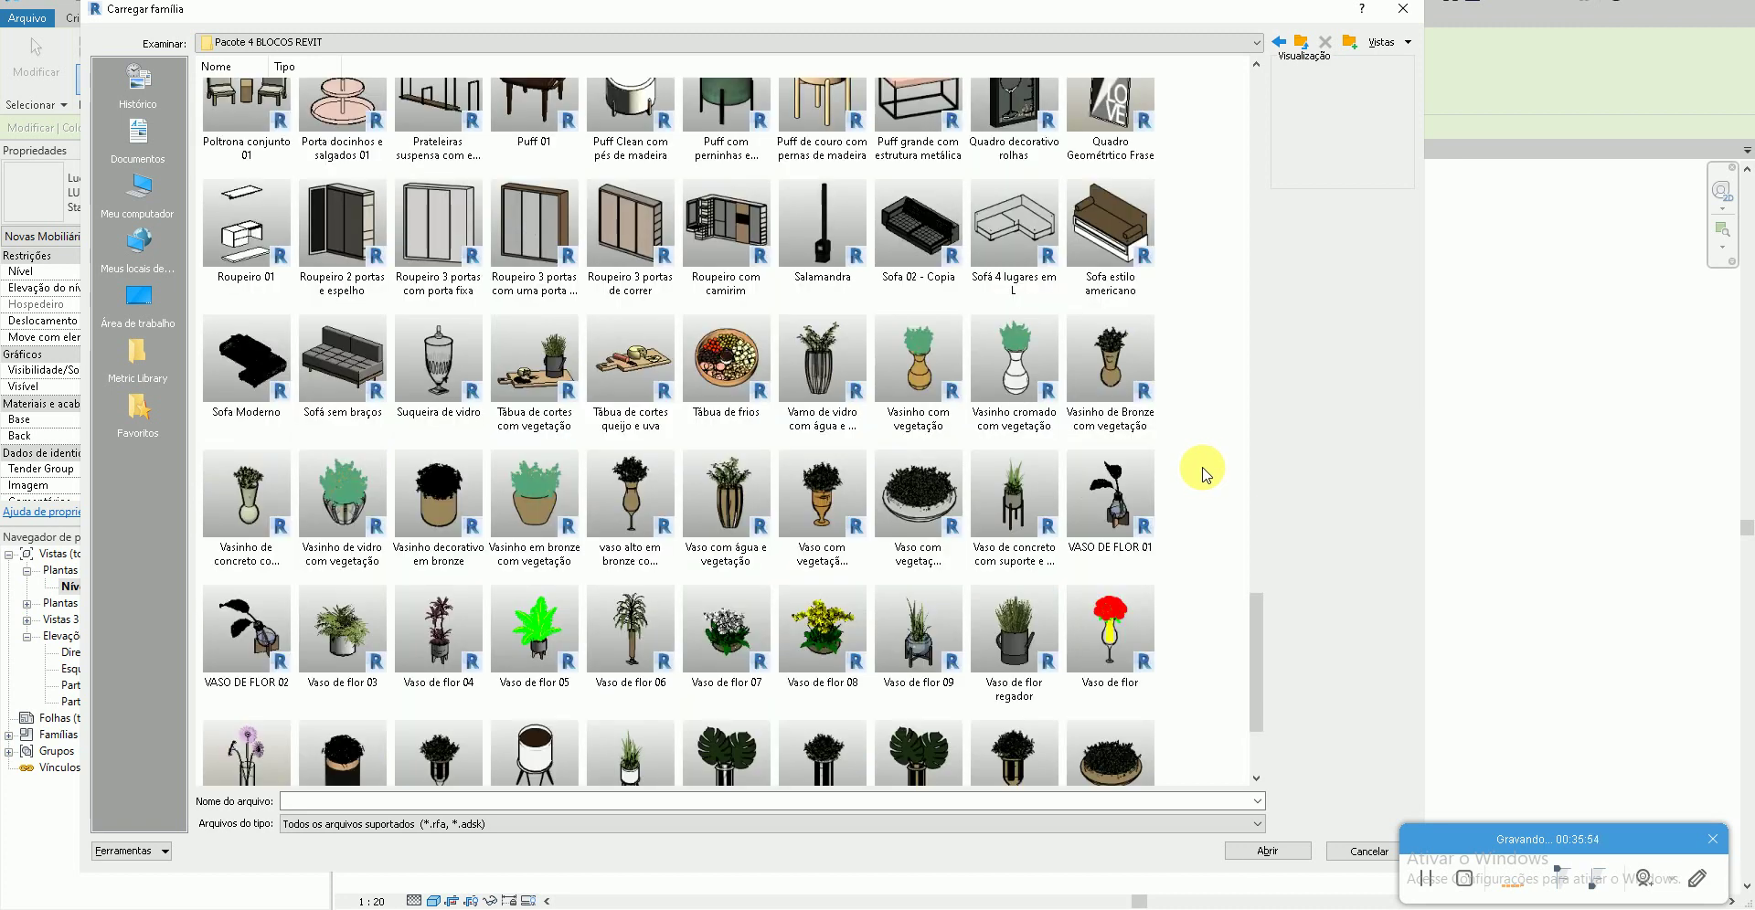
scroll(1155, 482, "down", 2)
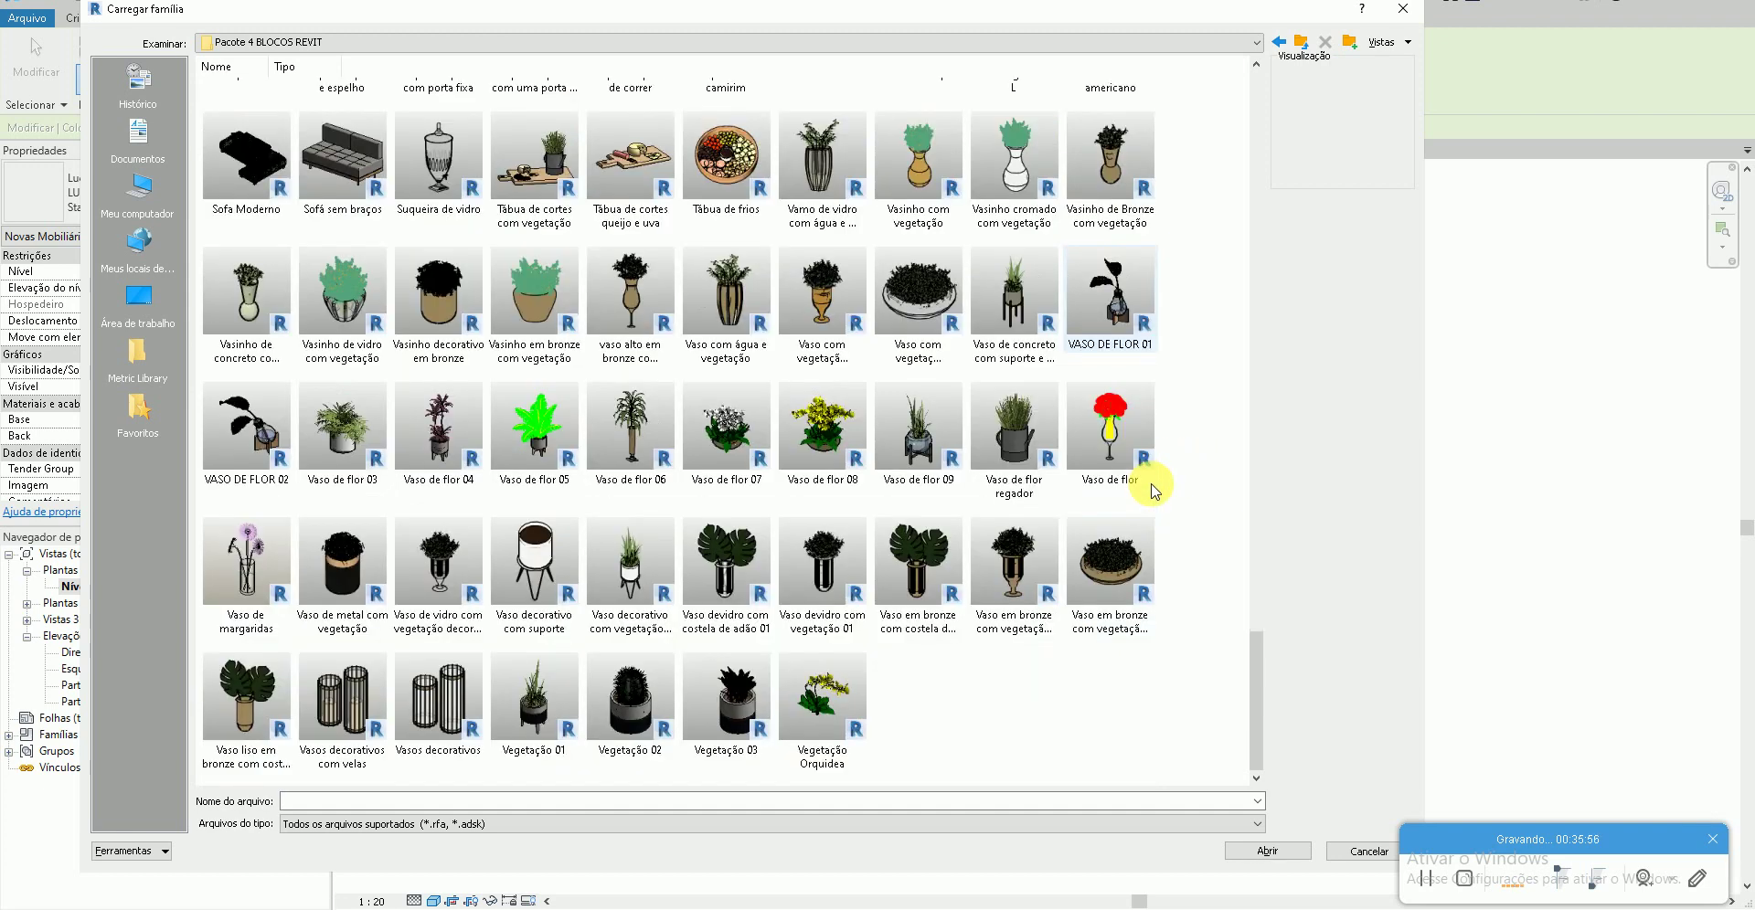
scroll(1155, 482, "up", 4)
scroll(1155, 484, "up", 2)
scroll(1153, 491, "up", 2)
scroll(1156, 491, "down", 2)
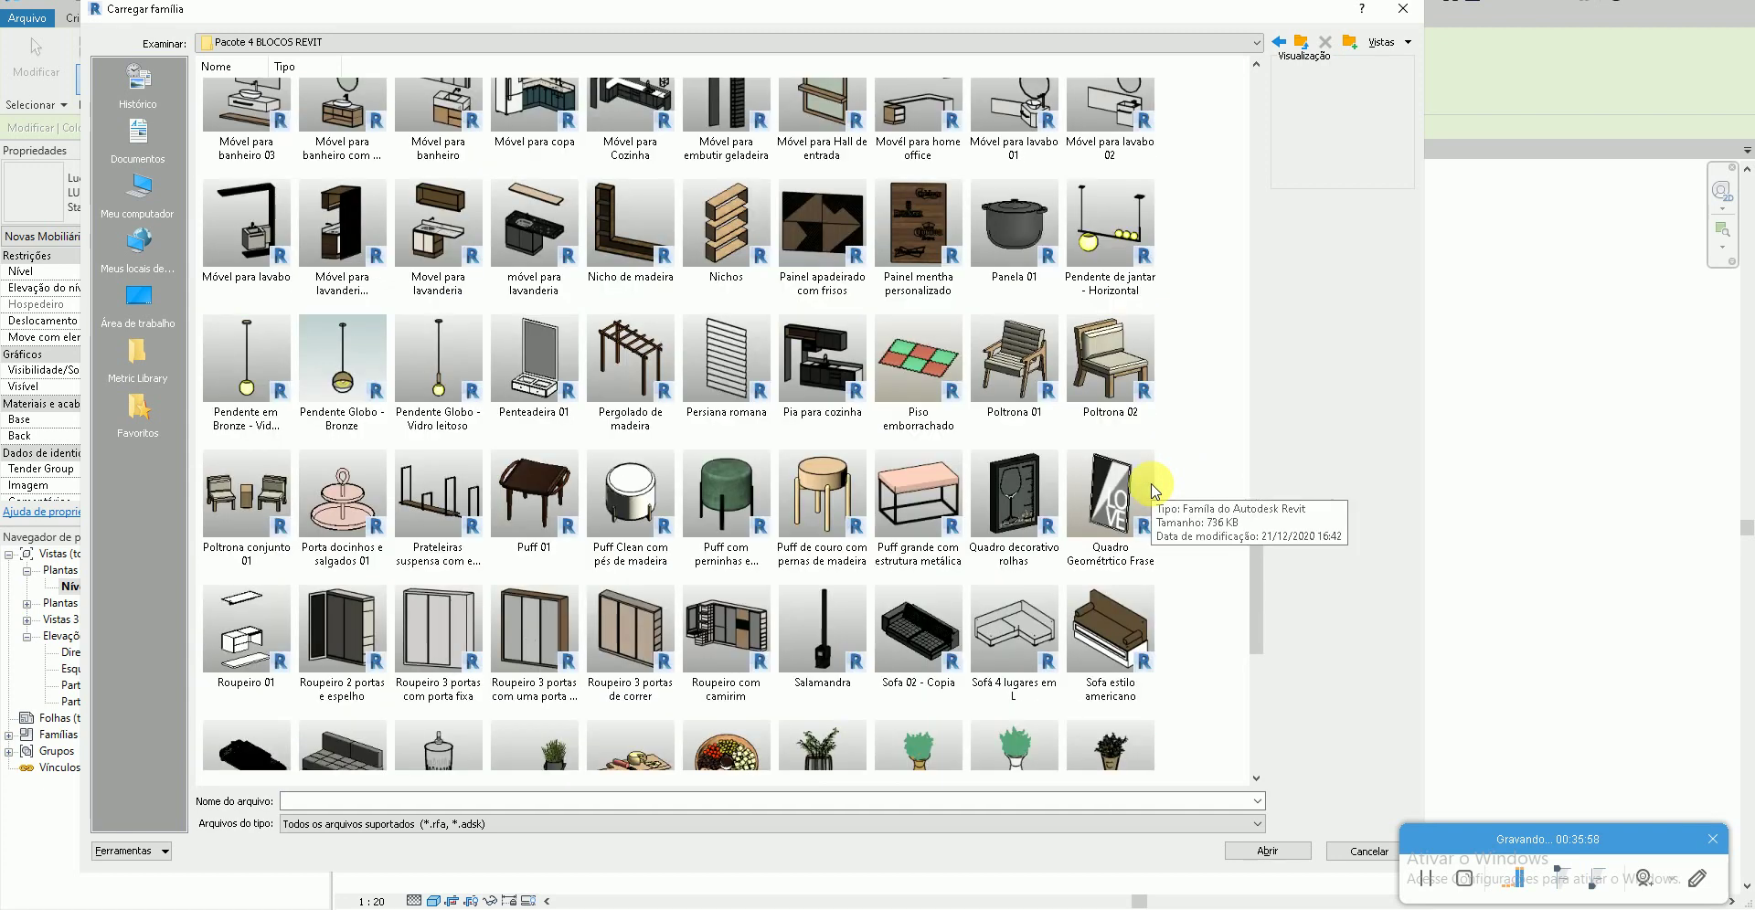
scroll(1155, 491, "down", 5)
scroll(1155, 491, "up", 10)
scroll(1155, 491, "up", 15)
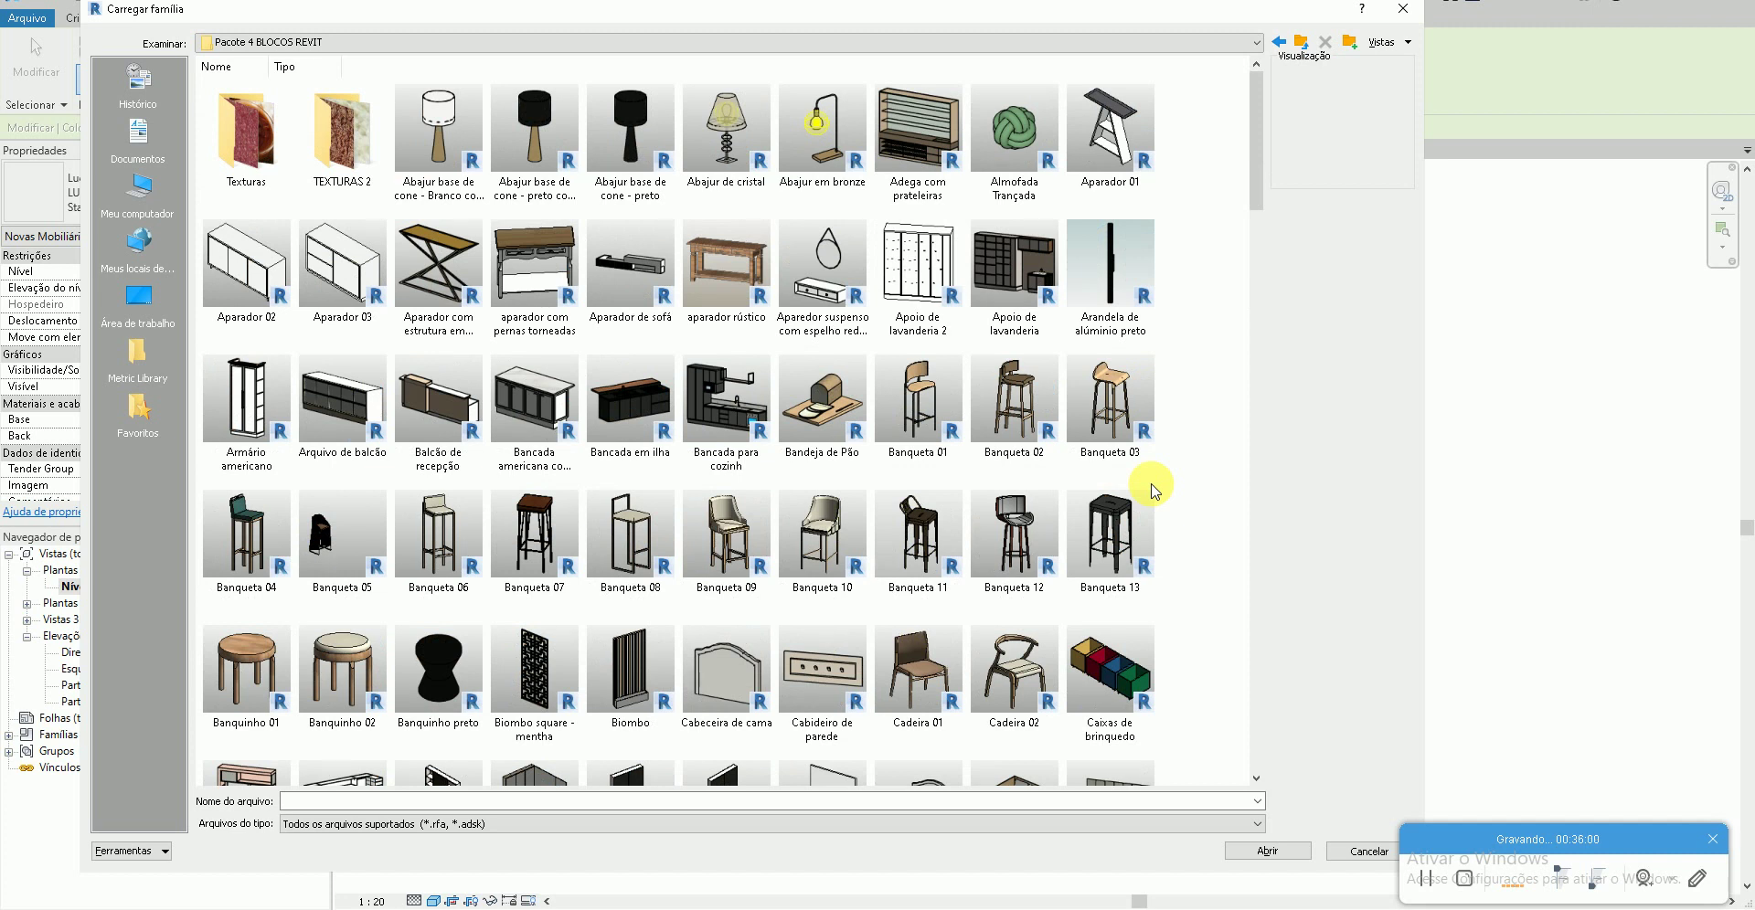
scroll(1156, 491, "down", 2)
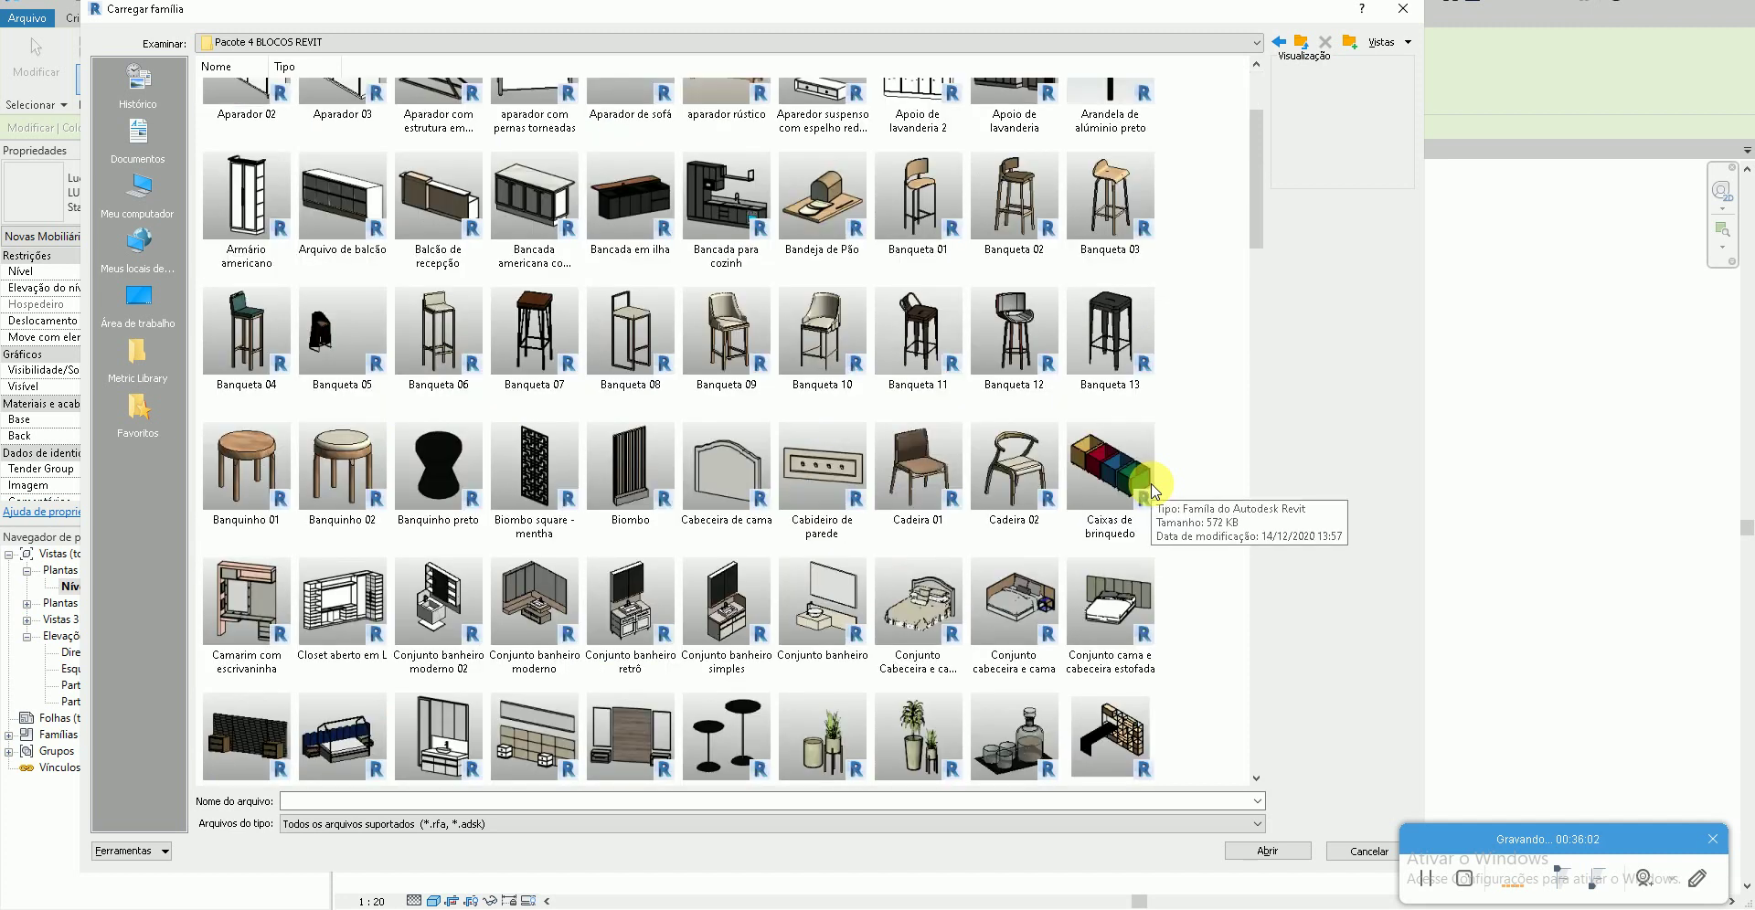
scroll(1154, 491, "down", 2)
scroll(1156, 491, "down", 5)
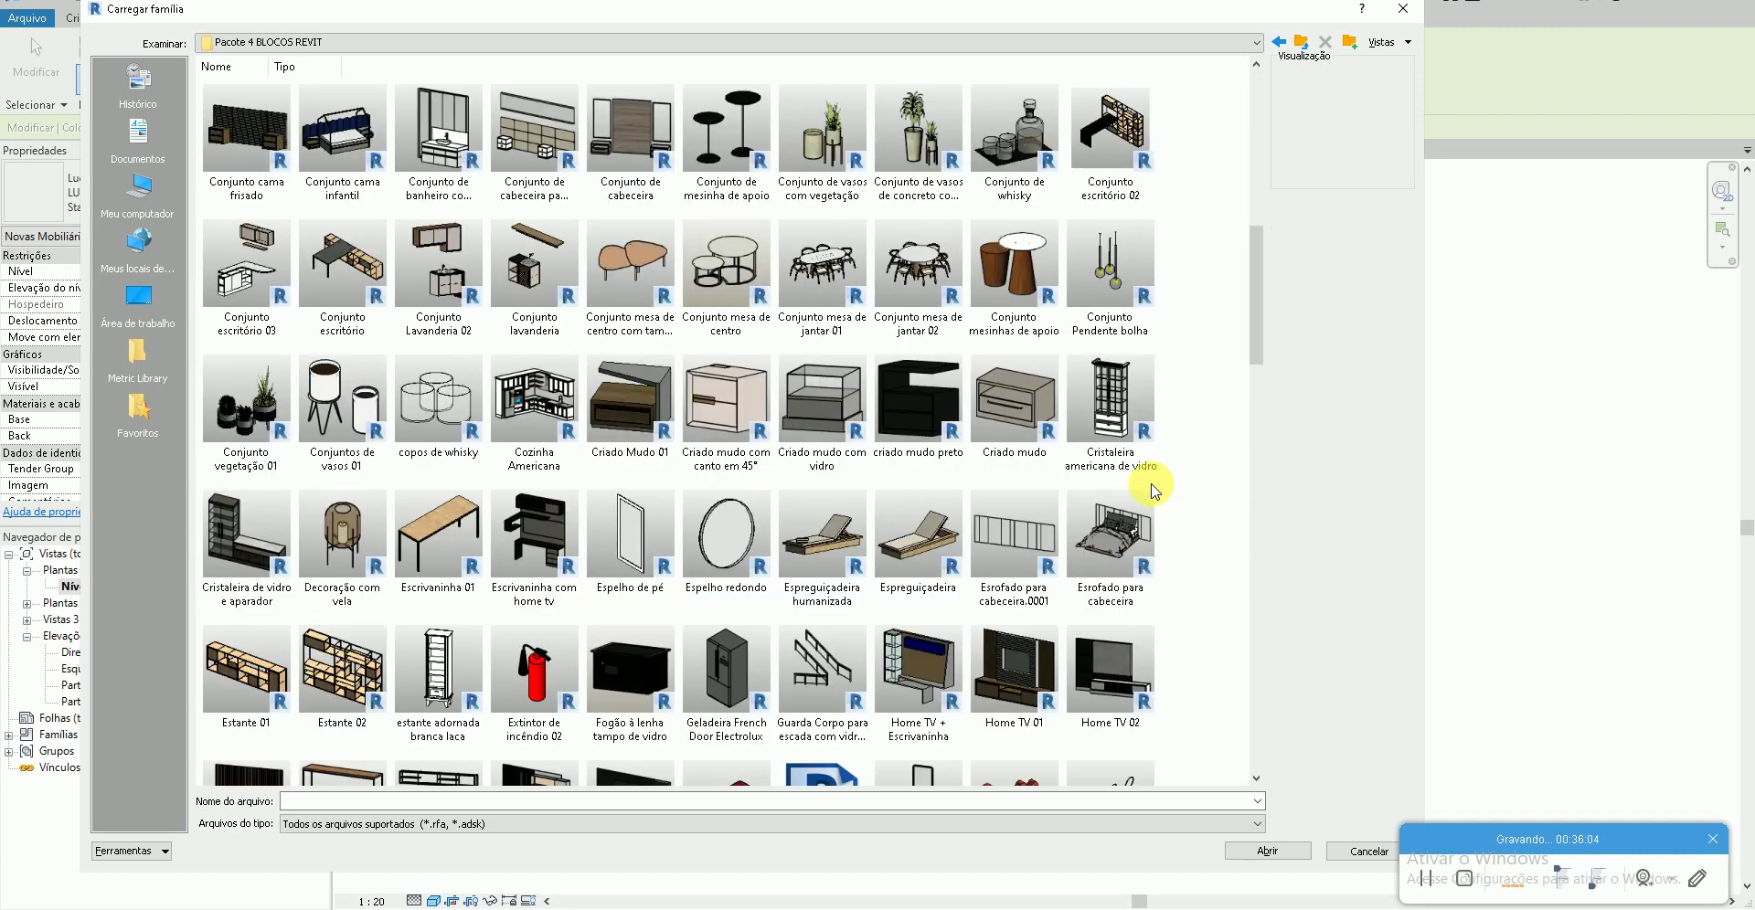
scroll(1155, 491, "down", 2)
scroll(1155, 491, "down", 2)
scroll(1156, 491, "up", 12)
scroll(1155, 491, "up", 3)
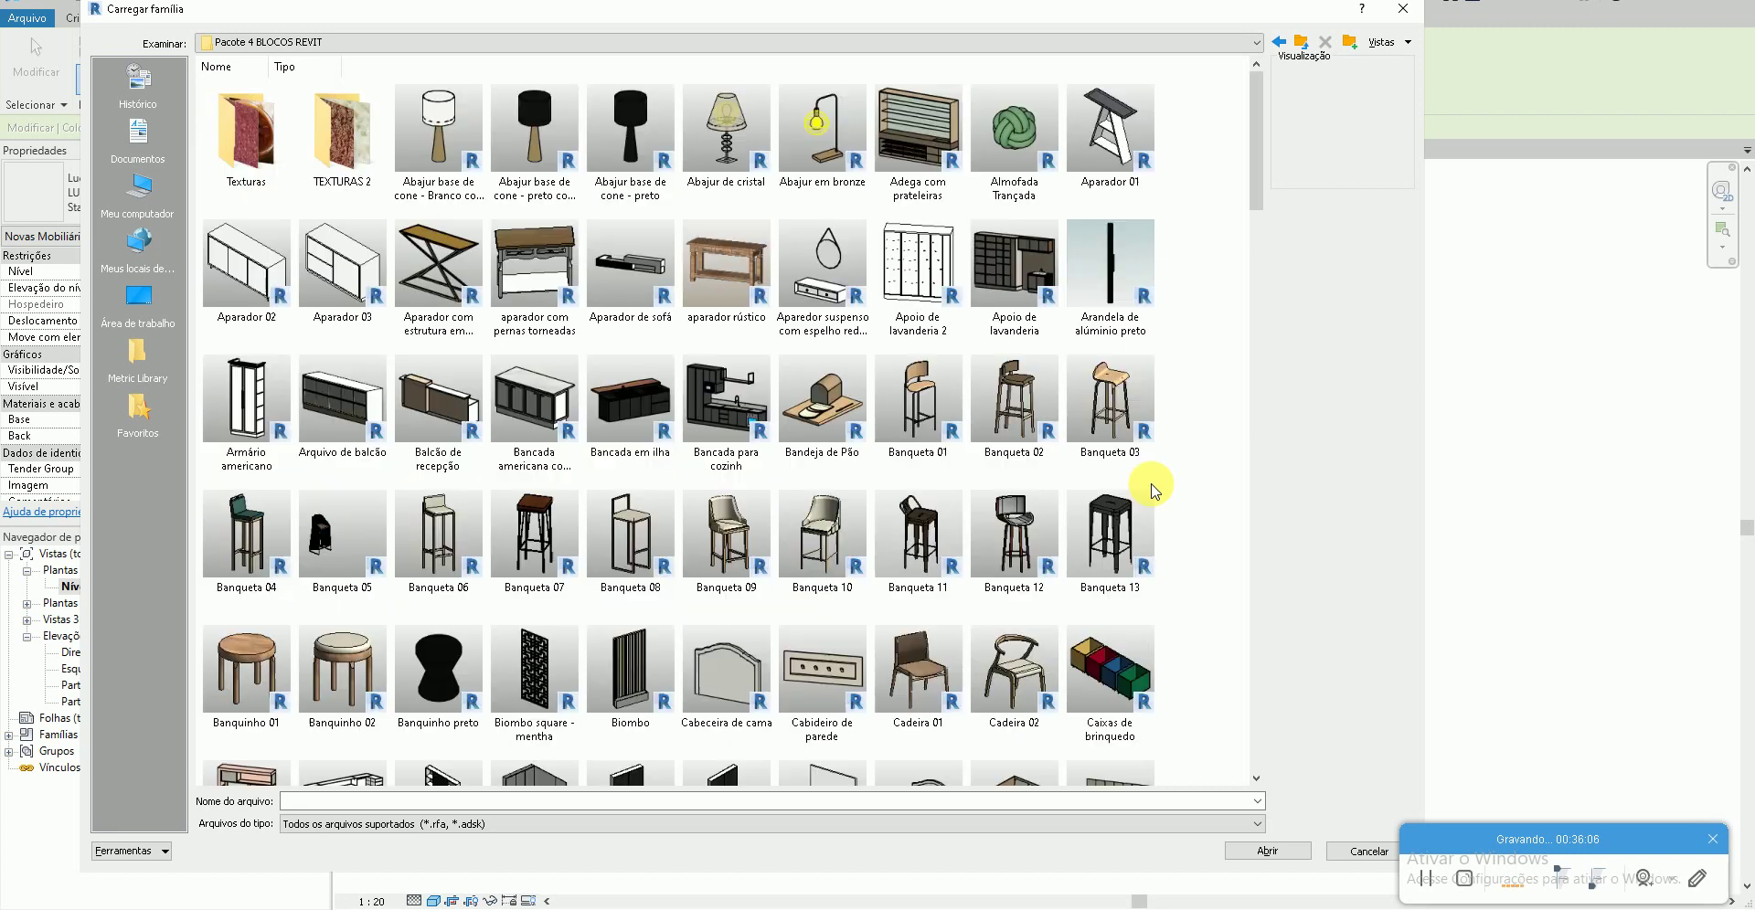
- Check the 50 Blocos de Revit 4 folder in Large Icons view
left_click(137, 310)
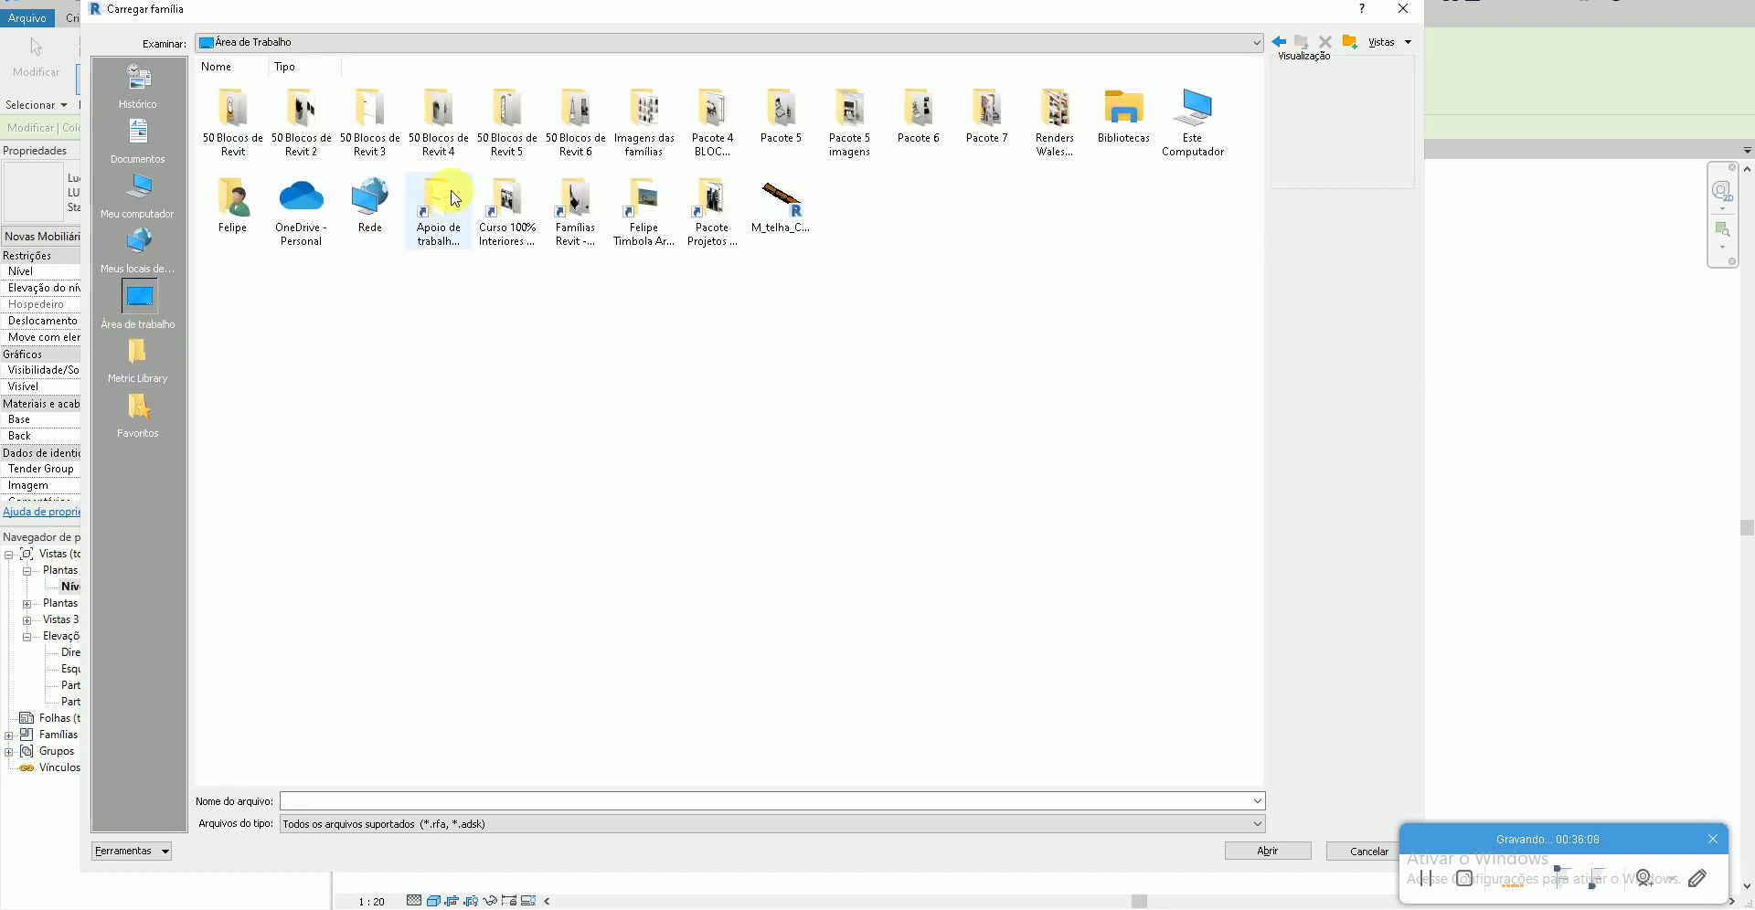
double_click(448, 139)
right_click(666, 463)
mouse_move(754, 475)
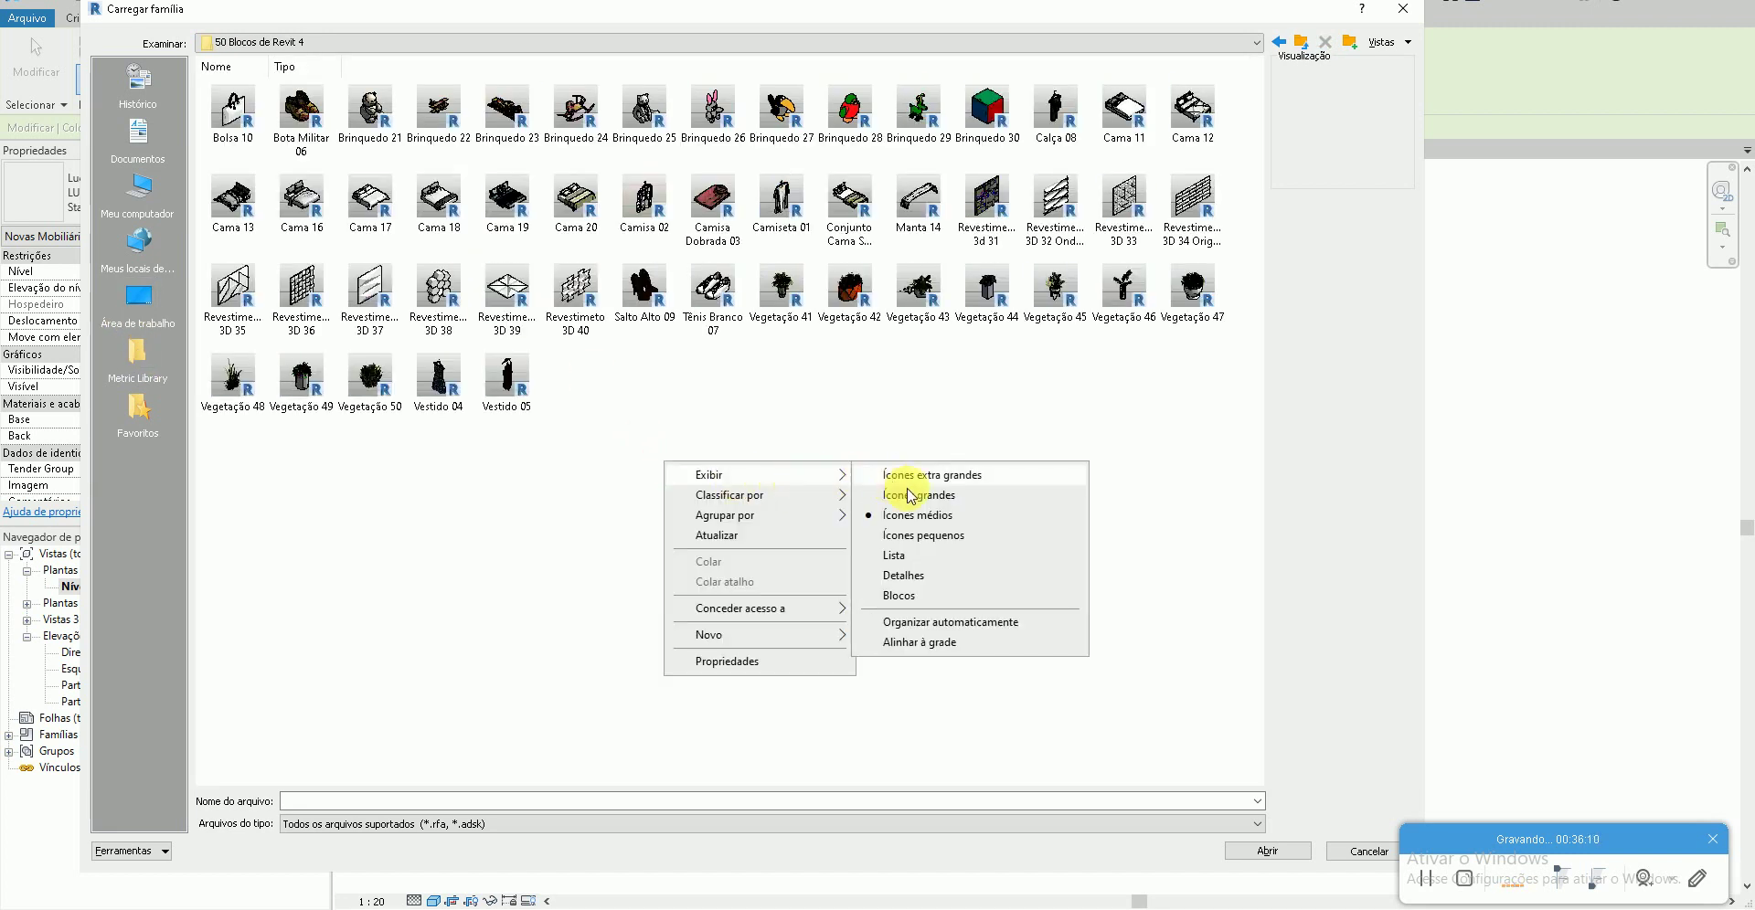
left_click(914, 489)
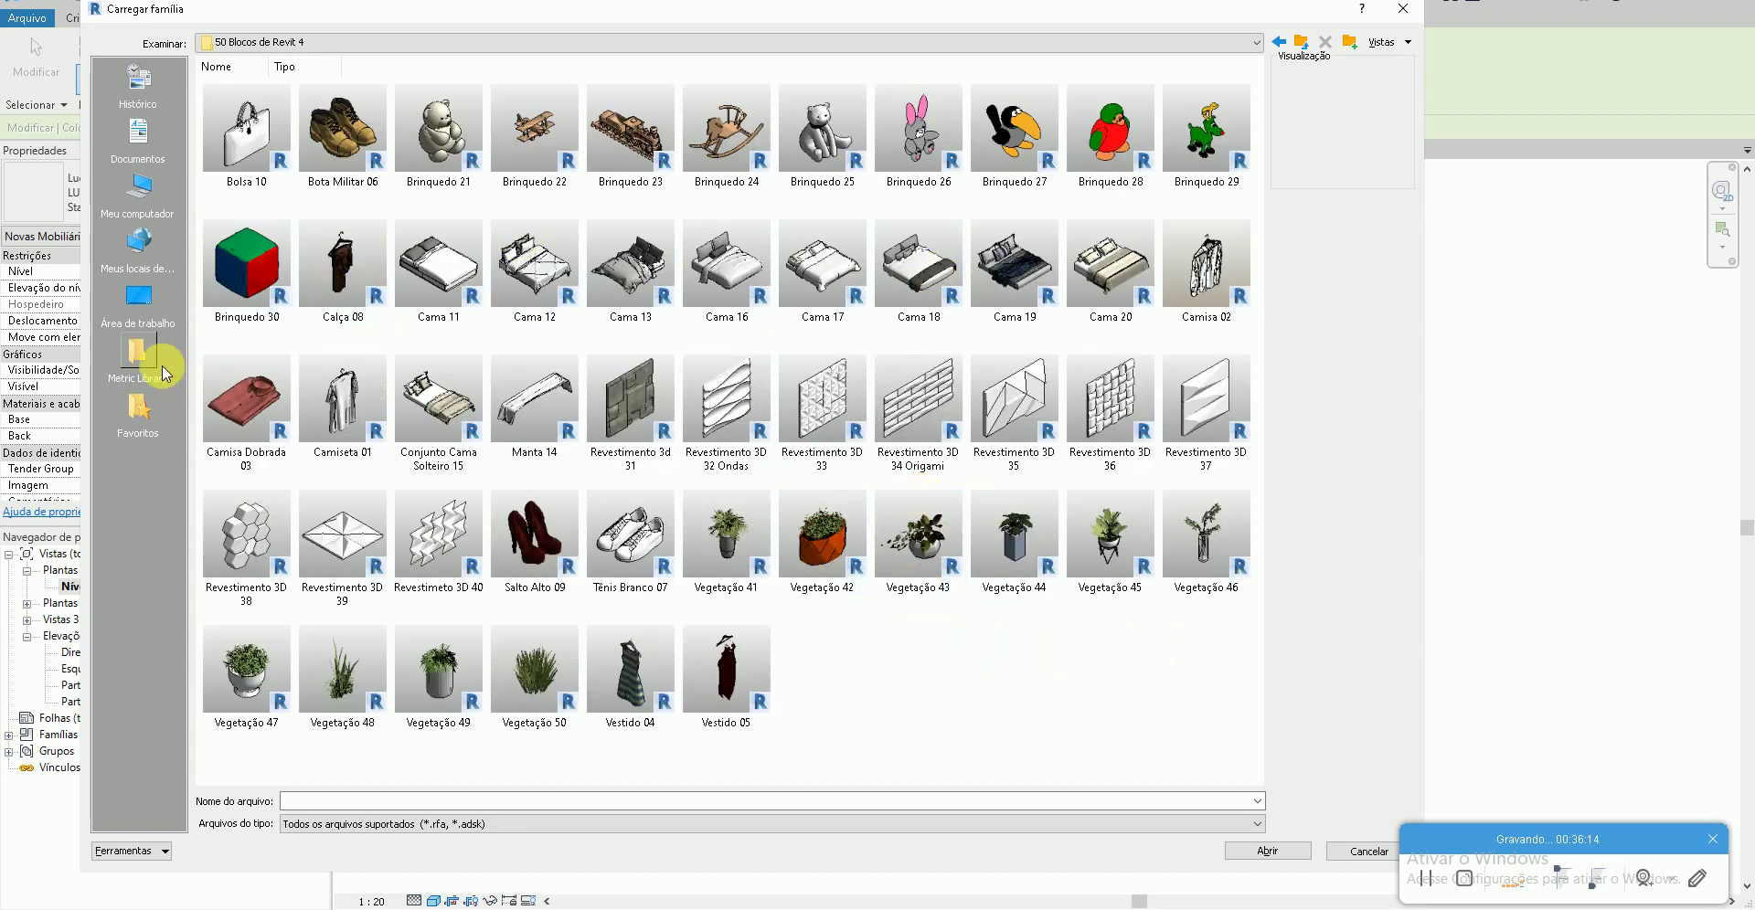
- Browse to Desktop > Apoio de trabalho > Blocos de Revit > Decoração in Large Icons
left_click(139, 299)
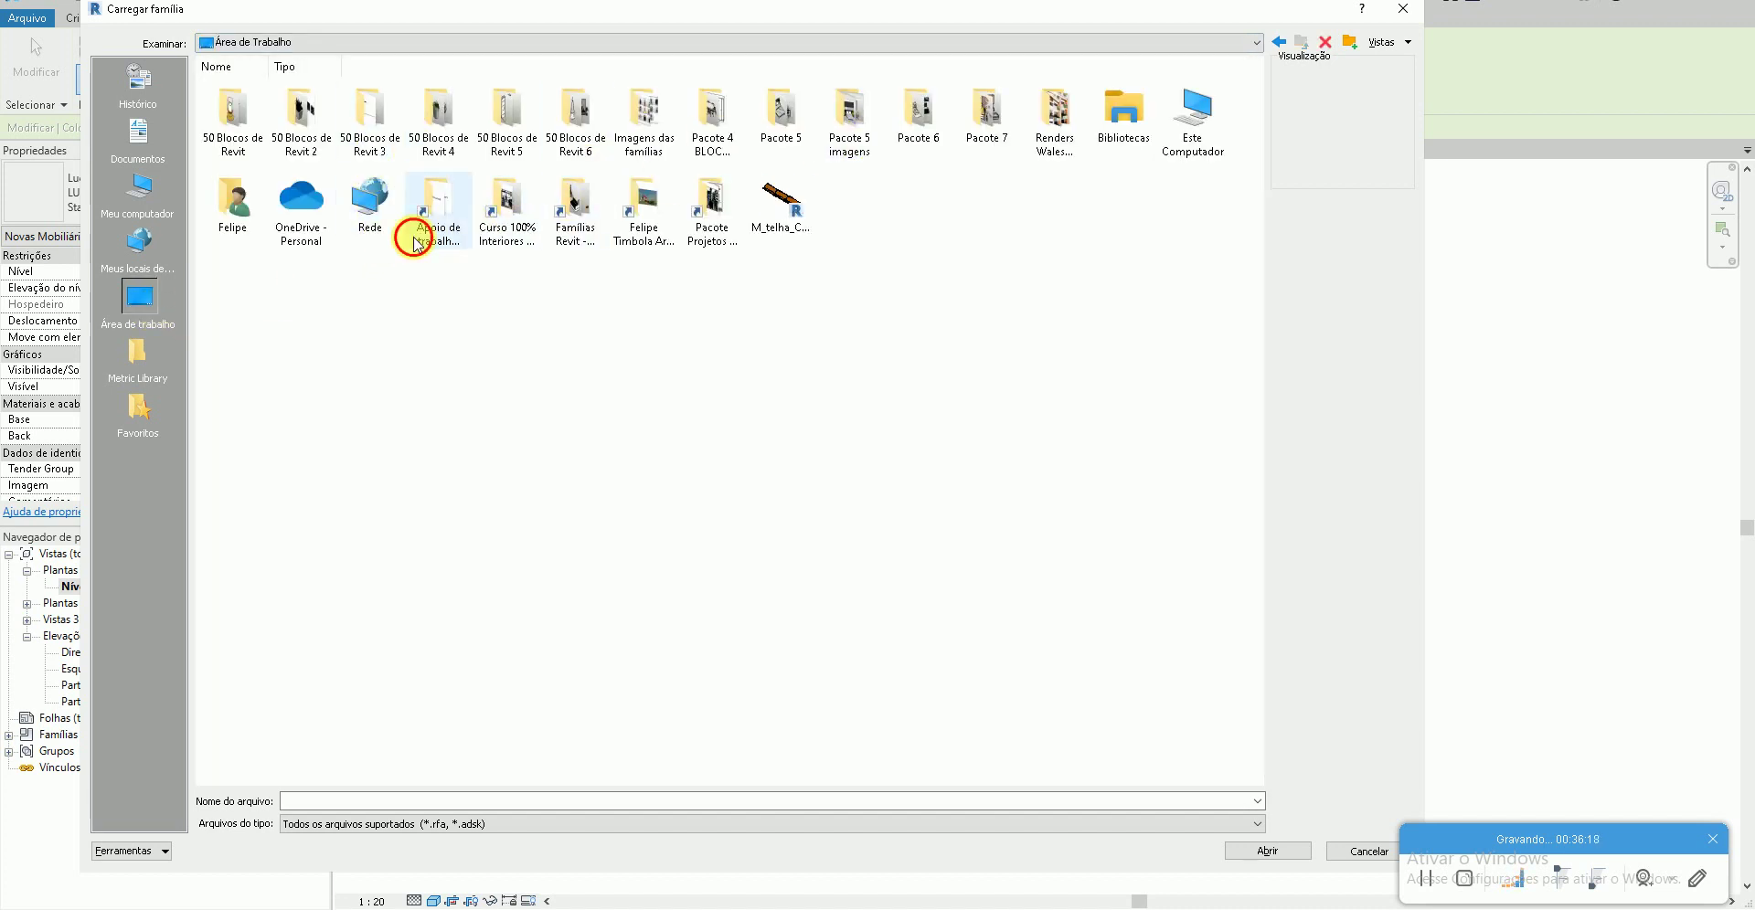
double_click(425, 224)
double_click(575, 137)
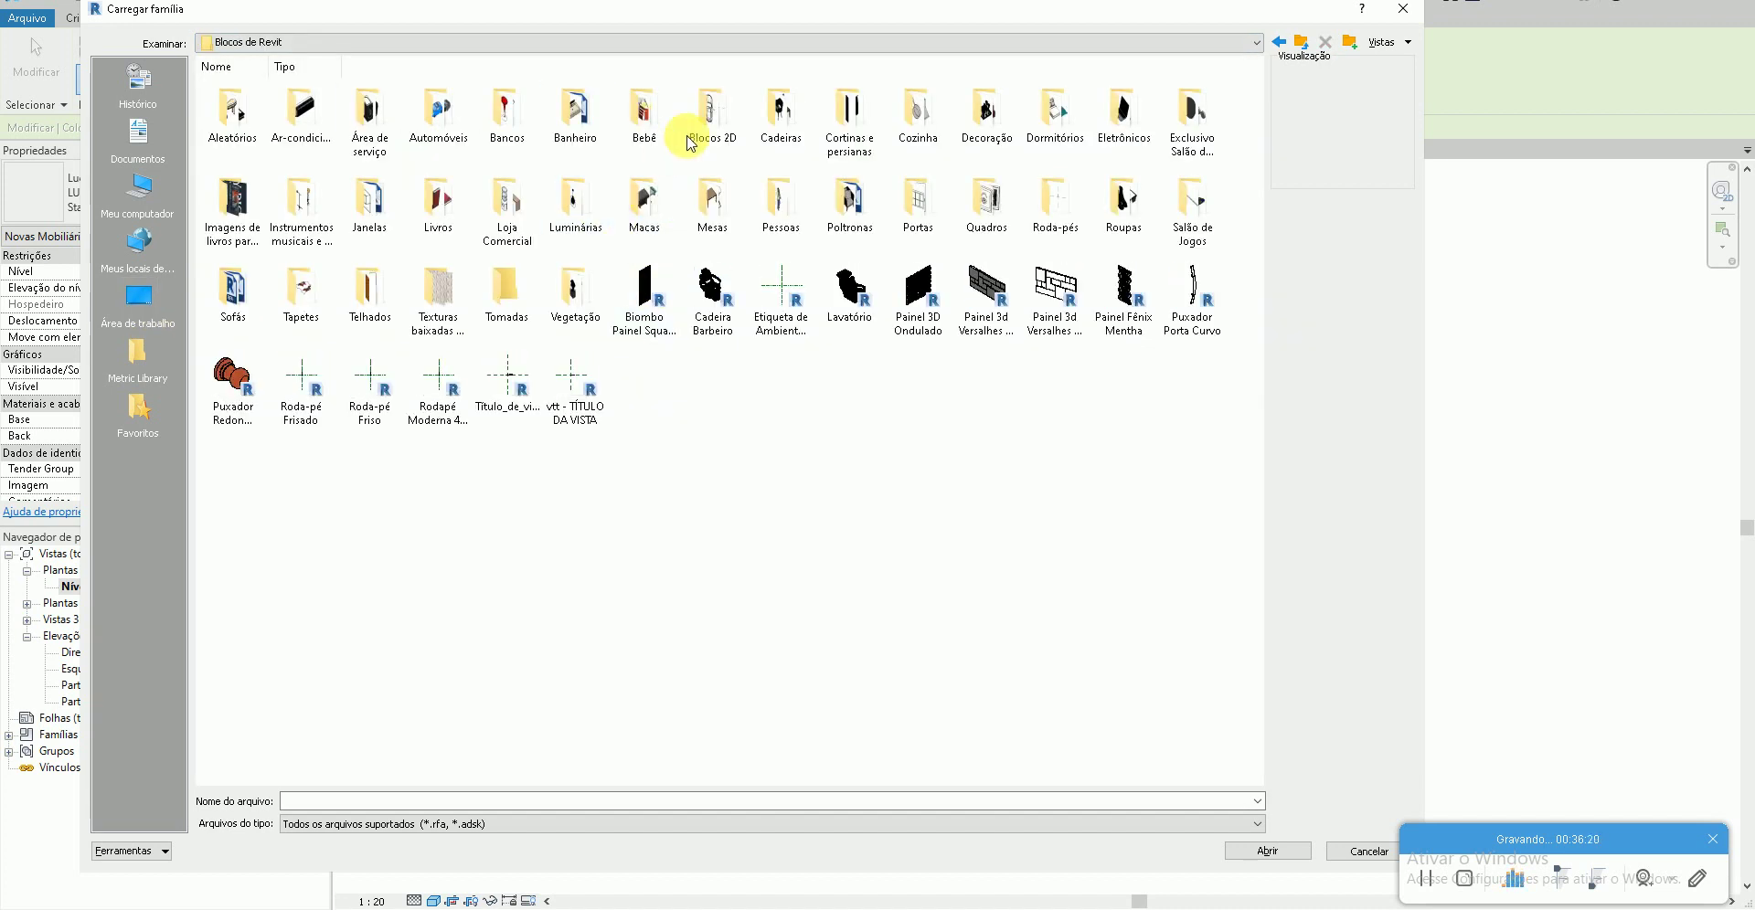
double_click(950, 133)
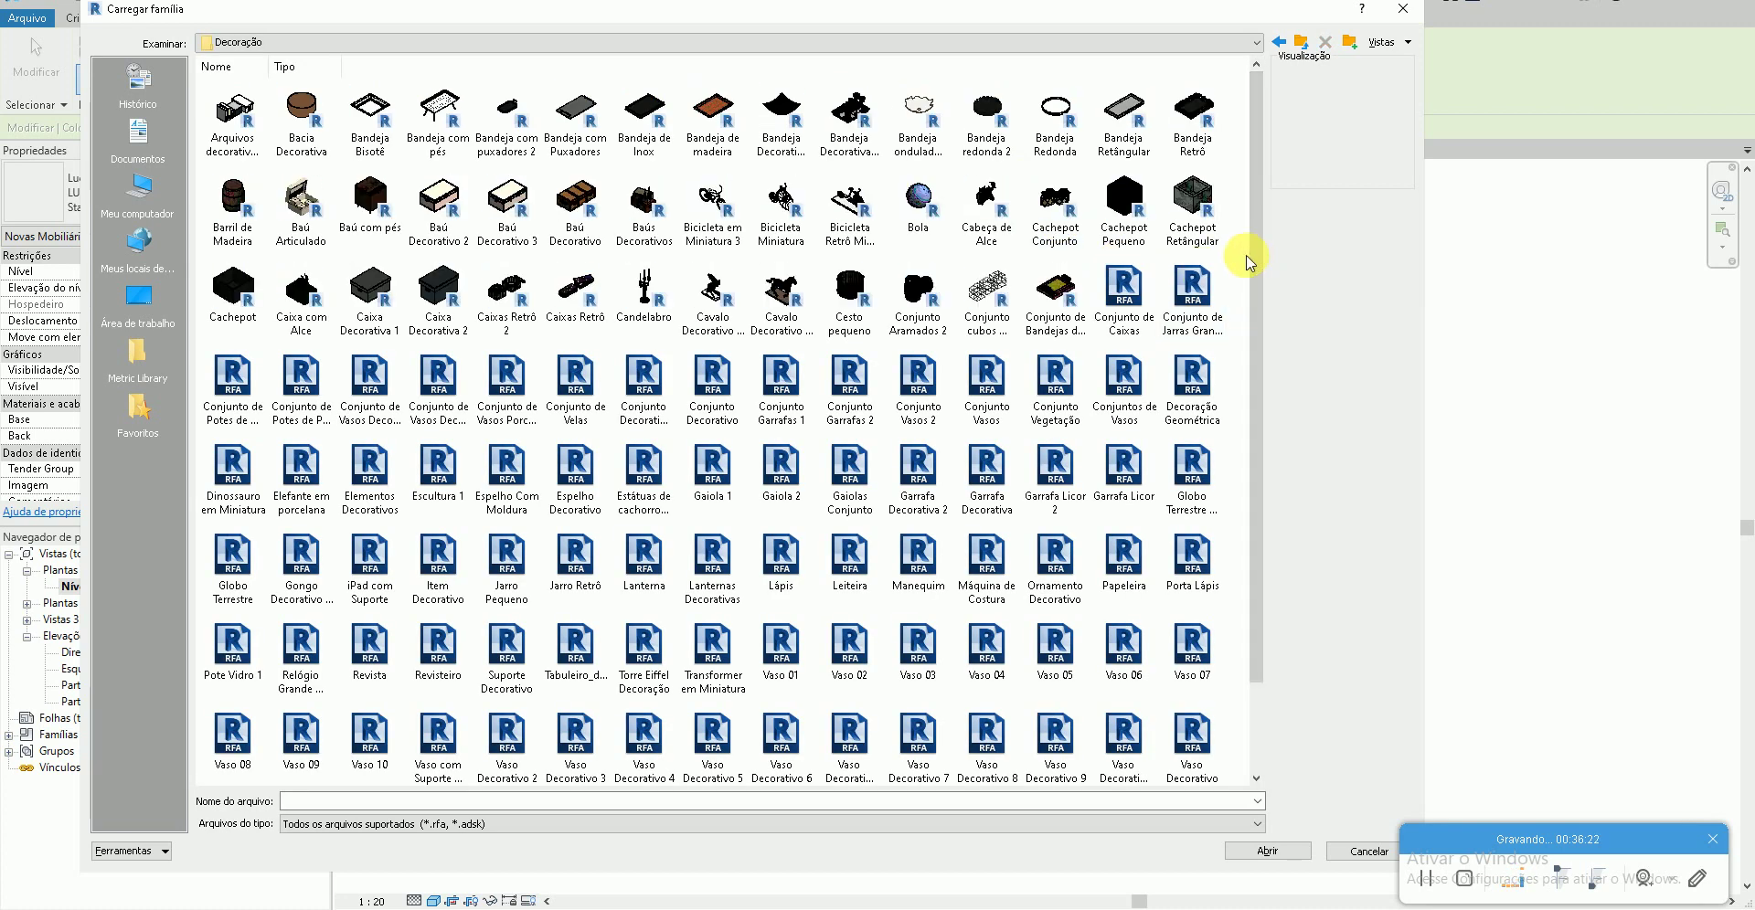
right_click(1246, 256)
mouse_move(1313, 384)
left_click(1452, 285)
scroll(1155, 464, "down", 10)
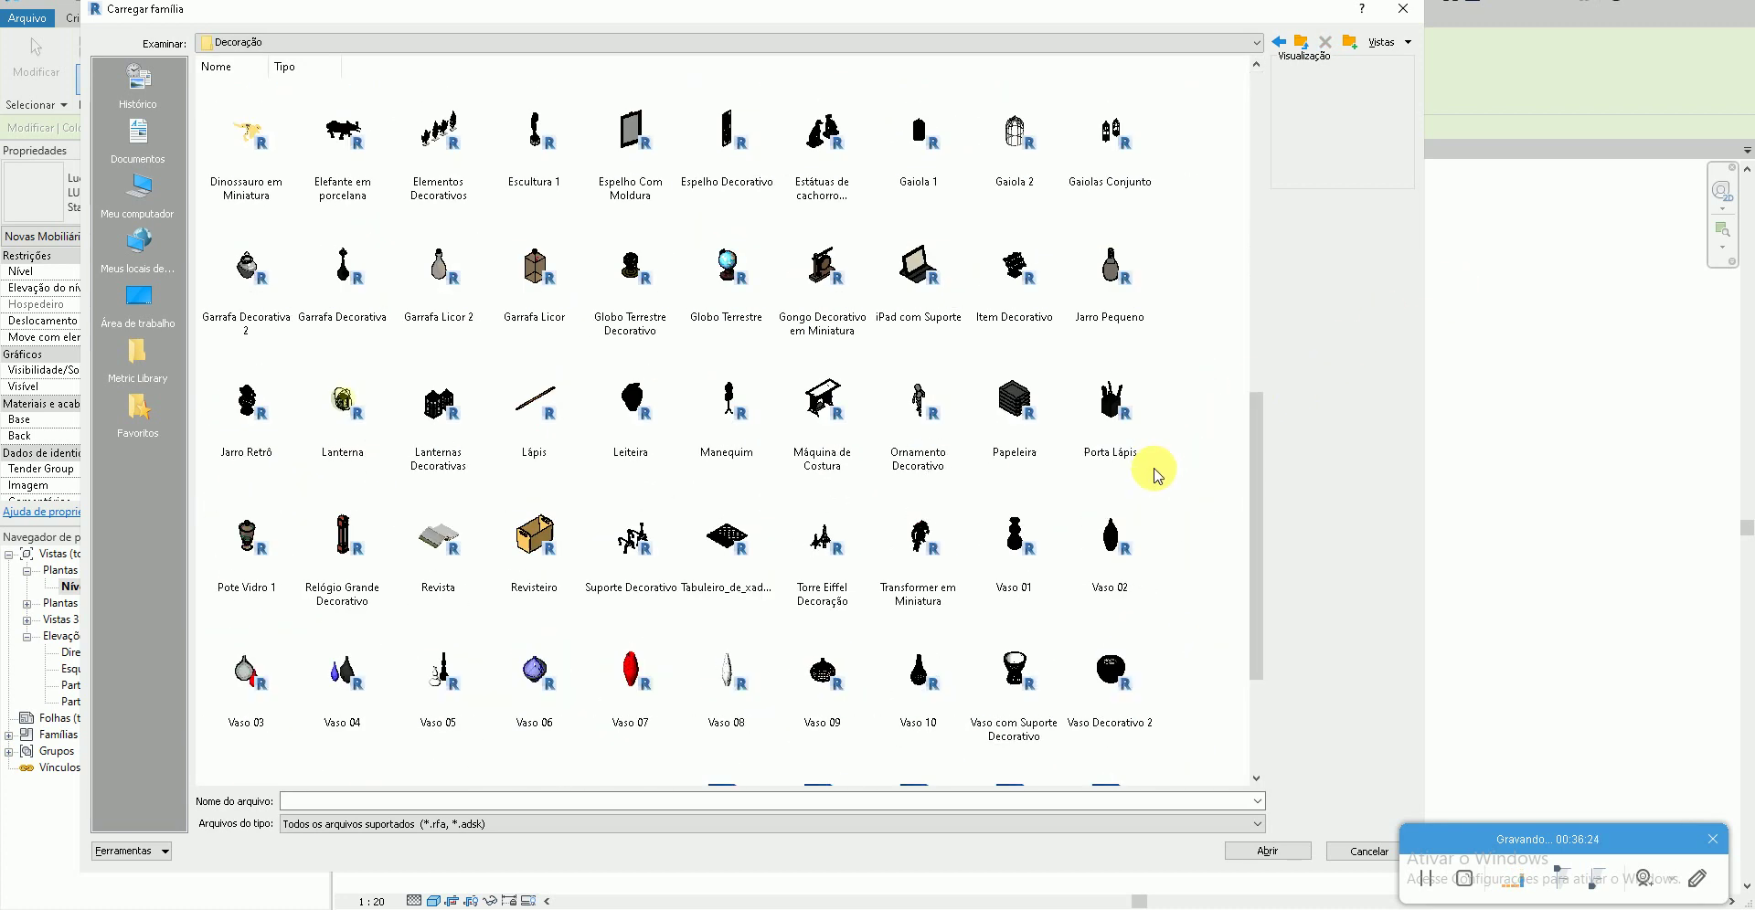
scroll(1159, 463, "down", 5)
- Place the Vaso Decorativo 8 vase in plan and lift it in the Parte frontal elevation
double_click(797, 581)
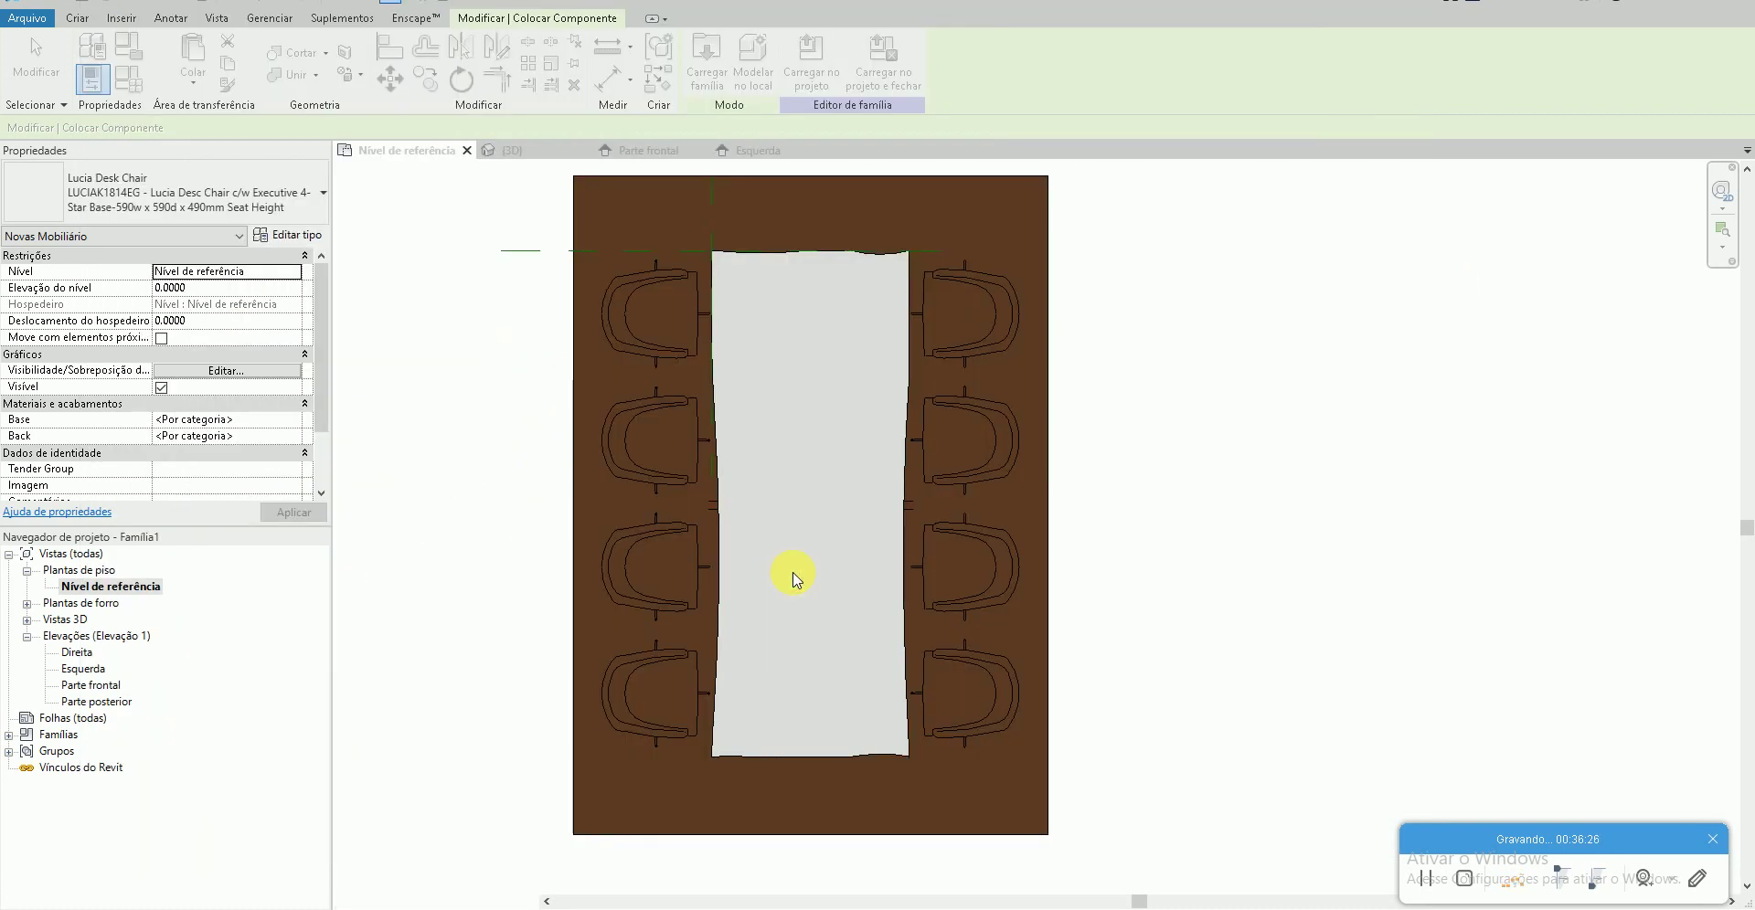
scroll(812, 494, "up", 2)
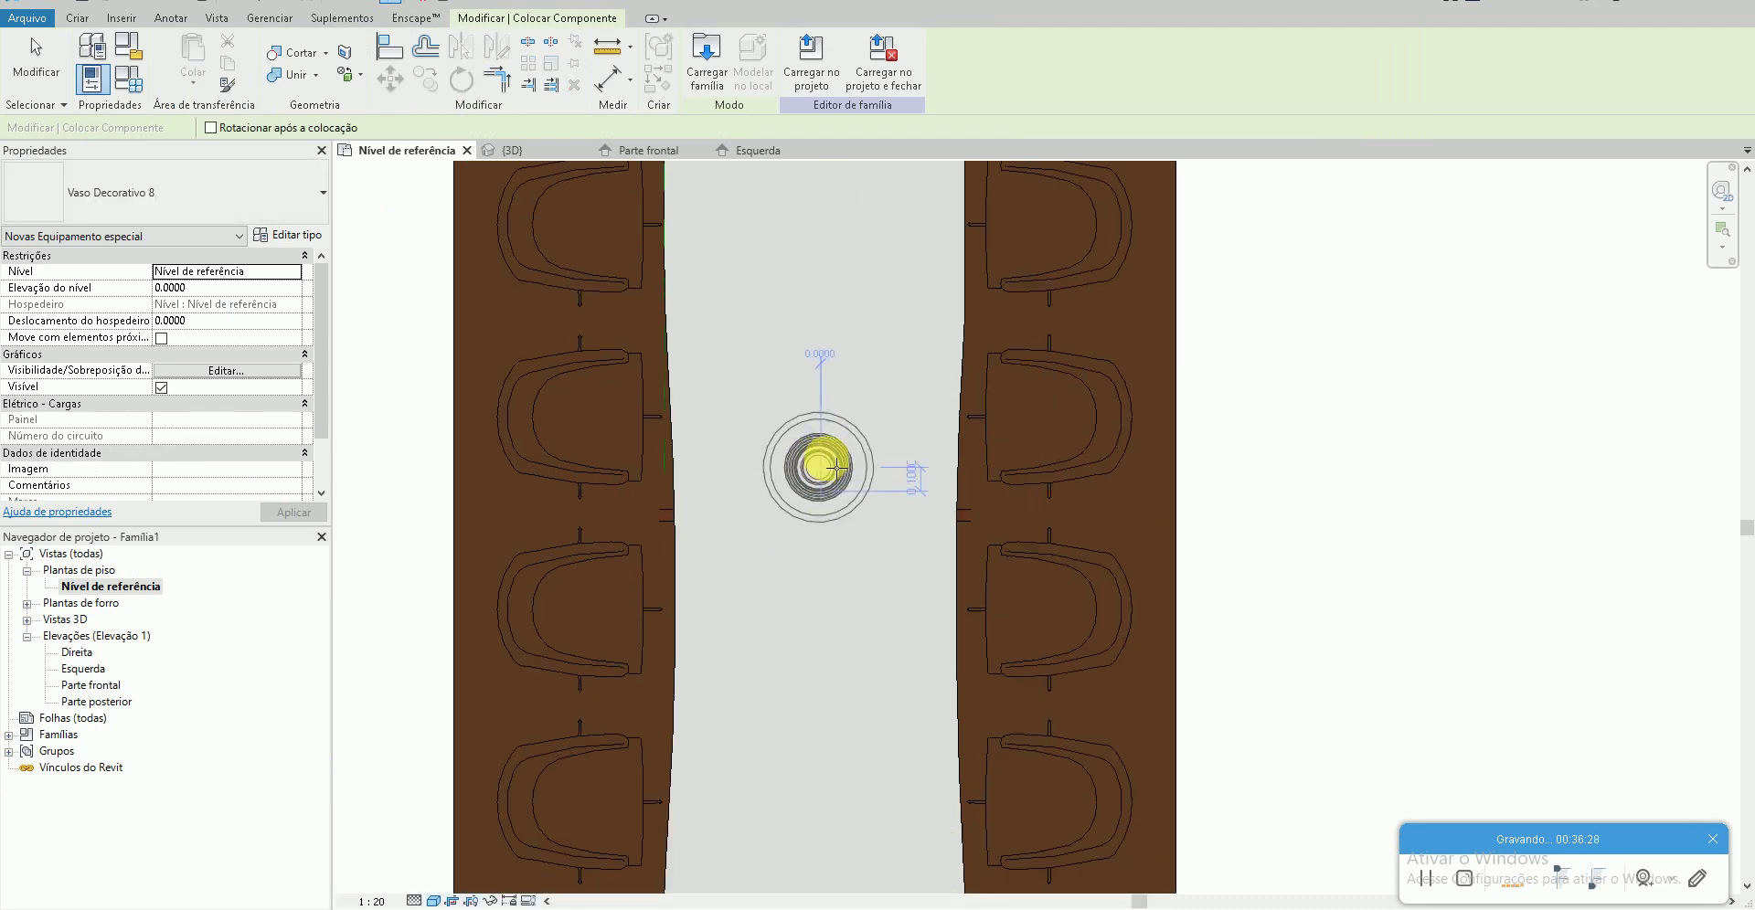
key("Escape")
double_click(71, 687)
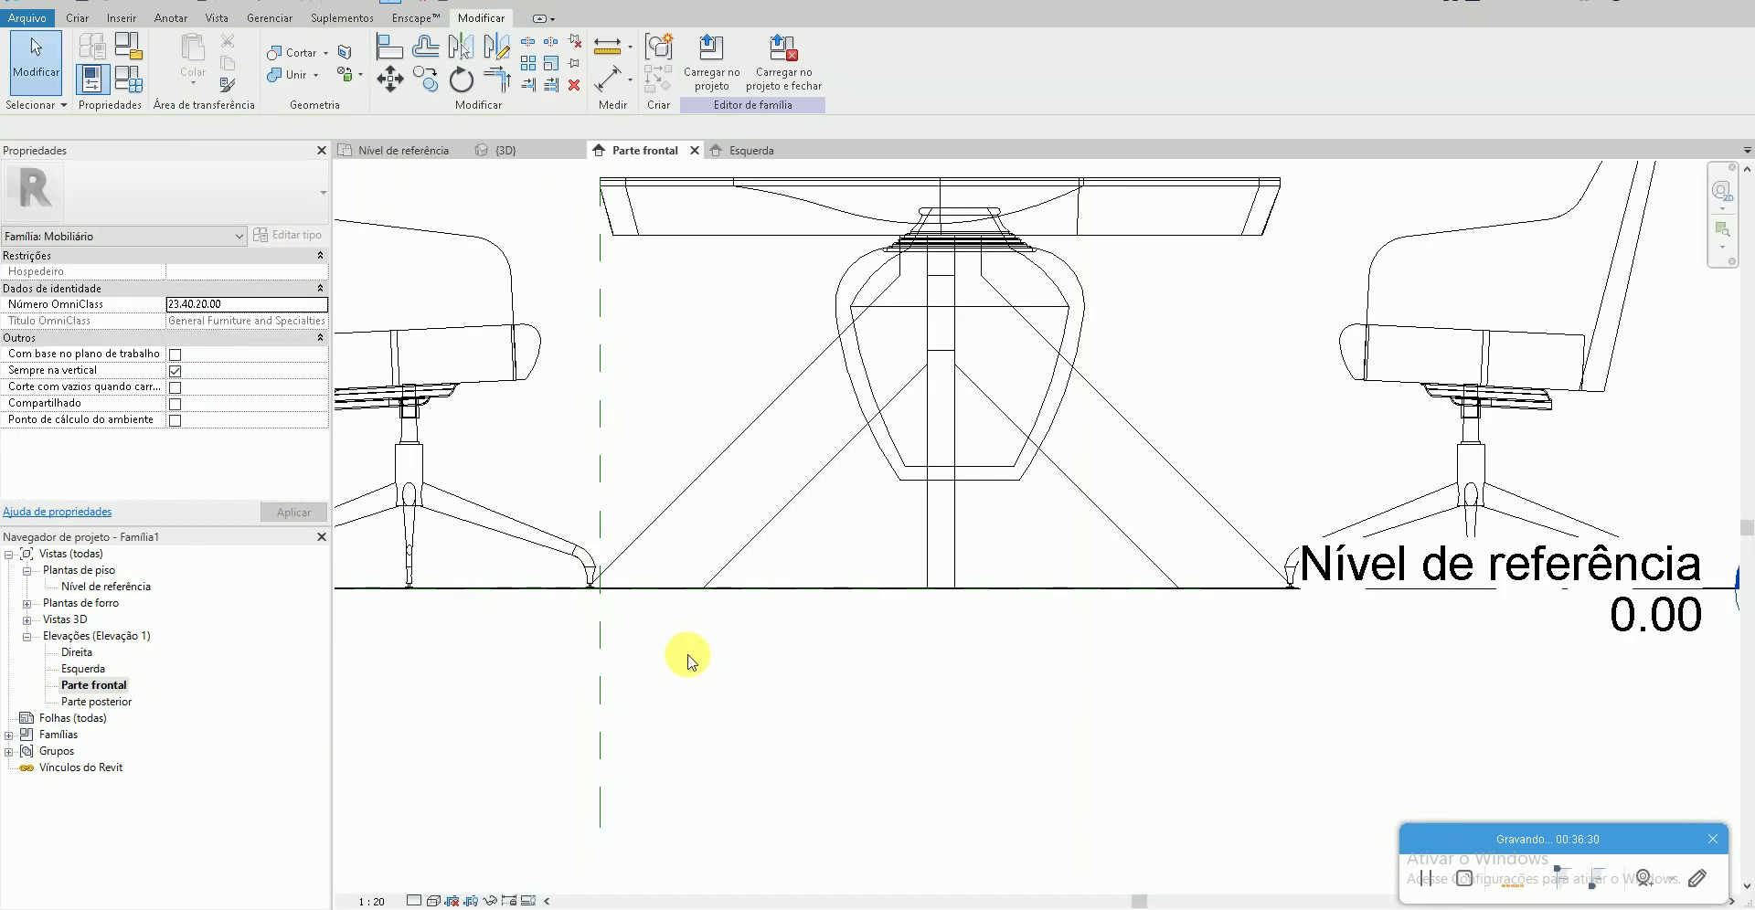
scroll(685, 654, "down", 2)
left_click_drag(862, 560, 850, 356)
scroll(850, 356, "up", 2)
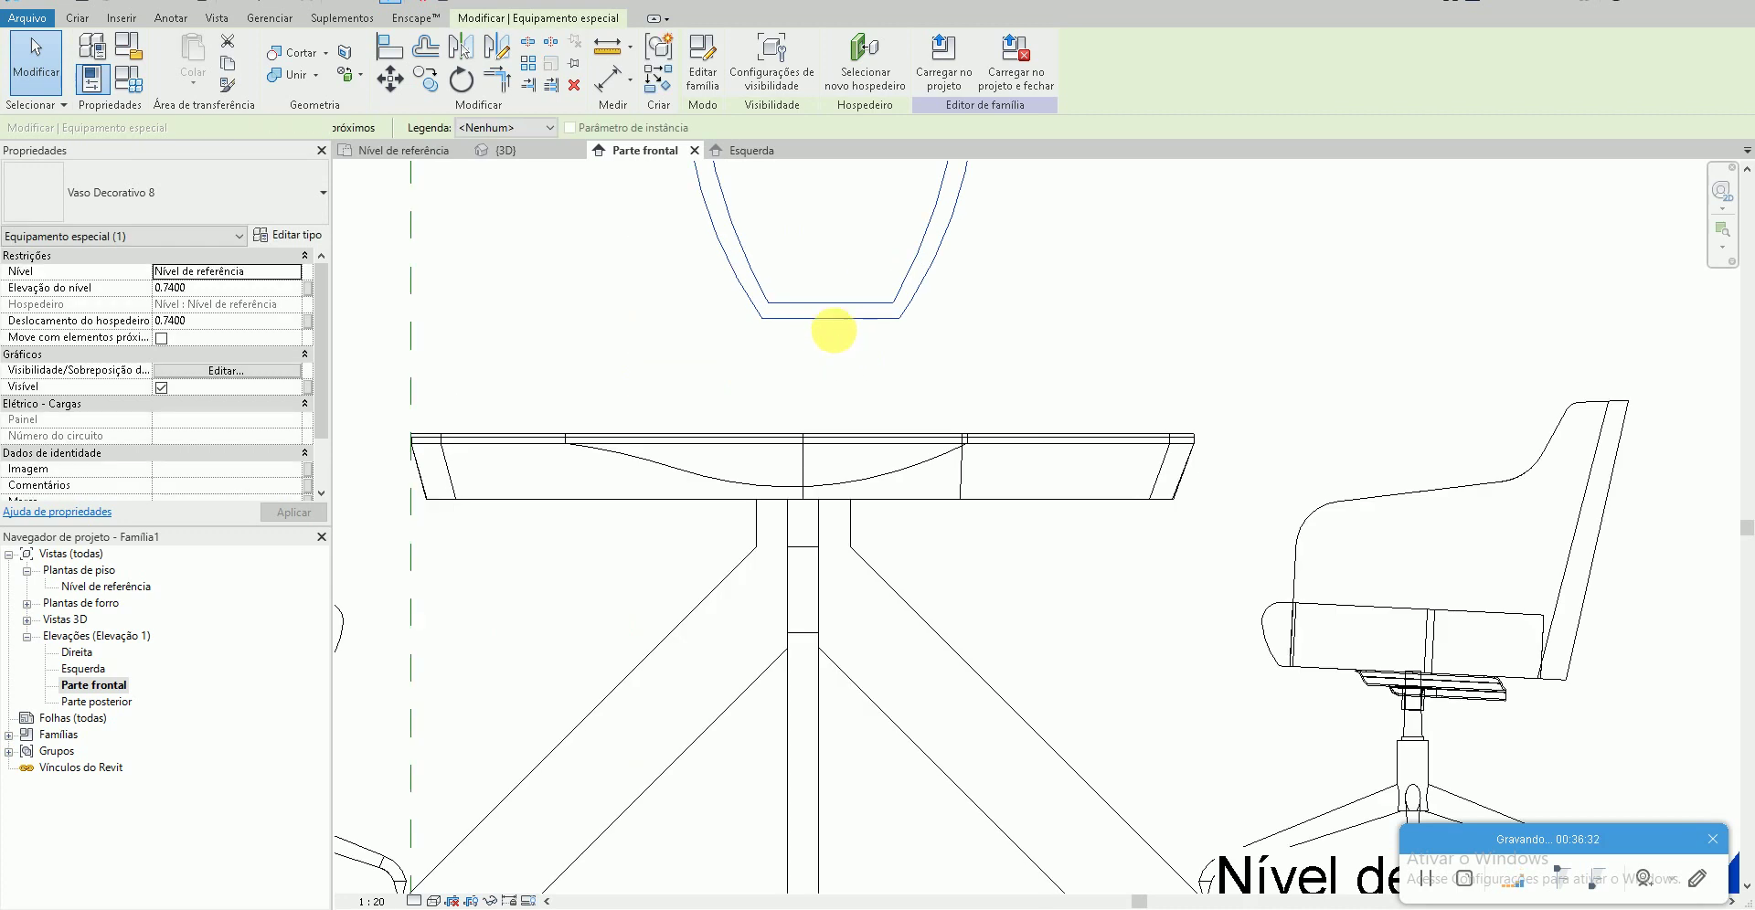
- Move (MV) the vase down onto the tabletop at elevation 0.7400
key("m")
key("v")
left_click(795, 393)
left_click(805, 500)
- Check the centred vase in 3D against the reference photo, then return to Nível de referência
key("Escape")
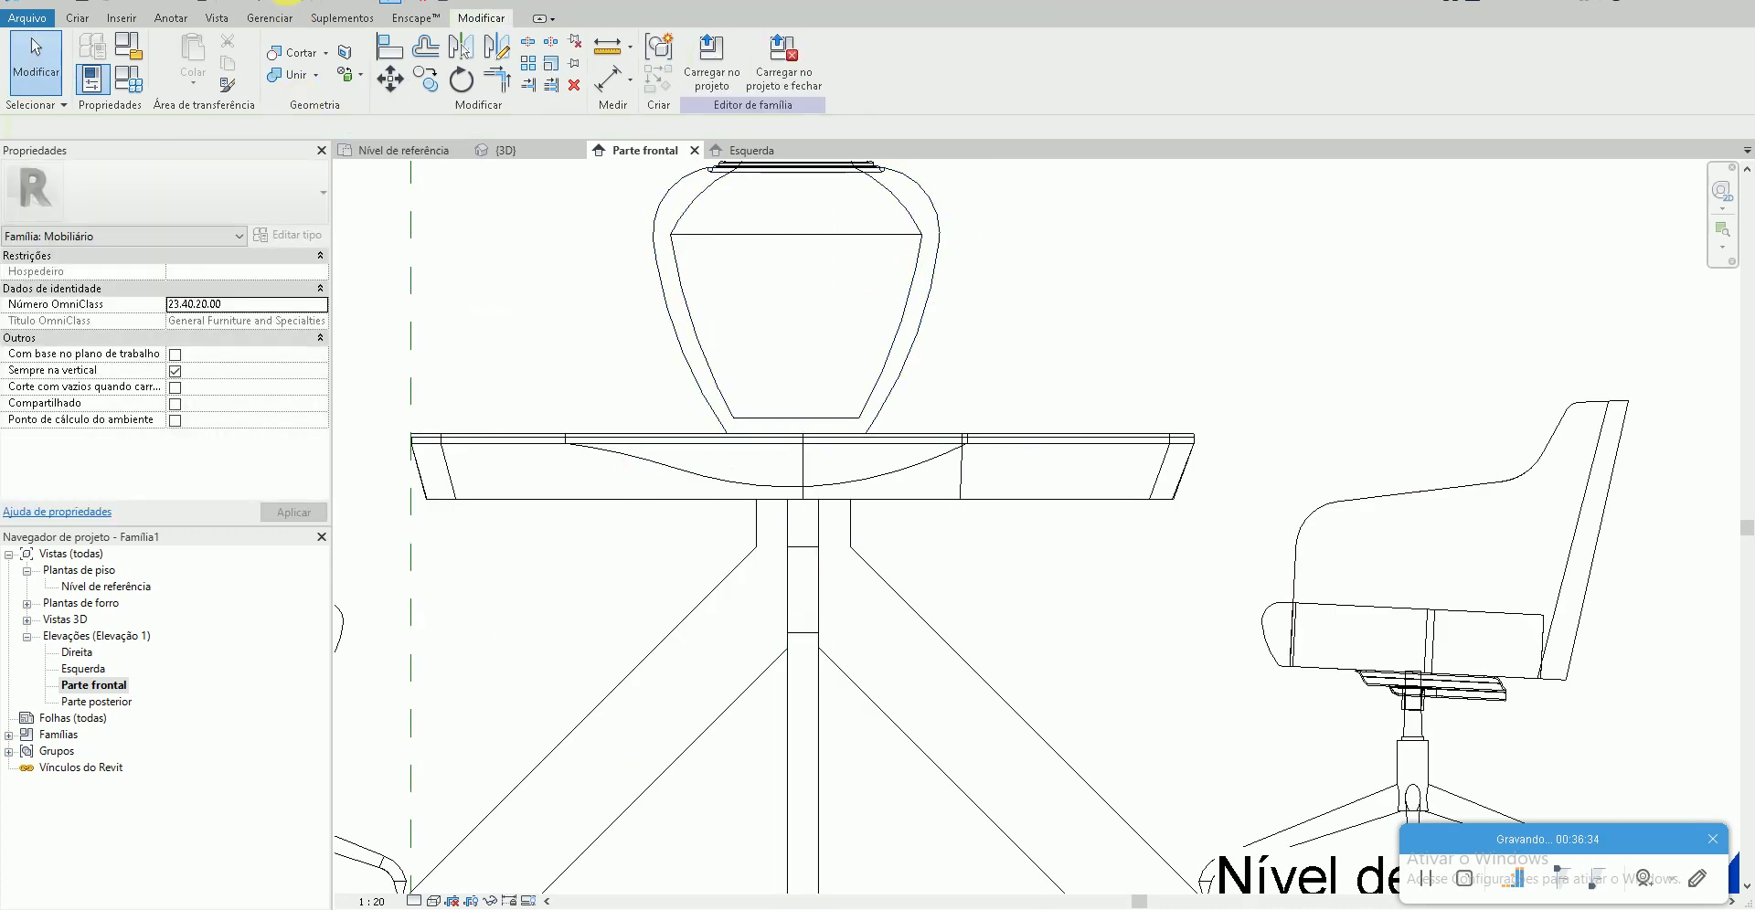
left_click(498, 150)
mouse_move(726, 498)
middle_mouse_down("shift")
mouse_move(836, 529)
mouse_move(695, 526)
middle_mouse_up("shift")
key("alt+Tab")
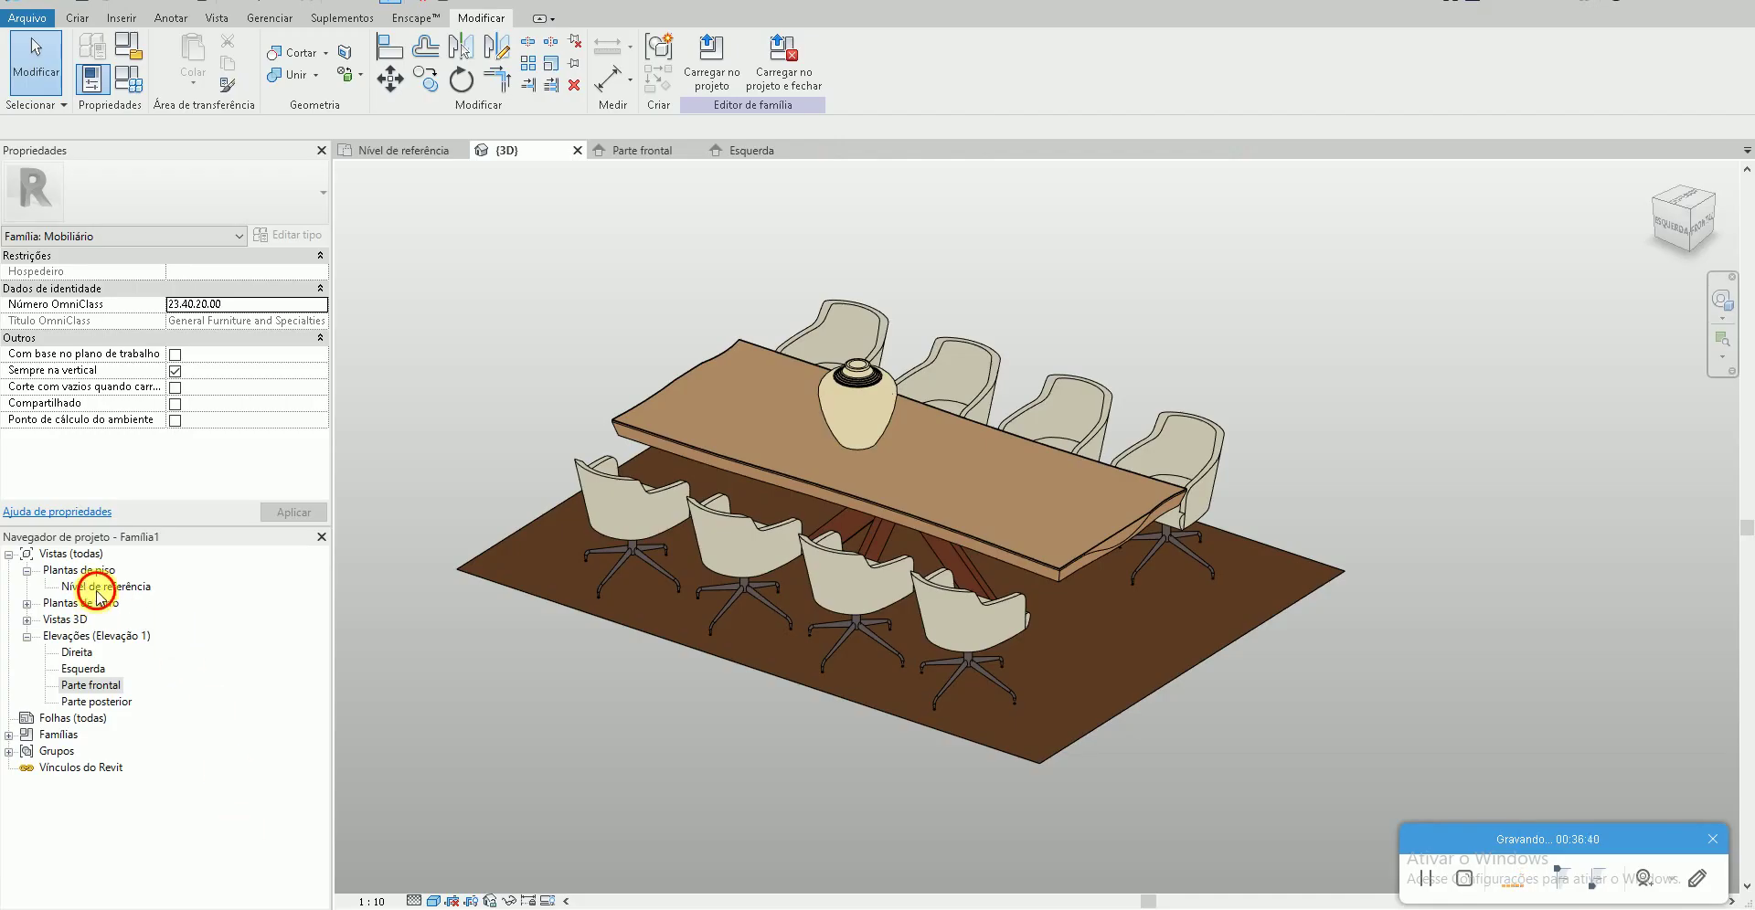
double_click(99, 588)
- Load and place the Vaso Porcelana Curvo family, viewing the library as large icons
key("c")
key("m")
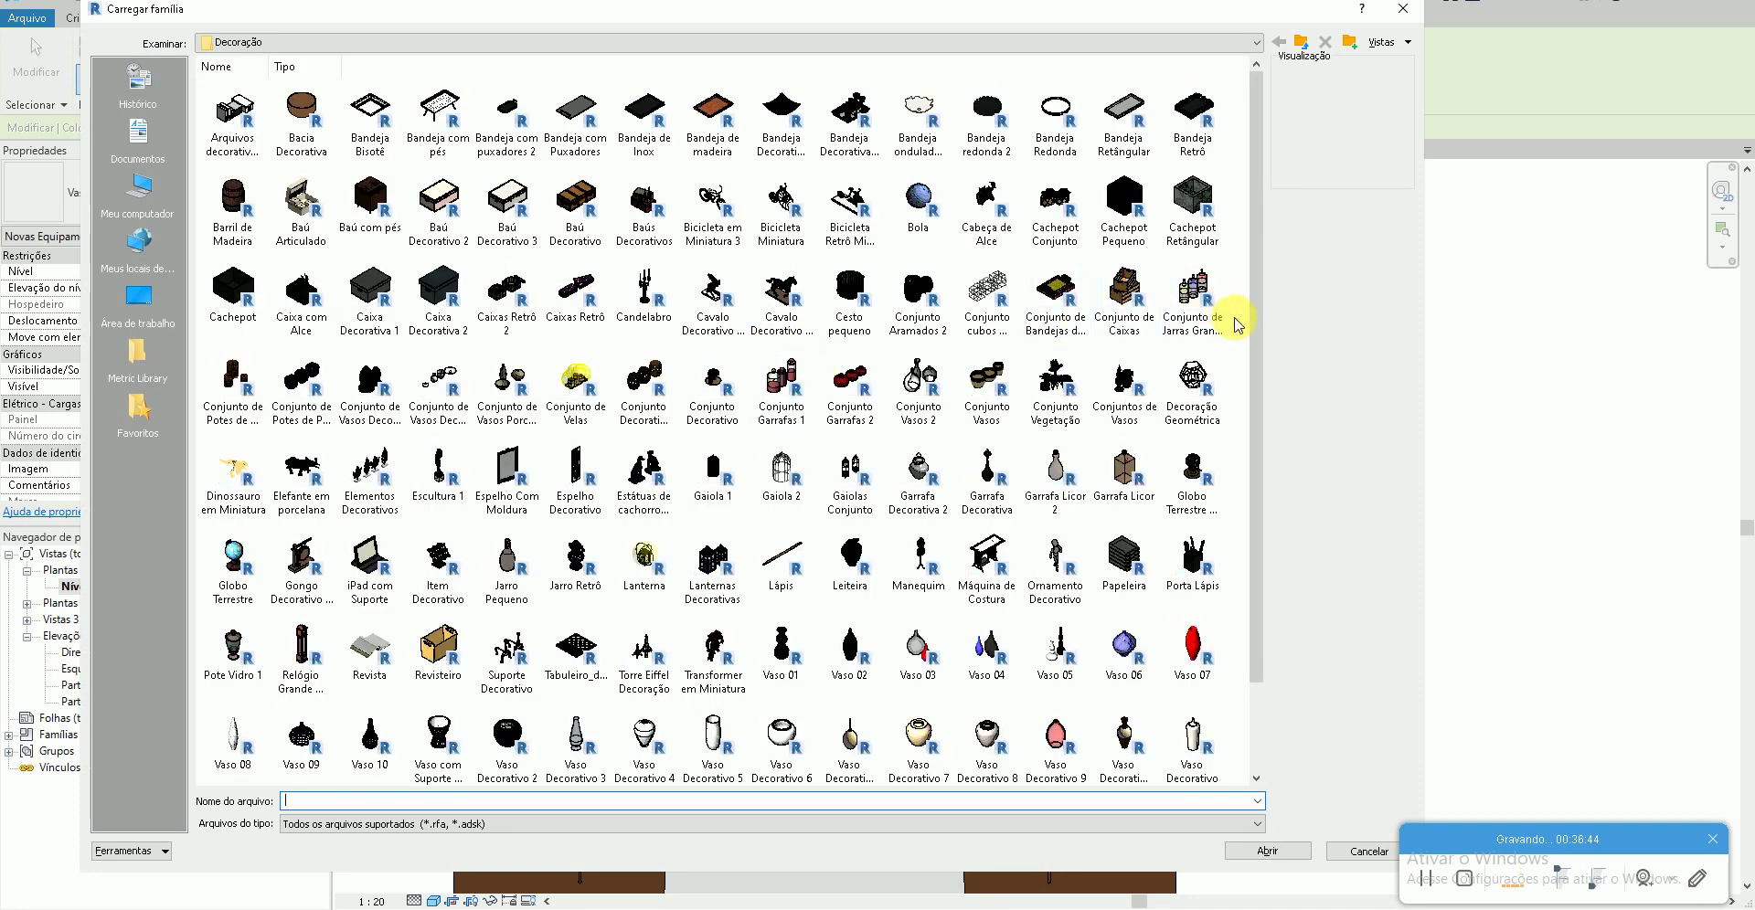
right_click(1239, 326)
mouse_move(1336, 331)
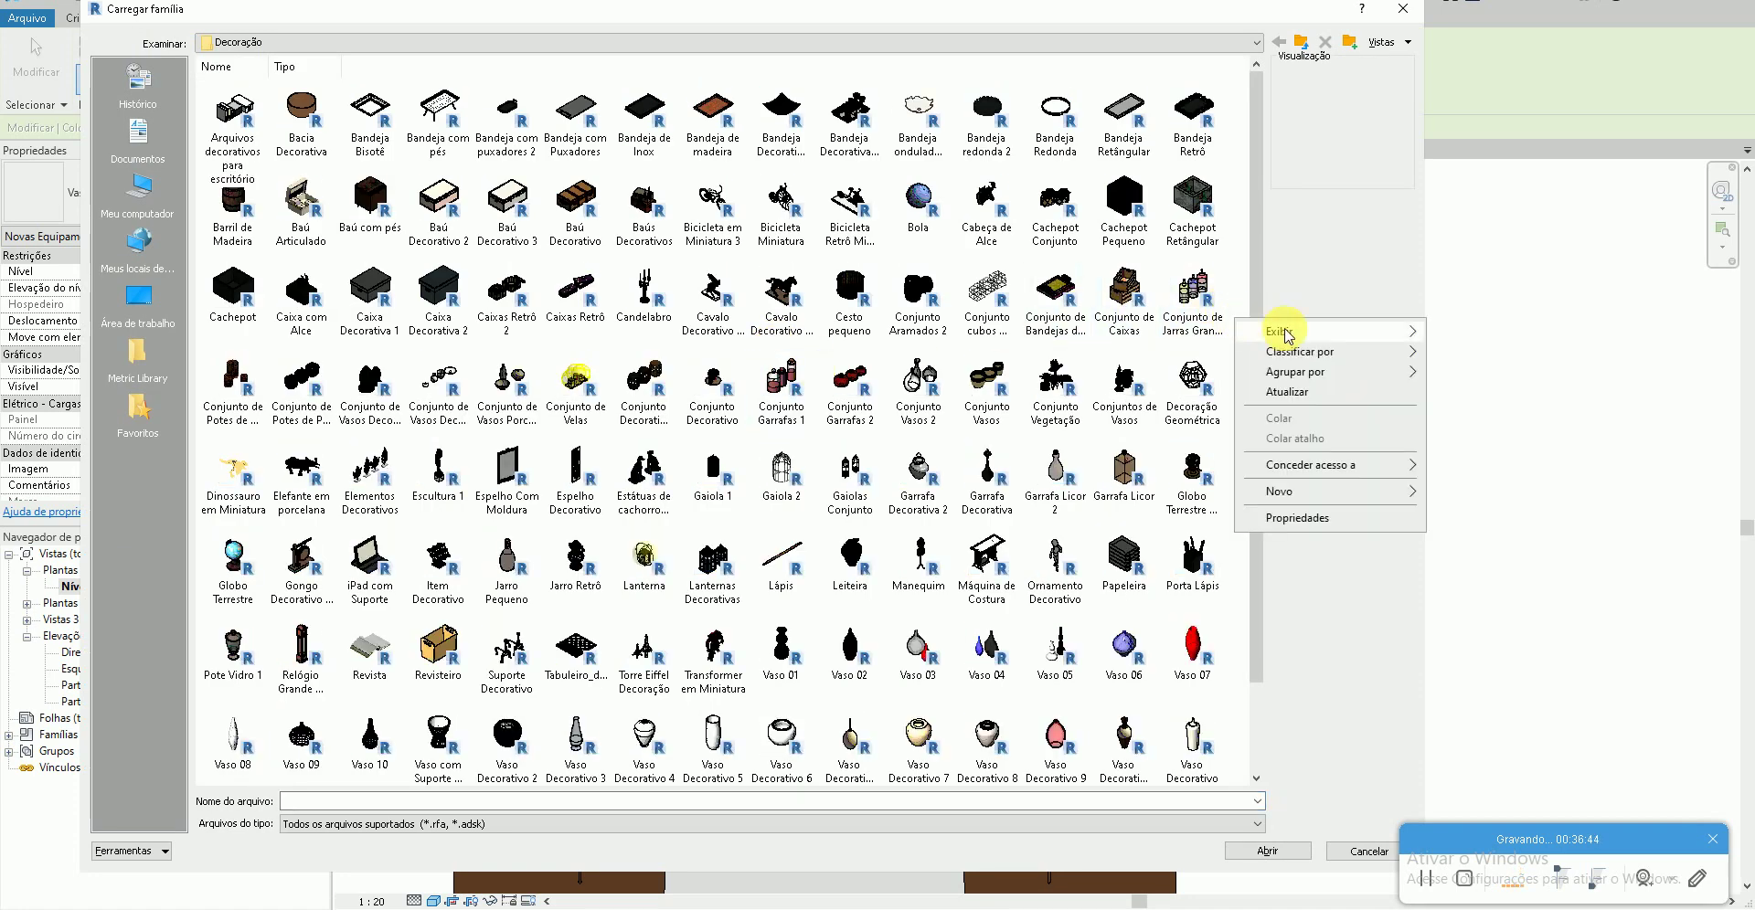
left_click(1471, 365)
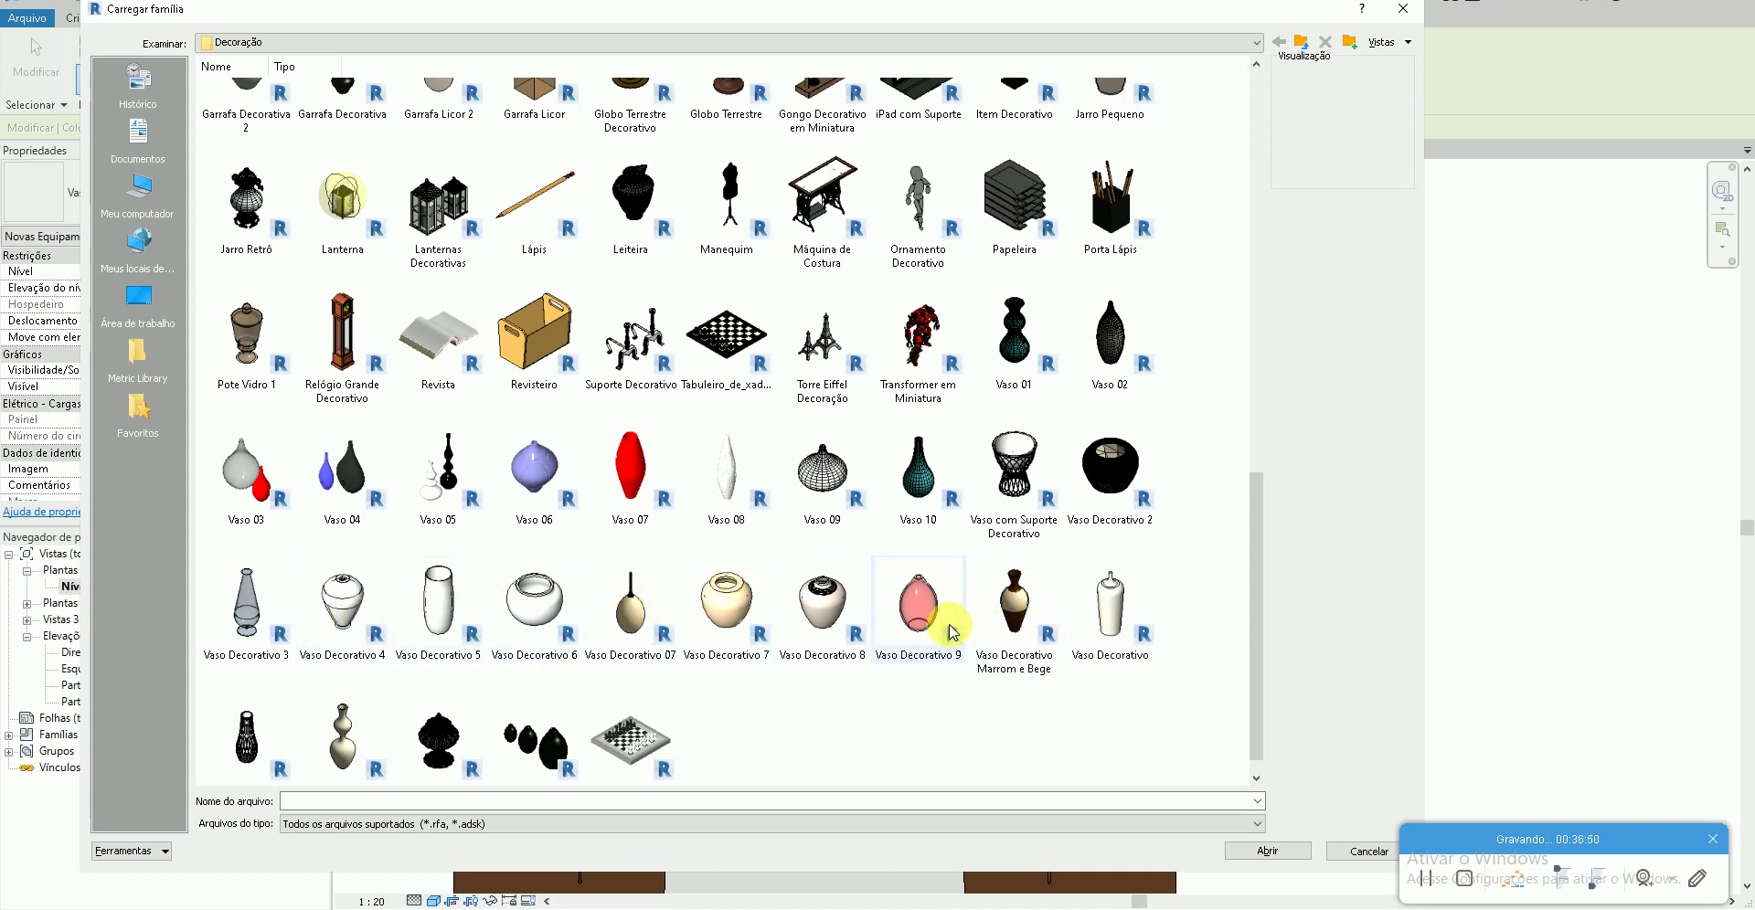
scroll(728, 612, "down", 1)
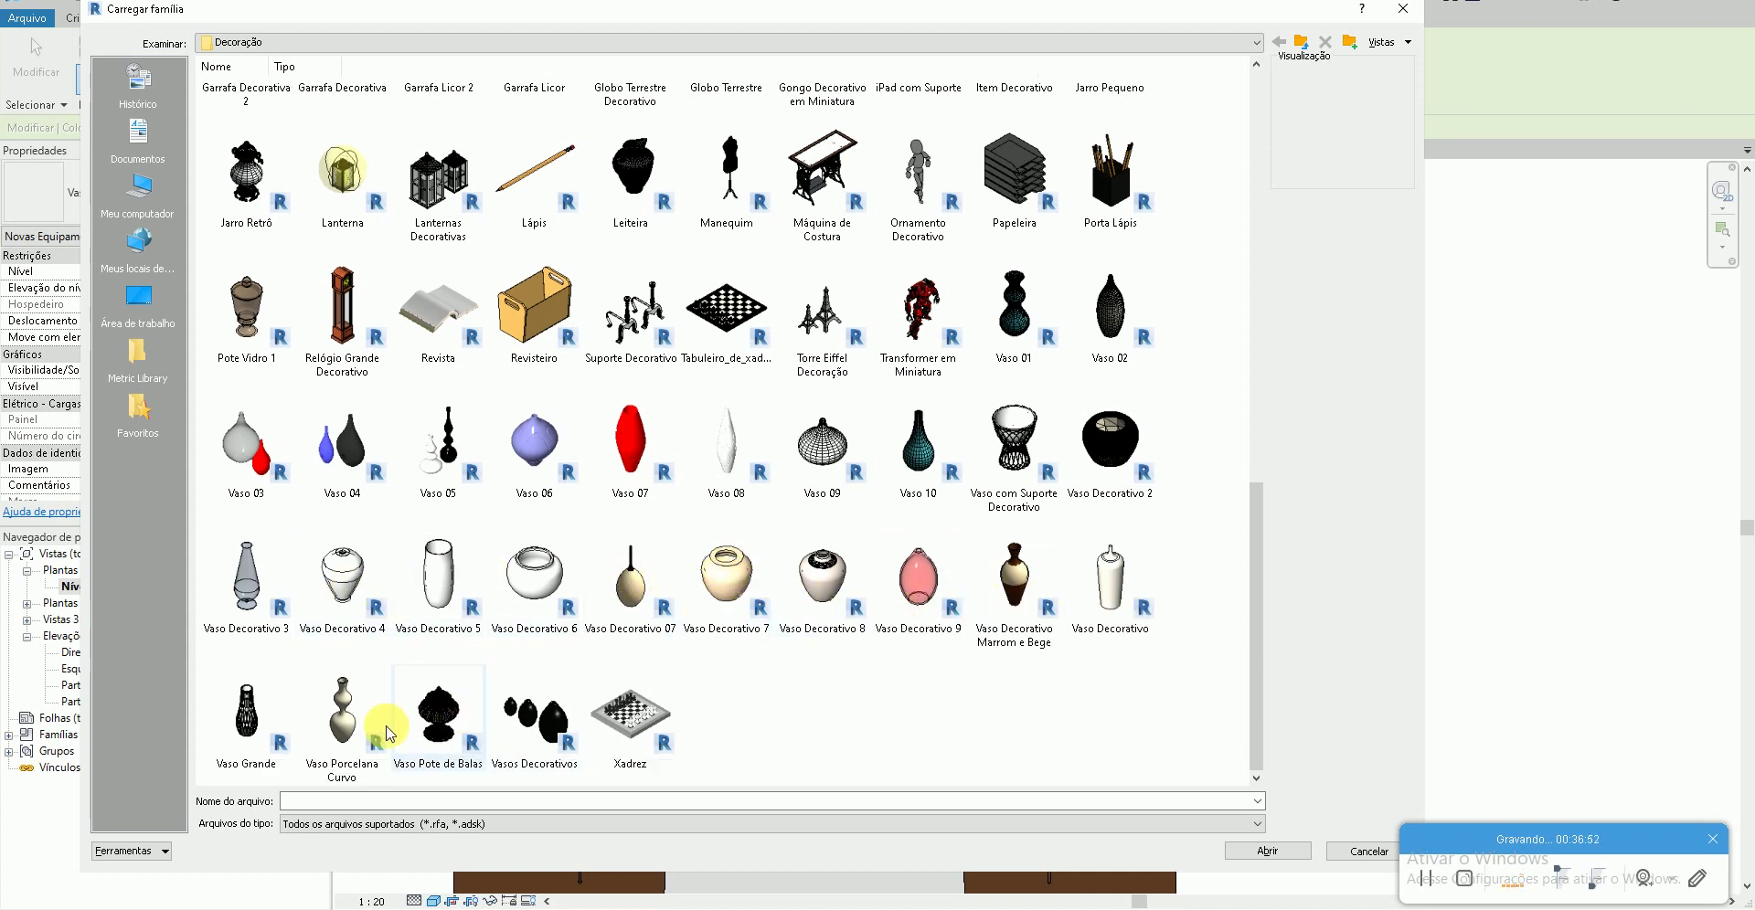
double_click(346, 722)
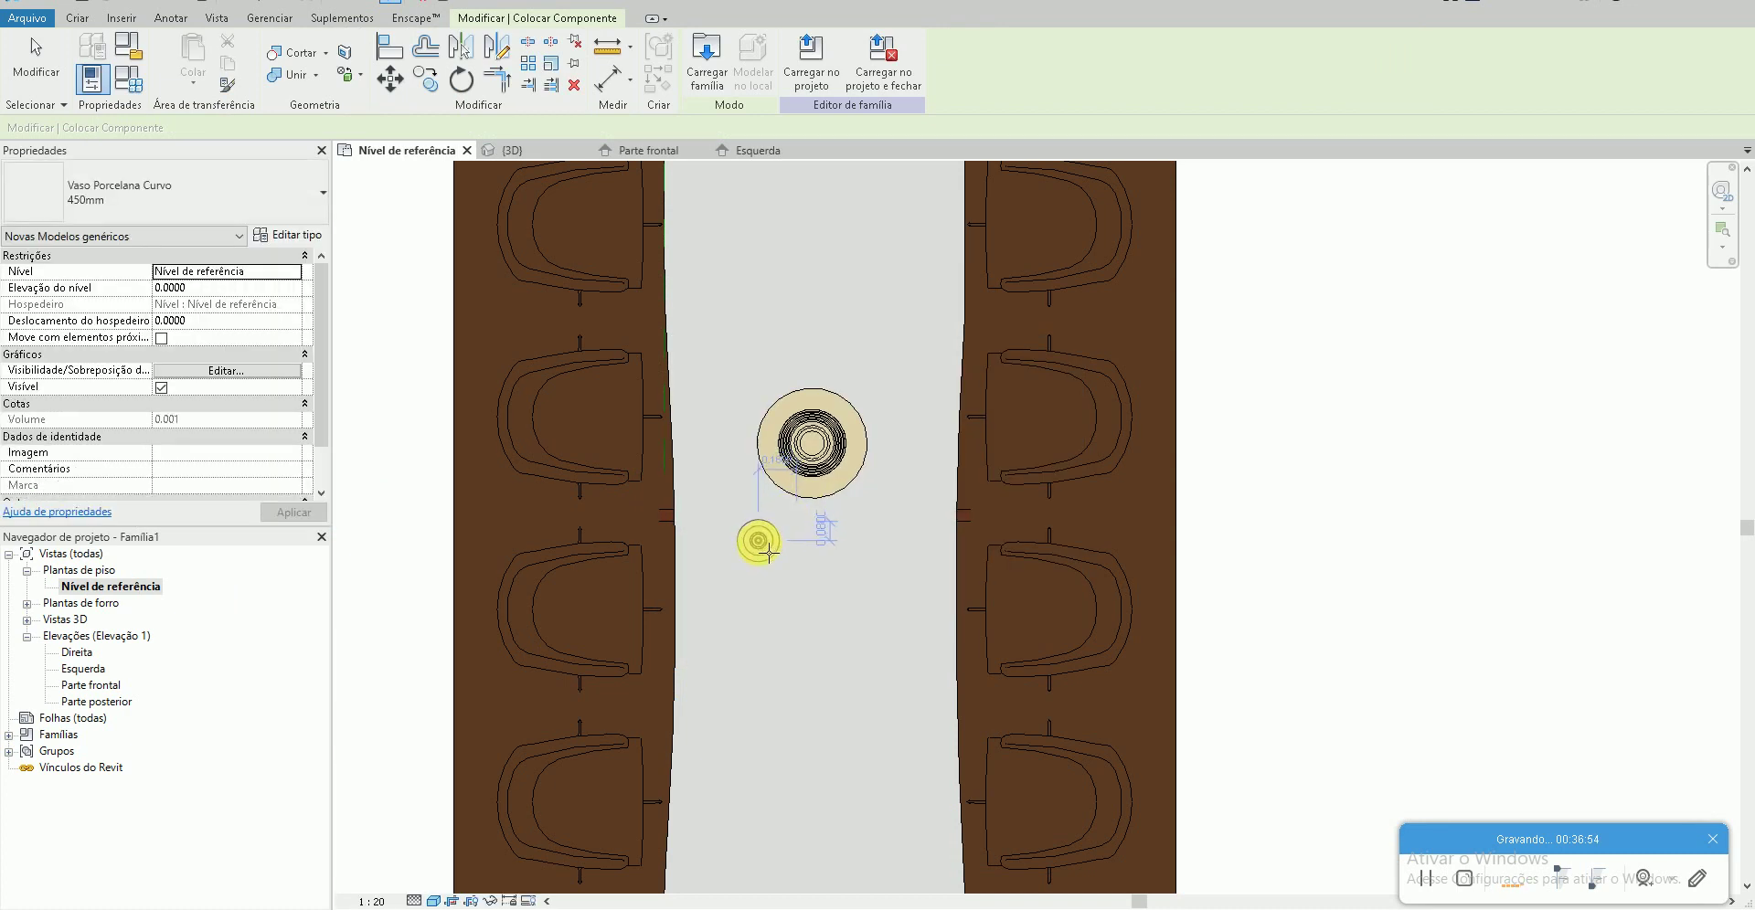
- Lift the curved vase in Parte frontal, then delete it and return to Nível de referência
key("Escape")
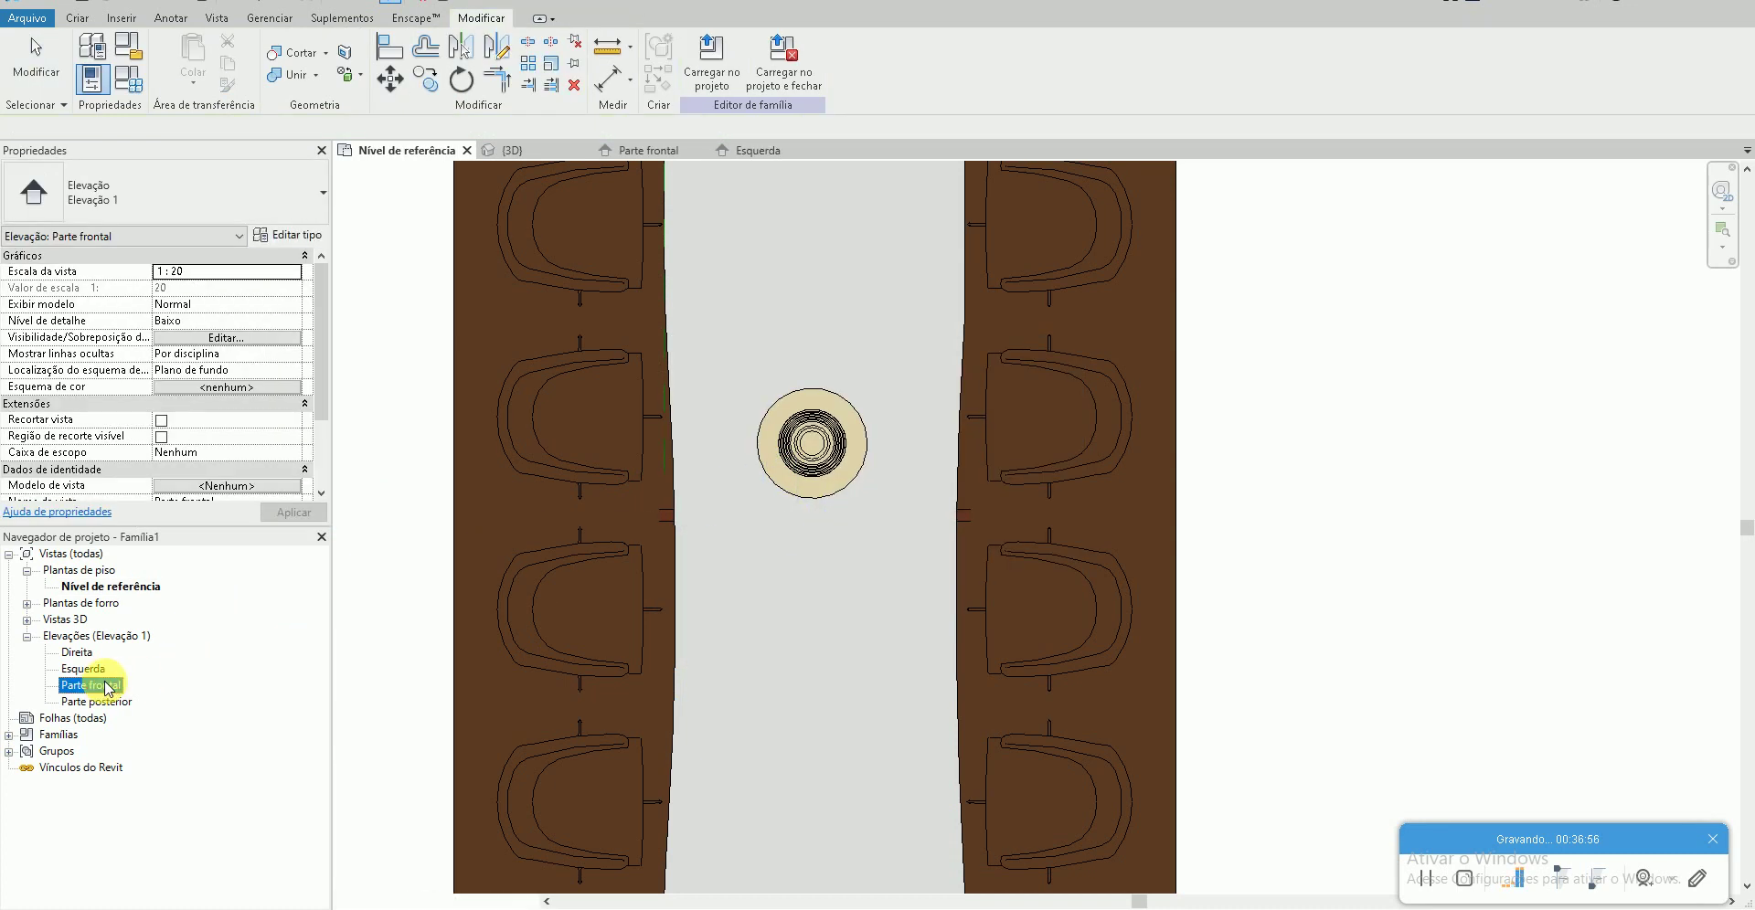
double_click(90, 685)
left_click_drag(677, 475, 666, 441)
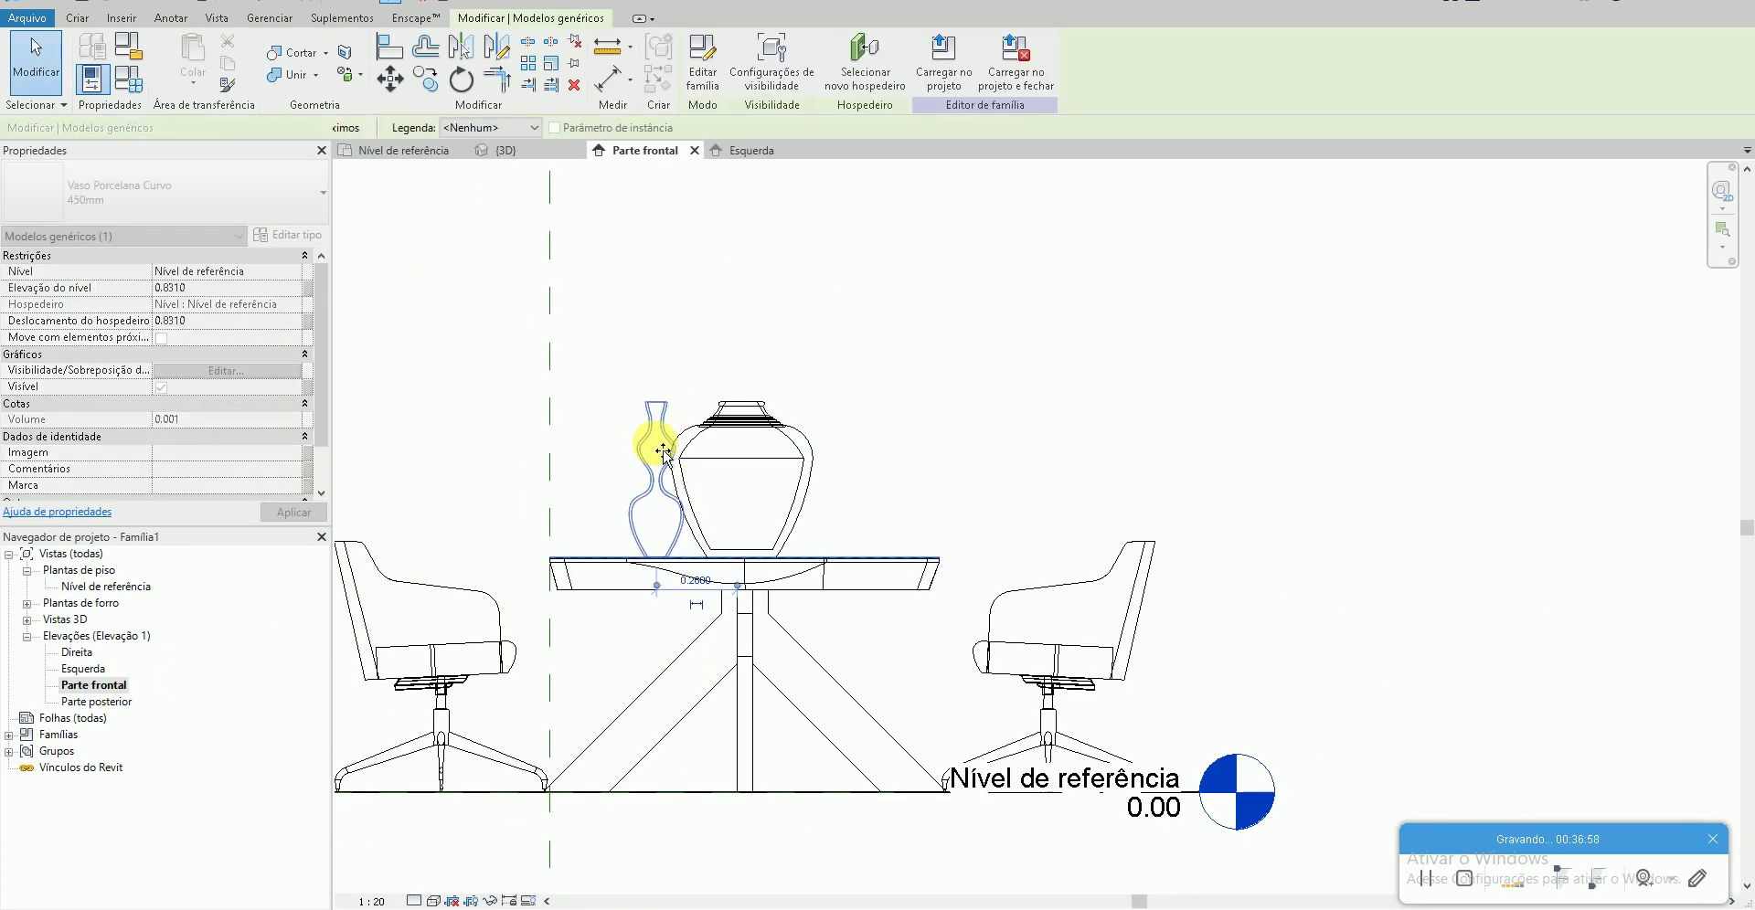
key("Delete")
double_click(106, 586)
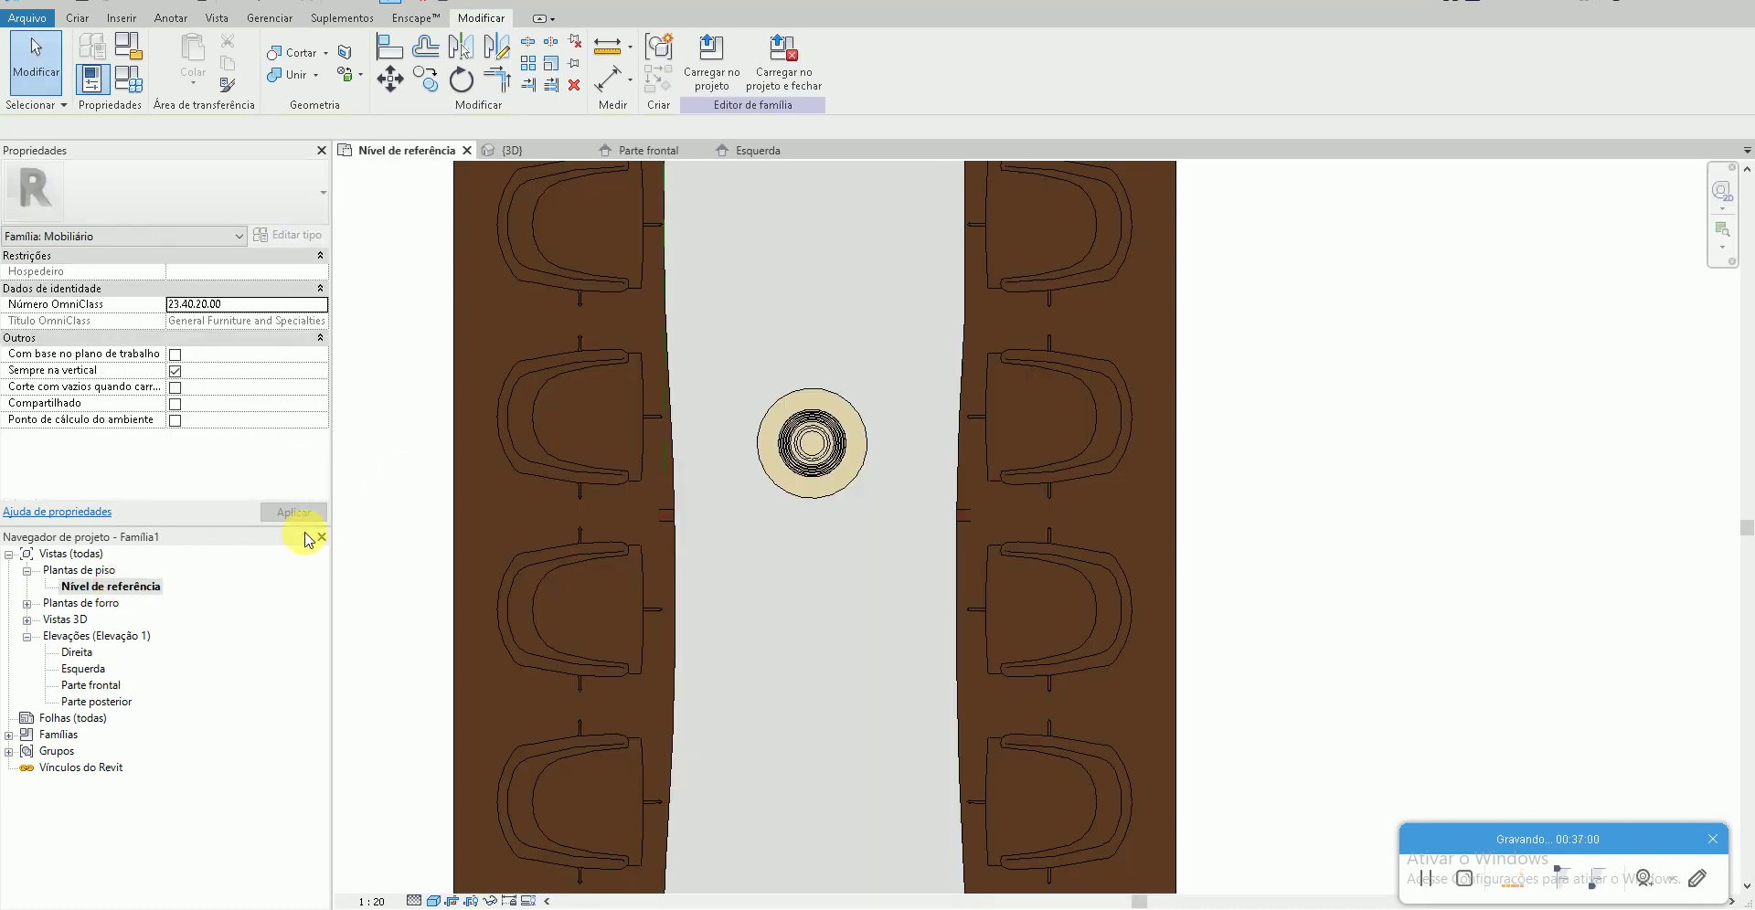
- Reopen the Load Family library with CM to pick another vase
key("c")
key("m")
left_click(710, 61)
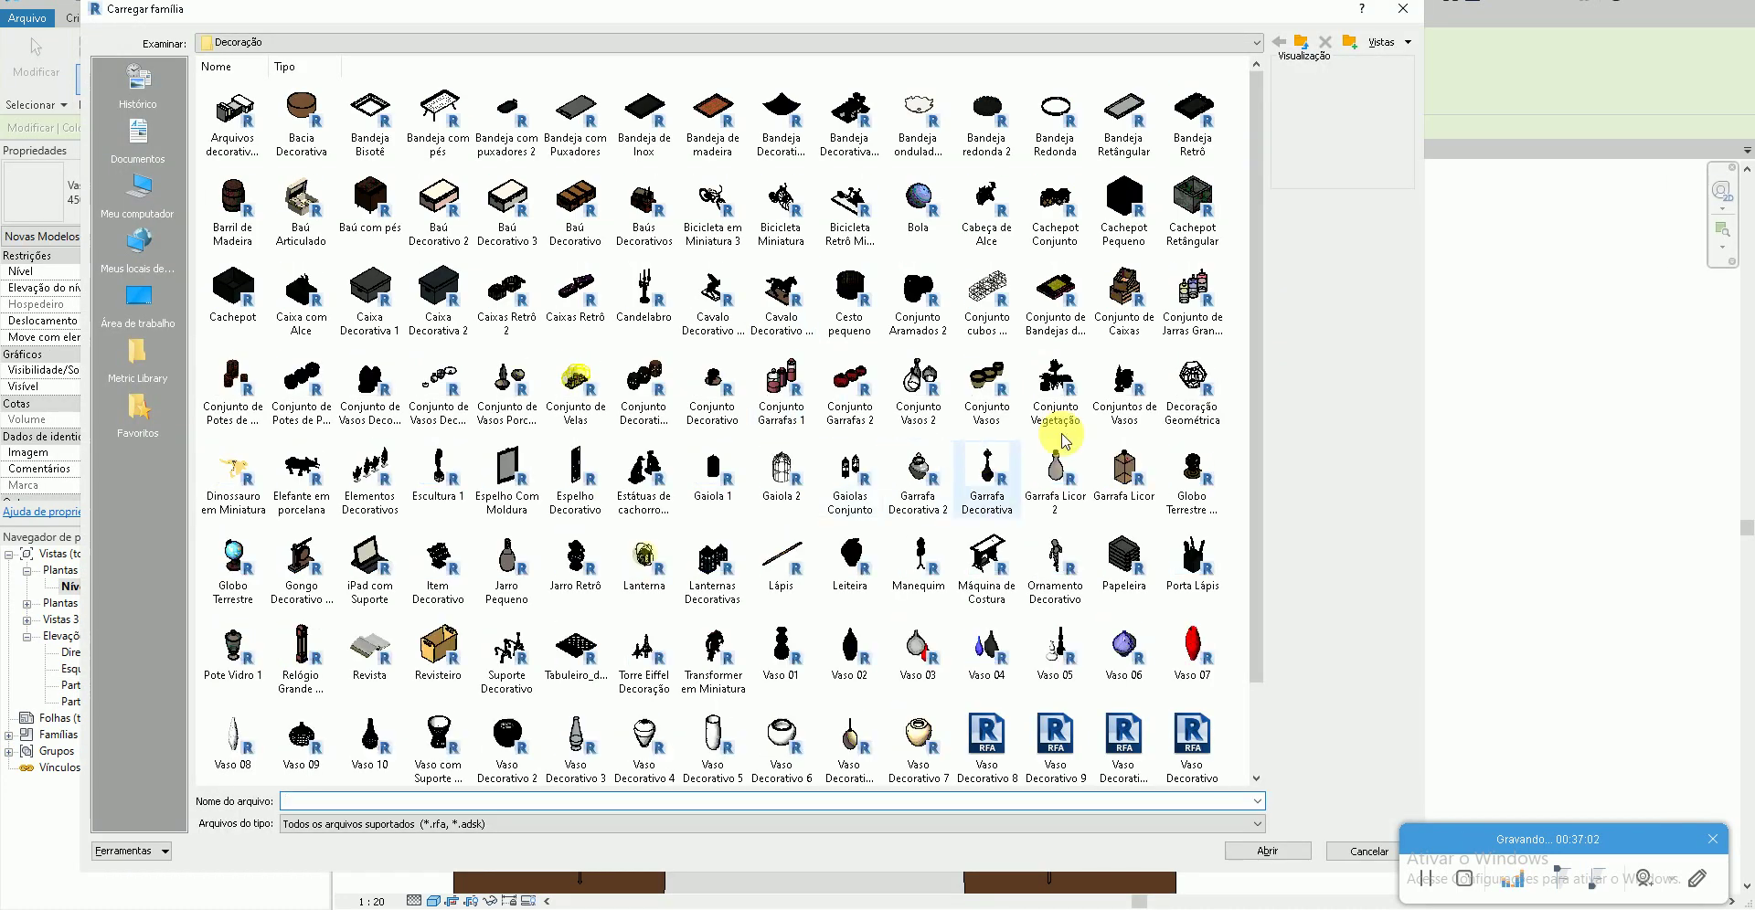
right_click(1239, 406)
mouse_move(1324, 417)
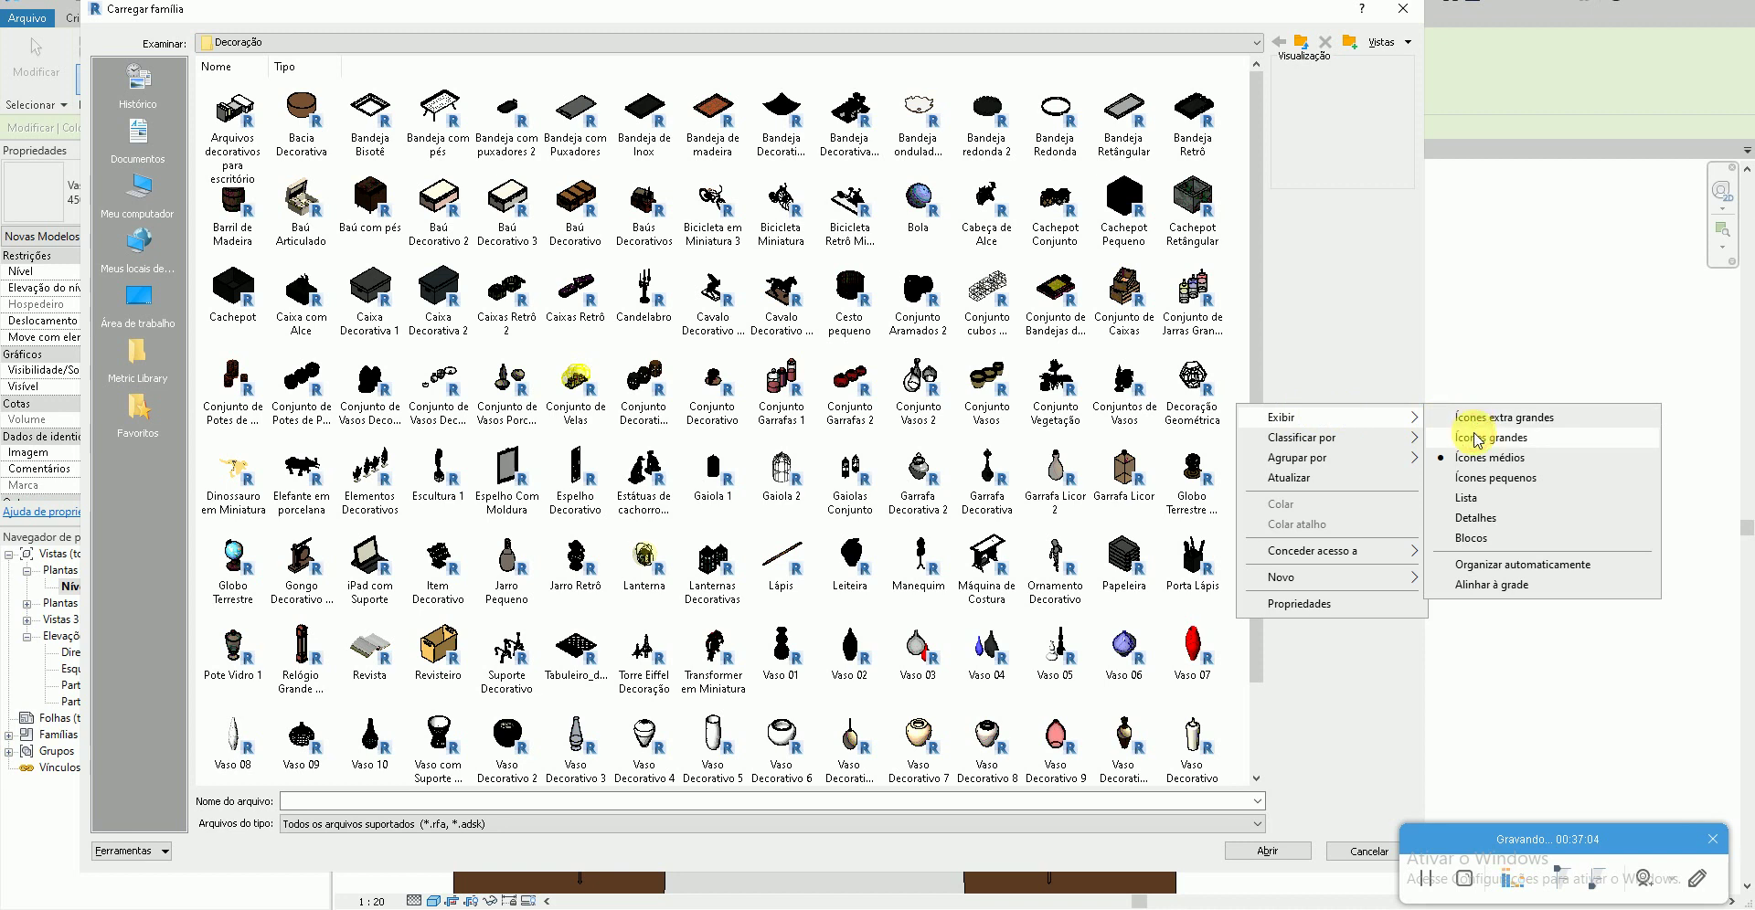
- Browse the family library in large icons and load Vaso Decorativo 4
left_click(1477, 441)
scroll(1188, 492, "down", 10)
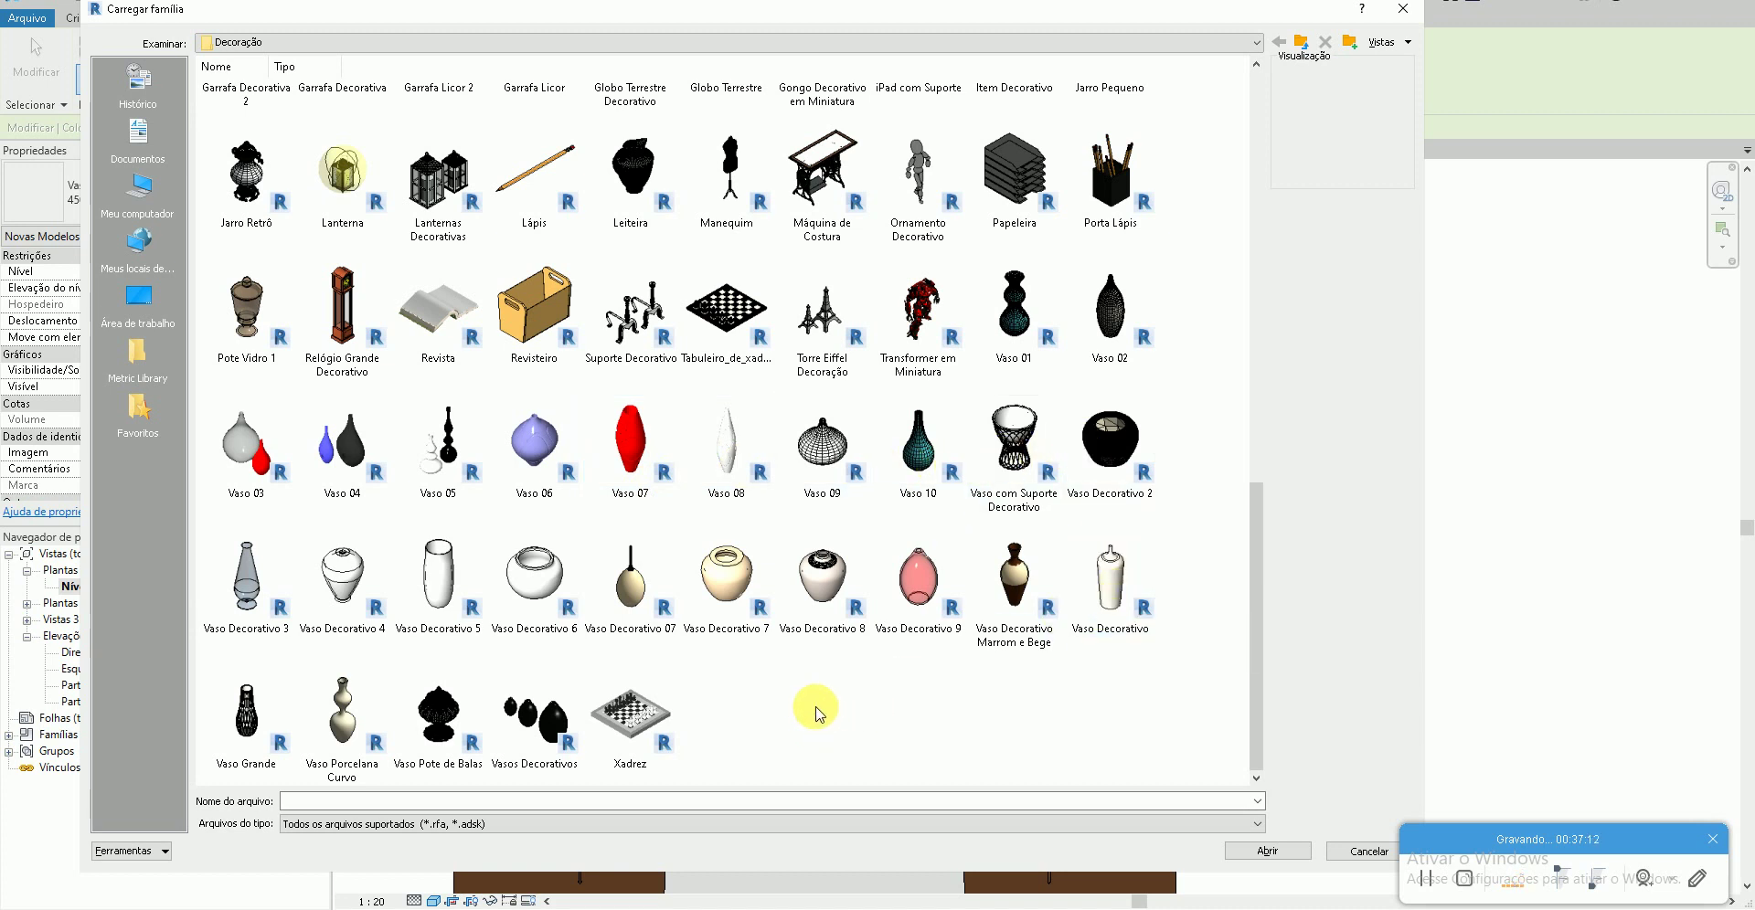
scroll(819, 714, "up", 3)
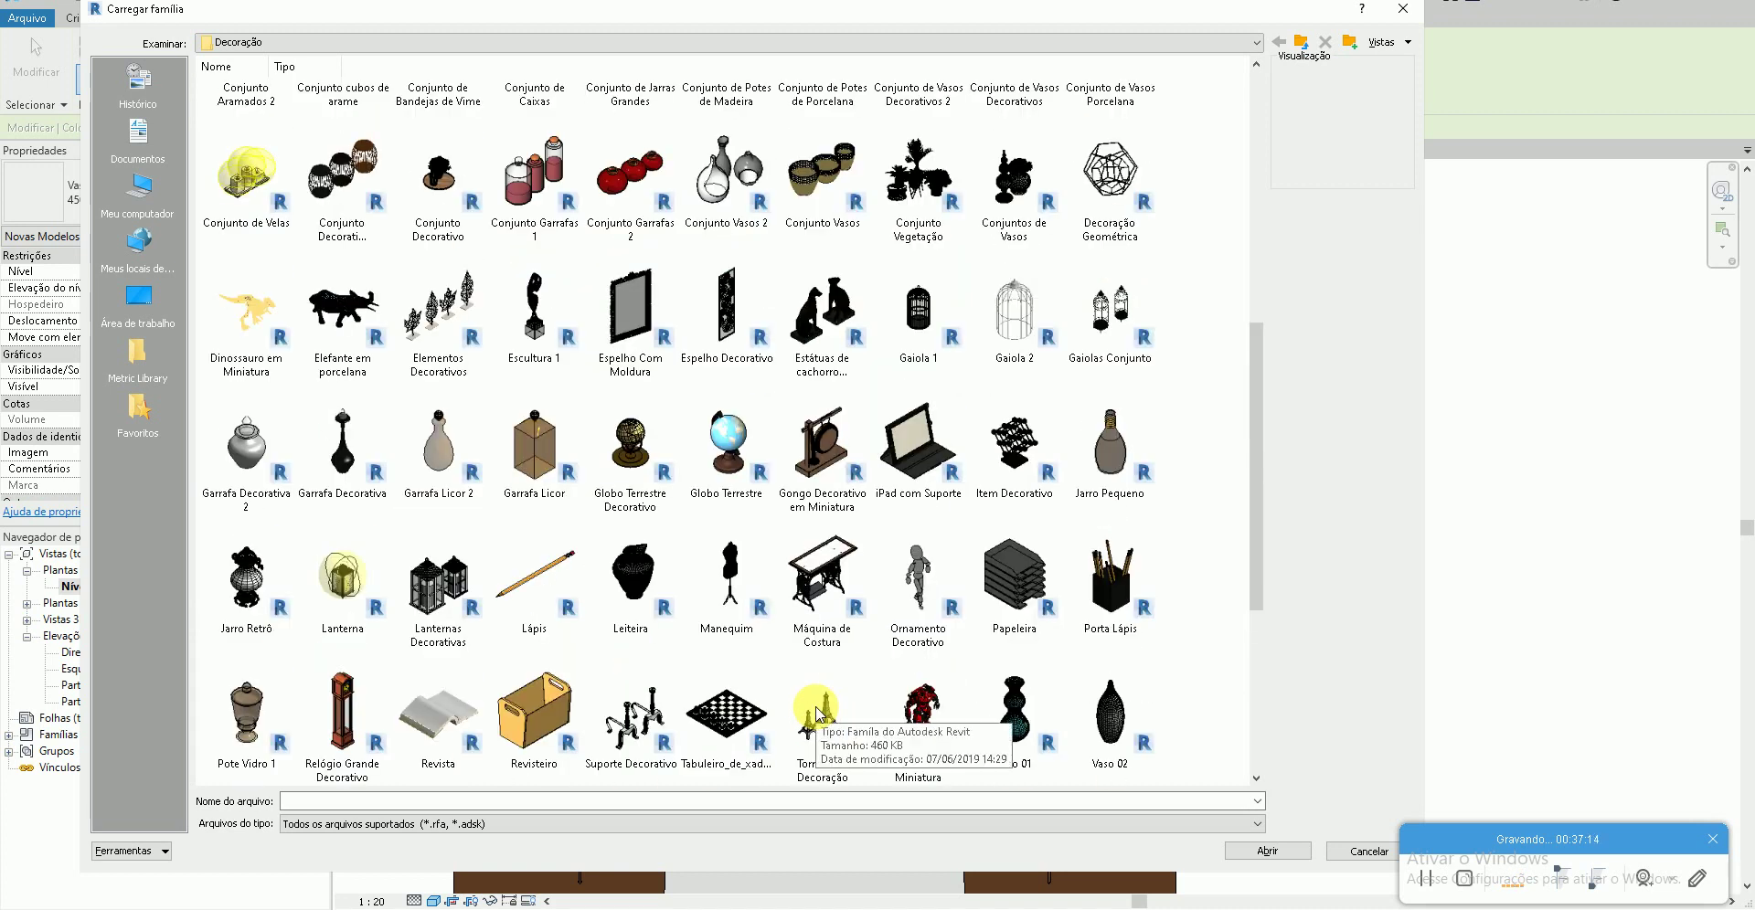
scroll(819, 714, "up", 3)
scroll(819, 715, "down", 2)
scroll(819, 714, "up", 3)
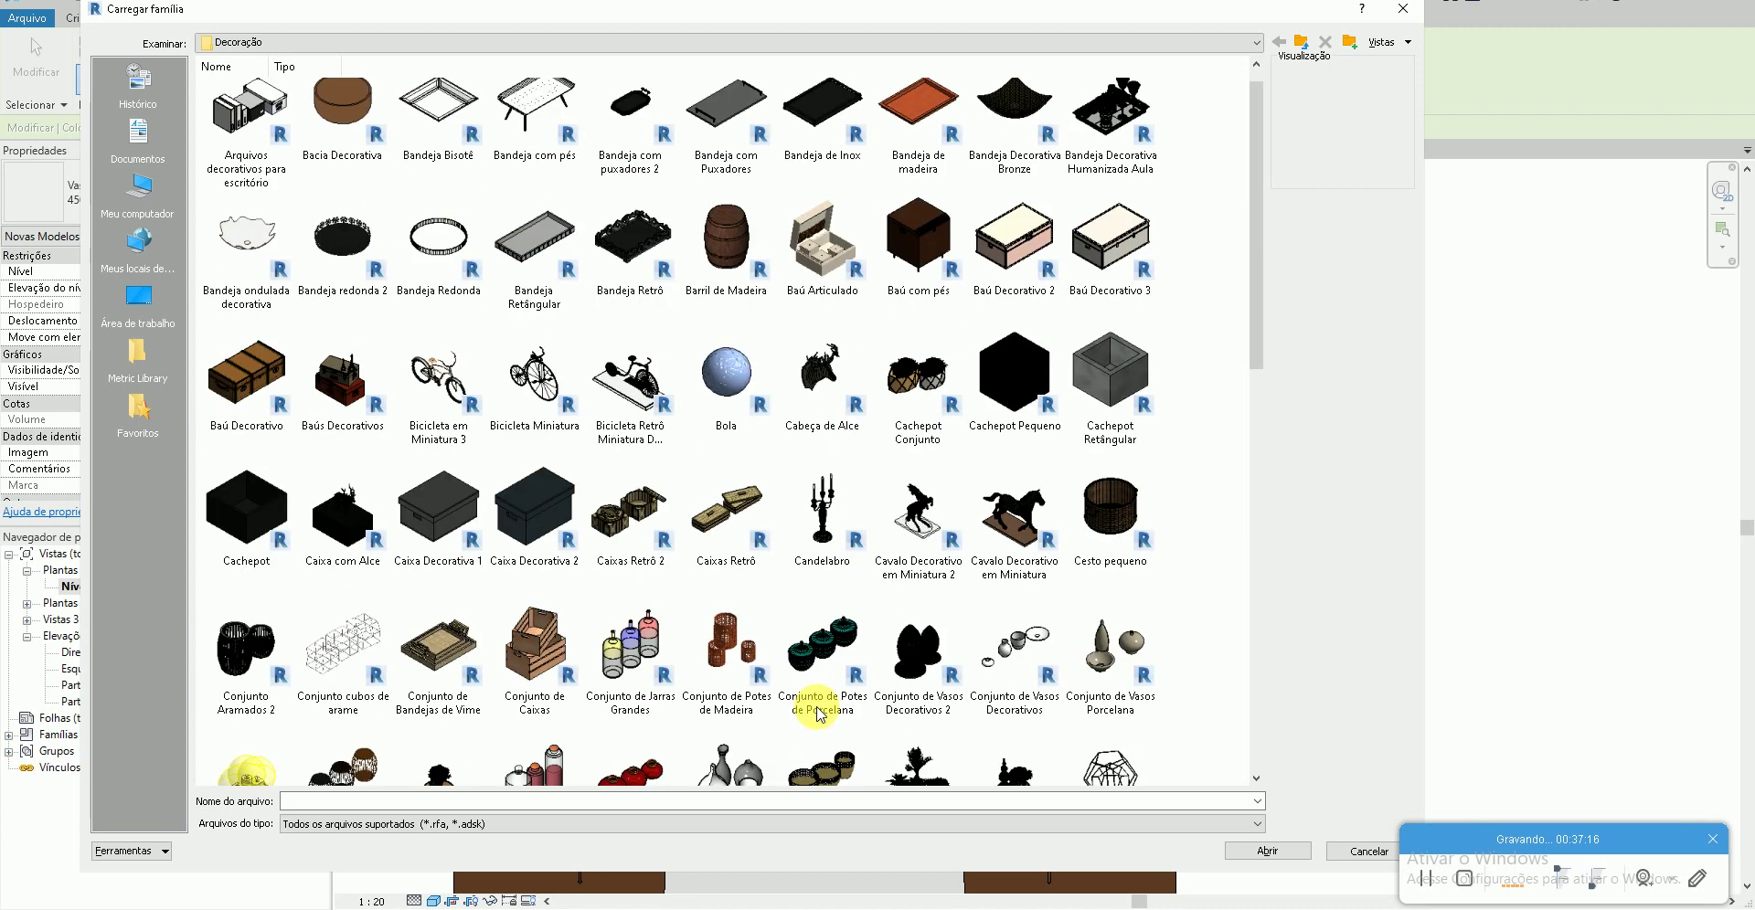
scroll(819, 714, "up", 1)
scroll(819, 715, "down", 5)
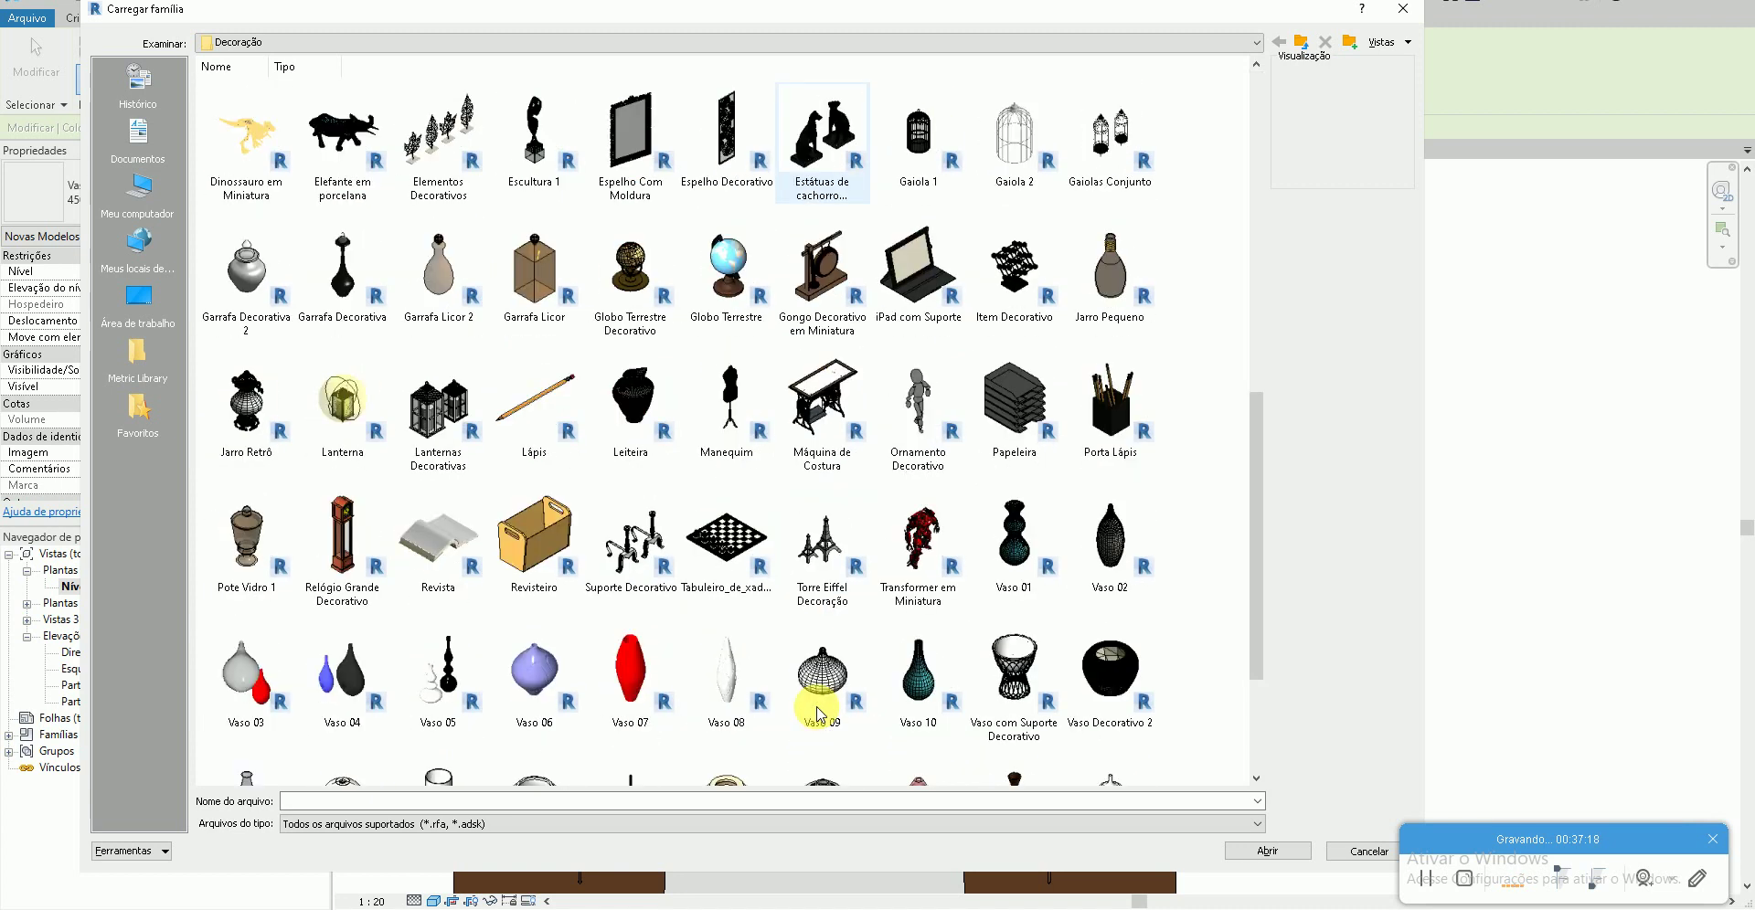
scroll(819, 715, "down", 5)
double_click(360, 584)
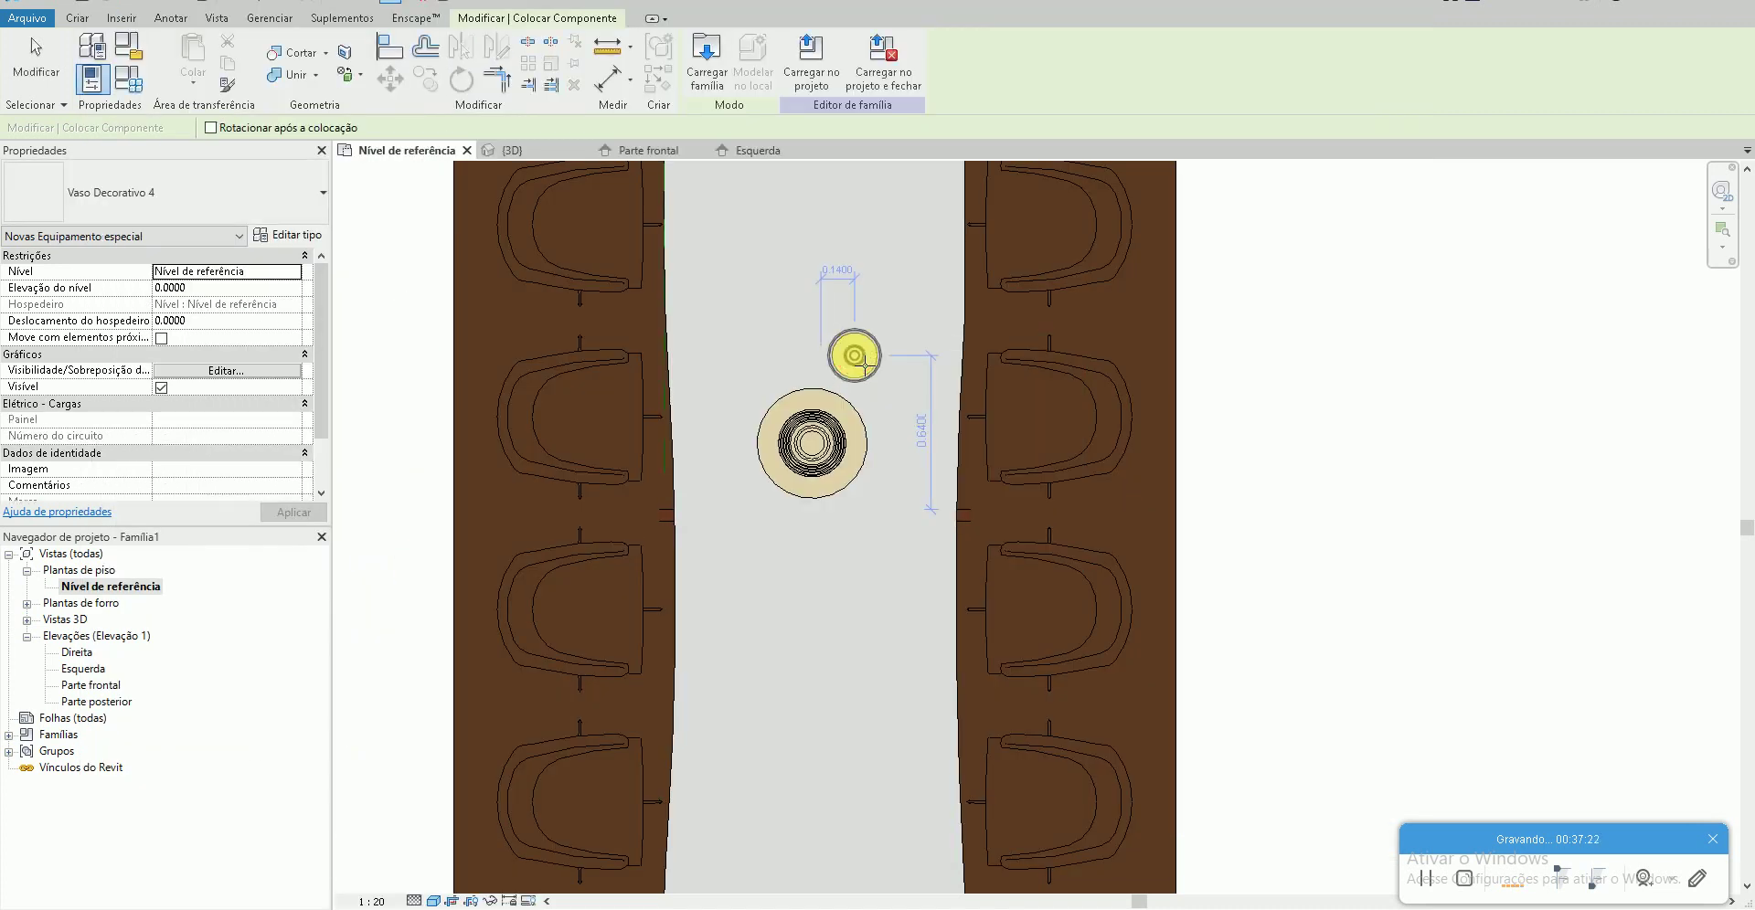
- Place Vaso Decorativo 4 beside the large vase and inspect it in Parte frontal elevation
left_click(855, 357)
key("Escape")
double_click(90, 685)
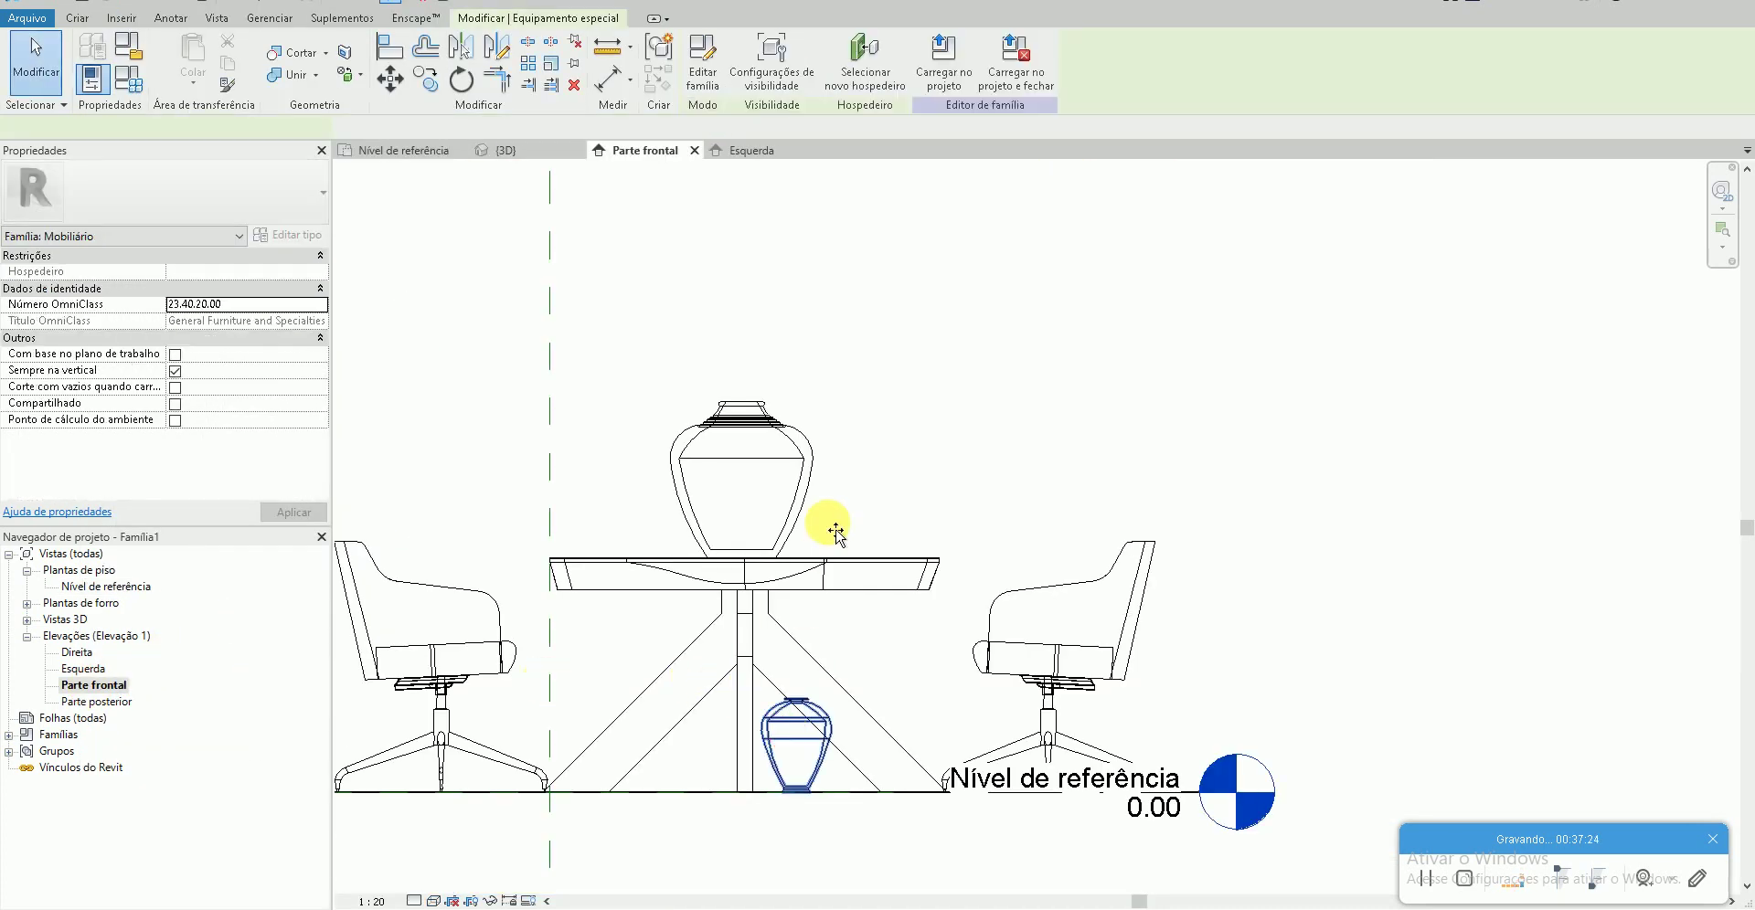
left_click(842, 515)
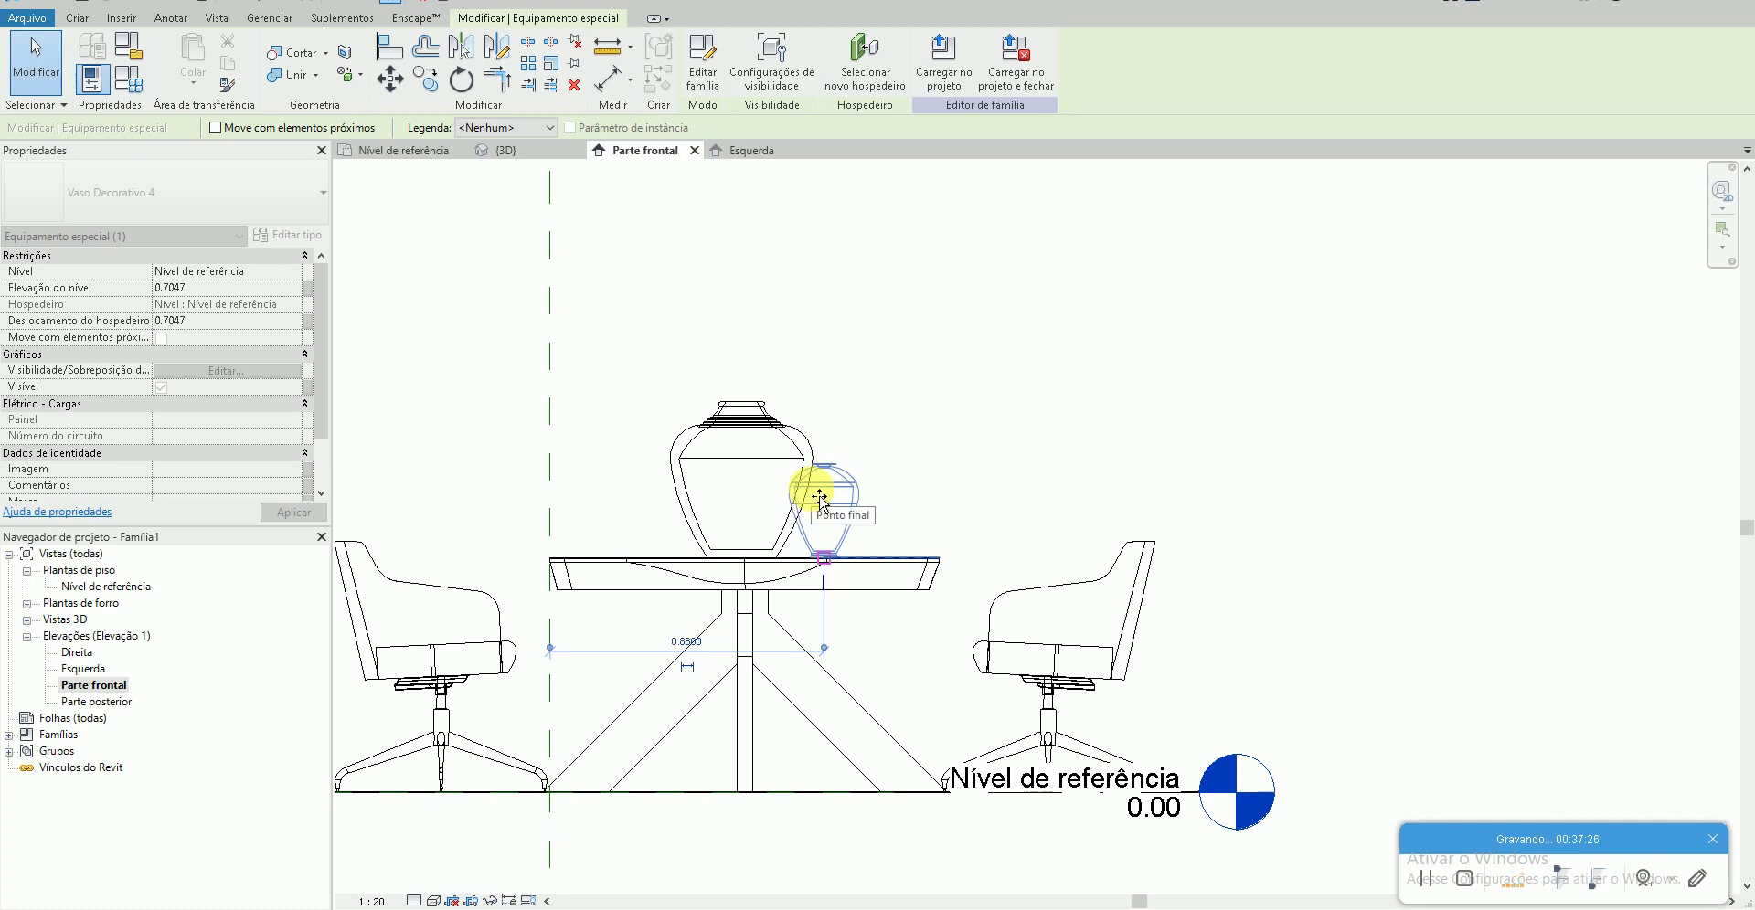
key("Escape")
- Review the vases in 3D and delete the small white vase
left_click(347, 2)
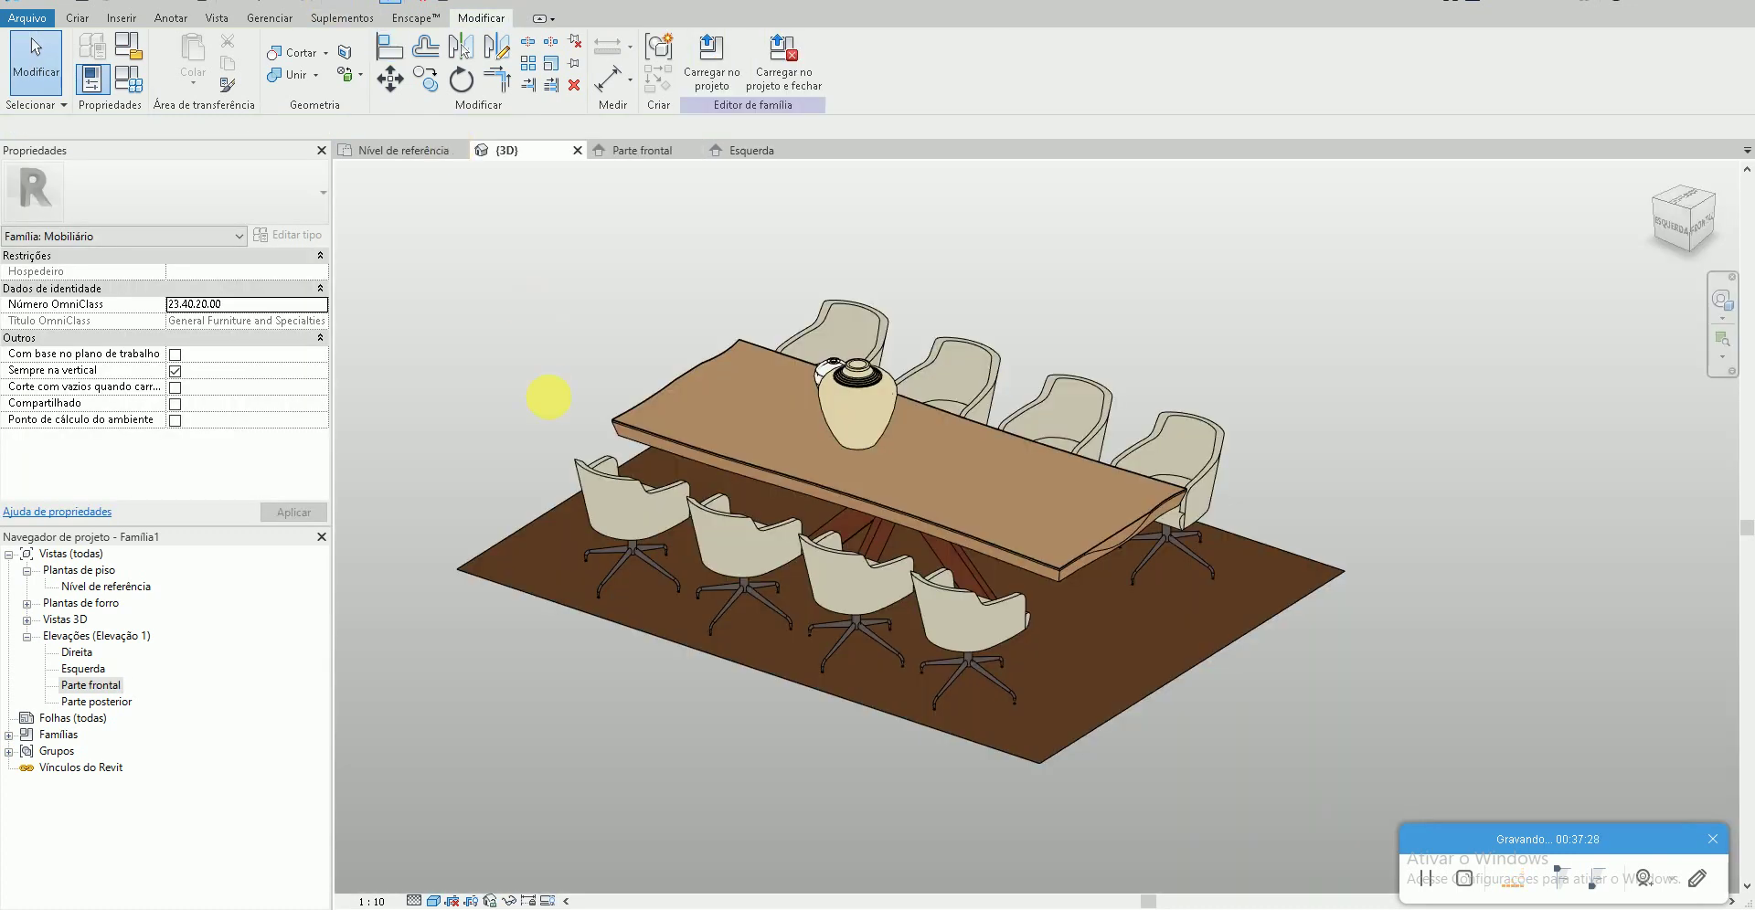
mouse_move(548, 393)
middle_mouse_down("shift")
mouse_move(737, 376)
mouse_move(644, 448)
middle_mouse_up("shift")
left_click(659, 447)
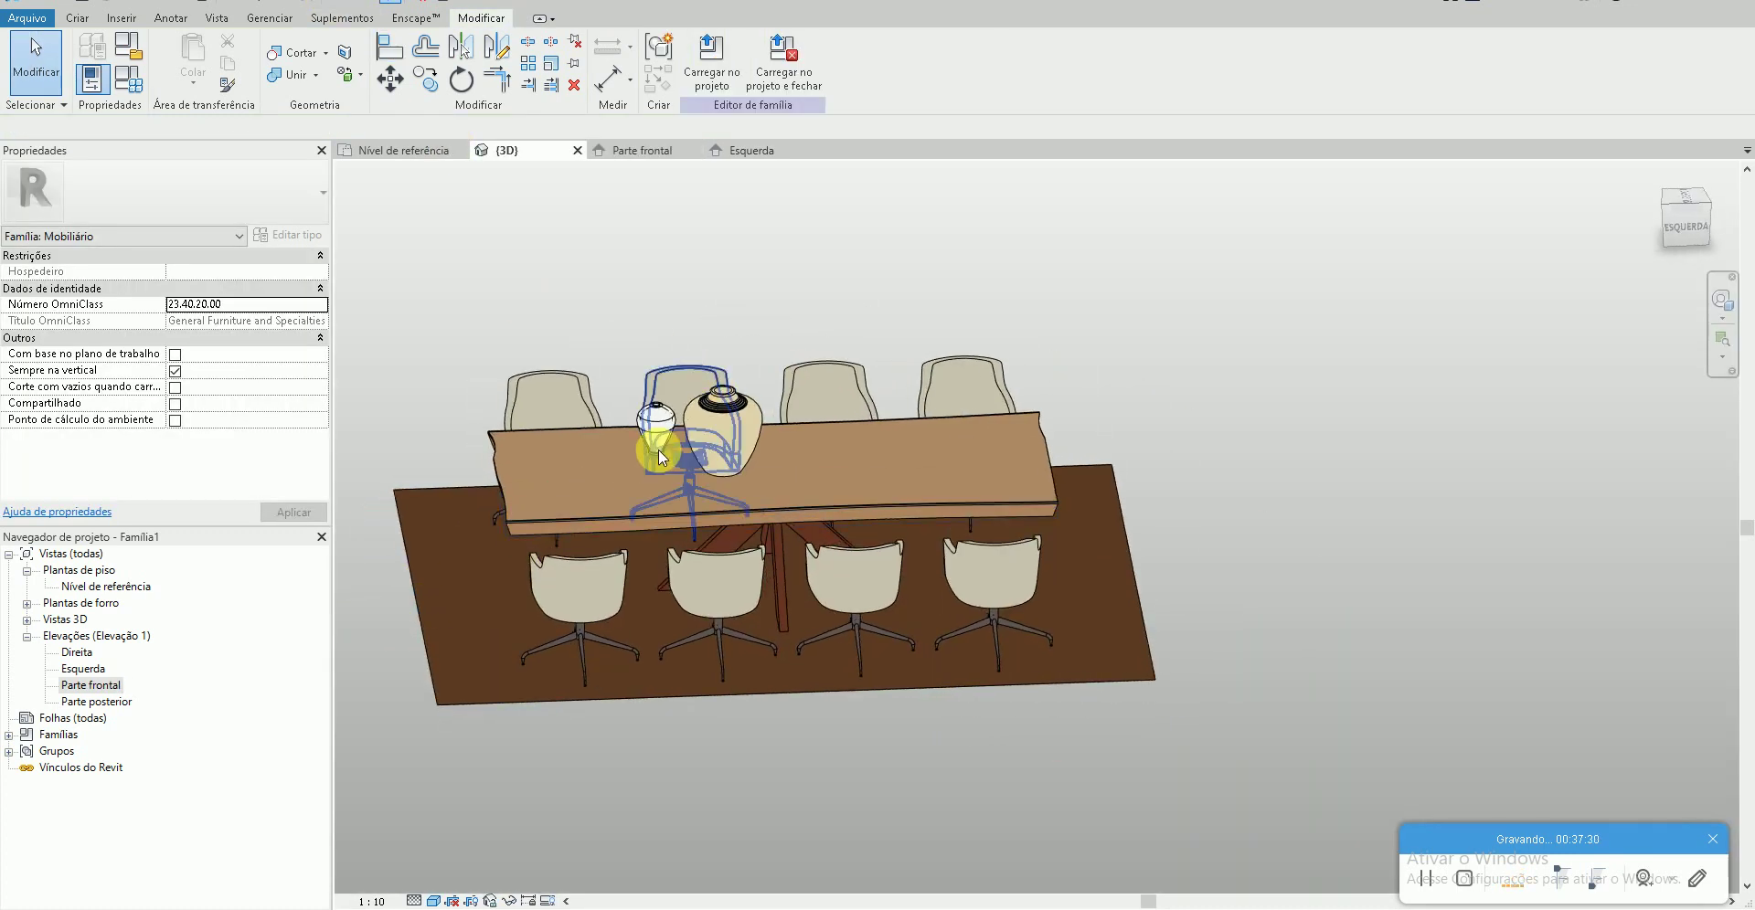
key("Delete")
- Load the Vaso Decorativo family from the desktop's 50 Blocos de Revit folder
double_click(147, 589)
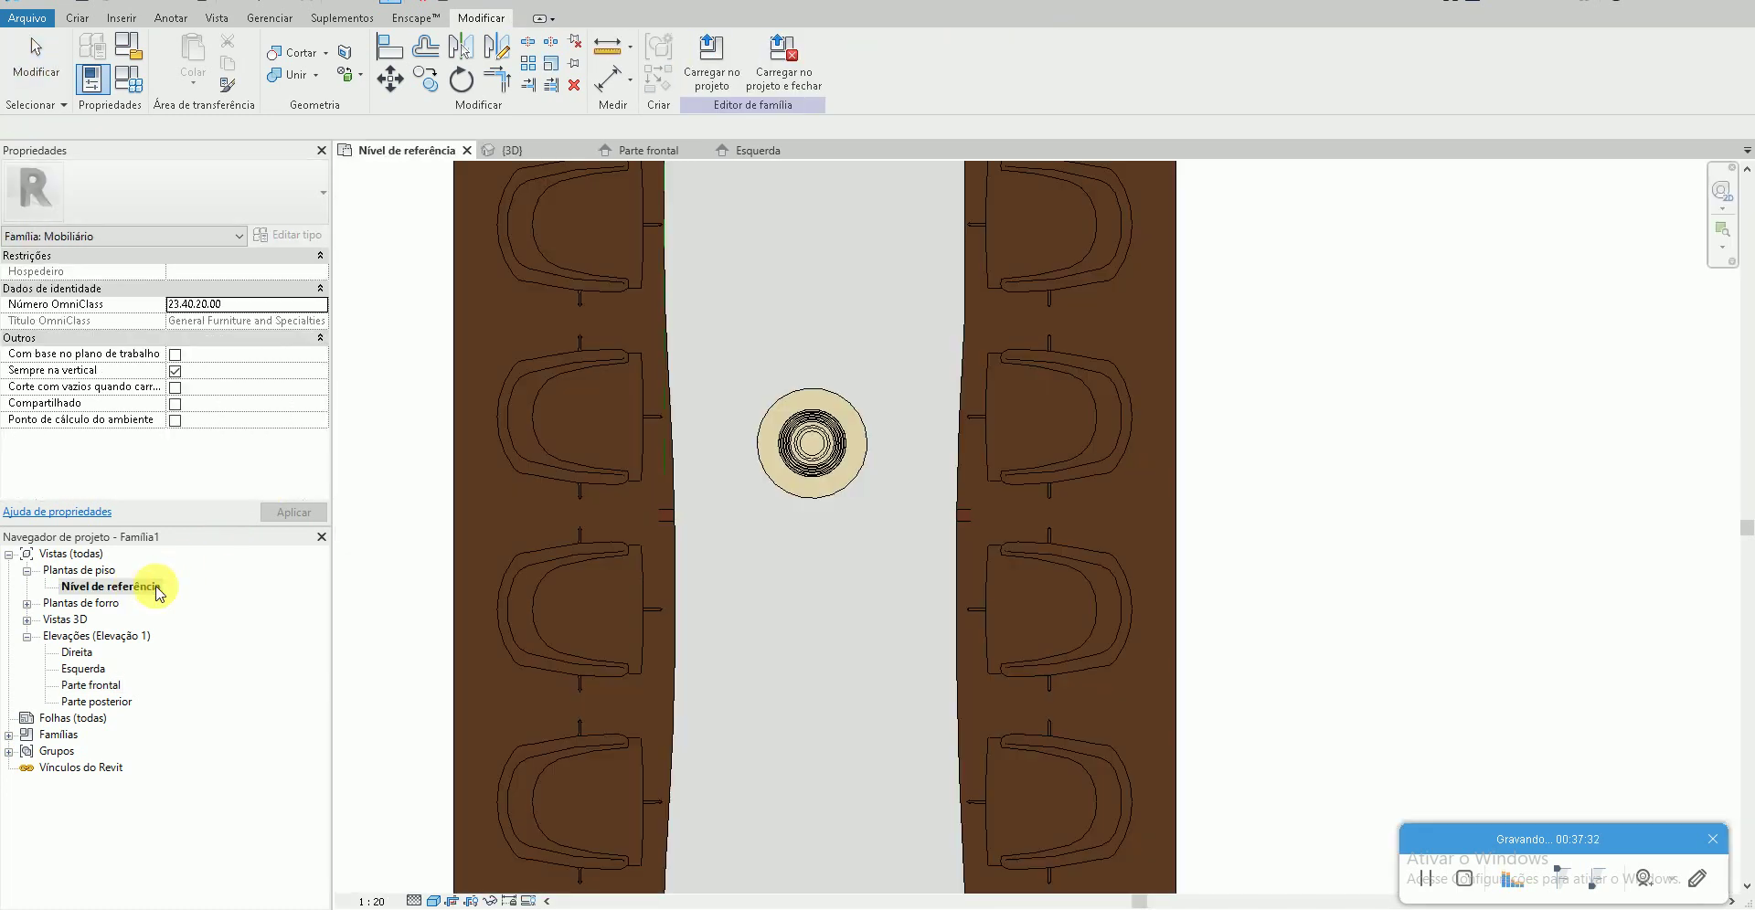
key("c")
key("m")
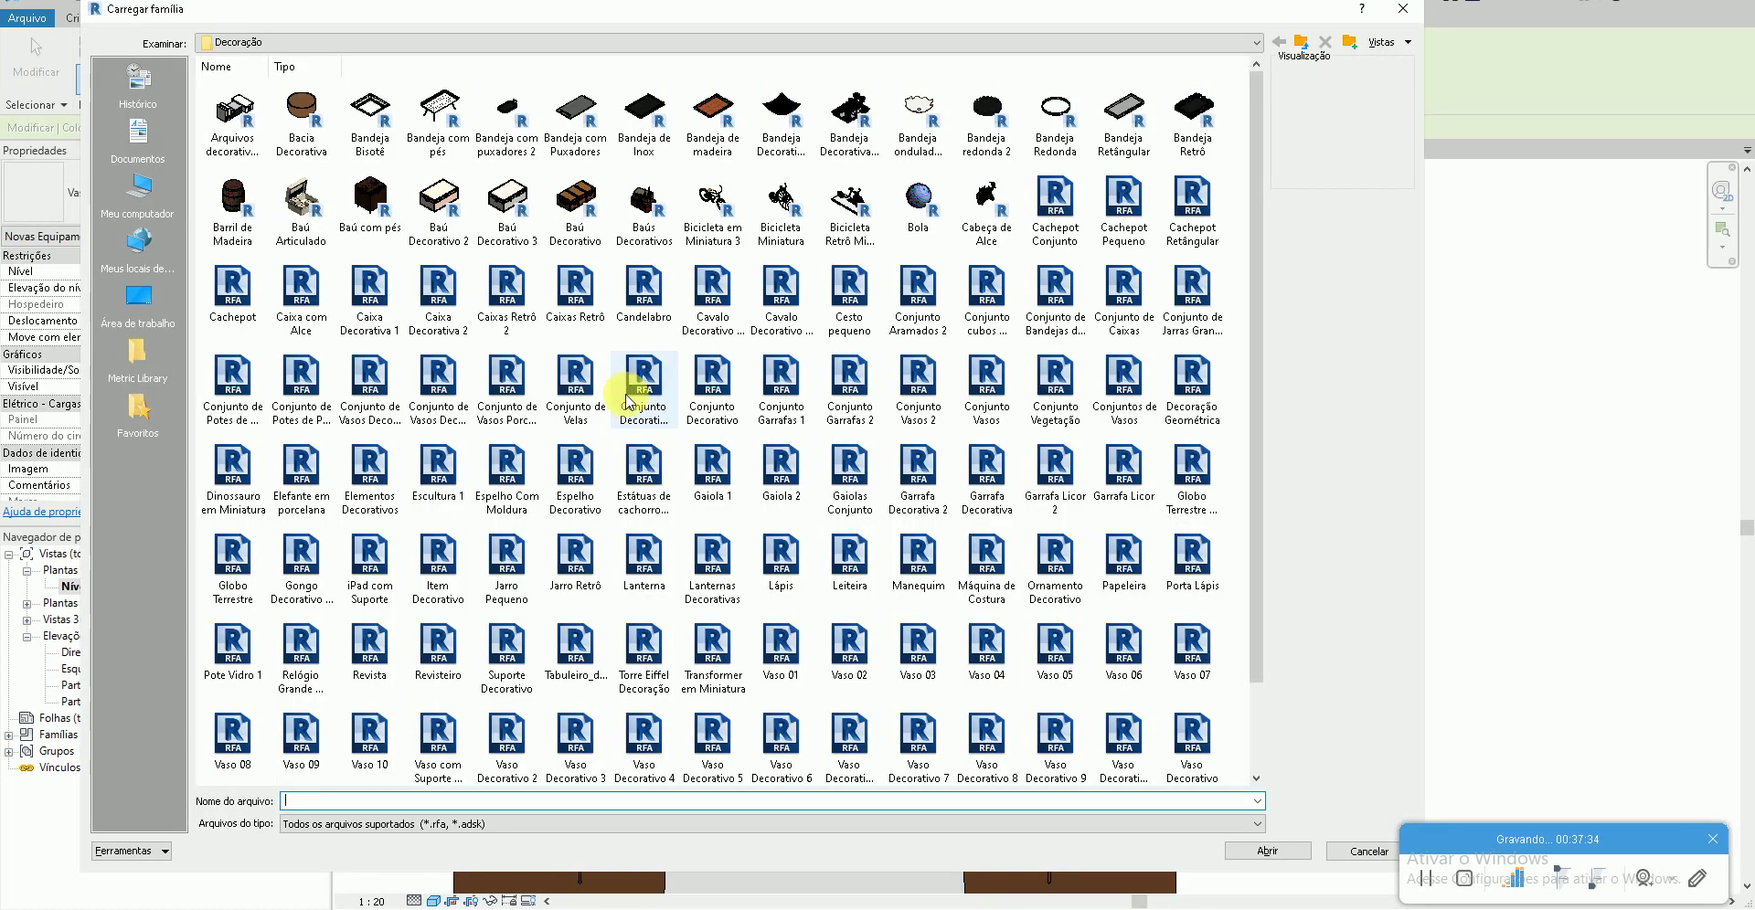
left_click(139, 302)
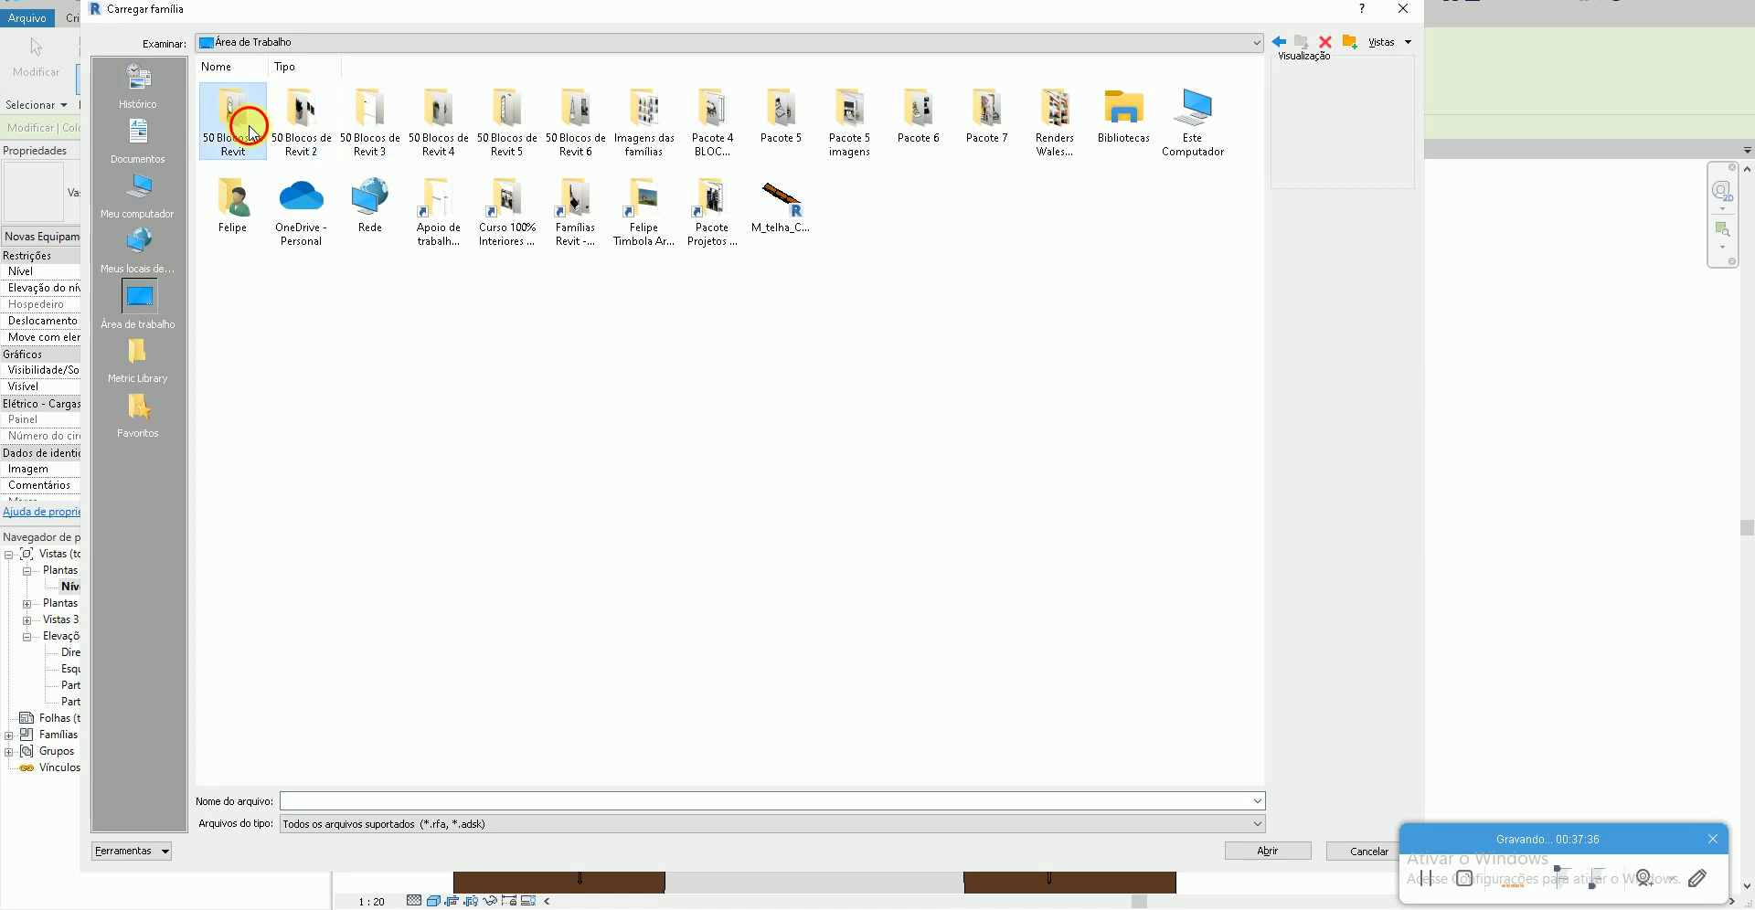
double_click(239, 119)
right_click(729, 443)
left_click(950, 473)
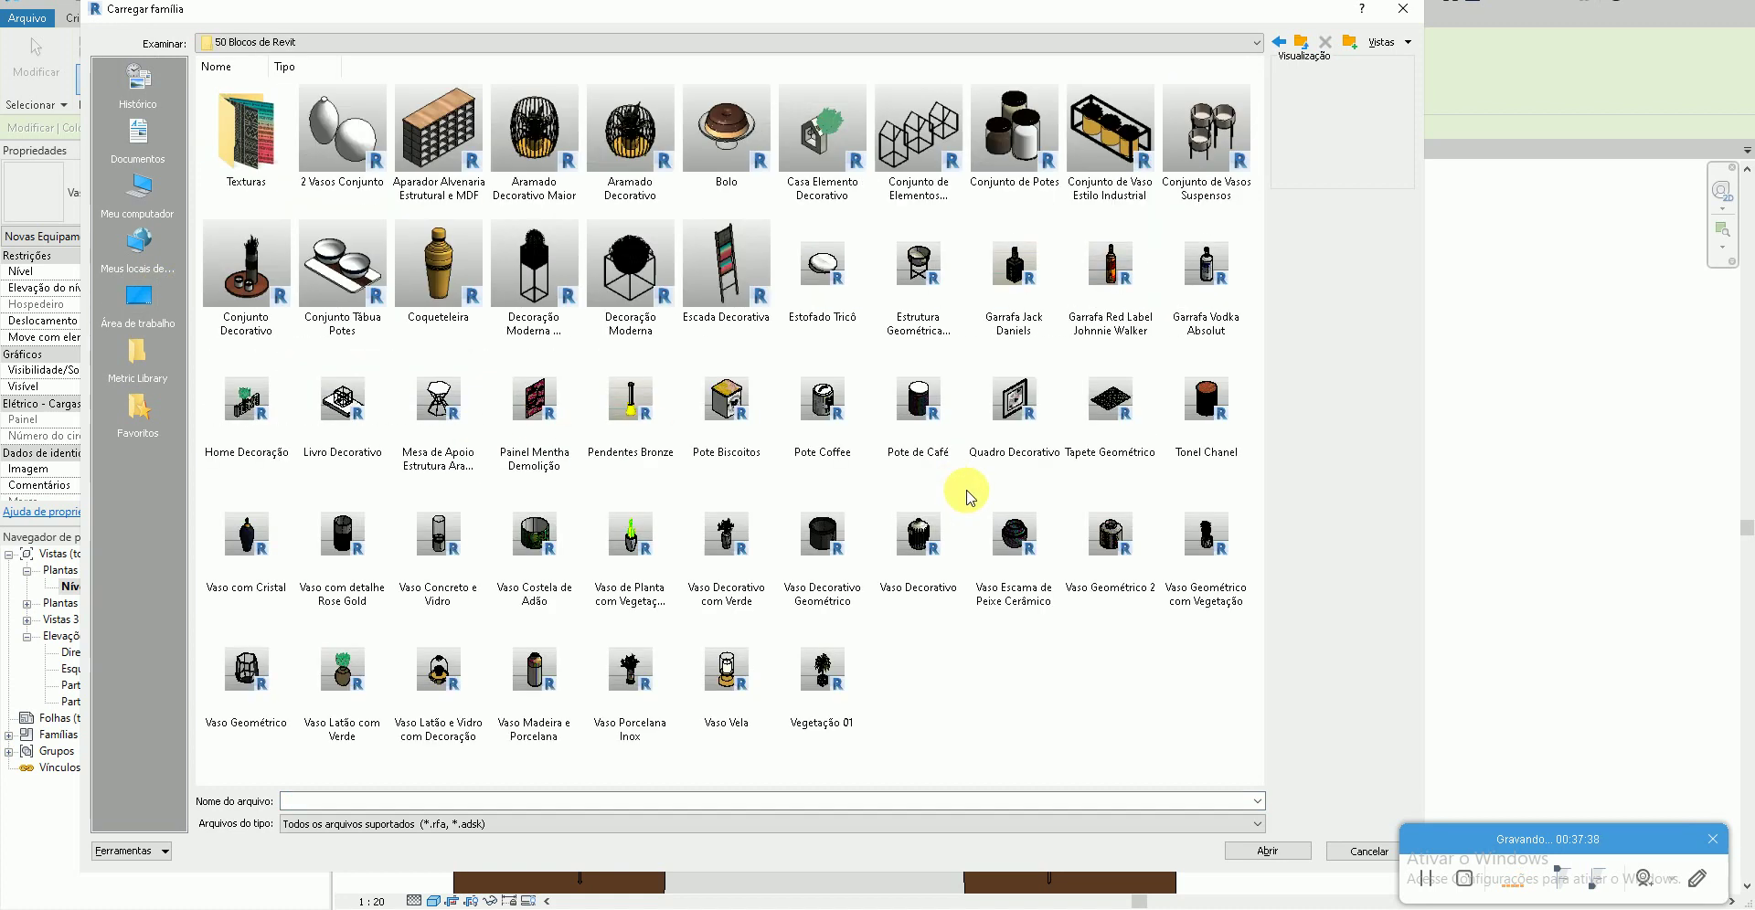
double_click(909, 553)
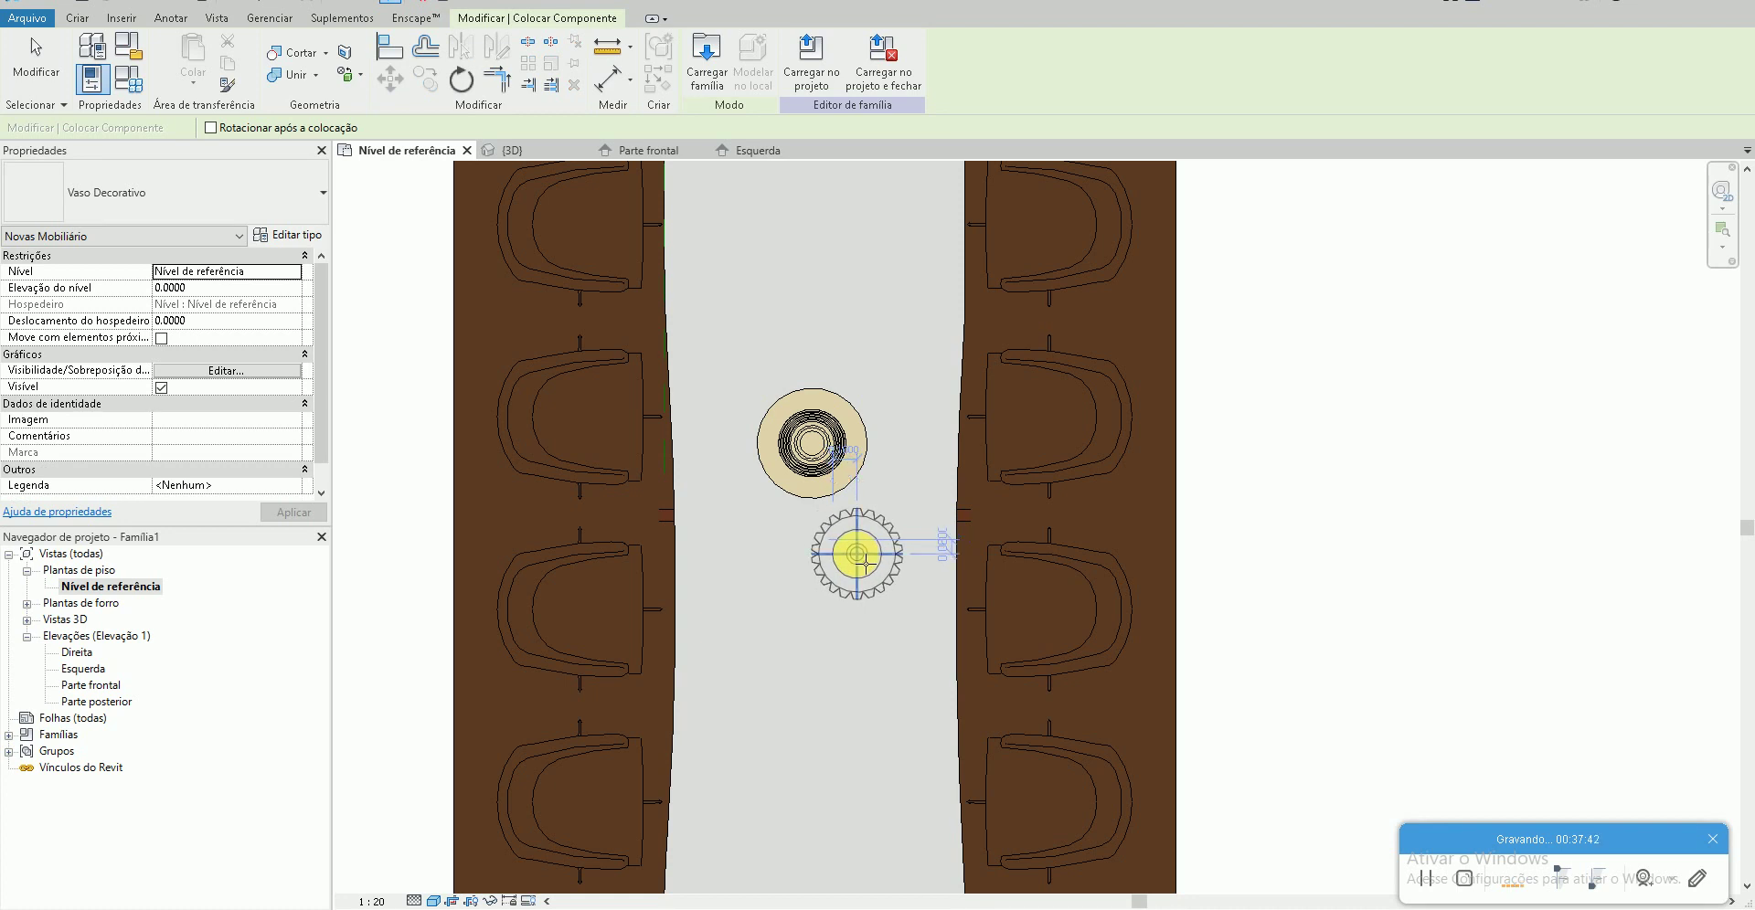
- Also load the Vaso Geométrico com Vegetação potted-plant family
key("Escape")
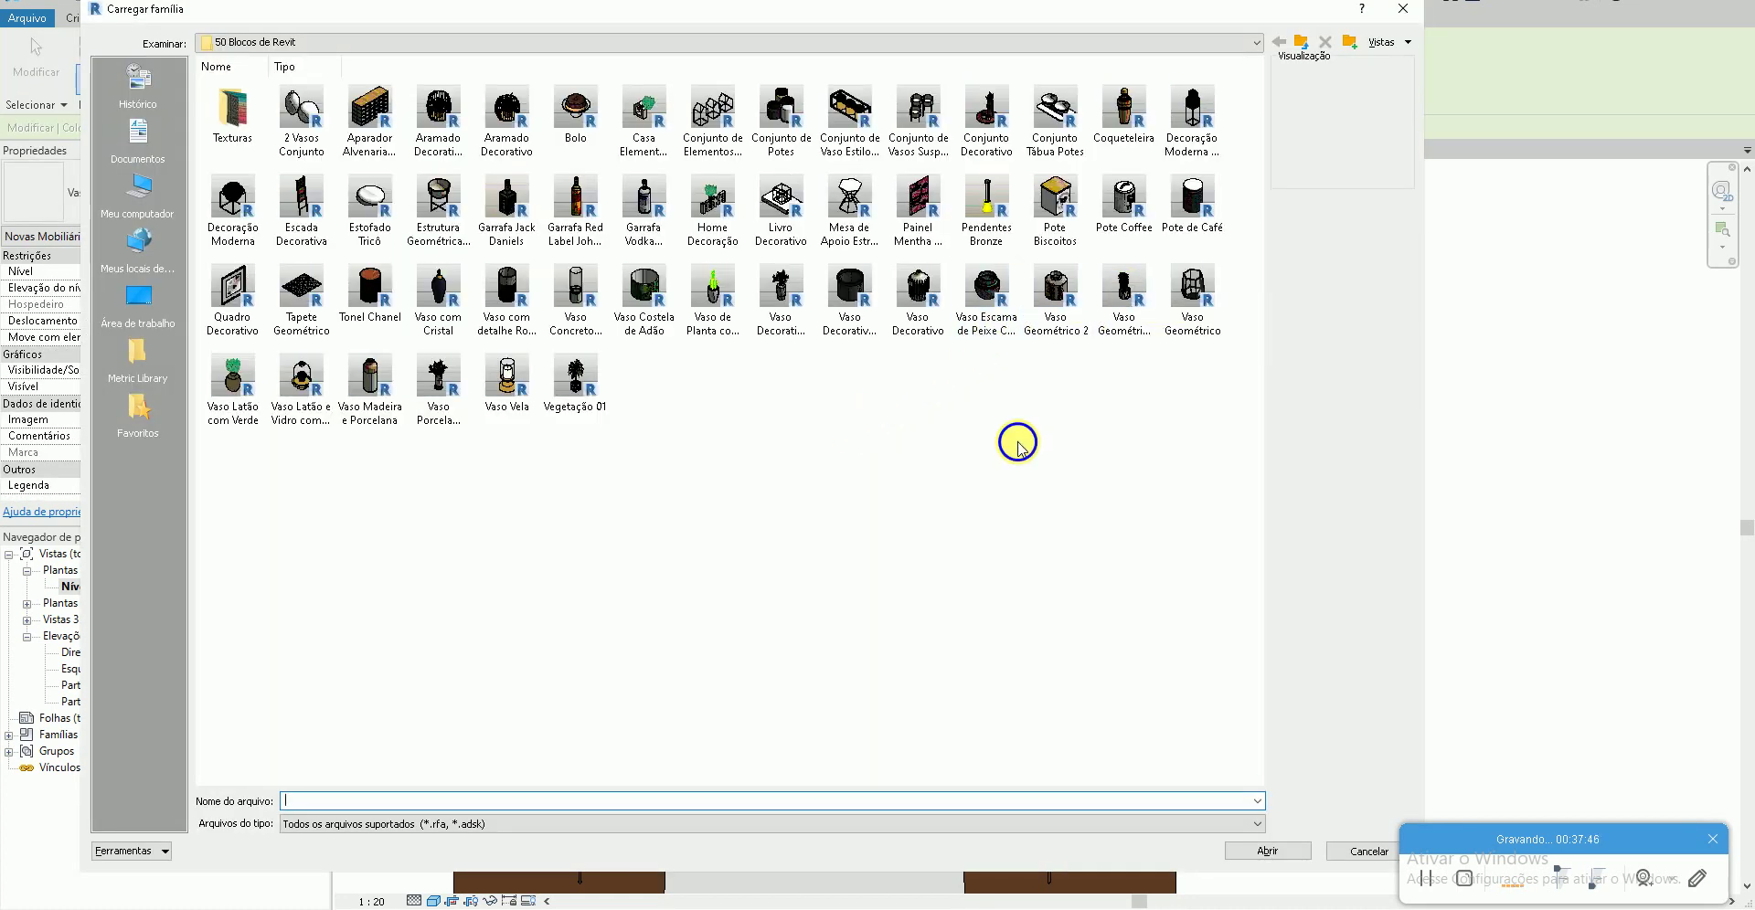
right_click(1021, 446)
mouse_move(1064, 455)
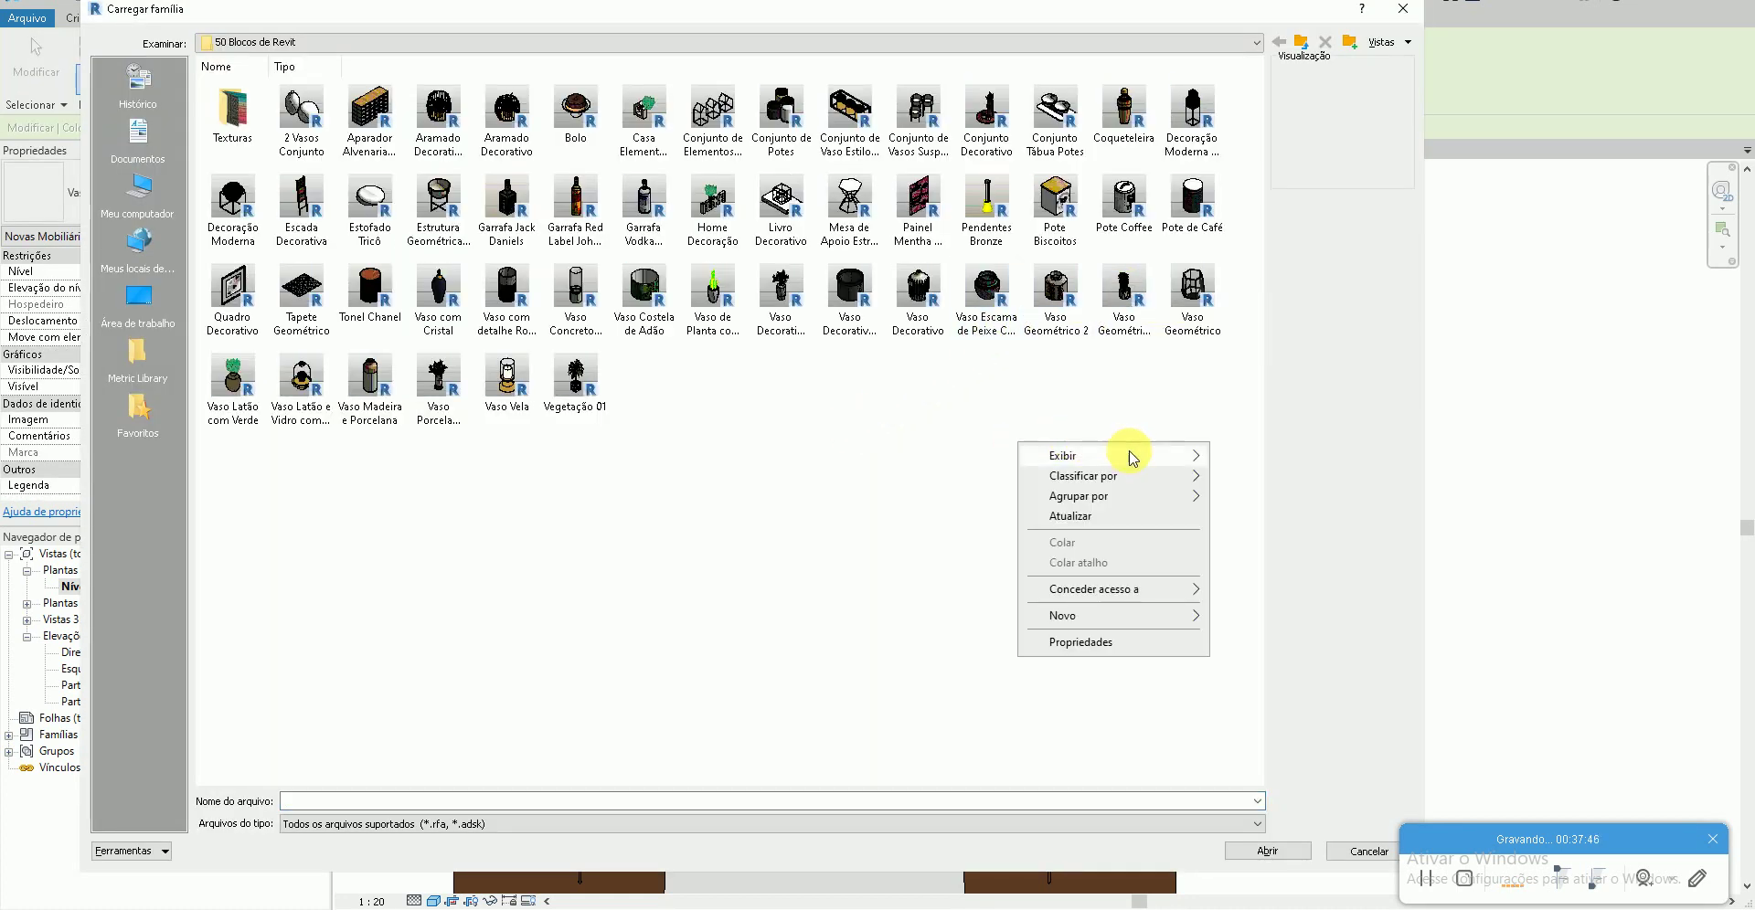
left_click(1215, 473)
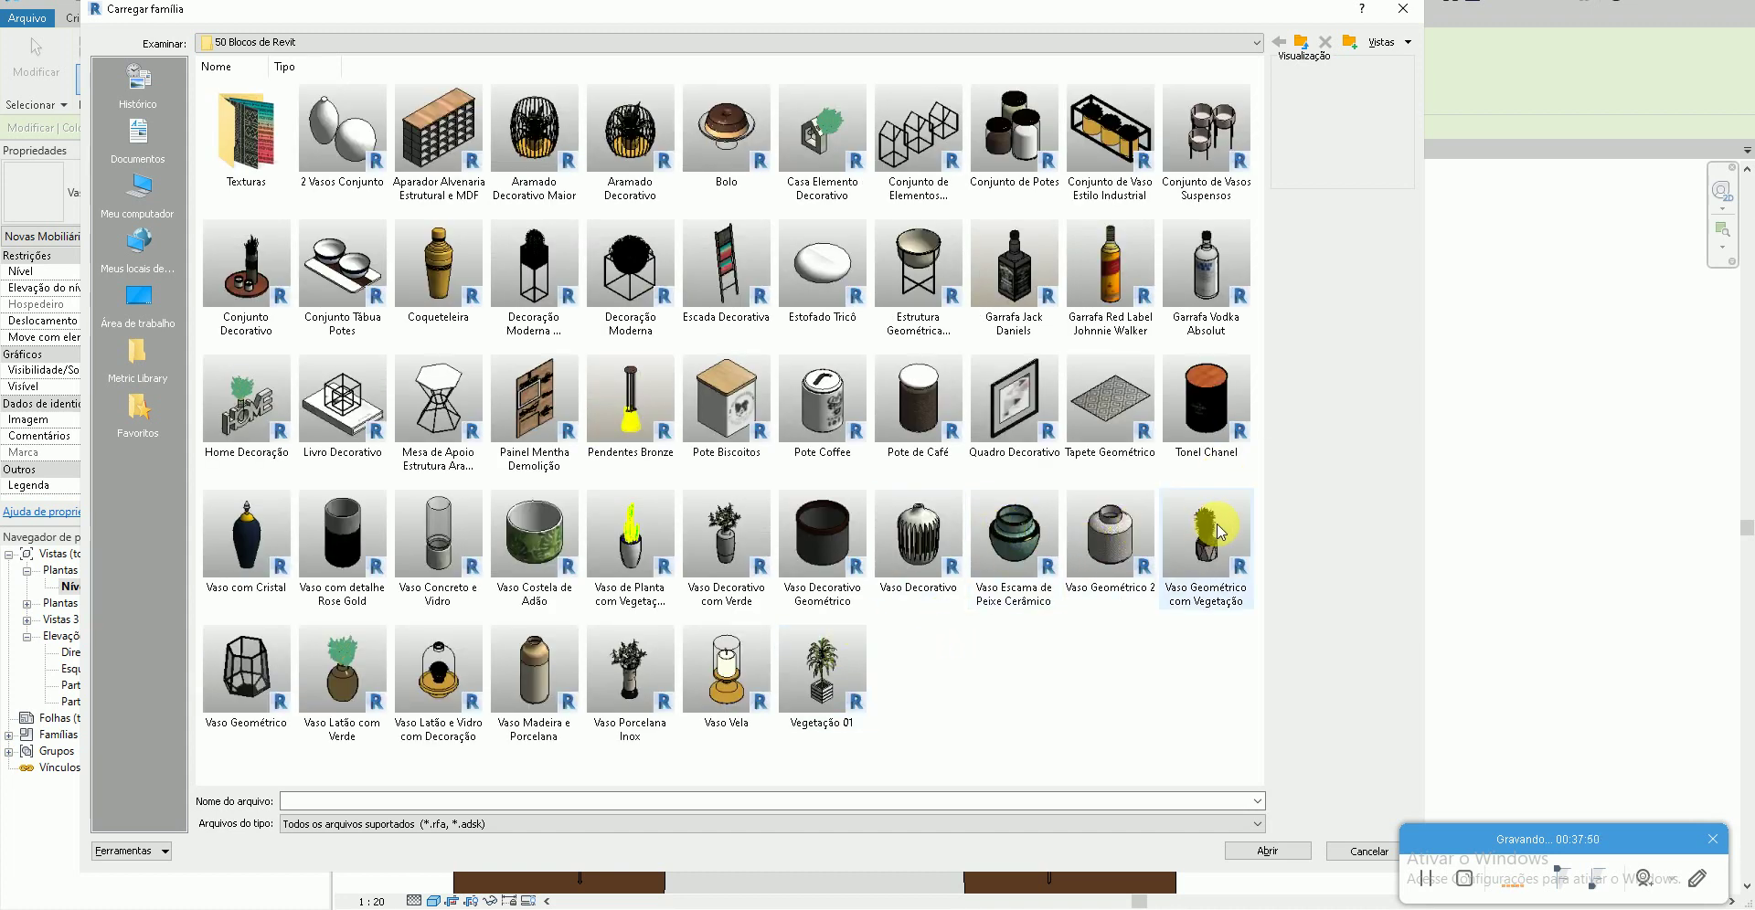
double_click(1202, 534)
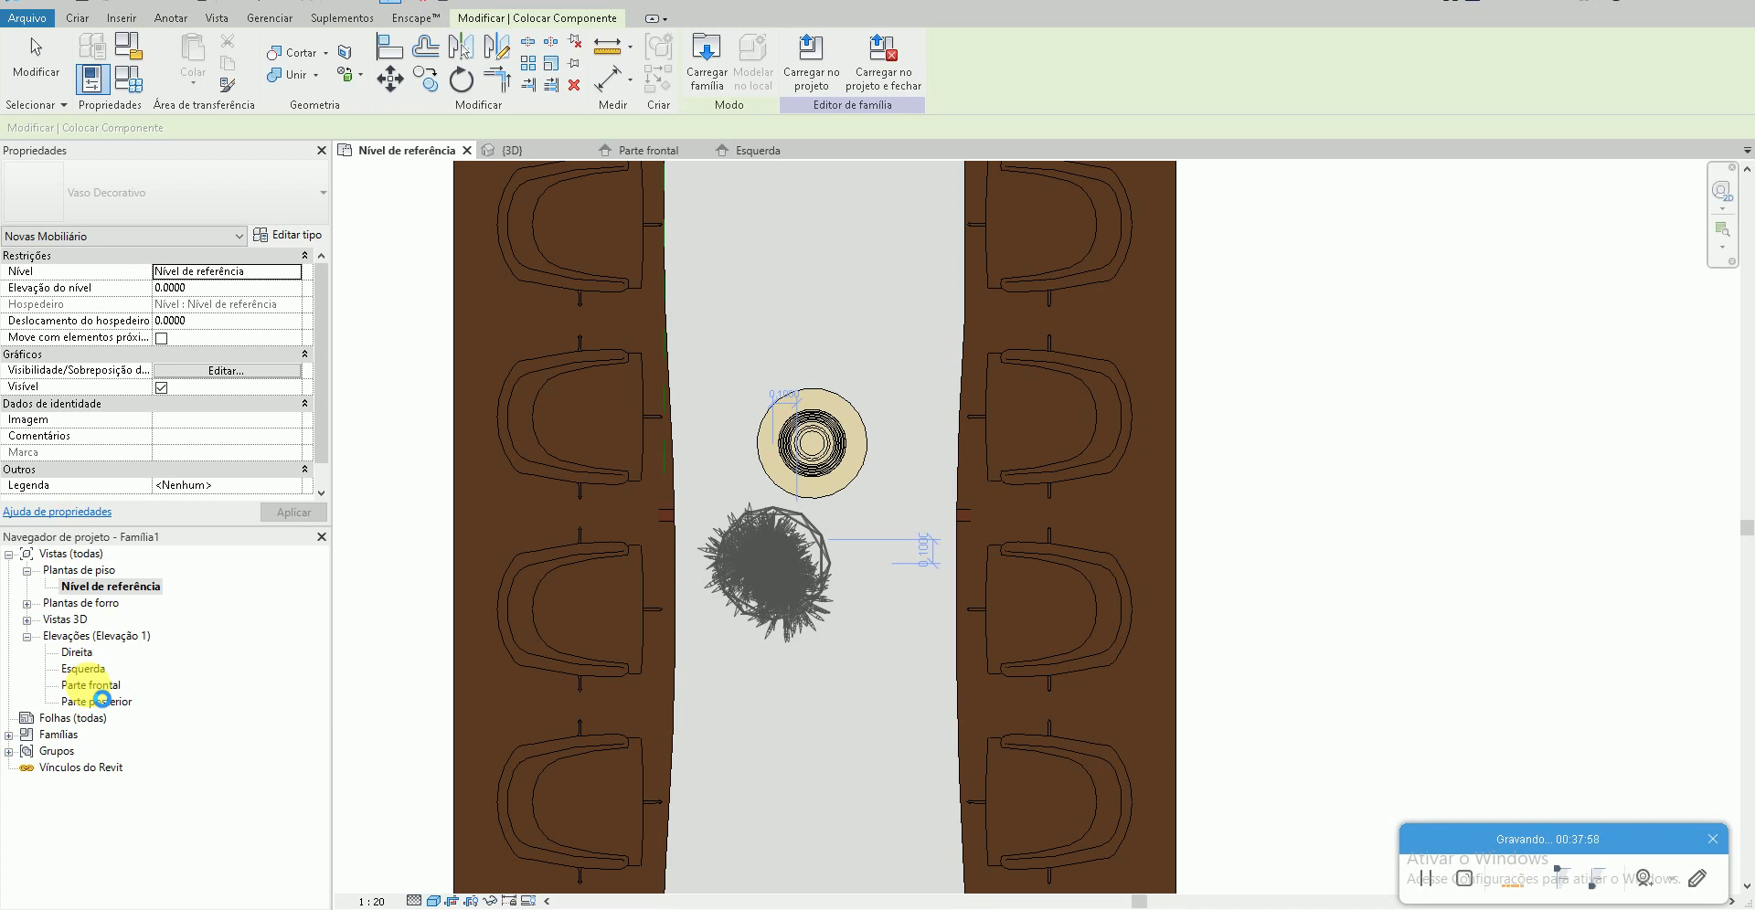
- Lift the striped vase and the potted plant onto the tabletop in Parte frontal elevation
double_click(96, 690)
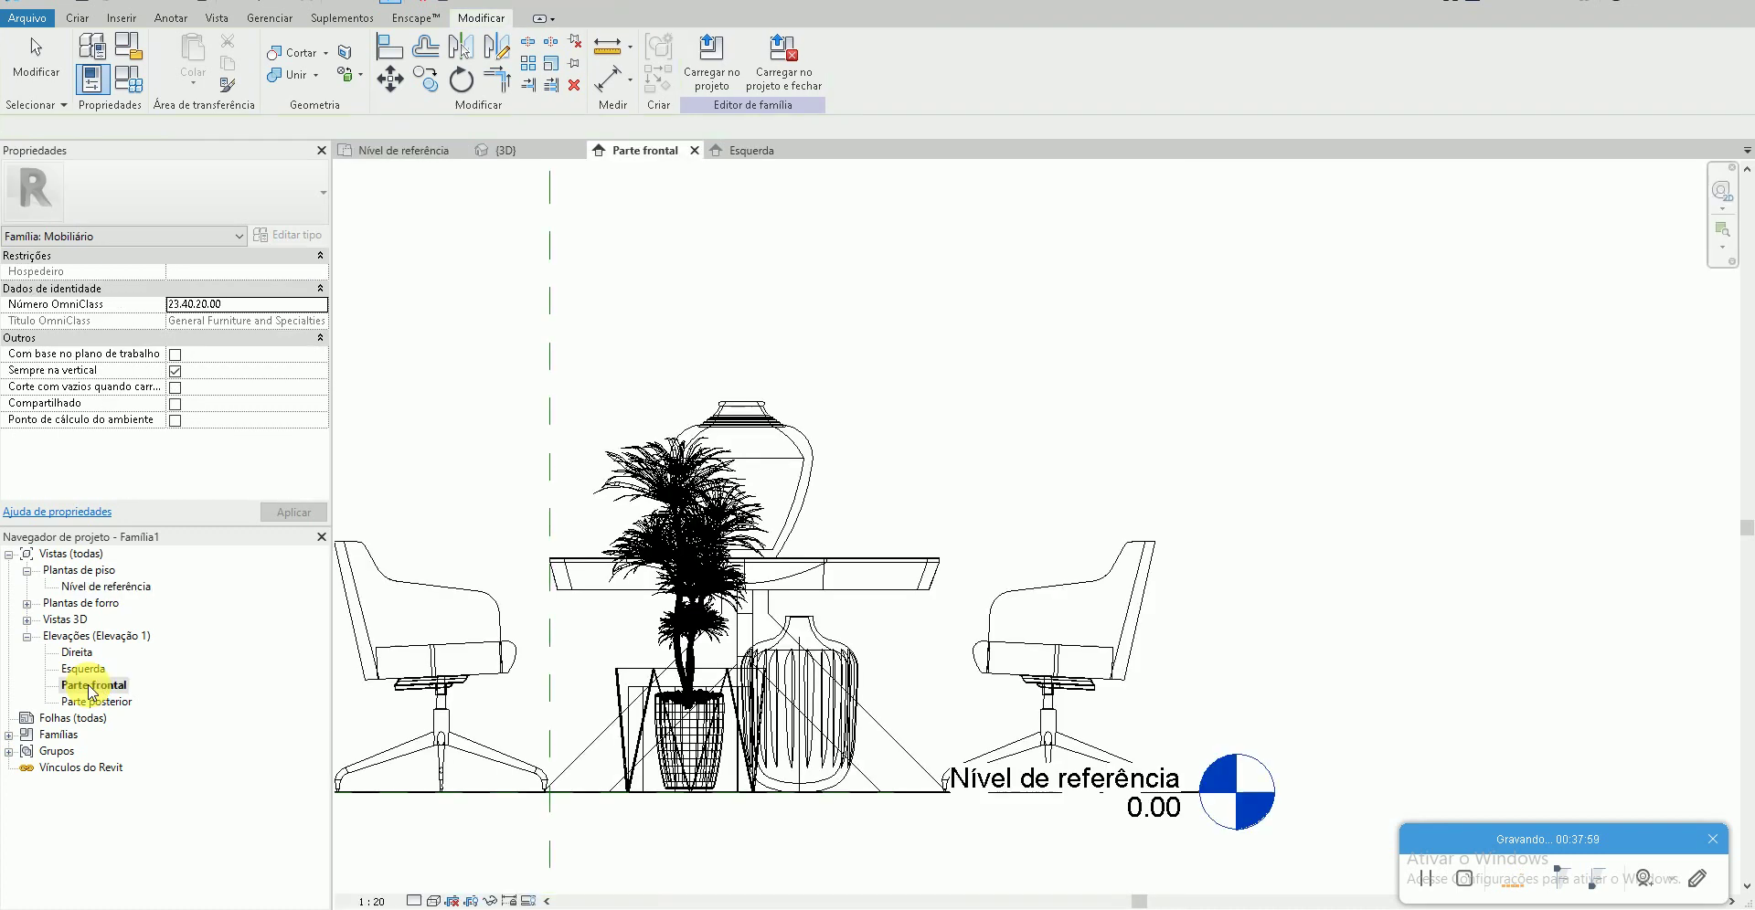
left_click(788, 640)
left_click_drag(848, 437, 841, 421)
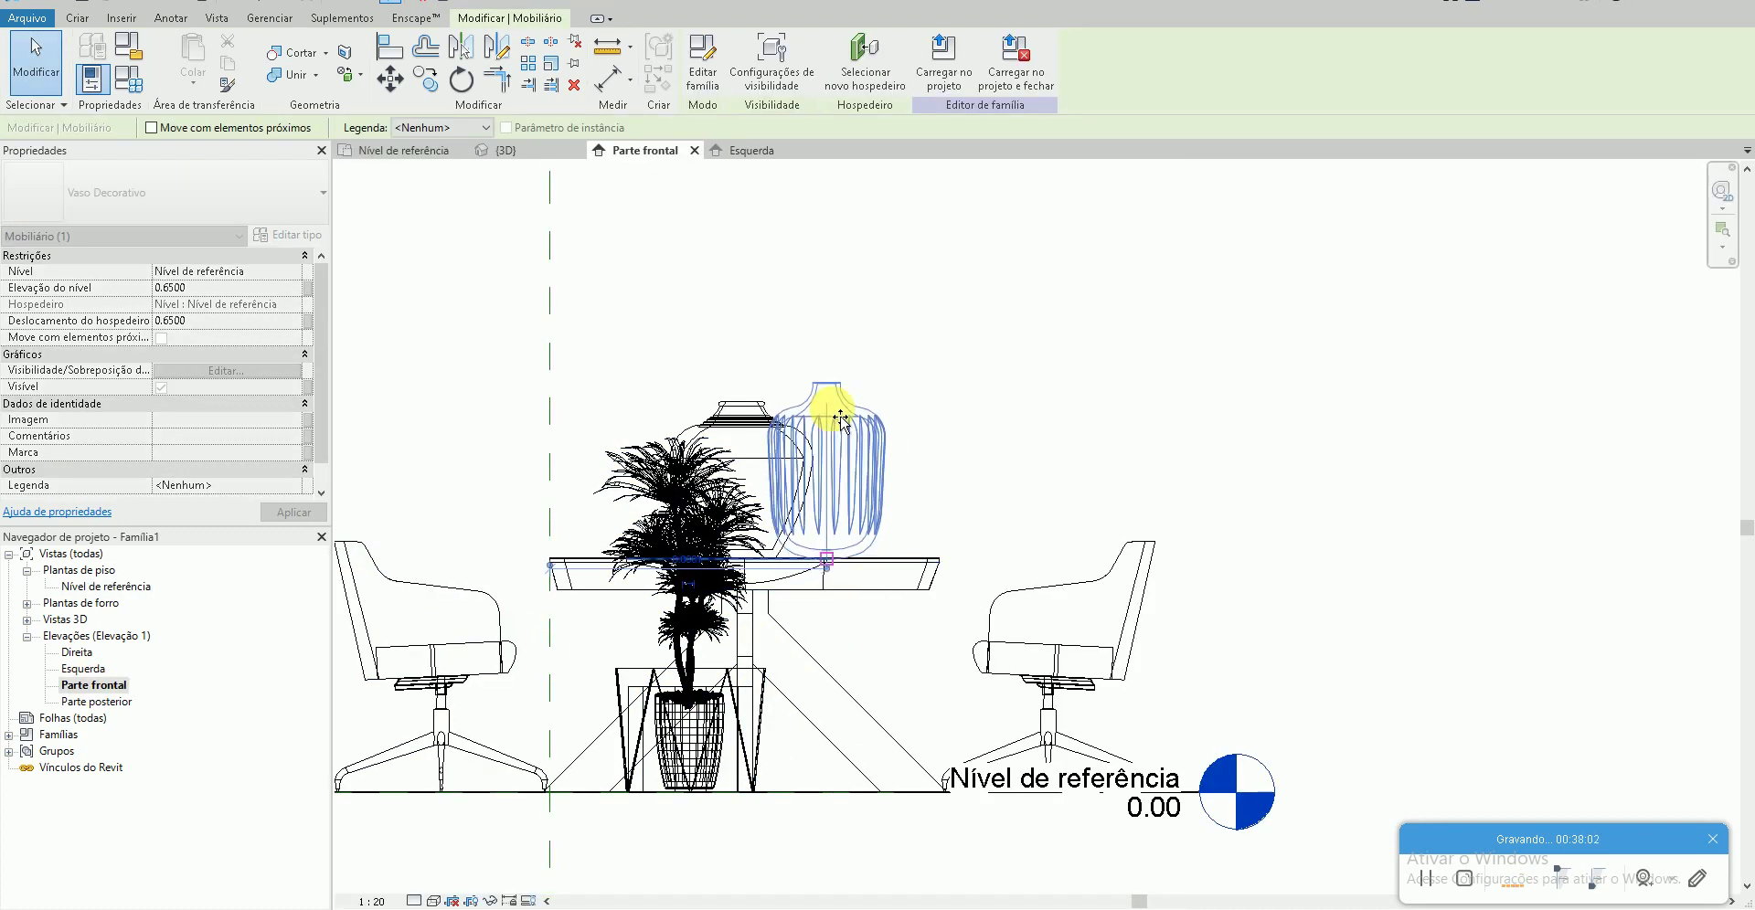
left_click(650, 638)
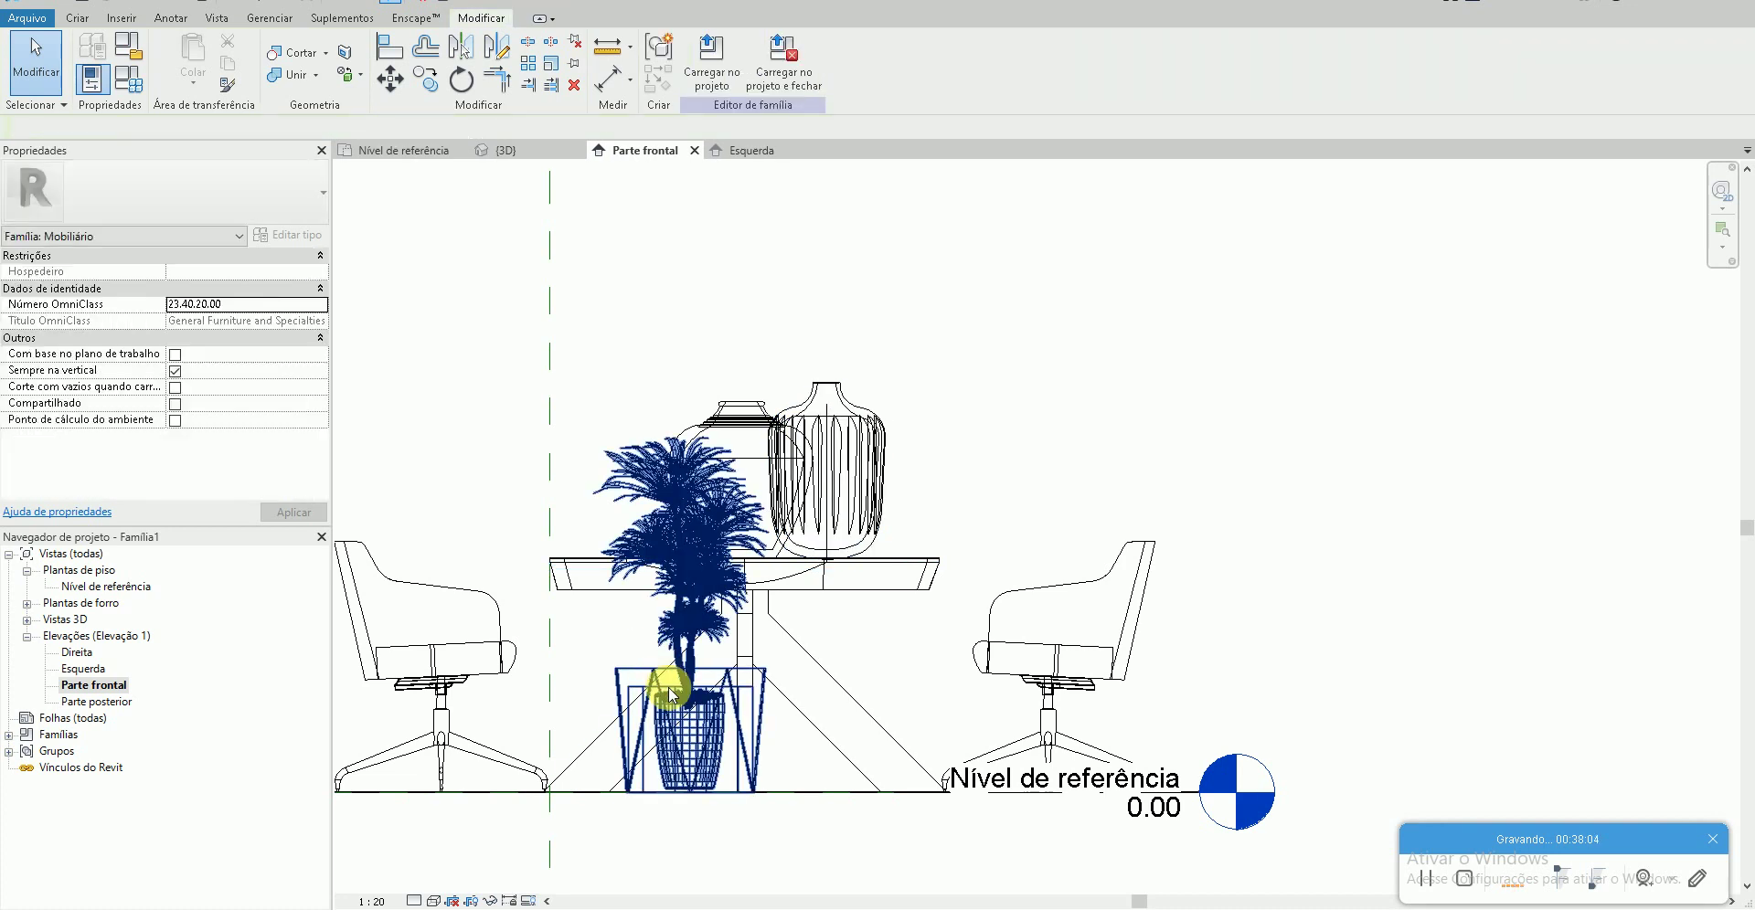
left_click_drag(684, 432, 710, 388)
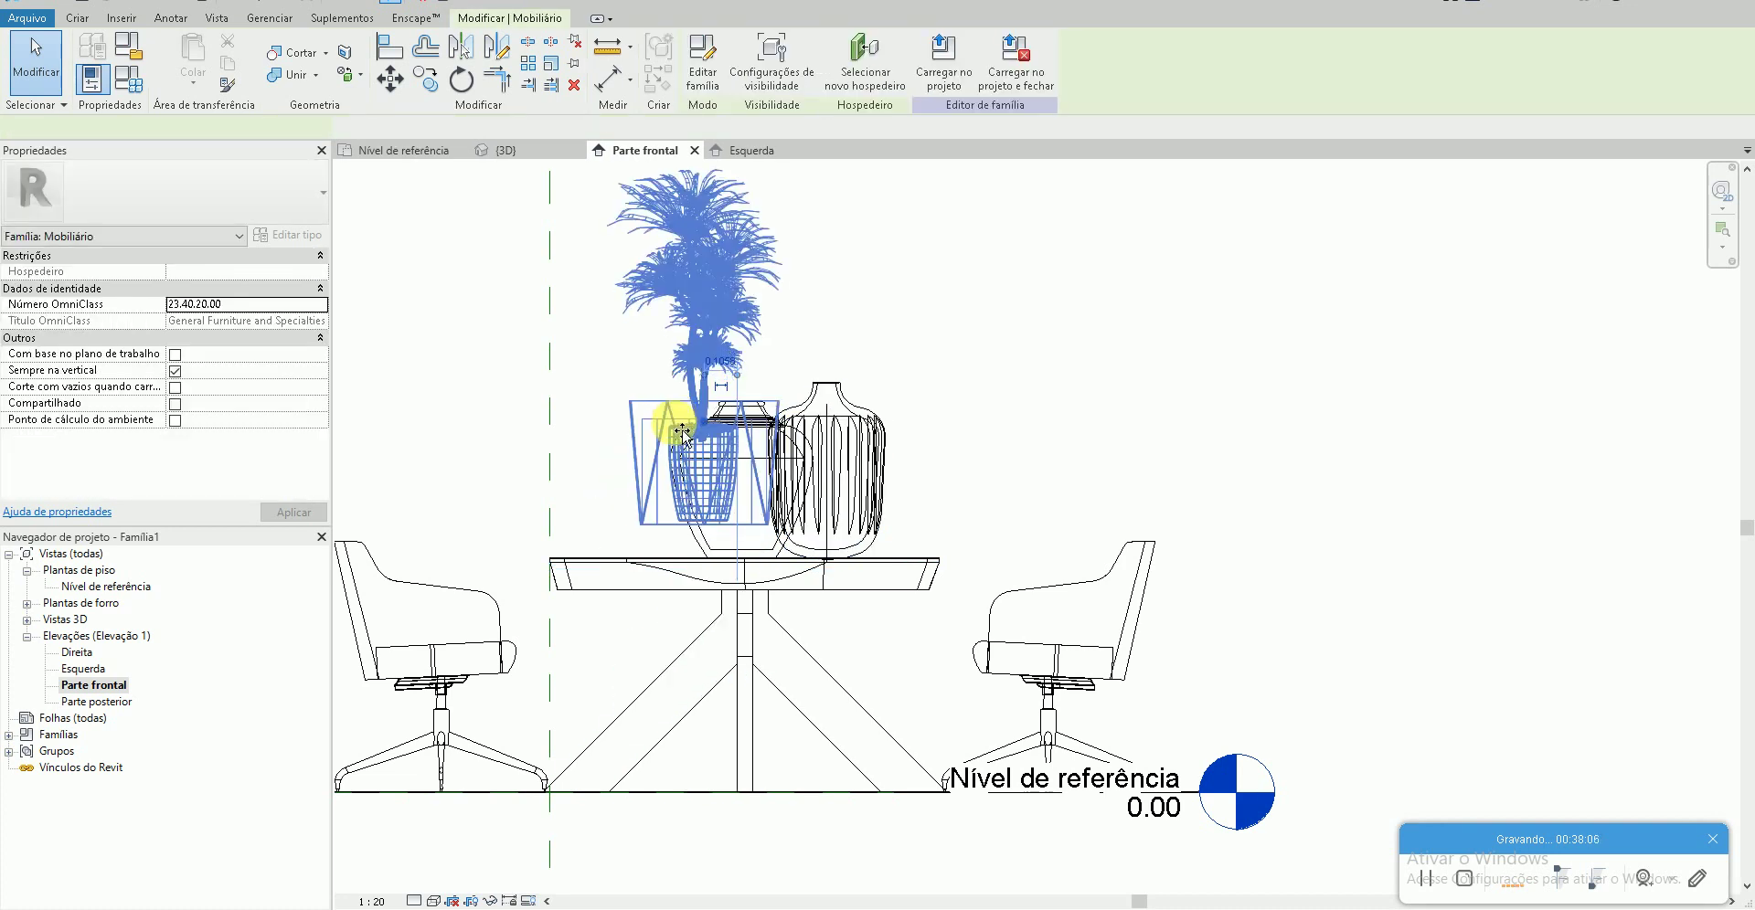
- Delete the trial potted plant from the table in 3D
left_click(345, 3)
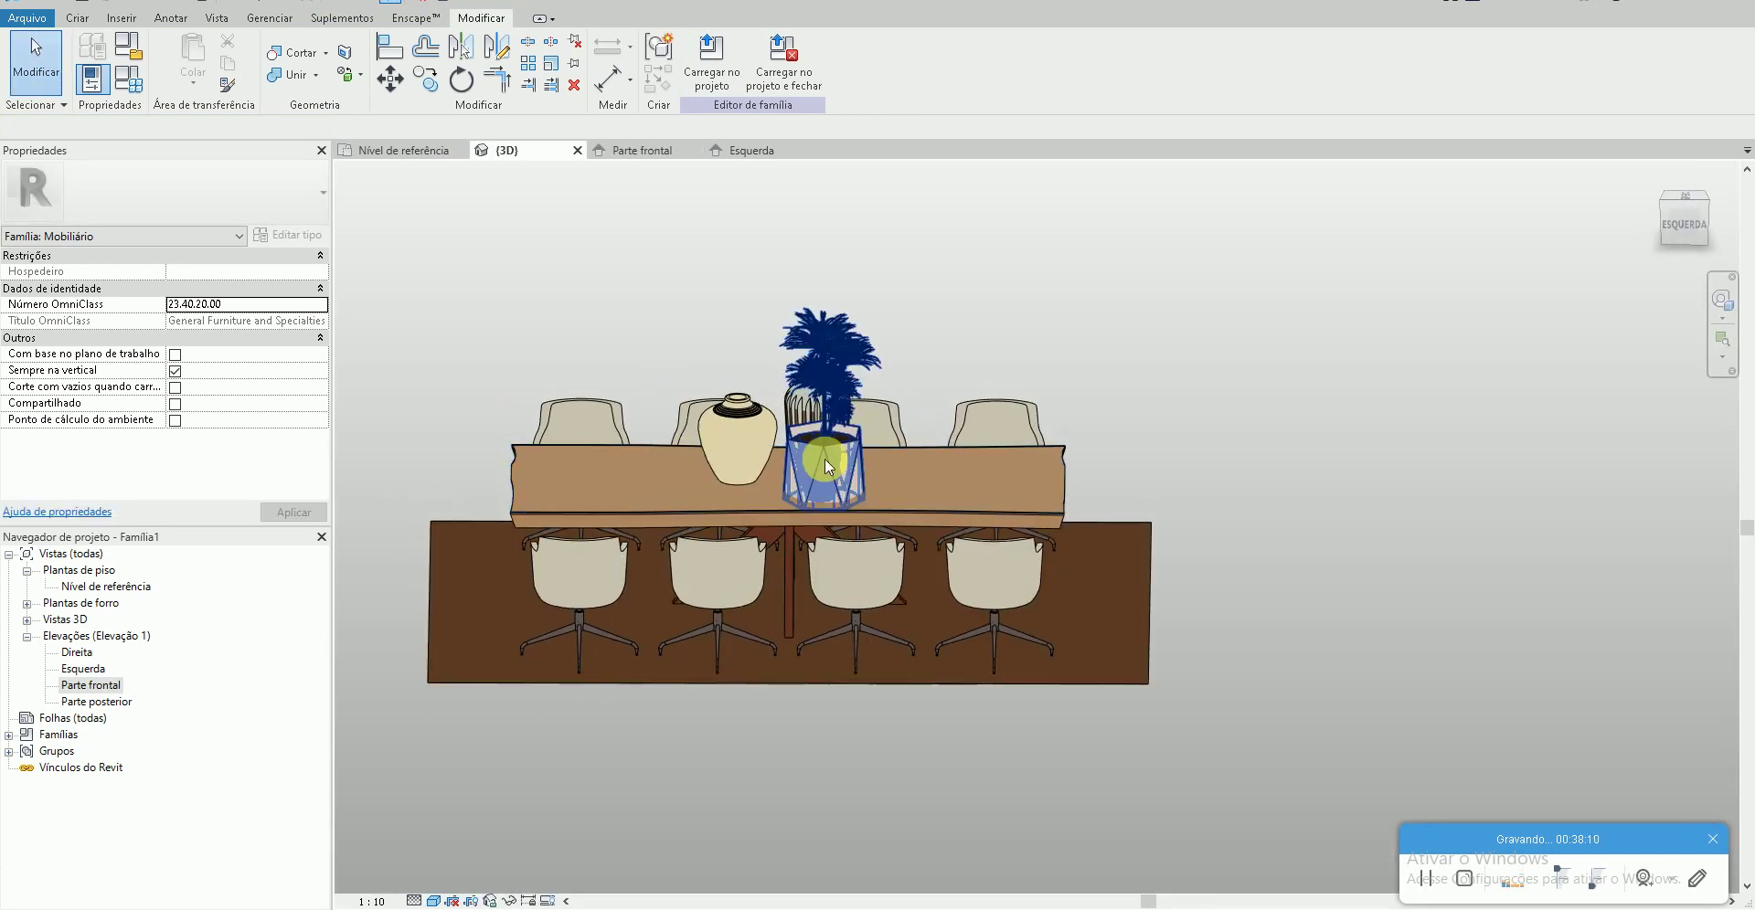
left_click(825, 463)
key("Delete")
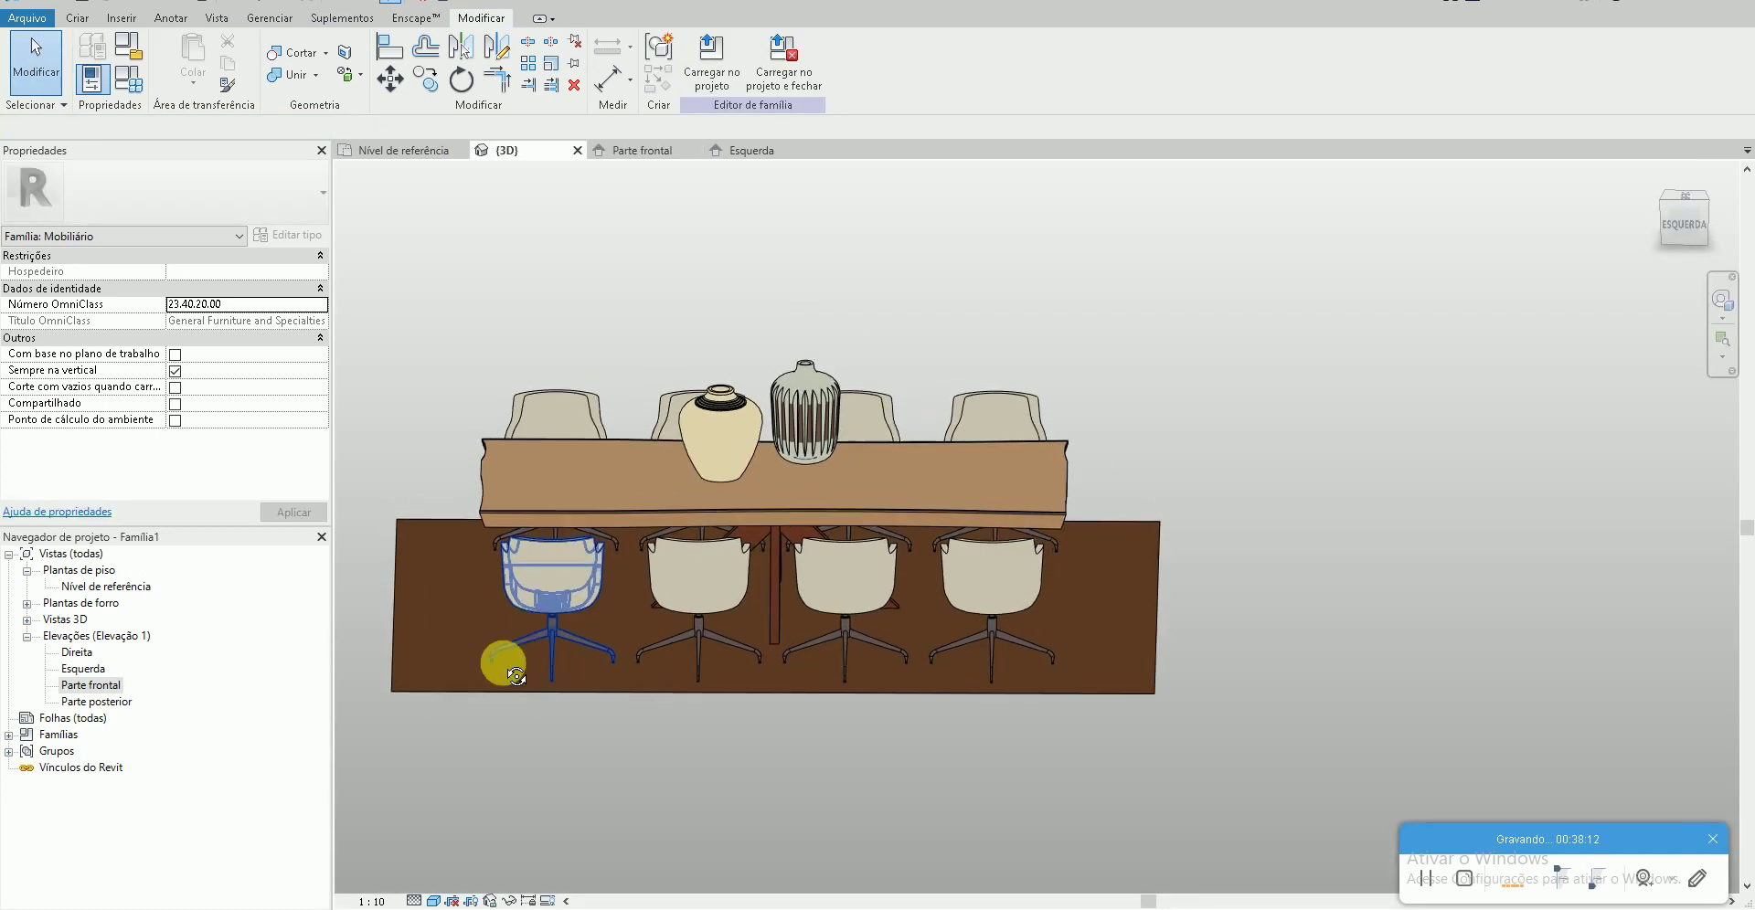
middle_click_drag(502, 654, 420, 698, "shift")
- Nudge the ribbed vase closer to the large vase in plan and check it in 3D
double_click(128, 587)
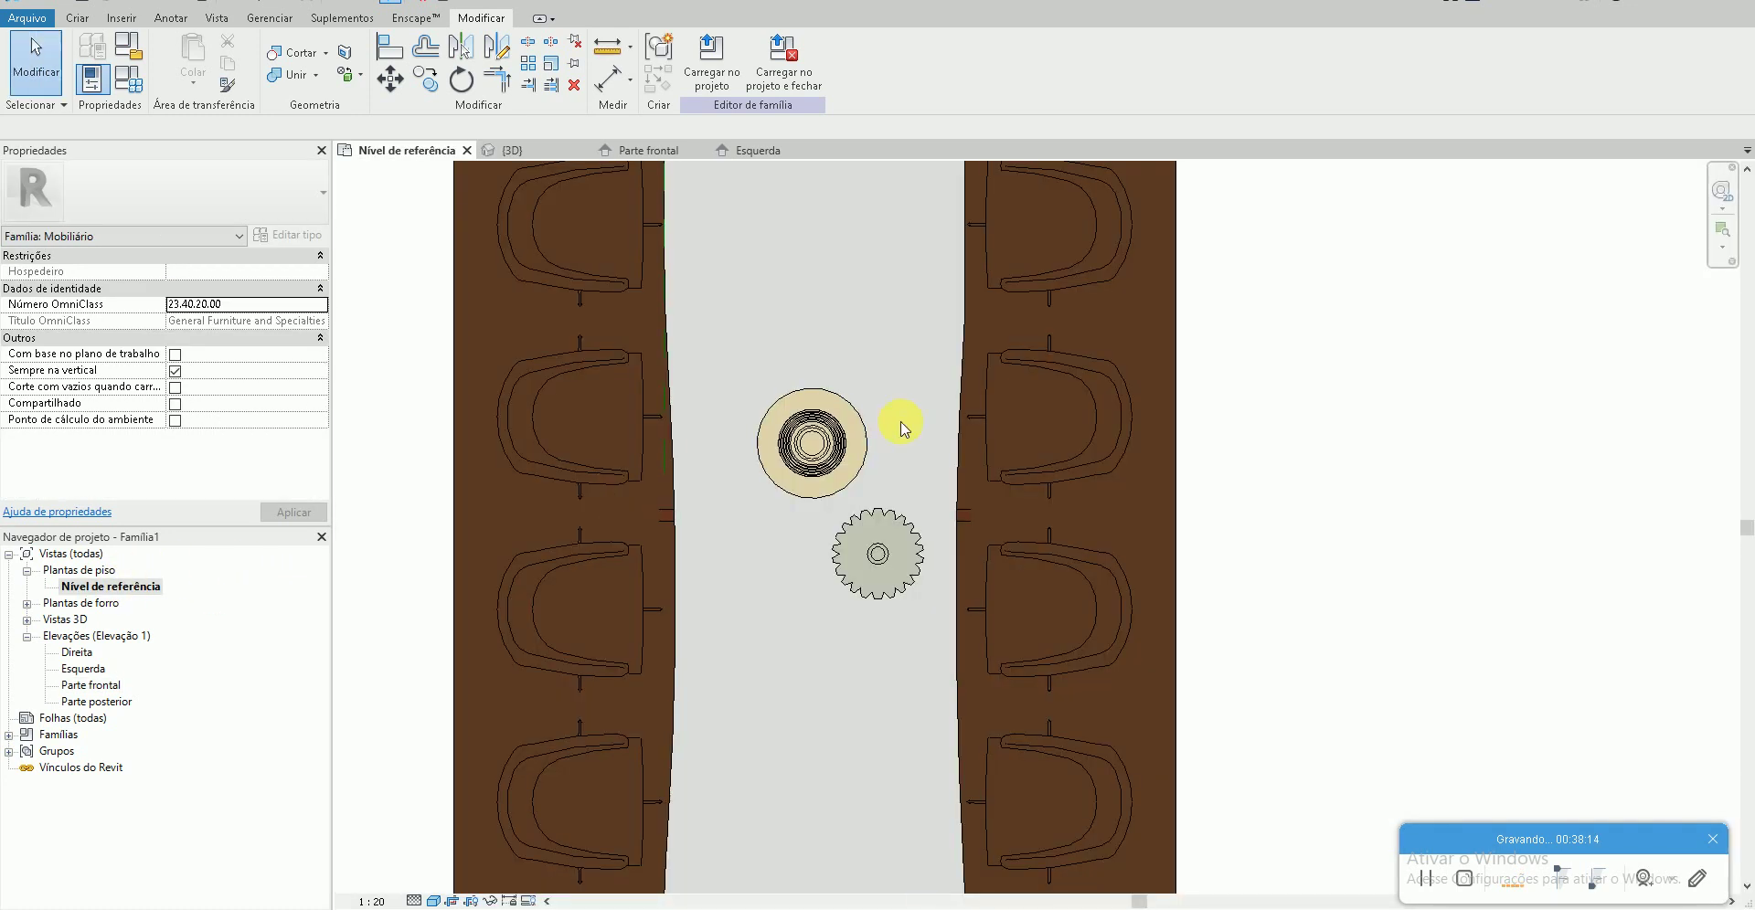
left_click(787, 441)
key("Escape")
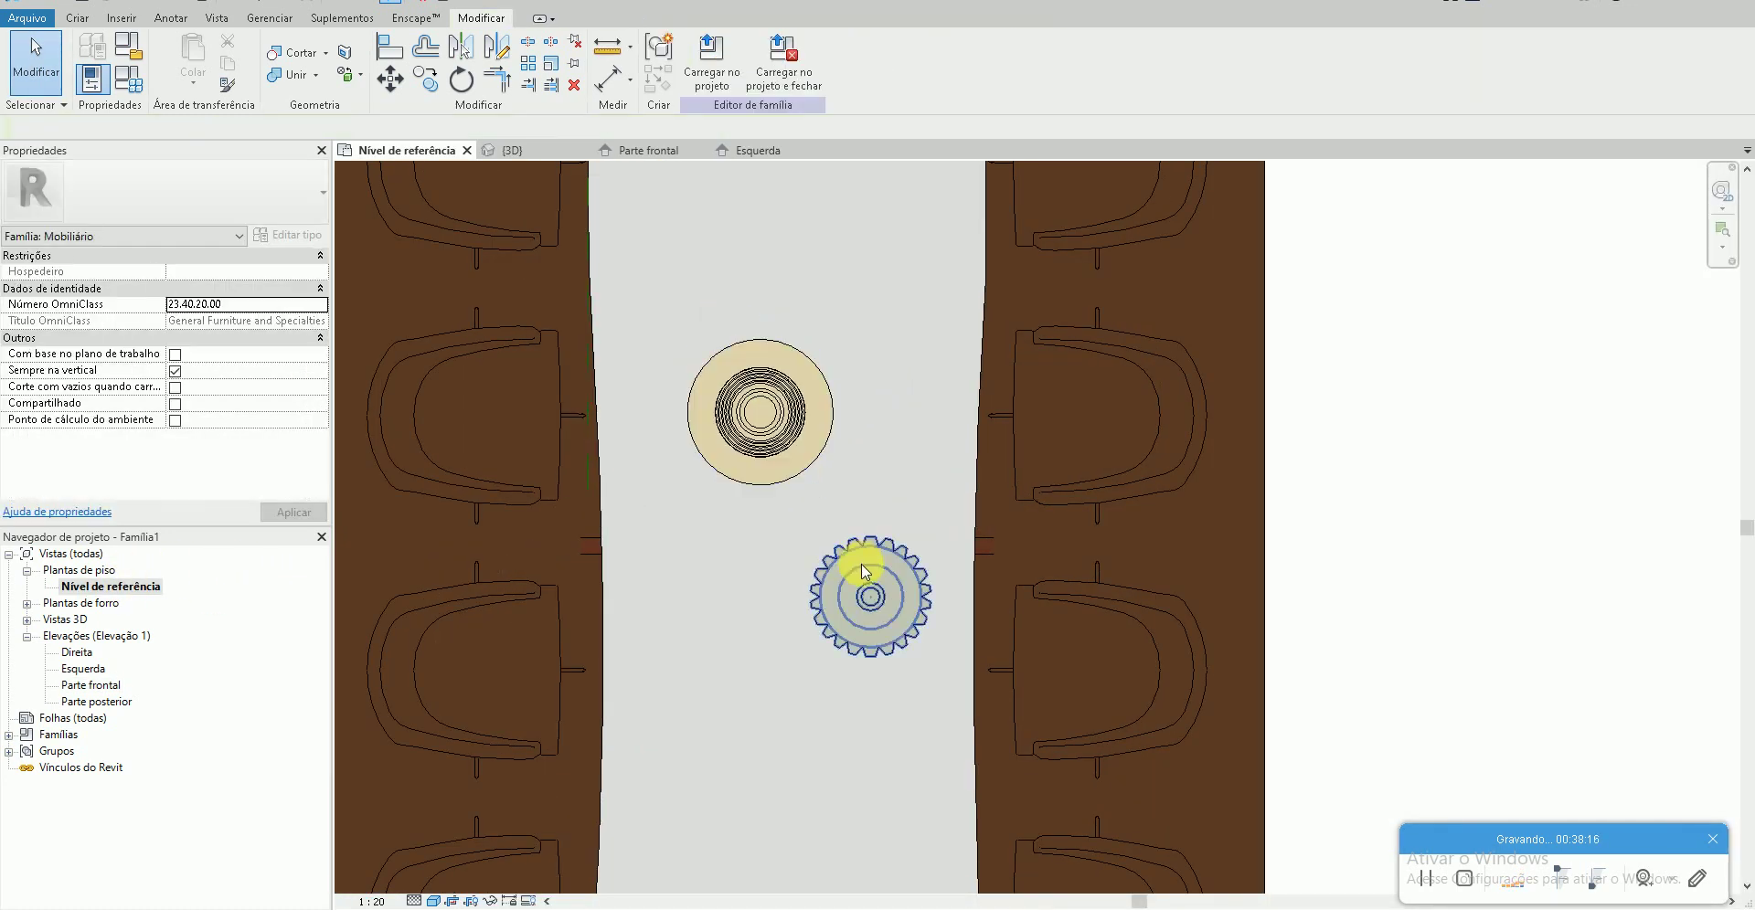
left_click_drag(850, 567, 836, 493)
key("Escape")
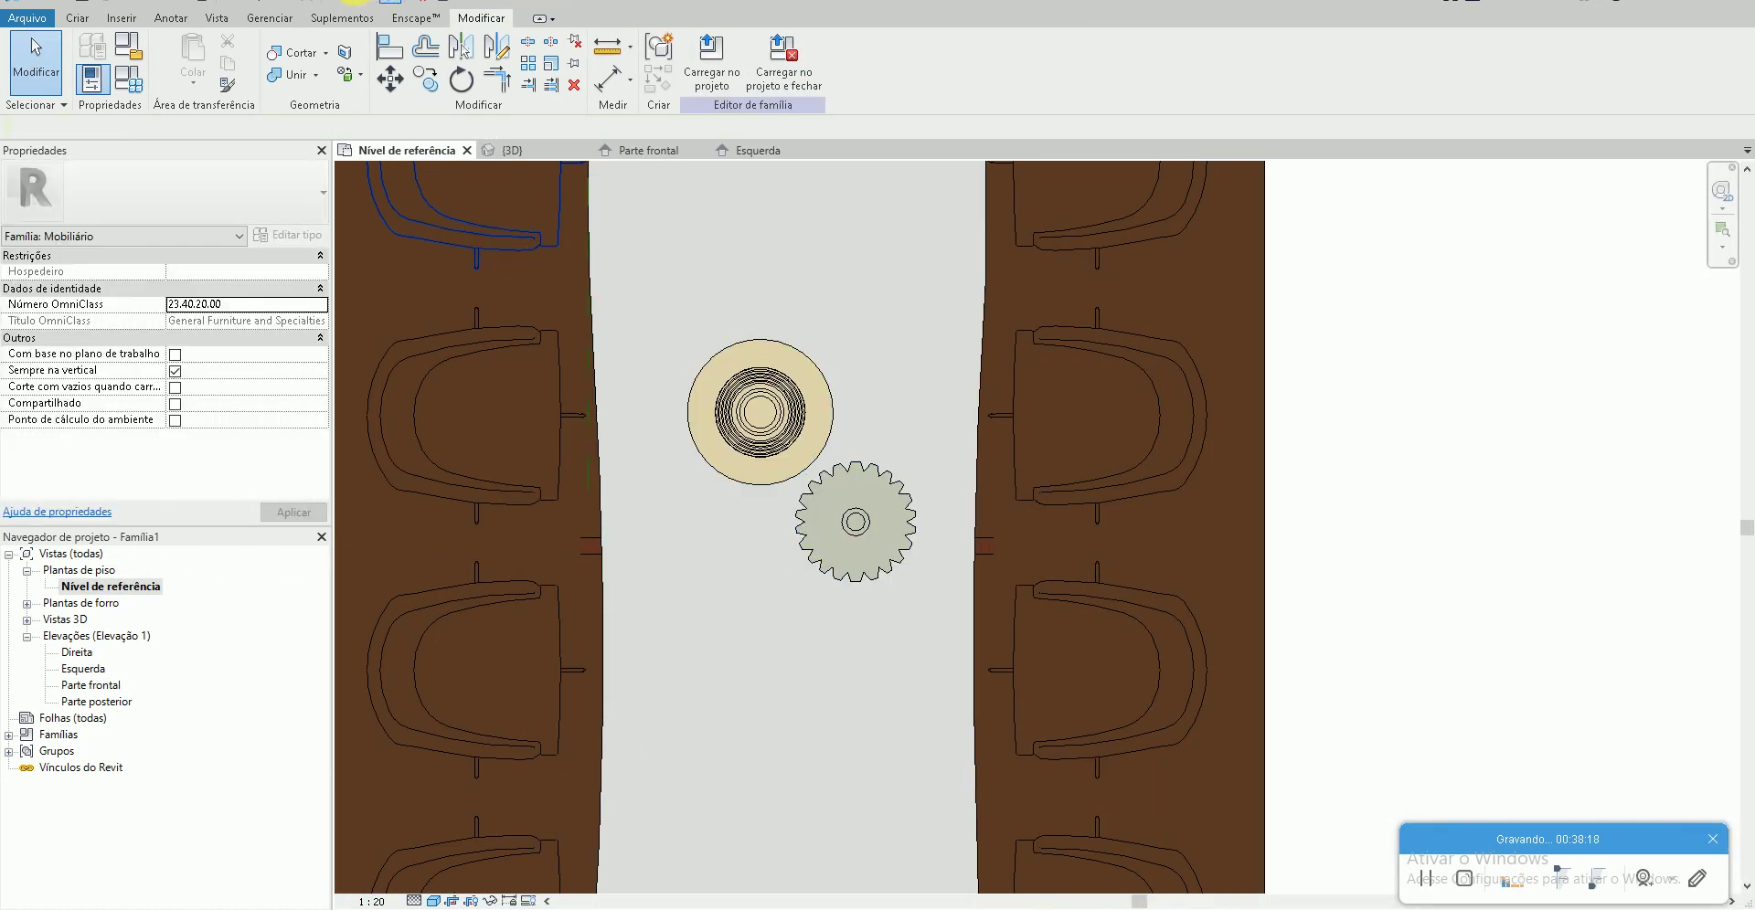
left_click(502, 149)
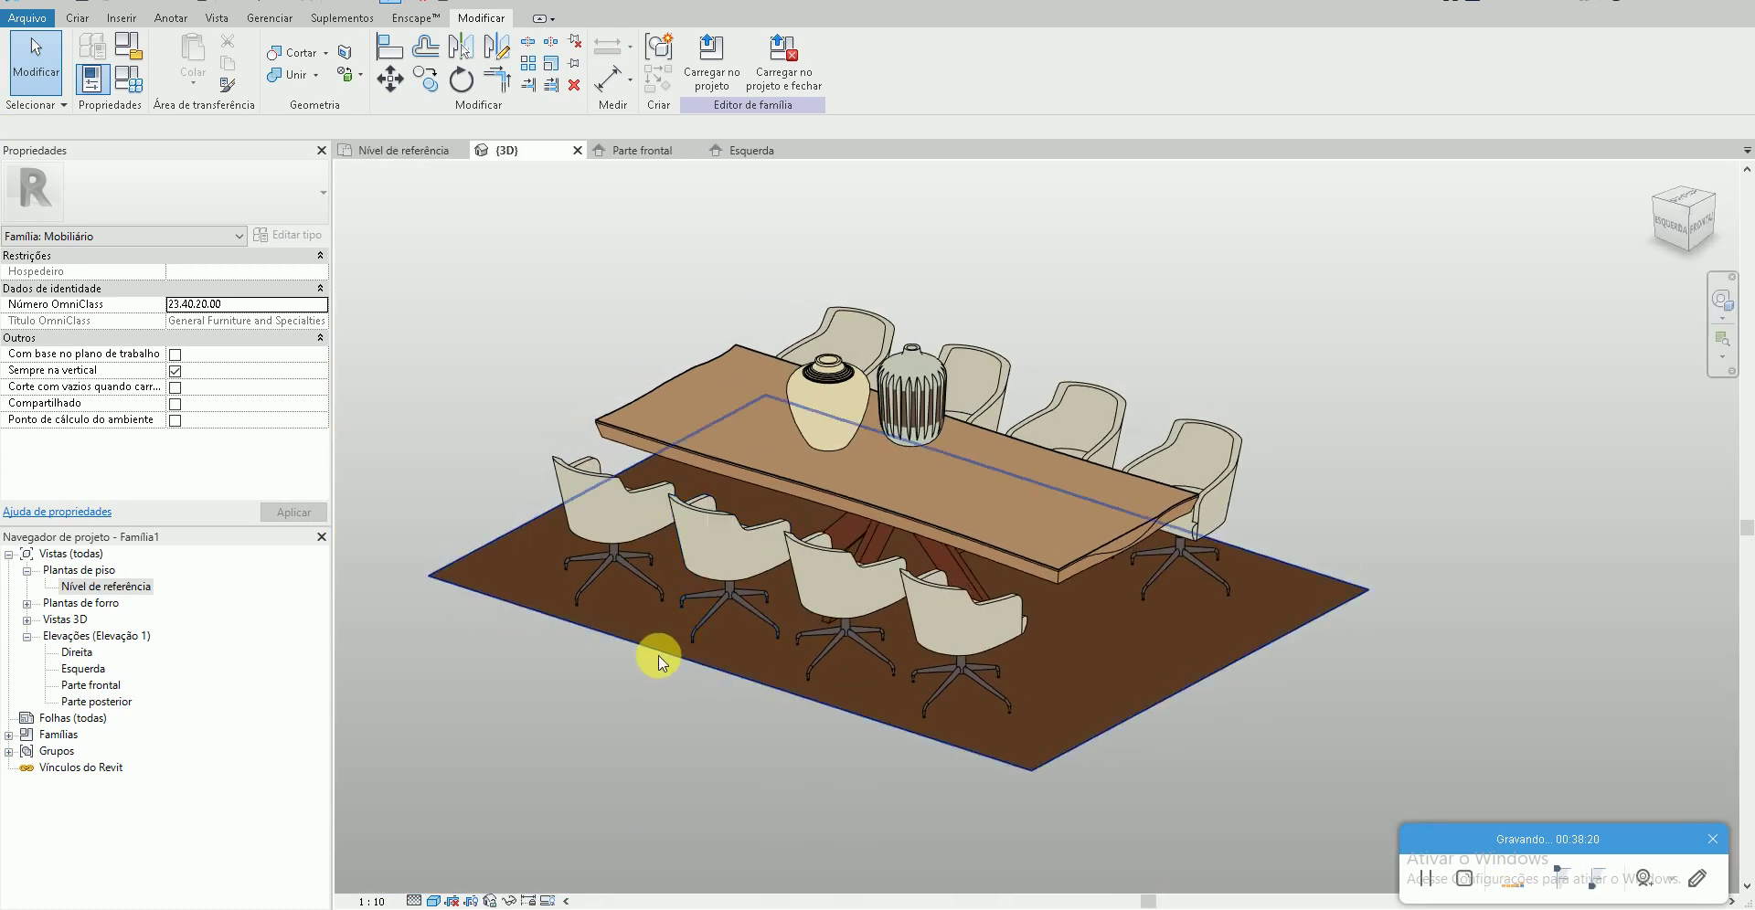
middle_click_drag(685, 649, 711, 645, "shift")
- Load and place the Vaso com Cristal family in the reference-level plan
double_click(146, 586)
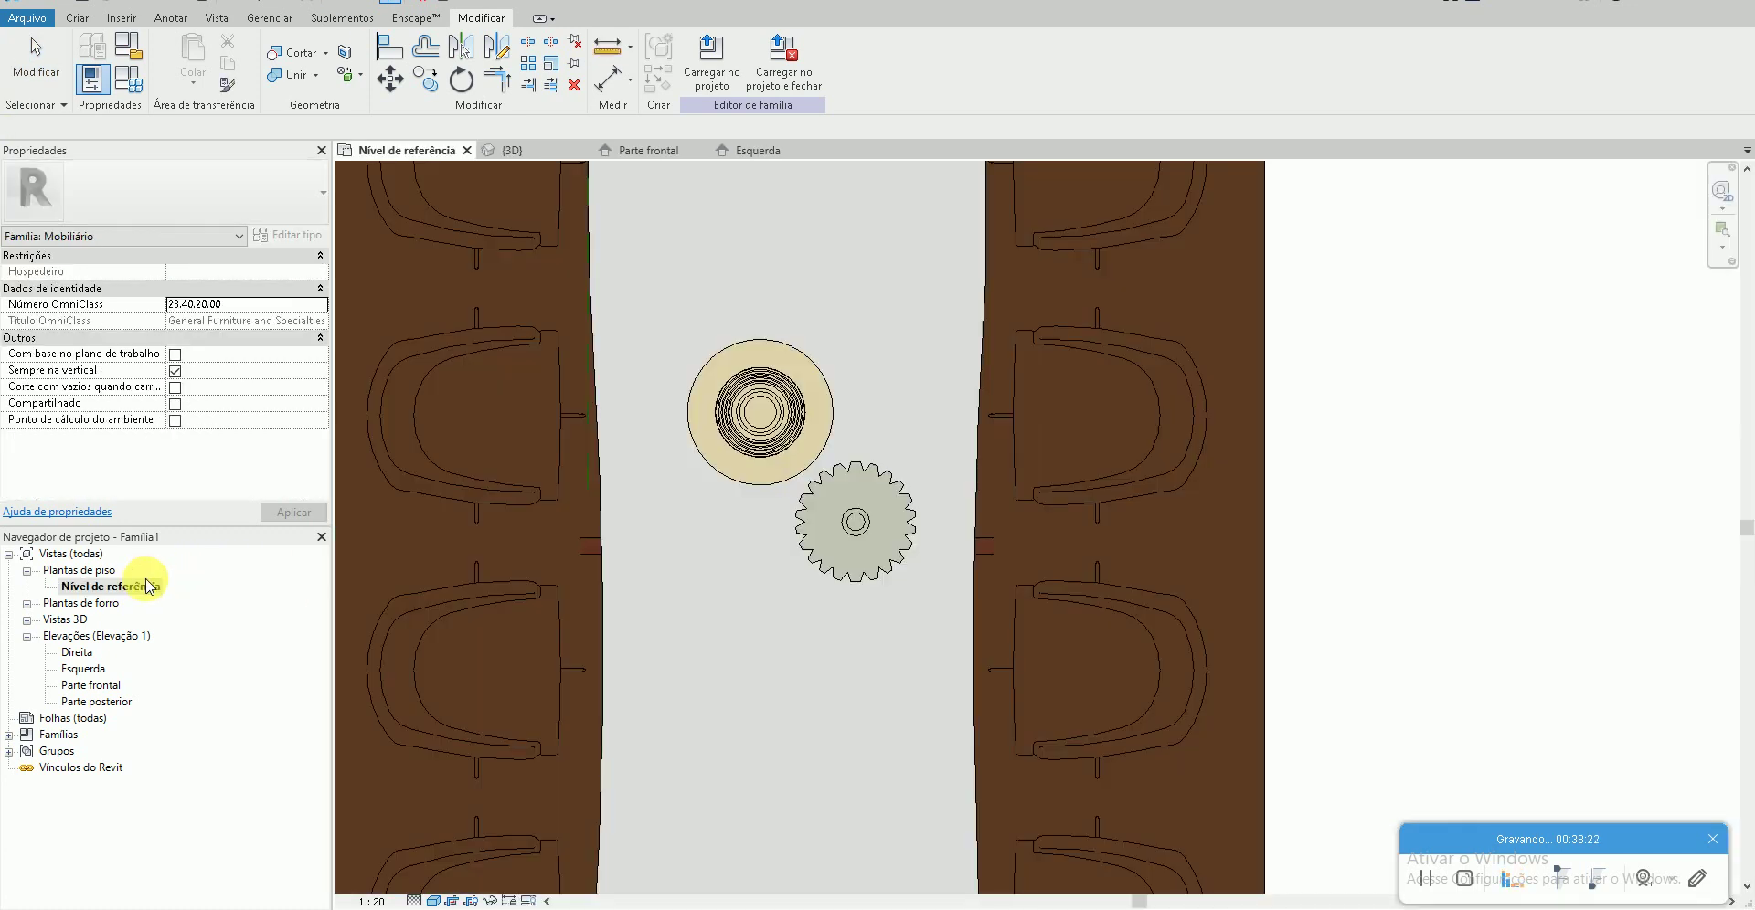
key("c")
key("m")
left_click(724, 57)
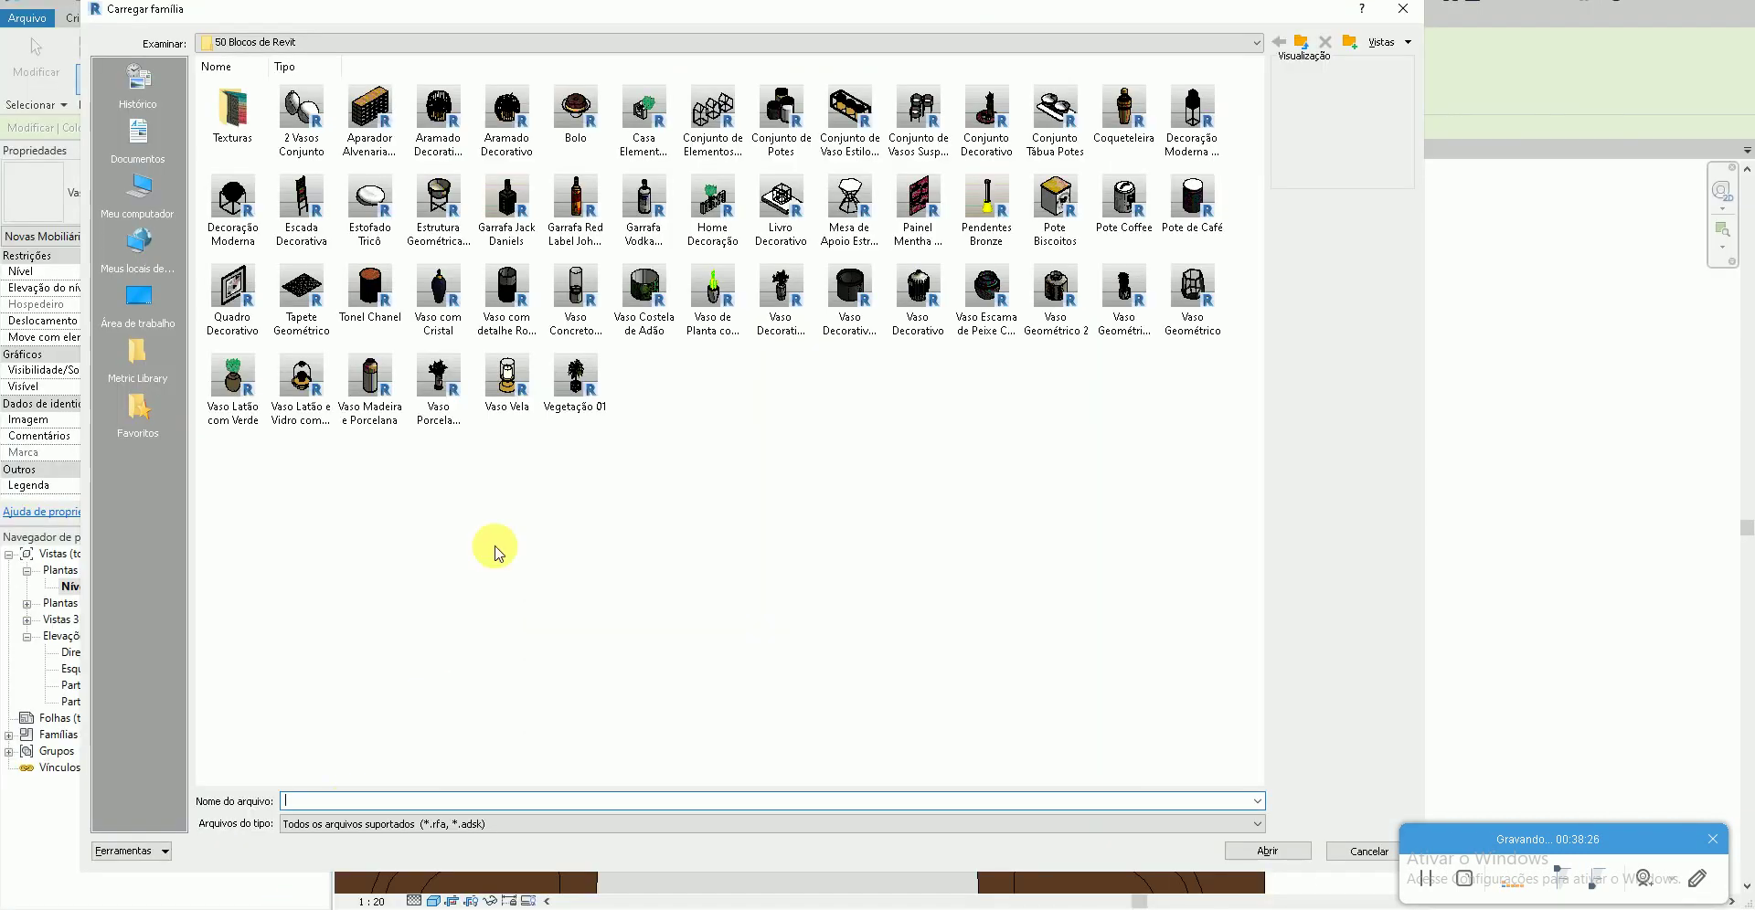
double_click(441, 289)
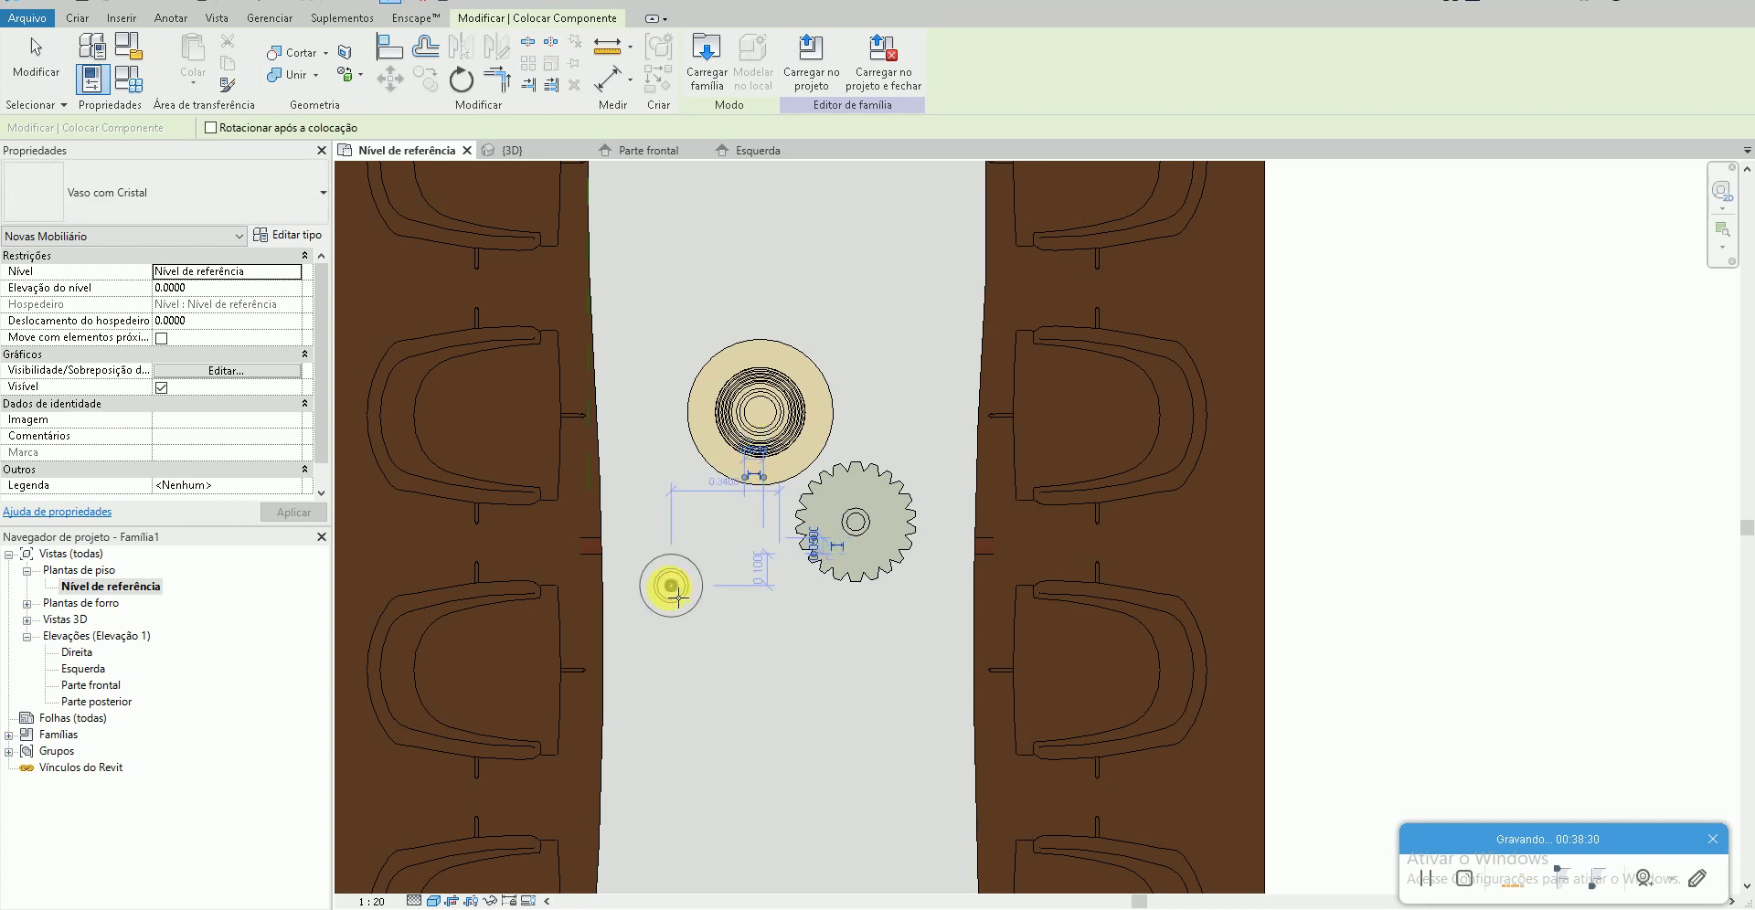
key("Escape")
- Inspect the crystal vase in Parte frontal and 3D, then delete it
double_click(90, 685)
left_click(635, 697)
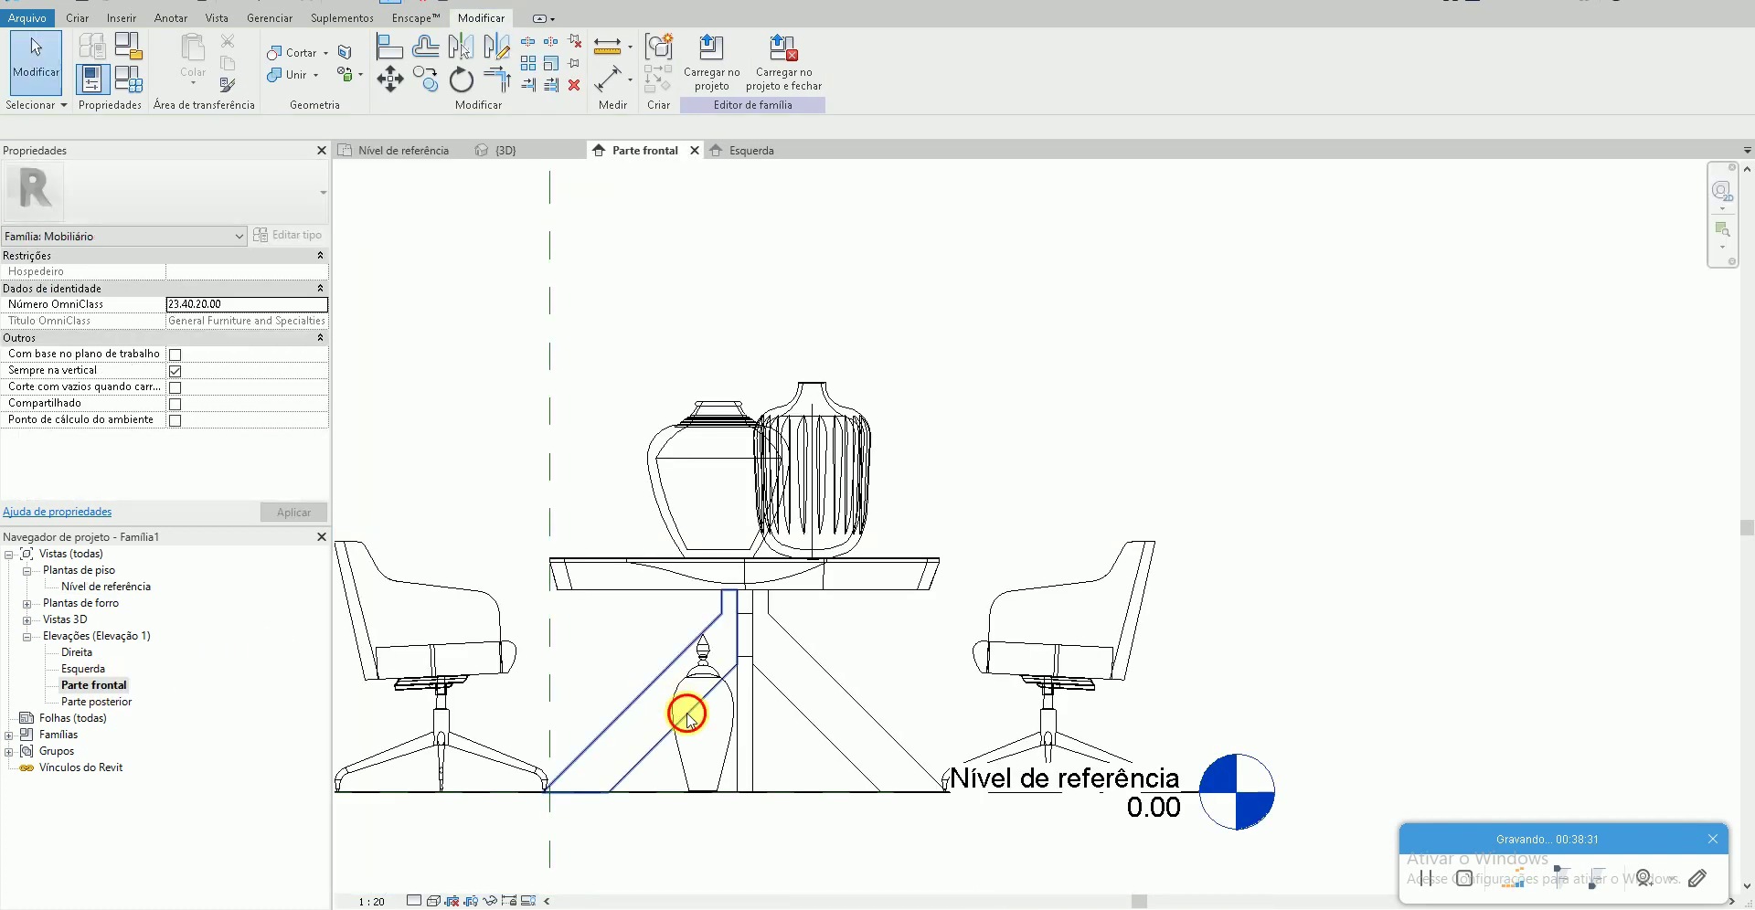
left_click(710, 446)
left_click(720, 440)
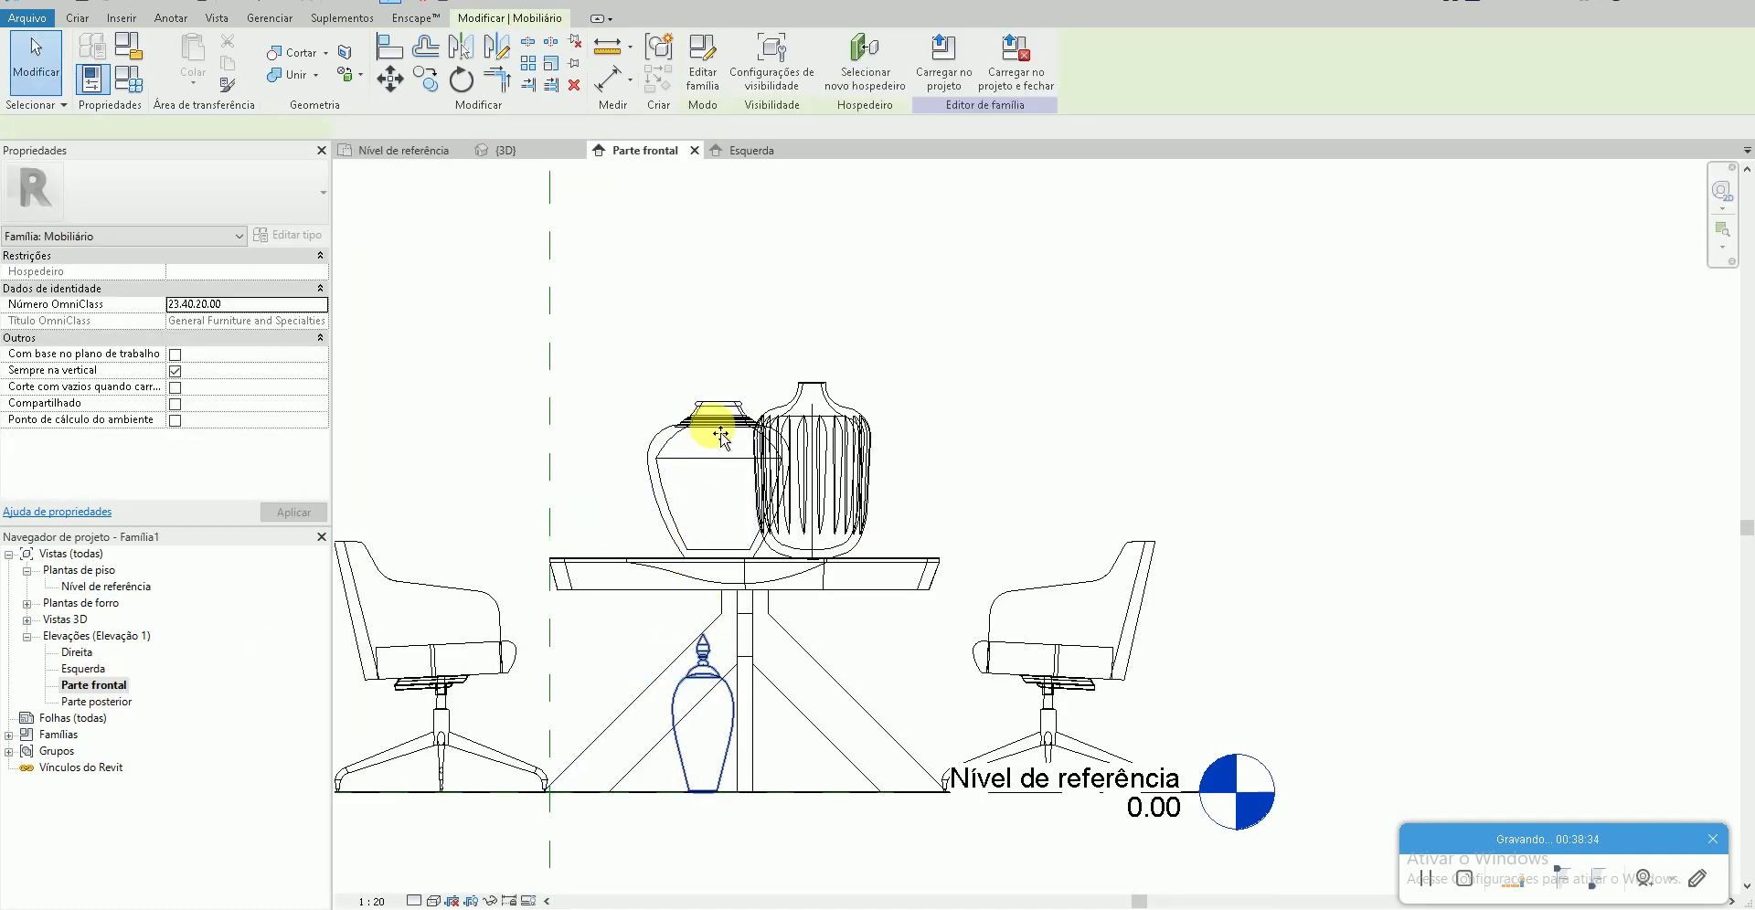
key("ctrl+Tab")
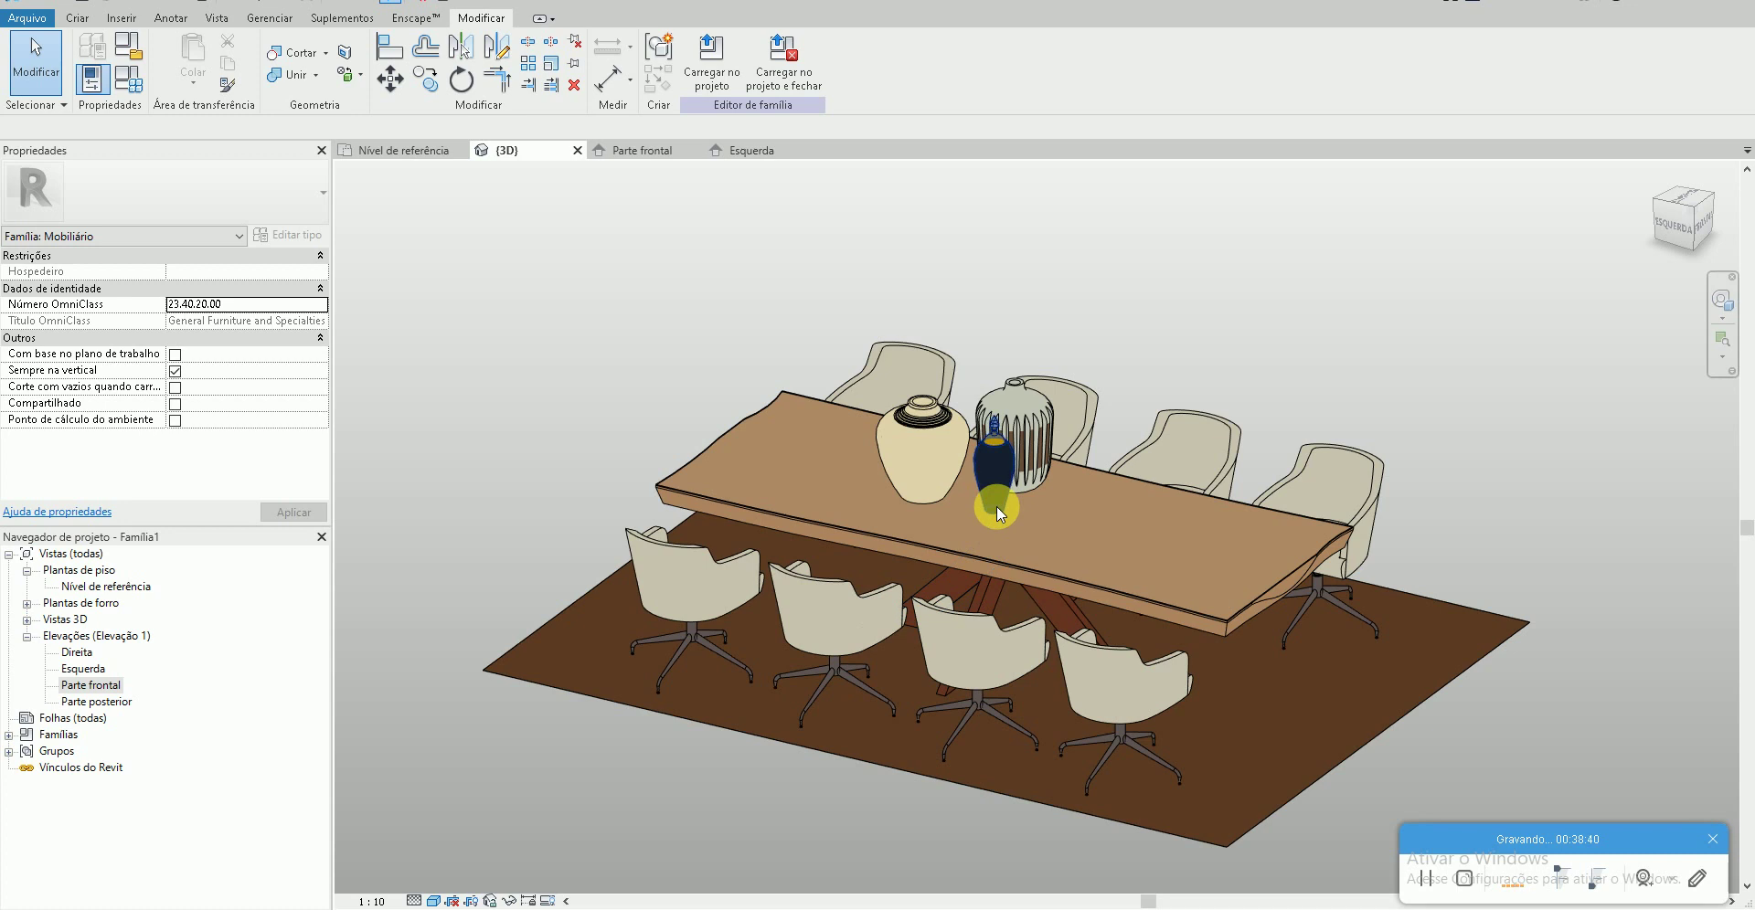
left_click(996, 506)
key("Delete")
- Reopen Carregar família from the reference plan at the Área de Trabalho folder
double_click(105, 586)
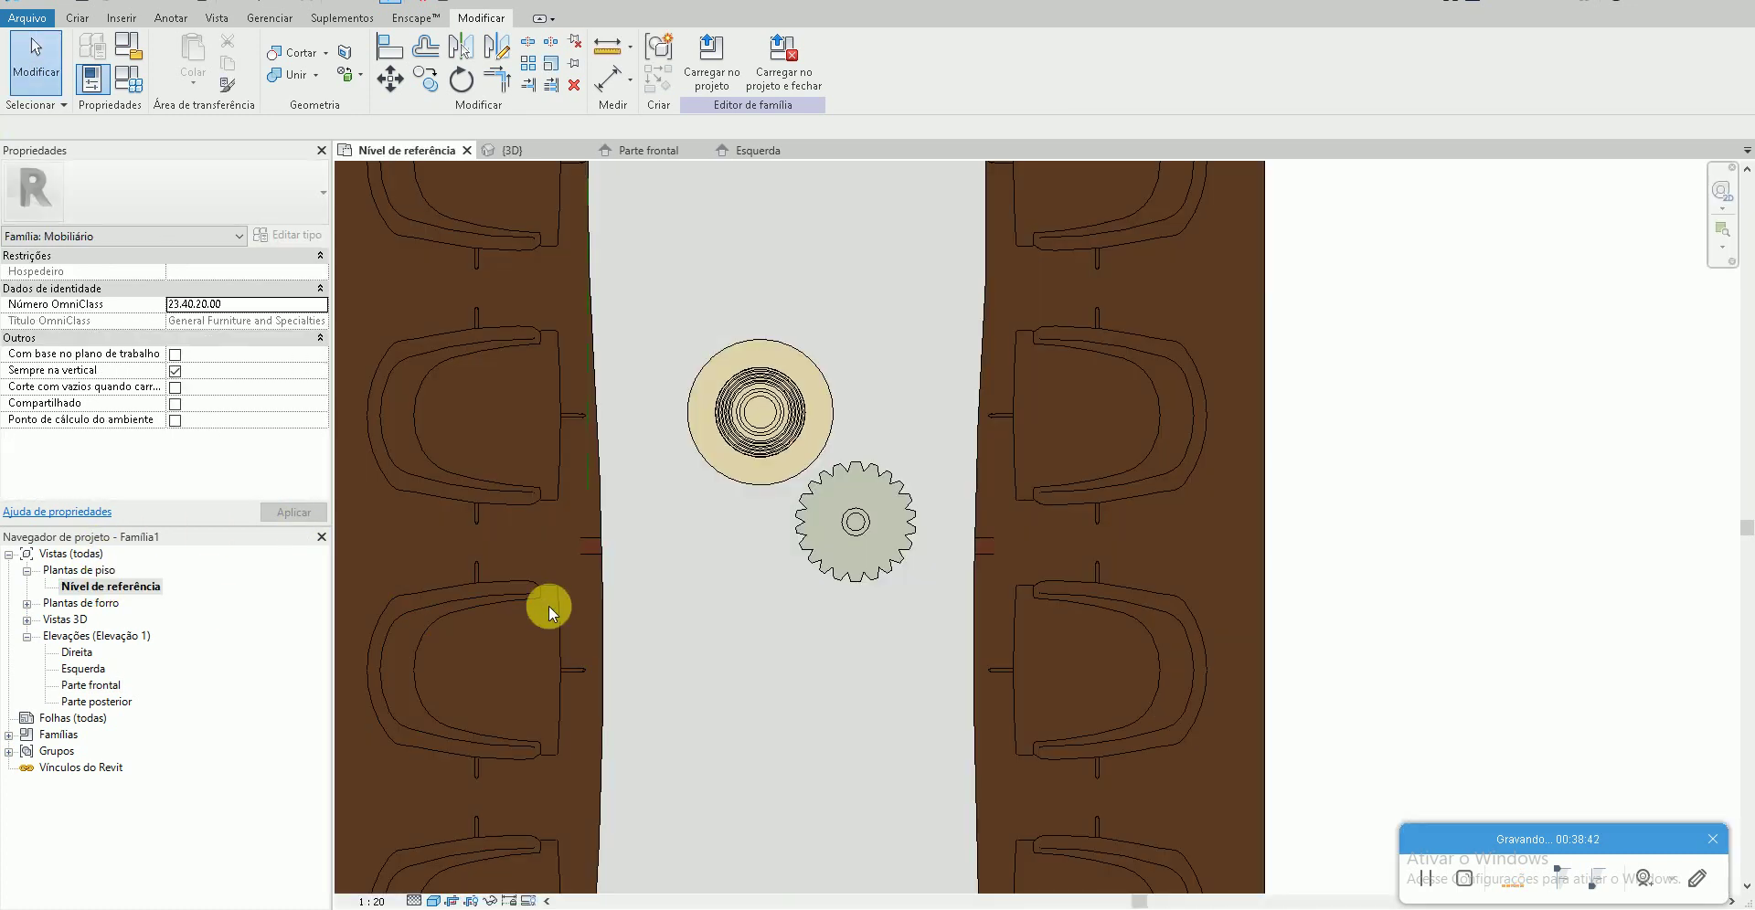
key("c")
key("m")
left_click(709, 73)
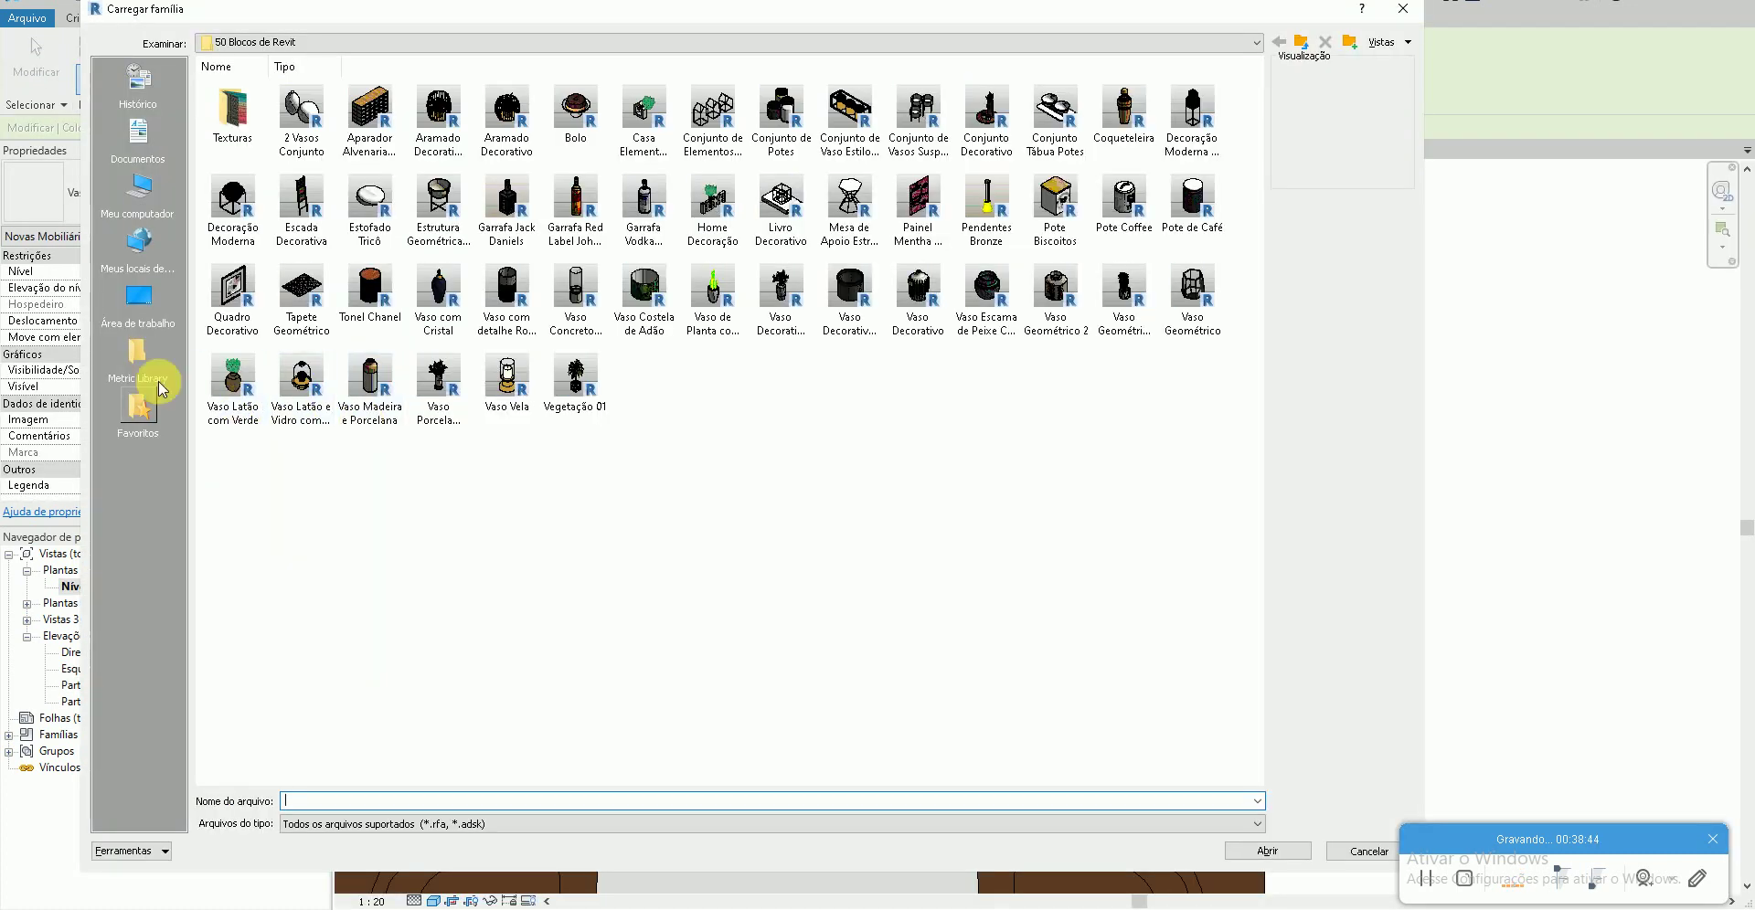
left_click(134, 313)
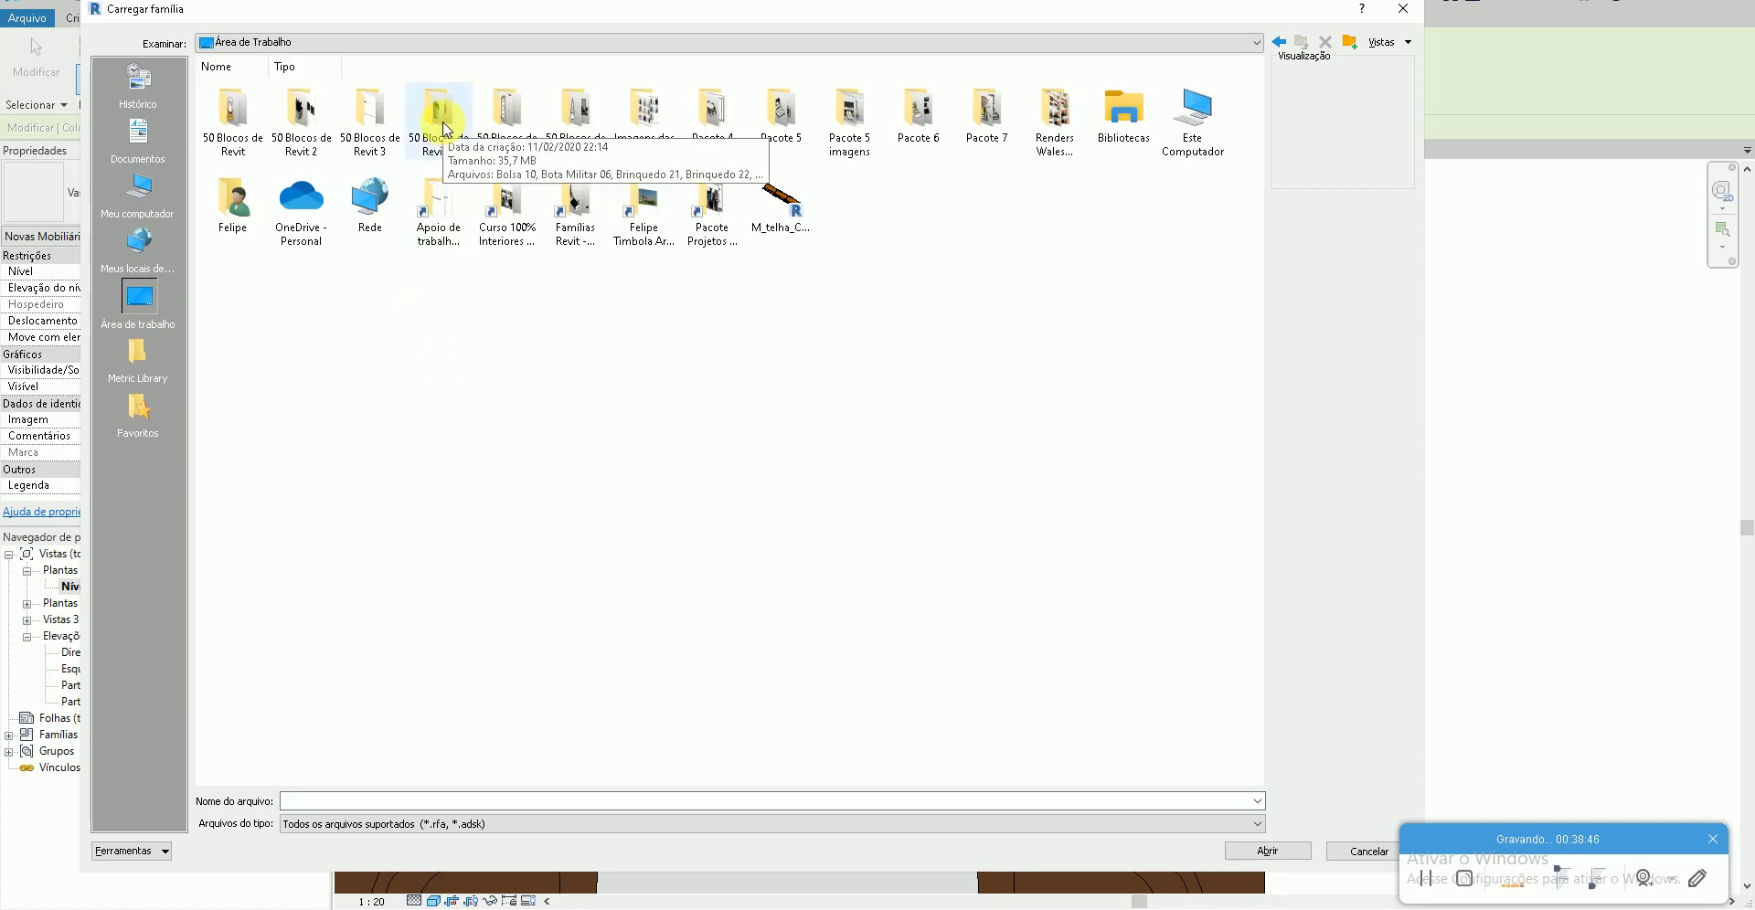
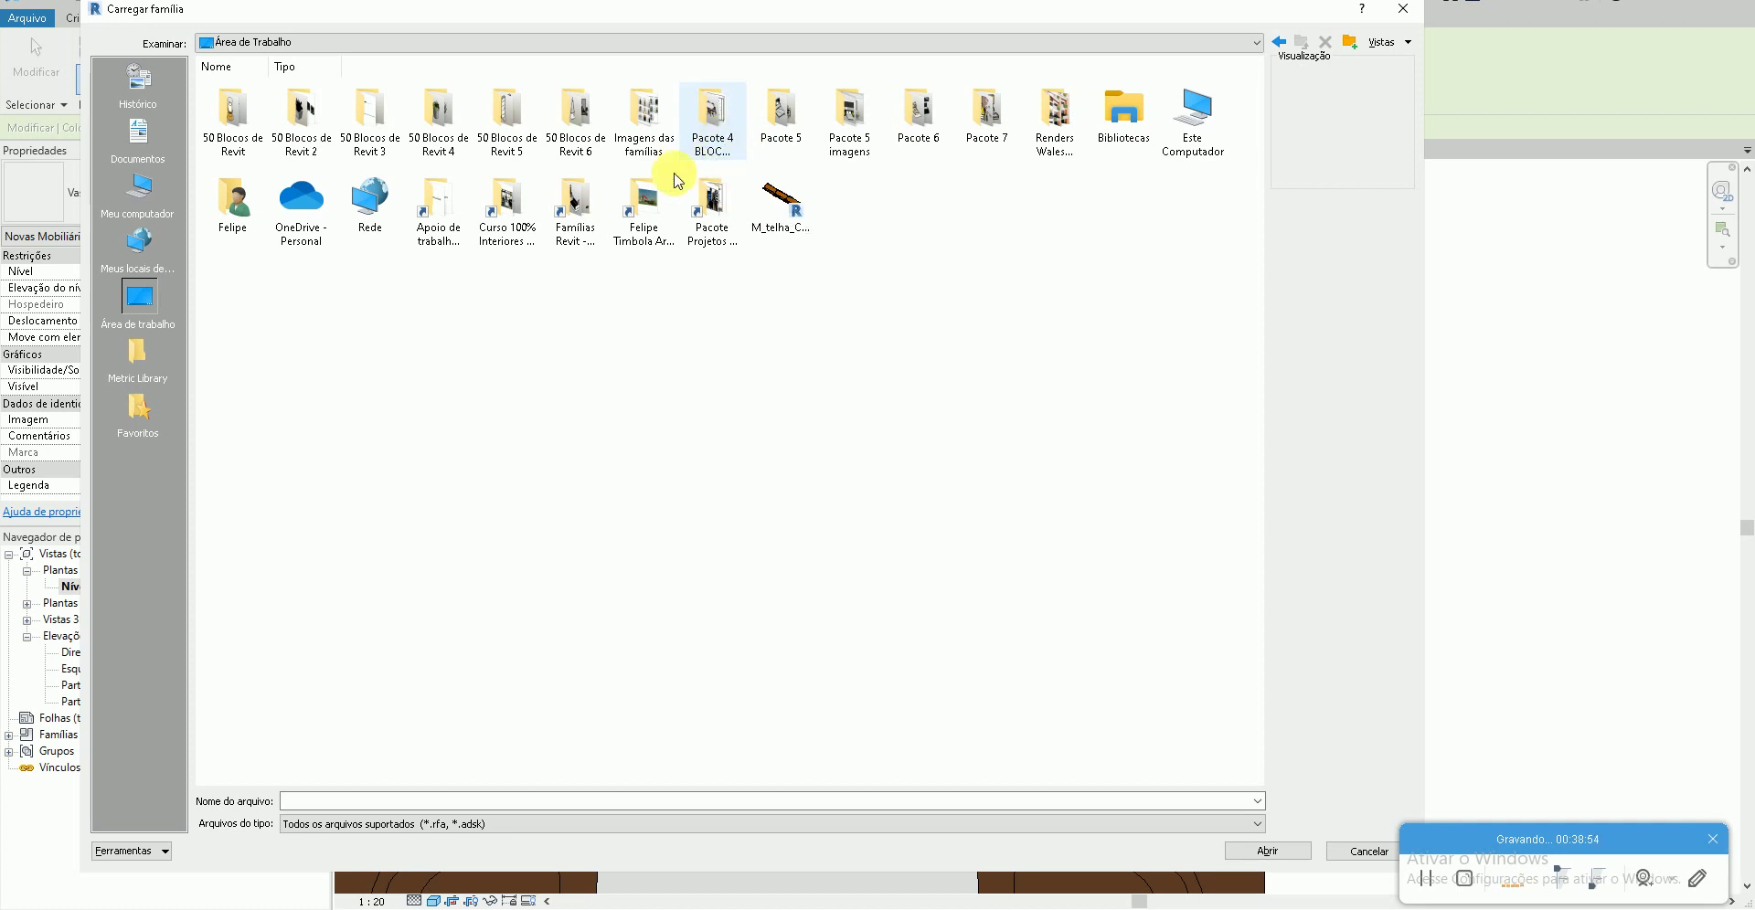
- Load the Flor 4 plant from Apoio de trabalho > Blocos de Revit > Vegetação and place it beside the vases
double_click(440, 206)
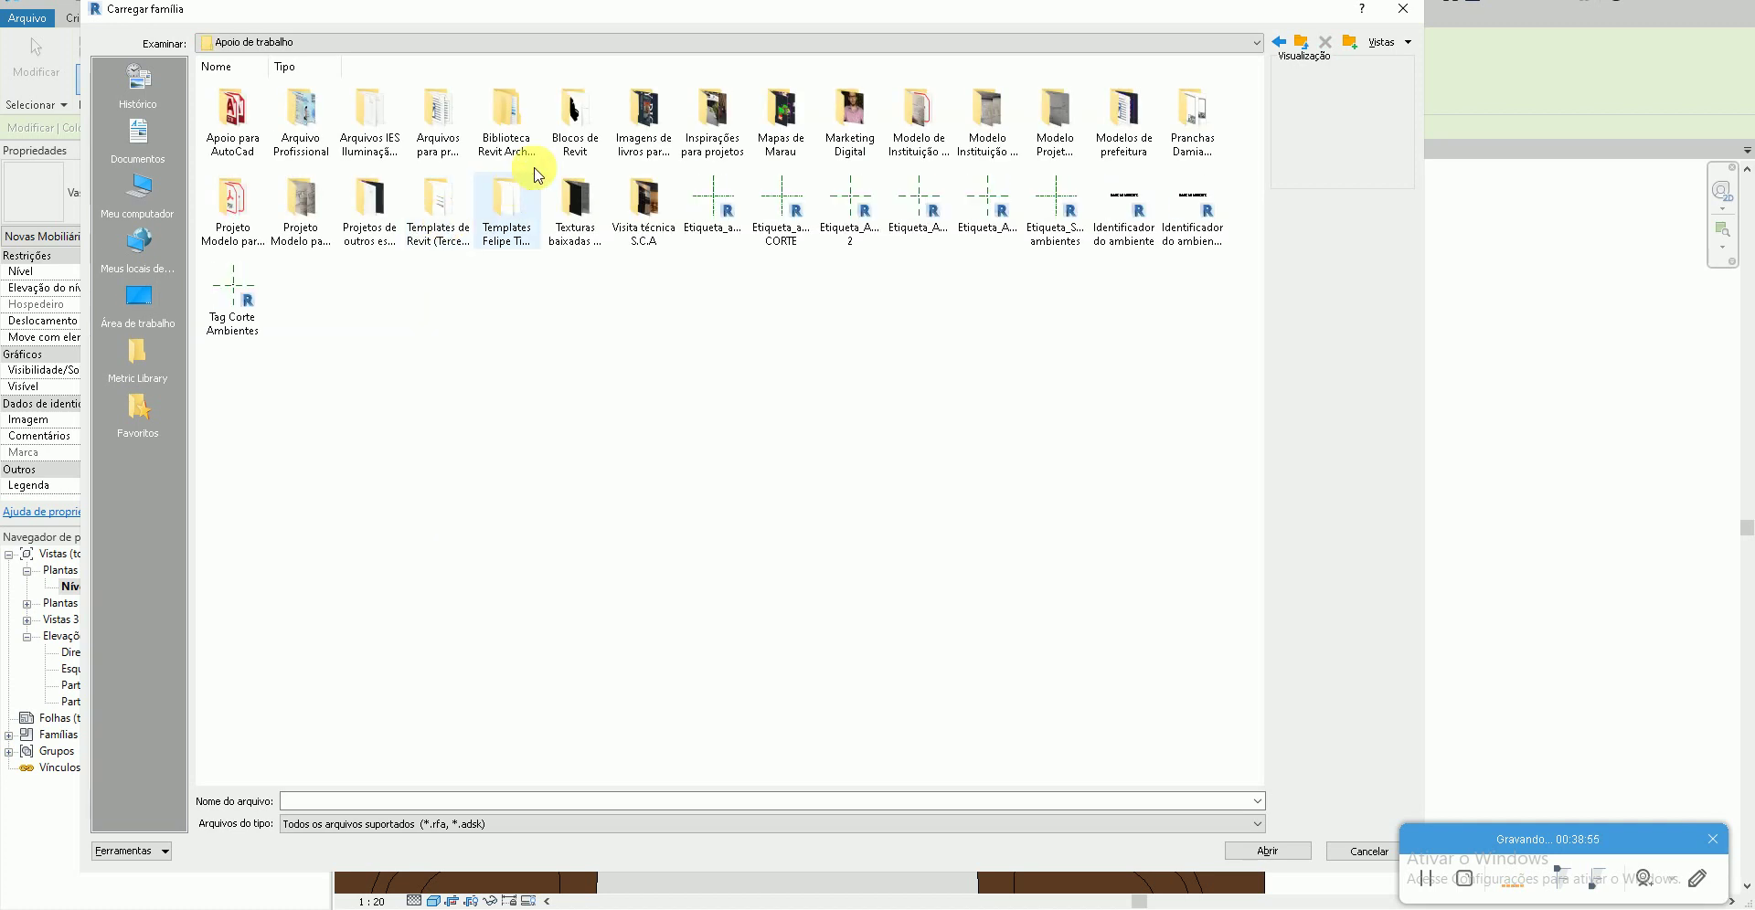
double_click(581, 148)
double_click(576, 300)
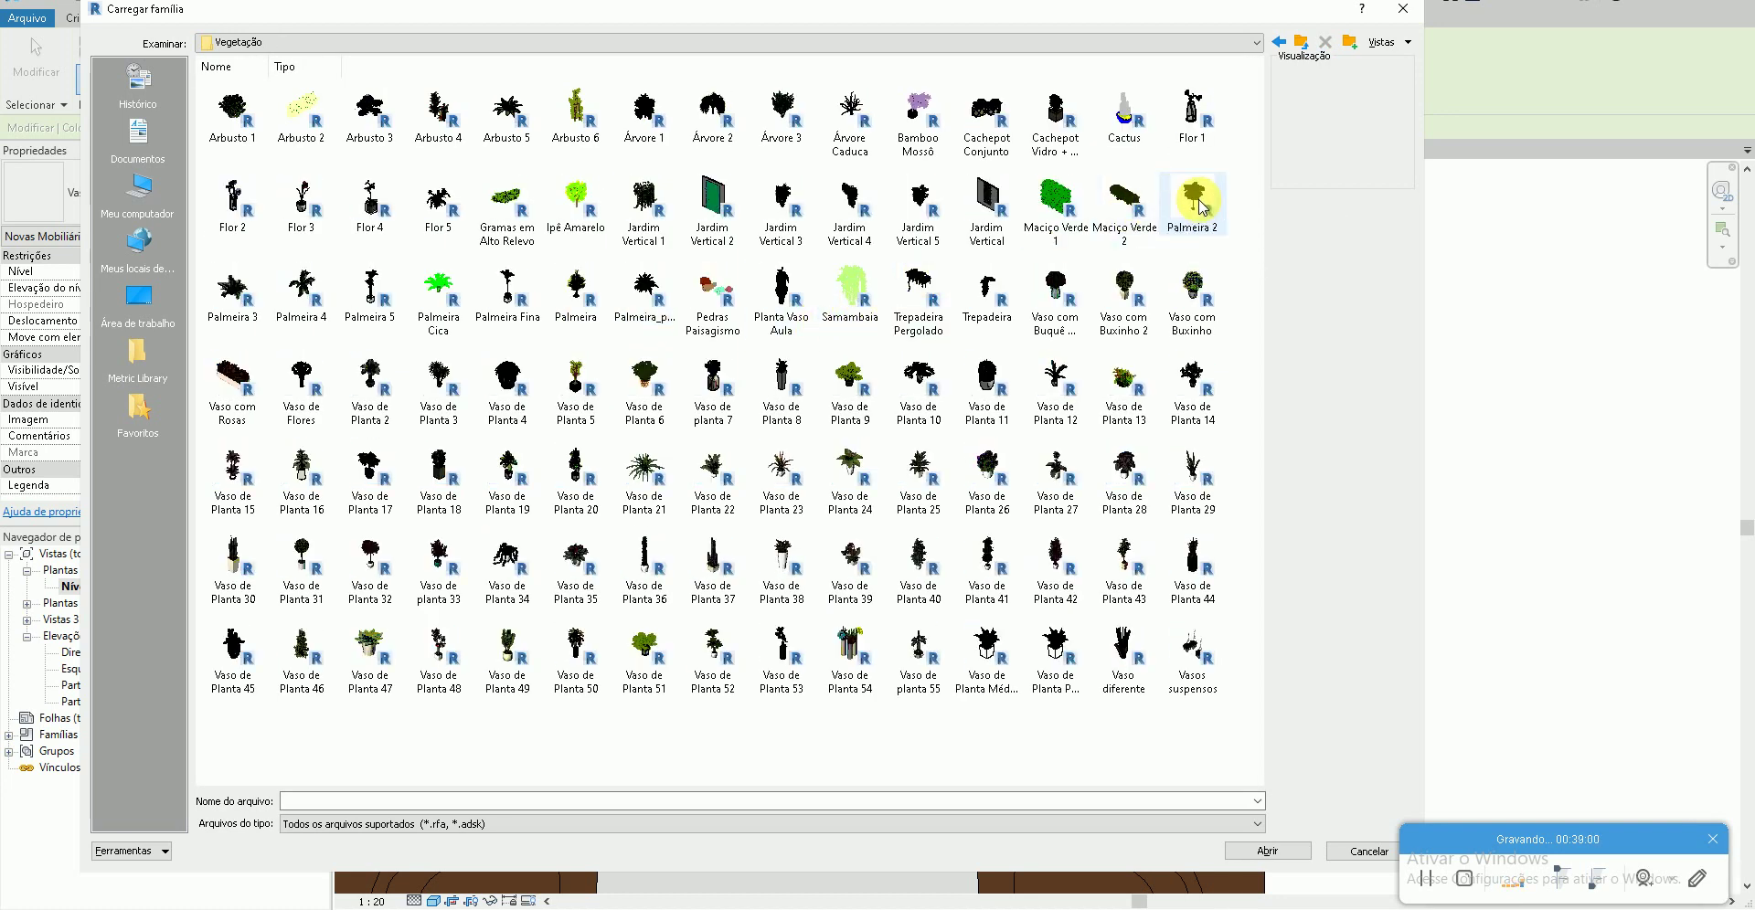
double_click(387, 228)
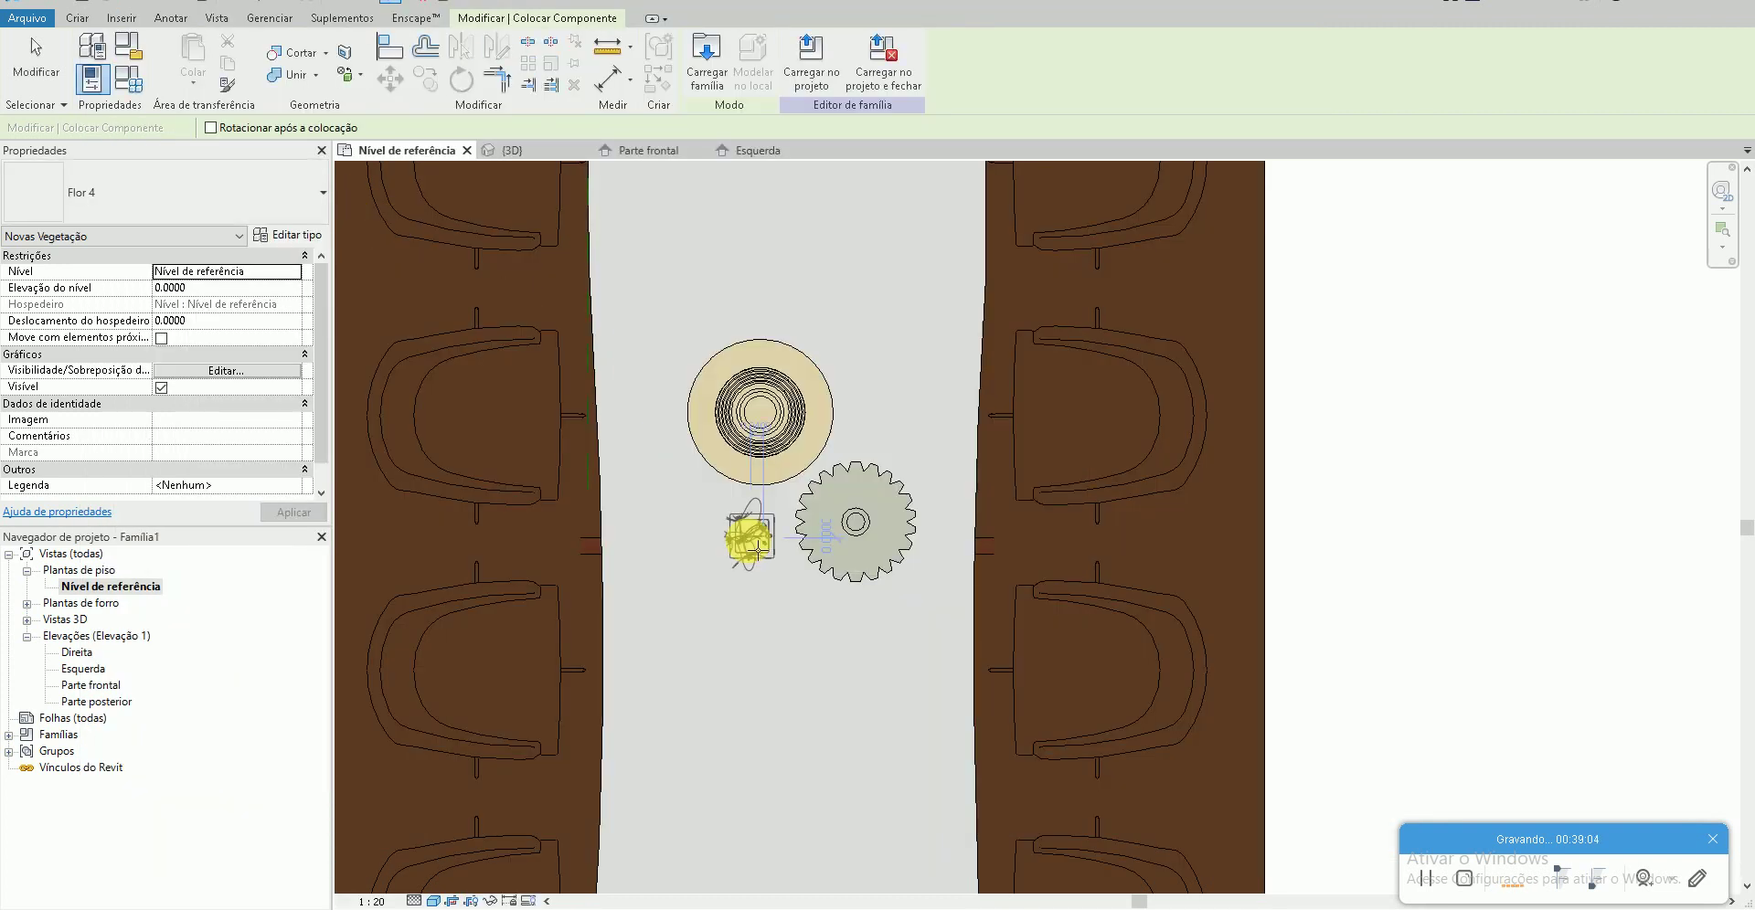
left_click(757, 547)
key("Escape")
key("Escape")
- Raise the Flor 4 plant onto the tabletop in the Parte frontal elevation and check it in 3D
double_click(91, 685)
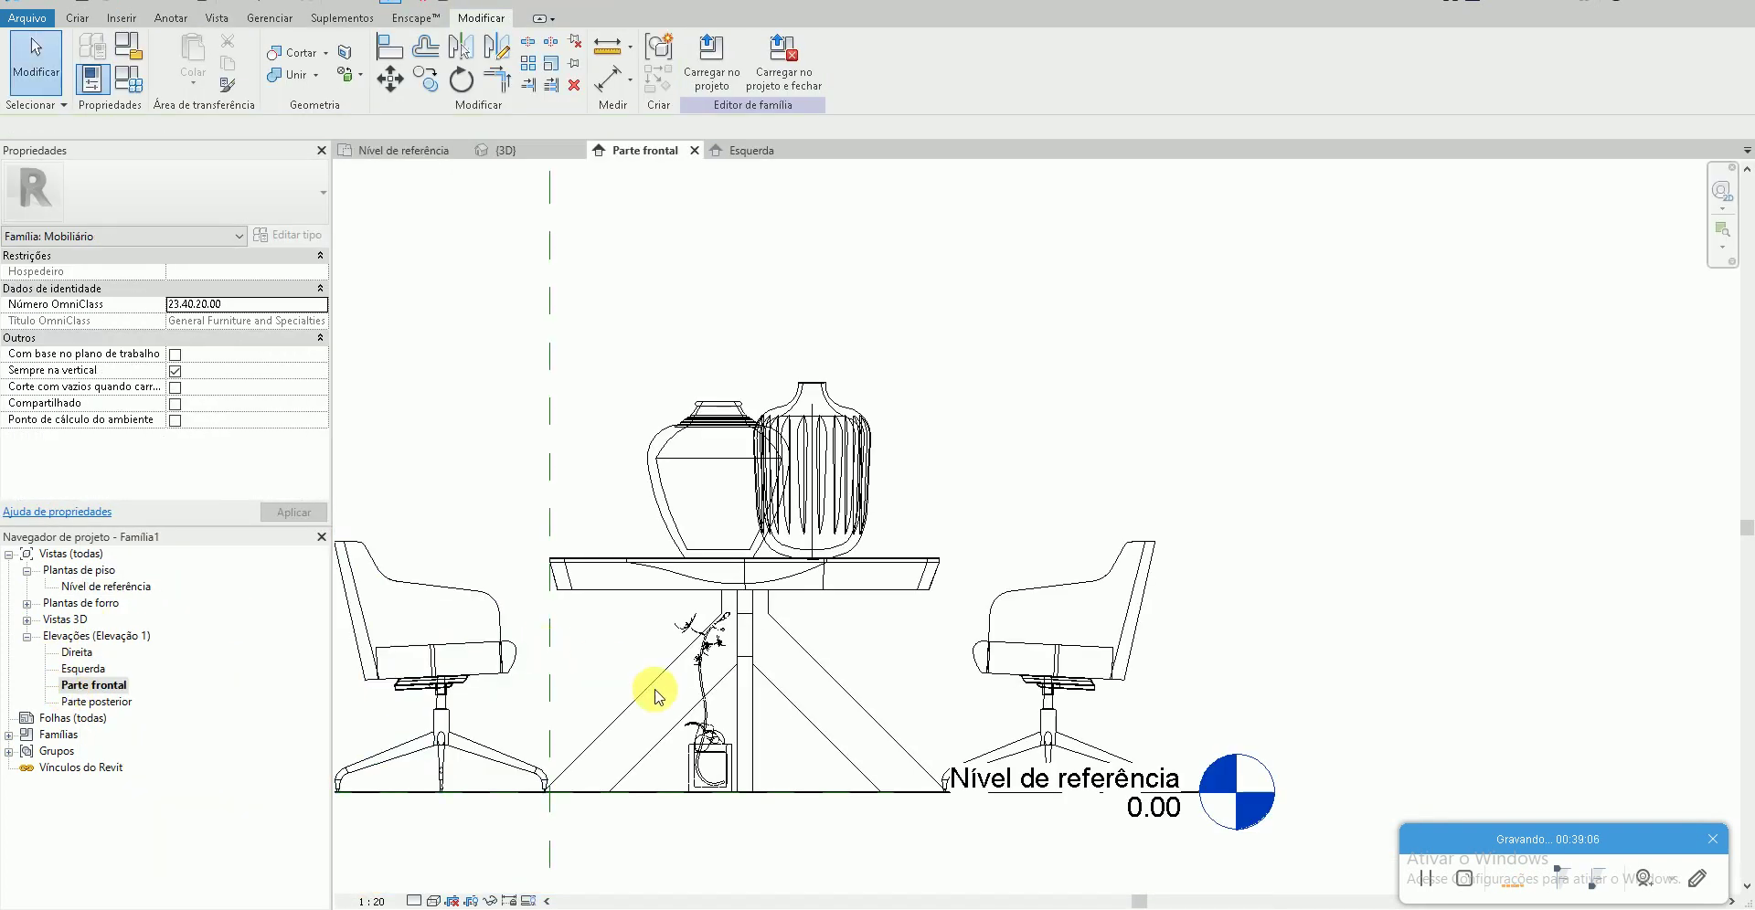
left_click_drag(704, 719, 722, 493)
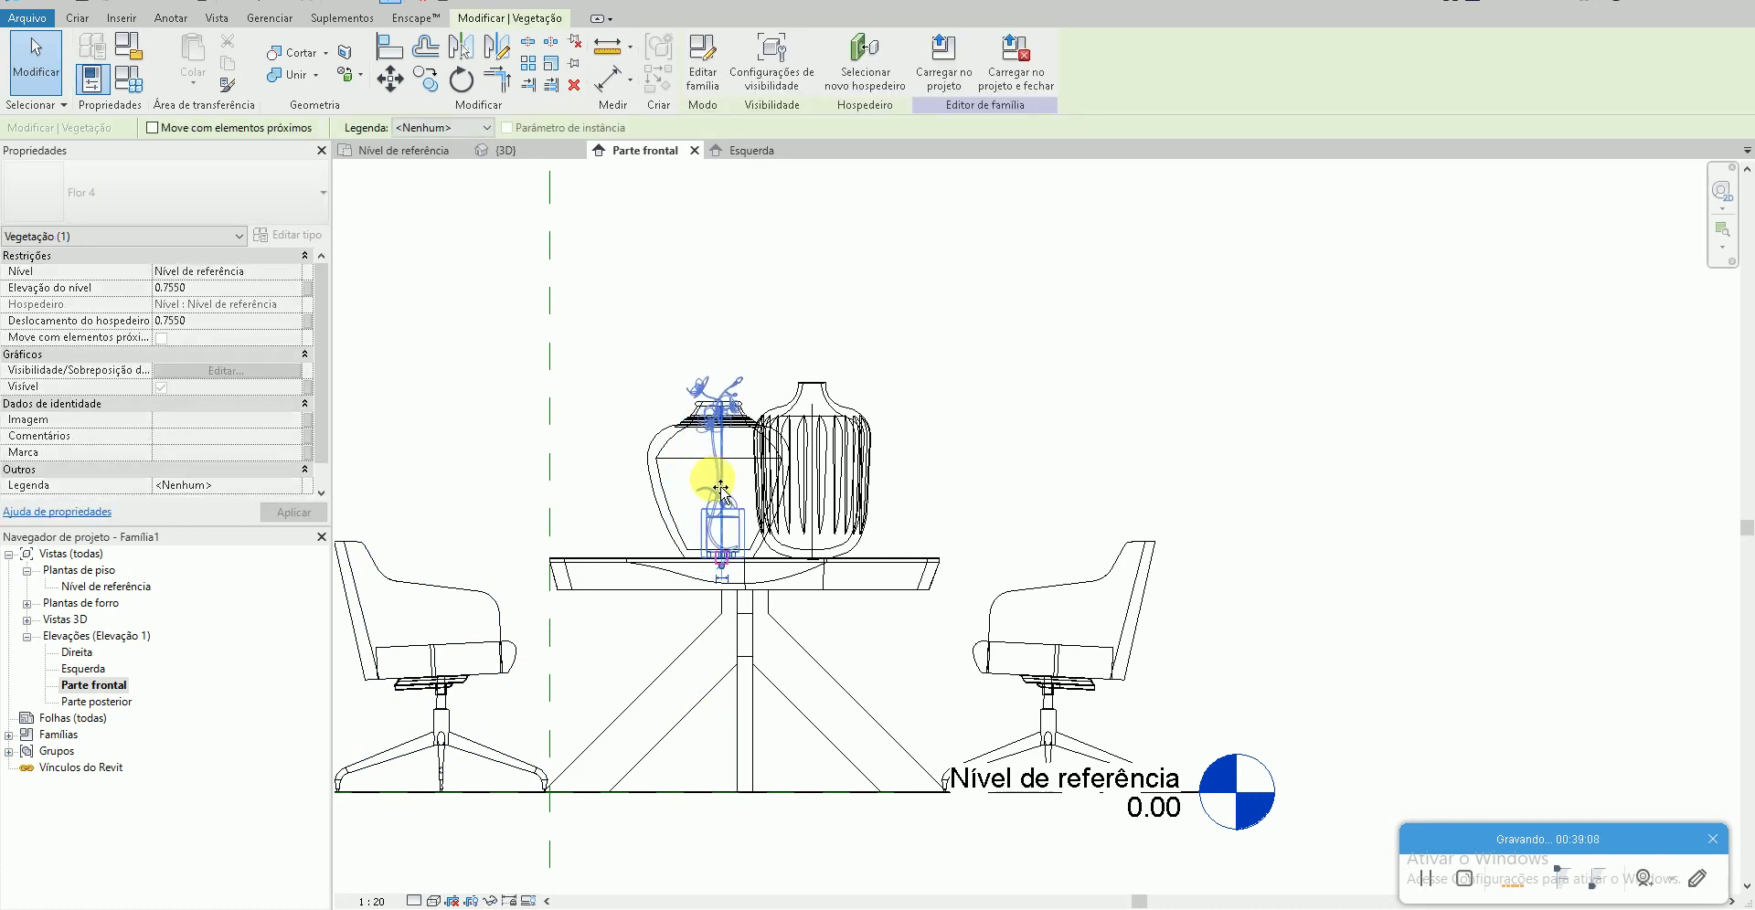
key("Escape")
left_click(338, 4)
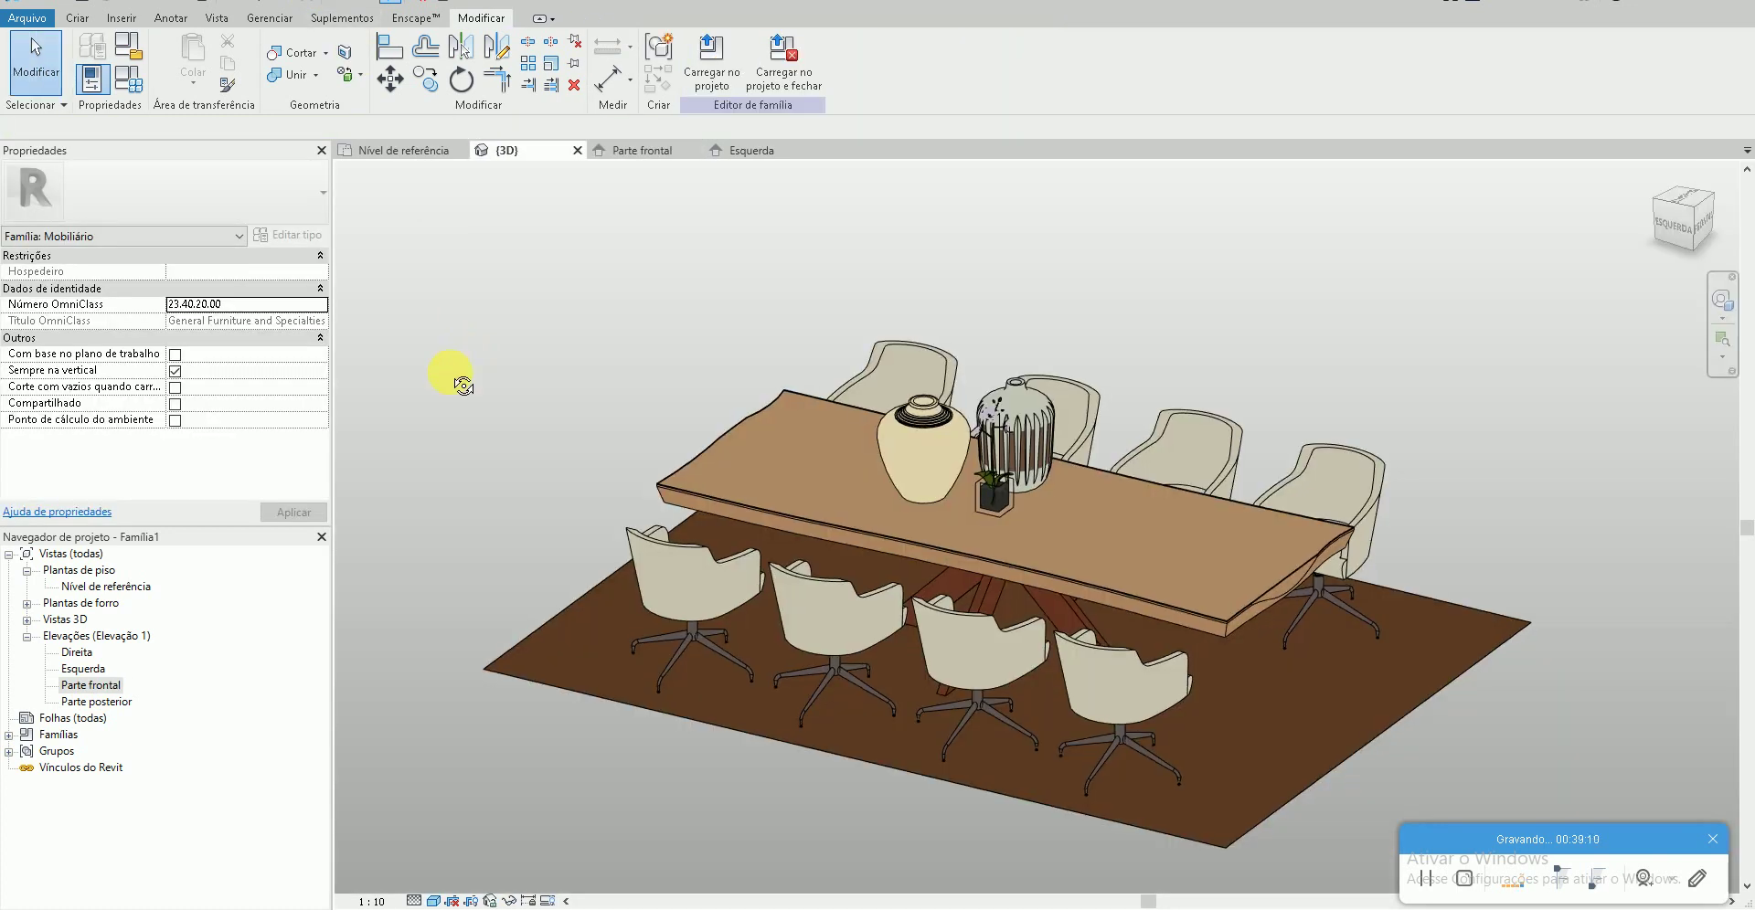
middle_click_drag(463, 385, 425, 380, "shift")
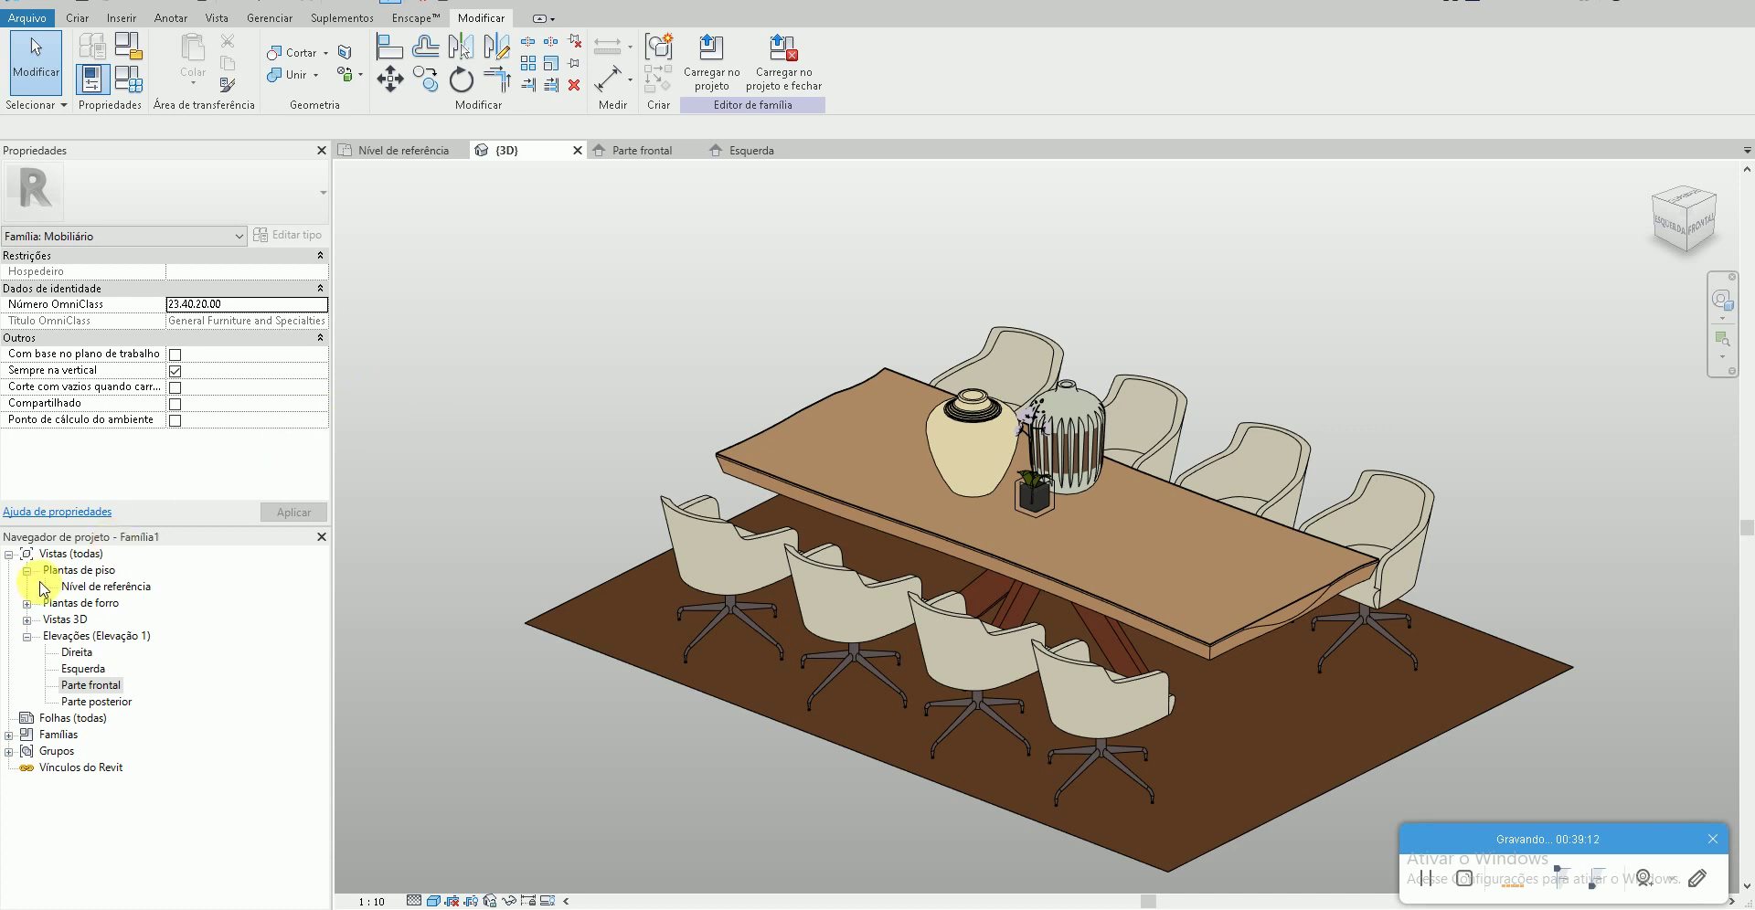
- In the Nível de referência plan, nudge the round vase, the gear-shaped vase and the plant into place
double_click(103, 587)
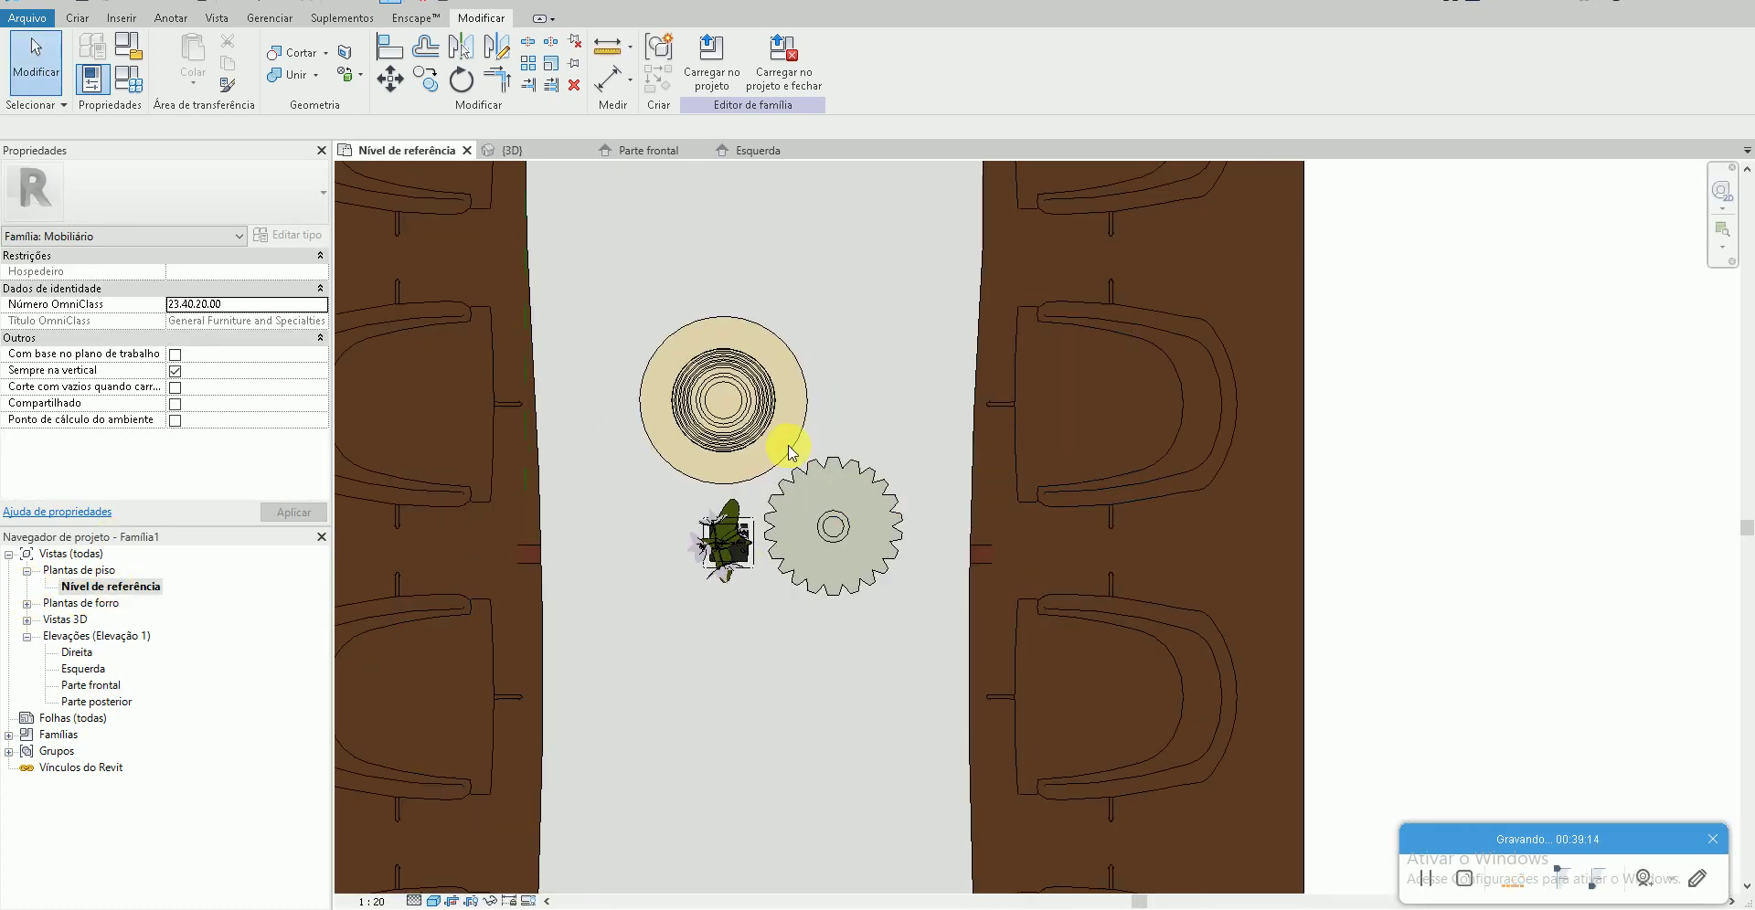
left_click(776, 413)
key("Up")
key("Up")
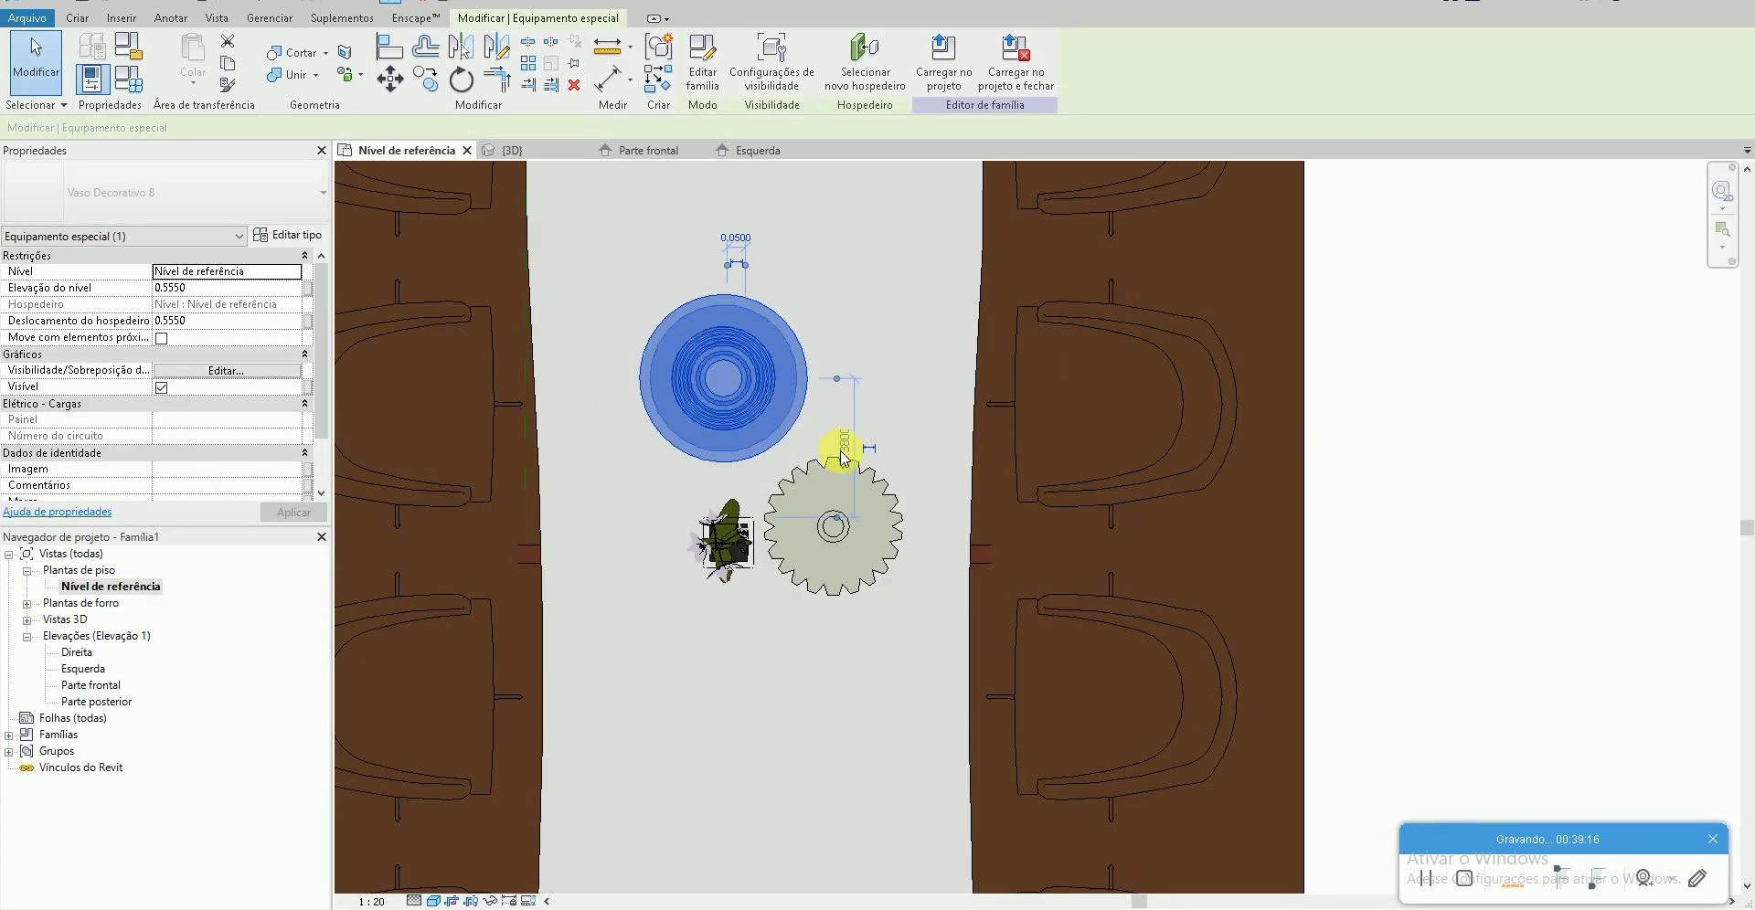
key("Left")
left_click(860, 475)
key("Up")
key("Up")
key("Up")
left_click(719, 552)
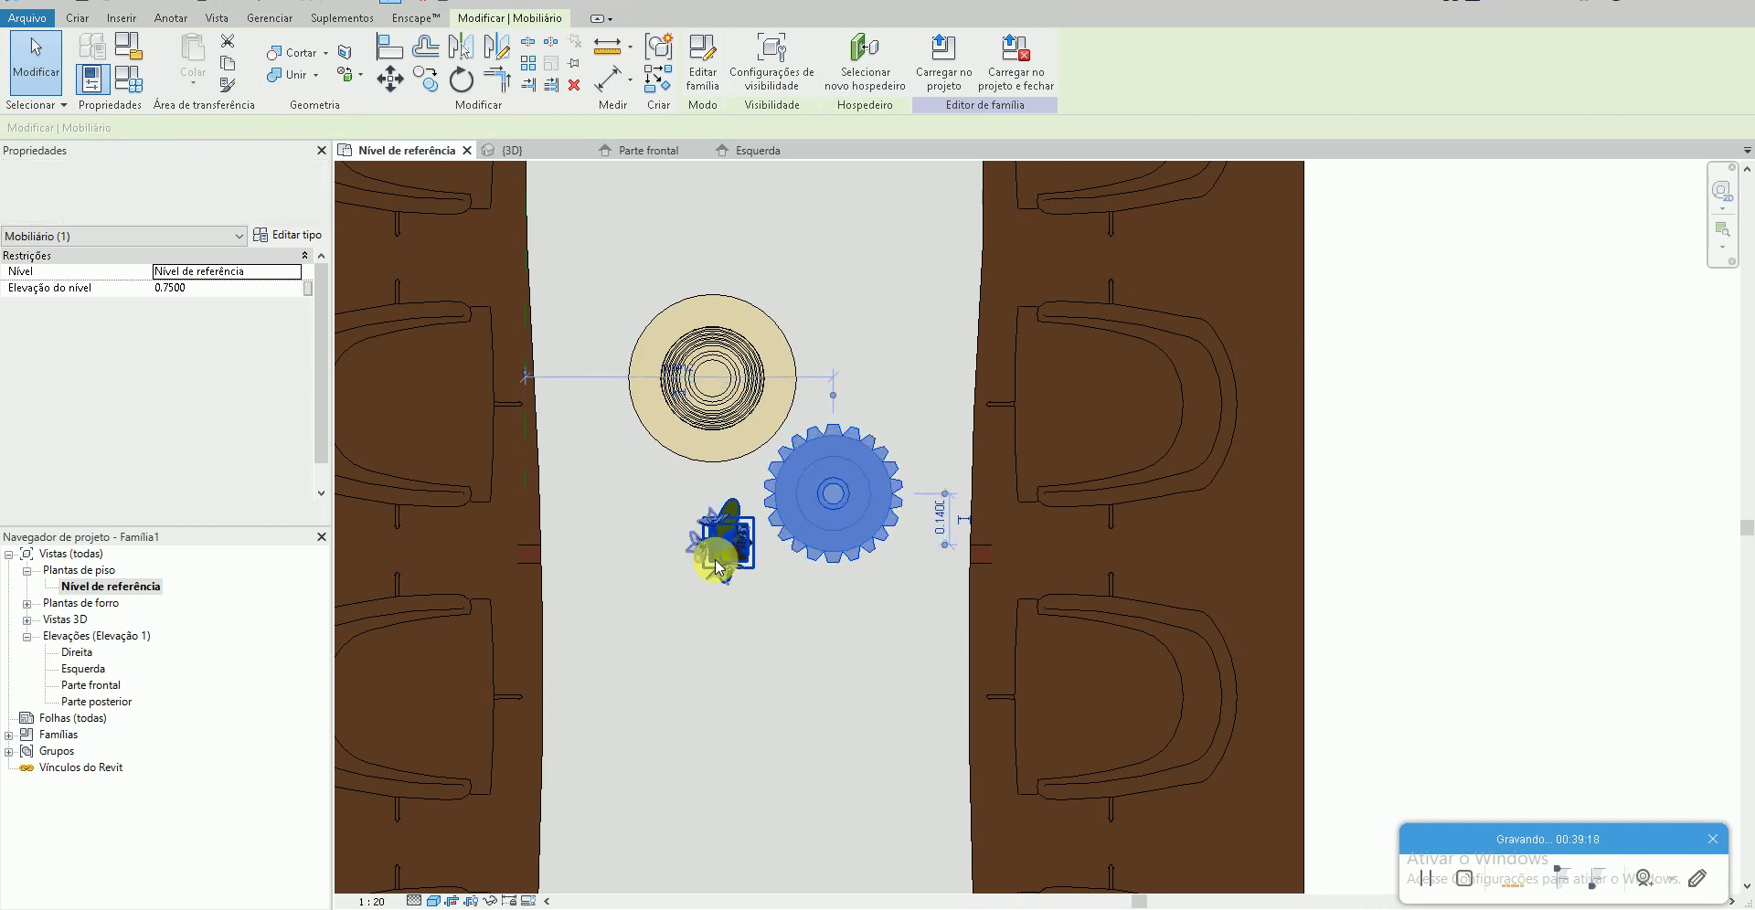
left_click_drag(722, 569, 707, 556)
left_click(735, 629)
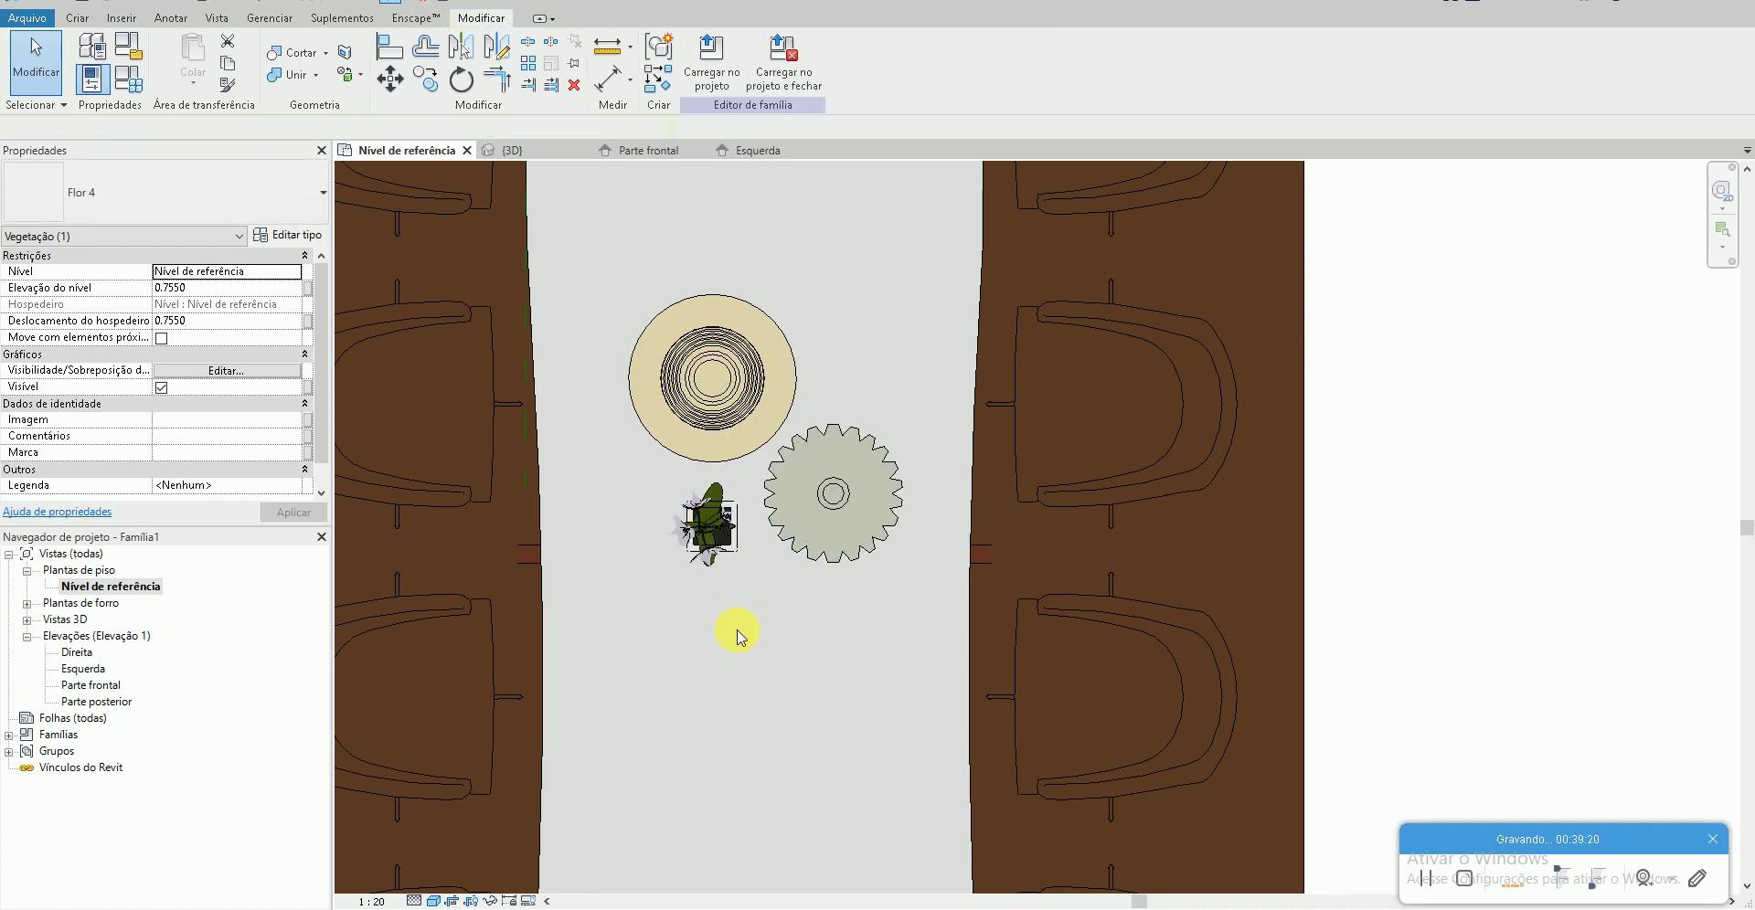
- Load the Conjunto Decorativo family from 50 Blocos de Revit and place it below the plant in plan
key("c")
key("m")
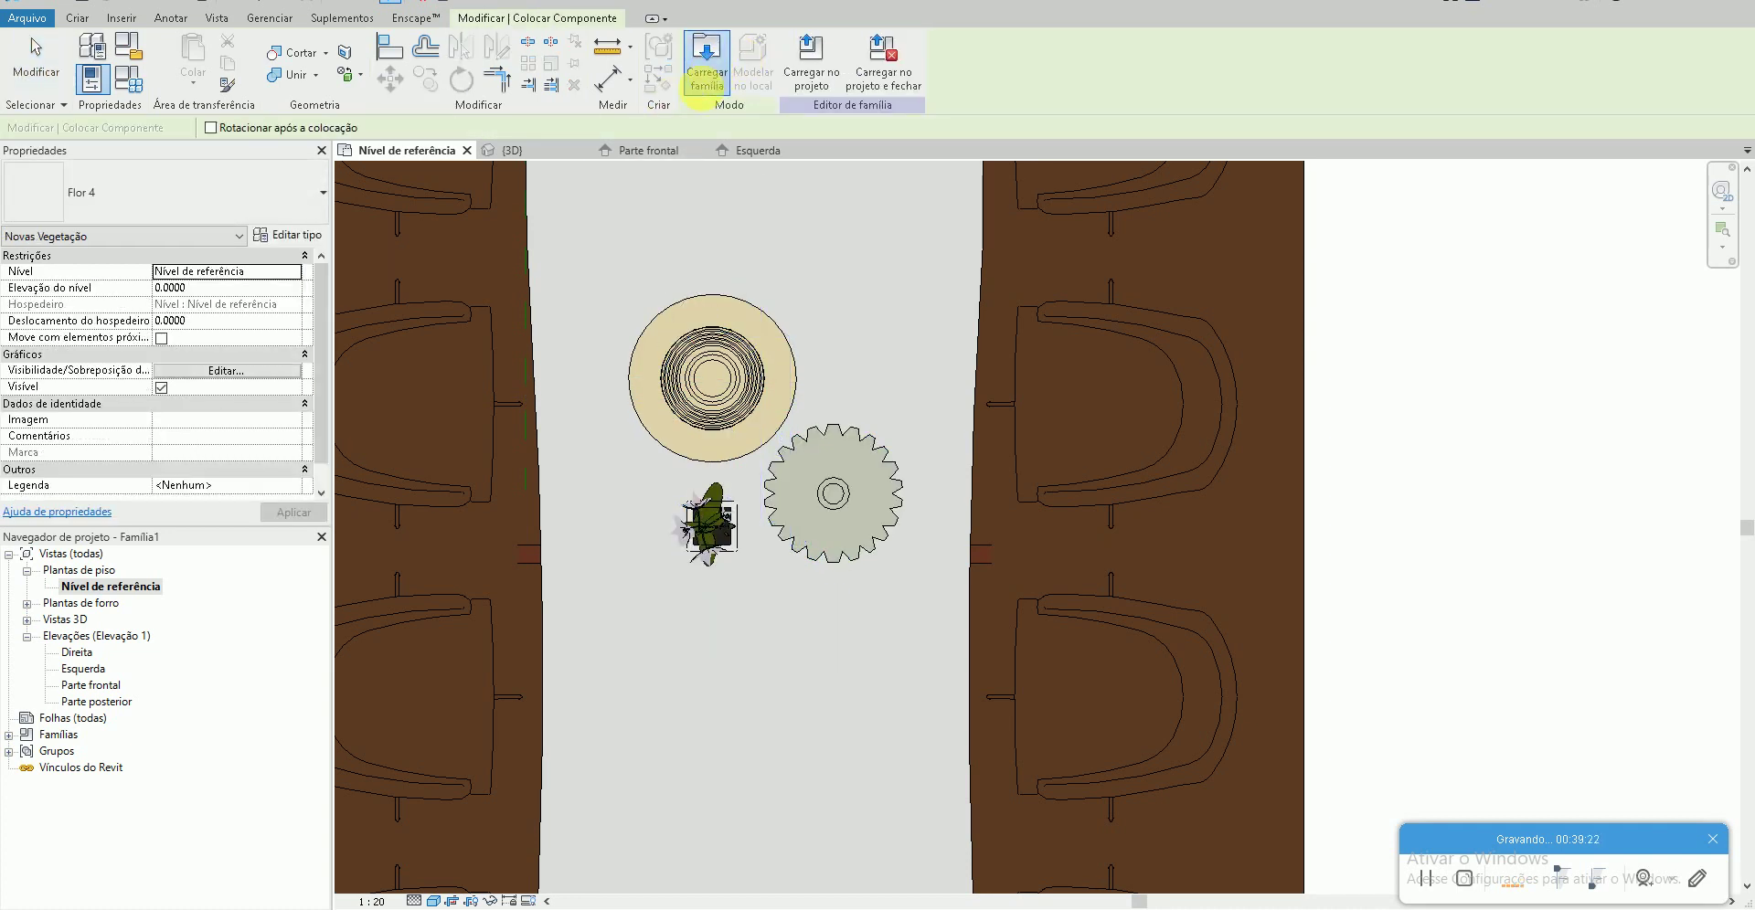
left_click(708, 62)
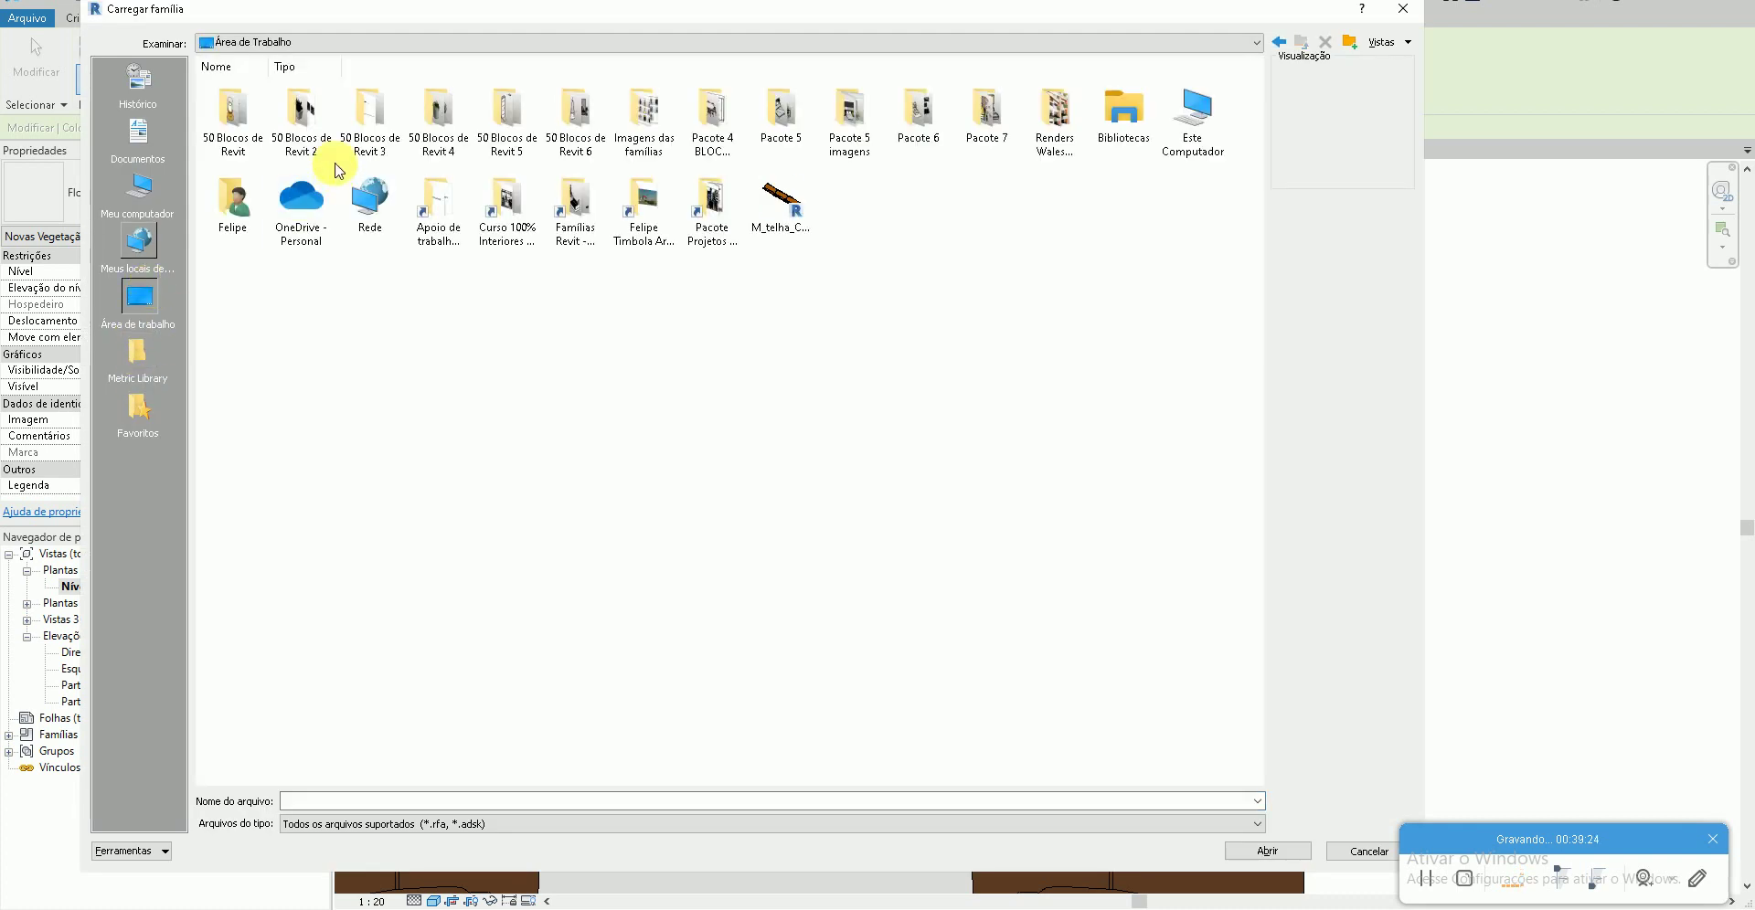
double_click(257, 125)
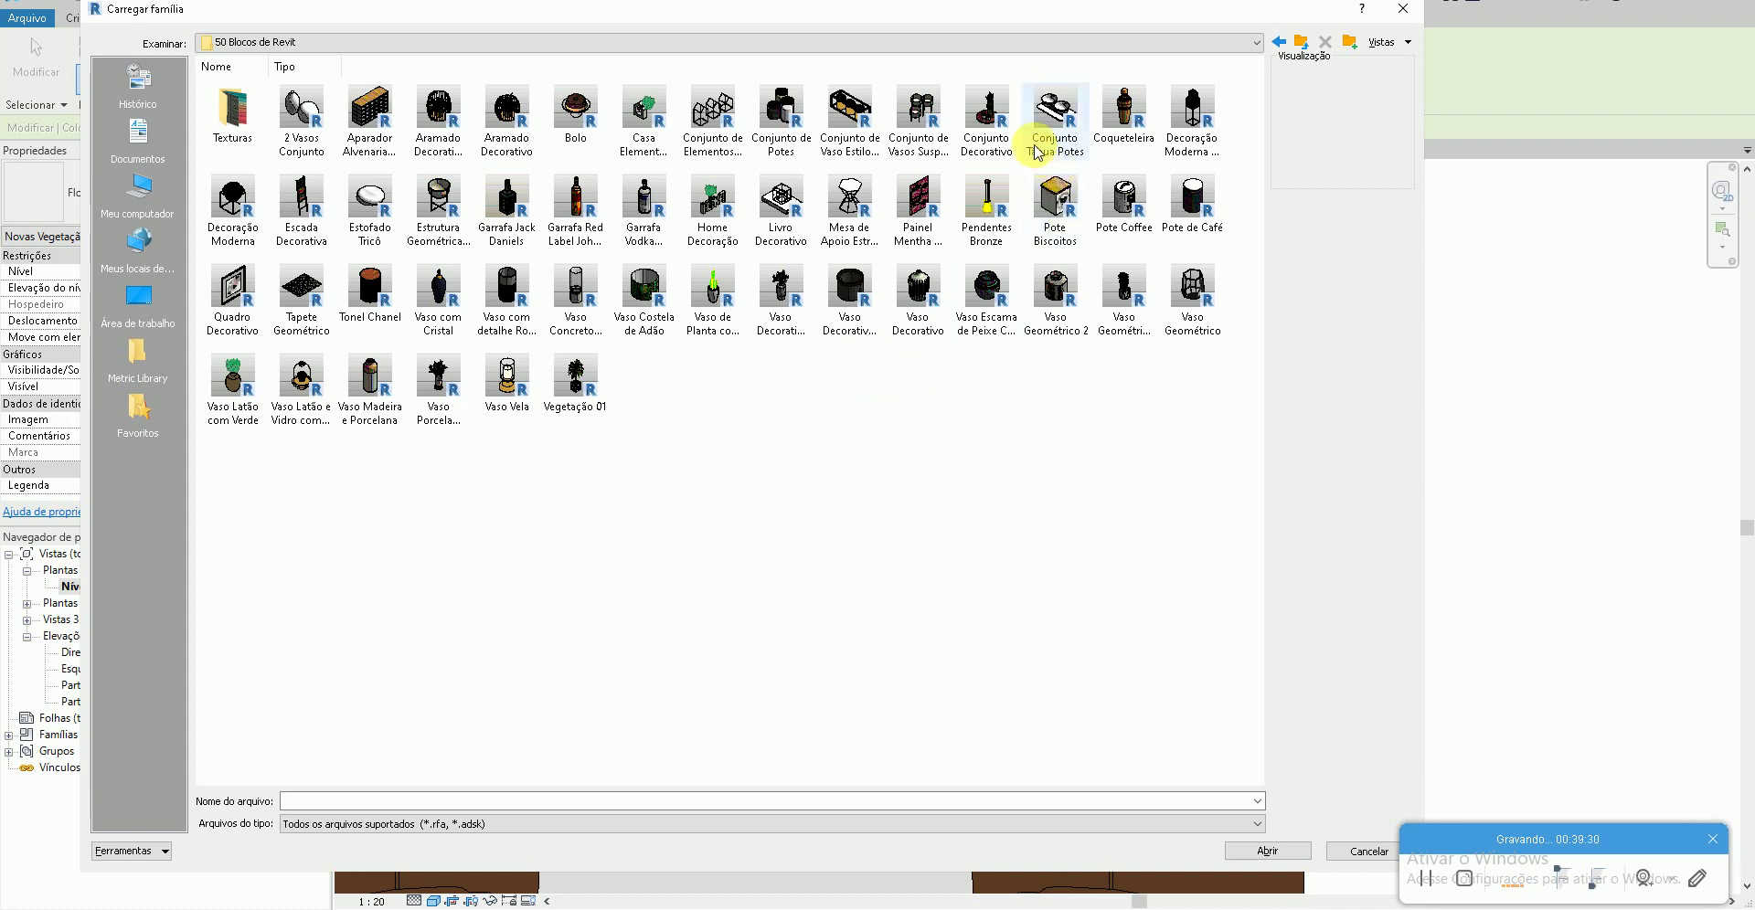
double_click(988, 117)
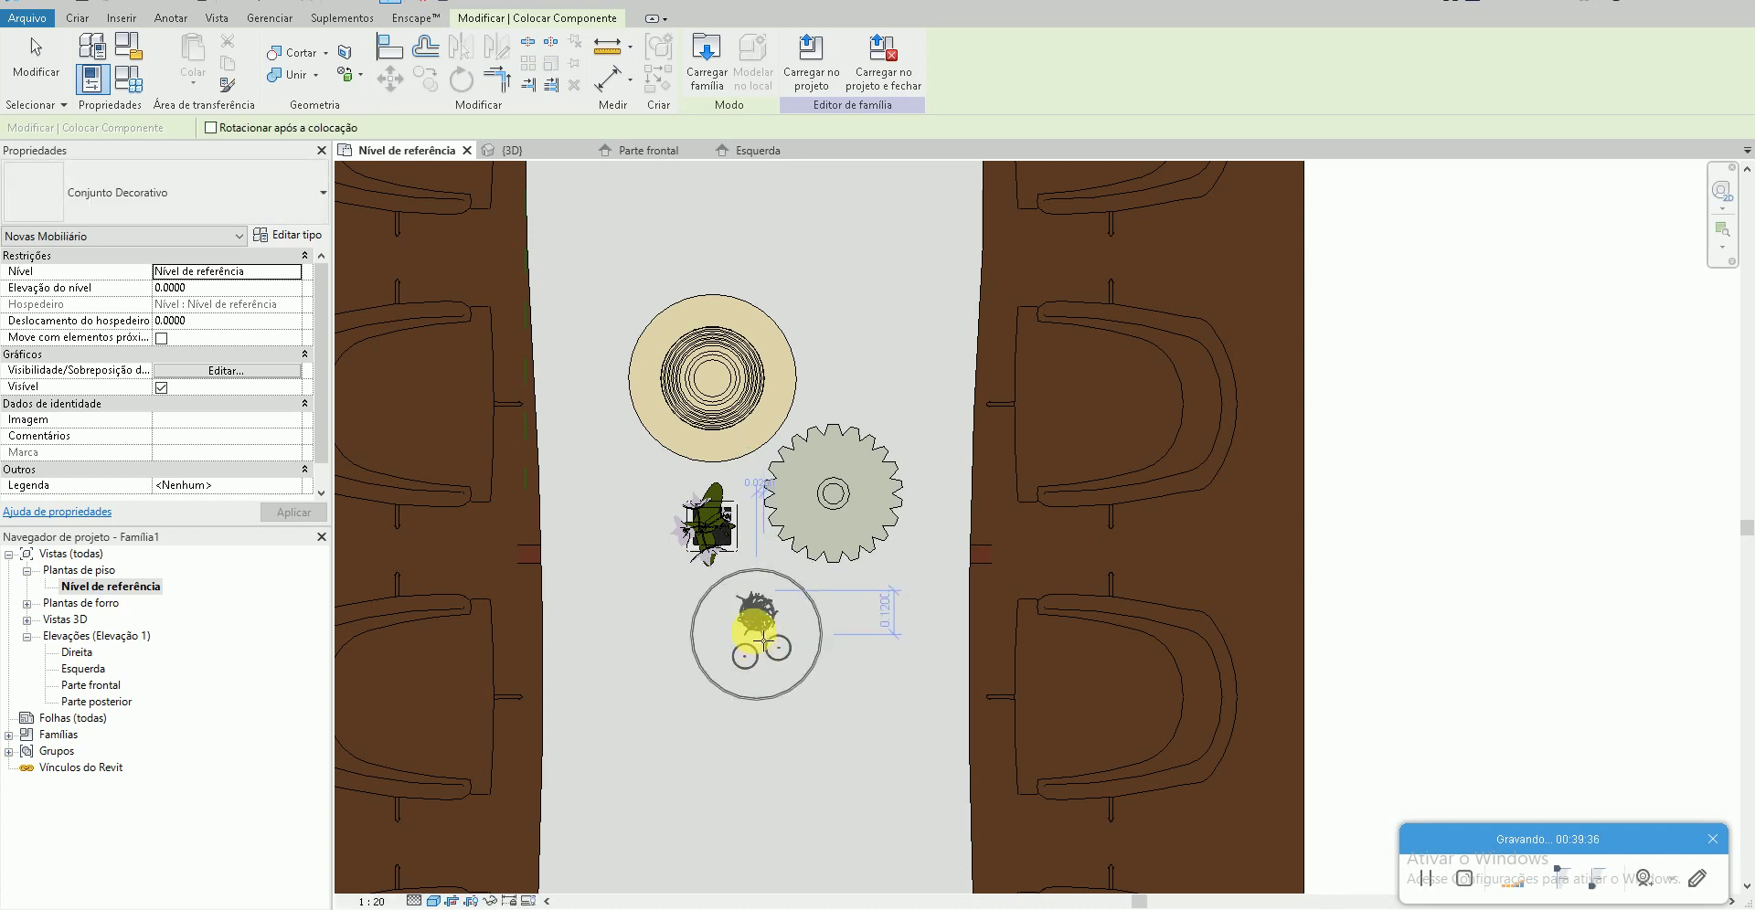
left_click(760, 635)
key("Escape")
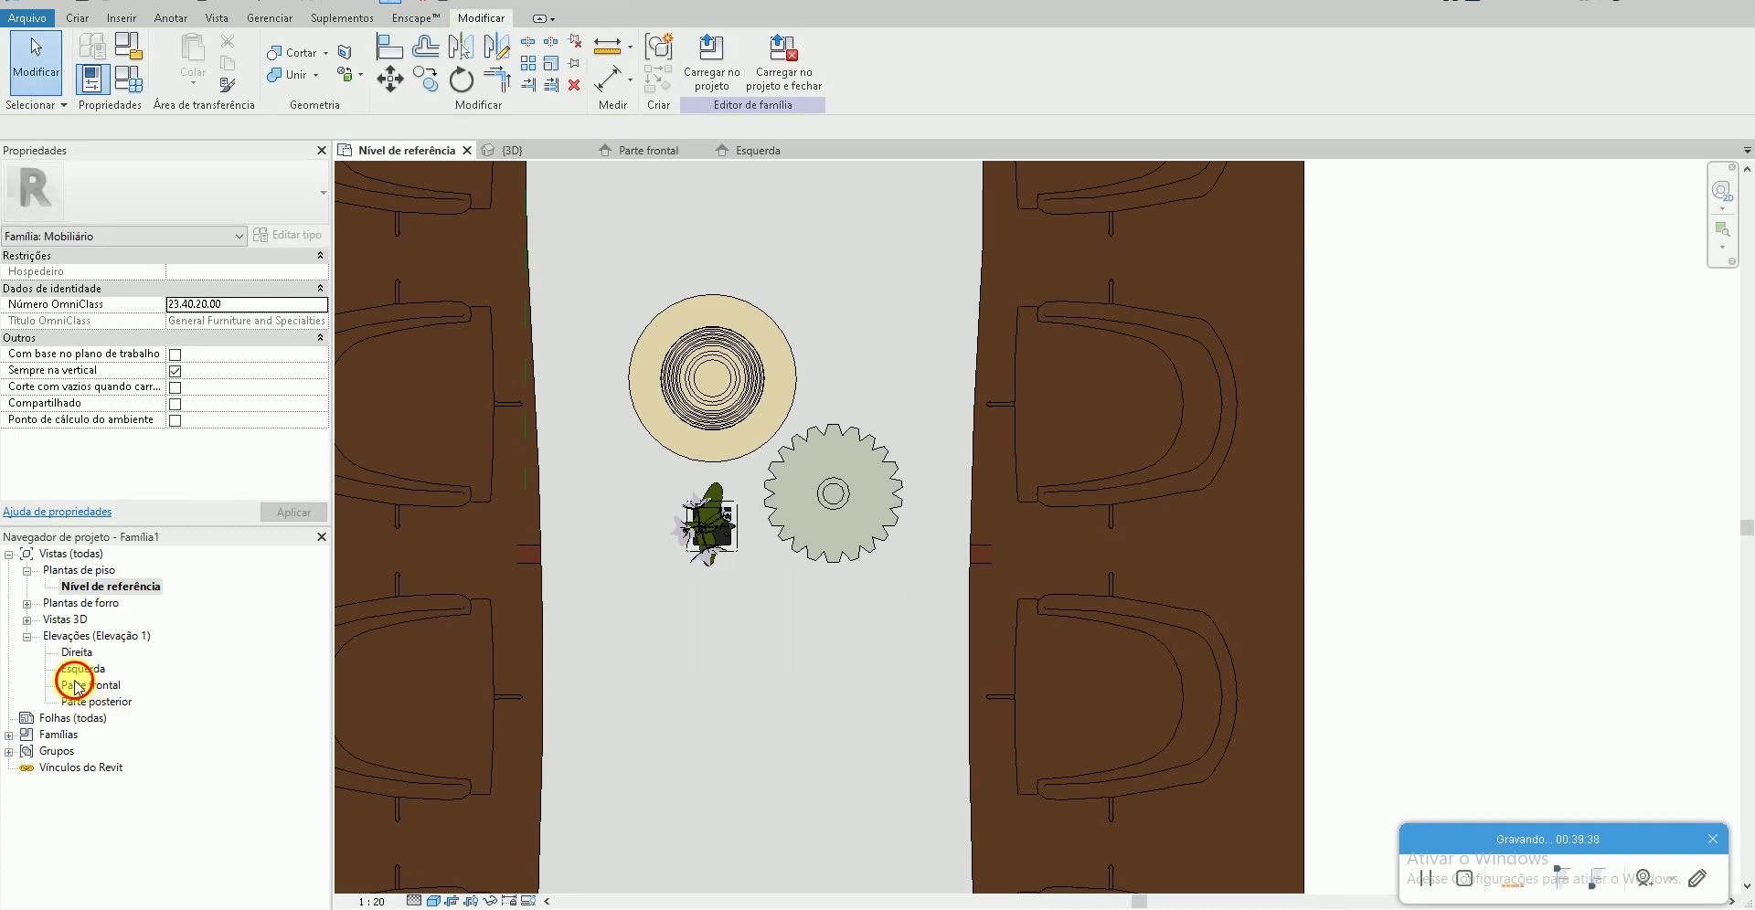
- Lift the Conjunto Decorativo onto the tabletop in Parte frontal and check it in 3D
double_click(76, 687)
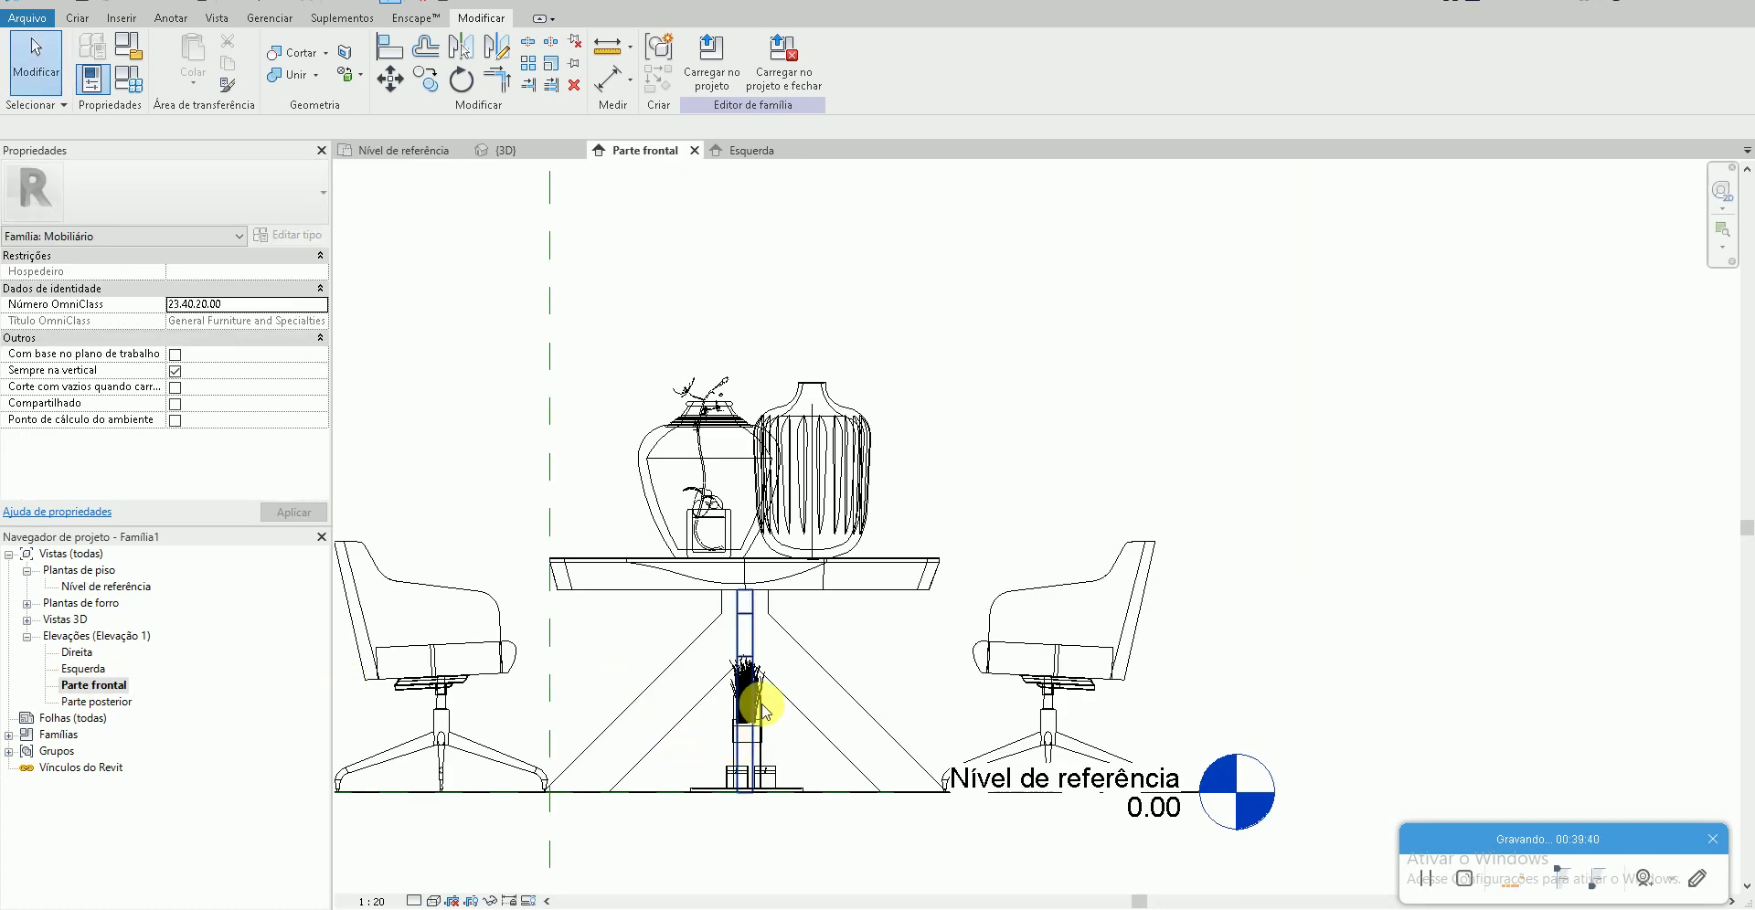
left_click_drag(775, 608, 771, 457)
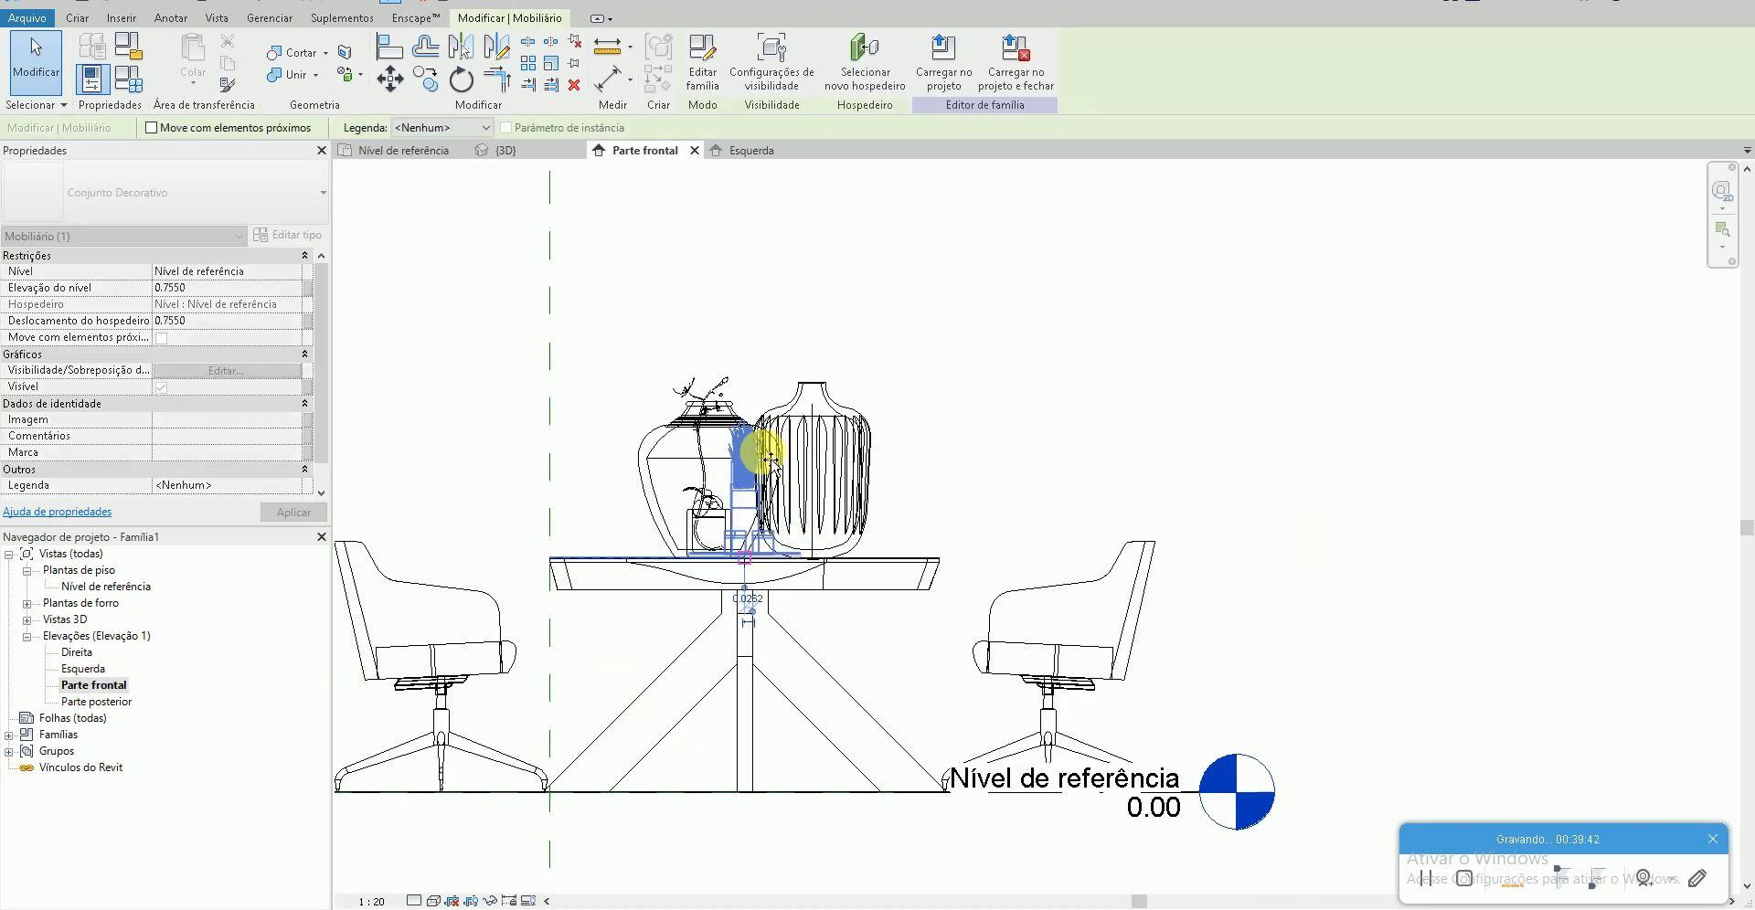
scroll(697, 572, "up", 5)
left_click(677, 560)
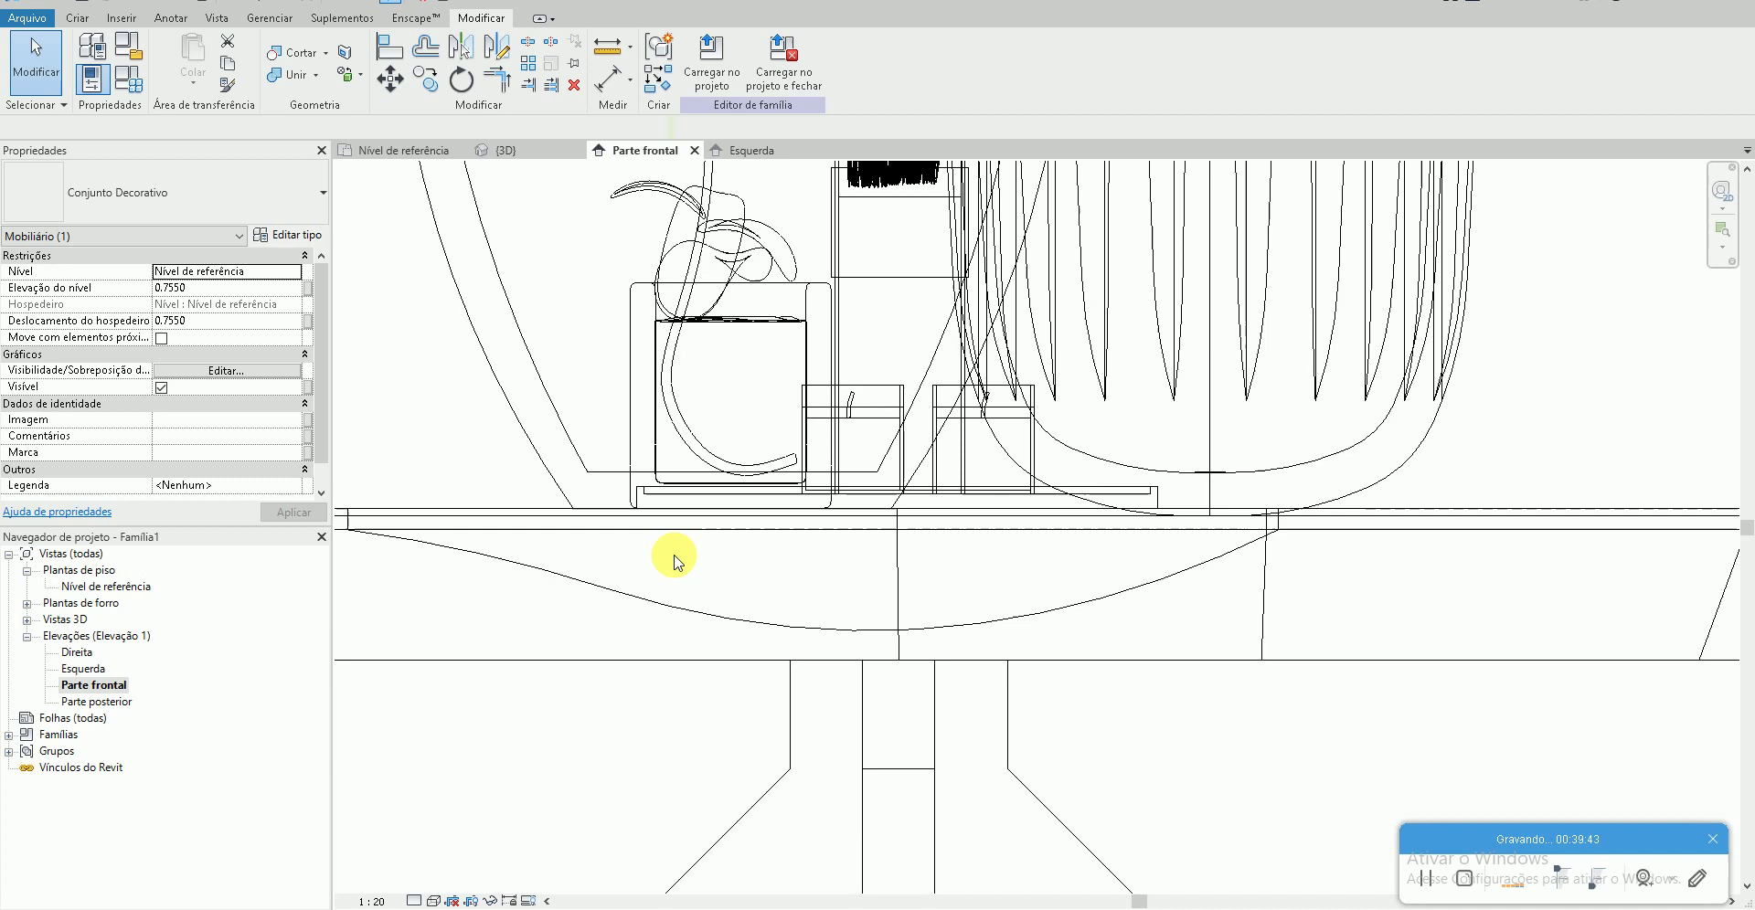
left_click(345, 2)
mouse_move(635, 396)
middle_mouse_down("shift")
mouse_move(621, 417)
mouse_move(588, 394)
middle_mouse_up("shift")
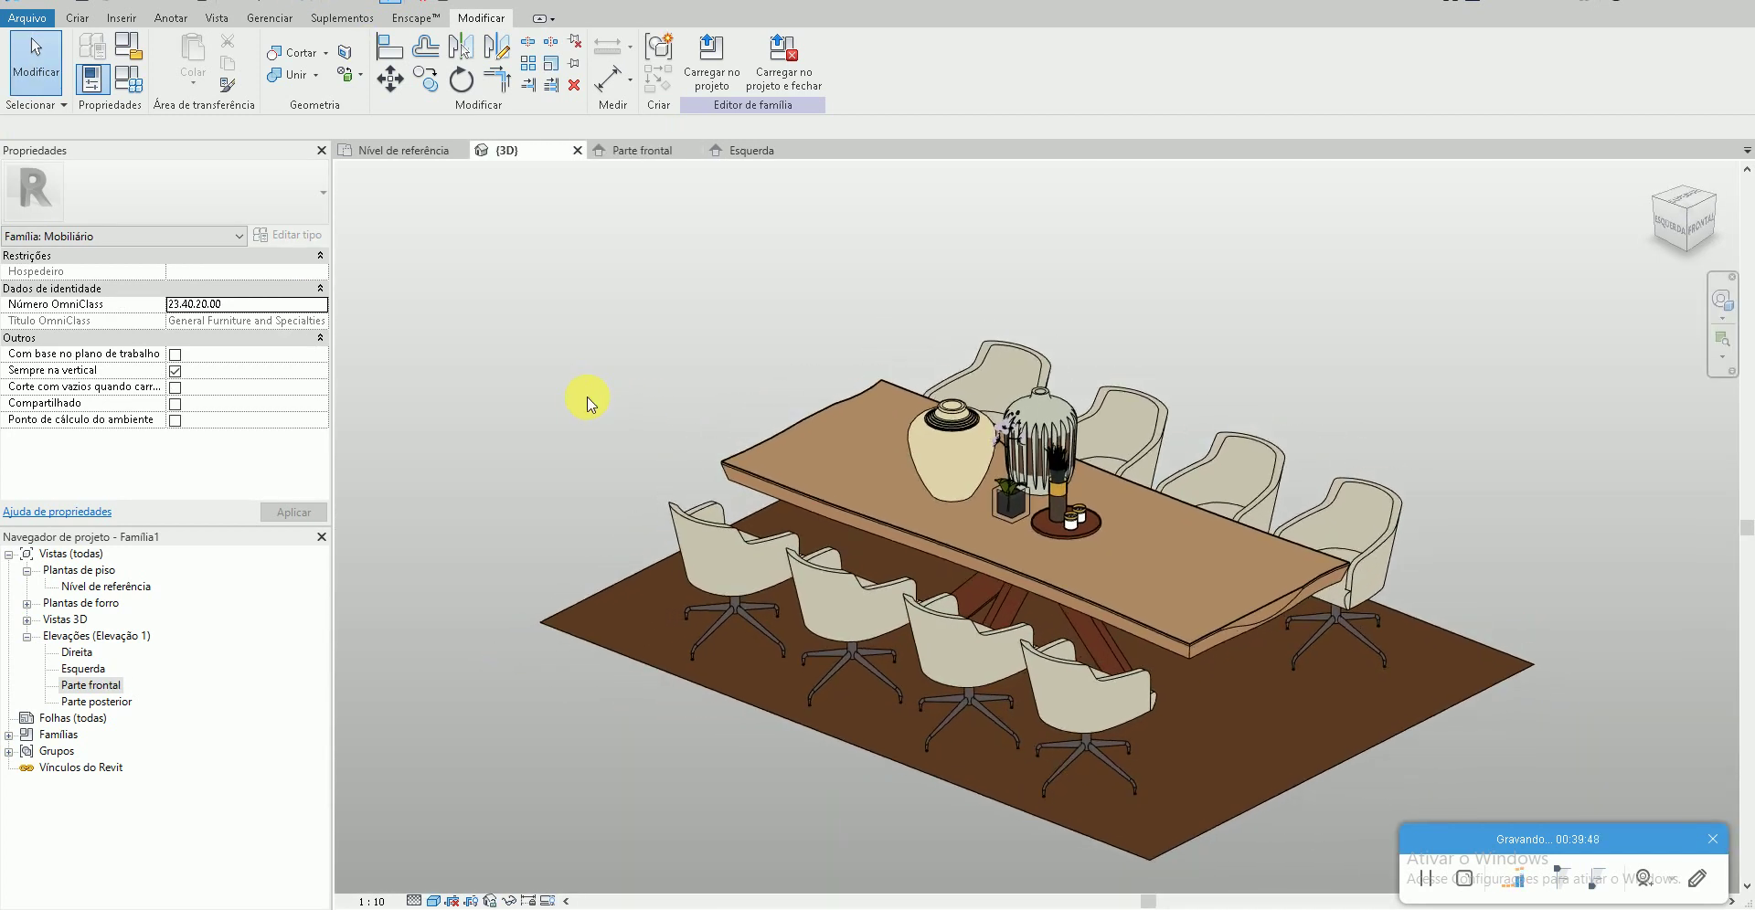
mouse_move(588, 403)
middle_mouse_down("shift")
mouse_move(686, 443)
mouse_move(561, 421)
middle_mouse_up("shift")
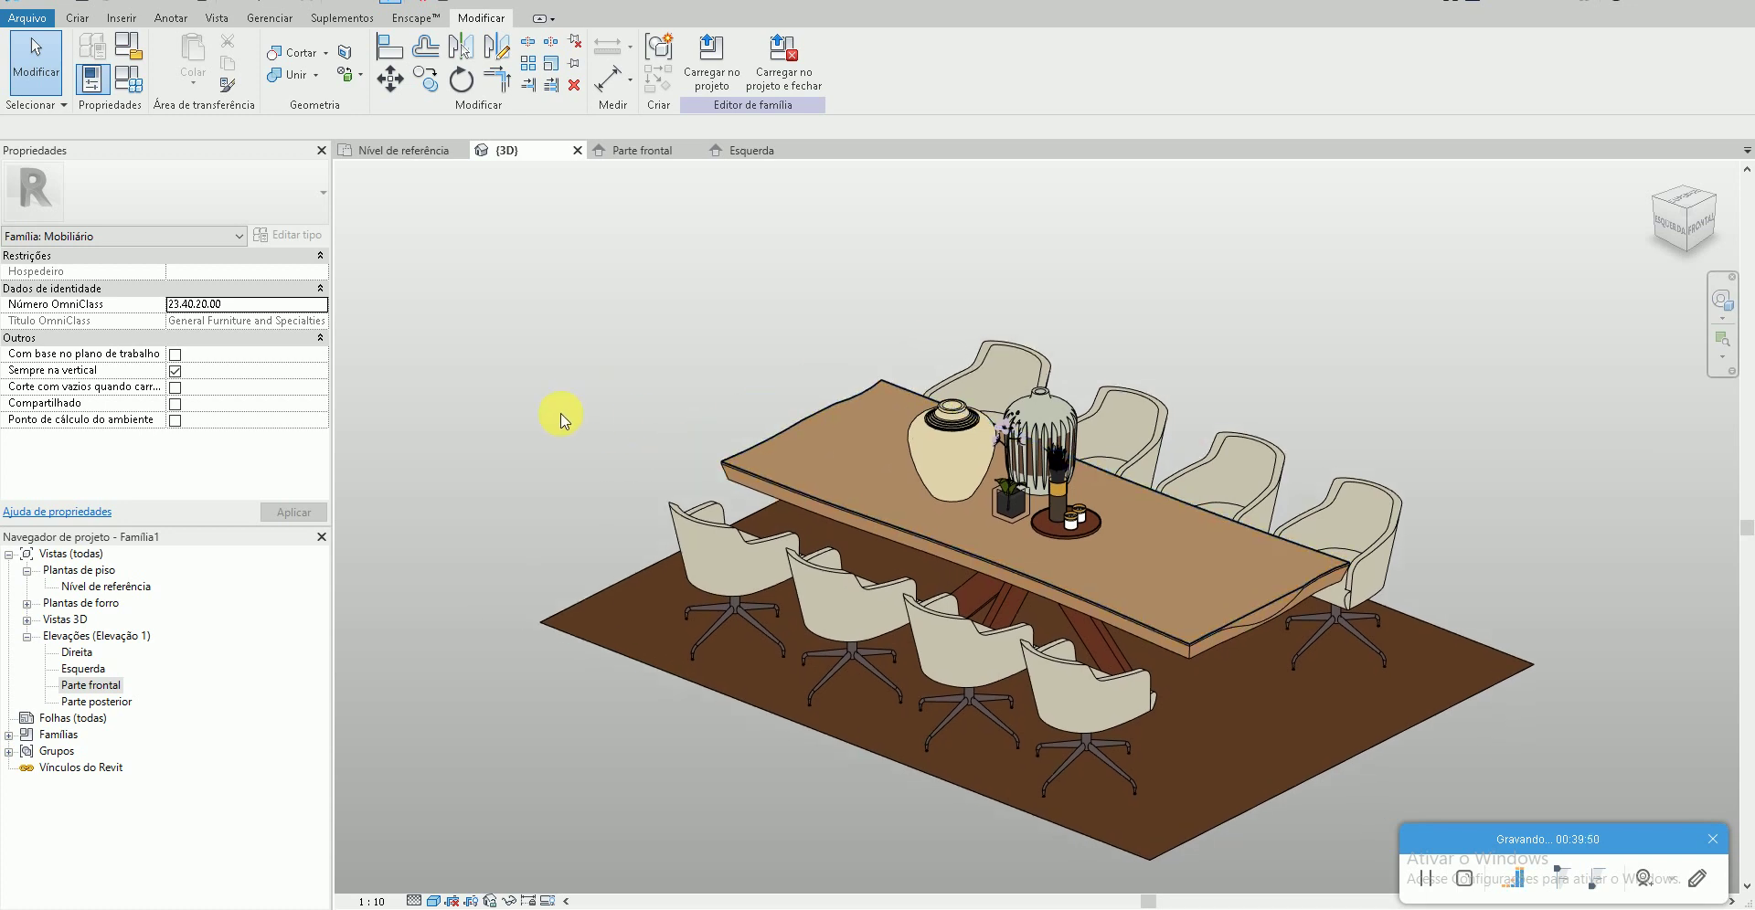
- Load a pendant family from the 50 Blocos de Revit 3 folder and place it over the table in plan
double_click(110, 588)
key("c")
key("m")
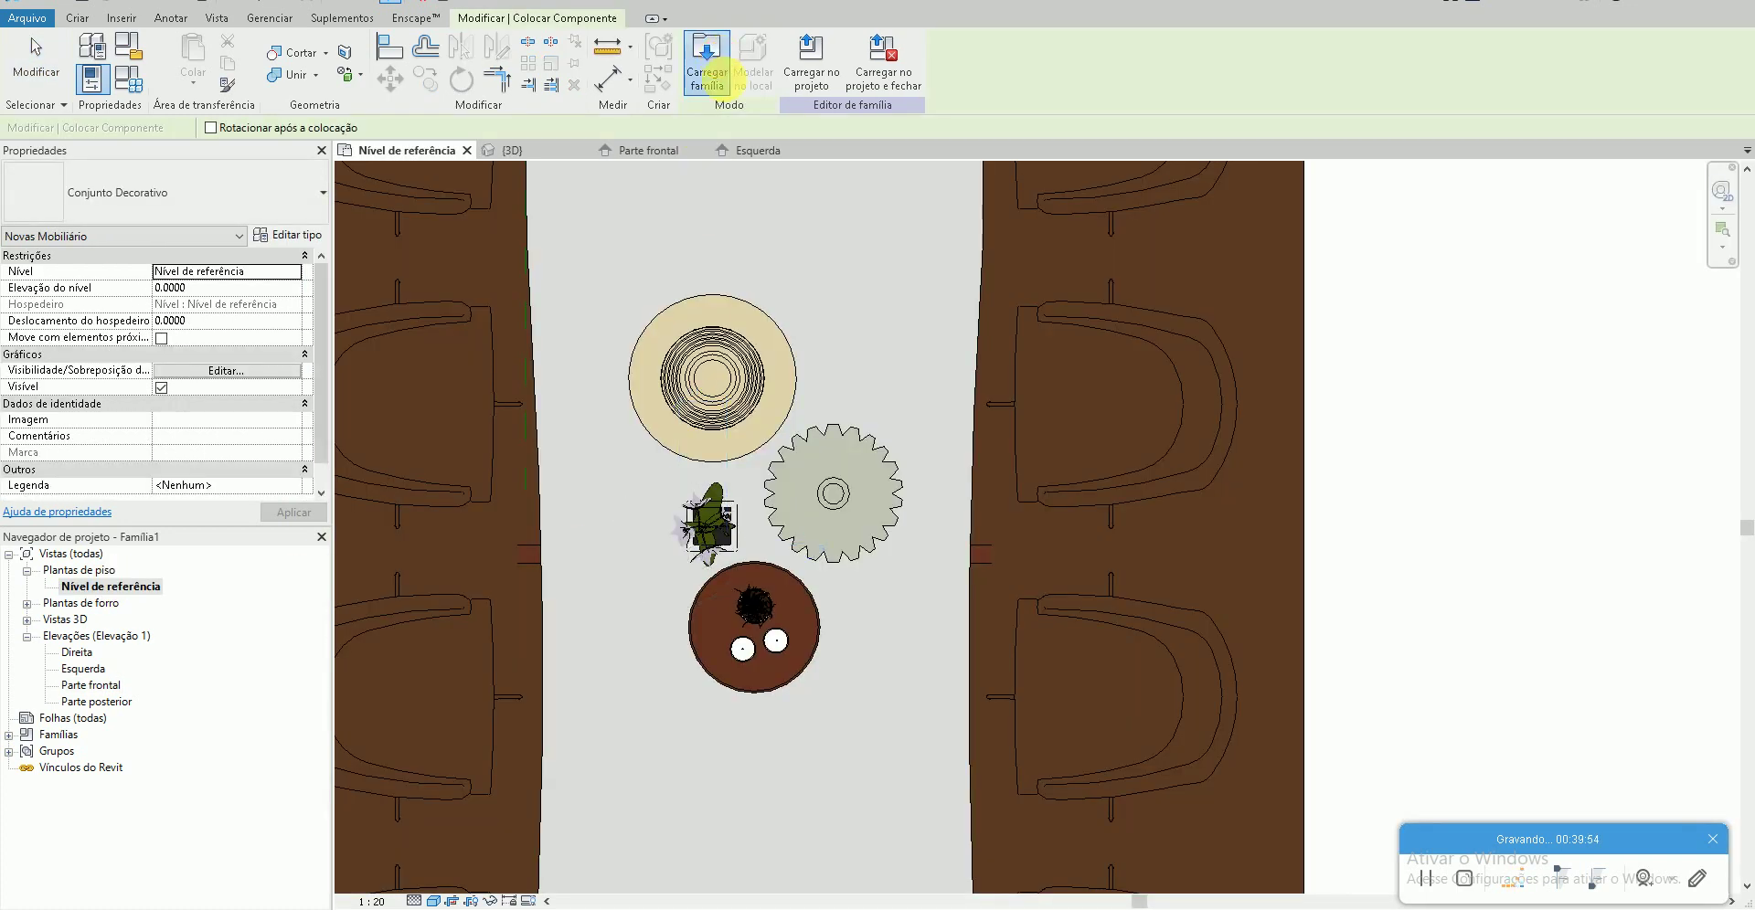
left_click(711, 57)
left_click(159, 322)
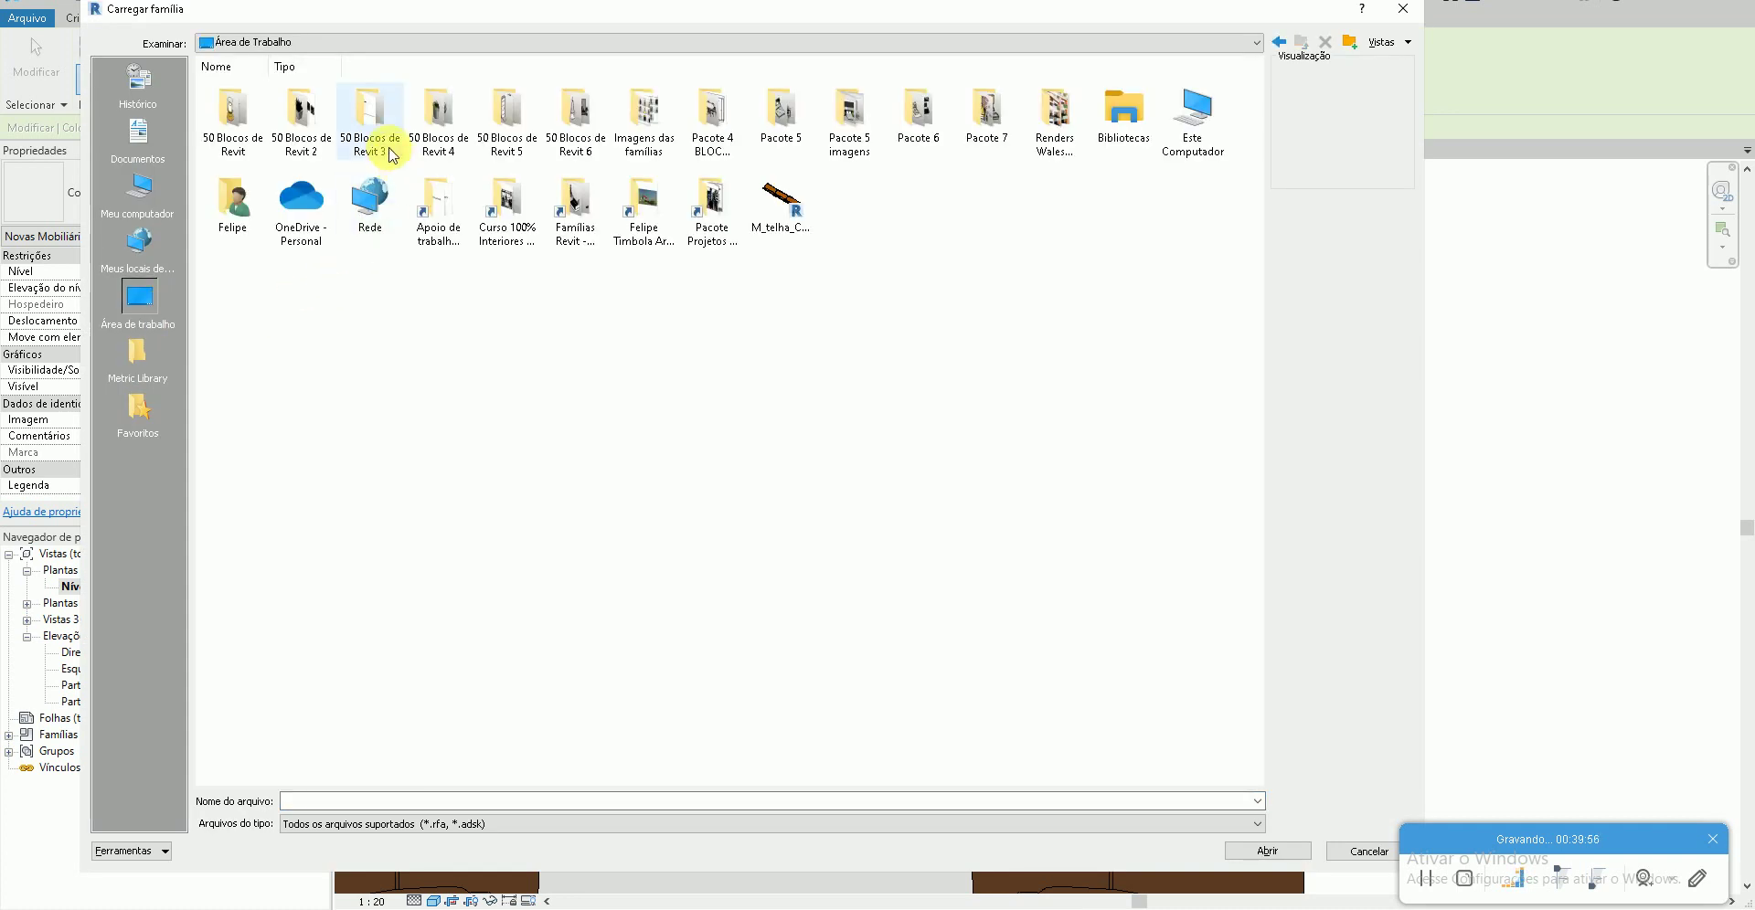
double_click(393, 128)
right_click(539, 306)
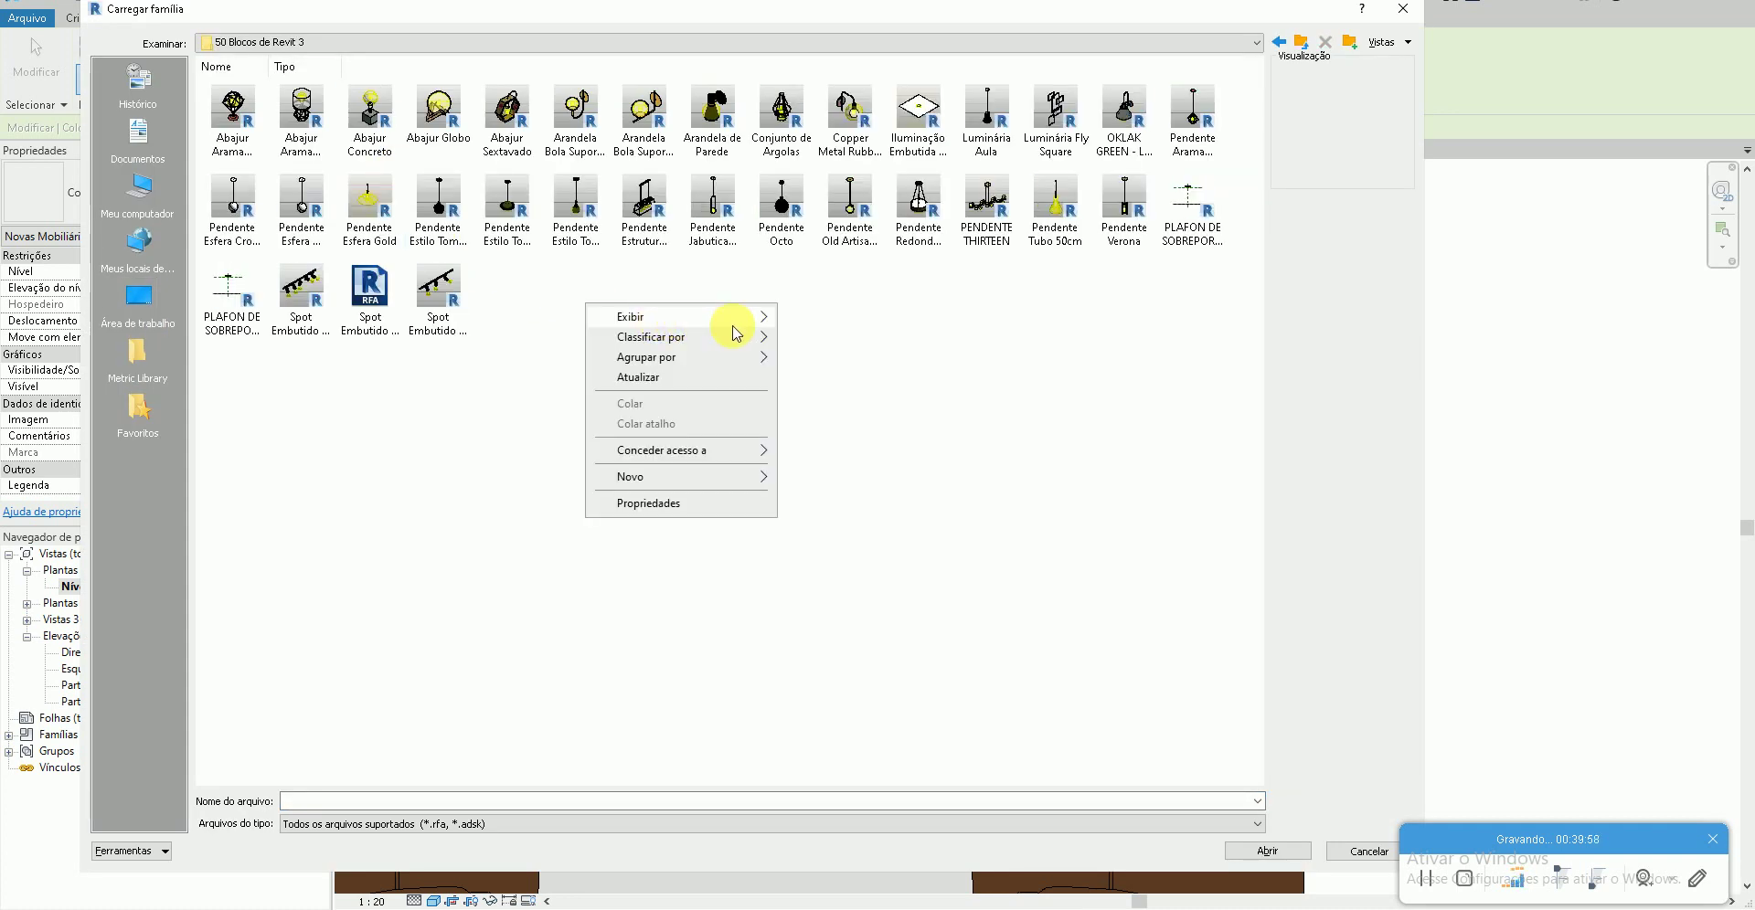
left_click(934, 350)
scroll(937, 355, "down", 5)
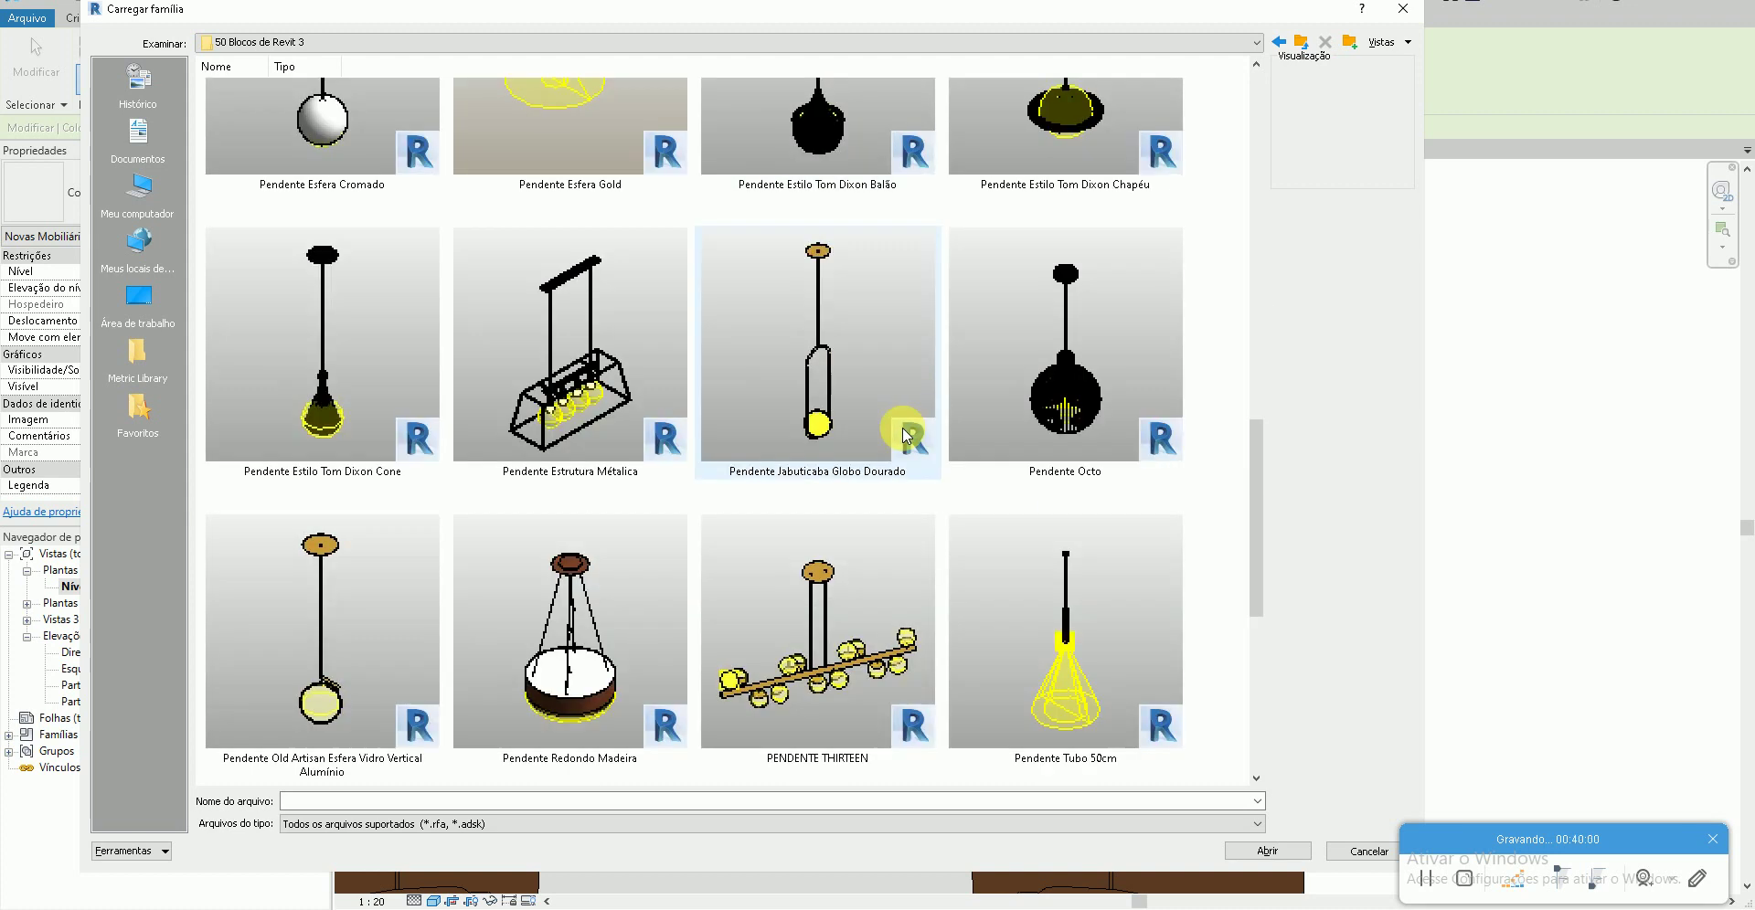
double_click(839, 597)
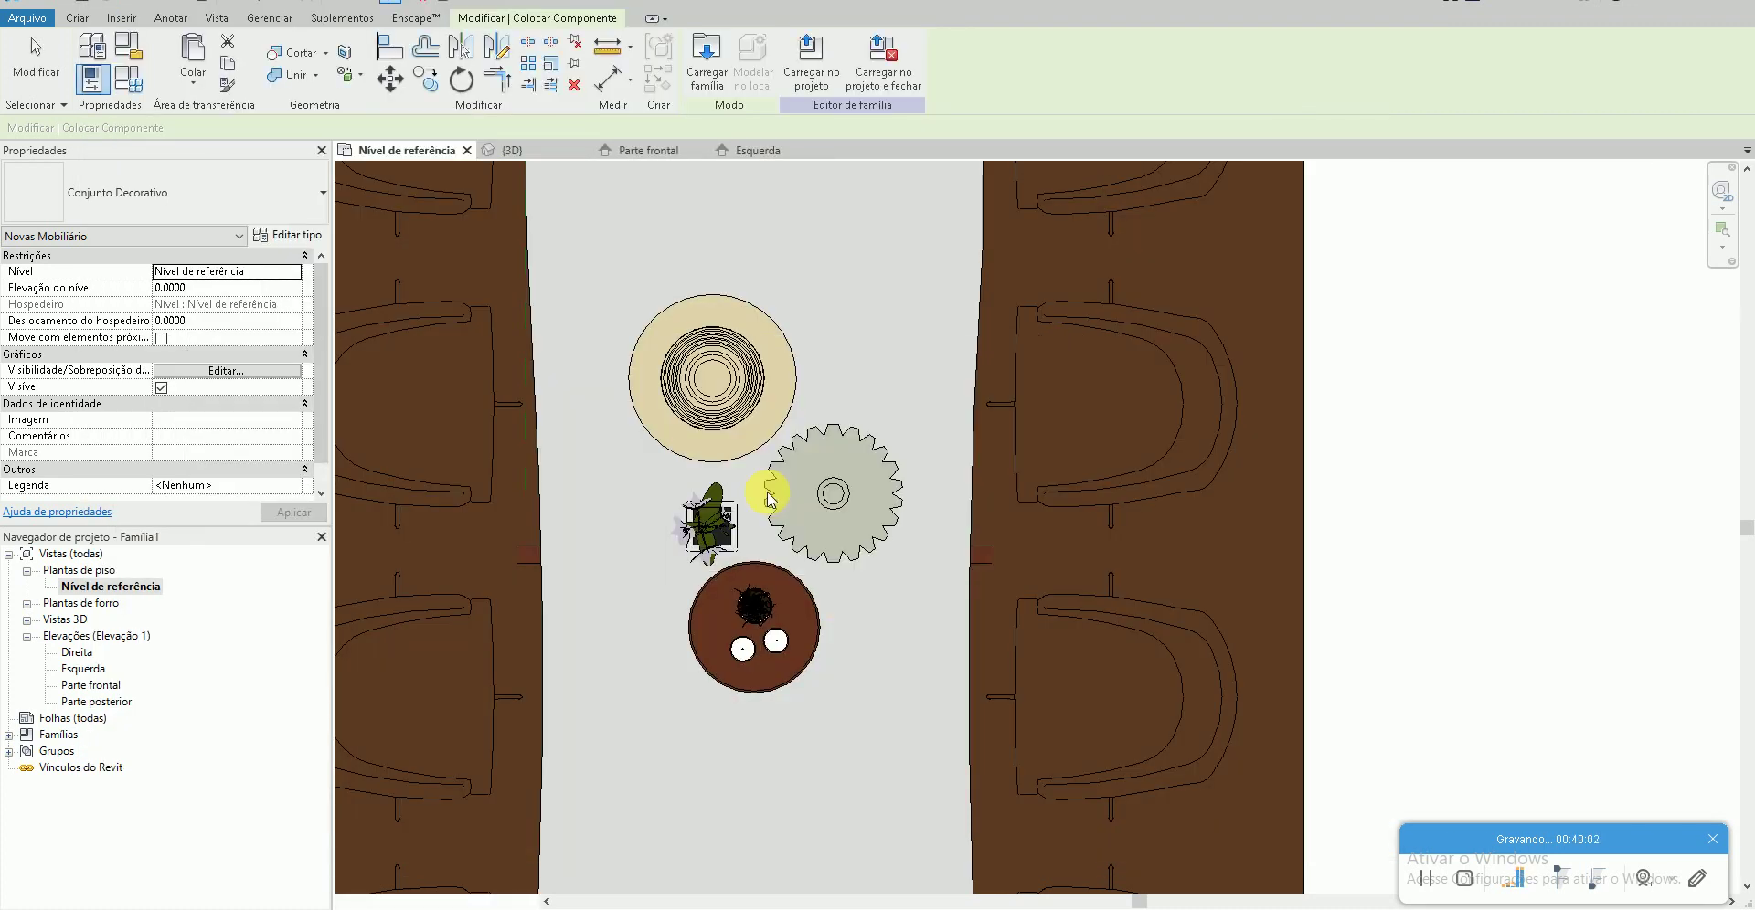
scroll(763, 475, "down", 3)
left_click(768, 469)
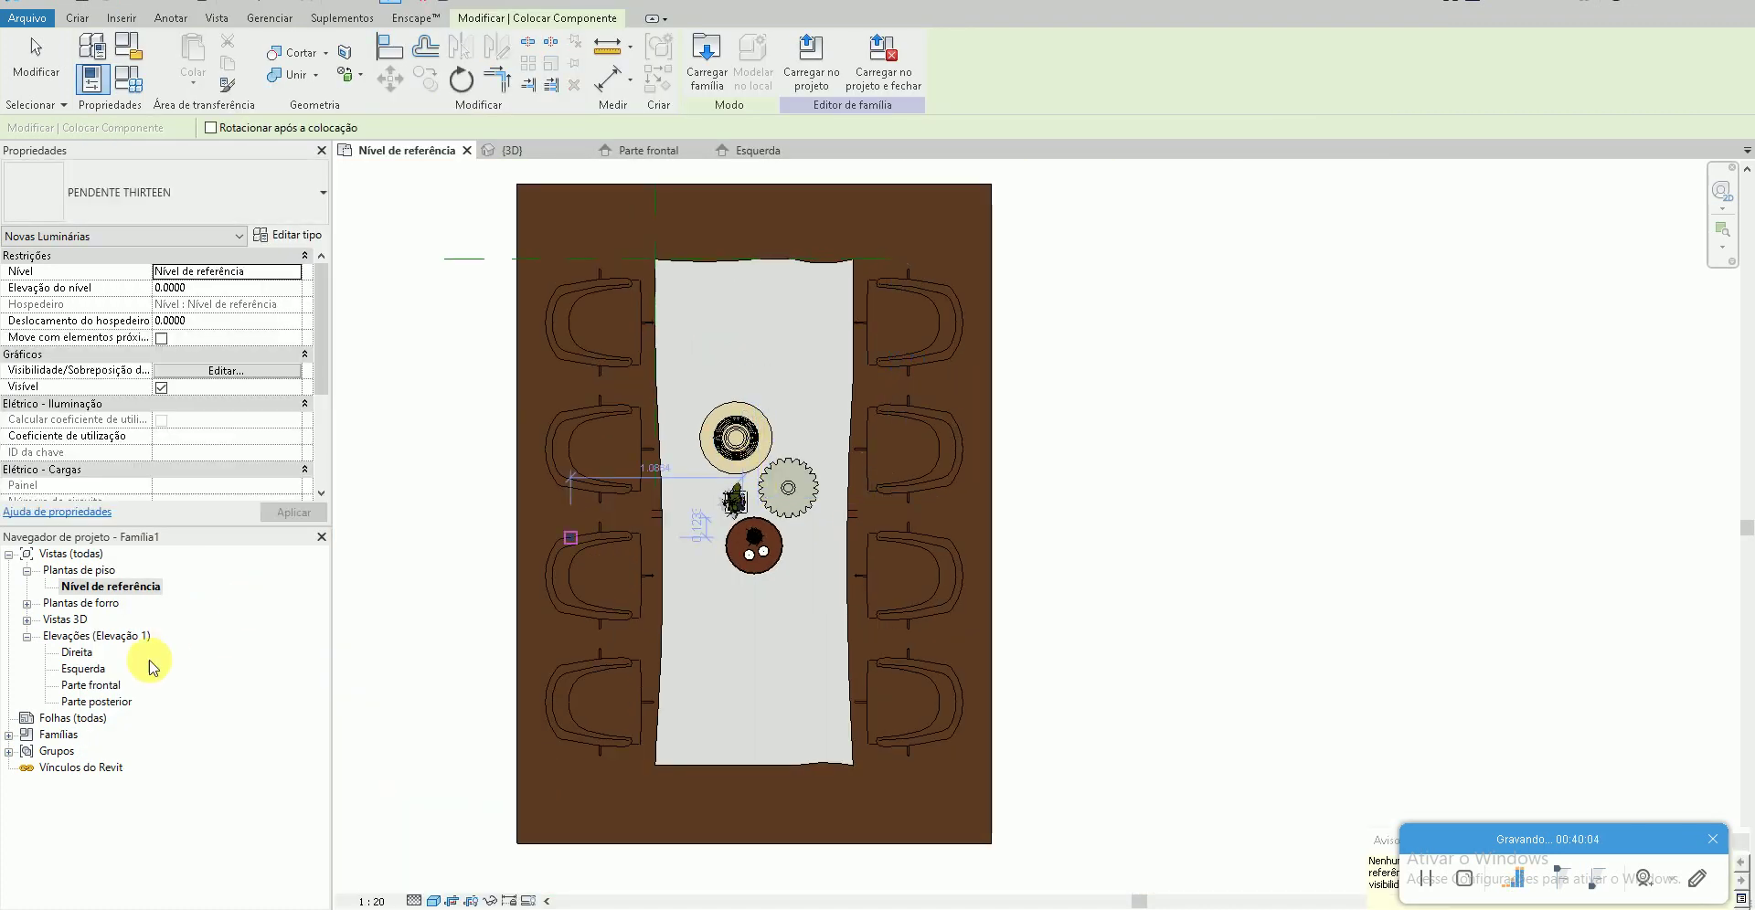
- In the Parte frontal elevation, move the pendant down to the tabletop
double_click(93, 685)
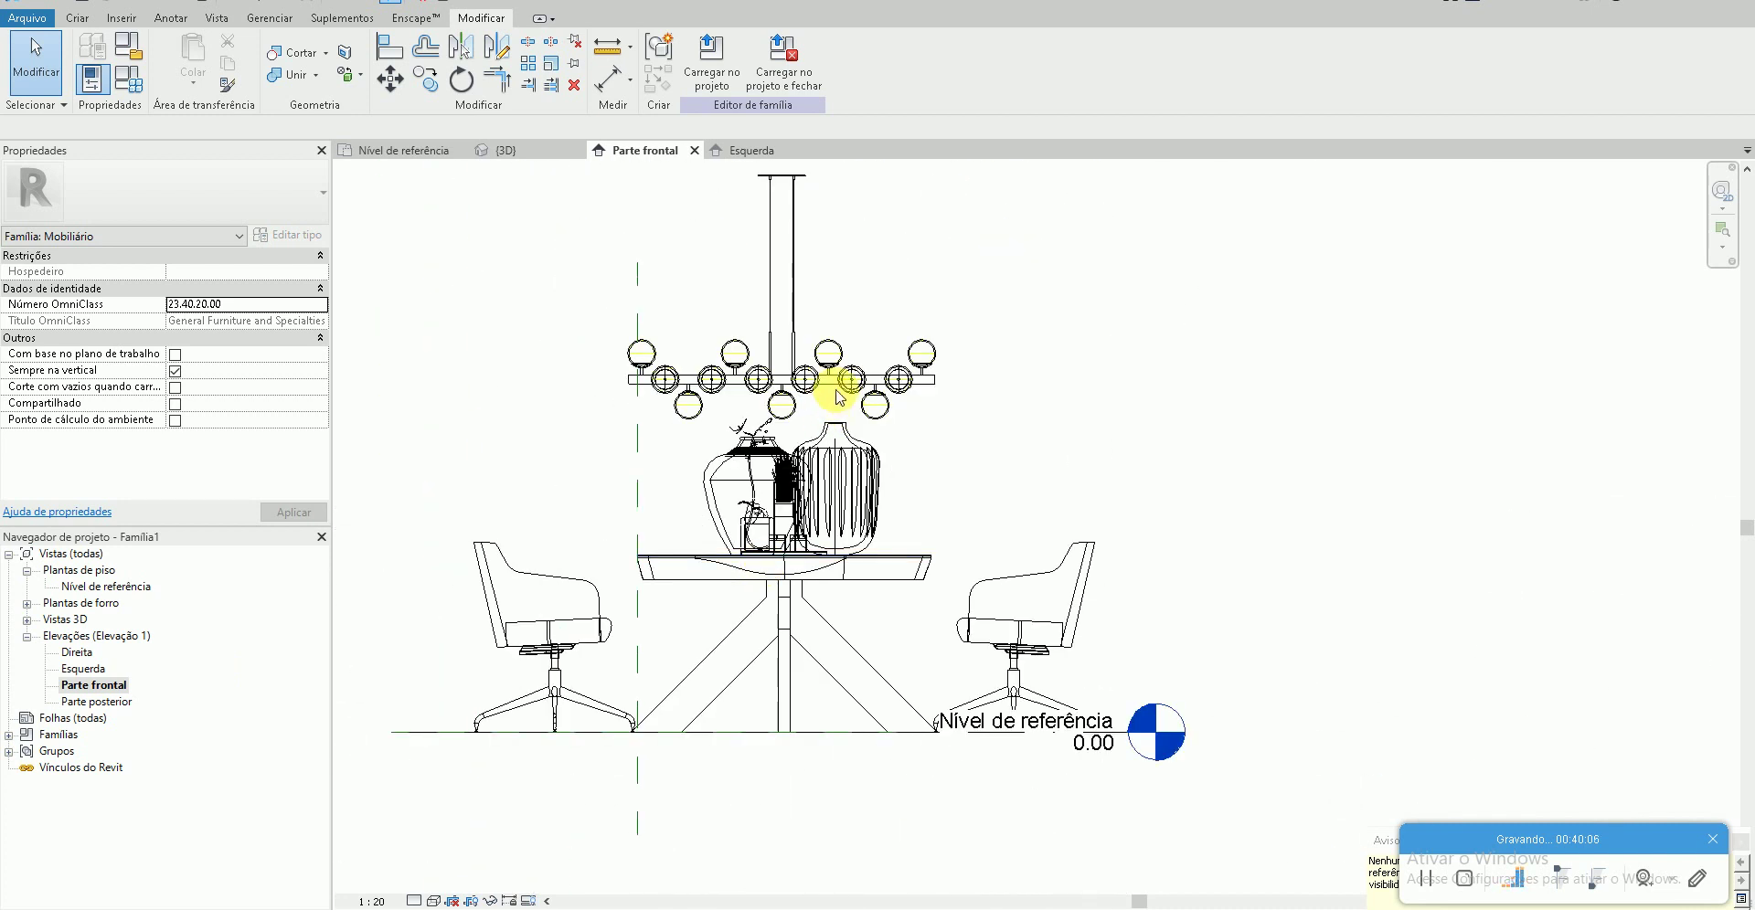
left_click(812, 381)
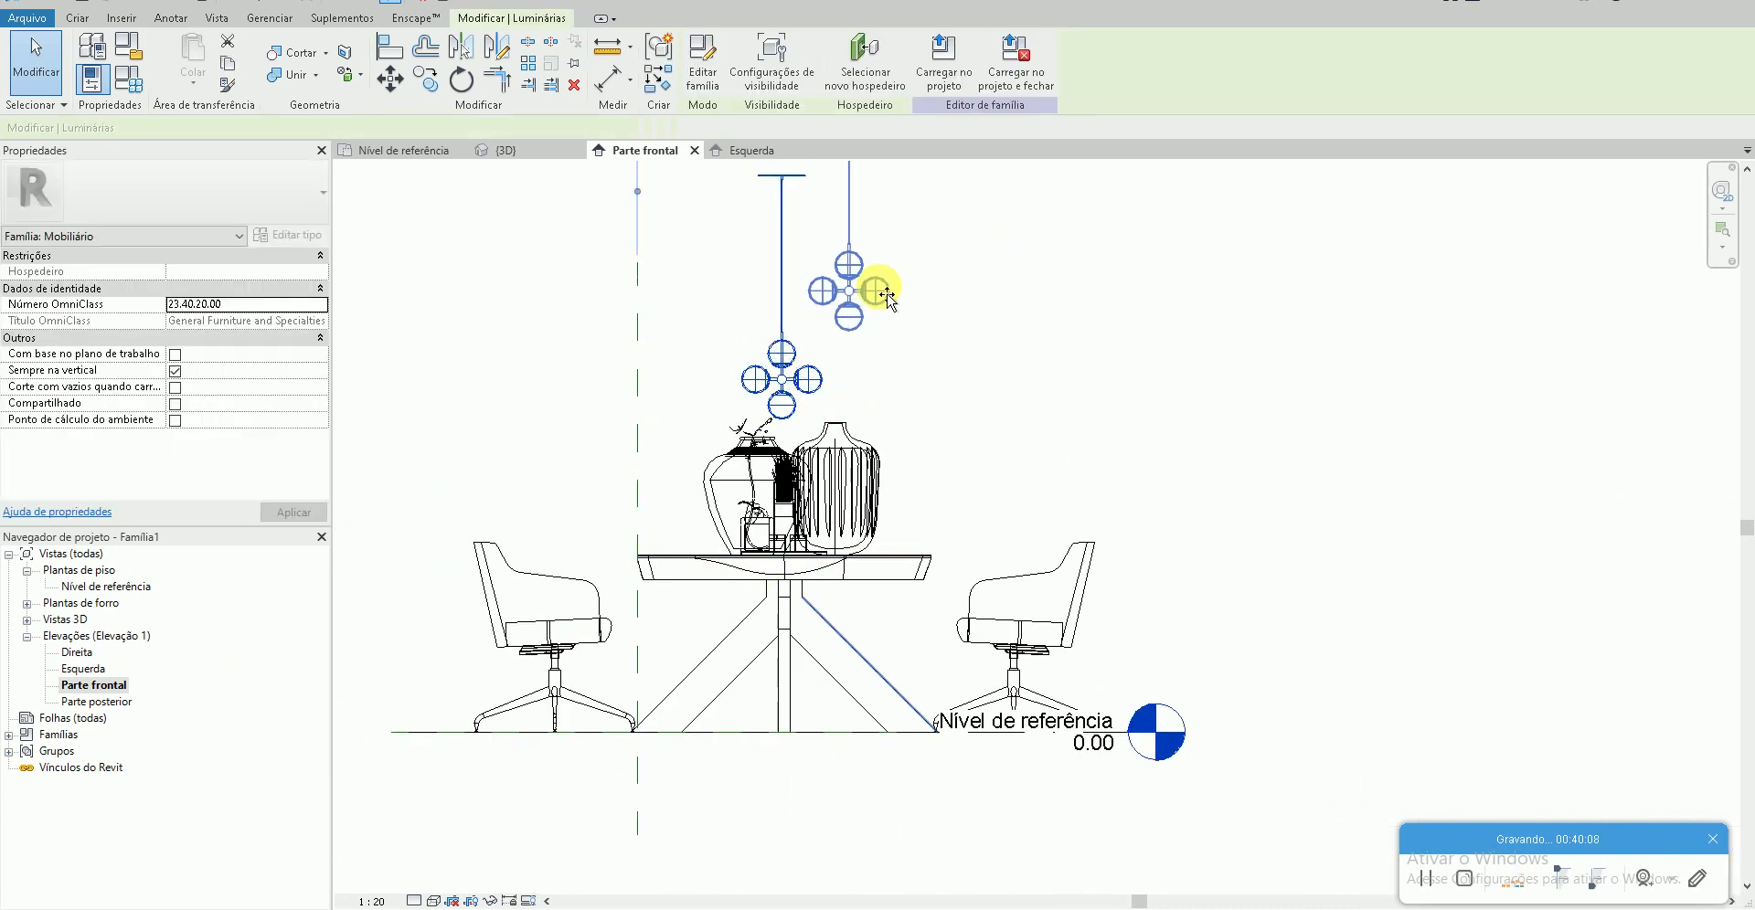
scroll(859, 306, "up", 3)
key("m")
key("v")
left_click(842, 345)
scroll(739, 498, "up", 2)
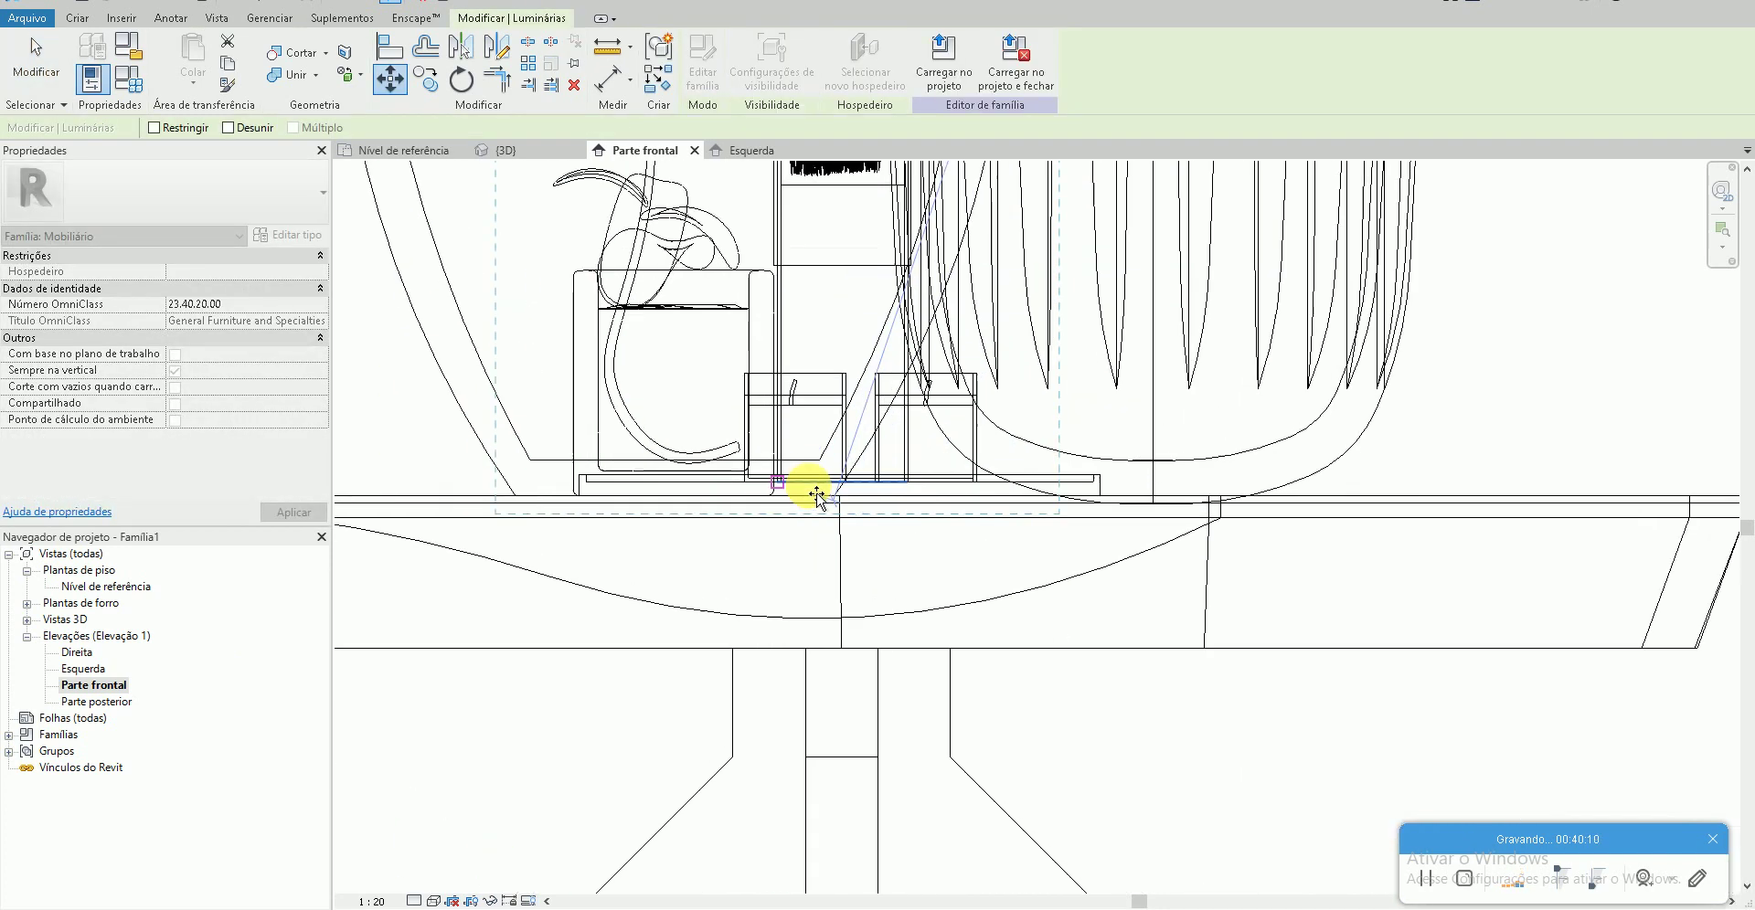
scroll(802, 489, "up", 2)
left_click(858, 497)
scroll(853, 561, "down", 5)
- Move the pendant up 0.22 above the tabletop
key("m")
key("v")
left_click(660, 431)
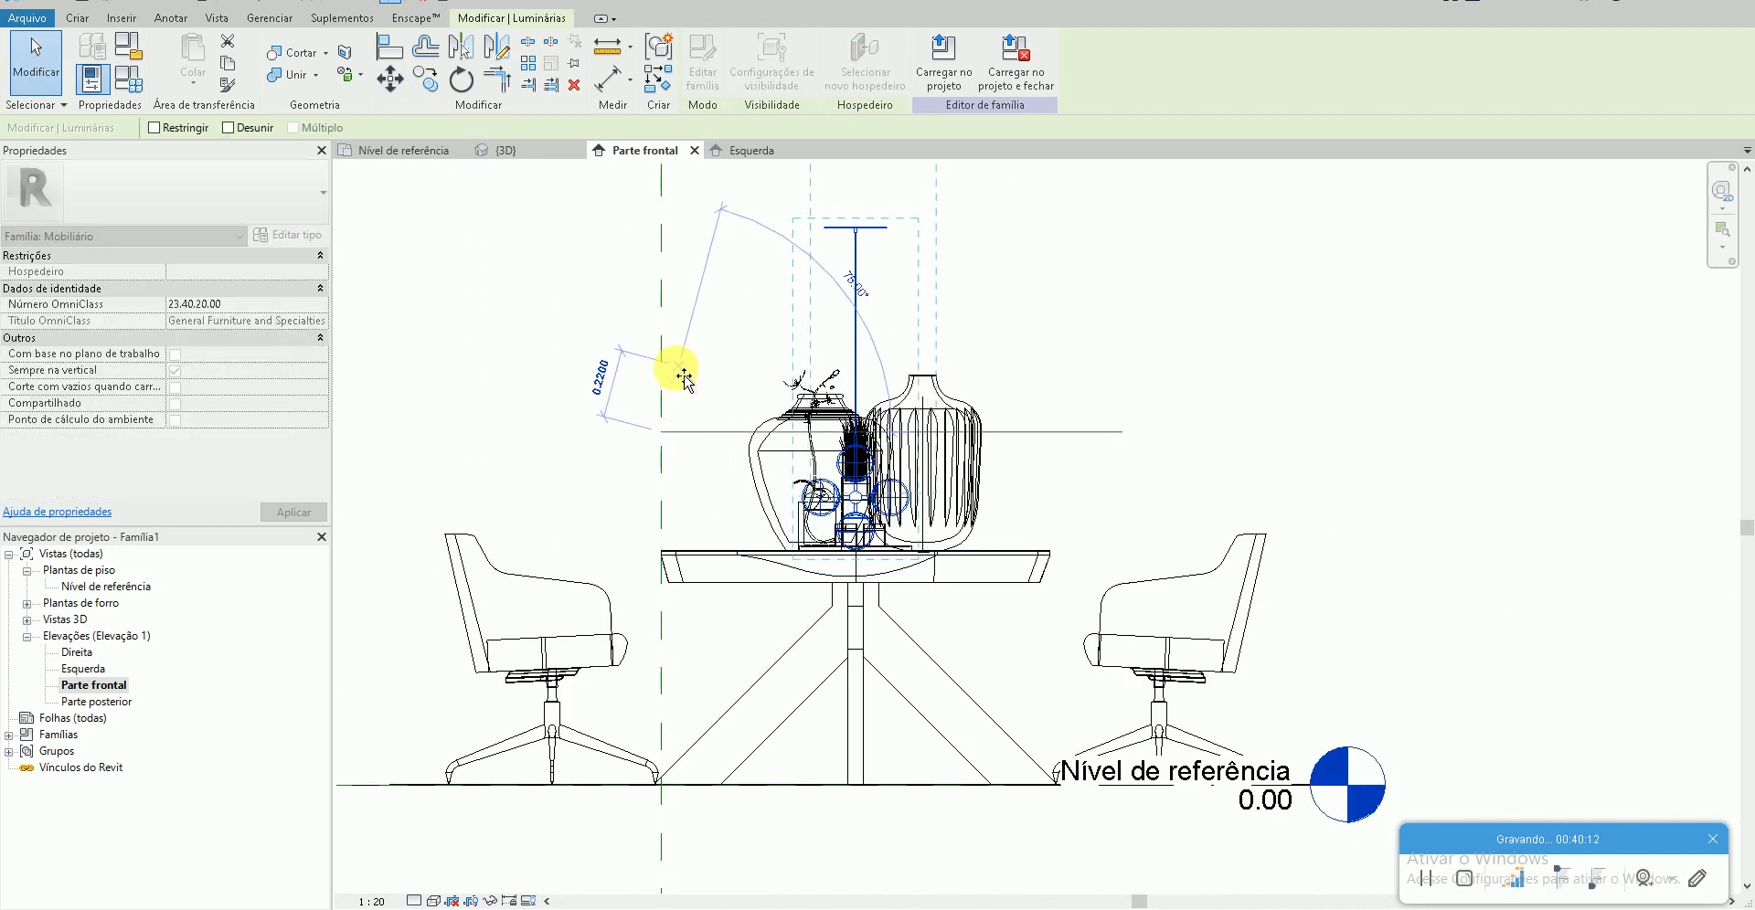
left_click(661, 375)
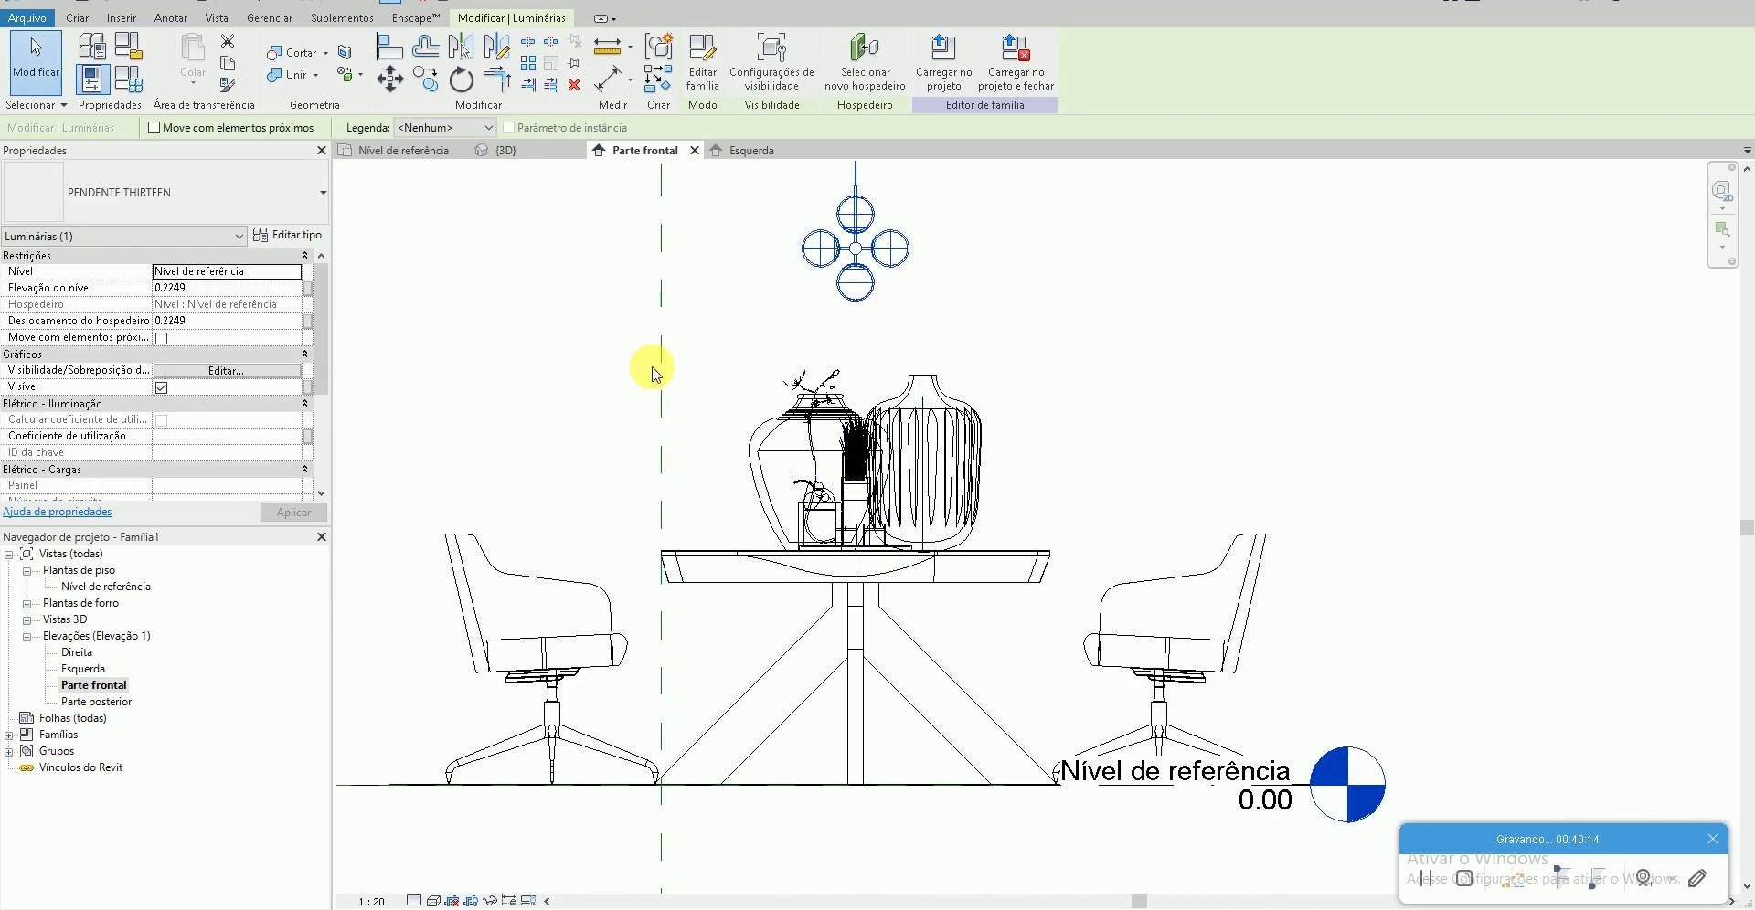
key("Escape")
scroll(776, 444, "down", 3)
- In the Esquerda elevation, raise the PENDENTE THIRTEEN chandelier higher above the table
double_click(83, 668)
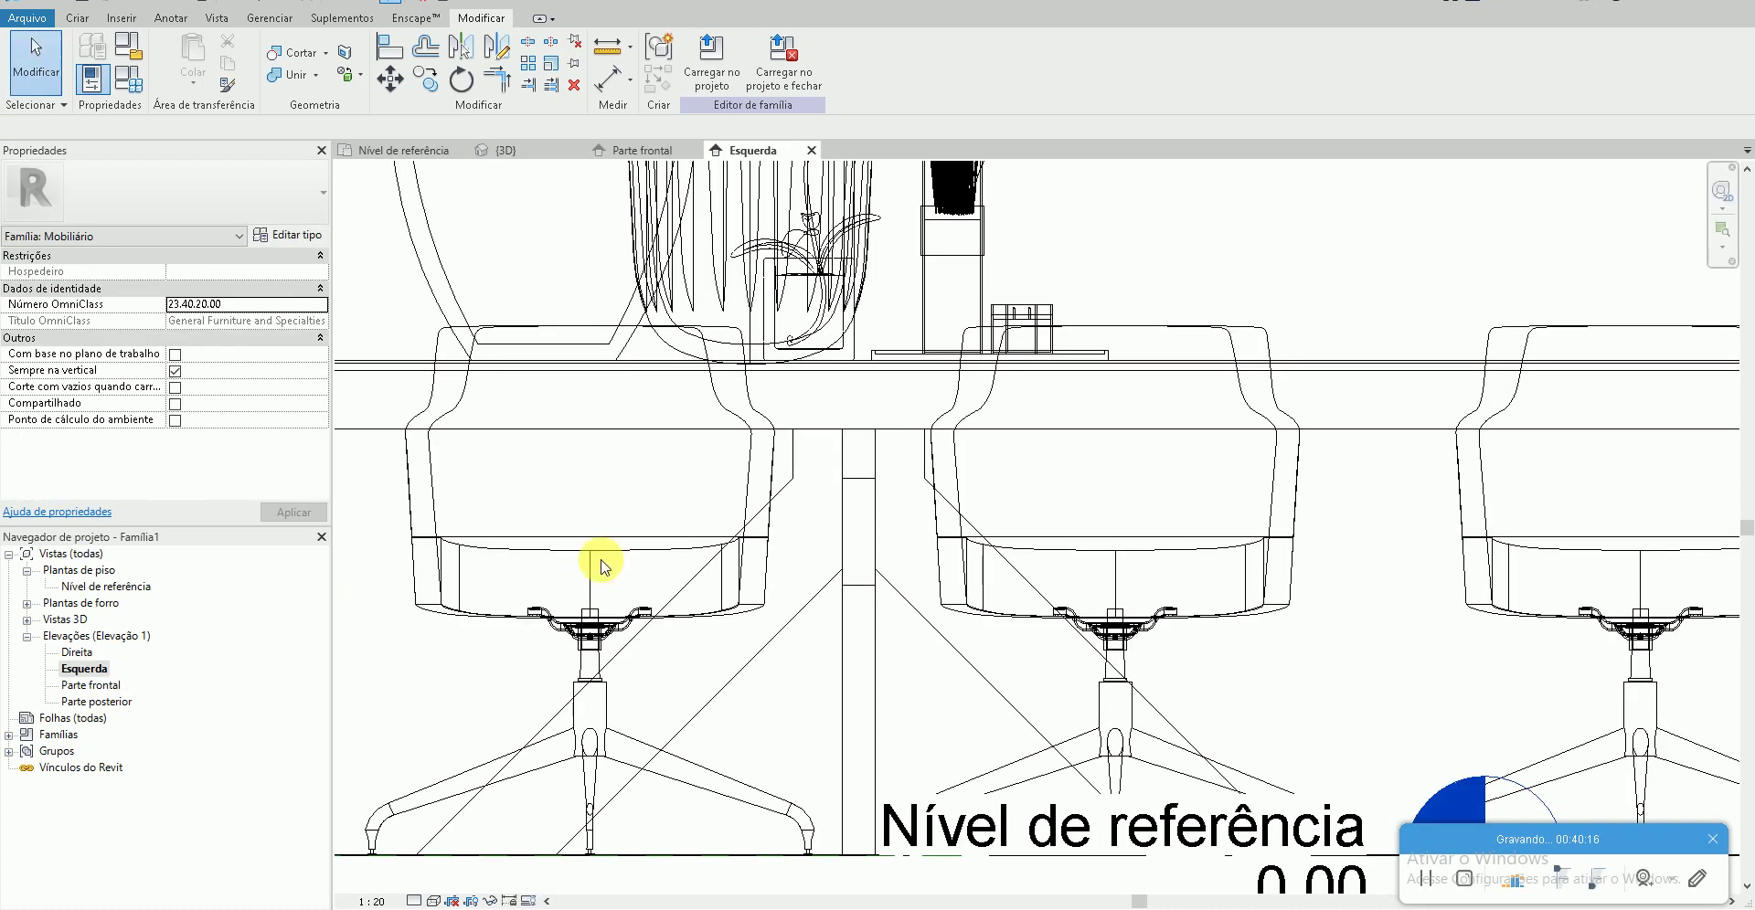
scroll(639, 561, "down", 3)
scroll(756, 561, "down", 2)
left_click(772, 437)
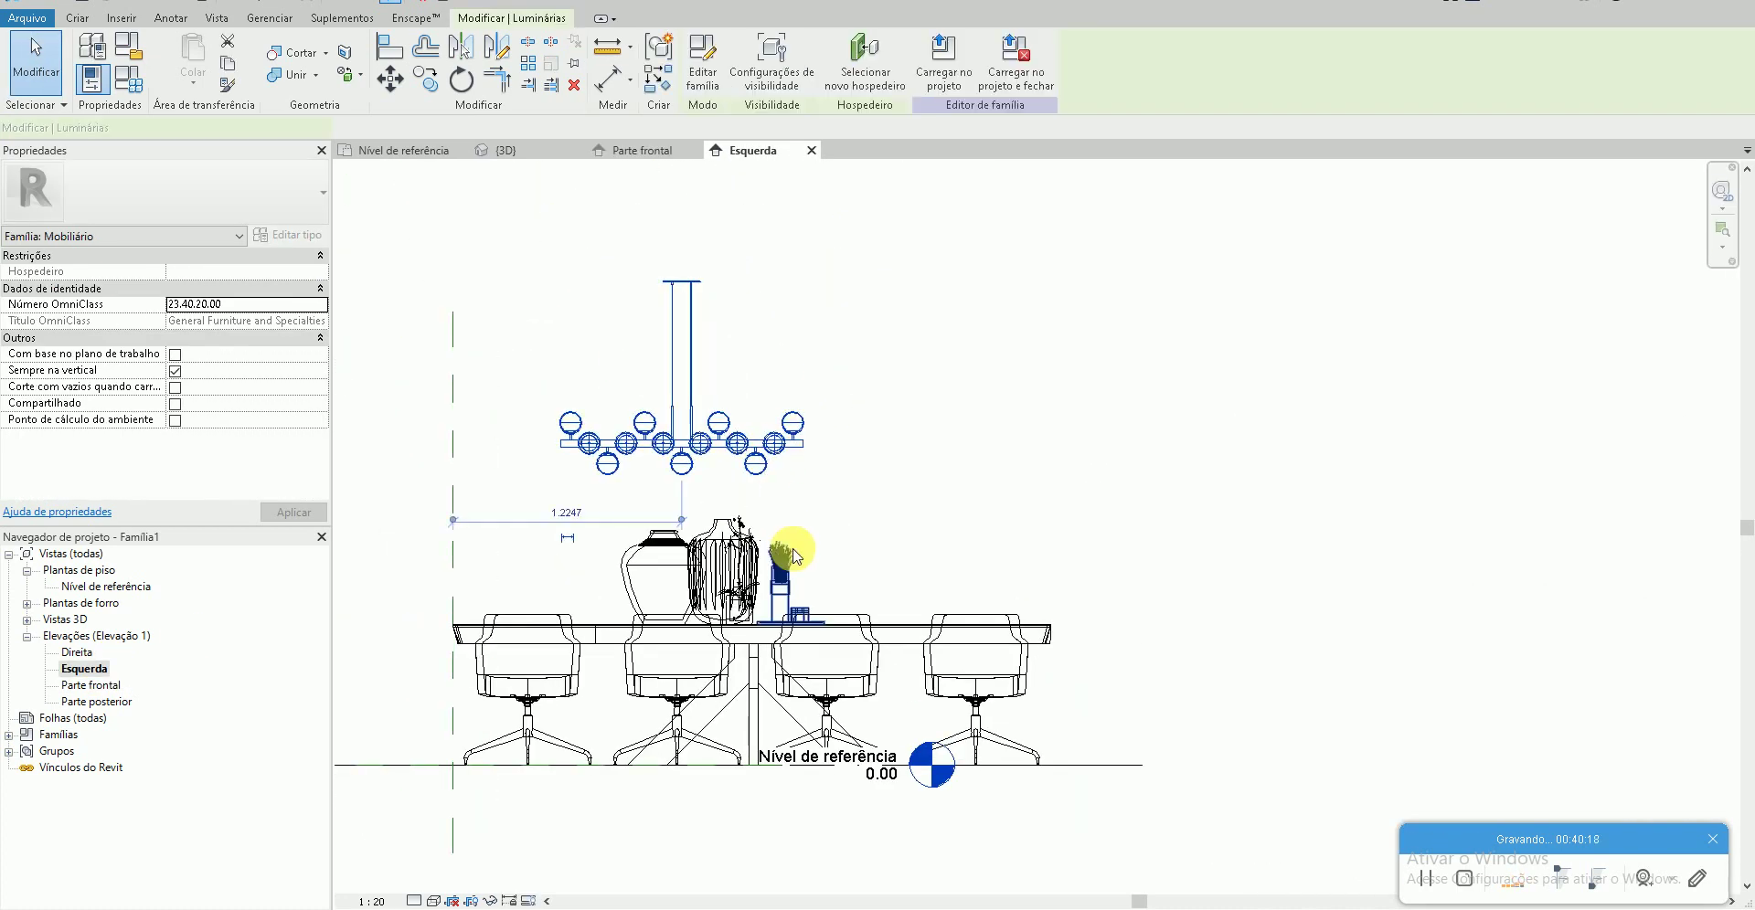
scroll(783, 557, "up", 3)
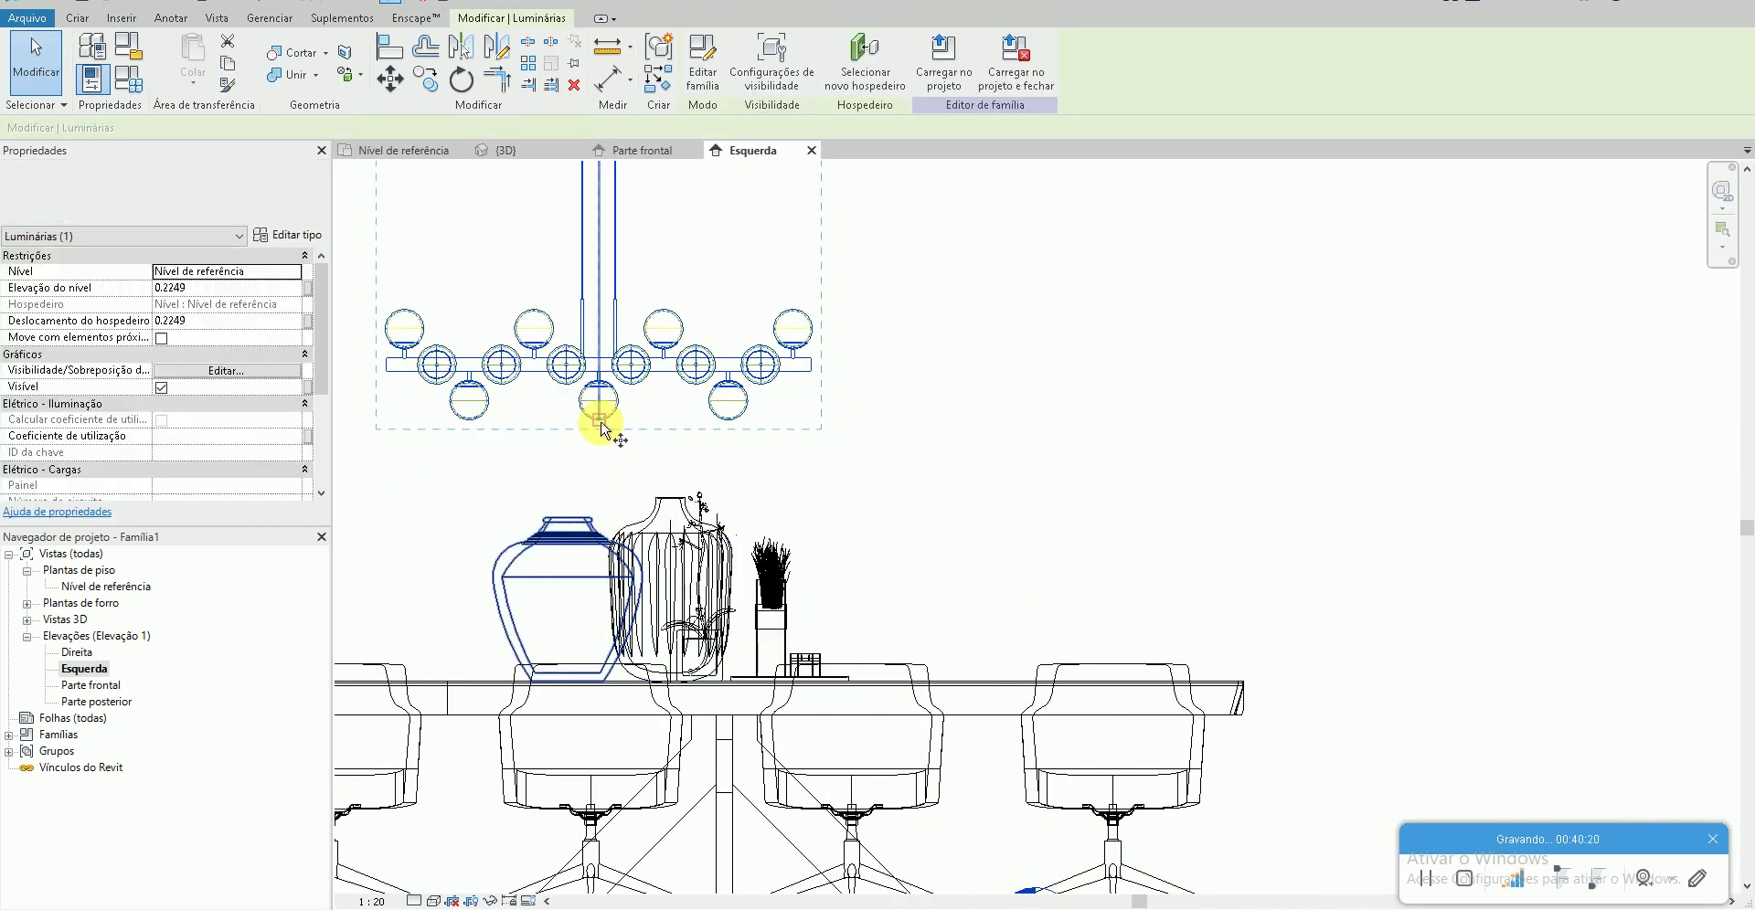
key("m")
key("v")
scroll(738, 717, "up", 3)
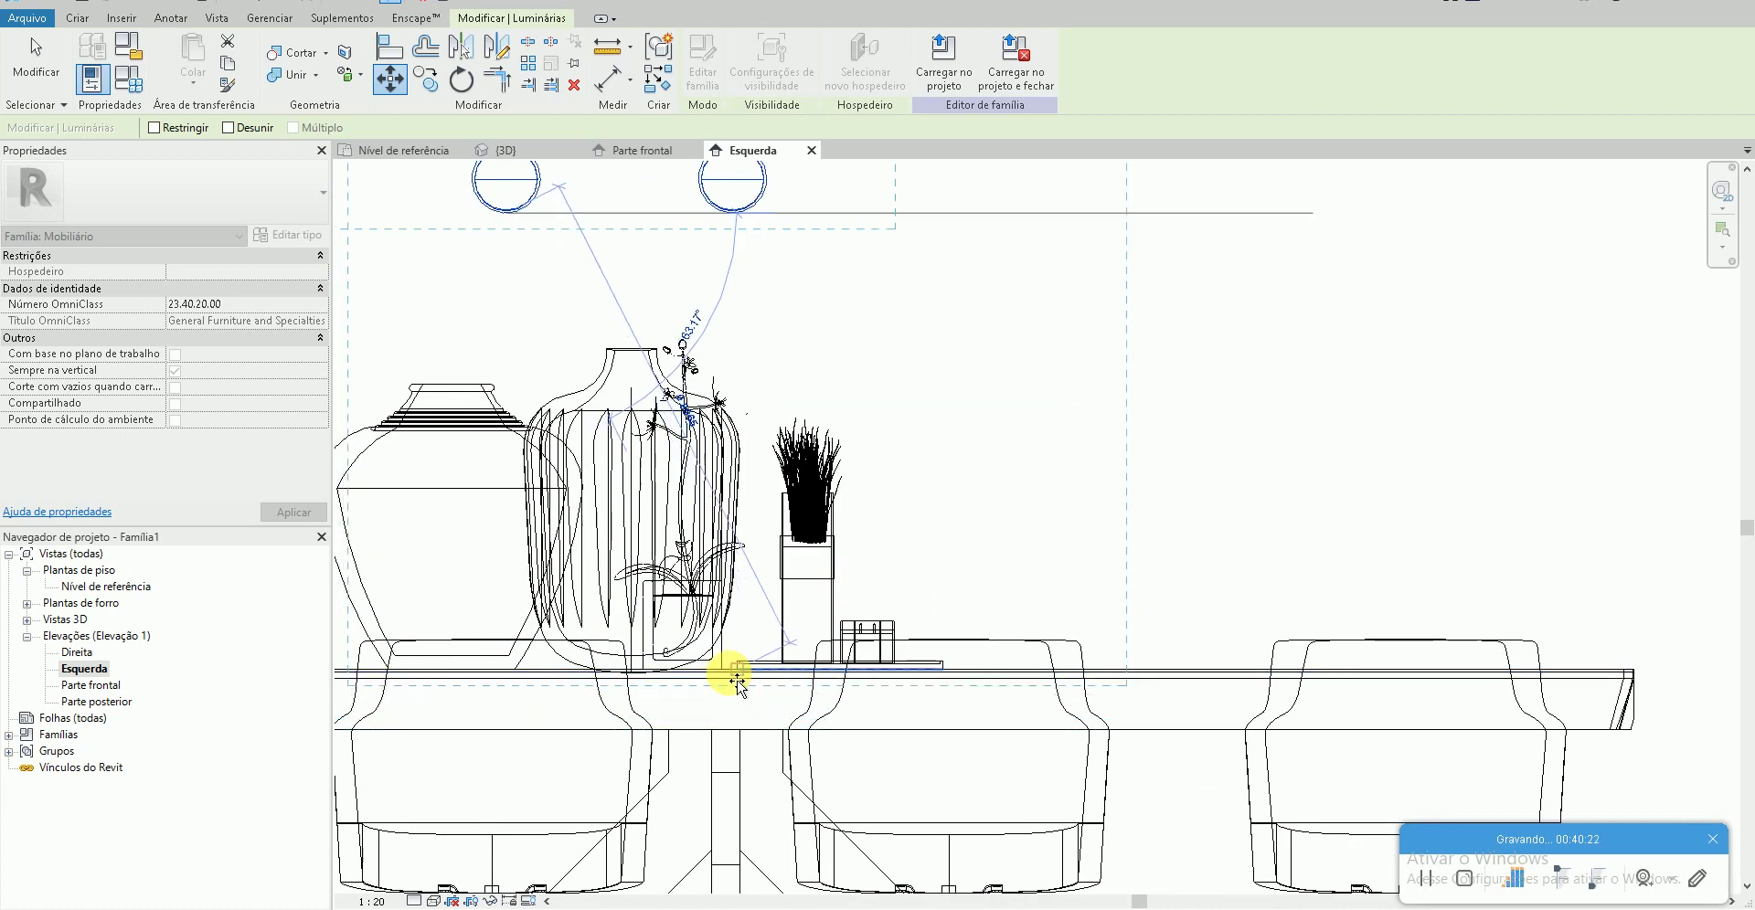
scroll(736, 686, "up", 2)
left_click(736, 680)
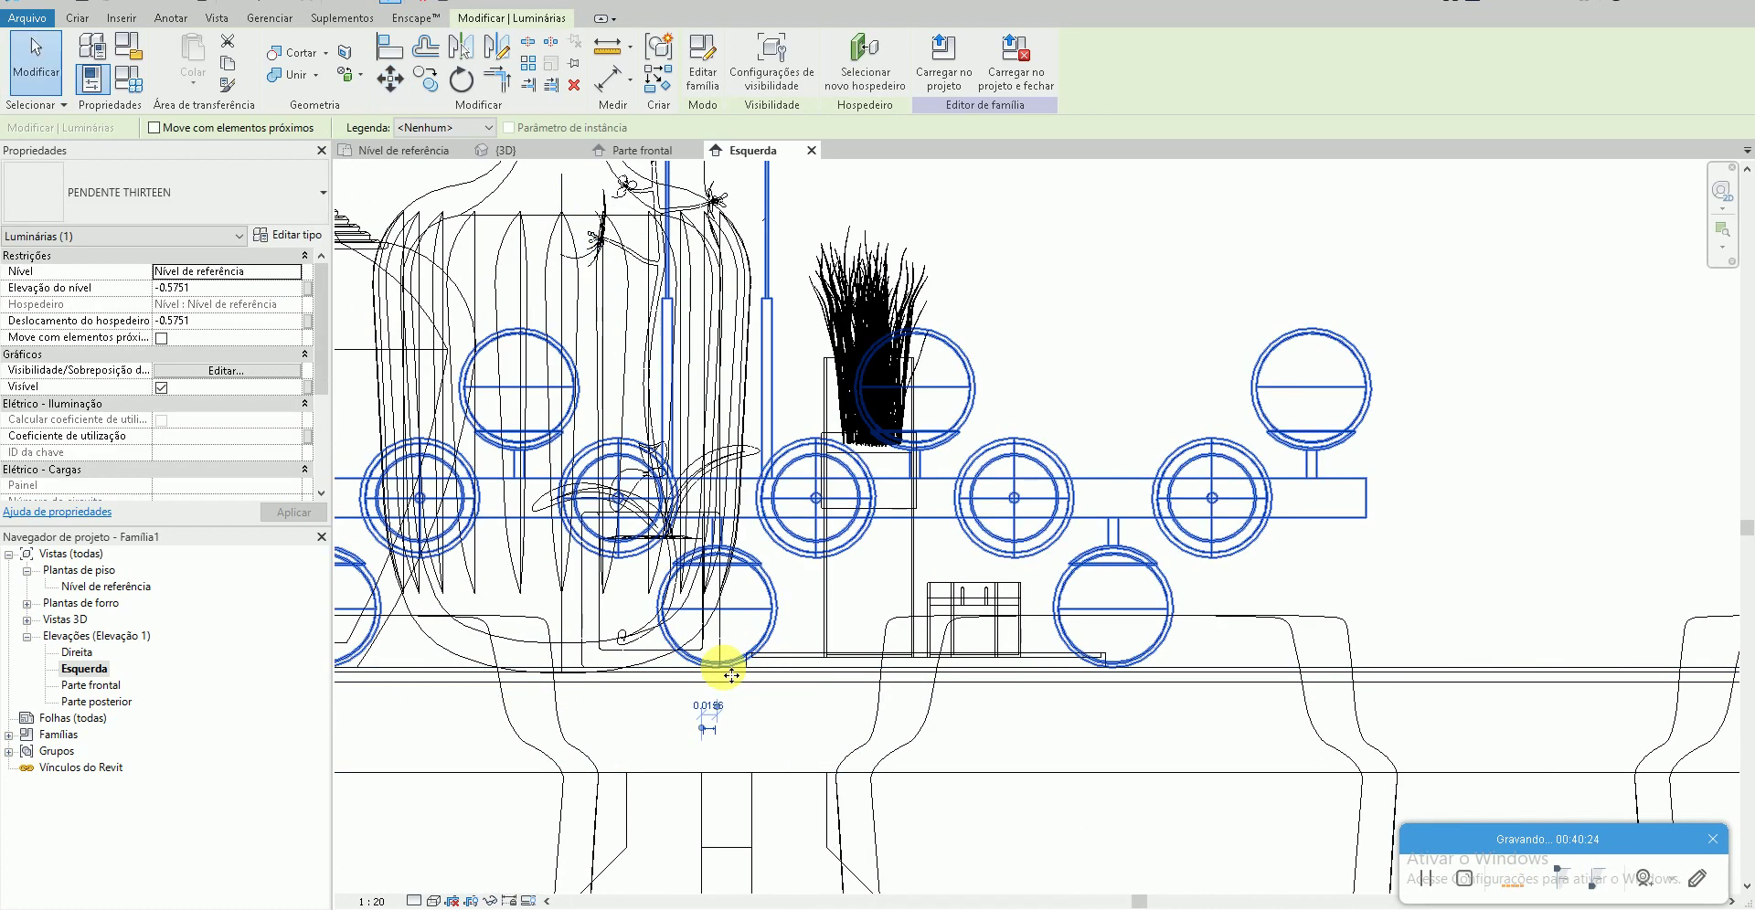
scroll(723, 674, "down", 3)
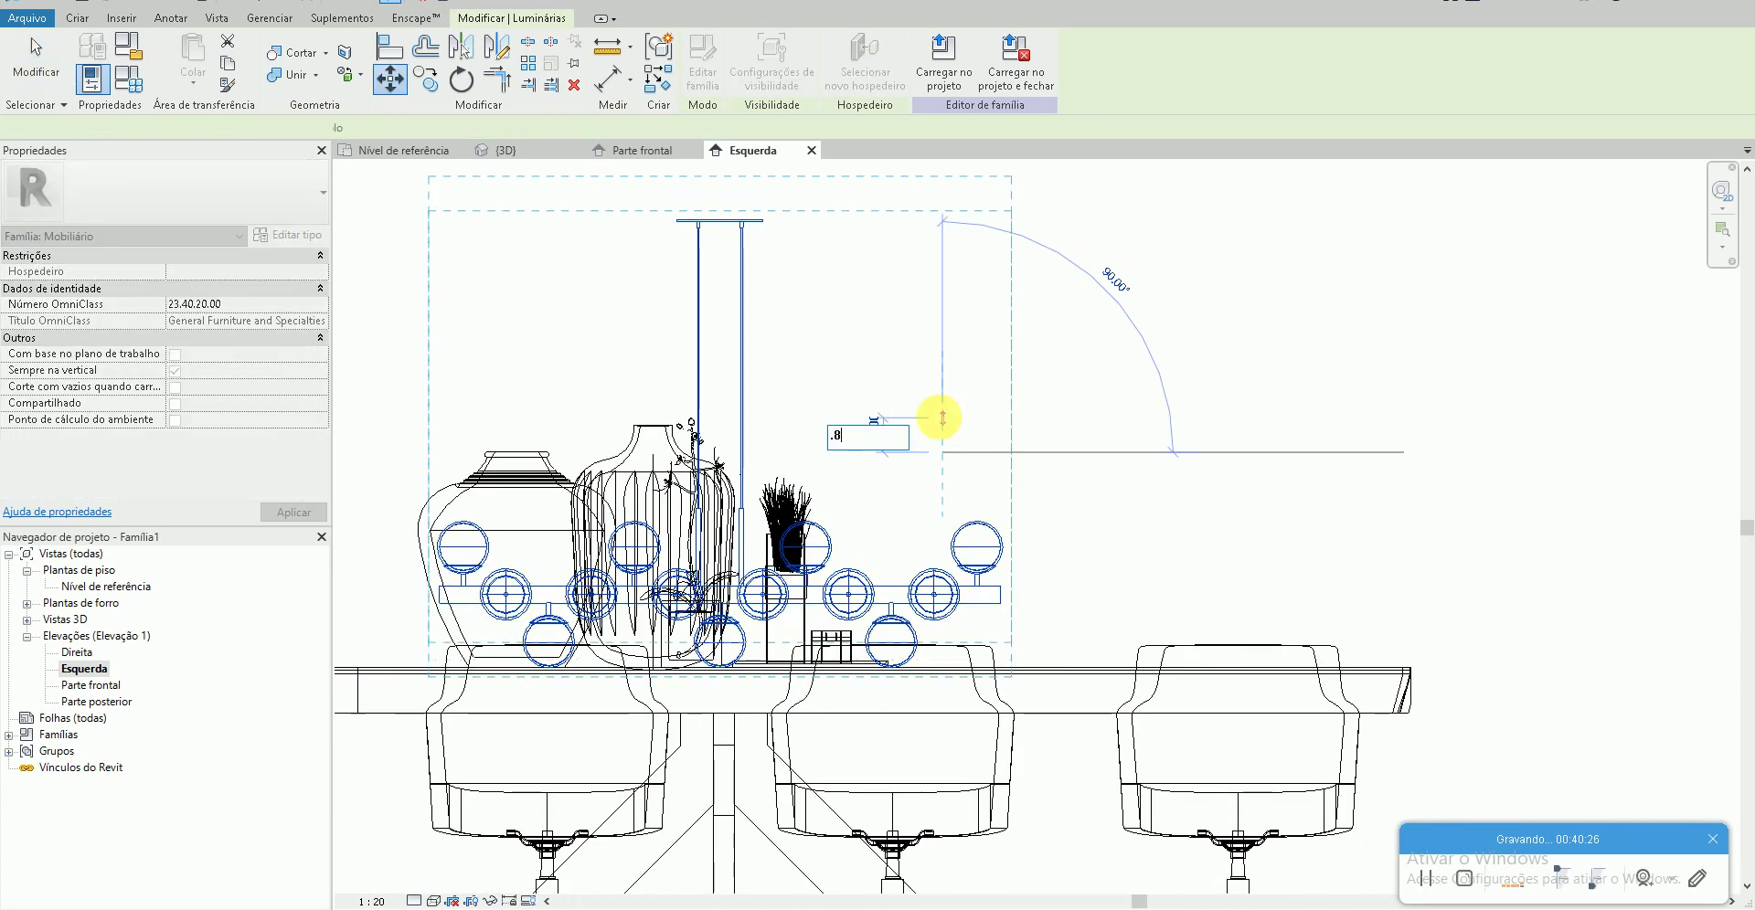
left_click(945, 420)
- Fine-tune the chandelier position with Move and check it in the 3D view
left_click(748, 286)
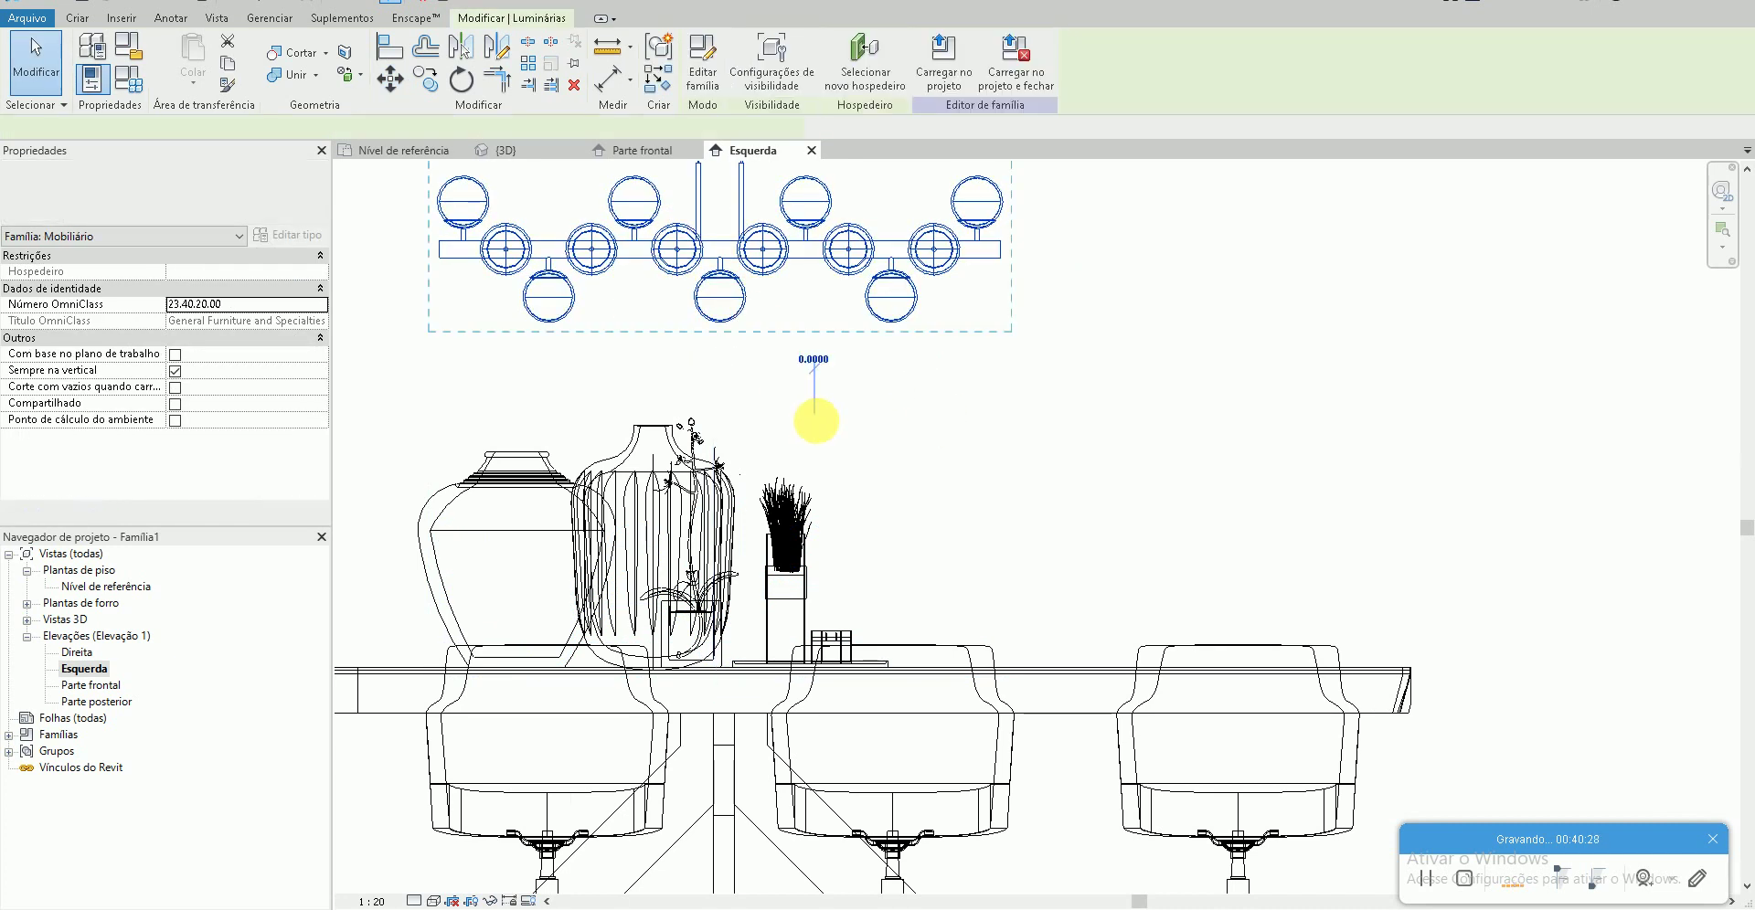
key("m")
key("v")
left_click(815, 425)
left_click(820, 421)
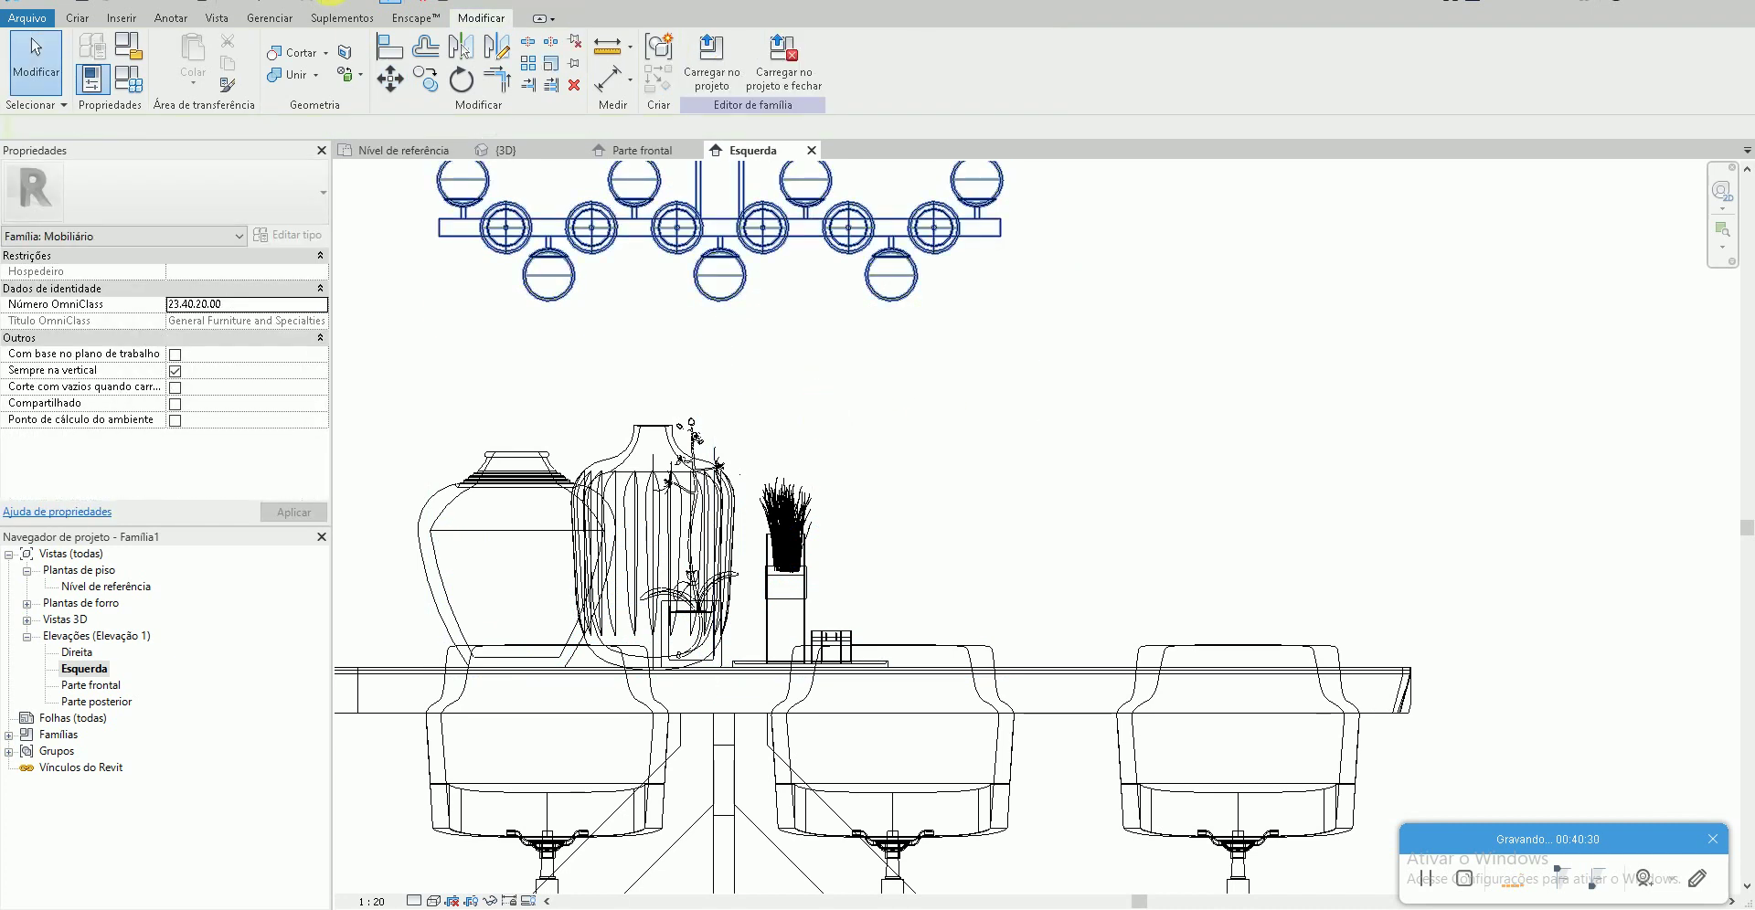
left_click(342, 3)
mouse_move(786, 653)
middle_mouse_down("shift")
mouse_move(795, 607)
mouse_move(740, 706)
mouse_move(674, 722)
mouse_move(641, 765)
middle_mouse_up("shift")
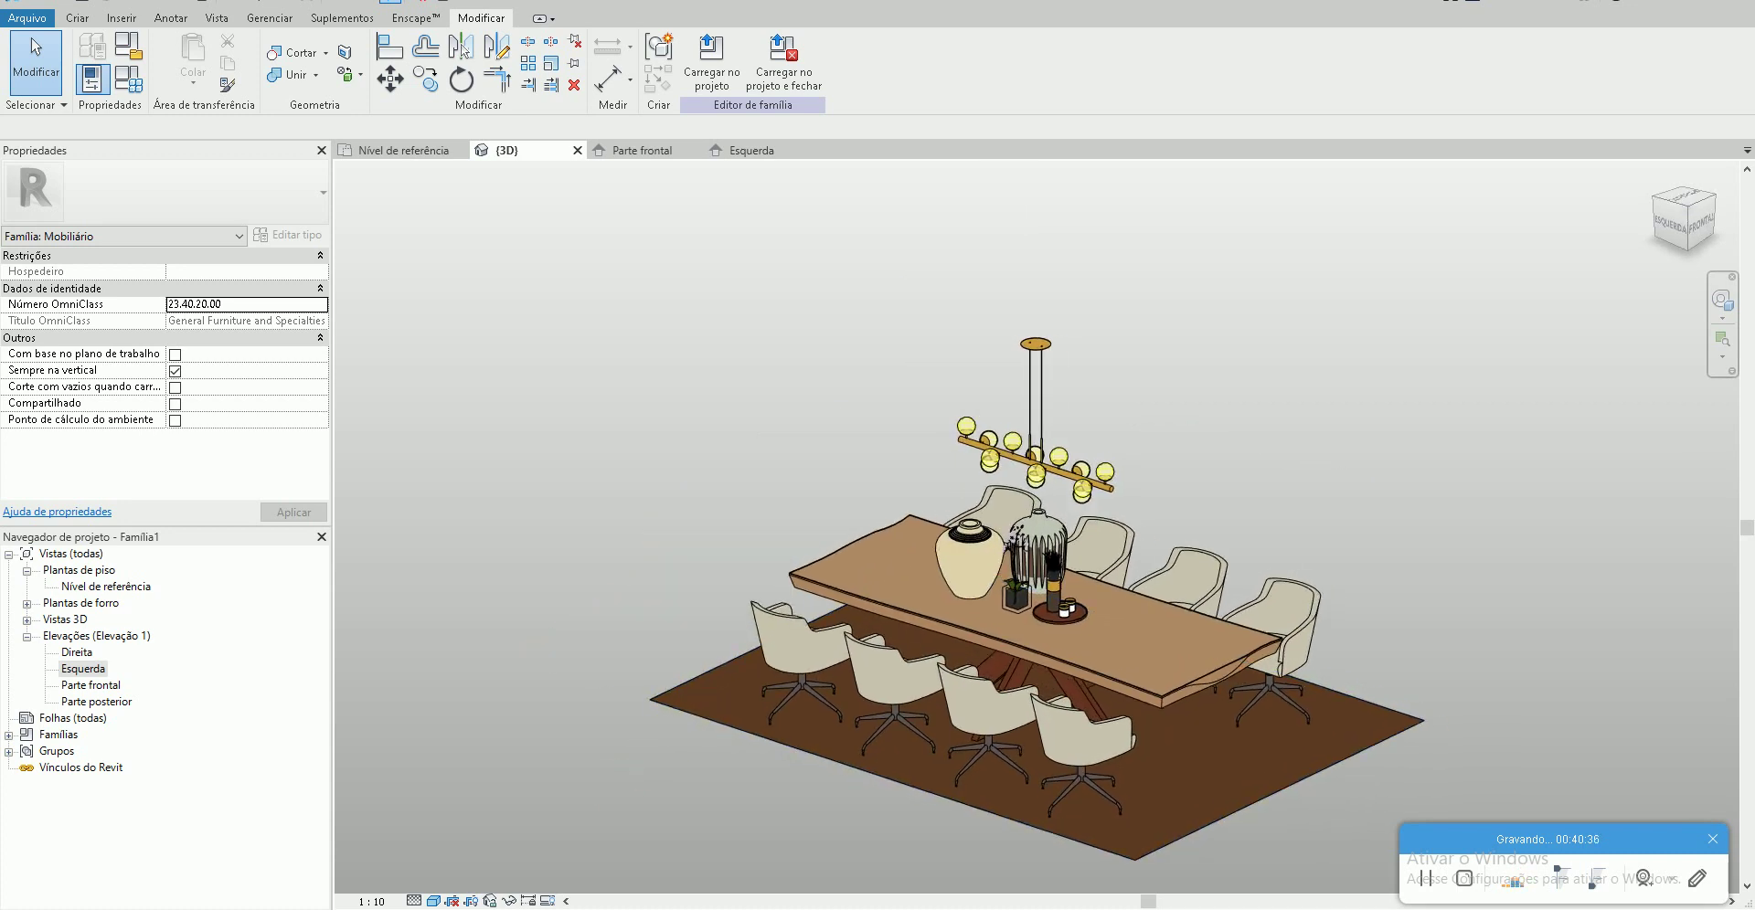
key("alt+Tab")
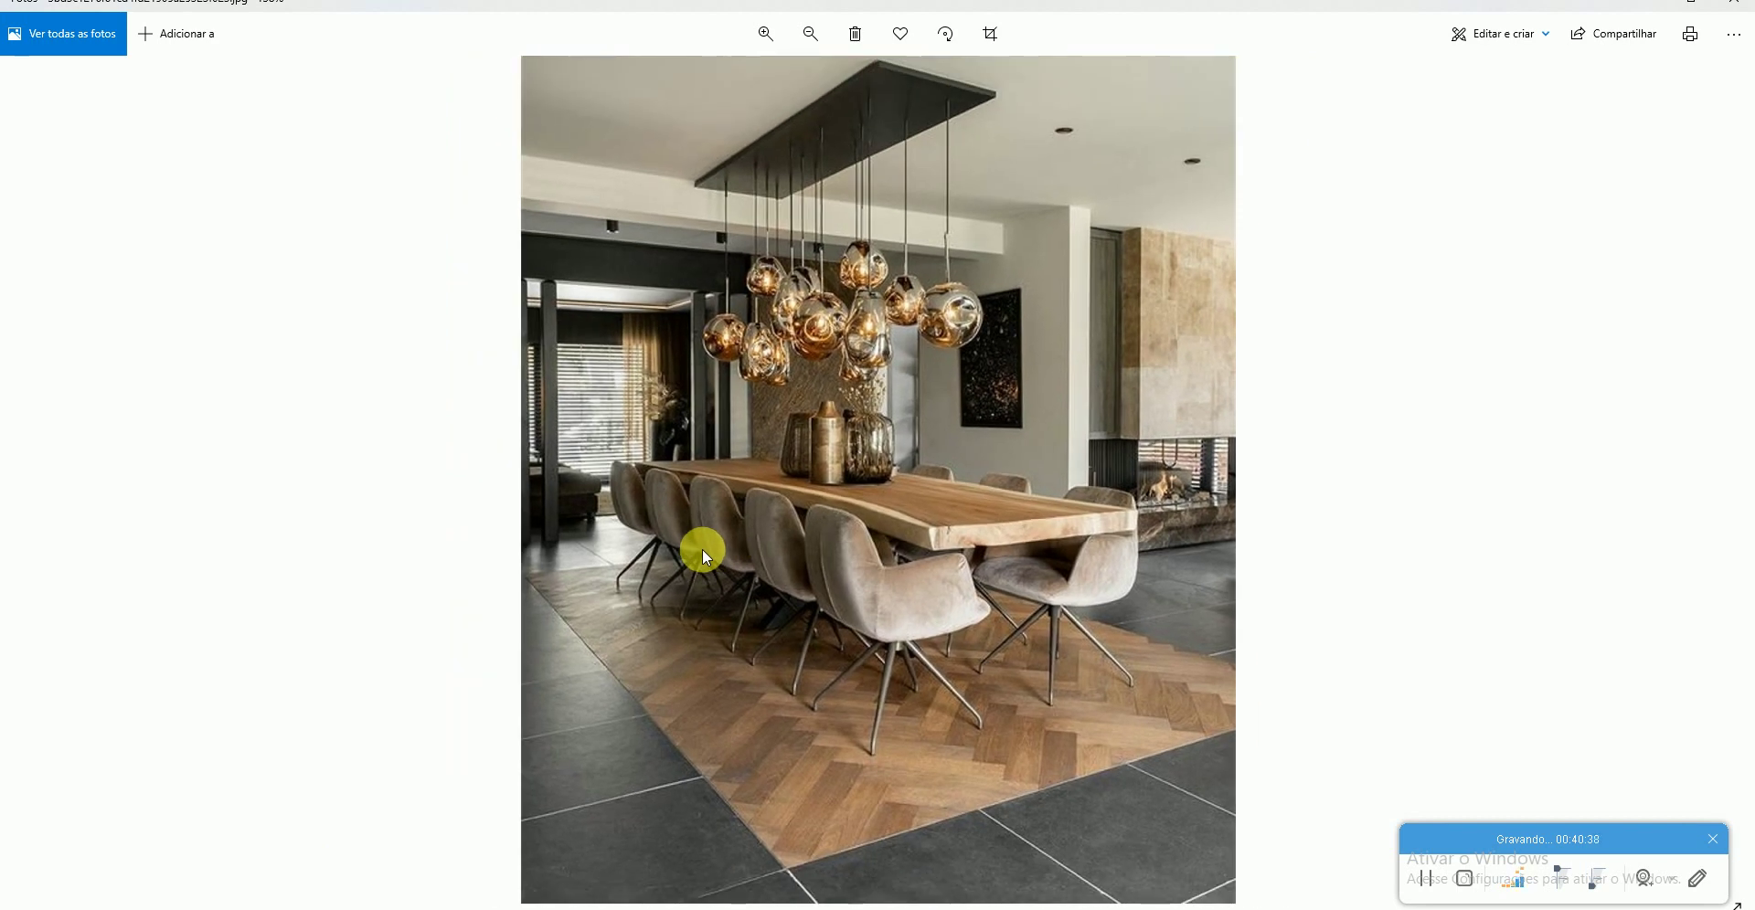
left_click(1691, 3)
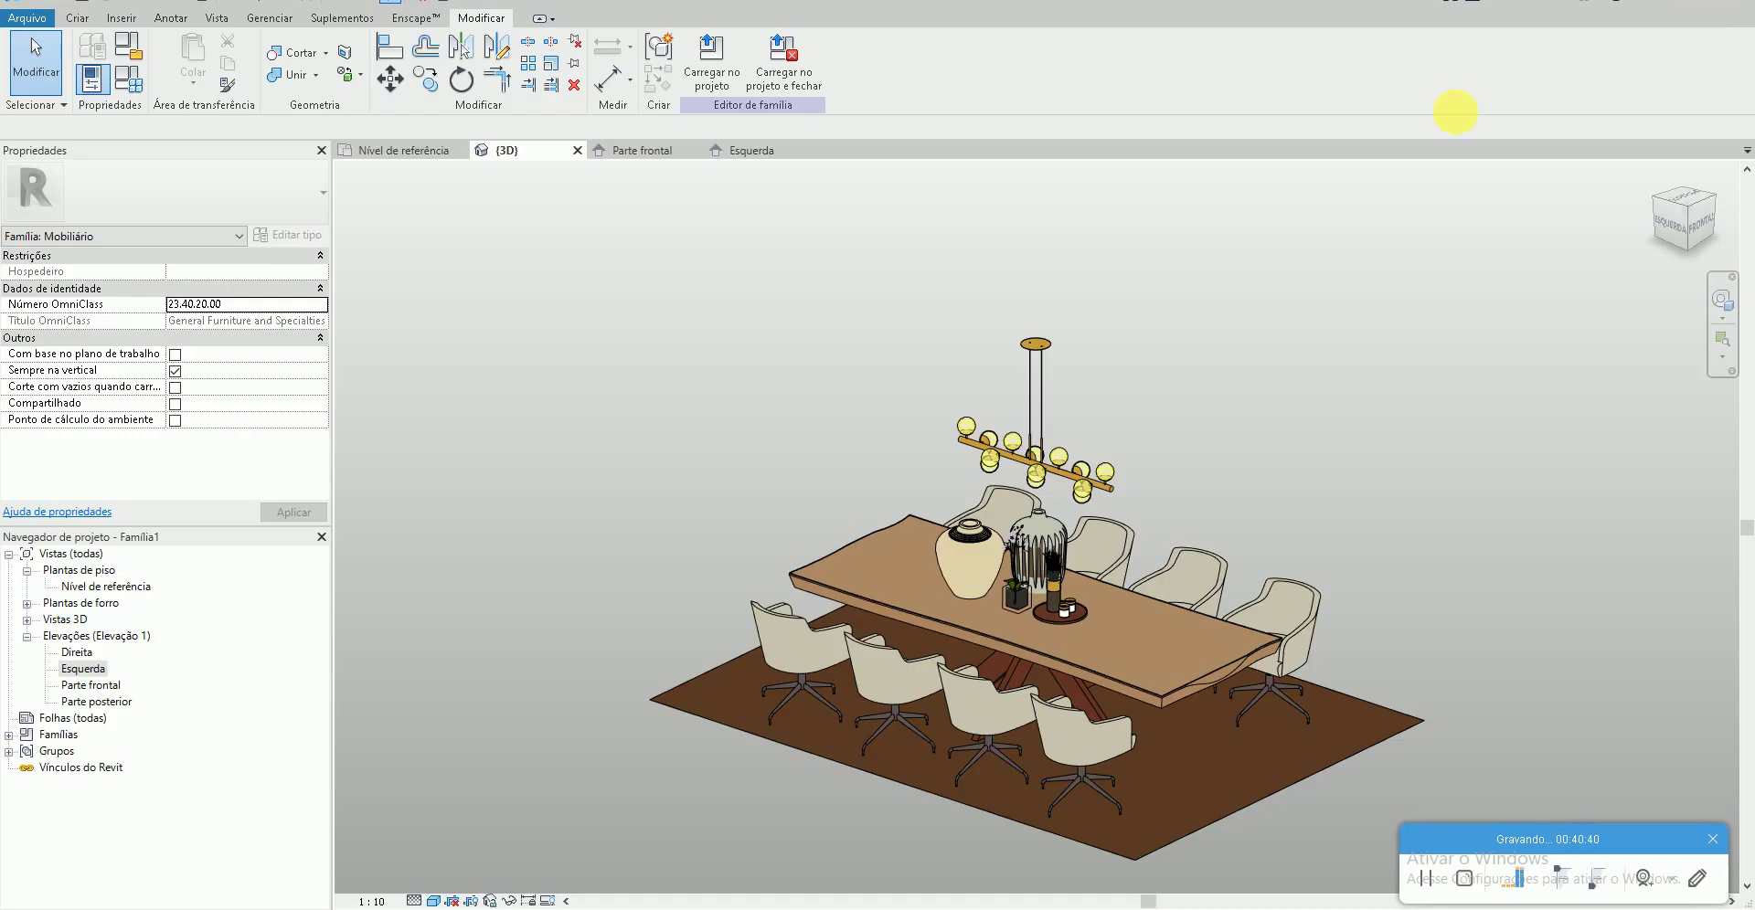
mouse_move(800, 494)
middle_mouse_down("shift")
mouse_move(646, 517)
mouse_move(782, 548)
mouse_move(757, 522)
mouse_move(784, 580)
mouse_move(688, 469)
middle_mouse_up("shift")
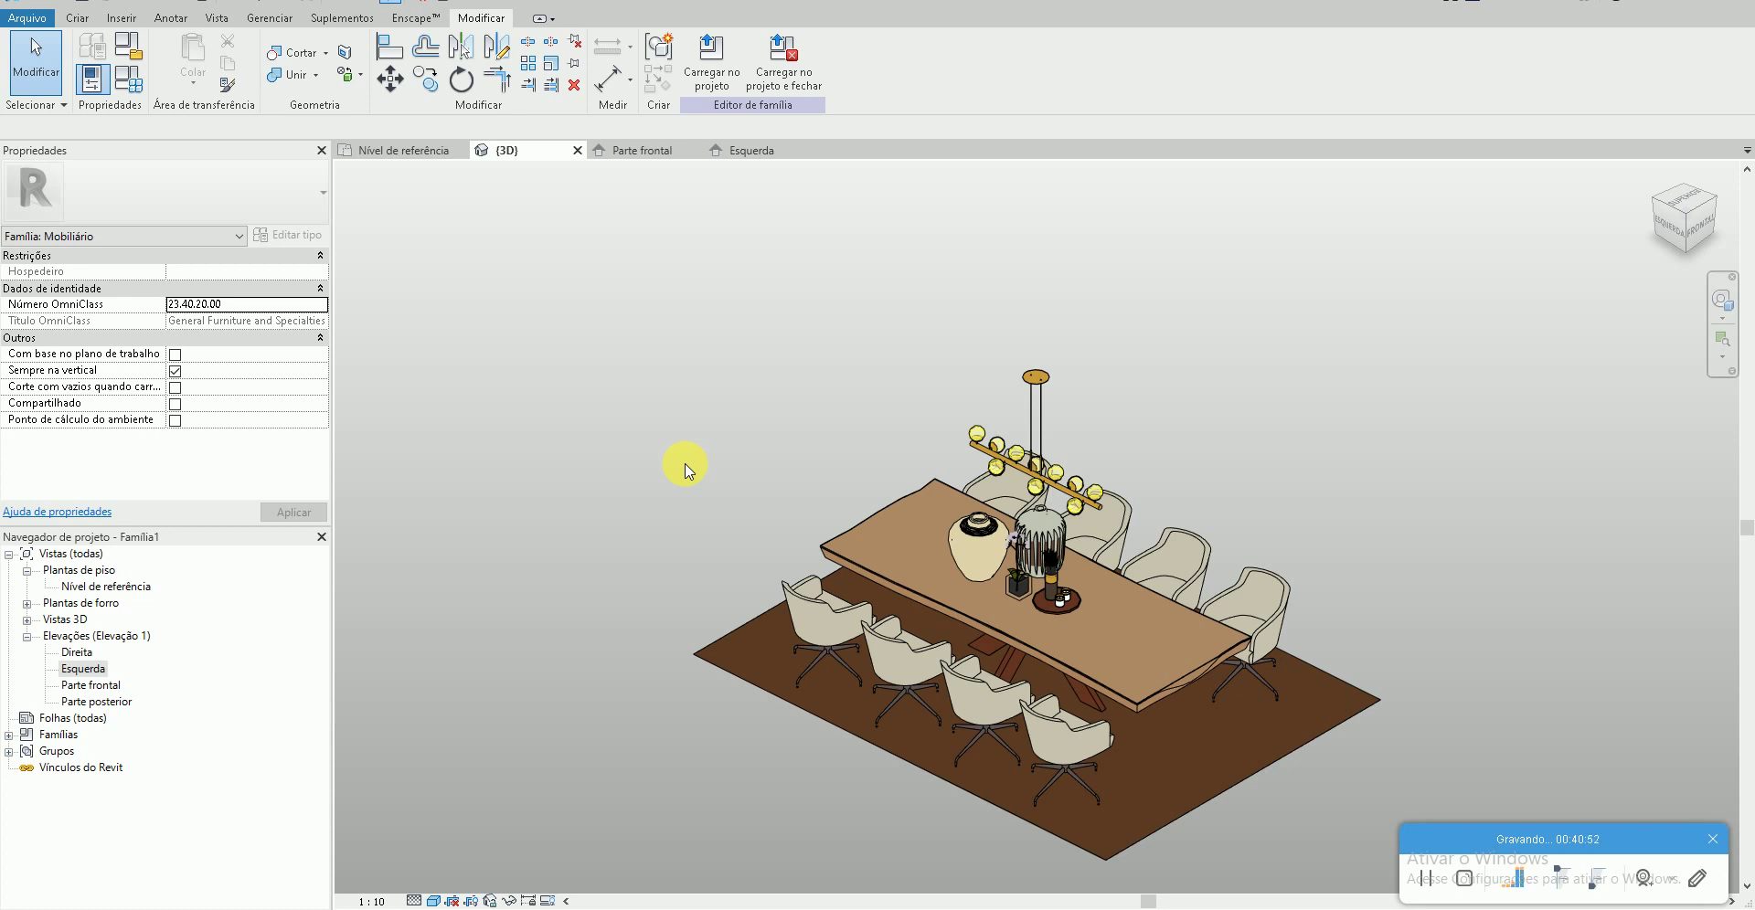
- Save the family as Conjunto Mesa 8 Lugares 01 in the Desktop > Pacote 7 folder
middle_click_drag(634, 490, 568, 404)
scroll(568, 404, "up", 1)
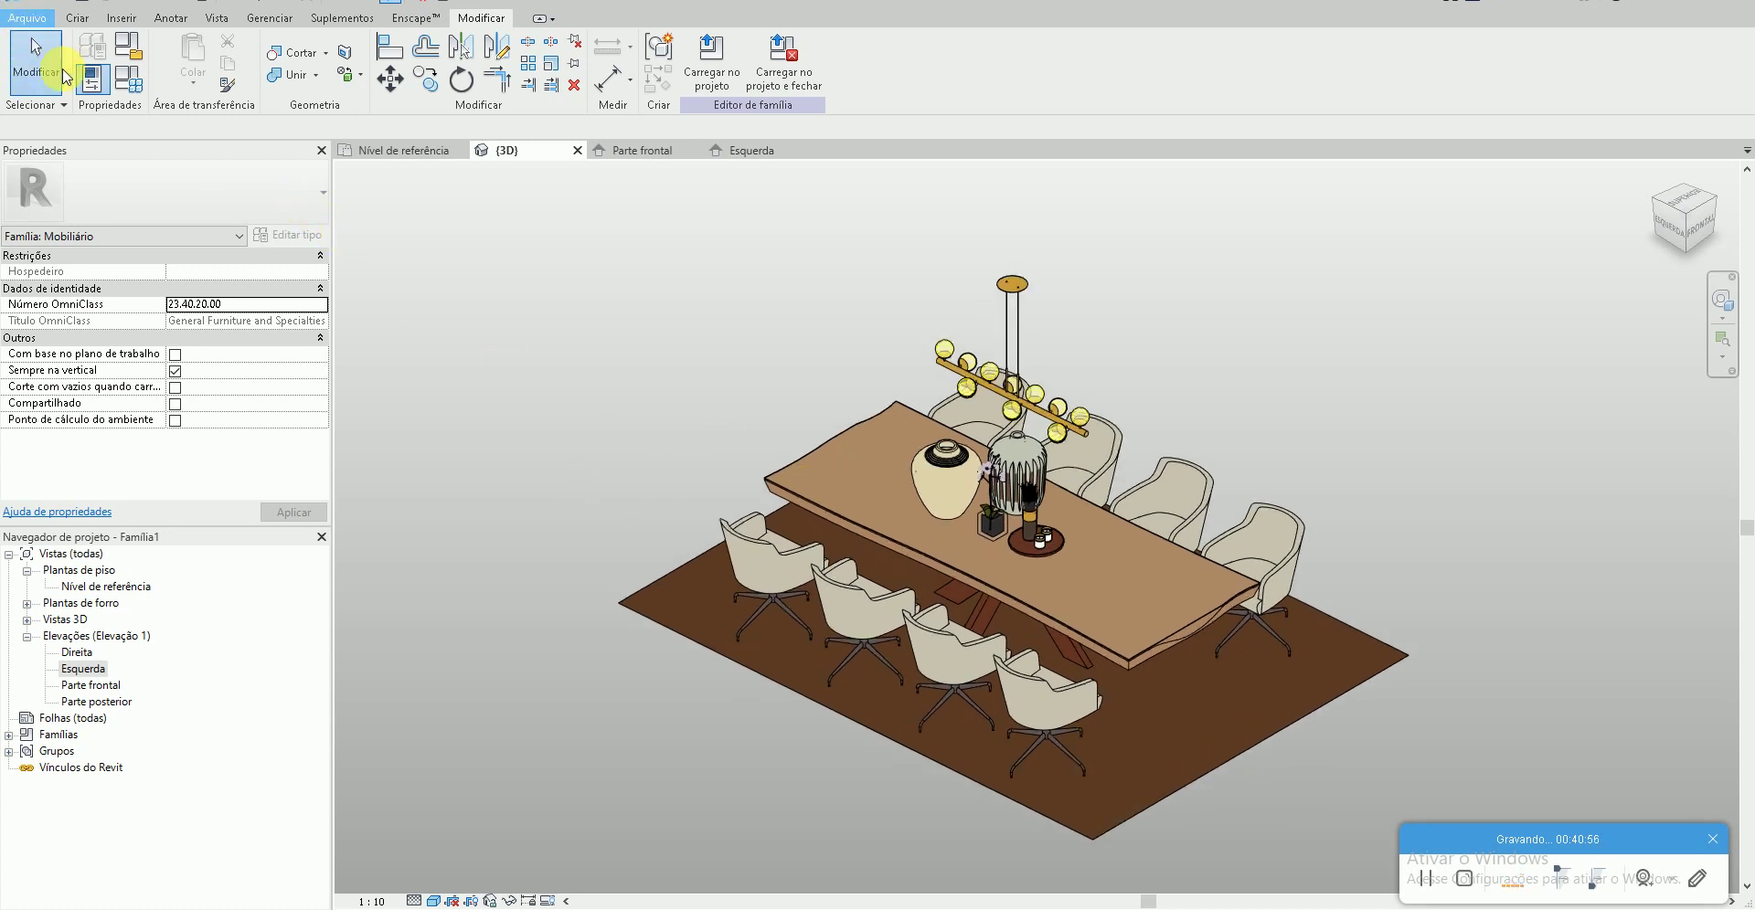
left_click(27, 17)
left_click(180, 243)
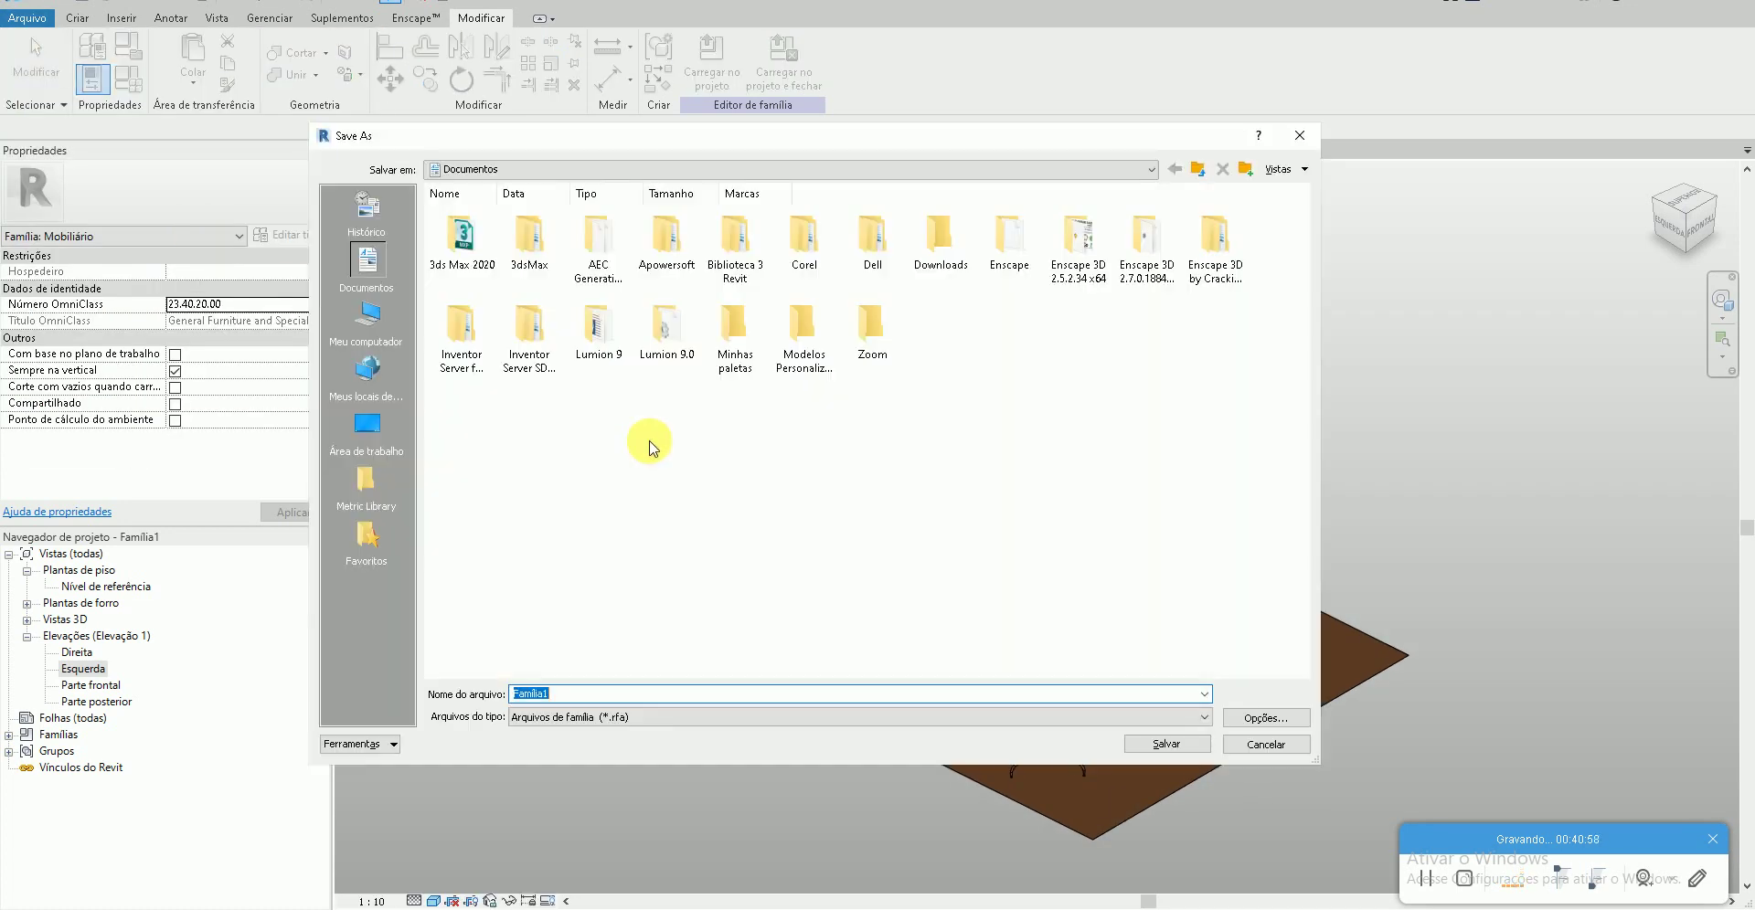
left_click(379, 437)
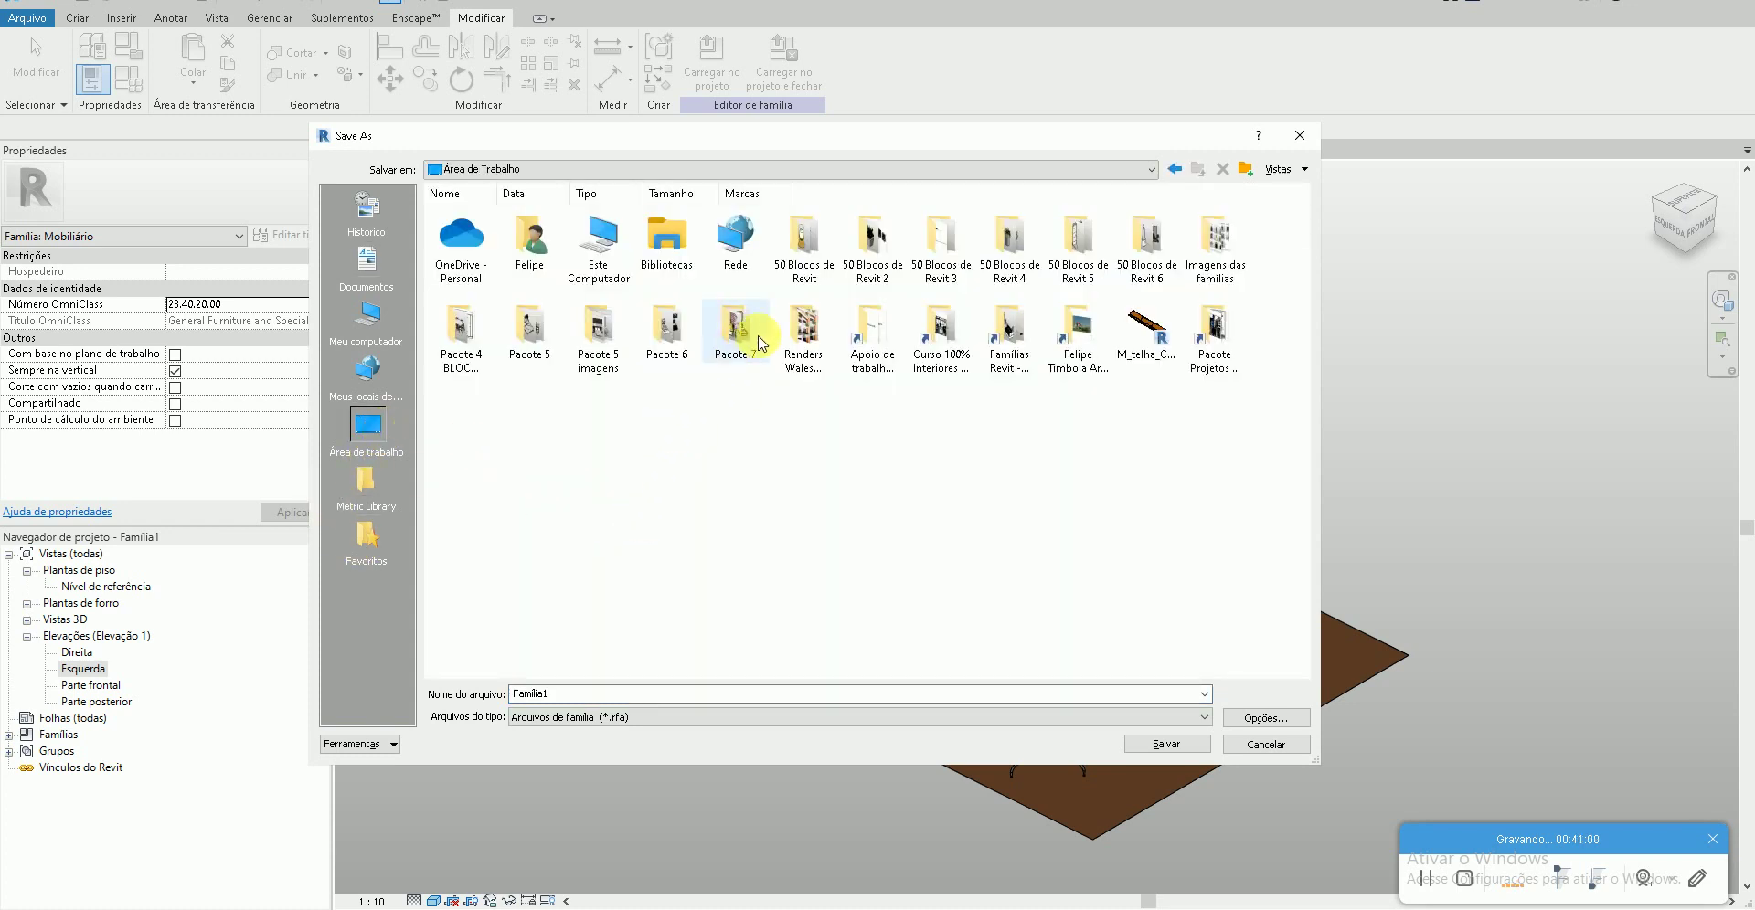
double_click(731, 334)
double_click(692, 694)
type("Conjunto Mesa 8 Lugares 01")
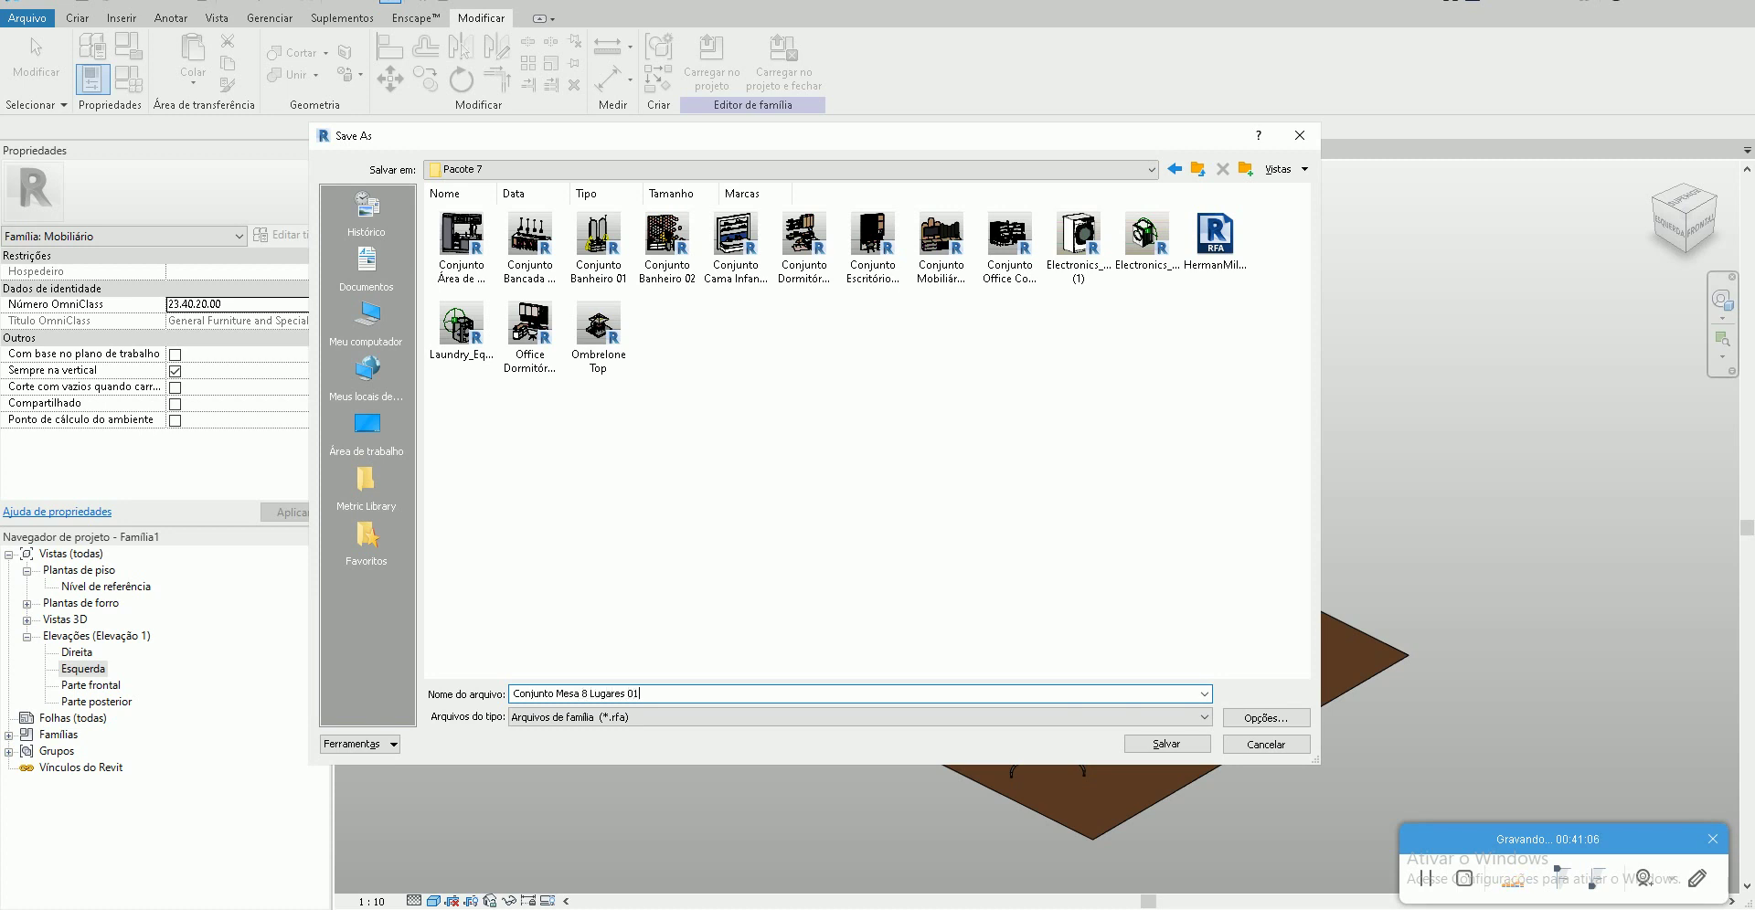
key("Return")
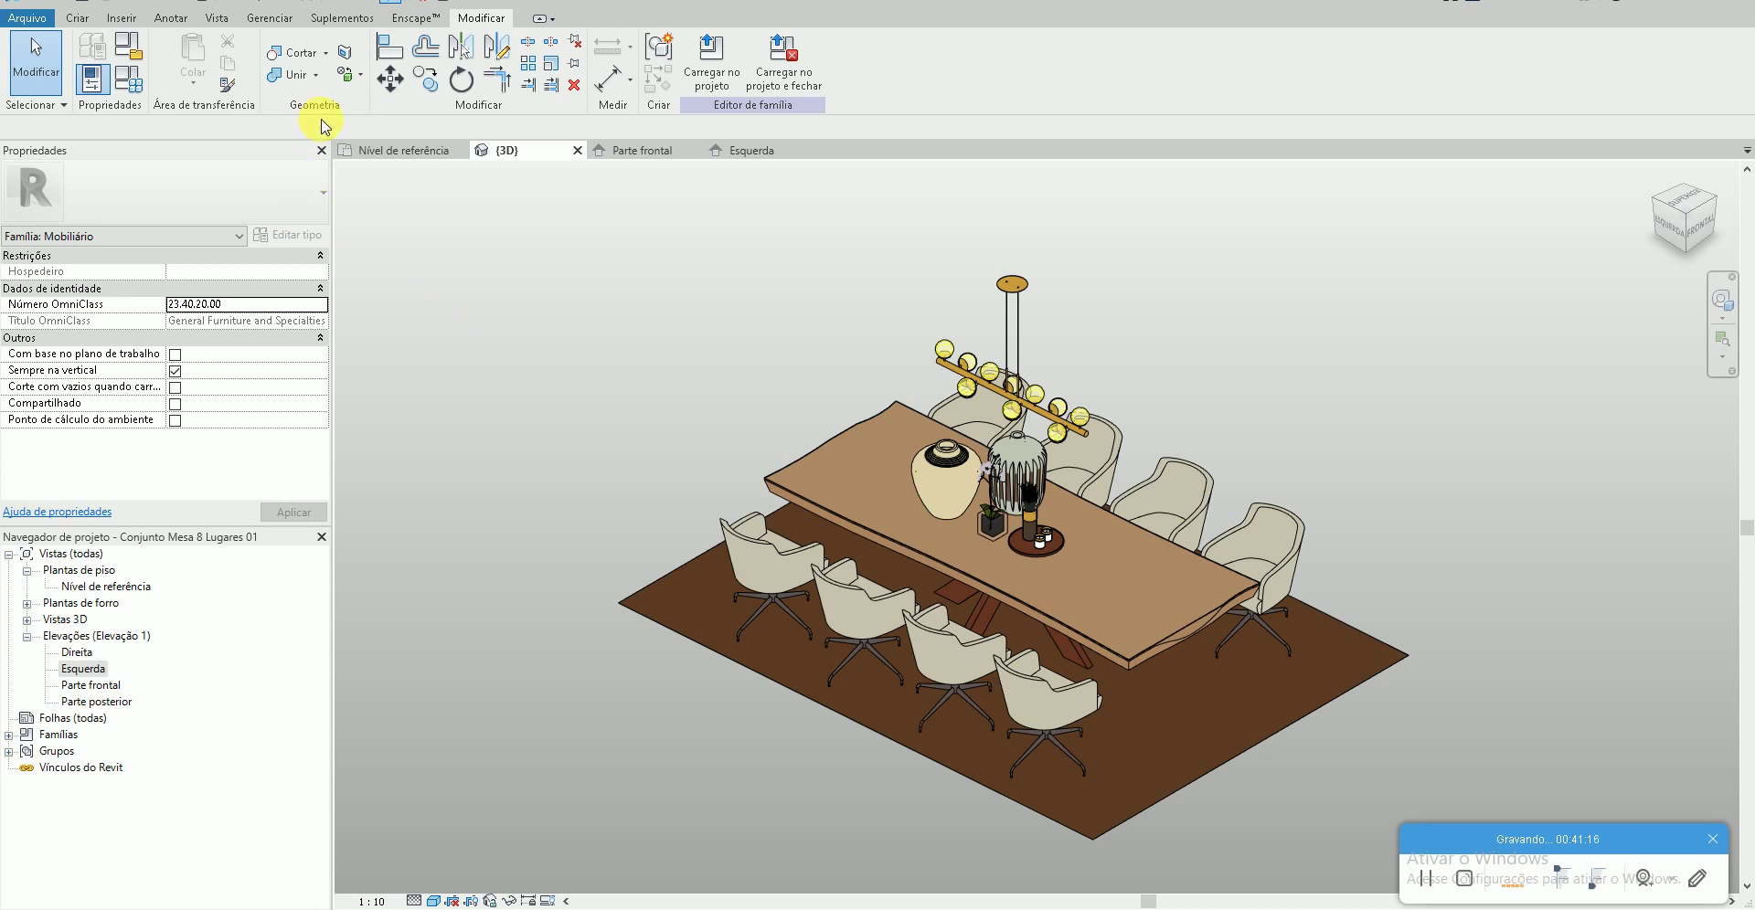
mouse_move(459, 151)
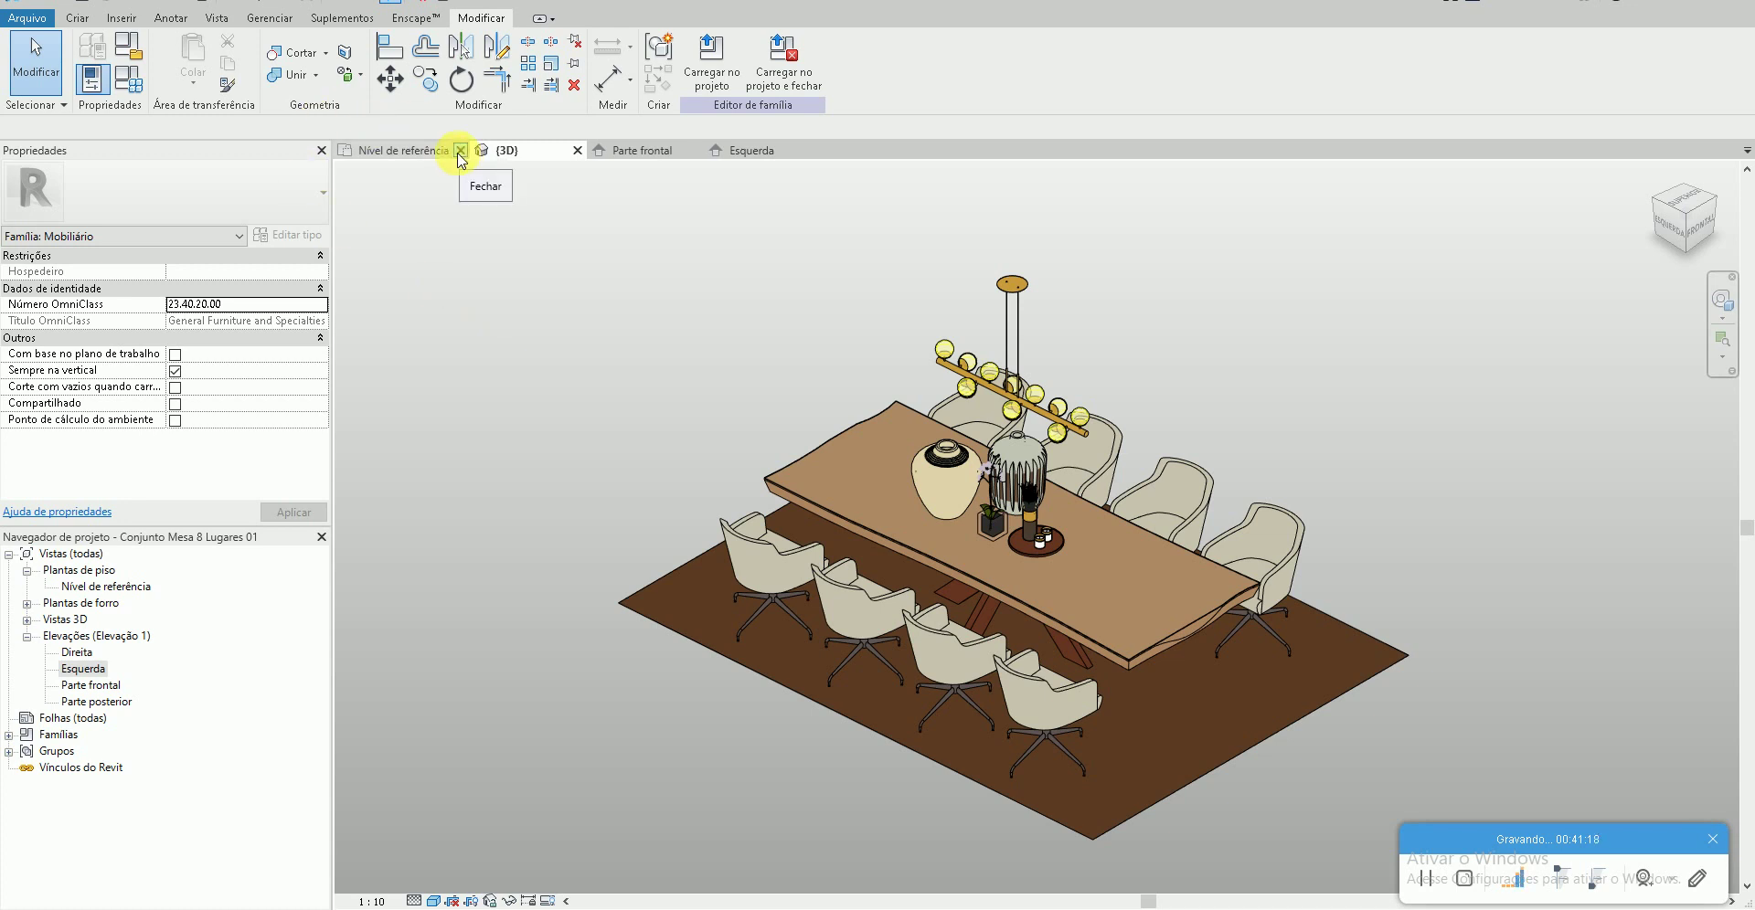
- Close the Nível de referência, 3D and Parte frontal views and the family
left_click(461, 150)
left_click(443, 150)
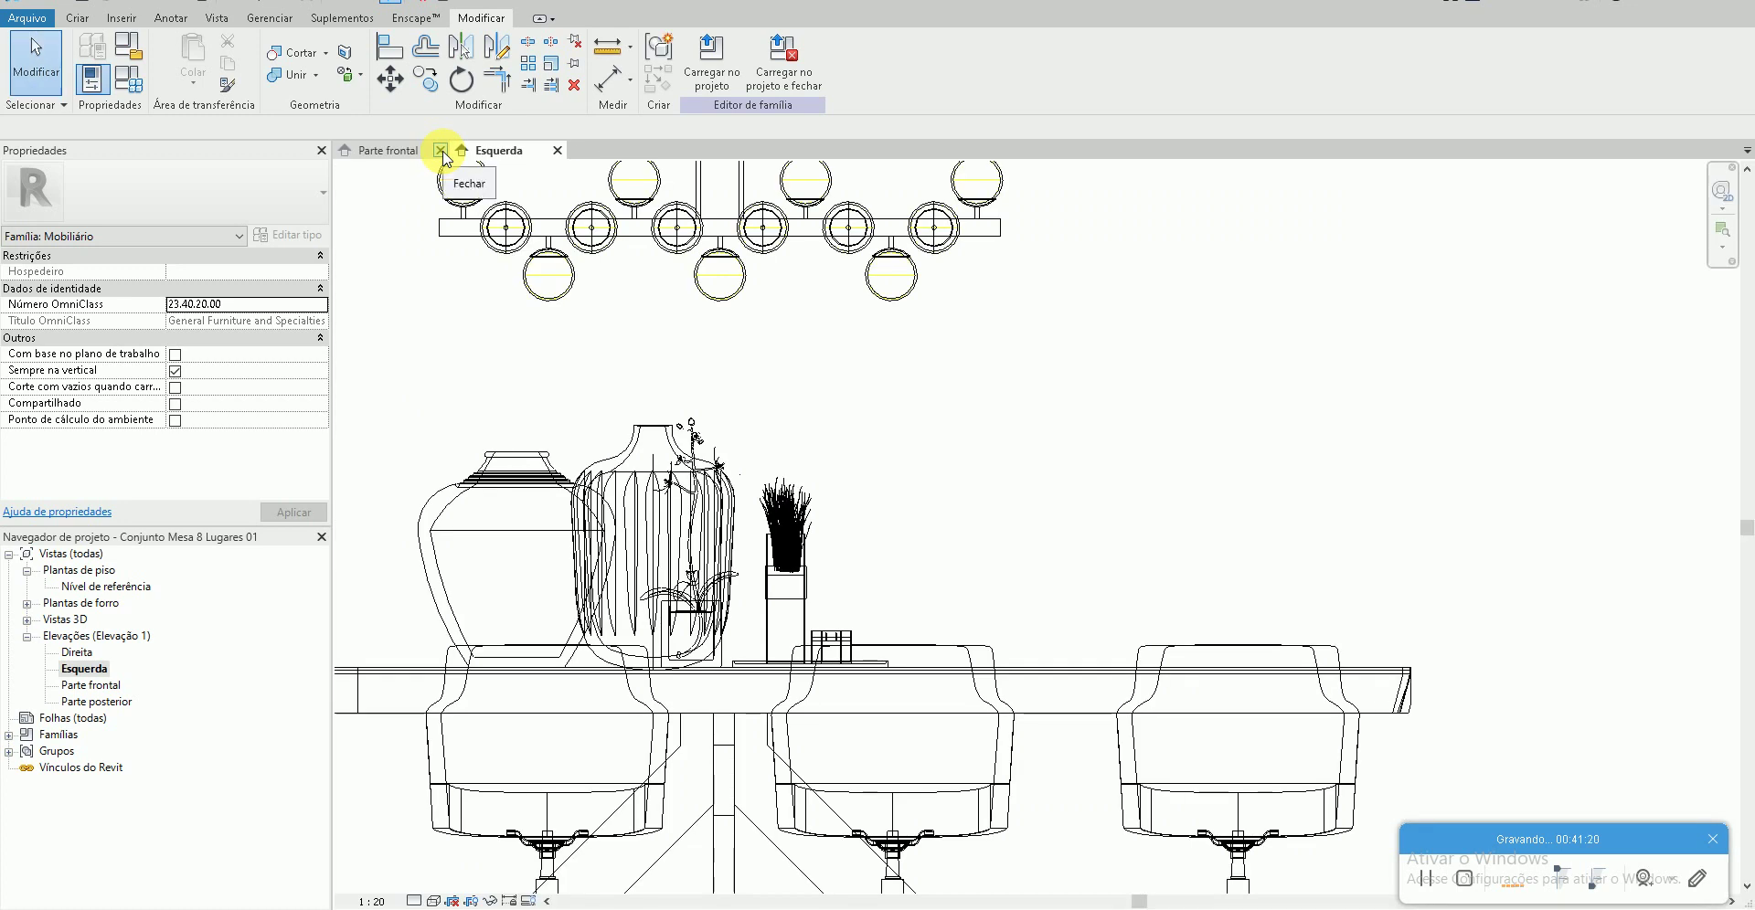
left_click(442, 150)
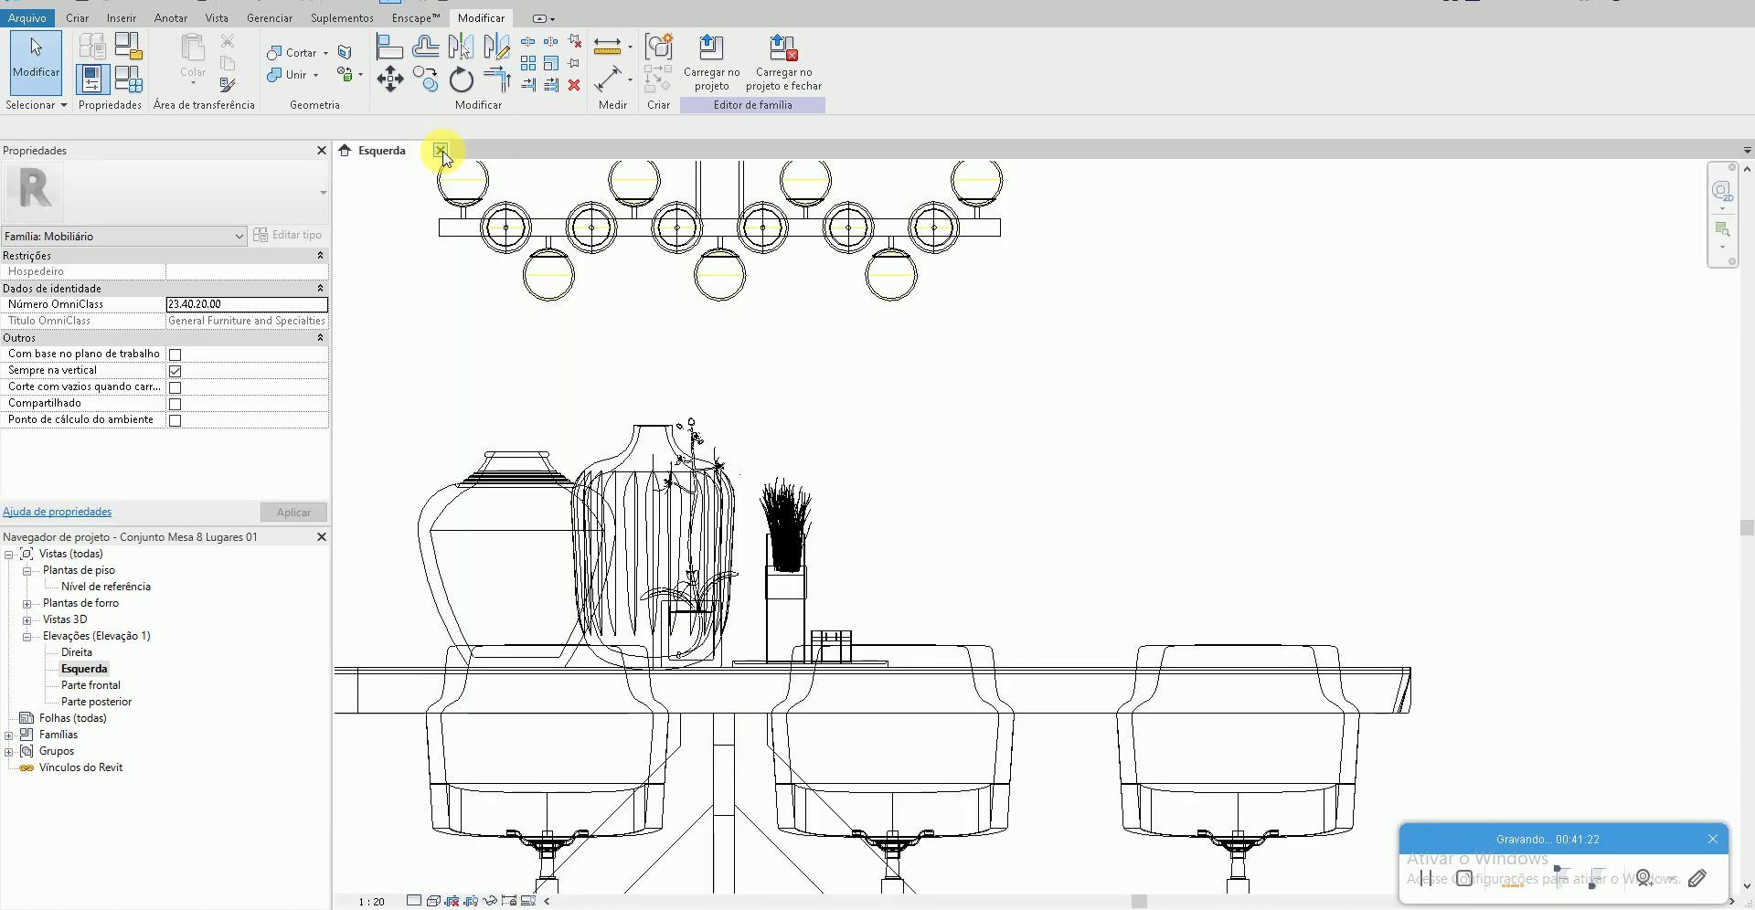
key("ctrl+d")
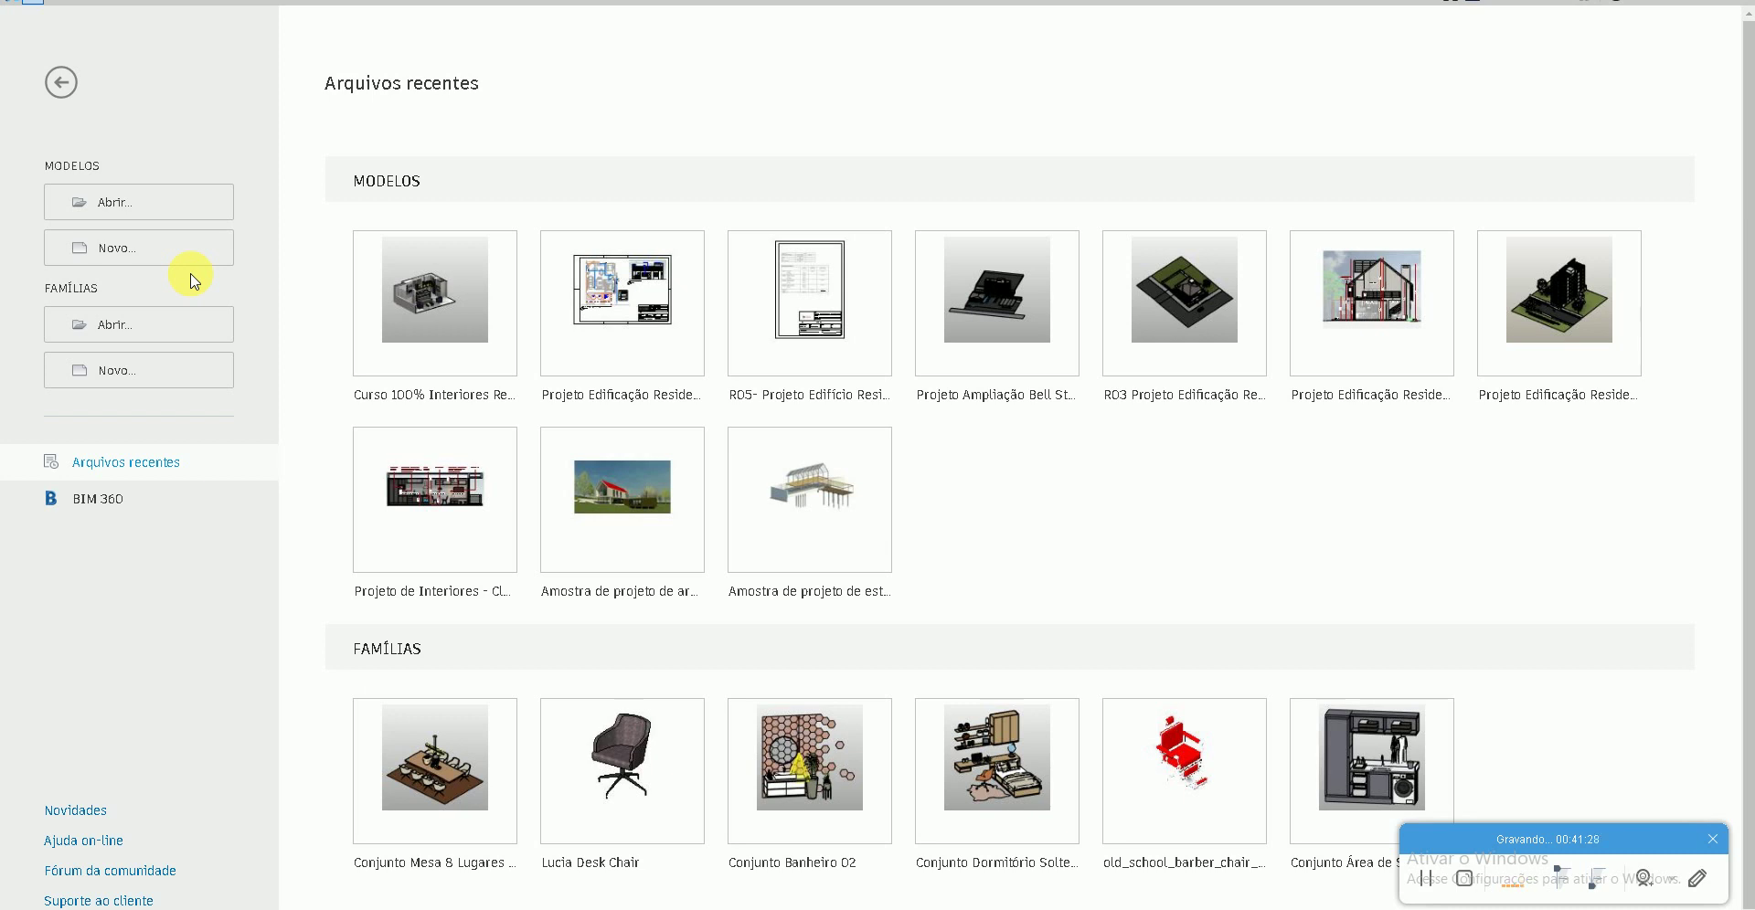
- Create a new project from the Modelo de construção template
left_click(203, 248)
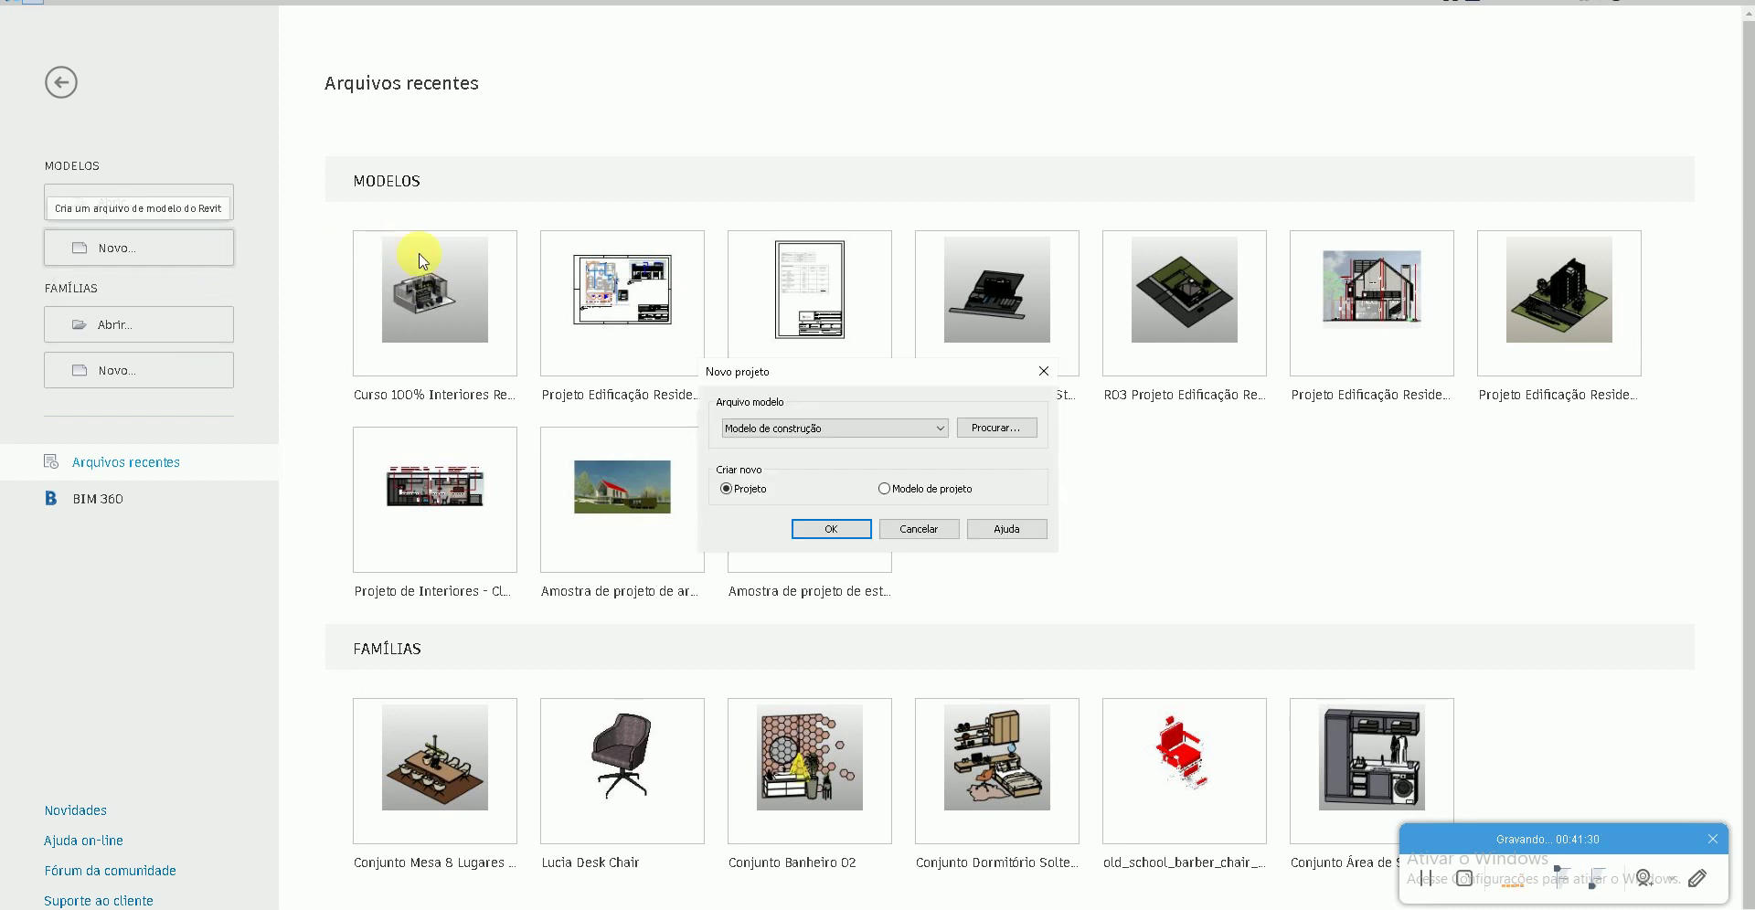
left_click(842, 430)
left_click(842, 449)
left_click(832, 529)
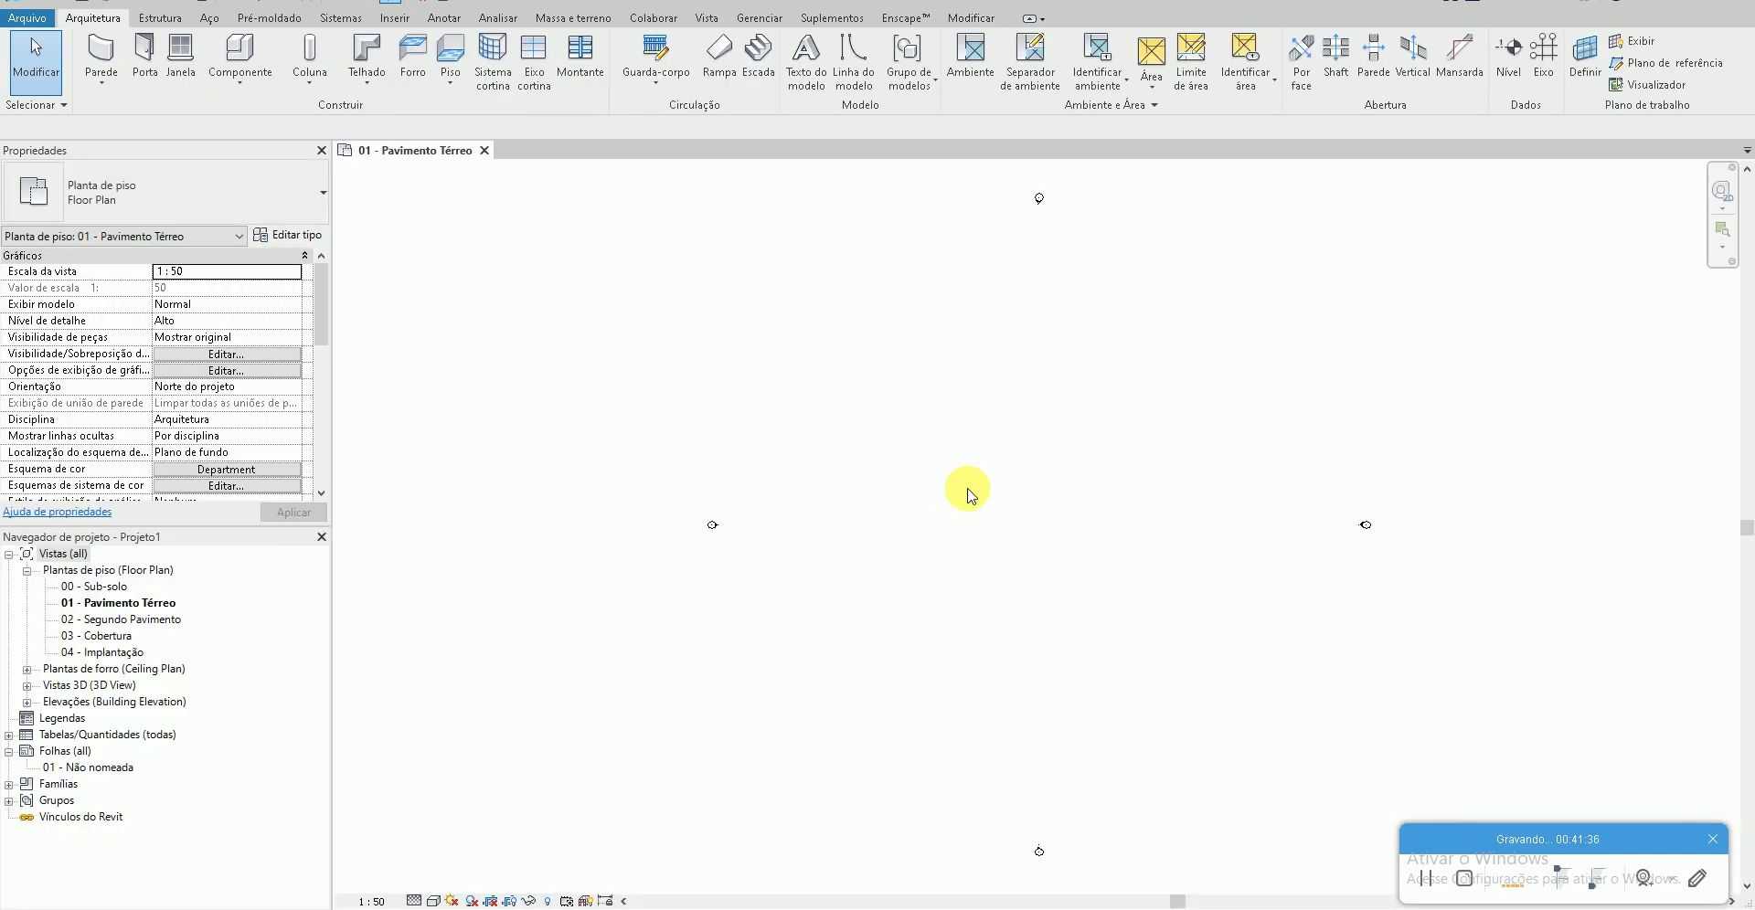
- Load the Conjunto Mesa 8 Lugares 01 family from Desktop > Pacote 7
key("c")
key("m")
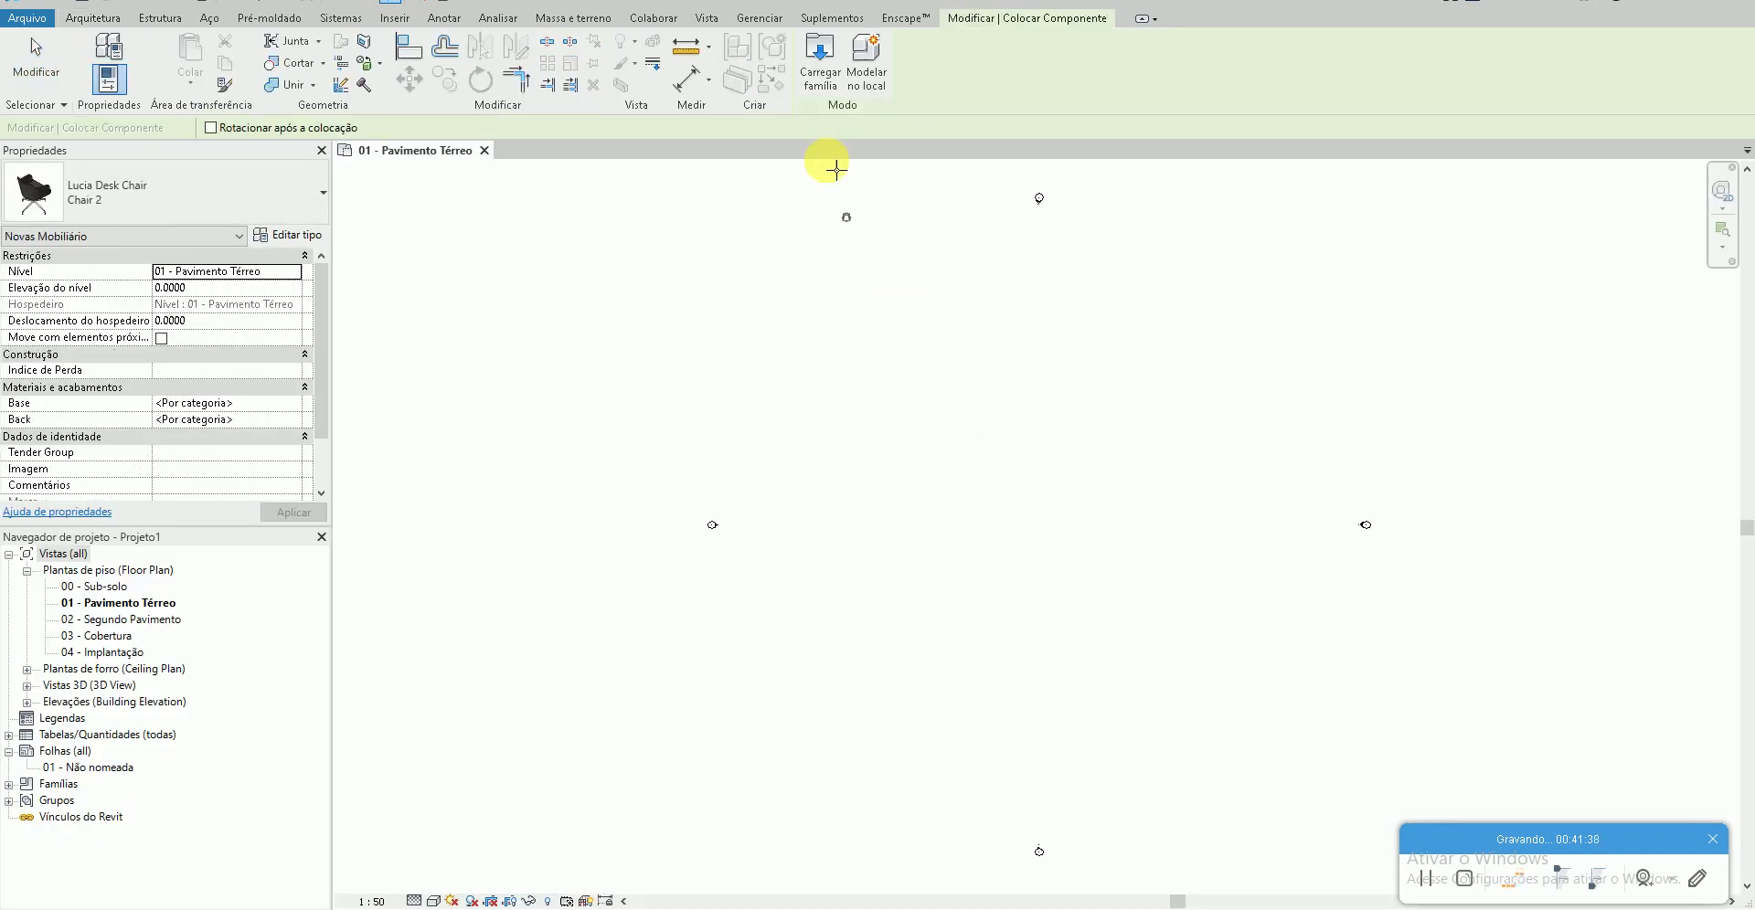
left_click(823, 53)
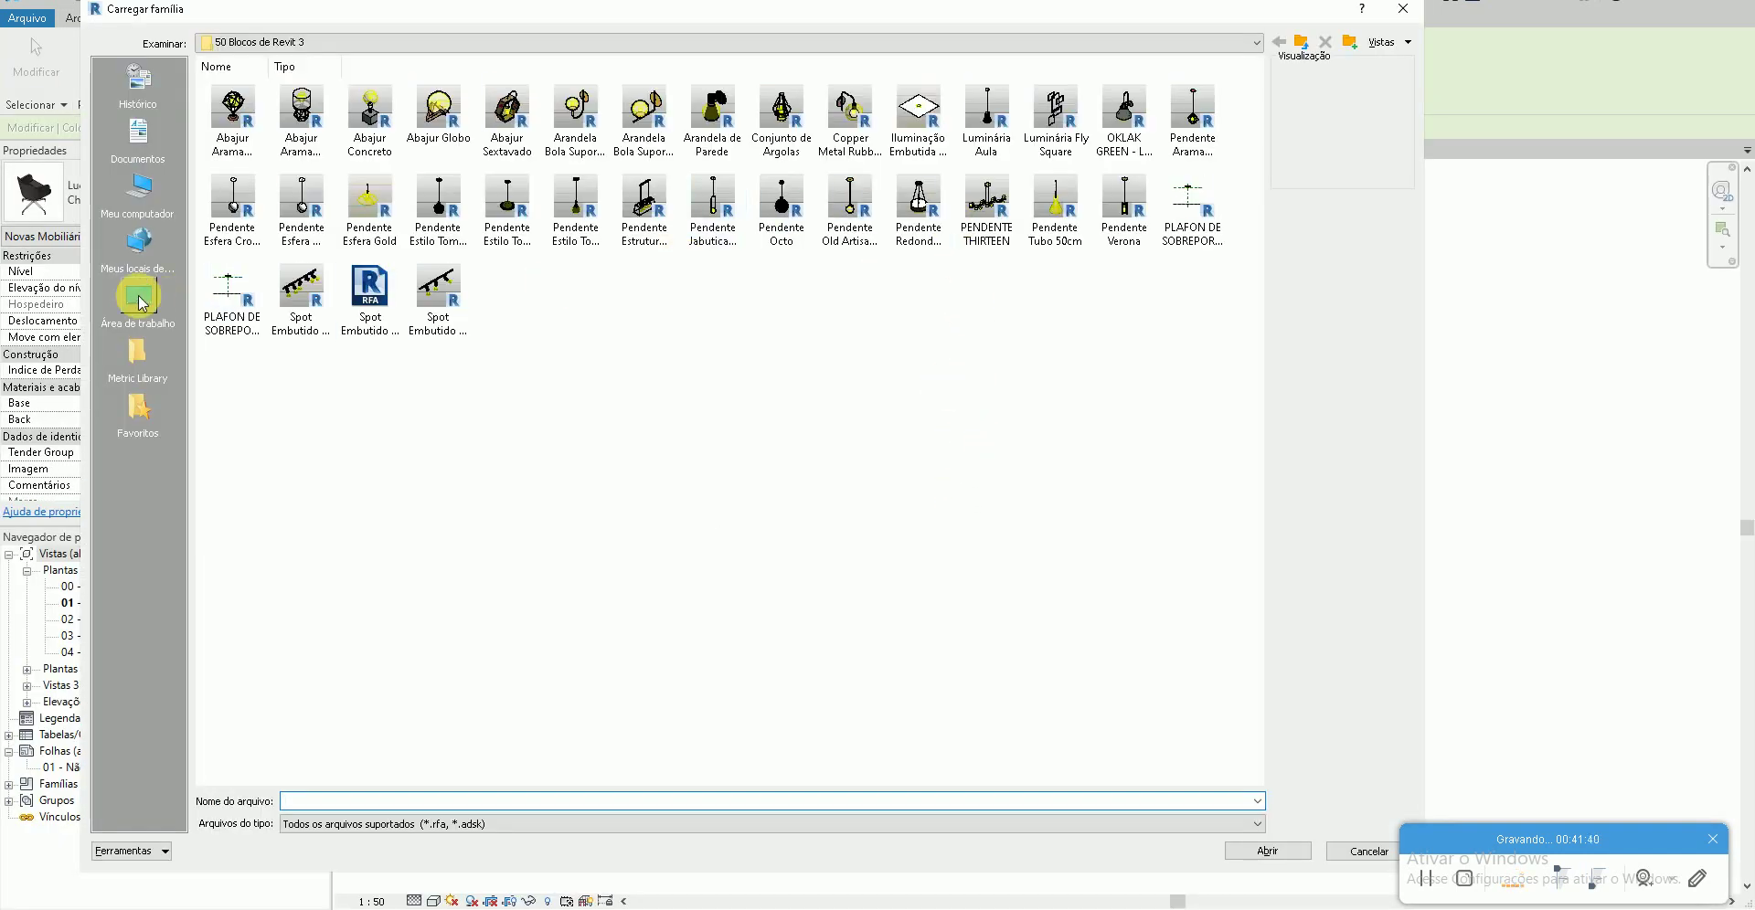
left_click(138, 297)
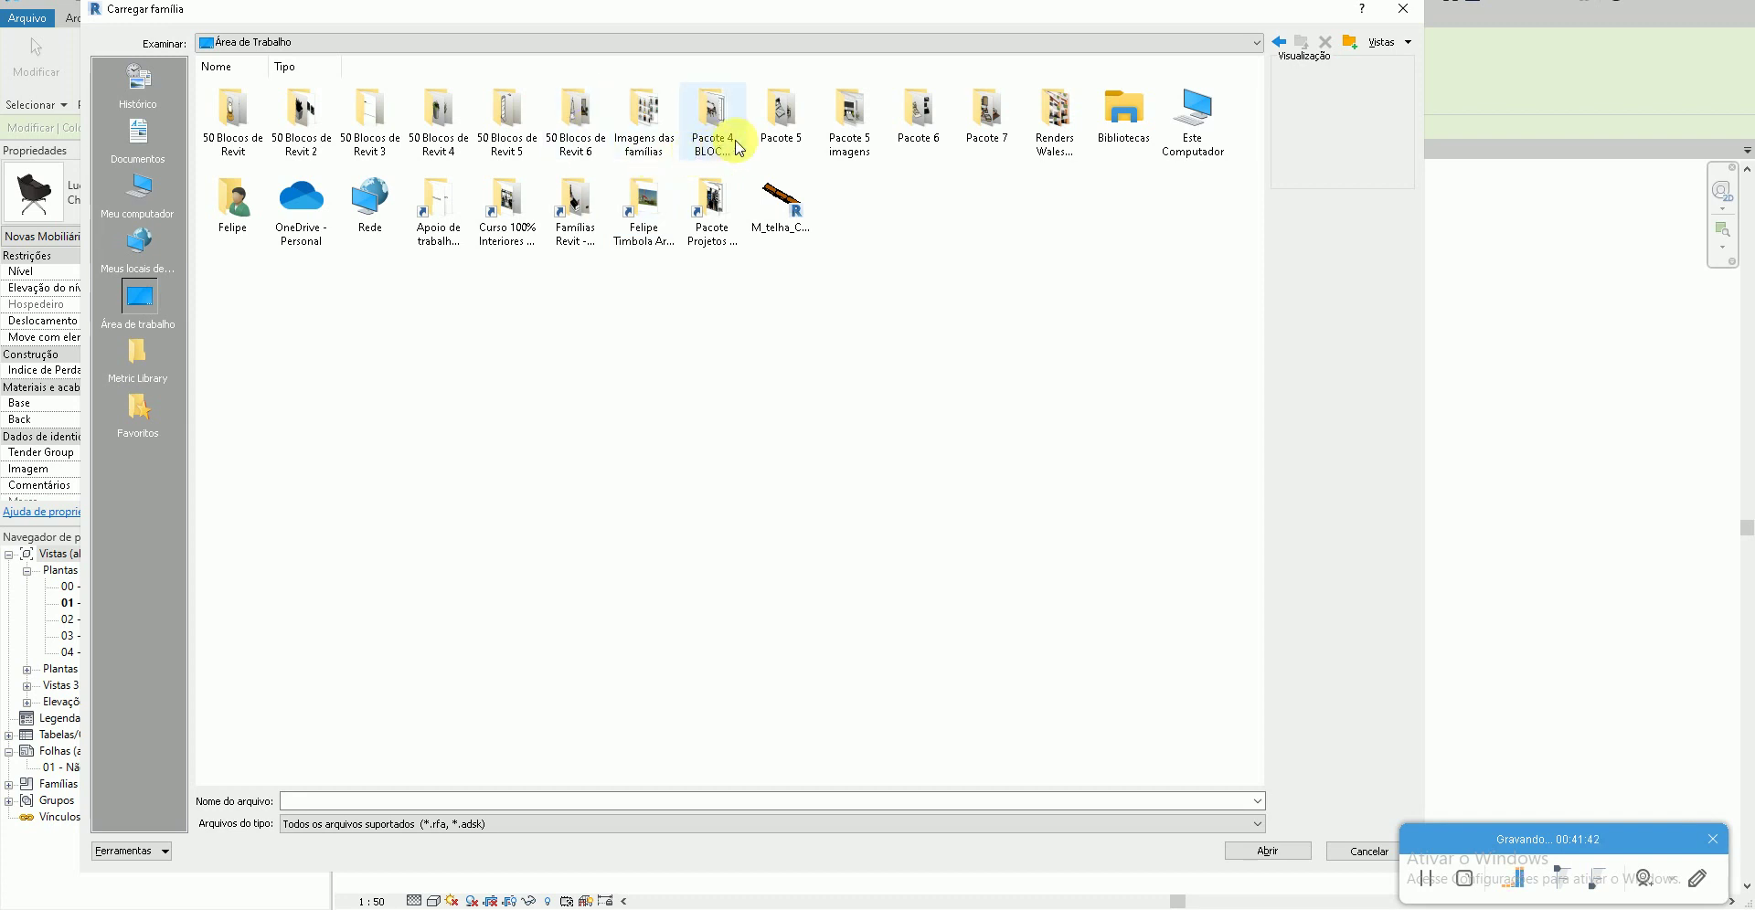
double_click(985, 119)
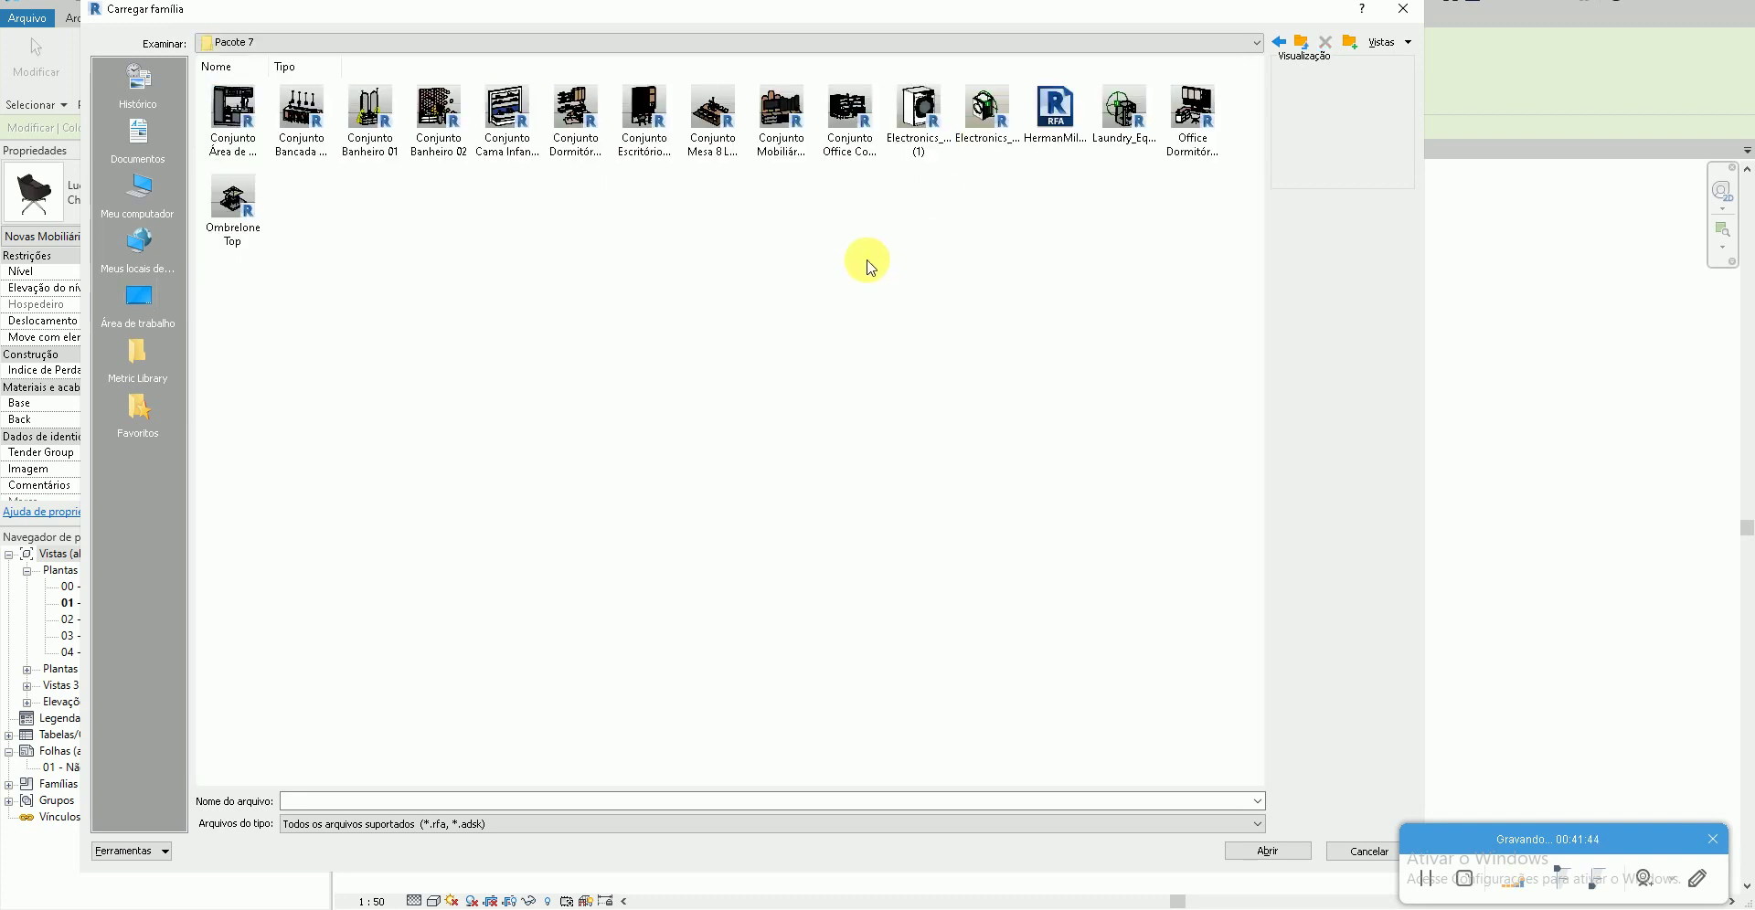
right_click(813, 264)
left_click(1065, 278)
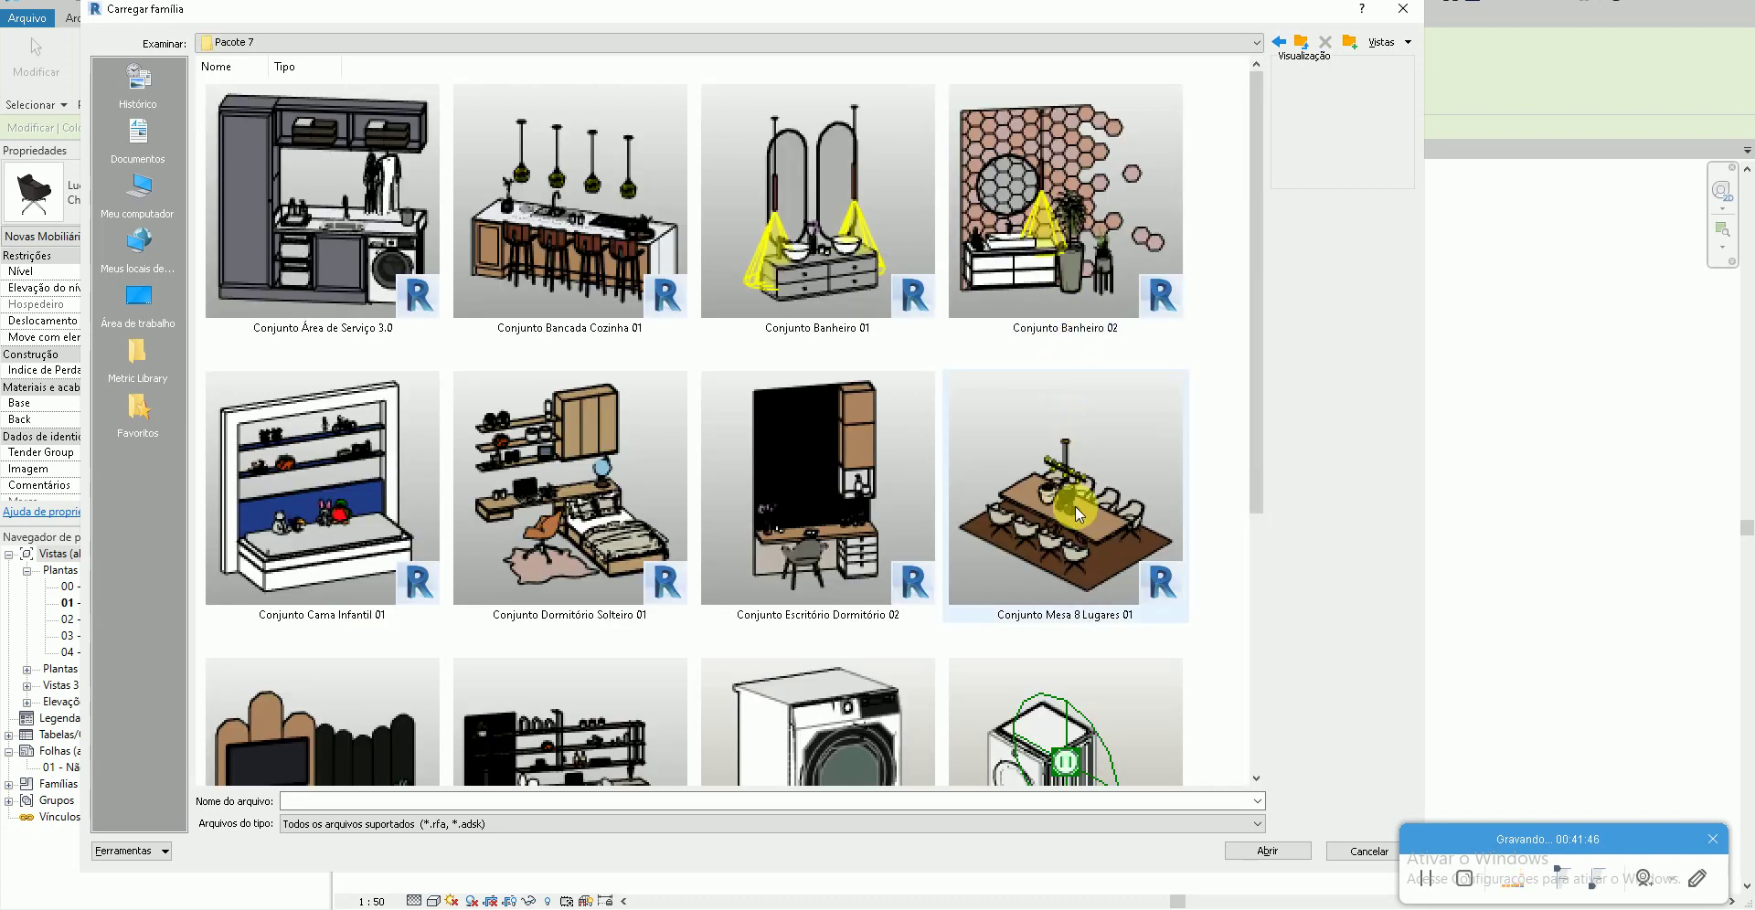
double_click(1043, 494)
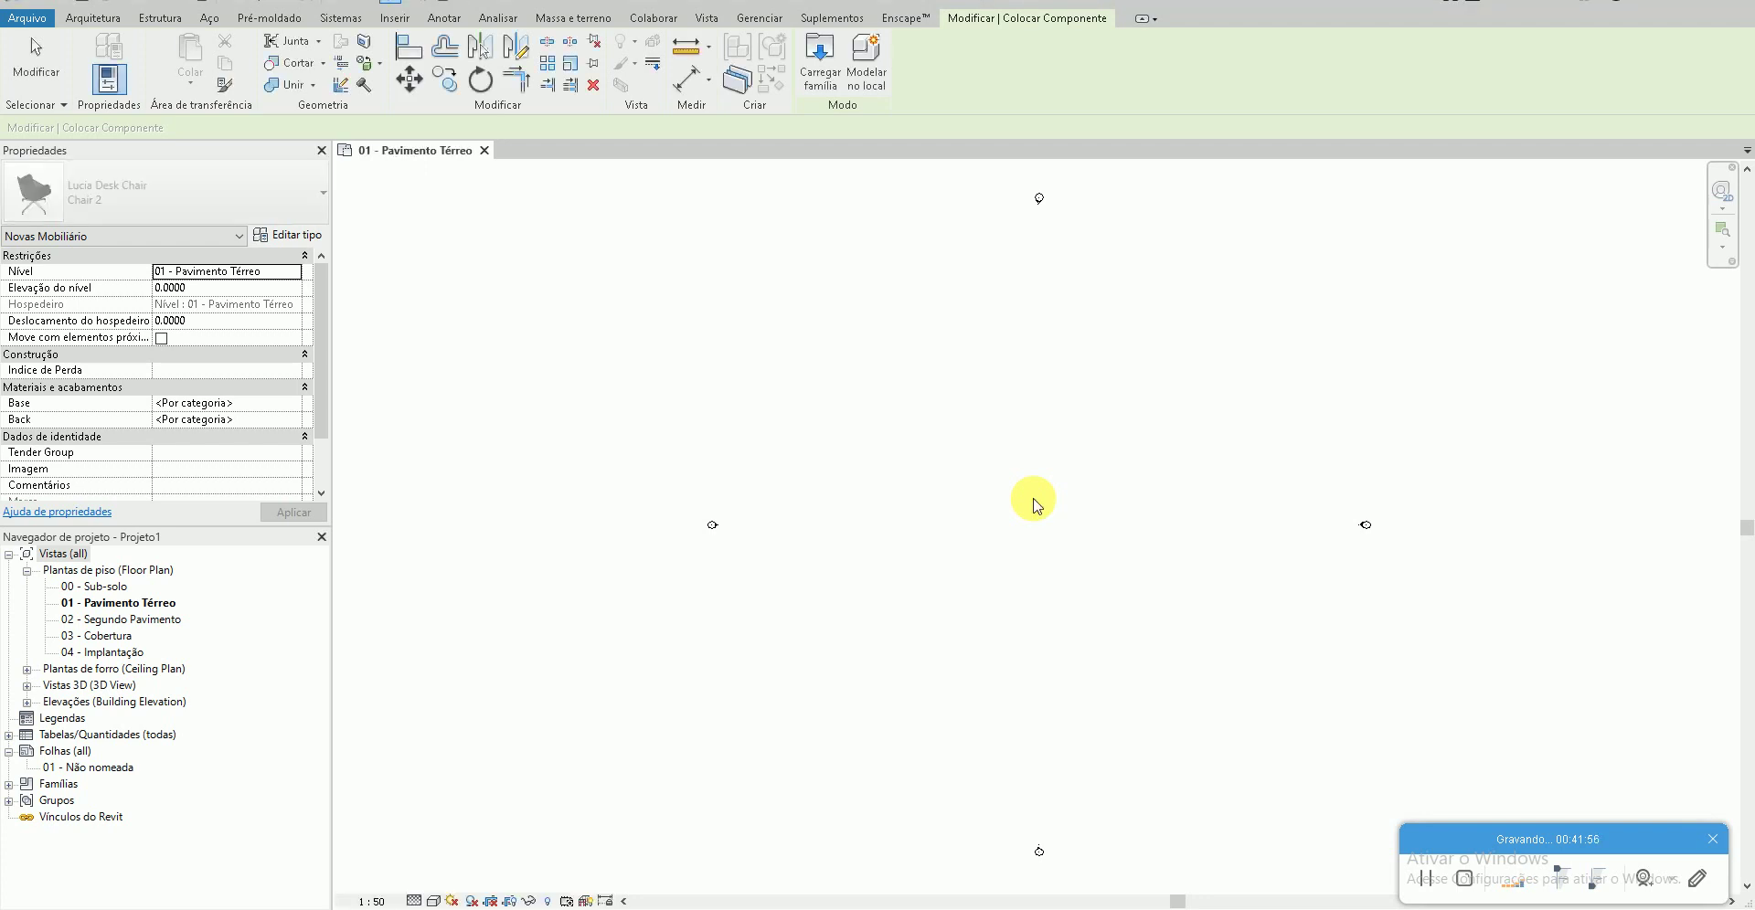
- Place the dining set on the ground floor plan and zoom in on it in the 3D view
scroll(1043, 508, "up", 3)
left_click(1044, 508)
key("Escape")
key("Escape")
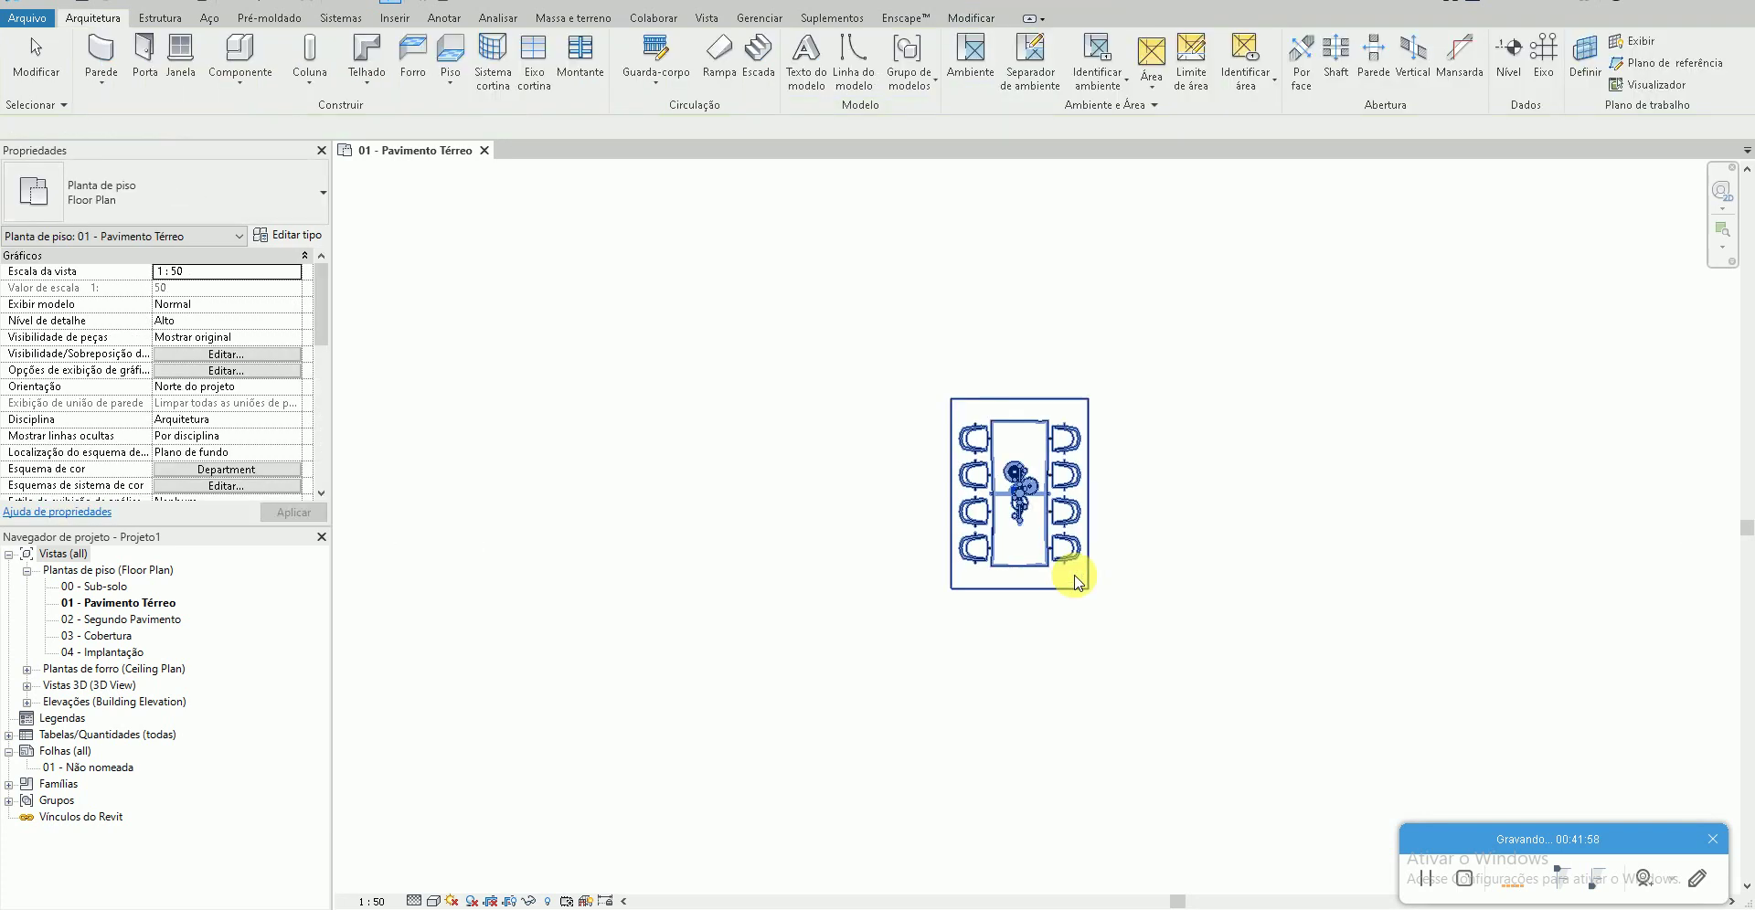
scroll(1060, 565, "up", 5)
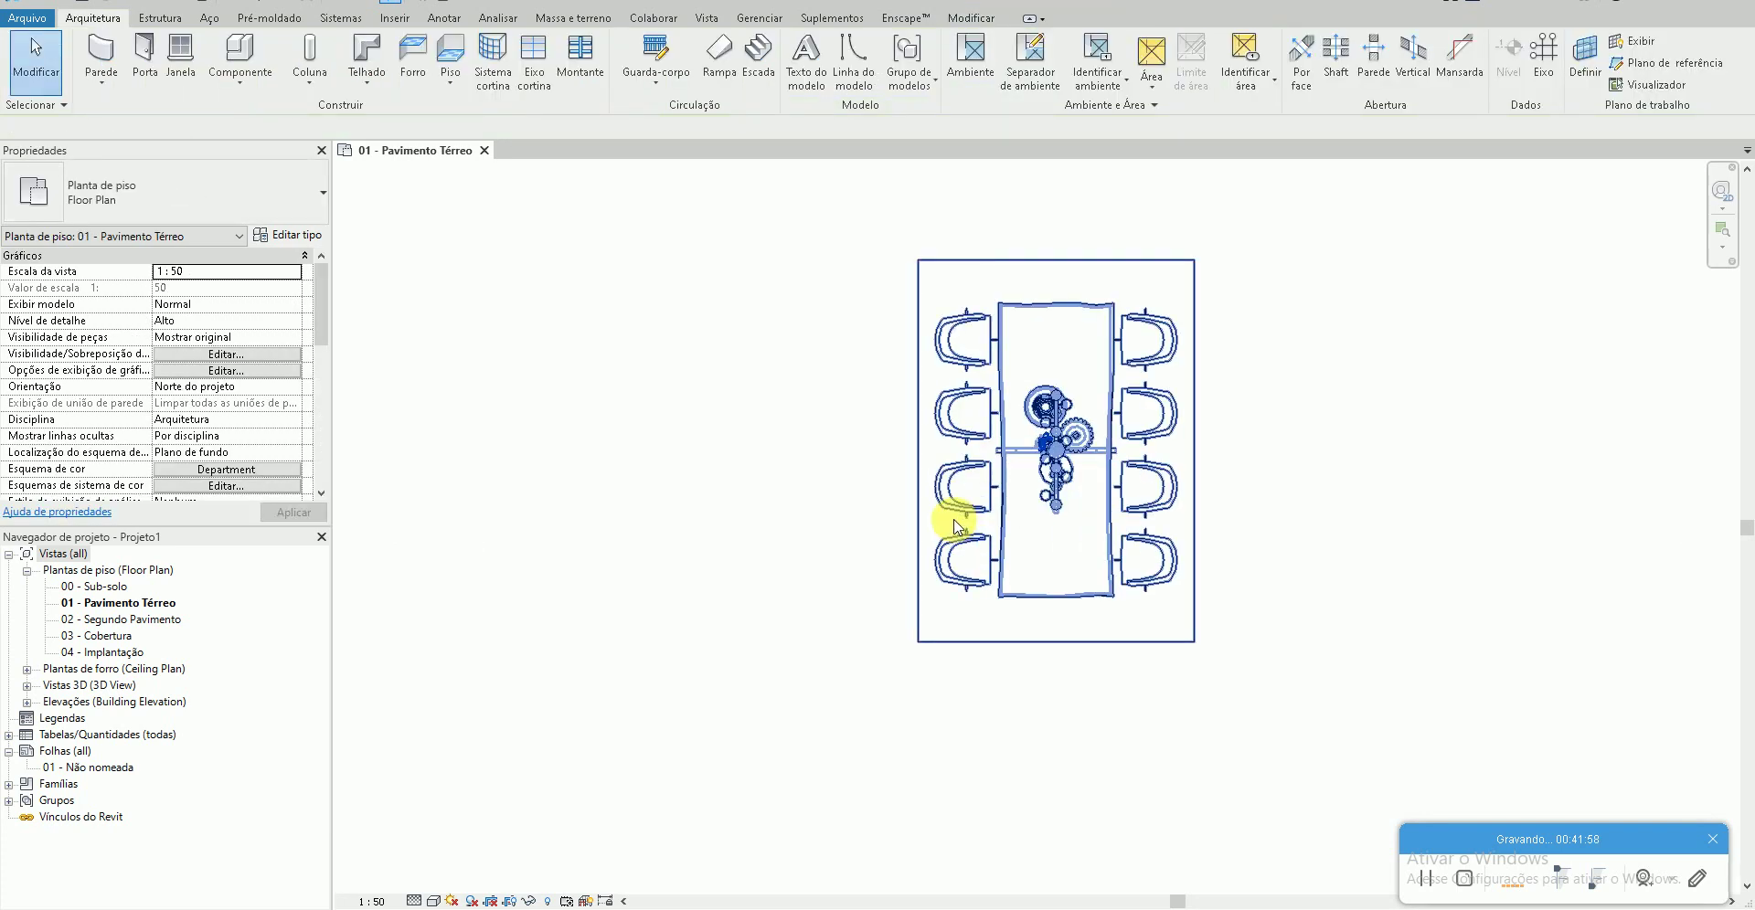
left_click(331, 2)
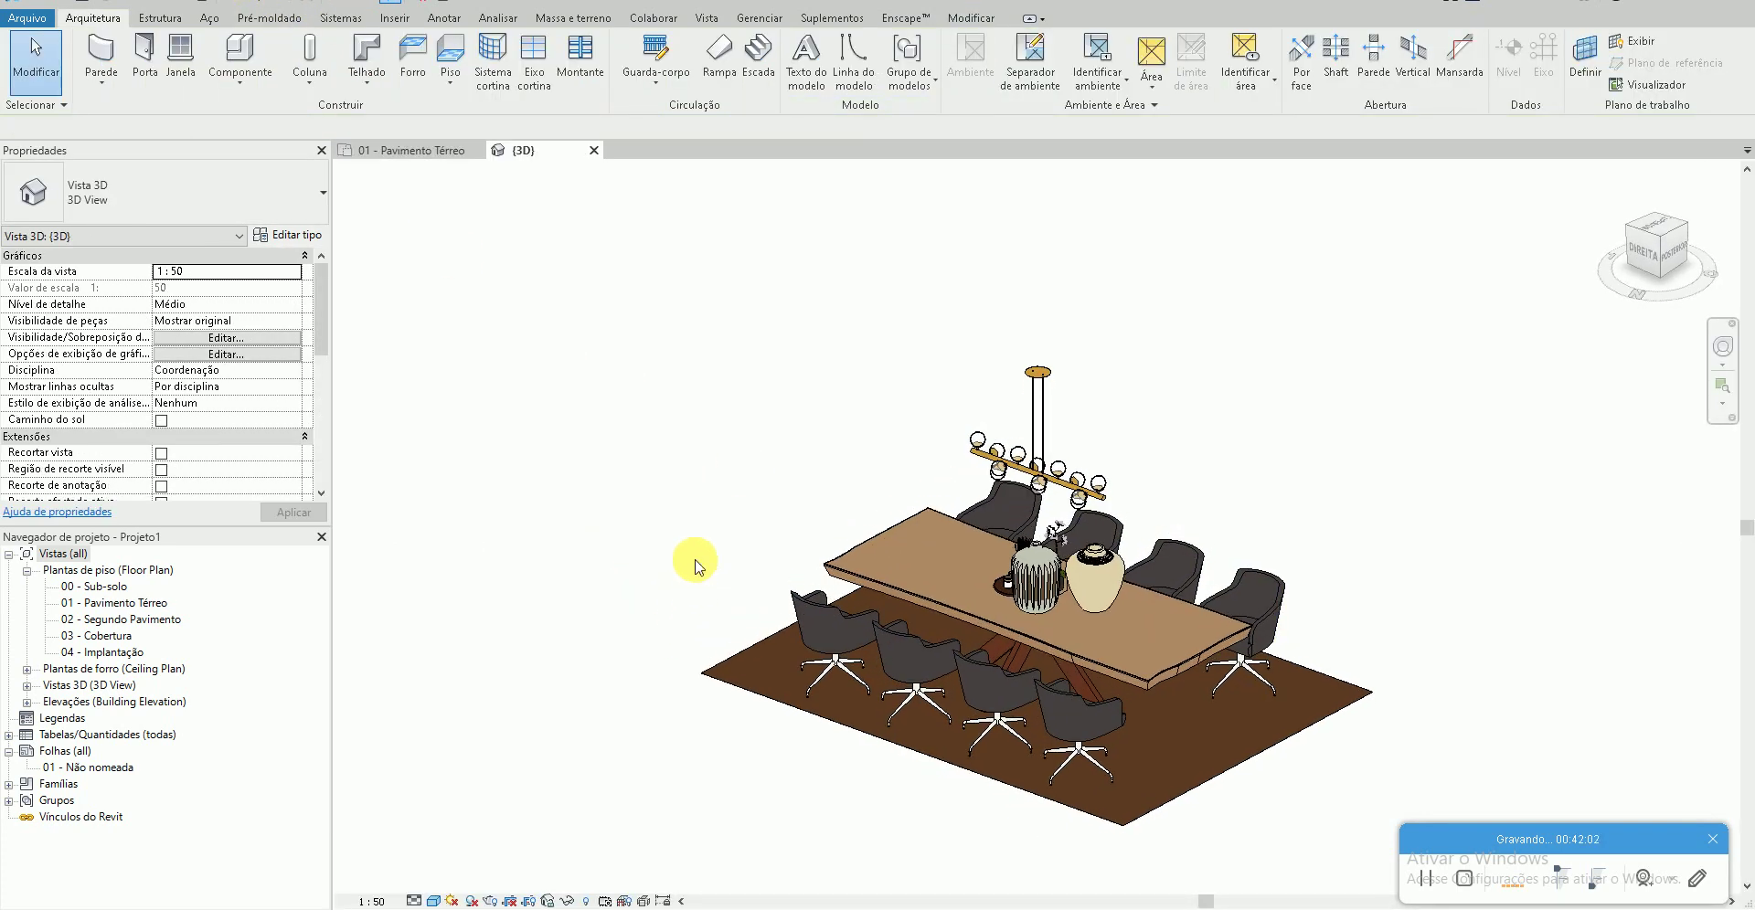
scroll(1408, 772, "up", 2)
scroll(1312, 698, "up", 1)
scroll(1280, 695, "up", 1)
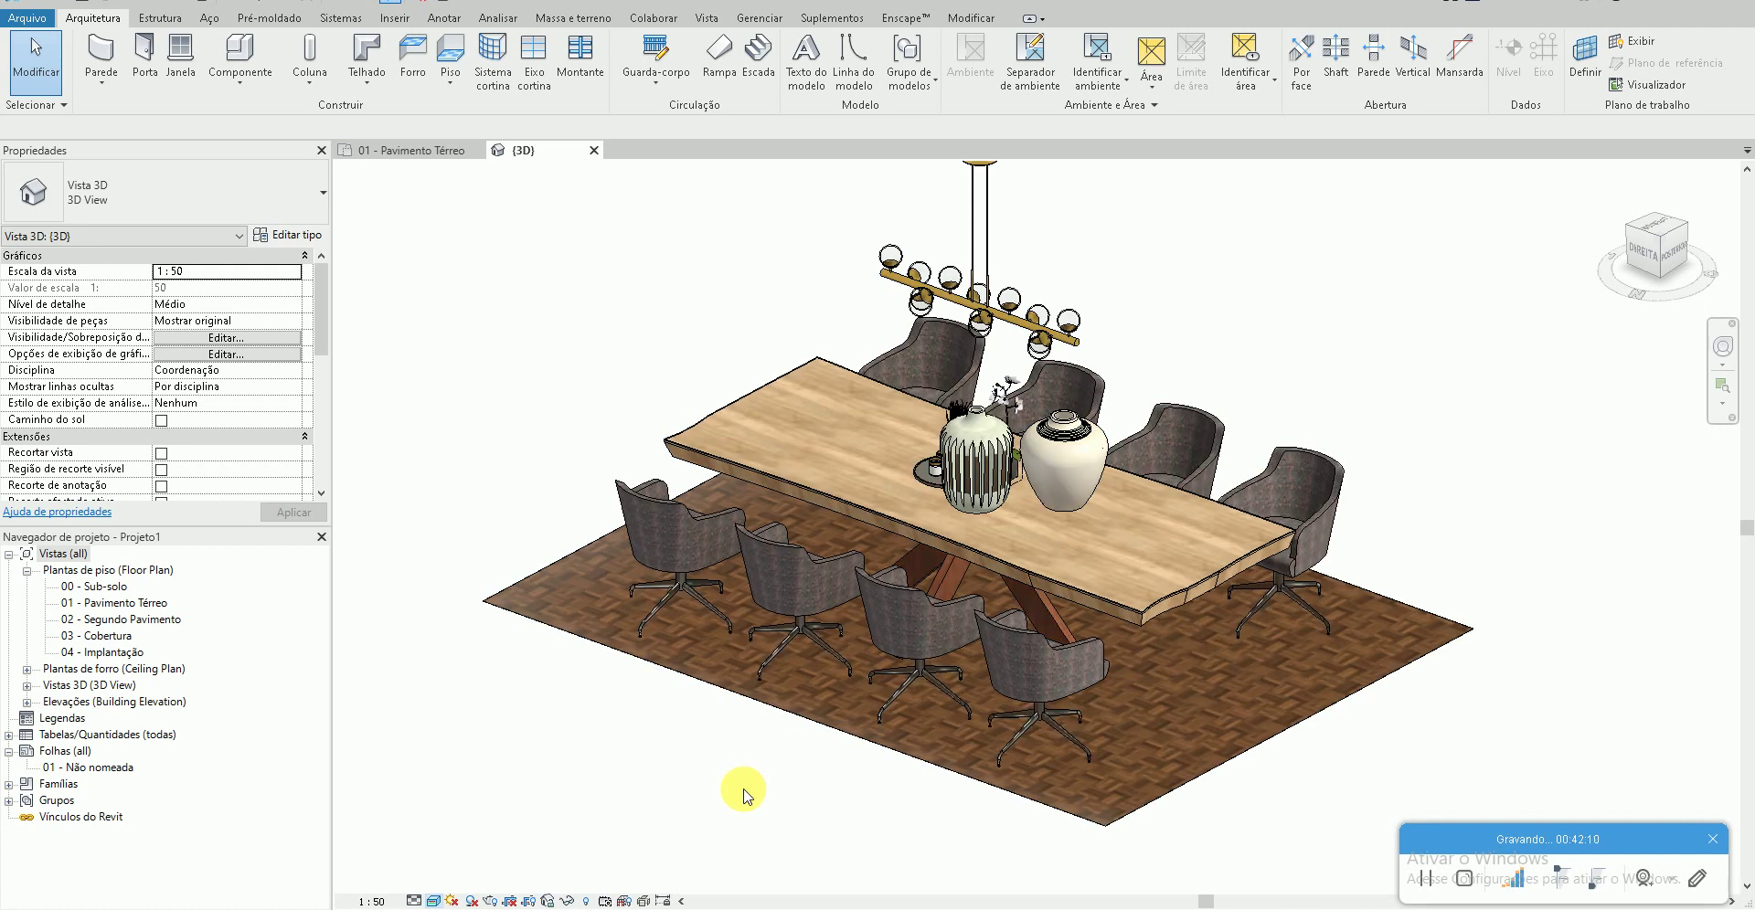
- Find the Tecido material in the Material Browser via MAT and show its appearance properties
left_click(608, 793)
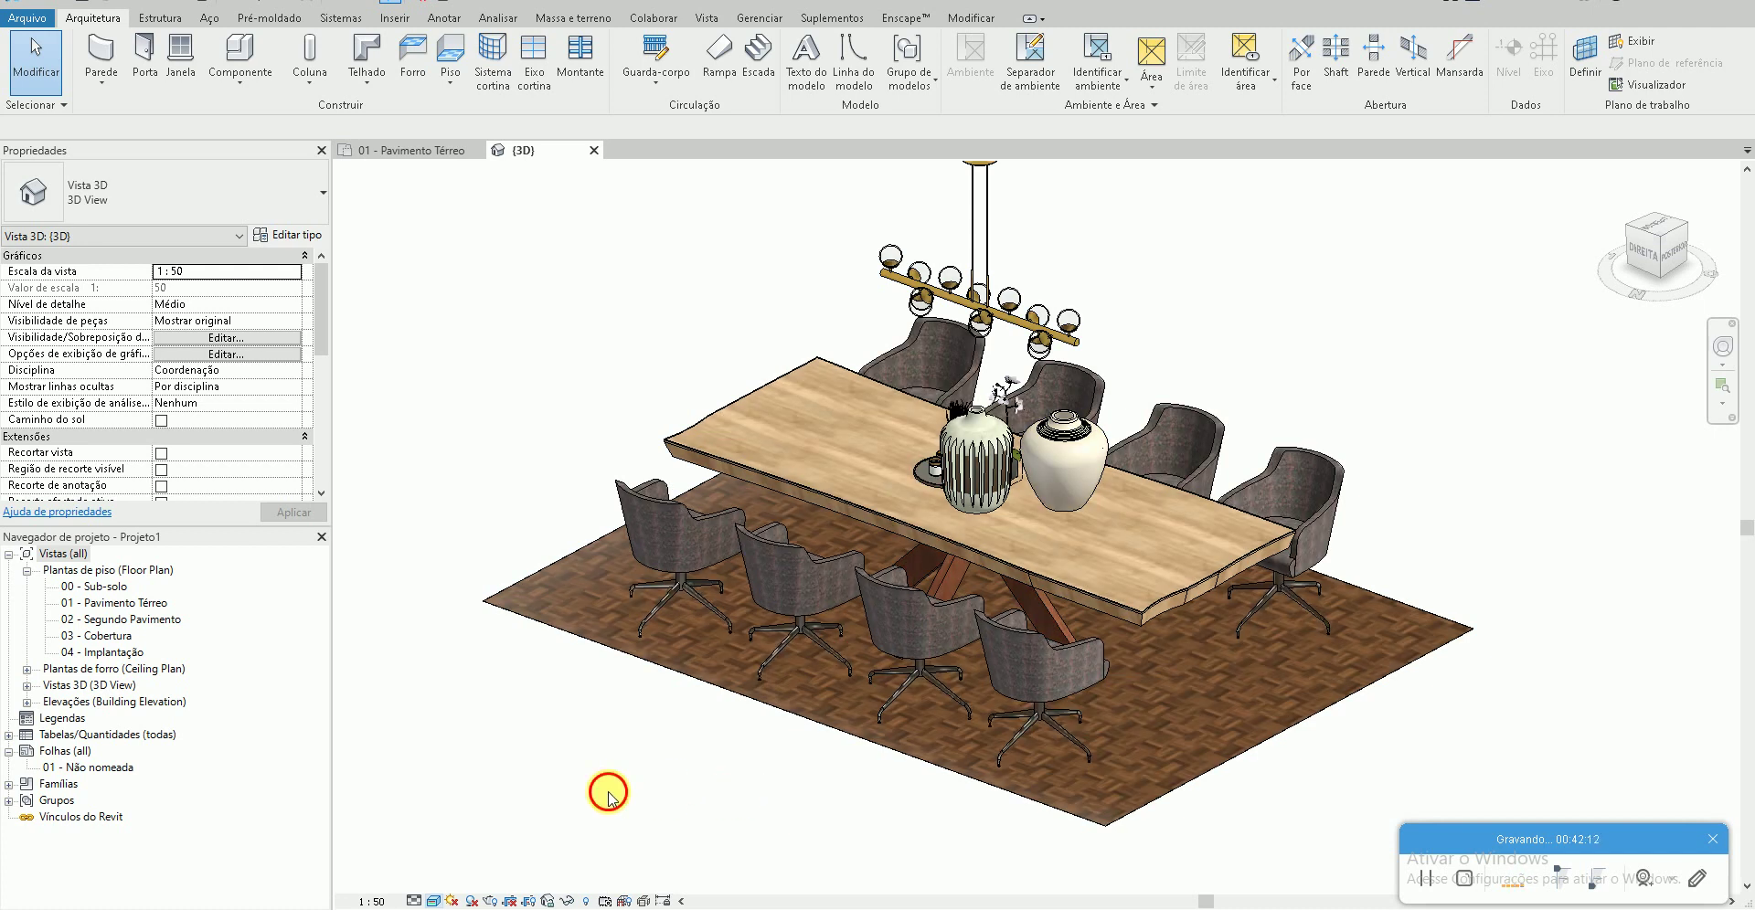
key("m")
key("a")
key("t")
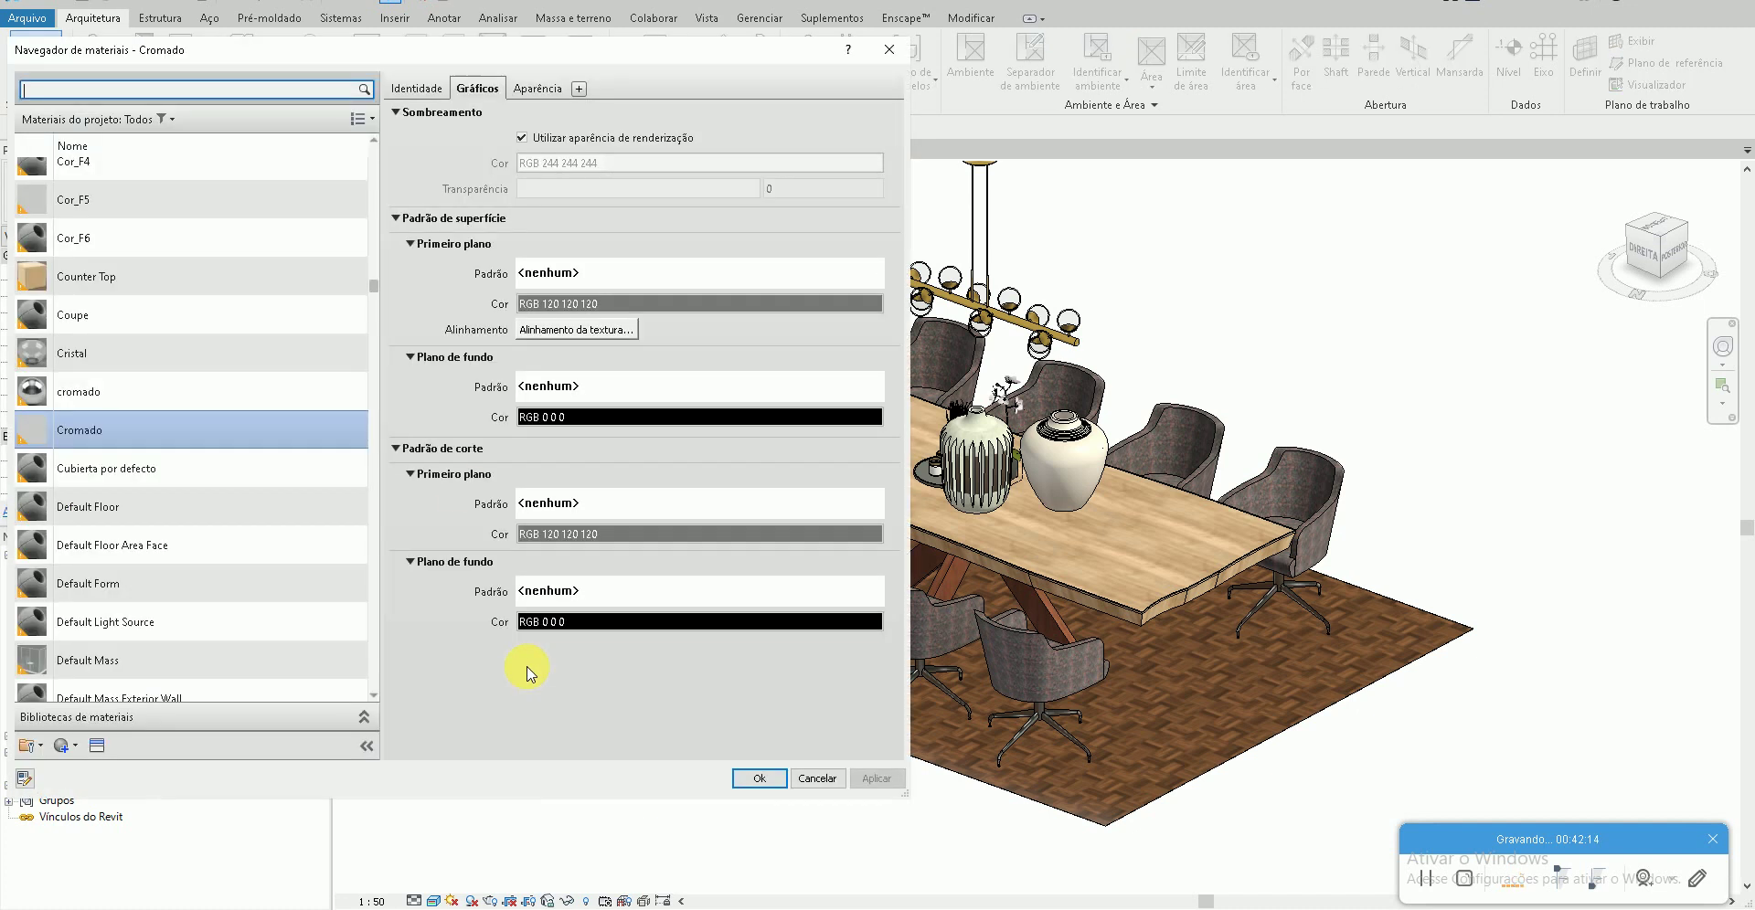
type("tecido")
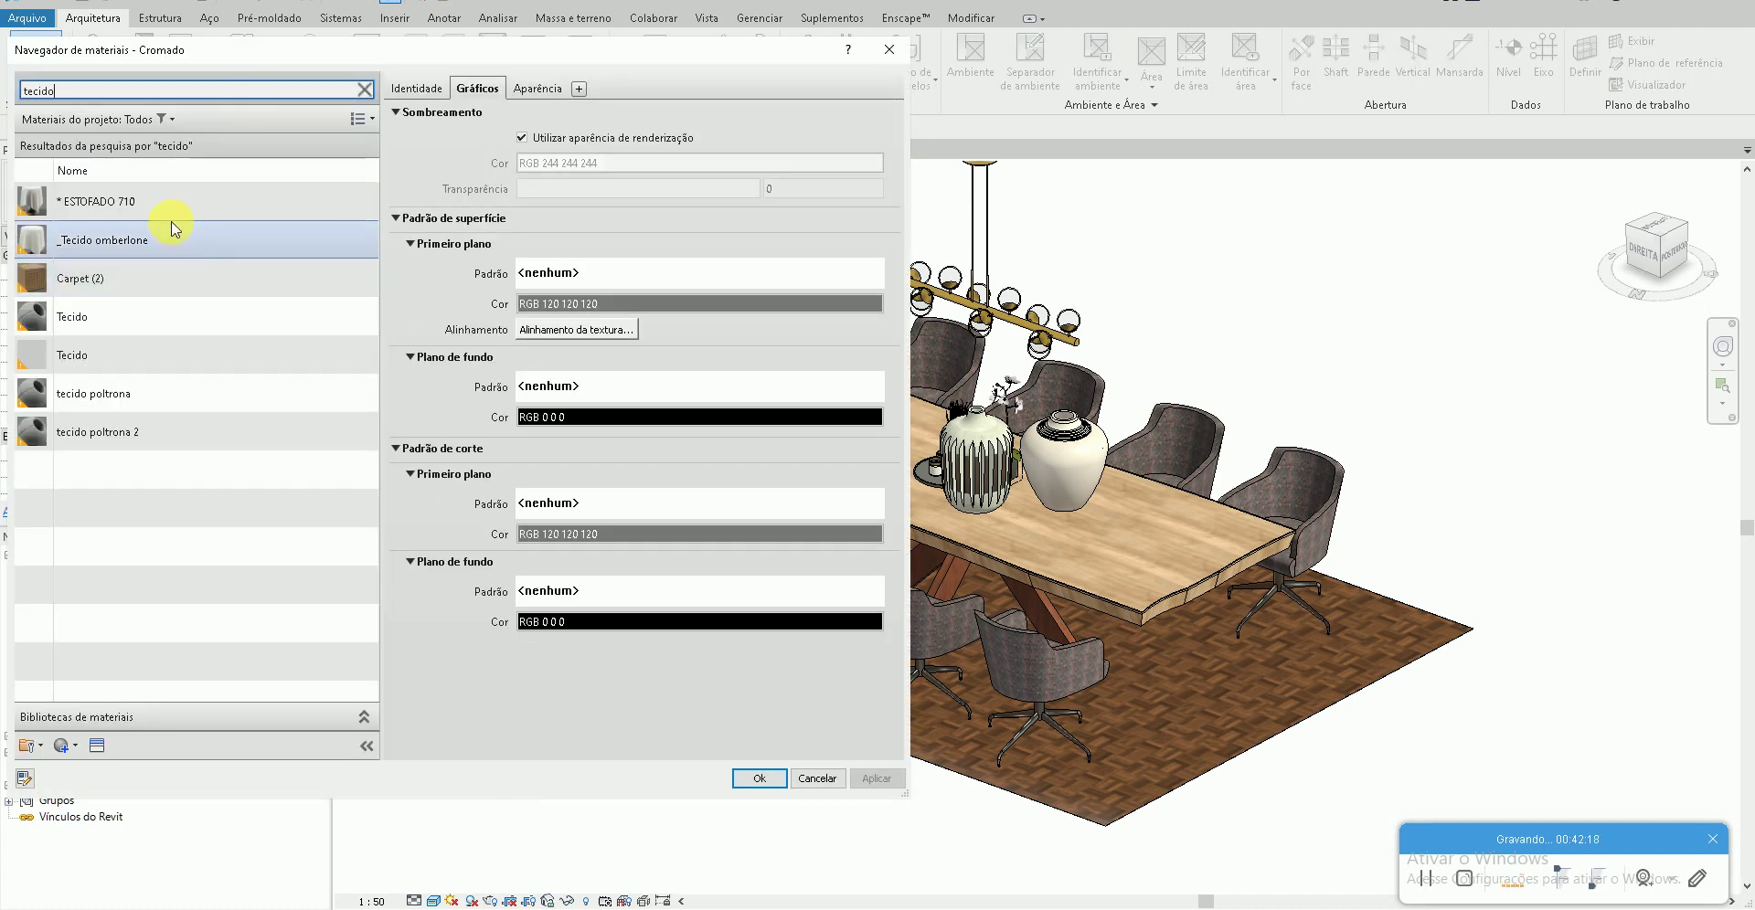
left_click(151, 354)
left_click(535, 88)
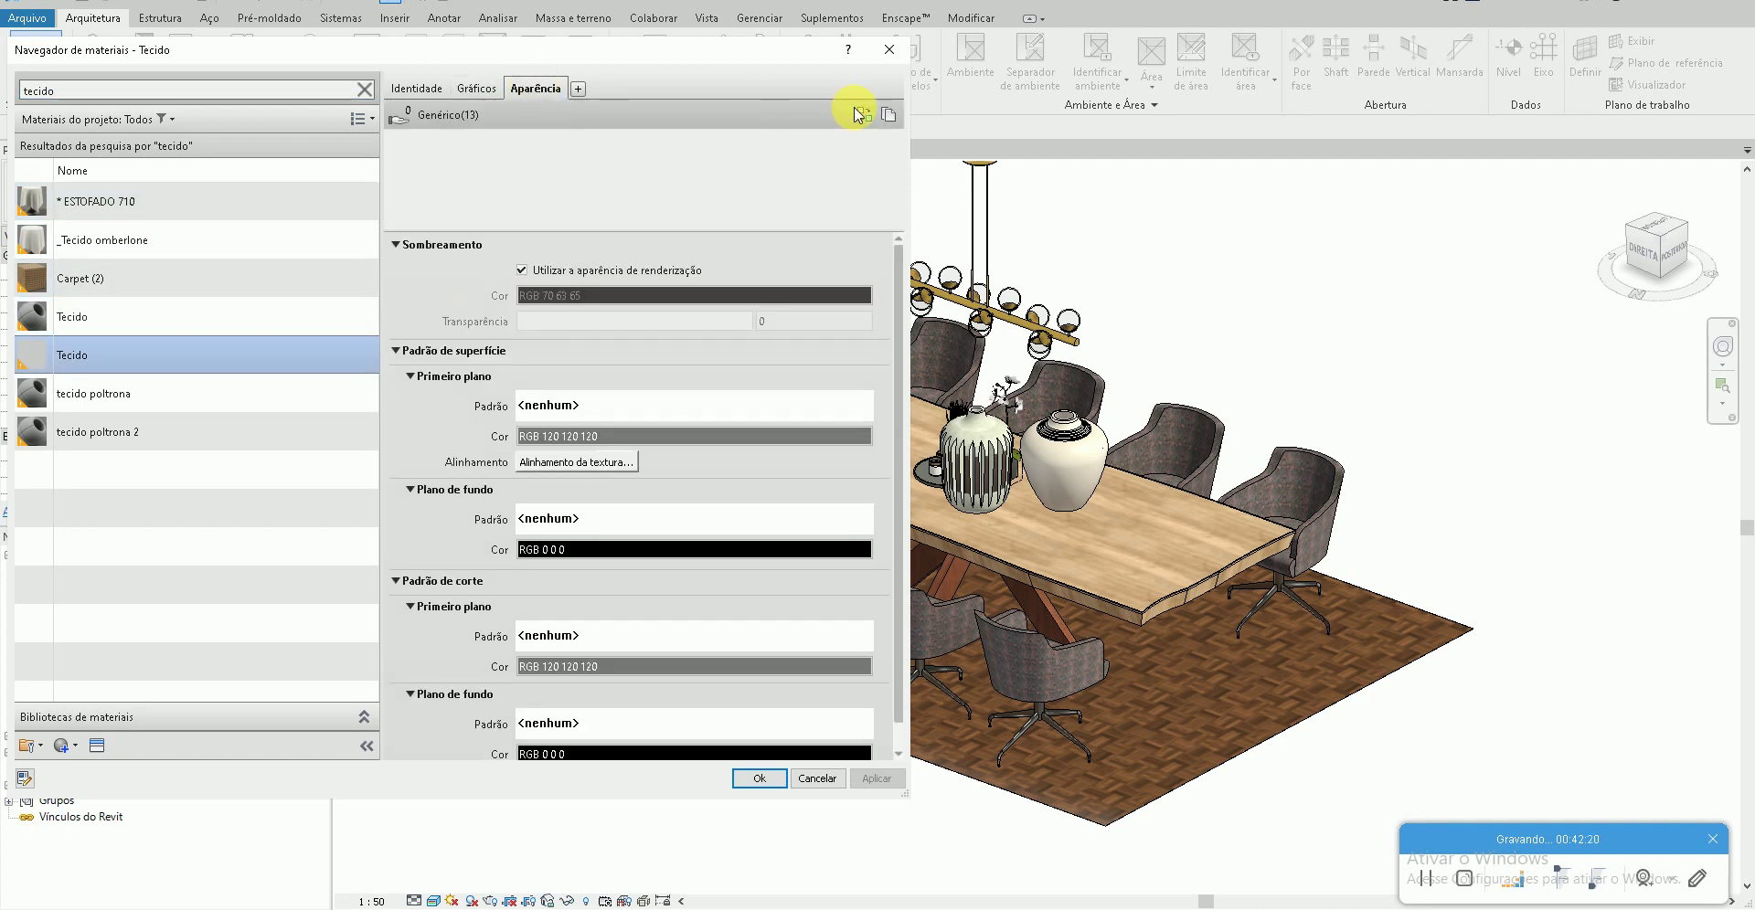
- Replace Tecido's appearance asset with Tecido > Linho - Bege and apply it
left_click(863, 113)
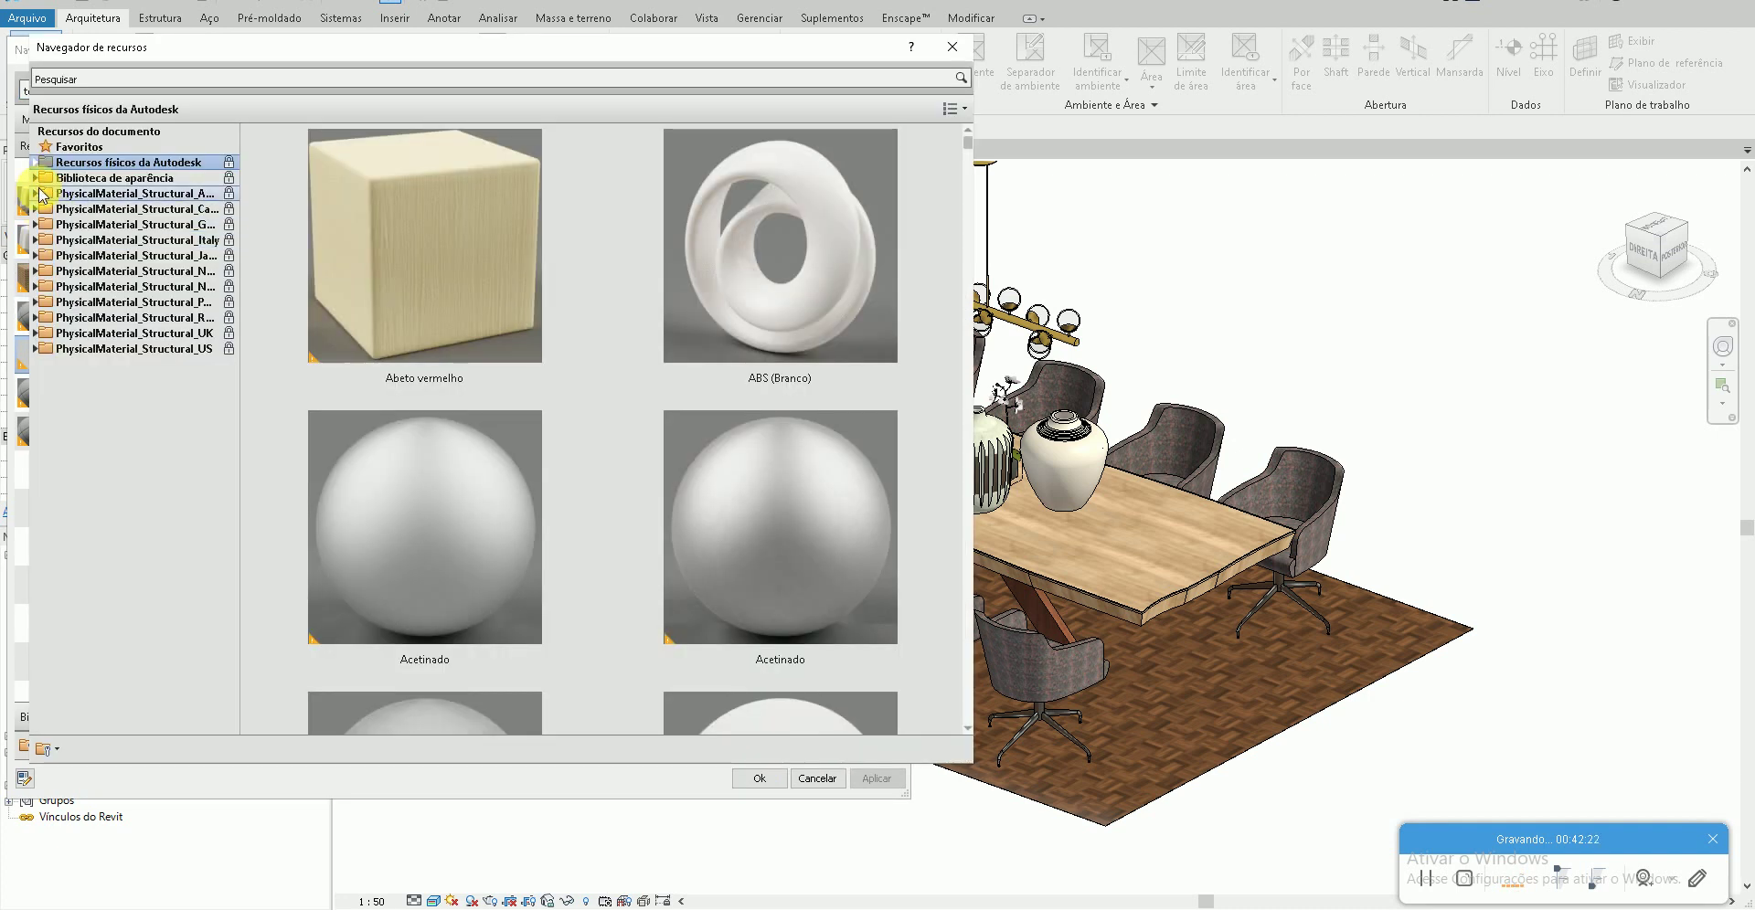
left_click(37, 177)
left_click(81, 519)
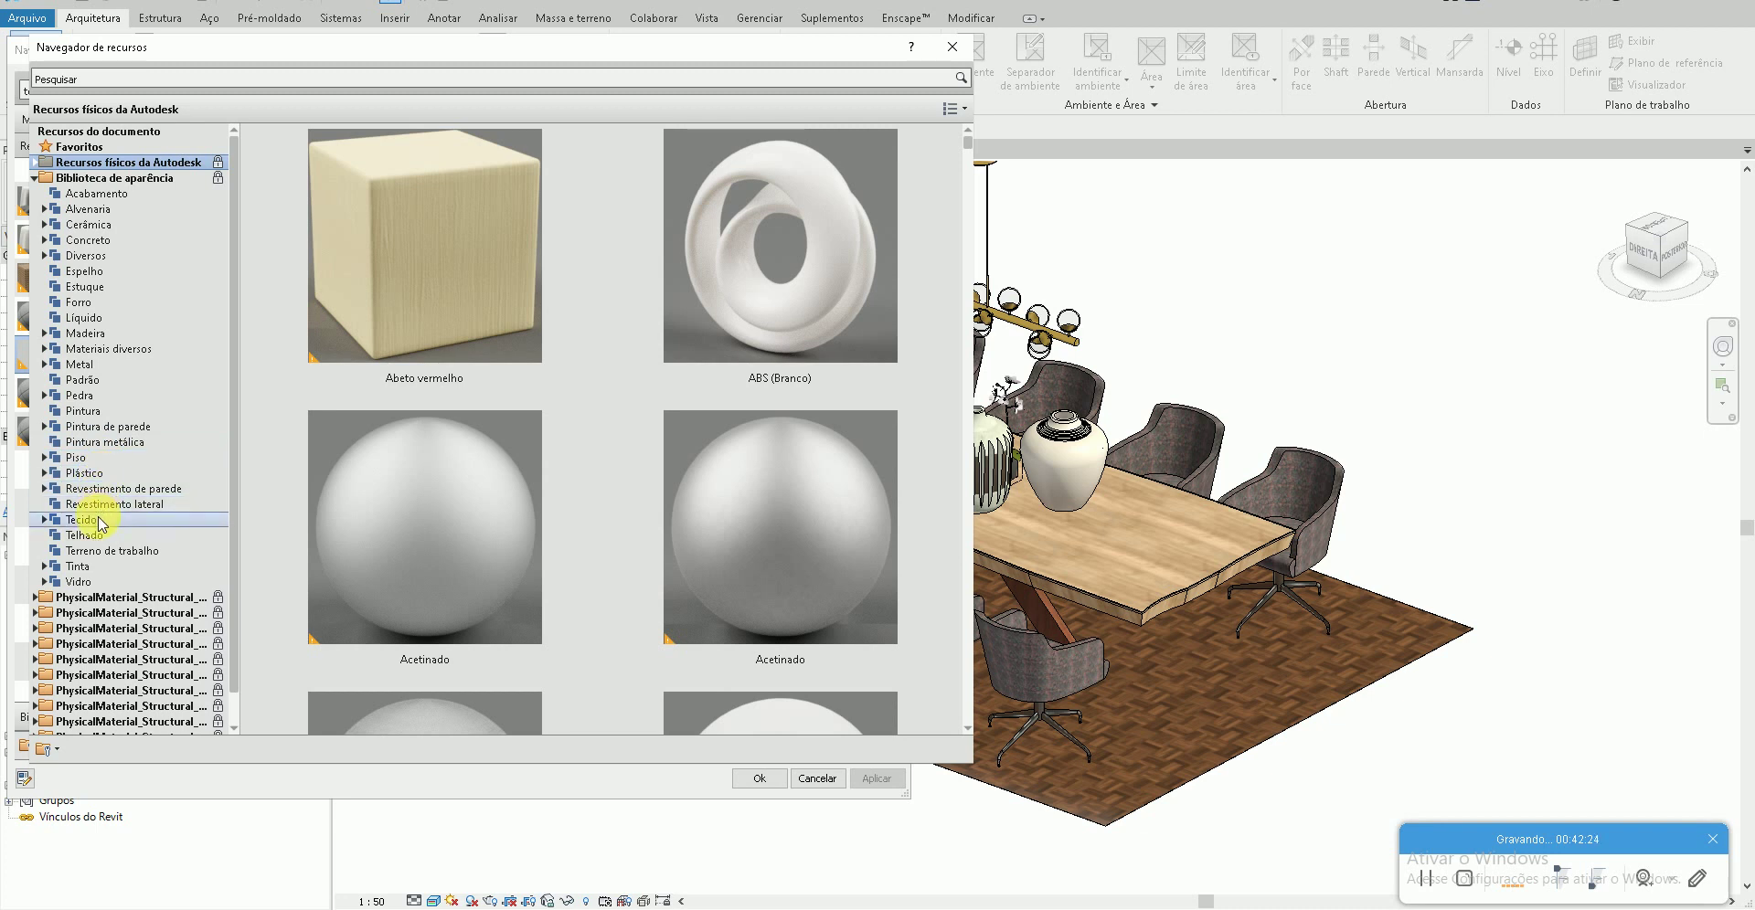
left_click(534, 580)
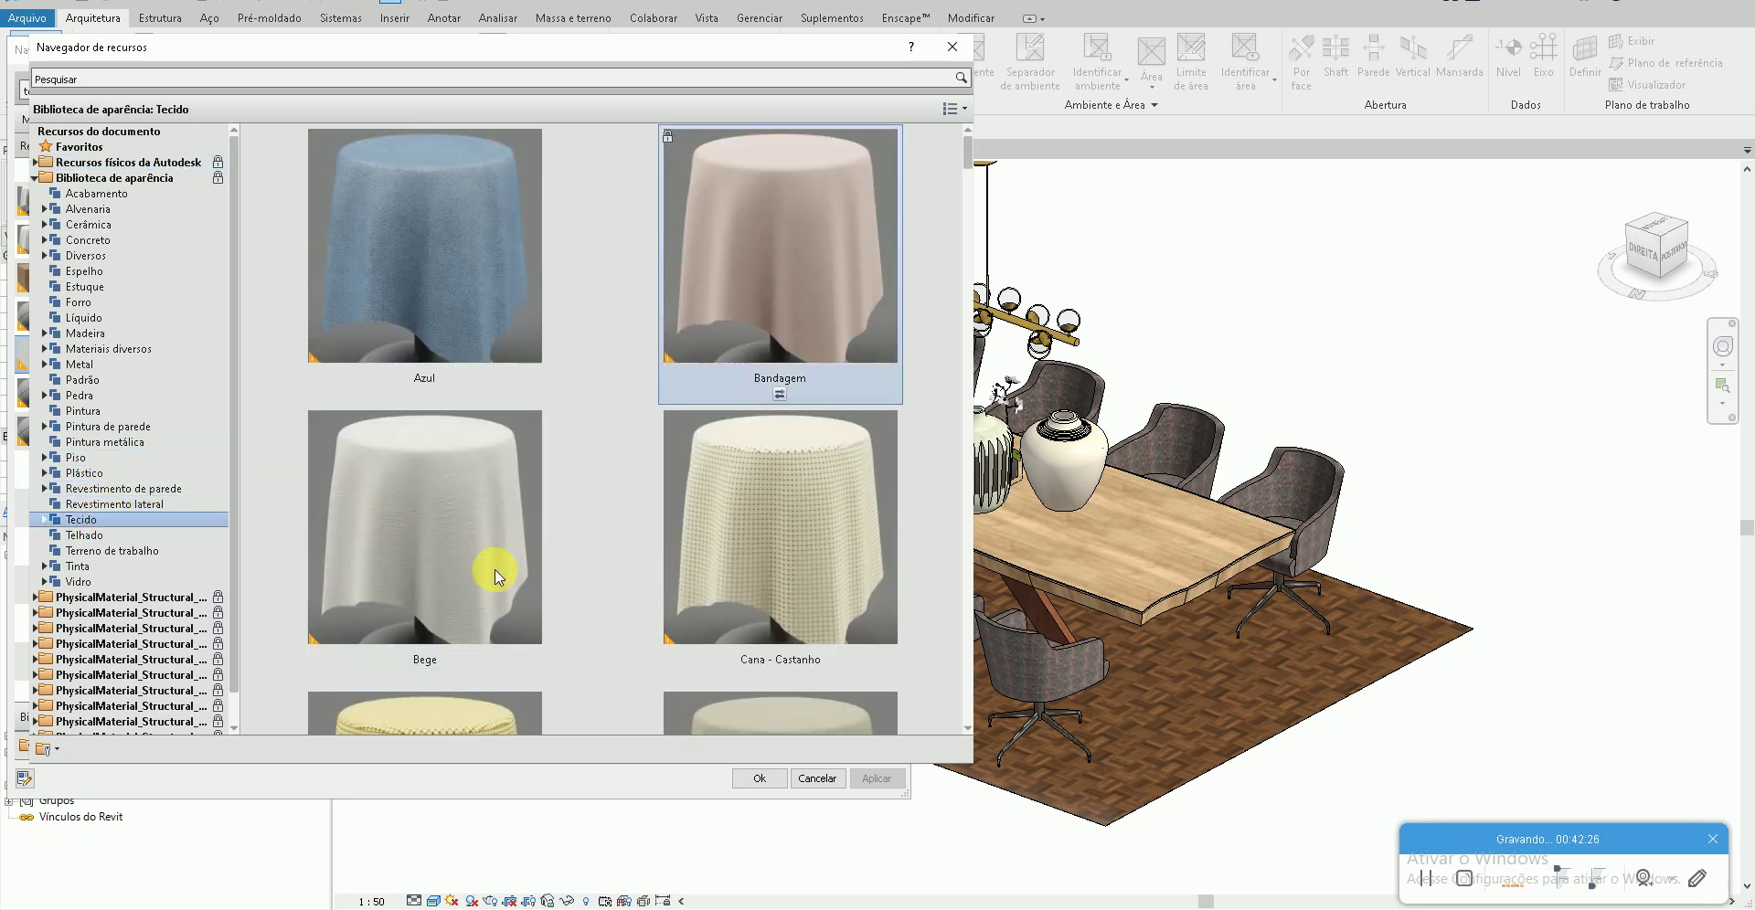
scroll(501, 574, "down", 5)
scroll(747, 626, "down", 3)
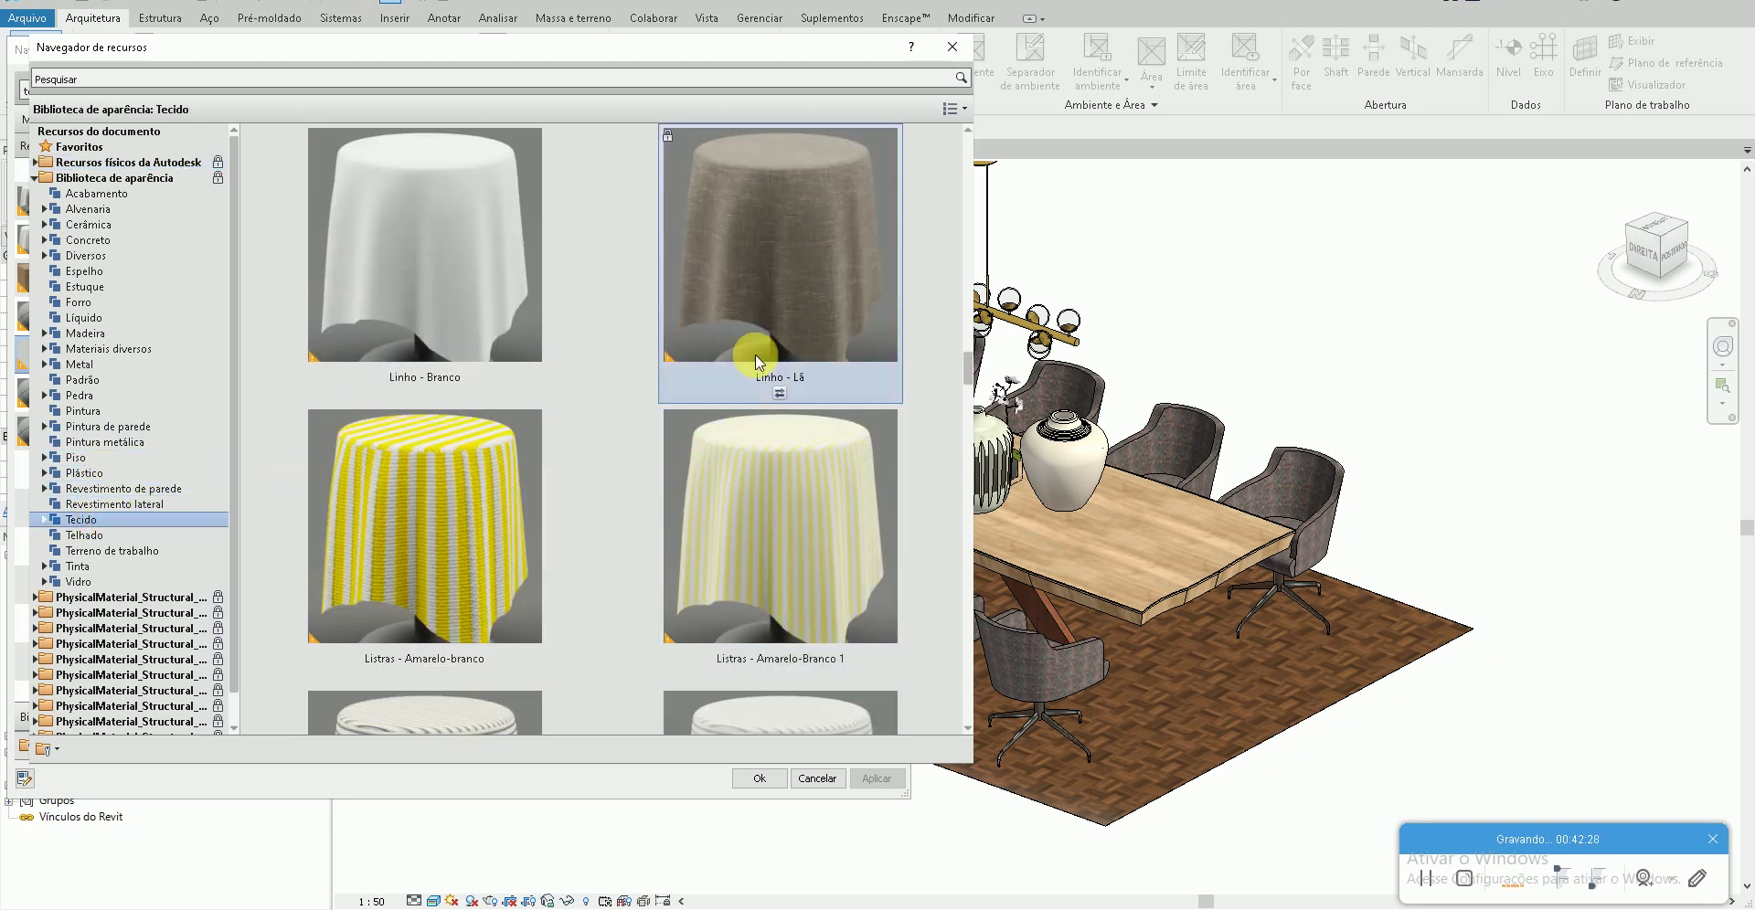
scroll(755, 356, "up", 3)
left_click(776, 703)
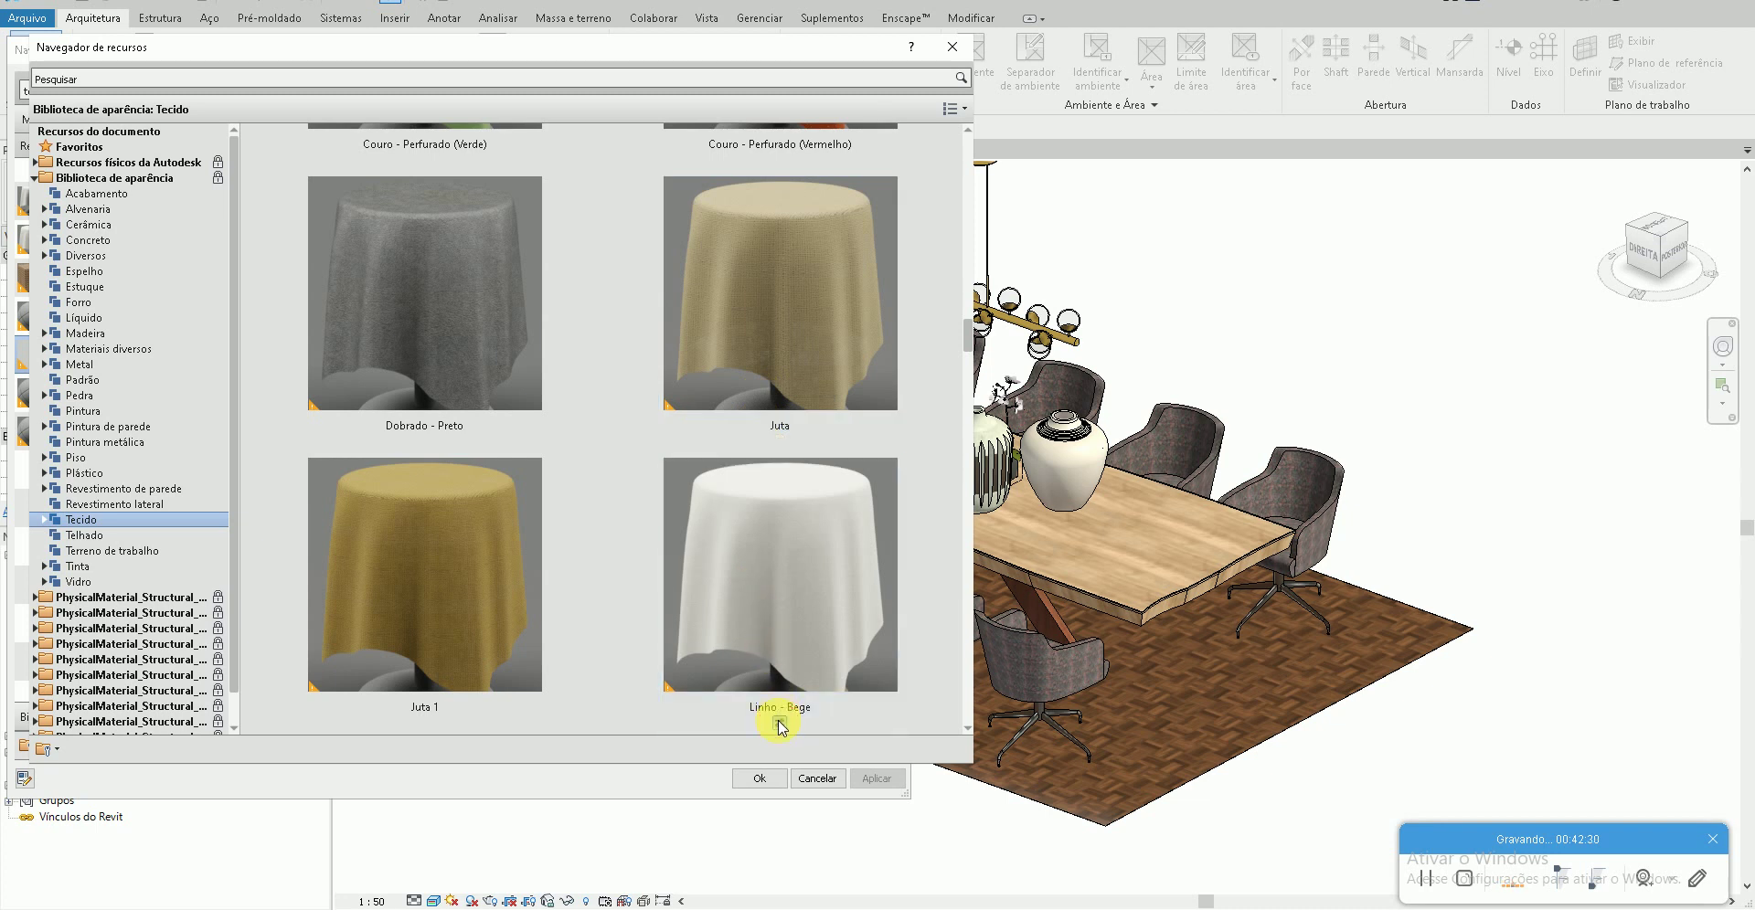
left_click(950, 47)
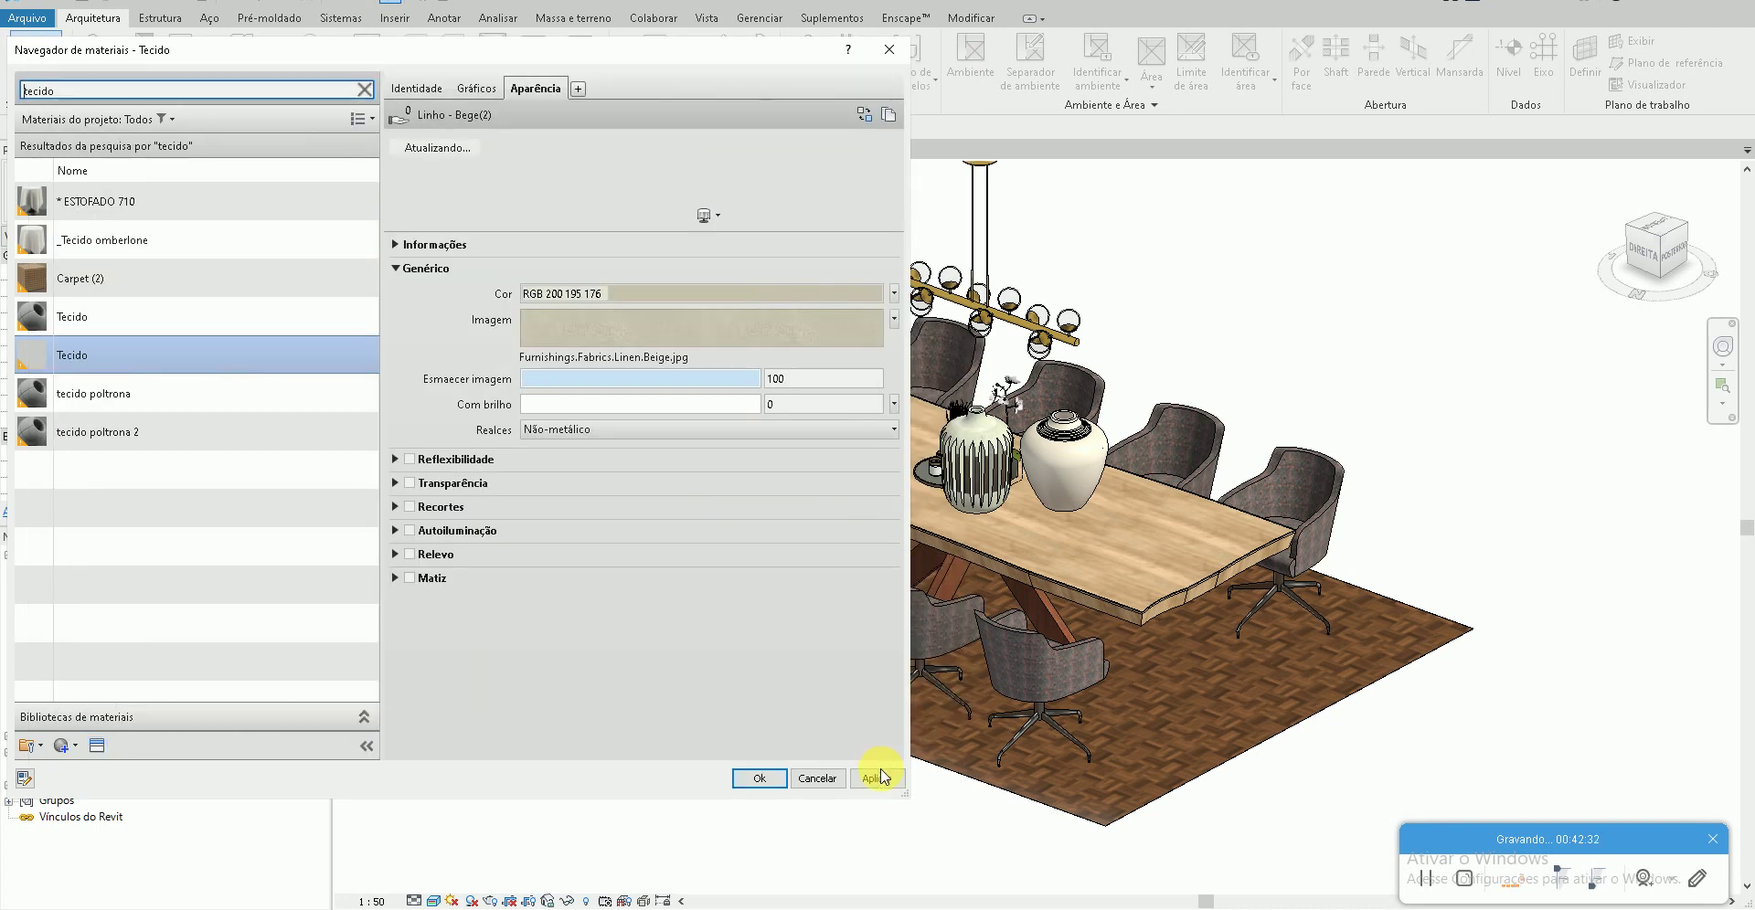
left_click(757, 781)
left_click(756, 784)
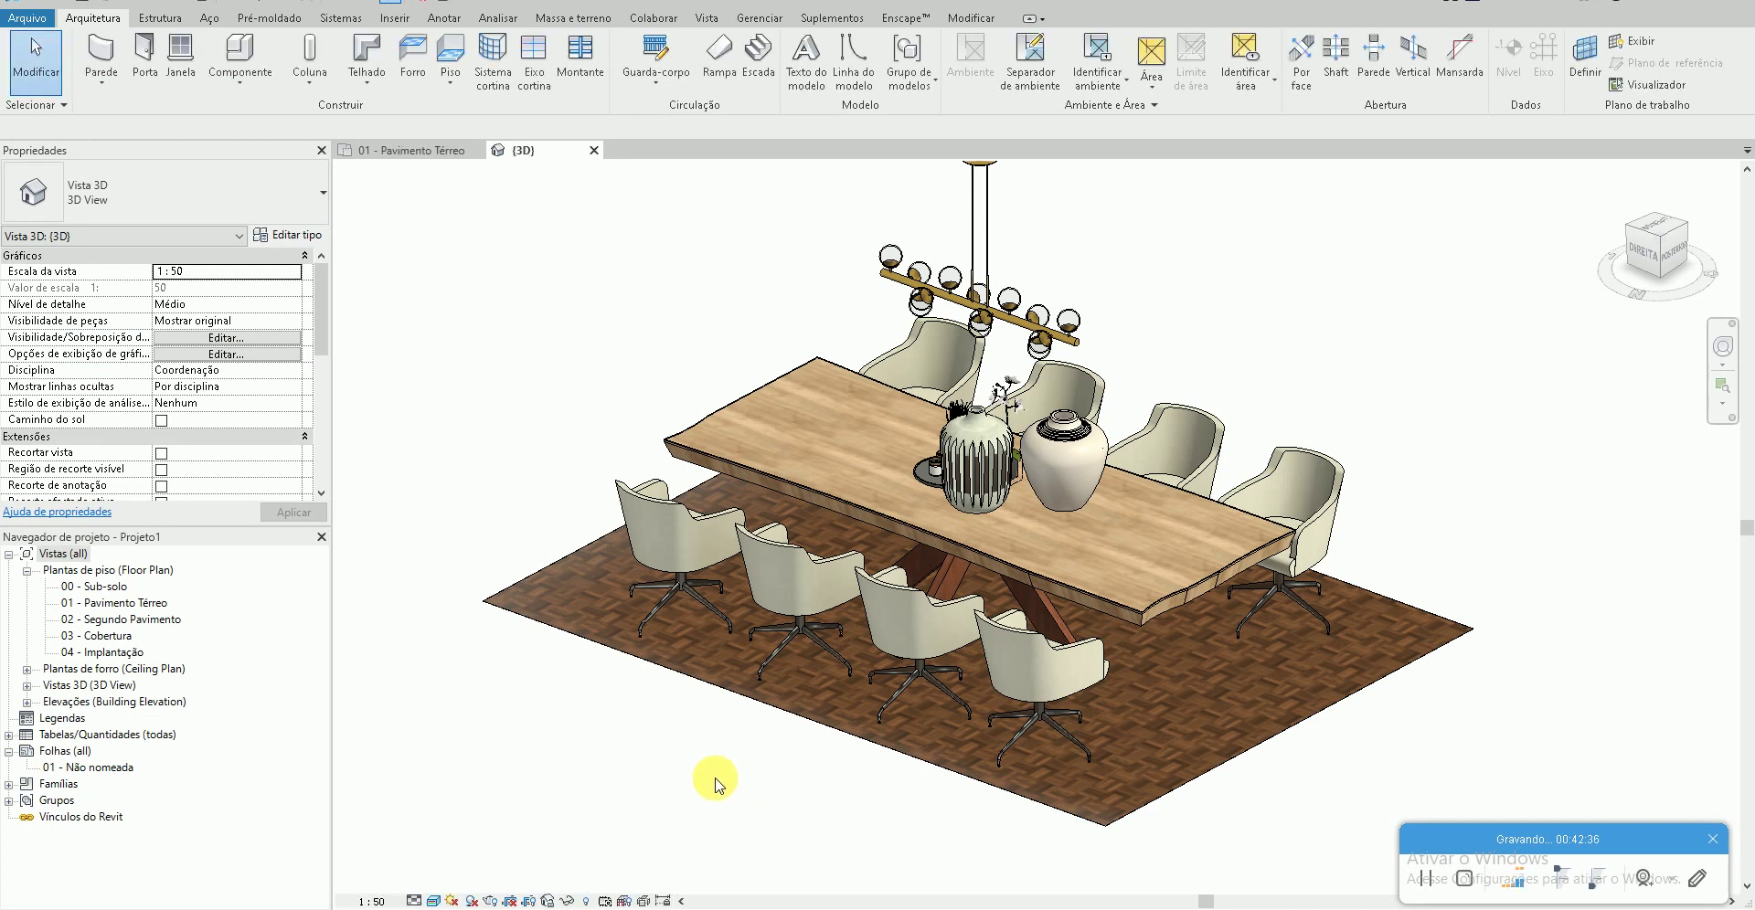
- In Graphic Display Options, enable Suavizar as linhas and ambient shadows, and set a Gradiente background
scroll(713, 777, "down", 3)
scroll(1246, 799, "up", 2)
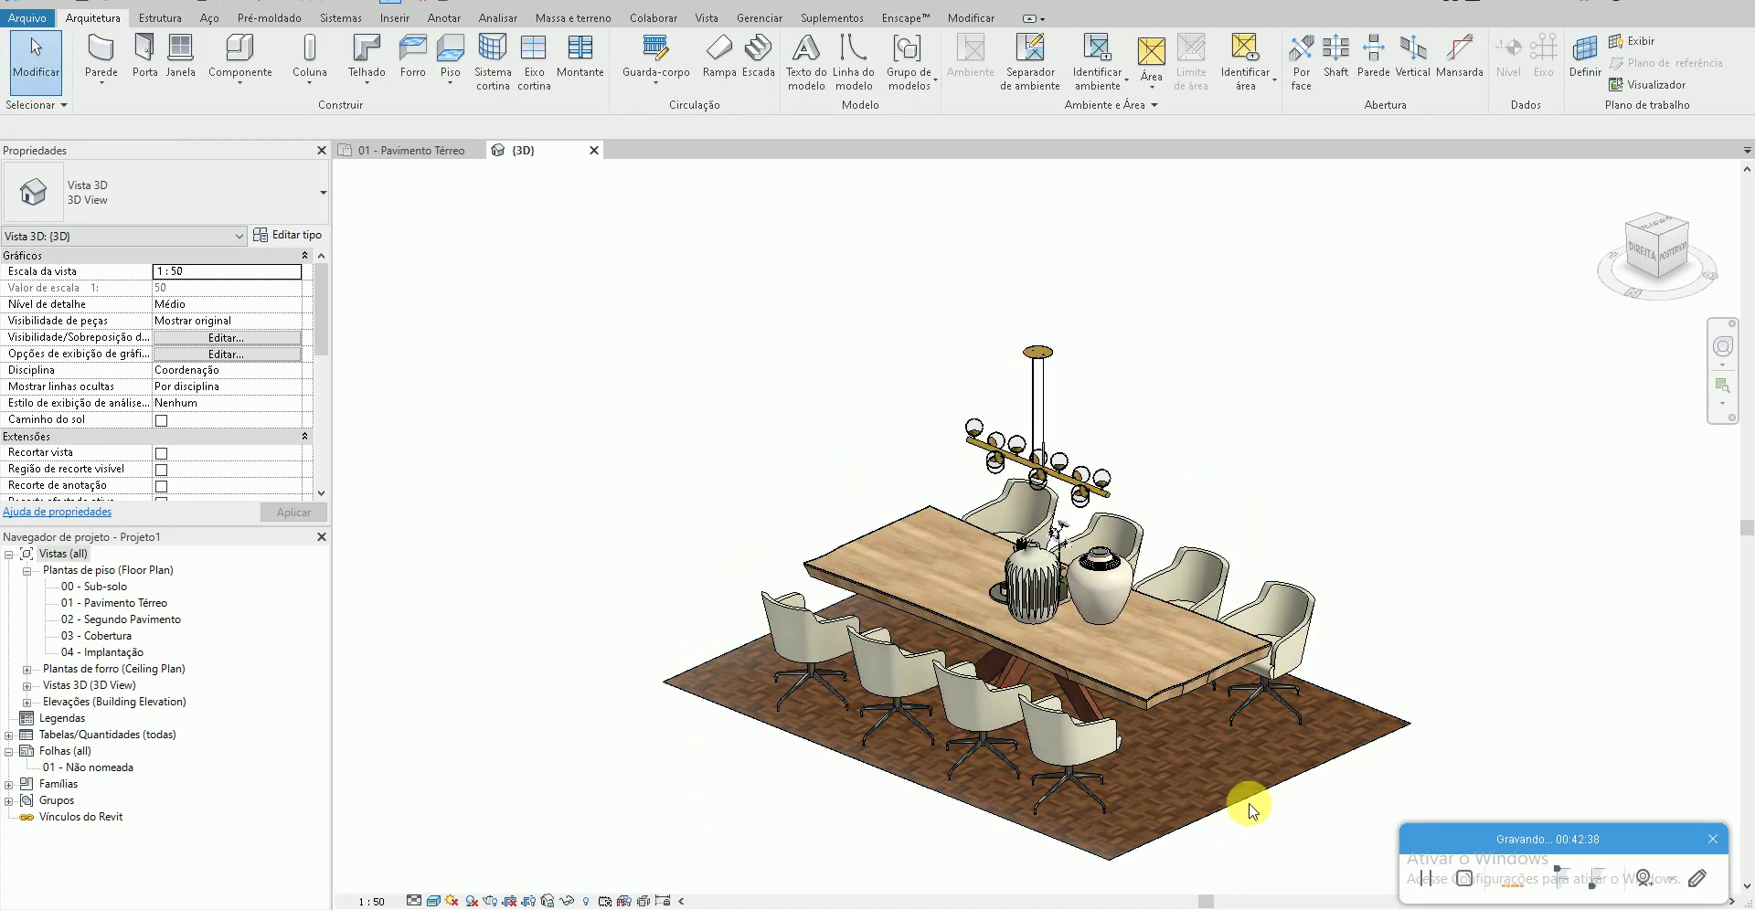
scroll(1292, 822, "up", 2)
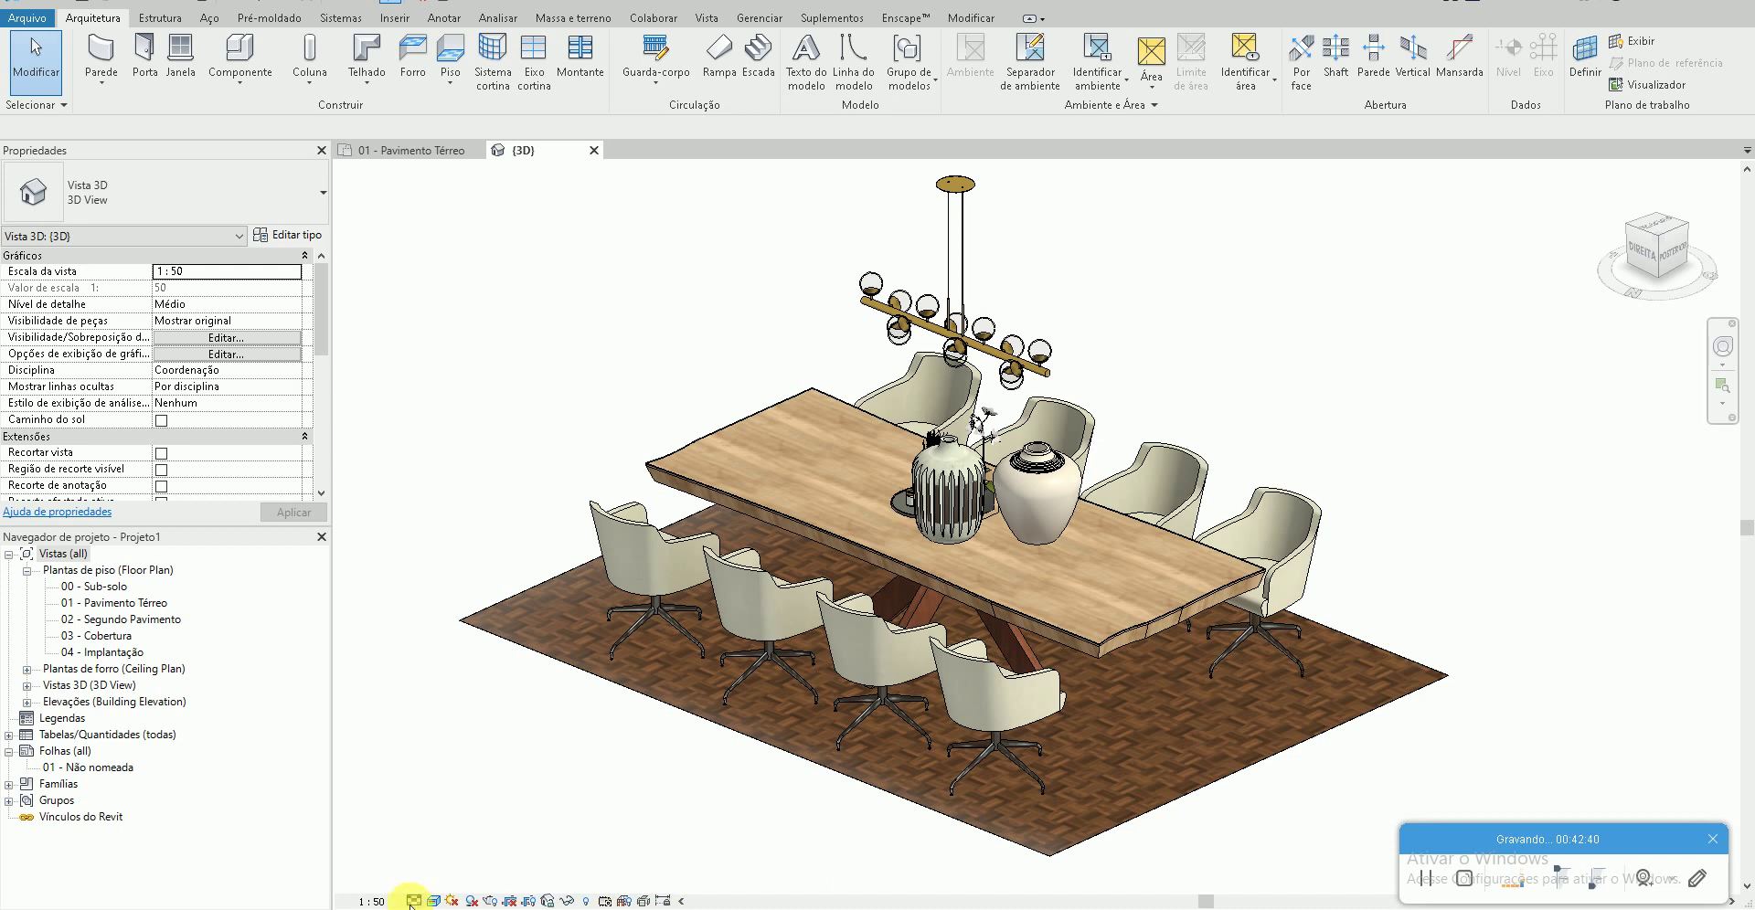
left_click(410, 903)
left_click(452, 836)
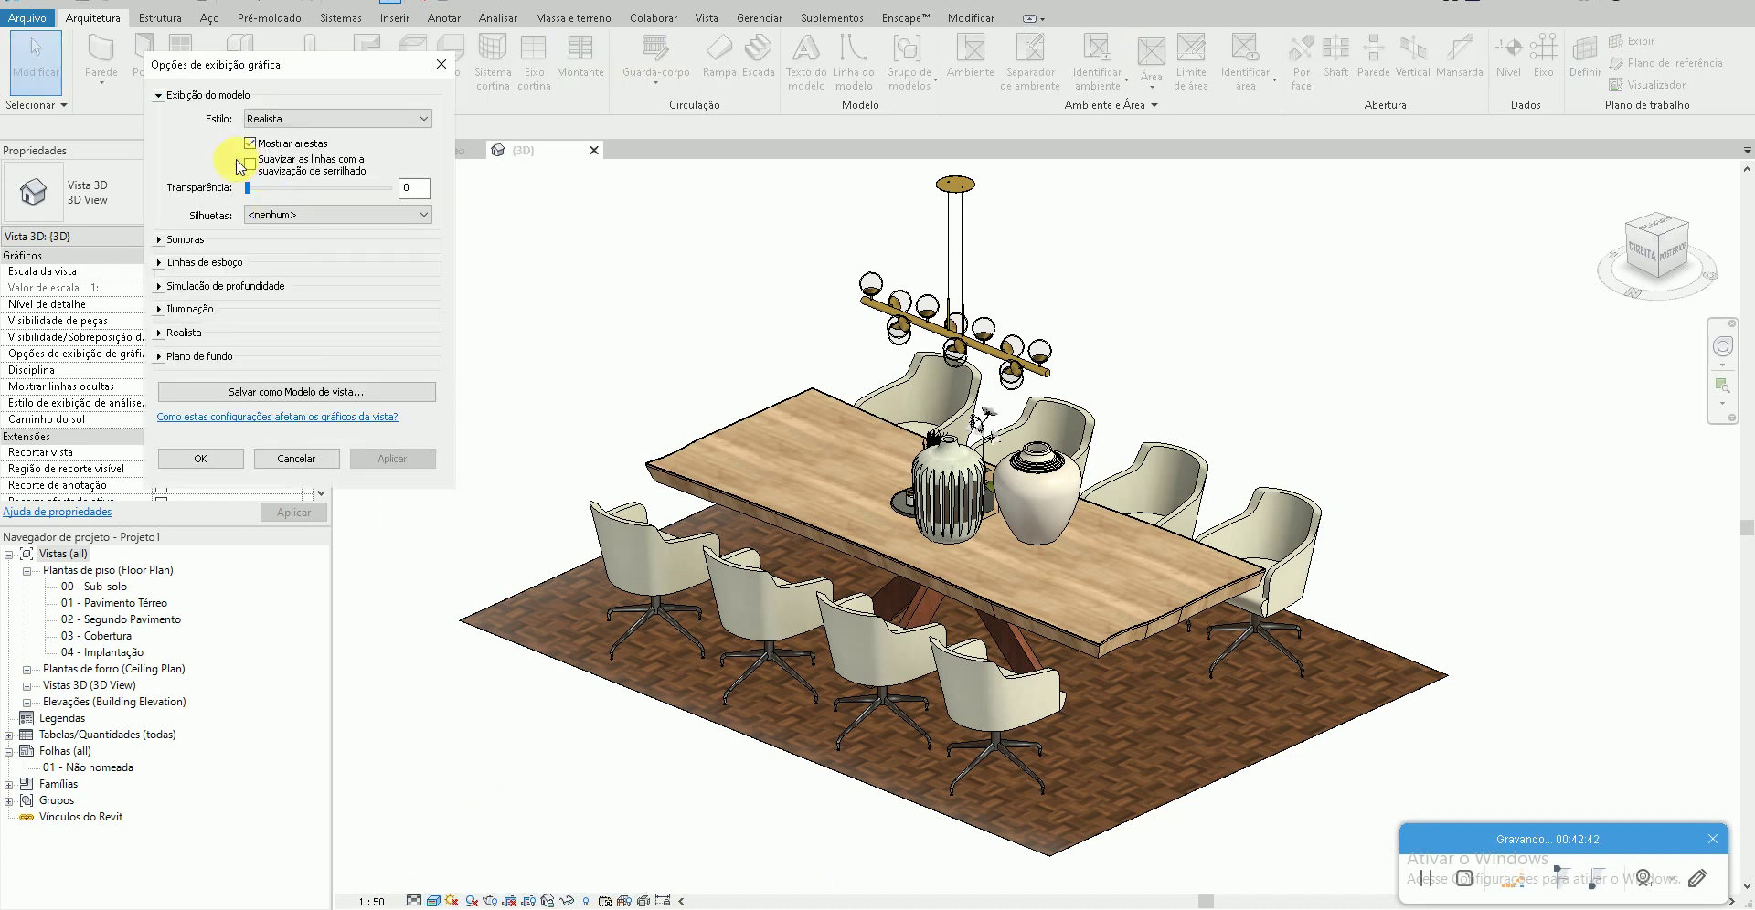
left_click(249, 165)
left_click(174, 239)
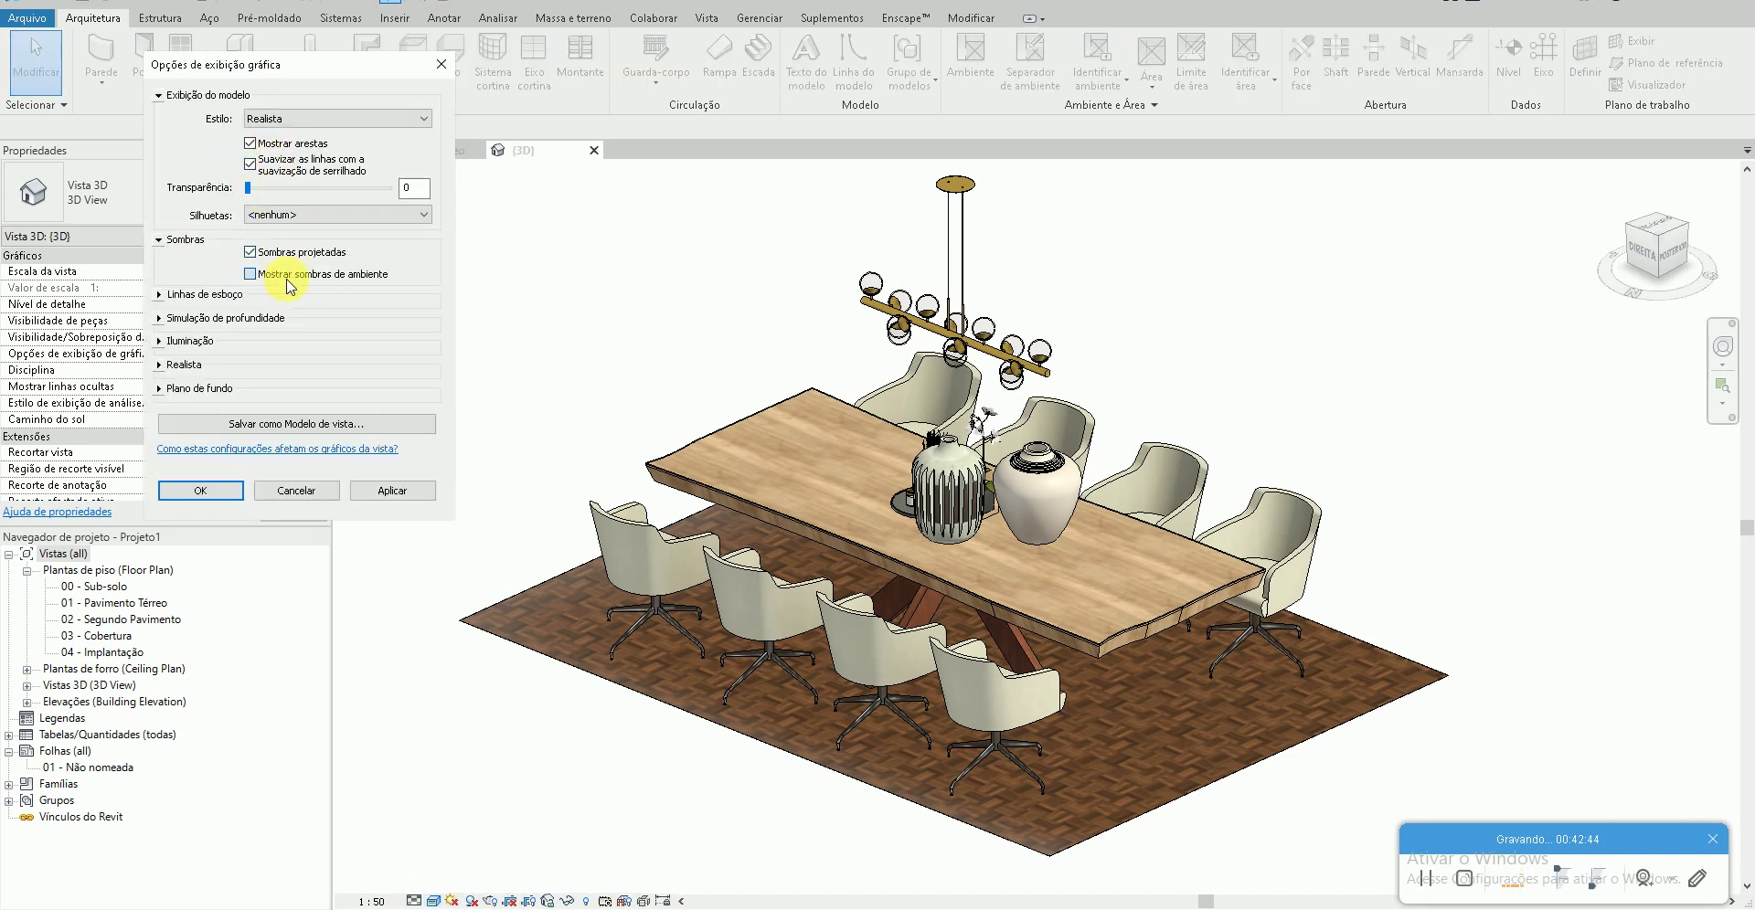
left_click(158, 390)
left_click(333, 412)
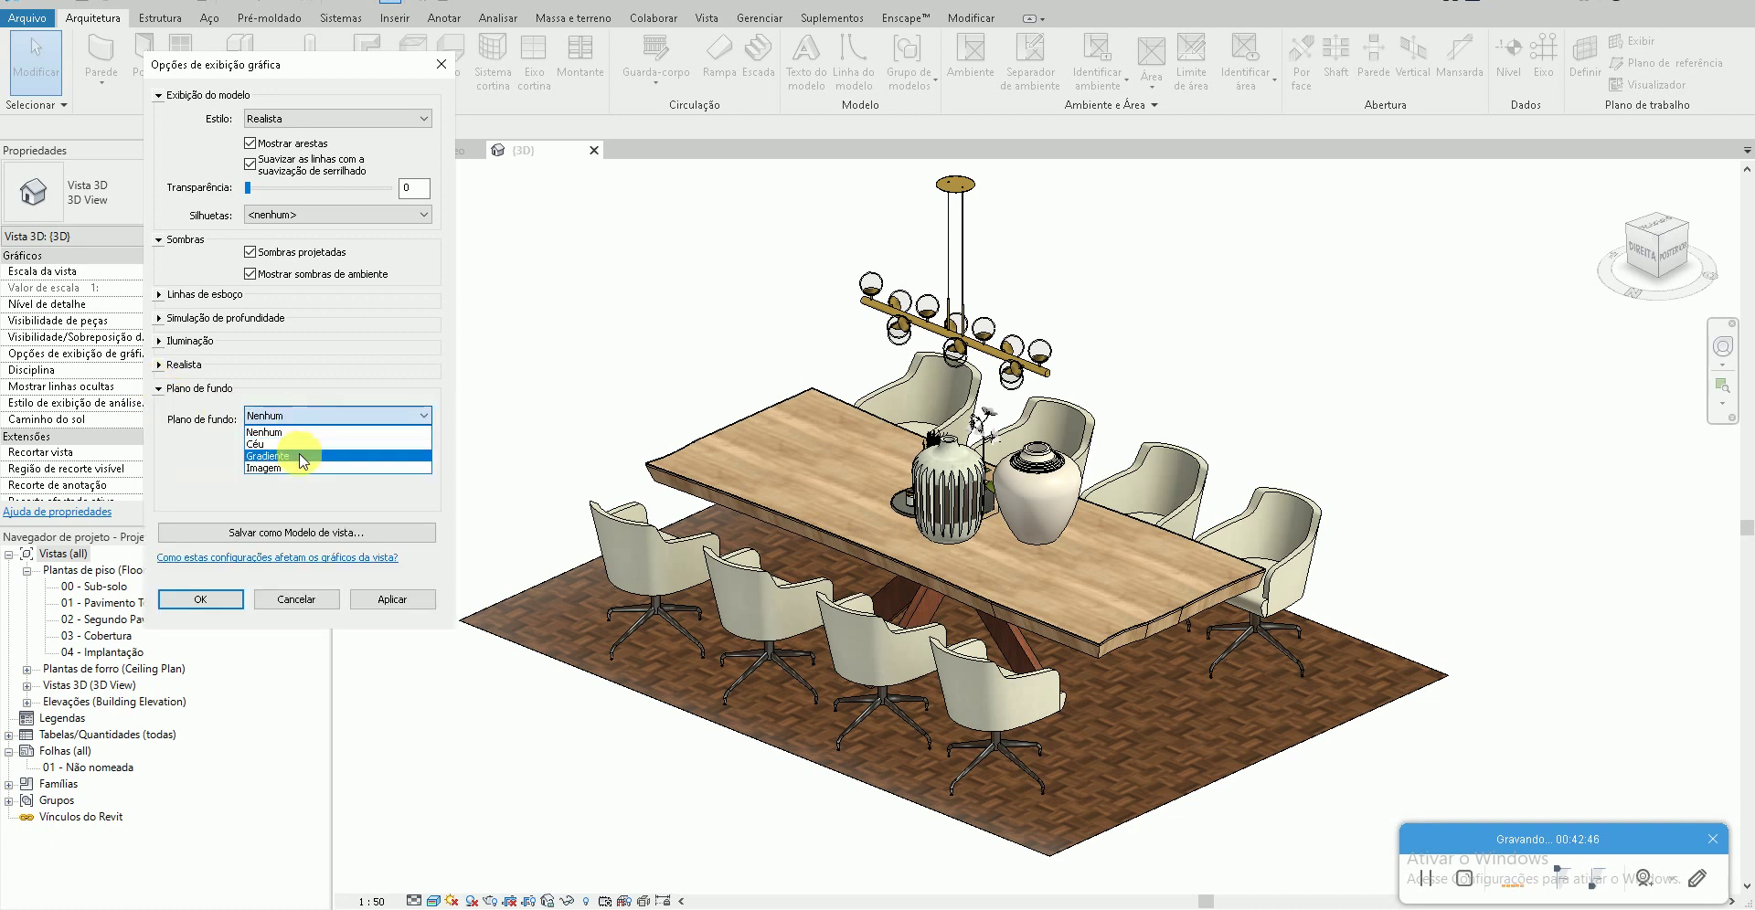
left_click(295, 455)
left_click(212, 589)
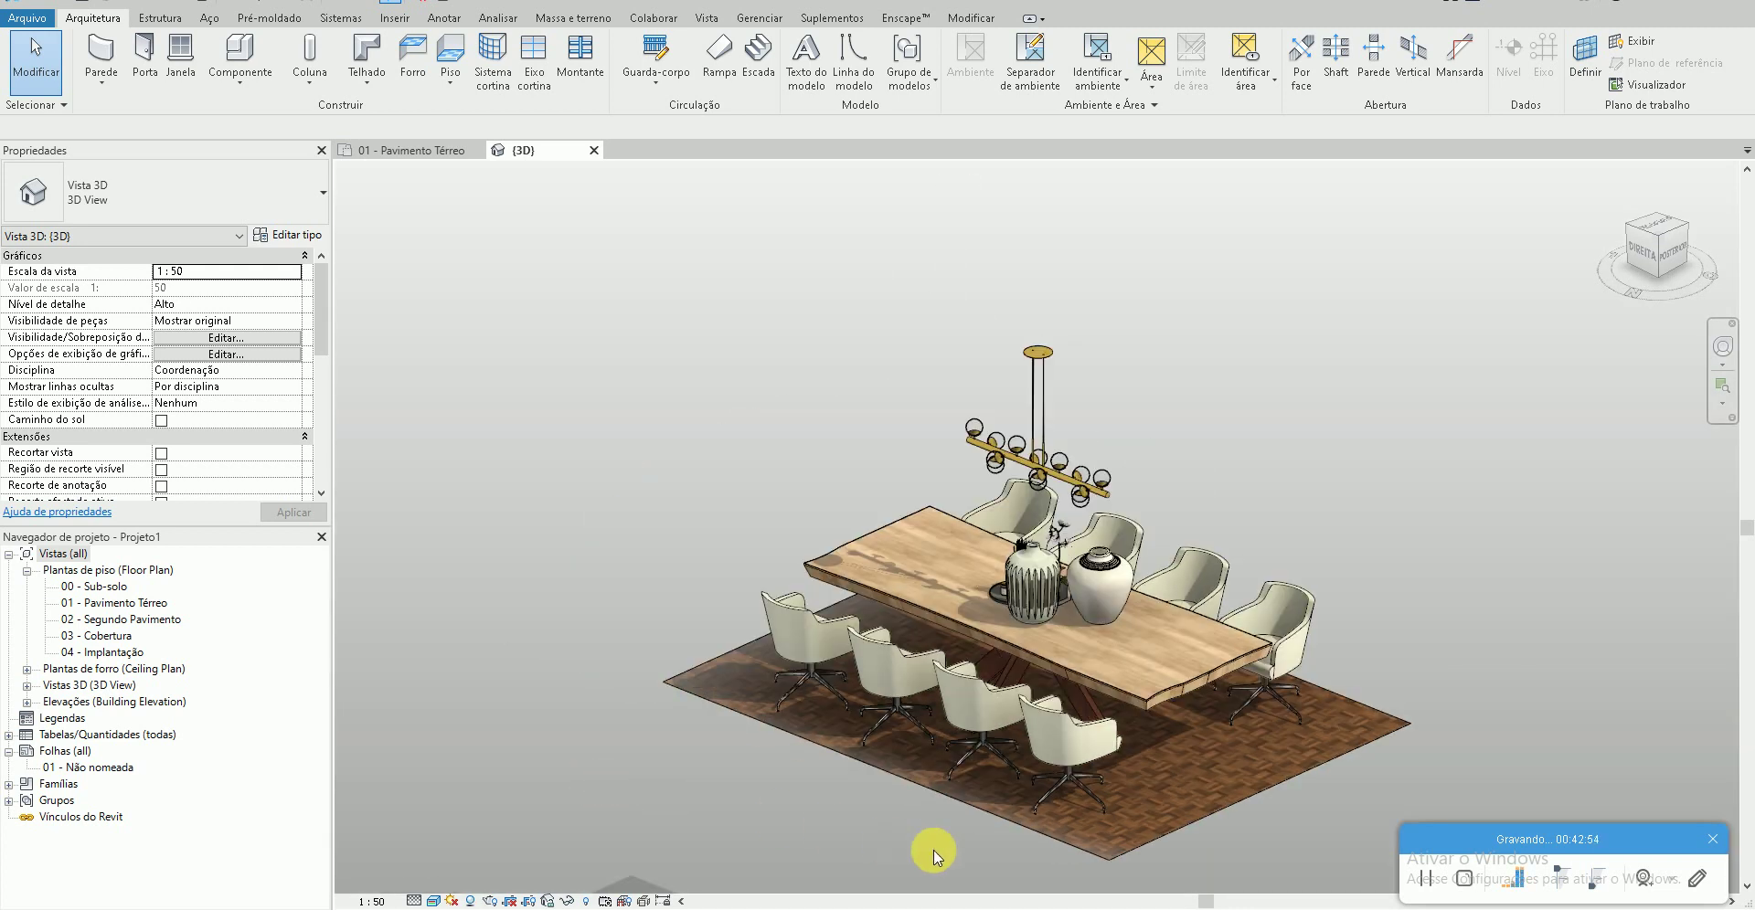
mouse_move(912, 839)
middle_mouse_down()
mouse_move(869, 809)
mouse_move(449, 801)
middle_mouse_up()
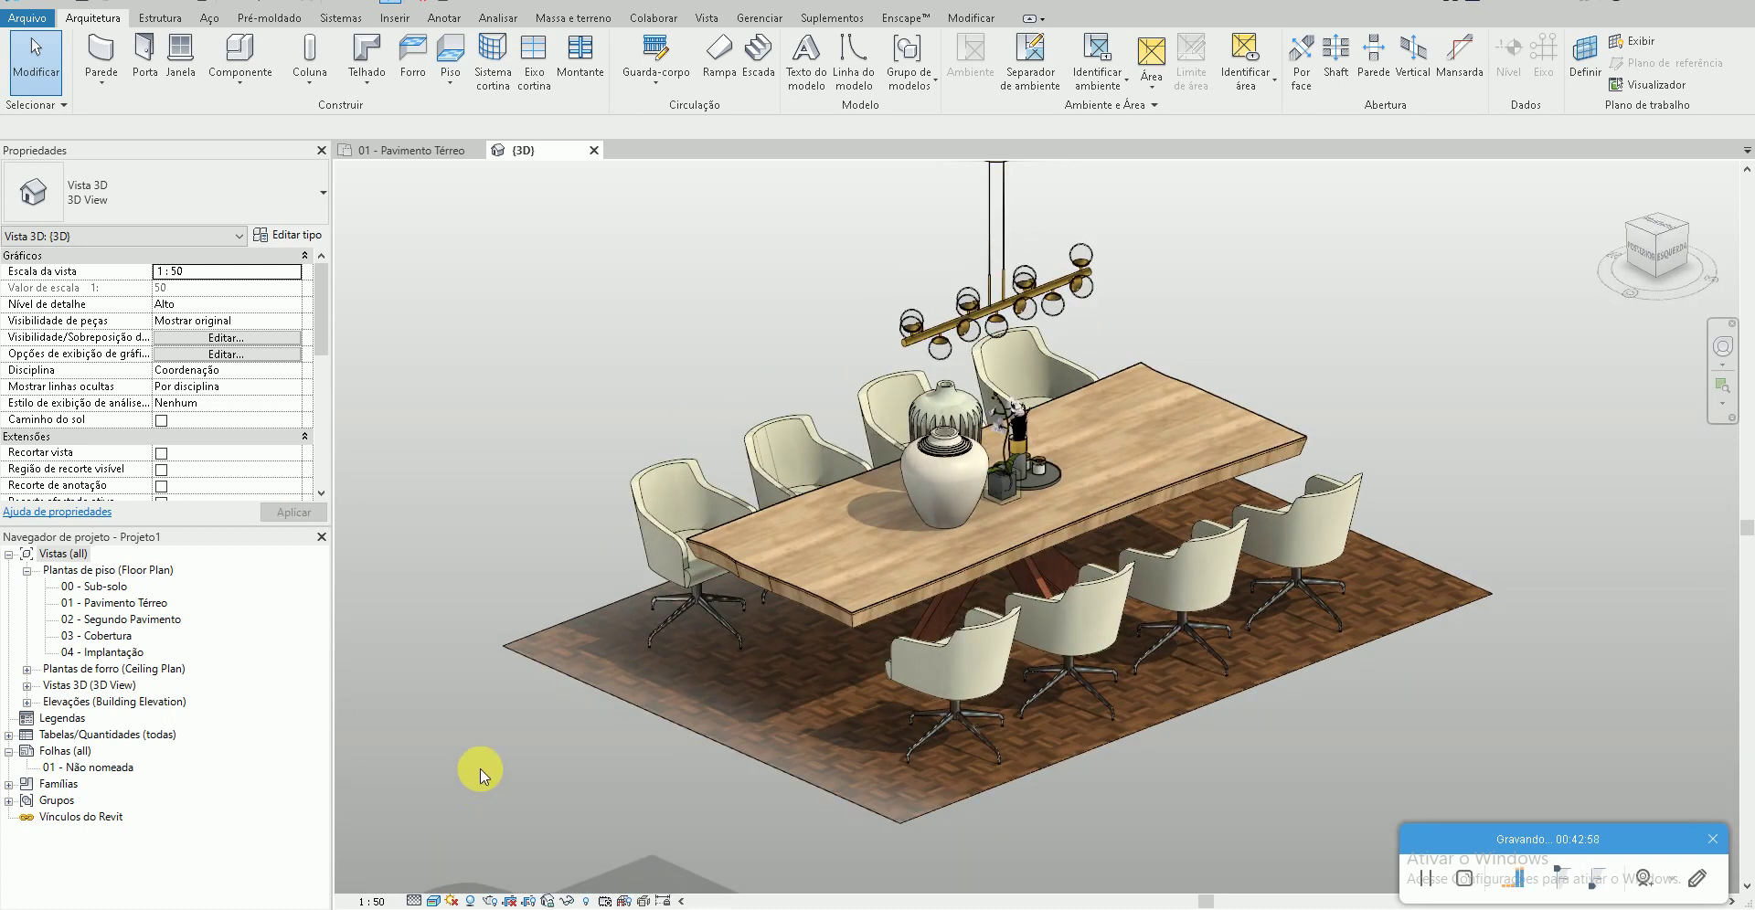
mouse_move(451, 804)
middle_mouse_down("shift")
mouse_move(846, 795)
mouse_move(836, 810)
middle_mouse_up("shift")
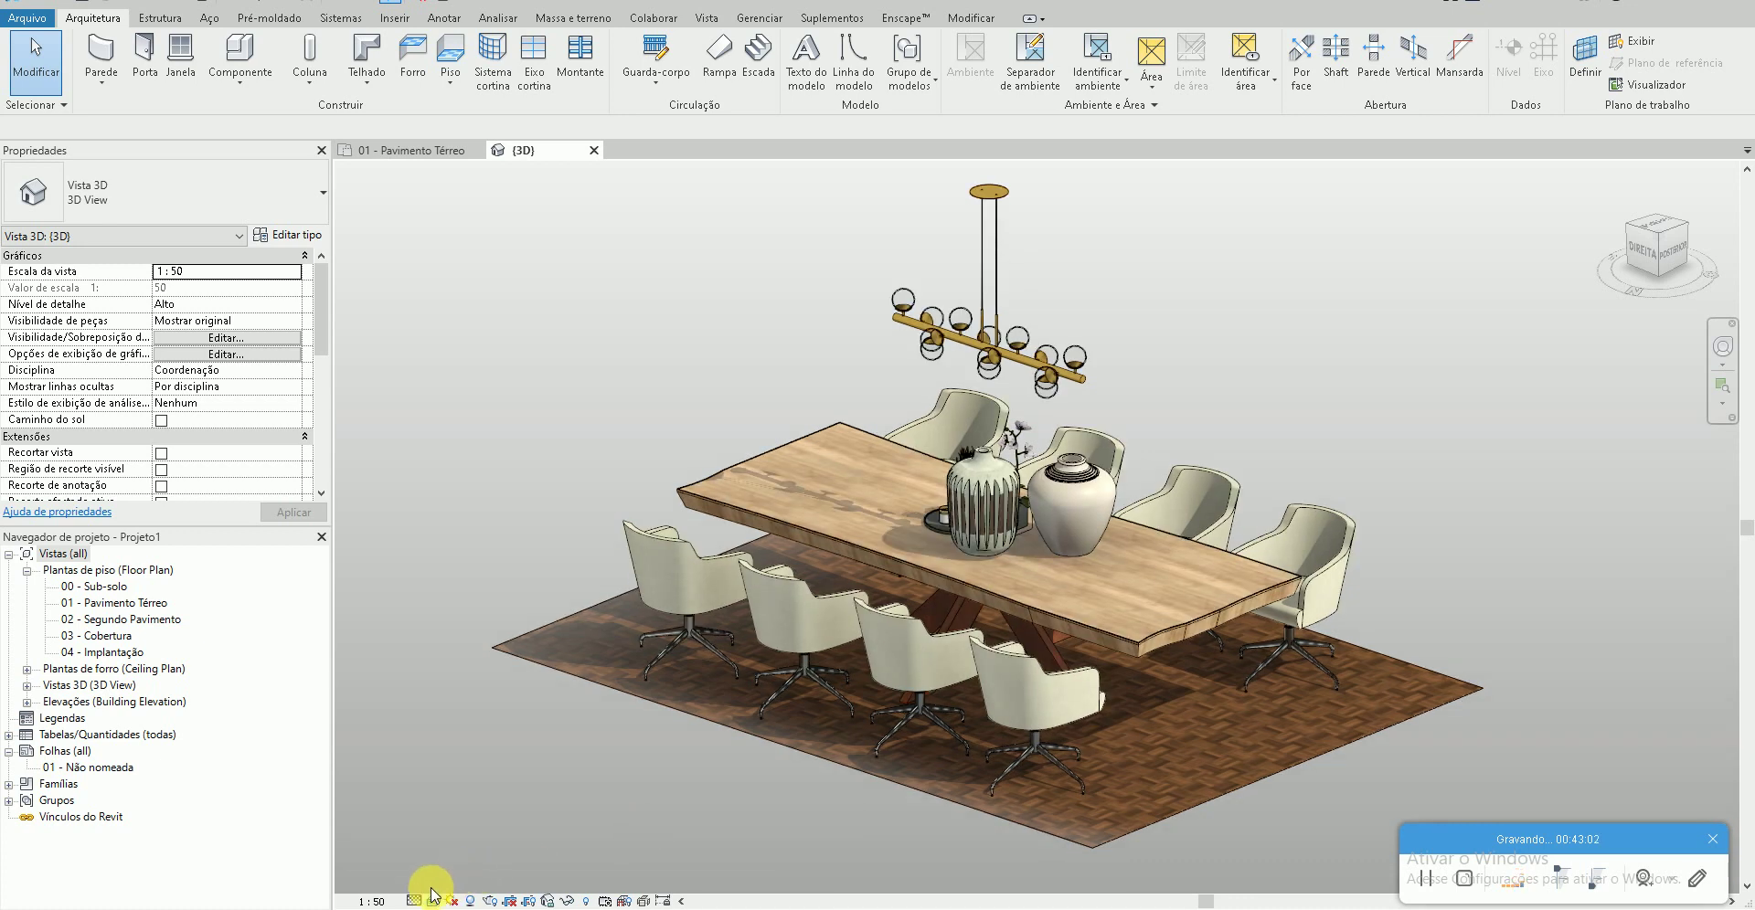
left_click(433, 902)
left_click(477, 830)
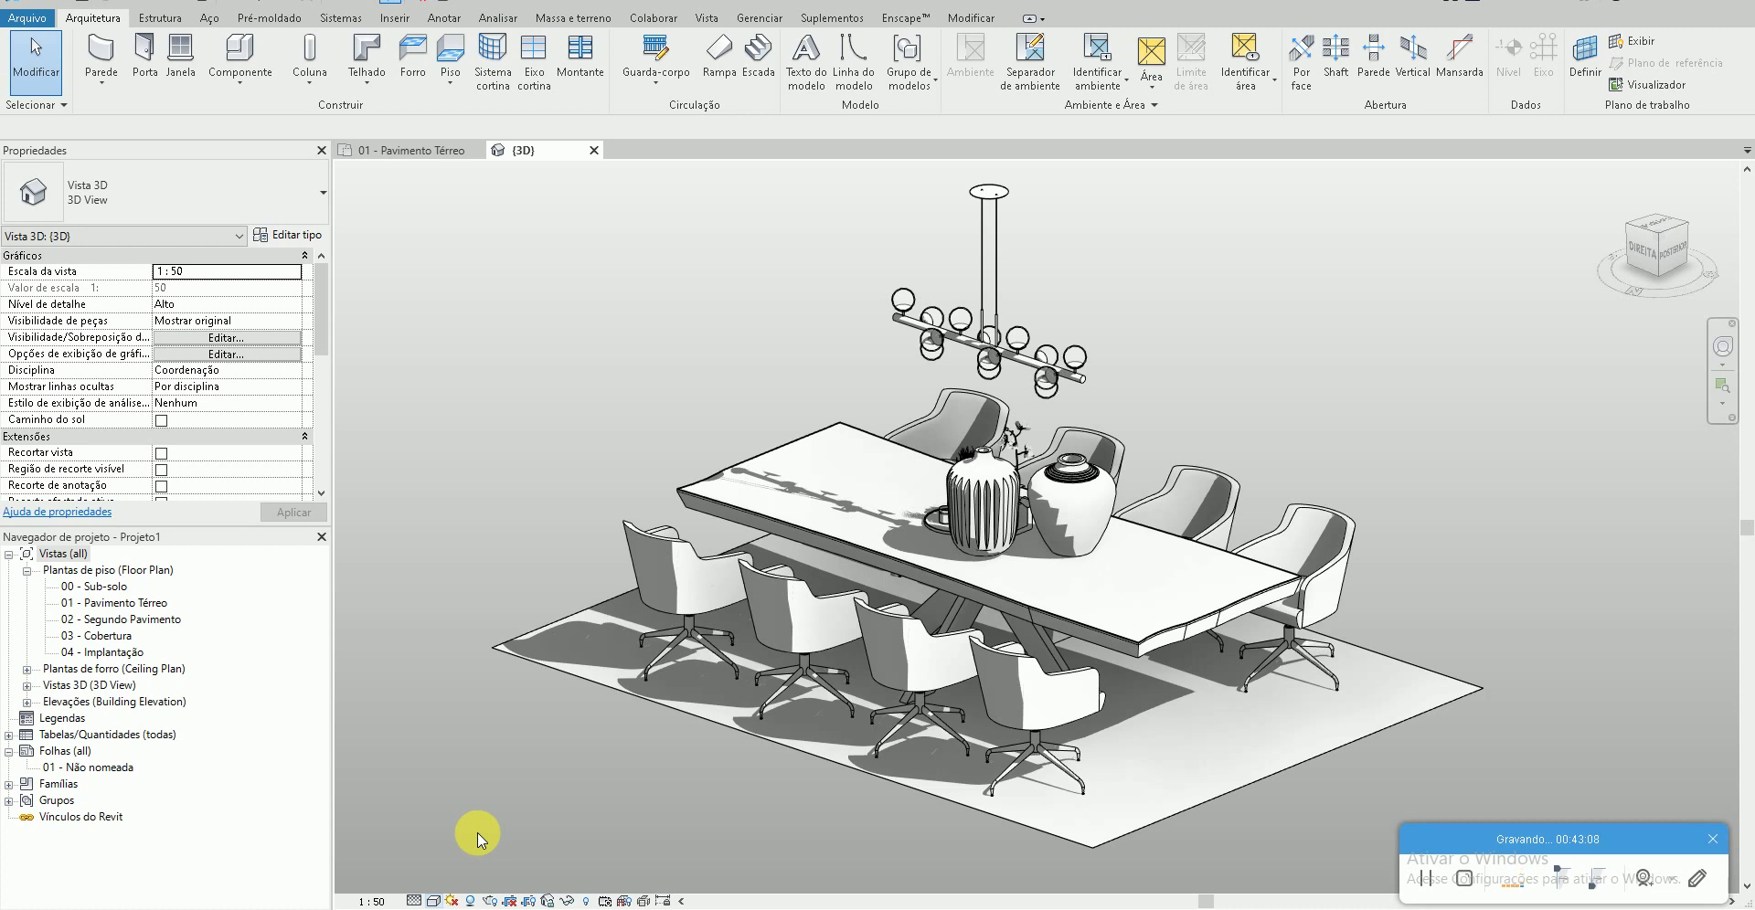
left_click(434, 901)
left_click(462, 869)
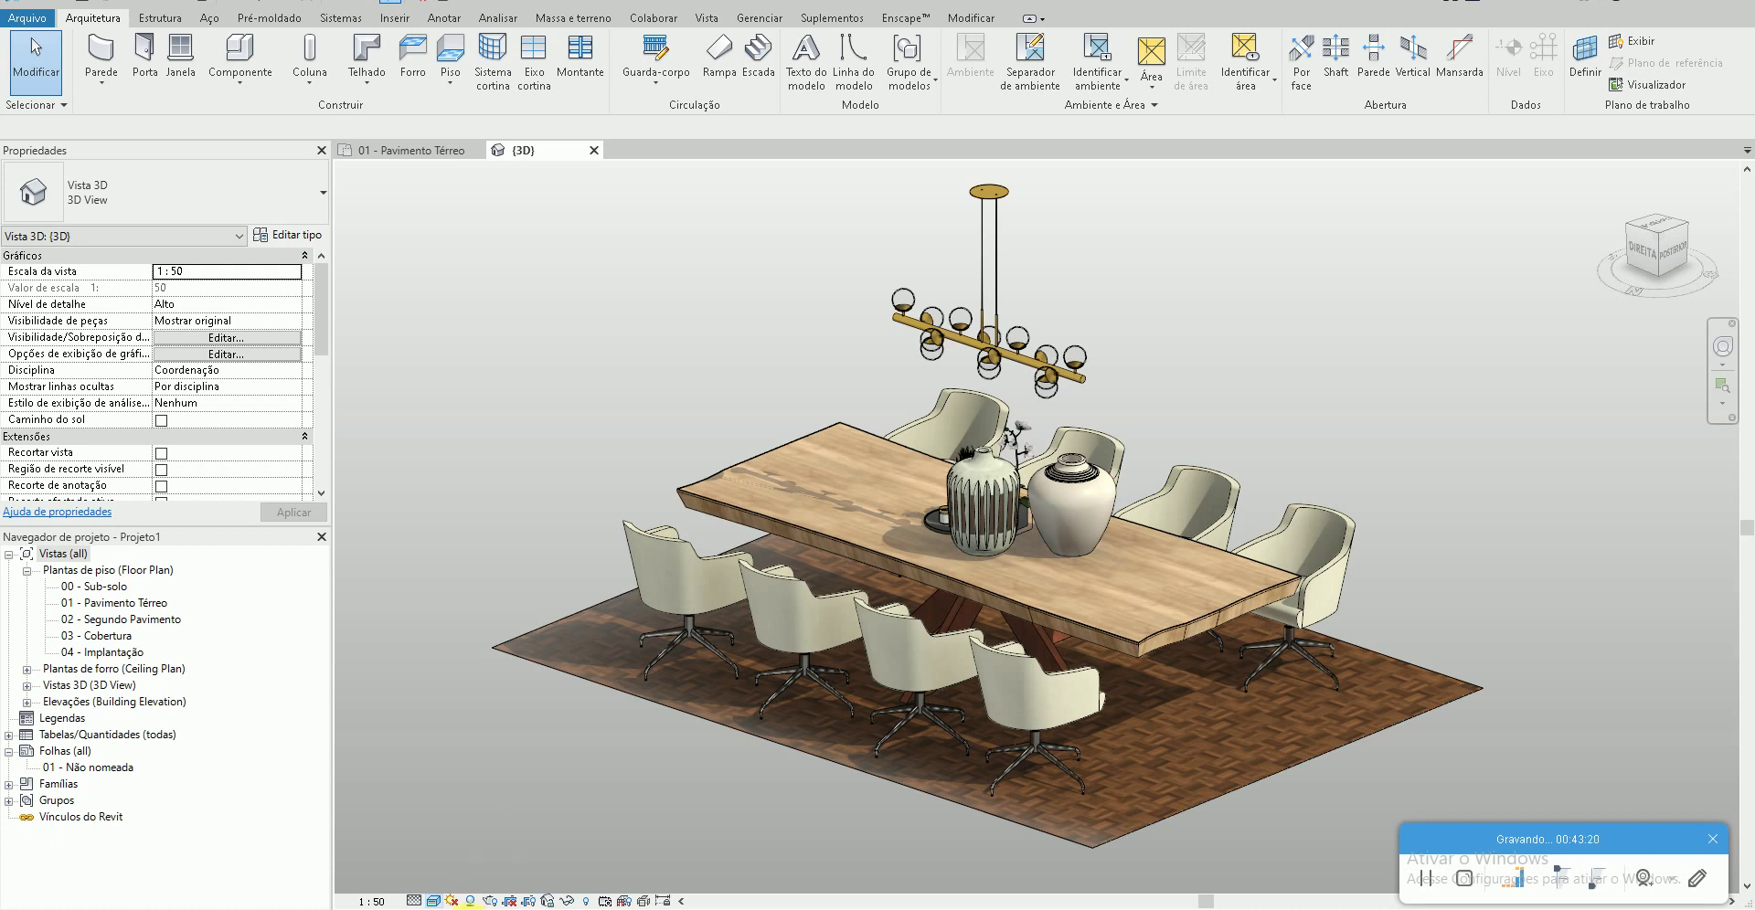
middle_click_drag(505, 801, 223, 784, "shift")
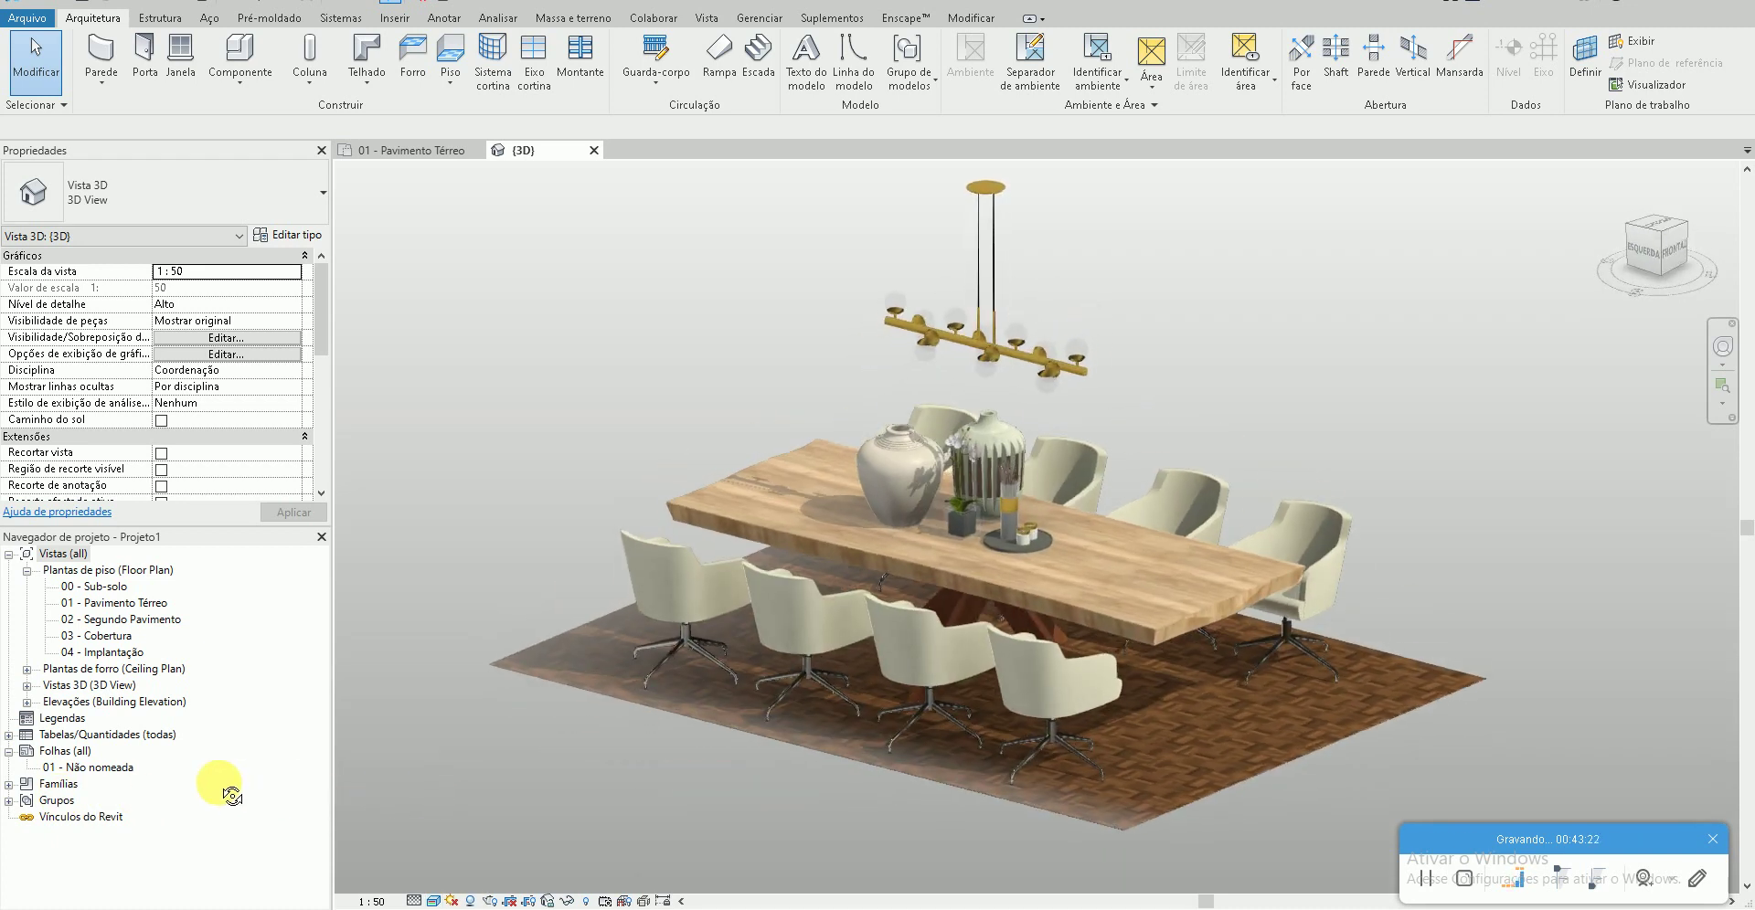
middle_click_drag(430, 741, 448, 754, "shift")
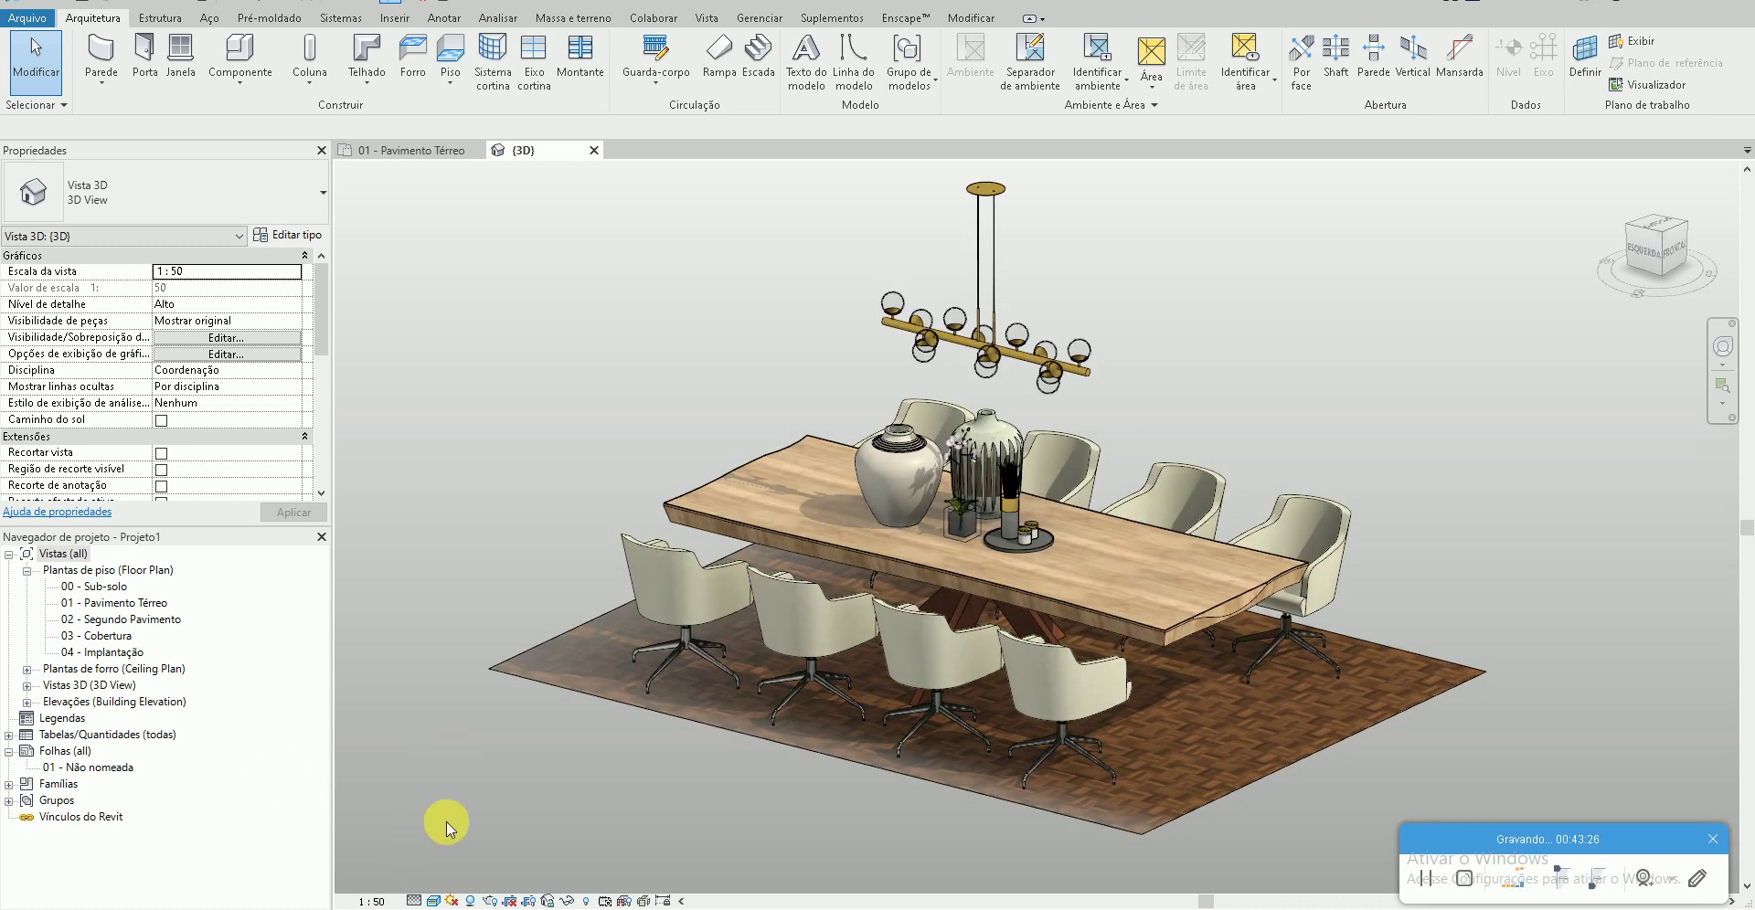
- Start rendering the dining set's 3D view at Alta quality
key("r")
key("r")
left_click(187, 75)
left_click(164, 116)
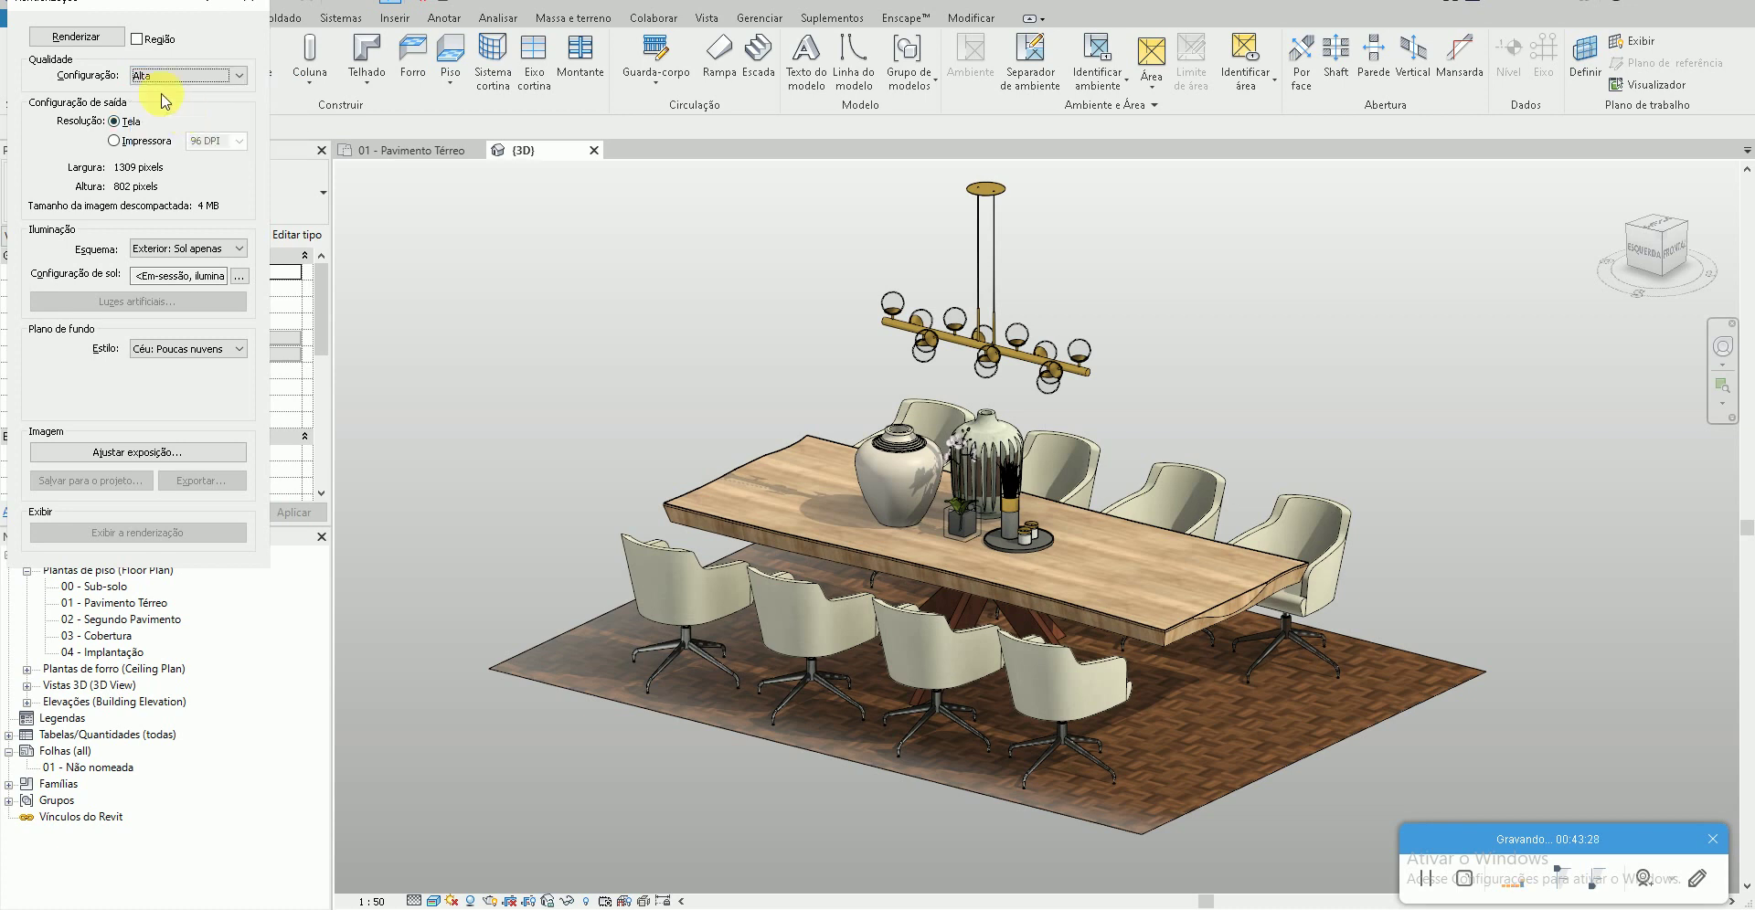
left_click(101, 40)
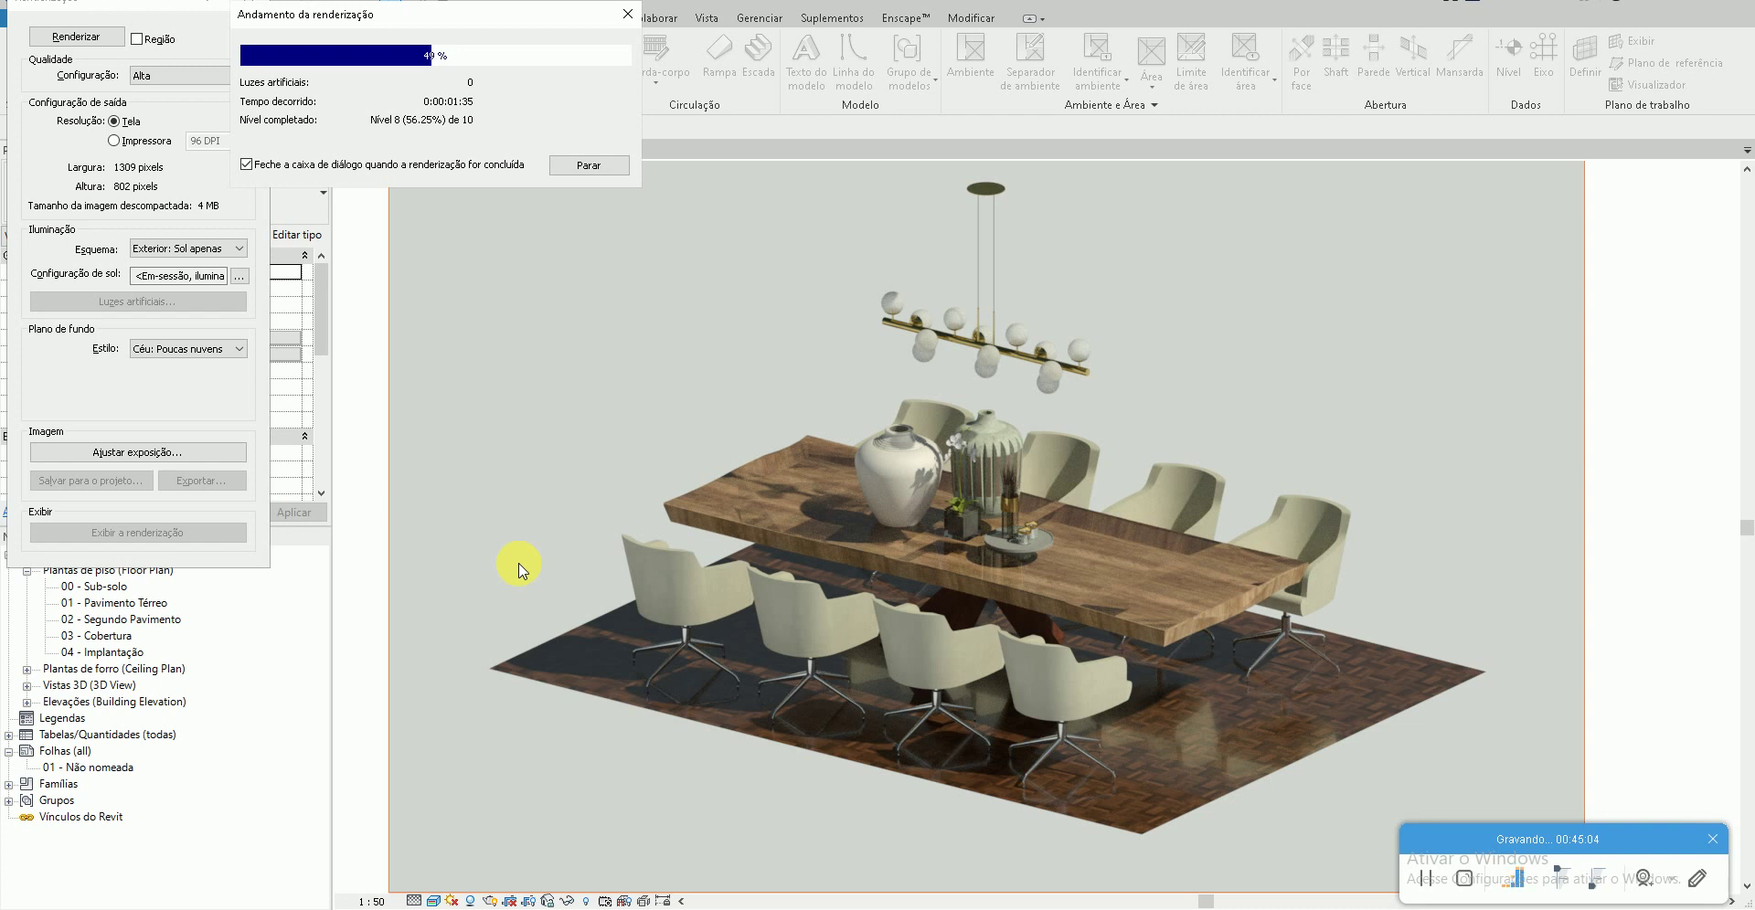
- Stop the render, close the Rendering dialog, and switch to the YouTube channel in Chrome
left_click(588, 162)
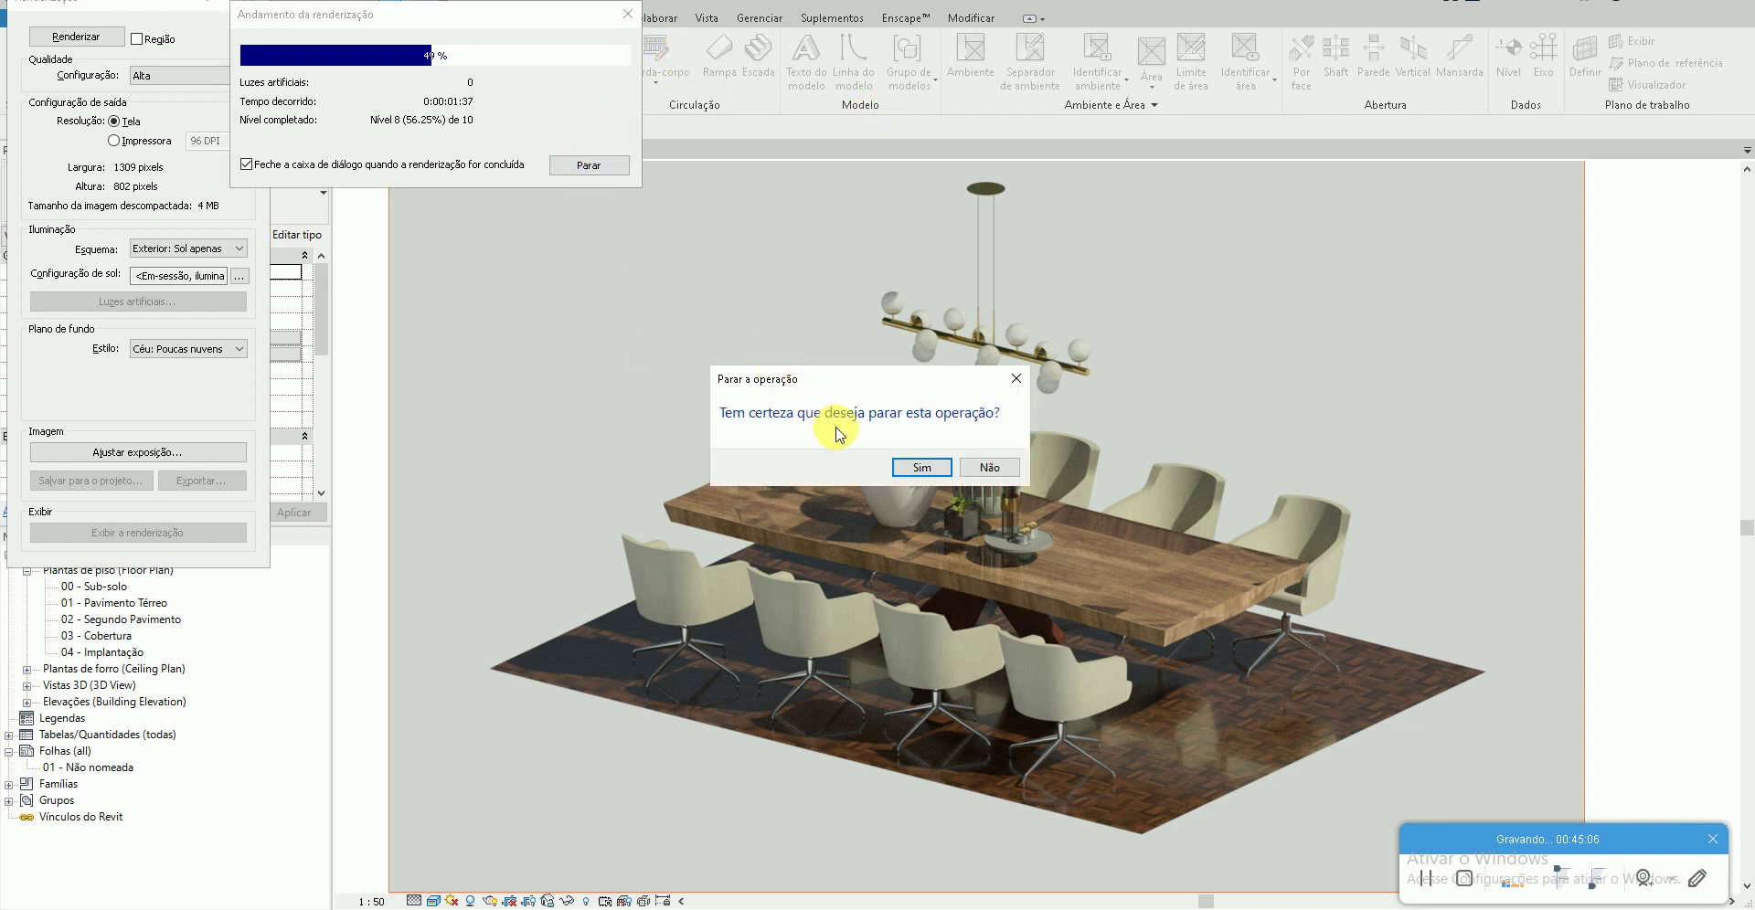
left_click(912, 466)
left_click(247, 2)
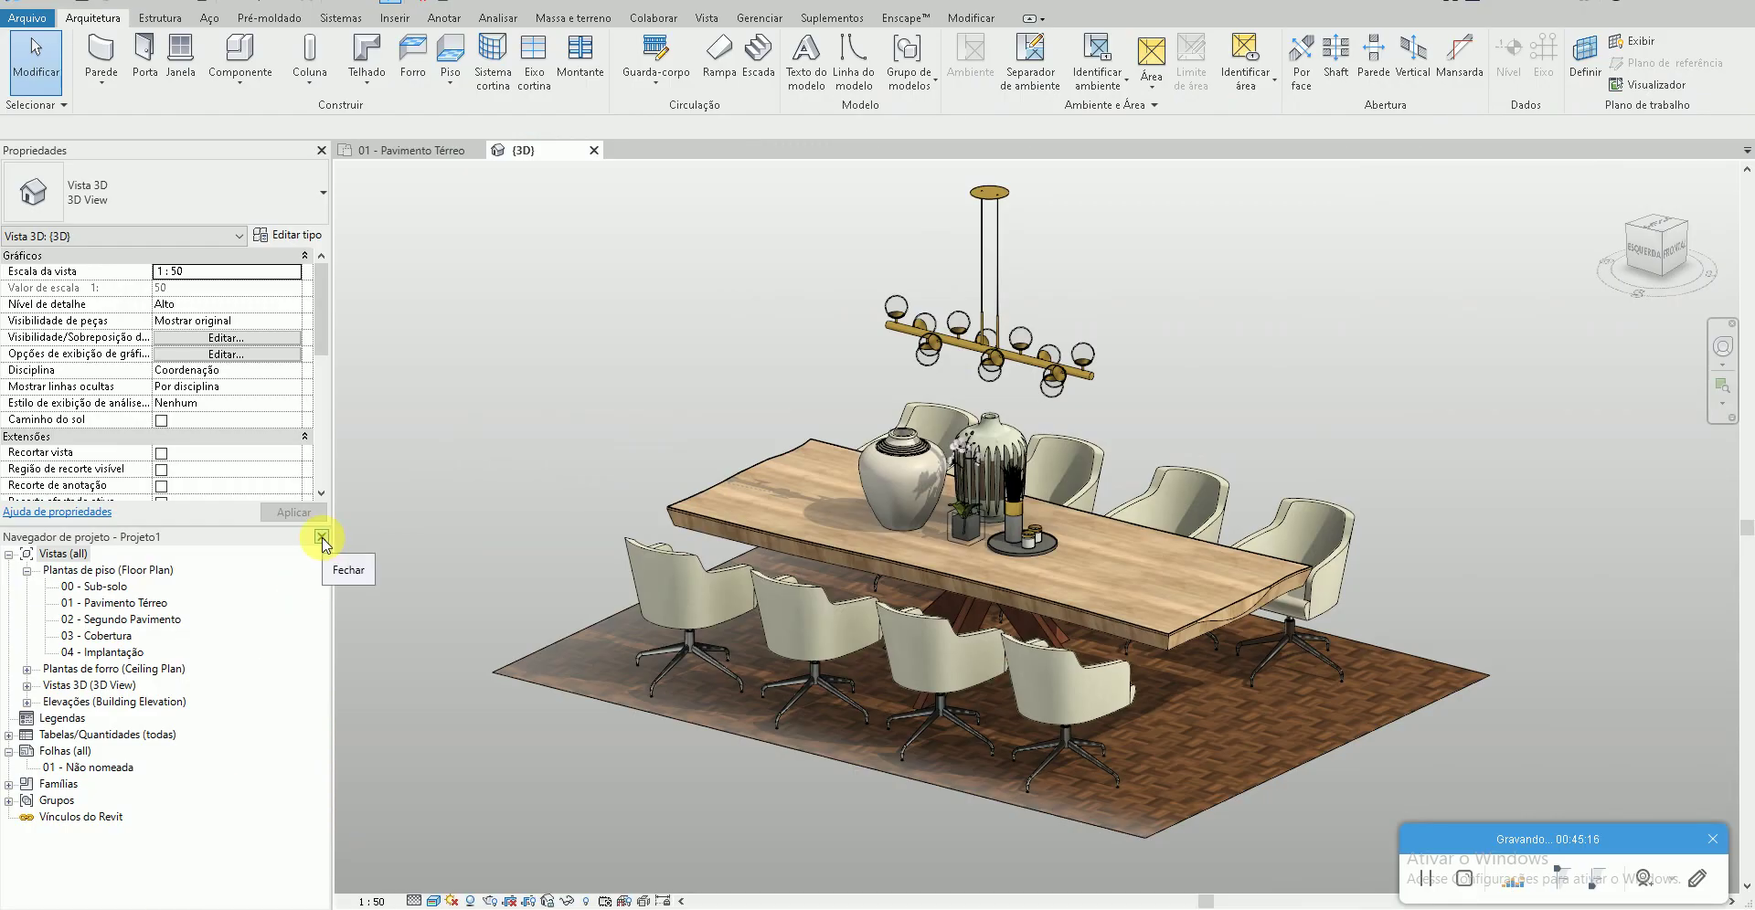
left_click(98, 908)
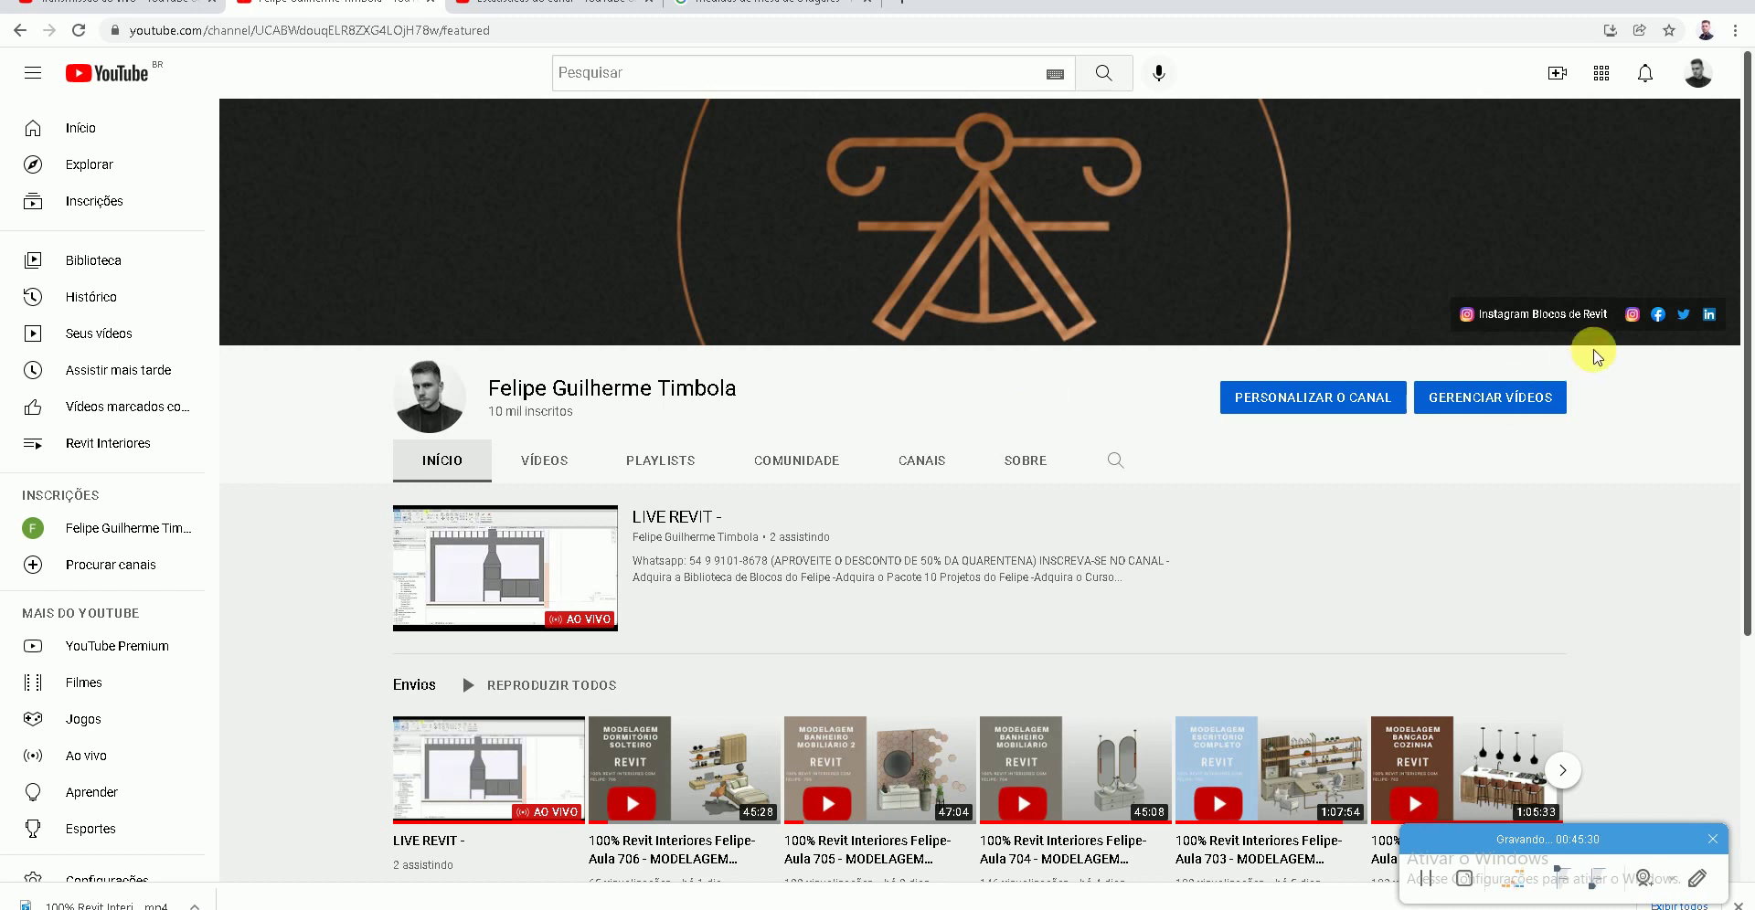
- Visit the channel's two linked Instagram profiles and its Facebook page from the banner icons
left_click(1554, 320)
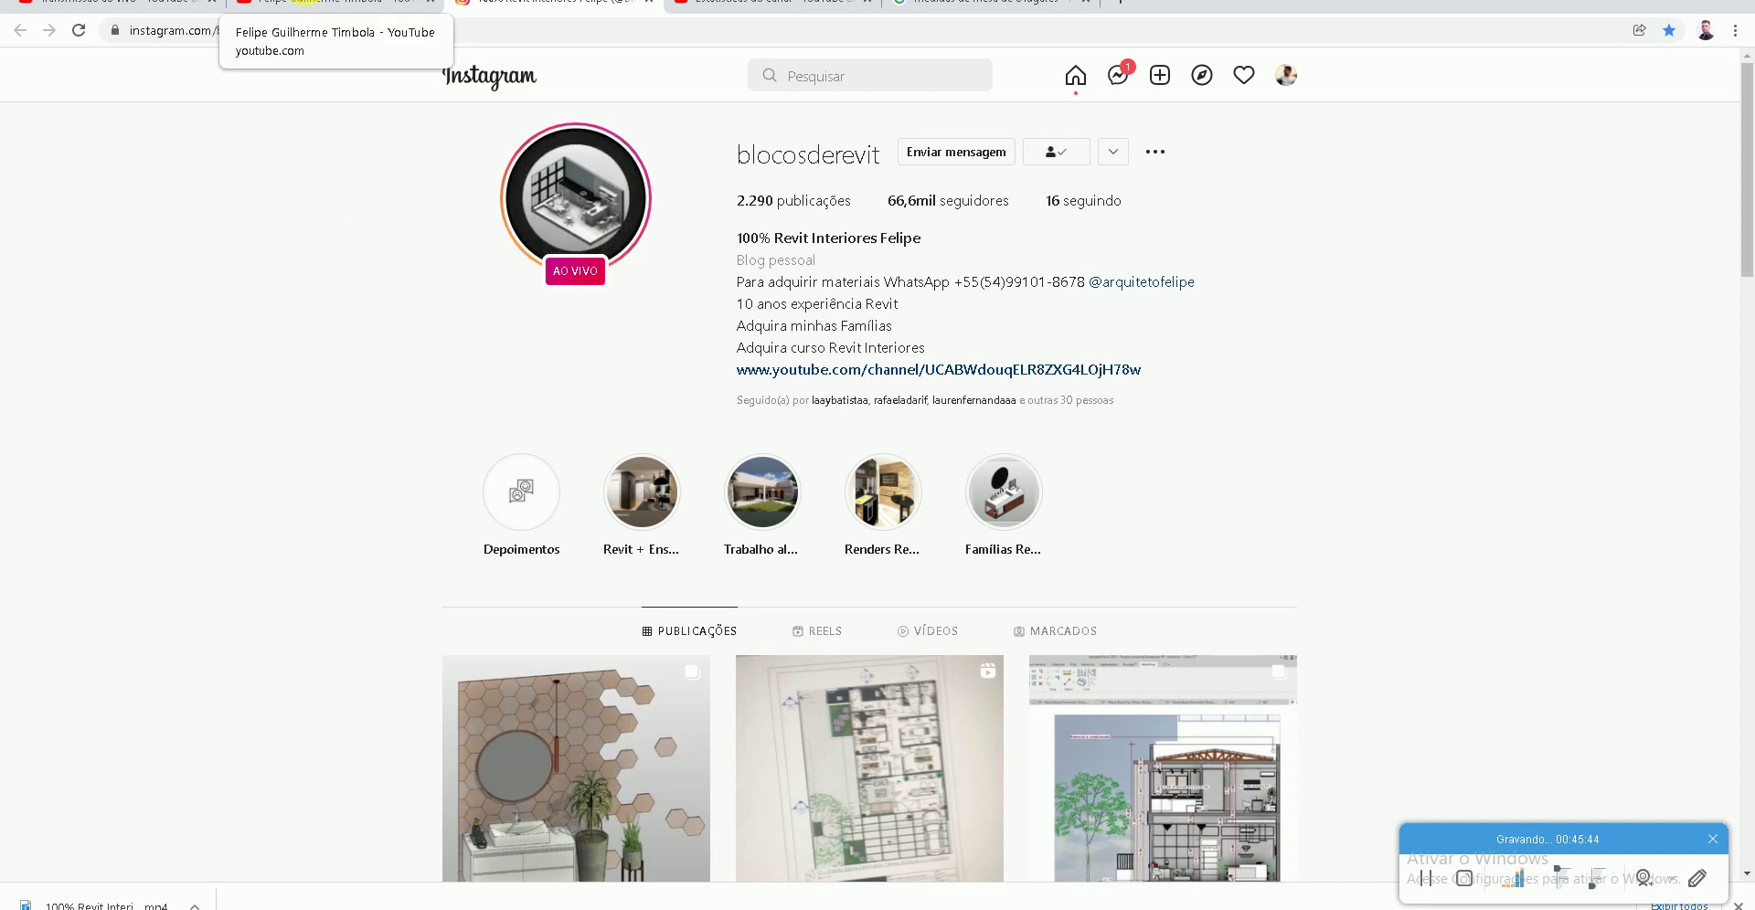
left_click(320, 5)
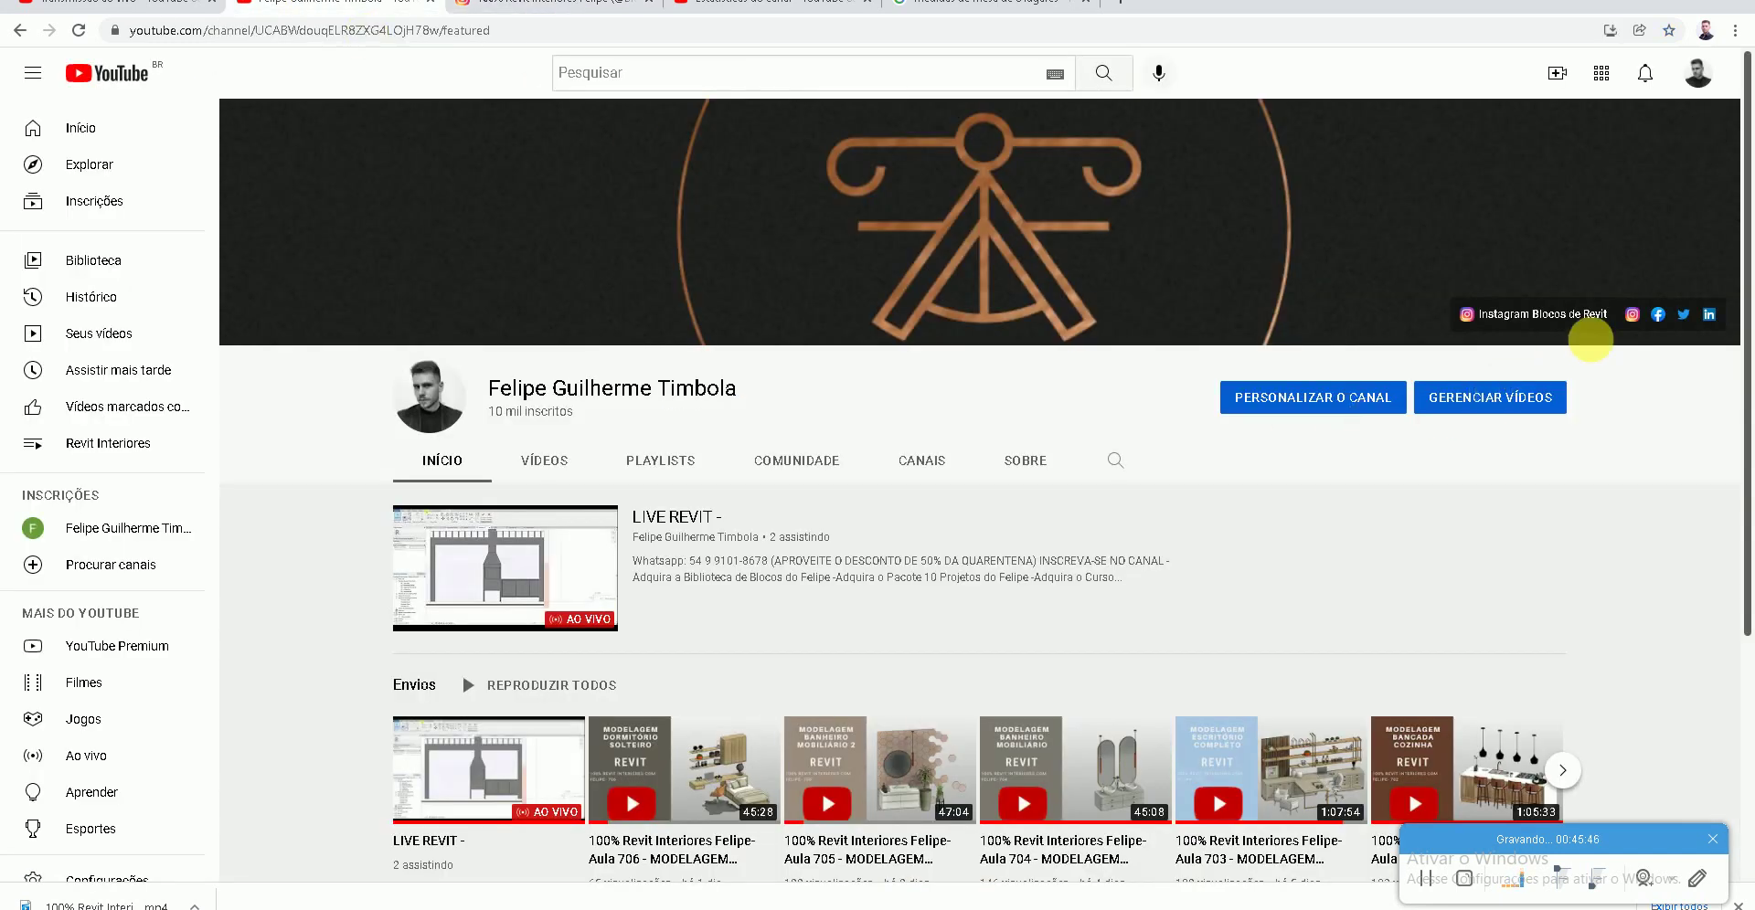
left_click(1632, 314)
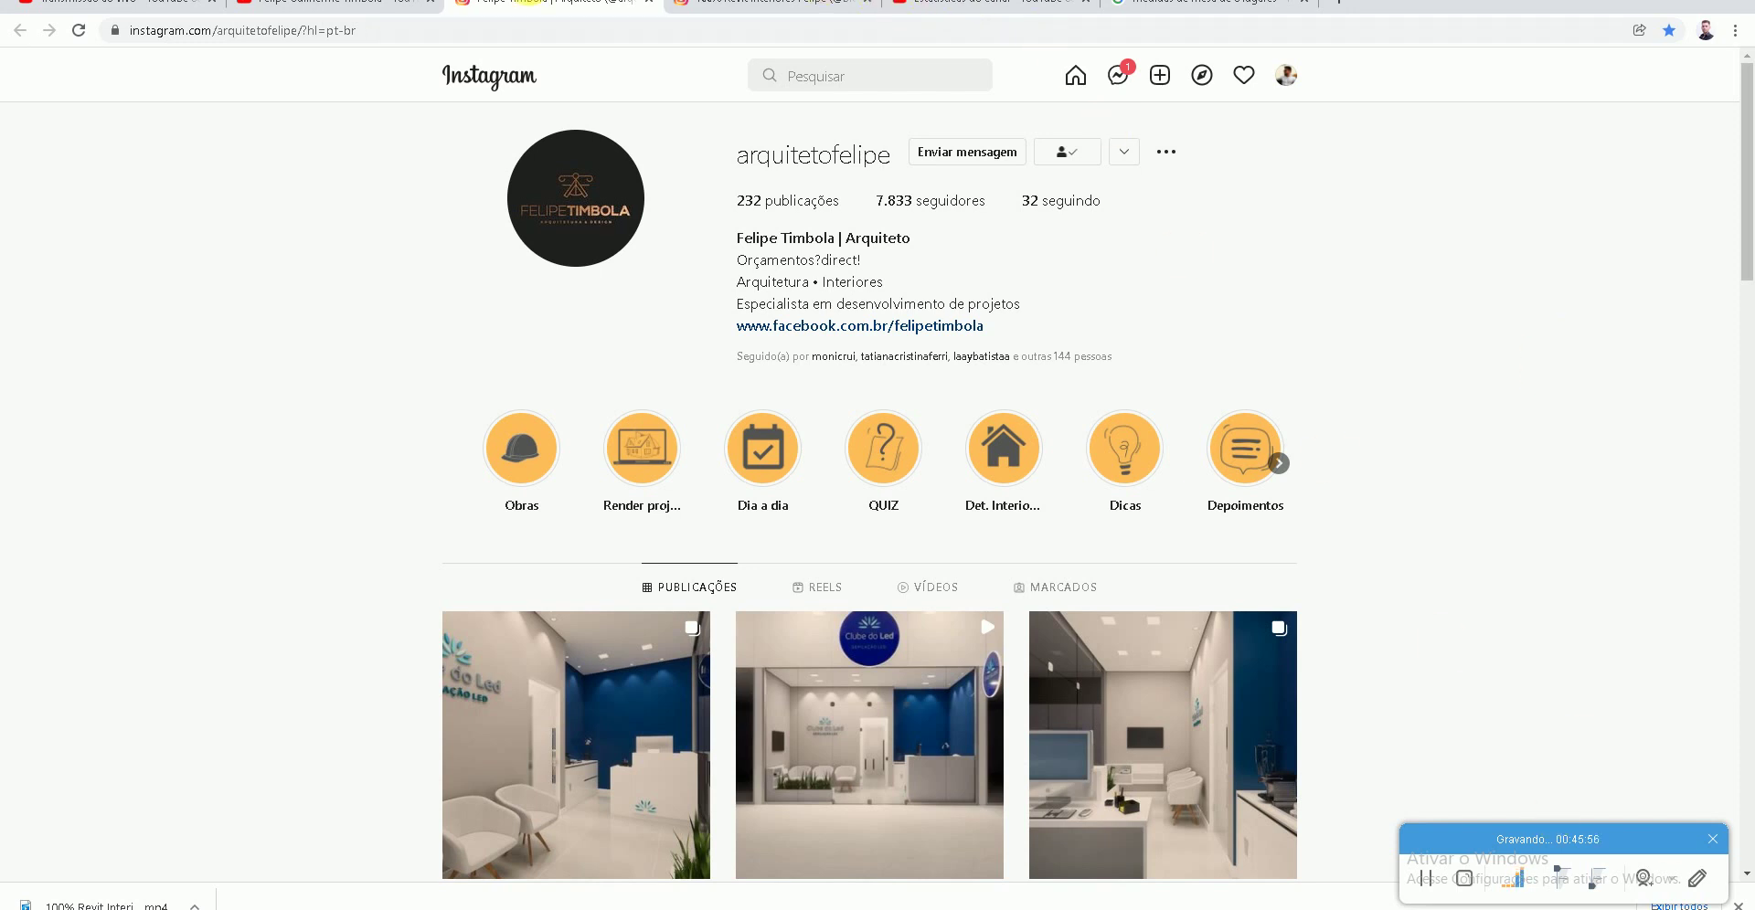
key("ctrl+shift+Tab")
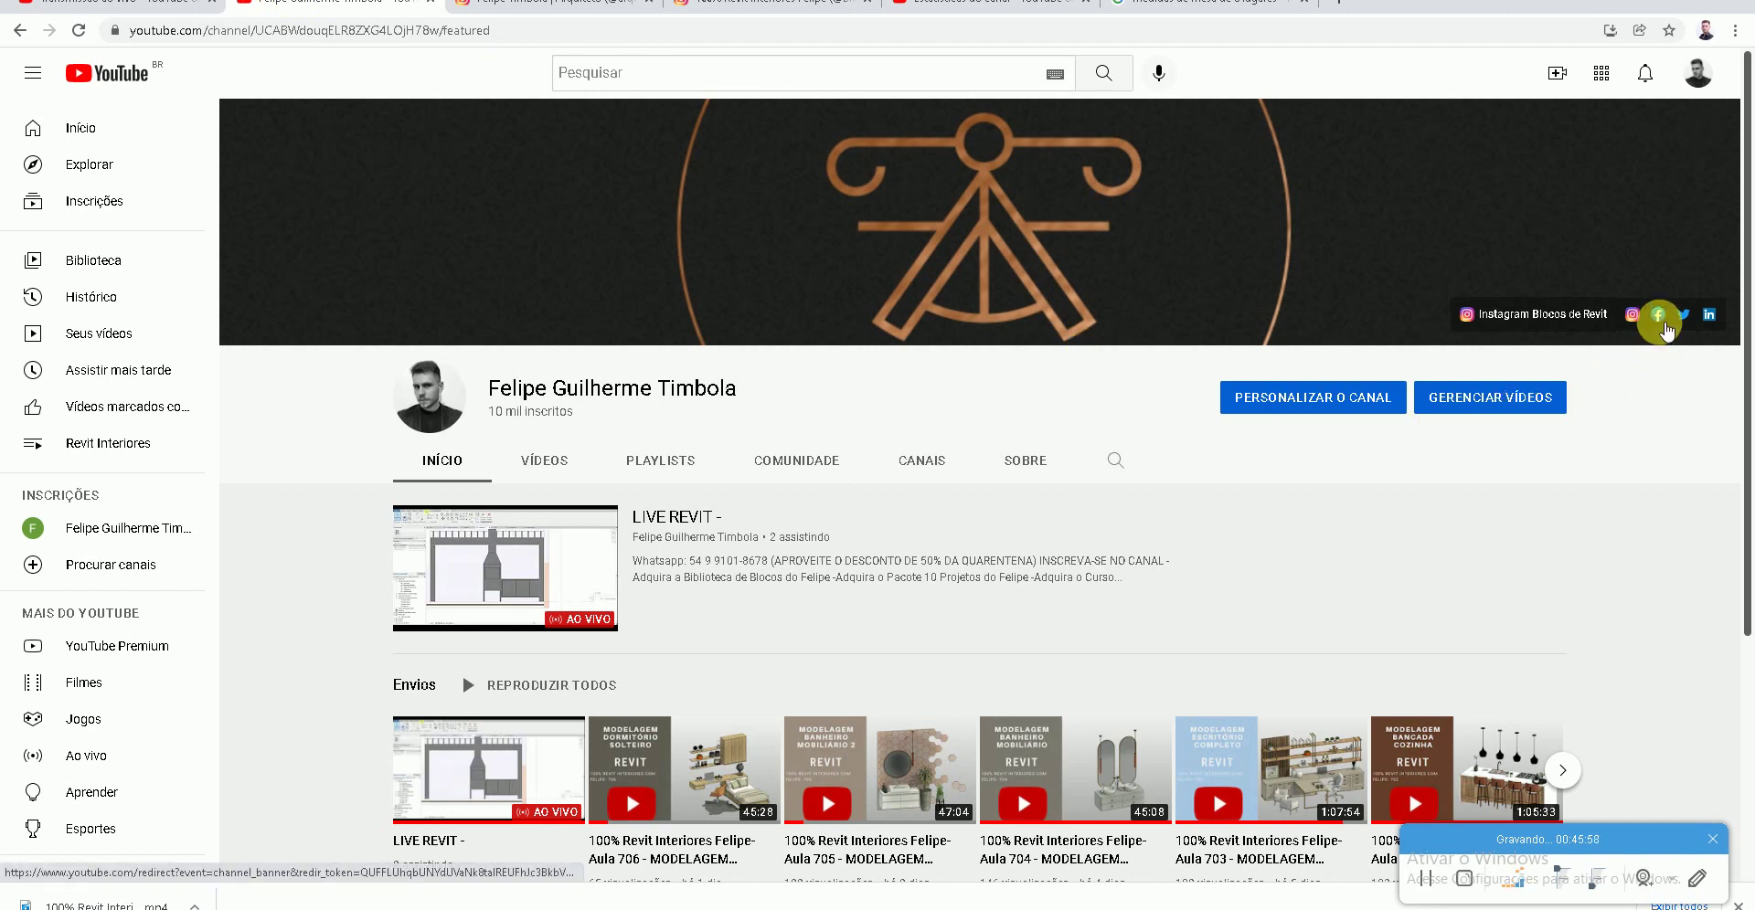
left_click(1659, 325)
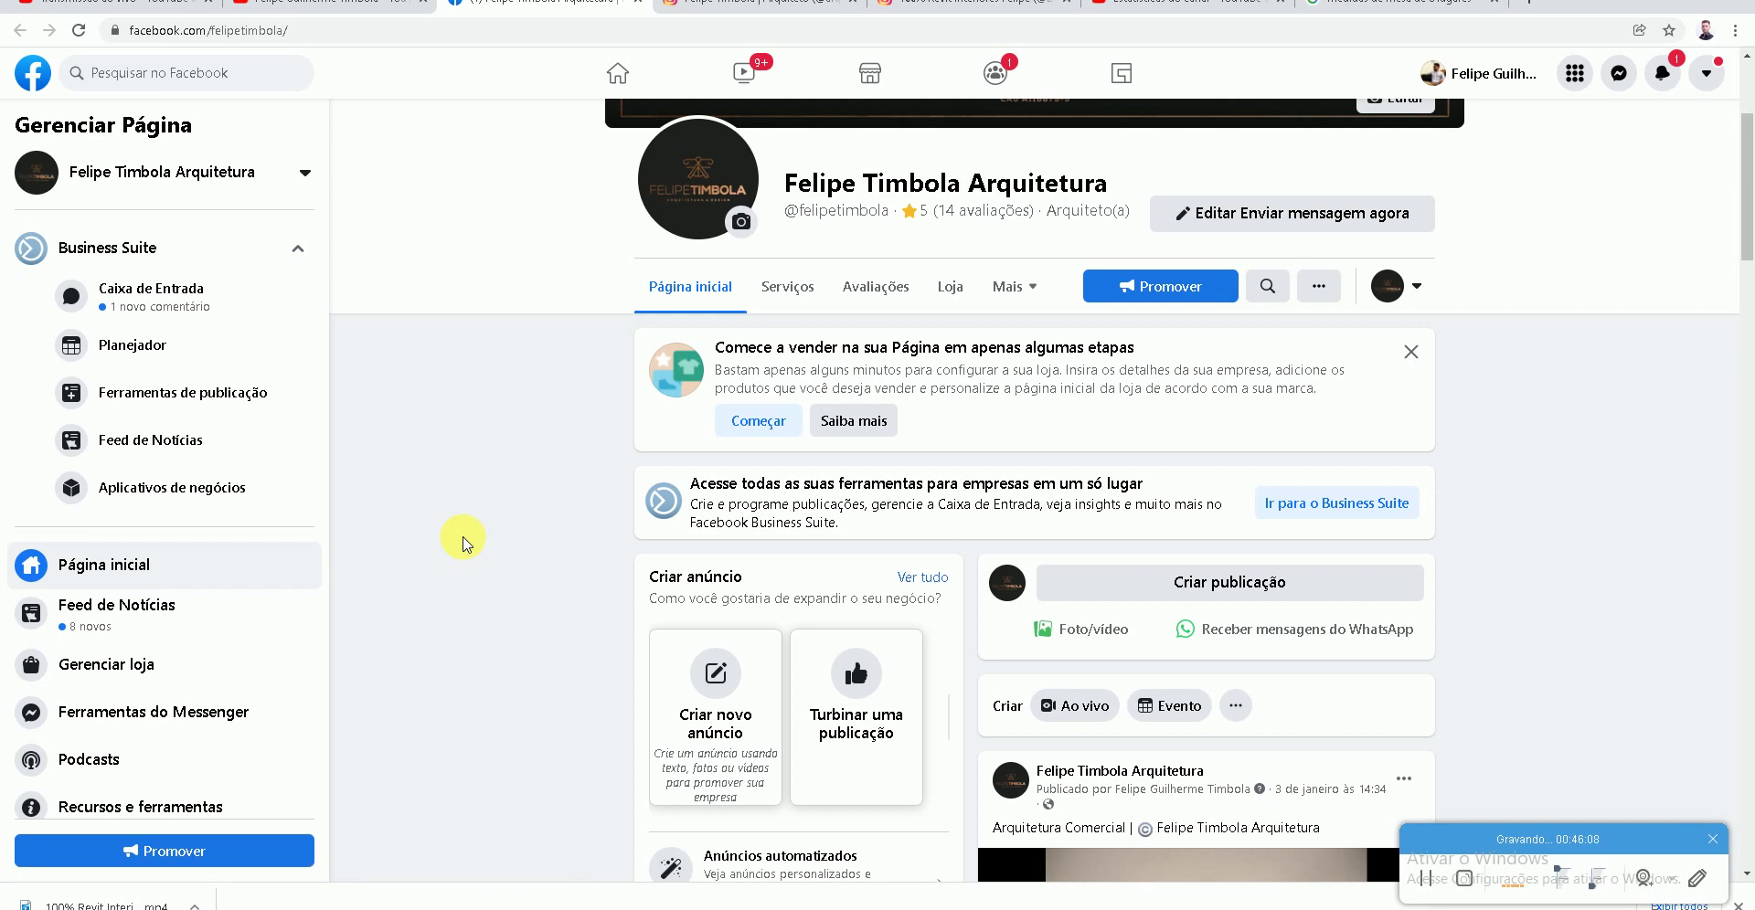
scroll(464, 544, "down", 4)
scroll(463, 544, "up", 5)
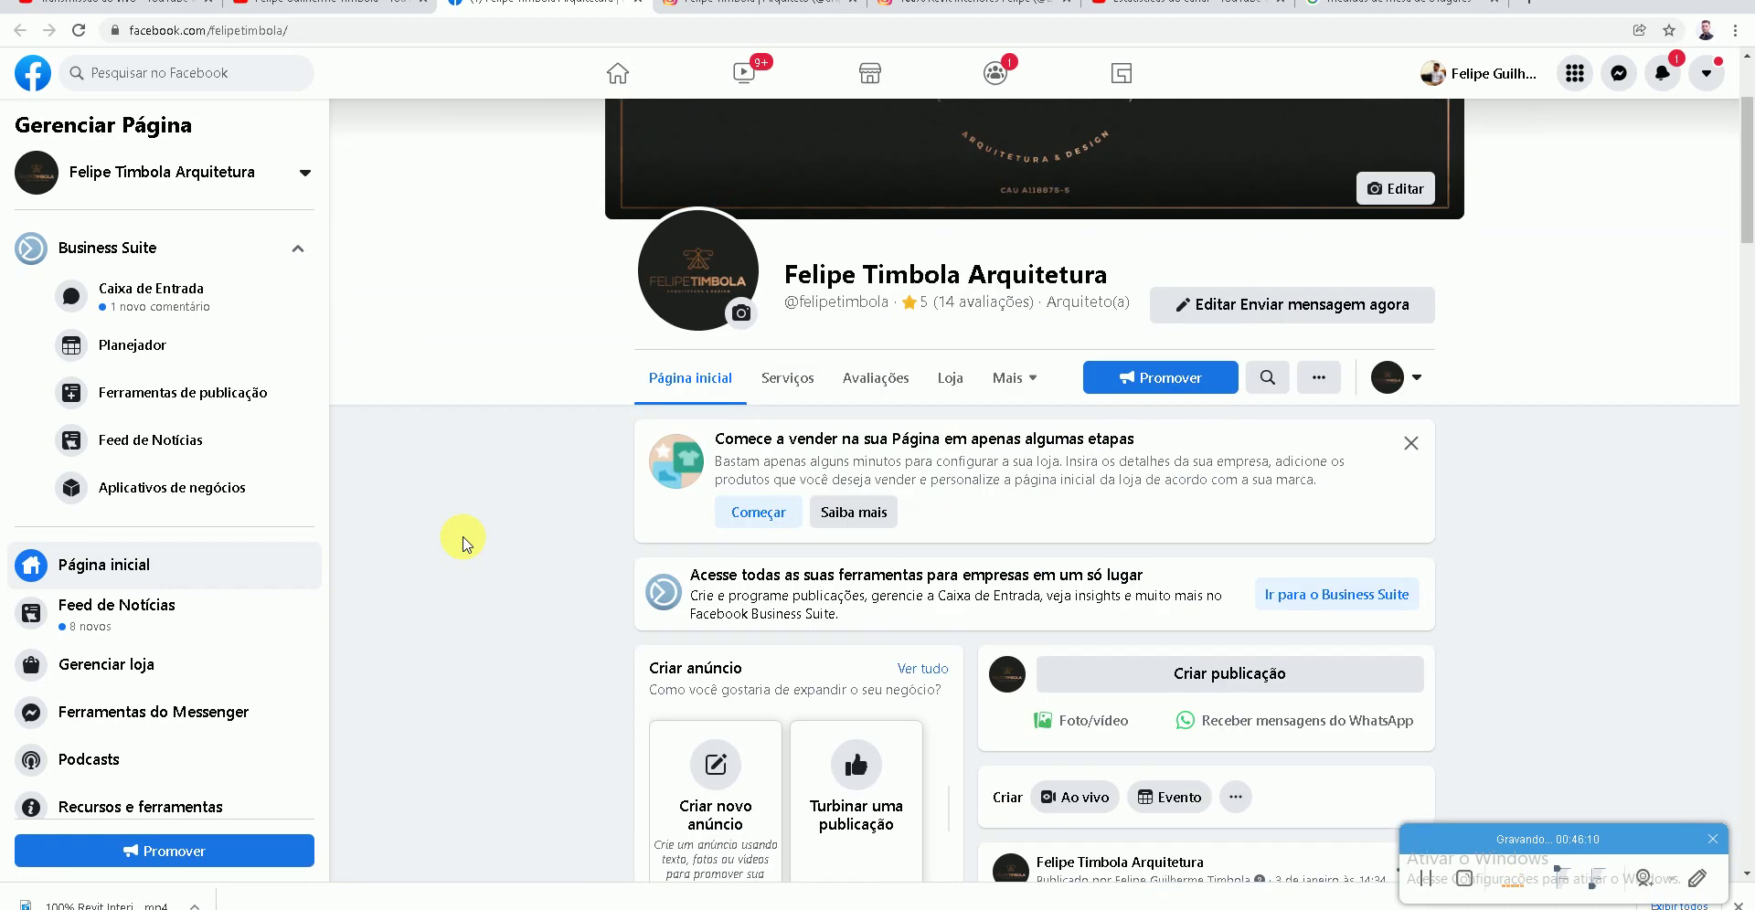
scroll(463, 544, "up", 2)
scroll(464, 543, "down", 2)
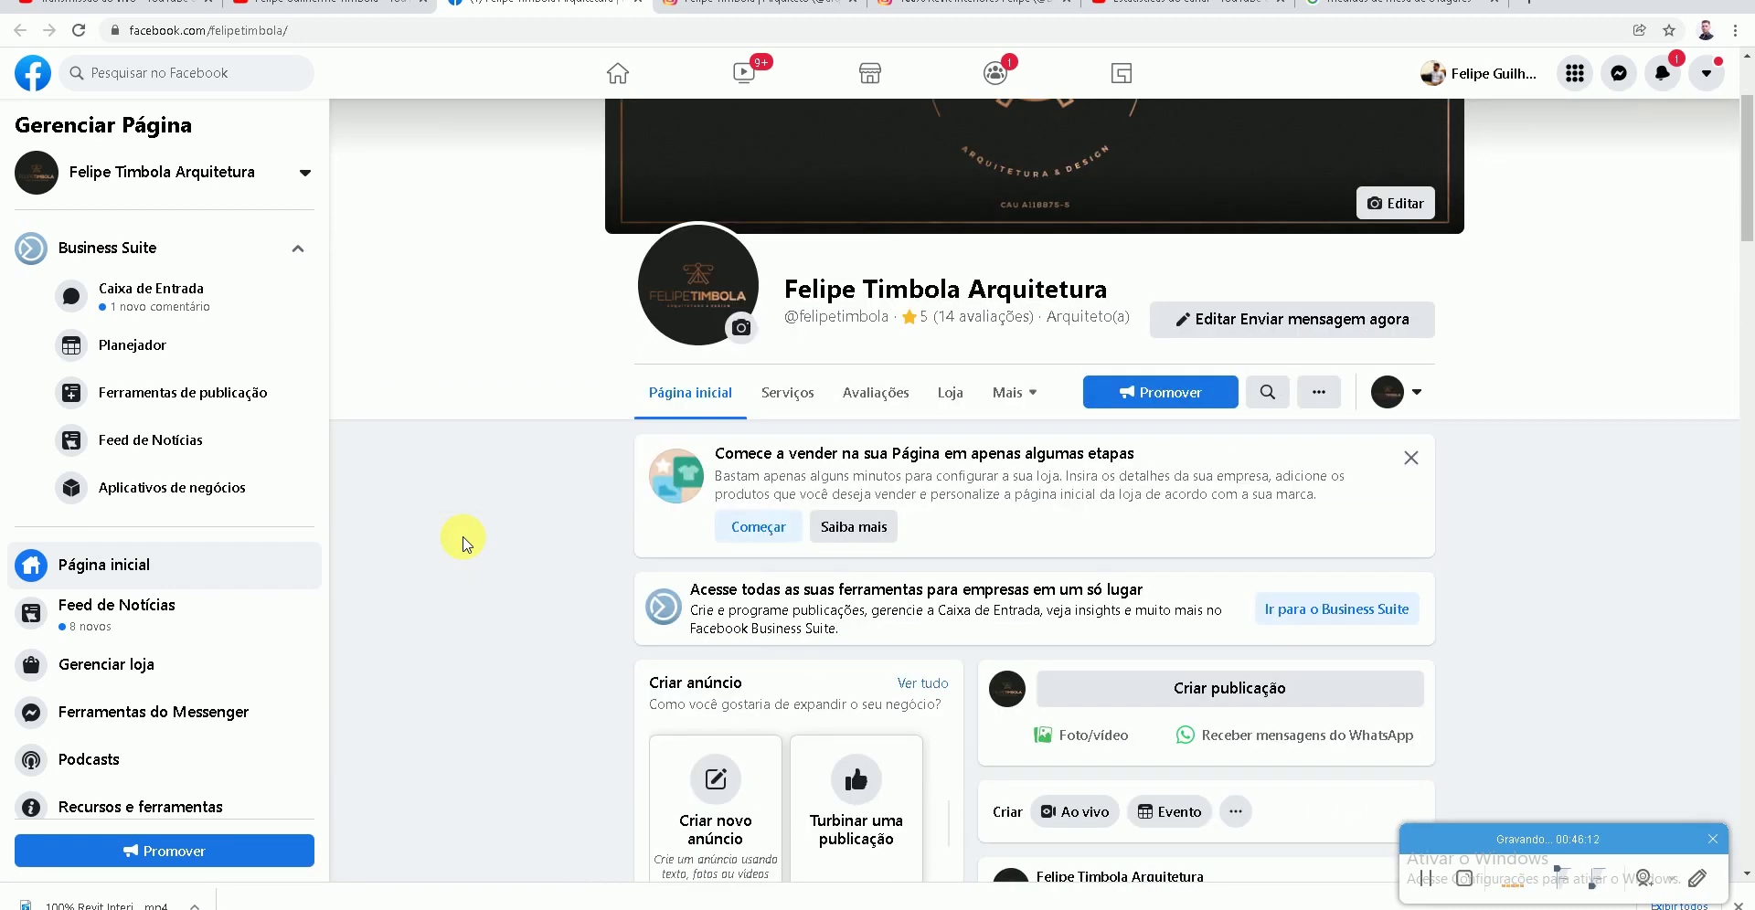
left_click(286, 13)
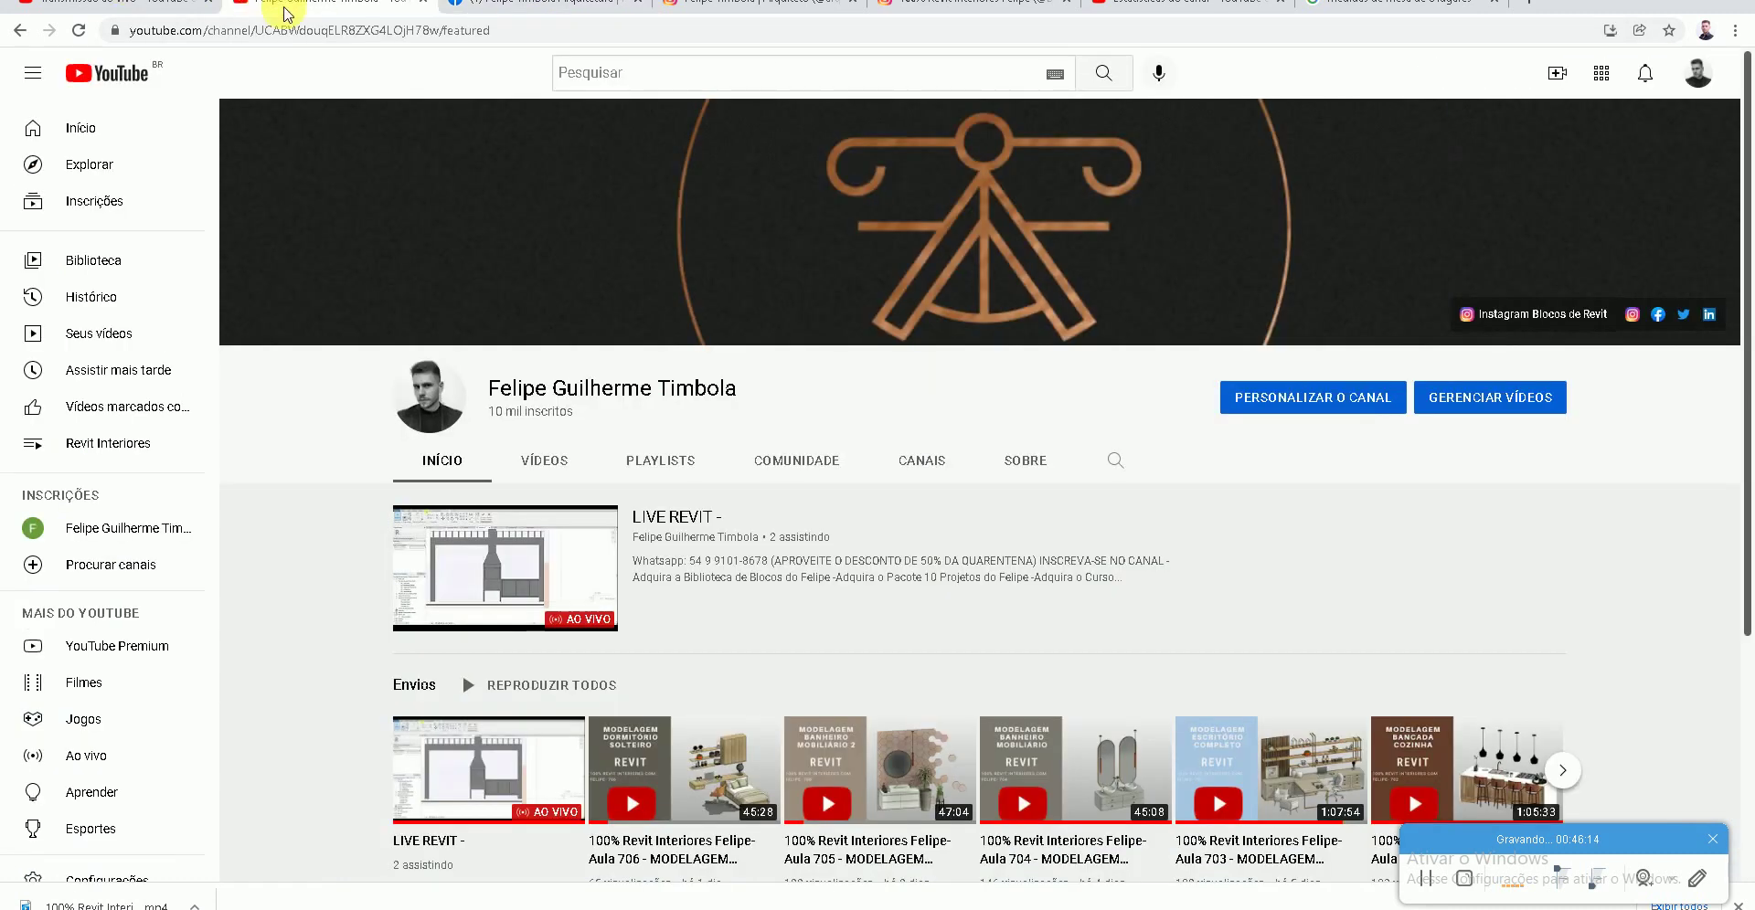
- View the channel's linked Twitter and LinkedIn profiles, then show the Windows desktop
left_click(1680, 318)
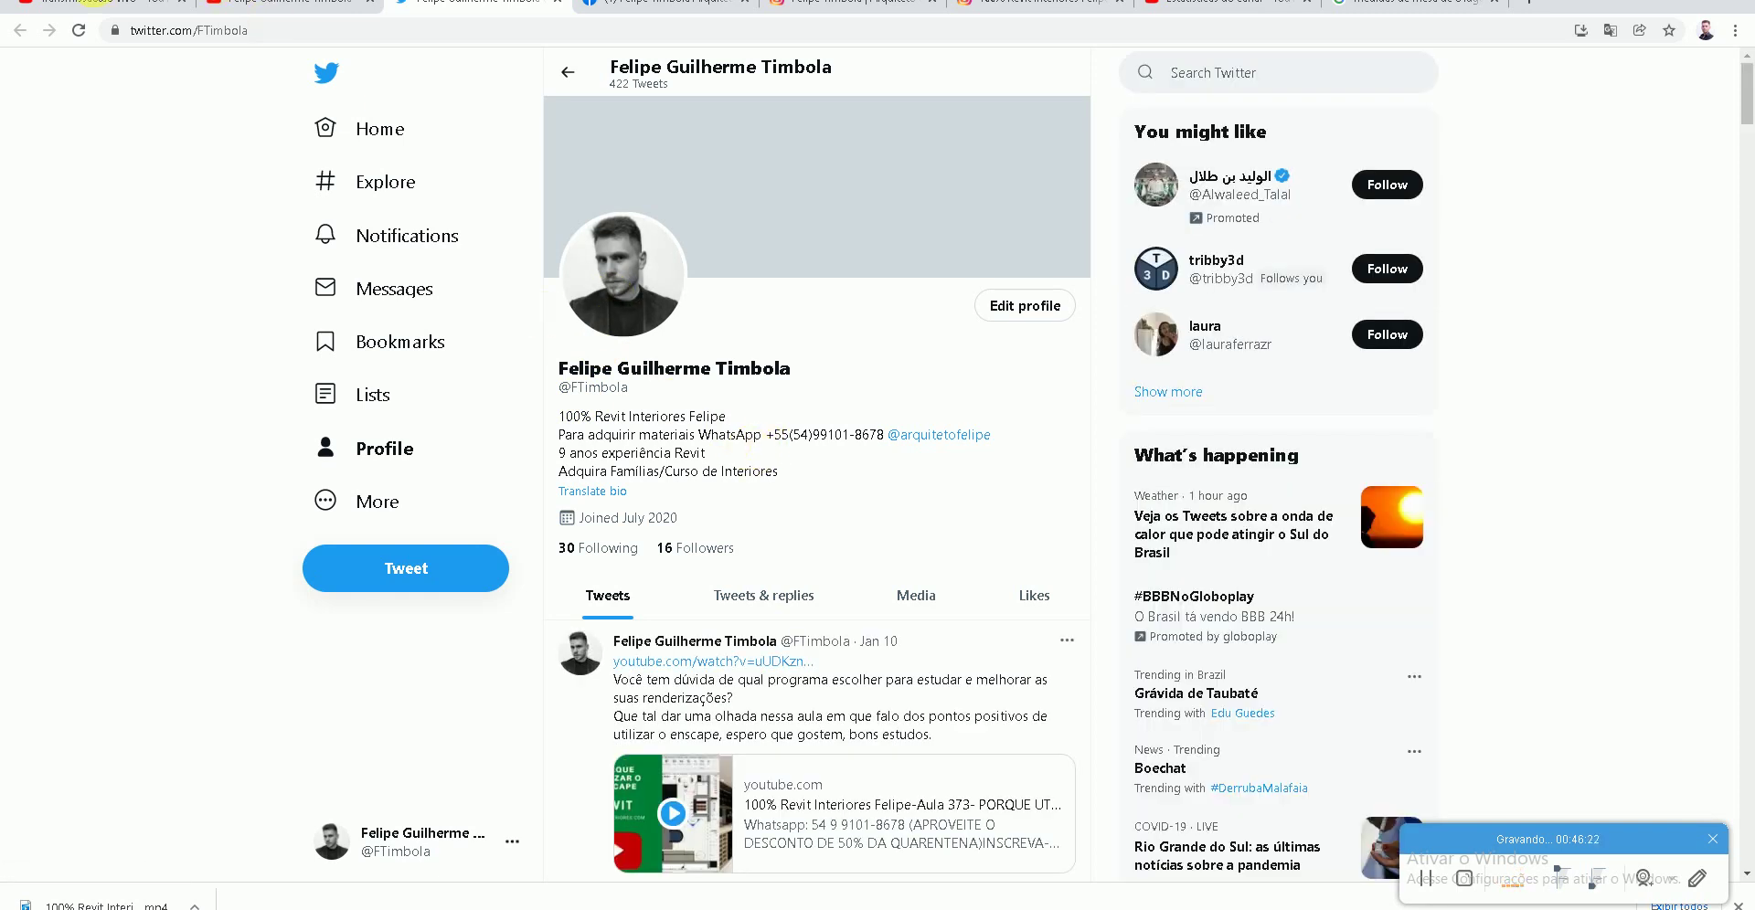
left_click(274, 4)
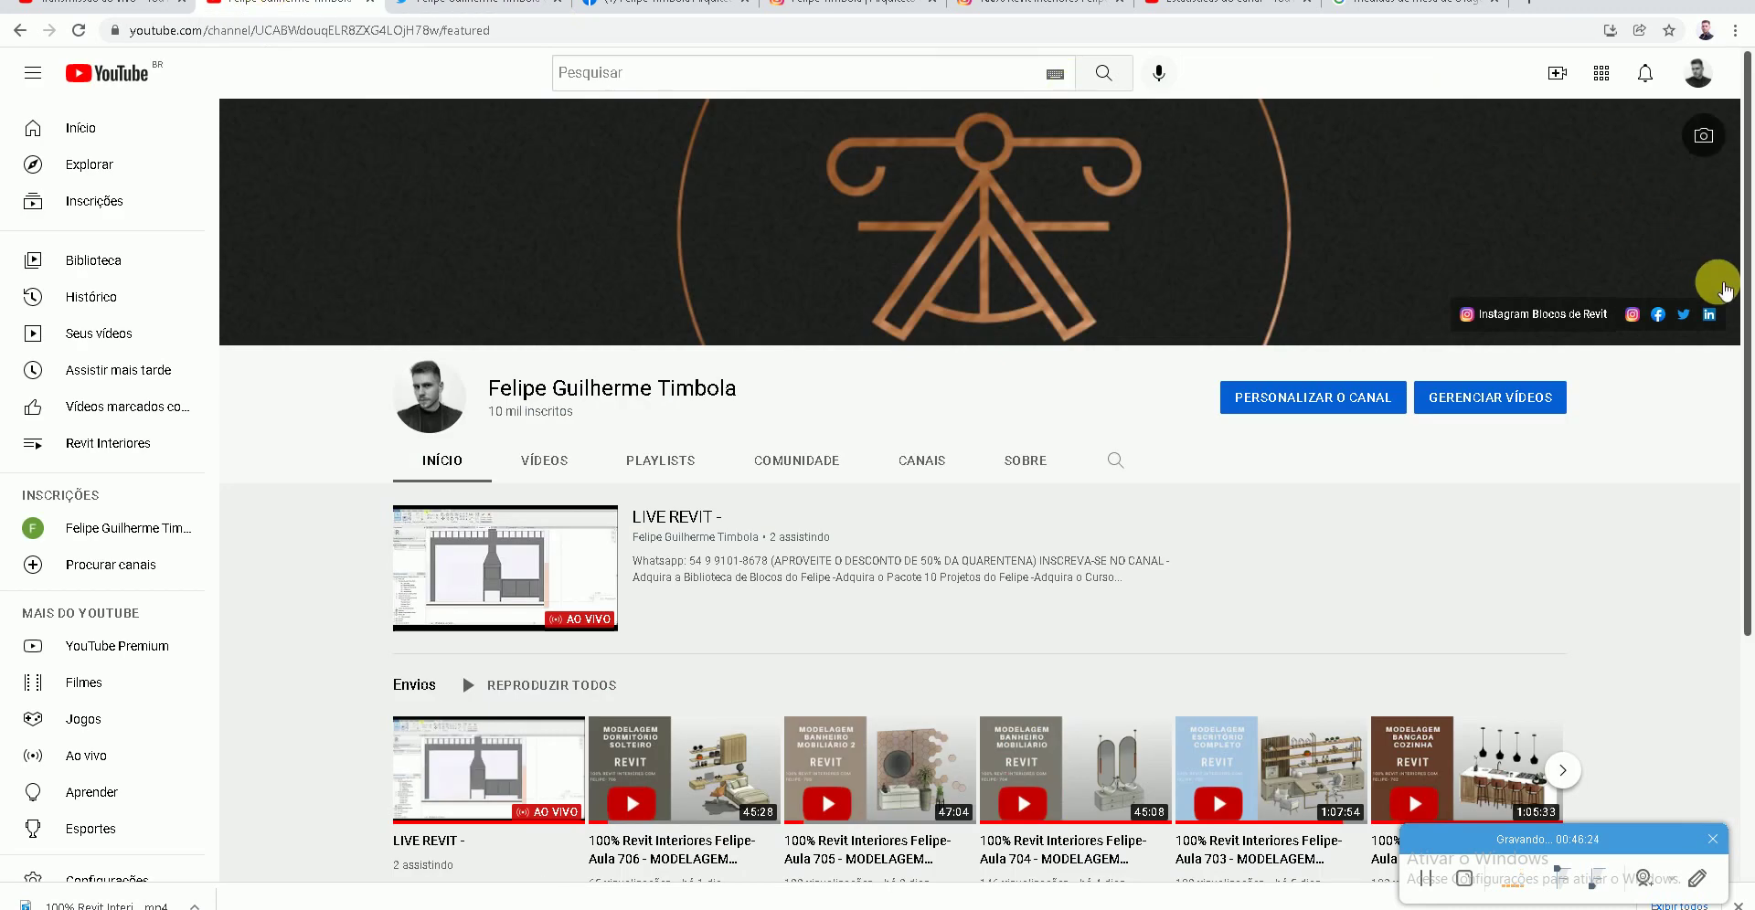
left_click(1689, 322)
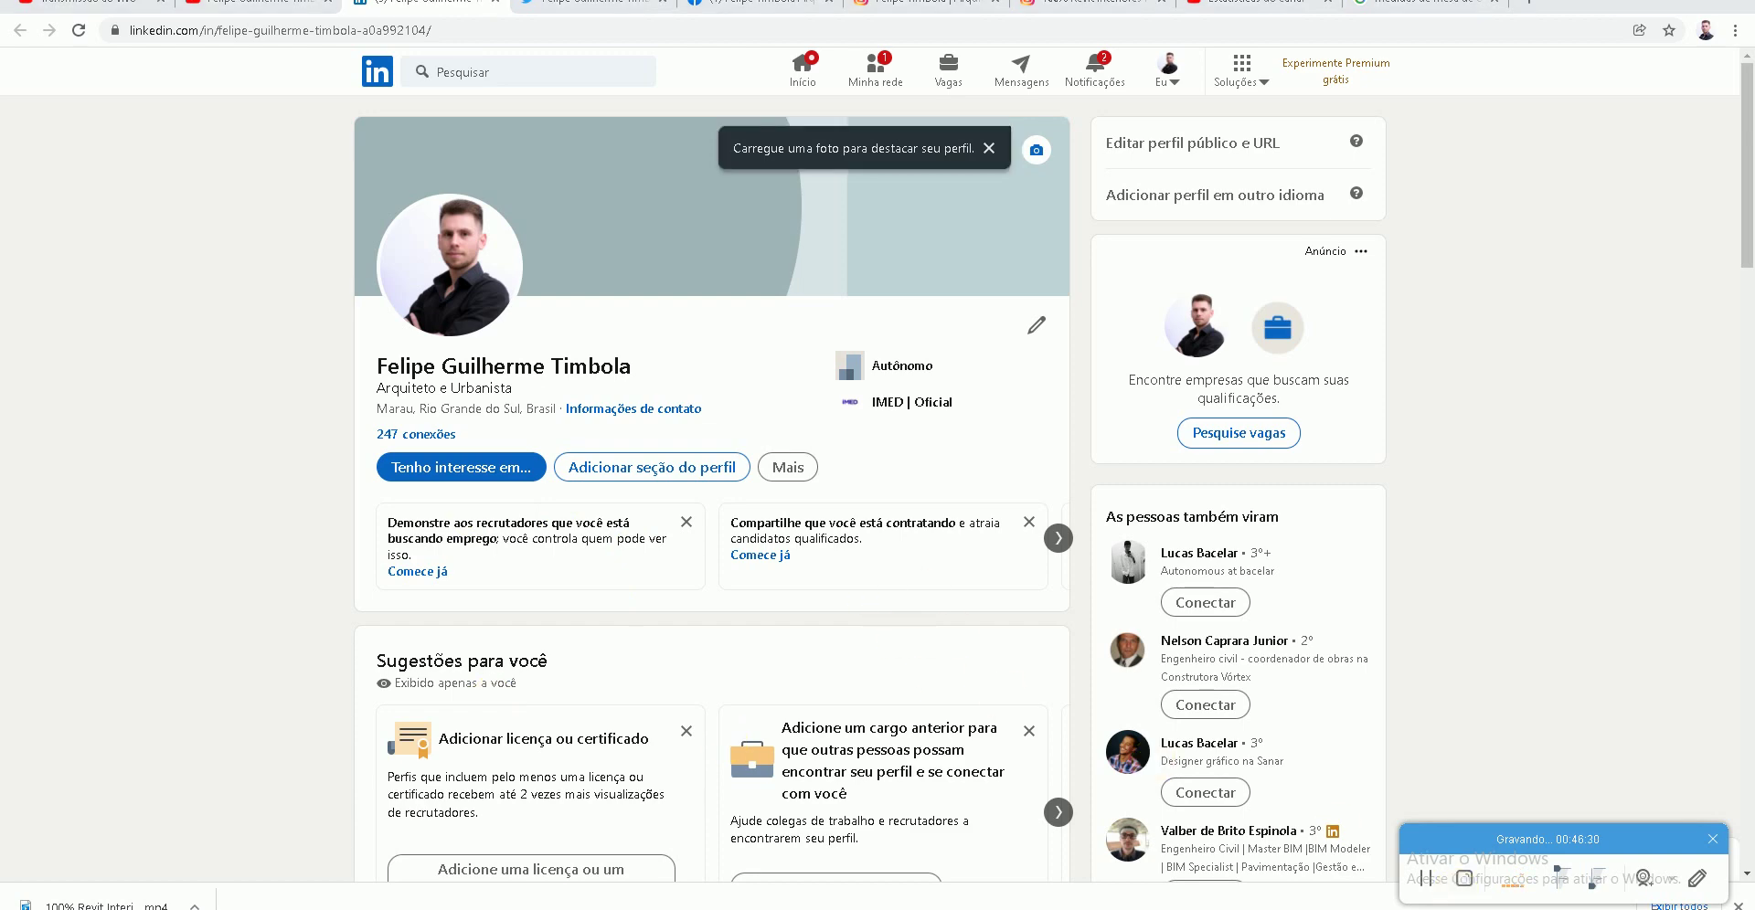
key("super+d")
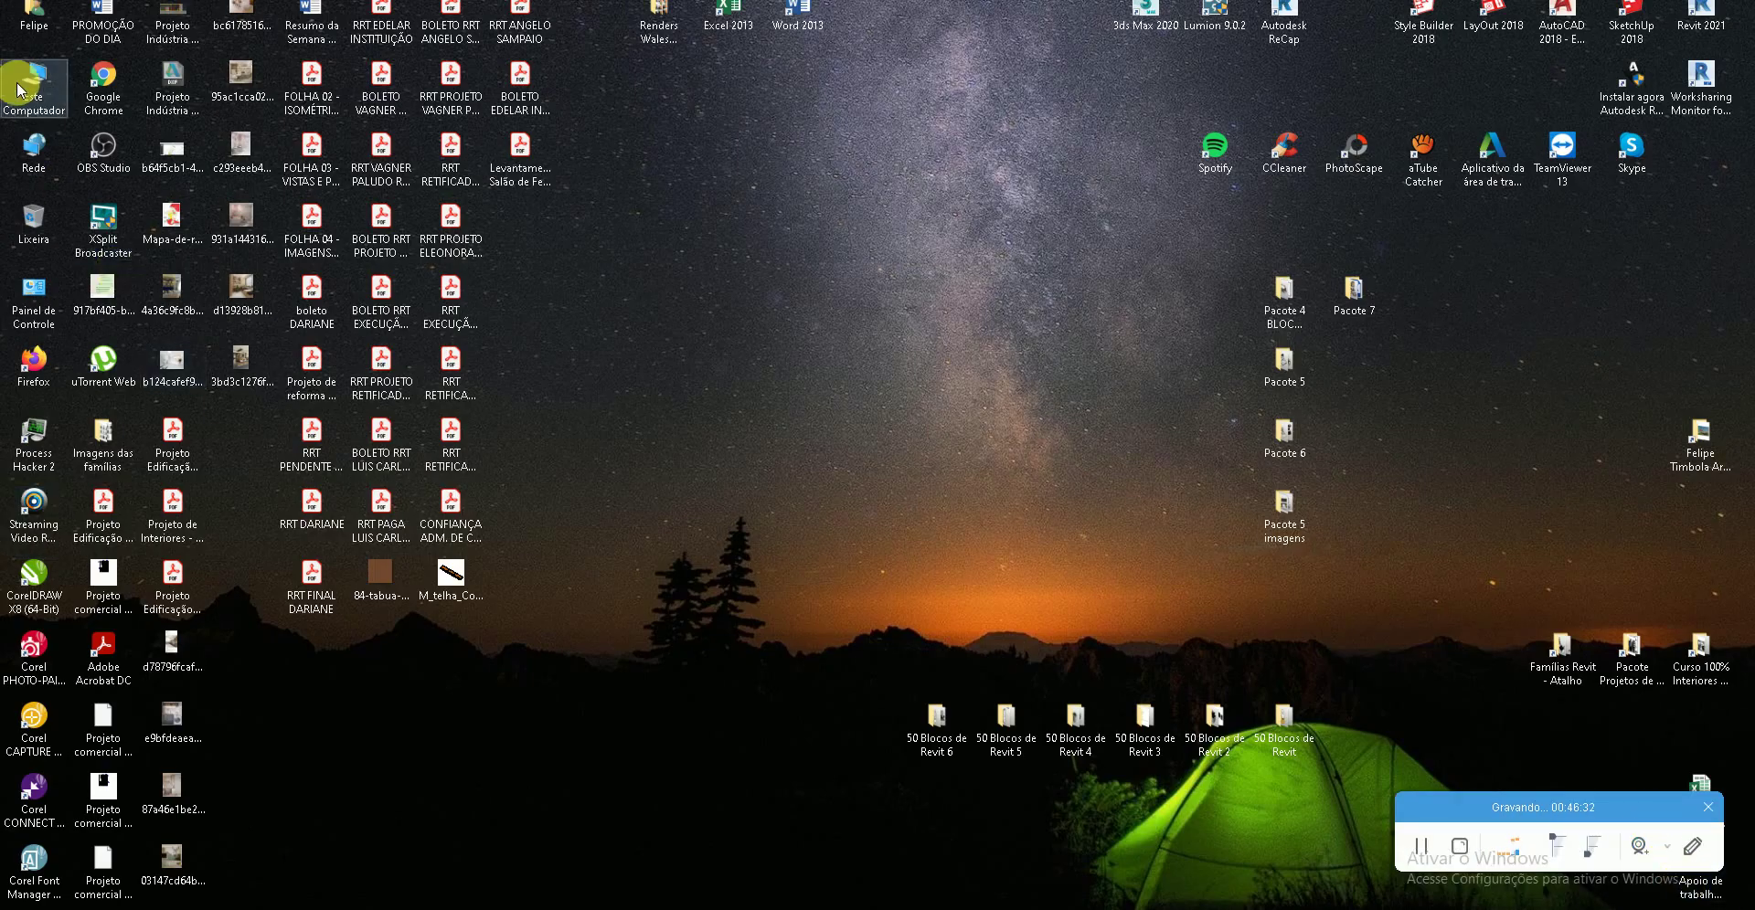
- Browse Dados (D:) into bkp and the Revit interiors course videos folder, then back to D:
key("super+e")
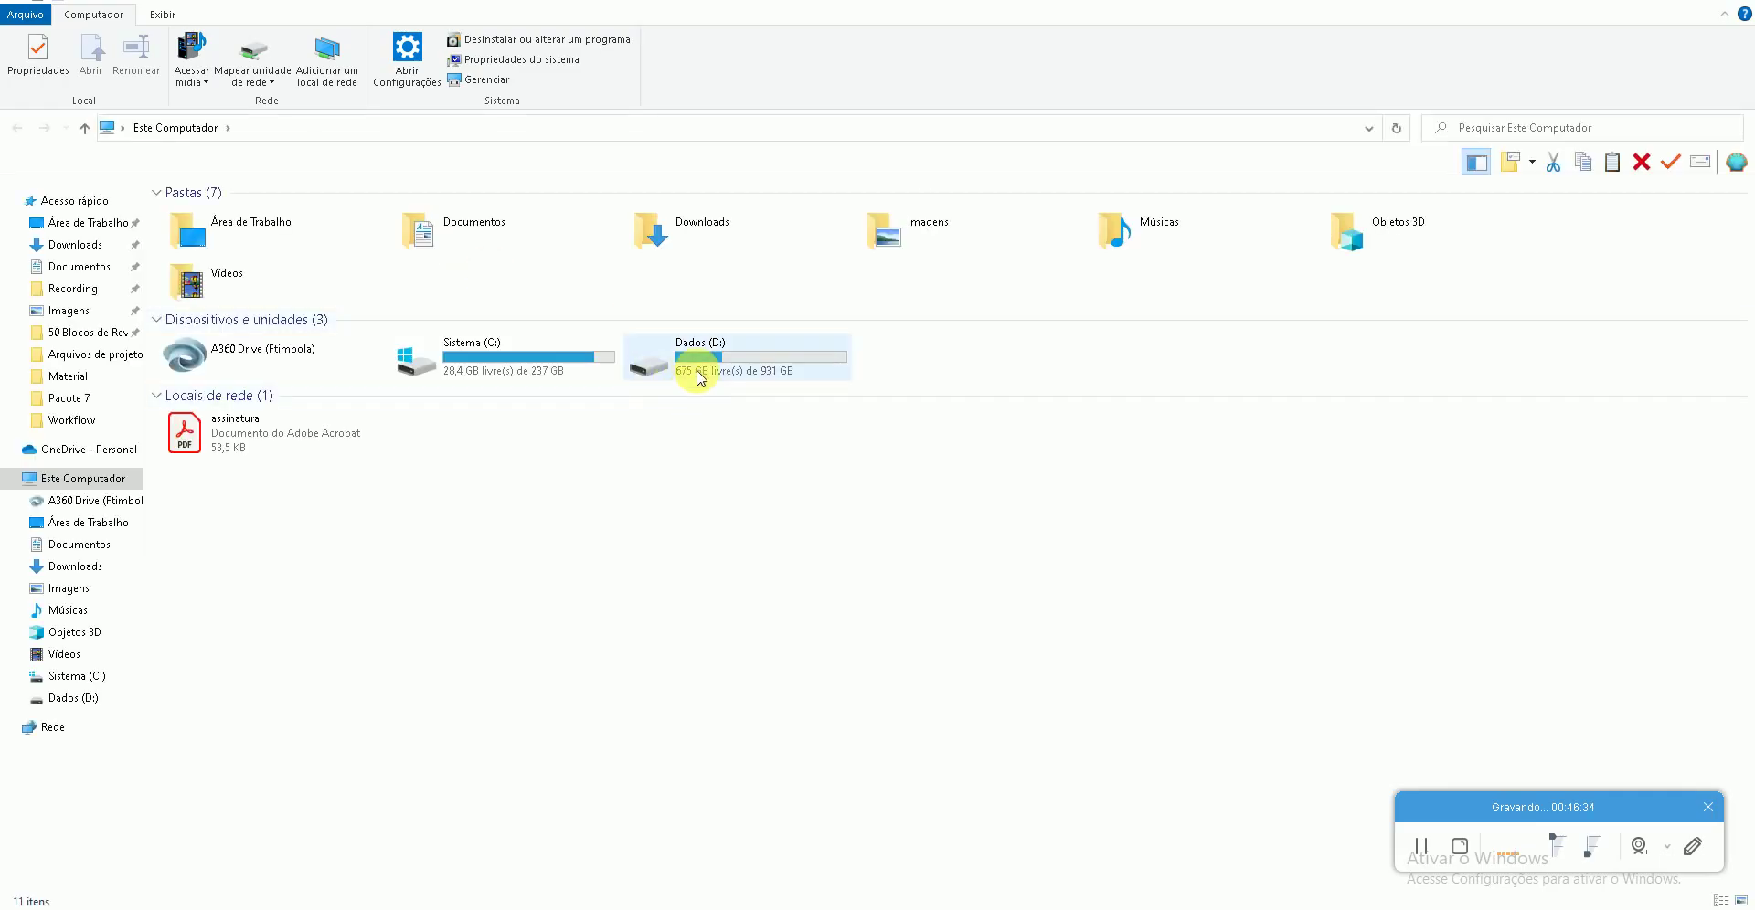
double_click(697, 370)
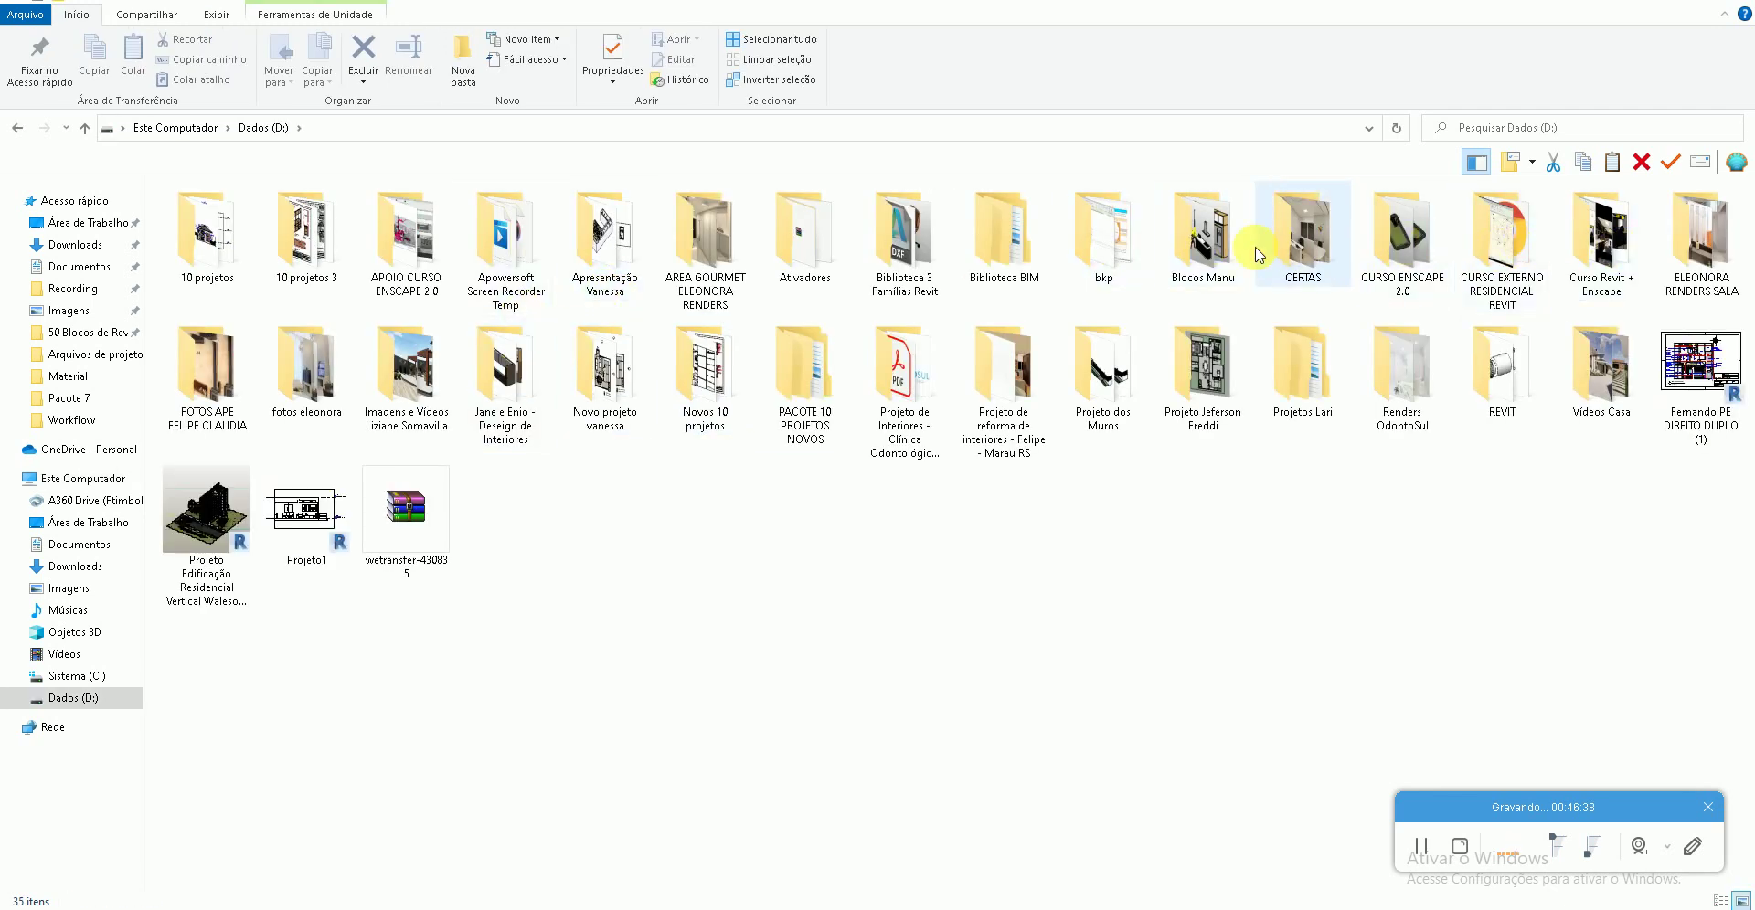
double_click(1103, 236)
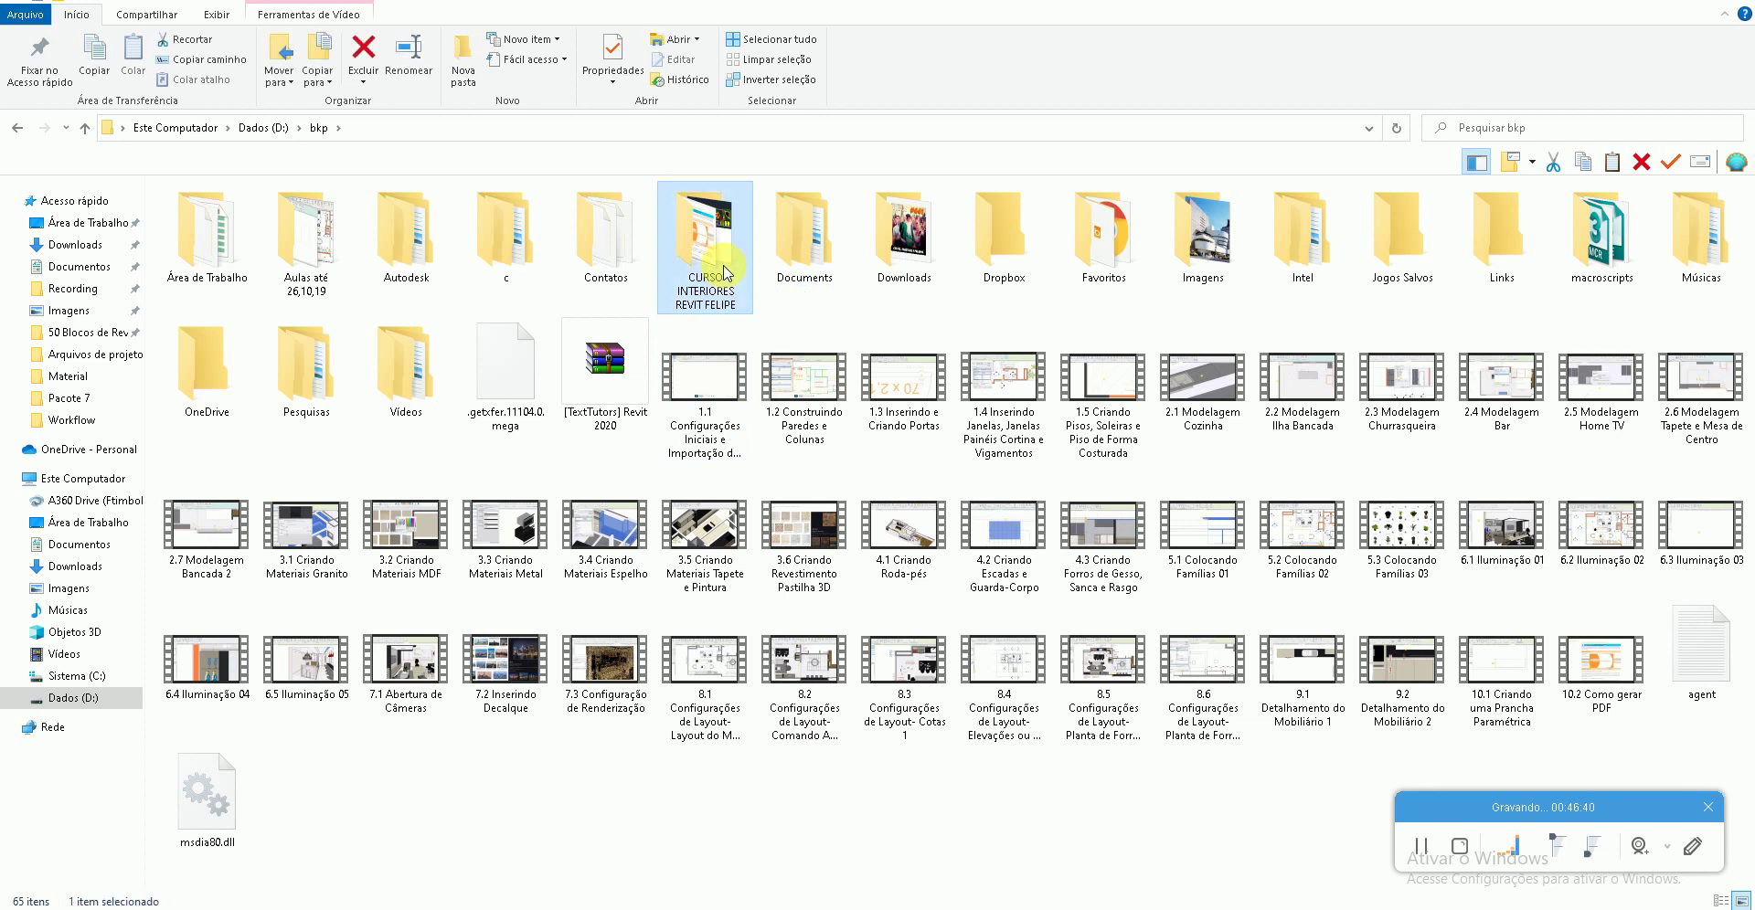
double_click(704, 235)
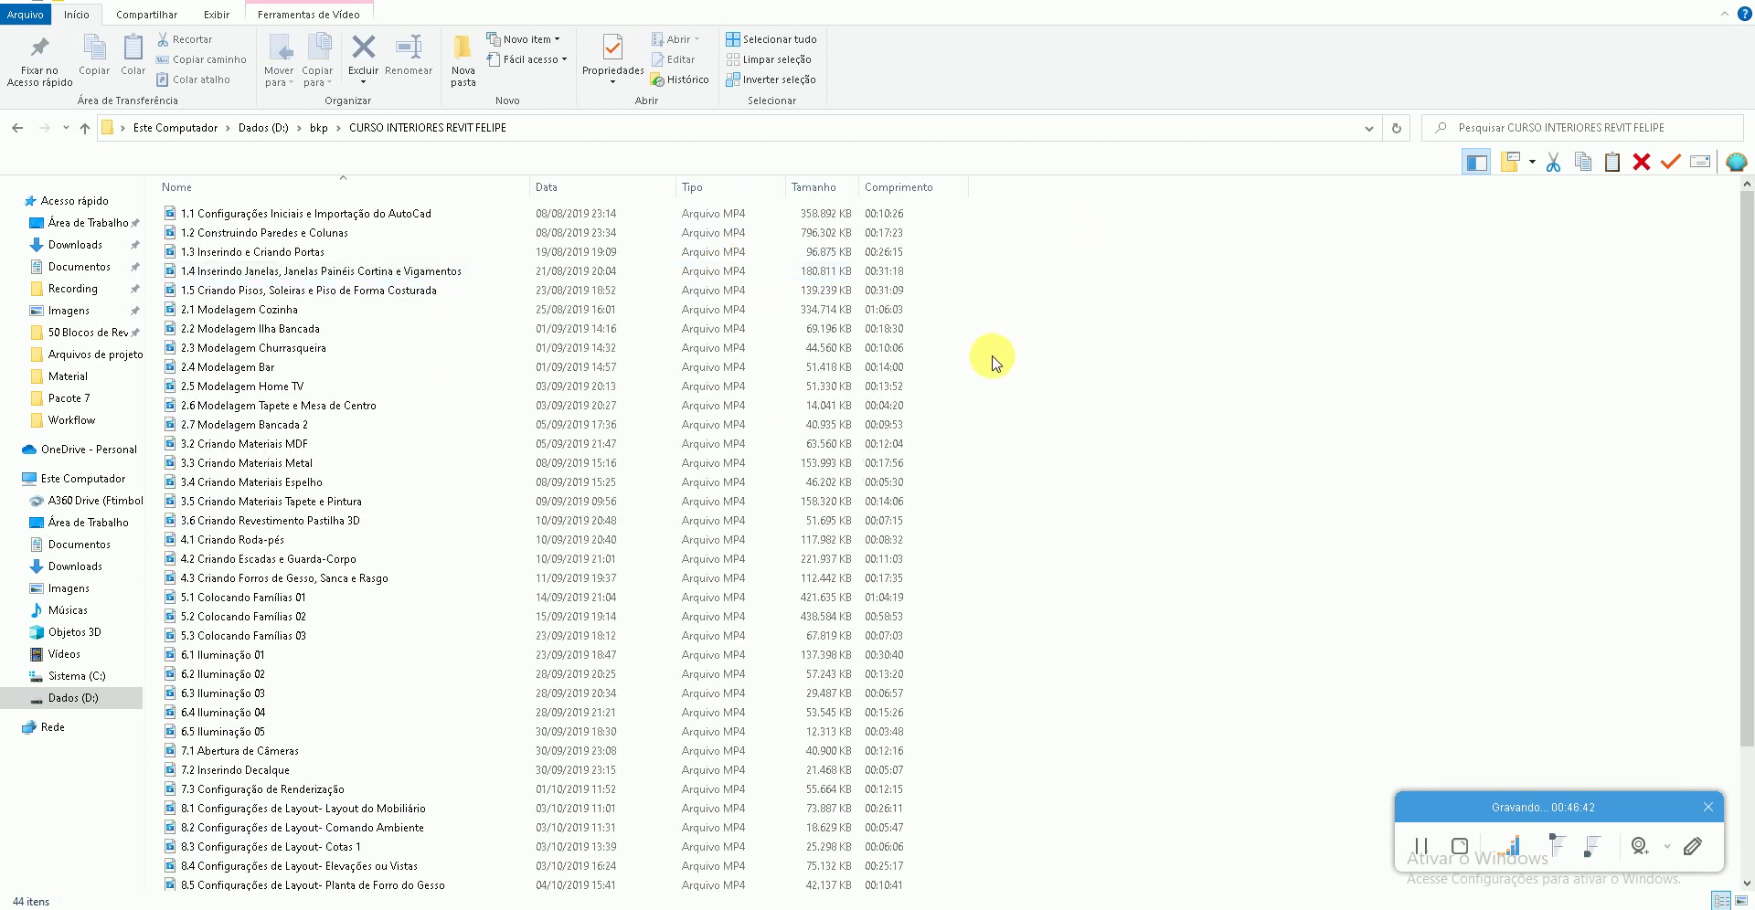
mouse_move(11, 201)
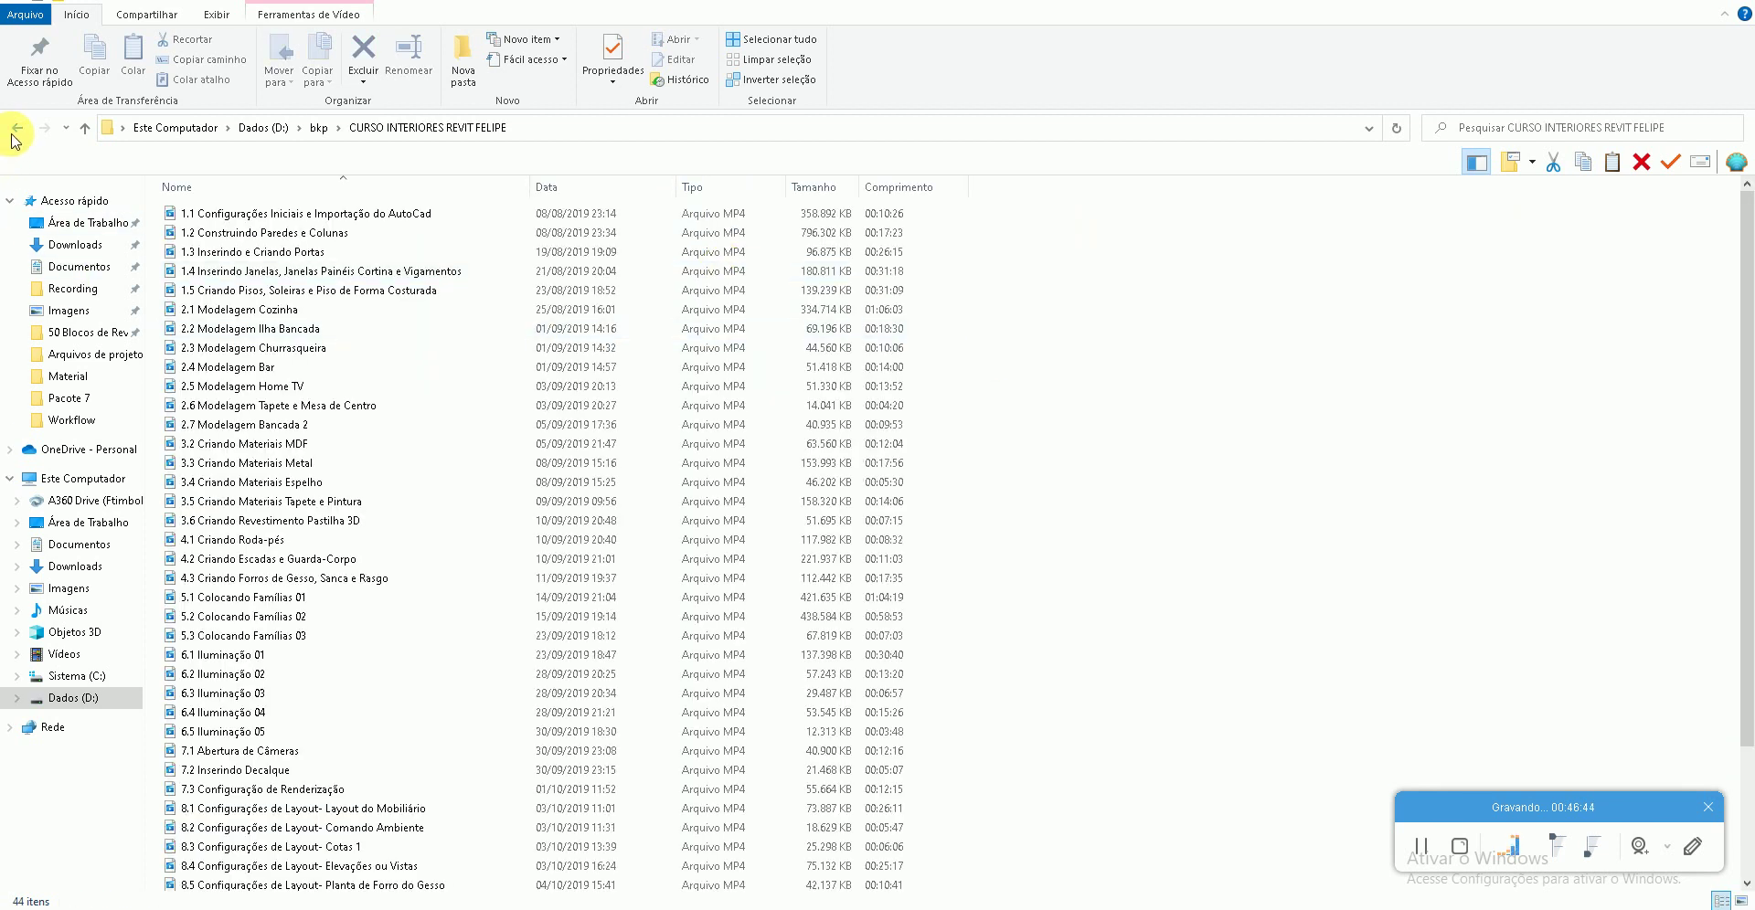
left_click(17, 128)
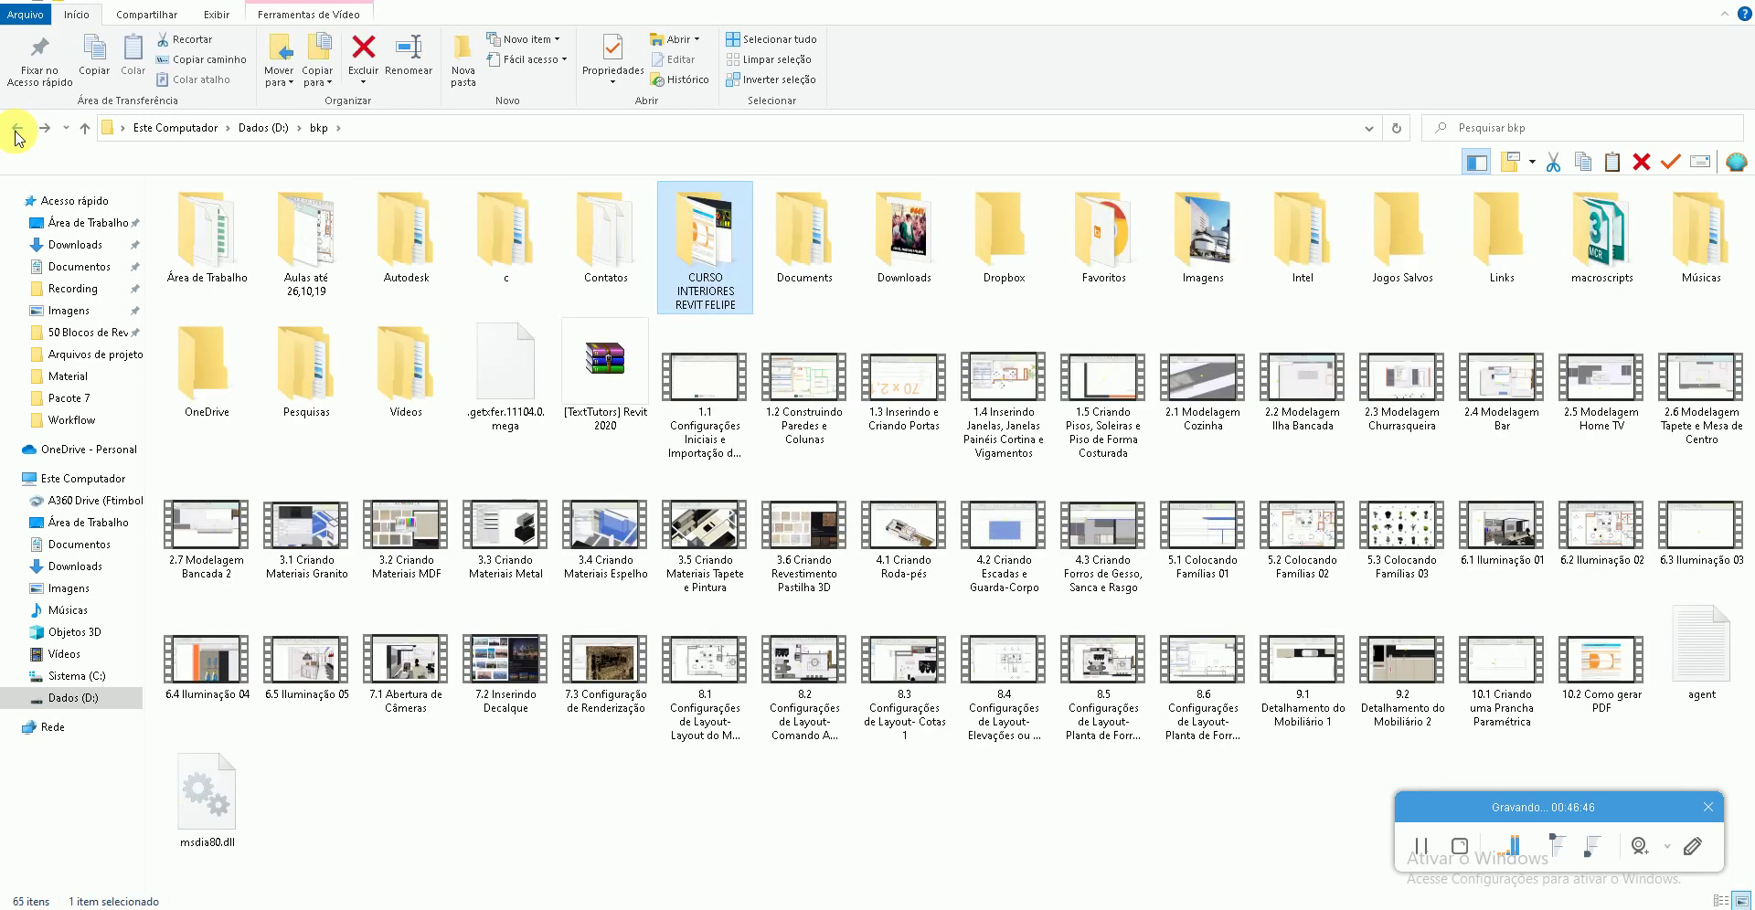
left_click(16, 130)
- Show the CURSO EXTERNO RESIDENCIAL REVIT and Curso Revit + Enscape folders on drive D
left_click(1405, 274)
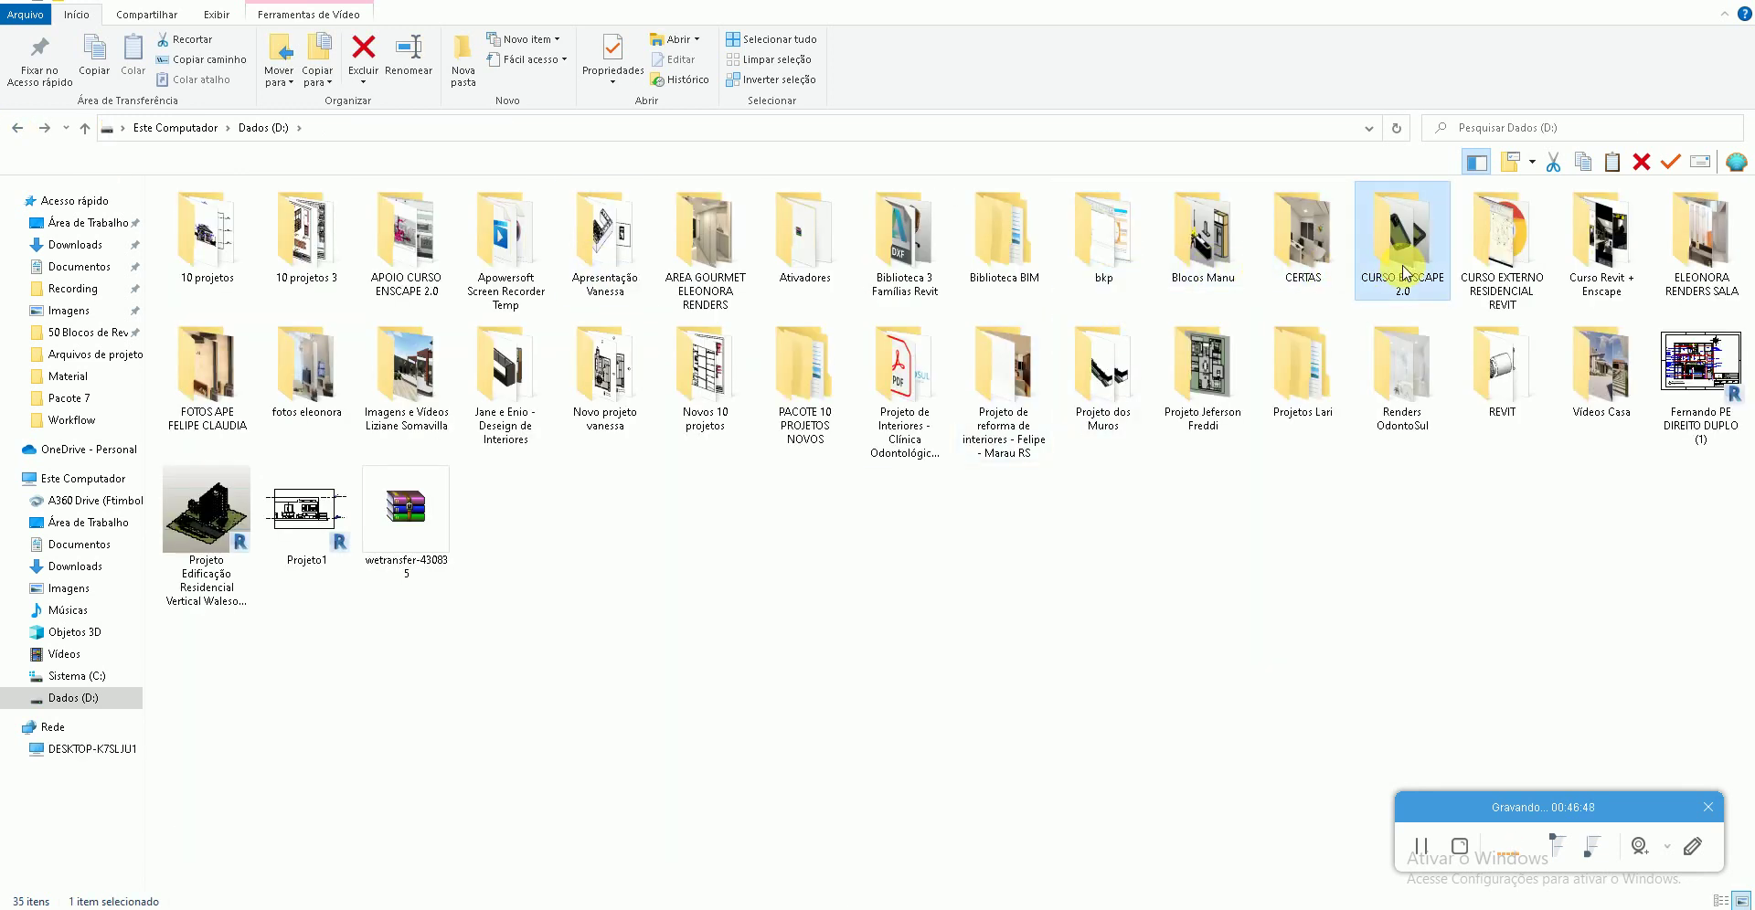
double_click(1502, 243)
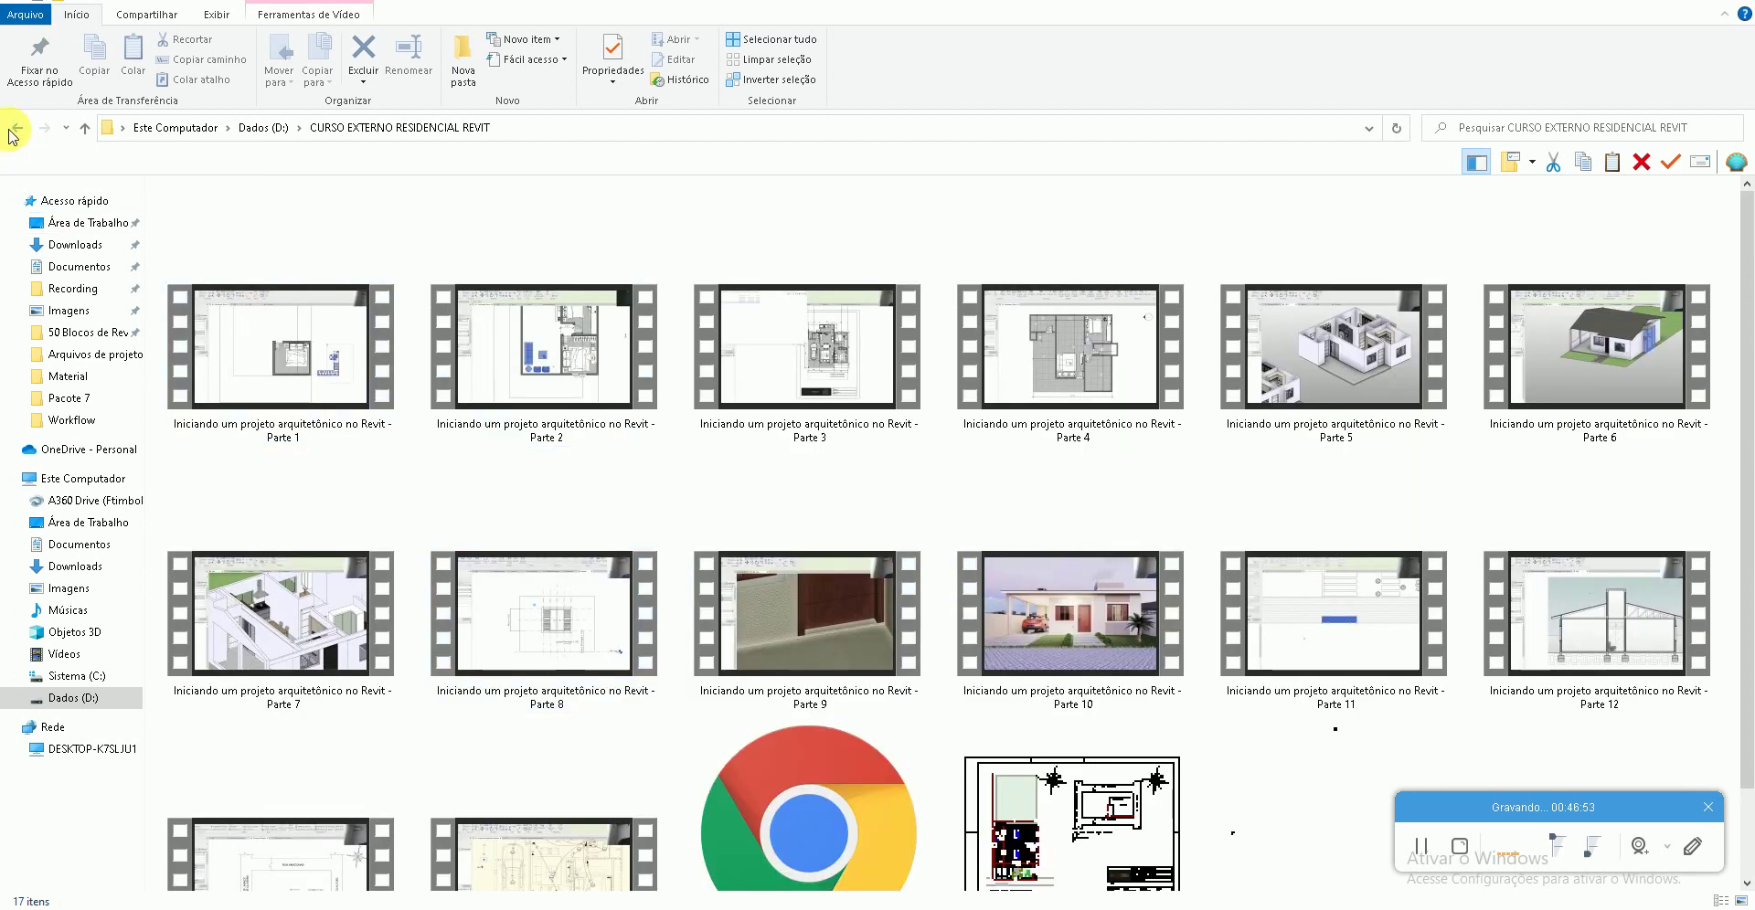
left_click(16, 129)
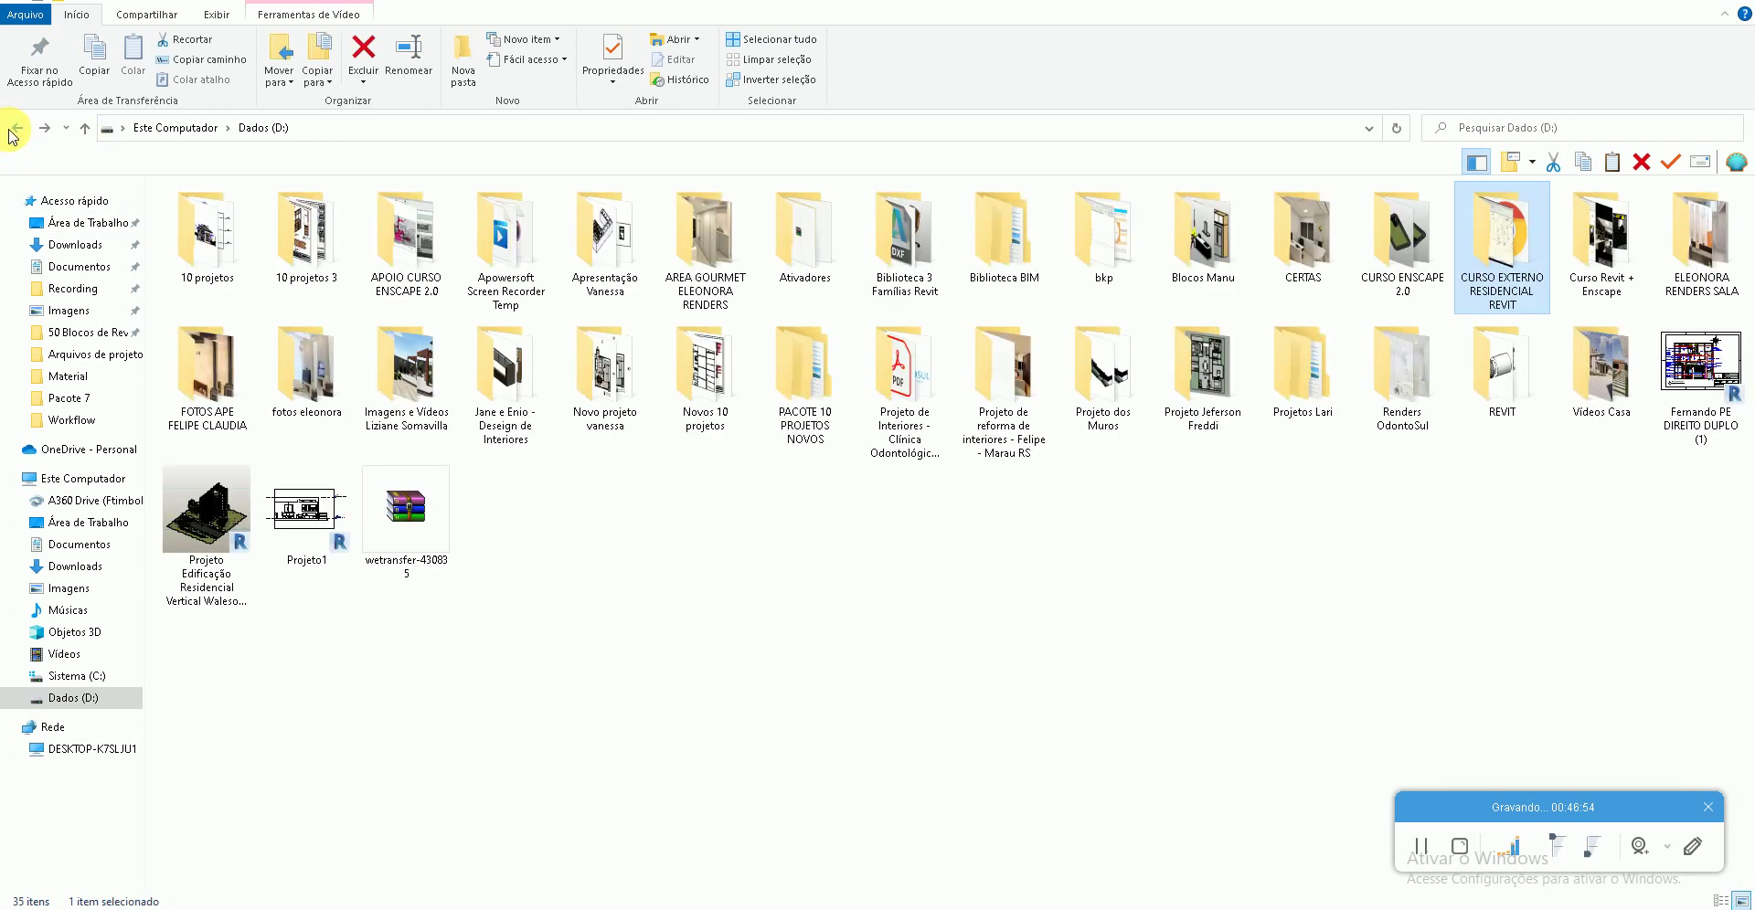
double_click(1601, 239)
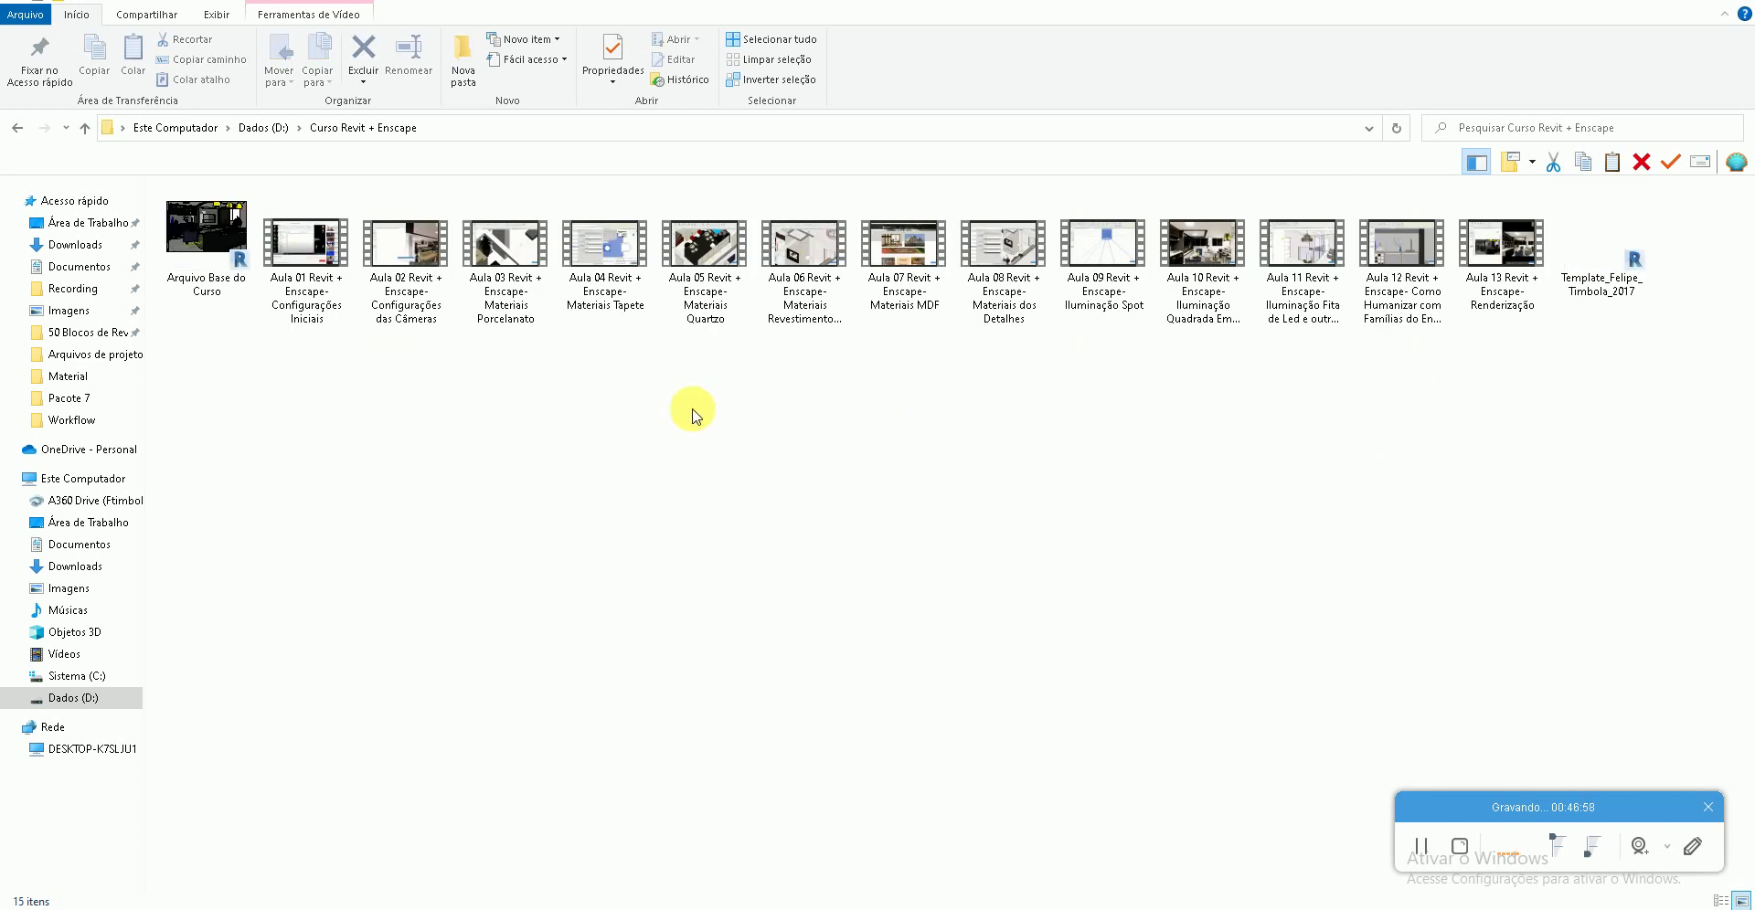
left_click(16, 129)
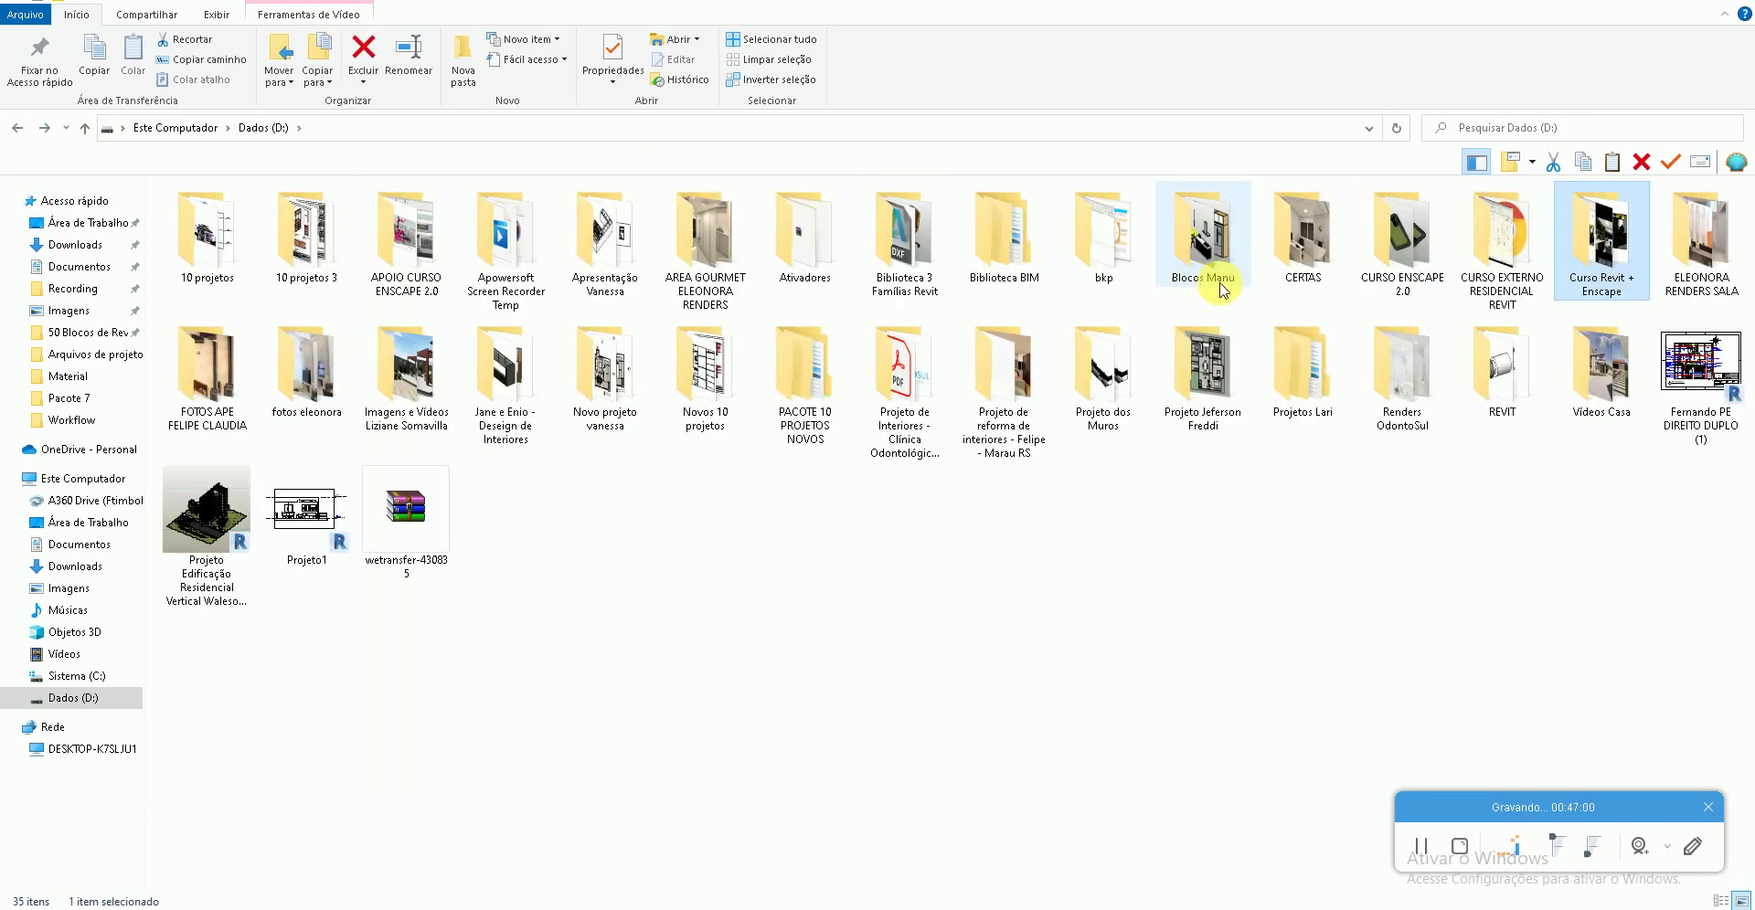
- Show the CURSO ENSCAPE 2.0 AULAS lesson videos, then return to the desktop
double_click(1389, 263)
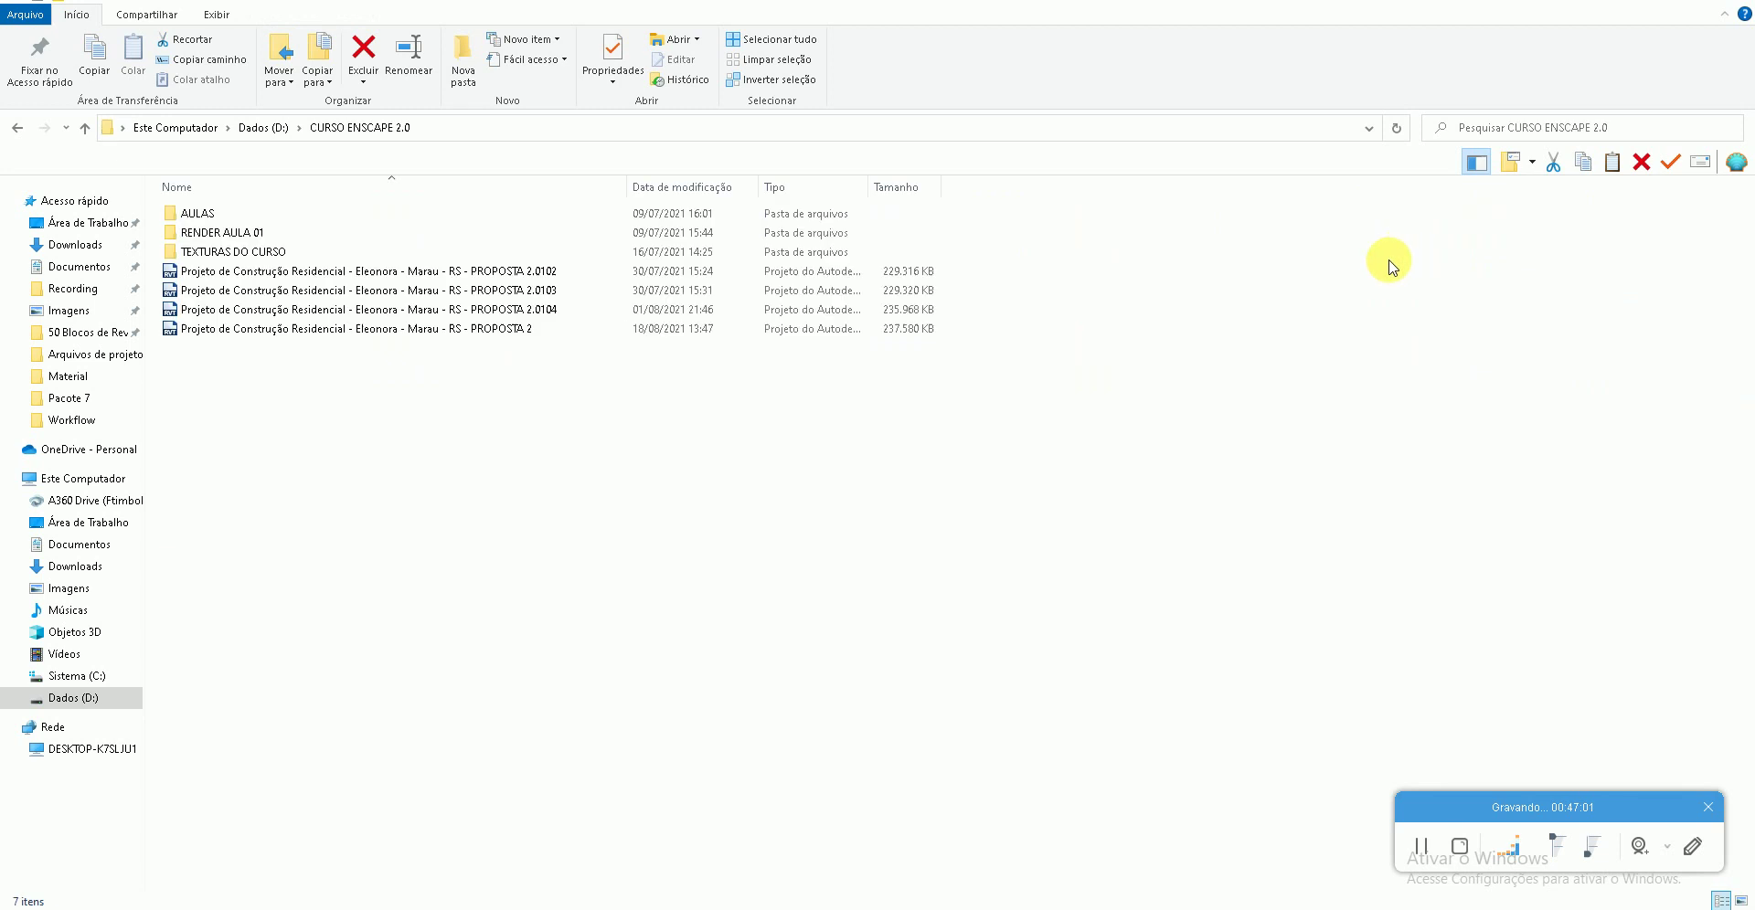
left_click(261, 217)
double_click(261, 217)
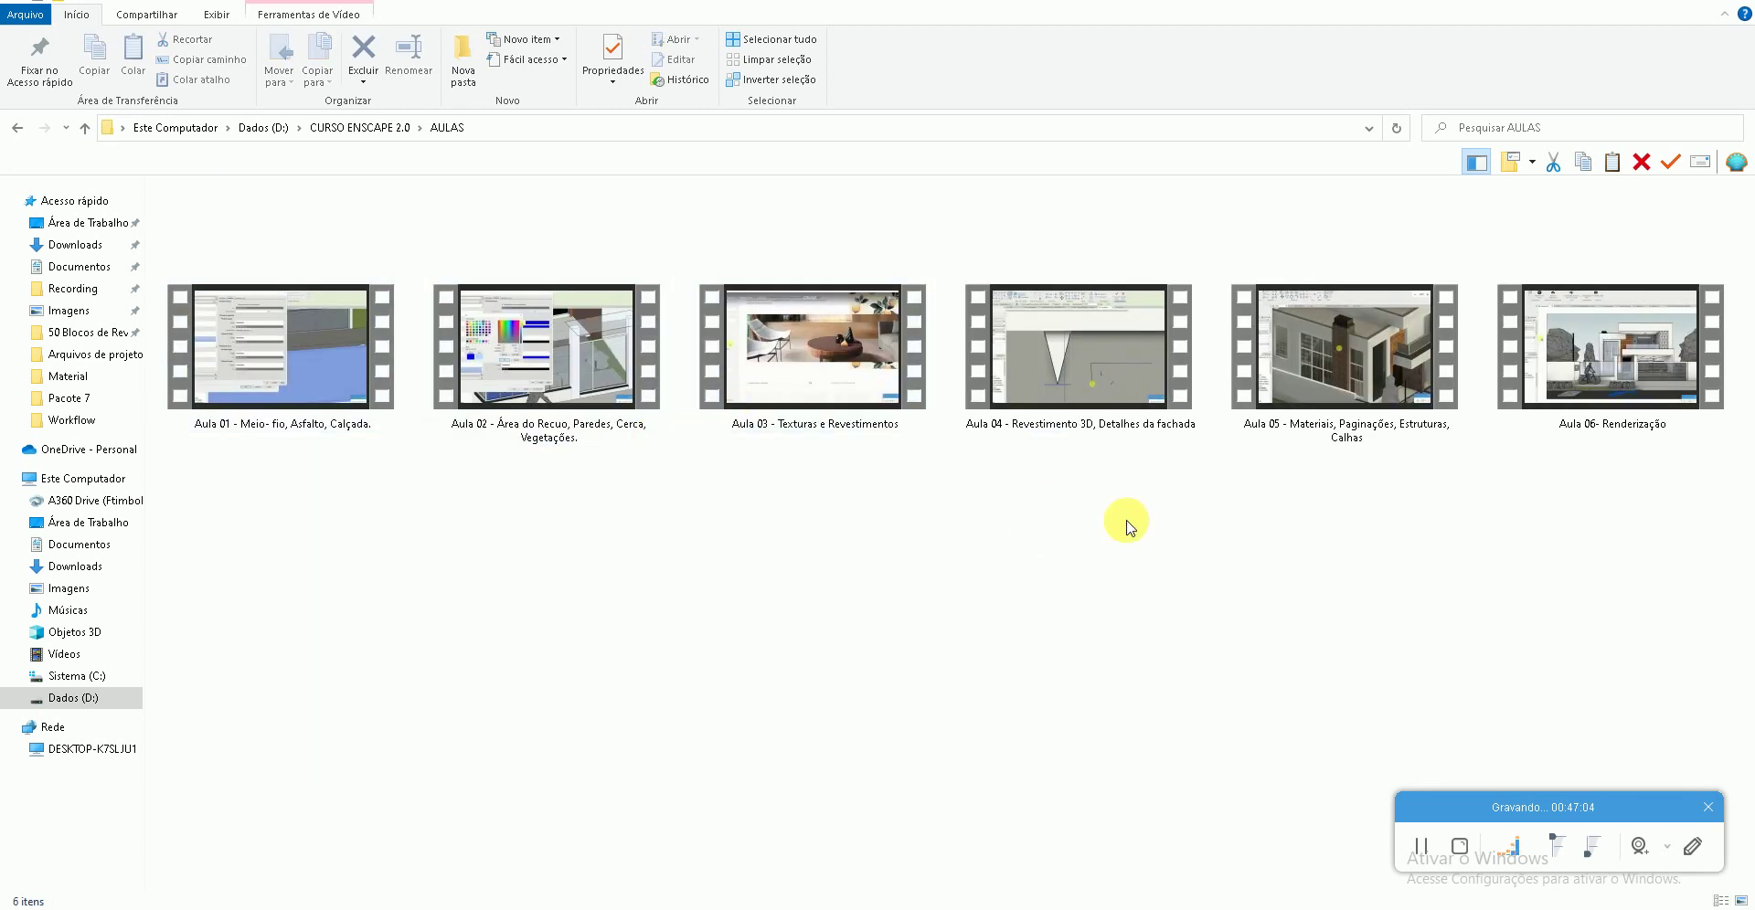
key("super+d")
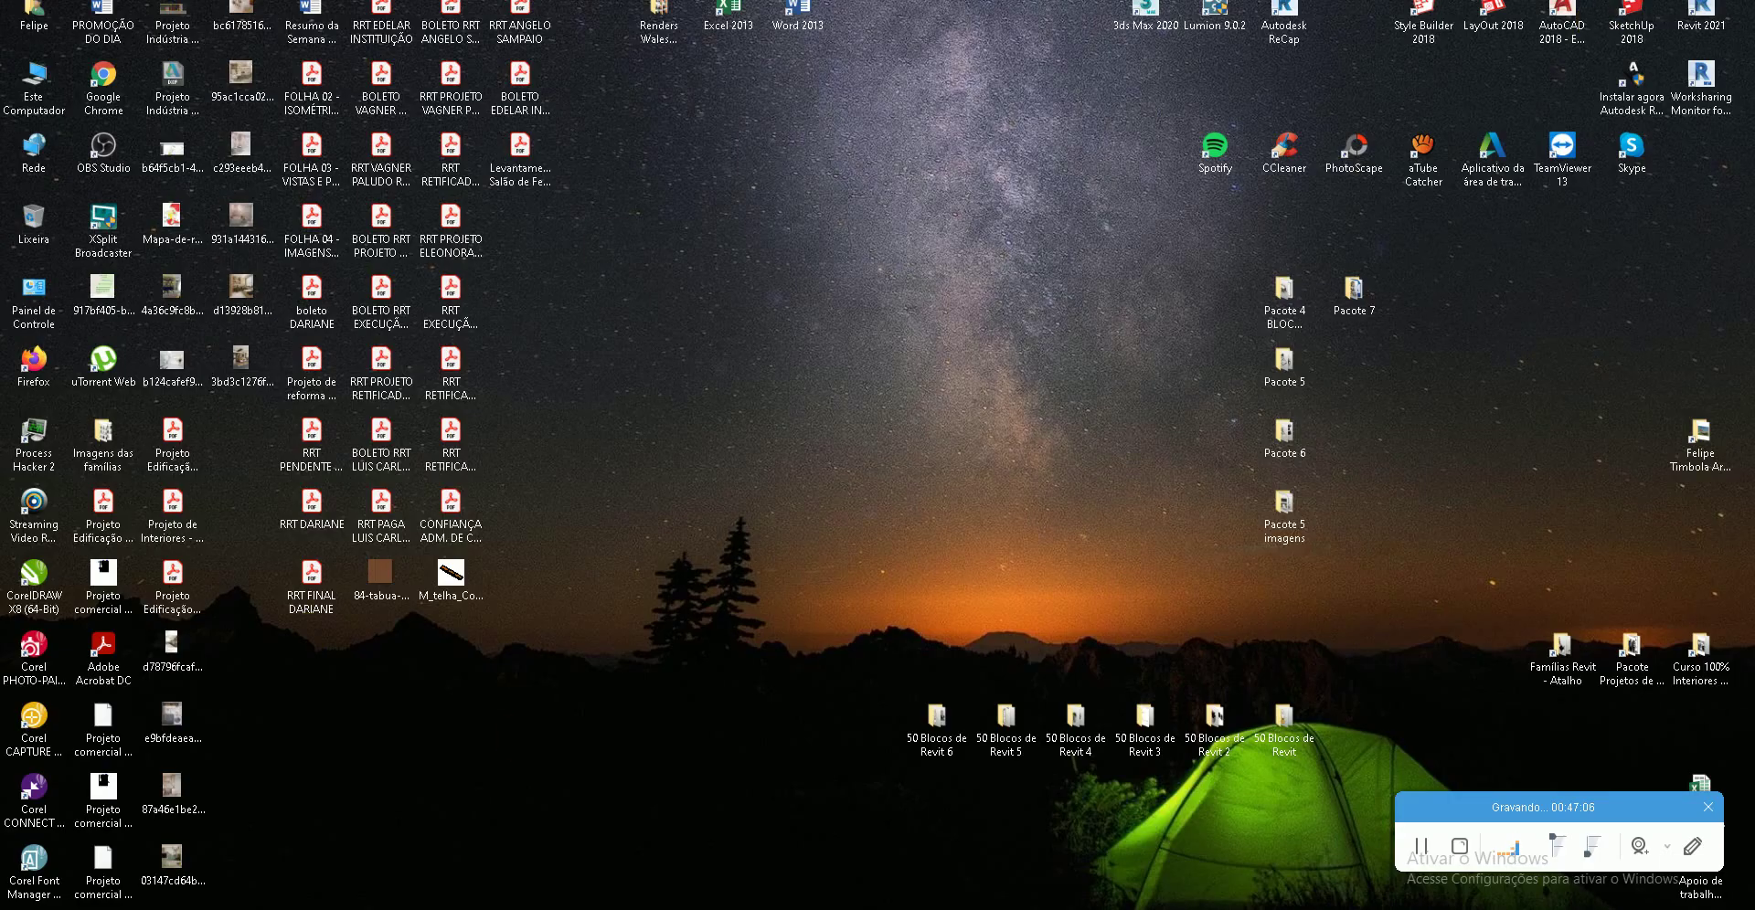
- Show the Blocos de Revit folder under Apoio de trabalho and the Famílias Revit folder
double_click(1712, 895)
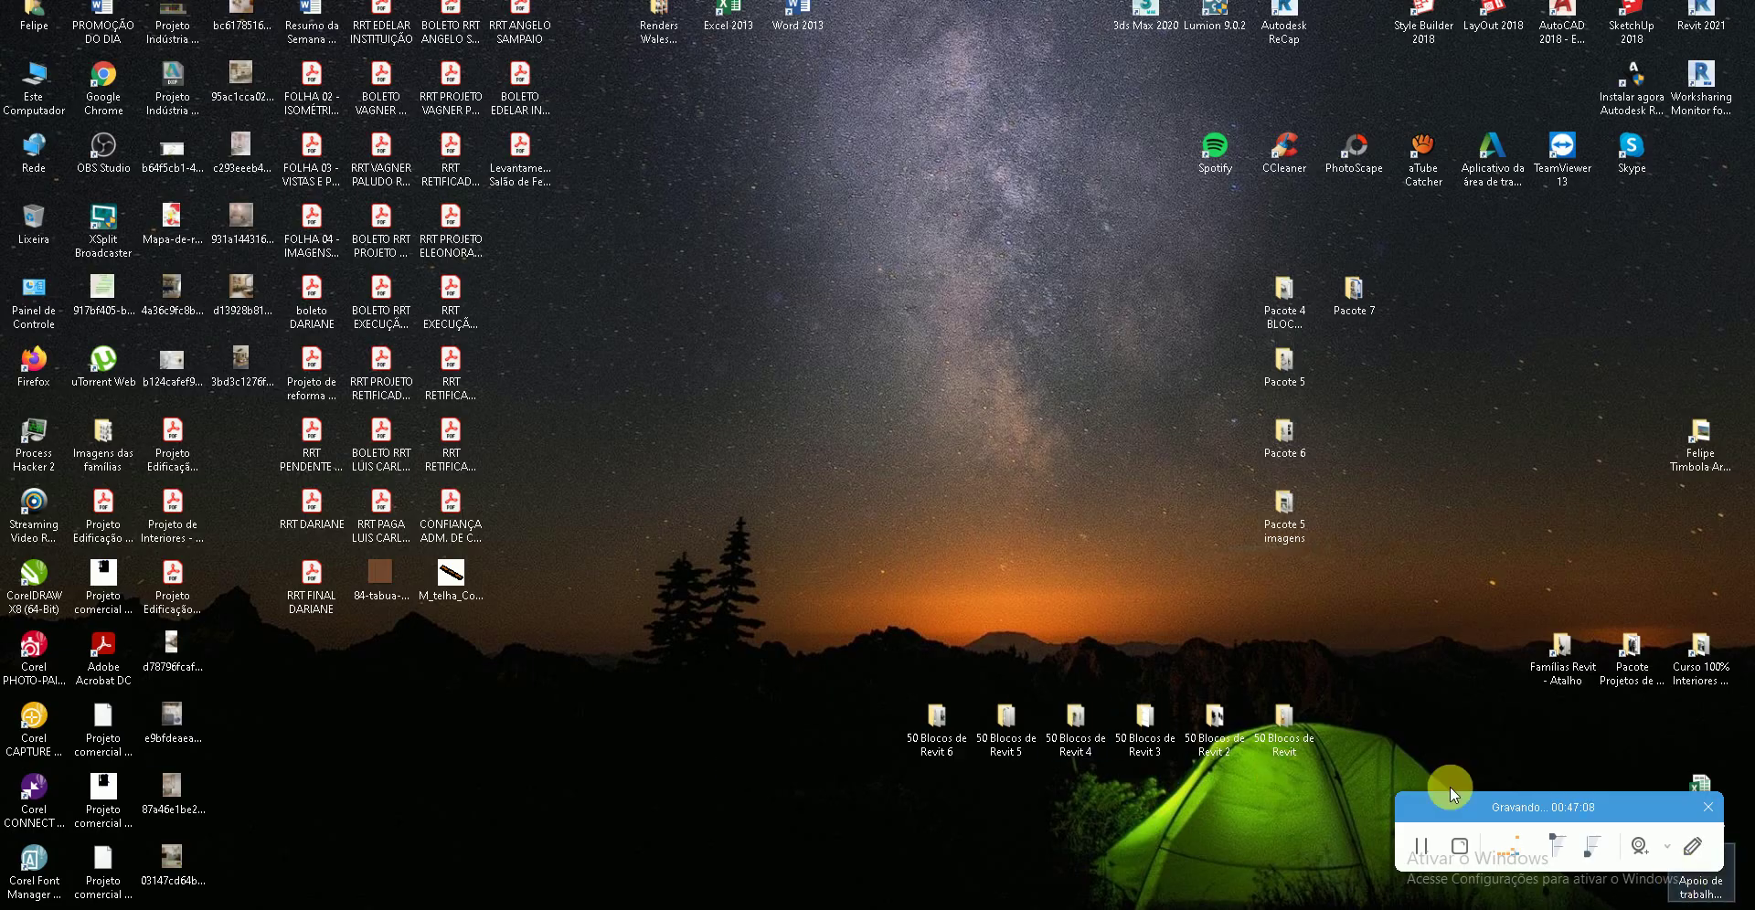
left_click(289, 311)
double_click(289, 315)
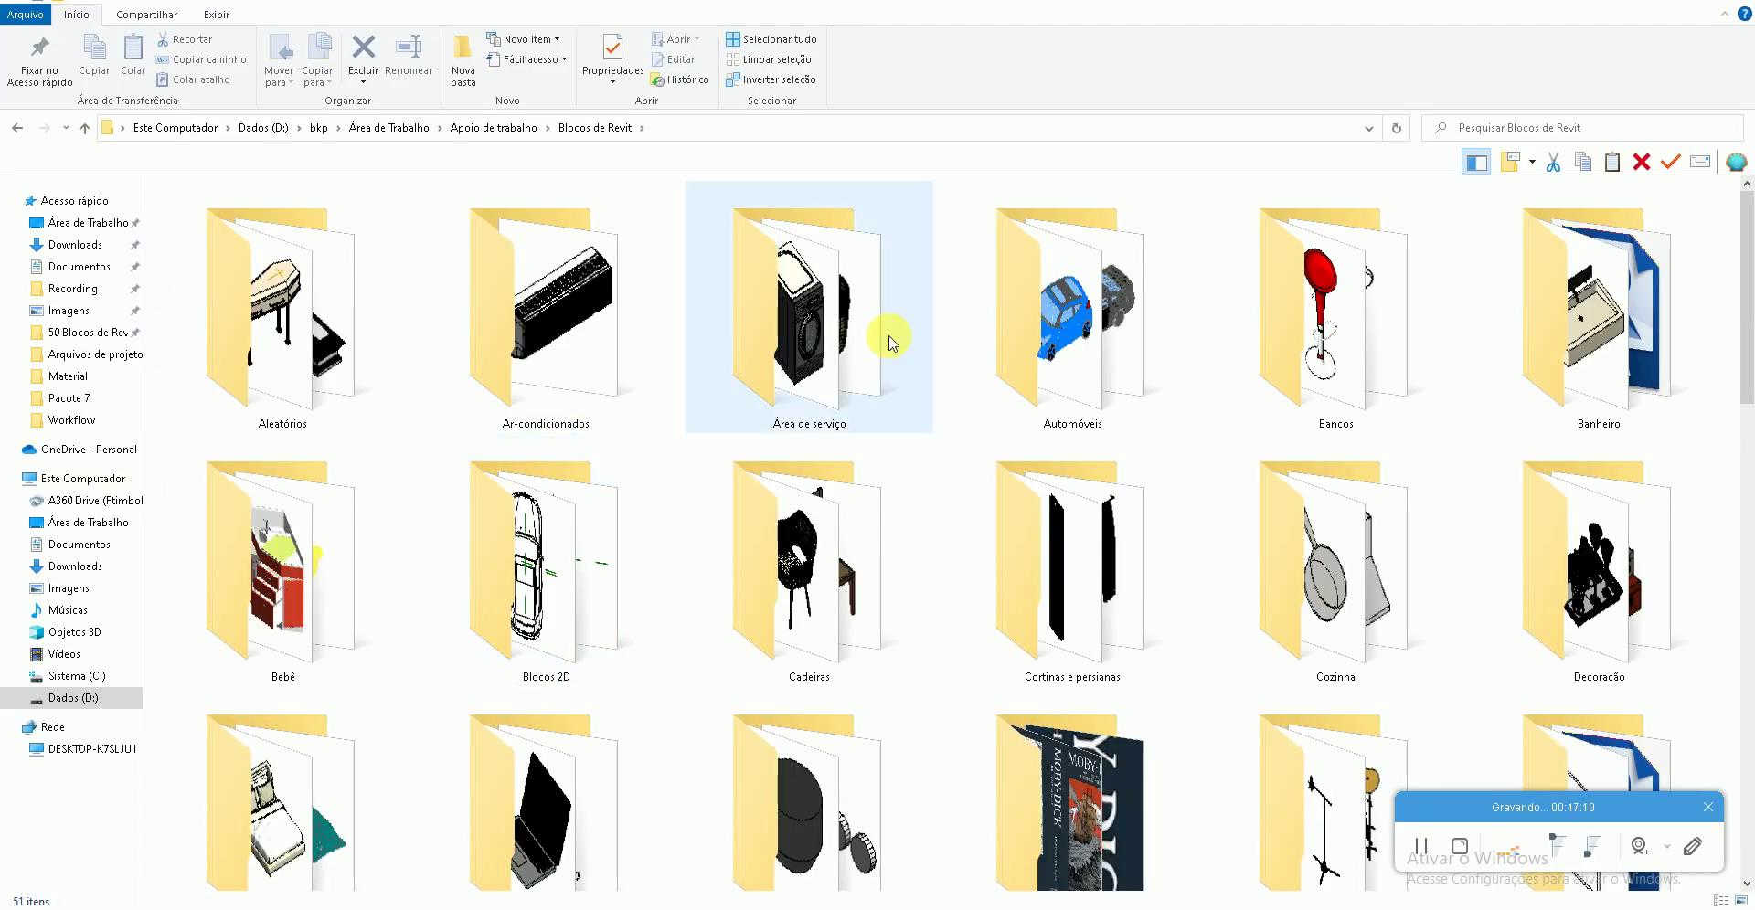
key("super+d")
double_click(1592, 664)
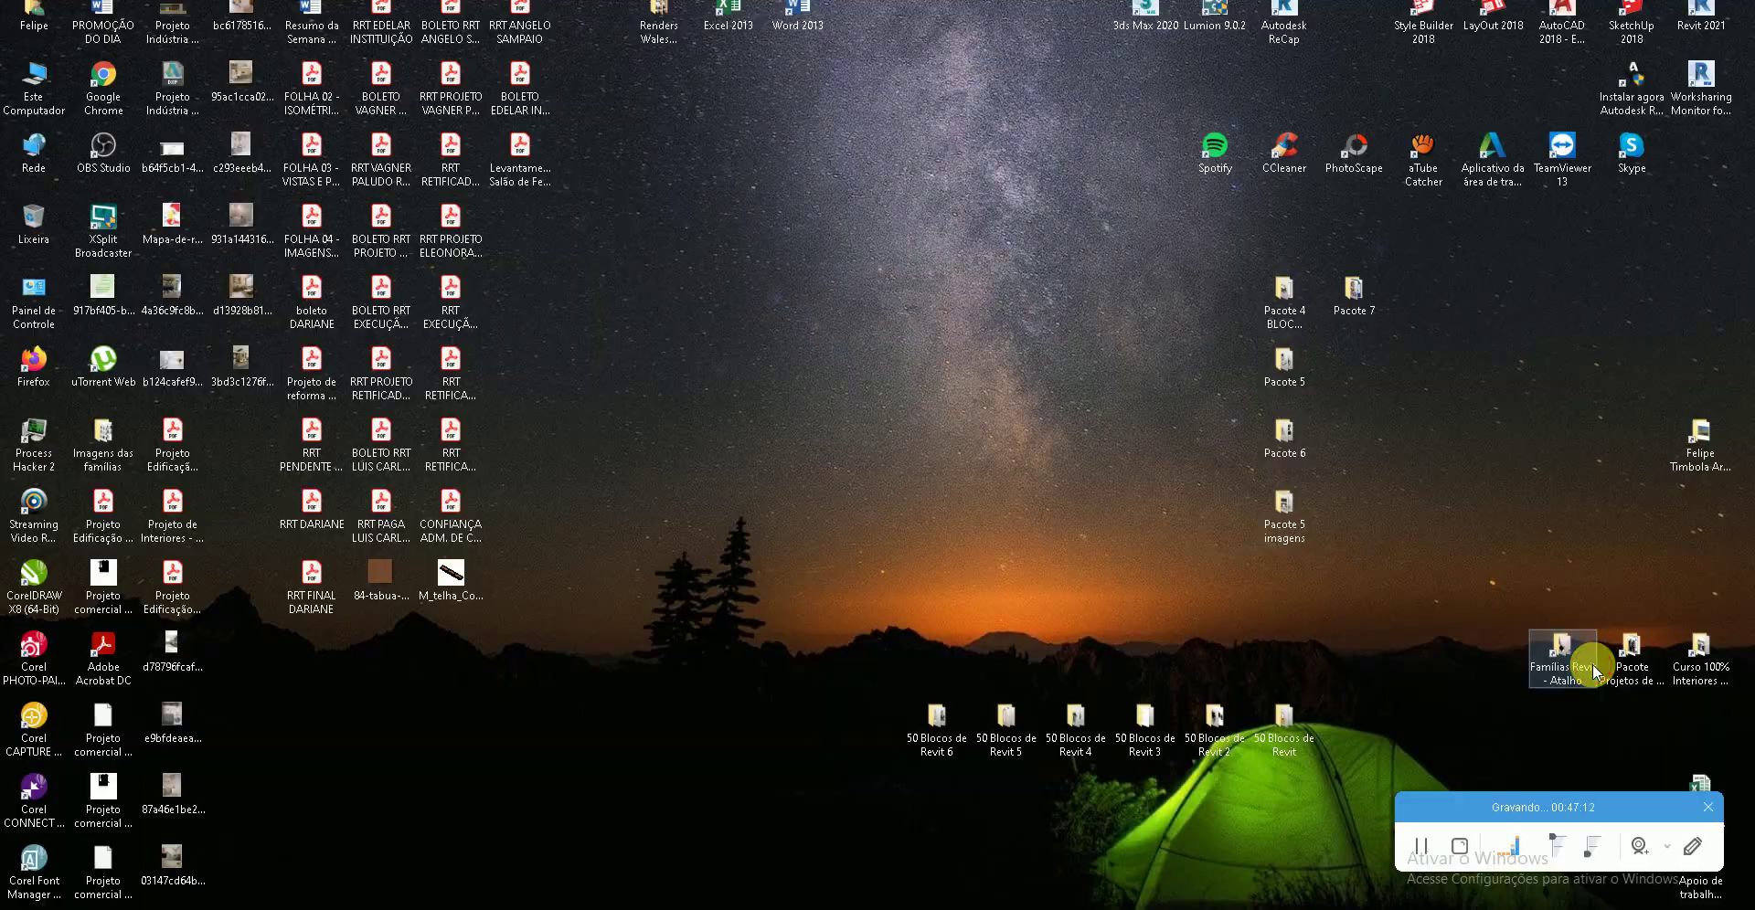
key("super+d")
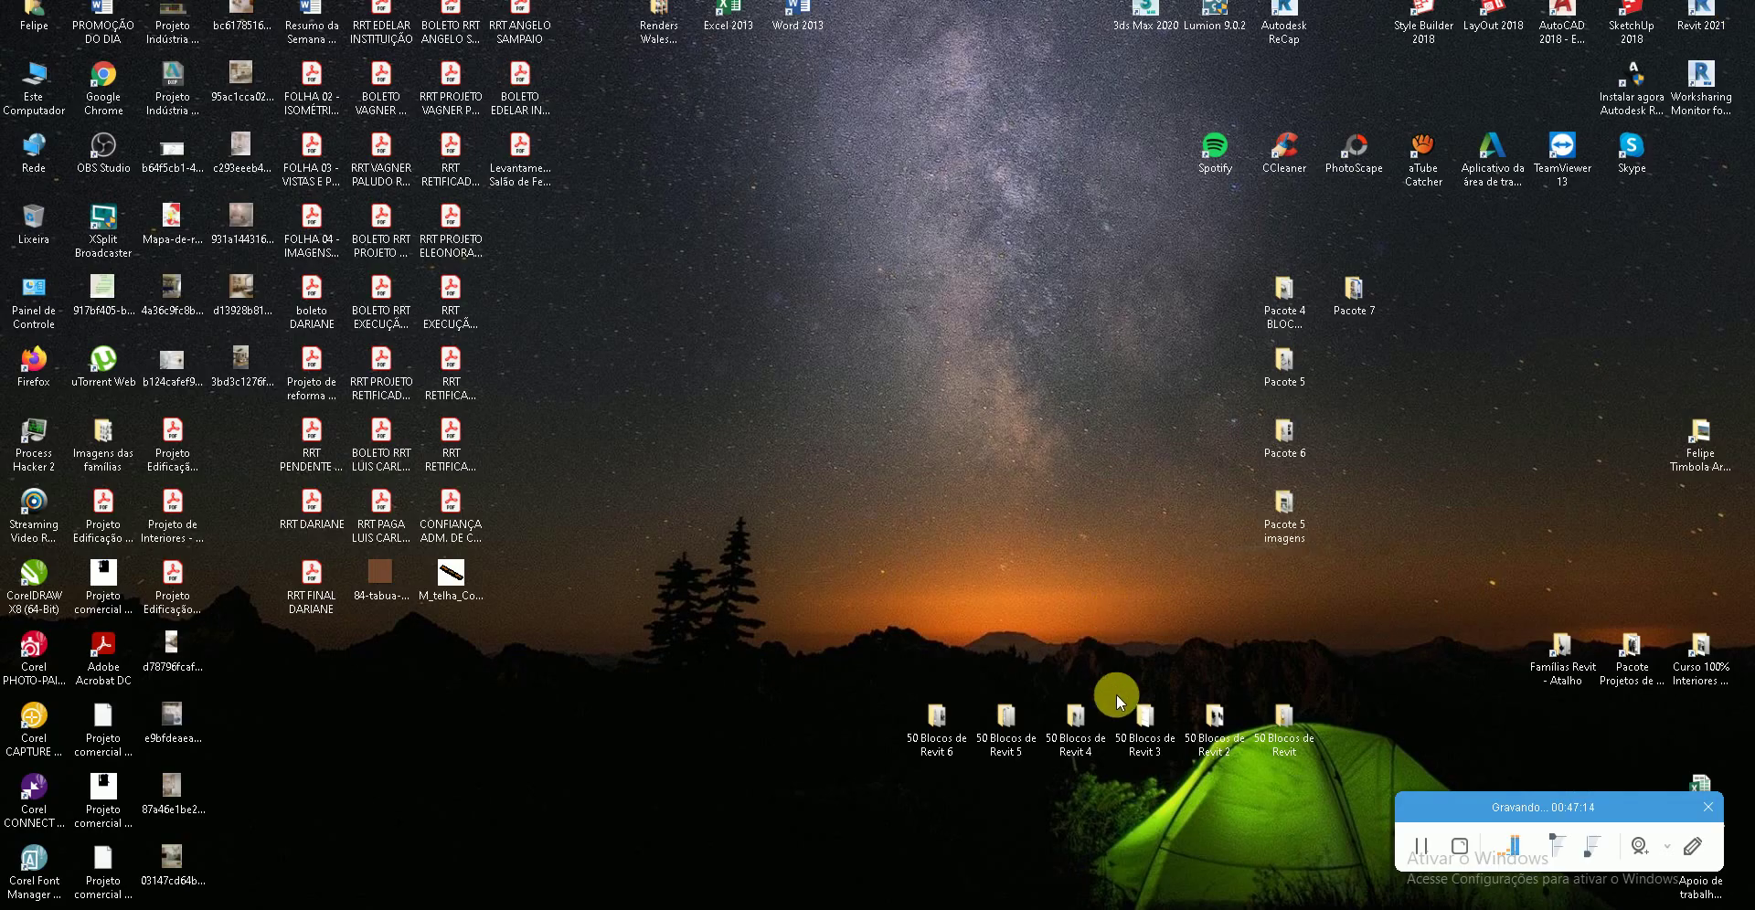
- Show the 50 Blocos de Revit folders 1 through 4 from the desktop
double_click(1066, 722)
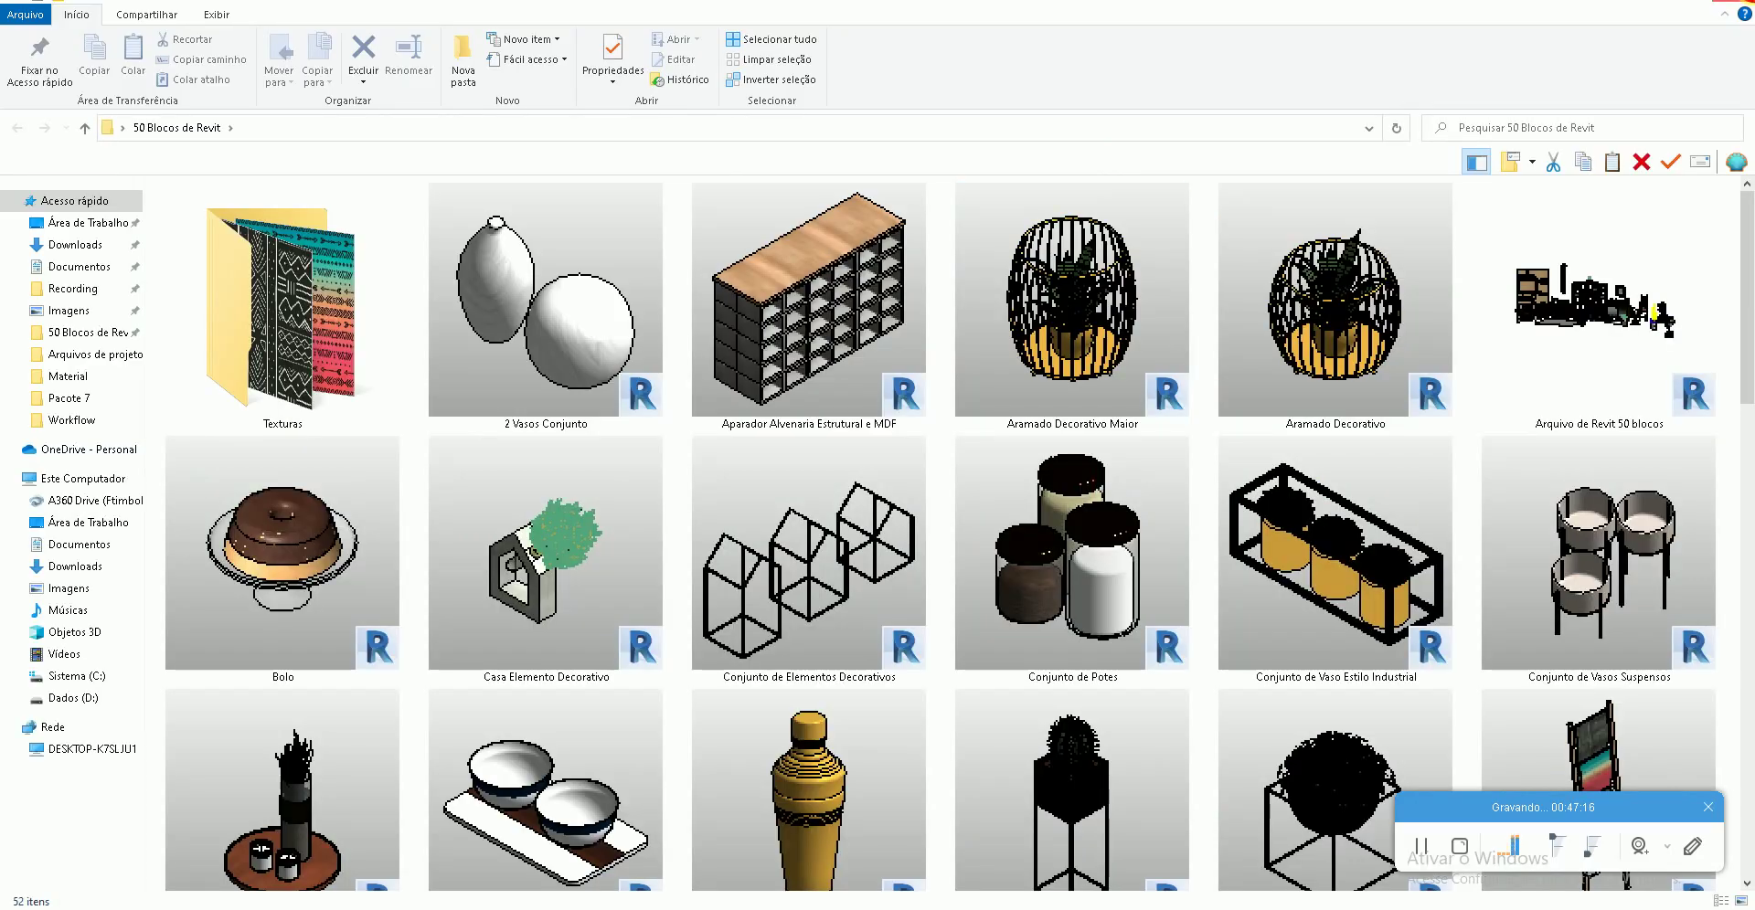
key("super+d")
double_click(1221, 733)
key("super+d")
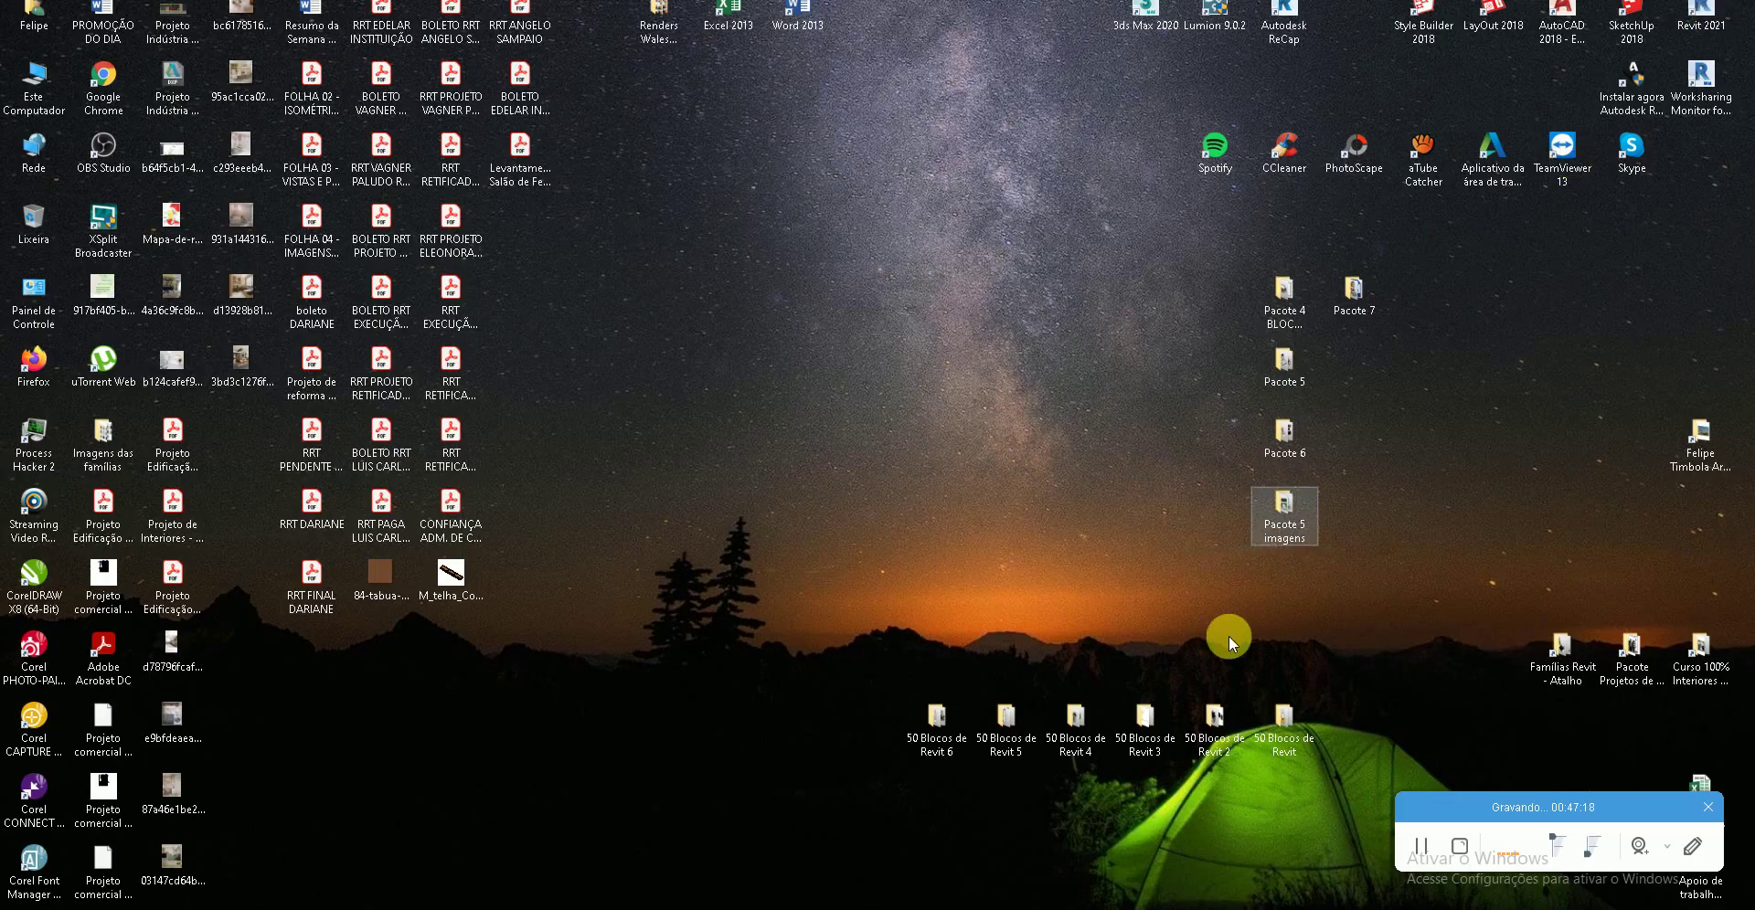
double_click(1146, 722)
key("super+d")
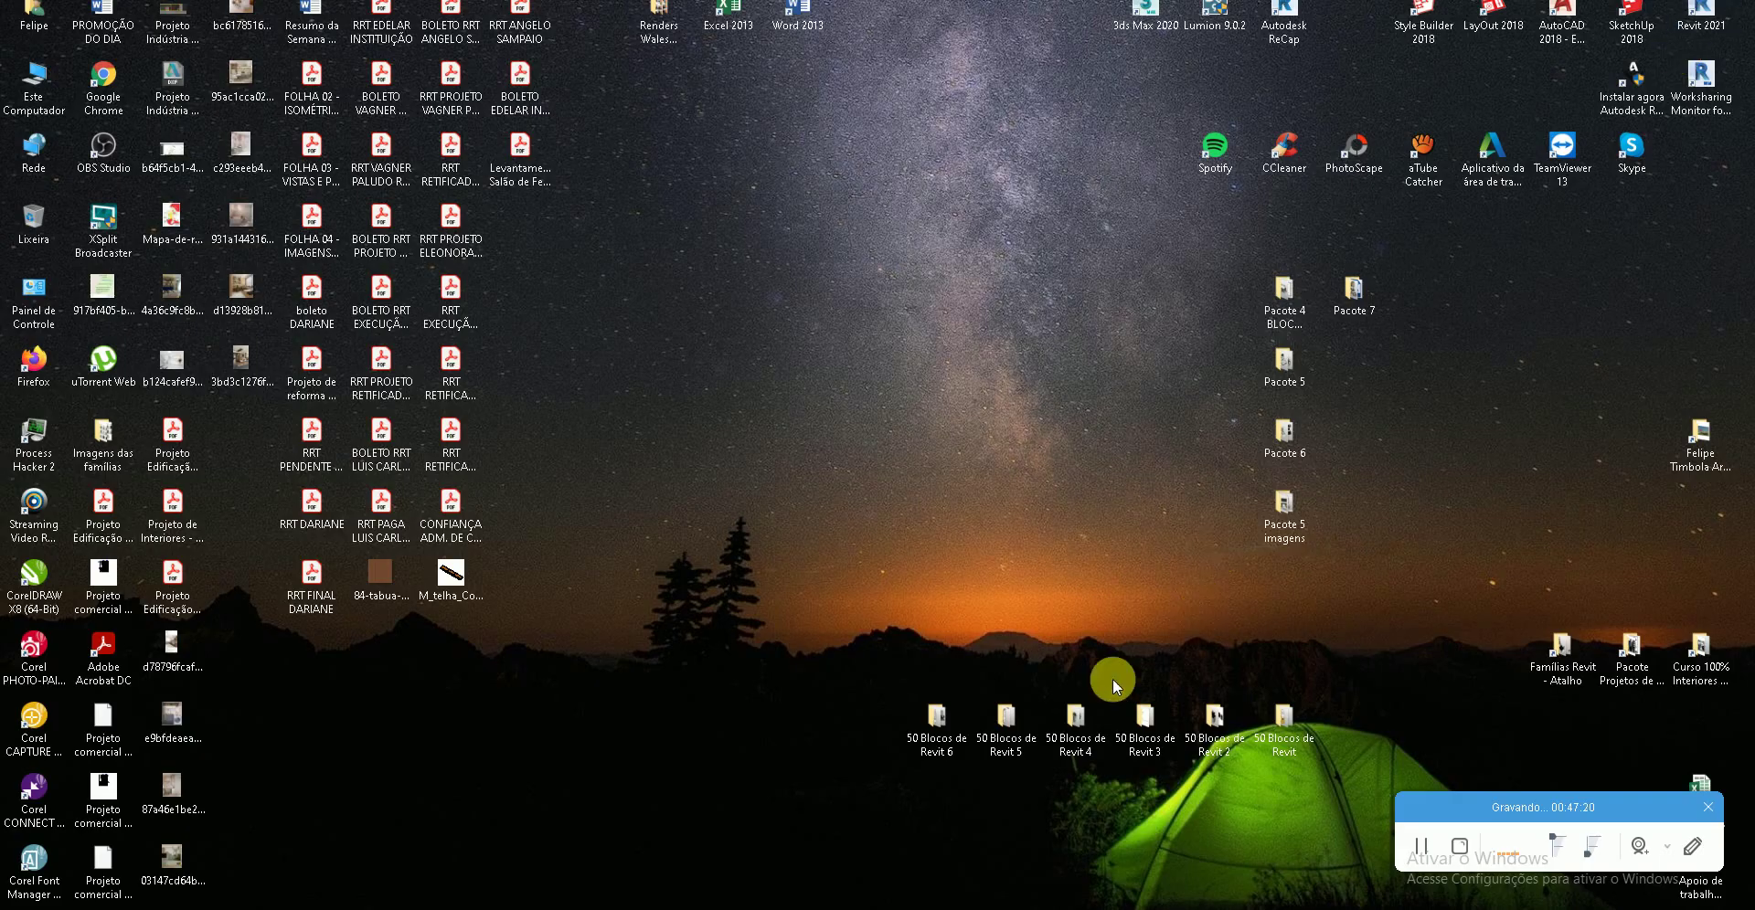
double_click(1076, 717)
key("super+d")
- Browse the Pacote 4 BLOCOS REVIT and Pacote 5 block folders
left_click(1289, 315)
double_click(1288, 315)
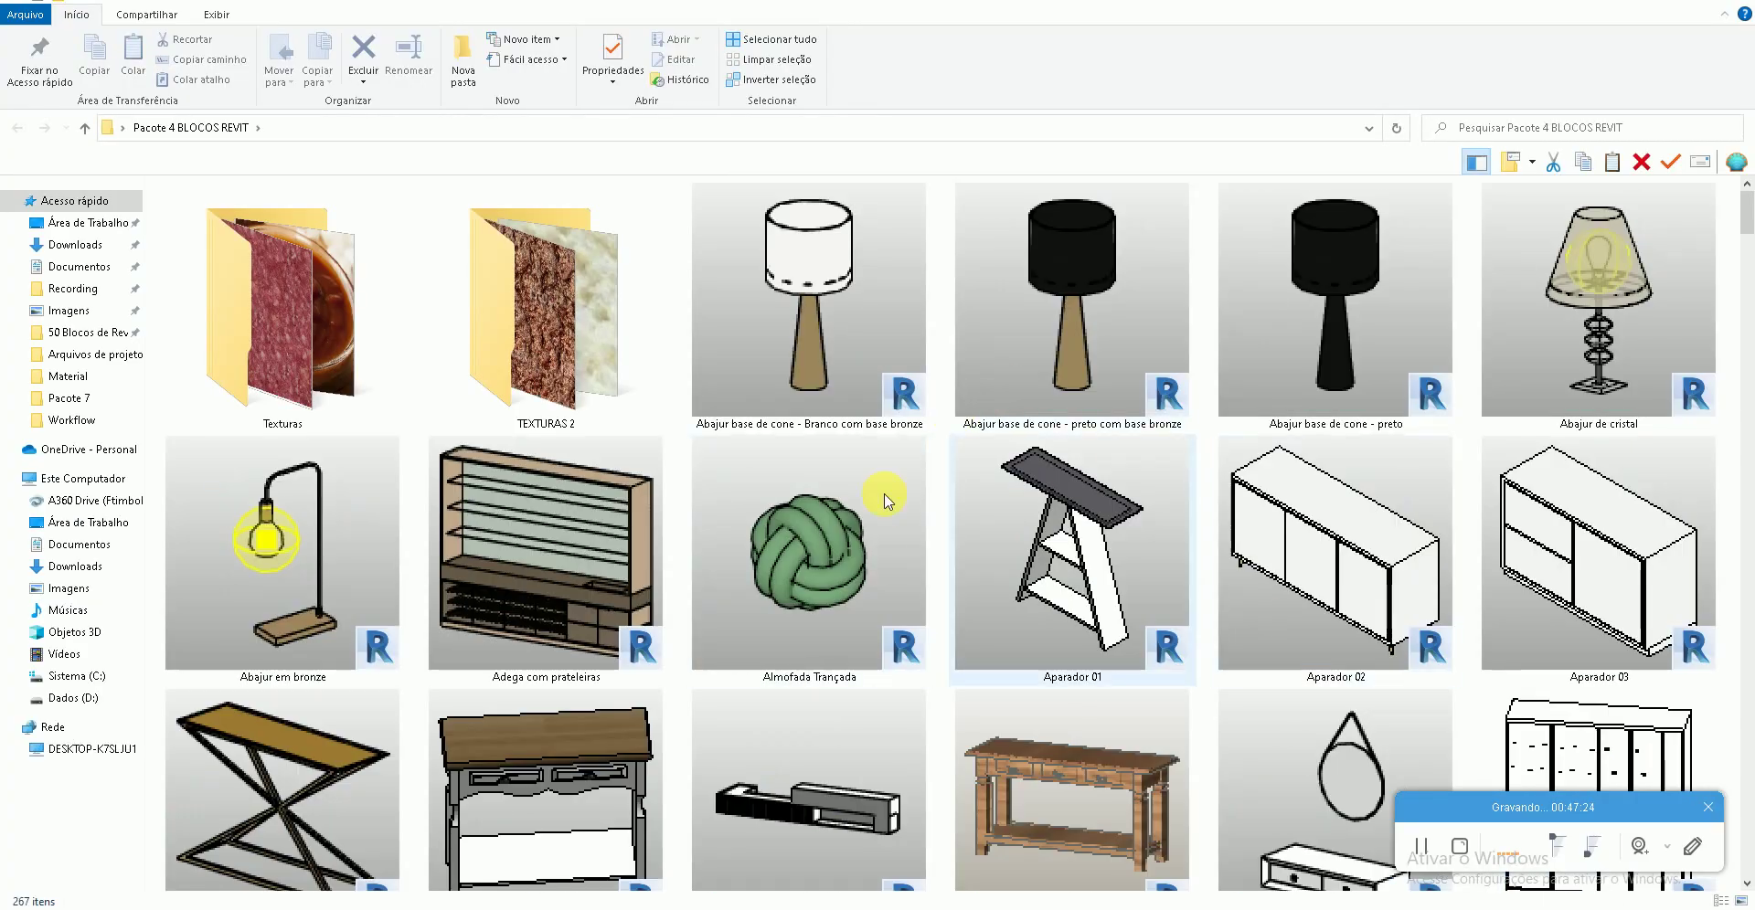
scroll(1066, 717, "down", 3)
key("super+d")
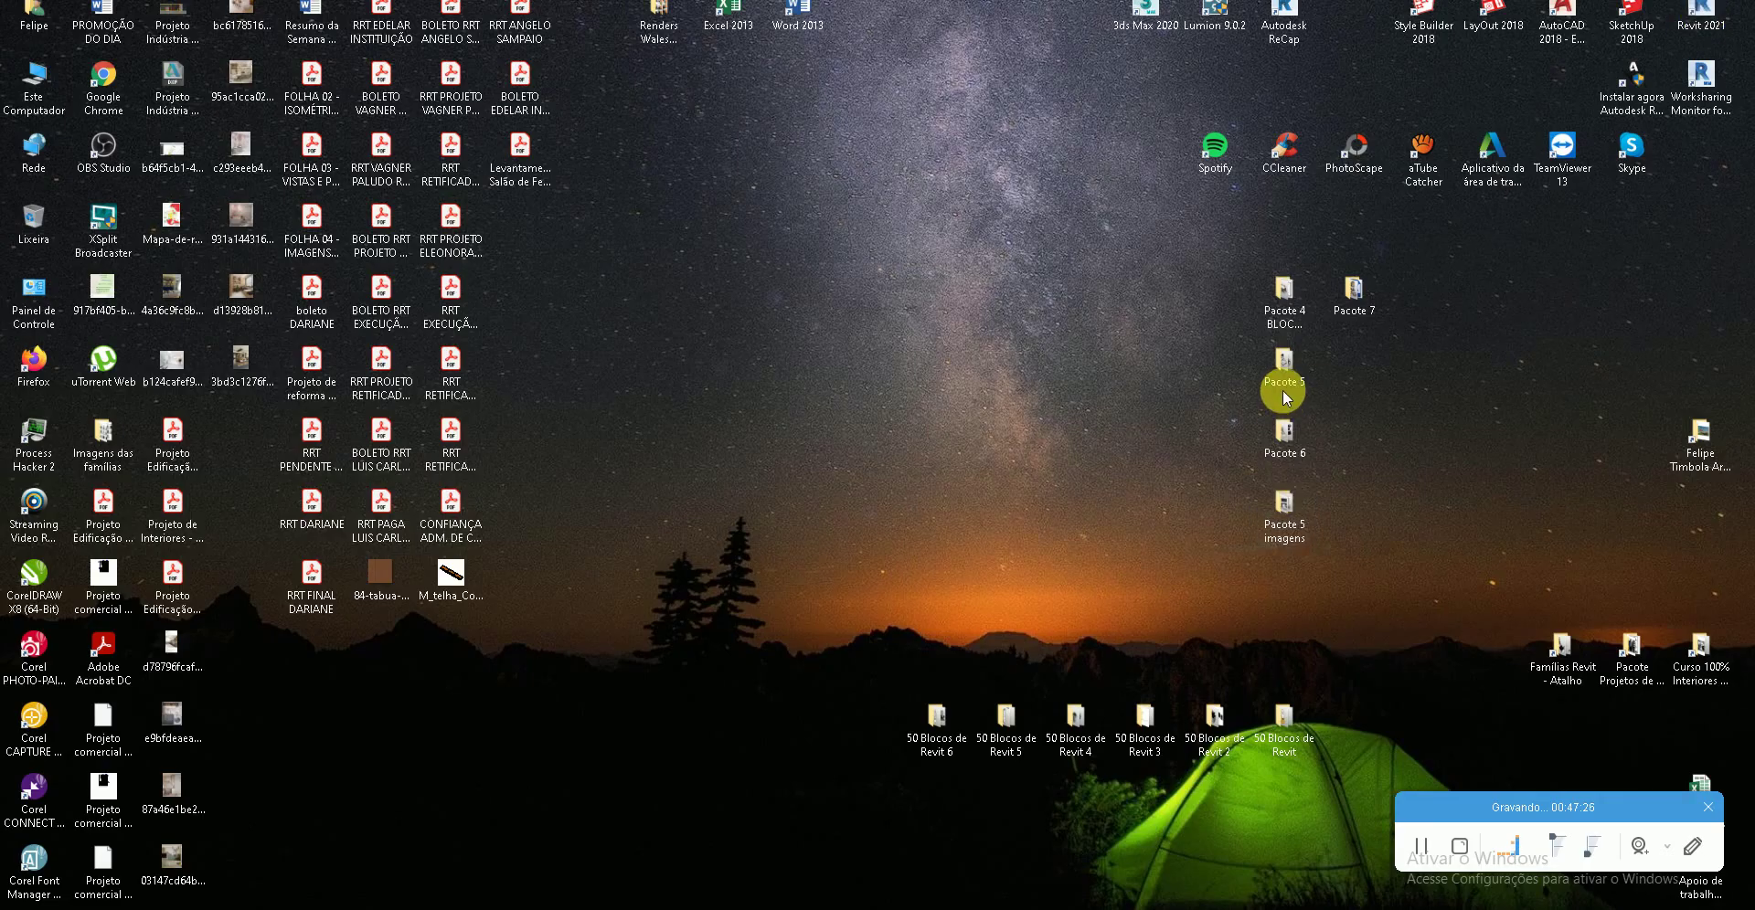
double_click(1279, 386)
scroll(1185, 519, "down", 2)
scroll(1186, 518, "down", 3)
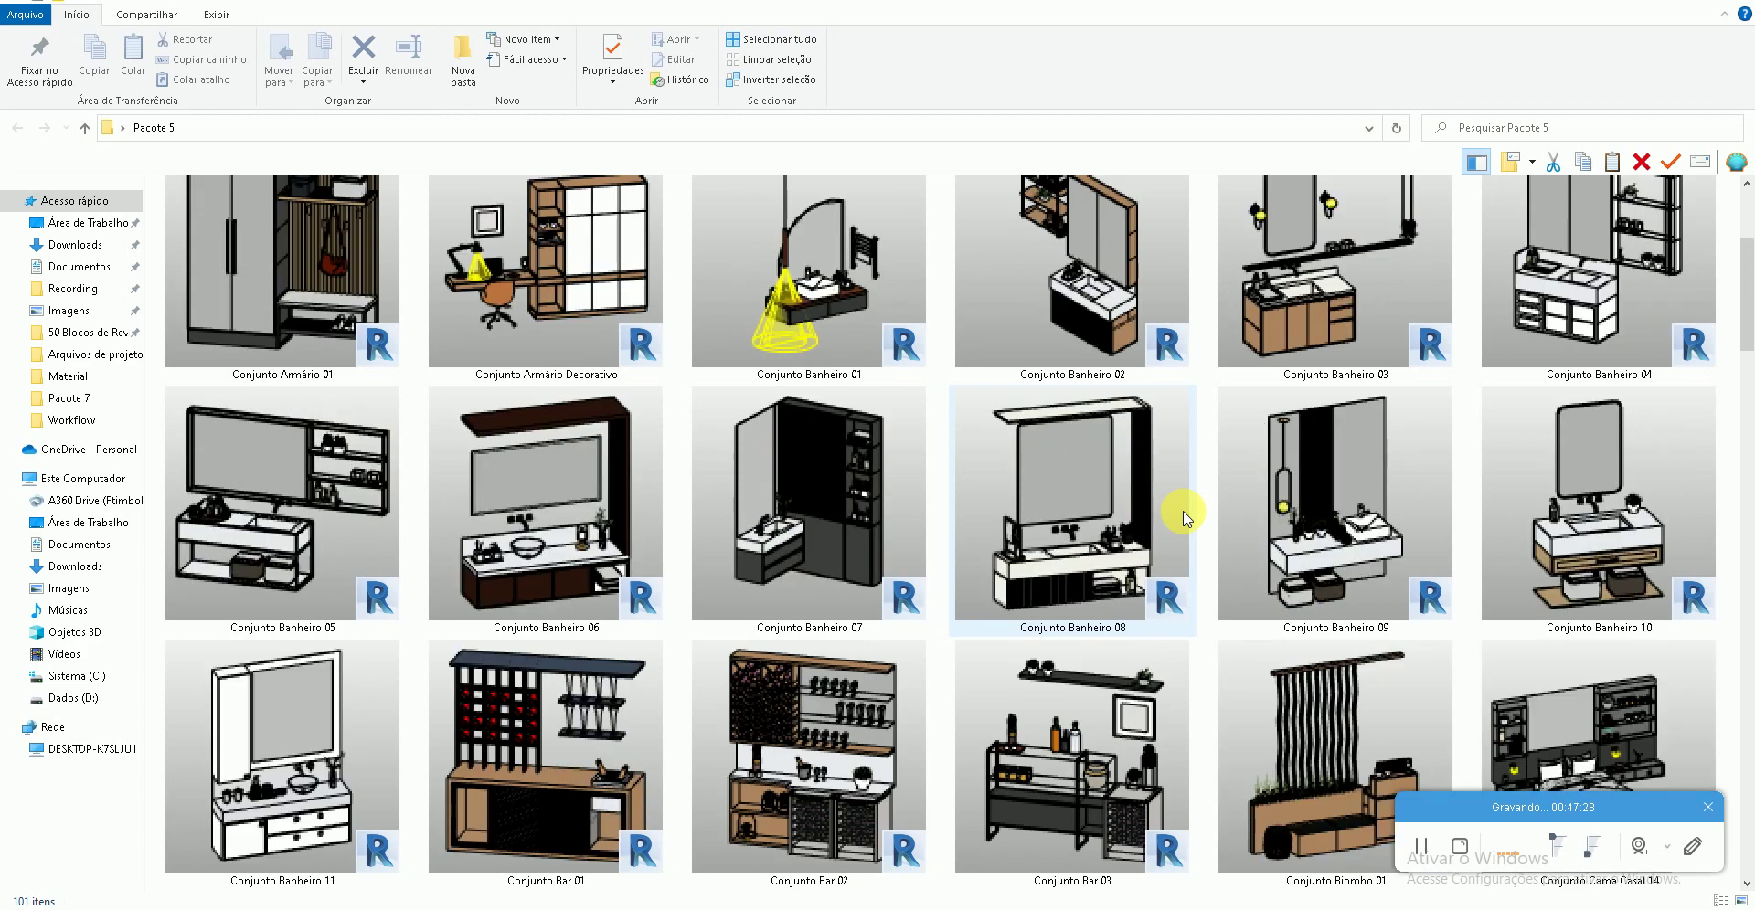
scroll(1185, 518, "down", 5)
scroll(1185, 518, "down", 5)
scroll(1185, 518, "down", 5)
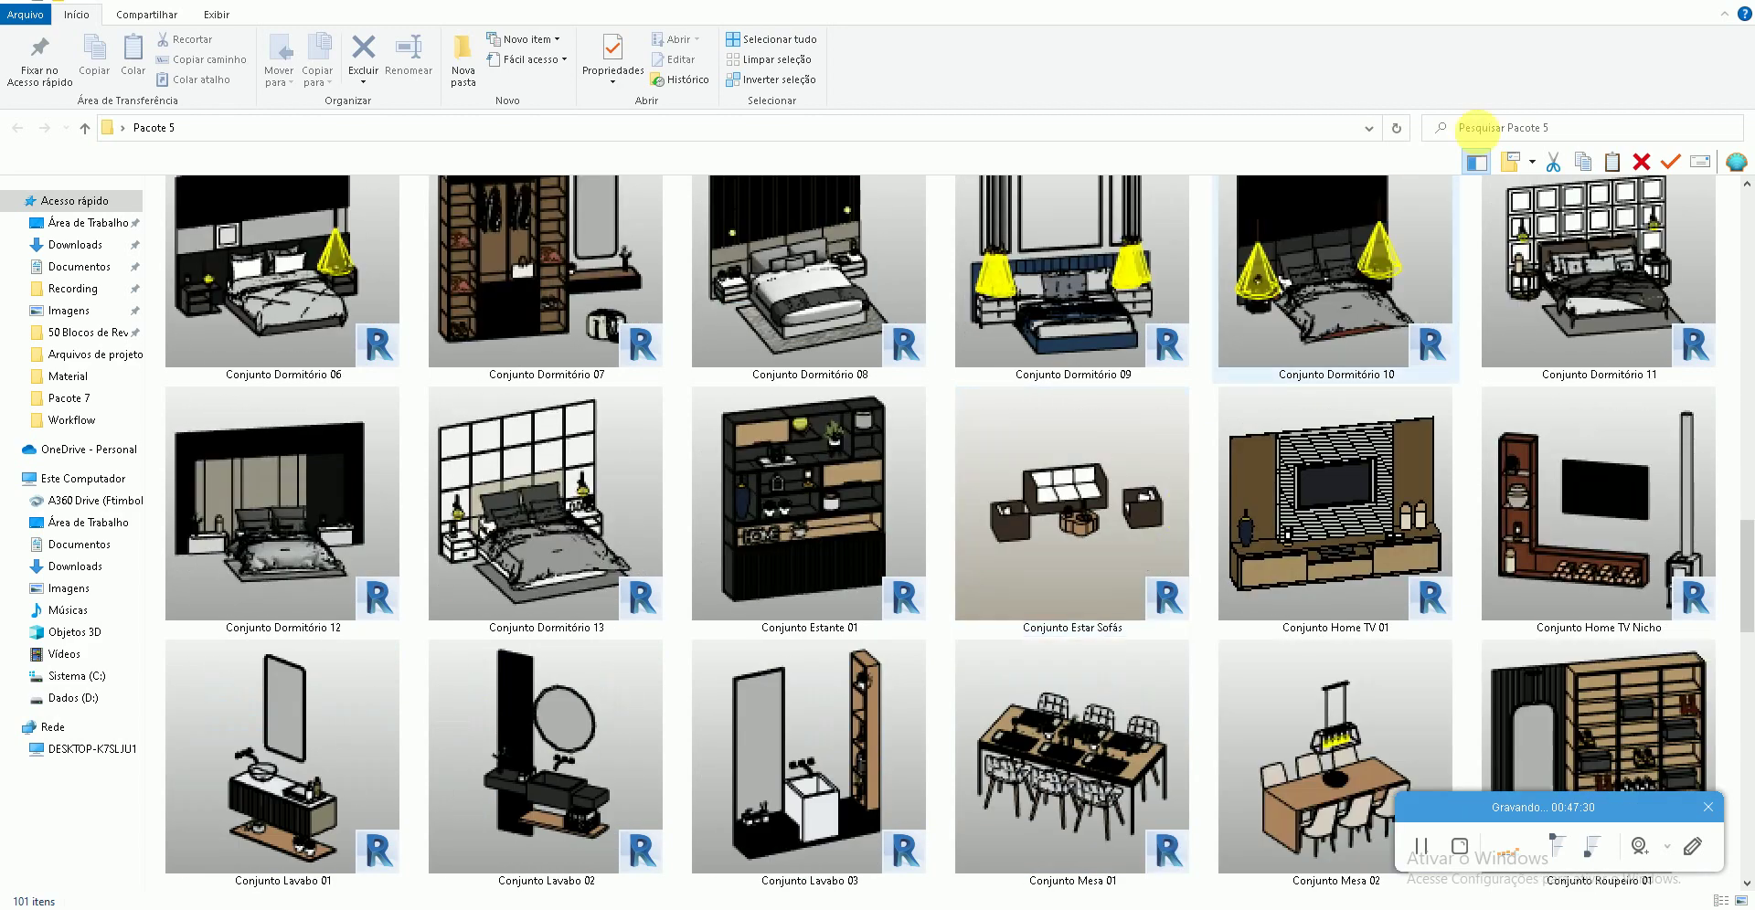
key("super+d")
- Browse the Pacote 6 block folder, then bring up the YouTube channel tab in Chrome
double_click(1287, 443)
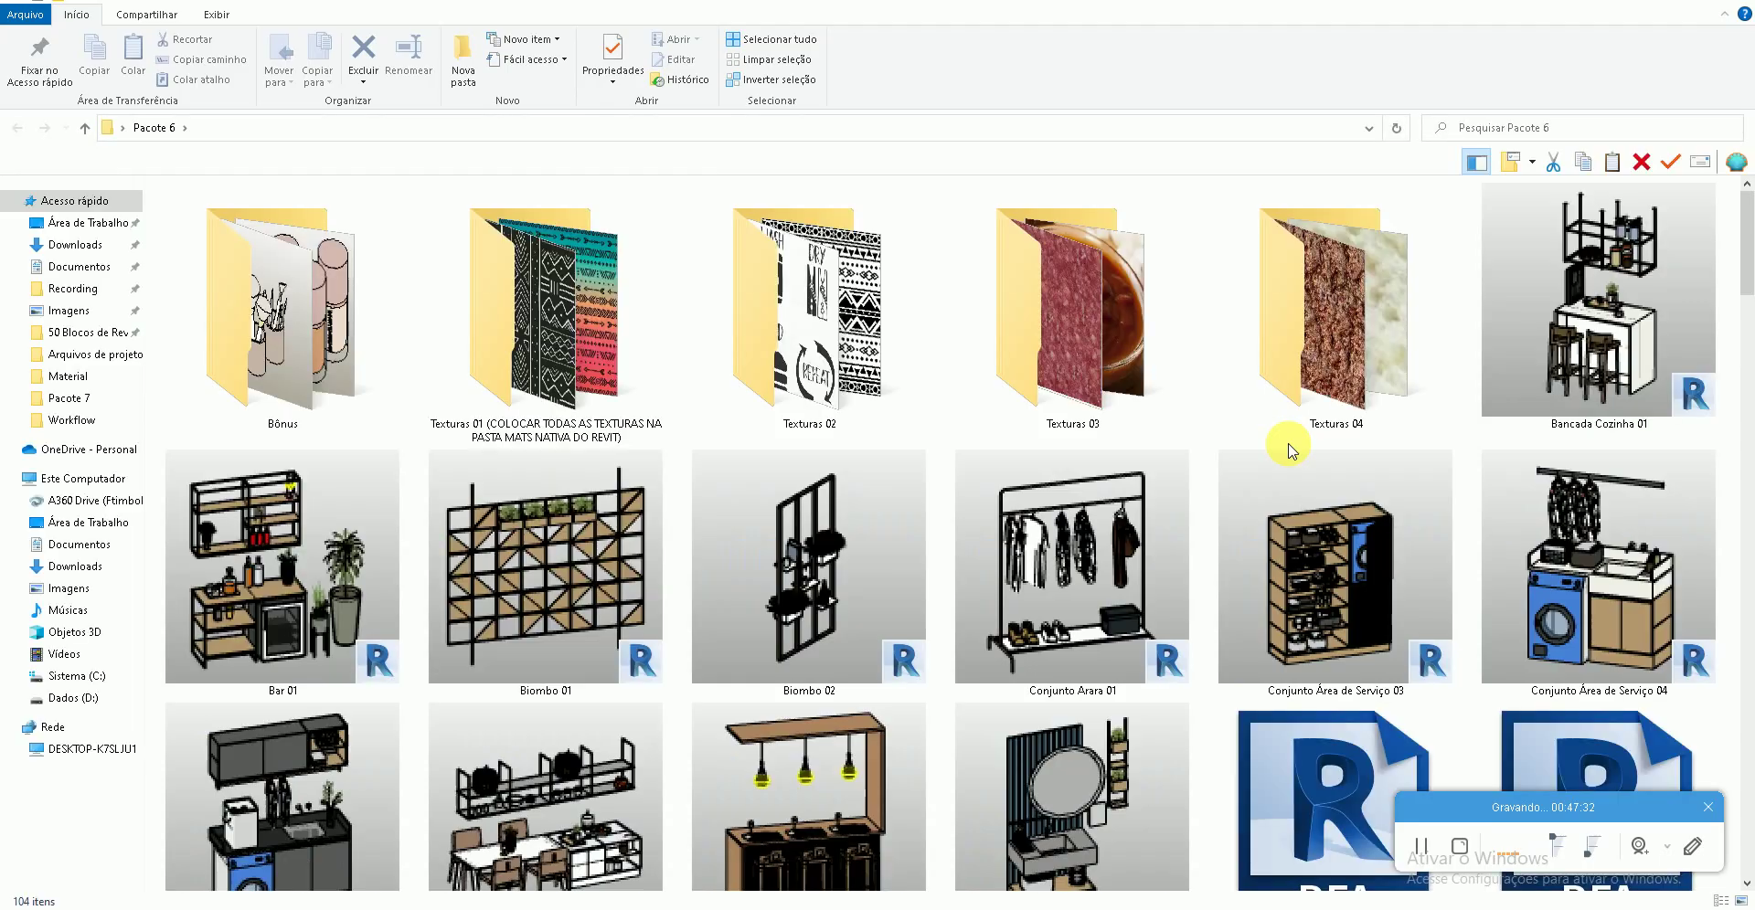
scroll(1285, 472, "down", 3)
scroll(1285, 472, "down", 5)
scroll(1285, 472, "down", 3)
key("super+d")
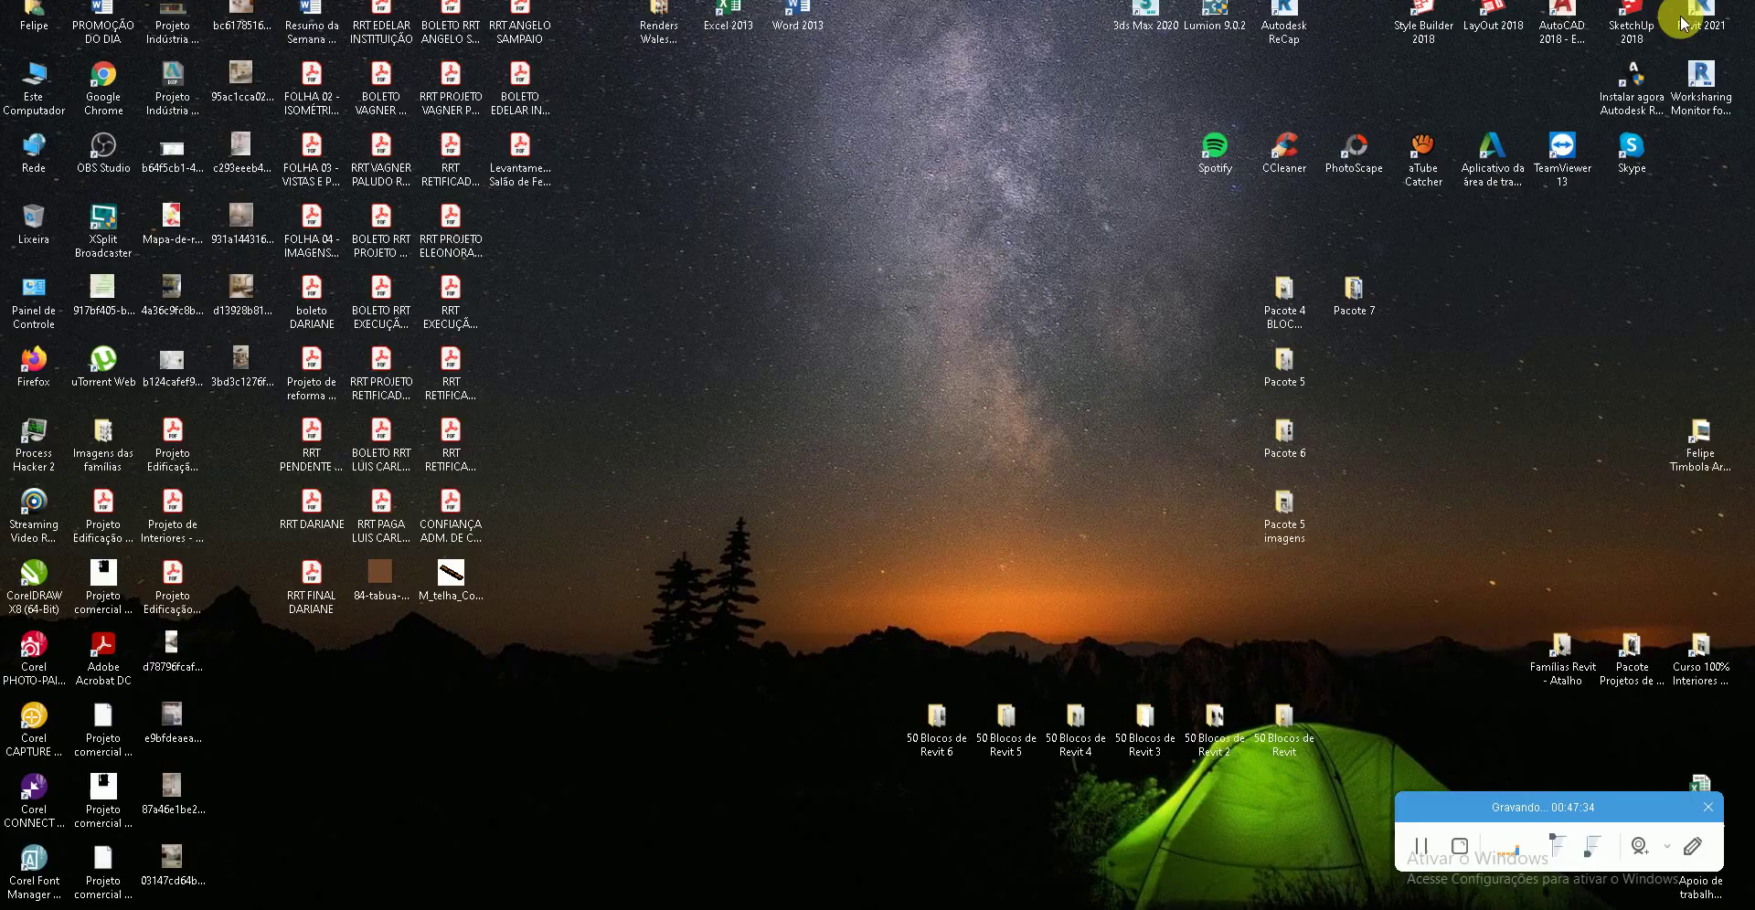
key("alt+Tab")
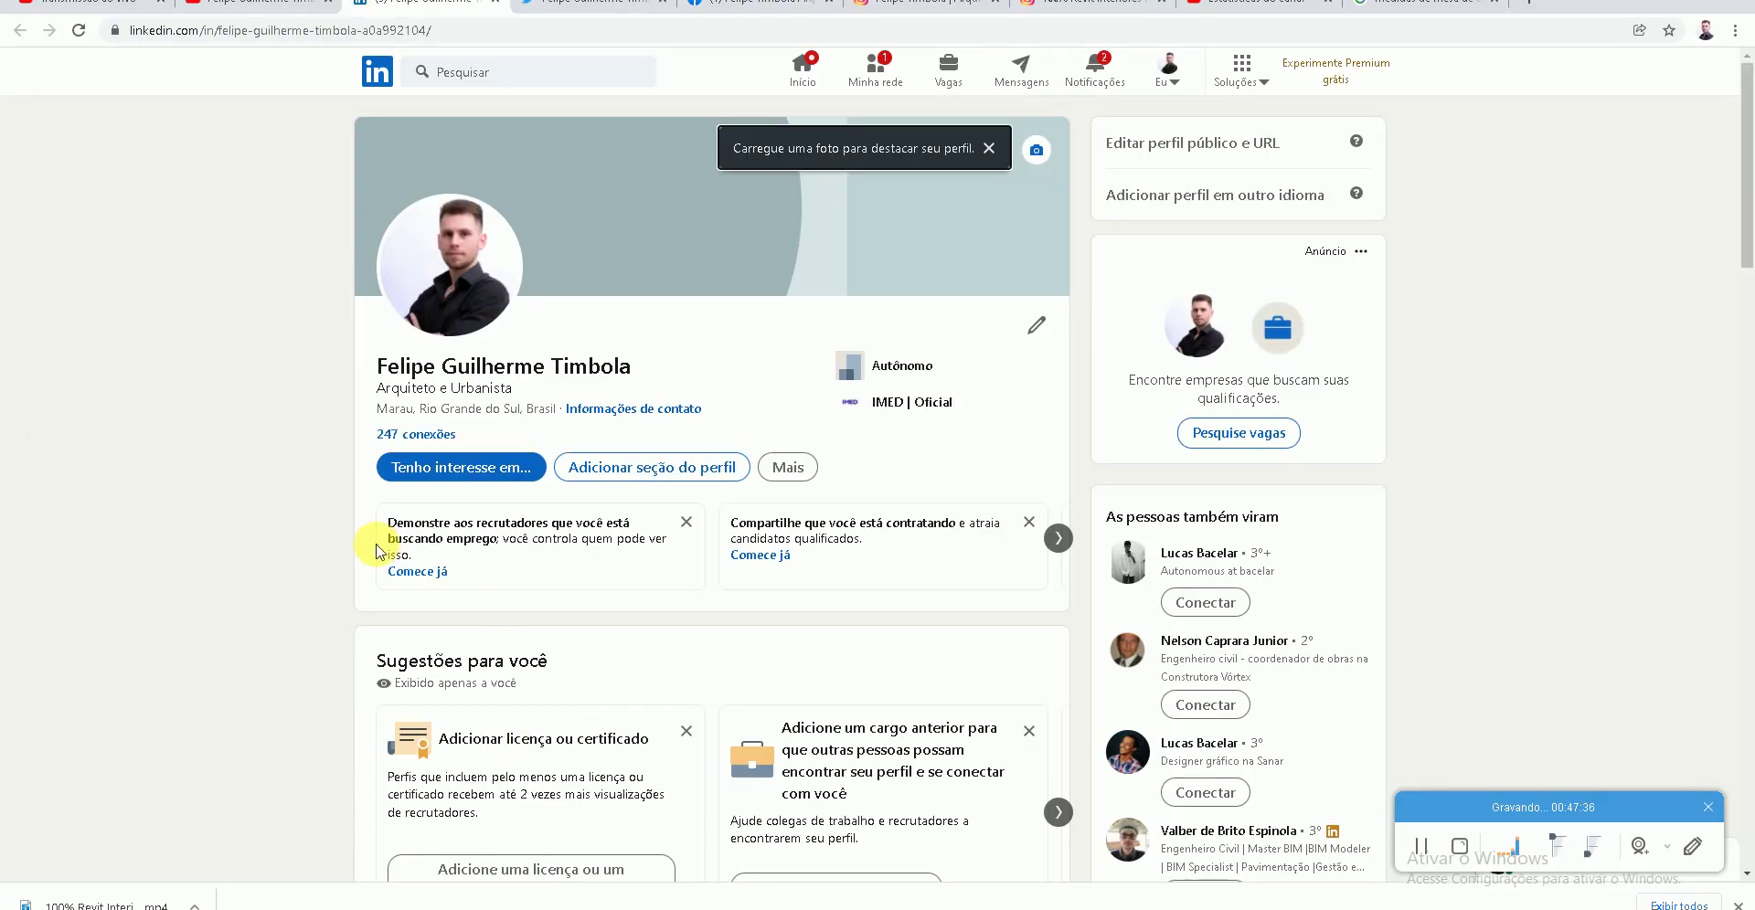
left_click(239, 2)
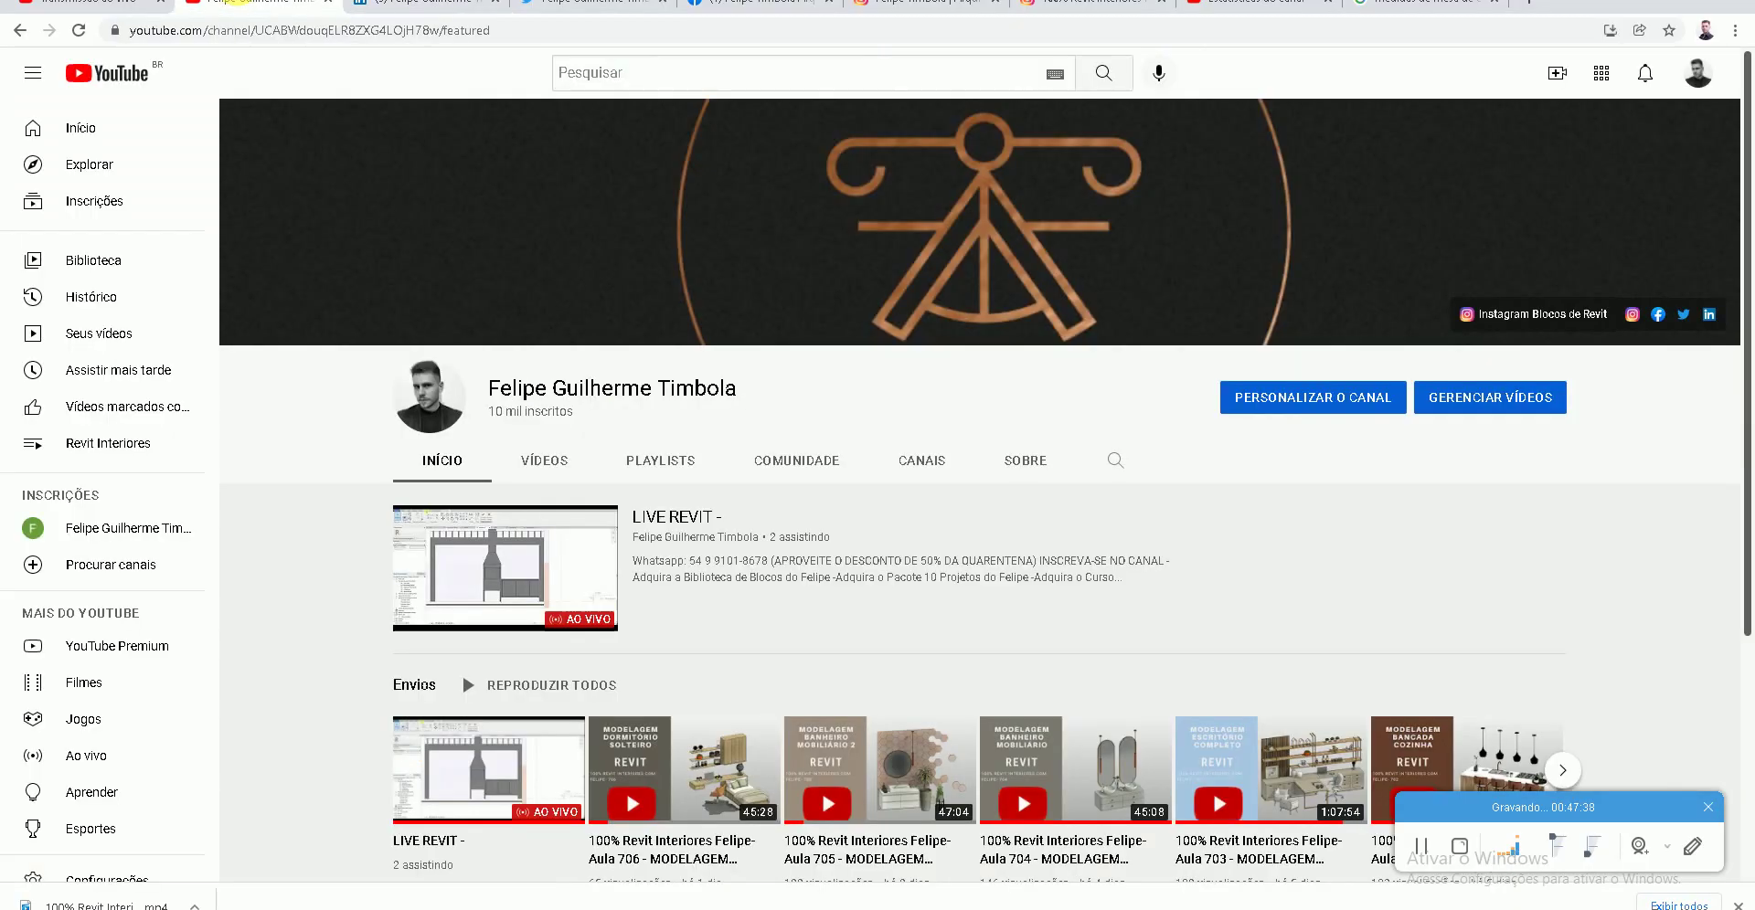